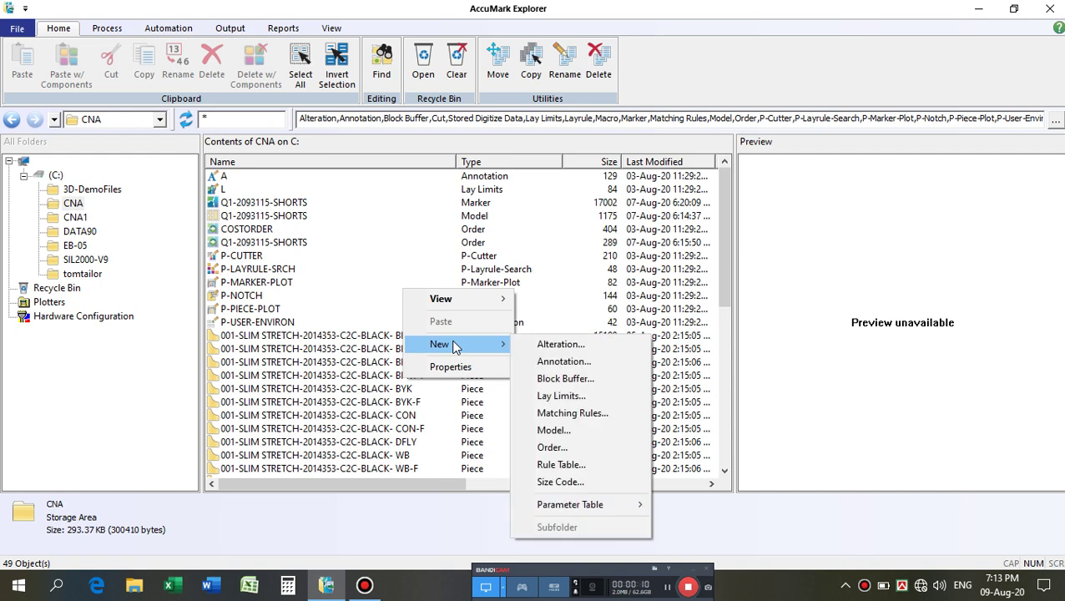
Create a new rule table in the CNA storage area and set its size names to AlphaNumeric.
{"action": "left_click", "coordinate": [593, 461]}
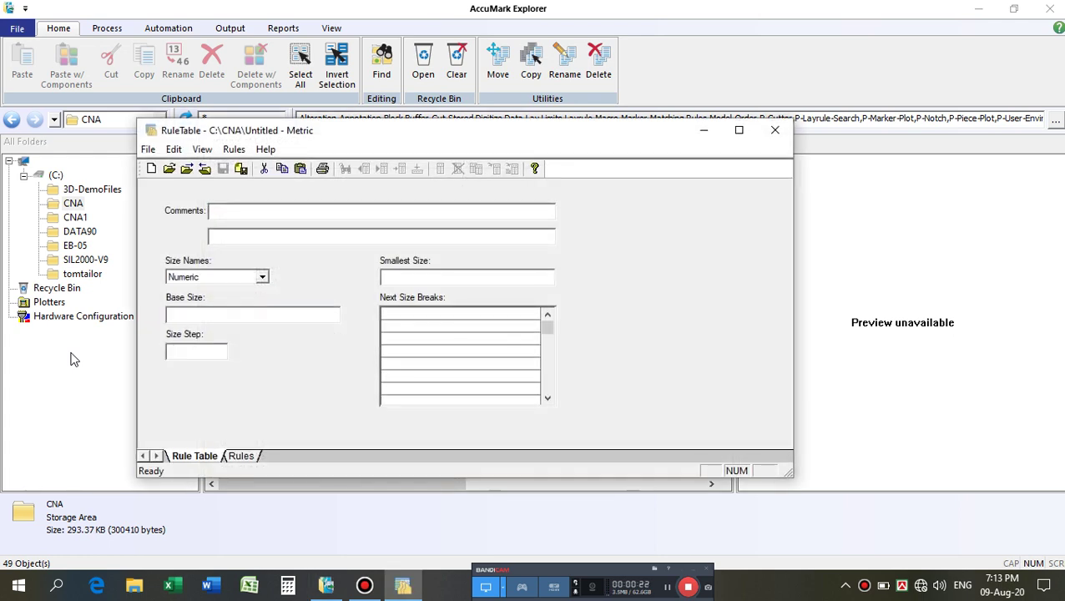
{"action": "left_click", "coordinate": [262, 277]}
{"action": "left_click", "coordinate": [242, 302]}
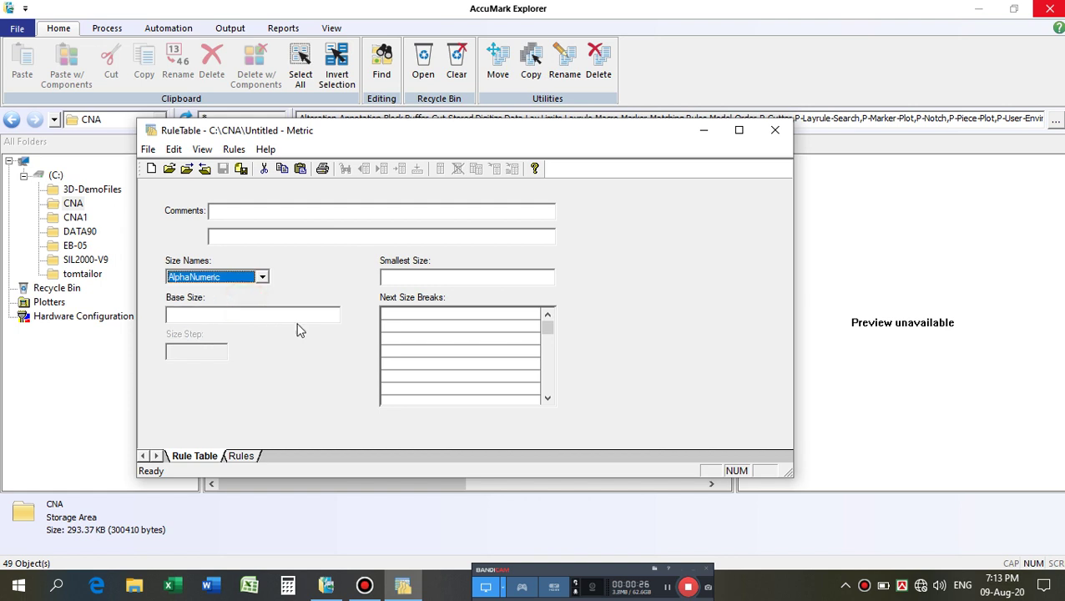
Set the rule table's base size to 34 and its smallest size to 28.
{"action": "left_click", "coordinate": [252, 311]}
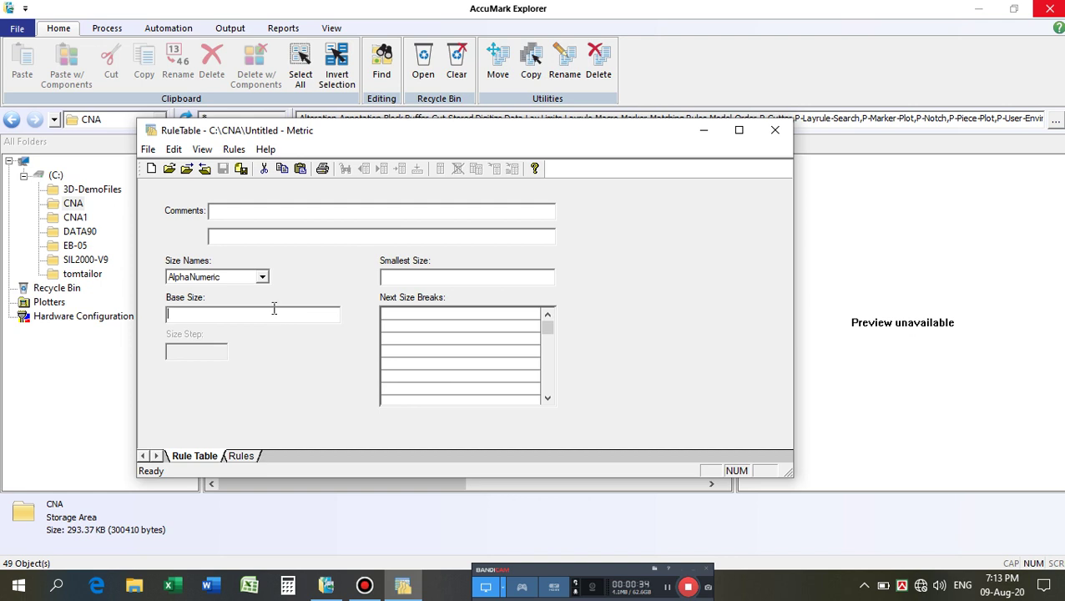
{"action": "type", "text": "34"}
{"action": "left_click", "coordinate": [422, 282]}
{"action": "type", "text": "28"}
{"action": "left_click", "coordinate": [876, 351]}
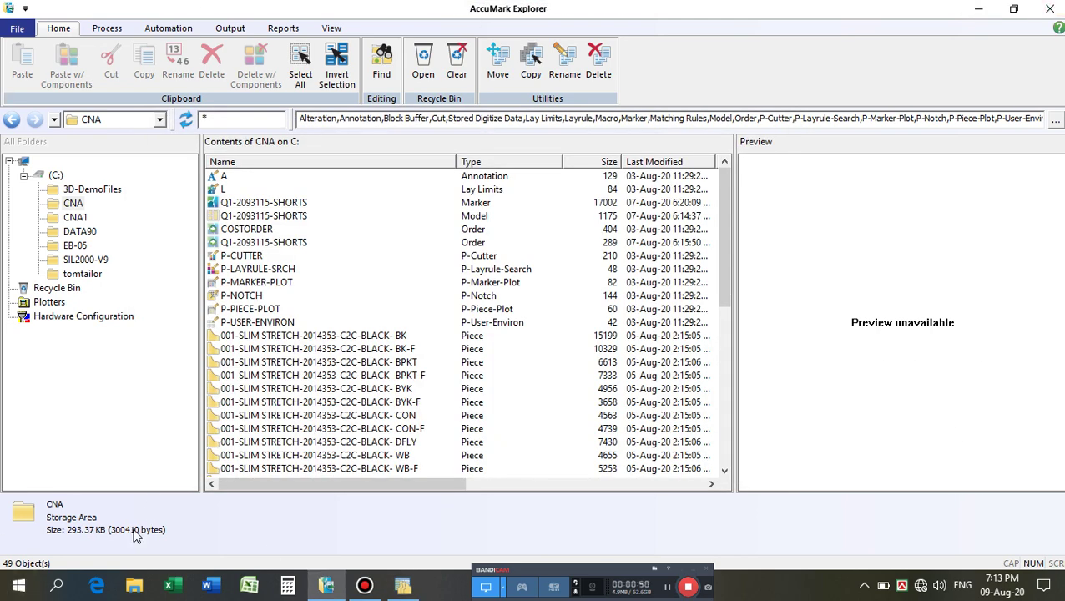
{"action": "left_click", "coordinate": [403, 587]}
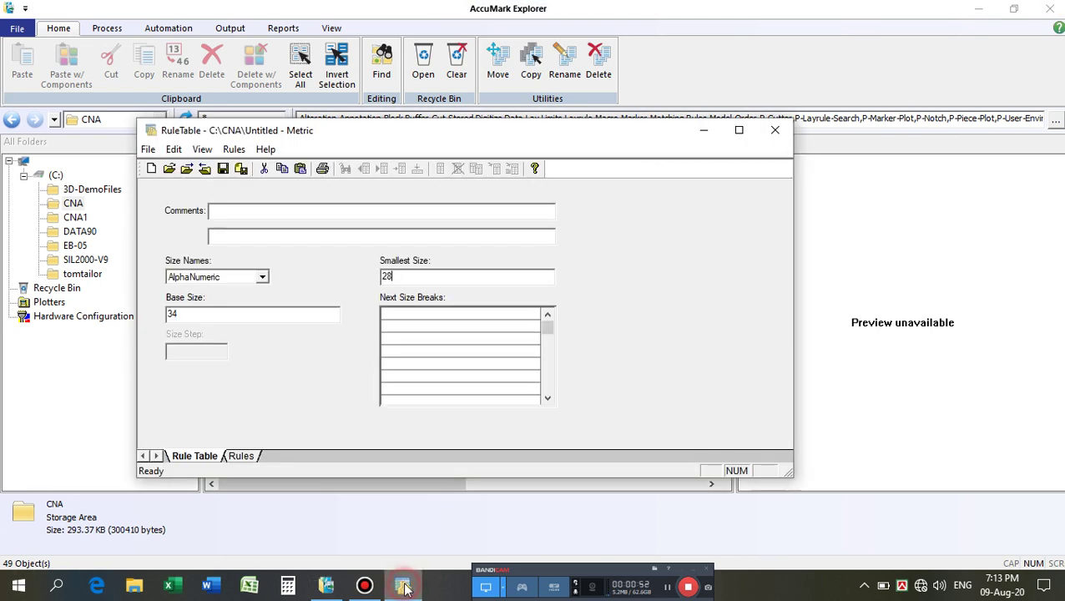
Enter the next size breaks 30, 32, 33, 34, 35, 36, 38, 40, 42 and 44 in the rule table.
{"action": "left_click", "coordinate": [389, 315]}
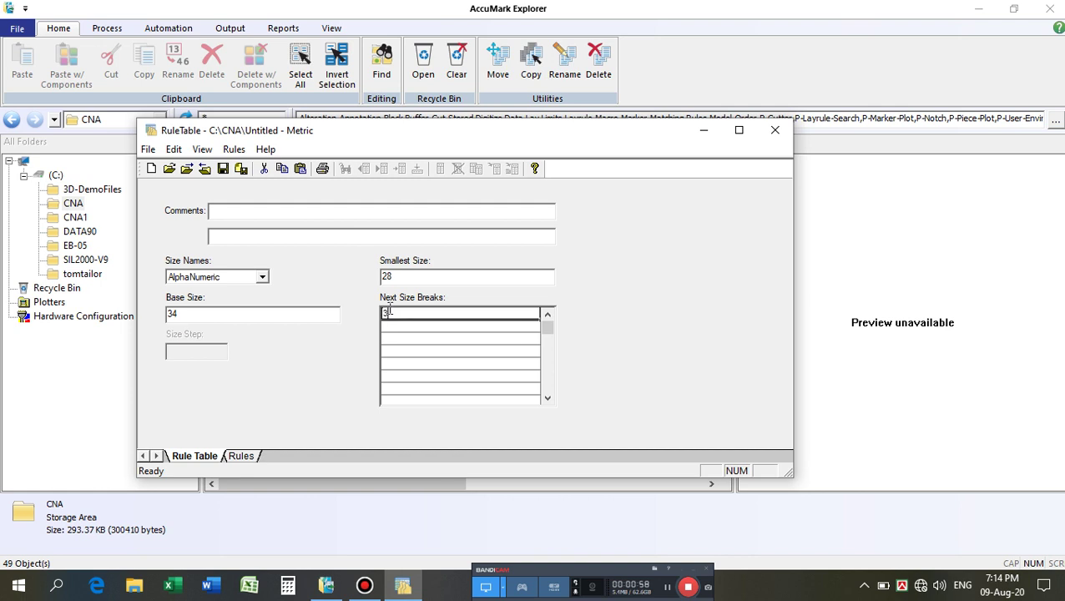
{"action": "type", "text": "30"}
{"action": "key", "text": "Return"}
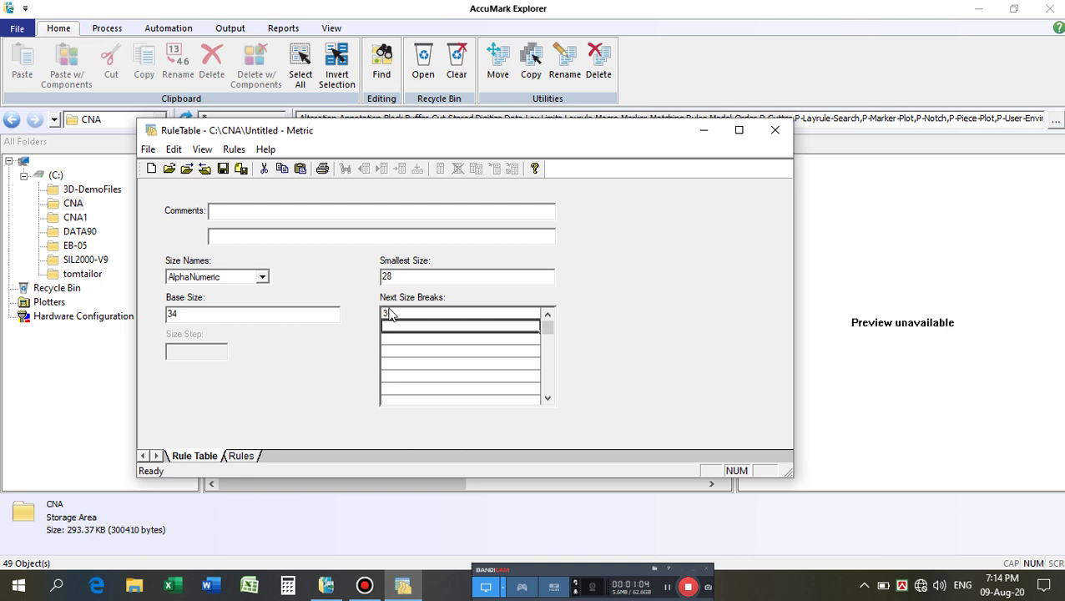
{"action": "type", "text": "32"}
{"action": "key", "text": "Return"}
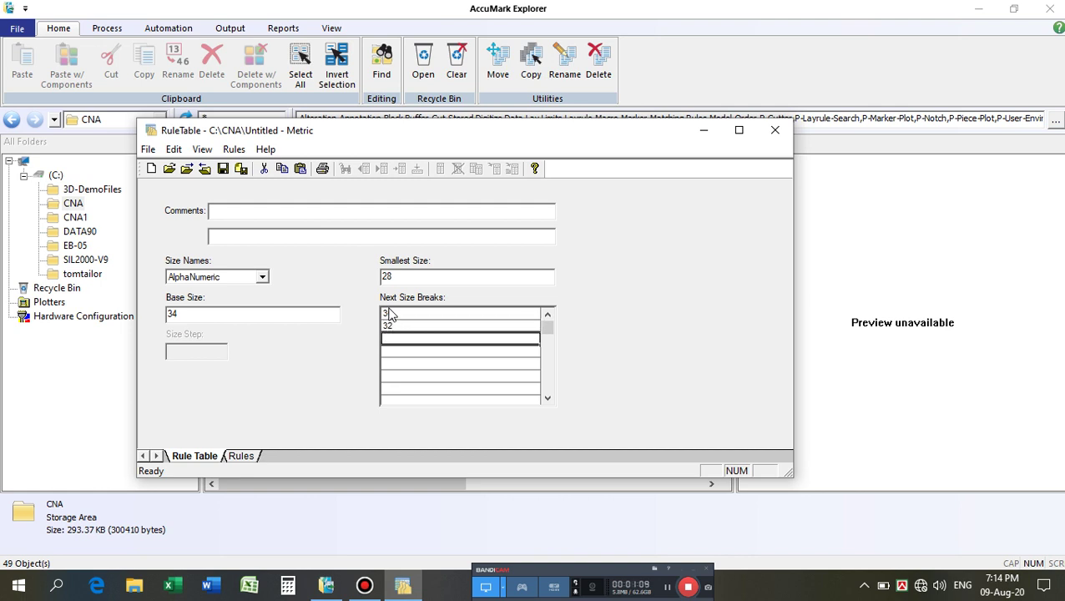
{"action": "type", "text": "33"}
{"action": "key", "text": "Return"}
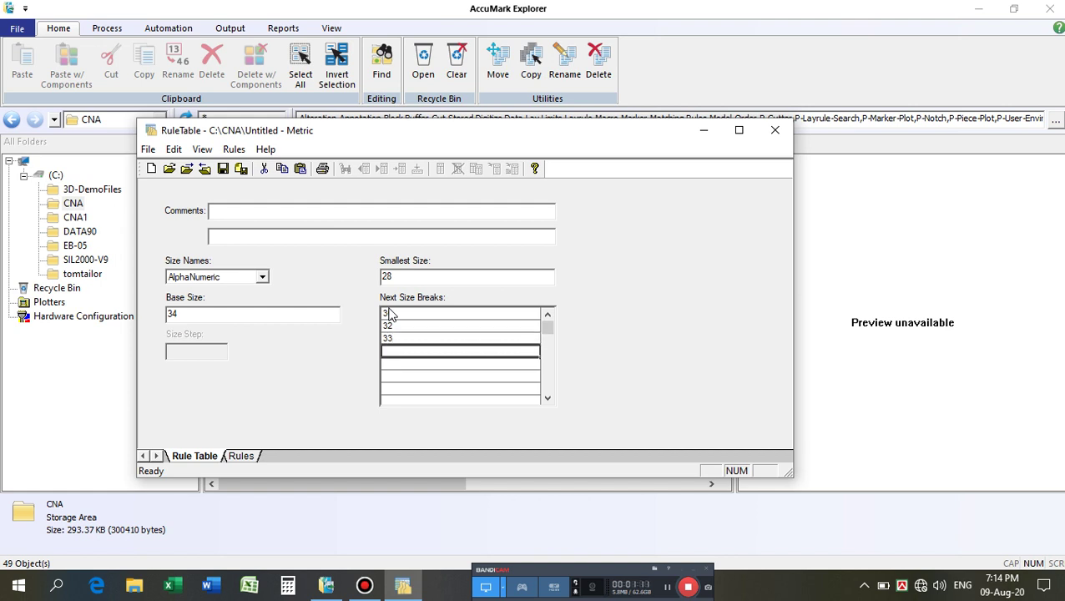
{"action": "type", "text": "34"}
{"action": "key", "text": "Return"}
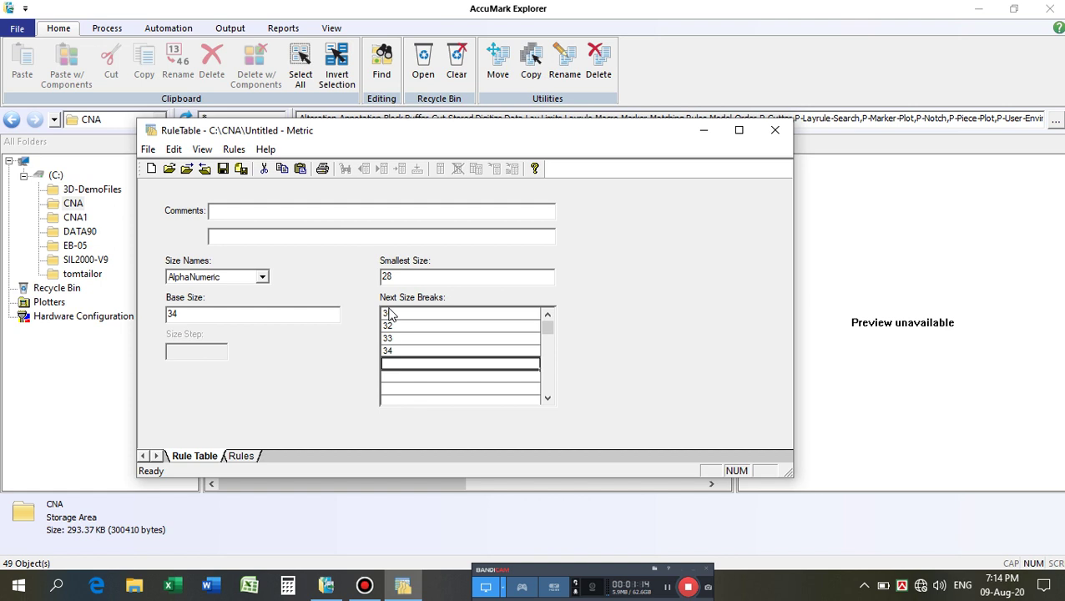
{"action": "type", "text": "35"}
{"action": "key", "text": "Return"}
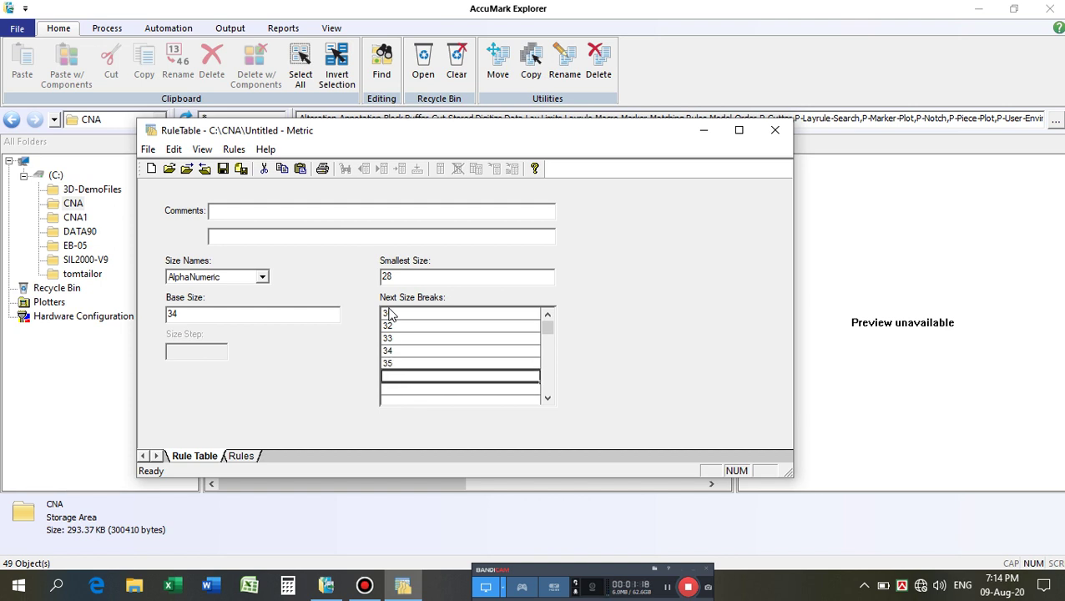
{"action": "type", "text": "36"}
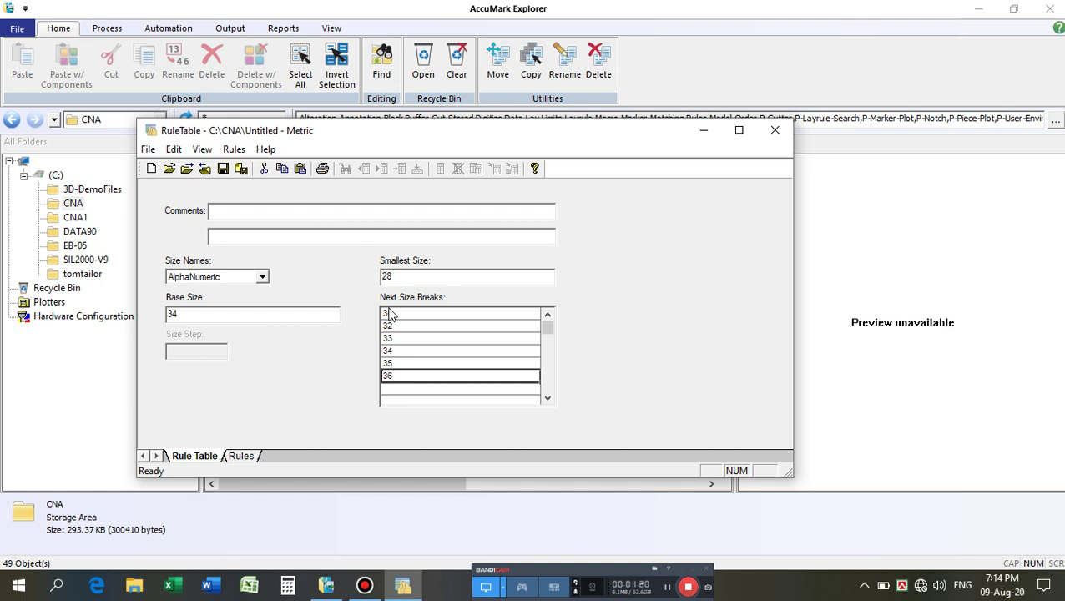
{"action": "key", "text": "Return"}
{"action": "type", "text": "38"}
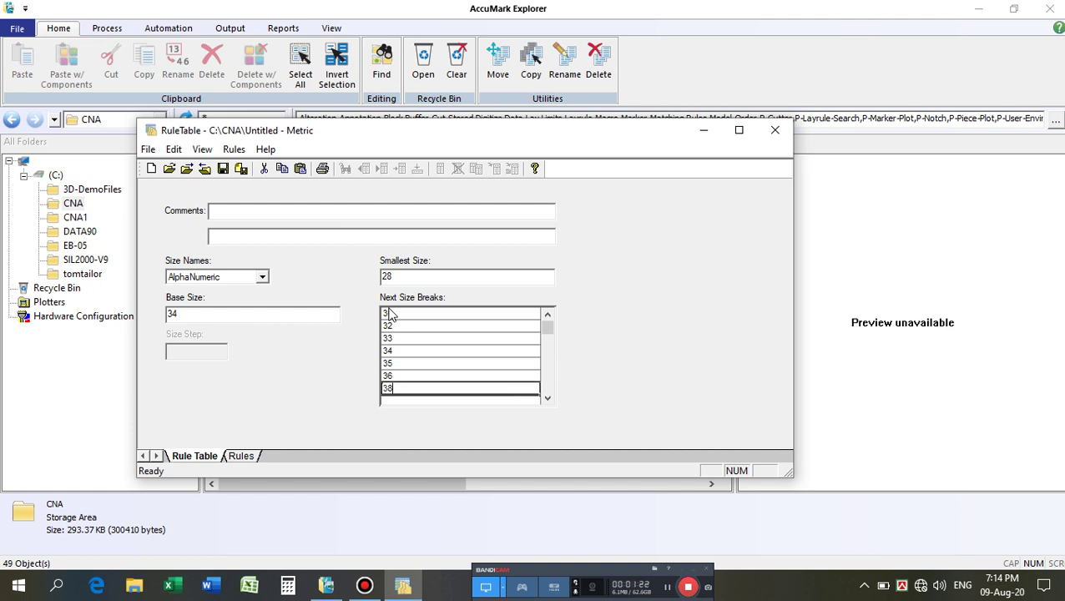
{"action": "key", "text": "Return"}
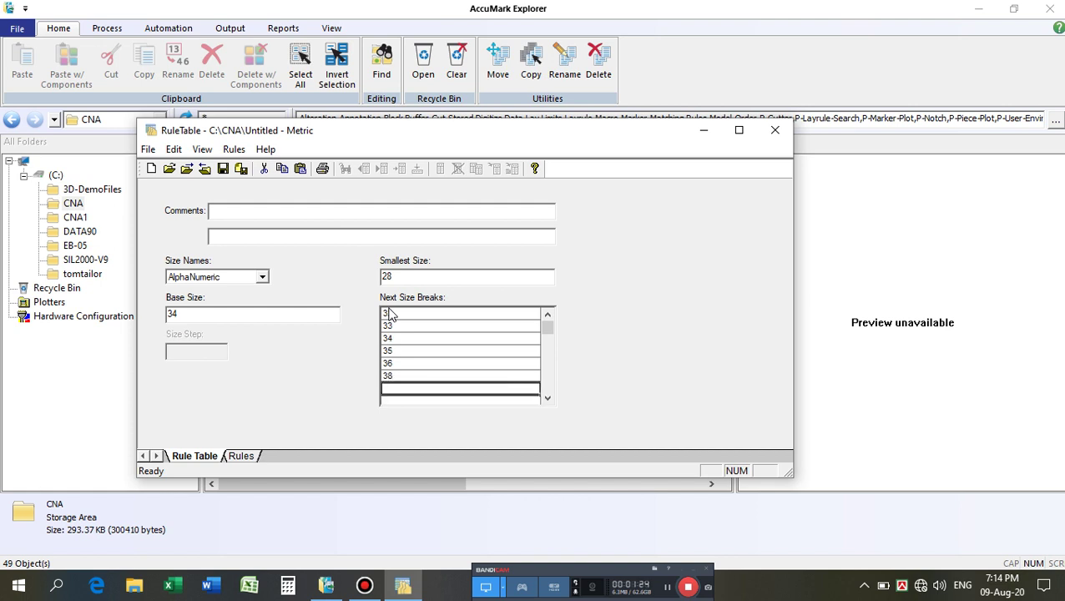
{"action": "type", "text": "40"}
{"action": "key", "text": "Return"}
{"action": "type", "text": "42"}
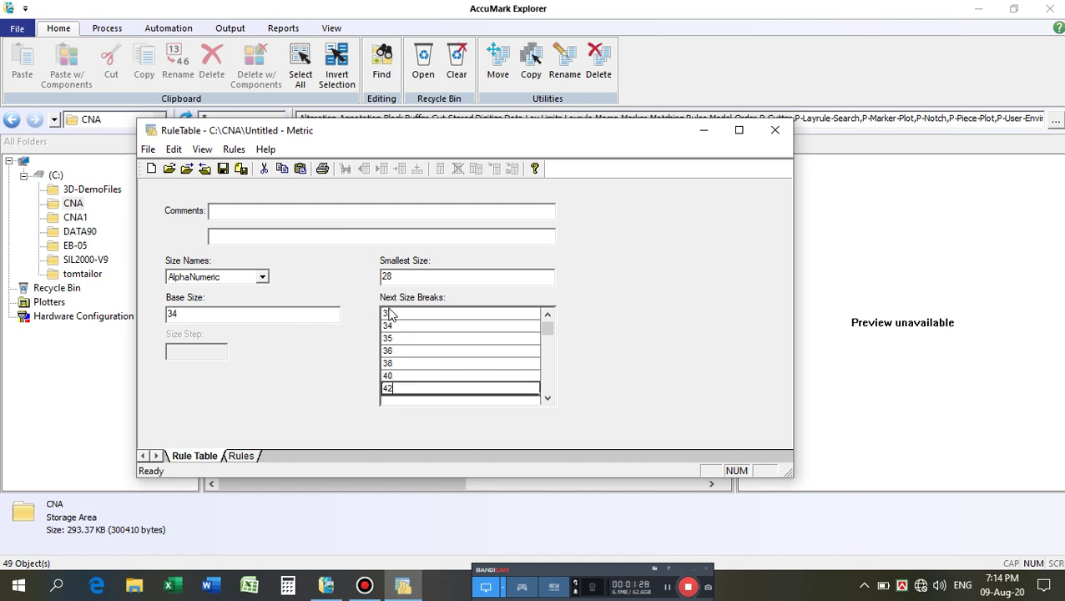
{"action": "key", "text": "Return"}
{"action": "type", "text": "44"}
Shrink the AccuMark Explorer window out of the way and return to the rule table.
{"action": "left_click", "coordinate": [4, 7]}
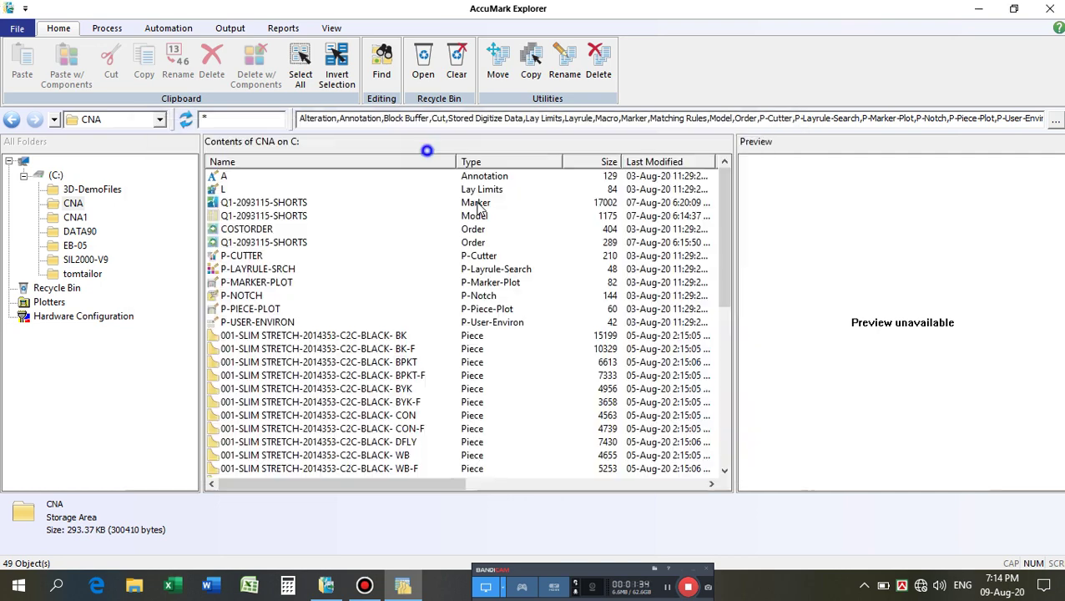
{"action": "right_click", "coordinate": [475, 203]}
{"action": "double_click", "coordinate": [574, 13]}
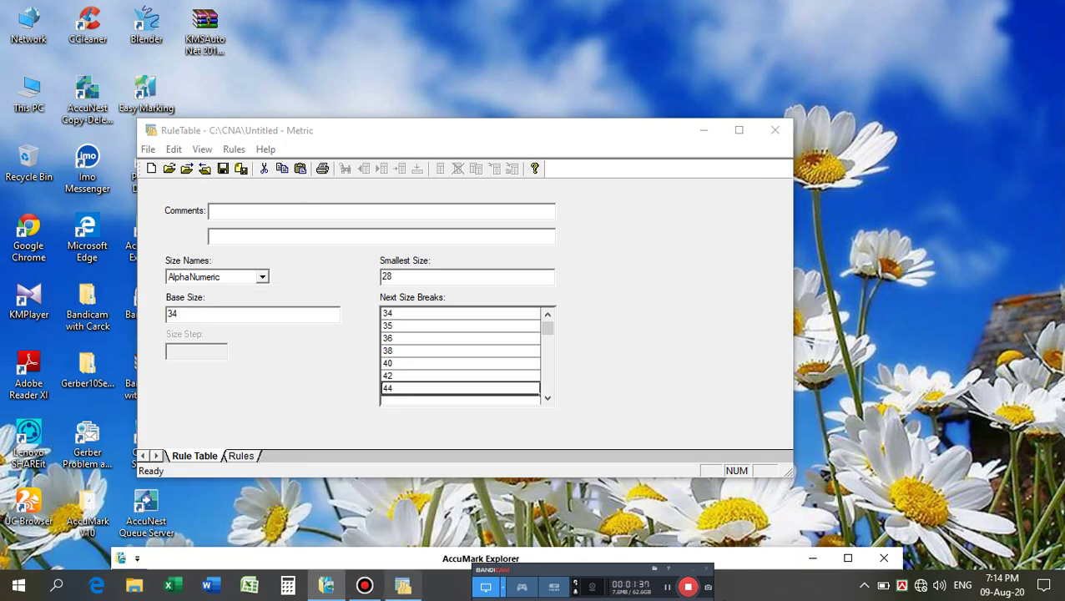
{"action": "left_click", "coordinate": [403, 586]}
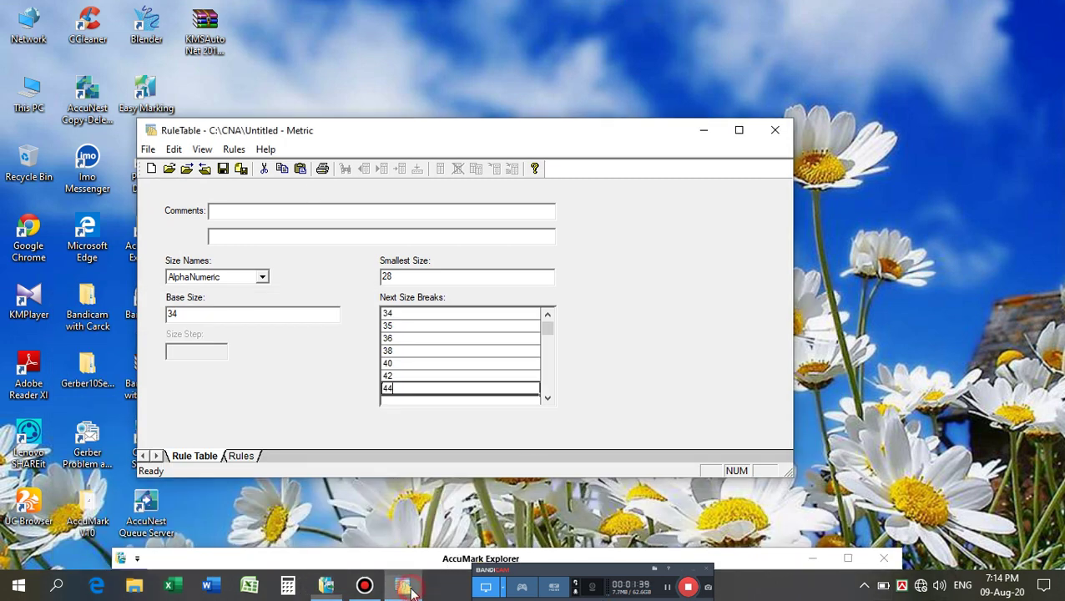
Start saving the rule table in the CNA storage area under the file name Q1-2044232-SLIM.
{"action": "left_click", "coordinate": [222, 169]}
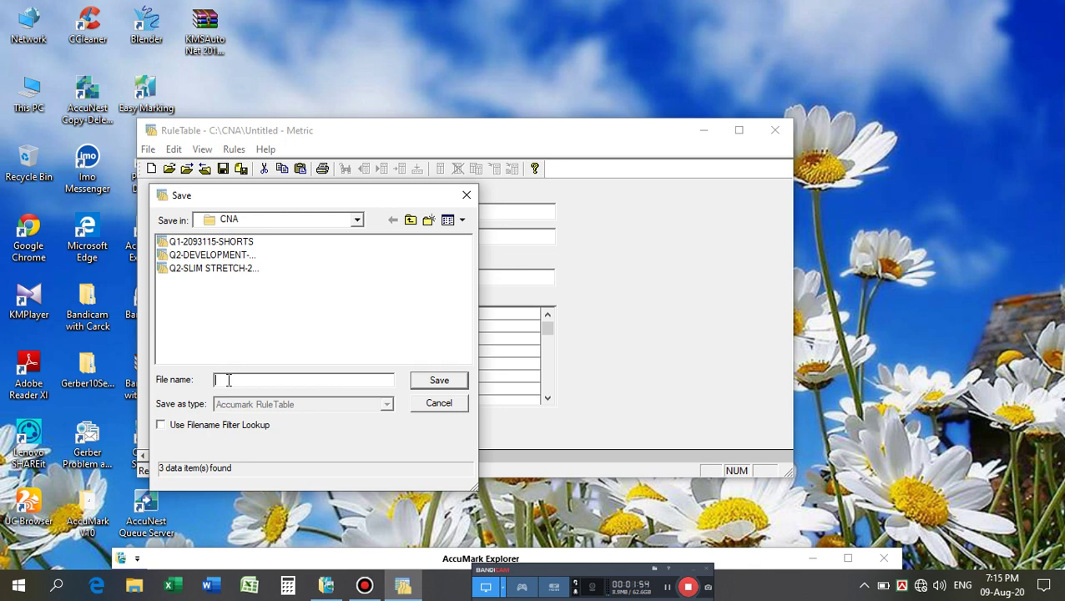
{"action": "type", "text": "Q1"}
{"action": "type", "text": "2044"}
{"action": "type", "text": "232-SLIM"}
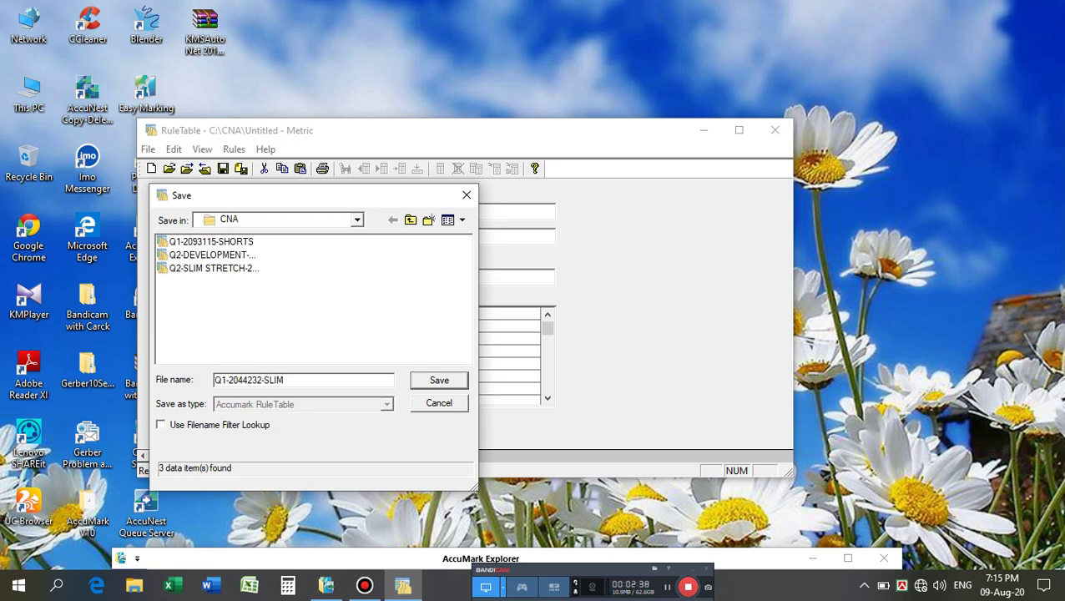
{"action": "type", "text": " SRT"}
{"action": "key", "text": "BackSpace"}
{"action": "key", "text": "BackSpace"}
{"action": "type", "text": "T"}
{"action": "key", "text": "BackSpace"}
{"action": "key", "text": "BackSpace"}
{"action": "key", "text": "BackSpace"}
Copy the whole file name Q1-2044232-SLIM for reuse and save the rule table.
{"action": "left_click", "coordinate": [319, 370]}
{"action": "double_click", "coordinate": [291, 379]}
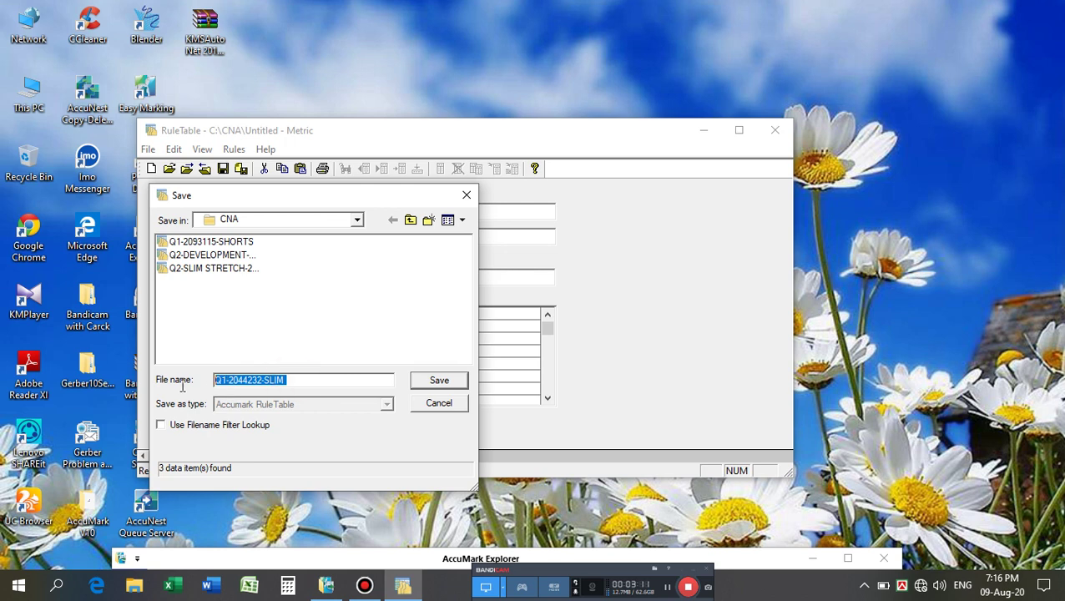
{"action": "right_click", "coordinate": [285, 379]}
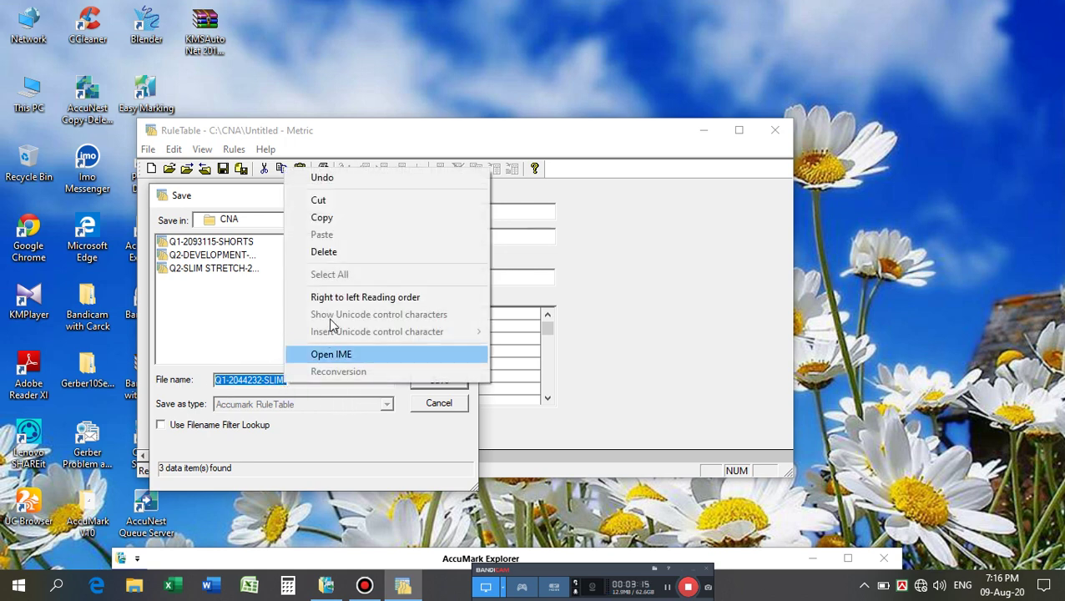
{"action": "left_click", "coordinate": [300, 218]}
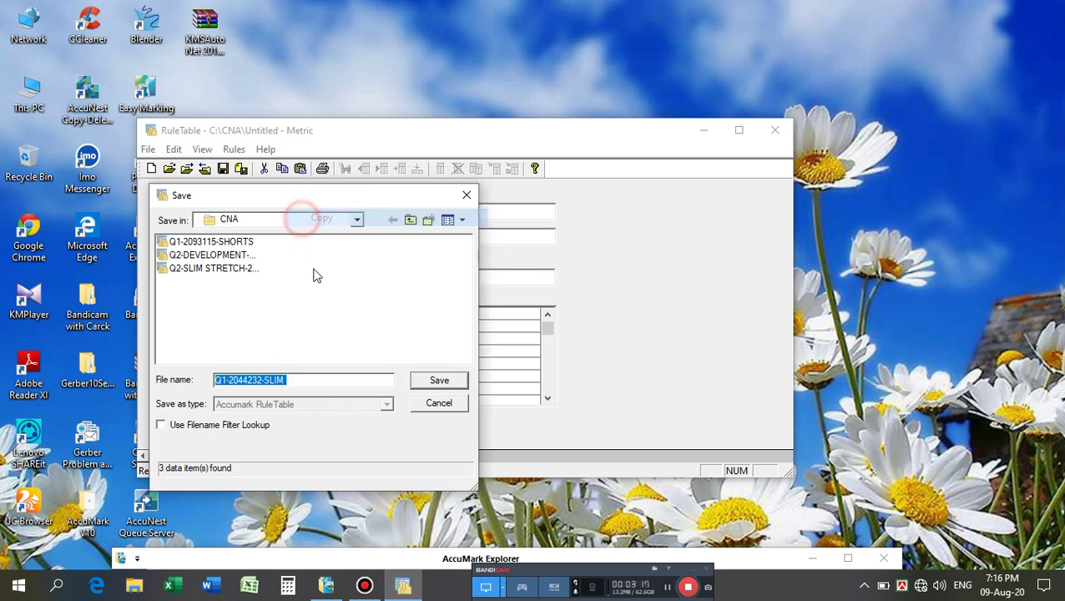
{"action": "left_click", "coordinate": [454, 381]}
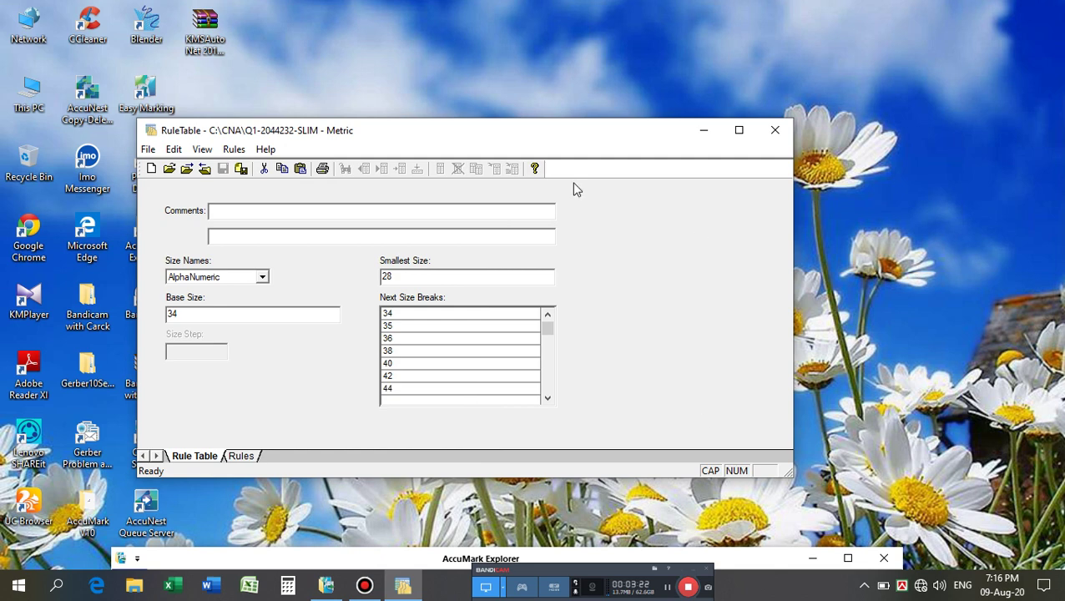
Switch to AccuMark Explorer and look for the Q1-2044232-SLIM rule table in the contents of the CNA storage area.
{"action": "left_click", "coordinate": [331, 589]}
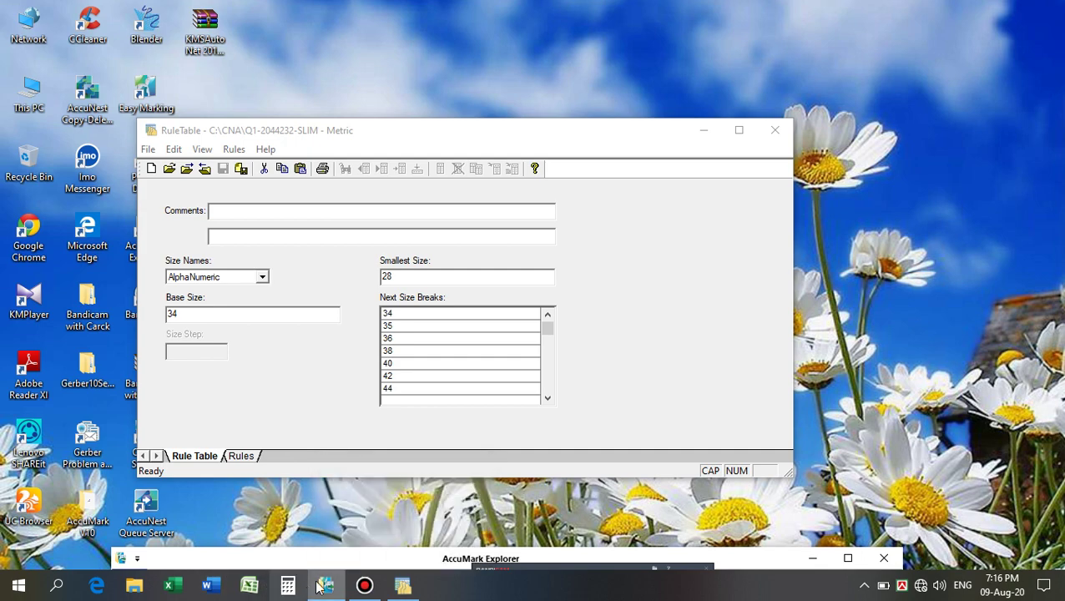
{"action": "mouse_move", "coordinate": [326, 584]}
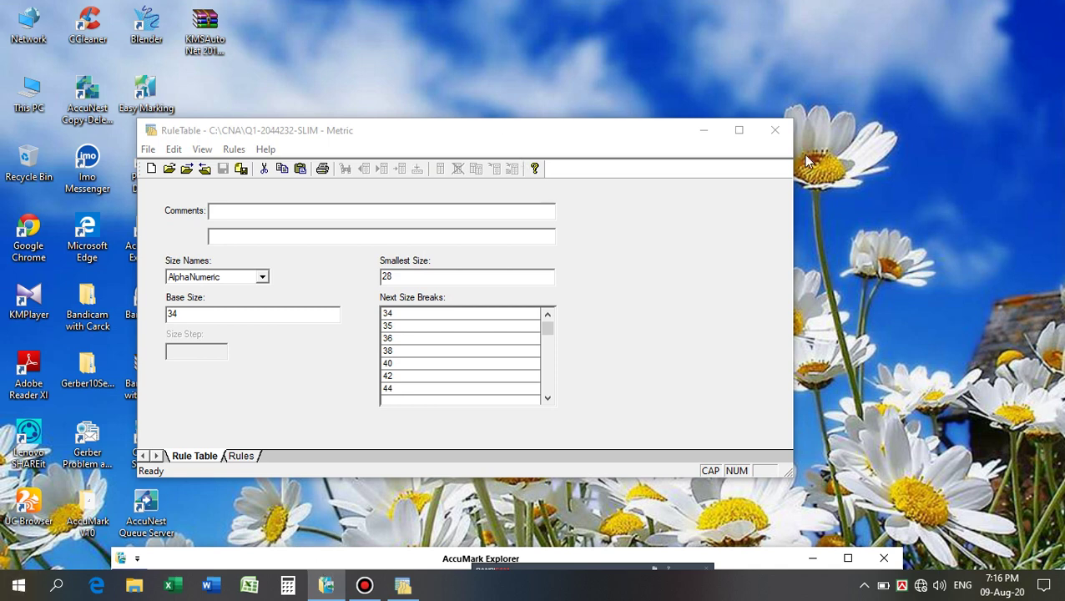
{"action": "left_click", "coordinate": [277, 563]}
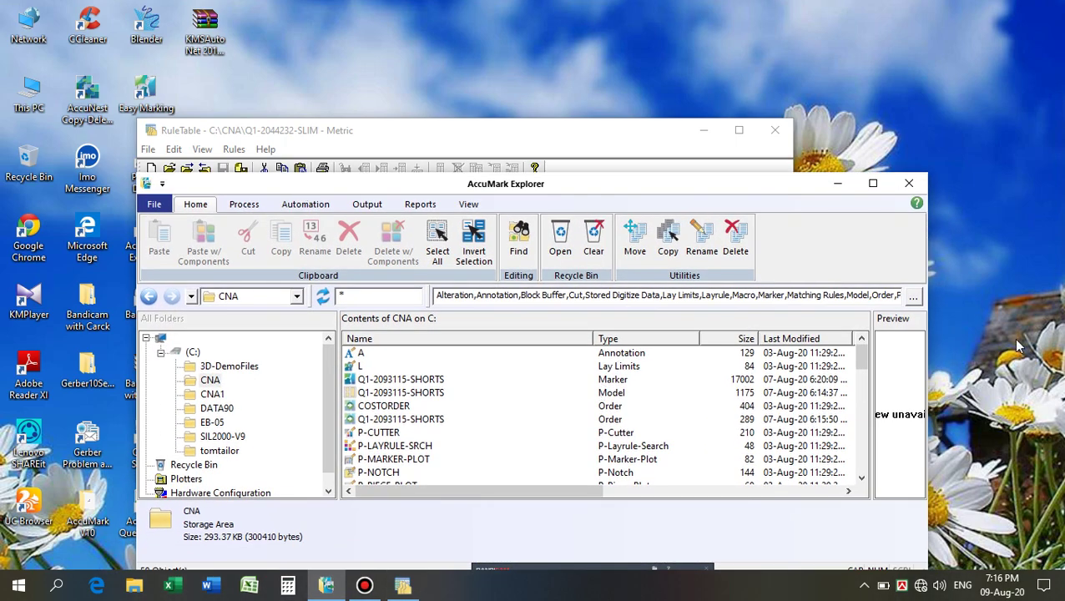
{"action": "left_click", "coordinate": [873, 183]}
{"action": "scroll", "coordinate": [275, 463], "scroll_direction": "down", "scroll_amount": 9}
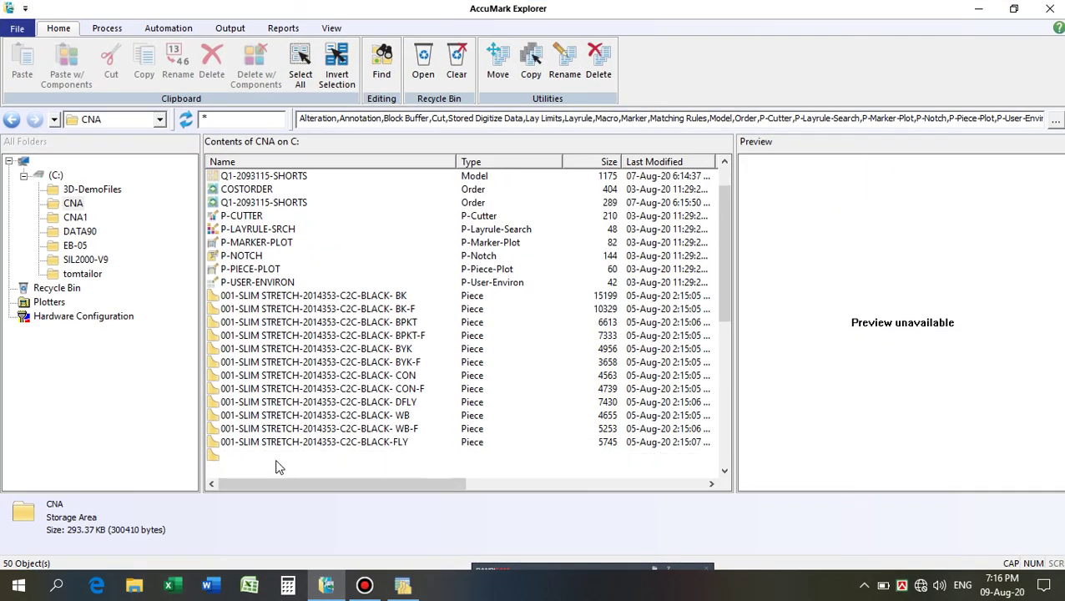
{"action": "scroll", "coordinate": [299, 377], "scroll_direction": "down", "scroll_amount": 4}
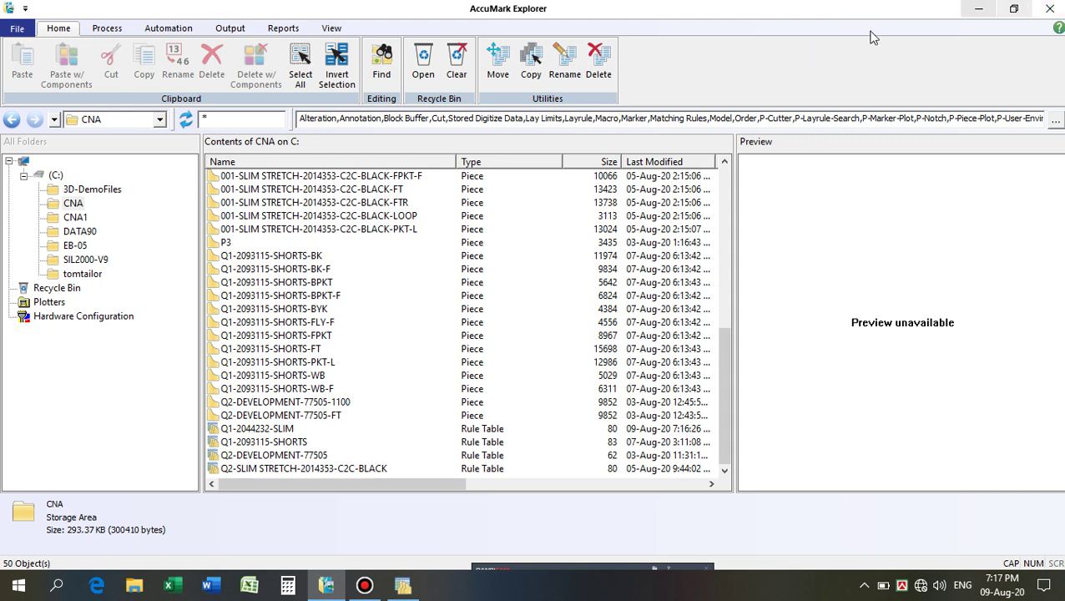
{"action": "left_click", "coordinate": [978, 9]}
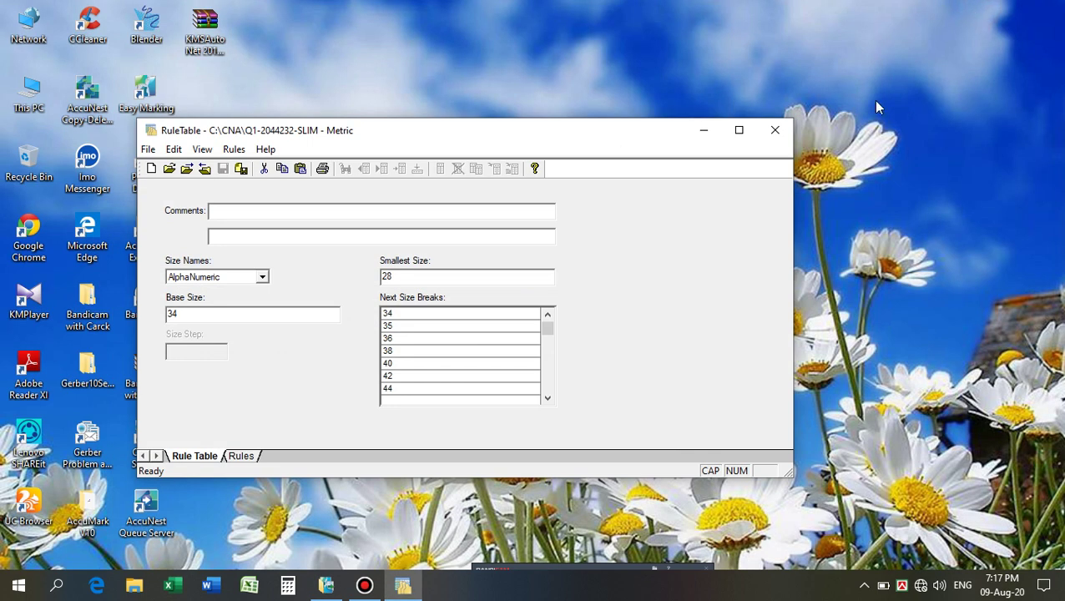
Close the rule table and open Pattern Design, dismissing the AutoSave recovery list without restoring any file.
{"action": "left_click", "coordinate": [775, 130]}
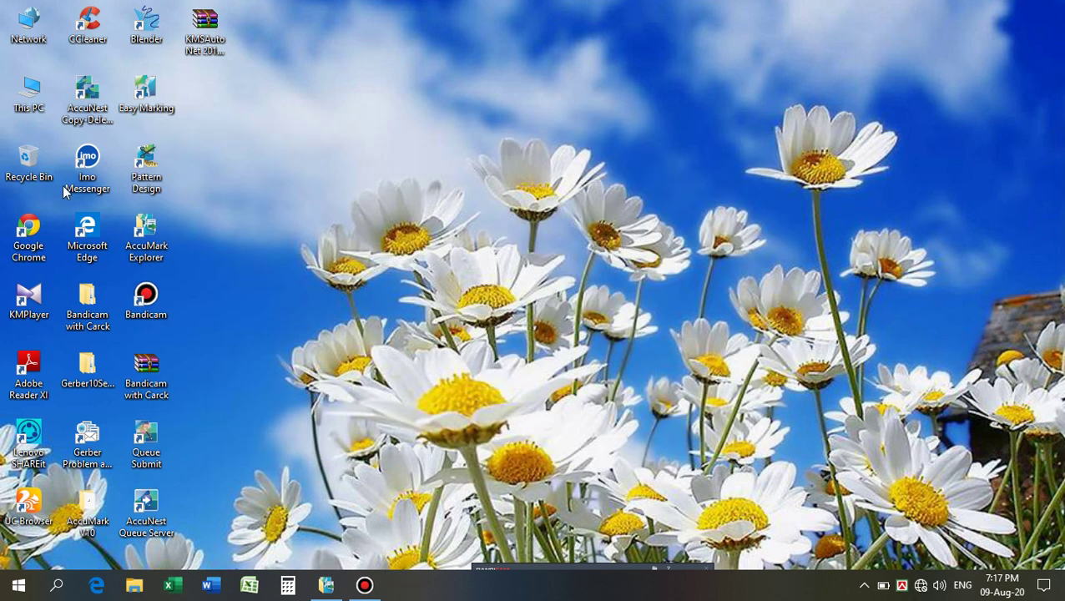
{"action": "double_click", "coordinate": [145, 167]}
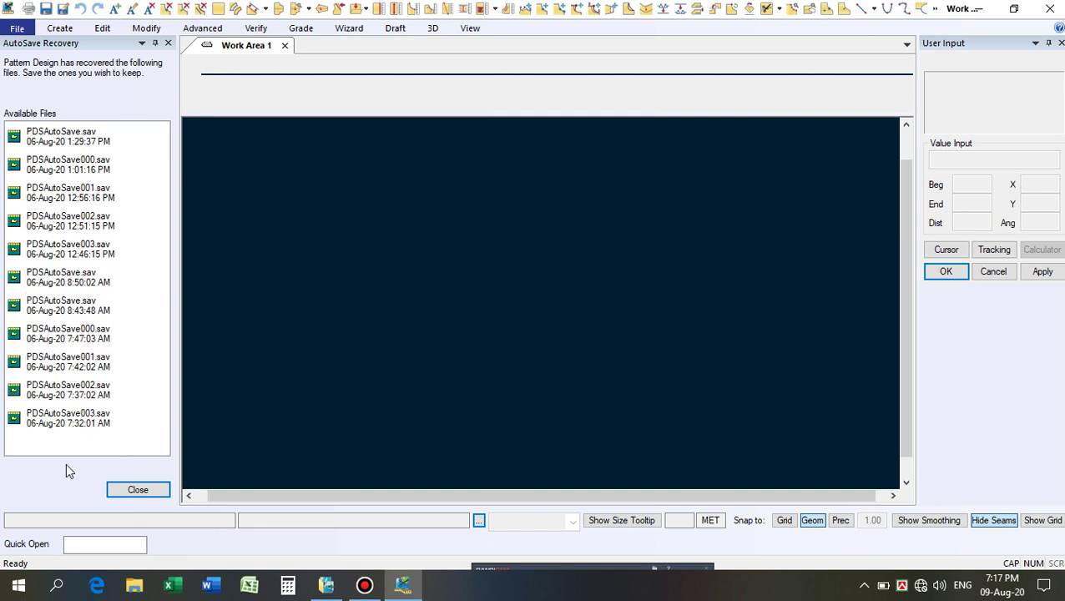
{"action": "left_click", "coordinate": [122, 489]}
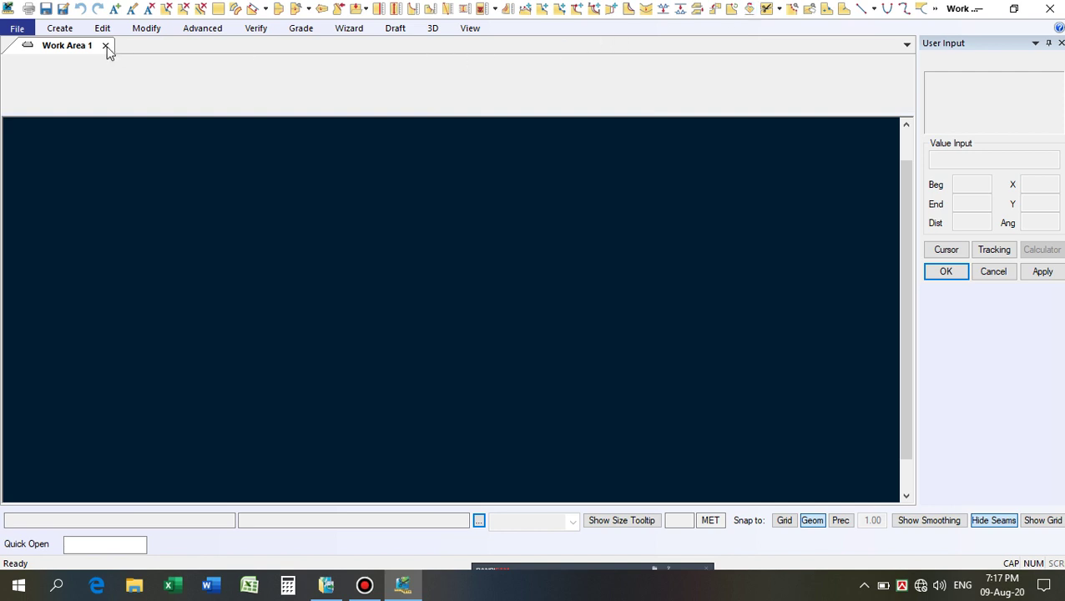
Draw a rectangle in the work area and set its X distance to 109.1.
{"action": "left_click", "coordinate": [218, 8]}
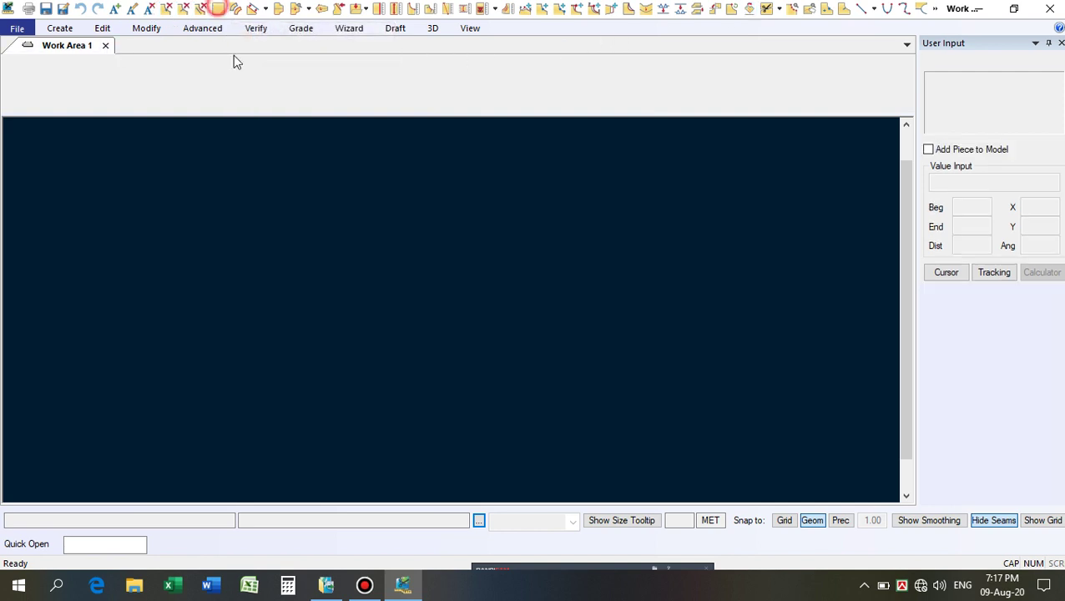
{"action": "left_click", "coordinate": [125, 244]}
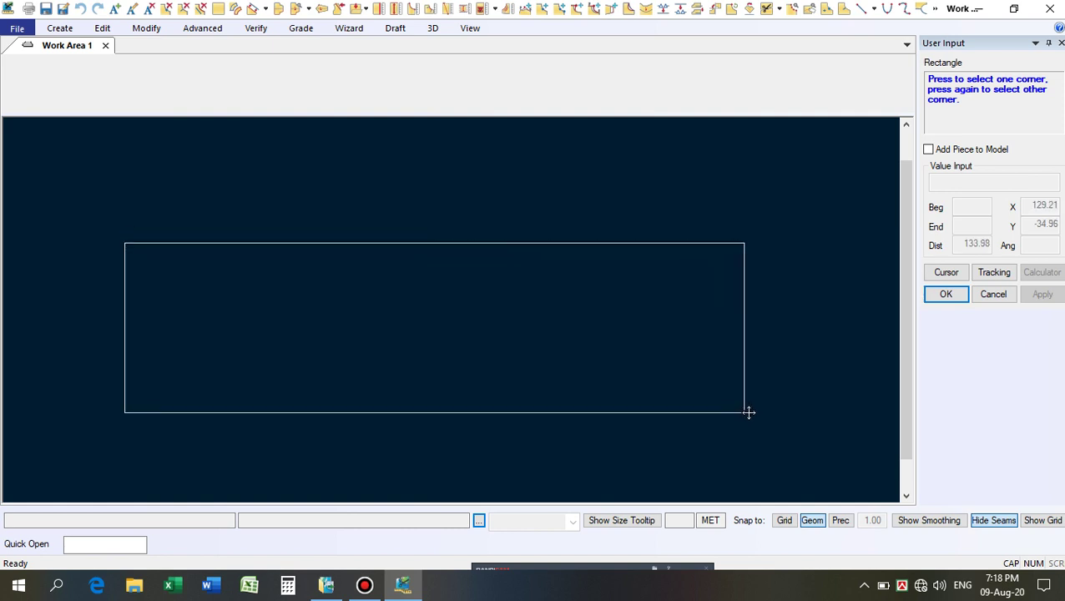
{"action": "left_click", "coordinate": [751, 402]}
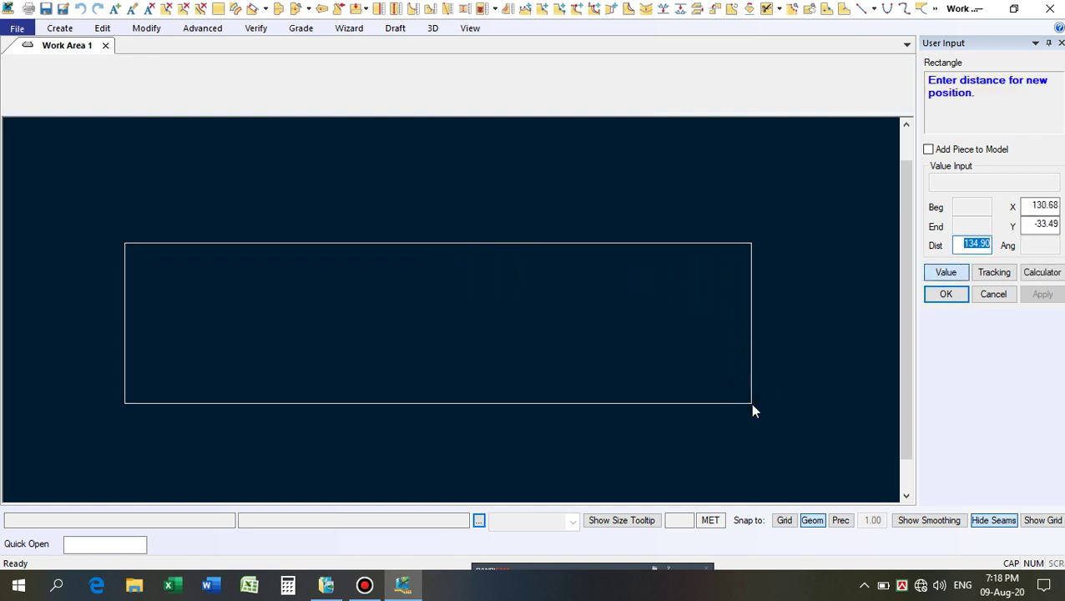
{"action": "left_click", "coordinate": [1041, 205]}
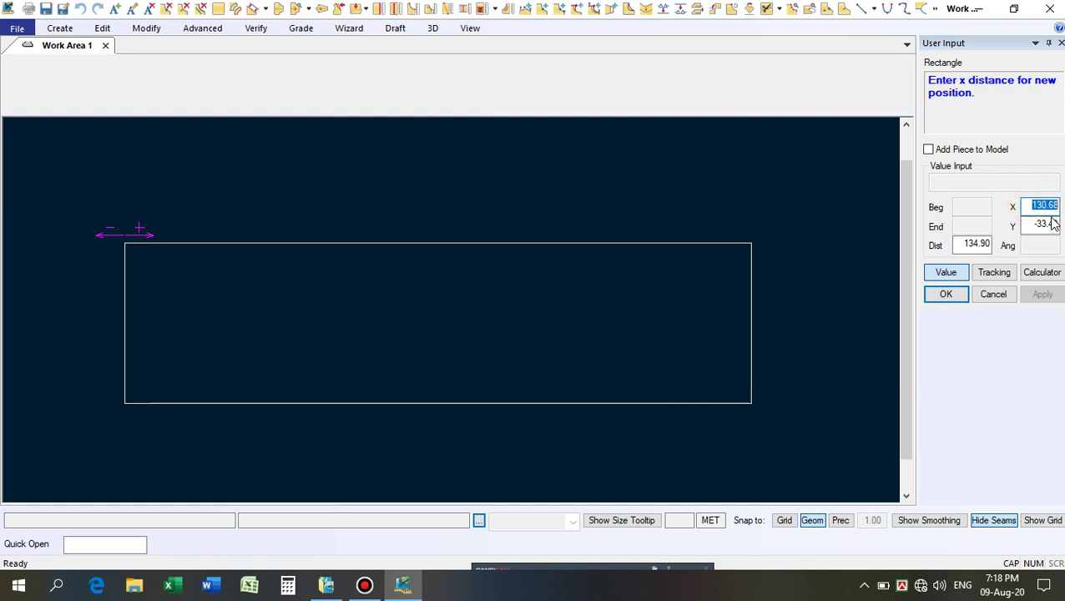
{"action": "type", "text": "109.1"}
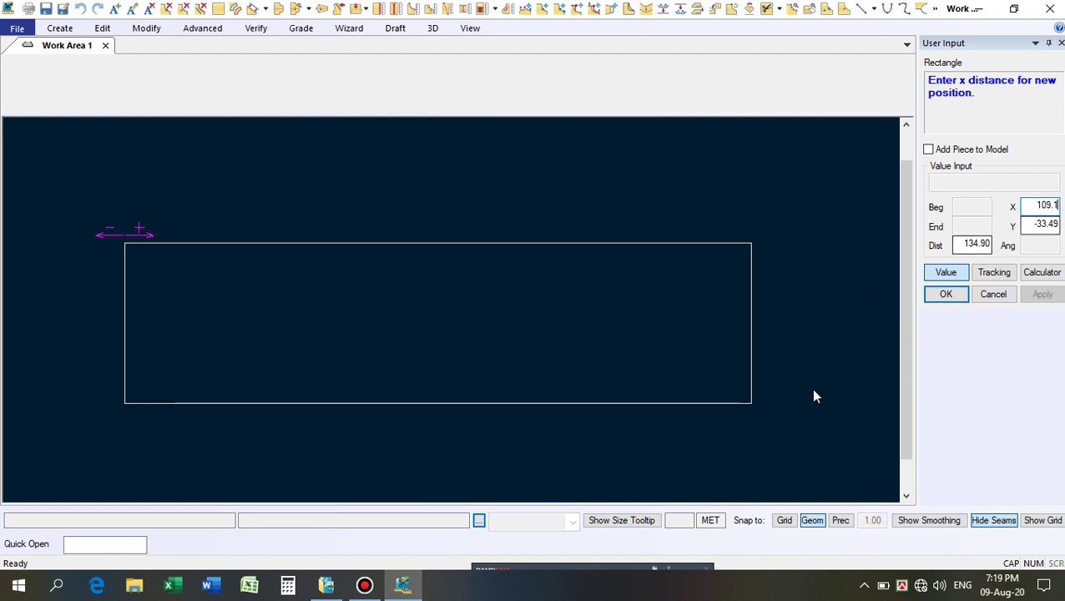
Switch to Calculator and add 87 and 26.3.
{"action": "left_click", "coordinate": [289, 587]}
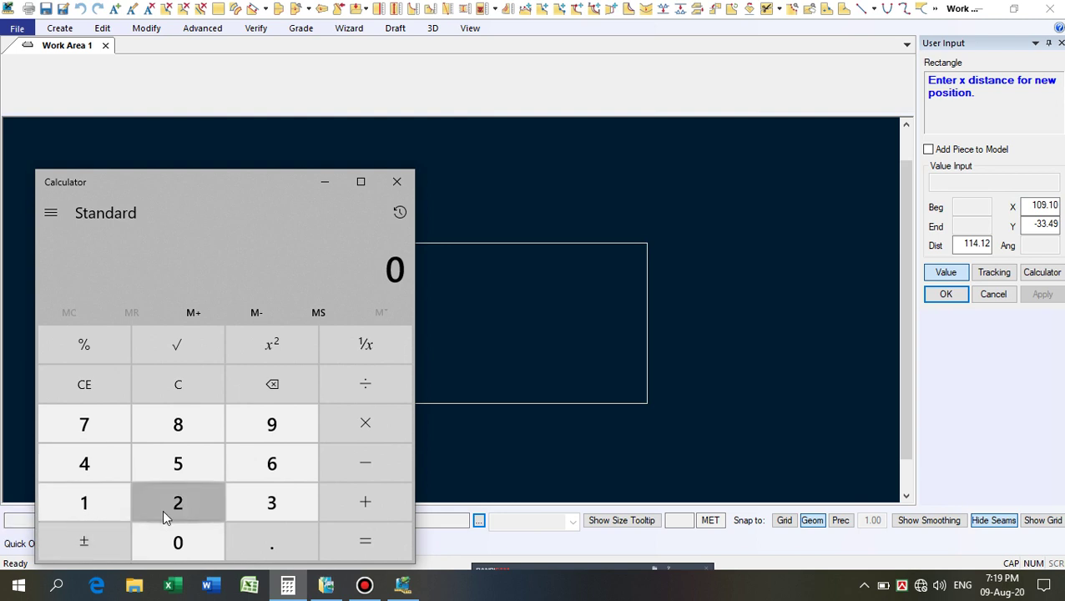
{"action": "left_click", "coordinate": [184, 425]}
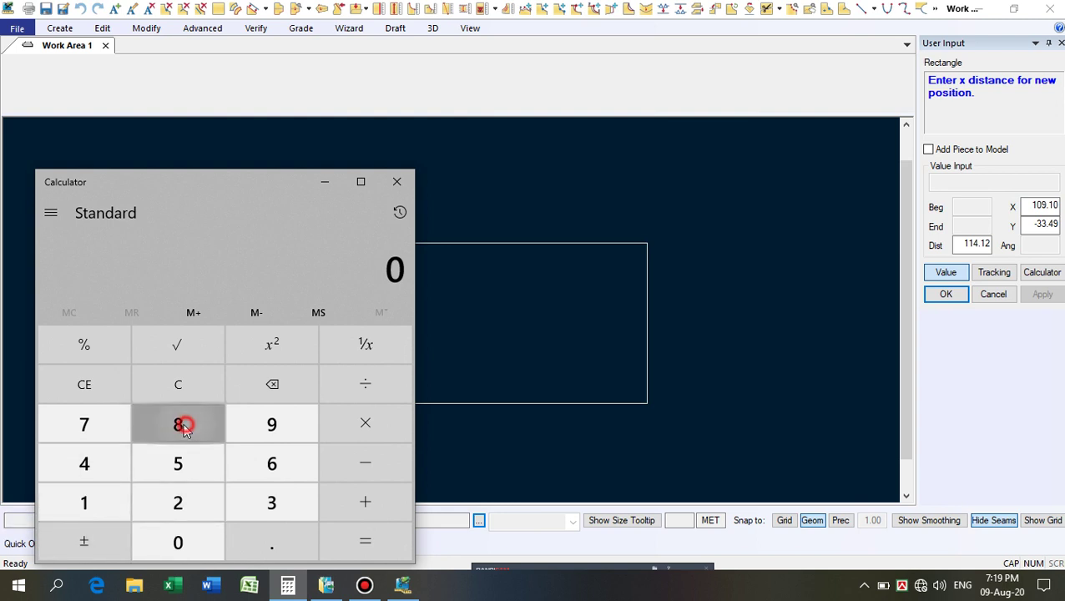
{"action": "left_click", "coordinate": [72, 424]}
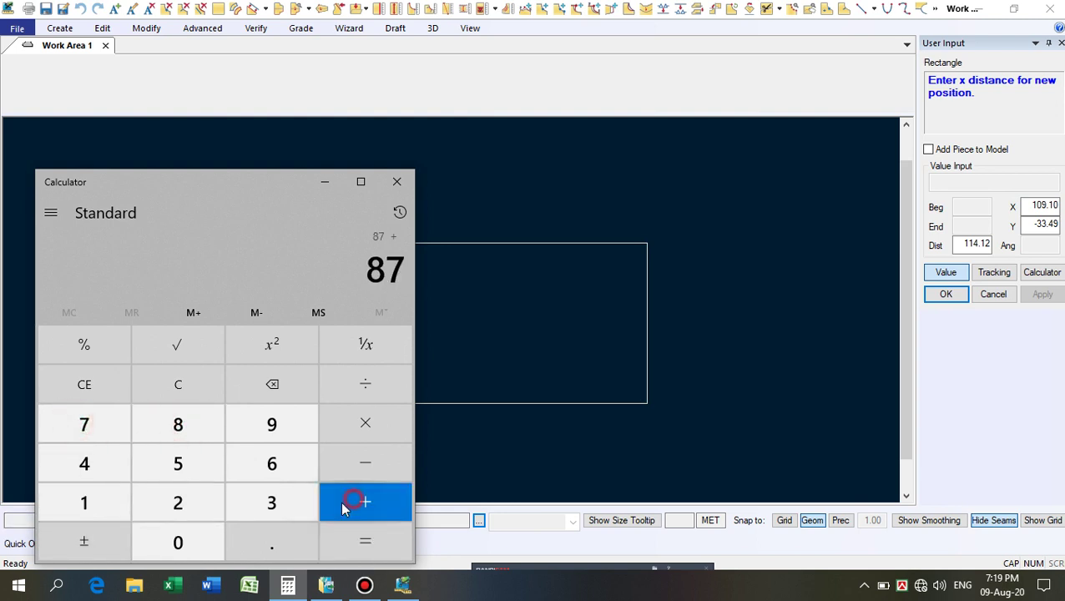
{"action": "left_click", "coordinate": [169, 505]}
{"action": "left_click", "coordinate": [278, 466]}
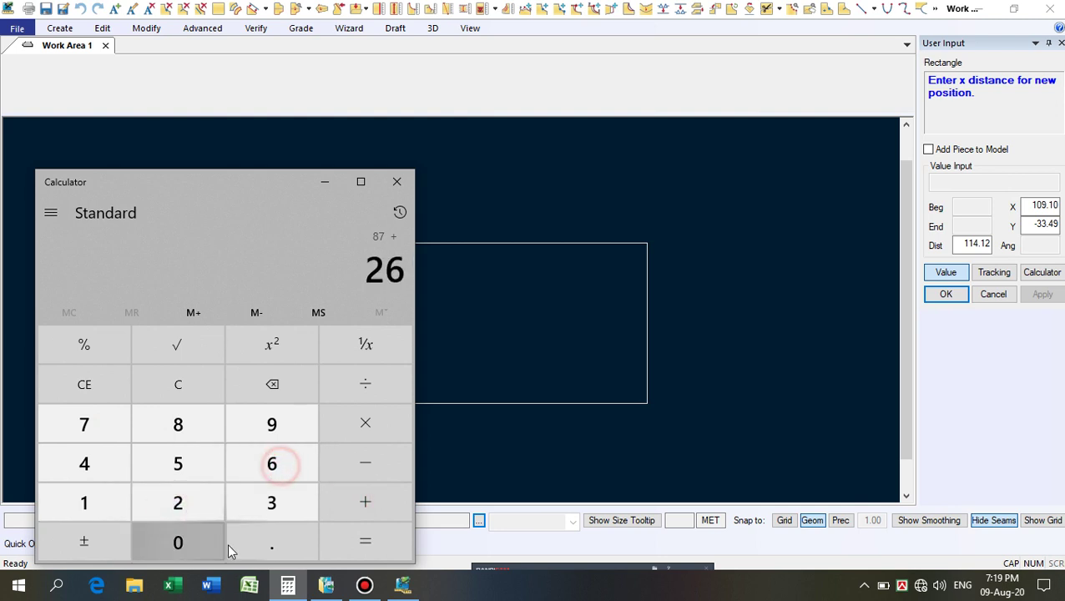
{"action": "left_click", "coordinate": [276, 546]}
{"action": "left_click", "coordinate": [273, 505]}
{"action": "left_click", "coordinate": [365, 546]}
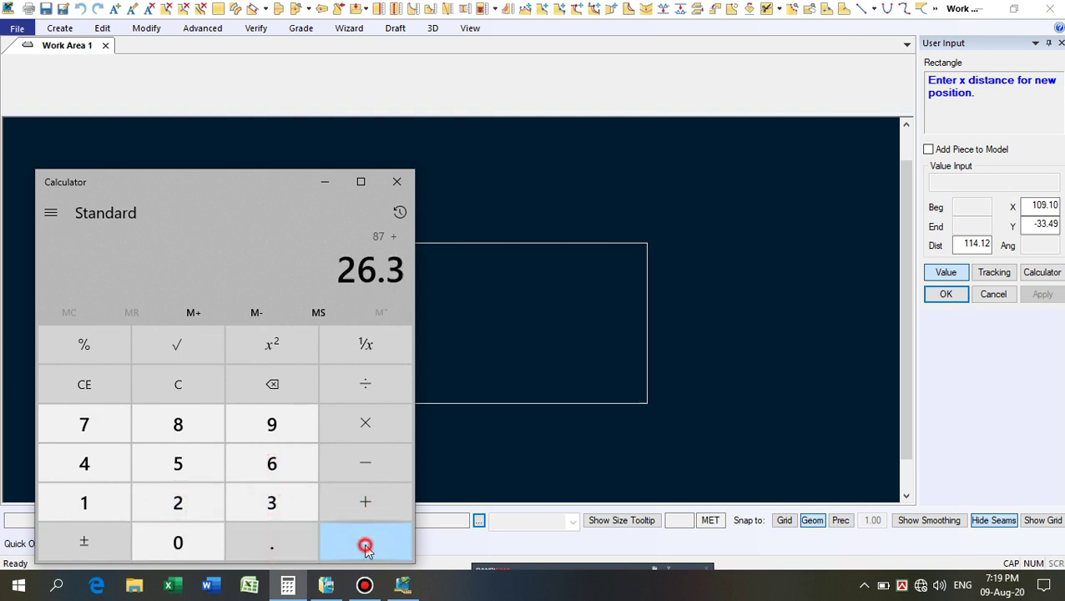
Subtract 4.2 from the sum to check the rectangle's length, and return to the pattern drawing.
{"action": "left_click", "coordinate": [351, 458]}
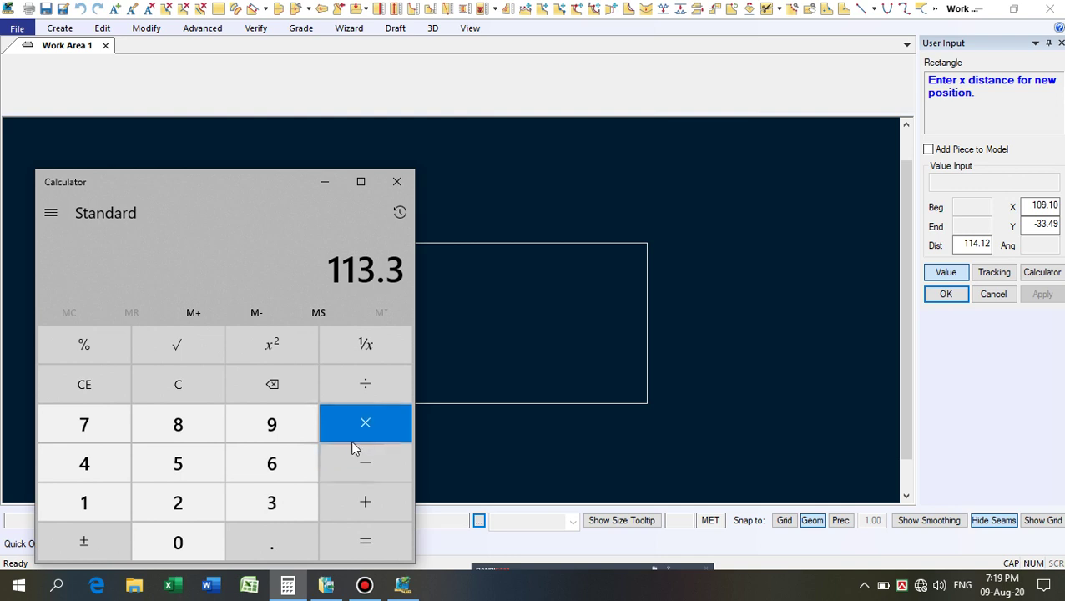
{"action": "left_click", "coordinate": [92, 465]}
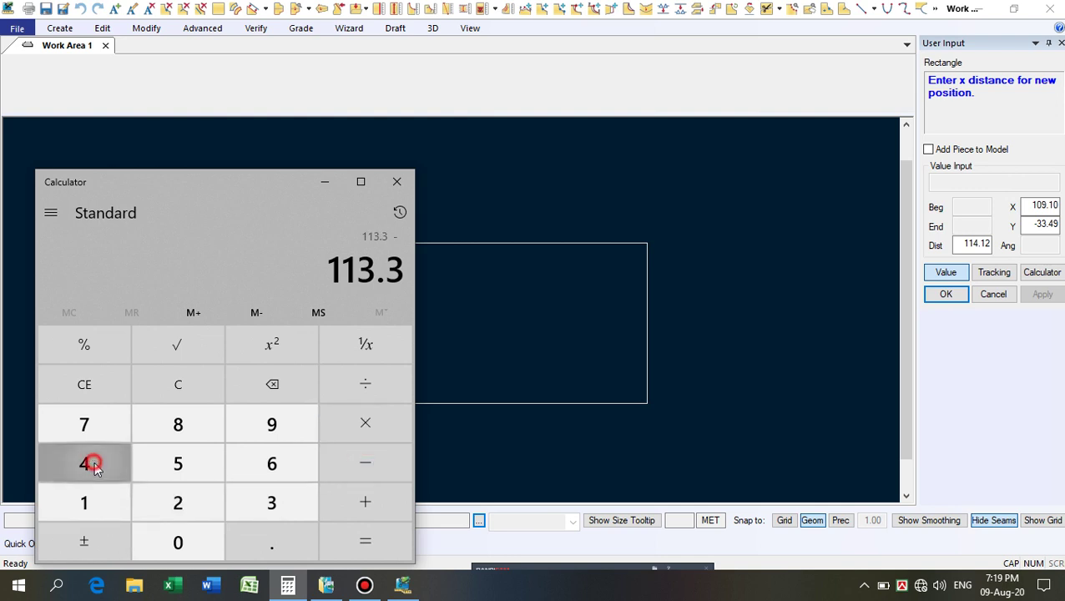
{"action": "left_click", "coordinate": [280, 551]}
{"action": "left_click", "coordinate": [169, 502]}
{"action": "left_click", "coordinate": [372, 547]}
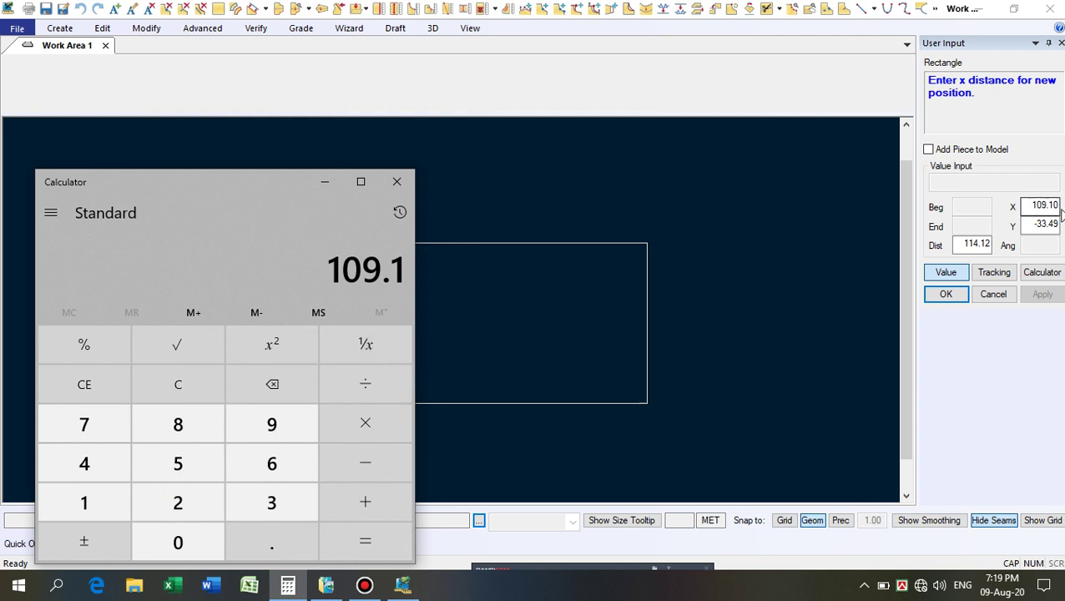
{"action": "left_click", "coordinate": [328, 183]}
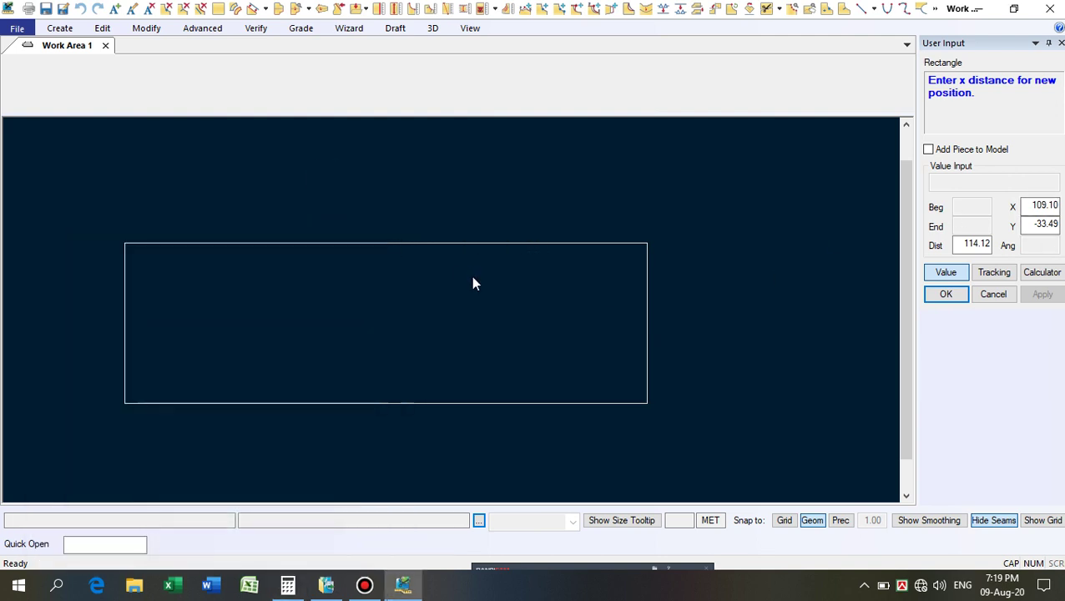
Set the rectangle's Y distance to -40 and accept its size.
{"action": "left_click", "coordinate": [1033, 224]}
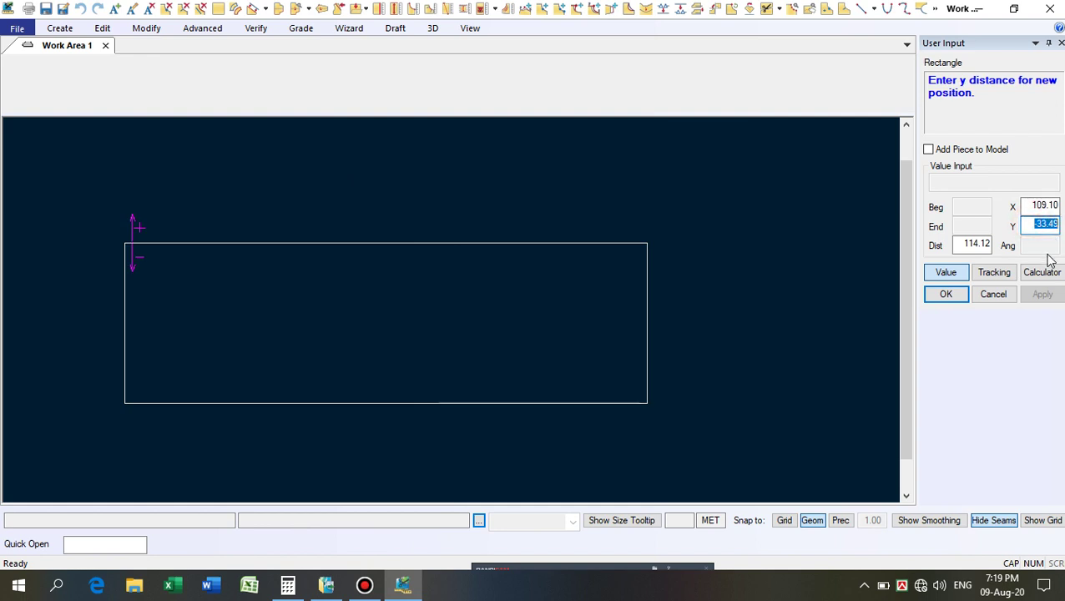
{"action": "type", "text": "-40"}
{"action": "key", "text": "Return"}
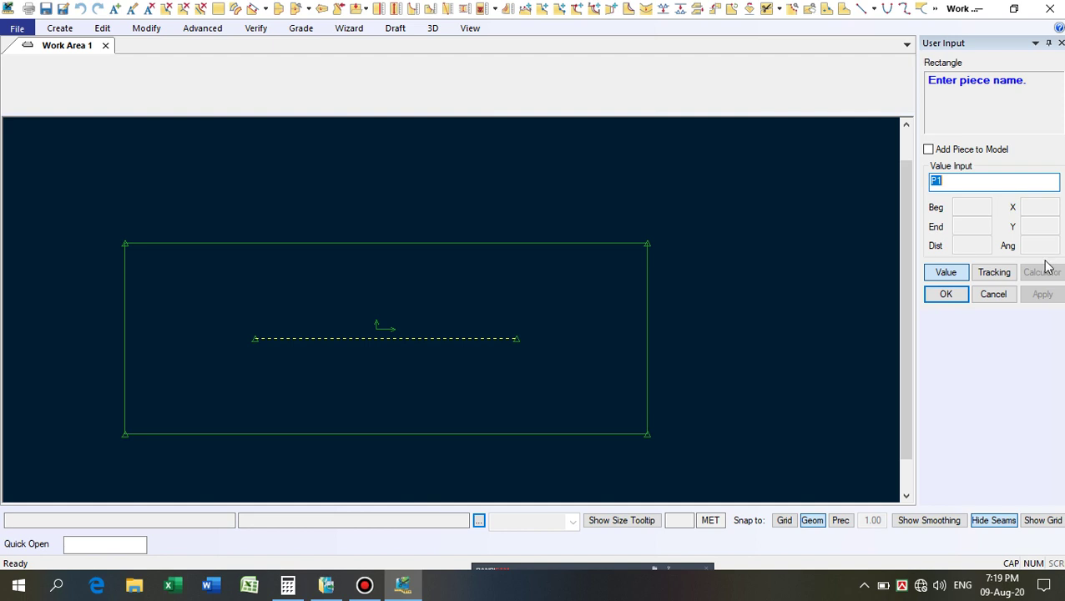
Name the new rectangular piece Q1-2044232-SLIM -BLOCK, reusing the copied style name, and finish the Rectangle command.
{"action": "key", "text": "Delete"}
{"action": "right_click", "coordinate": [998, 183]}
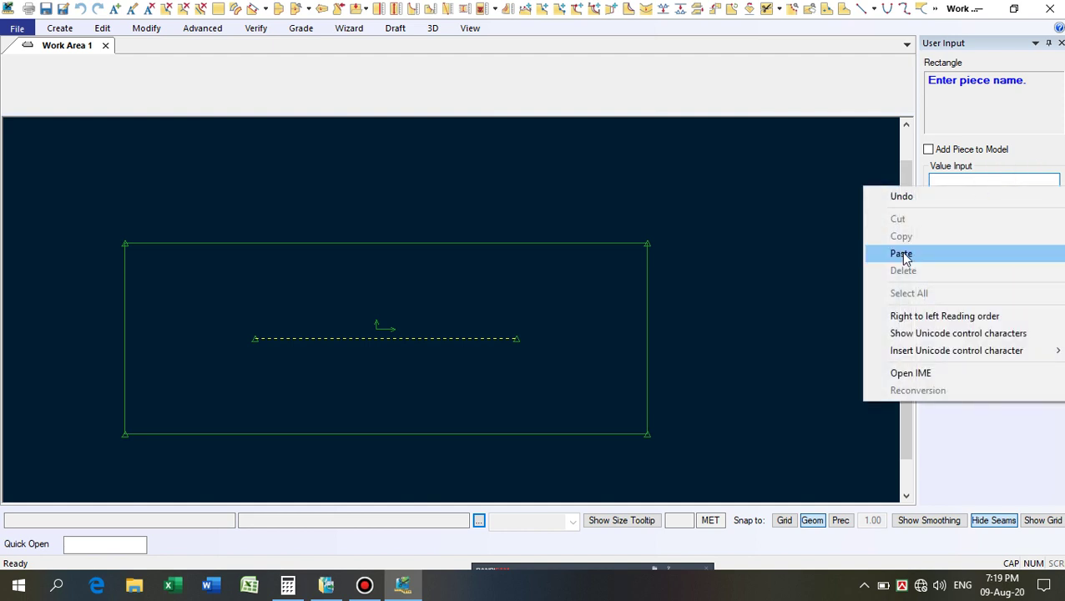
{"action": "left_click", "coordinate": [902, 253]}
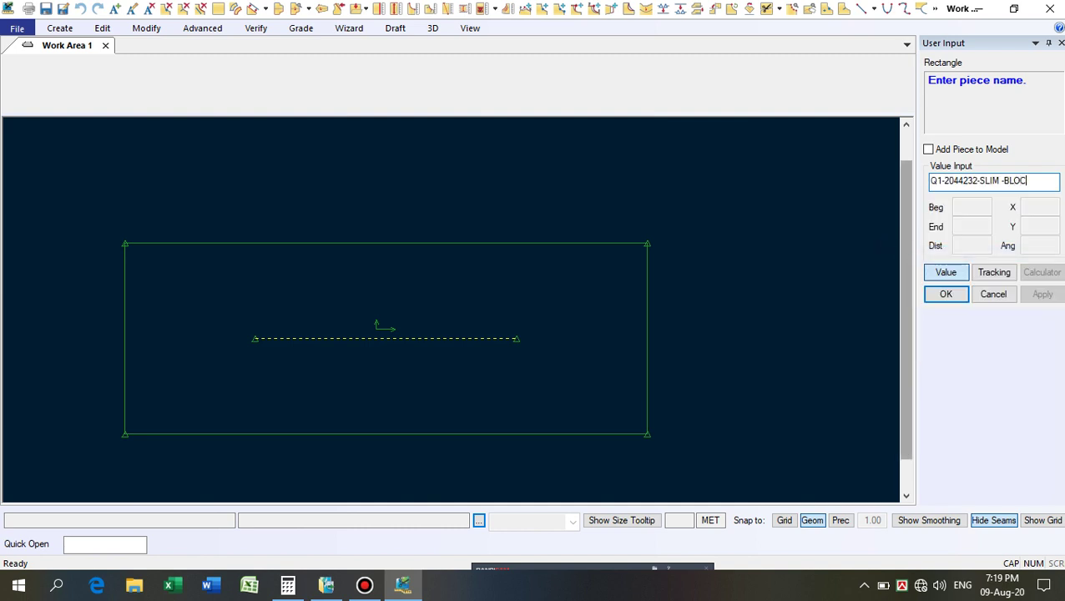
{"action": "key", "text": "Return"}
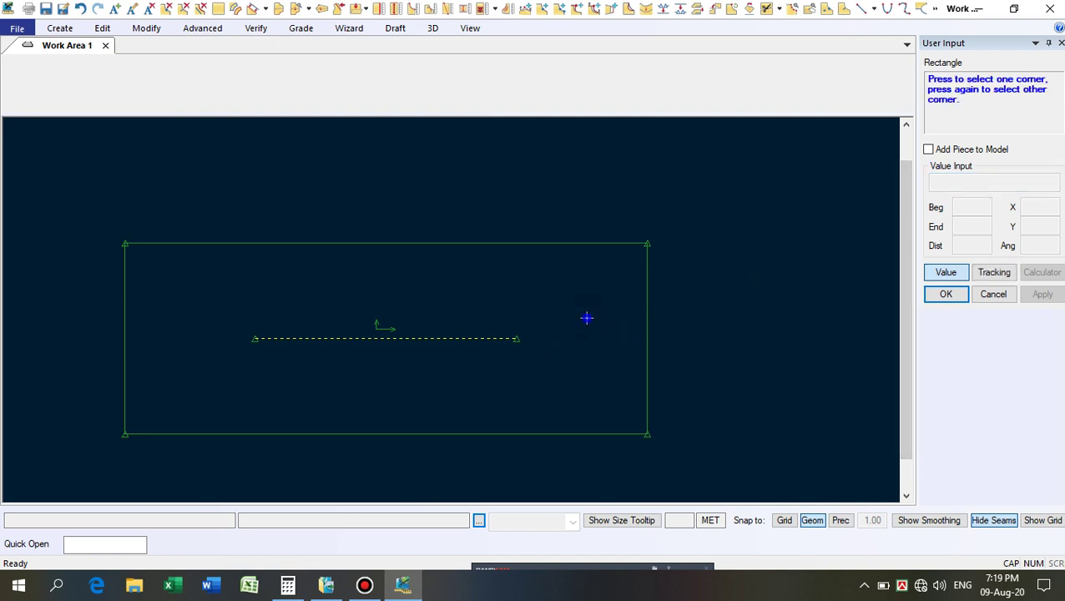
{"action": "right_click", "coordinate": [584, 317]}
{"action": "left_click", "coordinate": [575, 321]}
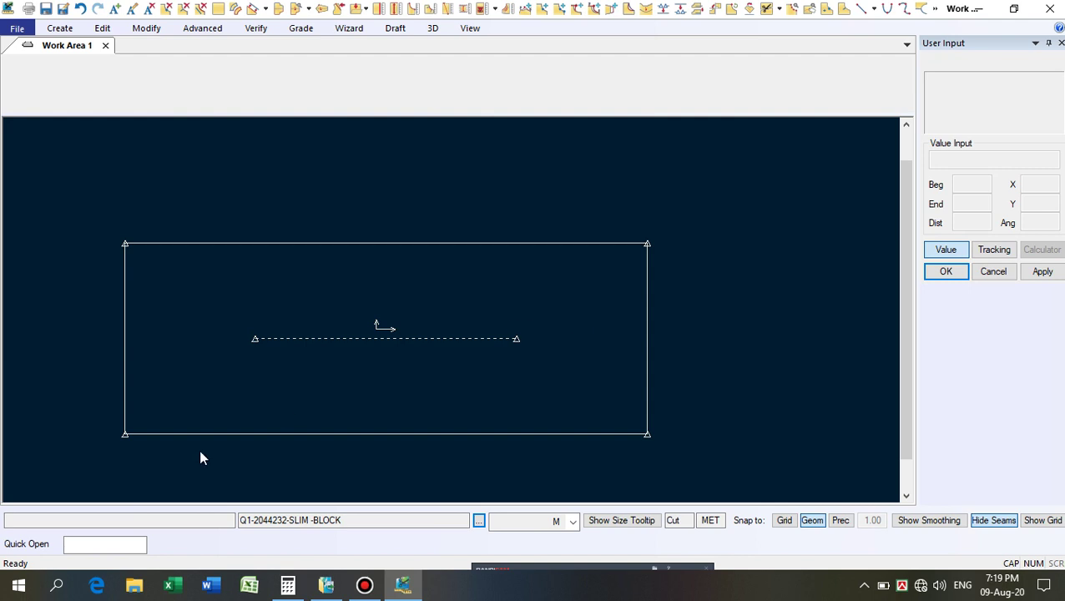
Move the block piece to the middle of the work area and enlarge the view of it.
{"action": "left_click", "coordinate": [369, 366]}
{"action": "left_click_drag", "start_coordinate": [388, 357], "coordinate": [433, 332]}
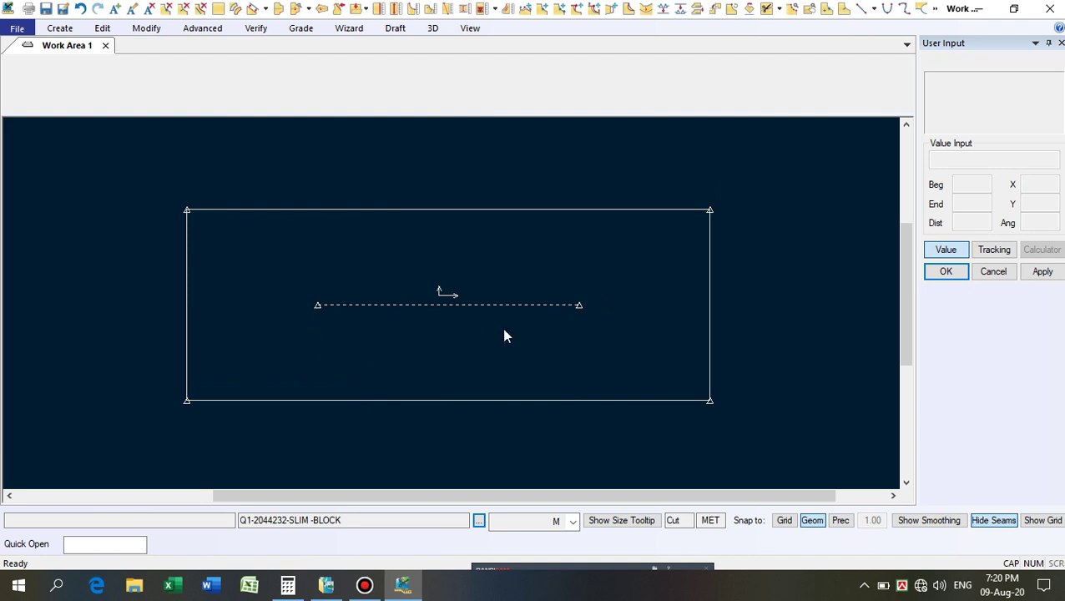
{"action": "scroll", "coordinate": [488, 342], "scroll_direction": "up", "scroll_amount": 1}
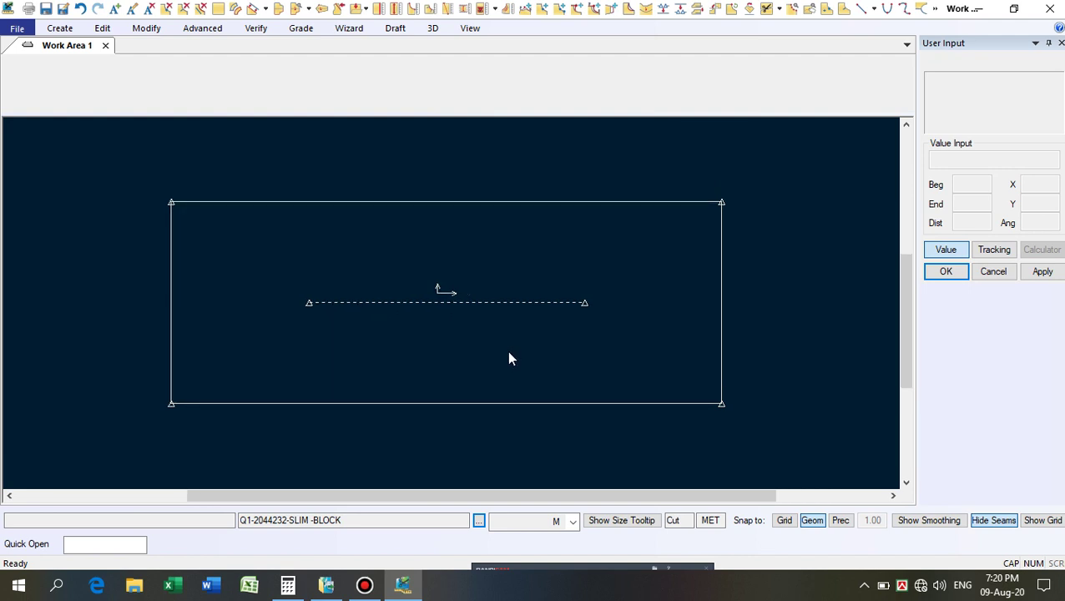
{"action": "scroll", "coordinate": [434, 331], "scroll_direction": "up", "scroll_amount": 1}
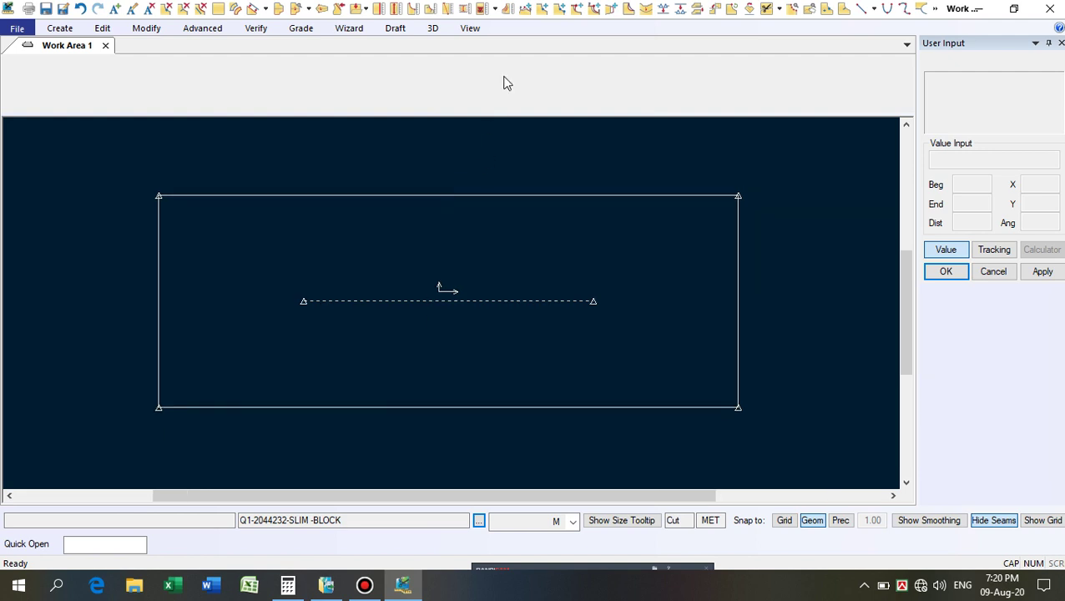
Extend the grain line past both short edges of the block by moving each end point along the line.
{"action": "left_click", "coordinate": [575, 10]}
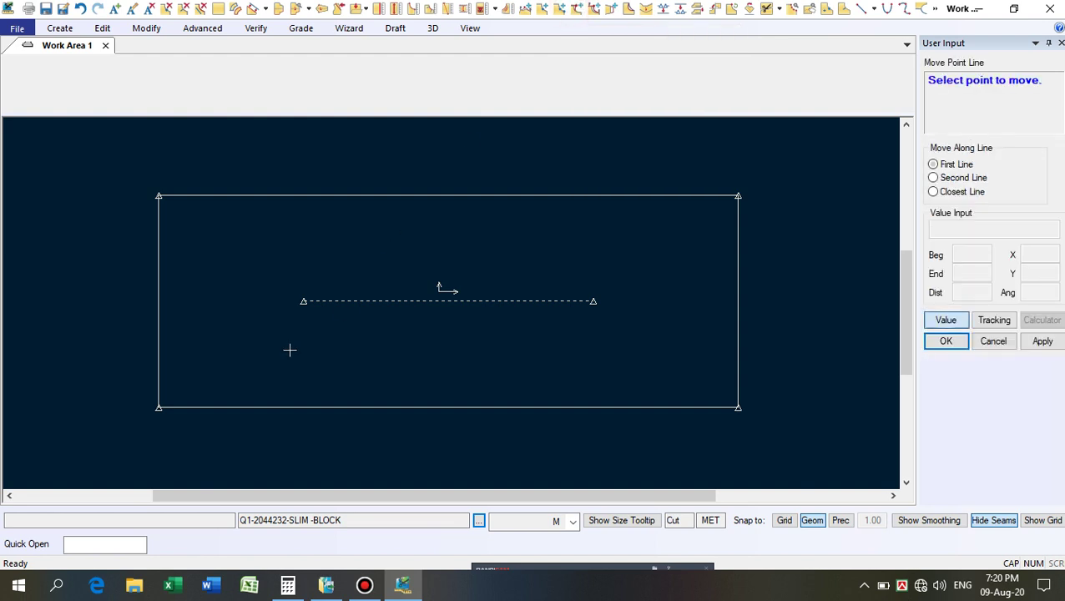
{"action": "left_click", "coordinate": [303, 300]}
{"action": "left_click", "coordinate": [943, 319]}
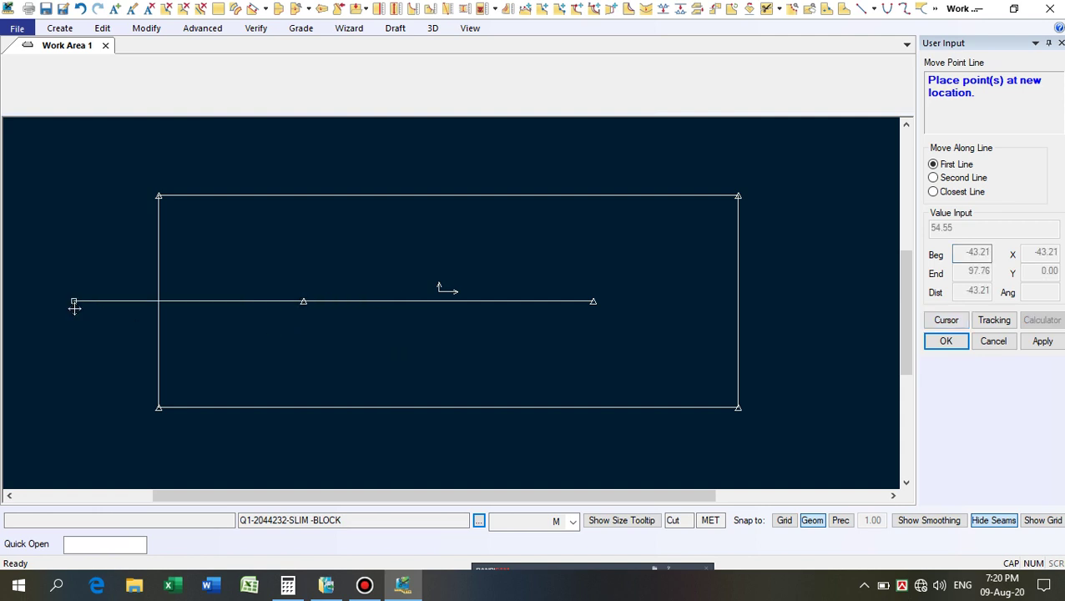
{"action": "left_click", "coordinate": [73, 302]}
{"action": "left_click", "coordinate": [592, 302]}
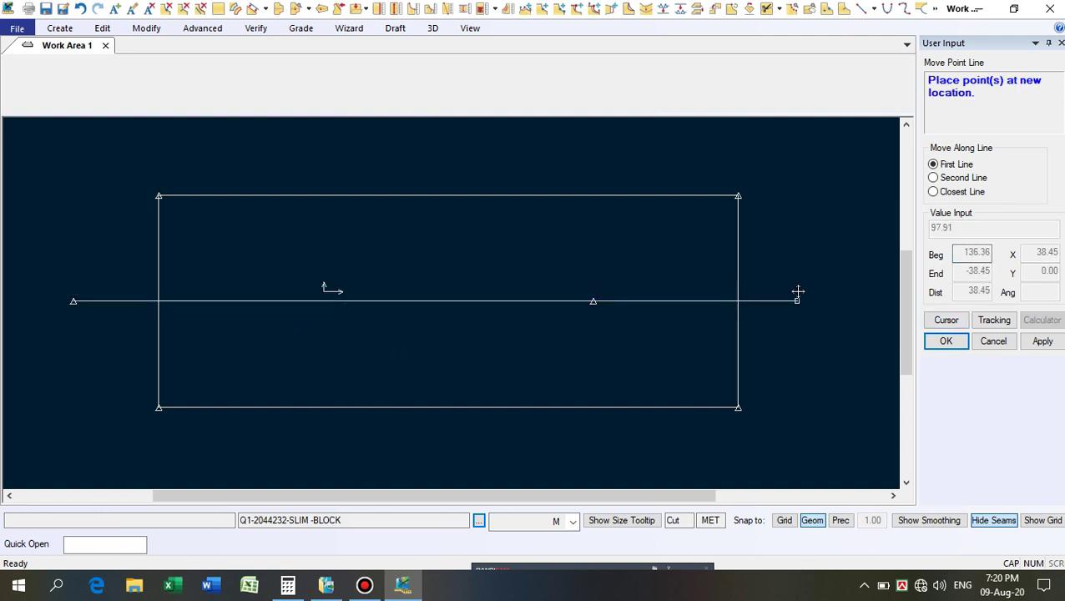
{"action": "left_click", "coordinate": [797, 302]}
{"action": "right_click", "coordinate": [803, 249]}
{"action": "left_click", "coordinate": [803, 250]}
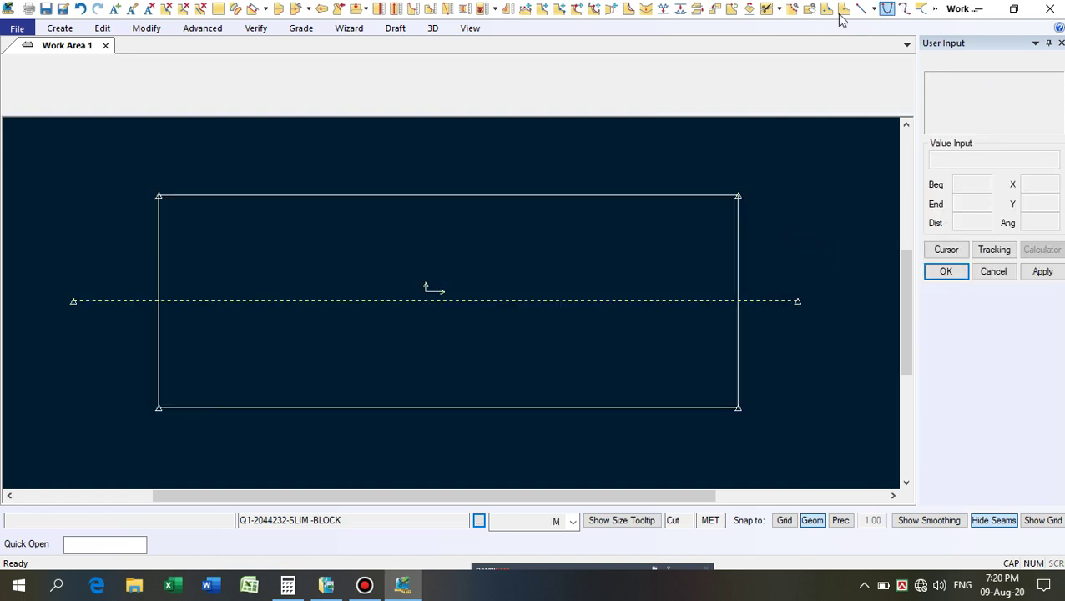
Clip the grain line at the block's right and left edges, keeping the part inside the rectangle.
{"action": "left_click", "coordinate": [700, 9]}
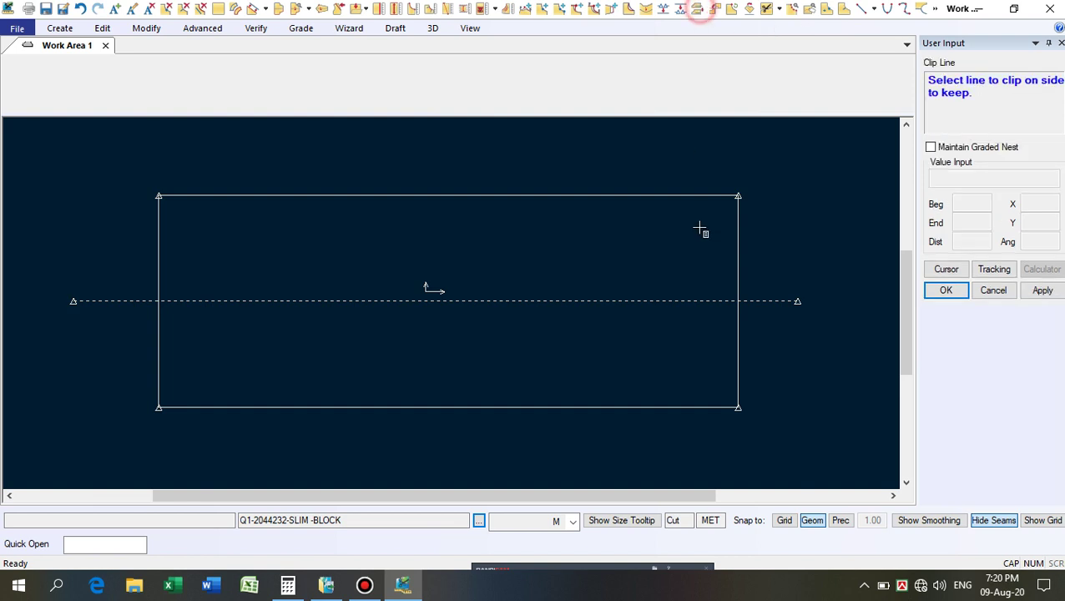
{"action": "left_click", "coordinate": [694, 297]}
{"action": "left_click", "coordinate": [738, 259]}
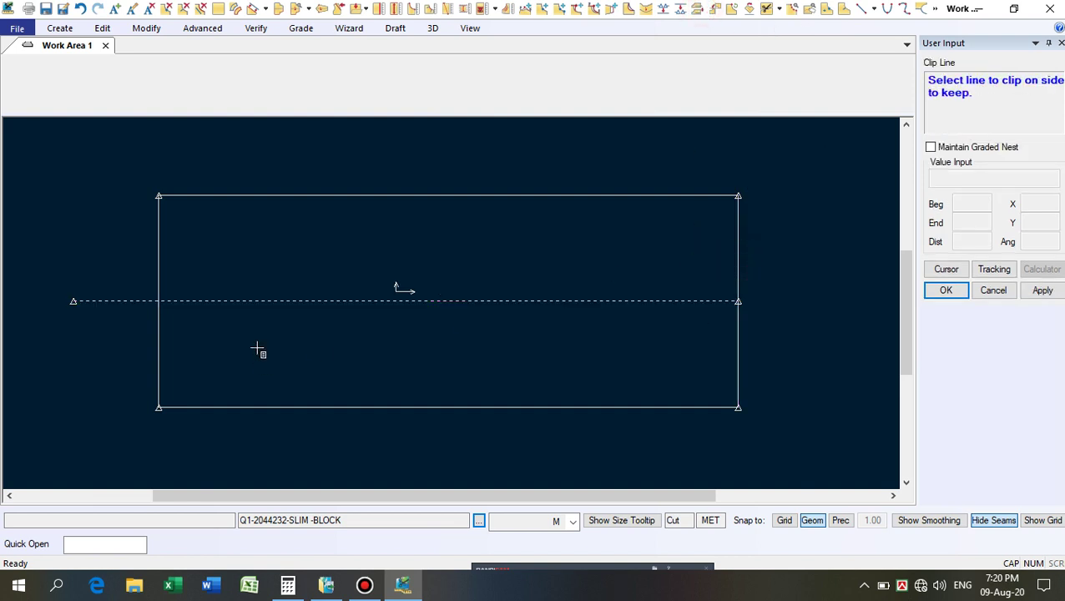
{"action": "left_click", "coordinate": [178, 299]}
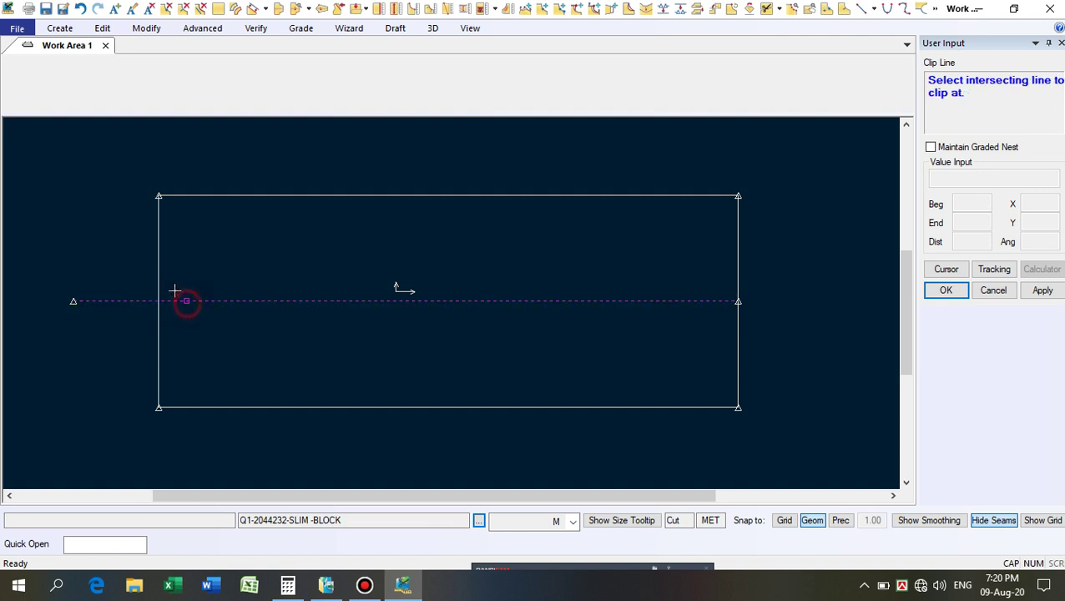
{"action": "left_click", "coordinate": [157, 279]}
{"action": "right_click", "coordinate": [191, 230]}
{"action": "left_click", "coordinate": [269, 241]}
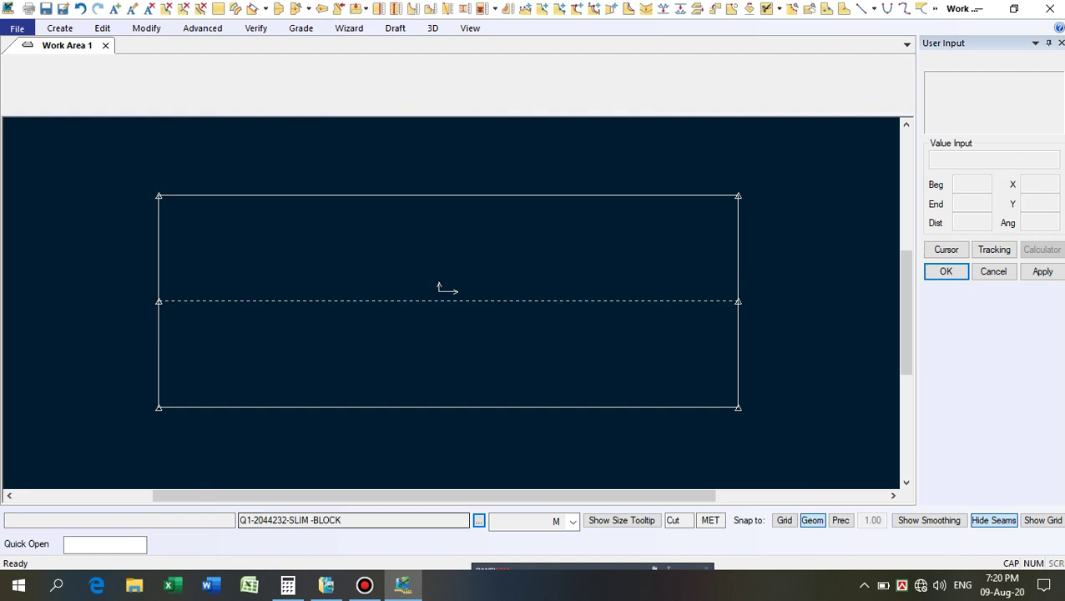
Add a construction line just inside the block's left edge with Offset Even, using a small negative offset.
{"action": "left_click", "coordinate": [248, 10]}
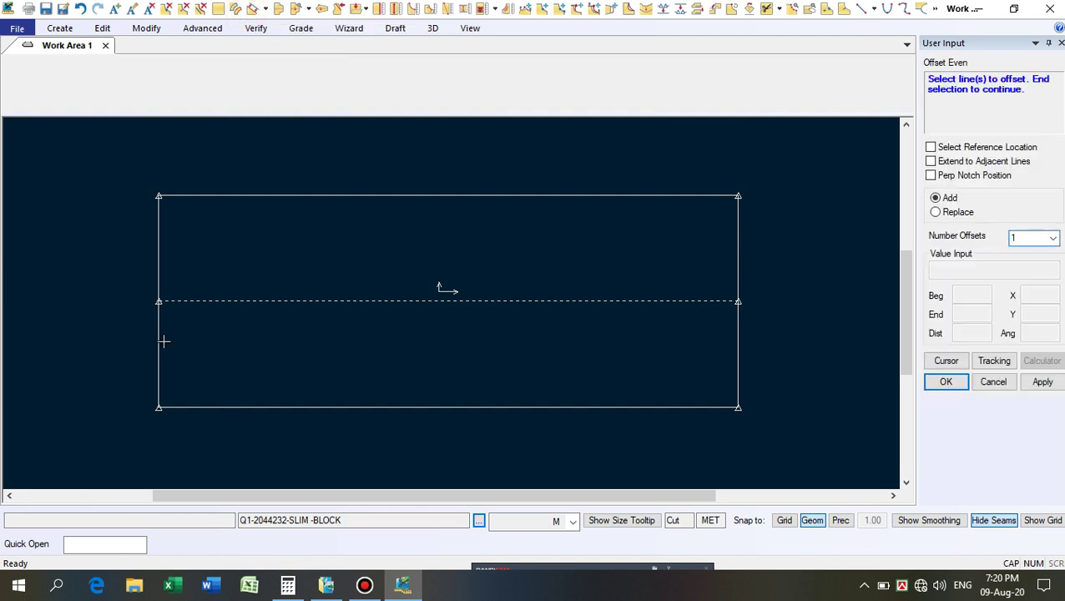
{"action": "right_click", "coordinate": [195, 279]}
{"action": "left_click", "coordinate": [194, 278]}
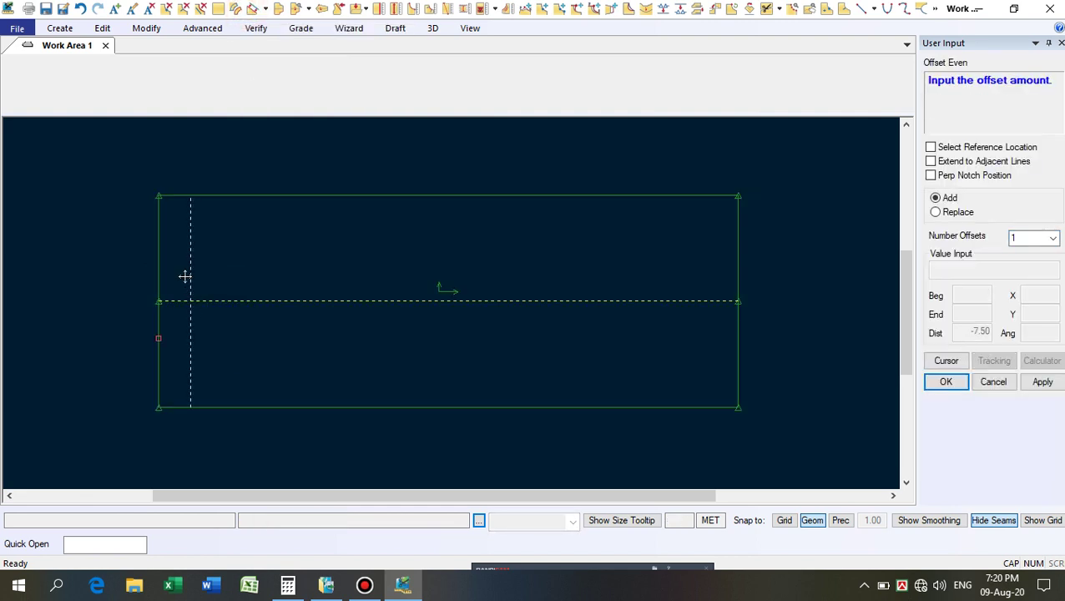
{"action": "left_click", "coordinate": [157, 268]}
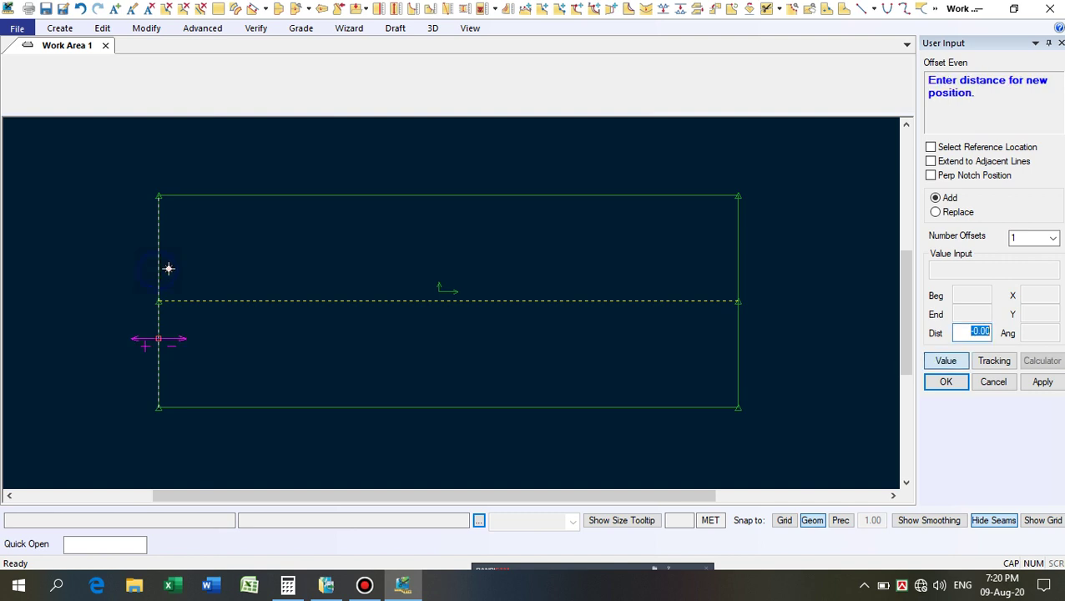
{"action": "key", "text": "BackSpace"}
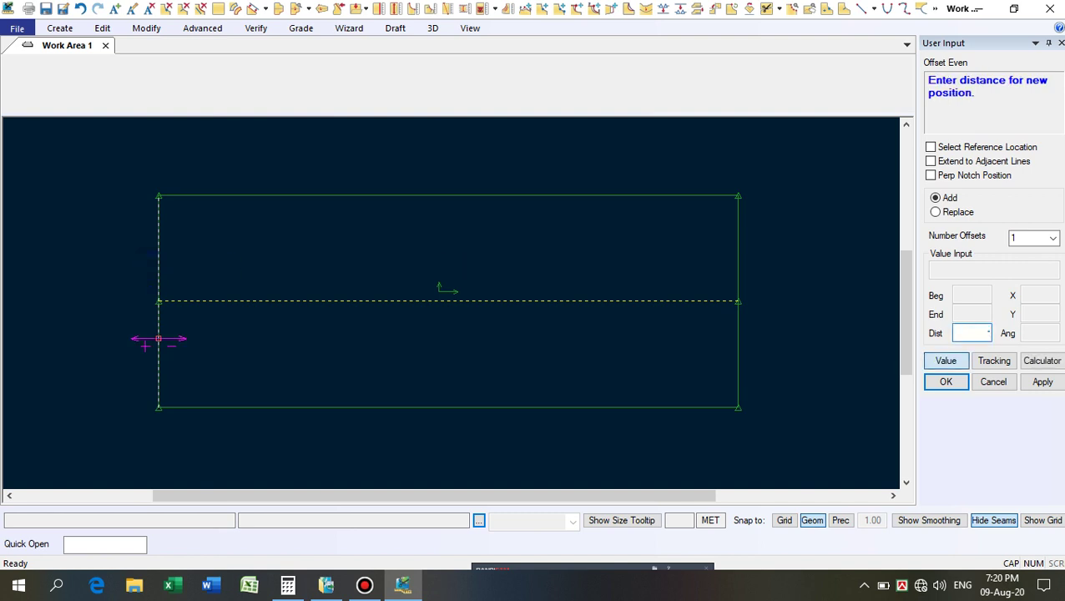
{"action": "type", "text": "1"}
{"action": "key", "text": "Return"}
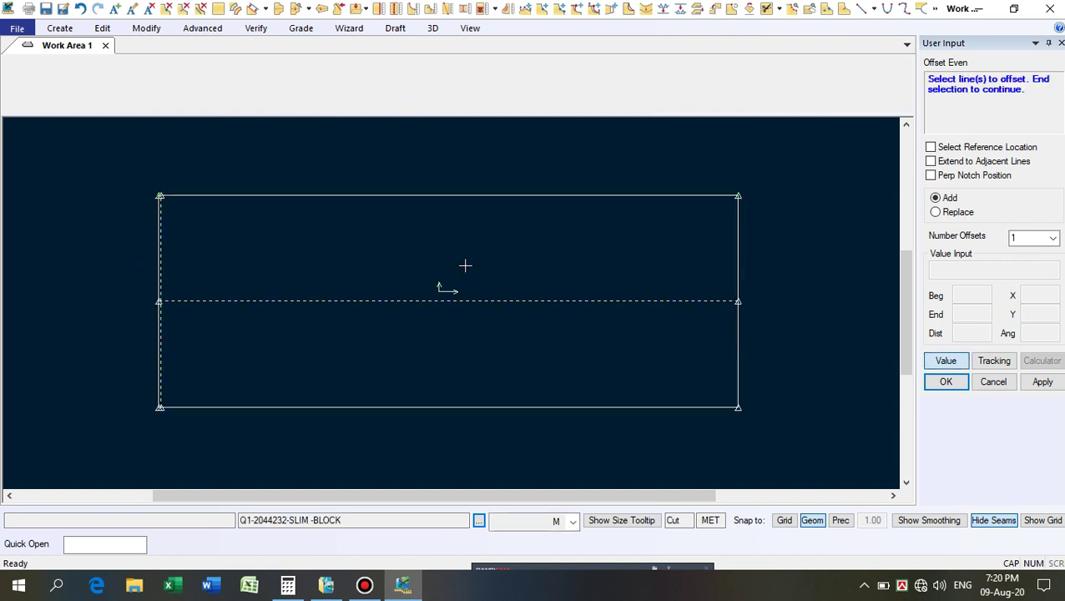
Offset the block's left edge by -87 to add a vertical construction line toward the right end.
{"action": "left_click", "coordinate": [158, 276]}
{"action": "right_click", "coordinate": [201, 248]}
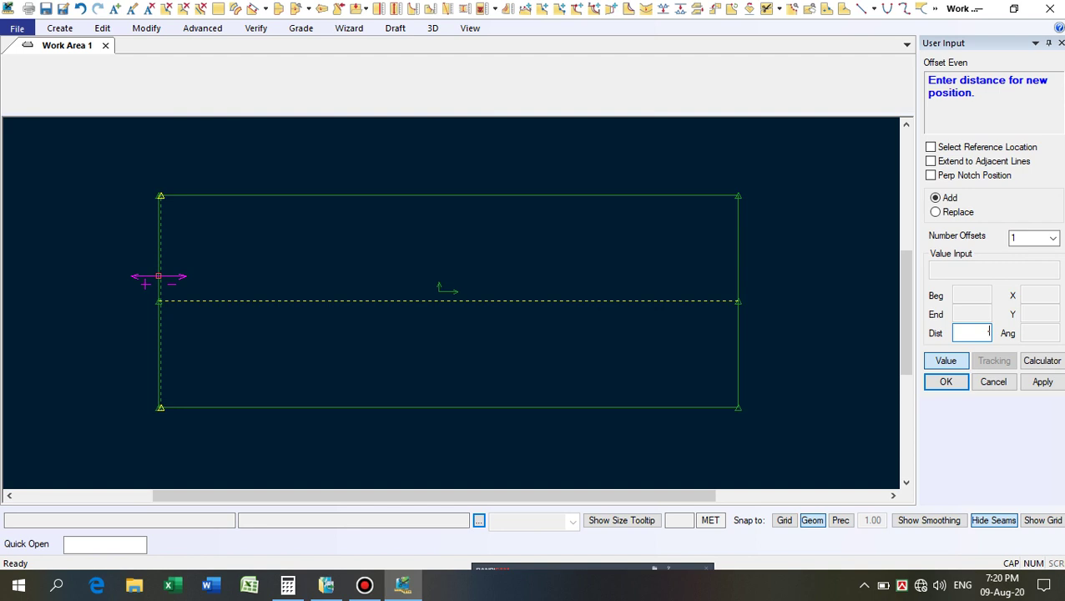
{"action": "type", "text": "-87"}
{"action": "key", "text": "Return"}
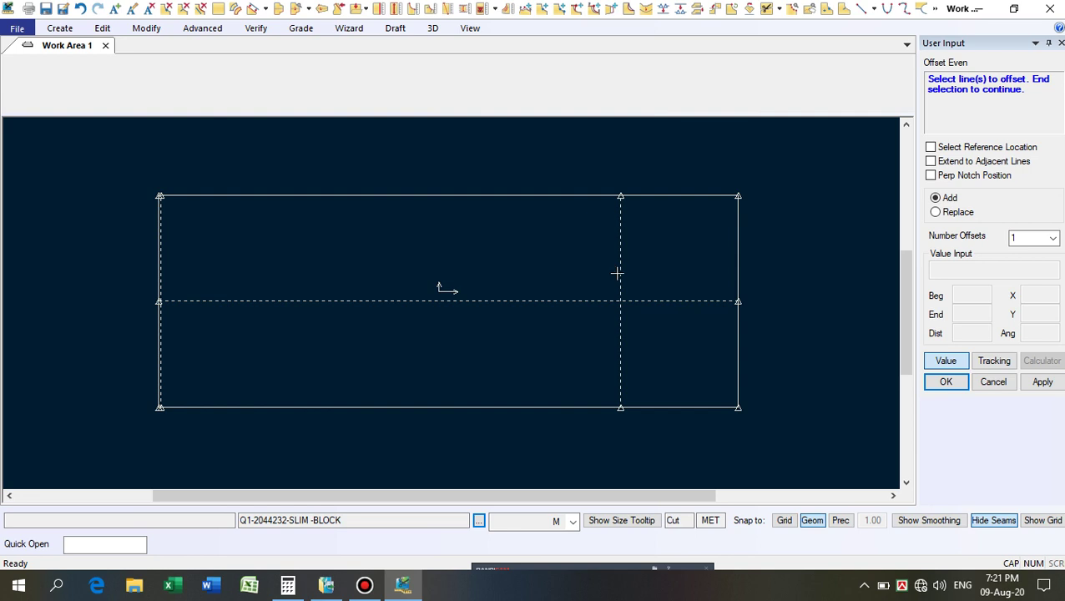
Offset that new vertical line toward the left to add a construction line just left of the block's middle.
{"action": "left_click", "coordinate": [615, 273]}
{"action": "right_click", "coordinate": [661, 267]}
{"action": "left_click", "coordinate": [660, 265]}
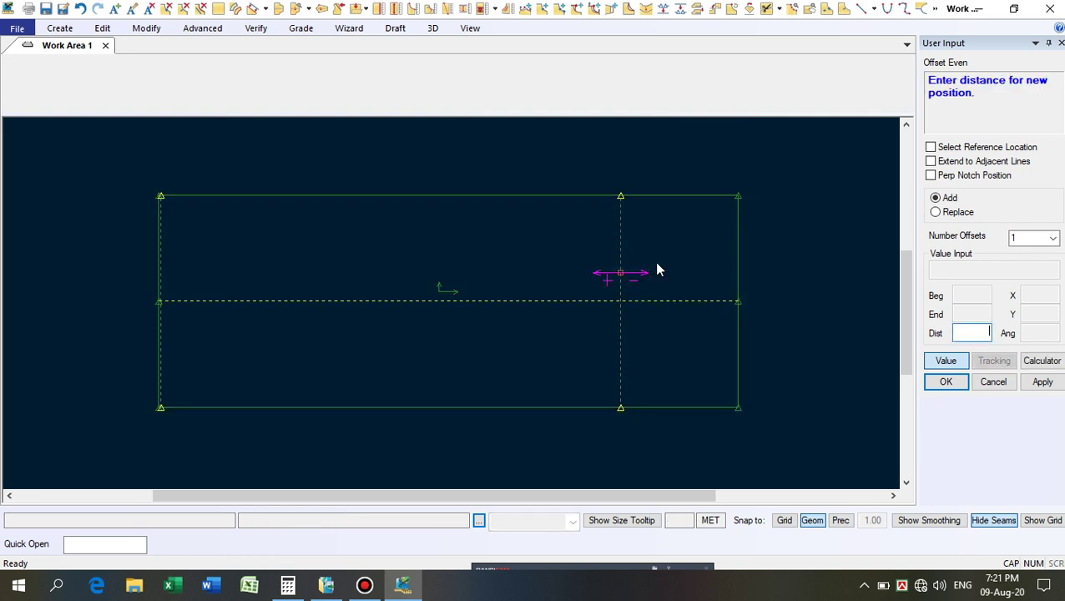
{"action": "type", "text": "30"}
{"action": "key", "text": "Return"}
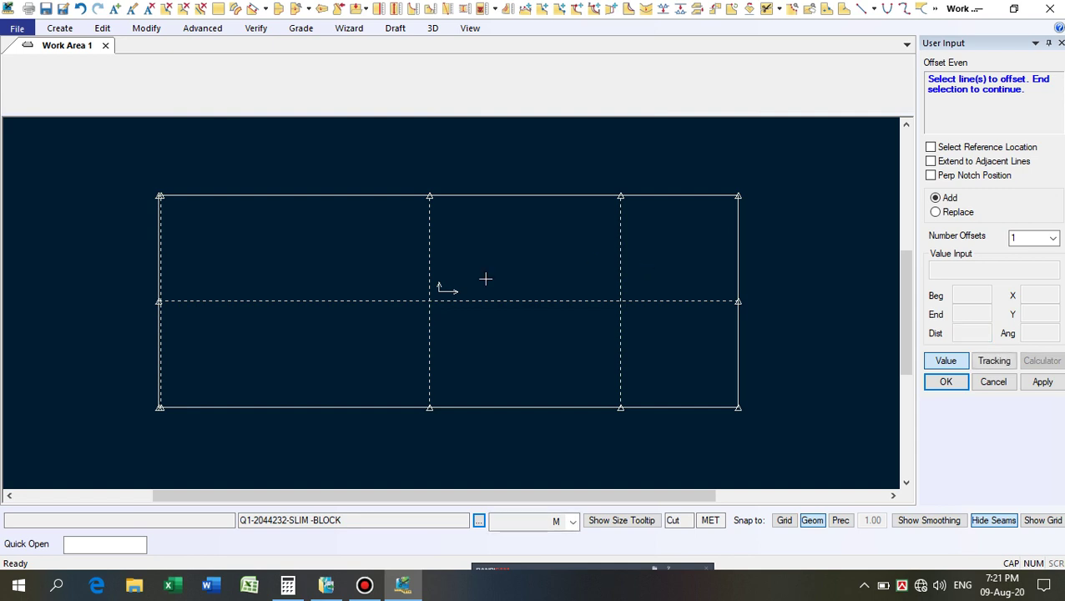
Offset the block's right edge inward by -18.8 to add another construction line, and end the Offset Even command.
{"action": "left_click", "coordinate": [738, 268]}
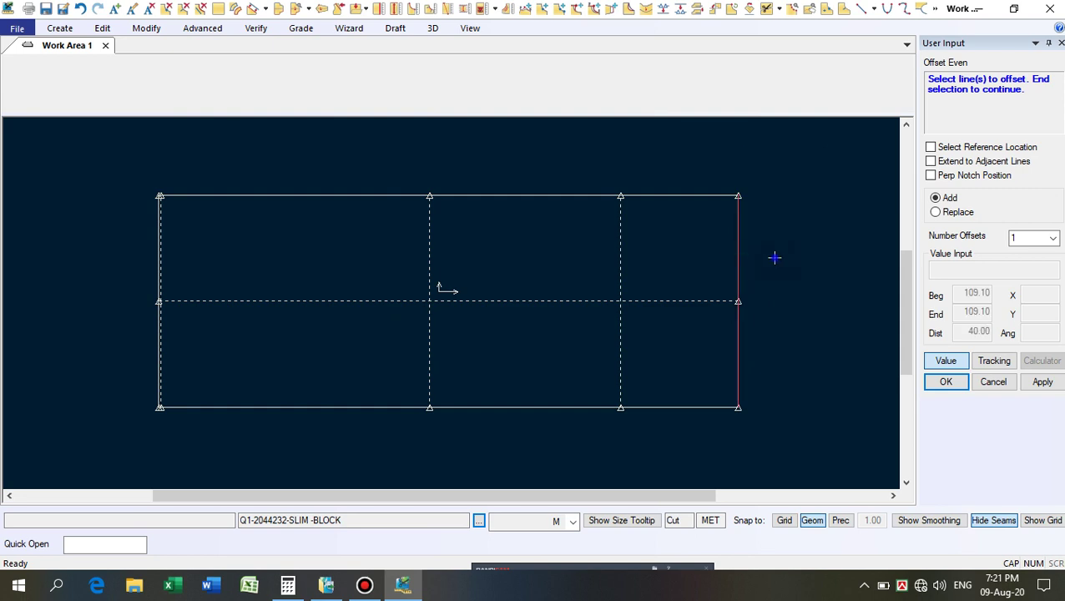
{"action": "right_click", "coordinate": [773, 255]}
{"action": "left_click", "coordinate": [775, 259]}
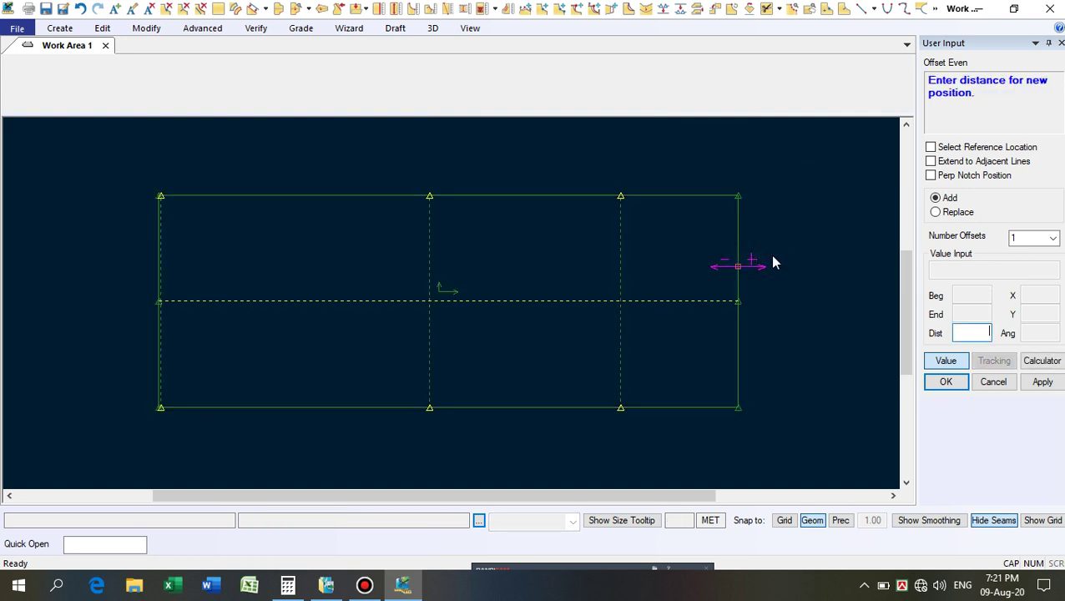
{"action": "type", "text": "18.8"}
{"action": "key", "text": "Left"}
{"action": "key", "text": "Left"}
{"action": "key", "text": "Left"}
{"action": "key", "text": "Left"}
{"action": "type", "text": "-"}
{"action": "key", "text": "Return"}
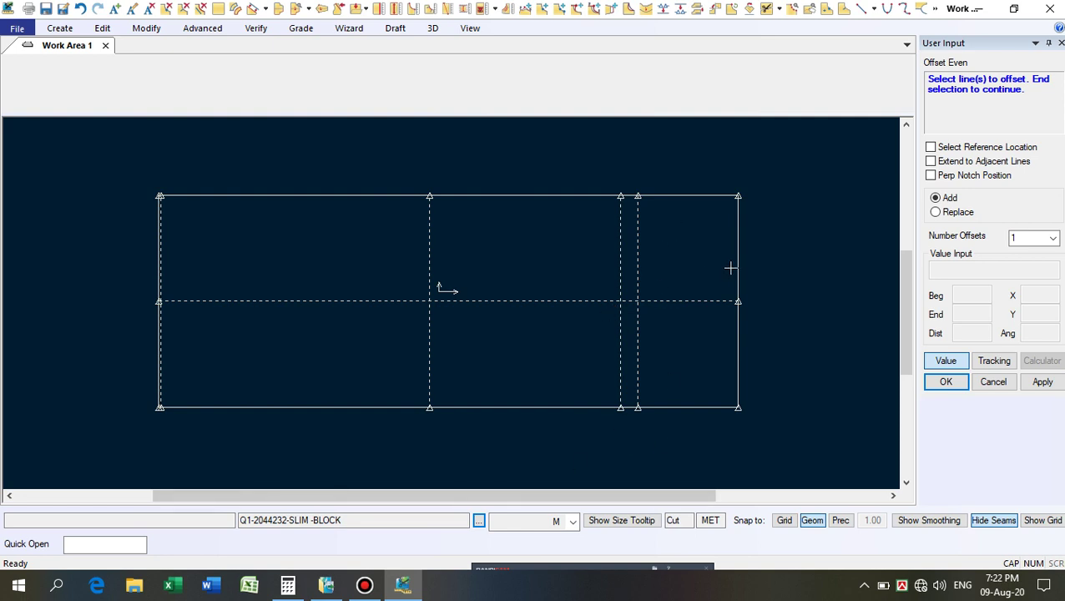
{"action": "scroll", "coordinate": [730, 267], "scroll_direction": "up", "scroll_amount": 1}
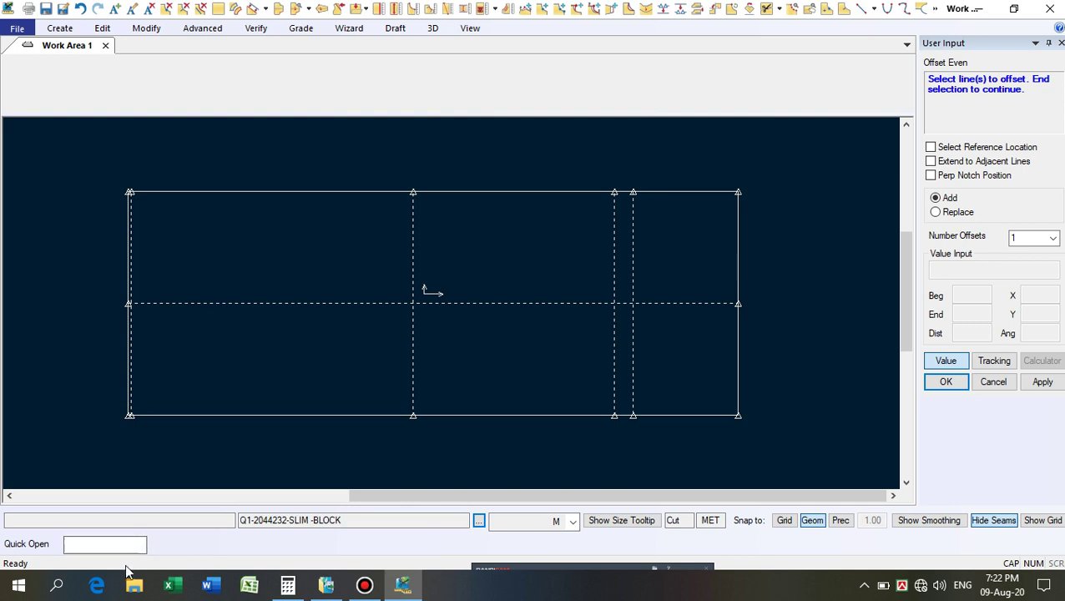
{"action": "right_click", "coordinate": [851, 182]}
{"action": "left_click", "coordinate": [853, 186]}
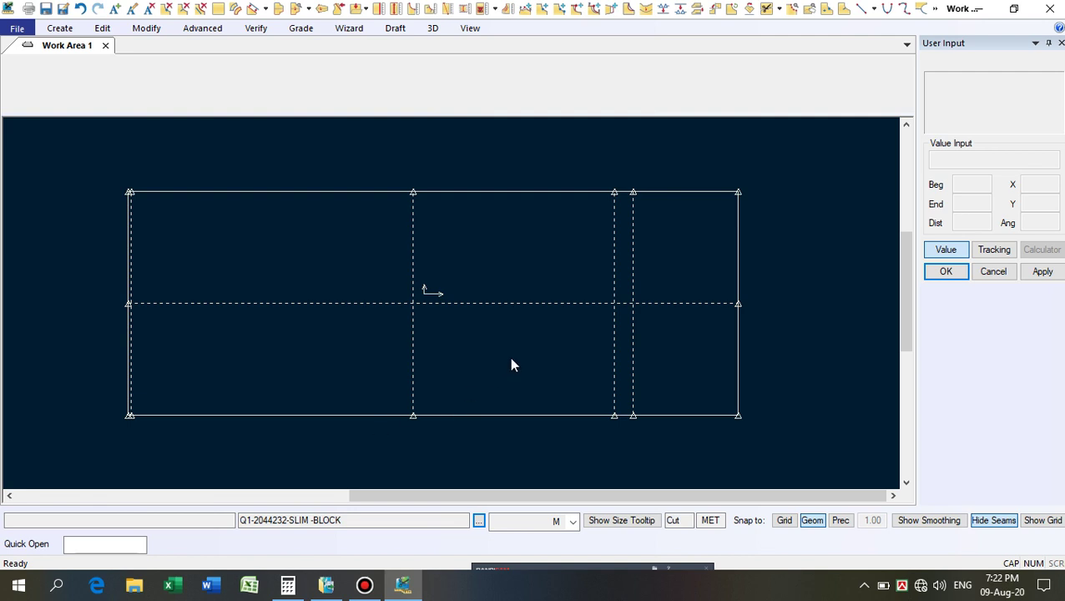
{"action": "scroll", "coordinate": [512, 359], "scroll_direction": "up", "scroll_amount": 1}
{"action": "scroll", "coordinate": [685, 284], "scroll_direction": "down", "scroll_amount": 1}
{"action": "scroll", "coordinate": [694, 302], "scroll_direction": "up", "scroll_amount": 1}
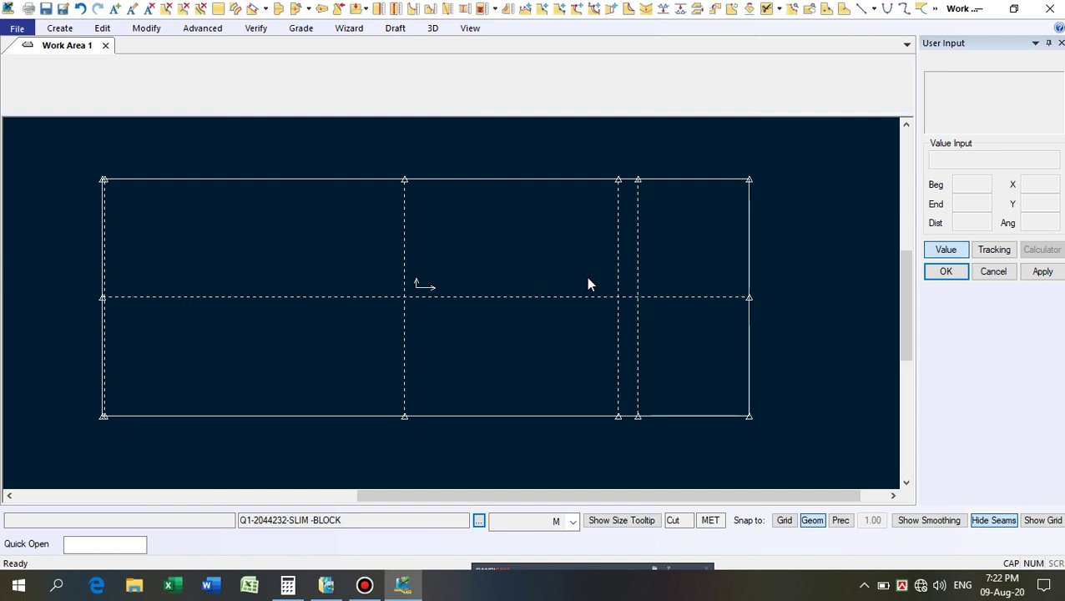
{"action": "scroll", "coordinate": [504, 292], "scroll_direction": "up", "scroll_amount": 1}
{"action": "scroll", "coordinate": [531, 283], "scroll_direction": "down", "scroll_amount": 1}
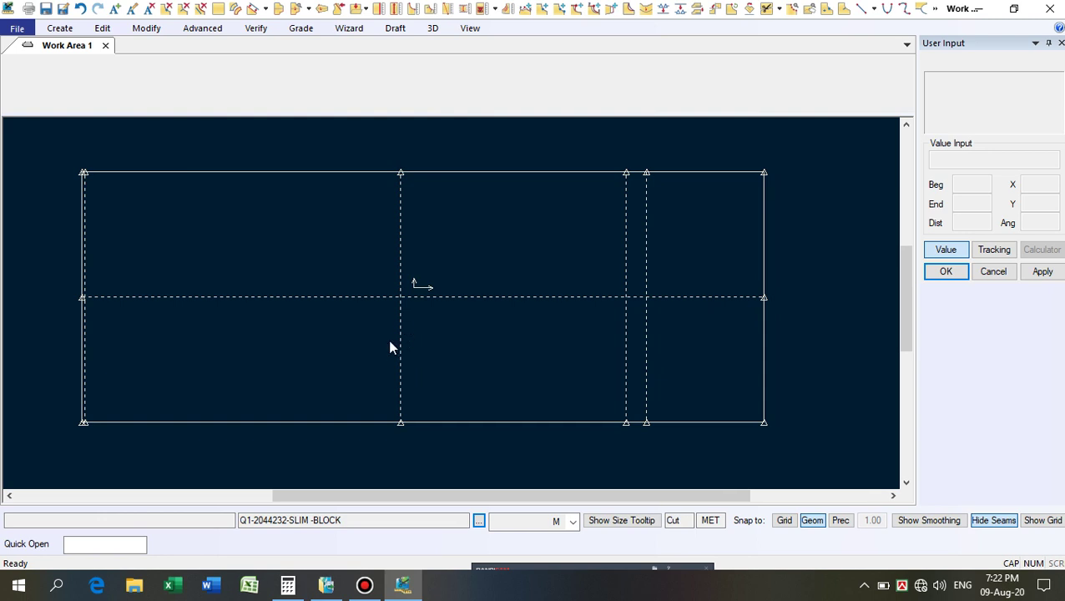
{"action": "scroll", "coordinate": [377, 379], "scroll_direction": "up", "scroll_amount": 1}
{"action": "scroll", "coordinate": [377, 379], "scroll_direction": "down", "scroll_amount": 1}
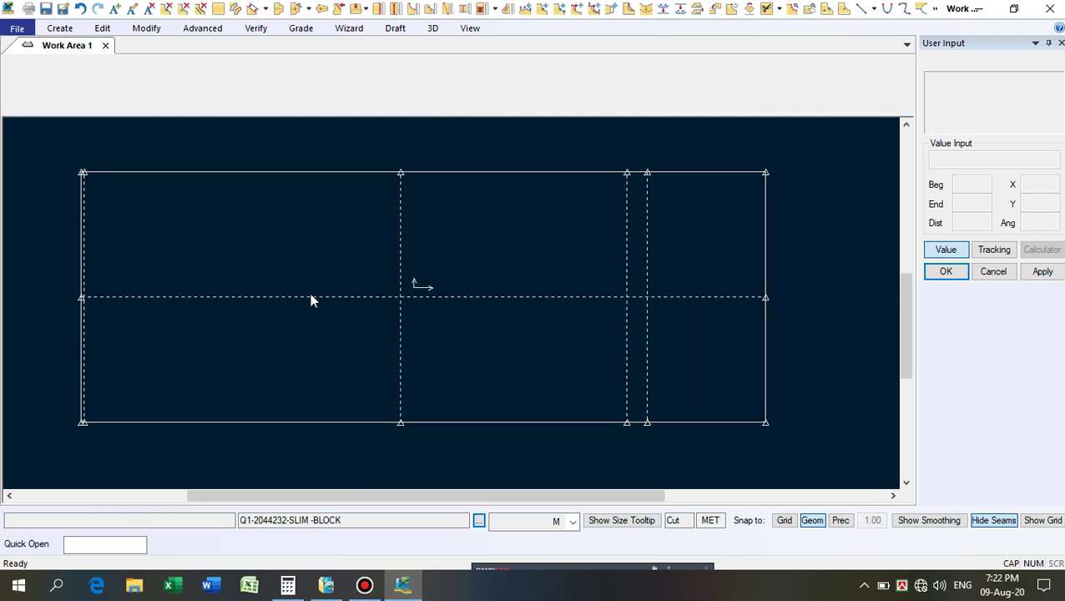
{"action": "scroll", "coordinate": [310, 296], "scroll_direction": "up", "scroll_amount": 1}
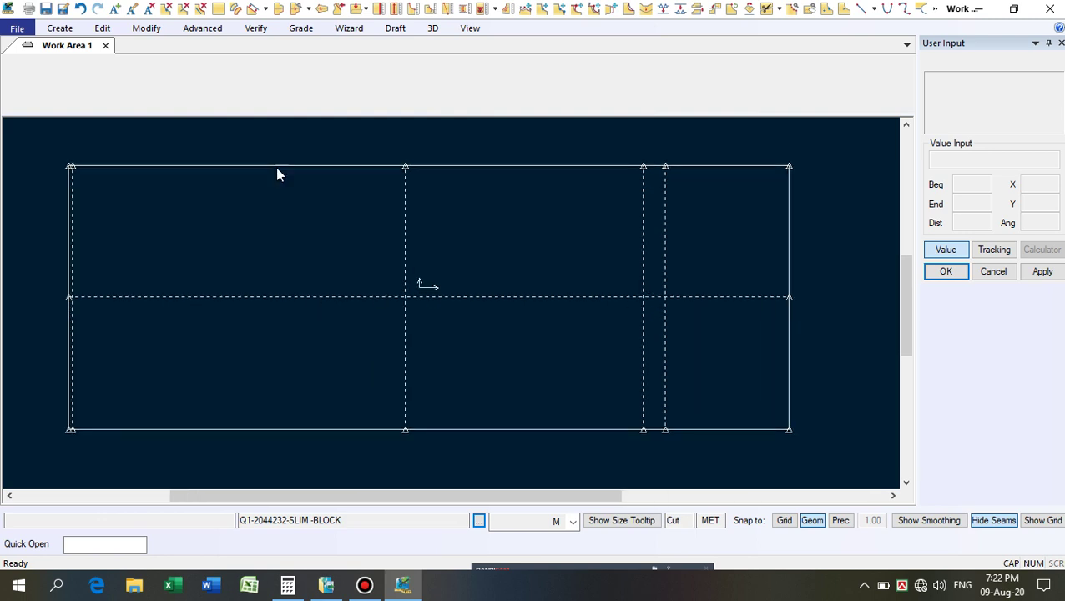
Add the annotation 18.5 with character size 1 beside the leftmost construction line, just above the grain line.
{"action": "left_click", "coordinate": [117, 10]}
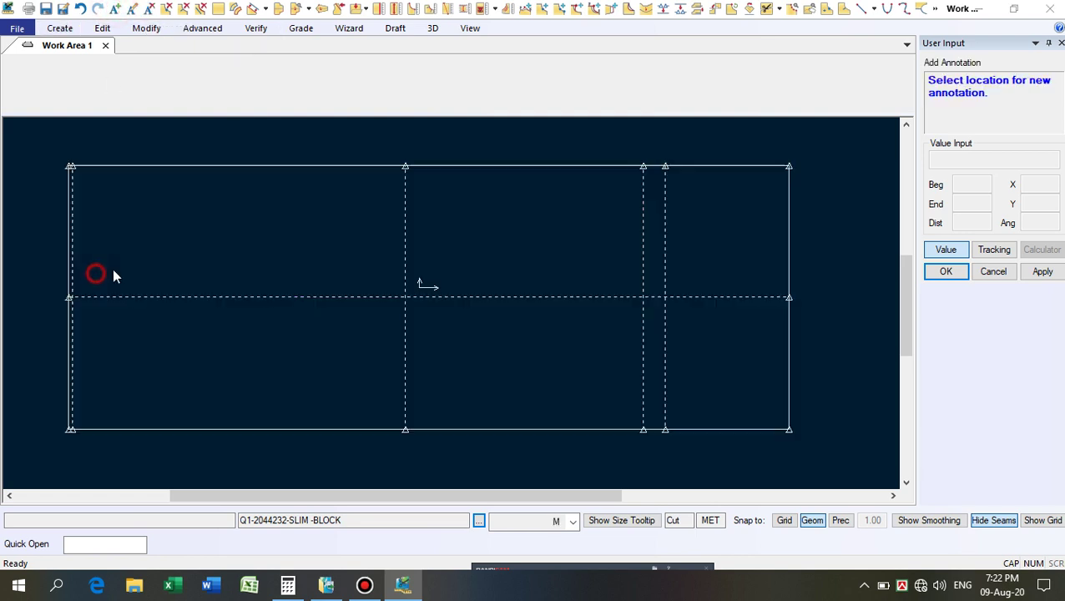
{"action": "left_click", "coordinate": [96, 274]}
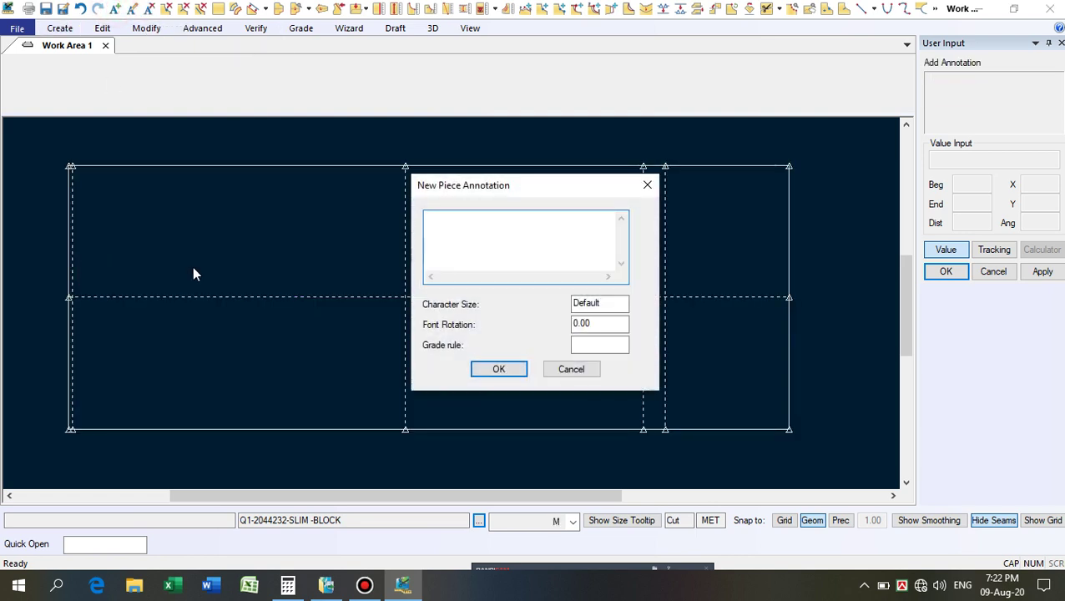
{"action": "type", "text": "18.5"}
{"action": "double_click", "coordinate": [608, 303]}
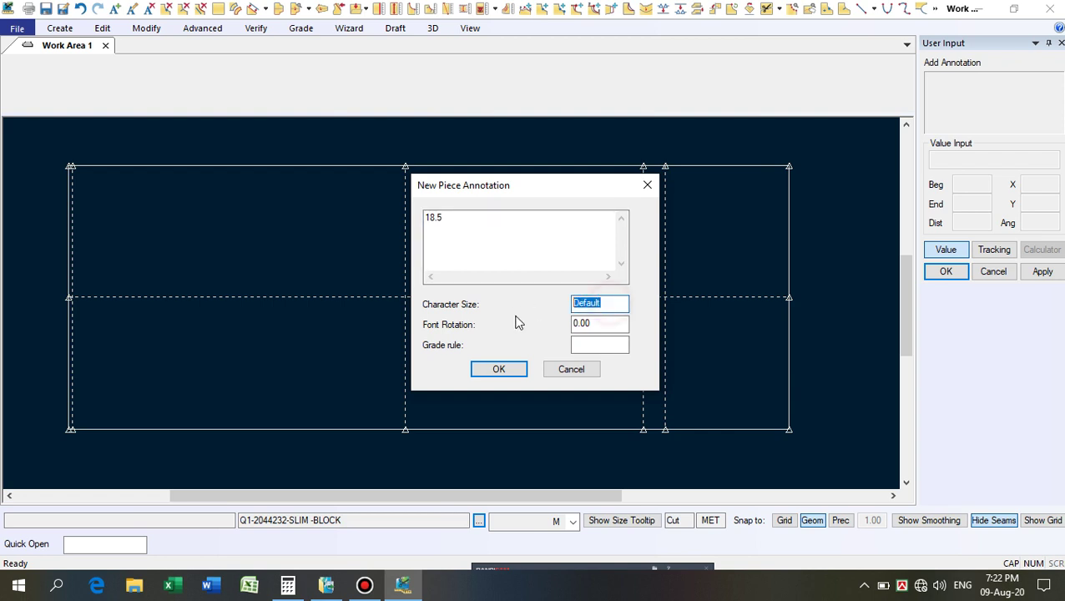
{"action": "type", "text": "1"}
{"action": "key", "text": "Return"}
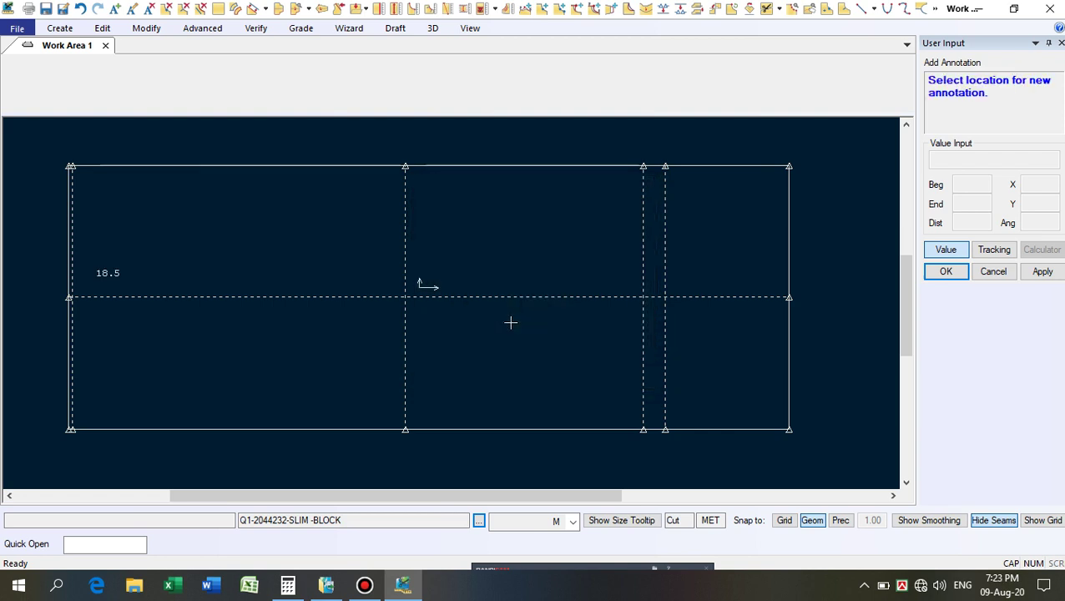
Add the annotation 21.5 with character size 1 beside the middle vertical construction line, above the grain line.
{"action": "left_click", "coordinate": [376, 272]}
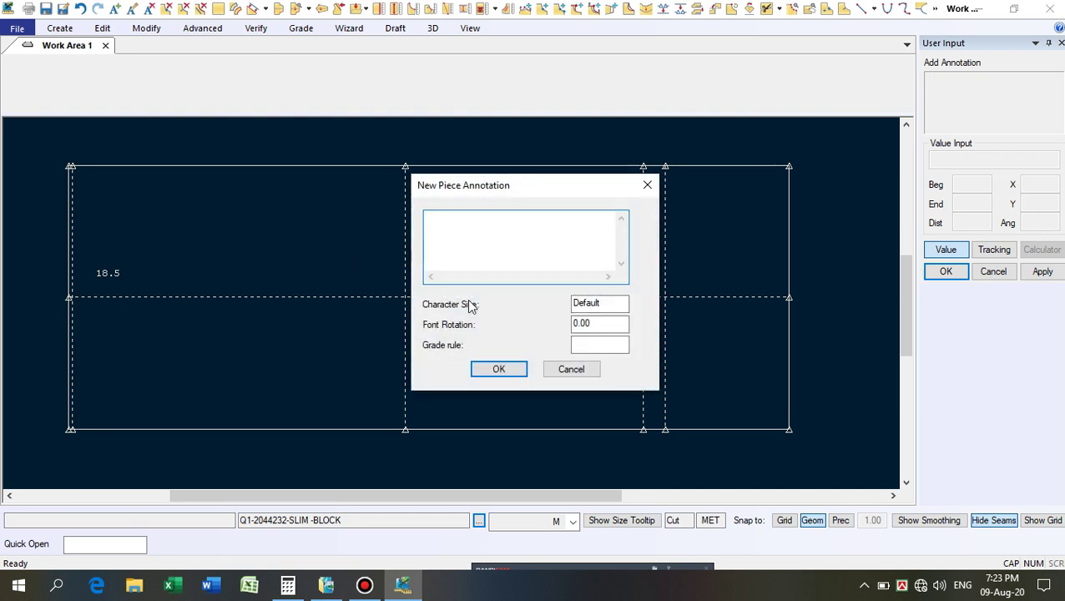
{"action": "type", "text": "21.5"}
{"action": "double_click", "coordinate": [614, 304]}
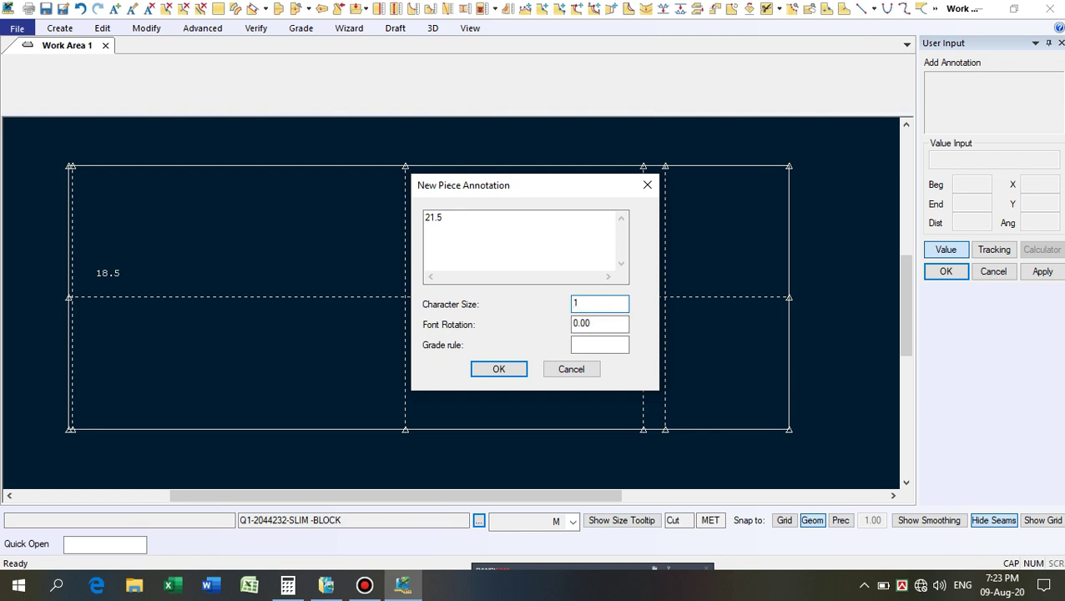
{"action": "key", "text": "Return"}
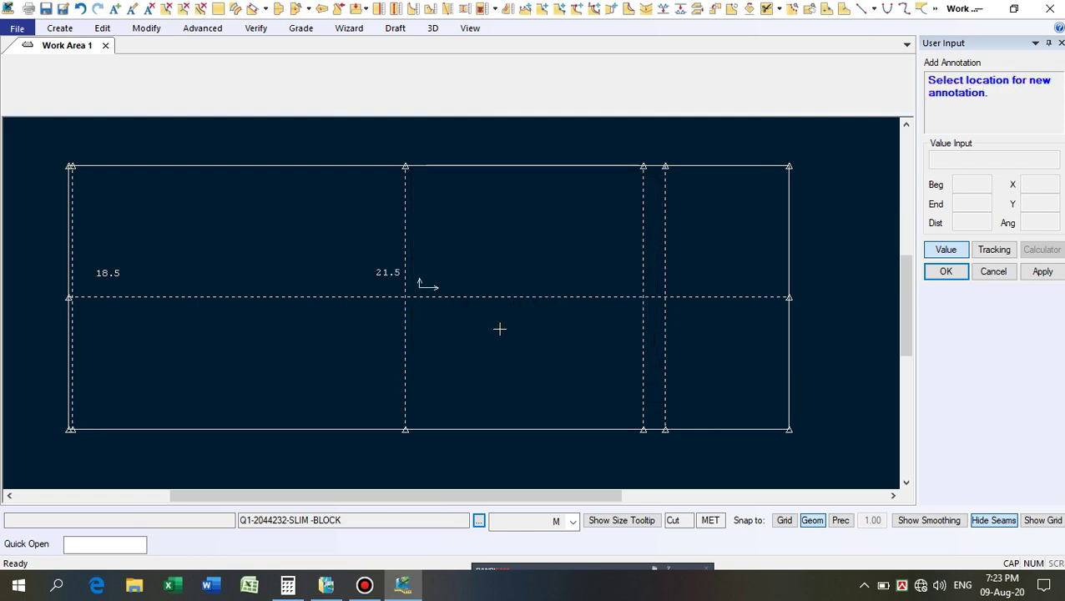
Add the annotation 31.4 with character size 1 just left of the first of the two close construction lines.
{"action": "left_click", "coordinate": [612, 273]}
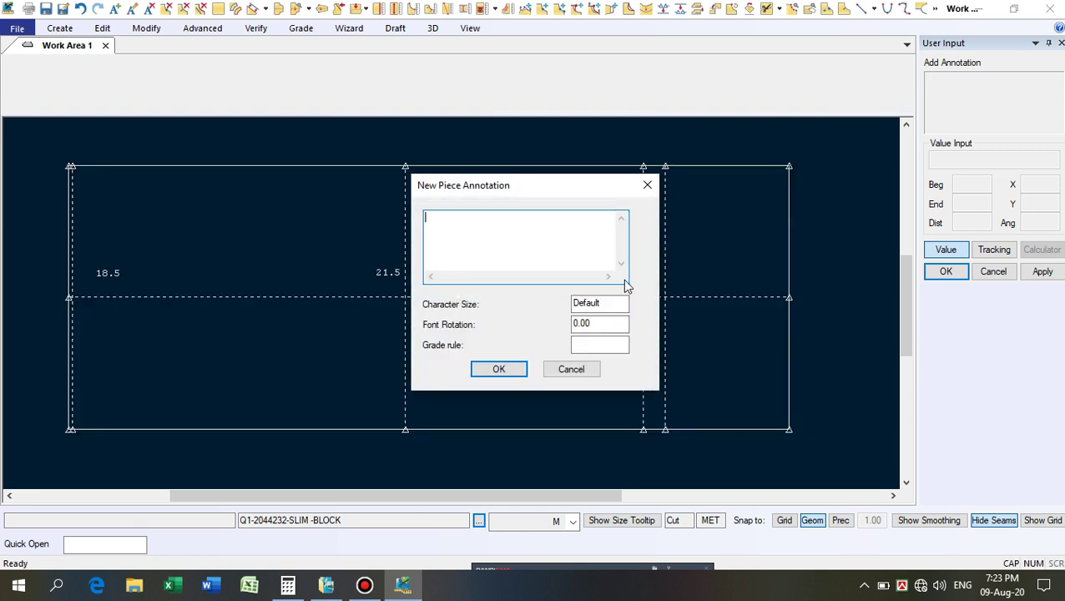
{"action": "type", "text": "31.4"}
{"action": "double_click", "coordinate": [602, 303]}
{"action": "type", "text": "1"}
{"action": "key", "text": "Return"}
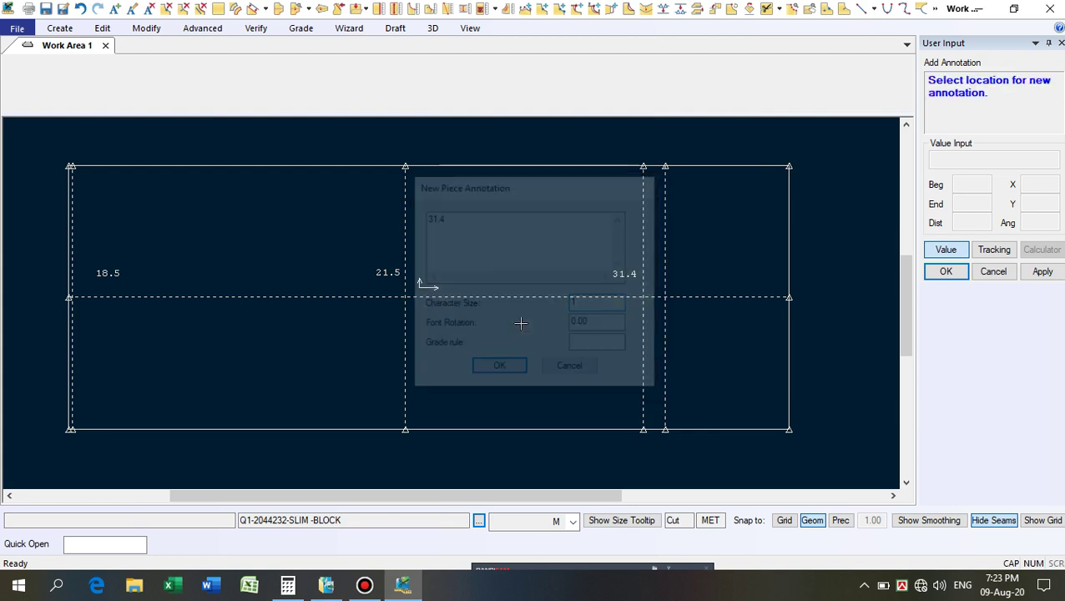
Add the annotation 53 with character size 1 between the two close construction lines, level with the 31.4 label.
{"action": "scroll", "coordinate": [680, 268], "scroll_direction": "up", "scroll_amount": 2}
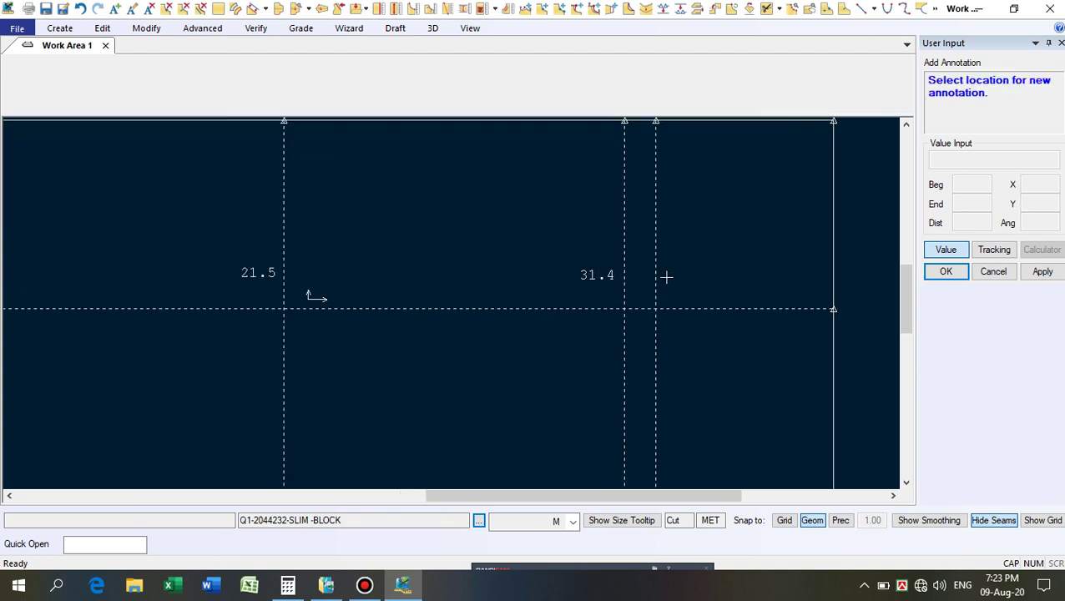
{"action": "left_click", "coordinate": [636, 276]}
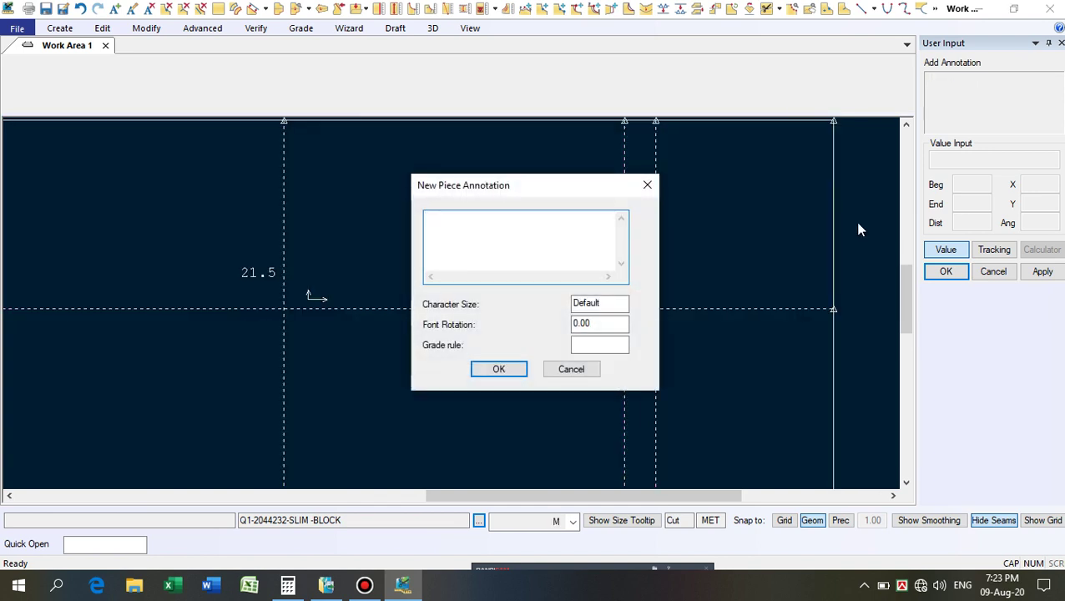
{"action": "left_click", "coordinate": [856, 224]}
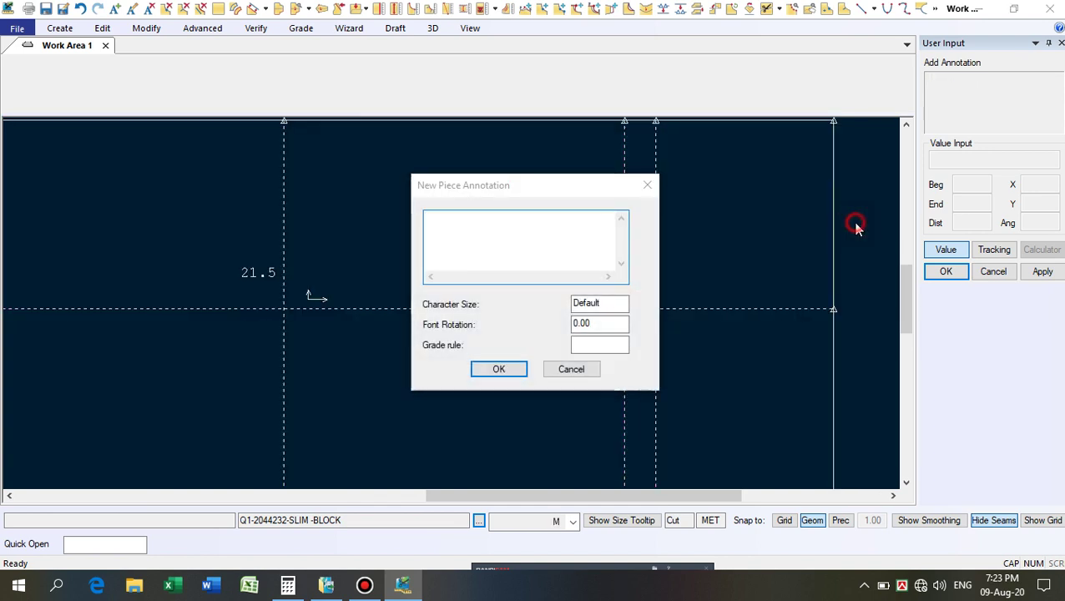
{"action": "type", "text": "53"}
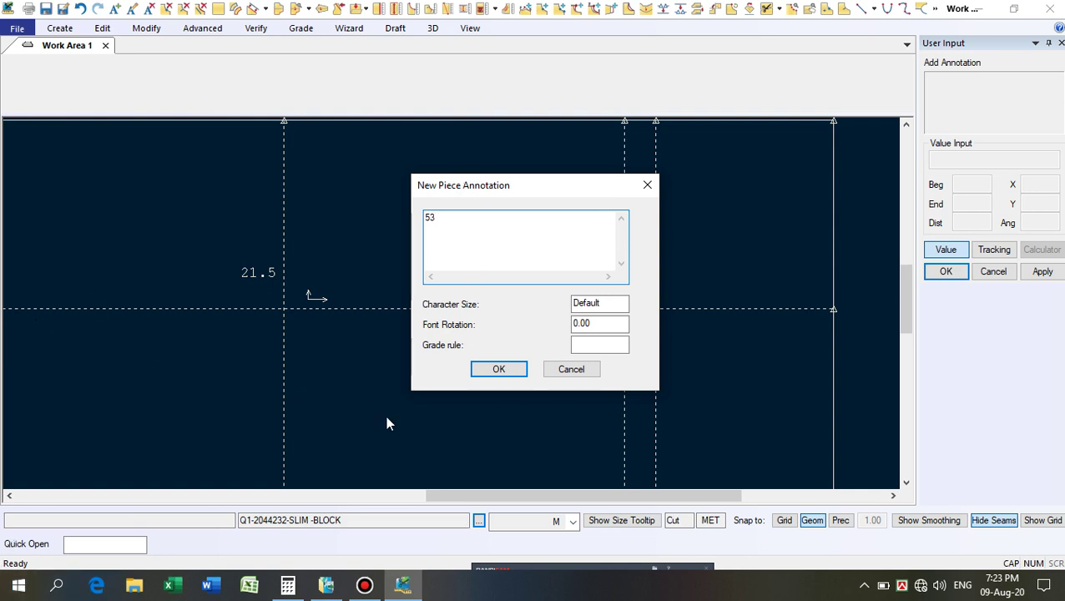
{"action": "double_click", "coordinate": [607, 304]}
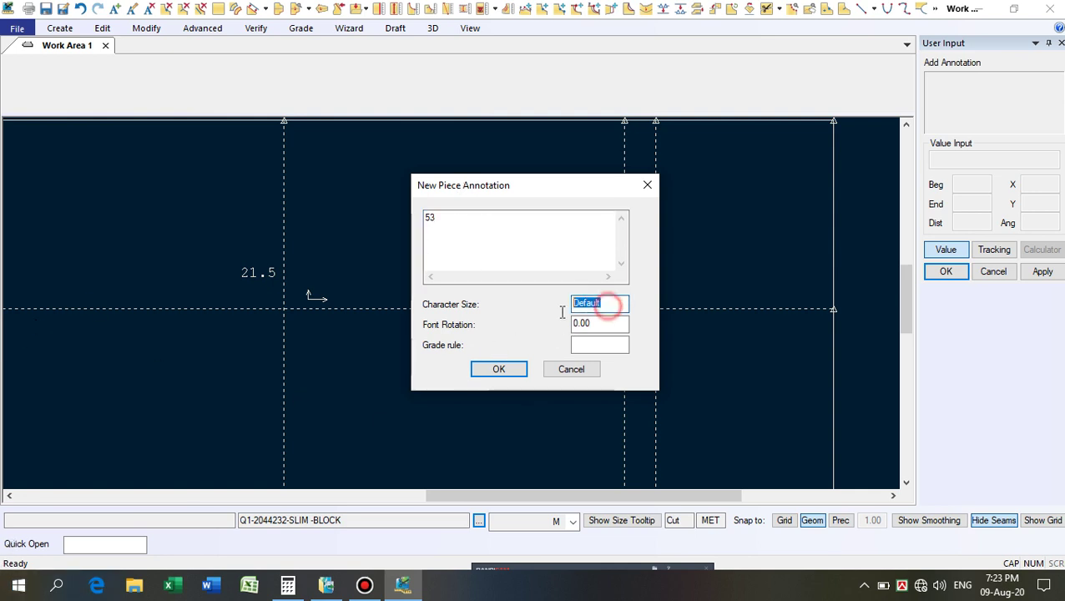
{"action": "type", "text": "1"}
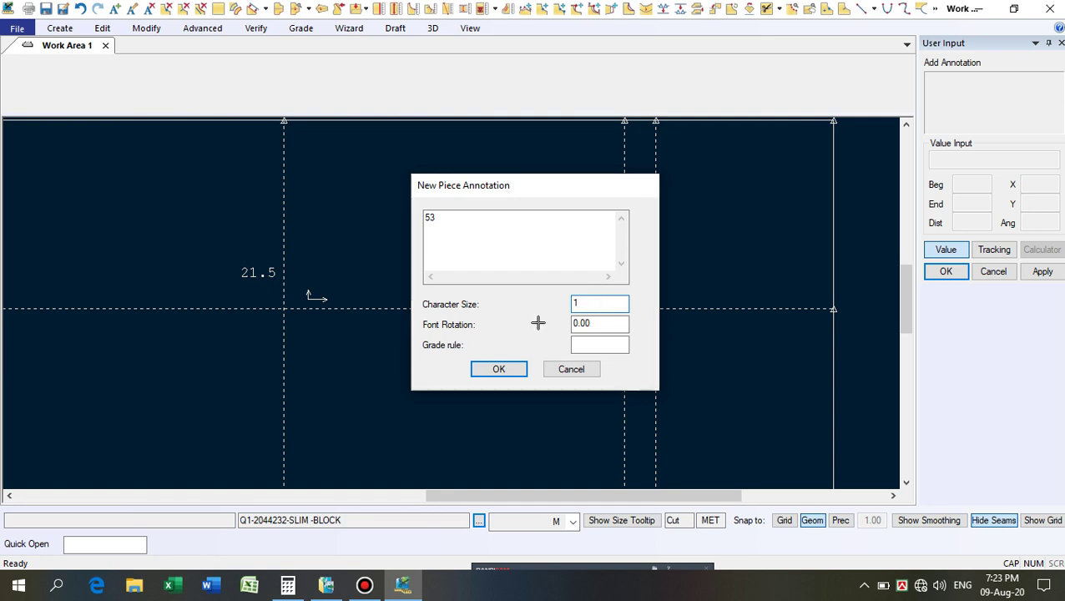
{"action": "key", "text": "Return"}
Add a two-line annotation reading 26.3 and 38.2 with character size 1 at the two close construction lines, above the 53 label.
{"action": "scroll", "coordinate": [678, 336], "scroll_direction": "up", "scroll_amount": 1}
{"action": "scroll", "coordinate": [627, 377], "scroll_direction": "down", "scroll_amount": 1}
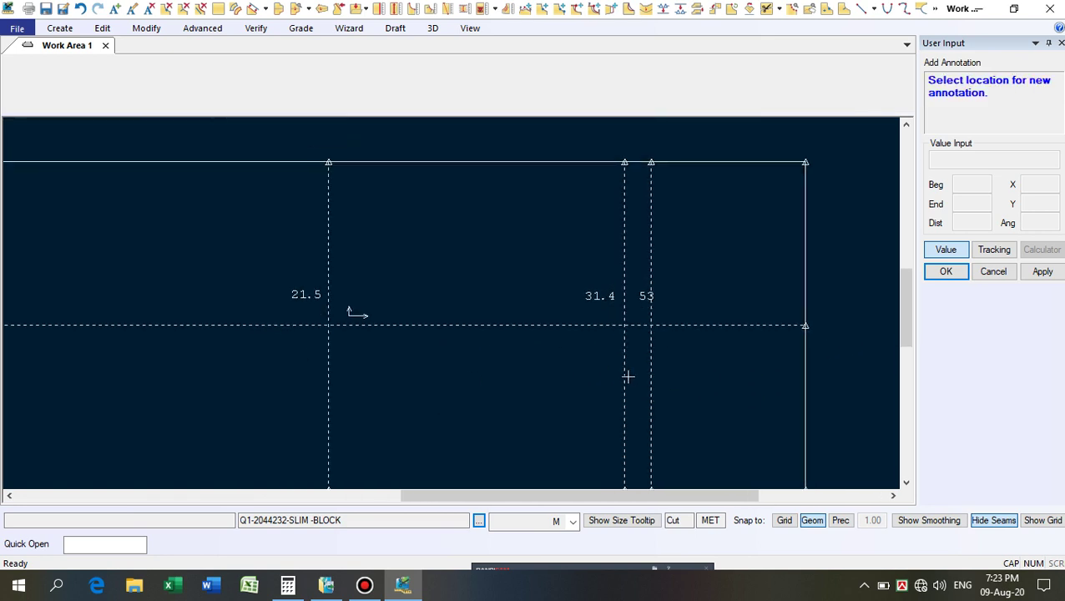
{"action": "left_click", "coordinate": [635, 244]}
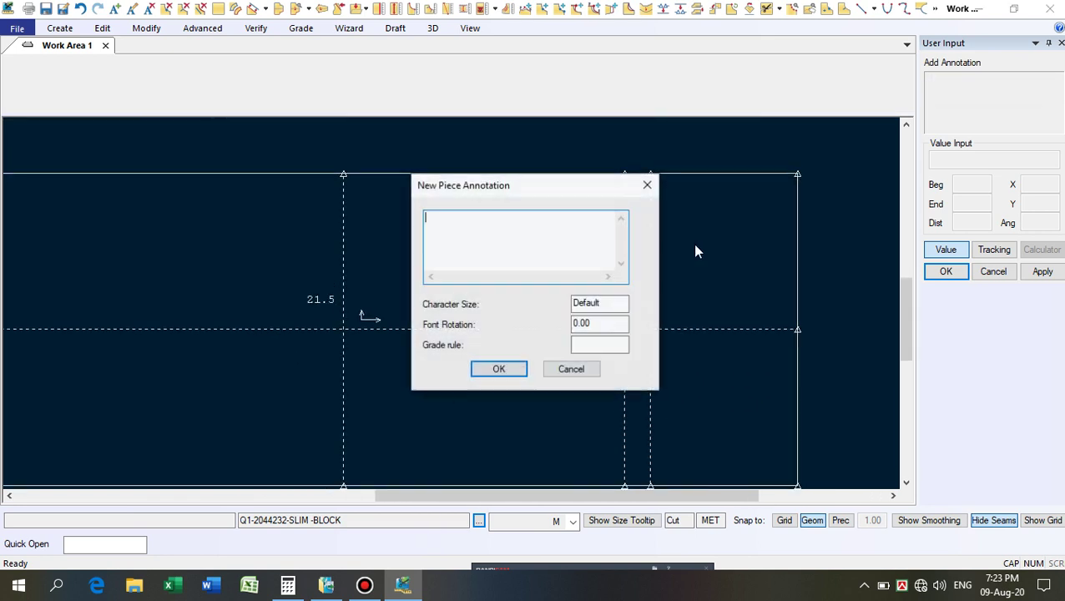
{"action": "type", "text": "26"}
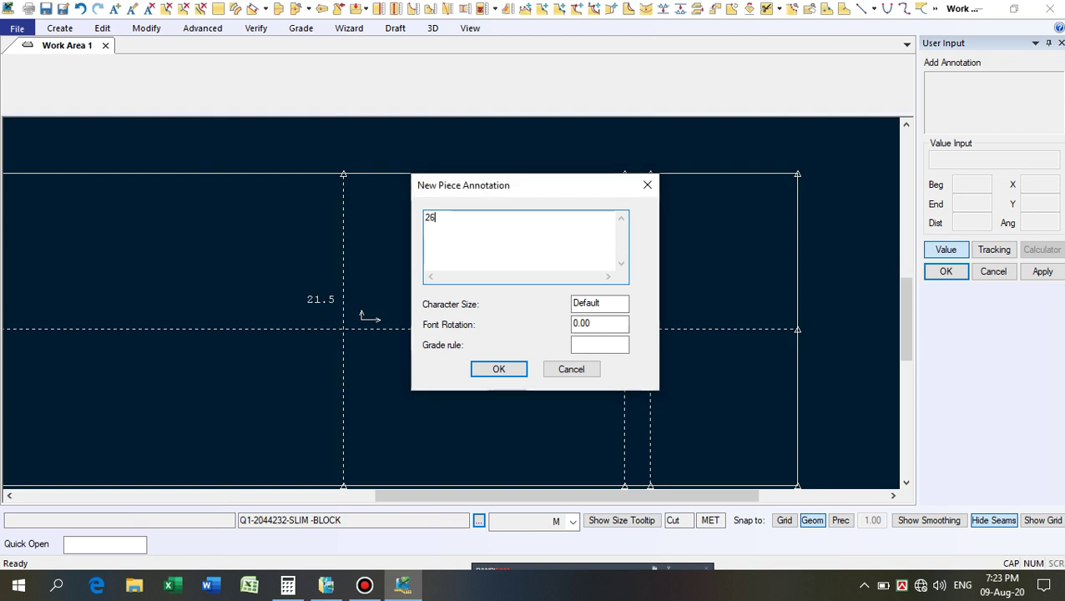
{"action": "type", "text": ".3"}
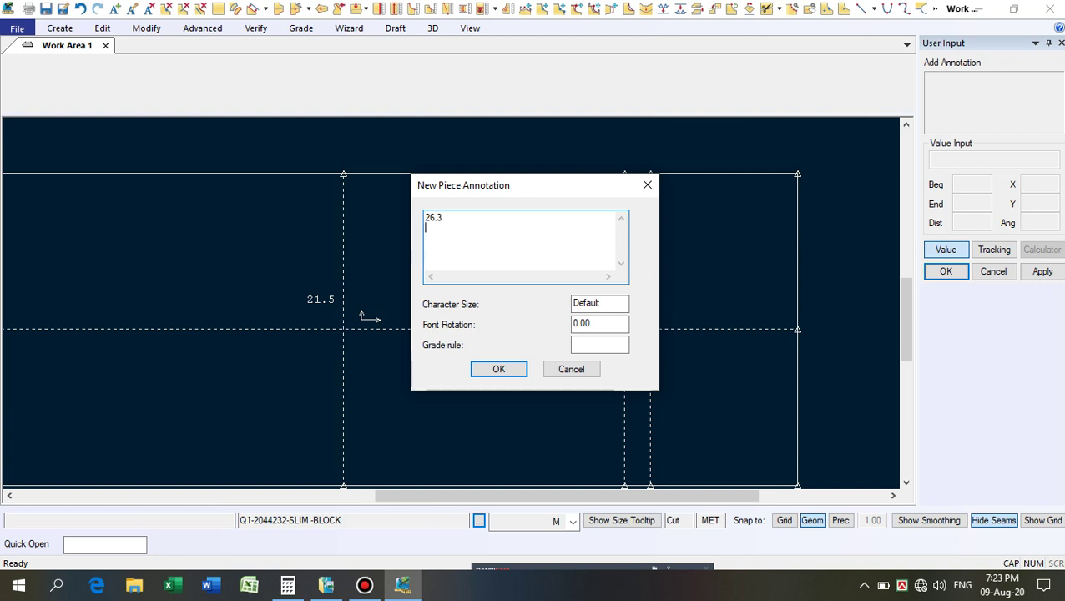
{"action": "key", "text": "Return"}
{"action": "type", "text": "38.2"}
{"action": "left_click", "coordinate": [604, 308]}
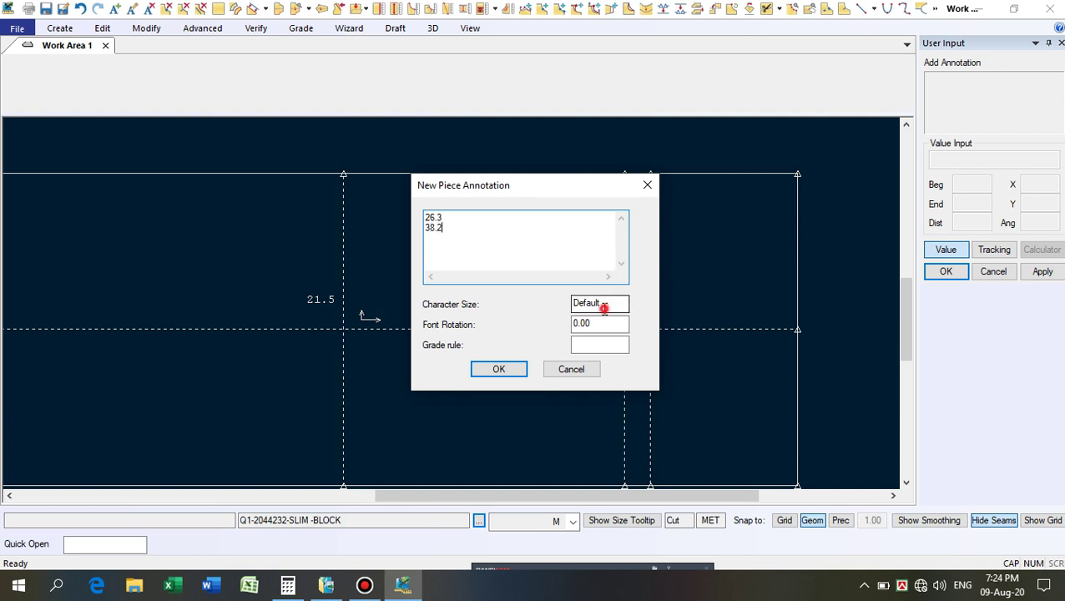
{"action": "double_click", "coordinate": [604, 308]}
{"action": "type", "text": "5"}
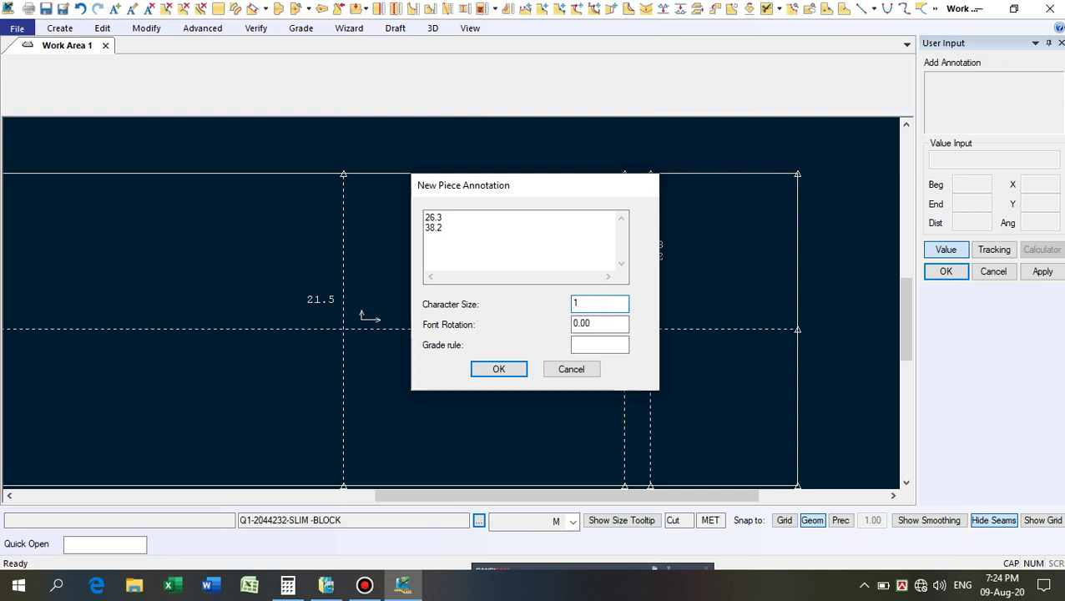
{"action": "key", "text": "Return"}
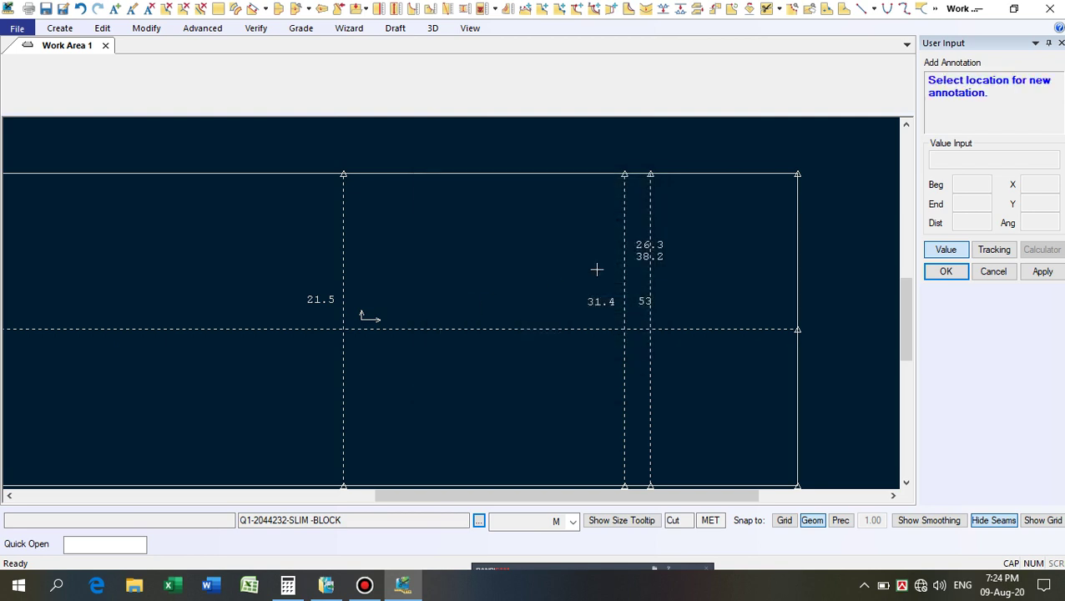
Add the annotation 45 with character size 1 near the block's right edge, above the grain line.
{"action": "left_click", "coordinate": [744, 292]}
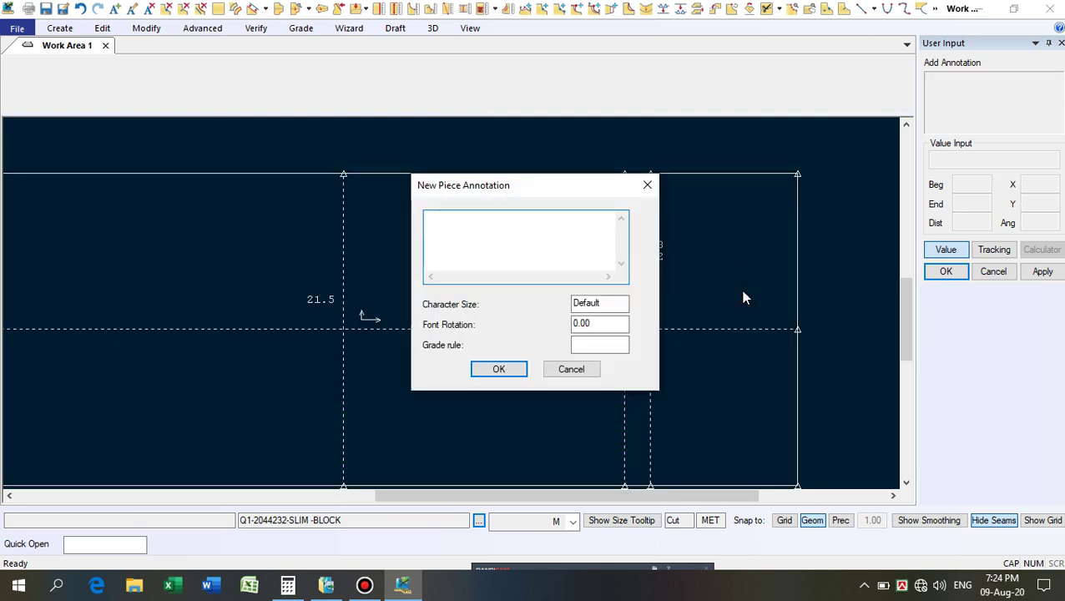
{"action": "type", "text": "45"}
{"action": "double_click", "coordinate": [613, 302]}
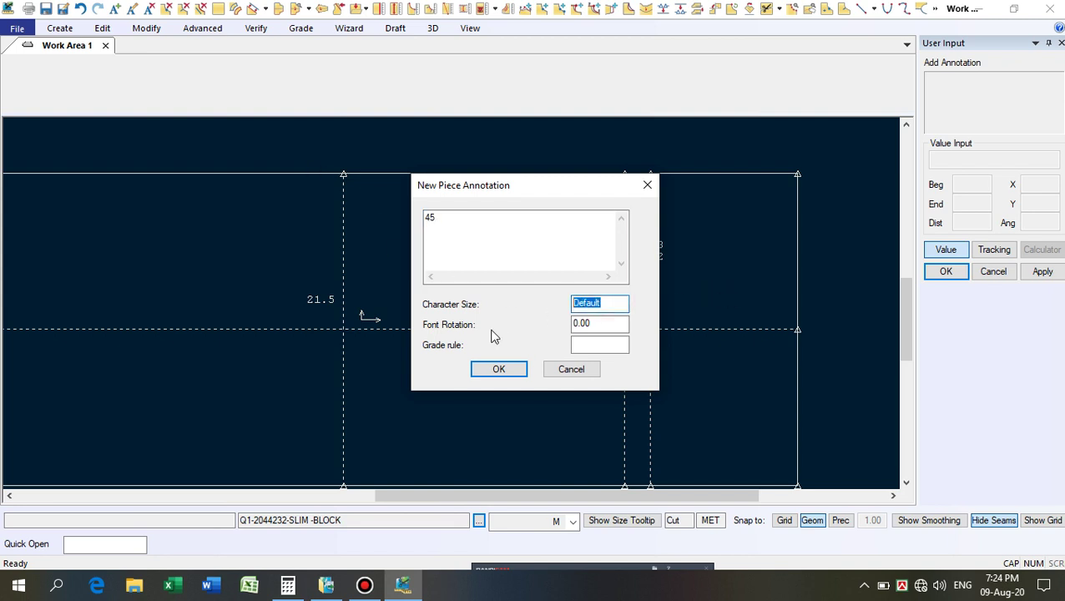
{"action": "type", "text": "1"}
{"action": "key", "text": "Return"}
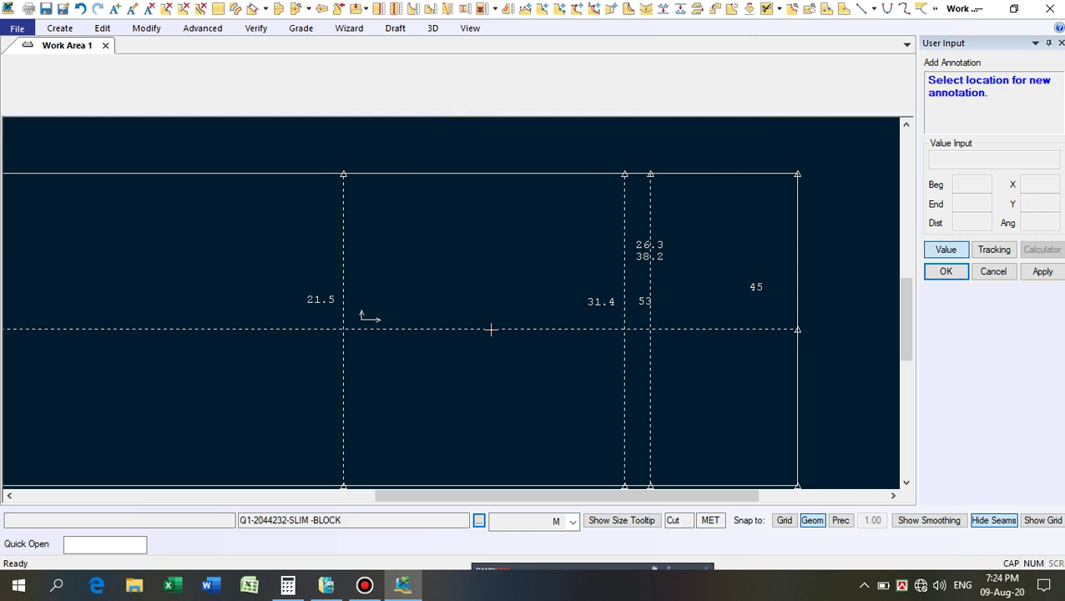
Add the annotation 87 between the 21.5 and 31.4 labels, slightly higher and in the same character size as them.
{"action": "scroll", "coordinate": [885, 302], "scroll_direction": "down", "scroll_amount": 1}
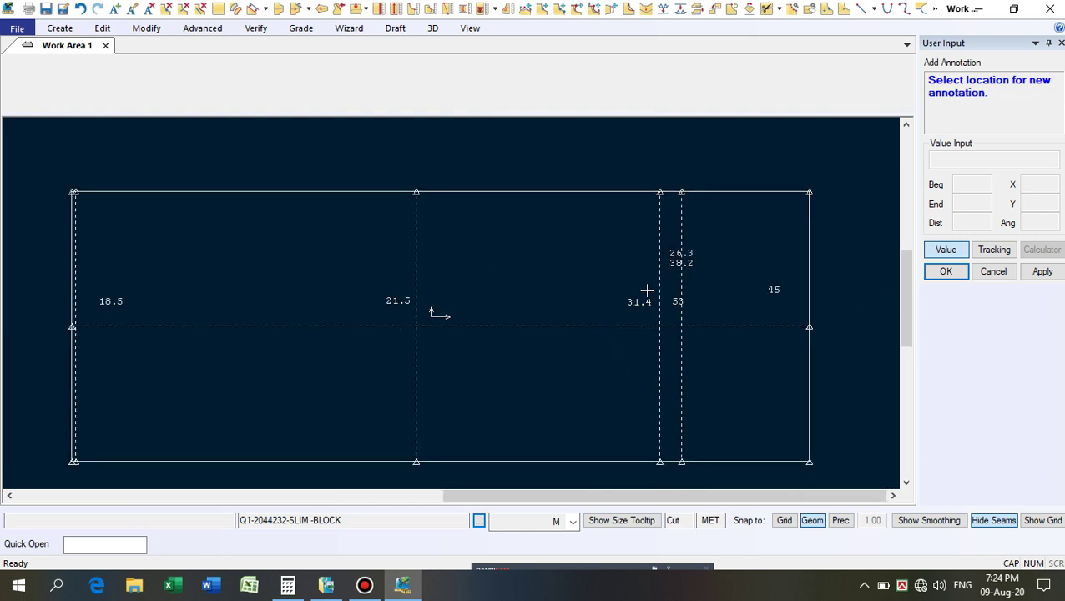
{"action": "left_click", "coordinate": [508, 267]}
{"action": "type", "text": "87"}
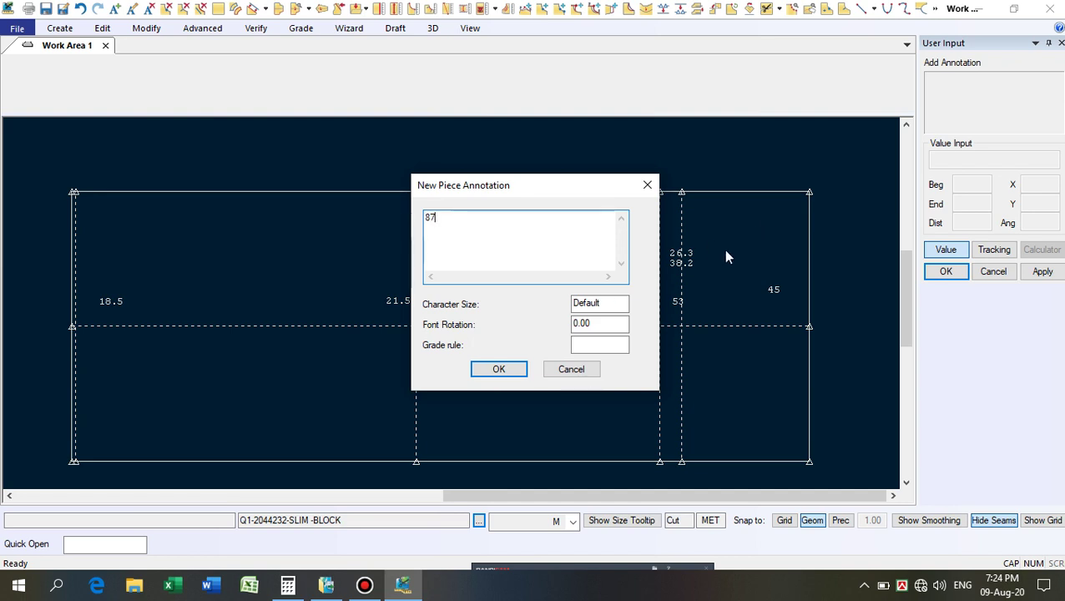
{"action": "left_click_drag", "start_coordinate": [623, 303], "coordinate": [571, 303]}
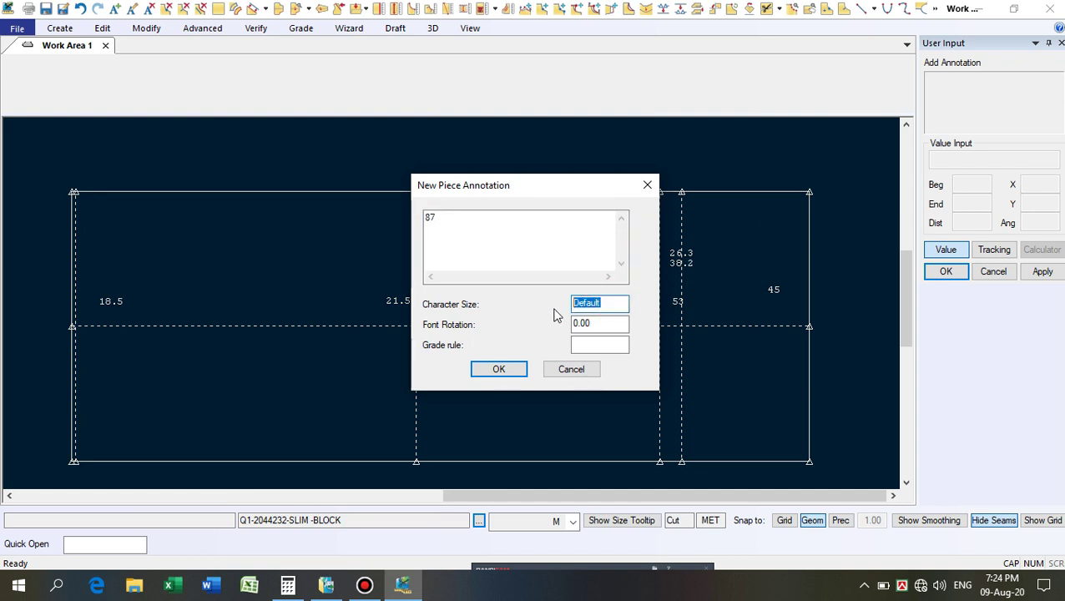
{"action": "type", "text": "5"}
{"action": "key", "text": "Return"}
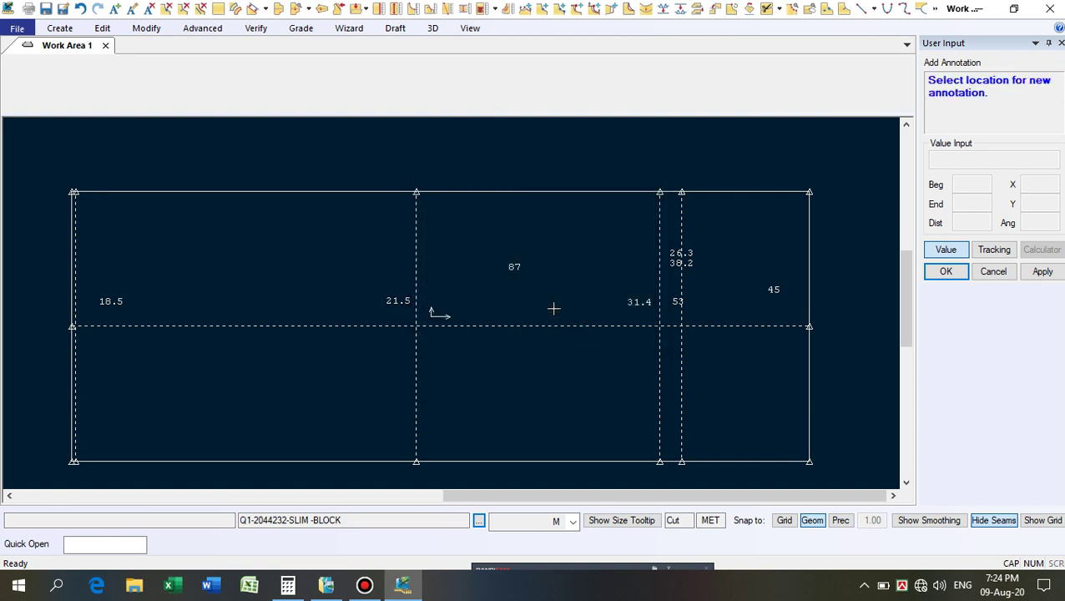
Add a two-line annotation reading L-3 and W-15 with character size 2 below the grain line, under the 87 label.
{"action": "left_click", "coordinate": [512, 354]}
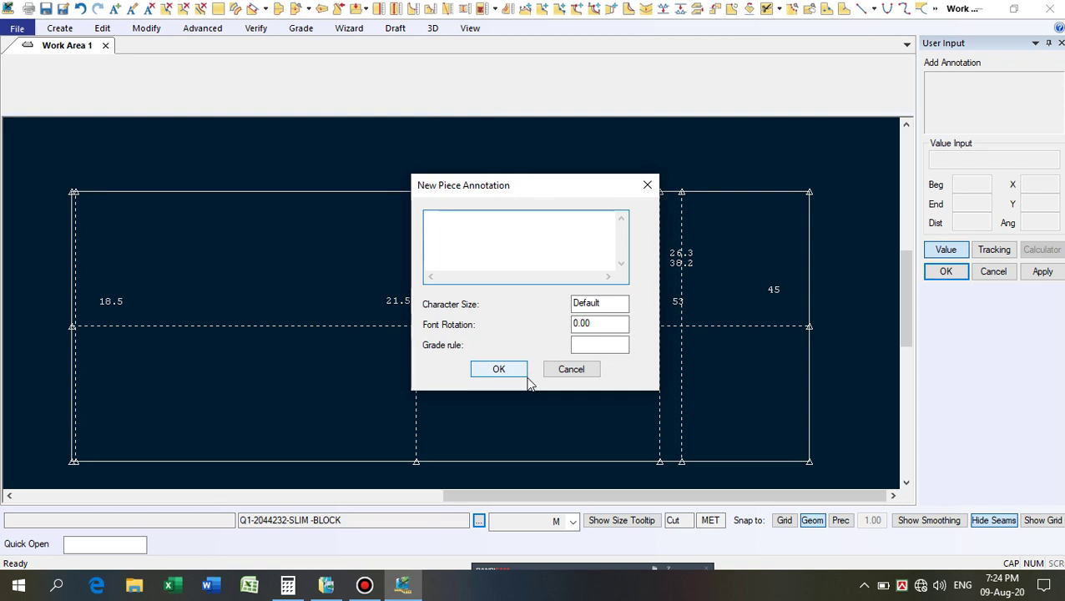
{"action": "left_click", "coordinate": [525, 374]}
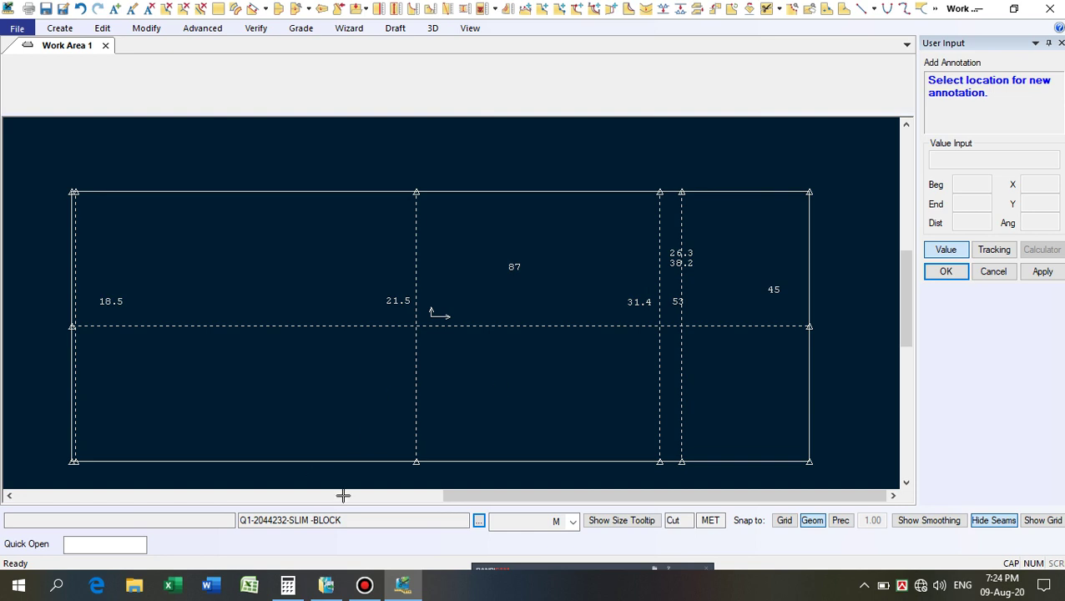
{"action": "left_click", "coordinate": [493, 361]}
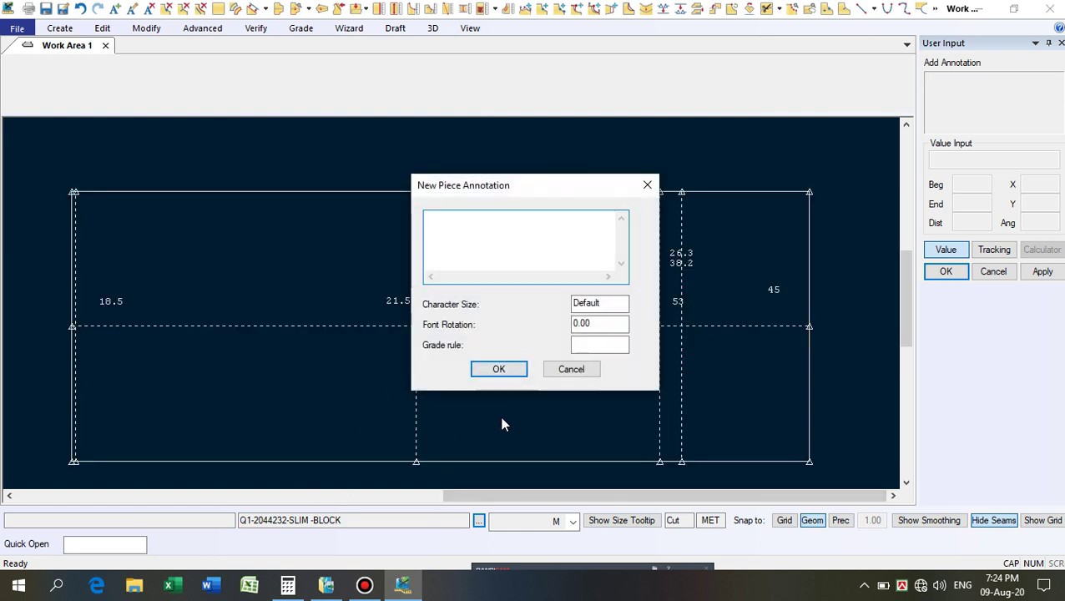
{"action": "type", "text": "L-3"}
{"action": "key", "text": "Return"}
{"action": "type", "text": "W-15"}
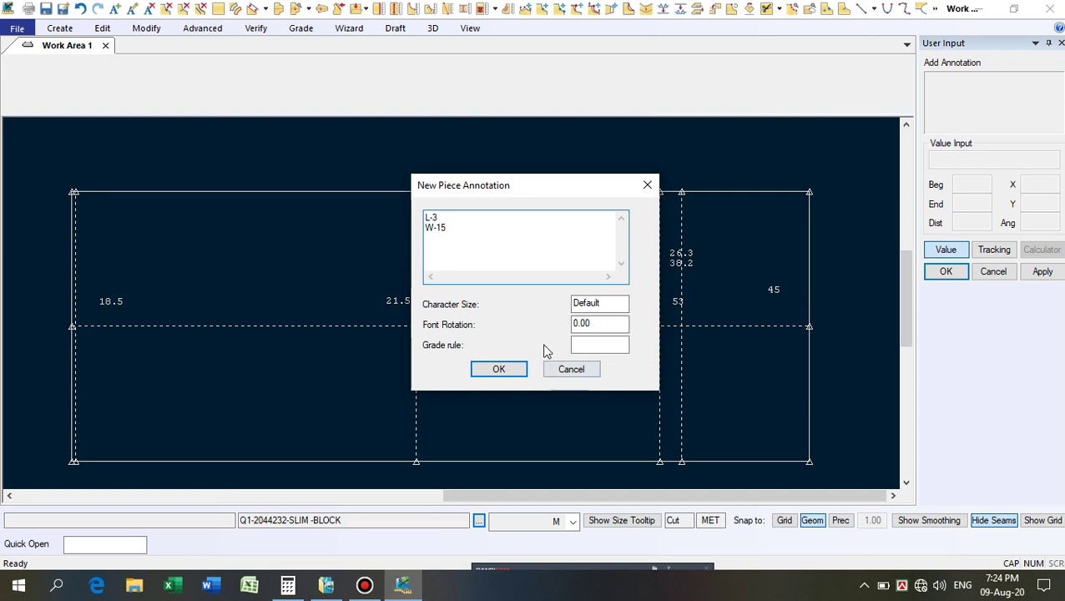
{"action": "double_click", "coordinate": [618, 302]}
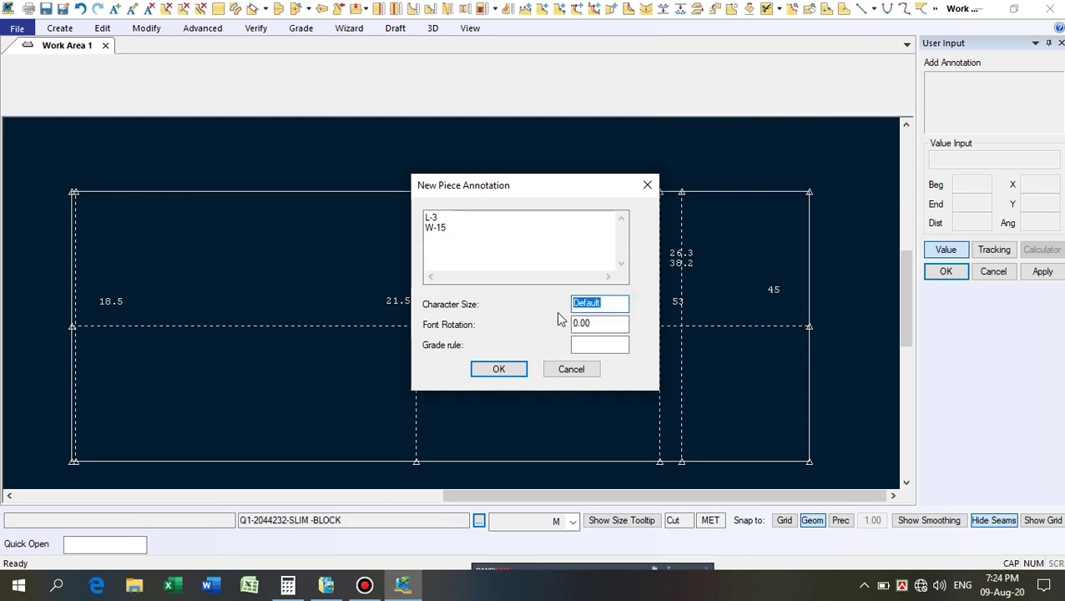
{"action": "type", "text": "1"}
{"action": "key", "text": "BackSpace"}
{"action": "type", "text": "2"}
{"action": "key", "text": "Return"}
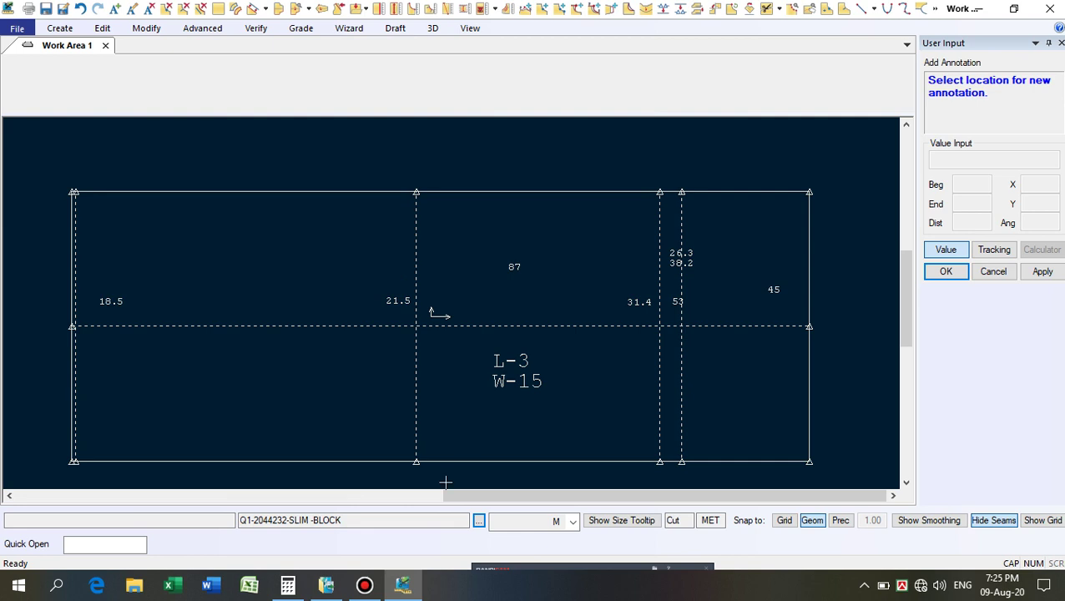
{"action": "right_click", "coordinate": [582, 221]}
{"action": "left_click", "coordinate": [582, 225]}
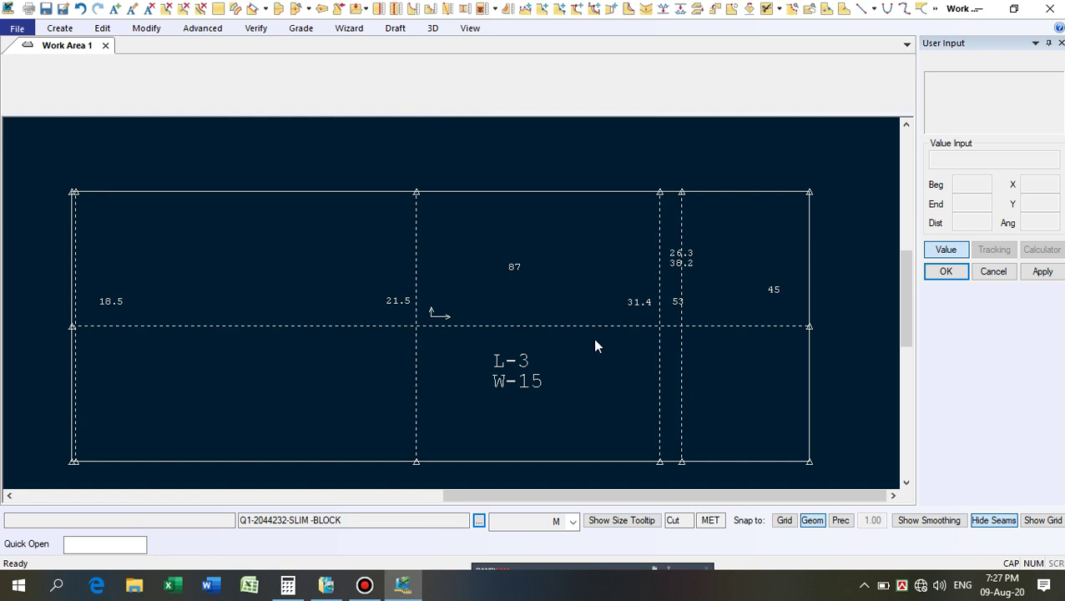
Move the 21.5 annotation slightly left, farther away from the middle vertical construction line.
{"action": "left_click", "coordinate": [131, 8]}
{"action": "left_click", "coordinate": [401, 300]}
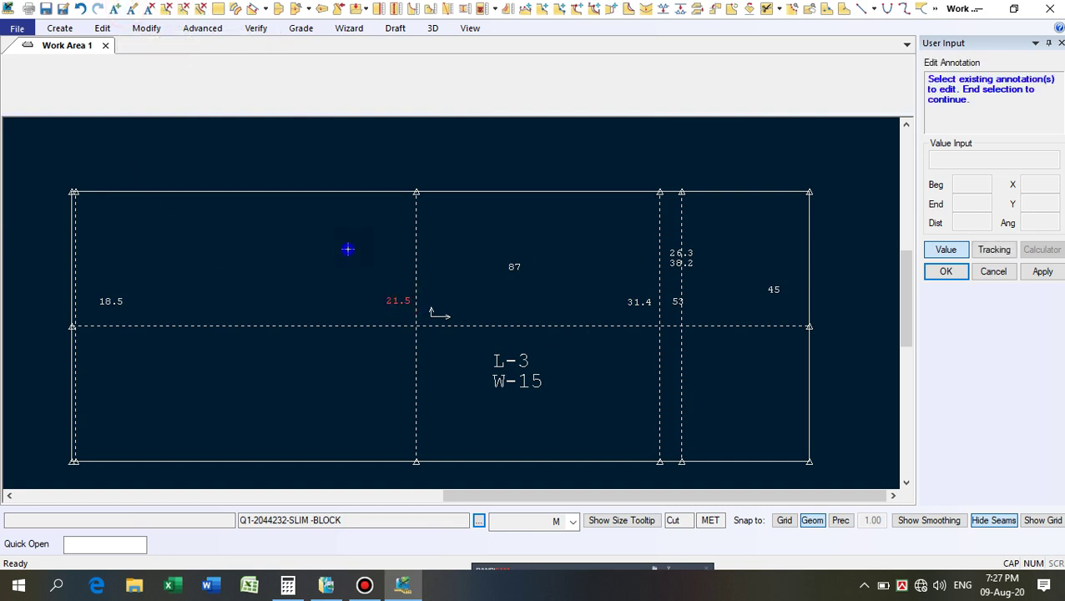
{"action": "right_click", "coordinate": [295, 243]}
{"action": "left_click", "coordinate": [333, 343]}
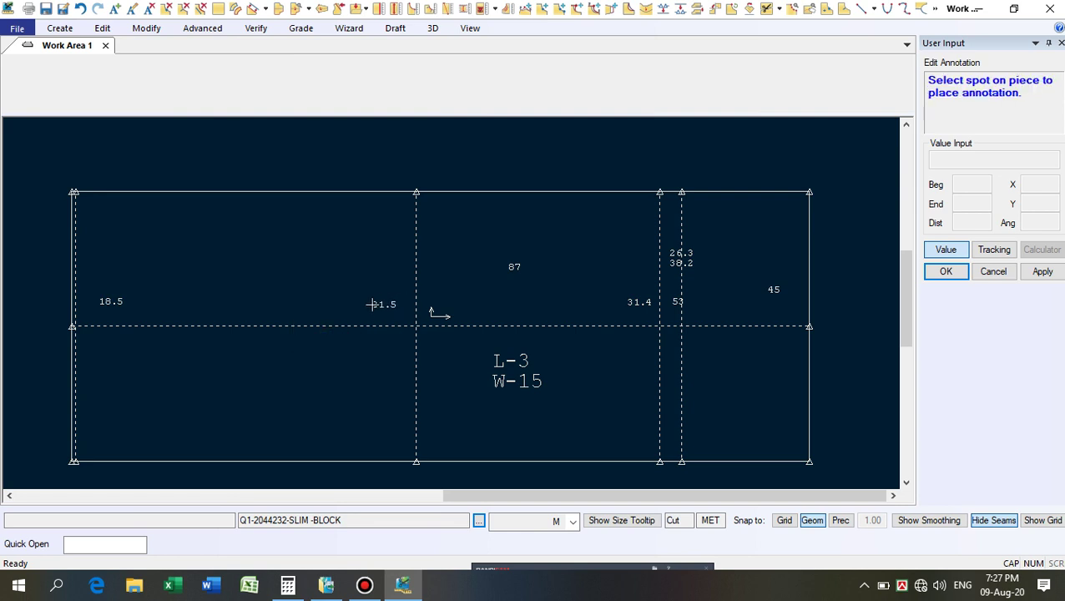
{"action": "left_click", "coordinate": [372, 305]}
Nudge the 87 annotation slightly left and down, keeping it above the L-3 / W-15 text.
{"action": "left_click", "coordinate": [505, 269]}
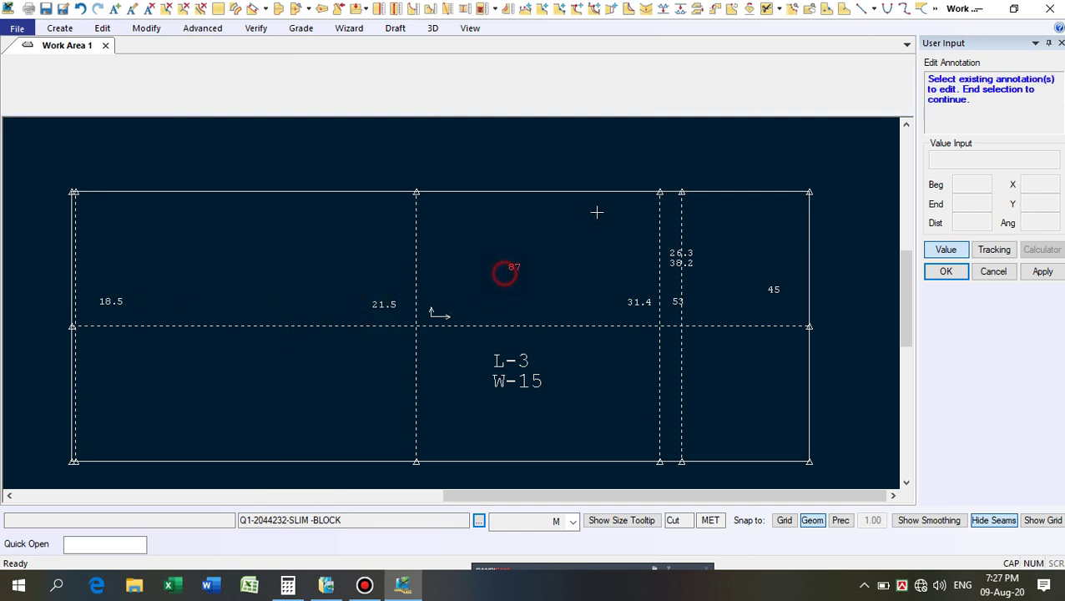
{"action": "right_click", "coordinate": [597, 213]}
{"action": "left_click", "coordinate": [582, 309]}
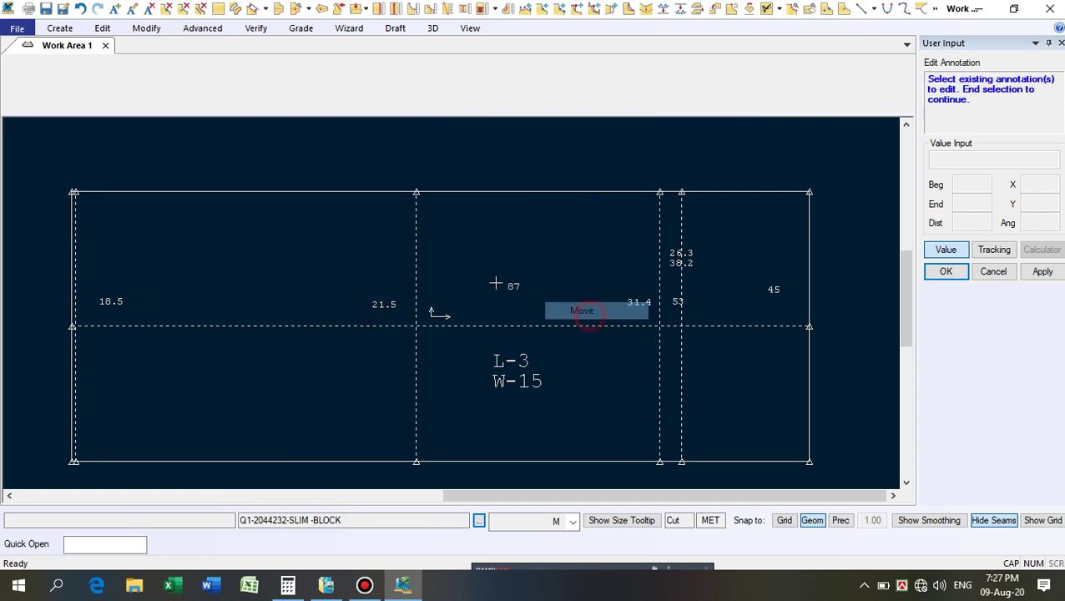
{"action": "left_click", "coordinate": [507, 269]}
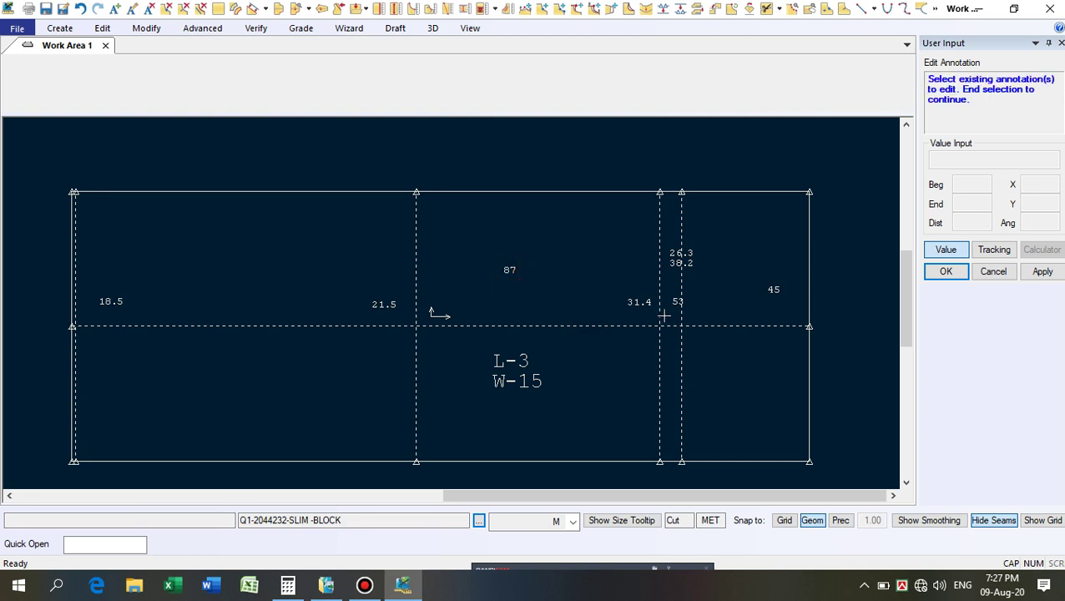
Move the 31.4 annotation farther left of the first of the two close construction lines.
{"action": "left_click", "coordinate": [638, 302]}
{"action": "right_click", "coordinate": [559, 252]}
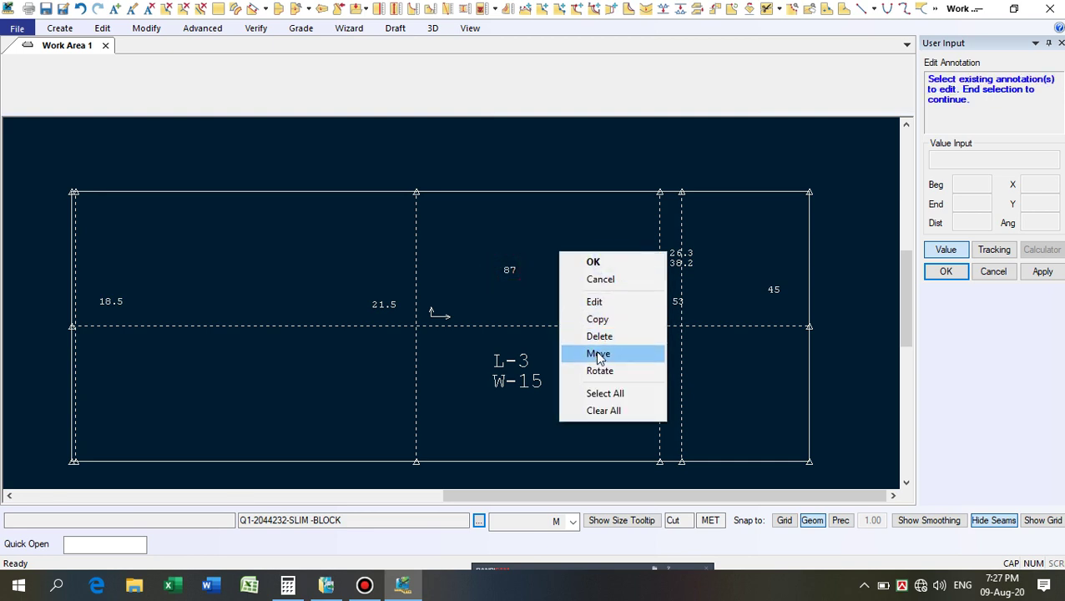
{"action": "left_click", "coordinate": [597, 354]}
{"action": "left_click", "coordinate": [601, 305]}
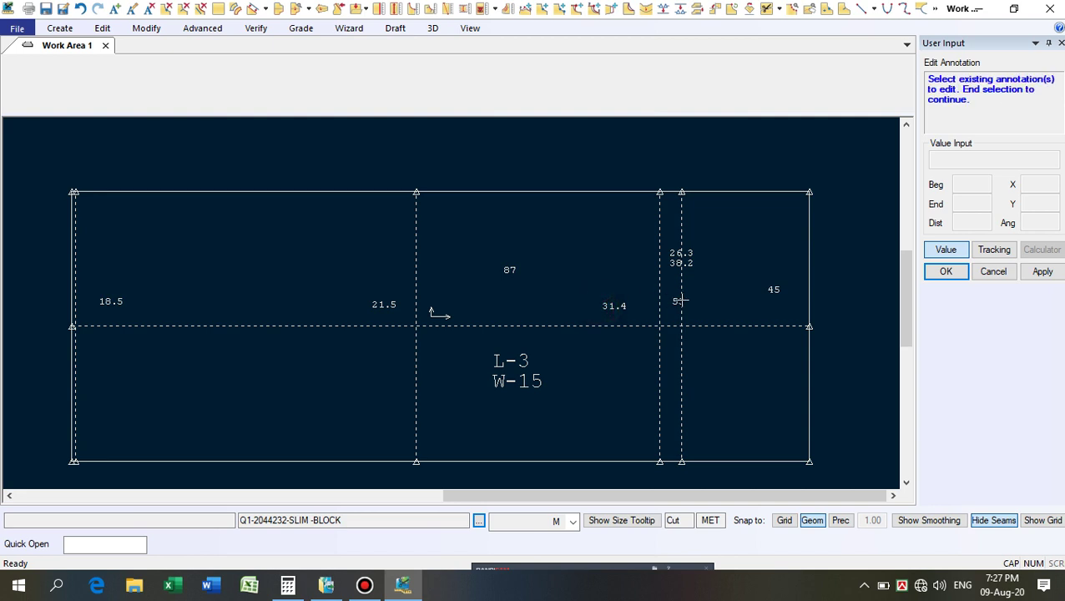
Move the 53 annotation slightly left so it sits fully between the two close construction lines.
{"action": "left_click", "coordinate": [677, 302]}
{"action": "right_click", "coordinate": [639, 282]}
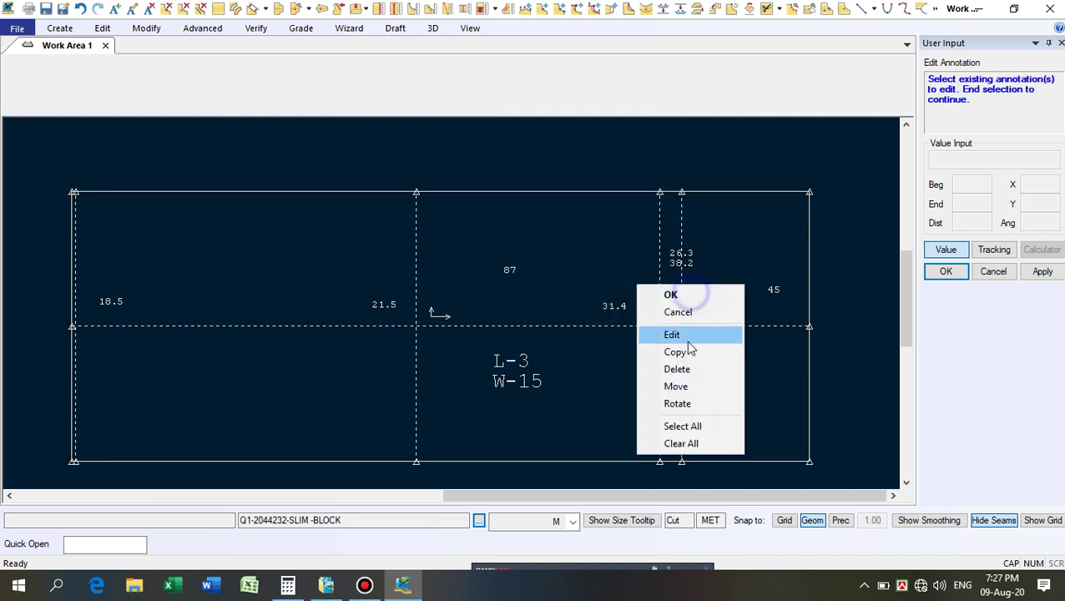
{"action": "left_click", "coordinate": [670, 386]}
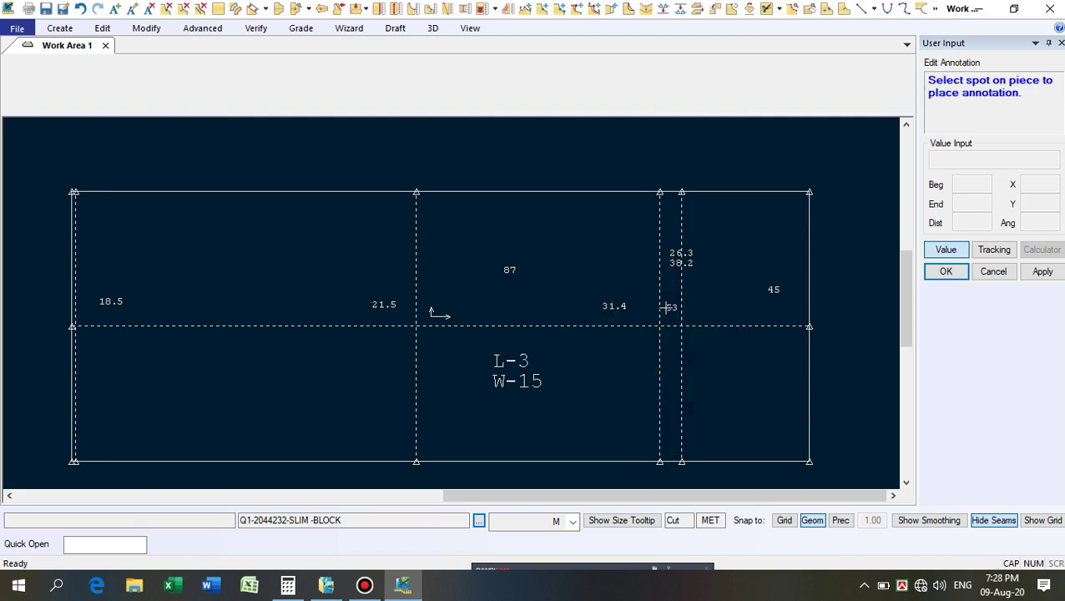
{"action": "left_click", "coordinate": [666, 306]}
Move the 26.3 / 38.2 annotation slightly left and down, closer above the 53 label, and finish editing annotations.
{"action": "left_click", "coordinate": [682, 256]}
{"action": "right_click", "coordinate": [704, 242]}
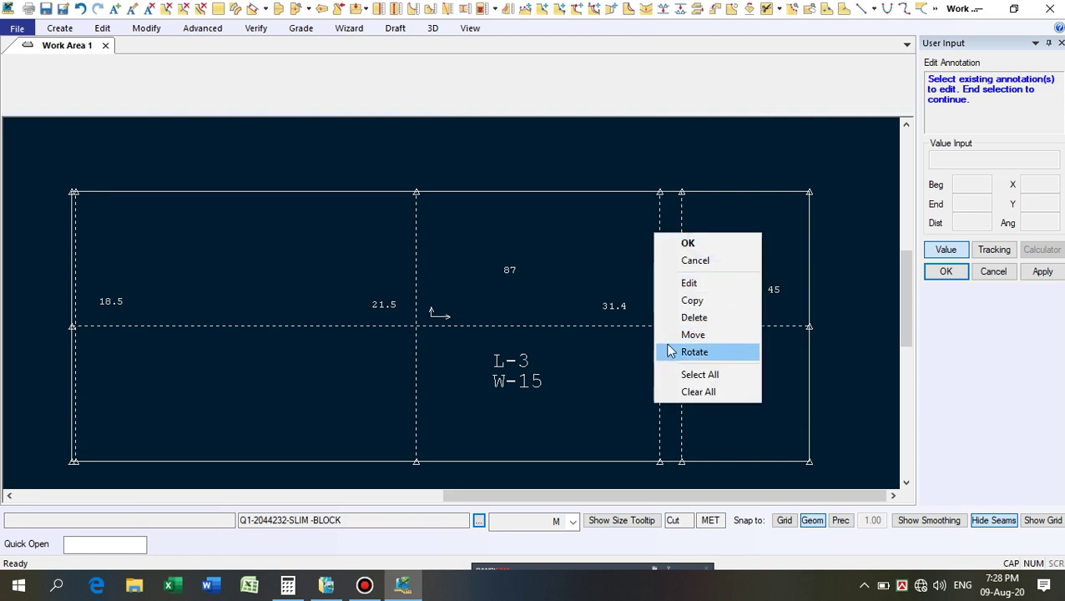
{"action": "left_click", "coordinate": [686, 334]}
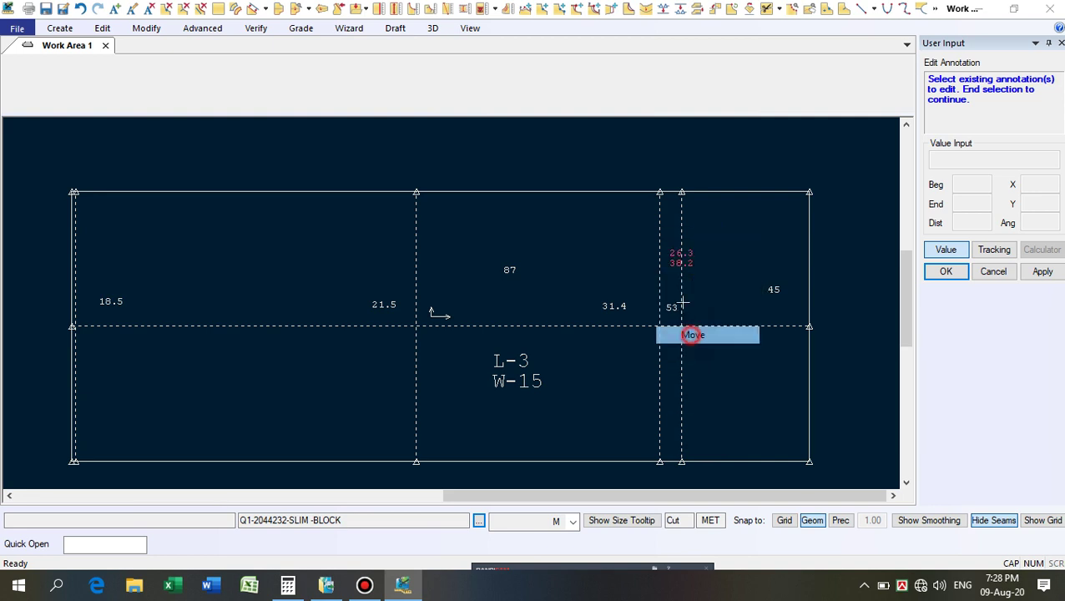
{"action": "left_click", "coordinate": [667, 264]}
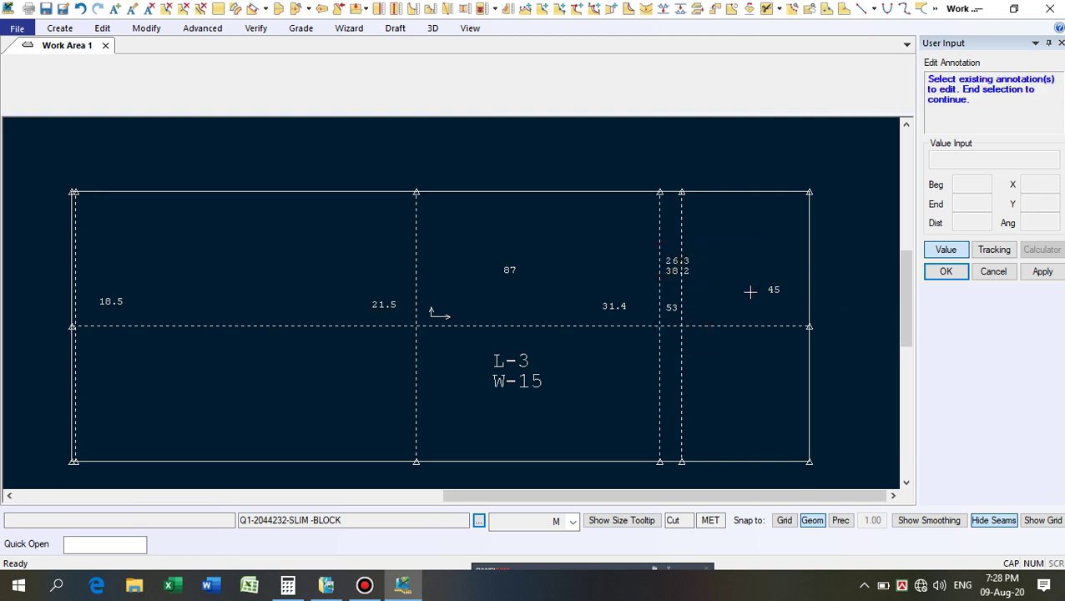
{"action": "right_click", "coordinate": [748, 265]}
{"action": "left_click", "coordinate": [749, 266]}
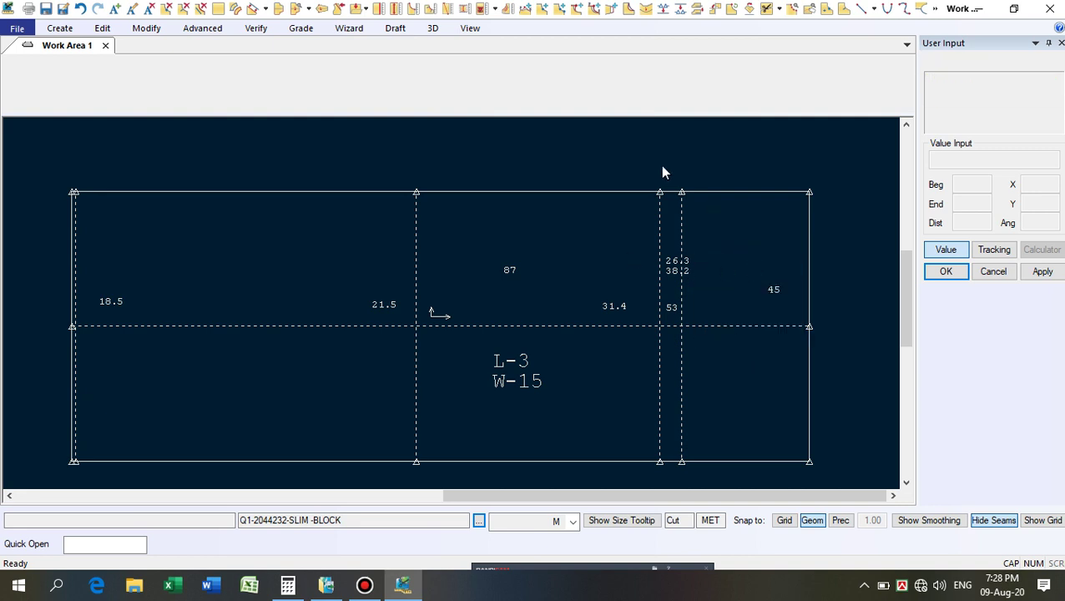
{"action": "scroll", "coordinate": [518, 233], "scroll_direction": "down", "scroll_amount": 2}
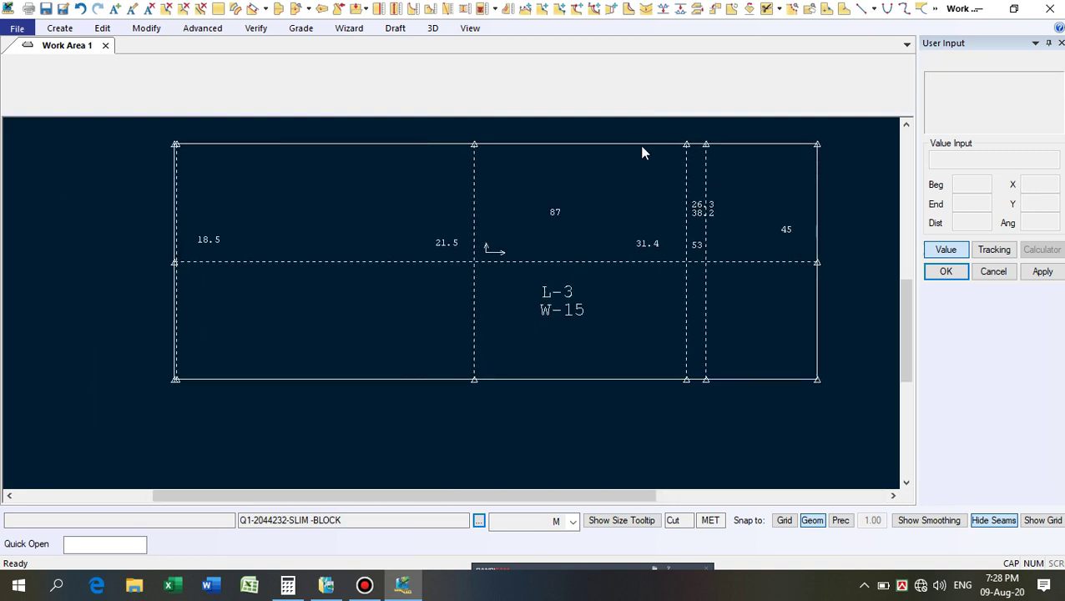
Switch to Calculator, clear the previous result and multiply 18.5 by 2.
{"action": "scroll", "coordinate": [643, 148], "scroll_direction": "up", "scroll_amount": 1}
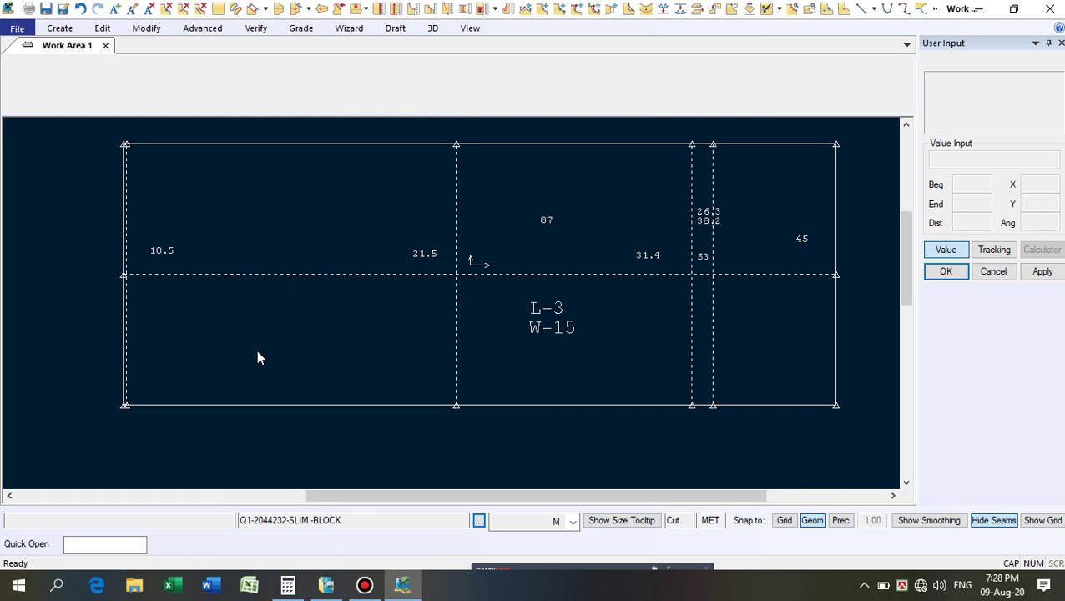
{"action": "scroll", "coordinate": [292, 284], "scroll_direction": "down", "scroll_amount": 1}
{"action": "scroll", "coordinate": [293, 242], "scroll_direction": "up", "scroll_amount": 1}
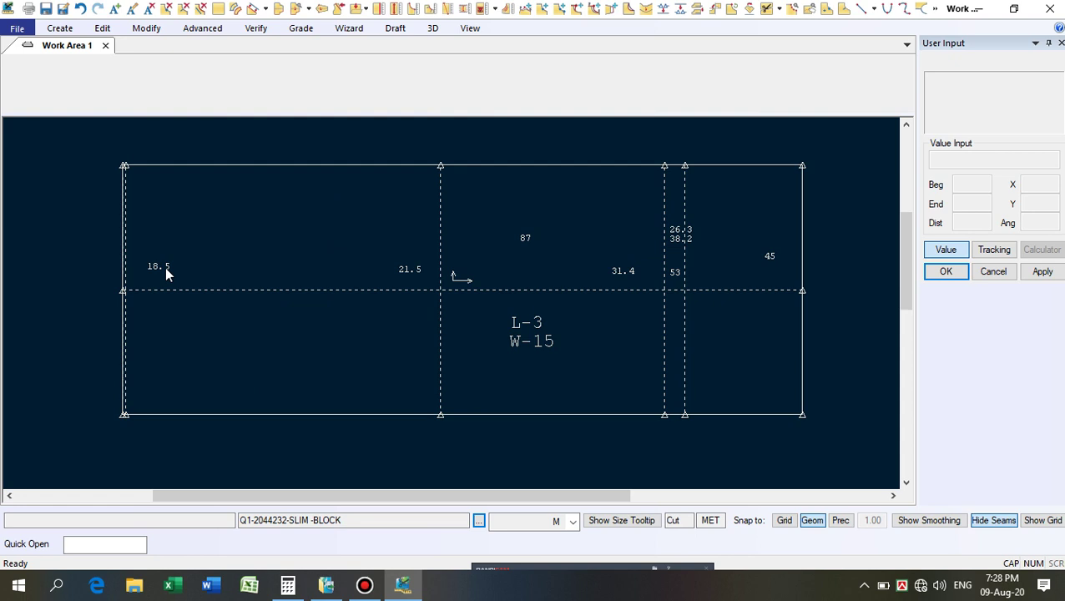
{"action": "left_click", "coordinate": [287, 585]}
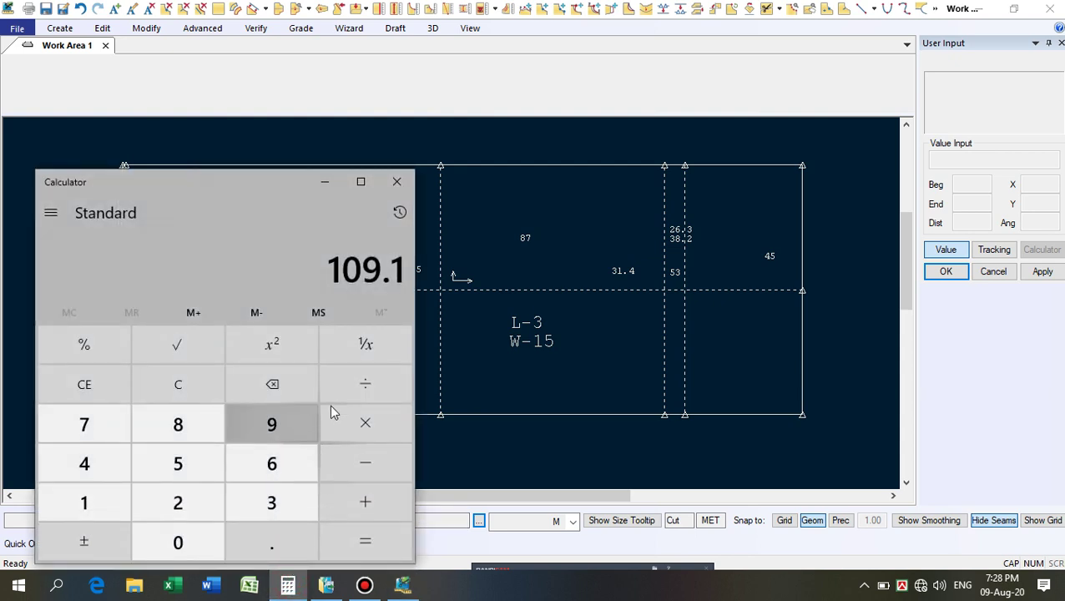
{"action": "left_click", "coordinate": [178, 385]}
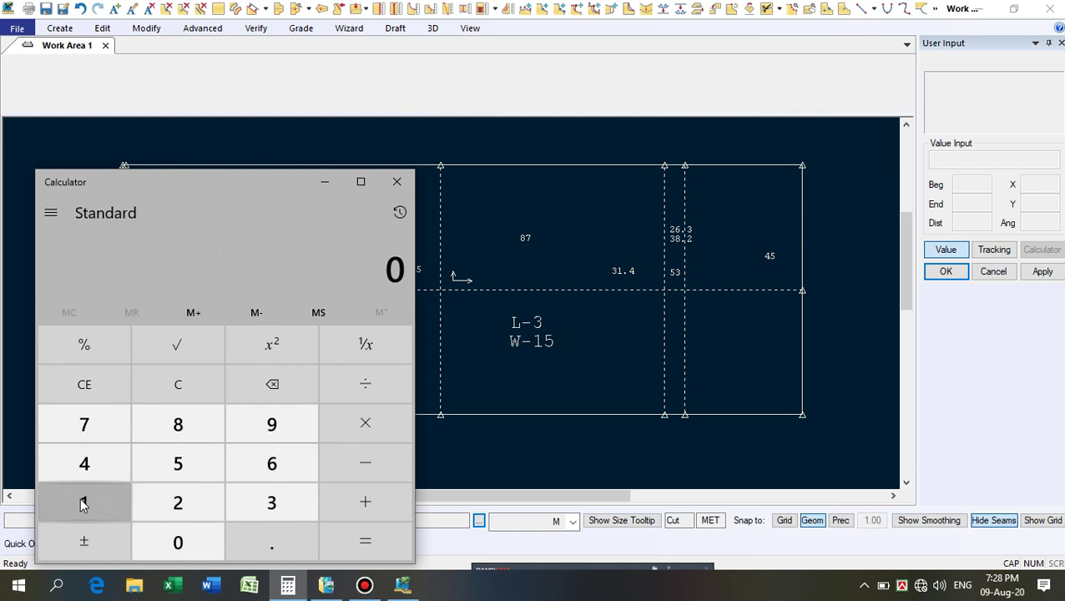
{"action": "left_click", "coordinate": [83, 504]}
{"action": "left_click", "coordinate": [184, 427]}
{"action": "left_click", "coordinate": [273, 546]}
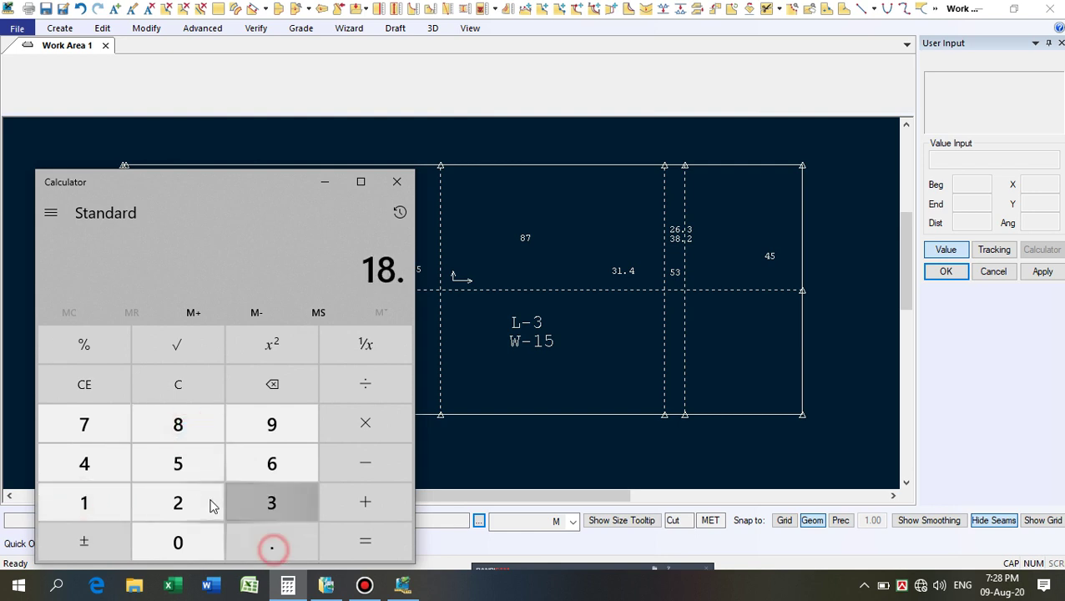
{"action": "left_click", "coordinate": [171, 462]}
{"action": "left_click", "coordinate": [365, 426]}
{"action": "left_click", "coordinate": [185, 509]}
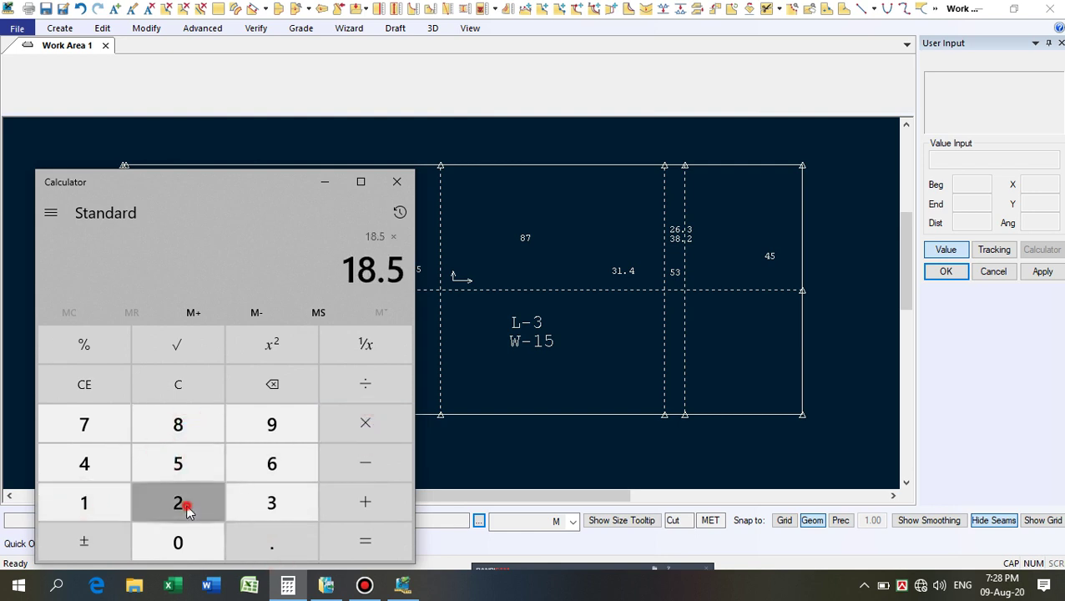
{"action": "left_click", "coordinate": [365, 542]}
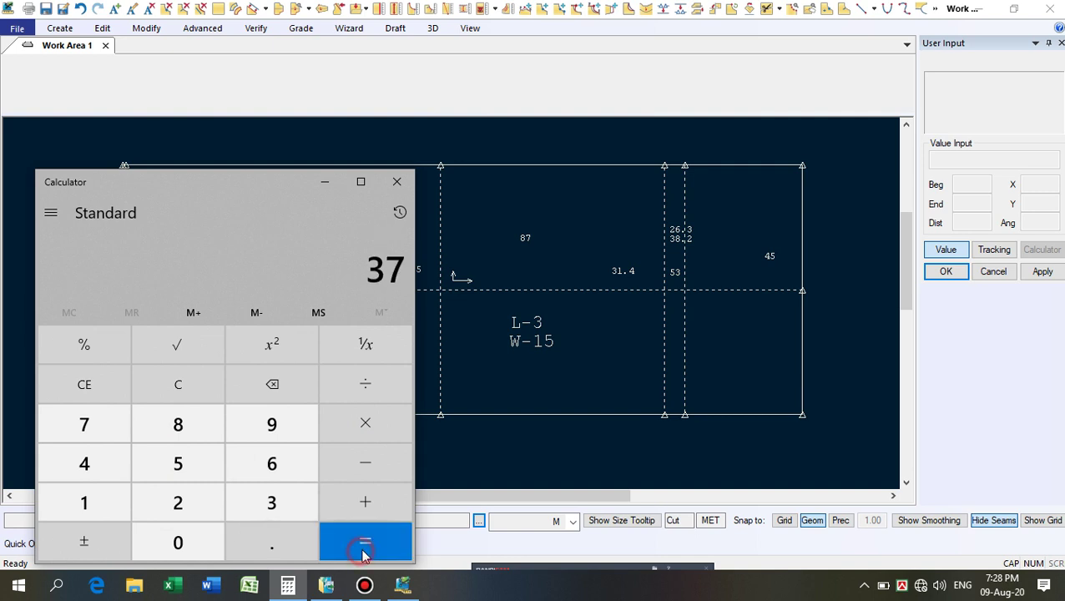
Add 15 percent to the doubled 18.5 measurement in the calculation.
{"action": "left_click", "coordinate": [350, 505]}
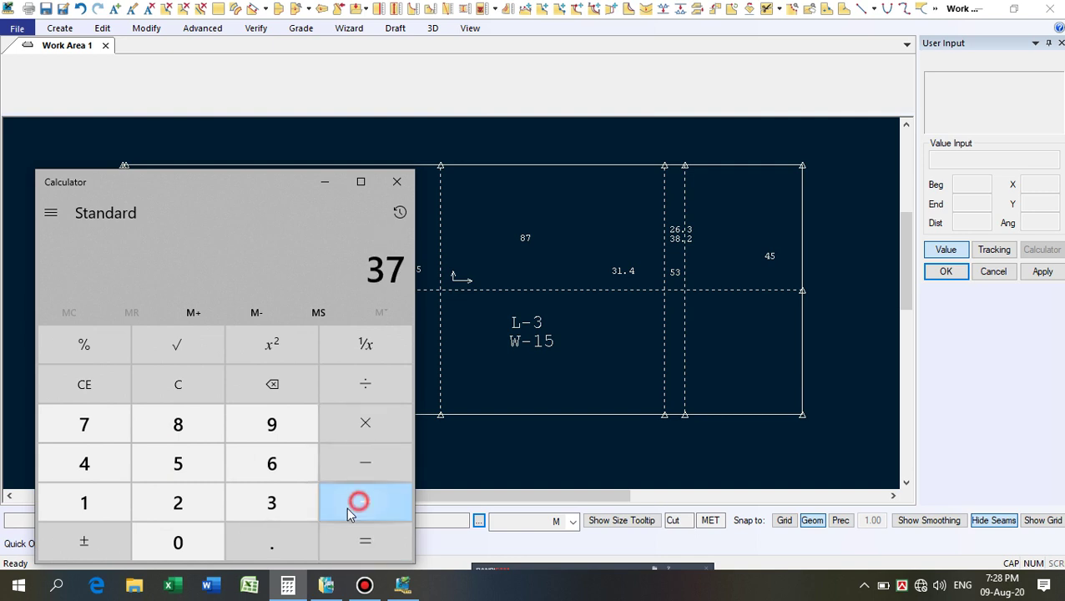
{"action": "left_click", "coordinate": [89, 504]}
{"action": "left_click", "coordinate": [171, 464]}
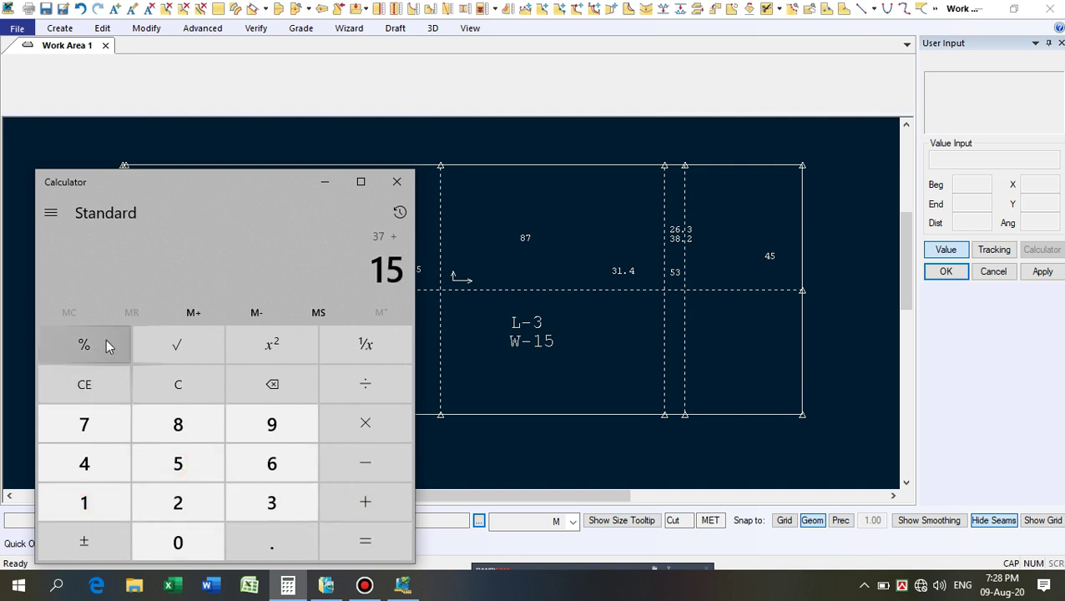
{"action": "left_click", "coordinate": [85, 345]}
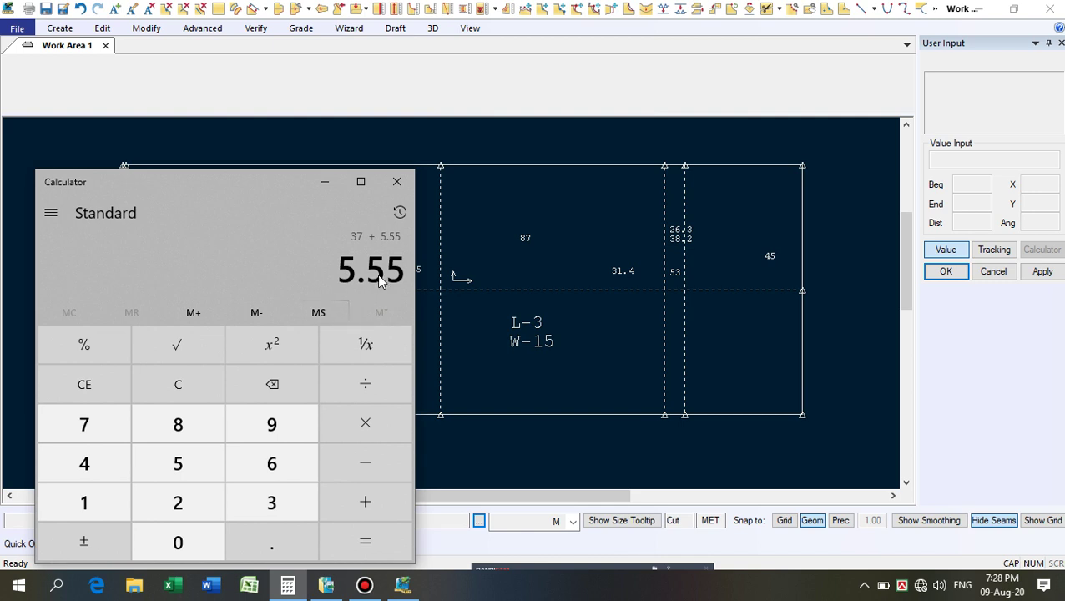
{"action": "left_click", "coordinate": [364, 541]}
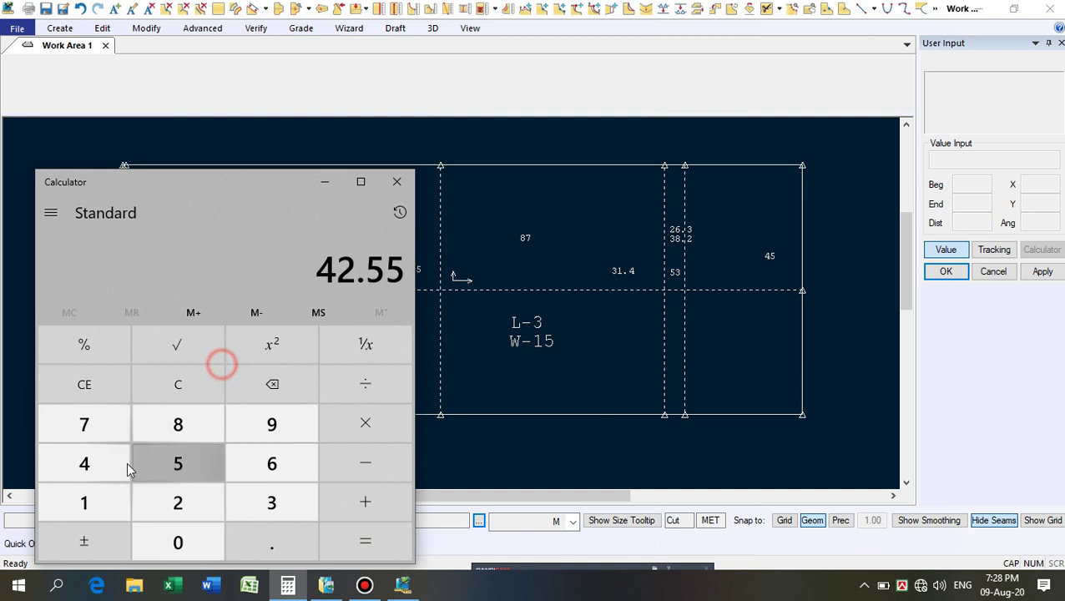
{"action": "left_click", "coordinate": [210, 200]}
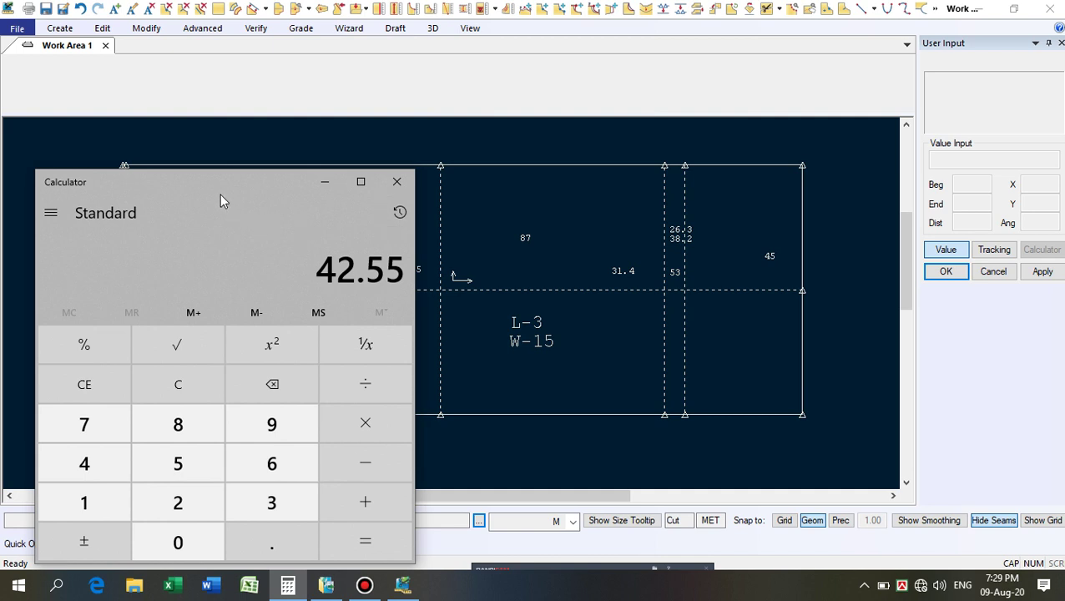
{"action": "left_click", "coordinate": [219, 193]}
Restart the calculation from zero and double the 18.5 measurement.
{"action": "left_click", "coordinate": [184, 384]}
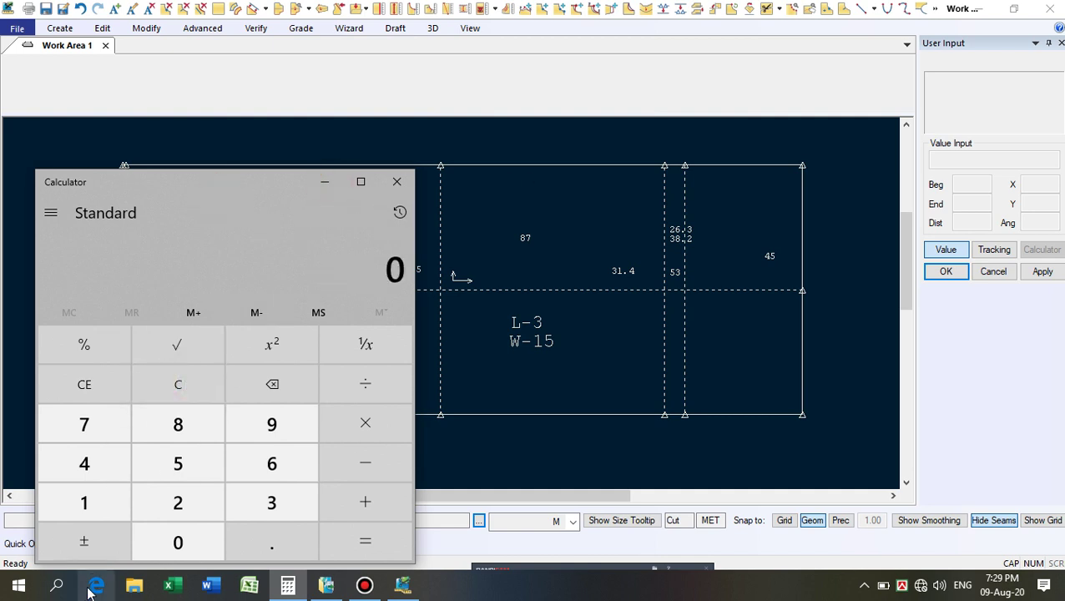
{"action": "left_click", "coordinate": [77, 505]}
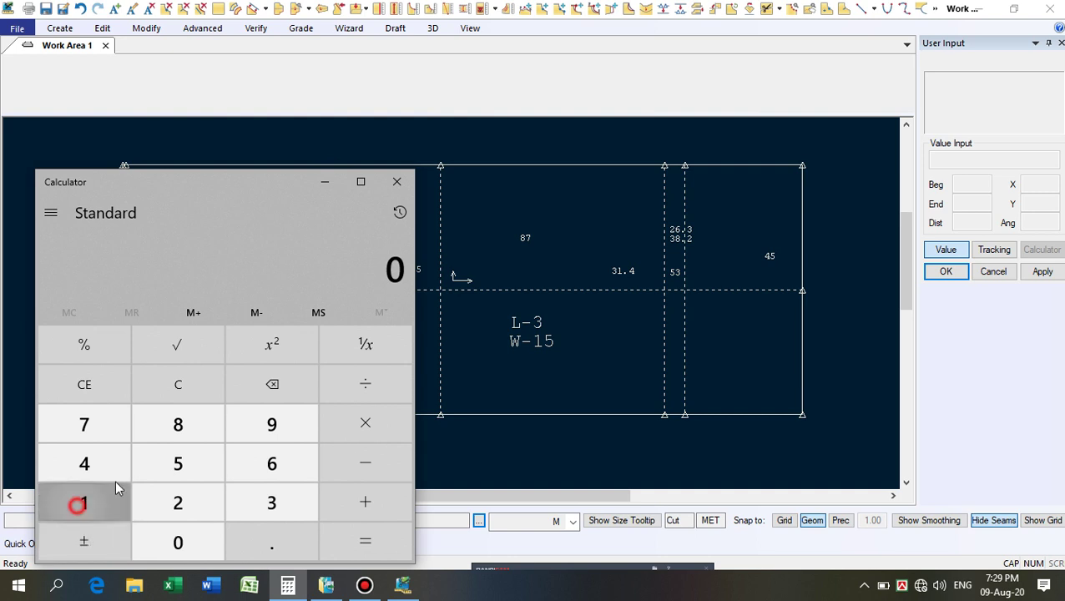
{"action": "left_click", "coordinate": [191, 424]}
{"action": "left_click", "coordinate": [246, 547]}
{"action": "left_click", "coordinate": [195, 461]}
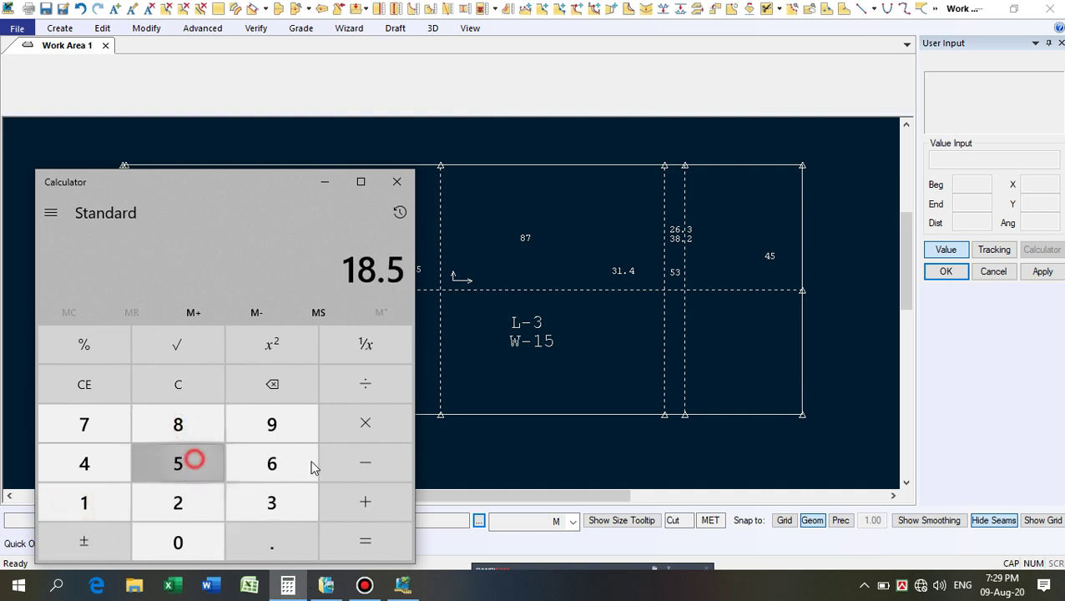
{"action": "left_click", "coordinate": [367, 436]}
{"action": "left_click", "coordinate": [184, 497]}
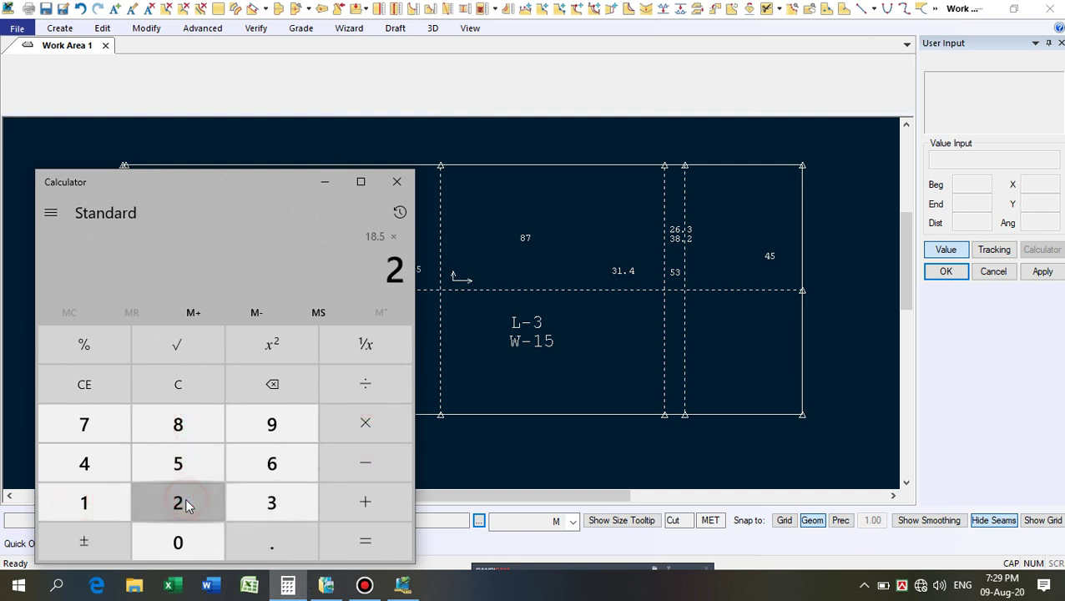
{"action": "left_click", "coordinate": [372, 541]}
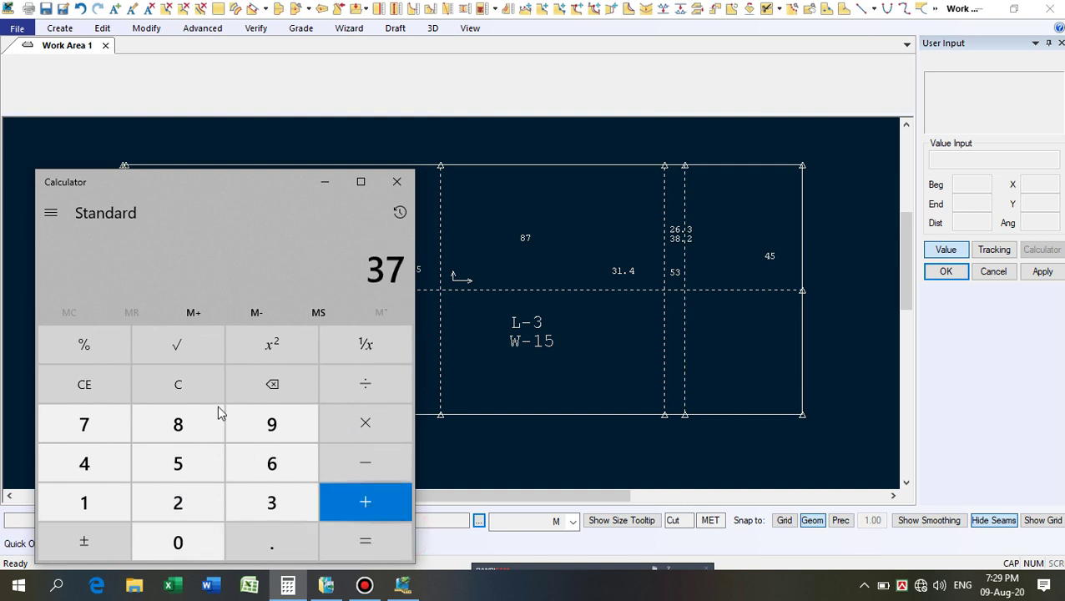
Add 15 percent to the doubled measurement and subtract 4 from the sum.
{"action": "left_click", "coordinate": [364, 498]}
{"action": "left_click", "coordinate": [95, 499]}
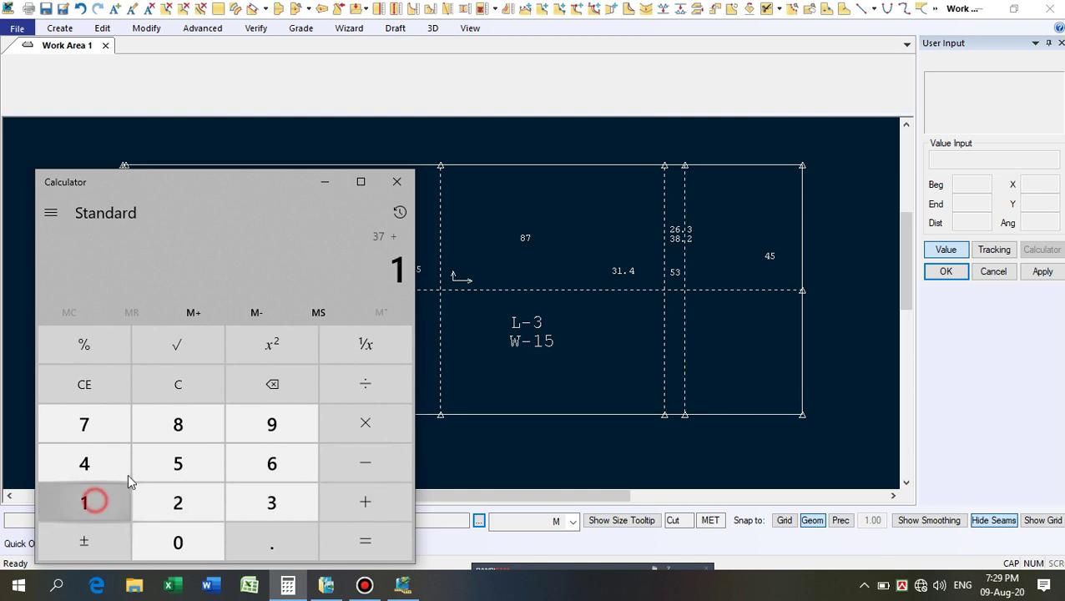
{"action": "left_click", "coordinate": [187, 466]}
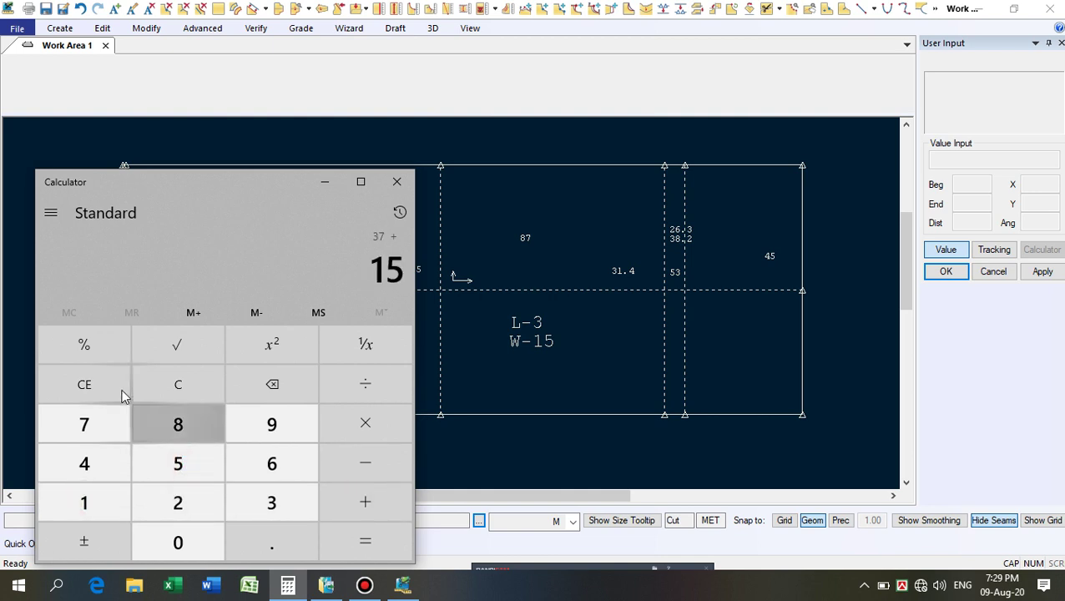
{"action": "left_click", "coordinate": [85, 345]}
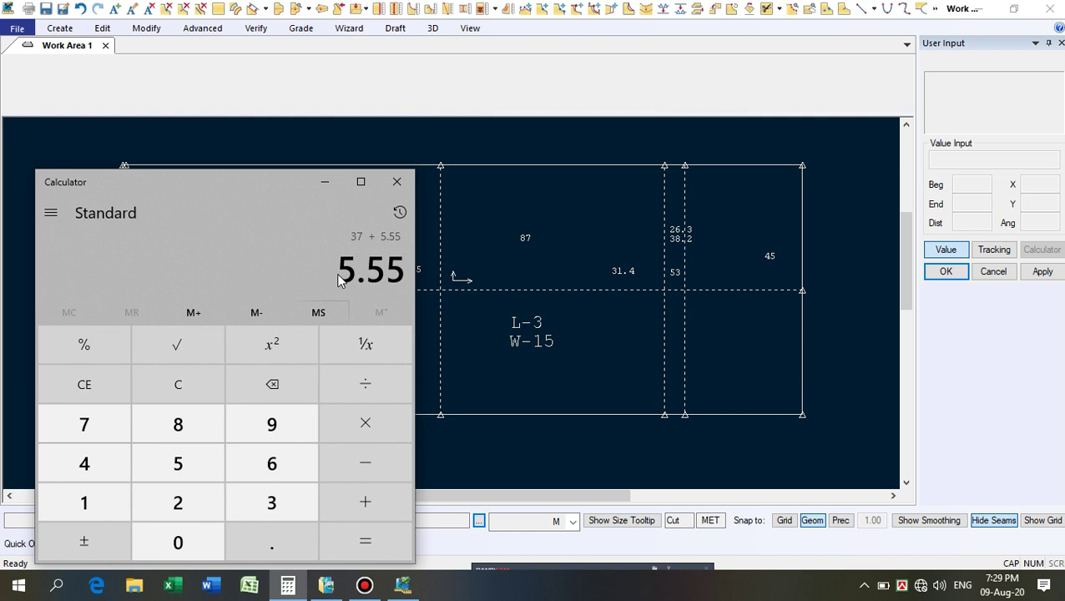
{"action": "left_click", "coordinate": [359, 538]}
{"action": "left_click", "coordinate": [365, 463]}
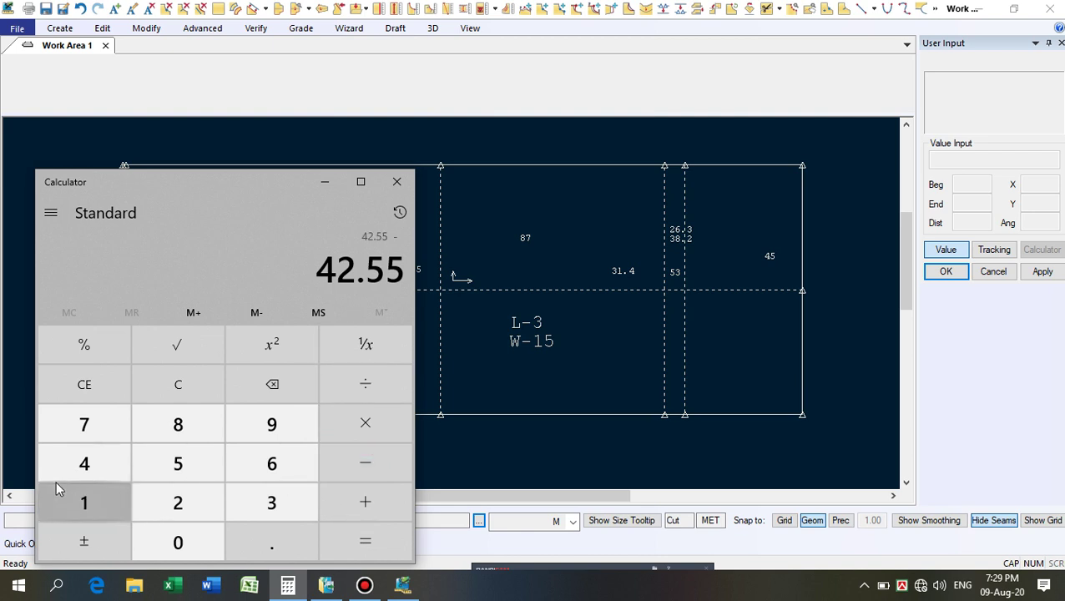
{"action": "left_click", "coordinate": [75, 466]}
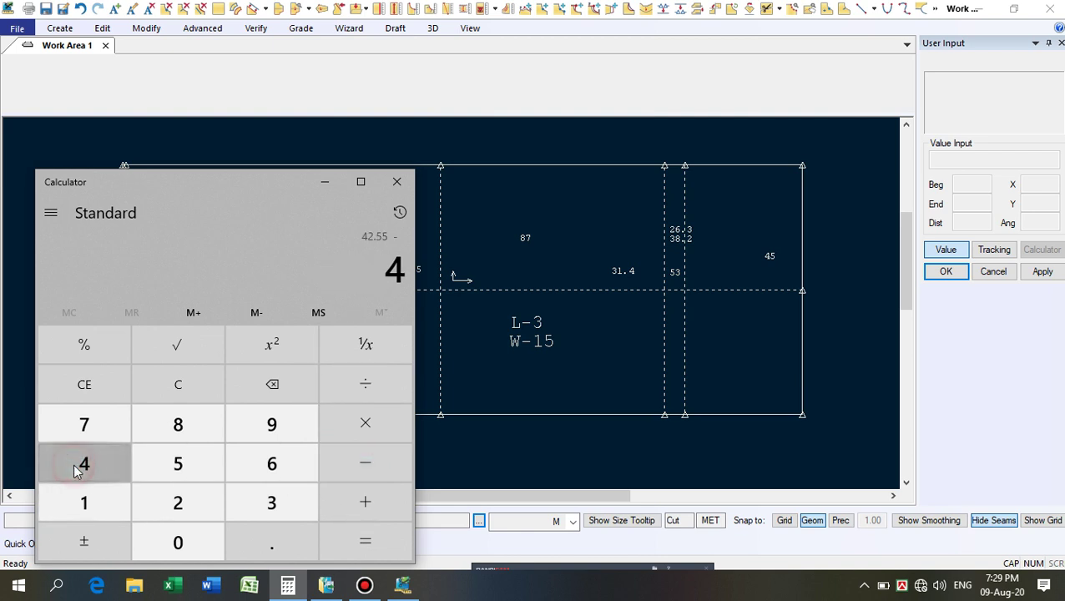
{"action": "left_click", "coordinate": [351, 558]}
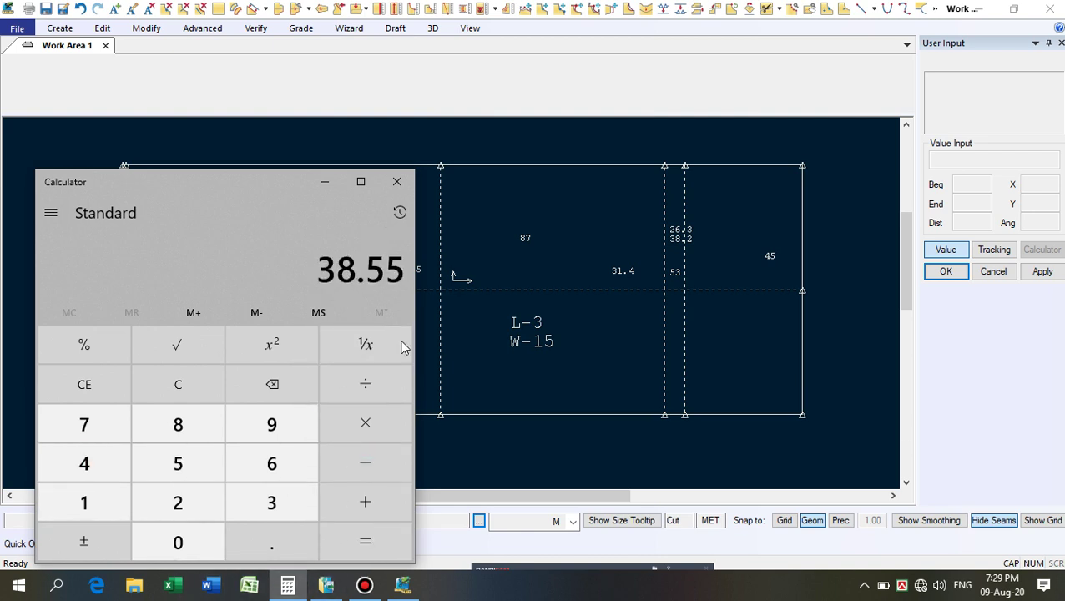
Divide the calculated difference by 2 twice in succession, and minimize Calculator to return to the pattern.
{"action": "left_click", "coordinate": [364, 389]}
{"action": "left_click", "coordinate": [173, 503]}
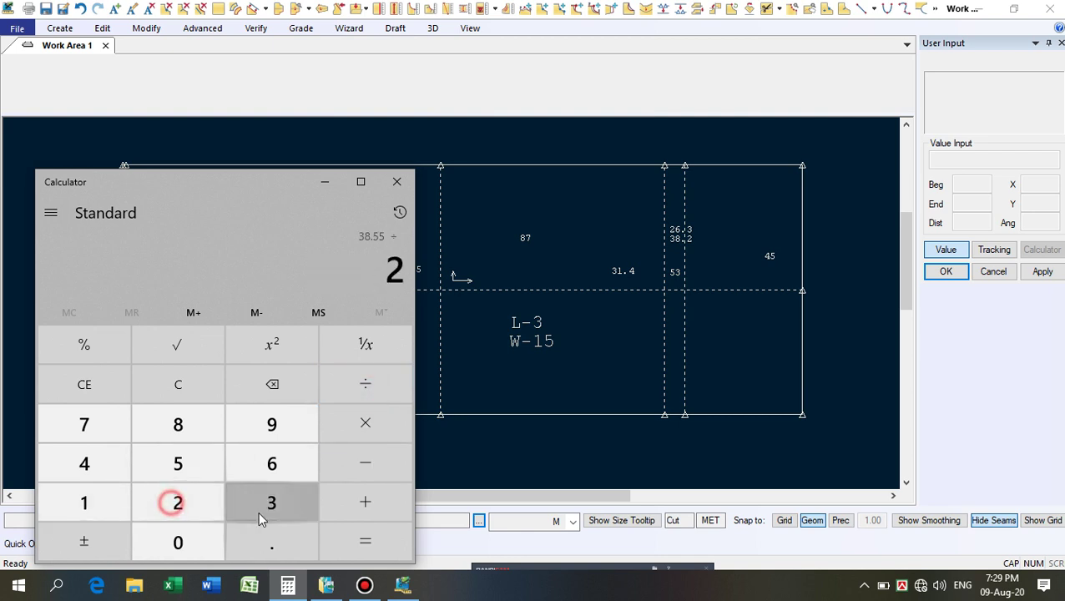
{"action": "left_click", "coordinate": [365, 541]}
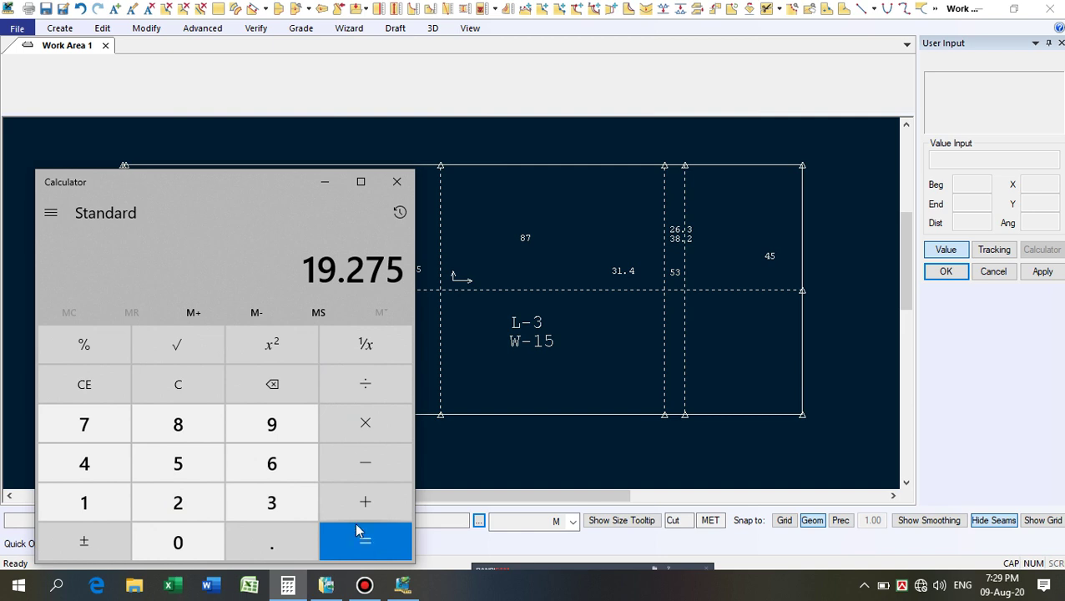
{"action": "left_click", "coordinate": [366, 389]}
{"action": "left_click", "coordinate": [173, 502]}
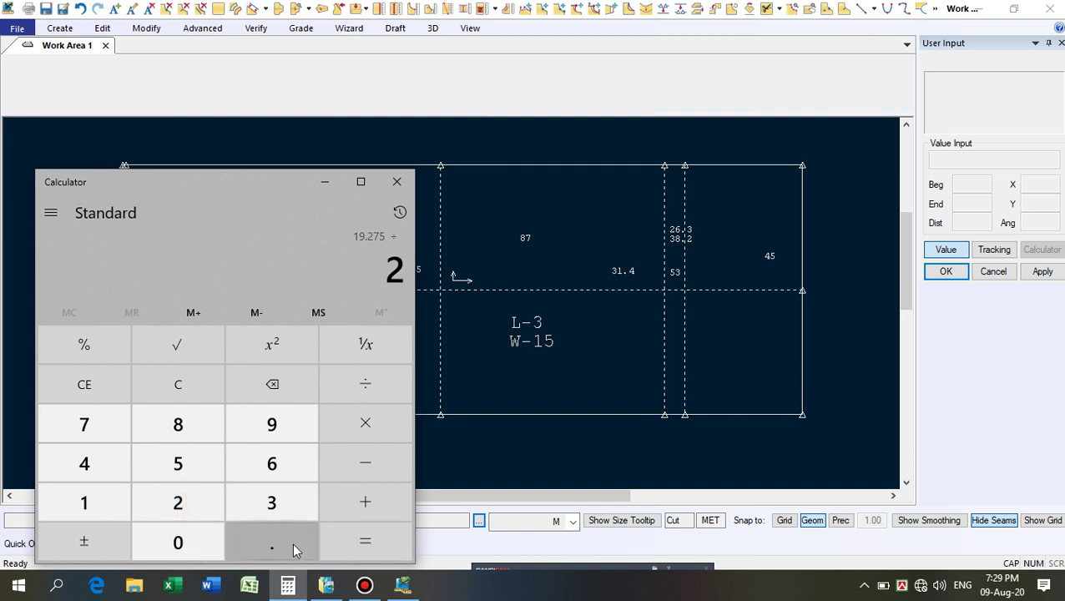
{"action": "left_click", "coordinate": [371, 543]}
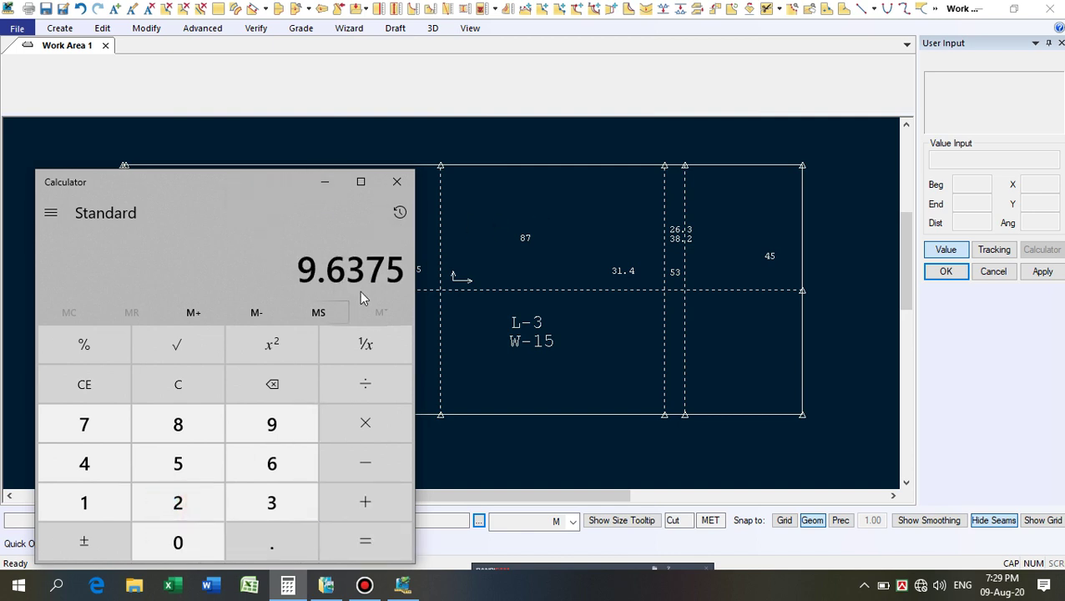
{"action": "left_click", "coordinate": [322, 182]}
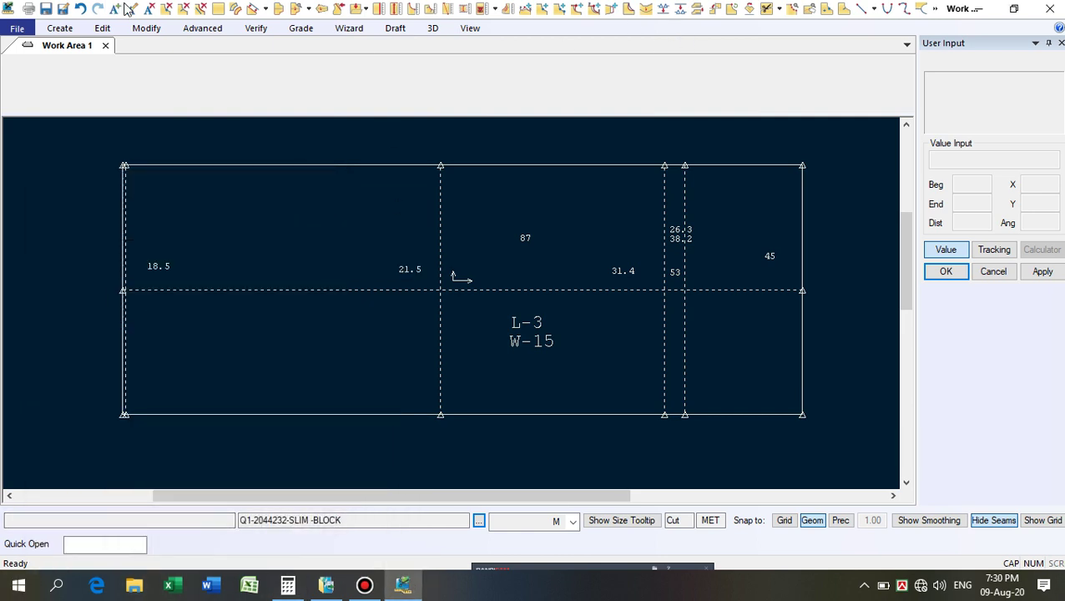
Add a construction line below the block's horizontal centre line with Offset Even at a distance of -9.6375.
{"action": "left_click", "coordinate": [249, 9]}
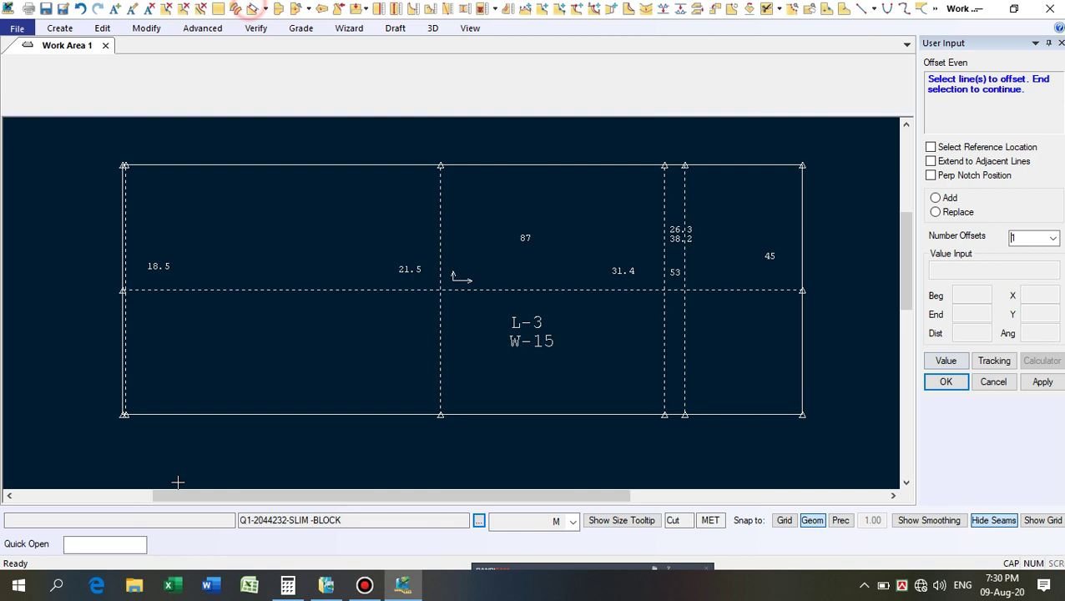
{"action": "left_click", "coordinate": [183, 293]}
{"action": "right_click", "coordinate": [183, 292]}
{"action": "left_click", "coordinate": [224, 252]}
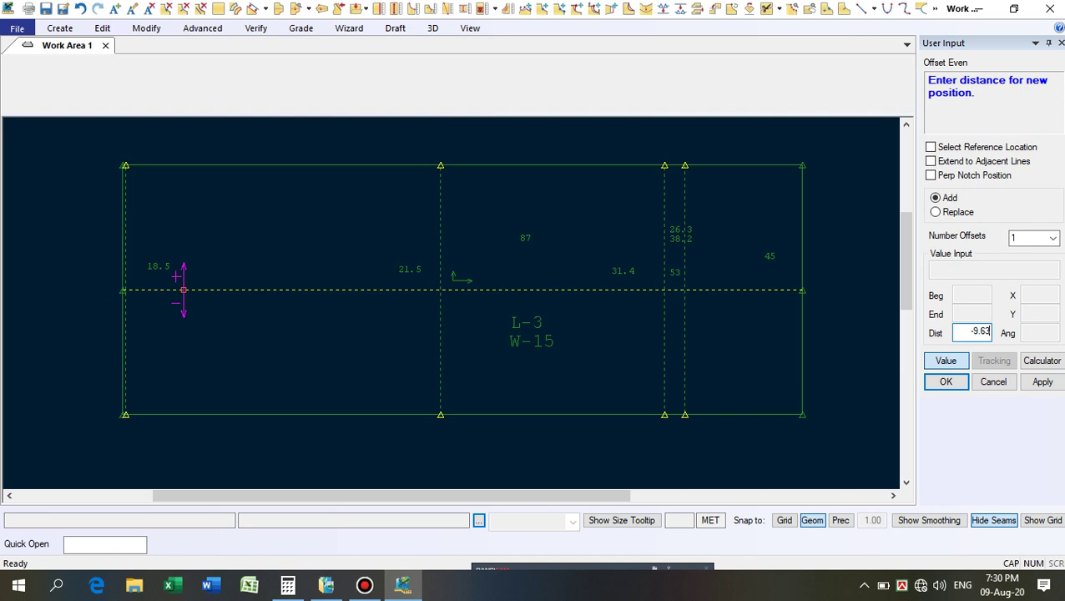
{"action": "type", "text": "75"}
{"action": "key", "text": "Return"}
Add a construction line above the horizontal centre line at an even offset of 9.6375 and finish offsetting.
{"action": "left_click", "coordinate": [244, 289]}
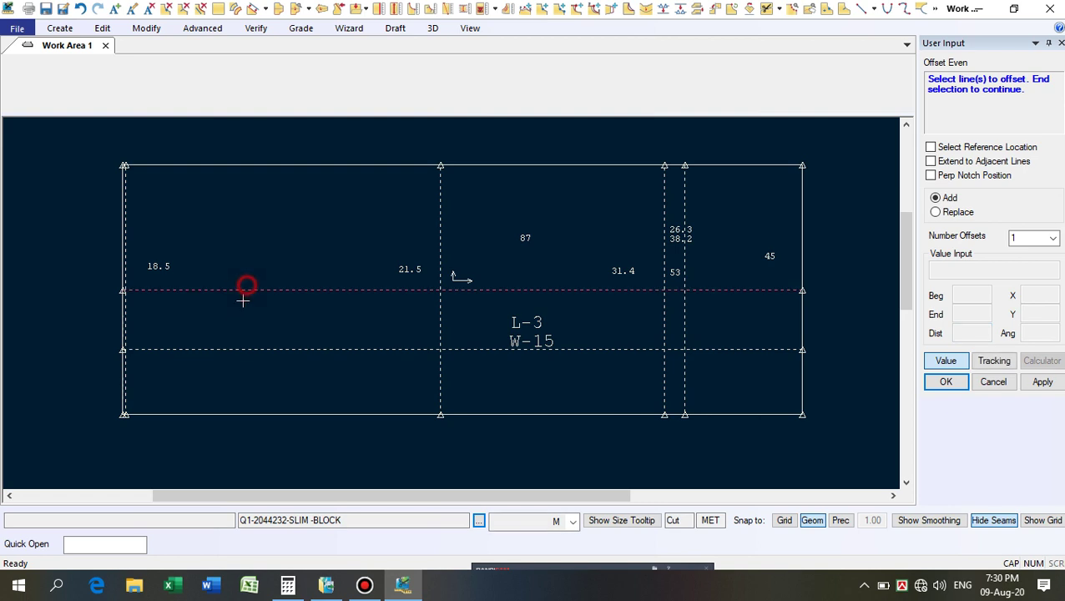
{"action": "right_click", "coordinate": [238, 312]}
{"action": "left_click", "coordinate": [239, 311]}
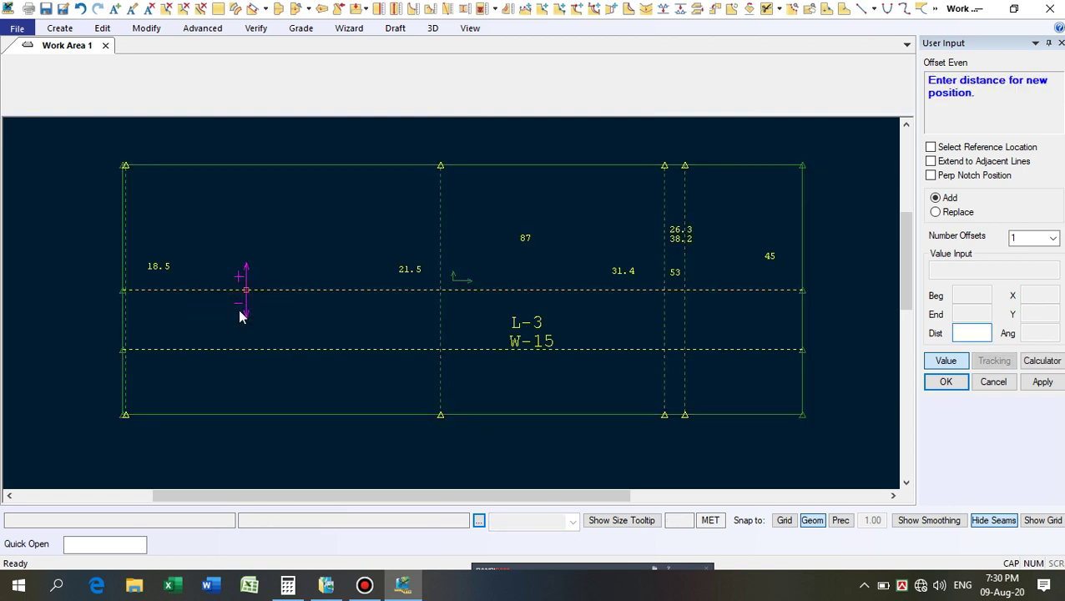
{"action": "type", "text": "9.6375"}
{"action": "key", "text": "Return"}
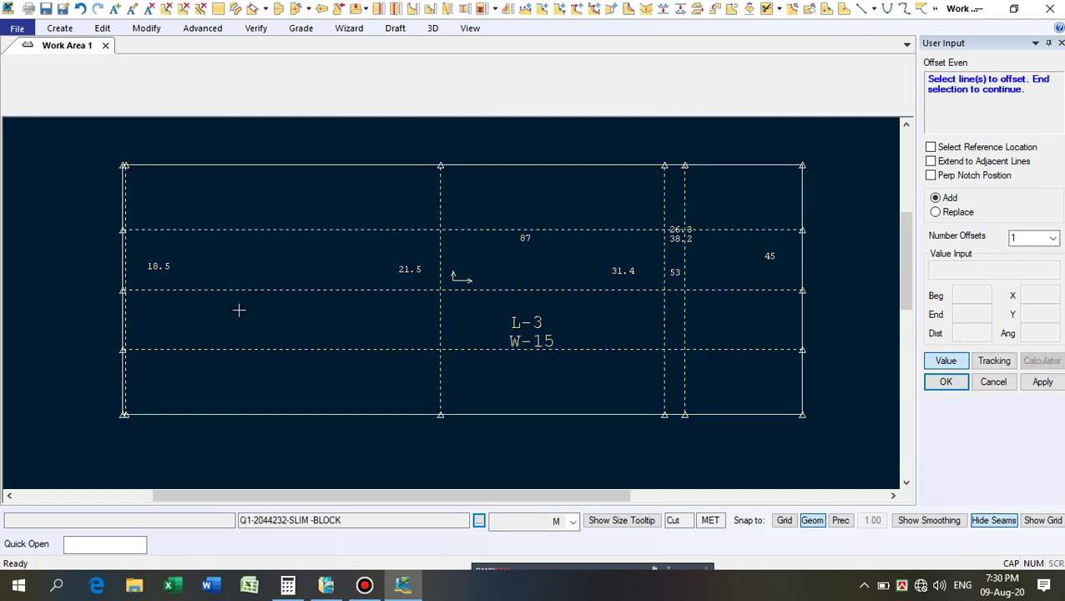
{"action": "right_click", "coordinate": [267, 214]}
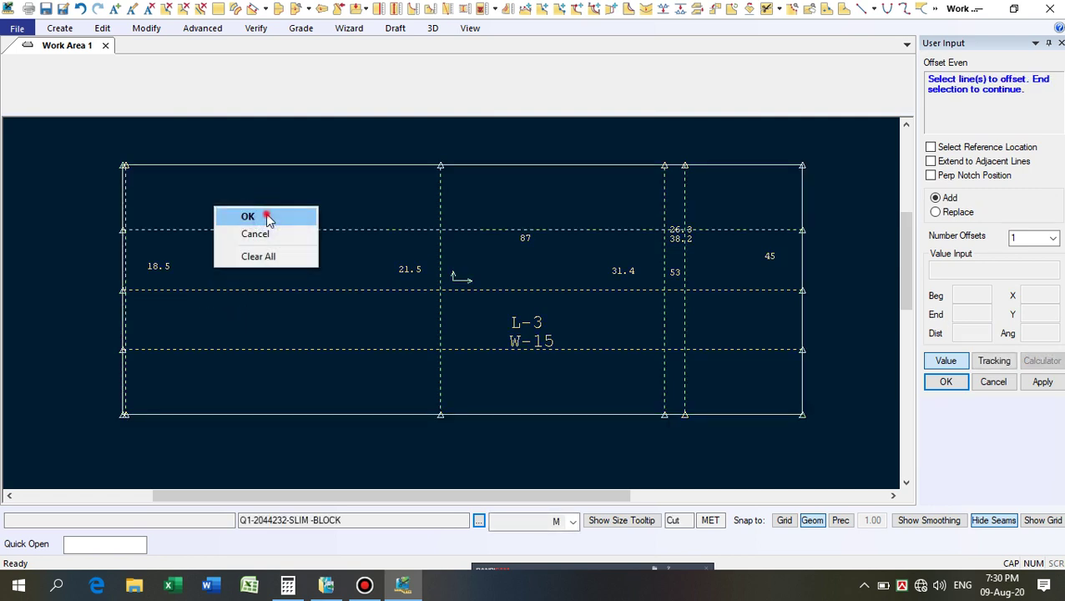
{"action": "left_click", "coordinate": [268, 215]}
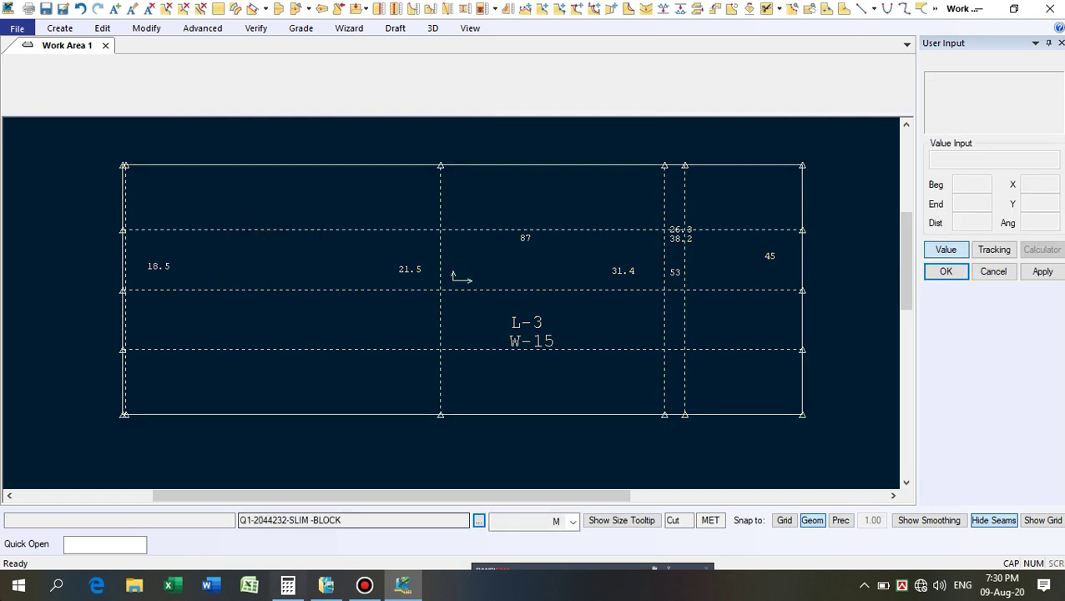
Clip the vertical construction line beside the block's left edge and the upper horizontal construction line at their intersection, removing the outer ends.
{"action": "left_click", "coordinate": [698, 9]}
{"action": "scroll", "coordinate": [146, 297], "scroll_direction": "up", "scroll_amount": 1}
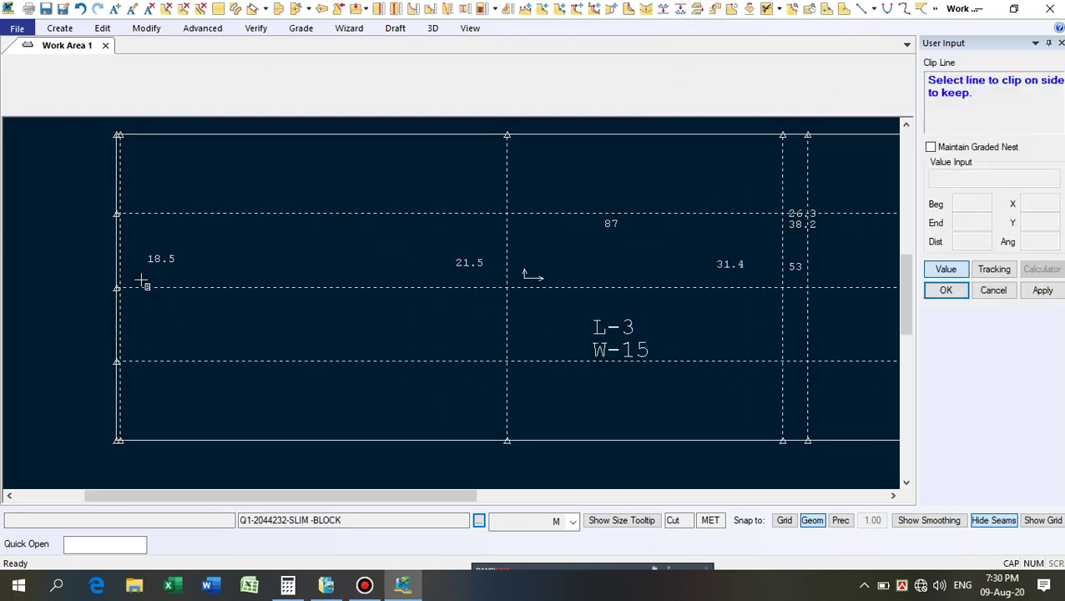
{"action": "left_click", "coordinate": [119, 233]}
{"action": "left_click", "coordinate": [149, 213]}
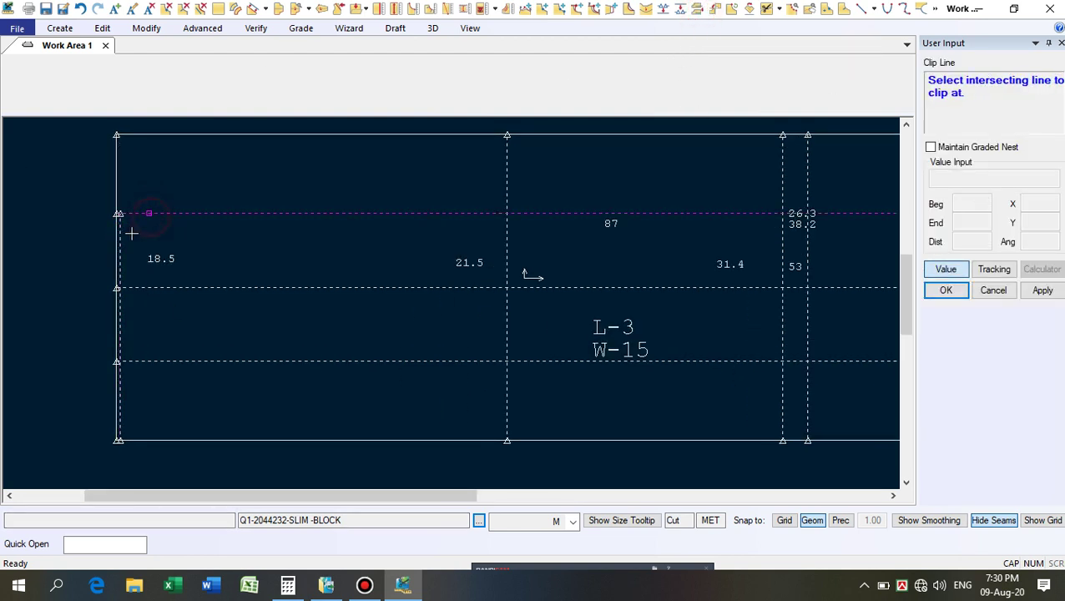
{"action": "left_click", "coordinate": [118, 231]}
{"action": "left_click", "coordinate": [159, 215]}
{"action": "left_click", "coordinate": [119, 235]}
Clip the centre and lower horizontal construction lines at the vertical construction line beside the block's left edge.
{"action": "left_click", "coordinate": [143, 288]}
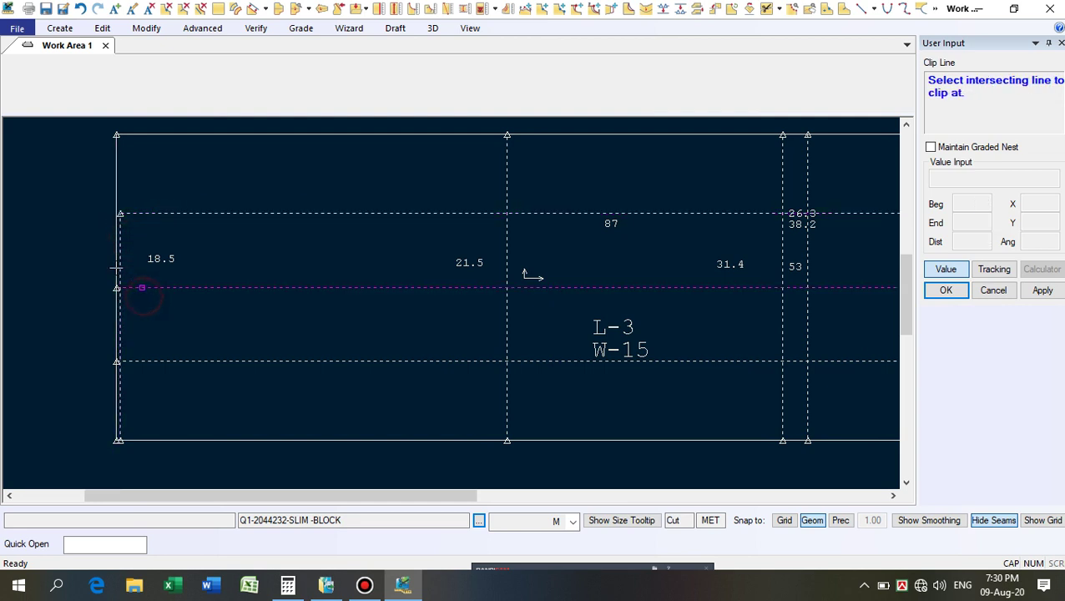
{"action": "left_click", "coordinate": [118, 264]}
{"action": "left_click", "coordinate": [132, 362]}
{"action": "left_click", "coordinate": [121, 335]}
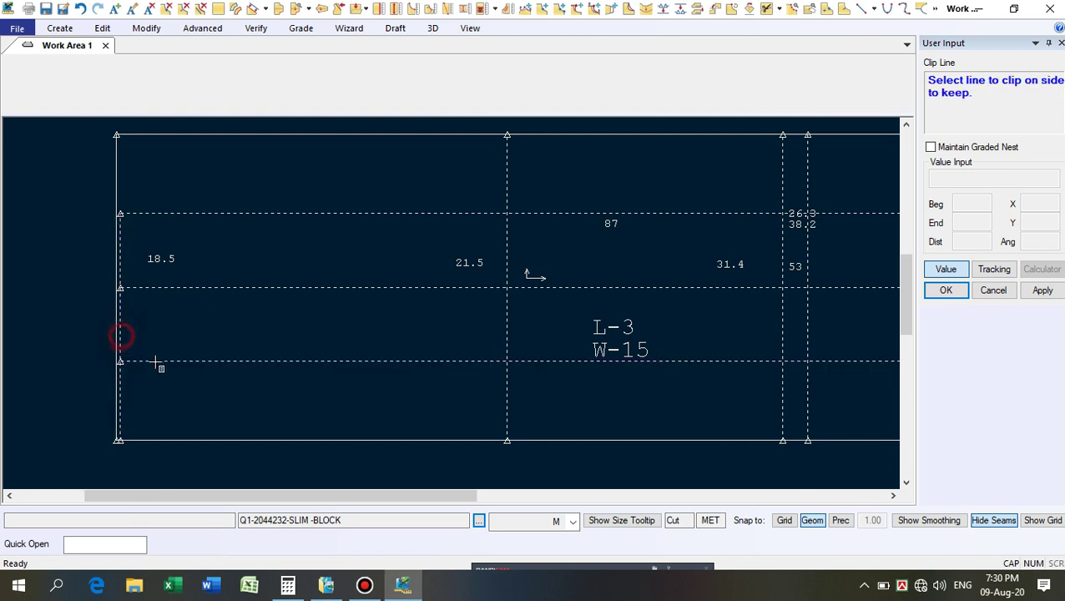
Clip the lower end of the leftmost vertical construction line at the lower horizontal line and finish clipping.
{"action": "left_click", "coordinate": [126, 326]}
{"action": "left_click", "coordinate": [132, 361]}
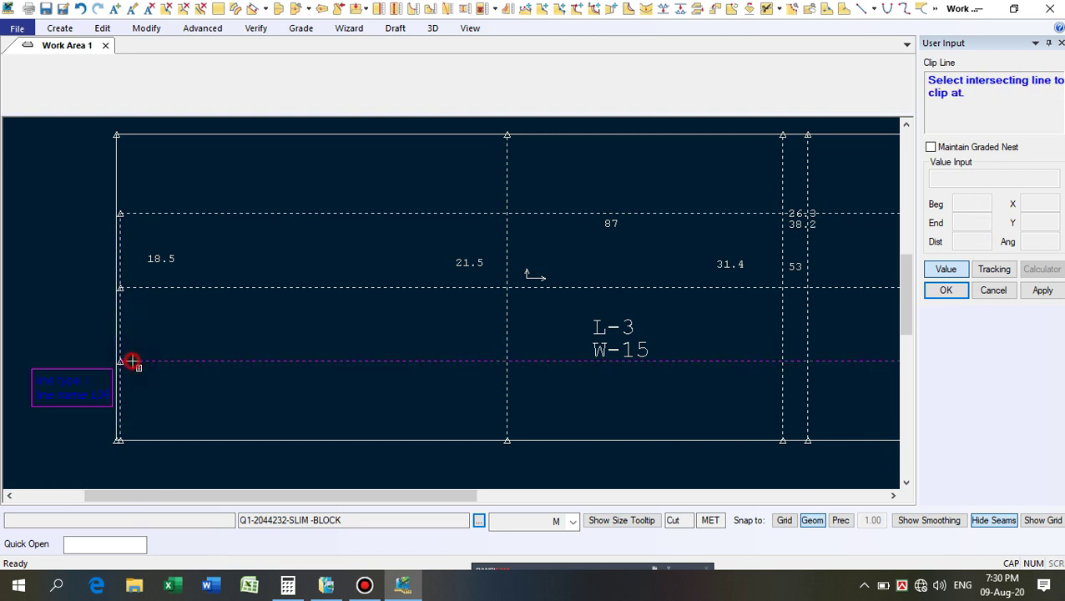
{"action": "right_click", "coordinate": [131, 362]}
{"action": "left_click", "coordinate": [214, 338]}
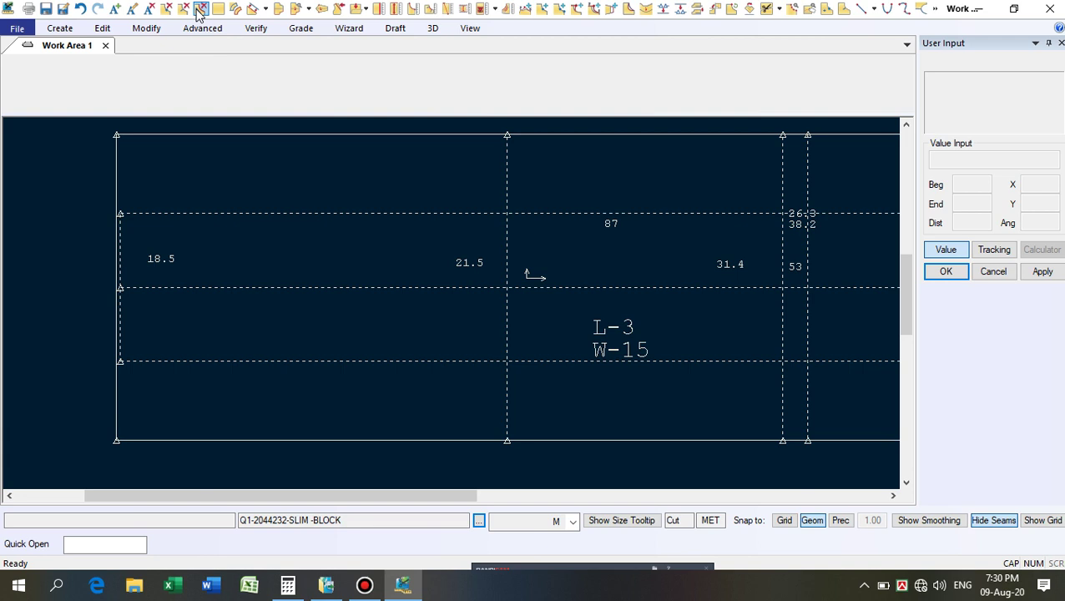
Delete the upper and lower horizontal construction lines while keeping the block's horizontal centre line.
{"action": "left_click", "coordinate": [200, 10]}
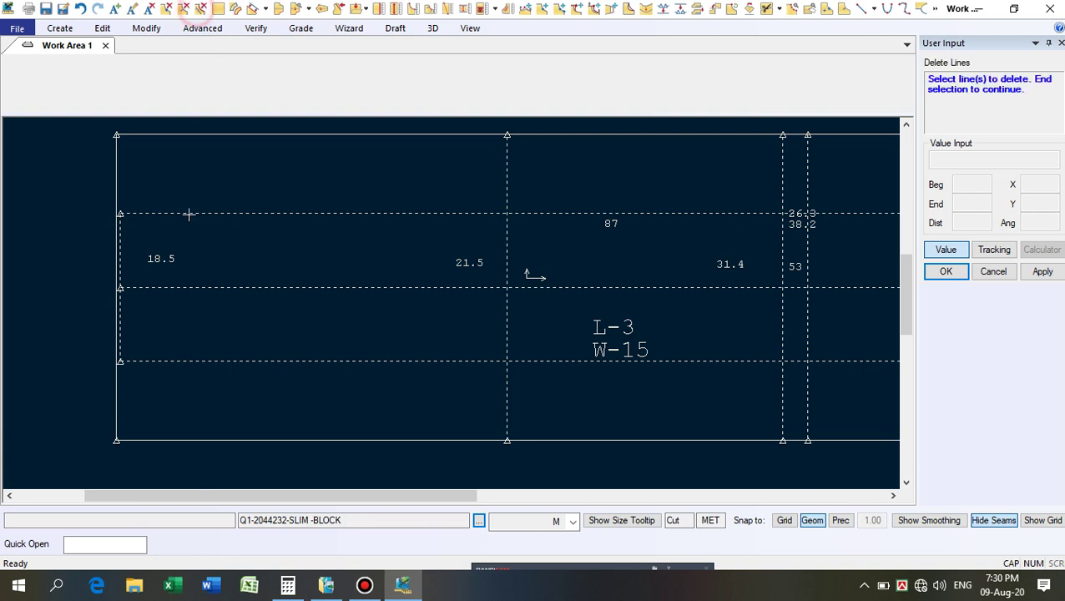
{"action": "left_click", "coordinate": [254, 213]}
{"action": "left_click", "coordinate": [246, 361]}
{"action": "right_click", "coordinate": [250, 264]}
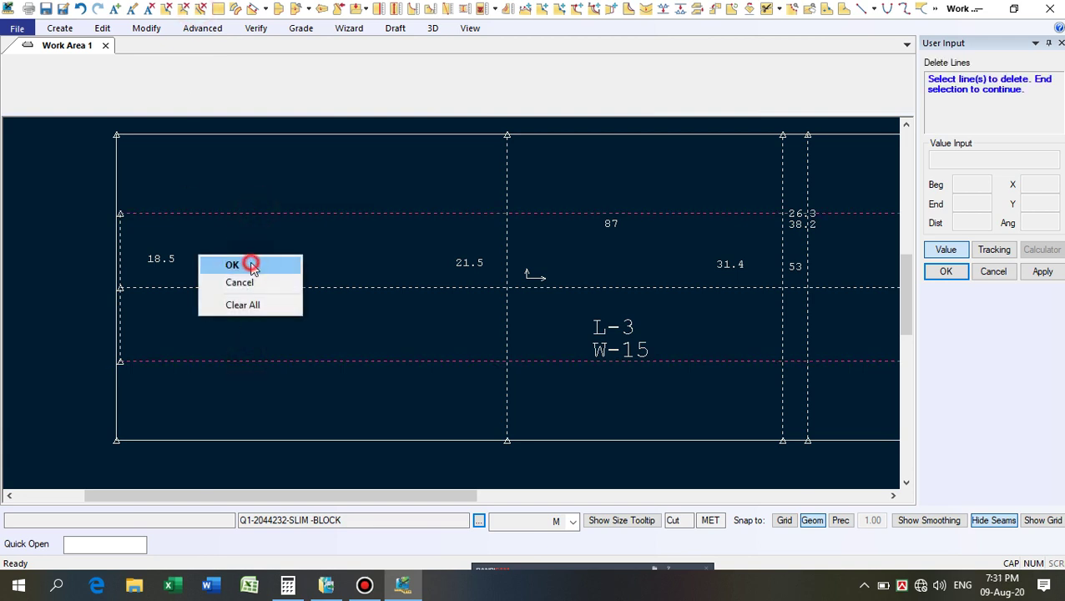
{"action": "left_click", "coordinate": [250, 264]}
{"action": "right_click", "coordinate": [297, 210]}
{"action": "left_click", "coordinate": [298, 213]}
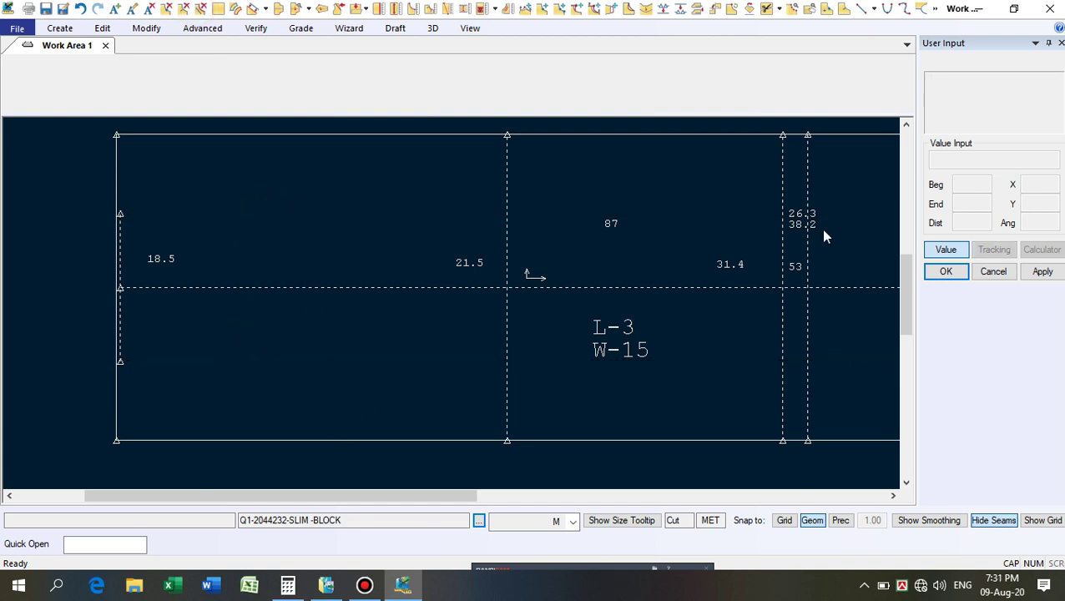
Switch to Calculator alongside the pattern block.
{"action": "scroll", "coordinate": [17, 330], "scroll_direction": "down", "scroll_amount": 1}
{"action": "scroll", "coordinate": [435, 157], "scroll_direction": "up", "scroll_amount": 2}
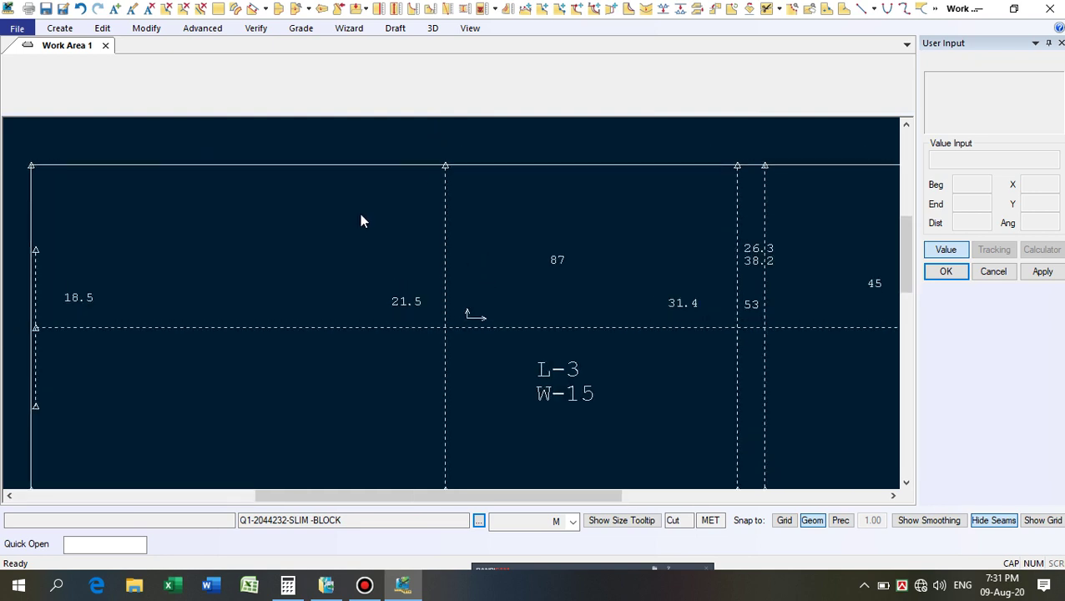
{"action": "scroll", "coordinate": [360, 220], "scroll_direction": "down", "scroll_amount": 1}
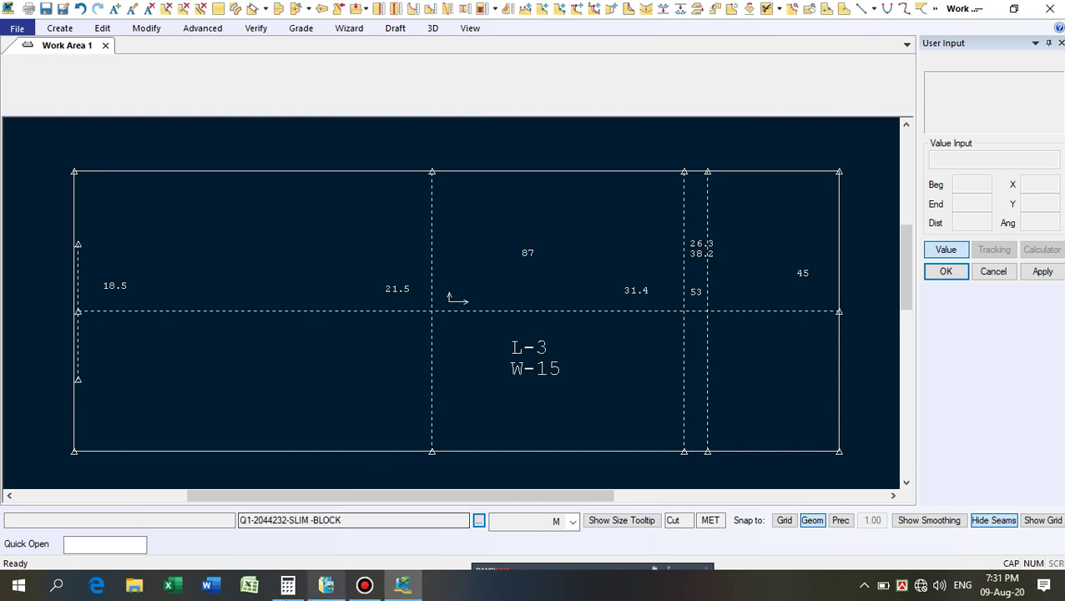
{"action": "left_click", "coordinate": [287, 587]}
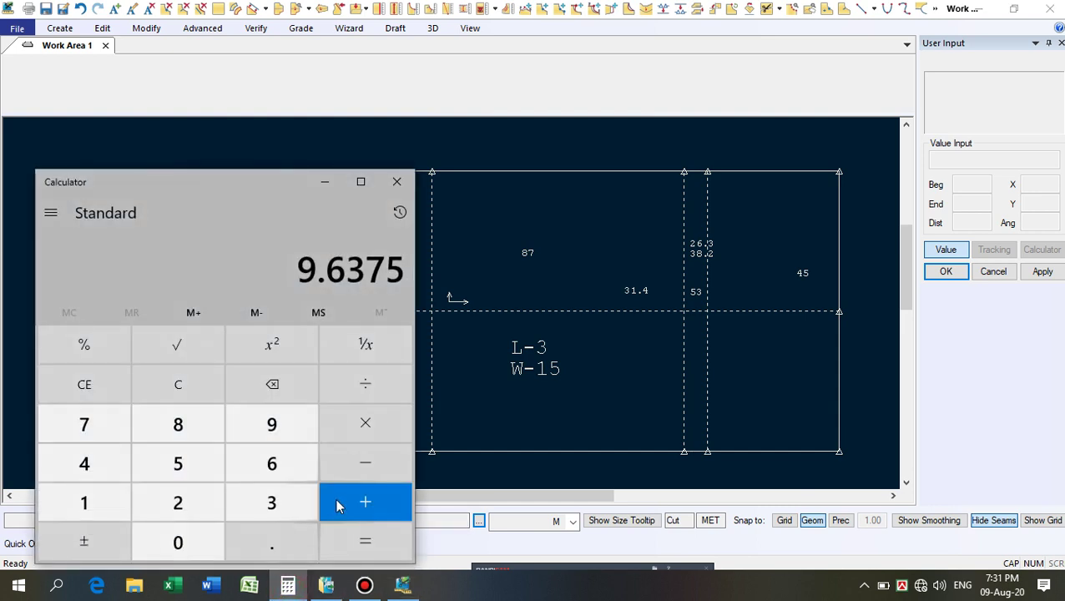
{"action": "left_click", "coordinate": [163, 391]}
{"action": "left_click", "coordinate": [175, 511]}
{"action": "left_click", "coordinate": [79, 504]}
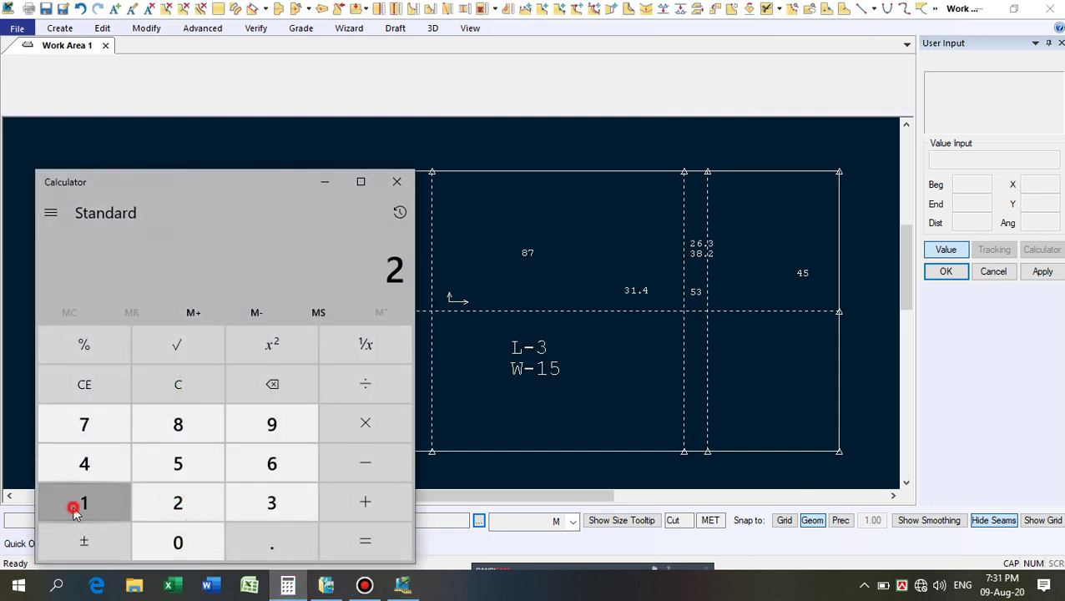
{"action": "left_click", "coordinate": [277, 544]}
{"action": "left_click", "coordinate": [185, 467]}
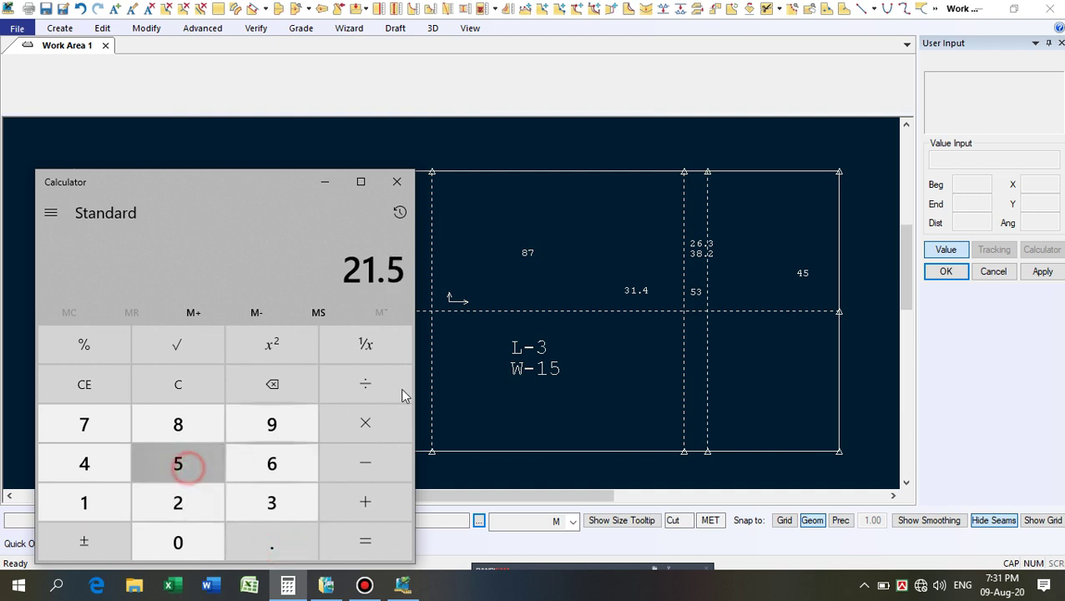
{"action": "left_click", "coordinate": [364, 423]}
{"action": "left_click", "coordinate": [170, 504]}
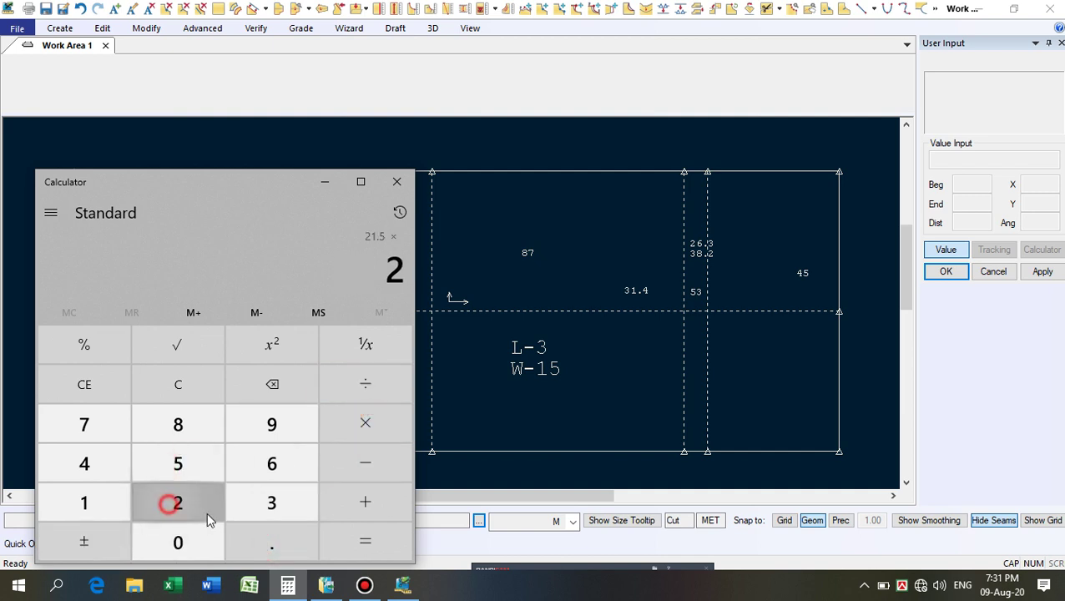
{"action": "left_click", "coordinate": [390, 546]}
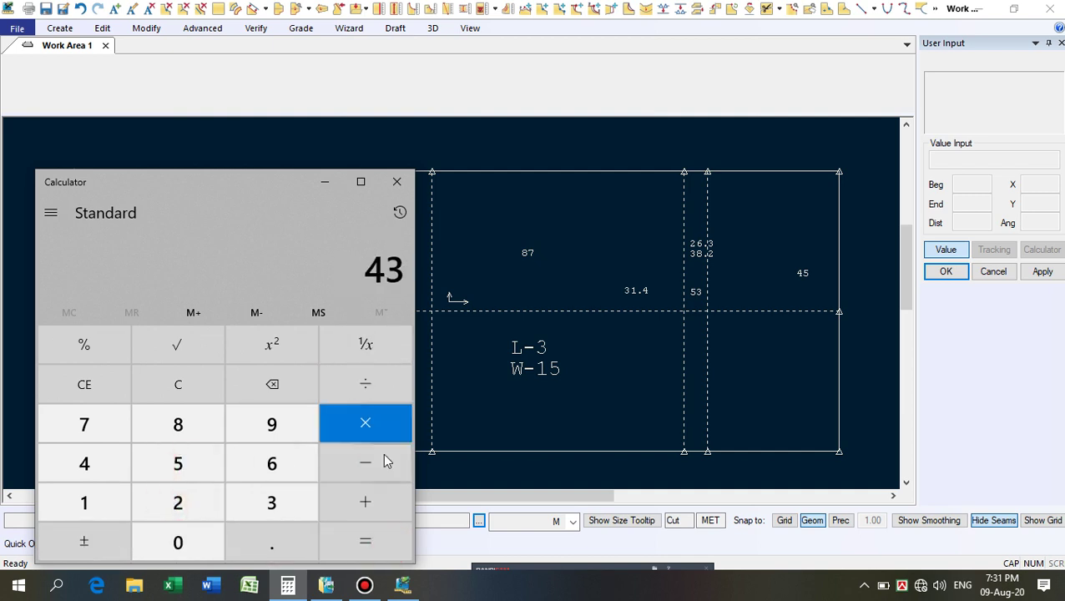
{"action": "left_click", "coordinate": [364, 501]}
{"action": "left_click", "coordinate": [83, 501]}
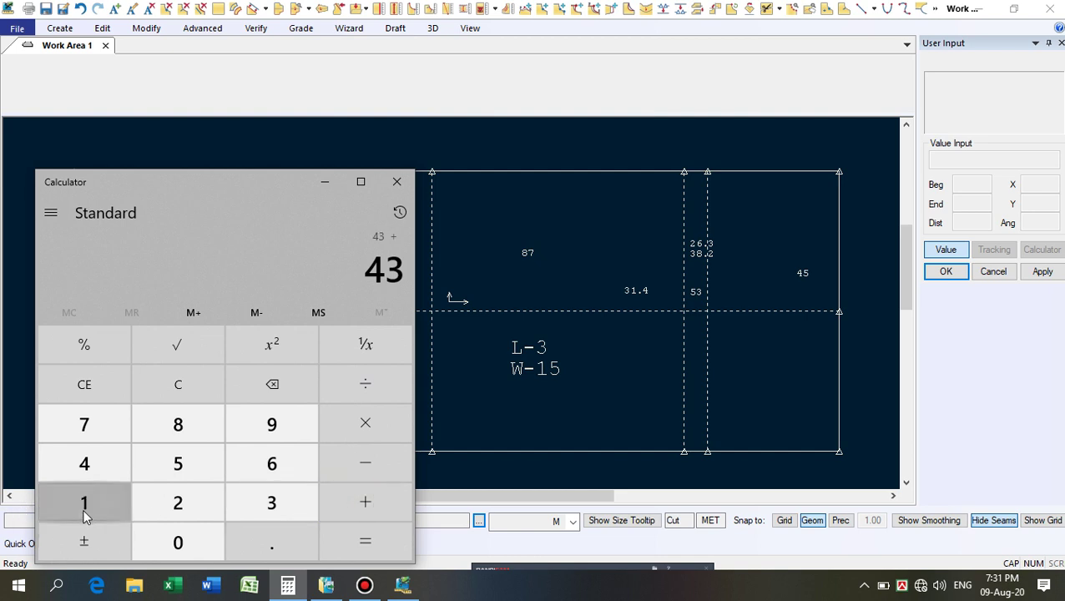
{"action": "left_click", "coordinate": [155, 461]}
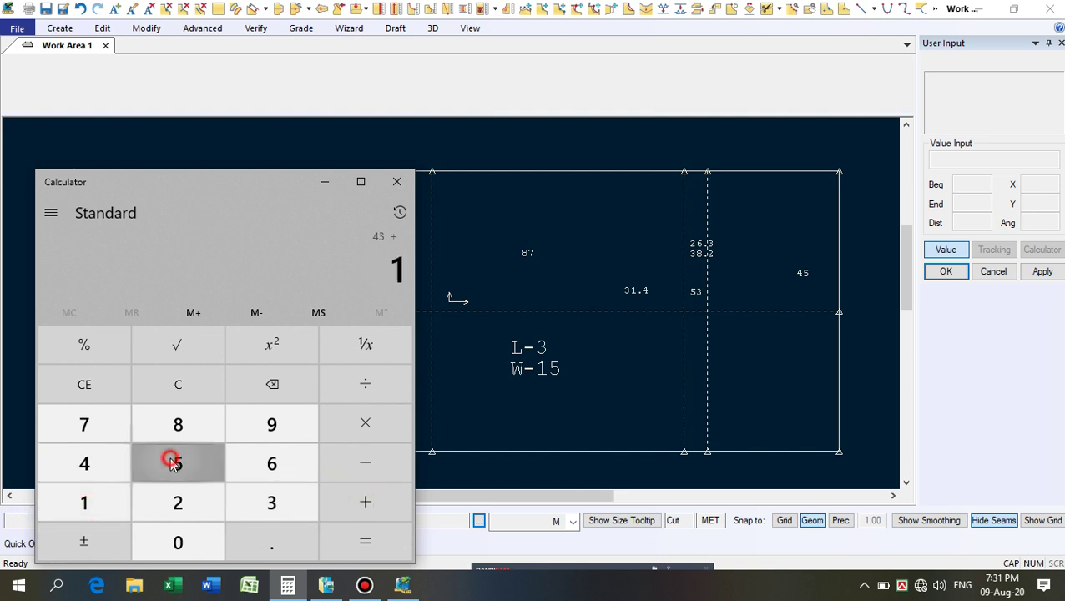
{"action": "left_click", "coordinate": [370, 390]}
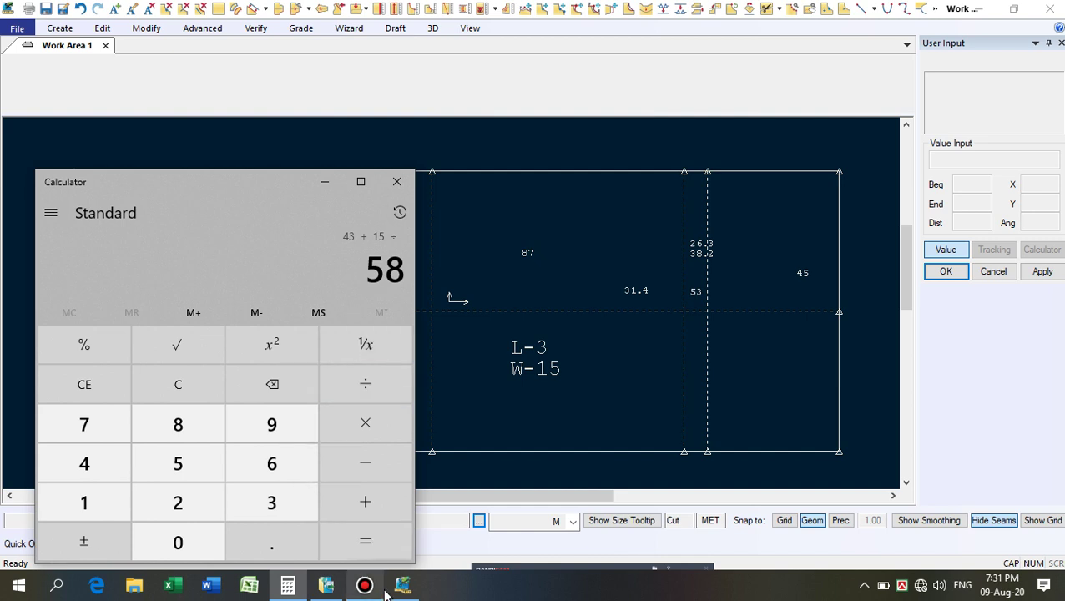
{"action": "left_click", "coordinate": [176, 382]}
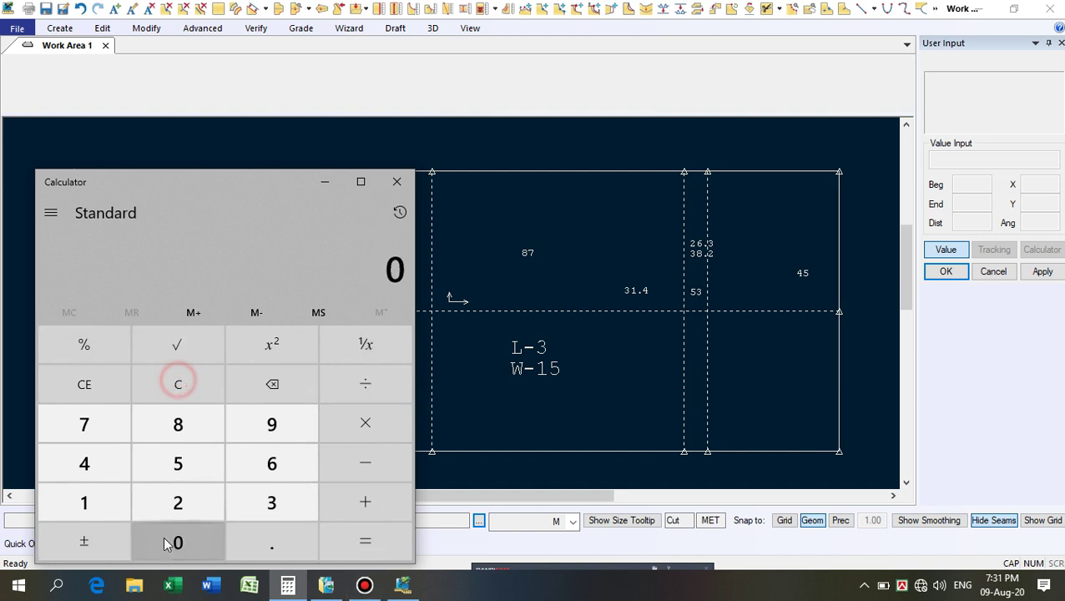
Multiply the 21.5 measurement by 2 in Calculator.
{"action": "left_click", "coordinate": [171, 503]}
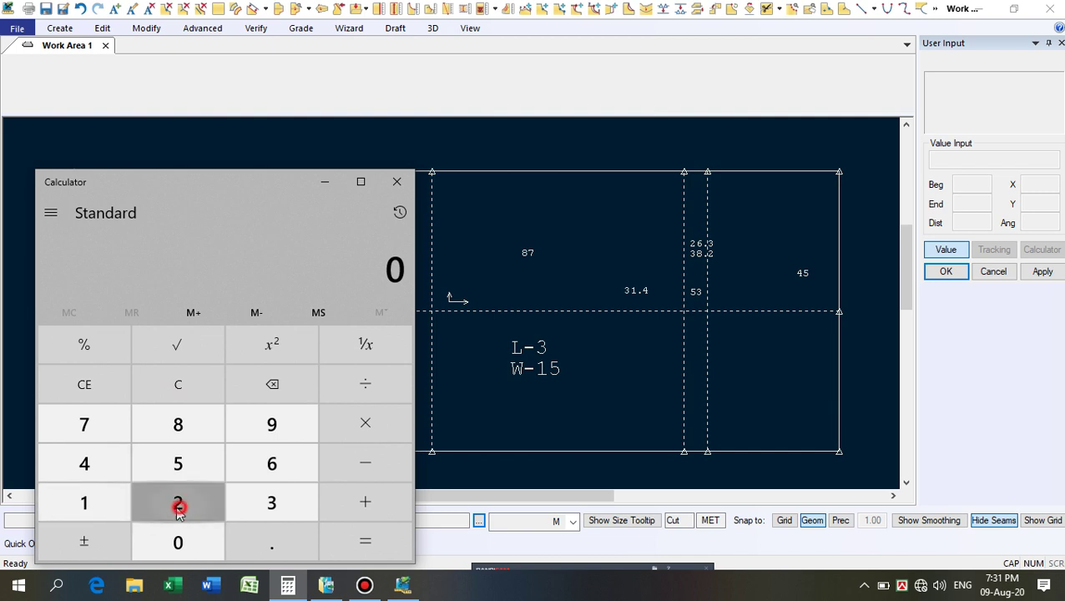
{"action": "left_click", "coordinate": [78, 500]}
{"action": "left_click", "coordinate": [294, 543]}
{"action": "left_click", "coordinate": [174, 468]}
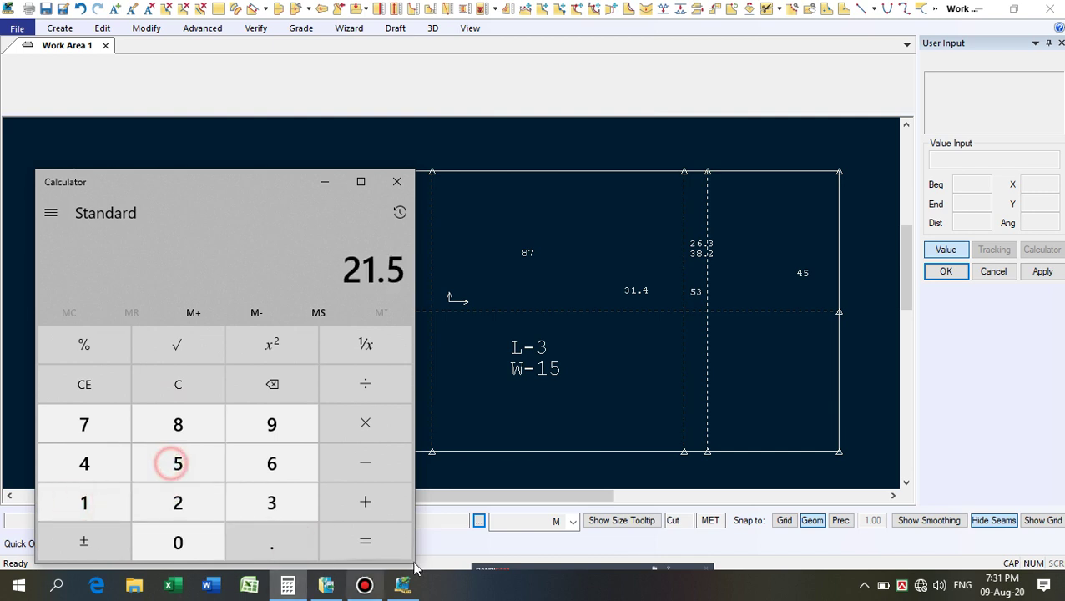
{"action": "left_click", "coordinate": [372, 427]}
{"action": "left_click", "coordinate": [188, 503]}
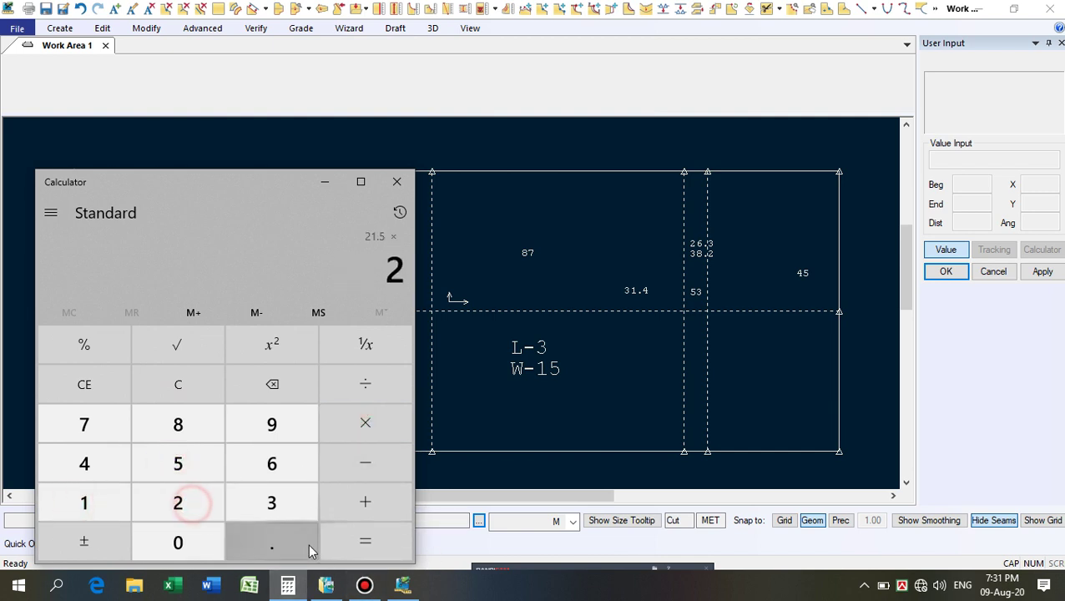
{"action": "left_click", "coordinate": [349, 541]}
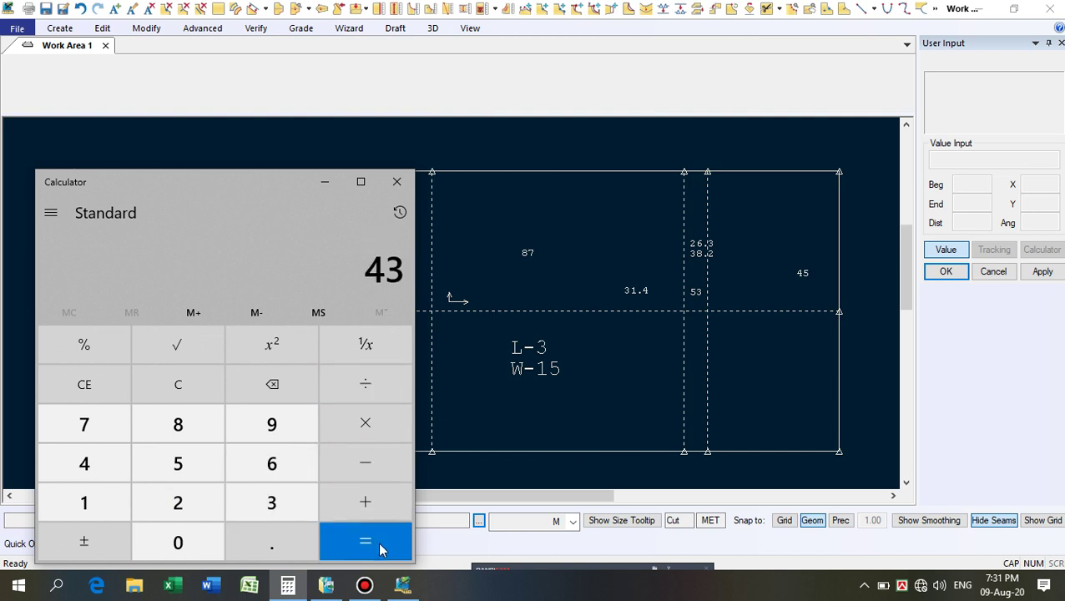
Try to add 15 percent to the doubled measurement and subtract 4 from the sum.
{"action": "left_click", "coordinate": [363, 509]}
{"action": "left_click", "coordinate": [86, 504]}
{"action": "left_click", "coordinate": [174, 463]}
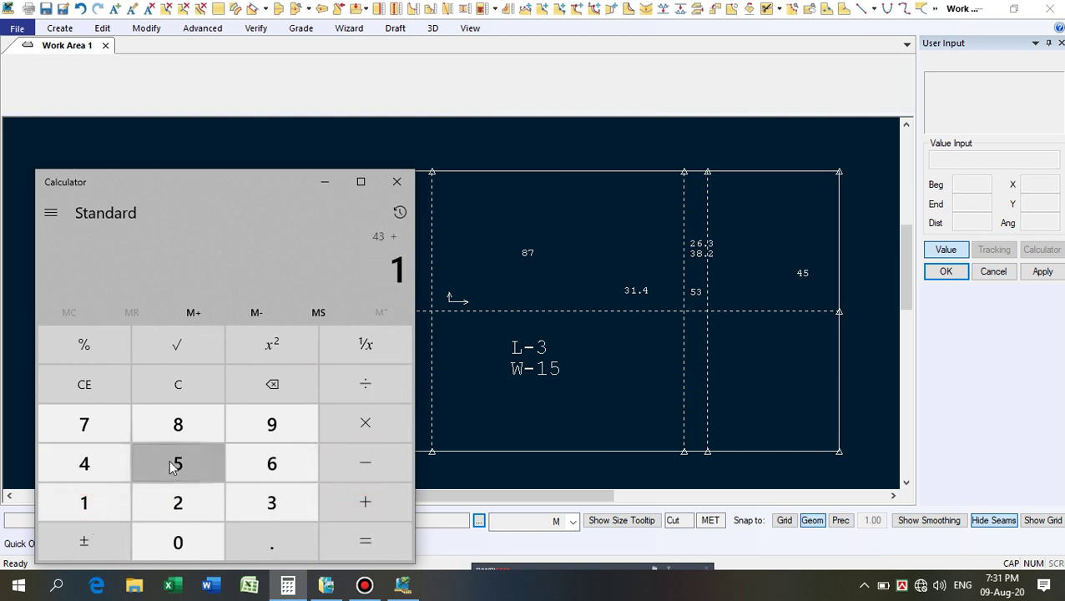
{"action": "left_click", "coordinate": [94, 342]}
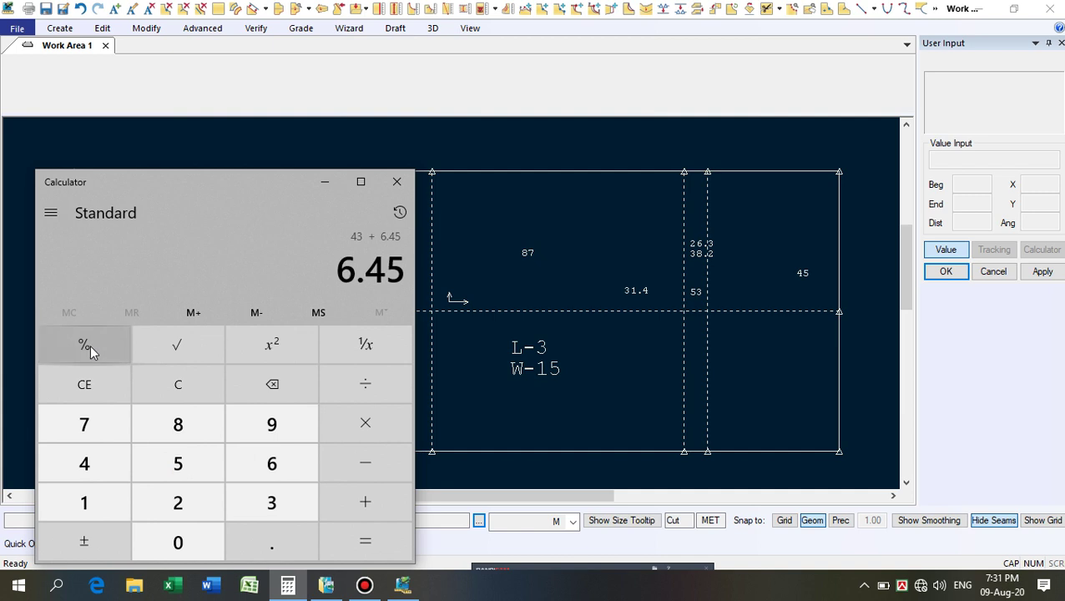
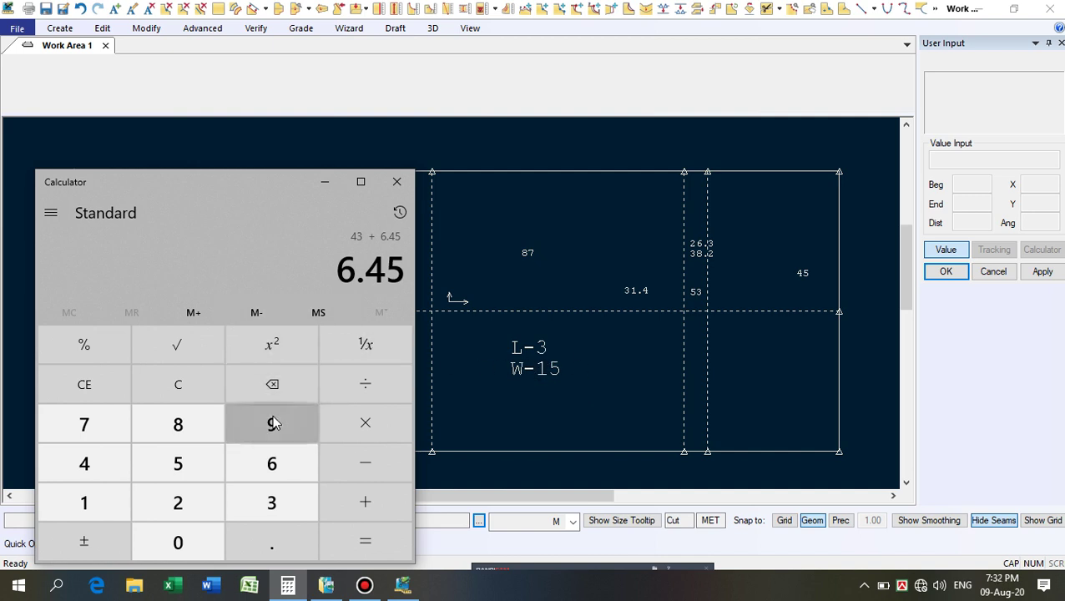
{"action": "left_click", "coordinate": [364, 539]}
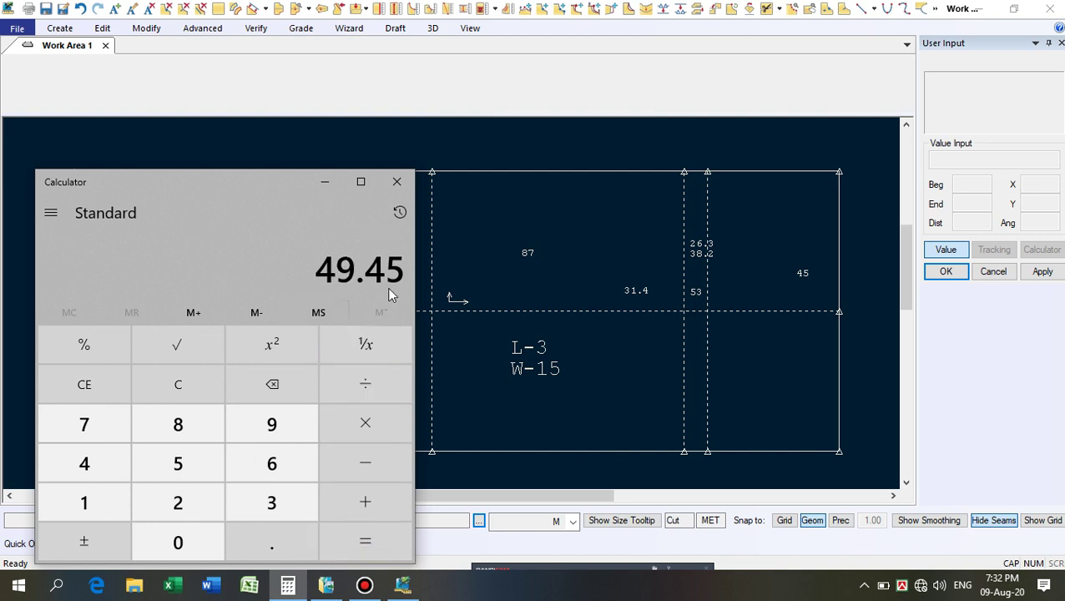
{"action": "left_click", "coordinate": [363, 472]}
{"action": "left_click", "coordinate": [95, 465]}
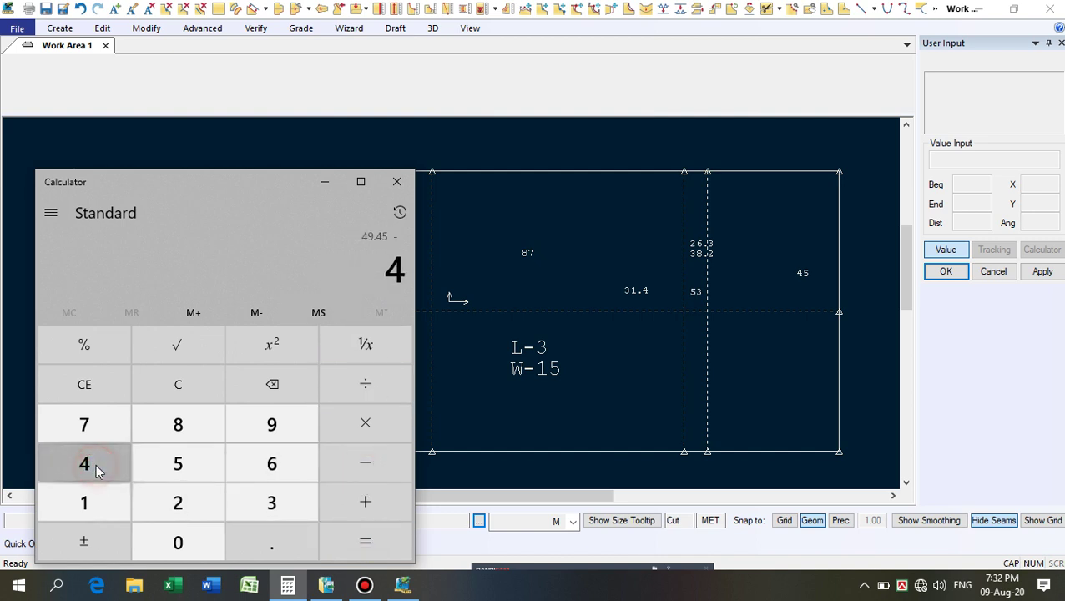
{"action": "left_click", "coordinate": [369, 549]}
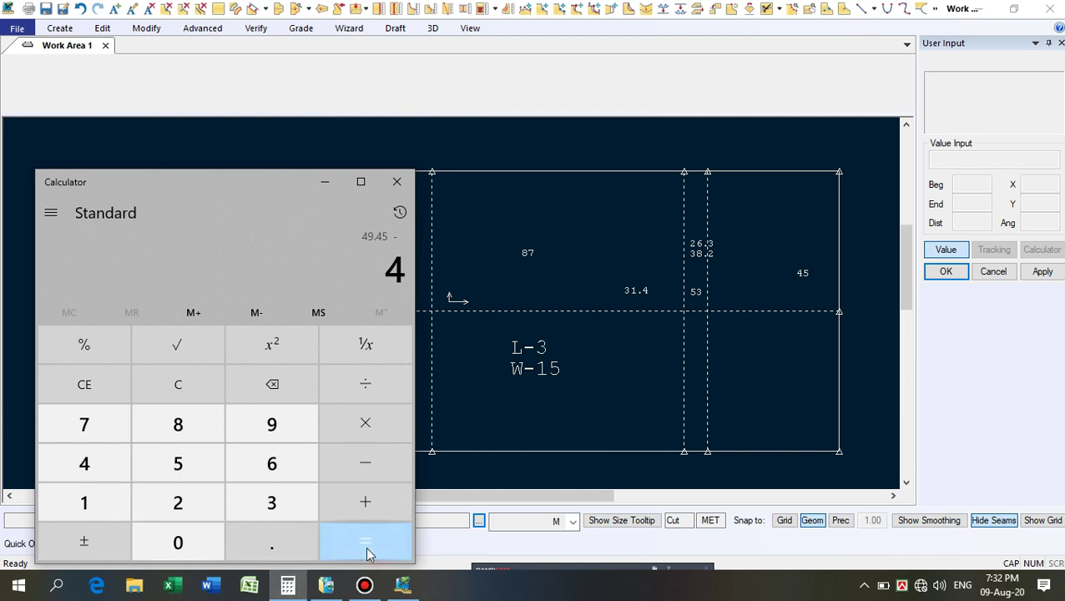
{"action": "left_click", "coordinate": [369, 542]}
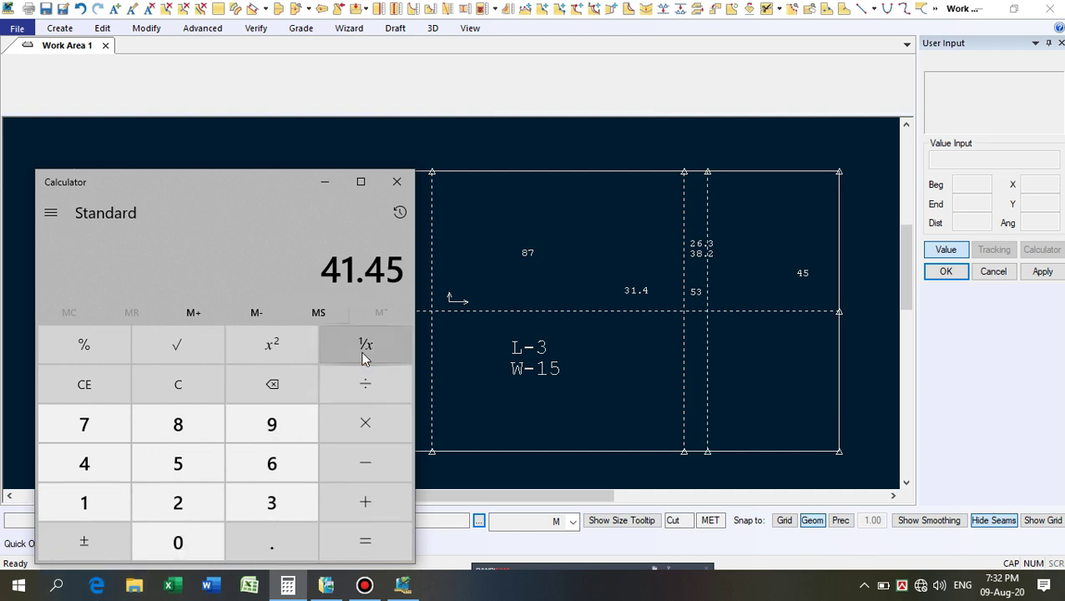
Clear the current calculation and multiply the 21.5 measurement by 2.
{"action": "left_click", "coordinate": [198, 382]}
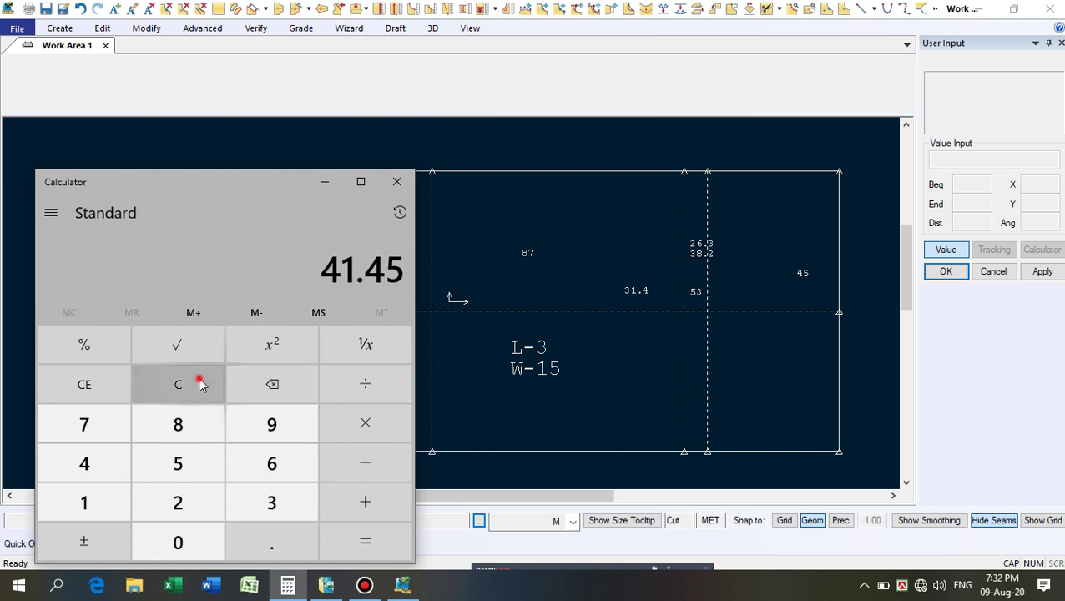
{"action": "left_click", "coordinate": [178, 502]}
{"action": "left_click", "coordinate": [84, 503]}
{"action": "left_click", "coordinate": [268, 547]}
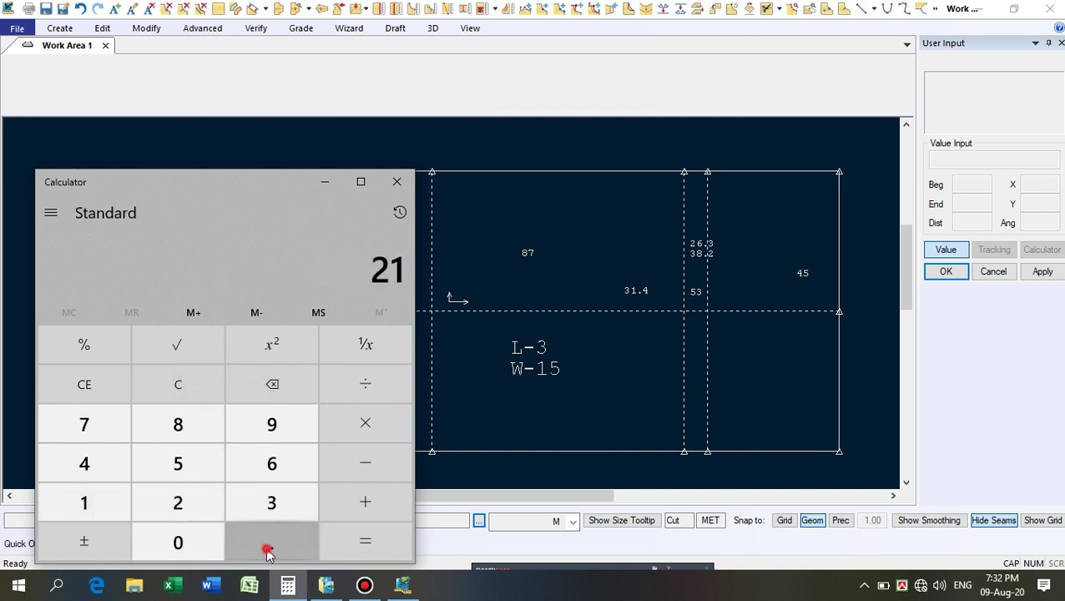
{"action": "left_click", "coordinate": [158, 462]}
{"action": "left_click", "coordinate": [367, 424]}
{"action": "left_click", "coordinate": [177, 502]}
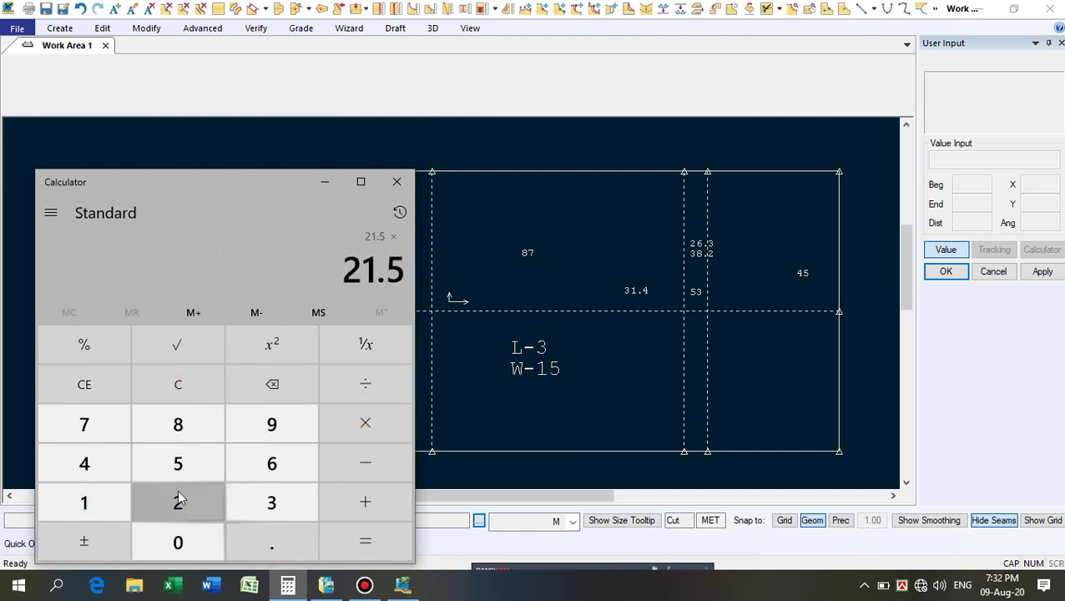
{"action": "left_click", "coordinate": [367, 541]}
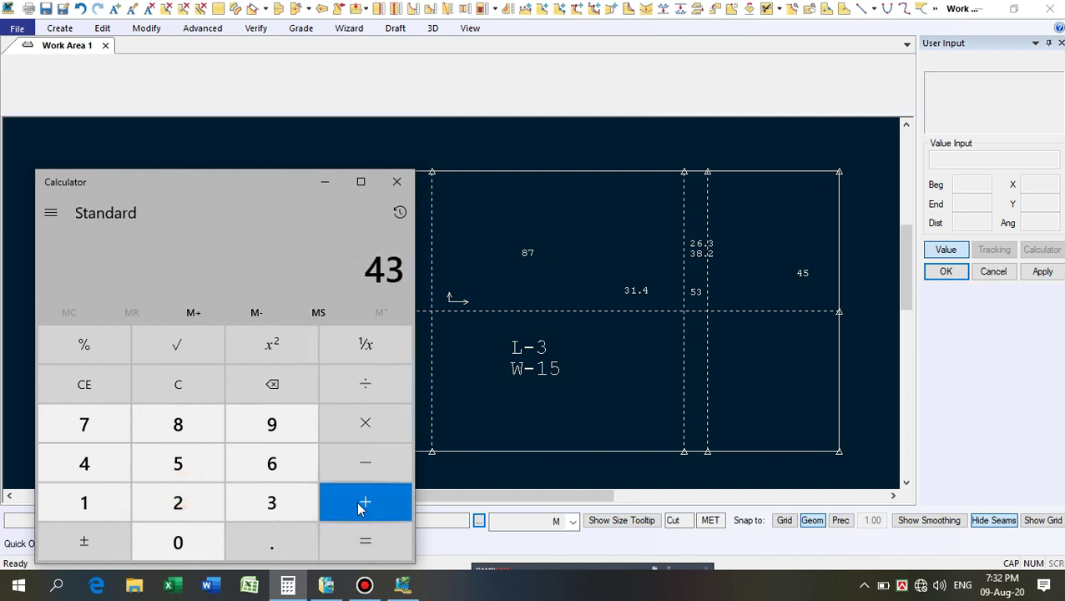
Add 15 percent to the doubled measurement of 43 and subtract 4 from the sum.
{"action": "left_click", "coordinate": [80, 504]}
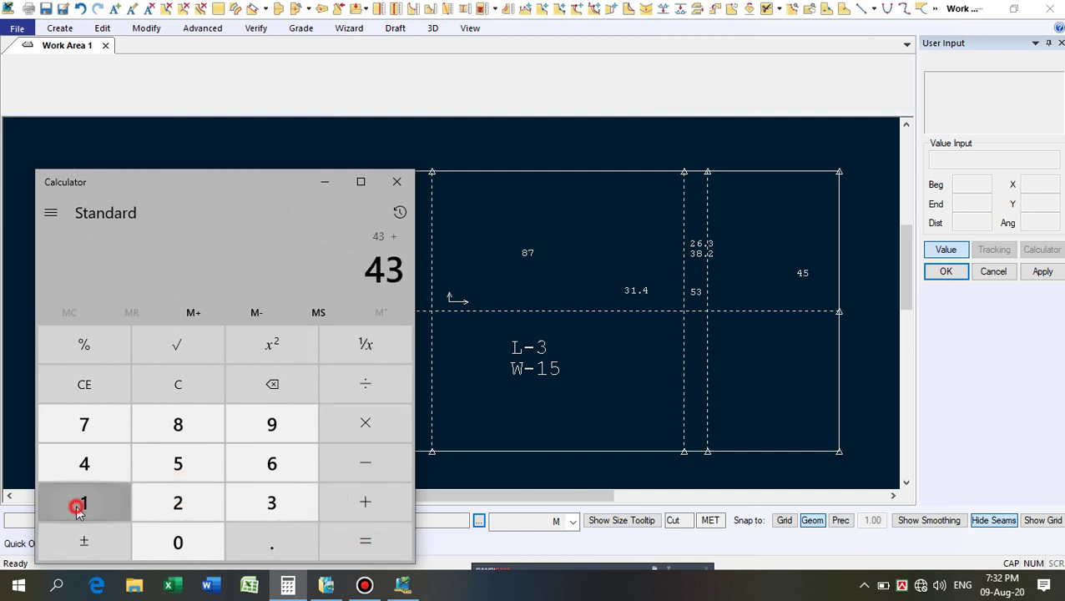
{"action": "left_click", "coordinate": [166, 465]}
{"action": "left_click", "coordinate": [87, 340]}
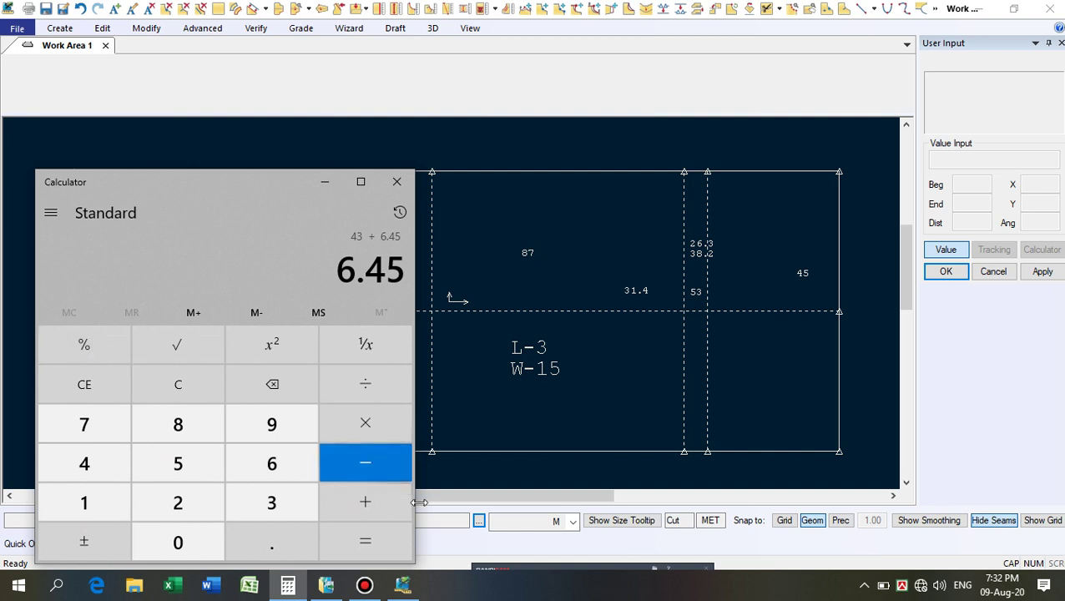
{"action": "left_click", "coordinate": [361, 543]}
{"action": "left_click", "coordinate": [365, 464]}
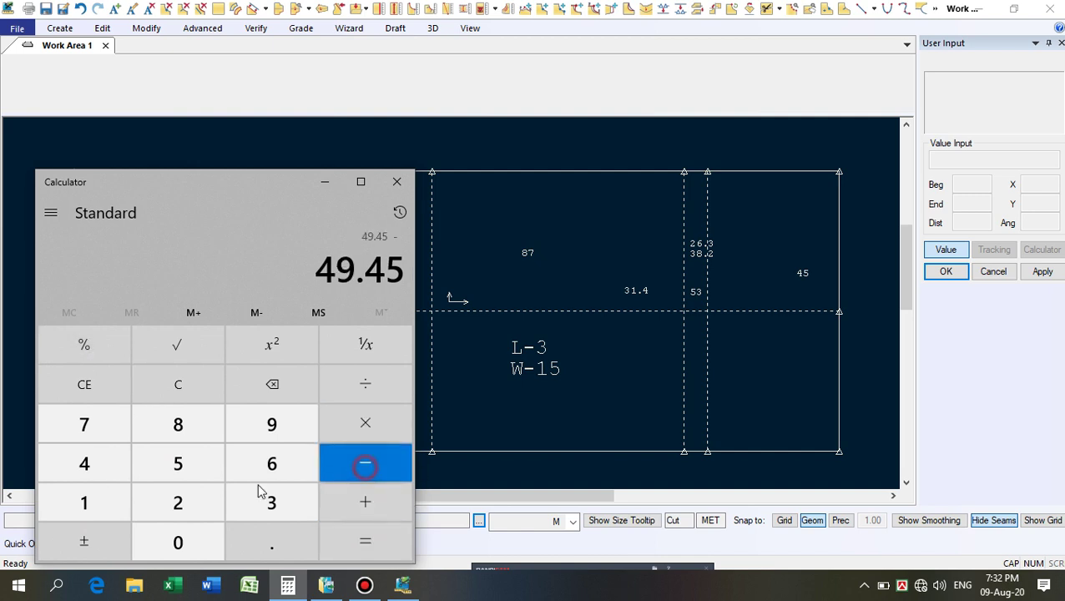
{"action": "left_click", "coordinate": [92, 461]}
{"action": "left_click", "coordinate": [367, 544]}
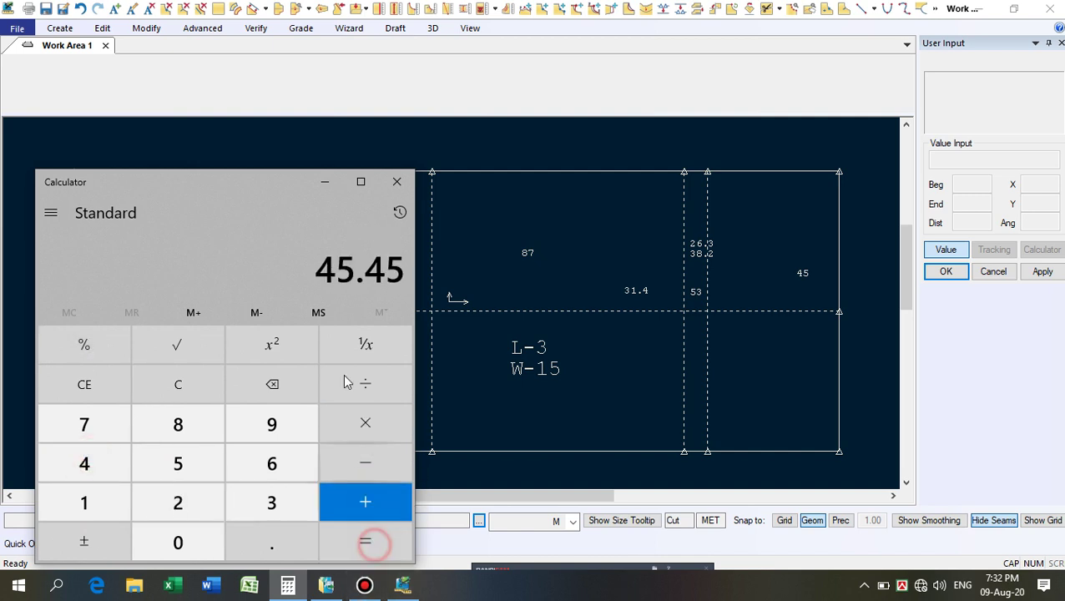
Divide the result by 2 twice in Calculator and return to the pattern work area.
{"action": "left_click", "coordinate": [363, 383]}
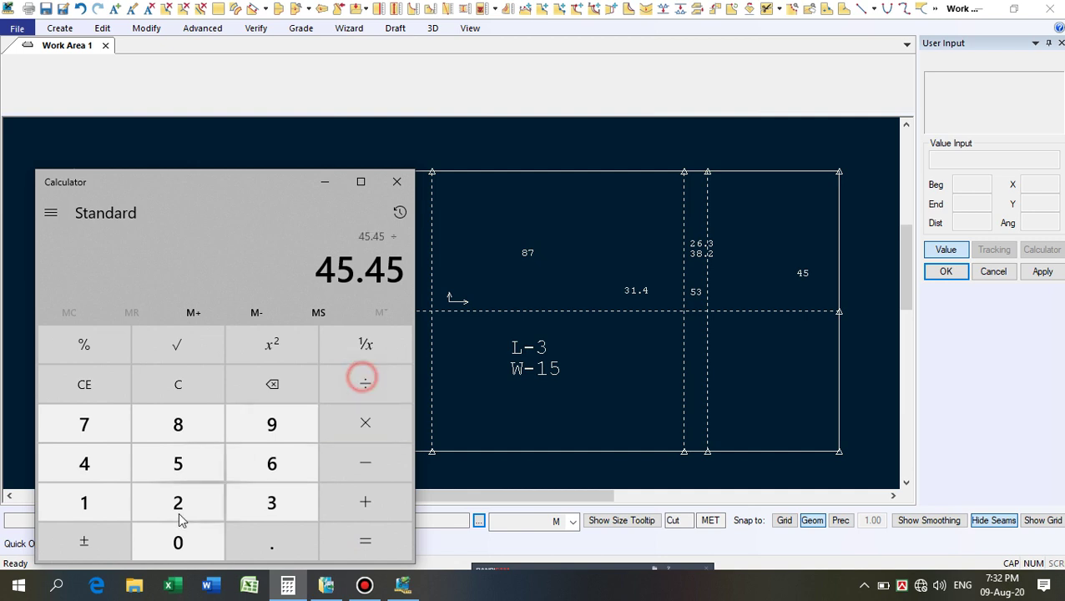
{"action": "left_click", "coordinate": [178, 504]}
{"action": "left_click", "coordinate": [364, 543]}
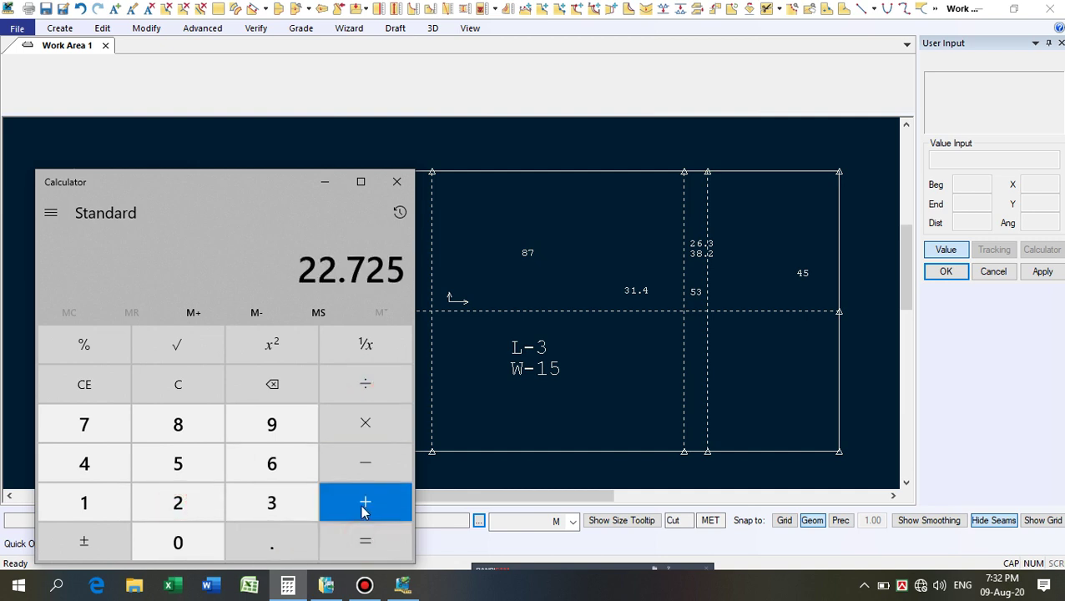
{"action": "left_click", "coordinate": [367, 381]}
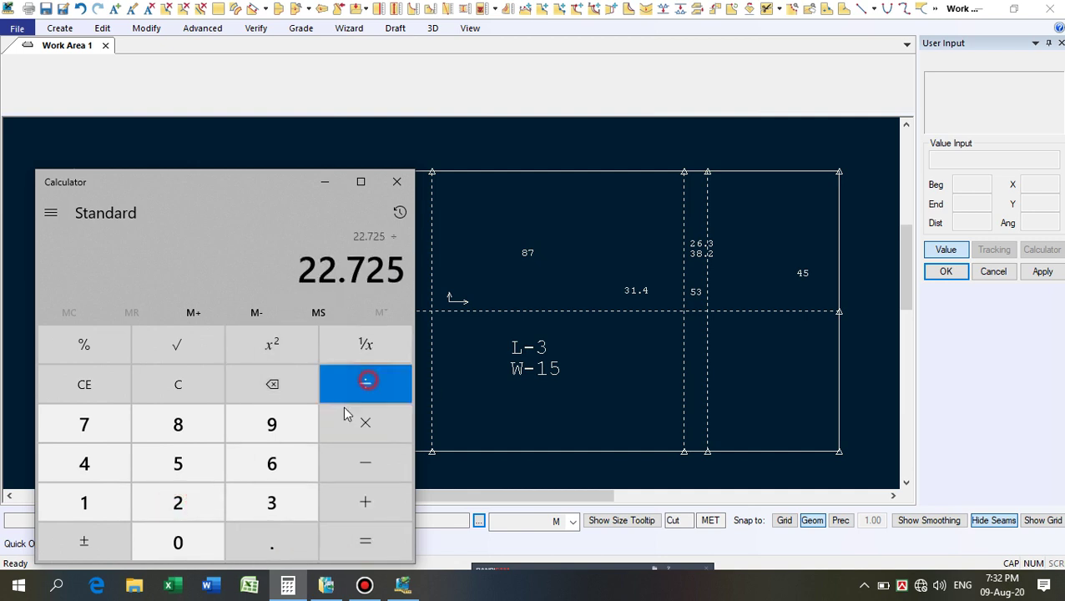
{"action": "left_click", "coordinate": [195, 502]}
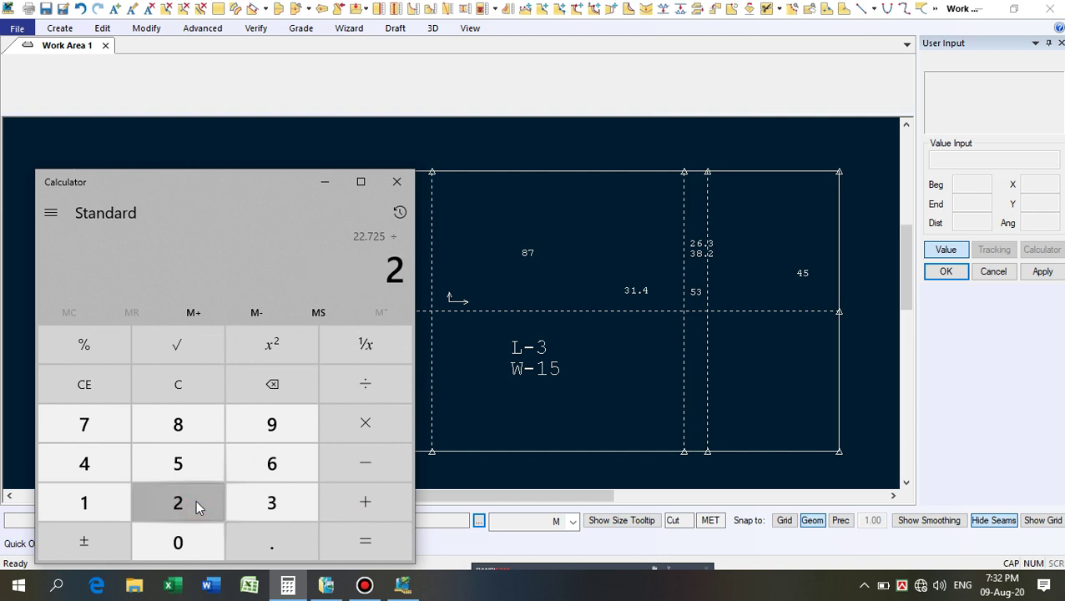
{"action": "left_click", "coordinate": [354, 535]}
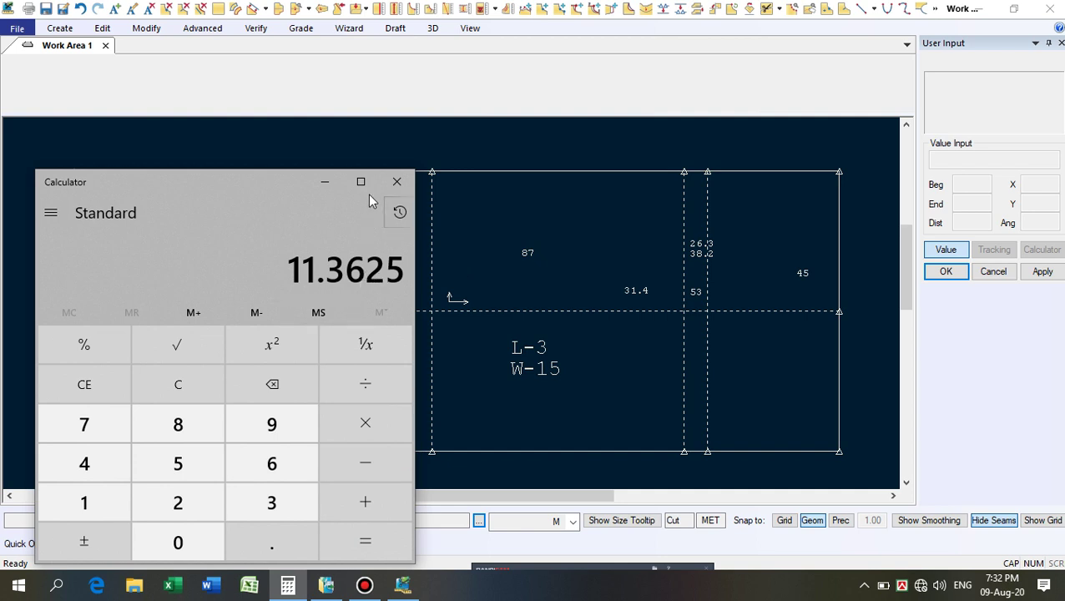
{"action": "left_click", "coordinate": [324, 186]}
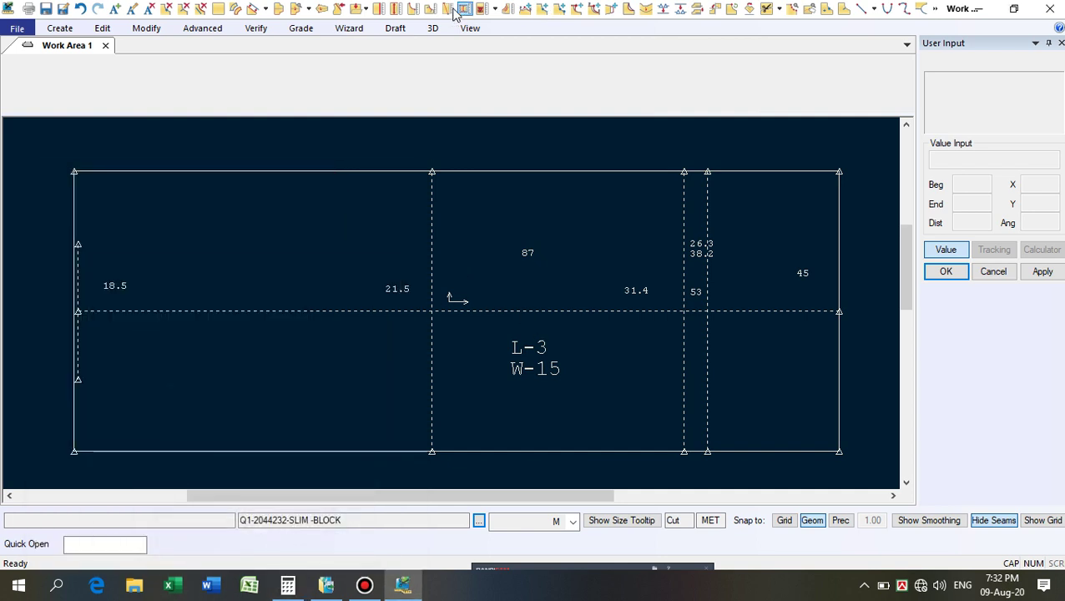
Offset the block's horizontal centre line by -11.3625 with Offset Even to add a parallel line below it.
{"action": "left_click", "coordinate": [251, 8]}
{"action": "left_click", "coordinate": [375, 311]}
{"action": "right_click", "coordinate": [363, 256]}
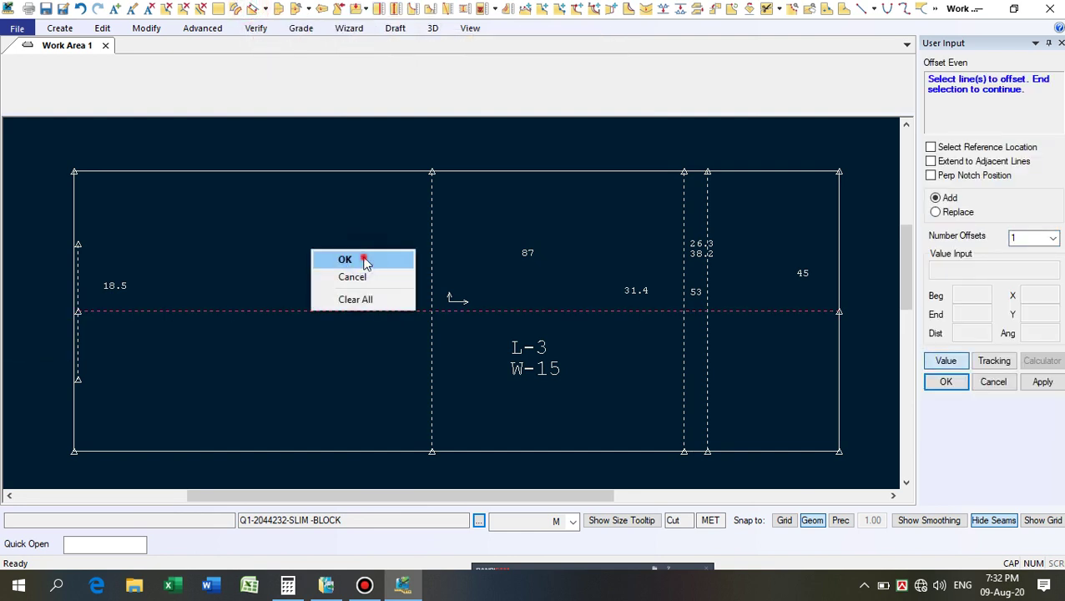
{"action": "left_click", "coordinate": [364, 259]}
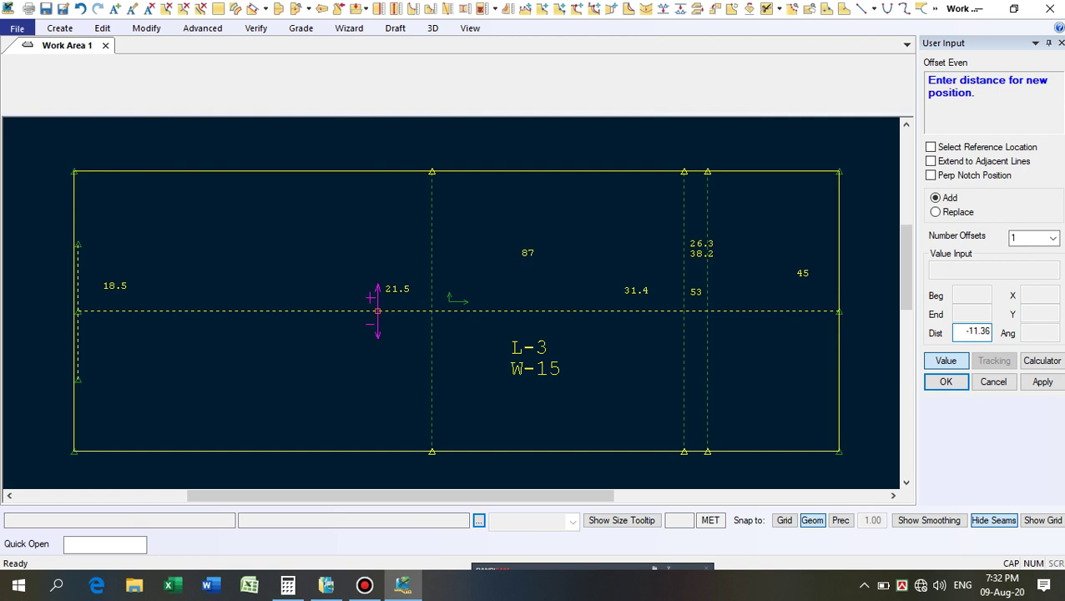
{"action": "type", "text": "-11.3625"}
{"action": "key", "text": "Return"}
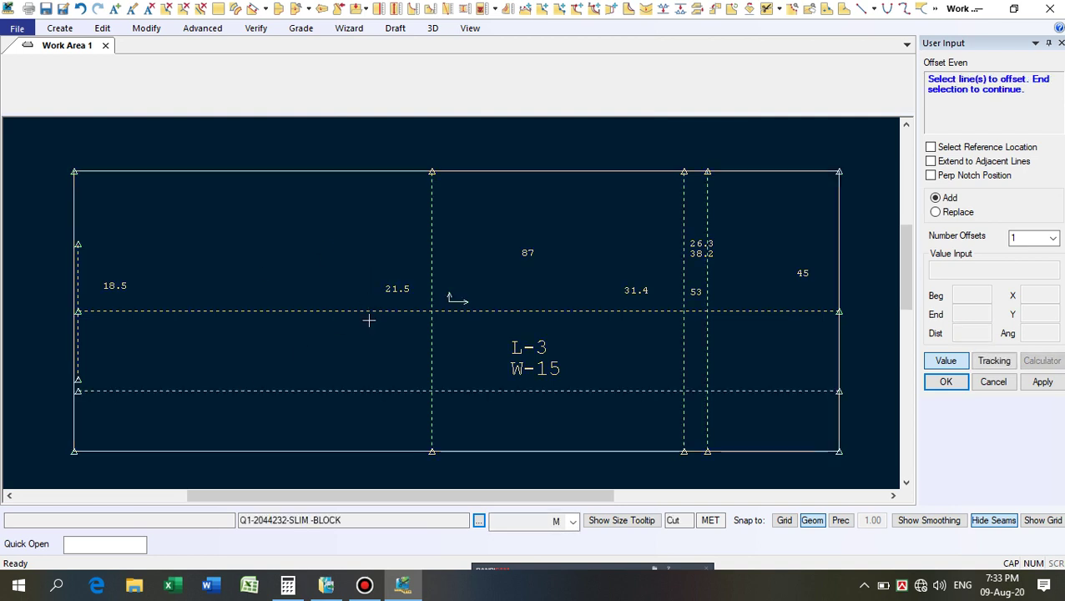
Offset the horizontal centre line by 11.3625 to add a matching parallel line above it, and end the offset command.
{"action": "left_click", "coordinate": [368, 313]}
{"action": "right_click", "coordinate": [312, 249]}
{"action": "left_click", "coordinate": [302, 255]}
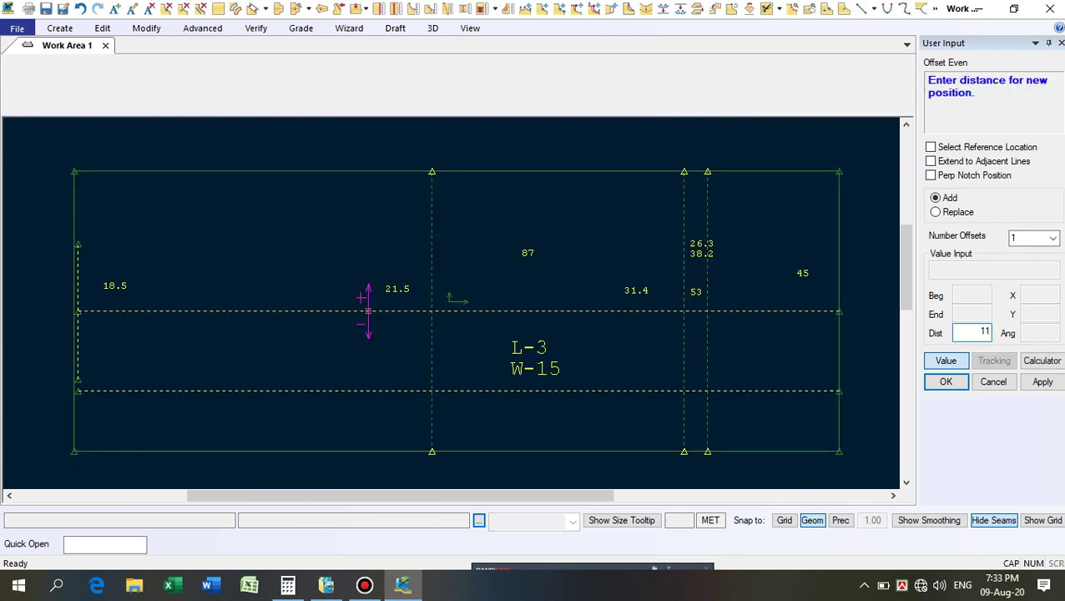
{"action": "type", "text": "11.3625"}
{"action": "key", "text": "Return"}
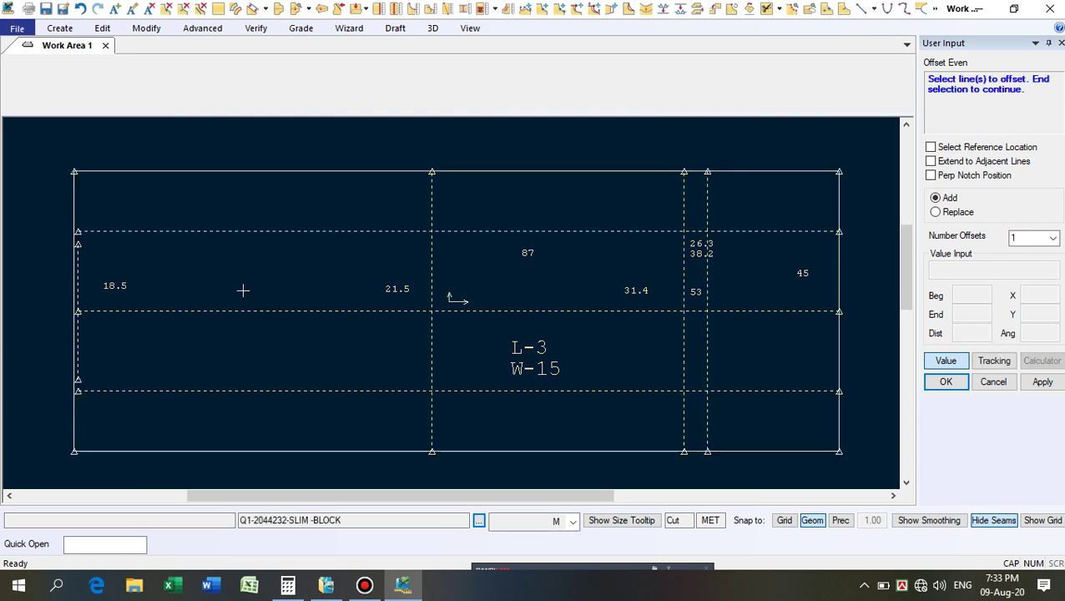
{"action": "right_click", "coordinate": [275, 288]}
{"action": "left_click", "coordinate": [306, 277]}
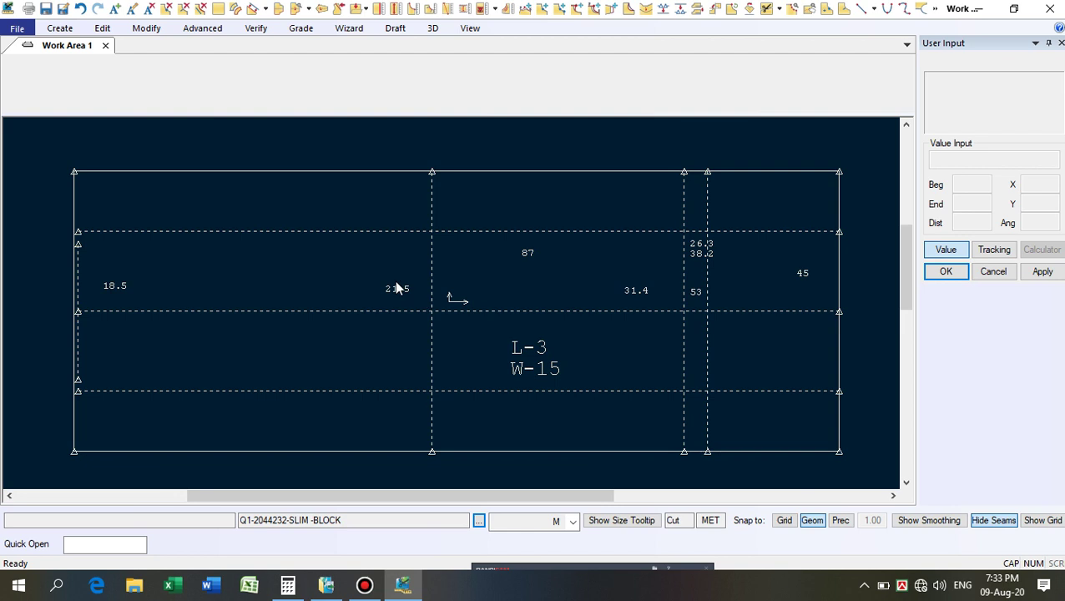
Clip the vertical line beside the 21.5 label at the upper and lower offset lines, keeping the part between them.
{"action": "left_click", "coordinate": [508, 8]}
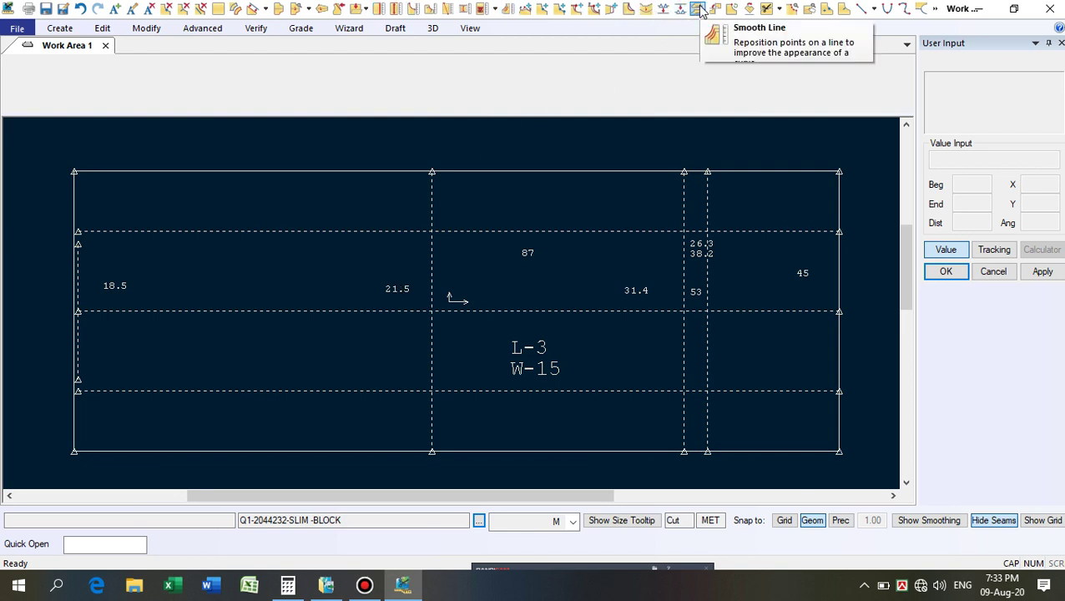
{"action": "left_click", "coordinate": [693, 8]}
{"action": "left_click", "coordinate": [434, 262]}
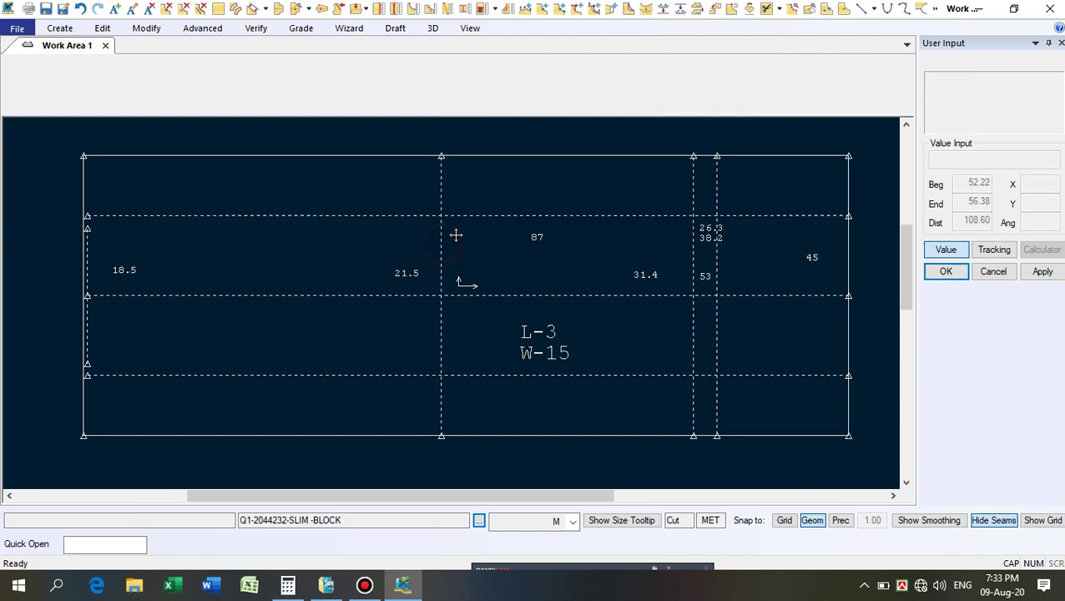
{"action": "left_click", "coordinate": [697, 8]}
{"action": "left_click", "coordinate": [418, 231]}
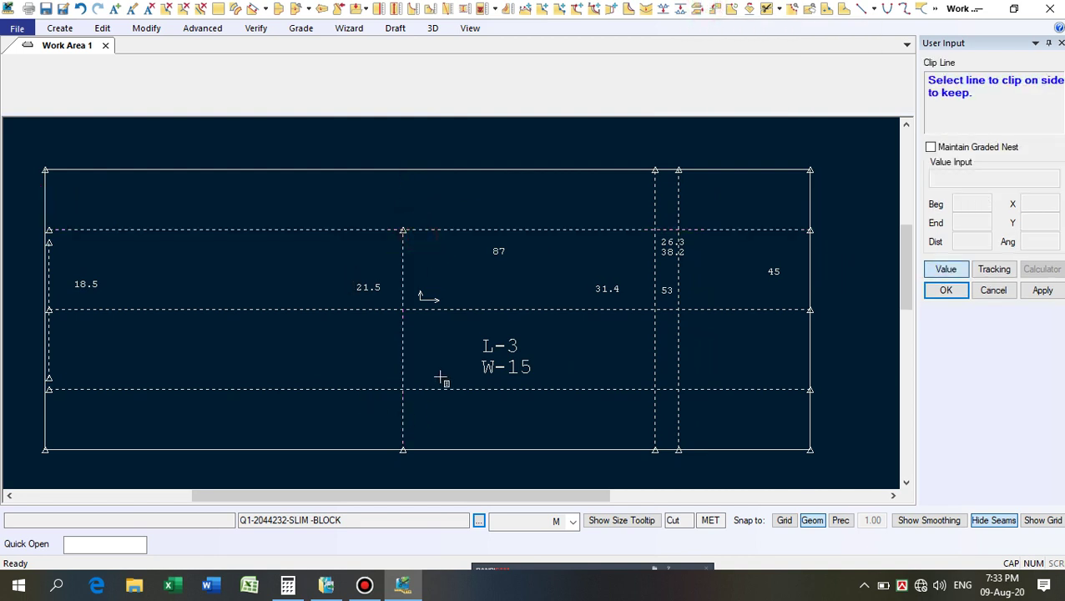
{"action": "left_click", "coordinate": [402, 349]}
{"action": "left_click", "coordinate": [430, 385]}
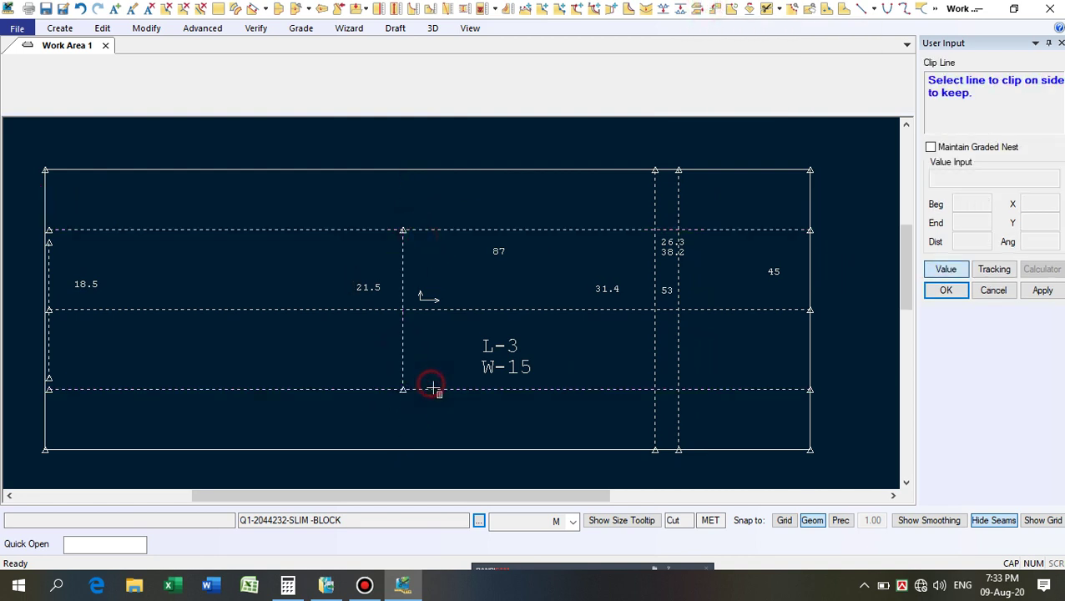
{"action": "right_click", "coordinate": [434, 355]}
{"action": "left_click", "coordinate": [438, 359]}
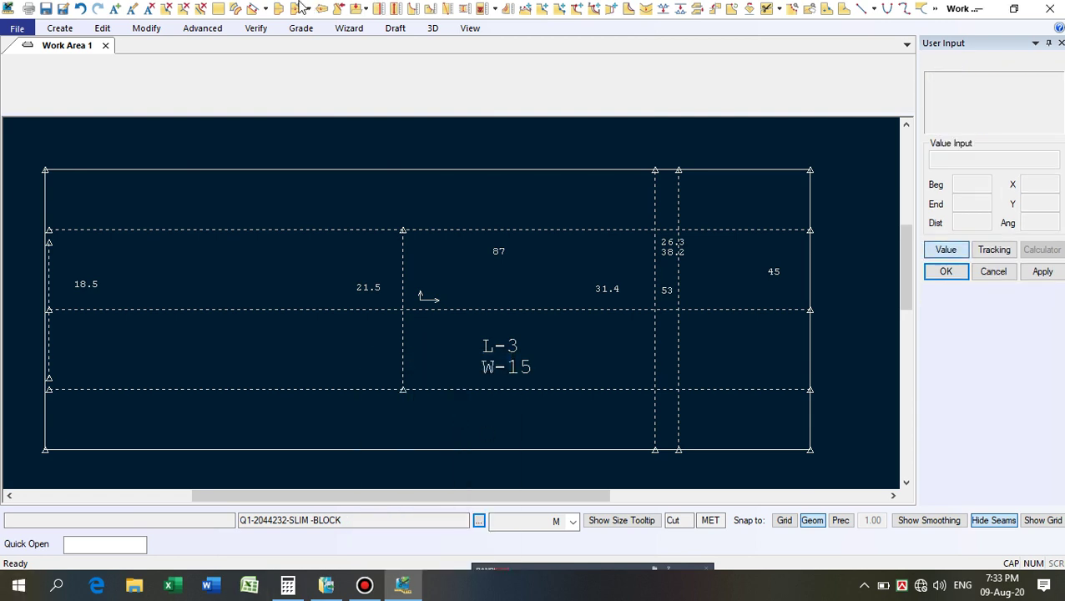
{"action": "left_click", "coordinate": [202, 8]}
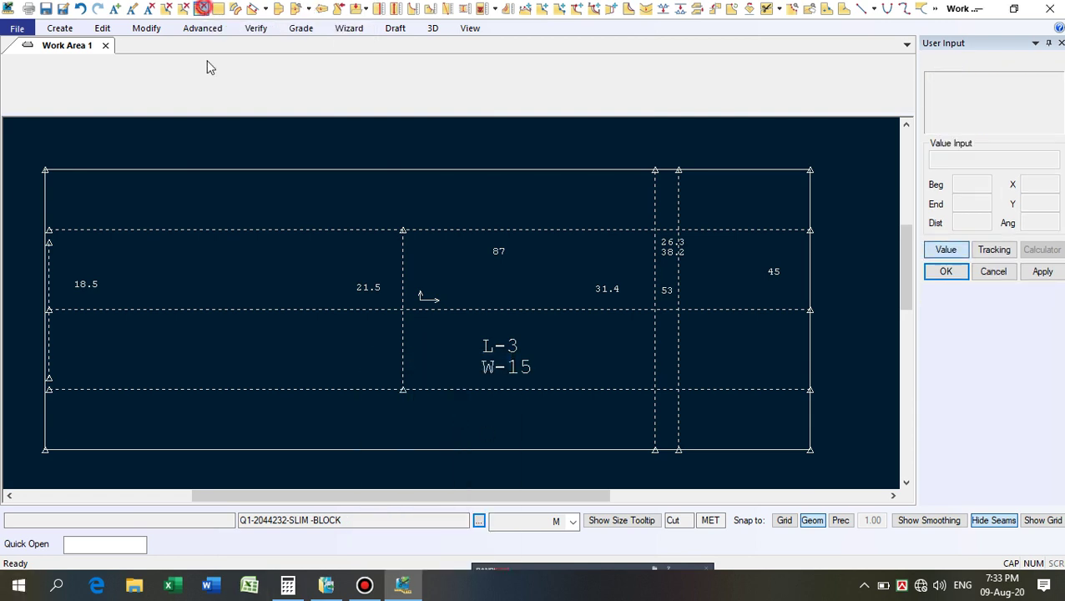
{"action": "left_click", "coordinate": [362, 231]}
{"action": "left_click", "coordinate": [349, 415]}
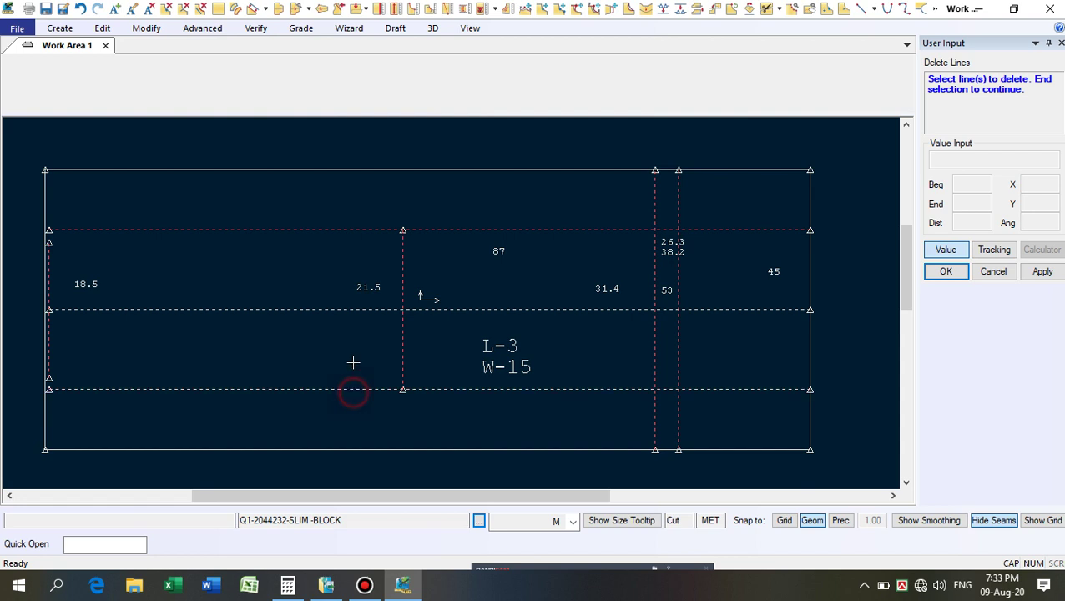
{"action": "right_click", "coordinate": [327, 370]}
{"action": "left_click", "coordinate": [326, 370]}
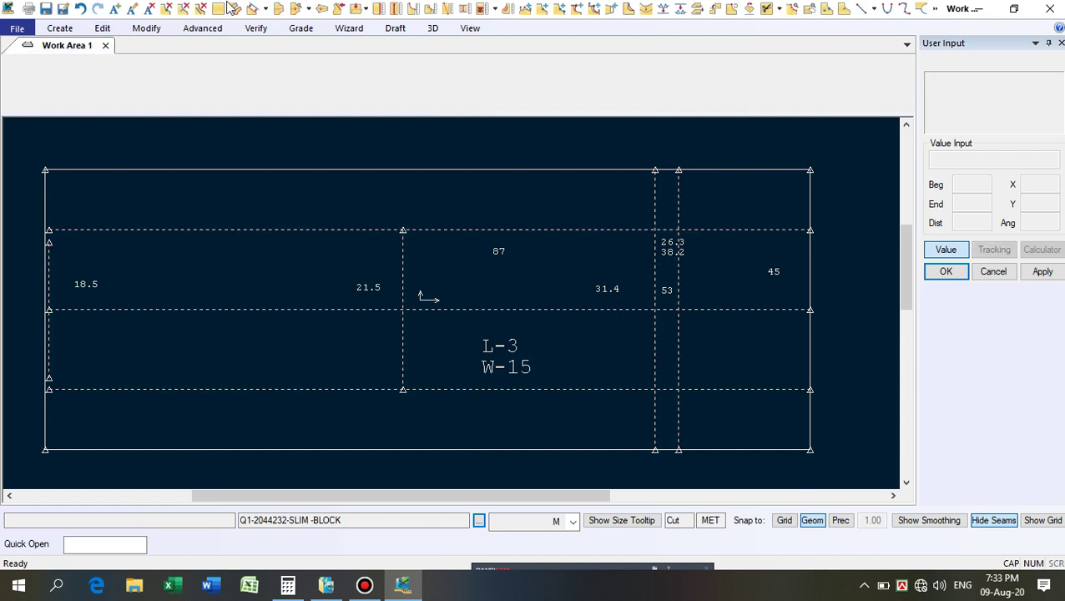
{"action": "left_click", "coordinate": [200, 8]}
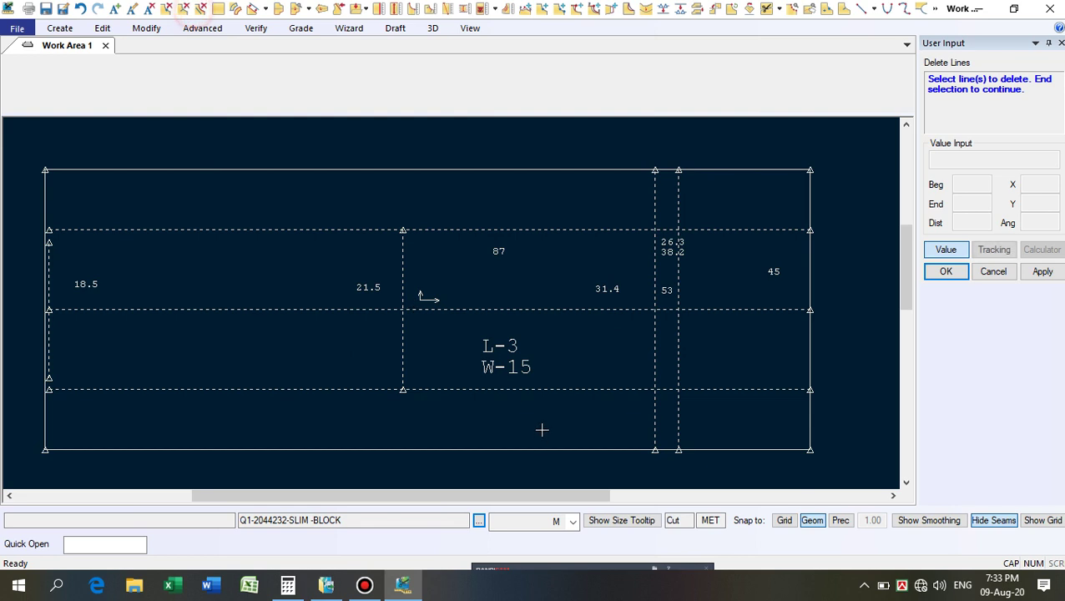
{"action": "right_click", "coordinate": [333, 234]}
{"action": "left_click", "coordinate": [316, 253]}
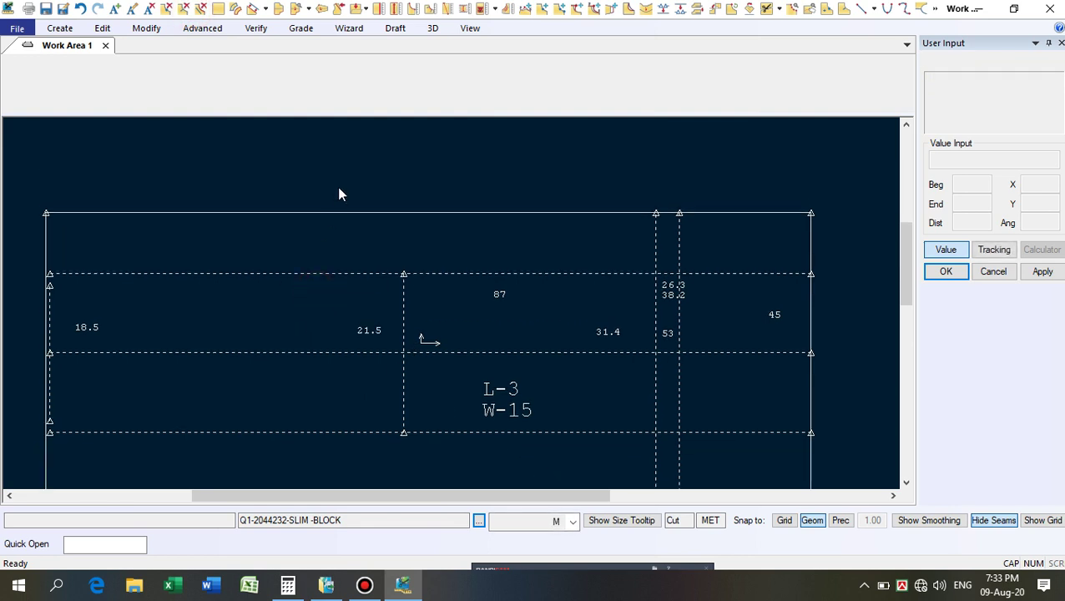
{"action": "left_click", "coordinate": [399, 276]}
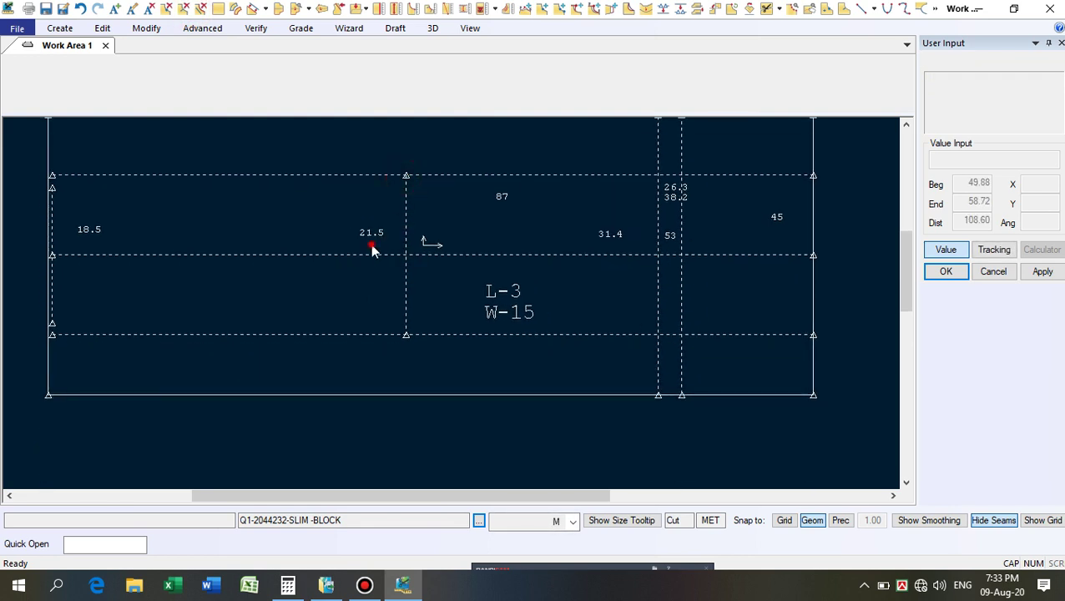
Delete the two horizontal offset lines above and below the centre line, keeping the clipped vertical line.
{"action": "left_click", "coordinate": [201, 8]}
{"action": "left_click", "coordinate": [309, 252]}
{"action": "left_click", "coordinate": [344, 411]}
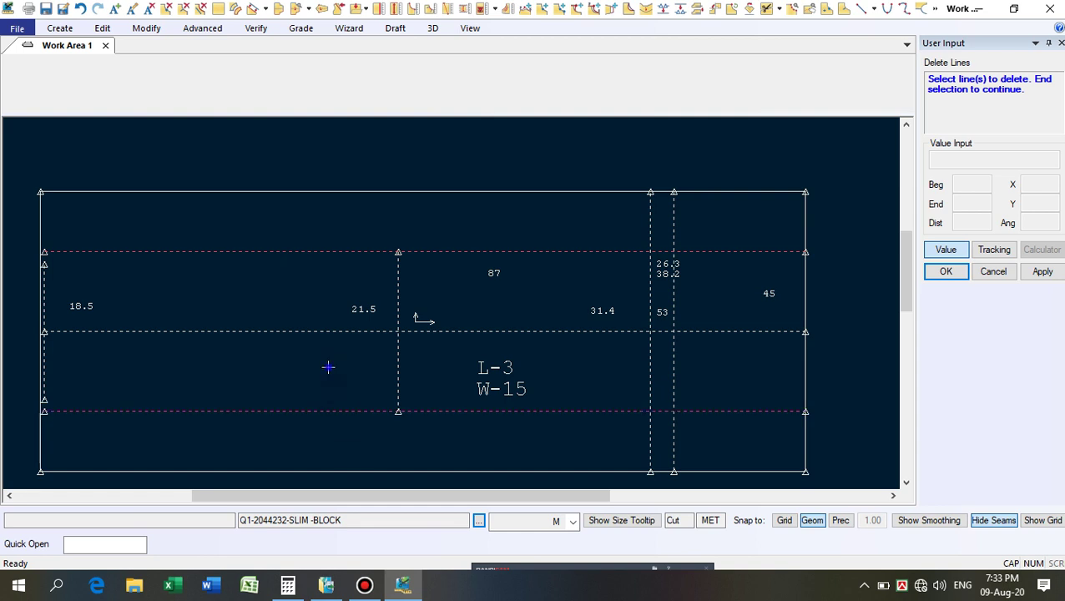
{"action": "right_click", "coordinate": [328, 368]}
{"action": "left_click", "coordinate": [346, 273]}
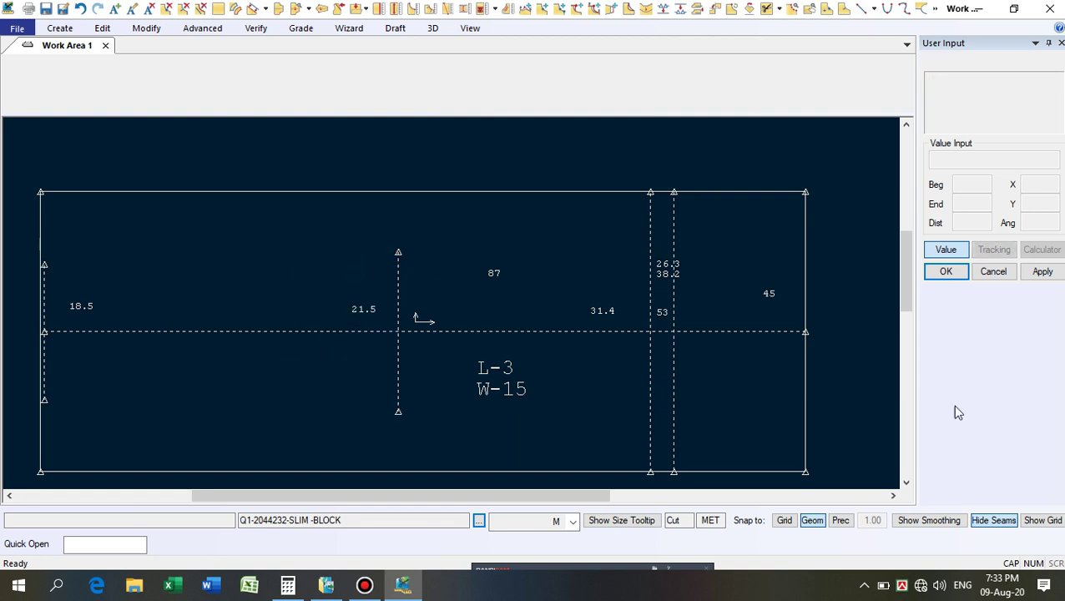
Switch to the calculator, clear it and multiply the 31.4 measurement by 2.
{"action": "scroll", "coordinate": [387, 225], "scroll_direction": "down", "scroll_amount": 2}
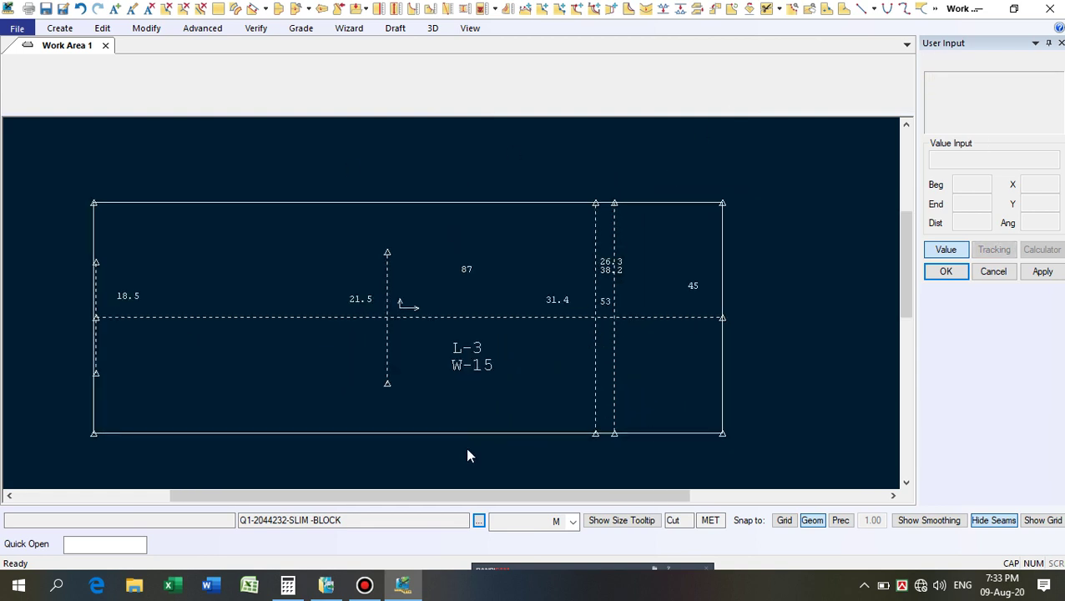
{"action": "scroll", "coordinate": [502, 406], "scroll_direction": "up", "scroll_amount": 1}
{"action": "scroll", "coordinate": [557, 330], "scroll_direction": "up", "scroll_amount": 1}
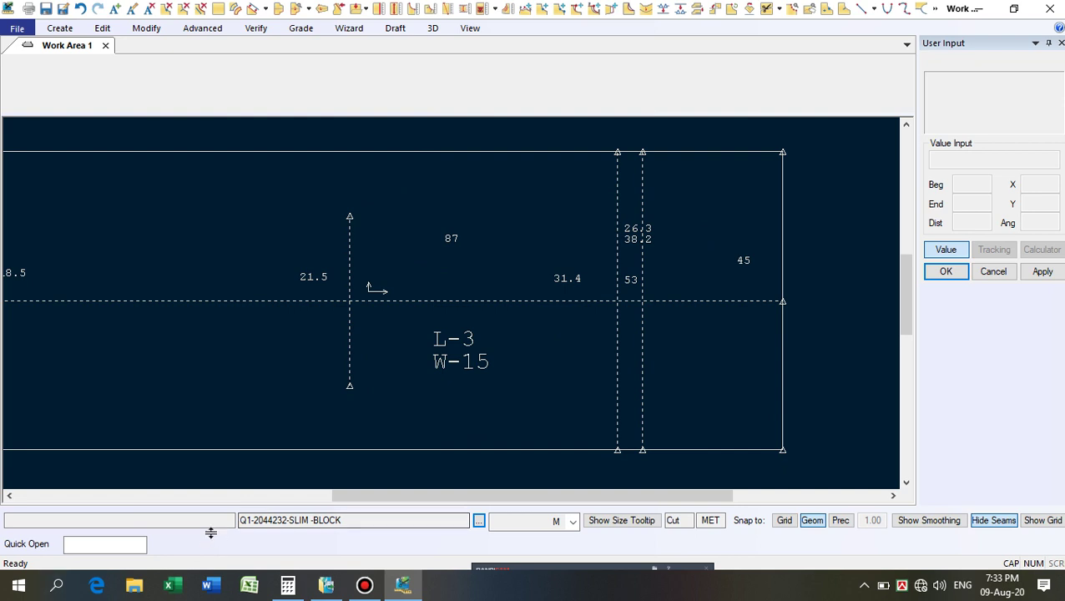
{"action": "left_click", "coordinate": [287, 585]}
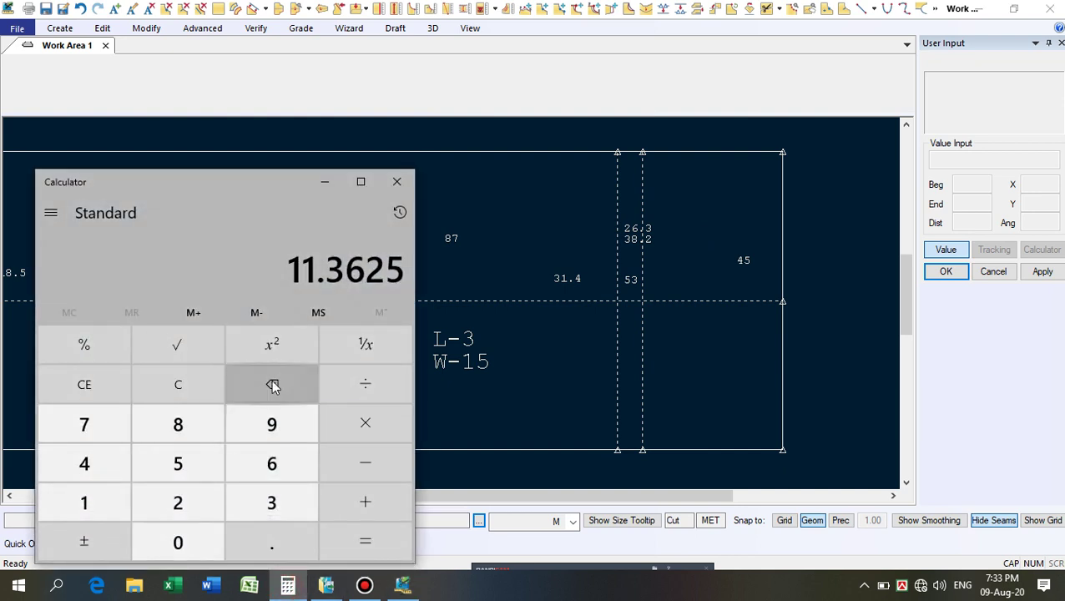
{"action": "left_click", "coordinate": [176, 386]}
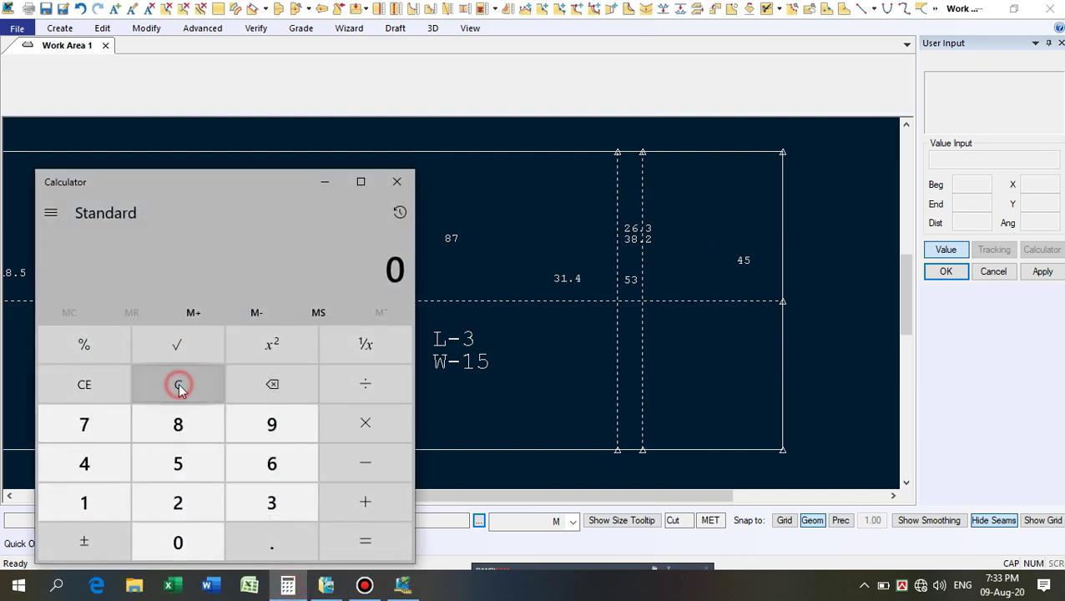
{"action": "left_click", "coordinate": [273, 501]}
{"action": "left_click", "coordinate": [70, 504]}
{"action": "left_click", "coordinate": [275, 545]}
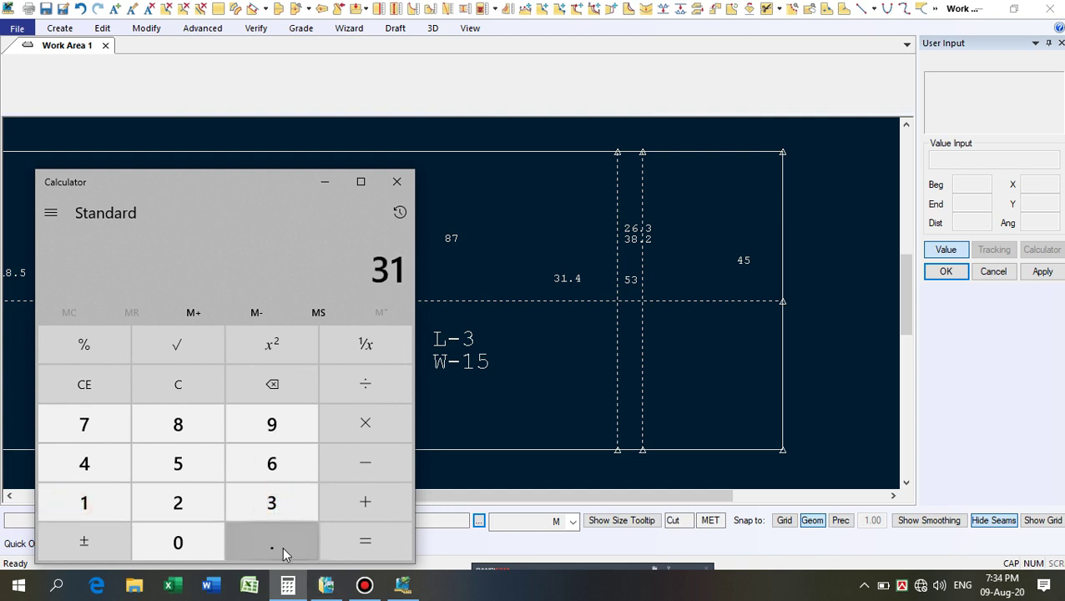
{"action": "left_click", "coordinate": [84, 464]}
{"action": "left_click", "coordinate": [391, 428]}
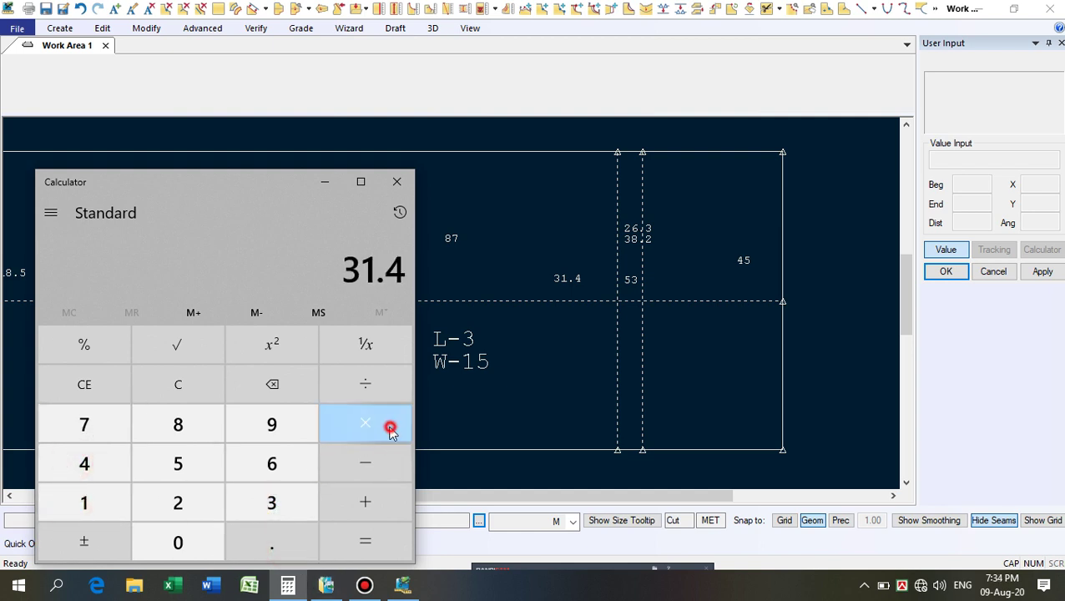
{"action": "left_click", "coordinate": [178, 504]}
{"action": "left_click", "coordinate": [348, 550]}
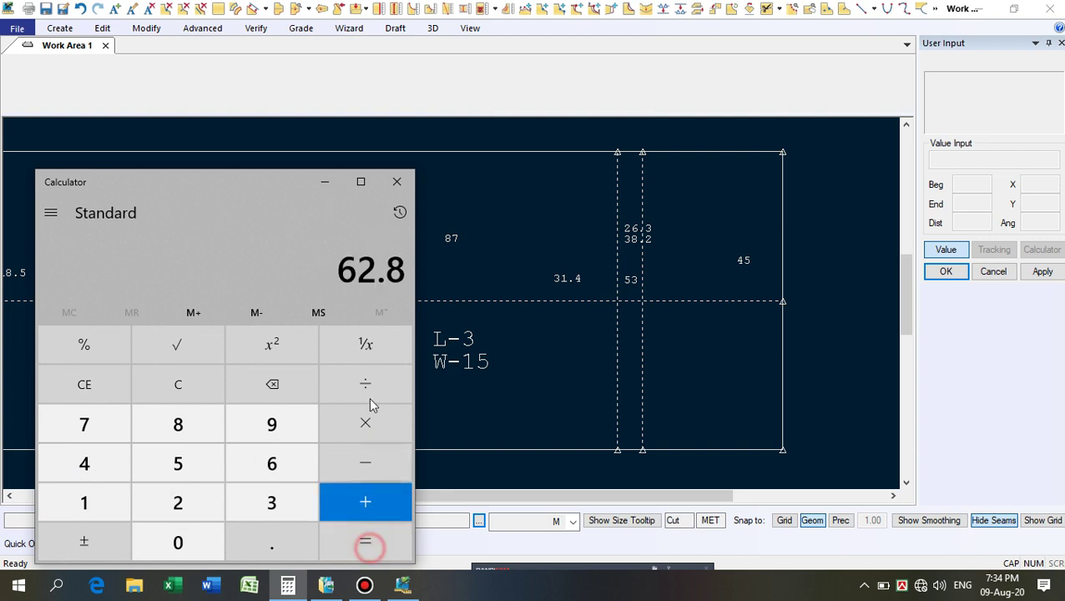
Add 15 percent shrinkage to the doubled 31.4 measurement in the calculator.
{"action": "left_click", "coordinate": [367, 505]}
{"action": "left_click", "coordinate": [79, 502]}
{"action": "left_click", "coordinate": [180, 464]}
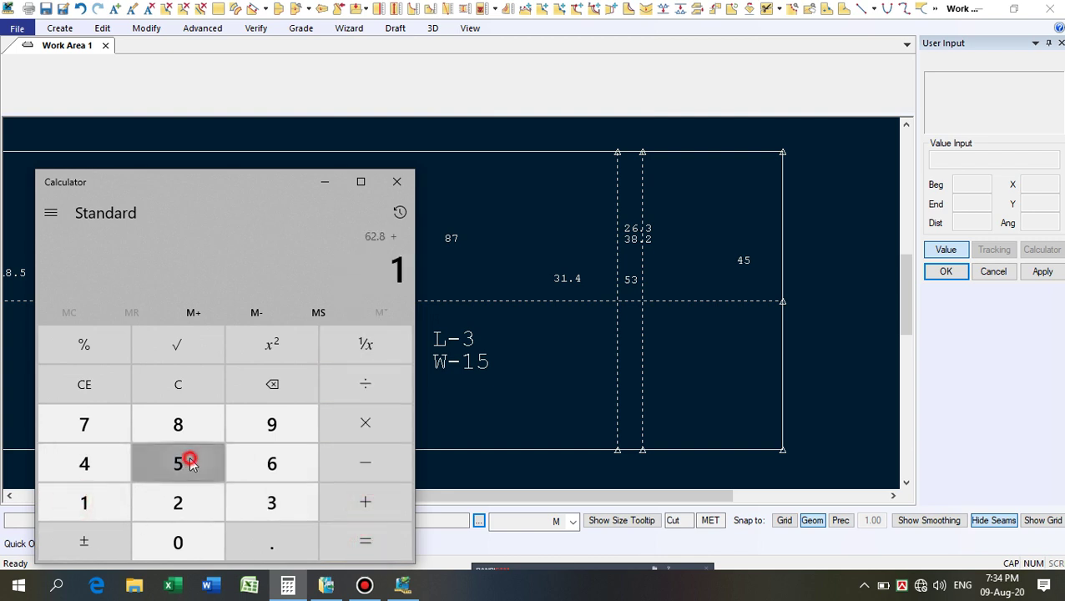
{"action": "left_click", "coordinate": [88, 343]}
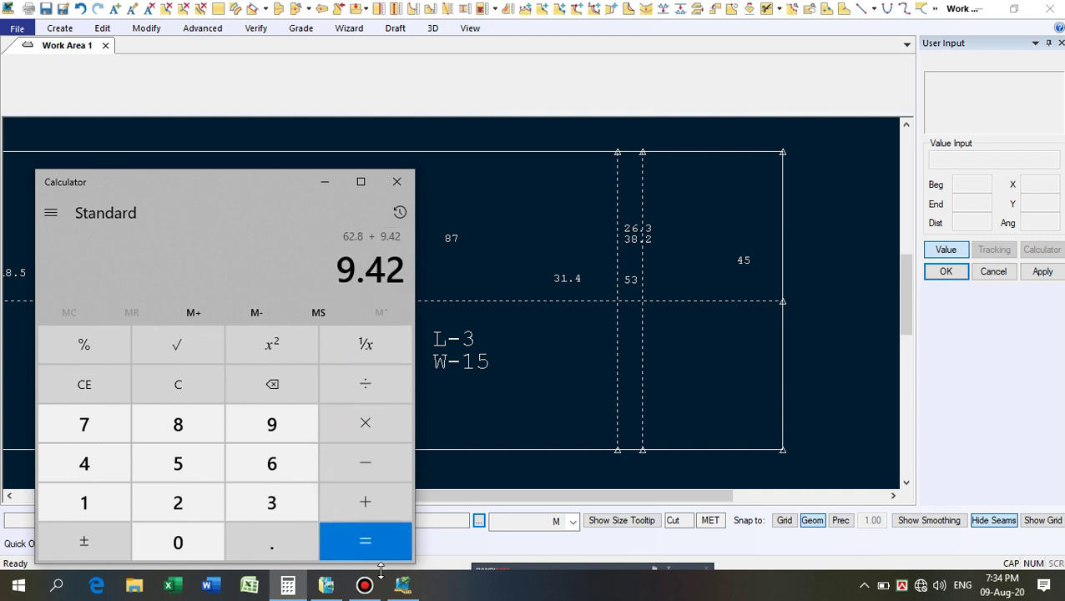
{"action": "left_click", "coordinate": [376, 541]}
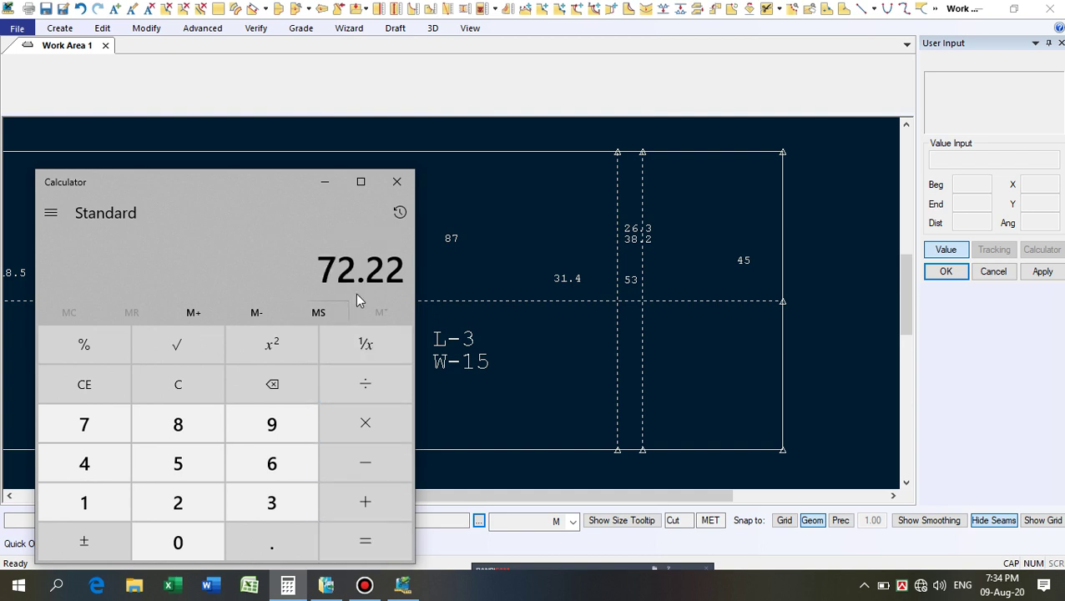
Subtract 9 from the shrinkage-adjusted width and divide the result by 2.
{"action": "left_click", "coordinate": [372, 464]}
{"action": "left_click", "coordinate": [280, 422]}
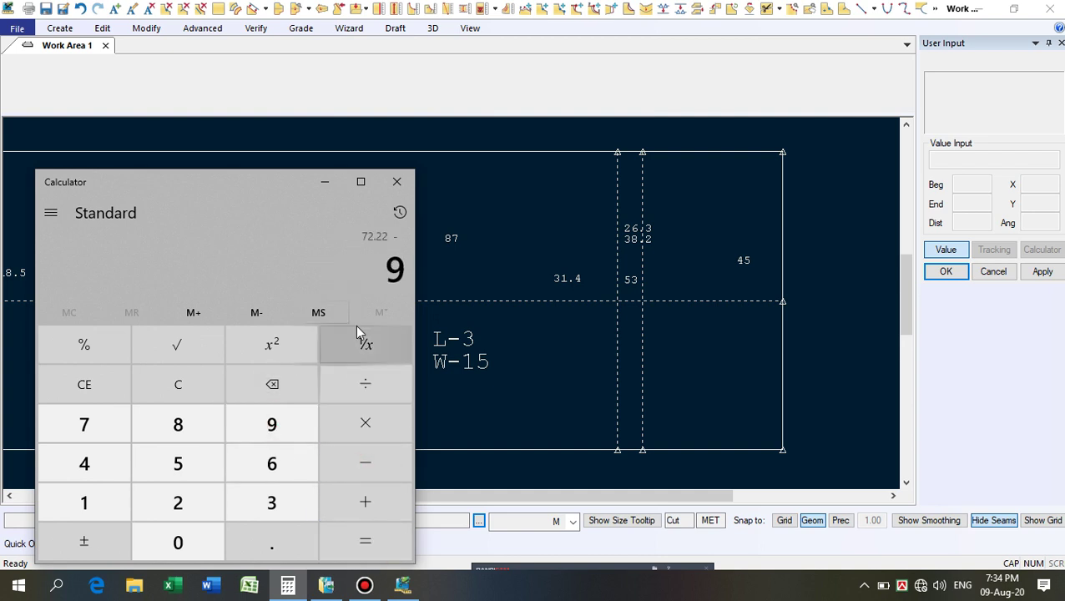
{"action": "left_click", "coordinate": [365, 541]}
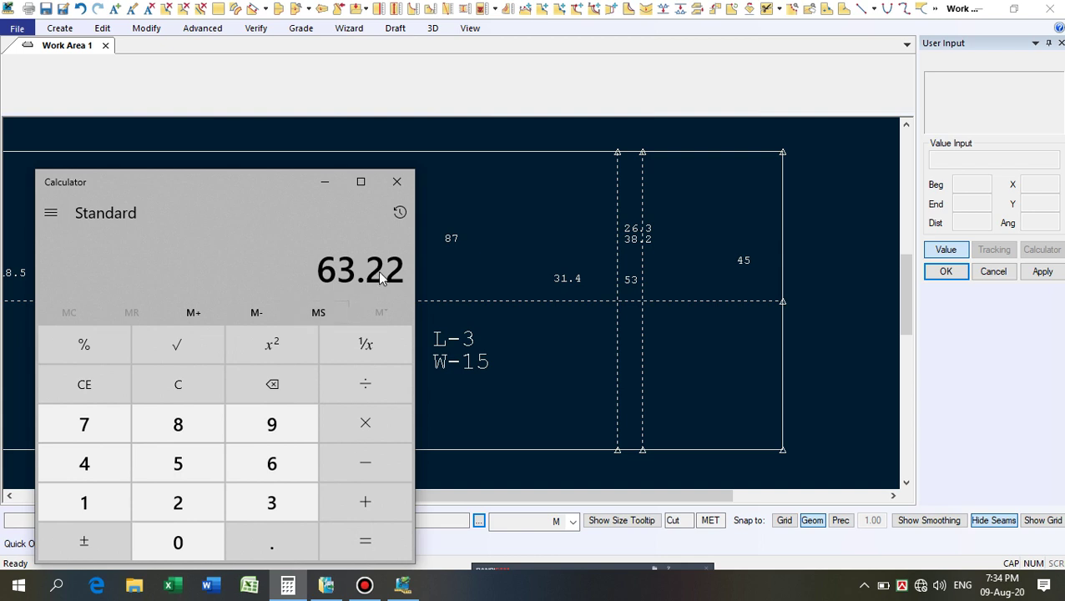
{"action": "left_click", "coordinate": [366, 390]}
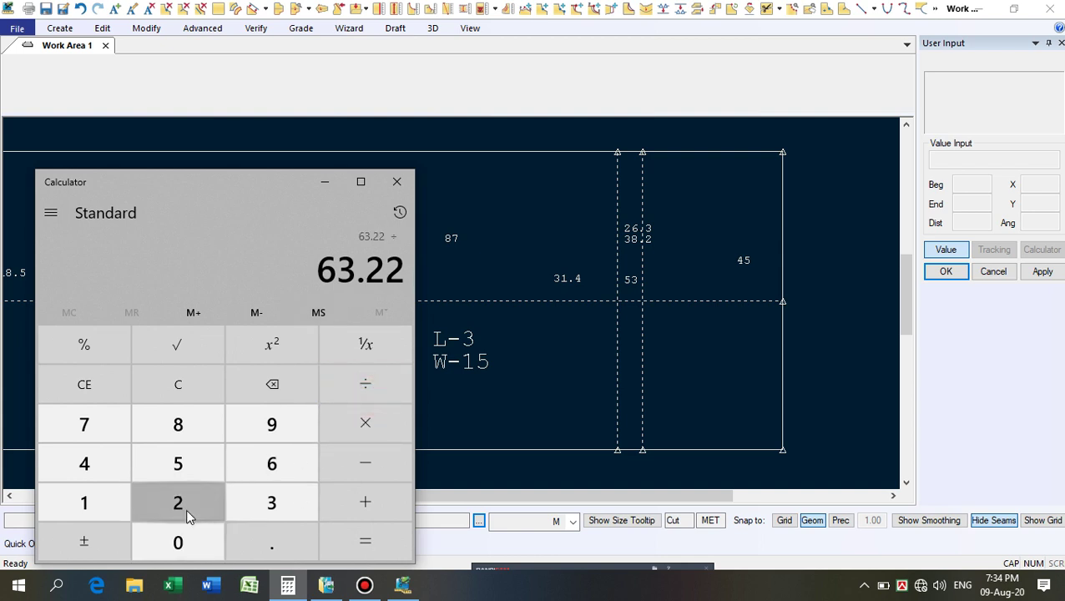
{"action": "left_click", "coordinate": [186, 505]}
{"action": "left_click", "coordinate": [365, 541]}
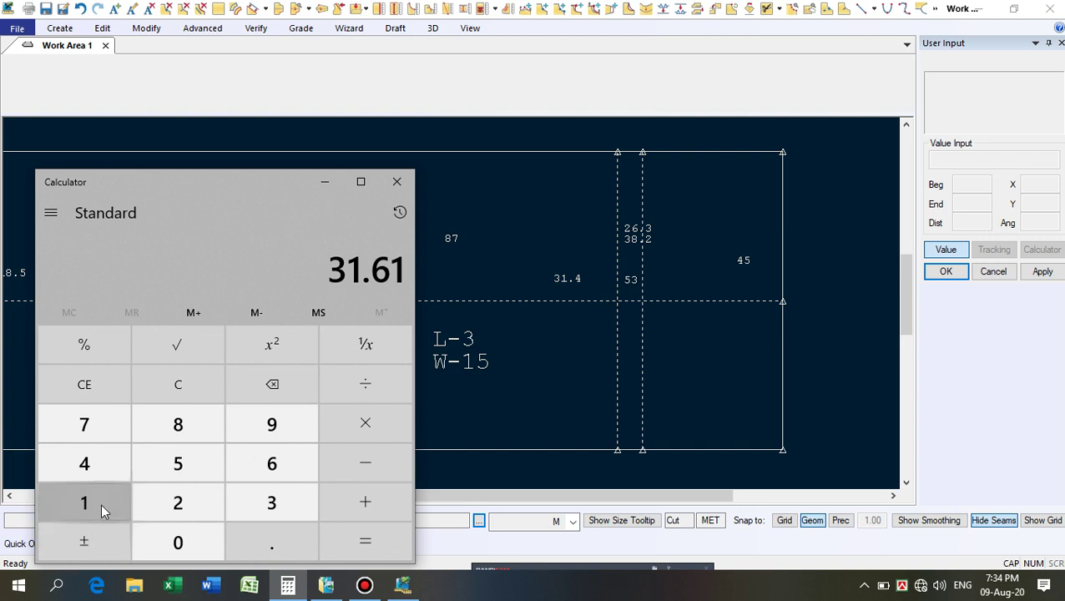
Subtract 13.3625 from the halved width to get the remaining offset distance, and minimize the calculator.
{"action": "left_click", "coordinate": [381, 461]}
{"action": "left_click", "coordinate": [80, 505]}
{"action": "left_click", "coordinate": [263, 507]}
{"action": "left_click", "coordinate": [268, 538]}
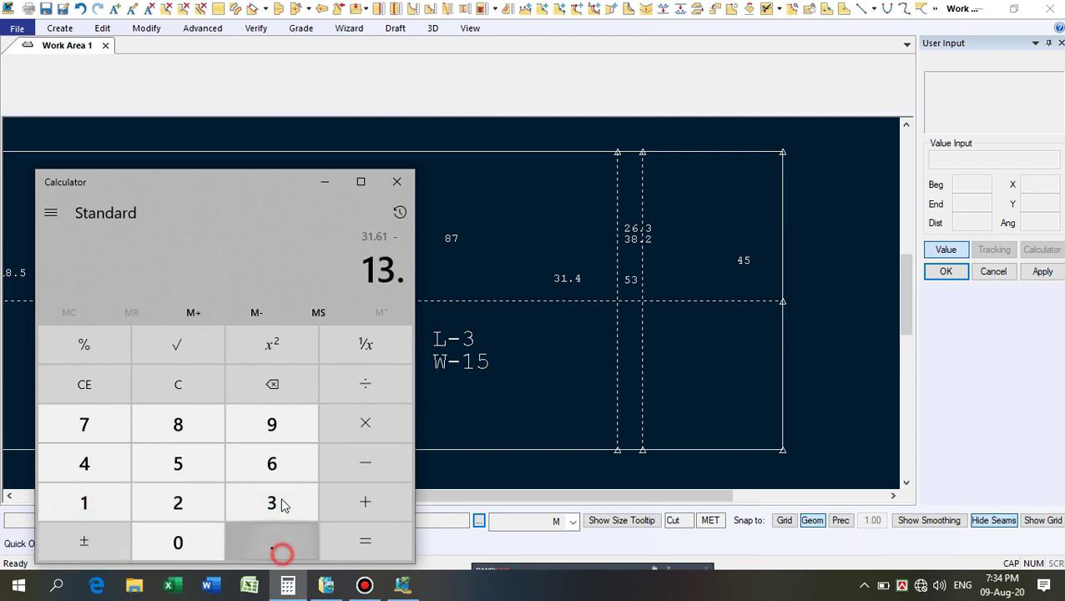
{"action": "left_click", "coordinate": [278, 502]}
{"action": "left_click", "coordinate": [275, 469]}
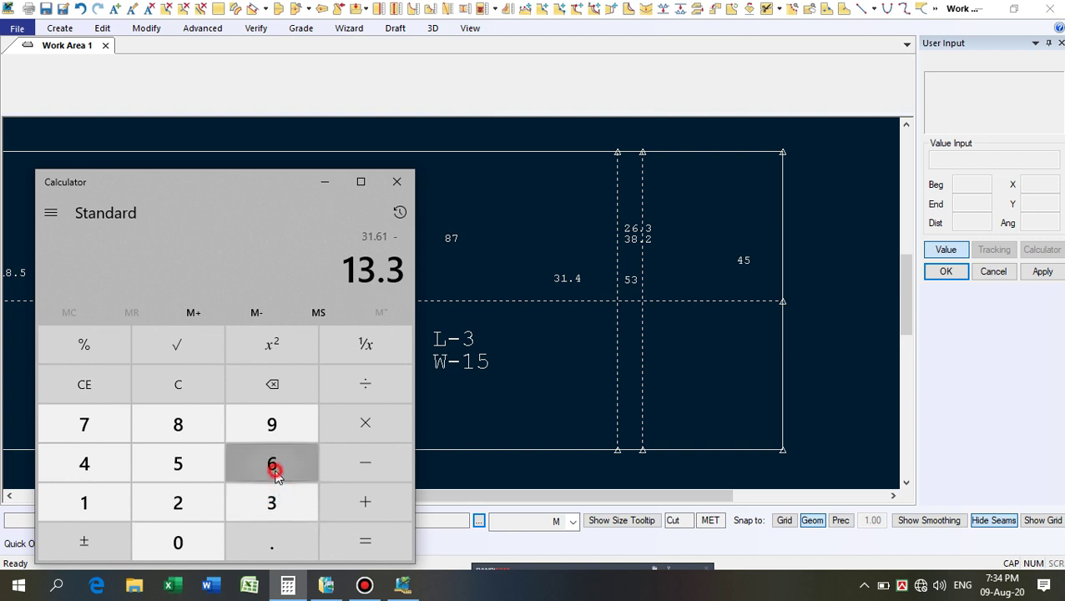
{"action": "left_click", "coordinate": [199, 502]}
{"action": "left_click", "coordinate": [173, 468]}
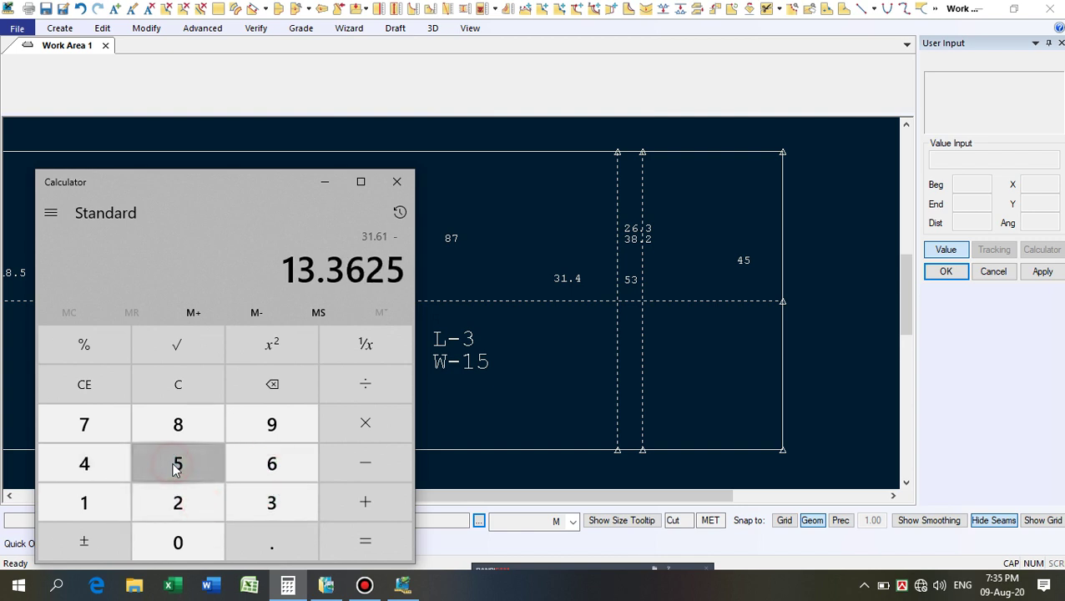
{"action": "left_click", "coordinate": [365, 539]}
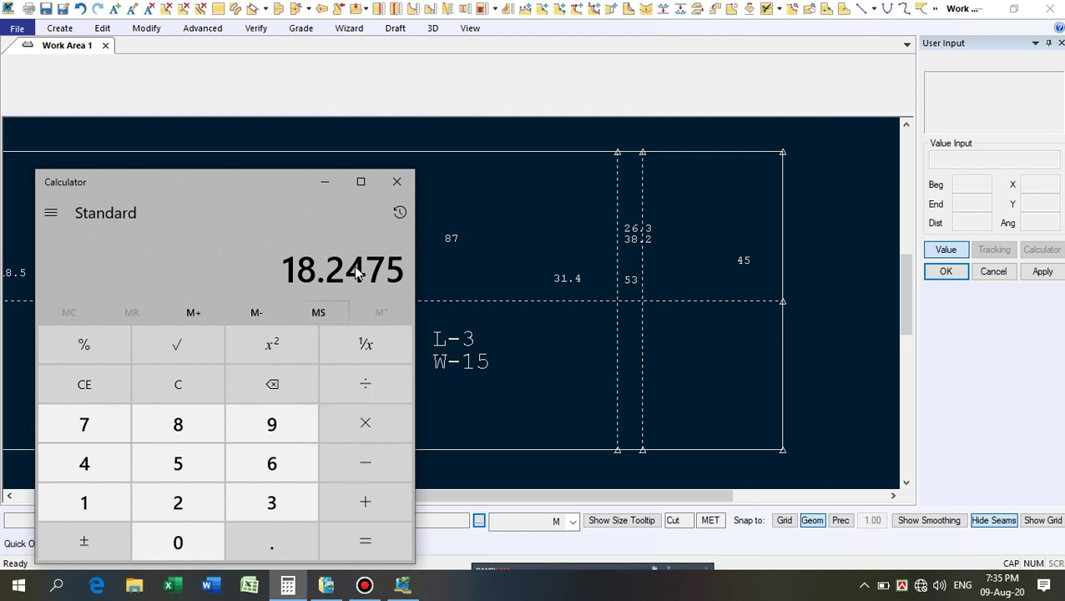
{"action": "left_click", "coordinate": [324, 182]}
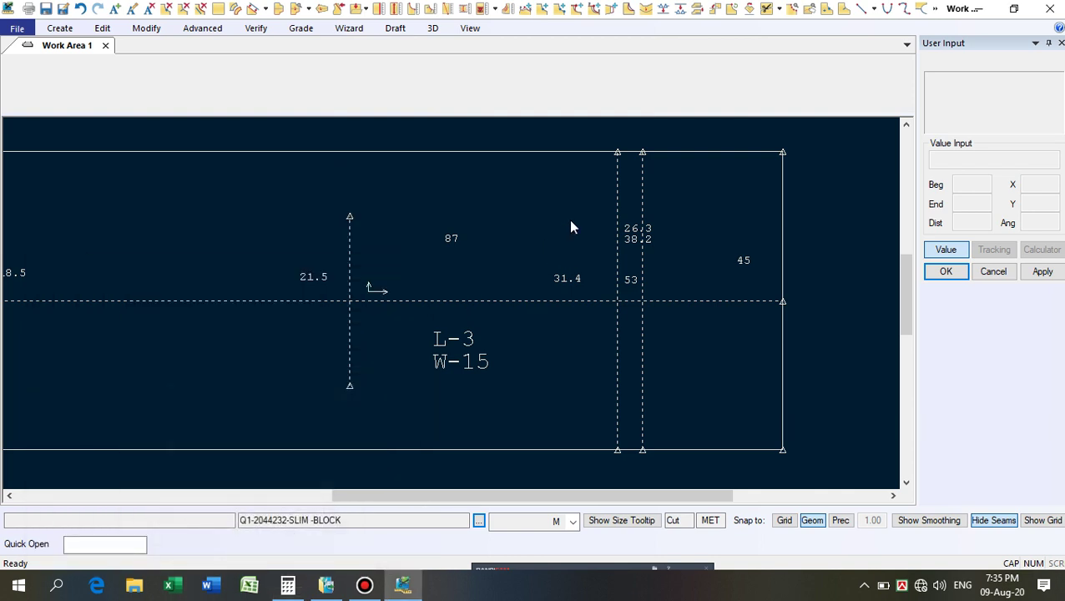
Offset the block's horizontal centre line by -13.3625 with Offset Even to add a parallel line below it.
{"action": "left_click", "coordinate": [254, 10]}
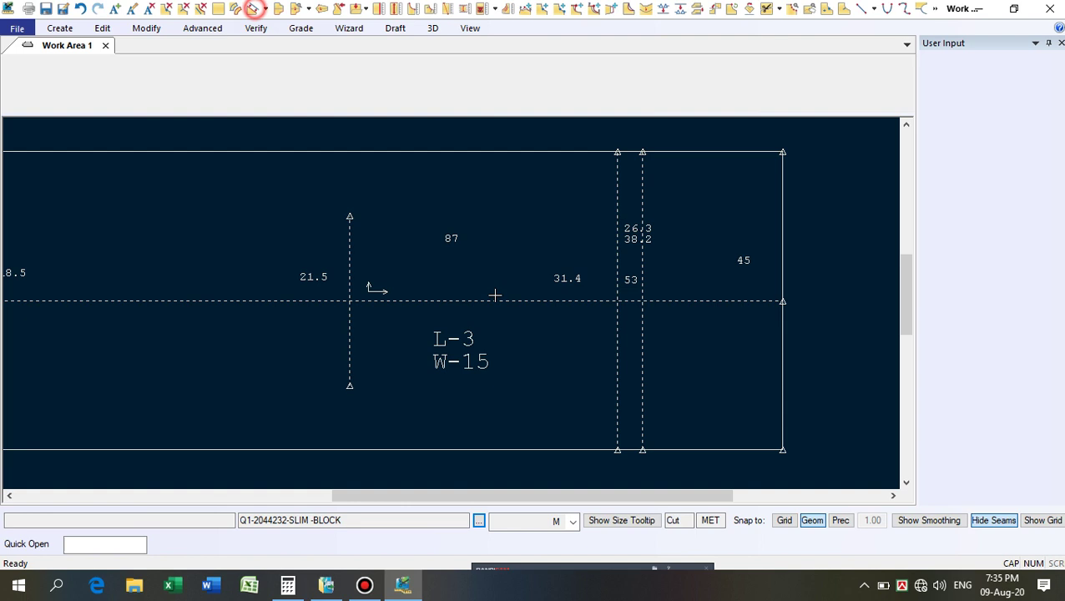
{"action": "left_click", "coordinate": [578, 301]}
{"action": "right_click", "coordinate": [584, 260]}
{"action": "left_click", "coordinate": [563, 259]}
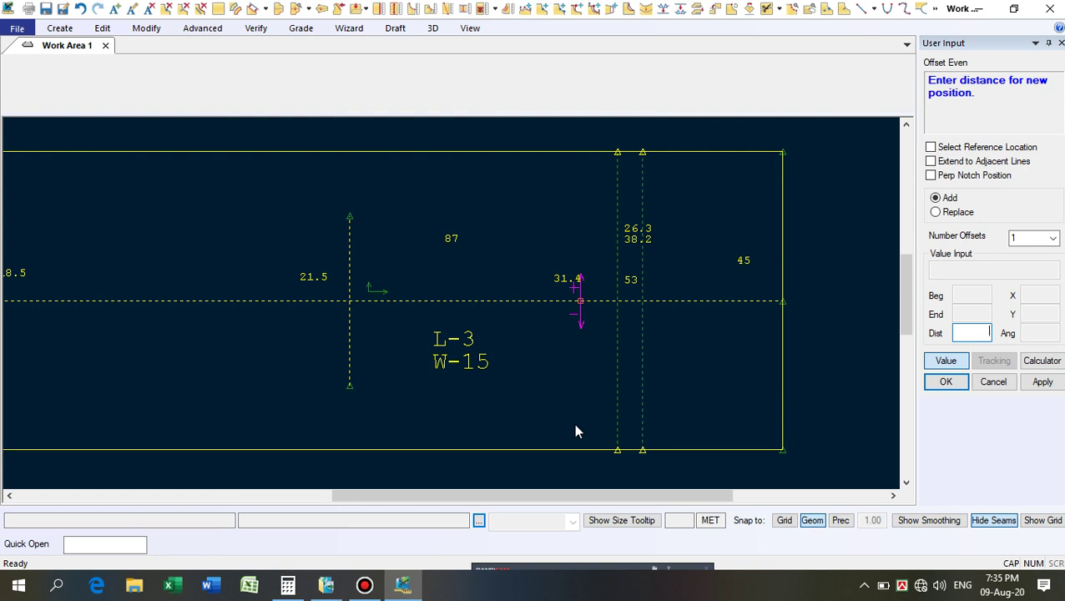
{"action": "type", "text": "-13.3625"}
{"action": "key", "text": "Return"}
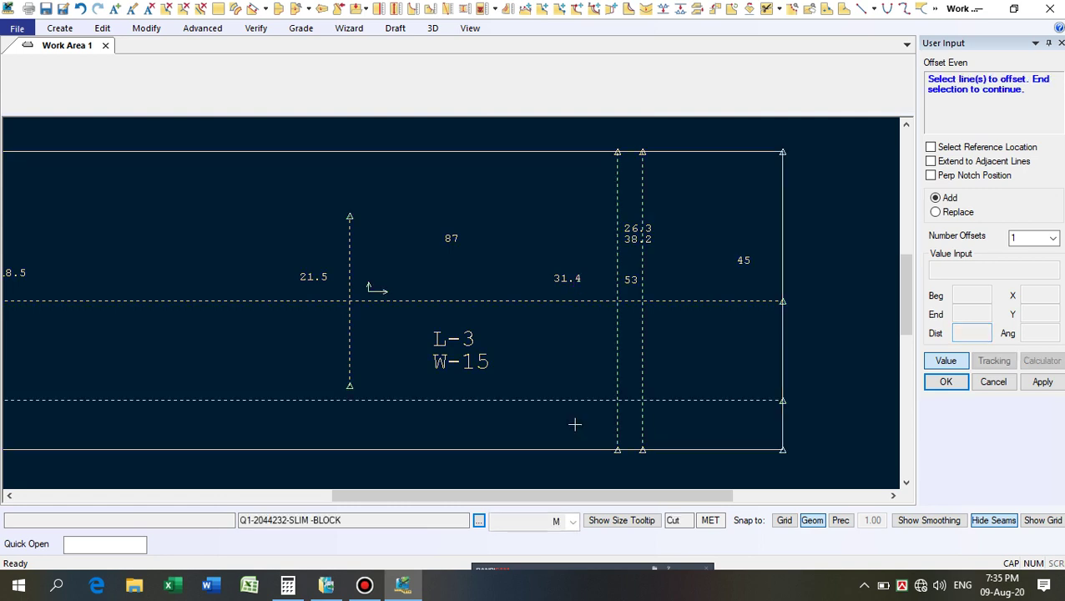
Offset the horizontal centre line by 18.2475 to add a parallel line above it, and end the offset command.
{"action": "left_click", "coordinate": [589, 302]}
{"action": "right_click", "coordinate": [583, 329]}
{"action": "left_click", "coordinate": [581, 333]}
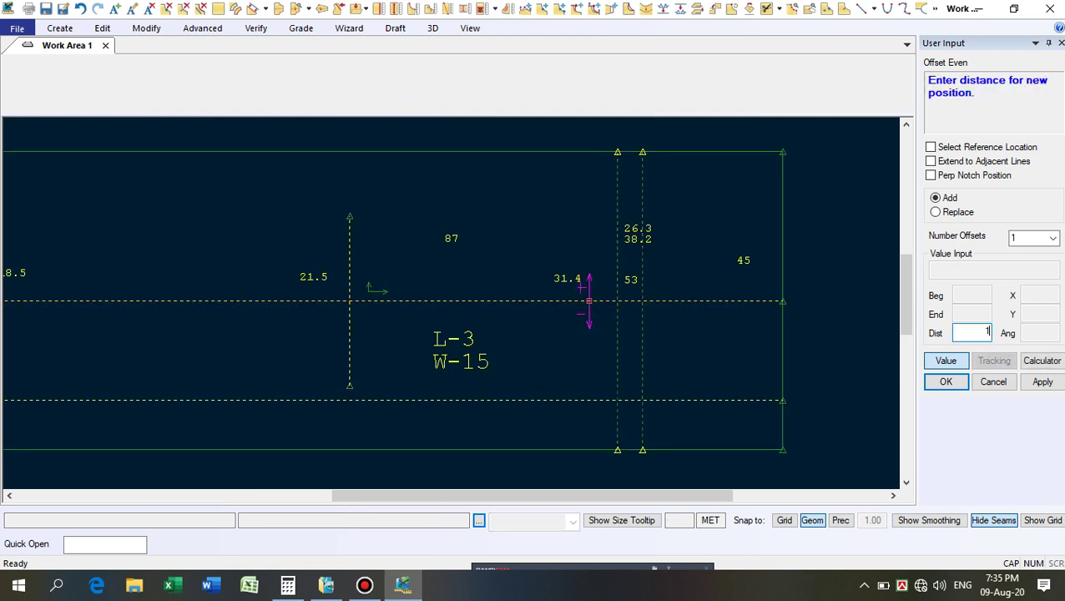
{"action": "type", "text": "18.2475"}
{"action": "key", "text": "Return"}
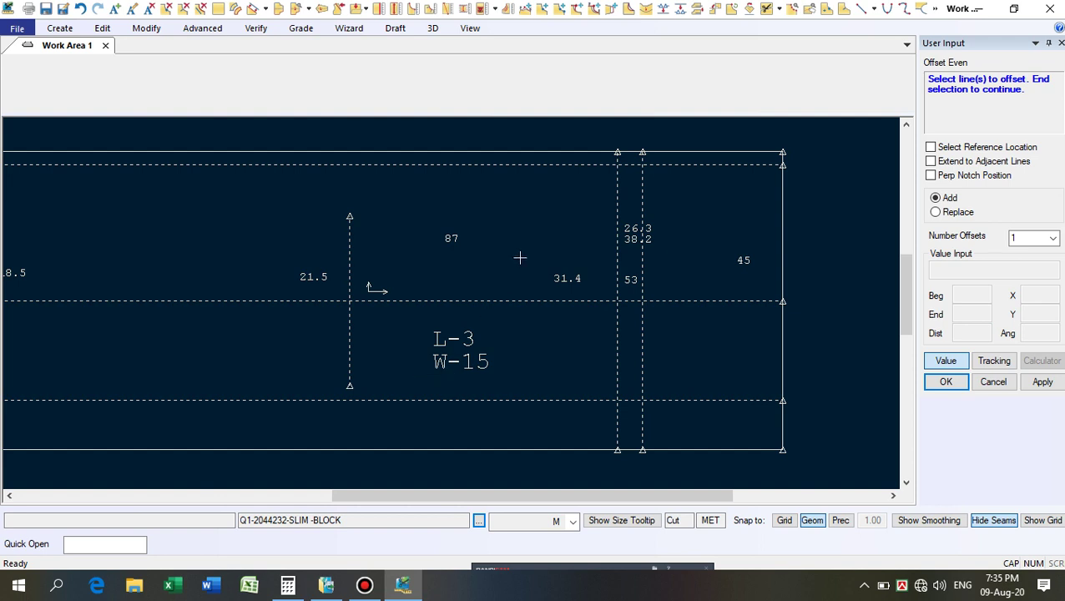
{"action": "right_click", "coordinate": [531, 242]}
{"action": "left_click", "coordinate": [534, 243]}
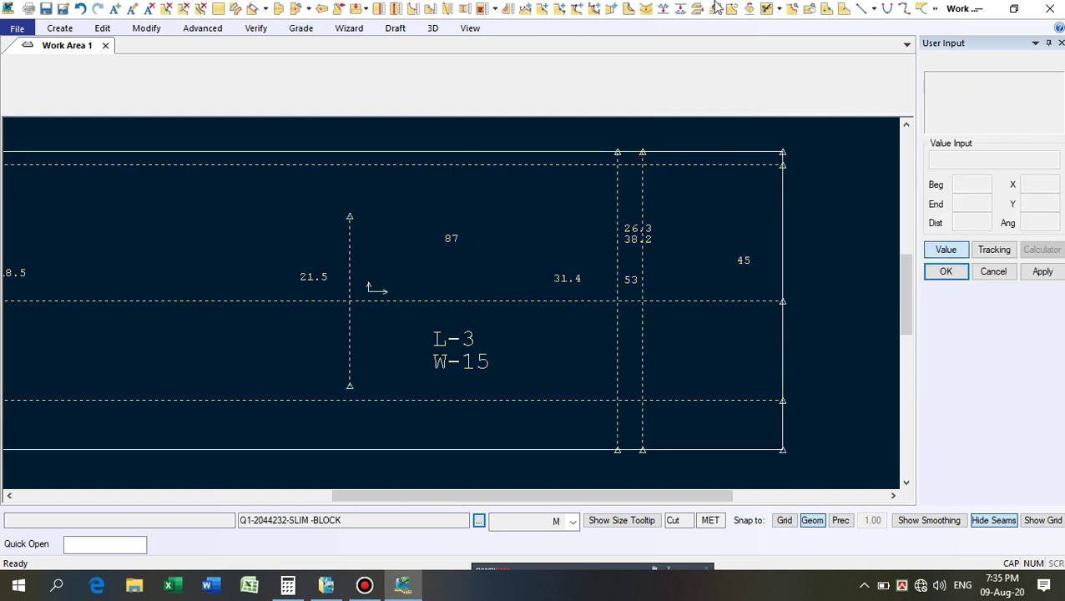
Clip the two vertical lines beside the 53 label at the upper and lower offset lines, keeping the parts between them.
{"action": "left_click", "coordinate": [681, 9]}
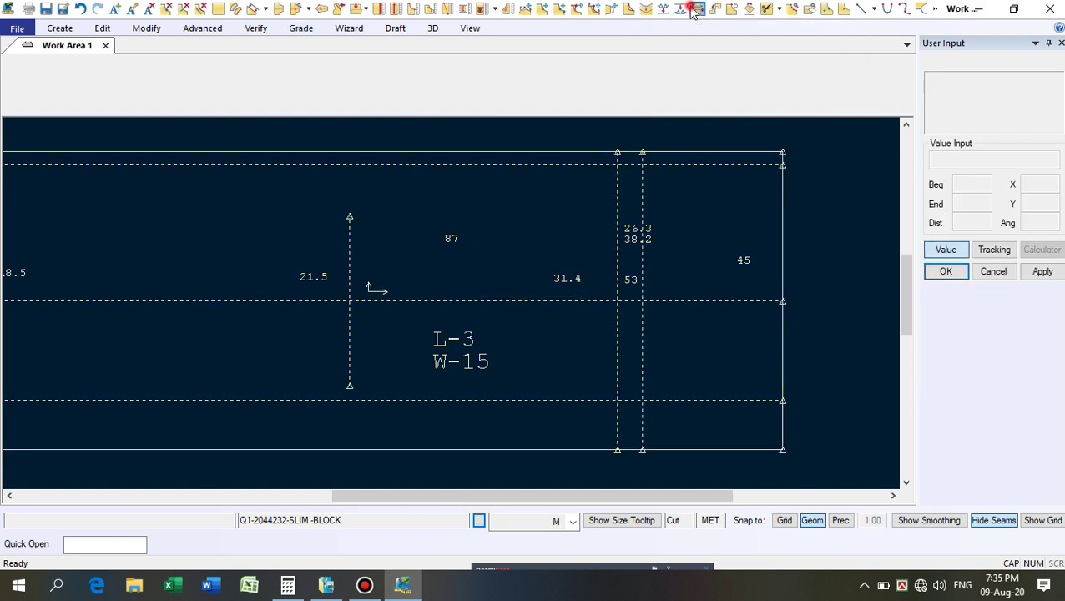
{"action": "left_click", "coordinate": [661, 169]}
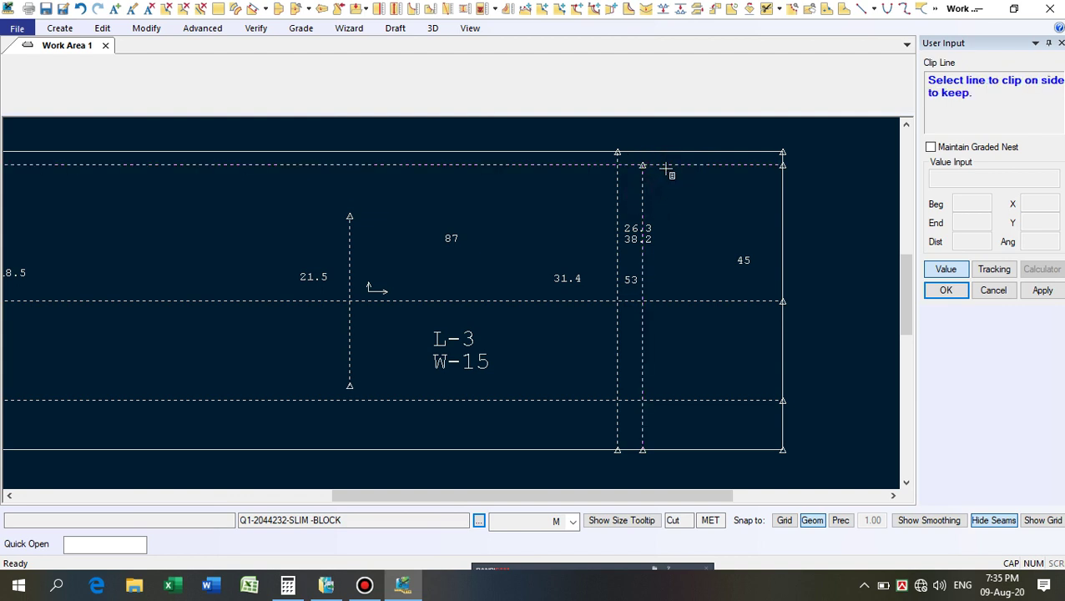
{"action": "left_click", "coordinate": [616, 194]}
{"action": "left_click", "coordinate": [597, 168]}
{"action": "left_click", "coordinate": [618, 358]}
{"action": "left_click", "coordinate": [584, 399]}
{"action": "left_click", "coordinate": [642, 370]}
{"action": "left_click", "coordinate": [661, 399]}
{"action": "right_click", "coordinate": [699, 224]}
{"action": "left_click", "coordinate": [702, 226]}
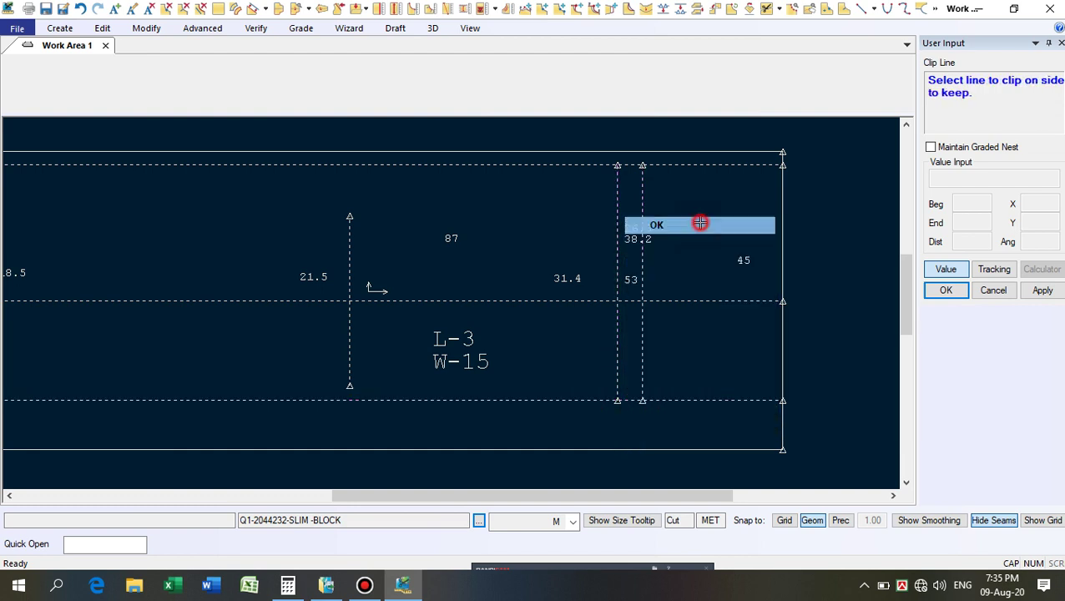
Clip the upper offset line at the vertical line nearest the 45 label, keeping the part towards the block's right edge.
{"action": "left_click", "coordinate": [681, 8]}
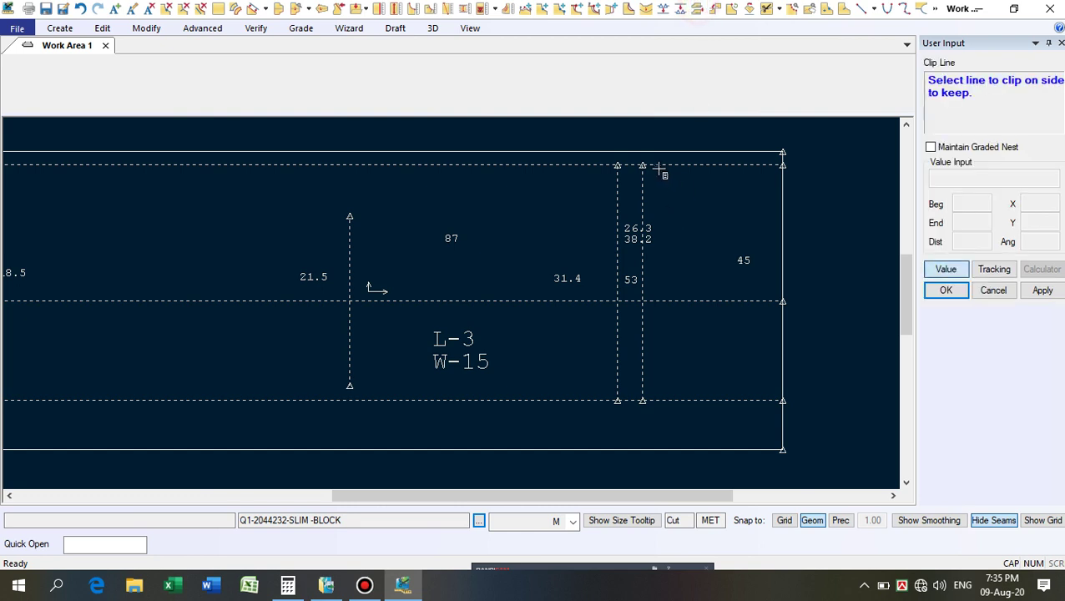
{"action": "left_click", "coordinate": [657, 166]}
{"action": "left_click", "coordinate": [646, 191]}
{"action": "right_click", "coordinate": [672, 209]}
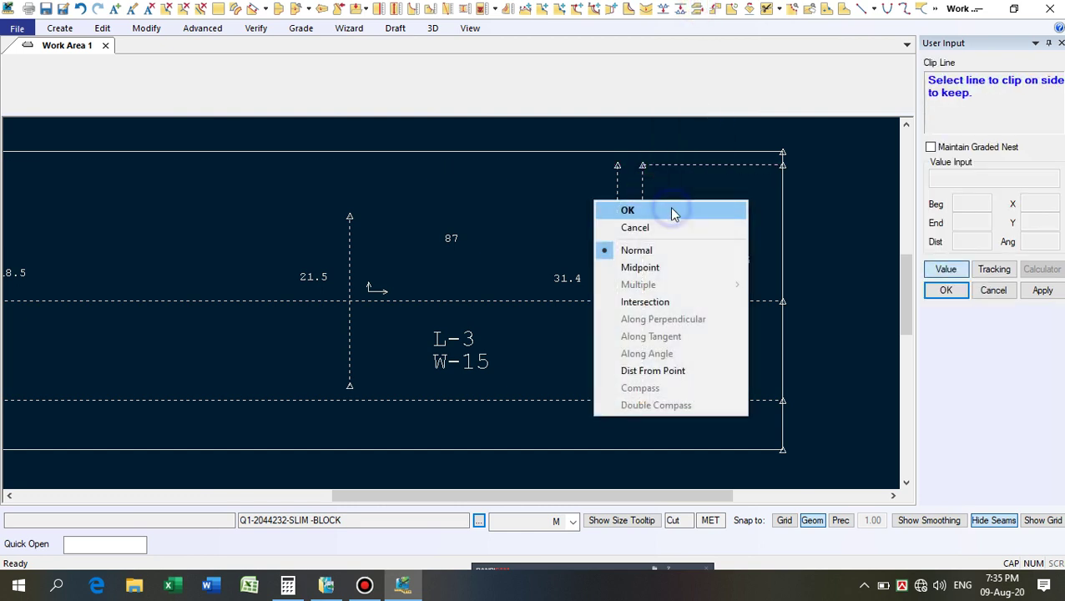
{"action": "left_click", "coordinate": [673, 210]}
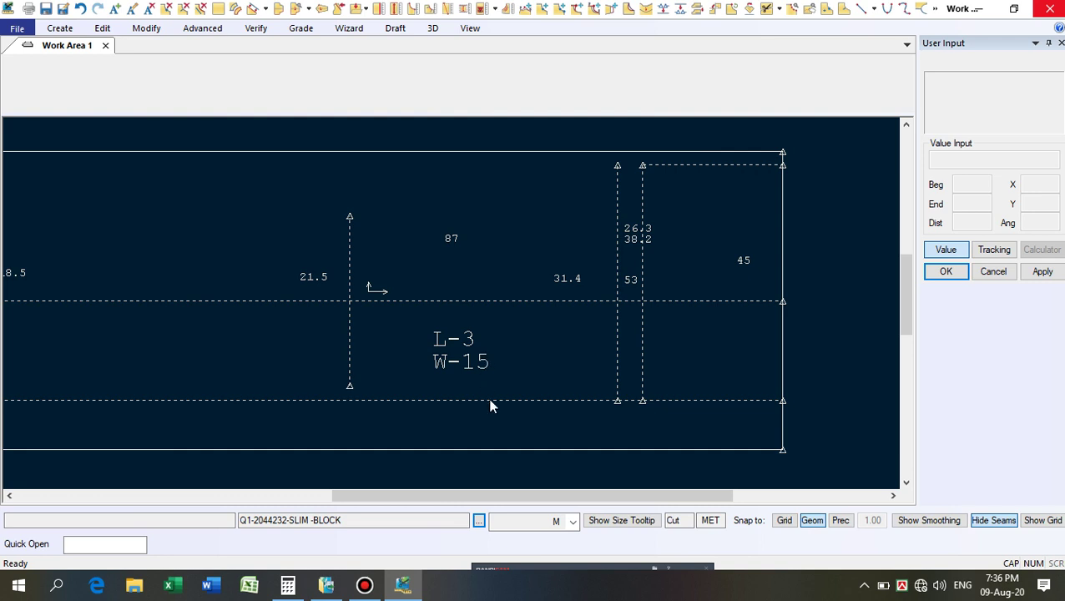
{"action": "scroll", "coordinate": [489, 404], "scroll_direction": "up", "scroll_amount": 1}
{"action": "scroll", "coordinate": [456, 352], "scroll_direction": "up", "scroll_amount": 1}
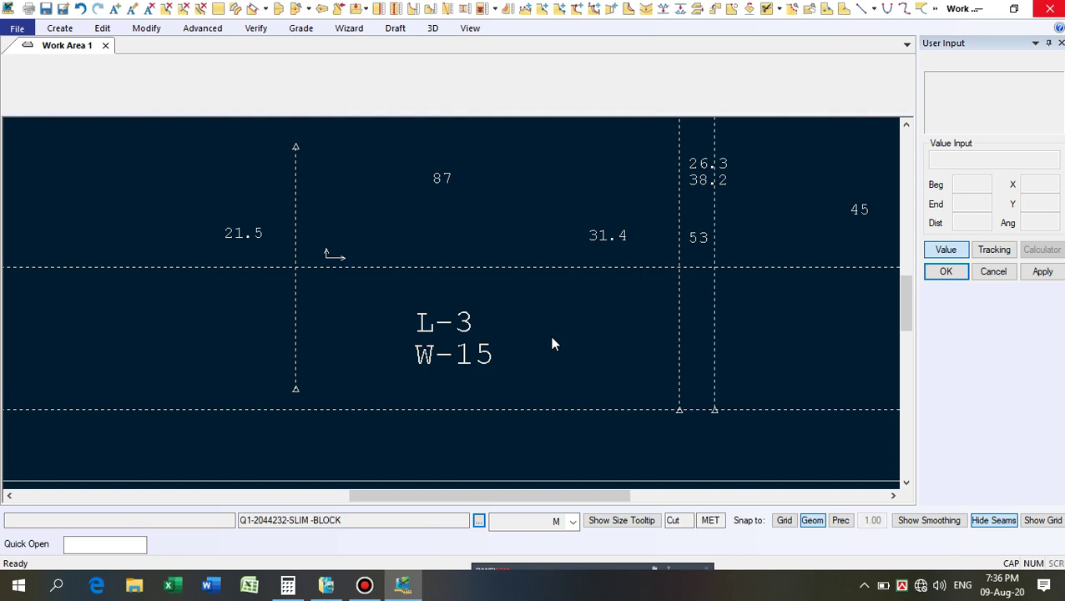
{"action": "scroll", "coordinate": [585, 342], "scroll_direction": "down", "scroll_amount": 2}
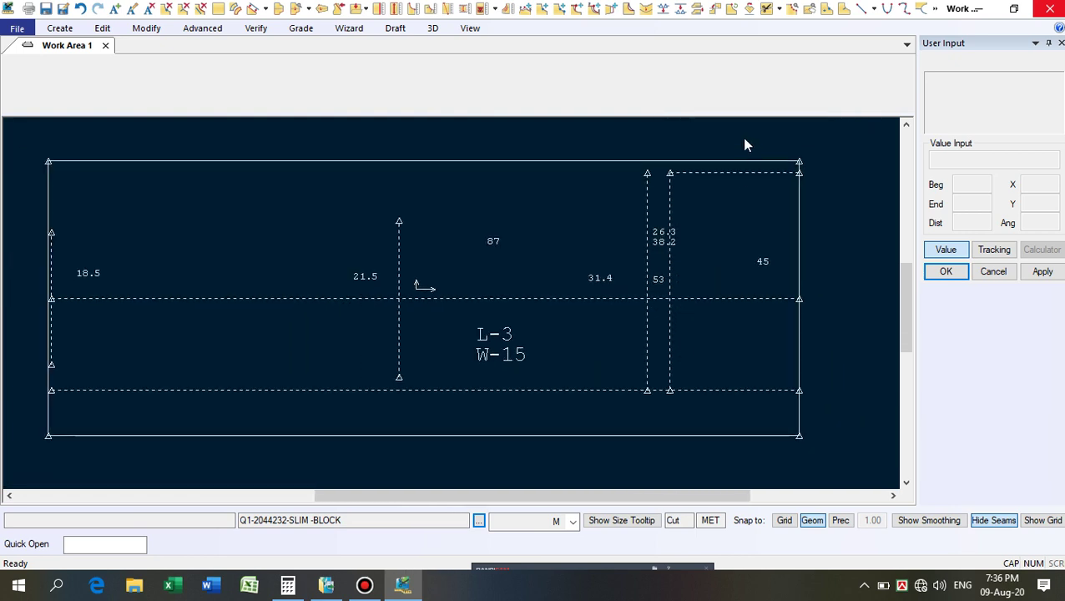
{"action": "scroll", "coordinate": [664, 175], "scroll_direction": "up", "scroll_amount": 1}
{"action": "scroll", "coordinate": [662, 173], "scroll_direction": "up", "scroll_amount": 1}
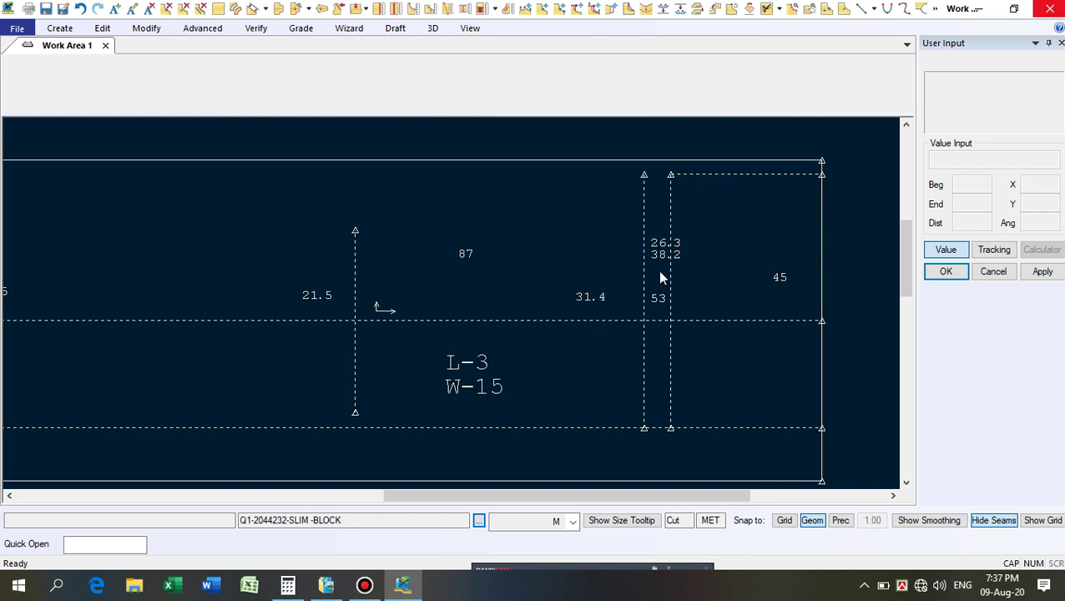
{"action": "scroll", "coordinate": [657, 269], "scroll_direction": "up", "scroll_amount": 1}
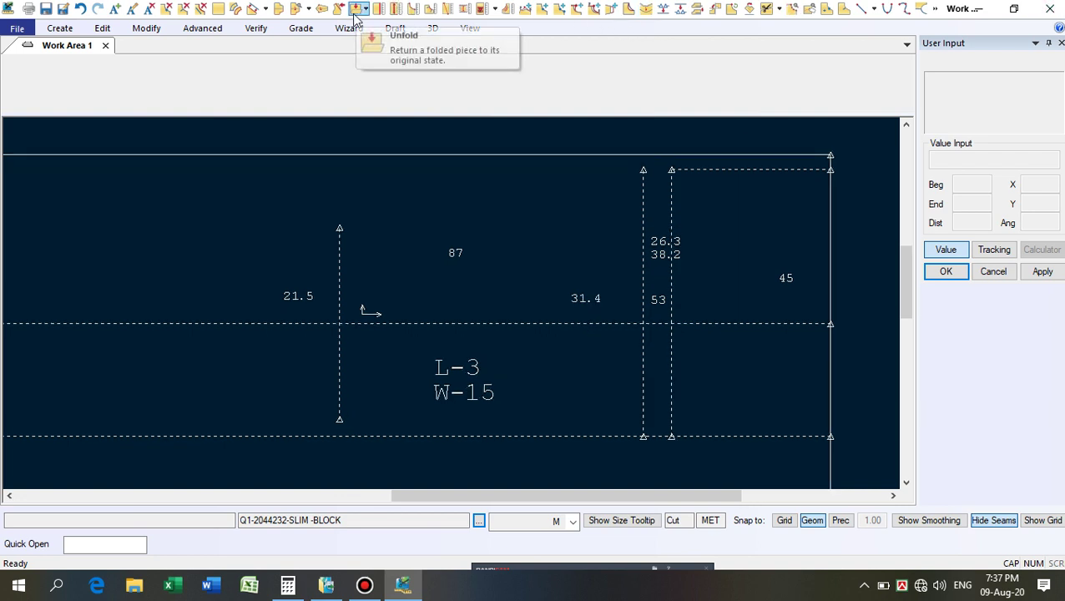
Offset the short upper horizontal line above the 45 label downward with Offset Even to add a parallel line, and end the command.
{"action": "left_click", "coordinate": [254, 10]}
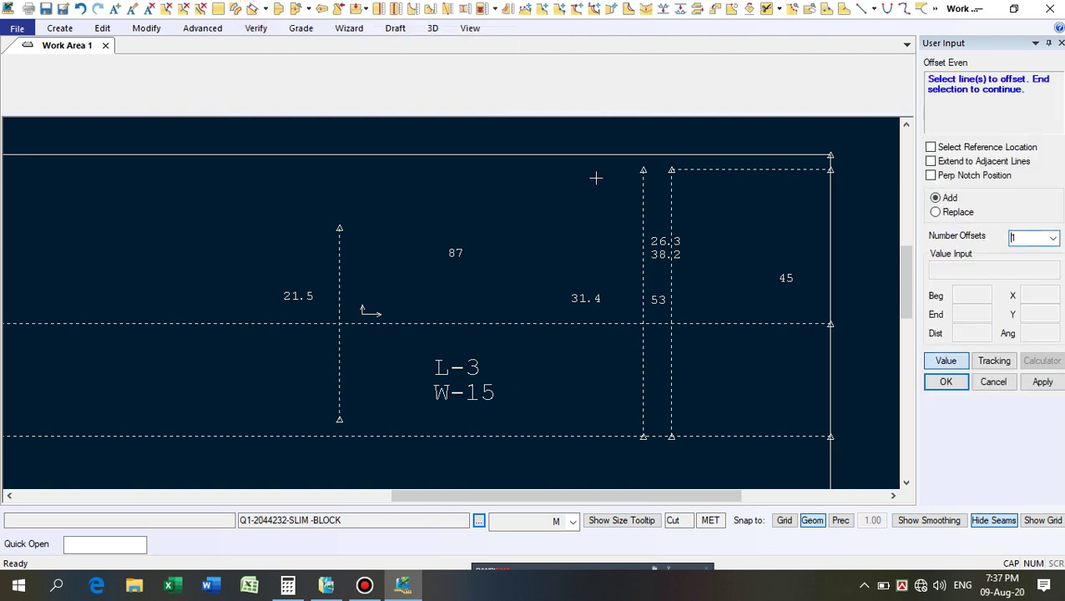
{"action": "left_click", "coordinate": [716, 167]}
{"action": "right_click", "coordinate": [721, 205]}
{"action": "left_click", "coordinate": [721, 205]}
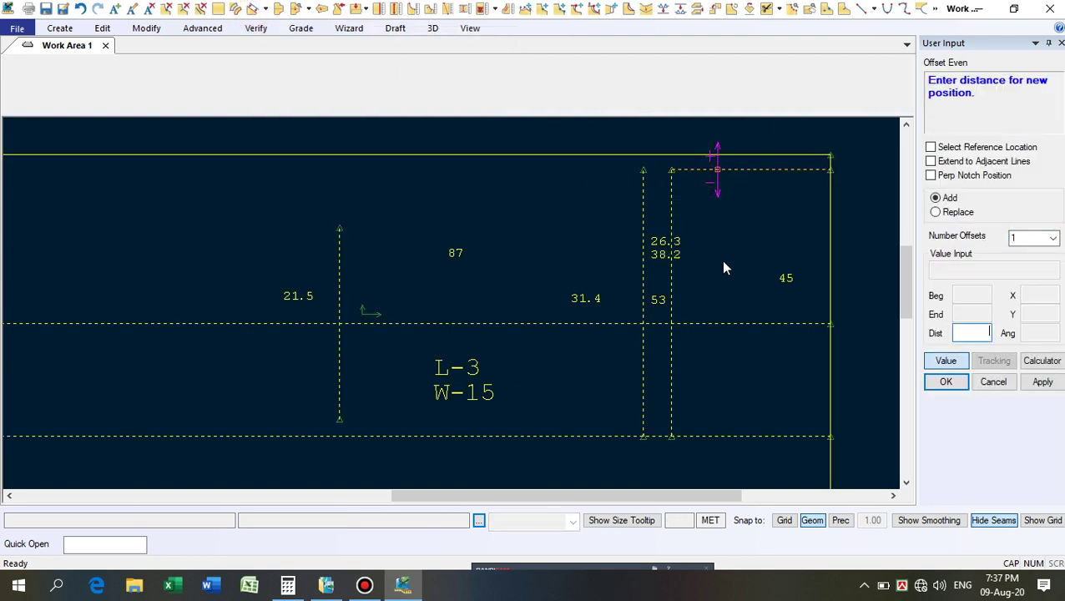
{"action": "type", "text": "7"}
{"action": "key", "text": "Return"}
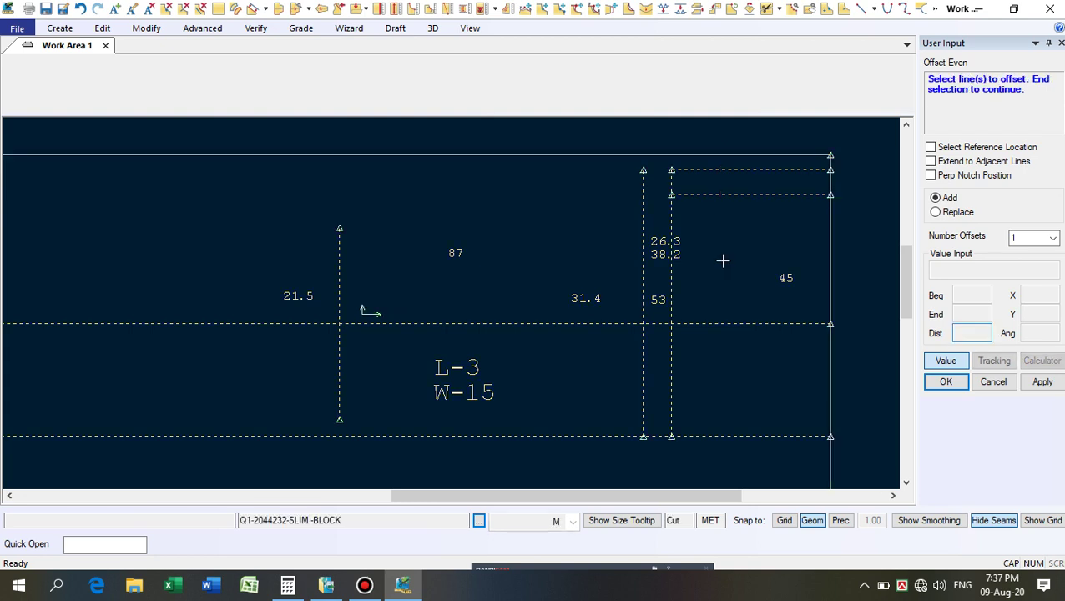
{"action": "right_click", "coordinate": [723, 261]}
{"action": "left_click", "coordinate": [722, 262]}
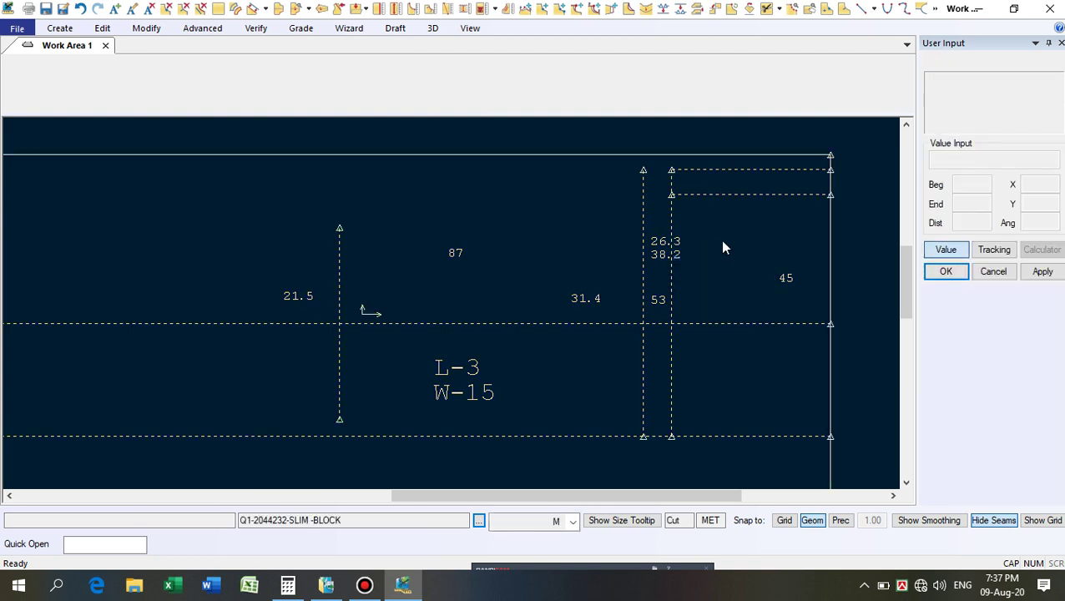
Clip the vertical line nearest the 45 label at the new horizontal line, keeping the part below it.
{"action": "left_click", "coordinate": [698, 9]}
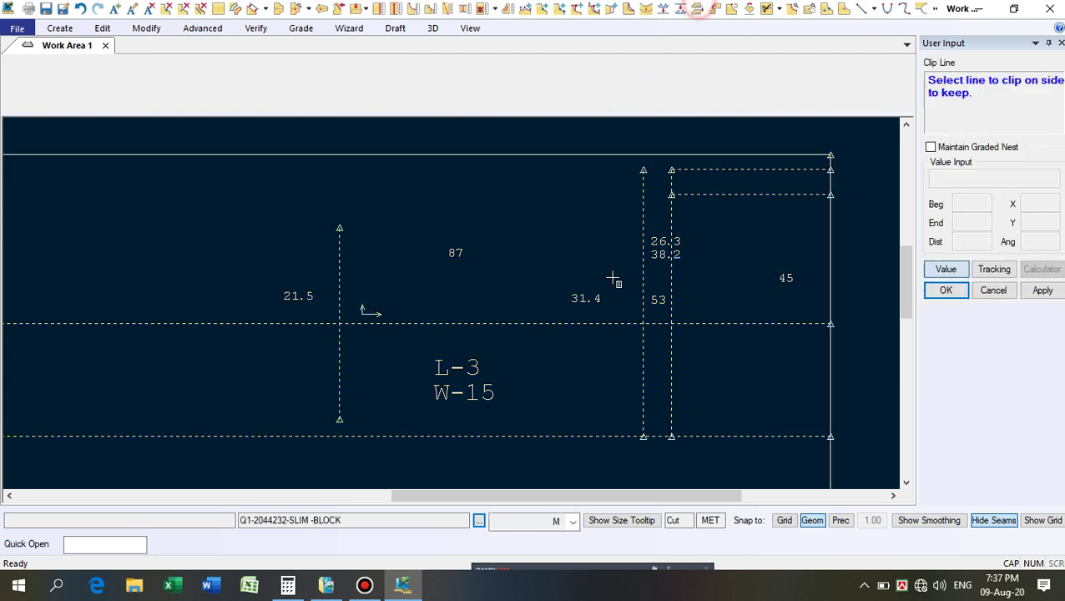
{"action": "left_click", "coordinate": [666, 221]}
{"action": "left_click", "coordinate": [677, 197]}
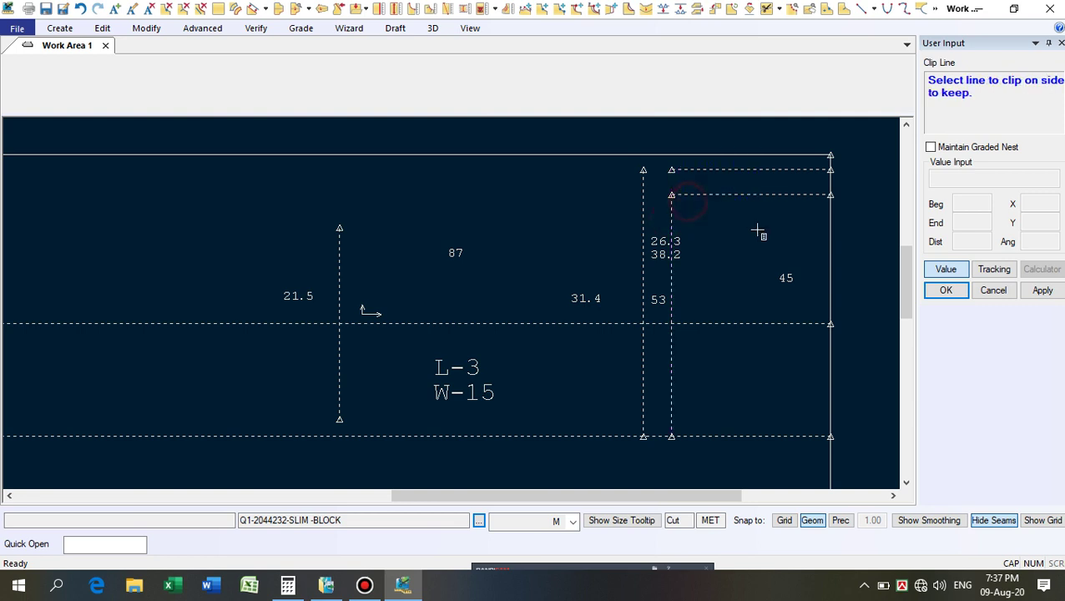
{"action": "right_click", "coordinate": [704, 227]}
{"action": "left_click", "coordinate": [705, 229]}
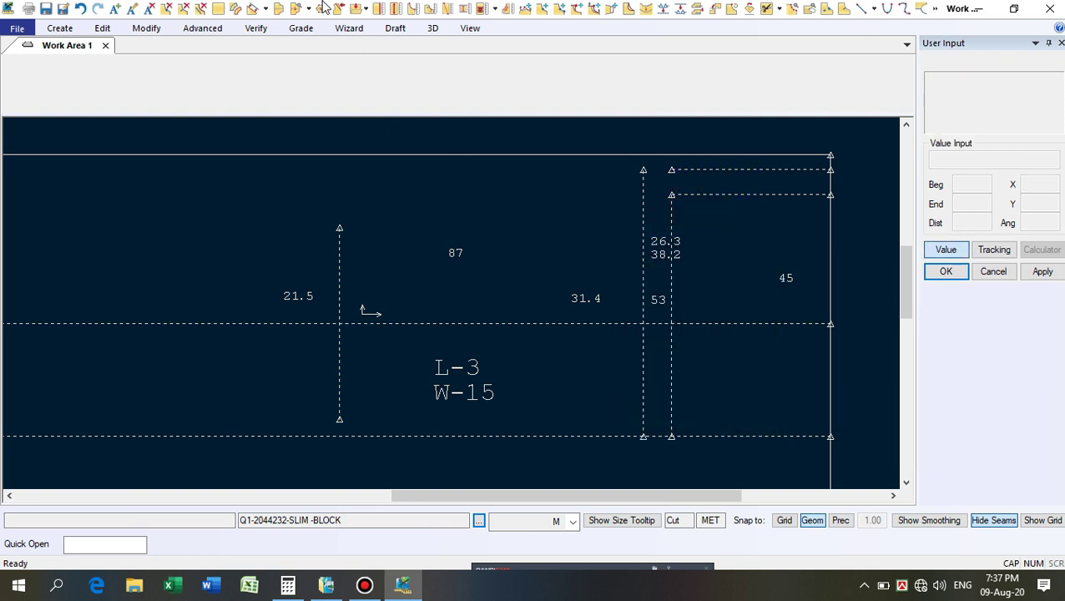
Delete the original short horizontal line above the new offset line near the block's upper right corner.
{"action": "left_click", "coordinate": [207, 10]}
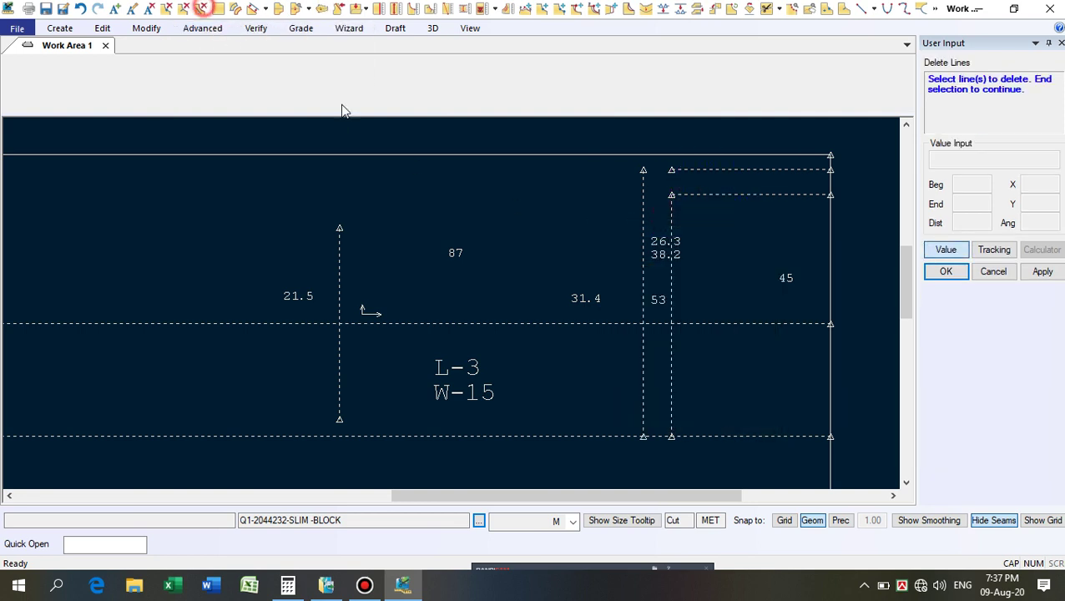
{"action": "left_click", "coordinate": [709, 170]}
{"action": "right_click", "coordinate": [527, 243]}
{"action": "left_click", "coordinate": [527, 245]}
{"action": "right_click", "coordinate": [527, 228]}
{"action": "left_click", "coordinate": [529, 227]}
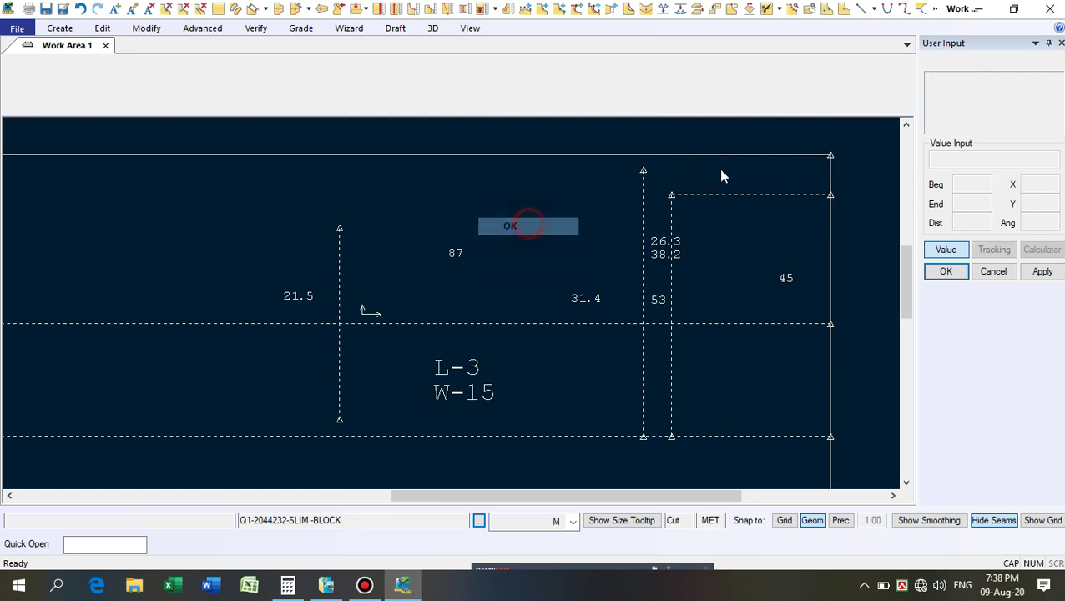
Move the top point of the vertical line nearest the 45 label by 4 in X with Move Smooth to slant the line.
{"action": "scroll", "coordinate": [691, 205], "scroll_direction": "up", "scroll_amount": 1}
{"action": "scroll", "coordinate": [691, 206], "scroll_direction": "up", "scroll_amount": 1}
{"action": "scroll", "coordinate": [319, 190], "scroll_direction": "down", "scroll_amount": 2}
{"action": "scroll", "coordinate": [668, 142], "scroll_direction": "up", "scroll_amount": 1}
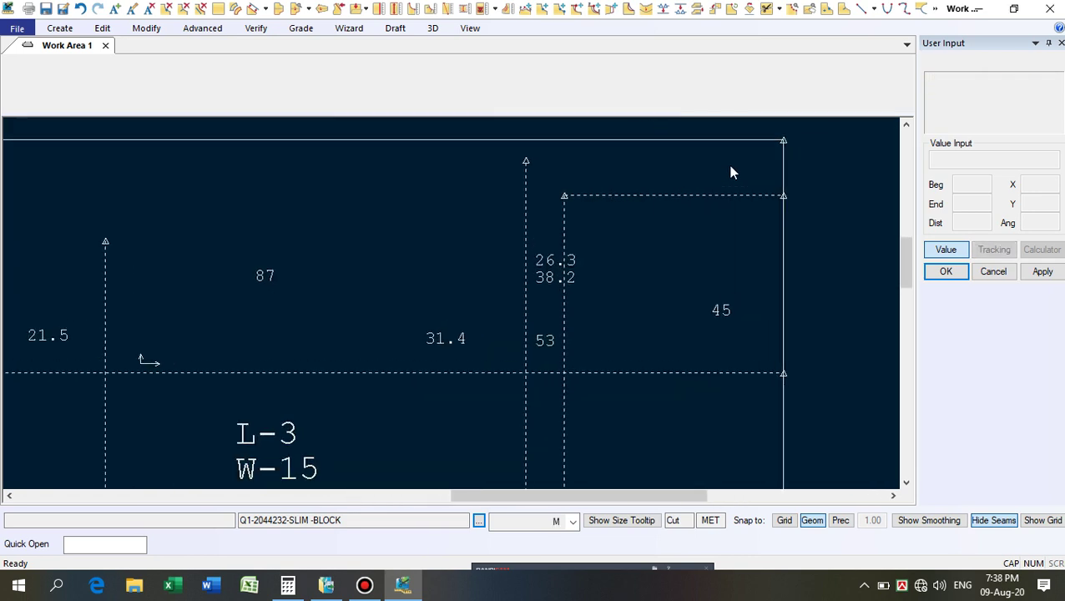
{"action": "left_click", "coordinate": [525, 9]}
{"action": "left_click", "coordinate": [565, 198]}
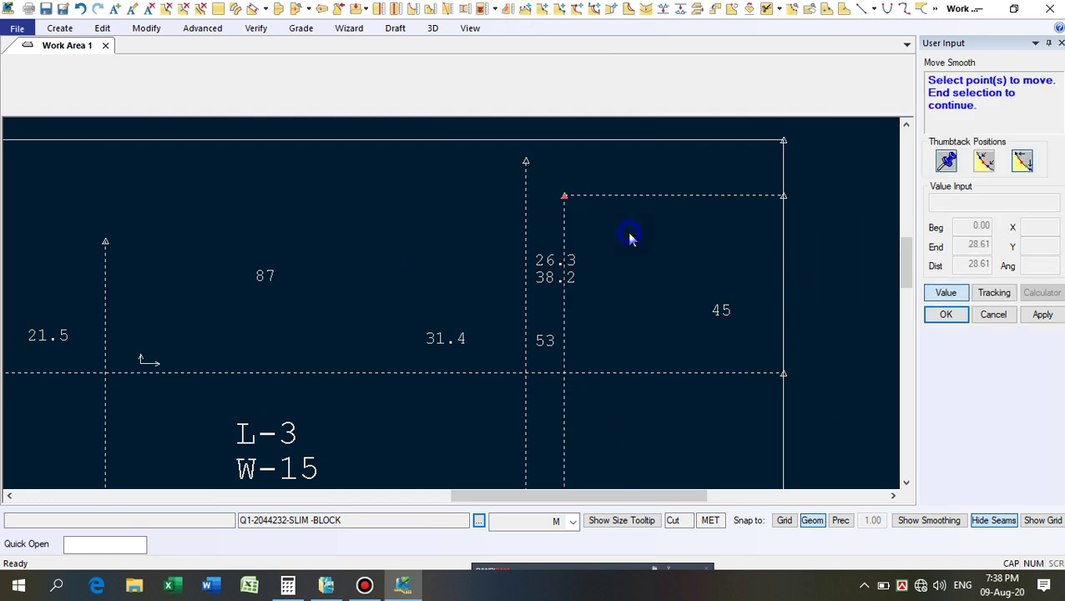
{"action": "right_click", "coordinate": [629, 234]}
{"action": "left_click", "coordinate": [628, 234]}
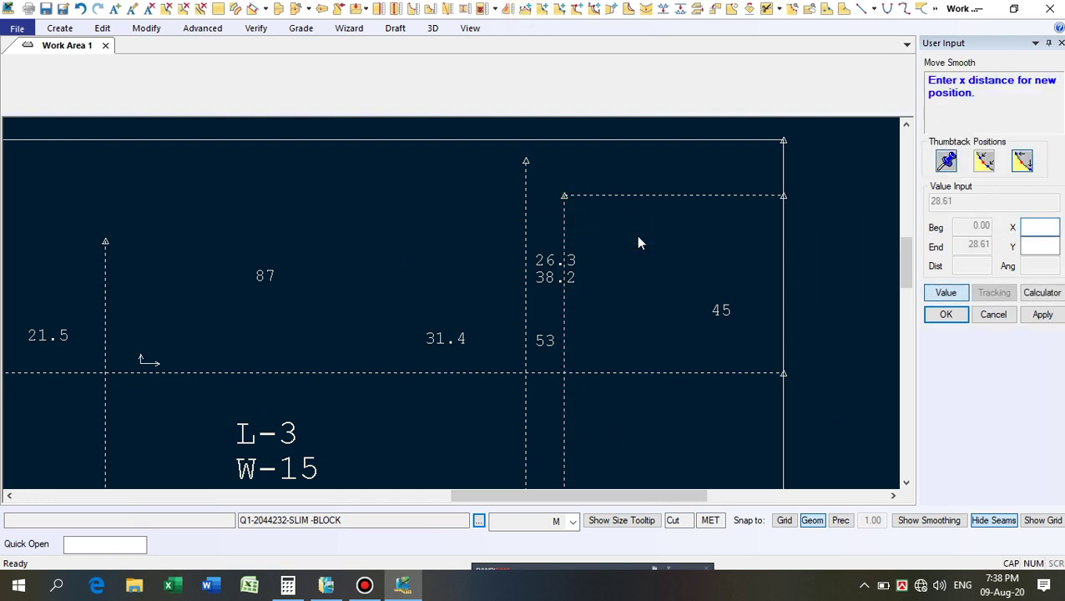
{"action": "type", "text": "4"}
{"action": "key", "text": "Return"}
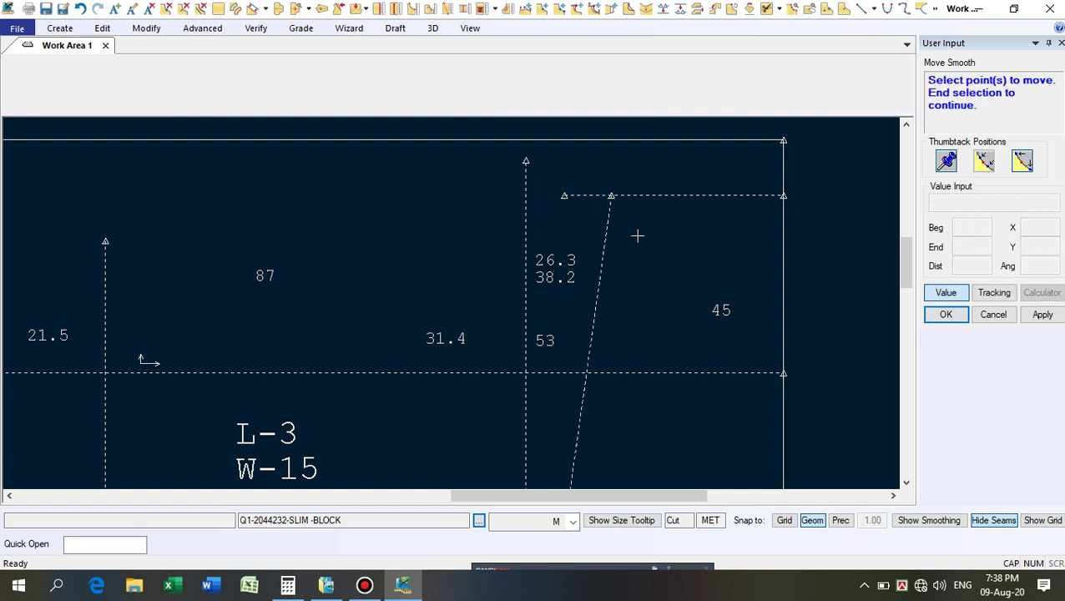
Move the free end of the short horizontal line to the slanted line's top point with Move Smooth, and end the command.
{"action": "left_click", "coordinate": [566, 197]}
{"action": "right_click", "coordinate": [657, 251]}
{"action": "left_click", "coordinate": [665, 255]}
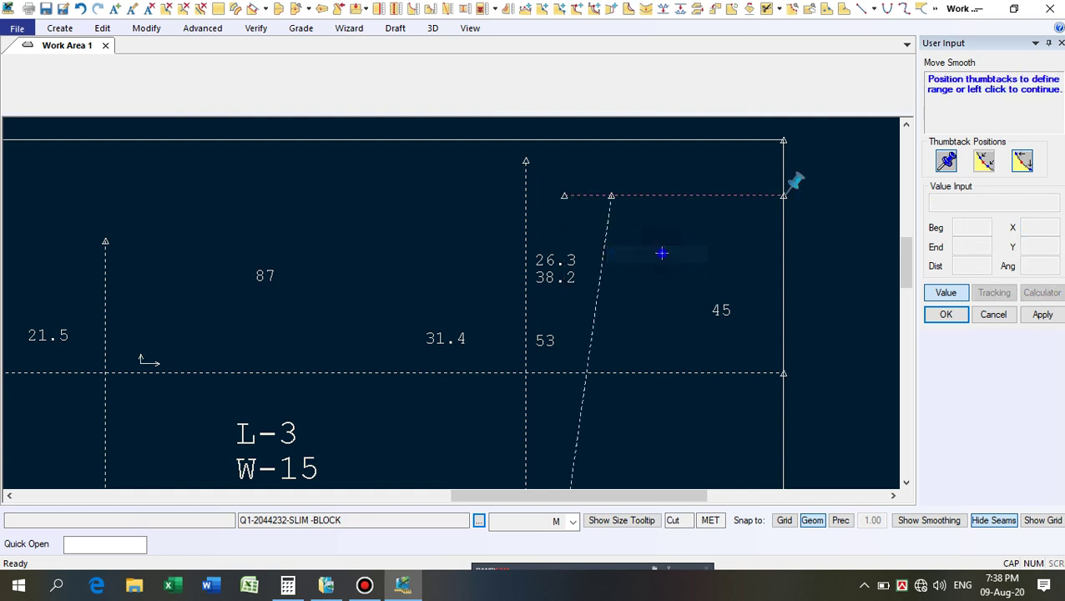
{"action": "right_click", "coordinate": [663, 254]}
{"action": "left_click", "coordinate": [663, 255]}
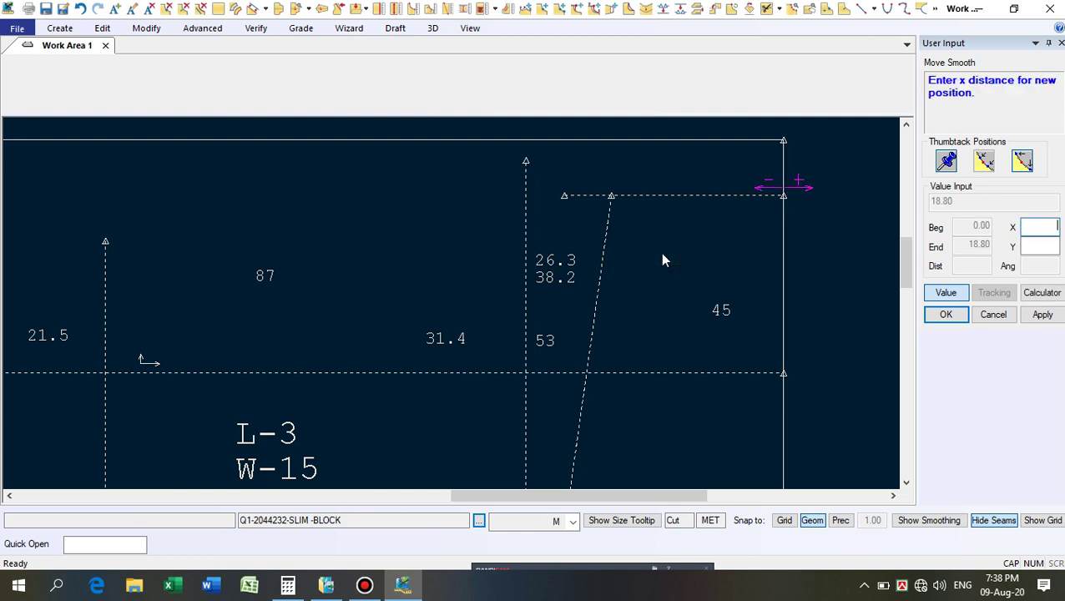
{"action": "key", "text": "Return"}
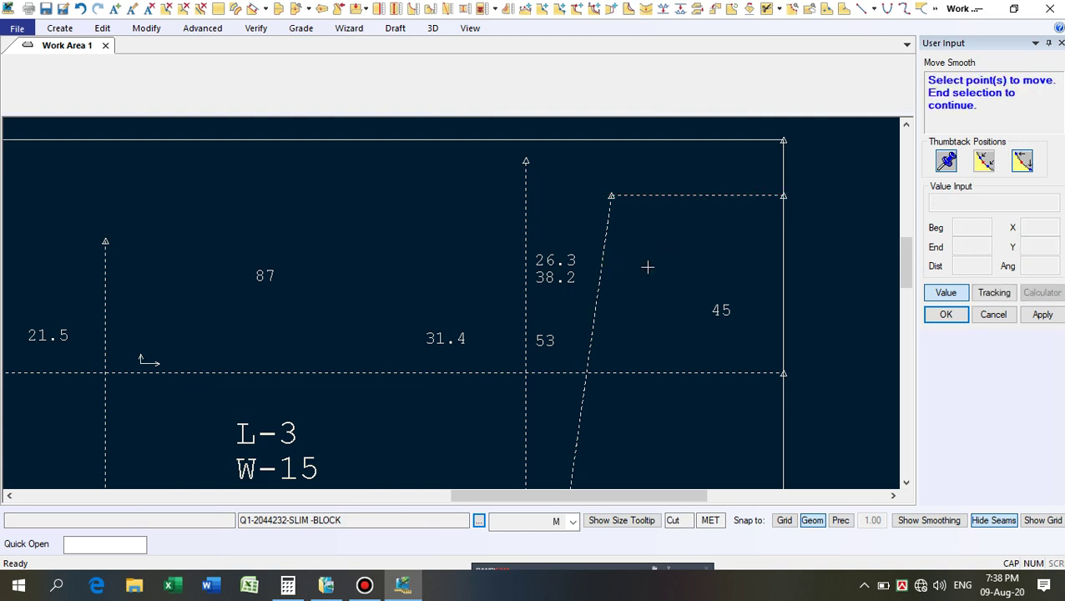
{"action": "right_click", "coordinate": [648, 267]}
{"action": "left_click", "coordinate": [656, 273]}
{"action": "scroll", "coordinate": [627, 209], "scroll_direction": "down", "scroll_amount": 3}
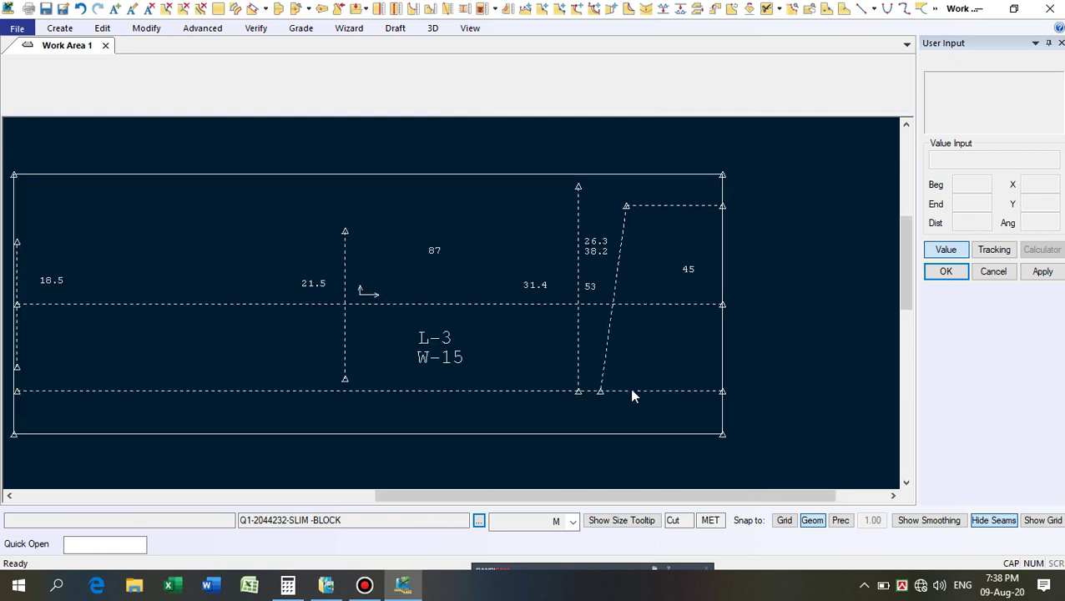
Delete the long dashed construction line below the block's horizontal centre line.
{"action": "scroll", "coordinate": [629, 389], "scroll_direction": "up", "scroll_amount": 1}
{"action": "scroll", "coordinate": [664, 376], "scroll_direction": "down", "scroll_amount": 2}
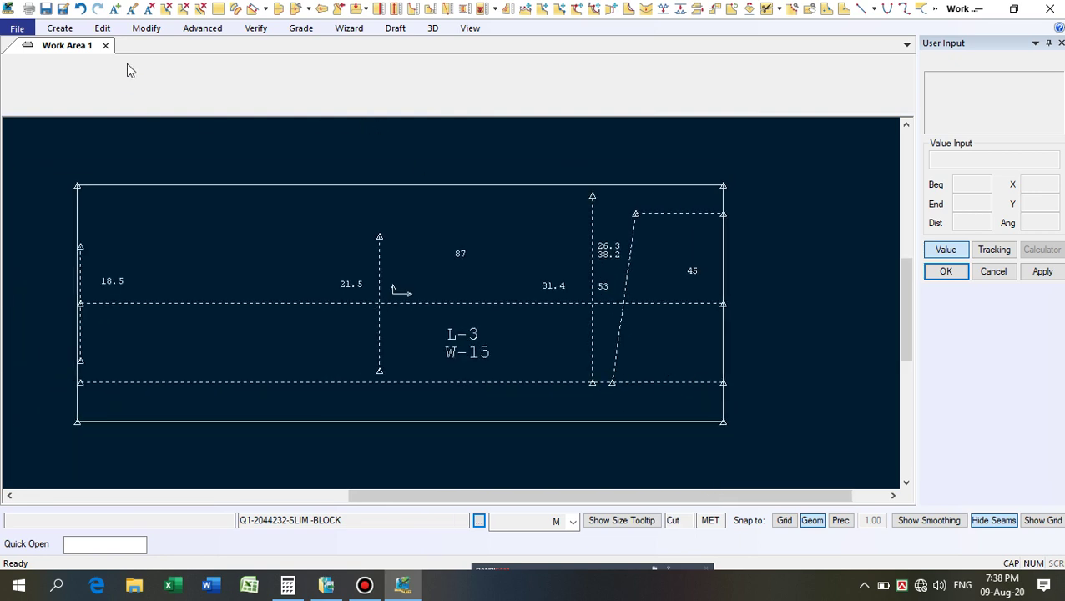
{"action": "left_click", "coordinate": [199, 9]}
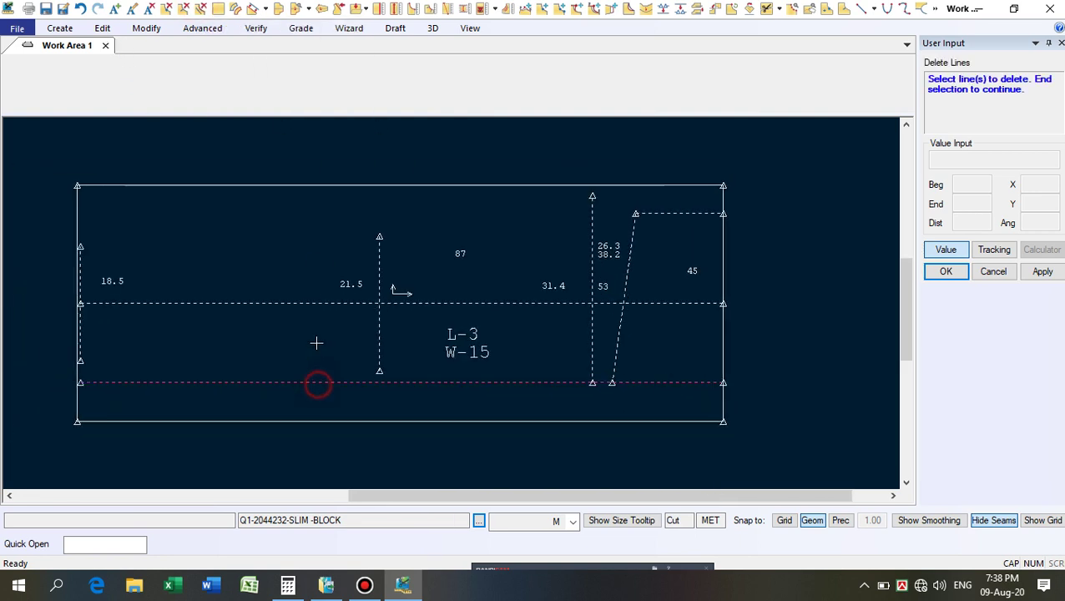
{"action": "right_click", "coordinate": [316, 342]}
{"action": "left_click", "coordinate": [319, 344]}
{"action": "right_click", "coordinate": [317, 350]}
{"action": "left_click", "coordinate": [319, 344]}
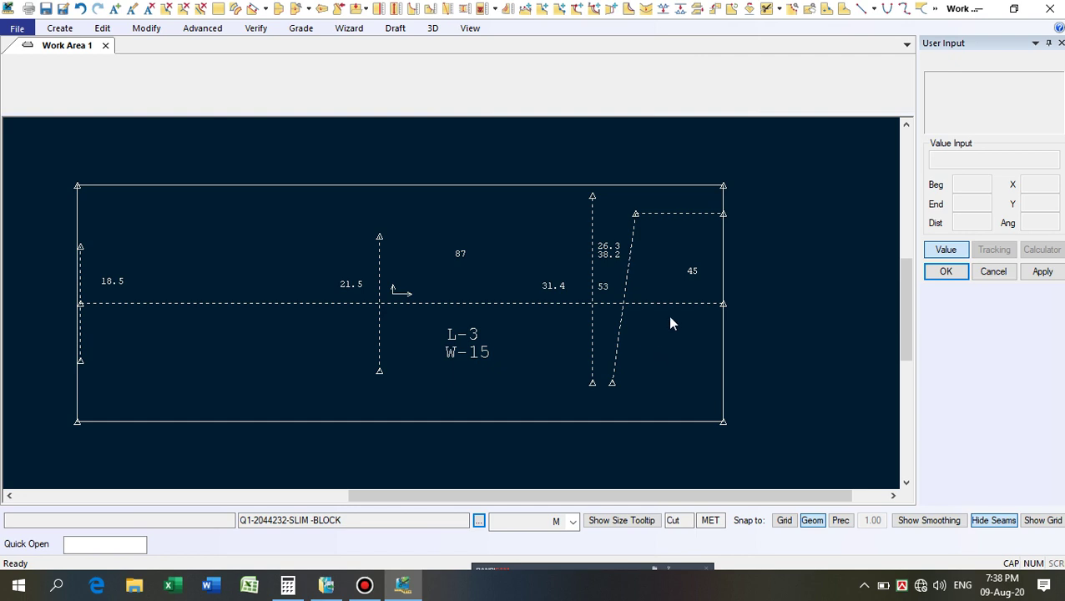
Try to reposition the vertical line beside the 53 label near the 87 label by cursor with Move Offset, and undo it.
{"action": "left_click", "coordinate": [610, 8]}
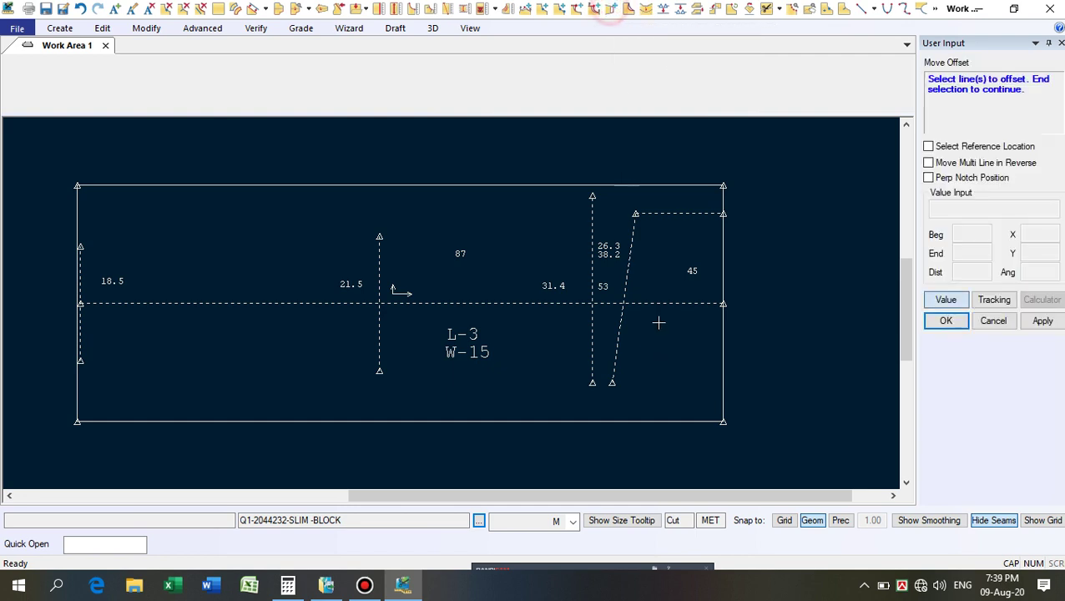
{"action": "left_click", "coordinate": [591, 265]}
{"action": "right_click", "coordinate": [564, 260]}
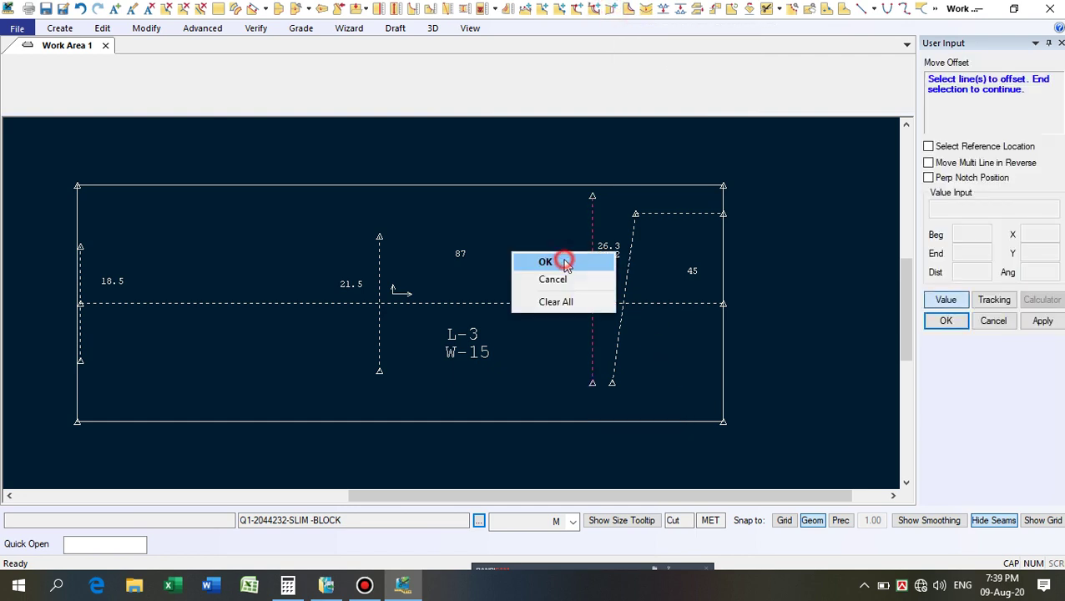
{"action": "left_click", "coordinate": [561, 261]}
{"action": "left_click", "coordinate": [958, 303]}
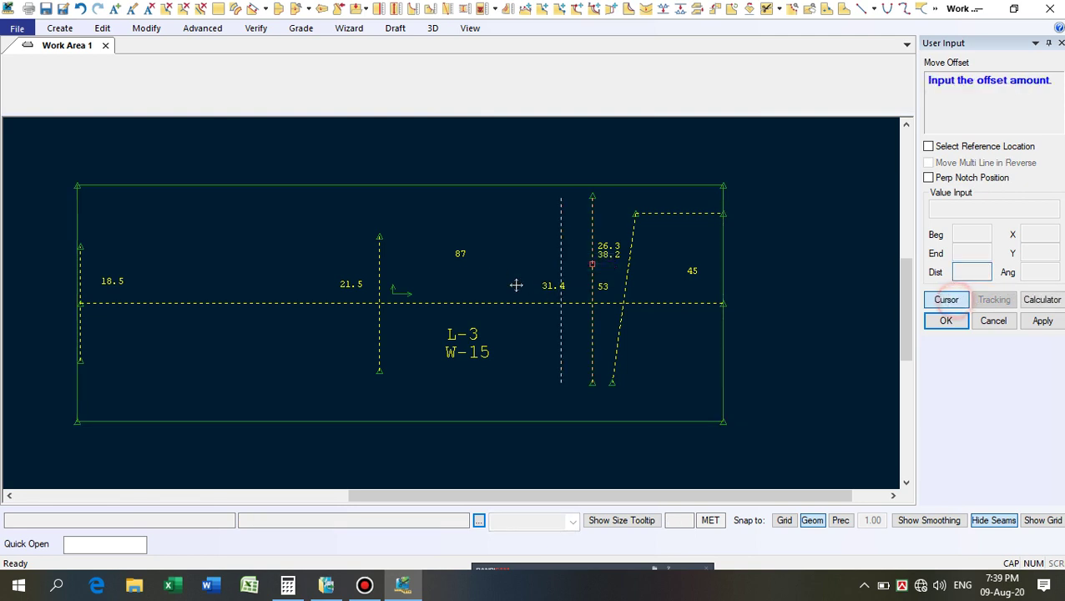
{"action": "left_click", "coordinate": [438, 280]}
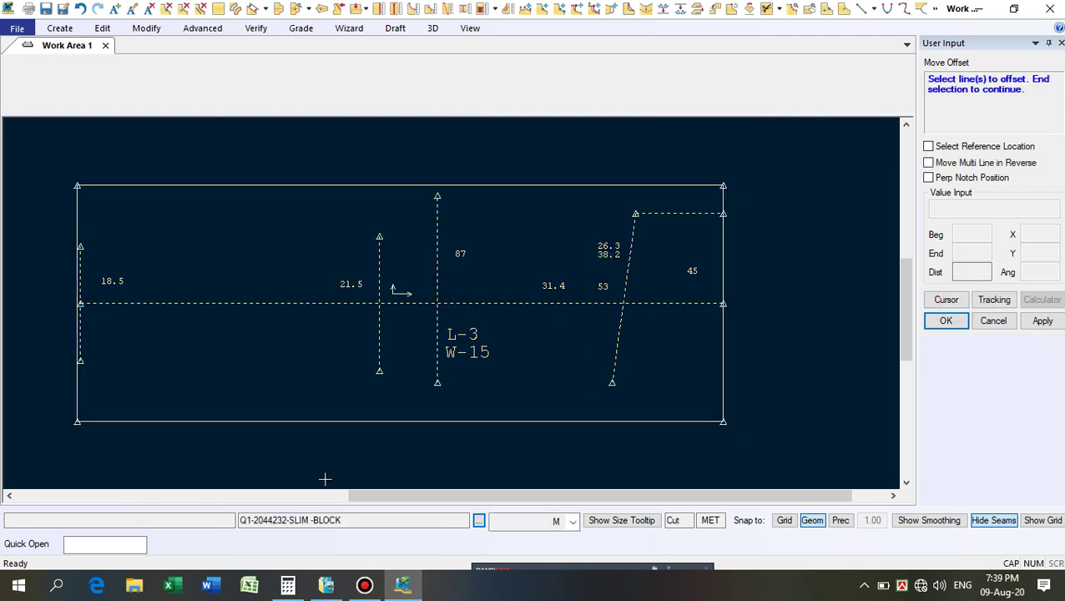
{"action": "right_click", "coordinate": [552, 222]}
{"action": "left_click", "coordinate": [550, 223]}
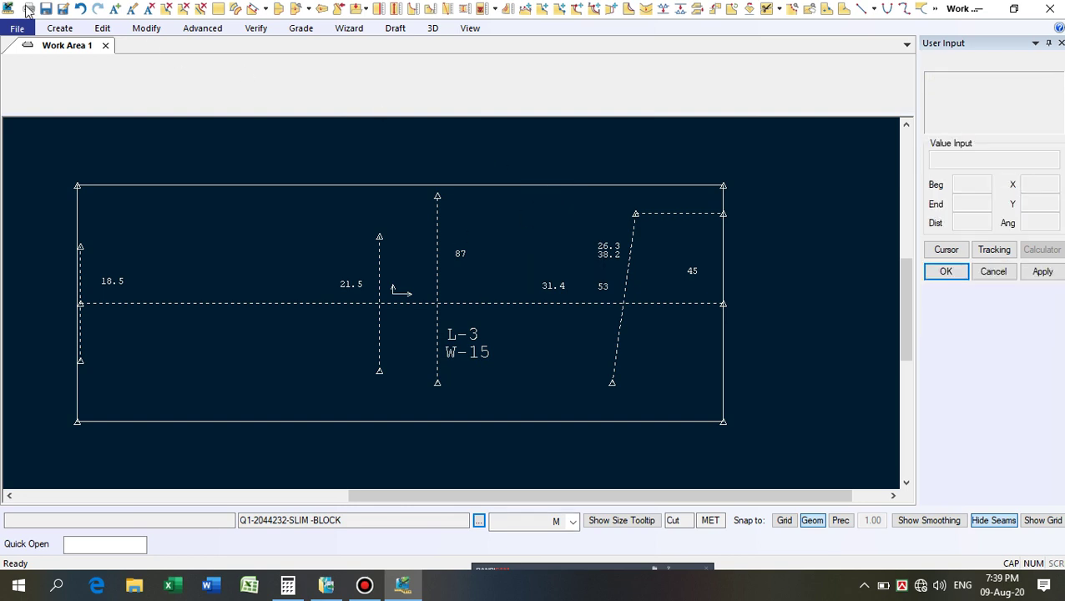
{"action": "left_click", "coordinate": [80, 9]}
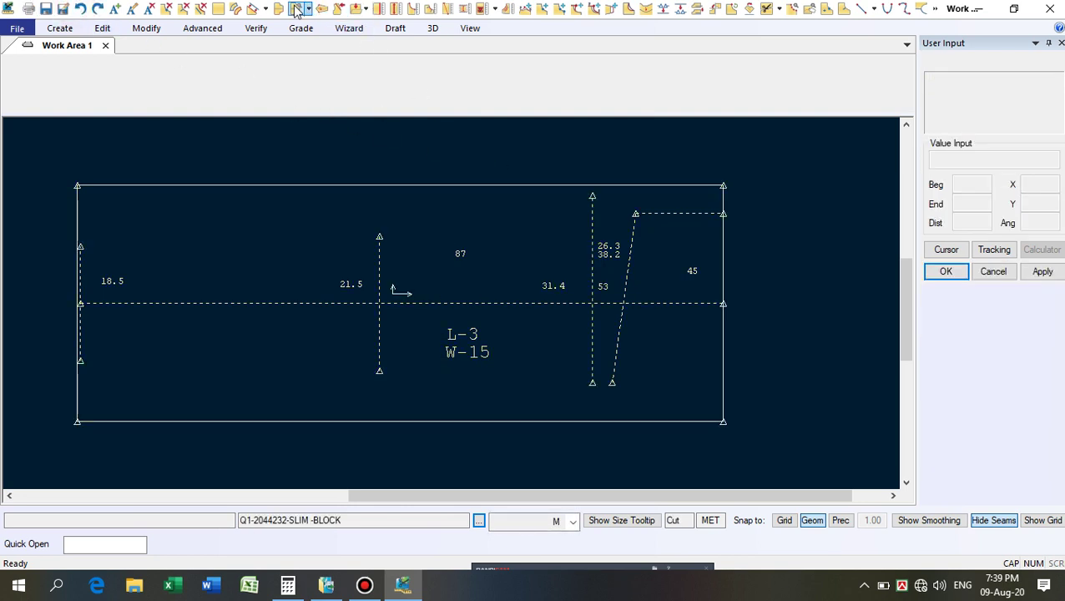
Try to add a parallel copy of the vertical line beside the 53 label near the 18.5 label with Offset Even.
{"action": "left_click", "coordinate": [252, 9]}
{"action": "right_click", "coordinate": [530, 231]}
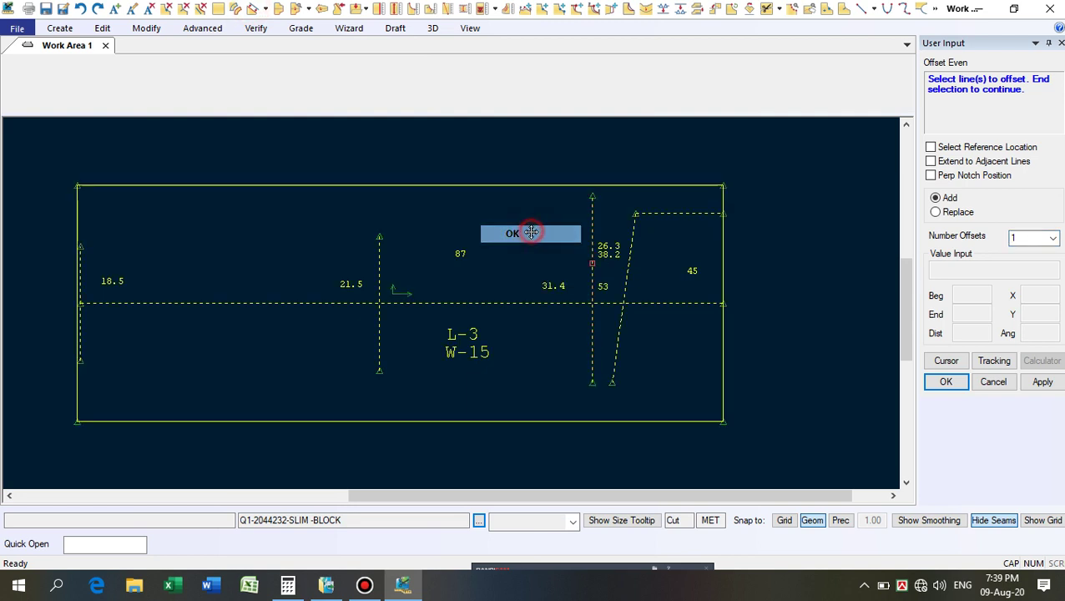
{"action": "left_click", "coordinate": [530, 231]}
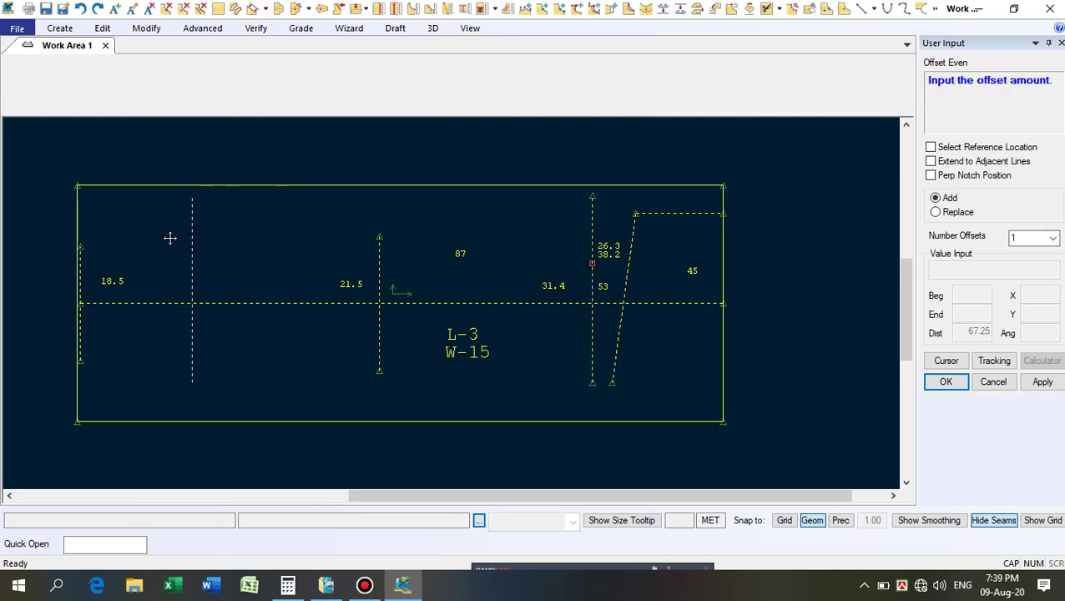
{"action": "left_click", "coordinate": [124, 260]}
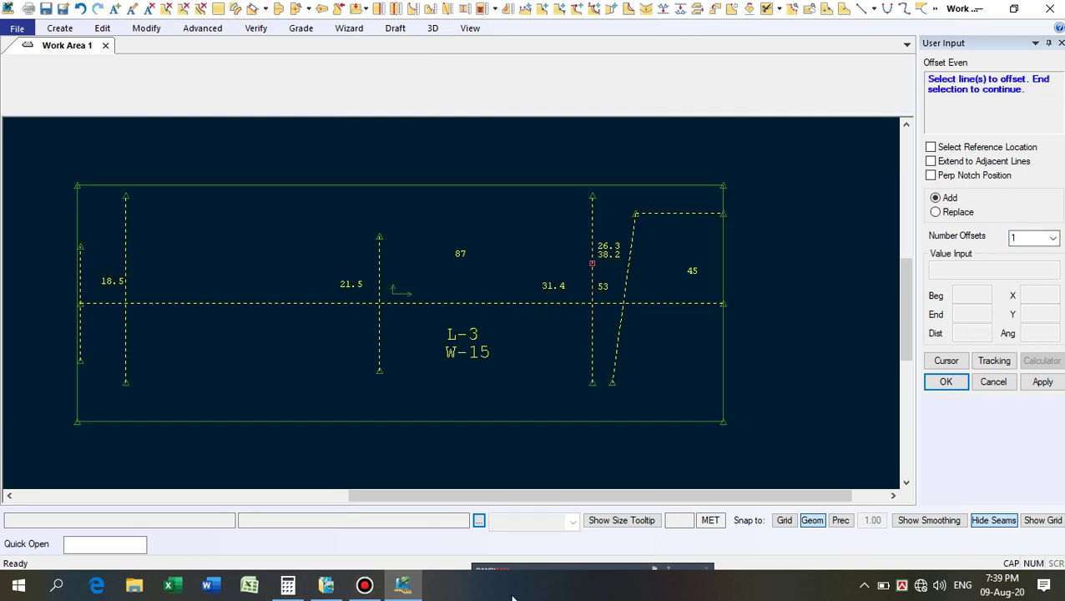
{"action": "right_click", "coordinate": [261, 234]}
{"action": "left_click", "coordinate": [261, 235]}
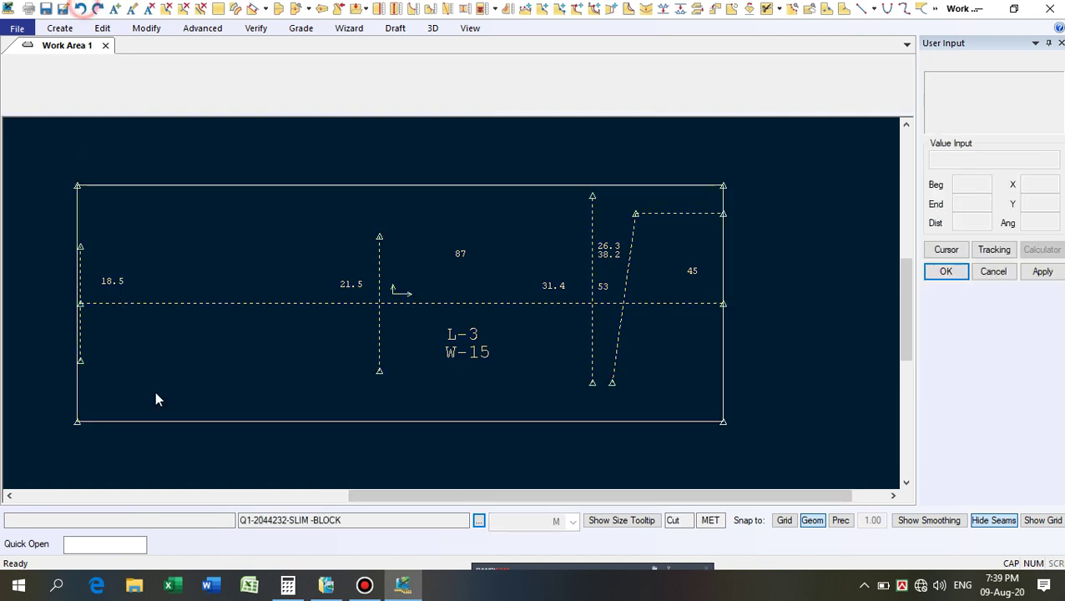
{"action": "scroll", "coordinate": [430, 238], "scroll_direction": "up", "scroll_amount": 1}
{"action": "scroll", "coordinate": [426, 227], "scroll_direction": "up", "scroll_amount": 1}
{"action": "scroll", "coordinate": [501, 227], "scroll_direction": "down", "scroll_amount": 1}
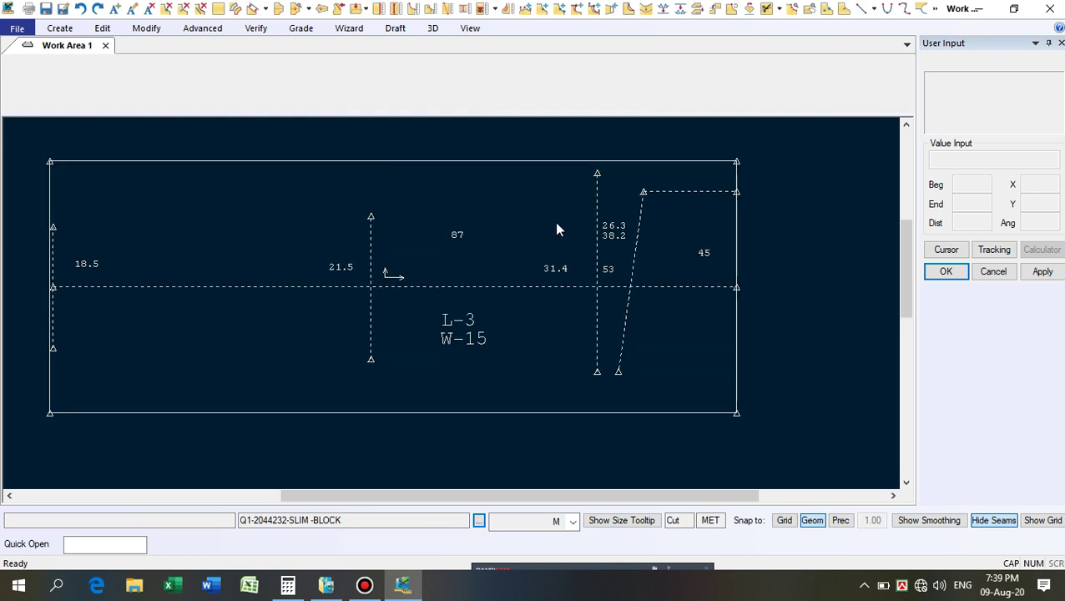
{"action": "scroll", "coordinate": [573, 281], "scroll_direction": "down", "scroll_amount": 2}
{"action": "scroll", "coordinate": [329, 232], "scroll_direction": "up", "scroll_amount": 1}
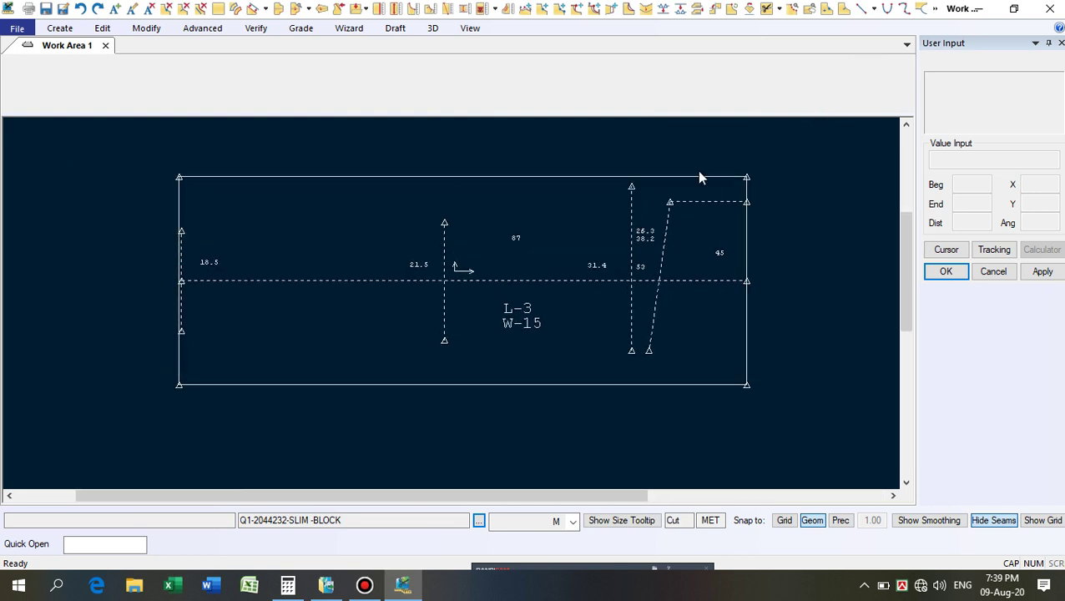
Try to move the slanted line's top point by -4 in X with Move Smooth, and undo it.
{"action": "left_click", "coordinate": [525, 10]}
{"action": "scroll", "coordinate": [707, 216], "scroll_direction": "up", "scroll_amount": 2}
{"action": "left_click", "coordinate": [652, 221]}
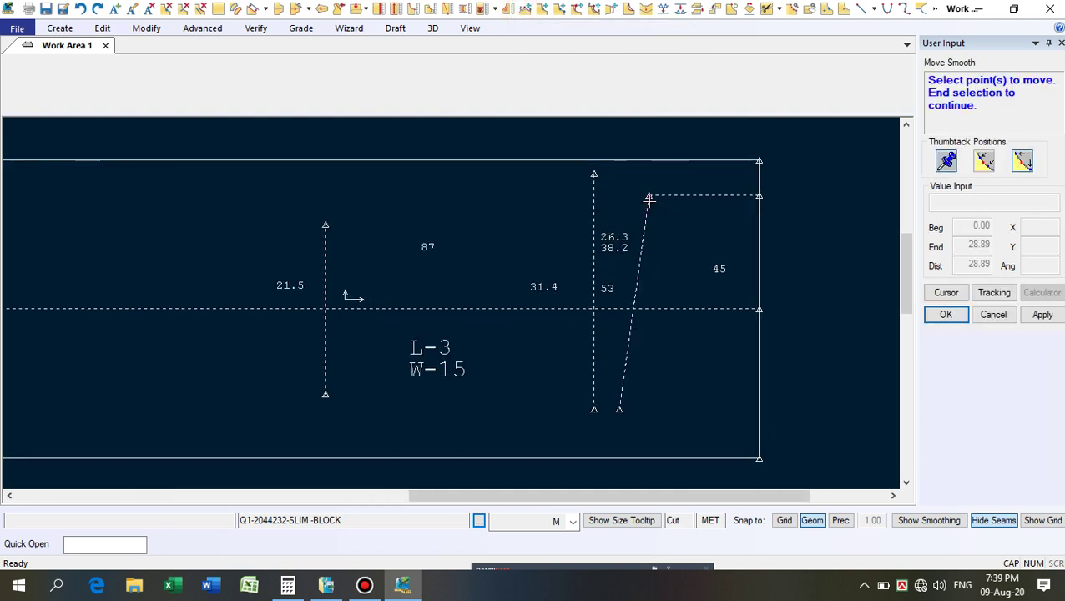
{"action": "right_click", "coordinate": [689, 239]}
{"action": "left_click", "coordinate": [691, 239]}
{"action": "right_click", "coordinate": [695, 241]}
{"action": "left_click", "coordinate": [697, 241]}
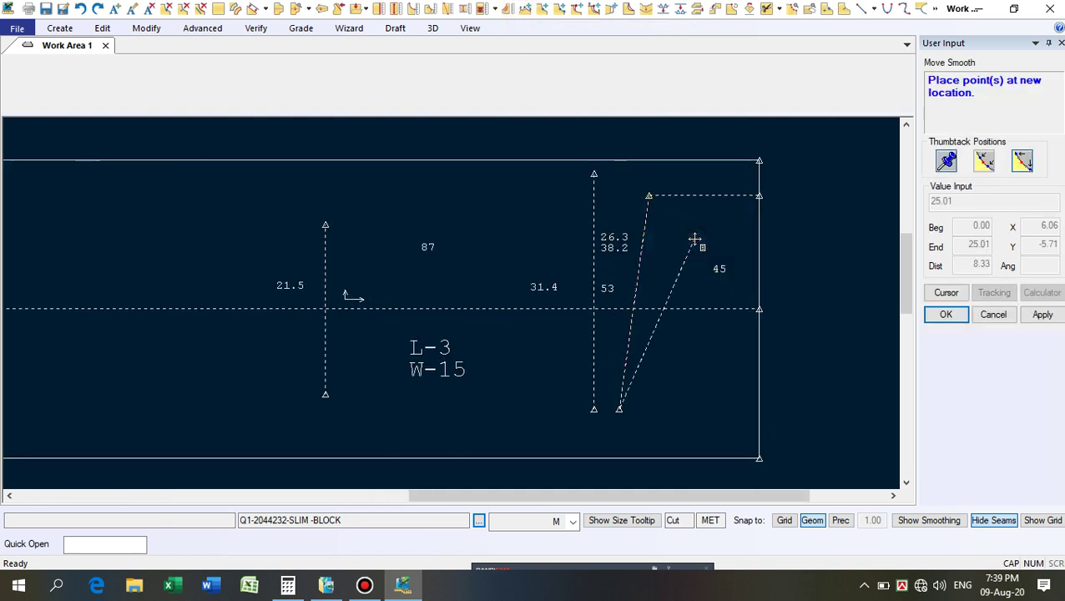
{"action": "left_click", "coordinate": [645, 193]}
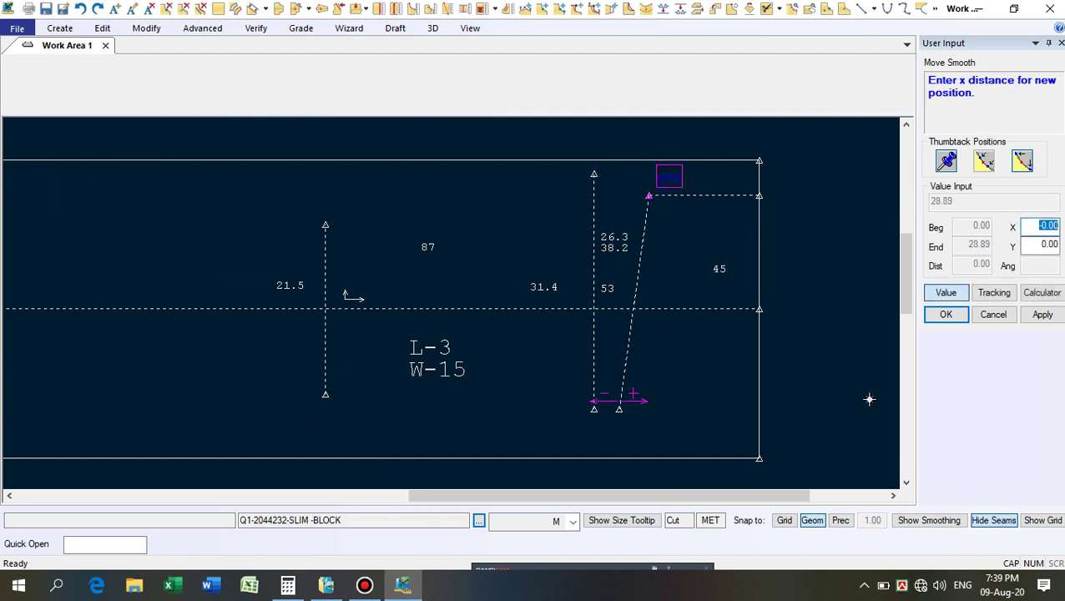
{"action": "type", "text": "-4"}
{"action": "key", "text": "Return"}
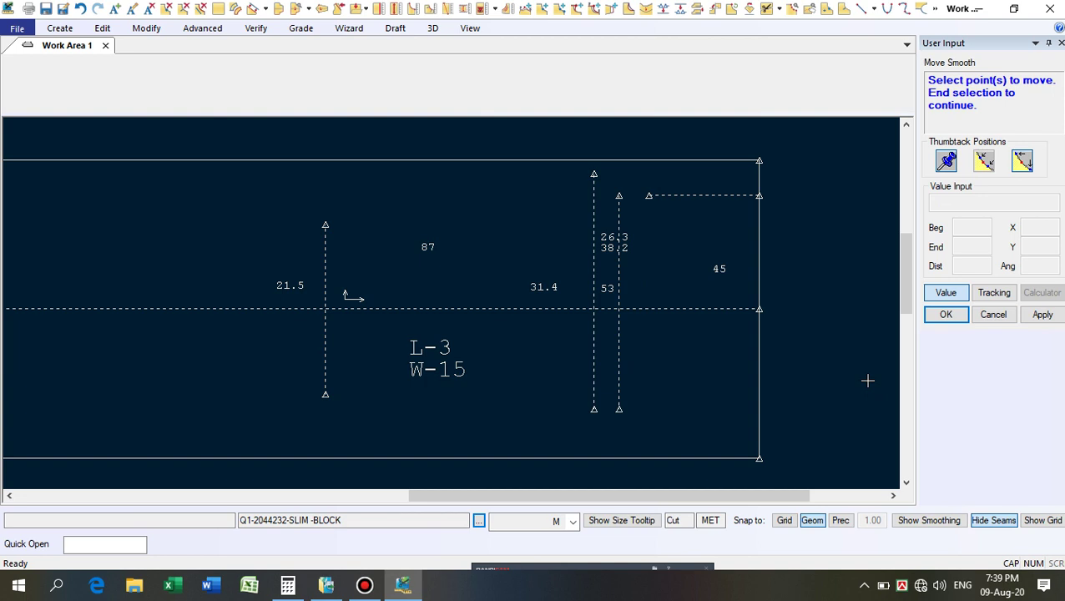
{"action": "right_click", "coordinate": [490, 235]}
{"action": "left_click", "coordinate": [490, 237]}
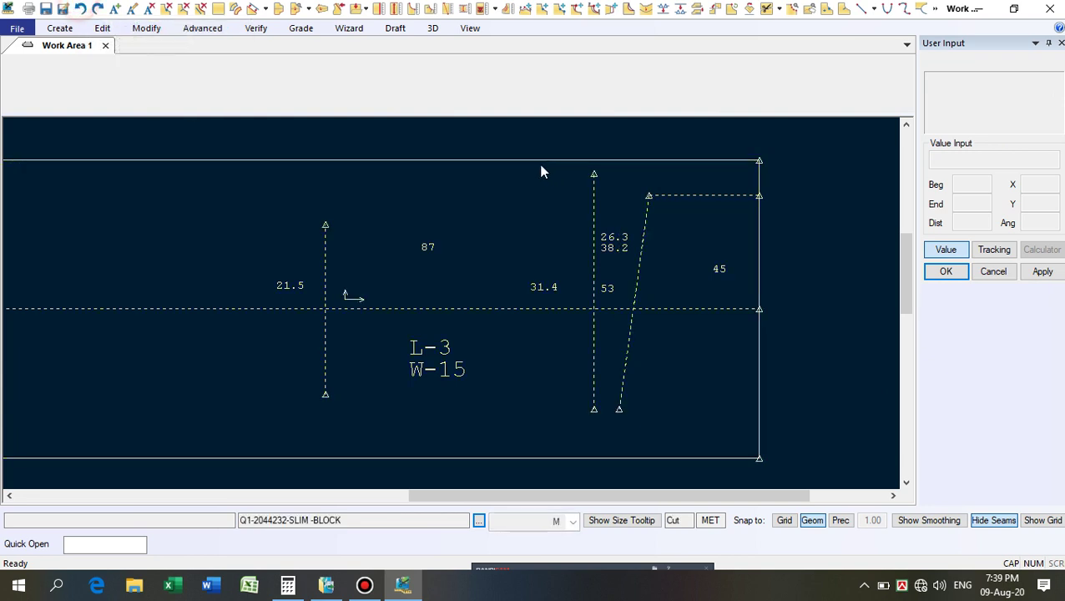
Connect the top ends of the vertical lines beside the 18.5 and 21.5 labels with a 2-Point Line, using cursor input.
{"action": "scroll", "coordinate": [599, 205], "scroll_direction": "down", "scroll_amount": 1}
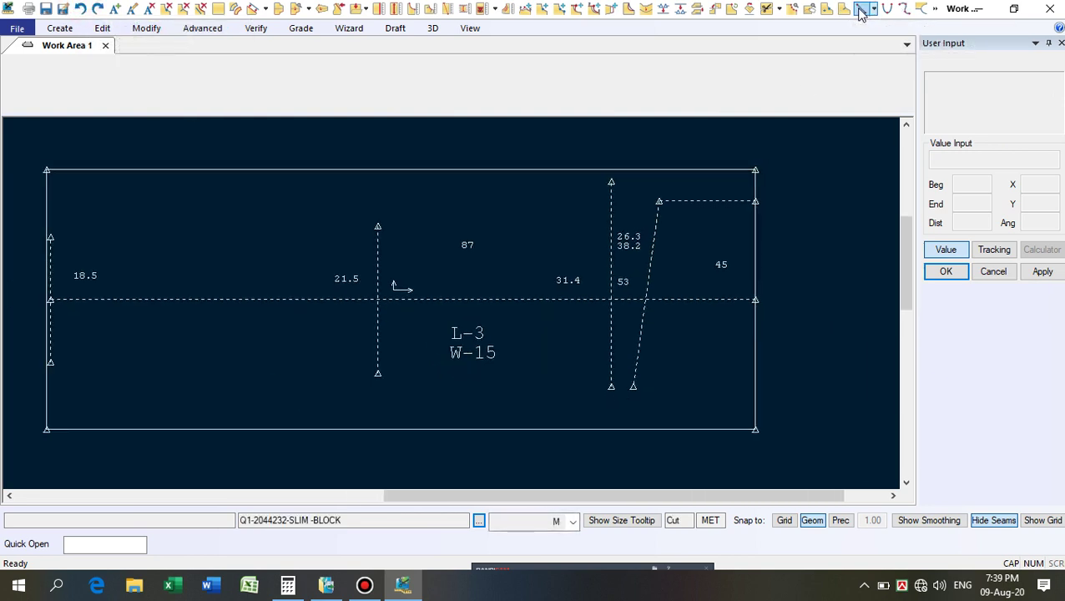
{"action": "left_click", "coordinate": [862, 10]}
{"action": "scroll", "coordinate": [125, 250], "scroll_direction": "up", "scroll_amount": 1}
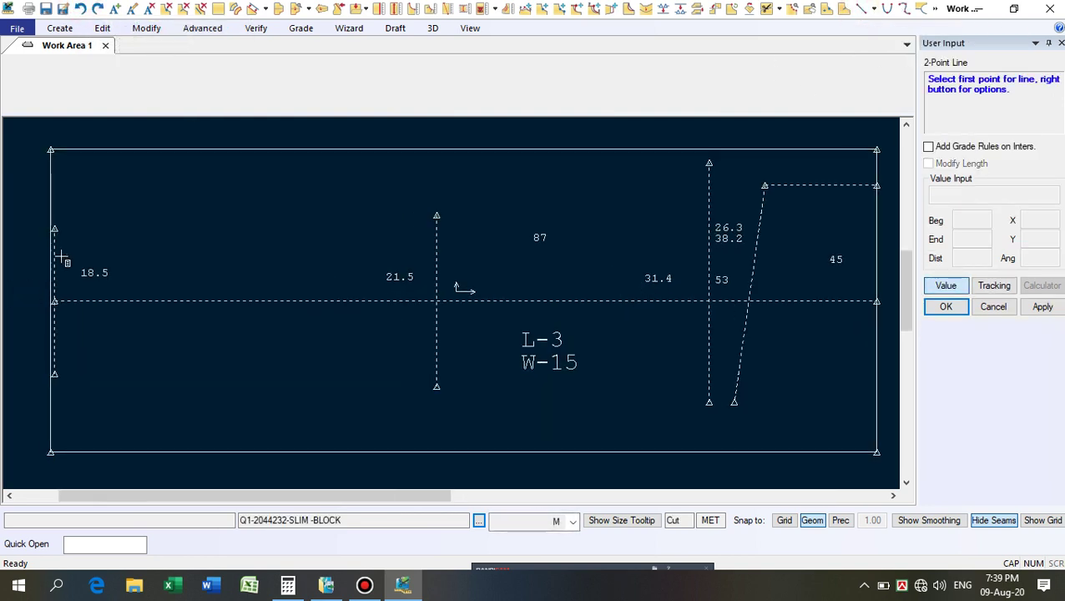
{"action": "left_click", "coordinate": [55, 228]}
{"action": "scroll", "coordinate": [345, 286], "scroll_direction": "up", "scroll_amount": 1}
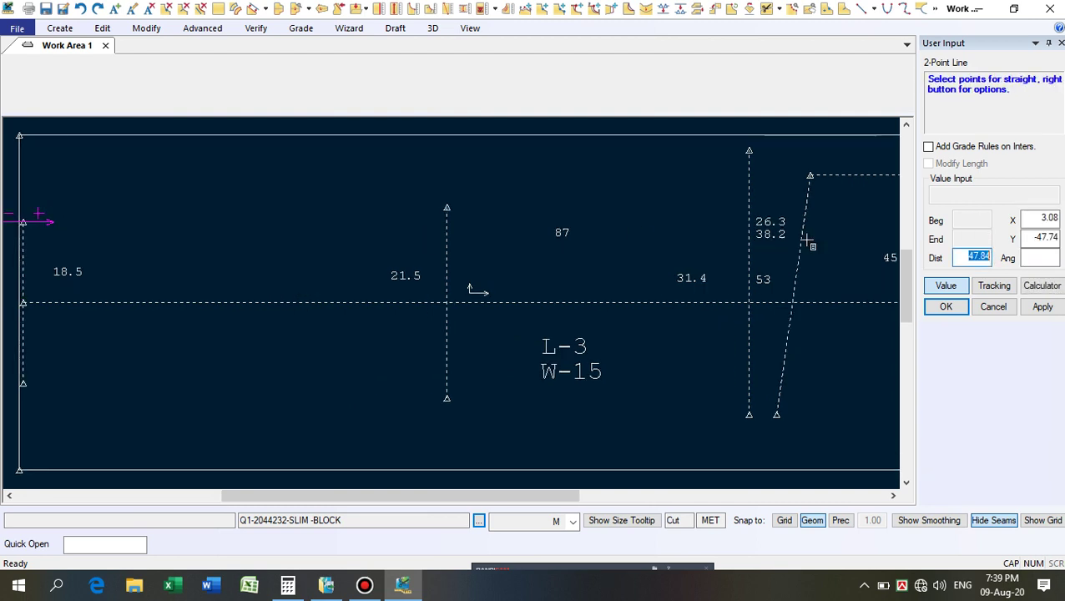
{"action": "left_click", "coordinate": [950, 285]}
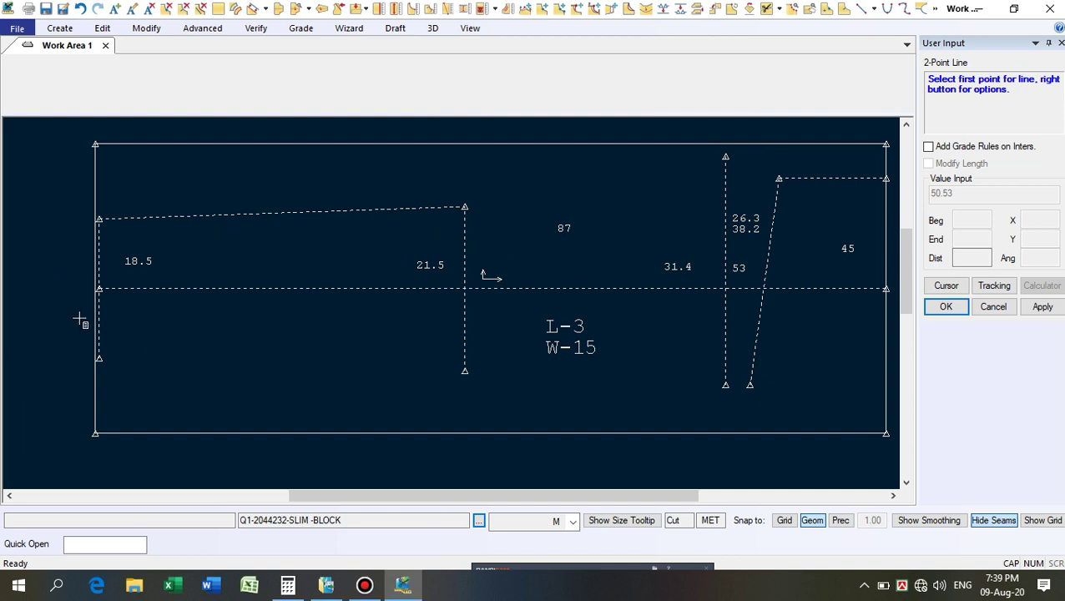
Connect the bottom ends of the 18.5 and 21.5 vertical lines with a 2-Point Line, and end the command.
{"action": "left_click", "coordinate": [99, 359]}
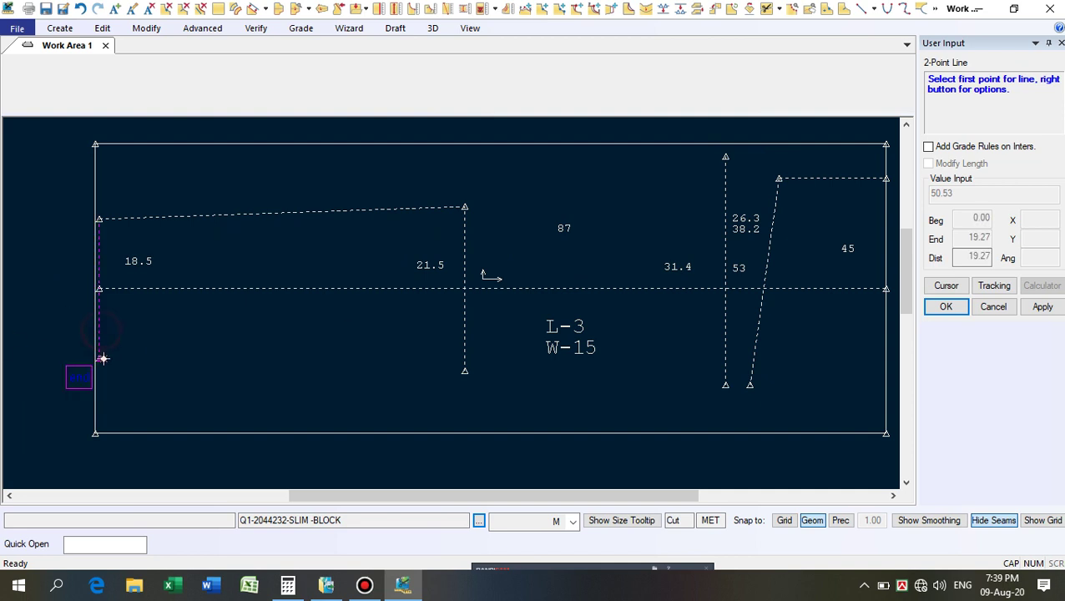
{"action": "left_click", "coordinate": [463, 383]}
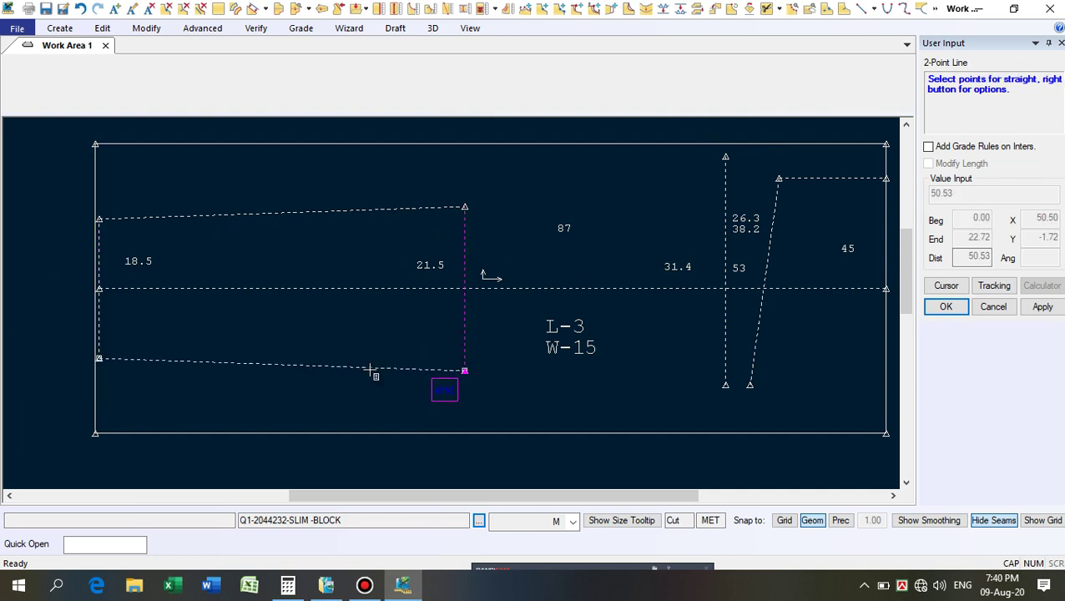
{"action": "scroll", "coordinate": [240, 352], "scroll_direction": "down", "scroll_amount": 2}
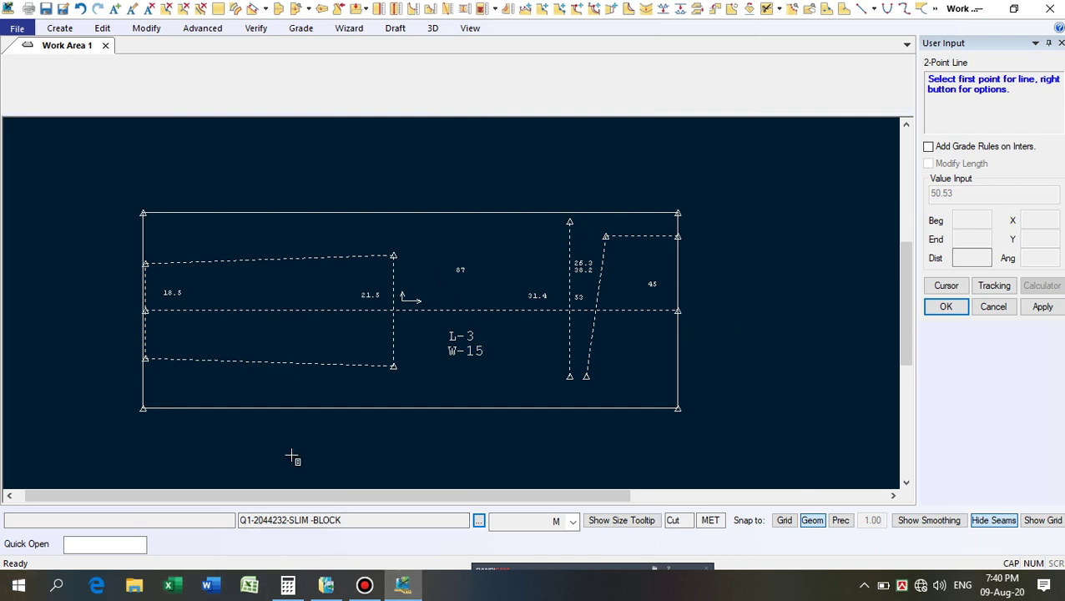
{"action": "right_click", "coordinate": [686, 142]}
{"action": "left_click", "coordinate": [672, 137]}
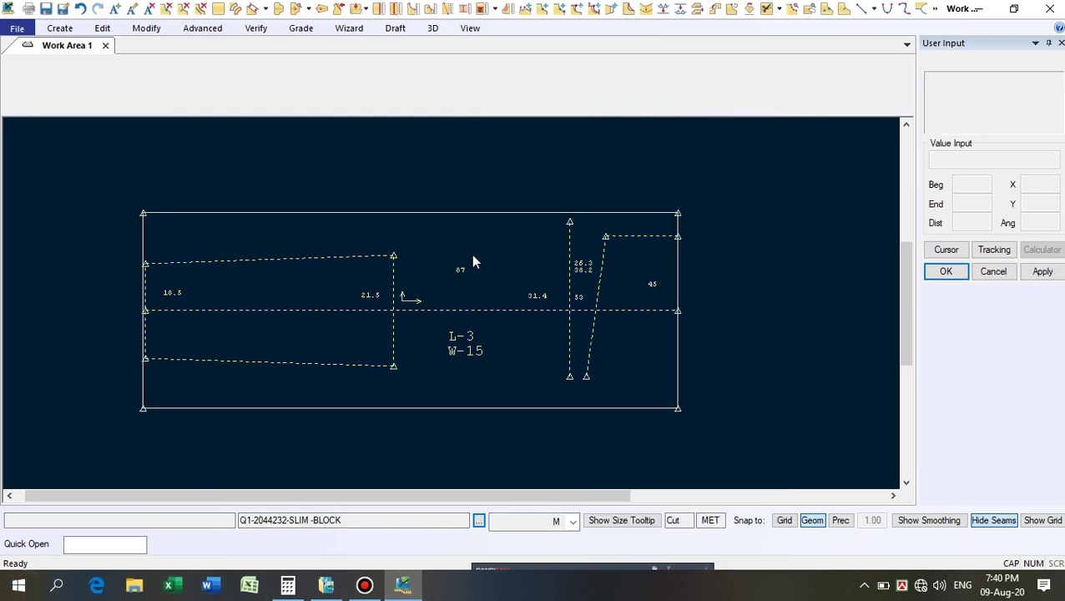
With geometry snapping off for shaping, draw an inward 2-Point Curve about 36.75 long joining the top ends of the 21.5 and 53 vertical lines.
{"action": "scroll", "coordinate": [573, 186], "scroll_direction": "up", "scroll_amount": 1}
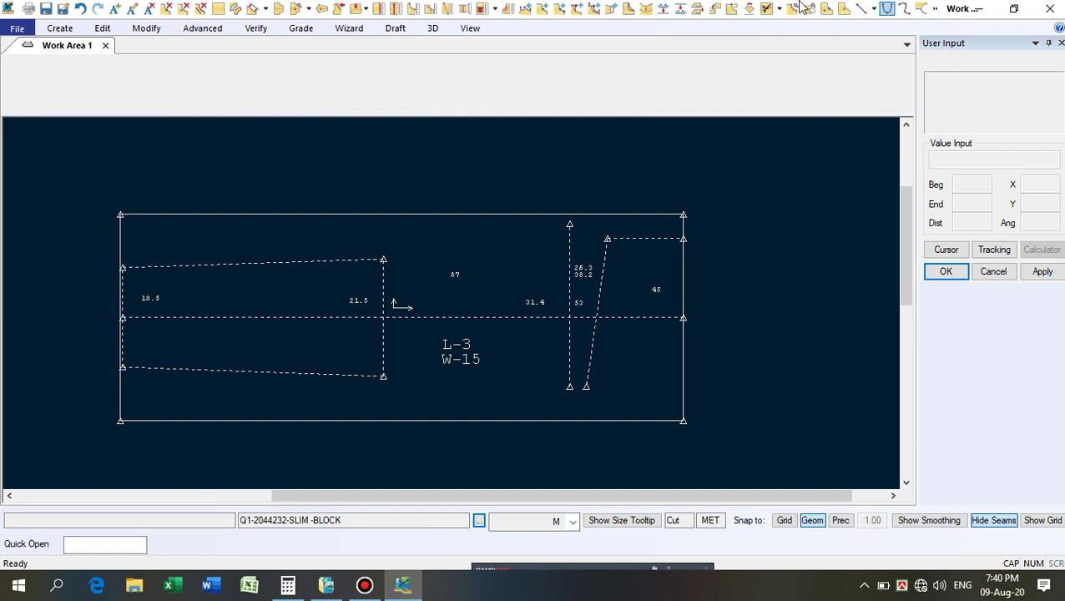
{"action": "left_click", "coordinate": [886, 12]}
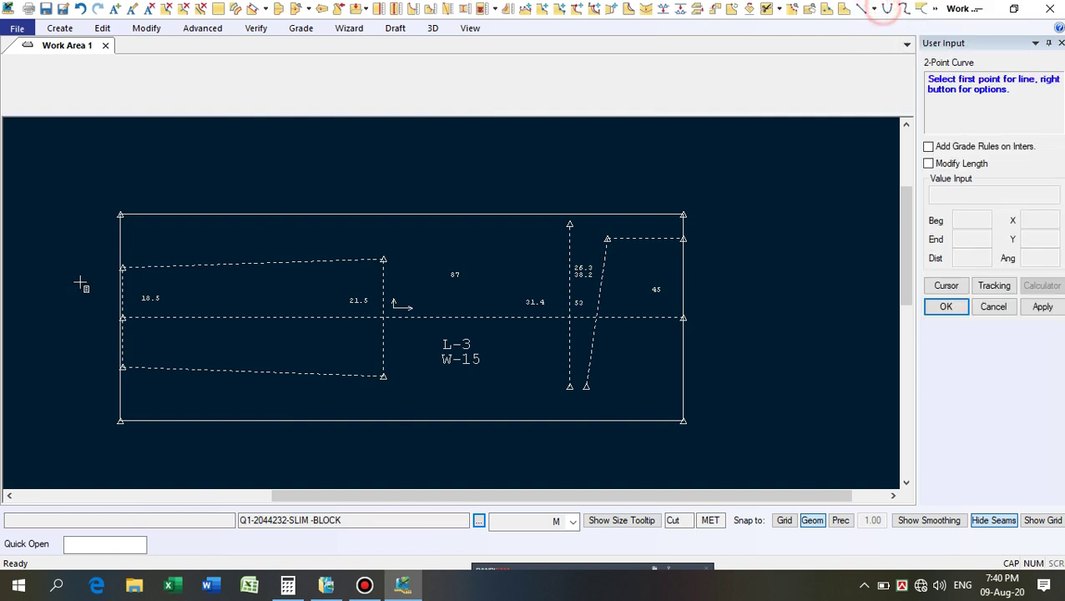
{"action": "scroll", "coordinate": [368, 276], "scroll_direction": "up", "scroll_amount": 3}
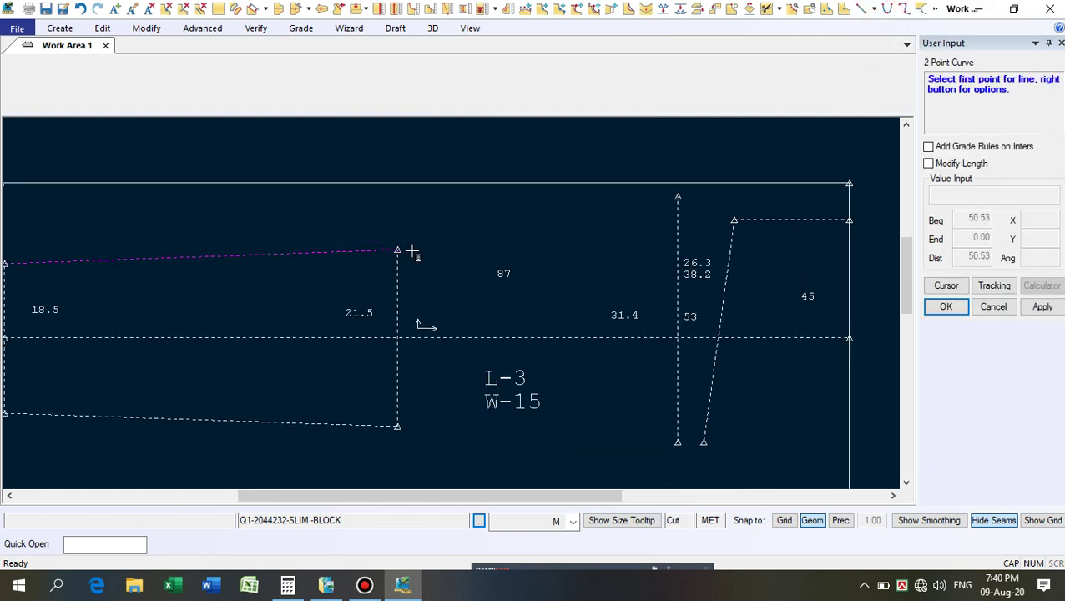
{"action": "left_click", "coordinate": [397, 250]}
{"action": "scroll", "coordinate": [644, 242], "scroll_direction": "up", "scroll_amount": 1}
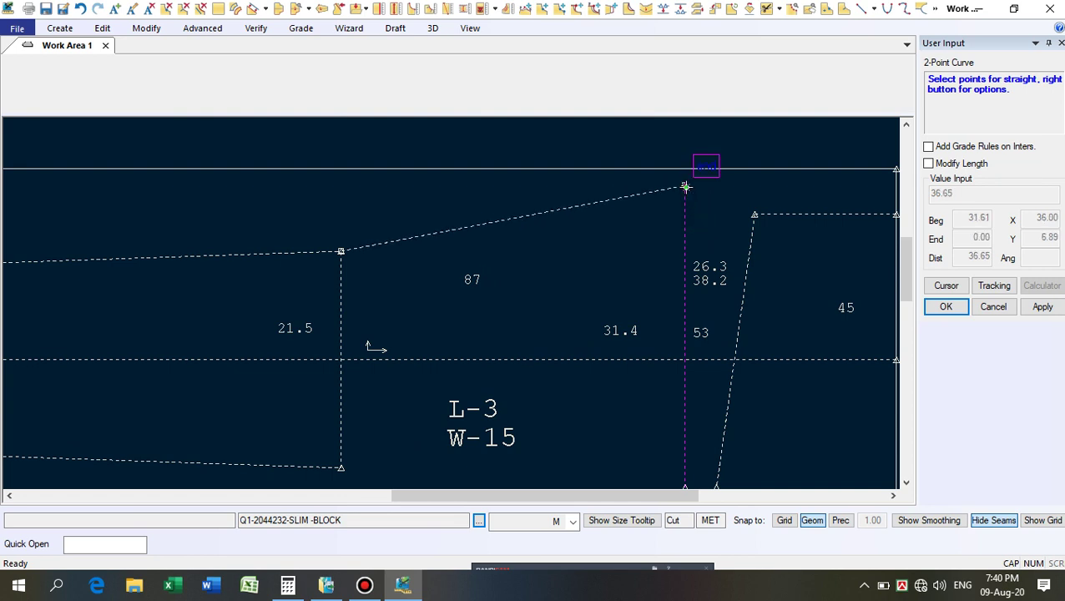
{"action": "left_click", "coordinate": [685, 188]}
{"action": "scroll", "coordinate": [533, 226], "scroll_direction": "up", "scroll_amount": 1}
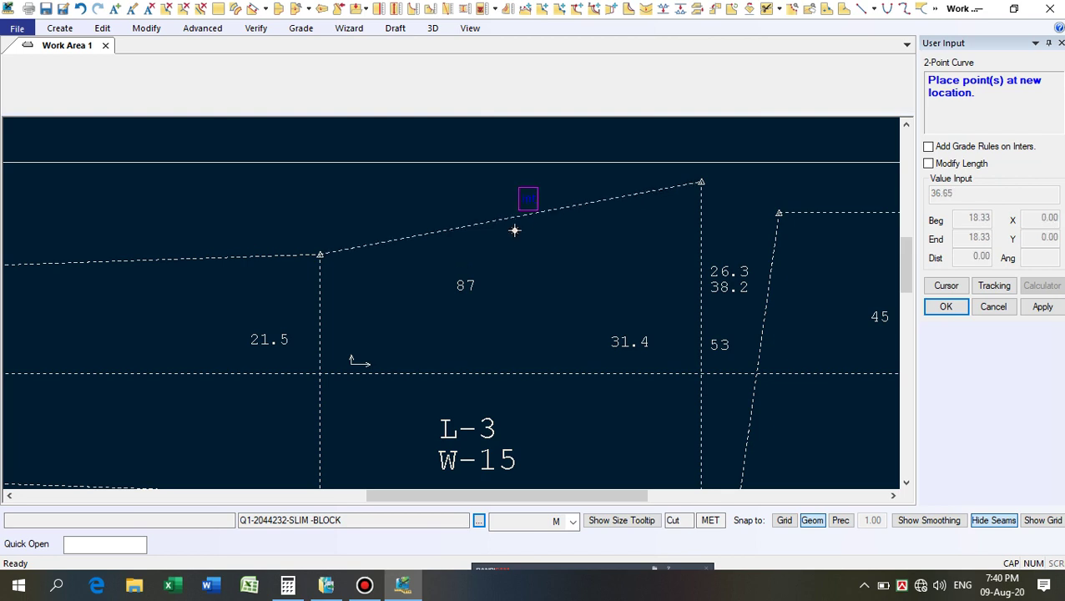
{"action": "left_click", "coordinate": [812, 522]}
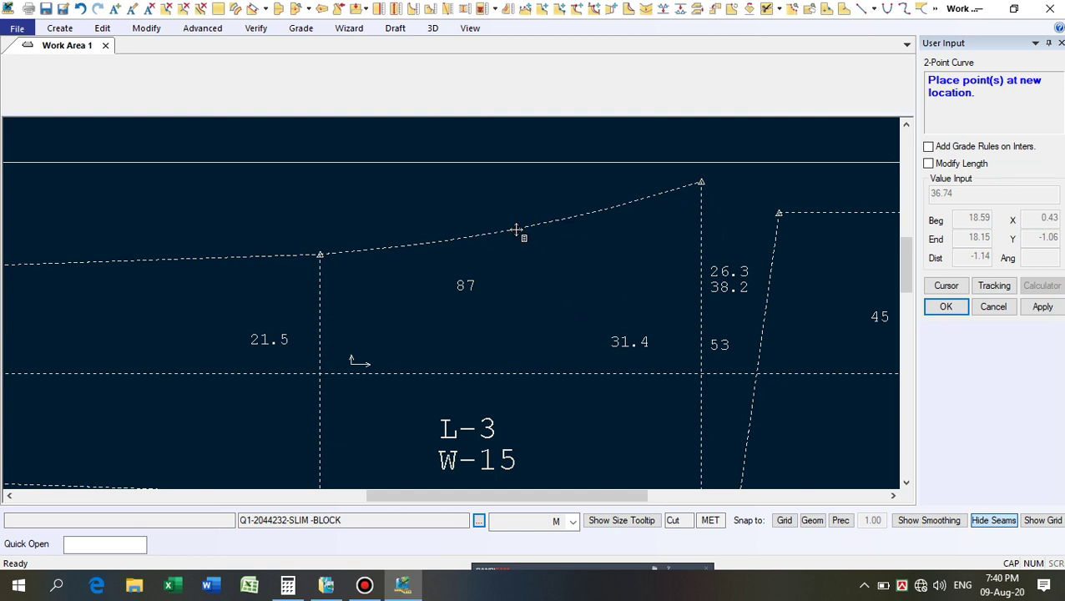
{"action": "left_click", "coordinate": [516, 230]}
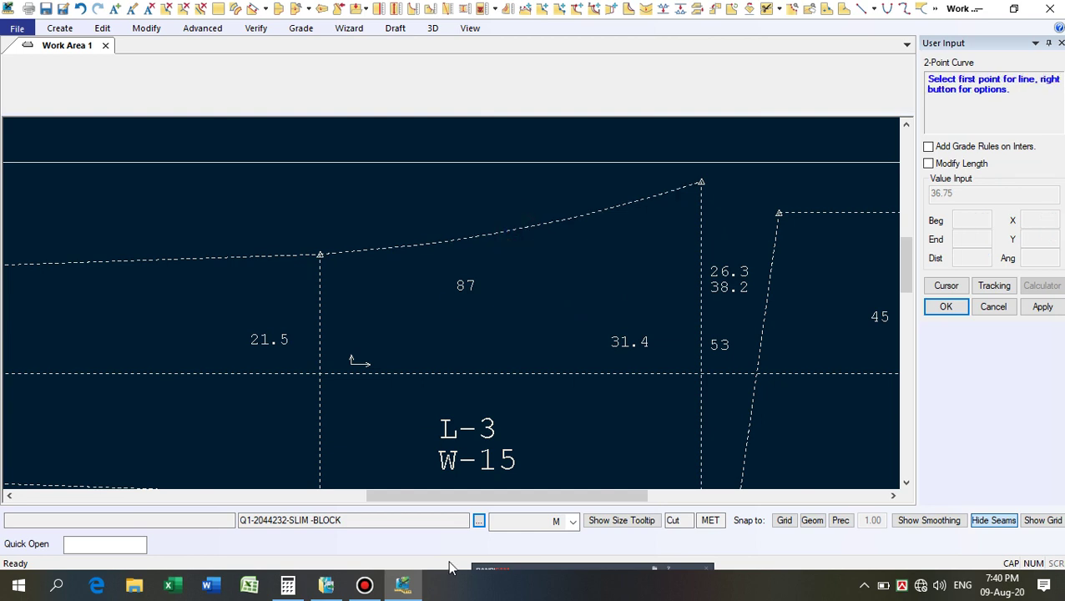
Draw a slightly bowed 2-Point Curve about 36.06 long joining the bottom ends of the 21.5 and 53 vertical lines.
{"action": "scroll", "coordinate": [488, 250], "scroll_direction": "down", "scroll_amount": 3}
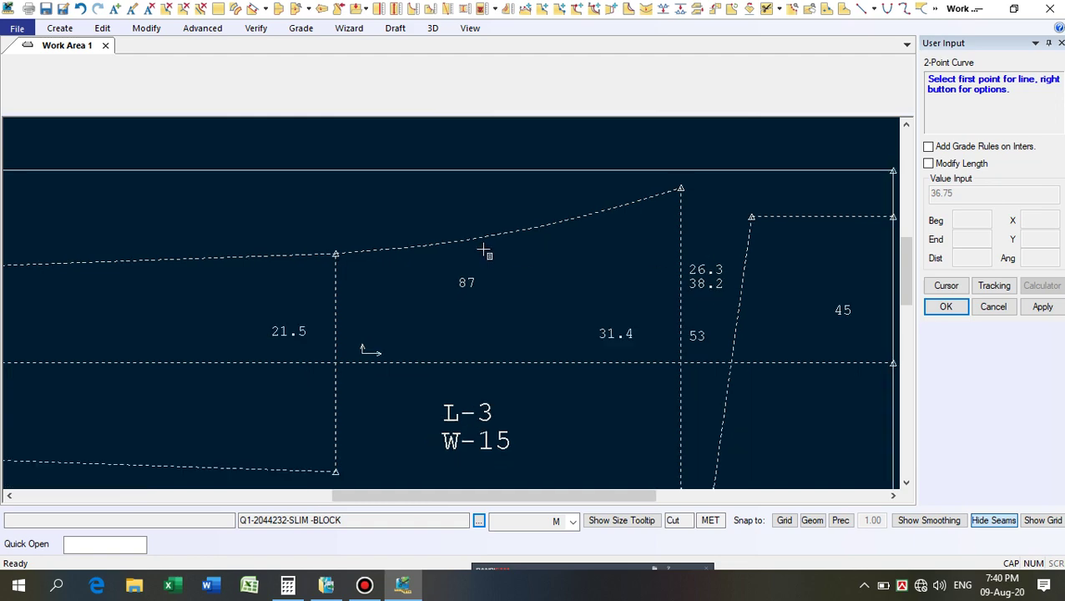
{"action": "scroll", "coordinate": [413, 399], "scroll_direction": "up", "scroll_amount": 1}
{"action": "scroll", "coordinate": [413, 399], "scroll_direction": "up", "scroll_amount": 1}
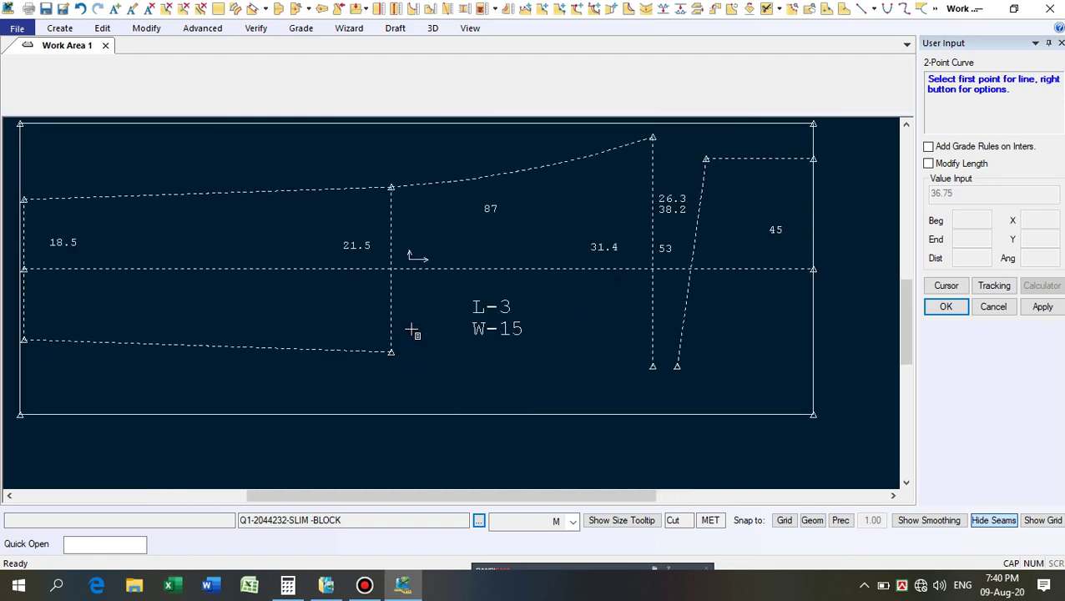
{"action": "left_click", "coordinate": [394, 335]}
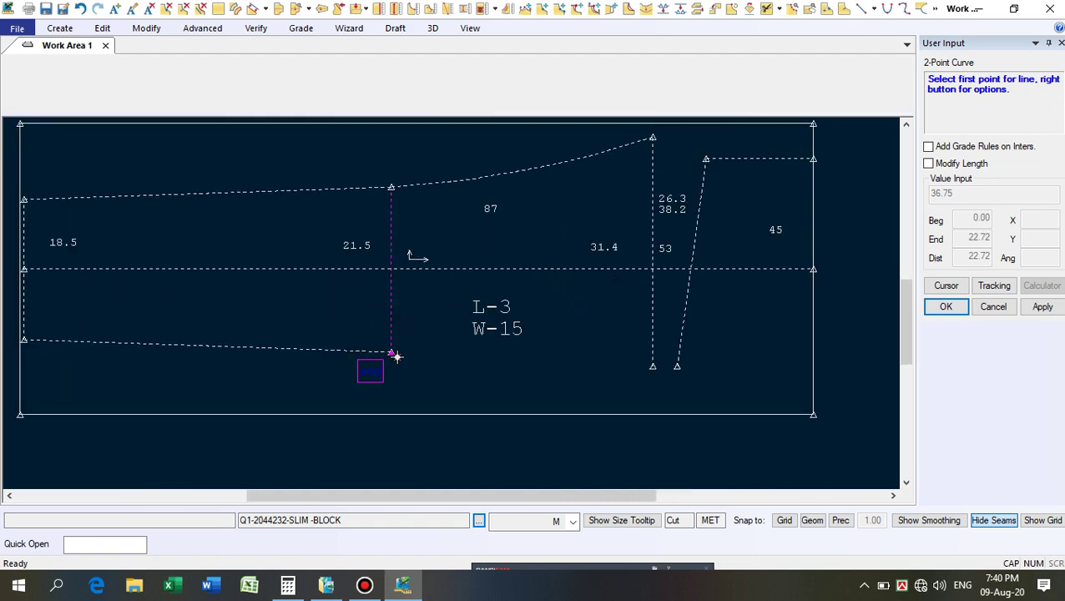
{"action": "left_click", "coordinate": [392, 353]}
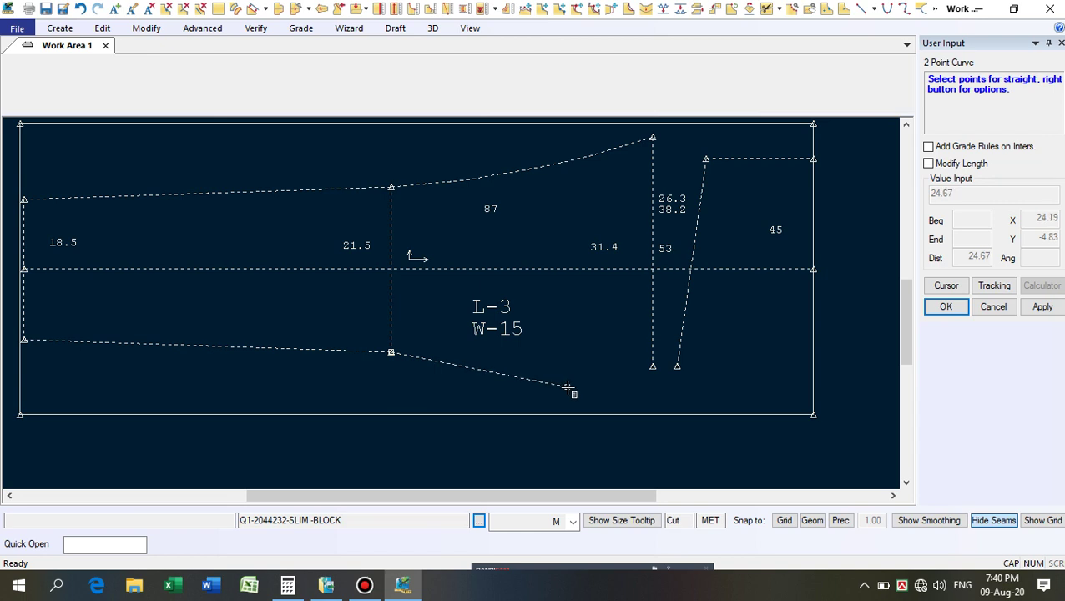
{"action": "scroll", "coordinate": [654, 347], "scroll_direction": "up", "scroll_amount": 1}
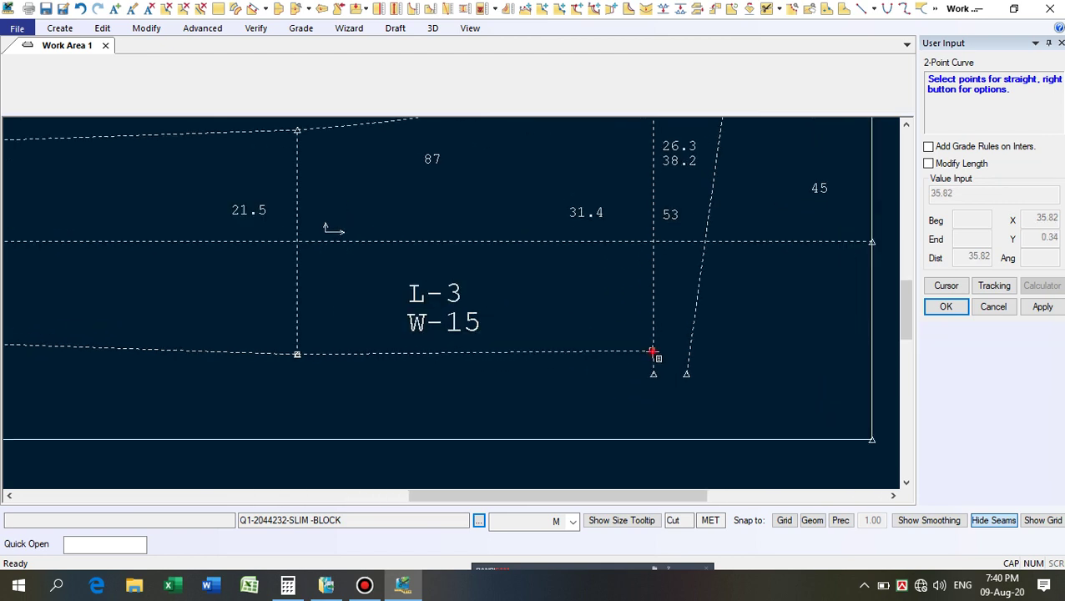
{"action": "left_click", "coordinate": [652, 377]}
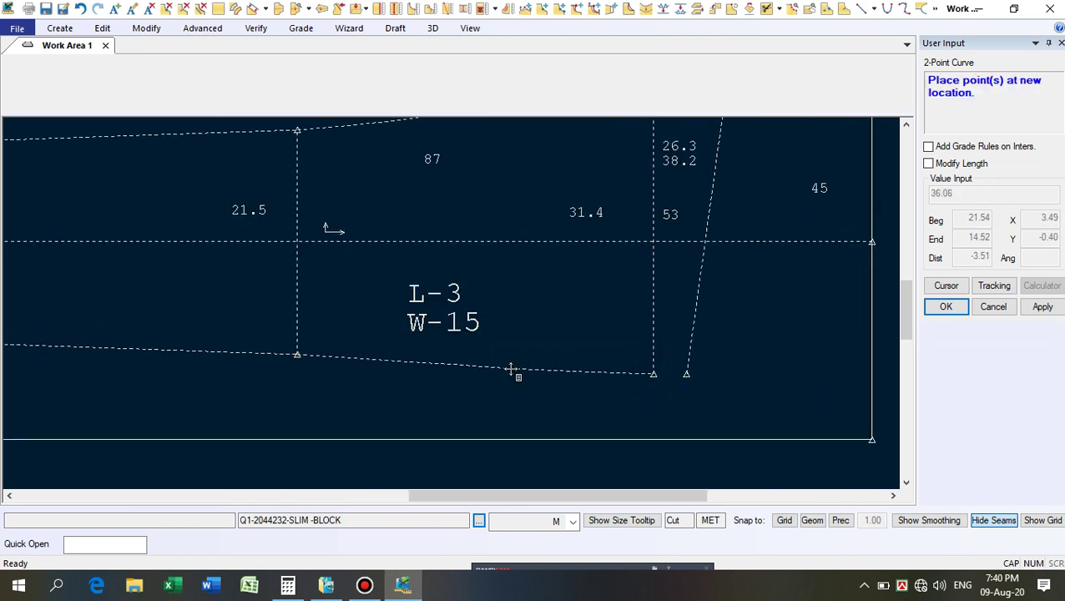
{"action": "scroll", "coordinate": [511, 368], "scroll_direction": "up", "scroll_amount": 1}
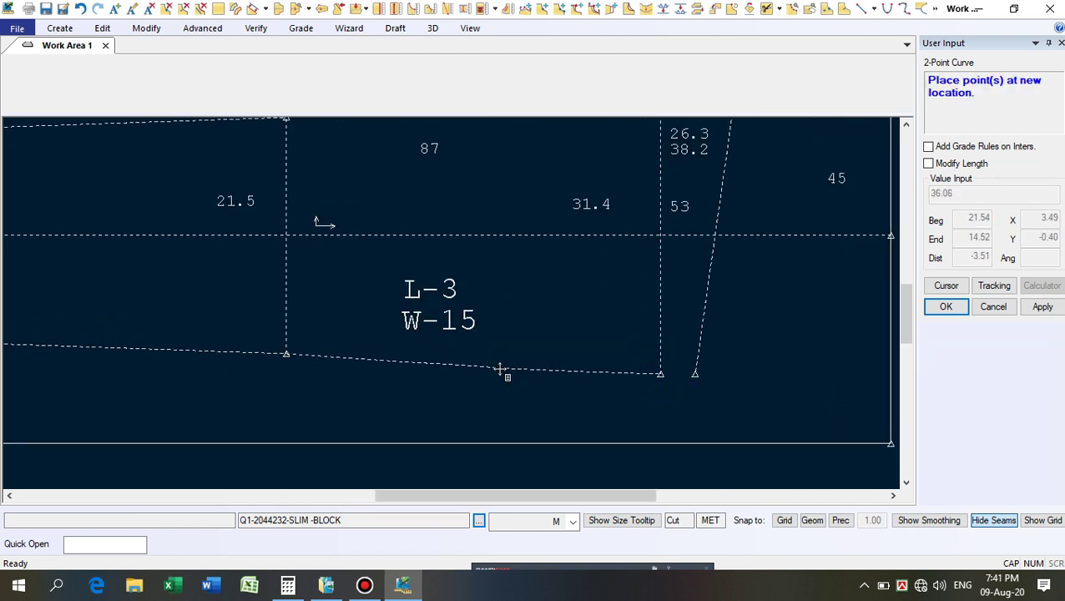
{"action": "left_click", "coordinate": [459, 363]}
Draw a concave 2-Point Curve about 8.52 long from the 53 vertical line's top end to the slanted line's top point.
{"action": "scroll", "coordinate": [225, 351], "scroll_direction": "down", "scroll_amount": 3}
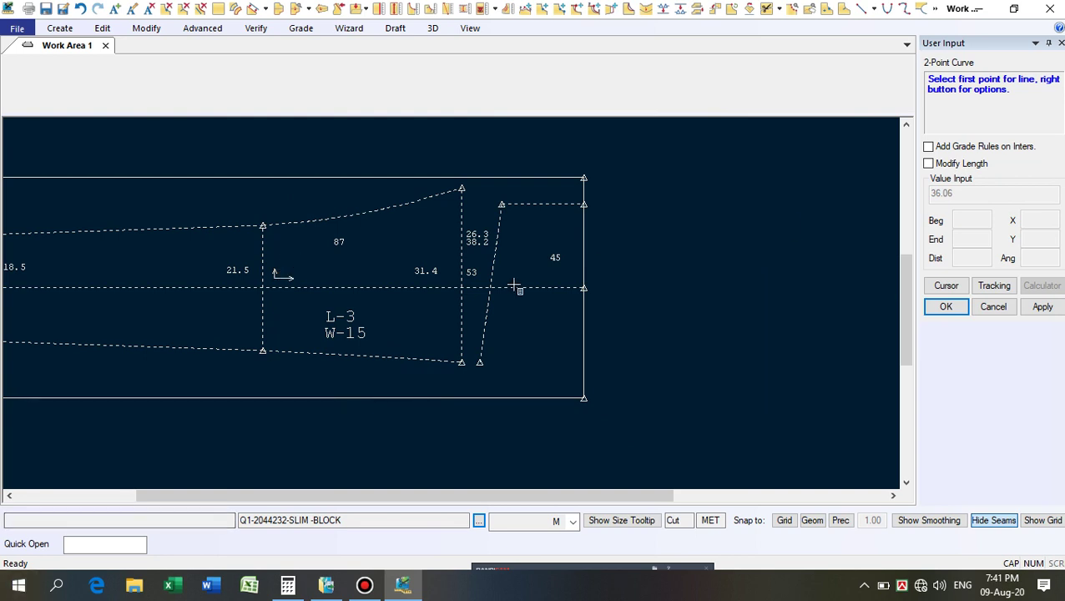
{"action": "scroll", "coordinate": [559, 263], "scroll_direction": "down", "scroll_amount": 2}
{"action": "scroll", "coordinate": [606, 203], "scroll_direction": "up", "scroll_amount": 1}
{"action": "scroll", "coordinate": [606, 203], "scroll_direction": "up", "scroll_amount": 4}
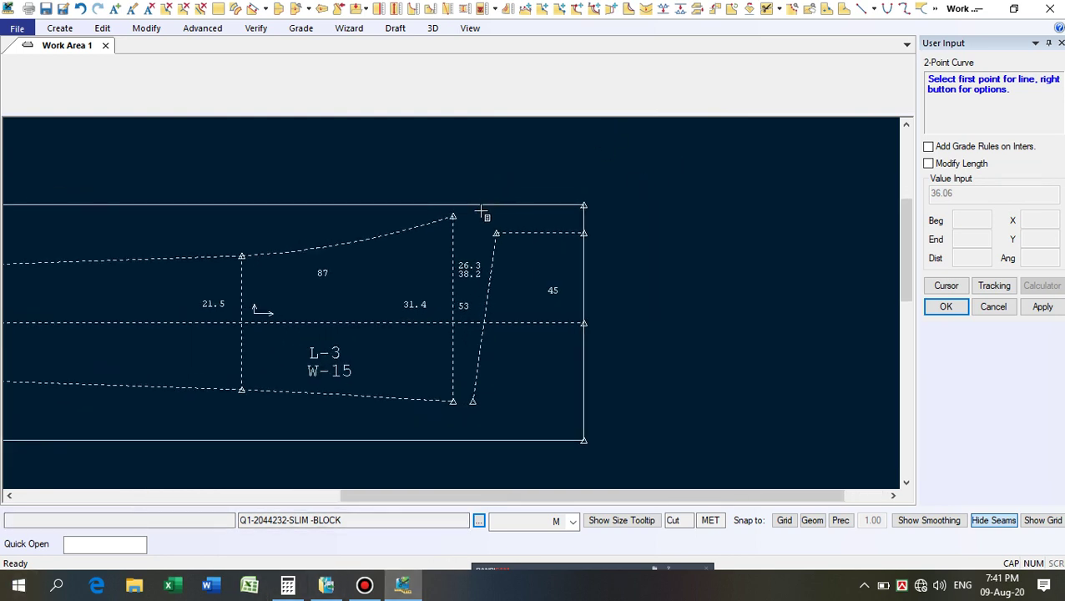
{"action": "left_click", "coordinate": [443, 227]}
{"action": "scroll", "coordinate": [595, 261], "scroll_direction": "up", "scroll_amount": 1}
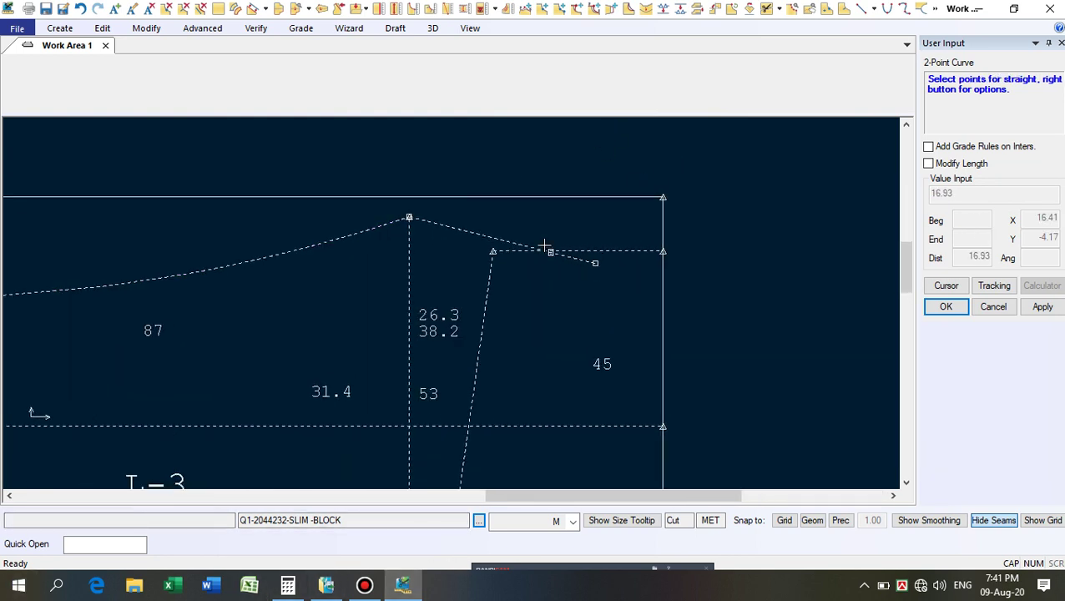
{"action": "left_click", "coordinate": [487, 259]}
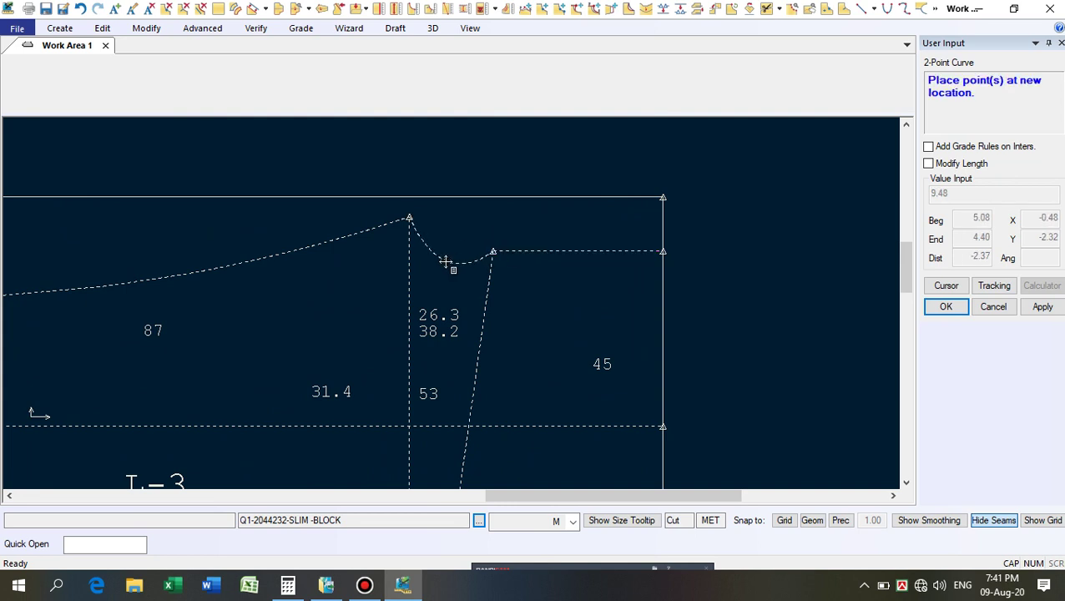
{"action": "scroll", "coordinate": [441, 248], "scroll_direction": "up", "scroll_amount": 2}
{"action": "scroll", "coordinate": [441, 251], "scroll_direction": "up", "scroll_amount": 1}
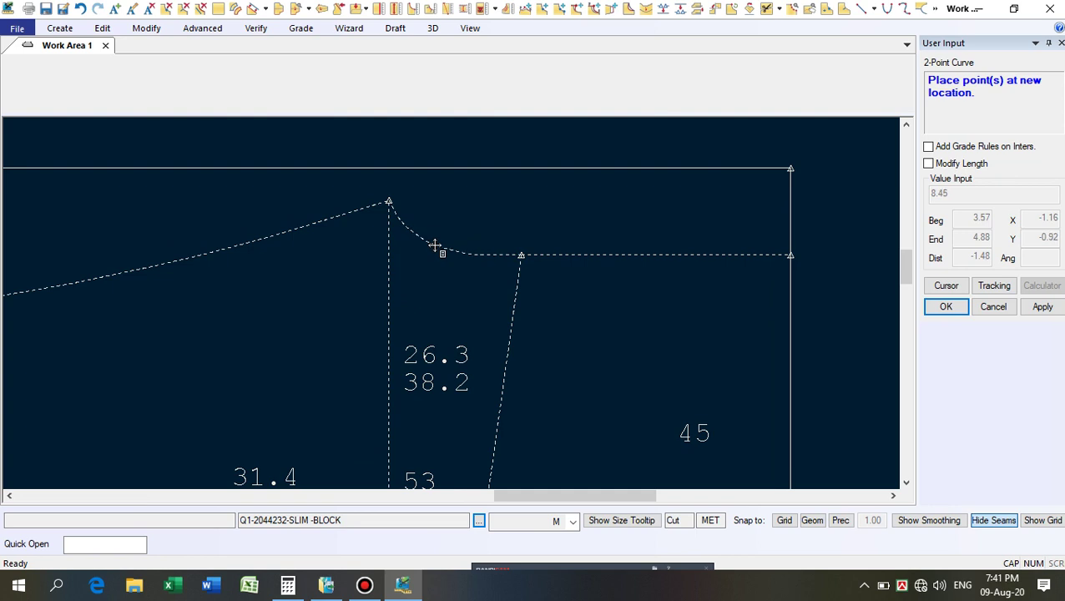
{"action": "left_click", "coordinate": [431, 246]}
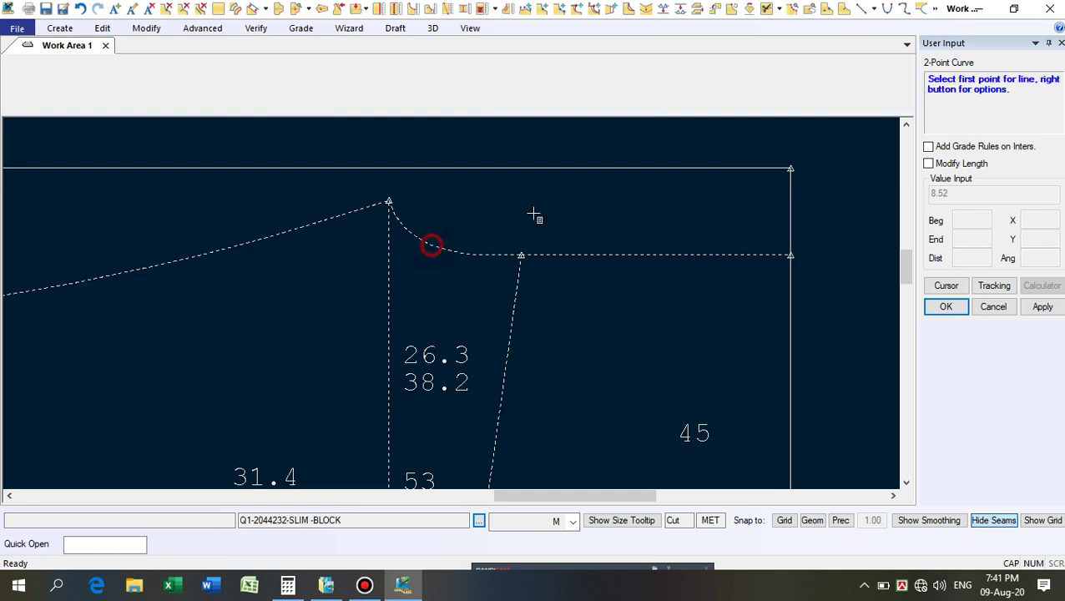
End the 2-Point Curve command.
{"action": "scroll", "coordinate": [546, 209], "scroll_direction": "down", "scroll_amount": 4}
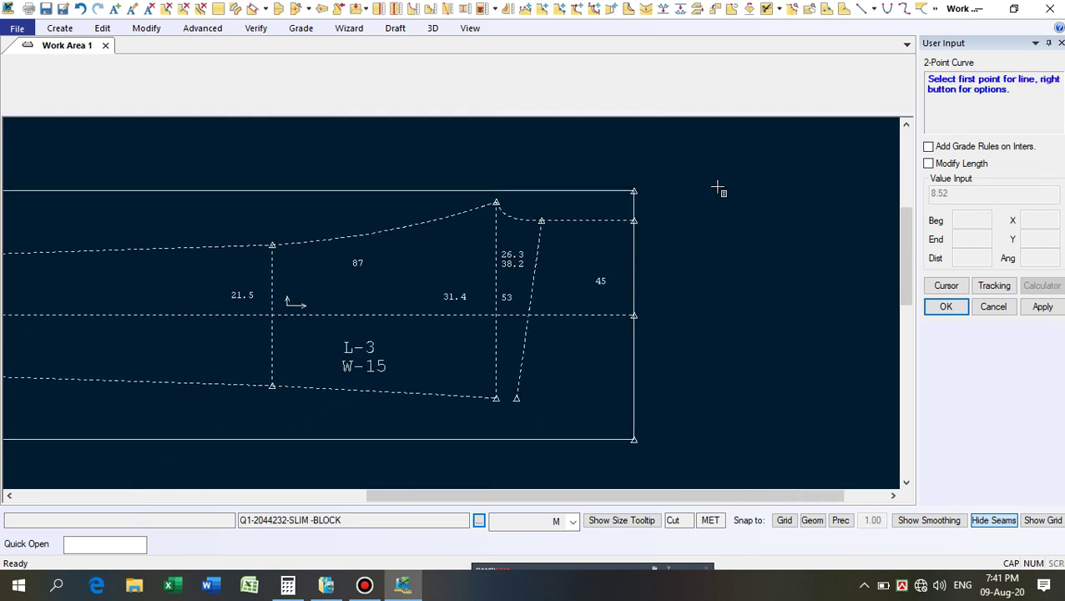
{"action": "right_click", "coordinate": [730, 159]}
{"action": "left_click", "coordinate": [710, 119]}
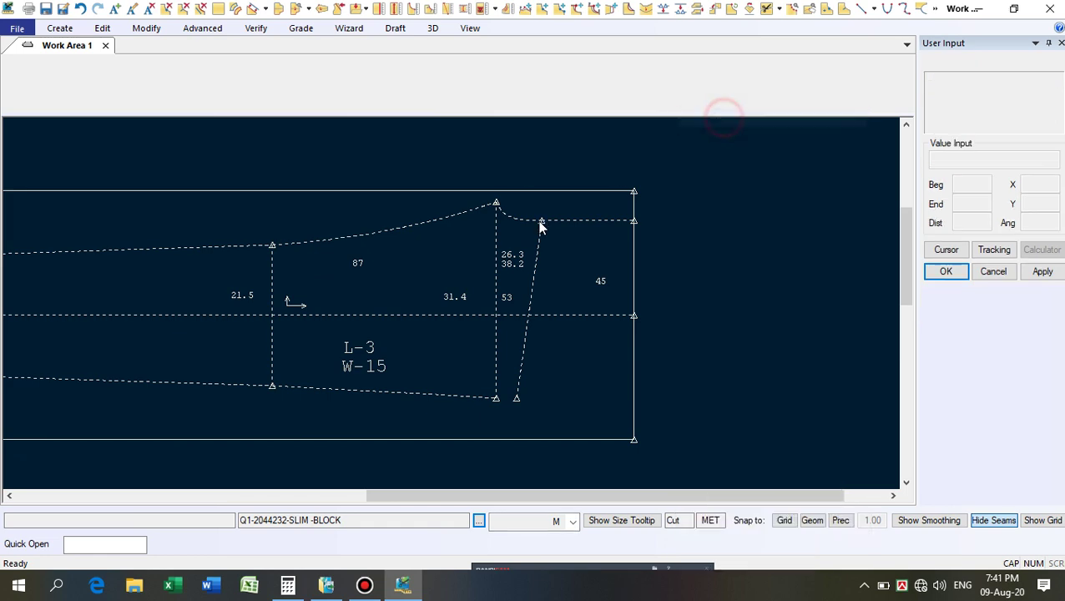
Examine the drafted outline around the rise curve and slanted line, together with the shrinkage note and the 45 label.
{"action": "scroll", "coordinate": [542, 225], "scroll_direction": "up", "scroll_amount": 3}
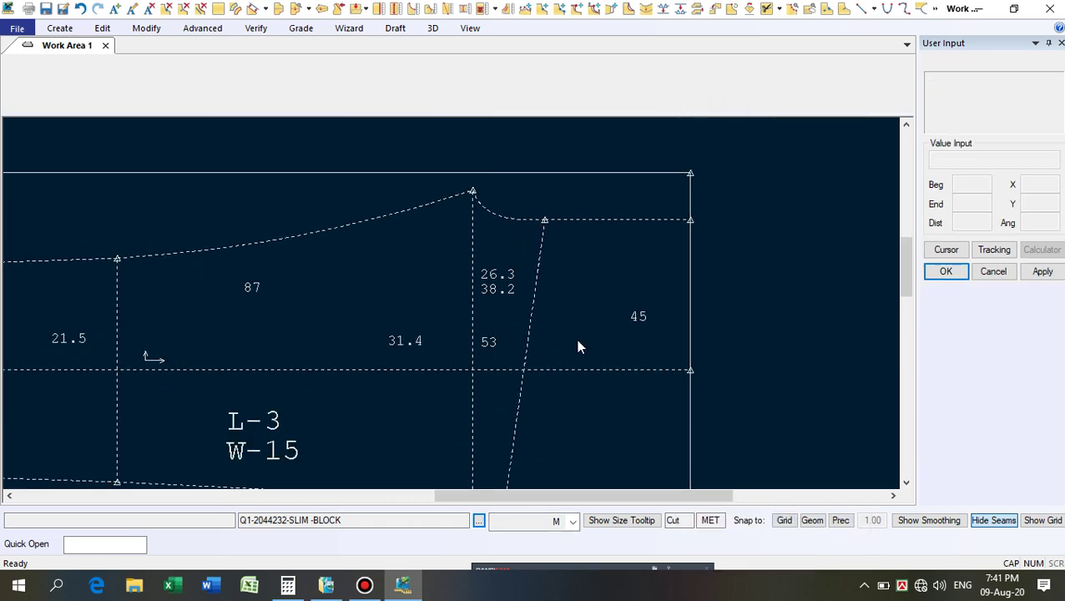
{"action": "scroll", "coordinate": [578, 347], "scroll_direction": "down", "scroll_amount": 4}
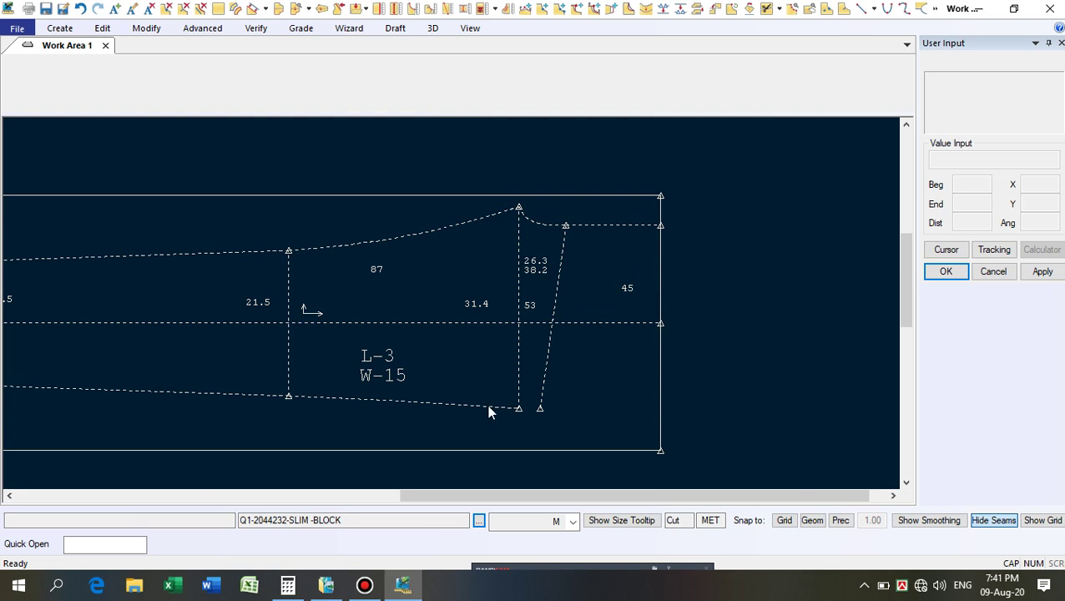
{"action": "scroll", "coordinate": [367, 373], "scroll_direction": "up", "scroll_amount": 1}
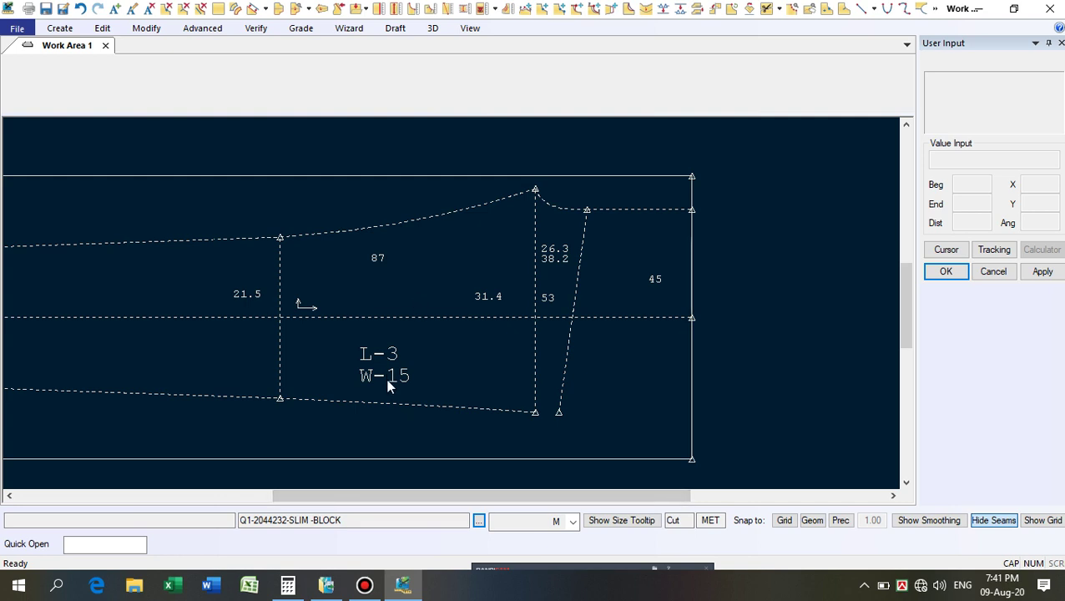
{"action": "scroll", "coordinate": [389, 379], "scroll_direction": "up", "scroll_amount": 1}
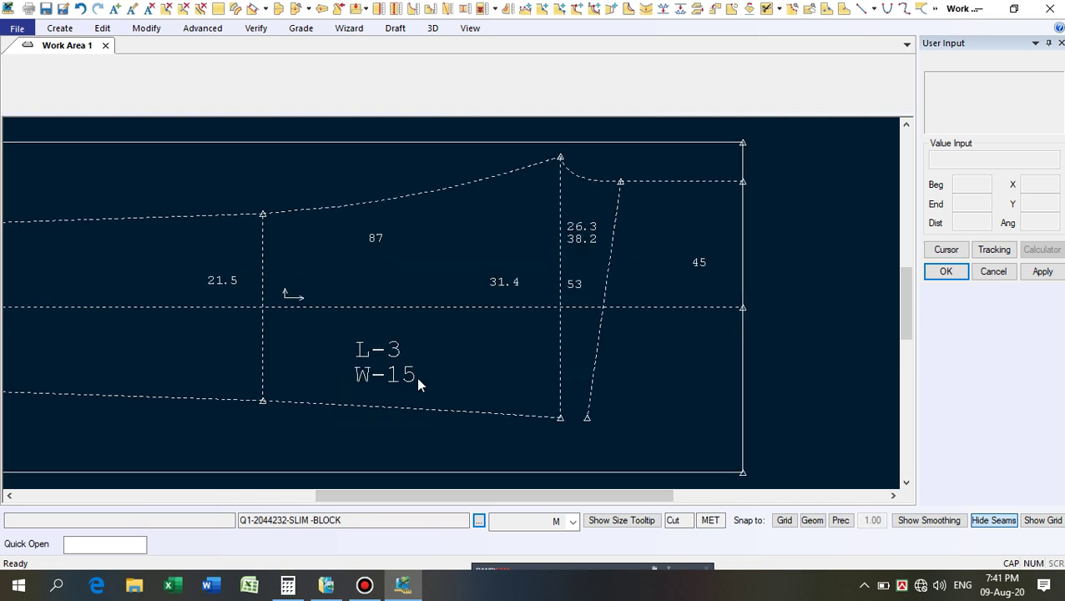
{"action": "scroll", "coordinate": [399, 389], "scroll_direction": "down", "scroll_amount": 1}
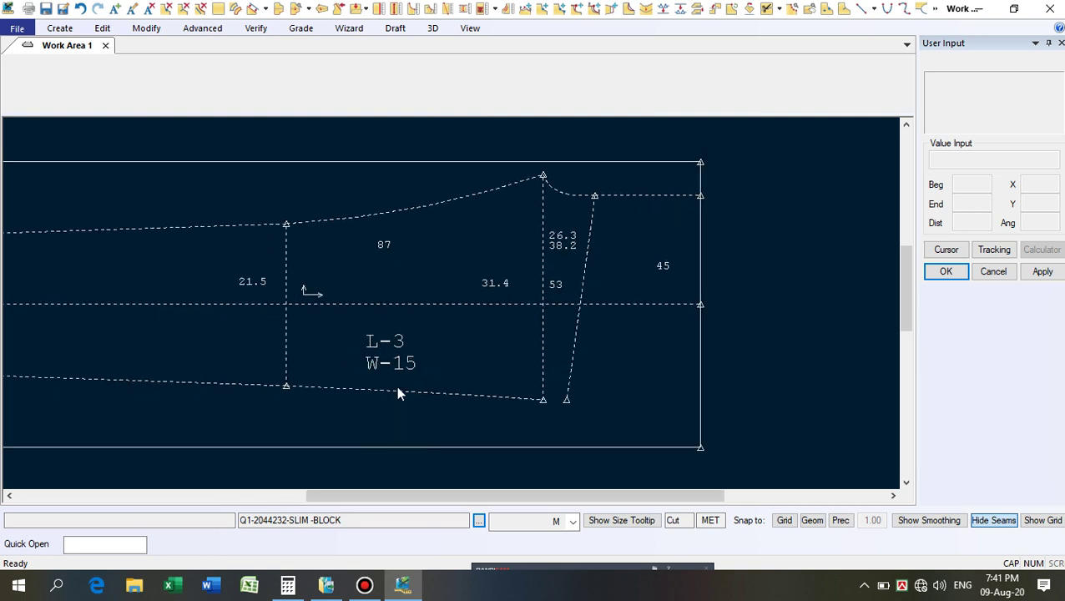
{"action": "scroll", "coordinate": [423, 367], "scroll_direction": "up", "scroll_amount": 1}
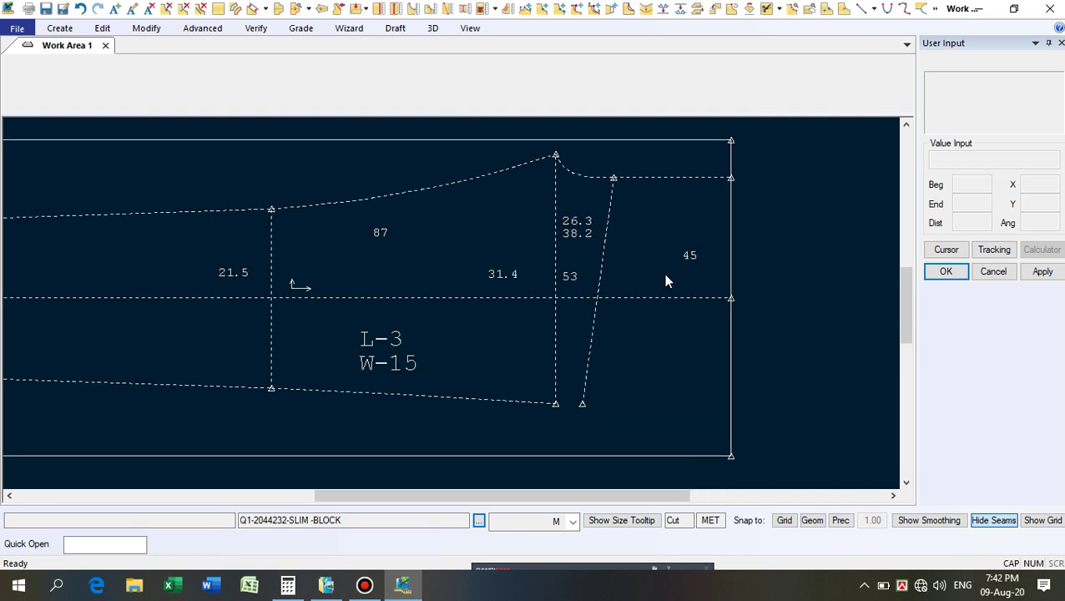
{"action": "scroll", "coordinate": [659, 282], "scroll_direction": "down", "scroll_amount": 1}
{"action": "scroll", "coordinate": [488, 209], "scroll_direction": "down", "scroll_amount": 3}
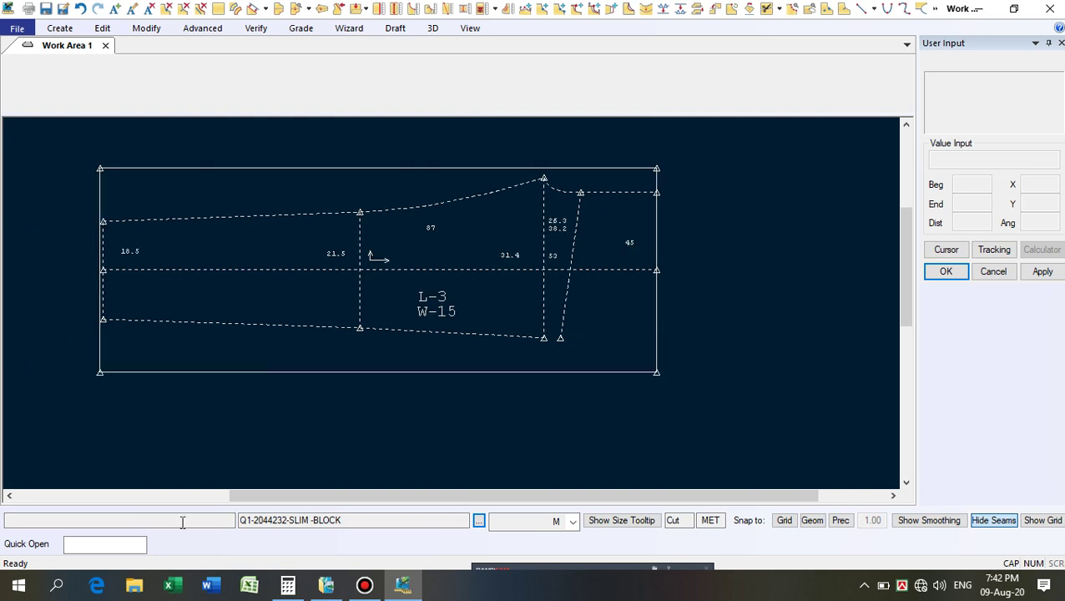
Switch to Calculator and clear the previous result.
{"action": "left_click", "coordinate": [287, 584]}
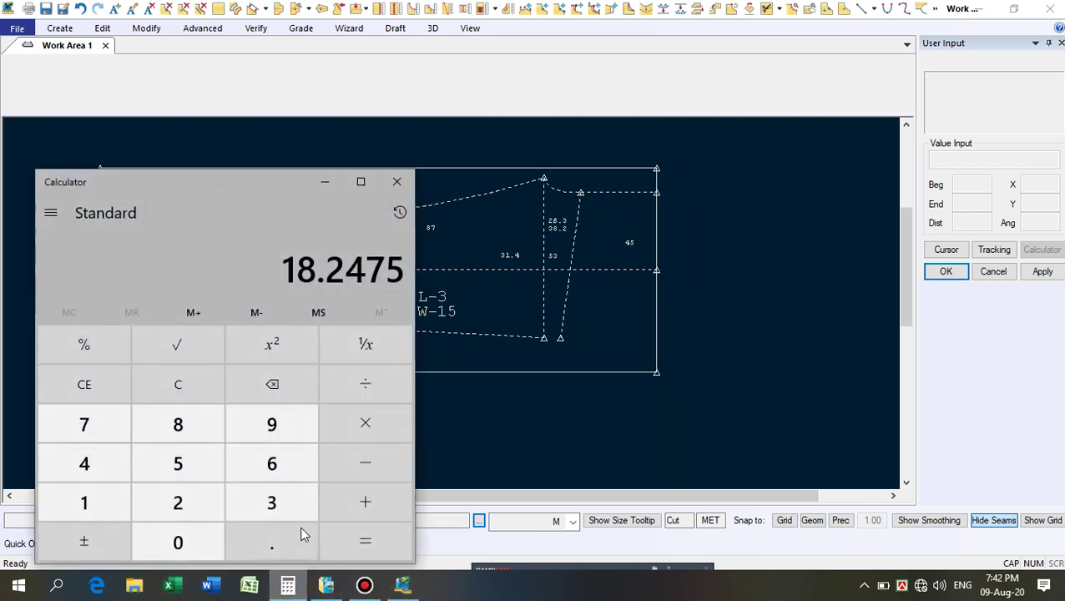
{"action": "left_click", "coordinate": [180, 386]}
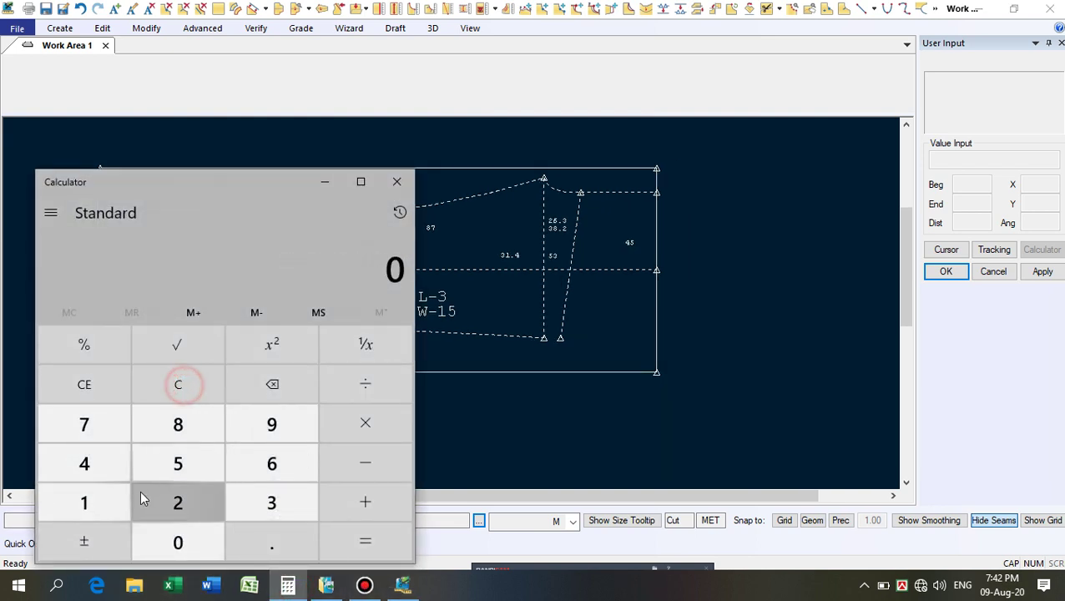
{"action": "left_click", "coordinate": [83, 464]}
{"action": "left_click", "coordinate": [177, 466]}
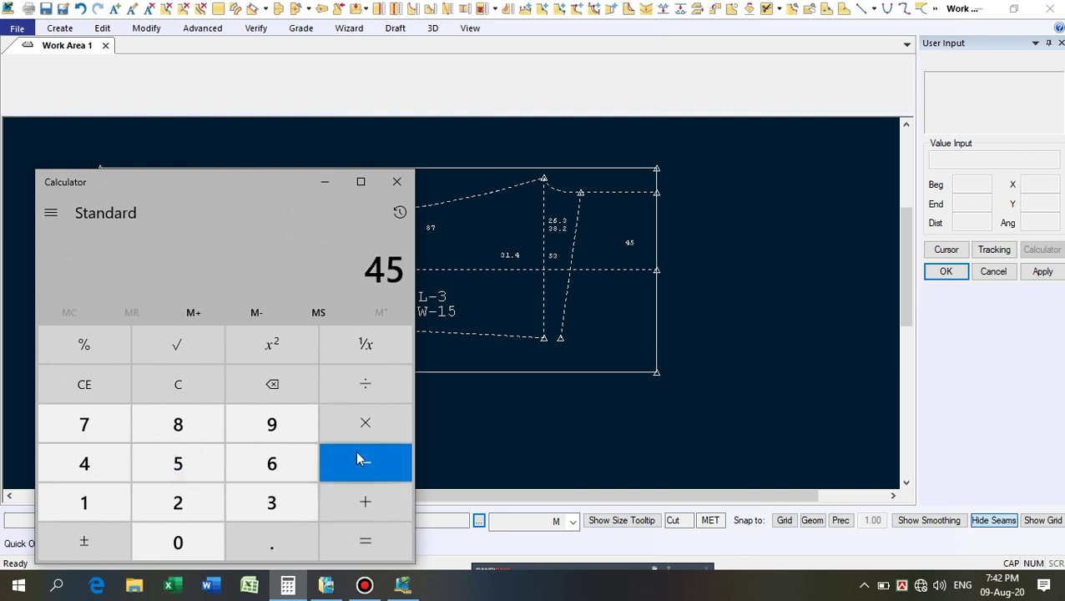
{"action": "left_click", "coordinate": [368, 425]}
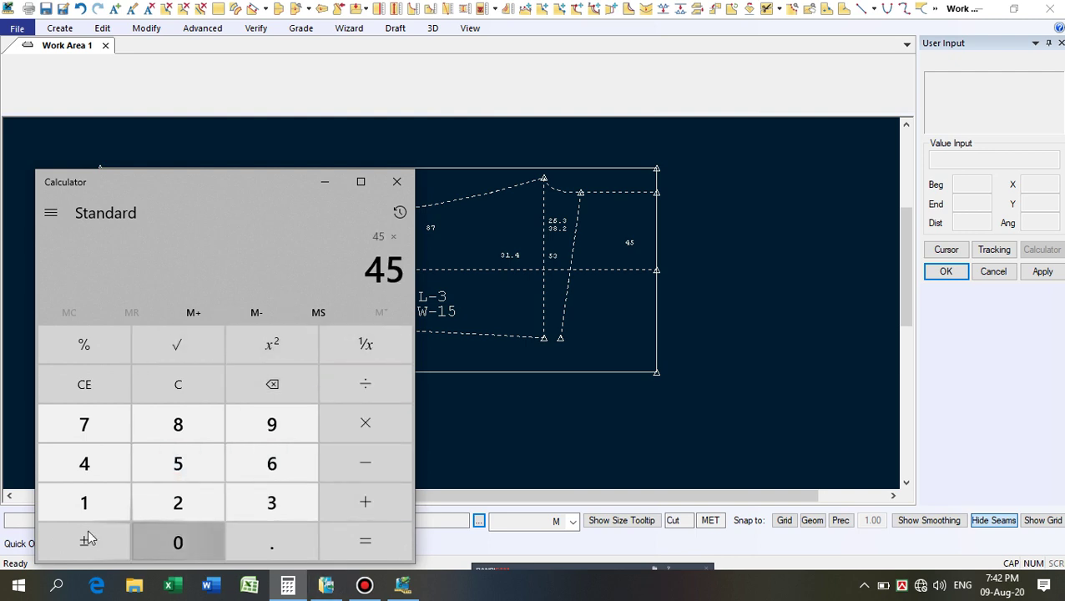
{"action": "left_click", "coordinate": [86, 499]}
{"action": "left_click", "coordinate": [185, 463]}
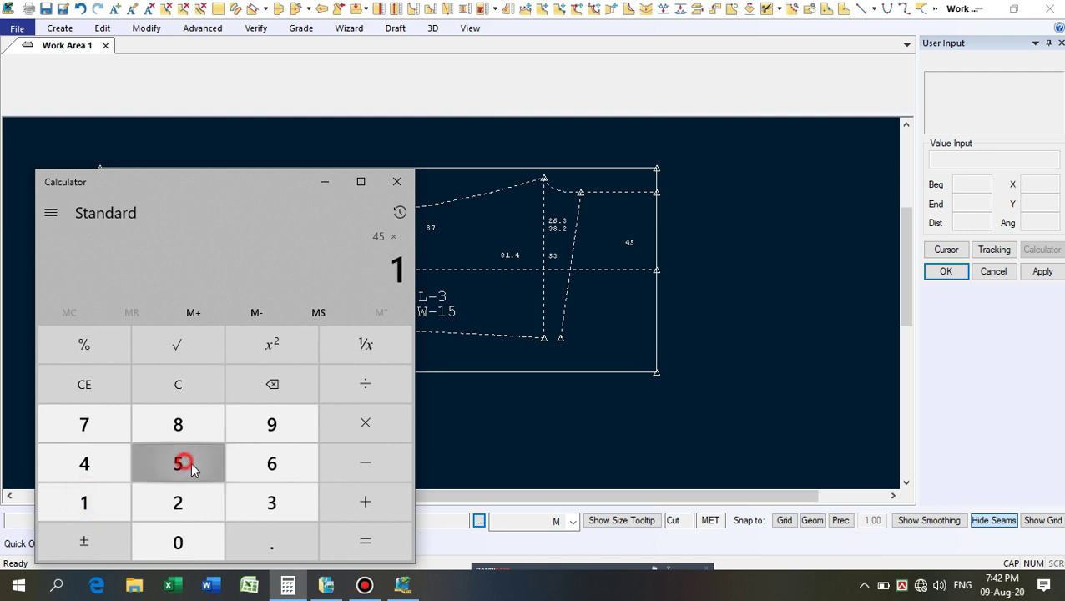
{"action": "left_click", "coordinate": [344, 505]}
{"action": "left_click", "coordinate": [365, 546]}
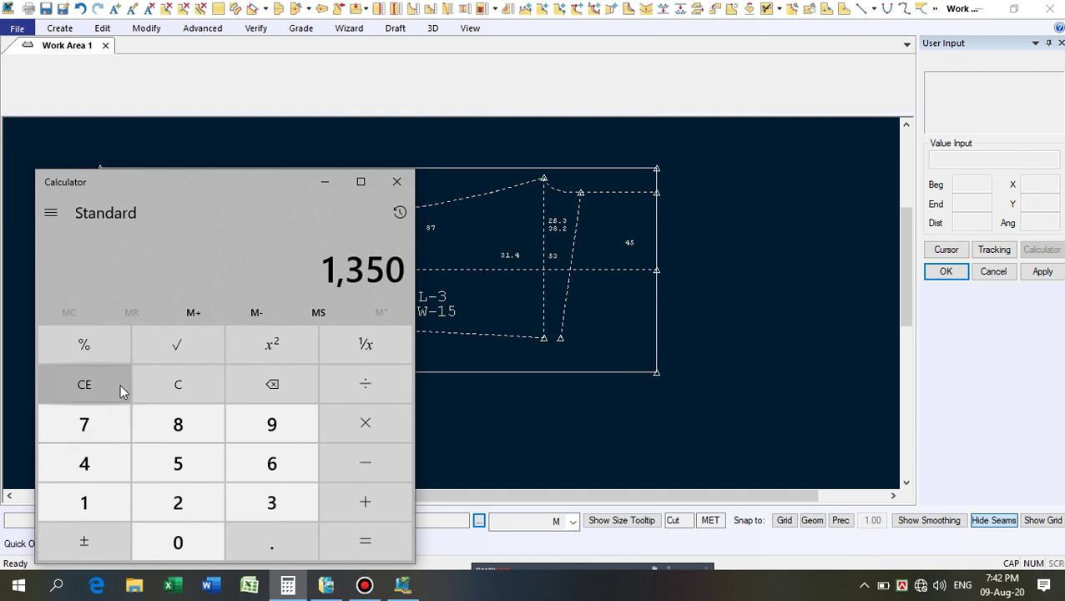
Clear the calculator and calculate 45 plus 15 percent.
{"action": "left_click", "coordinate": [179, 384]}
{"action": "left_click", "coordinate": [93, 462]}
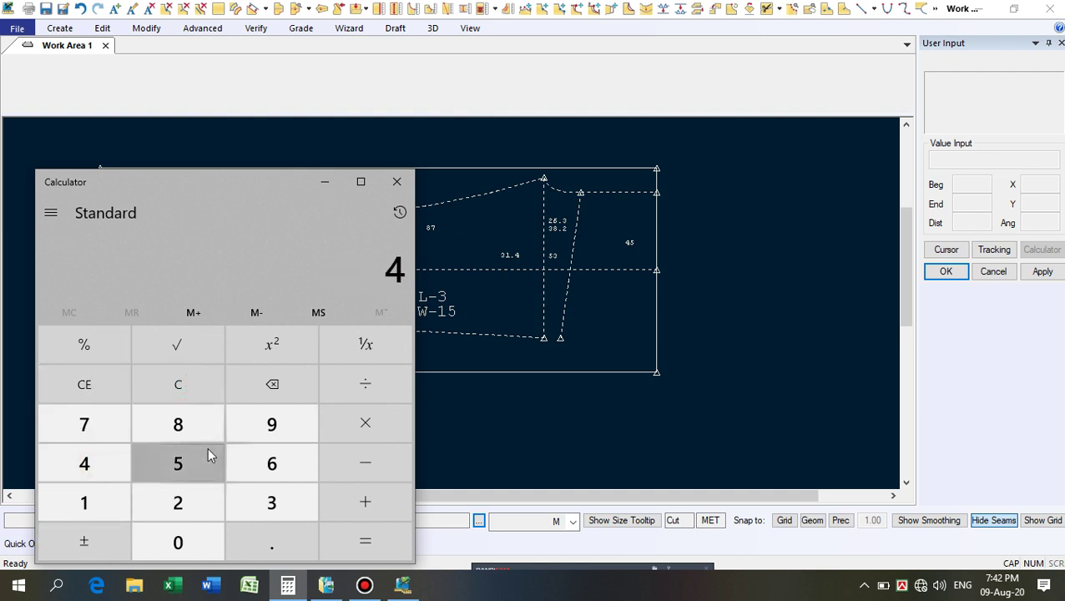
{"action": "left_click", "coordinate": [171, 465]}
{"action": "left_click", "coordinate": [369, 504]}
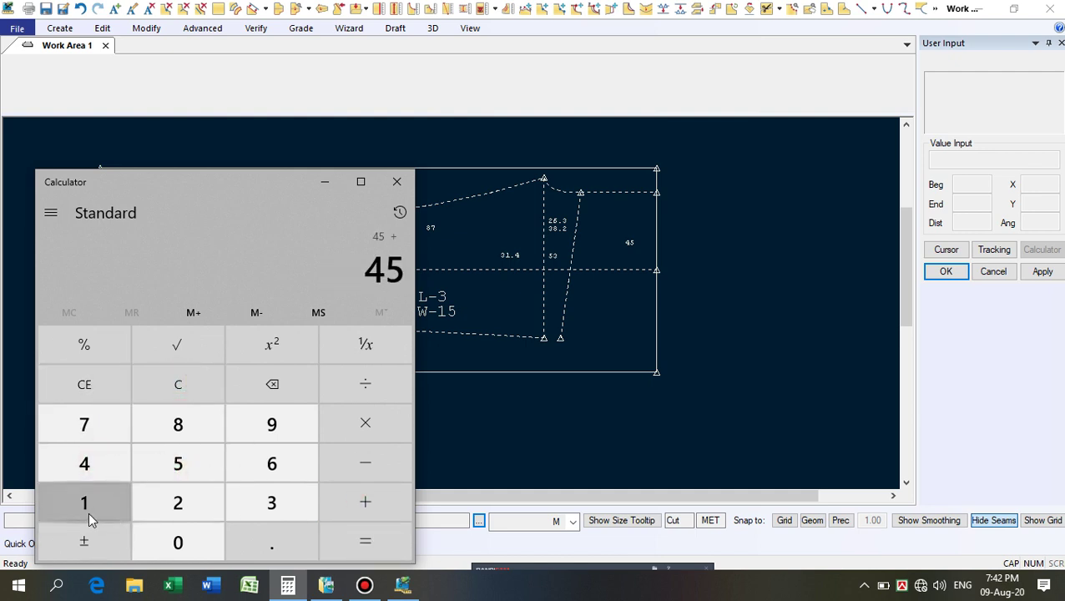
{"action": "left_click", "coordinate": [88, 509]}
{"action": "left_click", "coordinate": [171, 461]}
{"action": "left_click", "coordinate": [83, 343]}
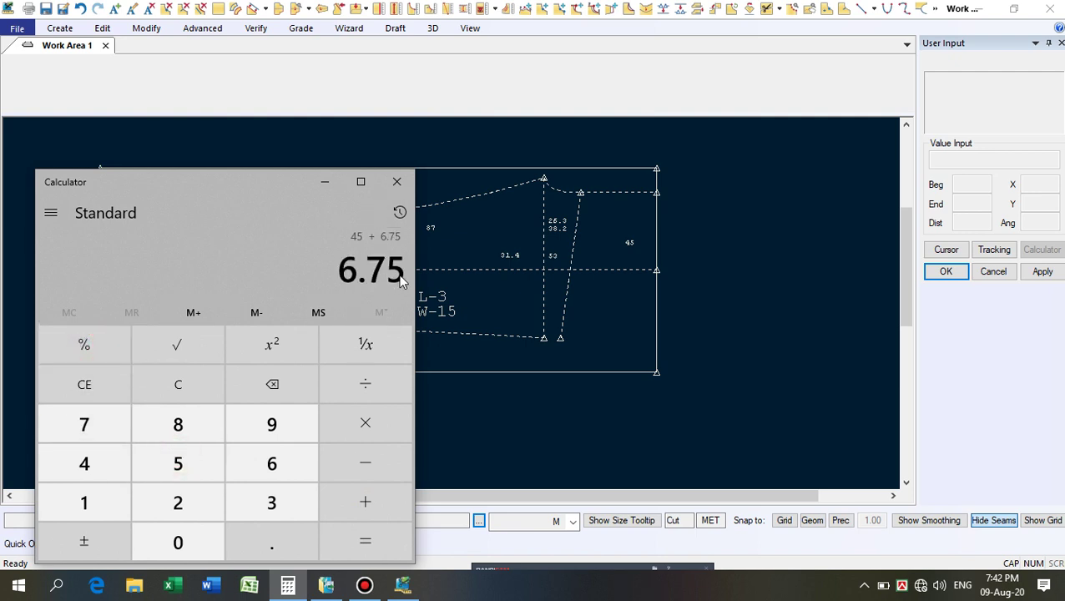
{"action": "left_click", "coordinate": [365, 541]}
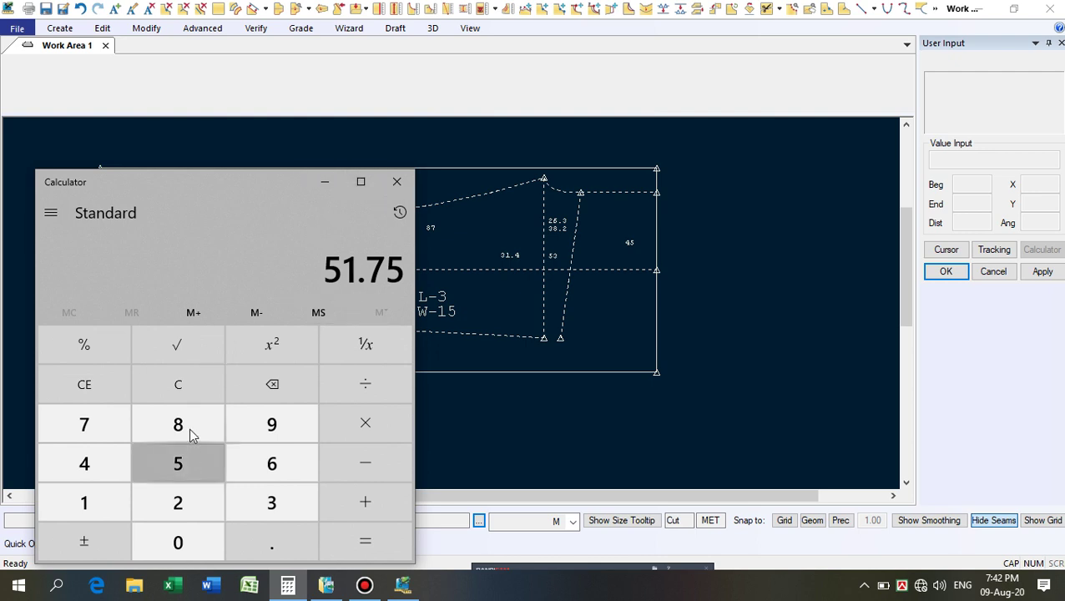
Clear the calculator and calculate 45 plus 10 percent.
{"action": "left_click", "coordinate": [178, 389]}
{"action": "left_click", "coordinate": [100, 474]}
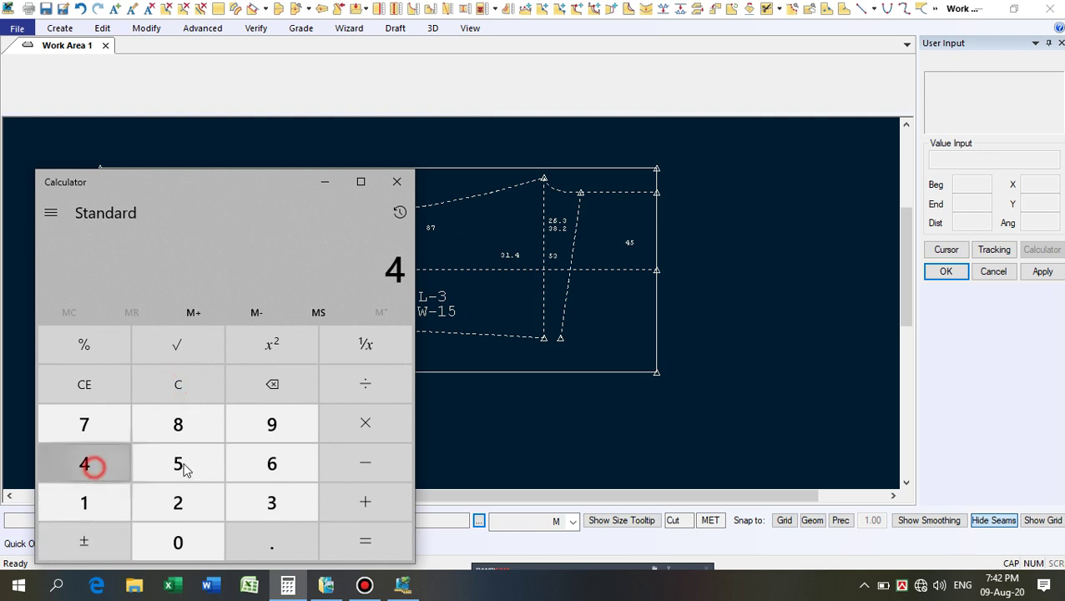
{"action": "left_click", "coordinate": [187, 465]}
{"action": "left_click", "coordinate": [370, 509]}
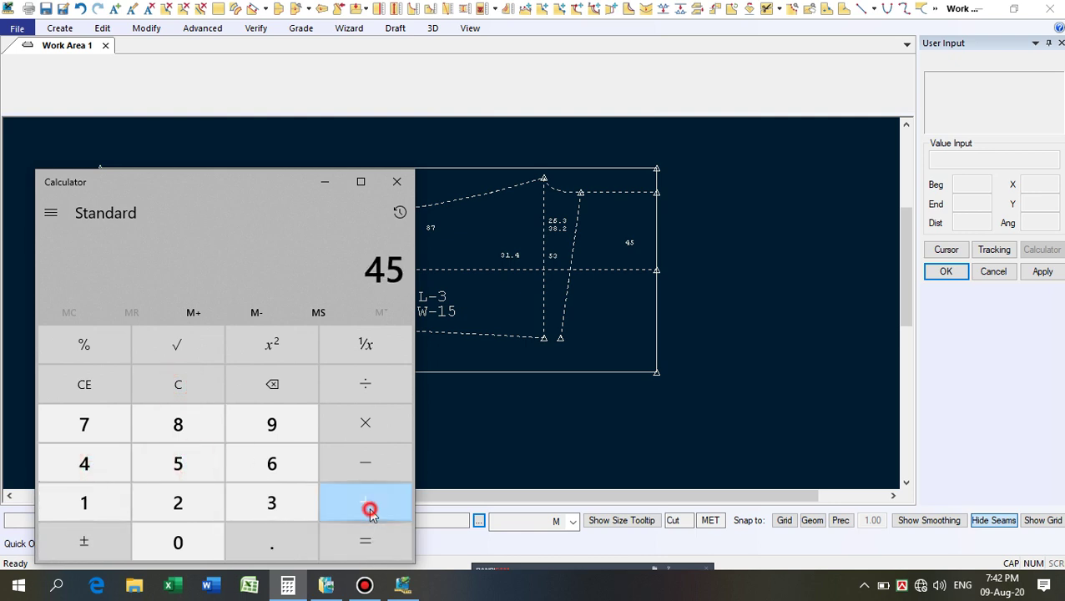
{"action": "left_click", "coordinate": [81, 505]}
{"action": "left_click", "coordinate": [173, 542]}
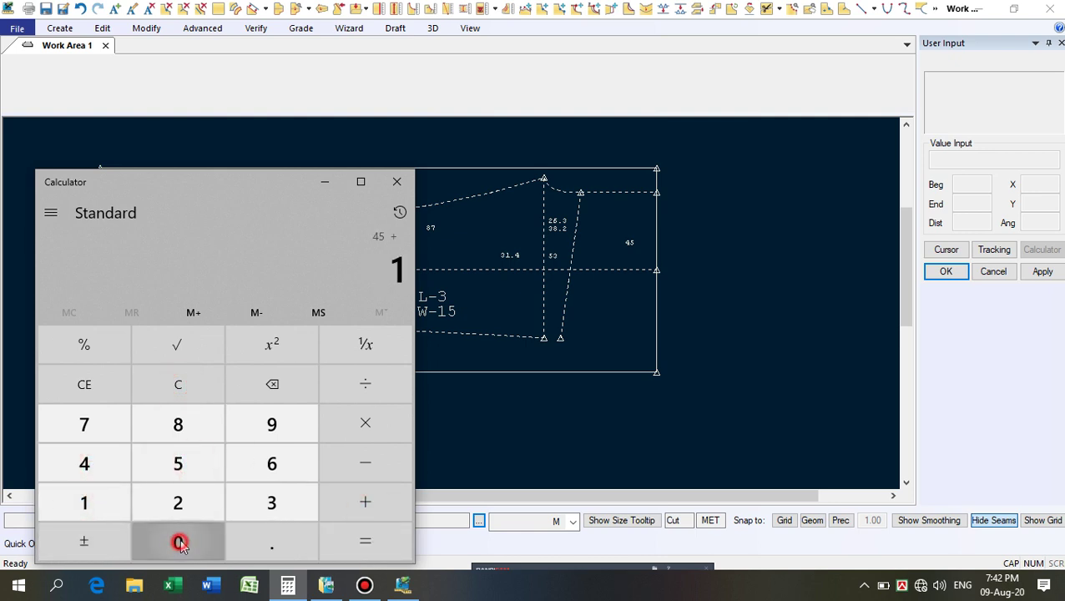
{"action": "left_click", "coordinate": [93, 336]}
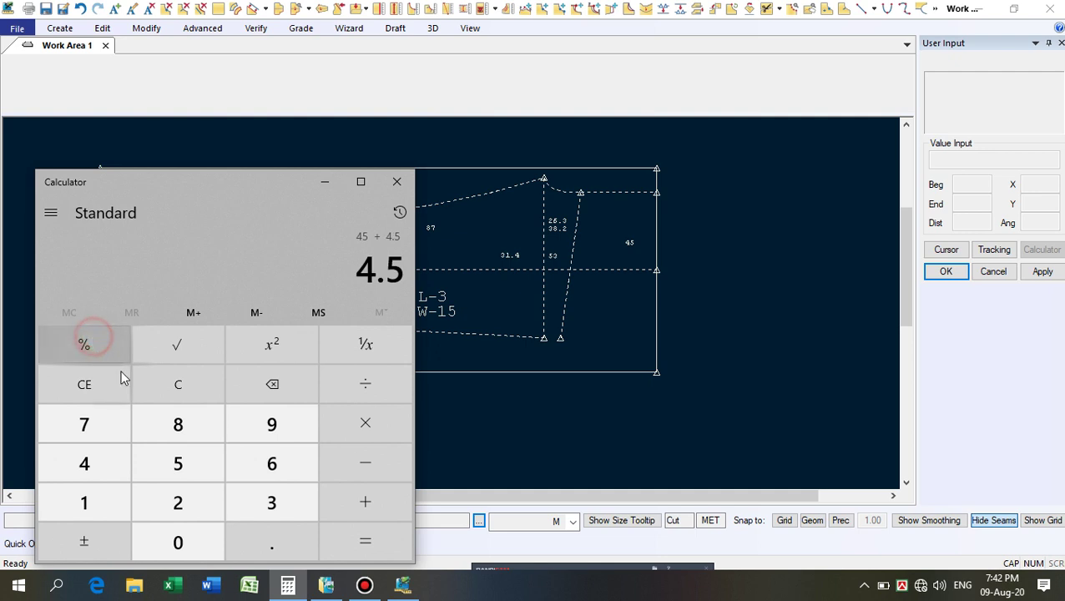
{"action": "left_click", "coordinate": [362, 539]}
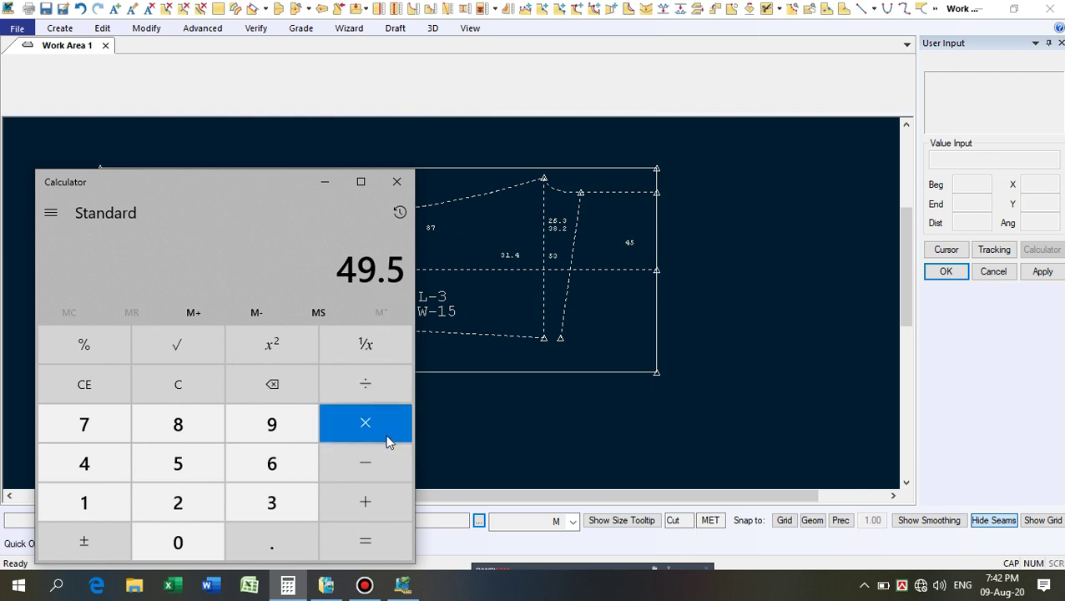
Subtract 4 from the calculated width and divide the remainder by 2.
{"action": "left_click", "coordinate": [369, 464]}
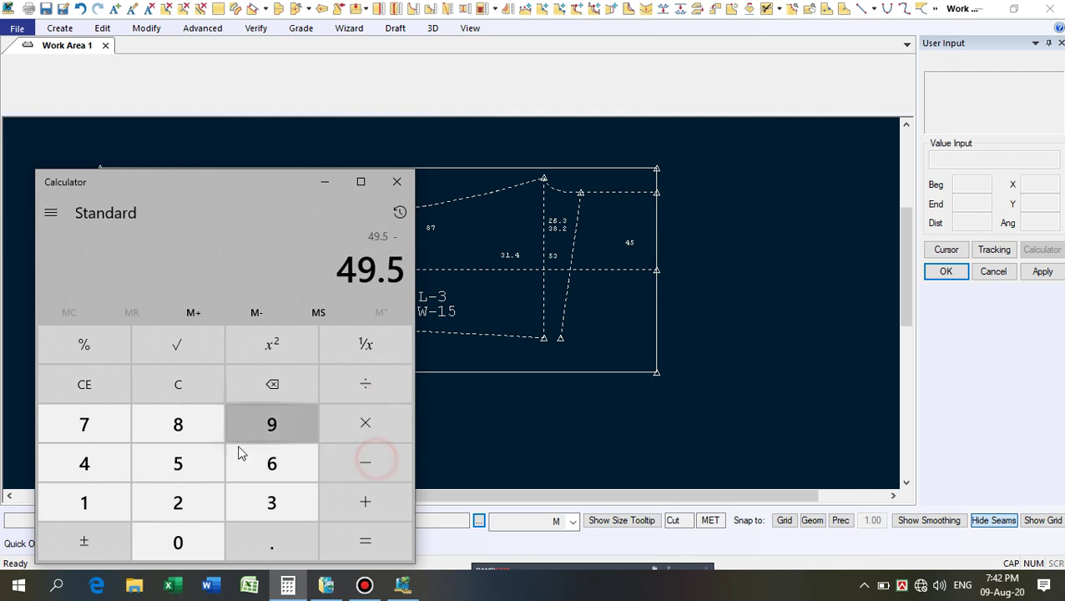
{"action": "left_click", "coordinate": [74, 465]}
{"action": "left_click", "coordinate": [374, 505]}
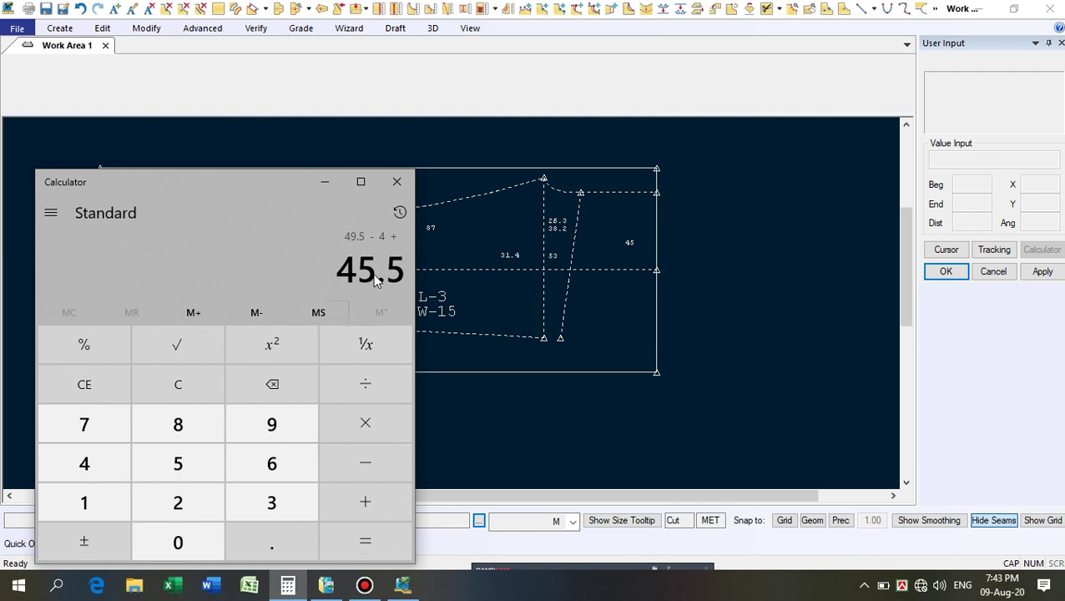
{"action": "left_click", "coordinate": [366, 384]}
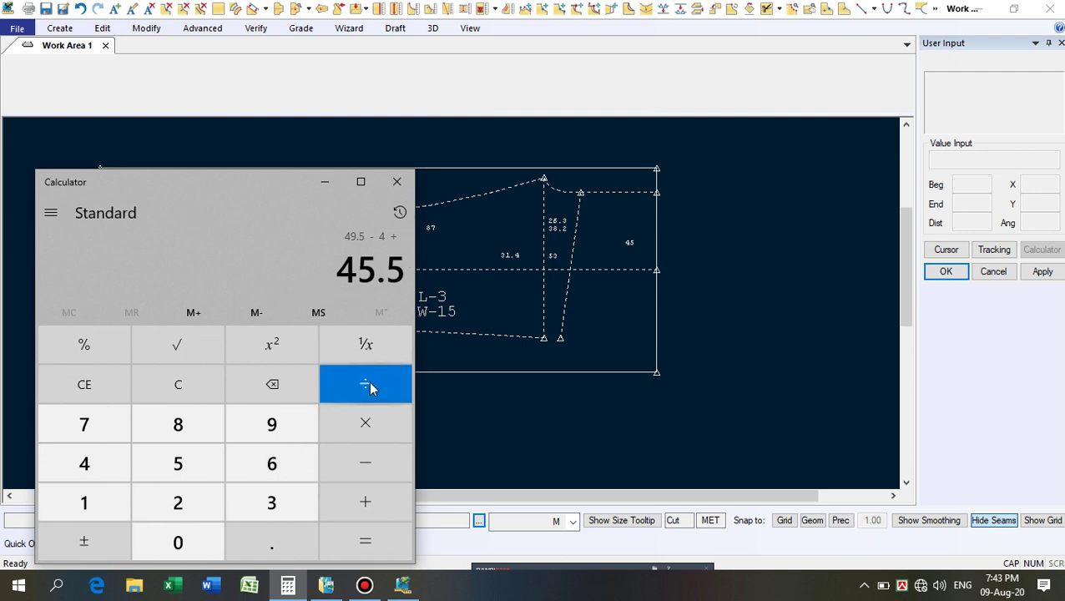
{"action": "left_click", "coordinate": [190, 501]}
{"action": "left_click", "coordinate": [366, 541]}
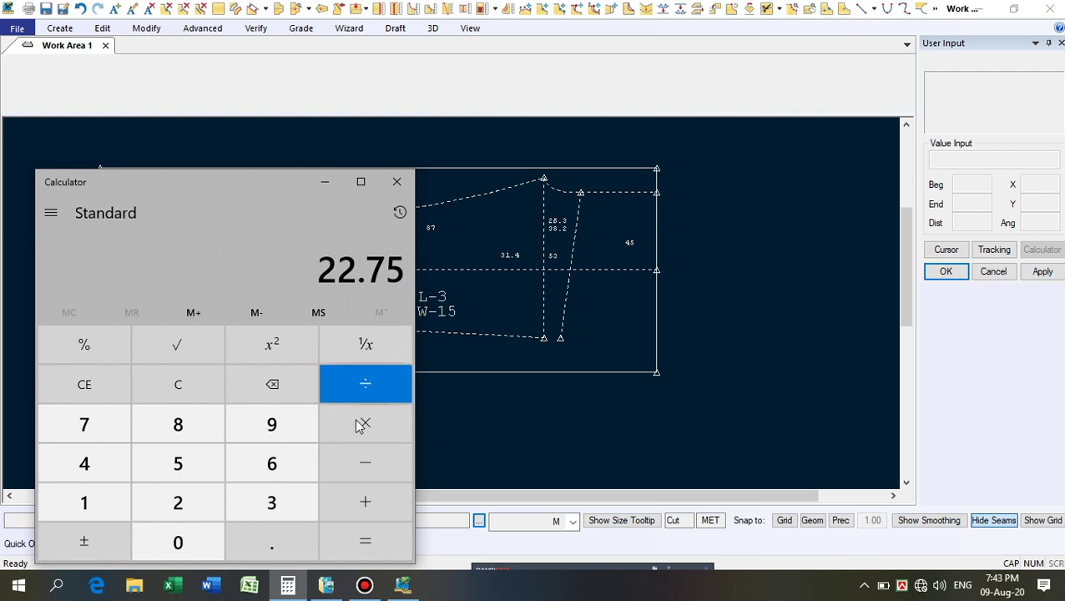
Add 0.75 to the halved width and minimize the calculator to return to the pattern.
{"action": "left_click", "coordinate": [363, 503]}
{"action": "left_click", "coordinate": [271, 543]}
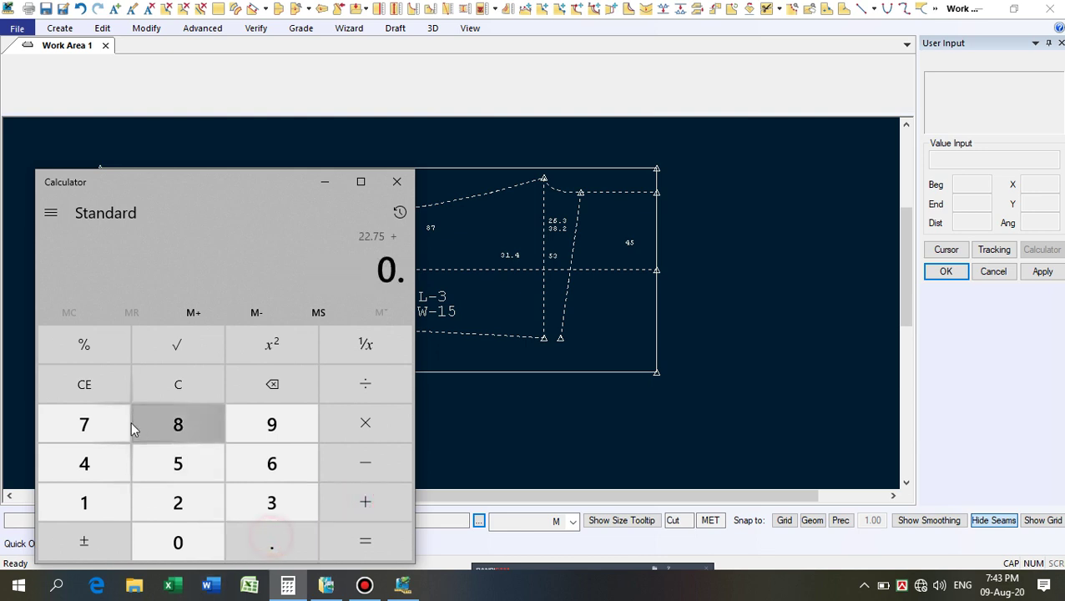
{"action": "left_click", "coordinate": [86, 426]}
{"action": "left_click", "coordinate": [178, 462]}
{"action": "left_click", "coordinate": [371, 544]}
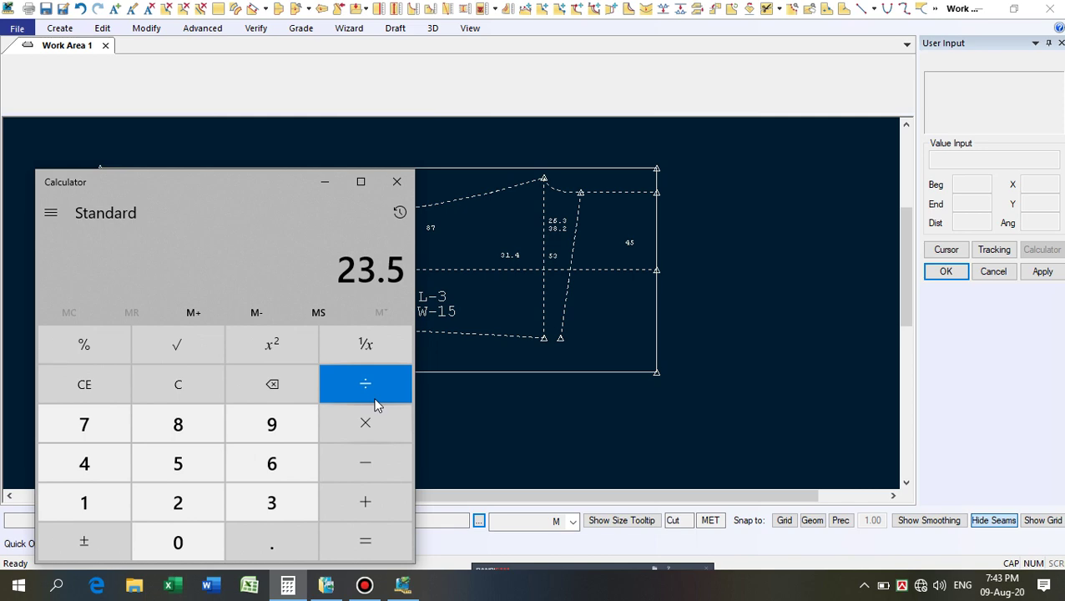
{"action": "left_click", "coordinate": [327, 185]}
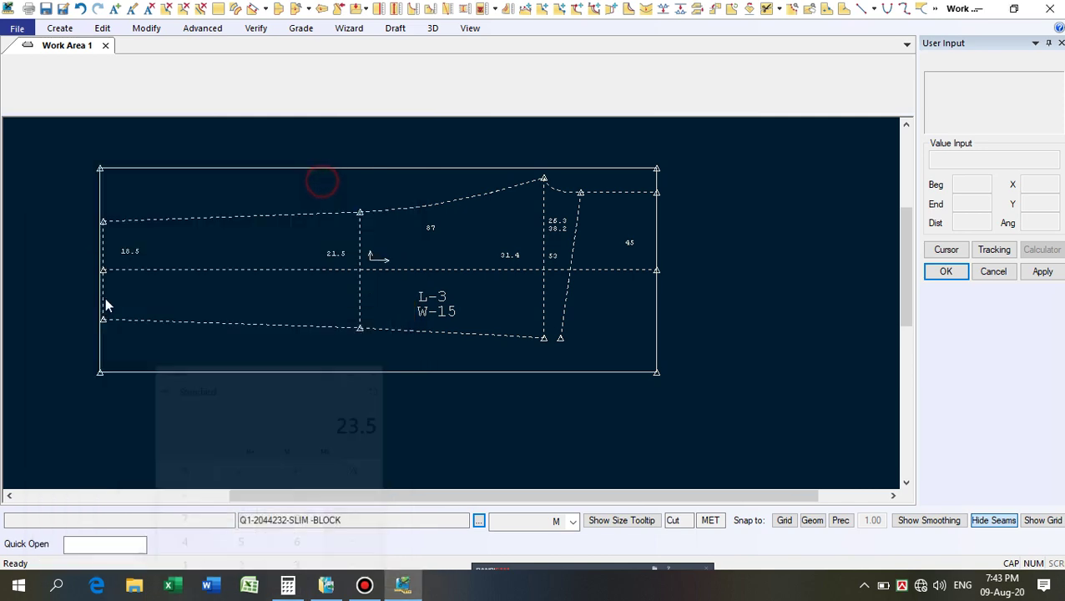
Measure the combined graded length of the concave rise curve and the adjoining horizontal line to the block's edge.
{"action": "scroll", "coordinate": [576, 224], "scroll_direction": "up", "scroll_amount": 3}
{"action": "scroll", "coordinate": [599, 138], "scroll_direction": "up", "scroll_amount": 2}
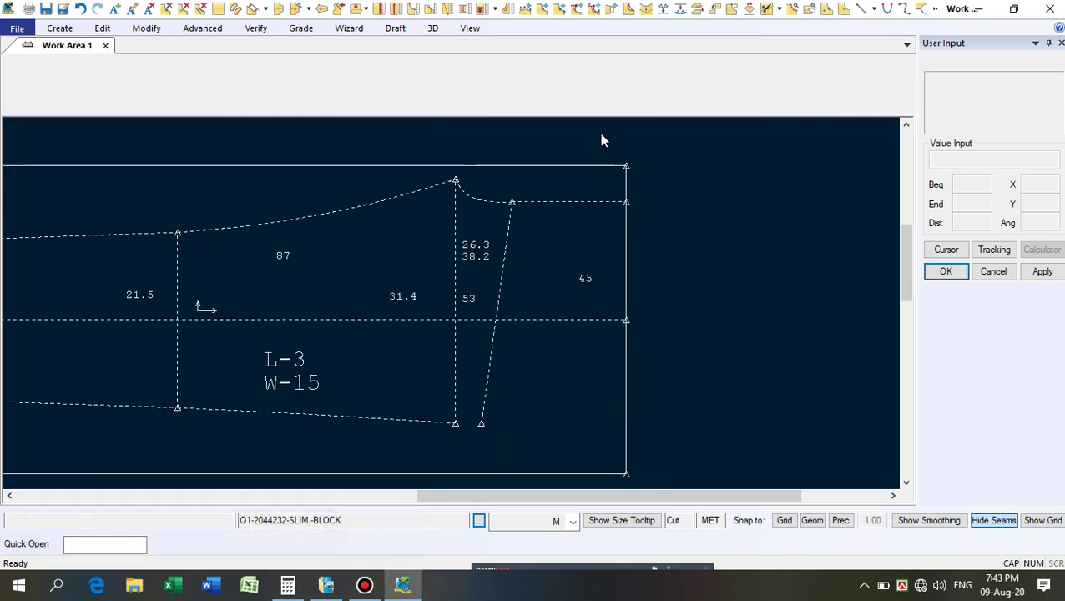
{"action": "left_click", "coordinate": [508, 9]}
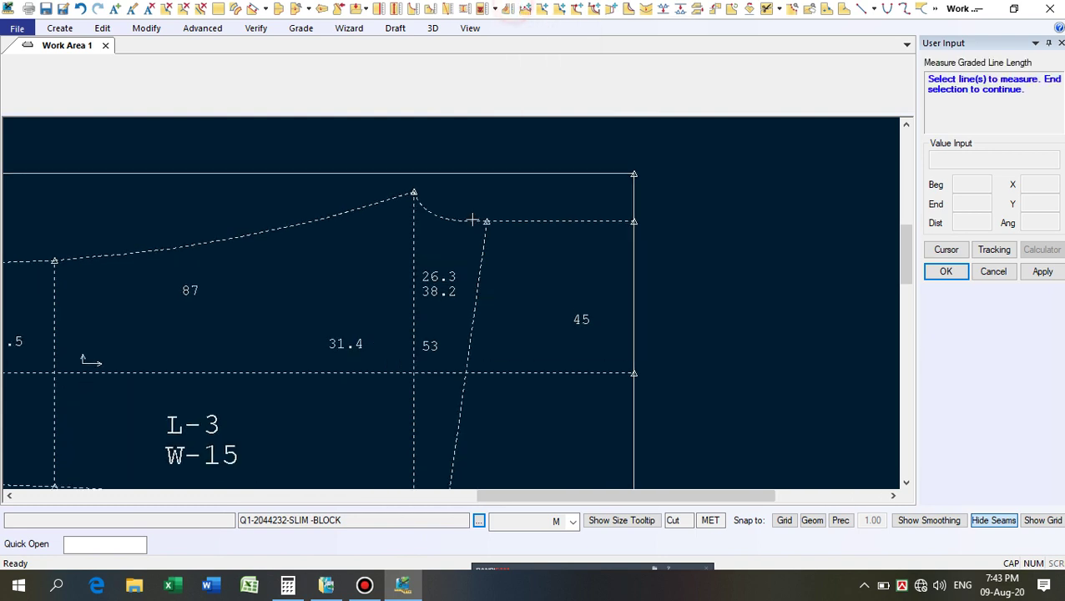
{"action": "left_click", "coordinate": [453, 219]}
{"action": "left_click", "coordinate": [551, 220]}
{"action": "right_click", "coordinate": [564, 190]}
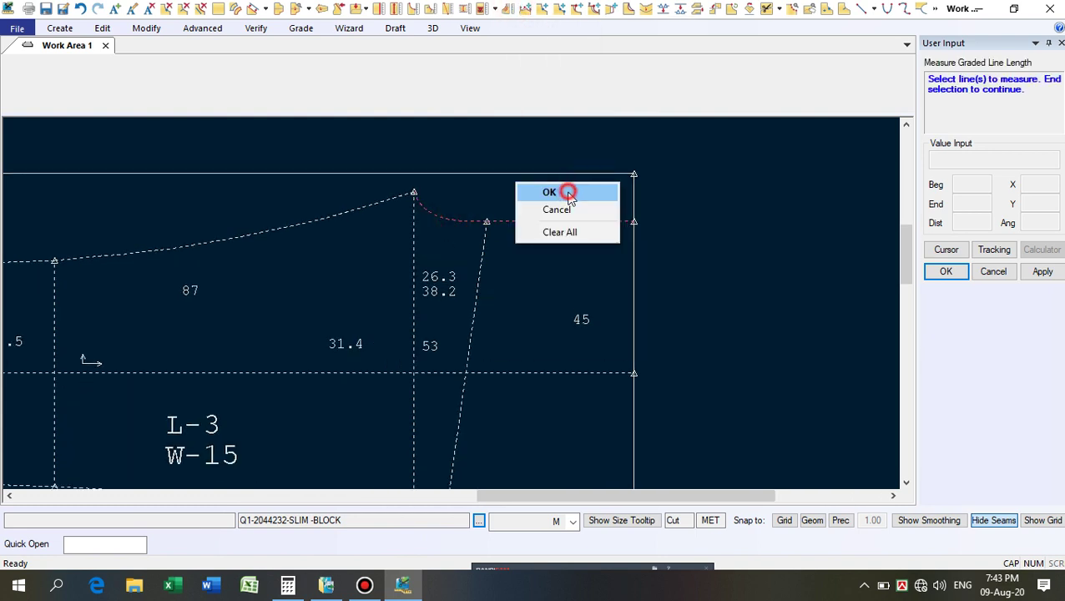
{"action": "left_click", "coordinate": [564, 190]}
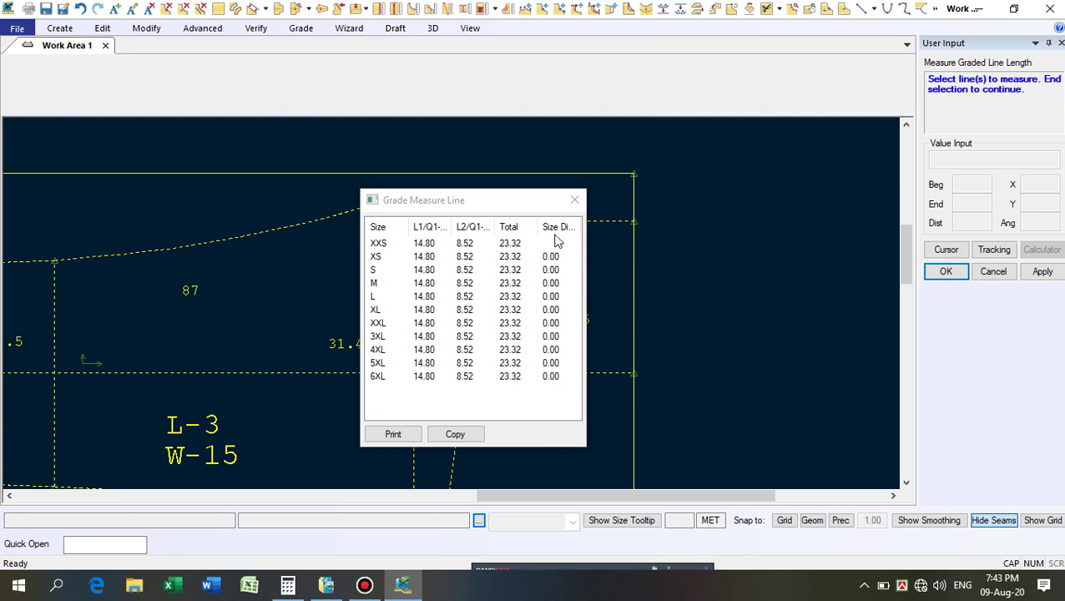
Close the graded line measurement results and end the measuring command.
{"action": "left_click", "coordinate": [574, 200]}
{"action": "right_click", "coordinate": [571, 202]}
{"action": "left_click", "coordinate": [584, 219]}
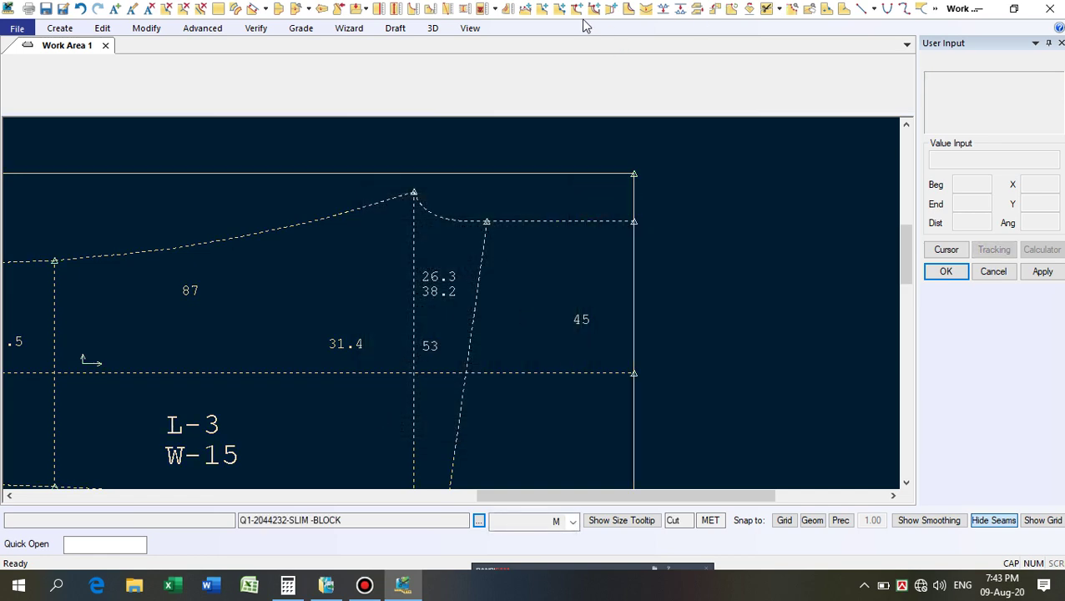
Shorten the horizontal rise line by moving its end point at the block's edge with Move Smooth, X -1.22 and Y 0.
{"action": "left_click", "coordinate": [525, 8]}
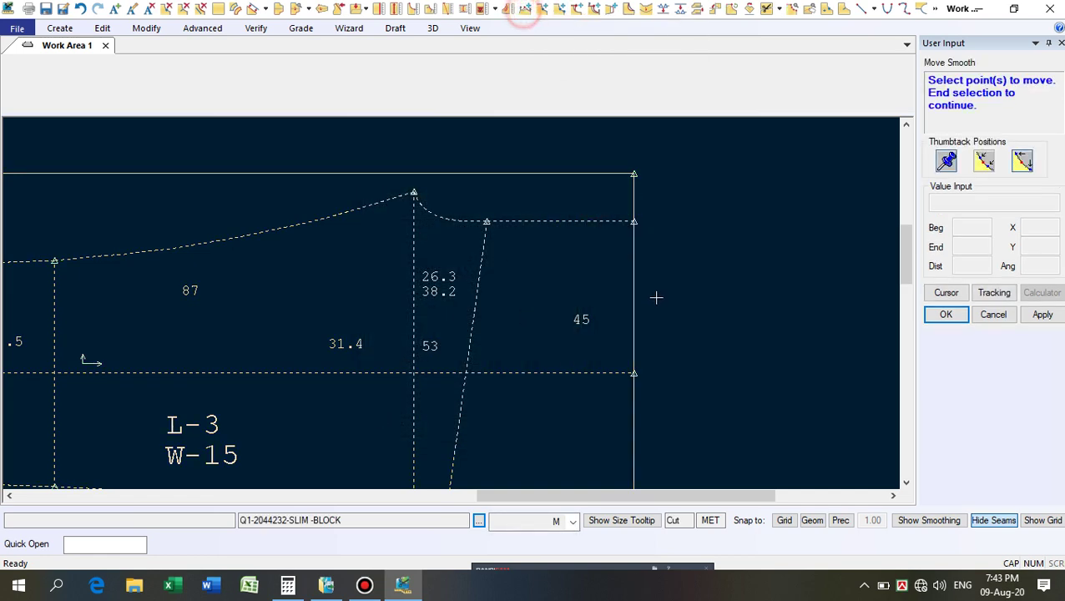
{"action": "left_click", "coordinate": [604, 225]}
{"action": "right_click", "coordinate": [676, 227]}
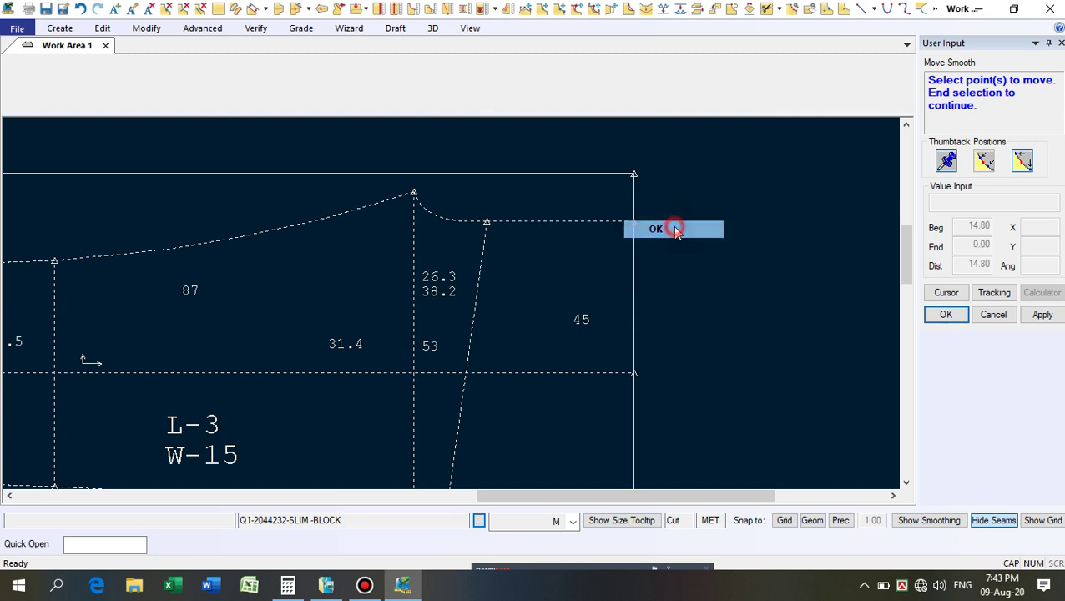
{"action": "left_click", "coordinate": [675, 229]}
{"action": "right_click", "coordinate": [673, 228]}
{"action": "left_click", "coordinate": [676, 228]}
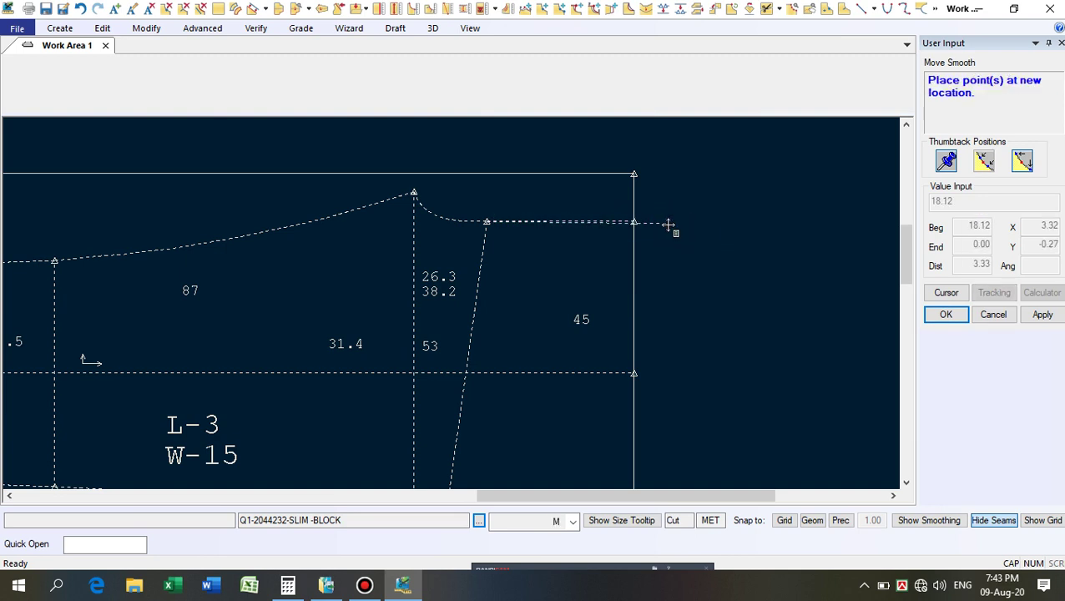
{"action": "left_click", "coordinate": [638, 224]}
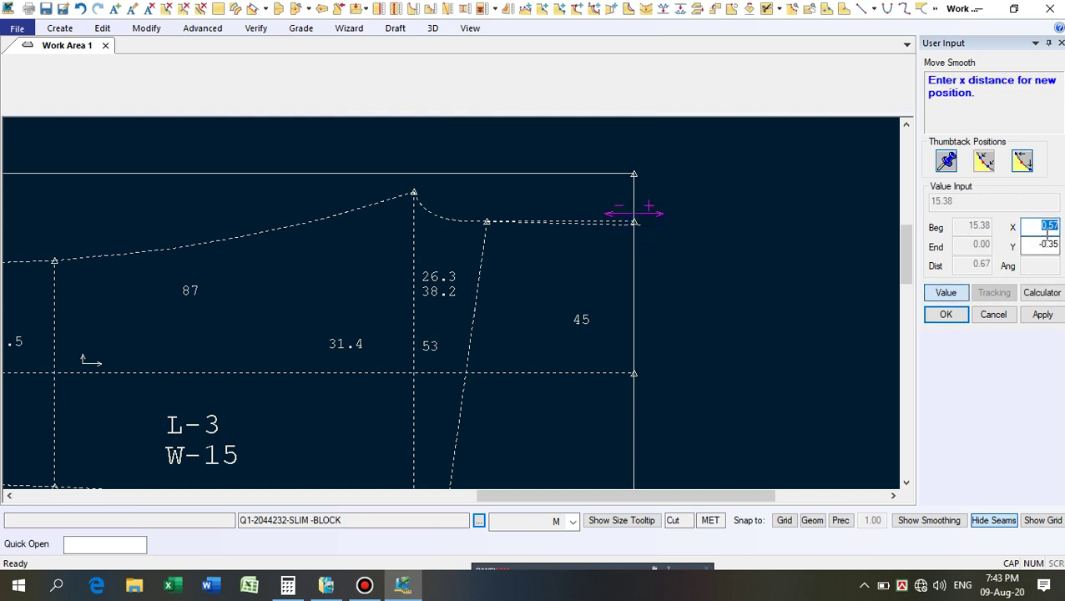
{"action": "key", "text": "Return"}
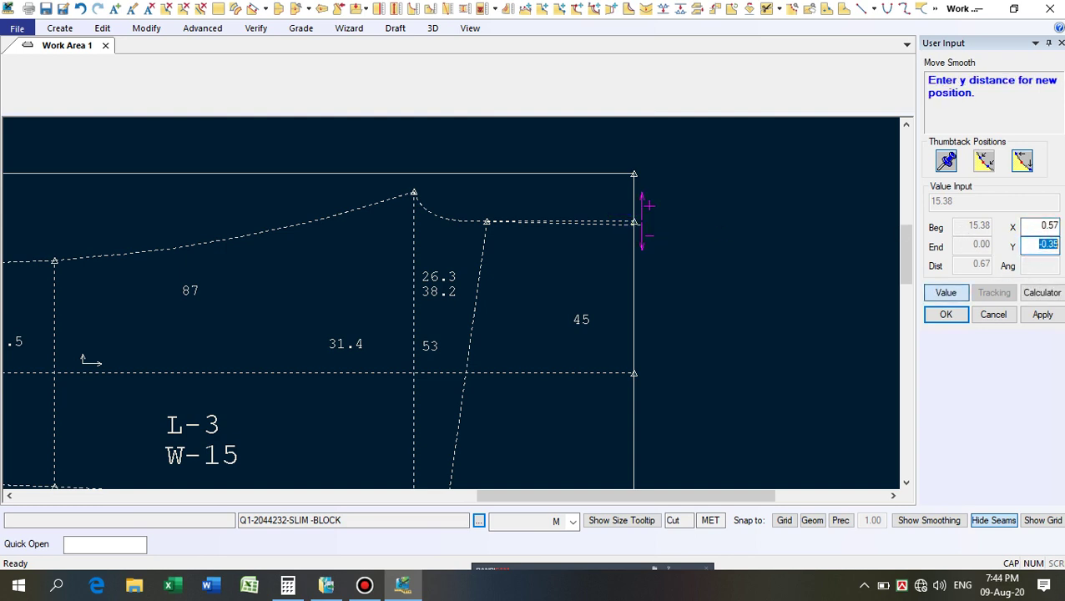
{"action": "type", "text": "0"}
{"action": "key", "text": "Return"}
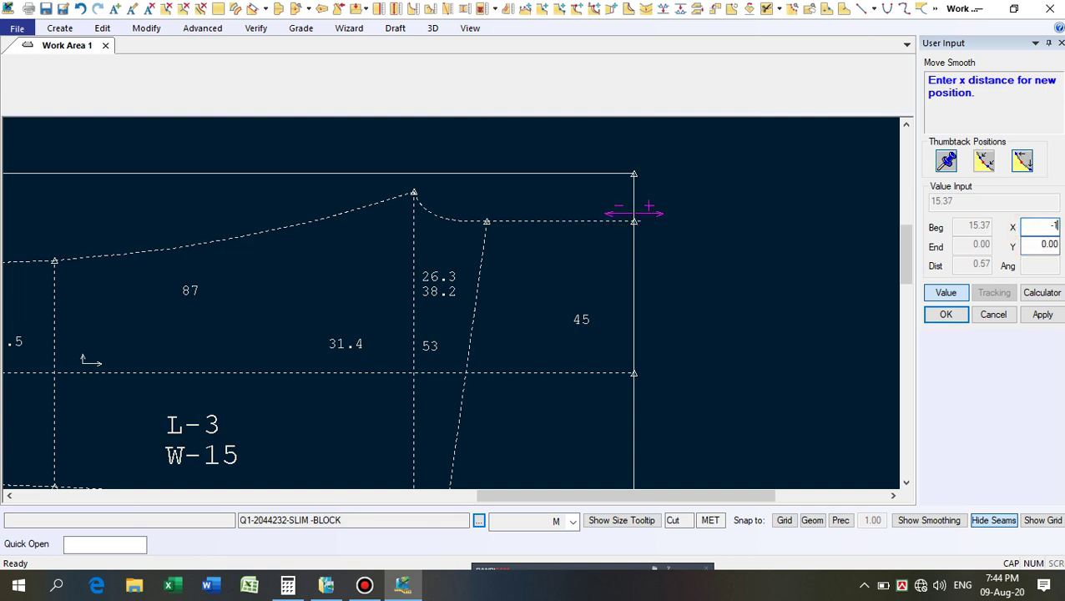
{"action": "type", "text": "-1.22"}
{"action": "key", "text": "Return"}
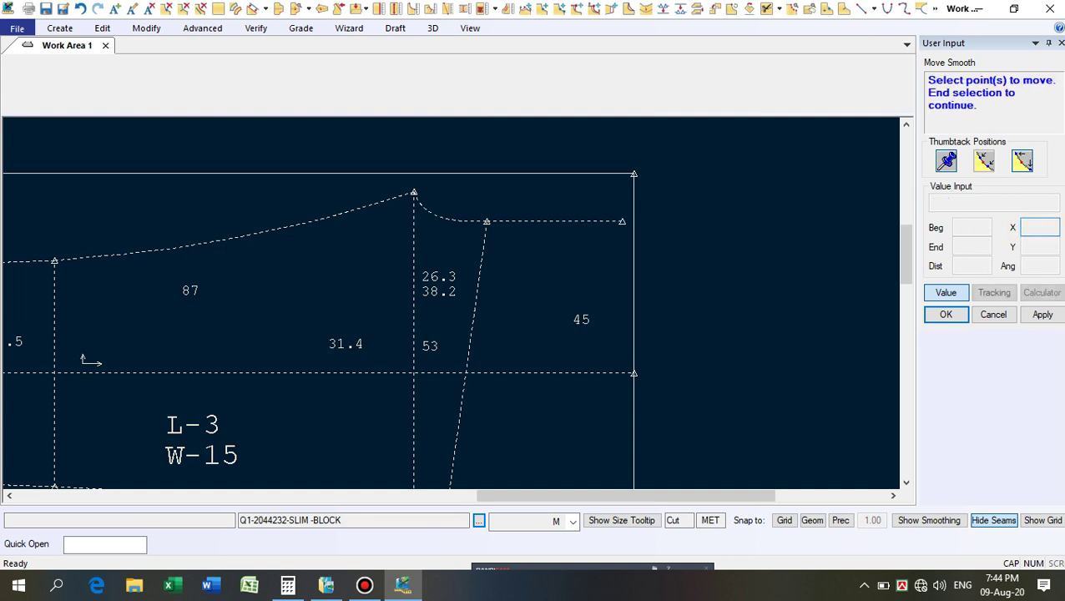
{"action": "right_click", "coordinate": [687, 232]}
{"action": "left_click", "coordinate": [678, 216]}
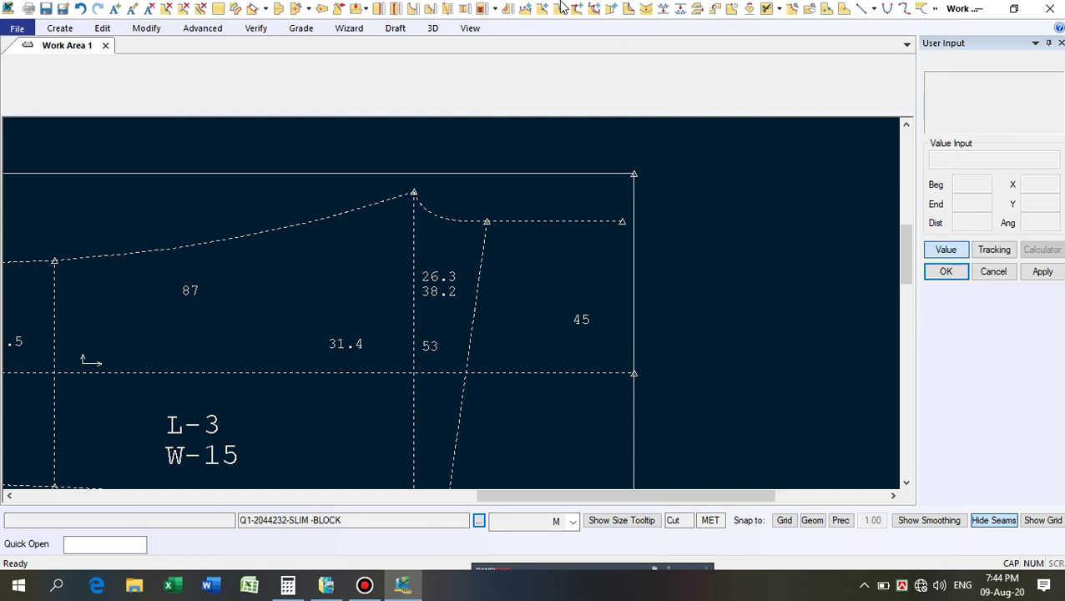
Measure the combined graded length of the concave rise curve and the shortened horizontal line, and close the results.
{"action": "left_click", "coordinate": [507, 9]}
{"action": "left_click", "coordinate": [440, 220]}
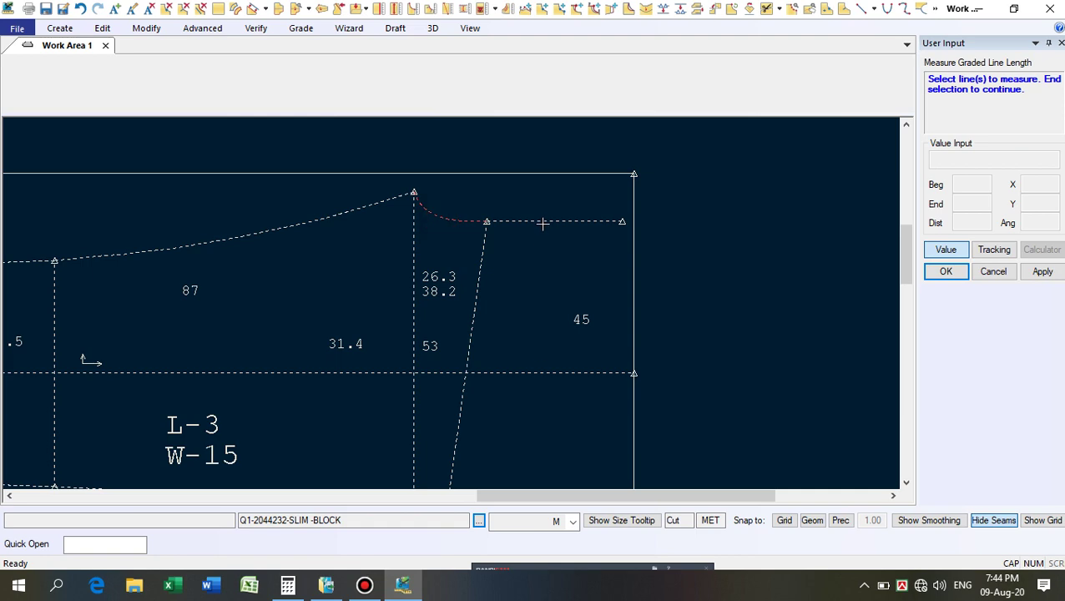
{"action": "left_click", "coordinate": [542, 223]}
{"action": "right_click", "coordinate": [545, 253]}
{"action": "left_click", "coordinate": [527, 256]}
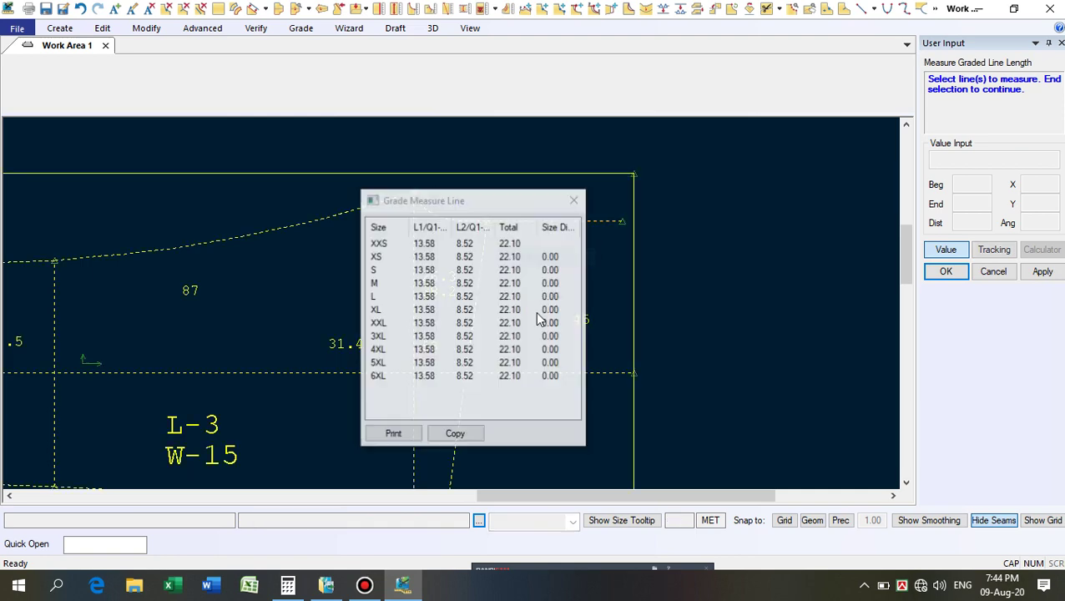
{"action": "left_click", "coordinate": [574, 199]}
{"action": "right_click", "coordinate": [709, 190]}
{"action": "left_click", "coordinate": [709, 192]}
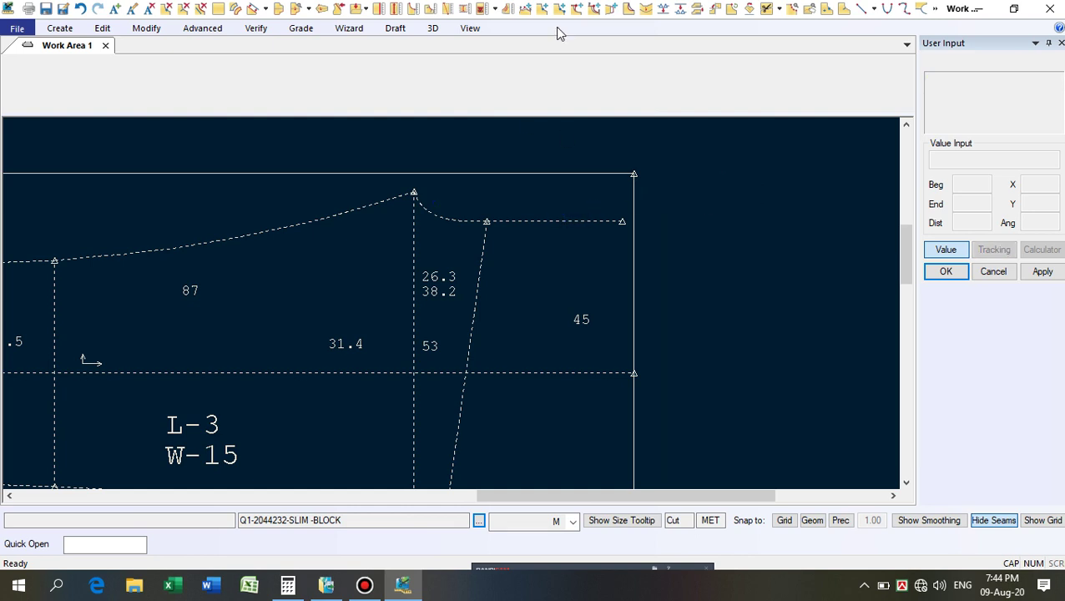
Try to raise the shortened rise line's waist end point by a Y distance of 1.5 with Move Smooth, and undo the move.
{"action": "left_click", "coordinate": [507, 9]}
{"action": "left_click", "coordinate": [526, 9]}
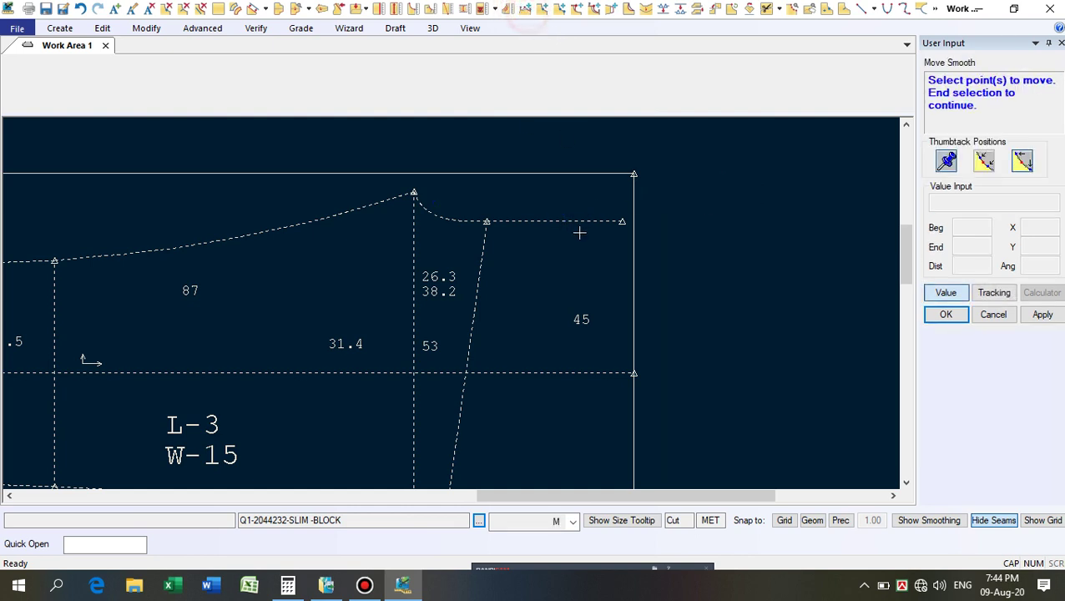
{"action": "left_click", "coordinate": [578, 223]}
{"action": "right_click", "coordinate": [628, 213]}
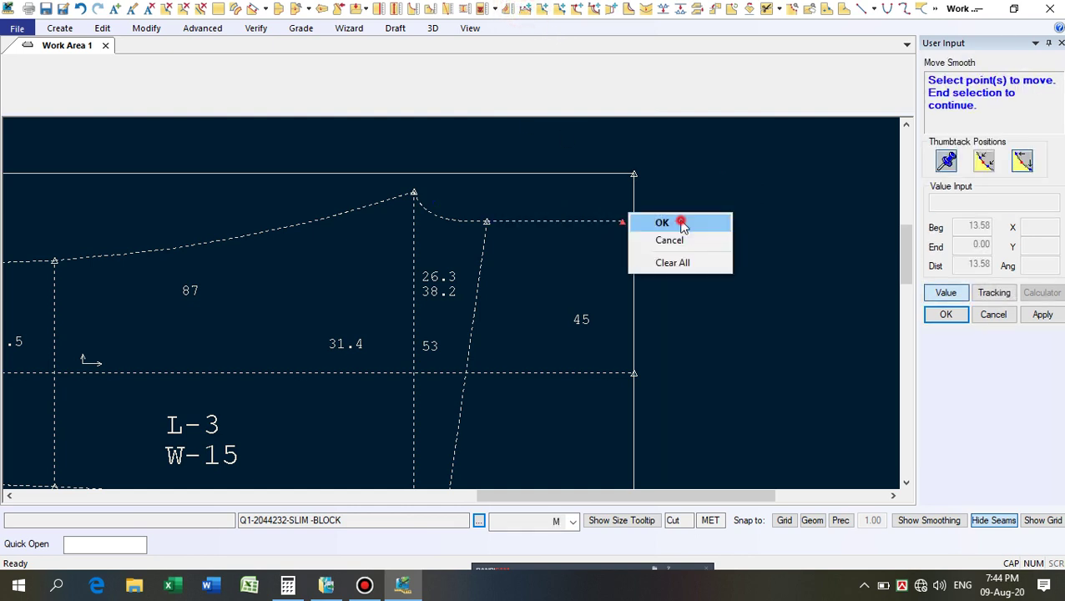
{"action": "left_click", "coordinate": [656, 221]}
{"action": "right_click", "coordinate": [698, 216]}
{"action": "left_click", "coordinate": [690, 219]}
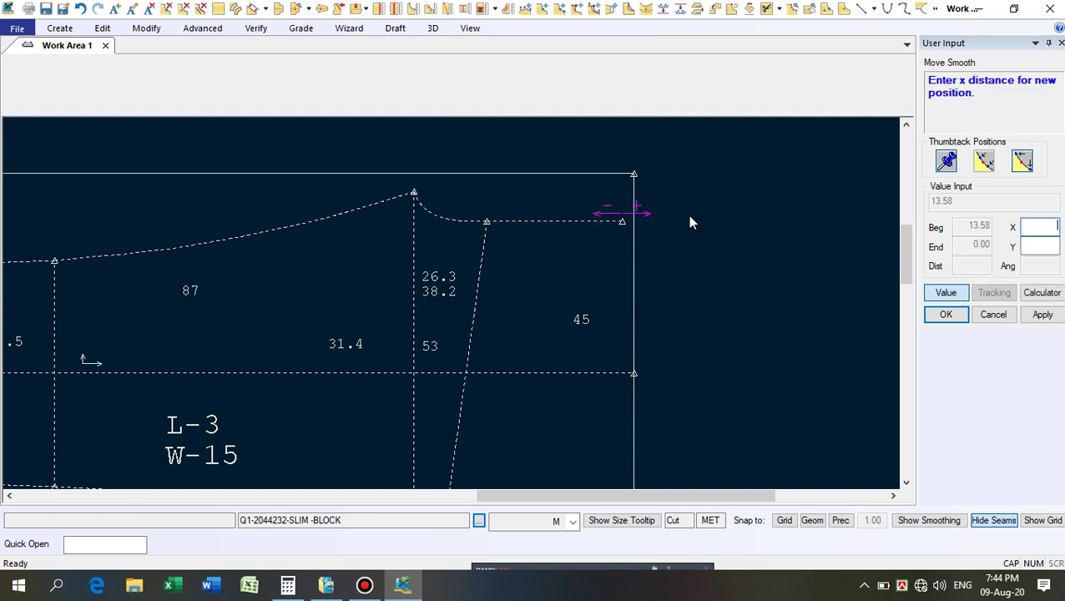
{"action": "left_click", "coordinate": [1054, 246]}
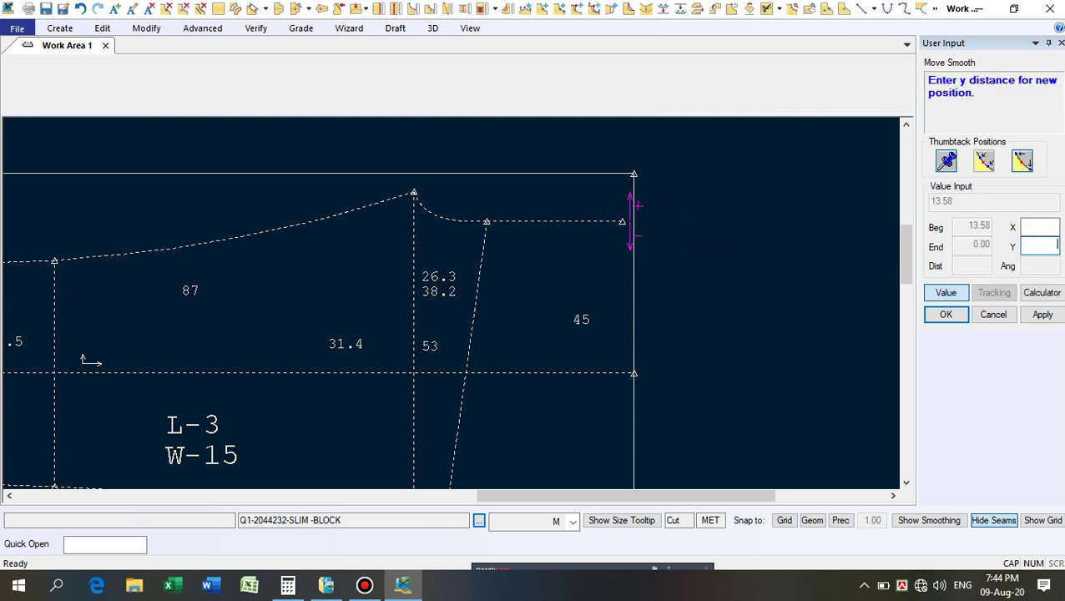
{"action": "type", "text": "1.5"}
{"action": "key", "text": "Return"}
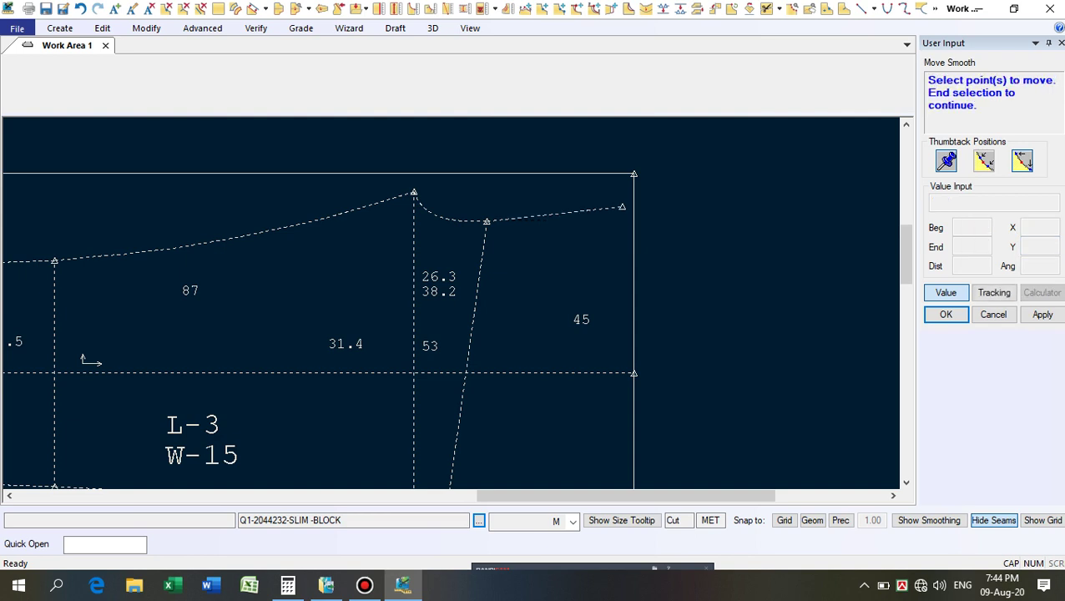
{"action": "key", "text": "Escape"}
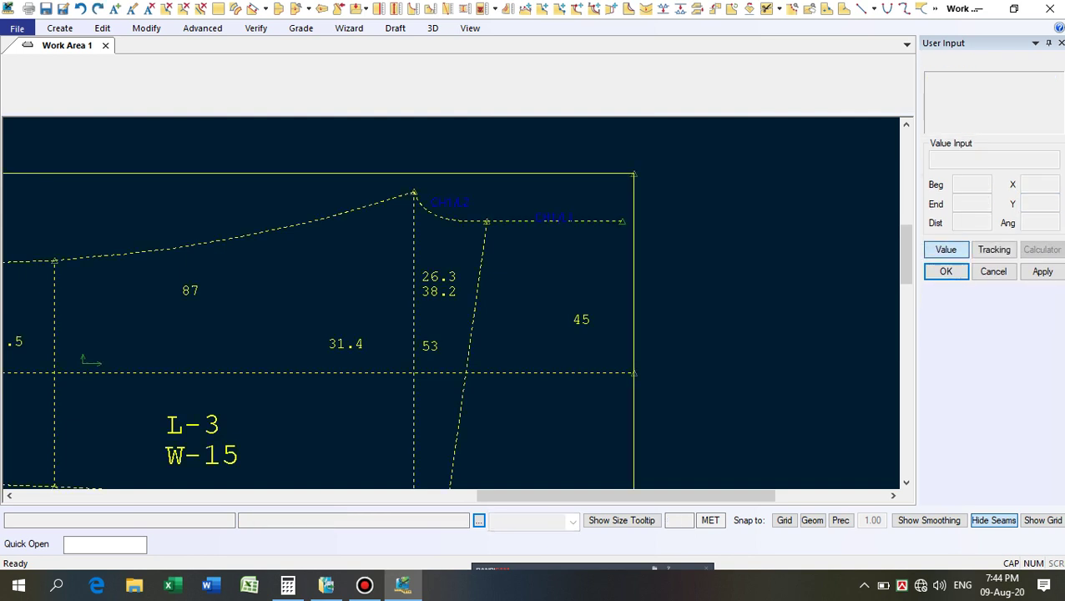
{"action": "left_click", "coordinate": [605, 332]}
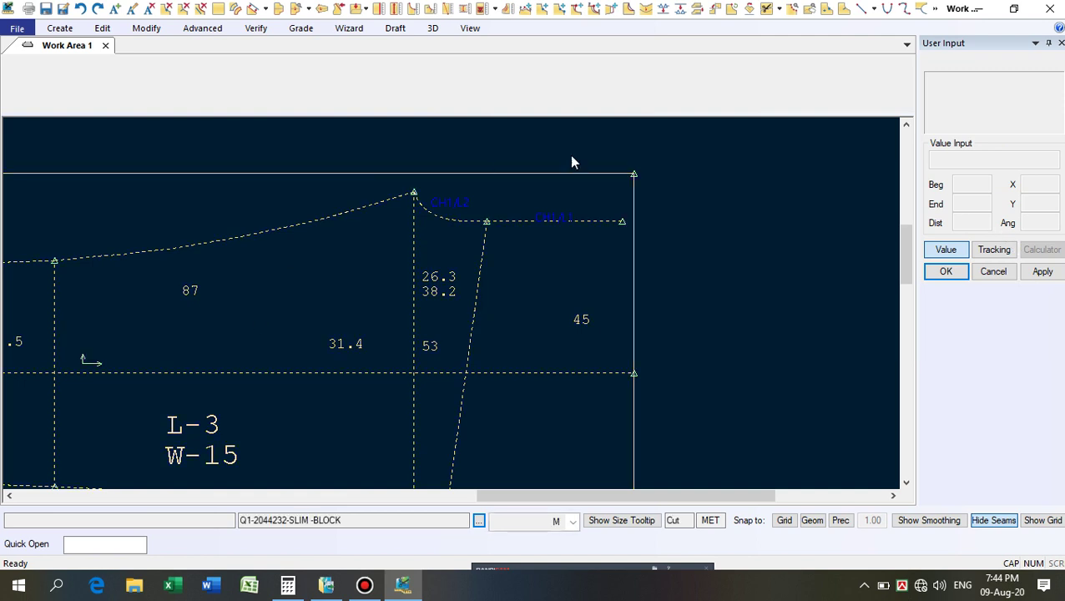
Select the waist end point of the shortened rise line as the point to reposition with Move Smooth.
{"action": "left_click", "coordinate": [528, 9]}
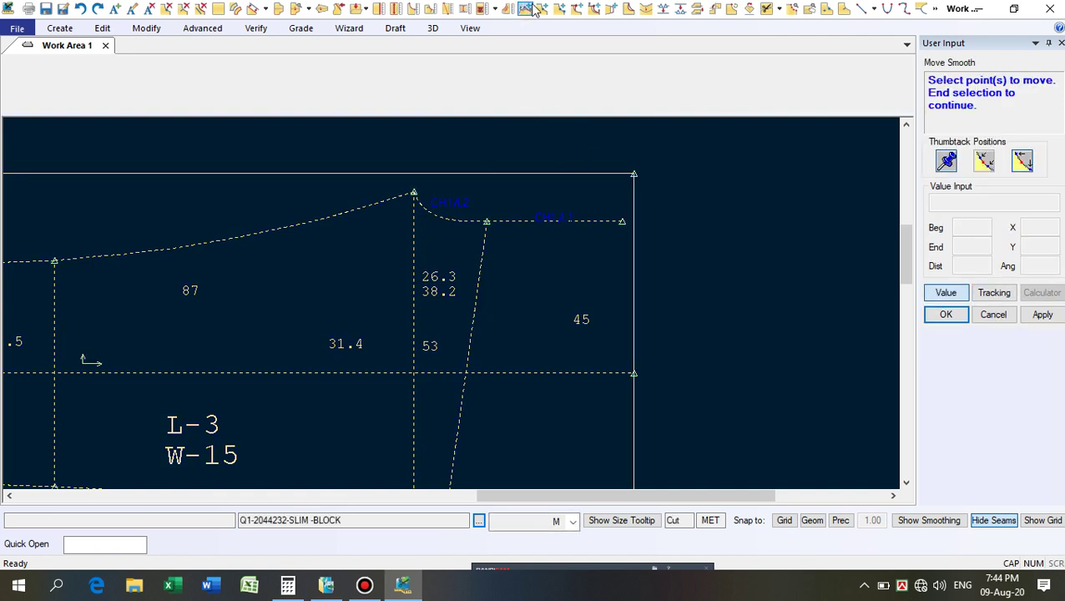
{"action": "left_click_drag", "start_coordinate": [656, 190], "coordinate": [617, 226]}
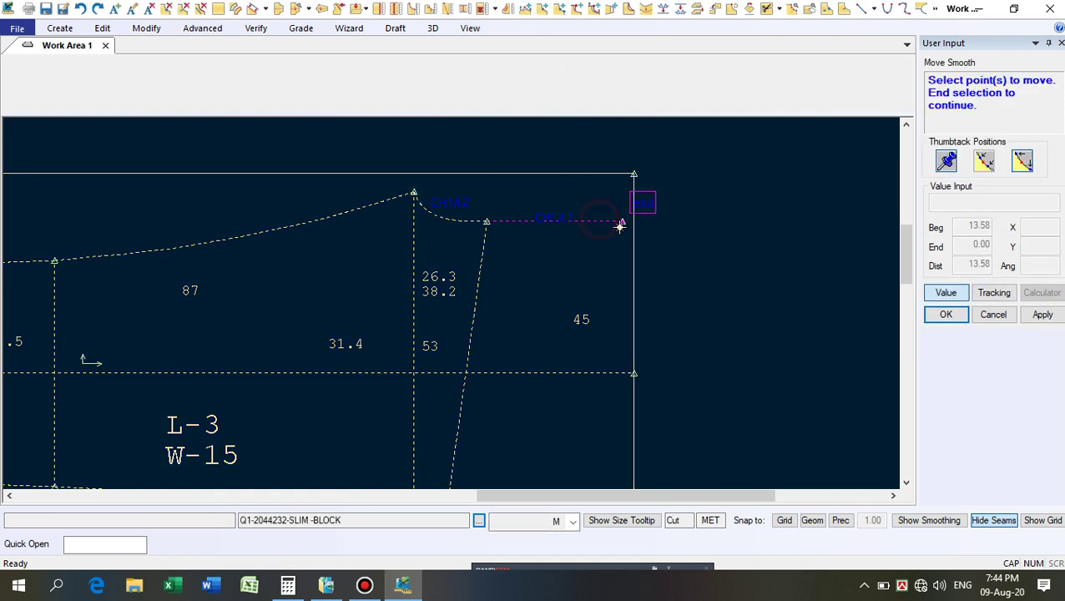
{"action": "right_click", "coordinate": [787, 230]}
{"action": "left_click", "coordinate": [783, 233]}
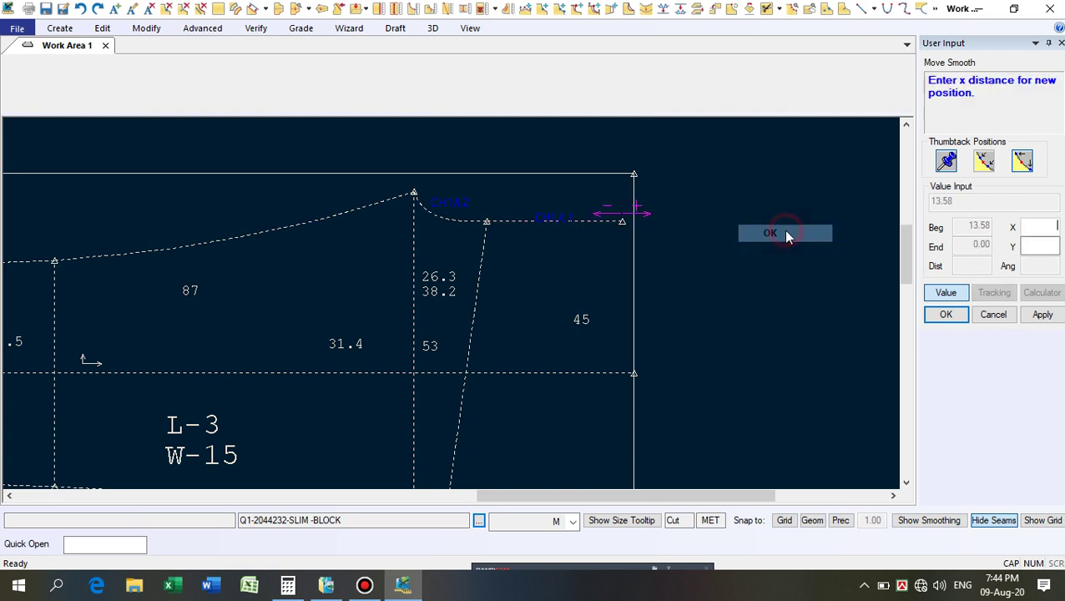
Lower the waist end point of the short line beside the crotch curve along Y with Move Smooth, leaving X unchanged.
{"action": "left_click", "coordinate": [1027, 246]}
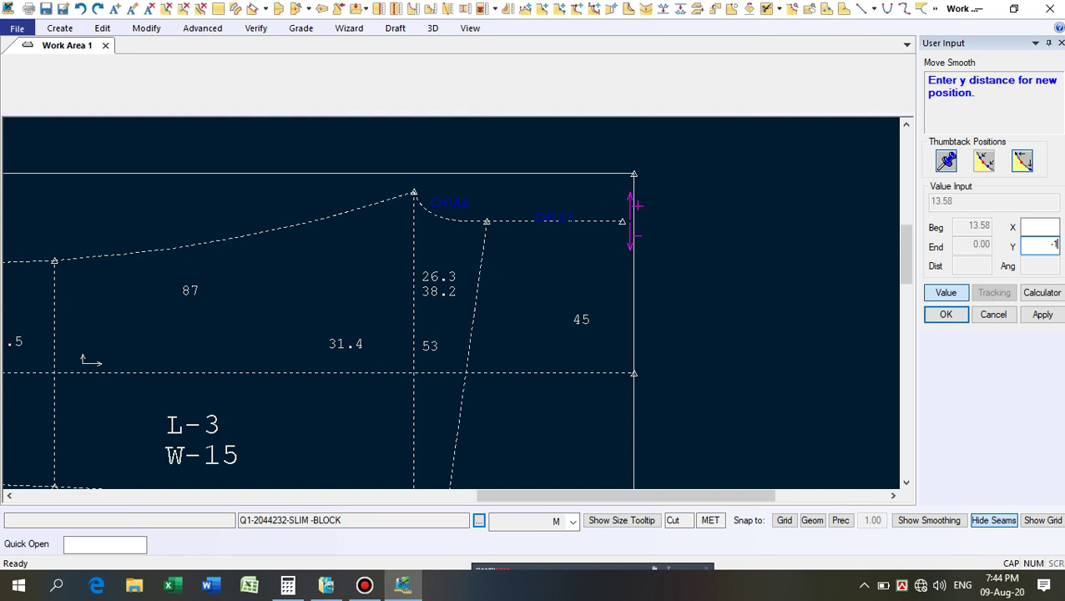
{"action": "key", "text": "Return"}
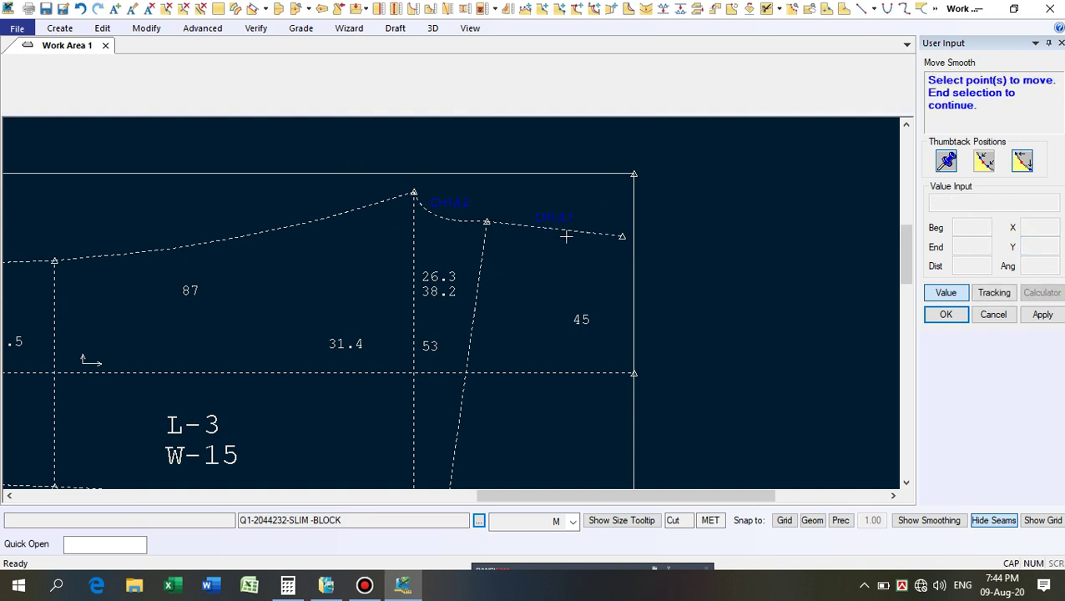
{"action": "scroll", "coordinate": [566, 237], "scroll_direction": "down", "scroll_amount": 3}
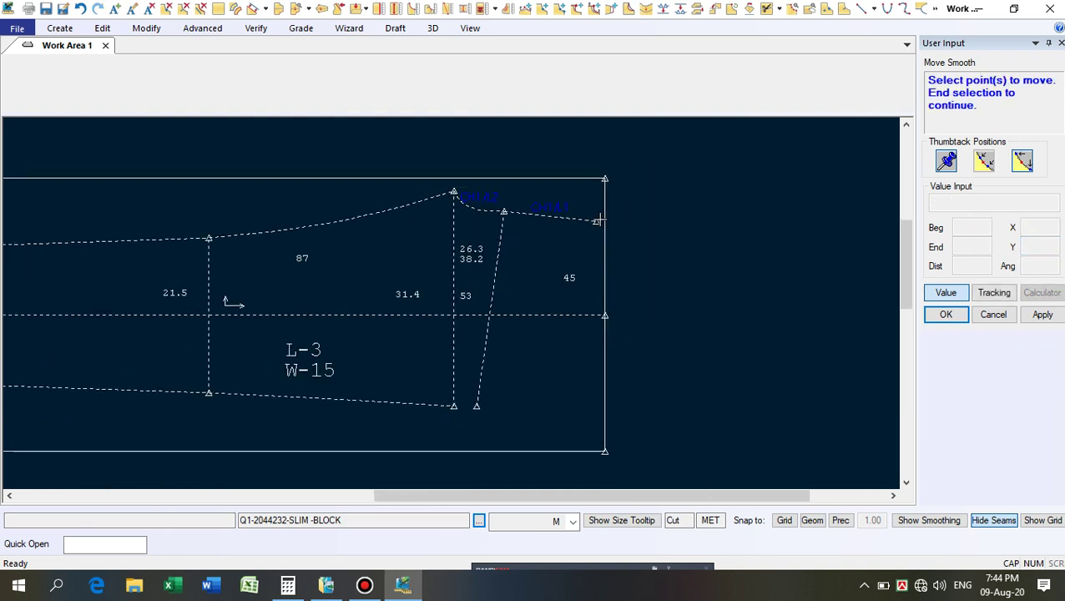
{"action": "right_click", "coordinate": [729, 163]}
{"action": "left_click", "coordinate": [733, 170]}
Offset the slanted rise line evenly by about -23 toward the opposite seam, adding it as a new line.
{"action": "left_click", "coordinate": [251, 8]}
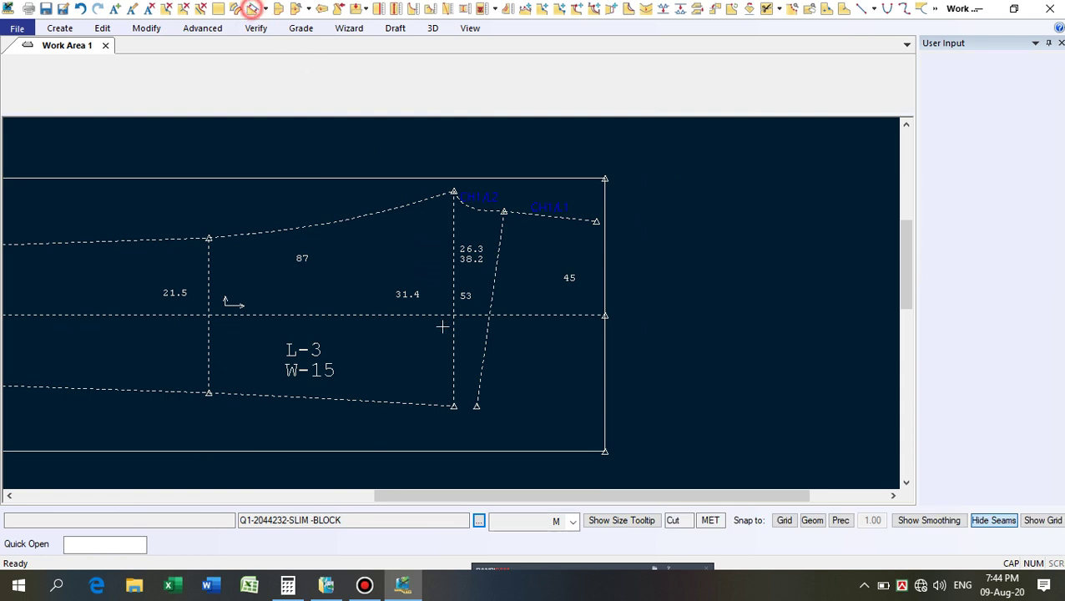
{"action": "scroll", "coordinate": [548, 226], "scroll_direction": "up", "scroll_amount": 1}
{"action": "left_click", "coordinate": [579, 201]}
{"action": "right_click", "coordinate": [601, 179]}
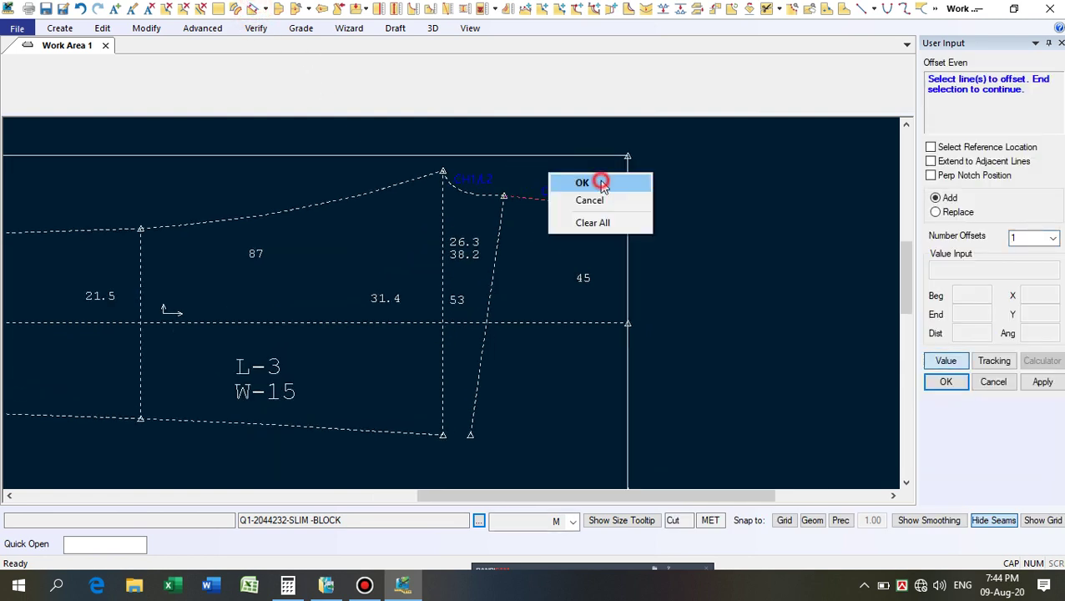
{"action": "left_click", "coordinate": [602, 181]}
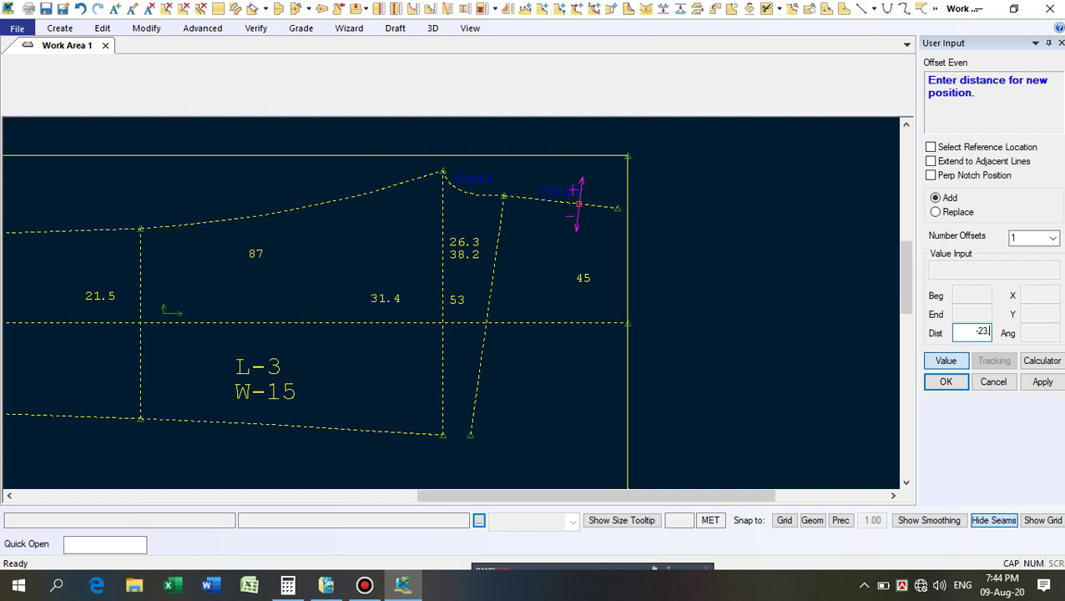
{"action": "key", "text": "Return"}
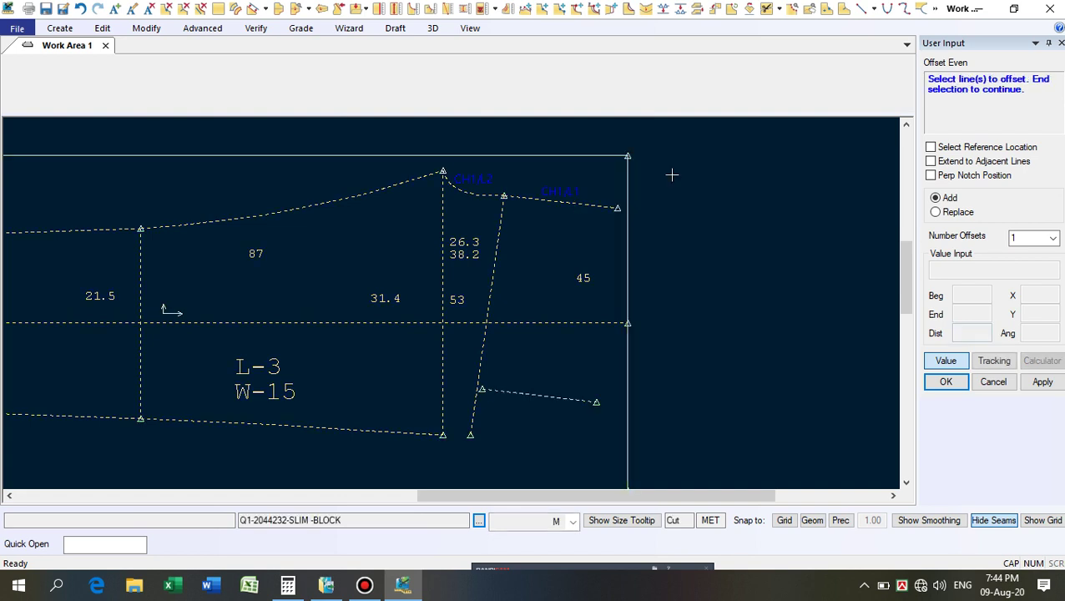
{"action": "right_click", "coordinate": [697, 244]}
{"action": "left_click", "coordinate": [700, 251]}
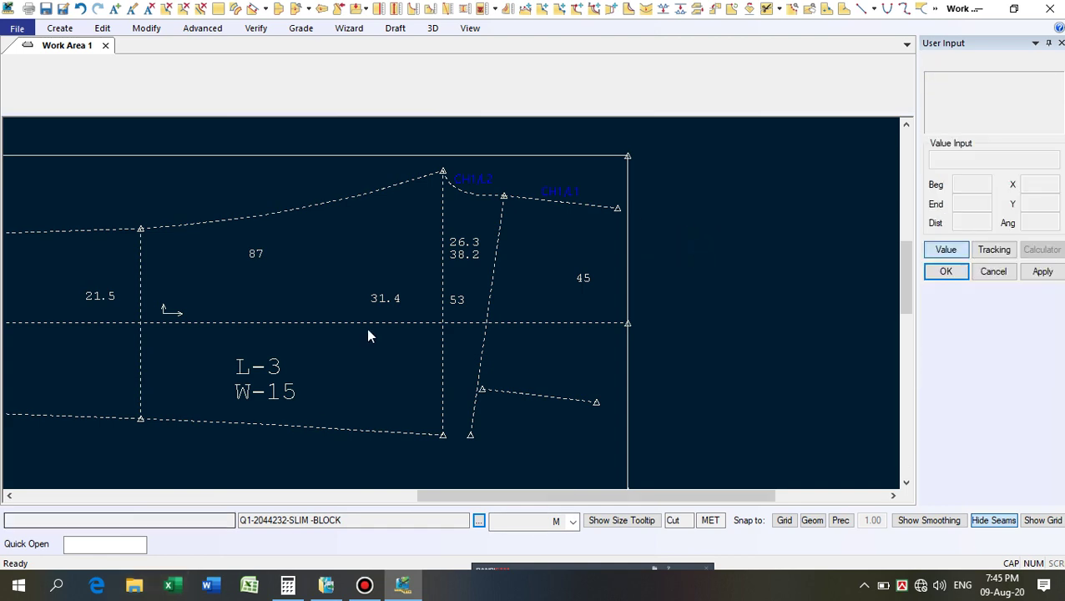
Extend the offset line along its own direction until its outer end lies beyond the block's waist edge.
{"action": "scroll", "coordinate": [448, 196], "scroll_direction": "down", "scroll_amount": 1}
{"action": "scroll", "coordinate": [551, 315], "scroll_direction": "up", "scroll_amount": 1}
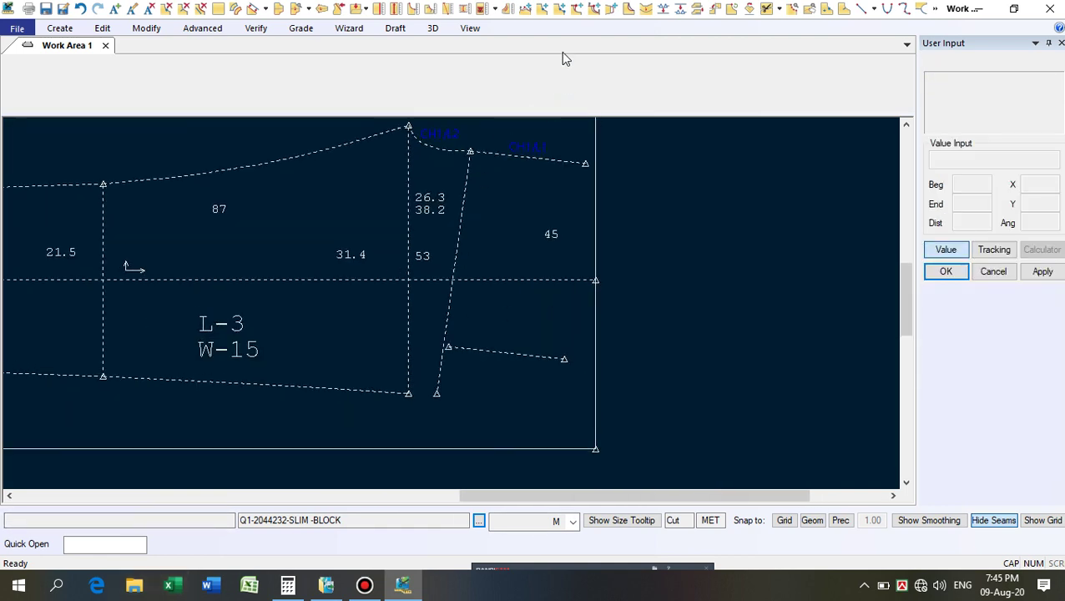
{"action": "left_click", "coordinate": [576, 8]}
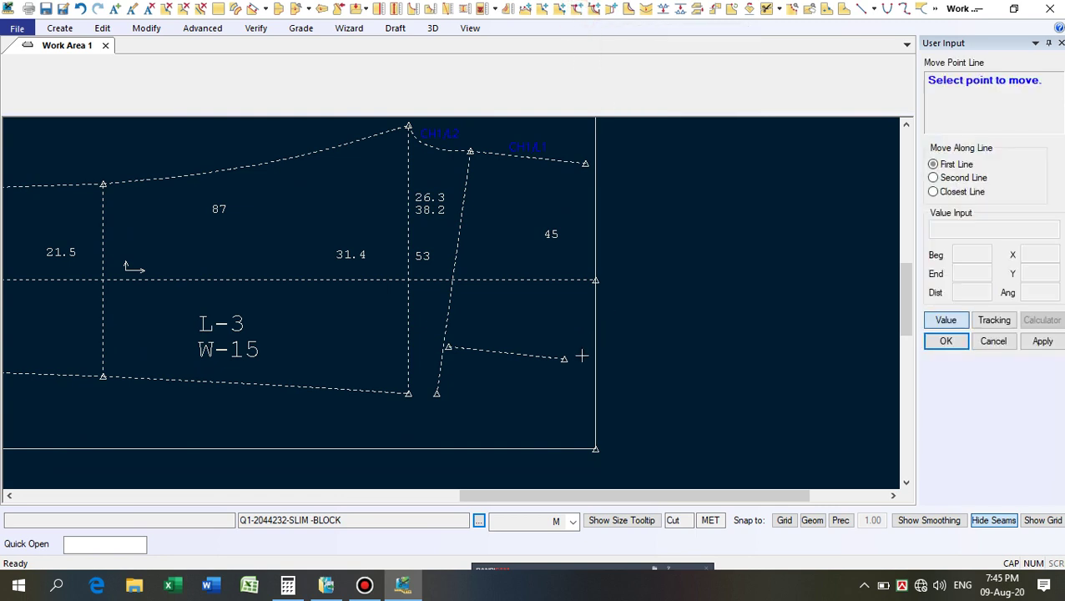
{"action": "left_click", "coordinate": [565, 359]}
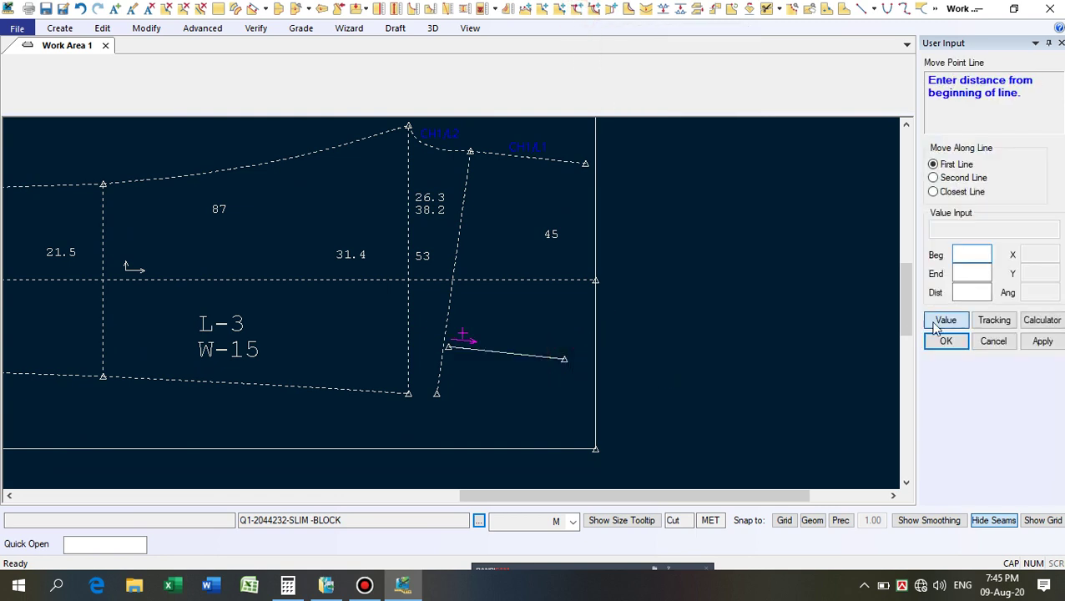
{"action": "left_click", "coordinate": [946, 320]}
{"action": "left_click", "coordinate": [647, 370]}
{"action": "right_click", "coordinate": [701, 298]}
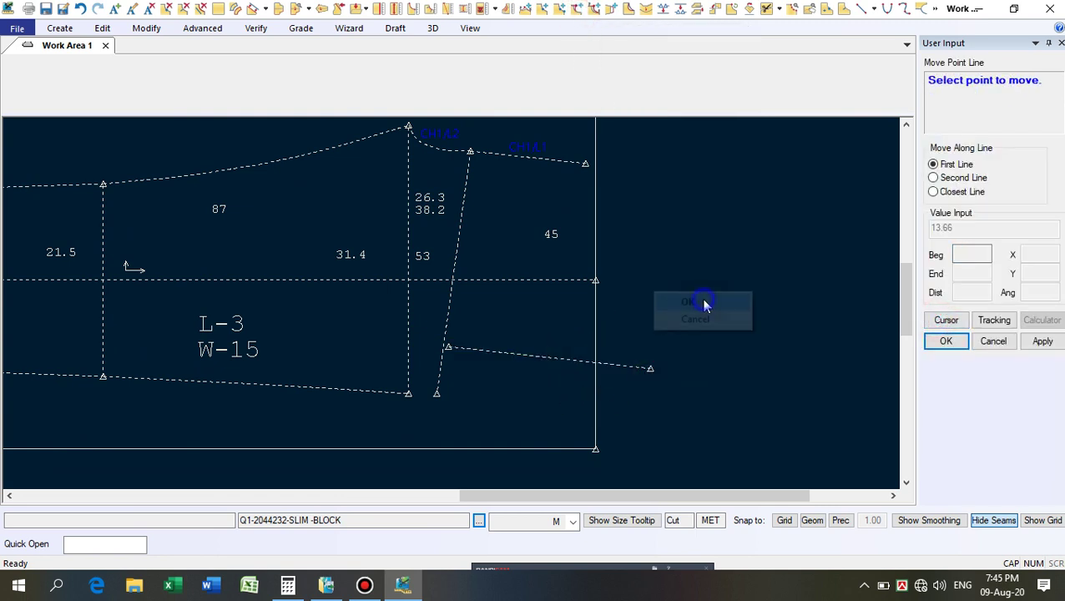
{"action": "left_click", "coordinate": [704, 304]}
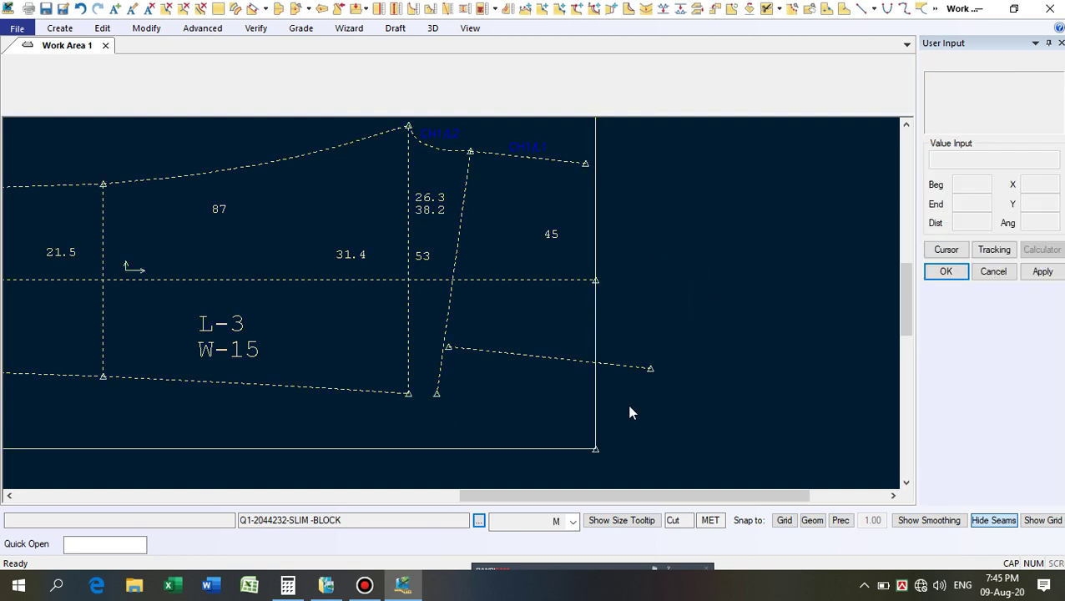
Clip the extended offset line at the block's waist edge, keeping the part inside the rectangle.
{"action": "left_click", "coordinate": [697, 10]}
{"action": "left_click", "coordinate": [554, 357]}
{"action": "left_click", "coordinate": [593, 349]}
{"action": "right_click", "coordinate": [661, 294]}
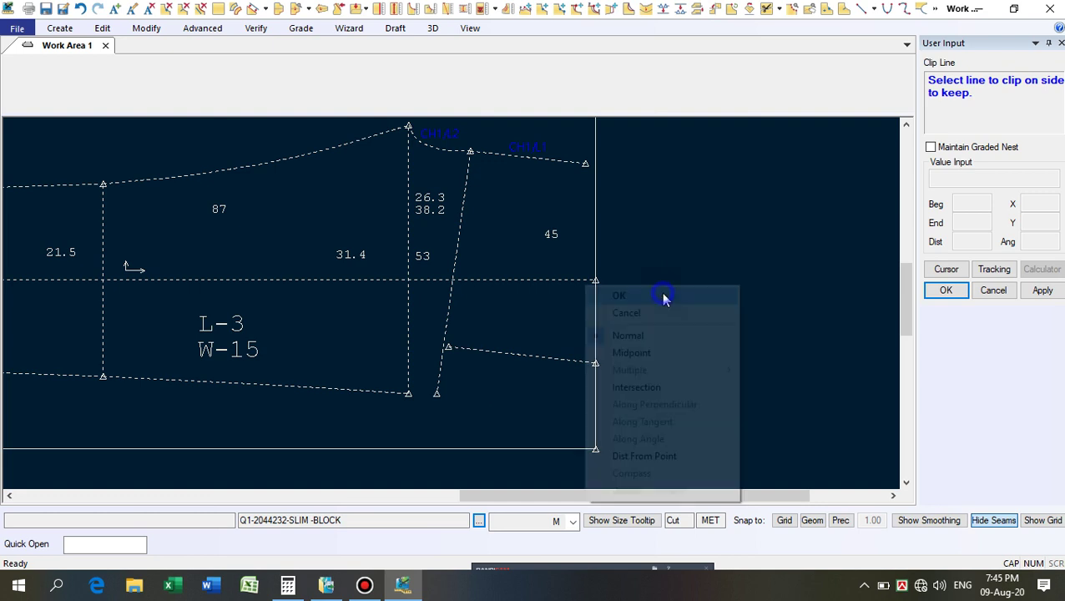
{"action": "left_click", "coordinate": [662, 295]}
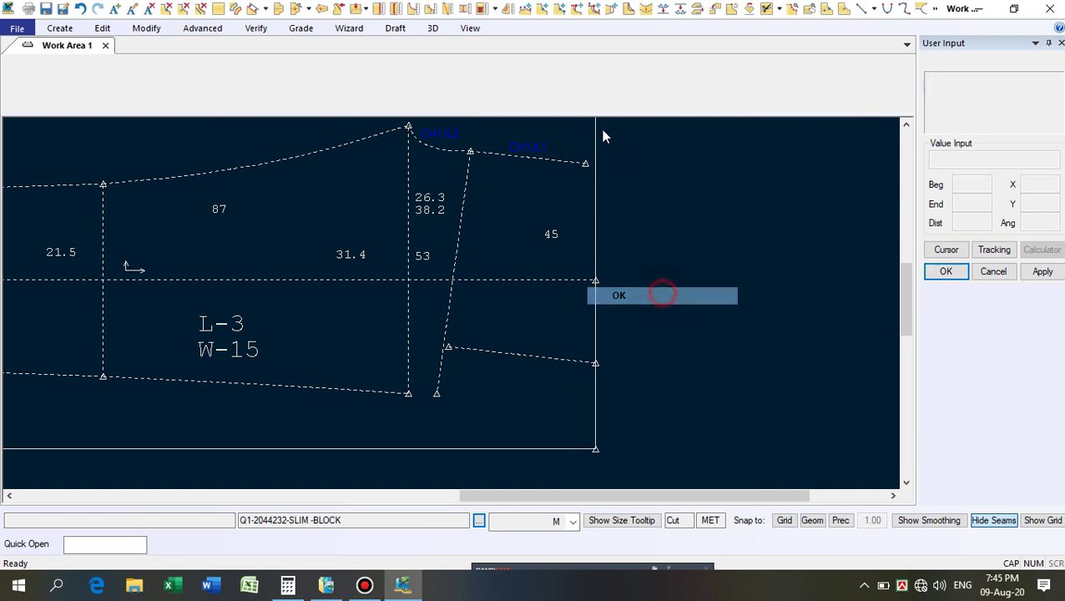
Draw an outward-bowed 2-Point Curve about 22.85 long from the crotch line's side-seam end to the clipped line's end on the waist edge.
{"action": "left_click", "coordinate": [891, 8]}
{"action": "left_click", "coordinate": [408, 380]}
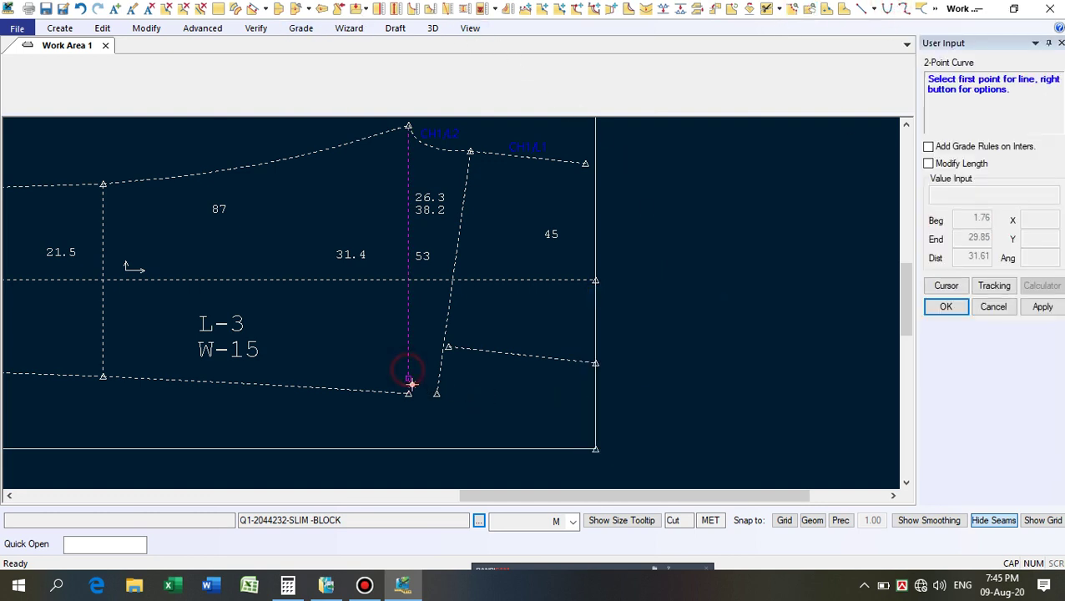
{"action": "left_click", "coordinate": [583, 368]}
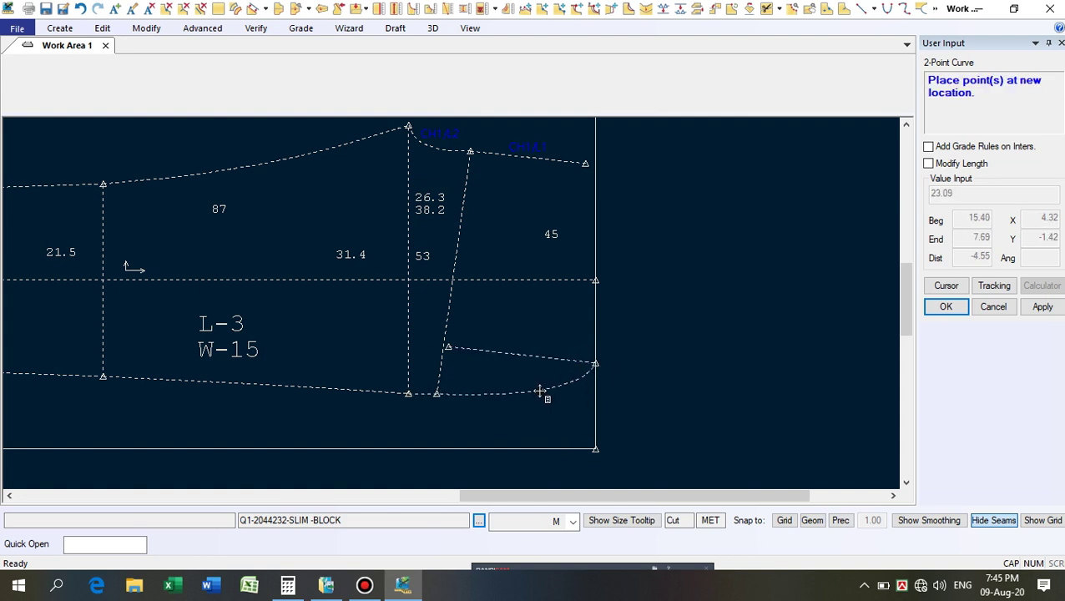
{"action": "scroll", "coordinate": [538, 391], "scroll_direction": "up", "scroll_amount": 3}
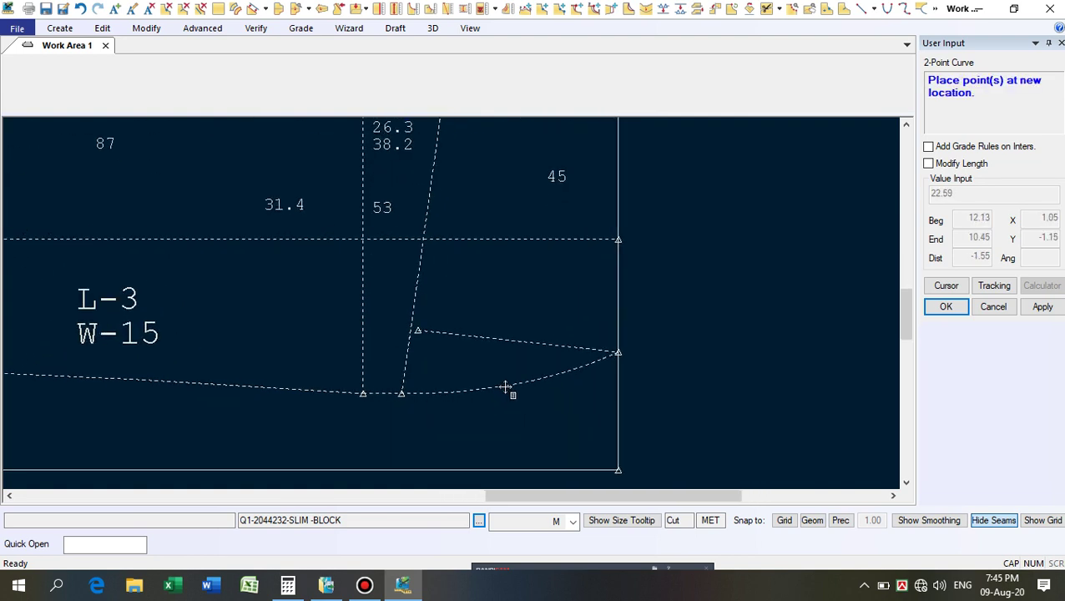
{"action": "scroll", "coordinate": [519, 386], "scroll_direction": "up", "scroll_amount": 1}
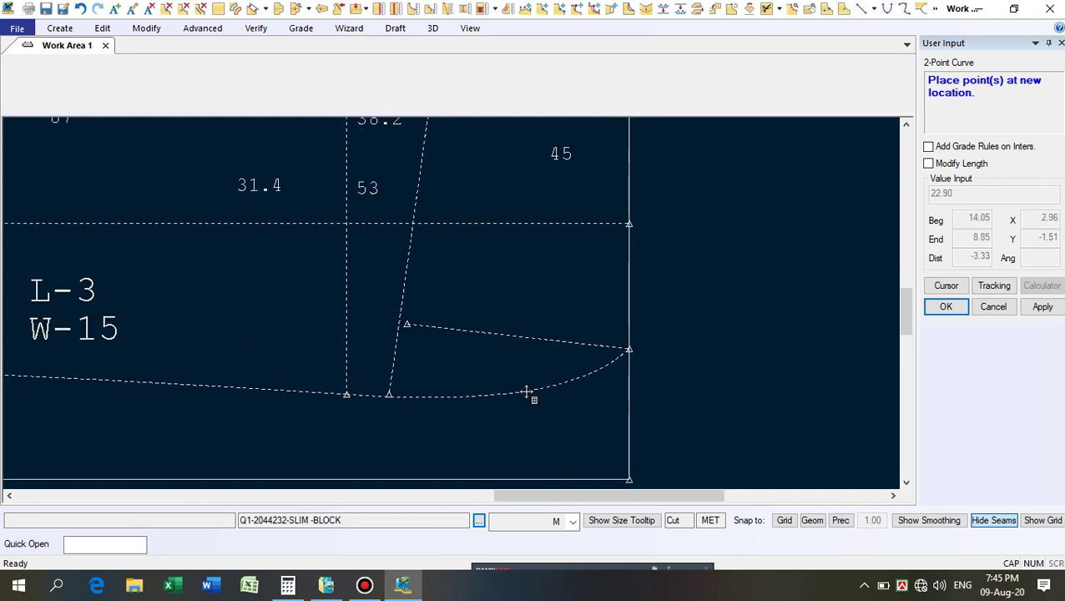
{"action": "left_click", "coordinate": [525, 391]}
{"action": "scroll", "coordinate": [501, 388], "scroll_direction": "down", "scroll_amount": 1}
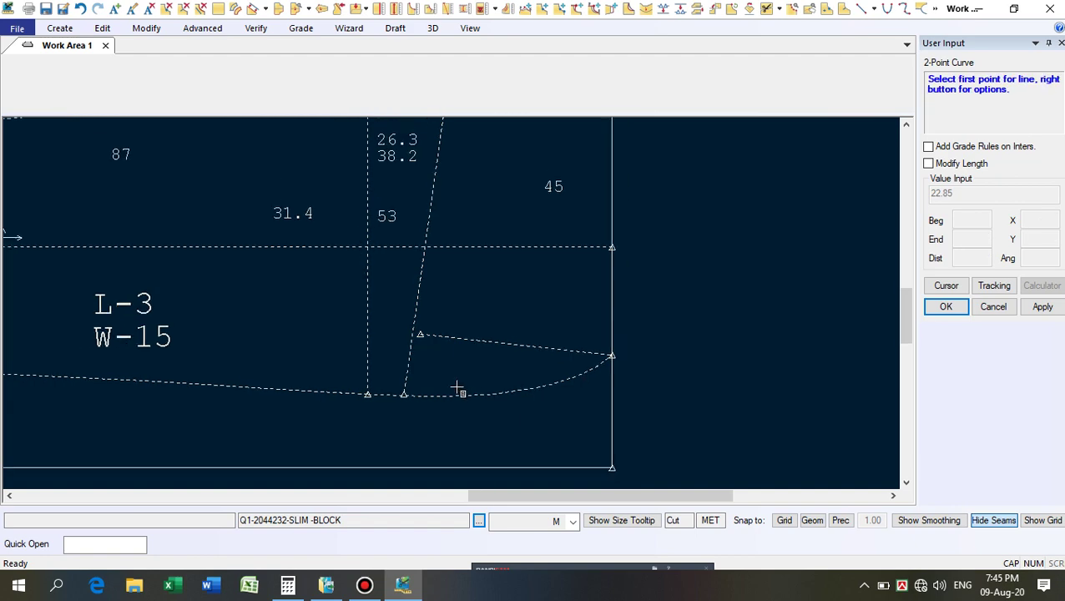
{"action": "scroll", "coordinate": [459, 390], "scroll_direction": "down", "scroll_amount": 1}
{"action": "right_click", "coordinate": [695, 233]}
{"action": "left_click", "coordinate": [666, 118]}
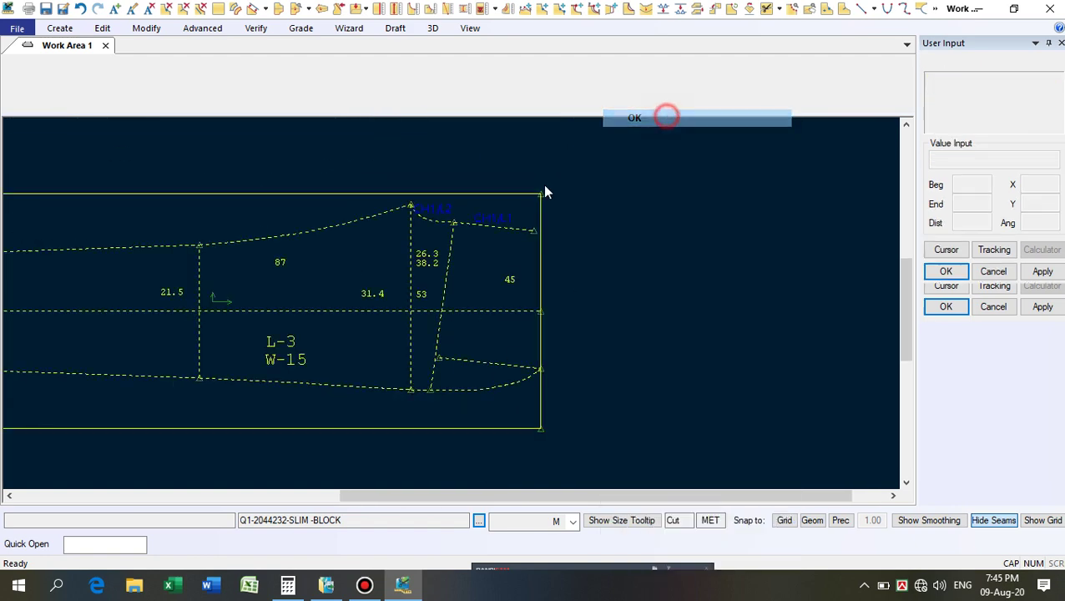
Delete the clipped offset line next to the side seam's hip curve.
{"action": "left_click", "coordinate": [201, 9]}
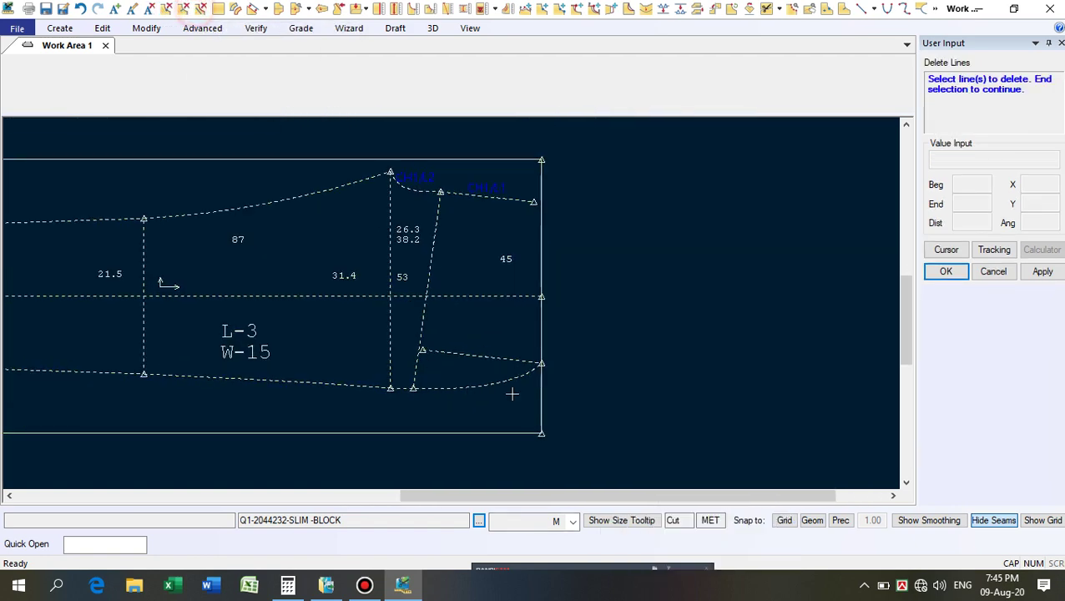
{"action": "left_click", "coordinate": [469, 355]}
{"action": "right_click", "coordinate": [643, 282]}
{"action": "right_click", "coordinate": [643, 282]}
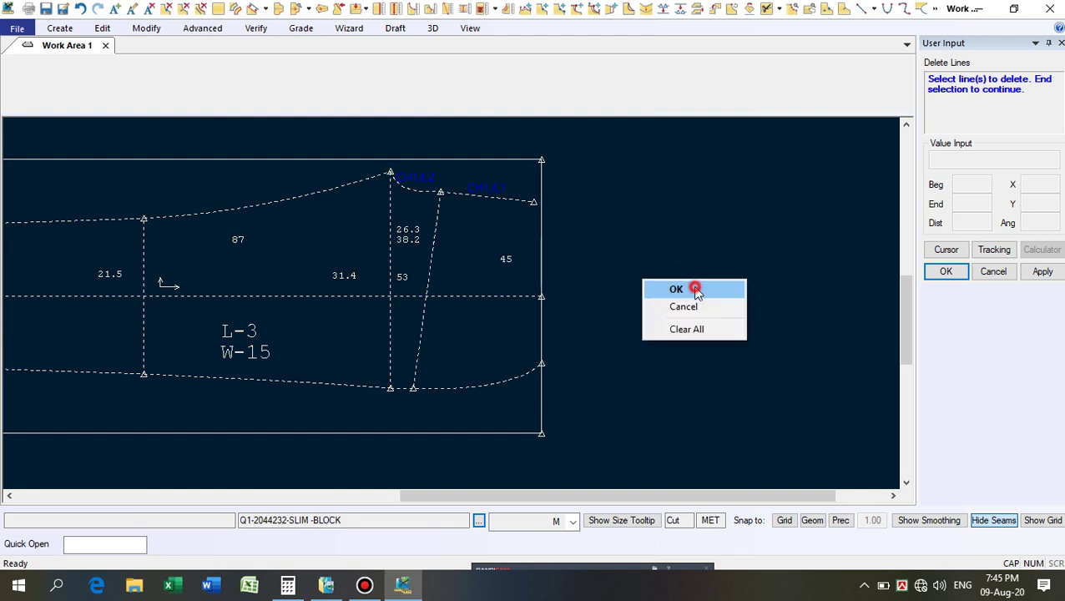
{"action": "left_click", "coordinate": [692, 287]}
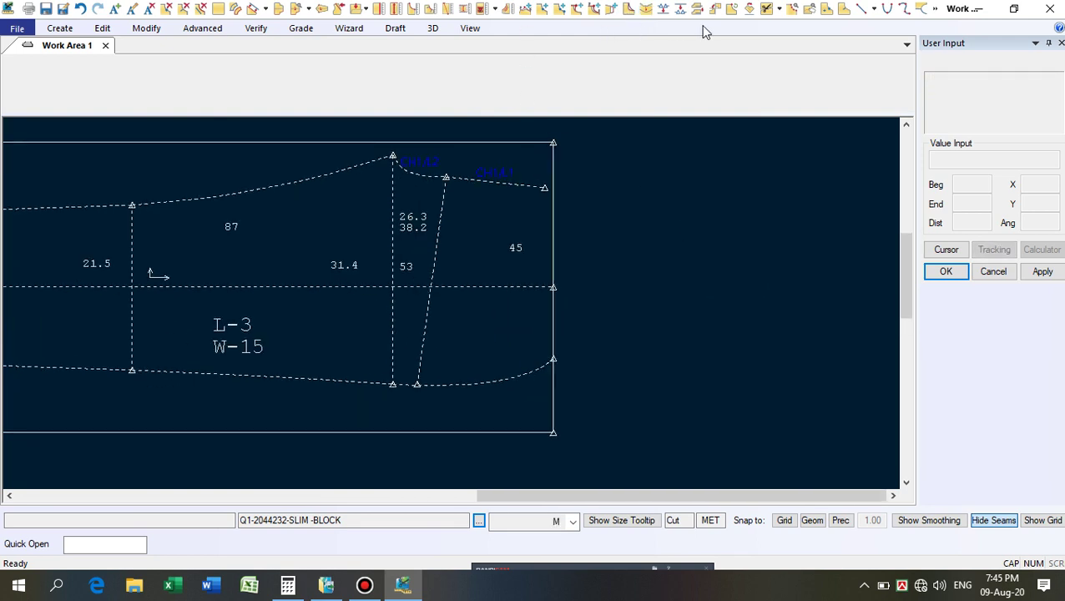
Draw an inward-bowed 2-Point Curve about 23.77 long for the waist, from the rise line's end to the hip curve's end.
{"action": "left_click", "coordinate": [887, 9]}
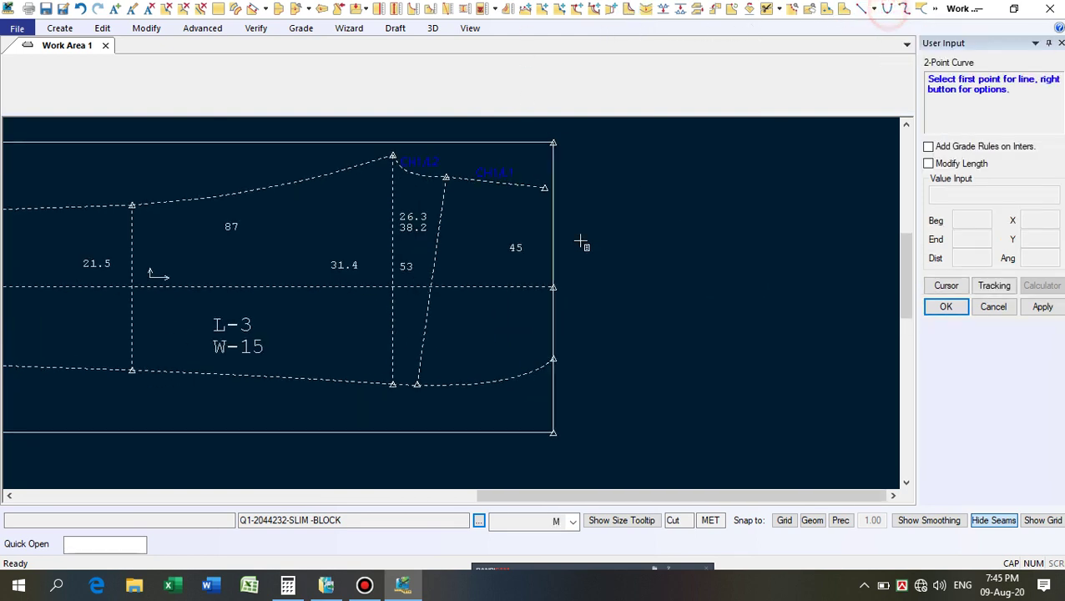
{"action": "left_click", "coordinate": [541, 188]}
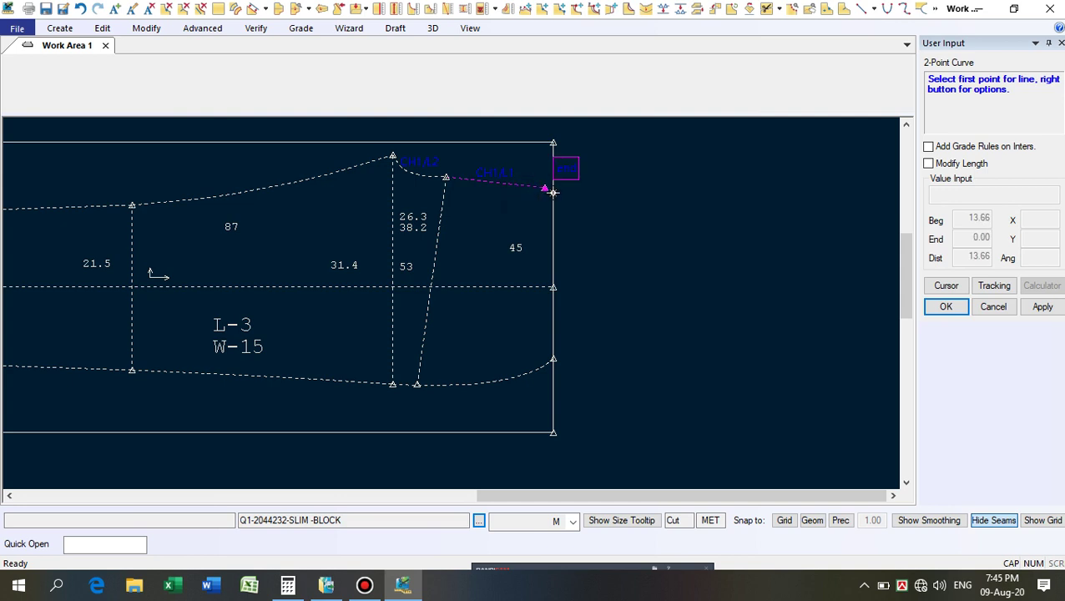
{"action": "left_click", "coordinate": [551, 364]}
{"action": "scroll", "coordinate": [519, 309], "scroll_direction": "up", "scroll_amount": 3}
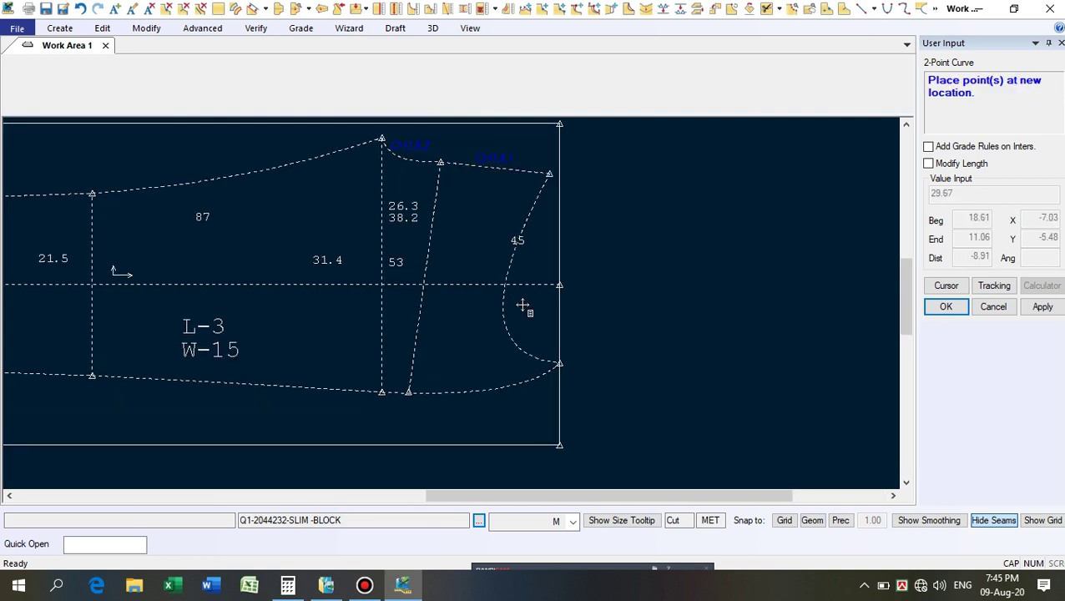
{"action": "scroll", "coordinate": [530, 291], "scroll_direction": "up", "scroll_amount": 1}
{"action": "scroll", "coordinate": [536, 294], "scroll_direction": "down", "scroll_amount": 3}
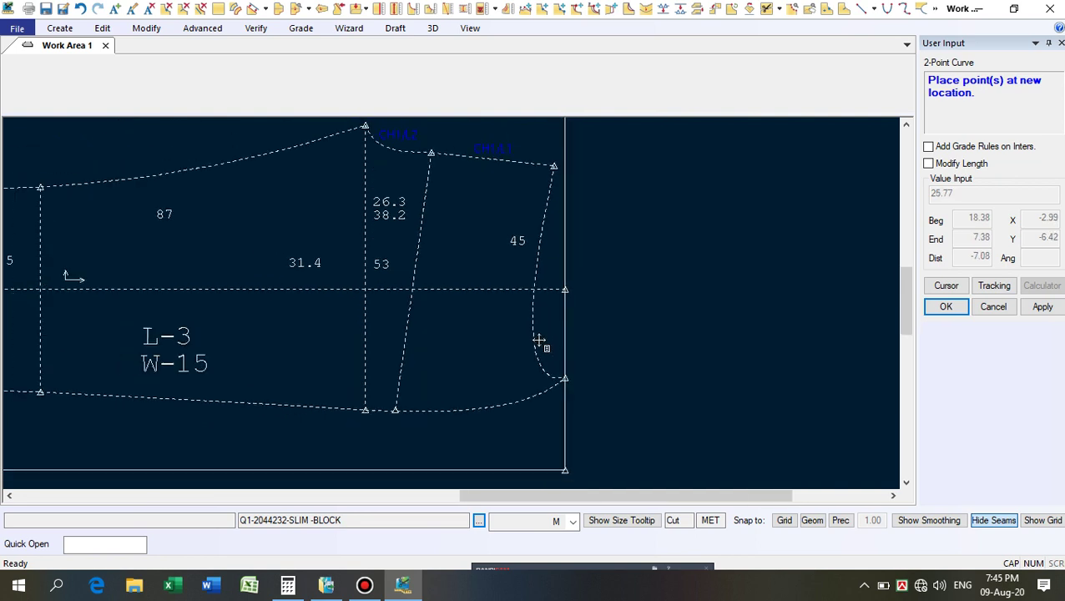
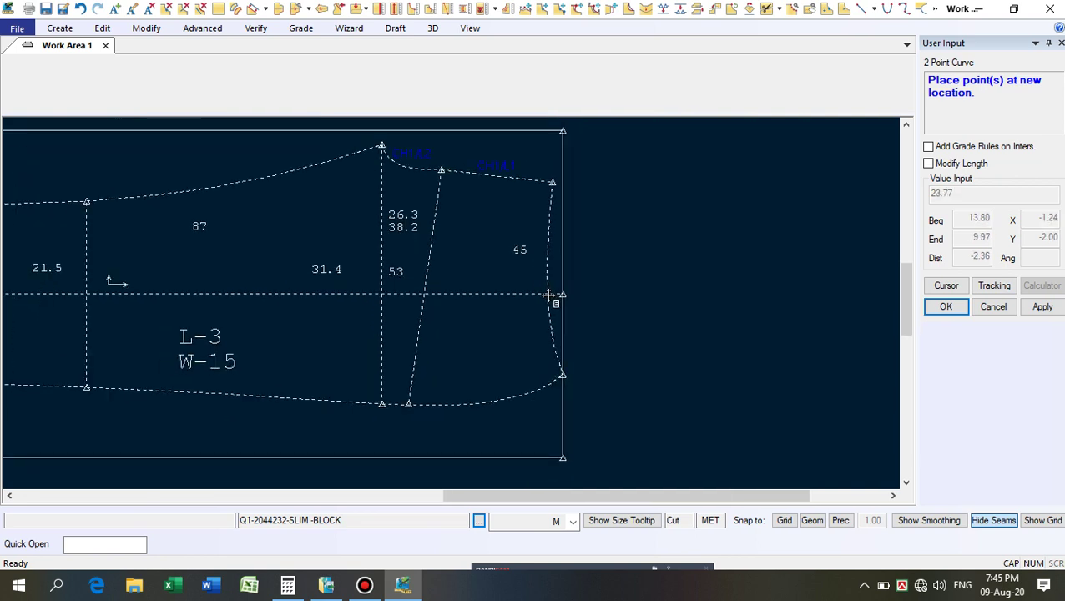
{"action": "left_click", "coordinate": [547, 295]}
{"action": "right_click", "coordinate": [672, 190]}
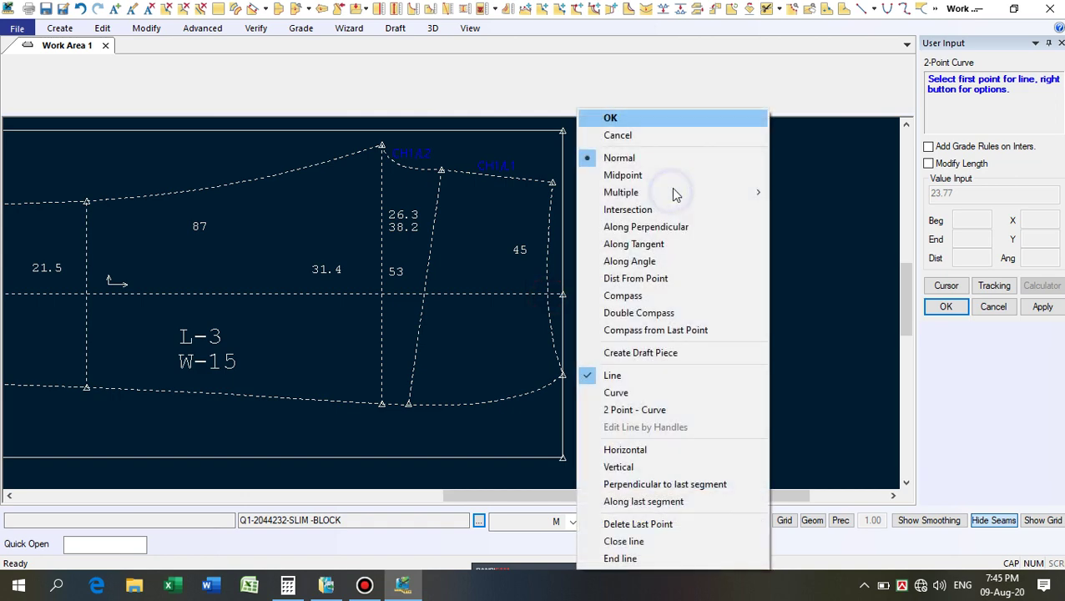
{"action": "left_click", "coordinate": [618, 117]}
Smooth the upper part of the side hip curve with factor 0.0127, limiting the range from about mid-curve to its waist end.
{"action": "scroll", "coordinate": [578, 392], "scroll_direction": "up", "scroll_amount": 5}
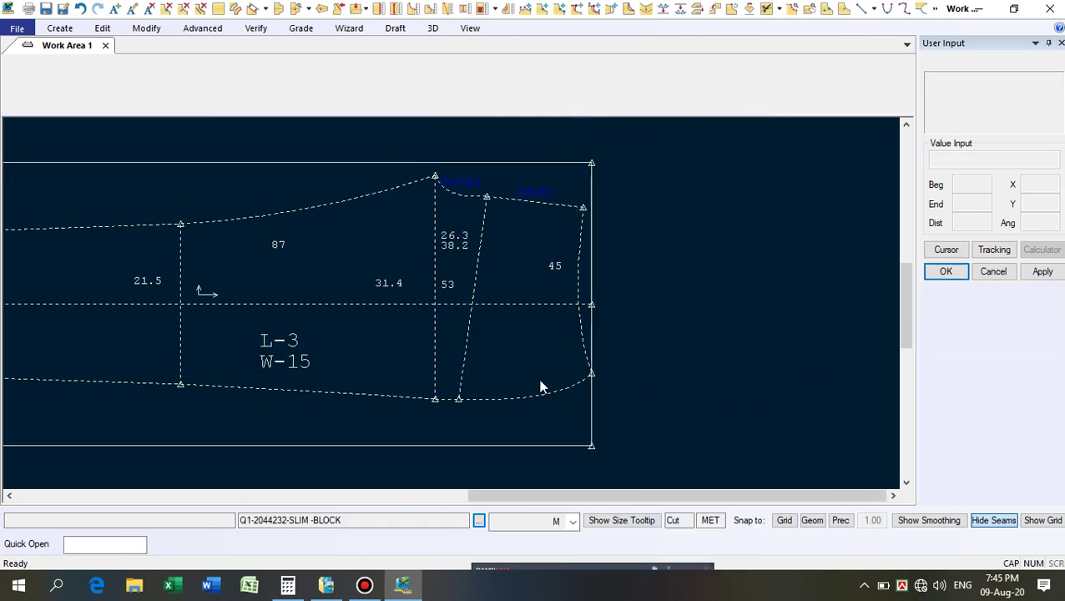
{"action": "scroll", "coordinate": [599, 401], "scroll_direction": "up", "scroll_amount": 1}
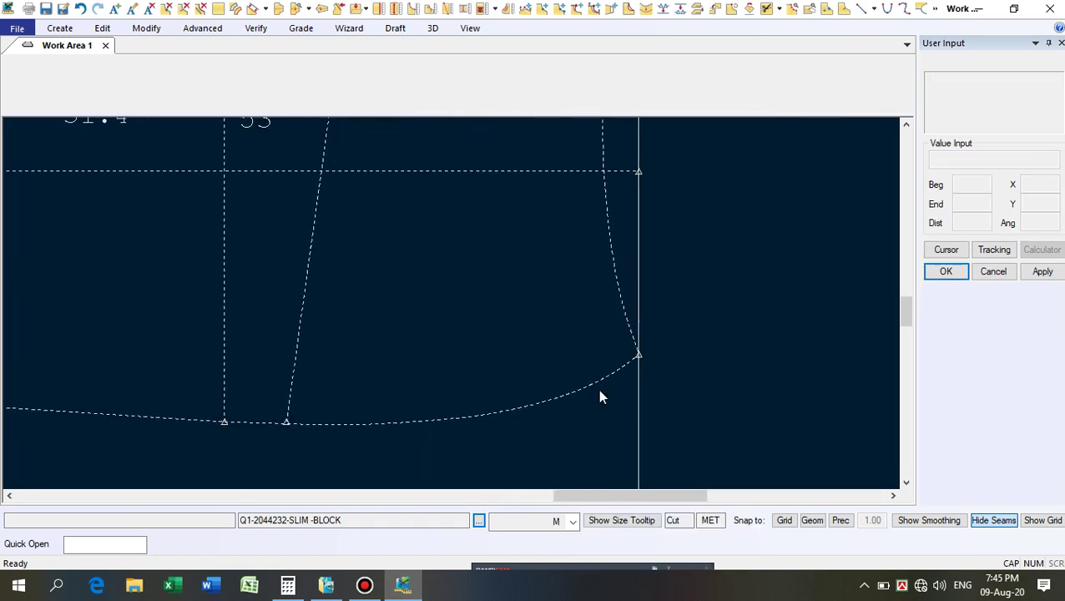
{"action": "left_click", "coordinate": [646, 8]}
{"action": "left_click", "coordinate": [485, 413]}
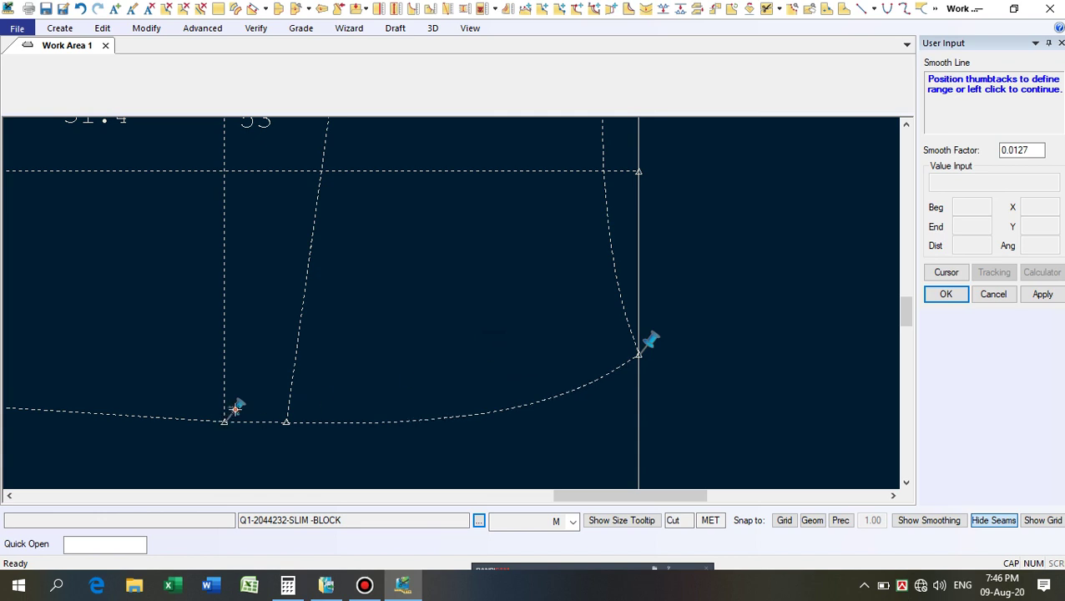
{"action": "left_click_drag", "start_coordinate": [235, 407], "coordinate": [409, 407]}
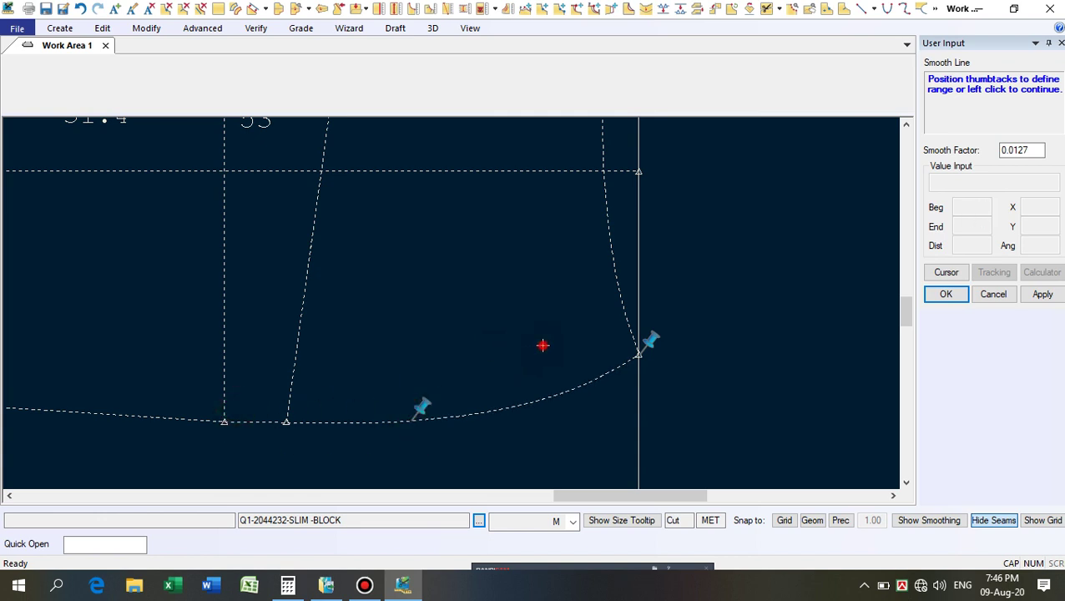
{"action": "left_click", "coordinate": [571, 338]}
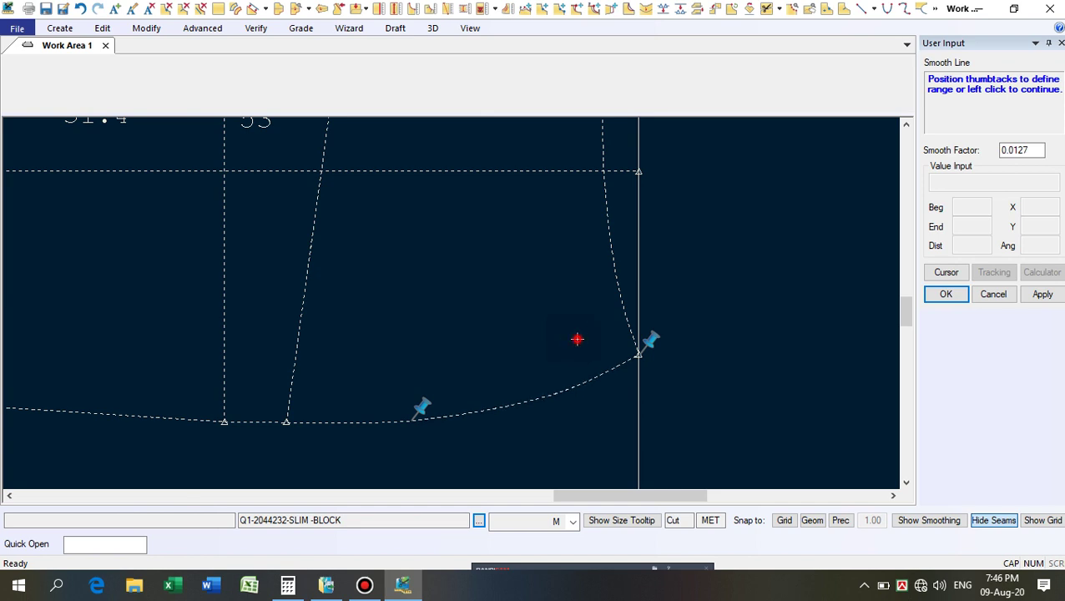
Smooth the side hip curve further with factor 0.0127, extending the range from the slanted hip line's end to the waist end.
{"action": "left_click", "coordinate": [577, 339]}
{"action": "left_click", "coordinate": [578, 341]}
{"action": "left_click_drag", "start_coordinate": [428, 406], "coordinate": [288, 406]}
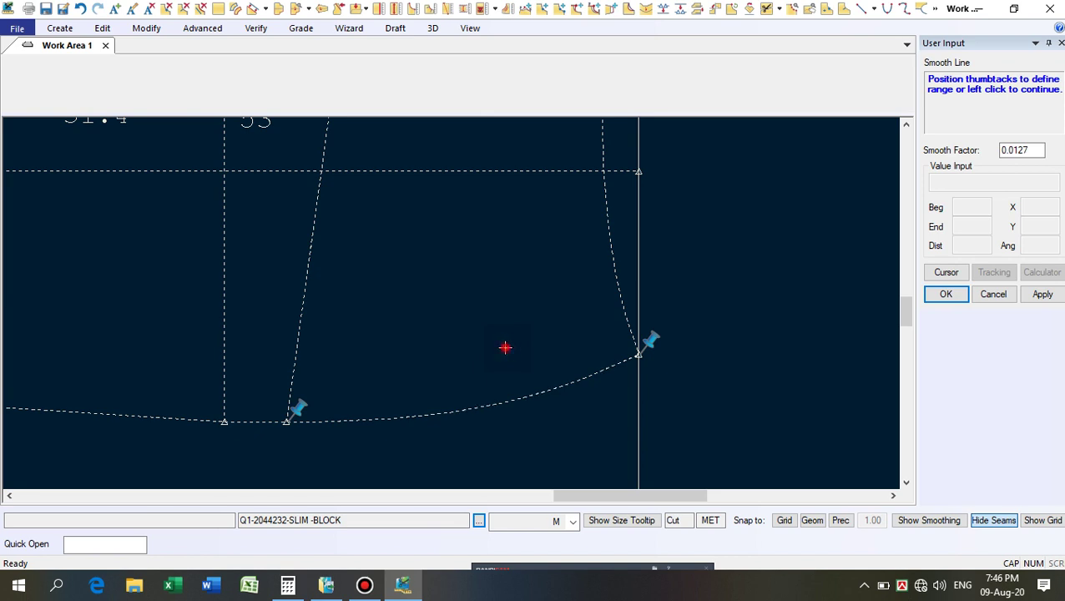
{"action": "right_click", "coordinate": [451, 264]}
{"action": "left_click", "coordinate": [458, 284]}
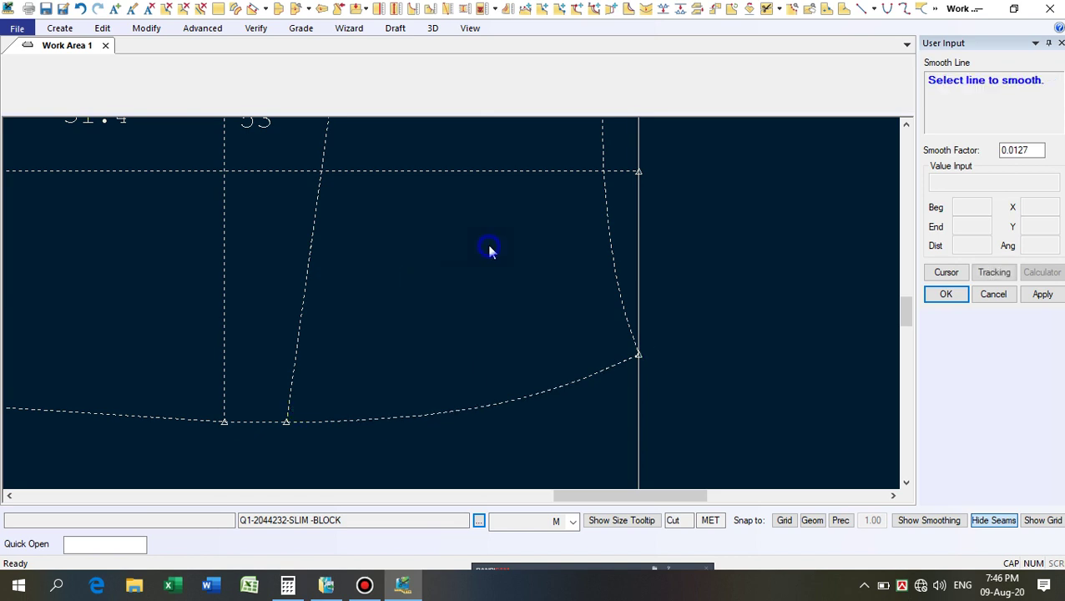
{"action": "right_click", "coordinate": [489, 249]}
{"action": "left_click", "coordinate": [489, 249]}
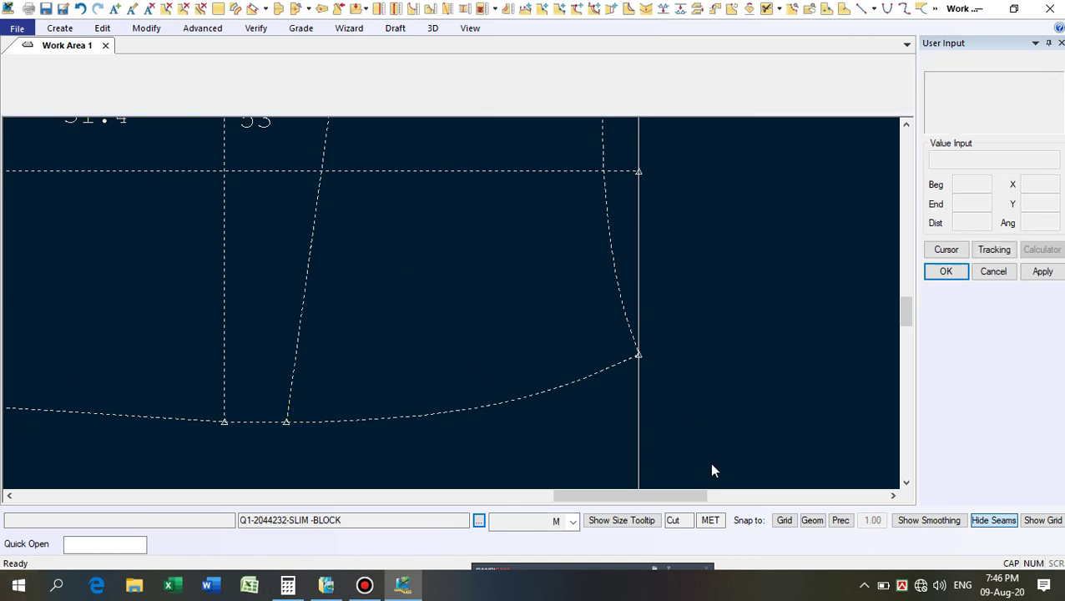
Examine the overall shape of the rise, waistline, slanted hip line and smoothed side hip curve.
{"action": "scroll", "coordinate": [628, 424], "scroll_direction": "down", "scroll_amount": 2}
{"action": "scroll", "coordinate": [584, 334], "scroll_direction": "down", "scroll_amount": 3}
{"action": "scroll", "coordinate": [603, 178], "scroll_direction": "up", "scroll_amount": 3}
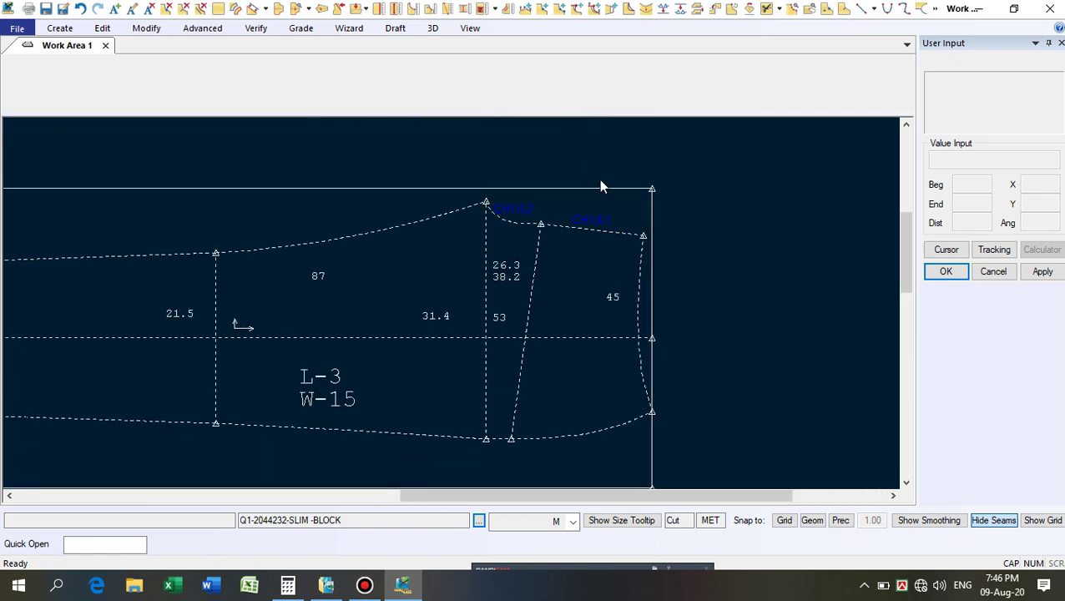
{"action": "scroll", "coordinate": [604, 187], "scroll_direction": "up", "scroll_amount": 1}
{"action": "scroll", "coordinate": [521, 301], "scroll_direction": "down", "scroll_amount": 1}
{"action": "scroll", "coordinate": [525, 242], "scroll_direction": "up", "scroll_amount": 2}
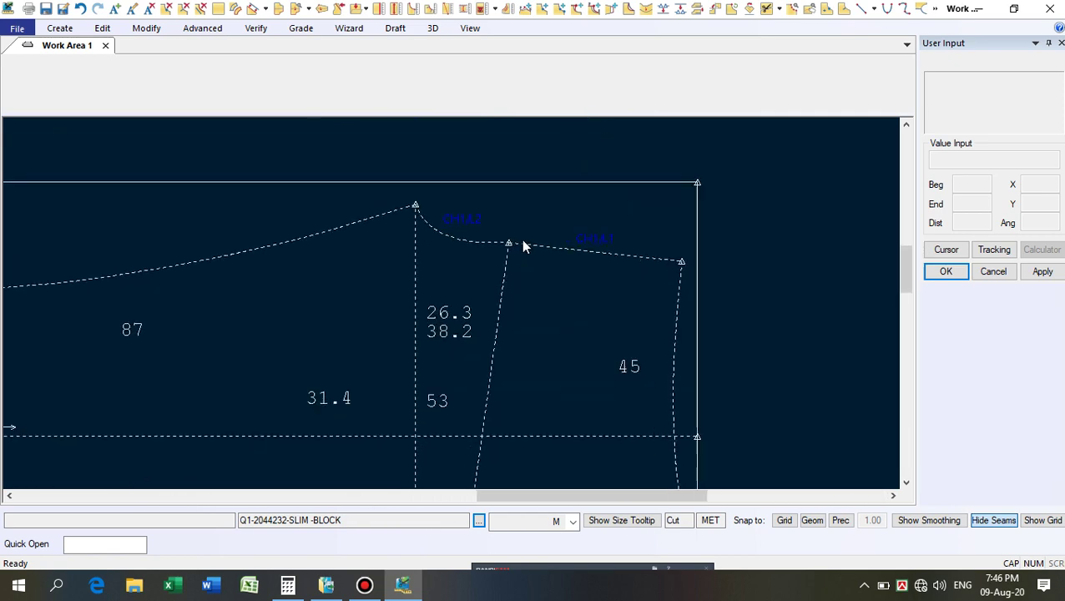
{"action": "scroll", "coordinate": [515, 250], "scroll_direction": "down", "scroll_amount": 3}
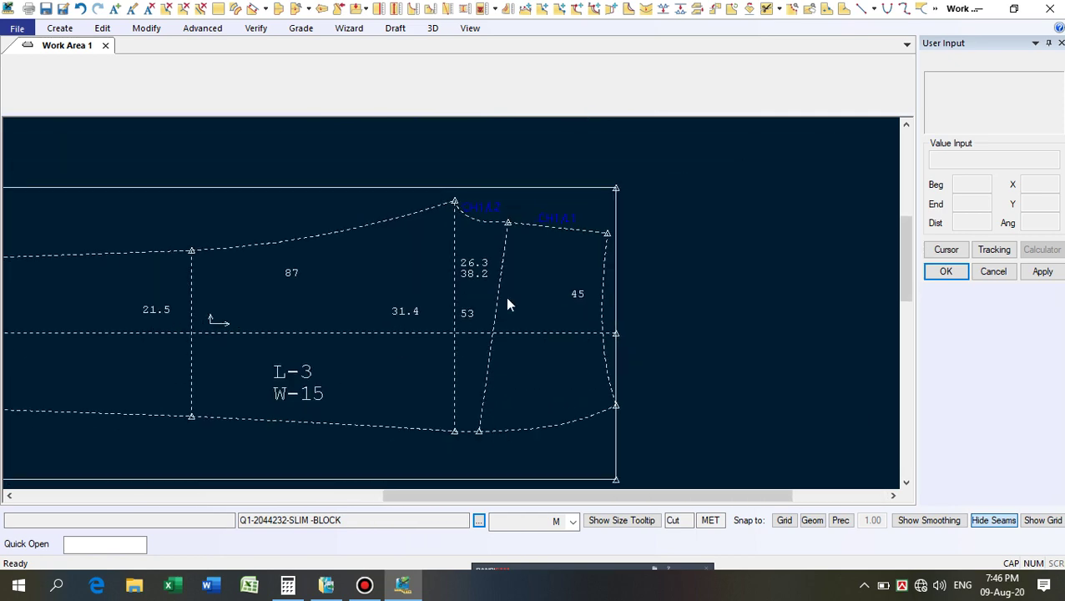
Move the slanted hip line's side-seam end along its own line to just outside the side hip curve.
{"action": "scroll", "coordinate": [485, 465], "scroll_direction": "up", "scroll_amount": 1}
{"action": "scroll", "coordinate": [486, 451], "scroll_direction": "up", "scroll_amount": 4}
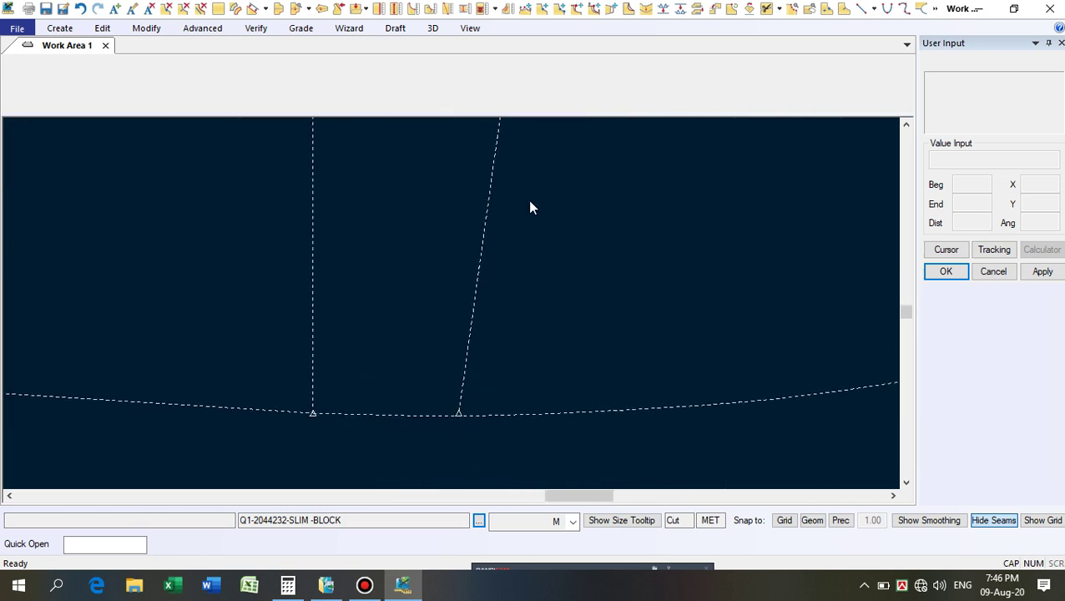
{"action": "left_click", "coordinate": [576, 8]}
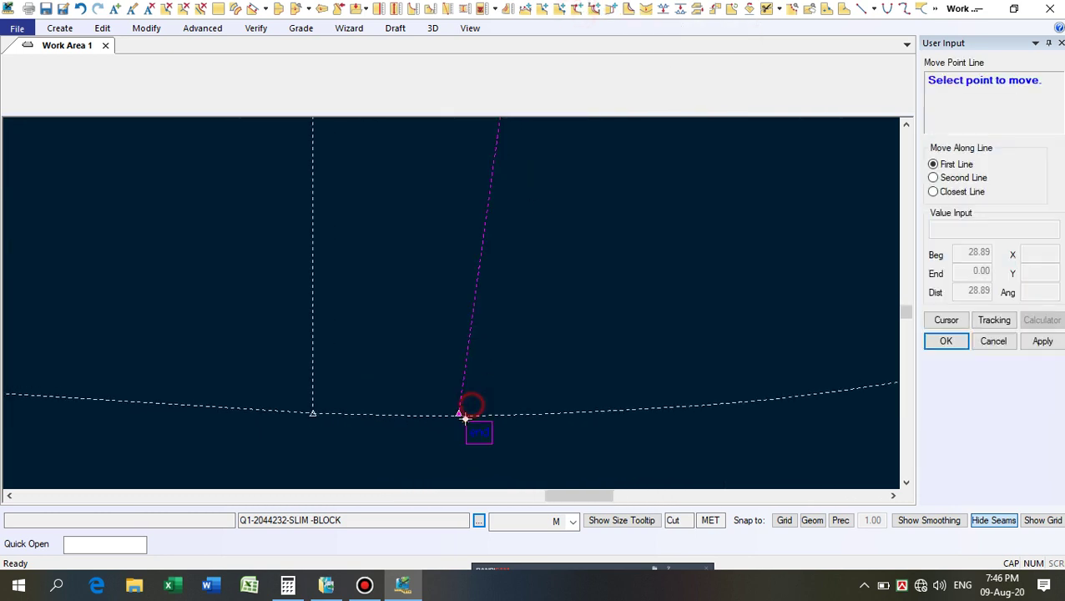
{"action": "left_click", "coordinate": [459, 413]}
{"action": "left_click", "coordinate": [434, 472]}
{"action": "left_click", "coordinate": [610, 313]}
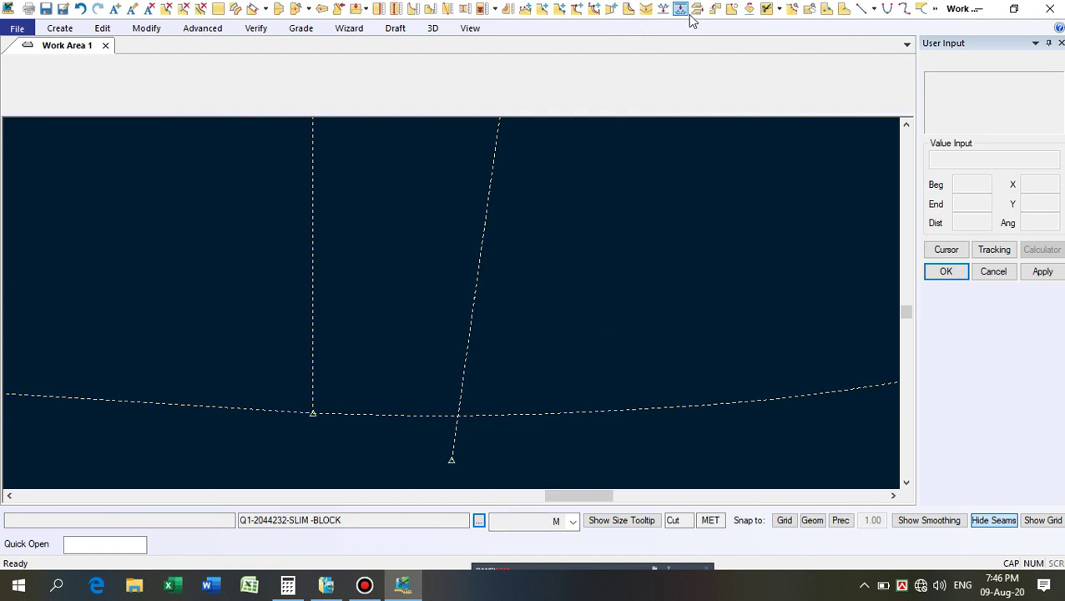
Clip the extended slanted hip line where it crosses the side hip curve.
{"action": "left_click", "coordinate": [696, 10]}
{"action": "left_click", "coordinate": [464, 385]}
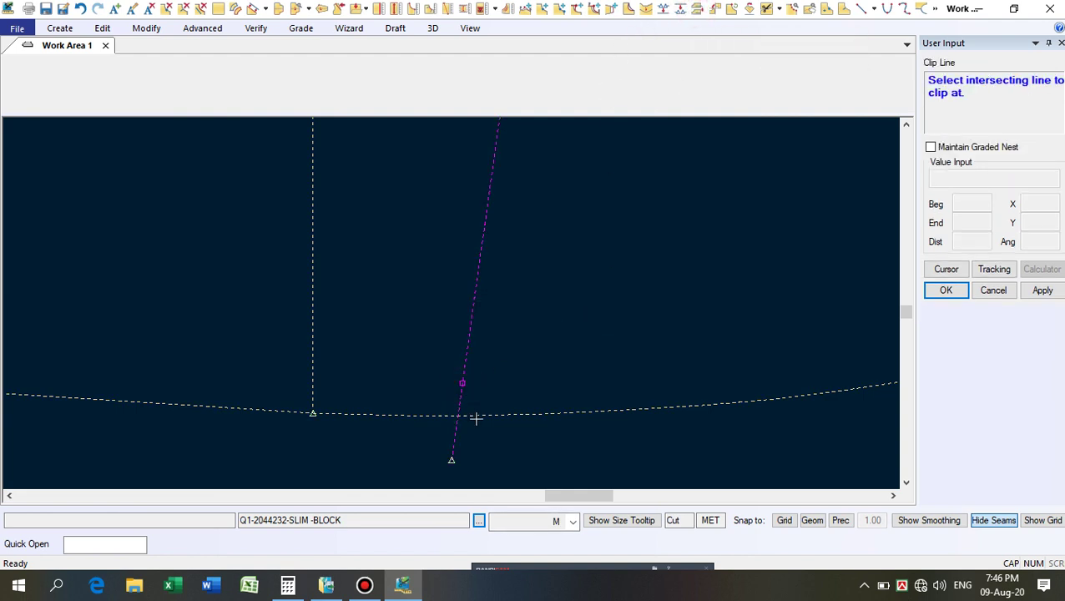
{"action": "left_click", "coordinate": [476, 416]}
{"action": "right_click", "coordinate": [587, 306]}
{"action": "left_click", "coordinate": [587, 304]}
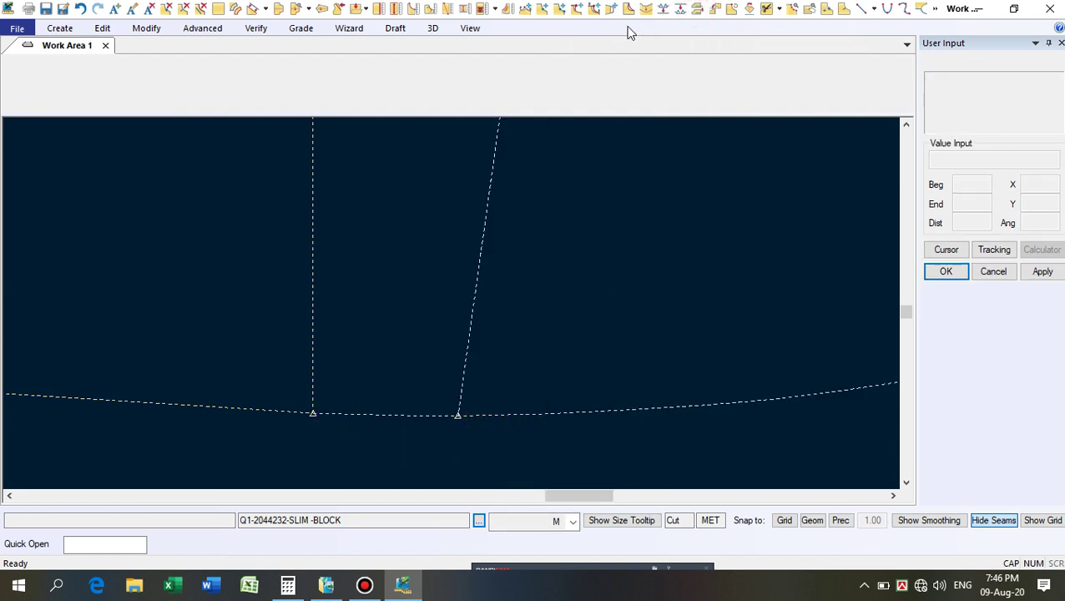
Split the side hip curve just to the waist side of the slanted hip line's end.
{"action": "left_click", "coordinate": [680, 10]}
{"action": "left_click", "coordinate": [490, 418]}
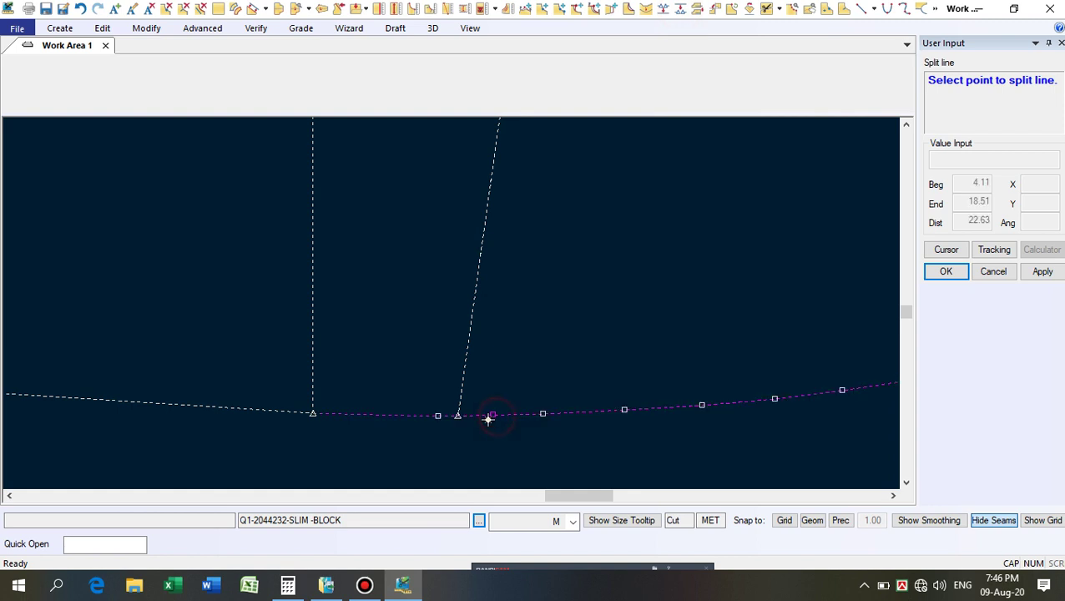
{"action": "right_click", "coordinate": [562, 312]}
{"action": "left_click", "coordinate": [560, 311]}
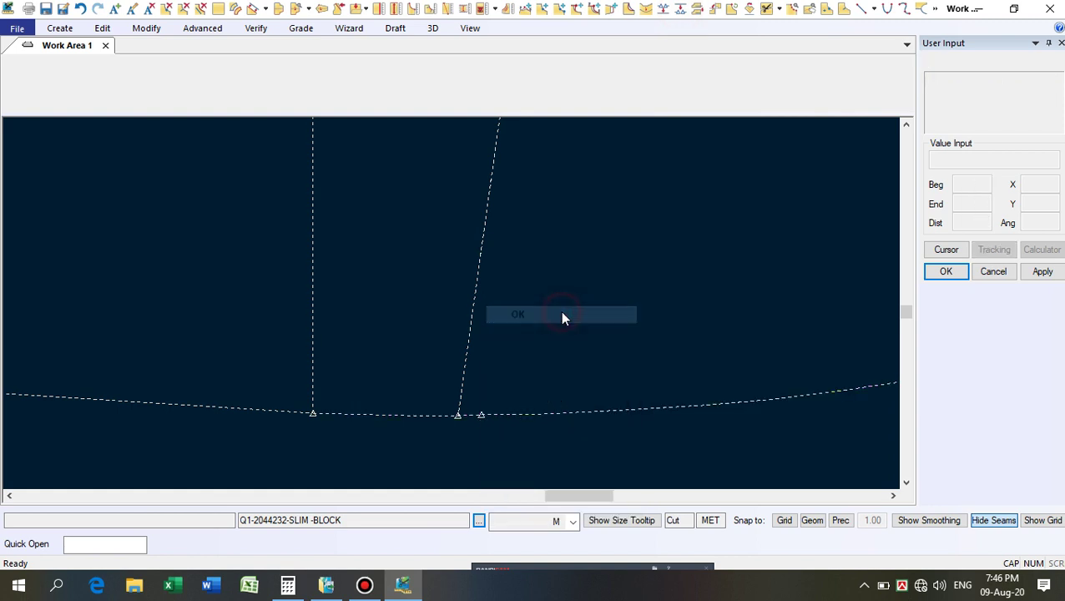
Move the split end of the waist-side hip curve segment outward, clear of the split point, with Move Smooth.
{"action": "left_click", "coordinate": [525, 8]}
{"action": "left_click", "coordinate": [504, 423]}
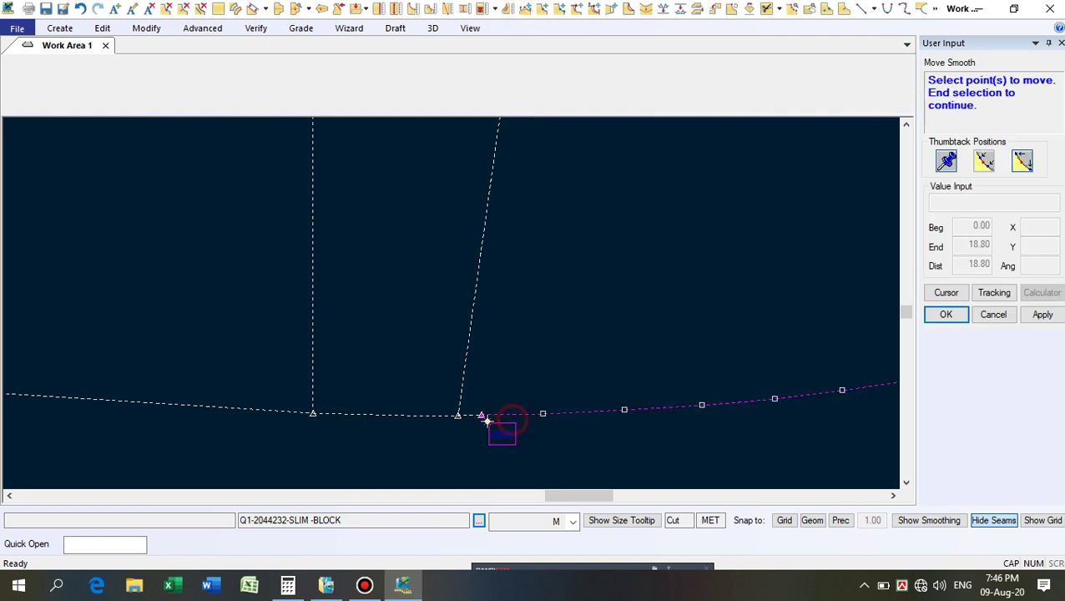
{"action": "right_click", "coordinate": [535, 337]}
{"action": "left_click", "coordinate": [543, 334]}
{"action": "left_click", "coordinate": [512, 442]}
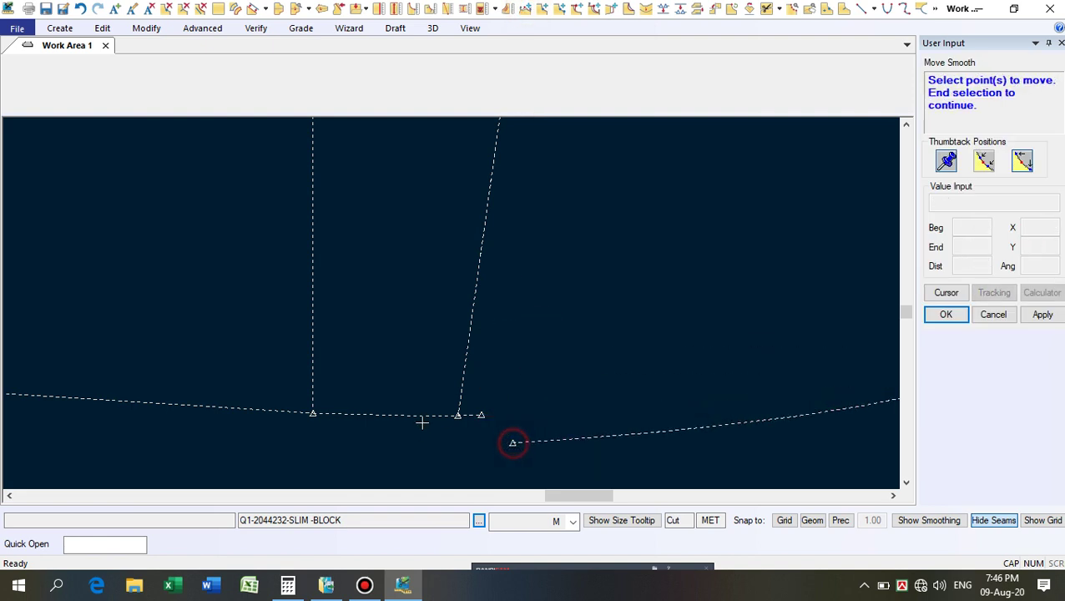
Turn on geometry snapping and move the short crotch-side curve segment's free end onto the slanted hip line's end with Move Smooth.
{"action": "right_click", "coordinate": [564, 347]}
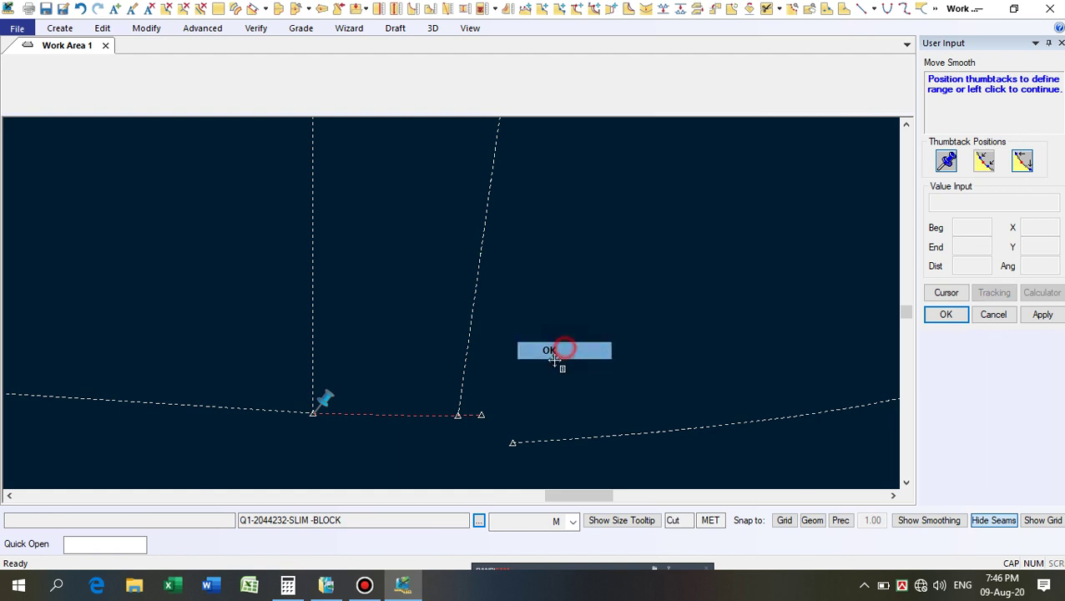
{"action": "left_click", "coordinate": [563, 350]}
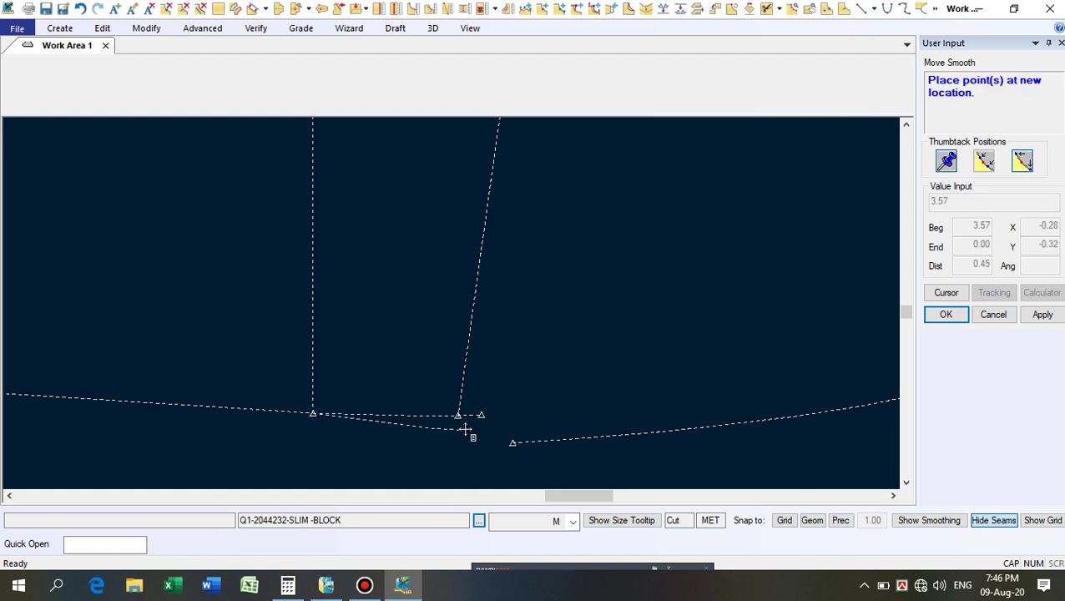
{"action": "left_click", "coordinate": [813, 521]}
{"action": "left_click", "coordinate": [453, 439]}
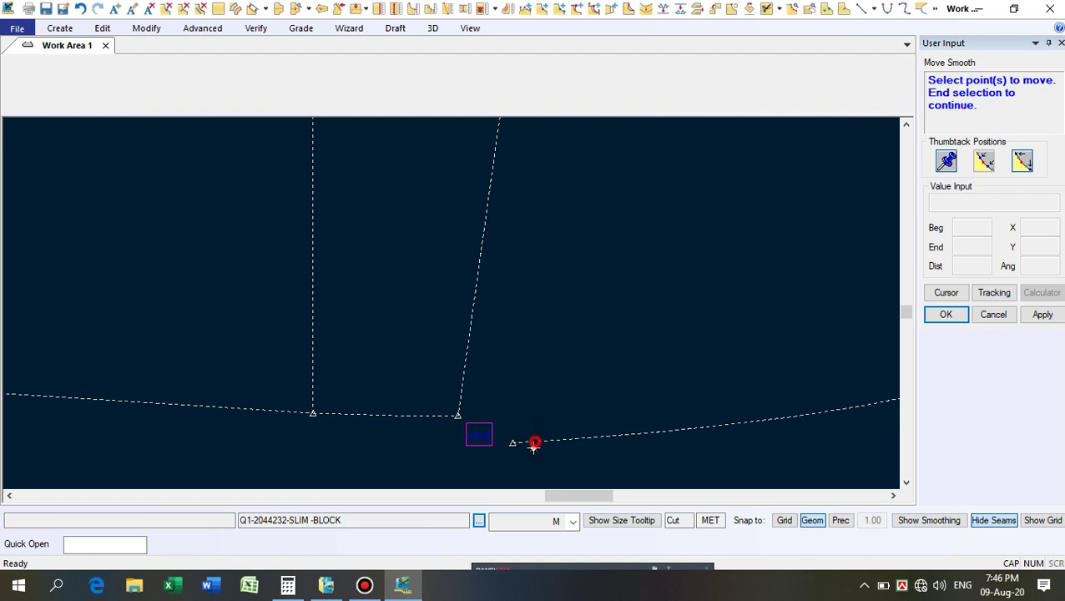
Move the waist-side hip curve segment's free end onto the slanted hip line's end with Move Smooth.
{"action": "left_click", "coordinate": [534, 443]}
{"action": "right_click", "coordinate": [549, 380]}
{"action": "left_click", "coordinate": [547, 374]}
{"action": "right_click", "coordinate": [554, 376]}
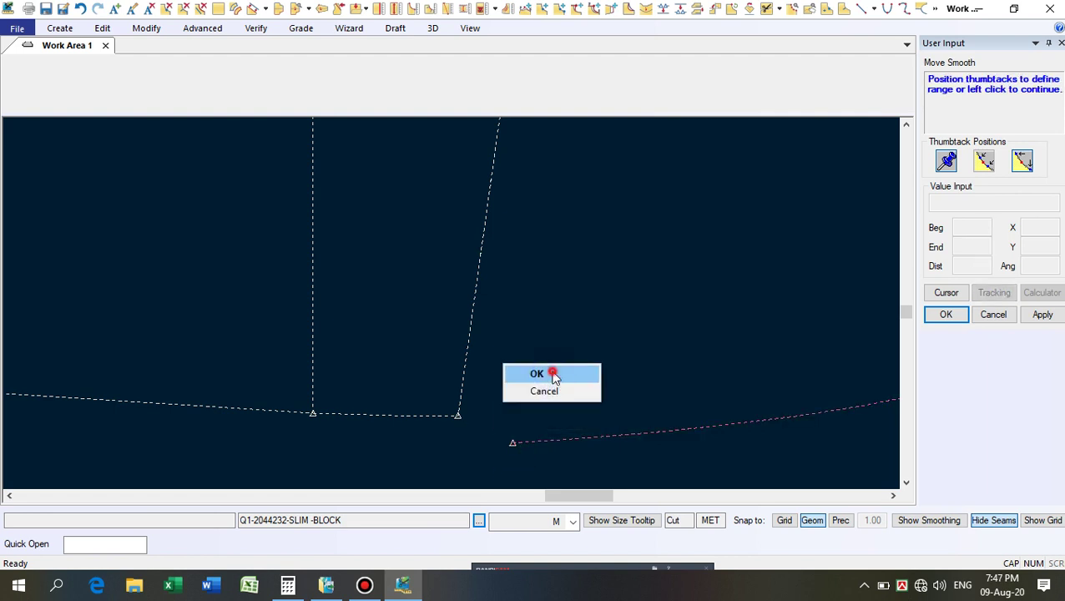
{"action": "left_click", "coordinate": [554, 376]}
{"action": "left_click", "coordinate": [445, 440]}
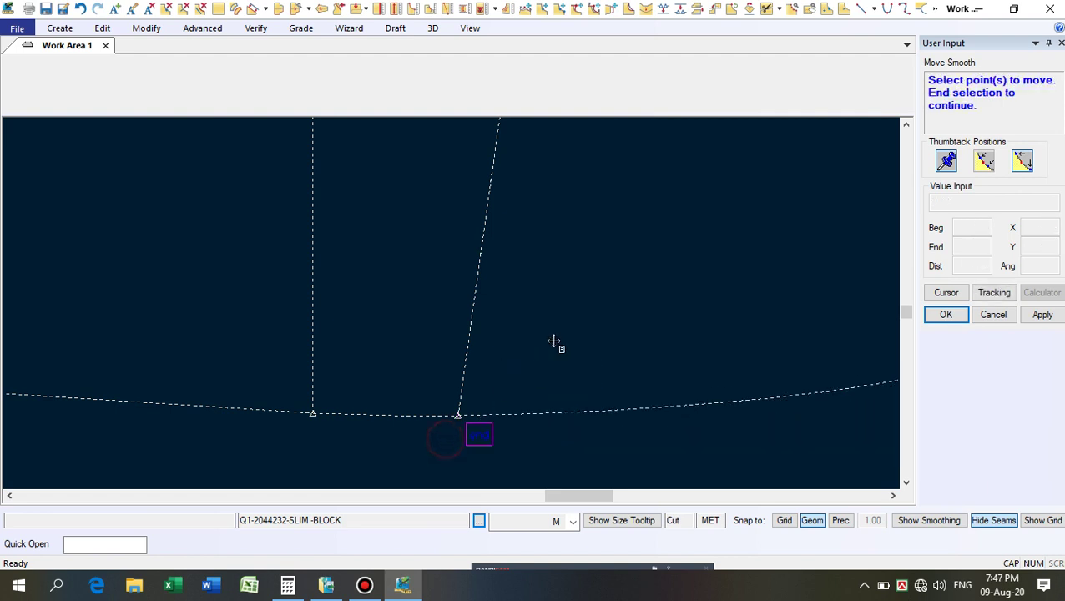
{"action": "right_click", "coordinate": [594, 283]}
{"action": "left_click", "coordinate": [591, 282]}
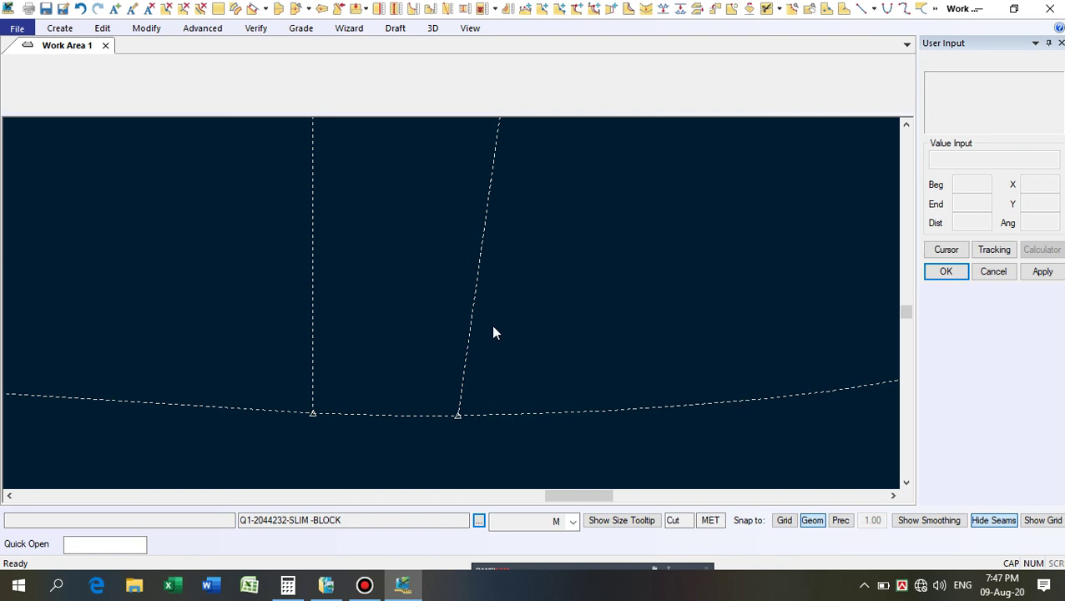
Switch to Calculator and calculate 53 plus 15%.
{"action": "scroll", "coordinate": [492, 351], "scroll_direction": "down", "scroll_amount": 3}
{"action": "scroll", "coordinate": [470, 412], "scroll_direction": "down", "scroll_amount": 4}
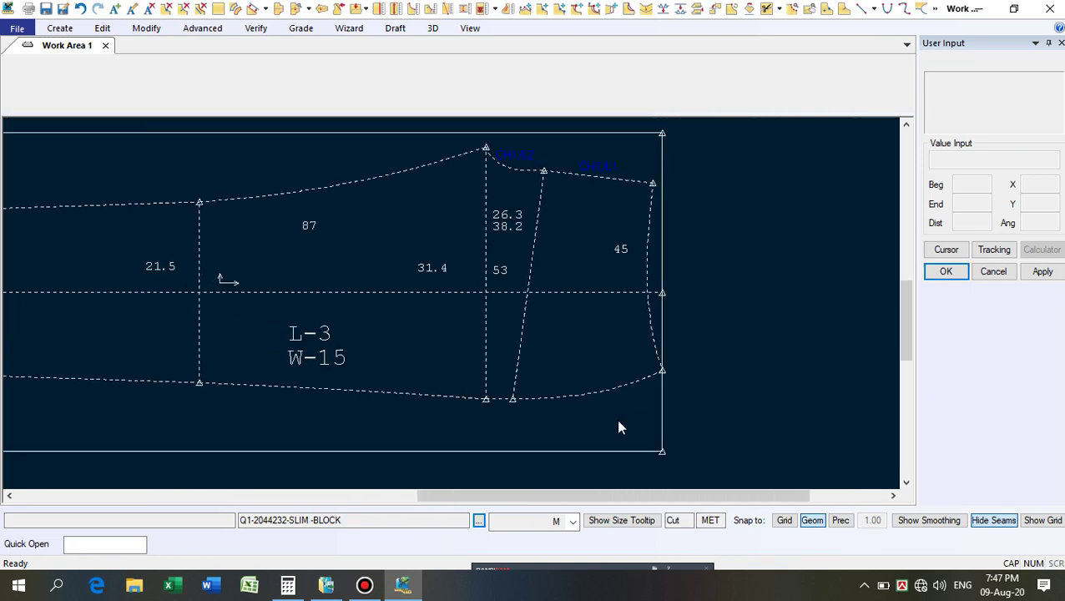
{"action": "scroll", "coordinate": [617, 239], "scroll_direction": "up", "scroll_amount": 4}
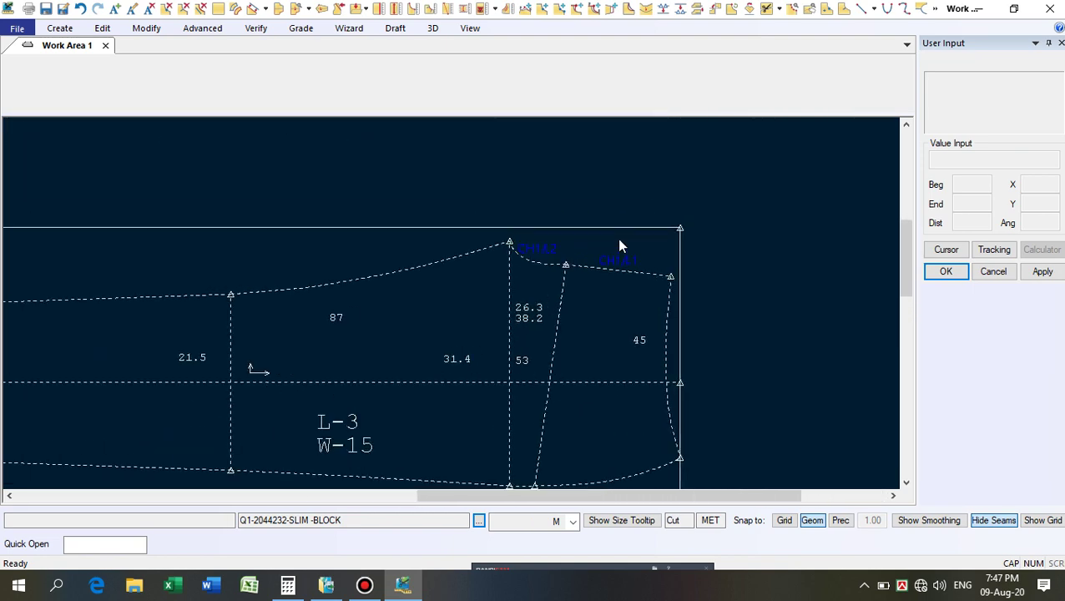
{"action": "left_click", "coordinate": [287, 586]}
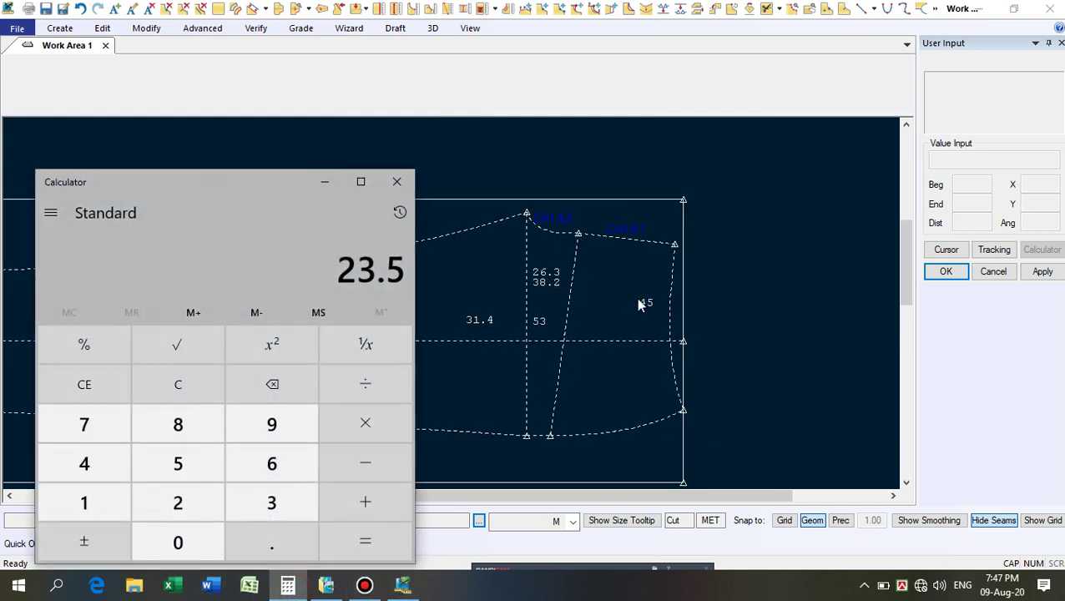
{"action": "left_click", "coordinate": [177, 388]}
{"action": "left_click", "coordinate": [191, 466]}
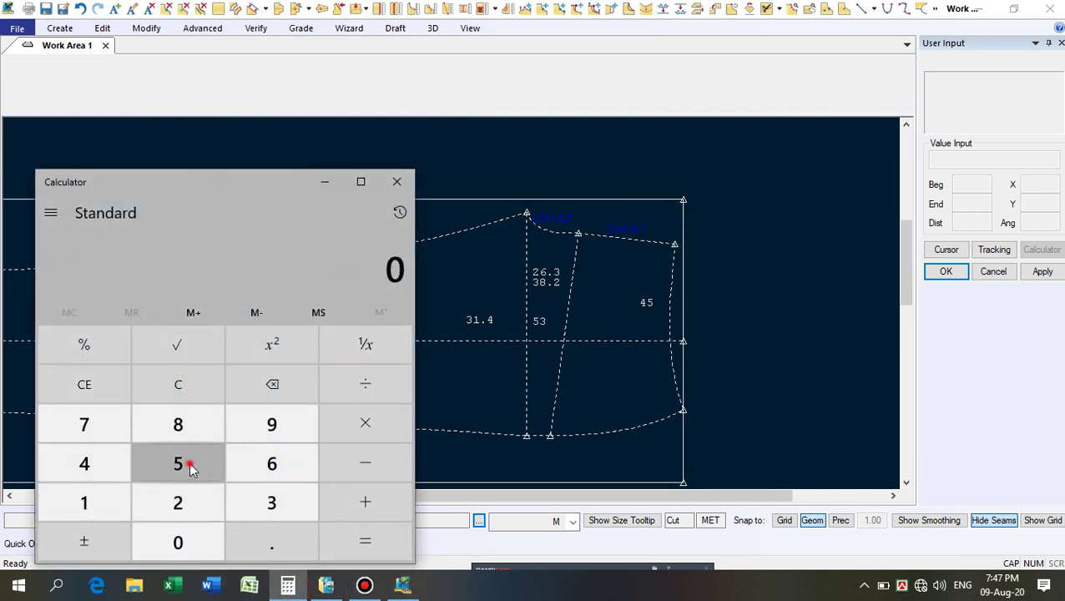
{"action": "left_click", "coordinate": [295, 503]}
{"action": "left_click", "coordinate": [359, 505]}
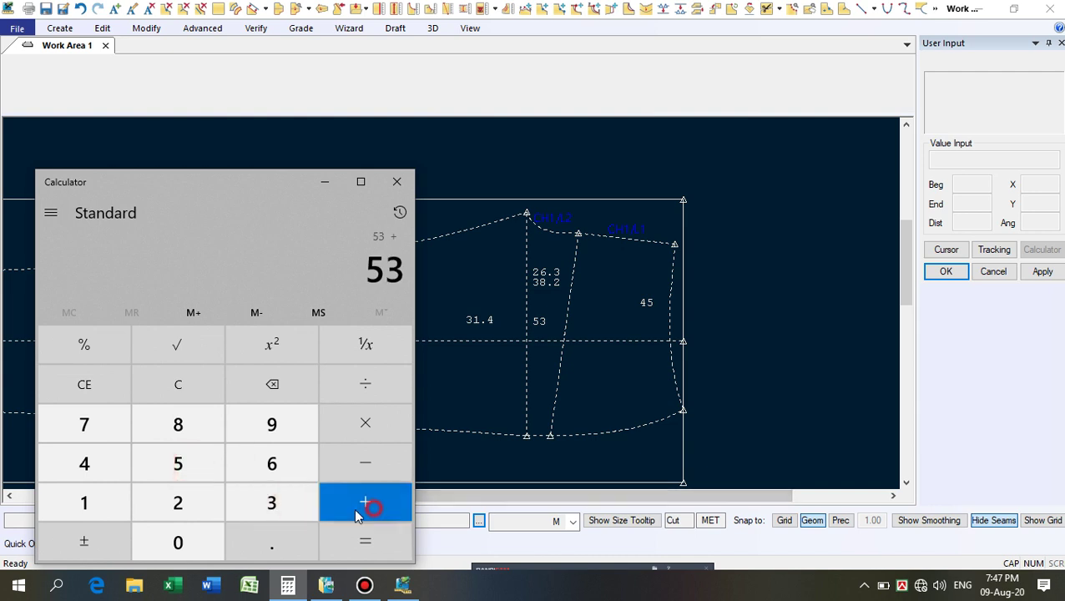
{"action": "left_click", "coordinate": [77, 504]}
{"action": "left_click", "coordinate": [176, 461]}
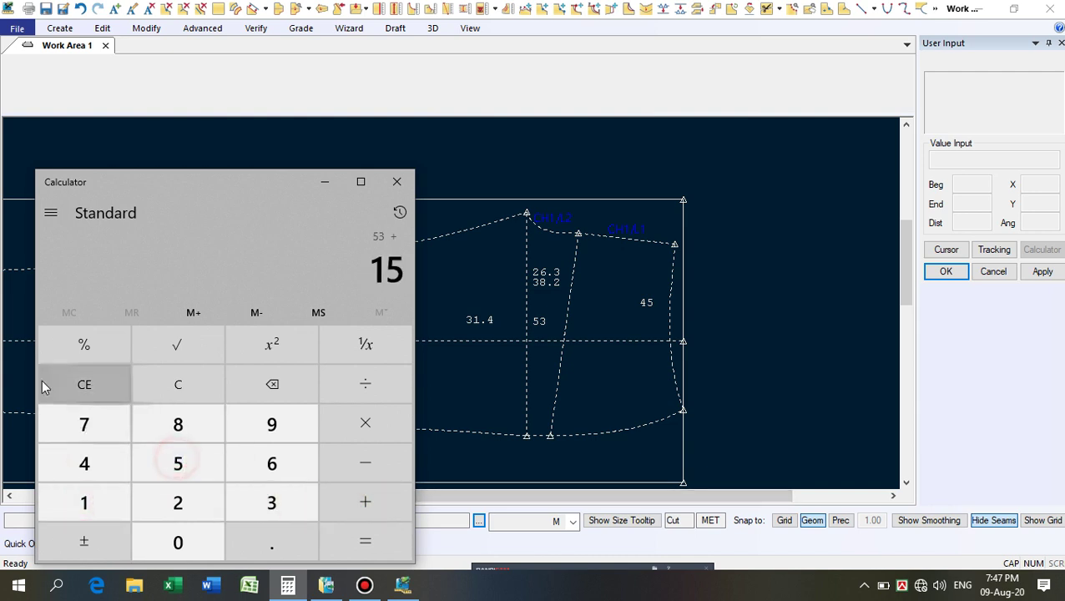
{"action": "left_click", "coordinate": [82, 345]}
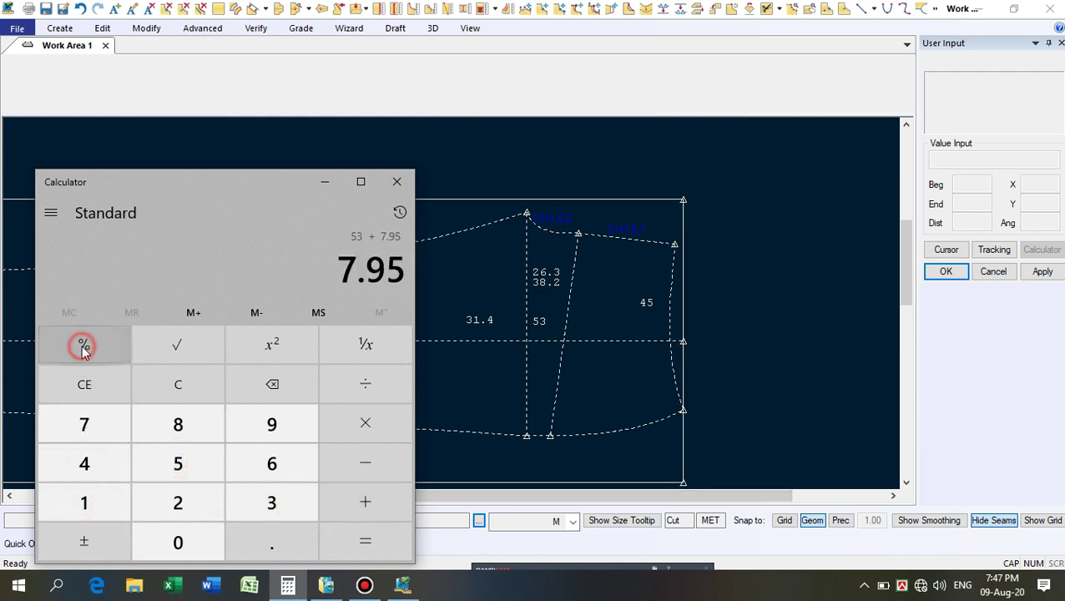
{"action": "left_click", "coordinate": [381, 540]}
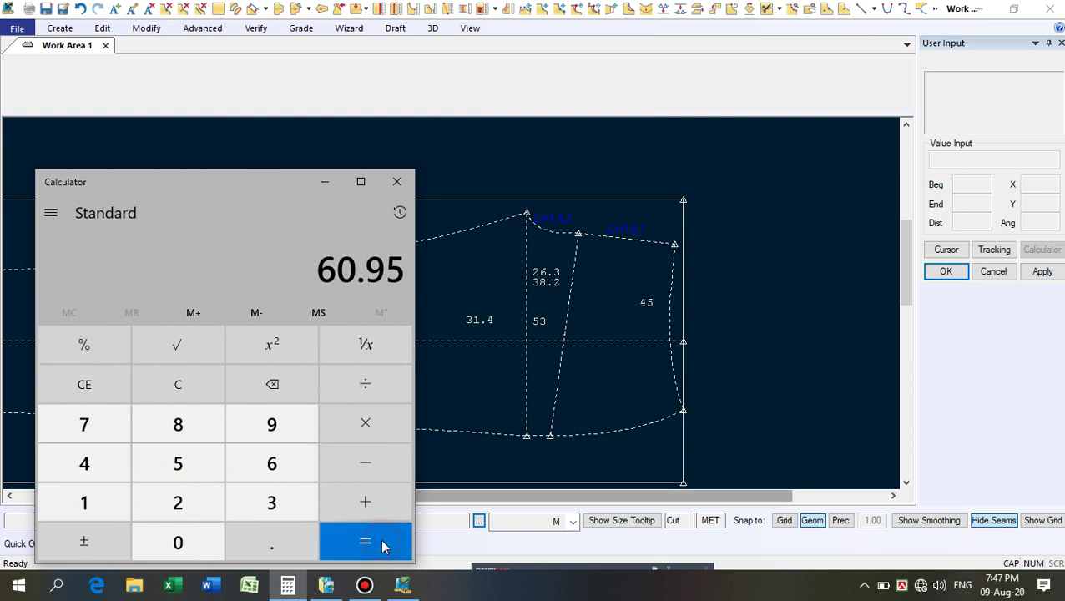
Subtract 4 from the calculated value, divide the result by 2, and return to the pattern drawing.
{"action": "left_click", "coordinate": [364, 469]}
{"action": "left_click", "coordinate": [90, 466]}
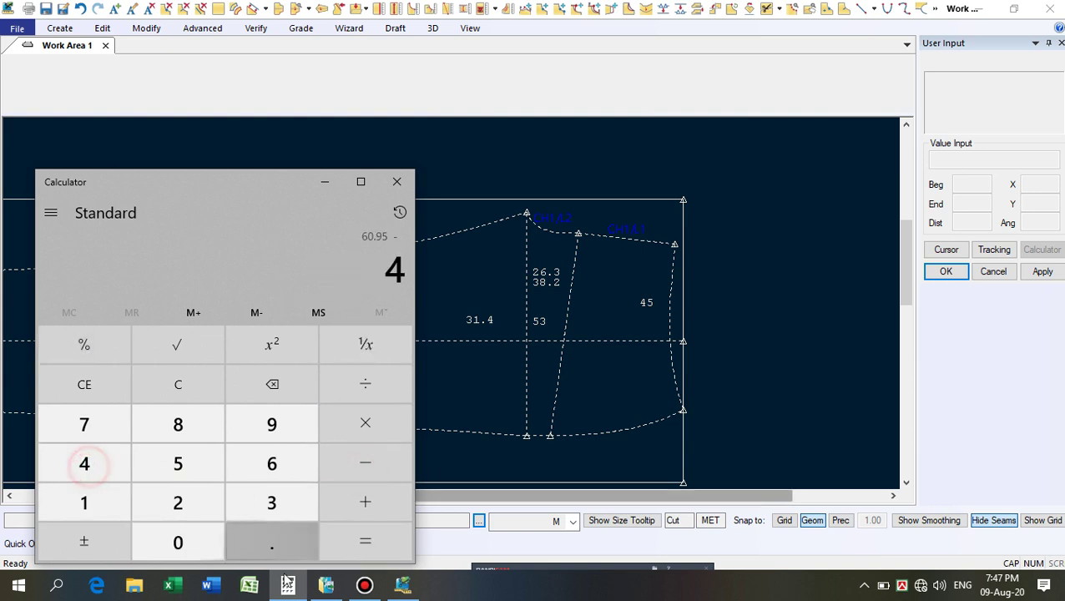
{"action": "left_click", "coordinate": [365, 543]}
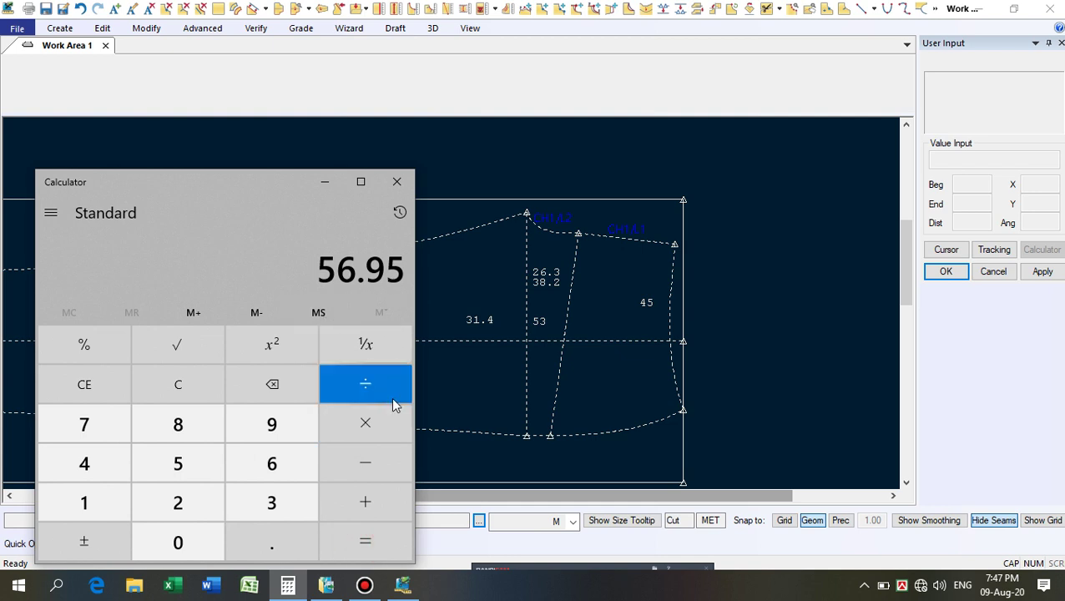
{"action": "left_click", "coordinate": [364, 386]}
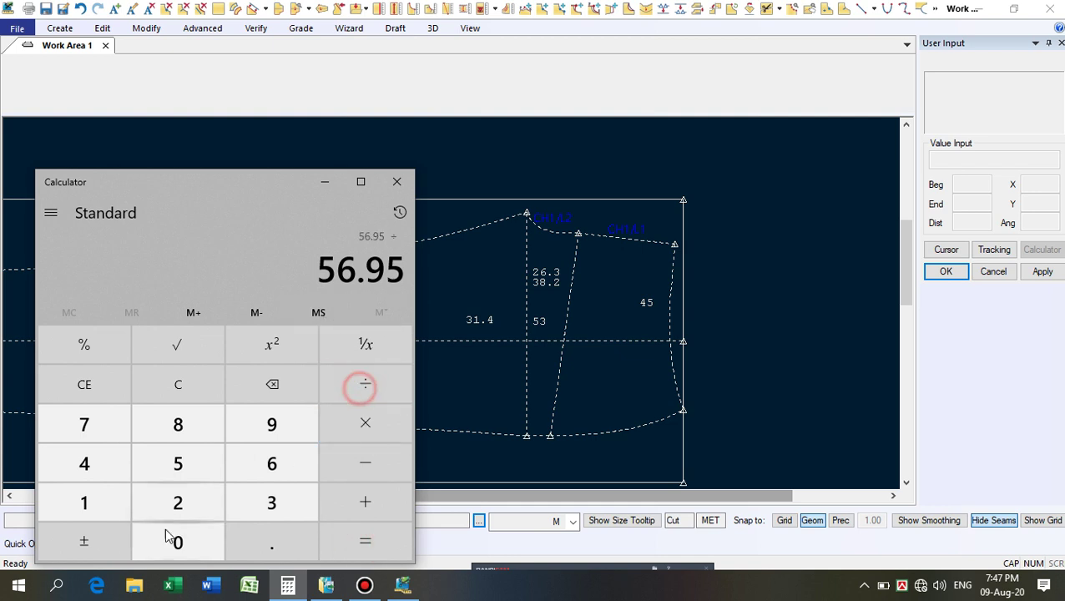
{"action": "left_click", "coordinate": [176, 503]}
{"action": "left_click", "coordinate": [363, 553]}
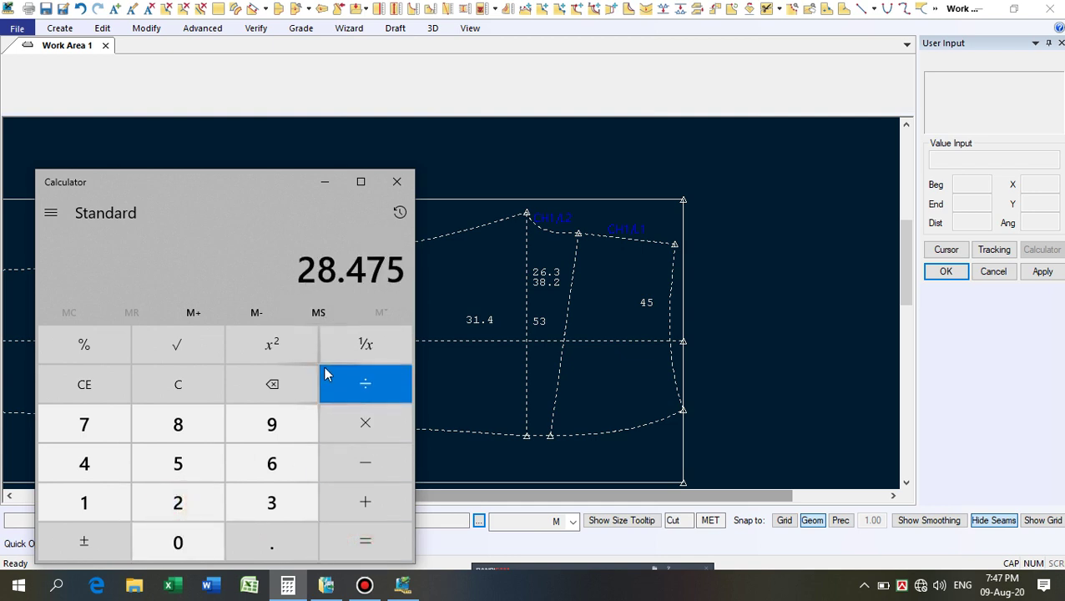
{"action": "left_click", "coordinate": [323, 182]}
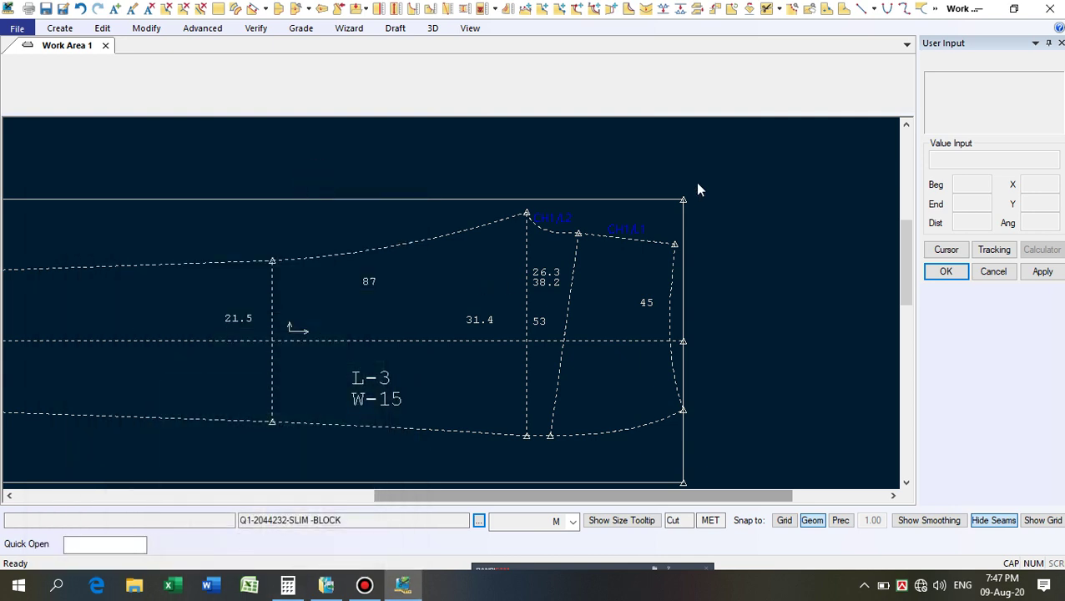
Measure the graded length of the slanted hip line and move the results table clear of the drawing.
{"action": "left_click", "coordinate": [505, 11]}
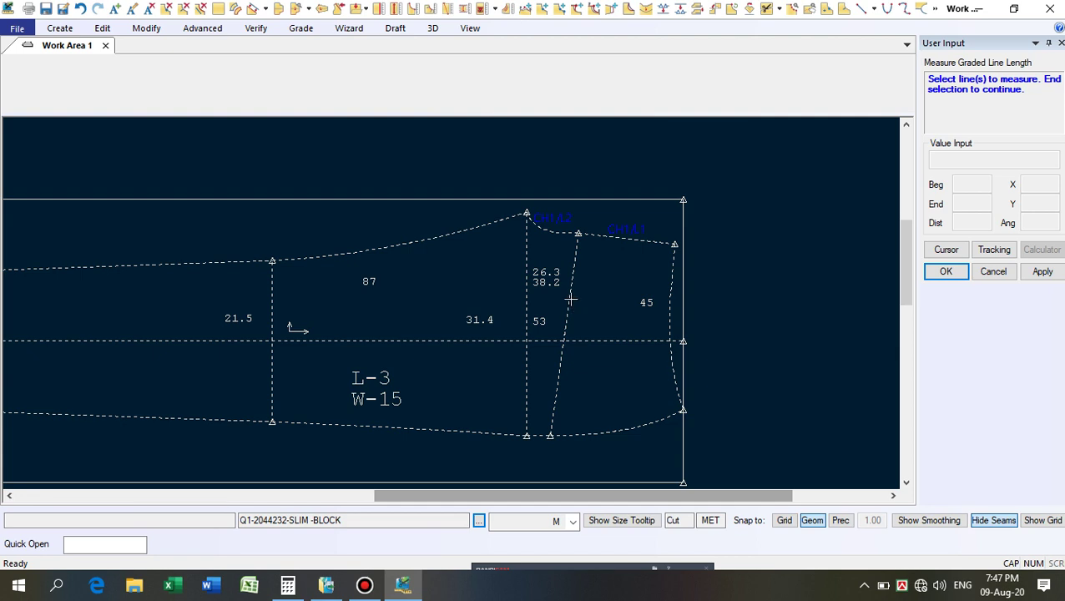
{"action": "right_click", "coordinate": [599, 291]}
{"action": "left_click", "coordinate": [599, 294]}
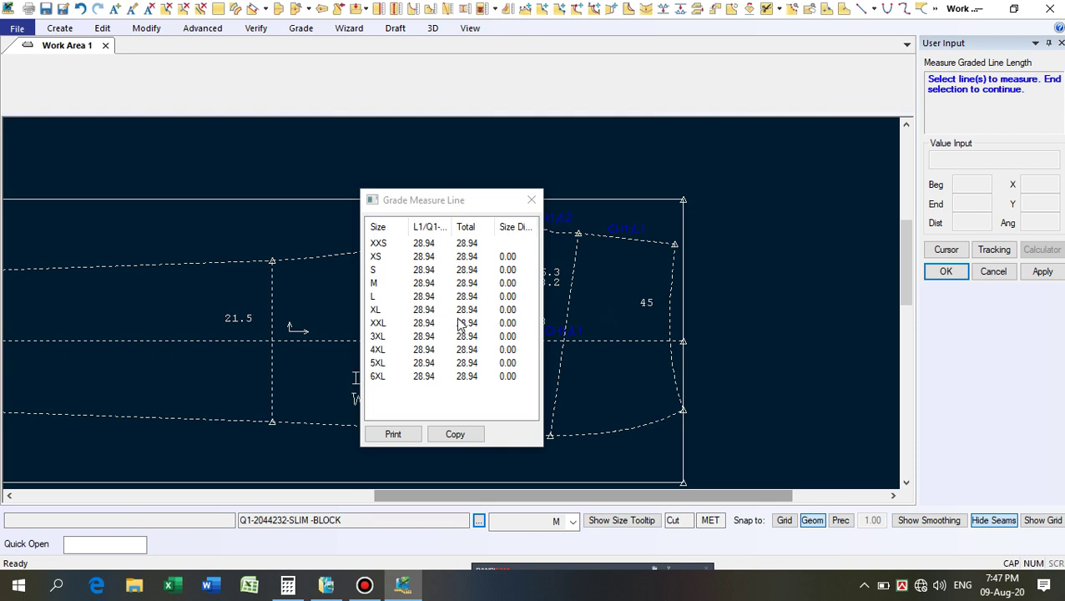
{"action": "left_click_drag", "start_coordinate": [476, 214], "coordinate": [283, 238]}
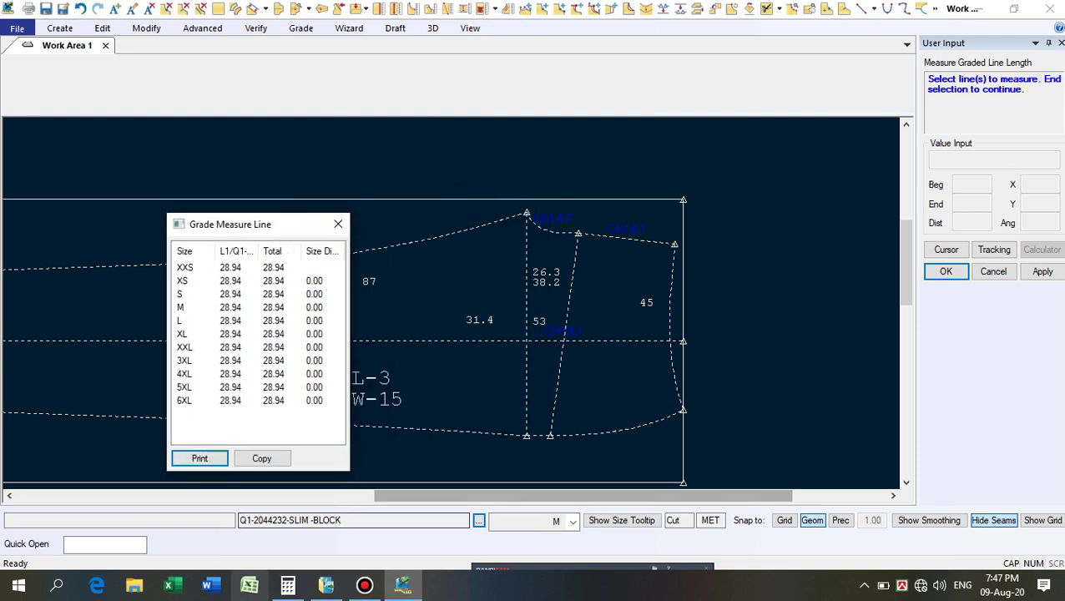
Subtract 28.94 from the stored 28.475 in Calculator, then return to the pattern and close the hip line measurement.
{"action": "left_click", "coordinate": [288, 586]}
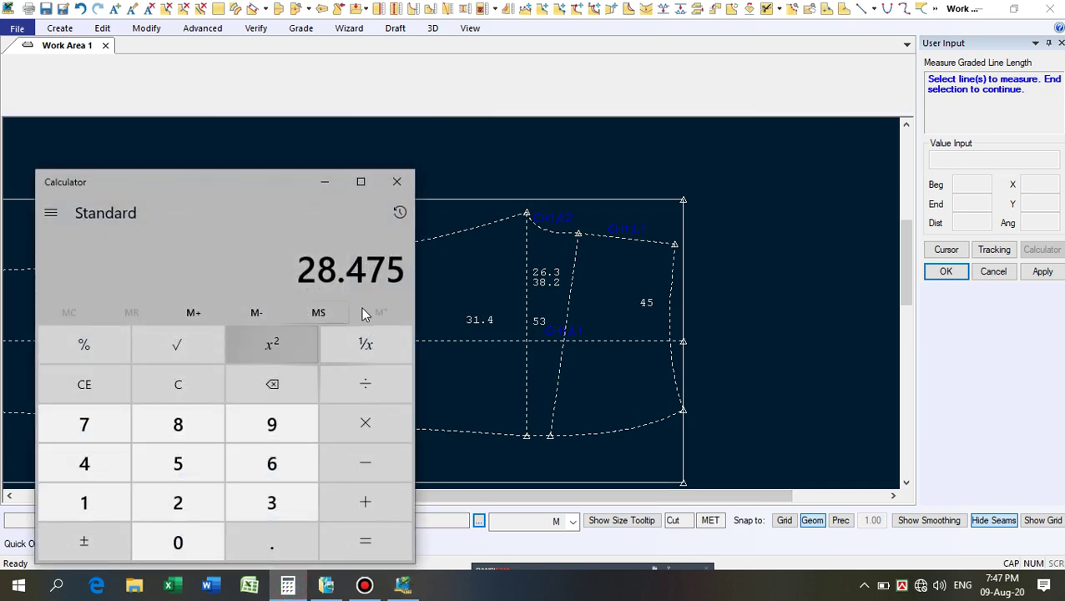
{"action": "left_click", "coordinate": [359, 472]}
{"action": "left_click", "coordinate": [178, 502]}
{"action": "left_click", "coordinate": [178, 423]}
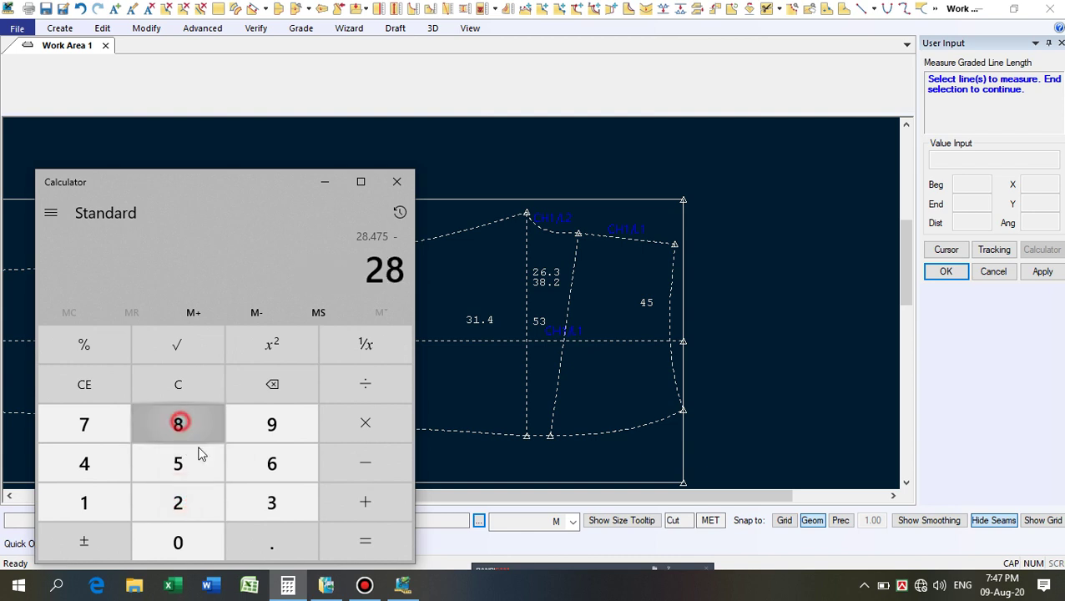
{"action": "left_click", "coordinate": [278, 538]}
{"action": "left_click", "coordinate": [274, 427]}
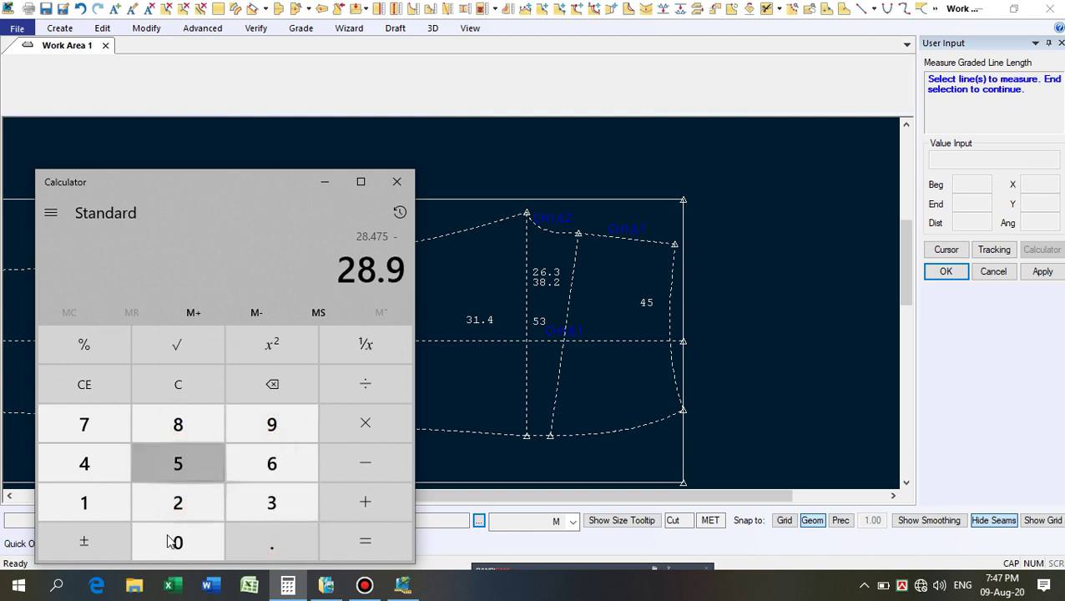
{"action": "left_click", "coordinate": [86, 465]}
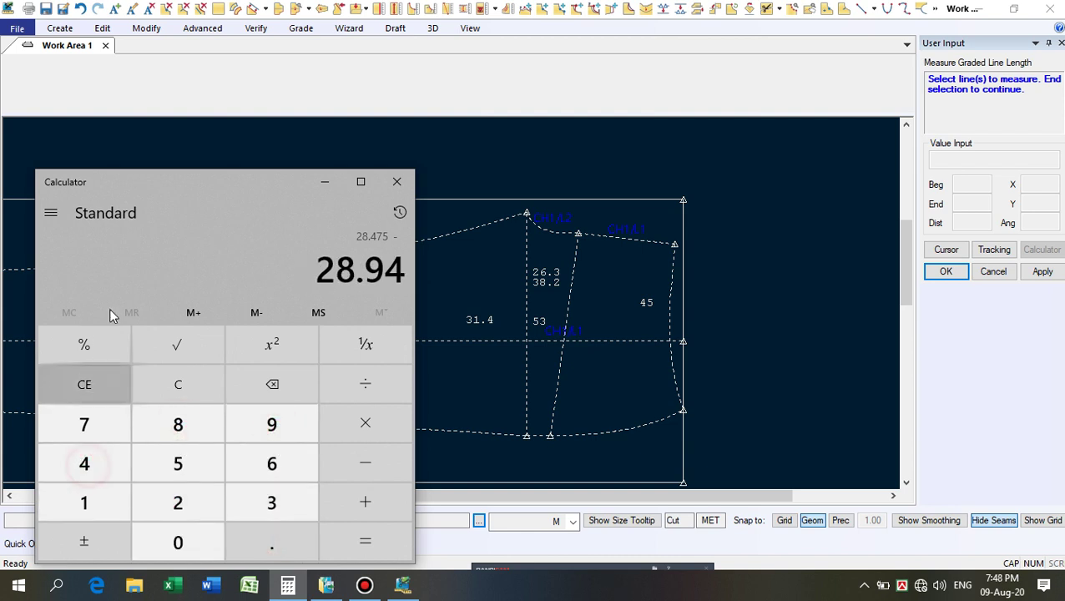
{"action": "left_click_drag", "start_coordinate": [225, 189], "coordinate": [564, 175]}
{"action": "left_click", "coordinate": [704, 531]}
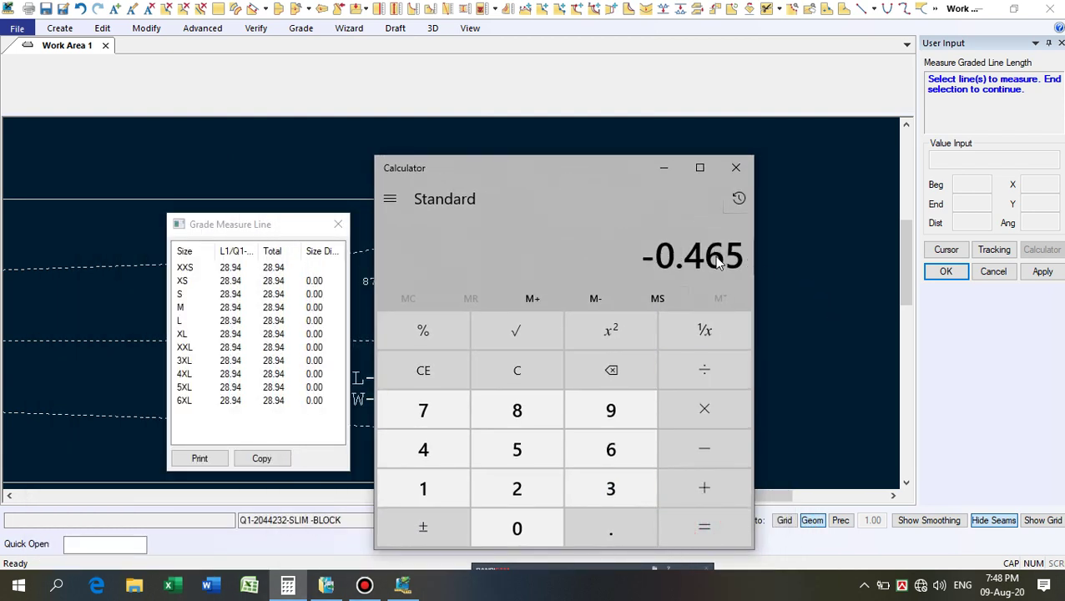
{"action": "left_click", "coordinate": [665, 169]}
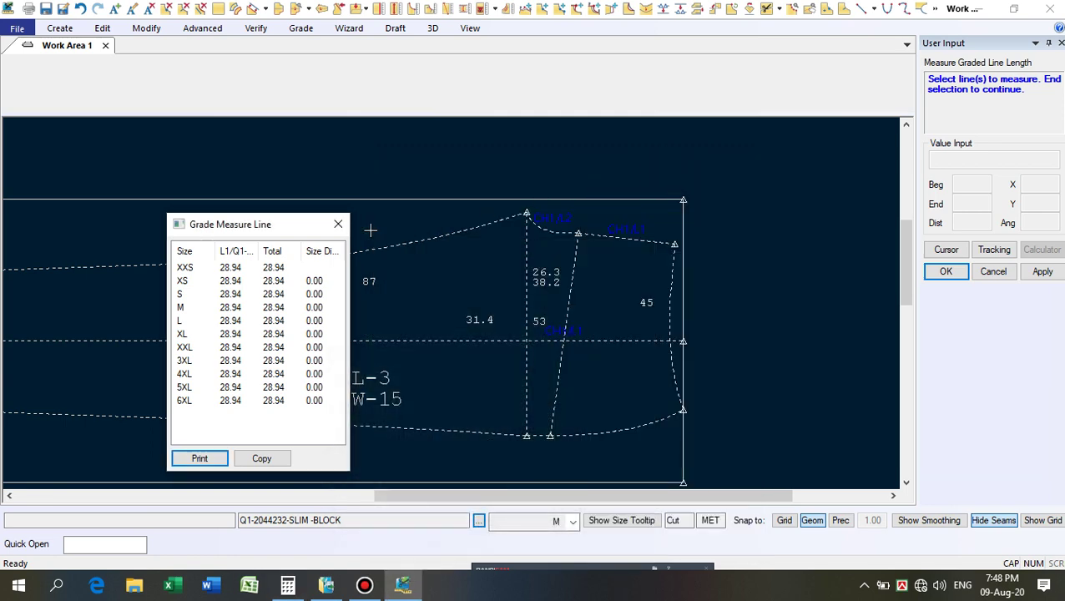
{"action": "left_click", "coordinate": [338, 225]}
{"action": "right_click", "coordinate": [554, 177]}
{"action": "left_click", "coordinate": [546, 179]}
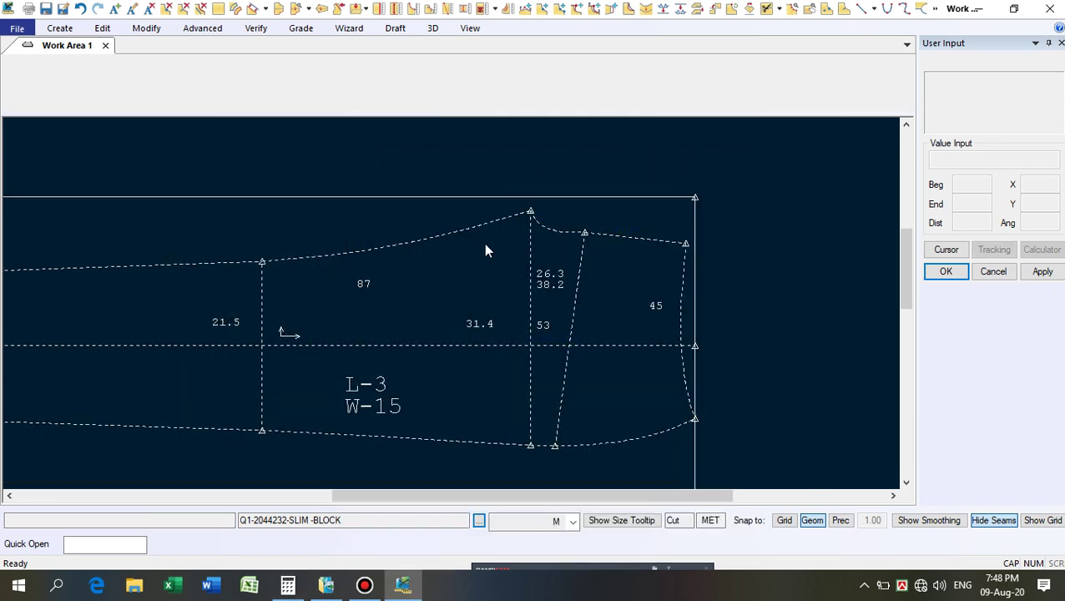
Shift the waist-side curve segment's end at the slanted hip line by -0.4 in Y with Move Smooth.
{"action": "scroll", "coordinate": [488, 247], "scroll_direction": "up", "scroll_amount": 2}
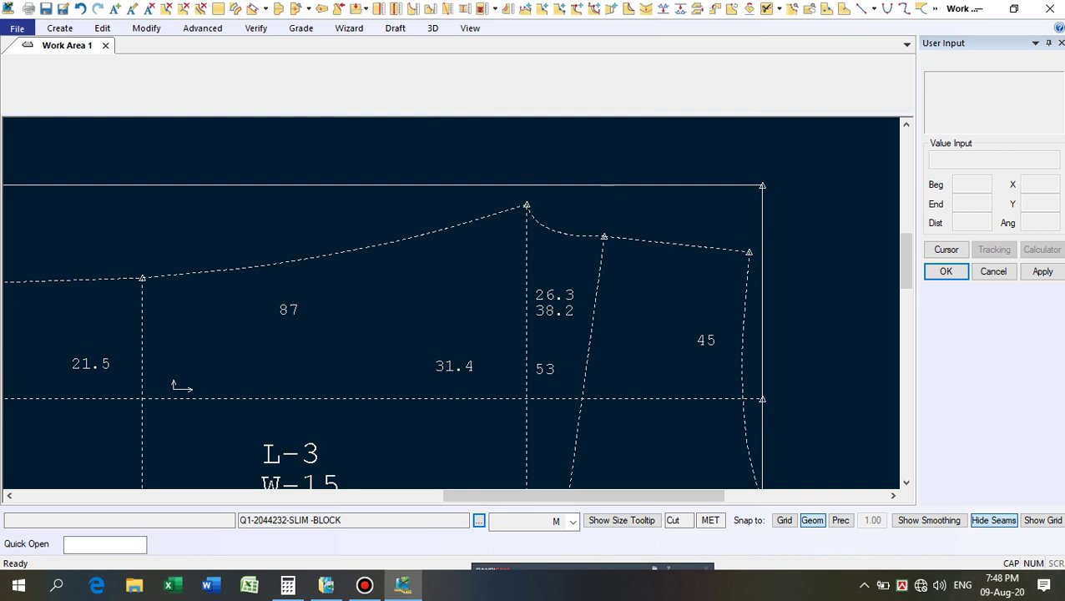
{"action": "scroll", "coordinate": [751, 347], "scroll_direction": "up", "scroll_amount": 2}
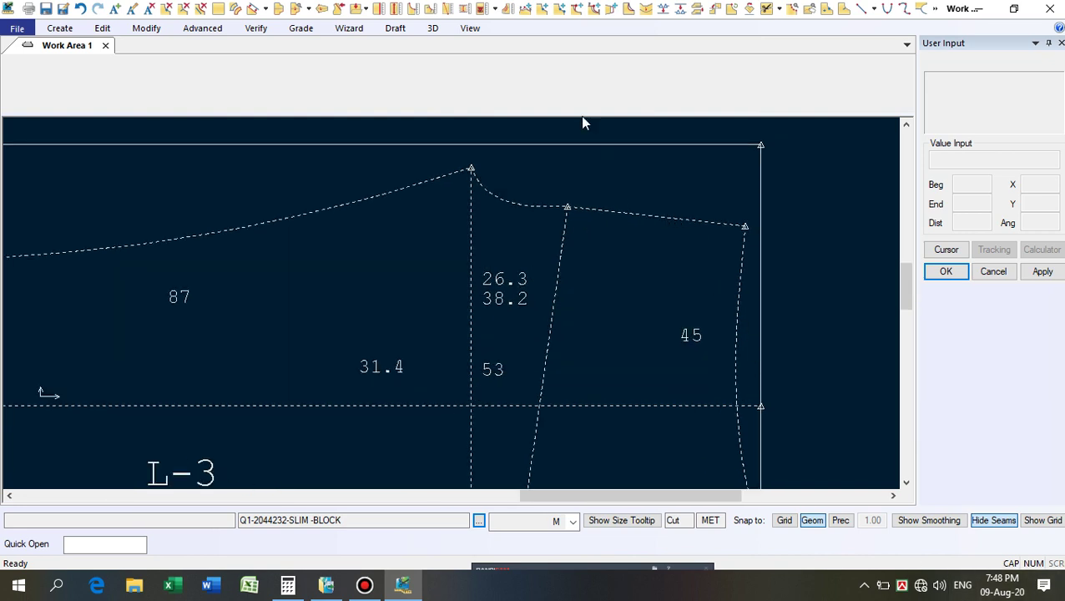
{"action": "left_click", "coordinate": [526, 10]}
{"action": "scroll", "coordinate": [613, 316], "scroll_direction": "up", "scroll_amount": 1}
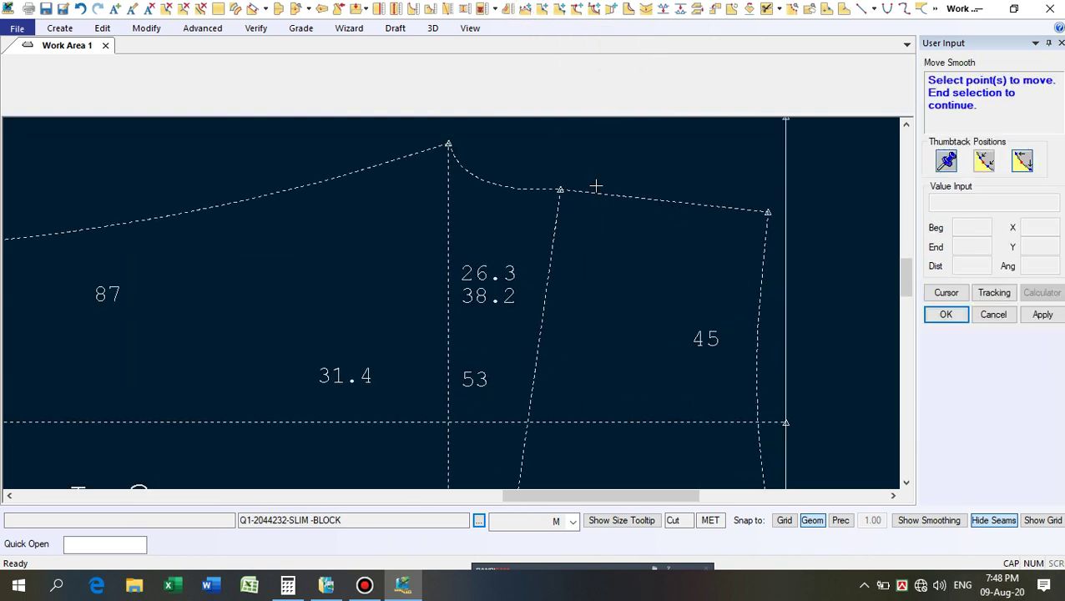
{"action": "left_click", "coordinate": [587, 193]}
{"action": "right_click", "coordinate": [584, 168]}
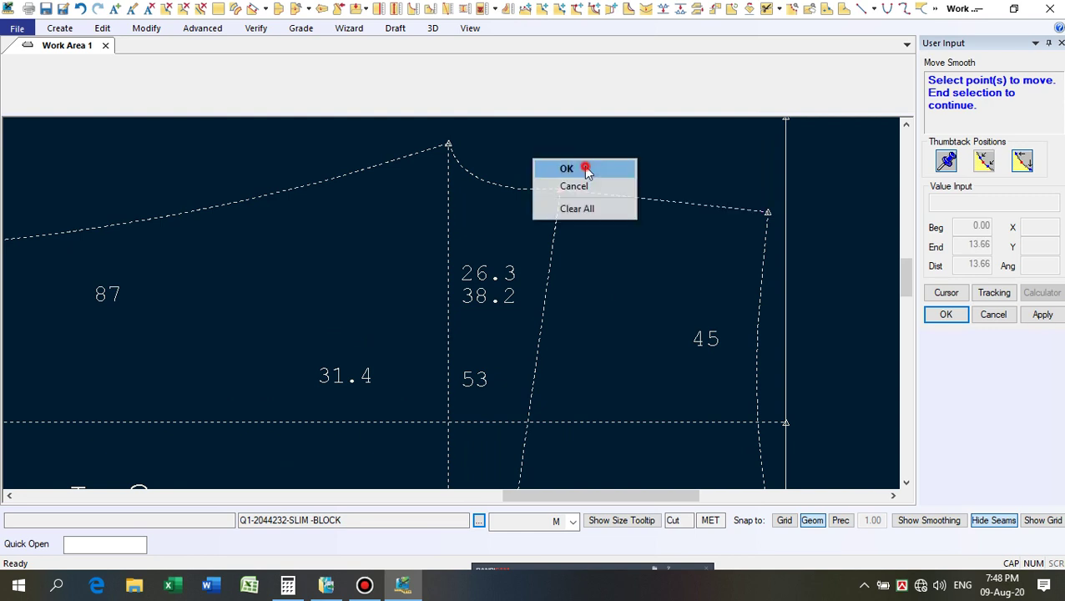
{"action": "left_click", "coordinate": [584, 166]}
{"action": "right_click", "coordinate": [585, 164]}
{"action": "left_click", "coordinate": [590, 166]}
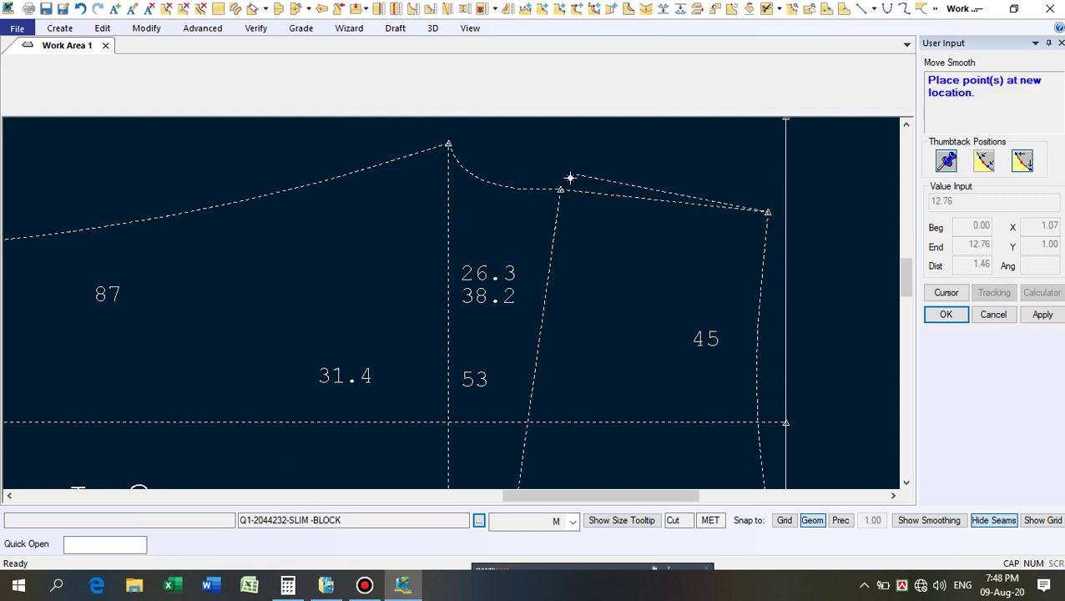
{"action": "left_click", "coordinate": [766, 202]}
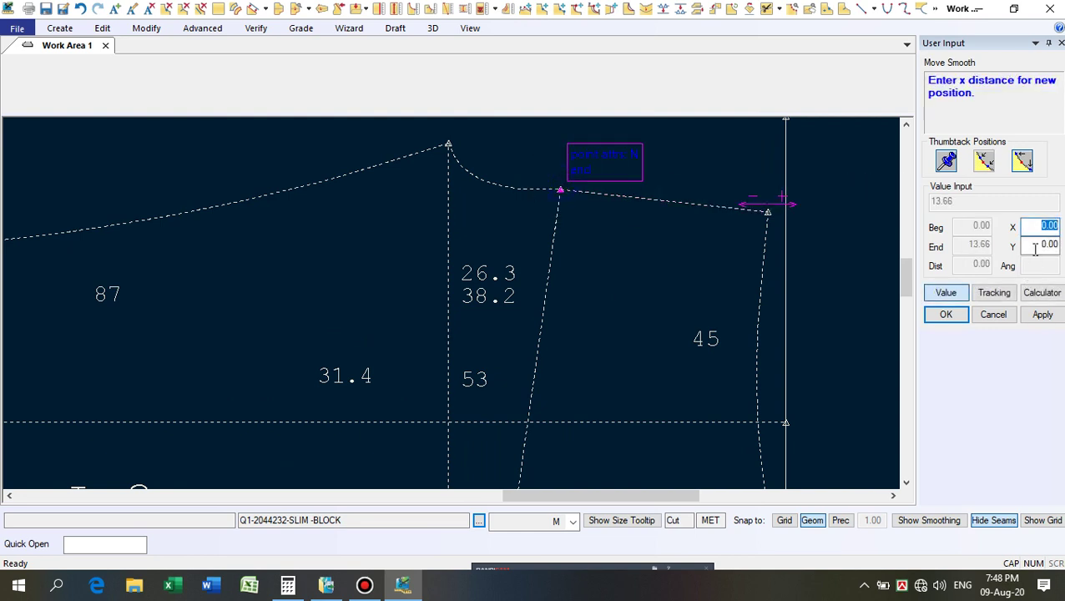
{"action": "key", "text": "Return"}
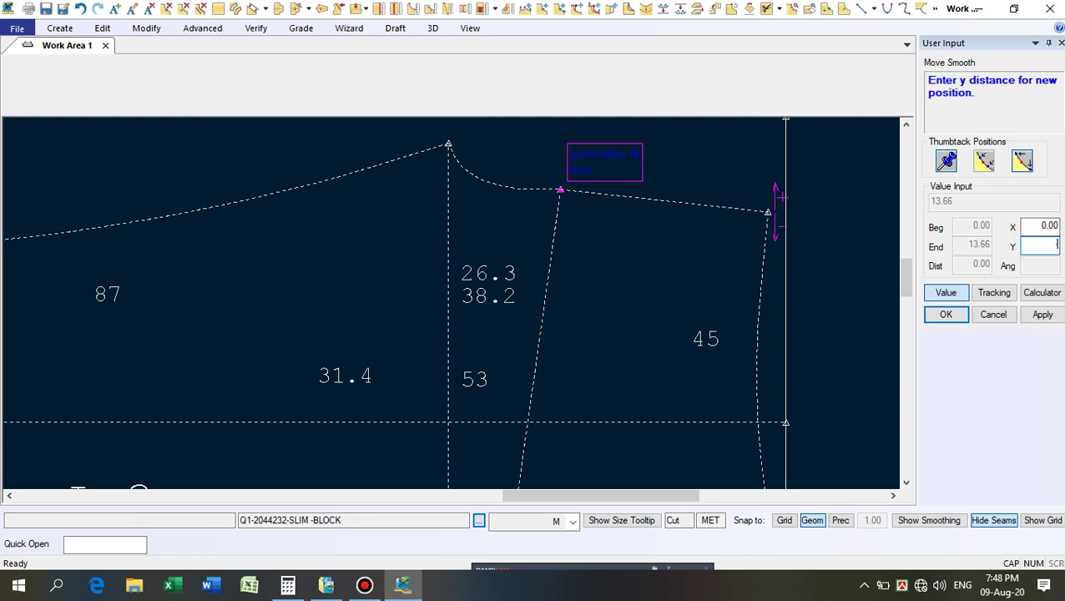
{"action": "type", "text": "-.4"}
{"action": "key", "text": "Return"}
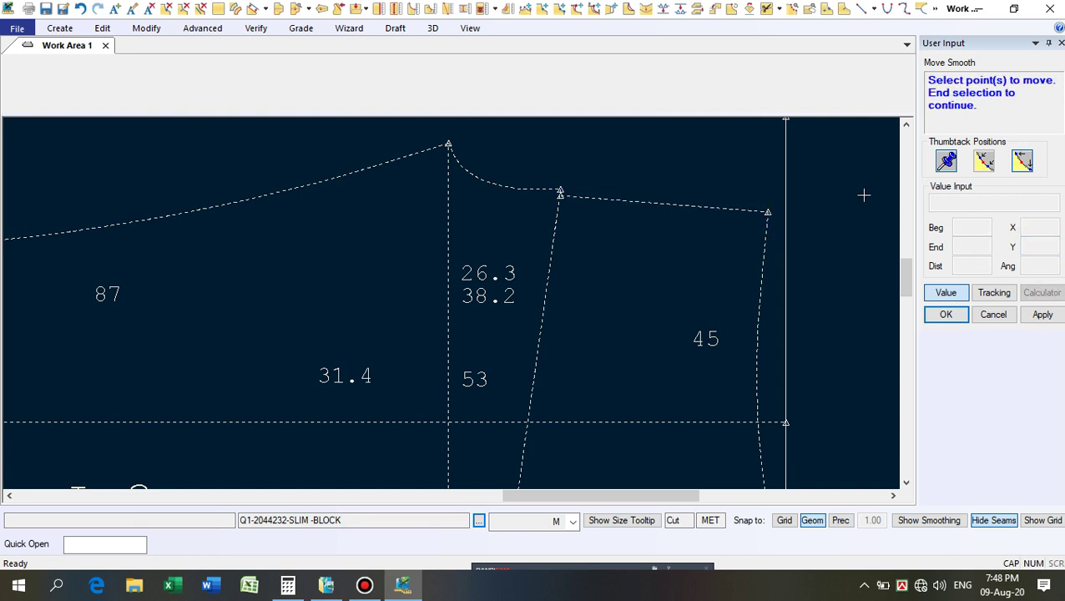
Lower the short crotch-side curve segment's hip end in Y to meet the shifted waist-side segment's end.
{"action": "right_click", "coordinate": [672, 146]}
{"action": "left_click", "coordinate": [672, 146]}
{"action": "right_click", "coordinate": [668, 147]}
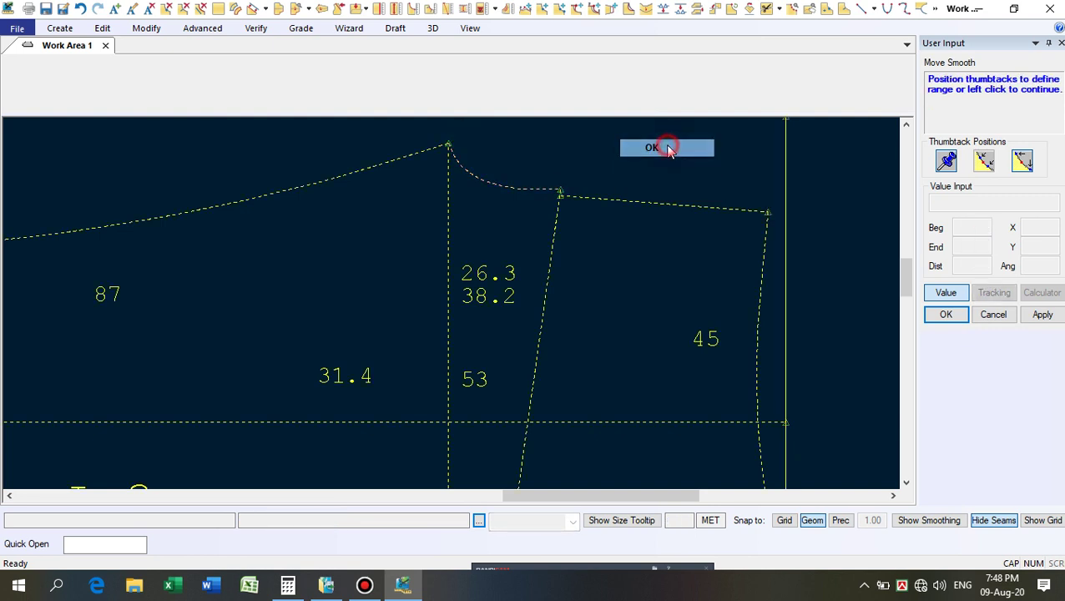
{"action": "left_click", "coordinate": [667, 146]}
{"action": "left_click", "coordinate": [1048, 245]}
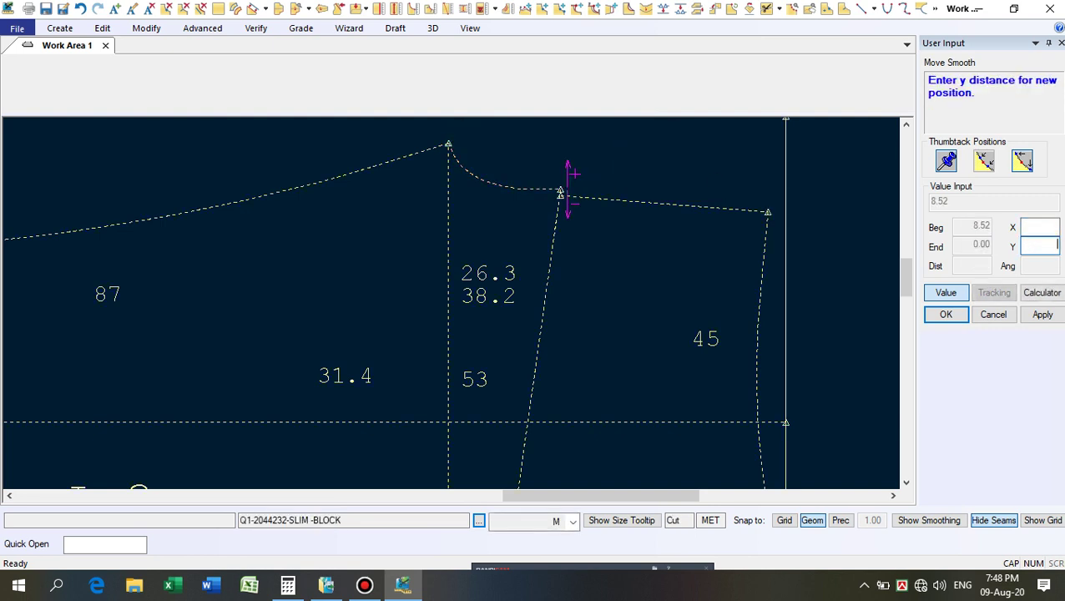
{"action": "key", "text": "Return"}
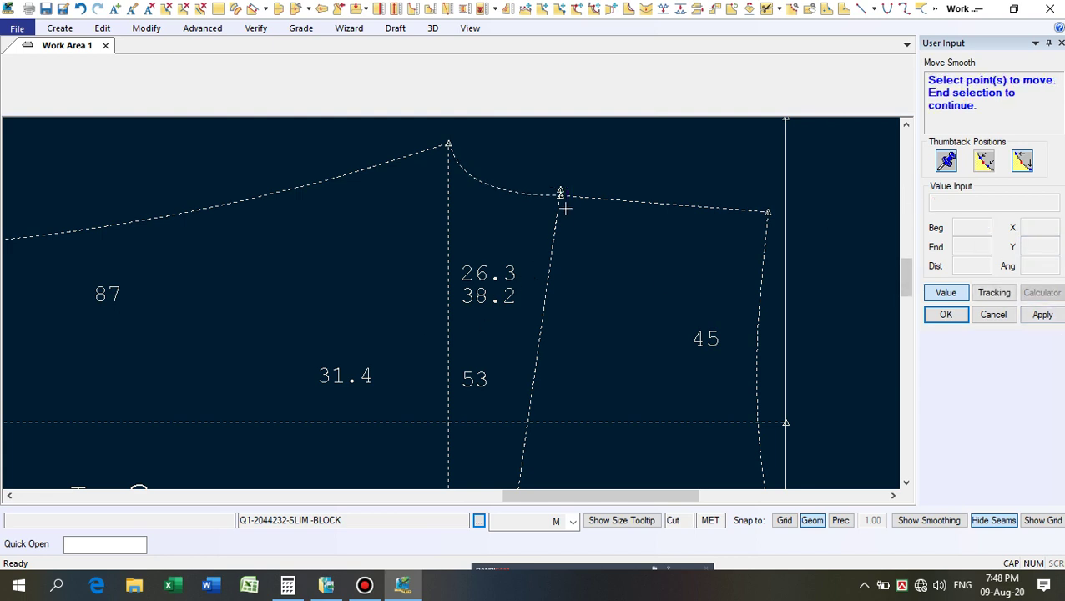
Shift the slanted hip line's upper end by -0.4 in Y onto the lowered curve junction and finish Move Smooth.
{"action": "left_click", "coordinate": [564, 182]}
{"action": "right_click", "coordinate": [595, 174]}
{"action": "left_click", "coordinate": [594, 173]}
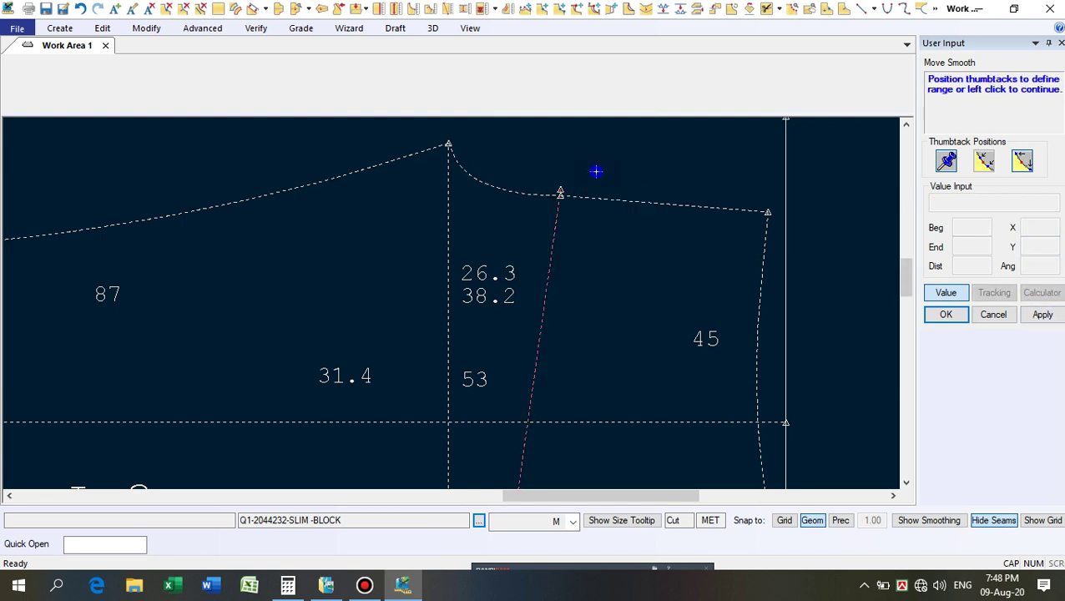
{"action": "right_click", "coordinate": [596, 174]}
{"action": "left_click", "coordinate": [596, 173]}
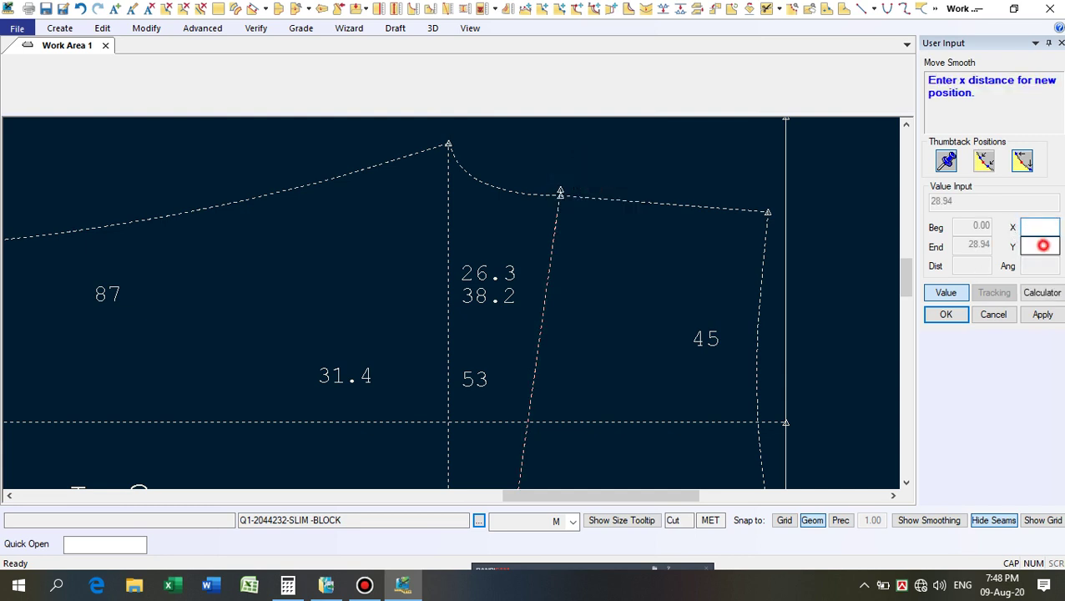
{"action": "left_click", "coordinate": [1039, 245]}
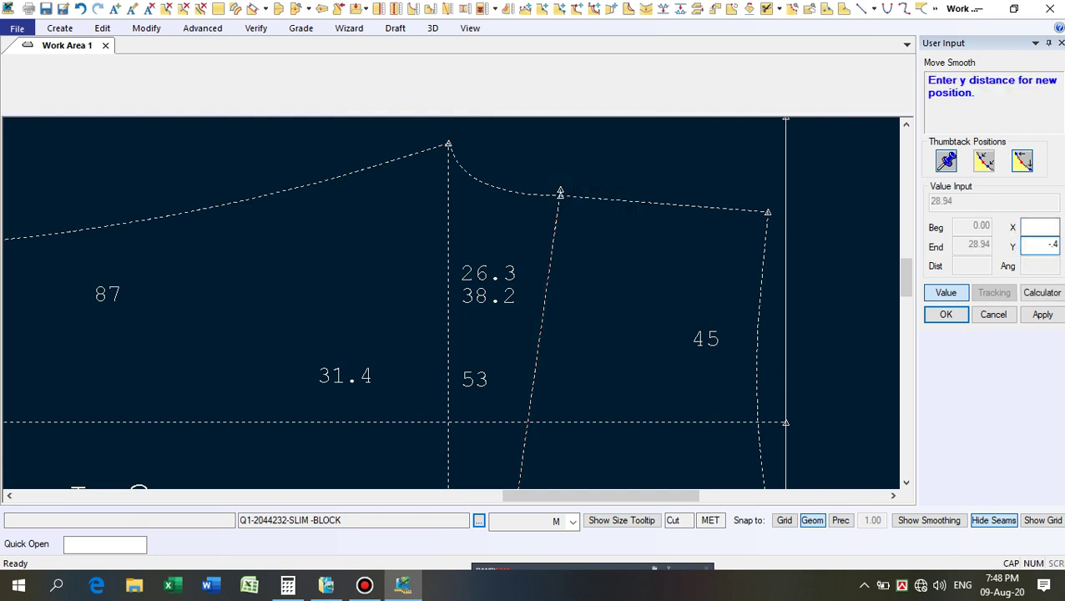
{"action": "key", "text": "Return"}
{"action": "scroll", "coordinate": [584, 160], "scroll_direction": "up", "scroll_amount": 2}
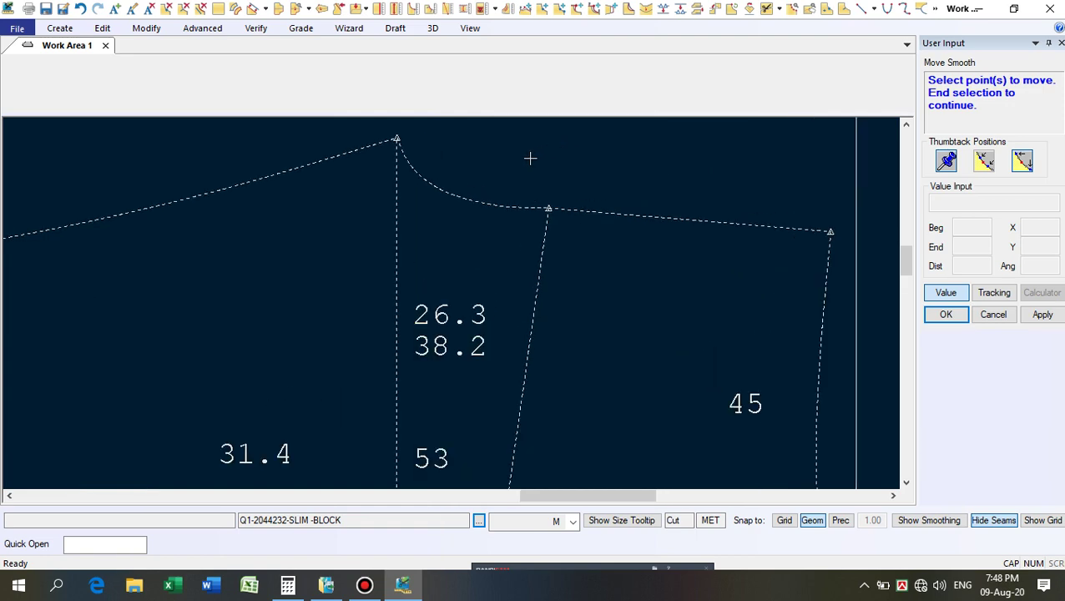
{"action": "right_click", "coordinate": [665, 168]}
Smooth the short crotch-side curve over its full length with several passes of Smooth Line.
{"action": "scroll", "coordinate": [576, 181], "scroll_direction": "up", "scroll_amount": 1}
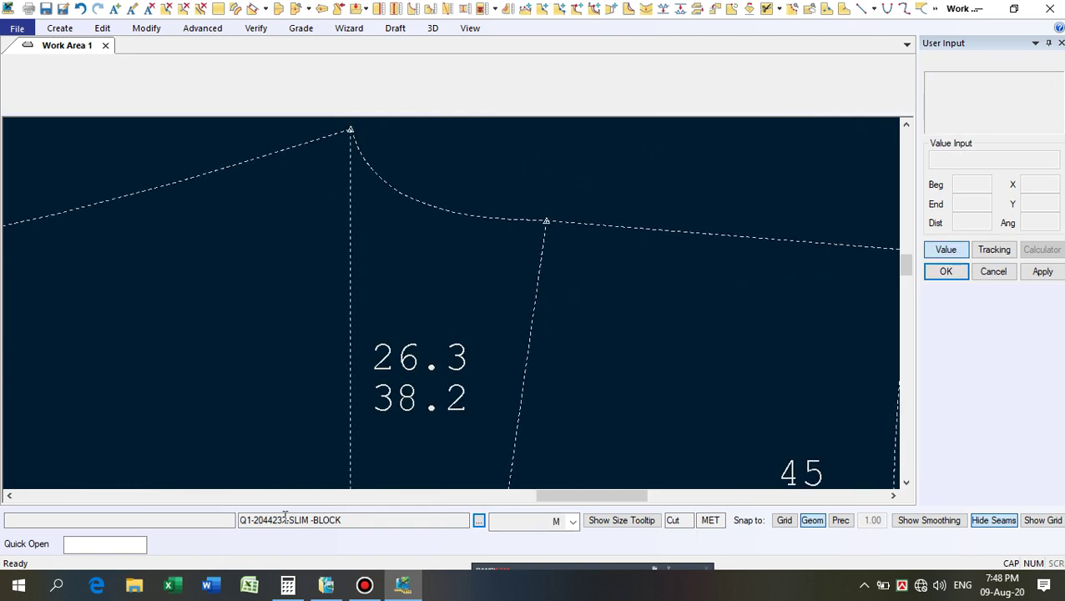
{"action": "scroll", "coordinate": [442, 430], "scroll_direction": "down", "scroll_amount": 2}
{"action": "scroll", "coordinate": [517, 213], "scroll_direction": "up", "scroll_amount": 2}
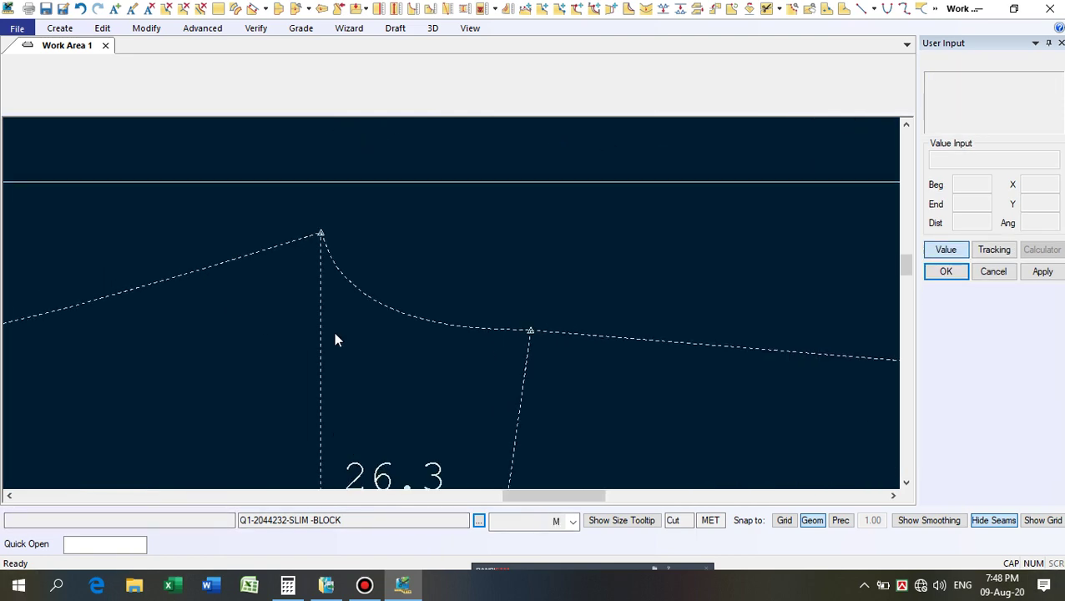
{"action": "scroll", "coordinate": [459, 283], "scroll_direction": "up", "scroll_amount": 2}
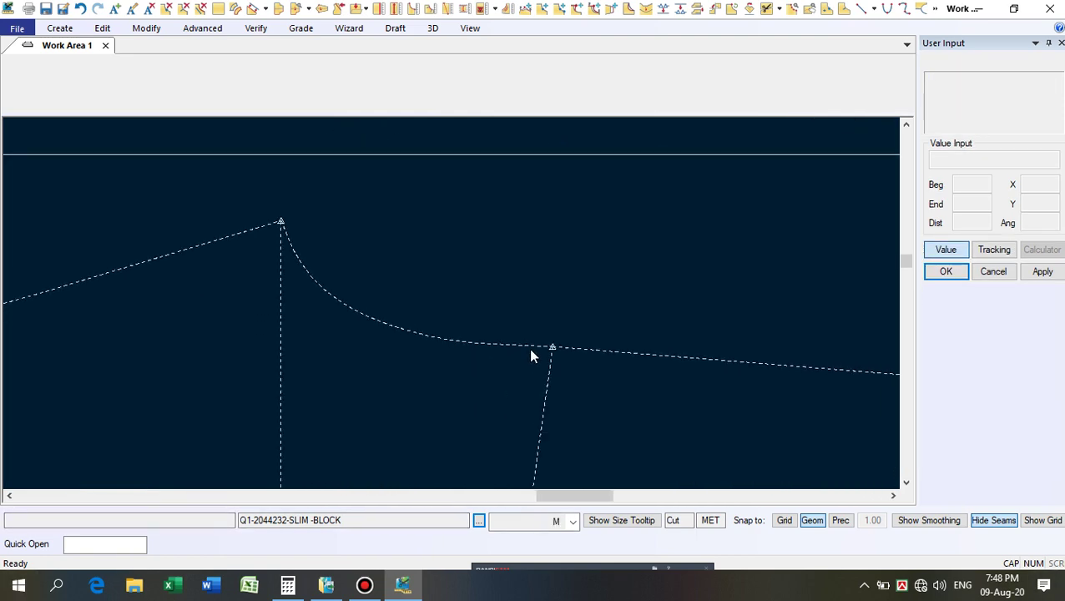
{"action": "left_click", "coordinate": [647, 9]}
{"action": "left_click", "coordinate": [361, 319]}
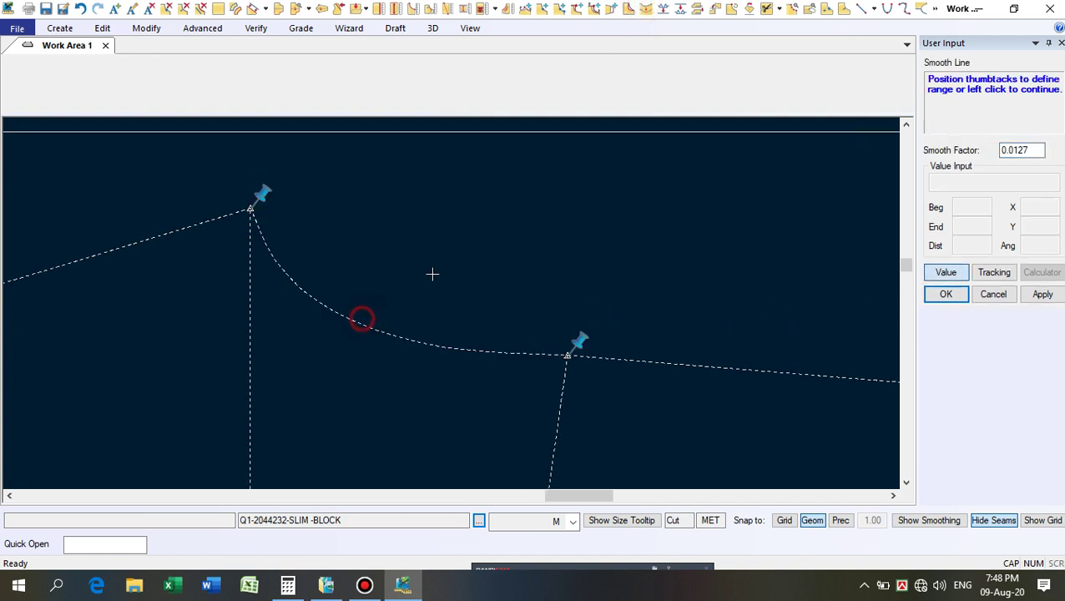
{"action": "left_click", "coordinate": [433, 272]}
{"action": "left_click", "coordinate": [434, 274]}
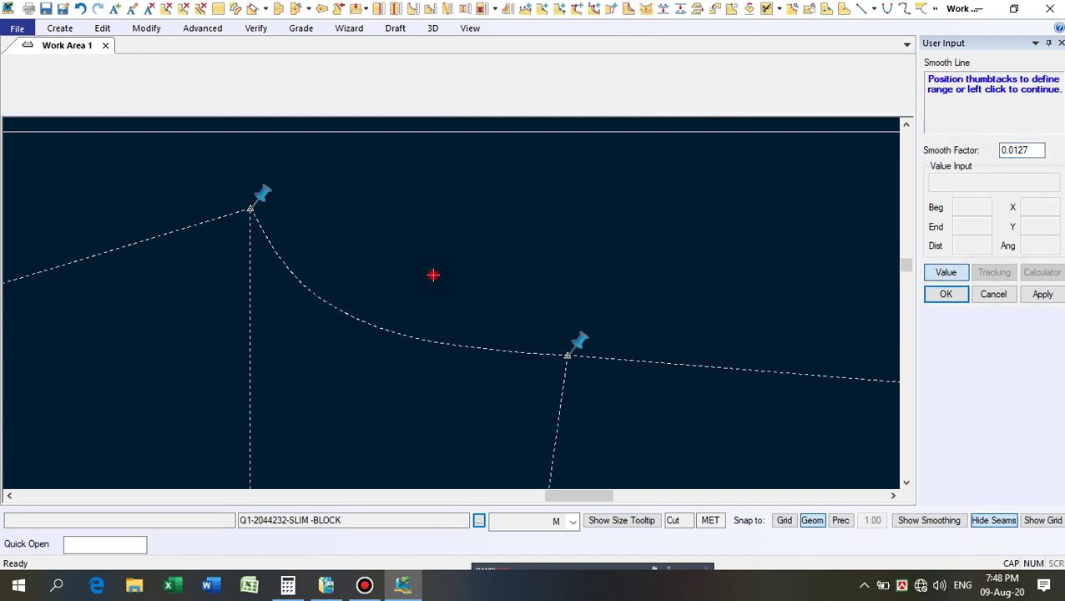
{"action": "left_click", "coordinate": [436, 271]}
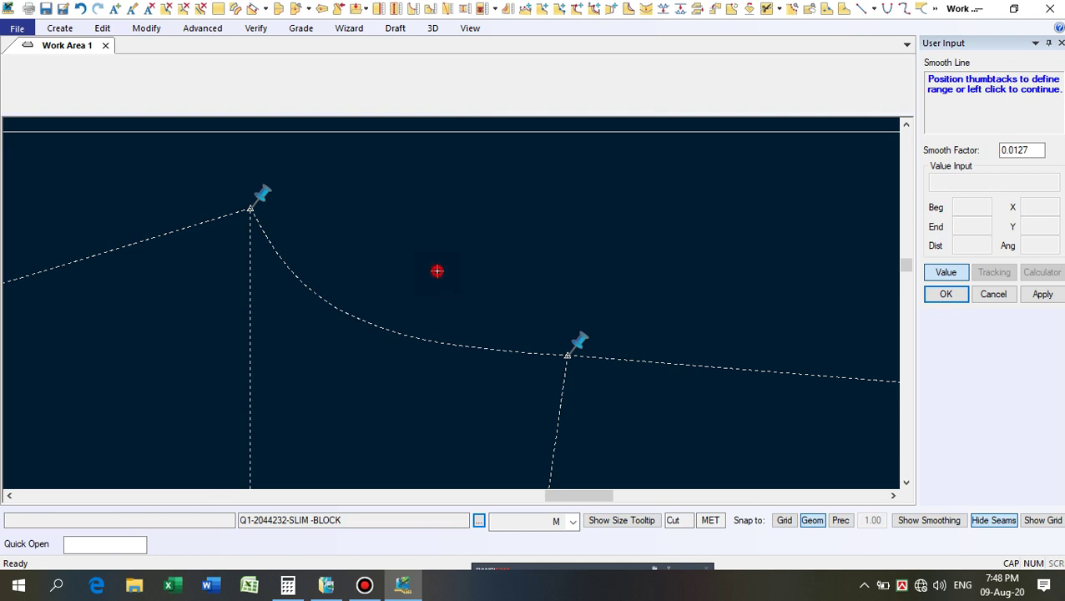
{"action": "right_click", "coordinate": [477, 224]}
{"action": "left_click", "coordinate": [468, 245]}
{"action": "right_click", "coordinate": [514, 217]}
{"action": "left_click", "coordinate": [508, 220]}
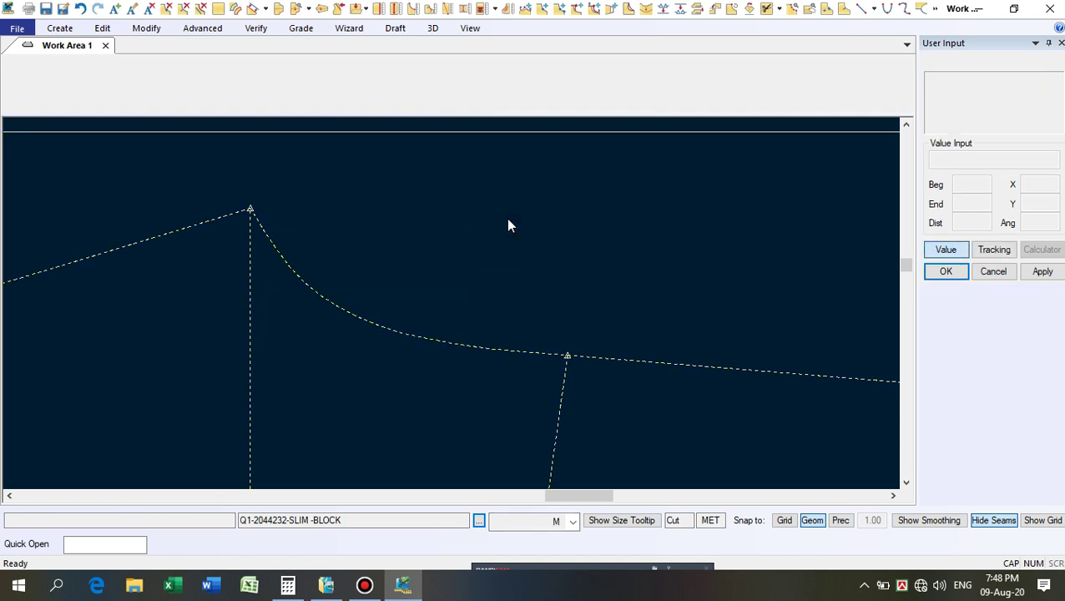
Measure the combined length of the two crotch curve segments, from the crotch point to the waist.
{"action": "scroll", "coordinate": [381, 231], "scroll_direction": "down", "scroll_amount": 3}
{"action": "scroll", "coordinate": [552, 218], "scroll_direction": "down", "scroll_amount": 5}
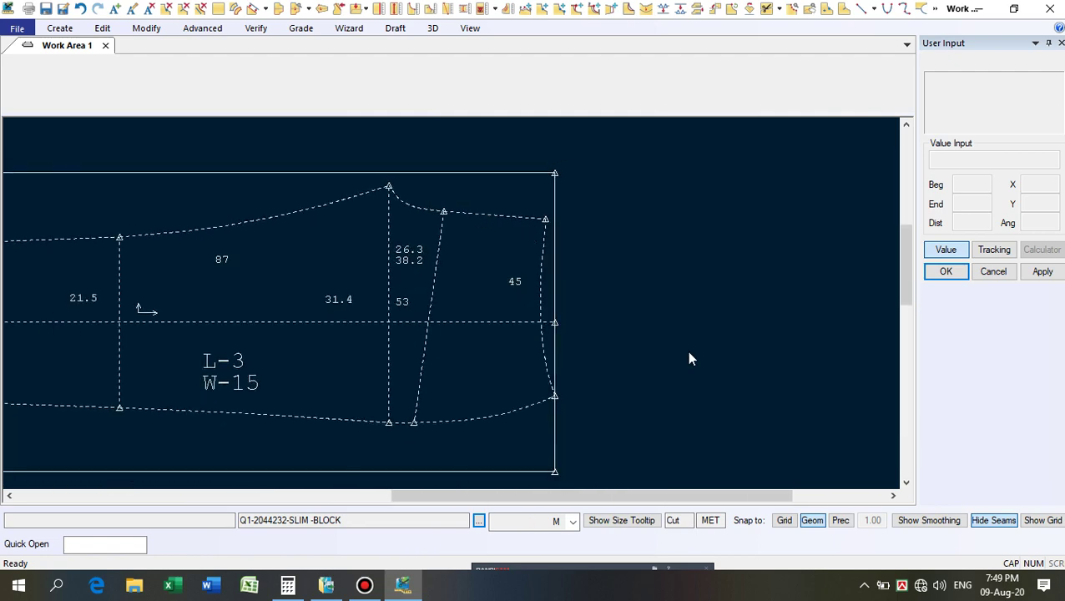
{"action": "scroll", "coordinate": [615, 147], "scroll_direction": "up", "scroll_amount": 2}
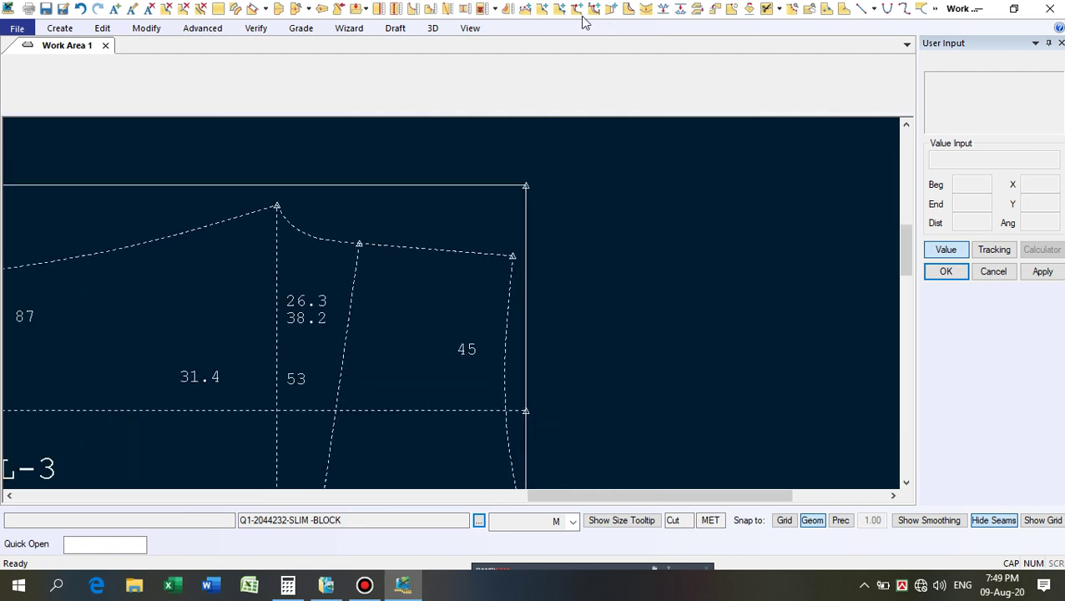
{"action": "left_click", "coordinate": [507, 8]}
{"action": "left_click", "coordinate": [316, 238]}
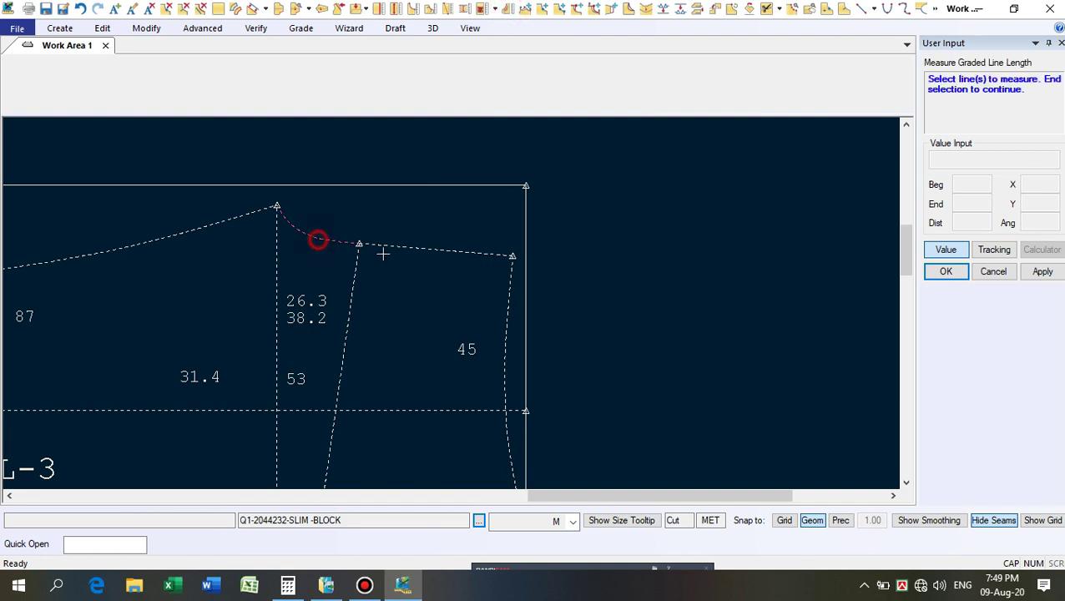
{"action": "right_click", "coordinate": [418, 218]}
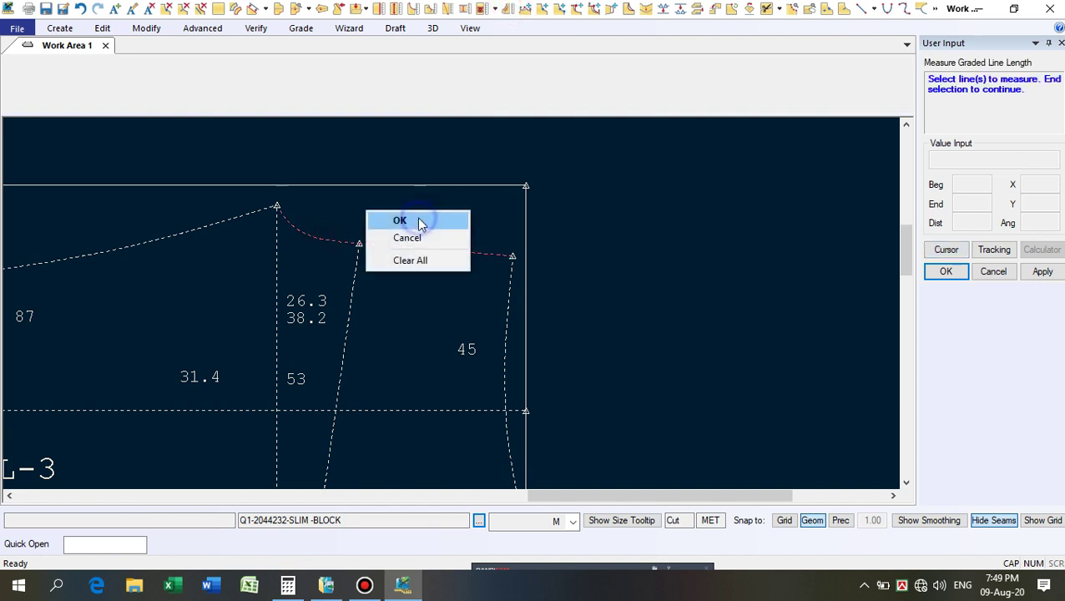
{"action": "left_click", "coordinate": [416, 219]}
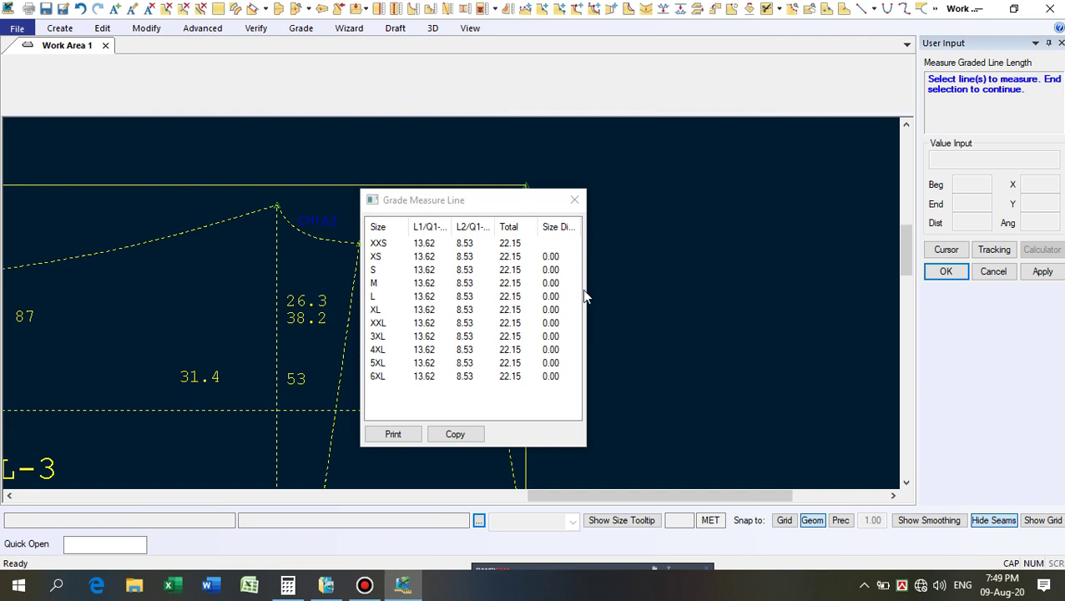
{"action": "left_click", "coordinate": [574, 200]}
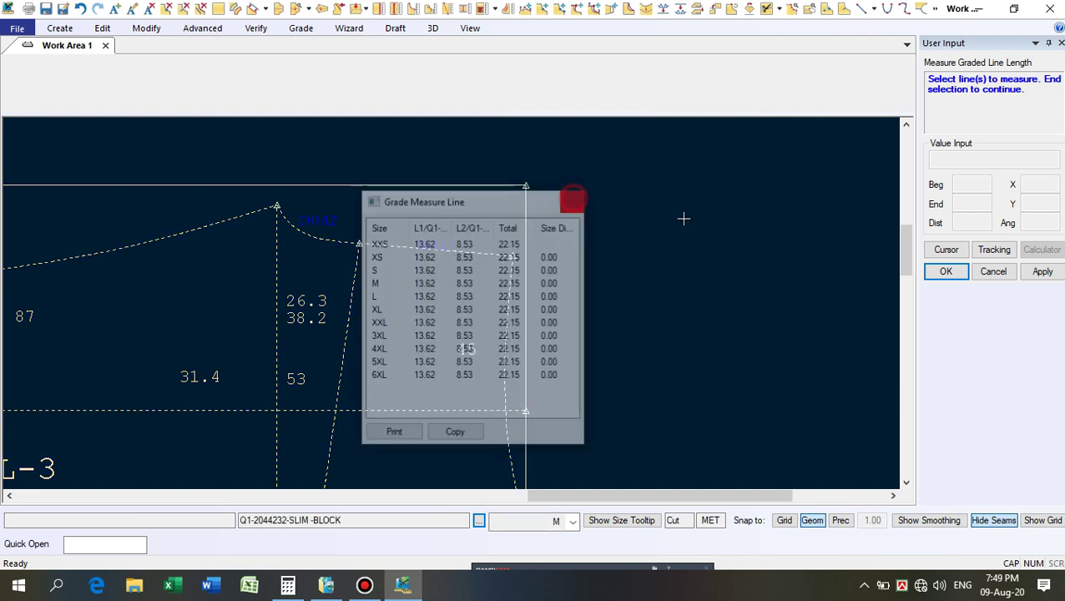
{"action": "right_click", "coordinate": [682, 219]}
{"action": "left_click", "coordinate": [683, 219]}
Smooth the curved waist line over its full length with Smooth Line.
{"action": "scroll", "coordinate": [327, 237], "scroll_direction": "up", "scroll_amount": 3}
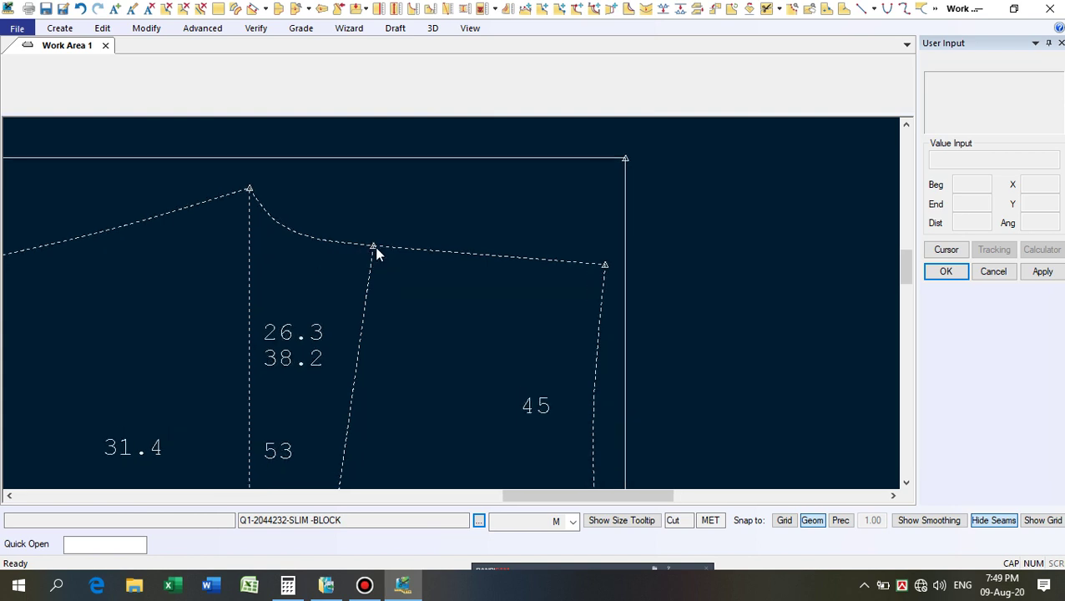
{"action": "scroll", "coordinate": [375, 248], "scroll_direction": "up", "scroll_amount": 1}
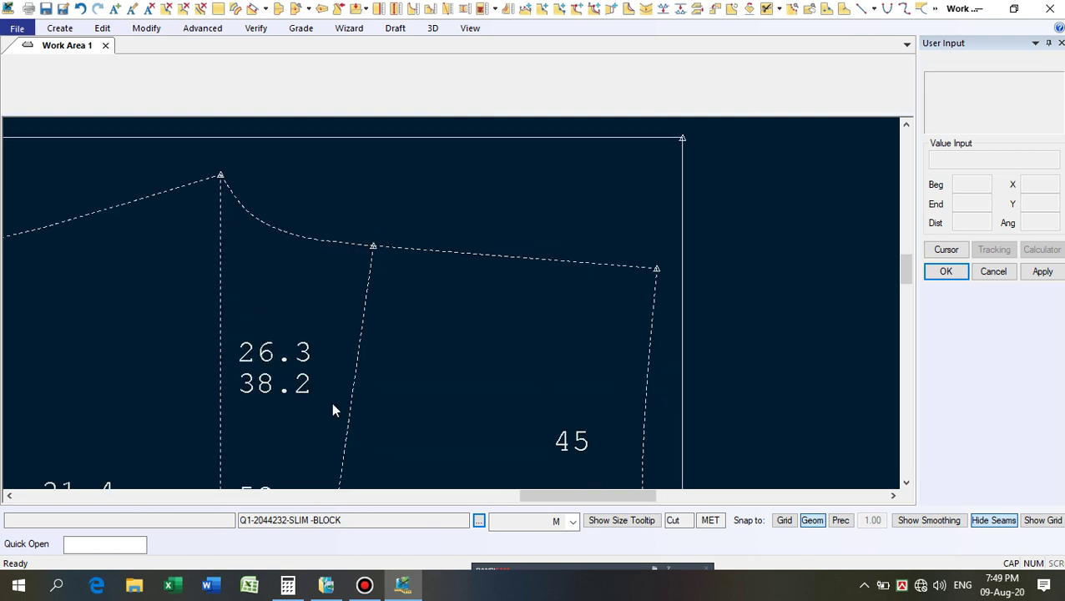
{"action": "scroll", "coordinate": [383, 209], "scroll_direction": "down", "scroll_amount": 6}
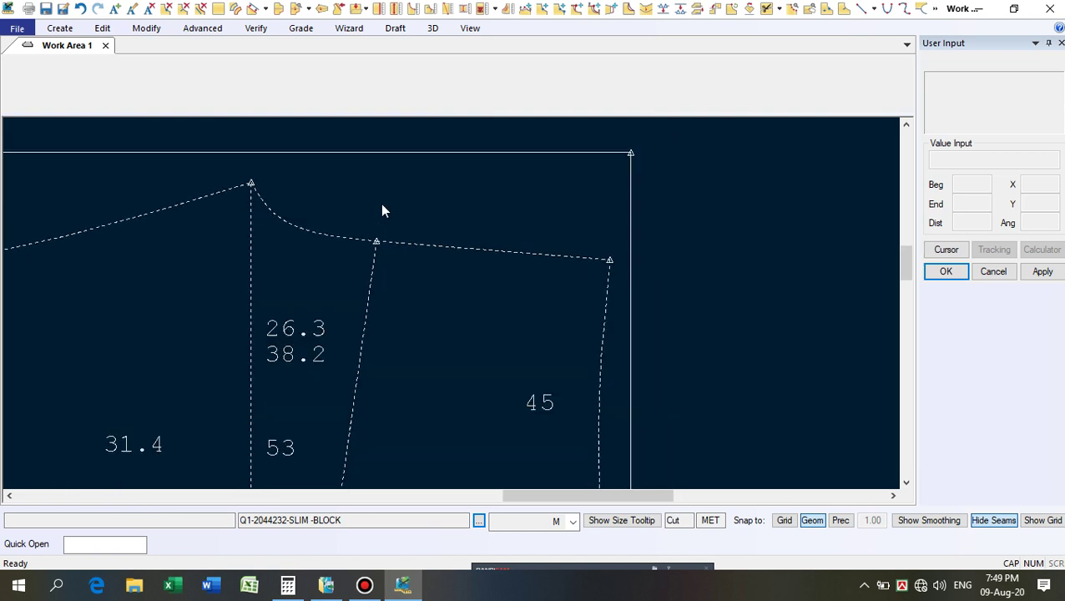
{"action": "scroll", "coordinate": [422, 361], "scroll_direction": "up", "scroll_amount": 3}
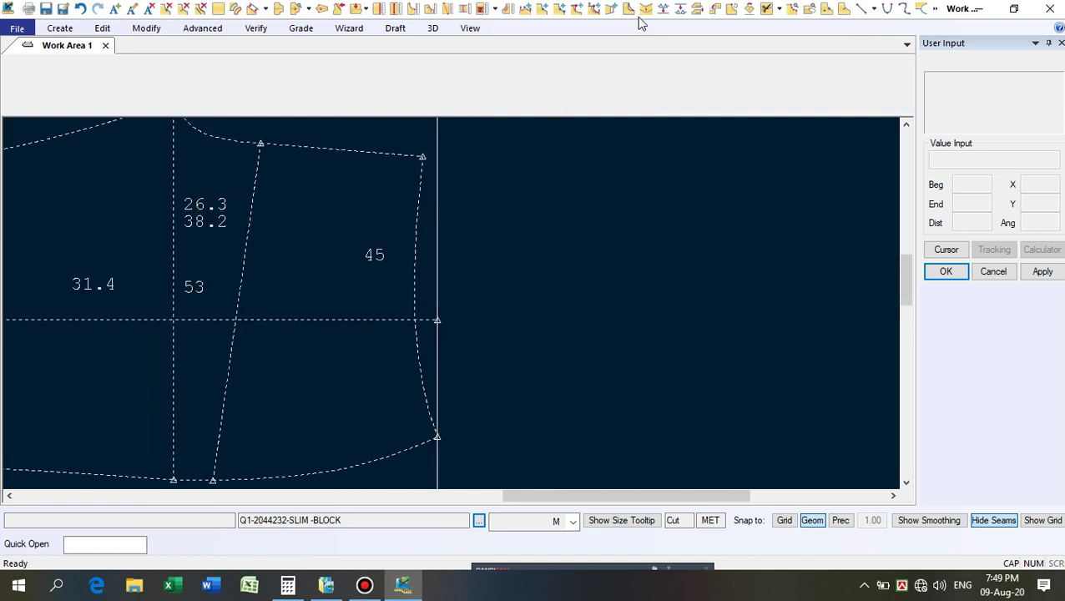
{"action": "left_click", "coordinate": [641, 13]}
{"action": "left_click", "coordinate": [413, 366]}
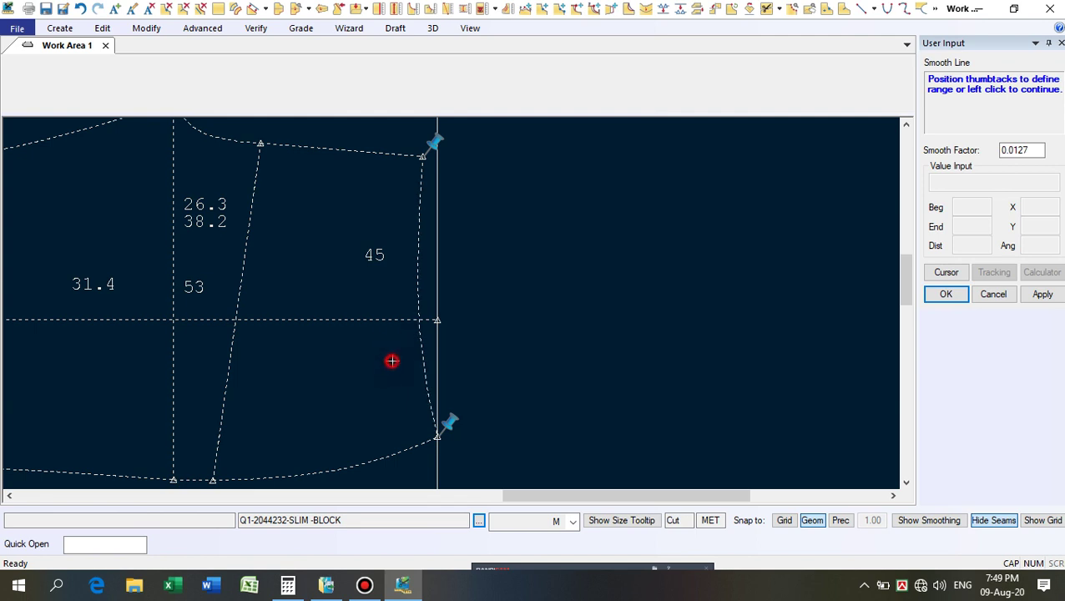
{"action": "right_click", "coordinate": [565, 197]}
{"action": "left_click", "coordinate": [587, 195]}
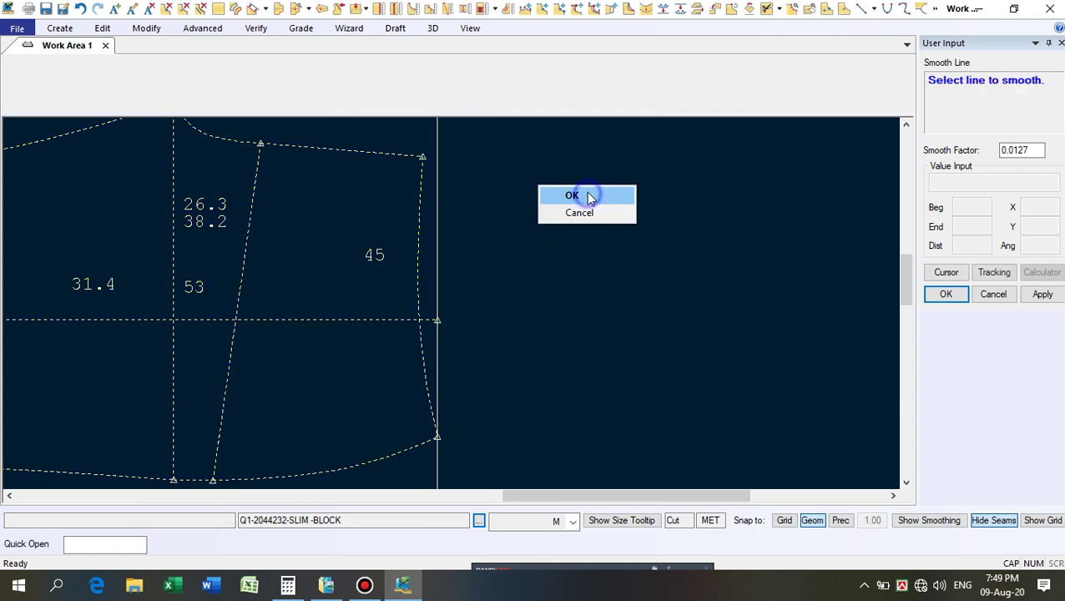
Measure the smoothed waist line's length and close the measurement.
{"action": "scroll", "coordinate": [525, 276], "scroll_direction": "down", "scroll_amount": 2}
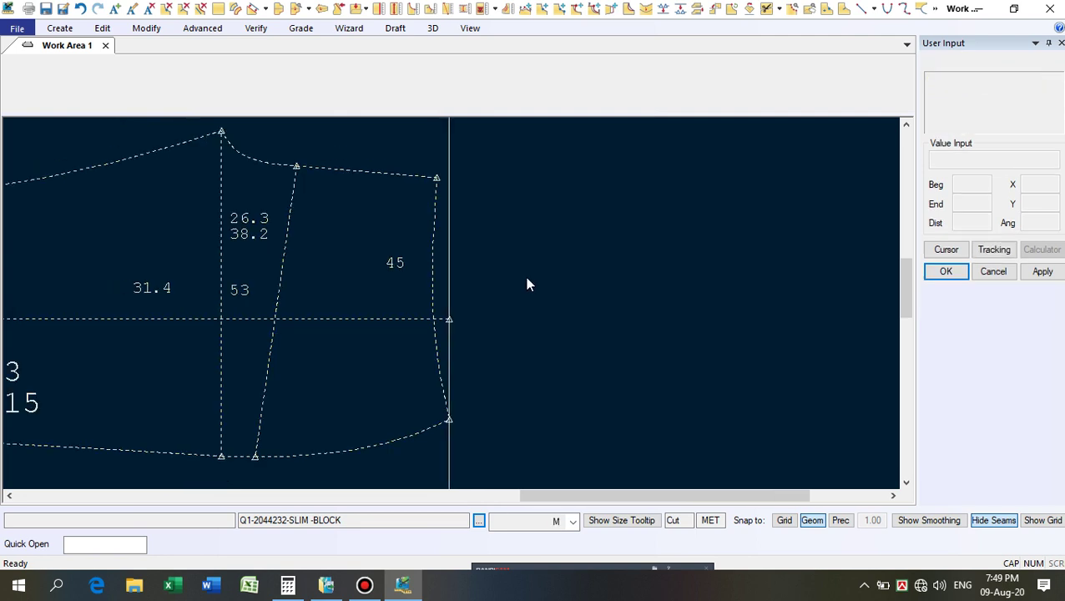
{"action": "left_click", "coordinate": [507, 9]}
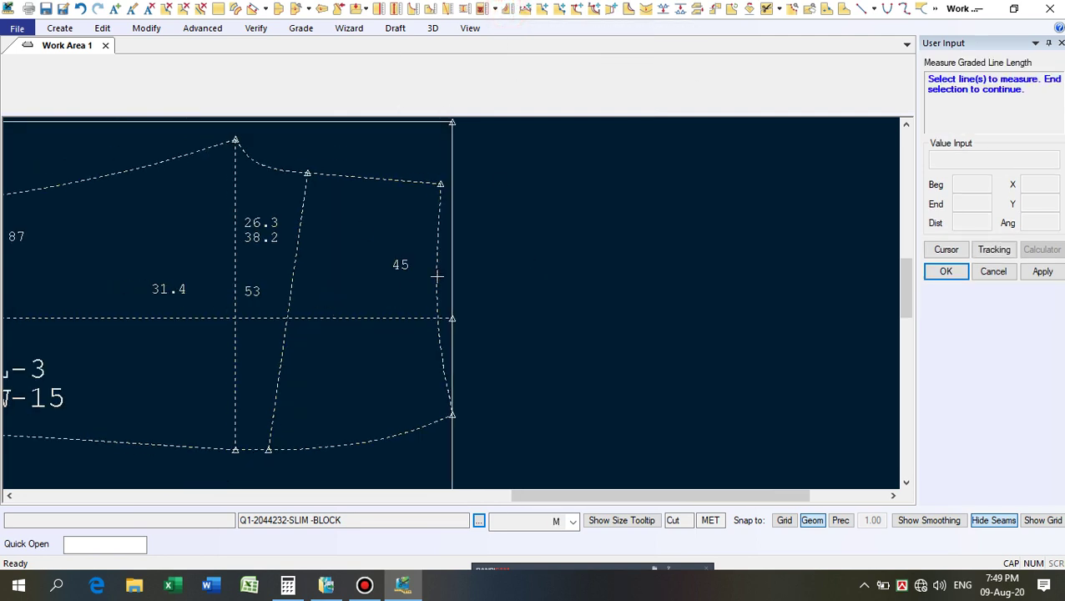
{"action": "left_click", "coordinate": [440, 271]}
{"action": "right_click", "coordinate": [523, 235]}
{"action": "left_click", "coordinate": [523, 235]}
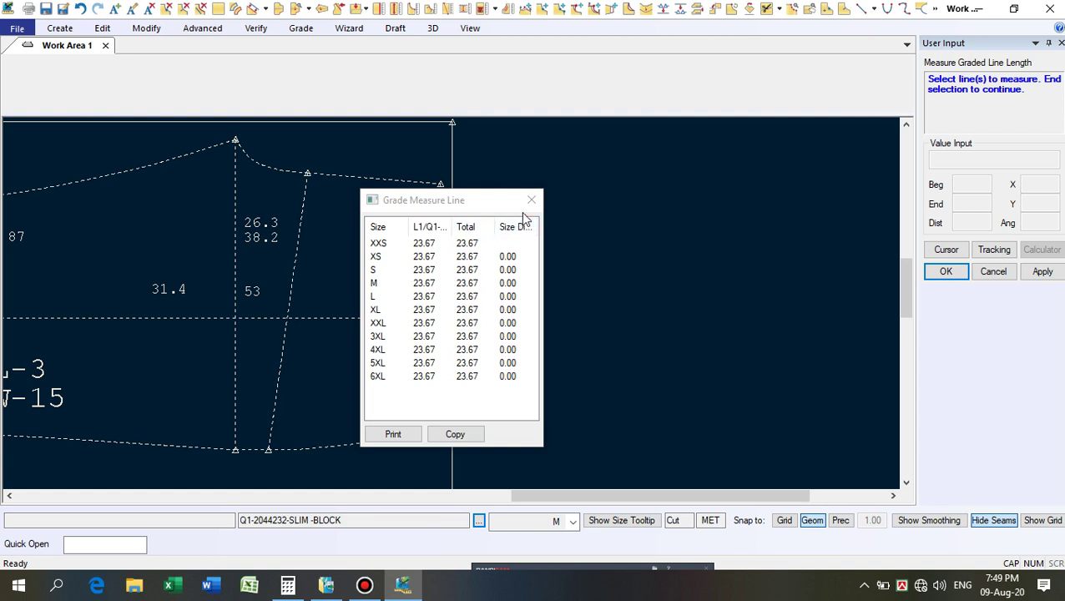
{"action": "right_click", "coordinate": [605, 200]}
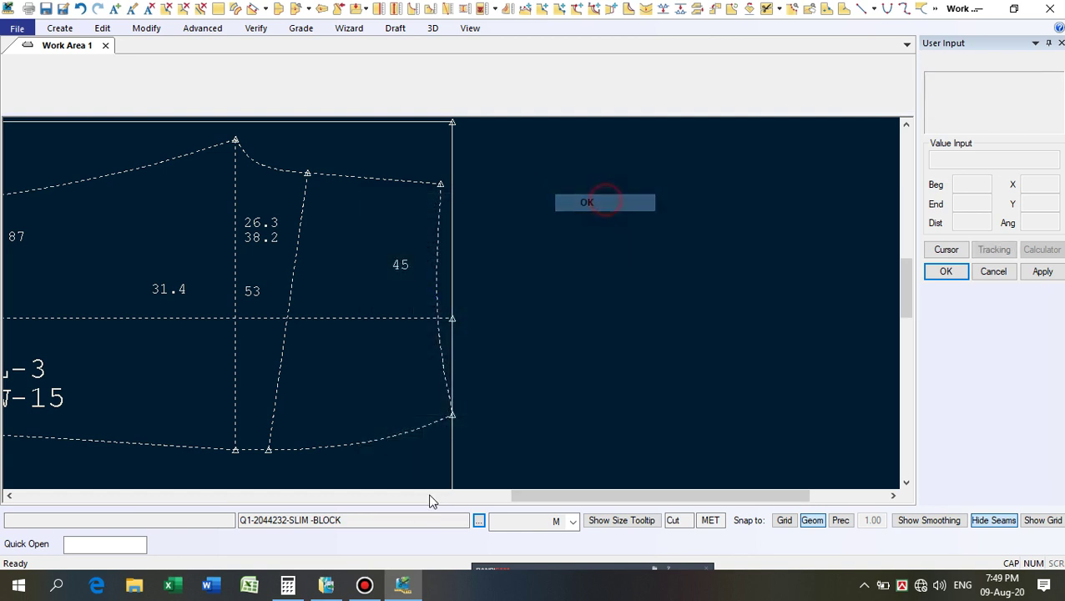
{"action": "left_click", "coordinate": [606, 200]}
Clip the lengthwise centre line at the curved waist line, keeping the leg side.
{"action": "scroll", "coordinate": [405, 499], "scroll_direction": "up", "scroll_amount": 1}
{"action": "scroll", "coordinate": [426, 278], "scroll_direction": "down", "scroll_amount": 4}
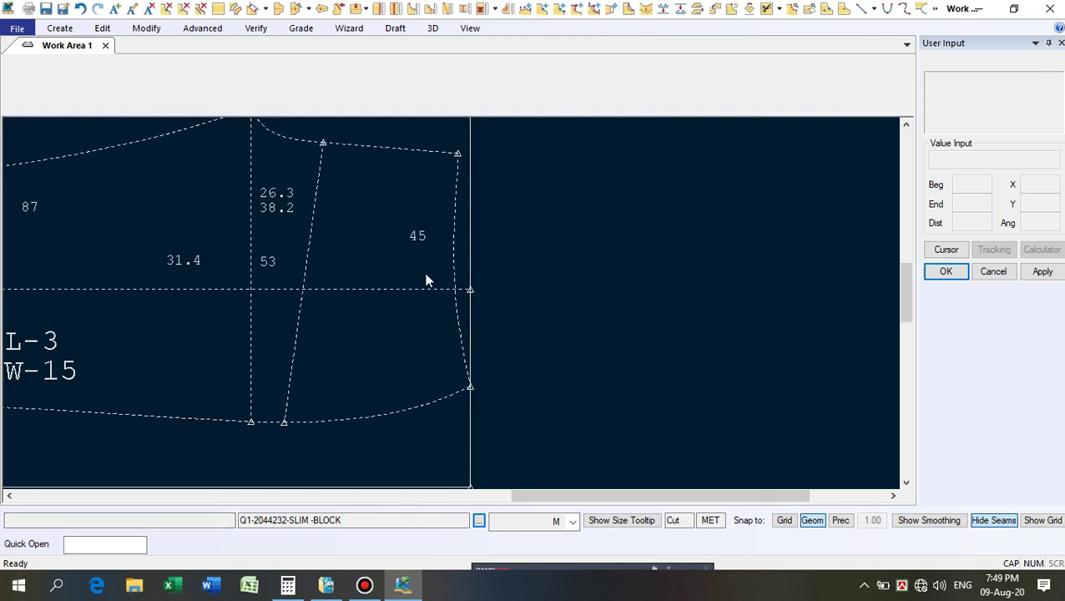
{"action": "scroll", "coordinate": [339, 229], "scroll_direction": "down", "scroll_amount": 1}
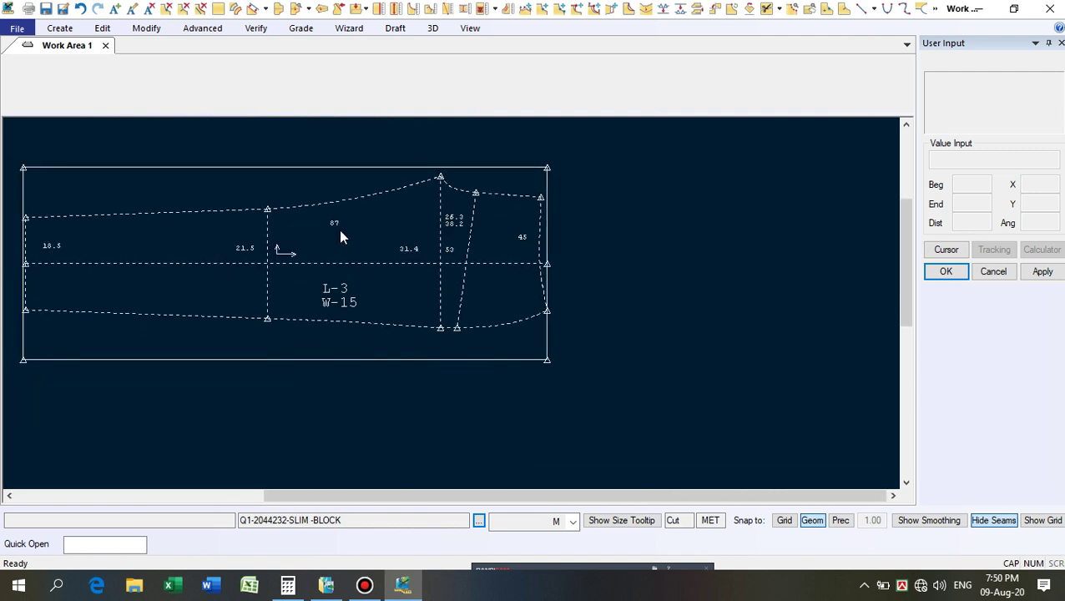
{"action": "left_click", "coordinate": [681, 9]}
{"action": "left_click", "coordinate": [525, 266]}
{"action": "left_click", "coordinate": [551, 269]}
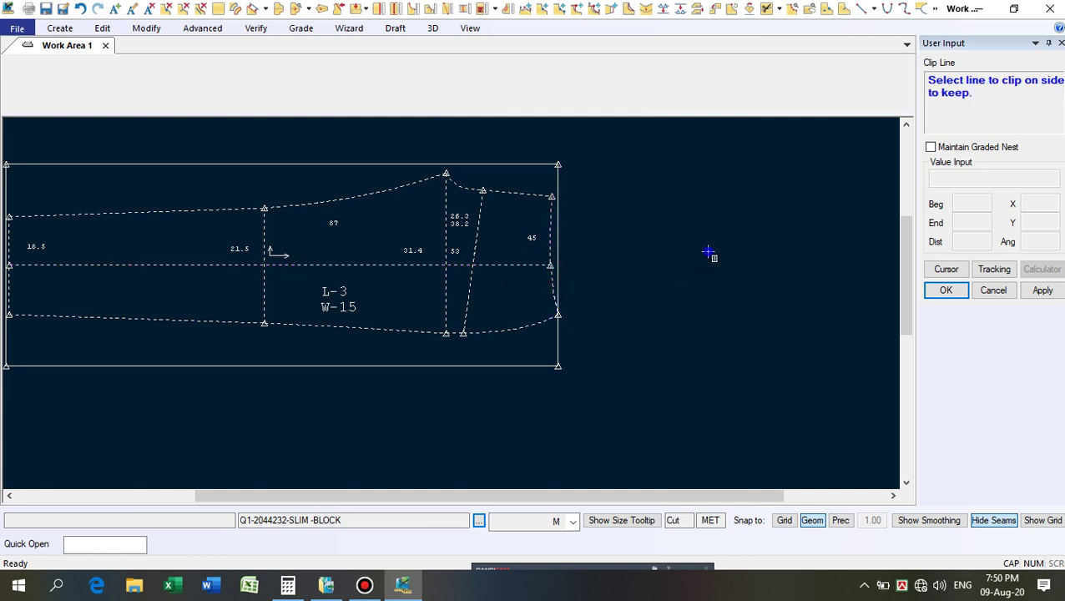
{"action": "right_click", "coordinate": [707, 252]}
{"action": "left_click", "coordinate": [701, 253]}
{"action": "scroll", "coordinate": [414, 176], "scroll_direction": "up", "scroll_amount": 2}
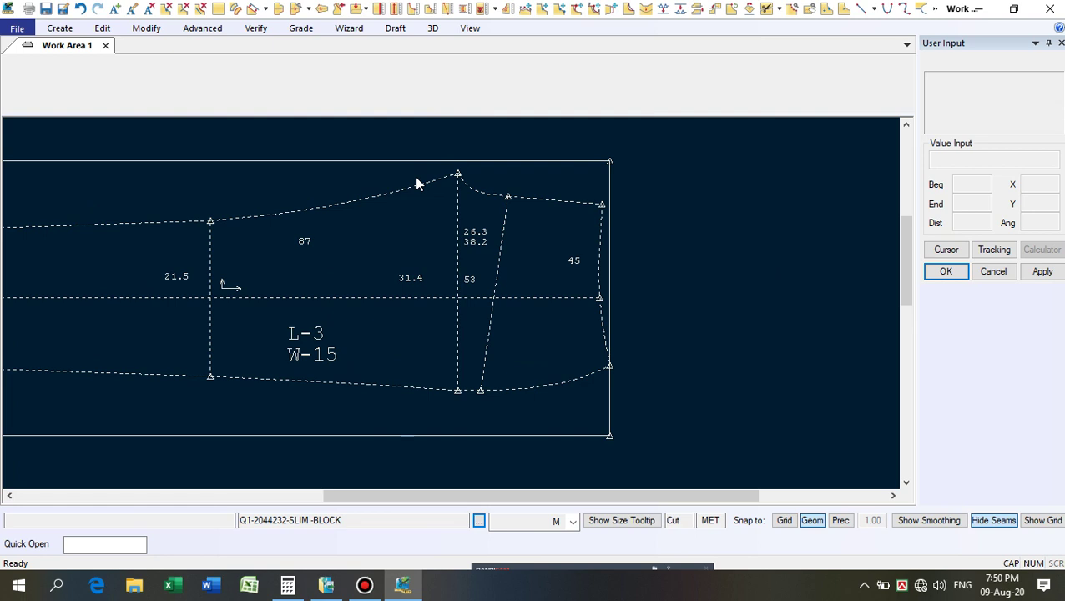
{"action": "scroll", "coordinate": [404, 193], "scroll_direction": "down", "scroll_amount": 2}
{"action": "scroll", "coordinate": [404, 244], "scroll_direction": "down", "scroll_amount": 1}
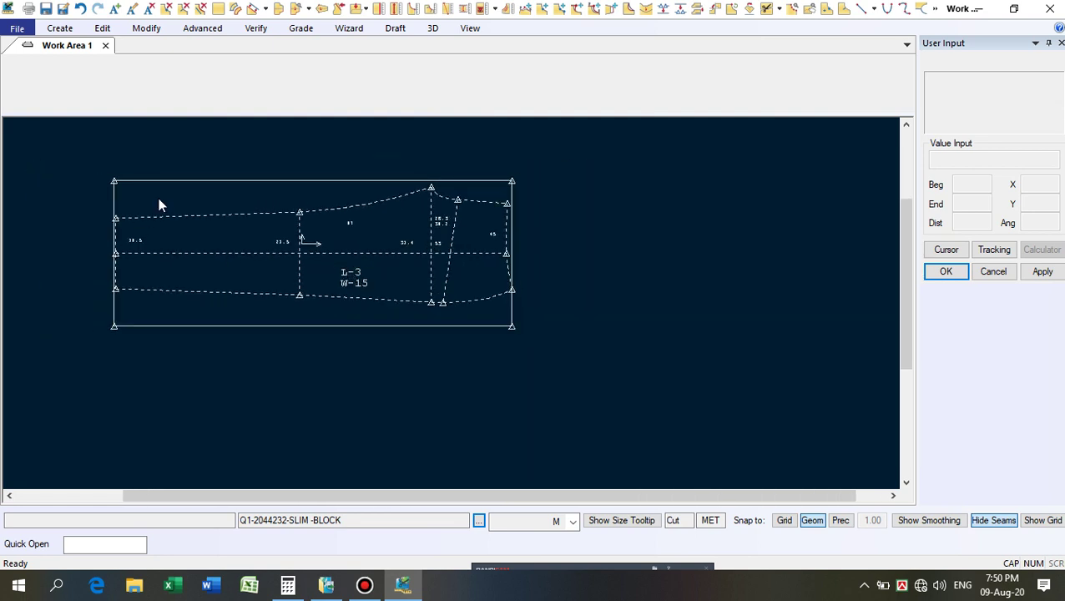
{"action": "scroll", "coordinate": [209, 230], "scroll_direction": "up", "scroll_amount": 3}
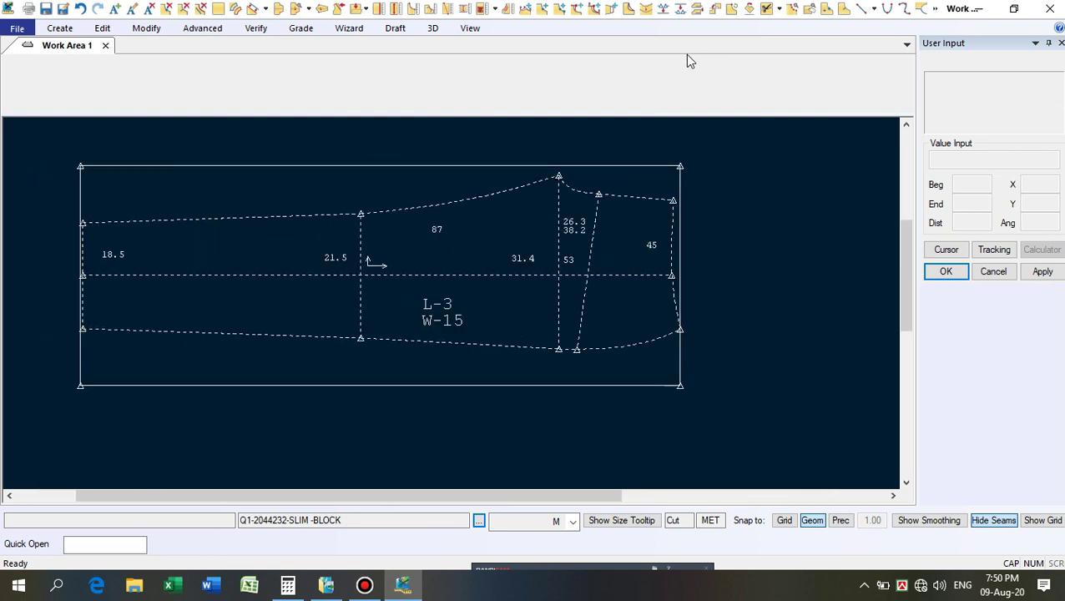
{"action": "scroll", "coordinate": [339, 185], "scroll_direction": "down", "scroll_amount": 1}
{"action": "scroll", "coordinate": [339, 186], "scroll_direction": "down", "scroll_amount": 1}
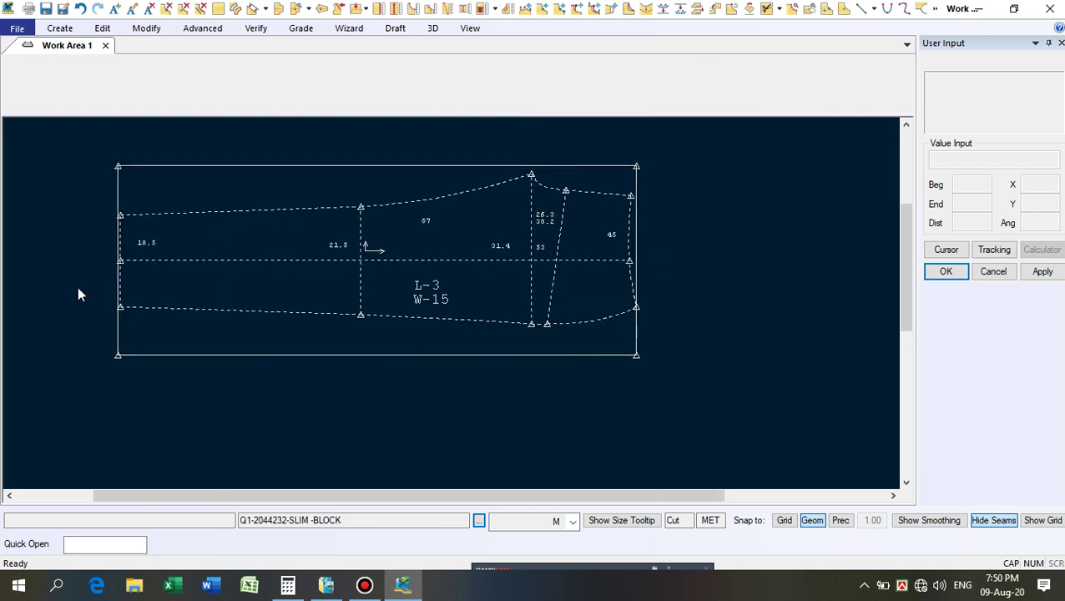
{"action": "scroll", "coordinate": [233, 209], "scroll_direction": "down", "scroll_amount": 1}
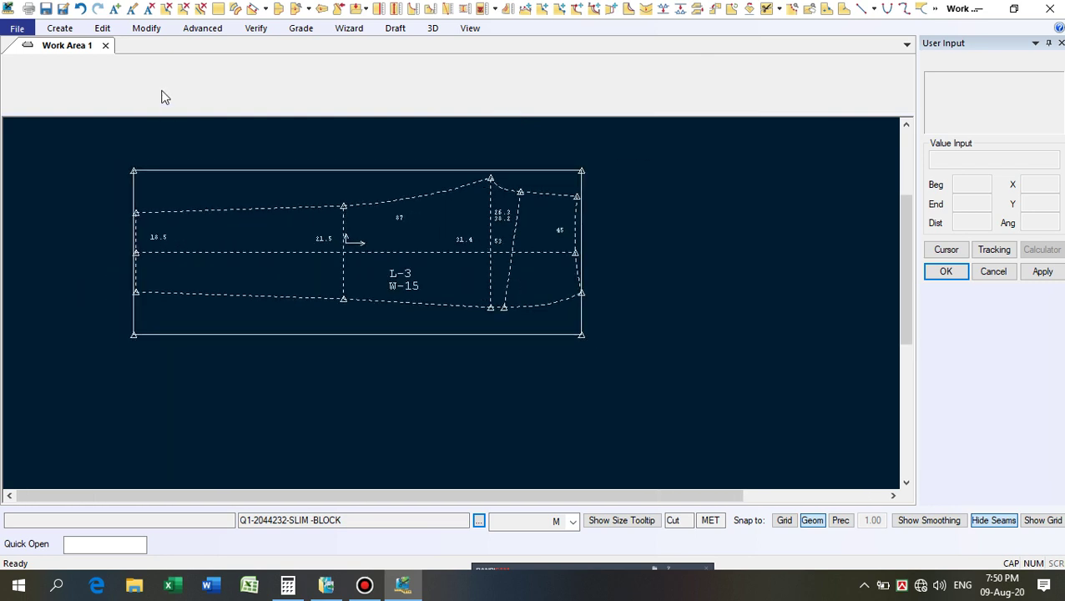
Start a Trace and define its perimeter from the block's leg, crotch, waist, side seam and hem lines.
{"action": "left_click", "coordinate": [236, 9]}
{"action": "scroll", "coordinate": [83, 298], "scroll_direction": "up", "scroll_amount": 1}
{"action": "left_click", "coordinate": [211, 190]}
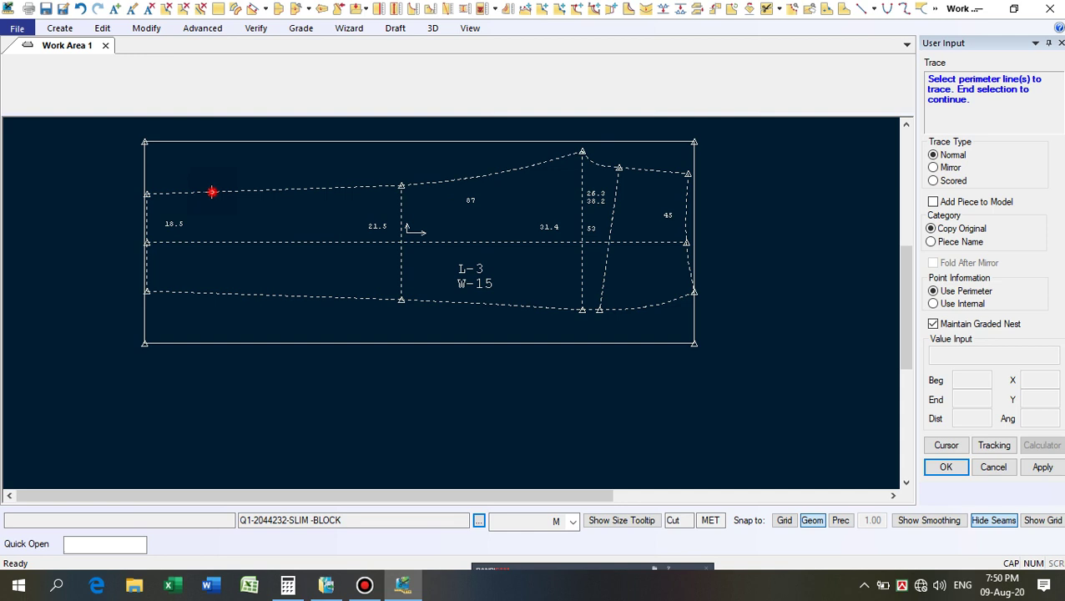
{"action": "left_click", "coordinate": [493, 172]}
{"action": "left_click", "coordinate": [599, 162]}
{"action": "left_click", "coordinate": [649, 171]}
{"action": "left_click", "coordinate": [687, 209]}
{"action": "left_click", "coordinate": [661, 305]}
{"action": "left_click", "coordinate": [593, 307]}
{"action": "left_click", "coordinate": [530, 306]}
{"action": "left_click", "coordinate": [318, 301]}
{"action": "left_click", "coordinate": [148, 272]}
{"action": "scroll", "coordinate": [162, 211], "scroll_direction": "up", "scroll_amount": 3}
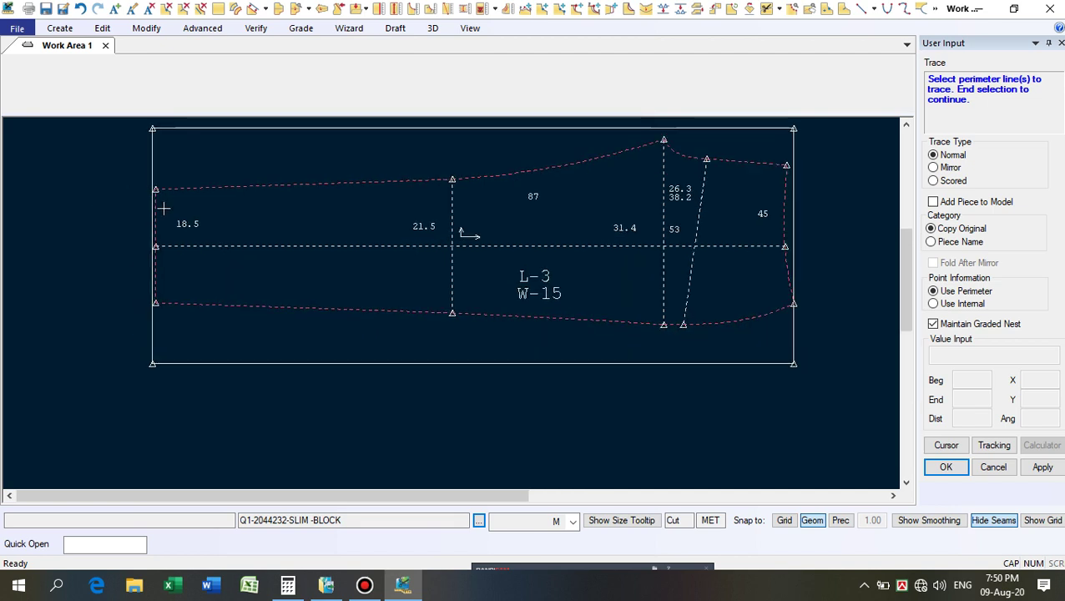
{"action": "right_click", "coordinate": [288, 228]}
{"action": "left_click", "coordinate": [290, 231]}
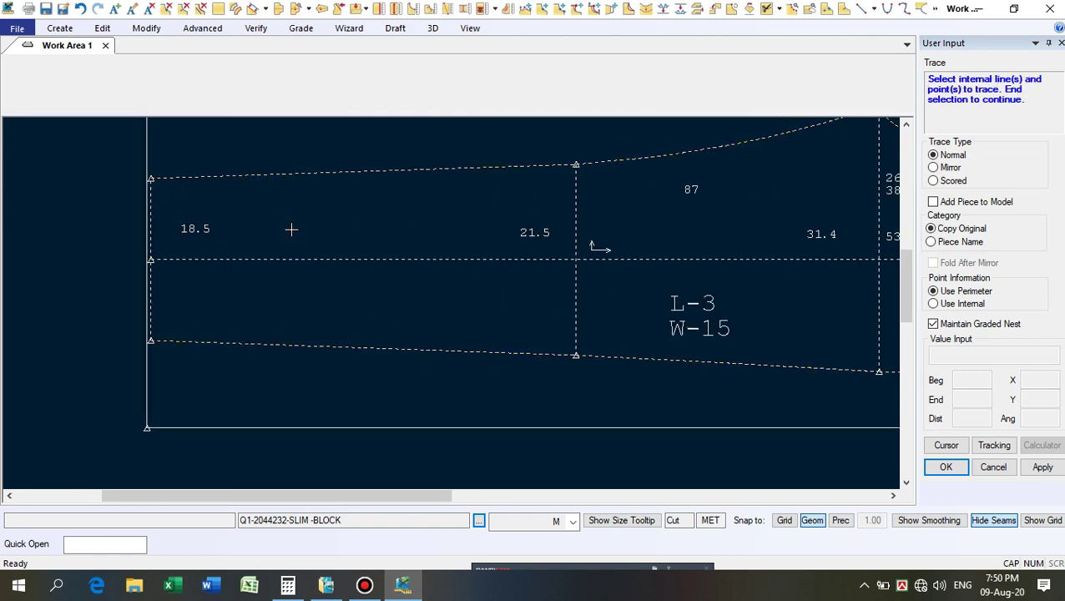
Include the knee line, crotch-level line and slanted hip line as internal lines in the trace.
{"action": "scroll", "coordinate": [188, 265], "scroll_direction": "down", "scroll_amount": 1}
{"action": "scroll", "coordinate": [129, 265], "scroll_direction": "down", "scroll_amount": 2}
{"action": "left_click", "coordinate": [399, 293]}
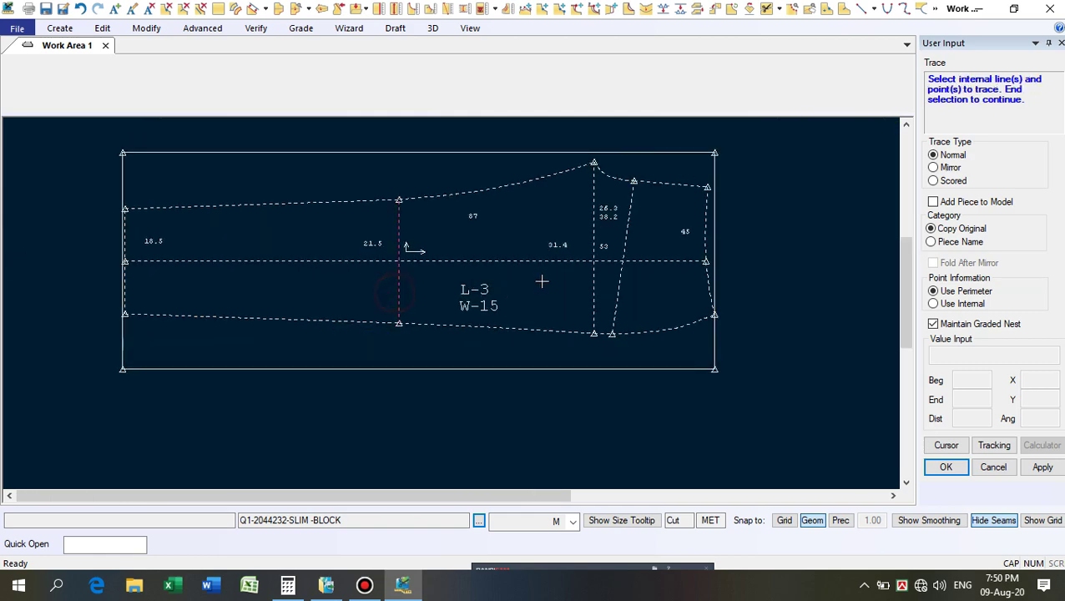
{"action": "left_click", "coordinate": [592, 282]}
{"action": "left_click", "coordinate": [619, 286]}
{"action": "right_click", "coordinate": [510, 229]}
{"action": "left_click", "coordinate": [511, 234]}
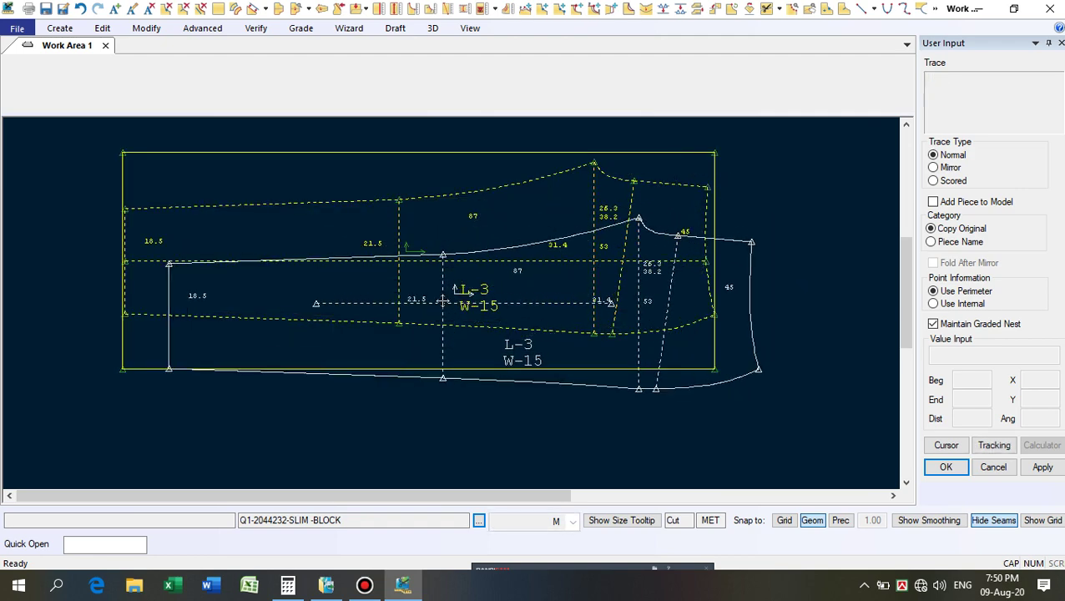
Place the traced trouser piece in the empty area below the base rectangle.
{"action": "scroll", "coordinate": [319, 170], "scroll_direction": "down", "scroll_amount": 2}
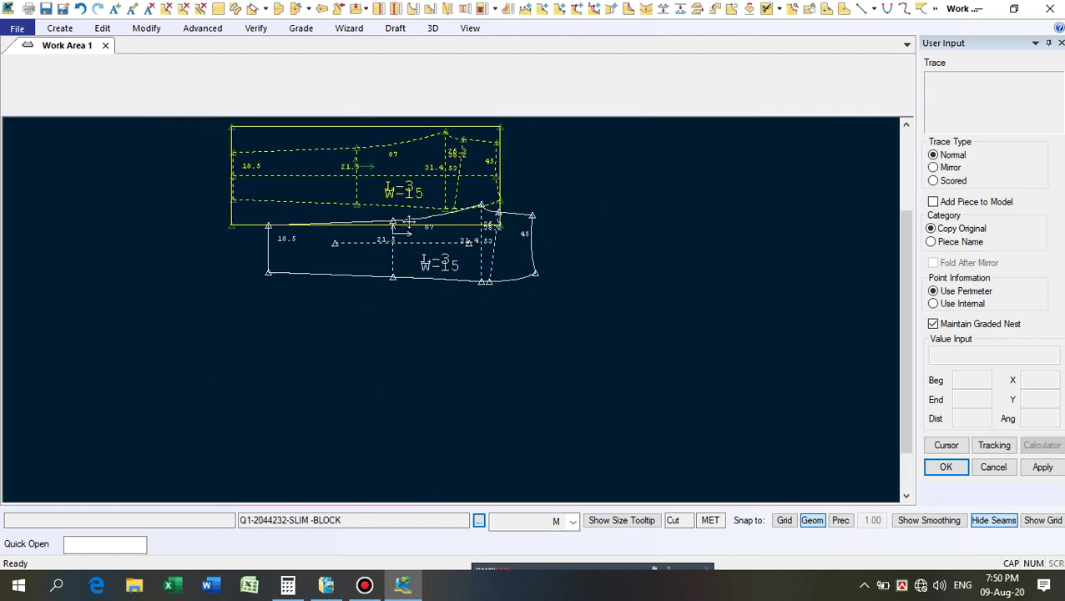
{"action": "scroll", "coordinate": [404, 282], "scroll_direction": "up", "scroll_amount": 4}
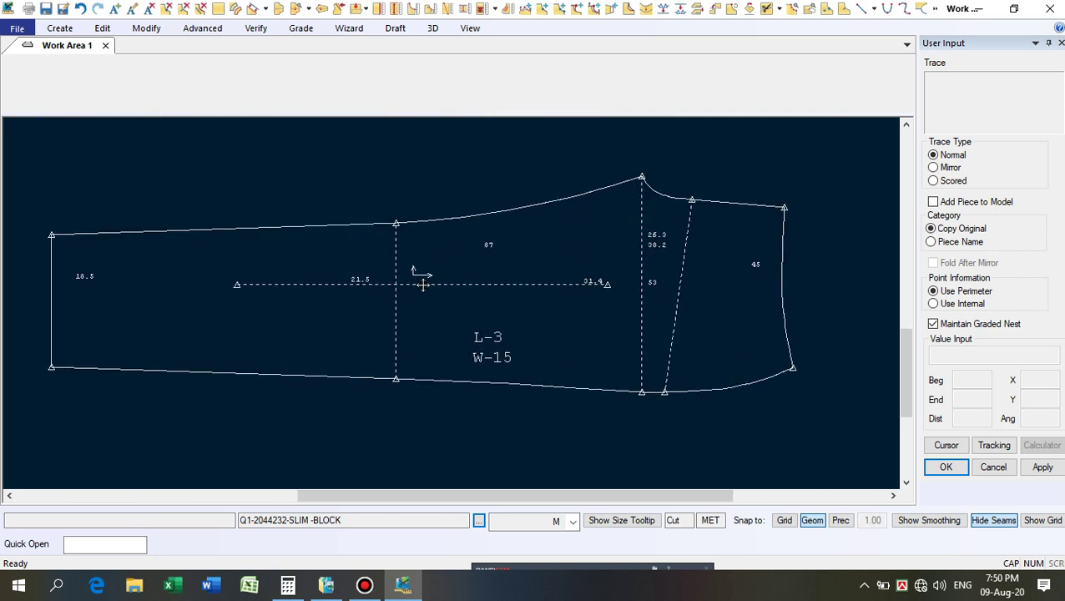
{"action": "left_click", "coordinate": [425, 262]}
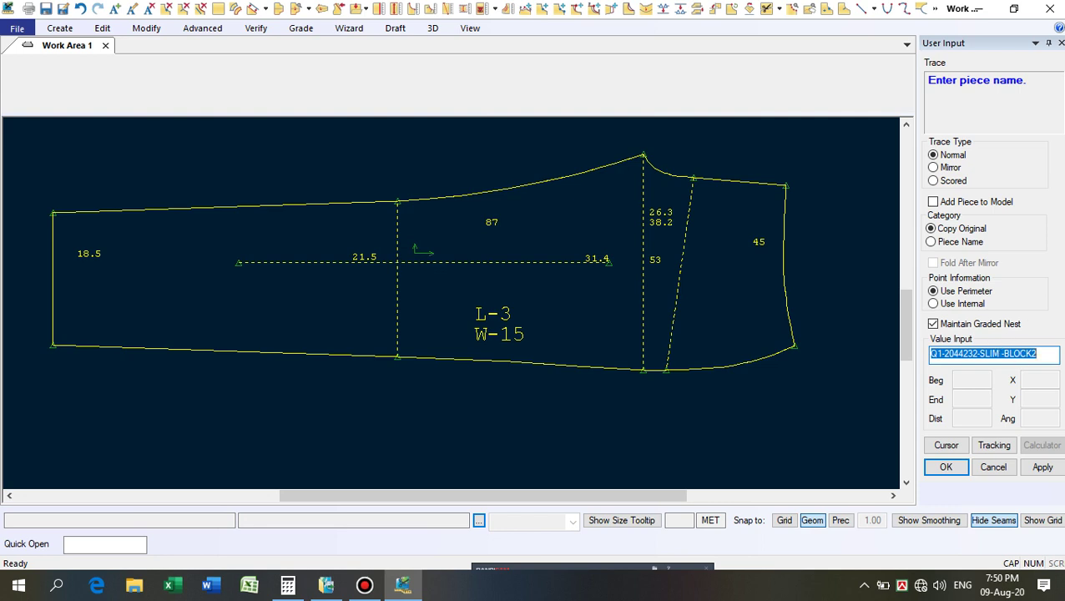
Name the traced piece Q1-2044232-SLIM -FT and end the Trace command.
{"action": "left_click", "coordinate": [1046, 351]}
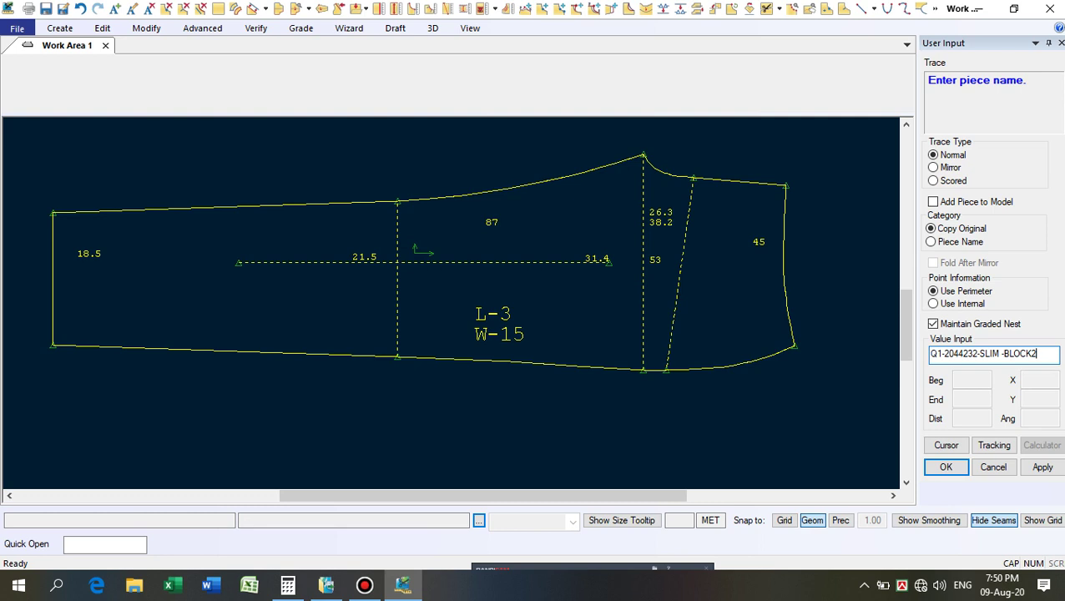
{"action": "key", "text": "BackSpace"}
{"action": "key", "text": "BackSpace"}
{"action": "key", "text": "BackSpace"}
{"action": "key", "text": "BackSpace"}
{"action": "key", "text": "BackSpace"}
{"action": "key", "text": "BackSpace"}
{"action": "type", "text": "FT"}
{"action": "key", "text": "Return"}
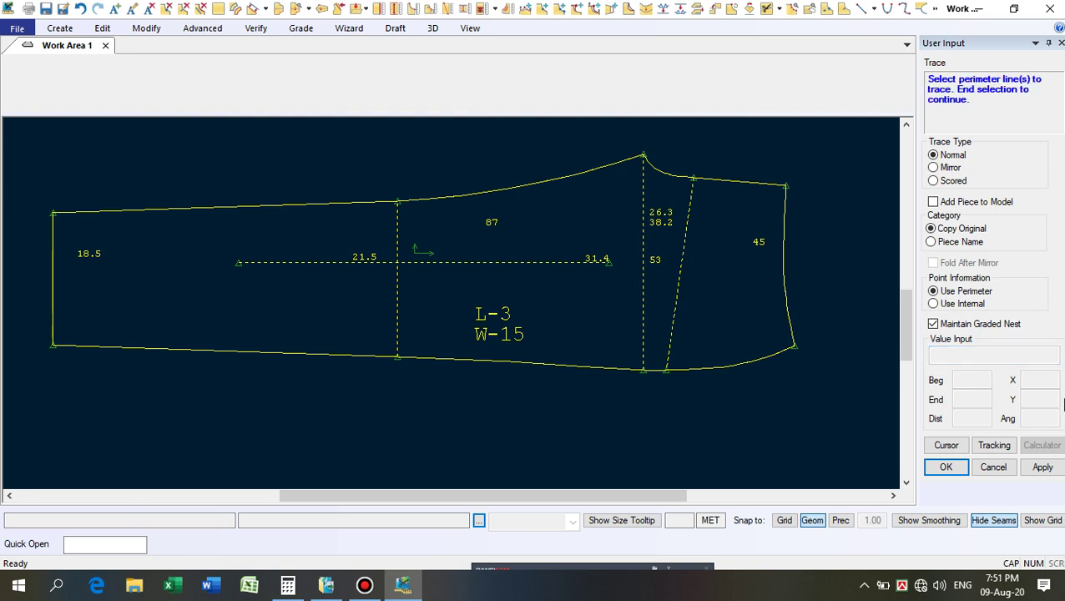
{"action": "right_click", "coordinate": [431, 179]}
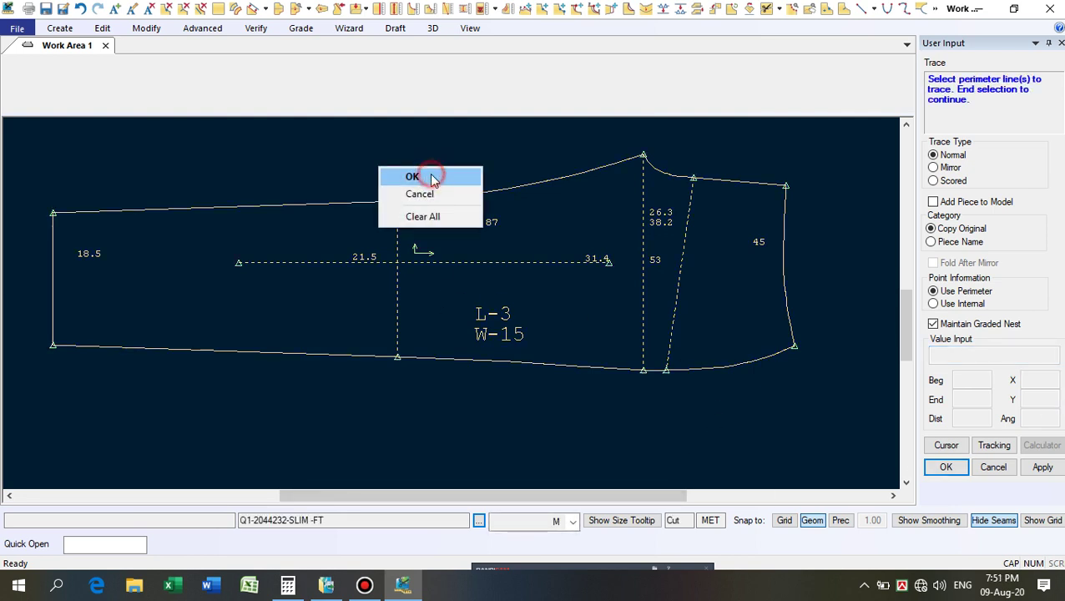
Fold the traced front piece lengthwise by matching the two end points of its hem line.
{"action": "left_click", "coordinate": [431, 176]}
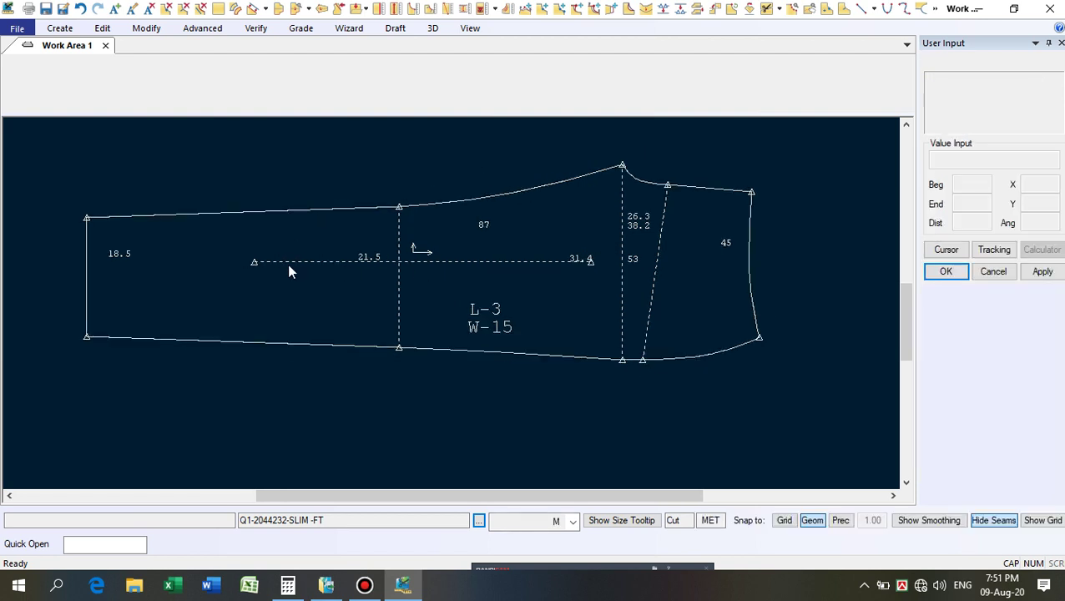
{"action": "left_click", "coordinate": [322, 10]}
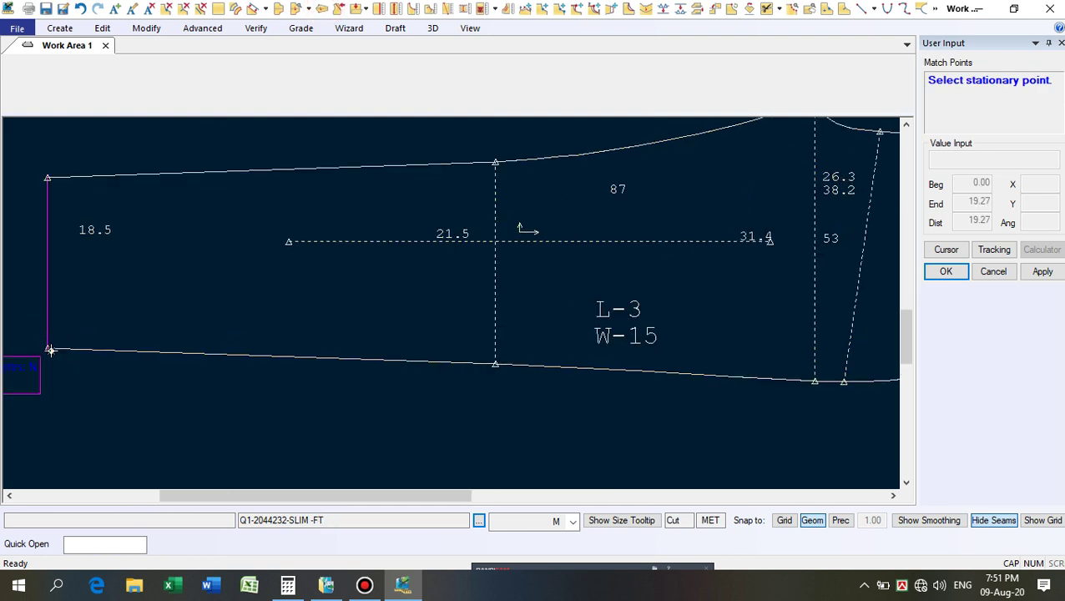
{"action": "left_click", "coordinate": [48, 344]}
{"action": "left_click", "coordinate": [48, 178]}
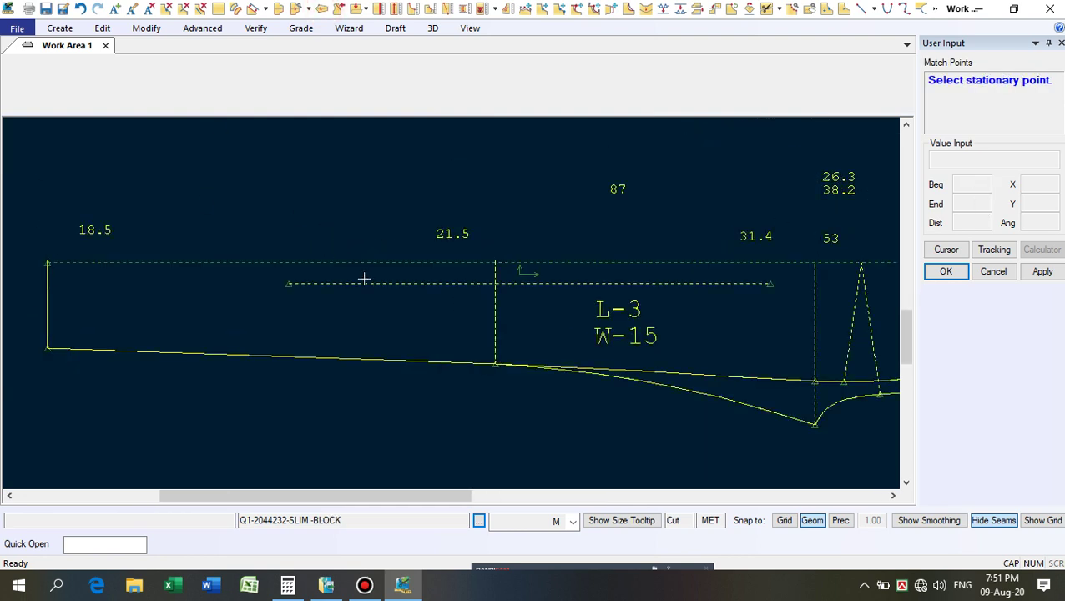
{"action": "scroll", "coordinate": [368, 311], "scroll_direction": "down", "scroll_amount": 3}
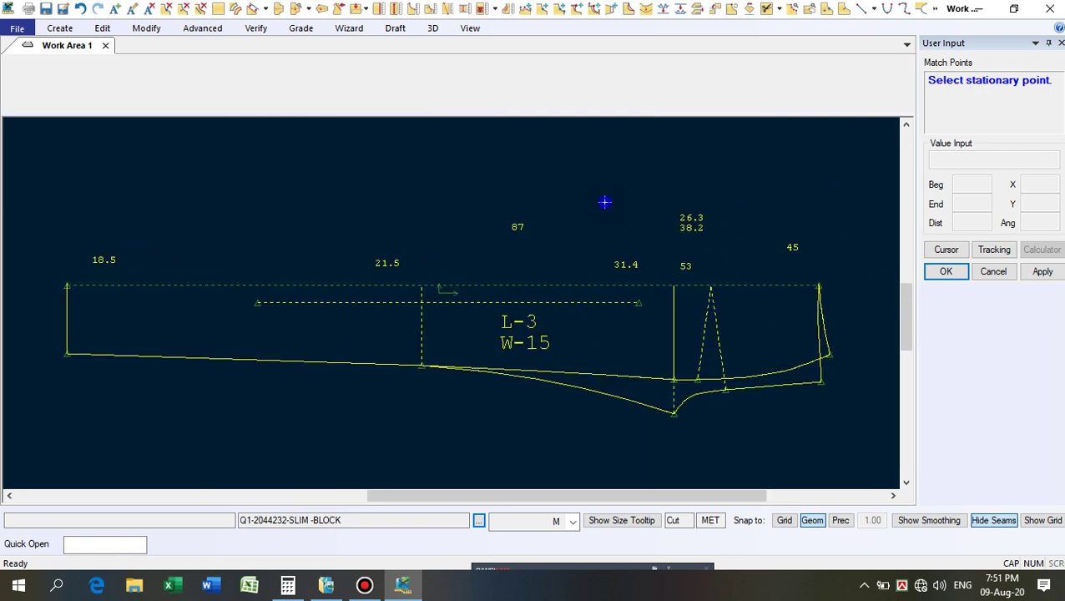
{"action": "right_click", "coordinate": [604, 205]}
{"action": "left_click", "coordinate": [604, 205]}
{"action": "scroll", "coordinate": [448, 301], "scroll_direction": "up", "scroll_amount": 3}
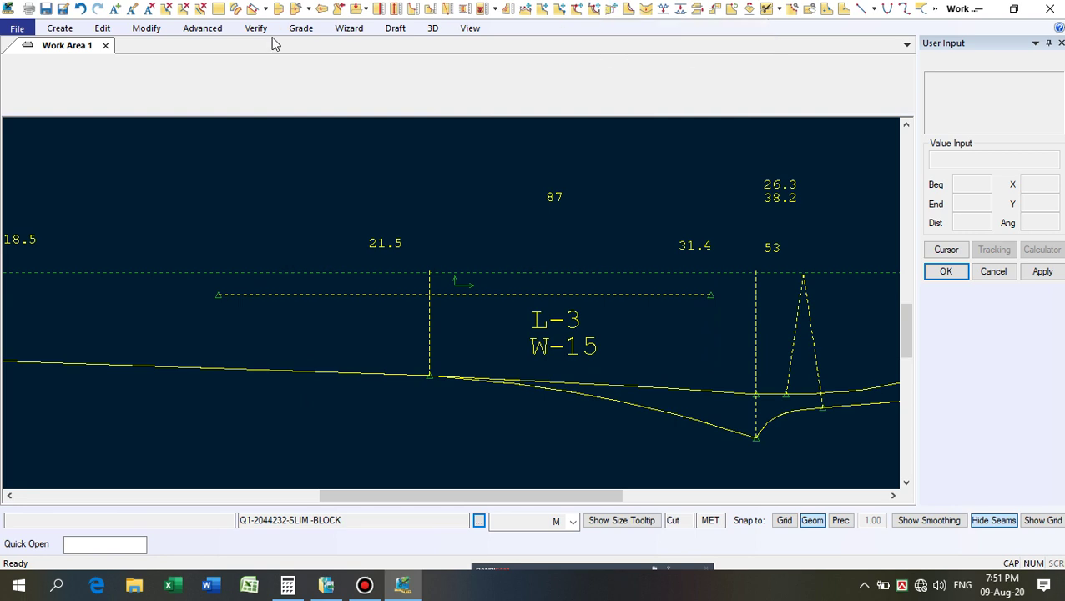
Offset the grain line with Move Offset so it lies on the front piece's fold line.
{"action": "left_click", "coordinate": [594, 9]}
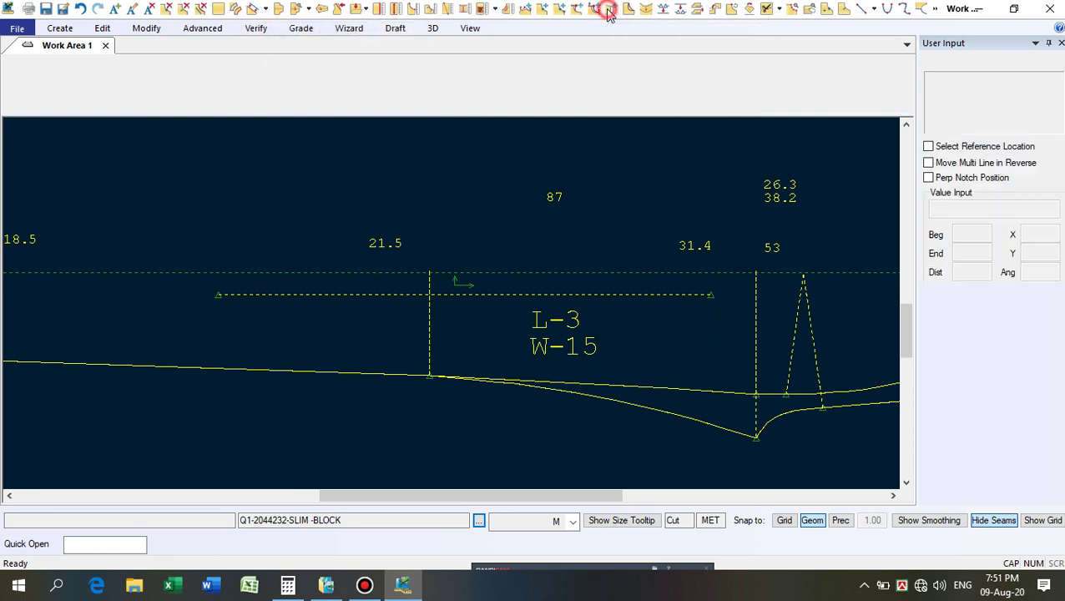
{"action": "left_click", "coordinate": [370, 297]}
{"action": "right_click", "coordinate": [382, 312]}
{"action": "left_click", "coordinate": [385, 313]}
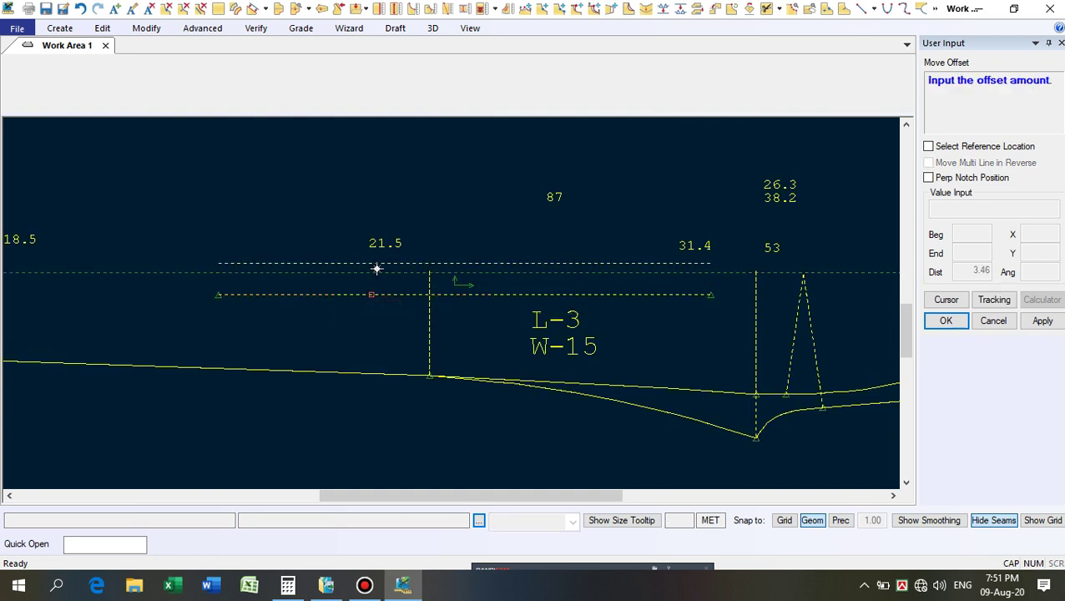
{"action": "left_click", "coordinate": [392, 268]}
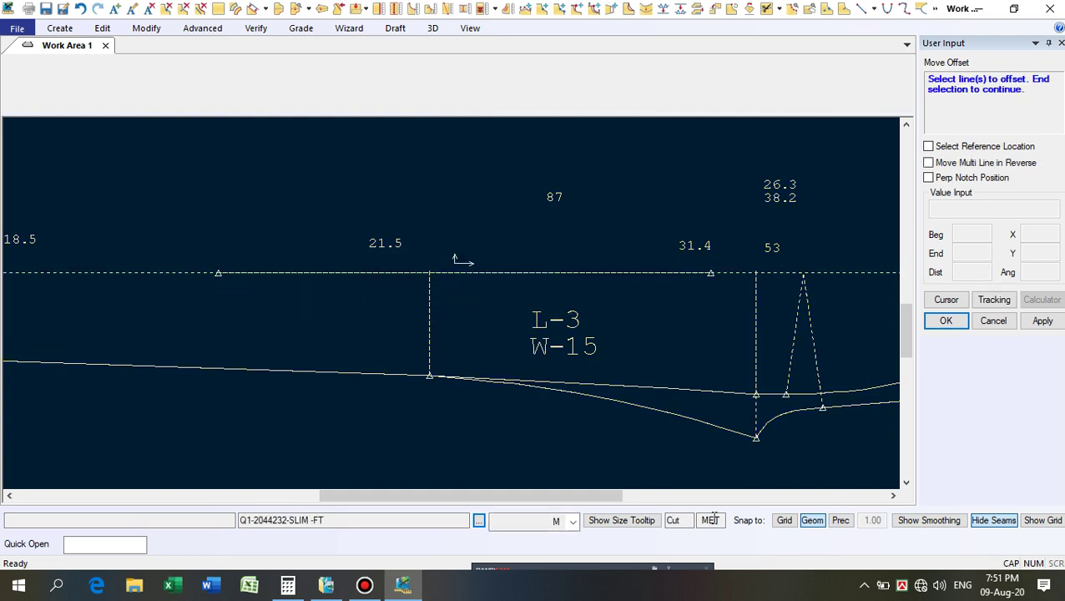
{"action": "scroll", "coordinate": [601, 264], "scroll_direction": "up", "scroll_amount": 2}
{"action": "scroll", "coordinate": [601, 280], "scroll_direction": "up", "scroll_amount": 1}
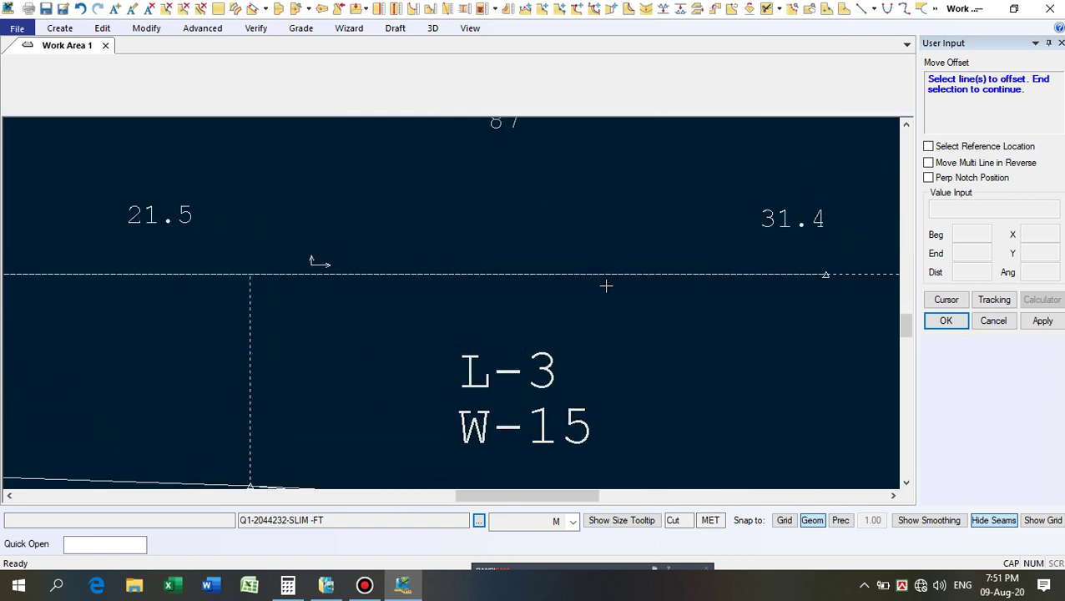
{"action": "right_click", "coordinate": [646, 169]}
{"action": "left_click", "coordinate": [645, 171]}
{"action": "scroll", "coordinate": [584, 223], "scroll_direction": "down", "scroll_amount": 4}
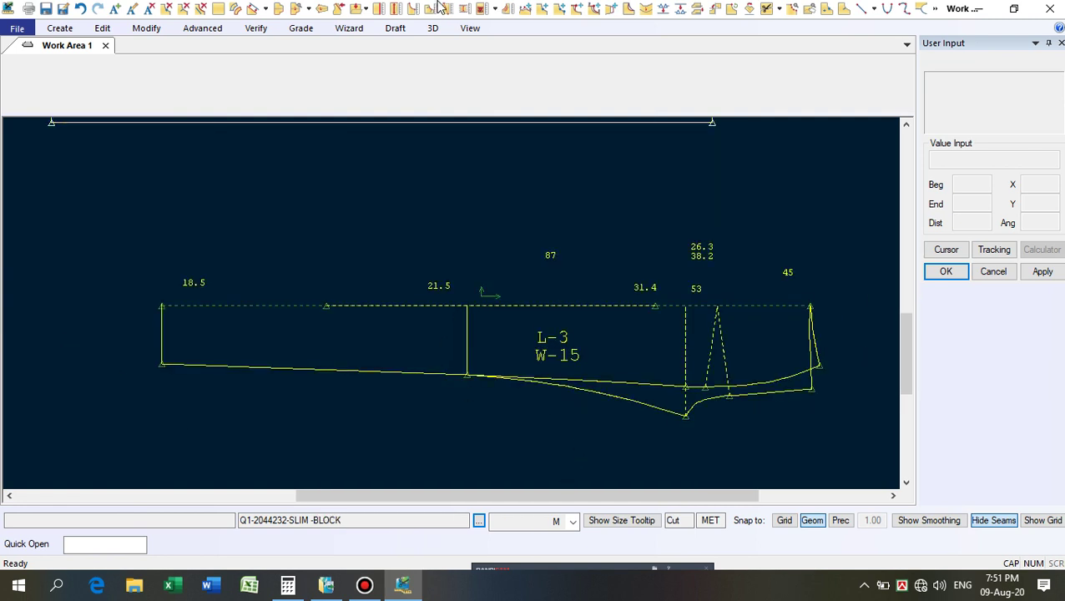
Unfold the front piece and end the Unfold command.
{"action": "left_click", "coordinate": [364, 9]}
{"action": "left_click", "coordinate": [366, 28]}
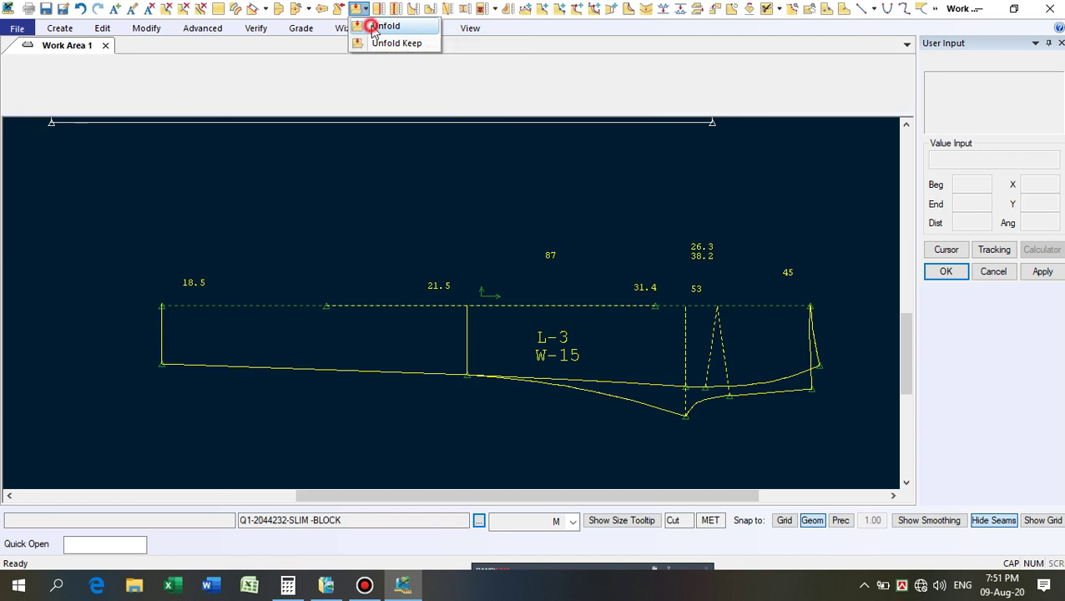
{"action": "left_click", "coordinate": [391, 334]}
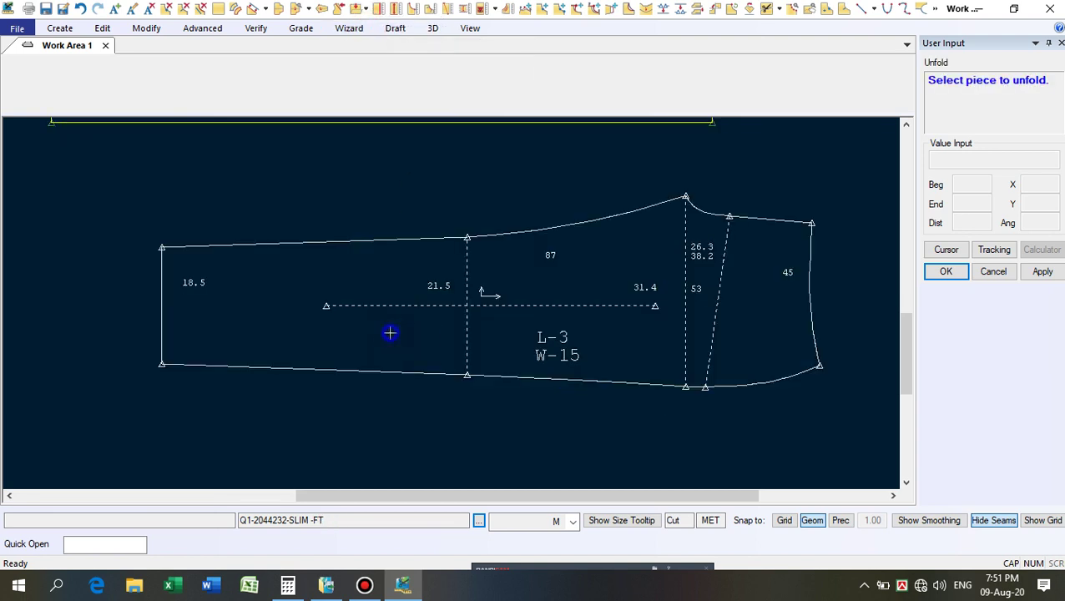
{"action": "left_click", "coordinate": [392, 335]}
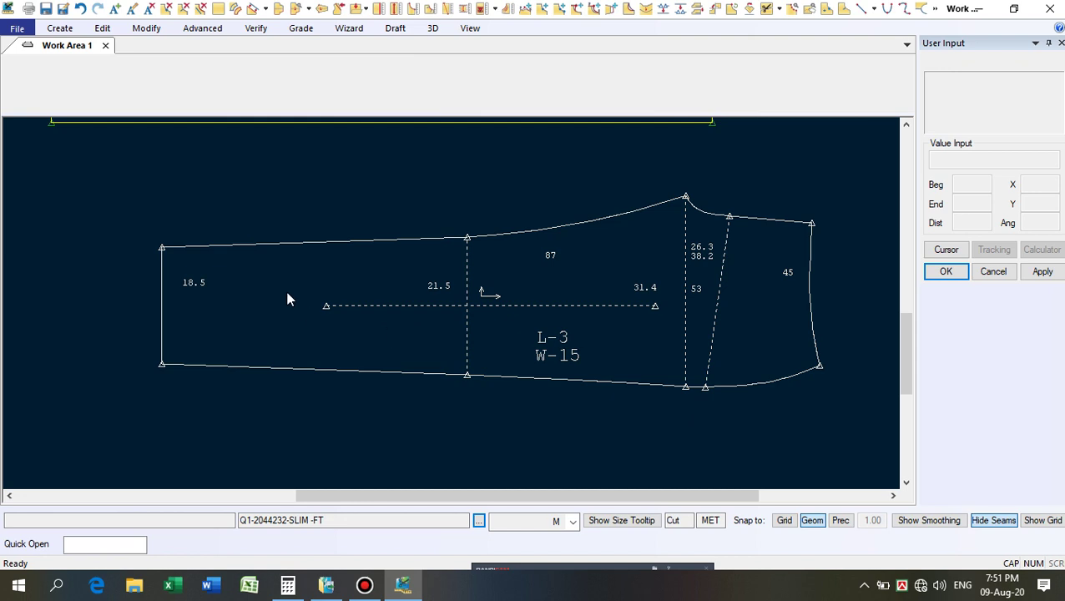
Delete the original block piece with the base rectangle from the work area.
{"action": "scroll", "coordinate": [284, 351], "scroll_direction": "down", "scroll_amount": 1}
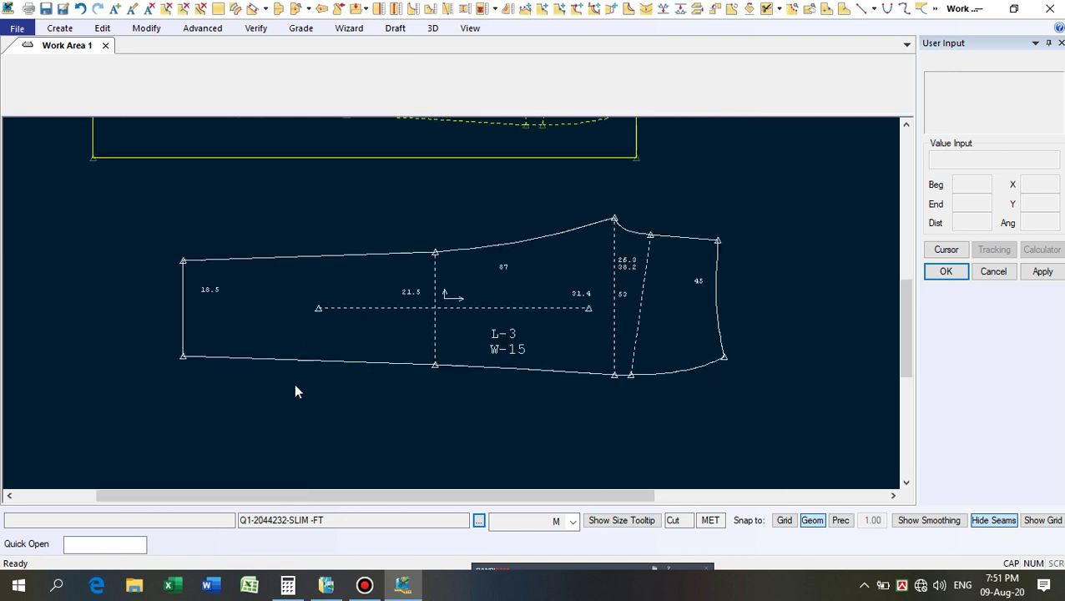
{"action": "scroll", "coordinate": [376, 384], "scroll_direction": "down", "scroll_amount": 1}
{"action": "scroll", "coordinate": [465, 384], "scroll_direction": "down", "scroll_amount": 1}
{"action": "right_click", "coordinate": [383, 175]}
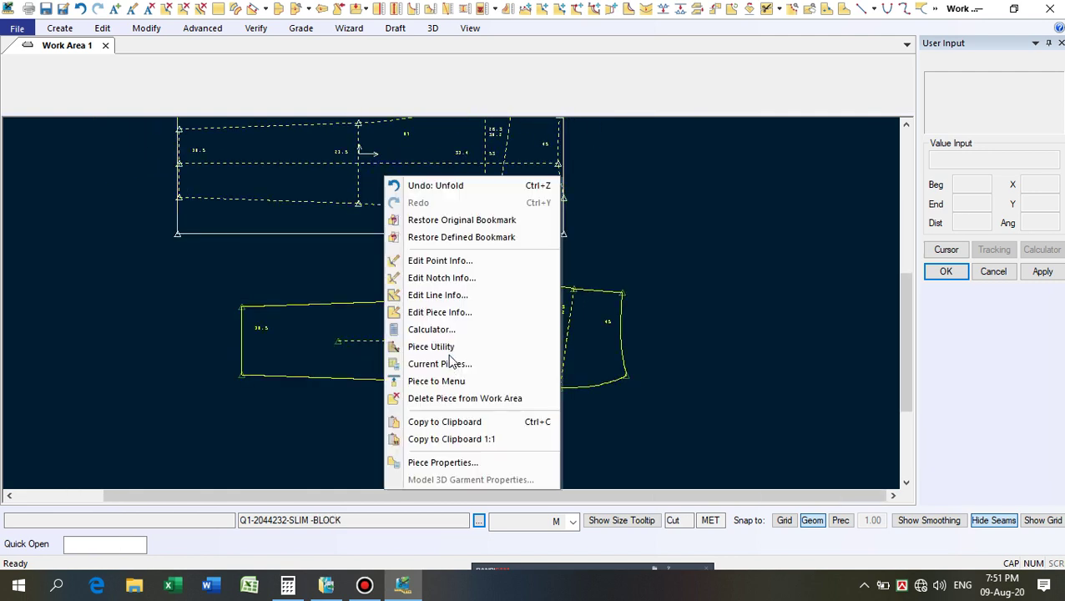
{"action": "left_click", "coordinate": [448, 400]}
Examine the front piece's outline, especially the side seam between the crotch level, hip line and waist.
{"action": "scroll", "coordinate": [451, 304], "scroll_direction": "up", "scroll_amount": 1}
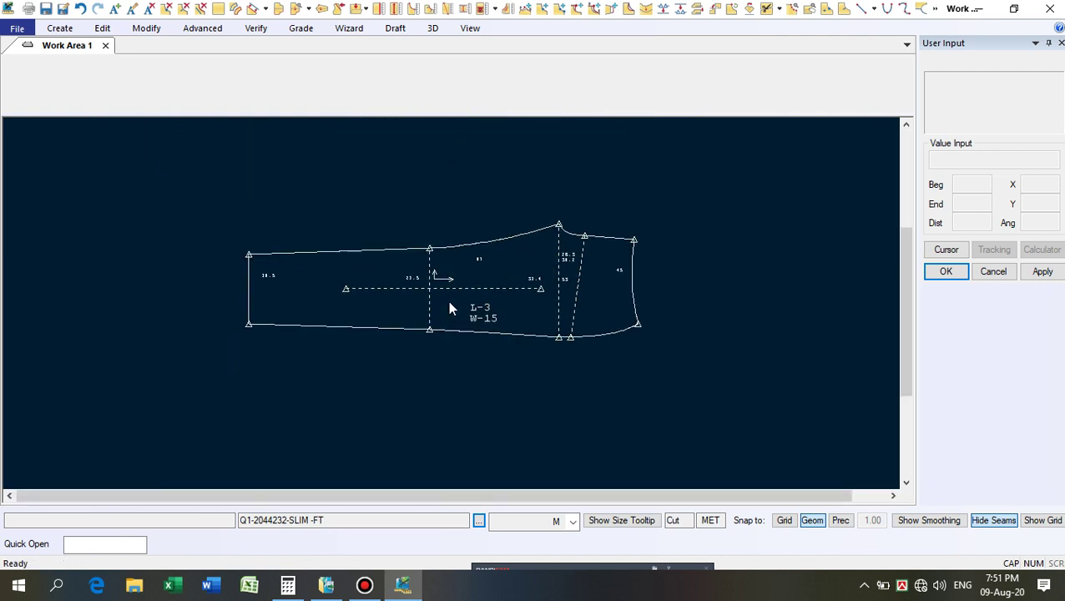
{"action": "scroll", "coordinate": [451, 304], "scroll_direction": "up", "scroll_amount": 1}
{"action": "scroll", "coordinate": [542, 240], "scroll_direction": "up", "scroll_amount": 1}
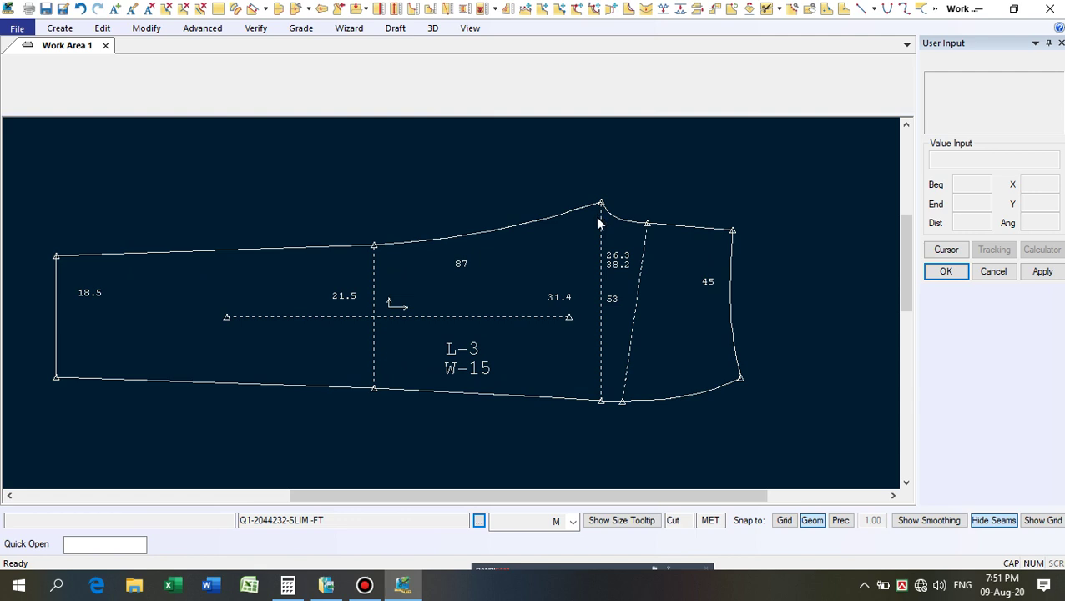
{"action": "scroll", "coordinate": [635, 413], "scroll_direction": "up", "scroll_amount": 4}
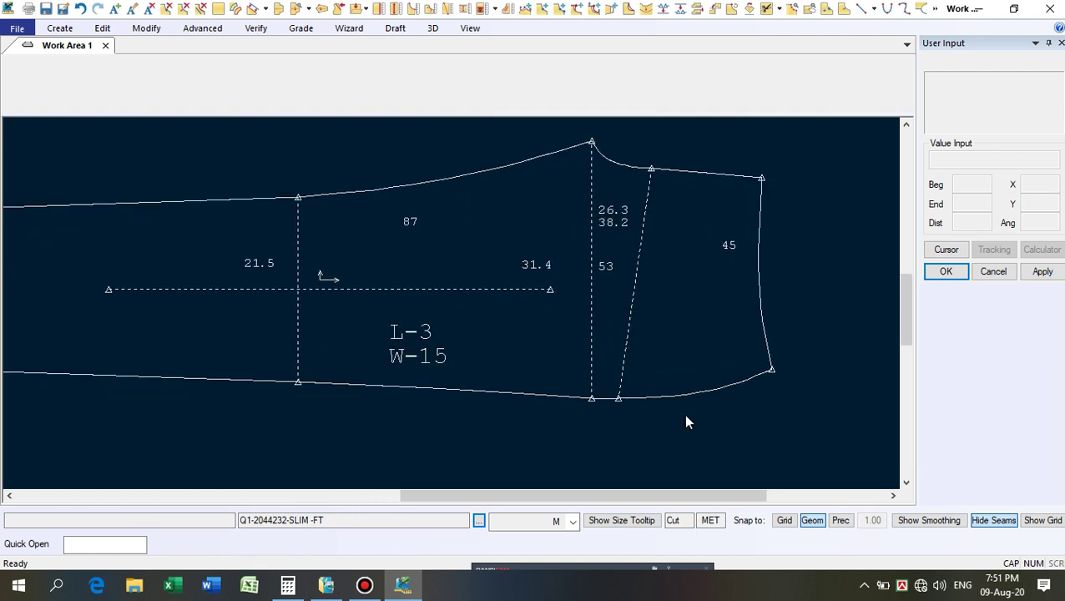
{"action": "scroll", "coordinate": [777, 356], "scroll_direction": "up", "scroll_amount": 2}
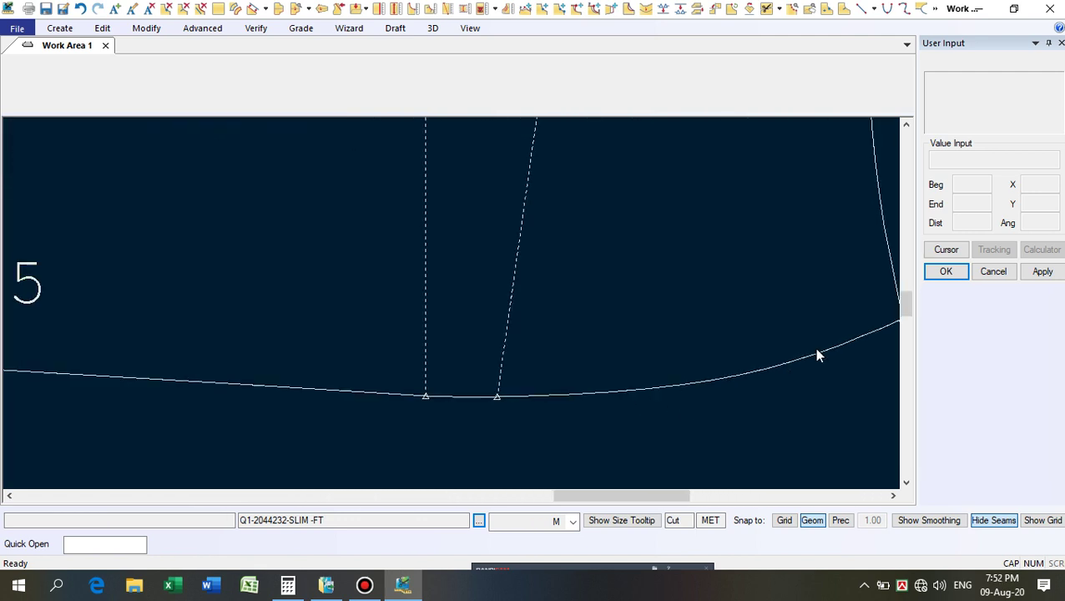
{"action": "scroll", "coordinate": [815, 352], "scroll_direction": "down", "scroll_amount": 2}
{"action": "scroll", "coordinate": [816, 351], "scroll_direction": "down", "scroll_amount": 1}
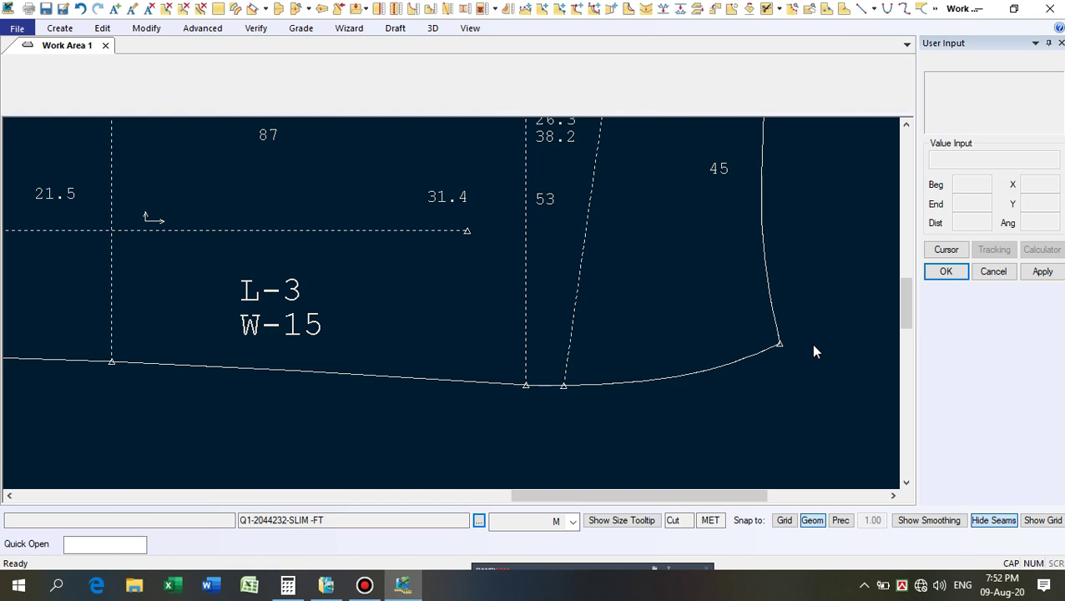
{"action": "scroll", "coordinate": [826, 335], "scroll_direction": "up", "scroll_amount": 1}
{"action": "scroll", "coordinate": [620, 440], "scroll_direction": "up", "scroll_amount": 4}
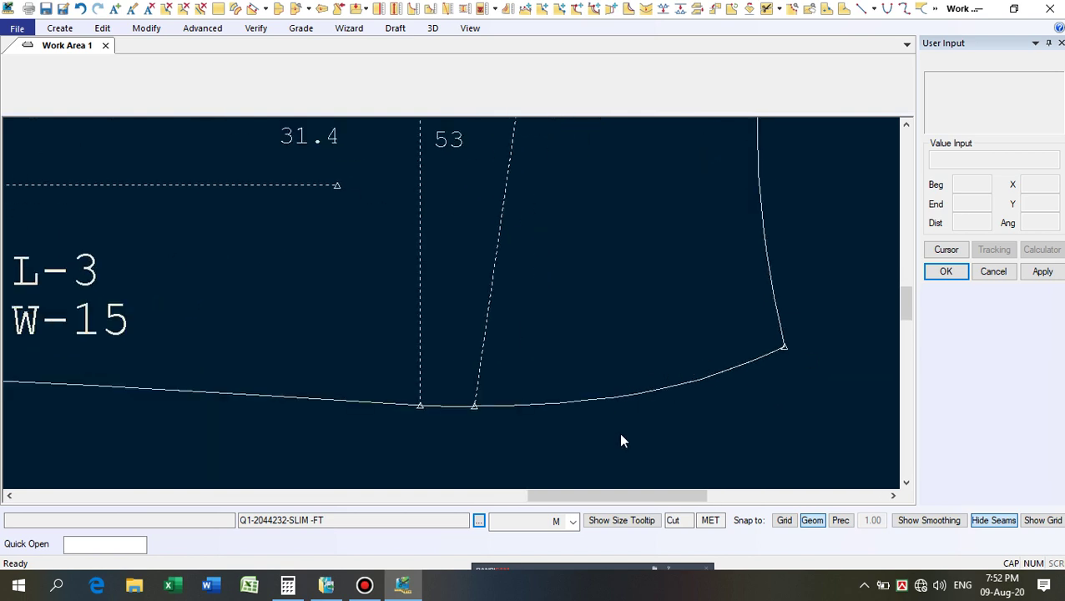
{"action": "scroll", "coordinate": [653, 446], "scroll_direction": "down", "scroll_amount": 5}
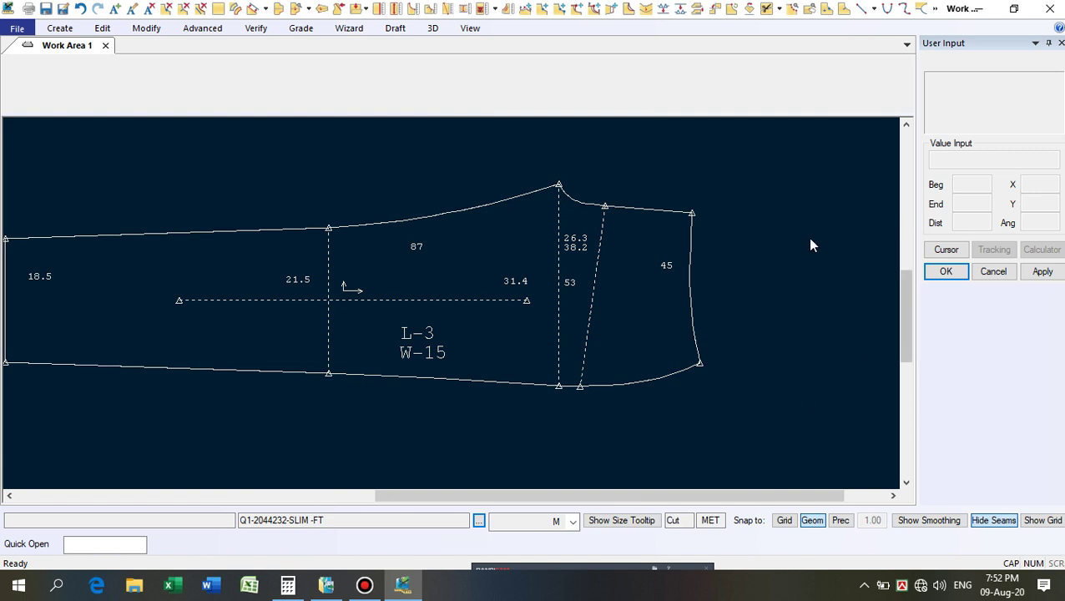
{"action": "scroll", "coordinate": [807, 244], "scroll_direction": "down", "scroll_amount": 1}
{"action": "scroll", "coordinate": [455, 296], "scroll_direction": "up", "scroll_amount": 1}
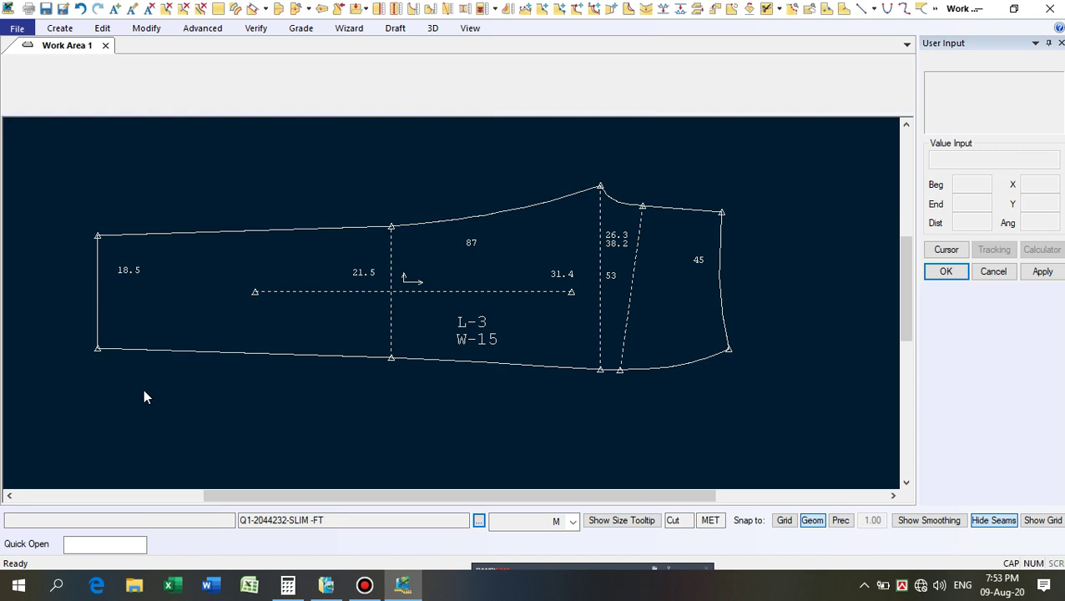
{"action": "scroll", "coordinate": [662, 309], "scroll_direction": "down", "scroll_amount": 1}
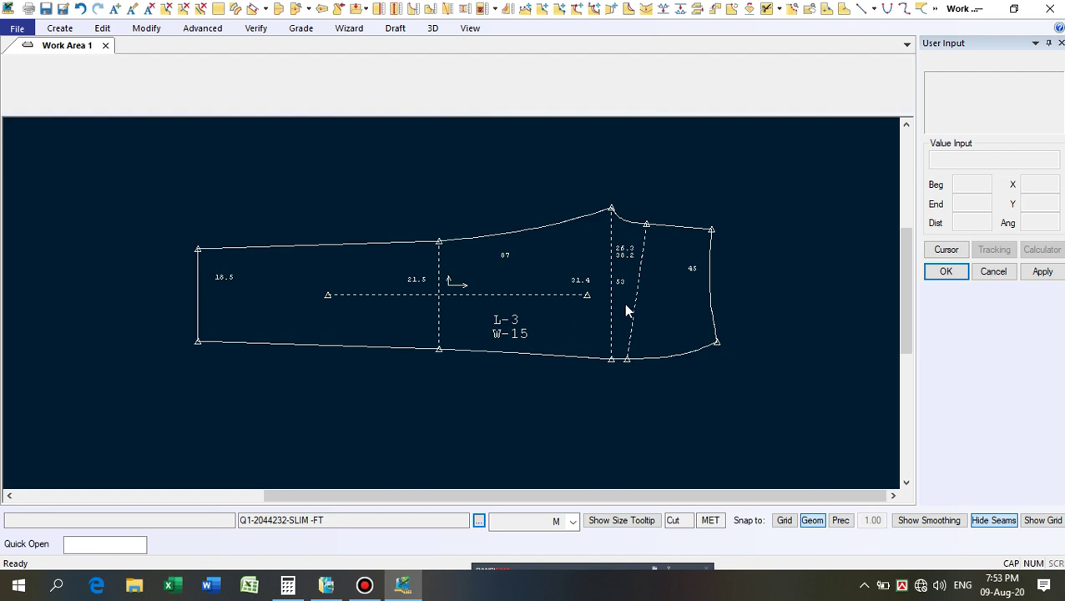
{"action": "scroll", "coordinate": [711, 377], "scroll_direction": "up", "scroll_amount": 3}
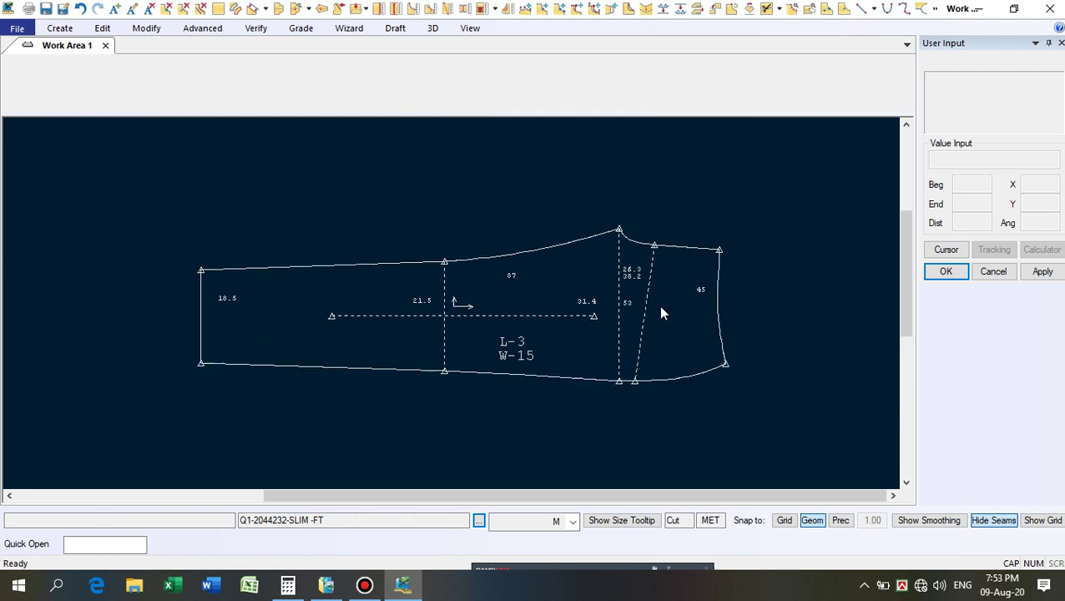
{"action": "scroll", "coordinate": [707, 326], "scroll_direction": "down", "scroll_amount": 1}
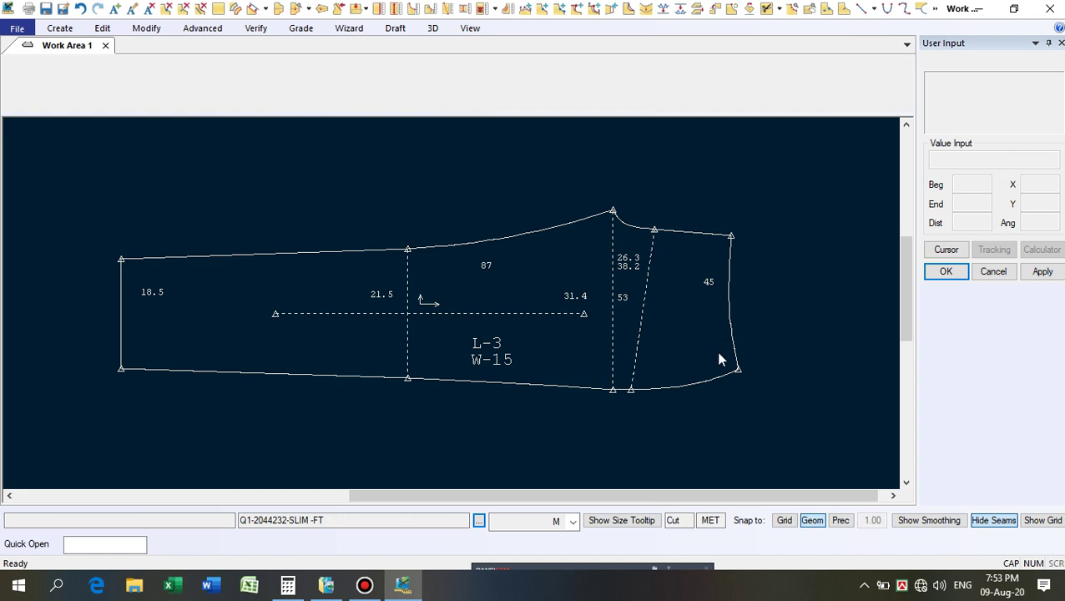
{"action": "scroll", "coordinate": [642, 338], "scroll_direction": "up", "scroll_amount": 1}
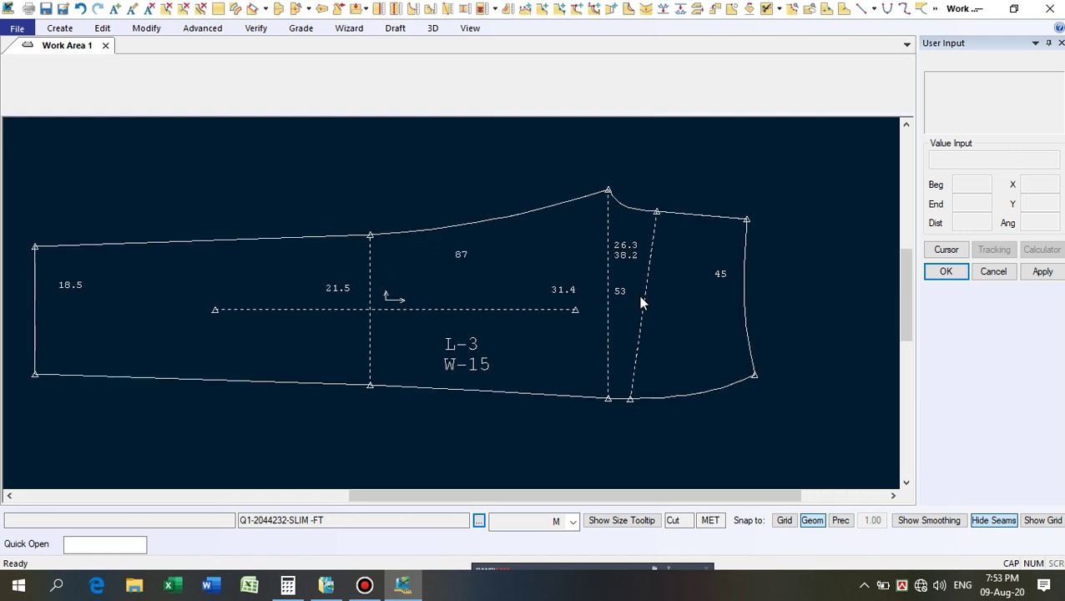
Copy the front piece and place the copy directly below the original.
{"action": "scroll", "coordinate": [642, 304], "scroll_direction": "down", "scroll_amount": 3}
{"action": "scroll", "coordinate": [328, 272], "scroll_direction": "down", "scroll_amount": 1}
{"action": "middle_click_drag", "start_coordinate": [506, 285], "coordinate": [416, 234]}
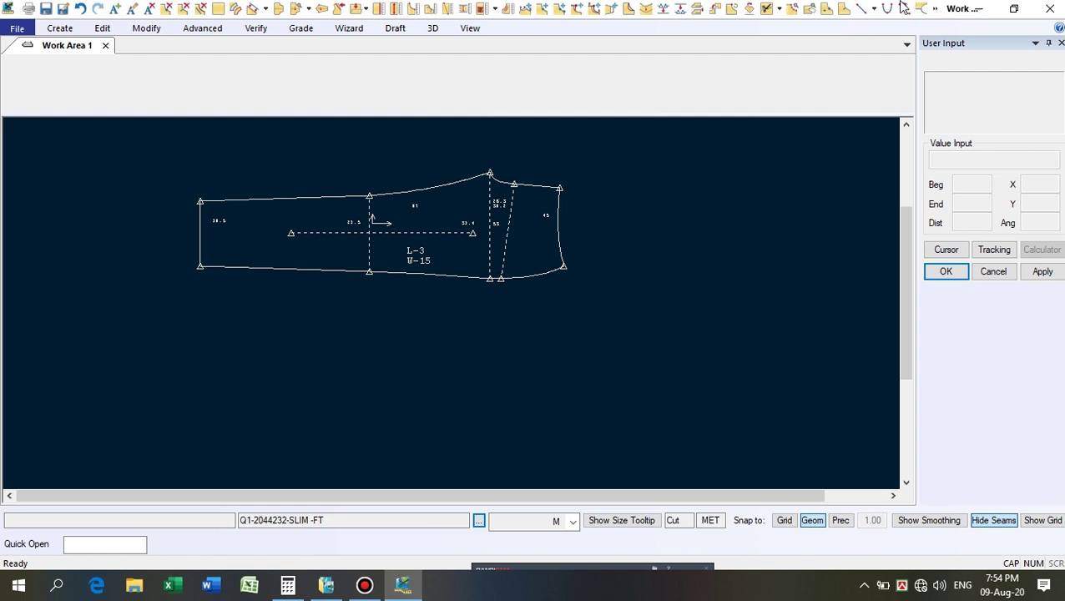
{"action": "left_click", "coordinate": [936, 10]}
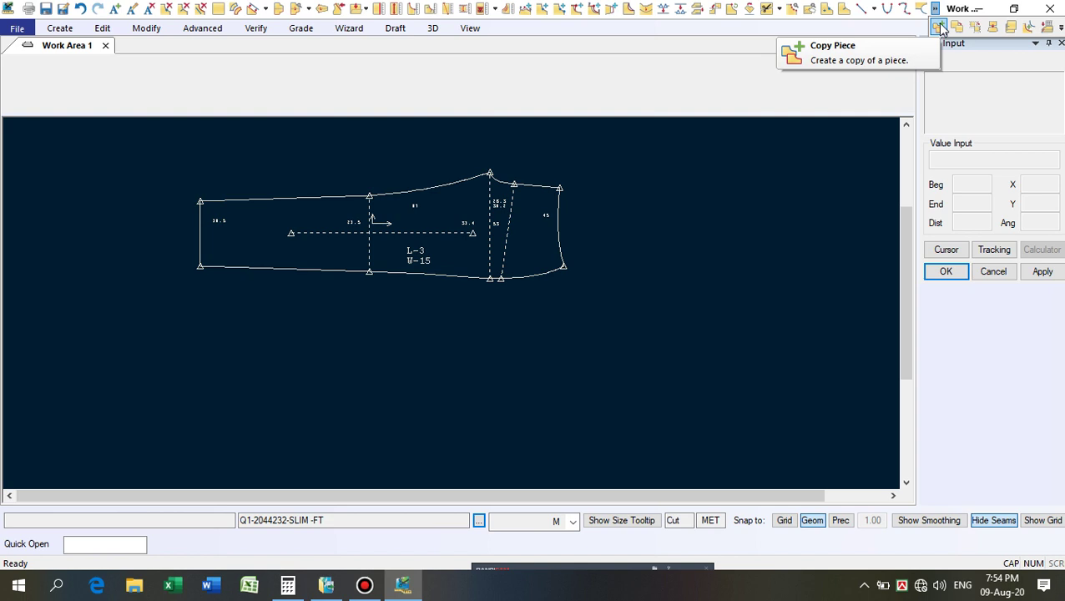
{"action": "left_click", "coordinate": [940, 23]}
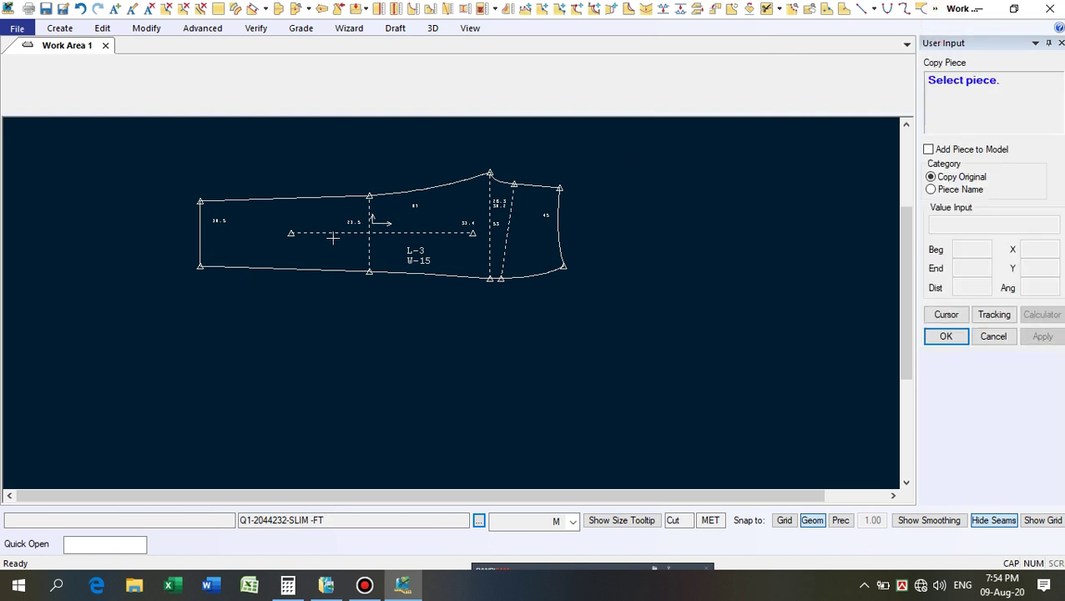
{"action": "left_click", "coordinate": [380, 232]}
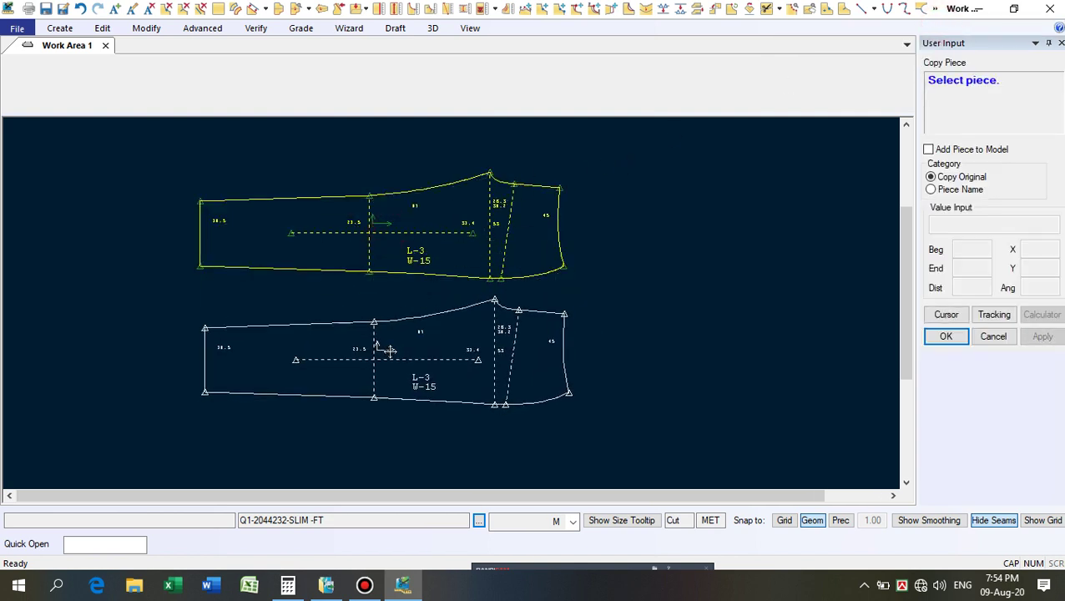
{"action": "left_click", "coordinate": [386, 350]}
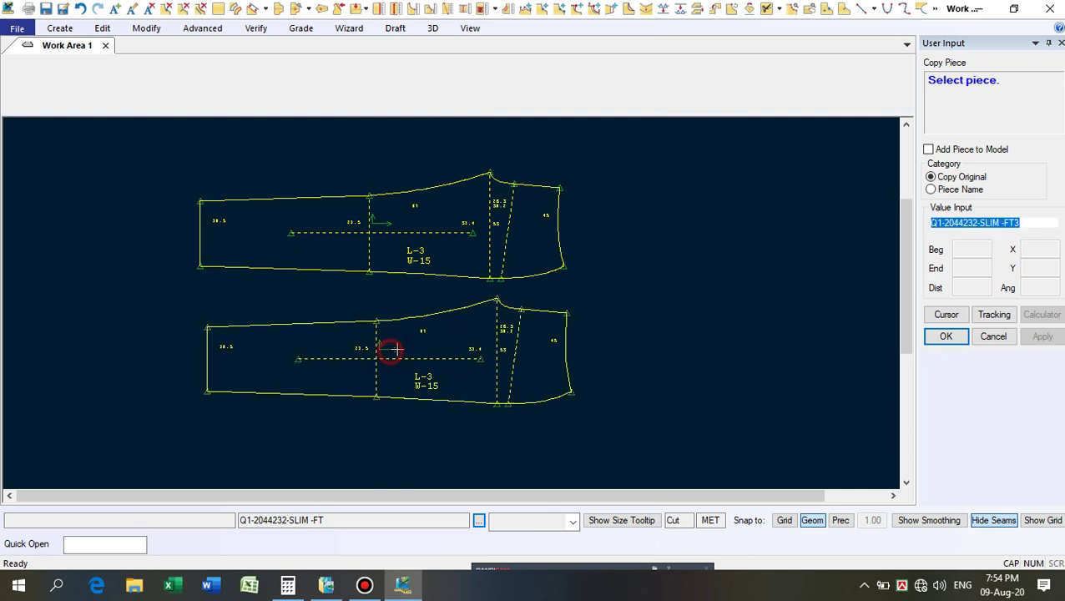
Name the copied piece Q1-2044232-SLIM -BK.
{"action": "left_click", "coordinate": [1045, 224]}
{"action": "key", "text": "BackSpace"}
{"action": "key", "text": "BackSpace"}
{"action": "key", "text": "BackSpace"}
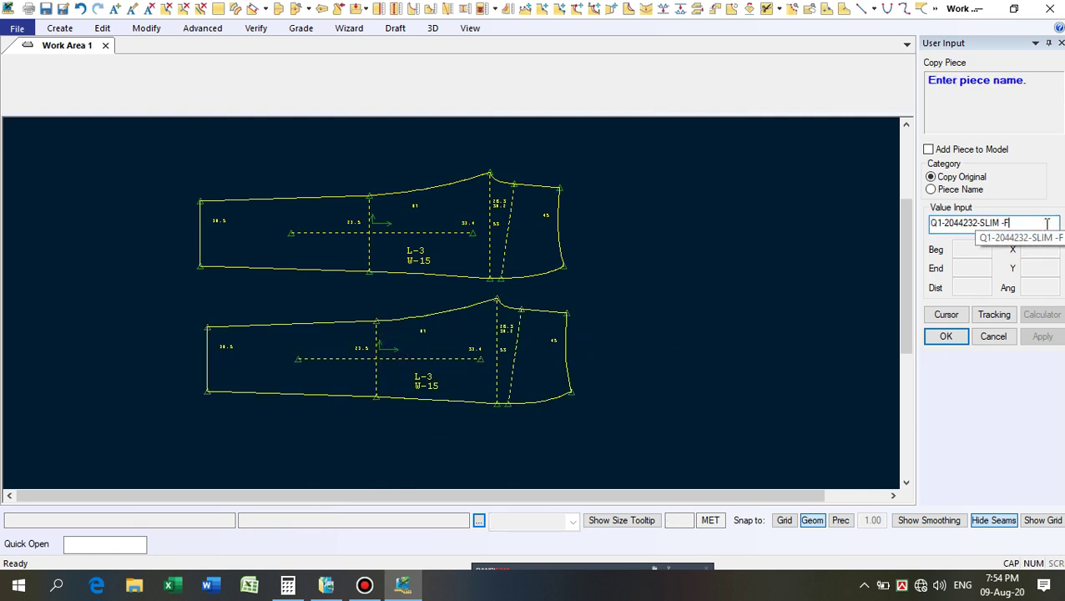
{"action": "type", "text": "BK"}
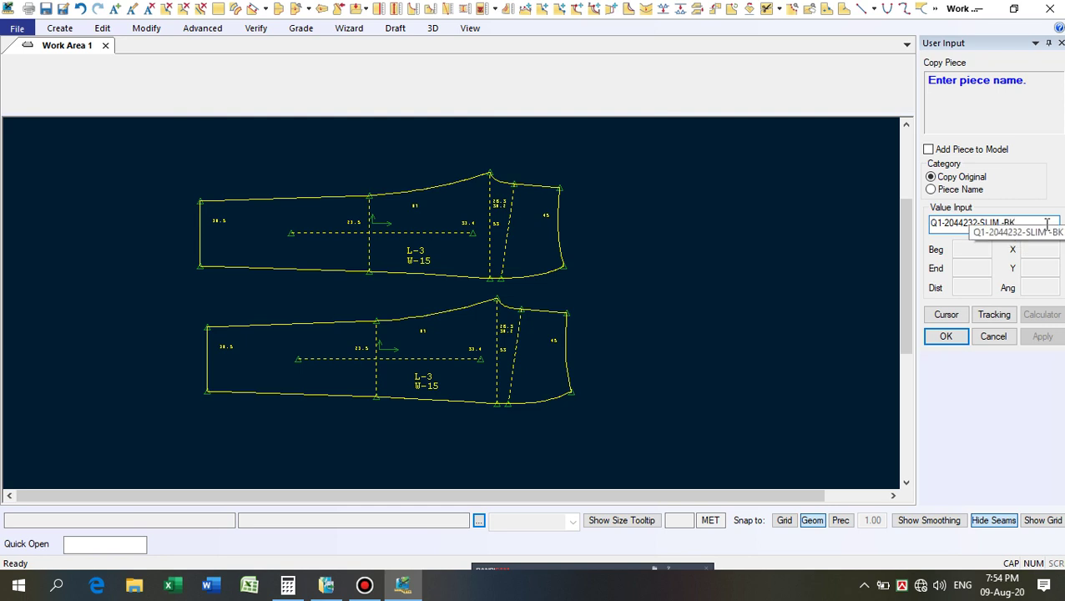
{"action": "key", "text": "Return"}
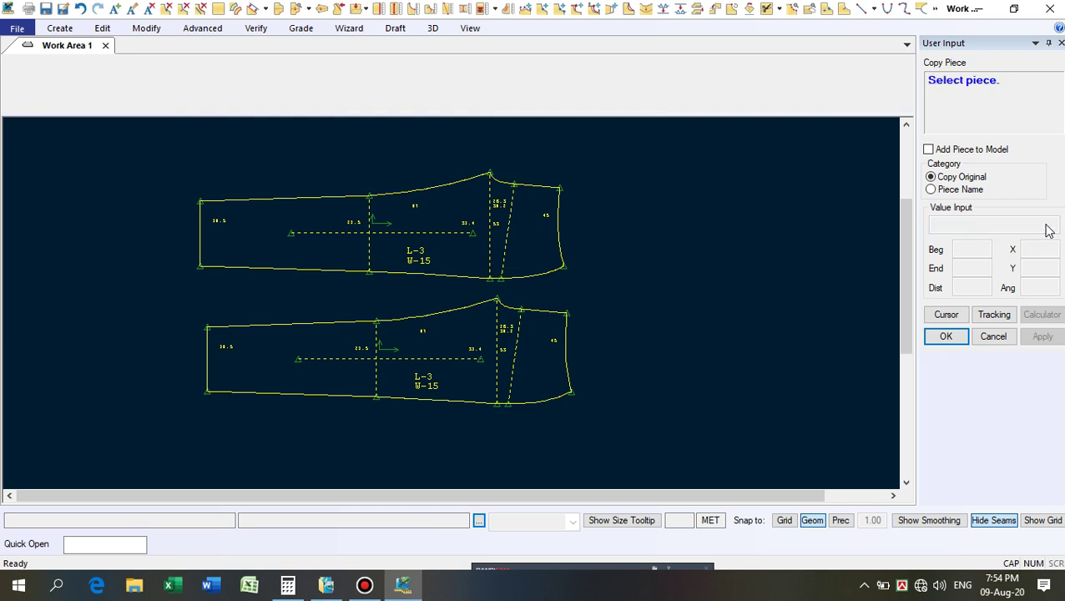
Measure the front piece's graded inseam length from the hem through the knee to the crotch point.
{"action": "left_click", "coordinate": [744, 307]}
{"action": "right_click", "coordinate": [745, 308]}
{"action": "left_click", "coordinate": [727, 310]}
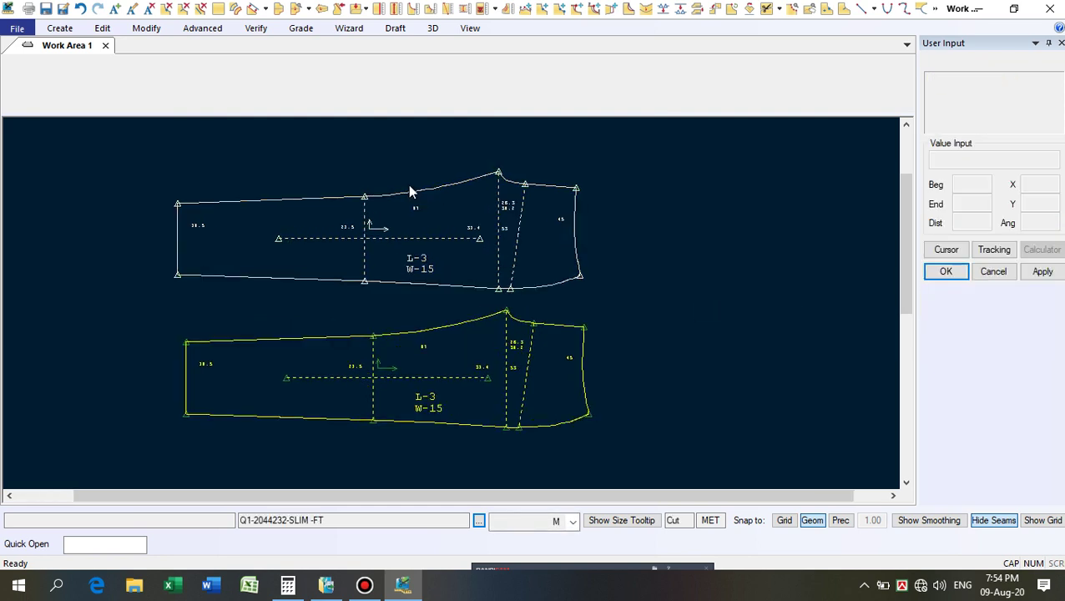
{"action": "left_click", "coordinate": [510, 10]}
{"action": "left_click", "coordinate": [294, 197]}
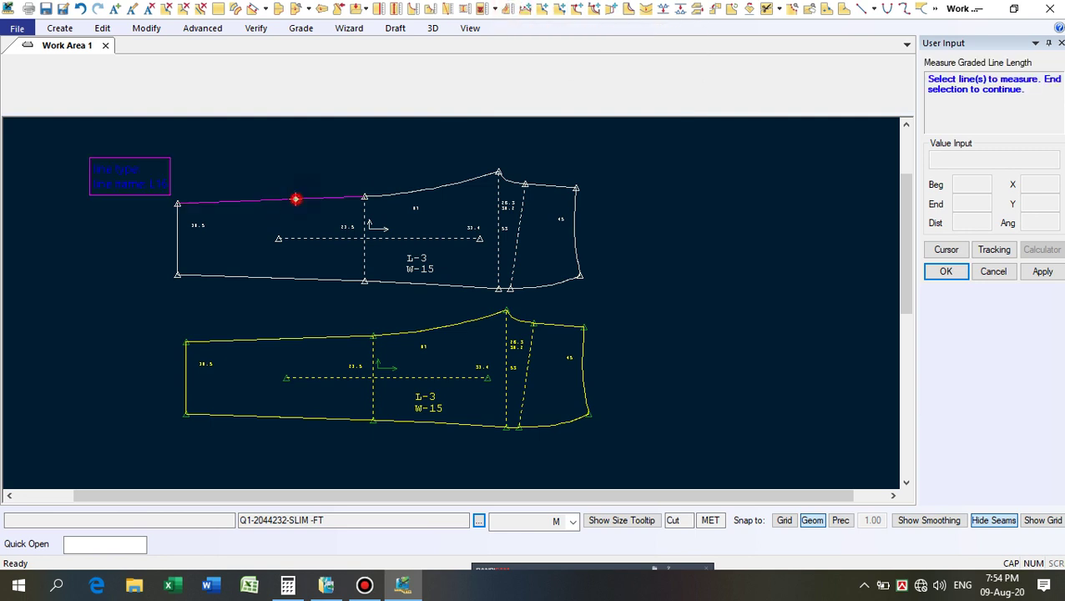
{"action": "left_click", "coordinate": [435, 193]}
{"action": "right_click", "coordinate": [425, 154]}
{"action": "left_click", "coordinate": [409, 151]}
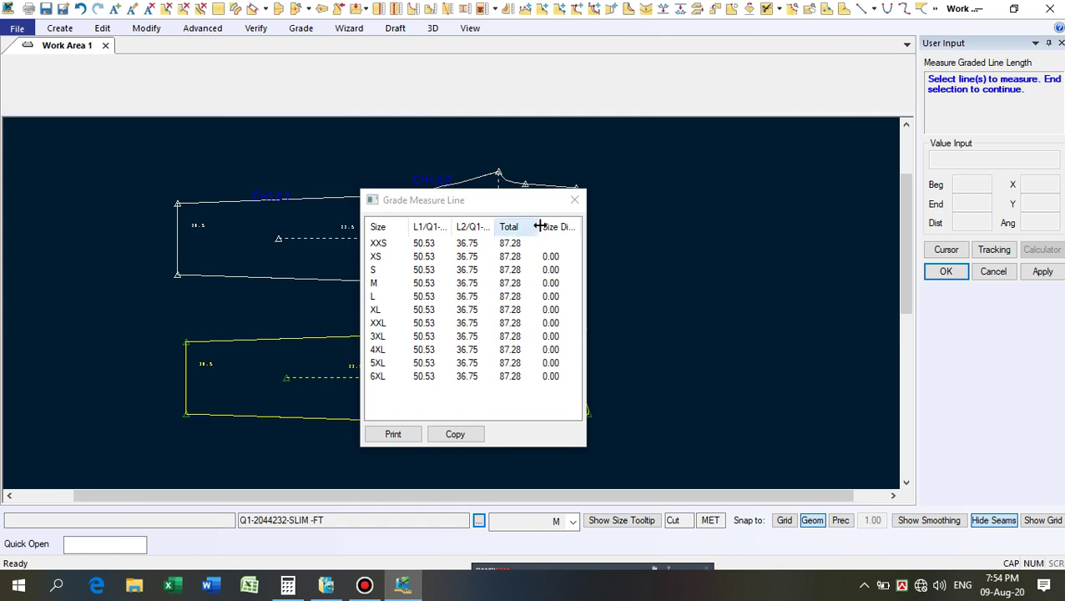
{"action": "left_click", "coordinate": [574, 200]}
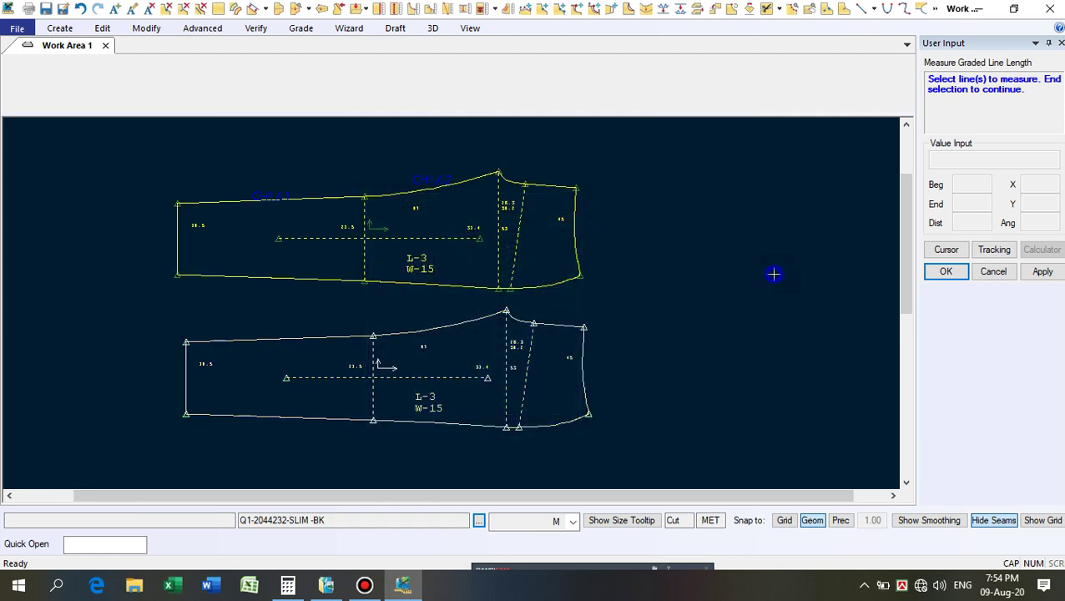
{"action": "right_click", "coordinate": [768, 277]}
{"action": "left_click", "coordinate": [768, 277]}
{"action": "scroll", "coordinate": [402, 441], "scroll_direction": "up", "scroll_amount": 3}
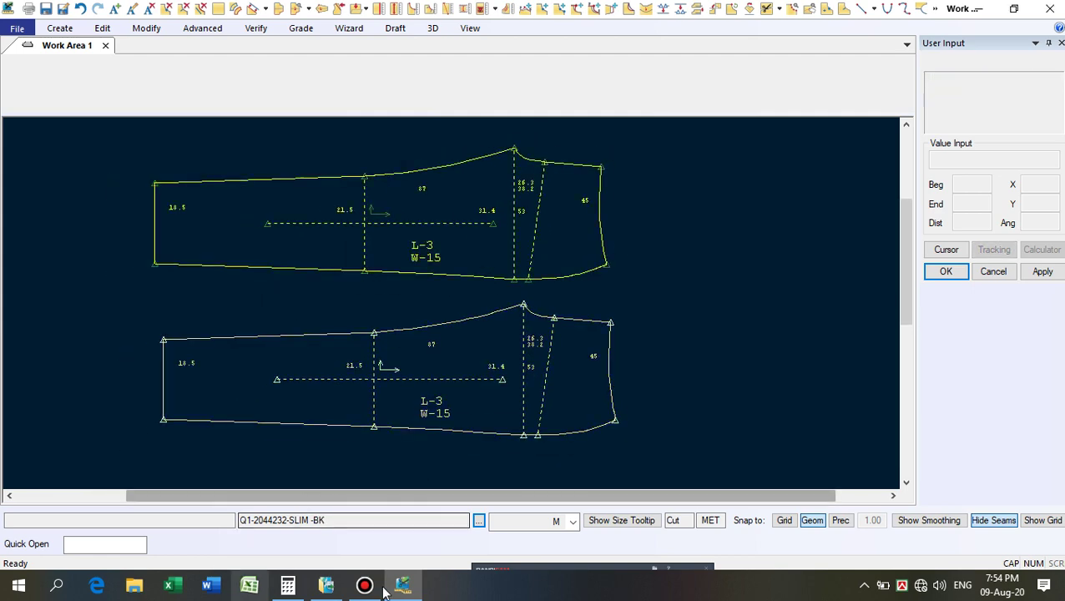
Switch to the Calculator and compute the 87 inseam plus 3% shrinkage.
{"action": "left_click", "coordinate": [288, 585]}
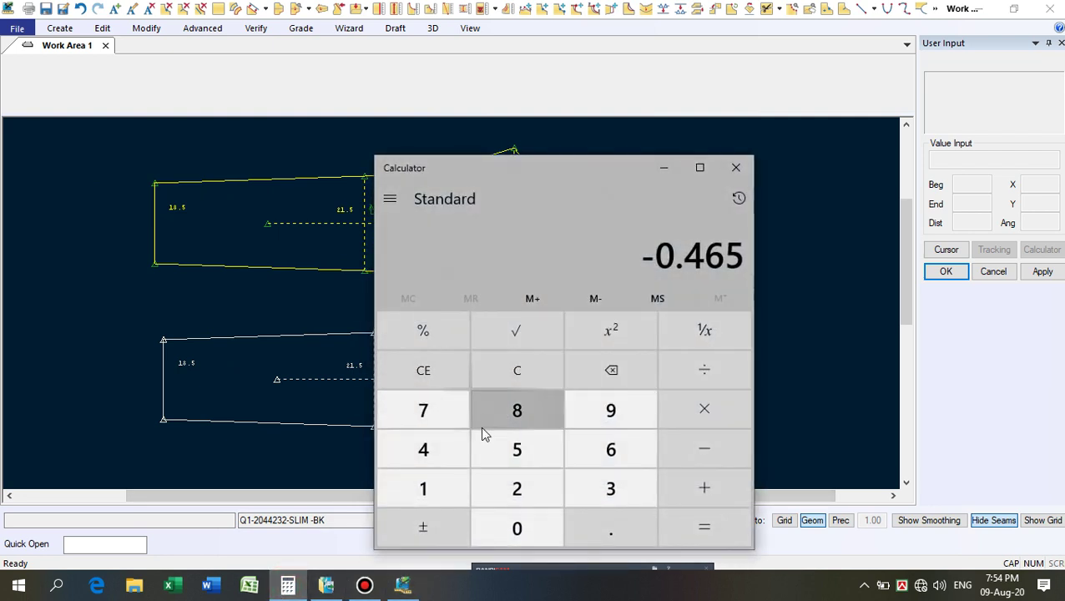
{"action": "left_click", "coordinate": [517, 365]}
{"action": "left_click", "coordinate": [534, 411]}
{"action": "left_click", "coordinate": [417, 408]}
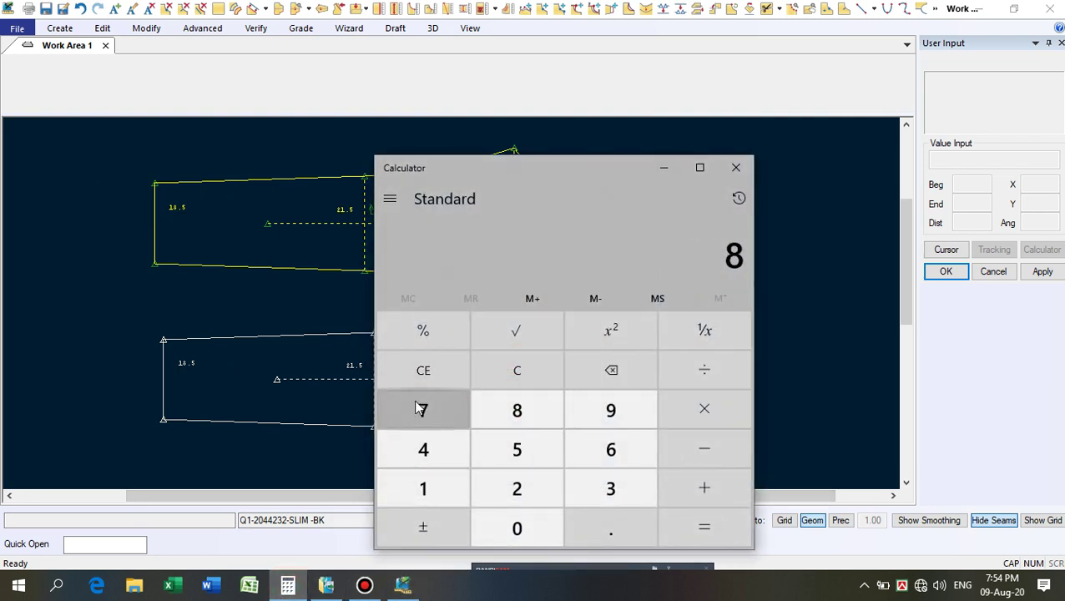
{"action": "left_click", "coordinate": [705, 488]}
{"action": "left_click", "coordinate": [621, 491]}
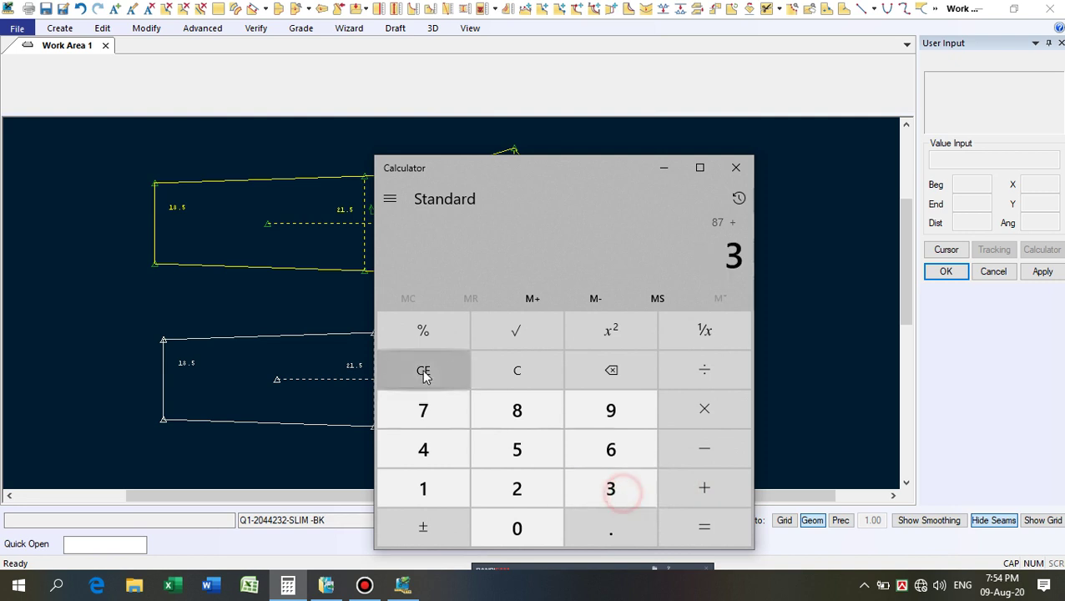
{"action": "left_click", "coordinate": [424, 334]}
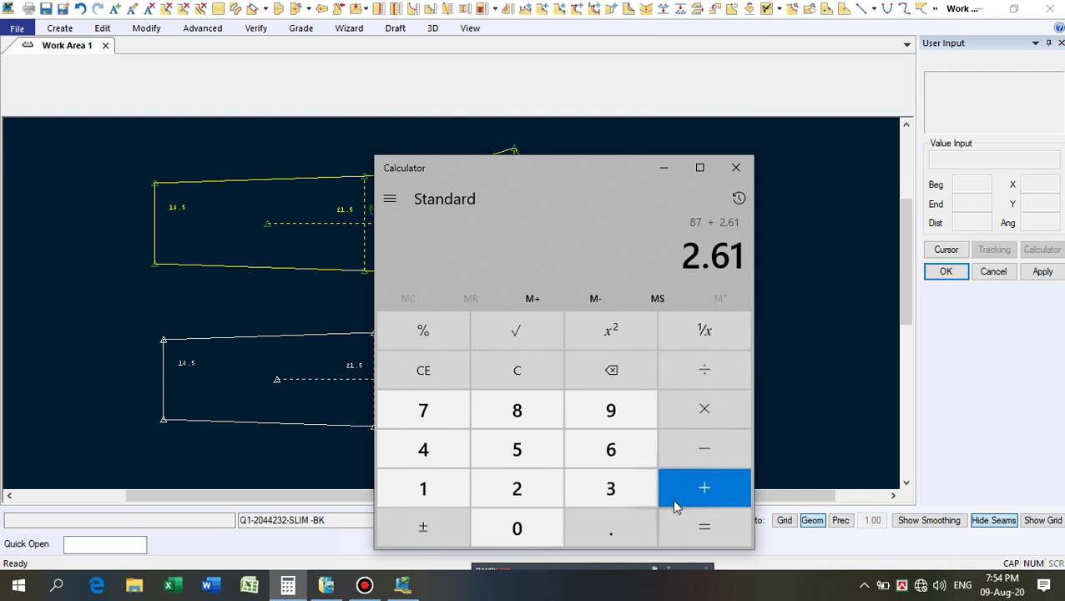
{"action": "left_click", "coordinate": [715, 530]}
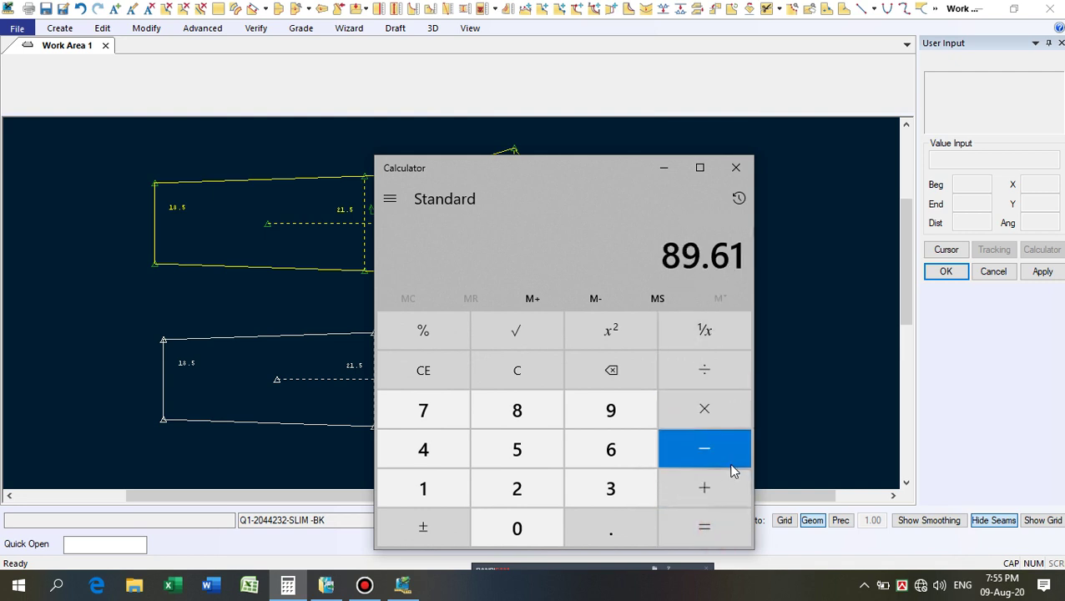
Subtract 87.28 from the calculated inseam to find the required lengthening, and put the Calculator away.
{"action": "left_click", "coordinate": [704, 452]}
{"action": "left_click", "coordinate": [519, 409]}
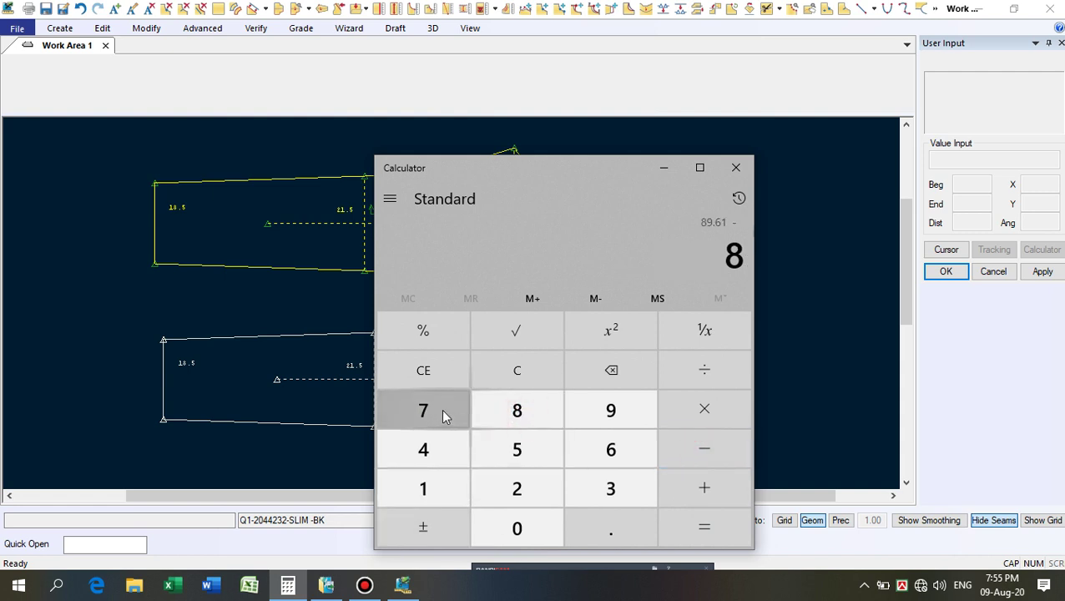
{"action": "left_click", "coordinate": [441, 409]}
{"action": "left_click", "coordinate": [615, 524]}
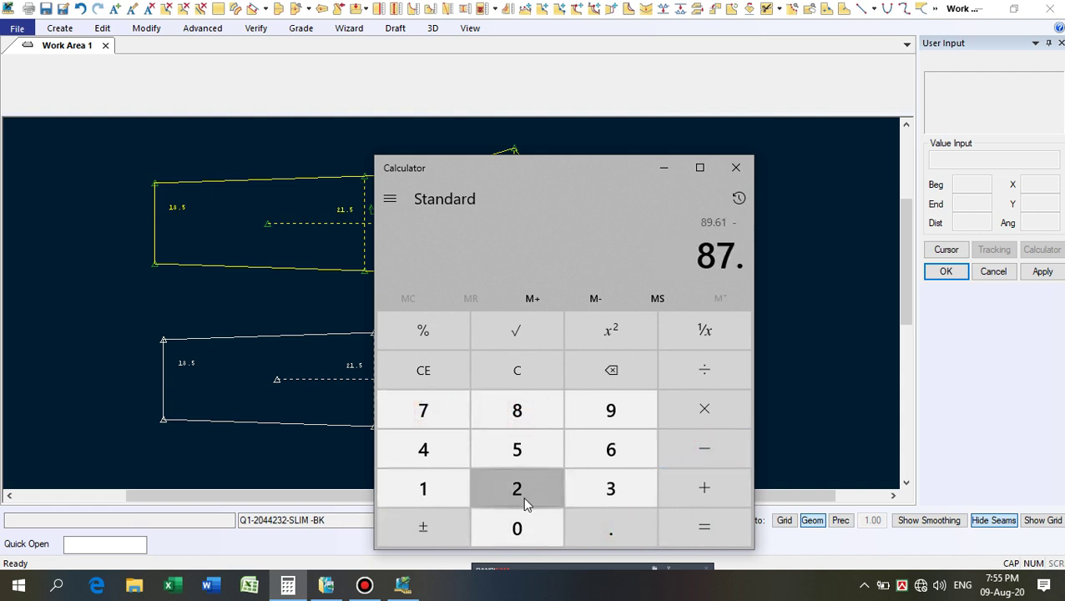
{"action": "left_click", "coordinate": [520, 494]}
{"action": "left_click", "coordinate": [519, 413]}
{"action": "left_click", "coordinate": [709, 524]}
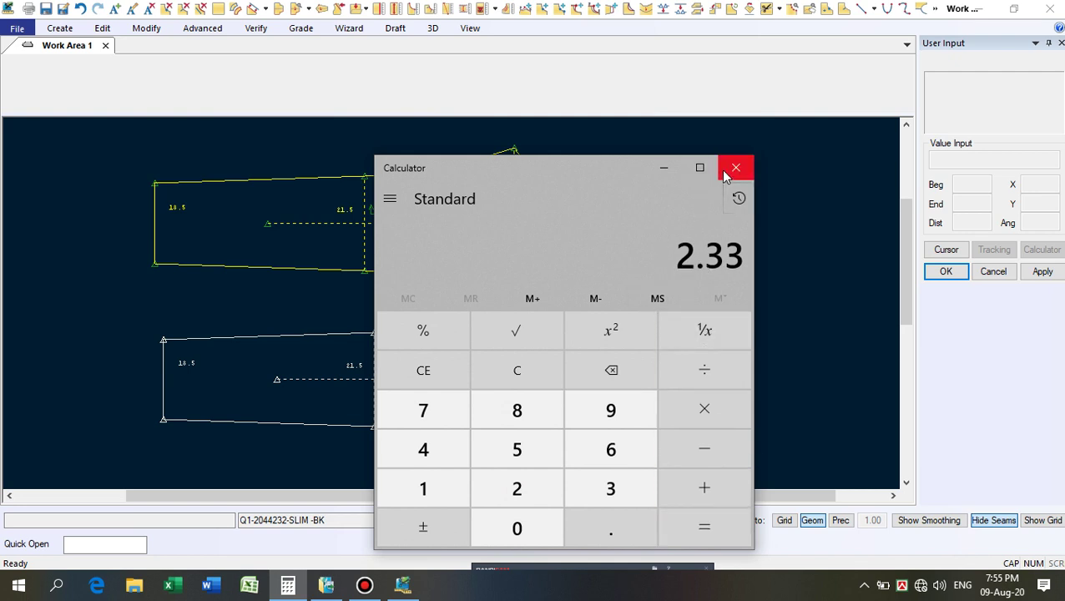
{"action": "left_click", "coordinate": [667, 172]}
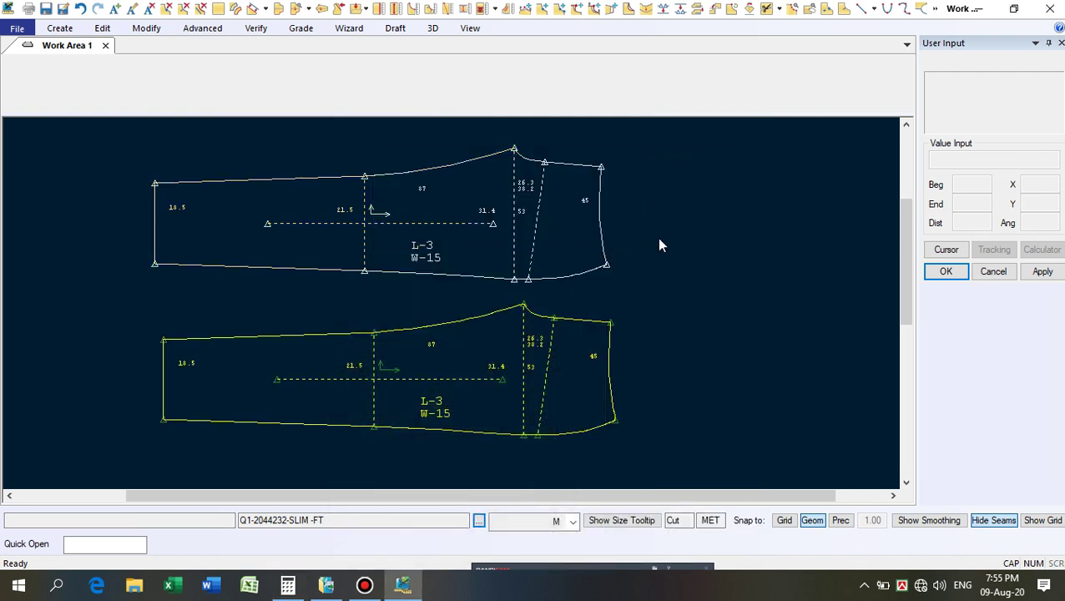
Shift the front piece slightly so that it lines up directly above the back piece.
{"action": "scroll", "coordinate": [632, 192], "scroll_direction": "down", "scroll_amount": 1}
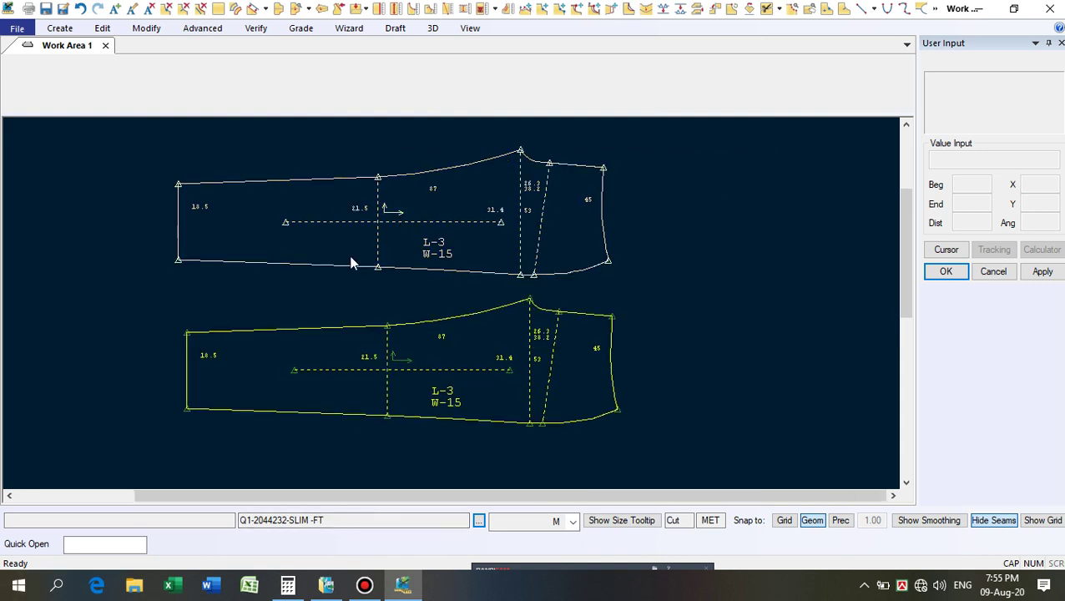
{"action": "scroll", "coordinate": [194, 171], "scroll_direction": "down", "scroll_amount": 1}
{"action": "scroll", "coordinate": [489, 152], "scroll_direction": "up", "scroll_amount": 1}
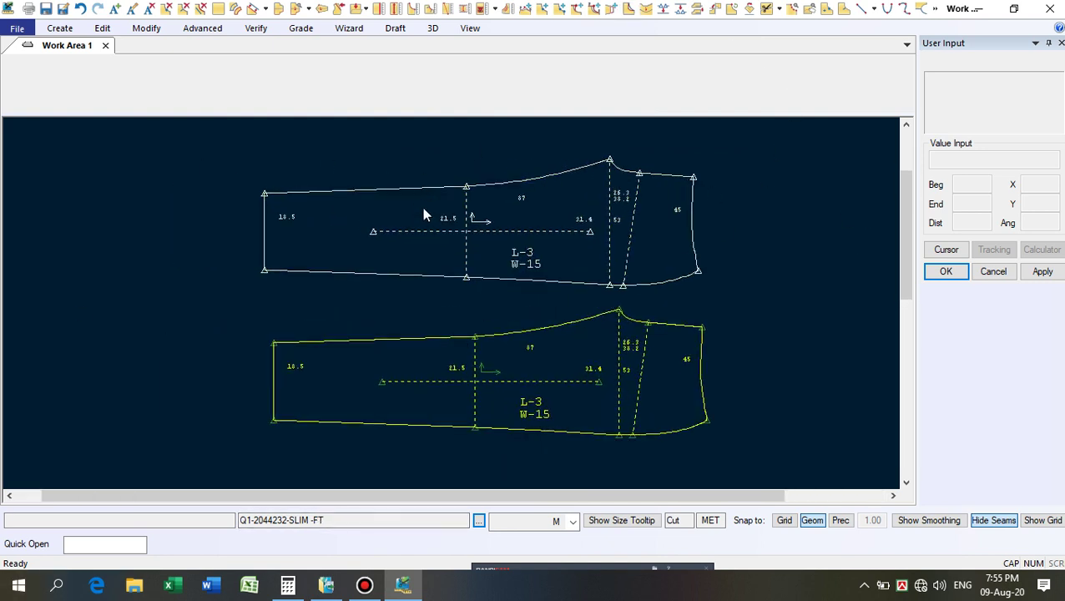
{"action": "left_click_drag", "start_coordinate": [423, 210], "coordinate": [430, 214]}
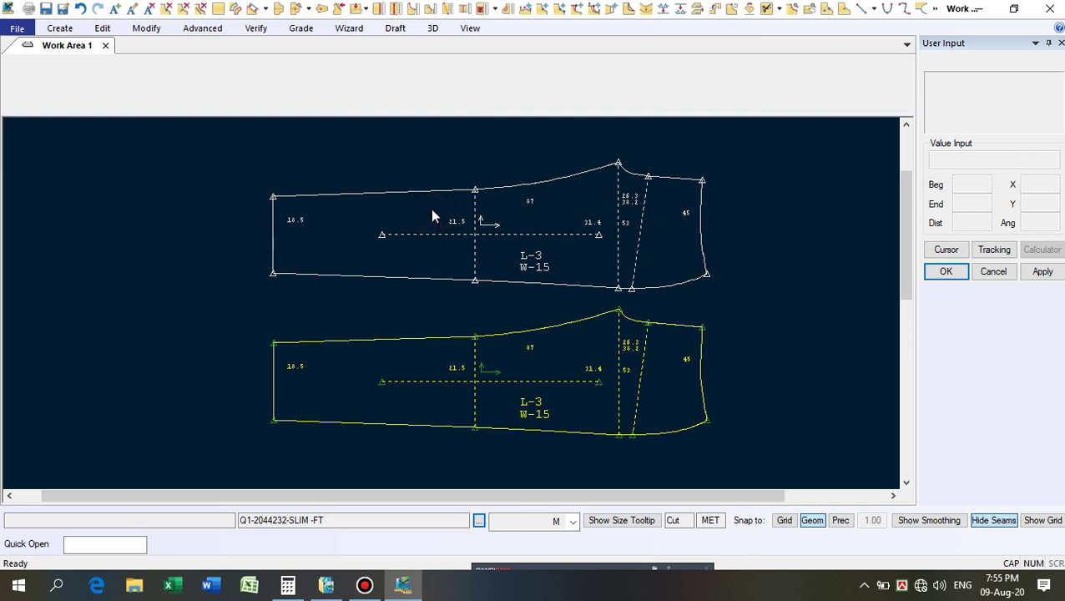
{"action": "left_click", "coordinate": [323, 381]}
Try to move the hem corner points of both pieces by 2.33 with Move Point.
{"action": "left_click", "coordinate": [561, 14]}
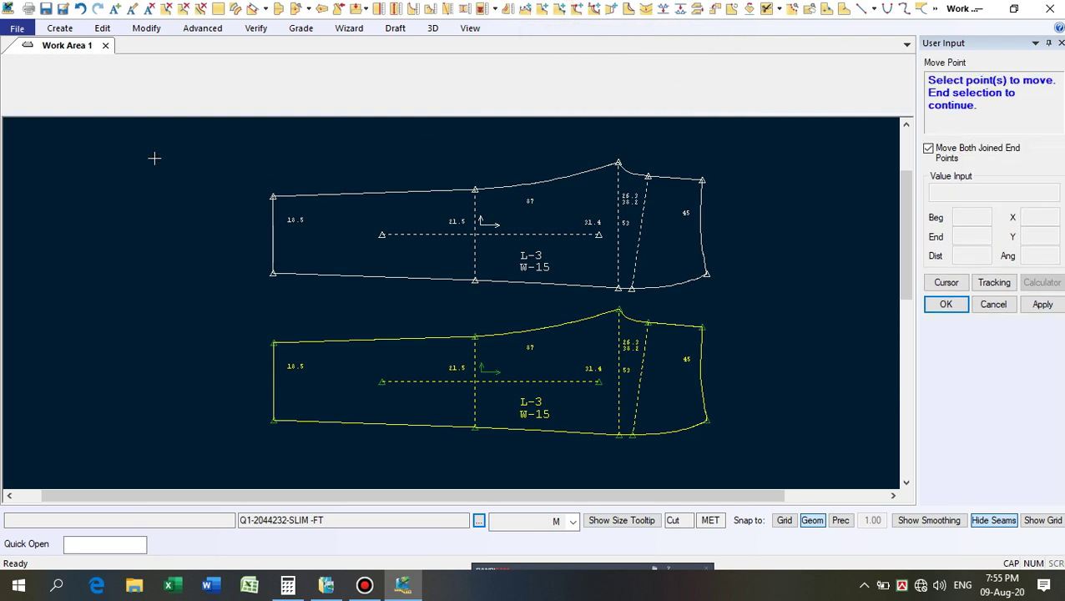
{"action": "left_click_drag", "start_coordinate": [154, 158], "coordinate": [285, 435]}
{"action": "right_click", "coordinate": [195, 356]}
{"action": "left_click", "coordinate": [192, 357]}
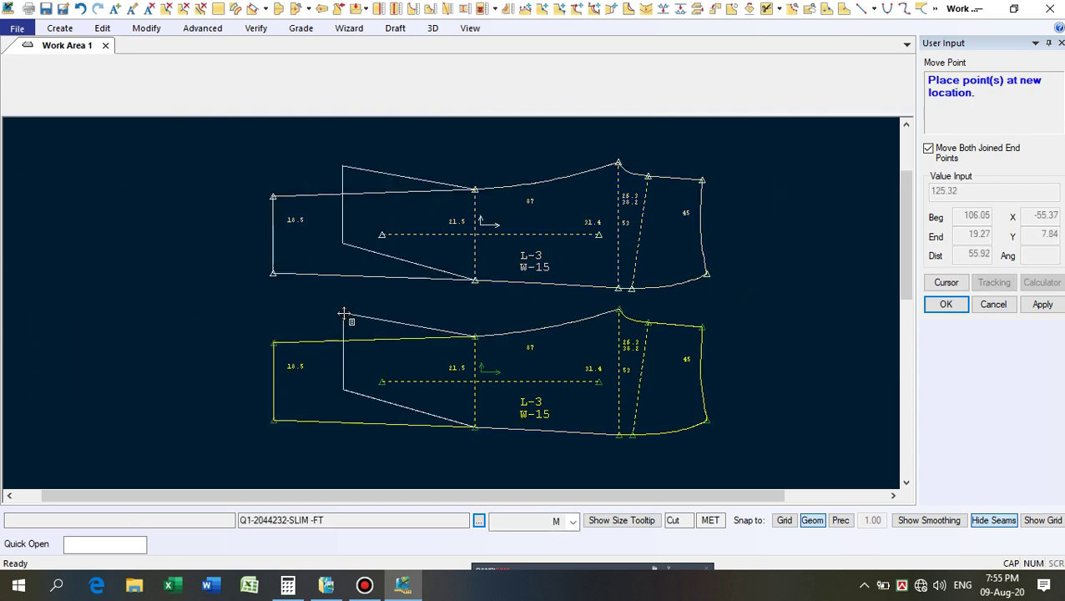
{"action": "left_click", "coordinate": [274, 340]}
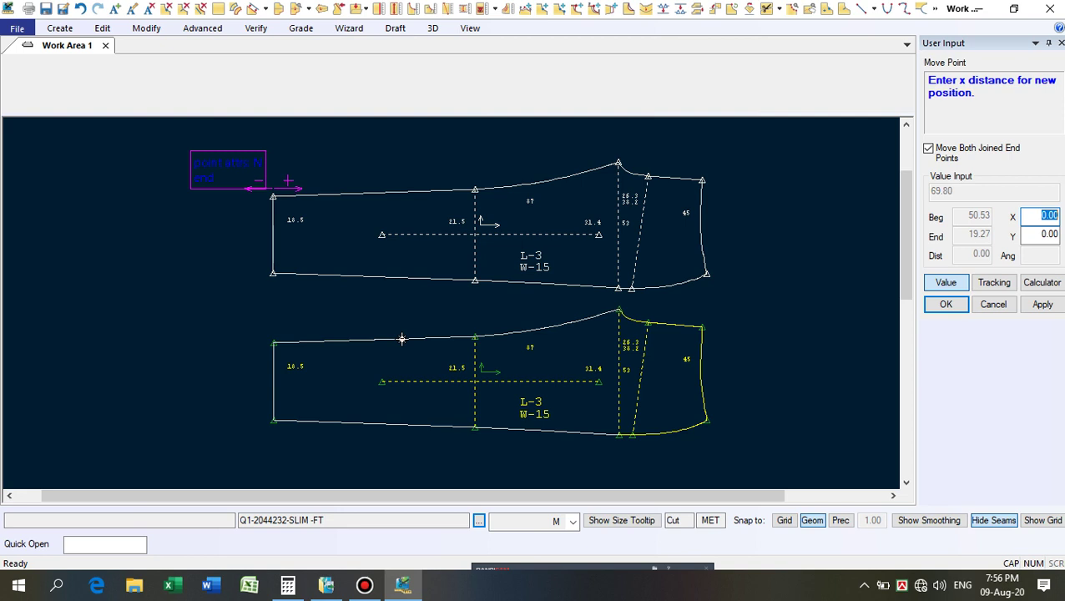
{"action": "type", "text": "1"}
{"action": "type", "text": "2.33"}
{"action": "left_click", "coordinate": [402, 338]}
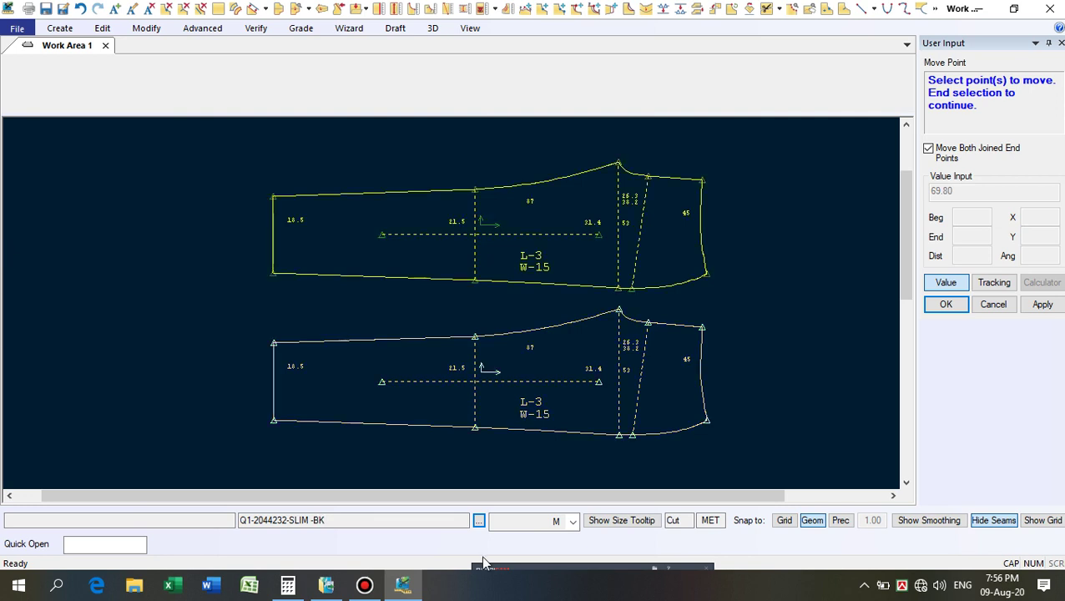
{"action": "right_click", "coordinate": [376, 179]}
{"action": "left_click", "coordinate": [376, 180]}
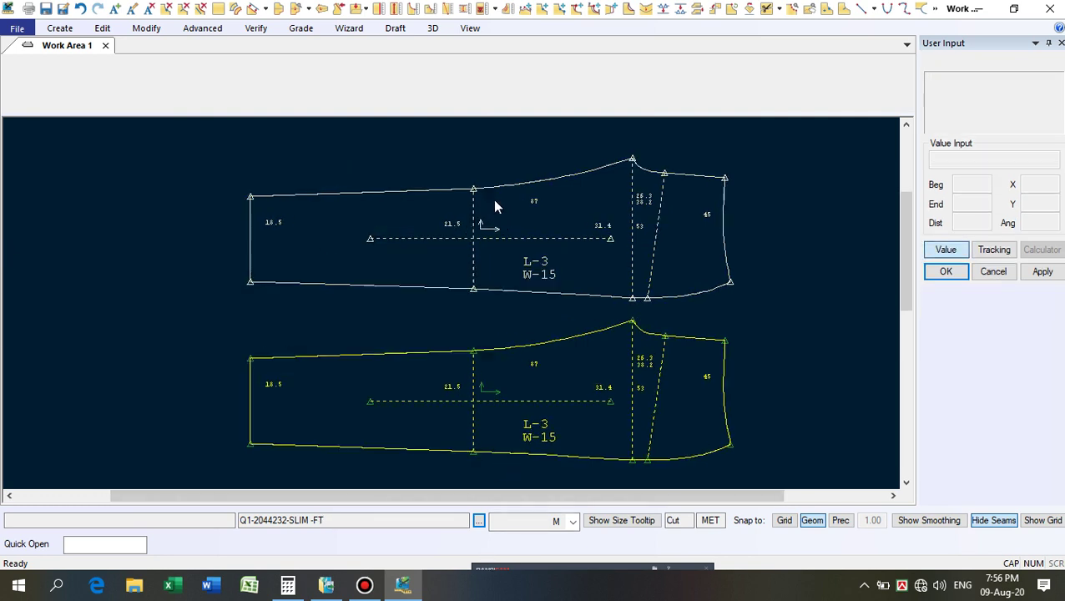
Check the front piece's graded inseam length by measuring its hem-to-knee and knee-to-crotch lines together.
{"action": "left_click", "coordinate": [507, 8]}
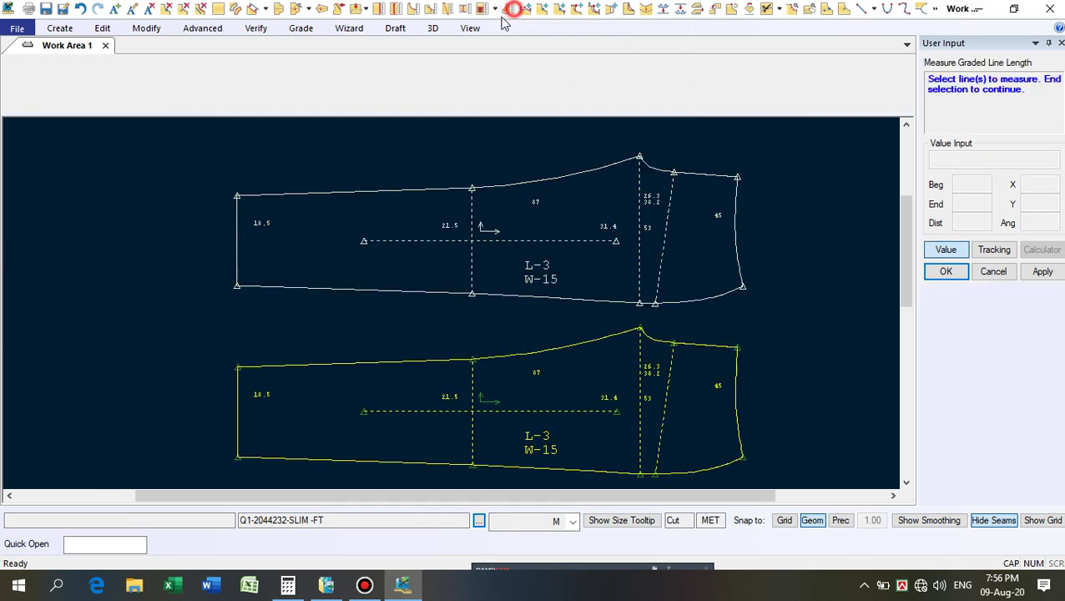
{"action": "left_click", "coordinate": [335, 192]}
{"action": "left_click", "coordinate": [551, 178]}
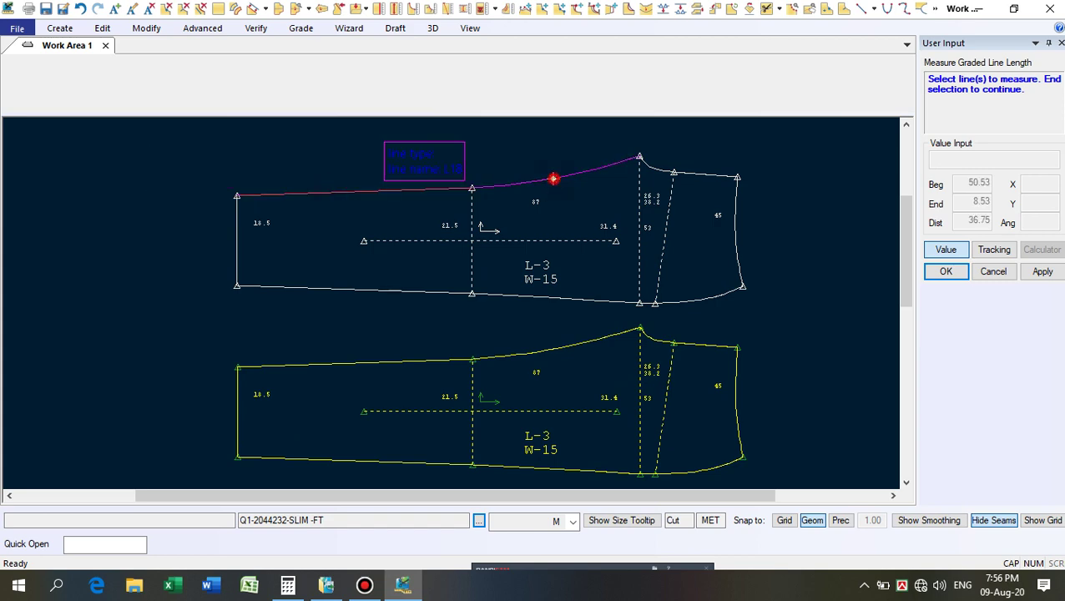
{"action": "right_click", "coordinate": [539, 162]}
{"action": "left_click", "coordinate": [537, 163]}
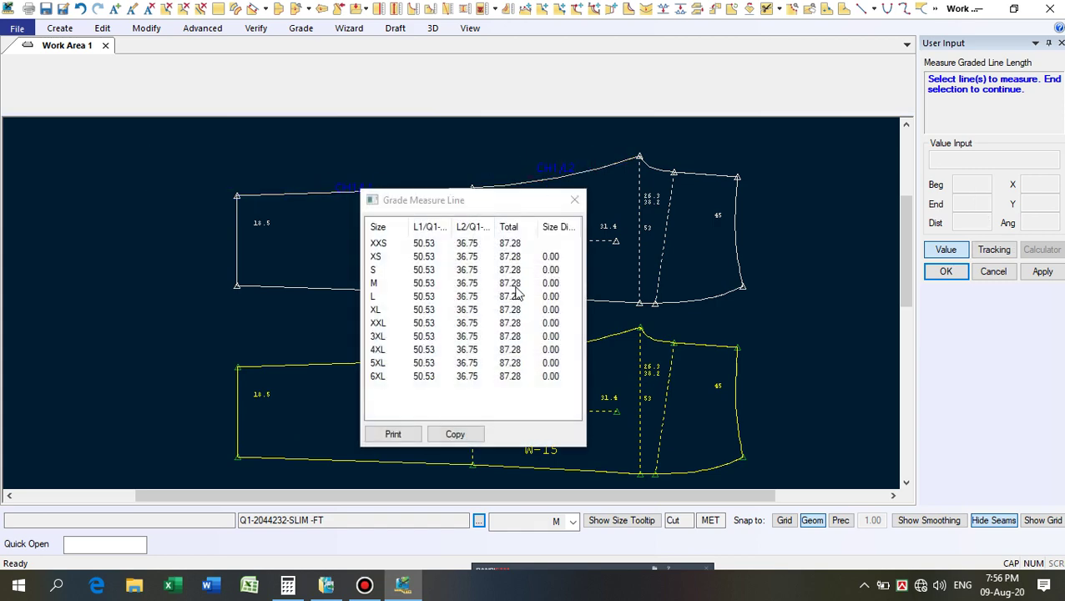
{"action": "left_click", "coordinate": [574, 199]}
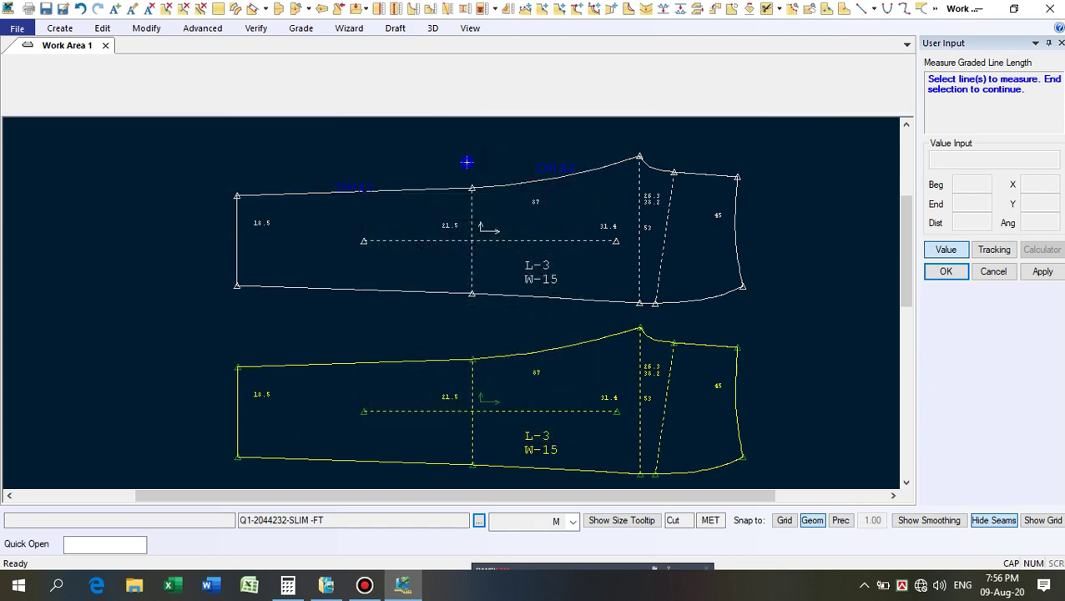
{"action": "right_click", "coordinate": [469, 164]}
{"action": "left_click", "coordinate": [464, 164]}
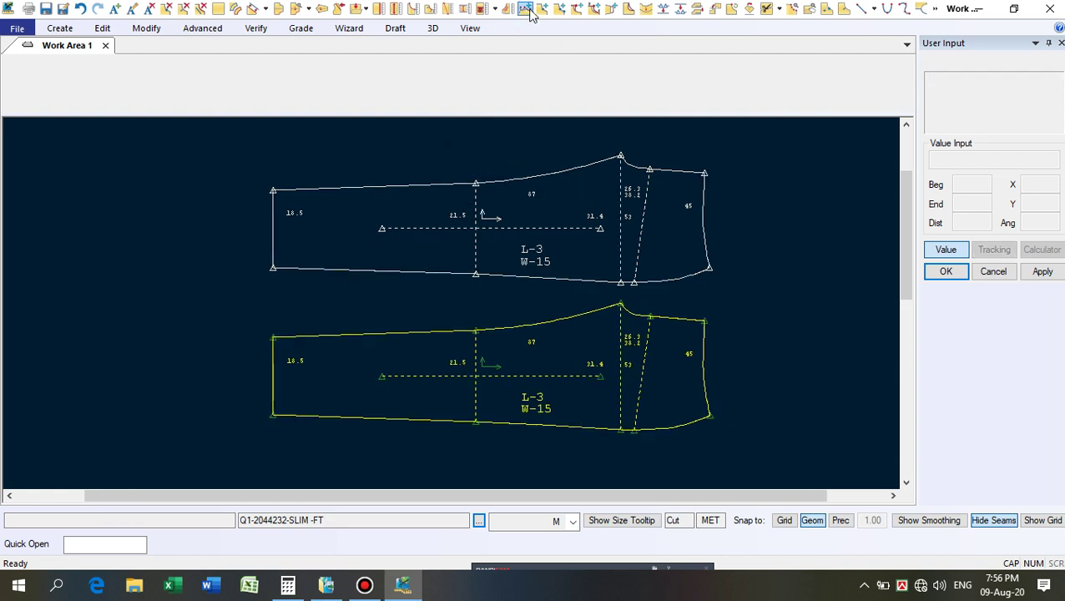
Move the hem corner points of both the front and back pieces by -2.33 in X.
{"action": "left_click", "coordinate": [560, 10]}
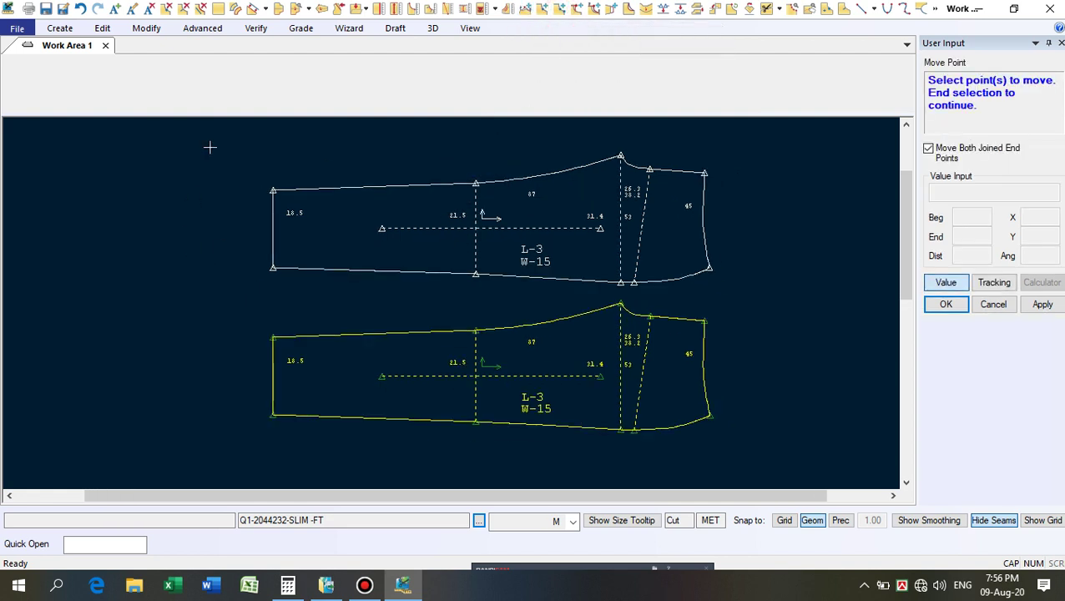
{"action": "left_click_drag", "start_coordinate": [210, 148], "coordinate": [297, 446]}
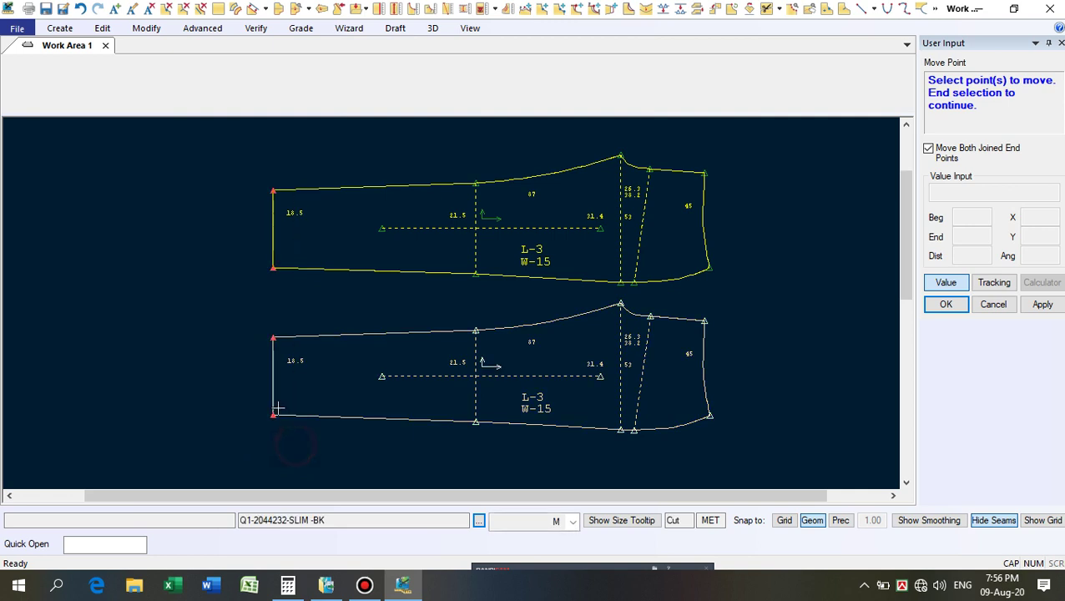
{"action": "right_click", "coordinate": [219, 325]}
{"action": "left_click", "coordinate": [221, 329]}
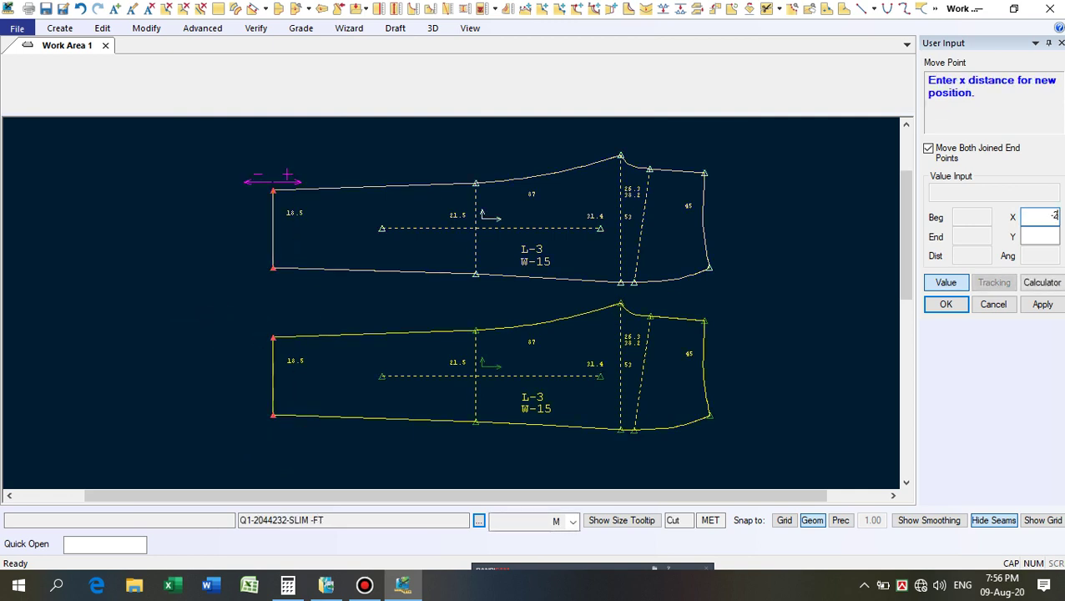
{"action": "type", "text": "-2.33"}
{"action": "key", "text": "Return"}
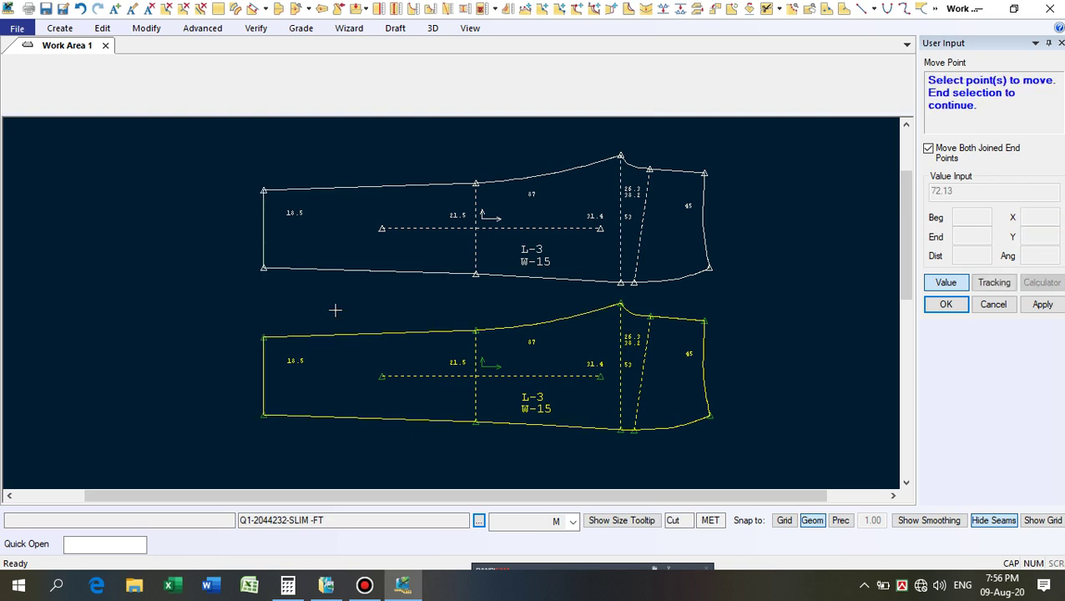
{"action": "right_click", "coordinate": [138, 344]}
{"action": "left_click", "coordinate": [171, 337]}
Measure the front piece's full inseam length again after the hem adjustment, using both inseam lines.
{"action": "scroll", "coordinate": [505, 166], "scroll_direction": "up", "scroll_amount": 1}
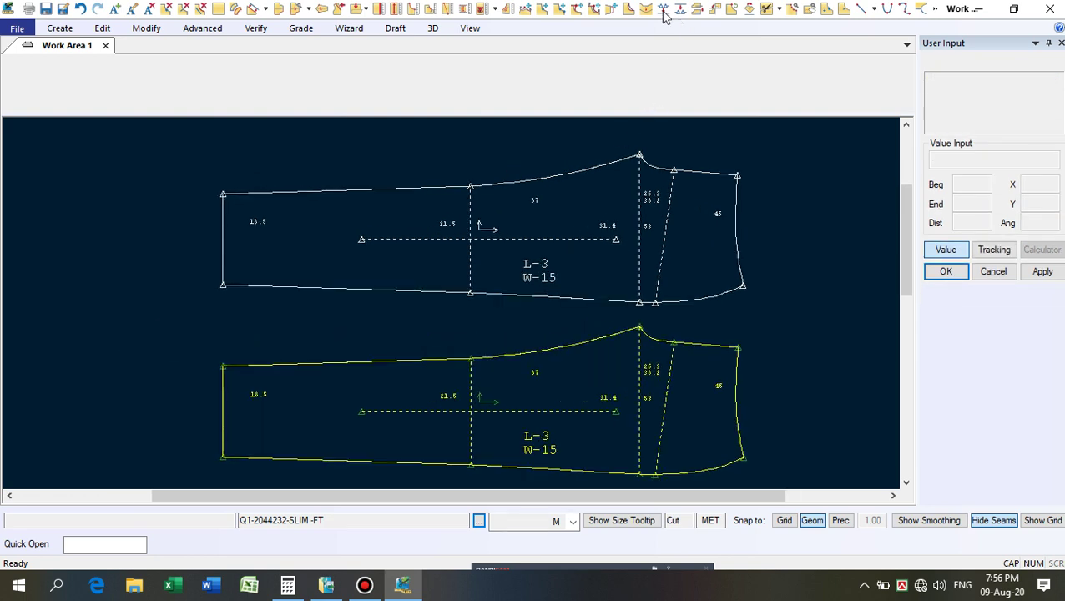
{"action": "left_click", "coordinate": [507, 8]}
{"action": "left_click", "coordinate": [373, 191]}
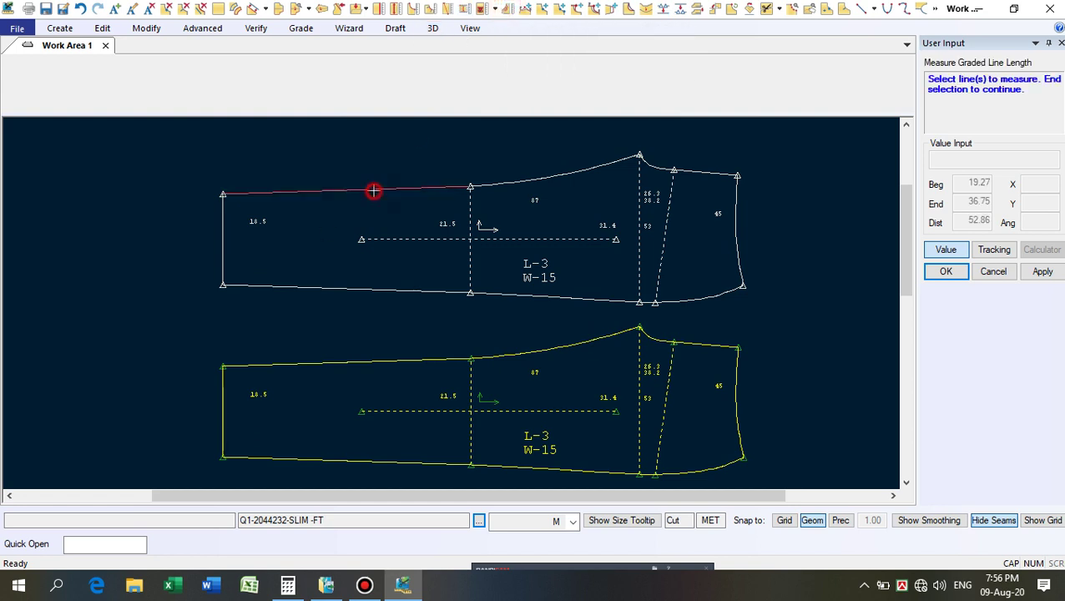
{"action": "left_click", "coordinate": [538, 176]}
{"action": "right_click", "coordinate": [542, 170]}
{"action": "left_click", "coordinate": [530, 166]}
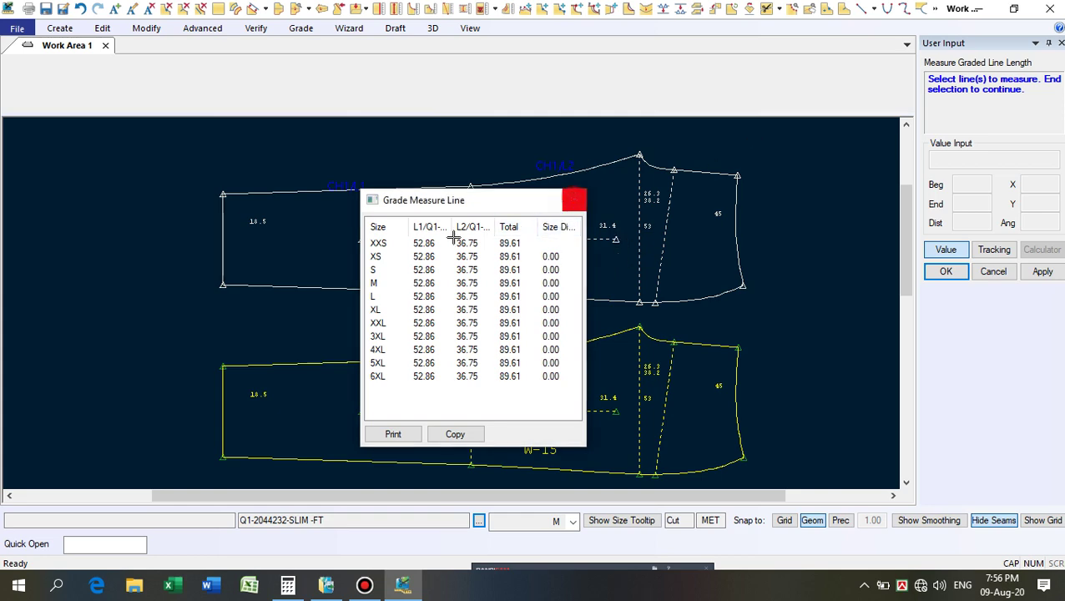
{"action": "left_click", "coordinate": [574, 199]}
{"action": "right_click", "coordinate": [338, 221]}
{"action": "left_click", "coordinate": [339, 222]}
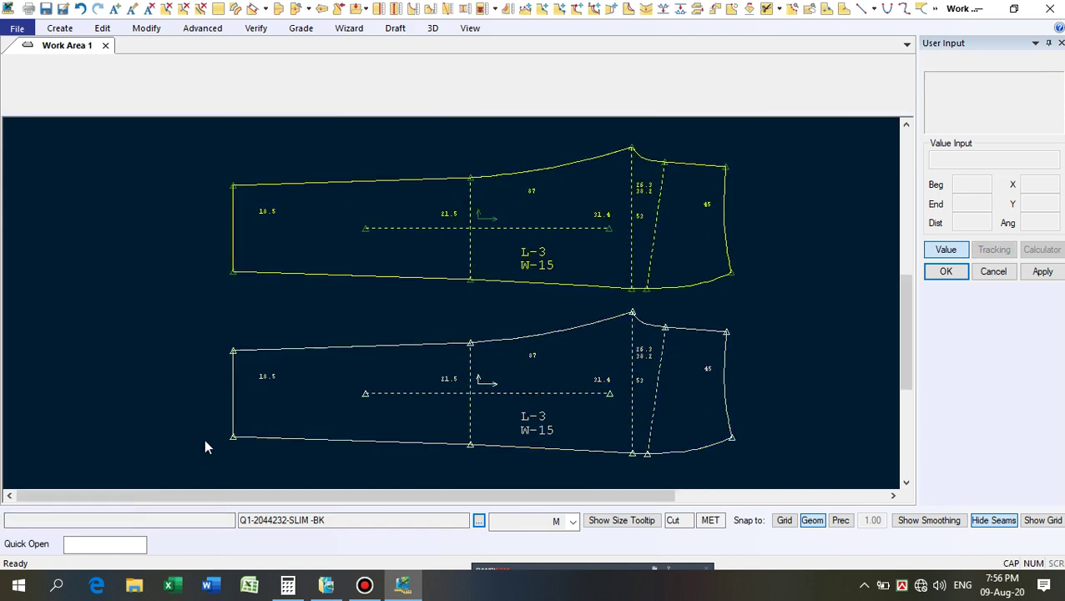
Switch to Calculator, clear the previous entry and calculate 37 plus 15%.
{"action": "left_click", "coordinate": [287, 587]}
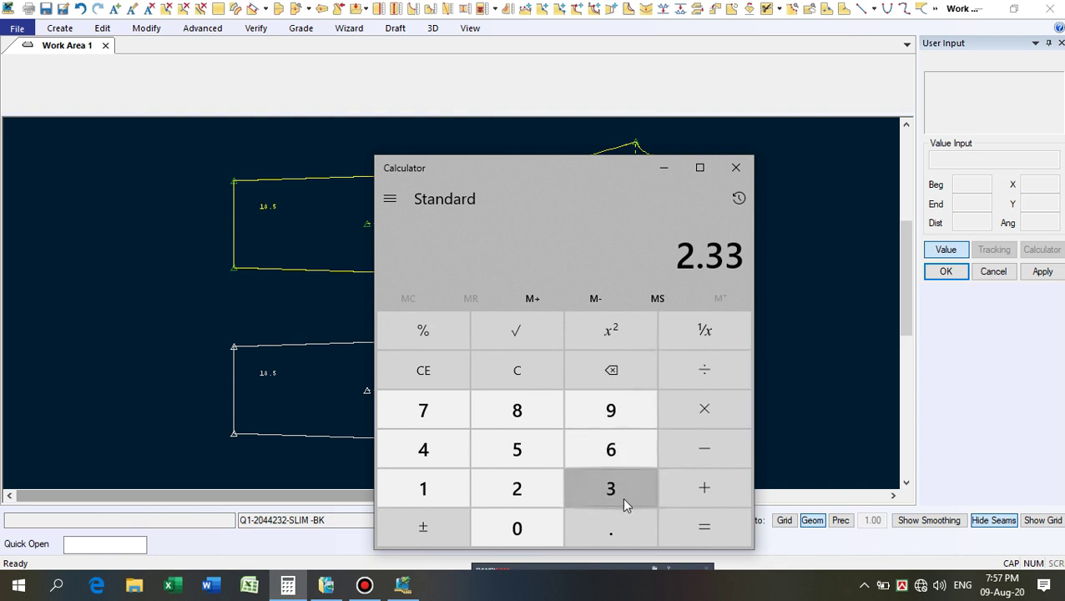
{"action": "left_click", "coordinate": [723, 447]}
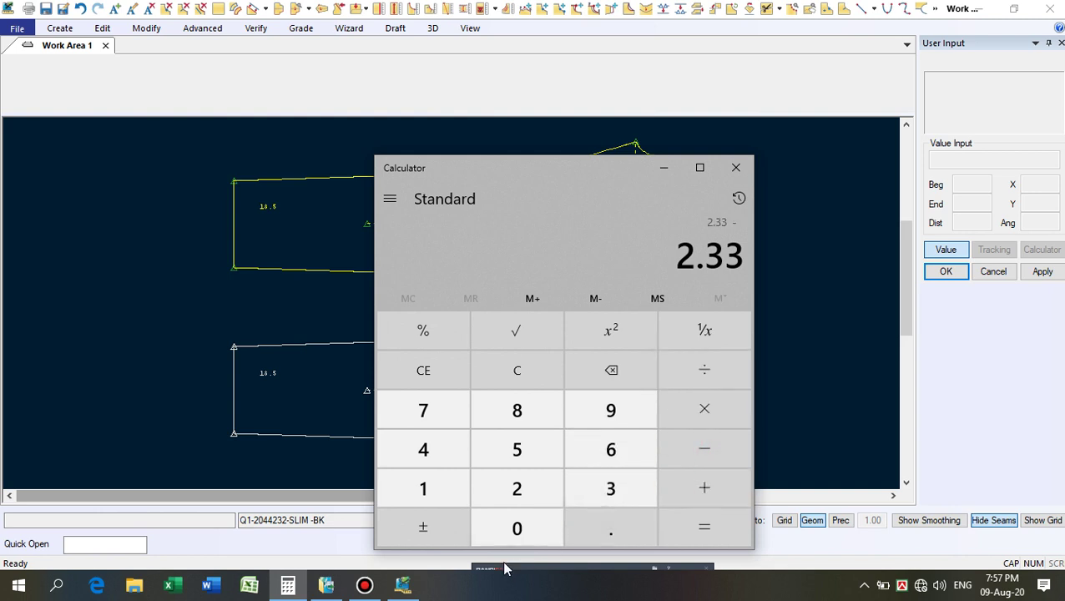
{"action": "left_click", "coordinate": [528, 373]}
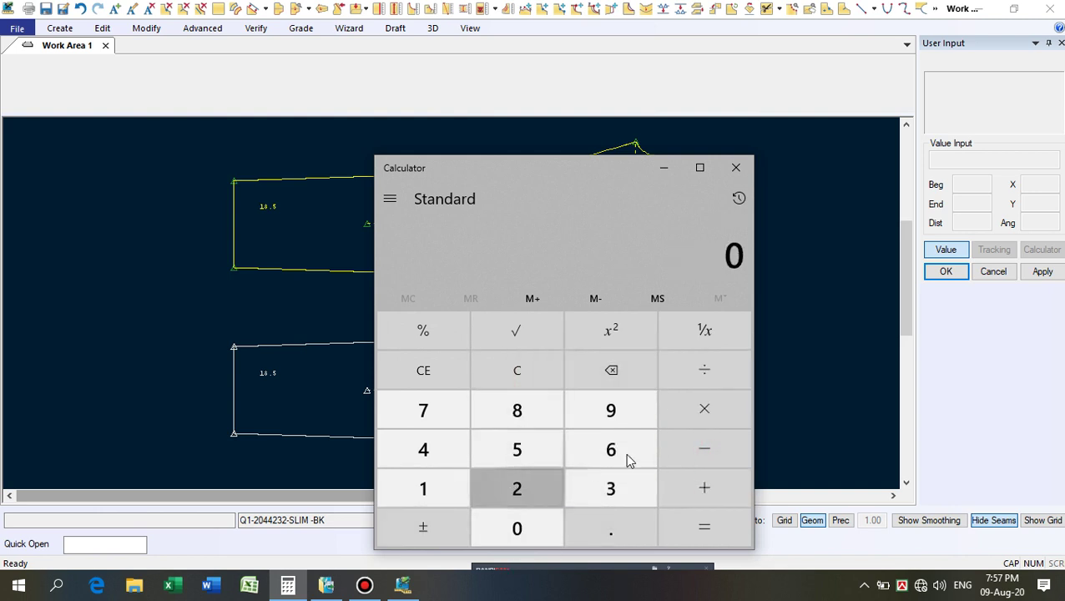
{"action": "left_click", "coordinate": [611, 489]}
{"action": "left_click", "coordinate": [423, 410]}
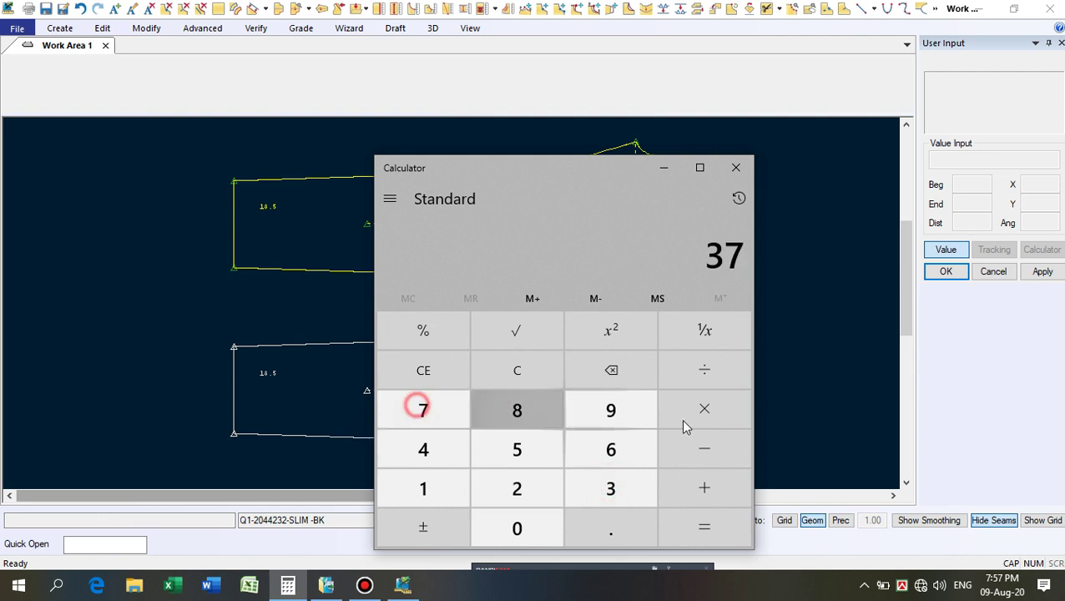
{"action": "left_click", "coordinate": [708, 458]}
{"action": "left_click", "coordinate": [704, 488]}
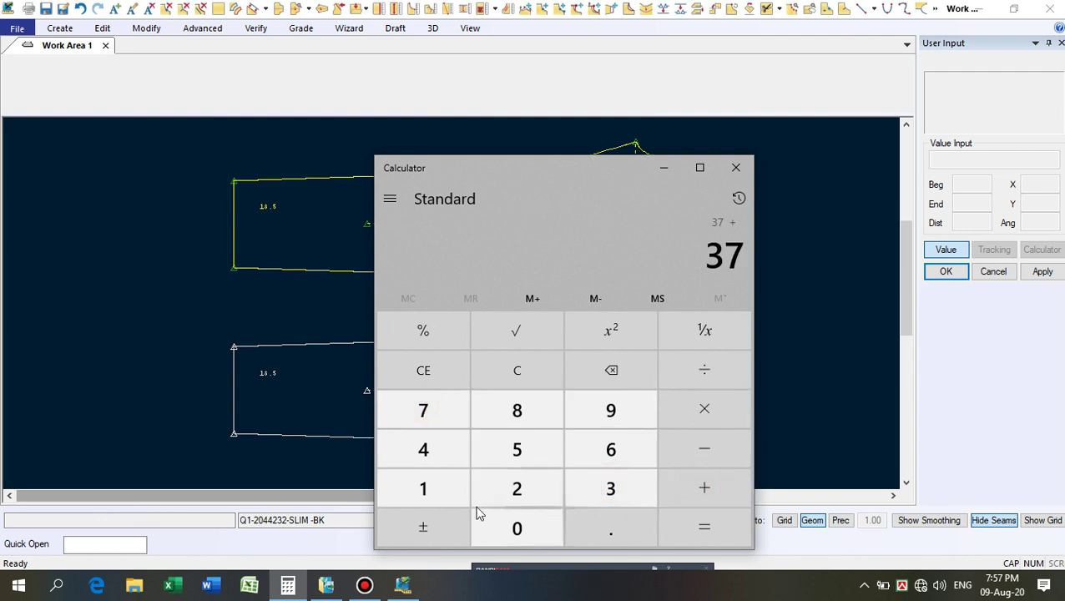
{"action": "left_click", "coordinate": [423, 491]}
{"action": "left_click", "coordinate": [517, 448]}
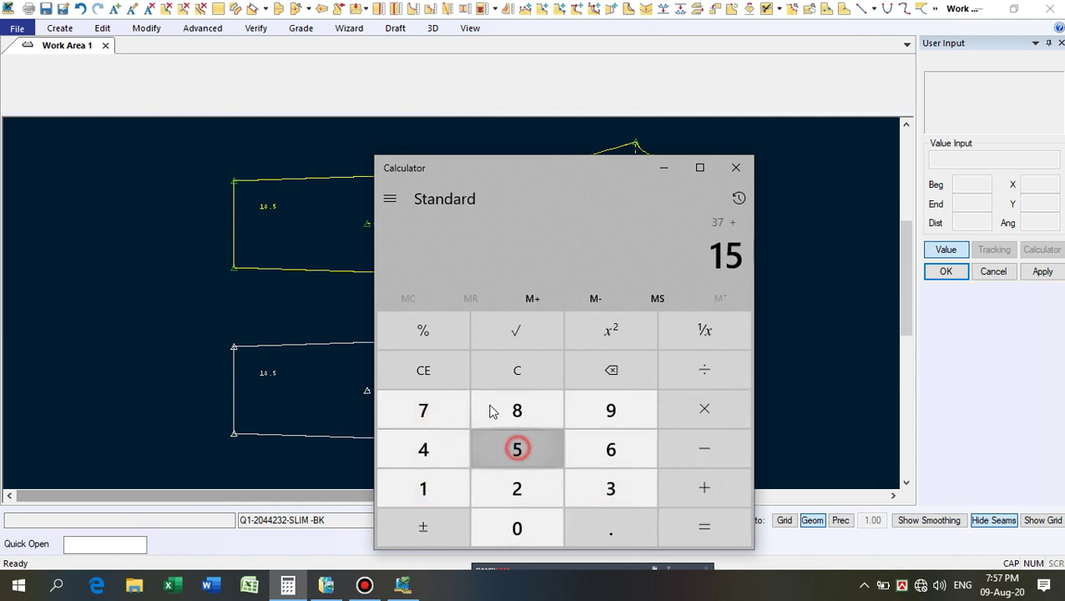
{"action": "left_click", "coordinate": [443, 324]}
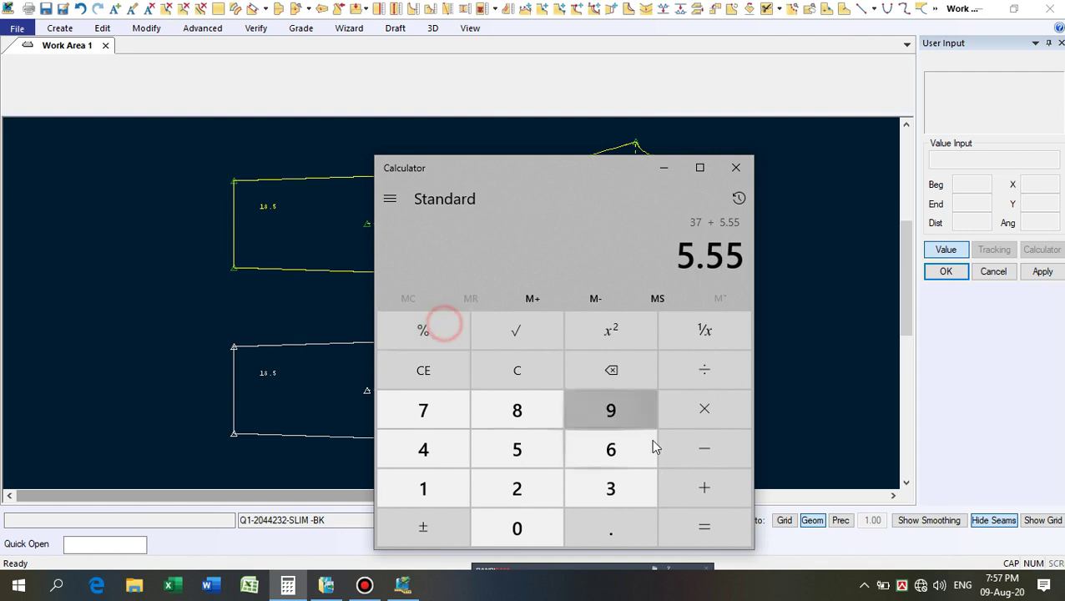
{"action": "left_click", "coordinate": [704, 527]}
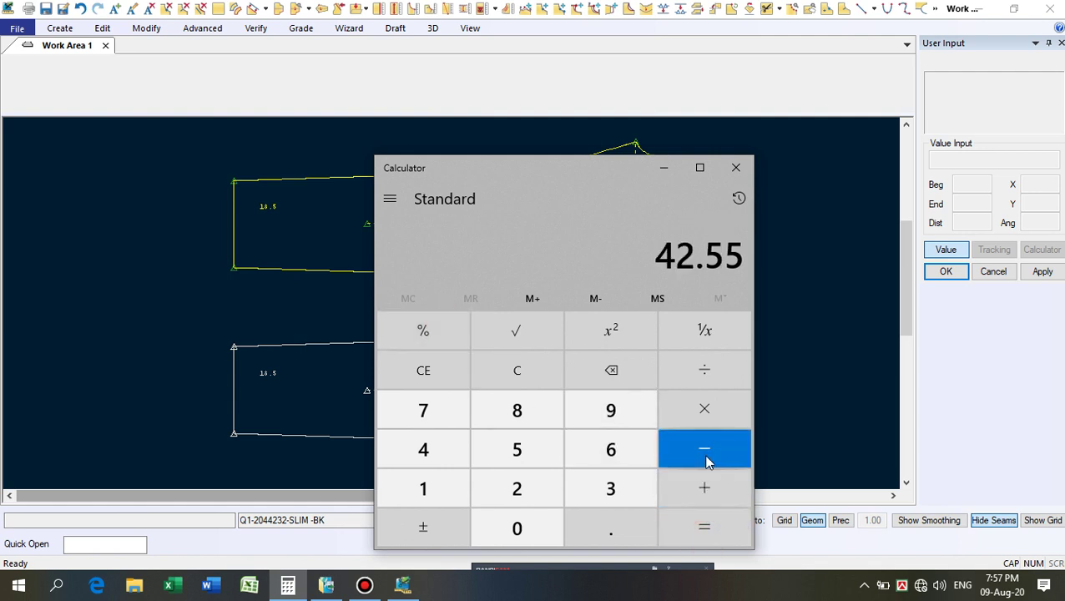
Subtract 4 from the result, divide by 2, and return to the pattern work area.
{"action": "left_click", "coordinate": [705, 457]}
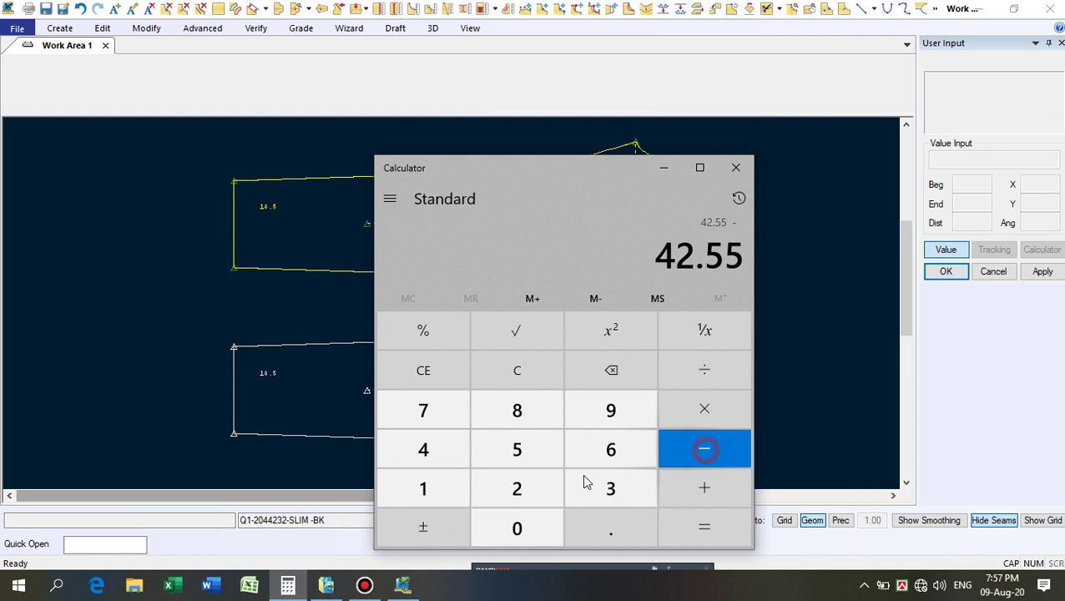
{"action": "left_click", "coordinate": [427, 452]}
{"action": "left_click", "coordinate": [724, 537]}
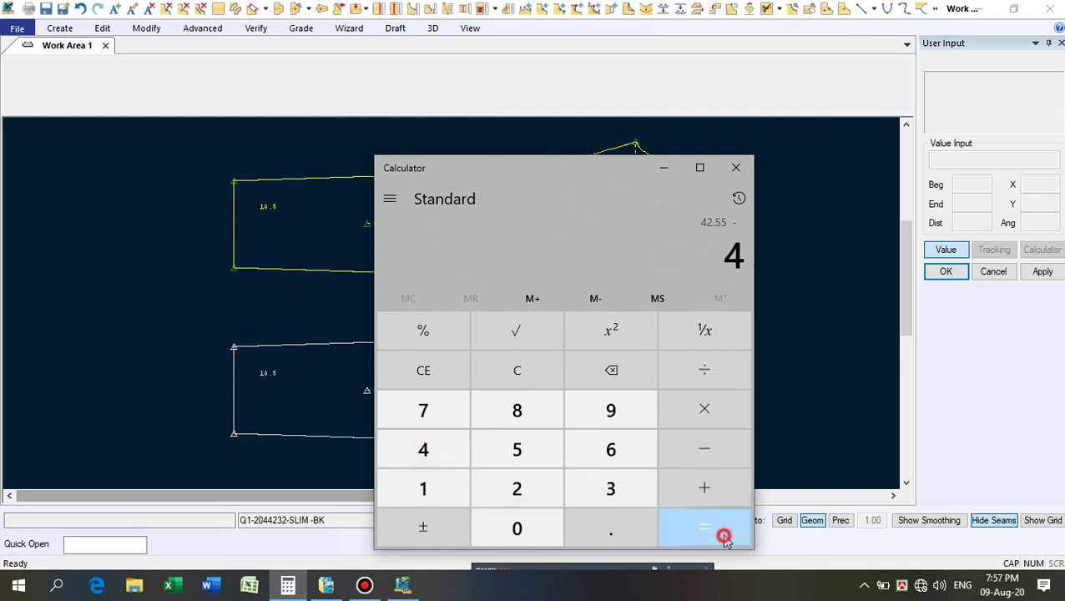
{"action": "left_click", "coordinate": [704, 370]}
{"action": "left_click", "coordinate": [511, 498]}
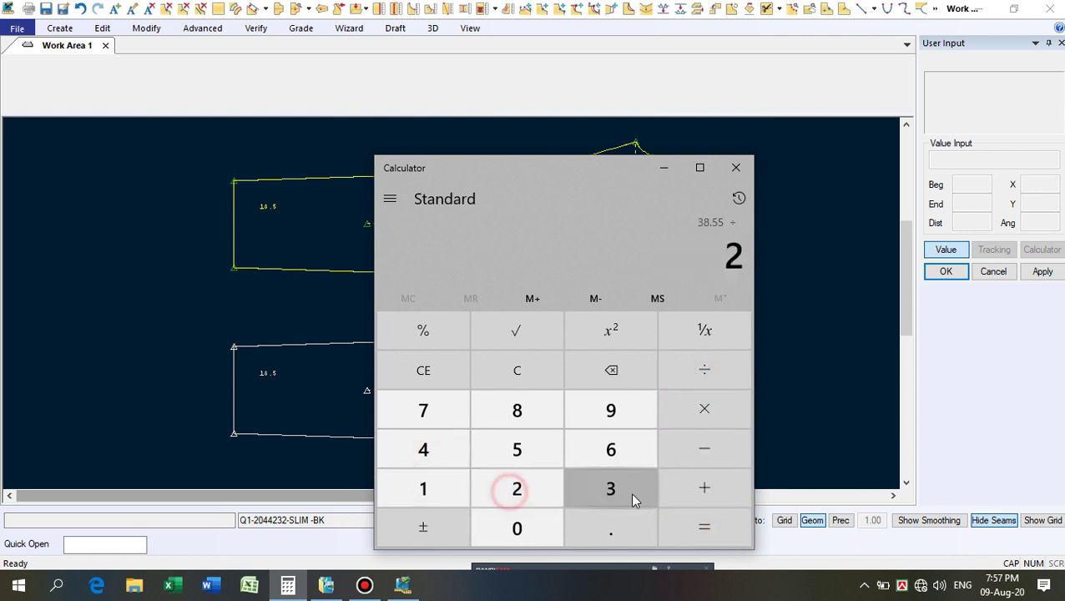
{"action": "left_click", "coordinate": [705, 526]}
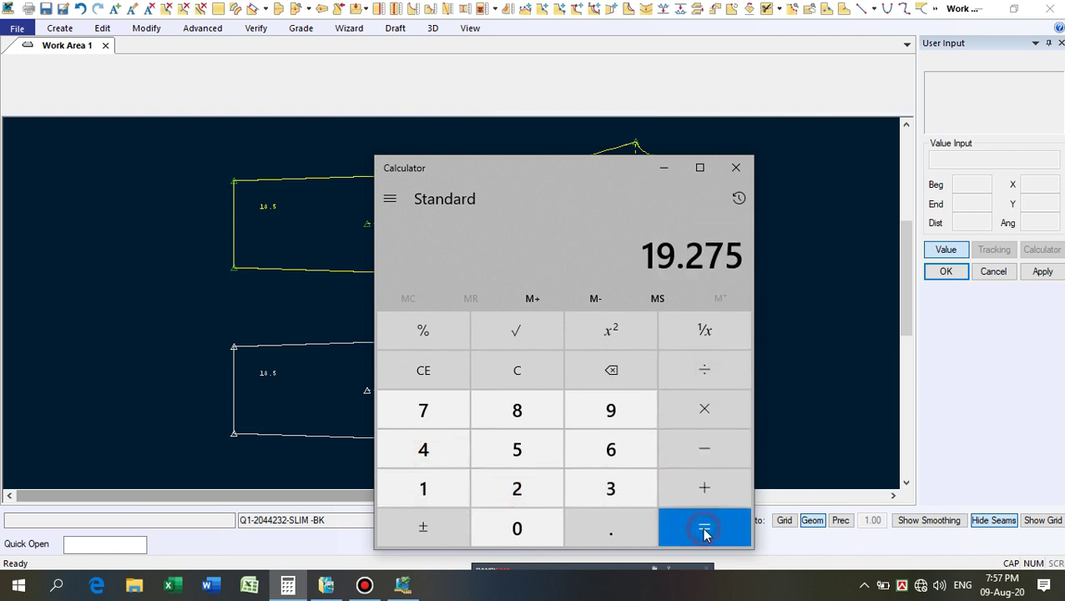
{"action": "left_click", "coordinate": [666, 170]}
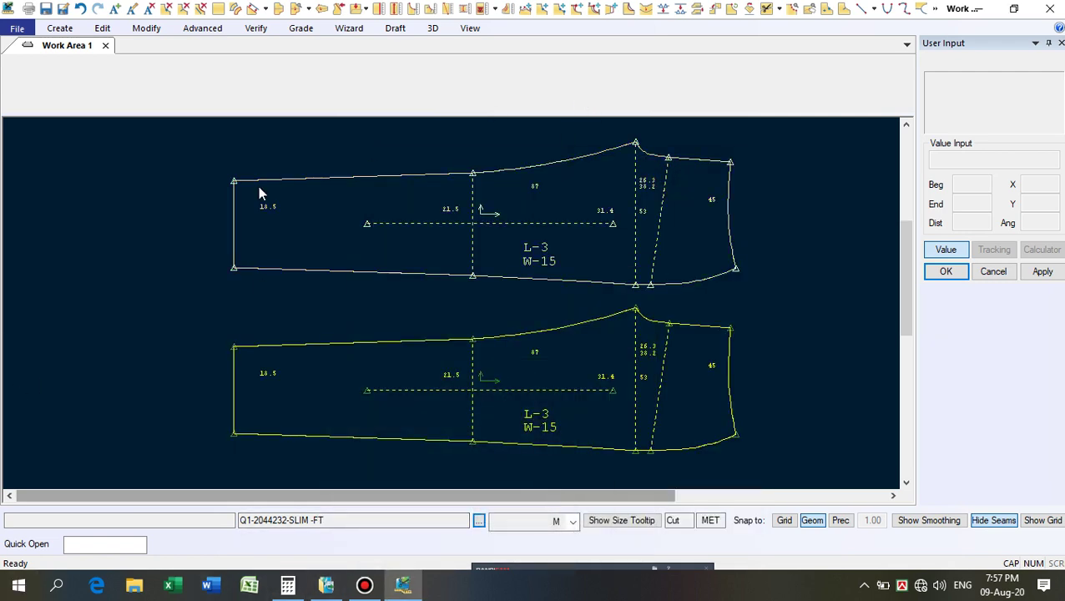
Measure the front piece's hem line across the graded sizes.
{"action": "scroll", "coordinate": [245, 225], "scroll_direction": "up", "scroll_amount": 2}
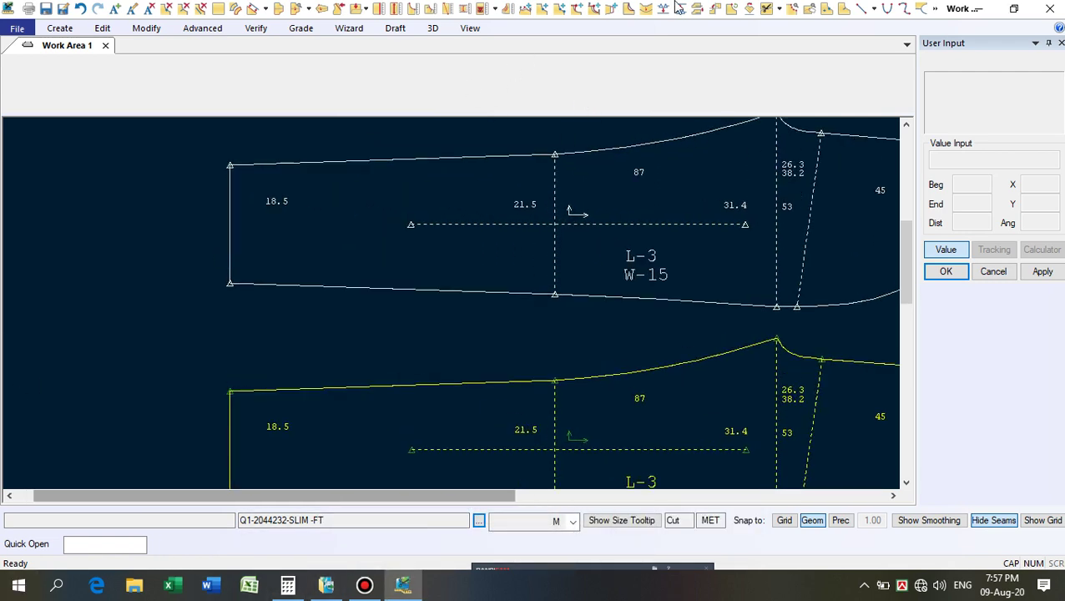
{"action": "left_click", "coordinate": [499, 9]}
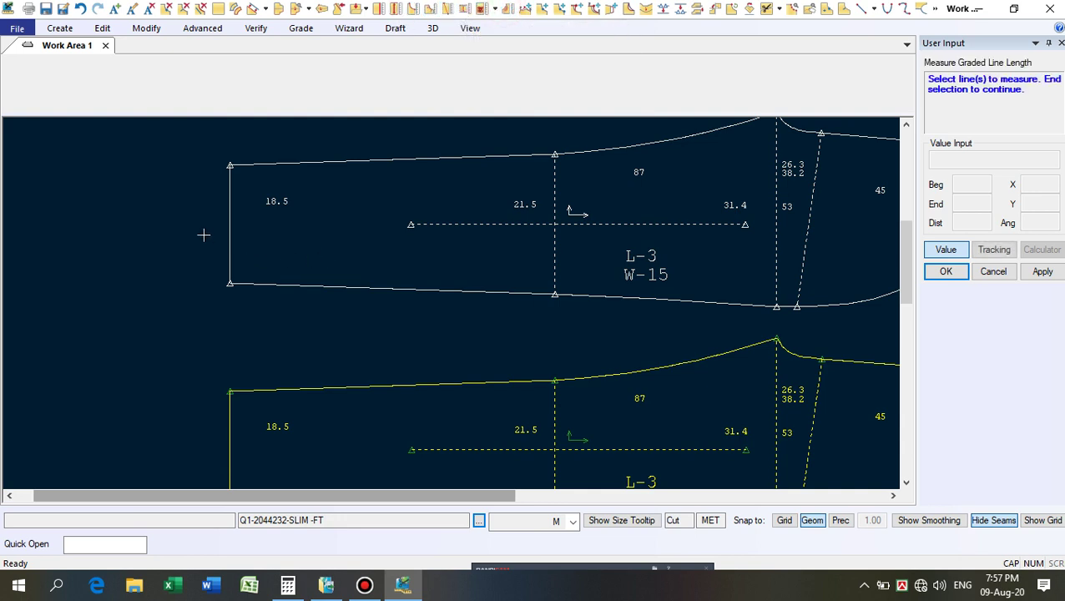
{"action": "left_click", "coordinate": [228, 221]}
{"action": "right_click", "coordinate": [238, 221]}
{"action": "left_click", "coordinate": [326, 230]}
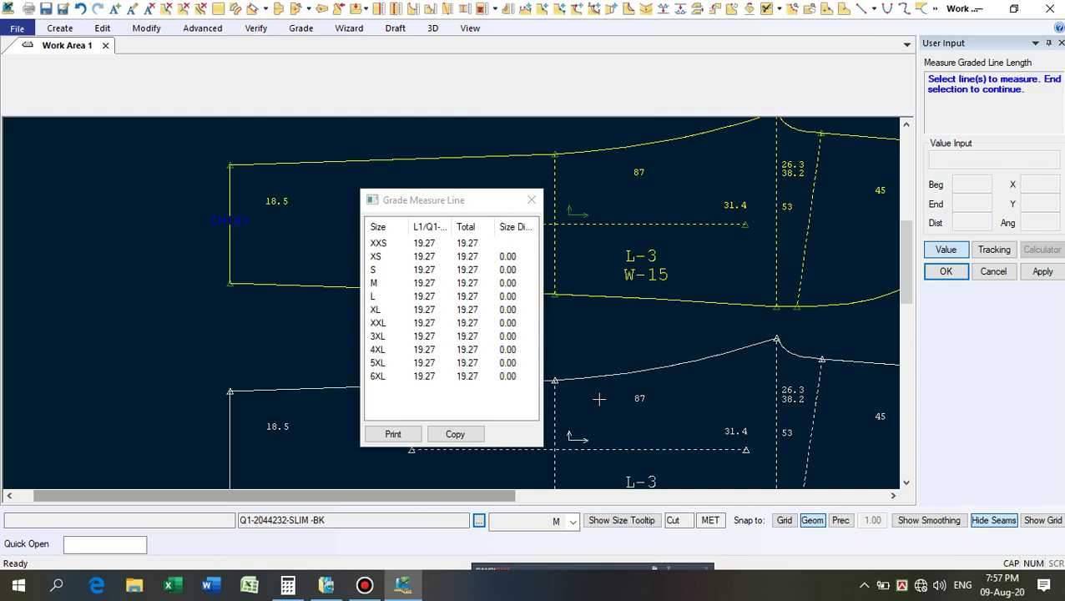
{"action": "left_click", "coordinate": [531, 199]}
{"action": "right_click", "coordinate": [437, 218]}
{"action": "left_click", "coordinate": [439, 219]}
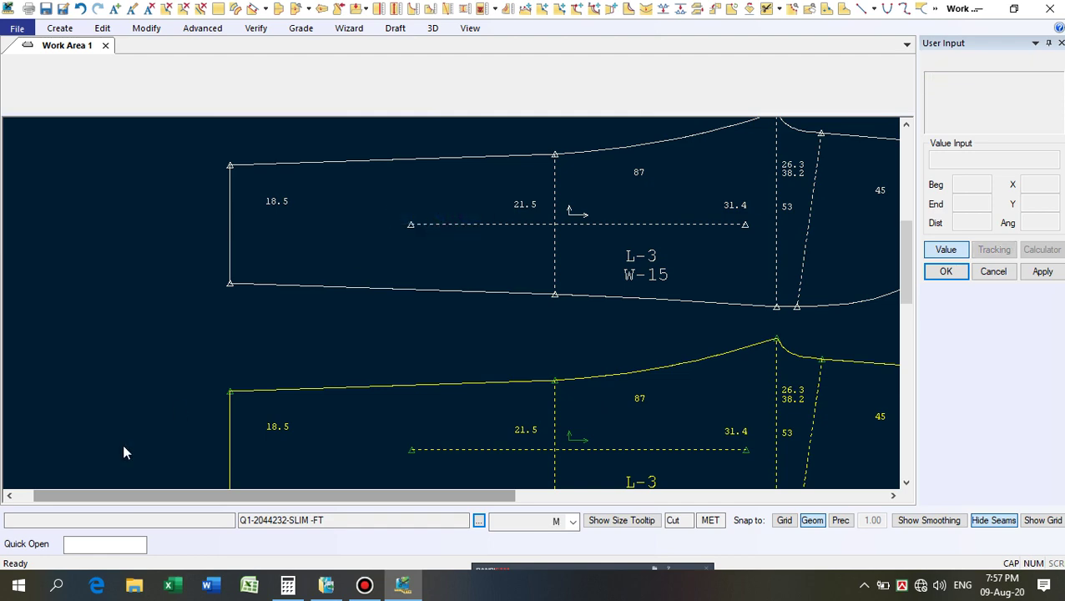
Reposition the back piece farther below the front piece, leaving a wider gap between them.
{"action": "scroll", "coordinate": [222, 264], "scroll_direction": "down", "scroll_amount": 2}
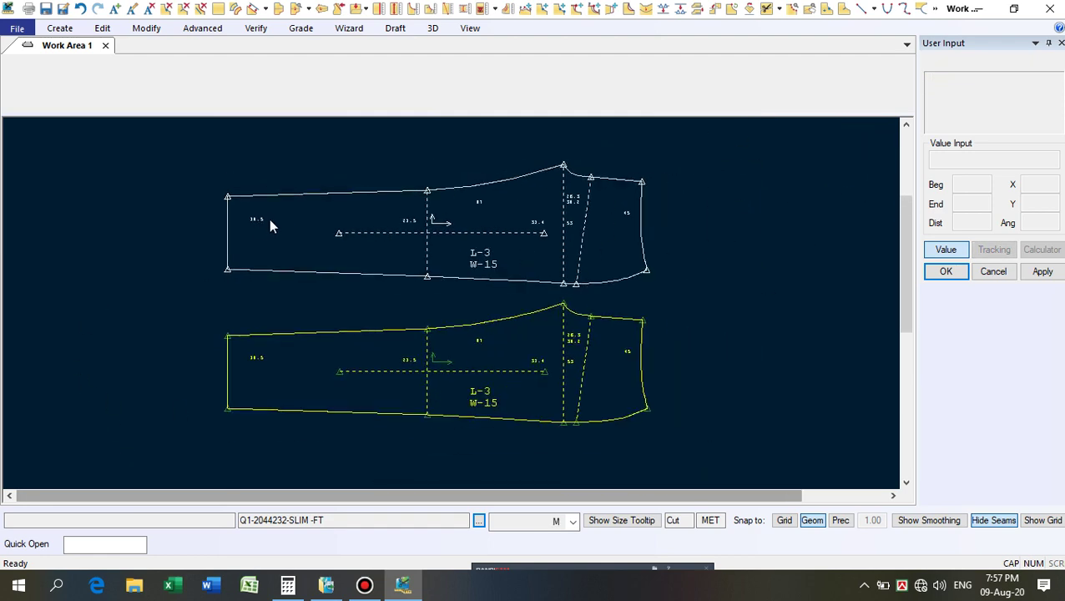
{"action": "scroll", "coordinate": [347, 205], "scroll_direction": "down", "scroll_amount": 1}
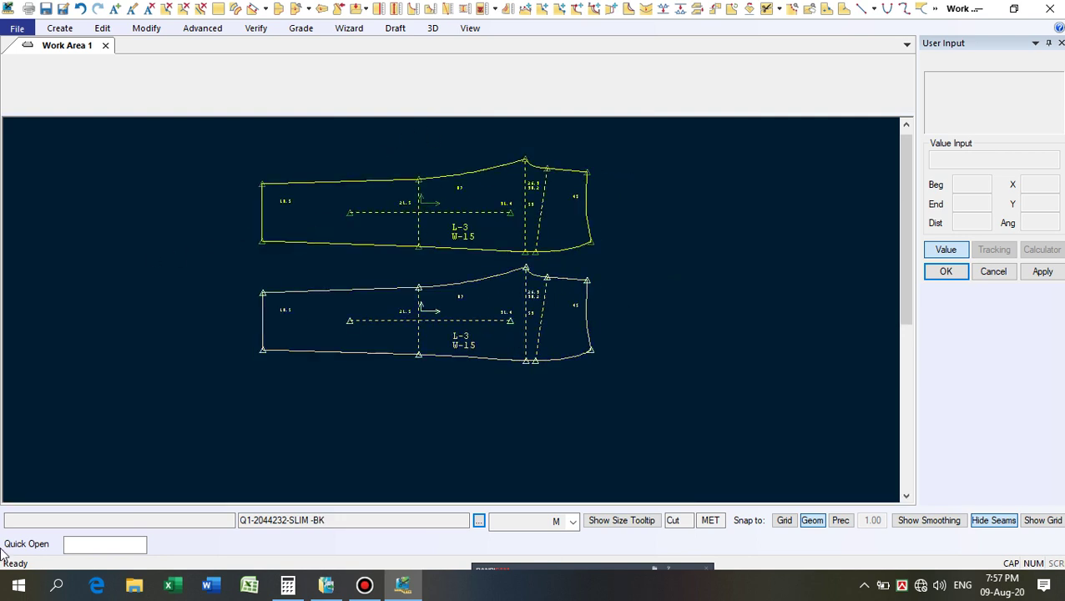
{"action": "left_click_drag", "start_coordinate": [418, 328], "coordinate": [404, 356]}
{"action": "scroll", "coordinate": [419, 324], "scroll_direction": "up", "scroll_amount": 1}
{"action": "scroll", "coordinate": [426, 301], "scroll_direction": "up", "scroll_amount": 1}
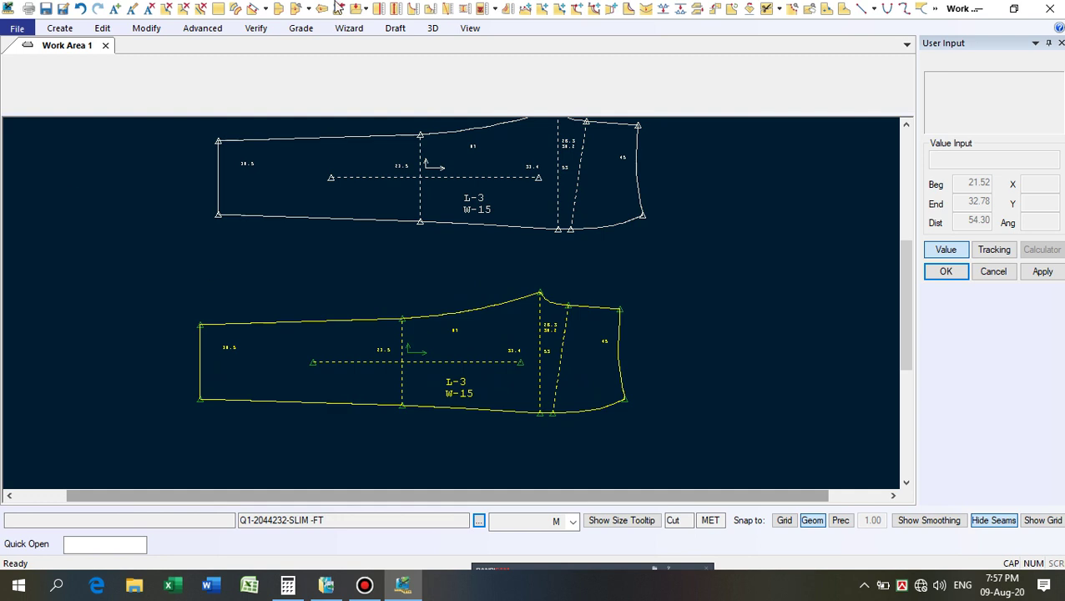
{"action": "left_click_drag", "start_coordinate": [477, 395], "coordinate": [484, 375]}
{"action": "scroll", "coordinate": [370, 351], "scroll_direction": "up", "scroll_amount": 1}
{"action": "scroll", "coordinate": [370, 351], "scroll_direction": "up", "scroll_amount": 1}
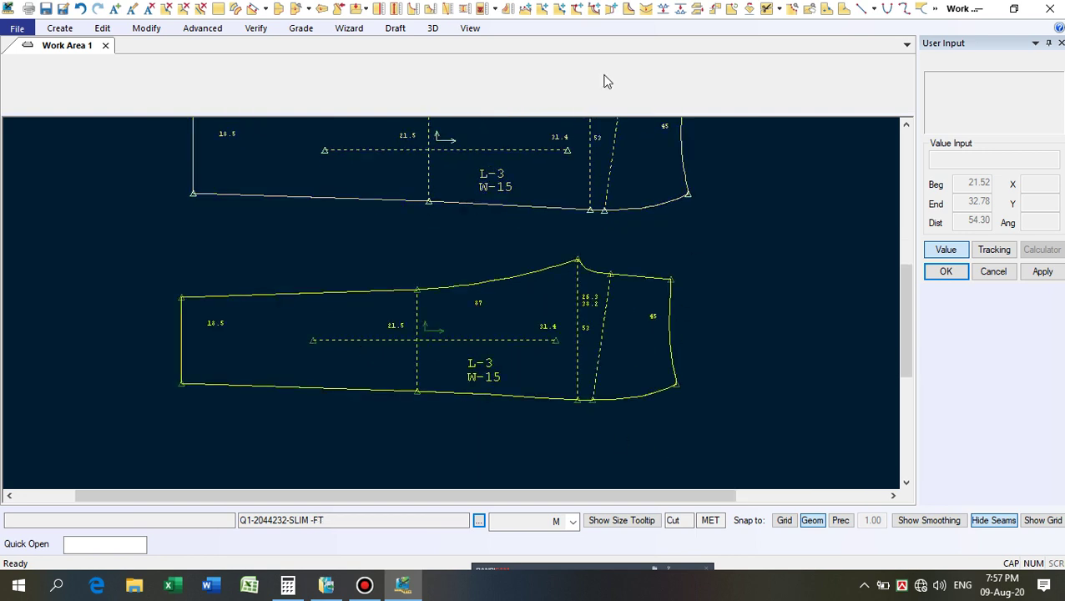
Move the back piece's inseam hem corner by 2 in Y with Move Smooth.
{"action": "left_click", "coordinate": [525, 8]}
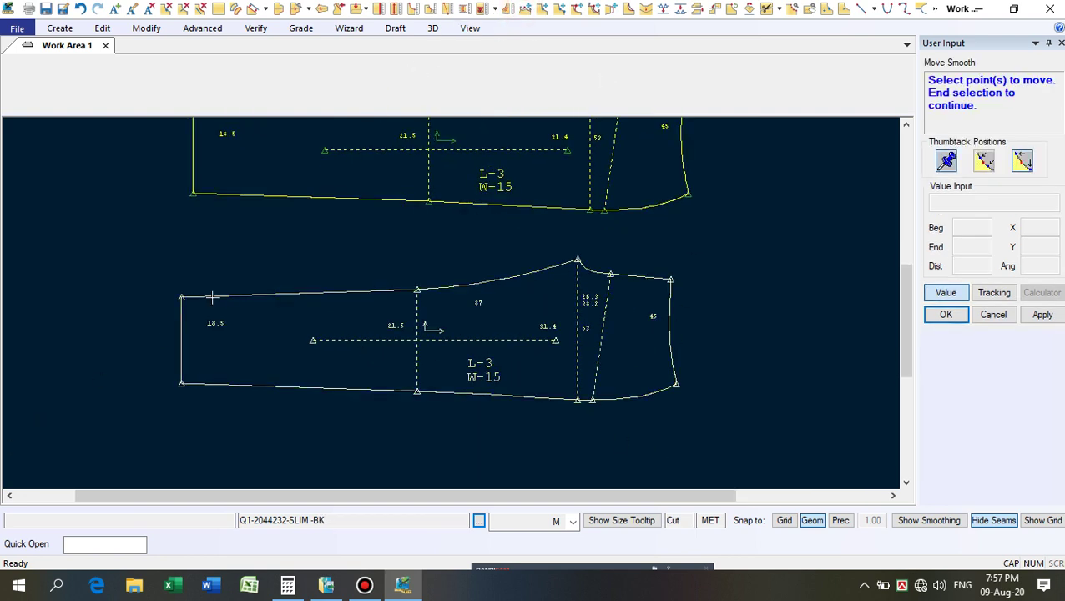
{"action": "left_click_drag", "start_coordinate": [184, 303], "coordinate": [97, 252]}
{"action": "right_click", "coordinate": [262, 239]}
{"action": "left_click", "coordinate": [314, 248]}
{"action": "right_click", "coordinate": [311, 247]}
{"action": "left_click", "coordinate": [310, 249]}
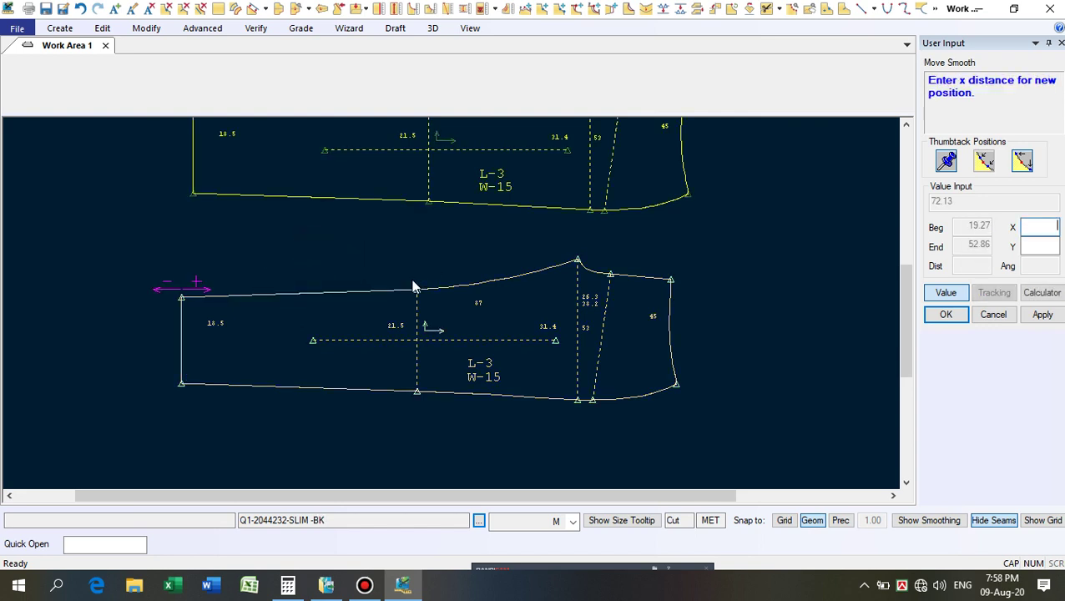
{"action": "left_click", "coordinate": [1032, 248]}
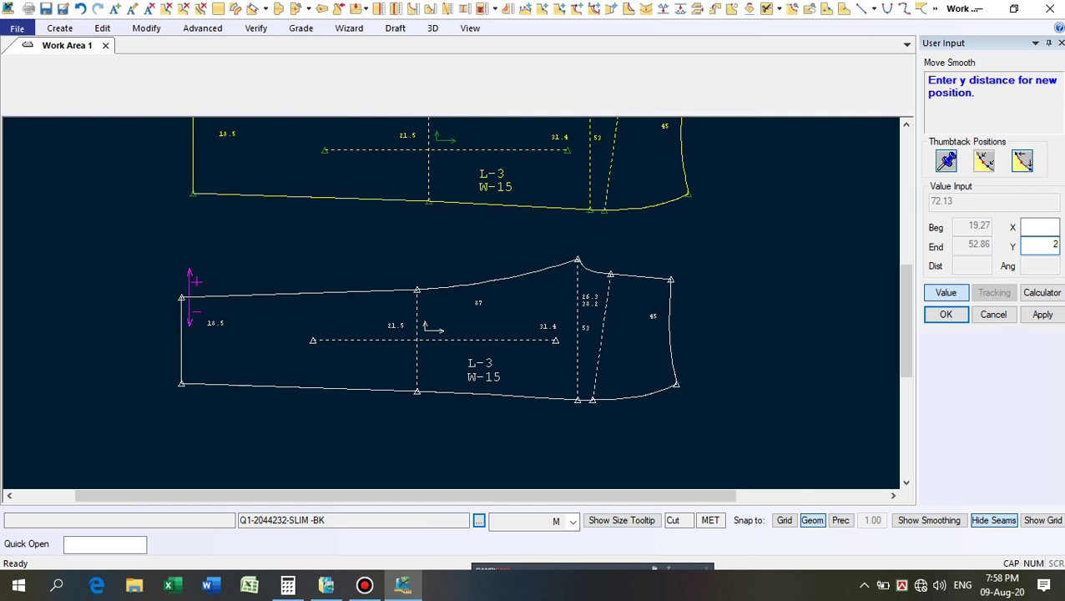
{"action": "type", "text": "2"}
{"action": "key", "text": "Return"}
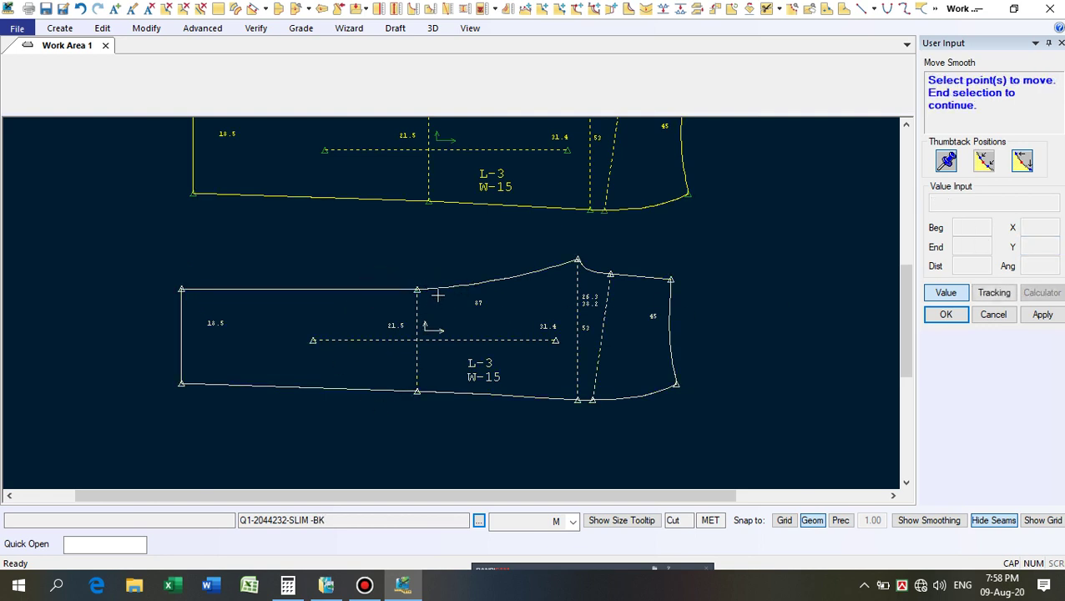
Move the back piece's inseam knee point by 2 in Y with Move Smooth.
{"action": "left_click", "coordinate": [428, 289]}
{"action": "right_click", "coordinate": [443, 264]}
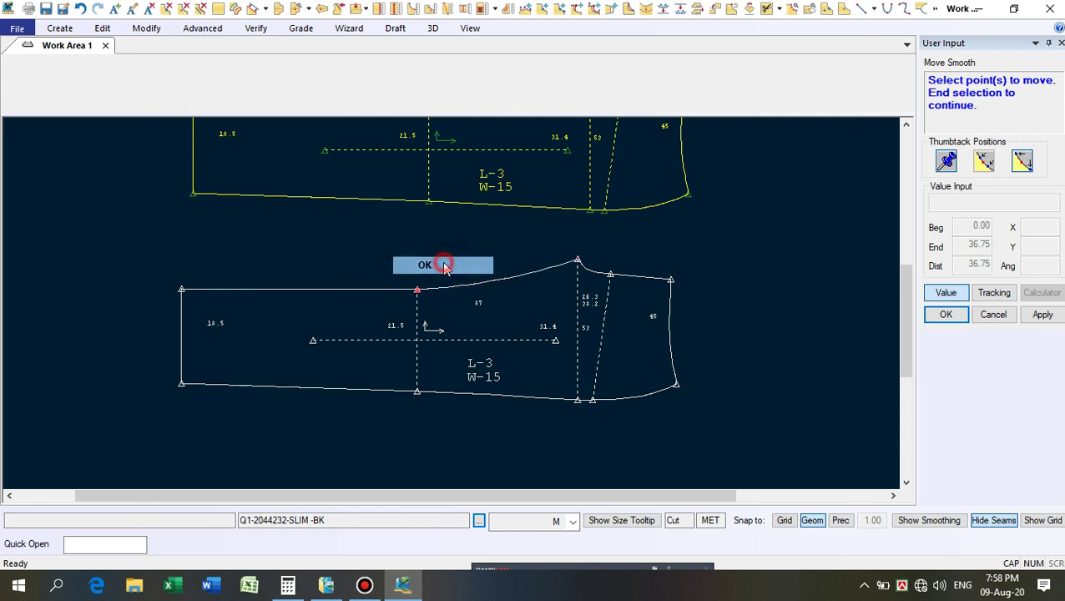
{"action": "left_click", "coordinate": [443, 264]}
{"action": "right_click", "coordinate": [442, 258]}
{"action": "left_click", "coordinate": [443, 259]}
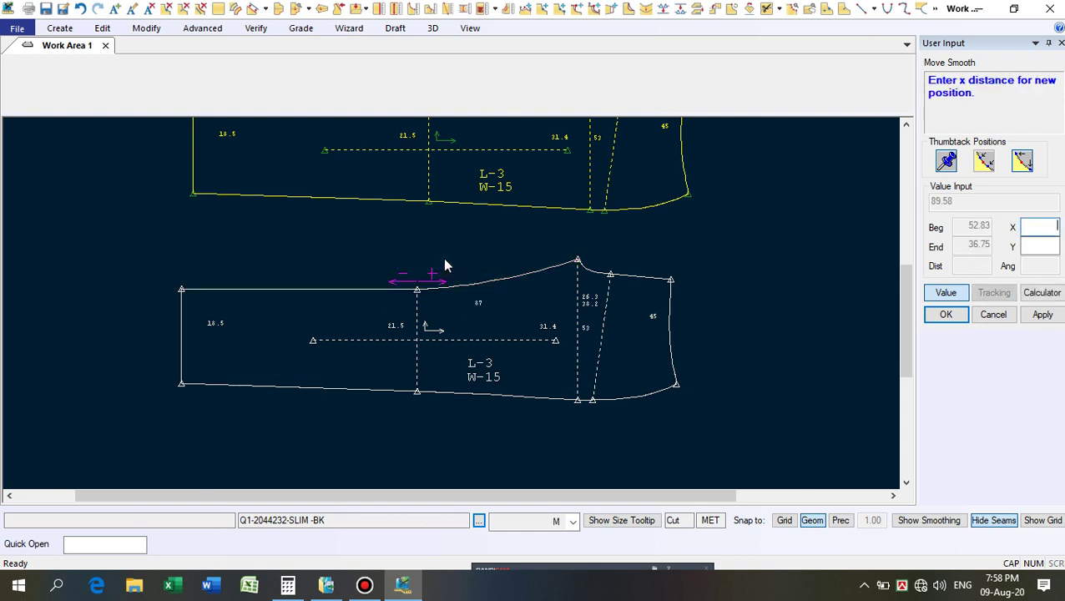
{"action": "left_click", "coordinate": [1047, 243]}
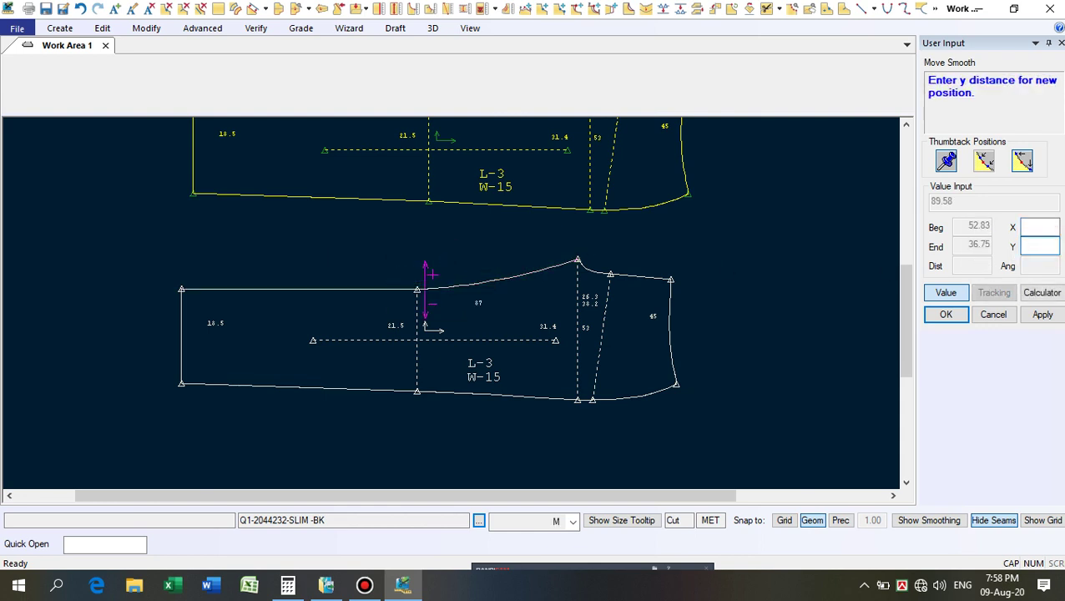
{"action": "type", "text": "2"}
{"action": "key", "text": "Return"}
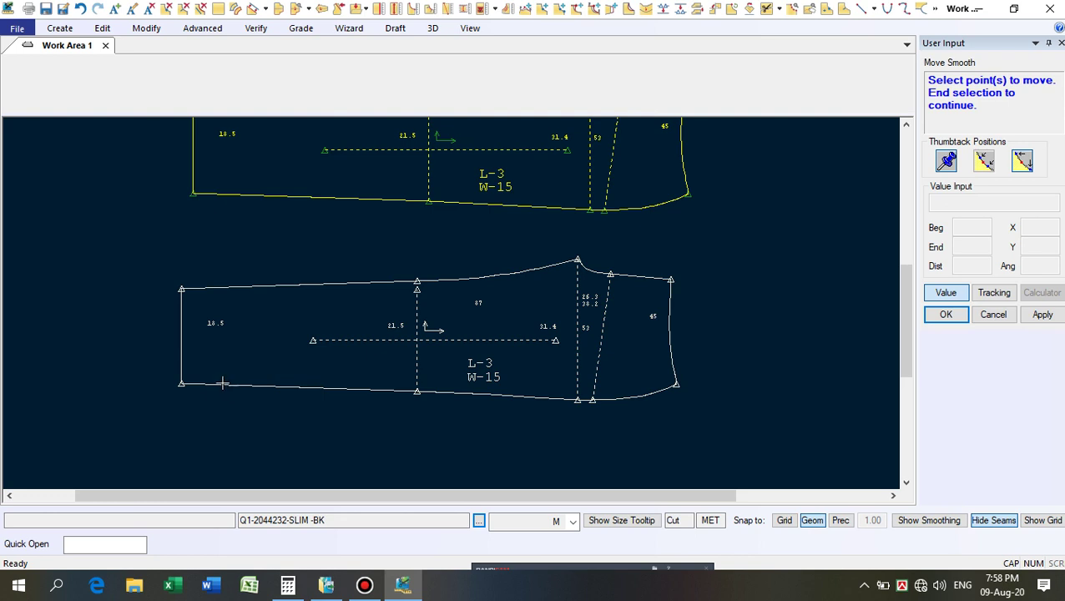
Move the back piece's outseam hem corner by -2 in Y with Move Smooth.
{"action": "left_click_drag", "start_coordinate": [210, 383], "coordinate": [102, 424]}
{"action": "right_click", "coordinate": [238, 361]}
{"action": "left_click", "coordinate": [238, 359]}
{"action": "right_click", "coordinate": [238, 359]}
{"action": "left_click", "coordinate": [238, 359]}
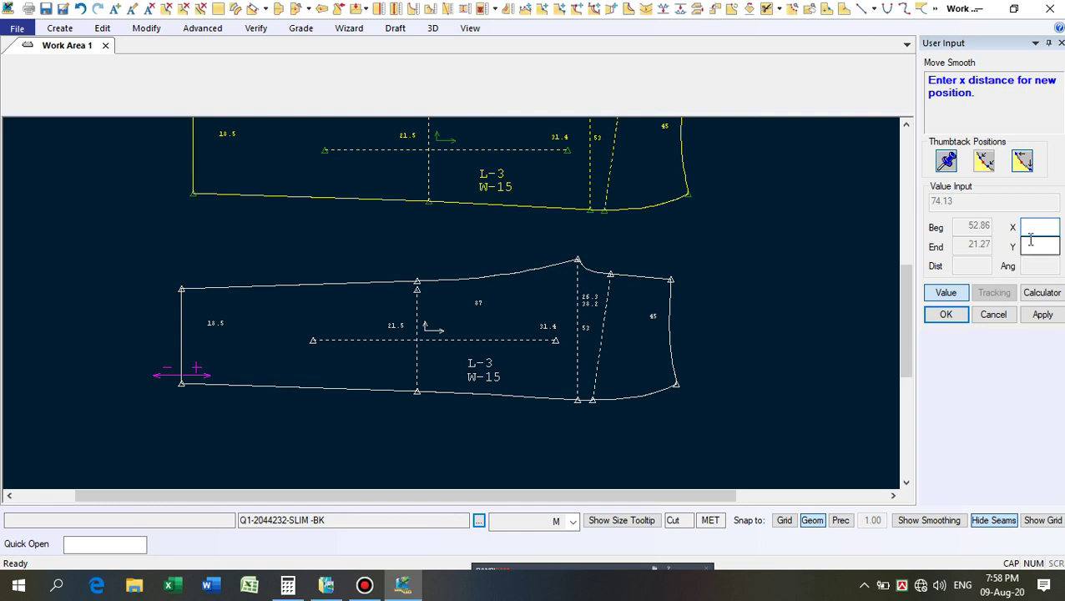
{"action": "left_click", "coordinate": [1044, 243]}
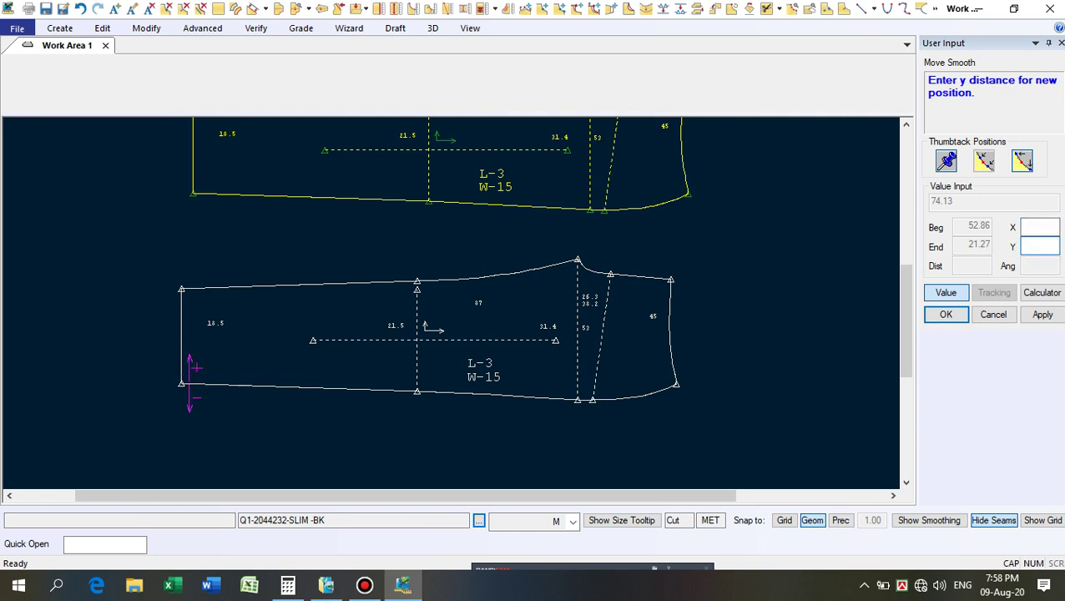
{"action": "type", "text": "-2"}
{"action": "key", "text": "Return"}
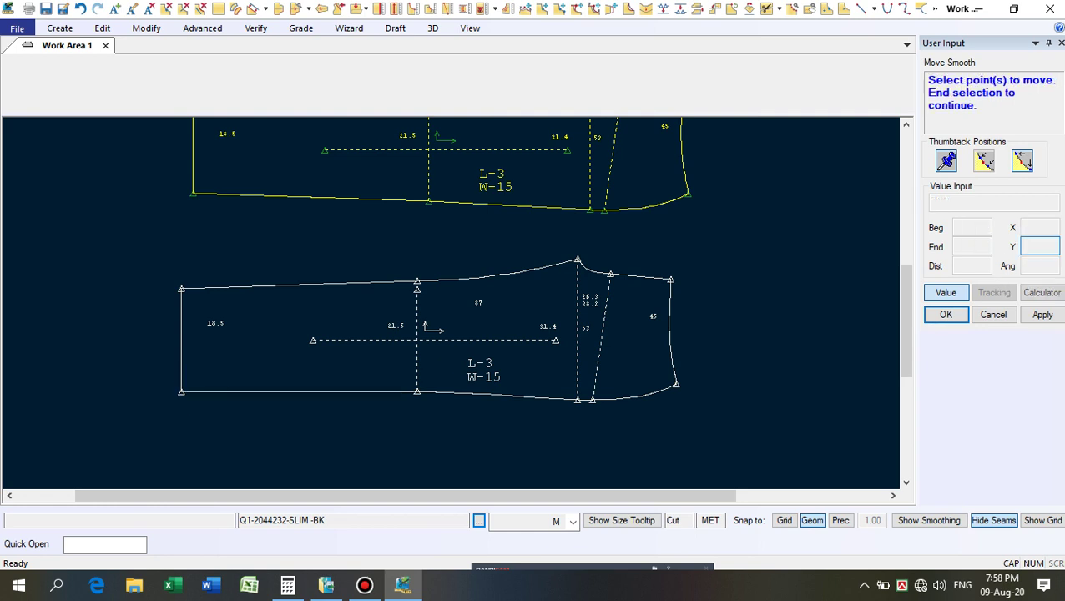
Move the back piece's outseam knee point by -2 in Y with Move Smooth.
{"action": "left_click_drag", "start_coordinate": [409, 392], "coordinate": [335, 435]}
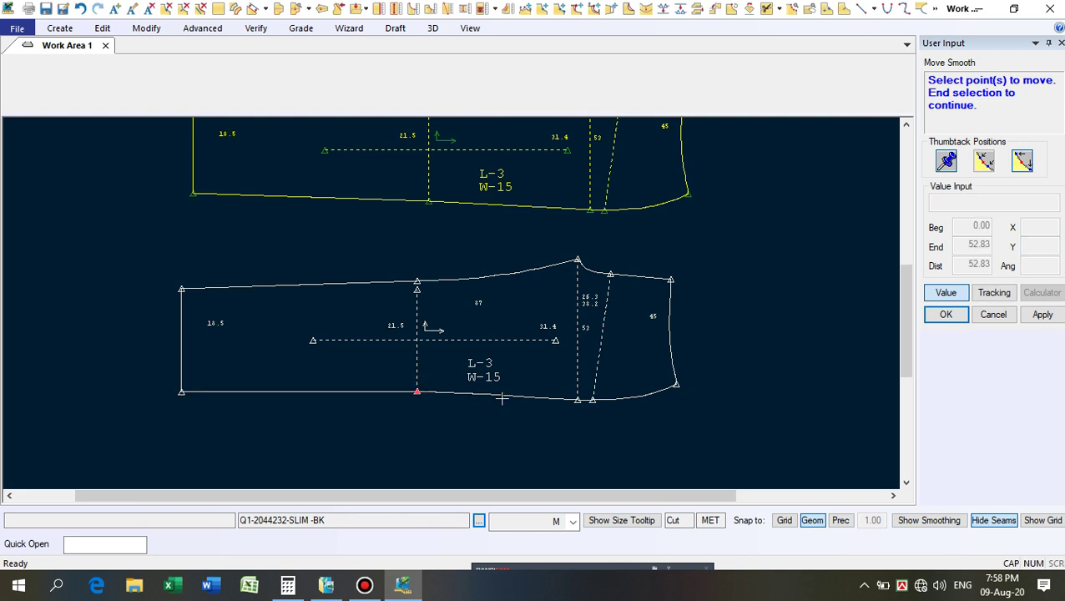
{"action": "right_click", "coordinate": [448, 392]}
{"action": "left_click", "coordinate": [500, 400]}
{"action": "left_click", "coordinate": [501, 400]}
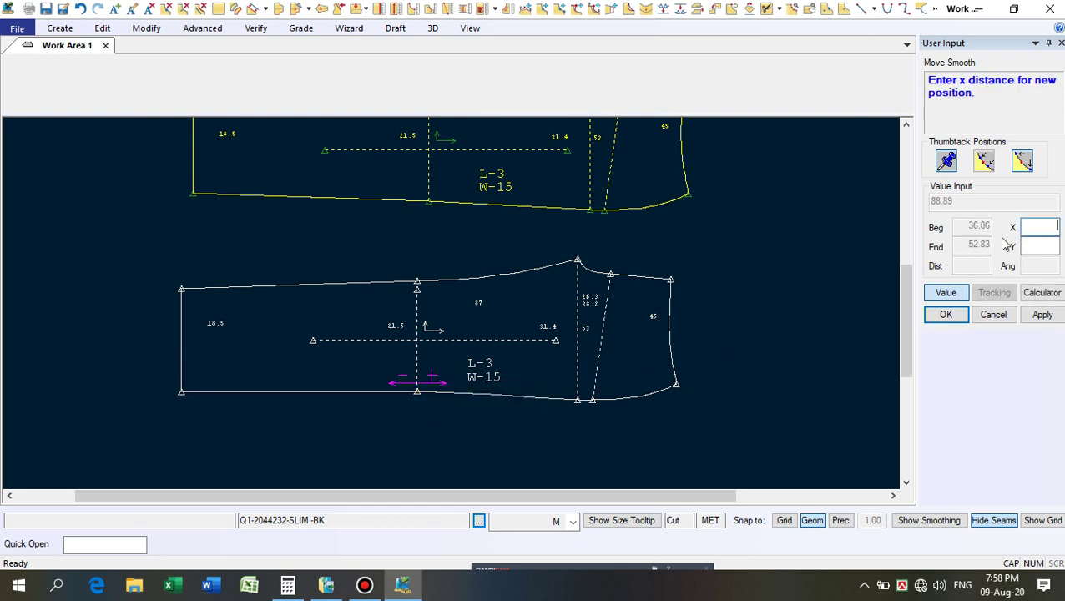
{"action": "left_click", "coordinate": [1041, 247]}
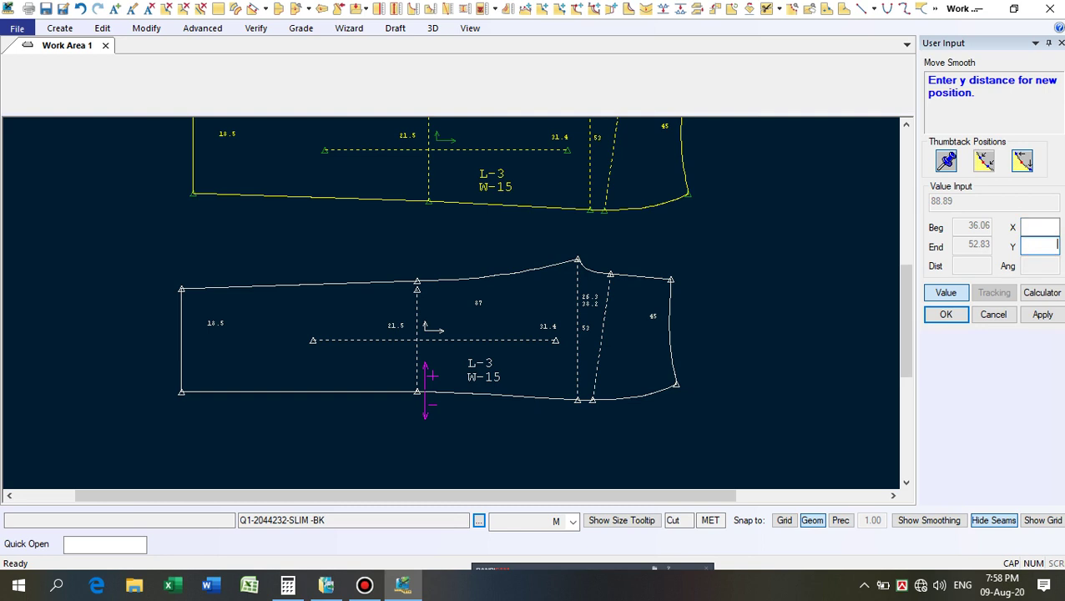
{"action": "type", "text": "-2"}
{"action": "key", "text": "Return"}
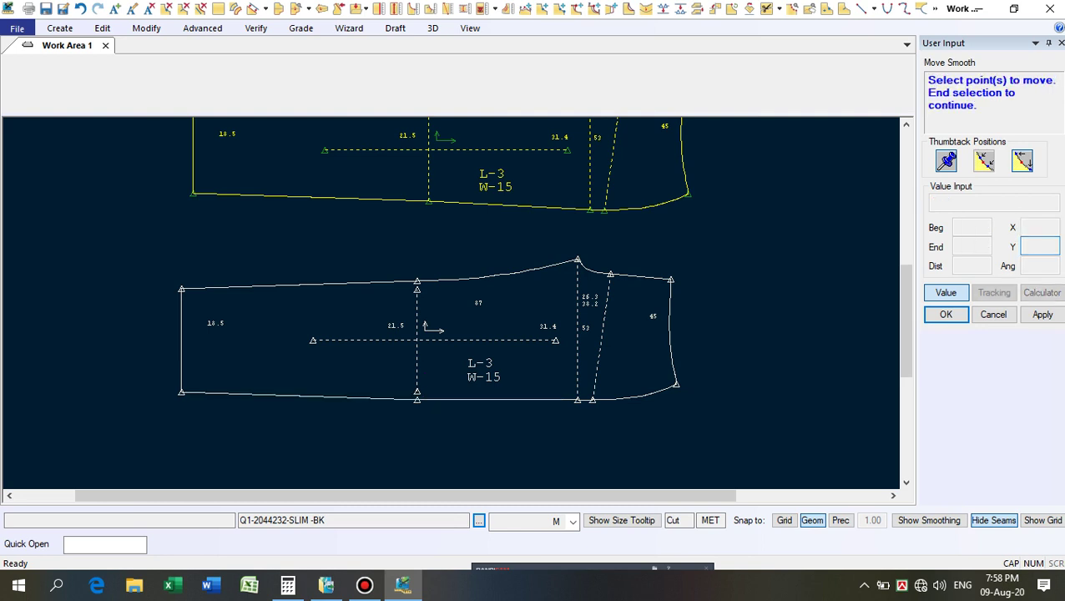
Move the back piece's outseam point at the crotch line by -4 in Y with Move Smooth.
{"action": "scroll", "coordinate": [485, 434], "scroll_direction": "up", "scroll_amount": 3}
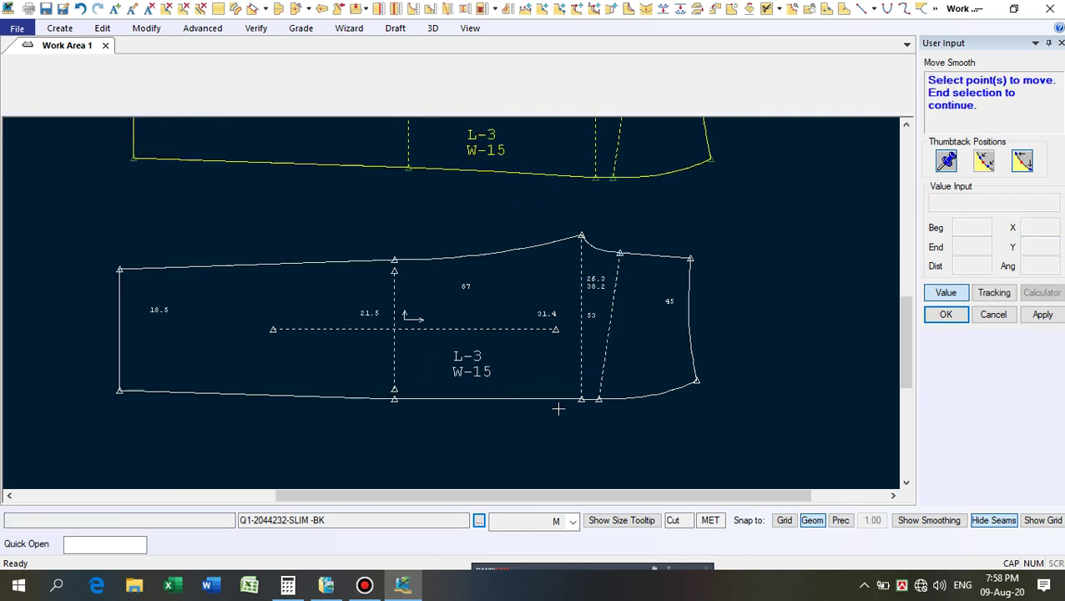
{"action": "left_click", "coordinate": [586, 398]}
{"action": "right_click", "coordinate": [561, 381]}
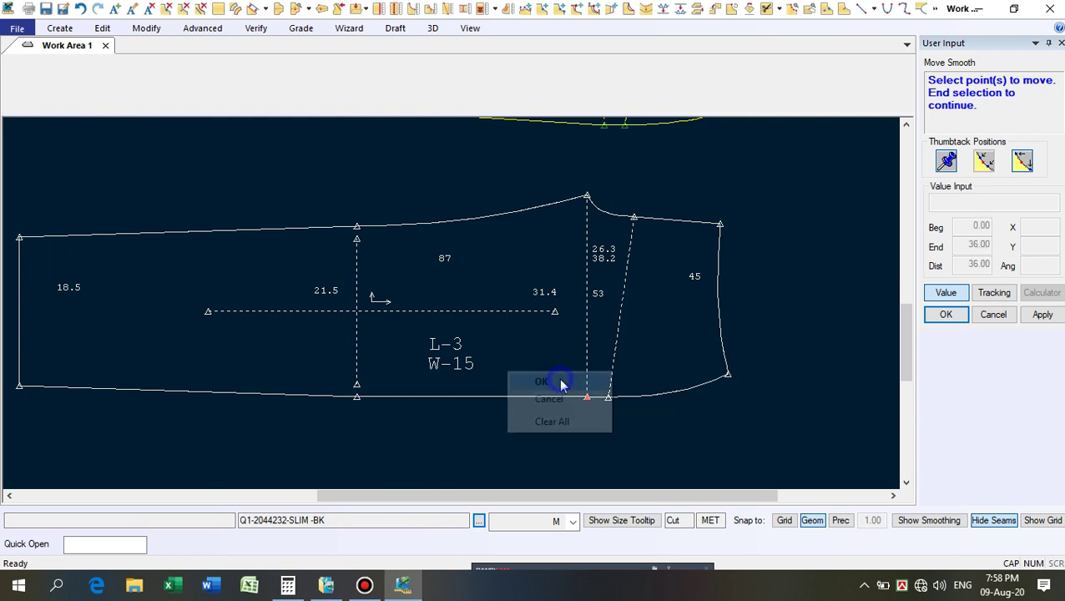
{"action": "left_click", "coordinate": [559, 382]}
{"action": "right_click", "coordinate": [552, 364]}
{"action": "left_click", "coordinate": [553, 367]}
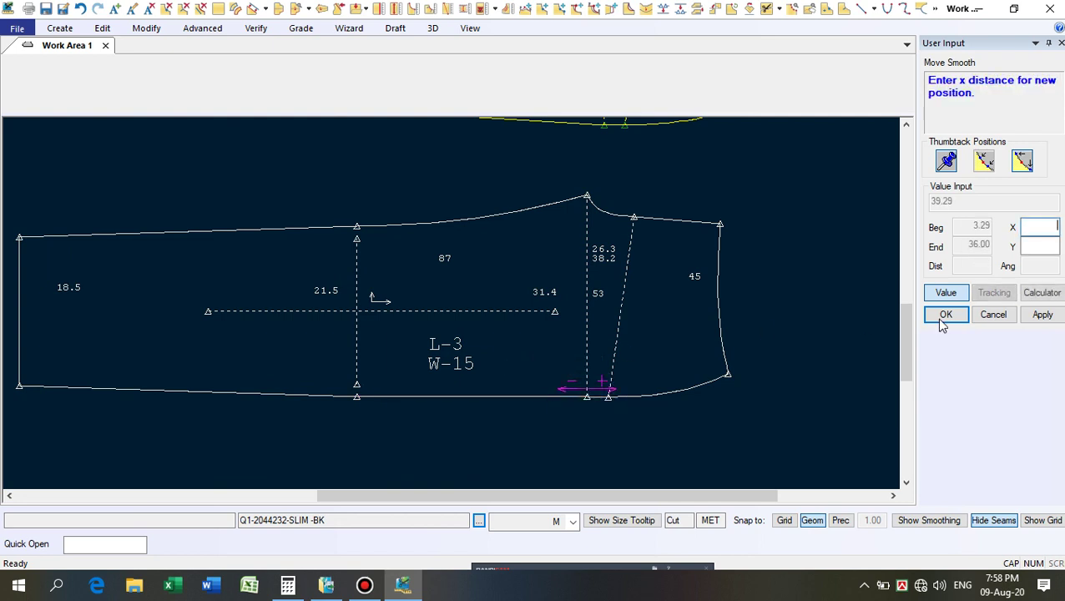
{"action": "left_click", "coordinate": [1039, 246]}
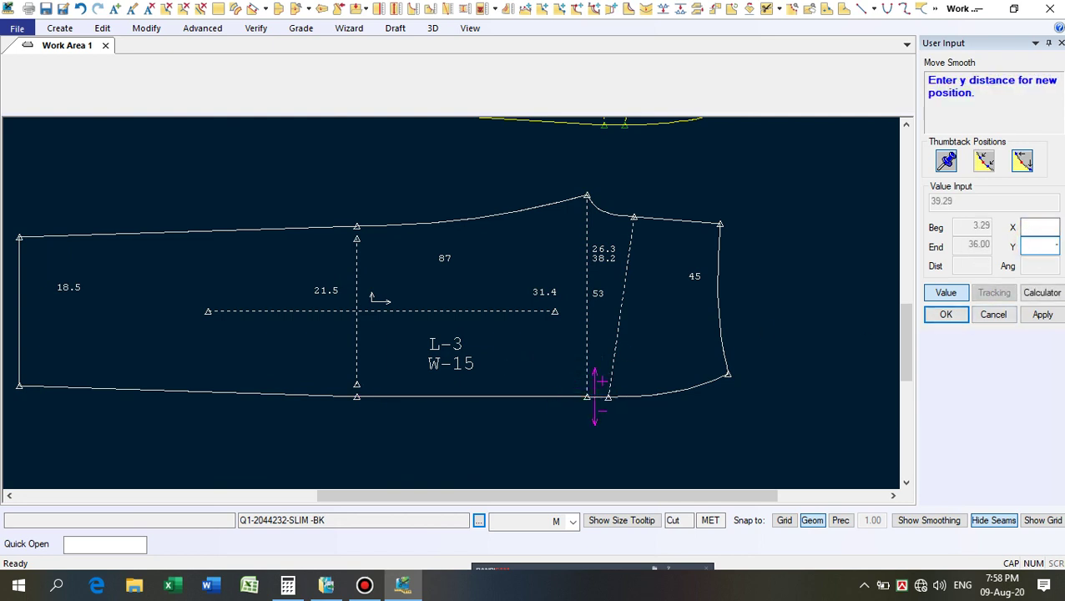
{"action": "type", "text": "-4"}
{"action": "key", "text": "Return"}
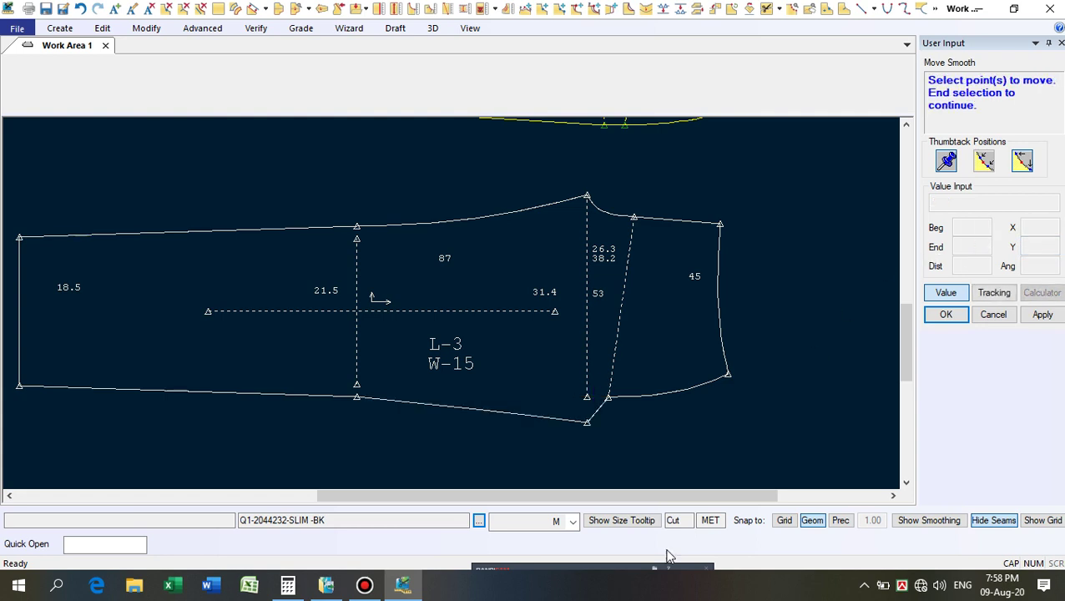
Move the back piece's outseam point at the slanted hip line by -4 in Y with Move Smooth.
{"action": "scroll", "coordinate": [689, 447], "scroll_direction": "up", "scroll_amount": 2}
{"action": "left_click", "coordinate": [594, 385]}
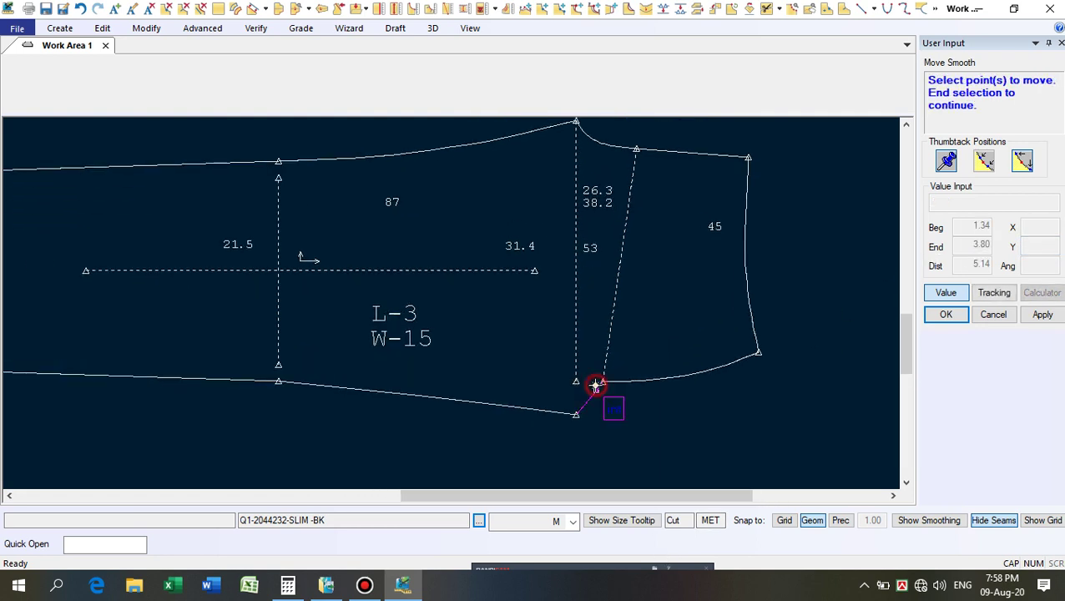
{"action": "right_click", "coordinate": [682, 405]}
{"action": "left_click", "coordinate": [681, 405]}
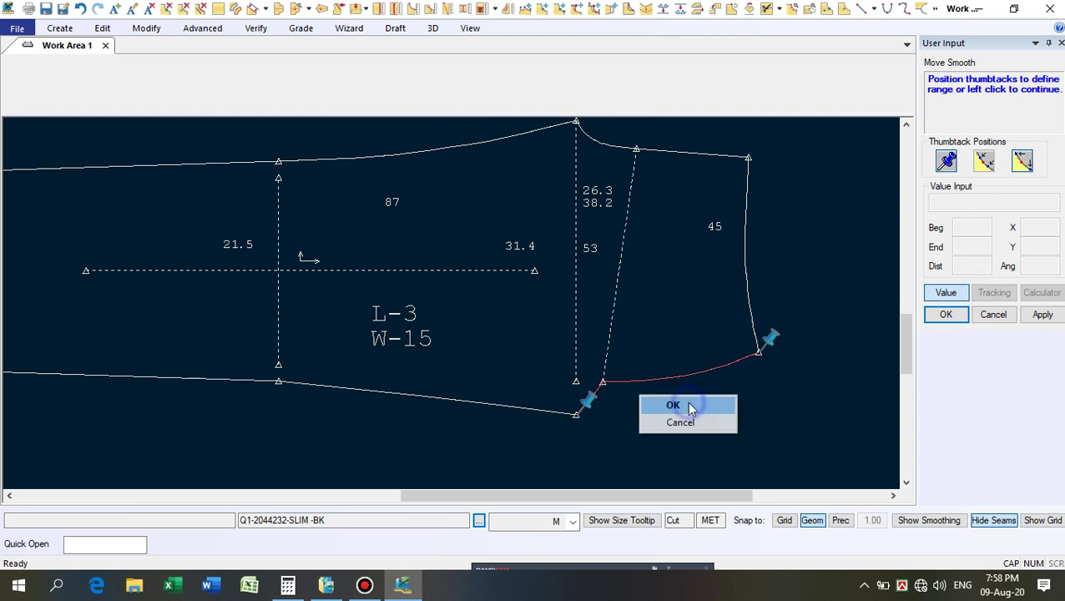
{"action": "left_click", "coordinate": [672, 404]}
{"action": "left_click", "coordinate": [1050, 244]}
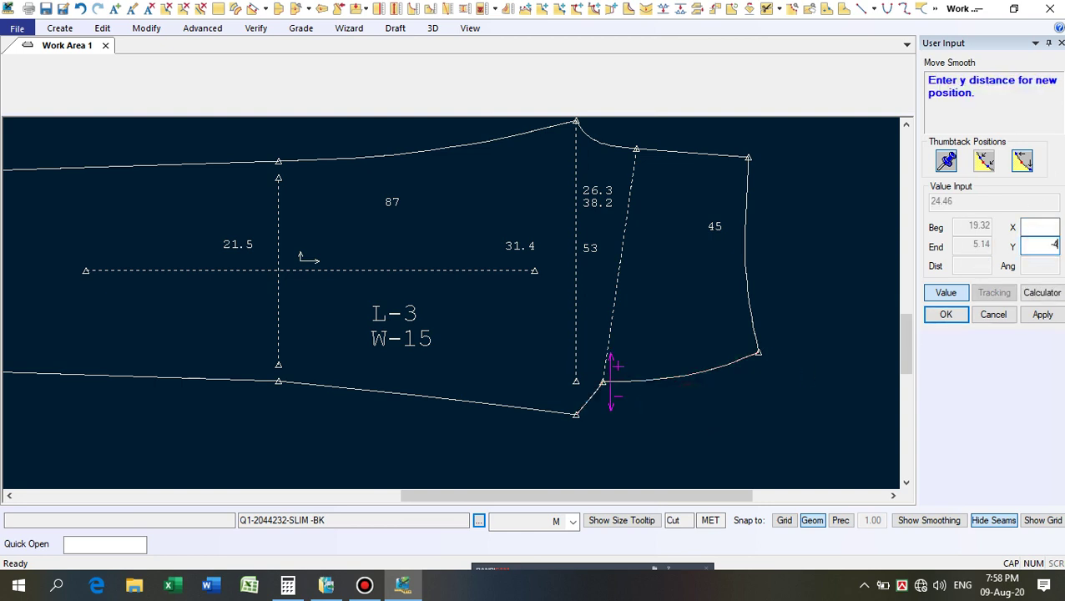
{"action": "type", "text": "-4"}
{"action": "key", "text": "Return"}
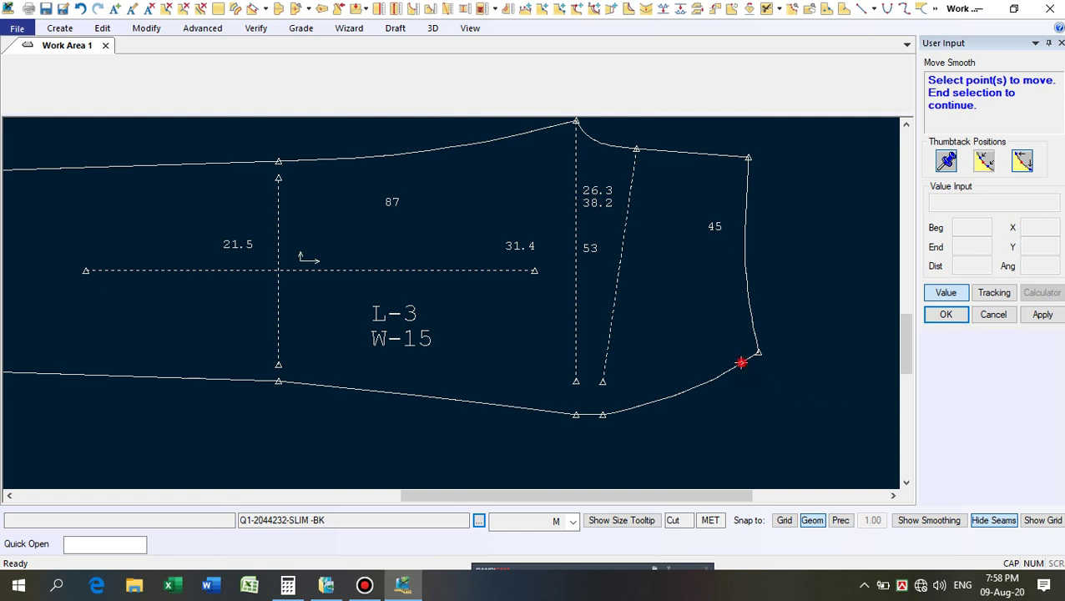
Move the back piece's outseam waist corner outward in Y with Move Smooth, by the same distance as the outseam hip point.
{"action": "left_click_drag", "start_coordinate": [762, 358], "coordinate": [837, 395]}
{"action": "right_click", "coordinate": [784, 331]}
{"action": "left_click", "coordinate": [784, 329]}
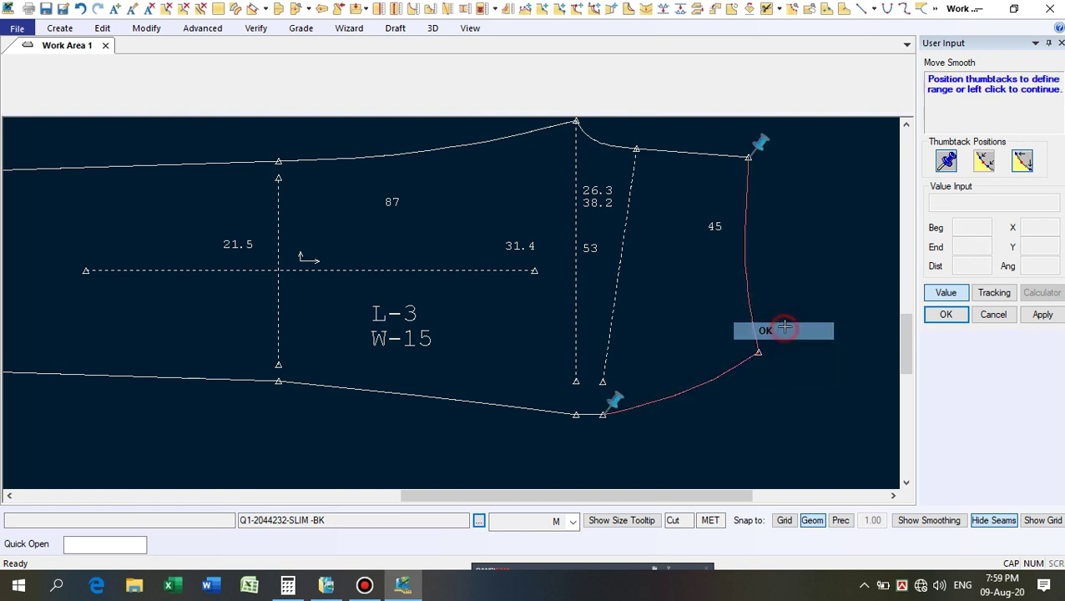
{"action": "left_click", "coordinate": [793, 311]}
{"action": "left_click", "coordinate": [1025, 247]}
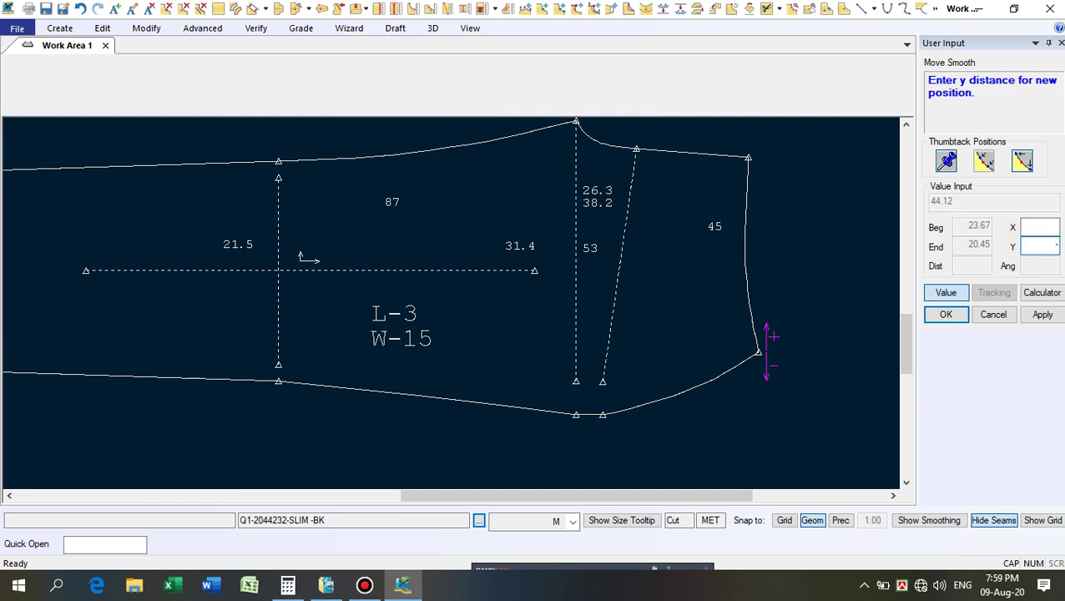
{"action": "key", "text": "Return"}
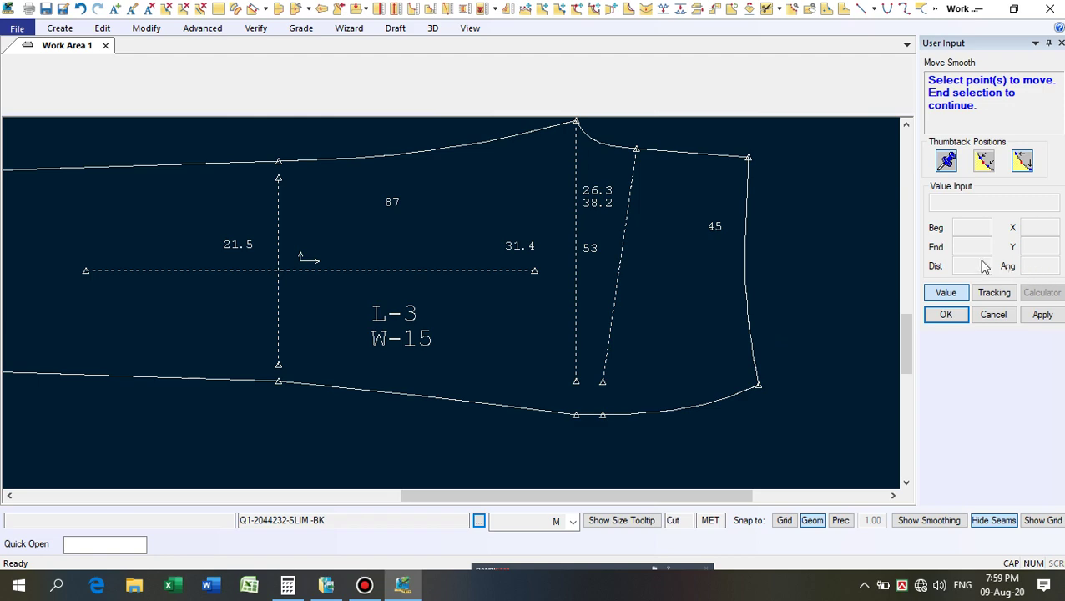
Move the back piece's crotch point by 5 in Y with Move Smooth to extend the crotch.
{"action": "scroll", "coordinate": [706, 470], "scroll_direction": "up", "scroll_amount": 5}
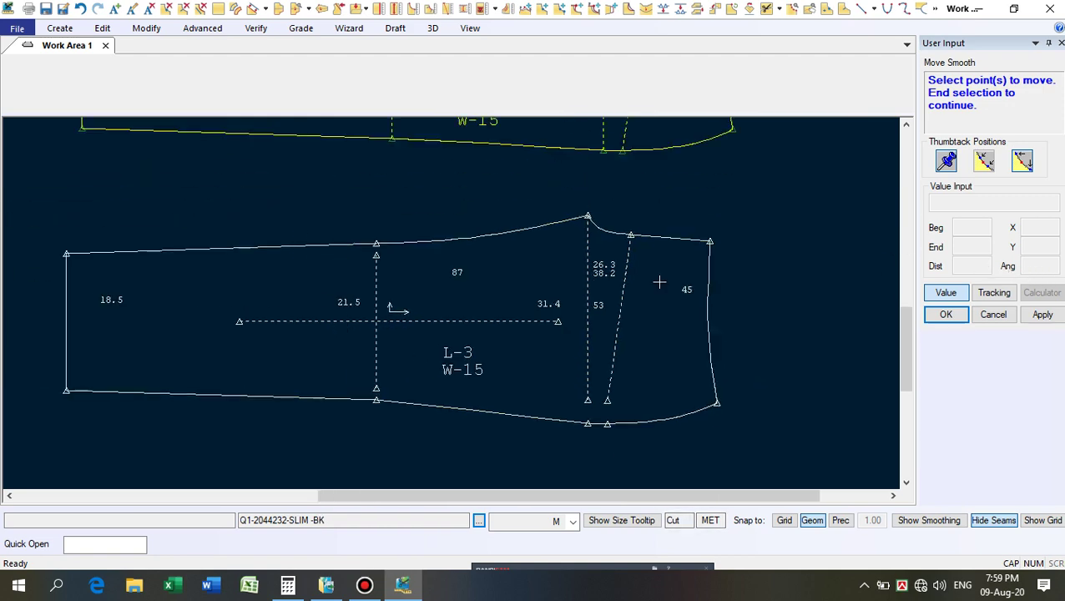
{"action": "scroll", "coordinate": [673, 226], "scroll_direction": "up", "scroll_amount": 1}
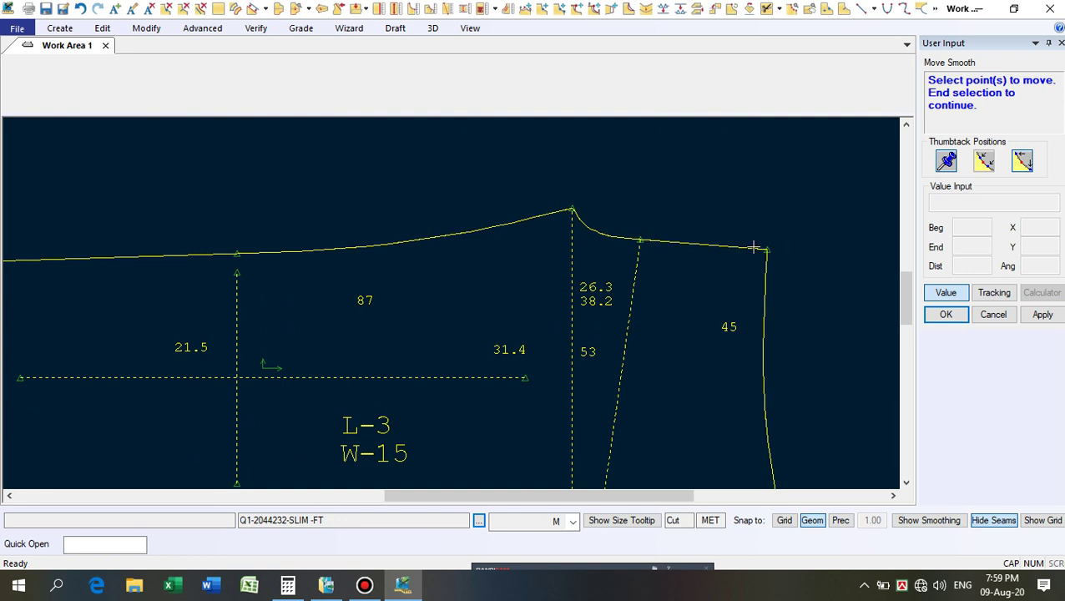
{"action": "scroll", "coordinate": [642, 218], "scroll_direction": "down", "scroll_amount": 2}
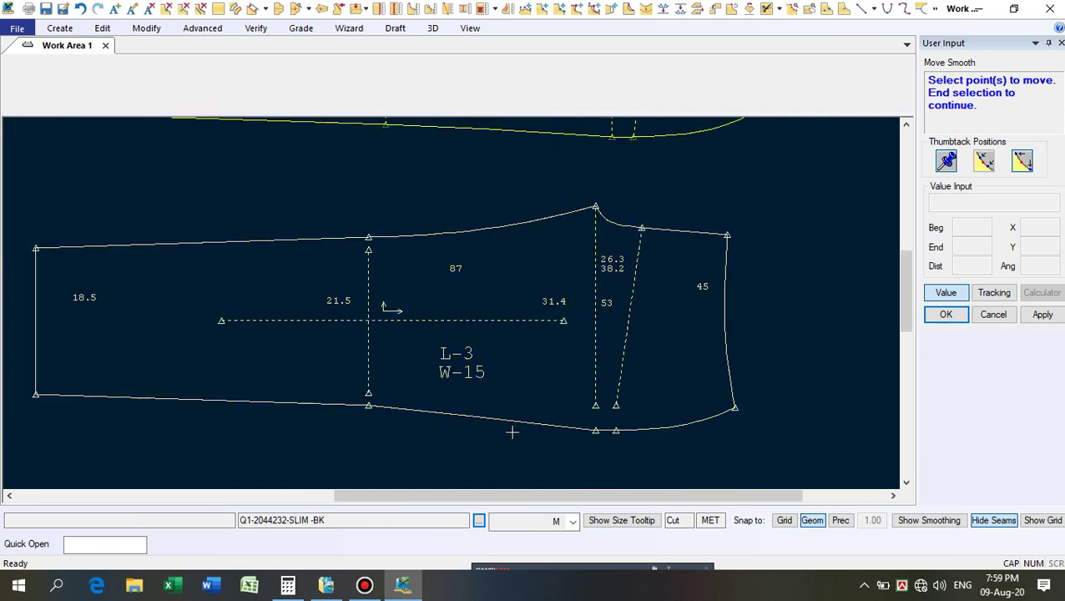
{"action": "scroll", "coordinate": [538, 313], "scroll_direction": "down", "scroll_amount": 4}
{"action": "left_click", "coordinate": [540, 237]}
{"action": "right_click", "coordinate": [630, 190]}
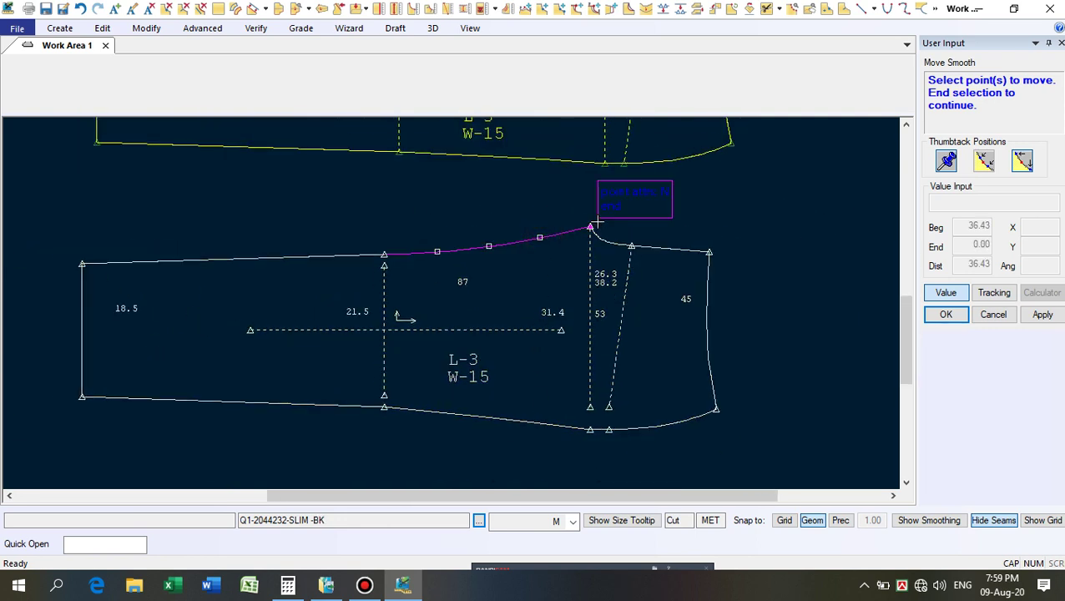
{"action": "left_click", "coordinate": [678, 198]}
{"action": "right_click", "coordinate": [678, 198]}
{"action": "left_click", "coordinate": [672, 203]}
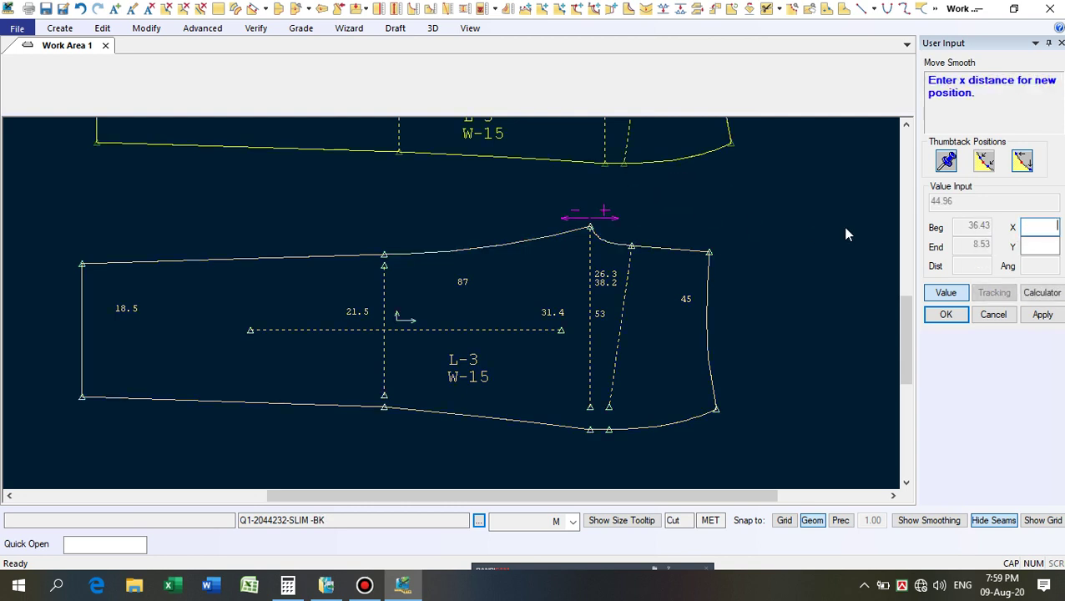
{"action": "left_click", "coordinate": [1028, 245]}
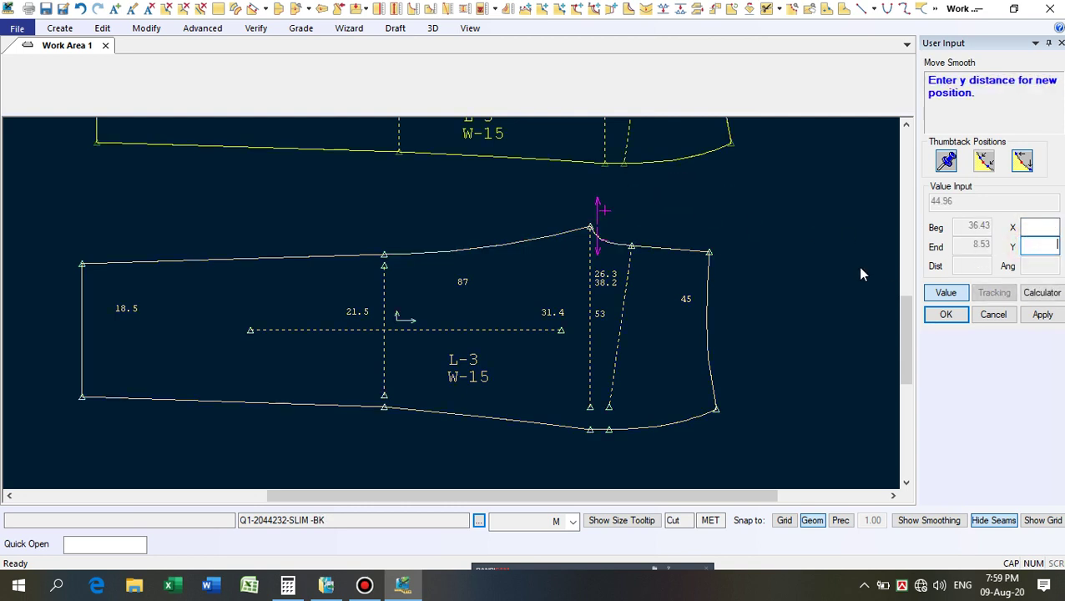
{"action": "type", "text": "5"}
{"action": "key", "text": "Return"}
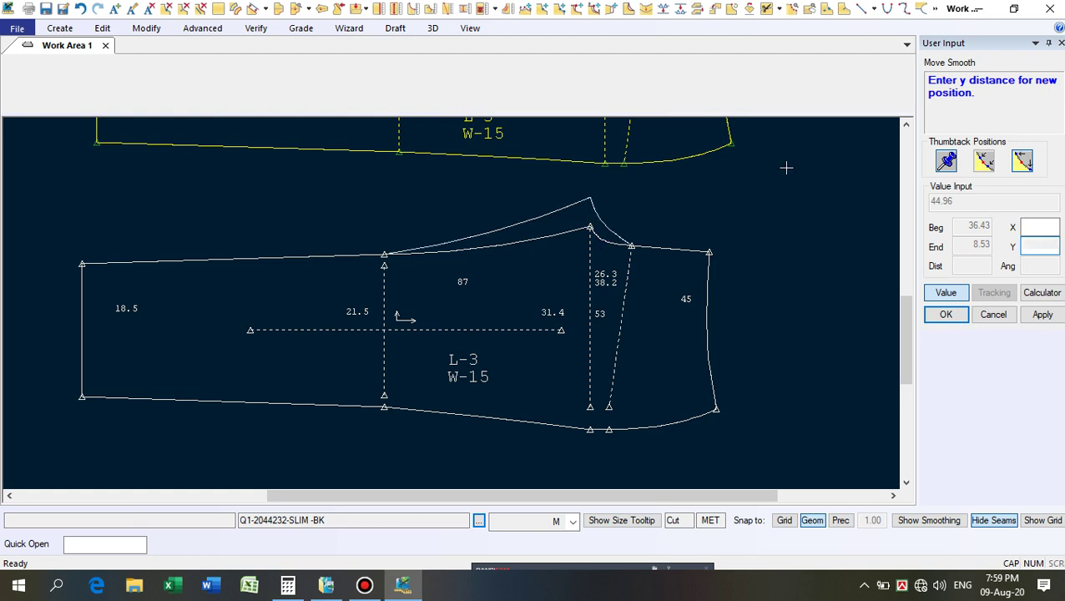
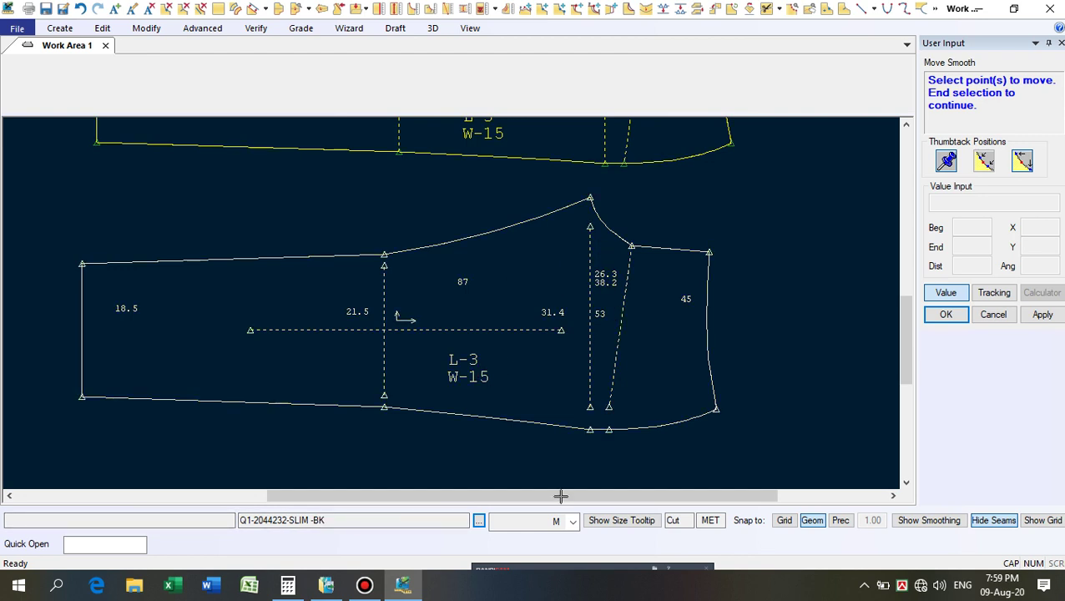
Move the inseam end of the back piece's internal crotch line by 5 in Y, up to the crotch point.
{"action": "left_click", "coordinate": [554, 368]}
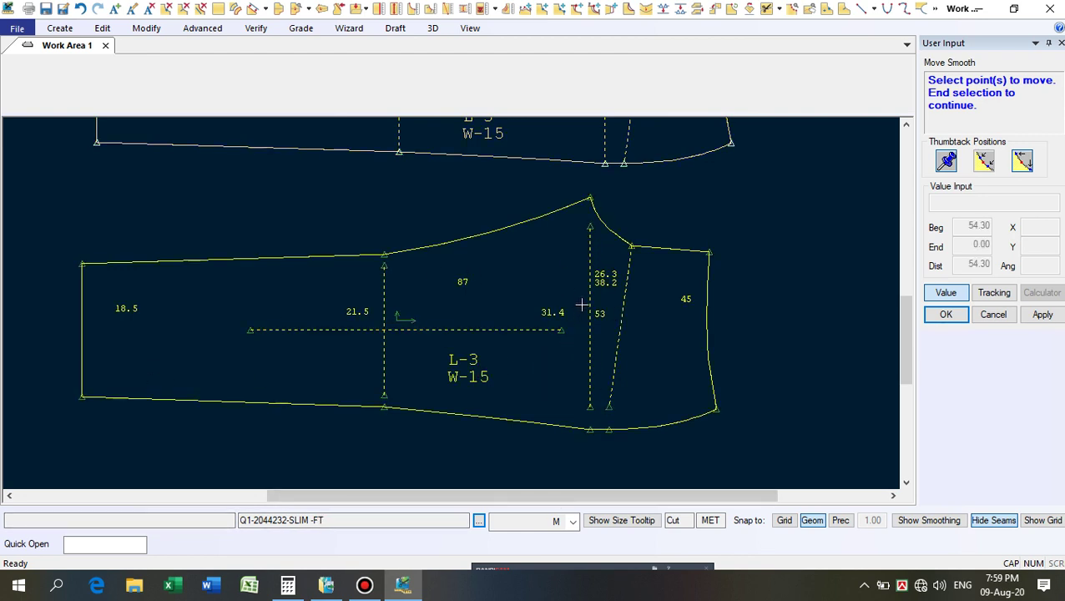
{"action": "scroll", "coordinate": [651, 317], "scroll_direction": "down", "scroll_amount": 2}
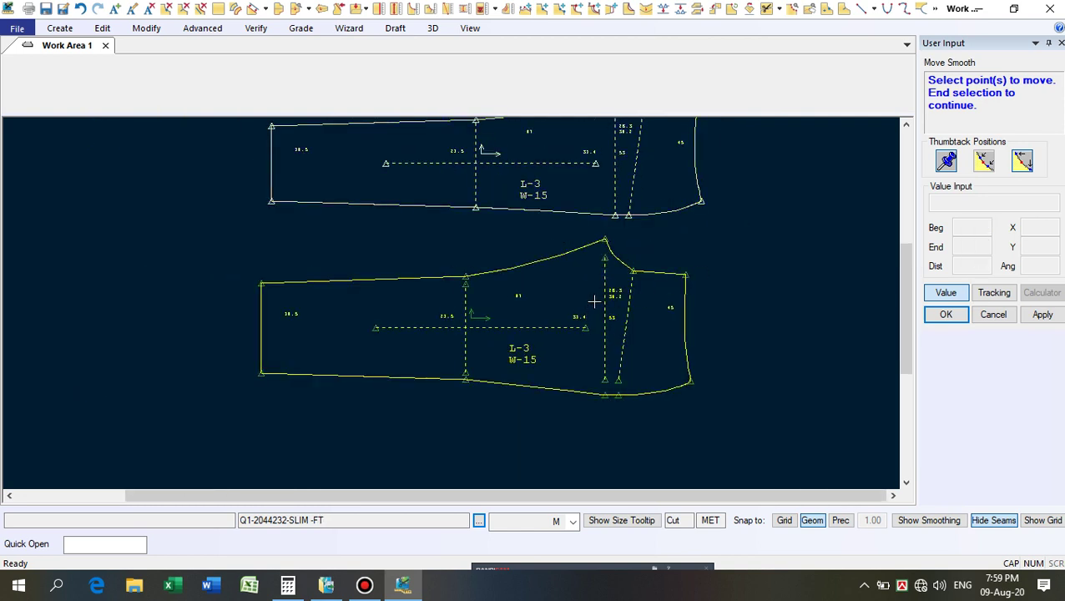
{"action": "left_click", "coordinate": [604, 338]}
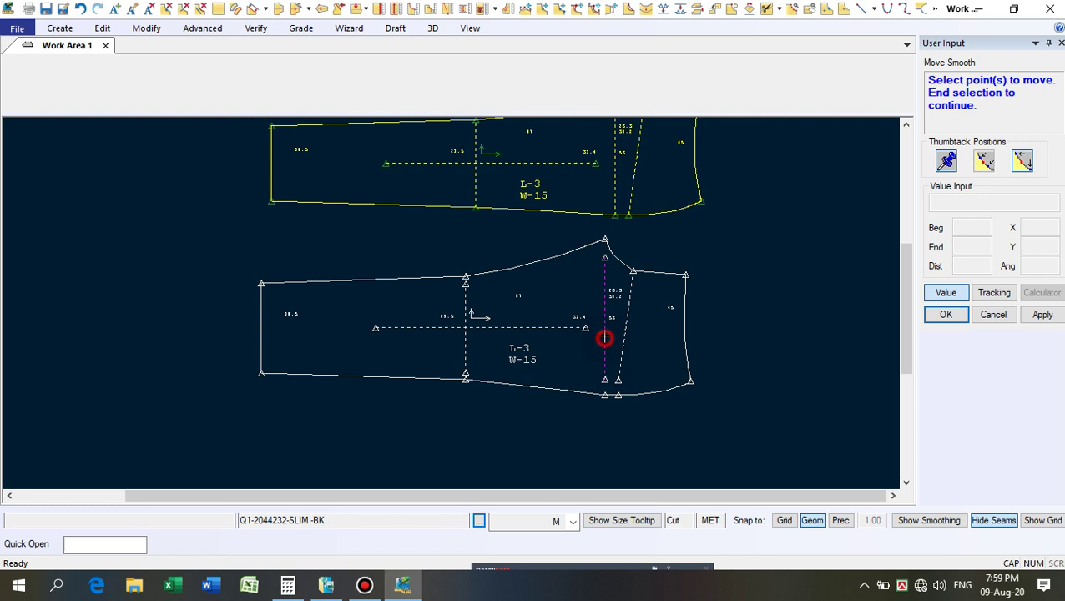
{"action": "right_click", "coordinate": [588, 269]}
{"action": "left_click", "coordinate": [589, 272]}
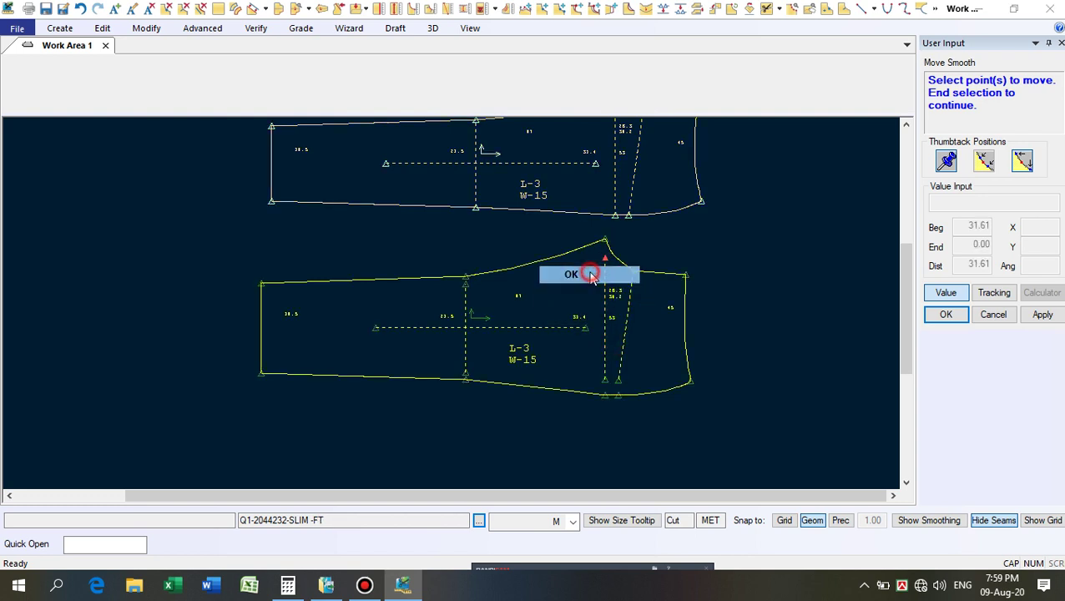
{"action": "right_click", "coordinate": [589, 273]}
{"action": "left_click", "coordinate": [593, 270]}
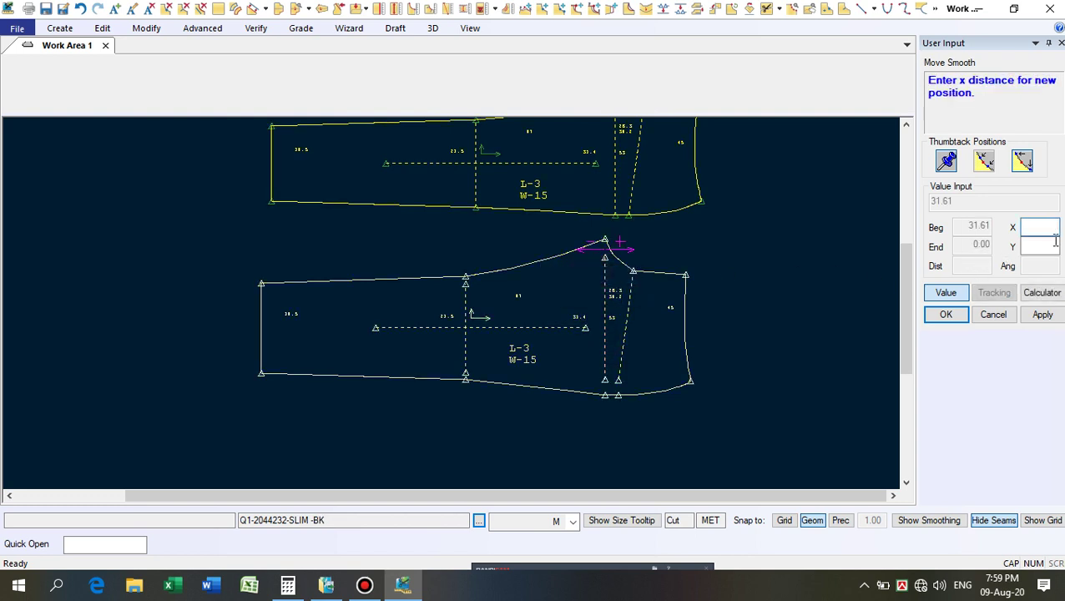
{"action": "left_click", "coordinate": [1049, 243]}
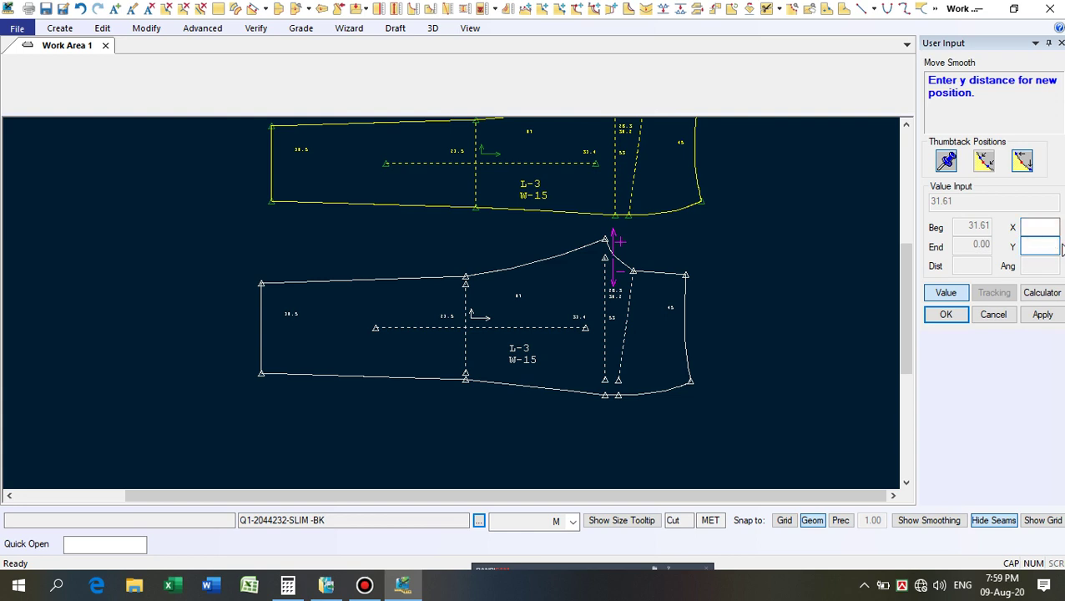
{"action": "type", "text": "5"}
{"action": "key", "text": "Return"}
Move the outseam end of the back piece's slanted hip line in Y with Move Smooth so it meets the outseam.
{"action": "scroll", "coordinate": [610, 393], "scroll_direction": "up", "scroll_amount": 4}
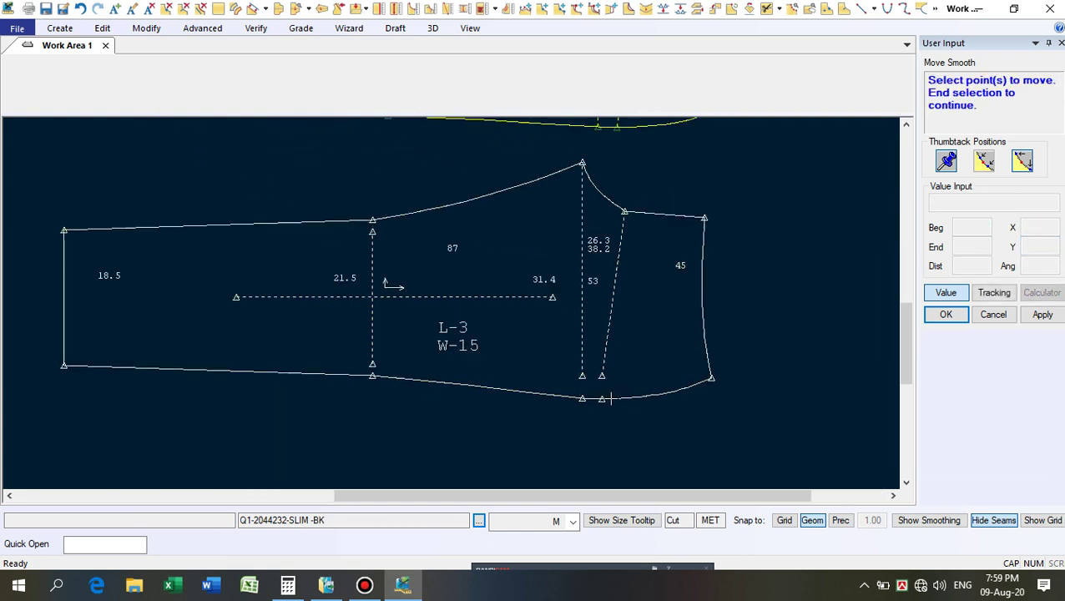
{"action": "left_click", "coordinate": [598, 366]}
{"action": "right_click", "coordinate": [652, 349]}
{"action": "left_click", "coordinate": [653, 347]}
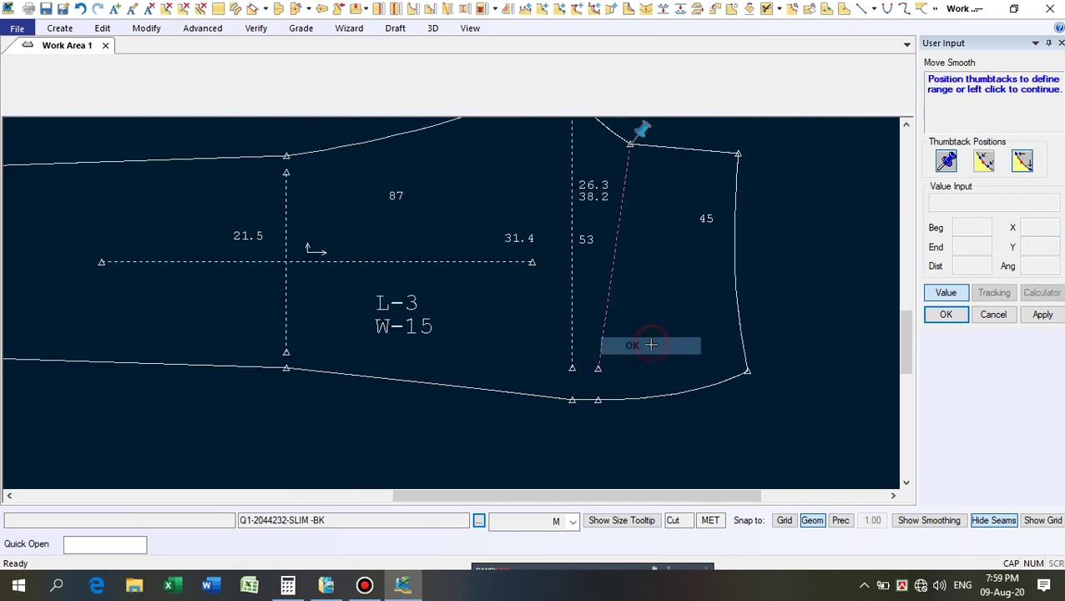
{"action": "right_click", "coordinate": [653, 351]}
{"action": "left_click", "coordinate": [637, 347]}
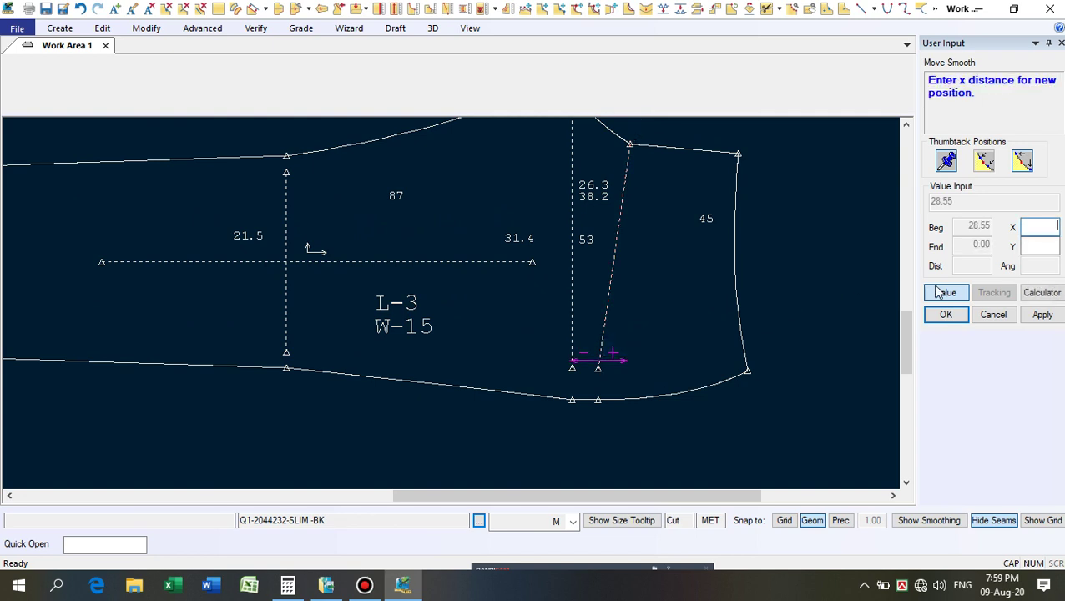
{"action": "left_click", "coordinate": [1039, 245]}
{"action": "key", "text": "Return"}
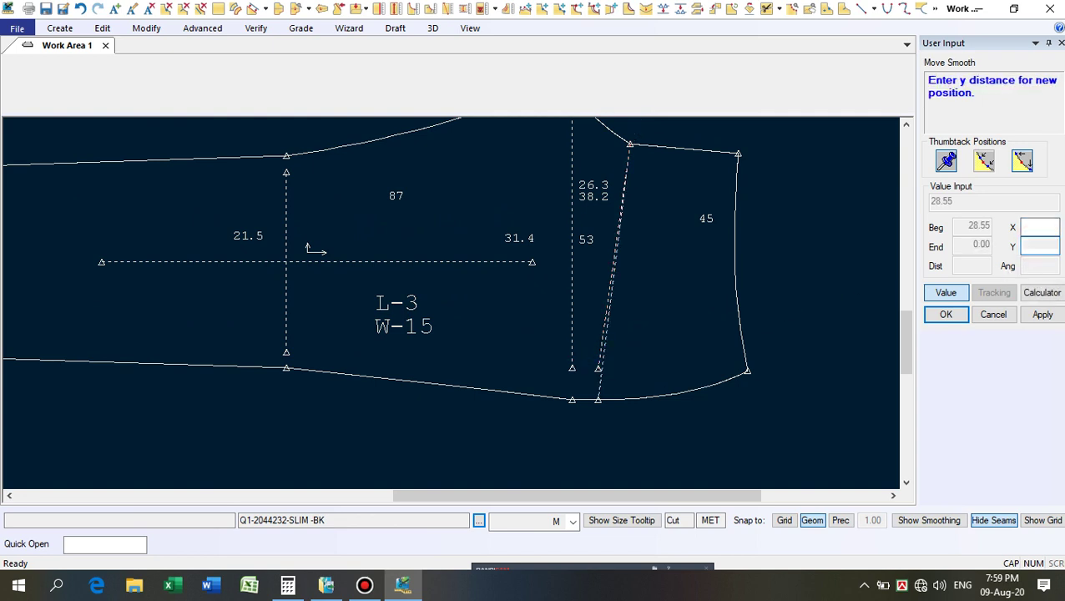
Move the outseam end of the back piece's internal crotch line by -4 in Y so it meets the outseam.
{"action": "left_click", "coordinate": [677, 338]}
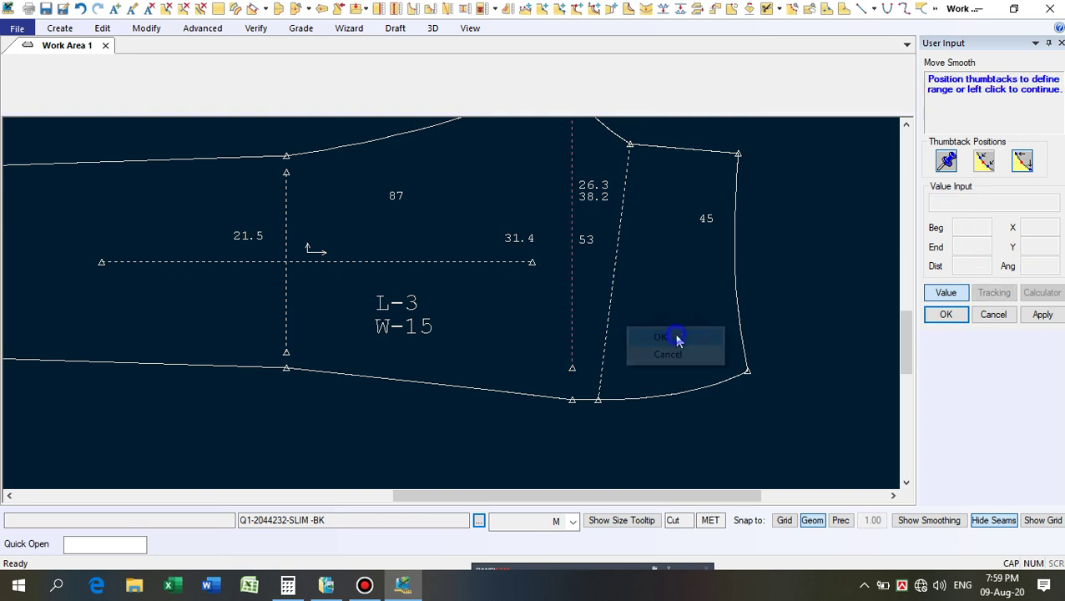
{"action": "left_click", "coordinate": [678, 337]}
{"action": "left_click", "coordinate": [1046, 244]}
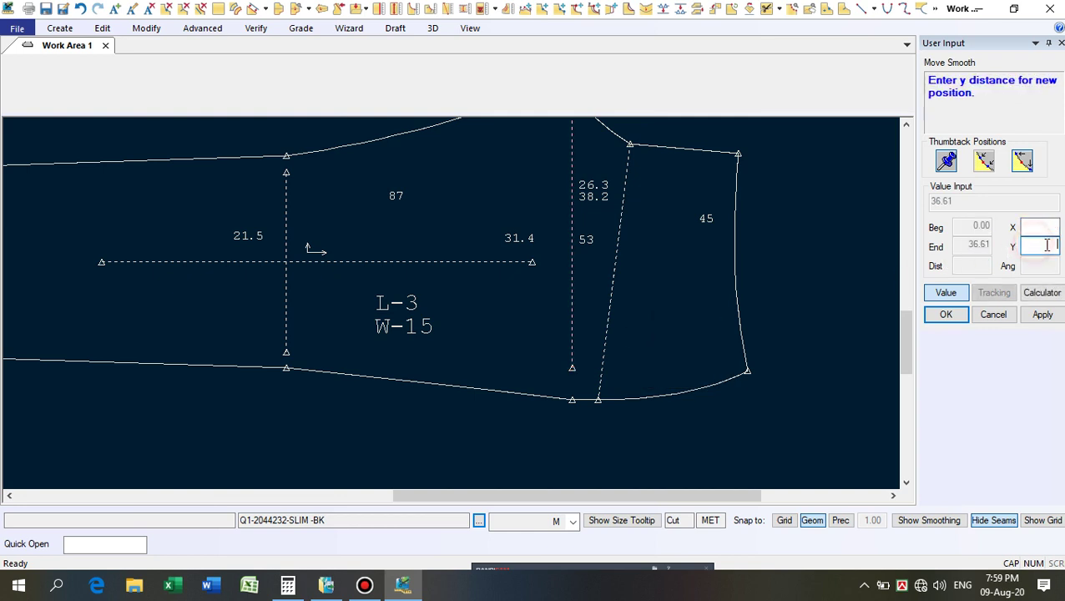
{"action": "type", "text": "-4"}
{"action": "key", "text": "Return"}
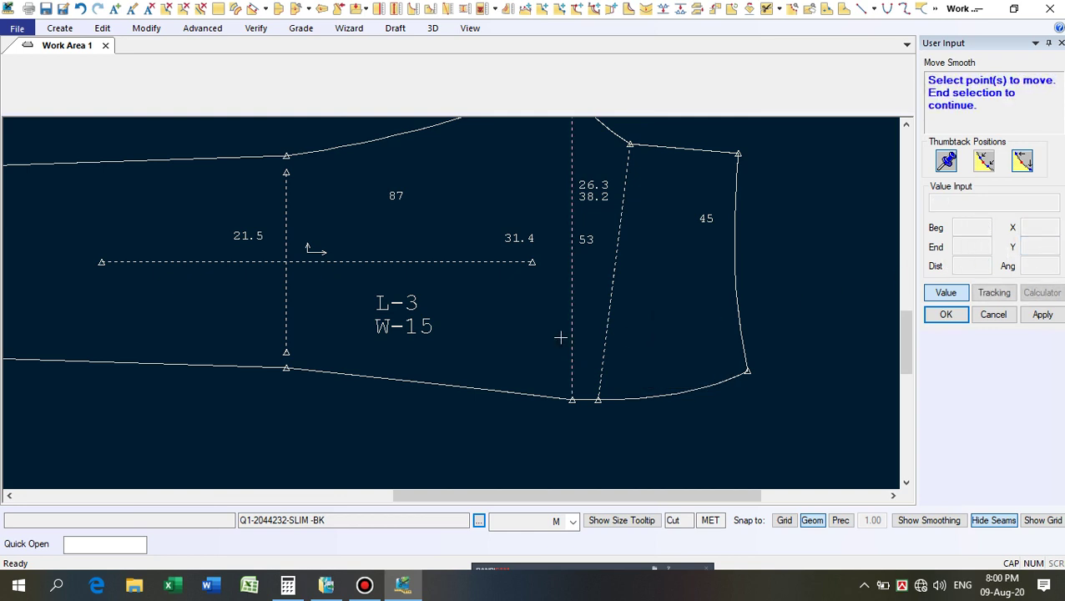
Move the outseam end of the back piece's internal knee line in Y with Move Smooth so it meets the outseam.
{"action": "left_click", "coordinate": [290, 352]}
{"action": "right_click", "coordinate": [305, 342]}
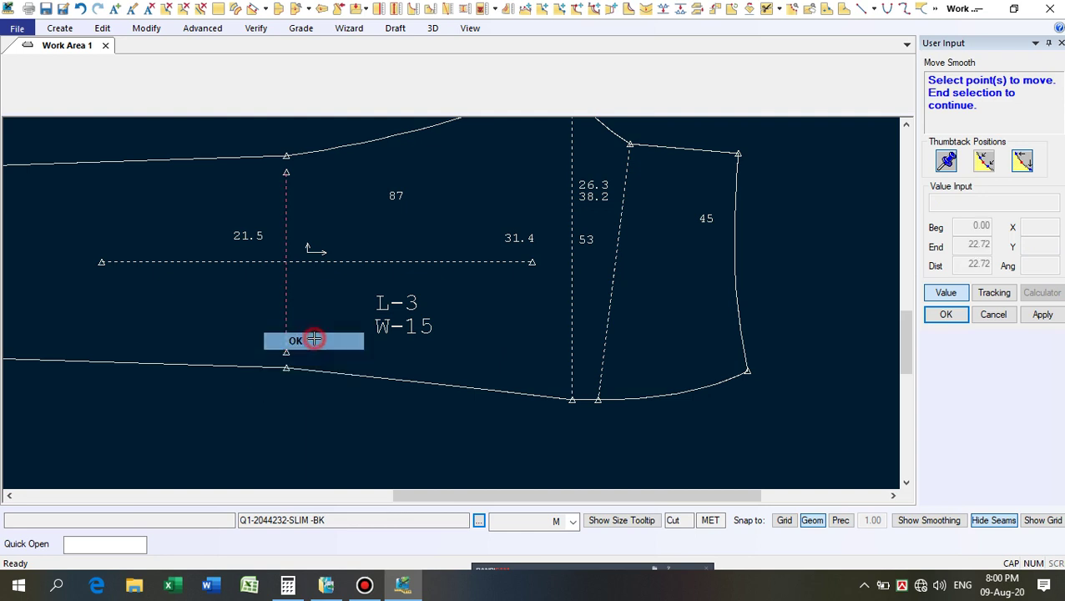
{"action": "left_click", "coordinate": [334, 333]}
{"action": "left_click", "coordinate": [336, 334]}
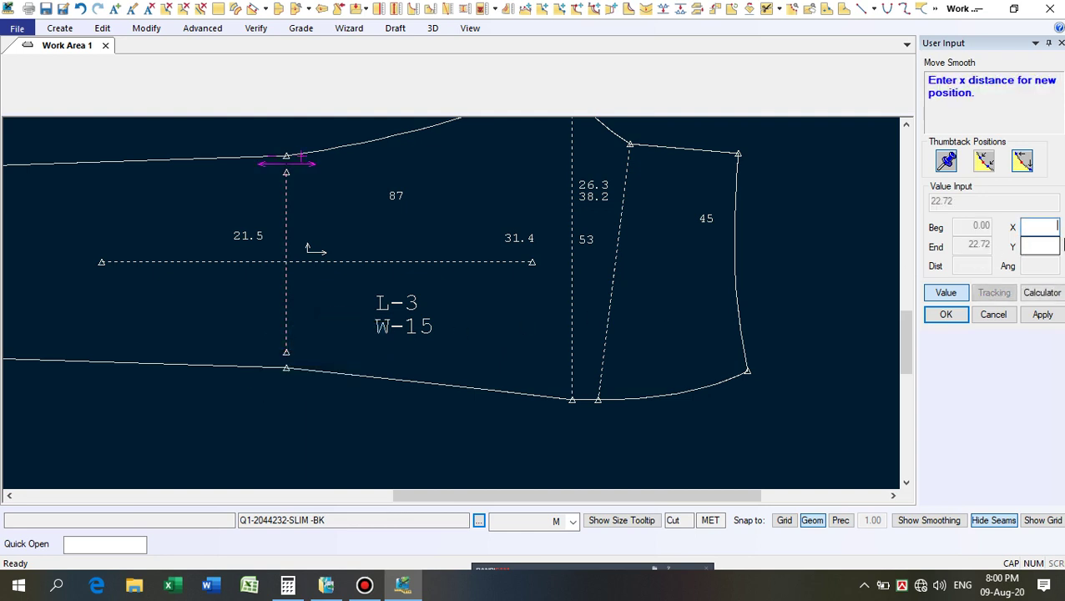
{"action": "left_click", "coordinate": [1020, 243]}
{"action": "left_click", "coordinate": [1033, 249]}
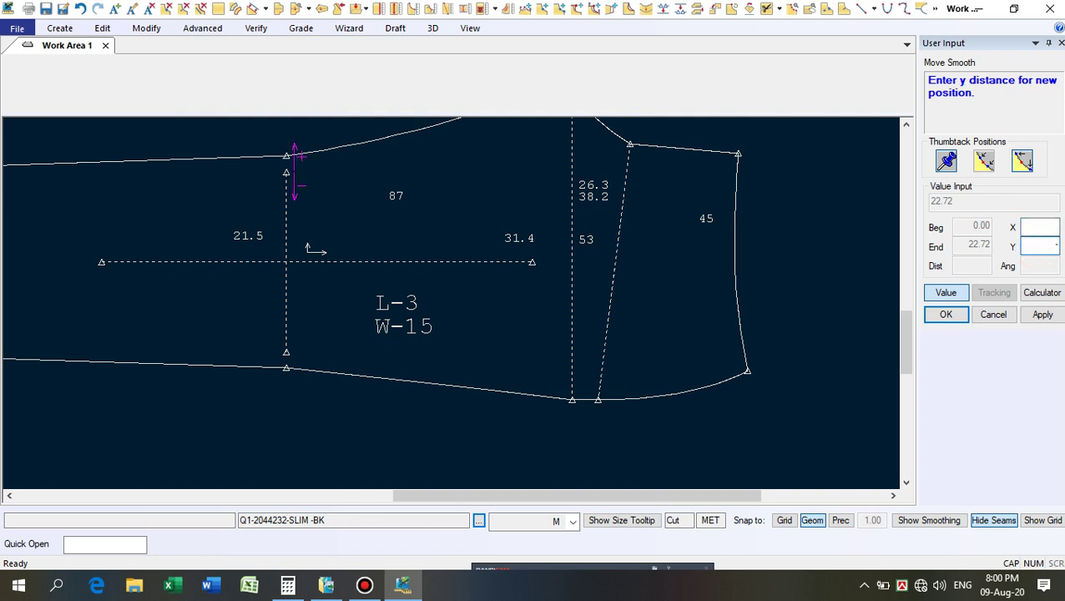
{"action": "key", "text": "Return"}
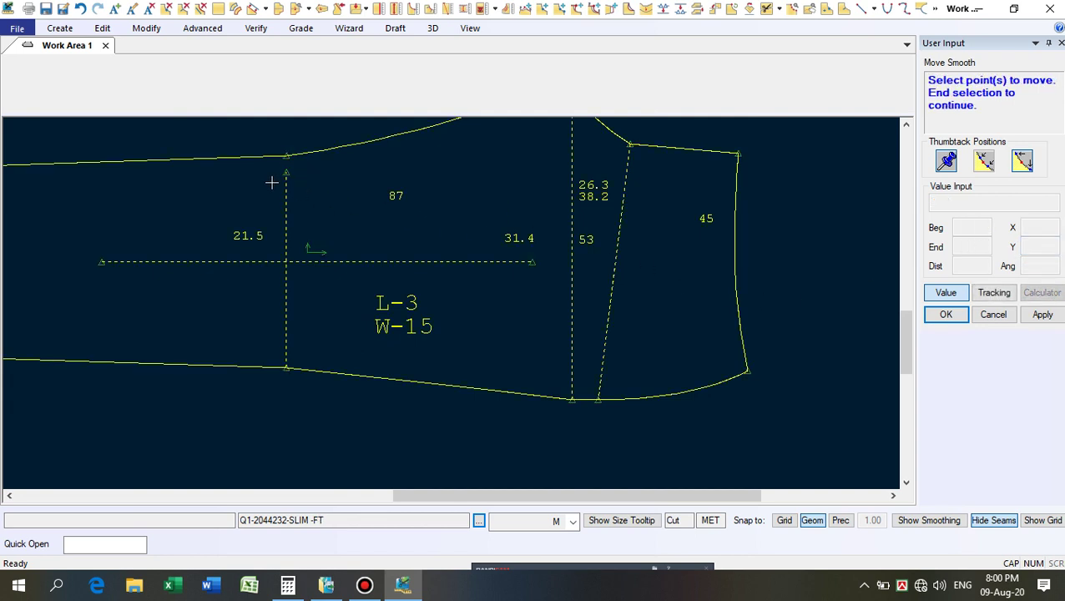
Move the inseam end of the back piece's internal knee line by 2 in Y to reach the inseam, and finish Move Smooth.
{"action": "left_click_drag", "start_coordinate": [253, 141], "coordinate": [281, 171]}
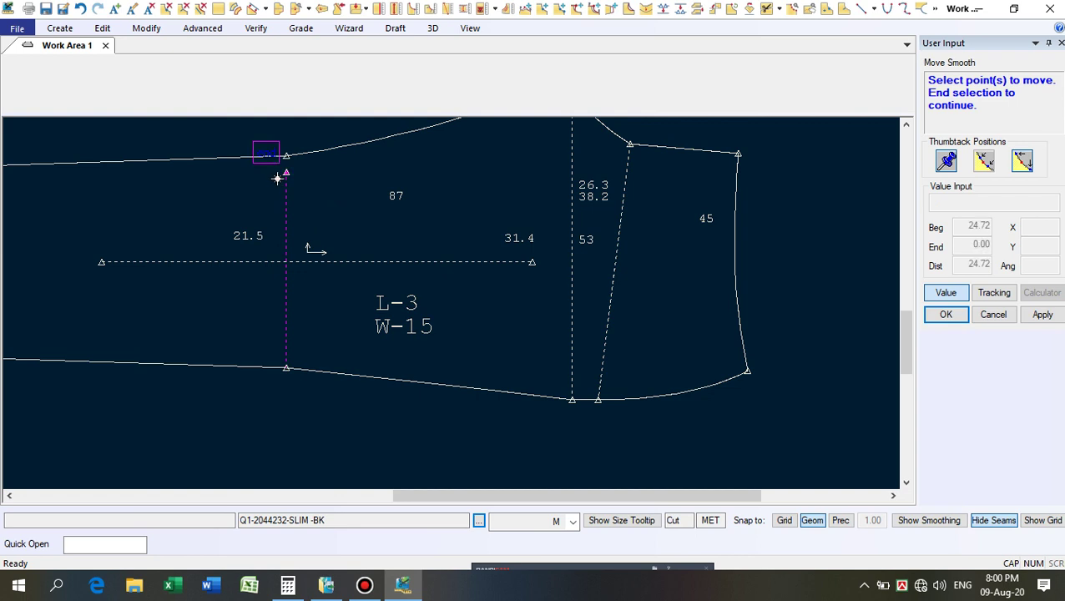
{"action": "right_click", "coordinate": [320, 179]}
{"action": "left_click", "coordinate": [317, 179]}
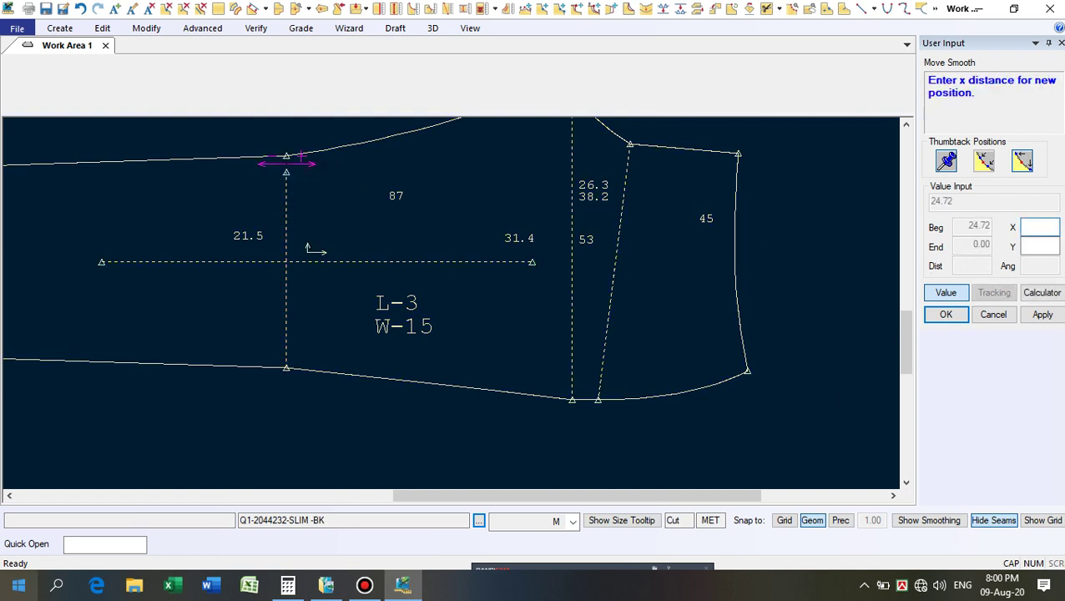
{"action": "left_click", "coordinate": [1039, 244]}
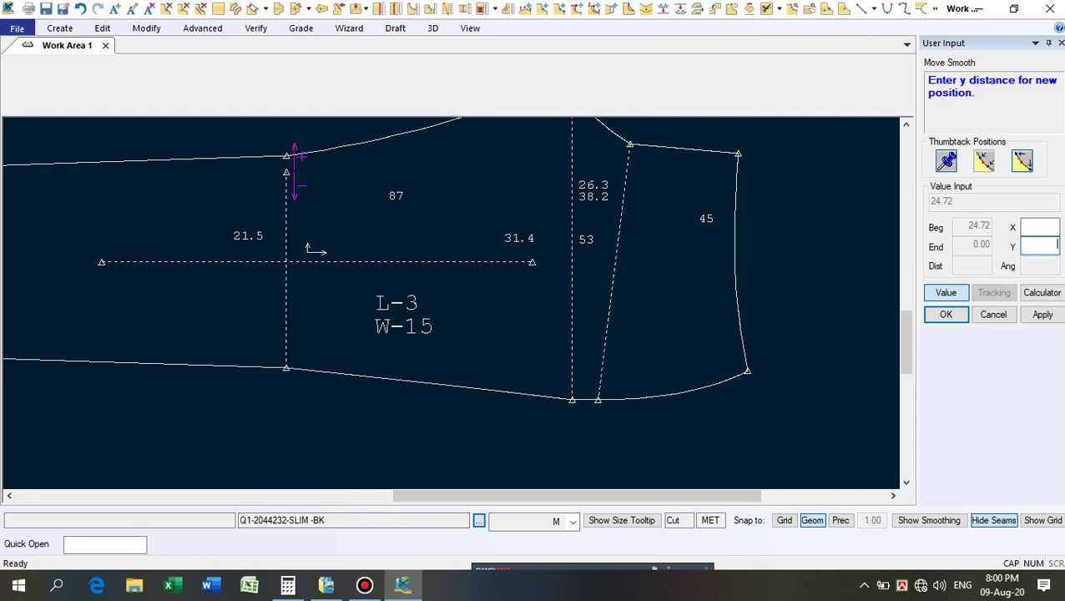
{"action": "type", "text": "2"}
{"action": "key", "text": "Return"}
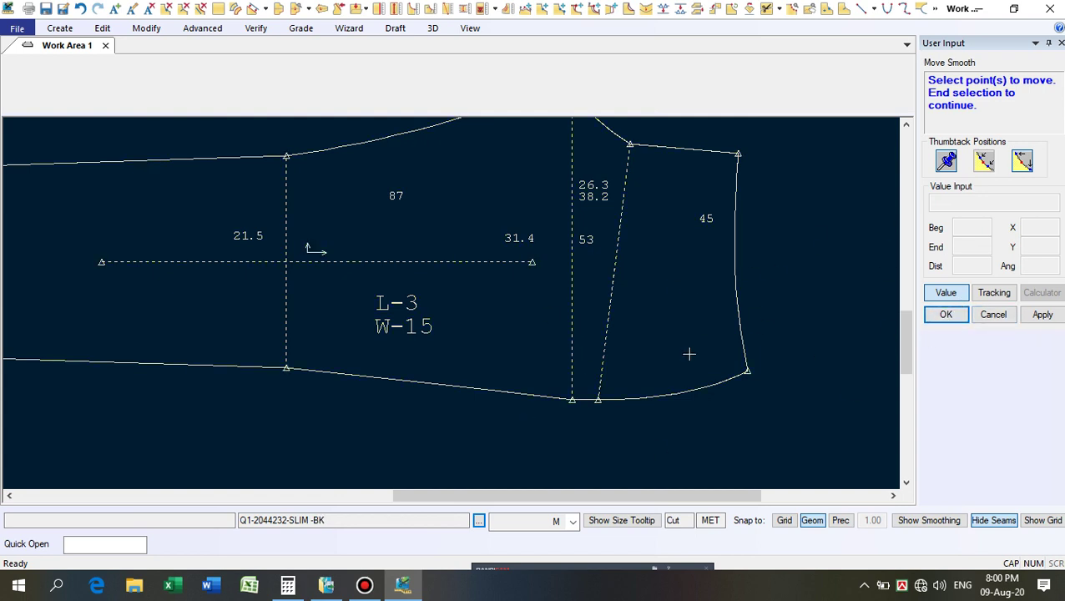
{"action": "right_click", "coordinate": [823, 255]}
{"action": "left_click", "coordinate": [804, 255]}
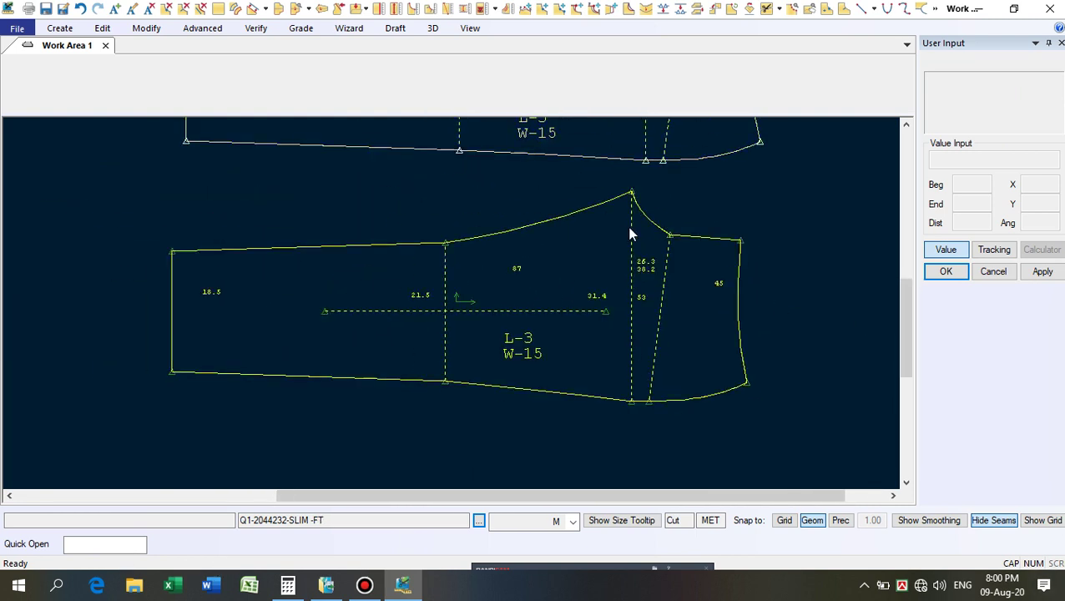
Move the front and back pieces farther apart in the work area.
{"action": "scroll", "coordinate": [485, 399], "scroll_direction": "down", "scroll_amount": 3}
{"action": "left_click", "coordinate": [512, 219]}
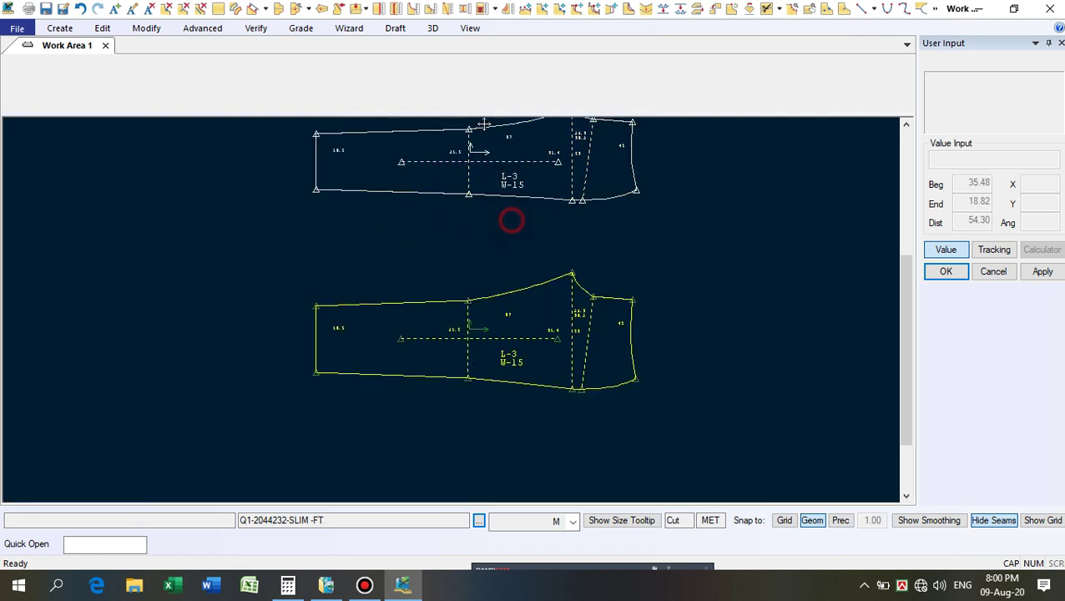
{"action": "scroll", "coordinate": [542, 292], "scroll_direction": "up", "scroll_amount": 1}
{"action": "scroll", "coordinate": [549, 383], "scroll_direction": "up", "scroll_amount": 2}
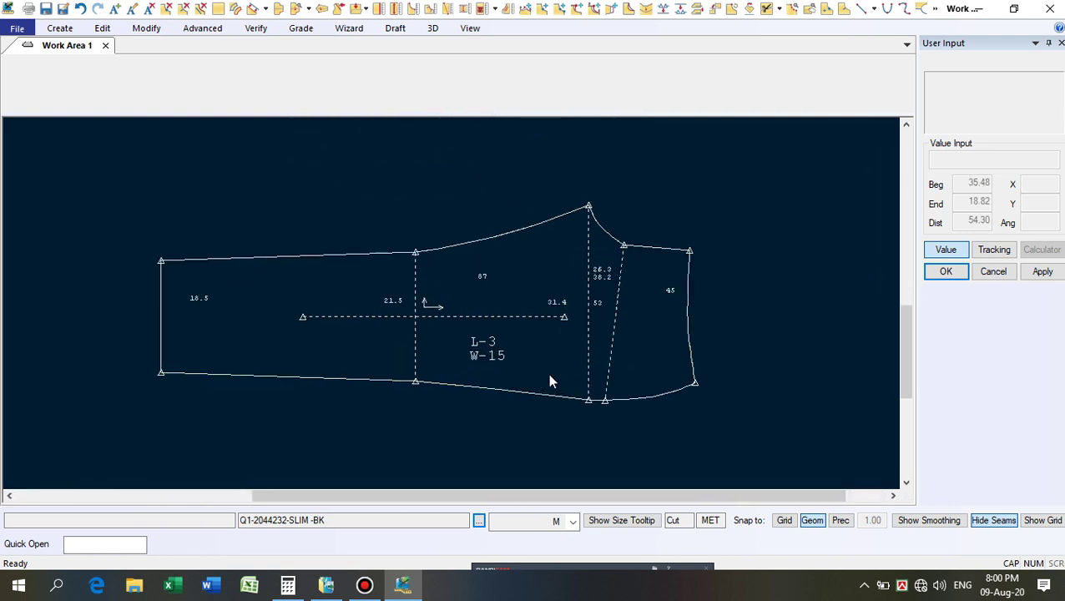
Show the intermediate points on the back piece's curved lines.
{"action": "scroll", "coordinate": [634, 210], "scroll_direction": "up", "scroll_amount": 2}
{"action": "scroll", "coordinate": [626, 215], "scroll_direction": "up", "scroll_amount": 4}
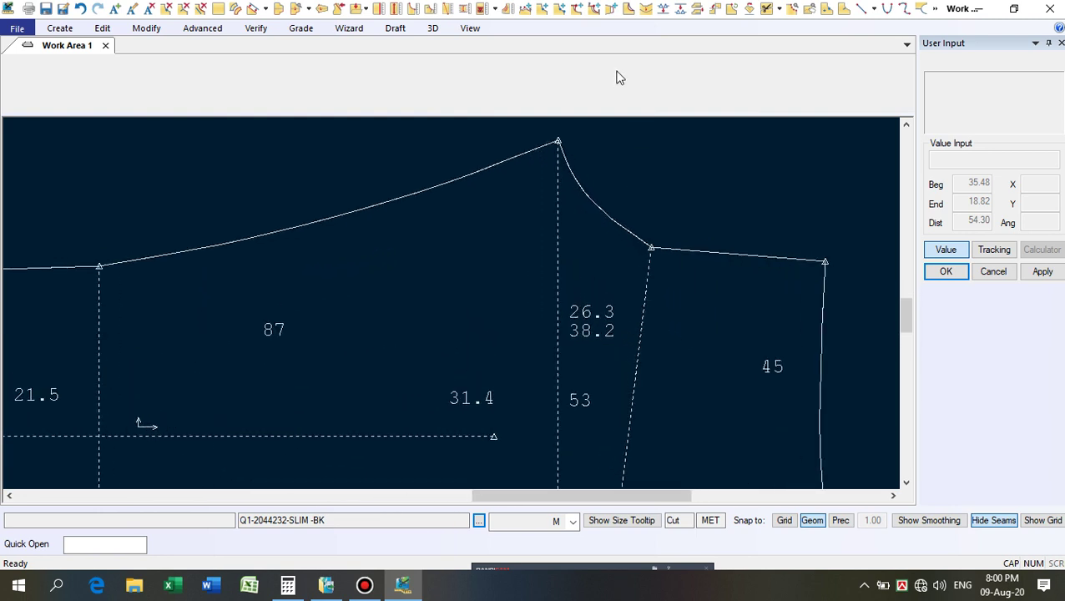
{"action": "left_click", "coordinate": [611, 8]}
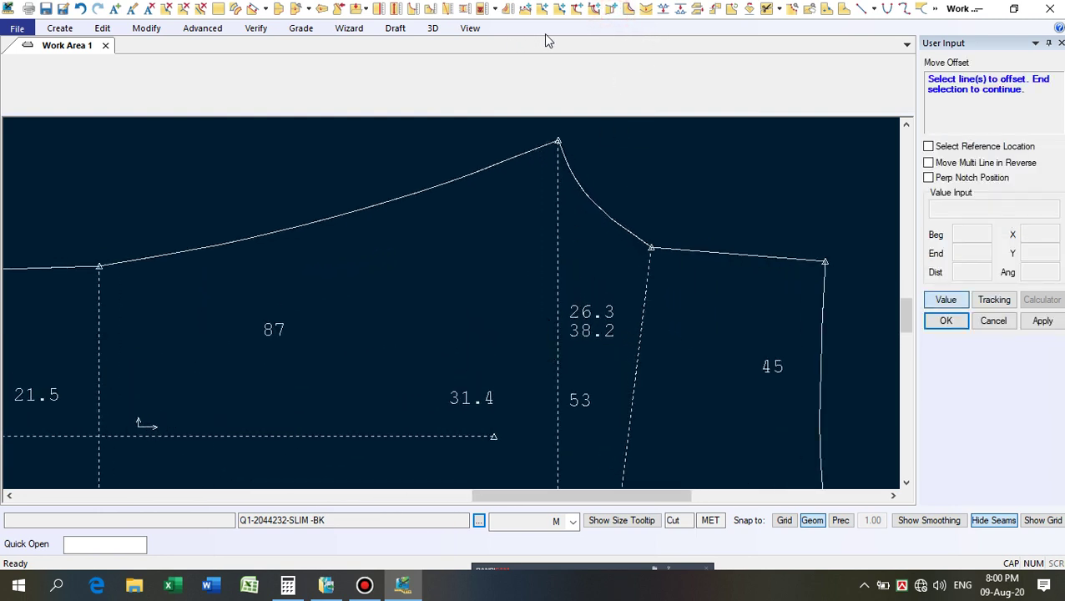
{"action": "left_click", "coordinate": [789, 8]}
{"action": "left_click", "coordinate": [439, 280]}
{"action": "right_click", "coordinate": [439, 280]}
{"action": "left_click", "coordinate": [472, 284]}
{"action": "right_click", "coordinate": [470, 281]}
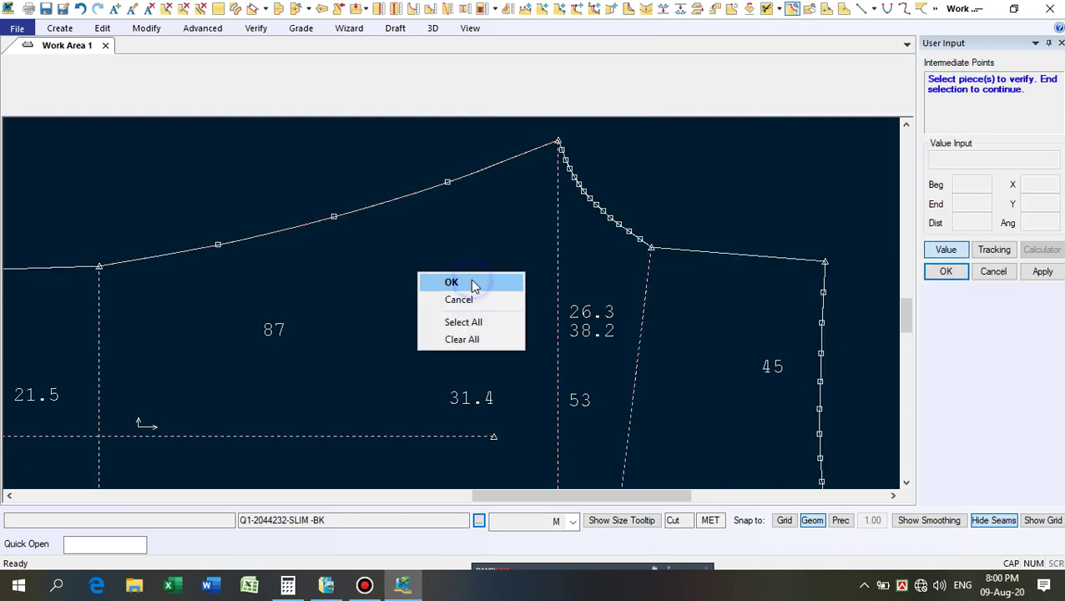
{"action": "left_click", "coordinate": [471, 283]}
{"action": "scroll", "coordinate": [549, 187], "scroll_direction": "up", "scroll_amount": 1}
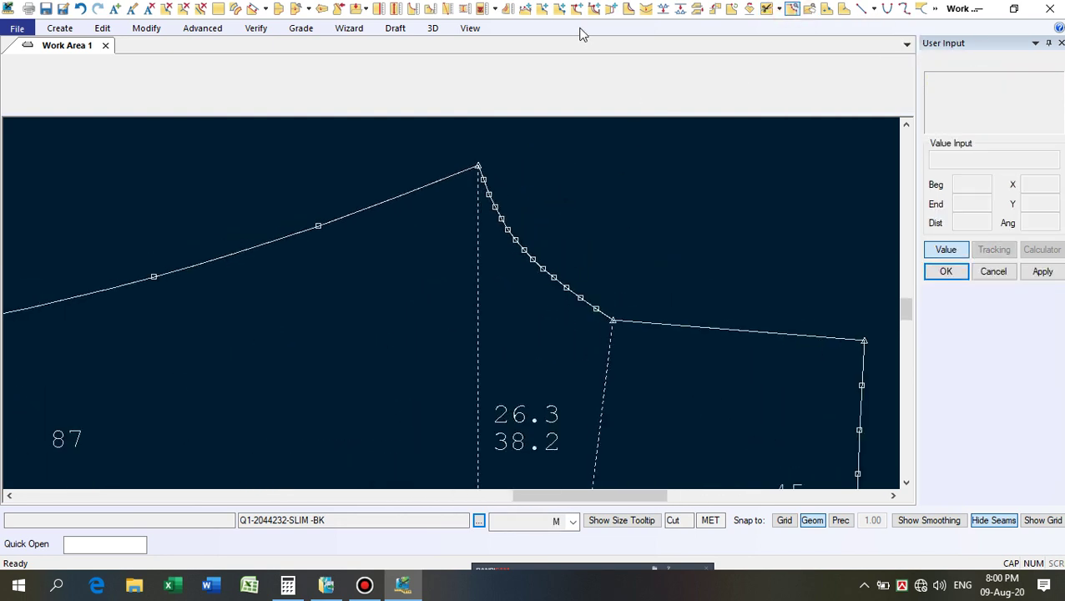
Pull the middle of the back crotch curve inward by about 1.6 with Move Smooth, using cursor placement instead of entered values.
{"action": "left_click", "coordinate": [525, 9]}
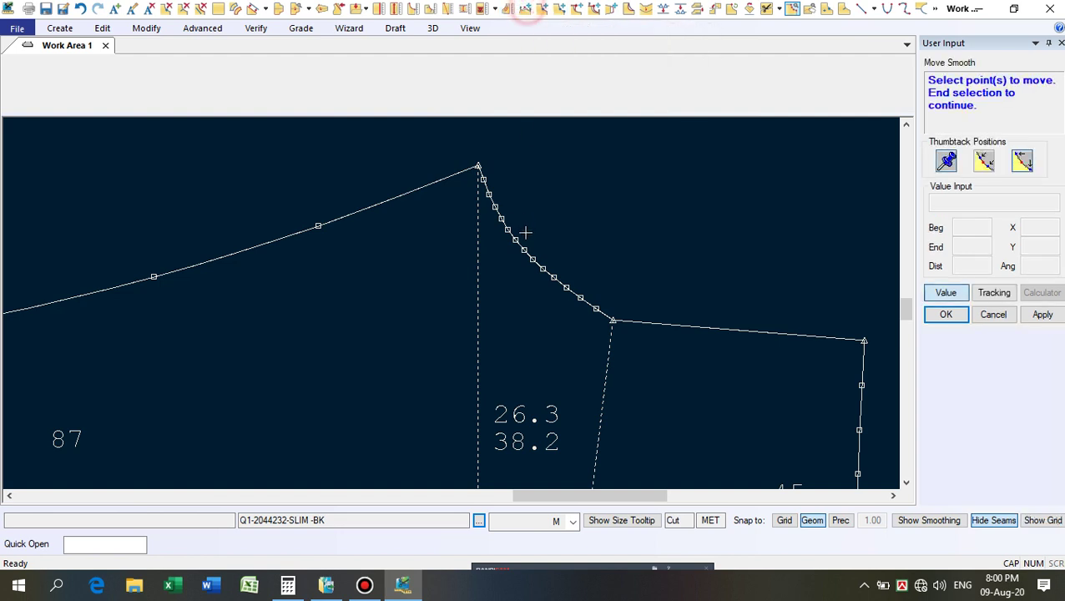
{"action": "left_click", "coordinate": [545, 275]}
{"action": "right_click", "coordinate": [566, 235]}
{"action": "left_click", "coordinate": [566, 235]}
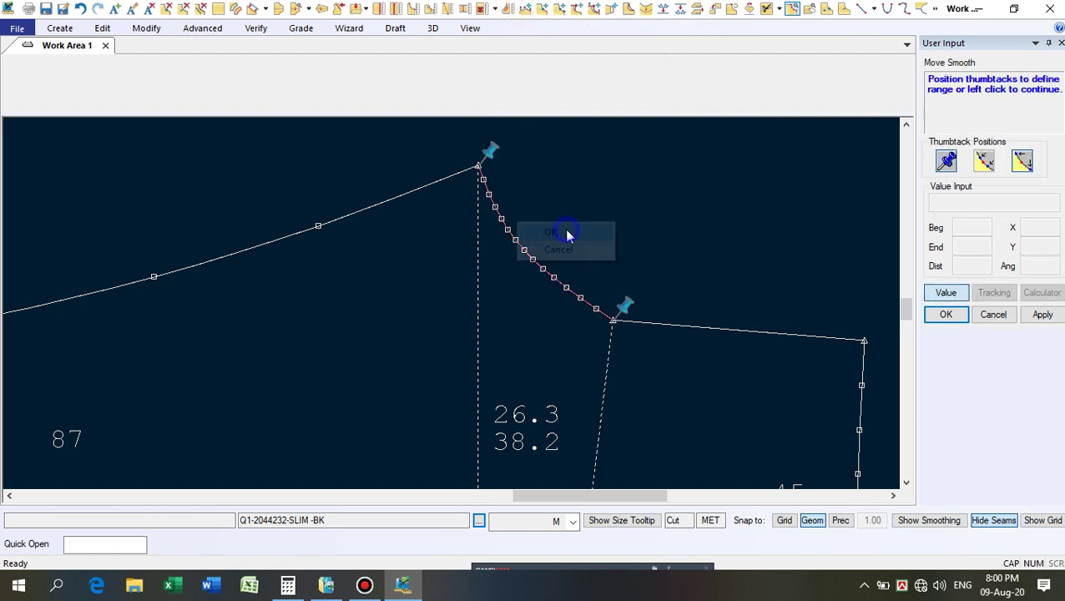
{"action": "left_click", "coordinate": [954, 291]}
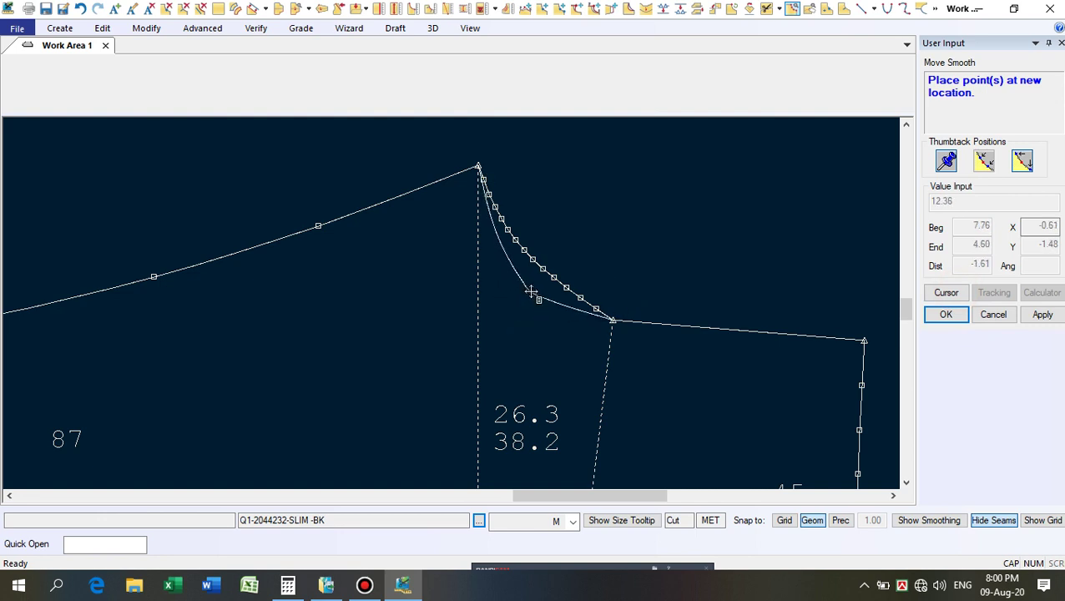
{"action": "left_click", "coordinate": [530, 290]}
Turn off geometry snapping and move the back crotch curve's point nearer the hip line freely inward with Move Smooth.
{"action": "left_click", "coordinate": [556, 299]}
{"action": "right_click", "coordinate": [568, 278]}
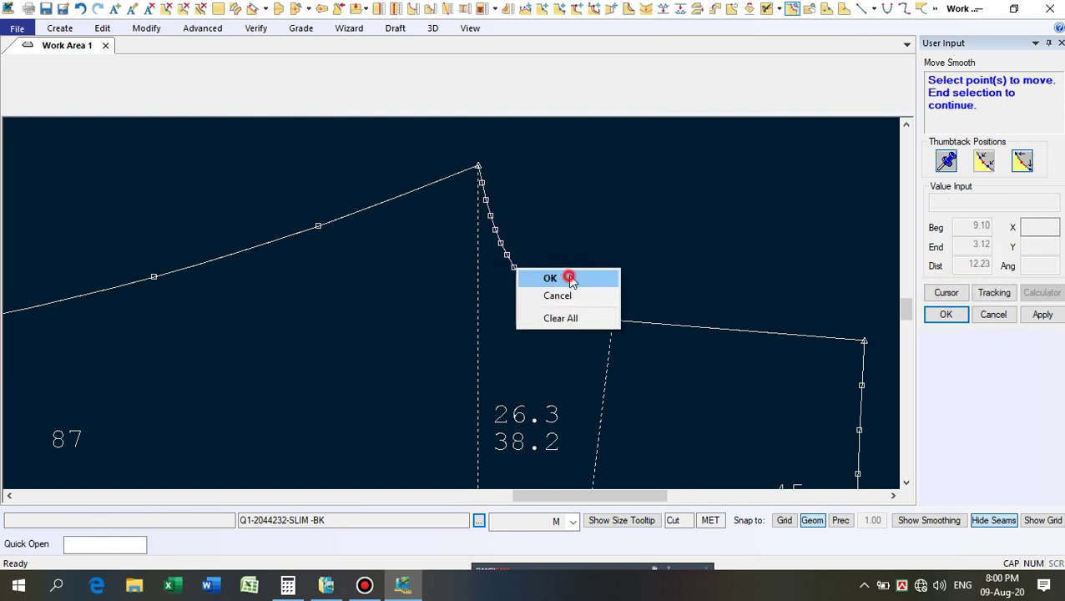
{"action": "left_click", "coordinate": [569, 278]}
{"action": "right_click", "coordinate": [595, 249]}
{"action": "left_click", "coordinate": [595, 249]}
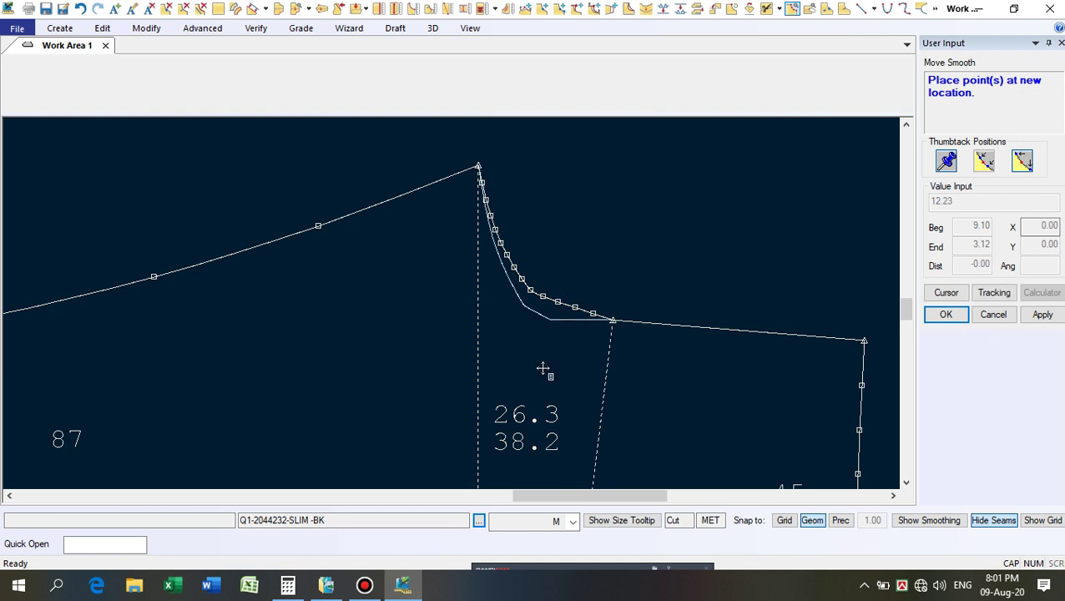
{"action": "left_click", "coordinate": [813, 520]}
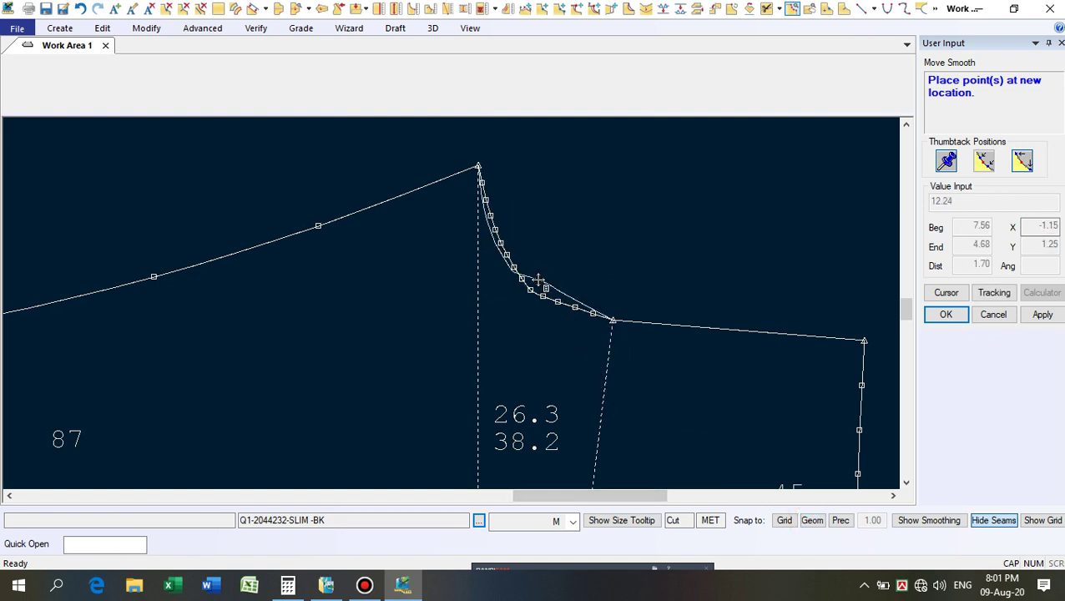
{"action": "left_click", "coordinate": [551, 306]}
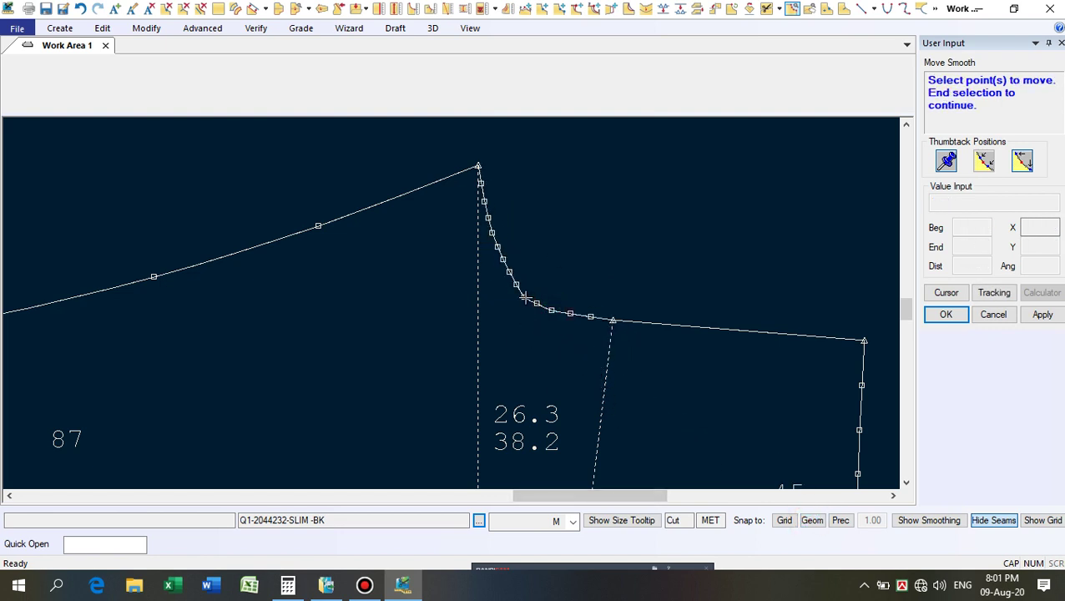
Move a point on the steep part of the back crotch curve, nearer the crotch point, slightly inward to deepen the curve.
{"action": "left_click", "coordinate": [507, 273]}
{"action": "right_click", "coordinate": [594, 245]}
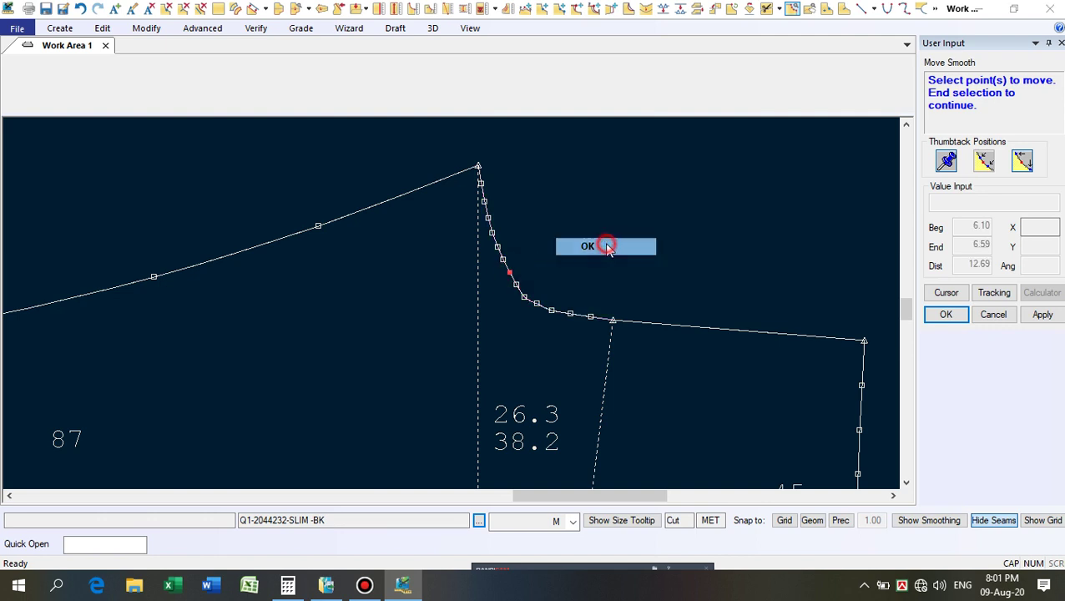
{"action": "left_click", "coordinate": [600, 245]}
{"action": "right_click", "coordinate": [599, 245]}
{"action": "left_click", "coordinate": [599, 244]}
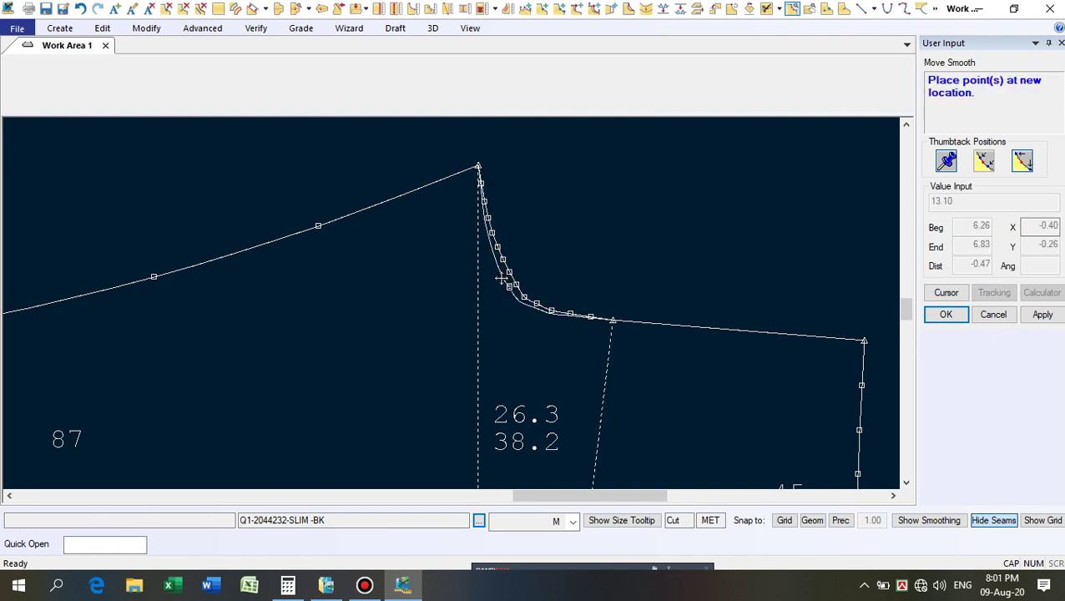
{"action": "left_click", "coordinate": [547, 279]}
Move the flat part of the back crotch curve near the hip line about 0.55 toward the crotch line, and finish Move Smooth.
{"action": "scroll", "coordinate": [616, 301], "scroll_direction": "up", "scroll_amount": 2}
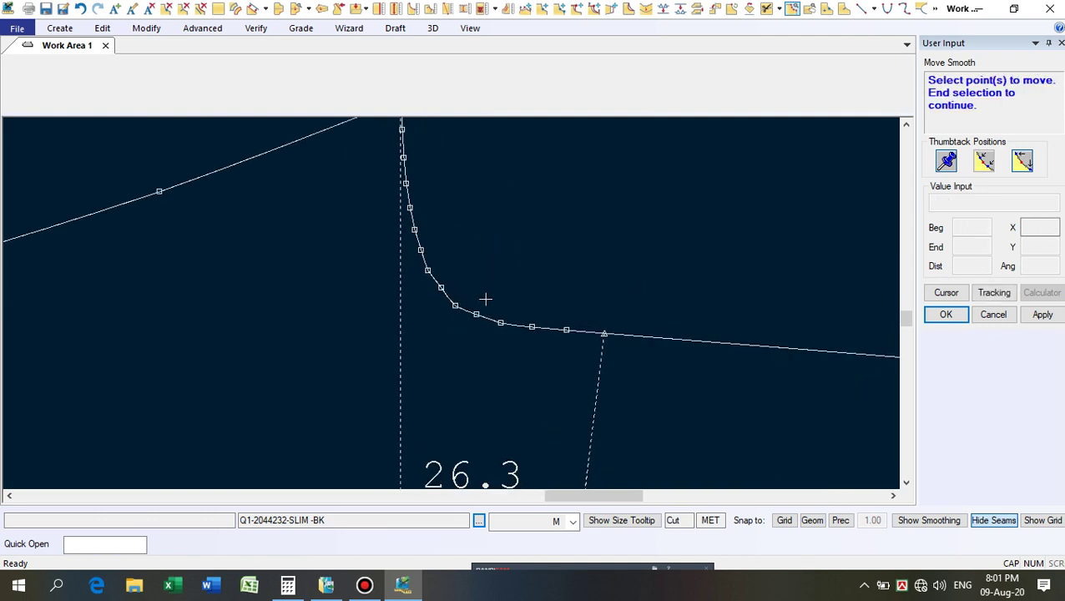
{"action": "left_click", "coordinate": [500, 321]}
{"action": "right_click", "coordinate": [538, 252]}
{"action": "left_click", "coordinate": [538, 252]}
{"action": "right_click", "coordinate": [535, 254]}
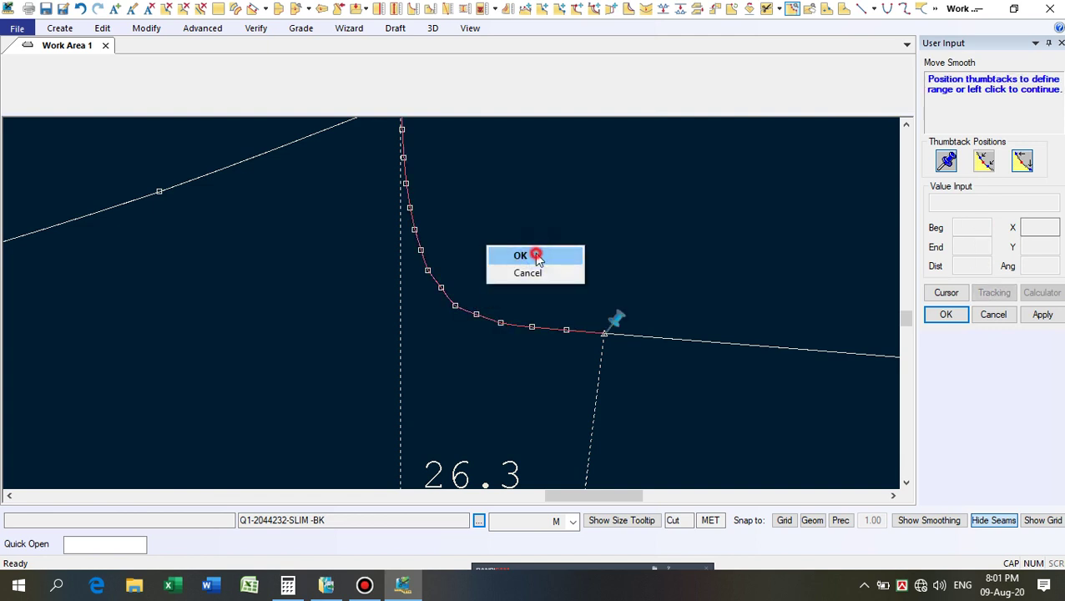
{"action": "left_click", "coordinate": [535, 255]}
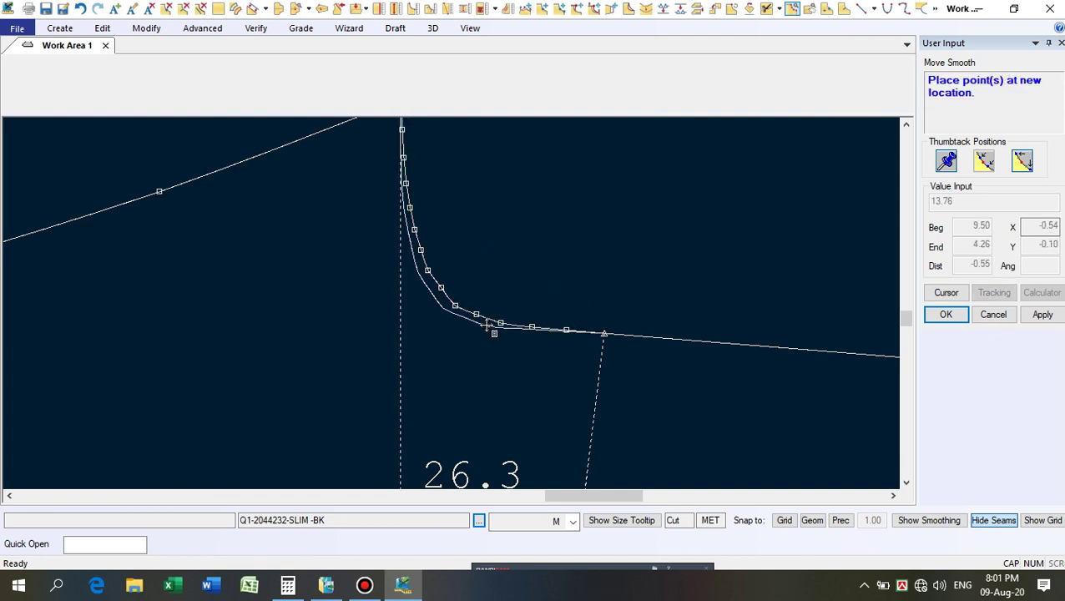
{"action": "left_click", "coordinate": [486, 323]}
{"action": "right_click", "coordinate": [721, 143]}
{"action": "left_click", "coordinate": [774, 152]}
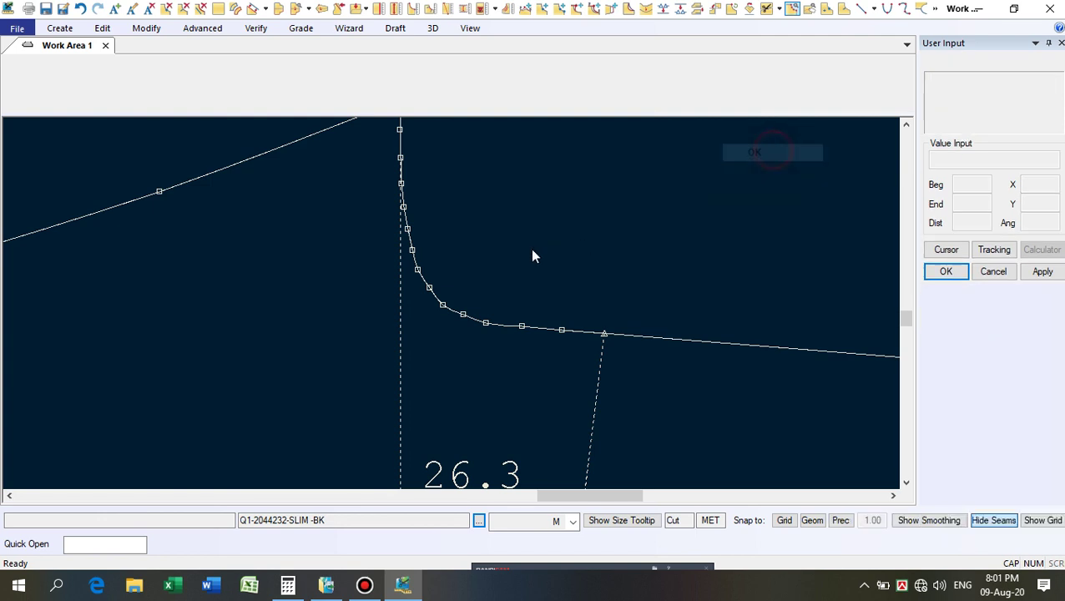
Smooth the back crotch curve between the crotch point and hip line with repeated Smooth Line passes at factor 0.0127, and finish the command.
{"action": "scroll", "coordinate": [532, 253], "scroll_direction": "down", "scroll_amount": 2}
{"action": "scroll", "coordinate": [493, 306], "scroll_direction": "down", "scroll_amount": 1}
{"action": "scroll", "coordinate": [464, 231], "scroll_direction": "up", "scroll_amount": 1}
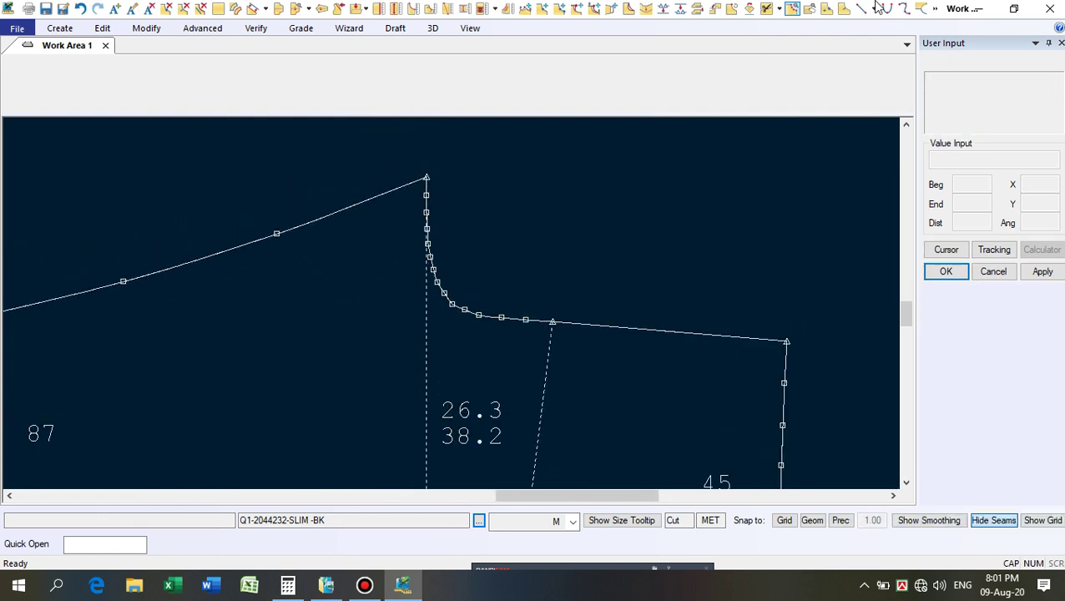
{"action": "left_click", "coordinate": [645, 9]}
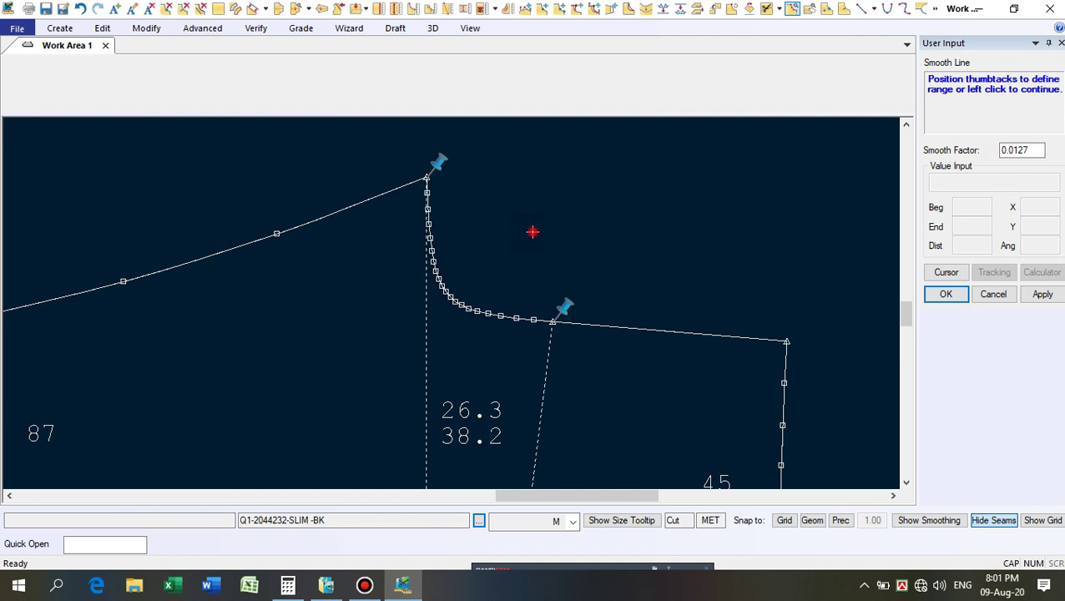
{"action": "left_click", "coordinate": [533, 232]}
{"action": "left_click", "coordinate": [535, 230]}
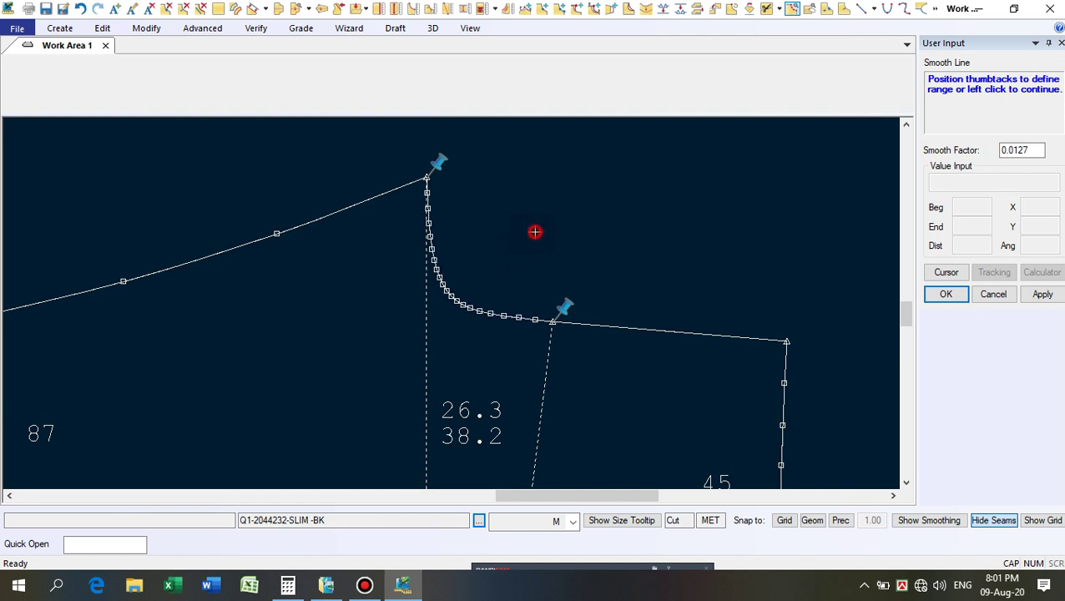
{"action": "left_click", "coordinate": [545, 209]}
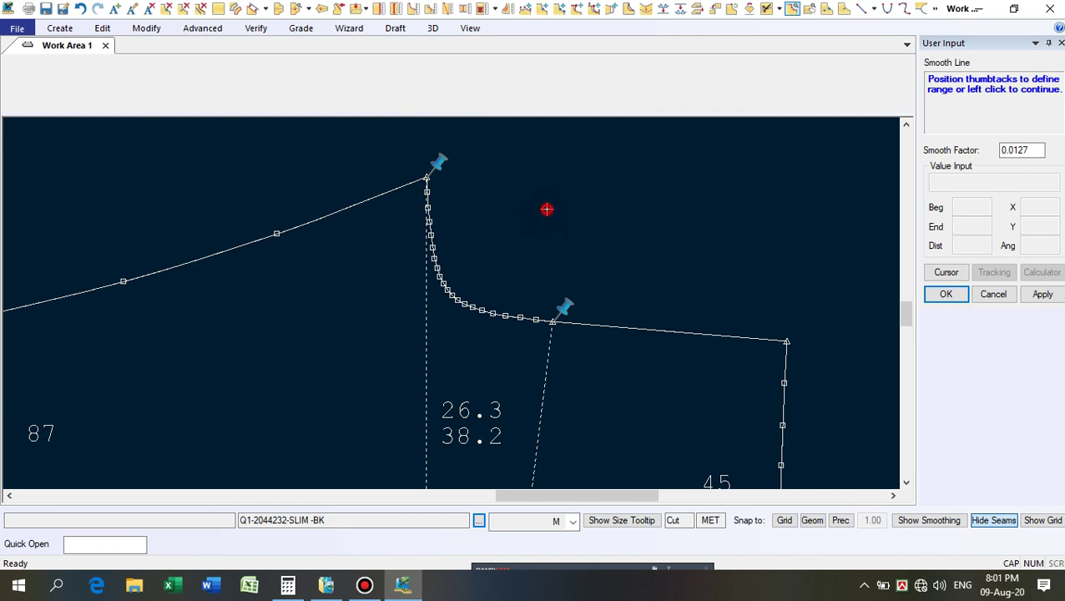
{"action": "right_click", "coordinate": [548, 207]}
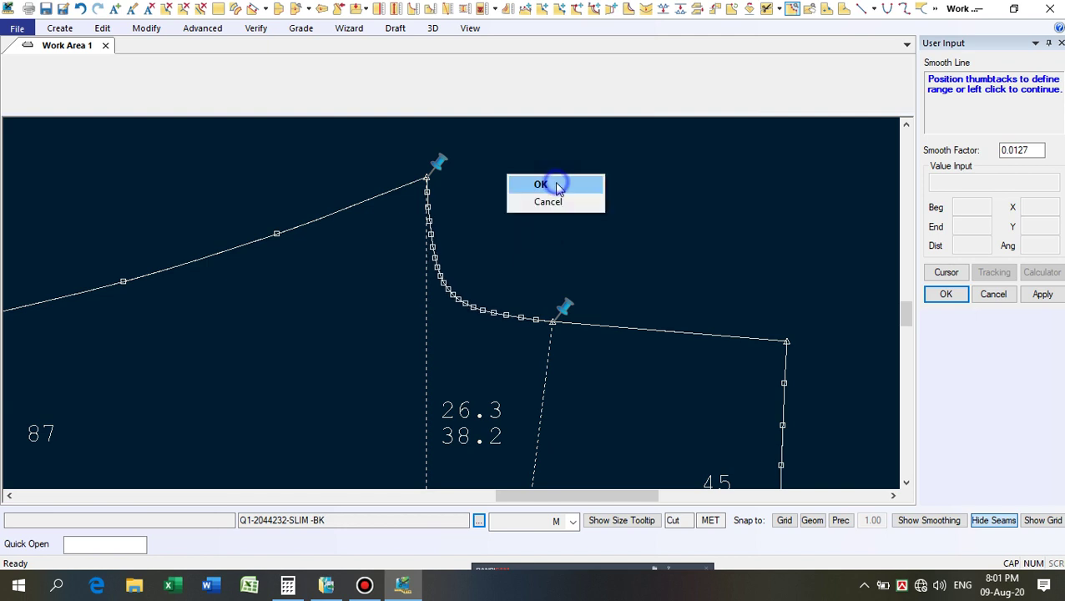
{"action": "left_click", "coordinate": [557, 203]}
{"action": "right_click", "coordinate": [625, 166]}
{"action": "left_click", "coordinate": [627, 166]}
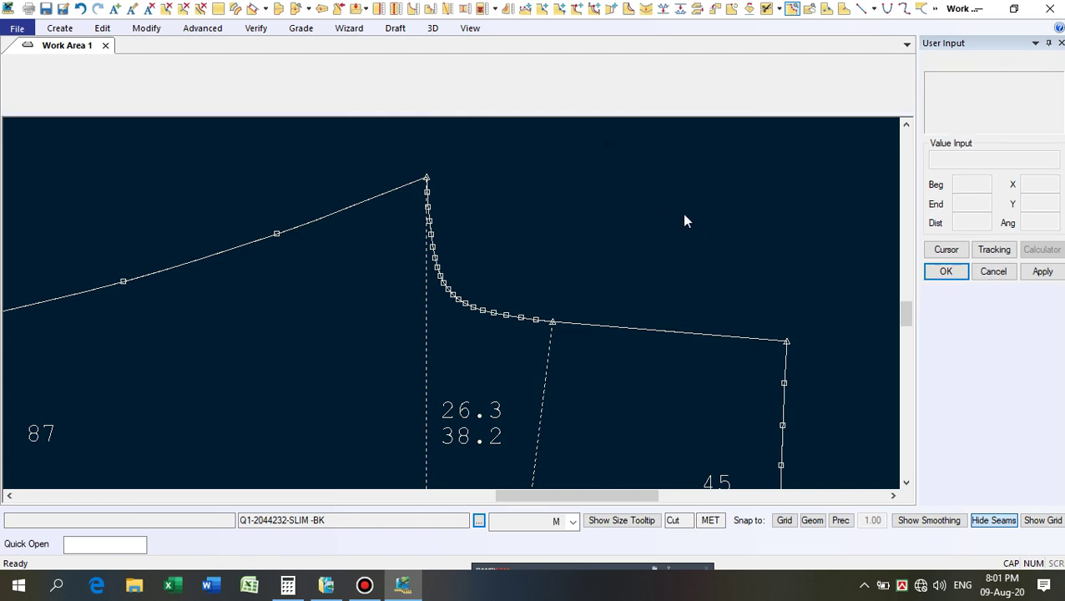
Measure the back crotch curve and the centre back line up to the waist together, and move the results window clear of the curve.
{"action": "scroll", "coordinate": [560, 157], "scroll_direction": "down", "scroll_amount": 3}
{"action": "scroll", "coordinate": [590, 200], "scroll_direction": "up", "scroll_amount": 1}
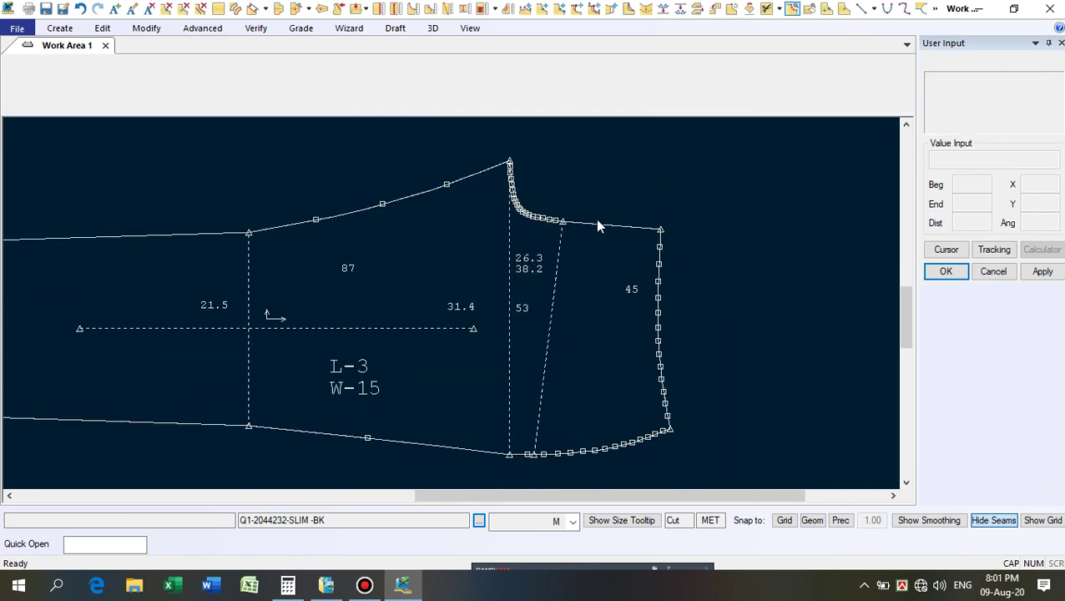
{"action": "scroll", "coordinate": [643, 211], "scroll_direction": "up", "scroll_amount": 1}
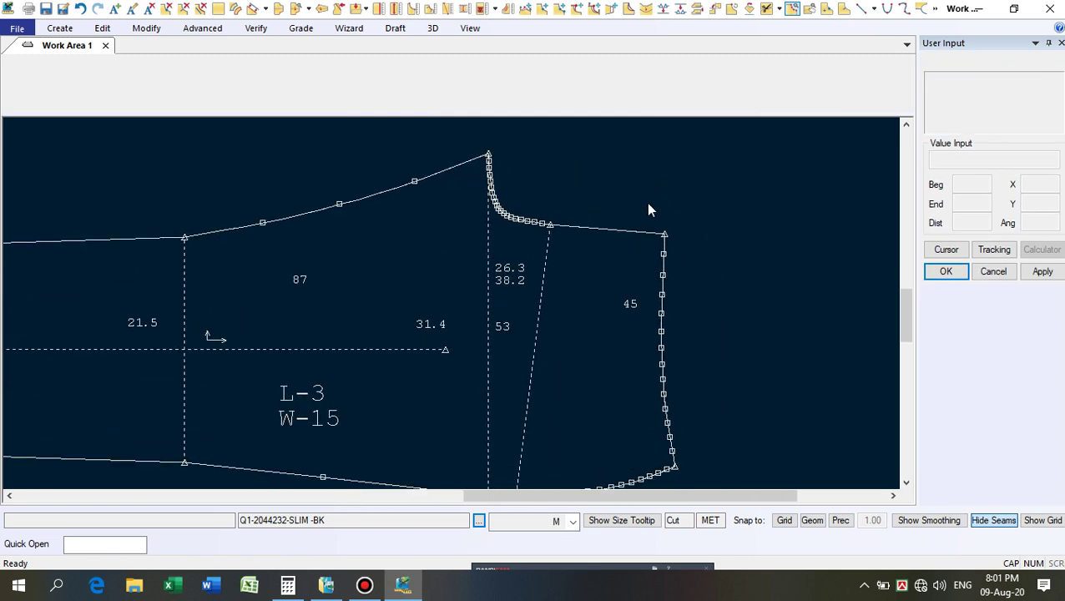
{"action": "scroll", "coordinate": [631, 200], "scroll_direction": "down", "scroll_amount": 1}
{"action": "scroll", "coordinate": [630, 200], "scroll_direction": "up", "scroll_amount": 1}
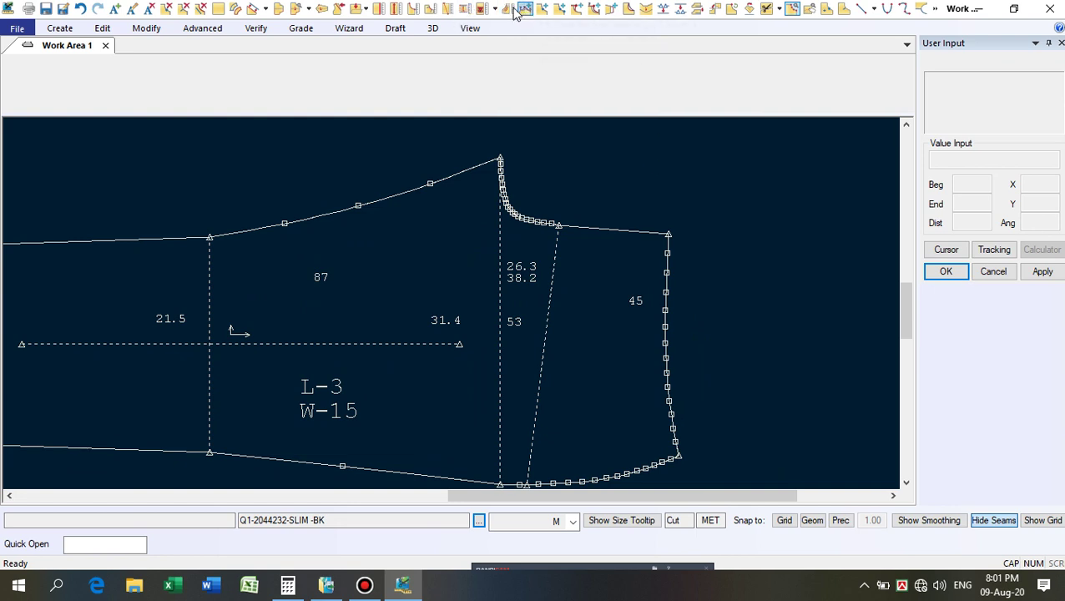
{"action": "left_click", "coordinate": [506, 13]}
{"action": "scroll", "coordinate": [526, 275], "scroll_direction": "up", "scroll_amount": 1}
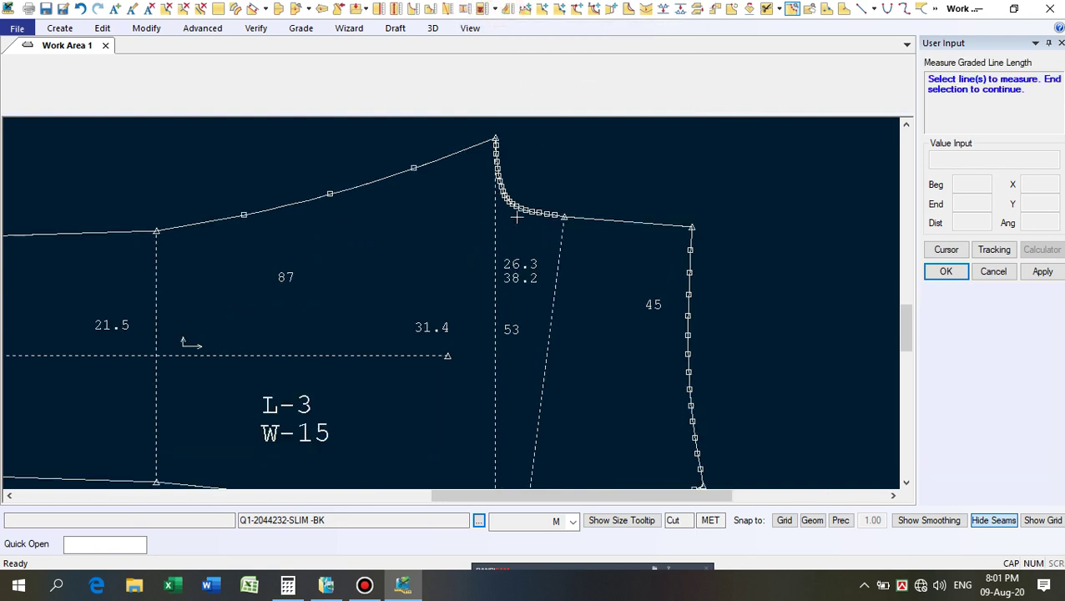
{"action": "left_click", "coordinate": [526, 206]}
{"action": "left_click", "coordinate": [607, 221]}
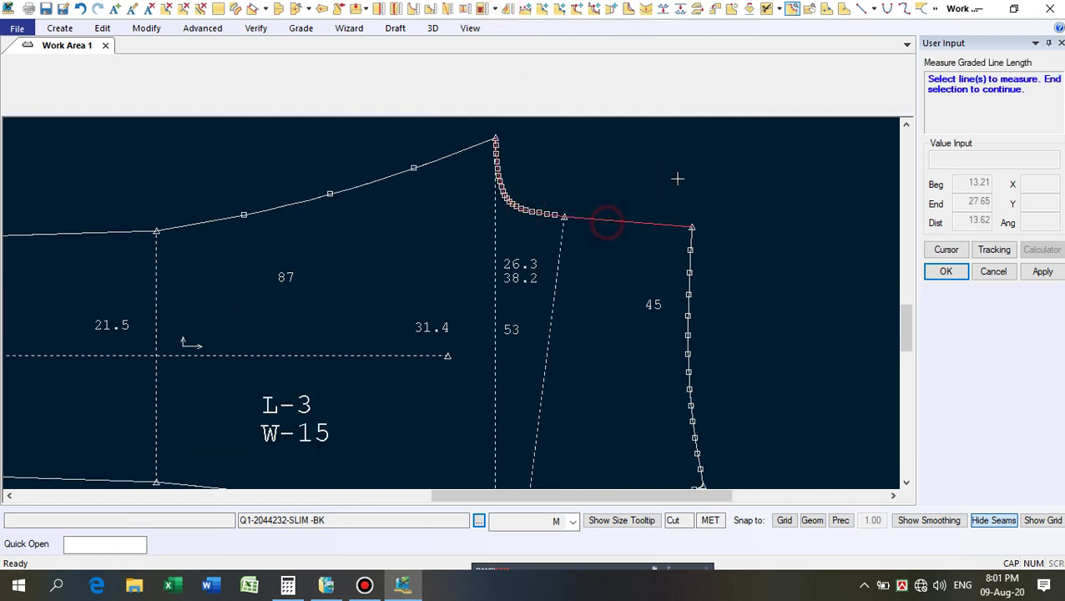
{"action": "right_click", "coordinate": [678, 180]}
{"action": "left_click", "coordinate": [678, 181]}
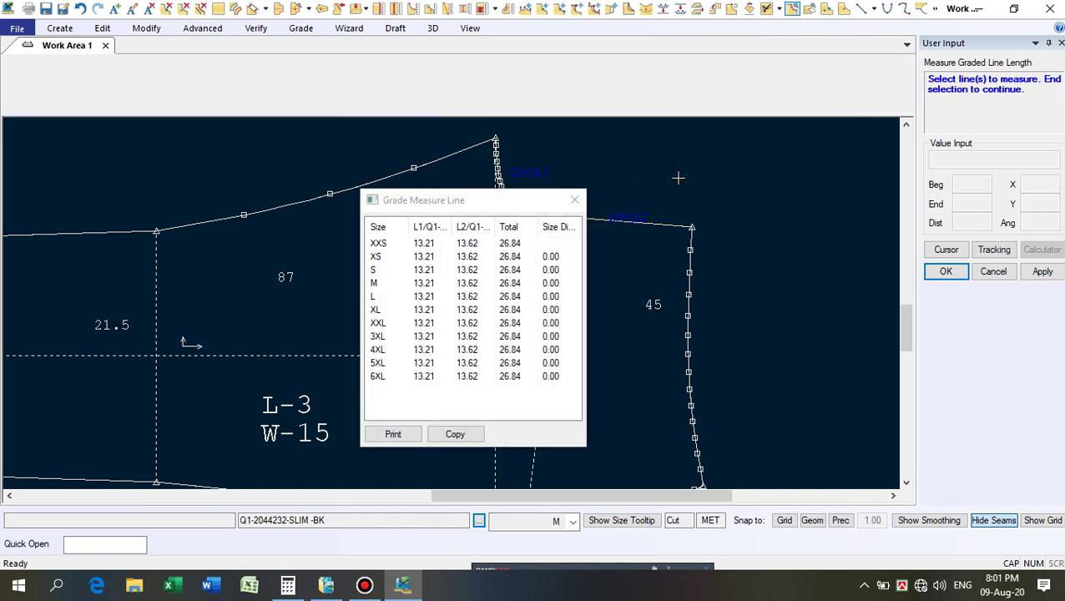
{"action": "left_click_drag", "start_coordinate": [482, 207], "coordinate": [712, 182]}
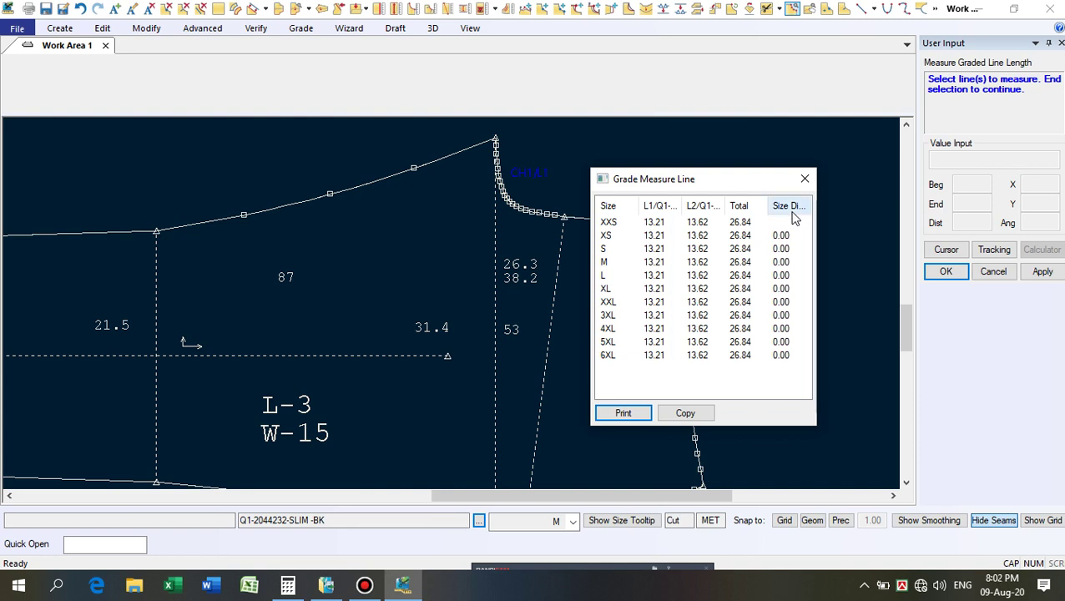
Switch to Calculator and add 3% to the 38.2 back rise.
{"action": "left_click", "coordinate": [290, 587]}
{"action": "left_click", "coordinate": [540, 371]}
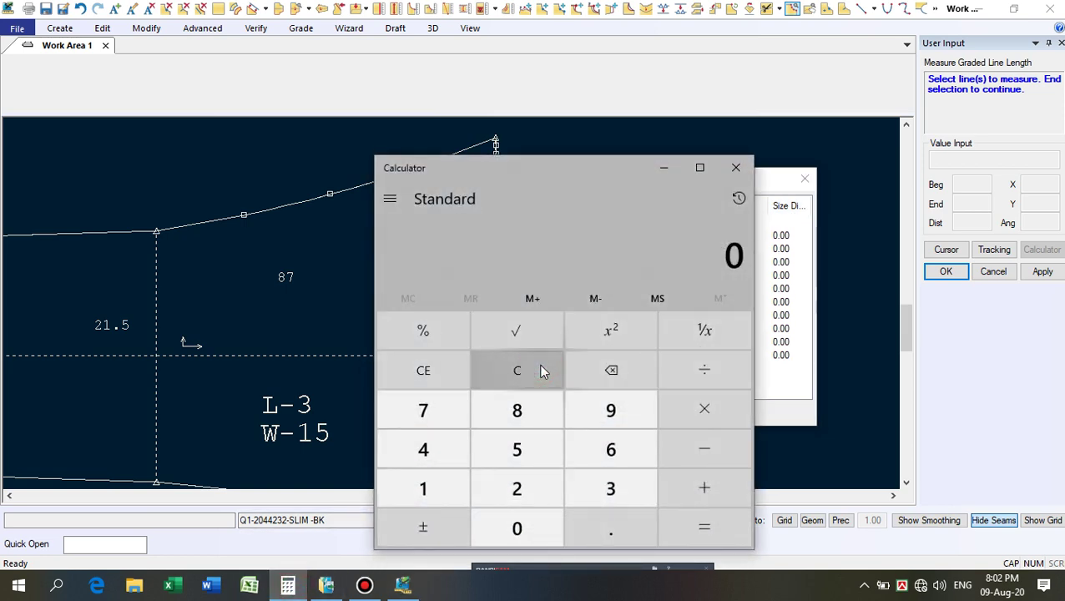
{"action": "left_click", "coordinate": [611, 492]}
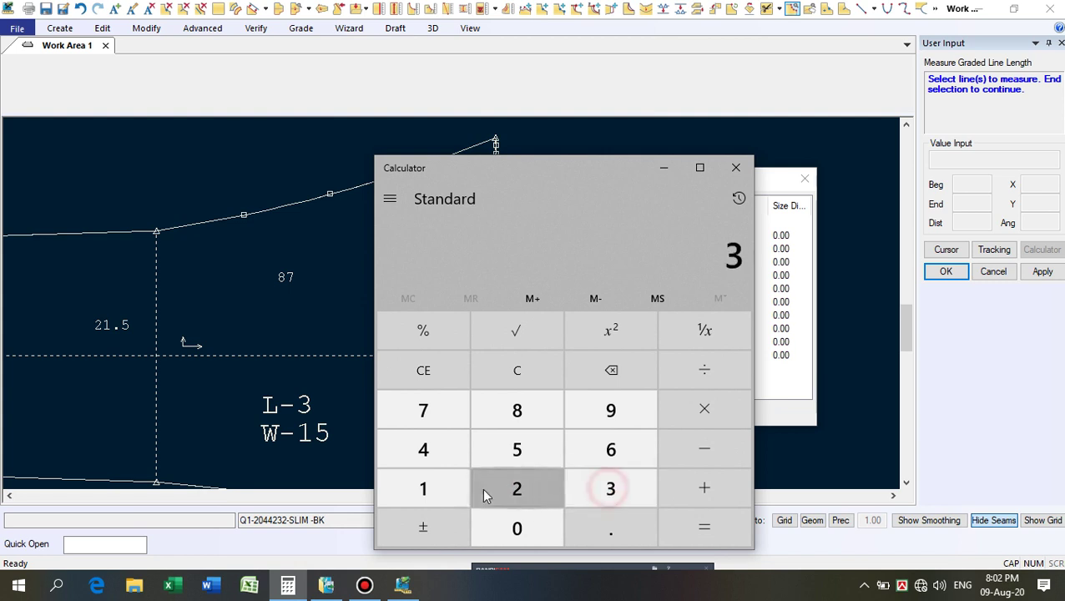
{"action": "left_click", "coordinate": [523, 415]}
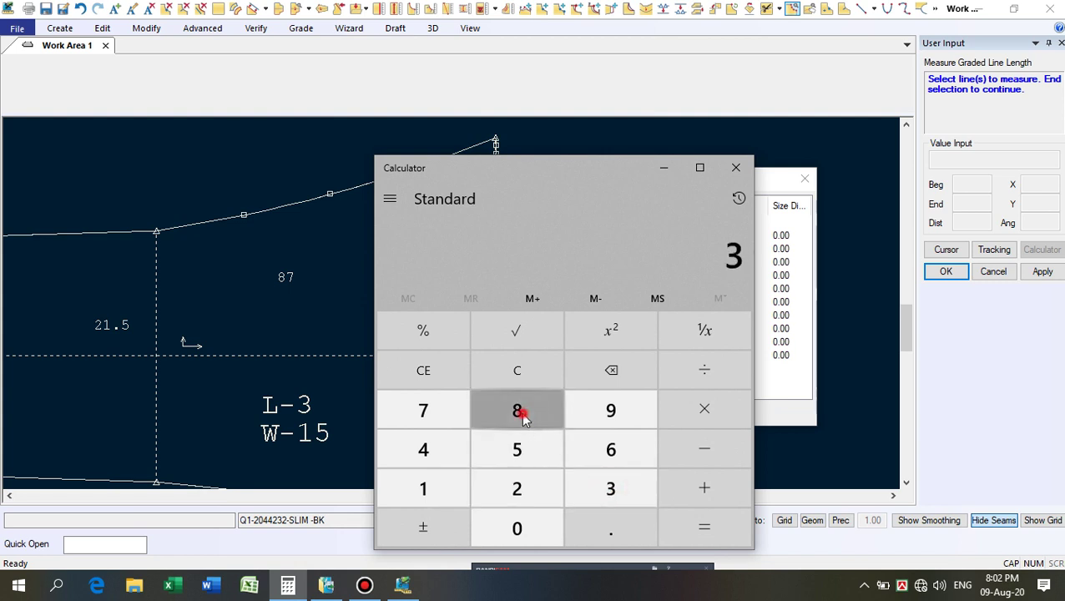
{"action": "left_click", "coordinate": [616, 531]}
{"action": "left_click", "coordinate": [526, 484]}
{"action": "left_click", "coordinate": [701, 494]}
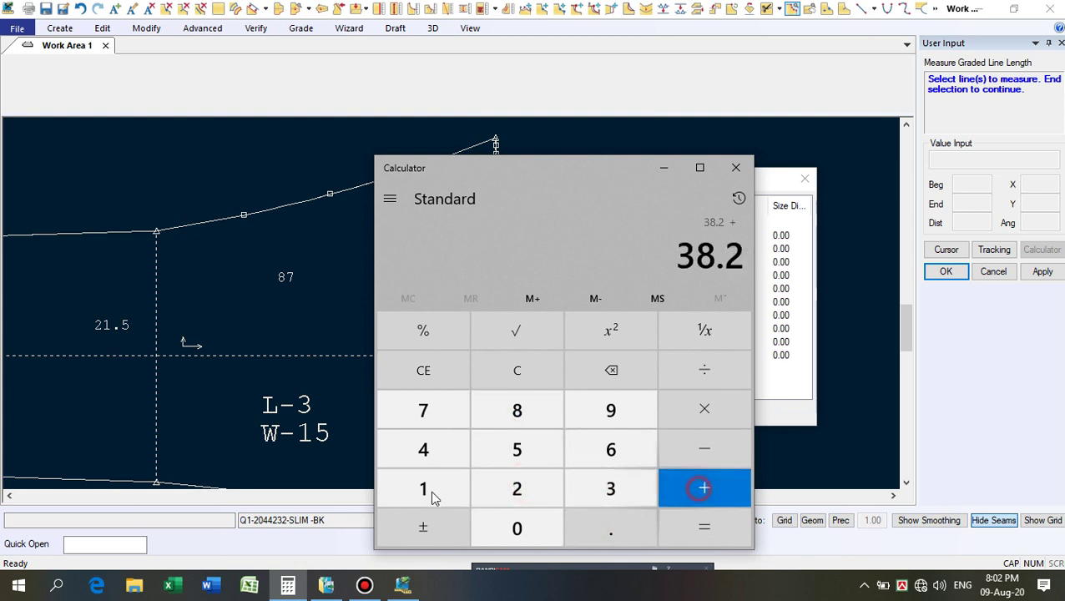
{"action": "left_click", "coordinate": [611, 488]}
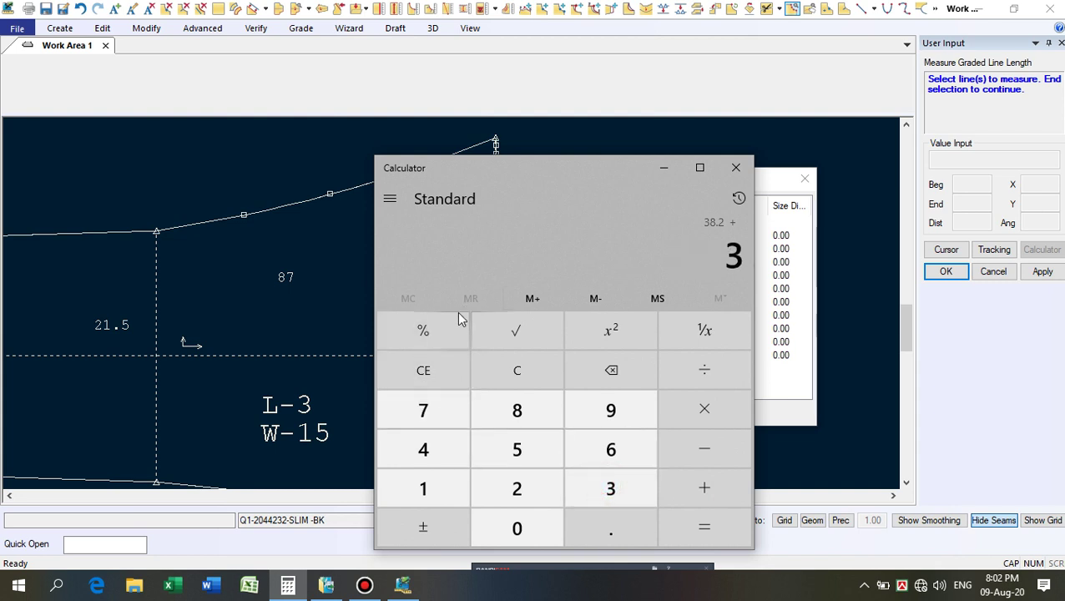
{"action": "left_click", "coordinate": [428, 332]}
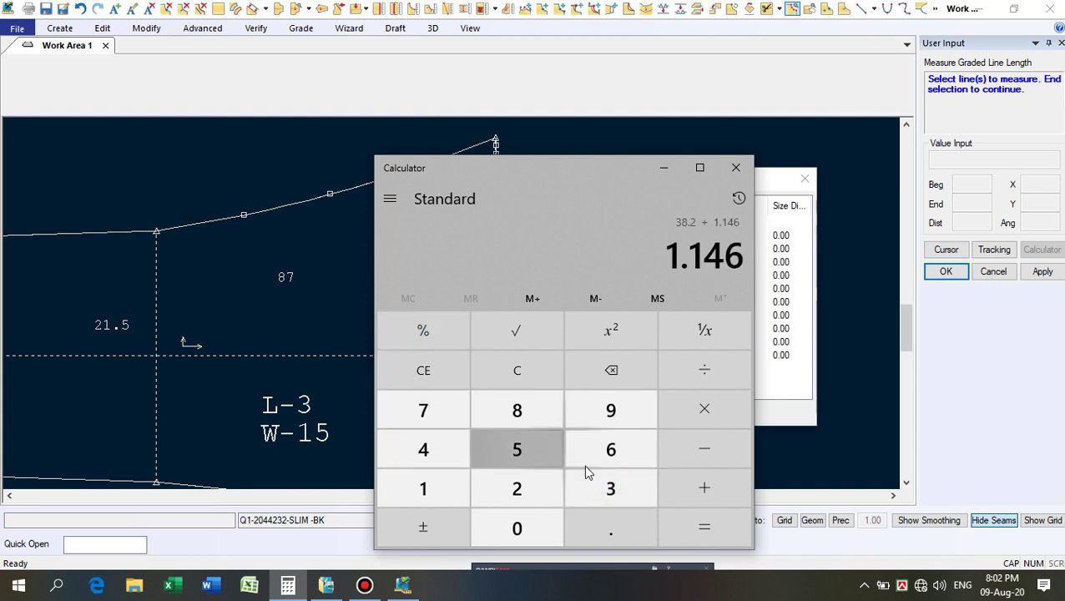
{"action": "left_click", "coordinate": [687, 526]}
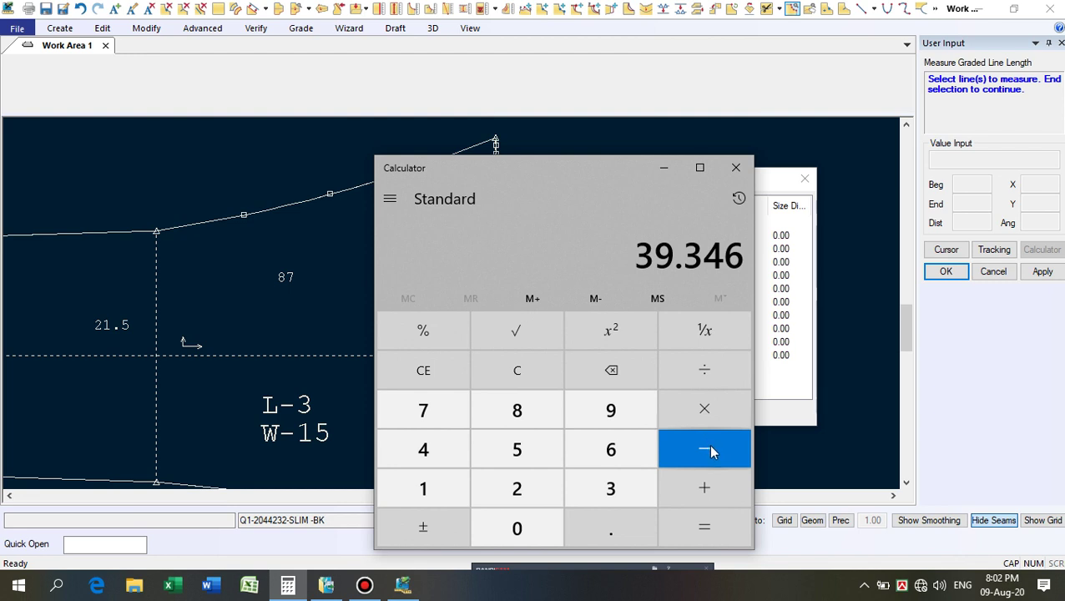
Subtract 4.2 from the enlarged back rise in Calculator.
{"action": "left_click", "coordinate": [710, 449]}
{"action": "left_click", "coordinate": [423, 449]}
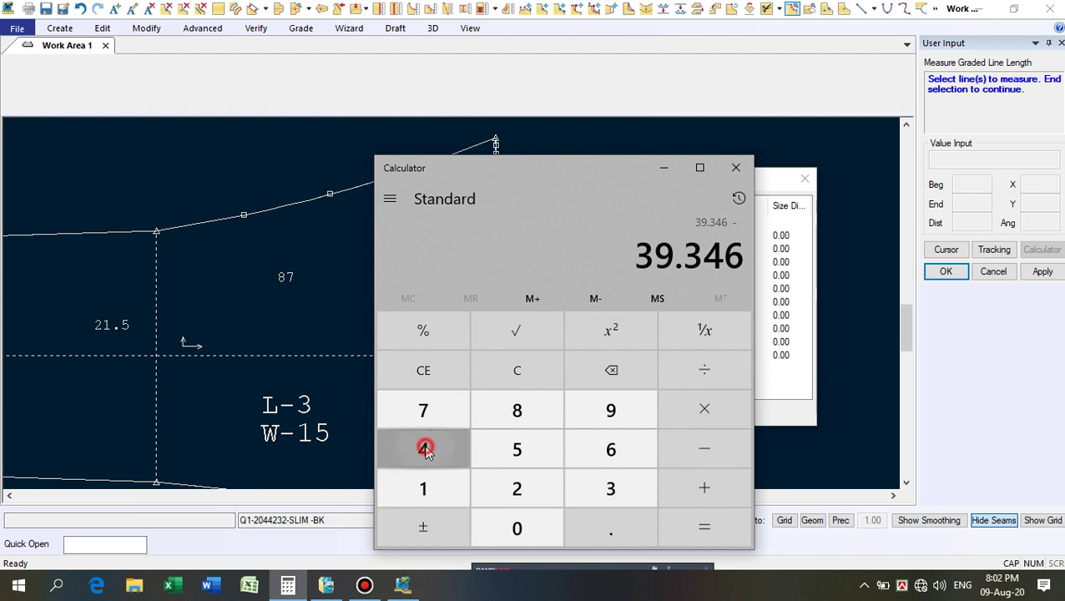
{"action": "left_click", "coordinate": [610, 531]}
{"action": "left_click", "coordinate": [512, 487]}
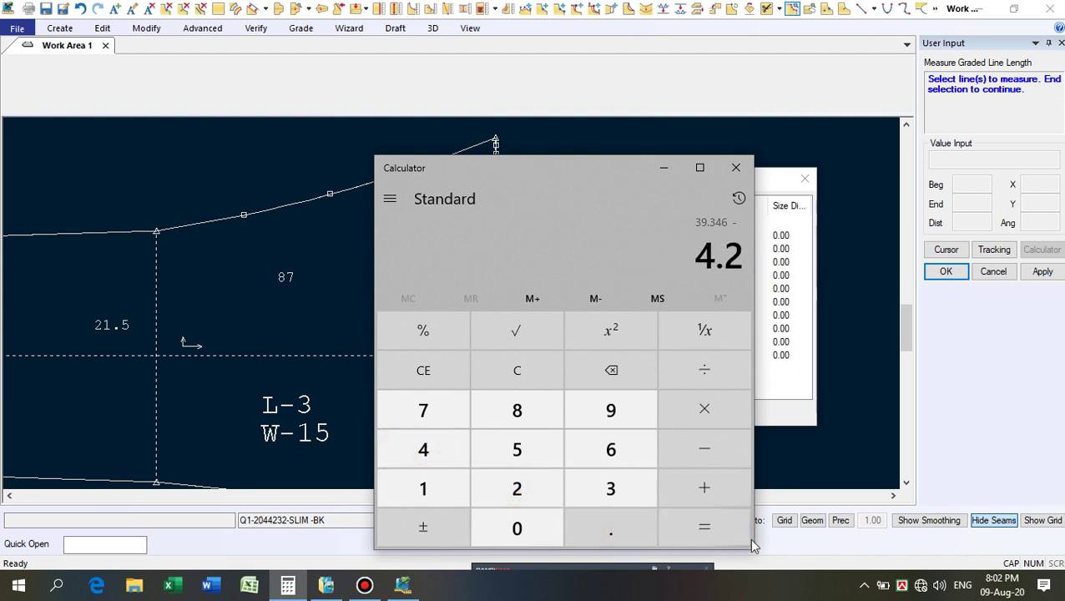
{"action": "left_click", "coordinate": [693, 531]}
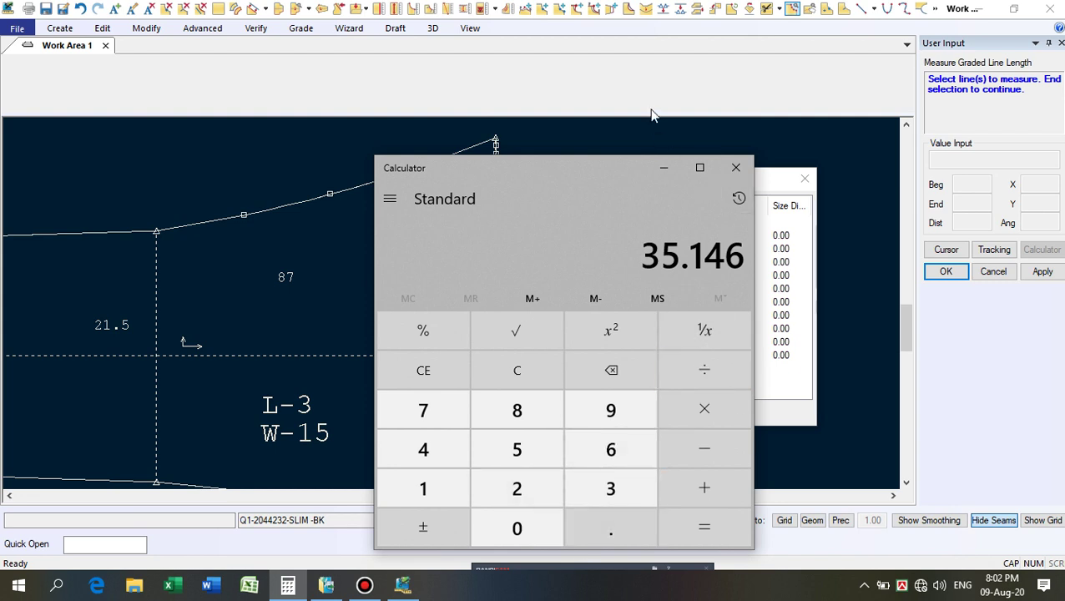
Subtract the measured total of 26.84 from the calculated rise, minimise Calculator, and close the line measurement.
{"action": "left_click_drag", "start_coordinate": [577, 178], "coordinate": [318, 167]}
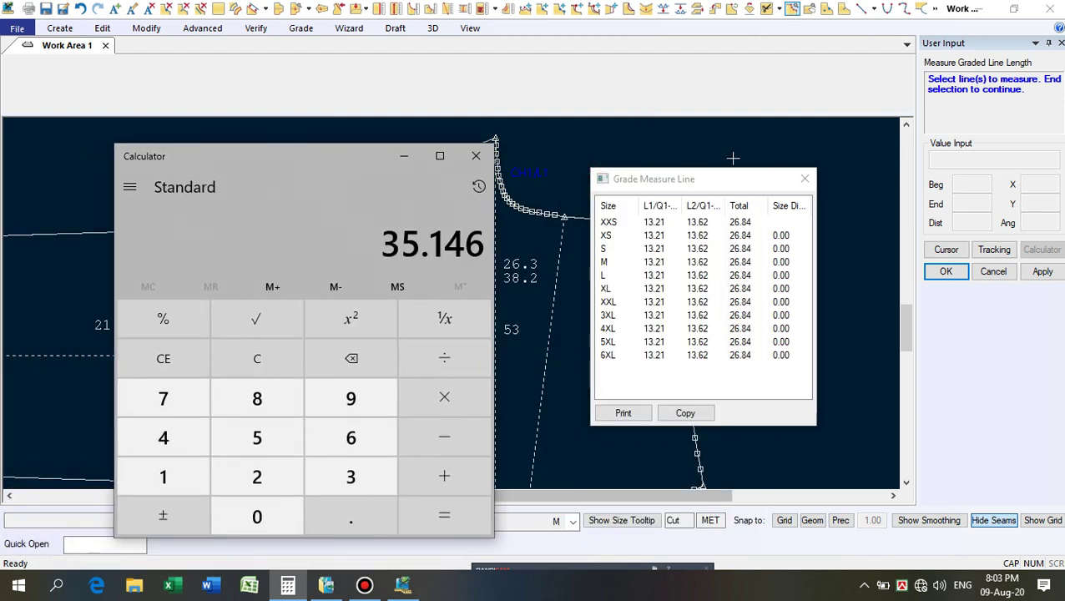
{"action": "left_click", "coordinate": [444, 437]}
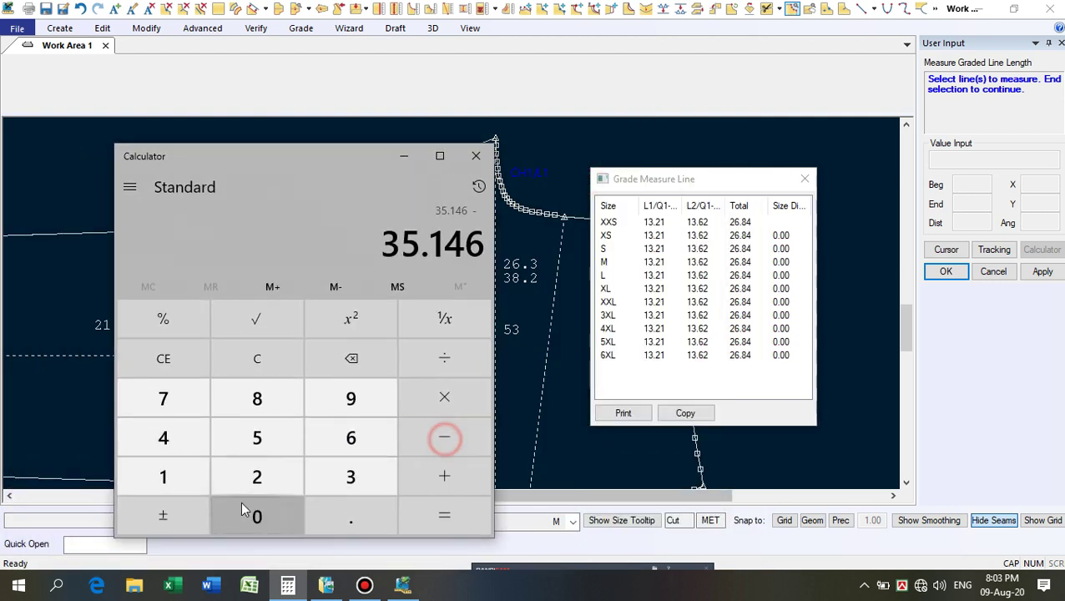
{"action": "left_click", "coordinate": [247, 482]}
{"action": "left_click", "coordinate": [351, 437]}
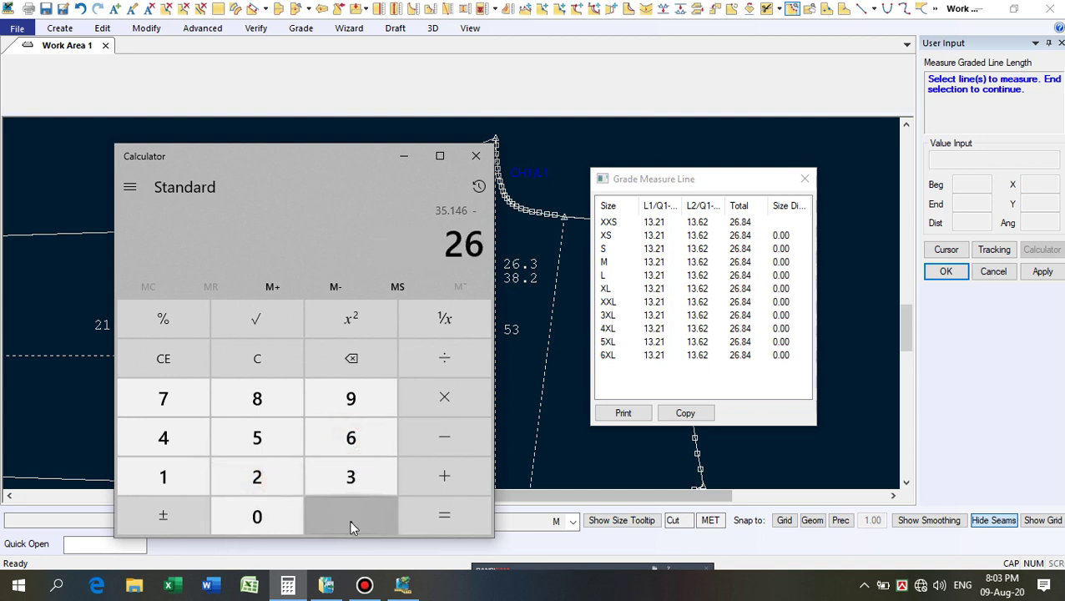
{"action": "left_click", "coordinate": [350, 518]}
{"action": "left_click", "coordinate": [253, 398]}
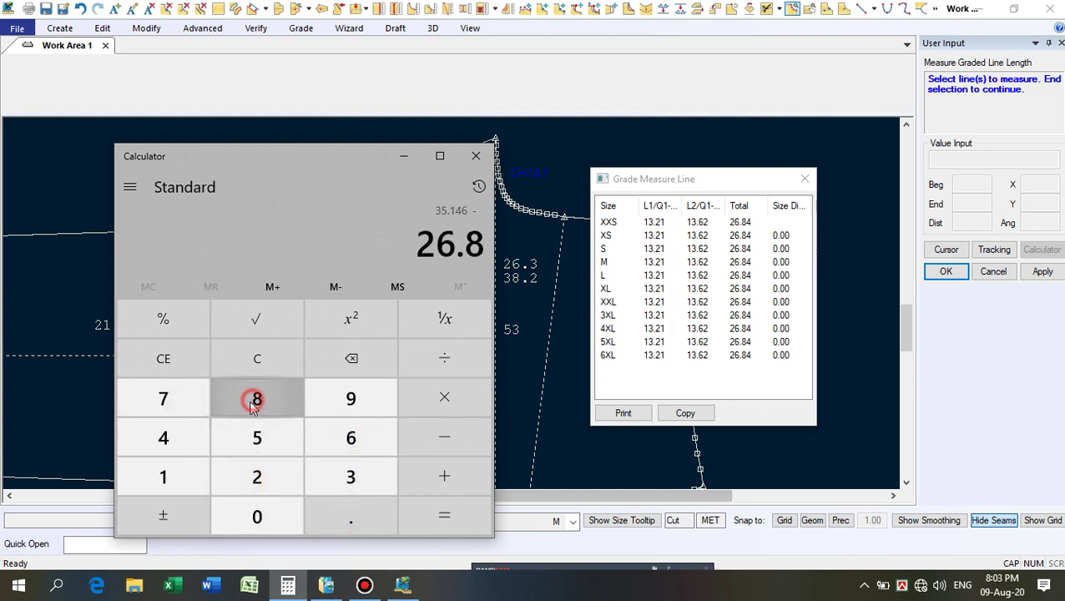
{"action": "left_click", "coordinate": [160, 443]}
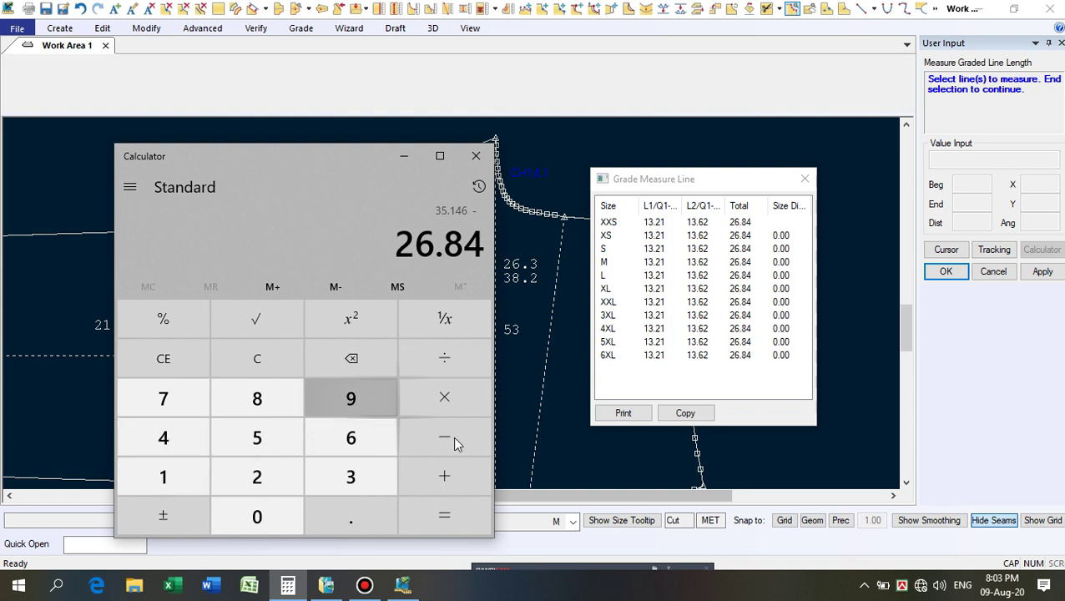
{"action": "left_click", "coordinate": [455, 514]}
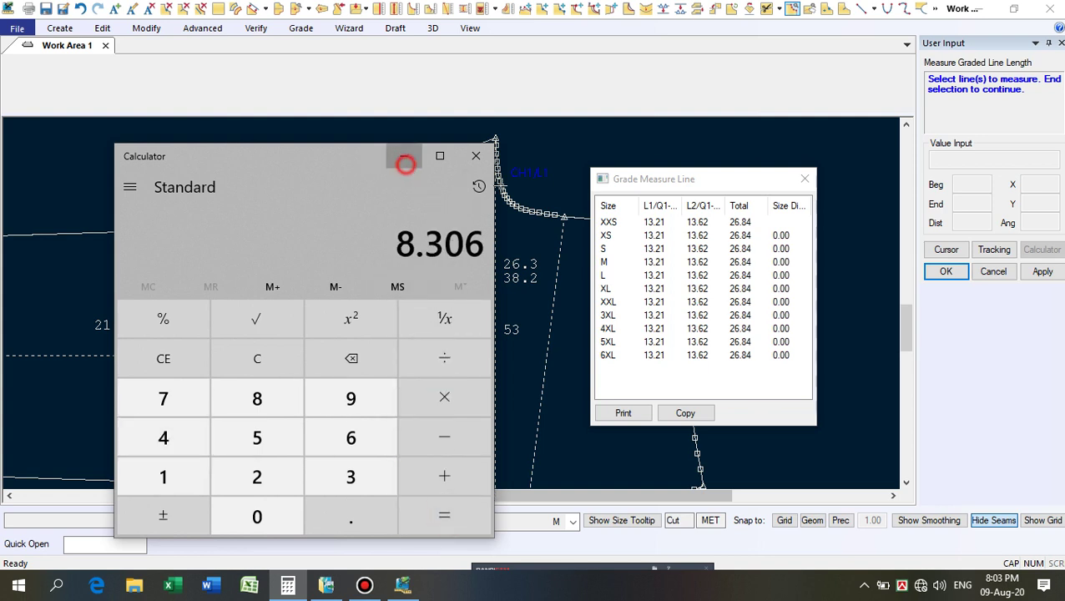
{"action": "left_click", "coordinate": [405, 164]}
{"action": "left_click", "coordinate": [804, 179]}
{"action": "right_click", "coordinate": [671, 144]}
{"action": "left_click", "coordinate": [675, 152]}
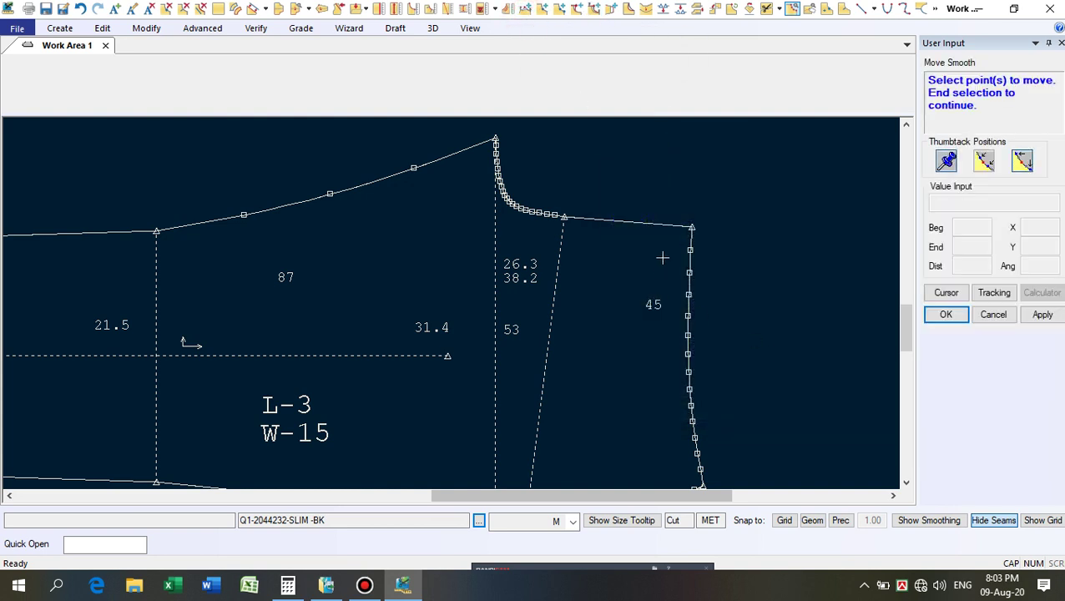
Raise the centre back waist point of the back piece with Move Smooth, using X 8.306 and Y 0.
{"action": "left_click", "coordinate": [673, 228]}
{"action": "right_click", "coordinate": [818, 229]}
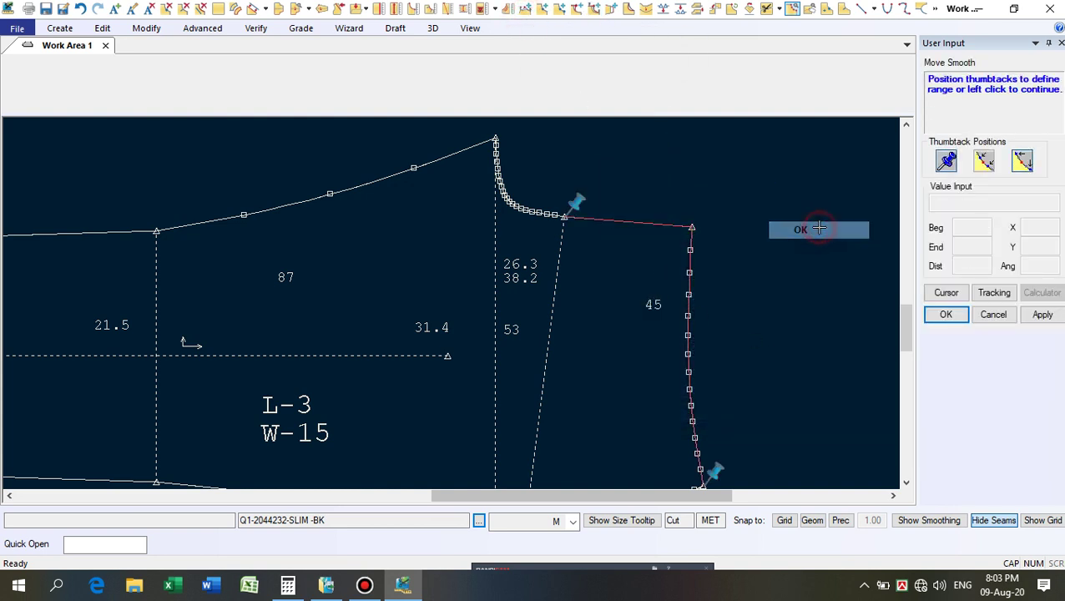
{"action": "left_click", "coordinate": [818, 229]}
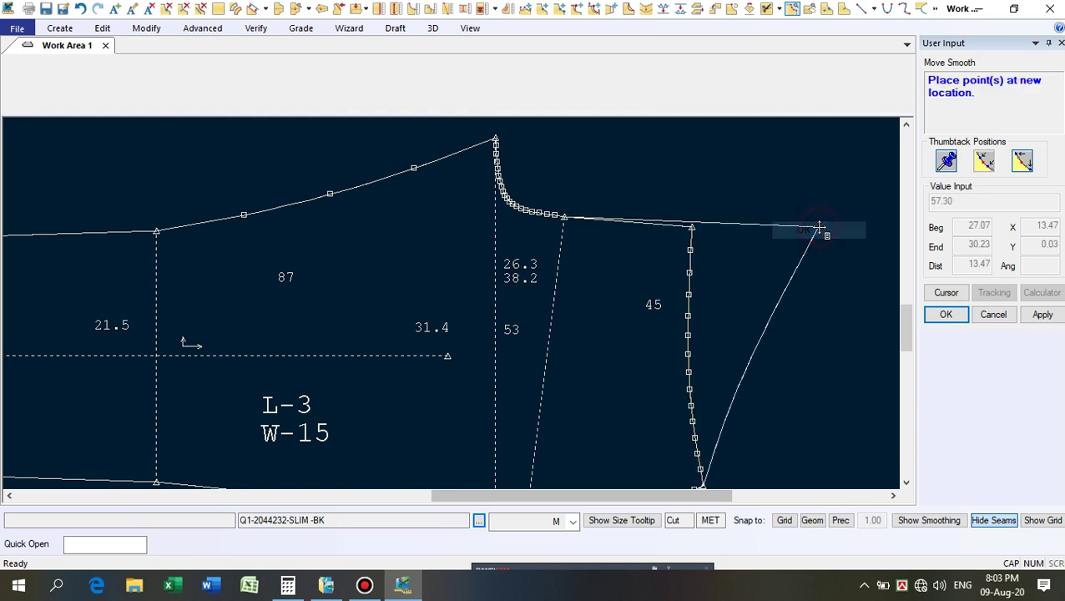
{"action": "left_click", "coordinate": [686, 224]}
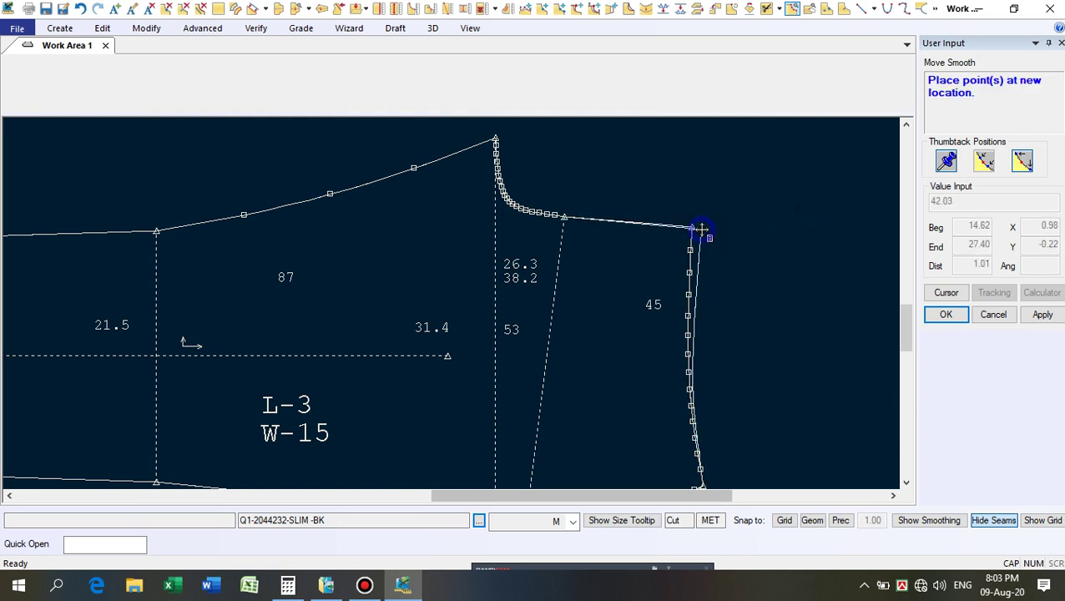
{"action": "mouse_move", "coordinate": [982, 238]}
{"action": "left_click", "coordinate": [1034, 243]}
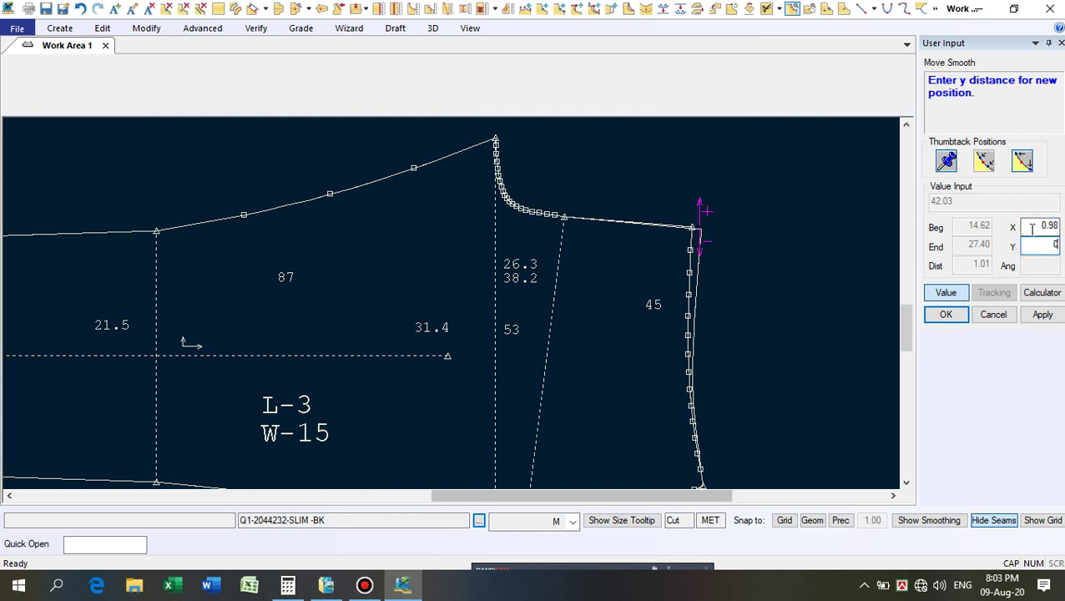
{"action": "type", "text": "0"}
{"action": "left_click", "coordinate": [1033, 227]}
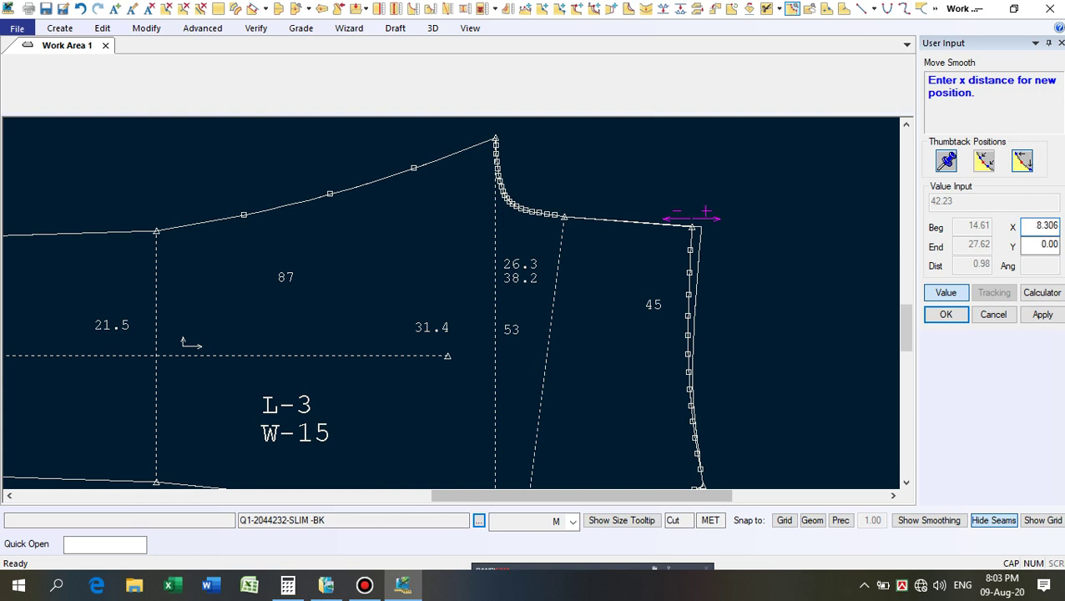
{"action": "key", "text": "Return"}
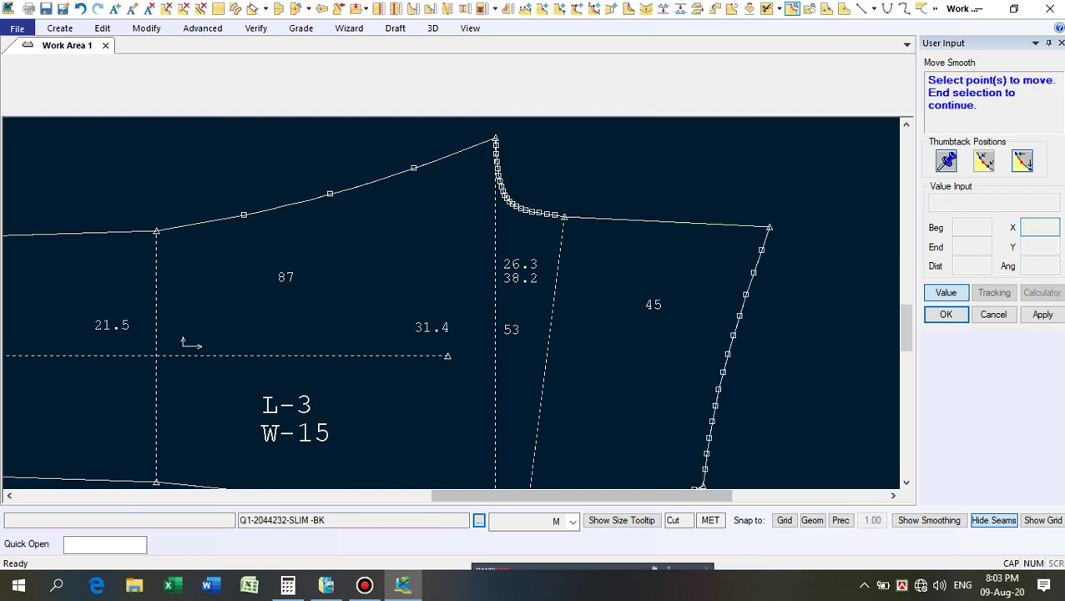
{"action": "scroll", "coordinate": [635, 258], "scroll_direction": "down", "scroll_amount": 1}
{"action": "scroll", "coordinate": [651, 380], "scroll_direction": "down", "scroll_amount": 1}
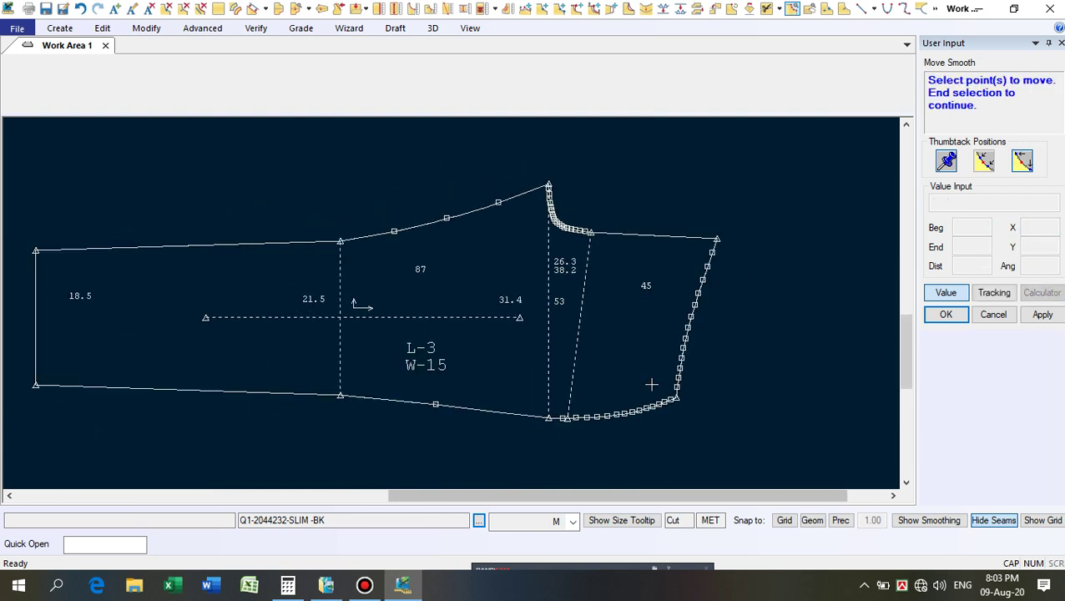
{"action": "scroll", "coordinate": [651, 383], "scroll_direction": "up", "scroll_amount": 1}
{"action": "right_click", "coordinate": [773, 338]}
{"action": "left_click", "coordinate": [773, 334]}
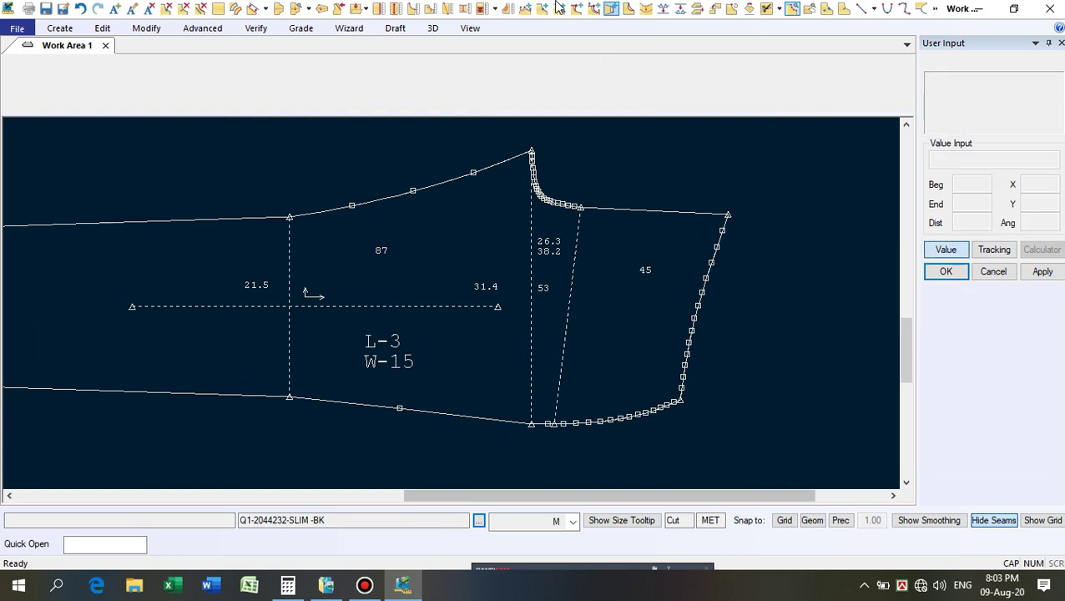
Move the side seam waist point outward with Move Smooth, using a Y distance of -3.
{"action": "left_click", "coordinate": [526, 10]}
{"action": "scroll", "coordinate": [682, 363], "scroll_direction": "up", "scroll_amount": 2}
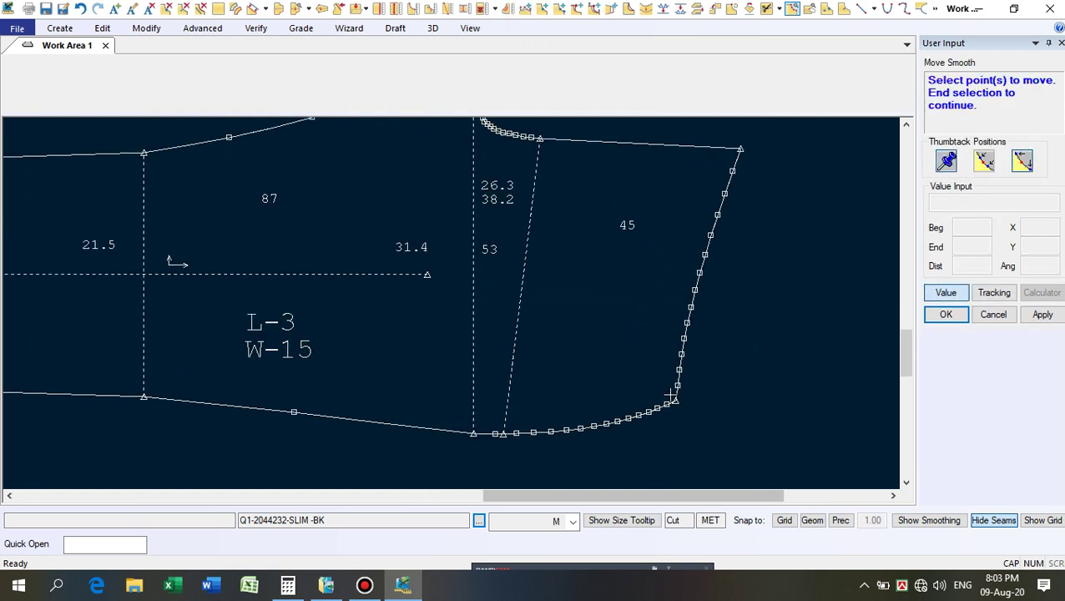
{"action": "left_click", "coordinate": [685, 396]}
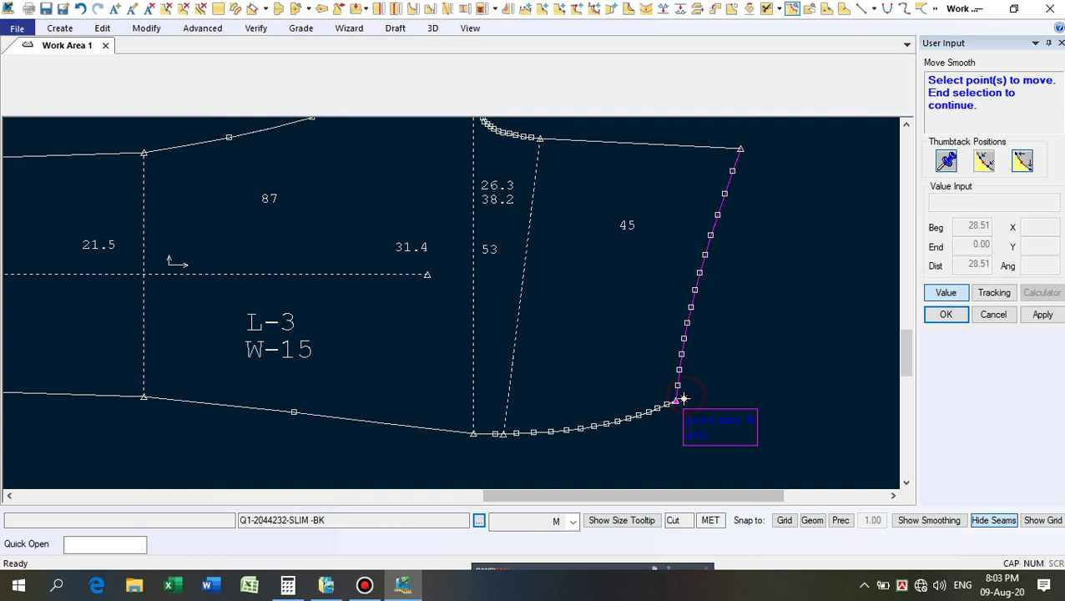
{"action": "right_click", "coordinate": [791, 393]}
{"action": "left_click", "coordinate": [793, 392]}
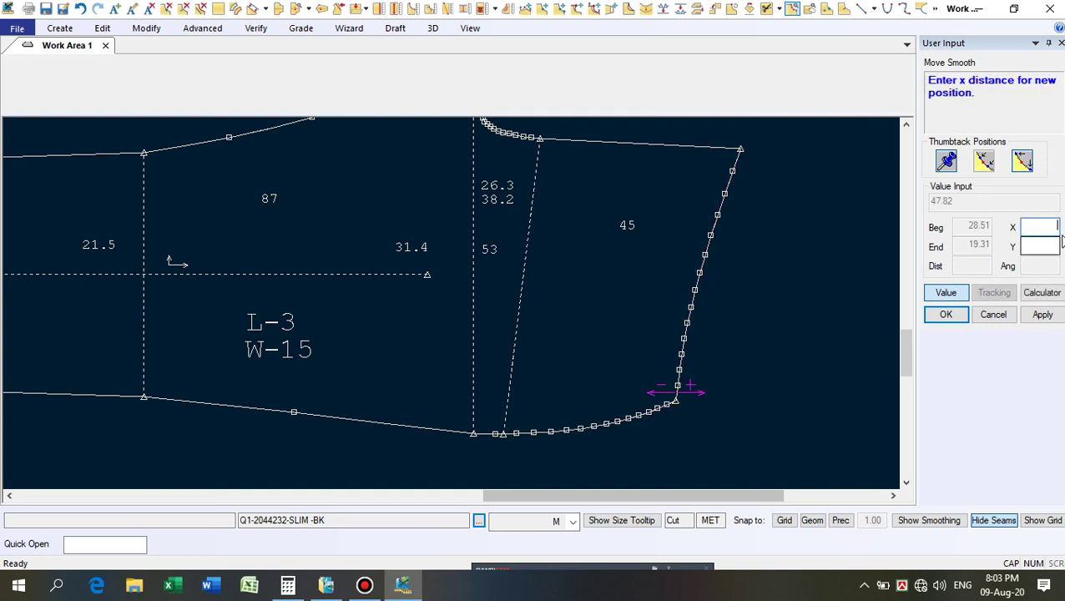
{"action": "left_click", "coordinate": [1024, 245]}
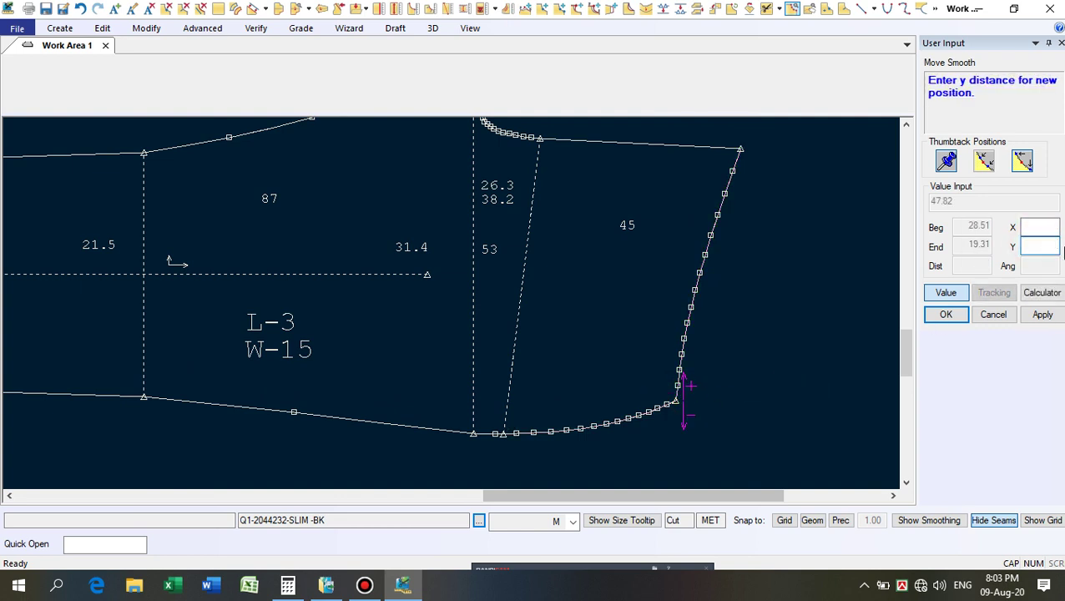
{"action": "type", "text": "-3"}
{"action": "key", "text": "Return"}
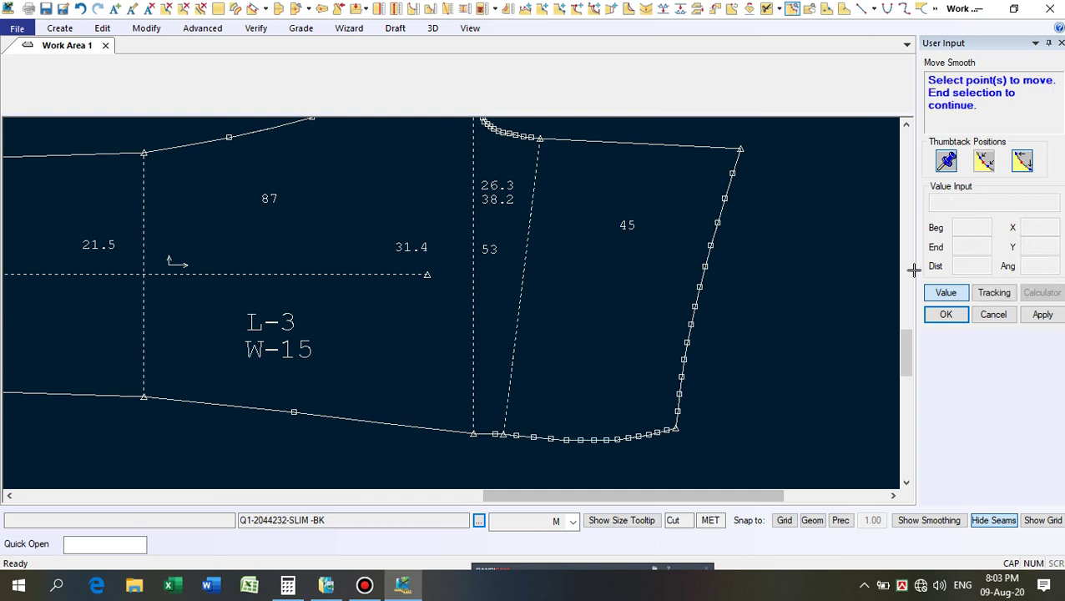
Move the centre back waist point toward the side seam with Move Smooth, using a Y distance of -3.
{"action": "scroll", "coordinate": [710, 218], "scroll_direction": "down", "scroll_amount": 1}
{"action": "left_click_drag", "start_coordinate": [711, 180], "coordinate": [800, 130]}
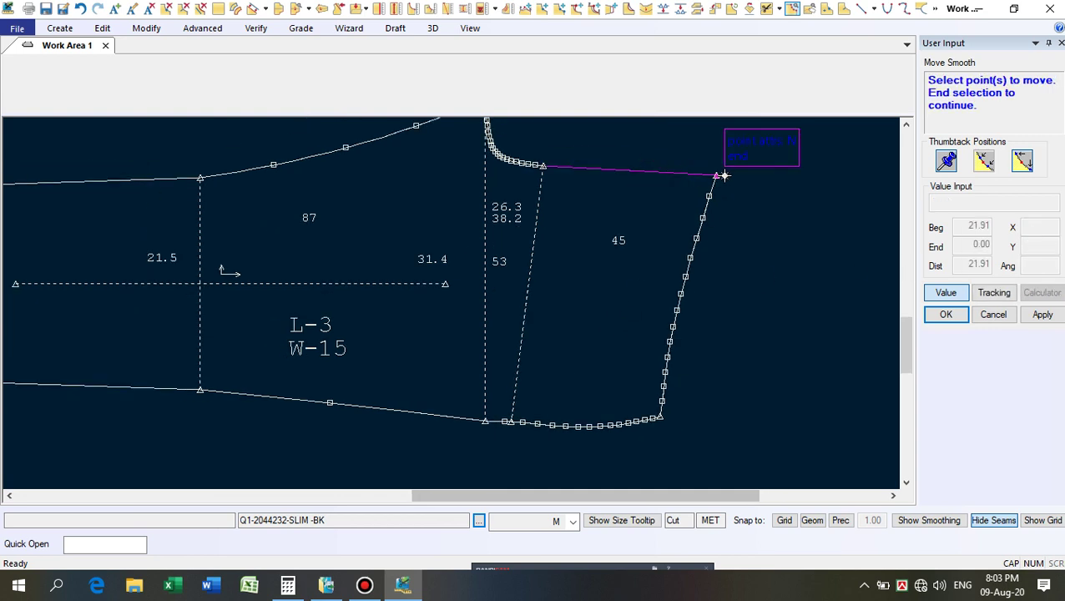
{"action": "right_click", "coordinate": [808, 211]}
{"action": "left_click", "coordinate": [808, 210]}
{"action": "right_click", "coordinate": [807, 207]}
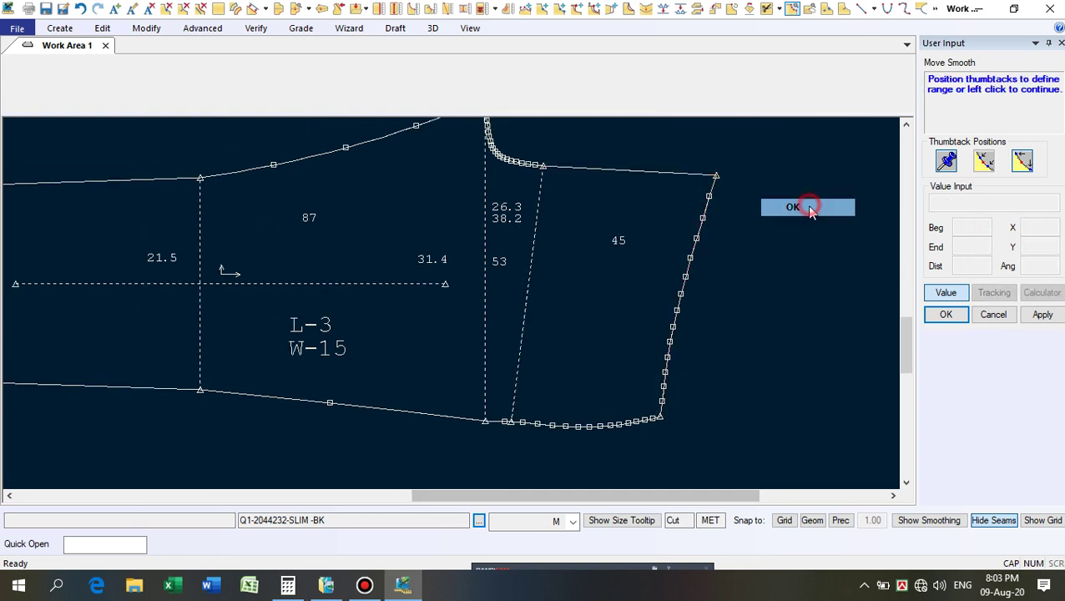
{"action": "left_click", "coordinate": [808, 207]}
{"action": "left_click", "coordinate": [1044, 247]}
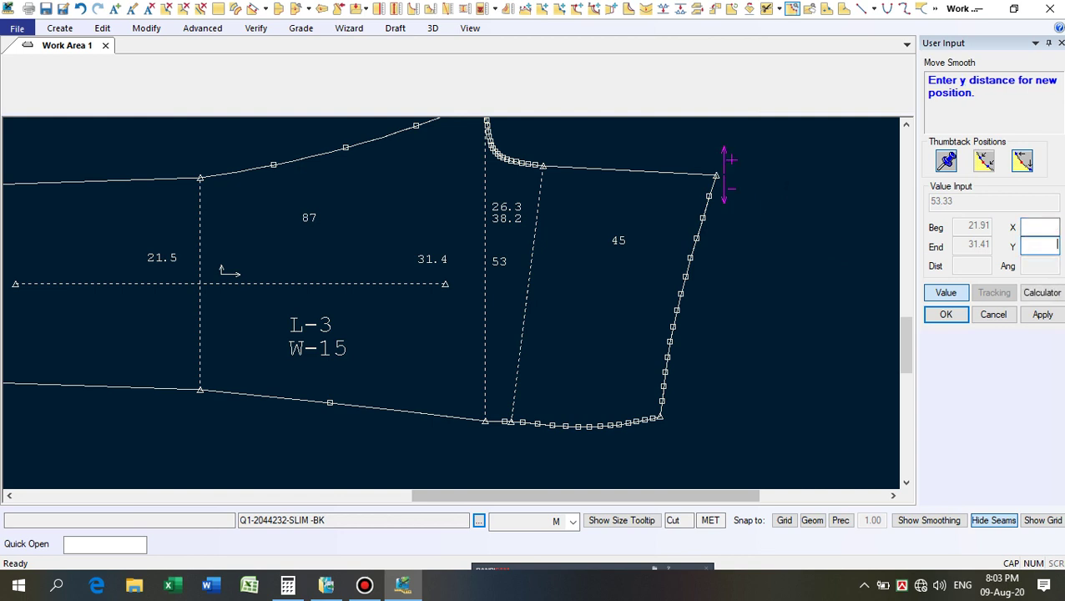
{"action": "type", "text": "-3"}
{"action": "key", "text": "Return"}
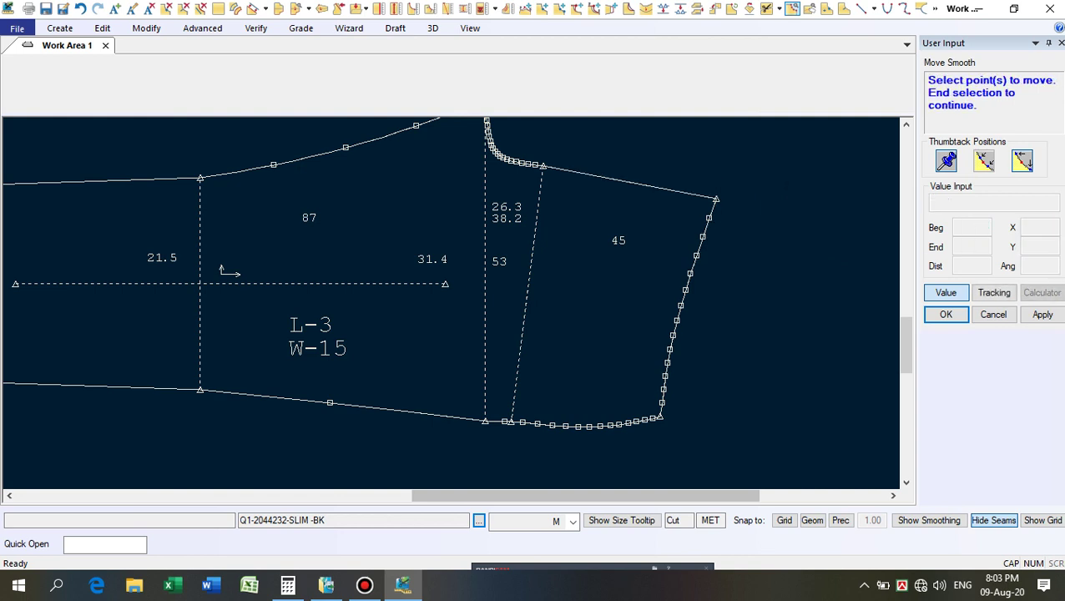
{"action": "scroll", "coordinate": [708, 329], "scroll_direction": "down", "scroll_amount": 2}
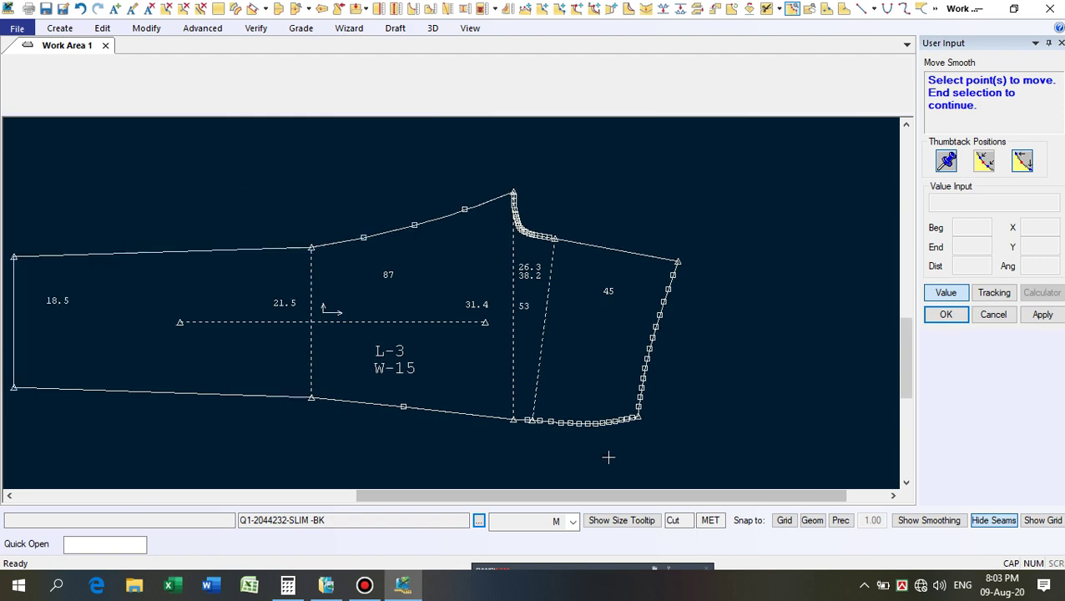
{"action": "scroll", "coordinate": [611, 448], "scroll_direction": "up", "scroll_amount": 4}
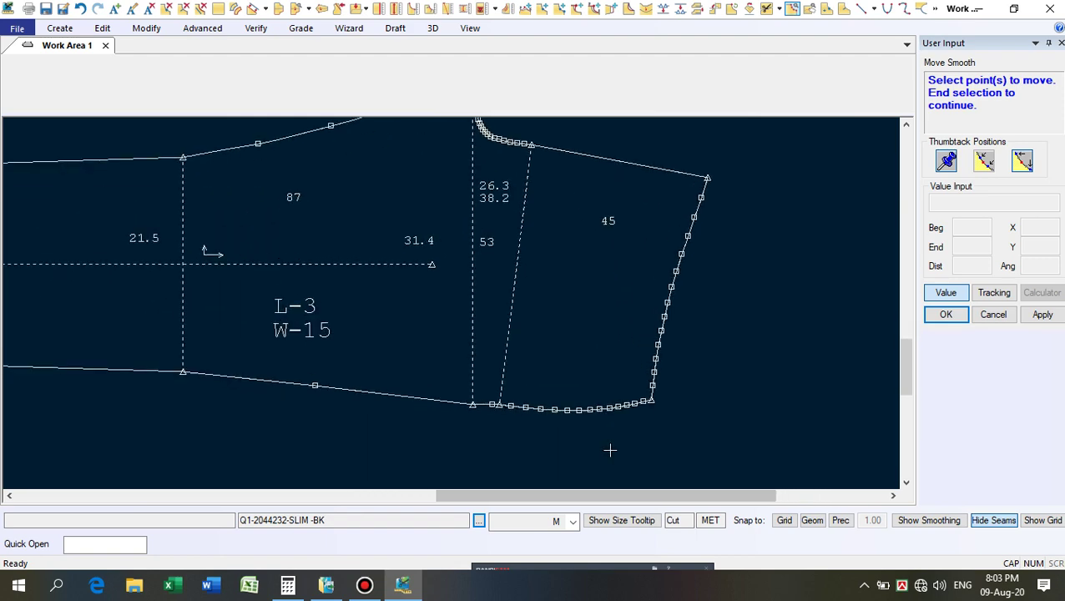
{"action": "right_click", "coordinate": [794, 328]}
{"action": "key", "text": "Return"}
Move the side seam point at the hip line slightly outward in Y with Move Smooth to straighten the seam there.
{"action": "scroll", "coordinate": [523, 370], "scroll_direction": "up", "scroll_amount": 2}
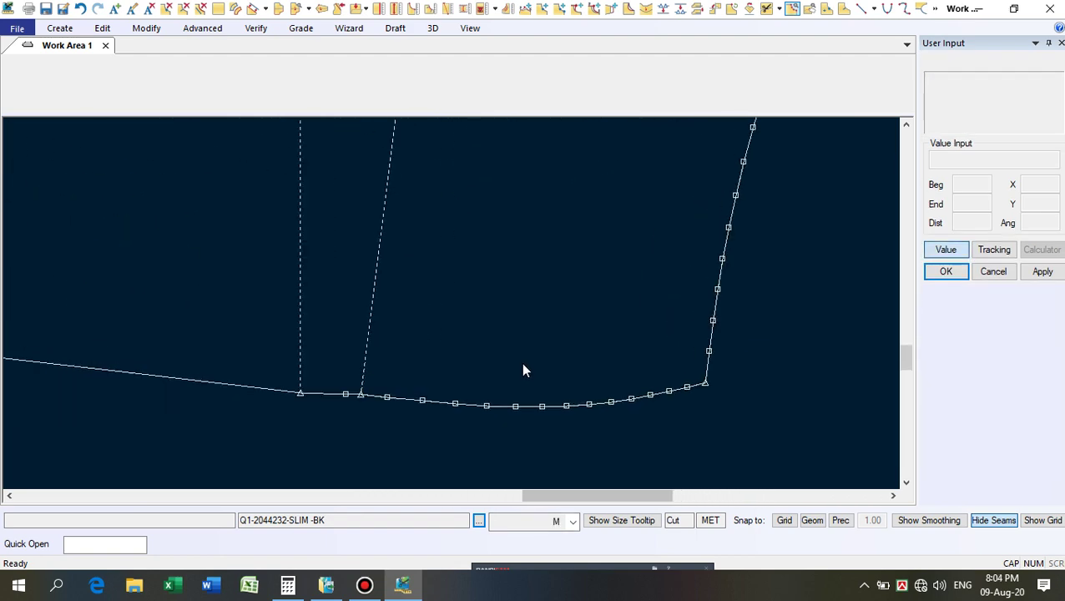
{"action": "scroll", "coordinate": [311, 430], "scroll_direction": "up", "scroll_amount": 4}
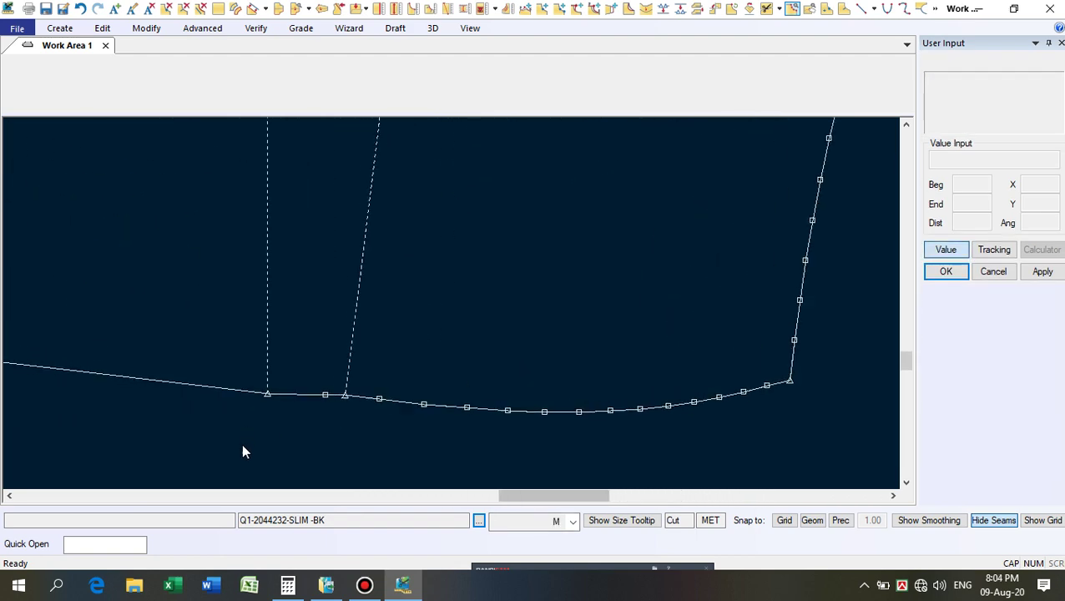
{"action": "left_click", "coordinate": [539, 11]}
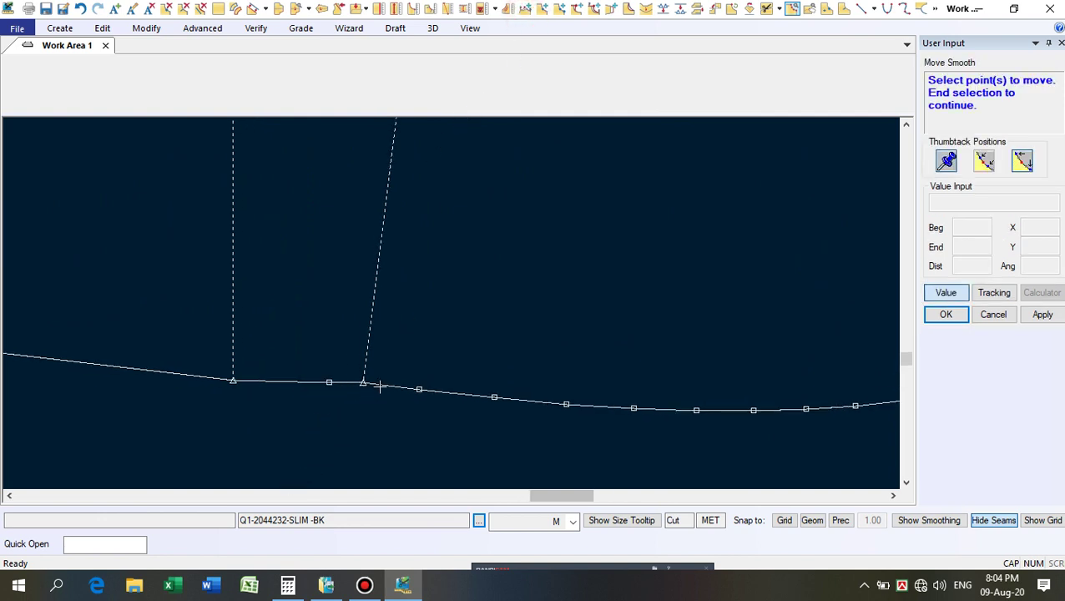
{"action": "left_click_drag", "start_coordinate": [368, 383], "coordinate": [445, 427]}
{"action": "right_click", "coordinate": [449, 340]}
{"action": "left_click", "coordinate": [451, 341]}
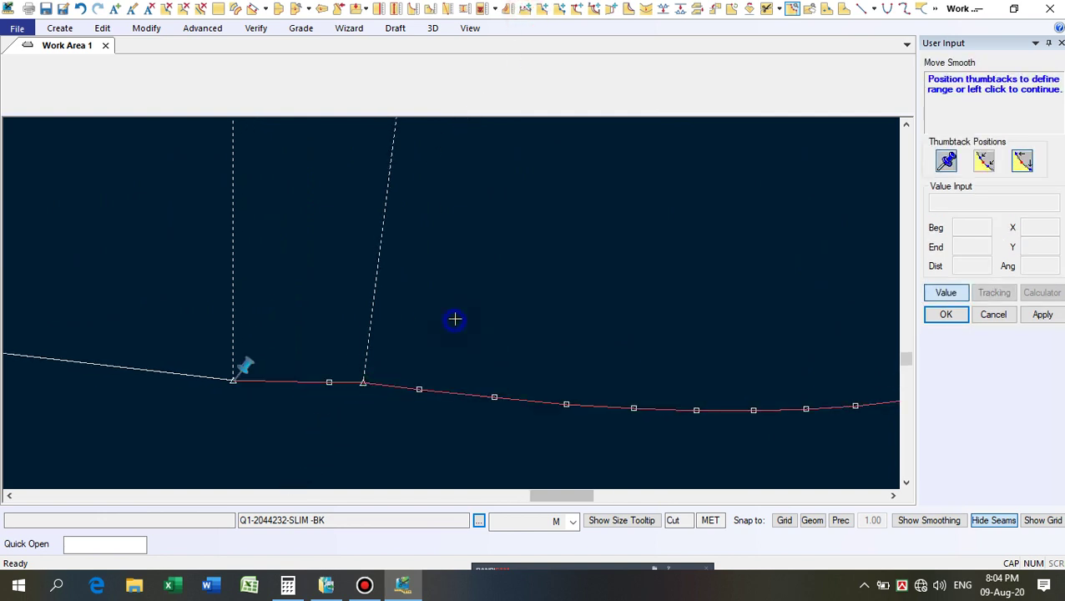
{"action": "right_click", "coordinate": [454, 319]}
{"action": "left_click", "coordinate": [456, 318]}
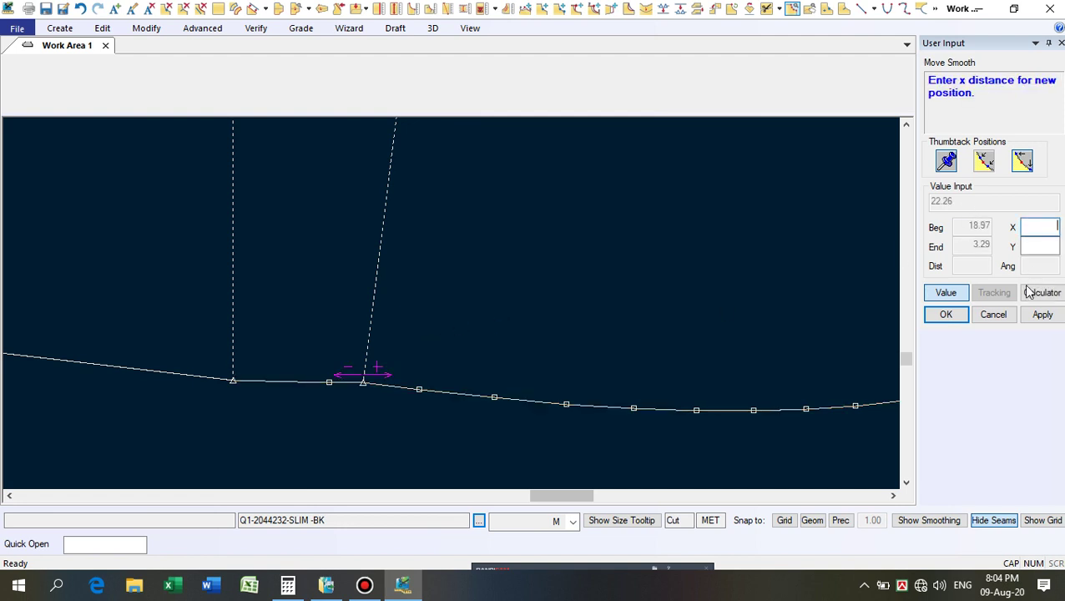
{"action": "left_click", "coordinate": [1035, 243]}
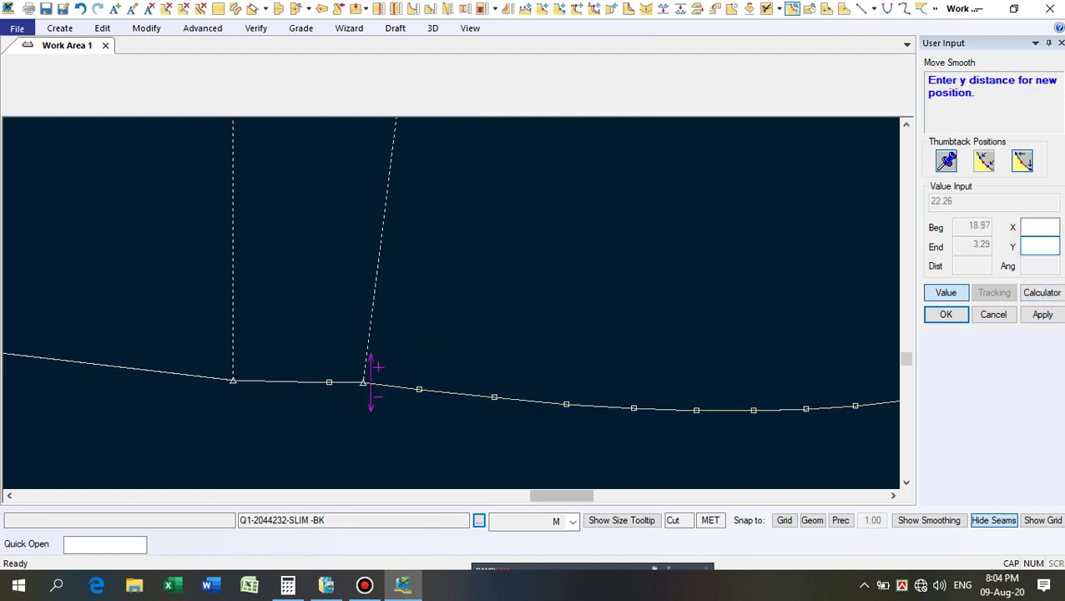
{"action": "key", "text": "Return"}
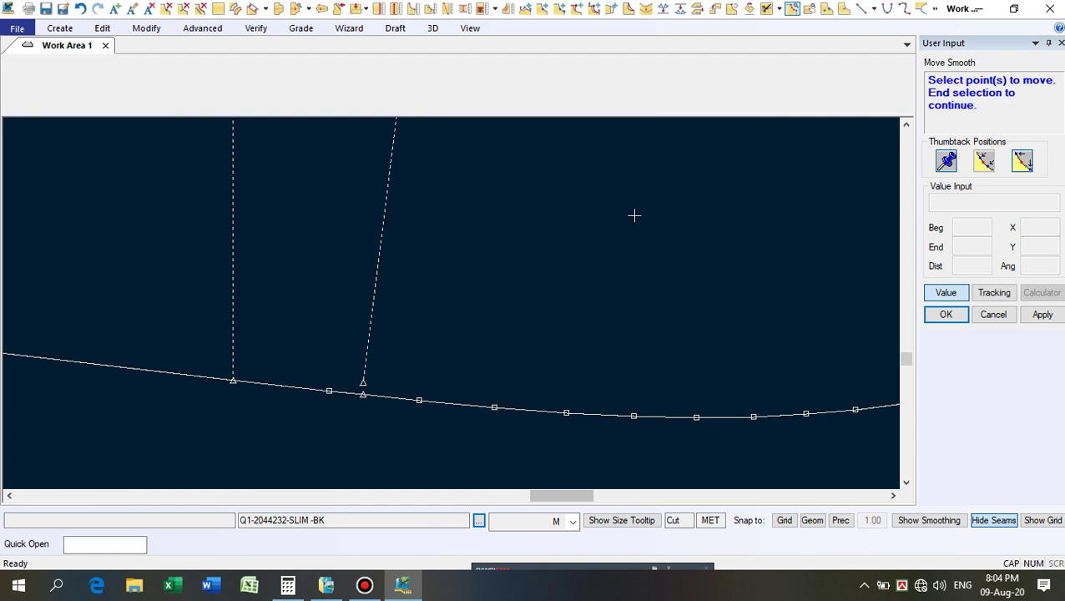
Move the lower end of the dashed hip line outward in Y so it meets the shifted side seam point.
{"action": "left_click", "coordinate": [378, 363]}
{"action": "right_click", "coordinate": [455, 349]}
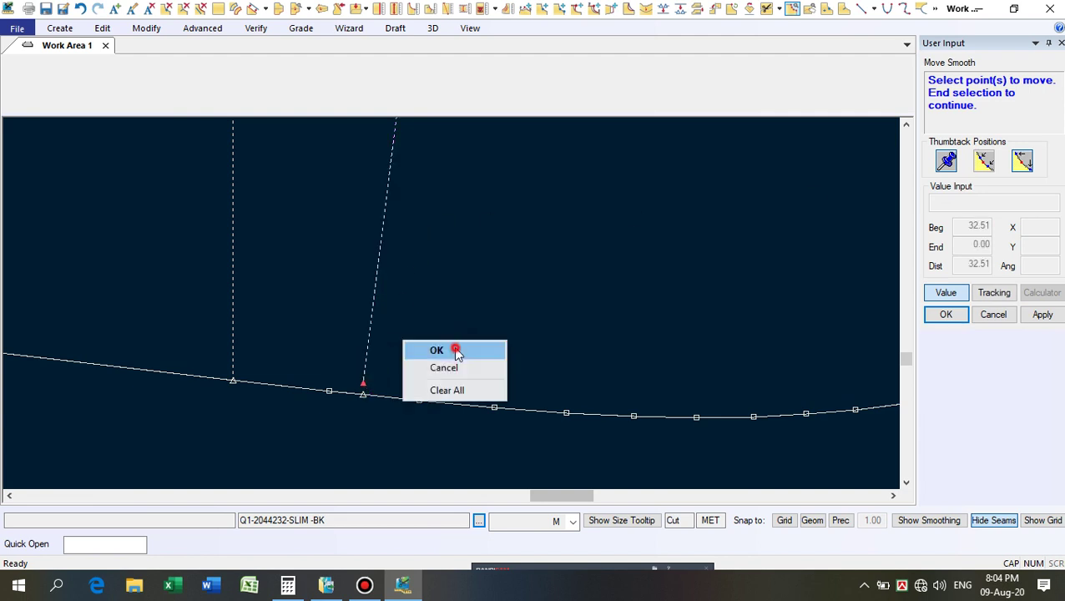
{"action": "left_click", "coordinate": [457, 349]}
{"action": "right_click", "coordinate": [456, 350]}
{"action": "left_click", "coordinate": [456, 350]}
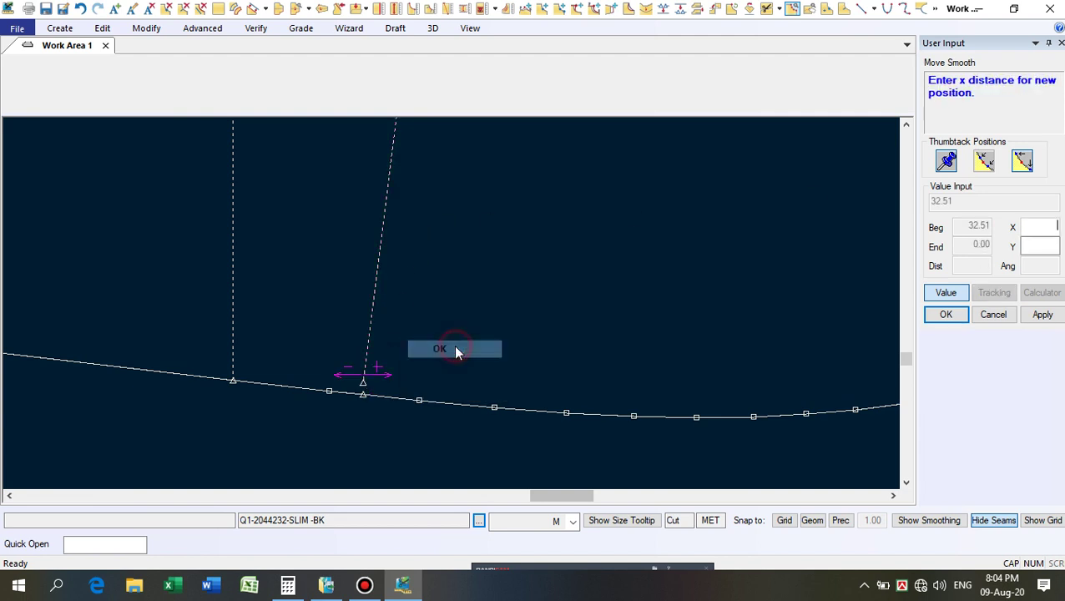
{"action": "left_click", "coordinate": [1042, 246]}
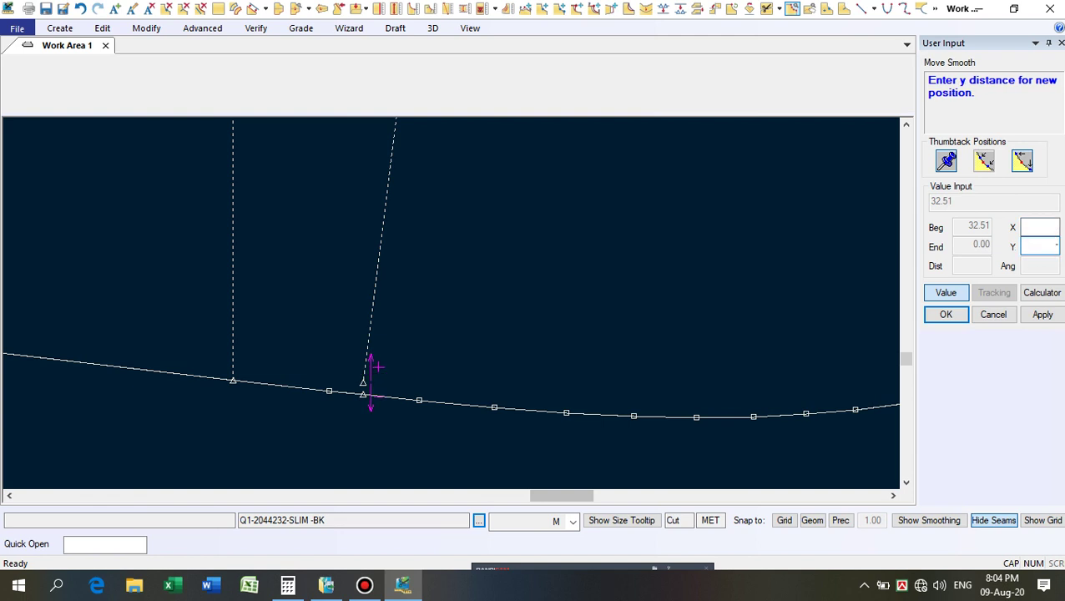
{"action": "key", "text": "Return"}
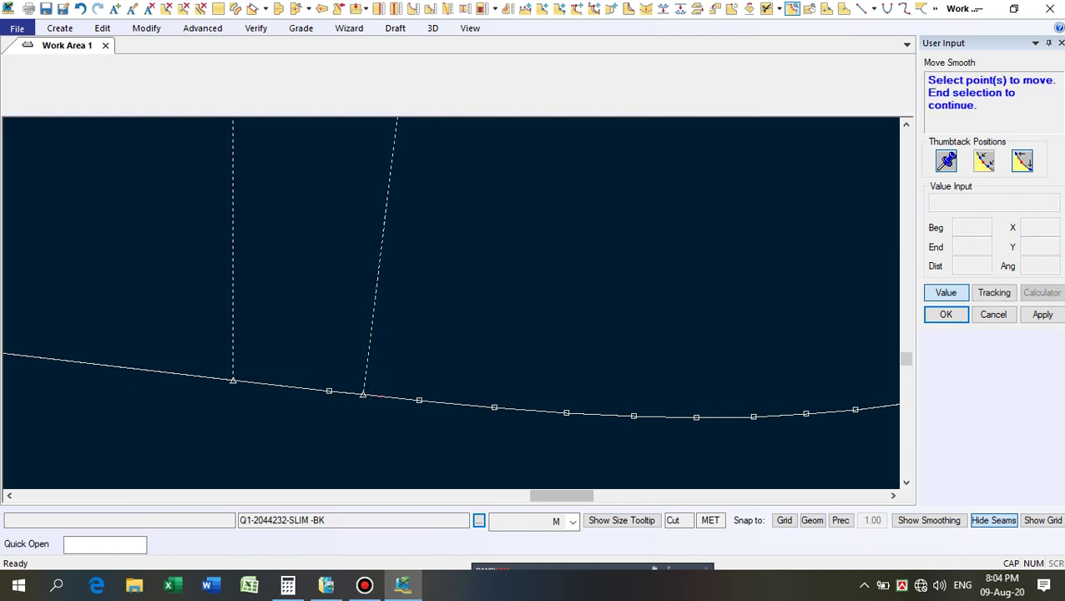
{"action": "scroll", "coordinate": [364, 363], "scroll_direction": "down", "scroll_amount": 8}
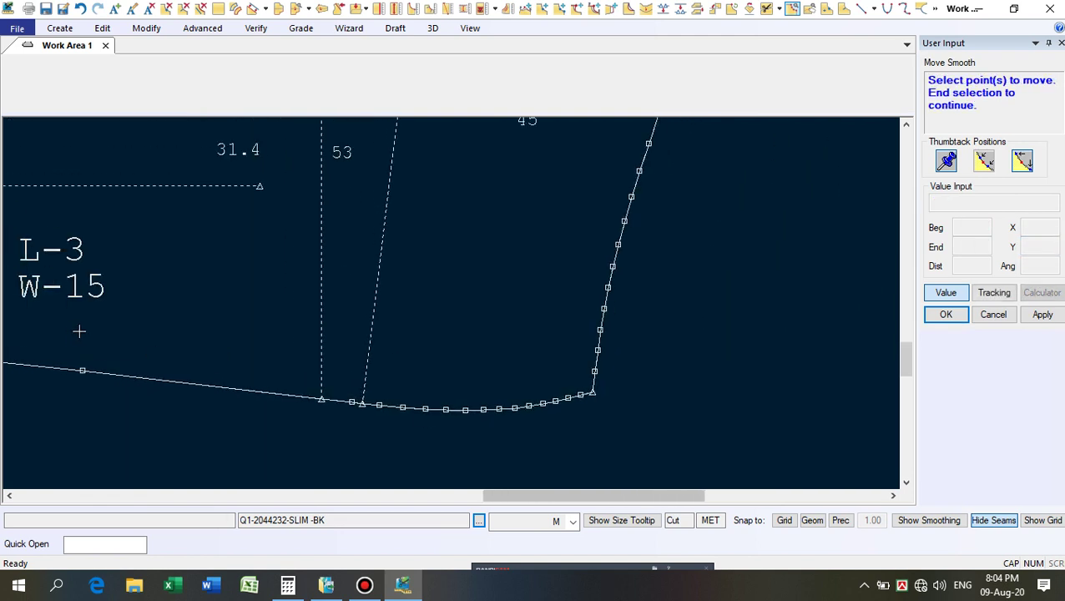
{"action": "scroll", "coordinate": [676, 323], "scroll_direction": "down", "scroll_amount": 1}
{"action": "right_click", "coordinate": [675, 323]}
{"action": "left_click", "coordinate": [676, 328]}
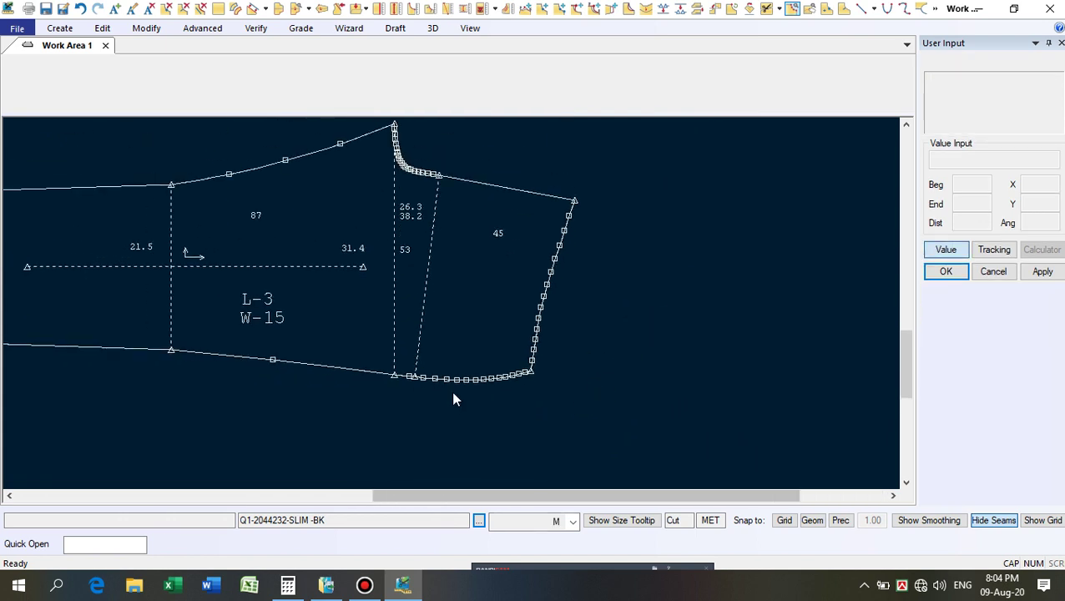
Smooth the back side seam between the hip line and the waist repeatedly with Smooth Line, using a smooth factor of 0.0127.
{"action": "scroll", "coordinate": [454, 397], "scroll_direction": "up", "scroll_amount": 5}
{"action": "left_click", "coordinate": [646, 13]}
{"action": "scroll", "coordinate": [543, 252], "scroll_direction": "up", "scroll_amount": 1}
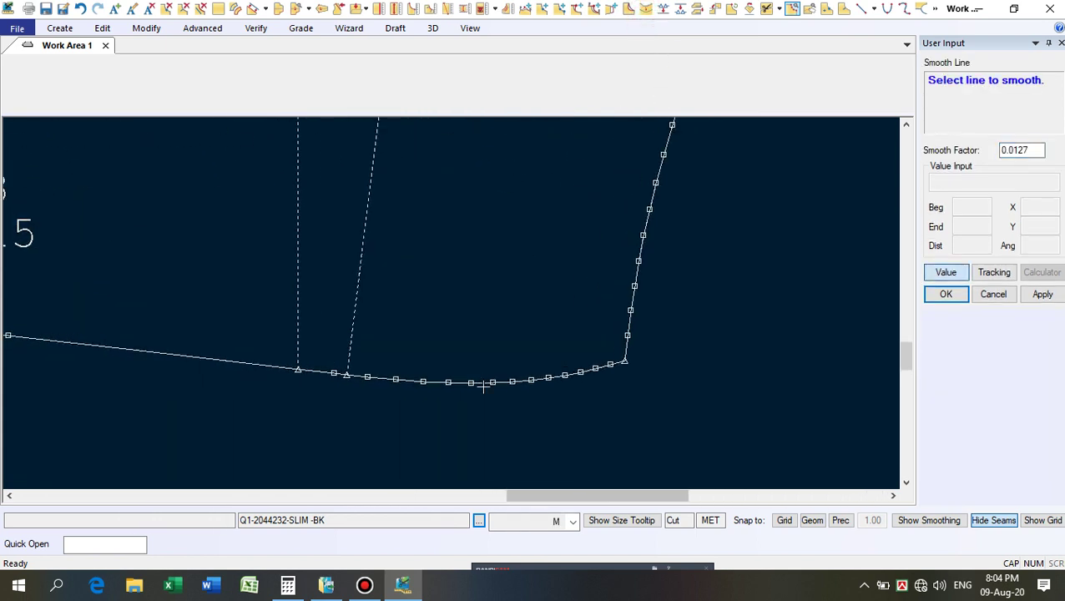
{"action": "left_click", "coordinate": [501, 337]}
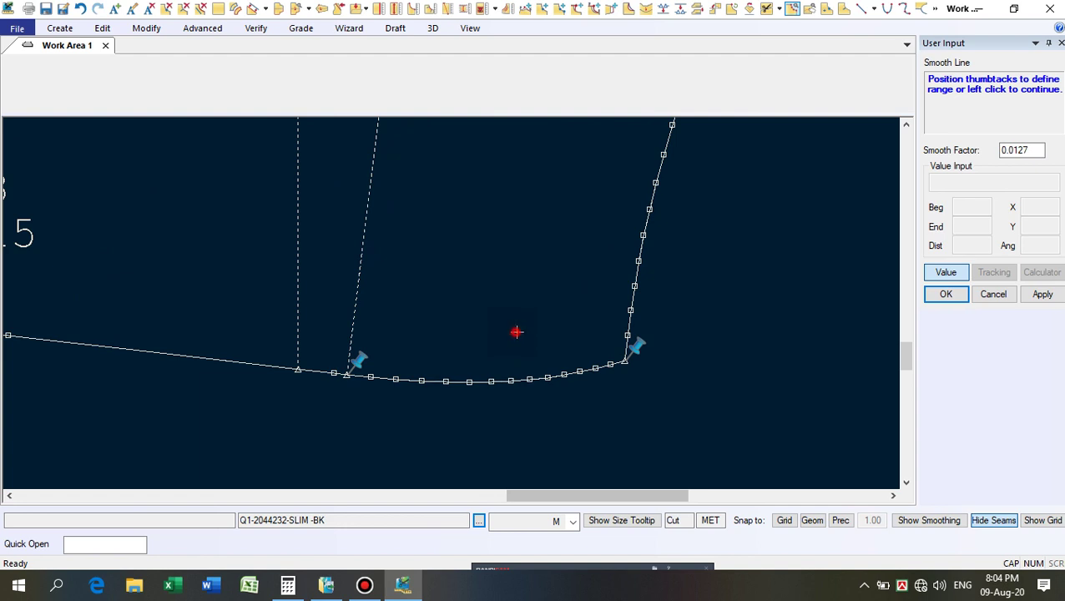
{"action": "left_click", "coordinate": [518, 332]}
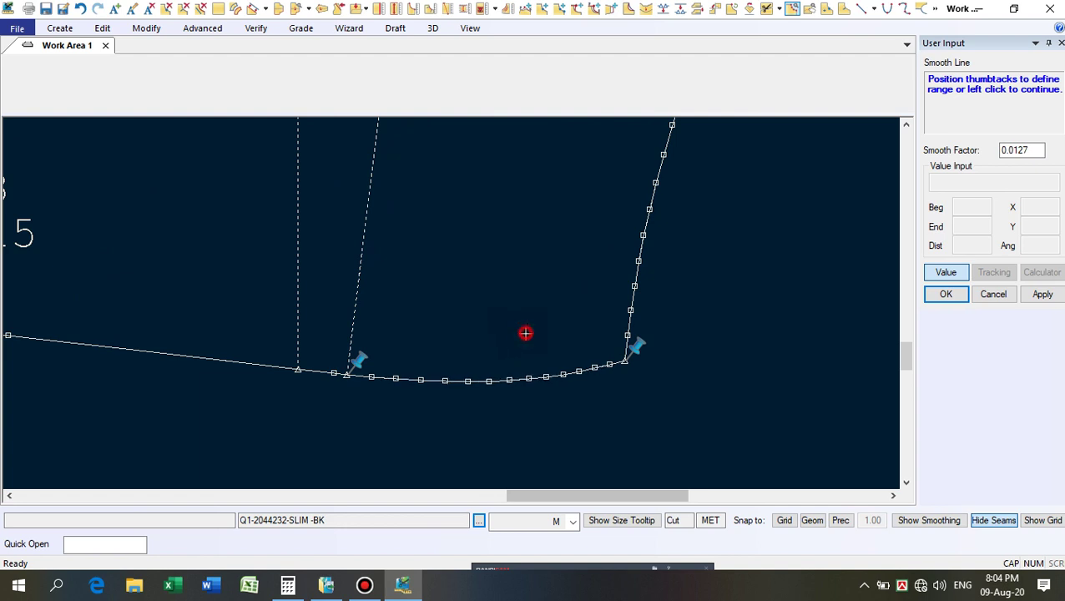
{"action": "scroll", "coordinate": [522, 396], "scroll_direction": "up", "scroll_amount": 2}
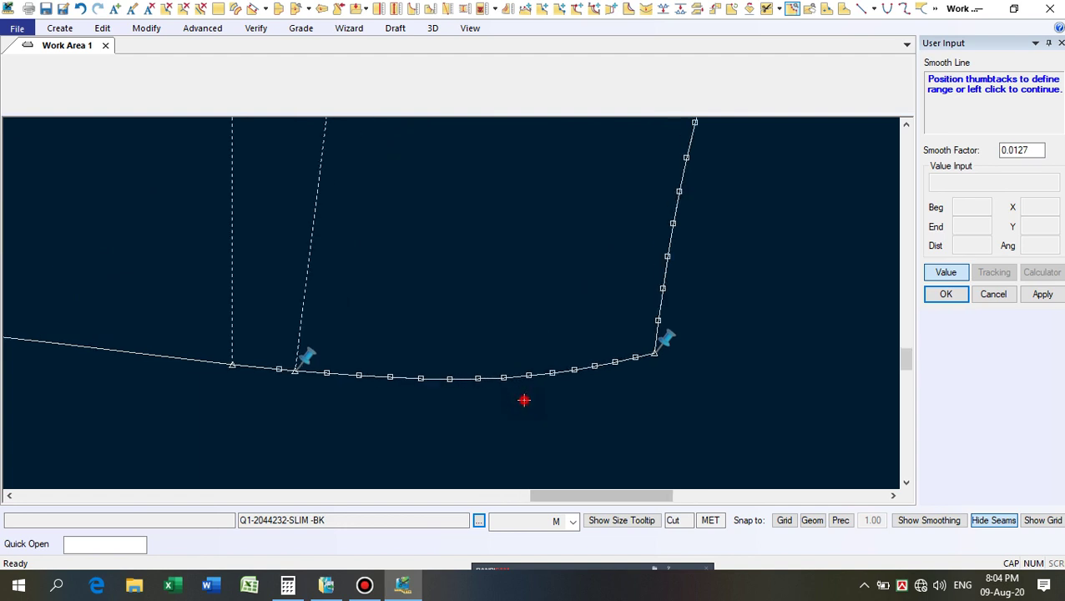
{"action": "left_click", "coordinate": [532, 393]}
{"action": "left_click", "coordinate": [531, 393]}
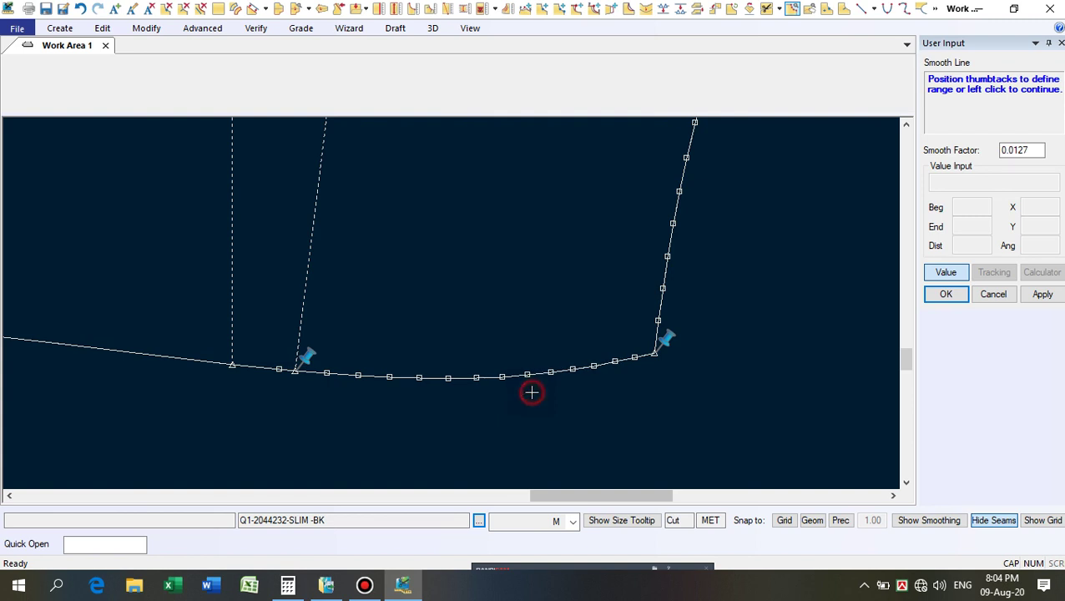
{"action": "left_click", "coordinate": [514, 400]}
{"action": "left_click", "coordinate": [517, 401]}
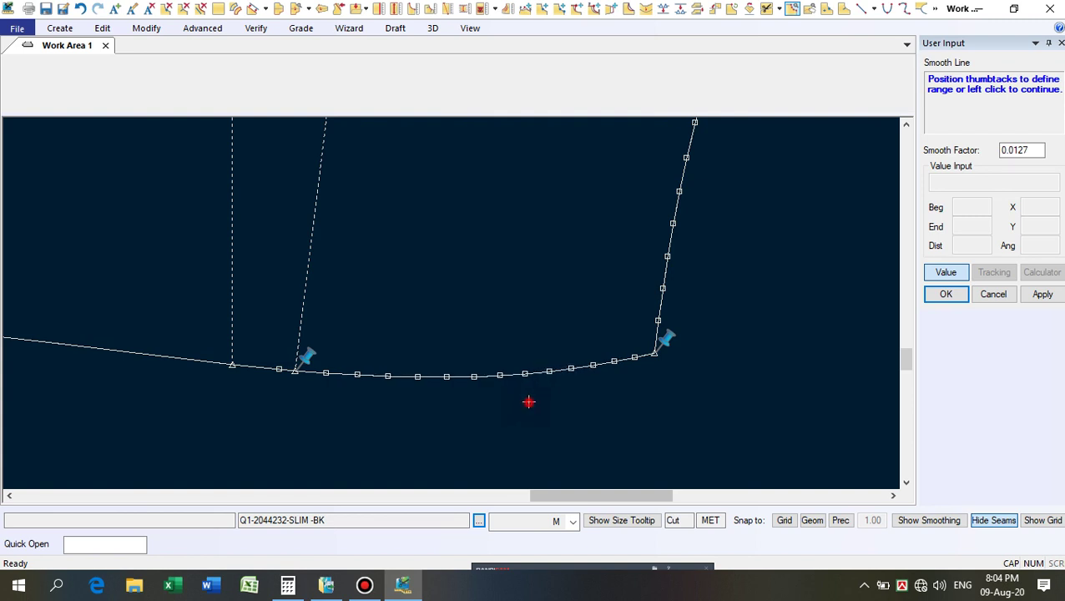
{"action": "left_click", "coordinate": [542, 401]}
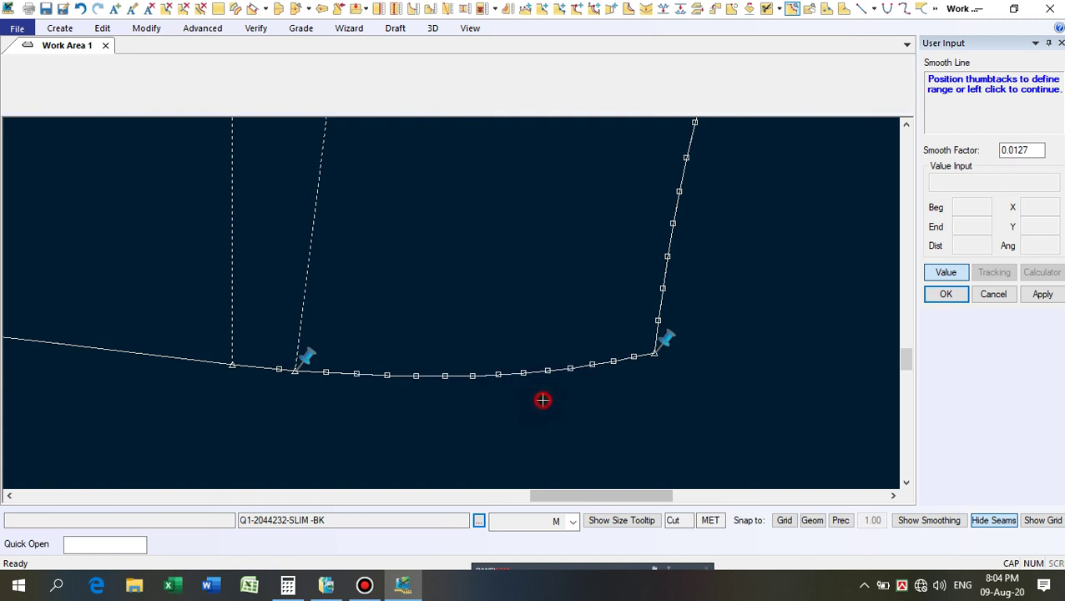
{"action": "right_click", "coordinate": [544, 292]}
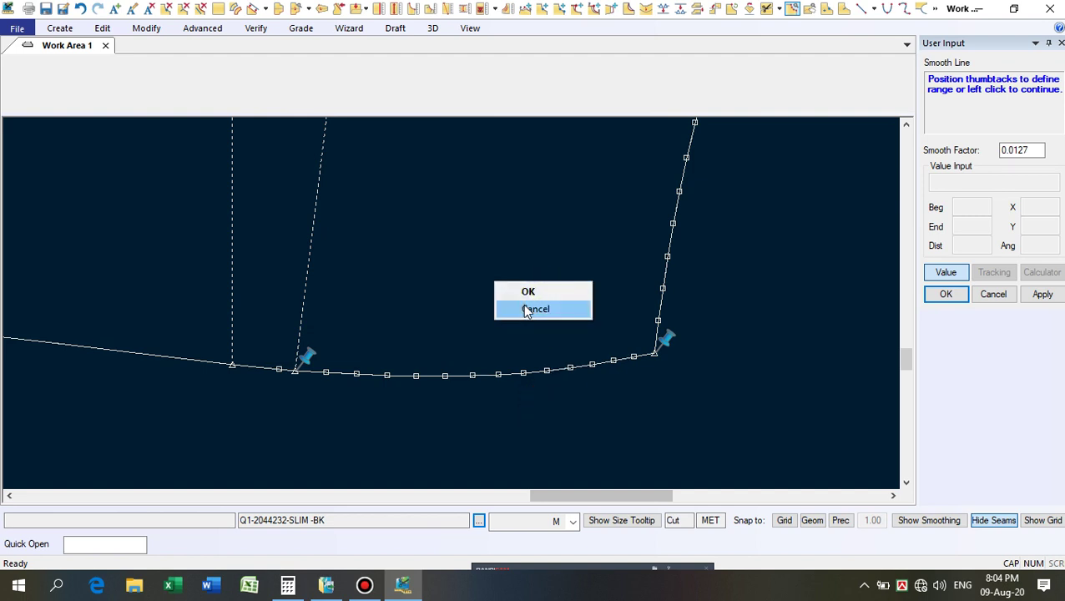
{"action": "left_click", "coordinate": [535, 309]}
{"action": "right_click", "coordinate": [636, 298]}
{"action": "left_click", "coordinate": [627, 300]}
Move the front piece closer to the back piece, keeping the two pieces aligned one above the other.
{"action": "scroll", "coordinate": [654, 392], "scroll_direction": "down", "scroll_amount": 4}
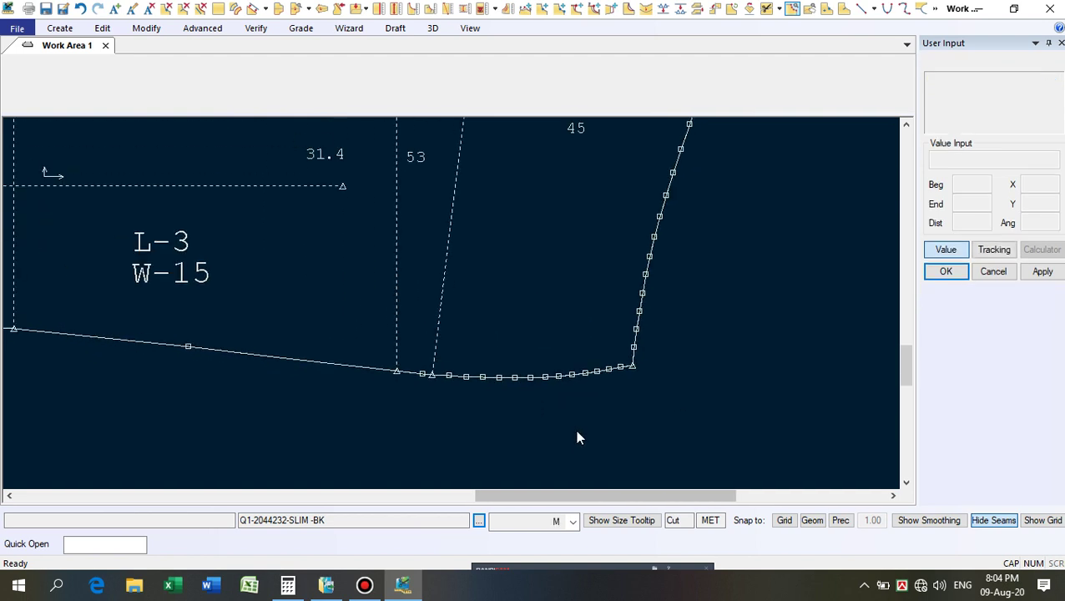
{"action": "scroll", "coordinate": [716, 400], "scroll_direction": "down", "scroll_amount": 1}
{"action": "scroll", "coordinate": [646, 263], "scroll_direction": "up", "scroll_amount": 4}
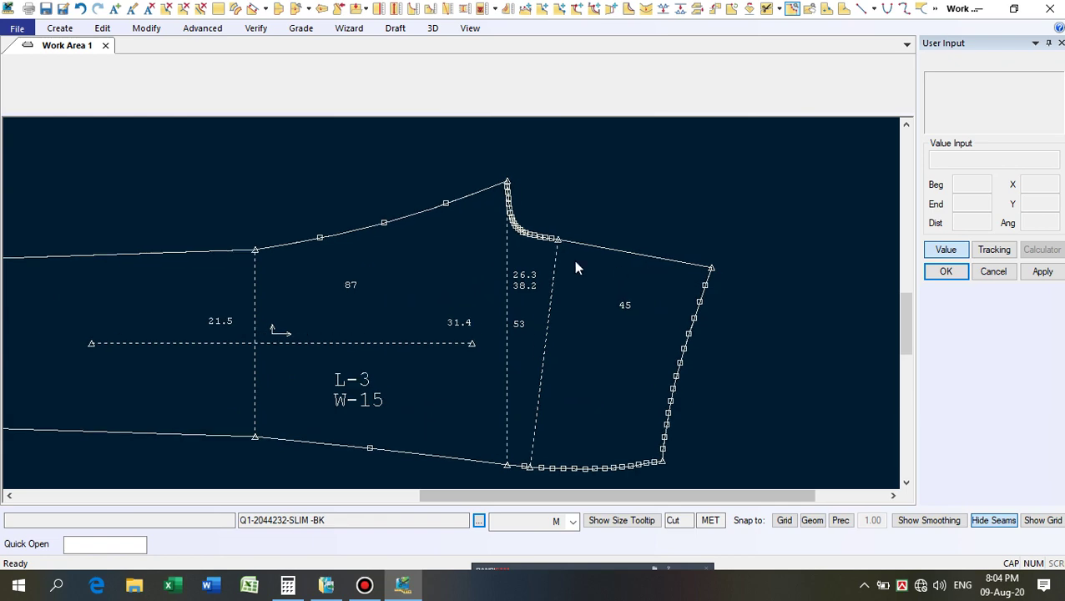
{"action": "scroll", "coordinate": [618, 242], "scroll_direction": "up", "scroll_amount": 1}
{"action": "scroll", "coordinate": [644, 253], "scroll_direction": "up", "scroll_amount": 1}
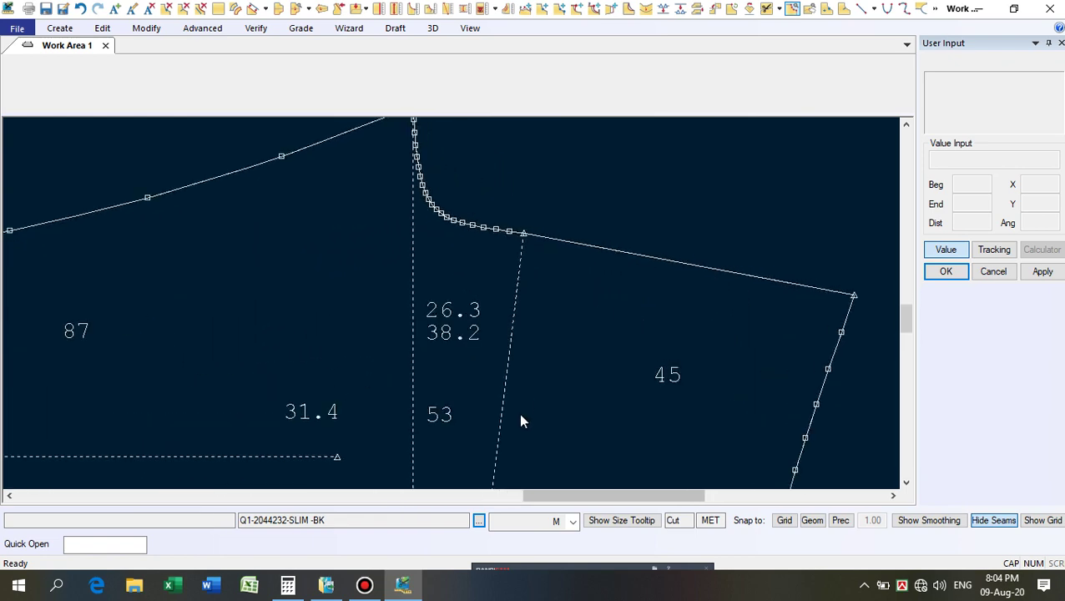
{"action": "scroll", "coordinate": [521, 417], "scroll_direction": "down", "scroll_amount": 1}
{"action": "scroll", "coordinate": [505, 226], "scroll_direction": "down", "scroll_amount": 4}
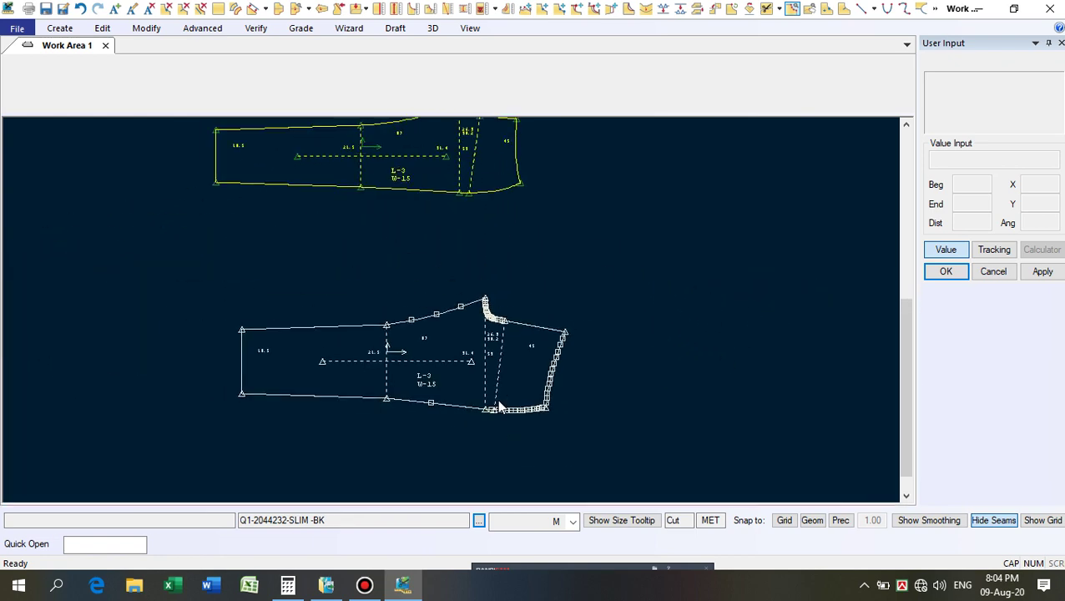
{"action": "left_click_drag", "start_coordinate": [491, 228], "coordinate": [475, 266]}
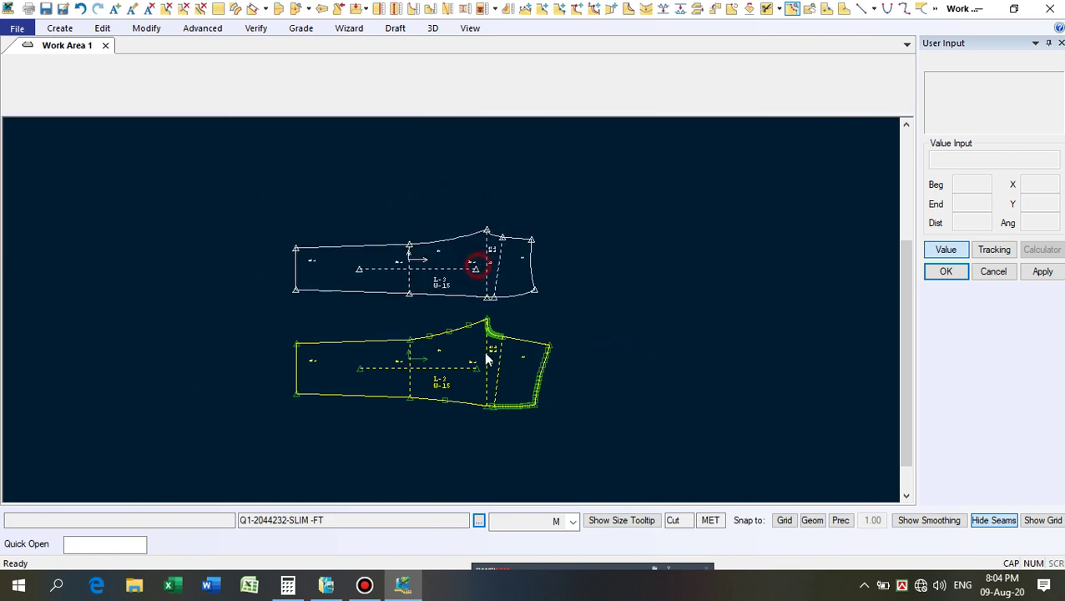
{"action": "scroll", "coordinate": [503, 392], "scroll_direction": "up", "scroll_amount": 2}
{"action": "scroll", "coordinate": [484, 362], "scroll_direction": "up", "scroll_amount": 2}
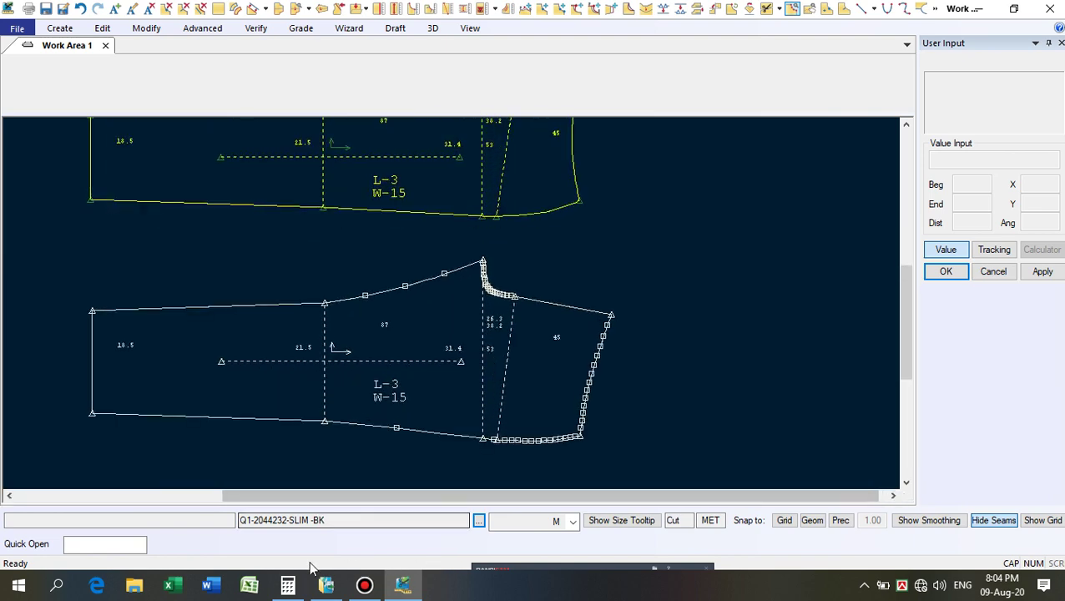
Switch to Calculator, compute 53 plus 15%, and return to the pattern work area.
{"action": "left_click", "coordinate": [288, 587]}
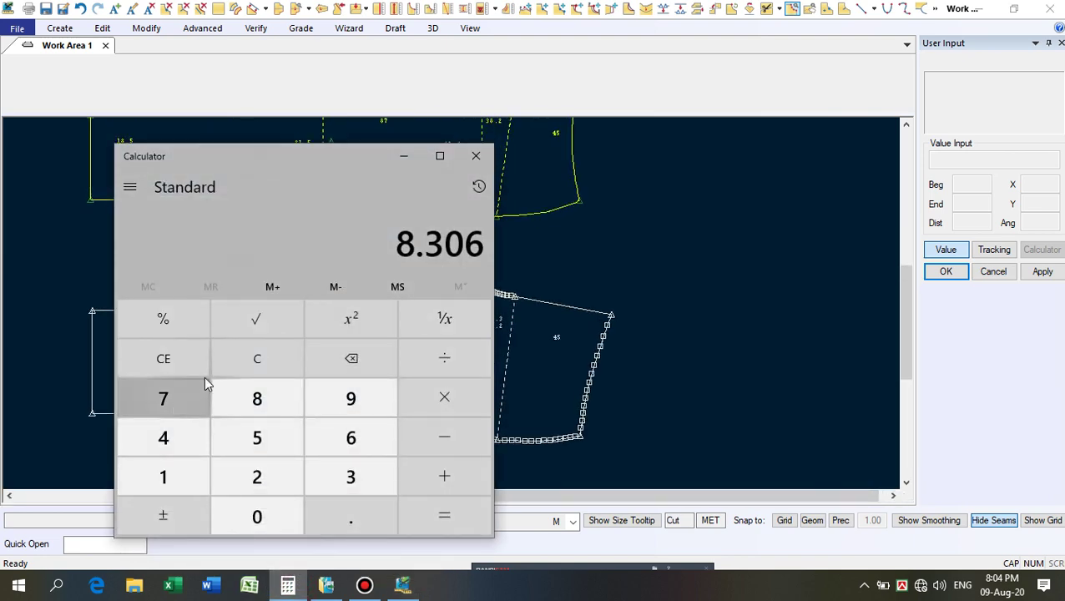
{"action": "left_click", "coordinate": [253, 363]}
{"action": "left_click", "coordinate": [257, 437]}
{"action": "left_click", "coordinate": [350, 476]}
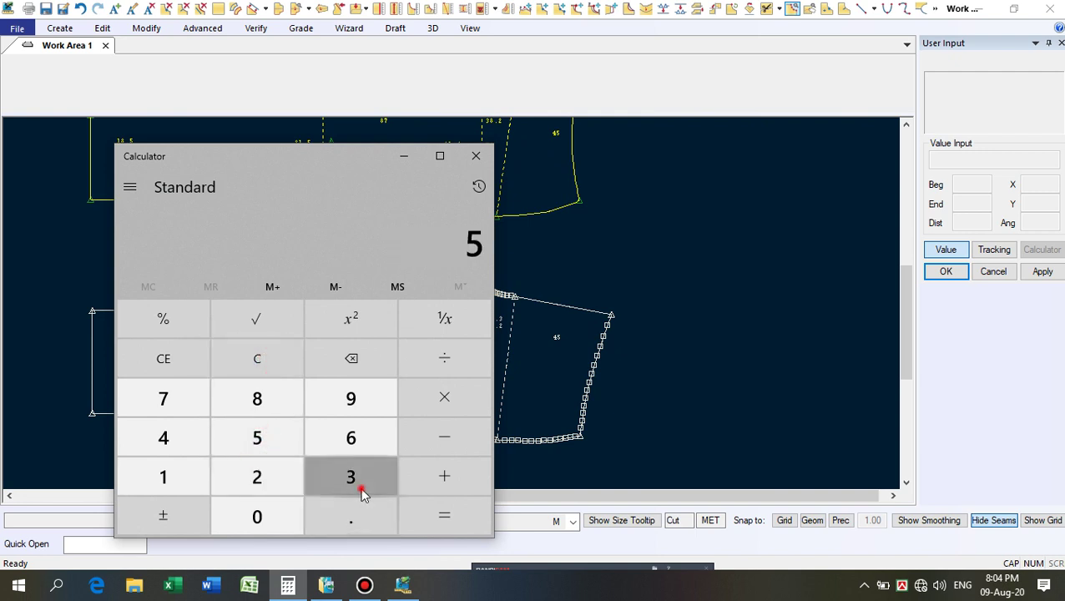
{"action": "left_click", "coordinate": [466, 483]}
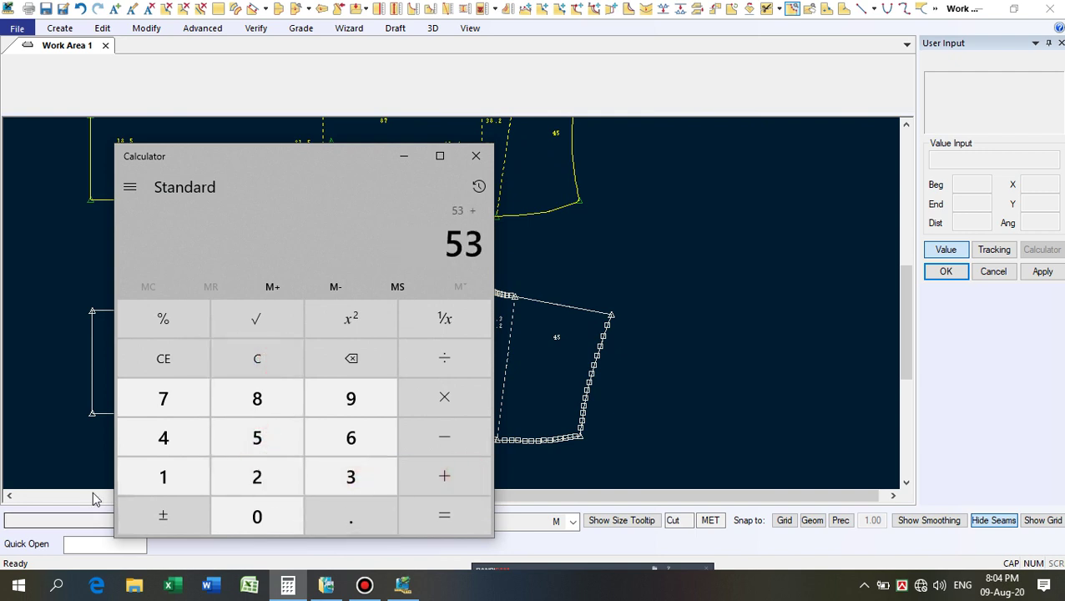
{"action": "left_click", "coordinate": [163, 475]}
{"action": "left_click", "coordinate": [255, 445]}
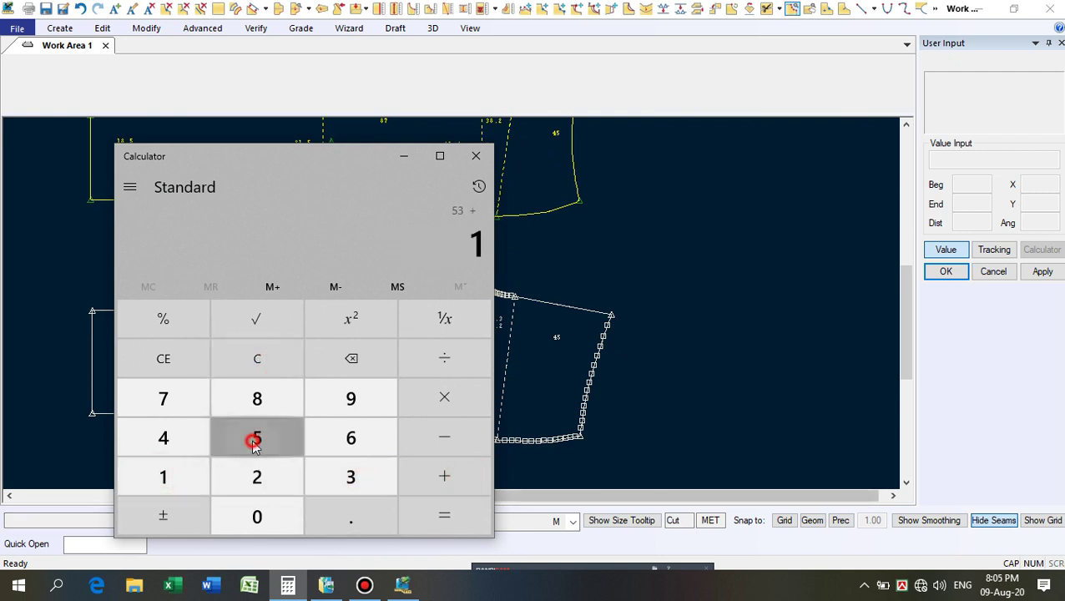
{"action": "left_click", "coordinate": [164, 320]}
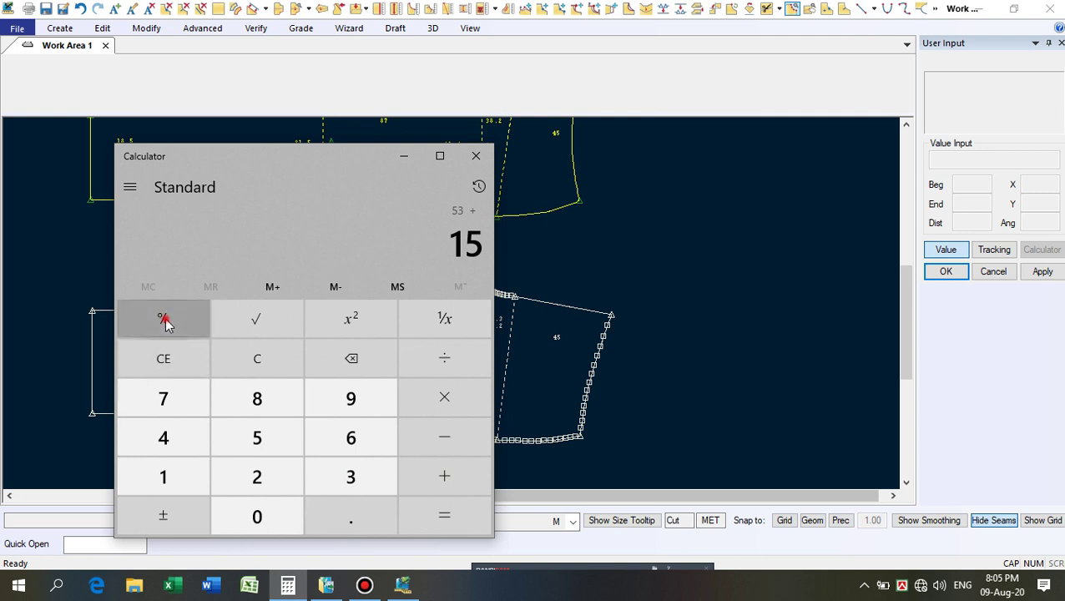
{"action": "left_click", "coordinate": [464, 524]}
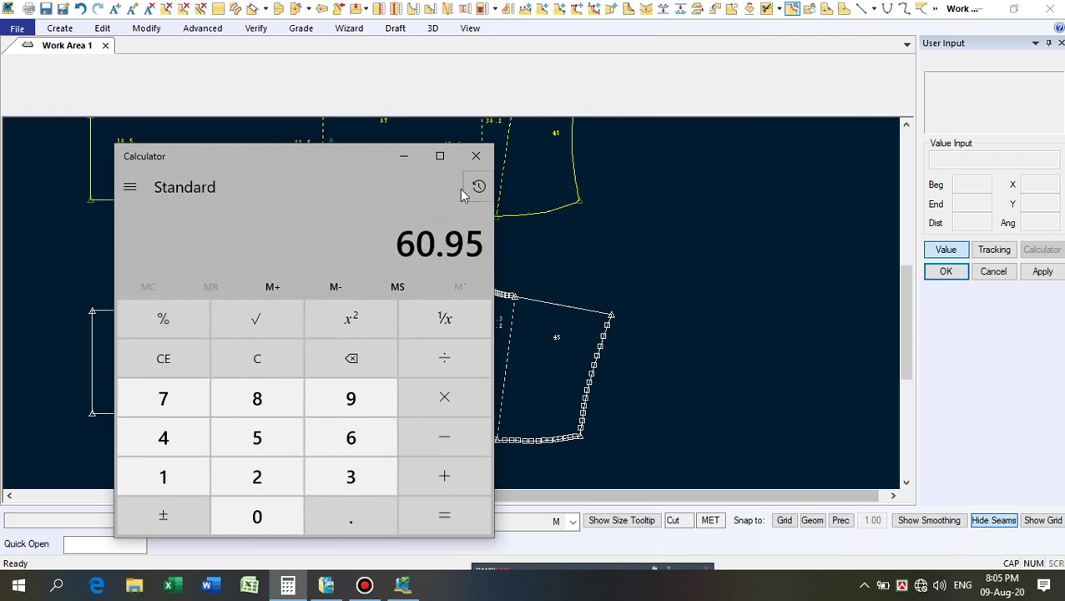
{"action": "left_click", "coordinate": [404, 156]}
Measure the slanted dashed hip line with Measure Graded Line Length, starting with the front piece.
{"action": "scroll", "coordinate": [549, 377], "scroll_direction": "down", "scroll_amount": 3}
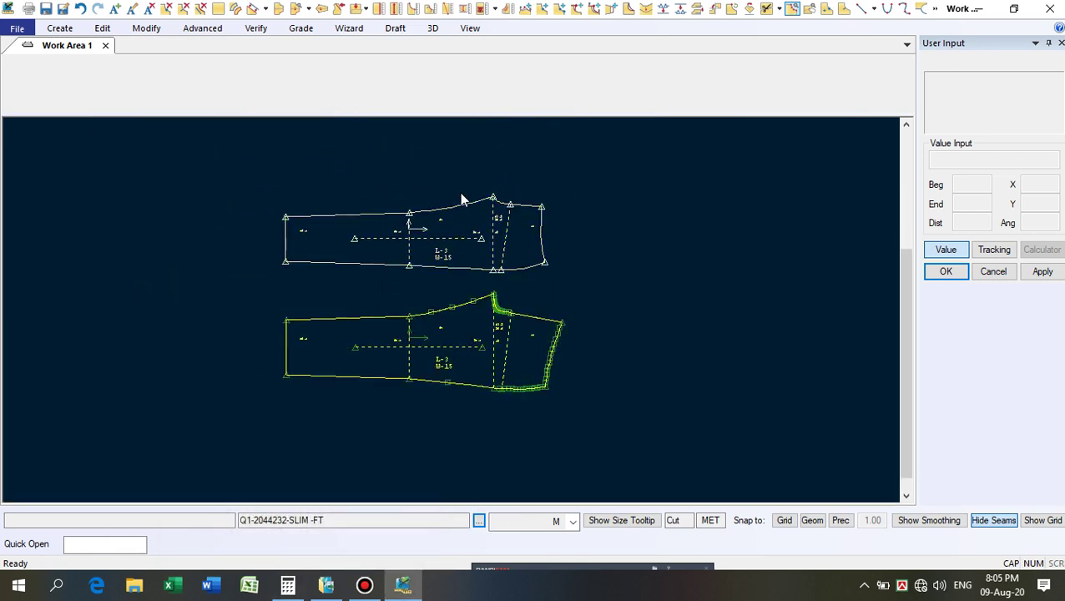
{"action": "left_click", "coordinate": [507, 8]}
{"action": "scroll", "coordinate": [492, 203], "scroll_direction": "up", "scroll_amount": 1}
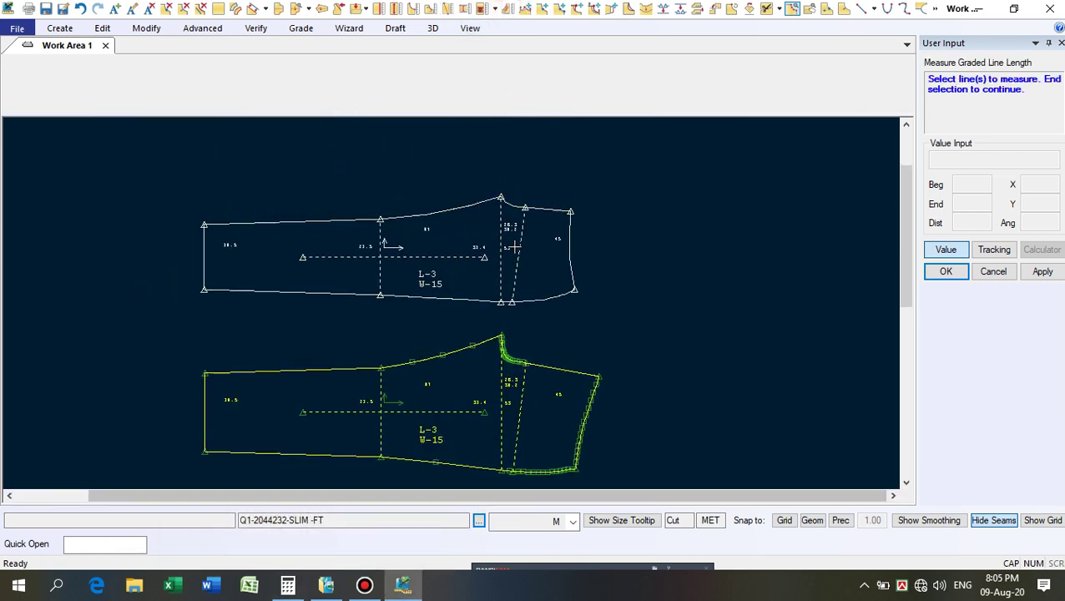
{"action": "scroll", "coordinate": [510, 225], "scroll_direction": "down", "scroll_amount": 1}
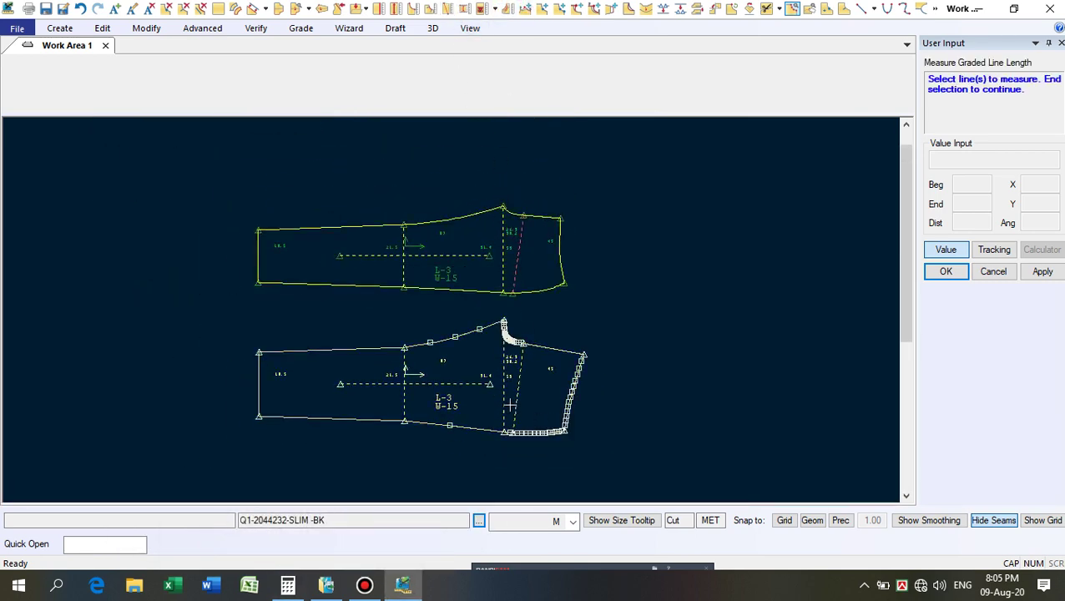
Measure the combined graded length of the slanted dashed hip lines on the front and back pieces.
{"action": "right_click", "coordinate": [601, 300]}
{"action": "left_click", "coordinate": [597, 301]}
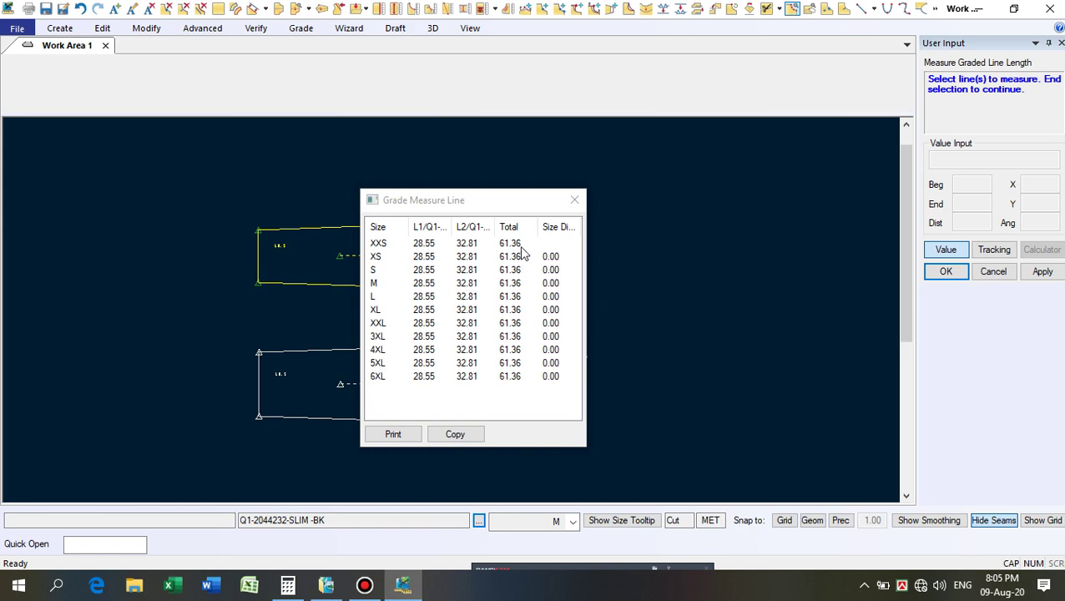
{"action": "left_click", "coordinate": [574, 200]}
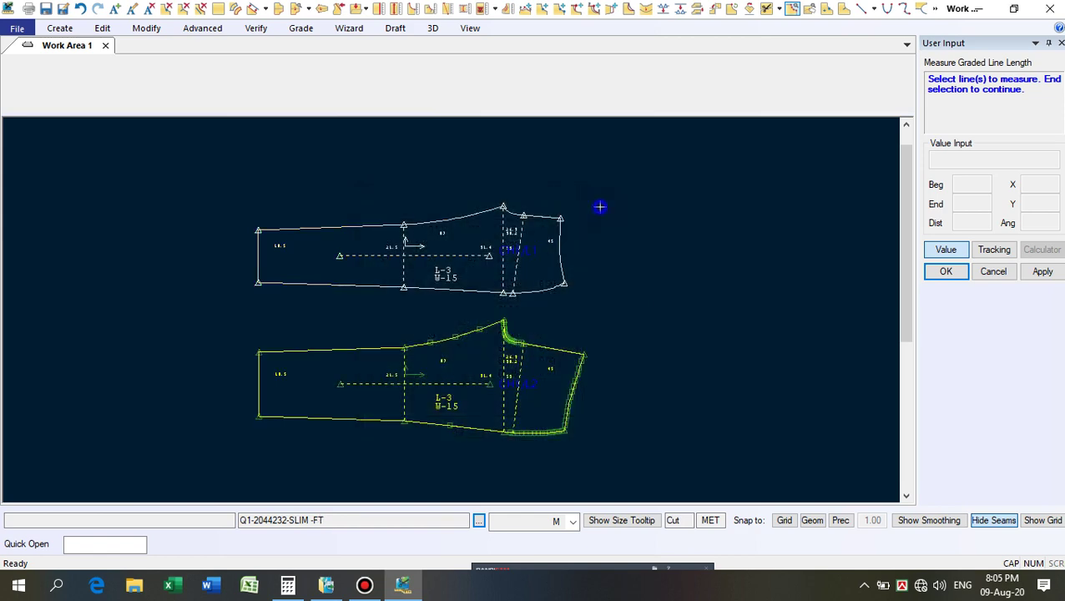
{"action": "right_click", "coordinate": [601, 207]}
{"action": "left_click", "coordinate": [597, 207]}
With Move Smooth, shift the upper end of the back piece's slanted dashed hip line inward by a negative Y distance.
{"action": "scroll", "coordinate": [501, 376], "scroll_direction": "up", "scroll_amount": 8}
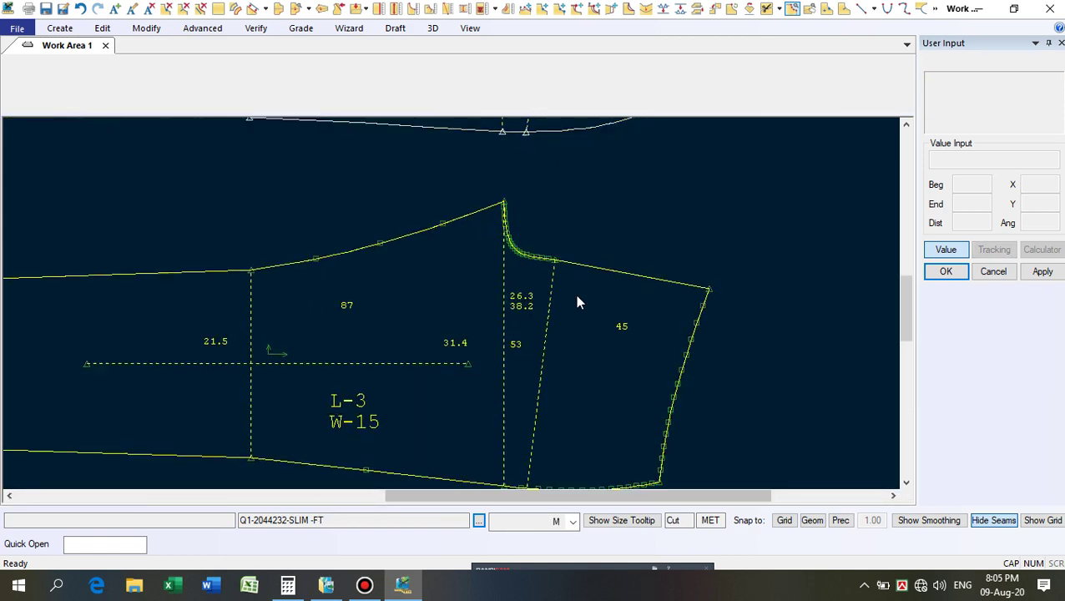
{"action": "scroll", "coordinate": [467, 274], "scroll_direction": "up", "scroll_amount": 1}
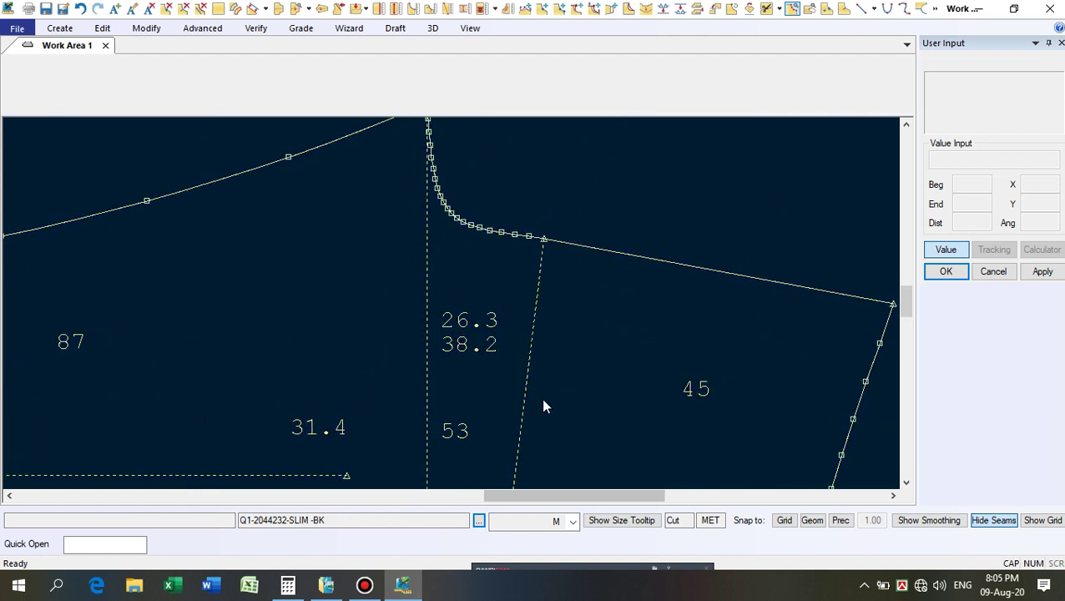
{"action": "left_click", "coordinate": [526, 9]}
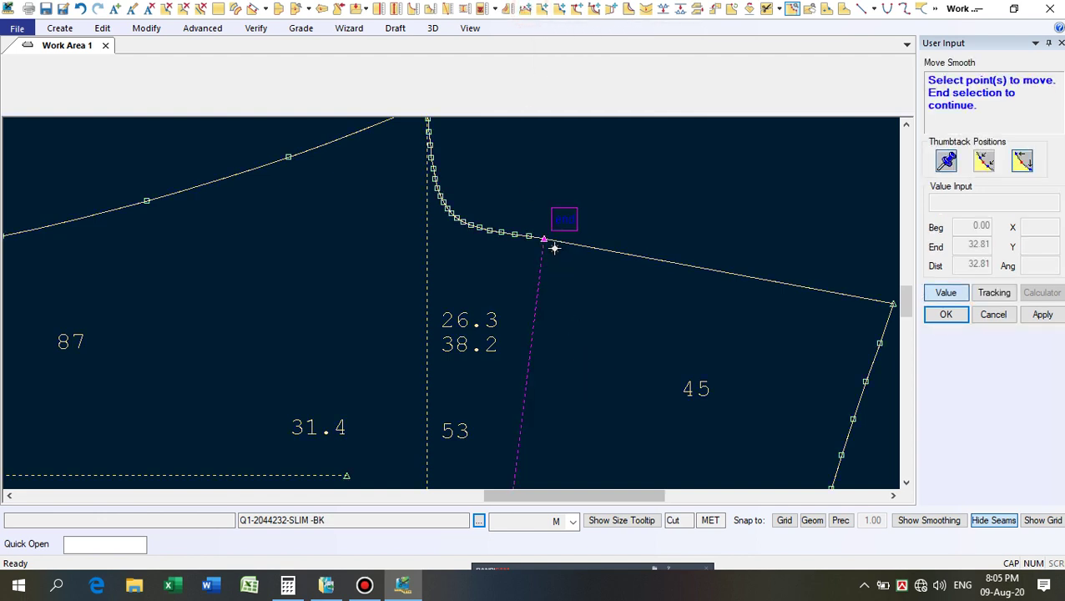
{"action": "left_click", "coordinate": [554, 248]}
{"action": "right_click", "coordinate": [593, 220]}
{"action": "left_click", "coordinate": [595, 219]}
{"action": "right_click", "coordinate": [596, 217]}
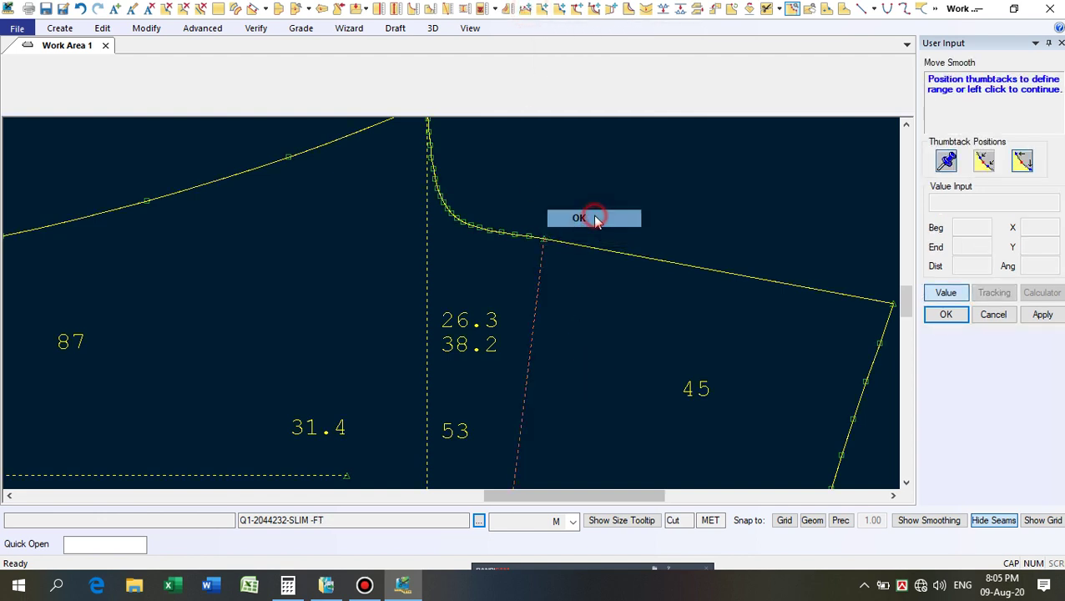
{"action": "left_click", "coordinate": [594, 218]}
{"action": "left_click", "coordinate": [1031, 242]}
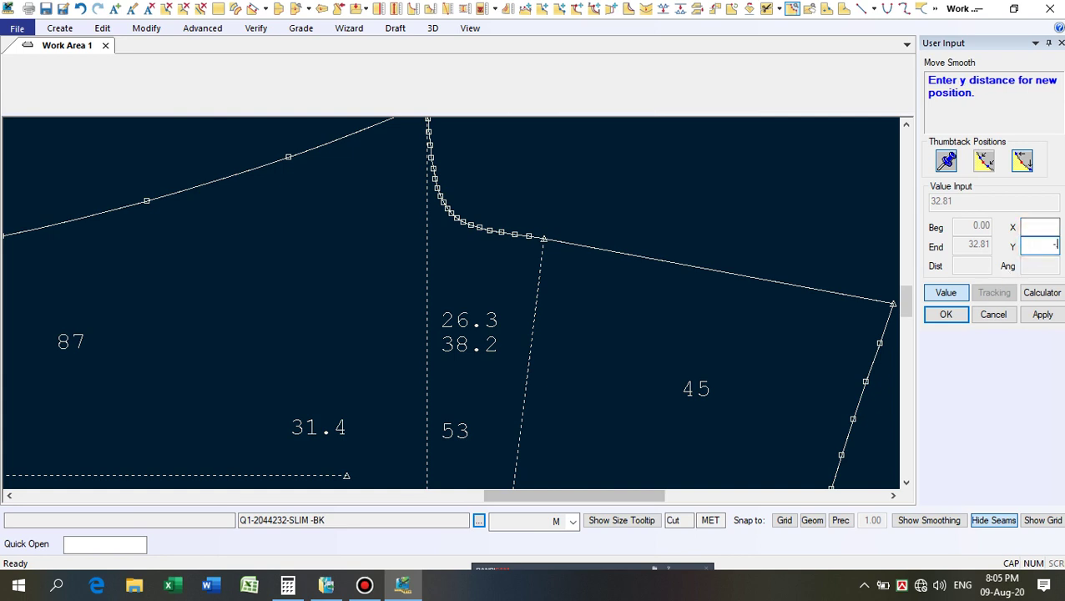
{"action": "key", "text": "Return"}
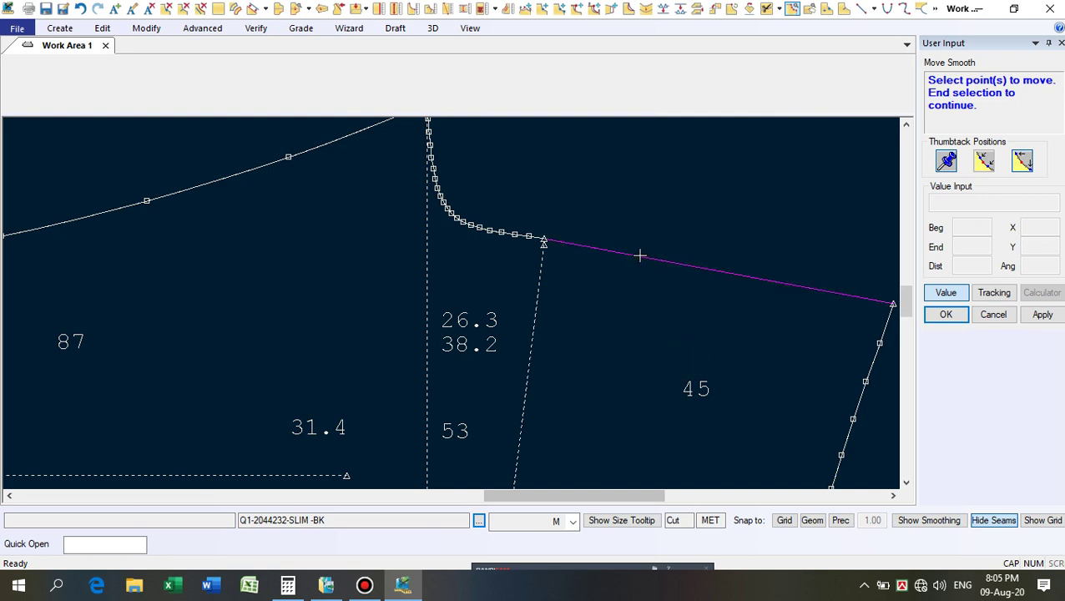
With Move Smooth, lower the back rise point between the crotch curve and straight seam in Y to meet the hip line's end.
{"action": "left_click", "coordinate": [564, 240]}
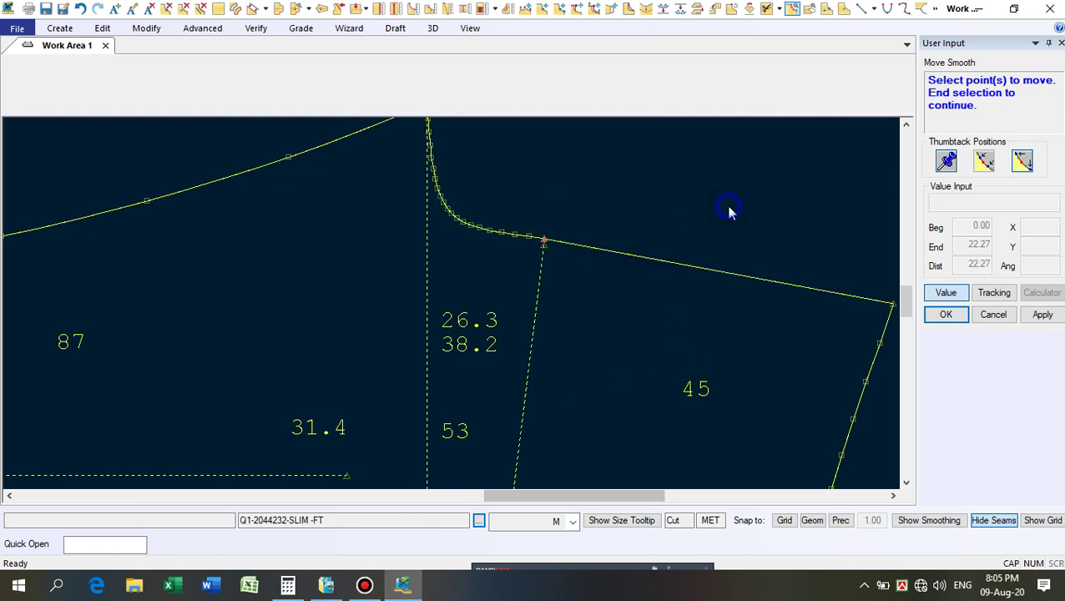
{"action": "right_click", "coordinate": [726, 209]}
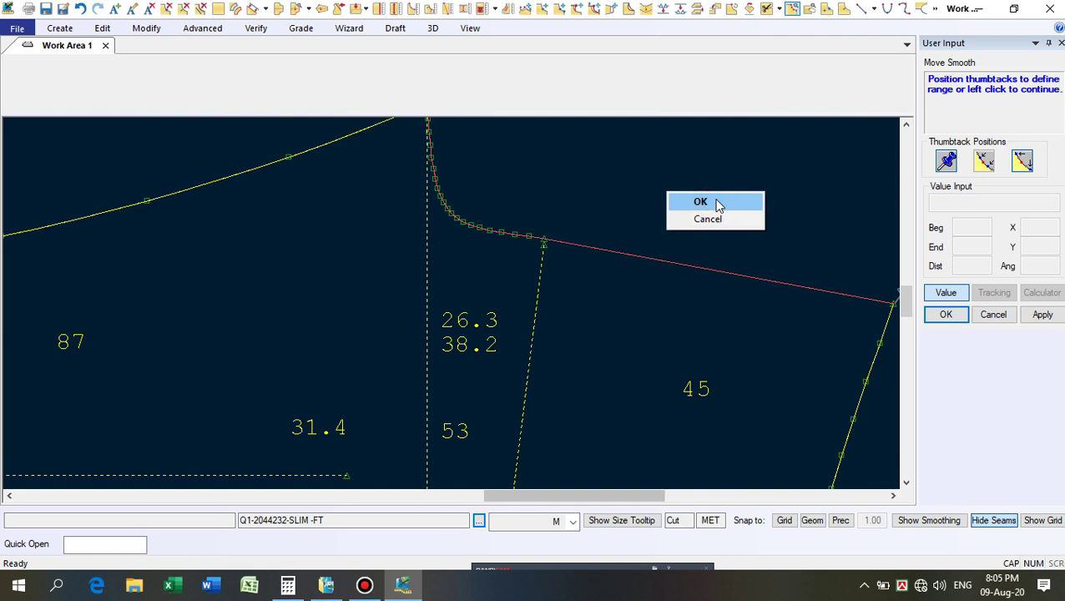
{"action": "left_click", "coordinate": [716, 203]}
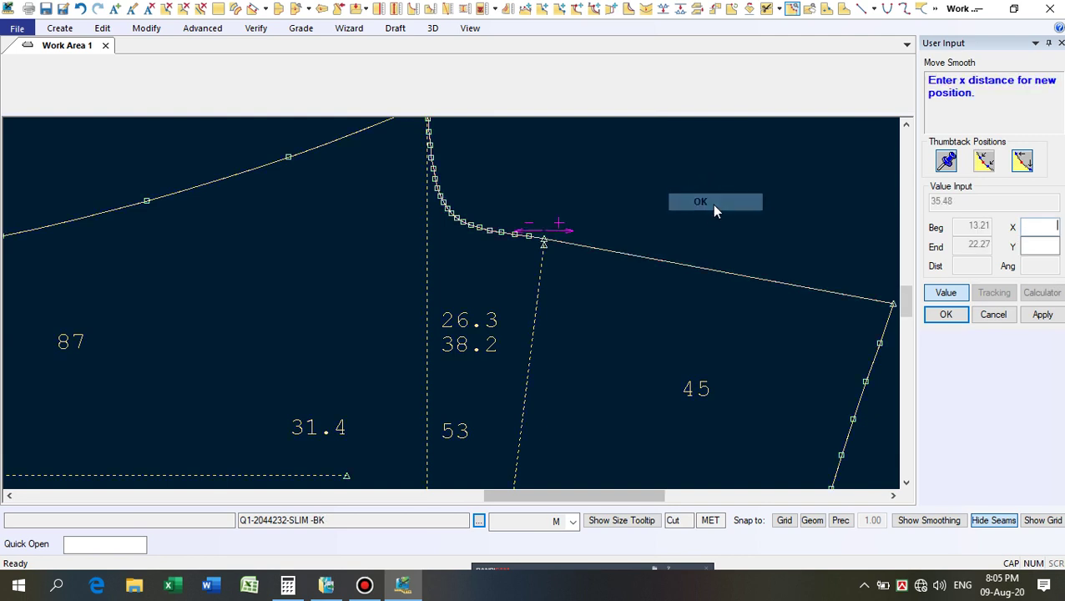
{"action": "left_click", "coordinate": [1049, 244]}
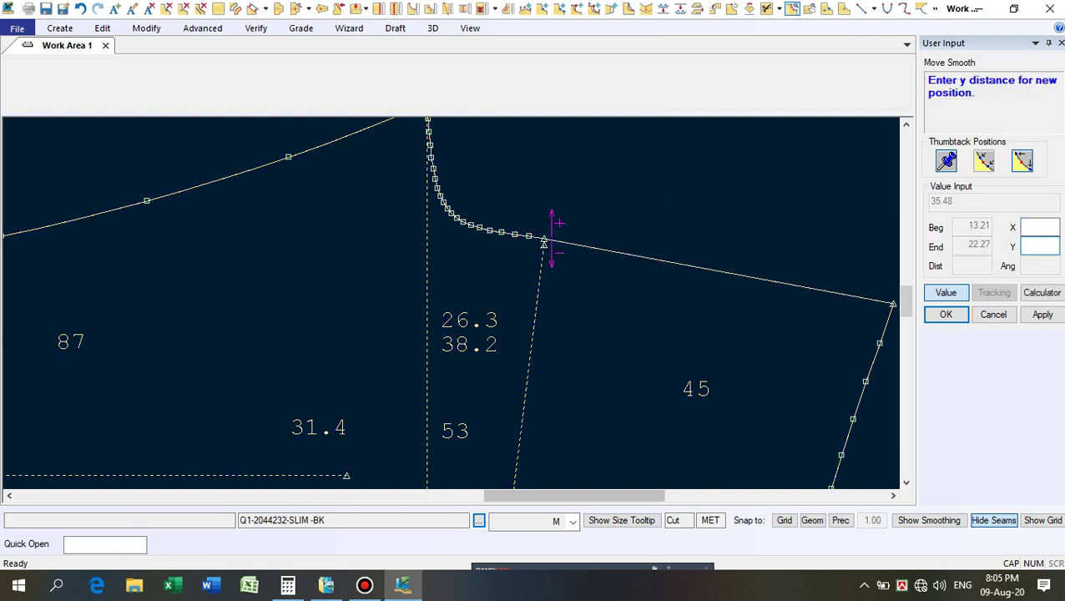
{"action": "key", "text": "Return"}
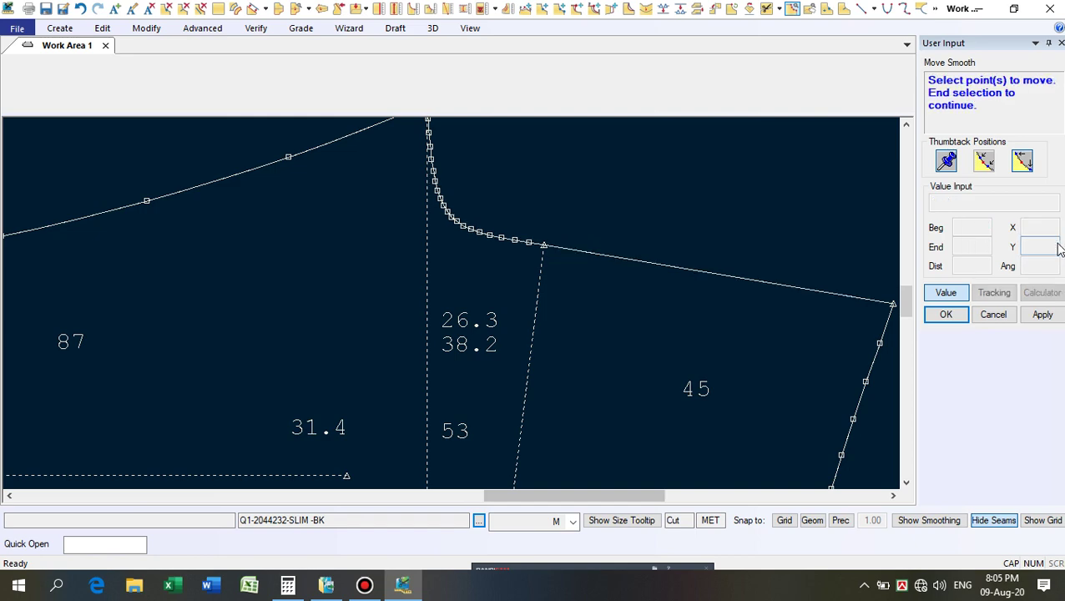
{"action": "scroll", "coordinate": [385, 360], "scroll_direction": "down", "scroll_amount": 5}
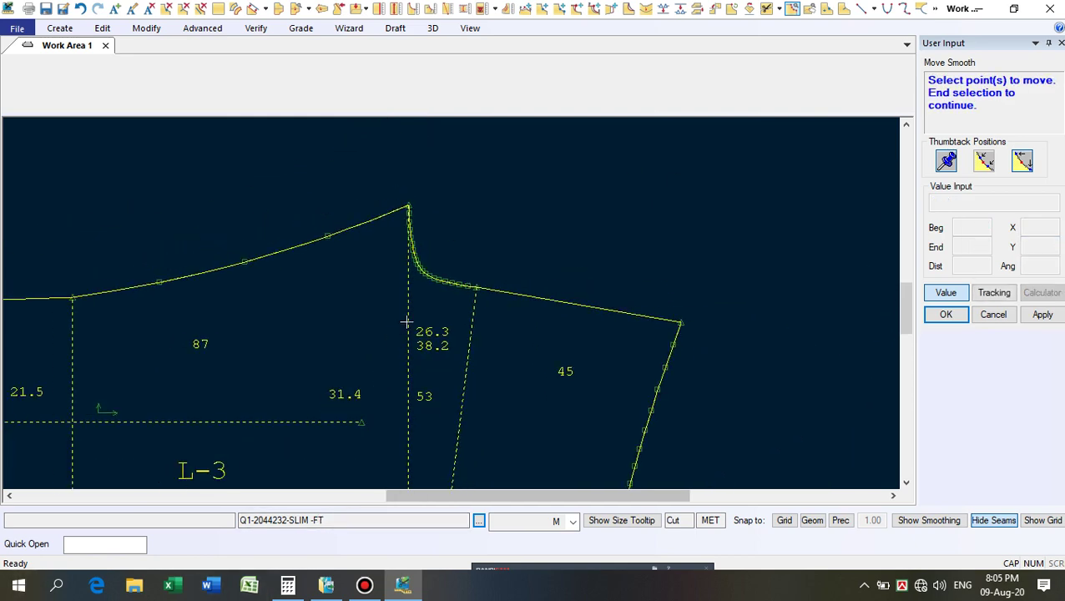
{"action": "right_click", "coordinate": [651, 205]}
{"action": "left_click", "coordinate": [632, 208]}
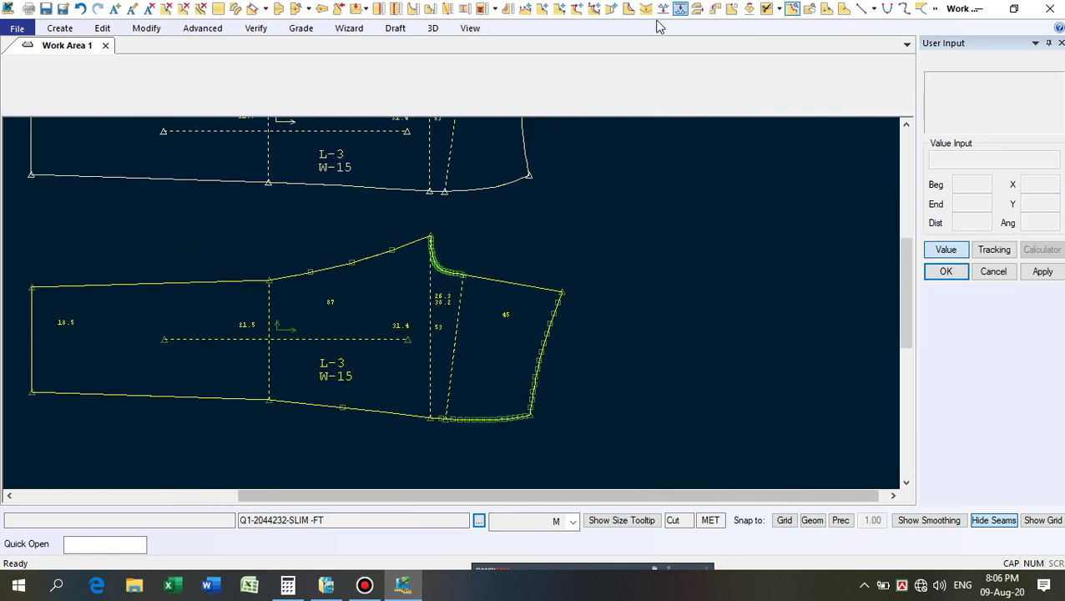
Remeasure the combined graded length of the slanted dashed hip lines on the front and back pieces.
{"action": "left_click", "coordinate": [505, 10]}
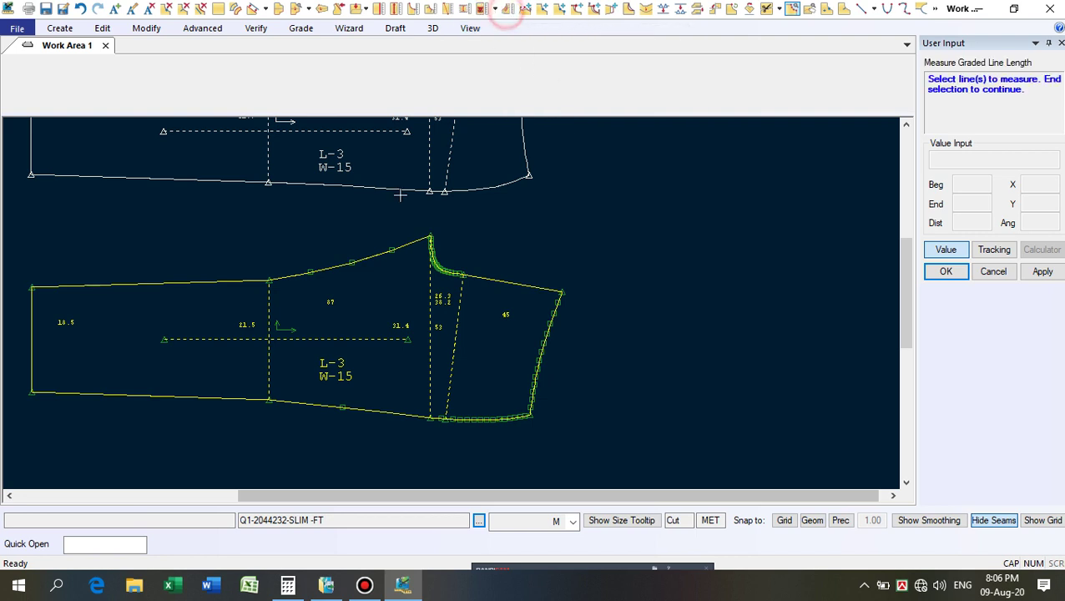
{"action": "left_click", "coordinate": [447, 162]}
{"action": "left_click", "coordinate": [460, 342]}
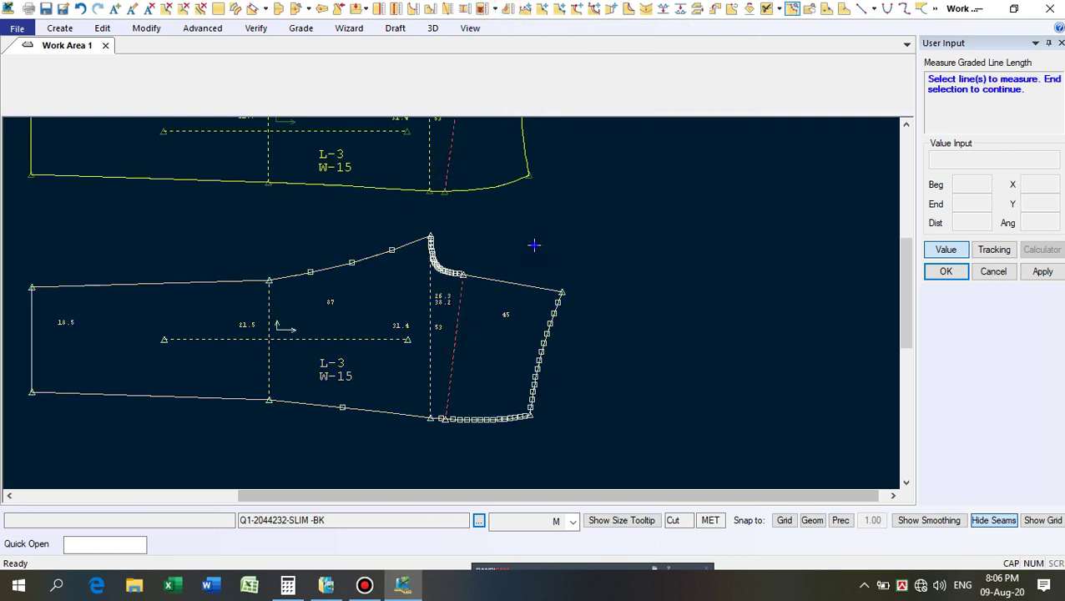
{"action": "right_click", "coordinate": [535, 245]}
{"action": "left_click", "coordinate": [535, 249]}
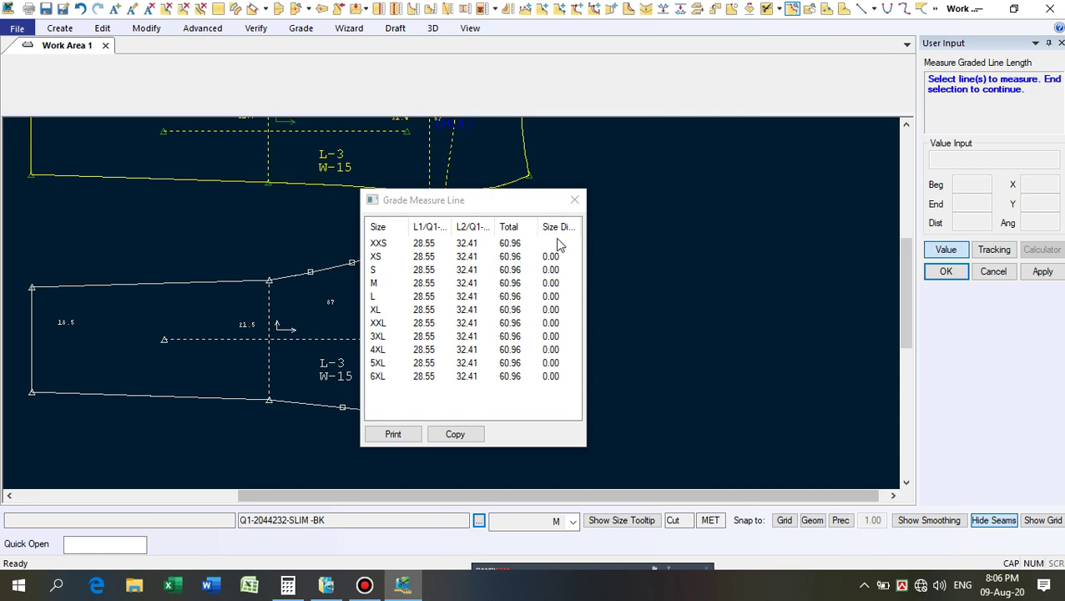
{"action": "left_click", "coordinate": [574, 200]}
{"action": "right_click", "coordinate": [630, 227]}
{"action": "left_click", "coordinate": [628, 230]}
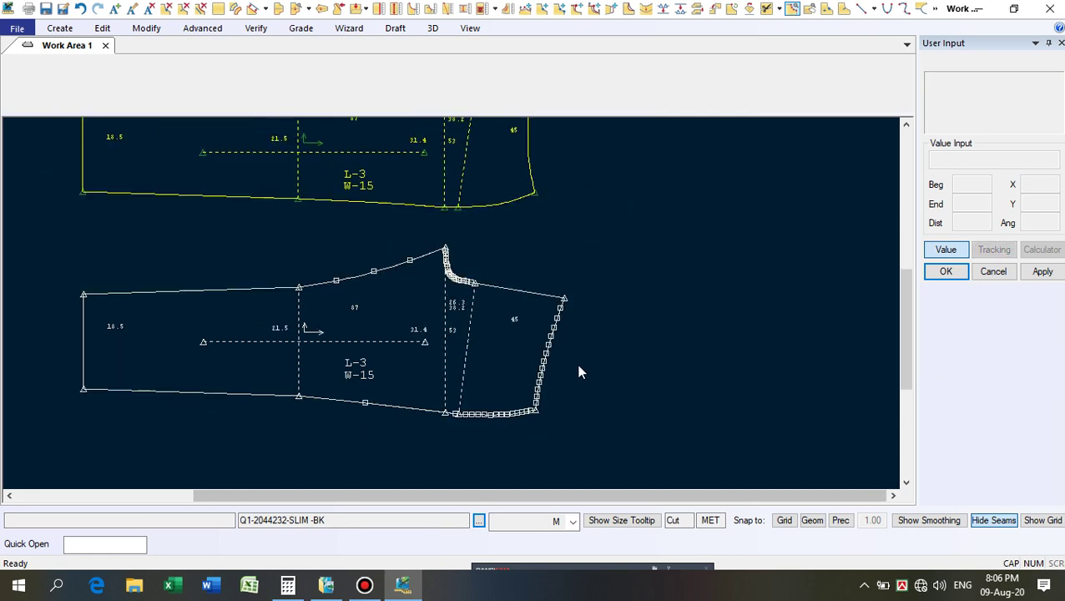
Measure the graded length of the back rise, combining the crotch curve and the straight seam up to the waist.
{"action": "scroll", "coordinate": [580, 372], "scroll_direction": "up", "scroll_amount": 5}
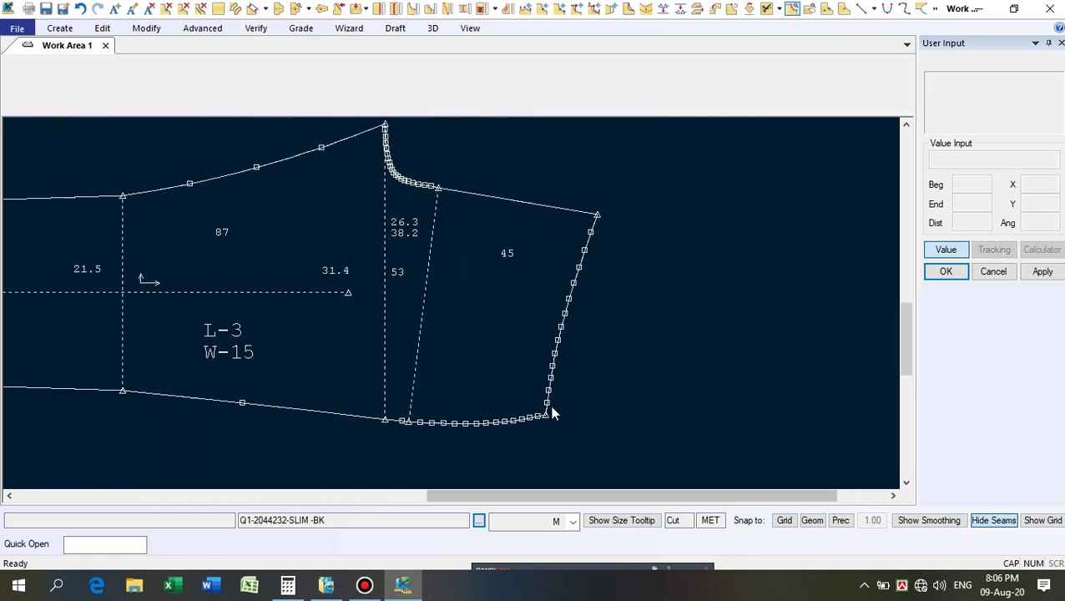
{"action": "scroll", "coordinate": [552, 408], "scroll_direction": "down", "scroll_amount": 1}
{"action": "scroll", "coordinate": [482, 209], "scroll_direction": "up", "scroll_amount": 1}
{"action": "left_click", "coordinate": [509, 10]}
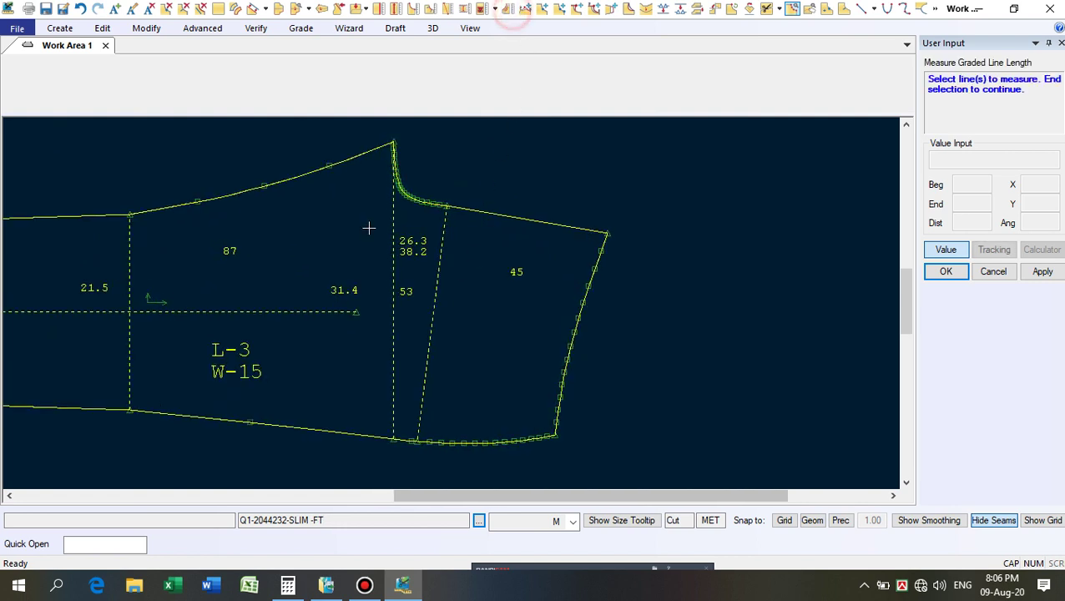
{"action": "scroll", "coordinate": [463, 217], "scroll_direction": "up", "scroll_amount": 1}
{"action": "left_click", "coordinate": [418, 197]}
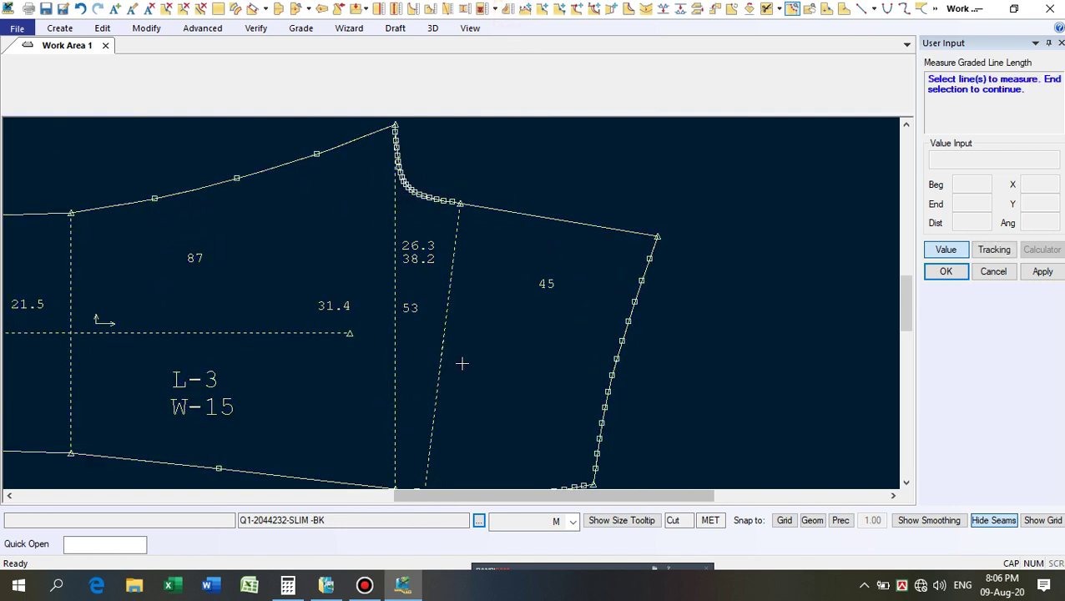
{"action": "left_click", "coordinate": [532, 217]}
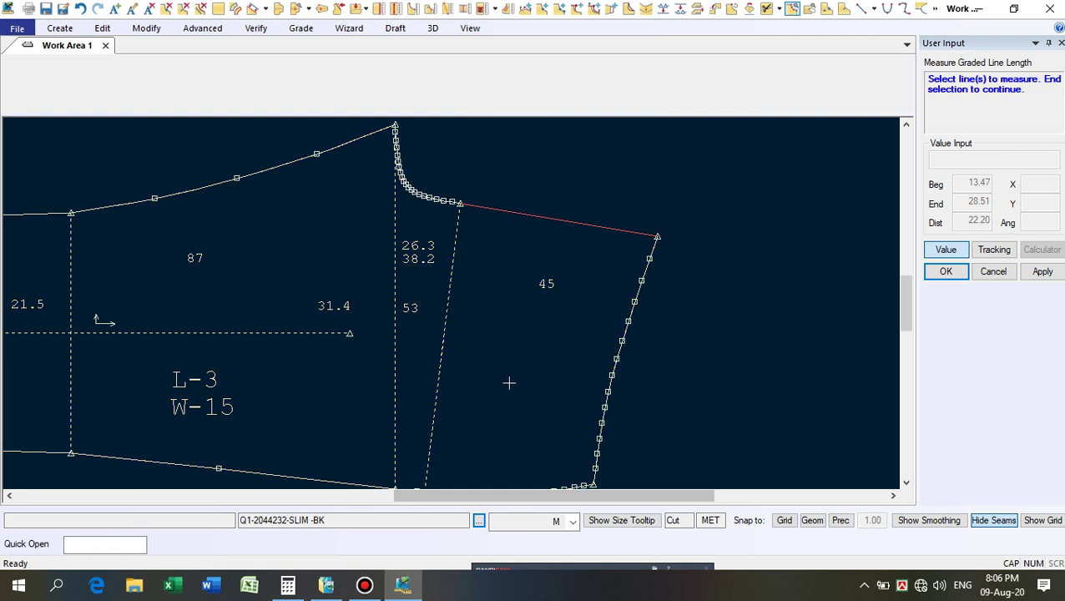
{"action": "left_click", "coordinate": [435, 192]}
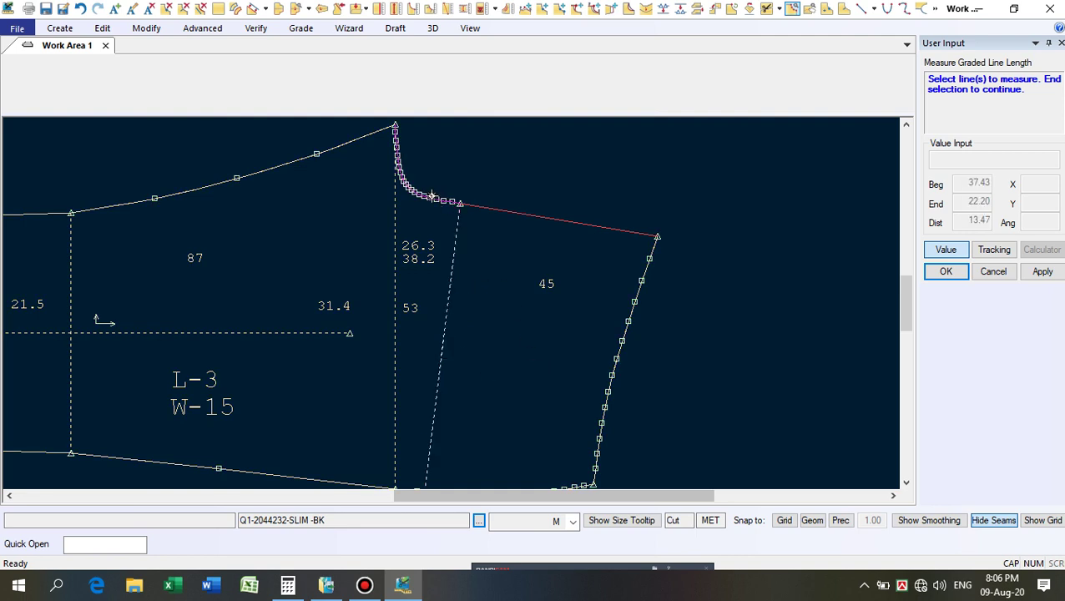
{"action": "right_click", "coordinate": [575, 178]}
{"action": "left_click", "coordinate": [576, 179]}
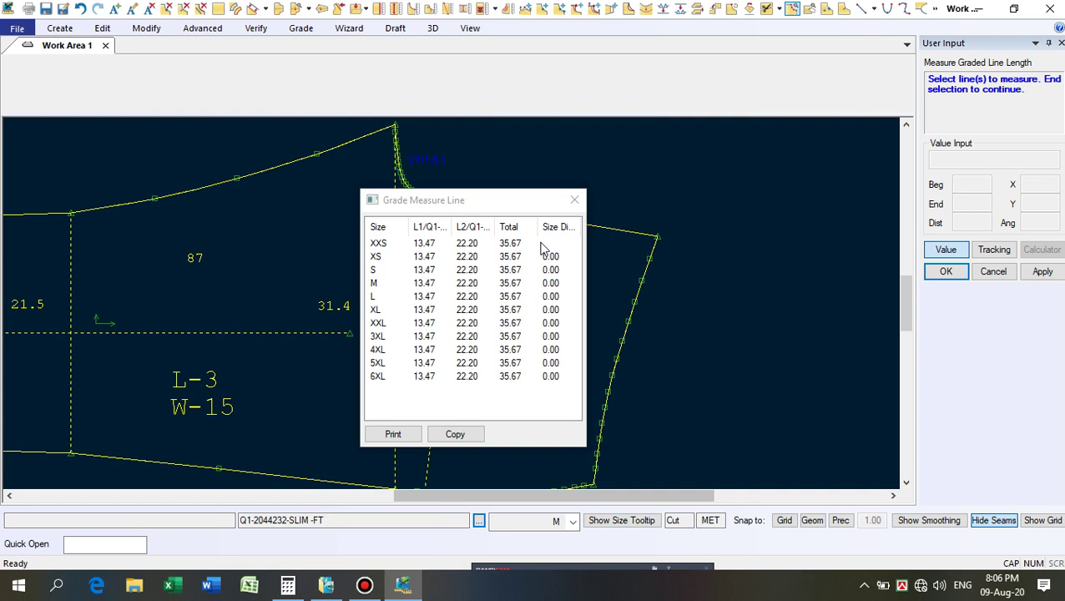
{"action": "left_click", "coordinate": [575, 201]}
{"action": "right_click", "coordinate": [524, 185]}
{"action": "left_click", "coordinate": [560, 187]}
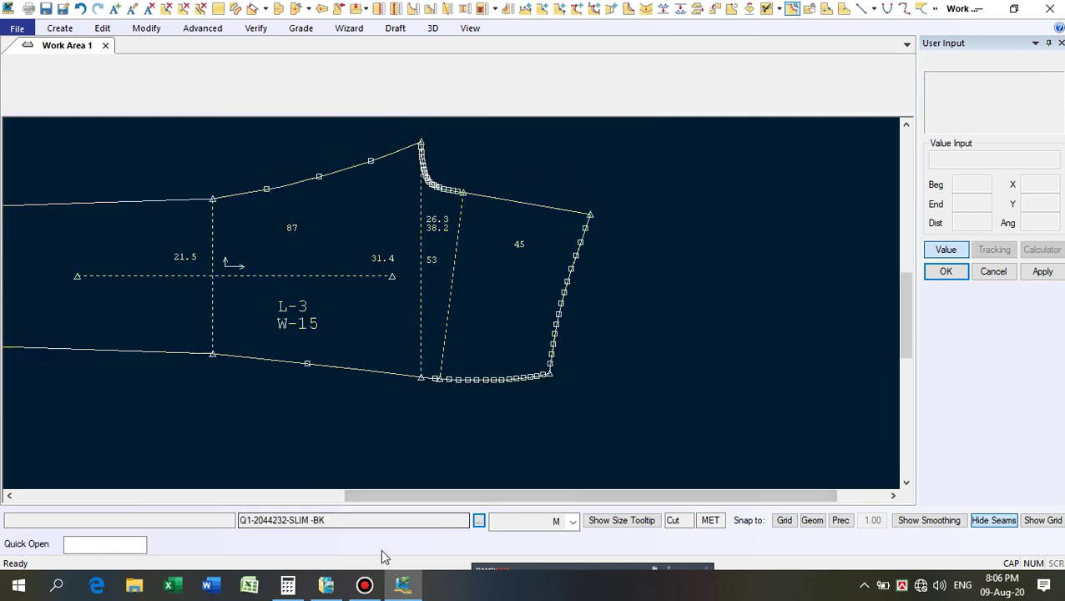
Switch to Calculator, clear the old entry and compute 38.2 plus 3%.
{"action": "left_click", "coordinate": [287, 585]}
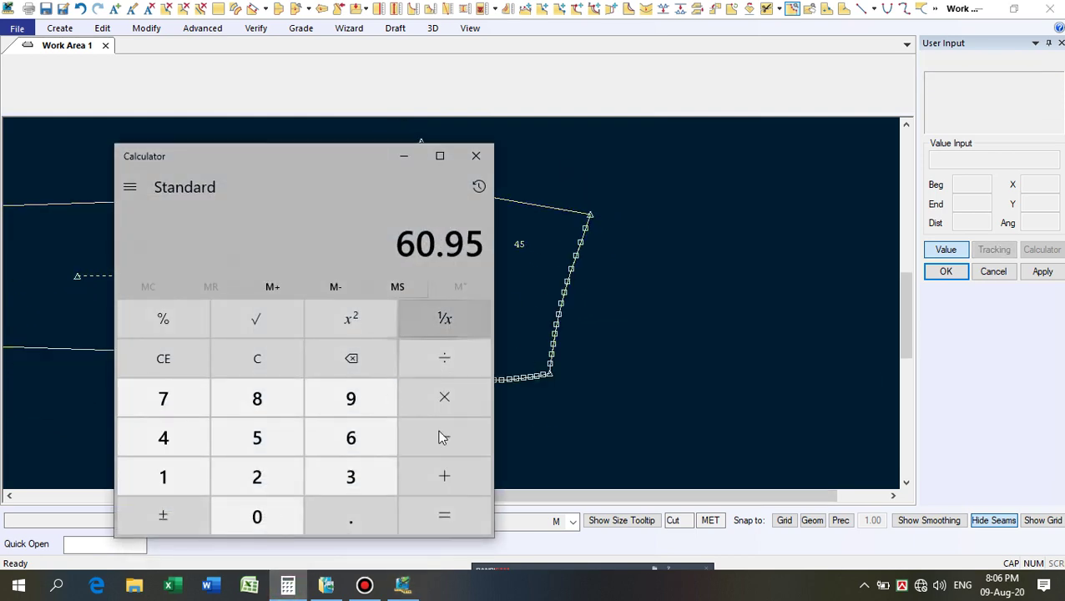
{"action": "left_click", "coordinate": [257, 358]}
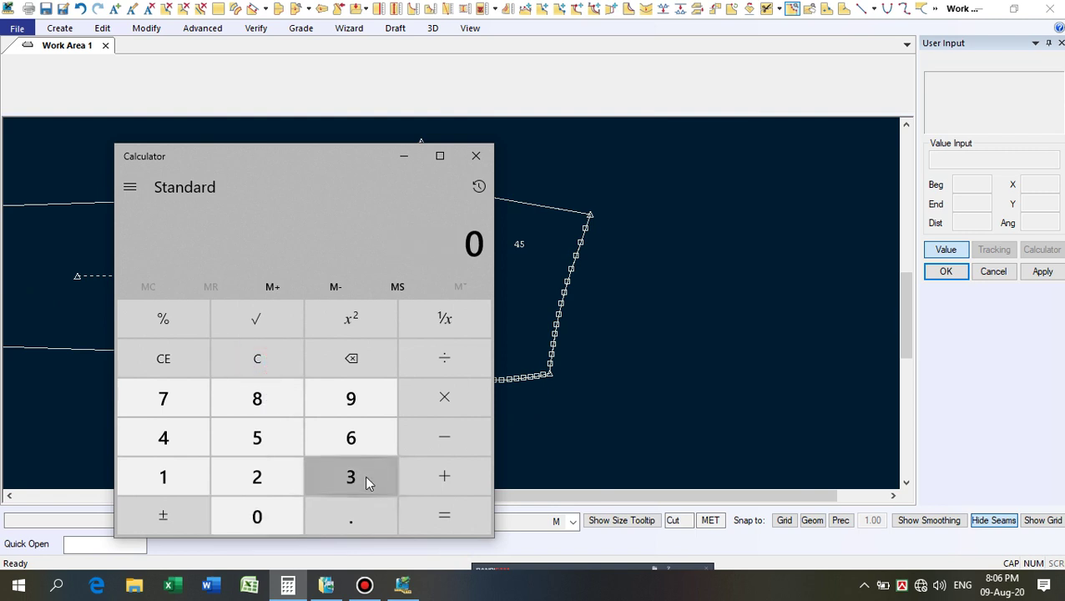
{"action": "left_click", "coordinate": [354, 478]}
{"action": "left_click", "coordinate": [260, 399]}
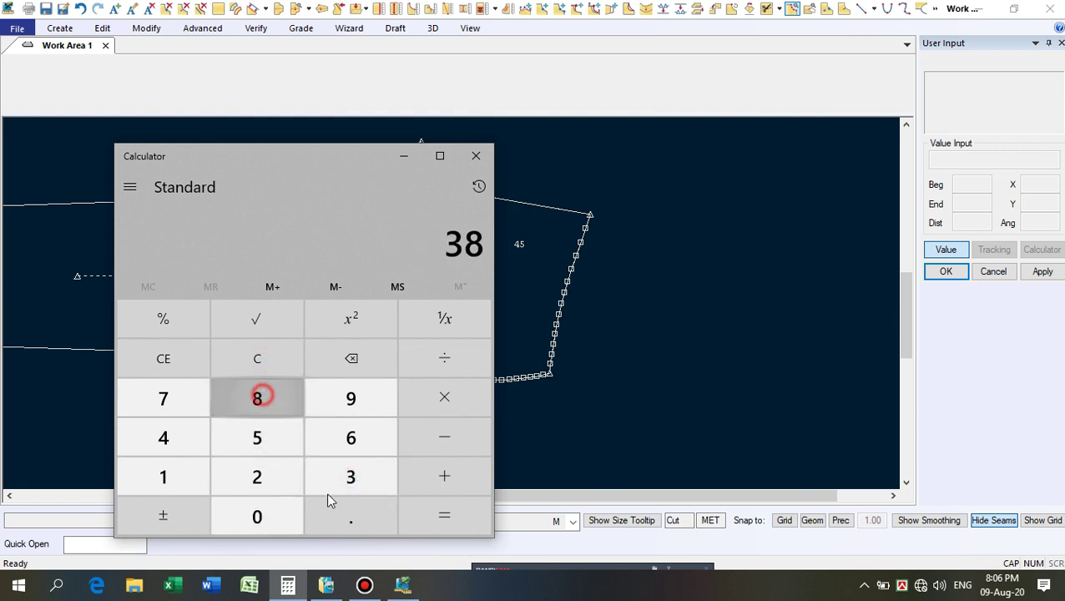
{"action": "left_click", "coordinate": [362, 516]}
{"action": "left_click", "coordinate": [261, 477]}
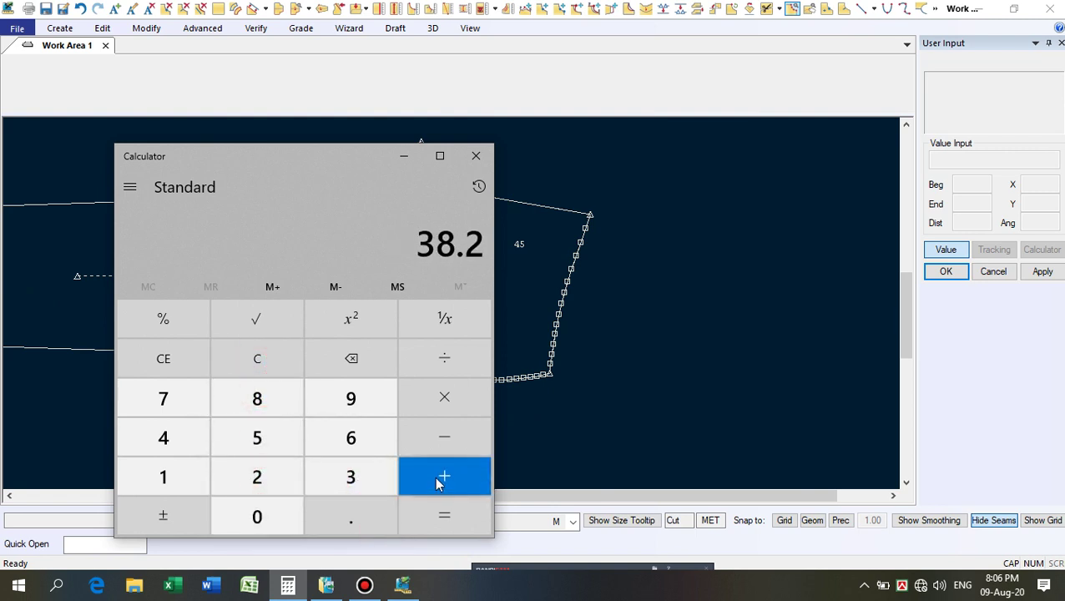
{"action": "left_click", "coordinate": [463, 475]}
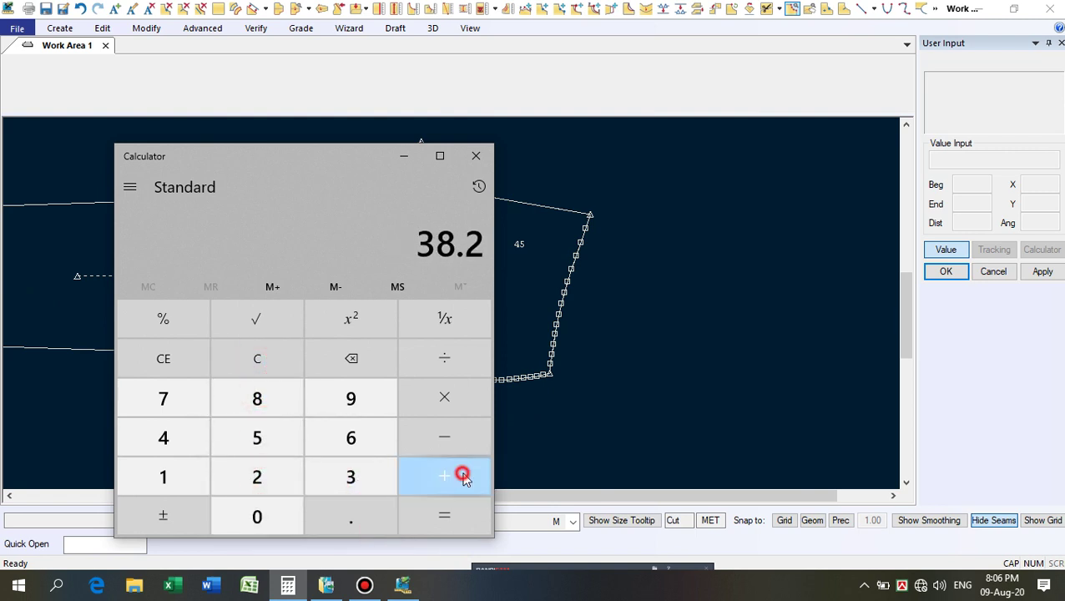
{"action": "left_click", "coordinate": [370, 474]}
{"action": "left_click", "coordinate": [145, 319]}
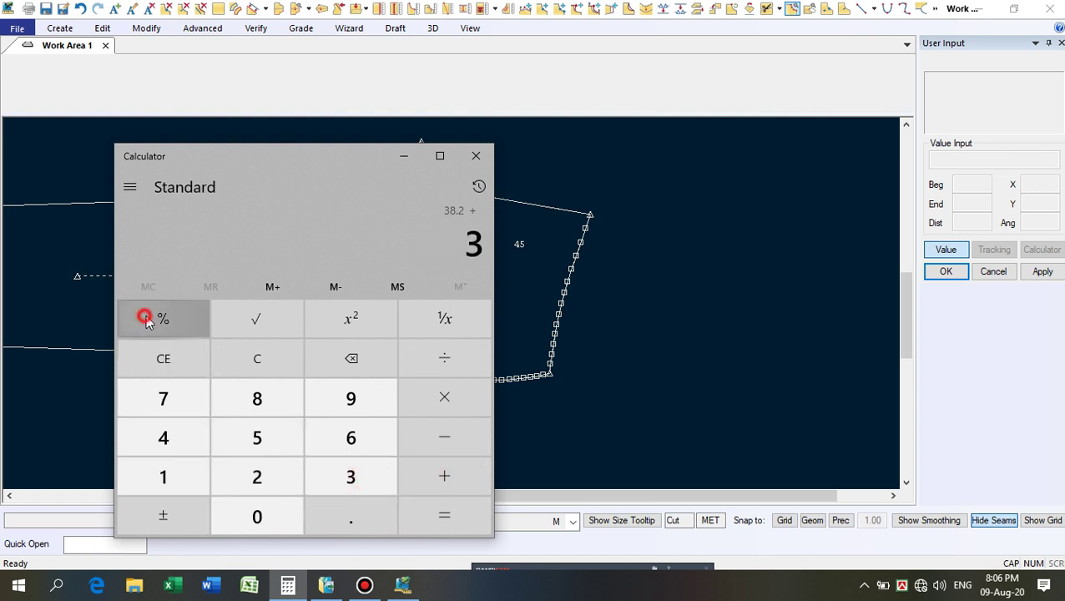
{"action": "left_click", "coordinate": [443, 518]}
Subtract 4.2 from the calculated back rise value.
{"action": "left_click", "coordinate": [444, 439]}
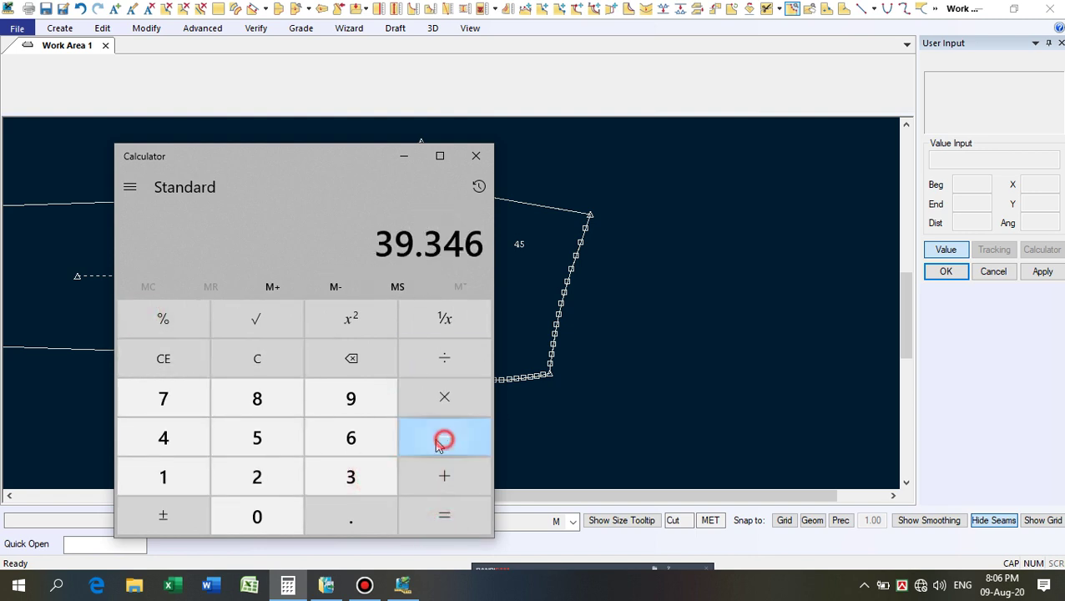
{"action": "left_click", "coordinate": [166, 448]}
{"action": "left_click", "coordinate": [353, 525]}
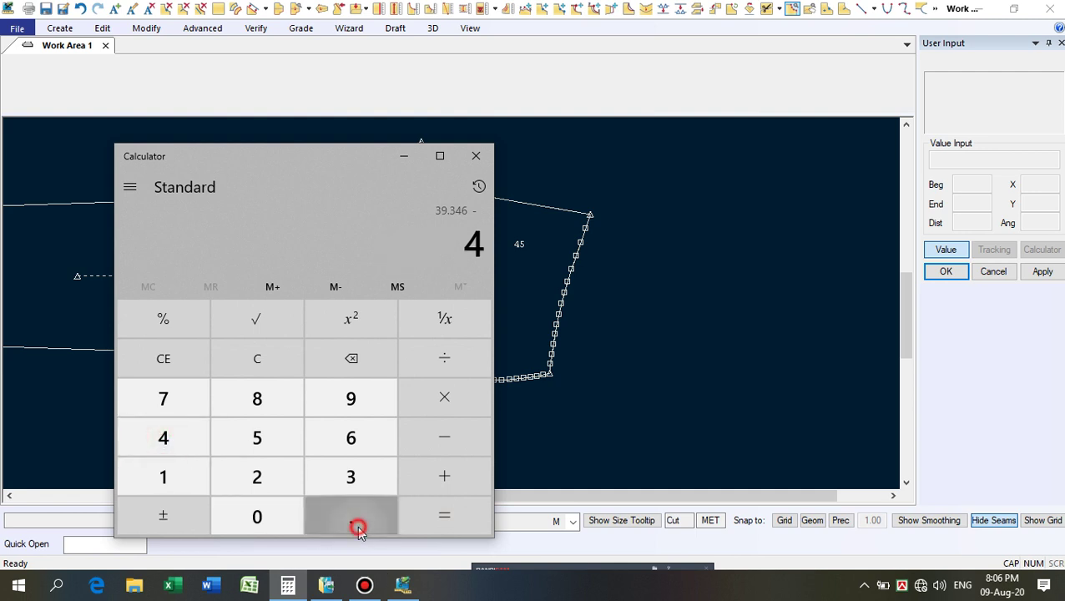
{"action": "left_click", "coordinate": [269, 474]}
{"action": "left_click", "coordinate": [417, 514]}
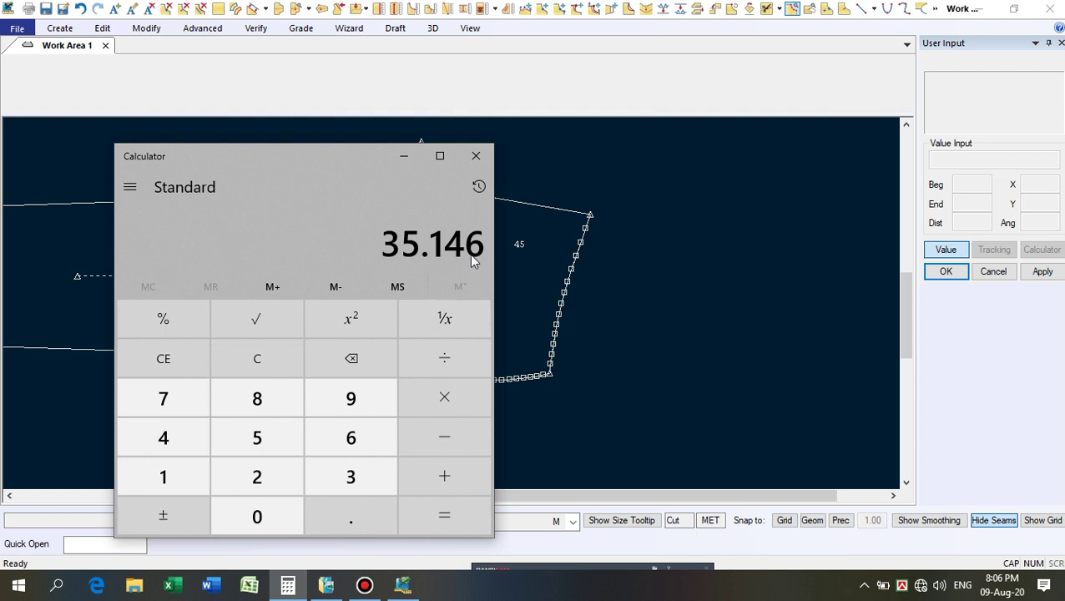
Switch back to the pattern work area and remeasure the back rise's graded length over the crotch curve and straight seam.
{"action": "left_click", "coordinate": [404, 157]}
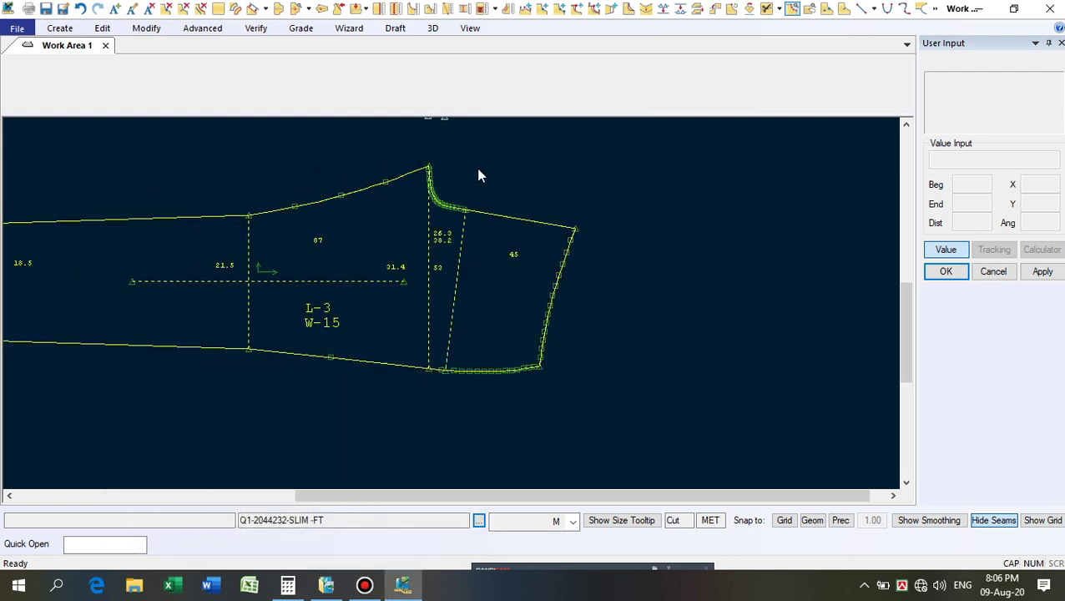
{"action": "left_click", "coordinate": [523, 9]}
{"action": "scroll", "coordinate": [464, 220], "scroll_direction": "up", "scroll_amount": 3}
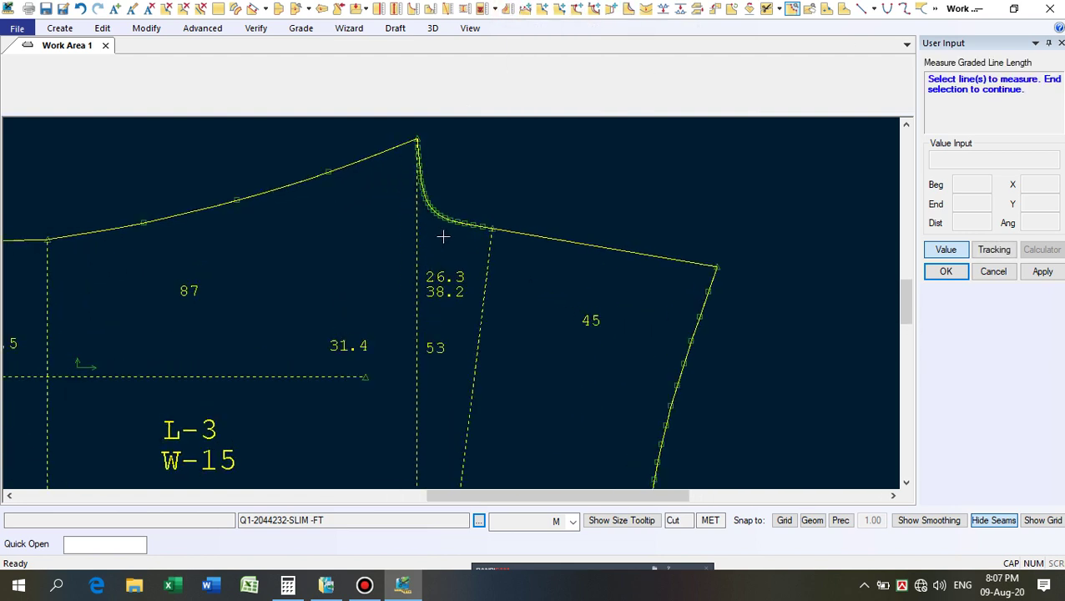
{"action": "left_click", "coordinate": [464, 219]}
{"action": "left_click", "coordinate": [451, 211]}
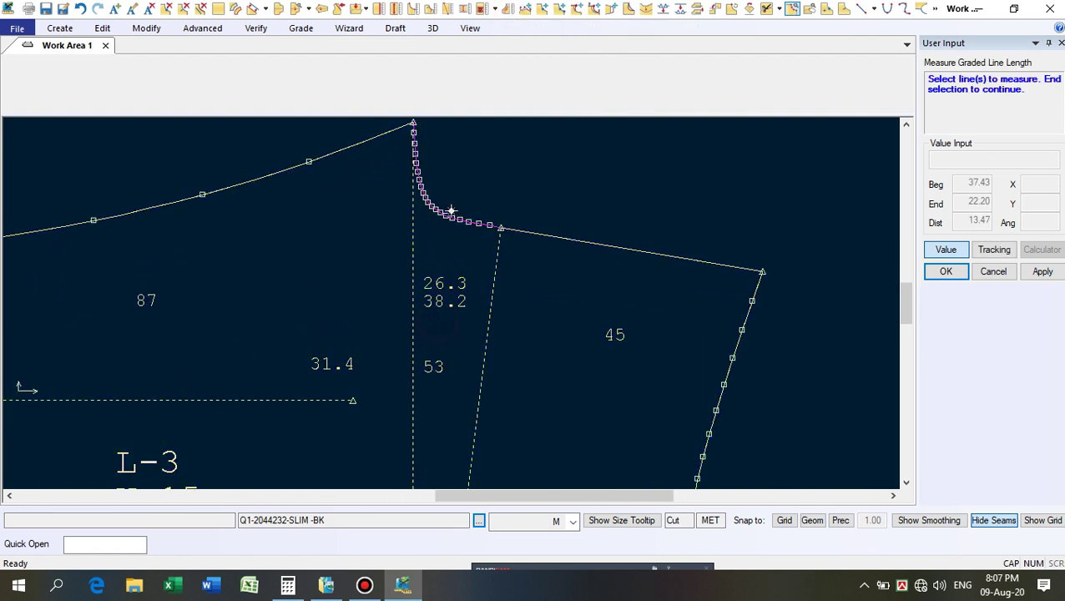
{"action": "left_click", "coordinate": [558, 236]}
{"action": "right_click", "coordinate": [622, 205]}
{"action": "left_click", "coordinate": [621, 202]}
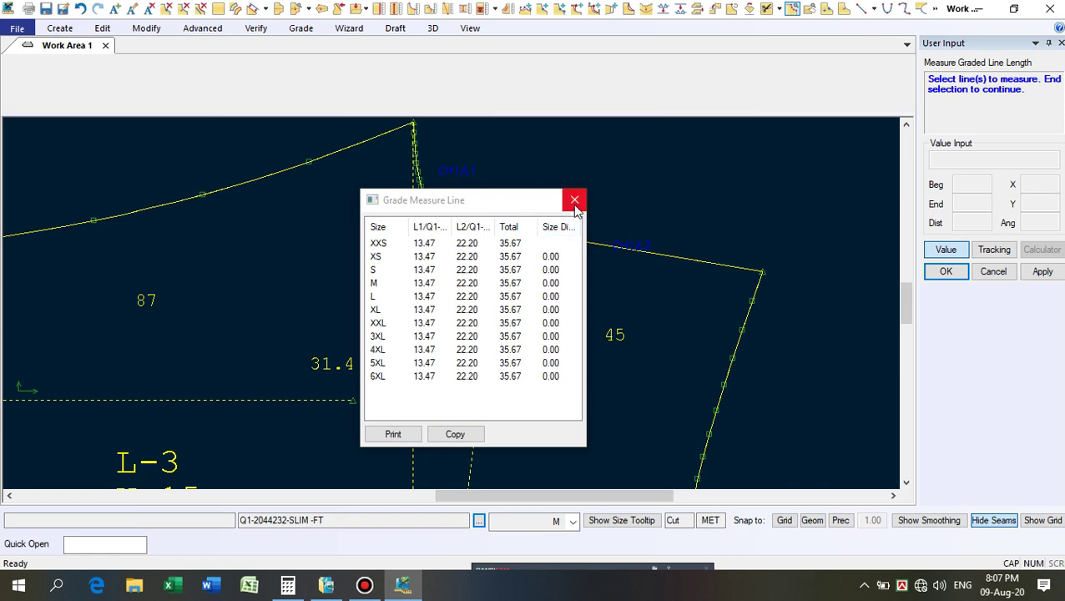
{"action": "left_click", "coordinate": [575, 201]}
{"action": "right_click", "coordinate": [678, 200]}
{"action": "left_click", "coordinate": [678, 202]}
Shift the back piece's waist corner at the top of the rise by -0.47 in X with Move Smooth.
{"action": "scroll", "coordinate": [385, 202], "scroll_direction": "down", "scroll_amount": 3}
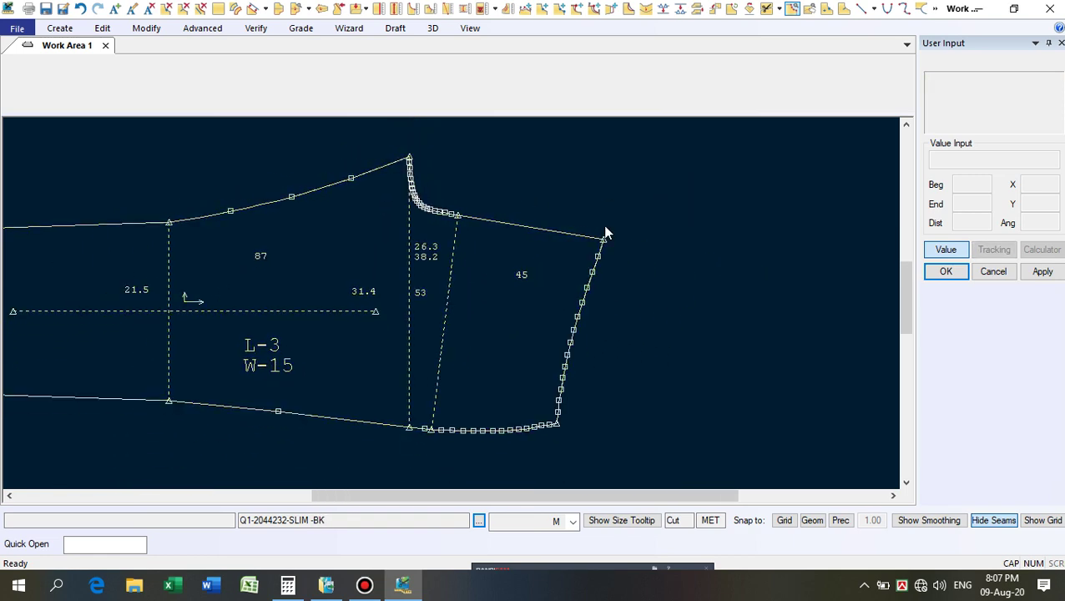
{"action": "scroll", "coordinate": [606, 233], "scroll_direction": "up", "scroll_amount": 2}
{"action": "left_click", "coordinate": [526, 10]}
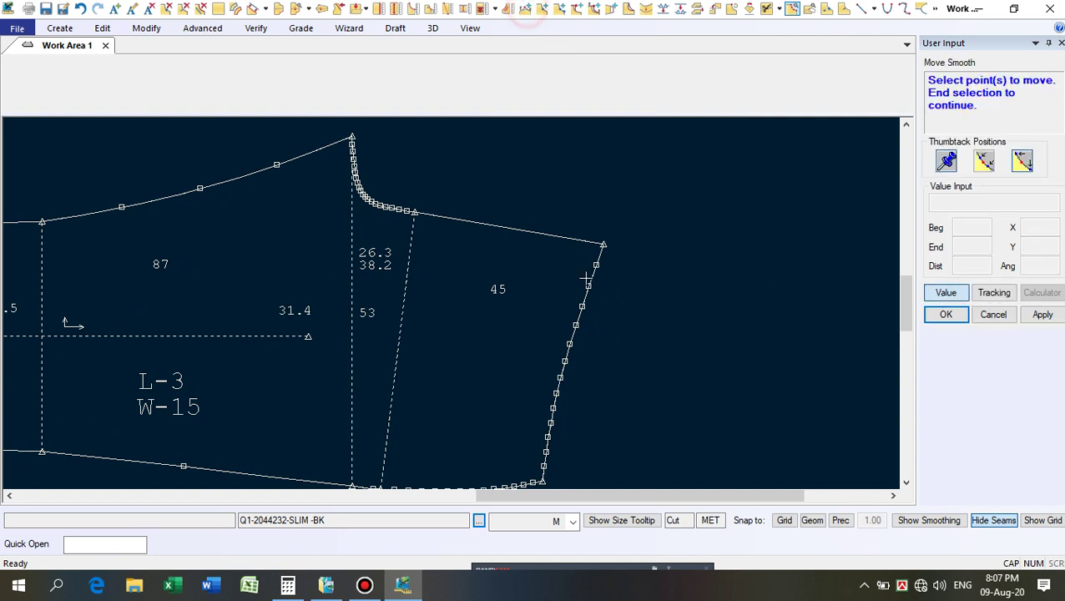
{"action": "left_click", "coordinate": [592, 238]}
{"action": "right_click", "coordinate": [732, 242]}
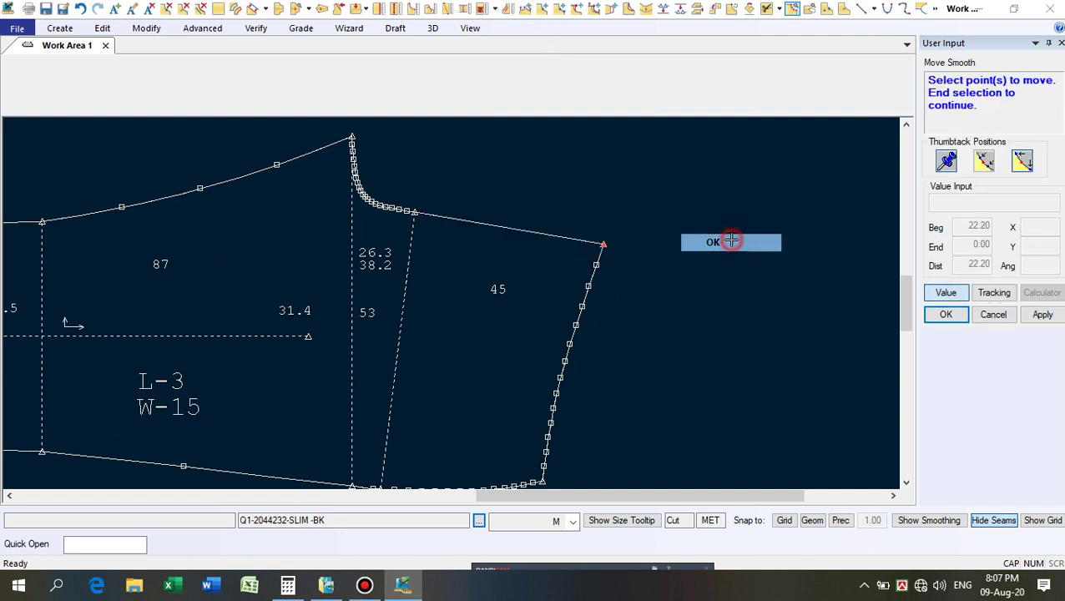
{"action": "left_click", "coordinate": [733, 244]}
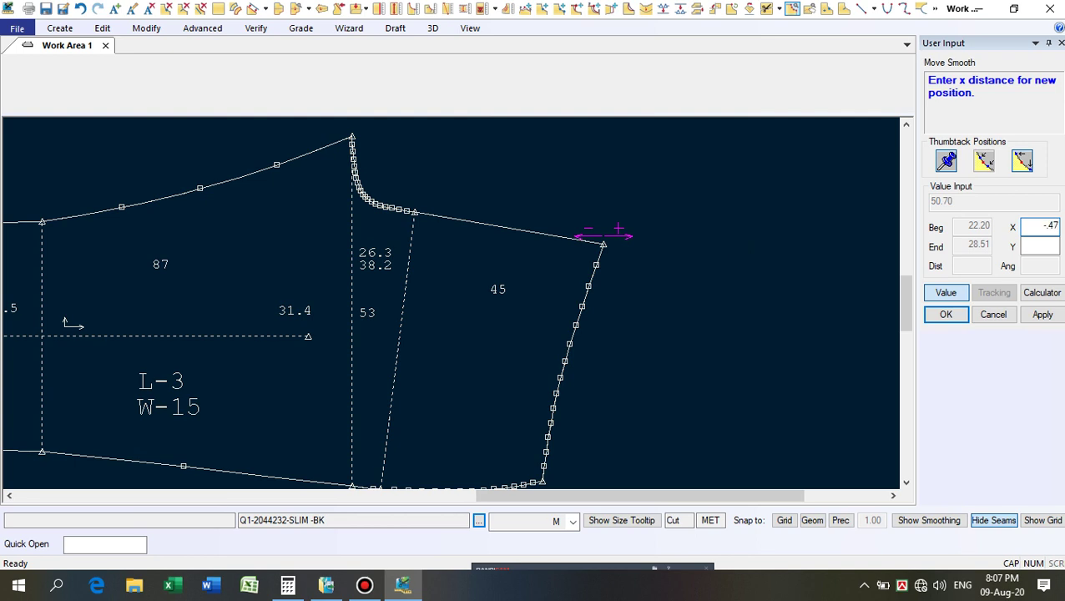
{"action": "type", "text": "-.47"}
{"action": "key", "text": "Return"}
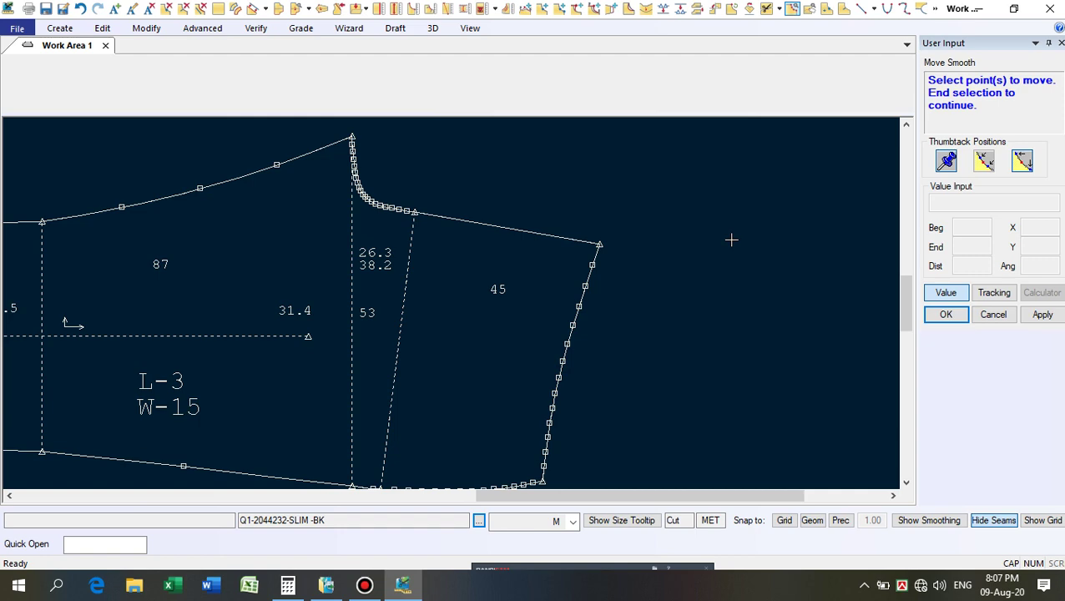
{"action": "right_click", "coordinate": [731, 234]}
{"action": "left_click", "coordinate": [726, 236]}
Move the front piece up away from the back piece, and reposition the back piece below it.
{"action": "scroll", "coordinate": [646, 387], "scroll_direction": "down", "scroll_amount": 3}
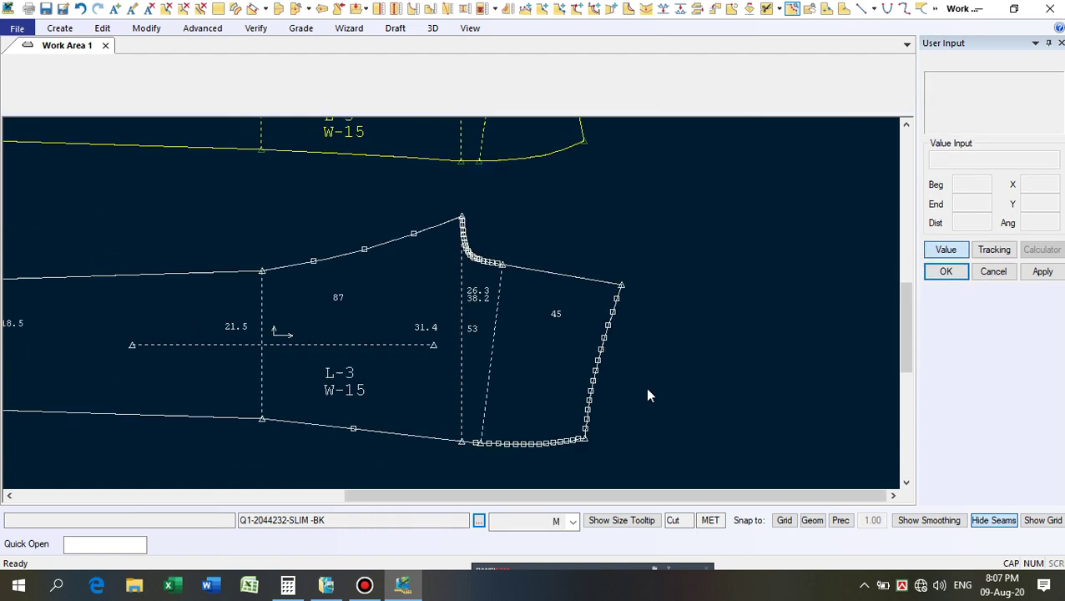
{"action": "scroll", "coordinate": [384, 289], "scroll_direction": "up", "scroll_amount": 2}
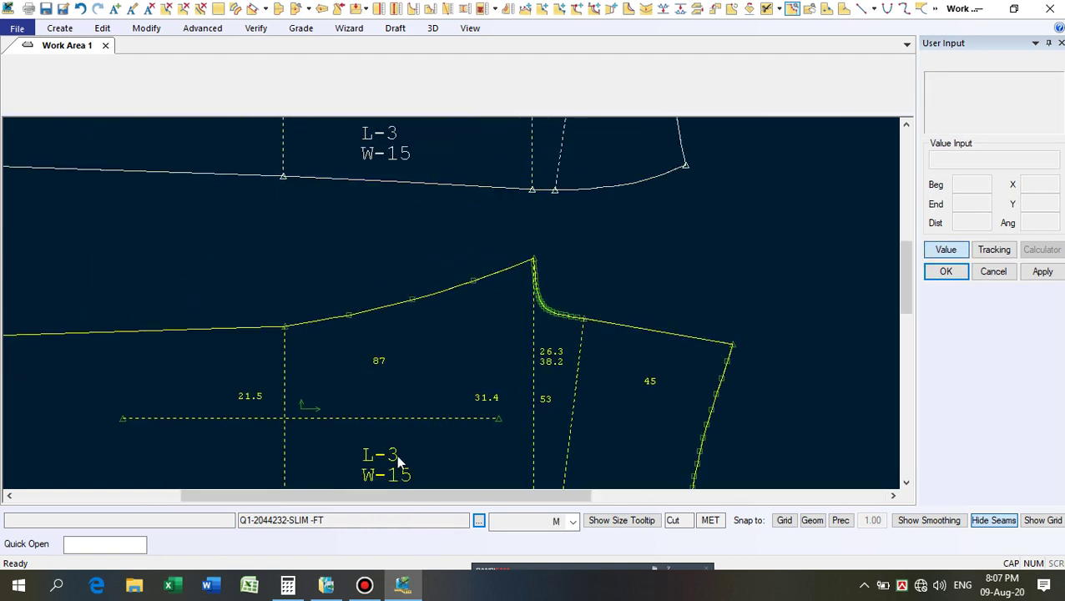
{"action": "scroll", "coordinate": [367, 372], "scroll_direction": "down", "scroll_amount": 3}
{"action": "scroll", "coordinate": [406, 321], "scroll_direction": "up", "scroll_amount": 2}
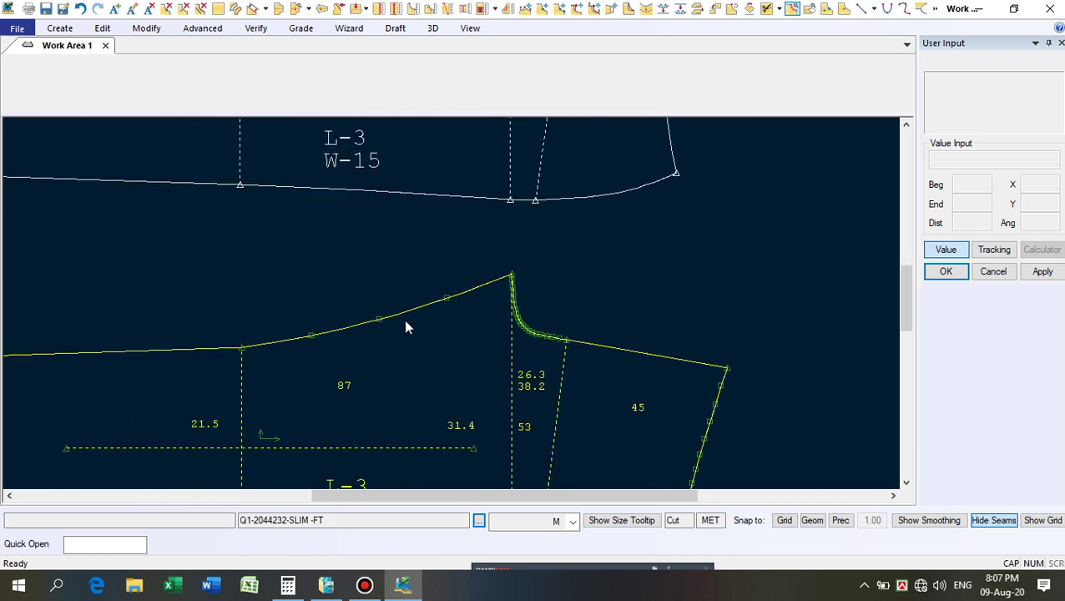
{"action": "scroll", "coordinate": [403, 318], "scroll_direction": "down", "scroll_amount": 1}
{"action": "scroll", "coordinate": [381, 373], "scroll_direction": "up", "scroll_amount": 1}
{"action": "scroll", "coordinate": [575, 337], "scroll_direction": "up", "scroll_amount": 2}
{"action": "scroll", "coordinate": [563, 272], "scroll_direction": "up", "scroll_amount": 1}
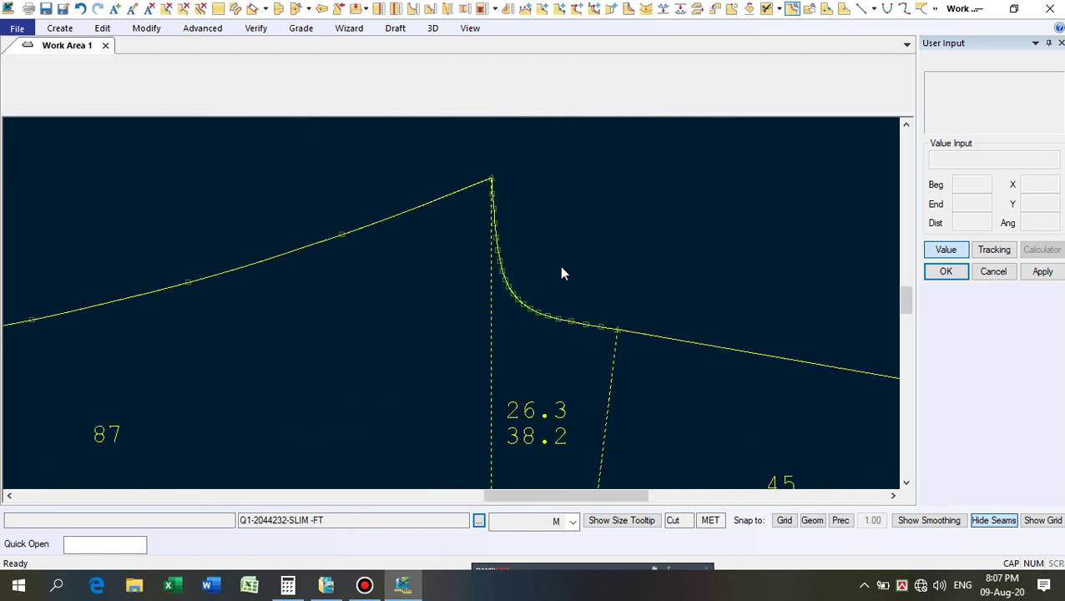
{"action": "scroll", "coordinate": [473, 440], "scroll_direction": "down", "scroll_amount": 2}
{"action": "scroll", "coordinate": [523, 342], "scroll_direction": "down", "scroll_amount": 1}
{"action": "left_click", "coordinate": [451, 240]}
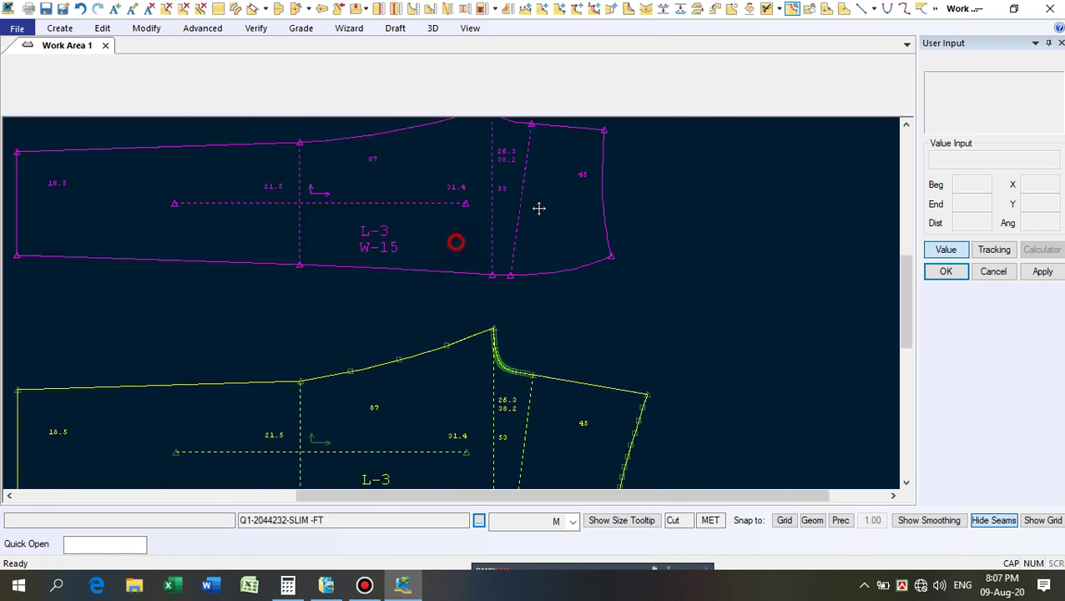
{"action": "left_click", "coordinate": [527, 111]}
{"action": "left_click", "coordinate": [389, 396]}
{"action": "left_click", "coordinate": [469, 323]}
With Move Smooth and cursor placement, shift the back inseam's middle point about 0.6 inward and its knee-side point about 0.9.
{"action": "scroll", "coordinate": [551, 309], "scroll_direction": "up", "scroll_amount": 1}
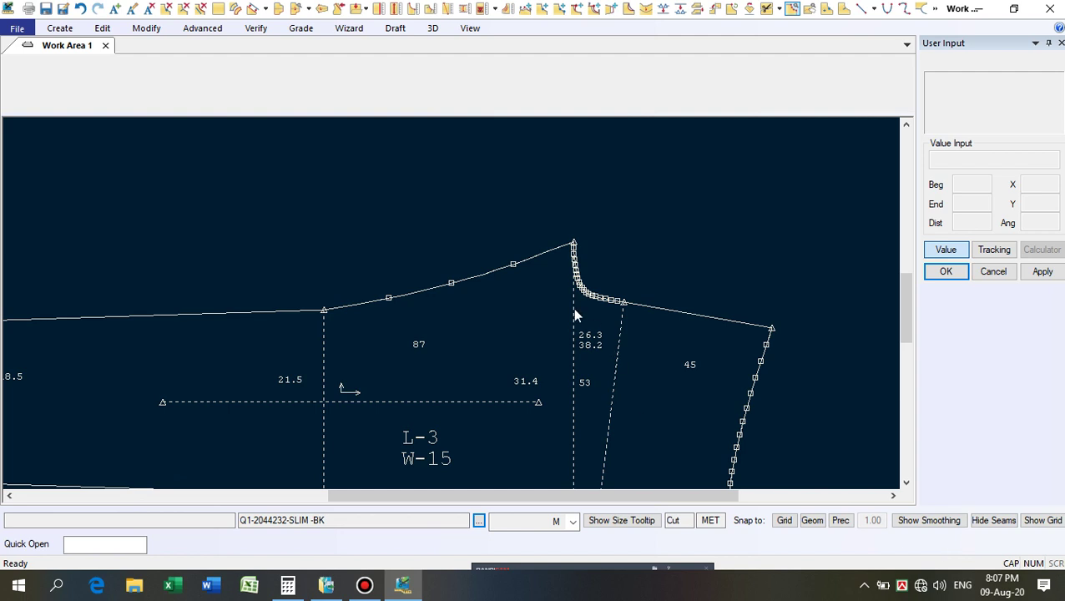
{"action": "scroll", "coordinate": [589, 313], "scroll_direction": "up", "scroll_amount": 1}
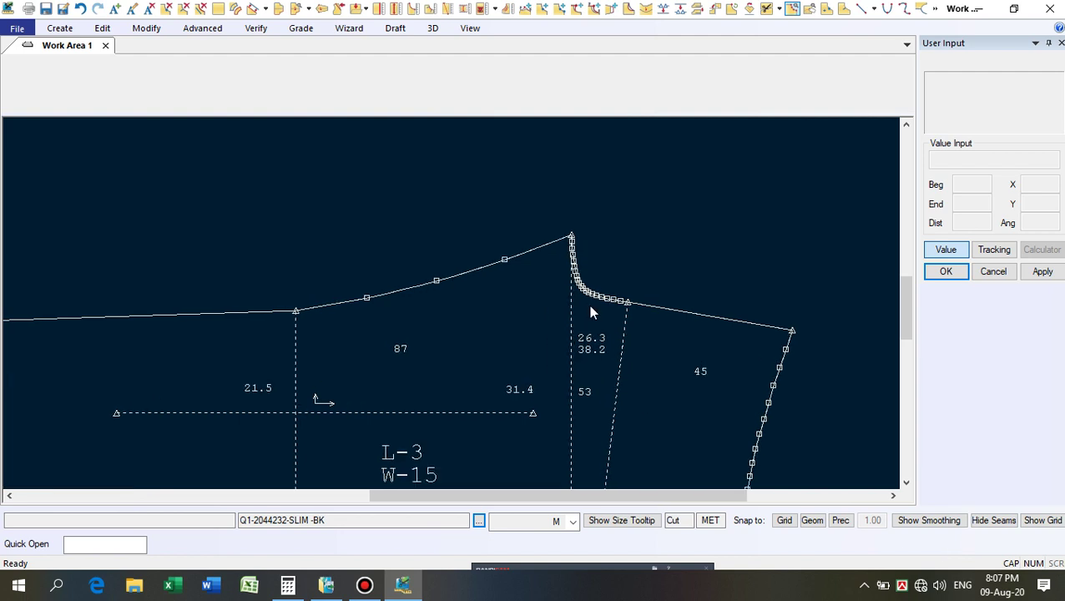
{"action": "scroll", "coordinate": [588, 306], "scroll_direction": "up", "scroll_amount": 2}
{"action": "left_click", "coordinate": [571, 226]}
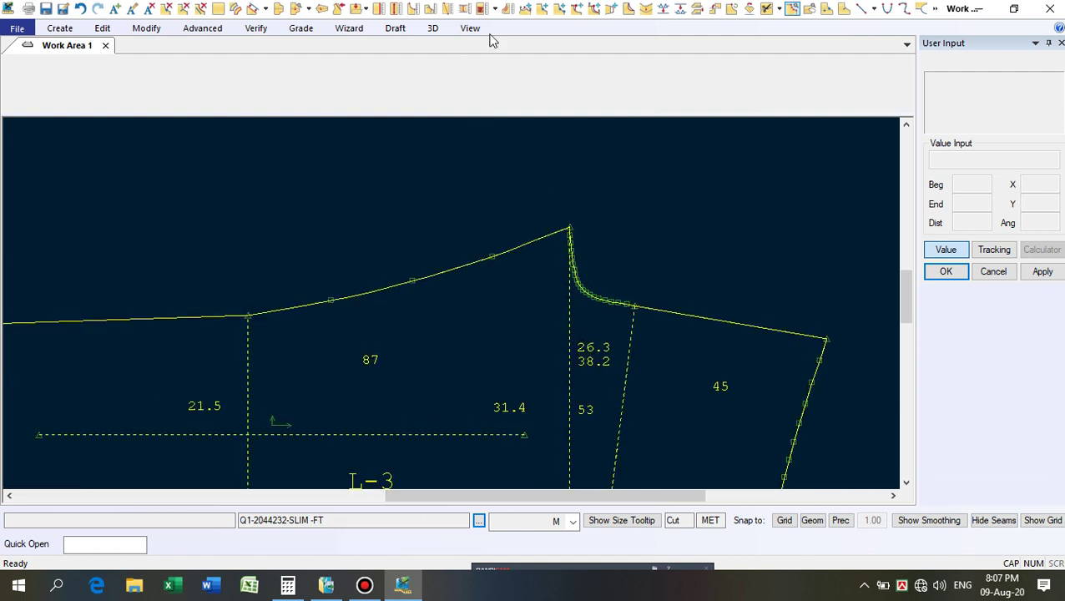
{"action": "left_click", "coordinate": [525, 10]}
{"action": "right_click", "coordinate": [459, 338]}
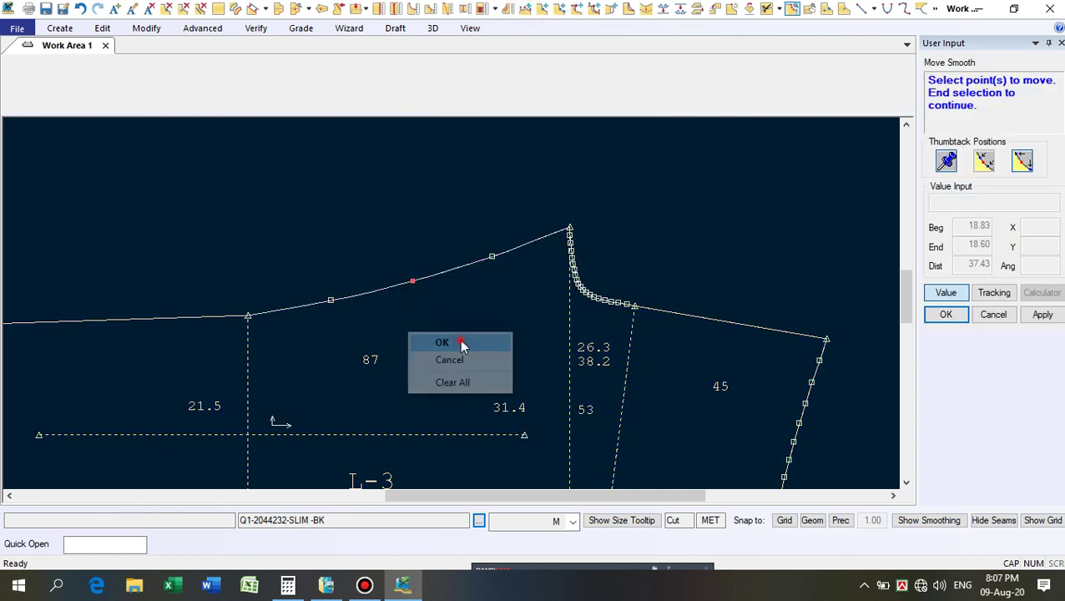
{"action": "left_click", "coordinate": [461, 339]}
{"action": "right_click", "coordinate": [455, 340]}
{"action": "left_click", "coordinate": [451, 343]}
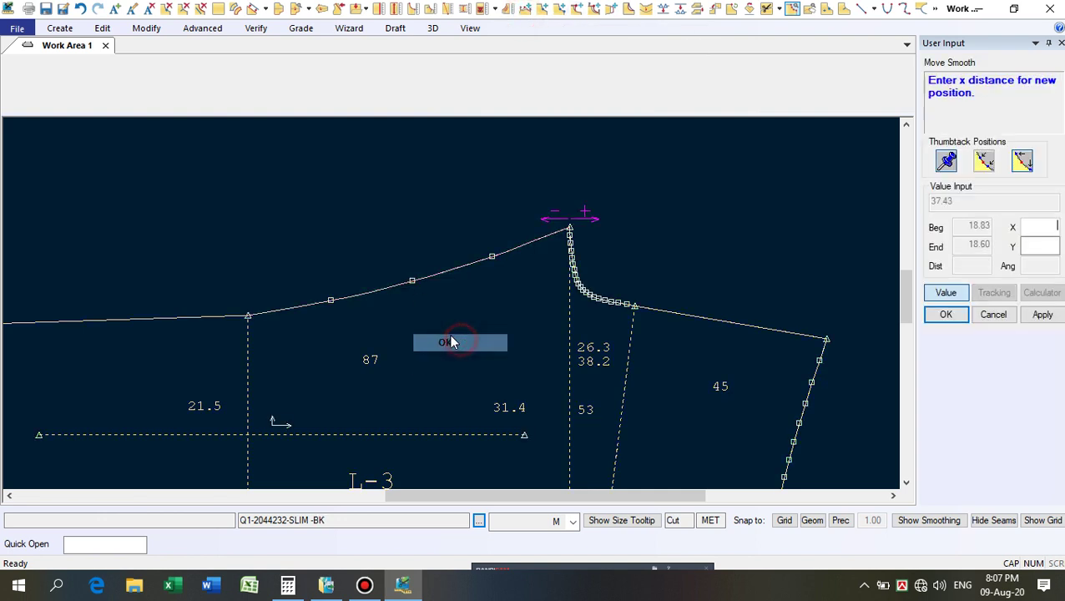
{"action": "left_click", "coordinate": [951, 291]}
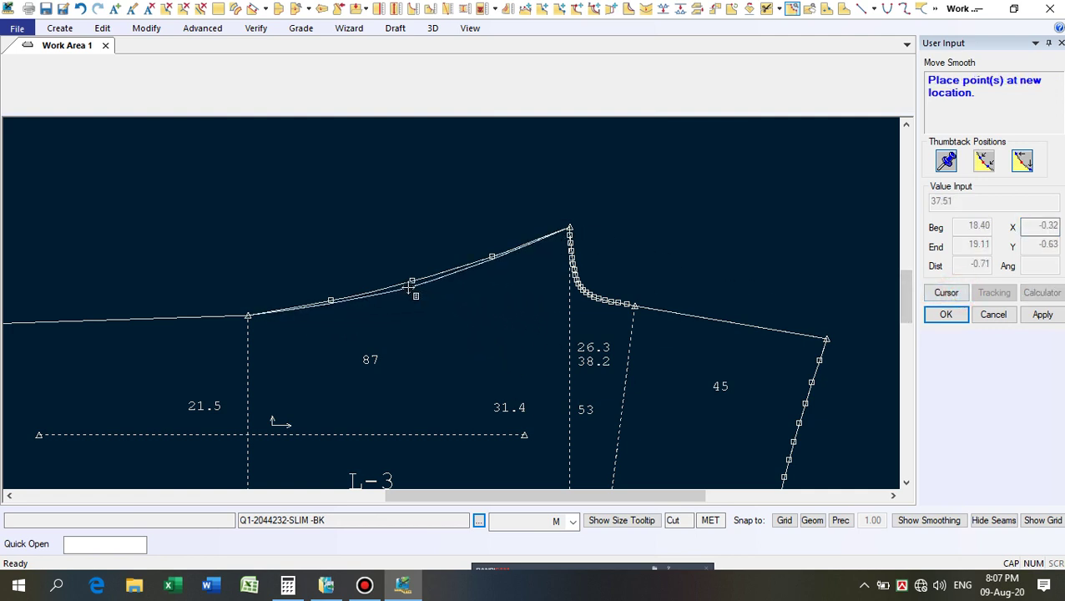
{"action": "left_click", "coordinate": [410, 287]}
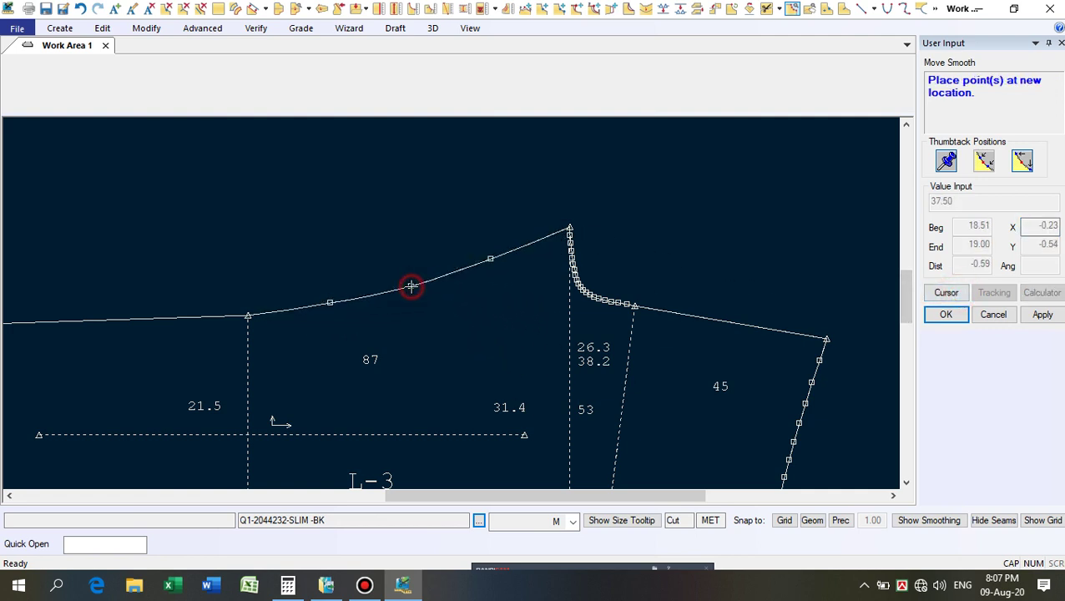
{"action": "right_click", "coordinate": [325, 289]}
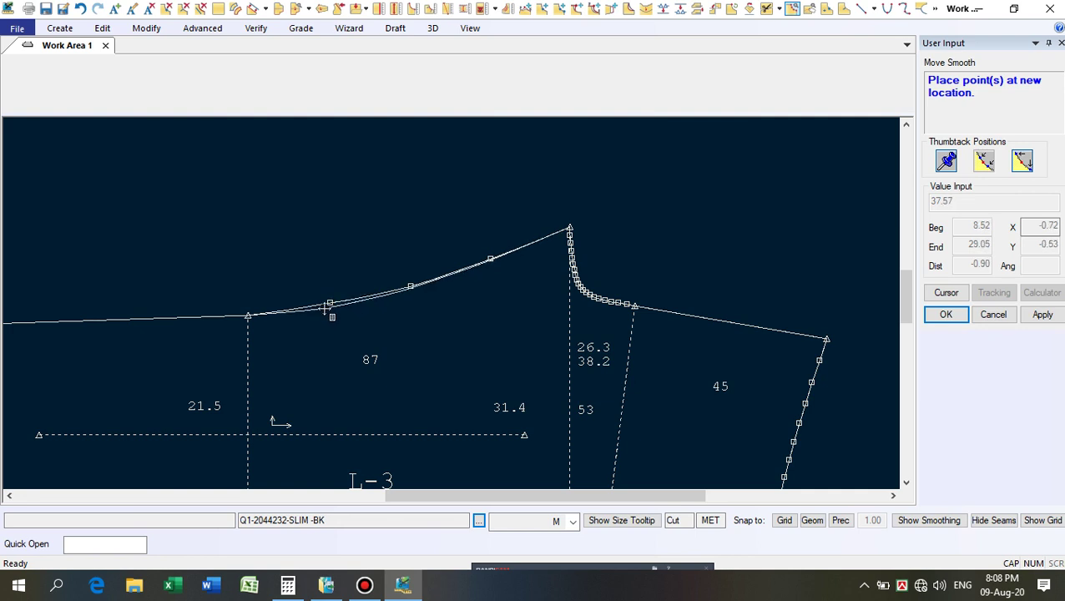
{"action": "left_click", "coordinate": [326, 306]}
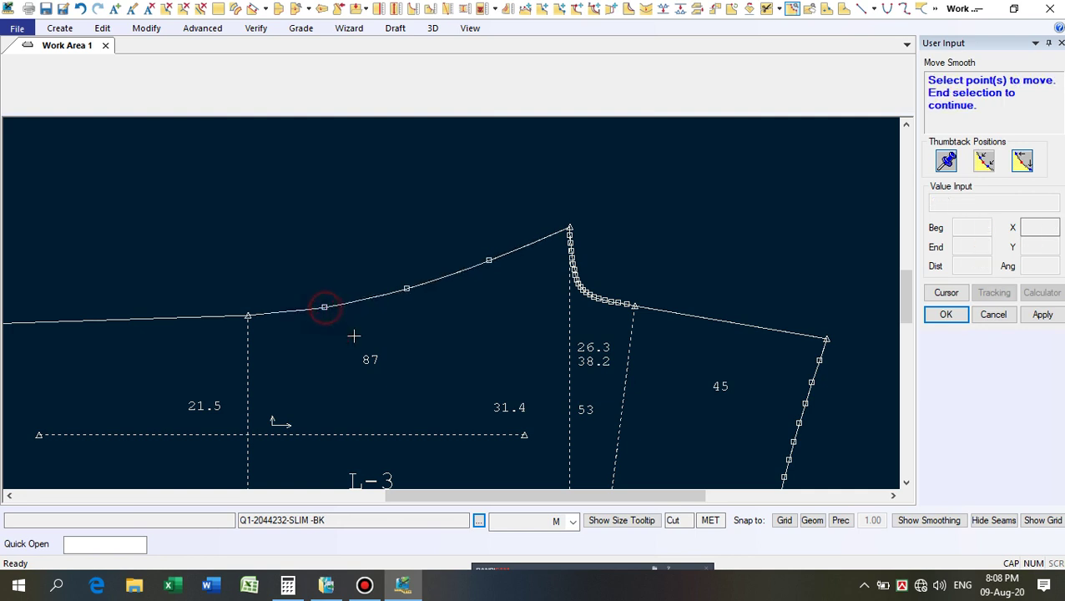
Try to shift the back inseam's crotch-side intermediate point with Move Smooth, and undo the change.
{"action": "scroll", "coordinate": [544, 242], "scroll_direction": "up", "scroll_amount": 1}
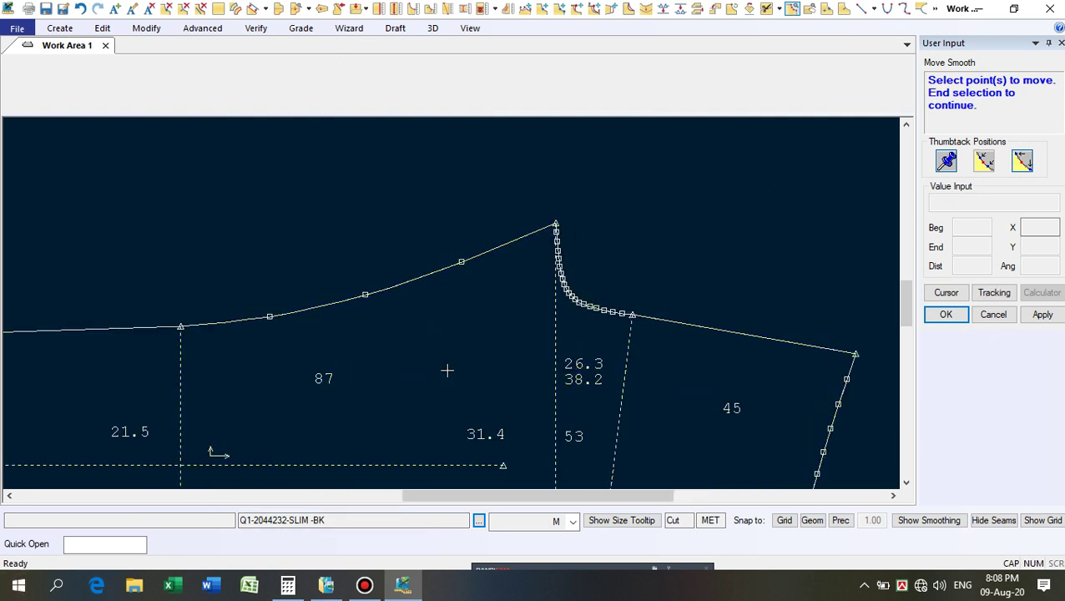
{"action": "left_click", "coordinate": [463, 266]}
{"action": "right_click", "coordinate": [476, 305]}
{"action": "left_click", "coordinate": [476, 306]}
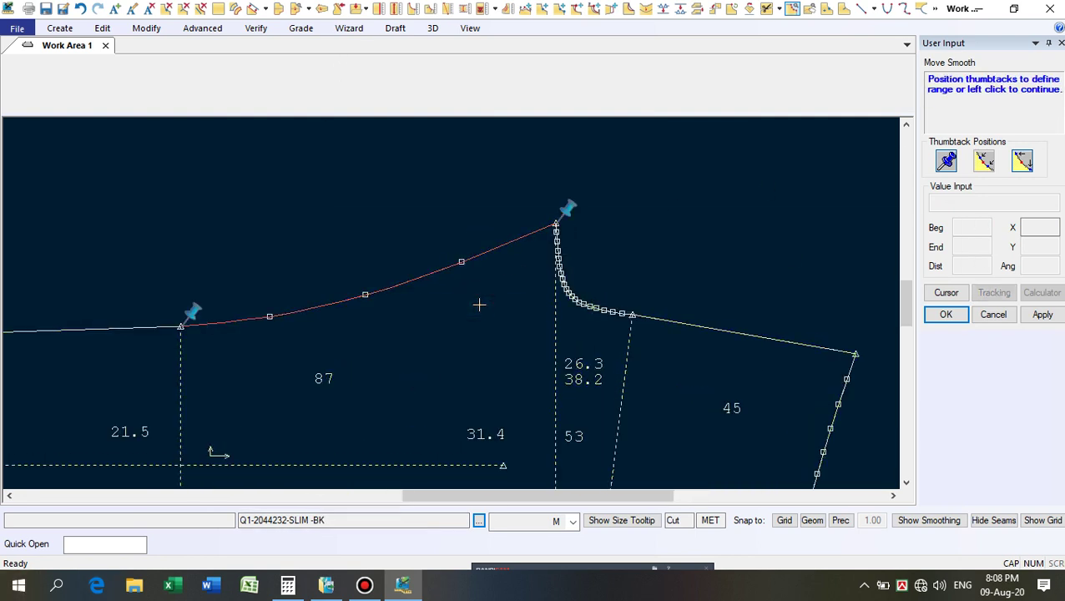
{"action": "right_click", "coordinate": [485, 314]}
{"action": "left_click", "coordinate": [485, 314]}
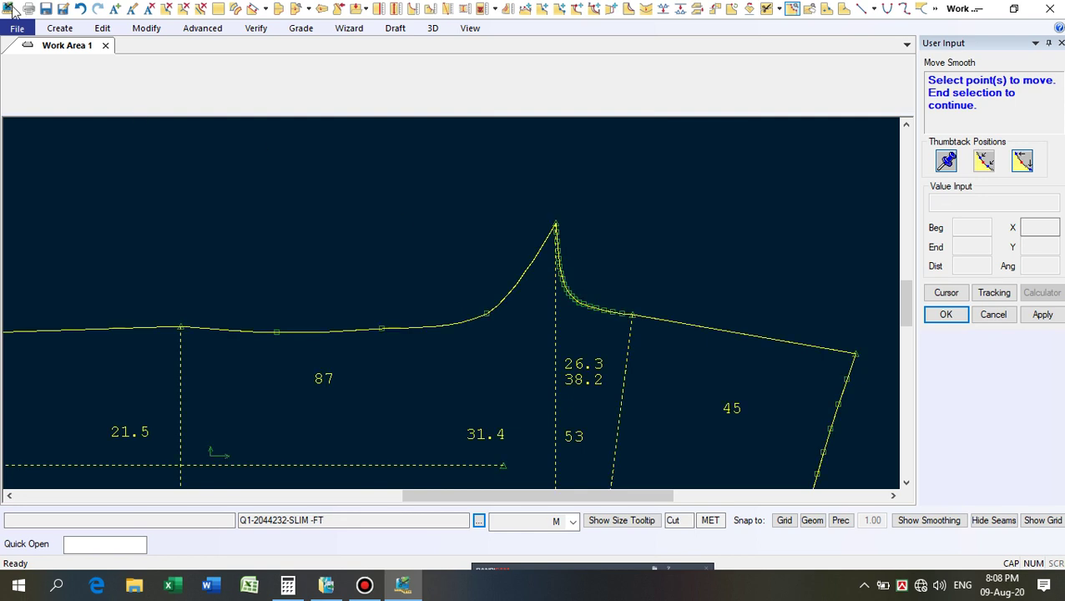
{"action": "left_click", "coordinate": [81, 9]}
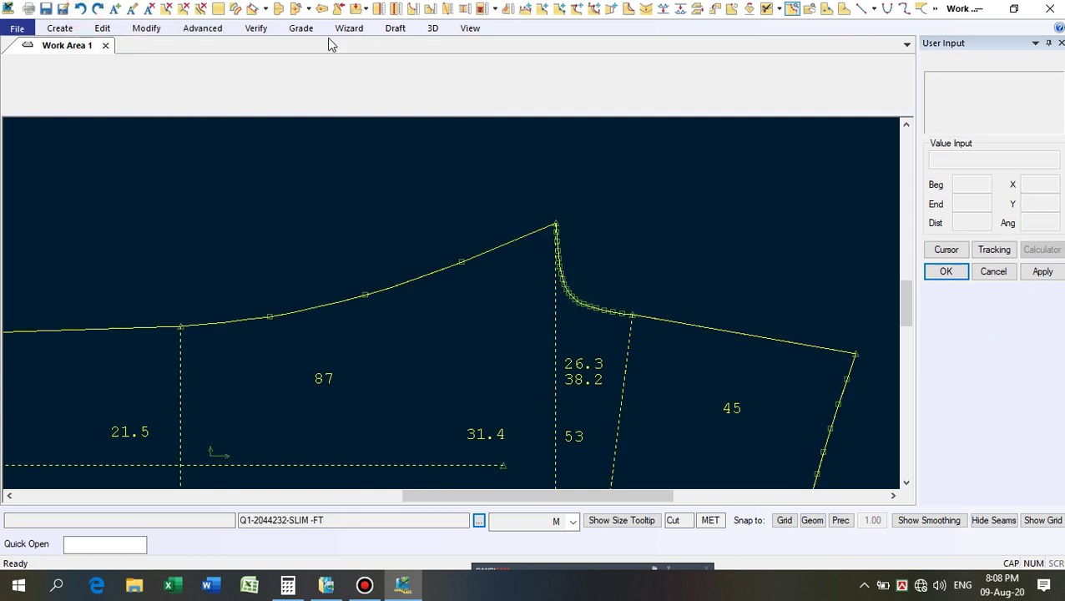
Move the back inseam's crotch-side intermediate point about 4.2 along the curve toward the crotch tip with Move Smooth.
{"action": "left_click", "coordinate": [525, 9]}
{"action": "scroll", "coordinate": [430, 348], "scroll_direction": "up", "scroll_amount": 2}
{"action": "left_click", "coordinate": [488, 302]}
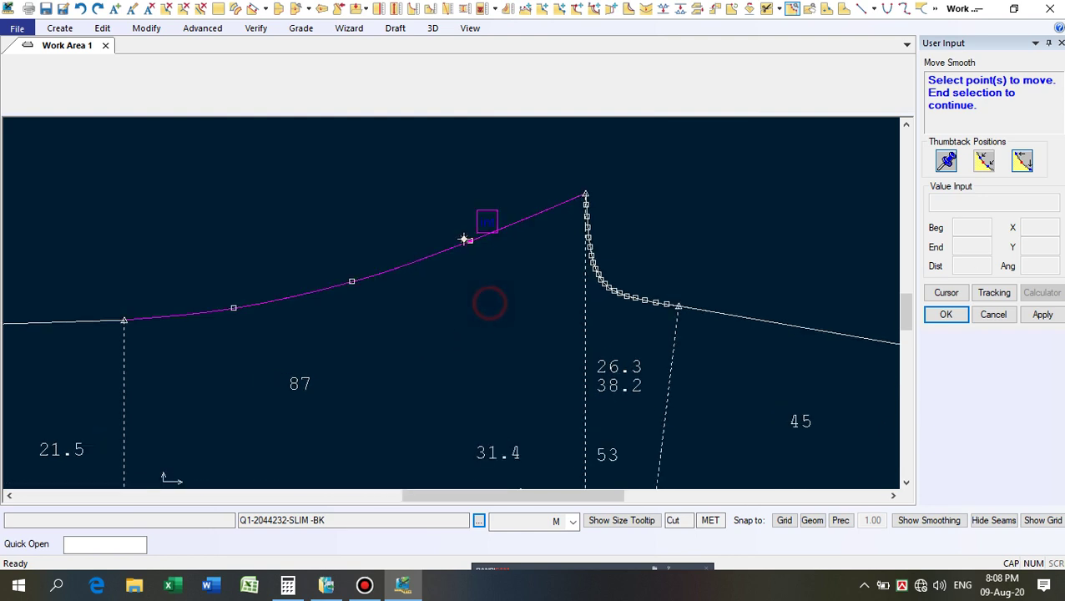
{"action": "right_click", "coordinate": [518, 333]}
{"action": "left_click", "coordinate": [516, 333]}
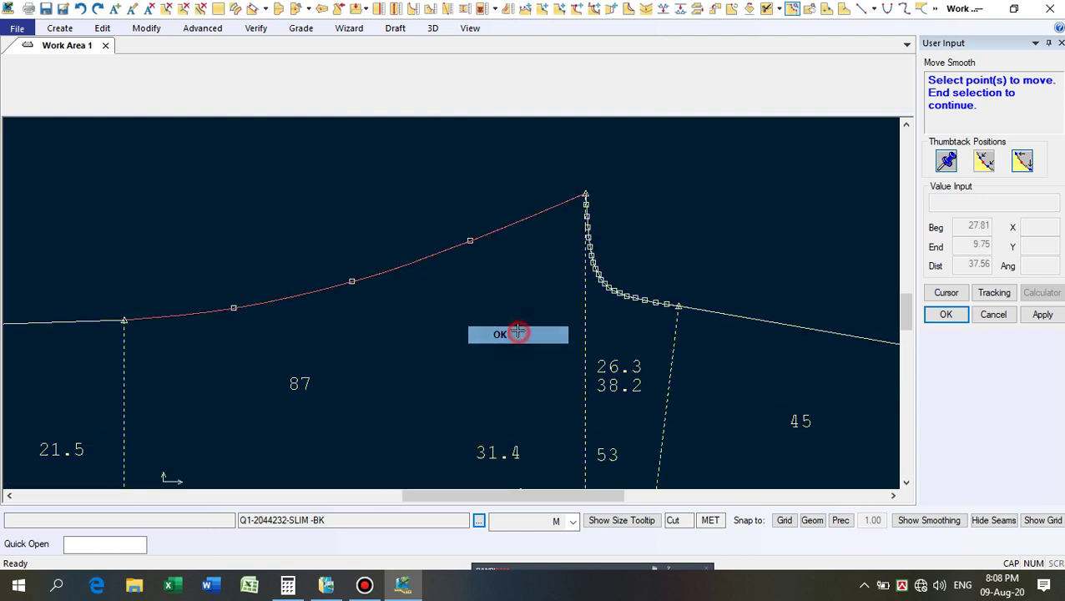
{"action": "right_click", "coordinate": [515, 288]}
{"action": "left_click", "coordinate": [522, 294]}
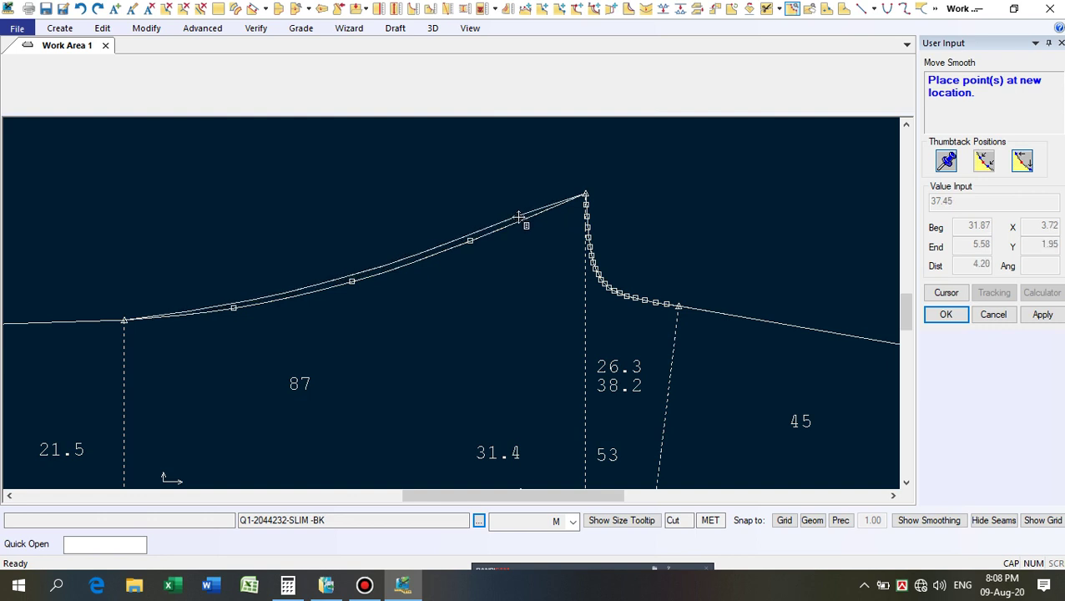
{"action": "left_click", "coordinate": [519, 217]}
Move the back inseam's middle intermediate point inward by about 0.36 and finish the Move Smooth command.
{"action": "scroll", "coordinate": [247, 407], "scroll_direction": "up", "scroll_amount": 1}
{"action": "scroll", "coordinate": [347, 325], "scroll_direction": "down", "scroll_amount": 1}
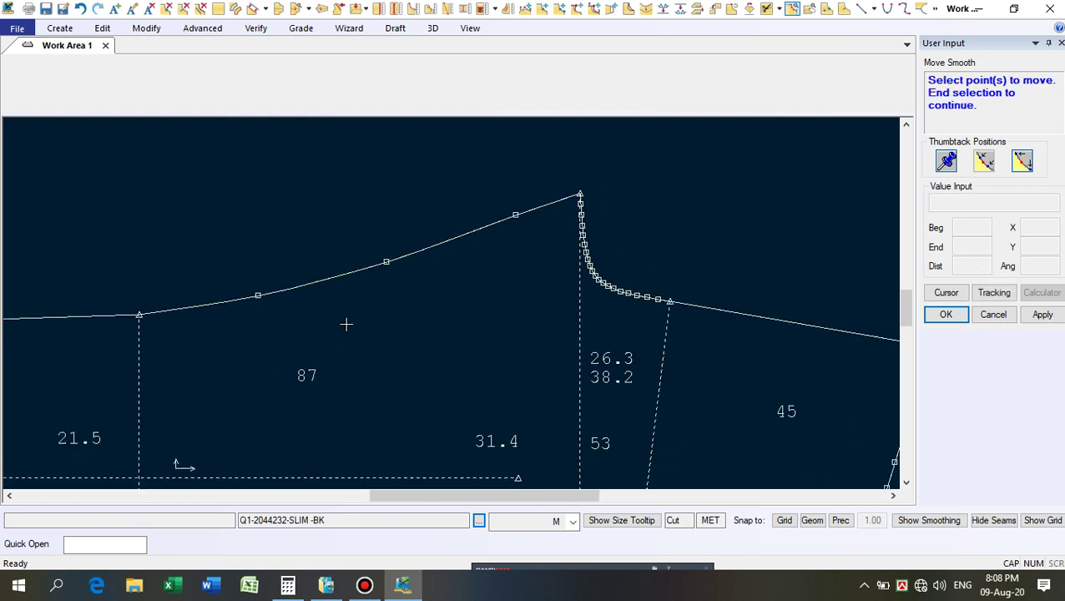
{"action": "scroll", "coordinate": [347, 325], "scroll_direction": "down", "scroll_amount": 1}
{"action": "left_click", "coordinate": [381, 270]}
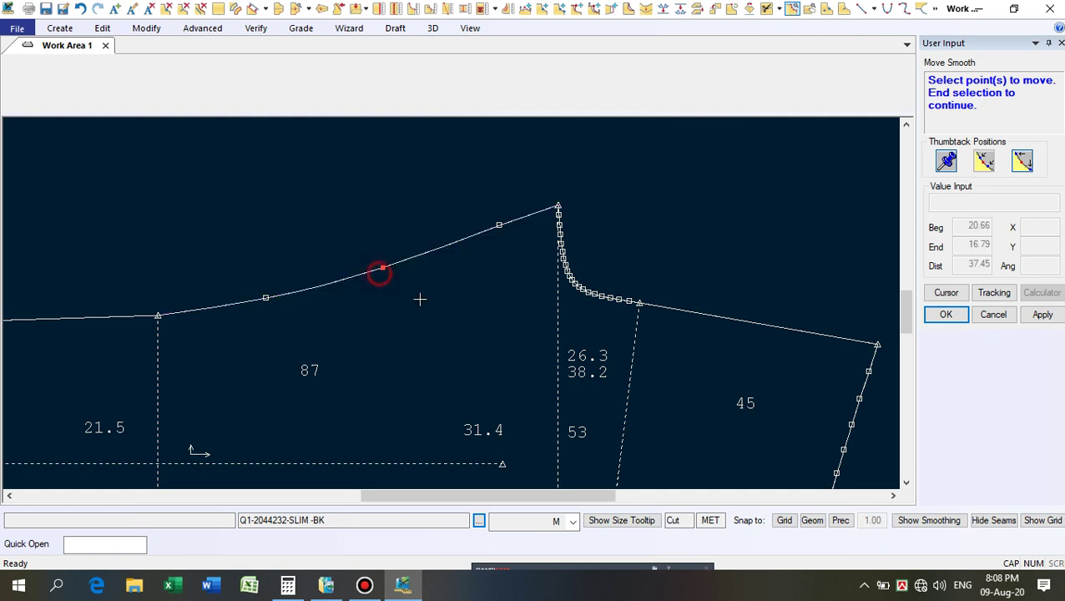
{"action": "right_click", "coordinate": [419, 302]}
{"action": "left_click", "coordinate": [421, 309]}
{"action": "right_click", "coordinate": [422, 310]}
{"action": "left_click", "coordinate": [406, 314]}
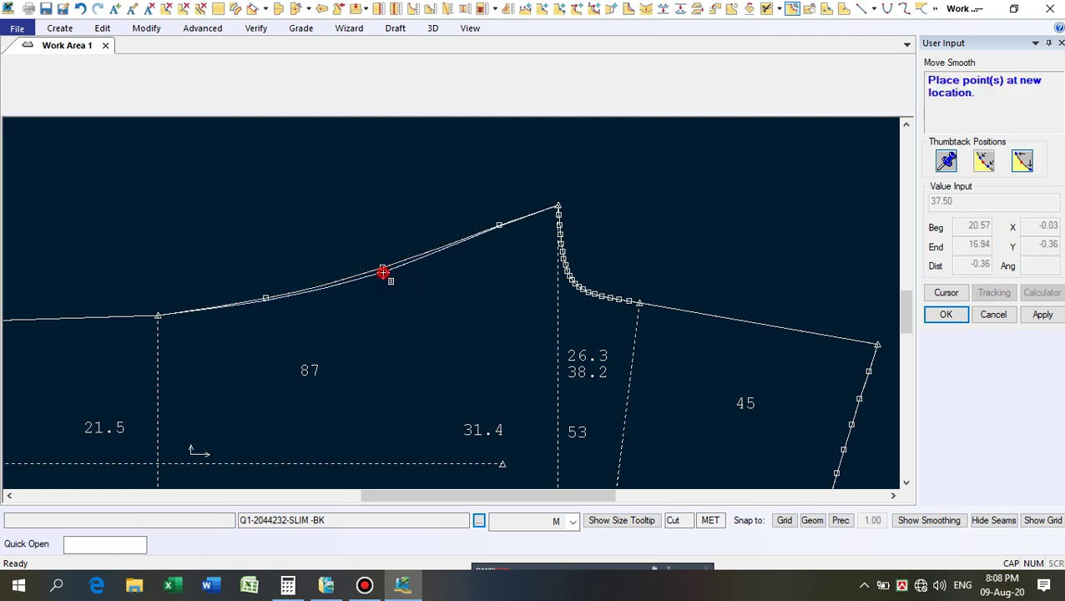
{"action": "left_click", "coordinate": [383, 272]}
{"action": "right_click", "coordinate": [458, 297]}
{"action": "left_click", "coordinate": [460, 299]}
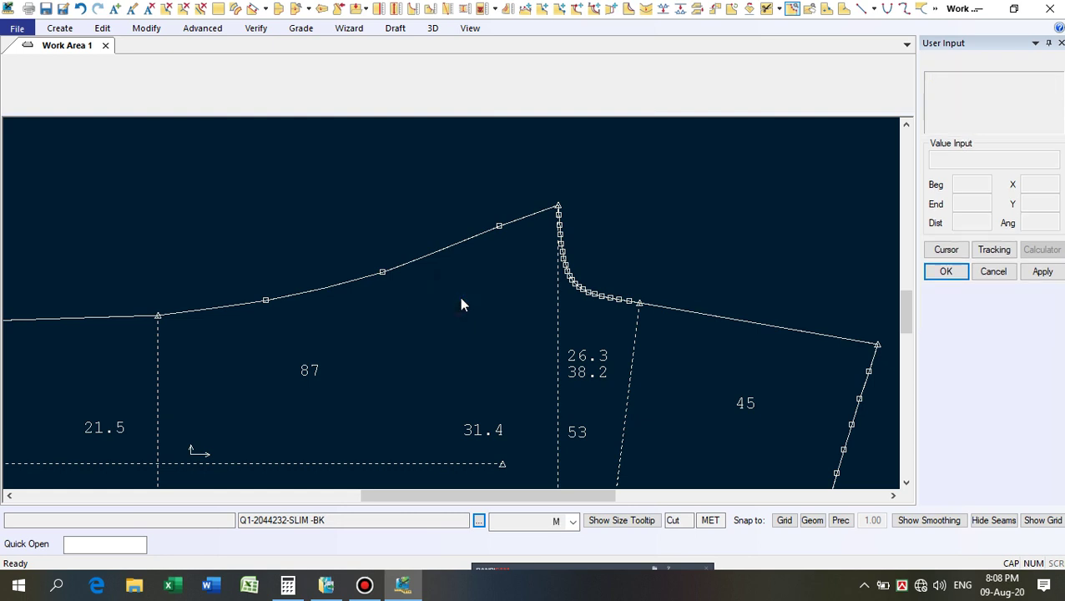
Smooth the back inseam between the knee and the crotch tip with Smooth Line at a smooth factor of 0.0127.
{"action": "left_click", "coordinate": [648, 9]}
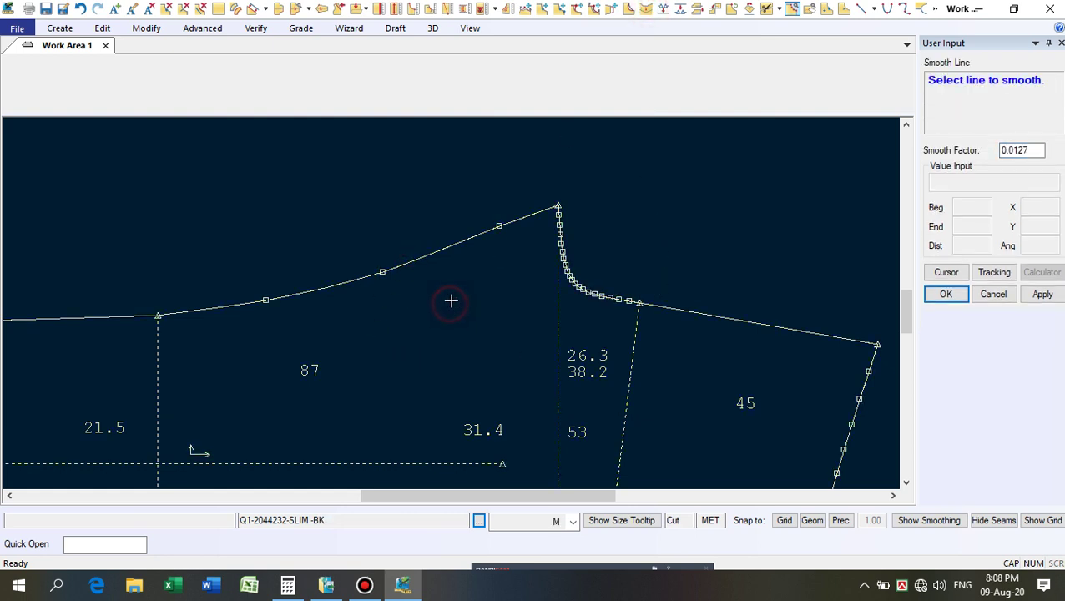
{"action": "left_click", "coordinate": [428, 266]}
{"action": "left_click", "coordinate": [413, 267]}
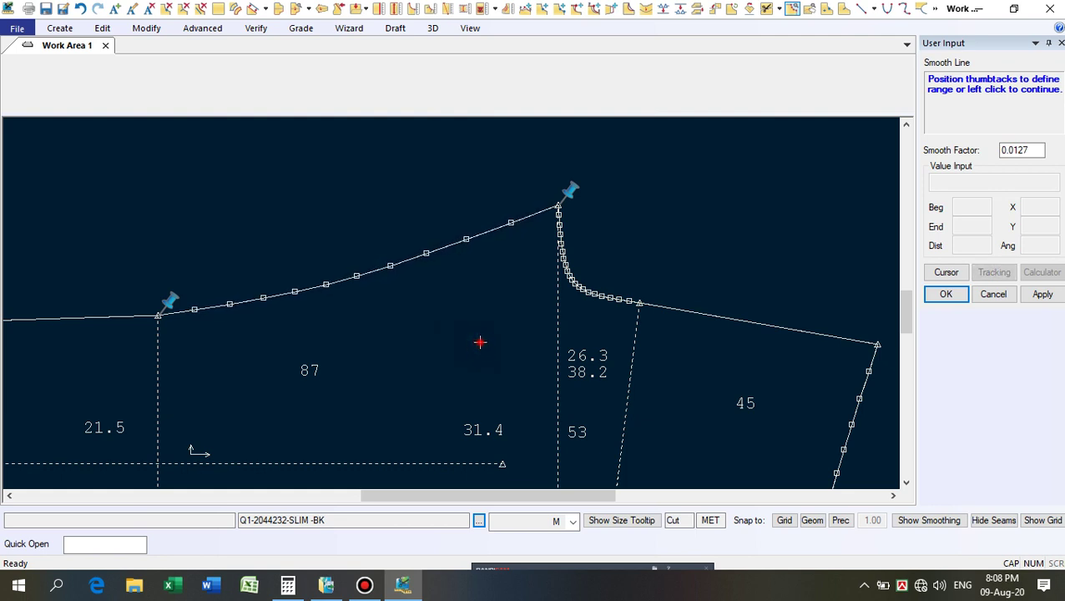
{"action": "right_click", "coordinate": [477, 343]}
{"action": "left_click", "coordinate": [465, 328]}
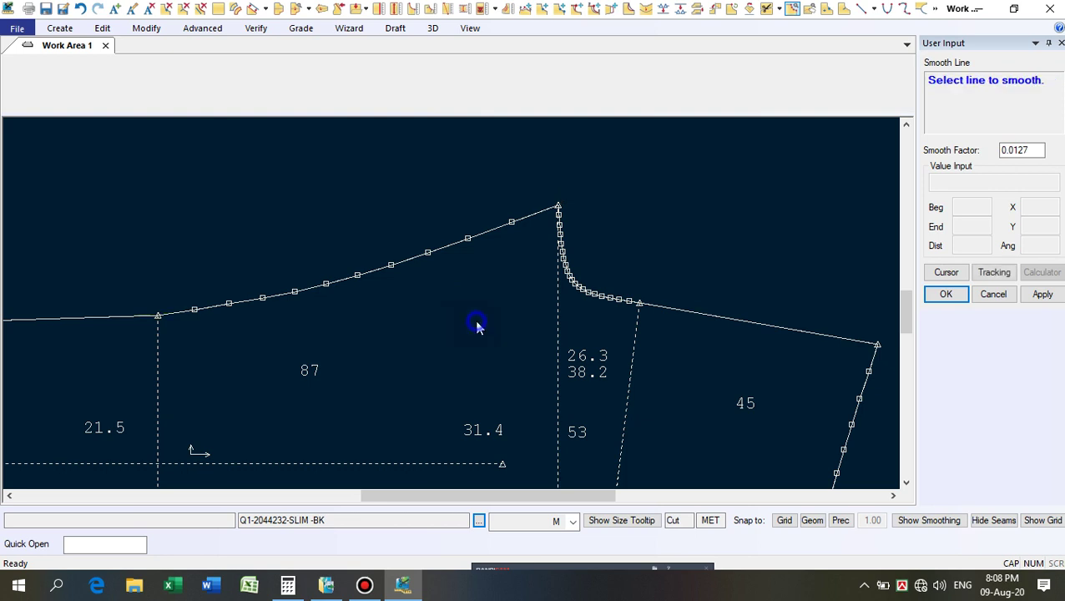
{"action": "right_click", "coordinate": [477, 328]}
{"action": "left_click", "coordinate": [476, 326]}
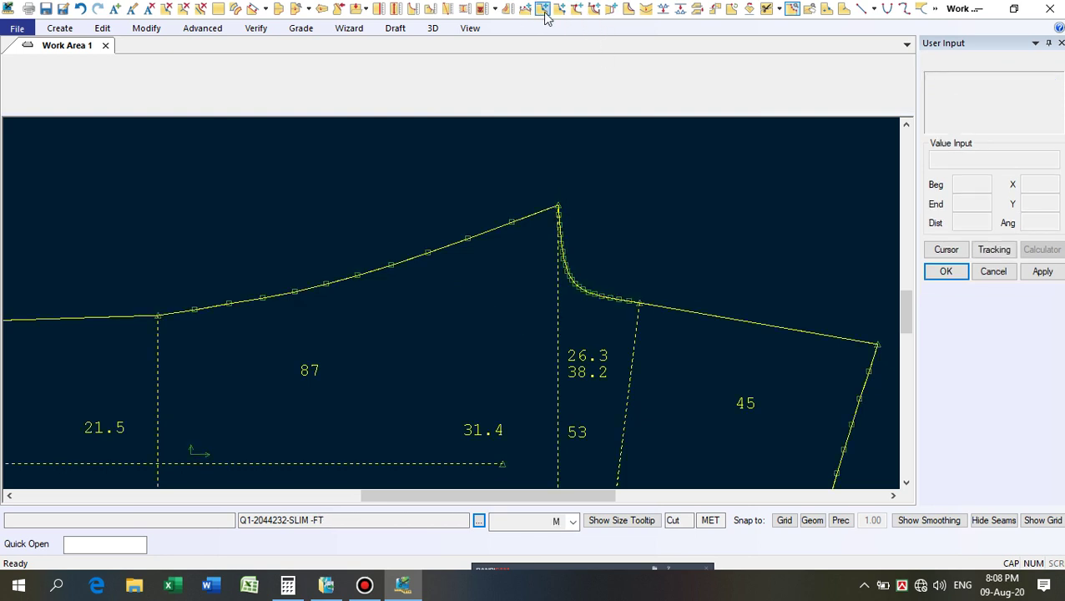
With Move Single Point, shift the two back inseam points nearest the crotch tip outward by about 0.5 each.
{"action": "left_click", "coordinate": [545, 11]}
{"action": "scroll", "coordinate": [510, 231], "scroll_direction": "up", "scroll_amount": 1}
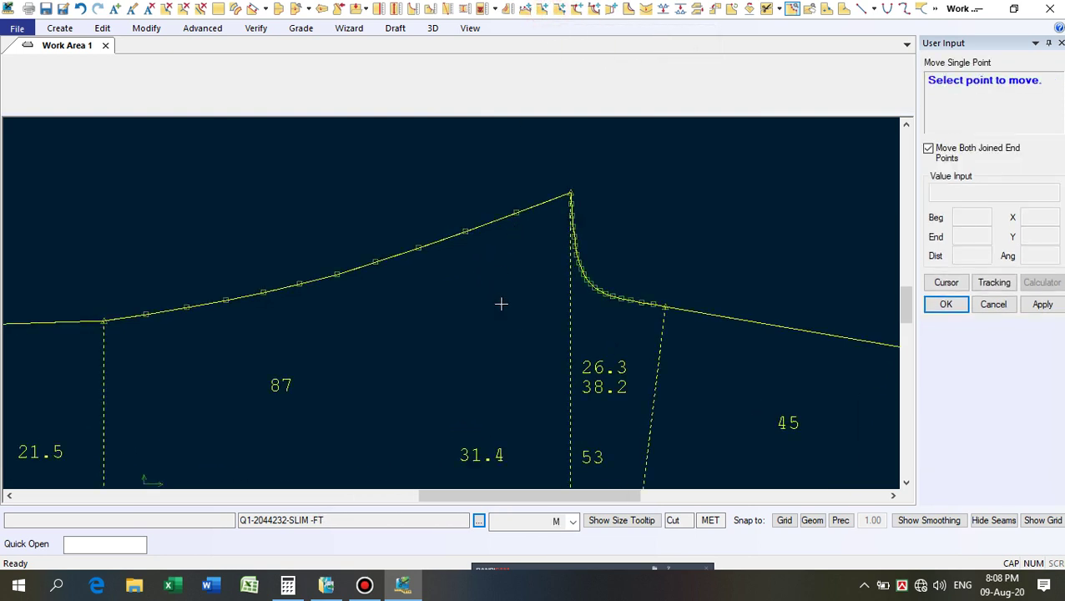
{"action": "left_click", "coordinate": [517, 212]}
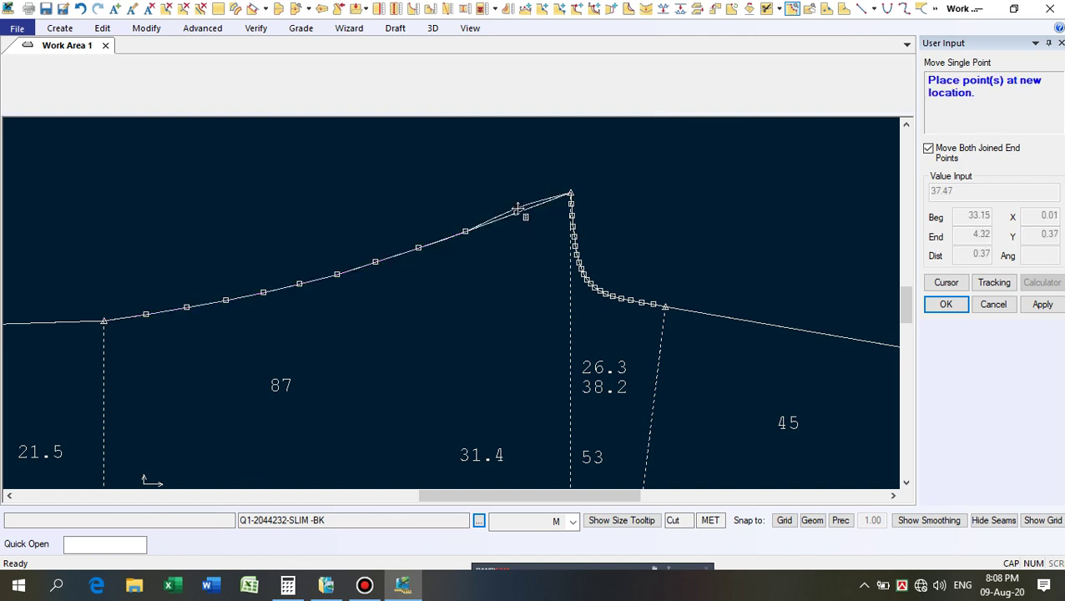
{"action": "left_click", "coordinate": [517, 205]}
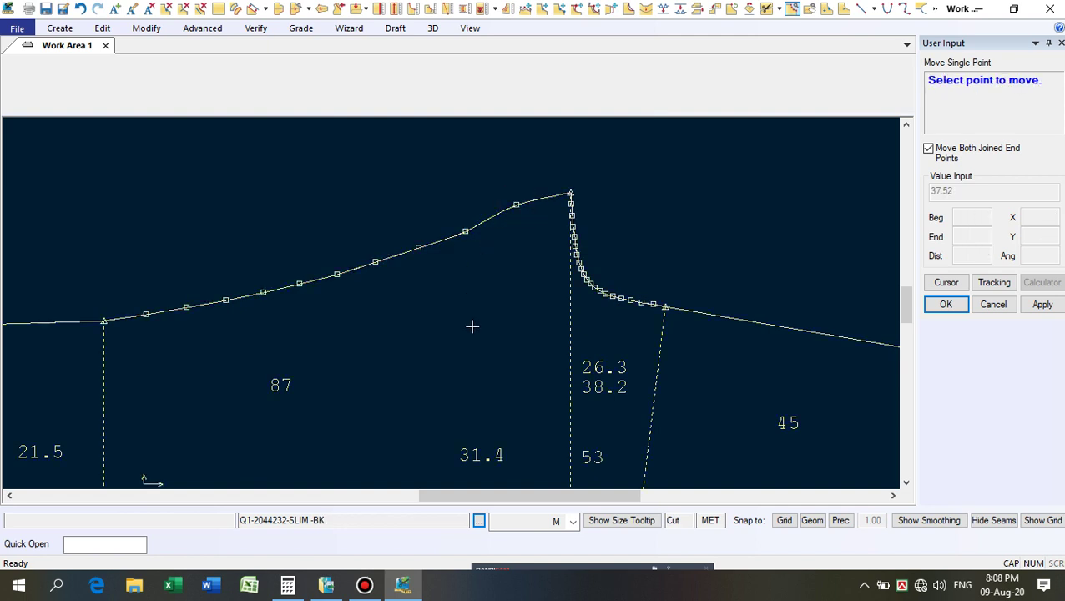
{"action": "left_click", "coordinate": [465, 232]}
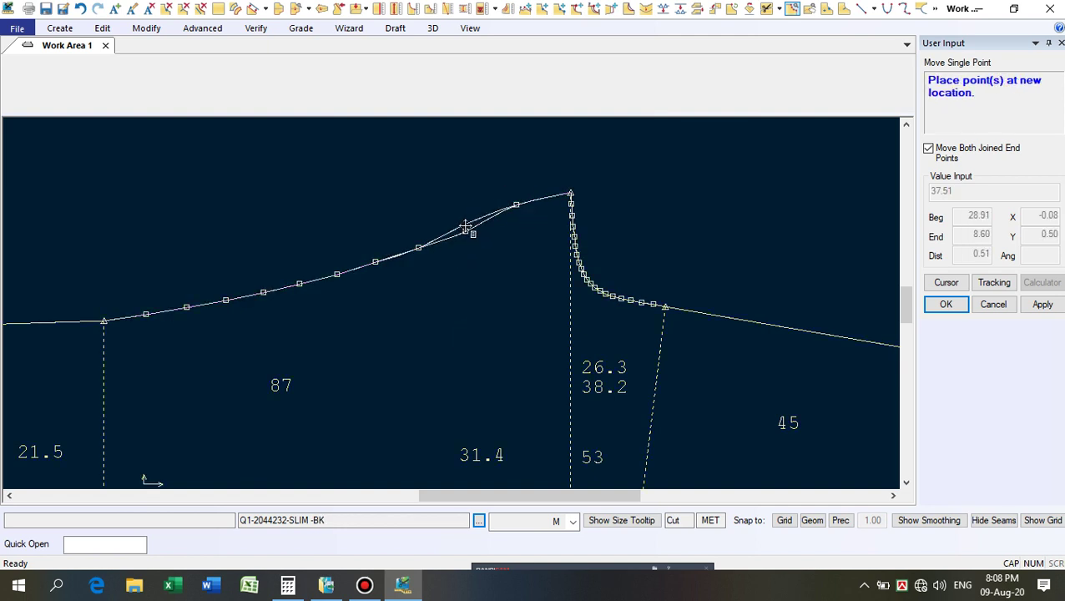
{"action": "left_click", "coordinate": [465, 226]}
Nudge the third back inseam point from the crotch tip slightly toward the knee and finish Move Single Point.
{"action": "scroll", "coordinate": [492, 288], "scroll_direction": "down", "scroll_amount": 2}
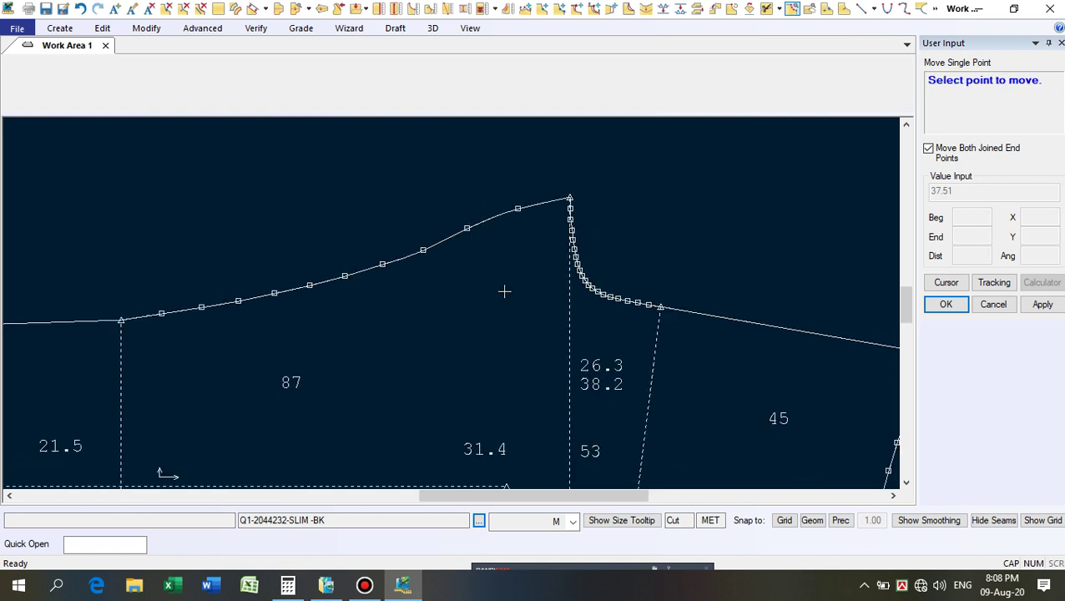
{"action": "left_click", "coordinate": [424, 251]}
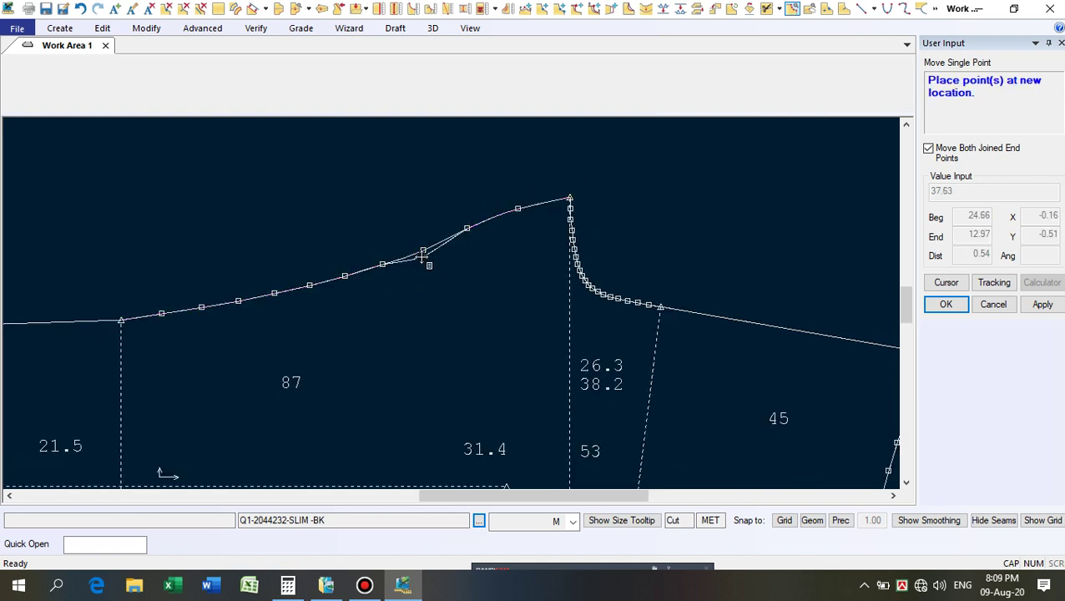
{"action": "left_click", "coordinate": [422, 251]}
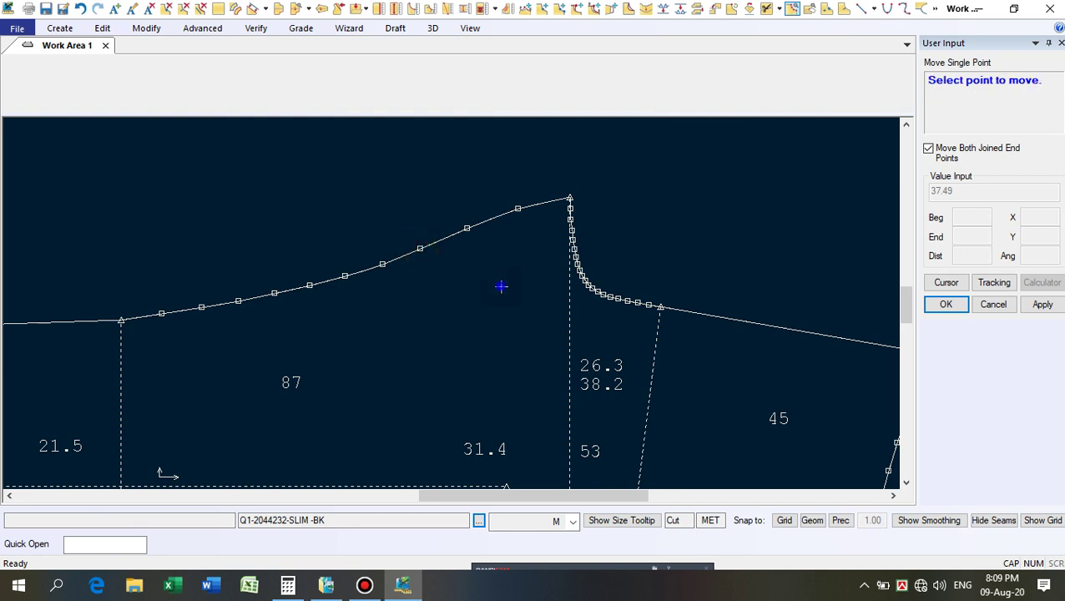
{"action": "right_click", "coordinate": [501, 287]}
{"action": "left_click", "coordinate": [502, 286]}
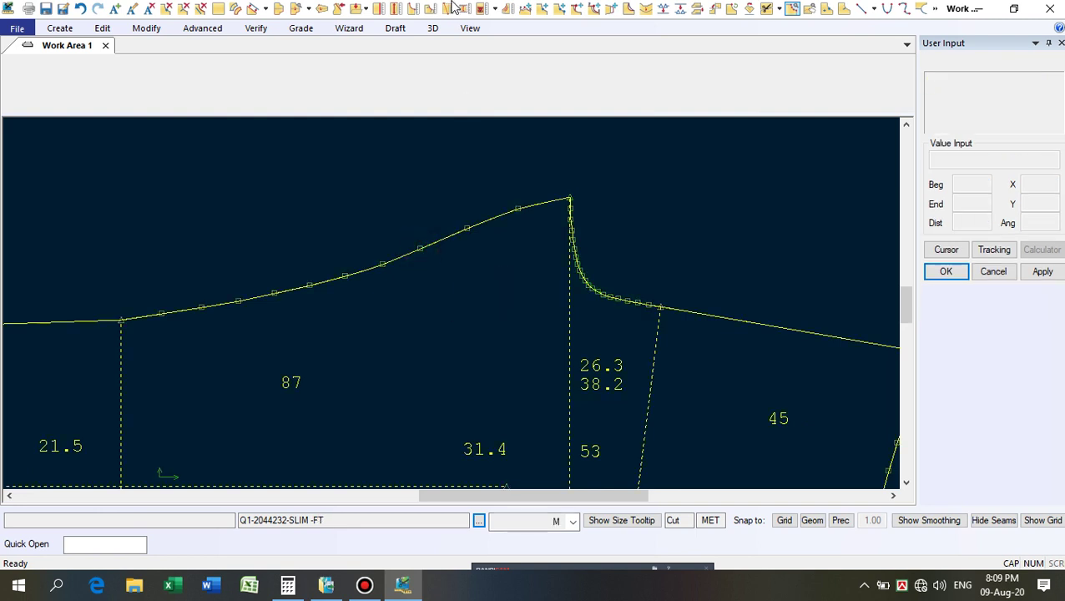
Shift the back inseam's middle point inward by about 0.5 with Move Smooth, keeping the range from knee to crotch tip.
{"action": "left_click", "coordinate": [525, 10]}
{"action": "left_click", "coordinate": [345, 277]}
{"action": "right_click", "coordinate": [381, 335]}
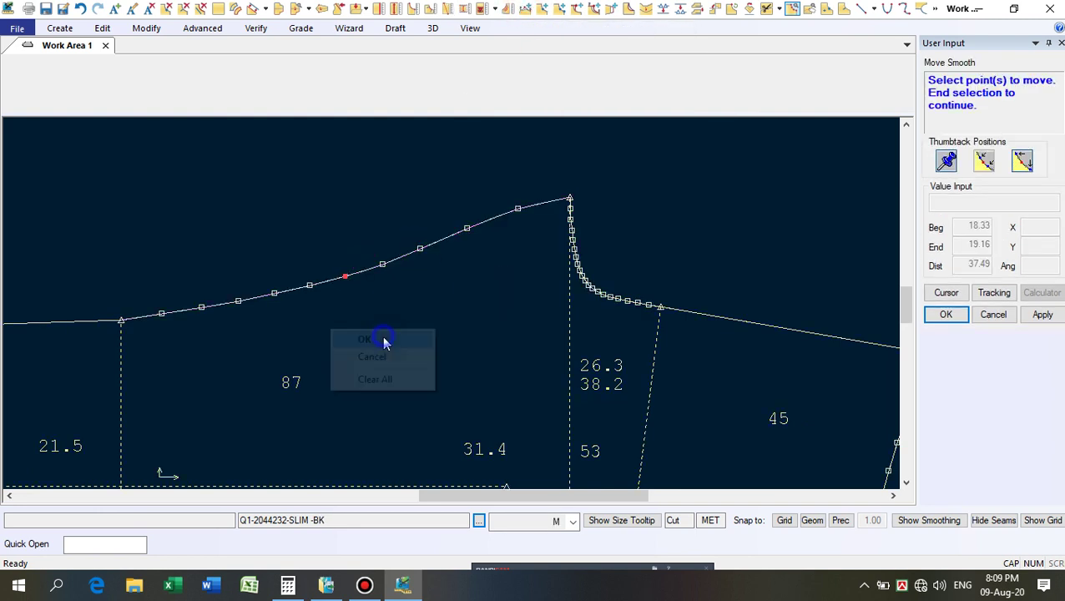
{"action": "left_click", "coordinate": [380, 334]}
{"action": "right_click", "coordinate": [377, 332]}
{"action": "left_click", "coordinate": [377, 331]}
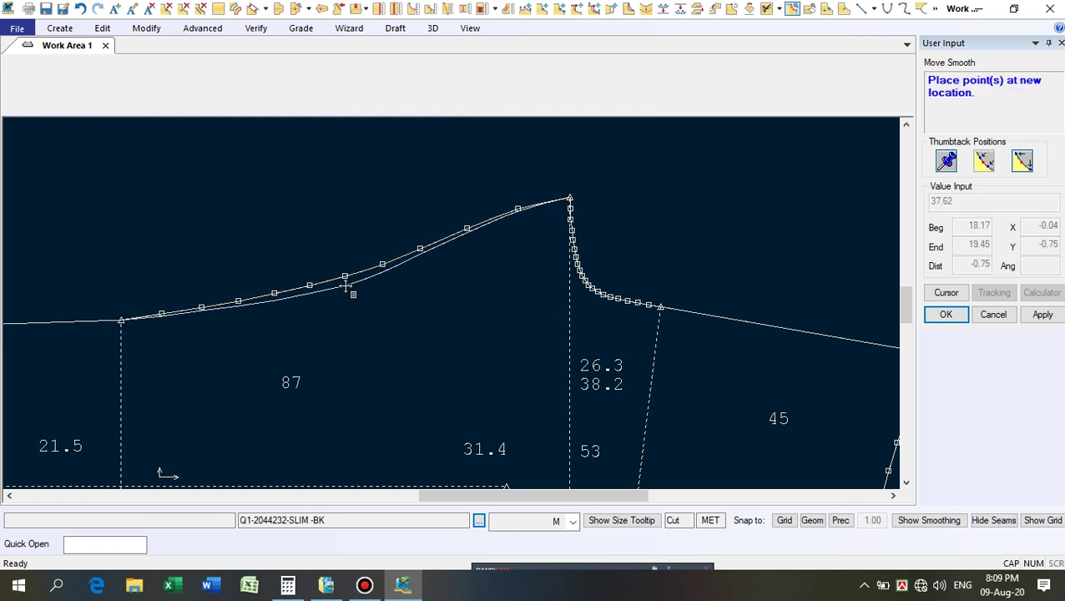
{"action": "left_click", "coordinate": [346, 283]}
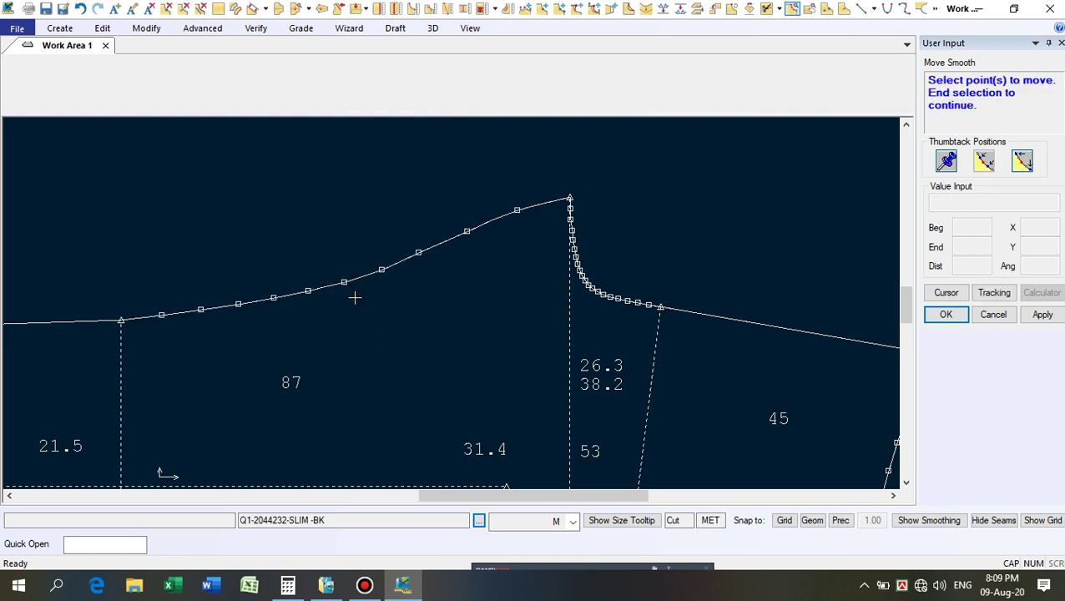
Move the back inseam's third point from the knee inward by about 0.5 and finish Move Smooth.
{"action": "left_click", "coordinate": [238, 310]}
{"action": "right_click", "coordinate": [241, 248]}
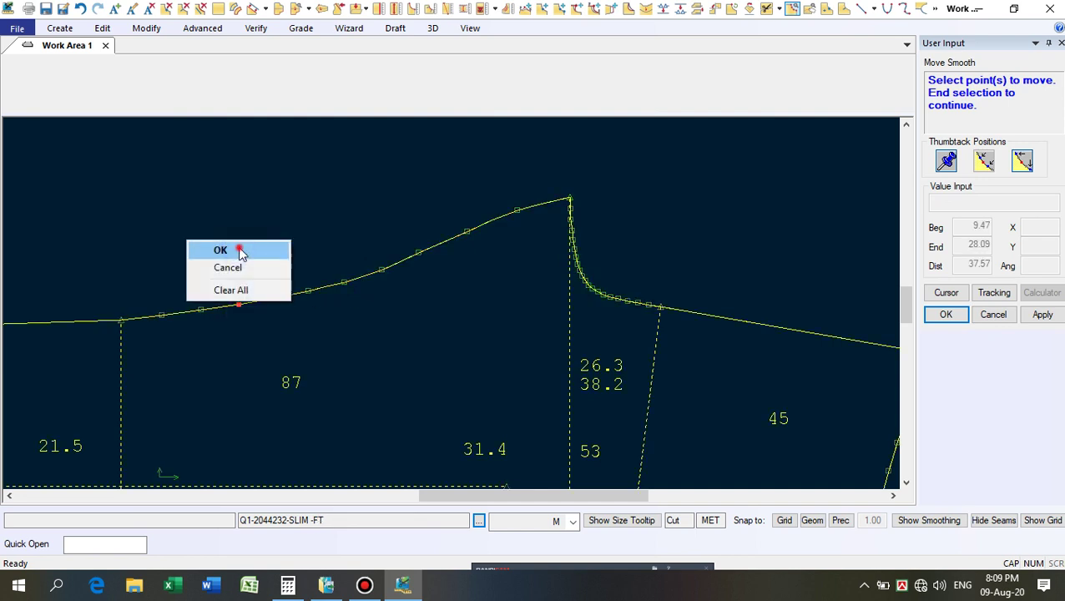
{"action": "left_click", "coordinate": [242, 250]}
{"action": "right_click", "coordinate": [240, 251]}
{"action": "left_click", "coordinate": [241, 250]}
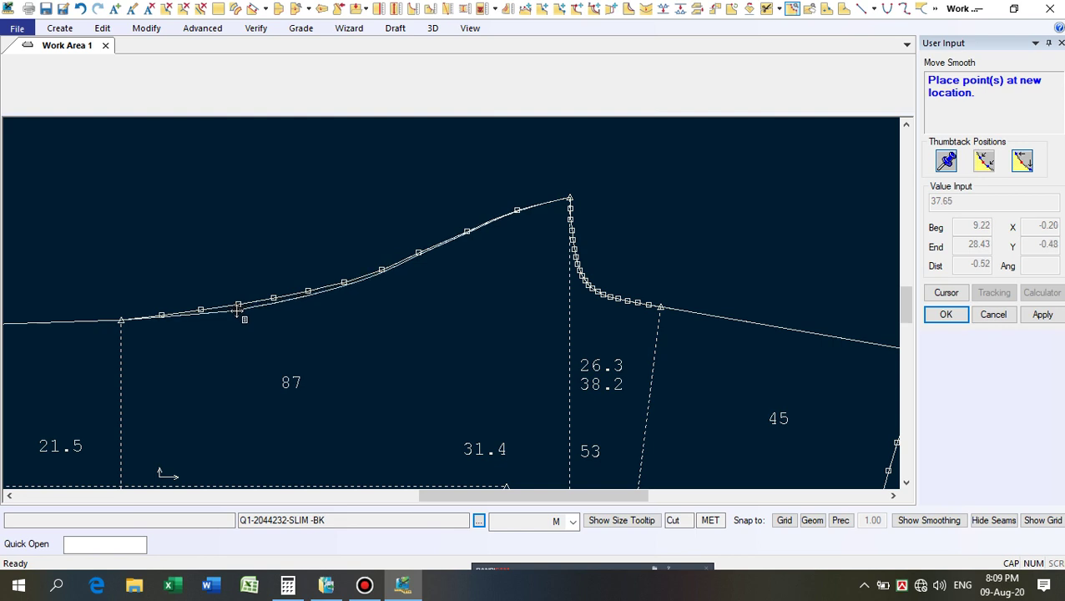
{"action": "left_click", "coordinate": [238, 310]}
{"action": "right_click", "coordinate": [418, 322]}
{"action": "left_click", "coordinate": [419, 329]}
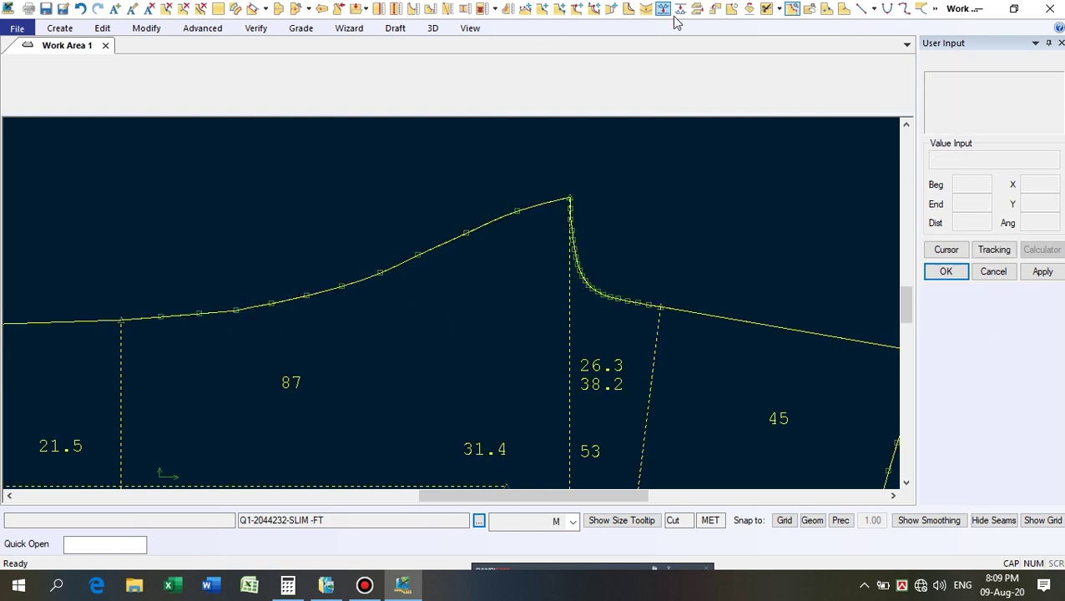
Apply Smooth Line at factor 0.0127 to the back inseam's middle section, limiting the thumbtack range short of the knee and crotch tip.
{"action": "left_click", "coordinate": [645, 9]}
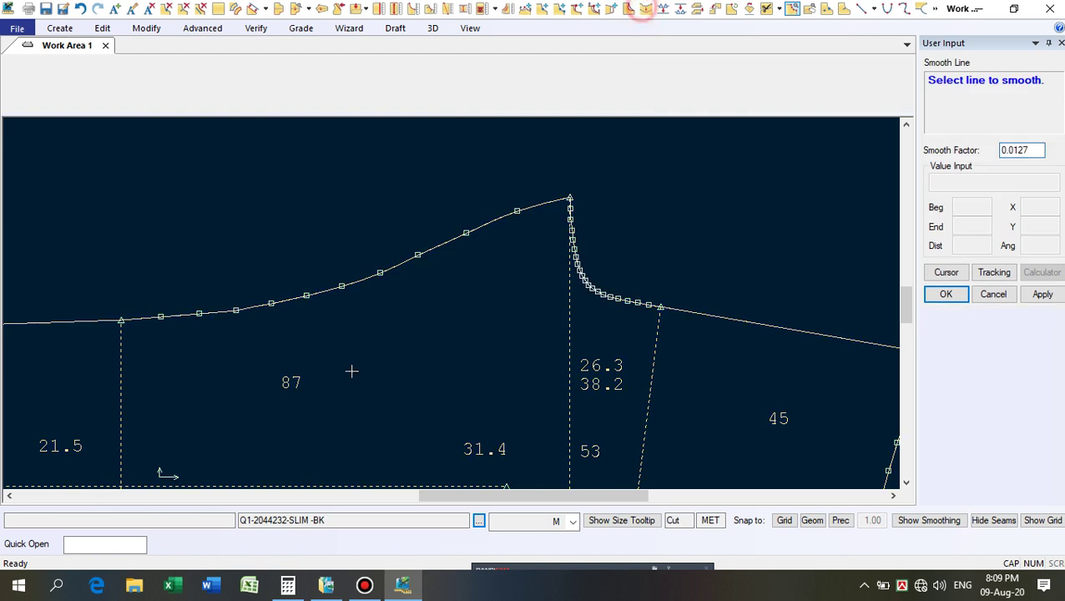
{"action": "left_click", "coordinate": [350, 289]}
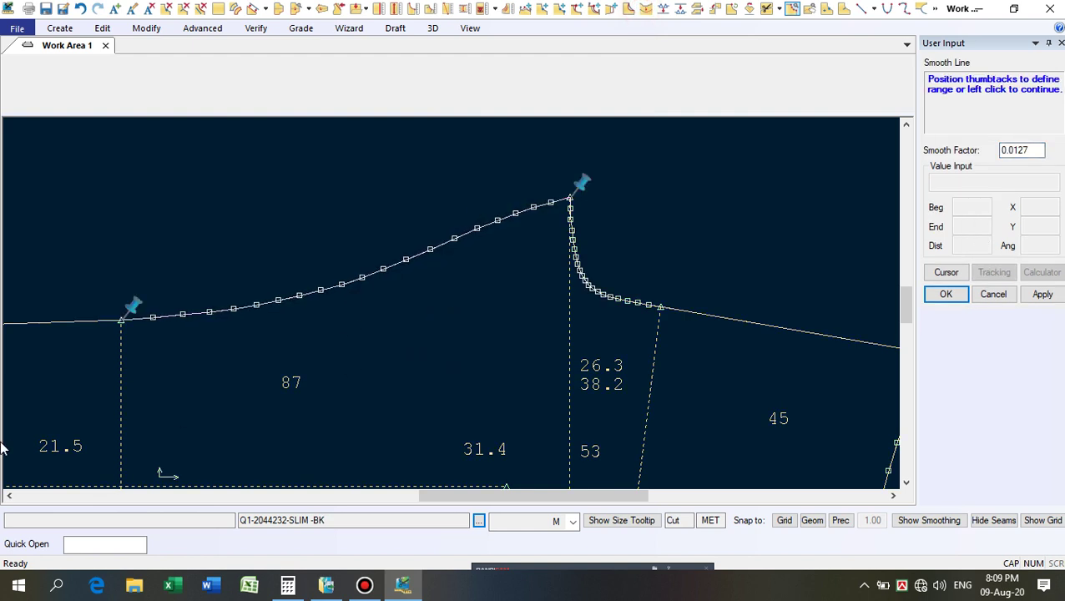
{"action": "left_click_drag", "start_coordinate": [124, 316], "coordinate": [191, 311]}
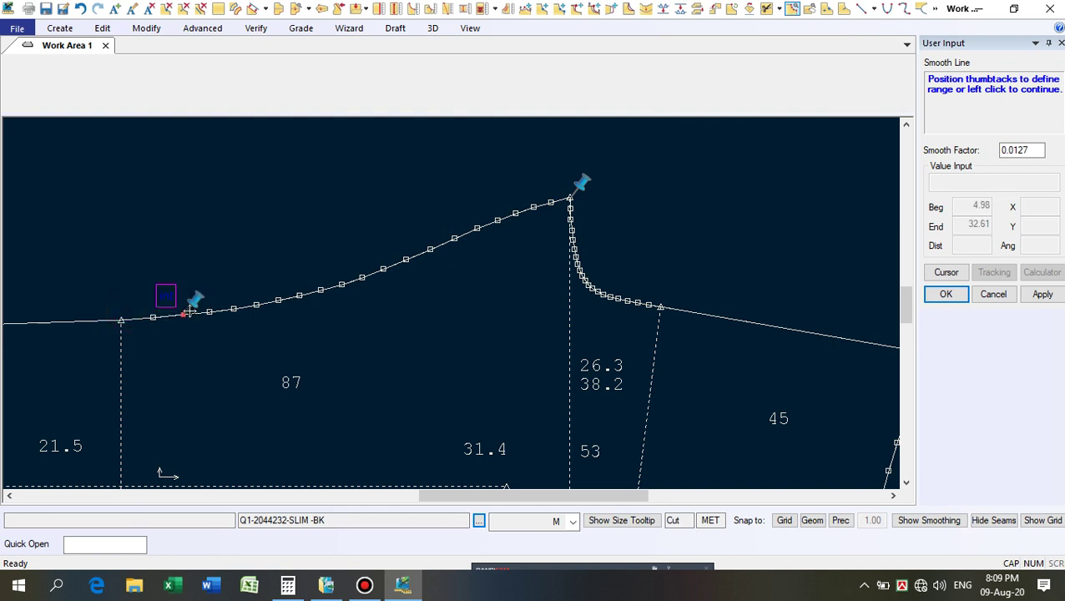
{"action": "left_click_drag", "start_coordinate": [579, 181], "coordinate": [437, 224]}
{"action": "scroll", "coordinate": [452, 214], "scroll_direction": "up", "scroll_amount": 1}
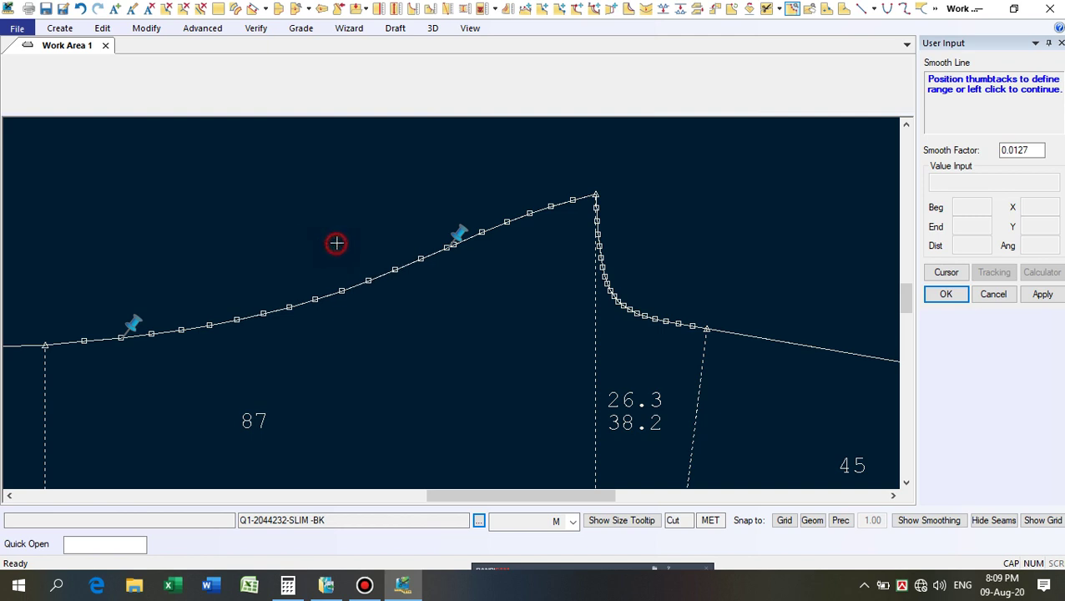
{"action": "left_click", "coordinate": [338, 252]}
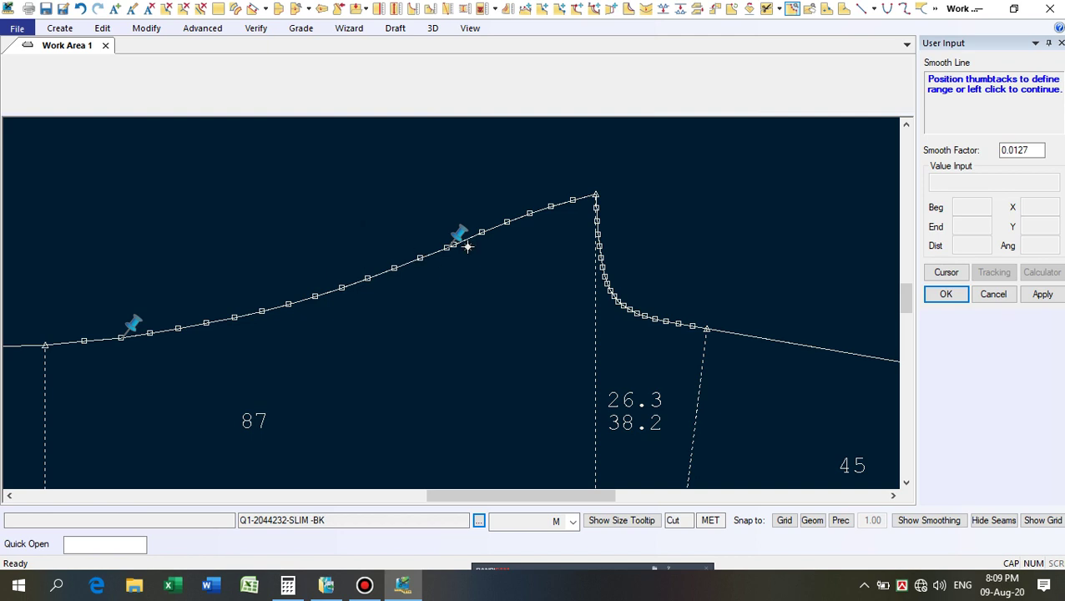
Extend the smoothing range to the whole back inseam from knee to crotch tip, smooth it repeatedly, and finish the command.
{"action": "left_click_drag", "start_coordinate": [458, 233], "coordinate": [609, 175]}
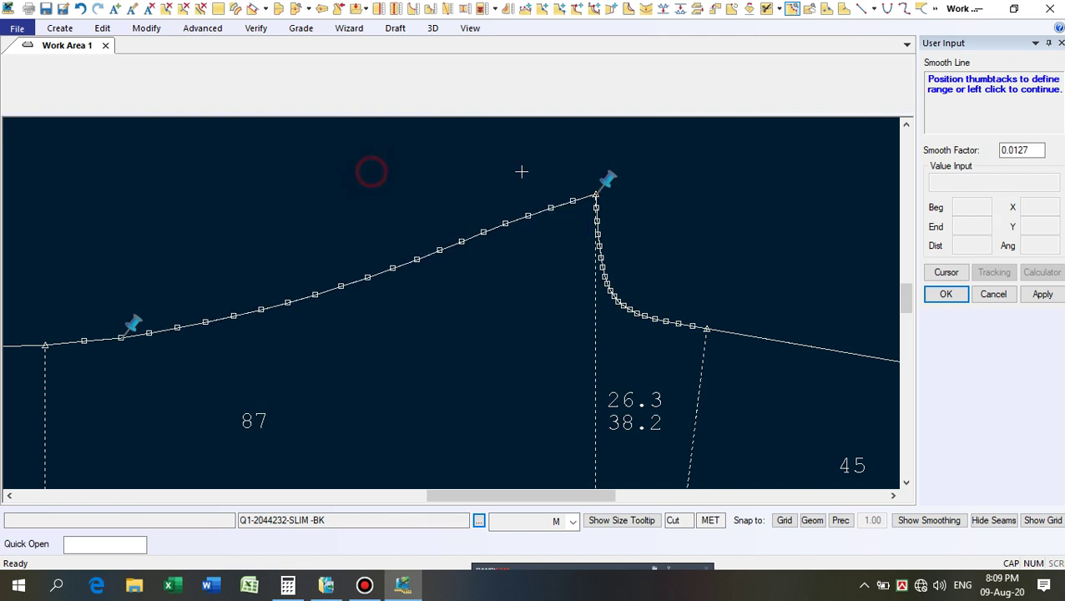
{"action": "scroll", "coordinate": [520, 172], "scroll_direction": "down", "scroll_amount": 1}
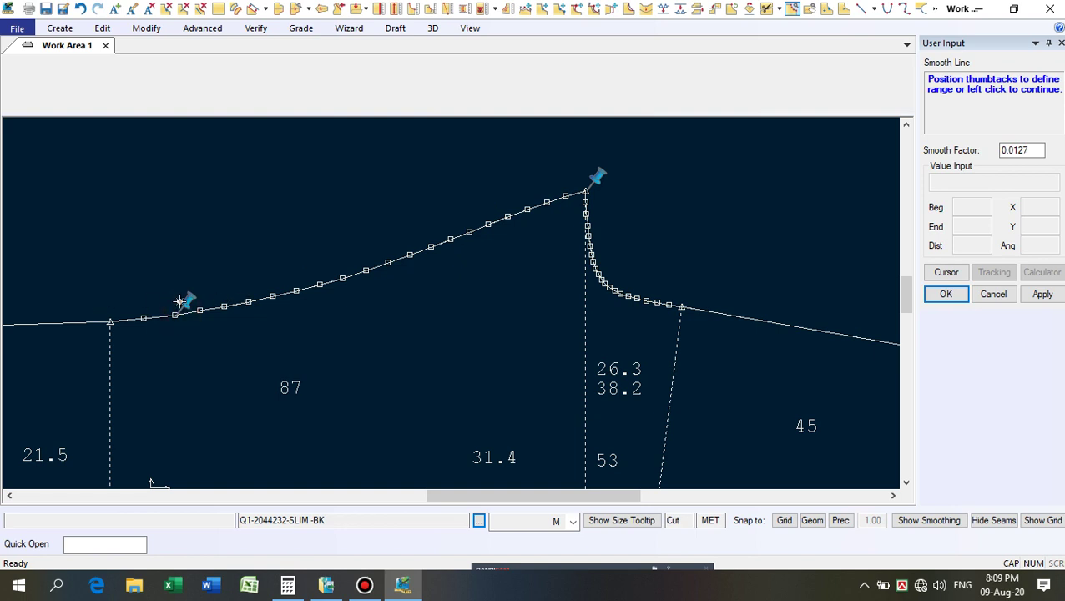
{"action": "left_click_drag", "start_coordinate": [168, 298], "coordinate": [90, 300]}
{"action": "scroll", "coordinate": [219, 380], "scroll_direction": "up", "scroll_amount": 1}
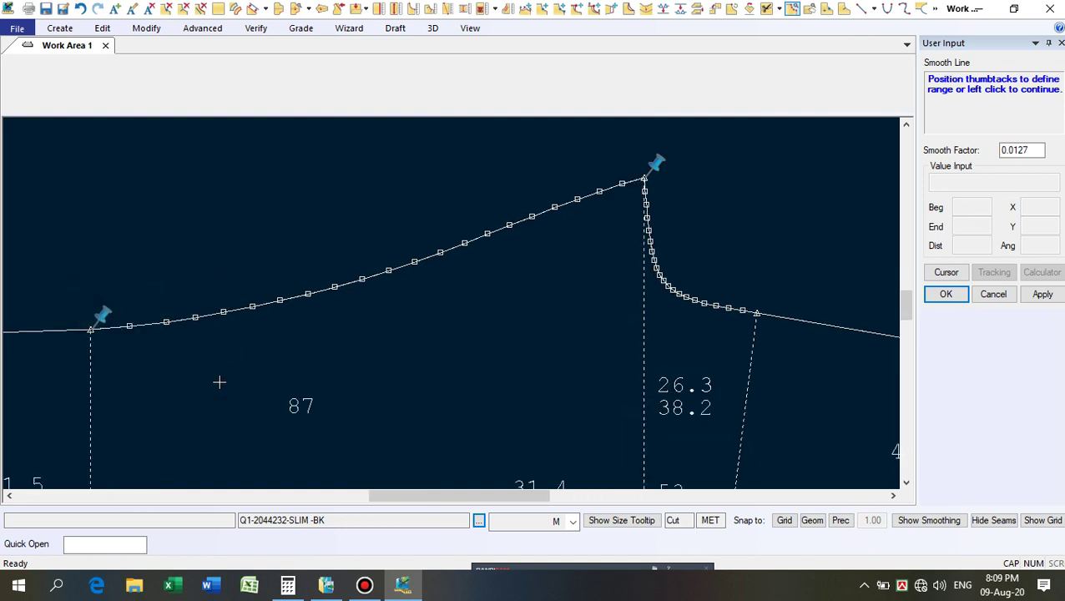
{"action": "left_click", "coordinate": [193, 379]}
{"action": "left_click", "coordinate": [217, 356]}
{"action": "left_click", "coordinate": [233, 352]}
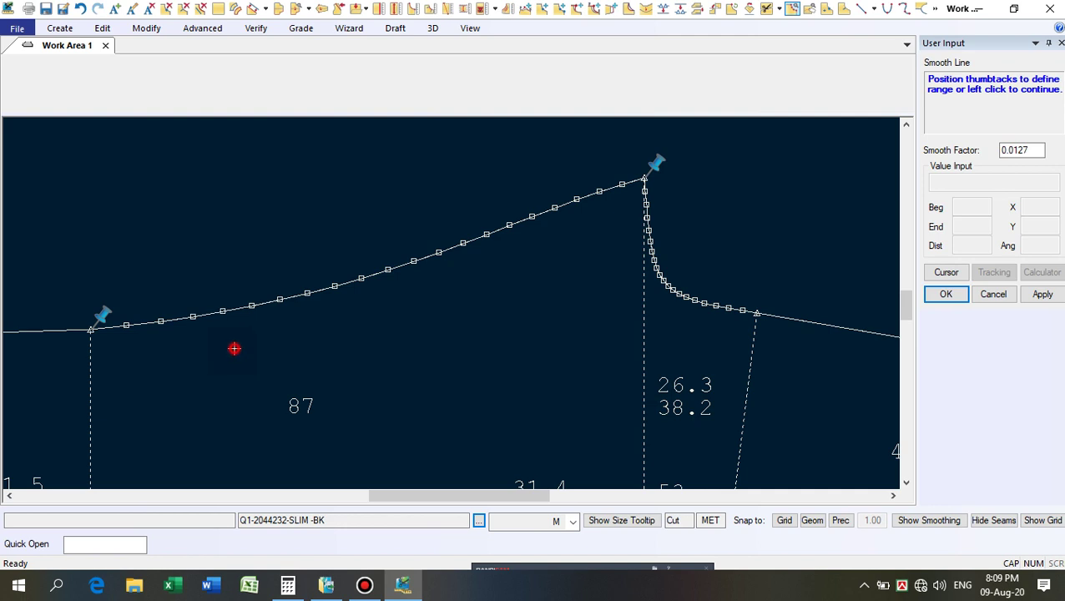
{"action": "left_click", "coordinate": [232, 347]}
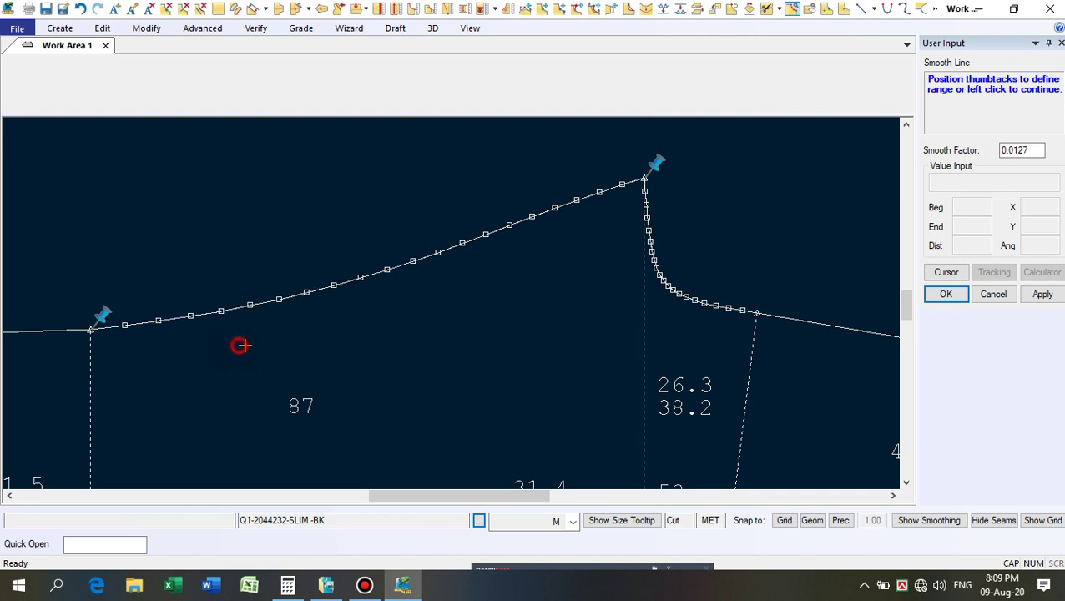
{"action": "scroll", "coordinate": [575, 240], "scroll_direction": "down", "scroll_amount": 3}
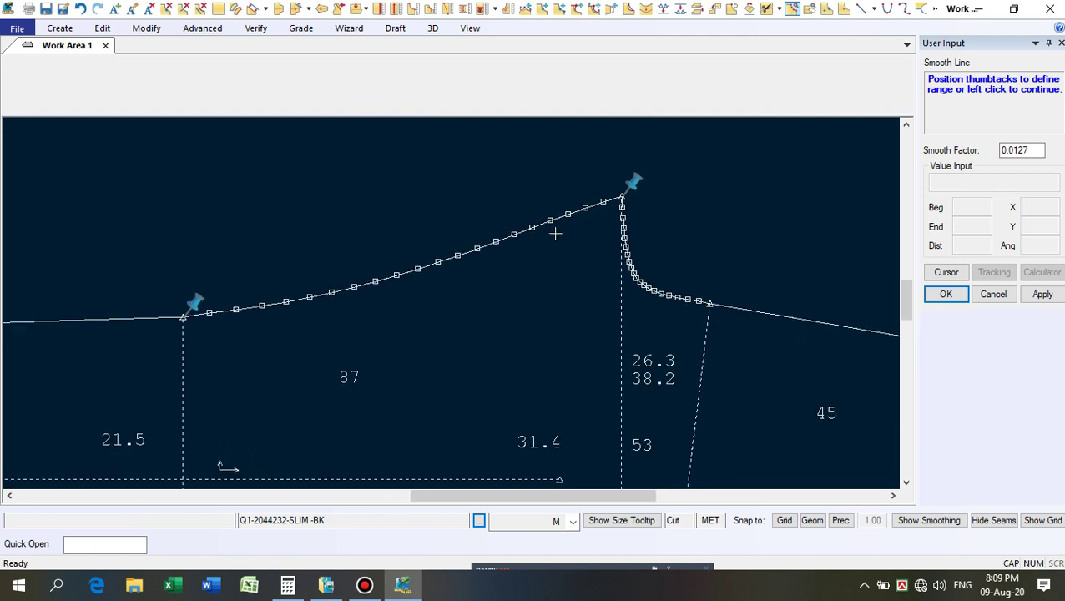
{"action": "right_click", "coordinate": [480, 295]}
{"action": "left_click", "coordinate": [465, 297]}
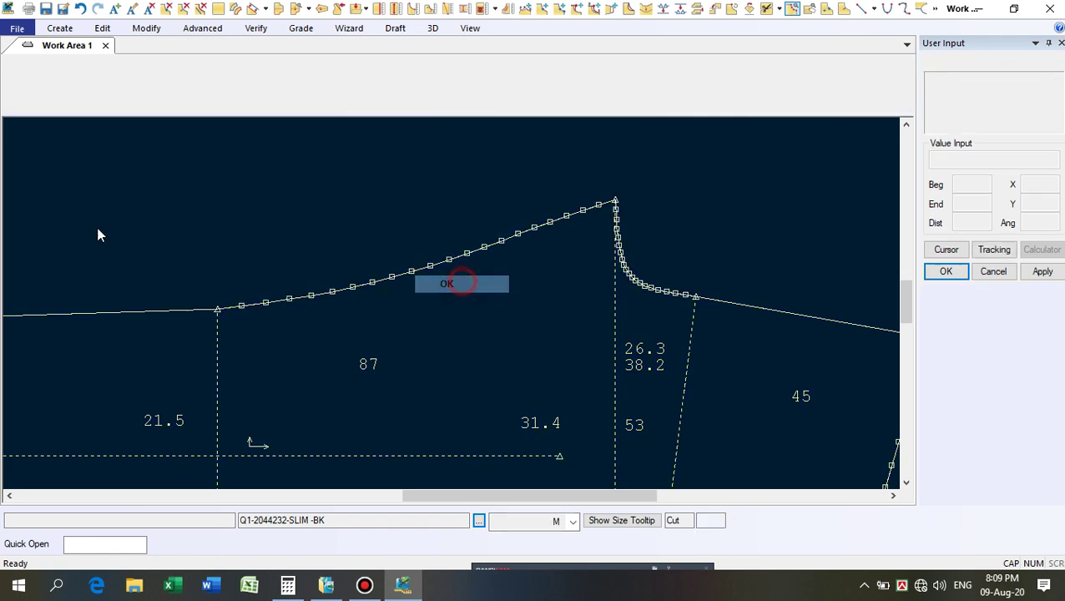
Curve the back side seam between knee and crotch line by moving its intermediate point inward about 0.8 with Move Smooth.
{"action": "scroll", "coordinate": [573, 173], "scroll_direction": "down", "scroll_amount": 4}
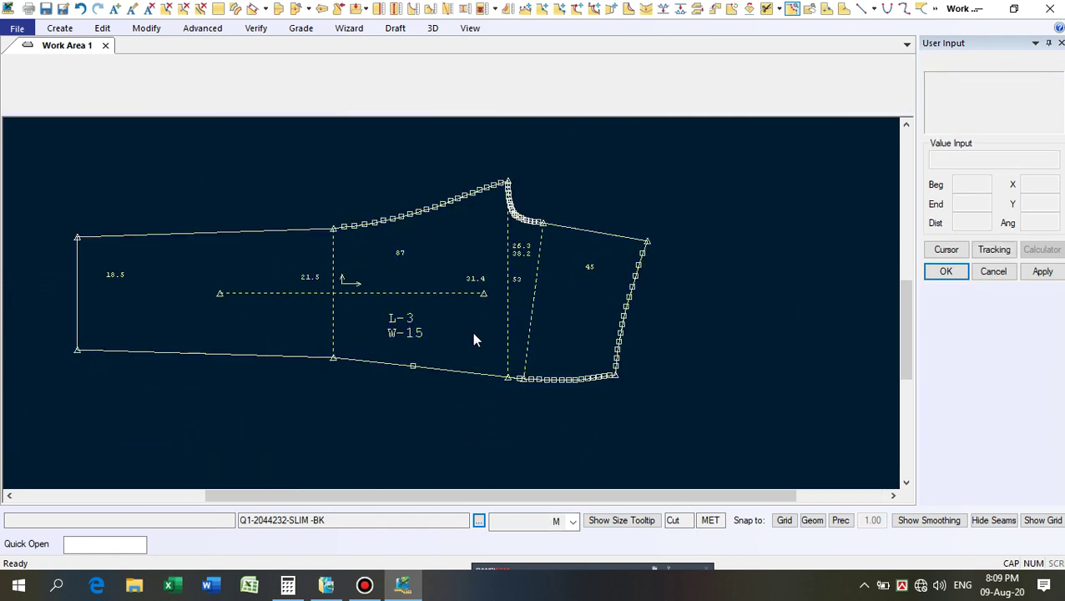
{"action": "scroll", "coordinate": [469, 334], "scroll_direction": "up", "scroll_amount": 1}
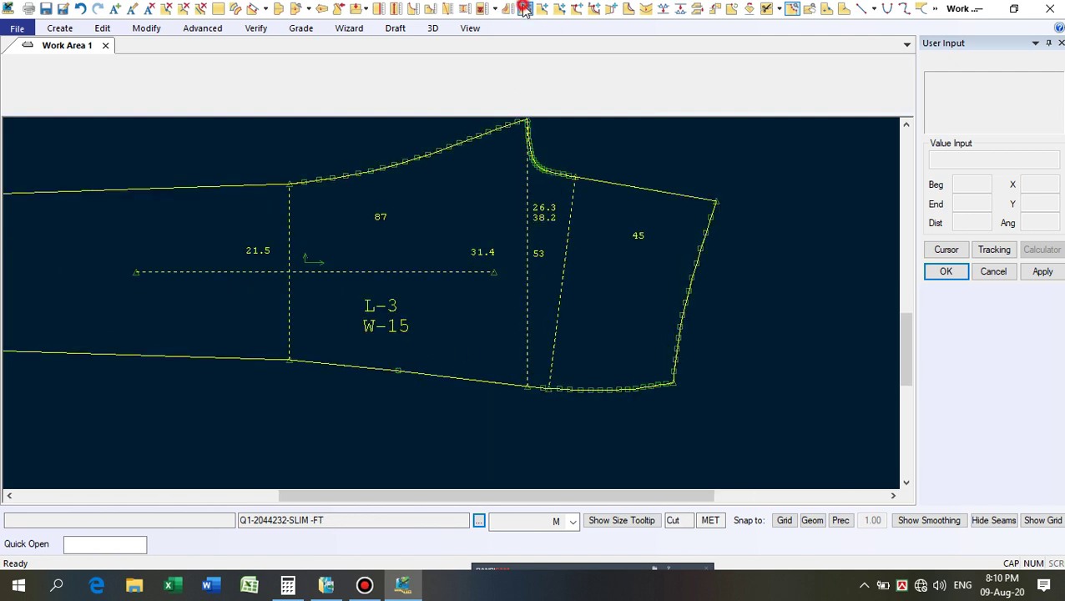
{"action": "left_click", "coordinate": [525, 8]}
{"action": "left_click", "coordinate": [398, 371]}
{"action": "right_click", "coordinate": [408, 414]}
{"action": "left_click", "coordinate": [409, 416]}
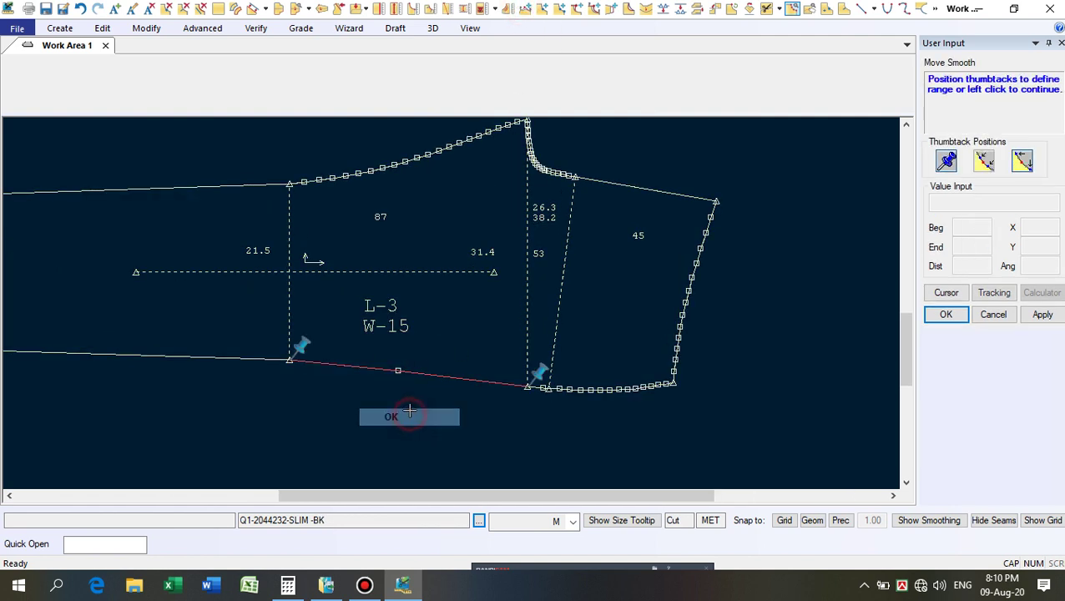
{"action": "right_click", "coordinate": [466, 334]}
{"action": "left_click", "coordinate": [465, 333]}
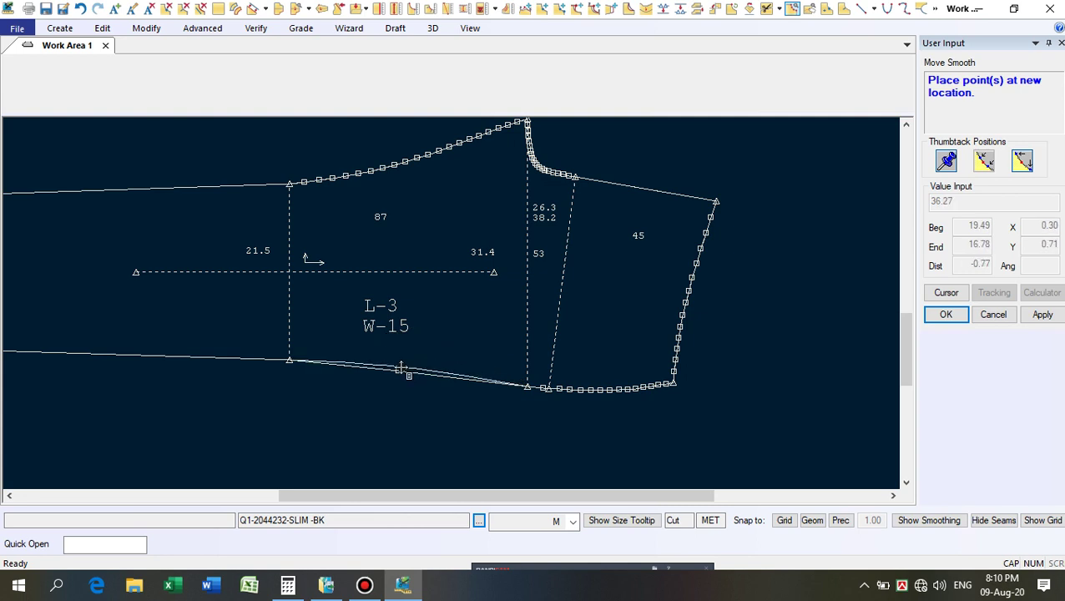
{"action": "left_click", "coordinate": [403, 368]}
{"action": "scroll", "coordinate": [463, 309], "scroll_direction": "up", "scroll_amount": 1}
{"action": "right_click", "coordinate": [464, 315]}
{"action": "left_click", "coordinate": [464, 316]}
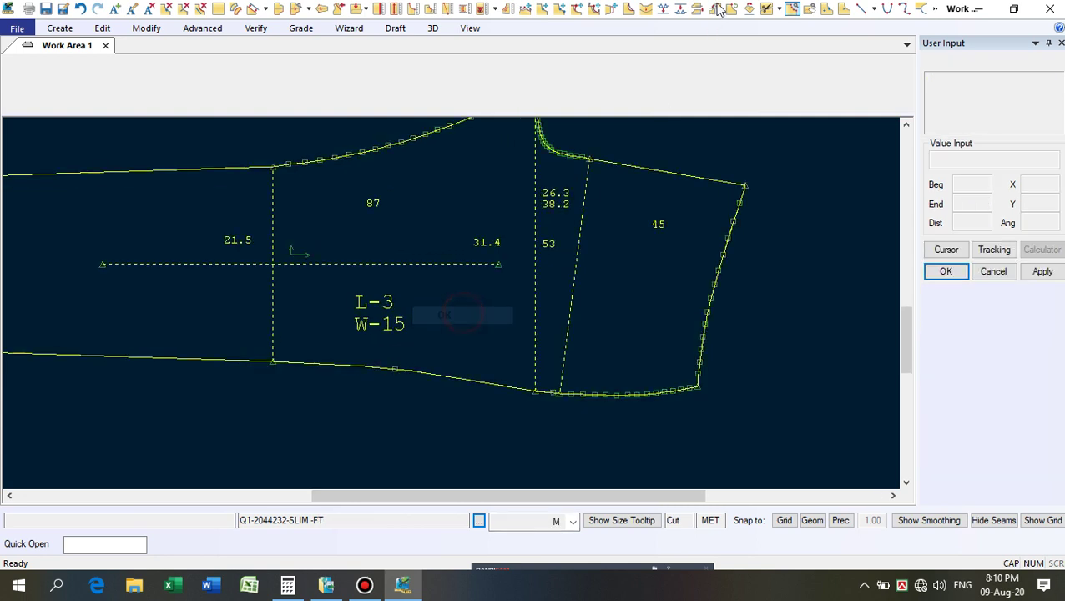
Smooth the back side seam between knee and crotch line repeatedly with Smooth Line at factor 0.0127 and finish the command.
{"action": "left_click", "coordinate": [647, 9]}
{"action": "left_click", "coordinate": [422, 375]}
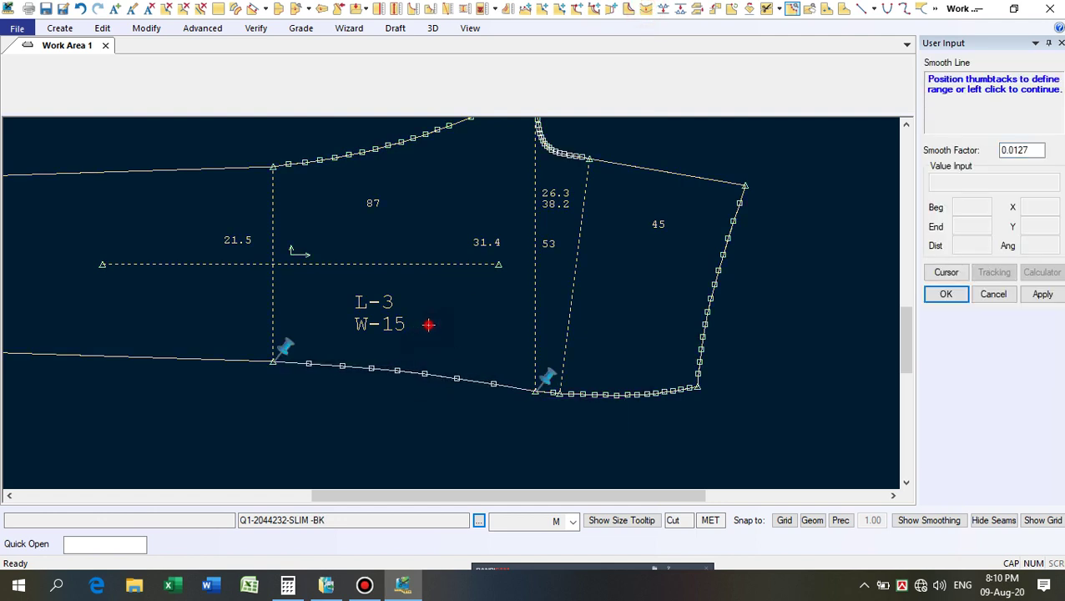
{"action": "left_click", "coordinate": [442, 316]}
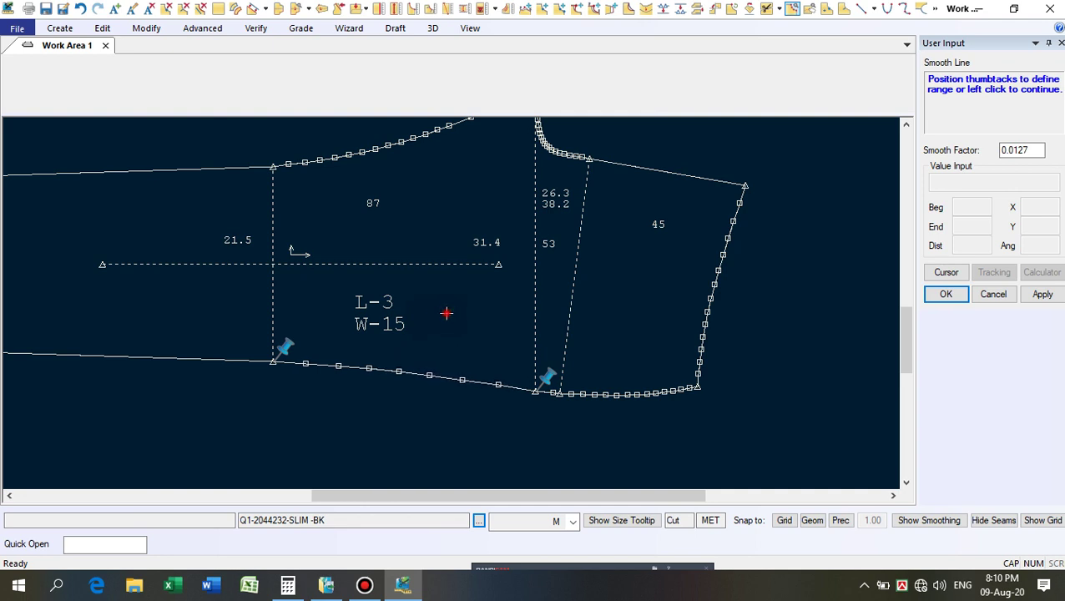
{"action": "left_click", "coordinate": [450, 337]}
{"action": "left_click", "coordinate": [458, 328]}
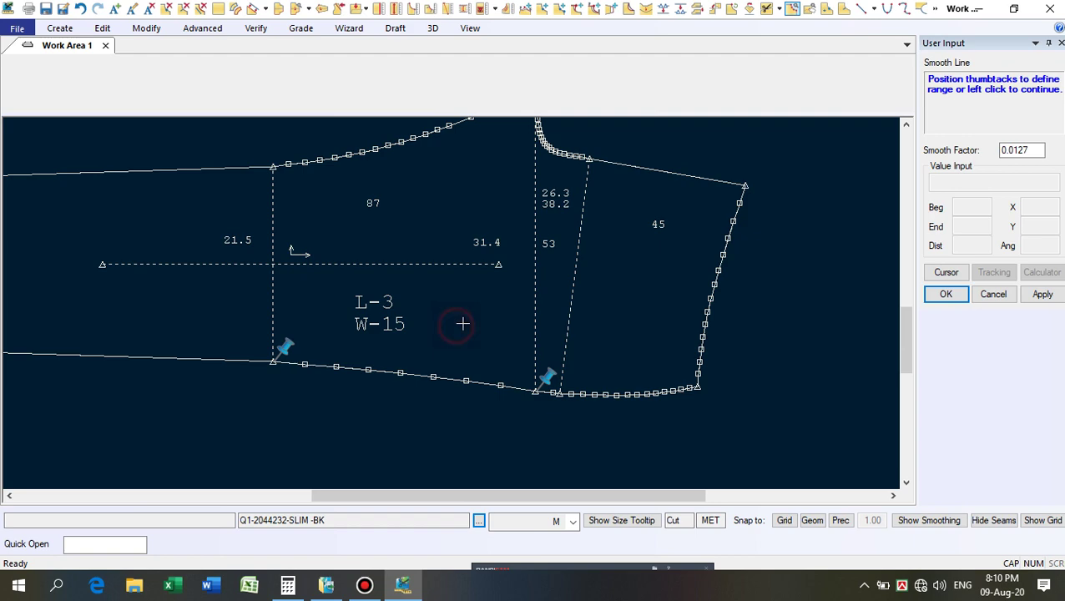
{"action": "right_click", "coordinate": [464, 323]}
{"action": "left_click", "coordinate": [458, 340]}
{"action": "right_click", "coordinate": [448, 320]}
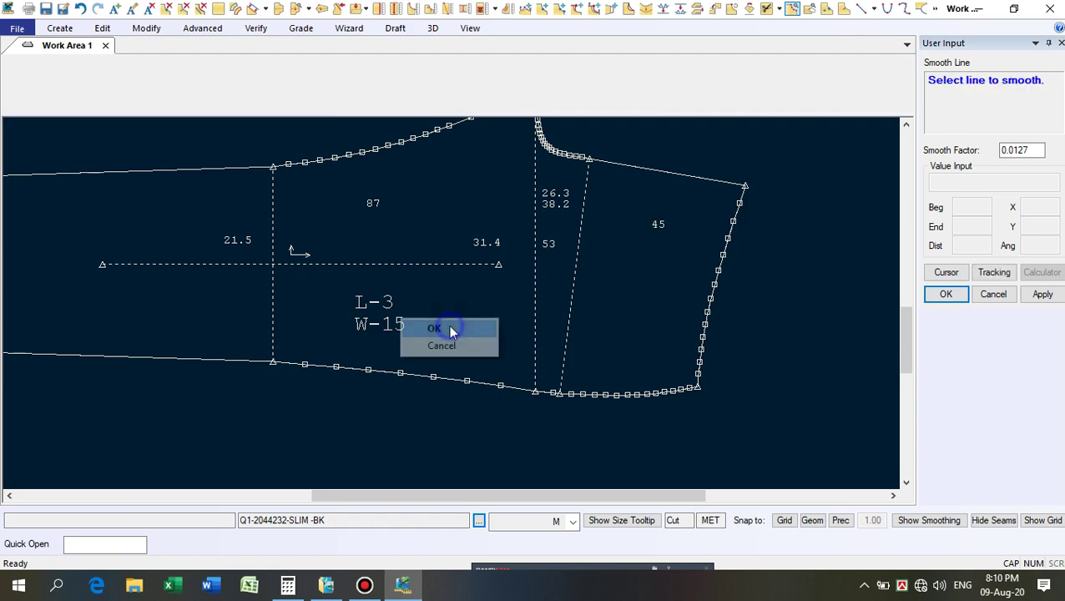
{"action": "left_click", "coordinate": [451, 327]}
Try moving the back waist's side seam corner by 0 in X and 1 in Y with Move Smooth, and undo the move.
{"action": "scroll", "coordinate": [425, 378], "scroll_direction": "down", "scroll_amount": 2}
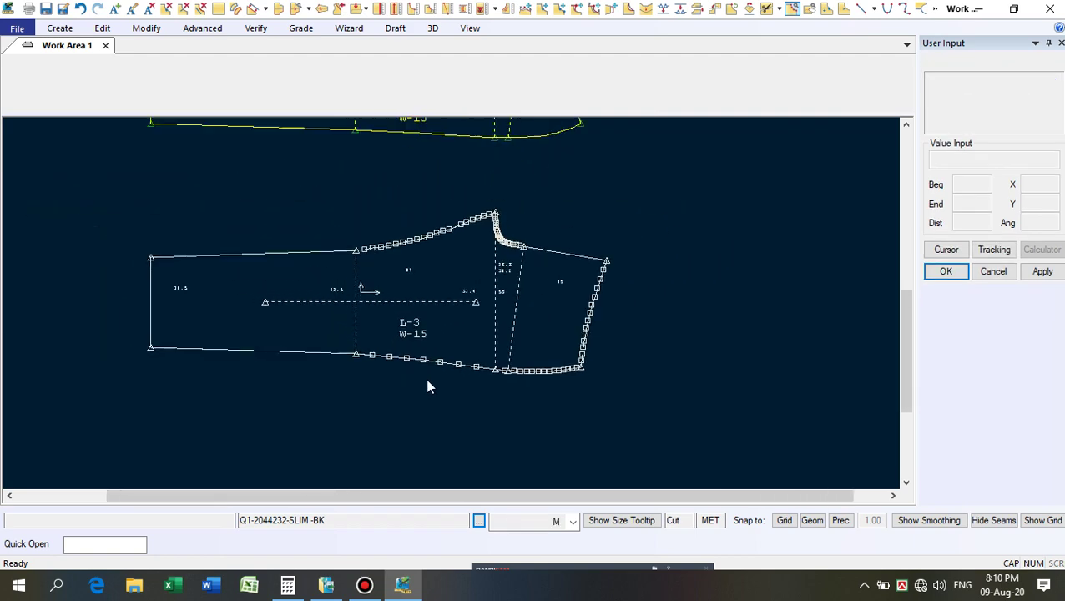
{"action": "scroll", "coordinate": [607, 246], "scroll_direction": "up", "scroll_amount": 6}
{"action": "scroll", "coordinate": [597, 359], "scroll_direction": "down", "scroll_amount": 2}
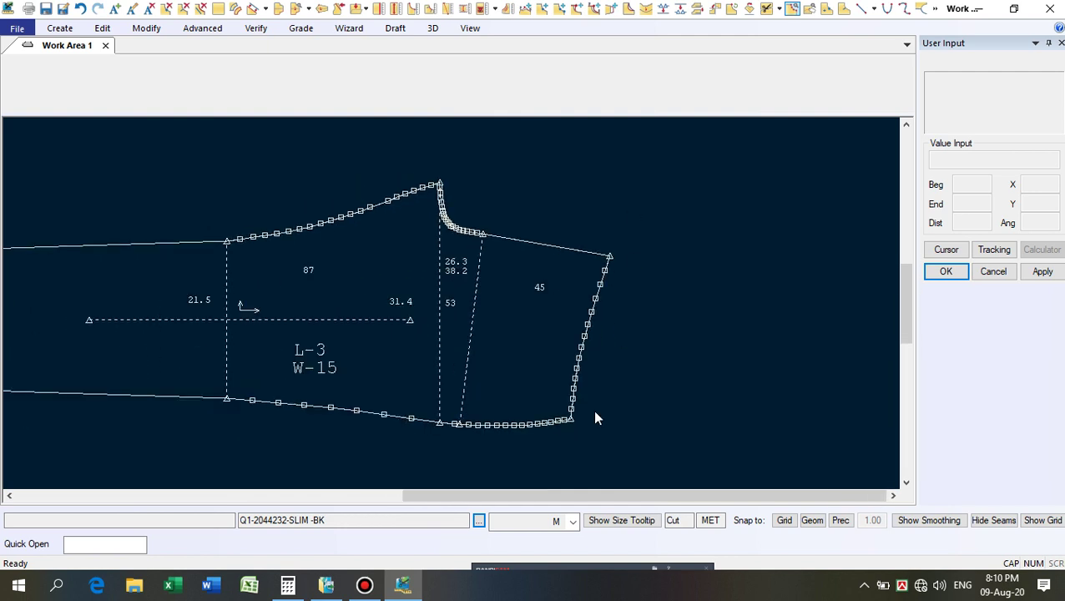
{"action": "scroll", "coordinate": [576, 426], "scroll_direction": "up", "scroll_amount": 3}
{"action": "scroll", "coordinate": [570, 423], "scroll_direction": "up", "scroll_amount": 1}
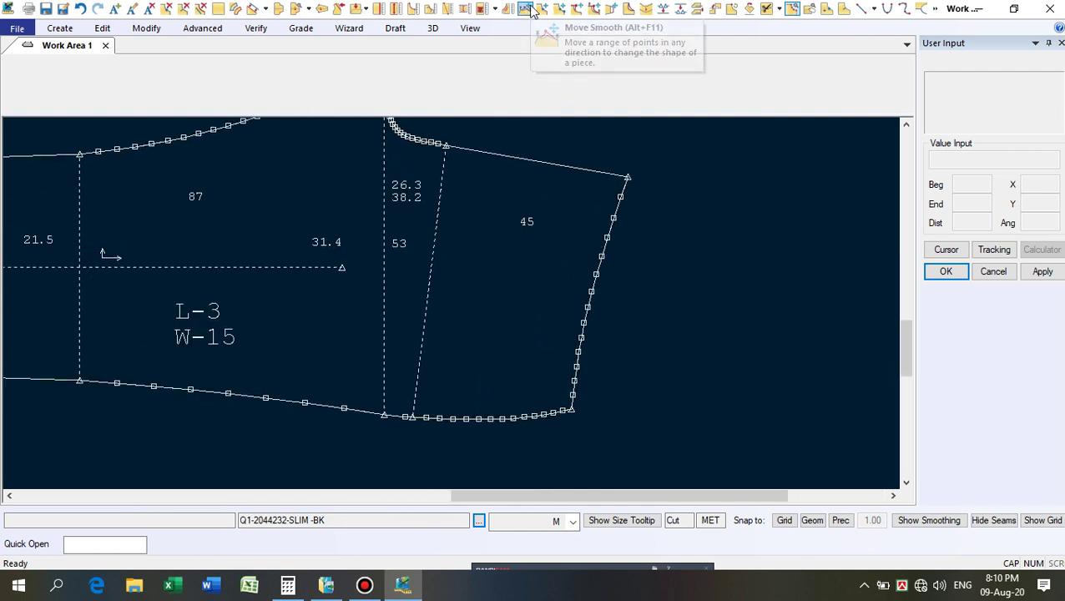
{"action": "left_click", "coordinate": [525, 9]}
{"action": "scroll", "coordinate": [579, 409], "scroll_direction": "up", "scroll_amount": 1}
{"action": "left_click", "coordinate": [585, 400]}
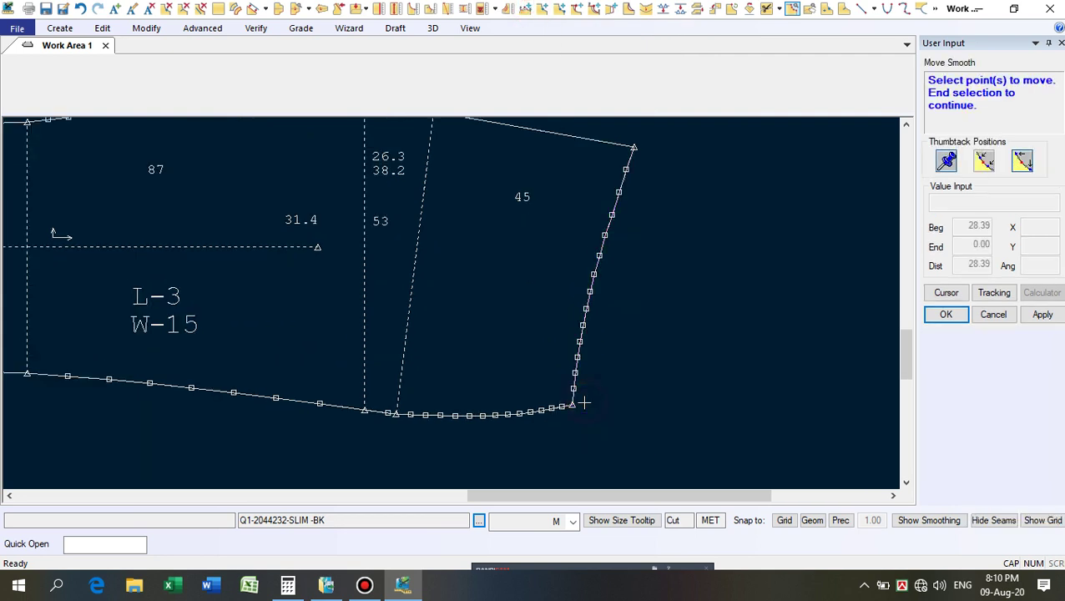
{"action": "right_click", "coordinate": [716, 377]}
{"action": "left_click", "coordinate": [716, 377]}
{"action": "right_click", "coordinate": [720, 379]}
{"action": "left_click", "coordinate": [719, 380]}
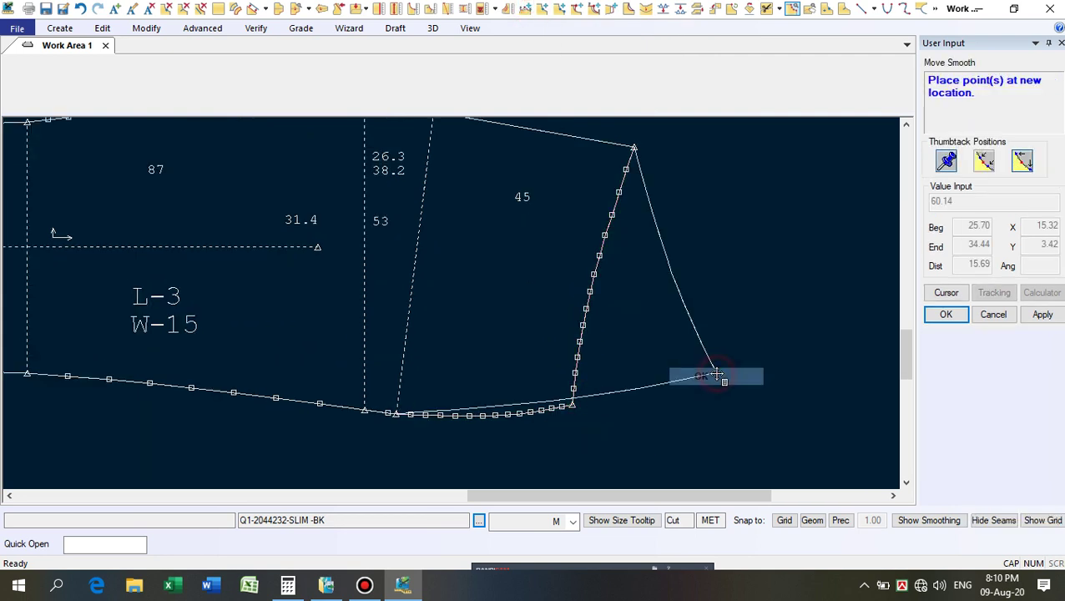
{"action": "left_click", "coordinate": [1039, 226]}
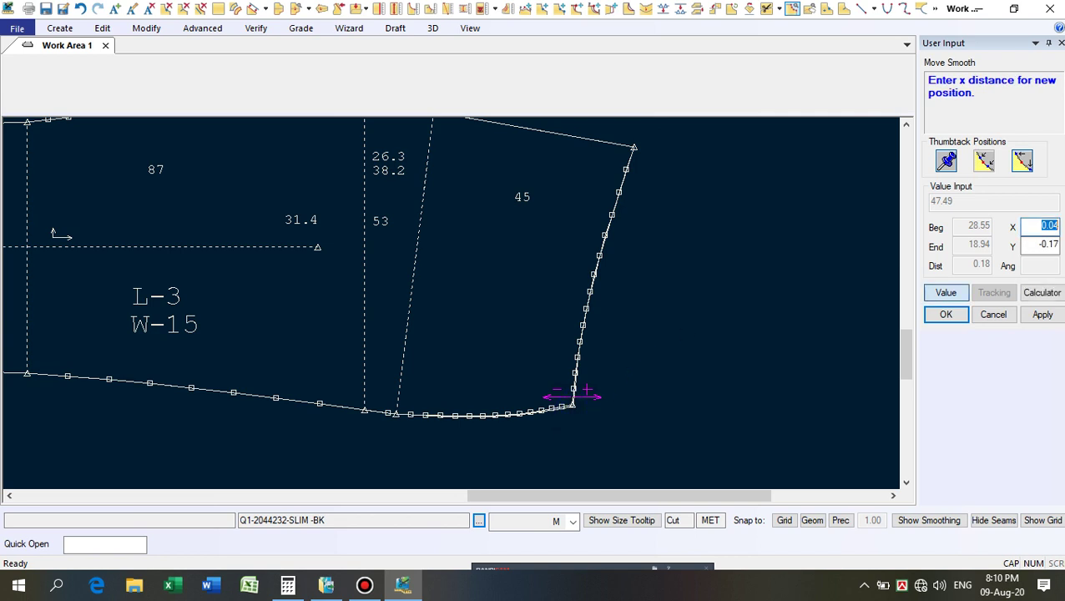
{"action": "type", "text": "0"}
{"action": "left_click", "coordinate": [1026, 243]}
{"action": "type", "text": "1"}
{"action": "key", "text": "Return"}
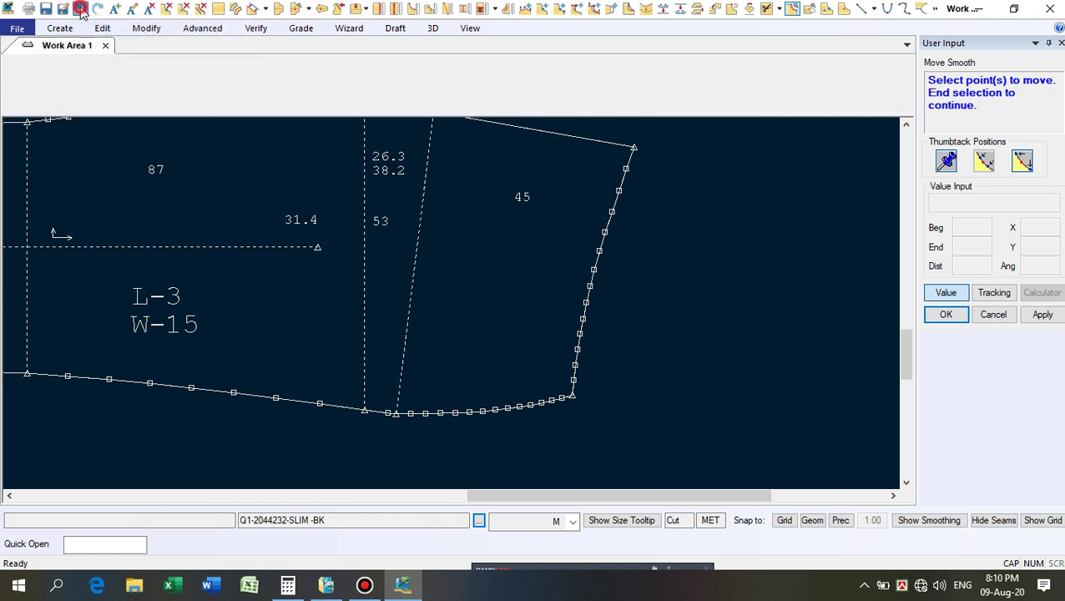
{"action": "left_click", "coordinate": [81, 8]}
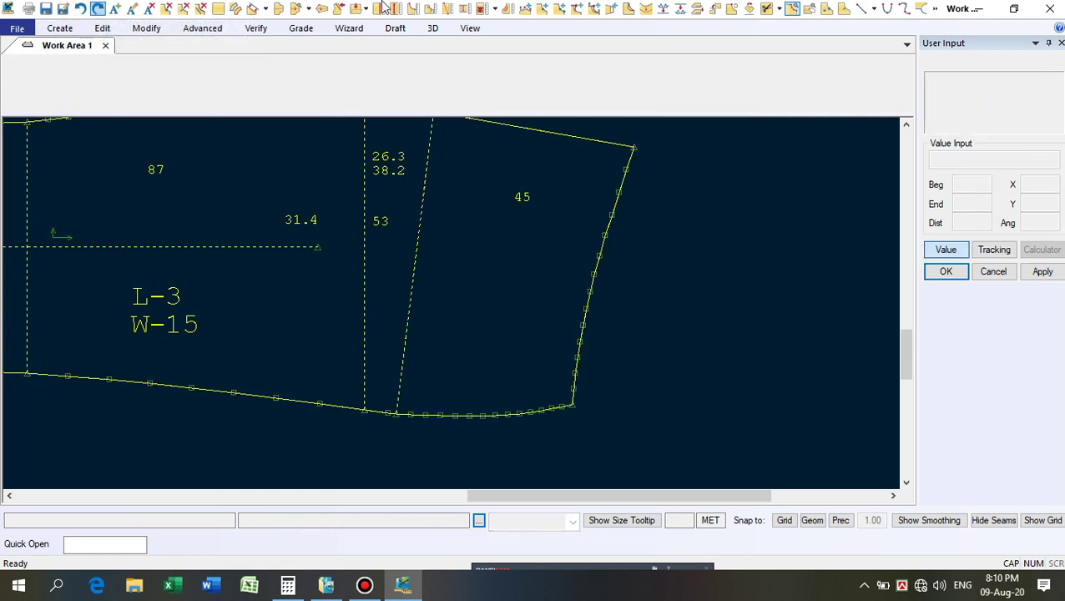
Move the back waist's side seam corner by -1 in Y with Move Smooth.
{"action": "left_click", "coordinate": [508, 8]}
{"action": "left_click", "coordinate": [578, 405]}
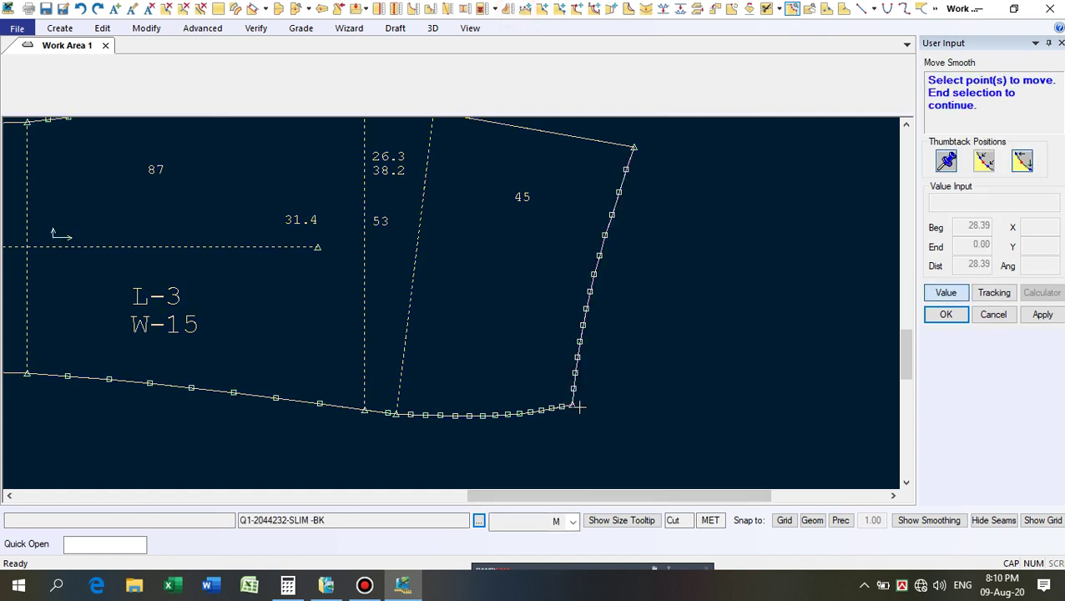
{"action": "right_click", "coordinate": [676, 380]}
{"action": "left_click", "coordinate": [678, 378]}
{"action": "left_click", "coordinate": [698, 364]}
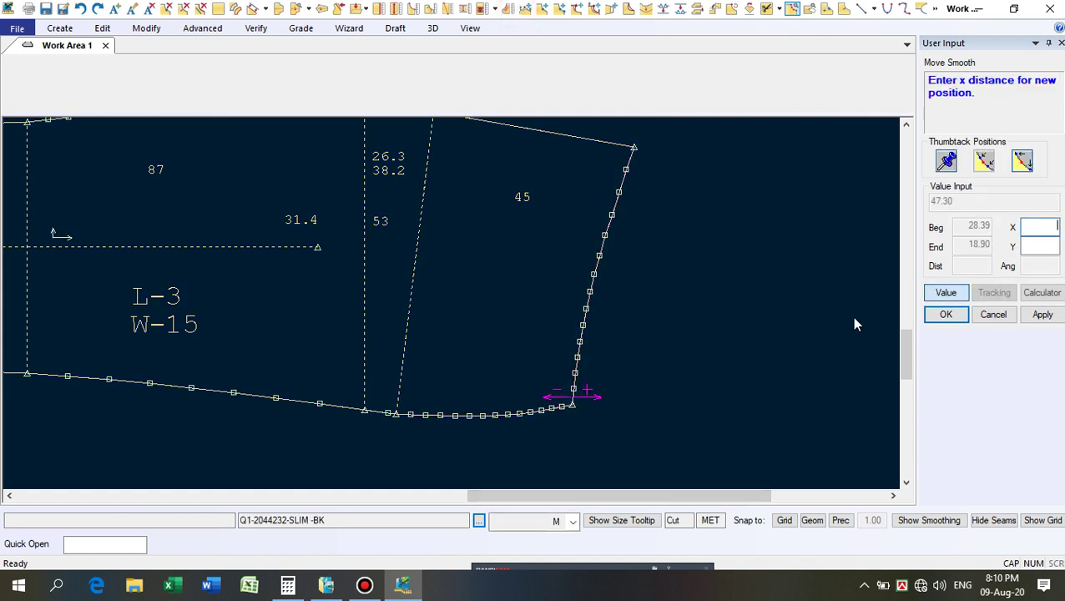
{"action": "left_click", "coordinate": [1044, 246]}
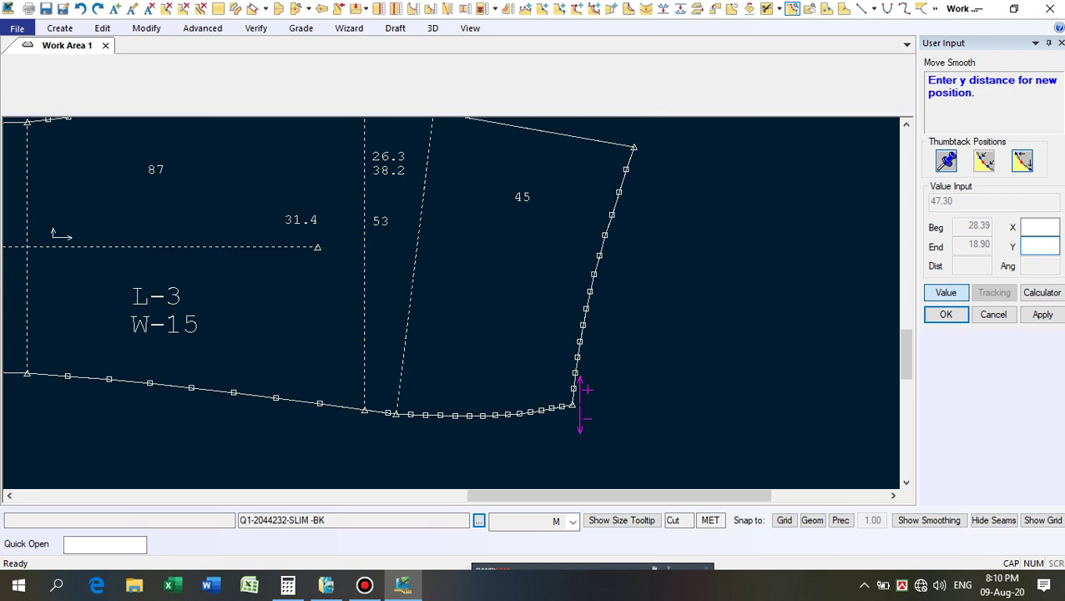
{"action": "type", "text": "-1"}
{"action": "key", "text": "Return"}
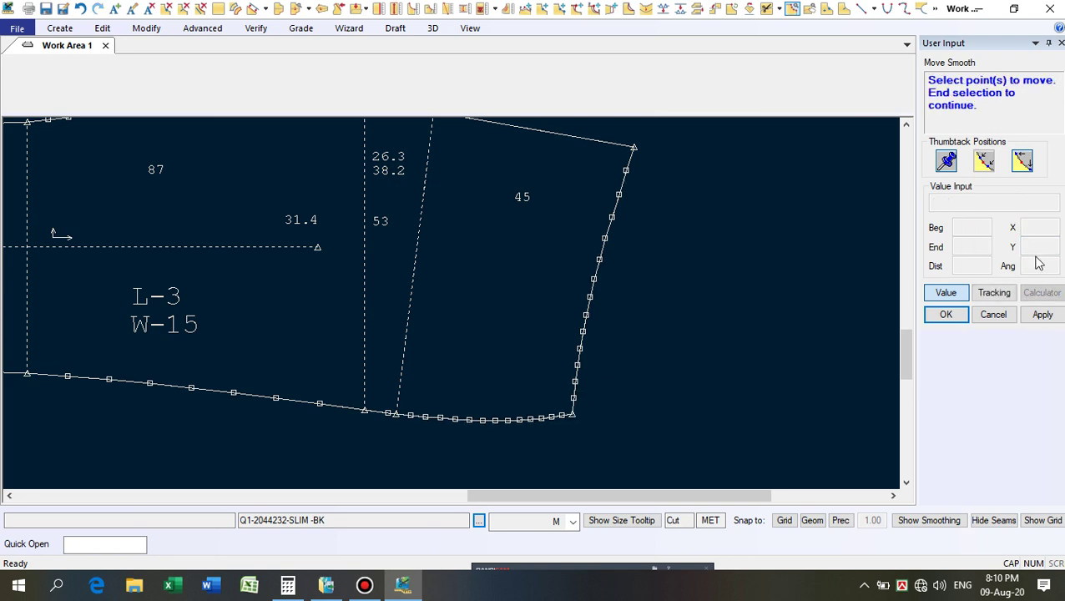
Move the back waist's centre back corner by -1 in Y with Move Smooth and finish the command.
{"action": "scroll", "coordinate": [587, 364], "scroll_direction": "down", "scroll_amount": 2}
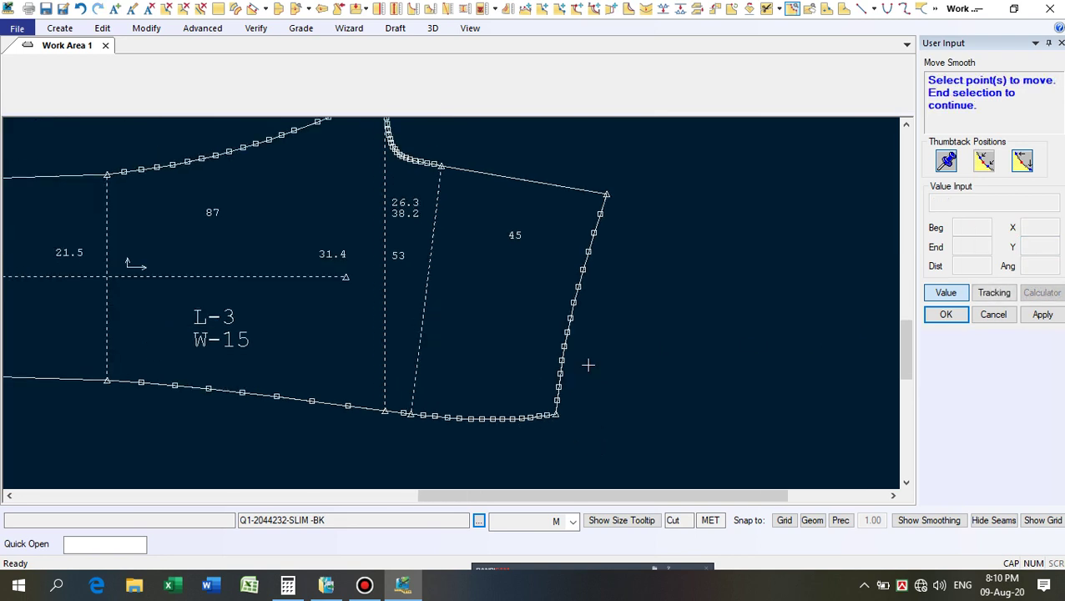
{"action": "left_click", "coordinate": [564, 191]}
{"action": "right_click", "coordinate": [805, 211]}
{"action": "left_click", "coordinate": [813, 213]}
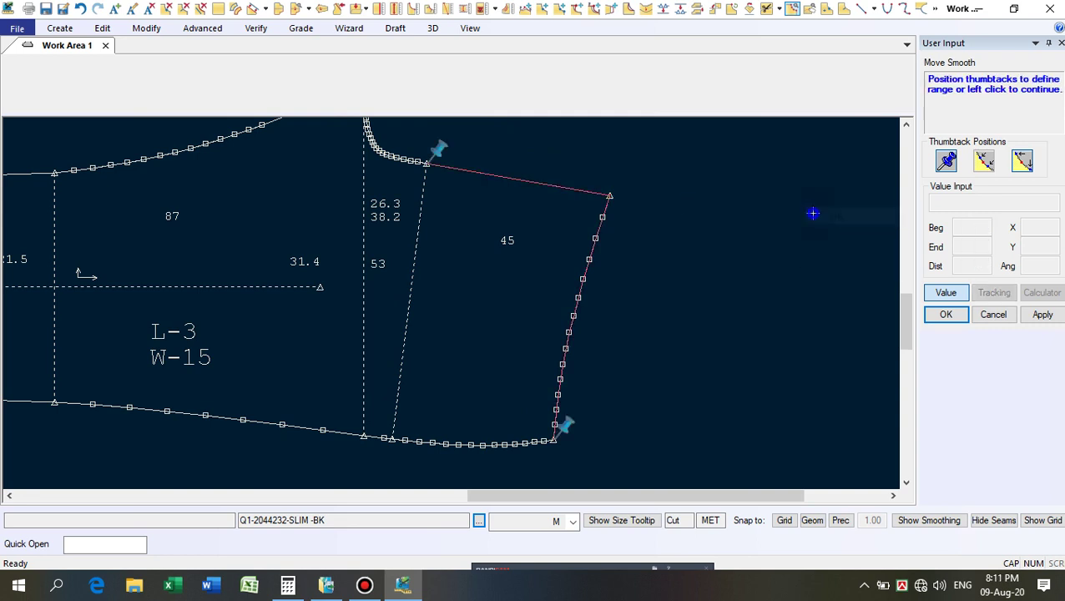
{"action": "right_click", "coordinate": [813, 214]}
{"action": "left_click", "coordinate": [811, 215]}
{"action": "left_click", "coordinate": [1027, 246]}
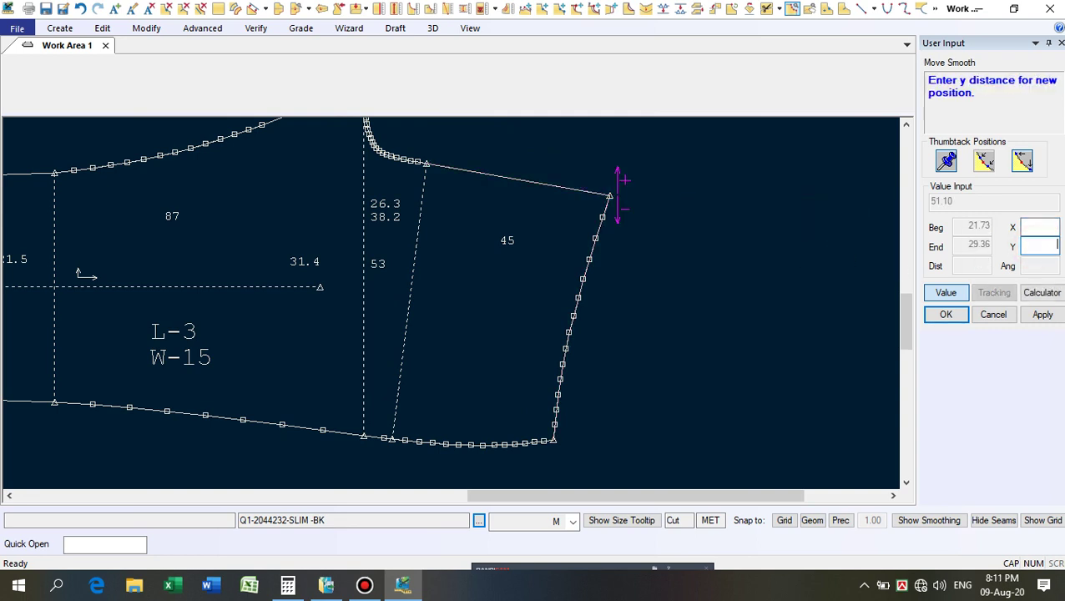
{"action": "type", "text": "-1"}
{"action": "key", "text": "Return"}
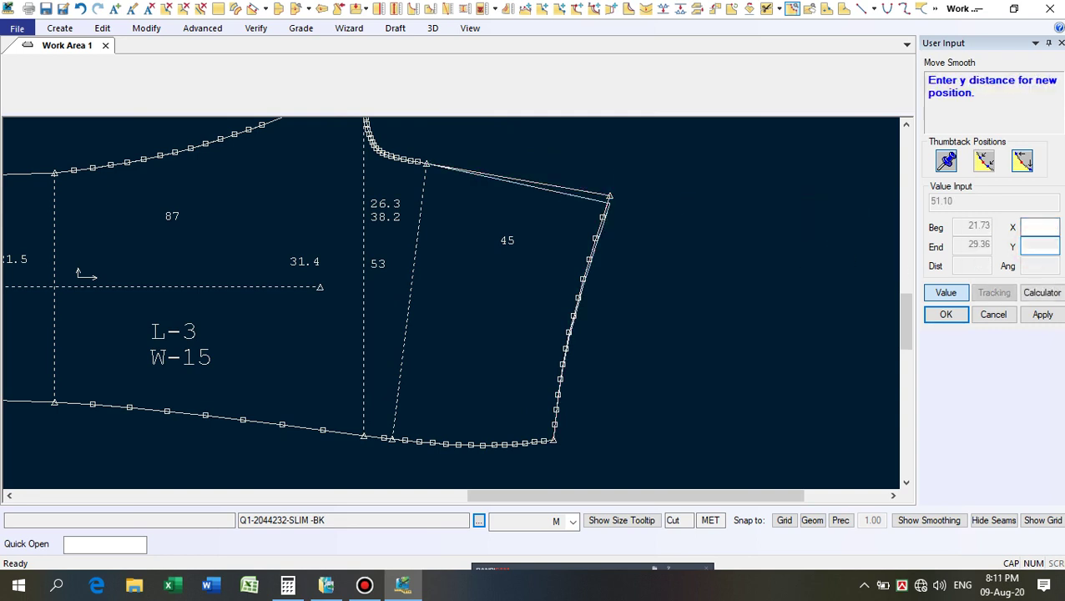
{"action": "scroll", "coordinate": [542, 364], "scroll_direction": "down", "scroll_amount": 2}
{"action": "scroll", "coordinate": [484, 247], "scroll_direction": "up", "scroll_amount": 1}
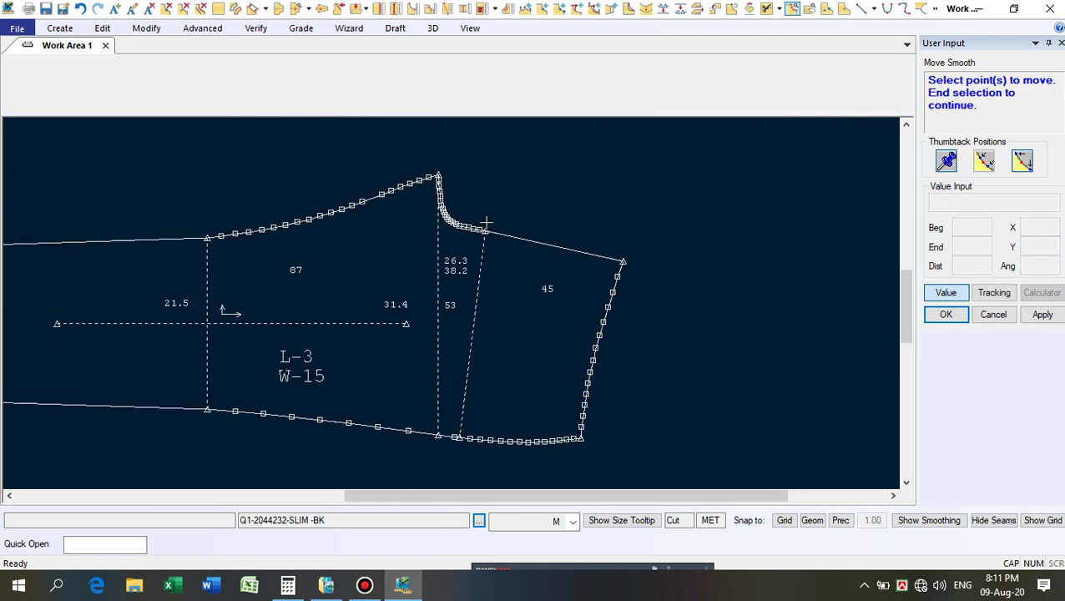
{"action": "left_click", "coordinate": [568, 204]}
{"action": "right_click", "coordinate": [569, 209]}
{"action": "left_click", "coordinate": [550, 207]}
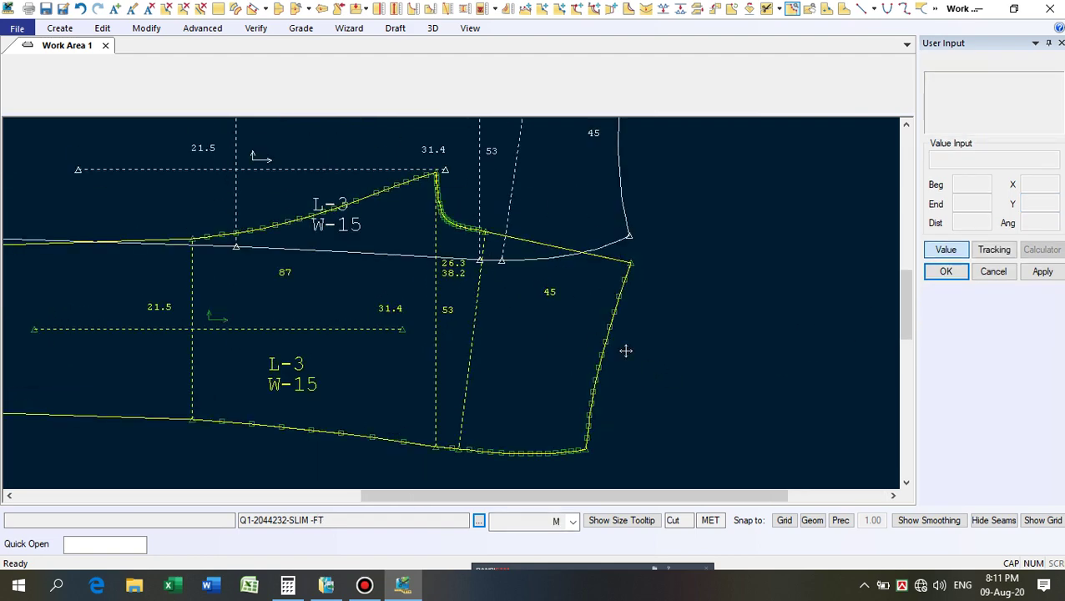
Examine the shifted back waist corners and the side seam curve between hip line and waist.
{"action": "scroll", "coordinate": [557, 468], "scroll_direction": "up", "scroll_amount": 2}
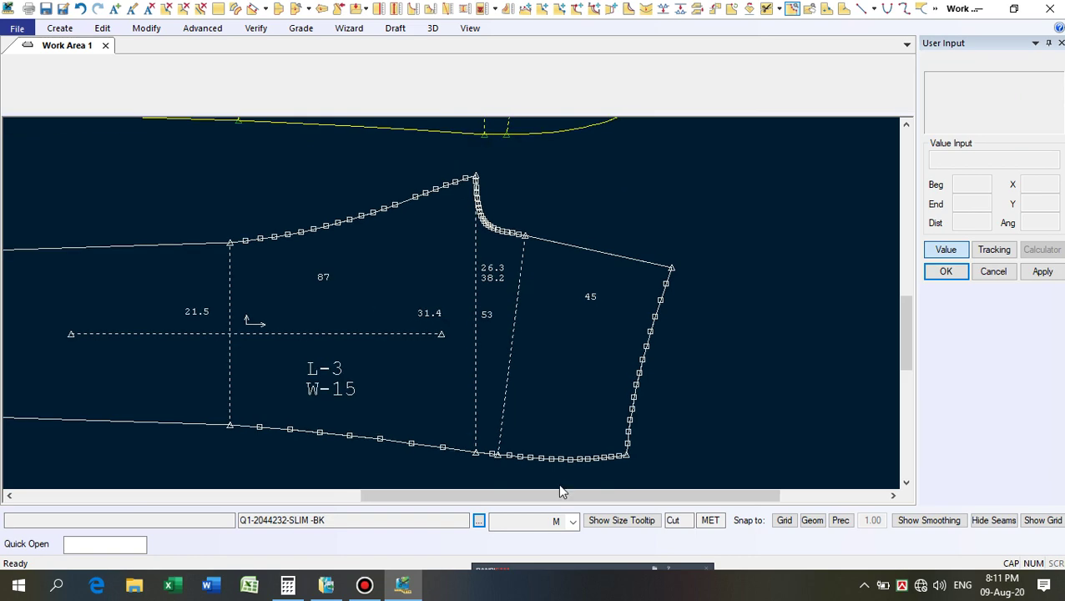
{"action": "scroll", "coordinate": [555, 359], "scroll_direction": "down", "scroll_amount": 2}
{"action": "scroll", "coordinate": [644, 317], "scroll_direction": "up", "scroll_amount": 1}
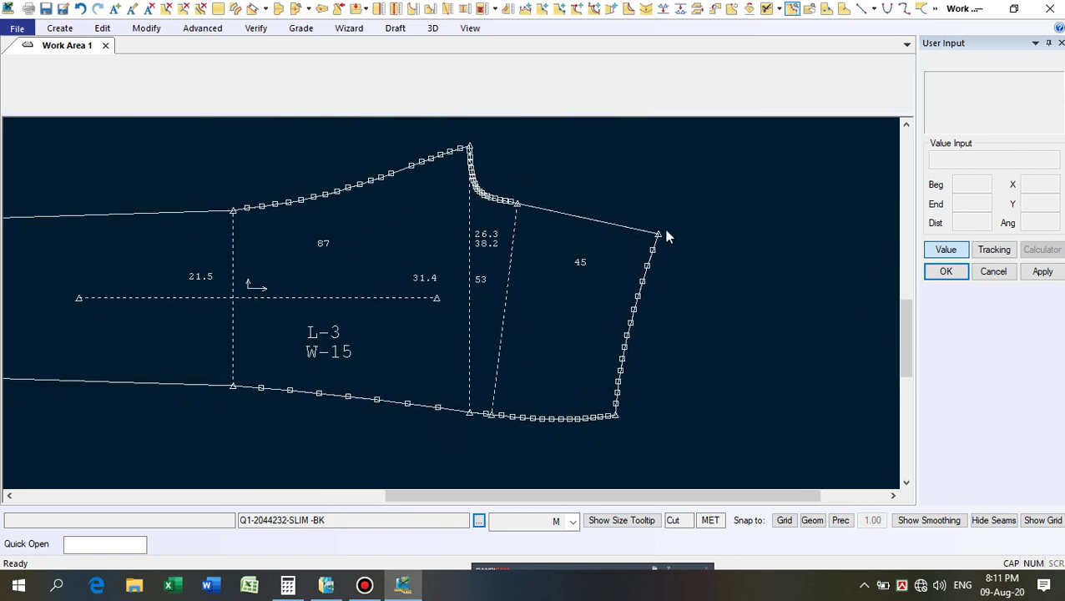
{"action": "scroll", "coordinate": [630, 373], "scroll_direction": "up", "scroll_amount": 2}
{"action": "scroll", "coordinate": [658, 375], "scroll_direction": "down", "scroll_amount": 2}
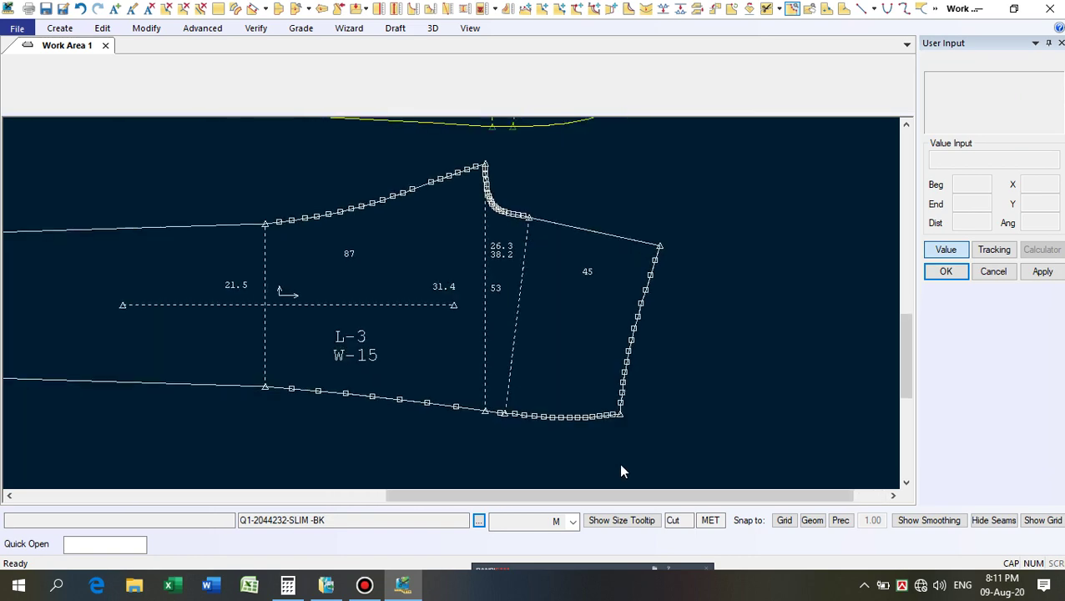
{"action": "scroll", "coordinate": [451, 426], "scroll_direction": "up", "scroll_amount": 1}
{"action": "scroll", "coordinate": [636, 409], "scroll_direction": "up", "scroll_amount": 4}
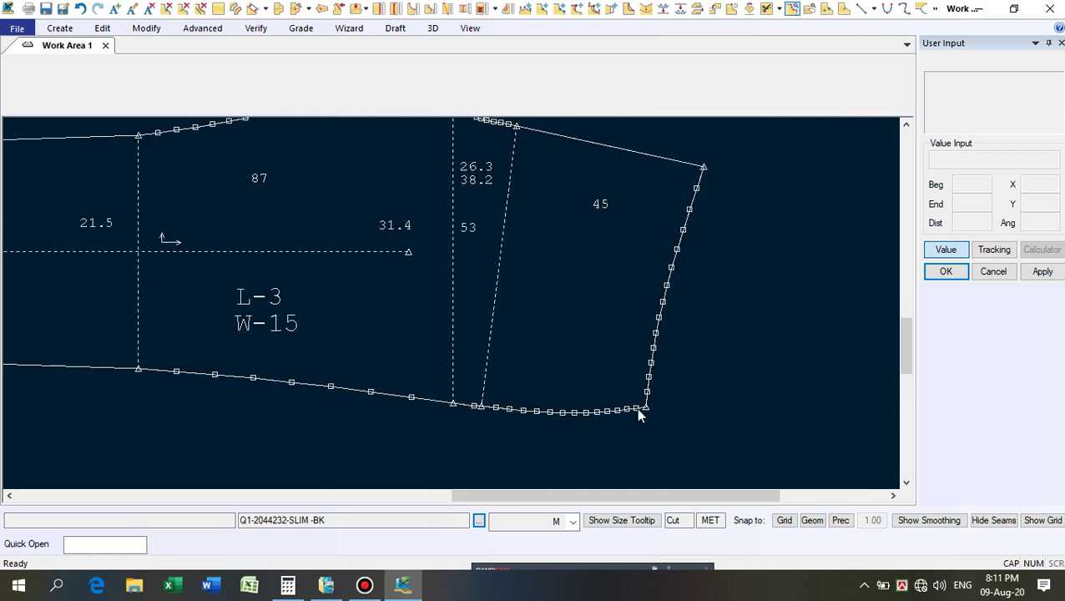
{"action": "scroll", "coordinate": [638, 411], "scroll_direction": "down", "scroll_amount": 1}
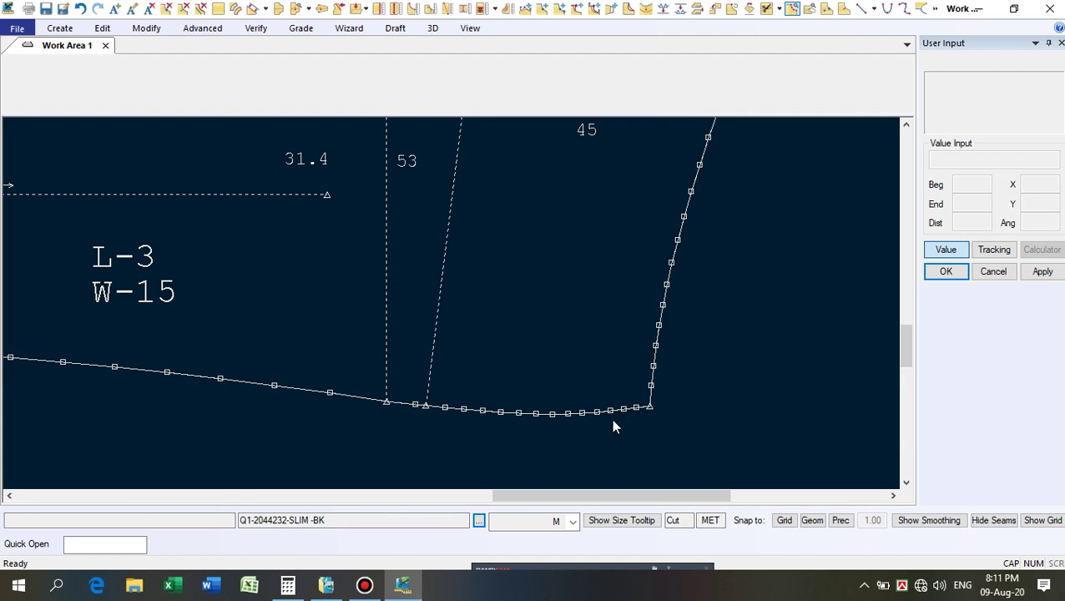
{"action": "scroll", "coordinate": [545, 424], "scroll_direction": "up", "scroll_amount": 3}
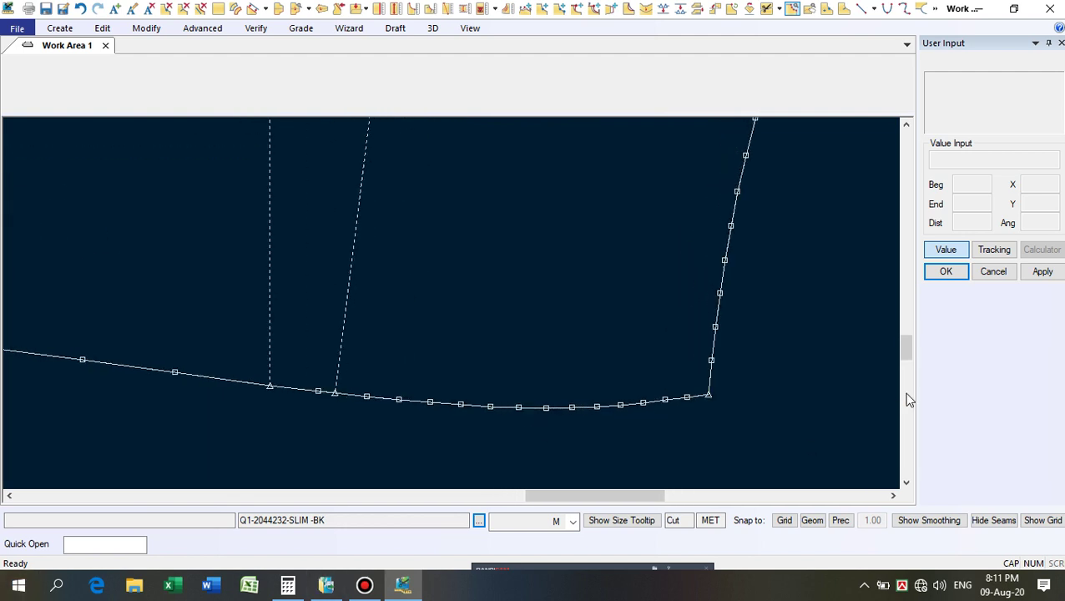
Smooth the back side seam from hip line to waist repeatedly with Smooth Line at factor 0.0127 and finish the command.
{"action": "left_click", "coordinate": [627, 9]}
{"action": "left_click", "coordinate": [516, 404]}
{"action": "left_click", "coordinate": [516, 378]}
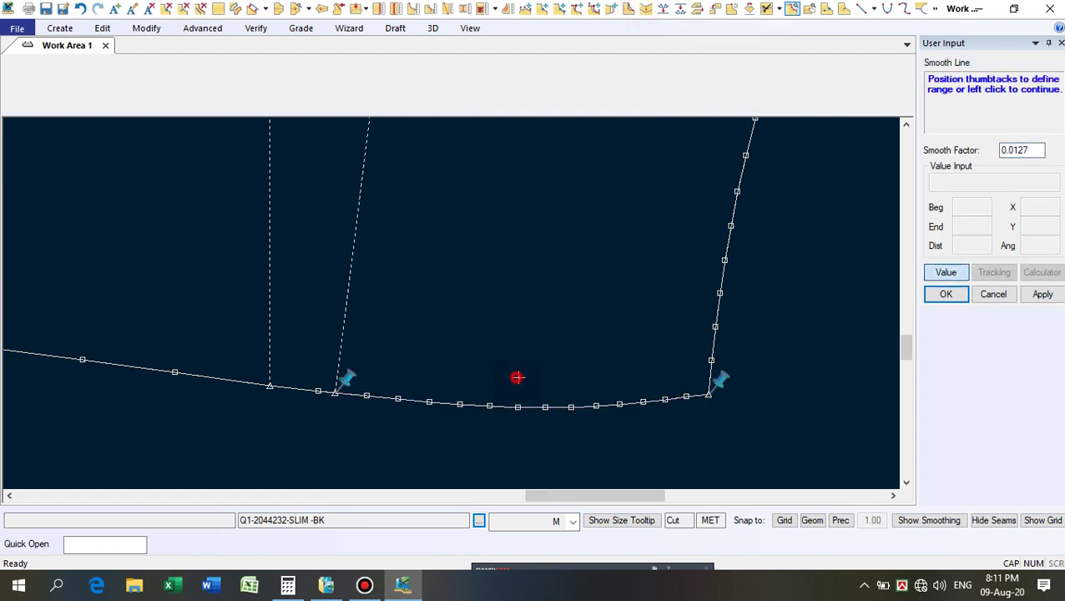
{"action": "left_click", "coordinate": [562, 341]}
{"action": "left_click", "coordinate": [561, 340]}
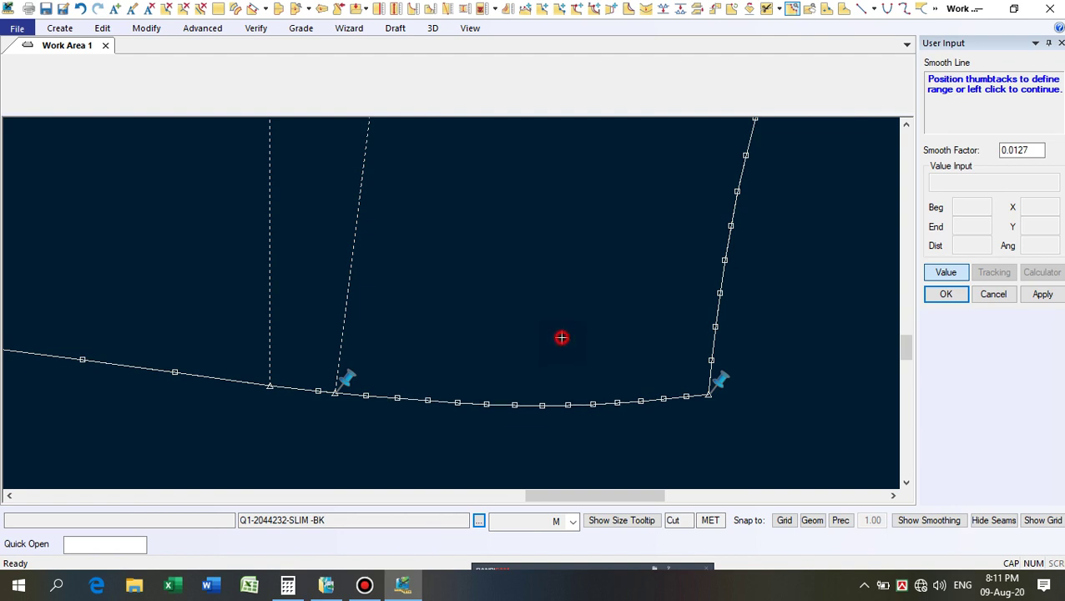
{"action": "left_click", "coordinate": [561, 338]}
{"action": "left_click", "coordinate": [563, 335]}
{"action": "left_click", "coordinate": [564, 335]}
{"action": "left_click", "coordinate": [564, 333]}
{"action": "right_click", "coordinate": [541, 253]}
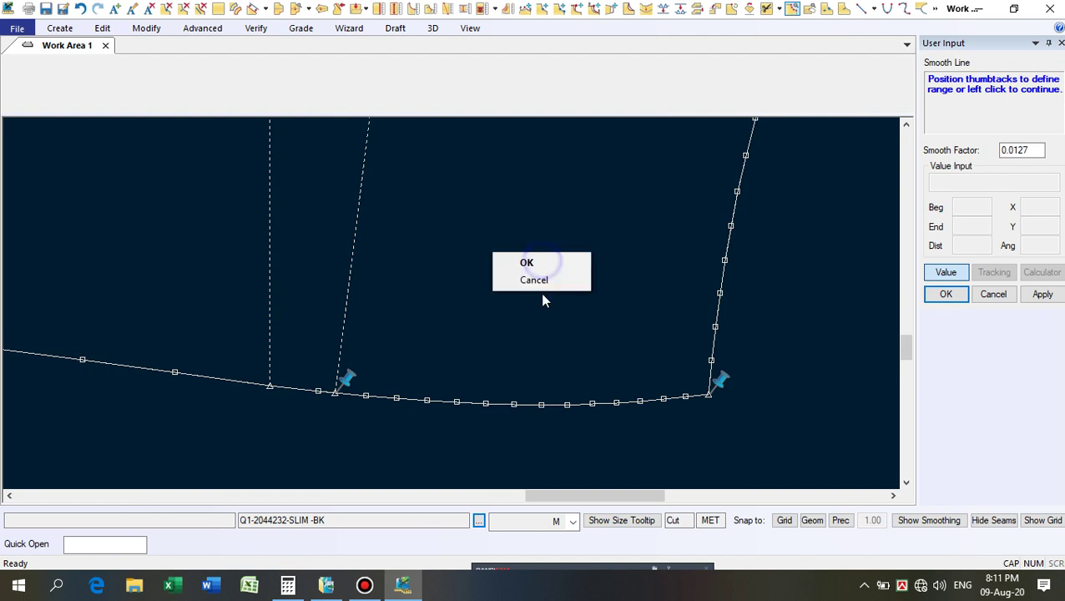
{"action": "left_click", "coordinate": [542, 277]}
{"action": "right_click", "coordinate": [562, 250]}
{"action": "left_click", "coordinate": [562, 252]}
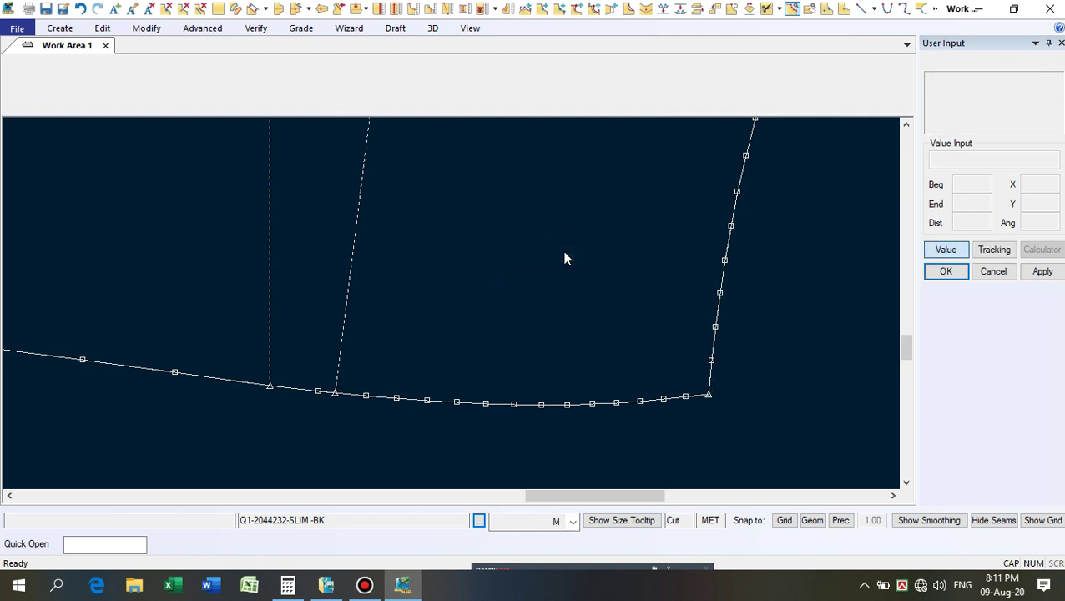
{"action": "scroll", "coordinate": [648, 419], "scroll_direction": "down", "scroll_amount": 3}
{"action": "scroll", "coordinate": [678, 418], "scroll_direction": "down", "scroll_amount": 1}
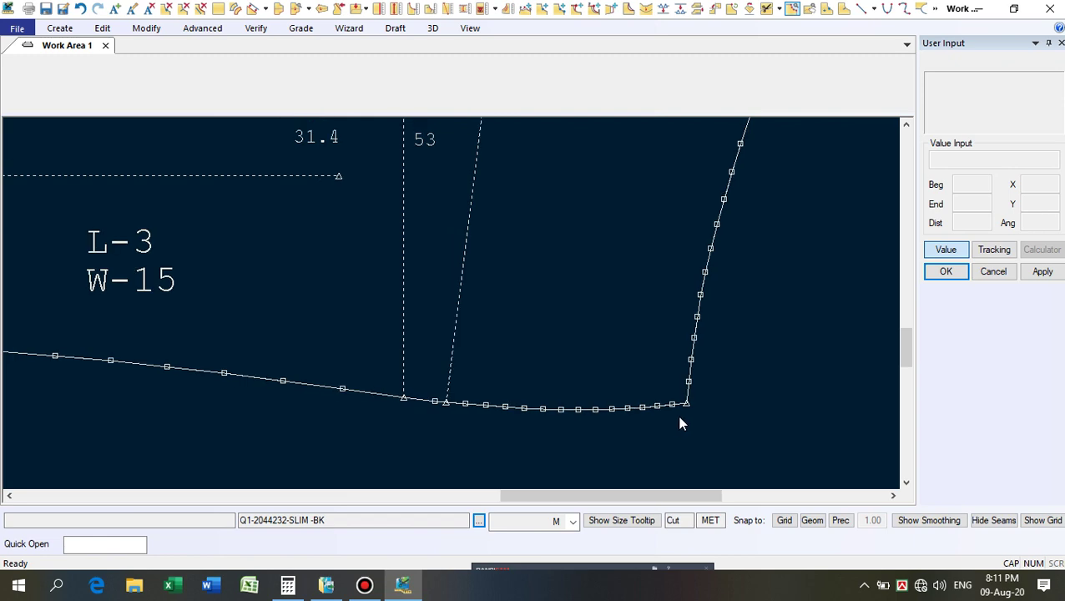
{"action": "scroll", "coordinate": [693, 440], "scroll_direction": "down", "scroll_amount": 4}
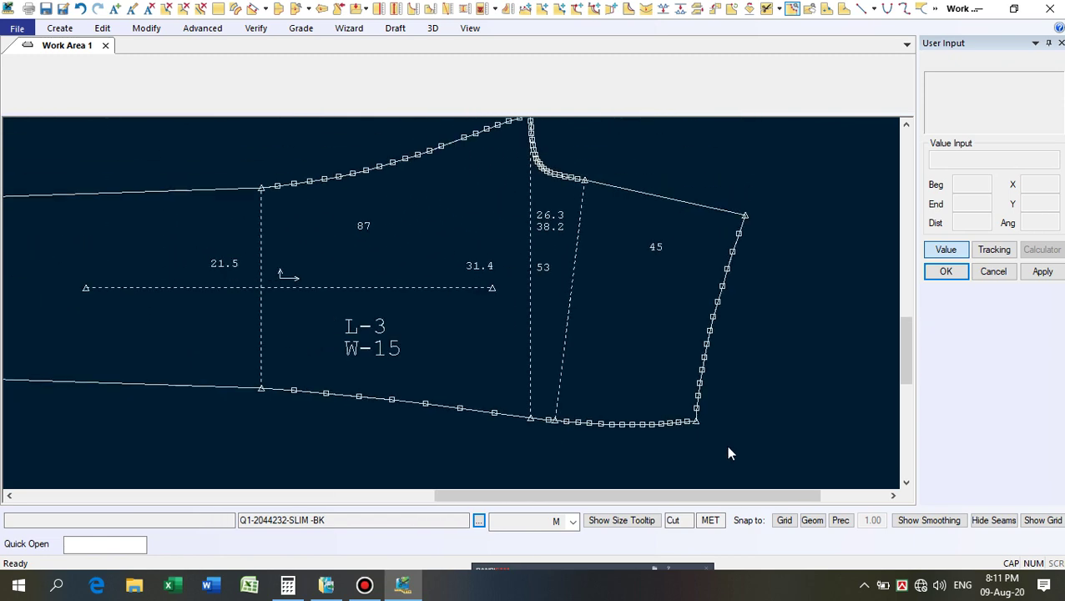
{"action": "scroll", "coordinate": [610, 422], "scroll_direction": "up", "scroll_amount": 1}
{"action": "scroll", "coordinate": [609, 421], "scroll_direction": "up", "scroll_amount": 1}
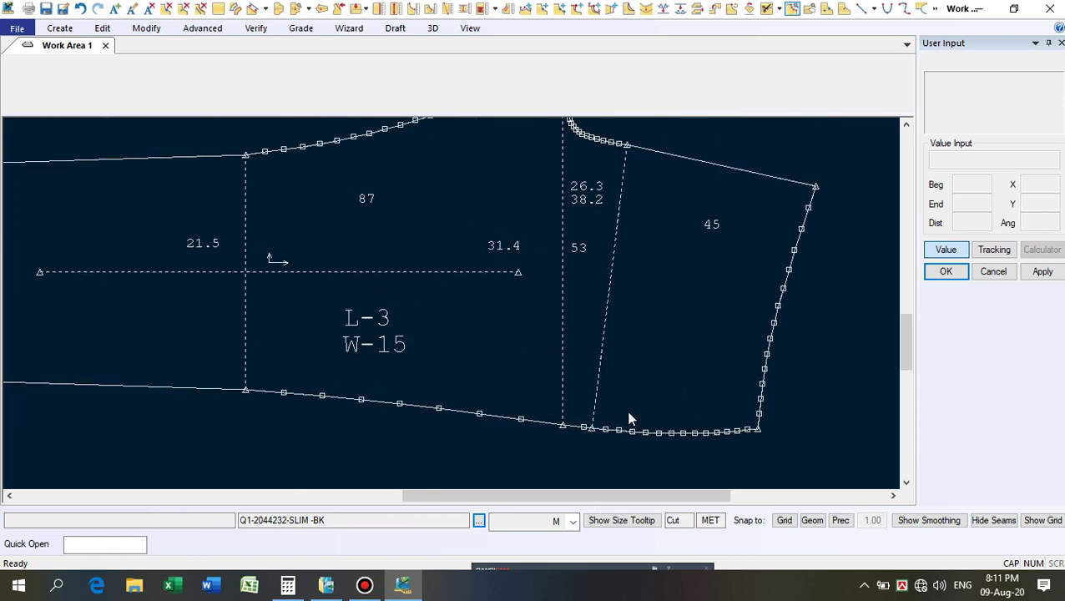
Compare the side seam curves of the front and back pieces from the knee line to the waist.
{"action": "scroll", "coordinate": [629, 419], "scroll_direction": "down", "scroll_amount": 4}
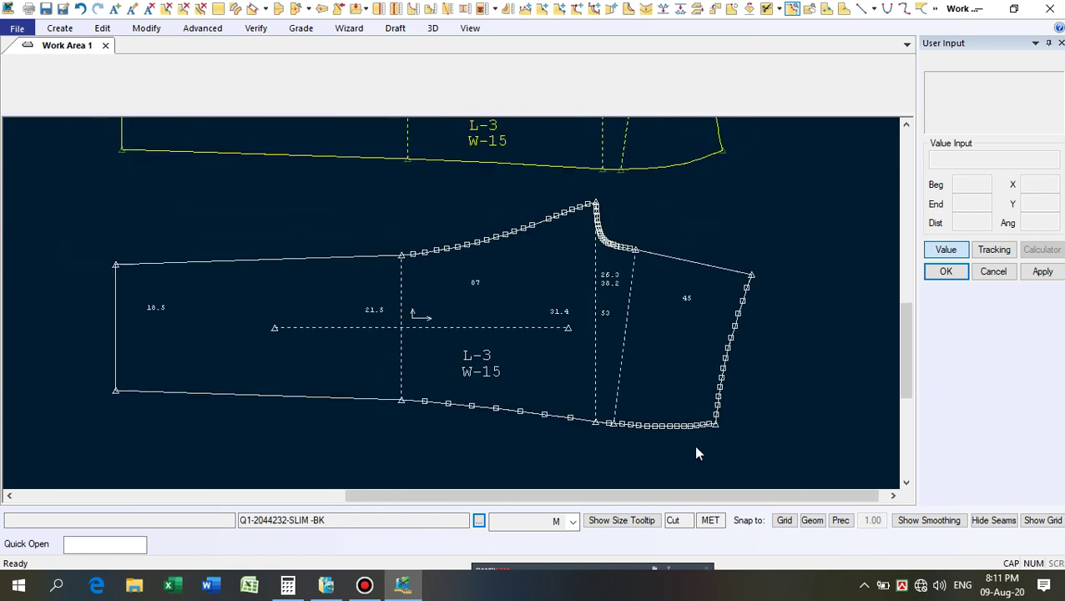
{"action": "scroll", "coordinate": [439, 499], "scroll_direction": "down", "scroll_amount": 3}
{"action": "scroll", "coordinate": [608, 236], "scroll_direction": "up", "scroll_amount": 3}
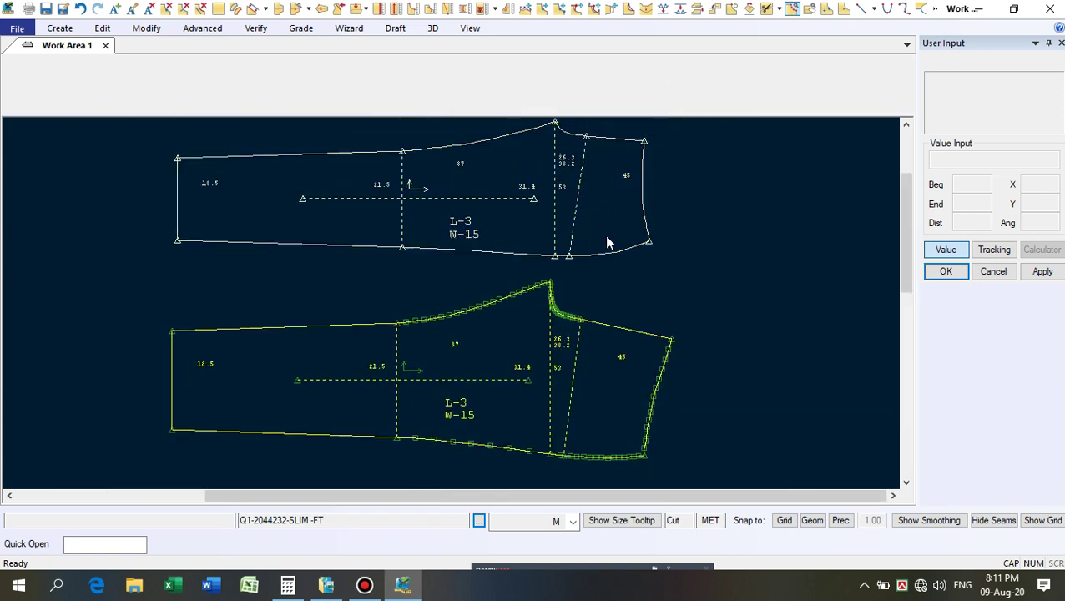
{"action": "scroll", "coordinate": [493, 337], "scroll_direction": "down", "scroll_amount": 1}
{"action": "scroll", "coordinate": [596, 451], "scroll_direction": "up", "scroll_amount": 2}
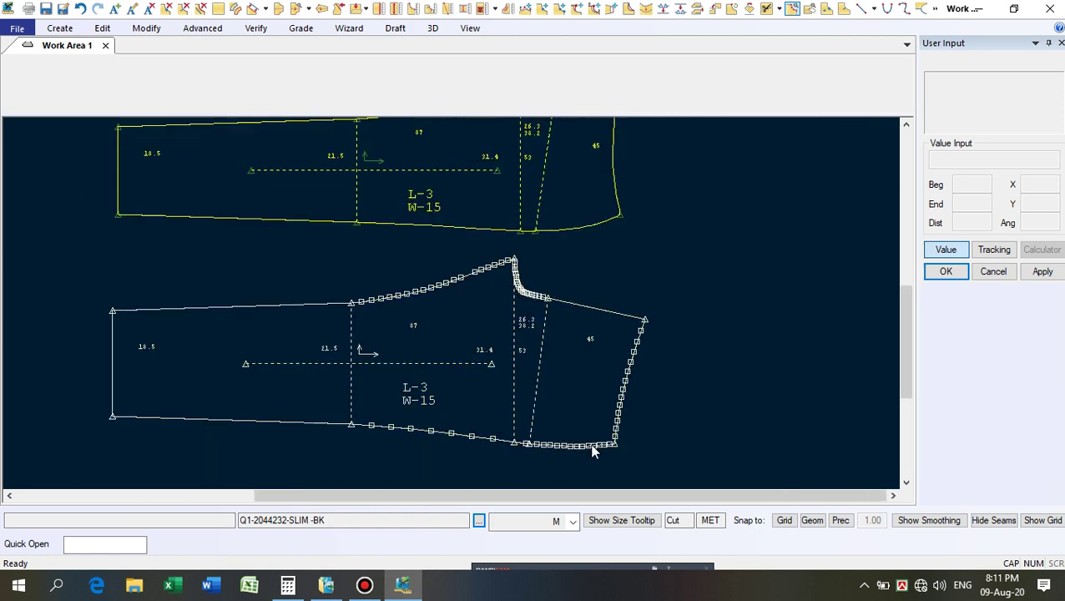
{"action": "left_click", "coordinate": [618, 215]}
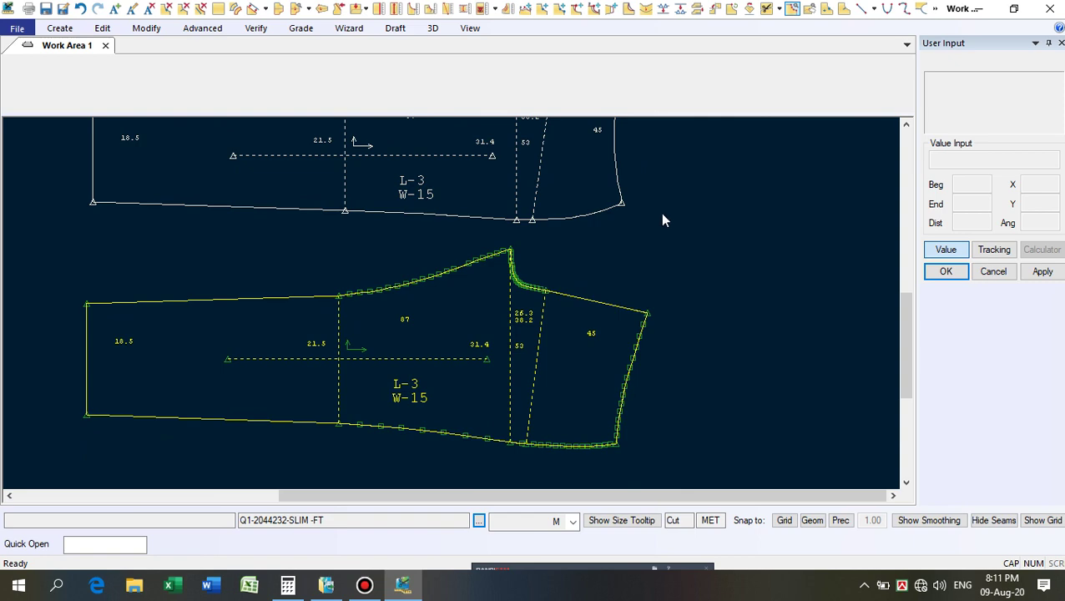
{"action": "left_click", "coordinate": [488, 436]}
{"action": "scroll", "coordinate": [487, 432], "scroll_direction": "up", "scroll_amount": 2}
{"action": "scroll", "coordinate": [376, 393], "scroll_direction": "up", "scroll_amount": 2}
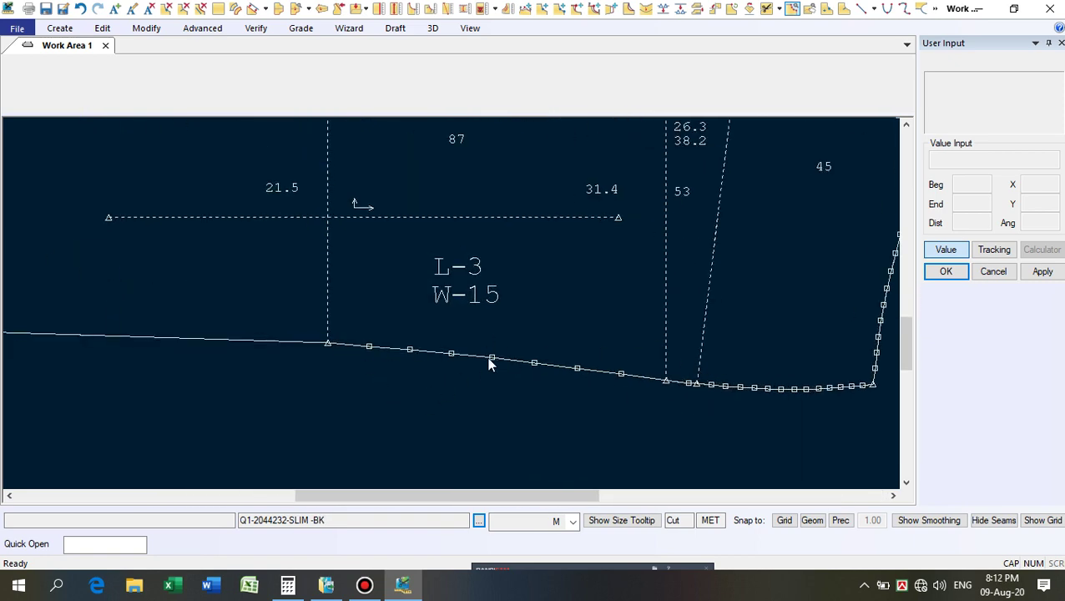
{"action": "scroll", "coordinate": [446, 392], "scroll_direction": "down", "scroll_amount": 3}
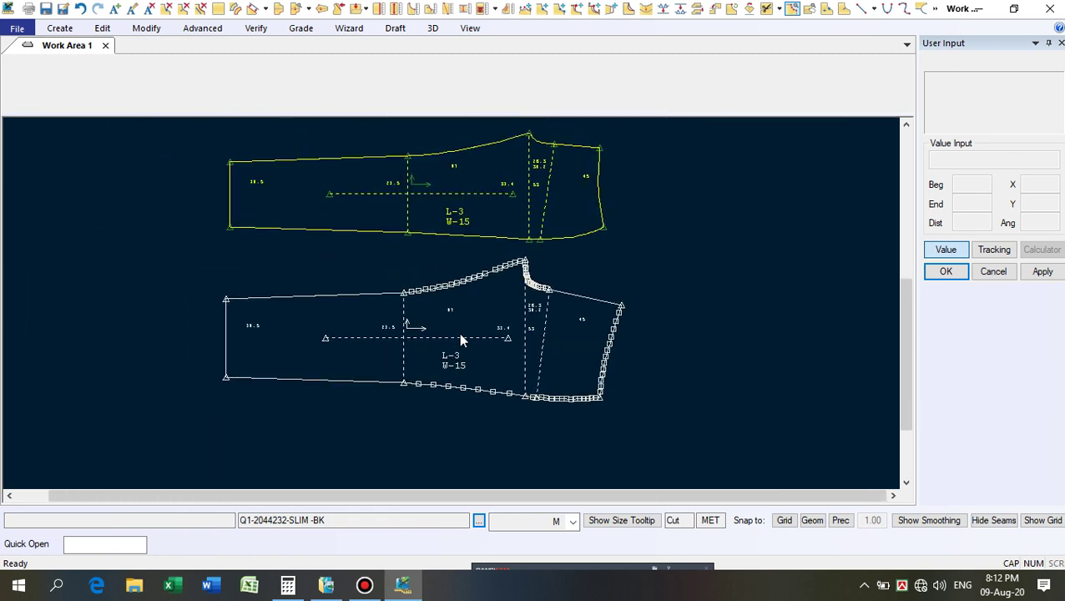
{"action": "left_click", "coordinate": [475, 230]}
{"action": "scroll", "coordinate": [459, 259], "scroll_direction": "up", "scroll_amount": 2}
{"action": "scroll", "coordinate": [468, 240], "scroll_direction": "up", "scroll_amount": 2}
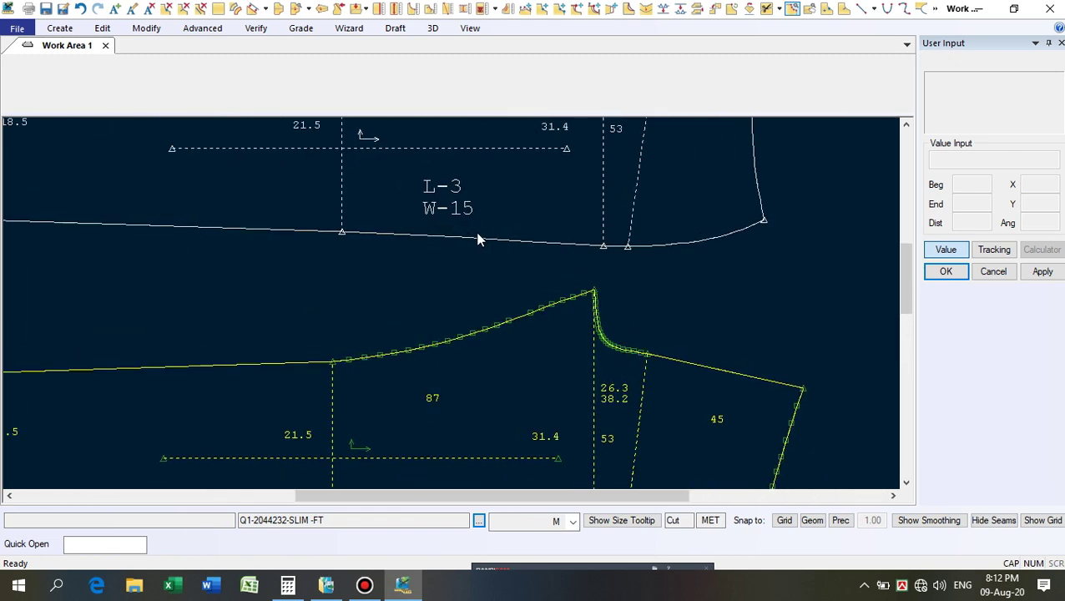
{"action": "scroll", "coordinate": [479, 240], "scroll_direction": "down", "scroll_amount": 3}
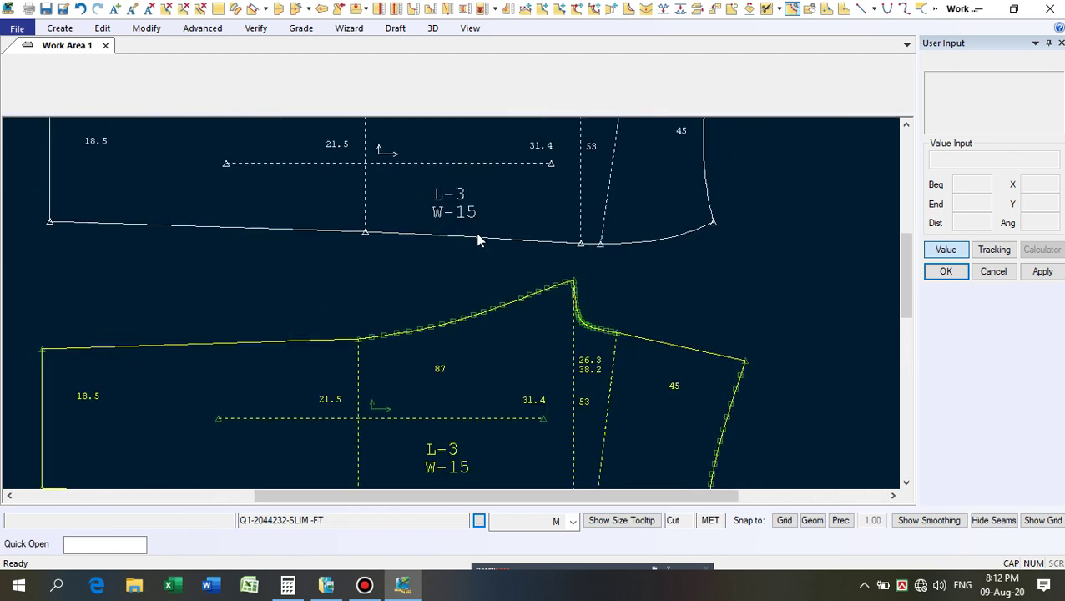
Overlay the front piece on the back piece with geometry snapping, matching the hem-side ends of their grain lines.
{"action": "left_click", "coordinate": [276, 180]}
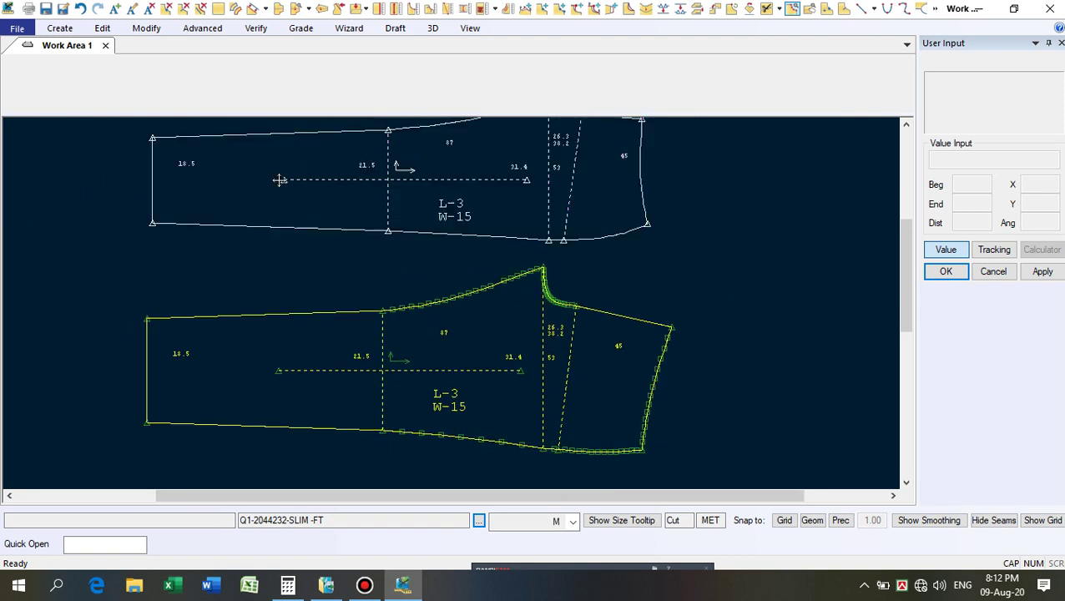
{"action": "left_click", "coordinate": [257, 231]}
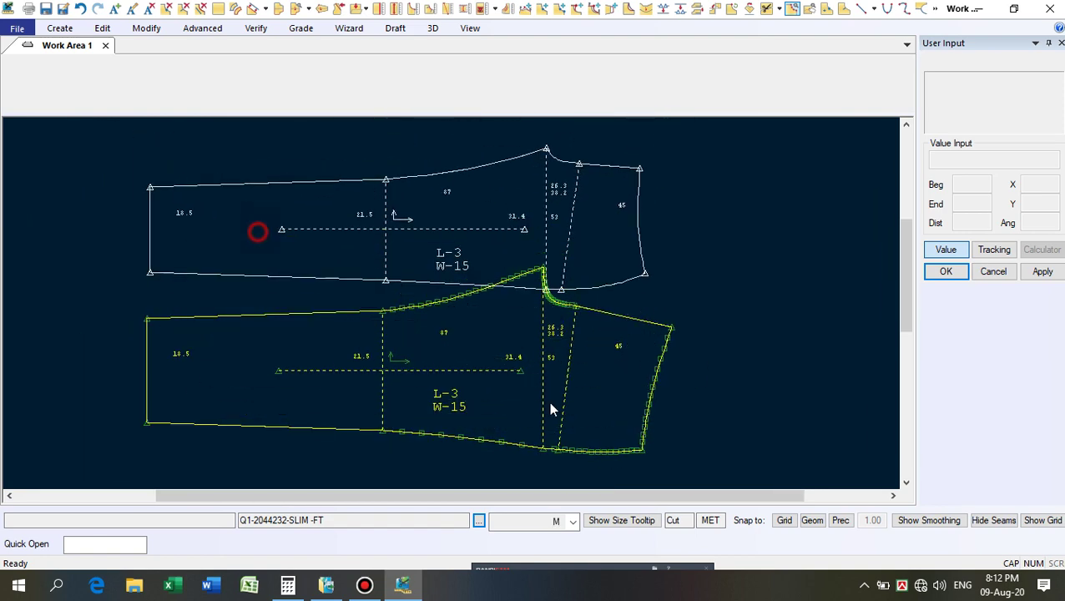
{"action": "left_click", "coordinate": [814, 520]}
{"action": "left_click", "coordinate": [292, 230]}
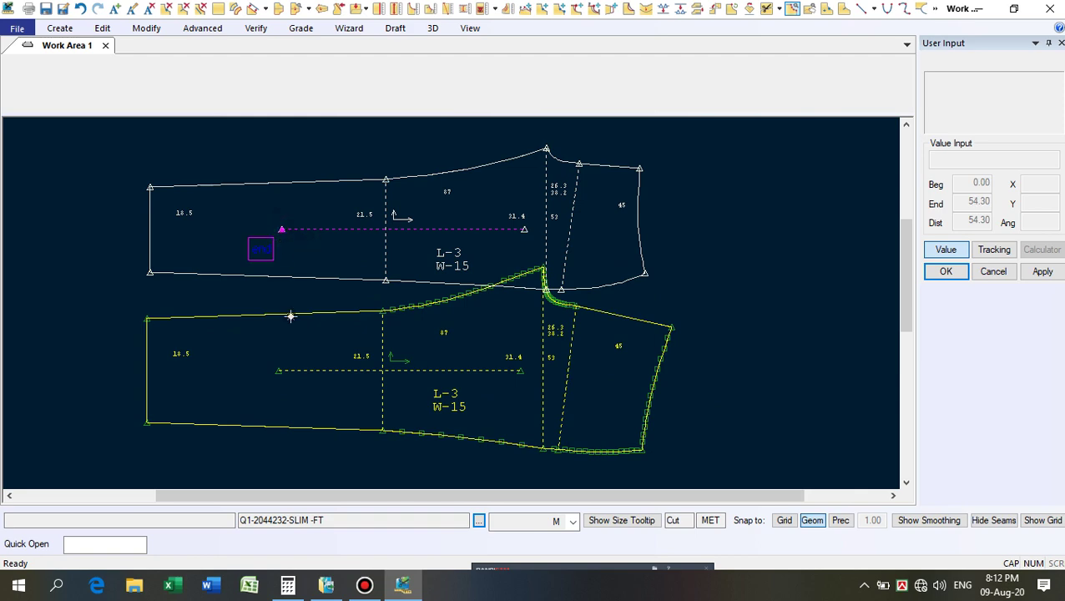
{"action": "left_click", "coordinate": [326, 399]}
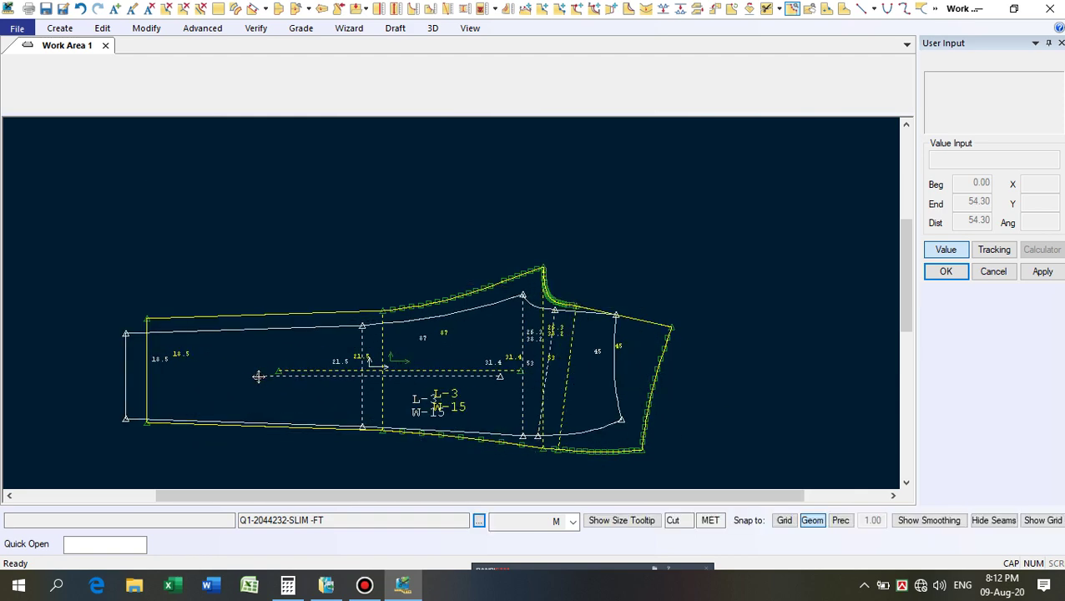
{"action": "left_click", "coordinate": [271, 373]}
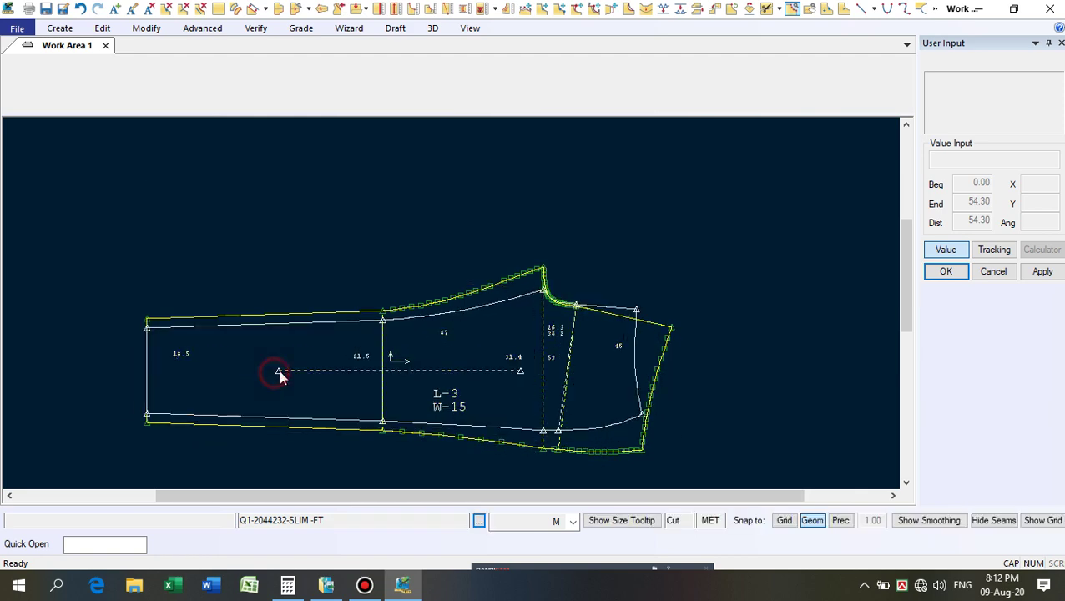
Measure the straight distance from the back's centre seam to the front waist's centre front corner, and end the command.
{"action": "scroll", "coordinate": [410, 430], "scroll_direction": "up", "scroll_amount": 4}
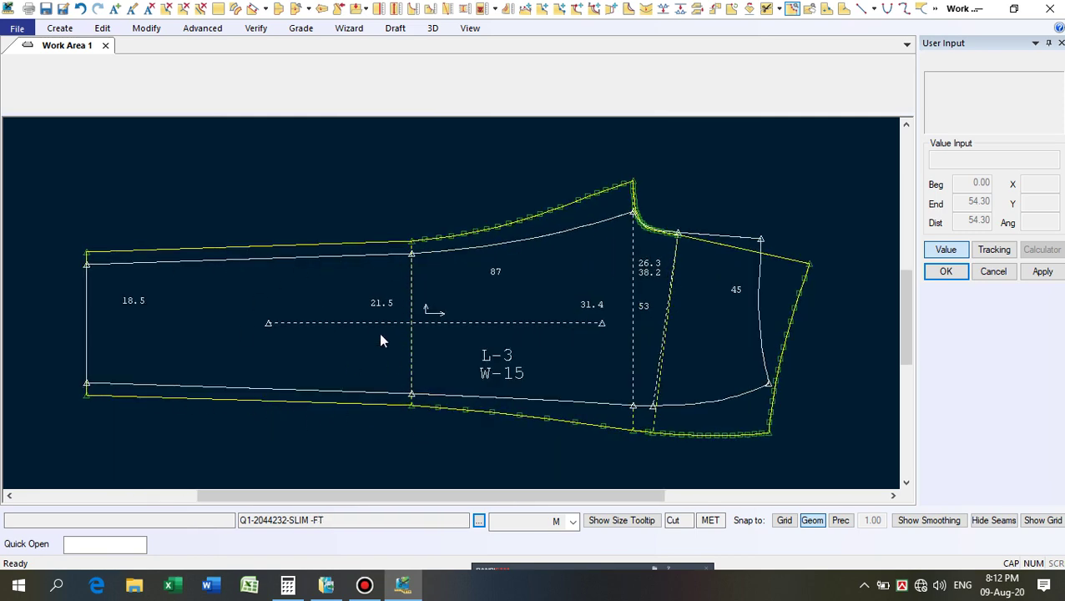
{"action": "scroll", "coordinate": [616, 224], "scroll_direction": "up", "scroll_amount": 4}
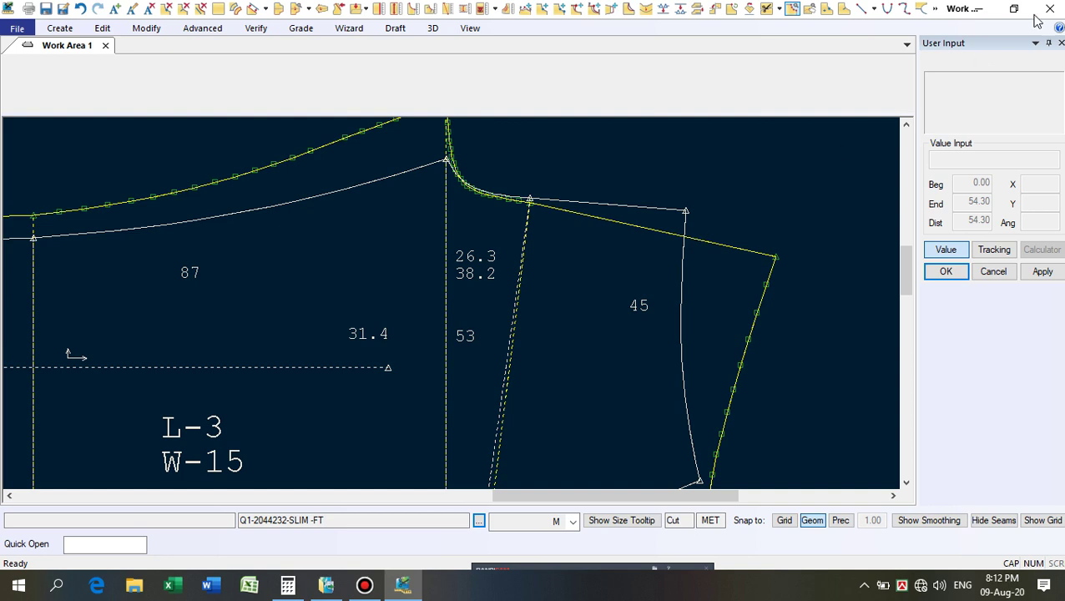
{"action": "left_click", "coordinate": [446, 8]}
{"action": "scroll", "coordinate": [718, 267], "scroll_direction": "up", "scroll_amount": 3}
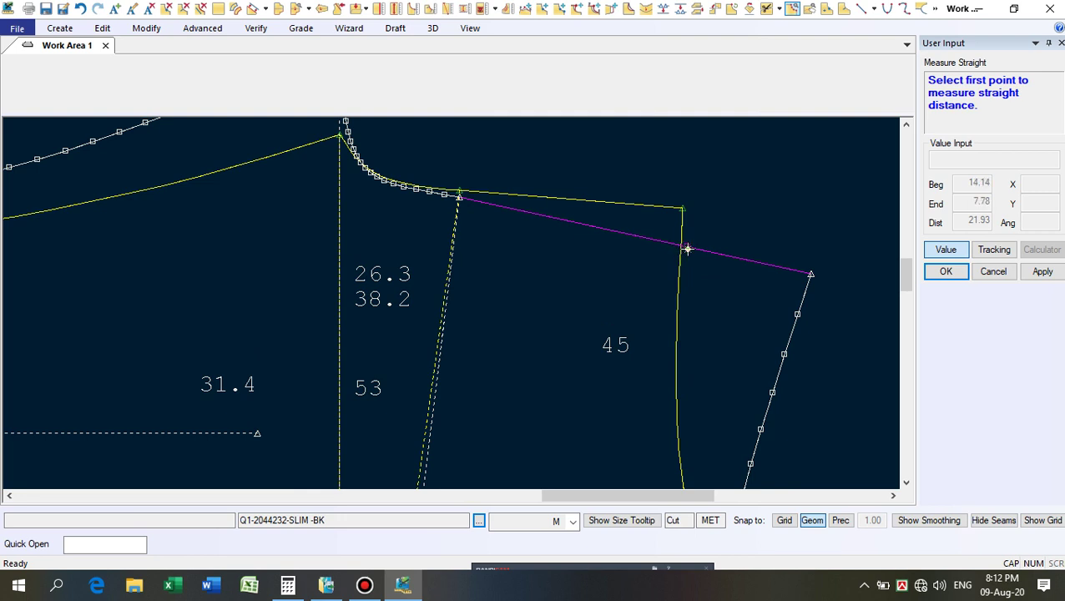
{"action": "left_click", "coordinate": [682, 248]}
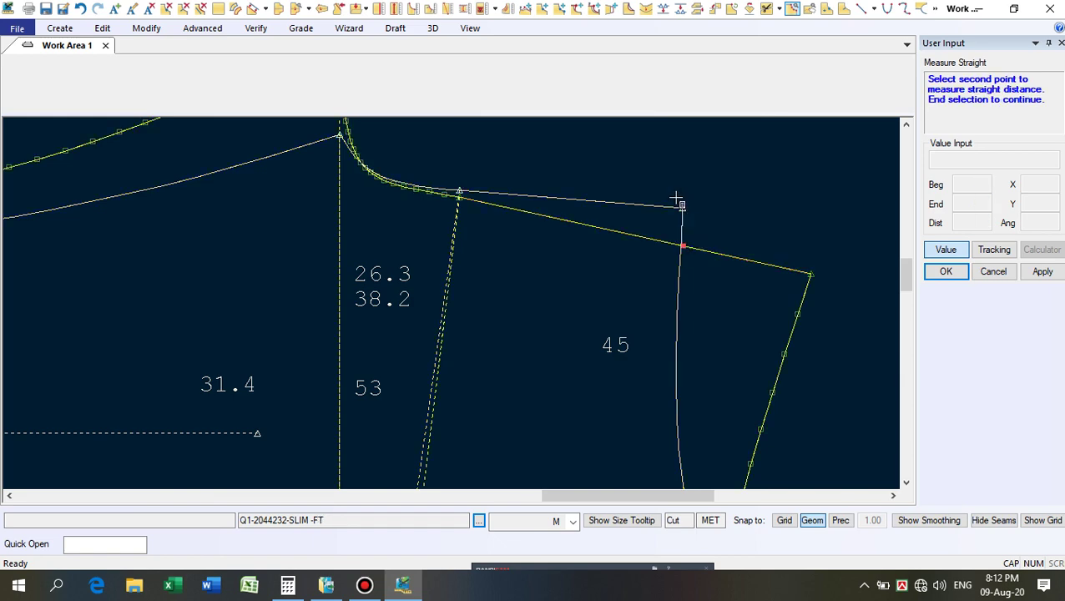
{"action": "scroll", "coordinate": [676, 202], "scroll_direction": "up", "scroll_amount": 2}
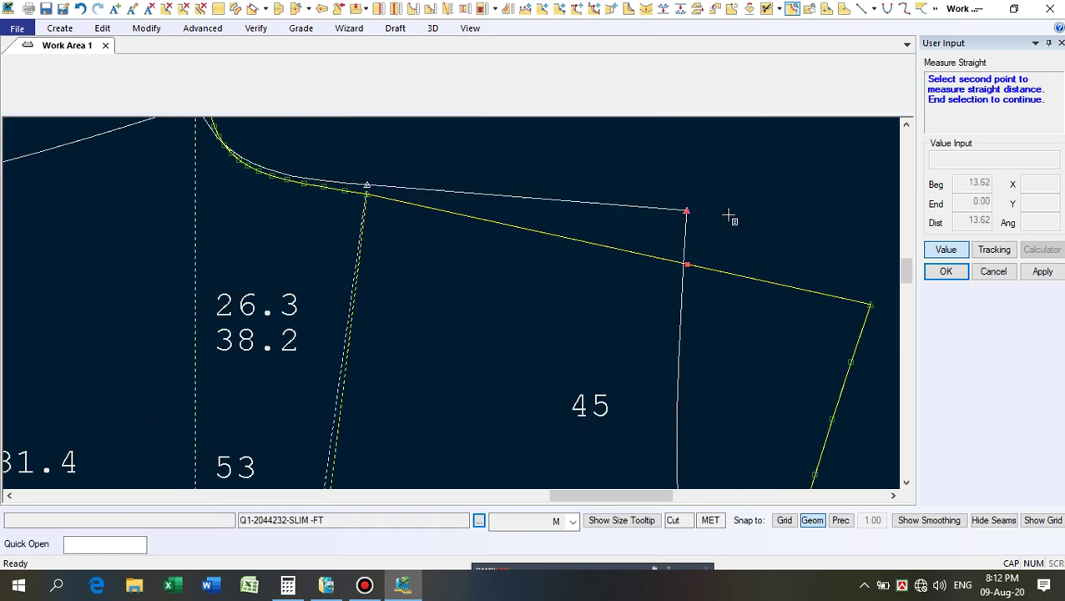
{"action": "scroll", "coordinate": [730, 242], "scroll_direction": "up", "scroll_amount": 1}
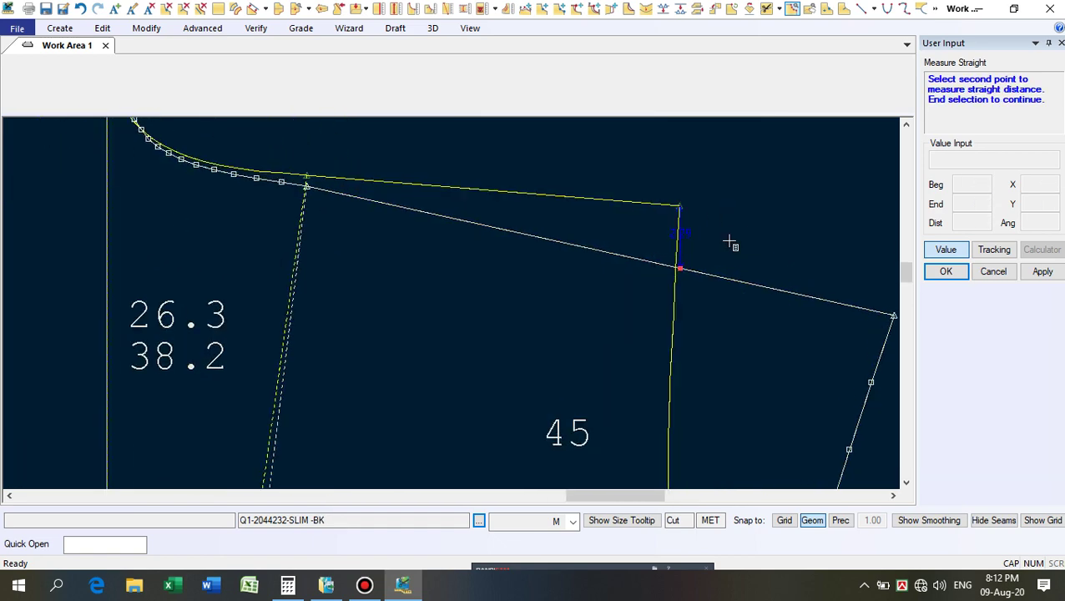
{"action": "right_click", "coordinate": [748, 175]}
{"action": "left_click", "coordinate": [722, 195]}
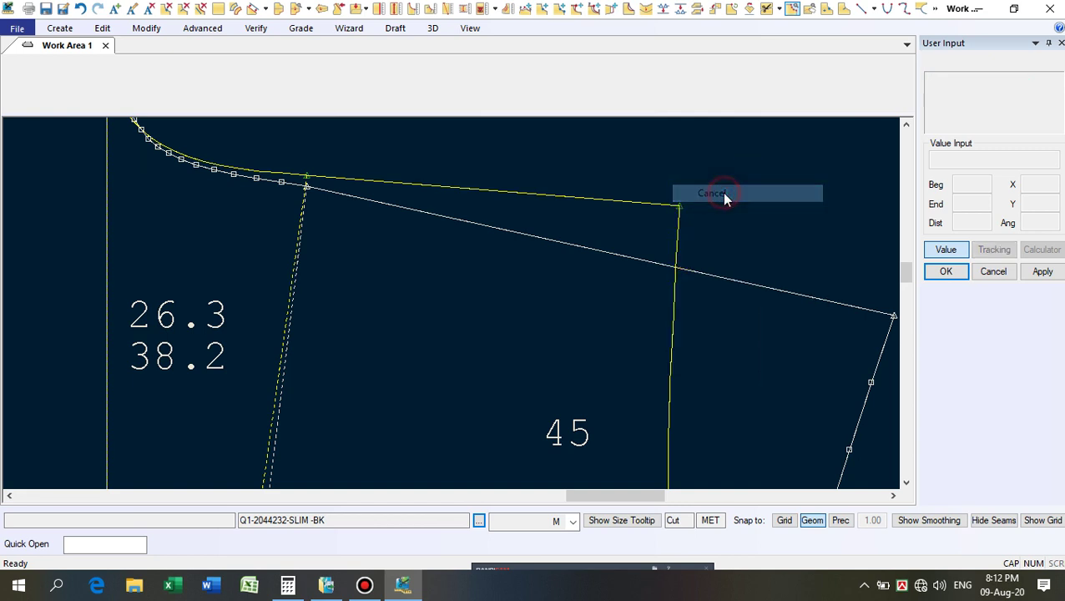
Move the front waist's centre front corner inward by a negative Y distance with Move Smooth.
{"action": "scroll", "coordinate": [598, 183], "scroll_direction": "down", "scroll_amount": 2}
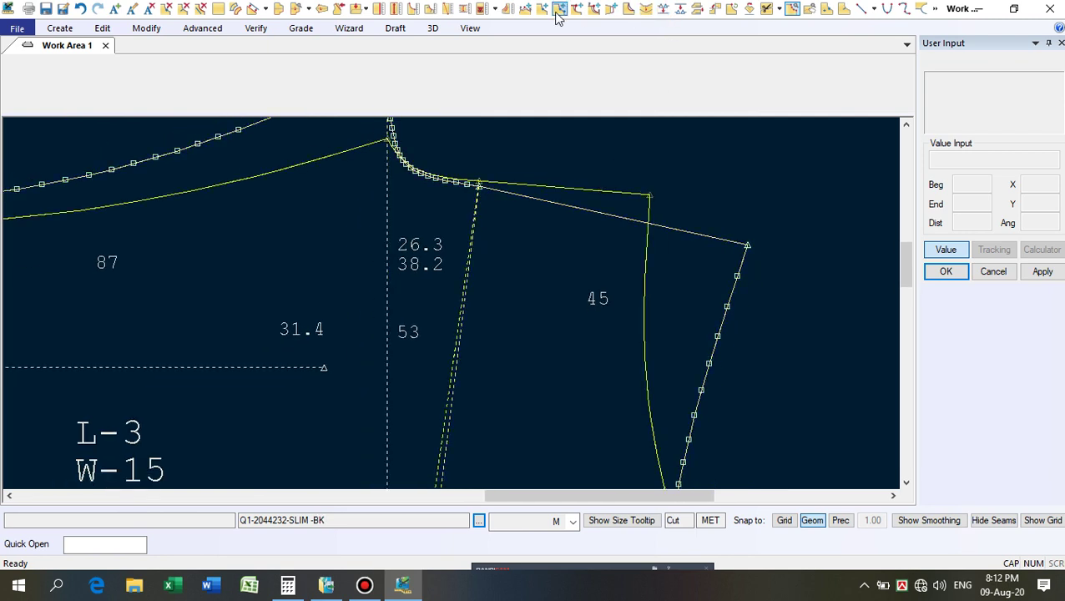
{"action": "left_click", "coordinate": [526, 14]}
{"action": "left_click", "coordinate": [638, 173]}
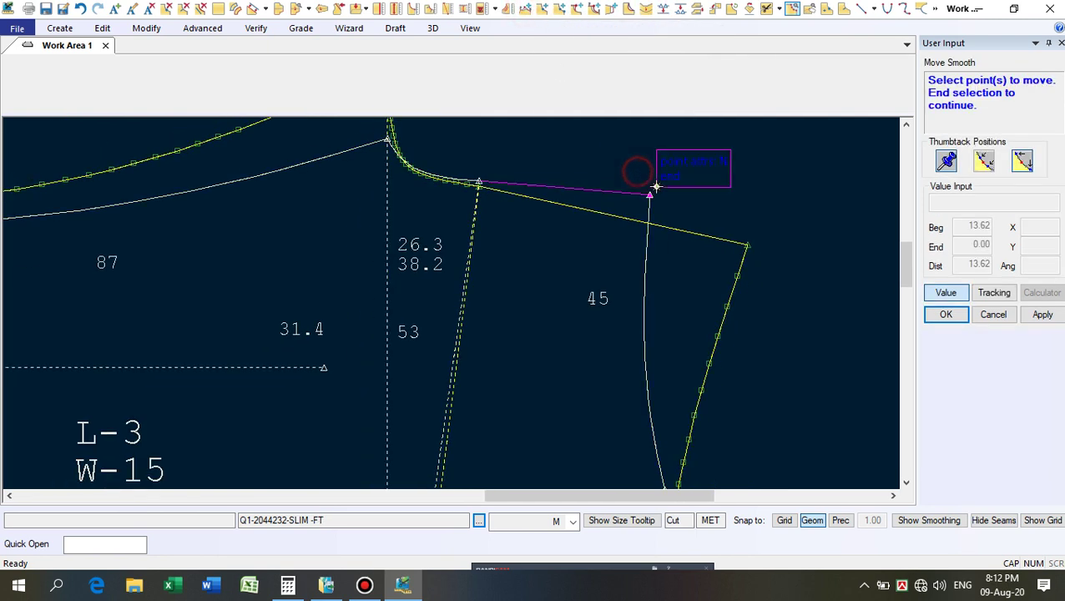
{"action": "right_click", "coordinate": [677, 167]}
{"action": "left_click", "coordinate": [717, 165]}
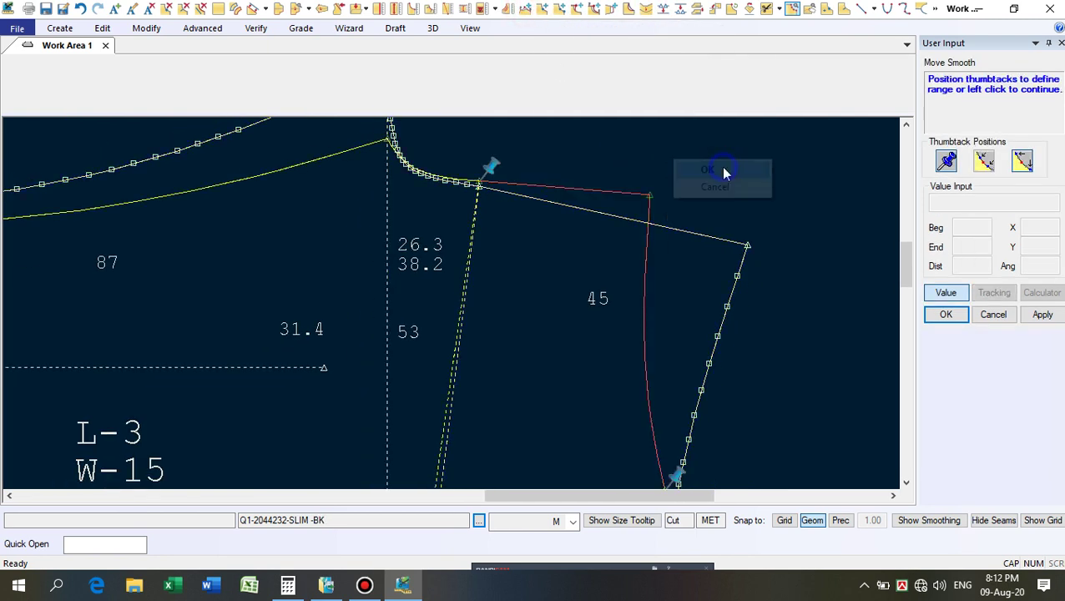
{"action": "left_click", "coordinate": [723, 169]}
{"action": "left_click", "coordinate": [1033, 244]}
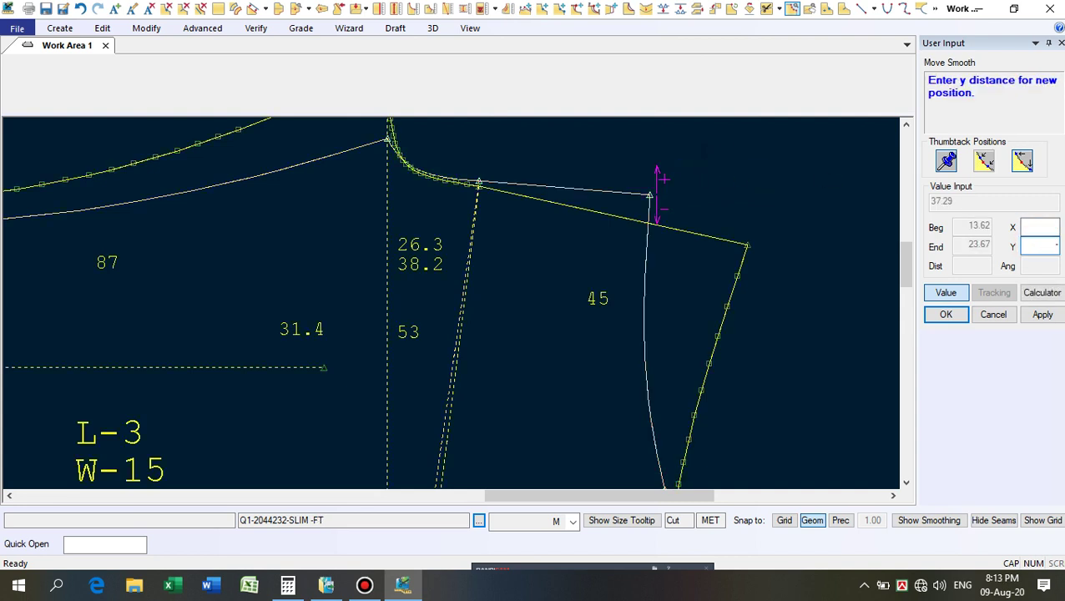
{"action": "key", "text": "Return"}
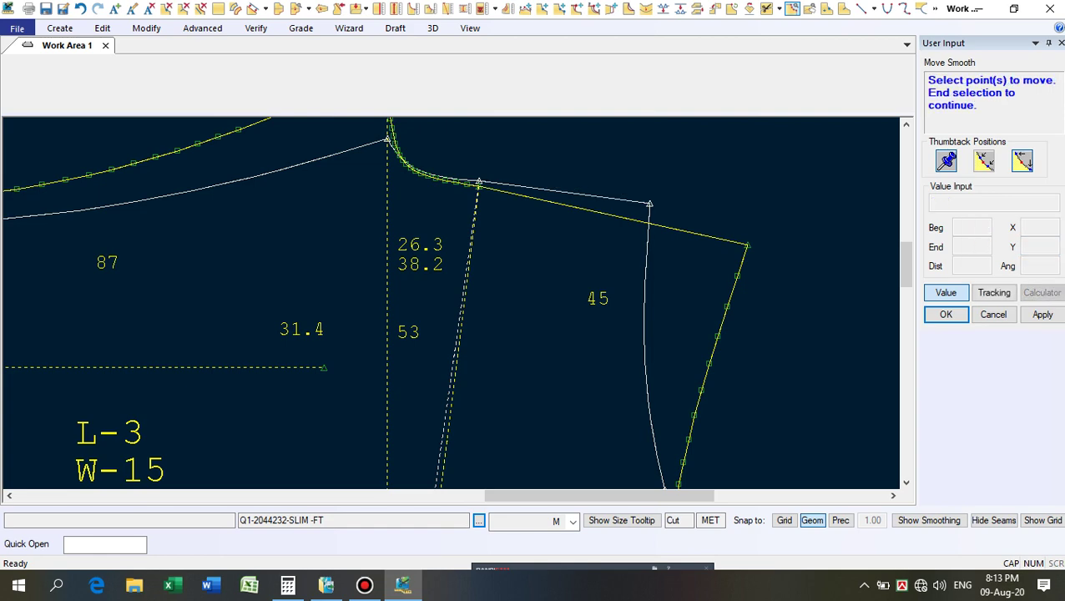
Move the front waist's side seam corner by -.7 in Y with Move Smooth and finish the command.
{"action": "scroll", "coordinate": [507, 173], "scroll_direction": "down", "scroll_amount": 8}
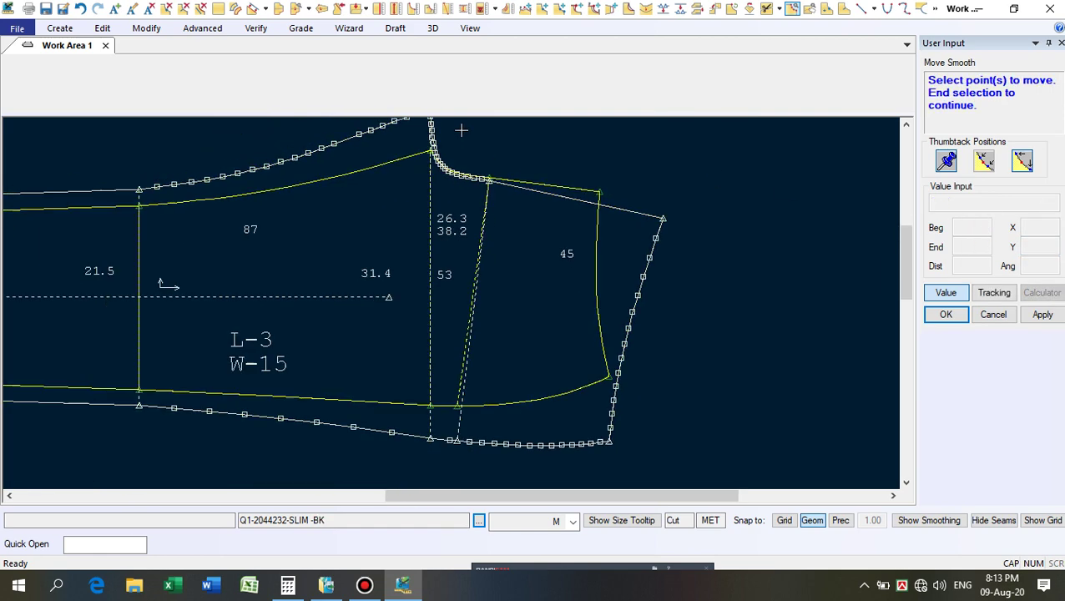
{"action": "scroll", "coordinate": [582, 378], "scroll_direction": "up", "scroll_amount": 3}
{"action": "left_click", "coordinate": [596, 321]}
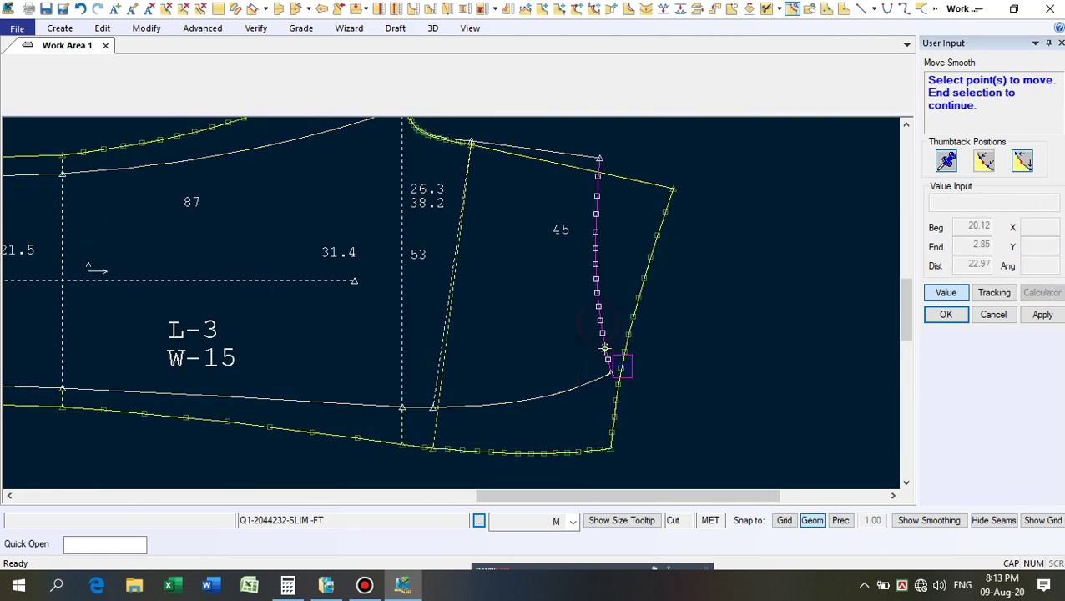
{"action": "right_click", "coordinate": [713, 361]}
{"action": "left_click", "coordinate": [713, 362]}
{"action": "right_click", "coordinate": [715, 363]}
{"action": "left_click", "coordinate": [714, 362]}
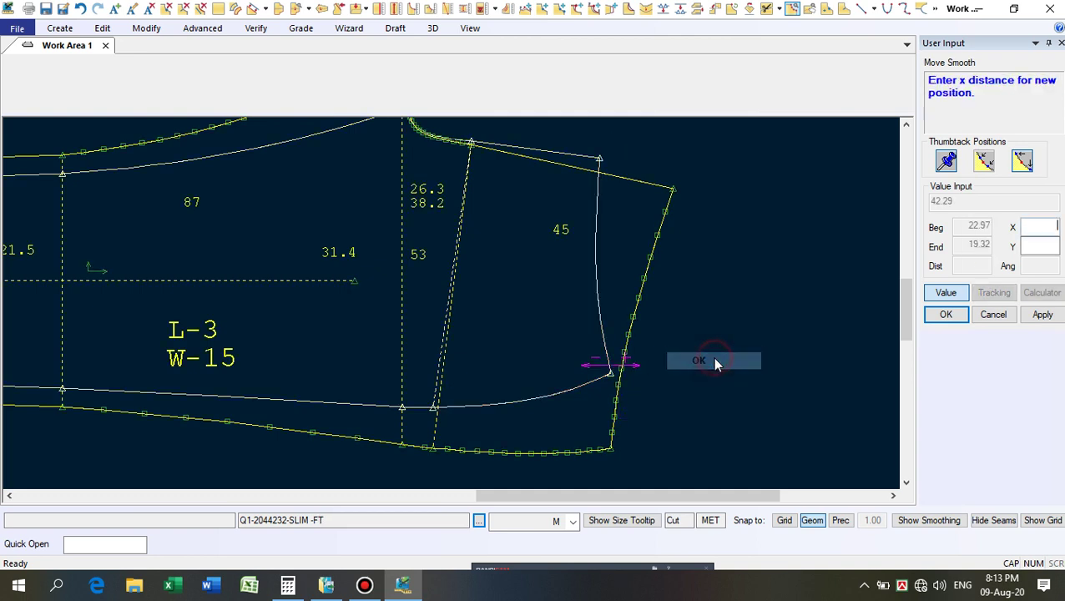
{"action": "left_click", "coordinate": [1053, 246]}
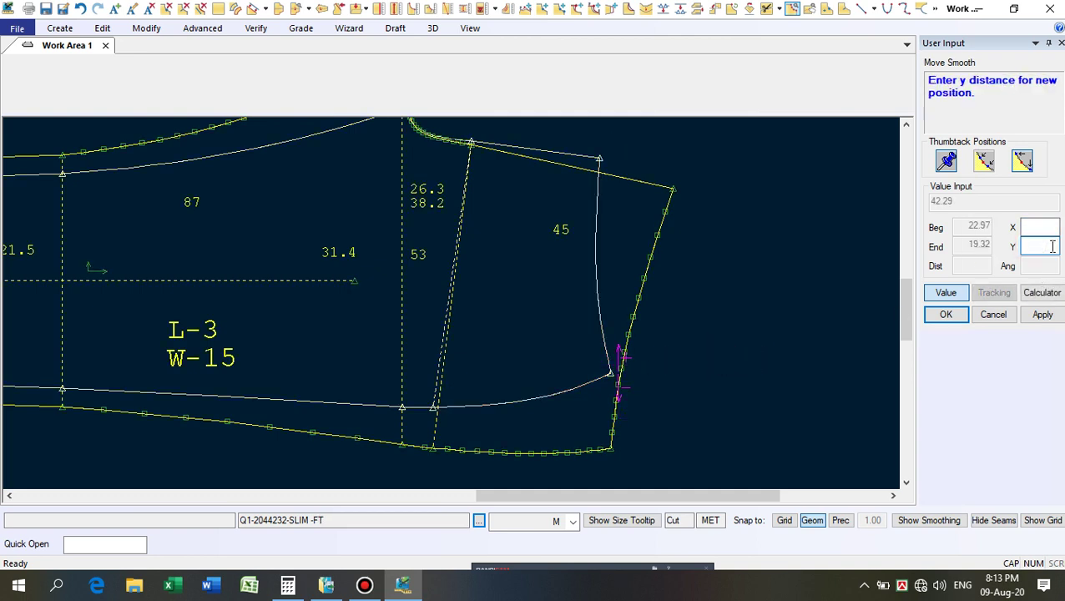
{"action": "type", "text": "-.7"}
{"action": "key", "text": "Return"}
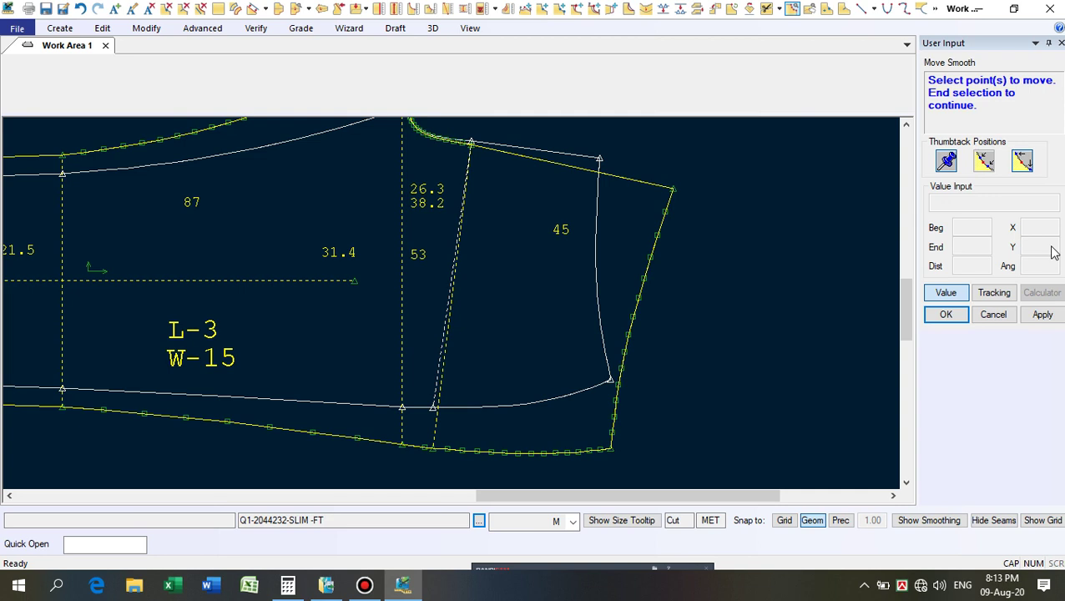
{"action": "right_click", "coordinate": [556, 271]}
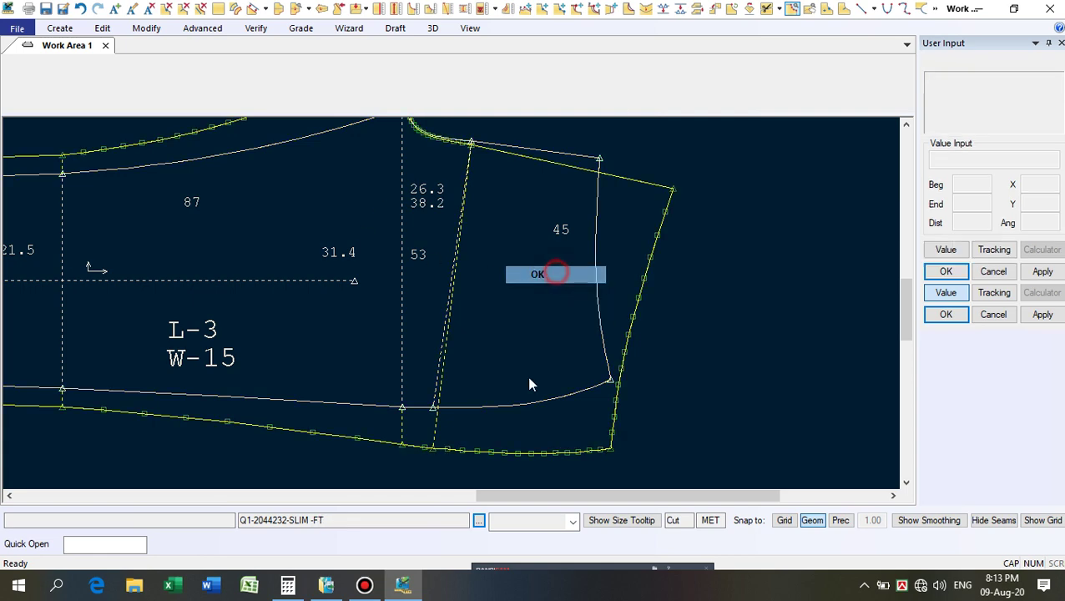
Check the shifted front waist corners against the back, and move the front piece up off the back piece.
{"action": "scroll", "coordinate": [528, 278], "scroll_direction": "down", "scroll_amount": 1}
{"action": "scroll", "coordinate": [552, 221], "scroll_direction": "up", "scroll_amount": 3}
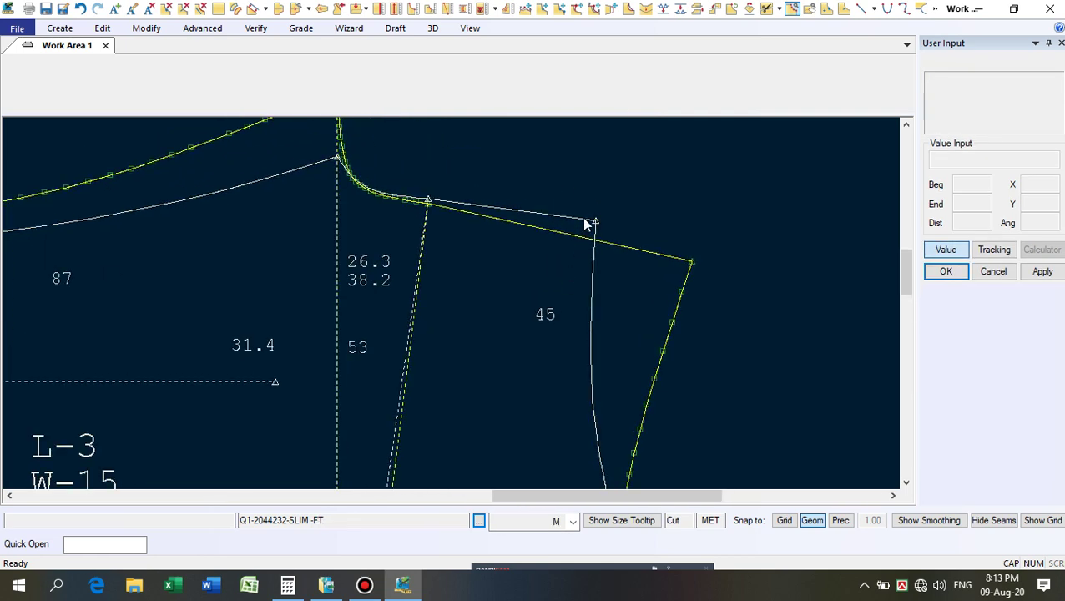
{"action": "scroll", "coordinate": [492, 271], "scroll_direction": "down", "scroll_amount": 1}
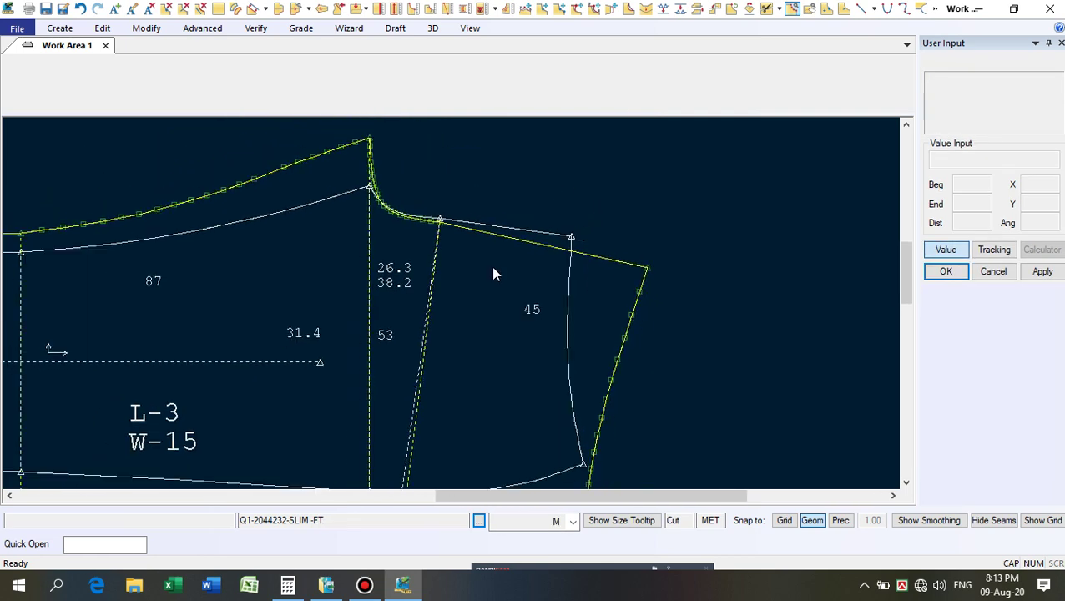
{"action": "scroll", "coordinate": [357, 272], "scroll_direction": "down", "scroll_amount": 1}
{"action": "scroll", "coordinate": [346, 277], "scroll_direction": "down", "scroll_amount": 2}
{"action": "scroll", "coordinate": [502, 294], "scroll_direction": "down", "scroll_amount": 1}
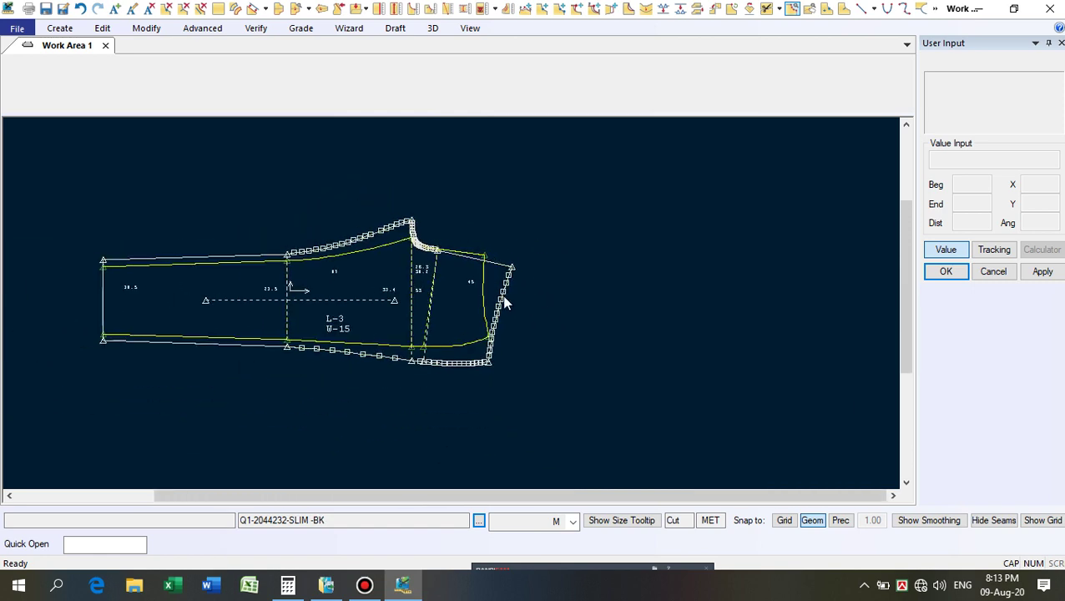
{"action": "left_click", "coordinate": [370, 302]}
{"action": "left_click", "coordinate": [440, 222]}
{"action": "scroll", "coordinate": [496, 190], "scroll_direction": "up", "scroll_amount": 6}
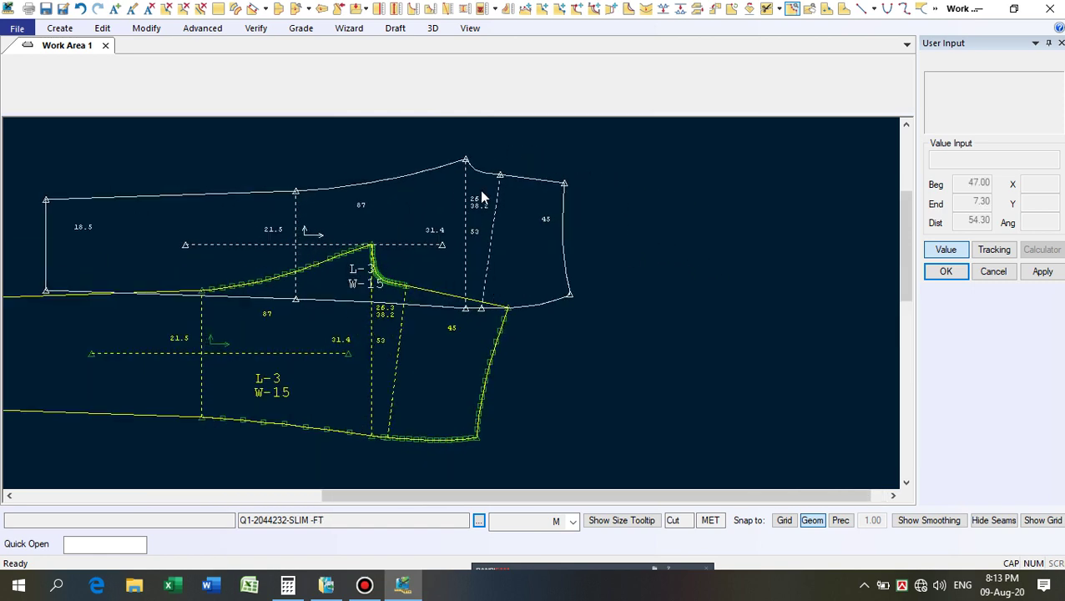
Examine the front piece's crotch curve and the corner where it meets the slanted dashed hip line.
{"action": "scroll", "coordinate": [507, 178], "scroll_direction": "up", "scroll_amount": 1}
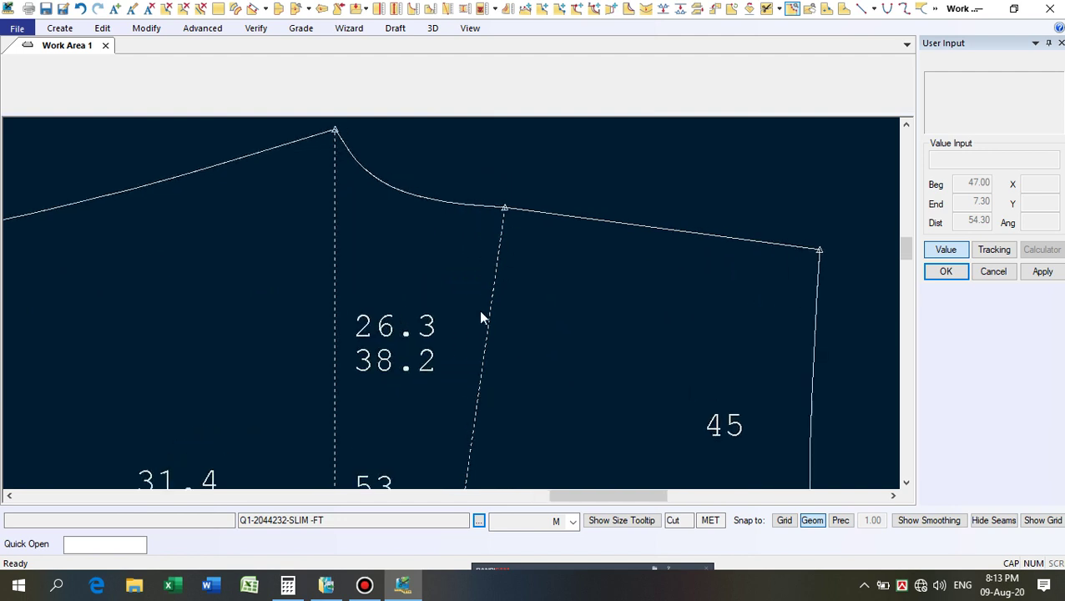
{"action": "scroll", "coordinate": [481, 316], "scroll_direction": "down", "scroll_amount": 1}
{"action": "scroll", "coordinate": [518, 221], "scroll_direction": "up", "scroll_amount": 2}
{"action": "scroll", "coordinate": [379, 190], "scroll_direction": "up", "scroll_amount": 1}
{"action": "scroll", "coordinate": [505, 260], "scroll_direction": "up", "scroll_amount": 1}
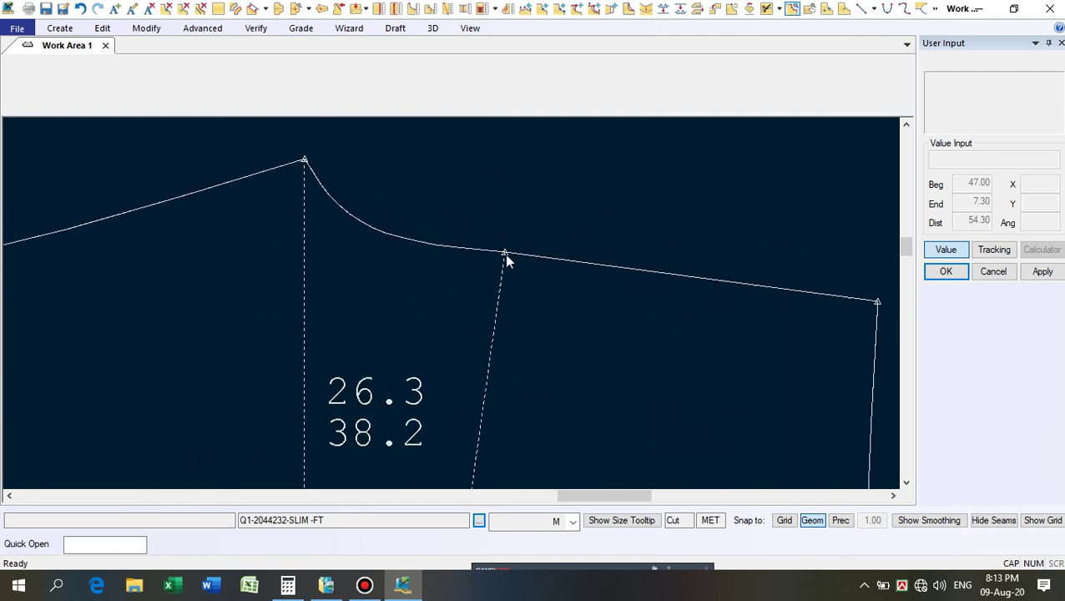
{"action": "scroll", "coordinate": [510, 248], "scroll_direction": "up", "scroll_amount": 2}
{"action": "scroll", "coordinate": [447, 234], "scroll_direction": "down", "scroll_amount": 4}
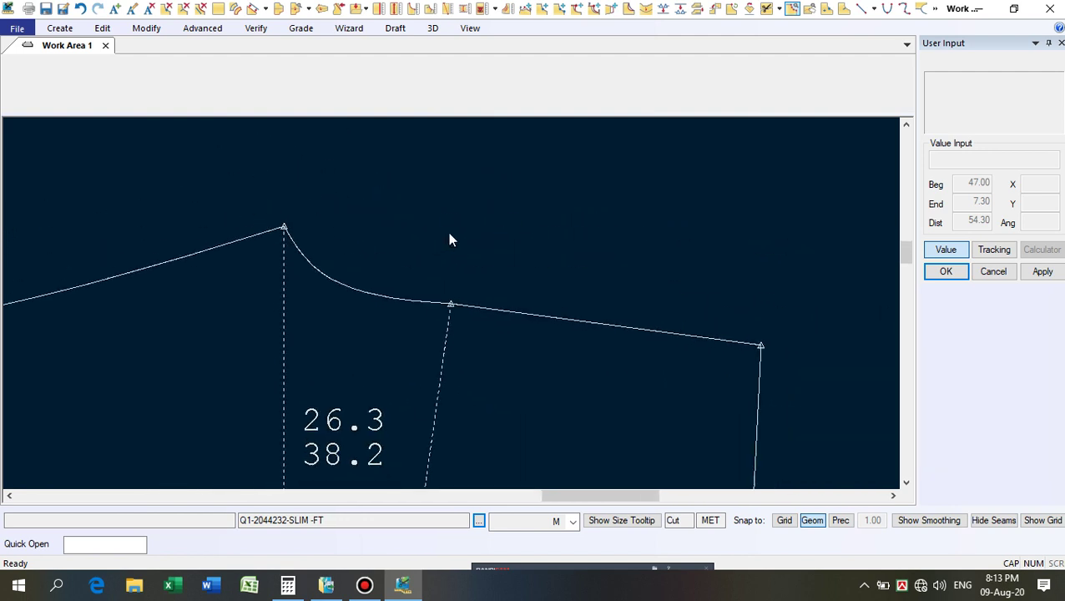
{"action": "scroll", "coordinate": [472, 202], "scroll_direction": "down", "scroll_amount": 4}
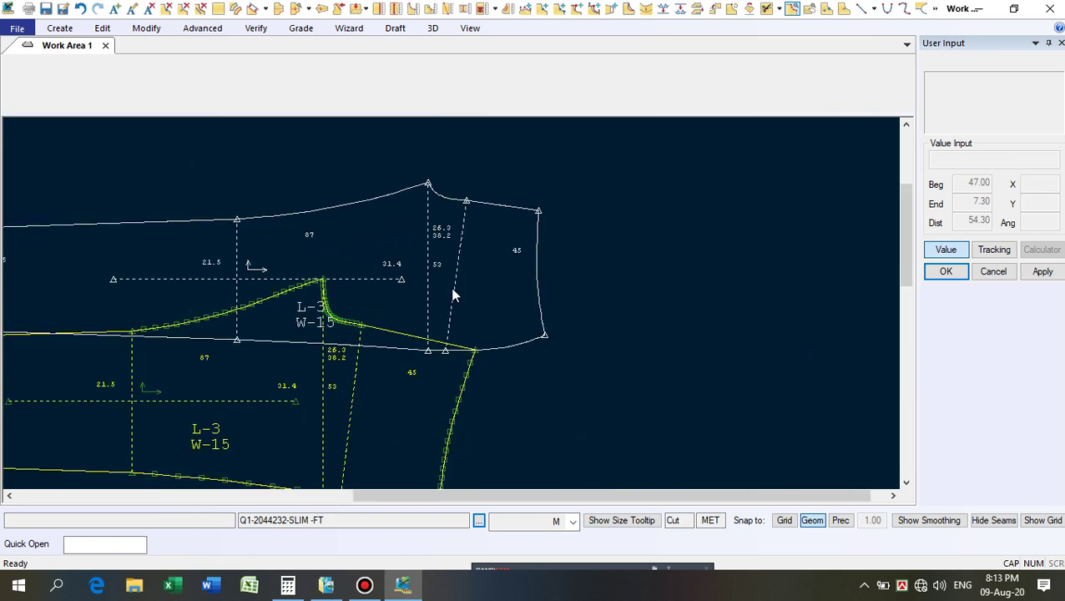
Move the back piece clear of the front piece so the two patterns lie separately.
{"action": "mouse_move", "coordinate": [453, 294]}
{"action": "left_mouse_down"}
{"action": "mouse_move", "coordinate": [454, 280]}
{"action": "mouse_move", "coordinate": [580, 266]}
{"action": "mouse_move", "coordinate": [288, 255]}
{"action": "mouse_move", "coordinate": [382, 421]}
{"action": "left_mouse_up"}
{"action": "scroll", "coordinate": [288, 255], "scroll_direction": "down", "scroll_amount": 2}
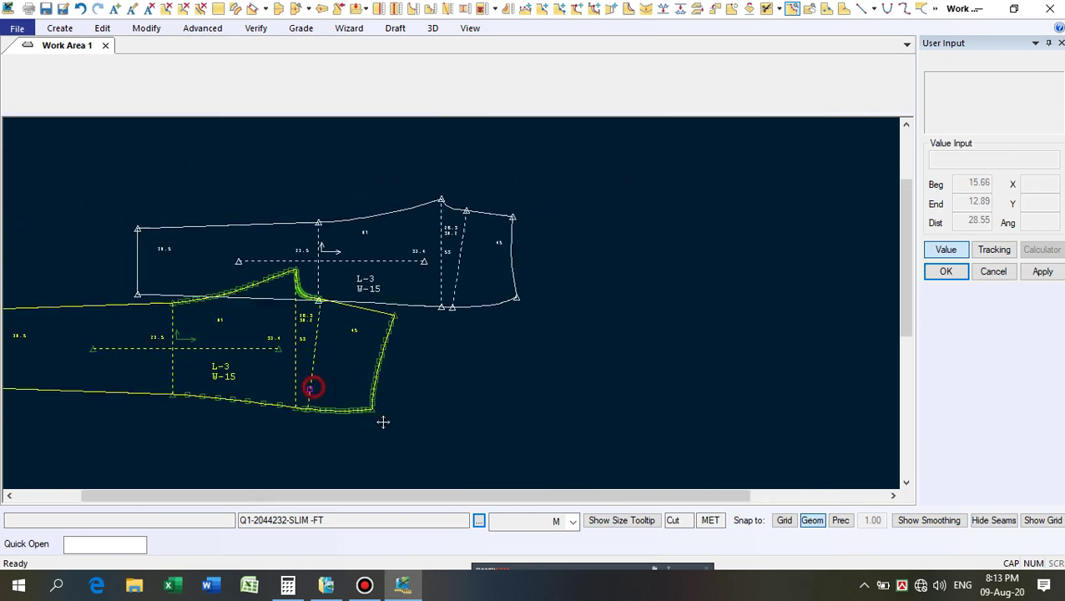
{"action": "left_click", "coordinate": [247, 307]}
{"action": "left_click", "coordinate": [249, 368]}
{"action": "left_click", "coordinate": [344, 425]}
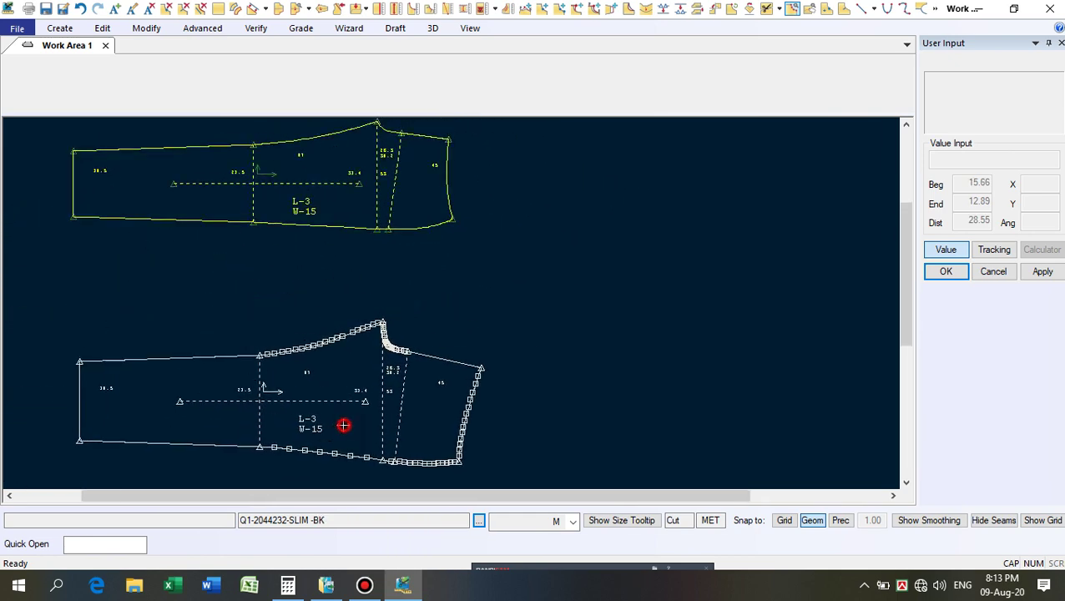
{"action": "left_click_drag", "start_coordinate": [376, 209], "coordinate": [392, 252]}
{"action": "scroll", "coordinate": [402, 202], "scroll_direction": "up", "scroll_amount": 4}
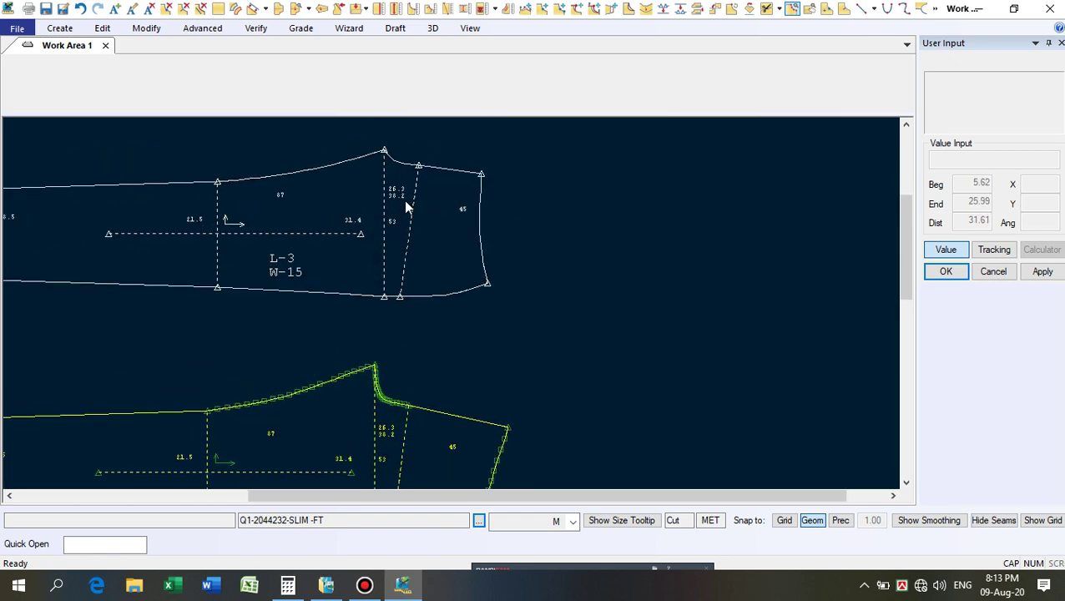
{"action": "scroll", "coordinate": [405, 206], "scroll_direction": "down", "scroll_amount": 3}
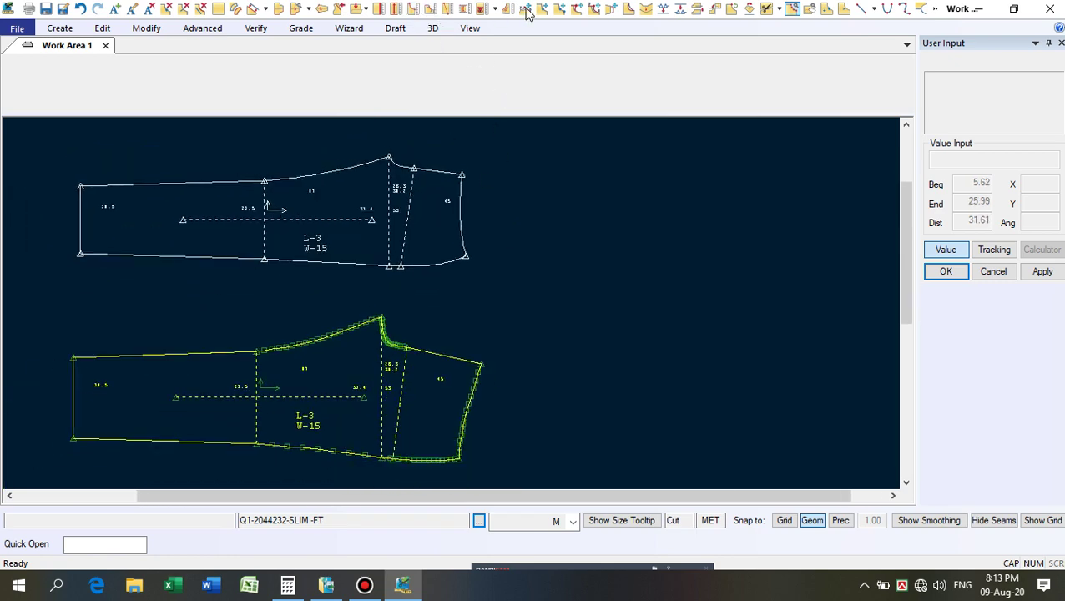
Measure the graded length of the front's slanted dashed hip line and move the results clear of the pieces.
{"action": "left_click", "coordinate": [507, 8]}
{"action": "left_click", "coordinate": [403, 223]}
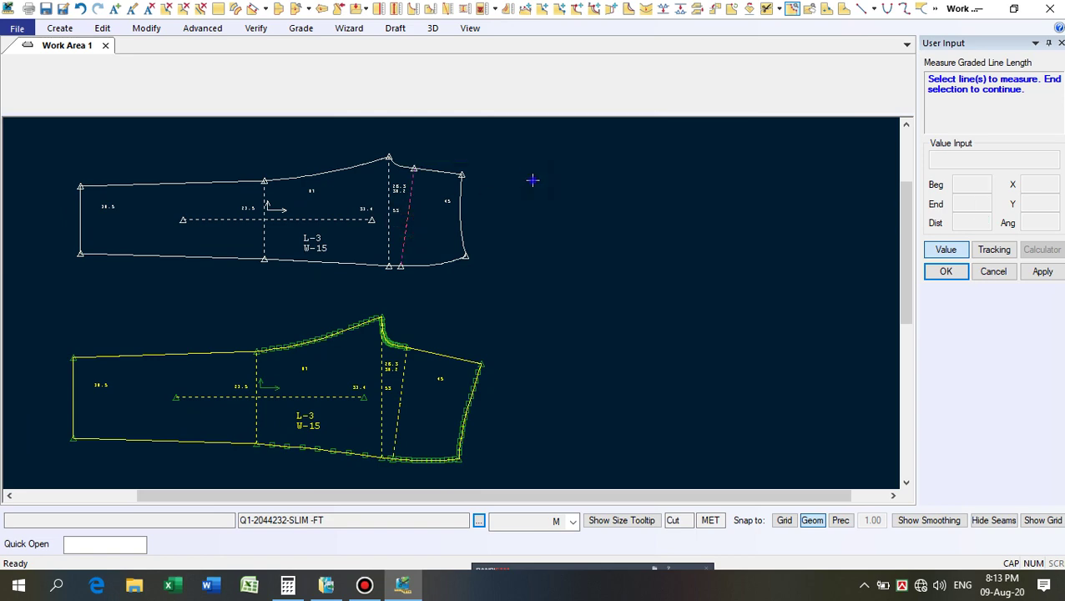
{"action": "right_click", "coordinate": [532, 179]}
{"action": "left_click", "coordinate": [532, 180]}
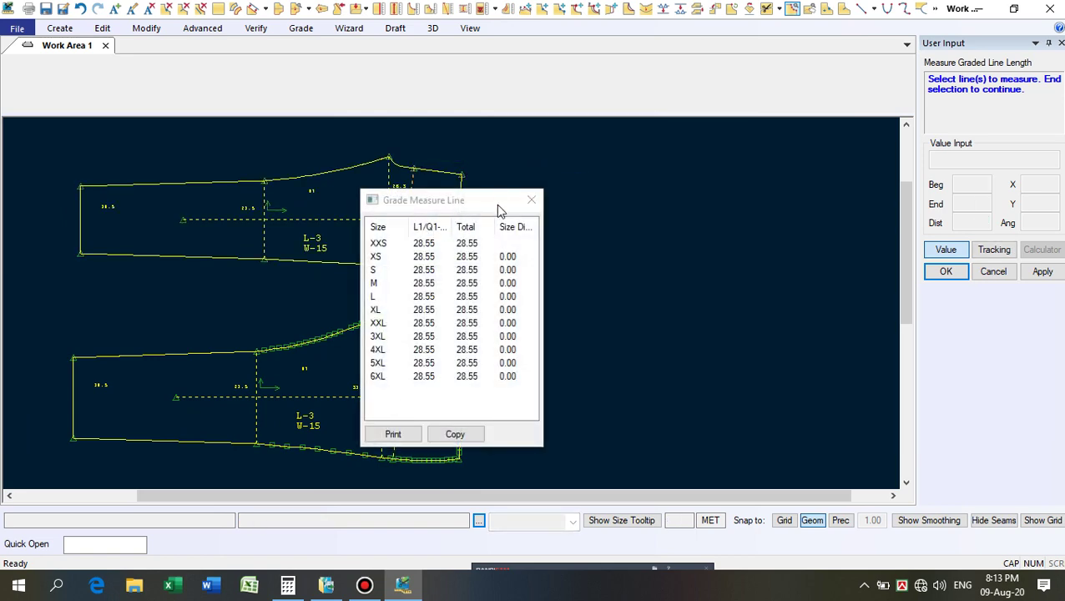
{"action": "left_click_drag", "start_coordinate": [496, 204], "coordinate": [685, 151]}
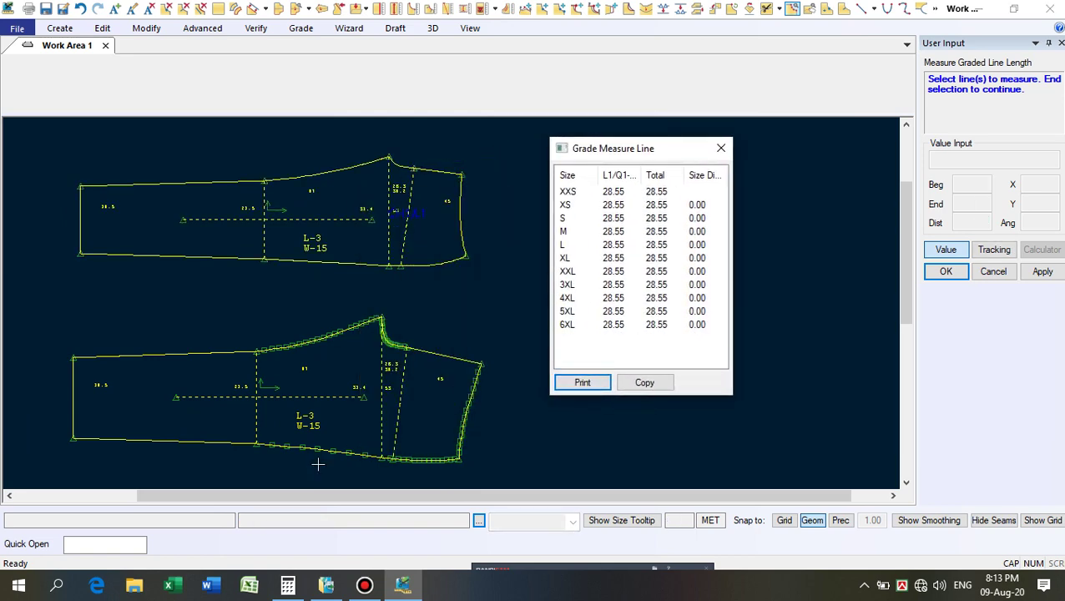
Measure the back's slanted dashed hip line for comparison, close both result tables and end the command.
{"action": "left_click", "coordinate": [399, 413]}
{"action": "right_click", "coordinate": [428, 338]}
{"action": "left_click", "coordinate": [428, 343]}
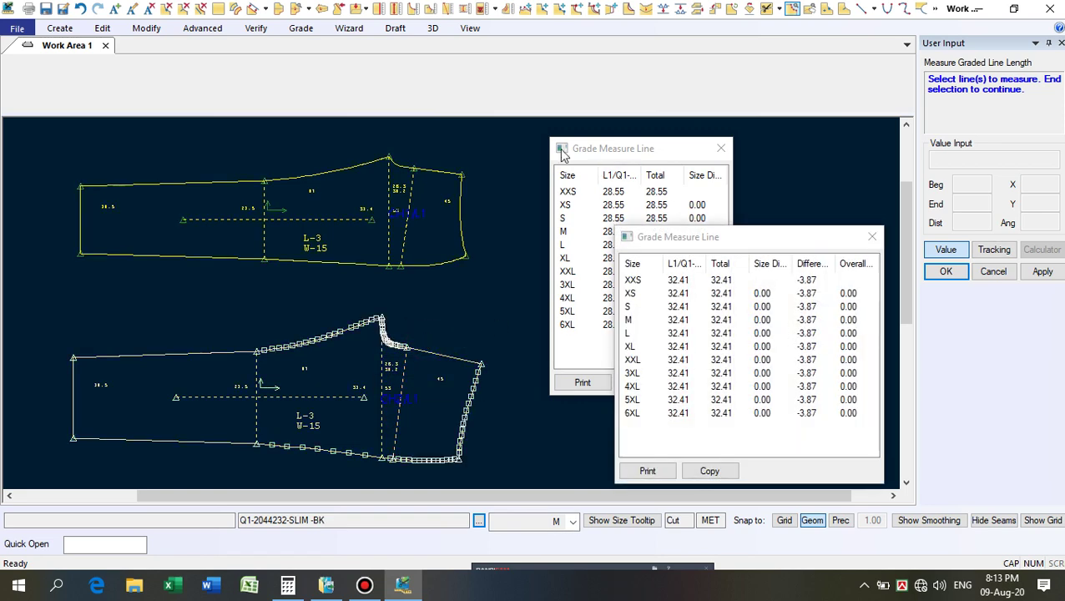
{"action": "left_click", "coordinate": [872, 236]}
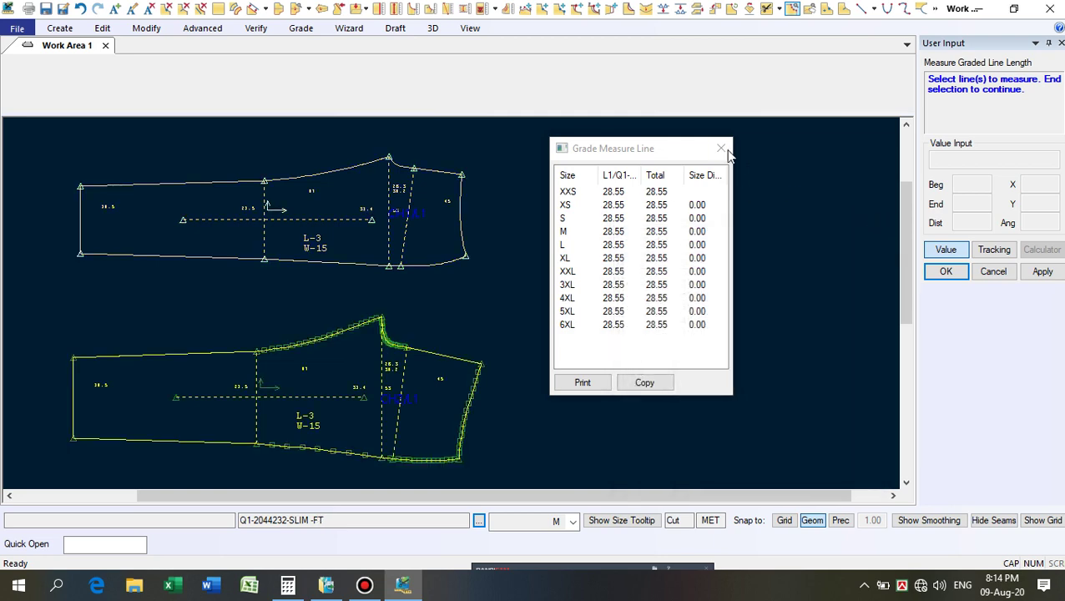
{"action": "left_click", "coordinate": [722, 148]}
{"action": "right_click", "coordinate": [509, 244]}
{"action": "left_click", "coordinate": [491, 245]}
Move the front's perimeter point at the upper end of the slanted hip line by -.13 in Y with Move Smooth.
{"action": "scroll", "coordinate": [420, 167], "scroll_direction": "up", "scroll_amount": 5}
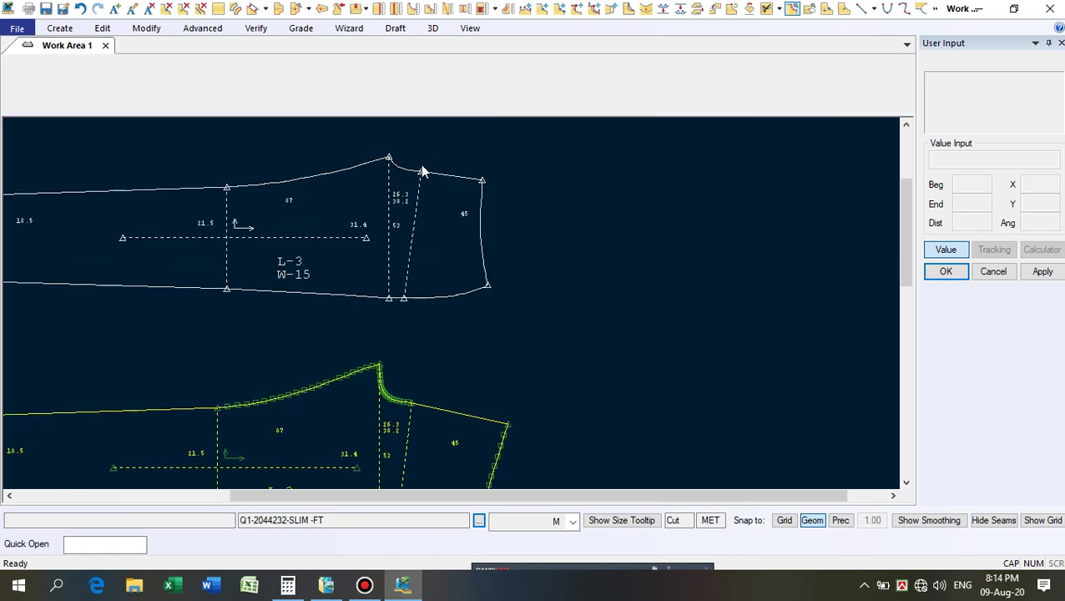
{"action": "scroll", "coordinate": [428, 164], "scroll_direction": "up", "scroll_amount": 1}
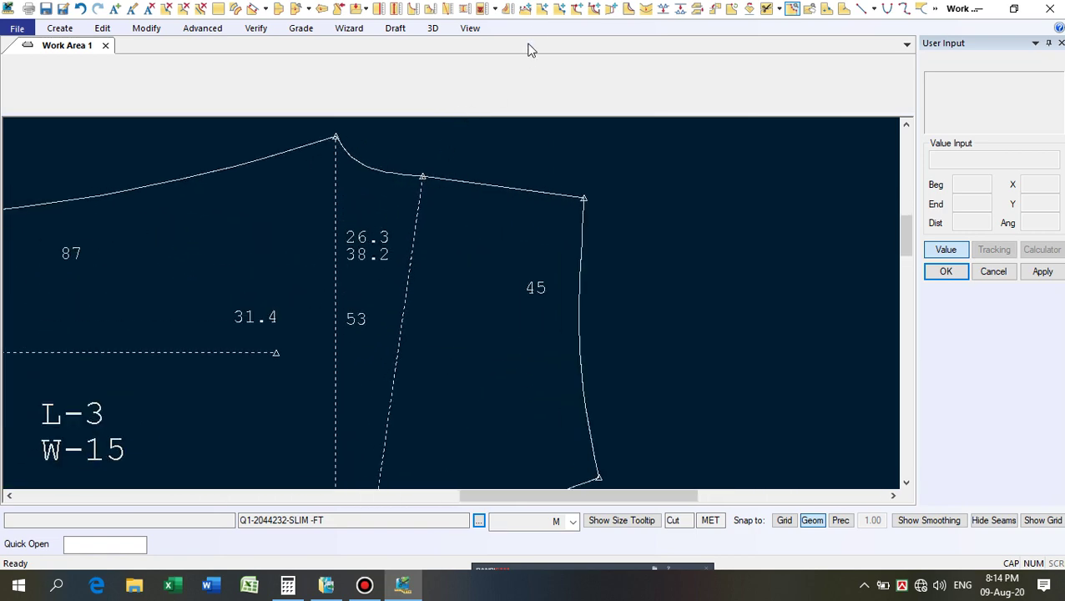
{"action": "left_click", "coordinate": [525, 10]}
{"action": "scroll", "coordinate": [440, 180], "scroll_direction": "up", "scroll_amount": 2}
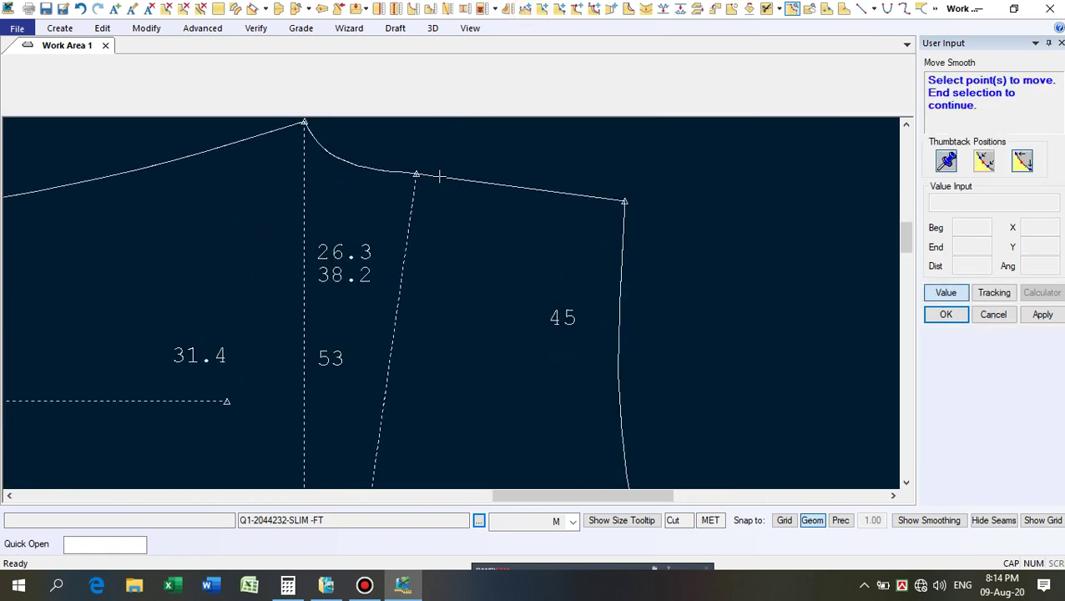
{"action": "left_click", "coordinate": [414, 174]}
{"action": "right_click", "coordinate": [501, 155]}
{"action": "left_click", "coordinate": [501, 155]}
{"action": "right_click", "coordinate": [500, 154]}
{"action": "left_click", "coordinate": [499, 154]}
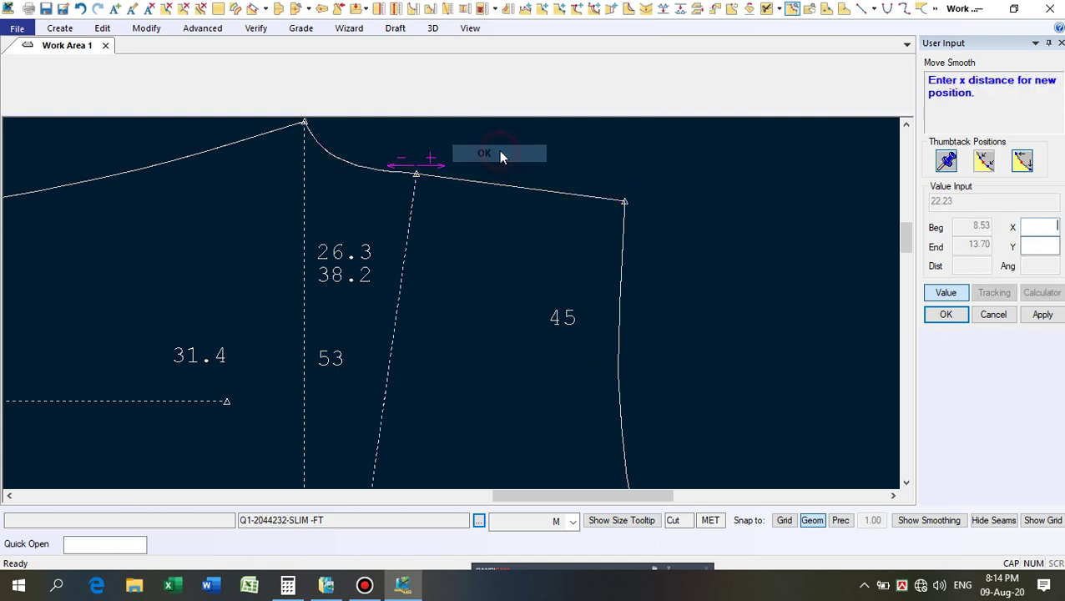
{"action": "left_click", "coordinate": [1044, 248]}
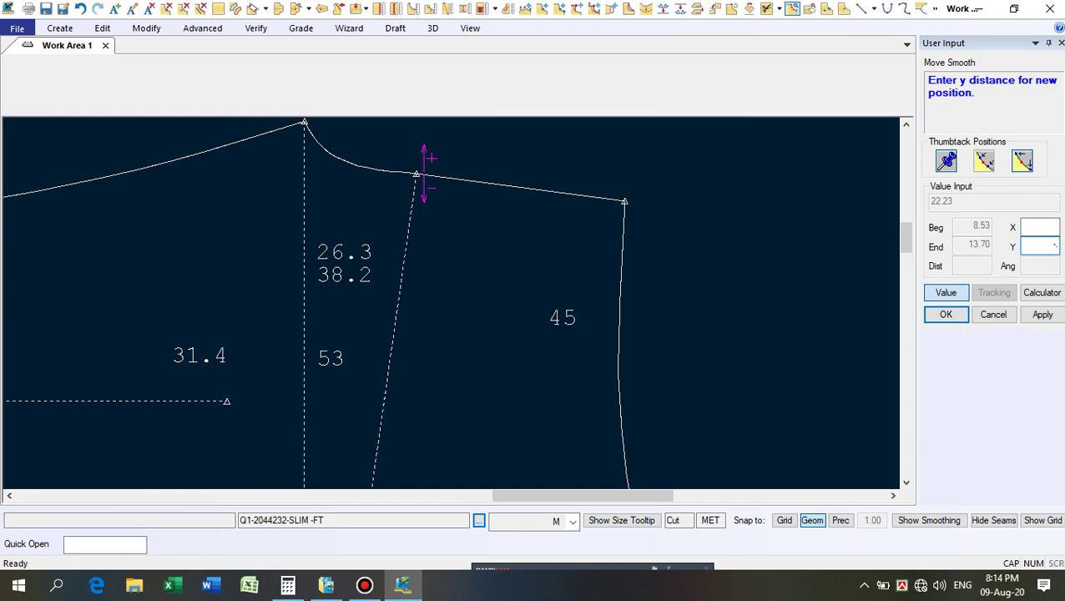
{"action": "type", "text": "-.13"}
{"action": "key", "text": "Return"}
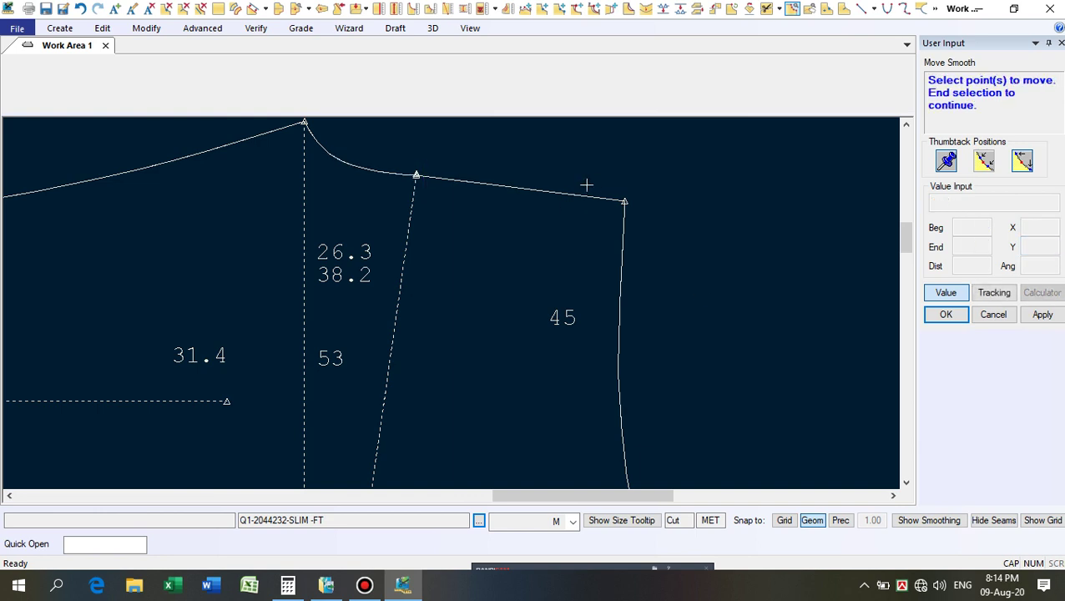
Move the upper end of the front's slanted hip line in Y onto the shifted perimeter point with Move Smooth and finish the command.
{"action": "scroll", "coordinate": [359, 177], "scroll_direction": "up", "scroll_amount": 3}
{"action": "left_click", "coordinate": [377, 155]}
{"action": "right_click", "coordinate": [436, 144]}
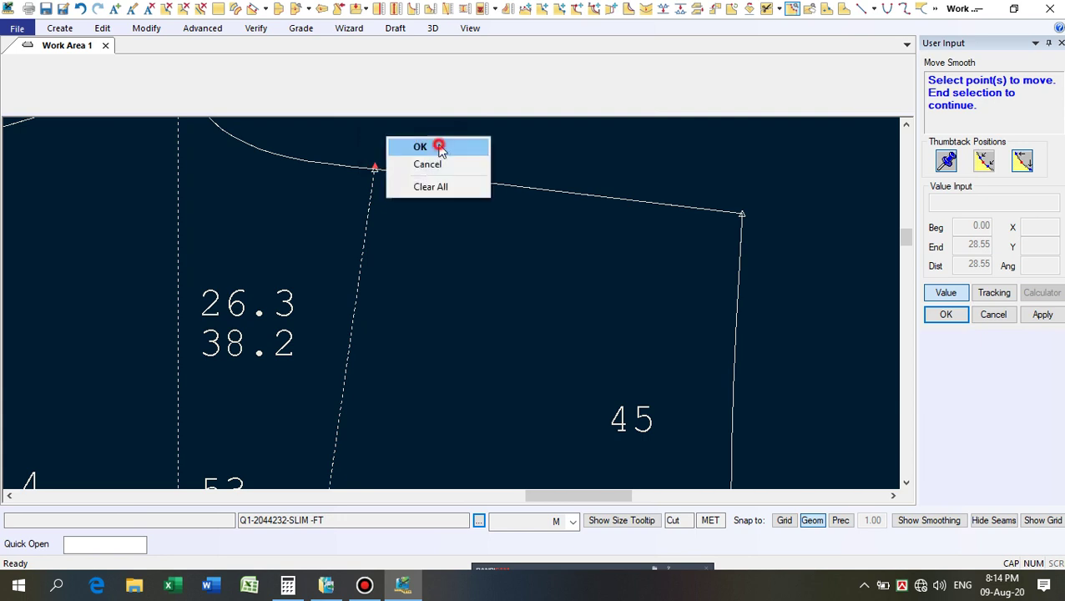
{"action": "left_click", "coordinate": [438, 143]}
{"action": "right_click", "coordinate": [451, 141]}
{"action": "left_click", "coordinate": [450, 141]}
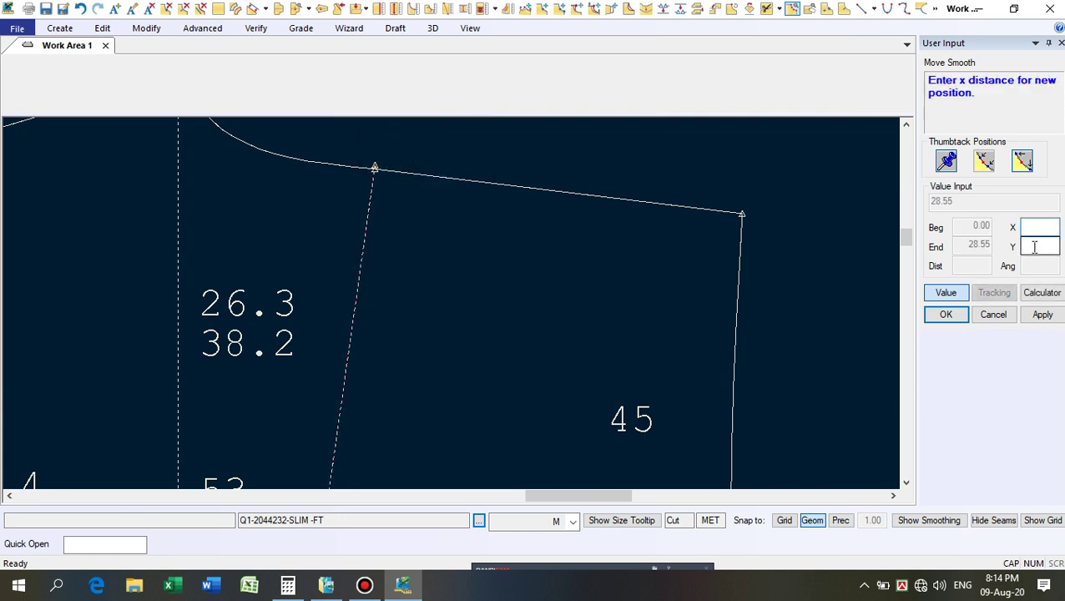
{"action": "left_click", "coordinate": [1035, 247]}
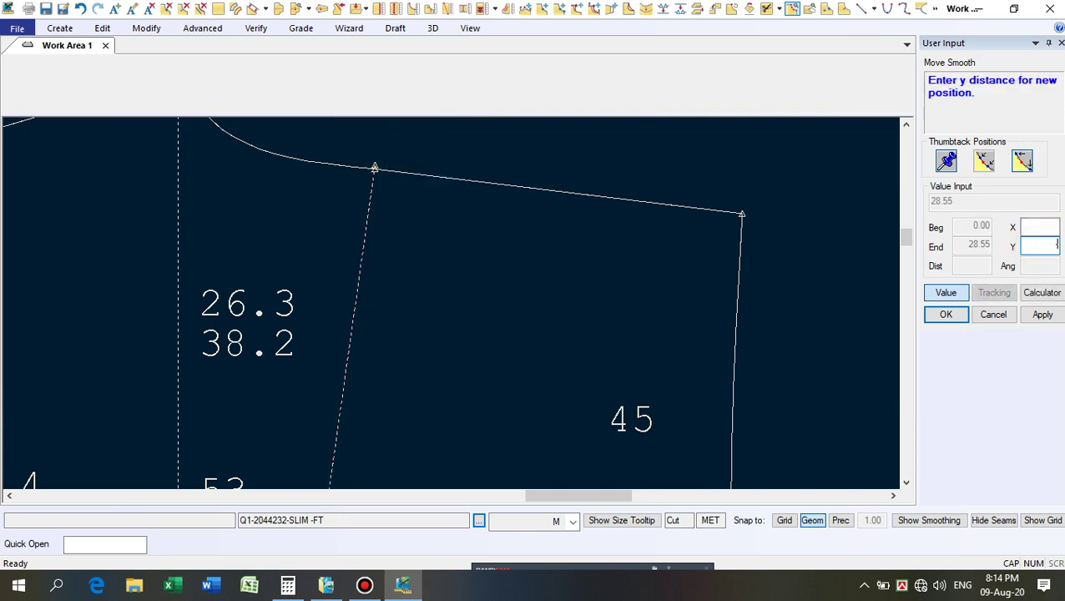
{"action": "key", "text": "Return"}
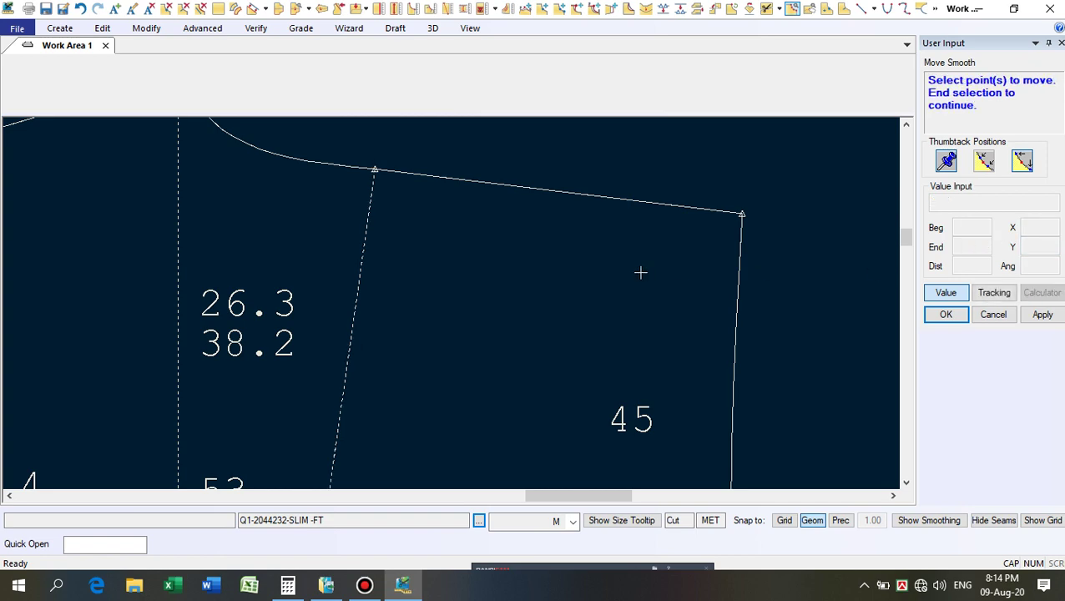
{"action": "right_click", "coordinate": [529, 277]}
{"action": "left_click", "coordinate": [529, 279]}
{"action": "scroll", "coordinate": [404, 166], "scroll_direction": "down", "scroll_amount": 5}
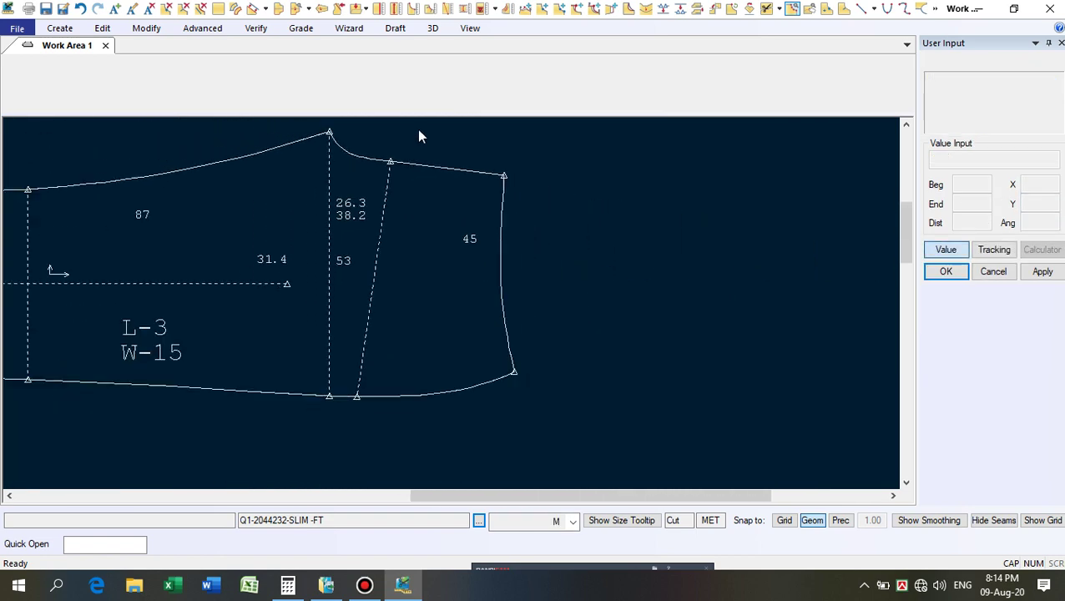
Remeasure the front's adjusted slanted hip line and move the results clear of the pieces.
{"action": "left_click", "coordinate": [507, 8]}
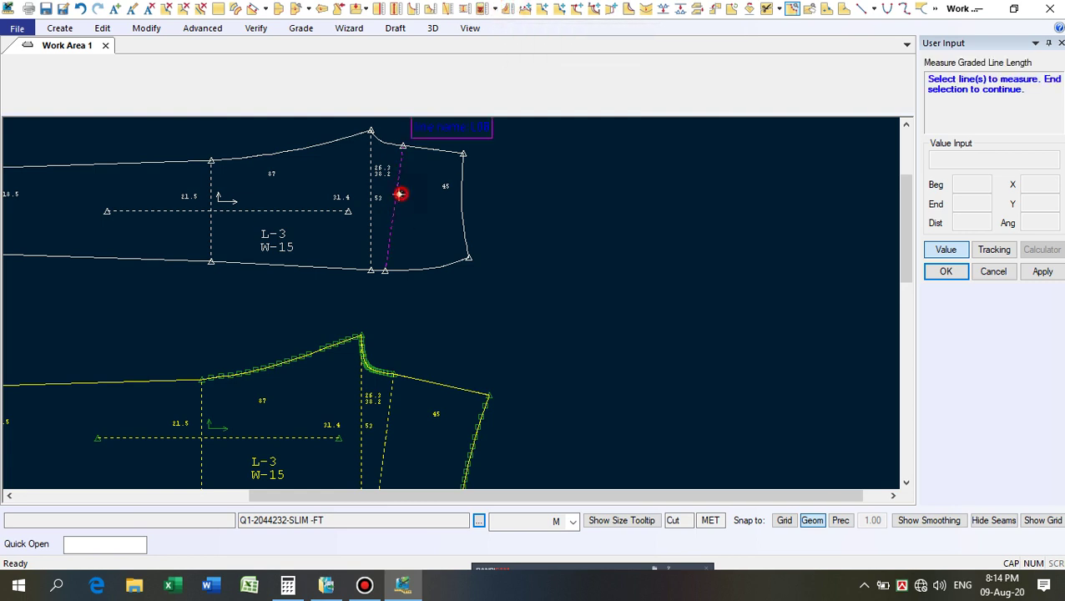
{"action": "left_click", "coordinate": [398, 194]}
{"action": "right_click", "coordinate": [583, 275]}
{"action": "left_click", "coordinate": [583, 277]}
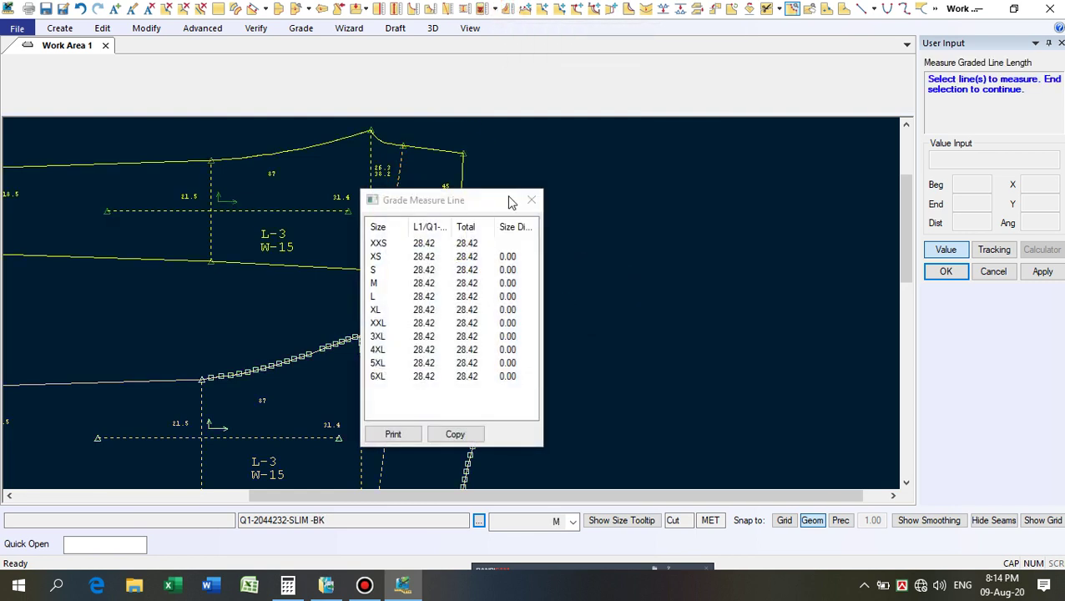
{"action": "left_click_drag", "start_coordinate": [502, 201], "coordinate": [714, 152]}
Measure the back's slanted hip line against the adjusted front line, and close both result tables.
{"action": "left_click", "coordinate": [385, 435]}
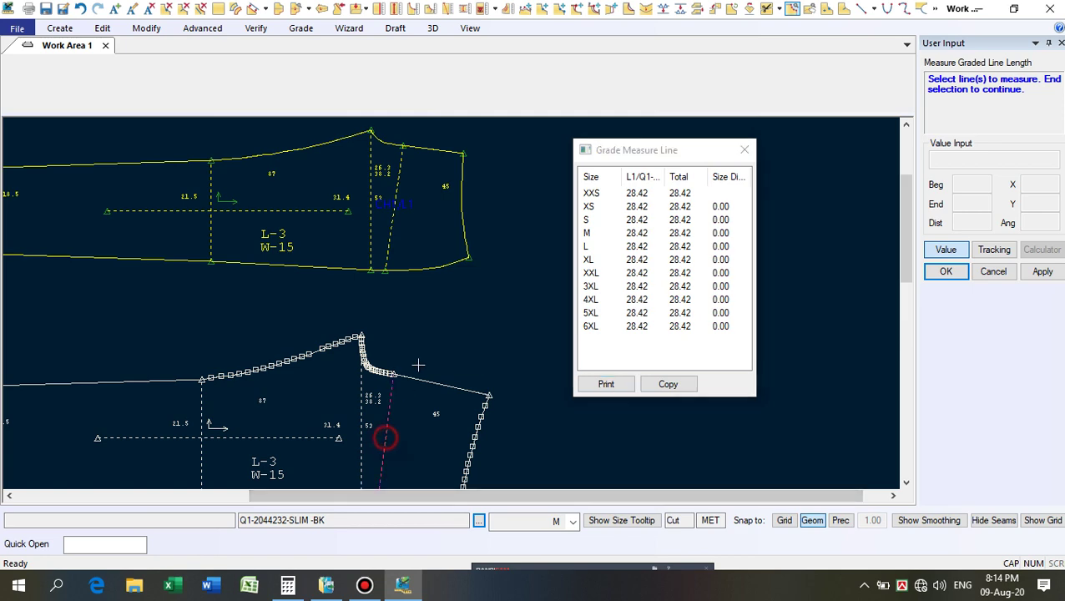
{"action": "right_click", "coordinate": [383, 327]}
{"action": "left_click", "coordinate": [416, 334]}
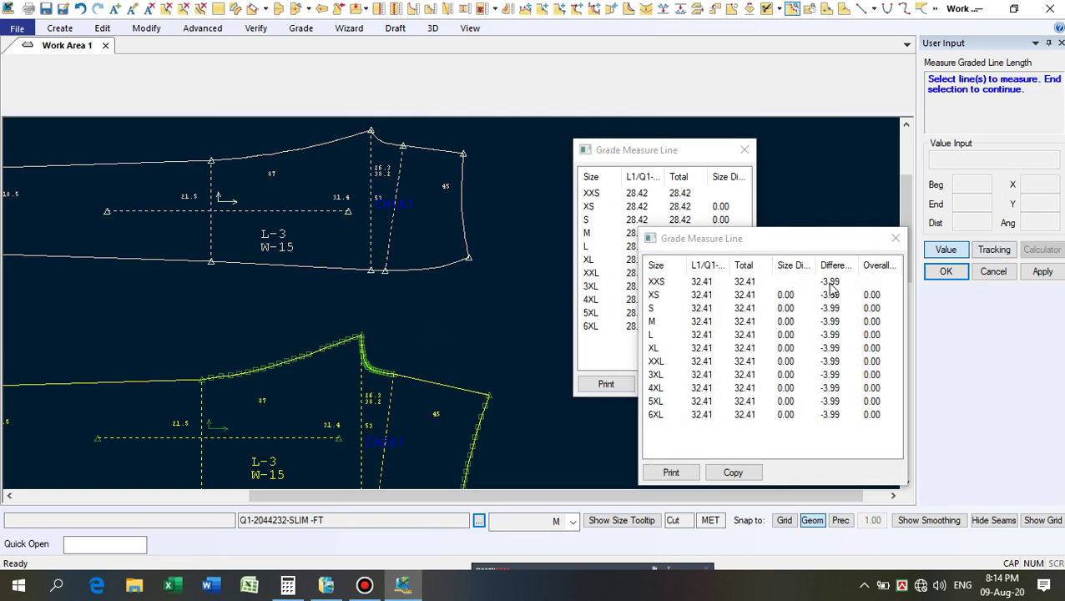
{"action": "left_click", "coordinate": [896, 238]}
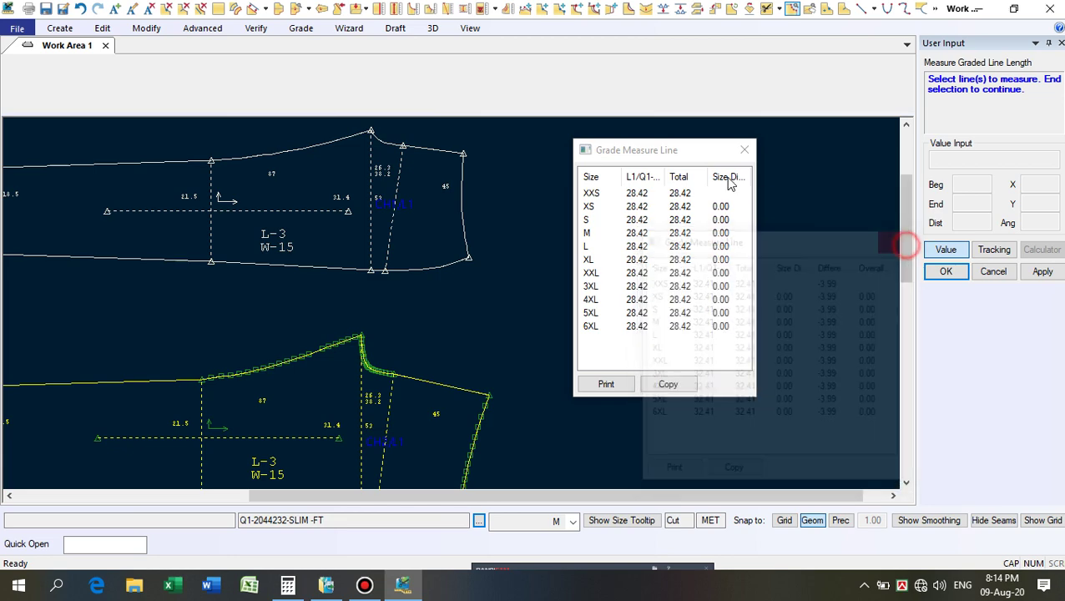
{"action": "left_click", "coordinate": [745, 150]}
Measure the back's slanted hip line on its own, close the result table and end the measuring command.
{"action": "scroll", "coordinate": [473, 169], "scroll_direction": "down", "scroll_amount": 1}
{"action": "scroll", "coordinate": [448, 309], "scroll_direction": "up", "scroll_amount": 5}
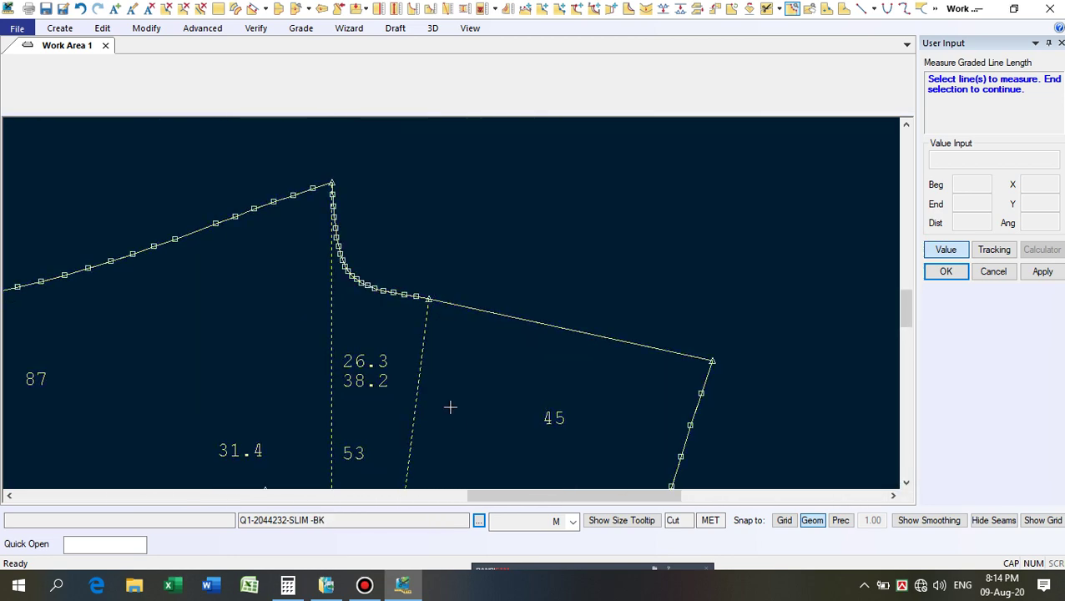
{"action": "left_click", "coordinate": [449, 302]}
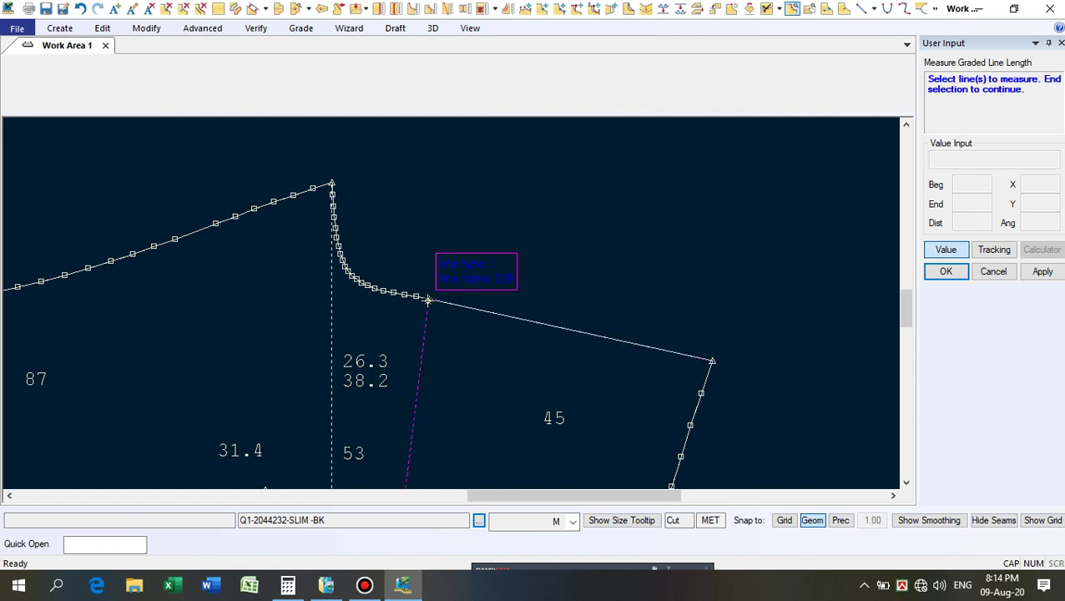
{"action": "right_click", "coordinate": [580, 271]}
{"action": "left_click", "coordinate": [579, 271]}
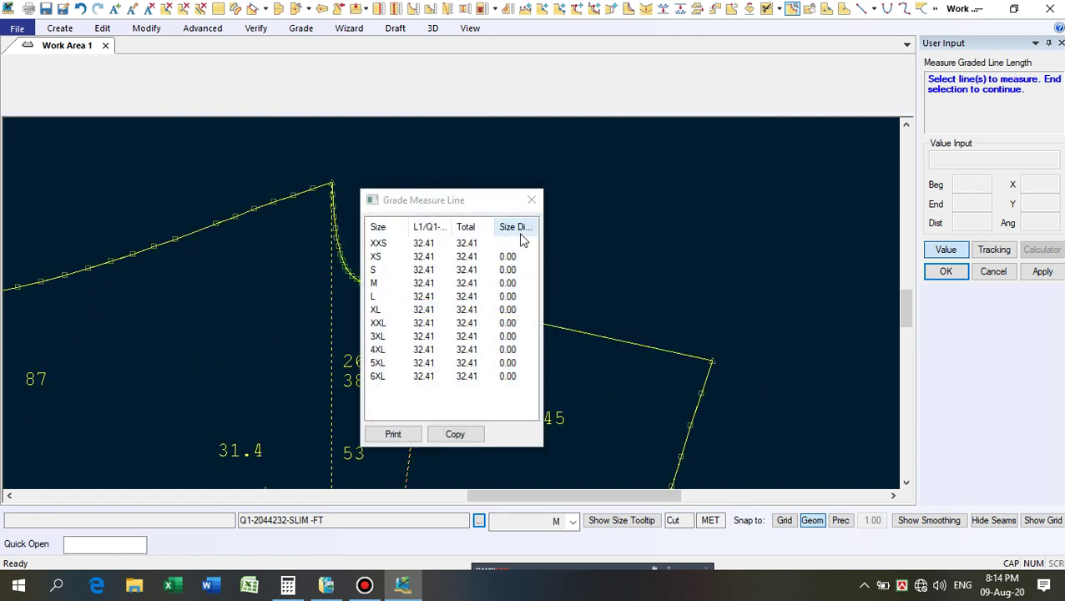
{"action": "left_click", "coordinate": [522, 183]}
{"action": "right_click", "coordinate": [537, 195]}
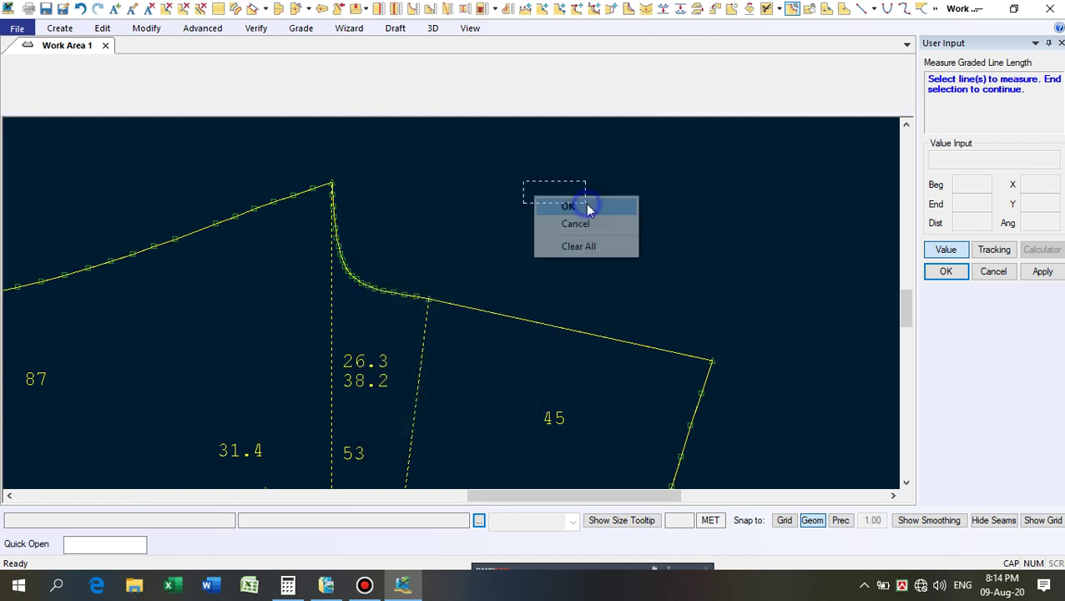
{"action": "left_click", "coordinate": [584, 207]}
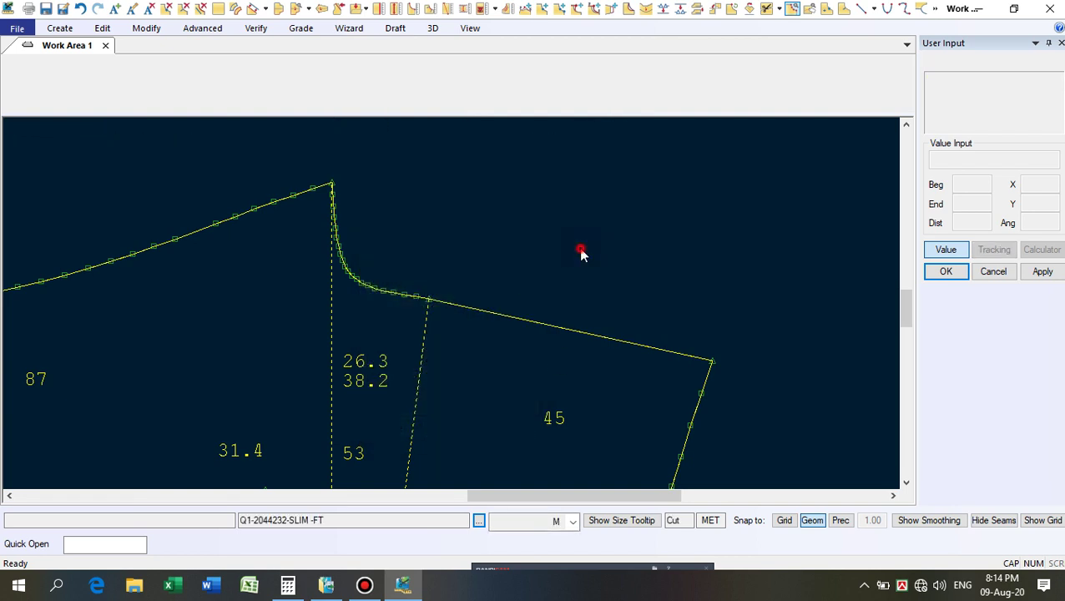
{"action": "left_click", "coordinate": [595, 252]}
Move the upper end of the back's slanted hip line by 0.01 in Y with Move Smooth.
{"action": "left_click", "coordinate": [526, 8]}
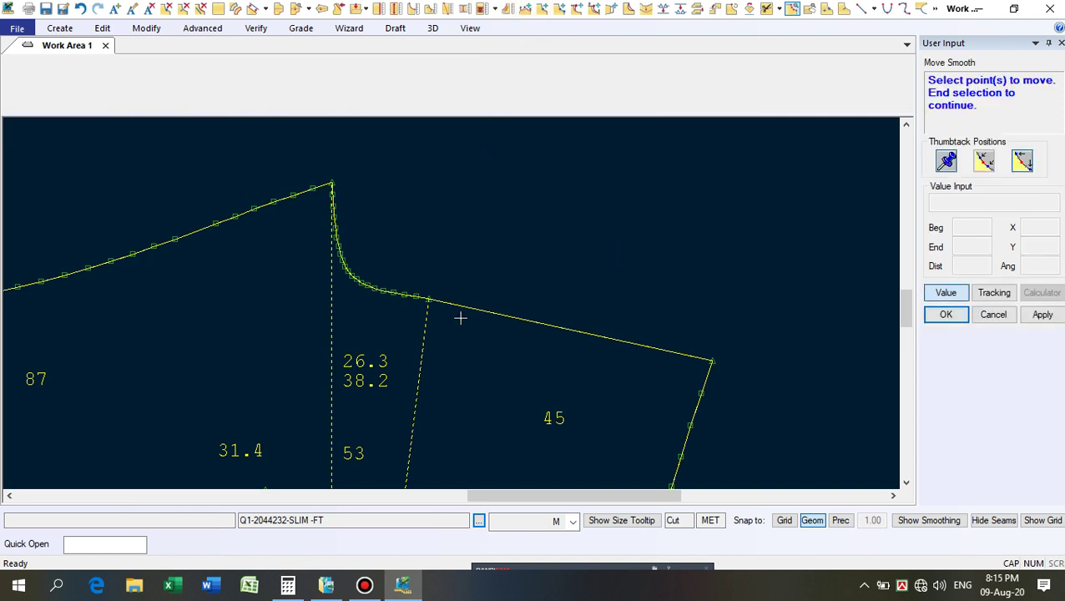
{"action": "left_click", "coordinate": [446, 321]}
{"action": "scroll", "coordinate": [446, 320], "scroll_direction": "up", "scroll_amount": 1}
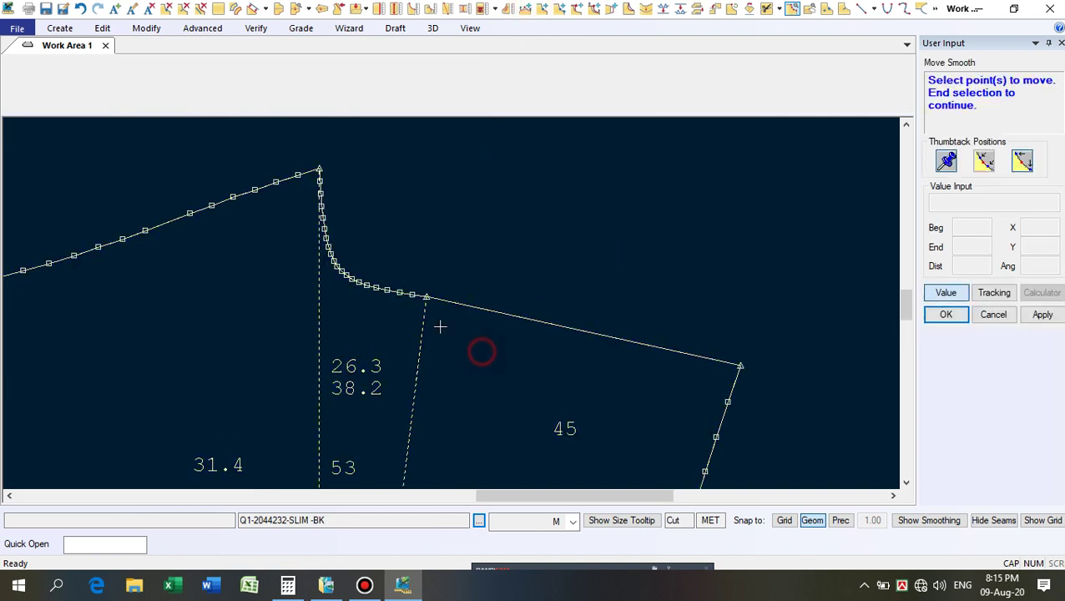
{"action": "left_click", "coordinate": [440, 326]}
{"action": "right_click", "coordinate": [546, 293]}
{"action": "left_click", "coordinate": [542, 292]}
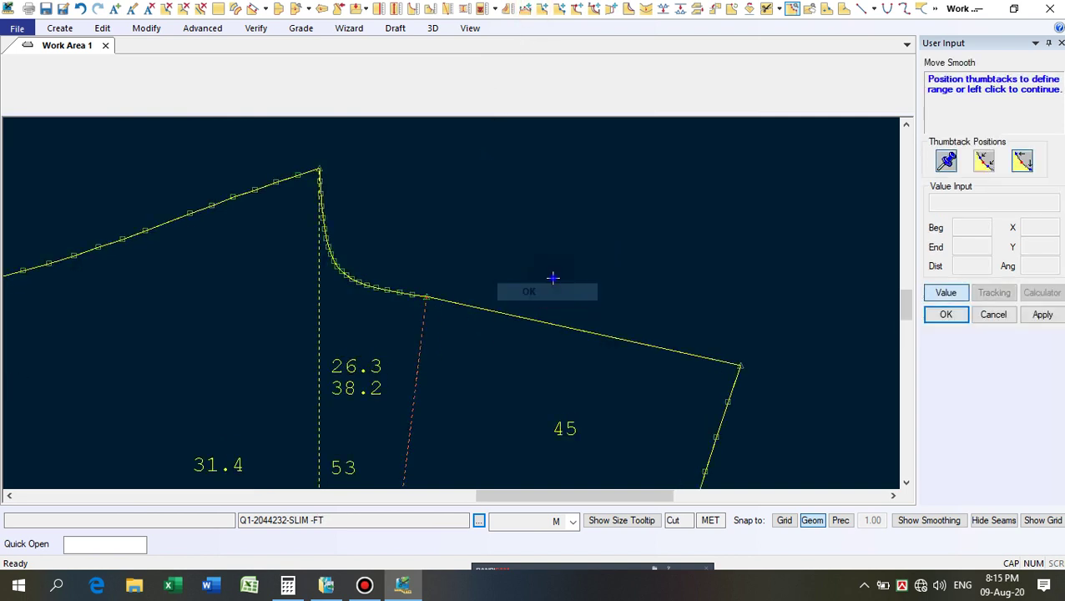
{"action": "right_click", "coordinate": [553, 278]}
{"action": "left_click", "coordinate": [553, 284]}
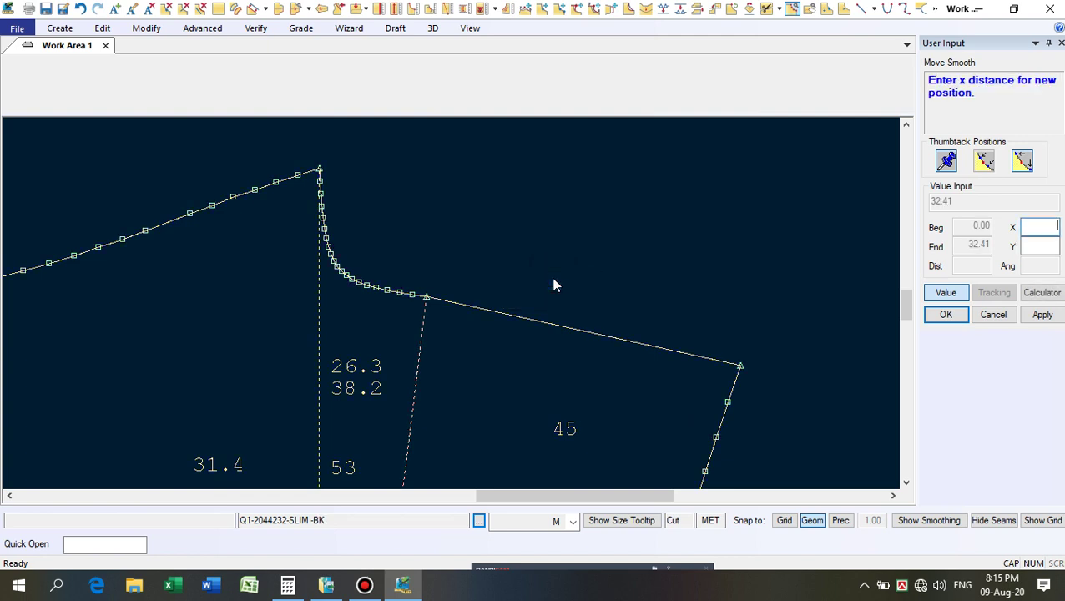
{"action": "left_click", "coordinate": [1033, 247]}
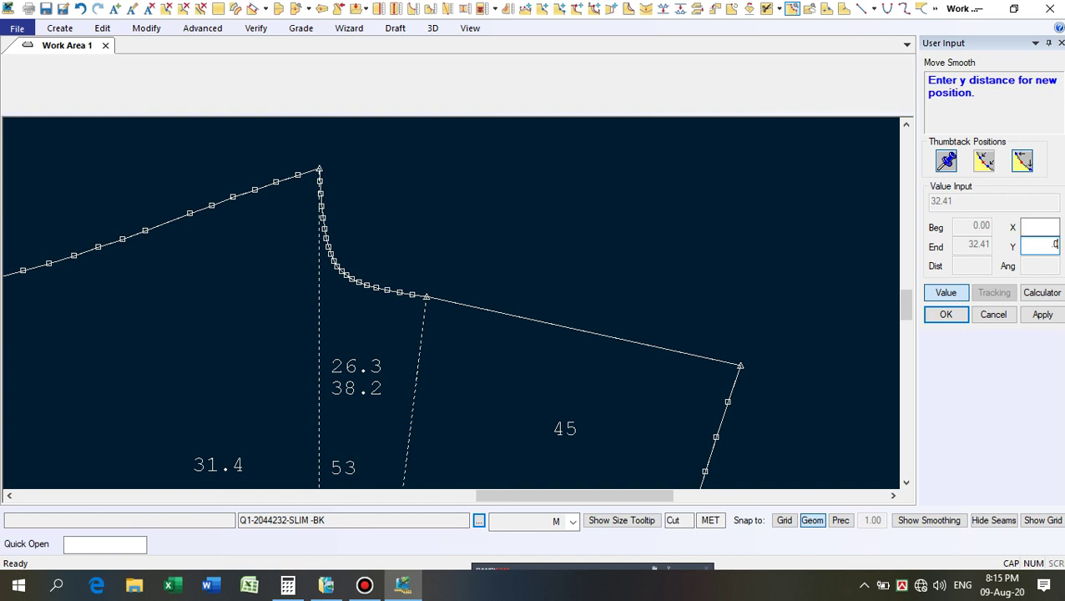
{"action": "type", "text": ".01"}
{"action": "key", "text": "Return"}
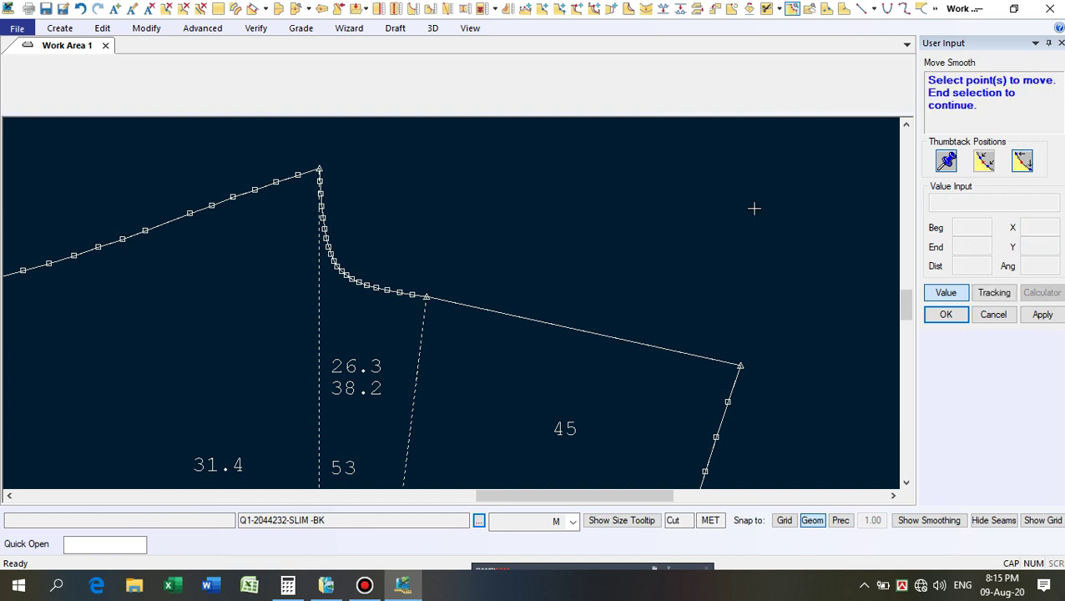
Switch Move Smooth to cursor placement and try to place the back's crotch-curve end point onto the shifted hip line end.
{"action": "scroll", "coordinate": [451, 305], "scroll_direction": "up", "scroll_amount": 6}
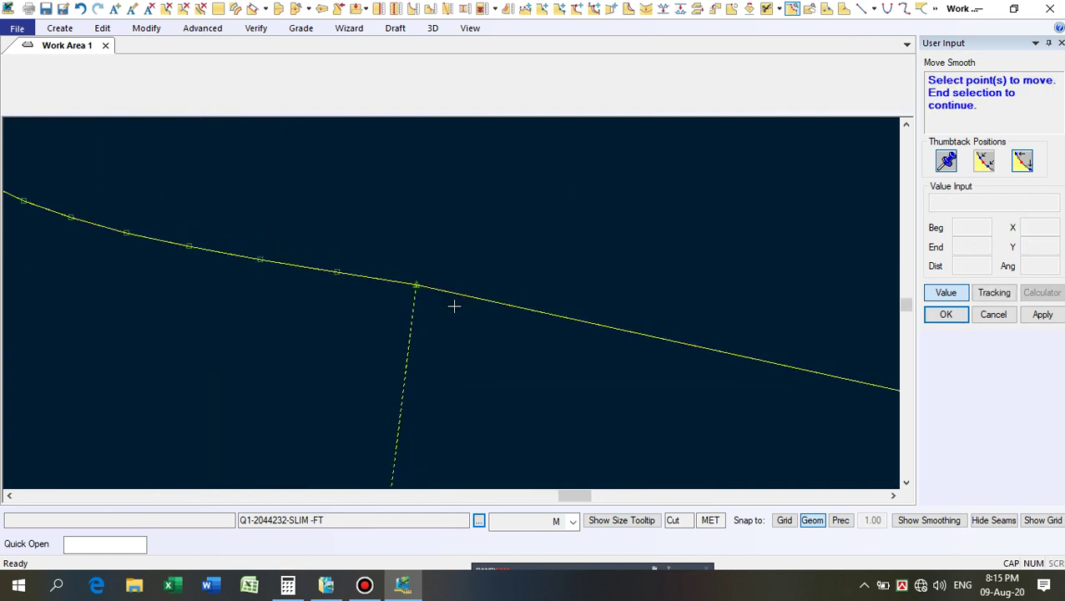
{"action": "scroll", "coordinate": [454, 359], "scroll_direction": "up", "scroll_amount": 4}
{"action": "scroll", "coordinate": [455, 415], "scroll_direction": "up", "scroll_amount": 1}
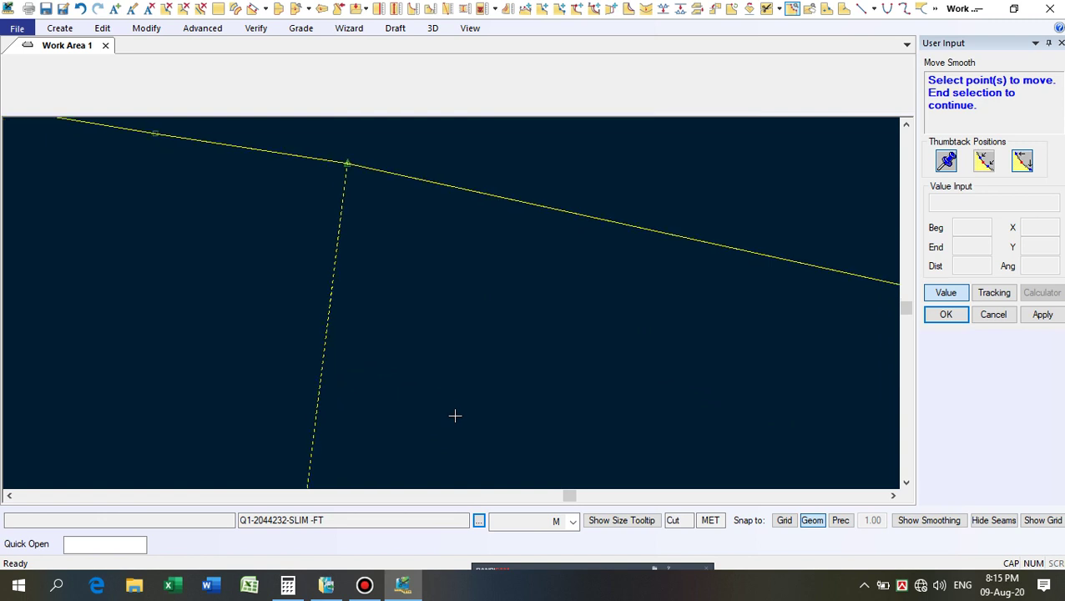
{"action": "scroll", "coordinate": [447, 456], "scroll_direction": "down", "scroll_amount": 2}
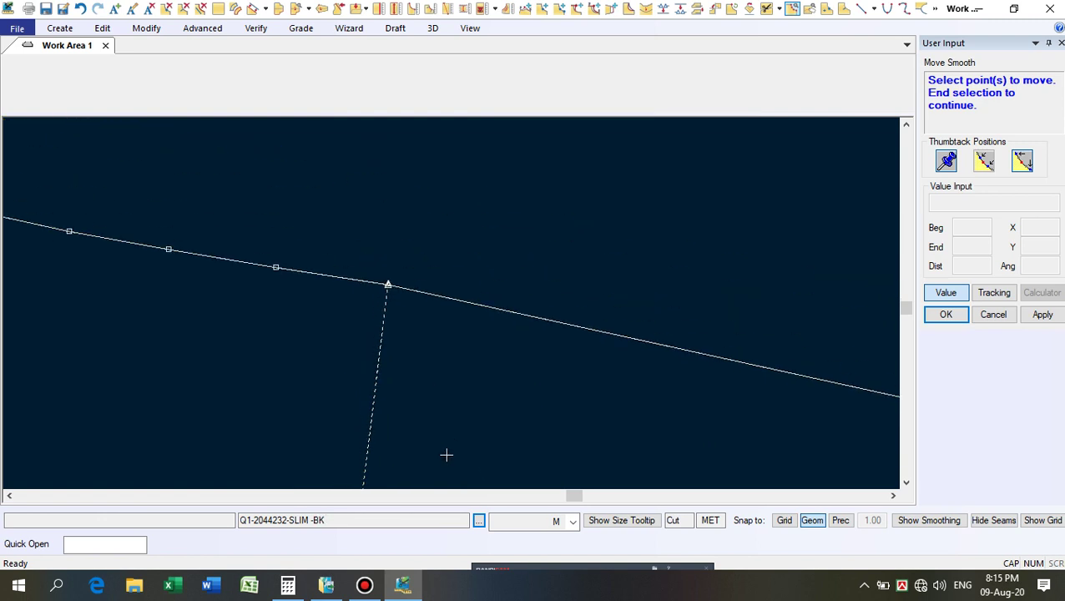
{"action": "left_click", "coordinate": [395, 315]}
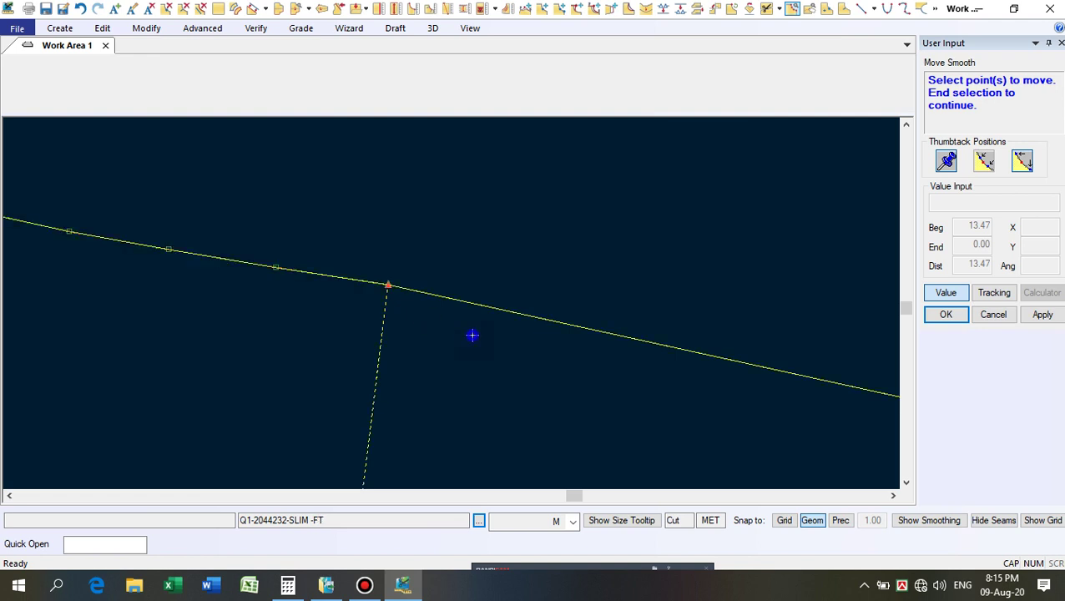
{"action": "right_click", "coordinate": [472, 335]}
{"action": "right_click", "coordinate": [467, 334]}
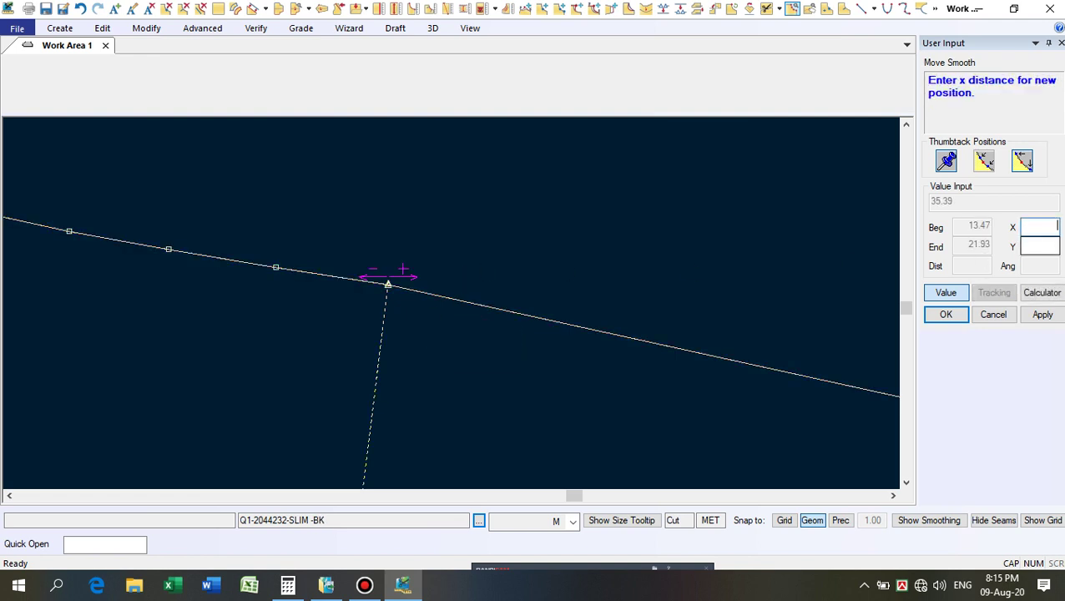
{"action": "left_click", "coordinate": [946, 292]}
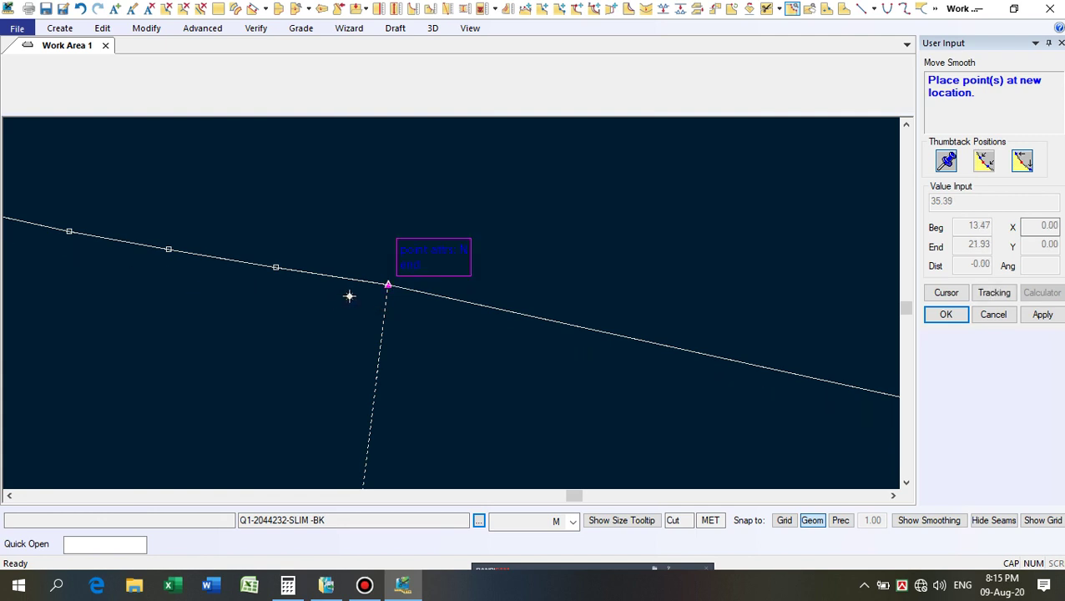
{"action": "left_click", "coordinate": [357, 294]}
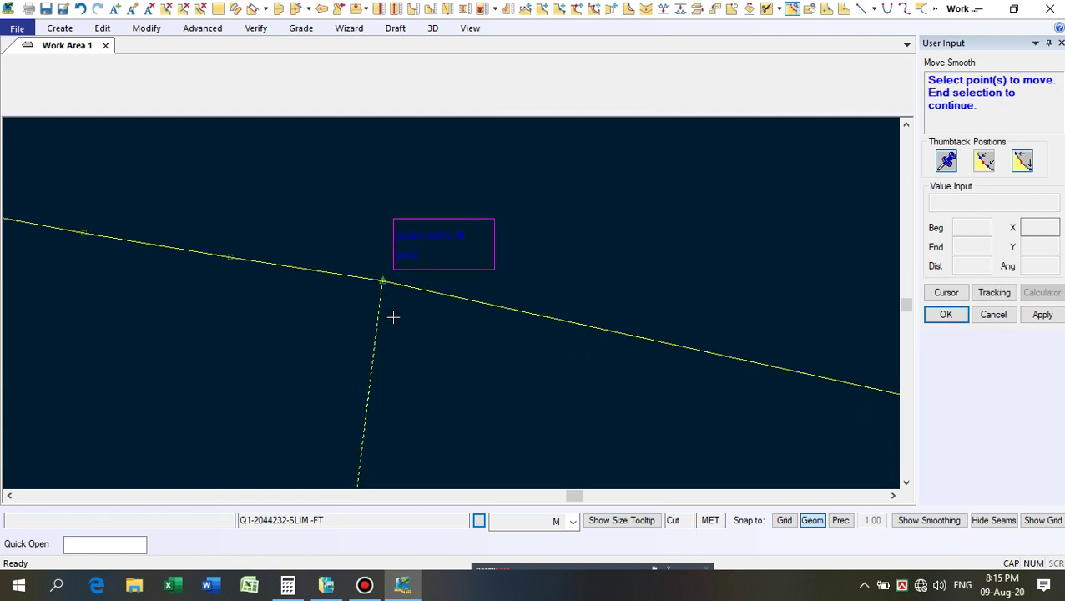
Place the back's crotch-curve end point onto the upper end of the shifted hip line and finish Move Smooth.
{"action": "scroll", "coordinate": [376, 283], "scroll_direction": "up", "scroll_amount": 5}
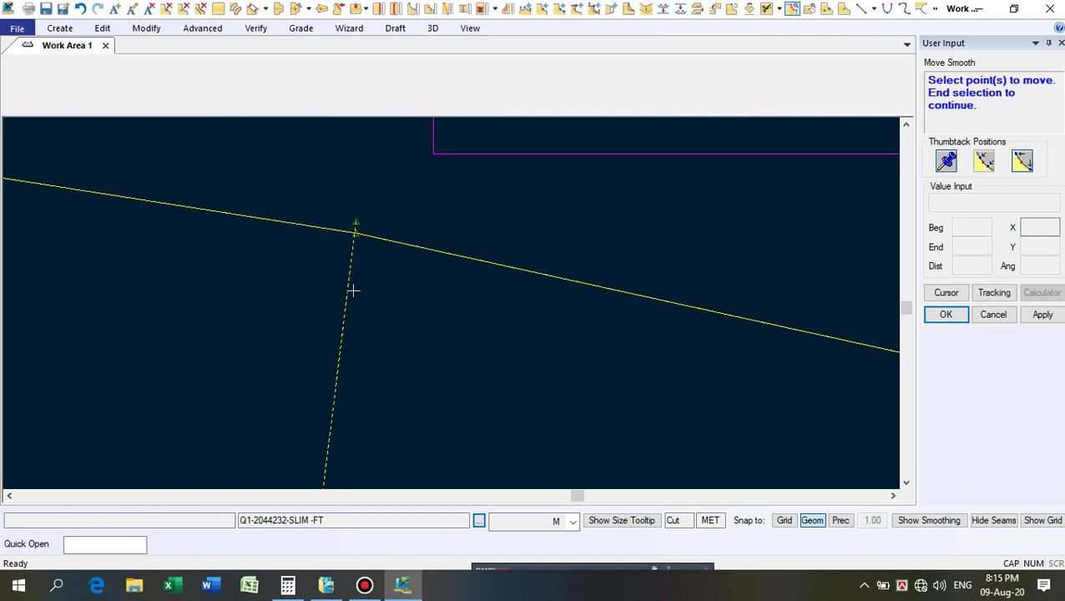
{"action": "scroll", "coordinate": [552, 292], "scroll_direction": "down", "scroll_amount": 6}
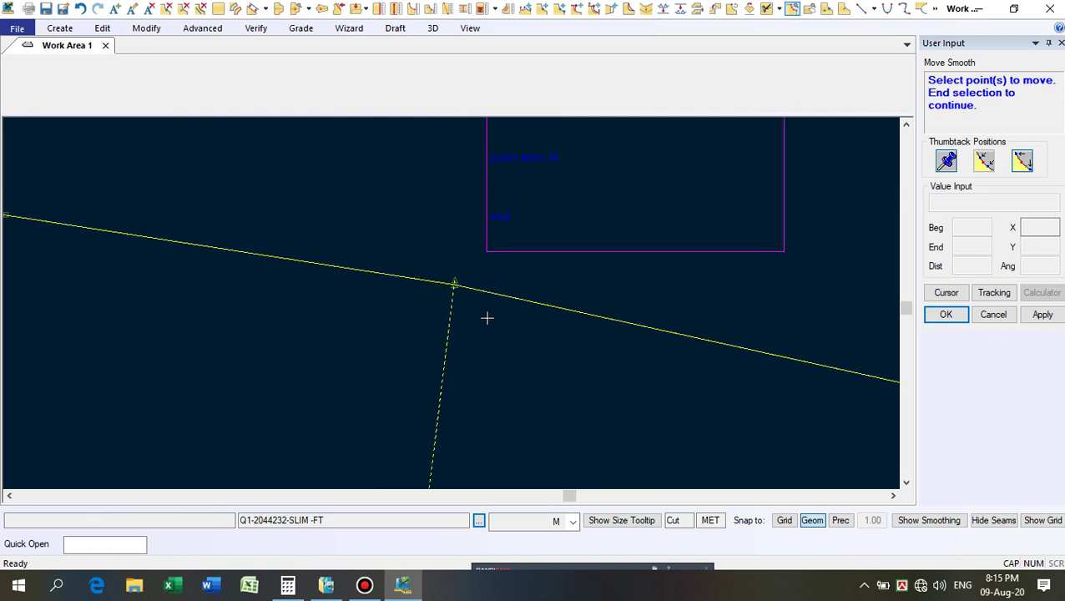
{"action": "scroll", "coordinate": [250, 251], "scroll_direction": "down", "scroll_amount": 2}
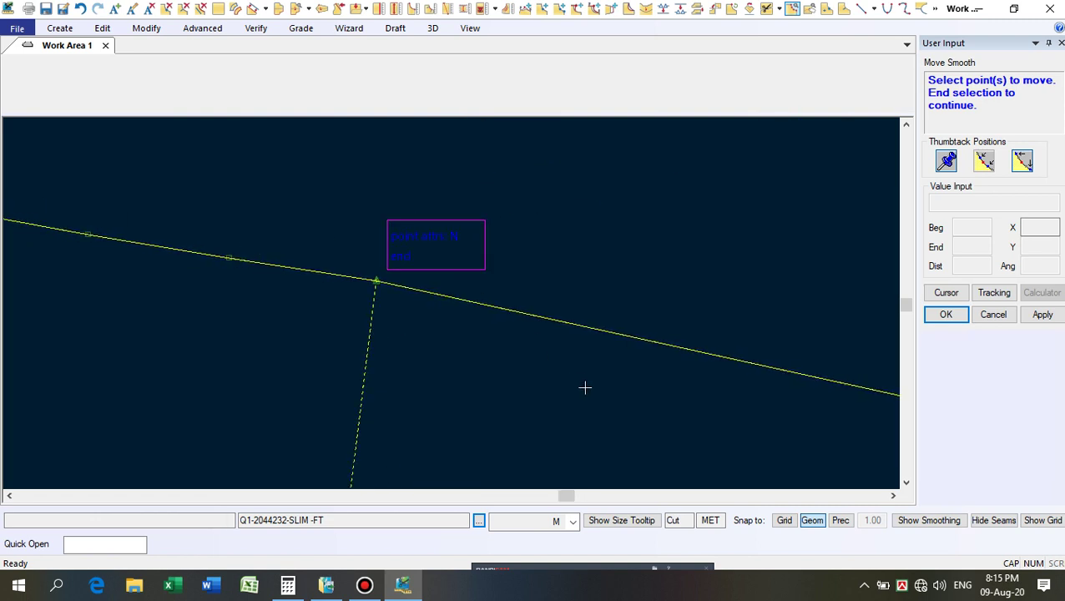
{"action": "scroll", "coordinate": [615, 253], "scroll_direction": "down", "scroll_amount": 2}
{"action": "left_click", "coordinate": [219, 455]}
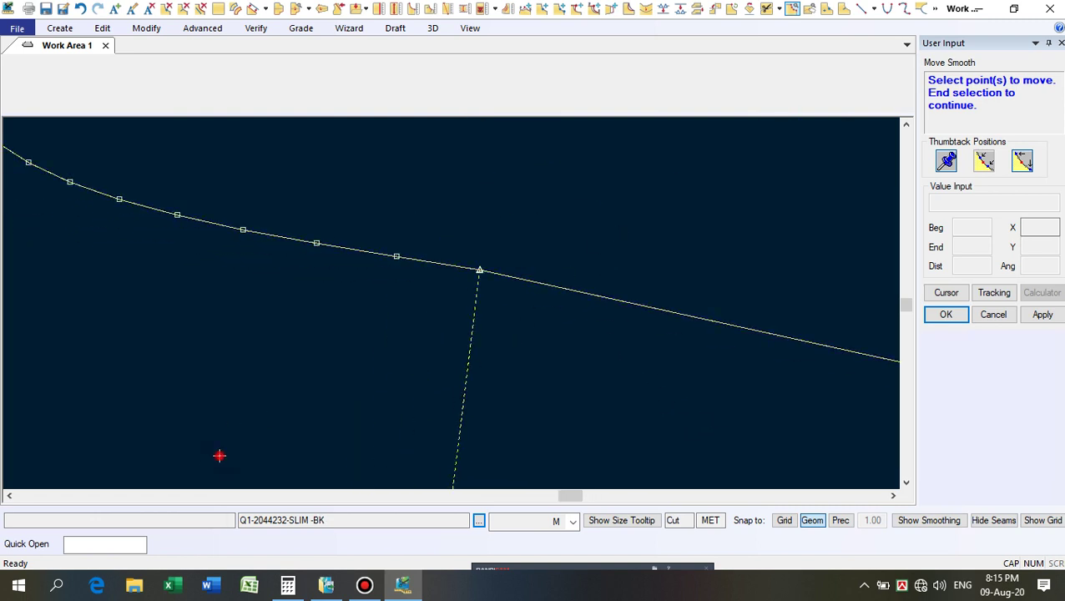
{"action": "left_click", "coordinate": [453, 284]}
{"action": "right_click", "coordinate": [584, 323]}
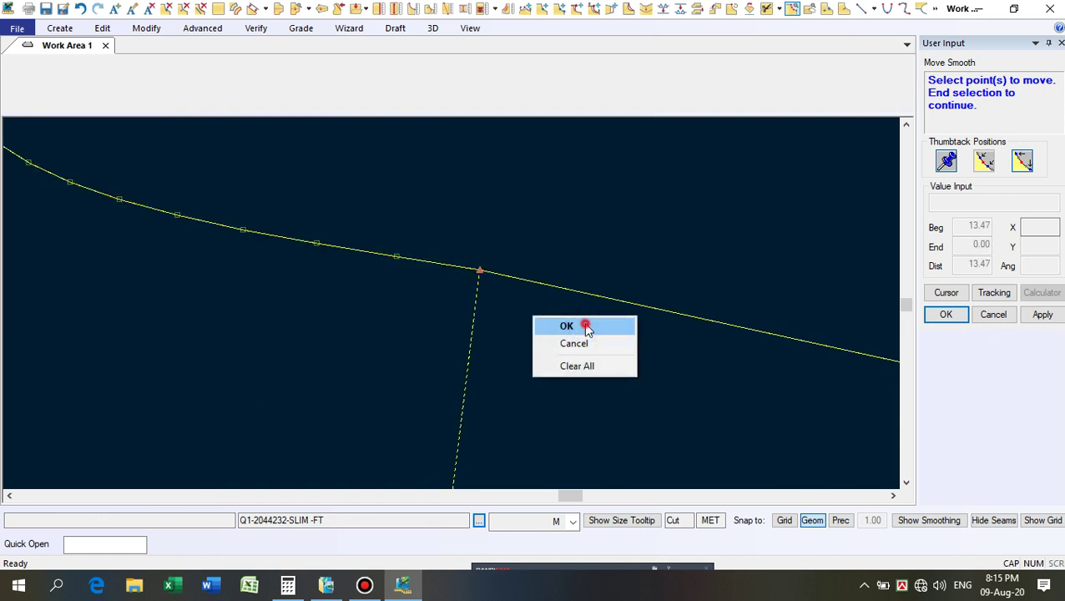
{"action": "left_click", "coordinate": [584, 324]}
{"action": "right_click", "coordinate": [584, 323]}
{"action": "left_click", "coordinate": [584, 325]}
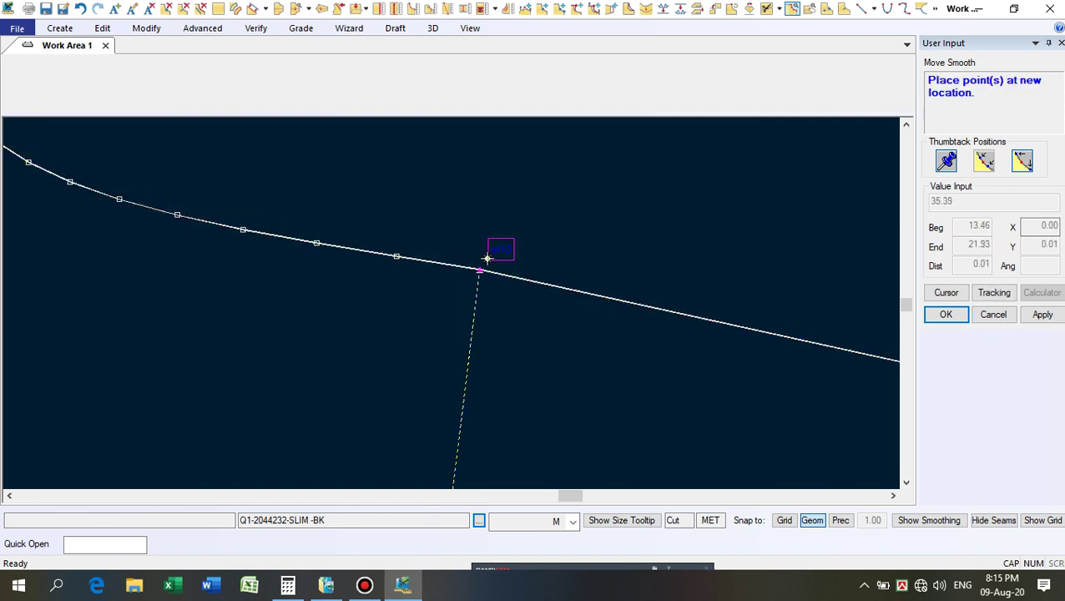
{"action": "left_click", "coordinate": [489, 256]}
{"action": "right_click", "coordinate": [545, 195]}
{"action": "left_click", "coordinate": [597, 205]}
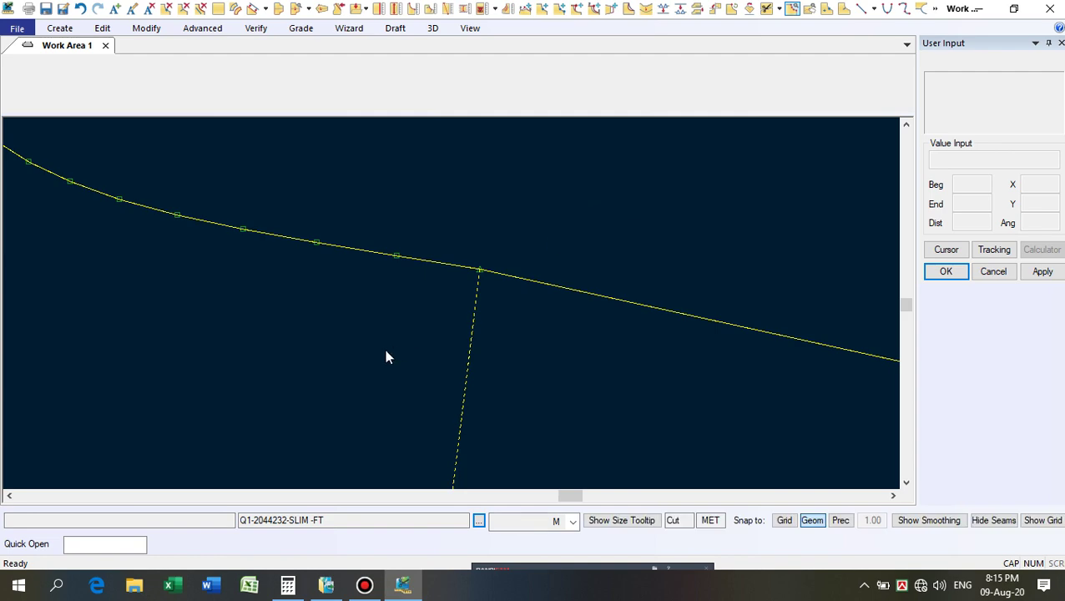
Measure the front's slanted hip line again and move the result table clear of both pieces.
{"action": "scroll", "coordinate": [371, 340], "scroll_direction": "up", "scroll_amount": 4}
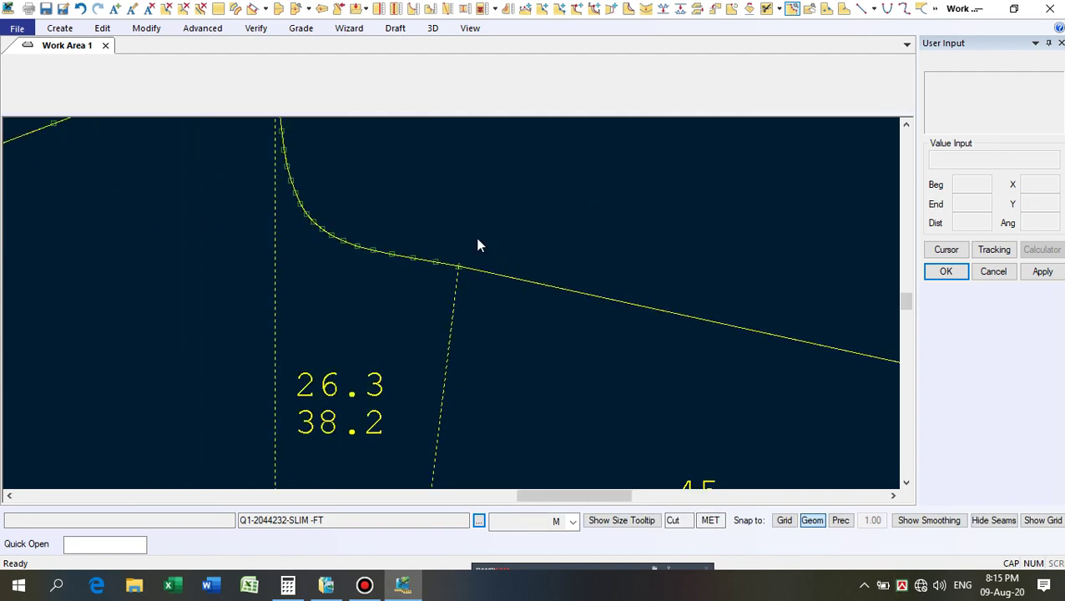
{"action": "scroll", "coordinate": [395, 238], "scroll_direction": "down", "scroll_amount": 8}
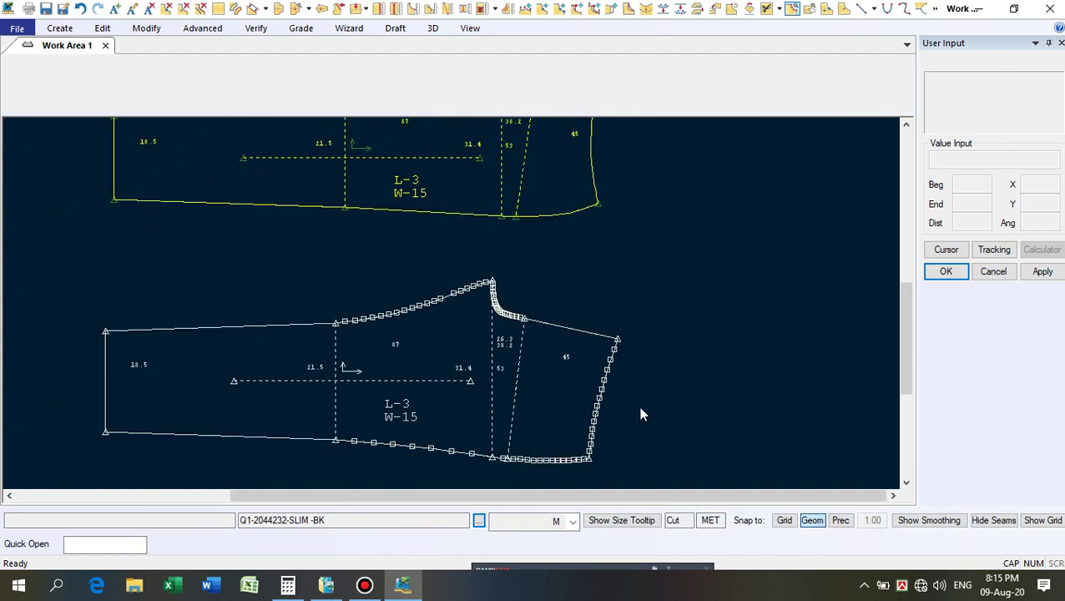
{"action": "scroll", "coordinate": [514, 191], "scroll_direction": "down", "scroll_amount": 1}
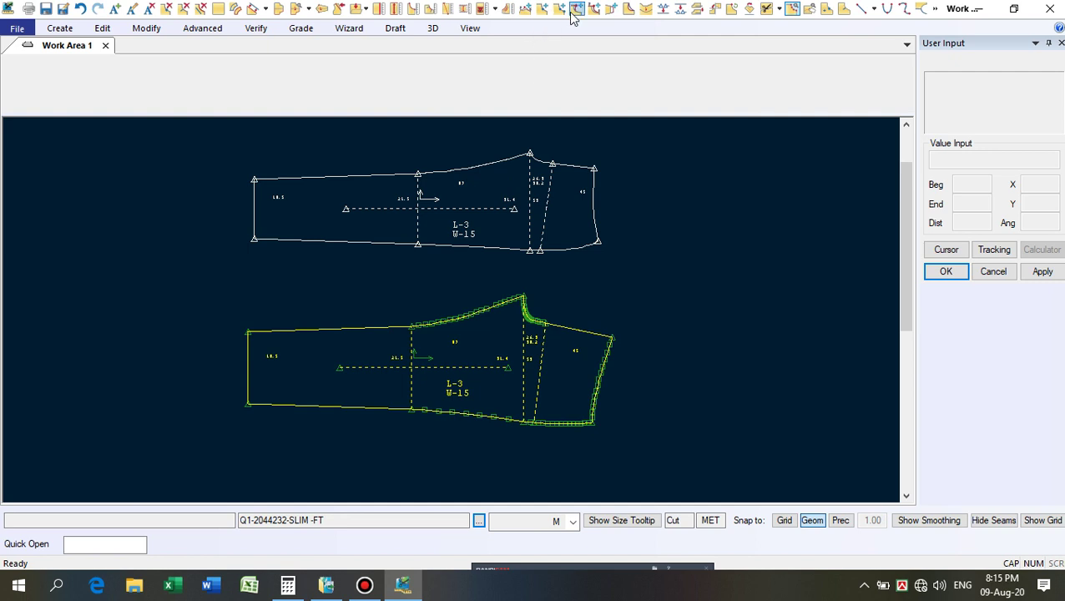
{"action": "left_click", "coordinate": [506, 9]}
{"action": "left_click", "coordinate": [548, 212]}
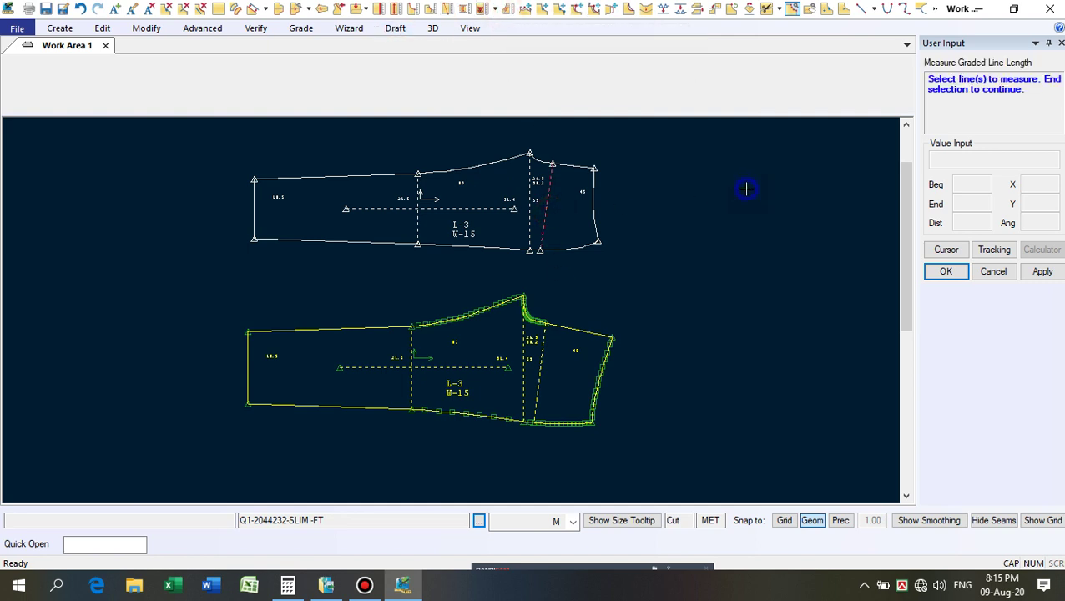
{"action": "right_click", "coordinate": [747, 185]}
{"action": "left_click", "coordinate": [746, 192]}
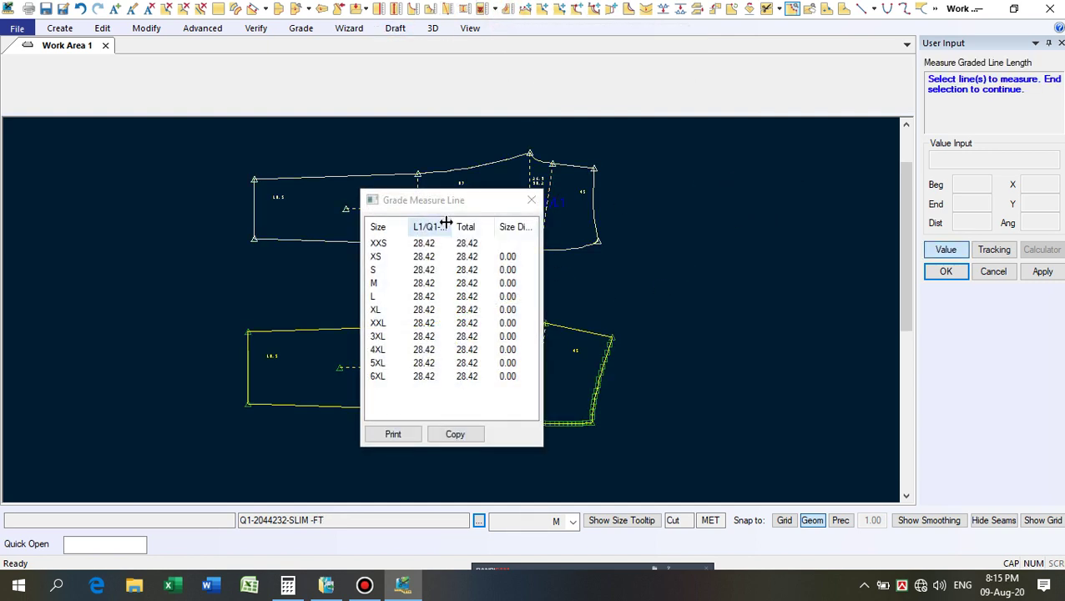
{"action": "left_click_drag", "start_coordinate": [489, 203], "coordinate": [797, 186]}
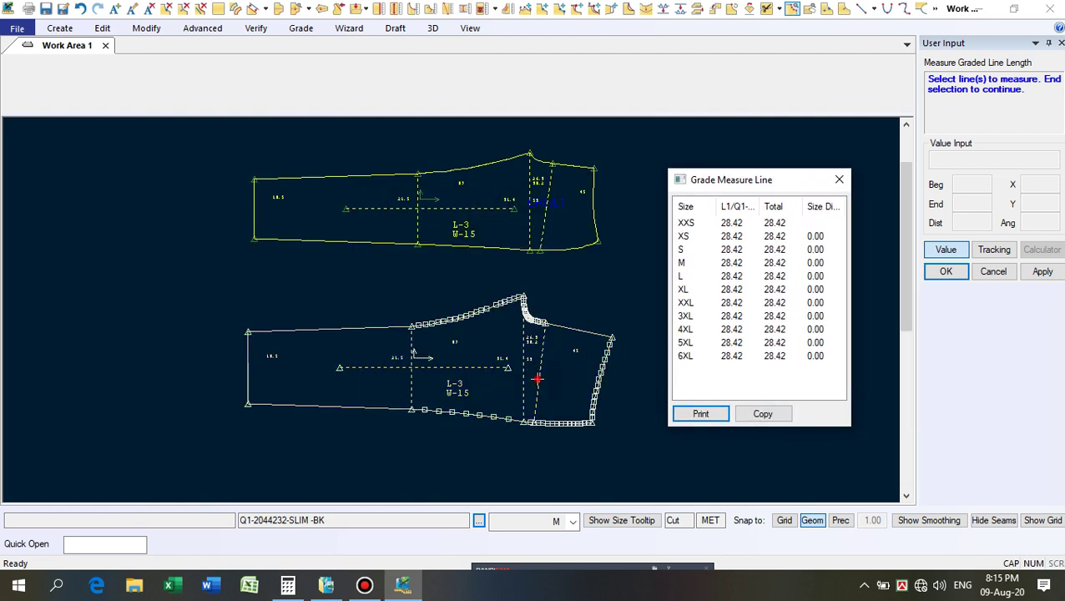
Measure the back's adjusted slanted hip line against the front's, and close both result tables.
{"action": "left_click", "coordinate": [537, 380]}
{"action": "right_click", "coordinate": [574, 277]}
{"action": "left_click", "coordinate": [575, 280]}
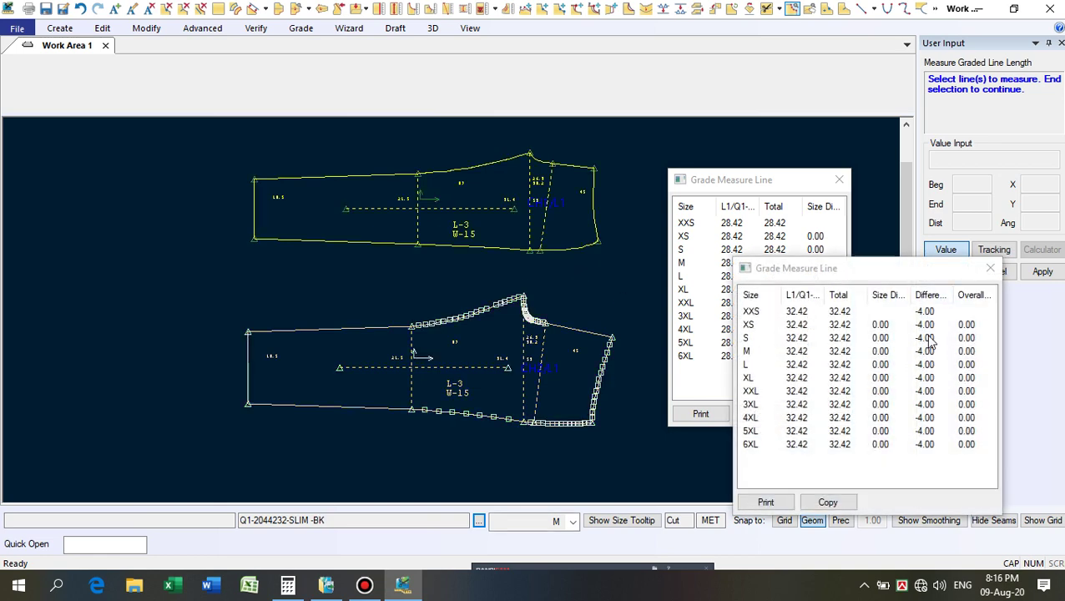
{"action": "left_click", "coordinate": [990, 268]}
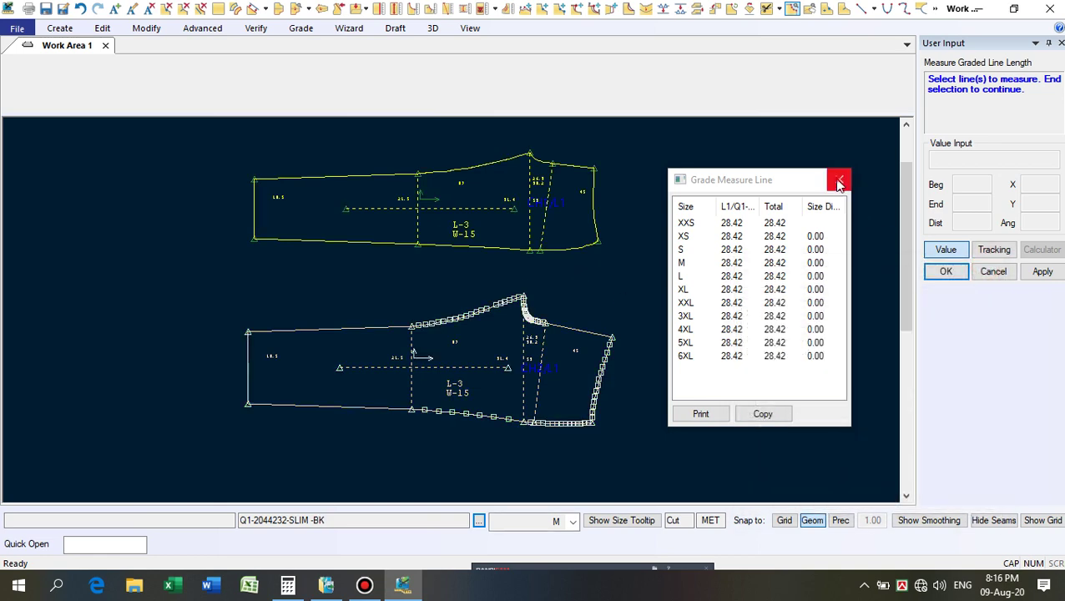
{"action": "left_click", "coordinate": [839, 180]}
Measure the front and back slanted hip lines together for their total, close the result table and end measuring.
{"action": "left_click", "coordinate": [545, 226]}
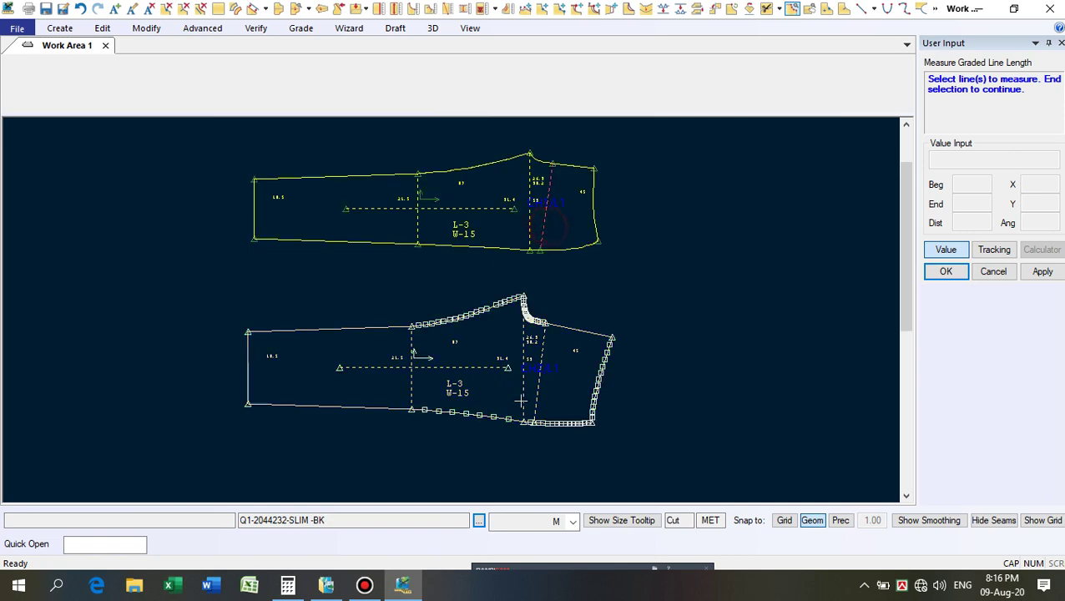
{"action": "right_click", "coordinate": [694, 262]}
{"action": "left_click", "coordinate": [695, 262]}
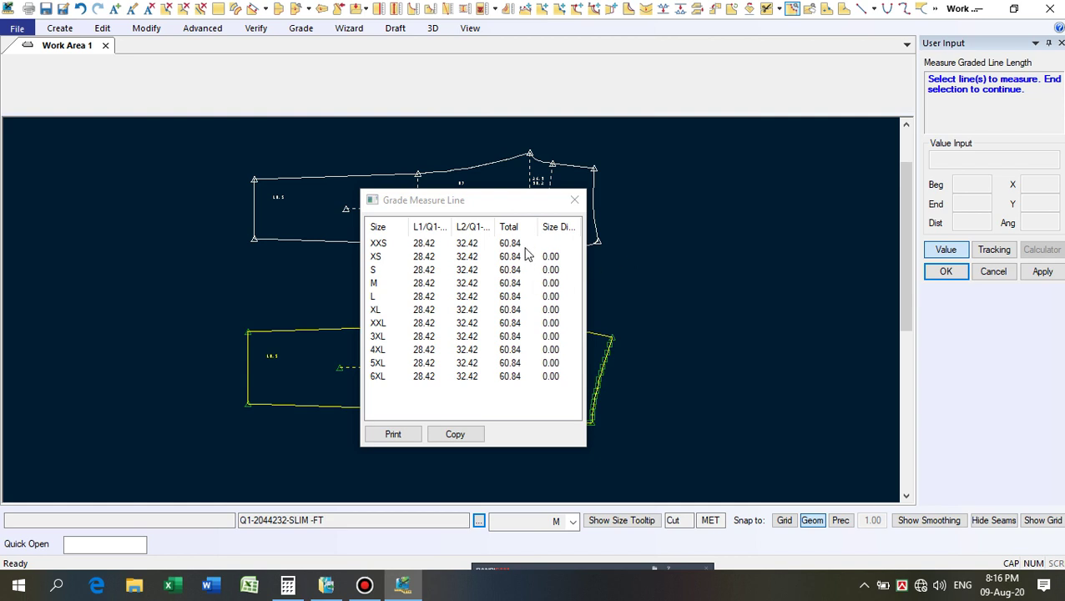
{"action": "left_click", "coordinate": [573, 202]}
{"action": "right_click", "coordinate": [680, 218]}
{"action": "left_click", "coordinate": [685, 224]}
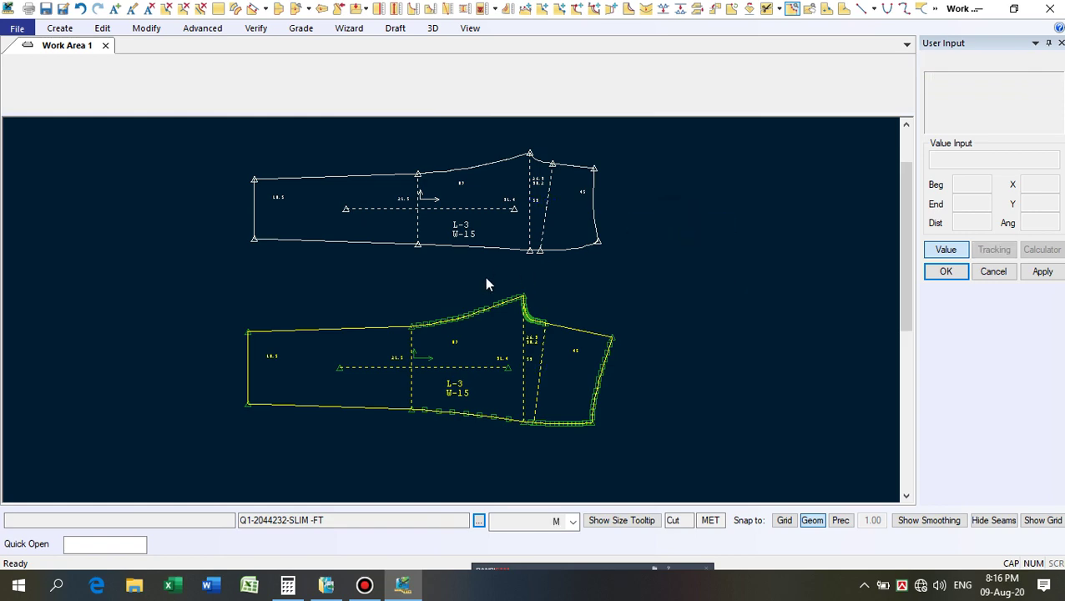
Measure the front's side seam segment between the slanted hip line and the waist, close the result table and end measuring.
{"action": "scroll", "coordinate": [552, 249], "scroll_direction": "up", "scroll_amount": 4}
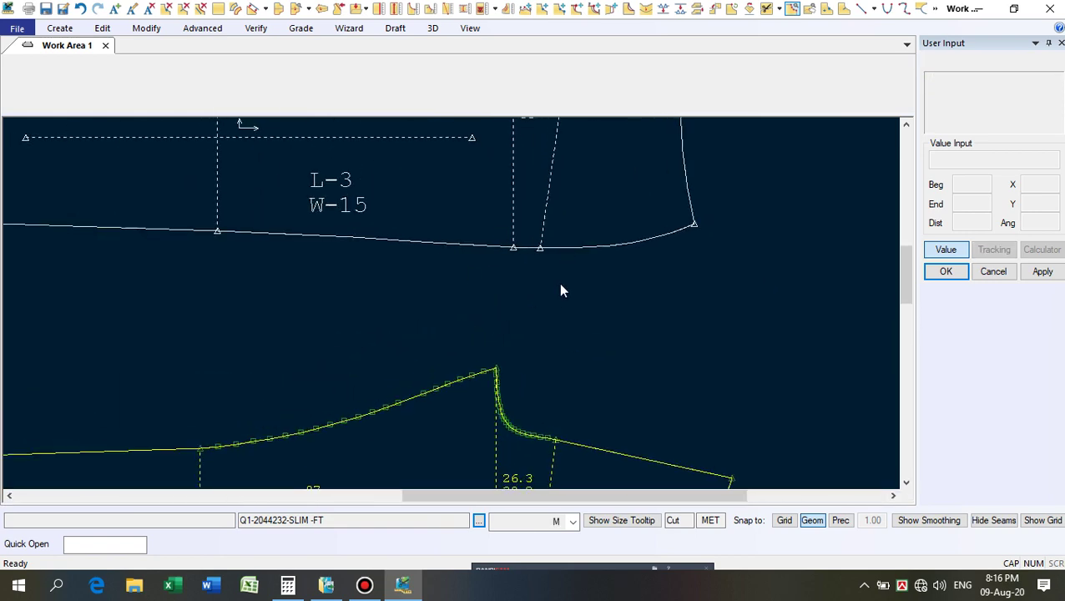
{"action": "scroll", "coordinate": [555, 242], "scroll_direction": "up", "scroll_amount": 3}
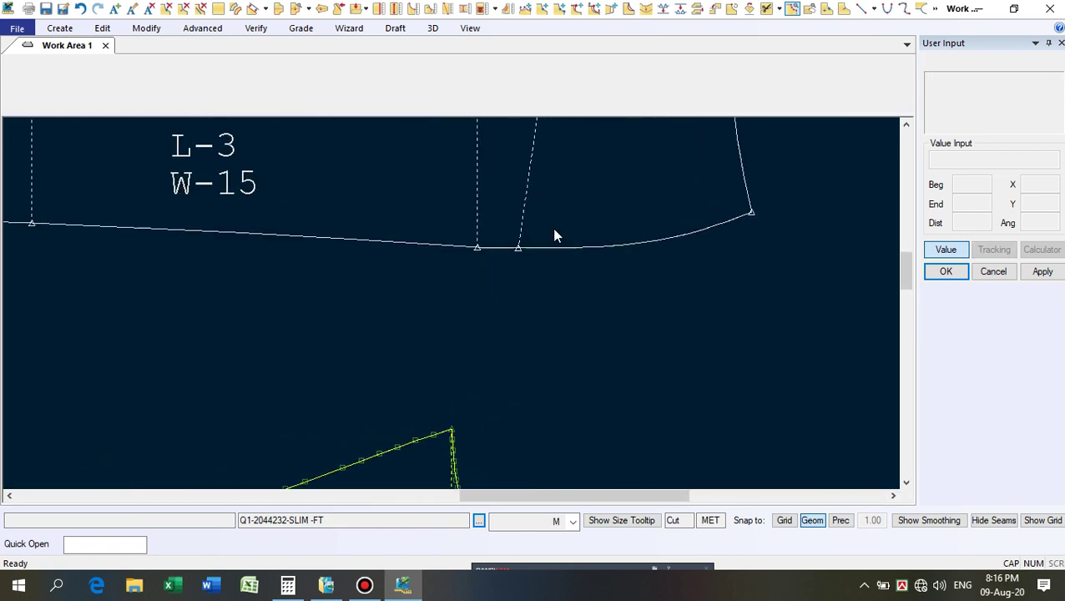
{"action": "left_click", "coordinate": [524, 9]}
{"action": "scroll", "coordinate": [499, 242], "scroll_direction": "up", "scroll_amount": 3}
{"action": "left_click", "coordinate": [499, 243]}
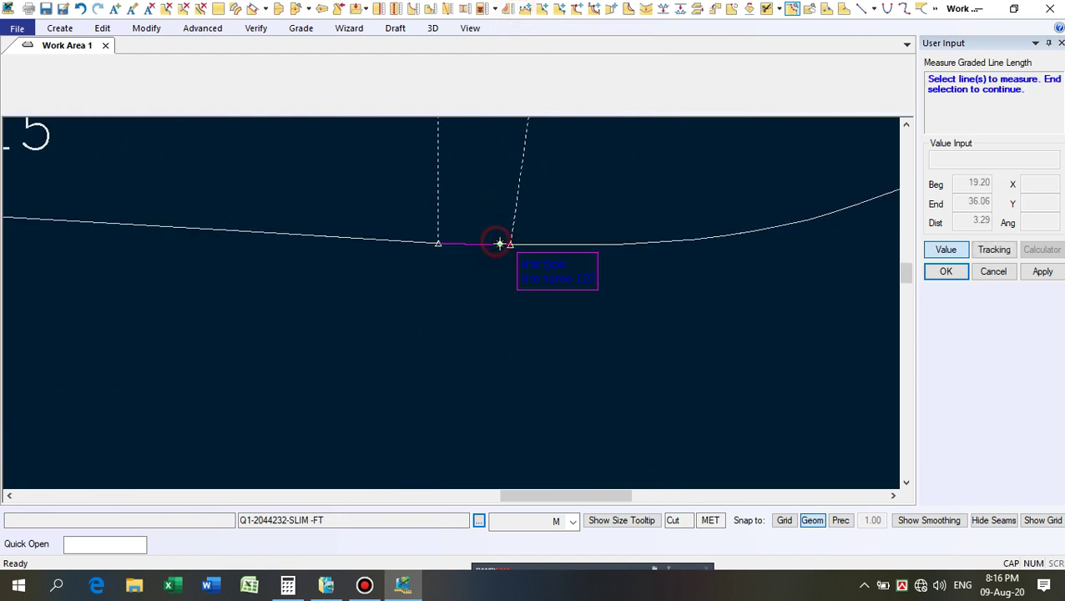
{"action": "right_click", "coordinate": [604, 206]}
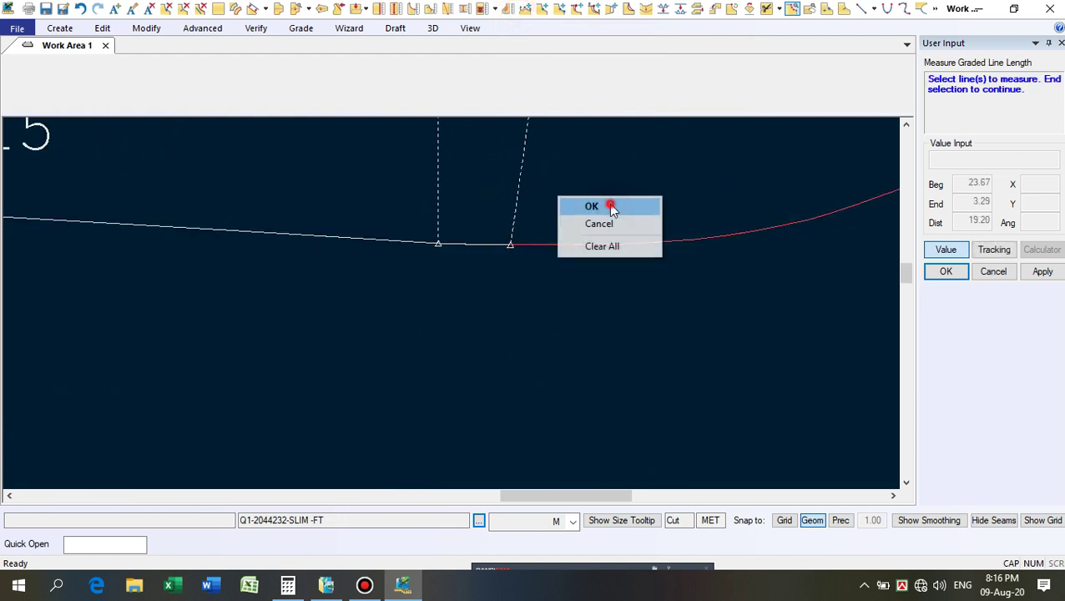
{"action": "left_click", "coordinate": [608, 207]}
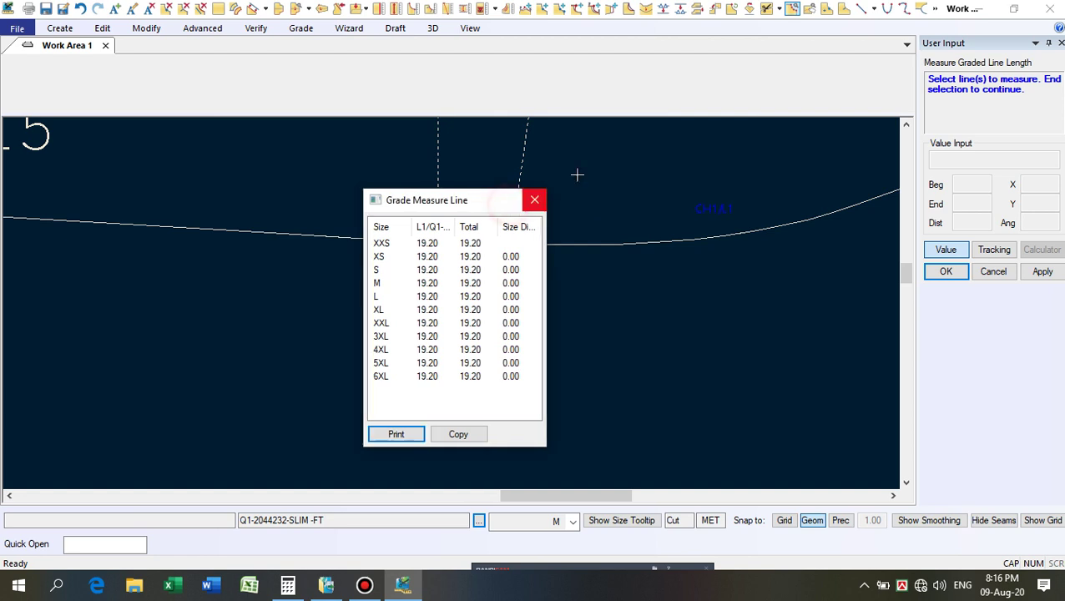
{"action": "left_click", "coordinate": [531, 199]}
{"action": "right_click", "coordinate": [585, 177]}
{"action": "left_click", "coordinate": [564, 178]}
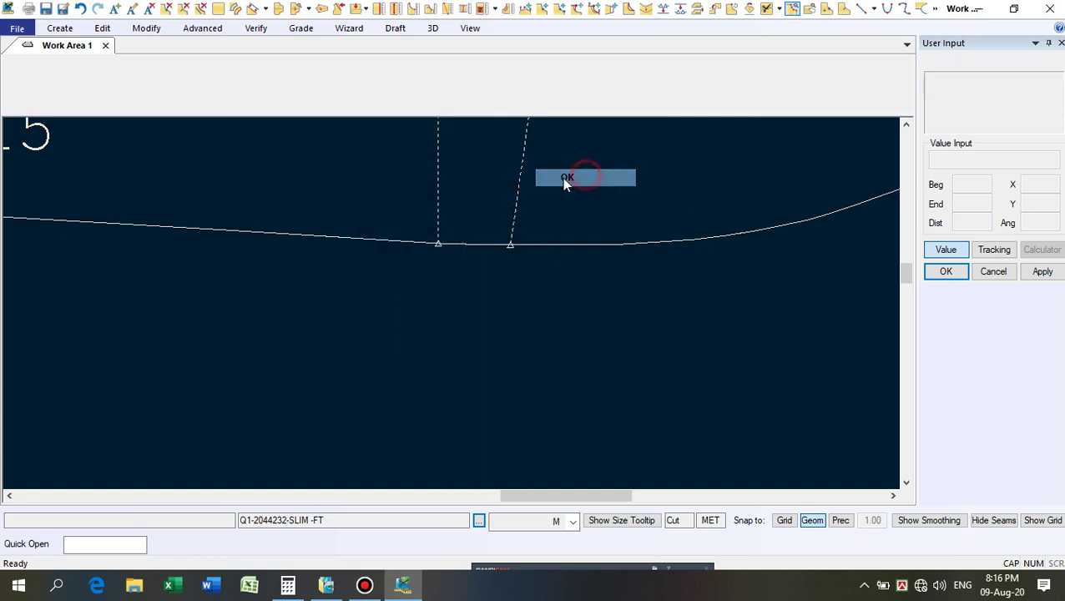
Use Move Smooth to shift the front side seam's point at the slanted hip line by -.06 in Y.
{"action": "left_click", "coordinate": [524, 10]}
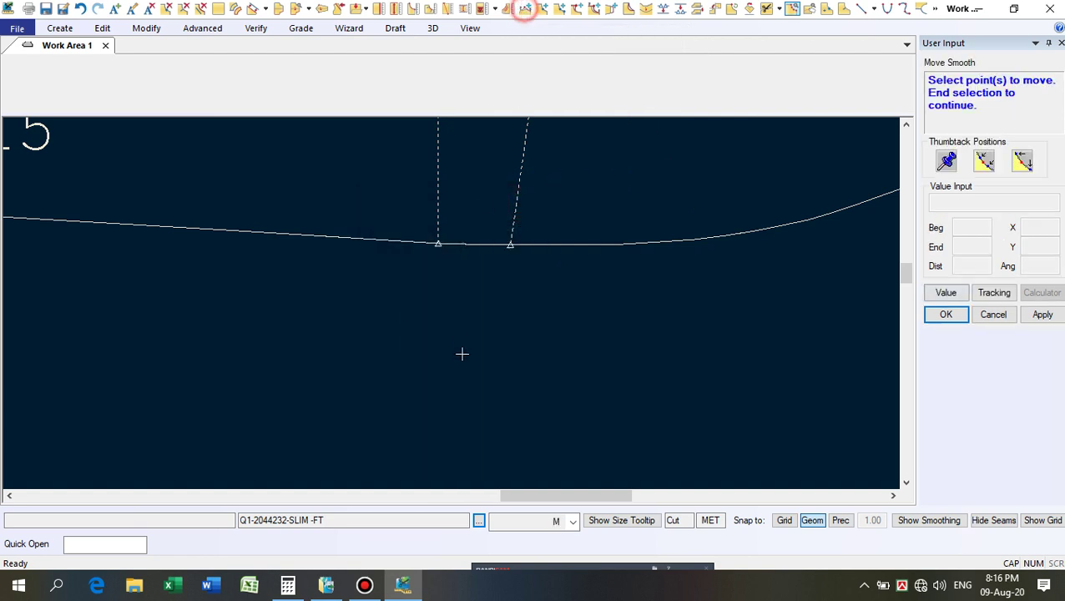
{"action": "left_click", "coordinate": [531, 246]}
{"action": "left_click", "coordinate": [511, 250]}
{"action": "right_click", "coordinate": [568, 207]}
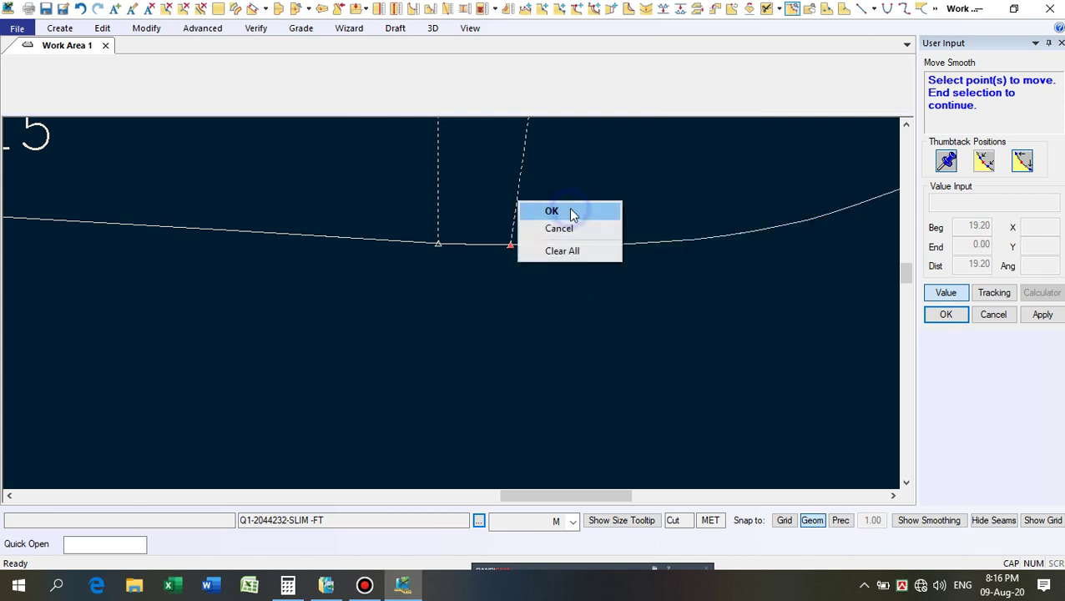
{"action": "left_click", "coordinate": [573, 207]}
{"action": "right_click", "coordinate": [573, 206]}
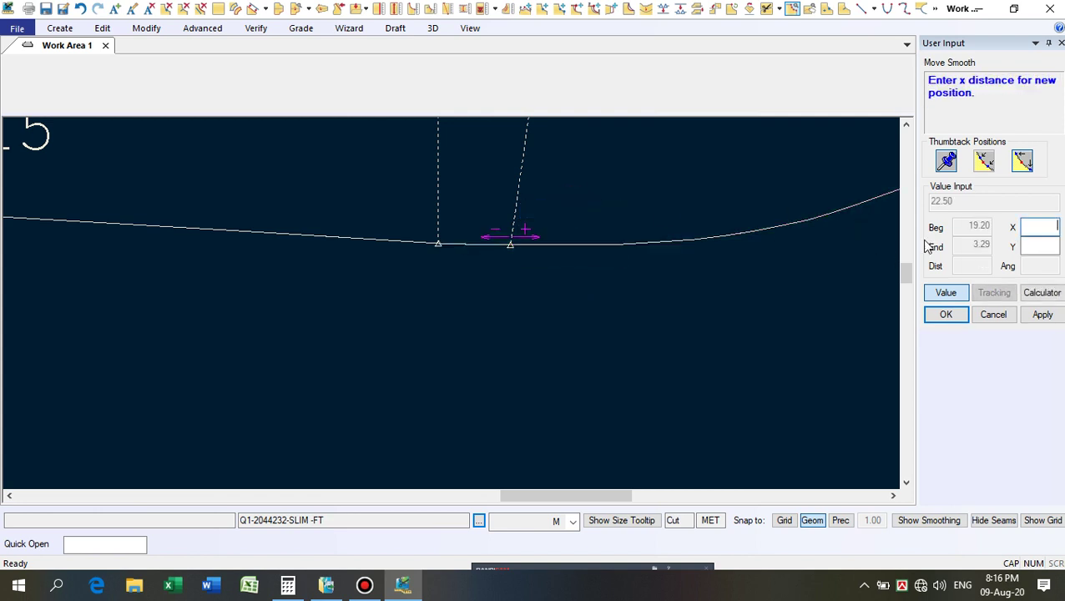
{"action": "left_click", "coordinate": [1039, 245]}
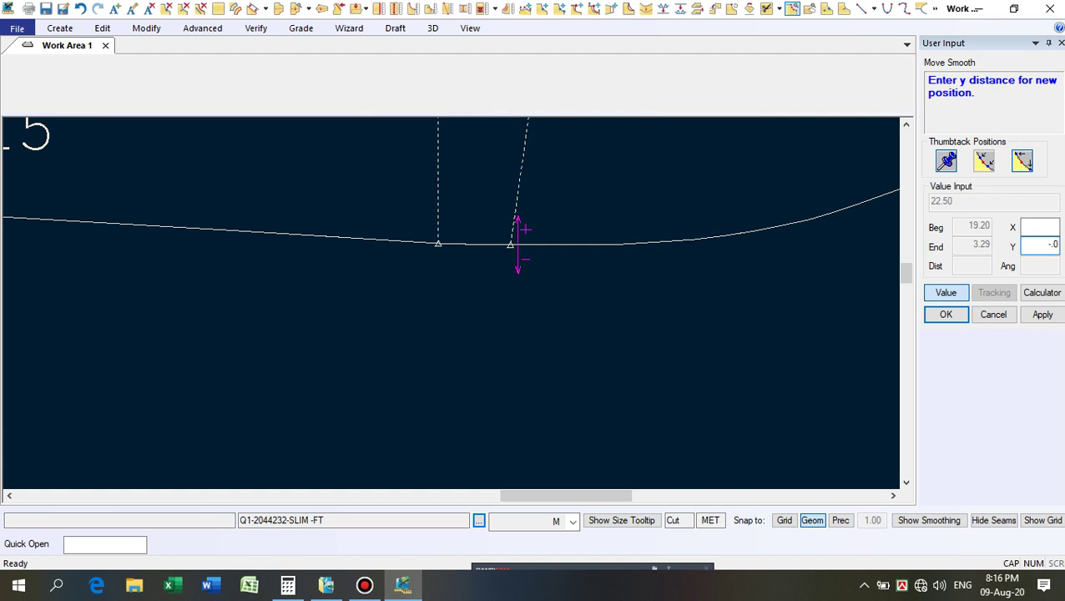
{"action": "type", "text": "-.06"}
{"action": "key", "text": "Return"}
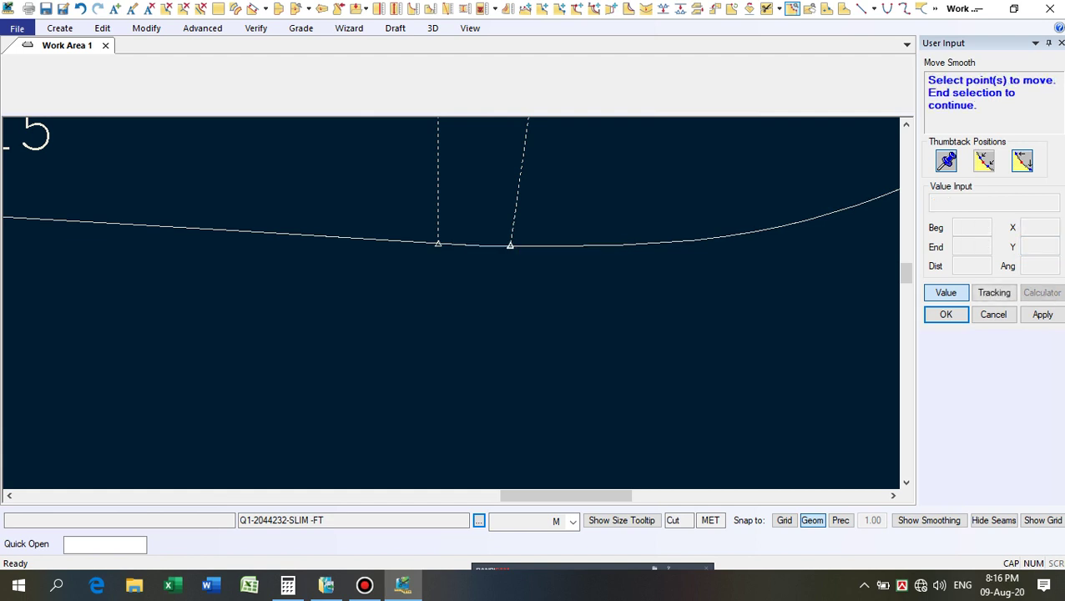
Shift the side-seam end of the front's slanted hip line by -.06 in Y with Move Smooth.
{"action": "scroll", "coordinate": [528, 245], "scroll_direction": "up", "scroll_amount": 4}
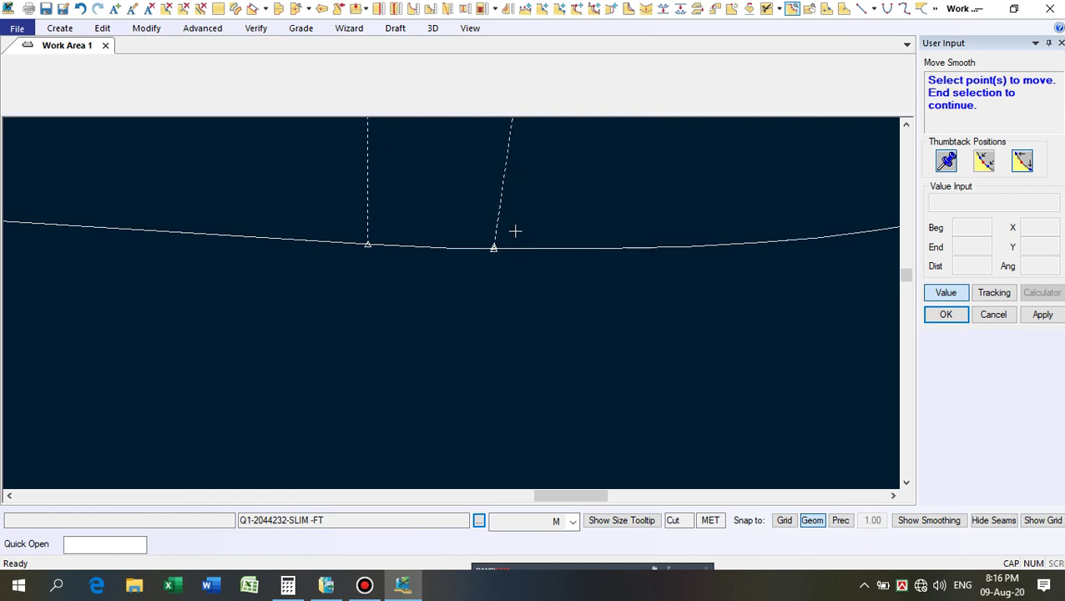
{"action": "left_click", "coordinate": [490, 230]}
{"action": "right_click", "coordinate": [640, 220]}
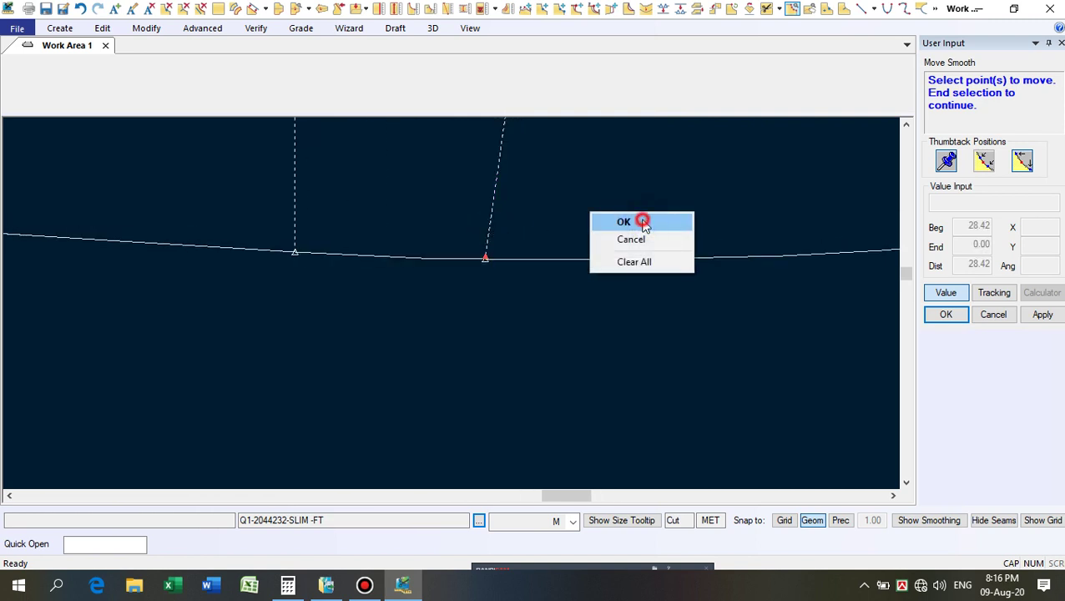
{"action": "left_click", "coordinate": [638, 222]}
{"action": "left_click", "coordinate": [672, 199]}
{"action": "left_click", "coordinate": [1039, 246]}
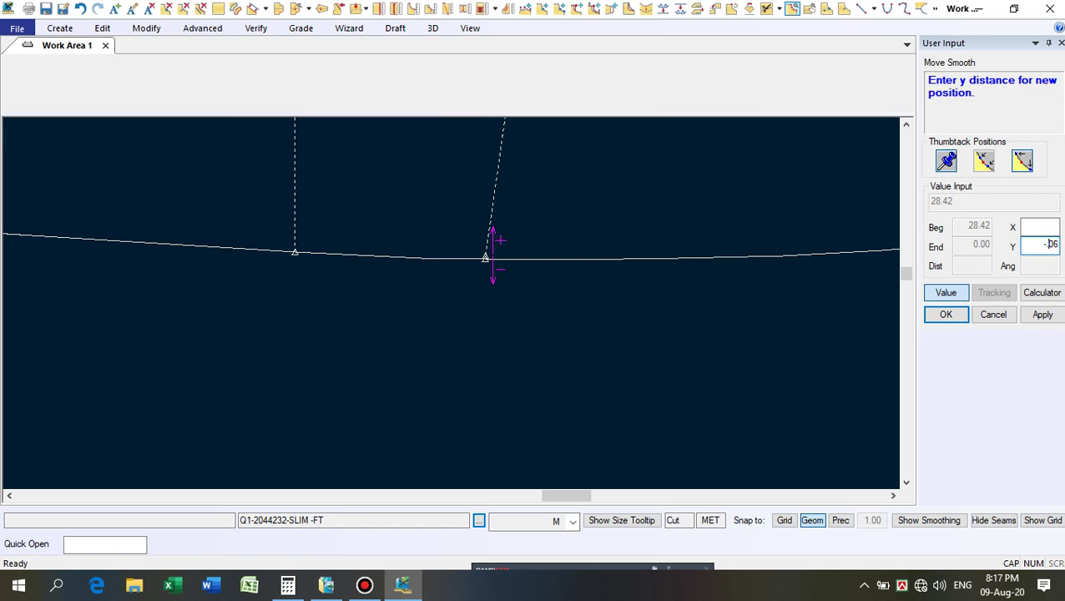
{"action": "key", "text": "Return"}
Move the back side seam's point at the slanted hip line outward in Y by the same distance as on the front.
{"action": "scroll", "coordinate": [454, 228], "scroll_direction": "down", "scroll_amount": 5}
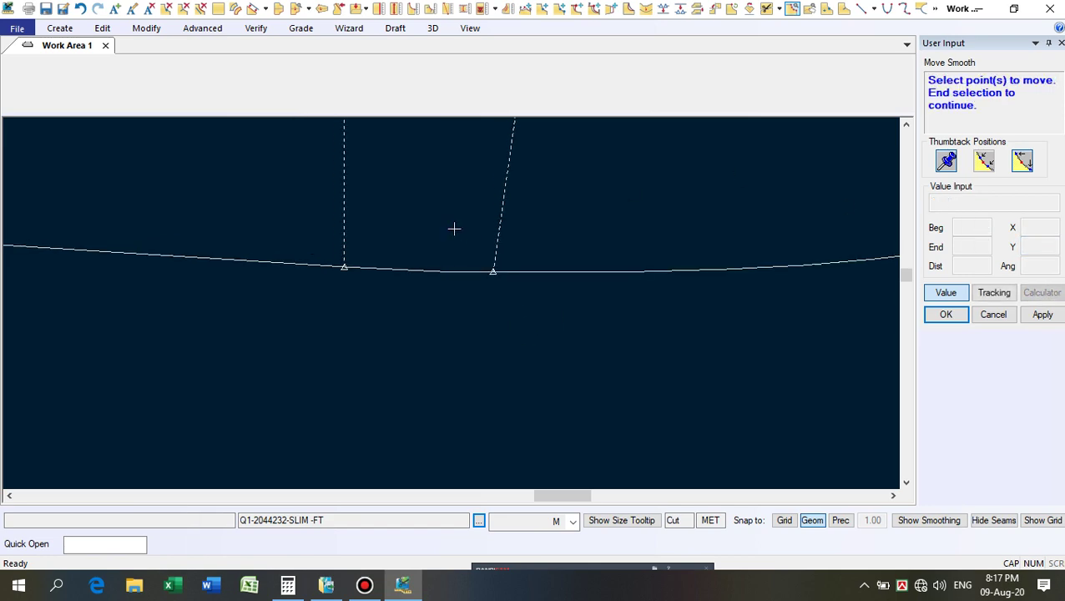
{"action": "scroll", "coordinate": [426, 440], "scroll_direction": "up", "scroll_amount": 5}
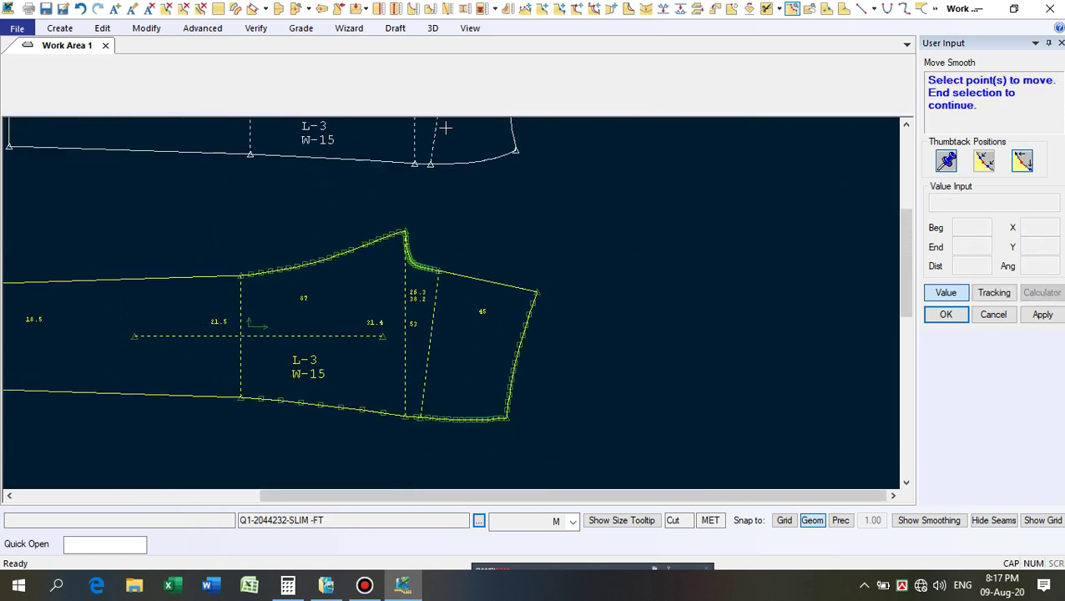
{"action": "scroll", "coordinate": [414, 402], "scroll_direction": "up", "scroll_amount": 4}
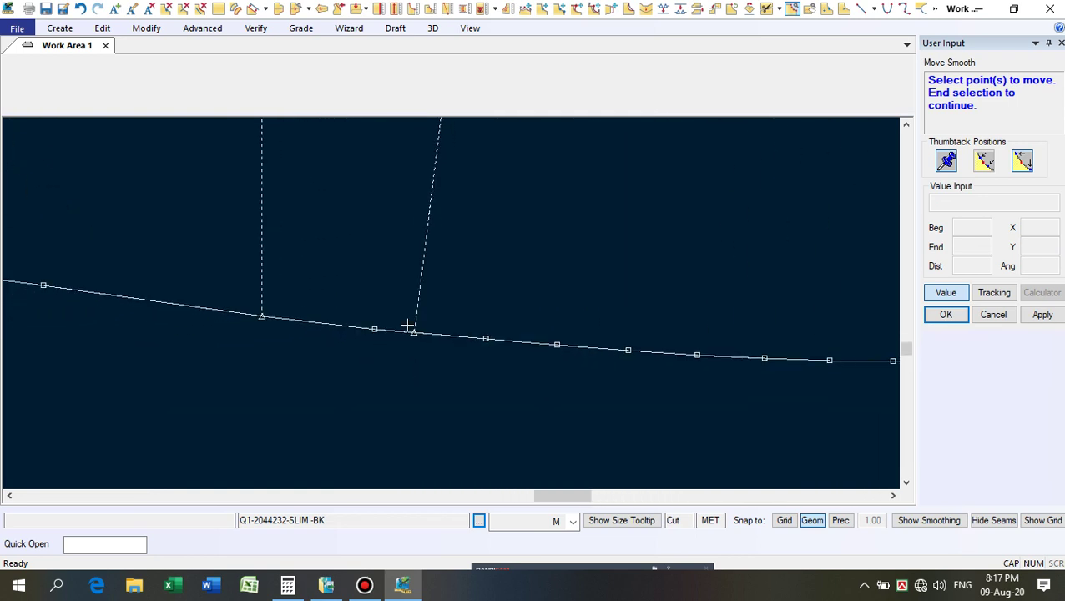
{"action": "left_click", "coordinate": [409, 326]}
{"action": "right_click", "coordinate": [477, 289]}
{"action": "left_click", "coordinate": [480, 289]}
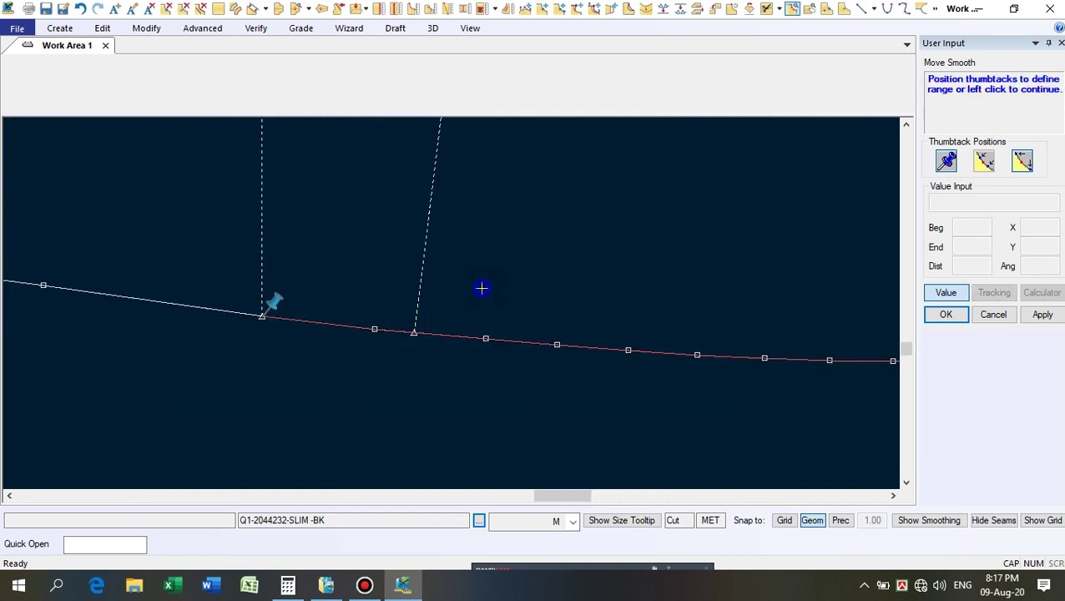
{"action": "left_click", "coordinate": [481, 289]}
{"action": "left_click", "coordinate": [1037, 244]}
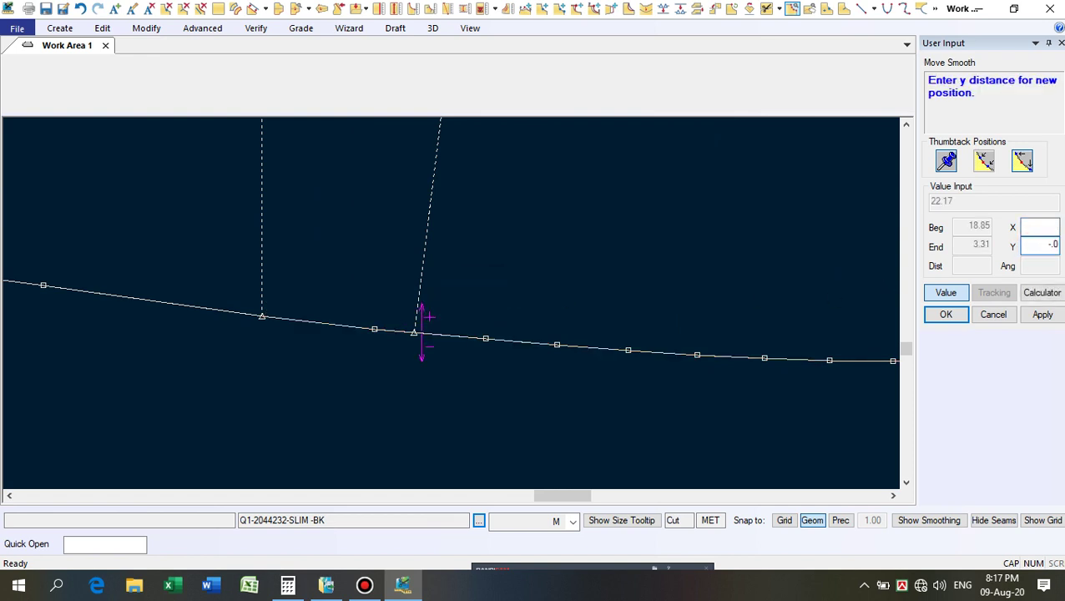
{"action": "key", "text": "Return"}
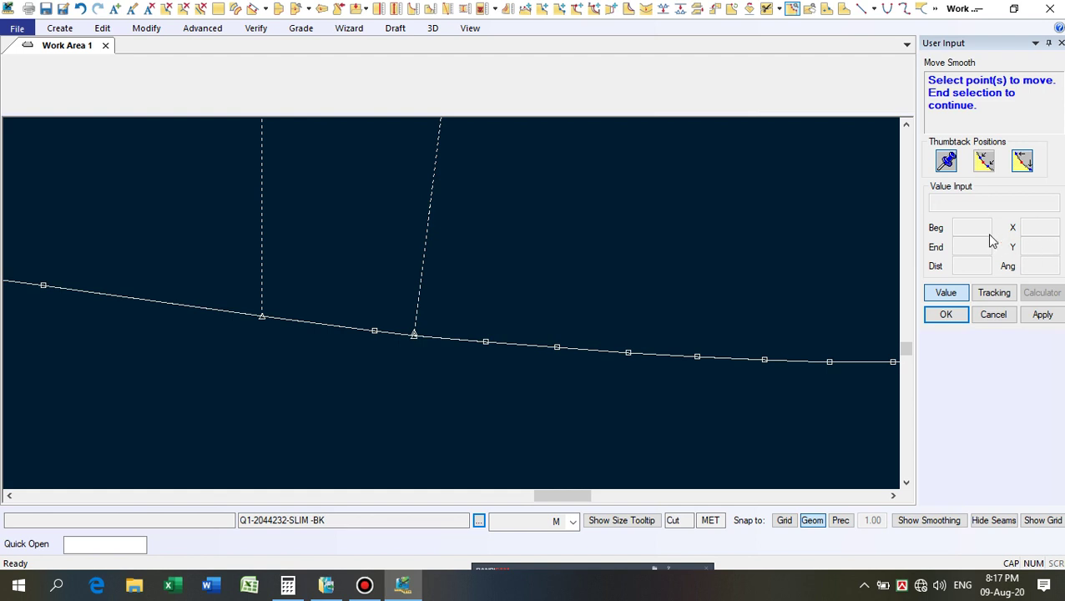
Shift the side-seam end of the back's slanted hip line in Y onto the moved seam point and end Move Smooth.
{"action": "scroll", "coordinate": [421, 334], "scroll_direction": "up", "scroll_amount": 3}
{"action": "left_click", "coordinate": [398, 333]}
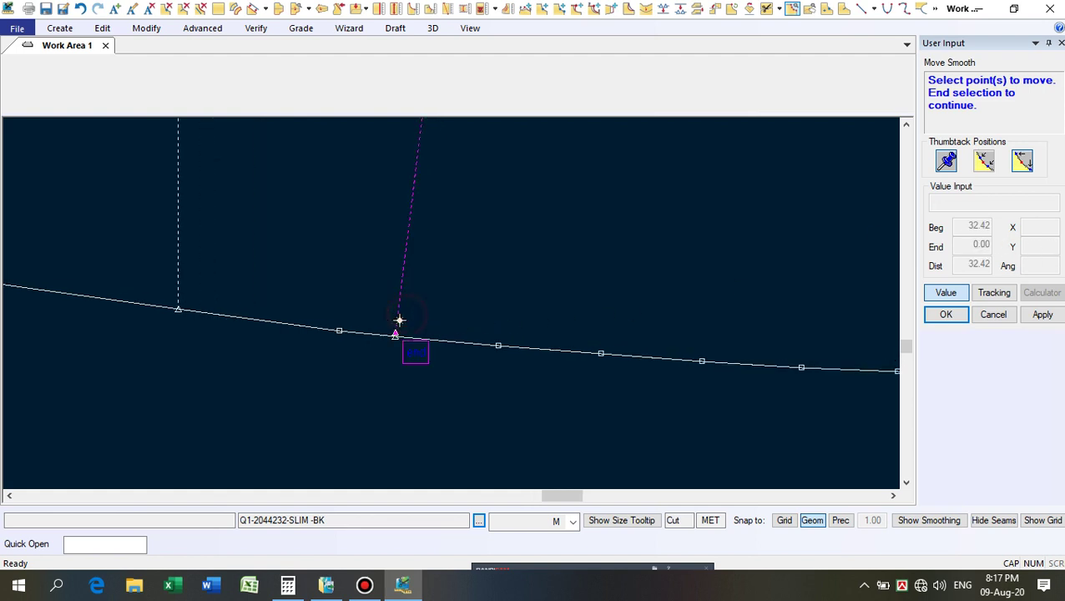
{"action": "right_click", "coordinate": [580, 277]}
{"action": "left_click", "coordinate": [581, 280]}
{"action": "right_click", "coordinate": [578, 275]}
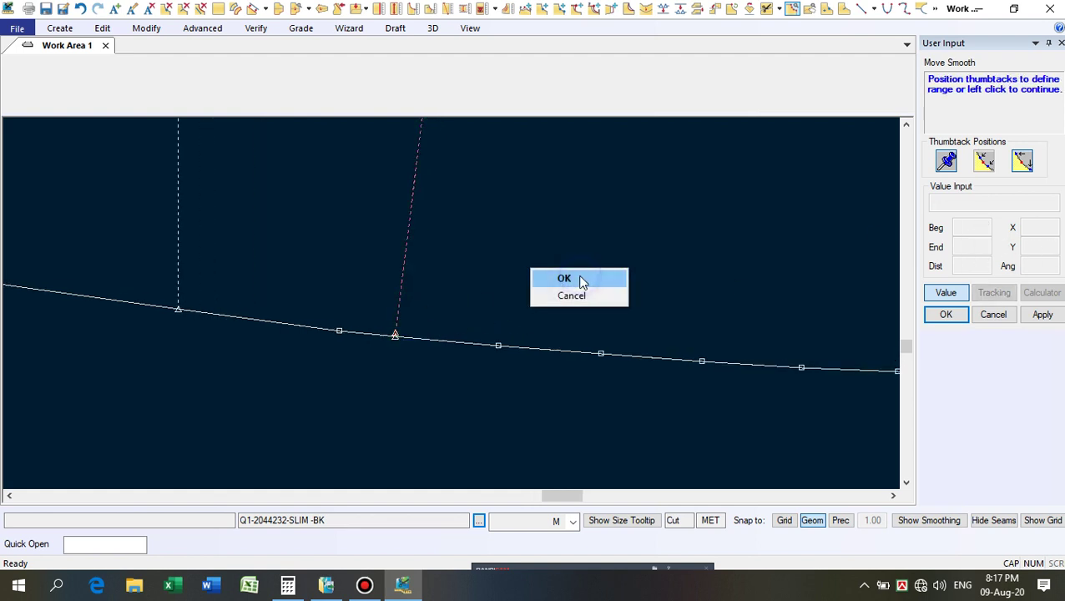
{"action": "left_click", "coordinate": [580, 279]}
{"action": "left_click", "coordinate": [1023, 245]}
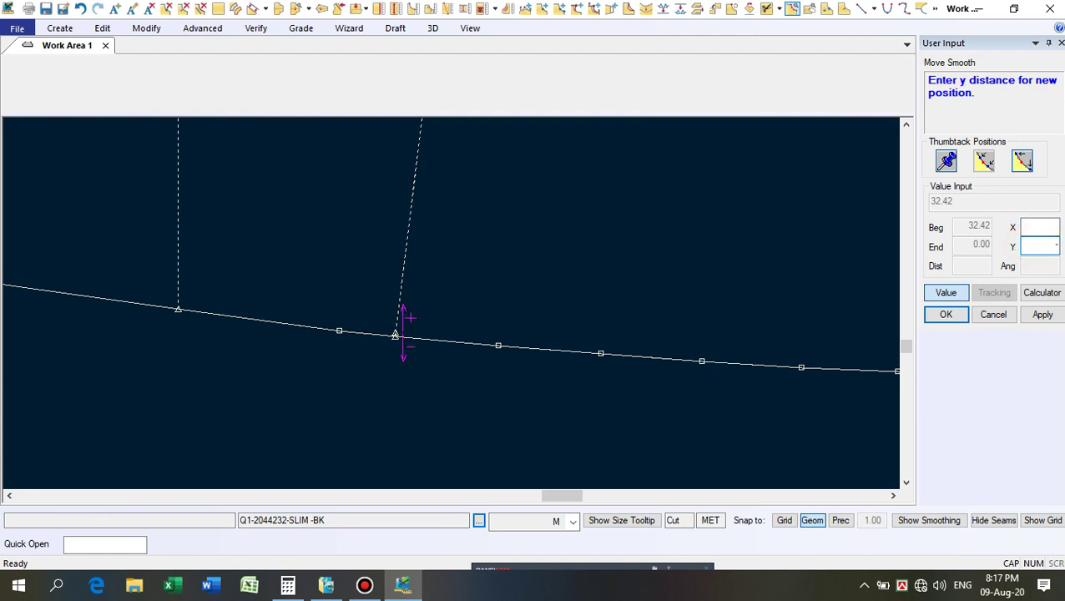
{"action": "key", "text": "Return"}
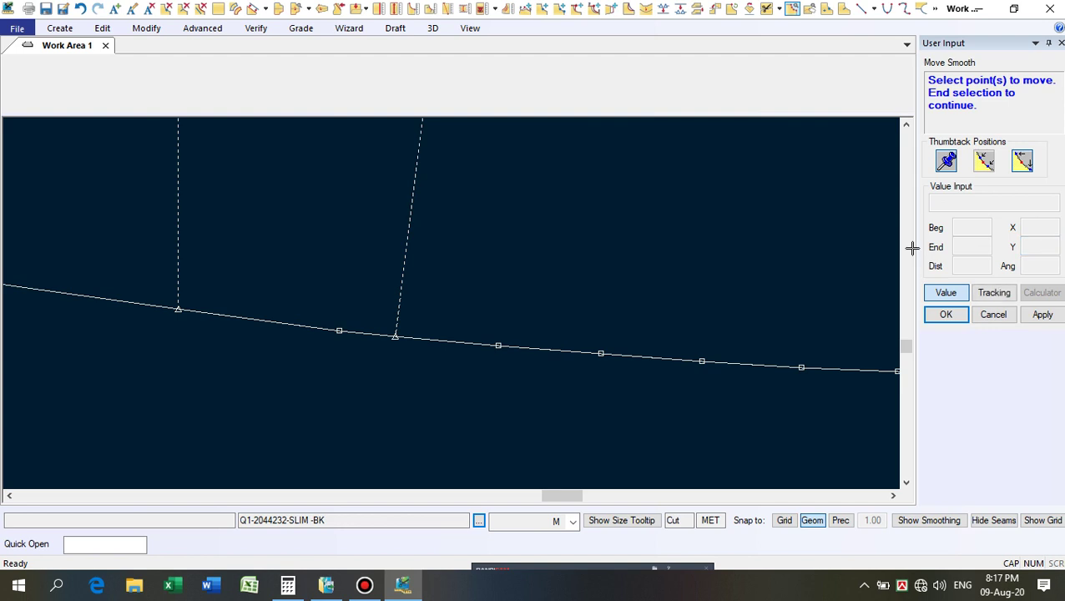
{"action": "right_click", "coordinate": [614, 226]}
{"action": "left_click", "coordinate": [613, 228]}
Measure the combined length of the adjusted front and back slanted hip lines, close the result table and end measuring.
{"action": "scroll", "coordinate": [381, 444], "scroll_direction": "down", "scroll_amount": 3}
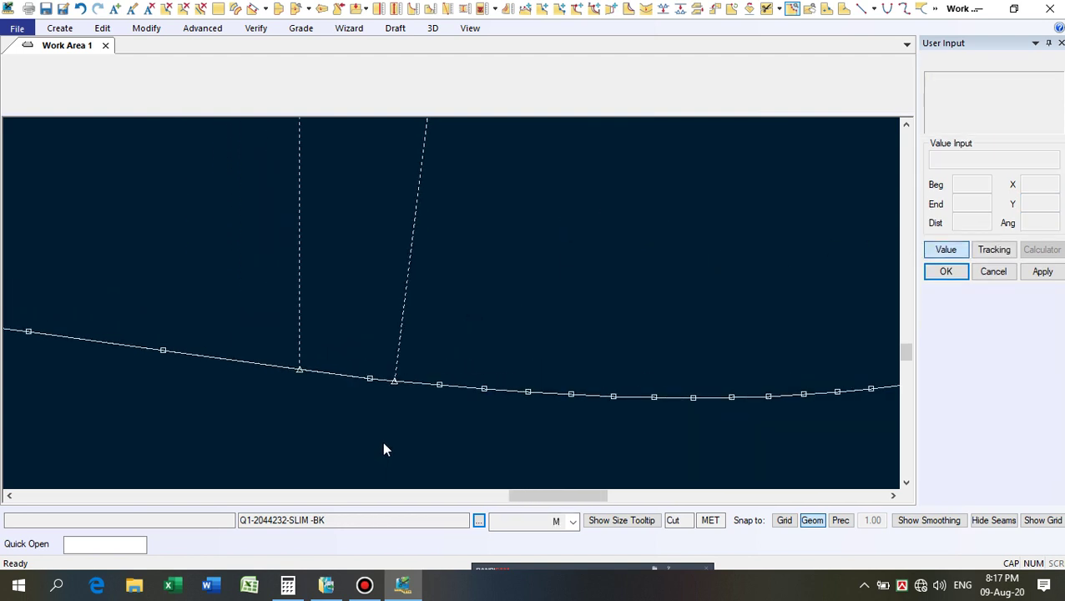
{"action": "scroll", "coordinate": [356, 489], "scroll_direction": "down", "scroll_amount": 5}
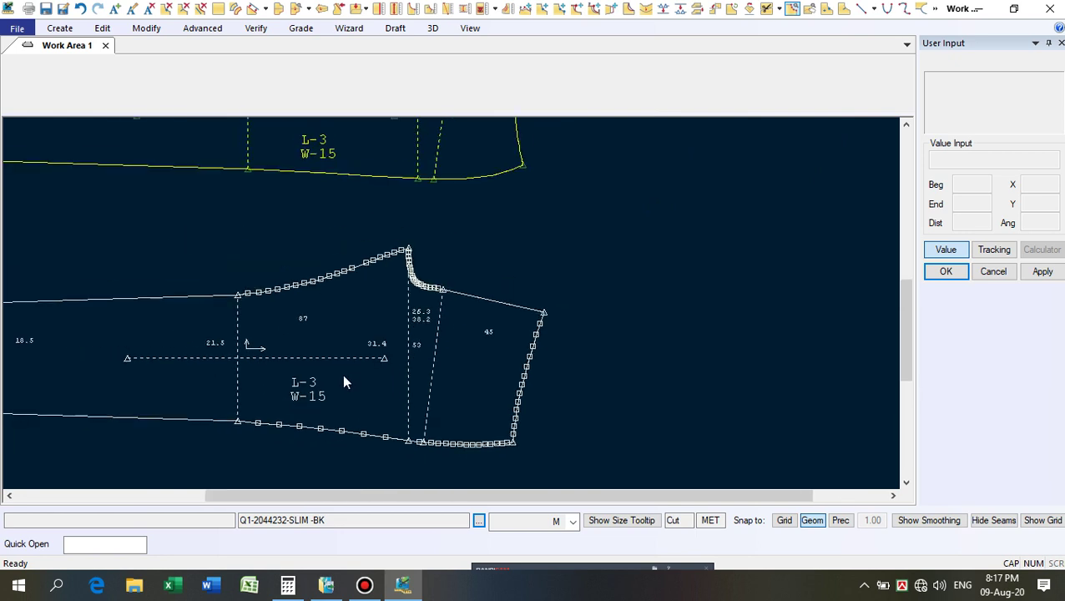
{"action": "left_click", "coordinate": [509, 10]}
{"action": "left_click", "coordinate": [415, 173]}
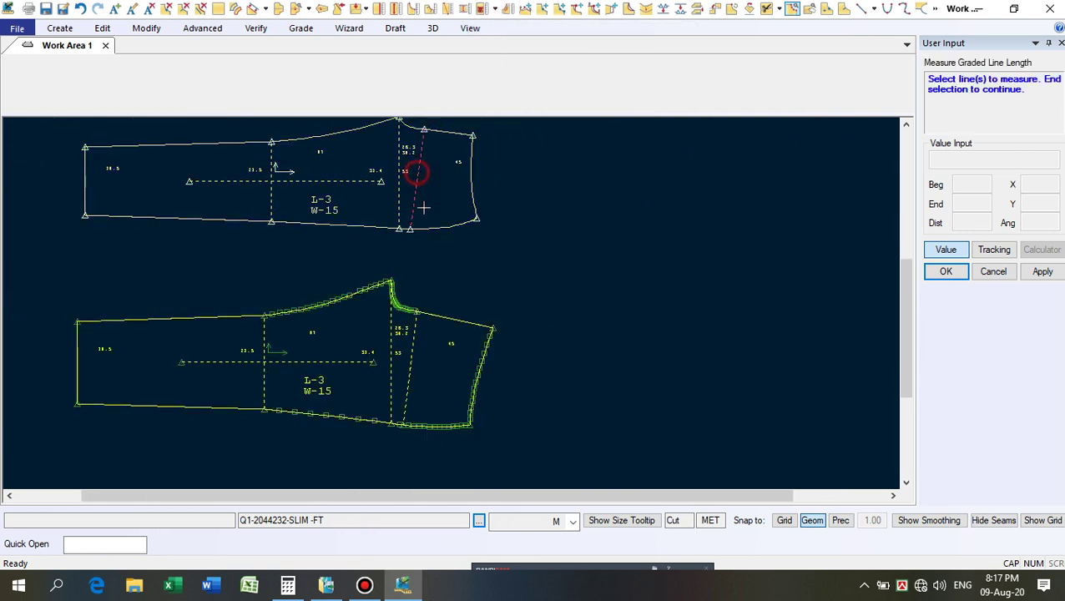
{"action": "left_click", "coordinate": [412, 361]}
{"action": "right_click", "coordinate": [484, 302]}
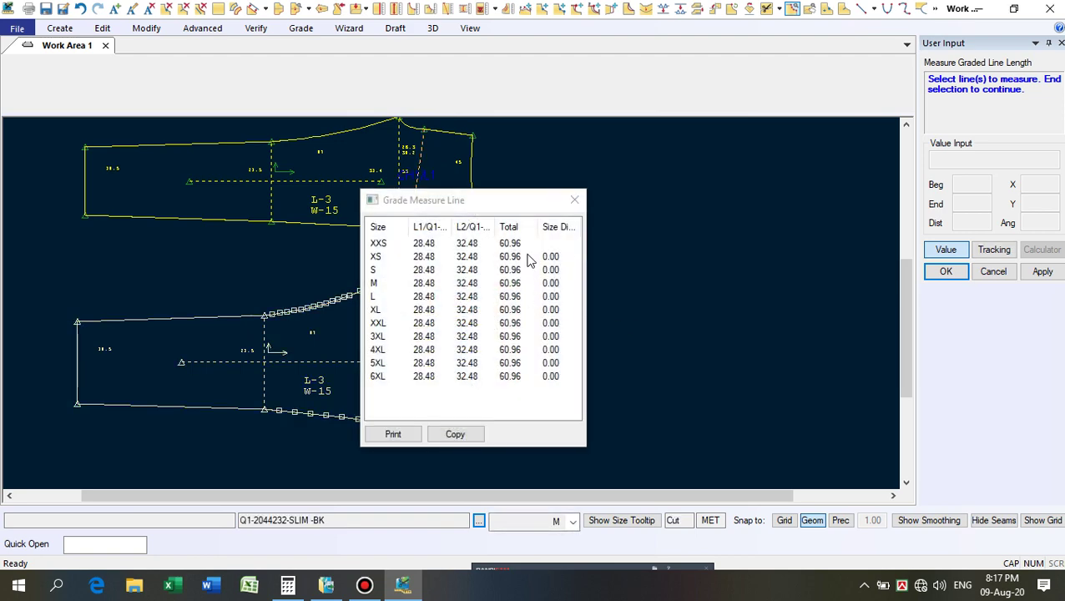
{"action": "left_click", "coordinate": [574, 200]}
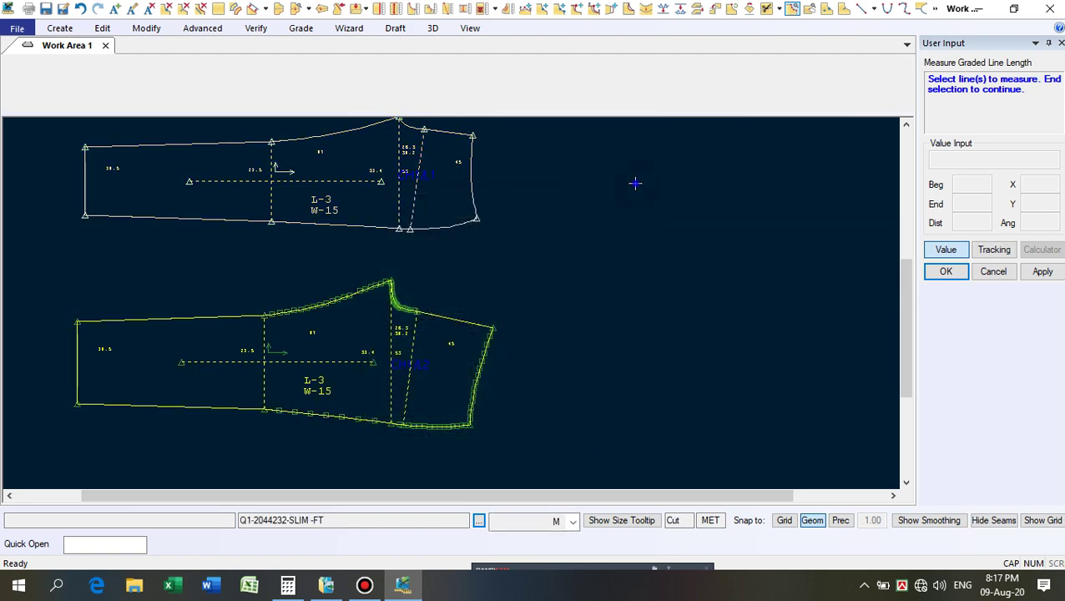
{"action": "right_click", "coordinate": [636, 182]}
{"action": "left_click", "coordinate": [634, 186]}
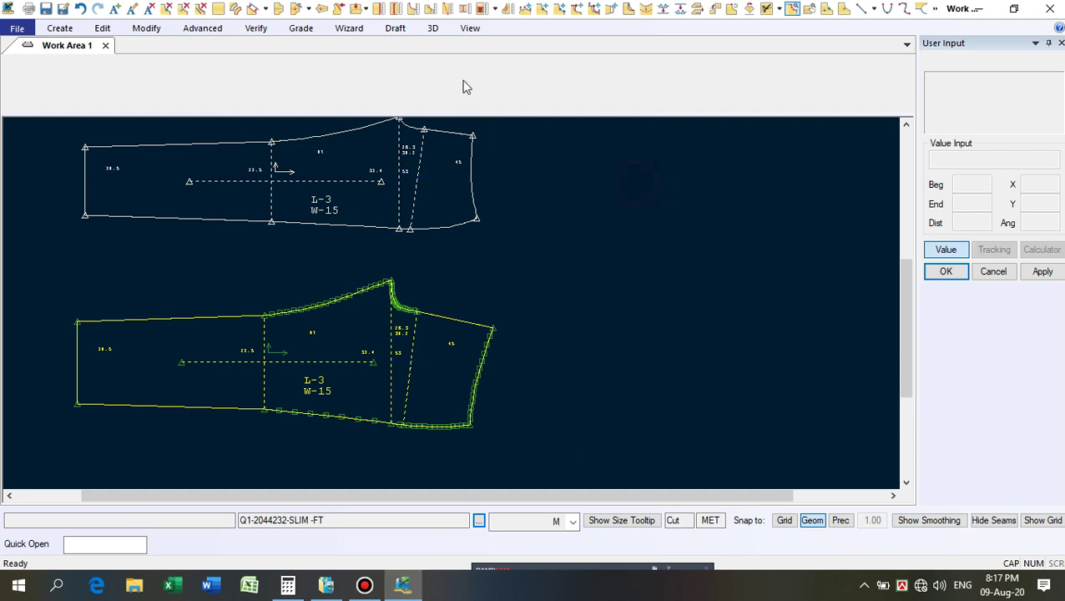
Measure the front's slanted hip line alone and move the result table clear of both pieces.
{"action": "left_click", "coordinate": [507, 8]}
{"action": "left_click", "coordinate": [419, 170]}
{"action": "right_click", "coordinate": [494, 153]}
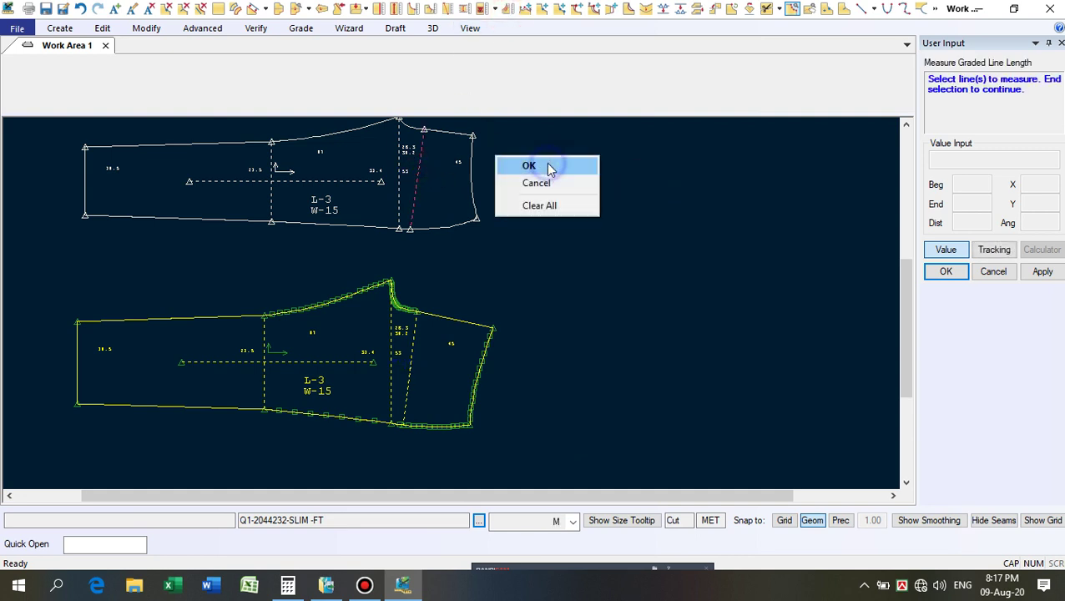
{"action": "left_click", "coordinate": [547, 163]}
{"action": "left_click_drag", "start_coordinate": [488, 201], "coordinate": [803, 145]}
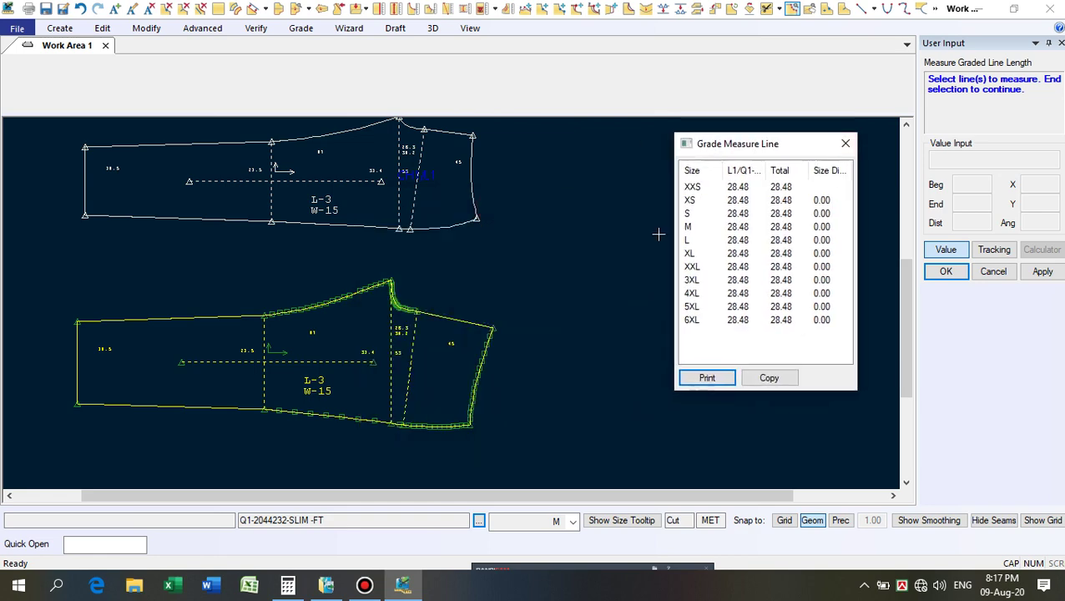
Measure the back's slanted hip line against the front's and close the back's result table.
{"action": "left_click", "coordinate": [411, 367]}
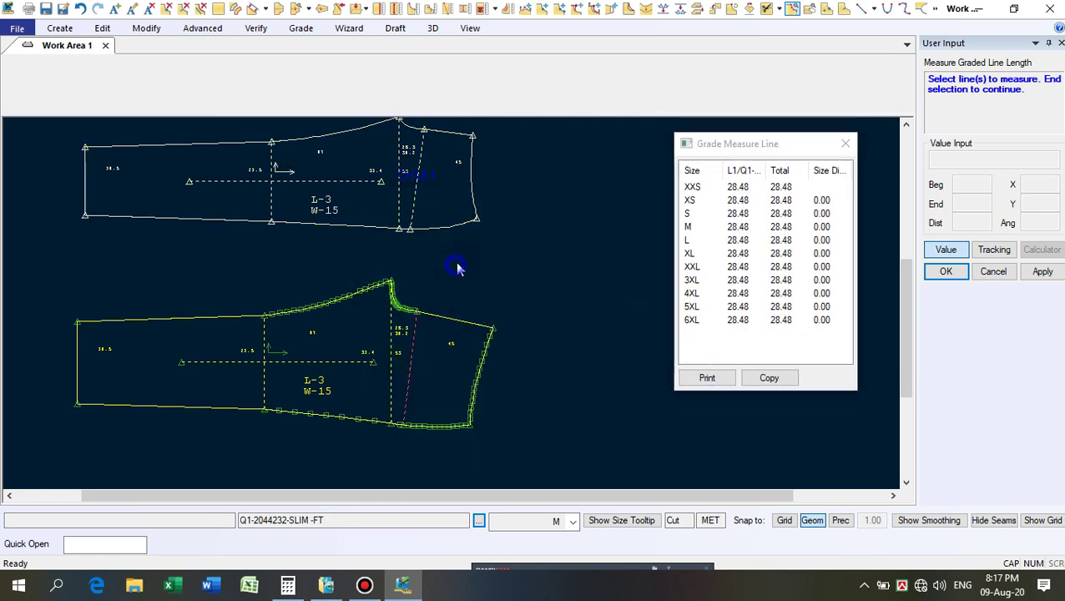
{"action": "right_click", "coordinate": [457, 265]}
{"action": "left_click", "coordinate": [460, 259]}
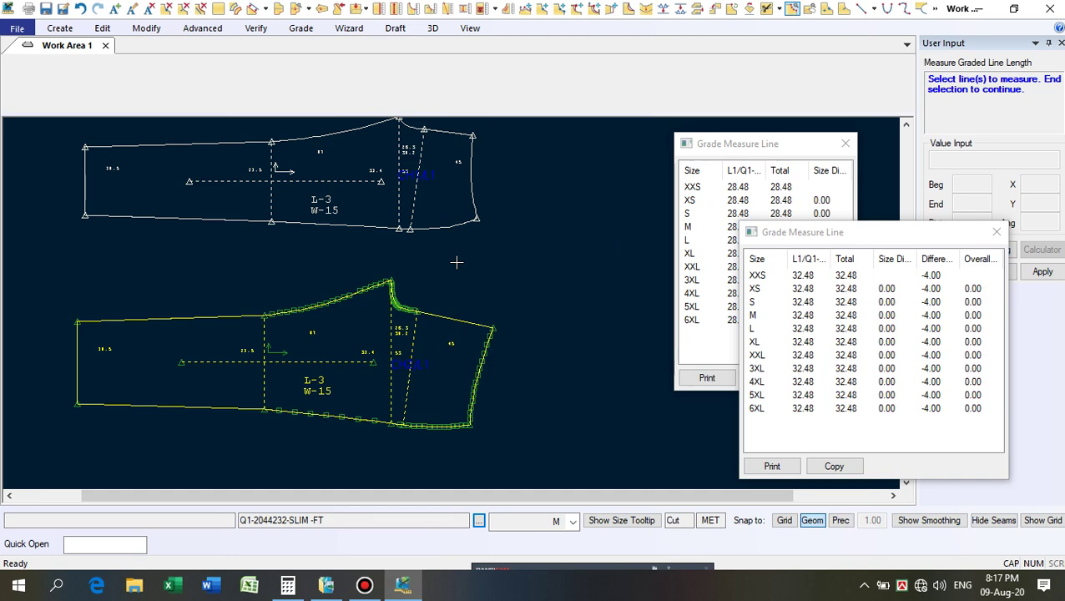
{"action": "left_click", "coordinate": [995, 233]}
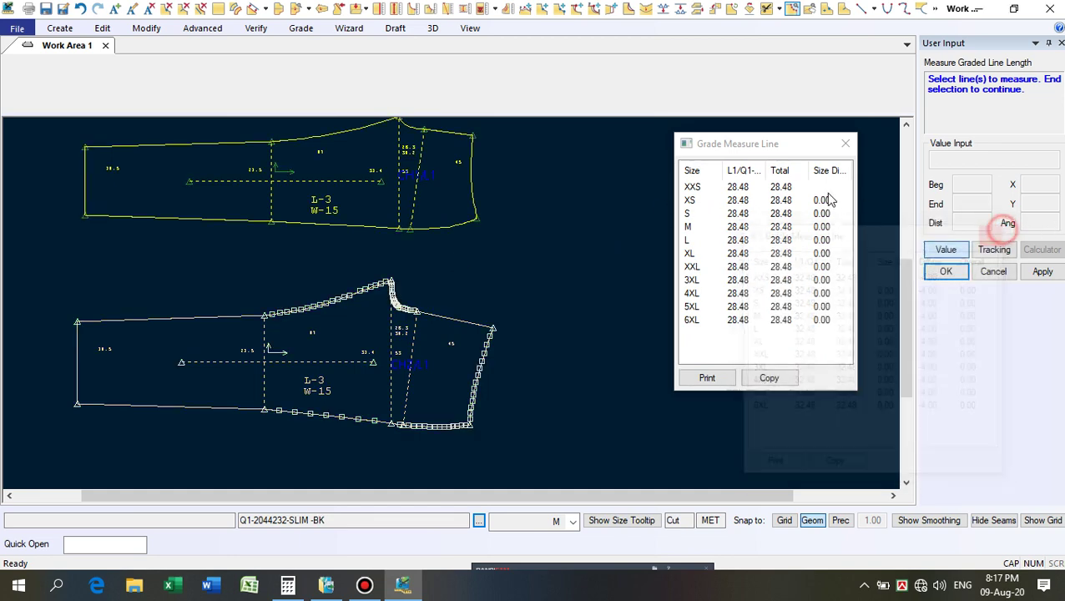
Close the front's slanted hip line result table and end the graded line measuring.
{"action": "left_click", "coordinate": [846, 147]}
{"action": "right_click", "coordinate": [561, 205]}
{"action": "left_click", "coordinate": [612, 211]}
{"action": "scroll", "coordinate": [696, 353], "scroll_direction": "down", "scroll_amount": 2}
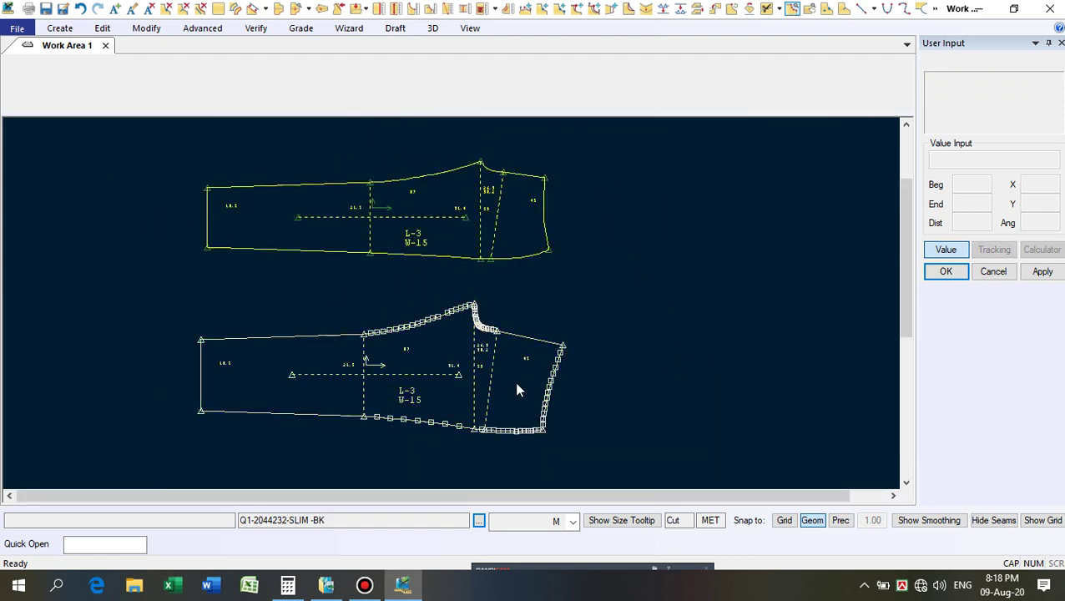
Measure the combined length of the back's crotch curve and straight seat seam, close the result table and end measuring.
{"action": "scroll", "coordinate": [517, 389], "scroll_direction": "up", "scroll_amount": 5}
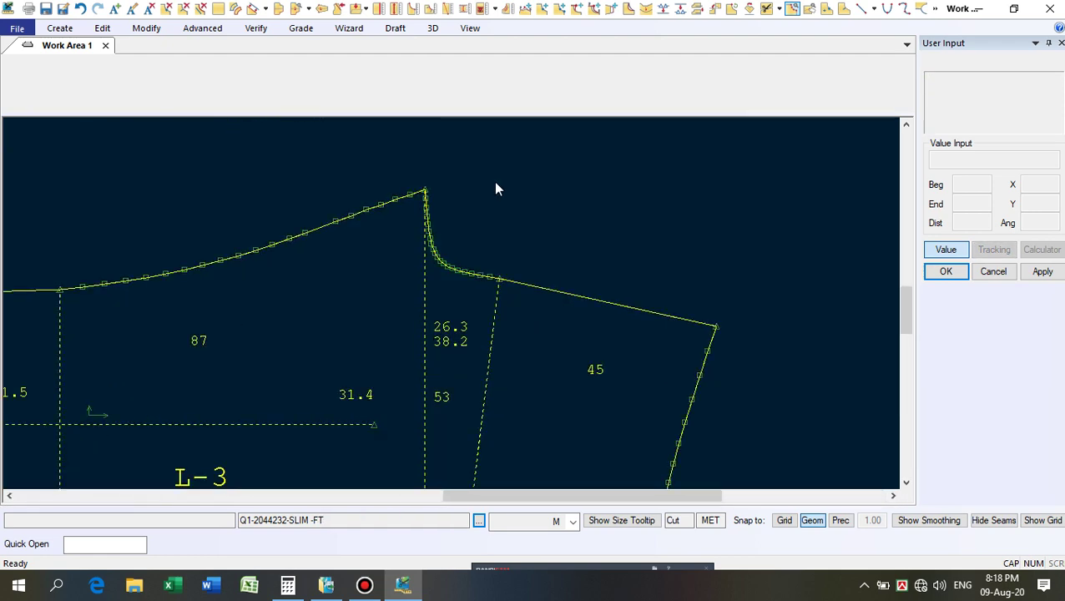
{"action": "left_click", "coordinate": [507, 9]}
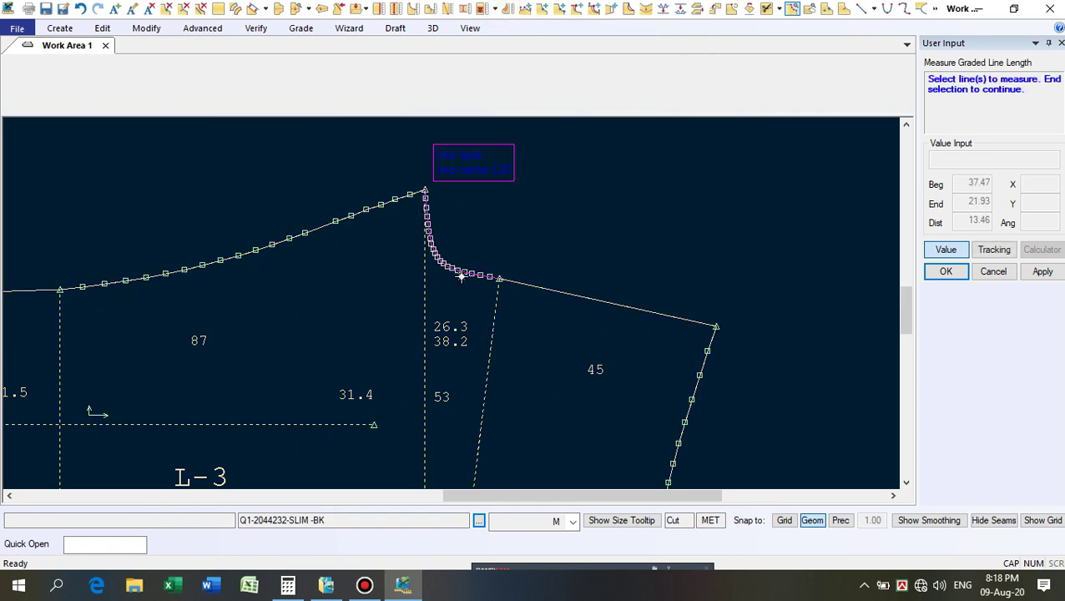
{"action": "left_click", "coordinate": [556, 294]}
{"action": "right_click", "coordinate": [613, 260]}
{"action": "left_click", "coordinate": [594, 257]}
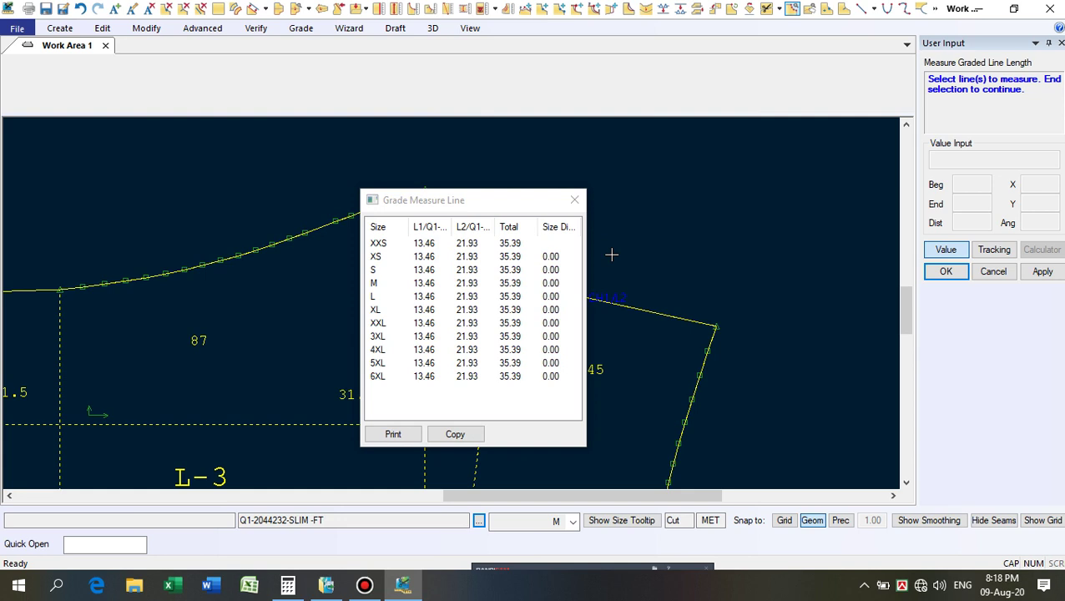
{"action": "left_click", "coordinate": [574, 199]}
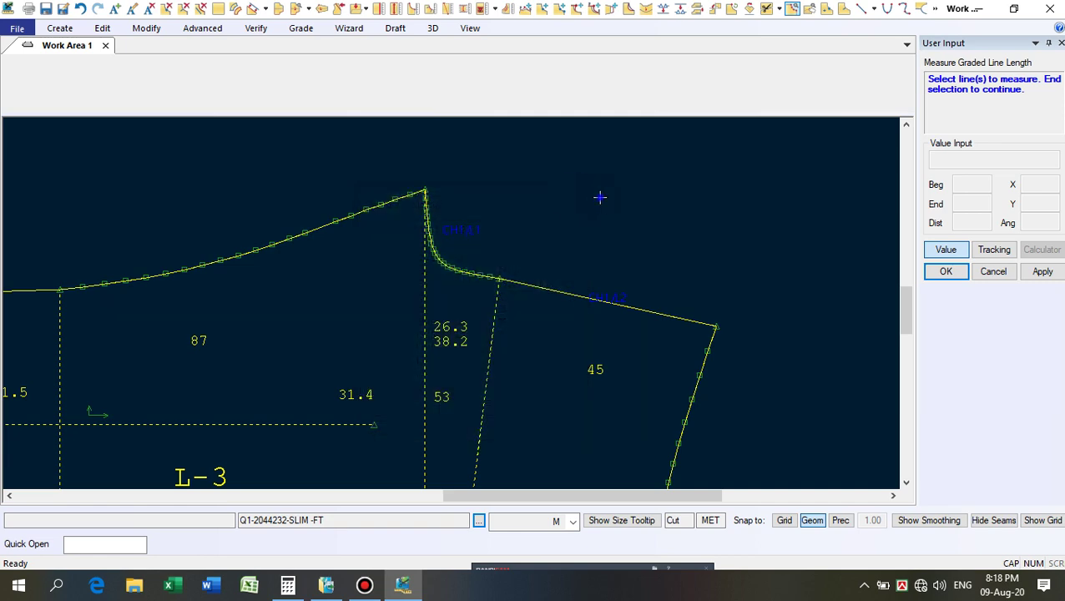
{"action": "right_click", "coordinate": [599, 198]}
{"action": "left_click", "coordinate": [600, 200]}
Smooth the back's crotch curve over its full length with a smooth factor of 0.0127 and end Smooth Line.
{"action": "scroll", "coordinate": [522, 197], "scroll_direction": "up", "scroll_amount": 2}
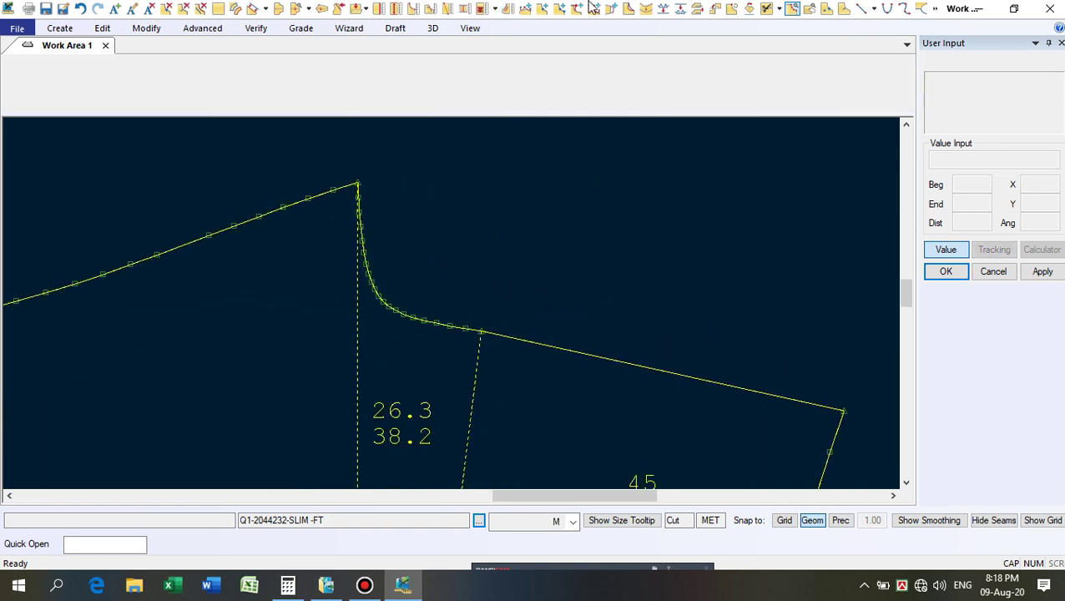
{"action": "left_click", "coordinate": [648, 12]}
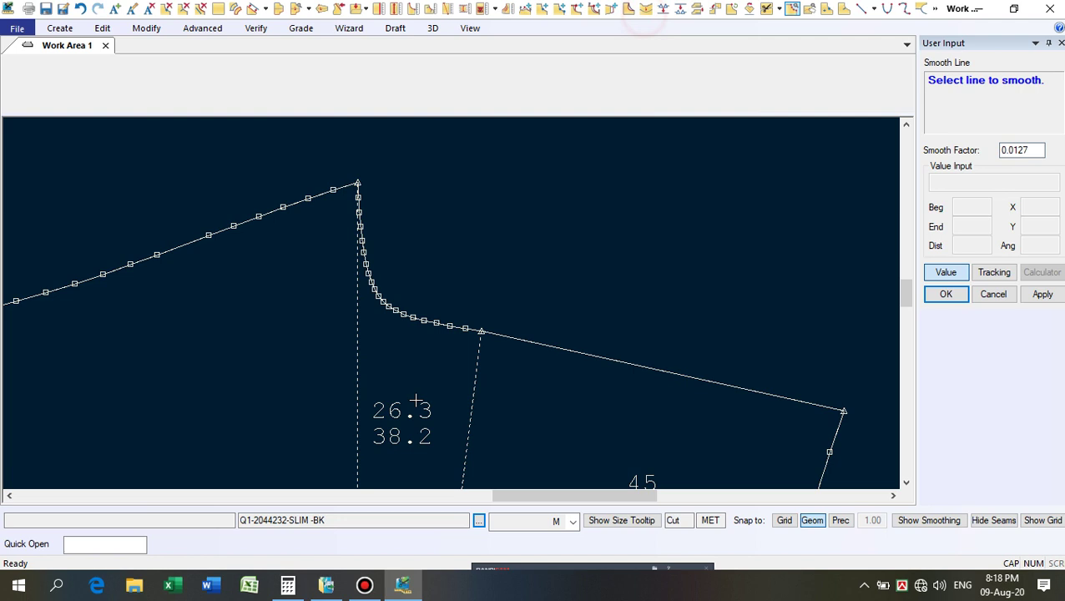
{"action": "left_click", "coordinate": [415, 314]}
{"action": "scroll", "coordinate": [417, 276], "scroll_direction": "up", "scroll_amount": 3}
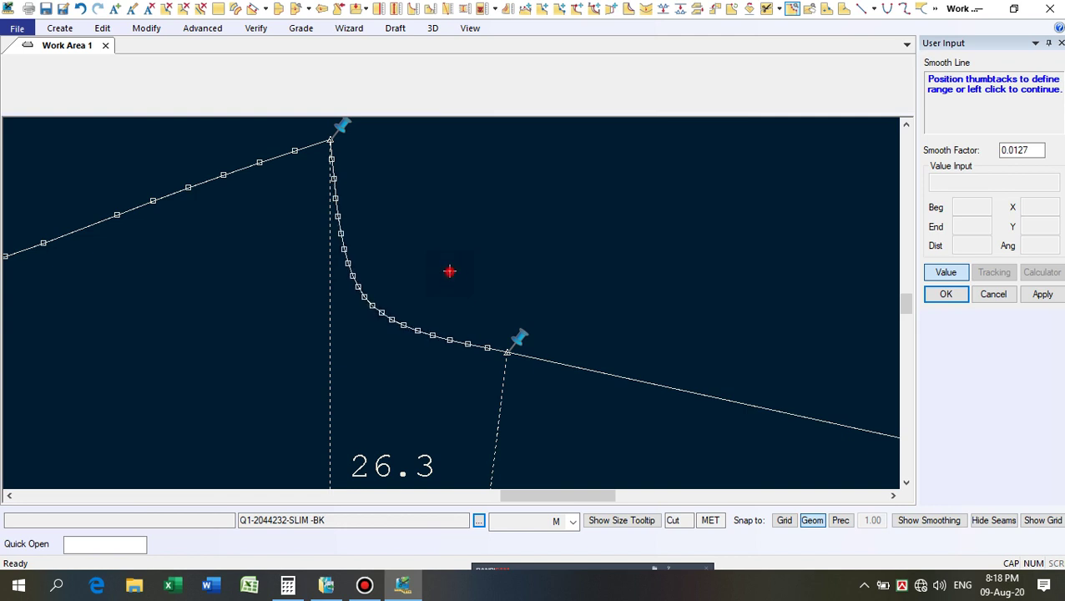
{"action": "right_click", "coordinate": [547, 176]}
{"action": "left_click", "coordinate": [542, 200]}
{"action": "right_click", "coordinate": [578, 193]}
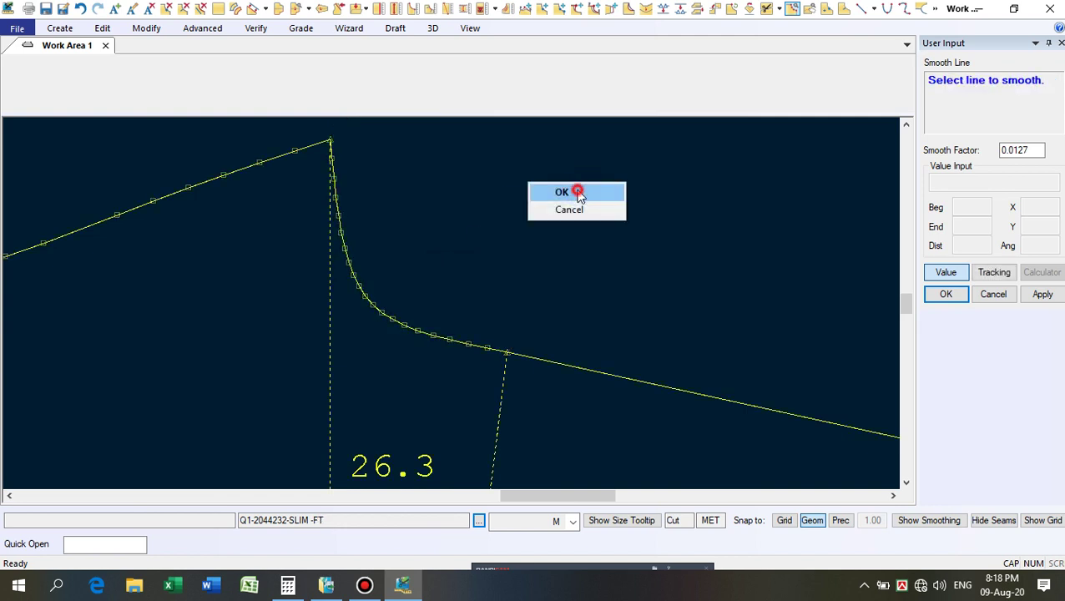
{"action": "left_click", "coordinate": [579, 194]}
Smooth the back's waist line repeatedly over its full length with a smooth factor of 0.0127 and end Smooth Line.
{"action": "scroll", "coordinate": [506, 162], "scroll_direction": "down", "scroll_amount": 5}
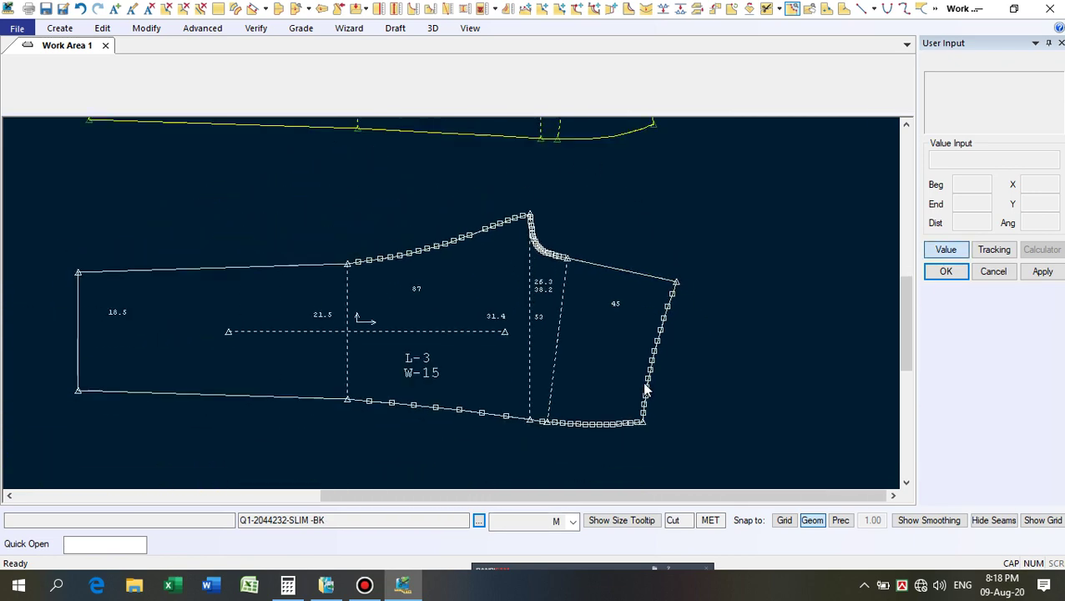
{"action": "scroll", "coordinate": [635, 400], "scroll_direction": "up", "scroll_amount": 3}
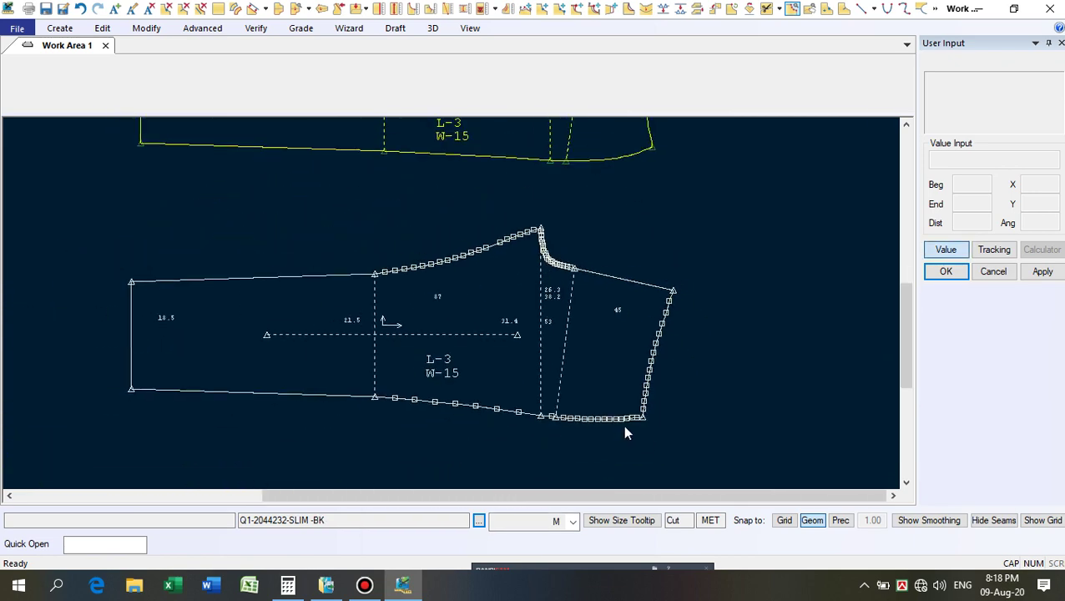
{"action": "left_click", "coordinate": [634, 10]}
{"action": "left_click", "coordinate": [696, 339]}
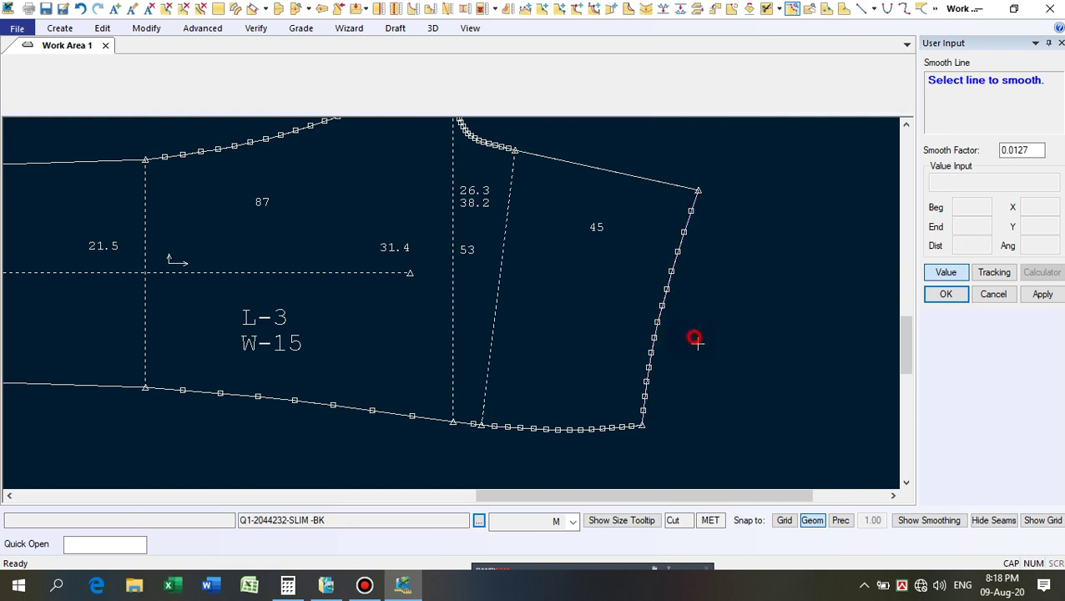
{"action": "left_click", "coordinate": [660, 316]}
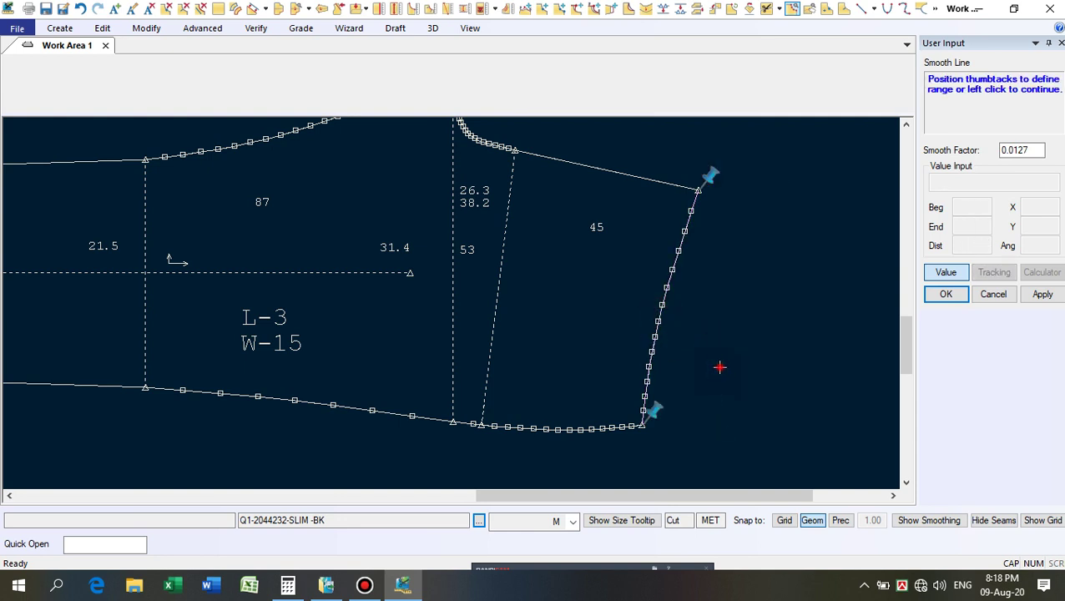
{"action": "left_click", "coordinate": [725, 356]}
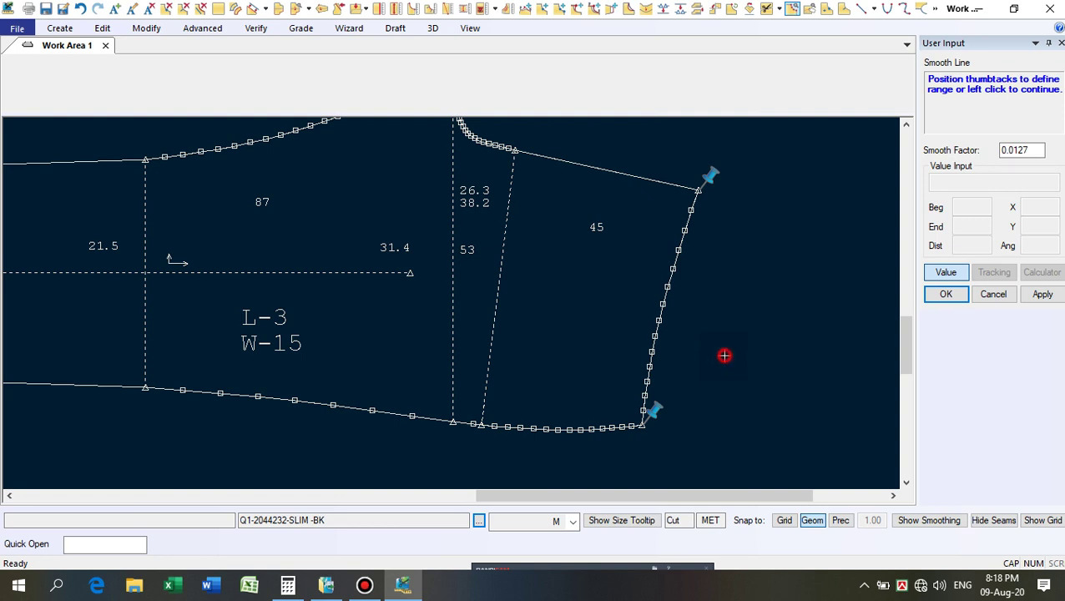
{"action": "left_click", "coordinate": [729, 355]}
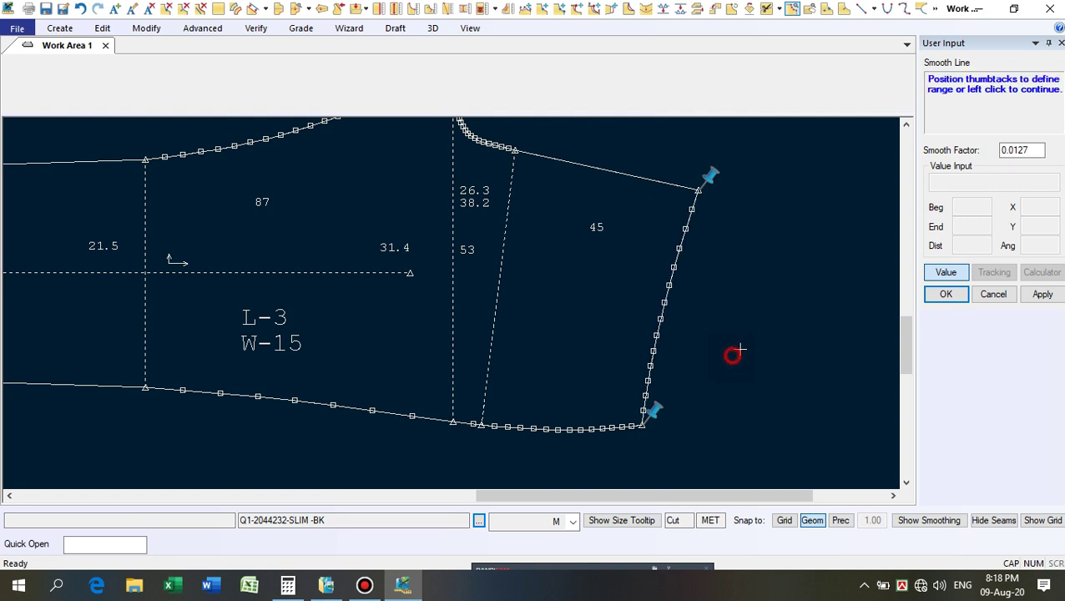
{"action": "right_click", "coordinate": [734, 298]}
{"action": "left_click", "coordinate": [740, 298]}
{"action": "left_click", "coordinate": [743, 298]}
Measure the front's two inseam lines above and below the knee together and move the result table clear of both pieces.
{"action": "scroll", "coordinate": [696, 383], "scroll_direction": "down", "scroll_amount": 5}
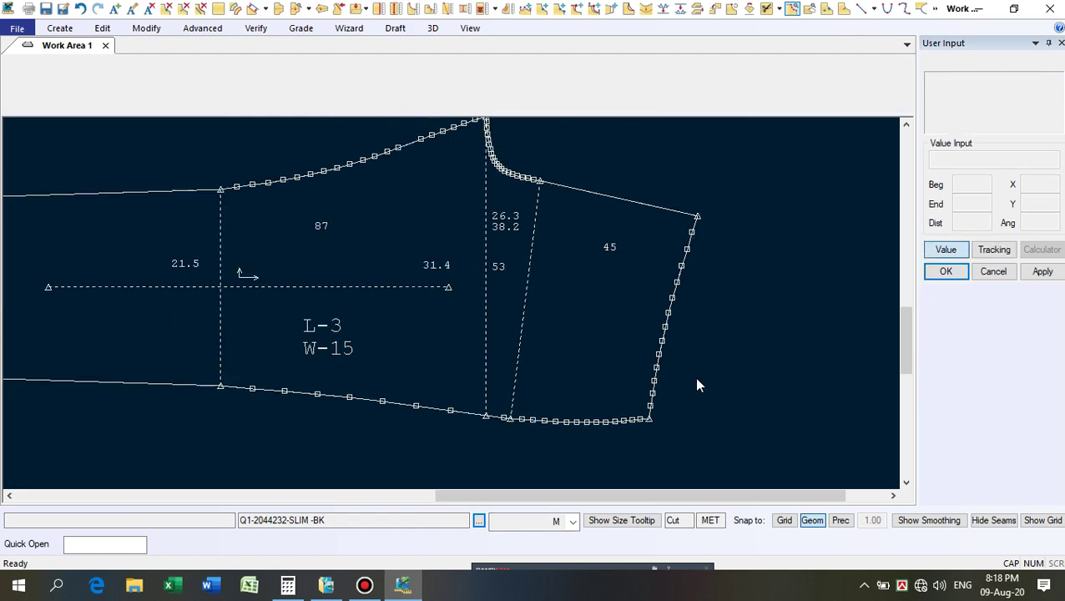
{"action": "scroll", "coordinate": [442, 476], "scroll_direction": "down", "scroll_amount": 1}
{"action": "scroll", "coordinate": [444, 232], "scroll_direction": "up", "scroll_amount": 1}
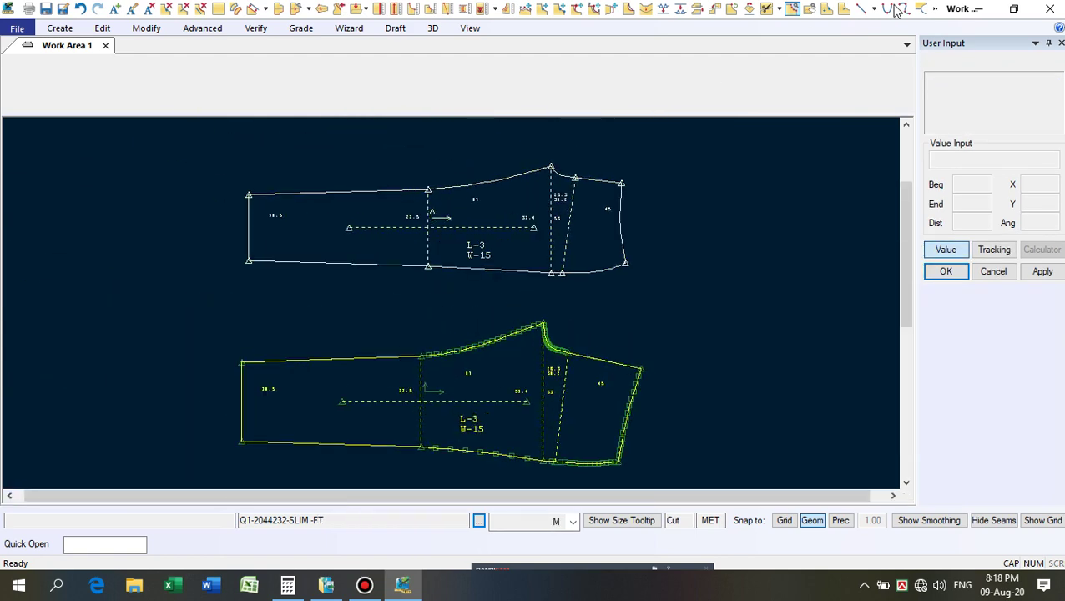
{"action": "scroll", "coordinate": [658, 124], "scroll_direction": "down", "scroll_amount": 1}
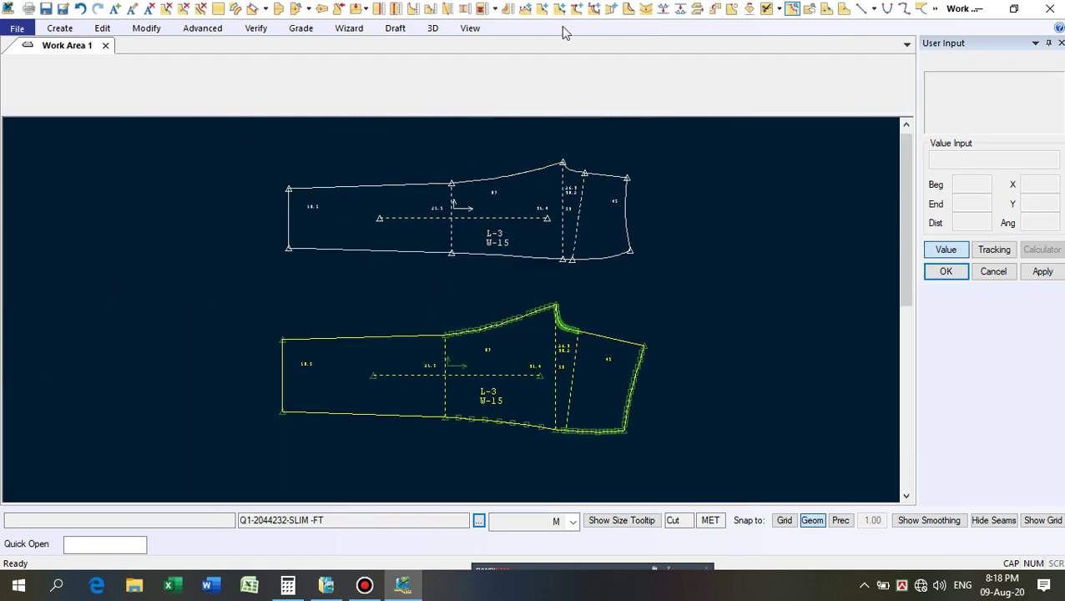
{"action": "left_click", "coordinate": [509, 9]}
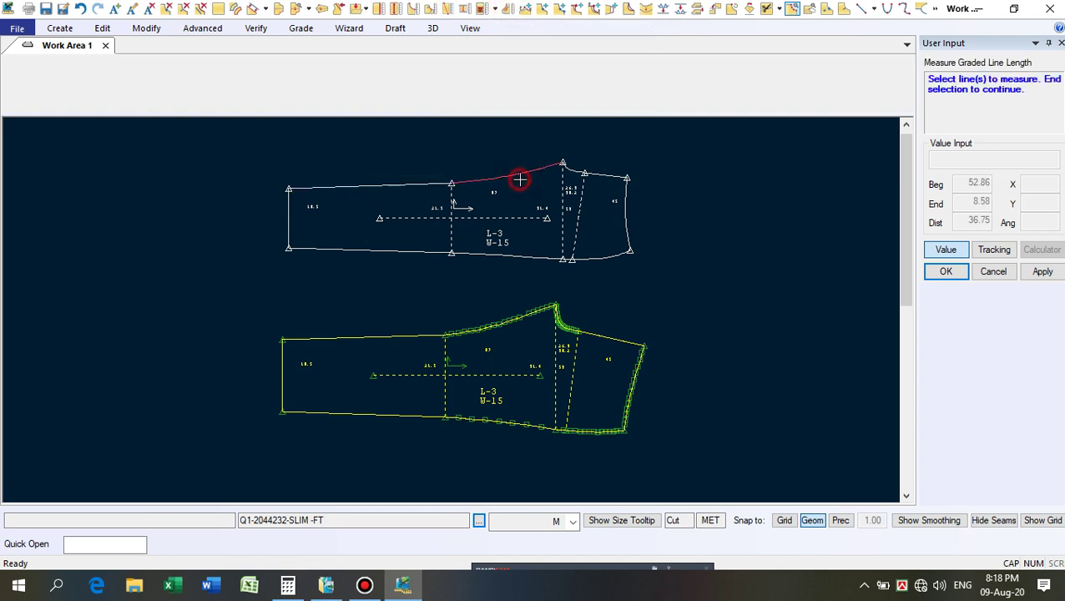
{"action": "left_click", "coordinate": [396, 183]}
{"action": "right_click", "coordinate": [336, 149]}
{"action": "left_click", "coordinate": [386, 151]}
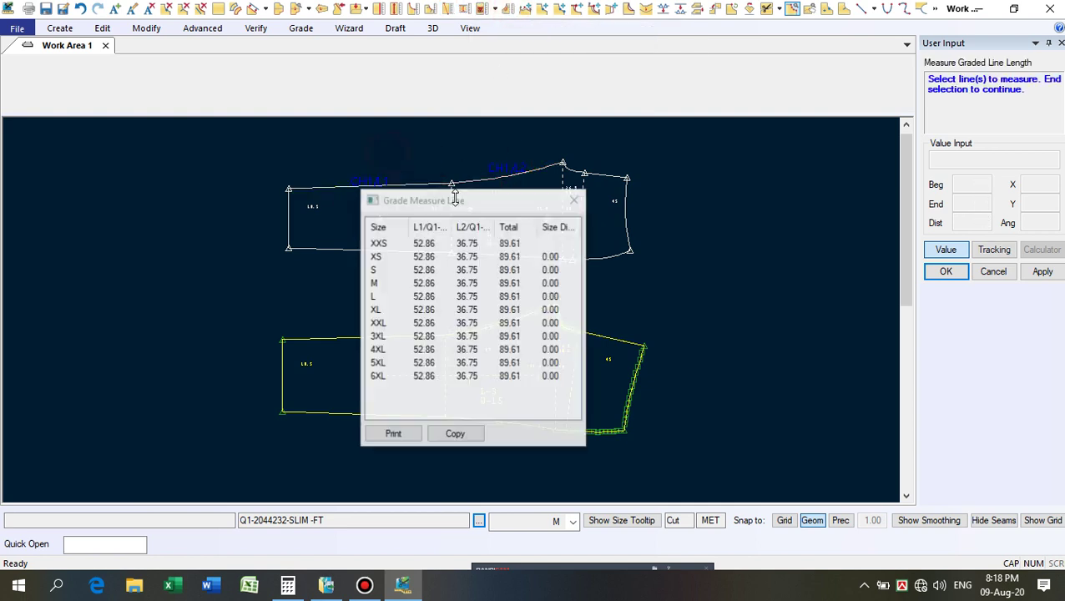
{"action": "left_click_drag", "start_coordinate": [513, 205], "coordinate": [818, 175]}
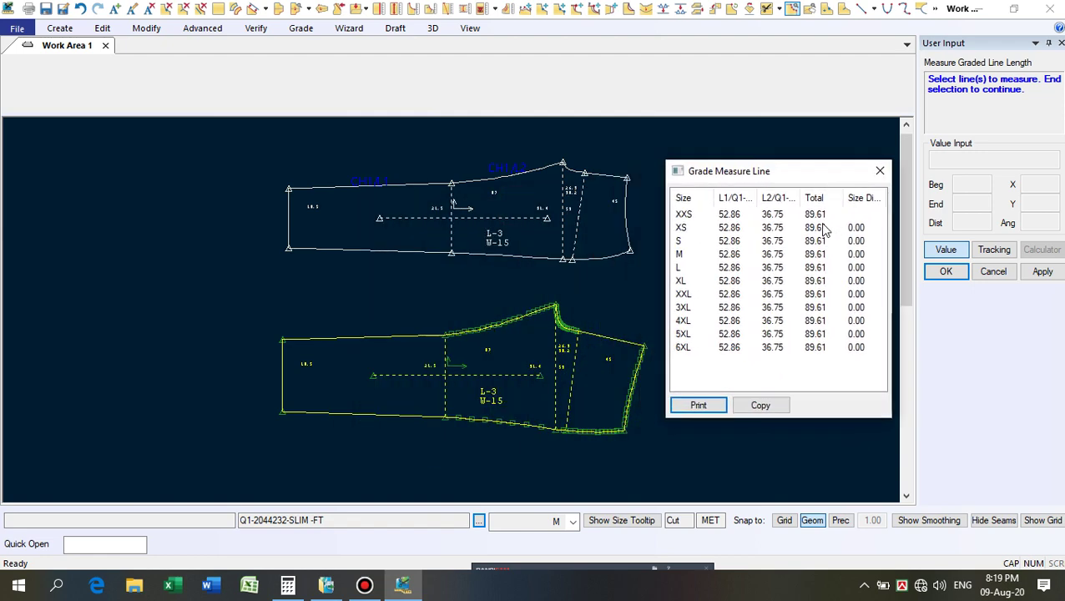
Measure the back's two inseam lines against the front's, close both result tables and end measuring.
{"action": "left_click", "coordinate": [384, 340]}
{"action": "left_click", "coordinate": [381, 337]}
{"action": "scroll", "coordinate": [509, 331], "scroll_direction": "up", "scroll_amount": 1}
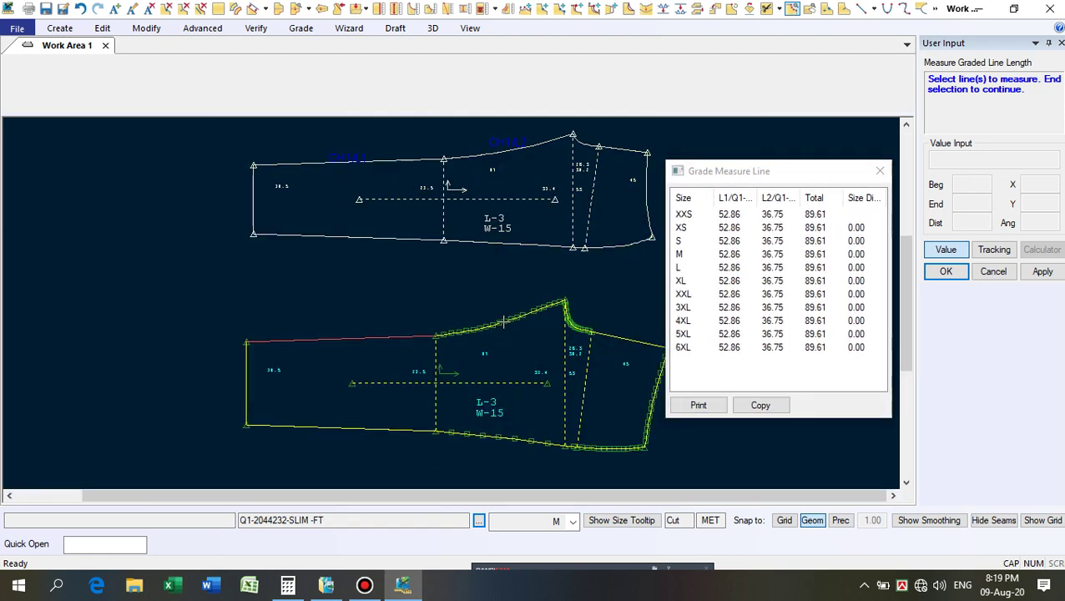
{"action": "left_click", "coordinate": [480, 346]}
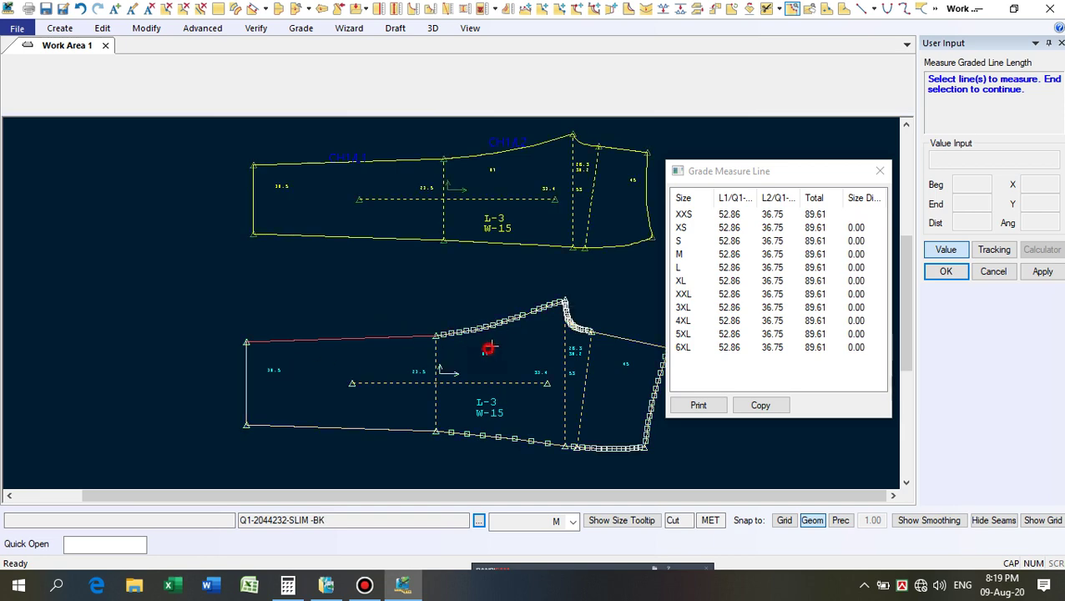
{"action": "right_click", "coordinate": [481, 305]}
{"action": "left_click", "coordinate": [482, 305]}
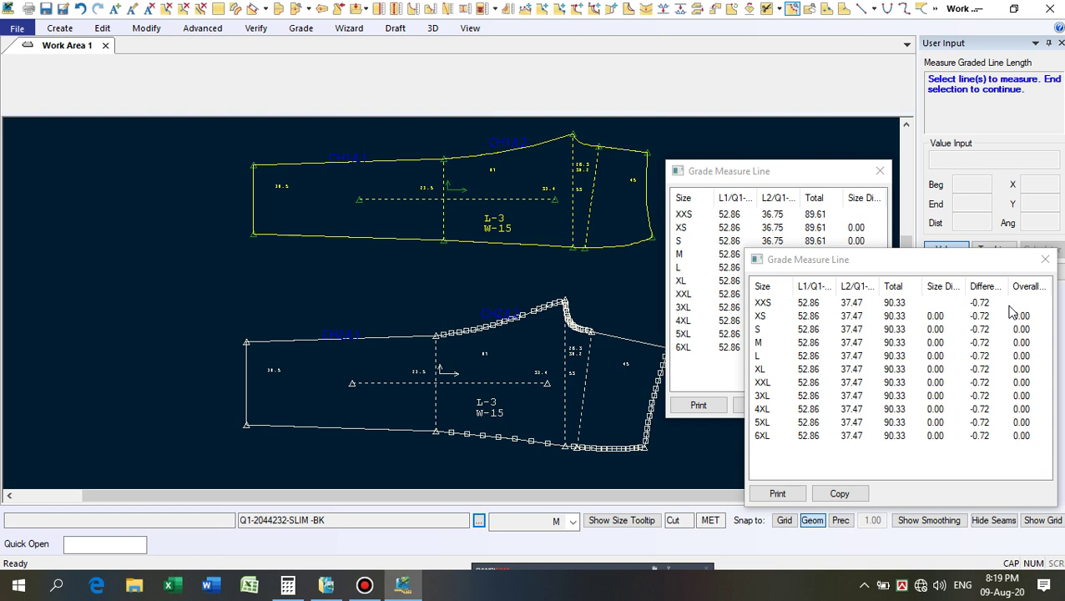
{"action": "left_click", "coordinate": [1045, 260]}
{"action": "left_click", "coordinate": [880, 170]}
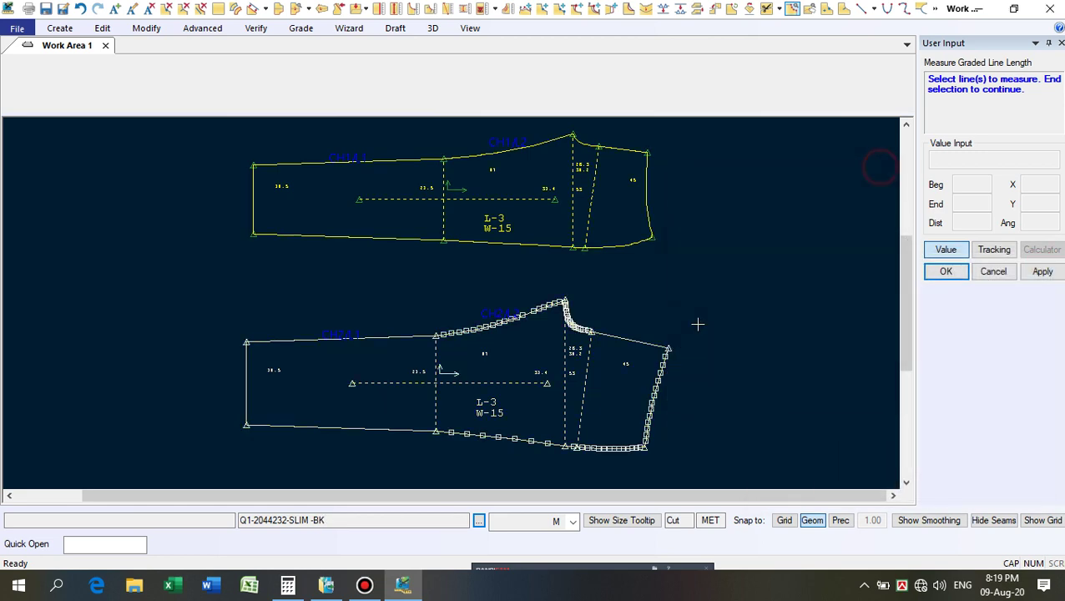
{"action": "right_click", "coordinate": [694, 328]}
{"action": "left_click", "coordinate": [694, 328]}
Try to shift the back's crotch point in positive X with Move Smooth and undo the move.
{"action": "scroll", "coordinate": [555, 392], "scroll_direction": "up", "scroll_amount": 5}
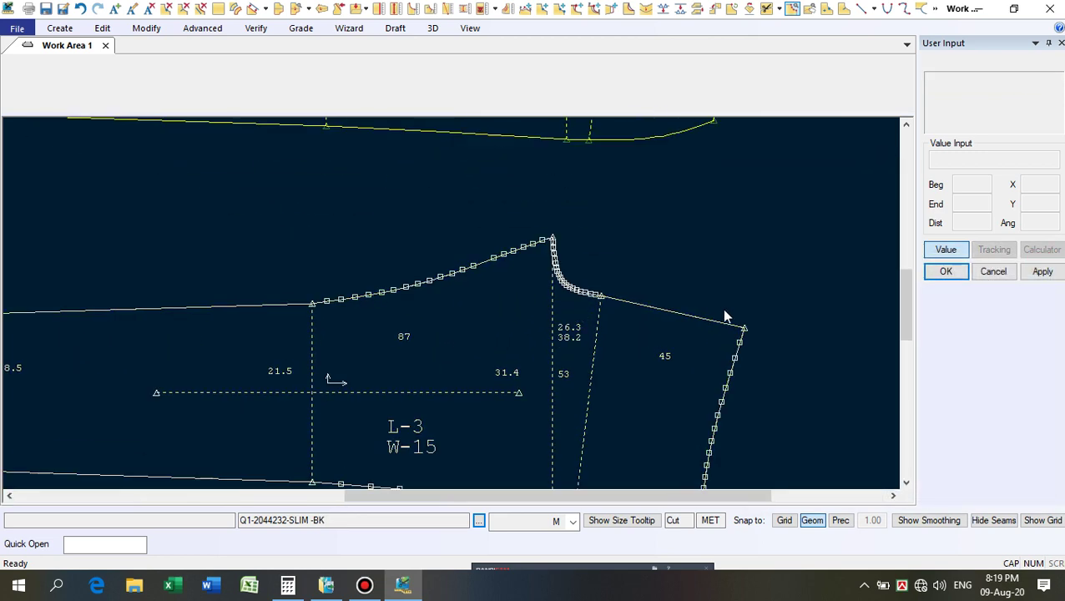
{"action": "left_click", "coordinate": [525, 10]}
{"action": "scroll", "coordinate": [551, 242], "scroll_direction": "up", "scroll_amount": 3}
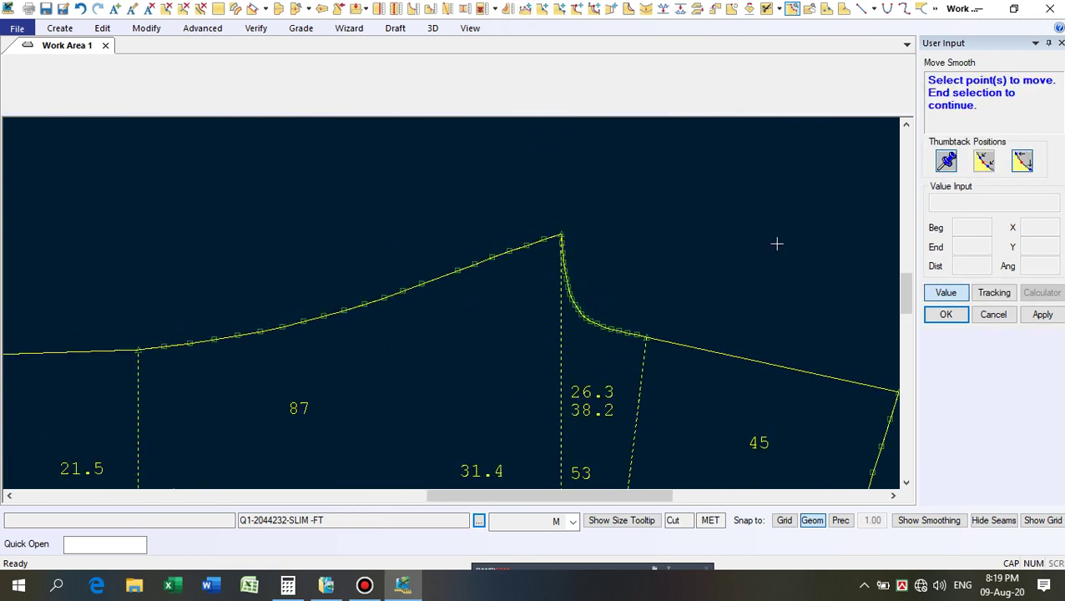
{"action": "left_click", "coordinate": [565, 227]}
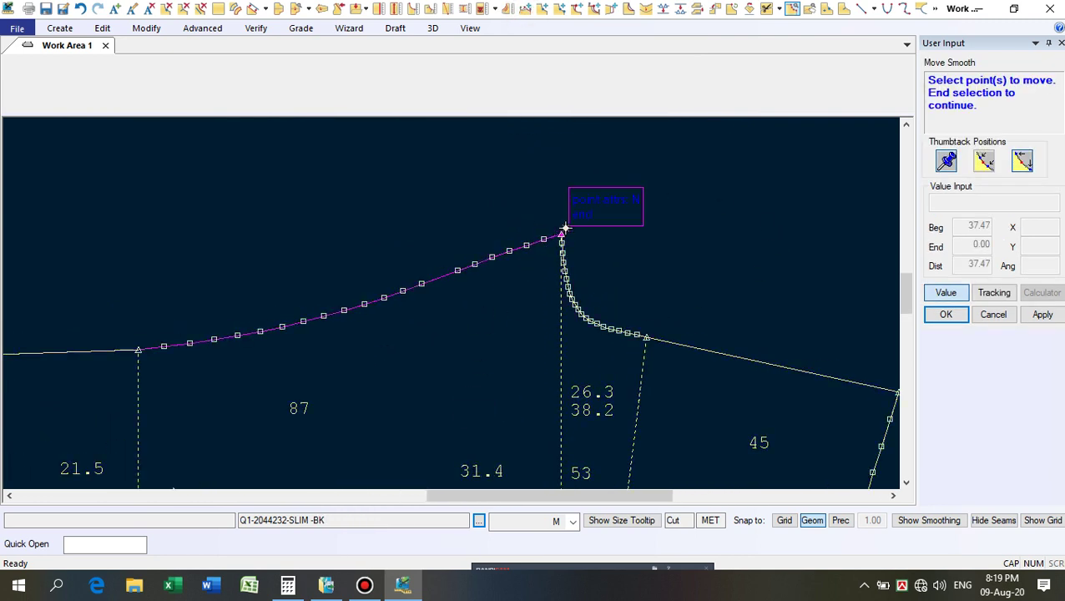
{"action": "right_click", "coordinate": [693, 230]}
{"action": "left_click", "coordinate": [693, 229]}
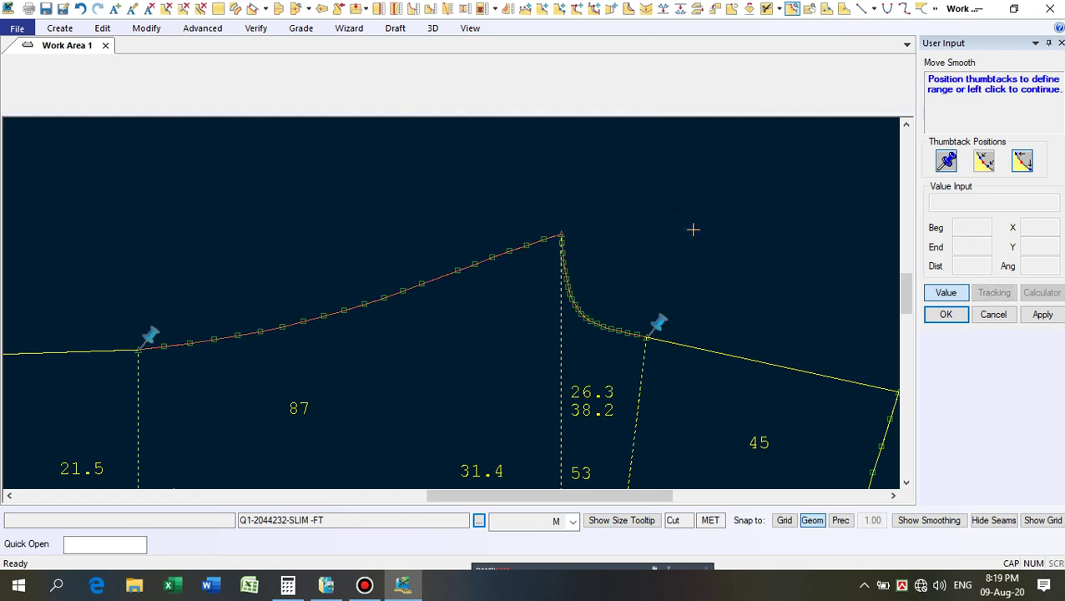
{"action": "right_click", "coordinate": [693, 229]}
{"action": "left_click", "coordinate": [692, 232]}
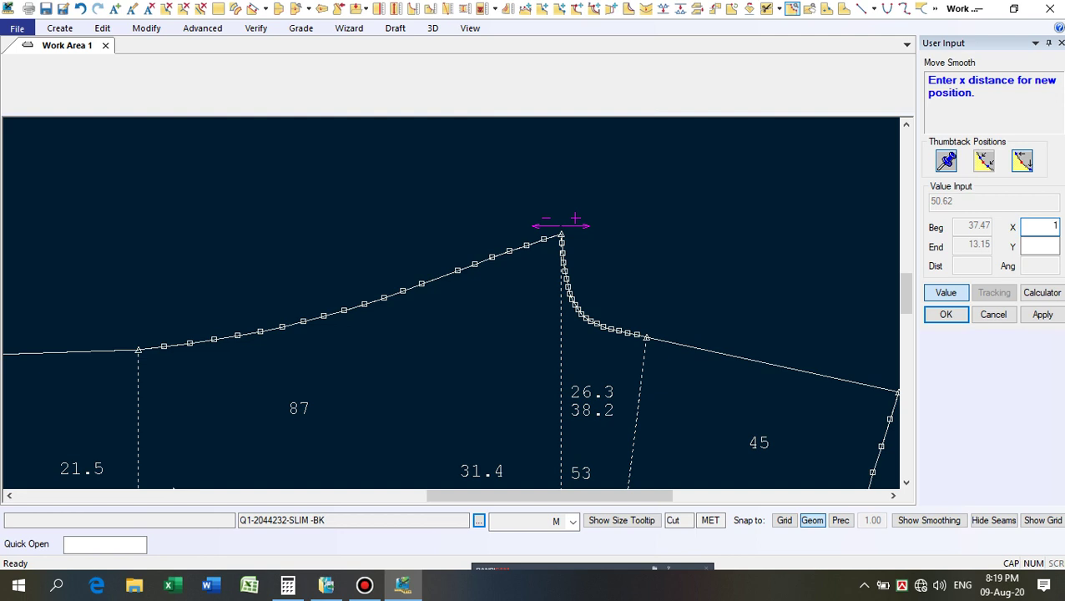
{"action": "key", "text": "Return"}
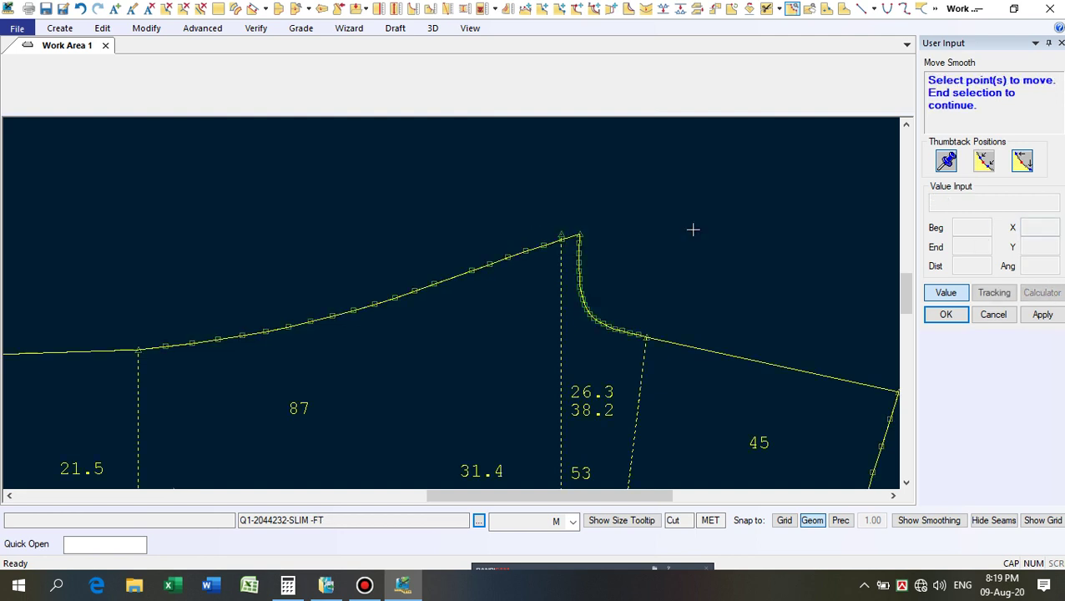
{"action": "key", "text": "ctrl+z"}
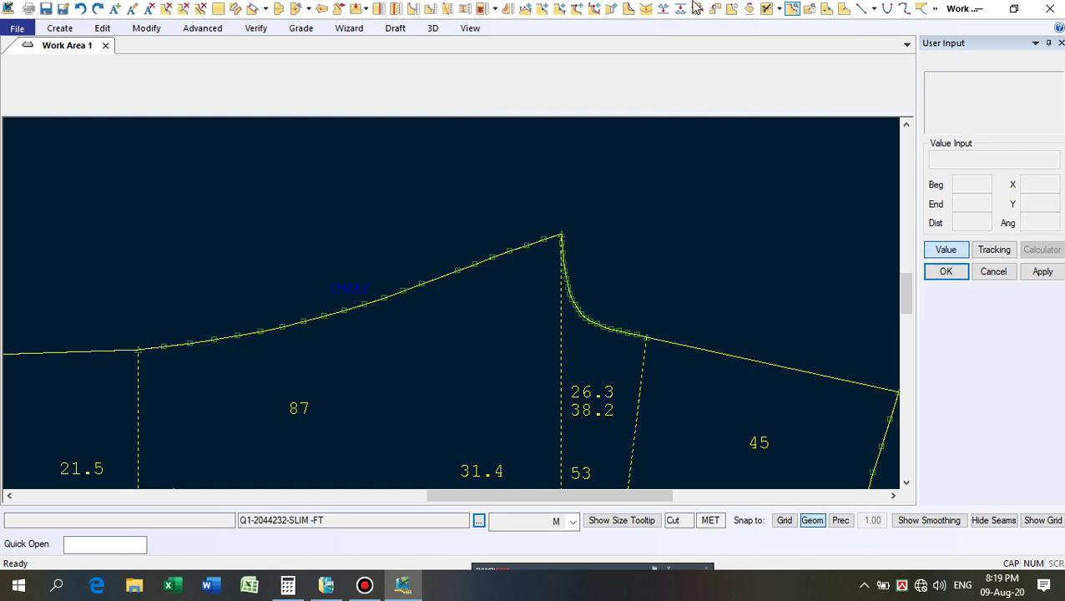
Move the back's crotch point -1.6 in X with Move Smooth, keeping the range along the inseam and crotch curve.
{"action": "left_click", "coordinate": [545, 240]}
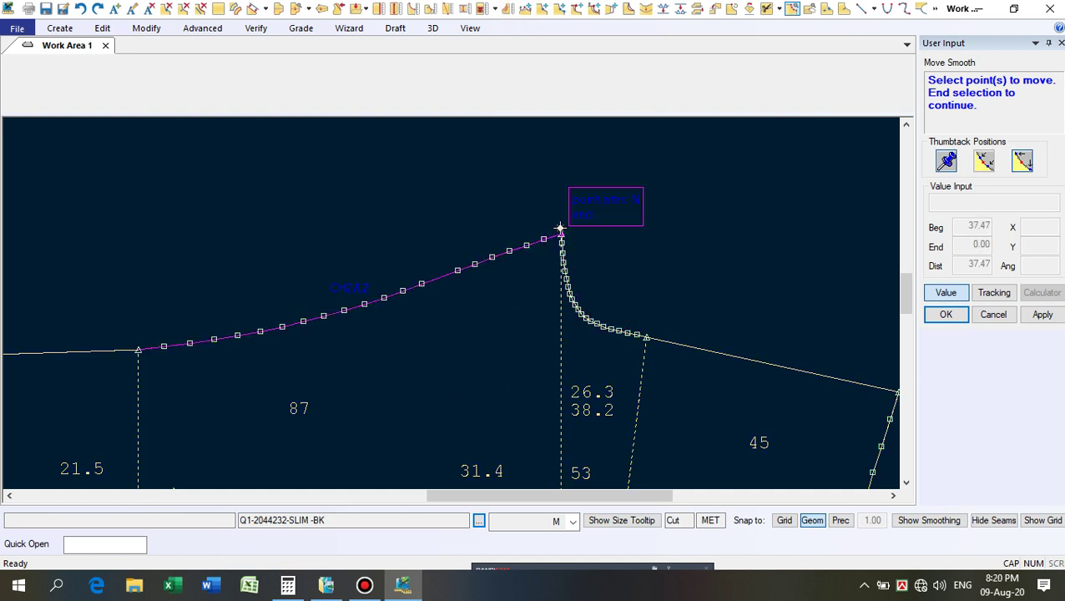
{"action": "right_click", "coordinate": [699, 222]}
{"action": "left_click", "coordinate": [705, 225]}
{"action": "right_click", "coordinate": [732, 217]}
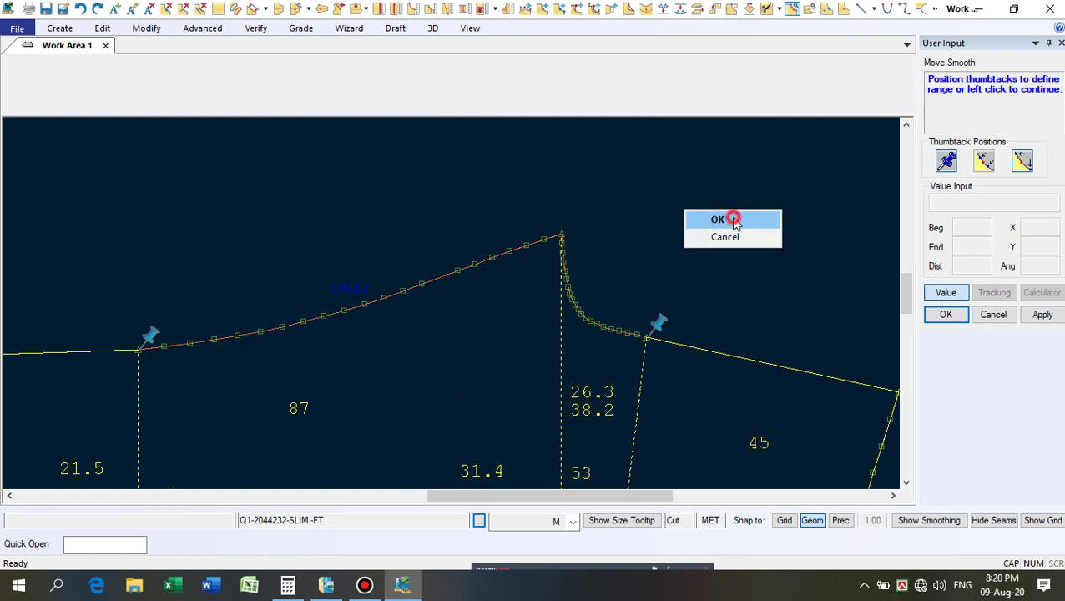
{"action": "left_click", "coordinate": [732, 220]}
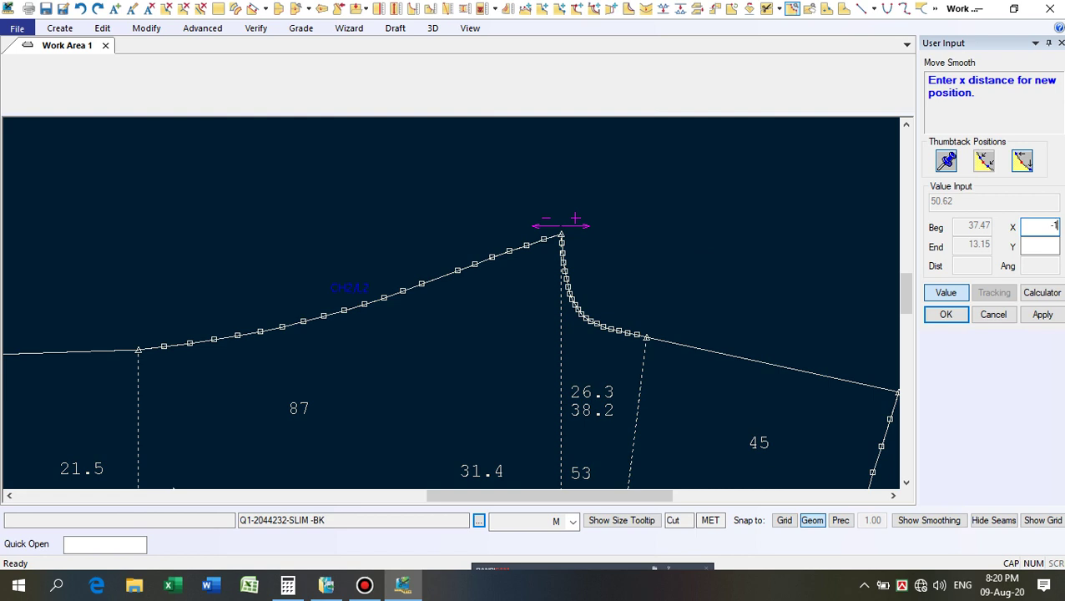
{"action": "type", "text": "-1.6"}
{"action": "key", "text": "Return"}
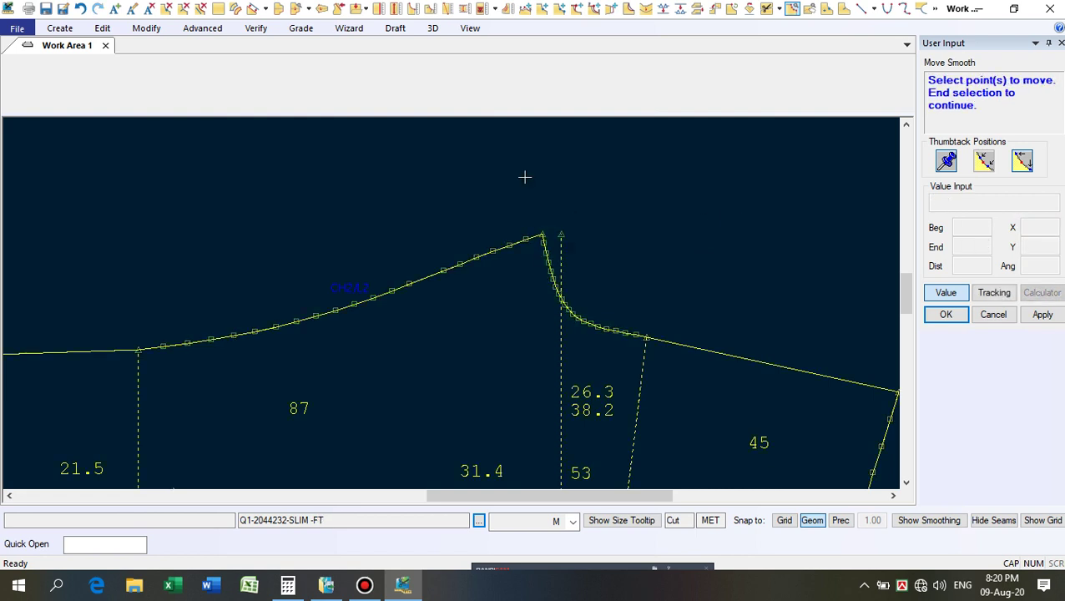
Move the crotch-side end of the back's dashed crotch line -1.6 in X to meet the shifted crotch point.
{"action": "left_click", "coordinate": [576, 253]}
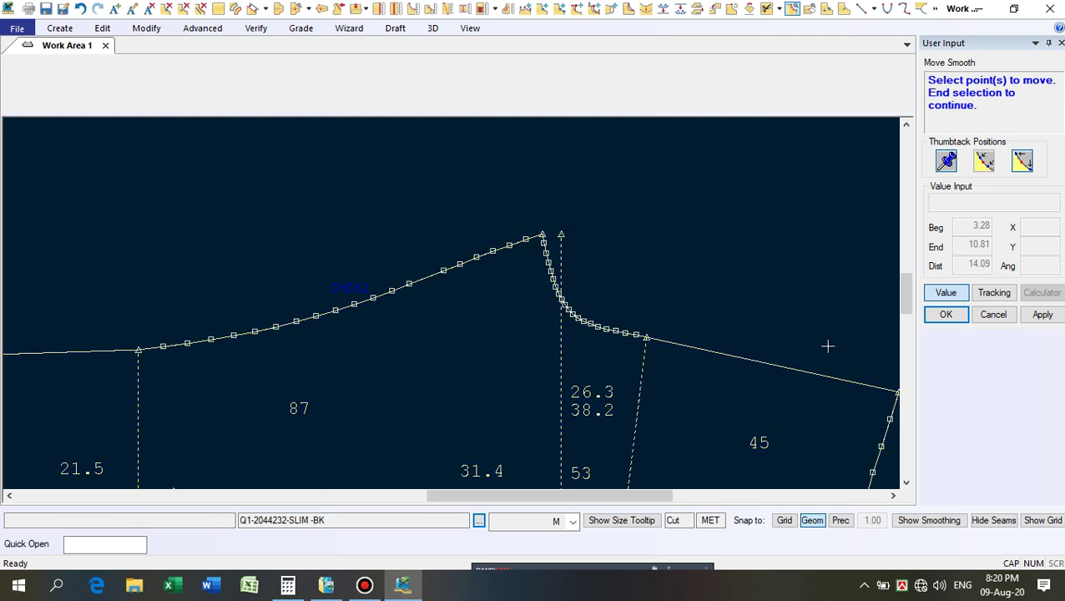
{"action": "left_click", "coordinate": [507, 445]}
{"action": "right_click", "coordinate": [685, 231]}
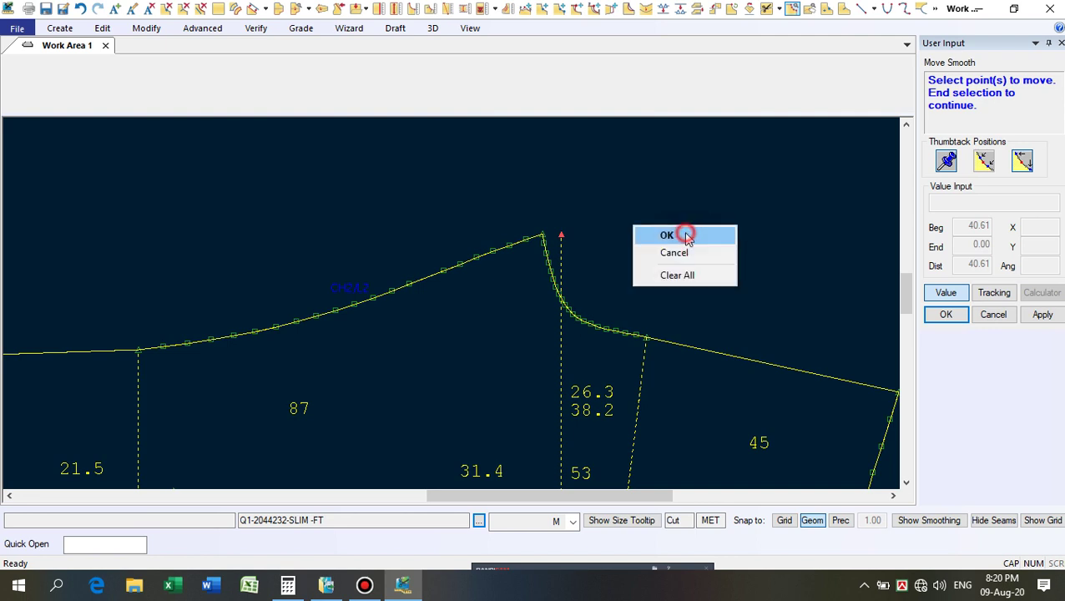
{"action": "left_click", "coordinate": [685, 233]}
{"action": "right_click", "coordinate": [685, 233]}
{"action": "left_click", "coordinate": [686, 237]}
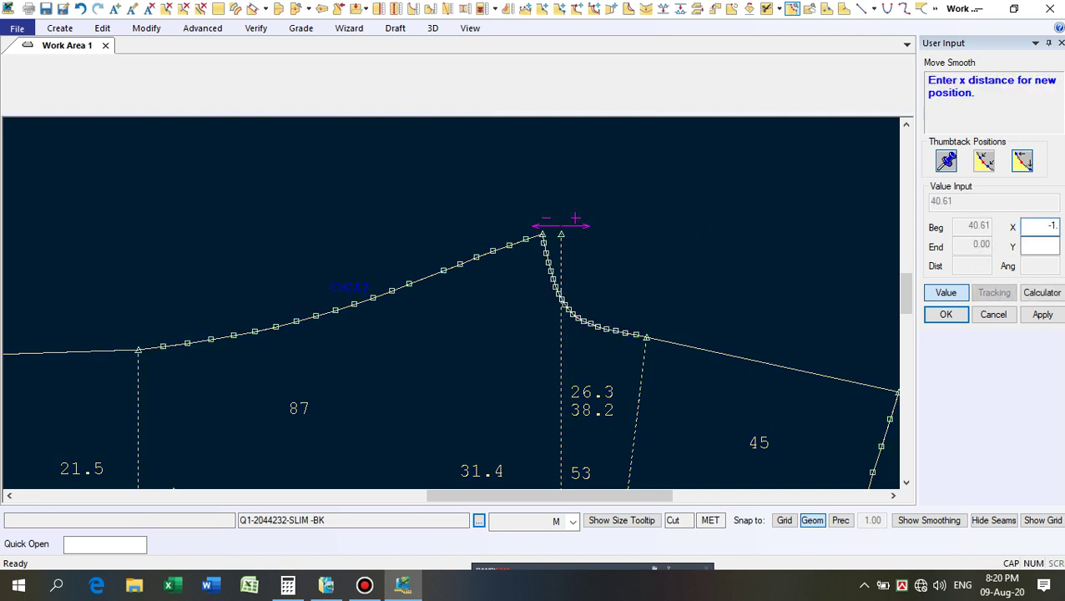
{"action": "key", "text": "Return"}
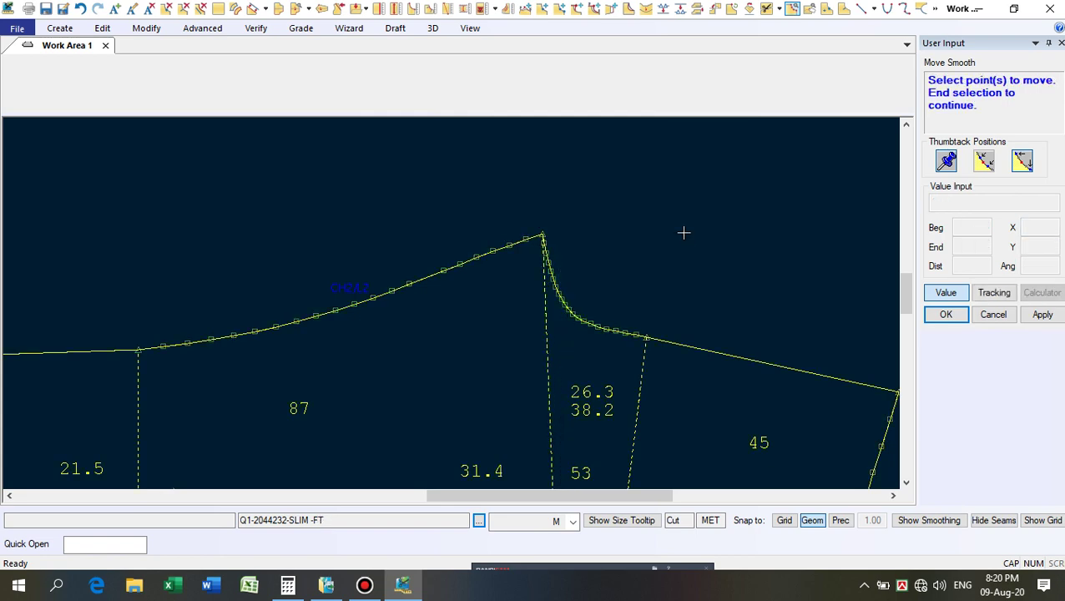
Try to move the back's side seam point at crotch level -1.6 in X with Move Smooth.
{"action": "scroll", "coordinate": [416, 190], "scroll_direction": "down", "scroll_amount": 3}
{"action": "left_click_drag", "start_coordinate": [398, 171], "coordinate": [399, 467]}
{"action": "scroll", "coordinate": [474, 359], "scroll_direction": "up", "scroll_amount": 4}
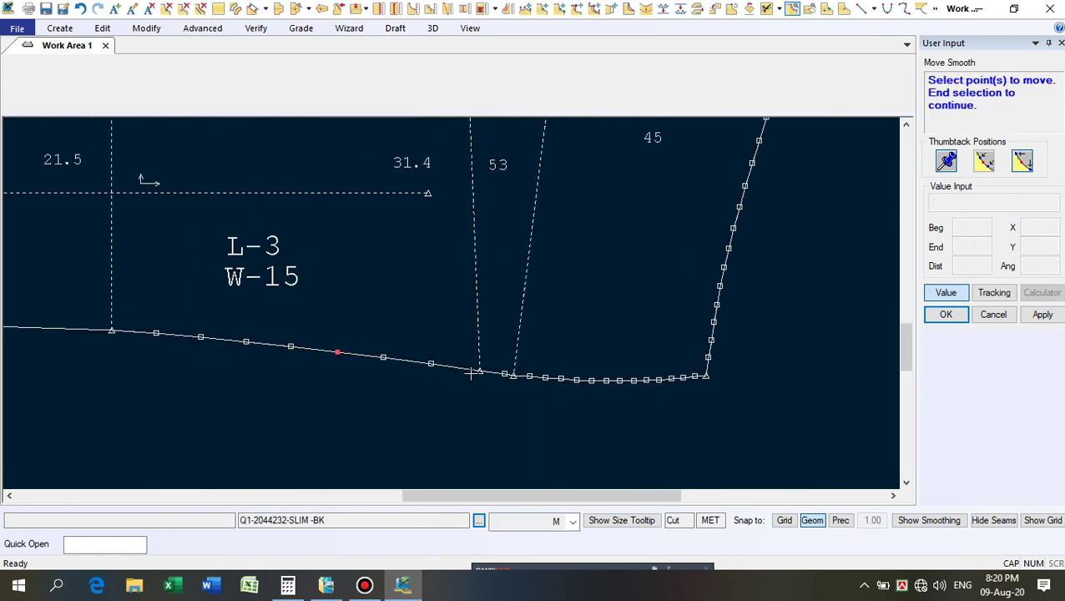
{"action": "left_click", "coordinate": [333, 351]}
{"action": "scroll", "coordinate": [475, 383], "scroll_direction": "up", "scroll_amount": 2}
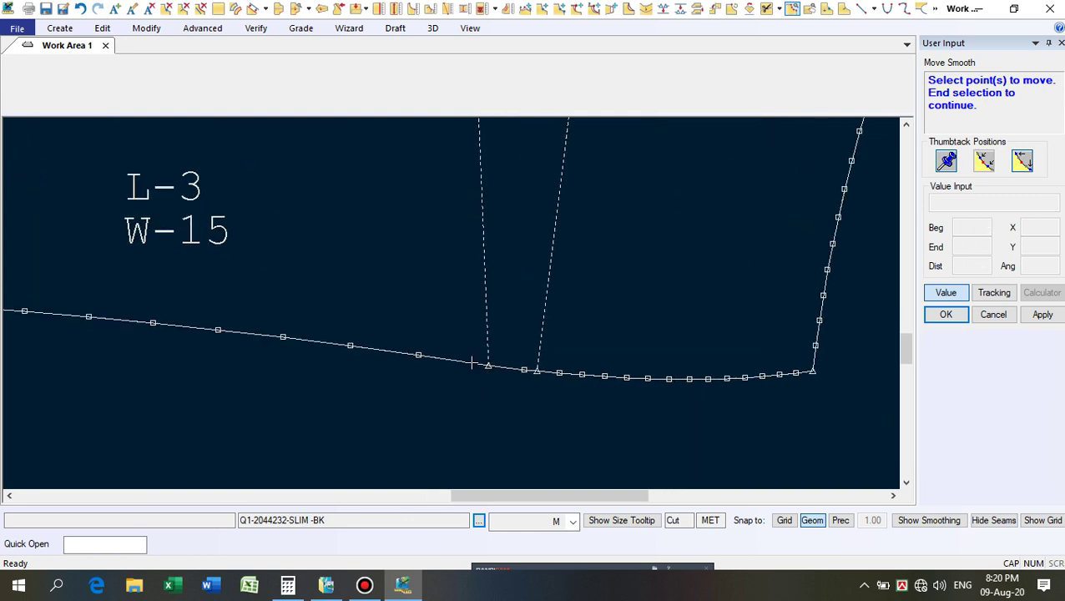
{"action": "left_click", "coordinate": [468, 365]}
{"action": "right_click", "coordinate": [469, 367]}
{"action": "left_click", "coordinate": [502, 388]}
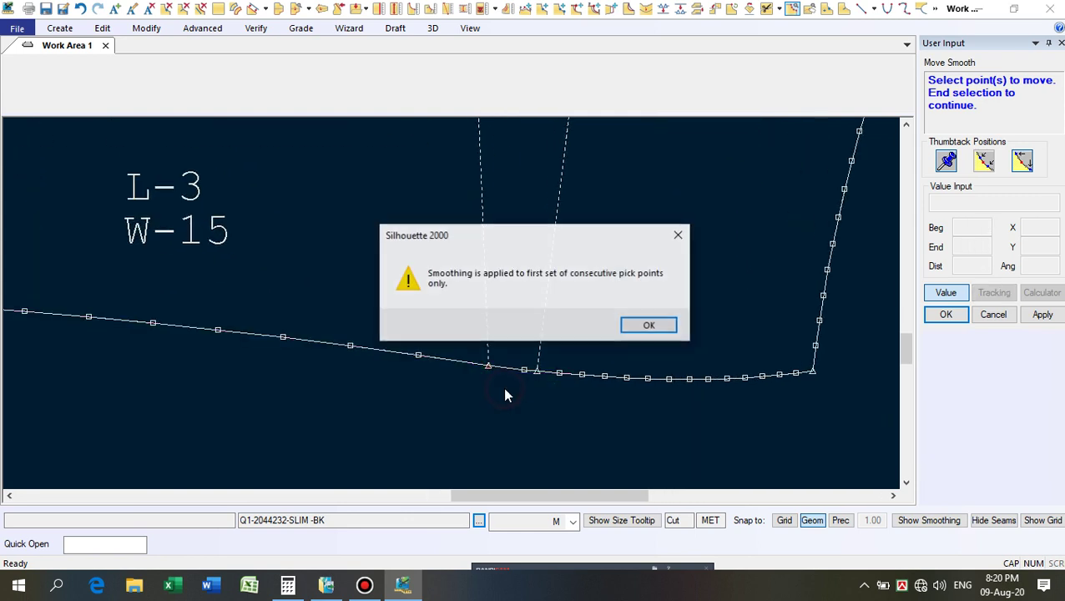
{"action": "left_click", "coordinate": [639, 326]}
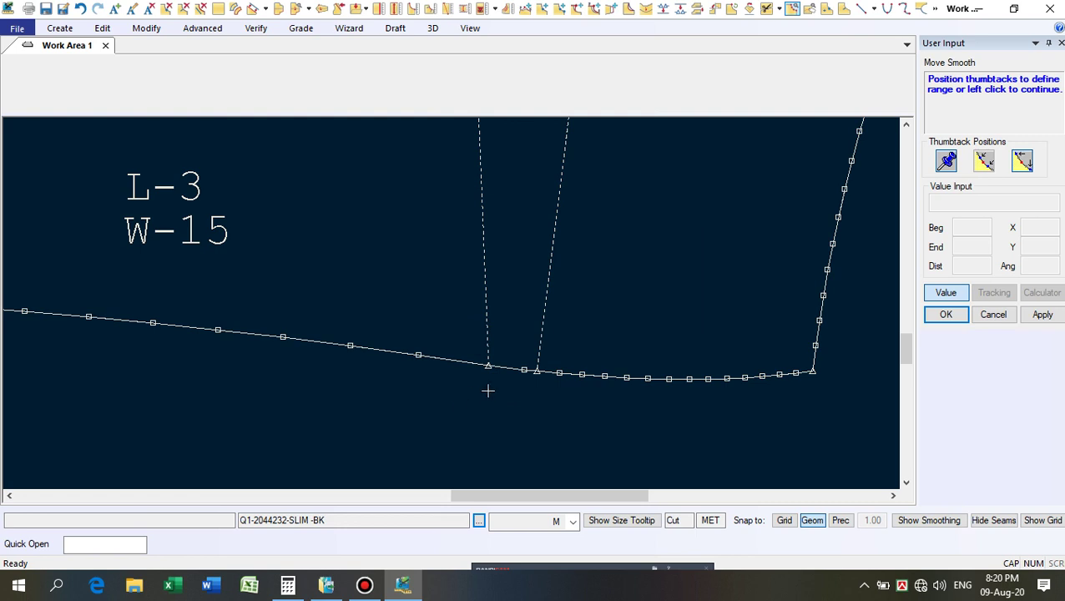
{"action": "left_click", "coordinate": [467, 386]}
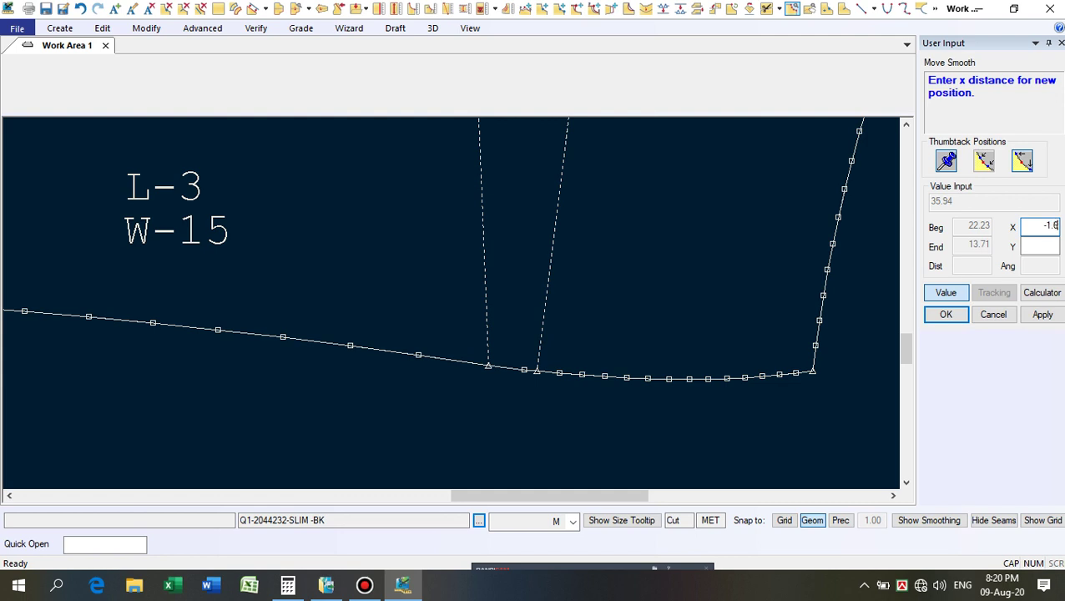
{"action": "key", "text": "Return"}
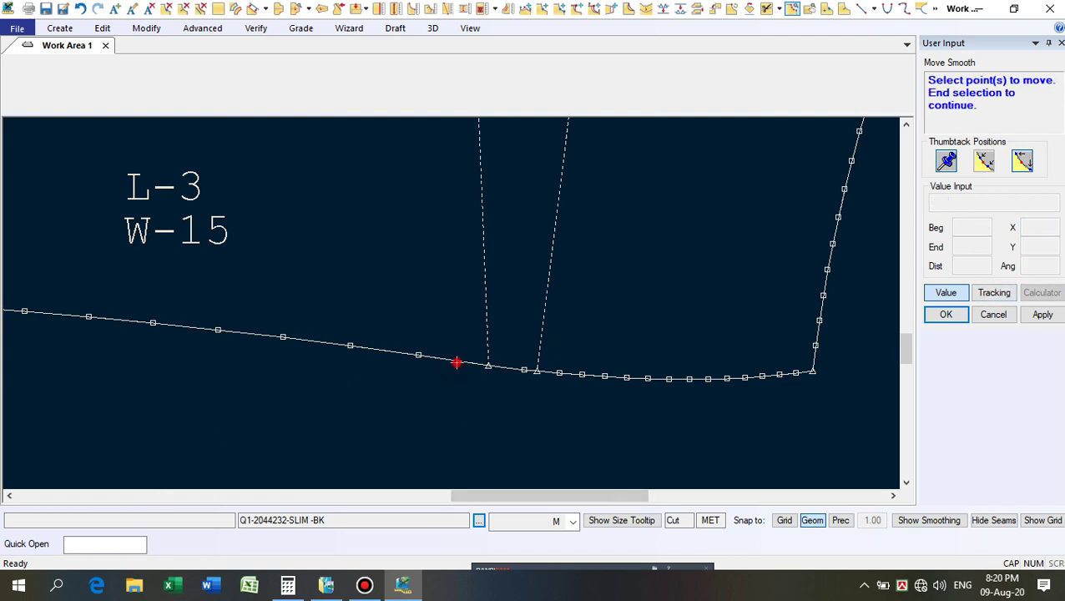
Move the side seam point at the back's crotch line -1.6 in X with Move Smooth.
{"action": "left_click", "coordinate": [484, 370]}
{"action": "right_click", "coordinate": [455, 318]}
{"action": "left_click", "coordinate": [450, 311]}
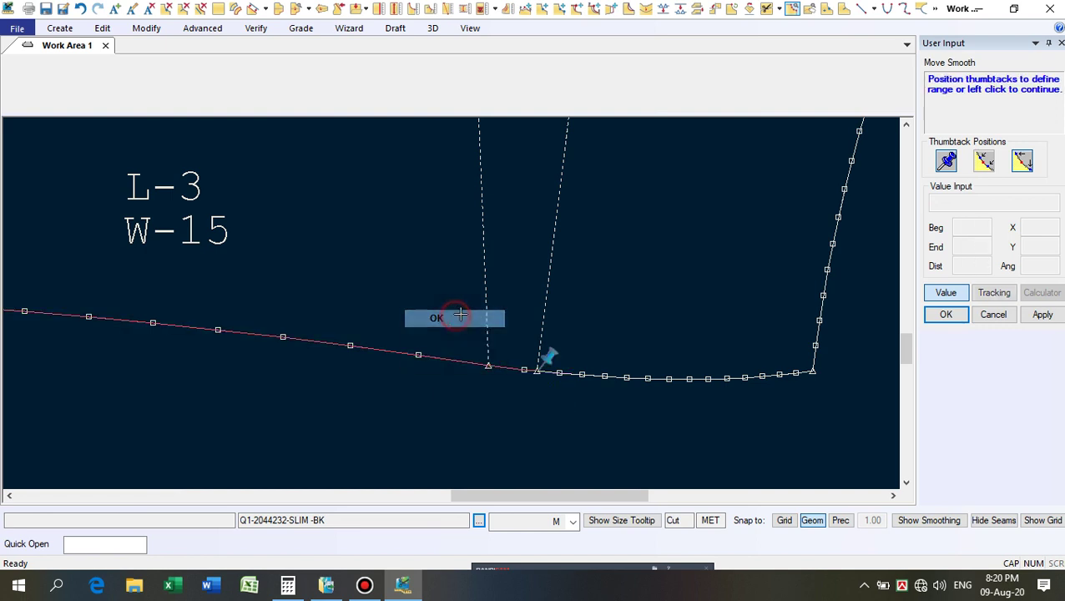
{"action": "right_click", "coordinate": [516, 292]}
{"action": "left_click", "coordinate": [517, 297]}
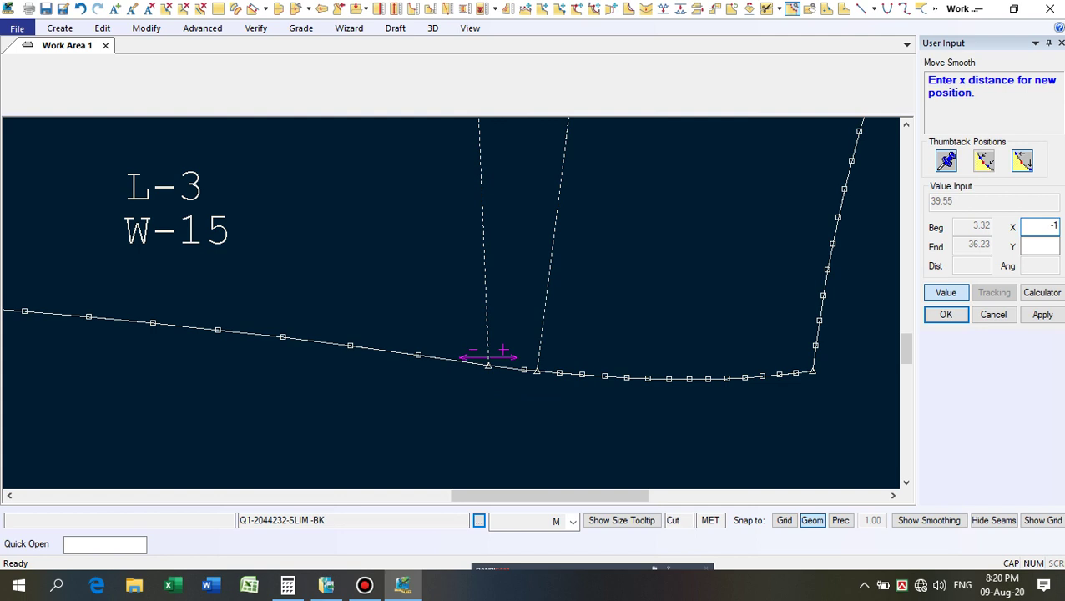
{"action": "key", "text": "Return"}
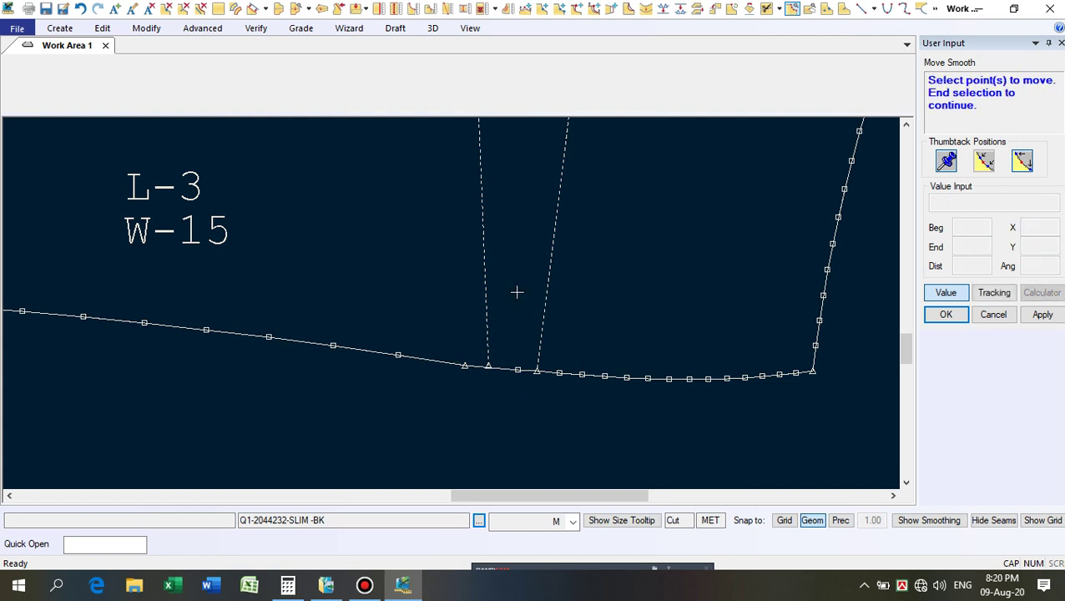
Move the side seam end of the back's dashed crotch line -1.6 in X onto the shifted seam point.
{"action": "left_click_drag", "start_coordinate": [488, 335], "coordinate": [511, 384]}
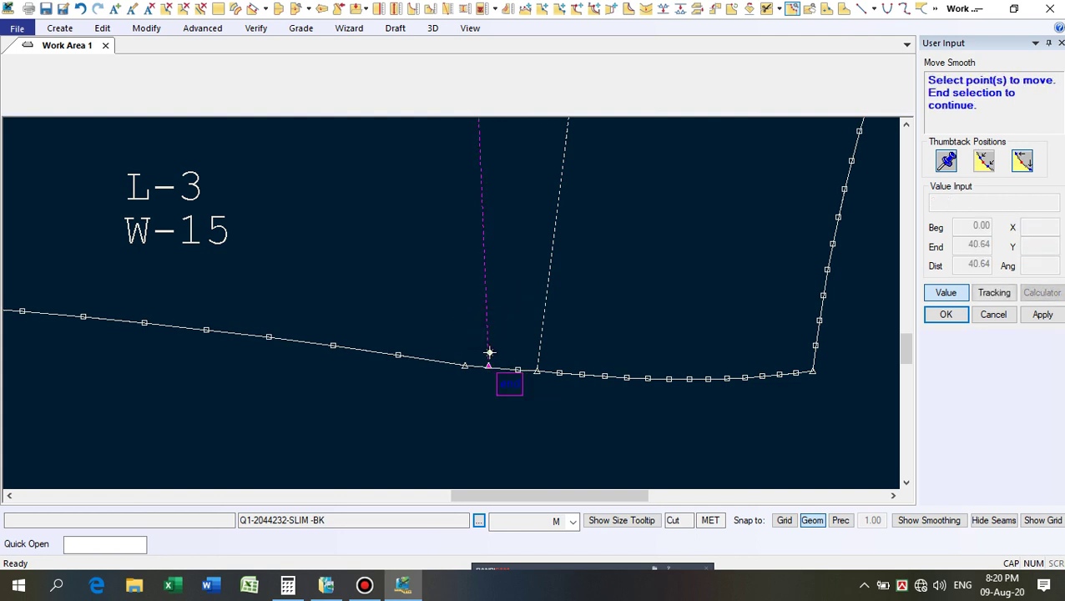
{"action": "right_click", "coordinate": [509, 333]}
{"action": "left_click", "coordinate": [512, 333]}
{"action": "right_click", "coordinate": [507, 321]}
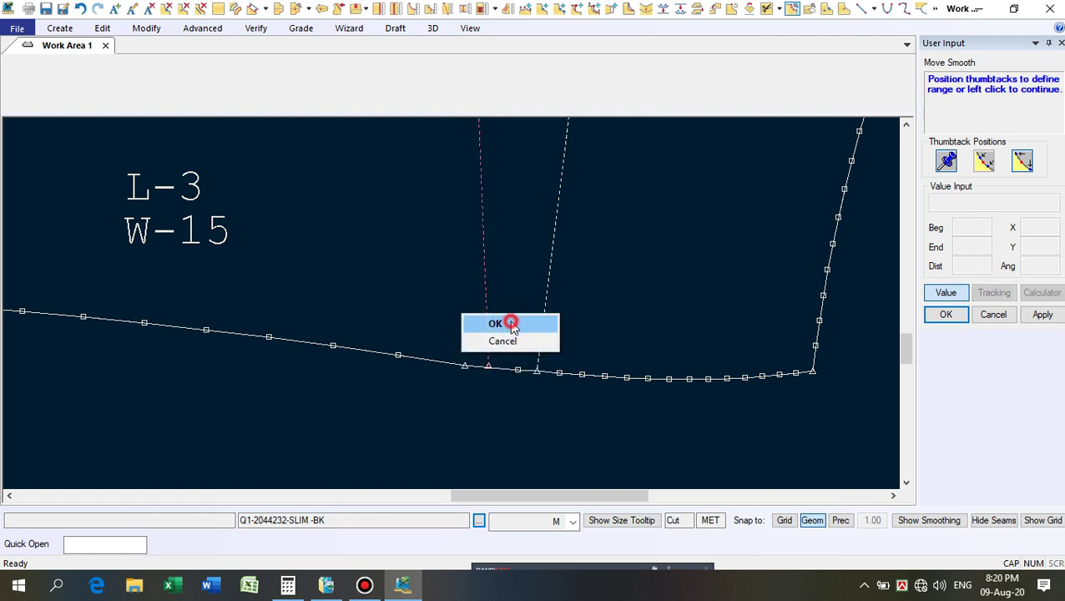
{"action": "left_click", "coordinate": [512, 324]}
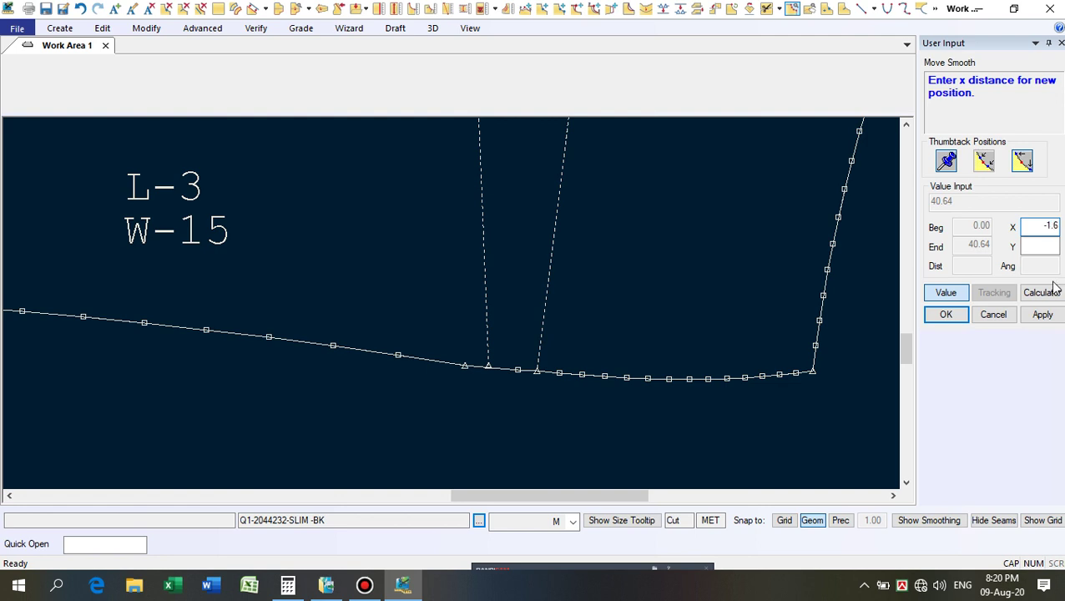
{"action": "key", "text": "Return"}
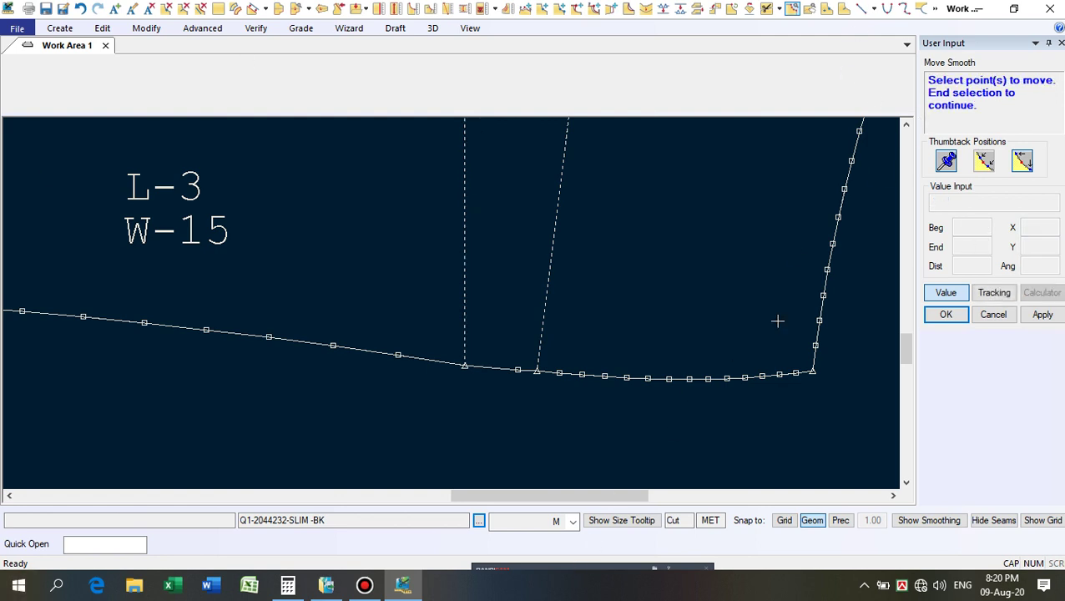
Move the back's side seam point at crotch level 0.1 in Y with Move Smooth to ease the seam's bend.
{"action": "scroll", "coordinate": [526, 409], "scroll_direction": "up", "scroll_amount": 3}
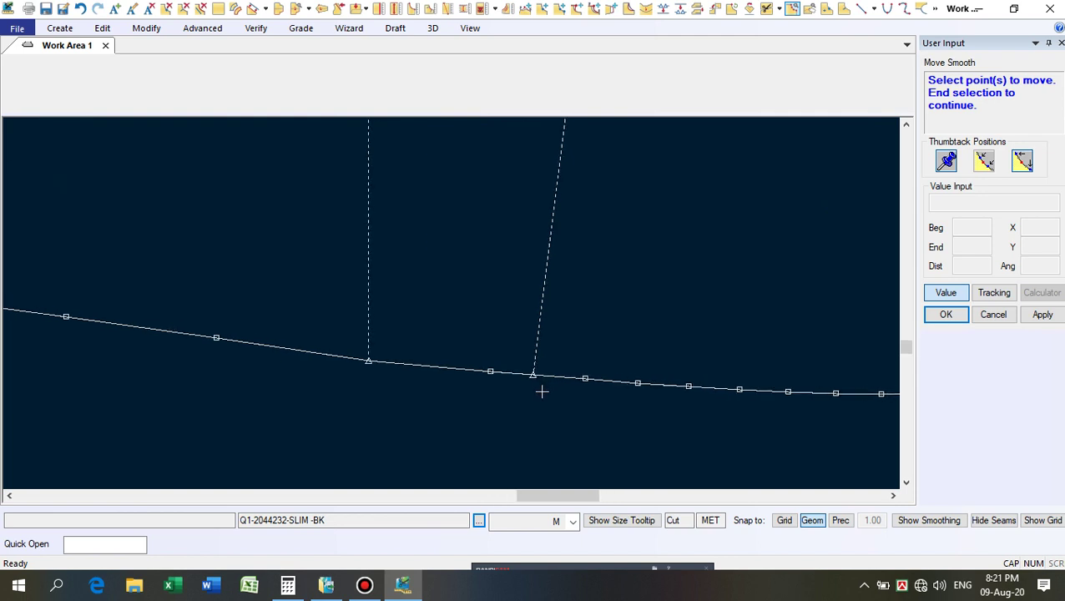
{"action": "scroll", "coordinate": [524, 364], "scroll_direction": "down", "scroll_amount": 2}
{"action": "scroll", "coordinate": [499, 351], "scroll_direction": "up", "scroll_amount": 2}
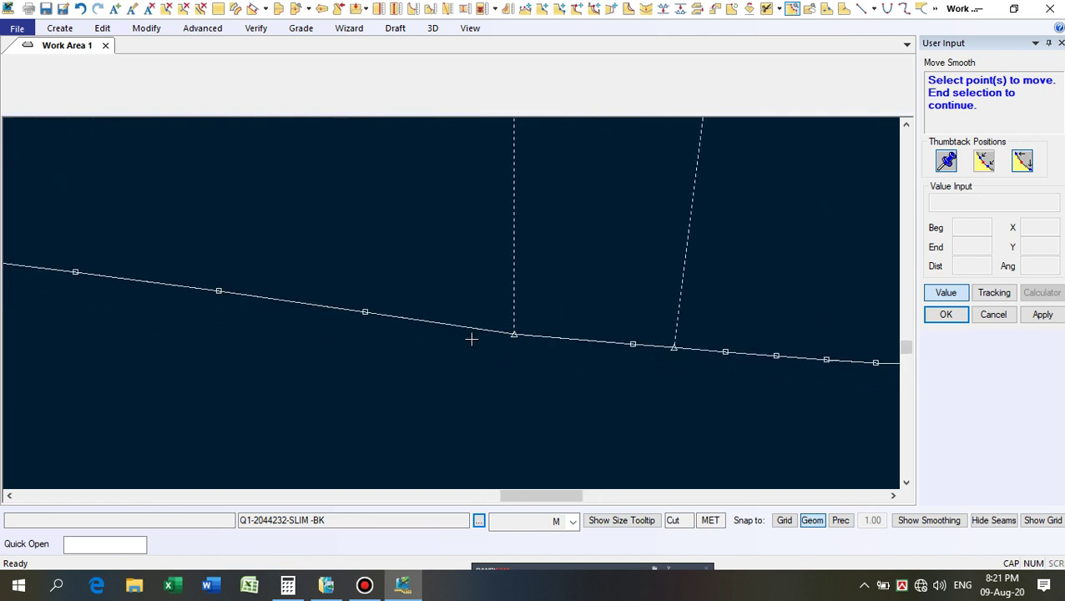
{"action": "left_click", "coordinate": [501, 335]}
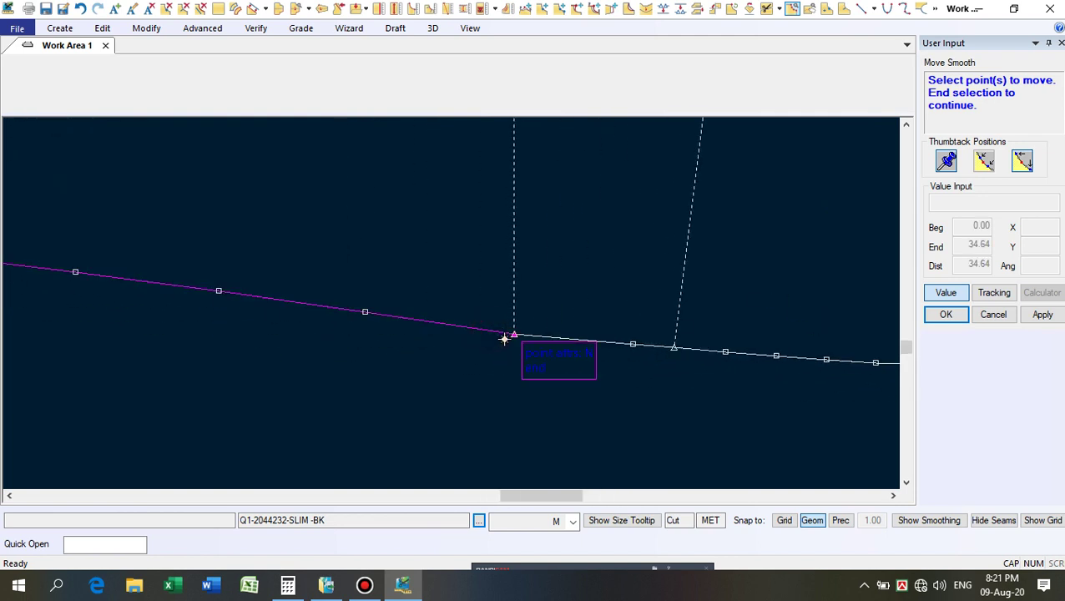
{"action": "right_click", "coordinate": [578, 300]}
{"action": "left_click", "coordinate": [578, 299]}
{"action": "right_click", "coordinate": [579, 296]}
{"action": "left_click", "coordinate": [572, 299]}
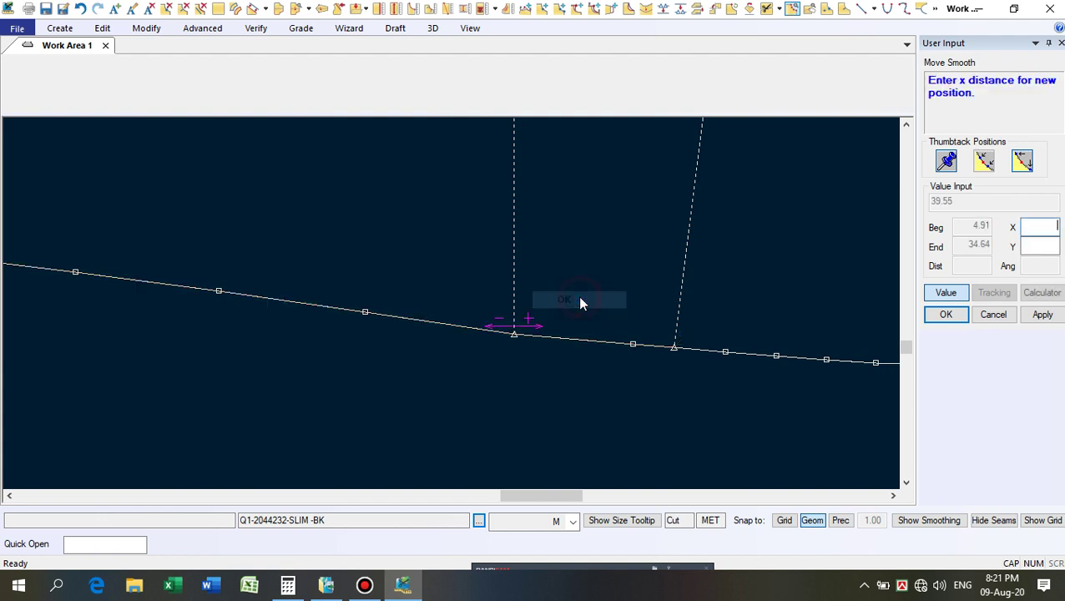
{"action": "left_click", "coordinate": [1043, 247]}
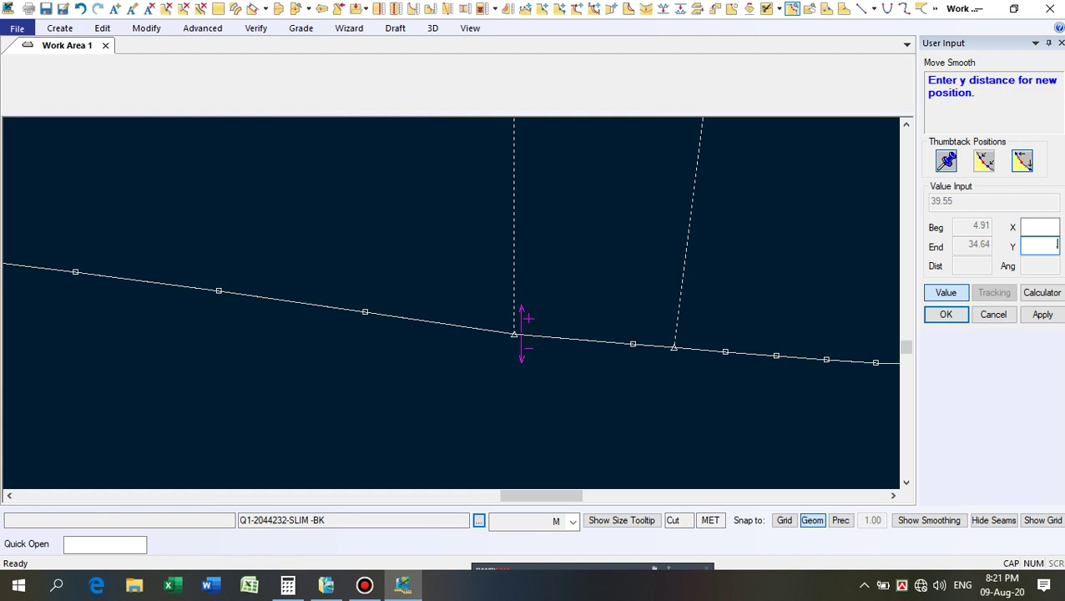
{"action": "type", "text": "1"}
{"action": "key", "text": "Return"}
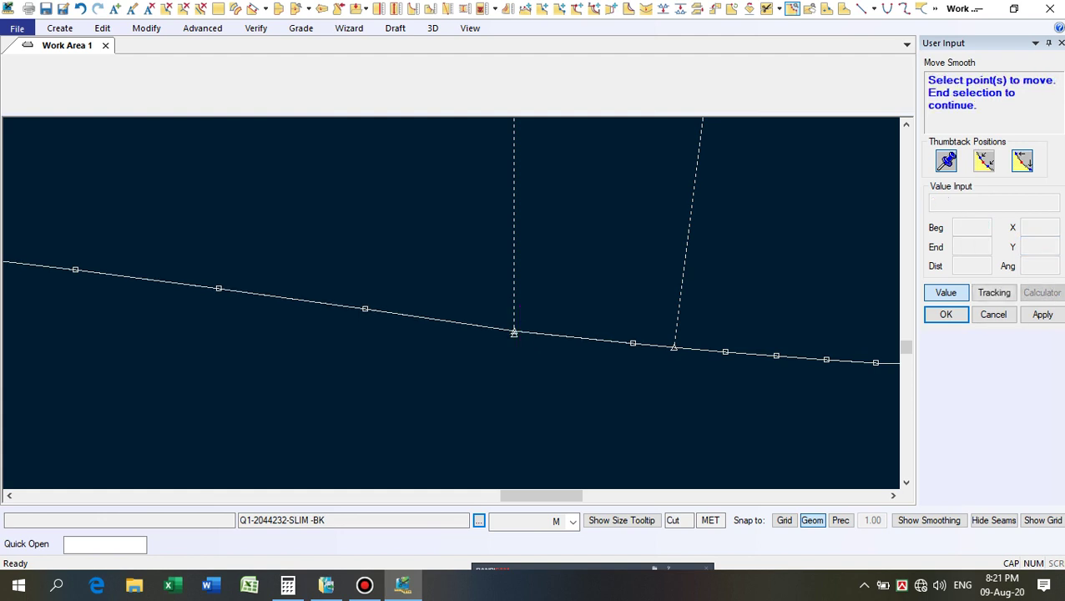
Move the same side seam point a further 0.05 in Y with Move Smooth.
{"action": "scroll", "coordinate": [454, 369], "scroll_direction": "up", "scroll_amount": 2}
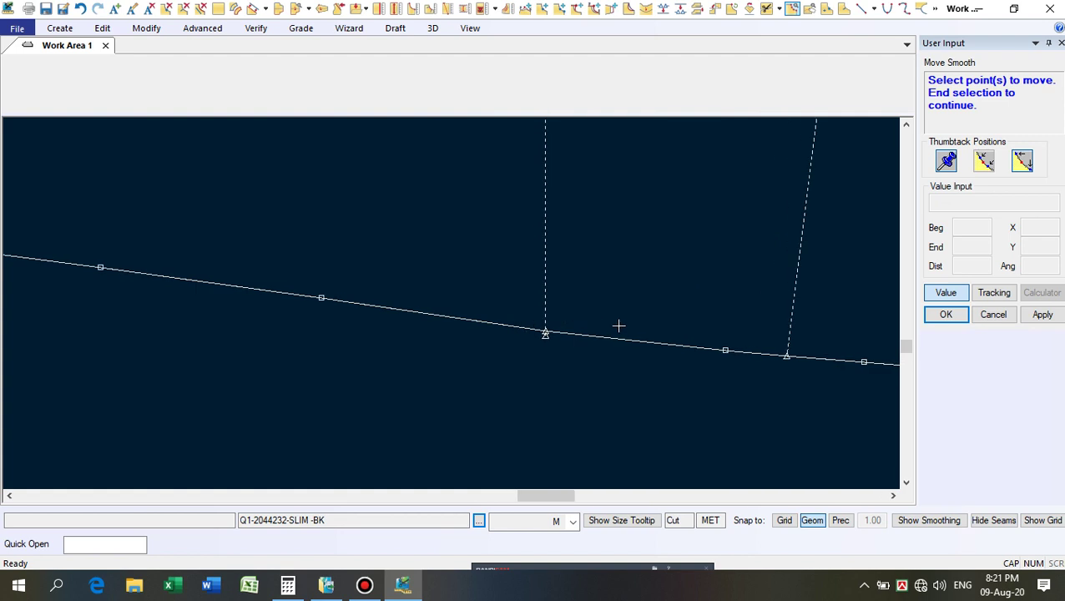
{"action": "left_click", "coordinate": [525, 329]}
{"action": "right_click", "coordinate": [580, 314]}
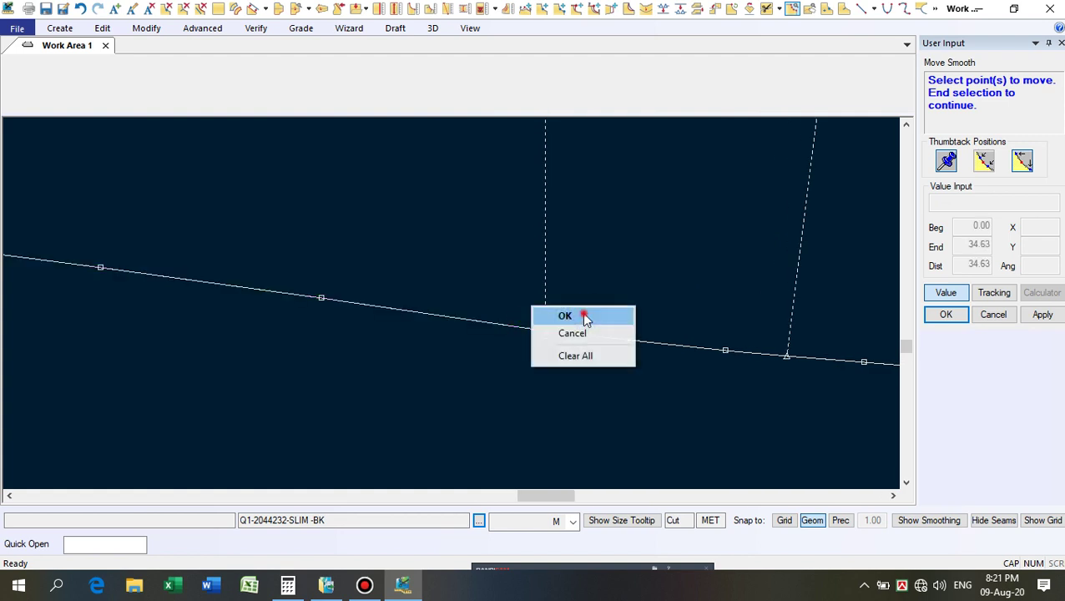
{"action": "left_click", "coordinate": [584, 317]}
{"action": "left_click", "coordinate": [598, 294]}
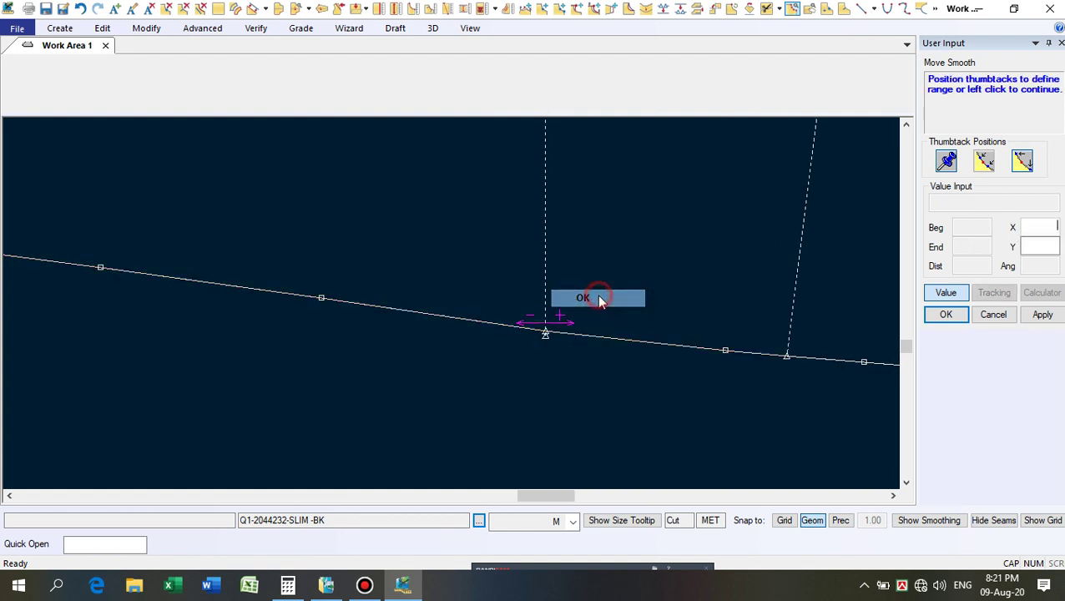
{"action": "left_click", "coordinate": [1042, 247]}
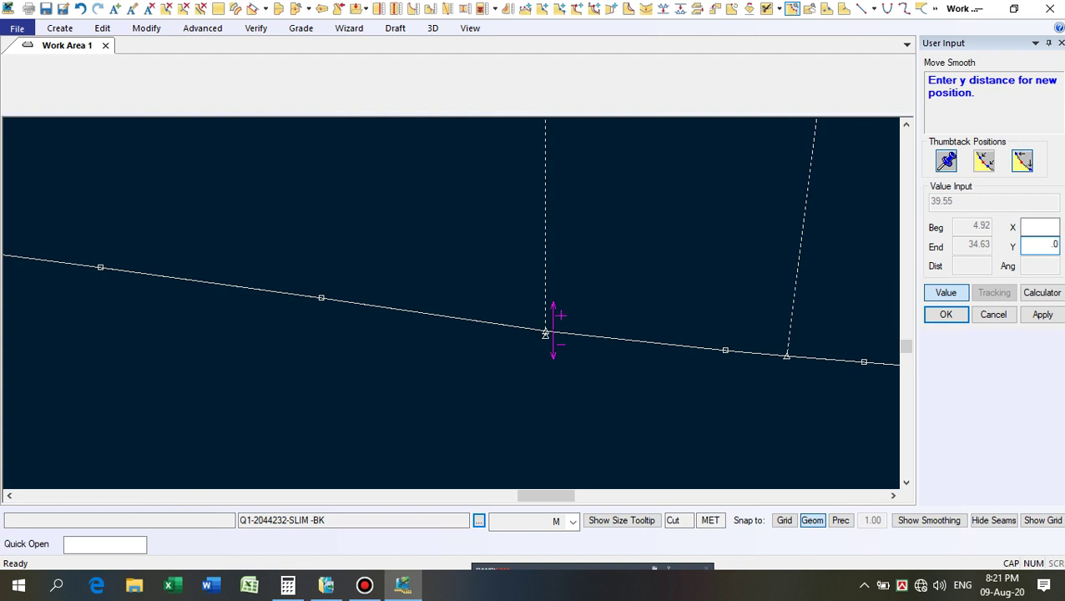
{"action": "type", "text": ".05"}
{"action": "key", "text": "Return"}
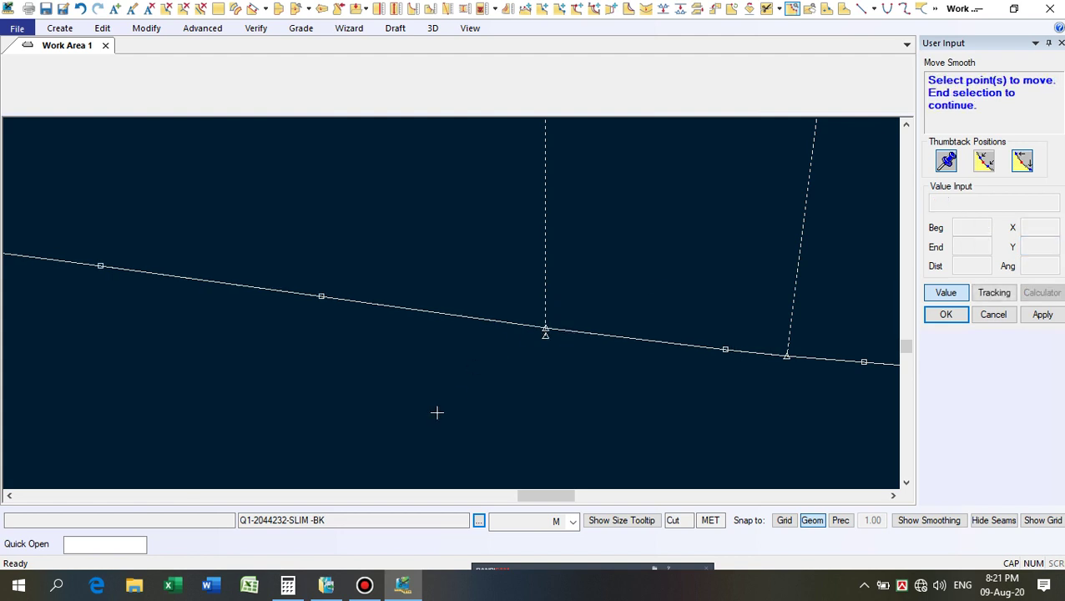
Move the side seam end of the back's dashed crotch line 0.15 in Y onto the raised seam point.
{"action": "left_click", "coordinate": [548, 339]}
{"action": "right_click", "coordinate": [599, 298]}
{"action": "left_click", "coordinate": [599, 297]}
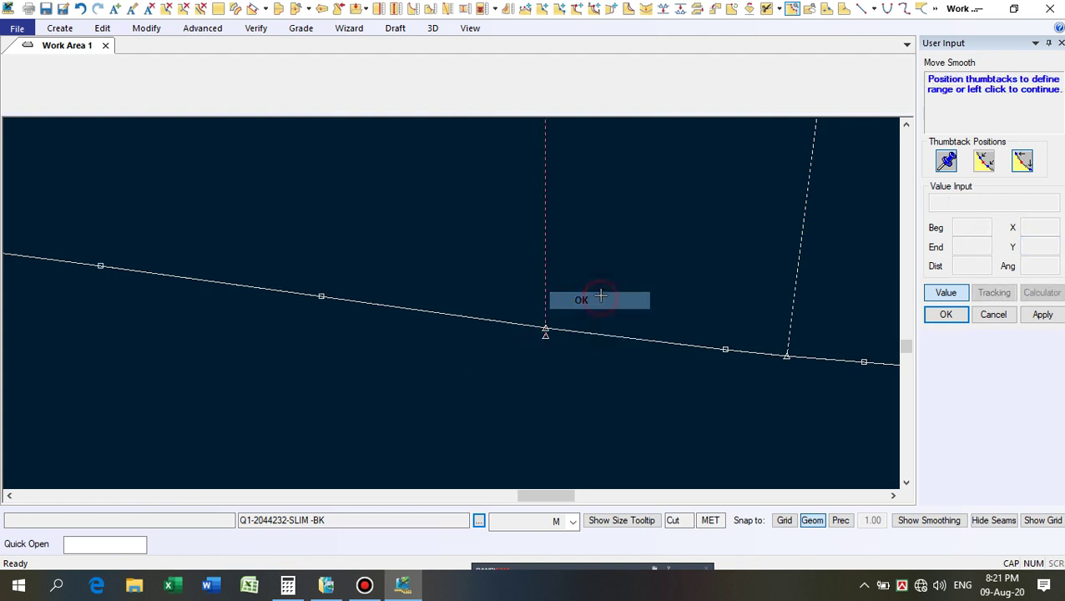
{"action": "right_click", "coordinate": [617, 277]}
{"action": "left_click", "coordinate": [617, 281]}
{"action": "left_click", "coordinate": [1039, 246]}
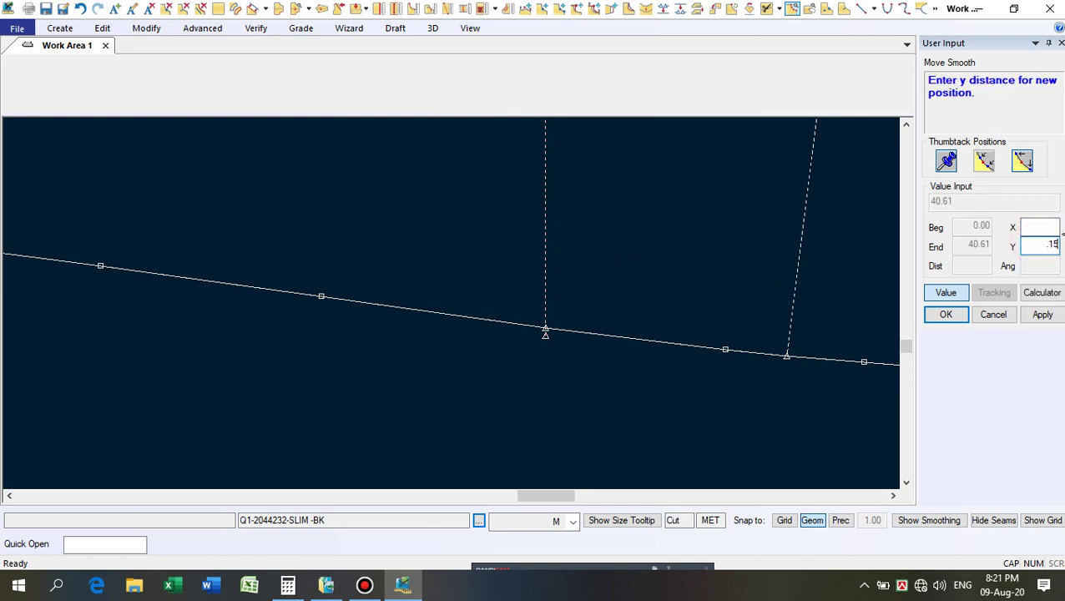
{"action": "type", "text": ".15"}
{"action": "key", "text": "Return"}
{"action": "scroll", "coordinate": [477, 328], "scroll_direction": "down", "scroll_amount": 5}
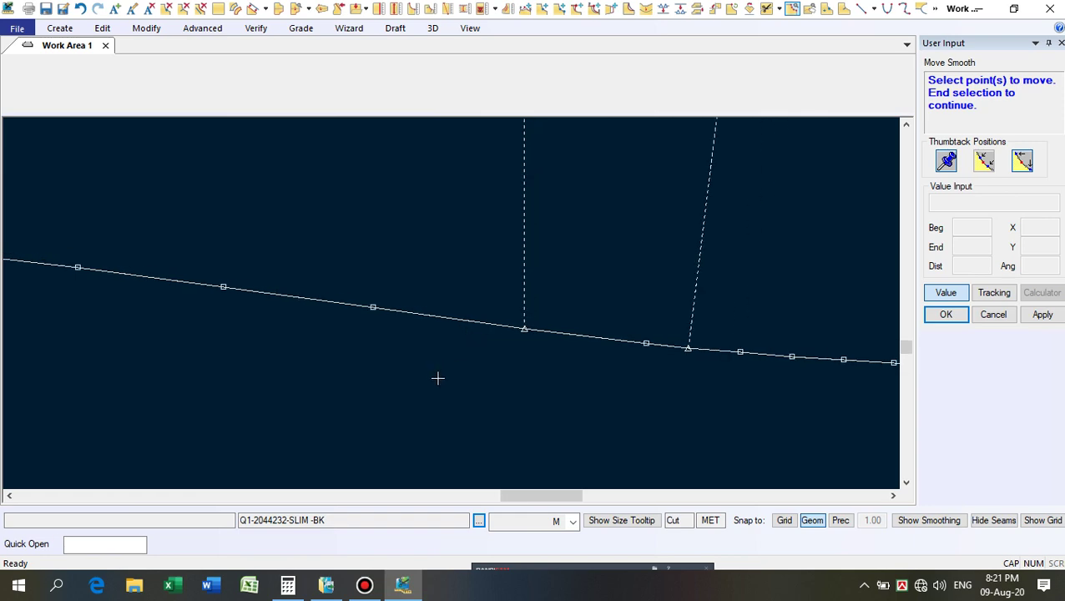
End the Move Smooth operation and clear the leftover measurement labels from the back's inseam.
{"action": "right_click", "coordinate": [609, 329]}
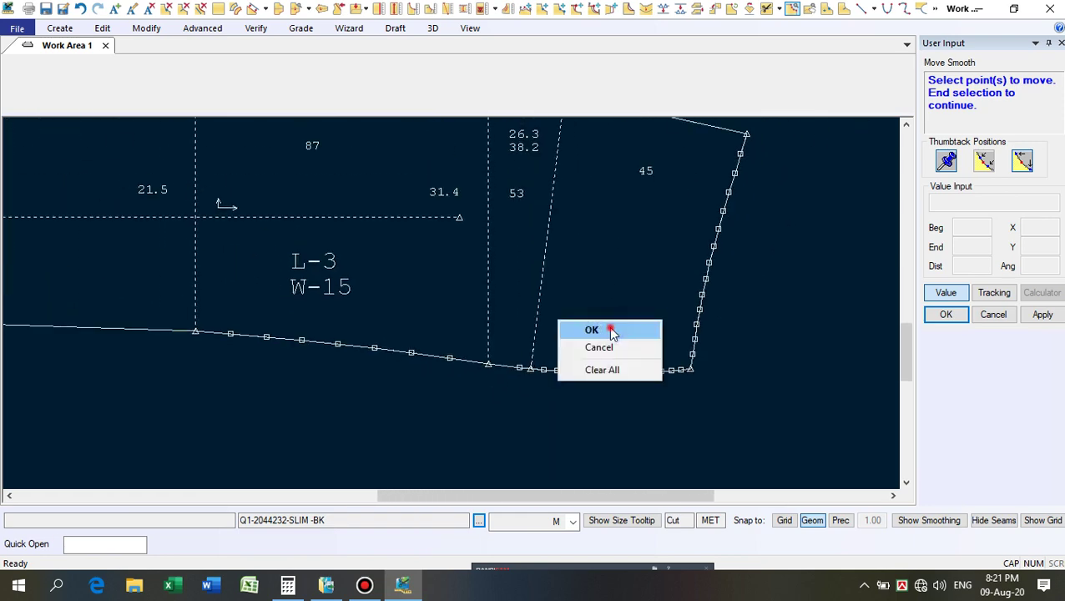
{"action": "left_click", "coordinate": [612, 332]}
{"action": "scroll", "coordinate": [617, 423], "scroll_direction": "down", "scroll_amount": 5}
{"action": "scroll", "coordinate": [505, 413], "scroll_direction": "down", "scroll_amount": 4}
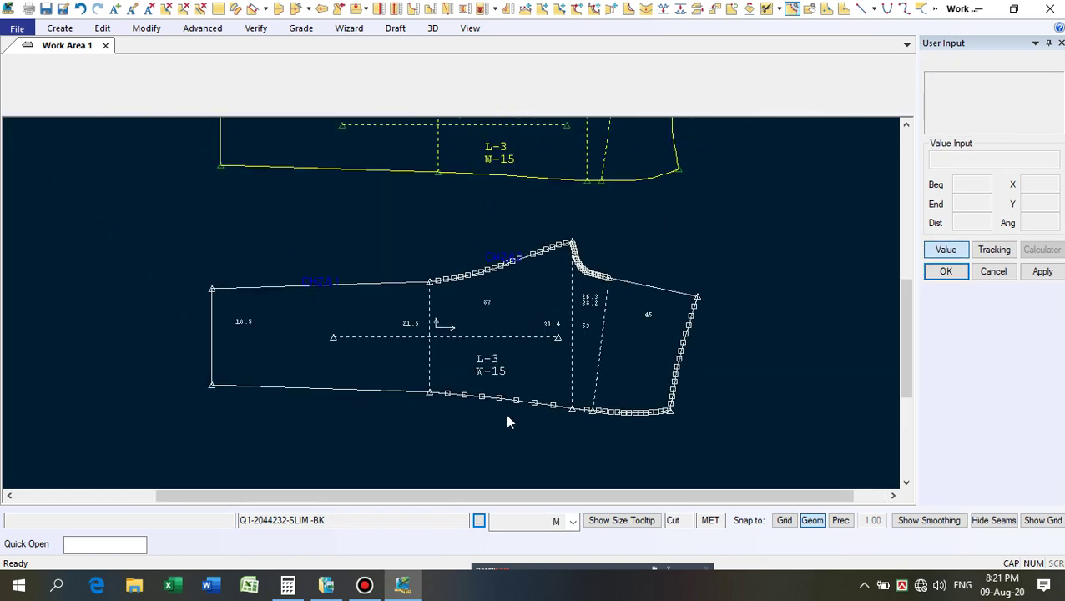
{"action": "left_click", "coordinate": [459, 277]}
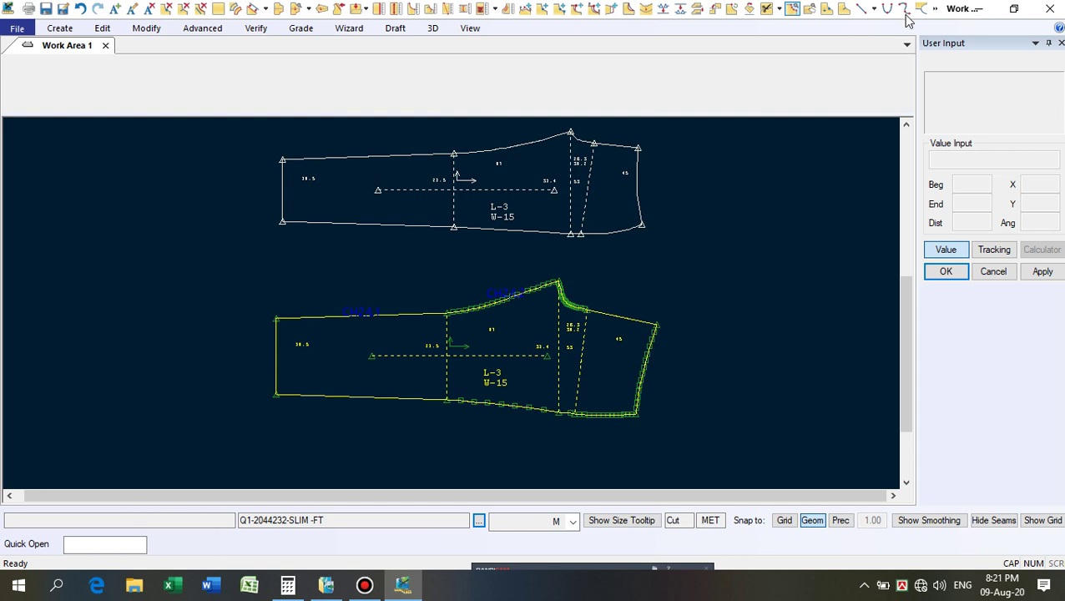
{"action": "left_click", "coordinate": [480, 9]}
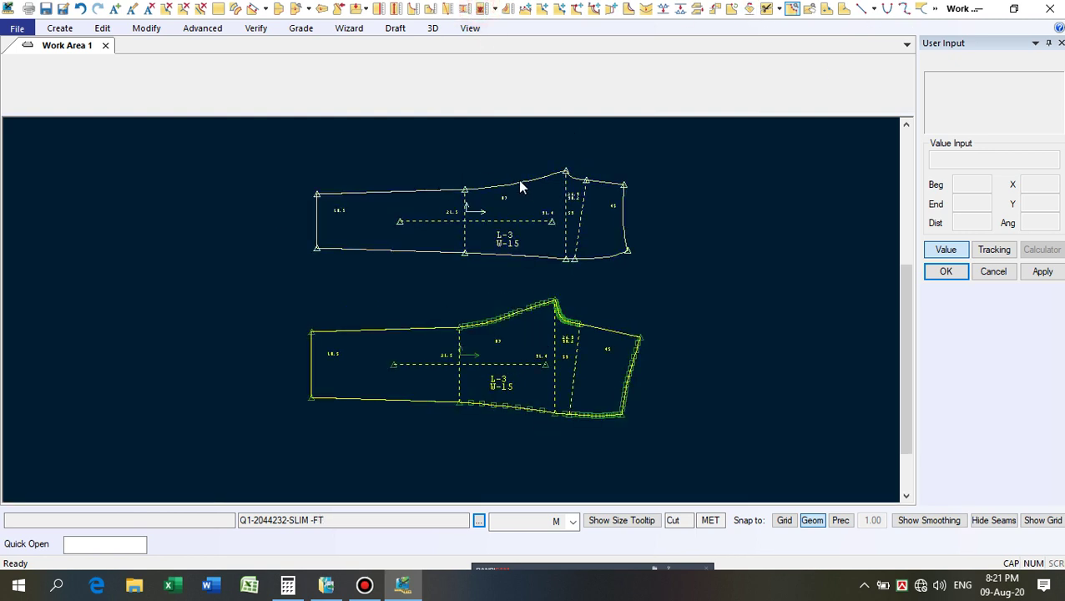
Turn off the intermediate points display on the back piece.
{"action": "left_click", "coordinate": [802, 10]}
{"action": "left_click", "coordinate": [516, 387]}
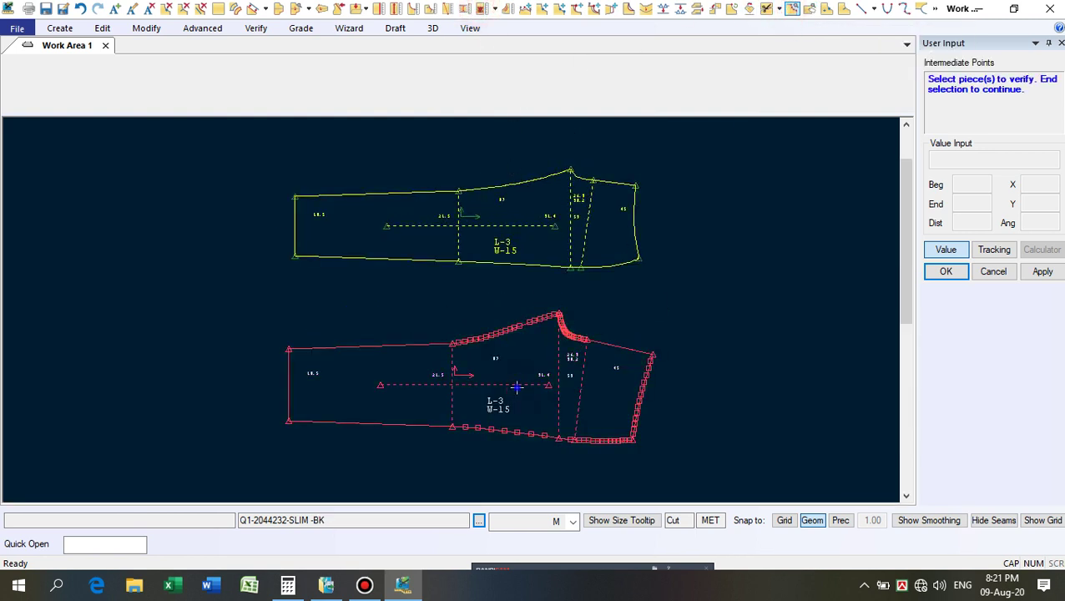
{"action": "right_click", "coordinate": [516, 387]}
{"action": "left_click", "coordinate": [515, 387]}
{"action": "right_click", "coordinate": [510, 354]}
{"action": "left_click", "coordinate": [510, 354]}
{"action": "scroll", "coordinate": [429, 201], "scroll_direction": "up", "scroll_amount": 1}
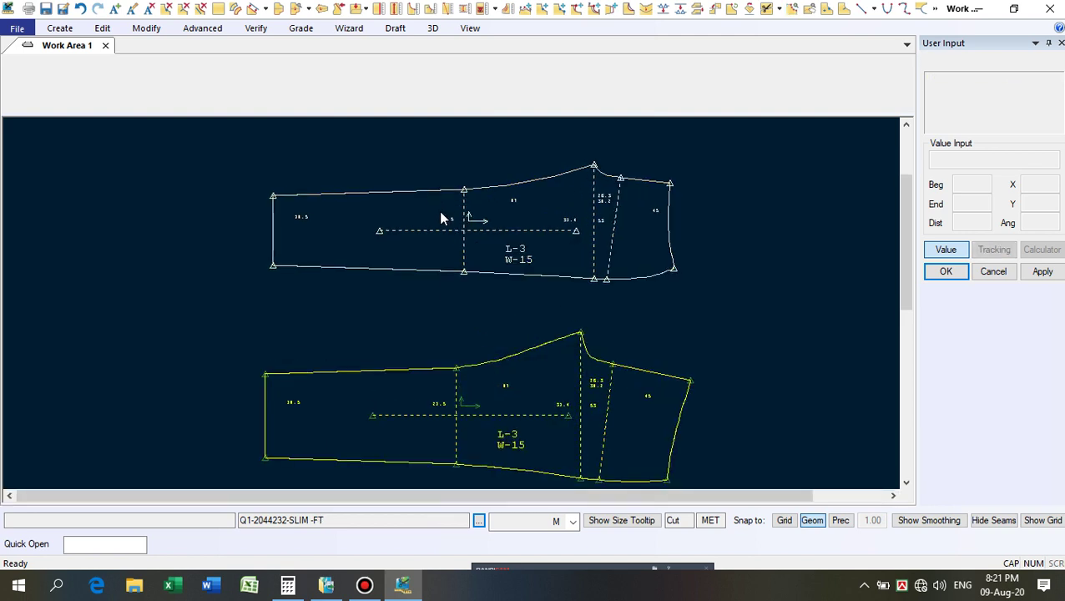
Measure the graded length of the front's inseam from hem to crotch point and set the results beside the patterns.
{"action": "left_click", "coordinate": [508, 9]}
{"action": "left_click", "coordinate": [351, 195]}
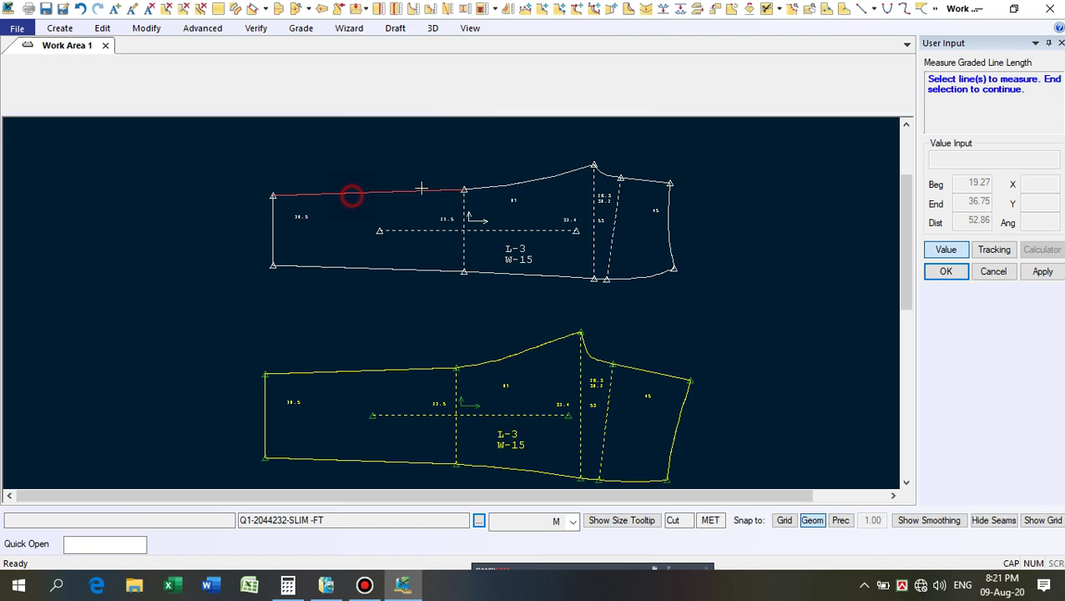
{"action": "left_click", "coordinate": [496, 181]}
{"action": "right_click", "coordinate": [476, 148]}
{"action": "left_click", "coordinate": [477, 147]}
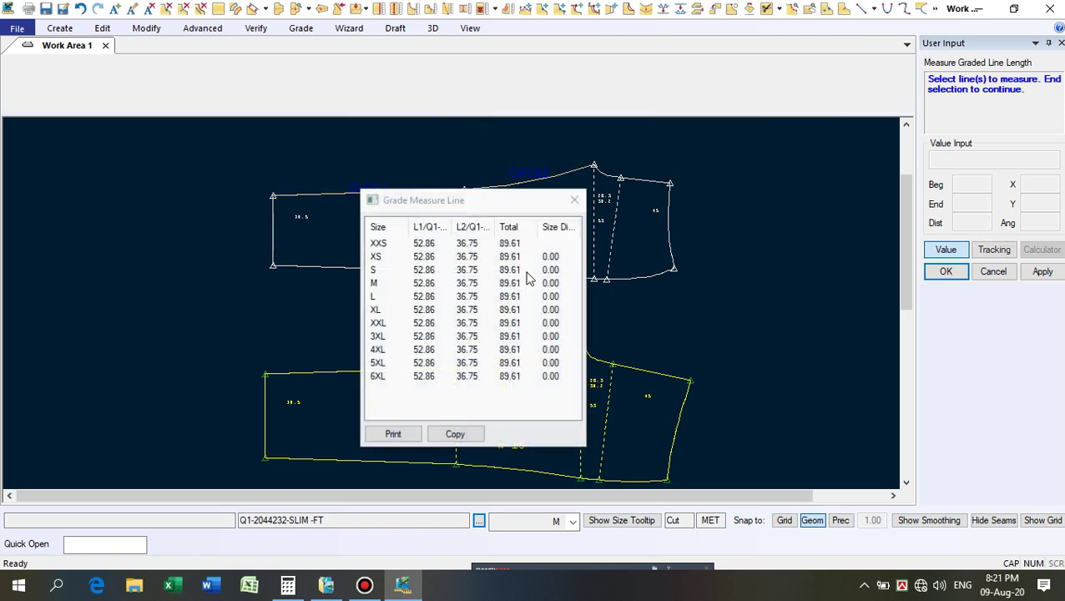
{"action": "left_click", "coordinate": [511, 201]}
{"action": "left_click_drag", "start_coordinate": [511, 202], "coordinate": [825, 204]}
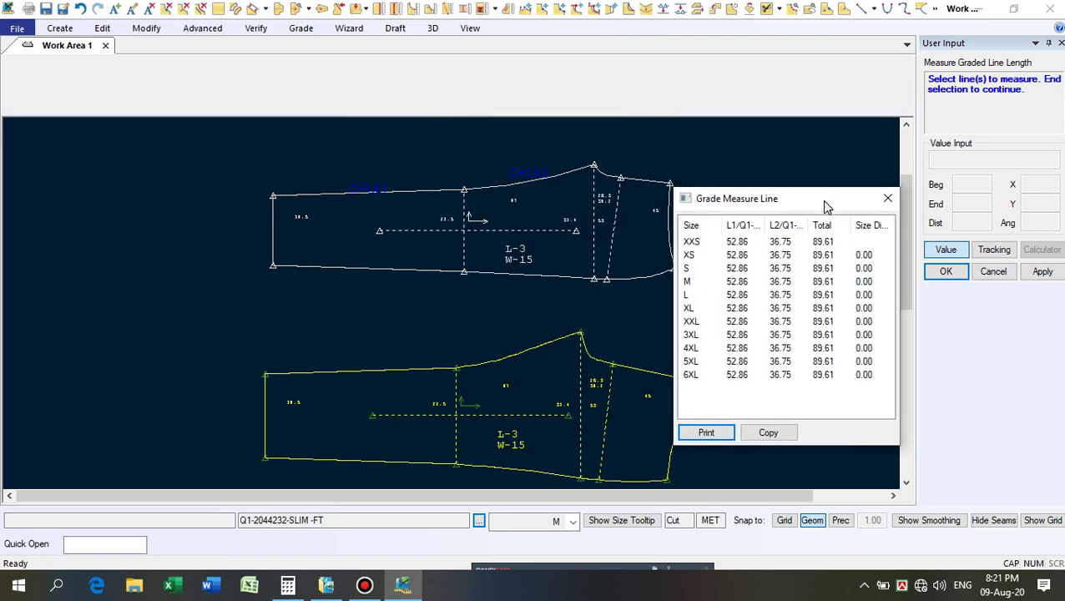
Measure the graded length of the back's inseam from hem to crotch point, compare it with the front's and close both results.
{"action": "left_click", "coordinate": [317, 373]}
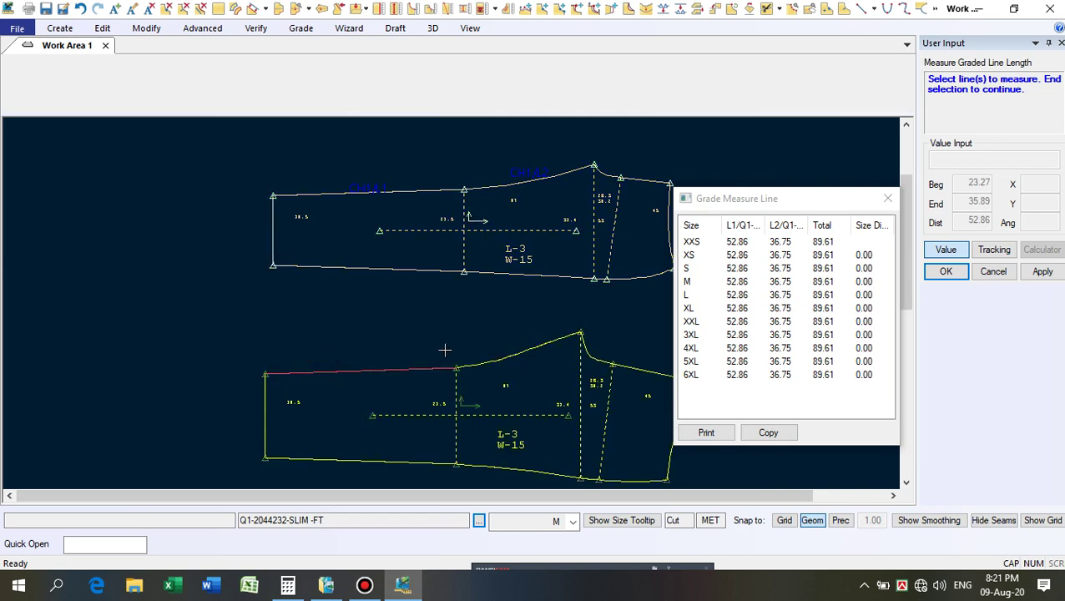
{"action": "left_click", "coordinate": [534, 348]}
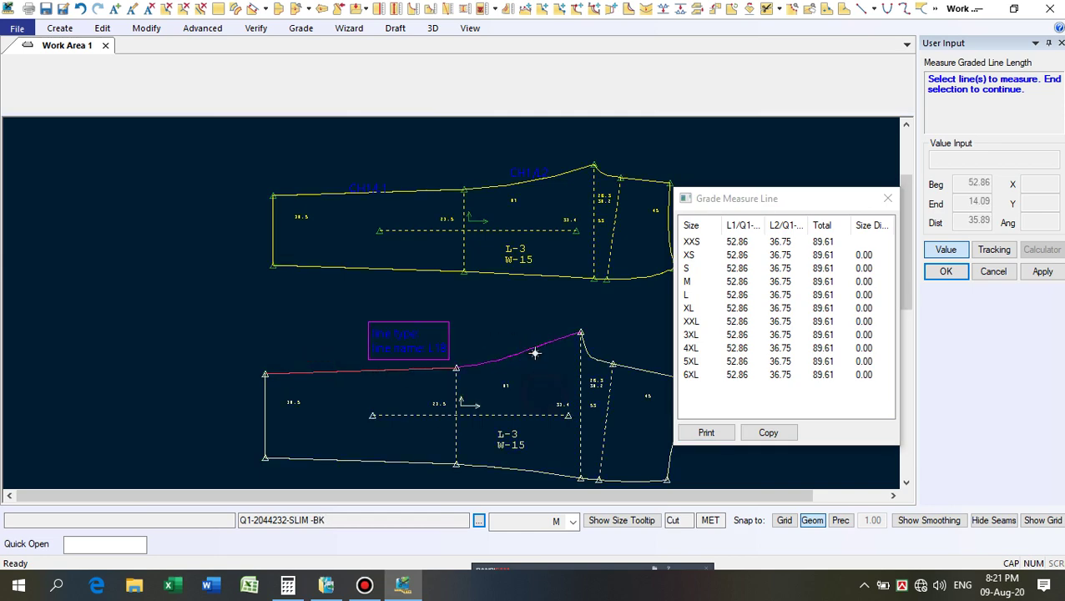
{"action": "right_click", "coordinate": [510, 318]}
{"action": "left_click", "coordinate": [510, 321]}
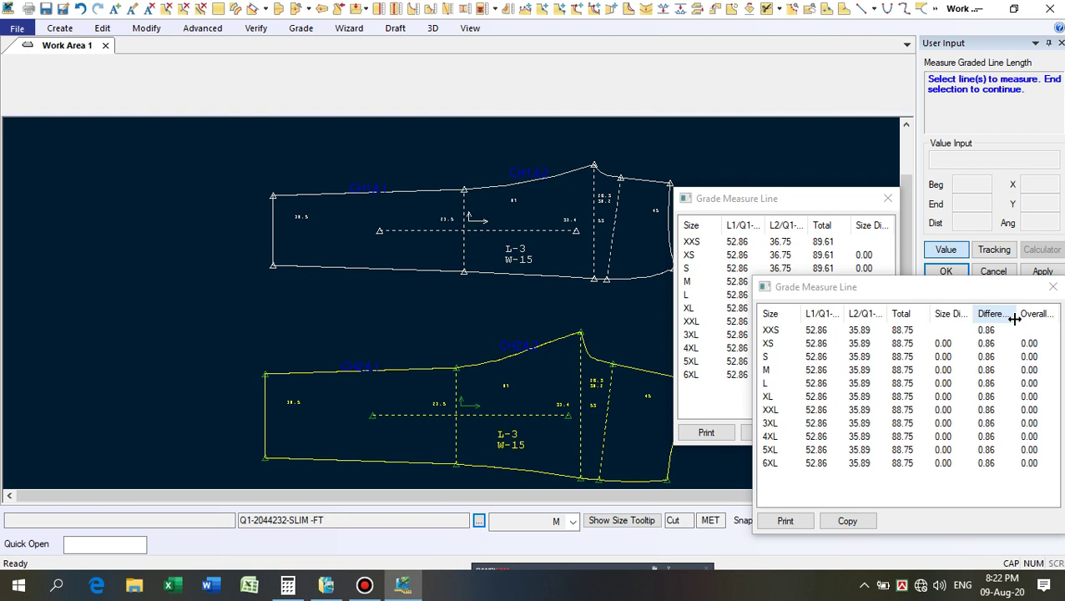
{"action": "left_click", "coordinate": [1052, 286]}
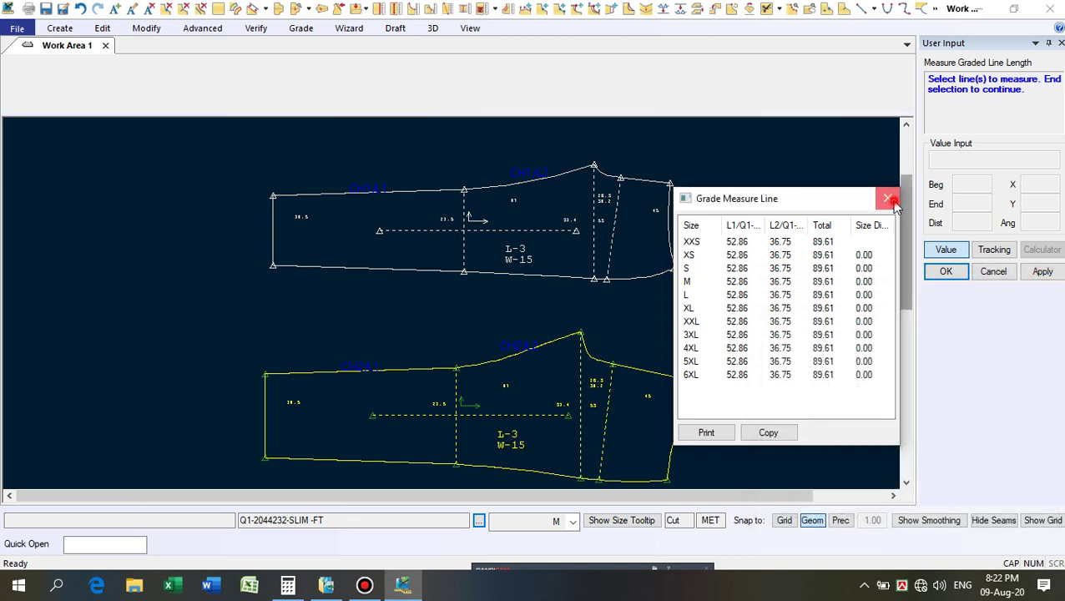
{"action": "left_click", "coordinate": [889, 199]}
{"action": "right_click", "coordinate": [789, 190]}
{"action": "left_click", "coordinate": [766, 189]}
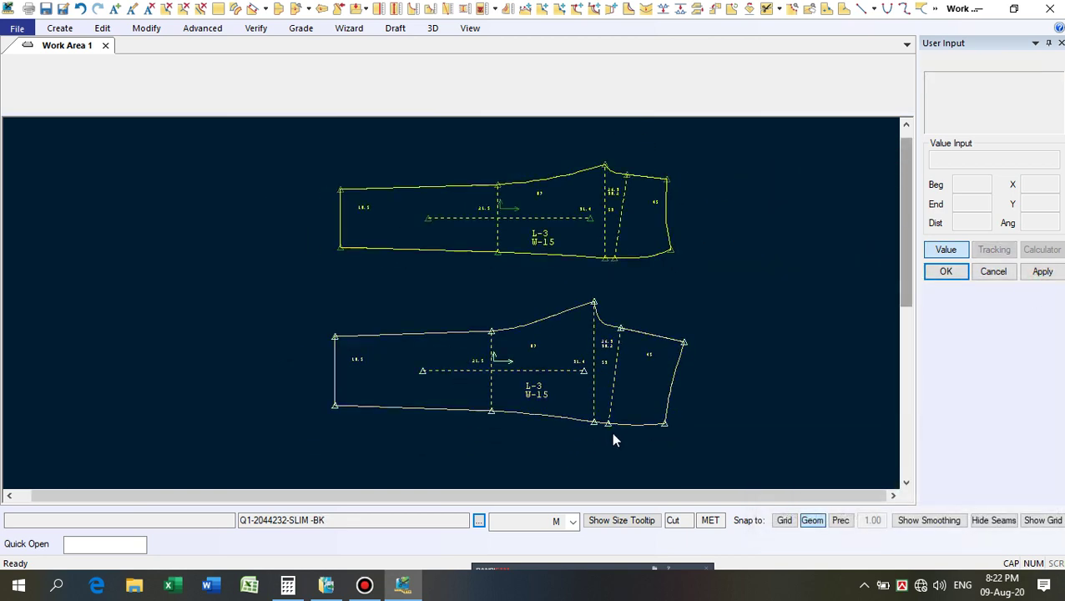
Measure the graded length of the back rise along the crotch curve and the straight centre back seam.
{"action": "scroll", "coordinate": [626, 381], "scroll_direction": "up", "scroll_amount": 4}
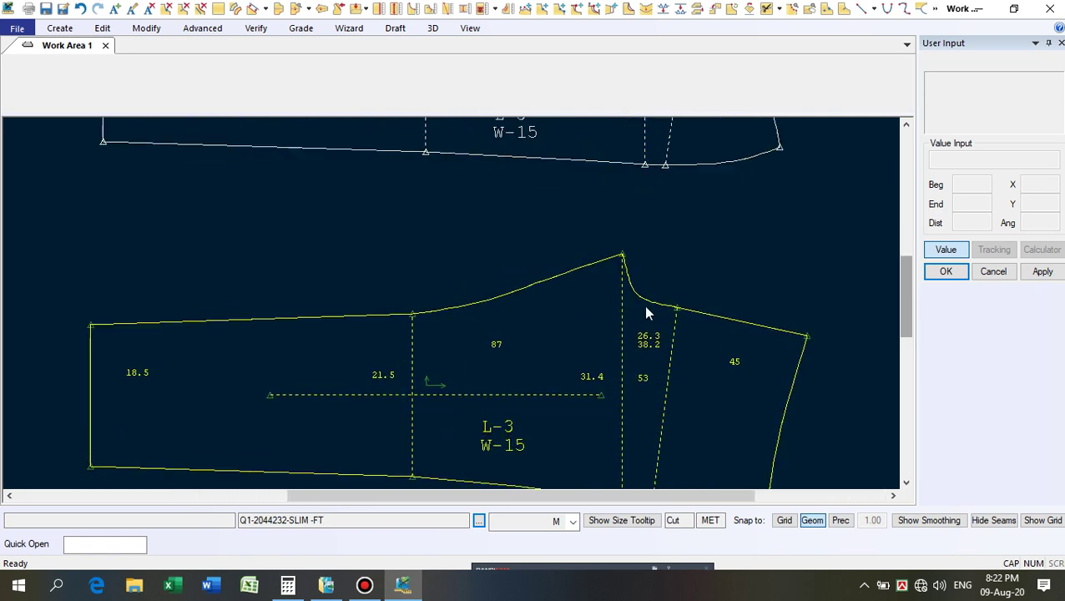
{"action": "scroll", "coordinate": [647, 313], "scroll_direction": "down", "scroll_amount": 4}
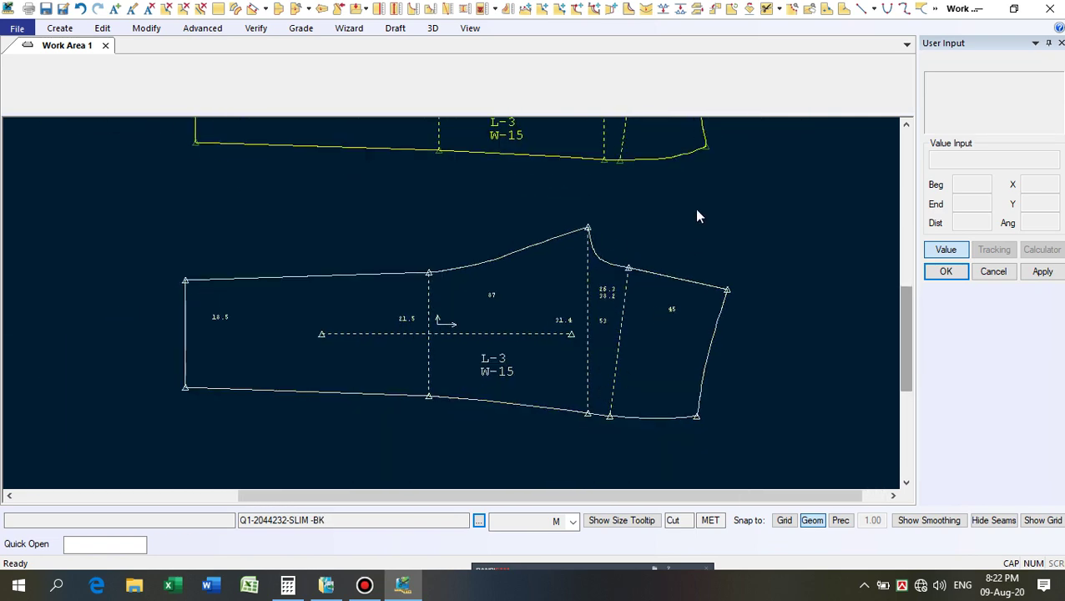
{"action": "scroll", "coordinate": [664, 302], "scroll_direction": "up", "scroll_amount": 5}
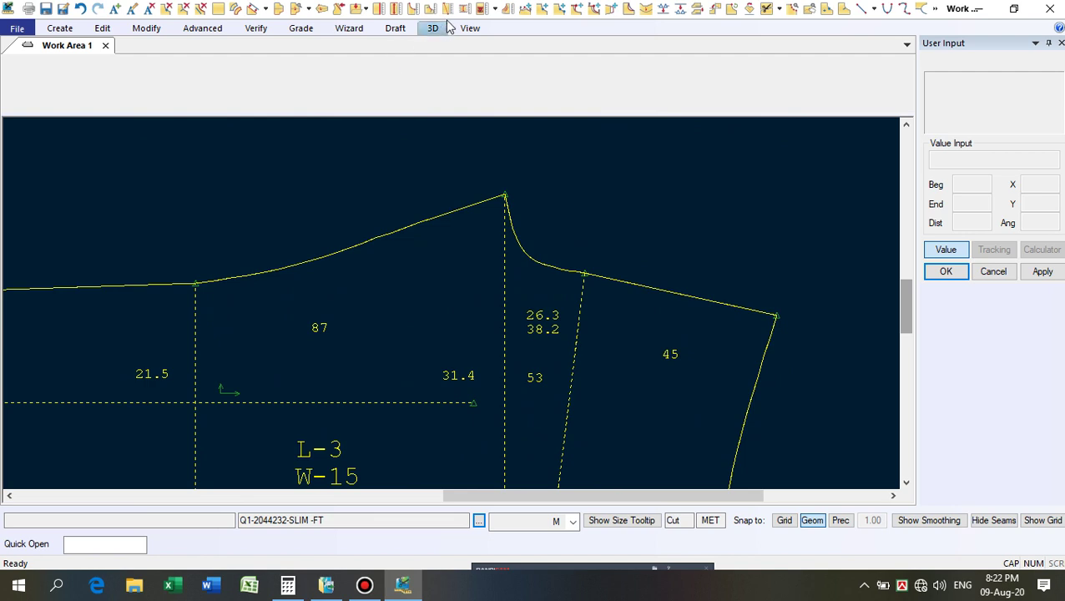
{"action": "left_click", "coordinate": [509, 8]}
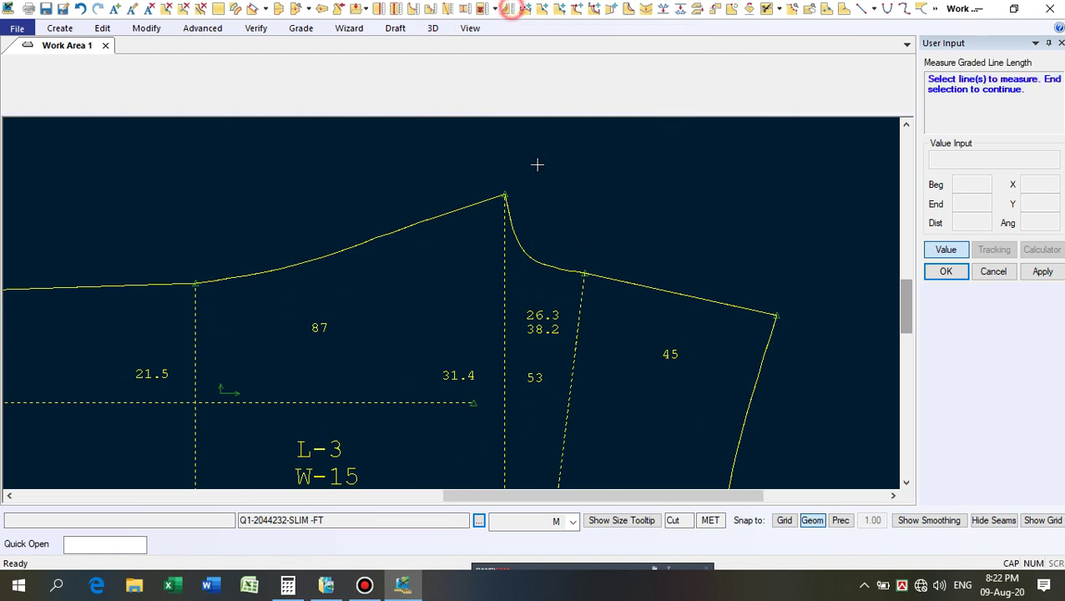
{"action": "left_click", "coordinate": [542, 277]}
{"action": "left_click", "coordinate": [539, 295]}
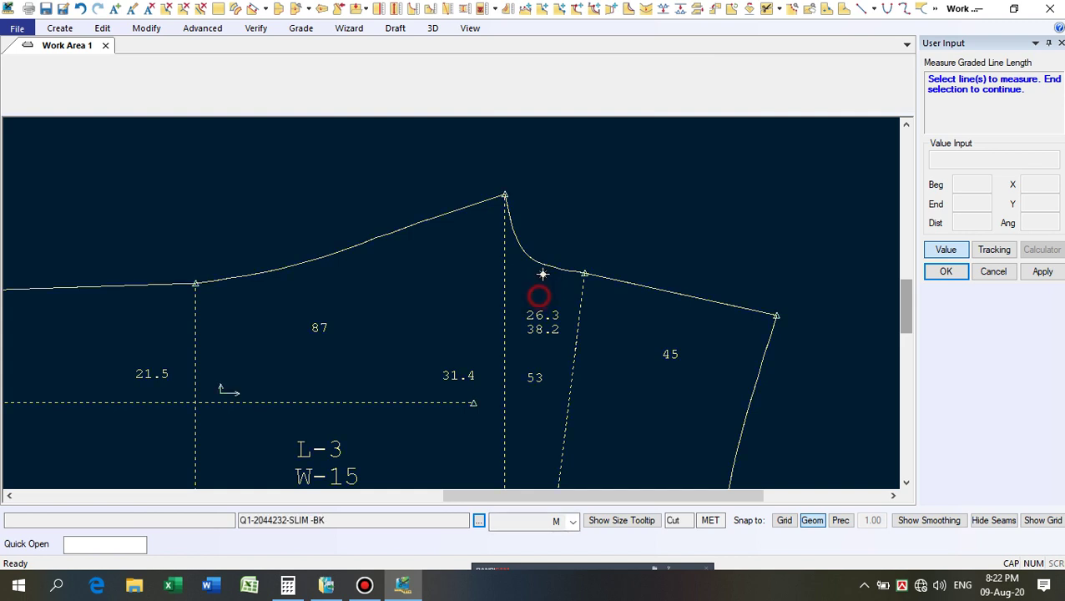
{"action": "left_click", "coordinate": [541, 274]}
{"action": "left_click", "coordinate": [659, 290]}
{"action": "right_click", "coordinate": [682, 235]}
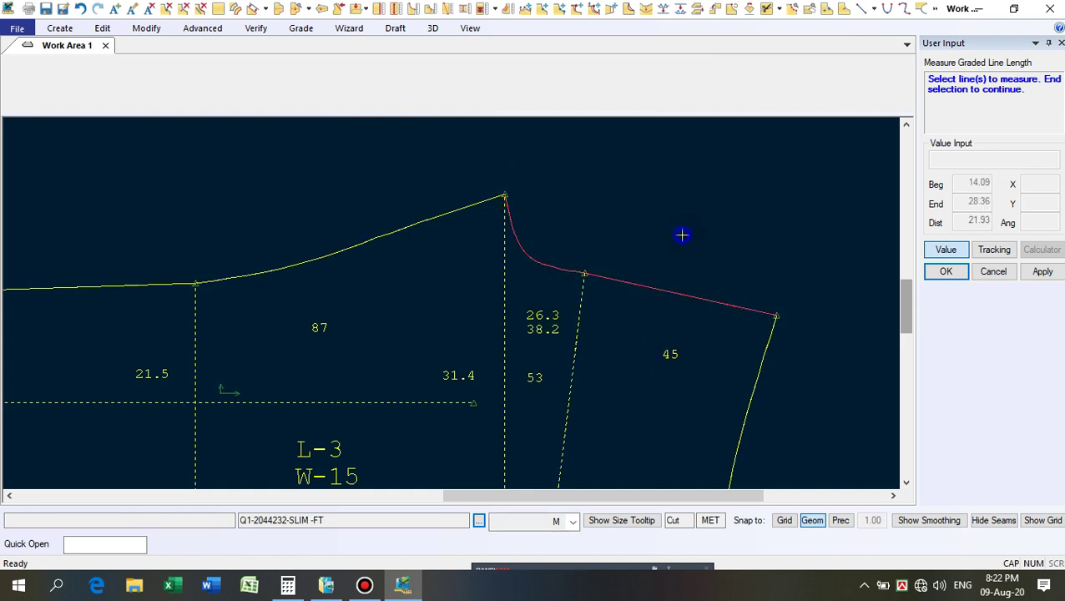
{"action": "left_click", "coordinate": [682, 236]}
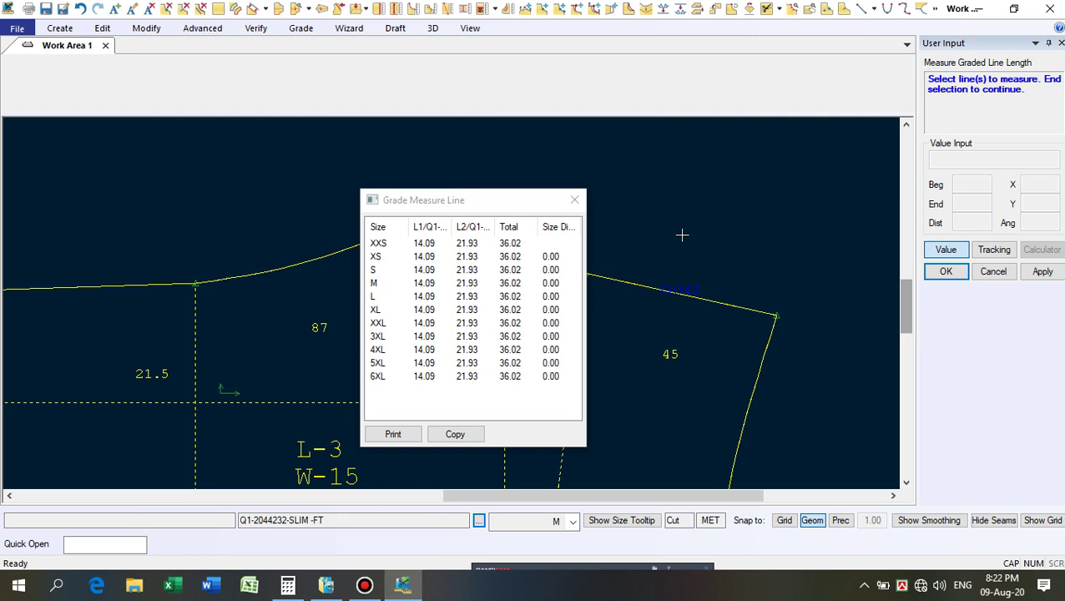
{"action": "left_click", "coordinate": [574, 199]}
{"action": "right_click", "coordinate": [616, 203]}
{"action": "left_click", "coordinate": [617, 205]}
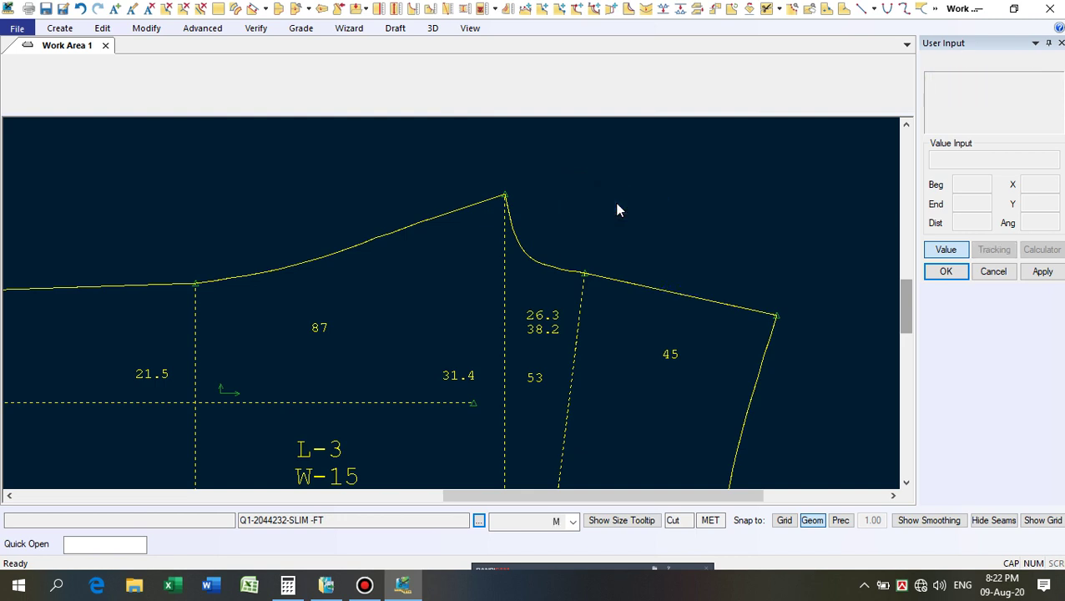
Smooth the back's crotch curve over its full range with a smooth factor of 0.0127.
{"action": "scroll", "coordinate": [576, 233], "scroll_direction": "up", "scroll_amount": 3}
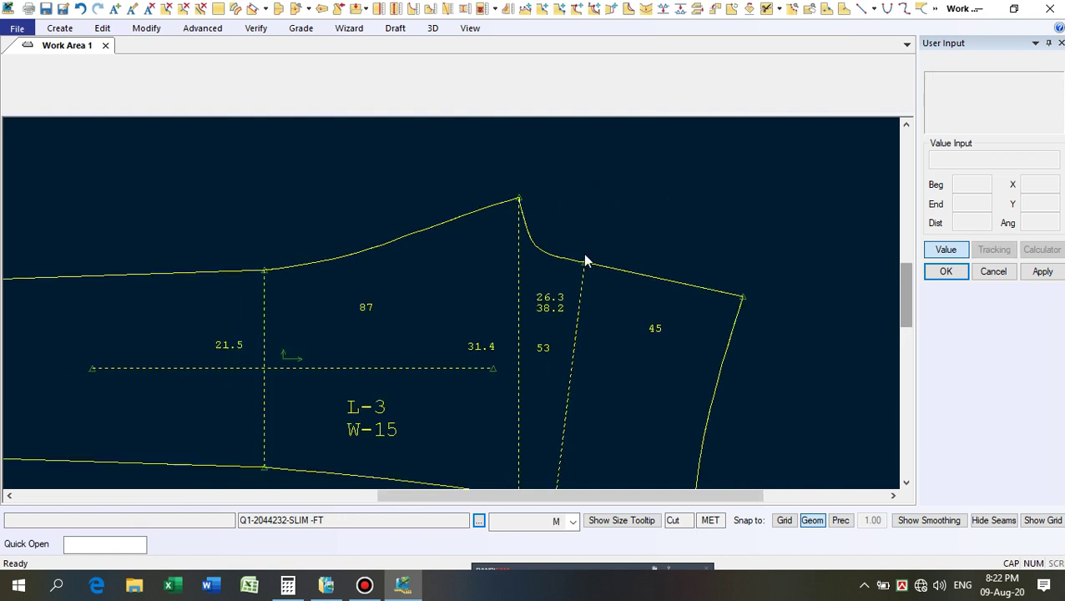
{"action": "left_click", "coordinate": [646, 8]}
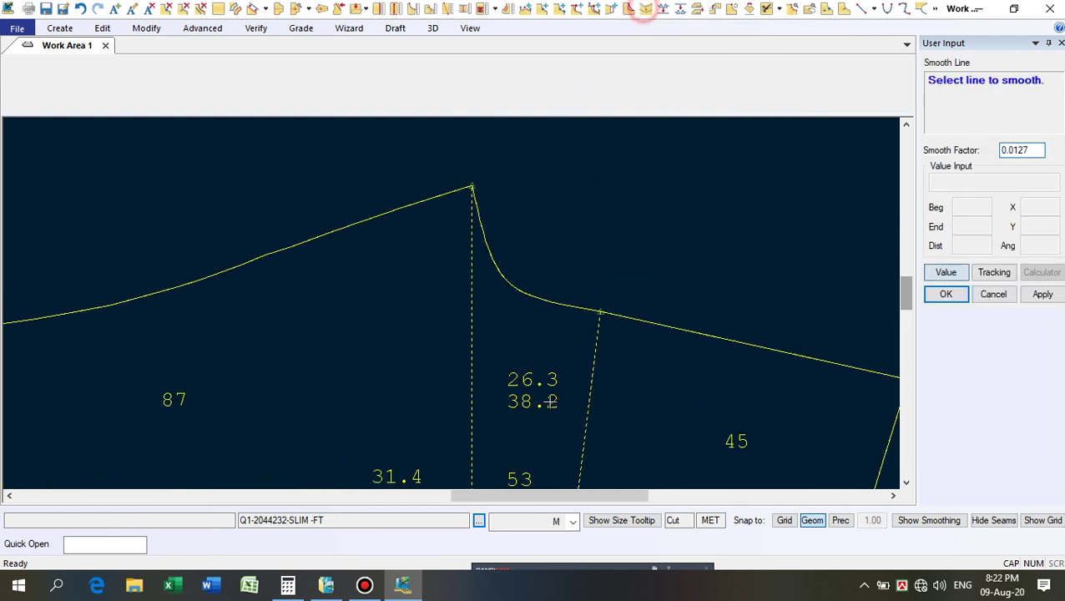
{"action": "left_click", "coordinate": [523, 296]}
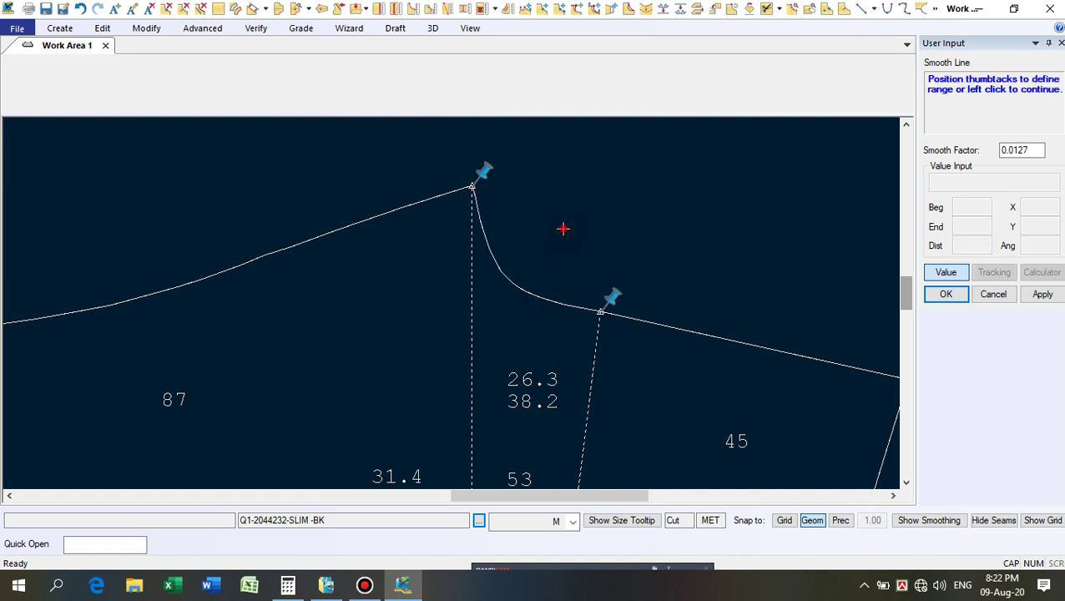
{"action": "scroll", "coordinate": [497, 224], "scroll_direction": "down", "scroll_amount": 1}
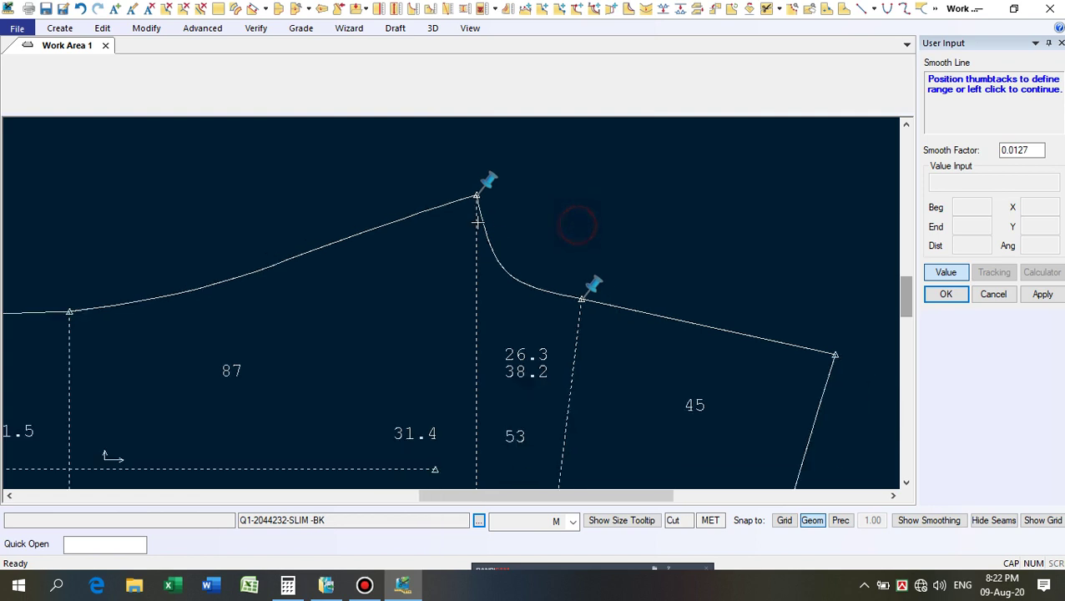
{"action": "scroll", "coordinate": [477, 221], "scroll_direction": "down", "scroll_amount": 2}
{"action": "right_click", "coordinate": [538, 184]}
{"action": "left_click", "coordinate": [574, 214]}
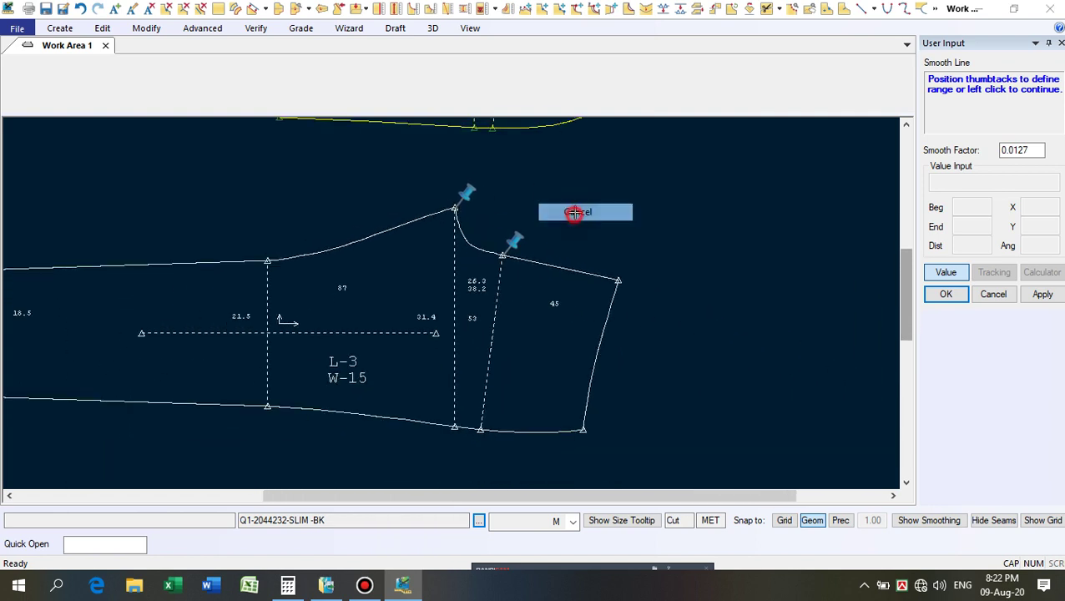
{"action": "right_click", "coordinate": [555, 195]}
{"action": "left_click", "coordinate": [603, 205]}
Remeasure the back rise along the smoothed crotch curve and the straight centre back seam.
{"action": "scroll", "coordinate": [543, 267], "scroll_direction": "up", "scroll_amount": 1}
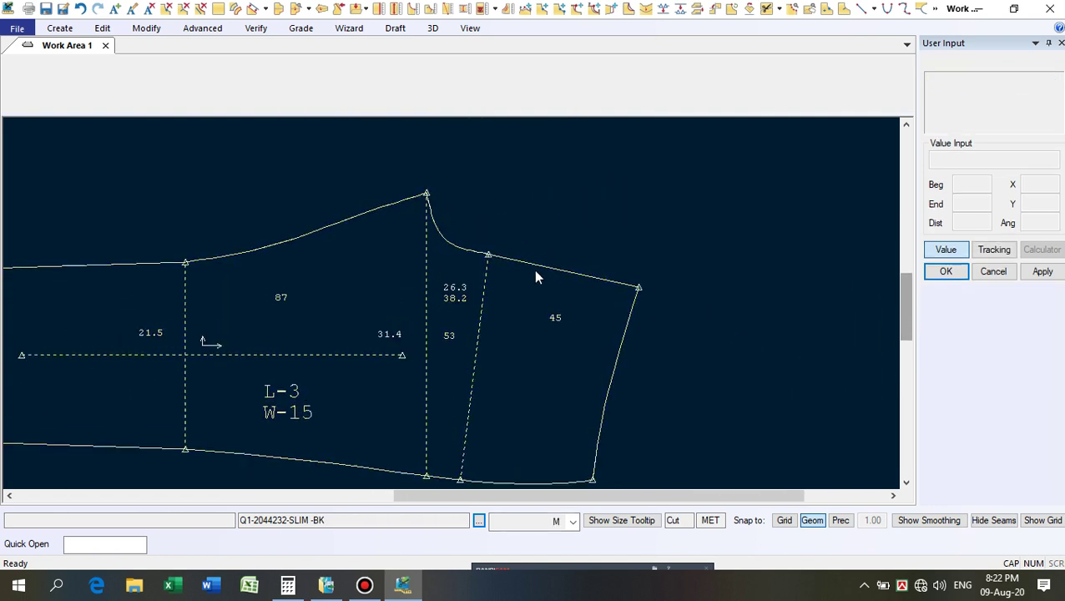
{"action": "scroll", "coordinate": [535, 271], "scroll_direction": "up", "scroll_amount": 1}
{"action": "left_click", "coordinate": [508, 8]}
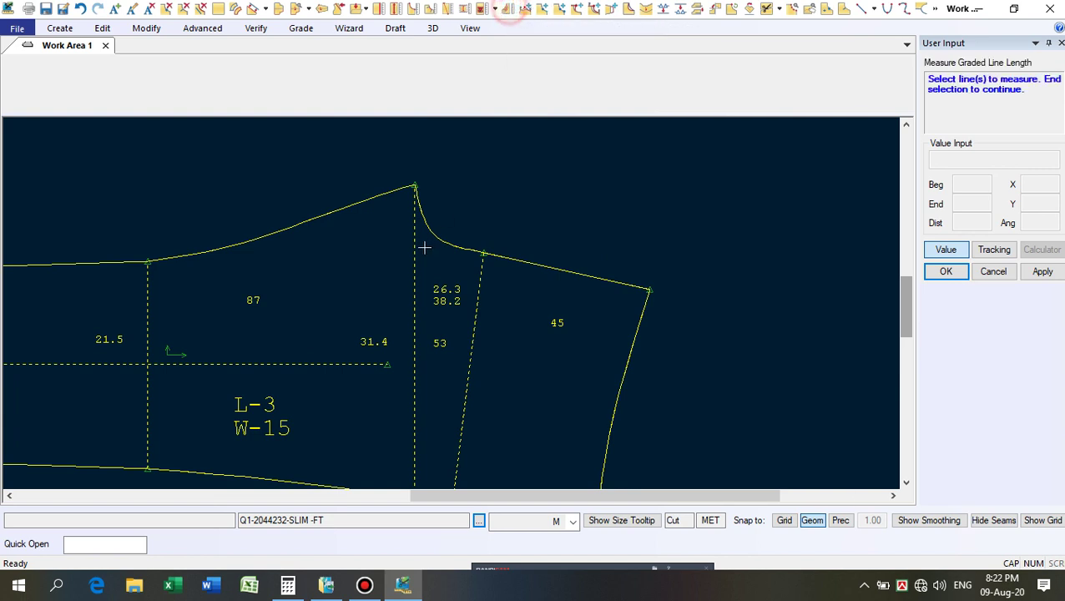
{"action": "left_click", "coordinate": [436, 238]}
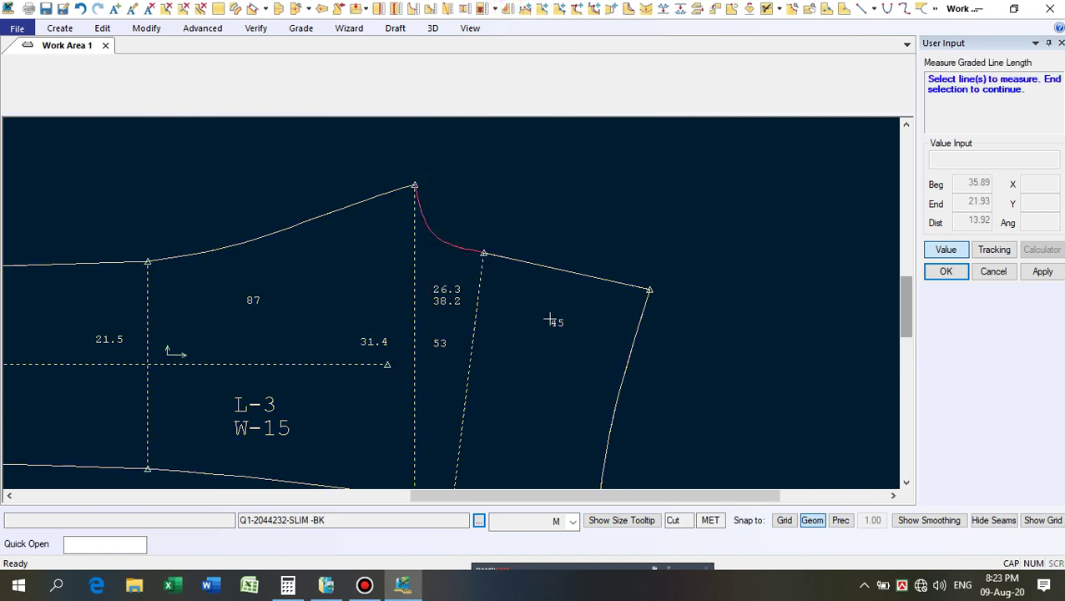
{"action": "left_click", "coordinate": [560, 333]}
{"action": "right_click", "coordinate": [586, 228]}
{"action": "left_click", "coordinate": [587, 224]}
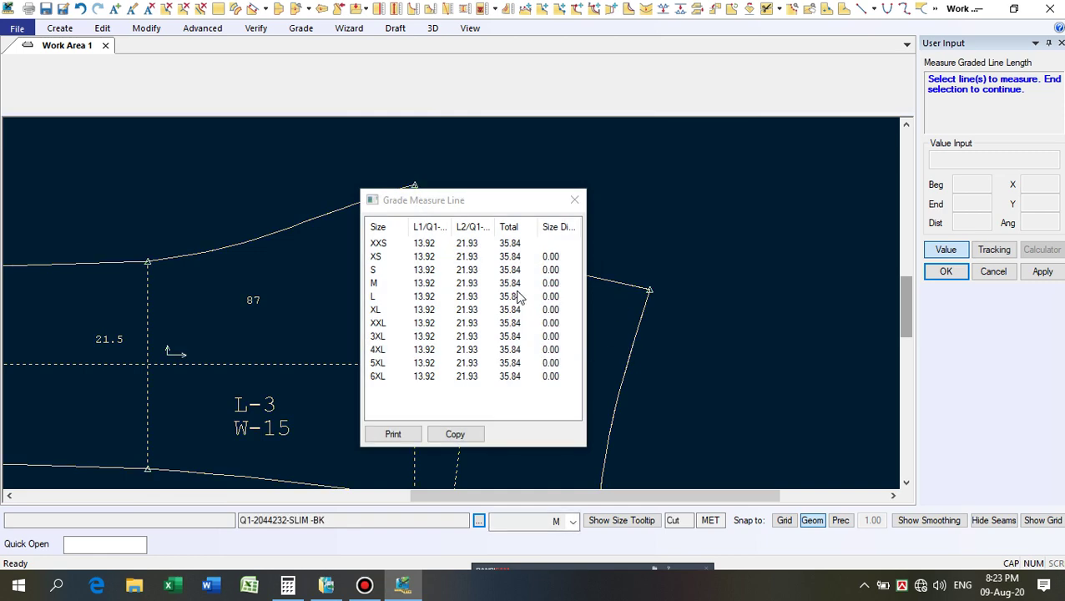
{"action": "left_click", "coordinate": [574, 200]}
{"action": "right_click", "coordinate": [586, 187]}
{"action": "left_click", "coordinate": [637, 195]}
Shift the back's centre back waist point slightly inward along the x direction with Move Smooth.
{"action": "scroll", "coordinate": [535, 215], "scroll_direction": "down", "scroll_amount": 1}
{"action": "scroll", "coordinate": [636, 324], "scroll_direction": "up", "scroll_amount": 1}
{"action": "scroll", "coordinate": [720, 201], "scroll_direction": "down", "scroll_amount": 2}
{"action": "scroll", "coordinate": [625, 378], "scroll_direction": "up", "scroll_amount": 2}
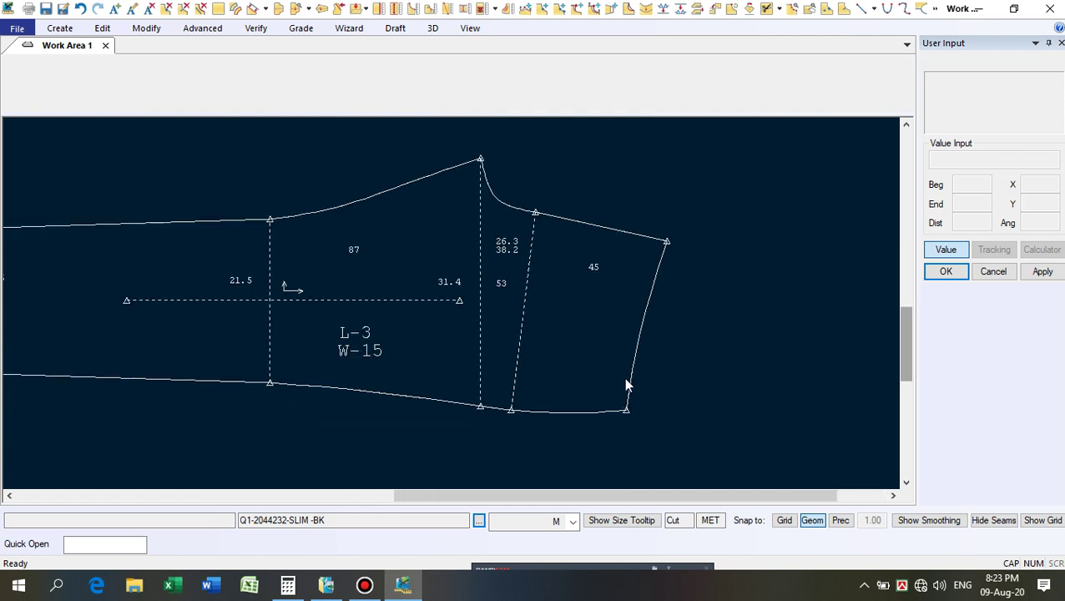
{"action": "scroll", "coordinate": [670, 242], "scroll_direction": "up", "scroll_amount": 1}
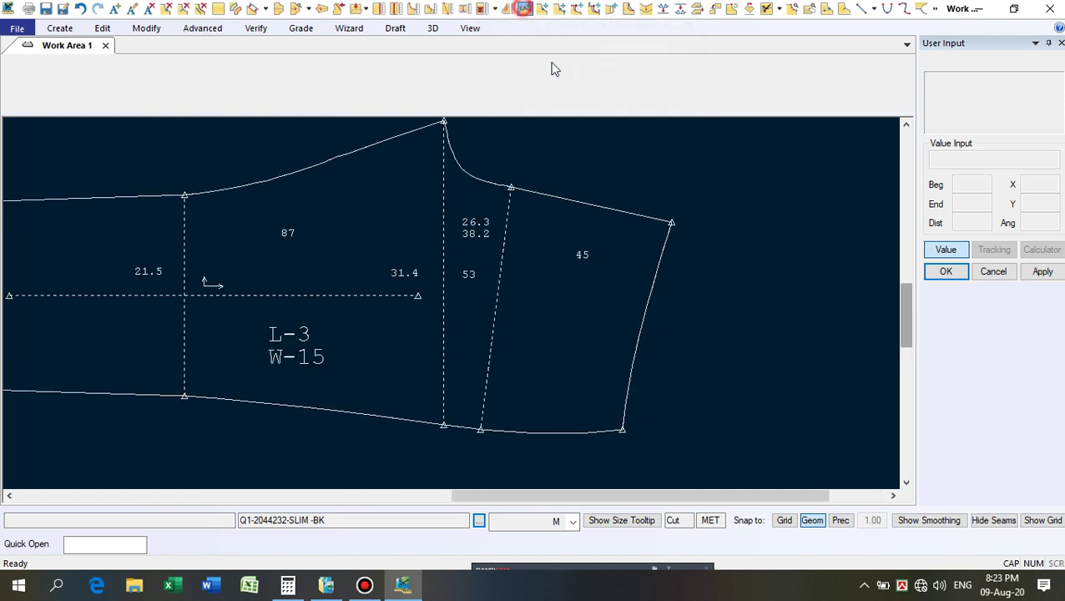
{"action": "key", "text": "F2"}
{"action": "left_click", "coordinate": [670, 245]}
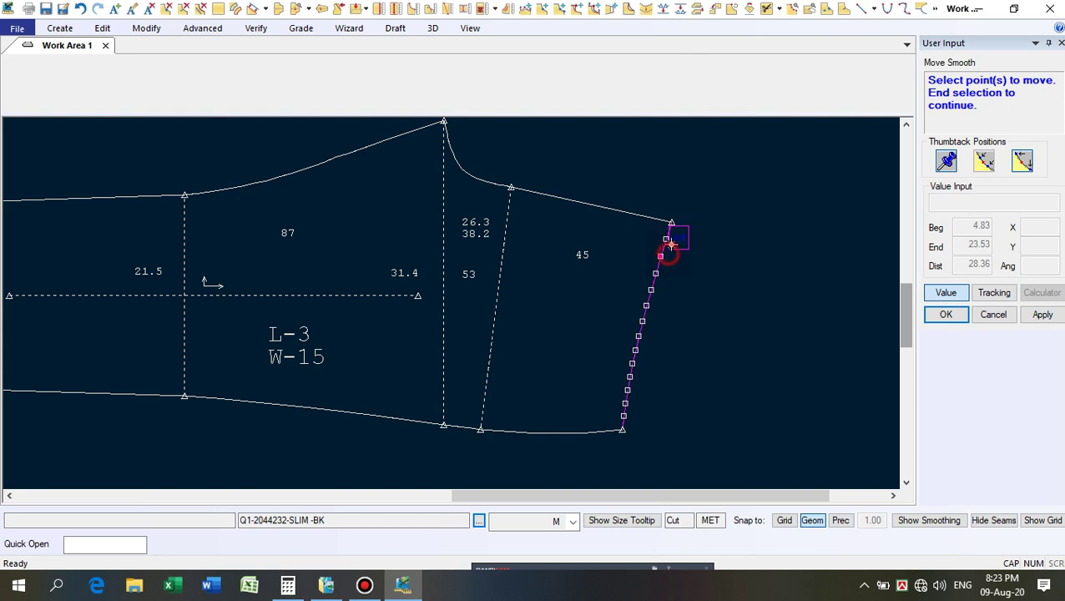
{"action": "right_click", "coordinate": [732, 228]}
{"action": "left_click", "coordinate": [734, 230]}
{"action": "left_click", "coordinate": [742, 237]}
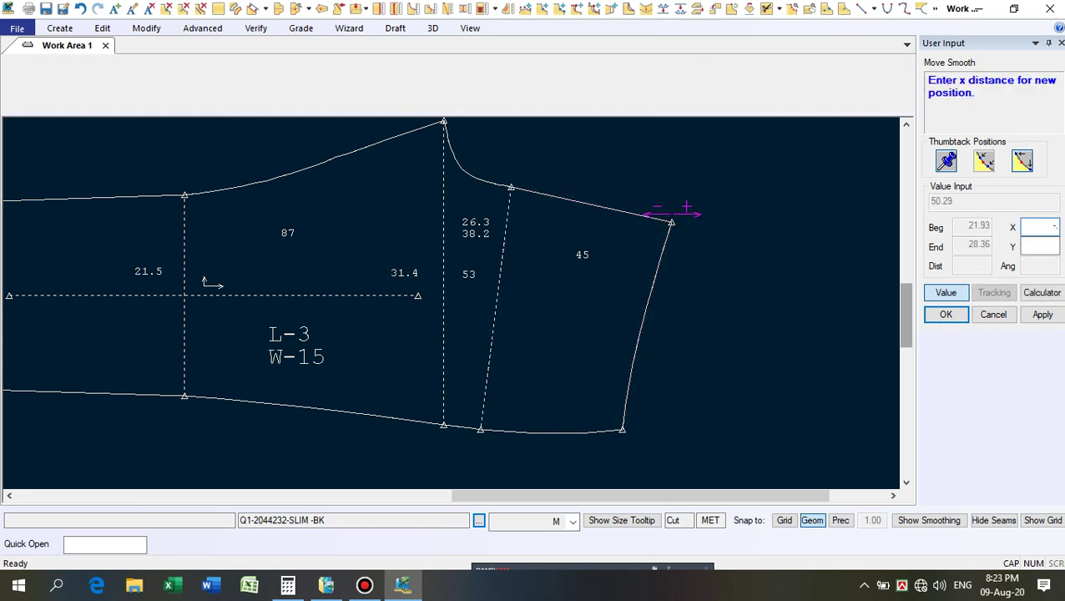
{"action": "key", "text": "Return"}
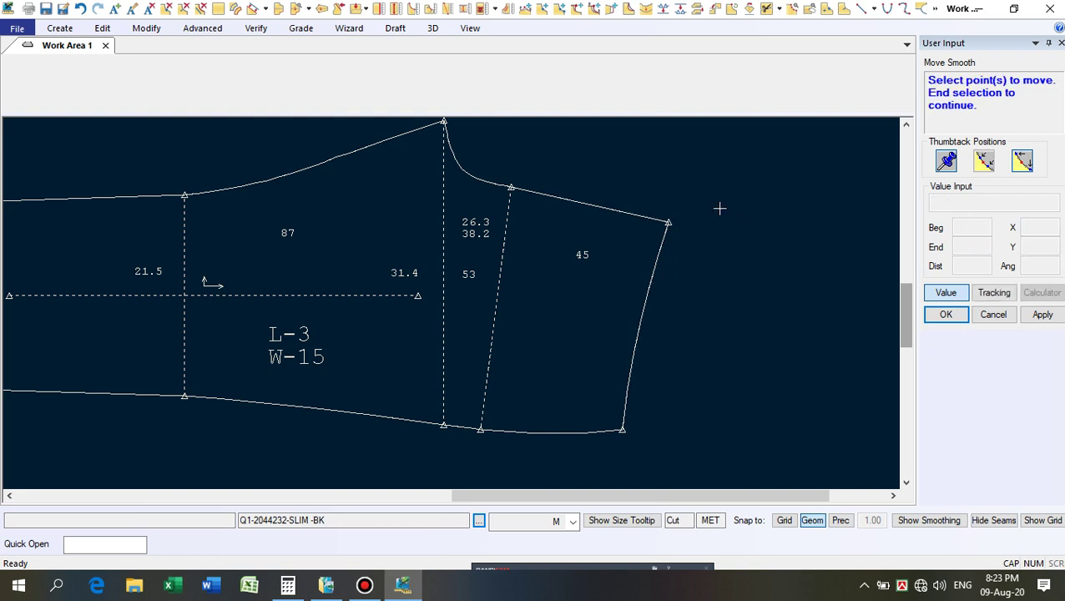
{"action": "right_click", "coordinate": [719, 209]}
{"action": "left_click", "coordinate": [719, 219]}
Reposition the front piece just above the back piece so their crotch lines roughly align.
{"action": "scroll", "coordinate": [779, 278], "scroll_direction": "down", "scroll_amount": 5}
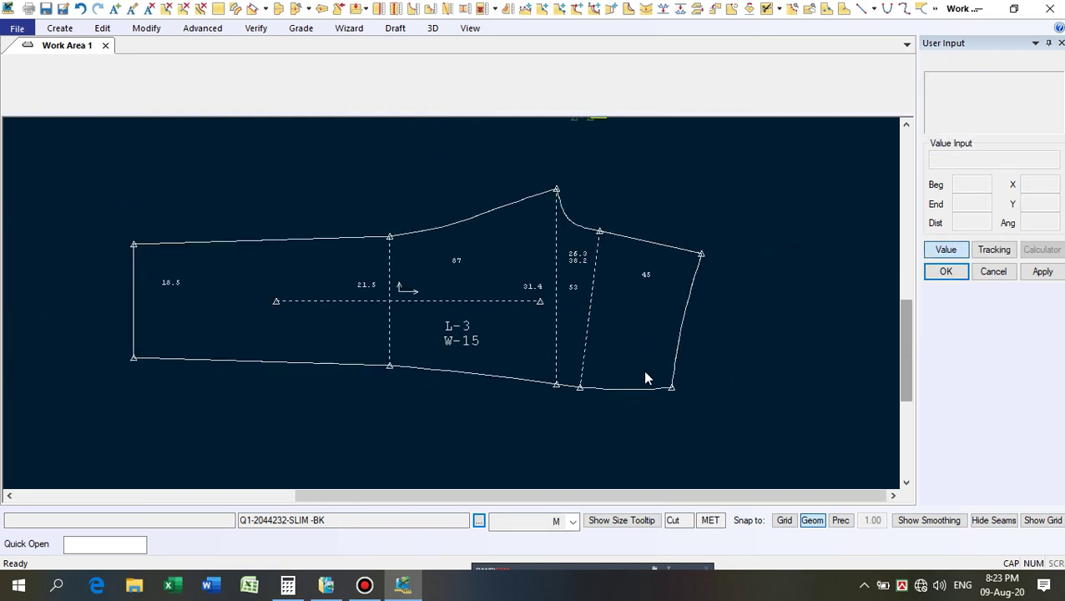
{"action": "scroll", "coordinate": [682, 273], "scroll_direction": "up", "scroll_amount": 3}
{"action": "scroll", "coordinate": [798, 302], "scroll_direction": "down", "scroll_amount": 2}
{"action": "scroll", "coordinate": [676, 400], "scroll_direction": "up", "scroll_amount": 2}
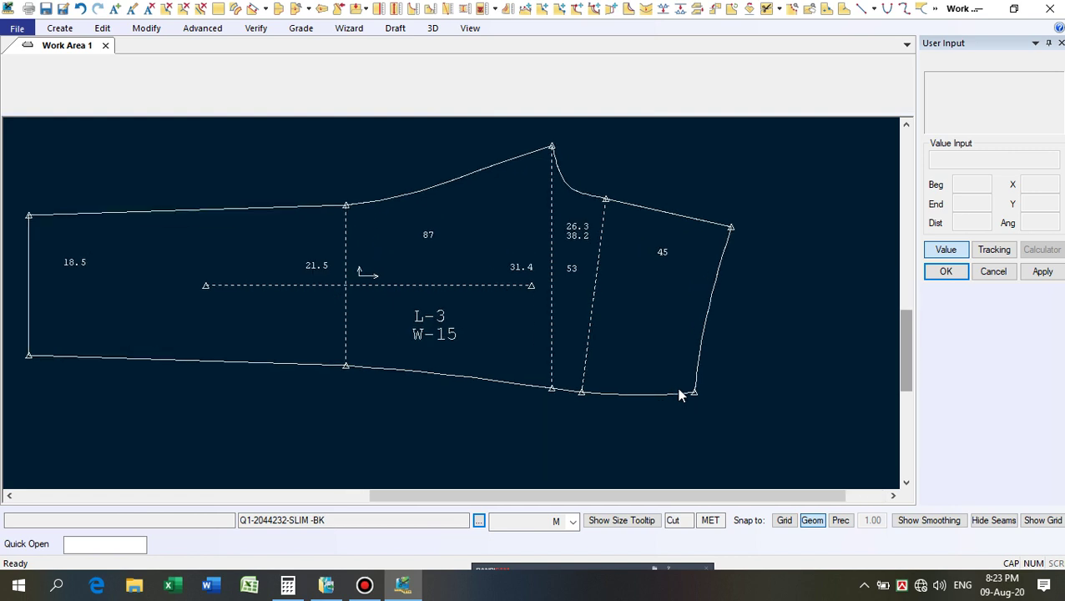
{"action": "left_click", "coordinate": [694, 394]}
{"action": "scroll", "coordinate": [610, 212], "scroll_direction": "up", "scroll_amount": 1}
{"action": "scroll", "coordinate": [585, 334], "scroll_direction": "down", "scroll_amount": 3}
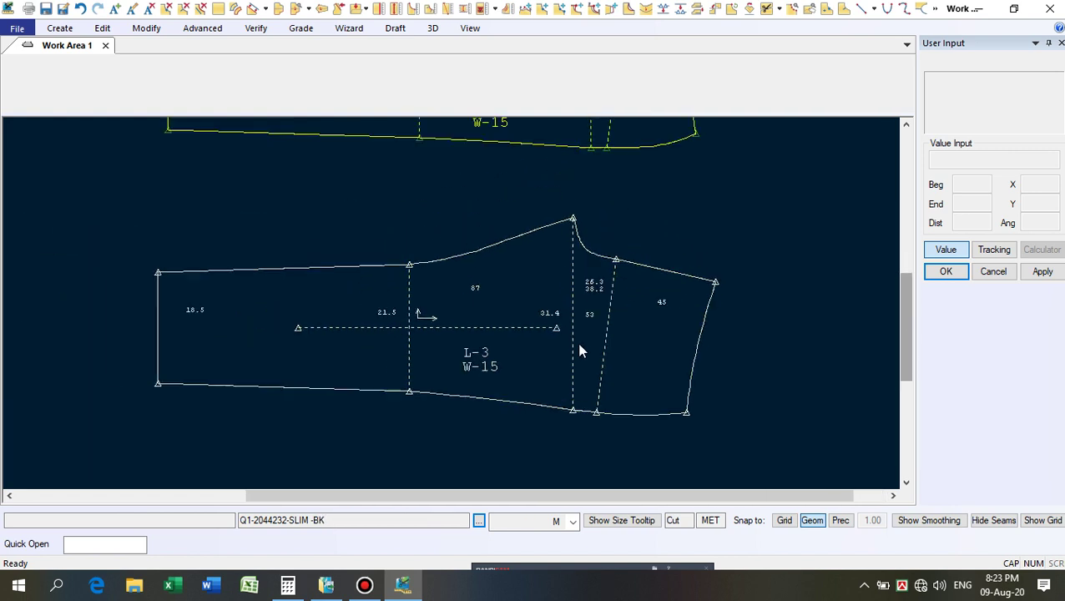
{"action": "left_click", "coordinate": [537, 392]}
{"action": "scroll", "coordinate": [537, 393], "scroll_direction": "down", "scroll_amount": 1}
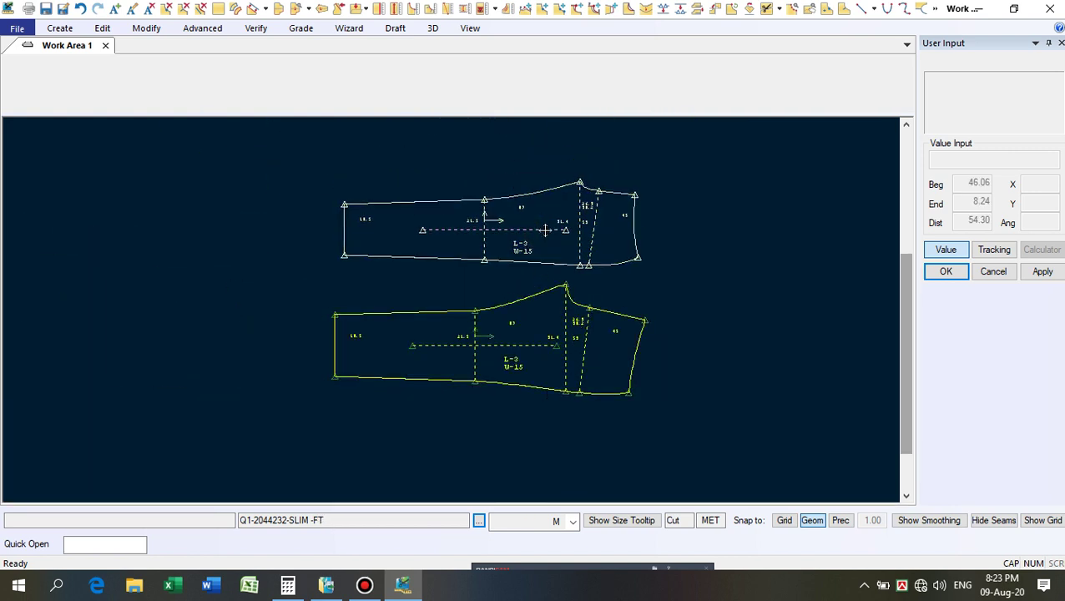
{"action": "left_click", "coordinate": [536, 225]}
{"action": "scroll", "coordinate": [561, 184], "scroll_direction": "up", "scroll_amount": 1}
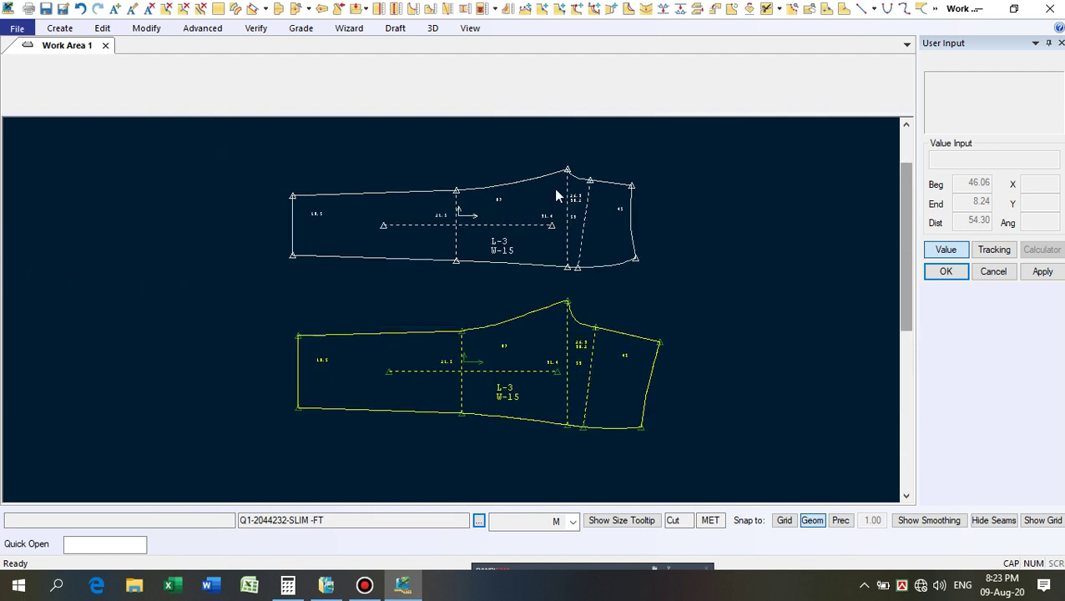
Measure the graded line lengths of the front and back waistlines together.
{"action": "left_click", "coordinate": [509, 8]}
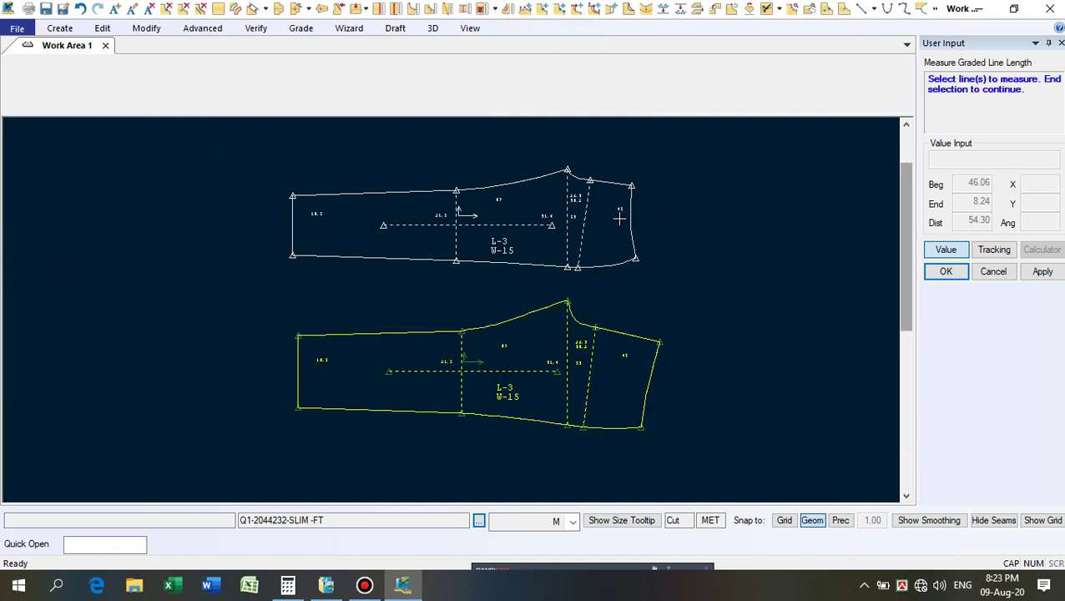
{"action": "left_click", "coordinate": [631, 210]}
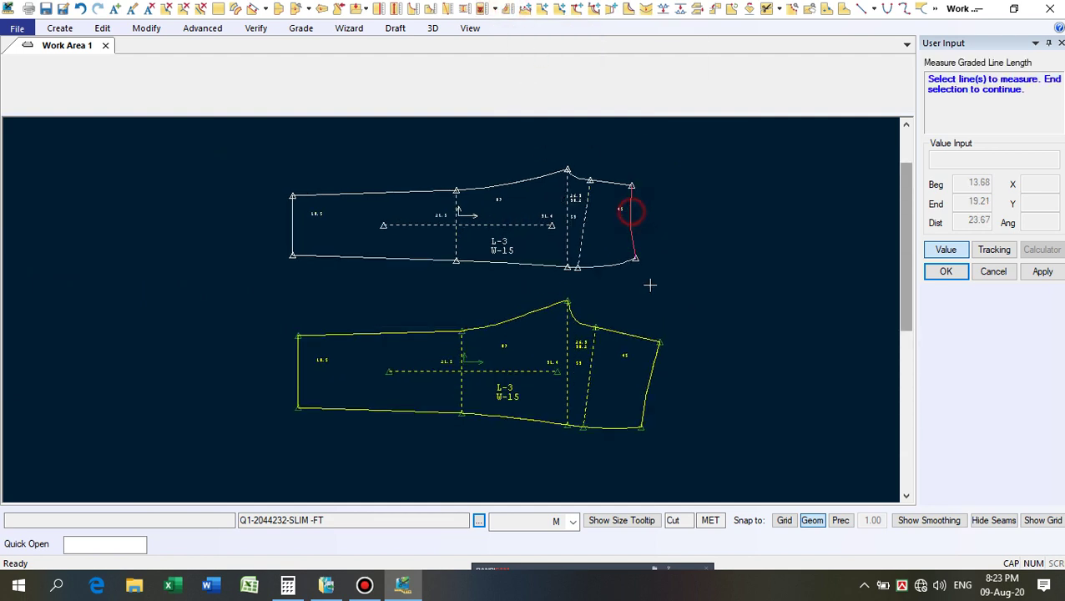
{"action": "left_click", "coordinate": [652, 379]}
{"action": "right_click", "coordinate": [721, 259]}
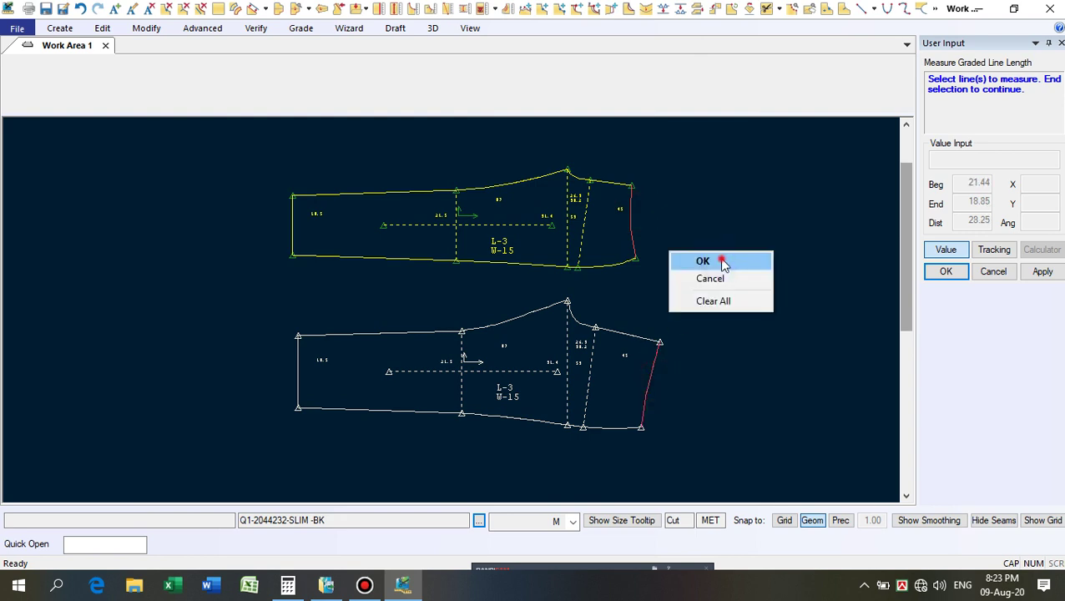
{"action": "left_click", "coordinate": [720, 260]}
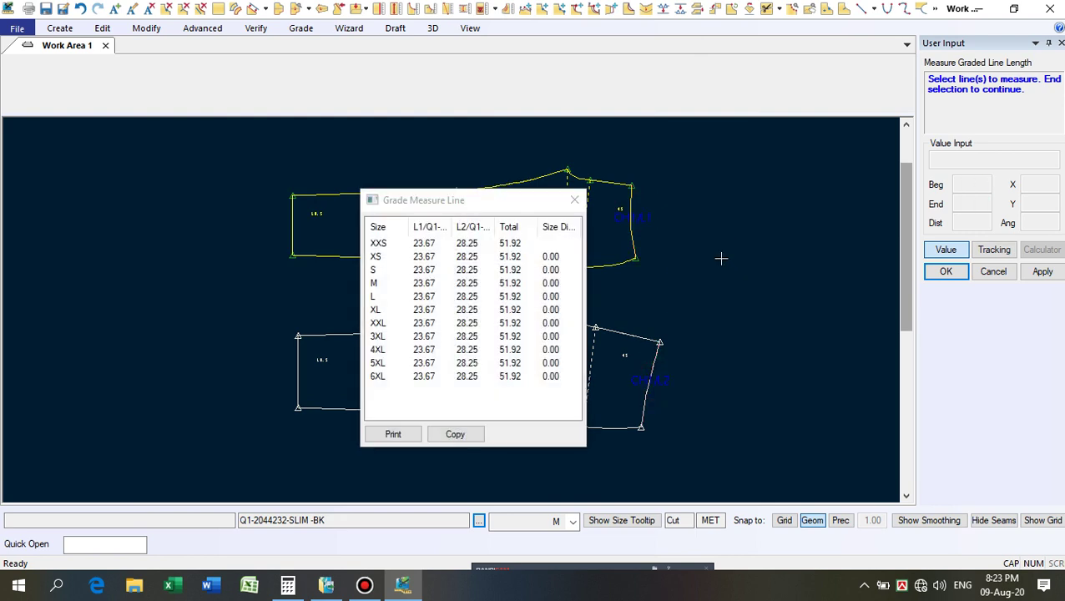
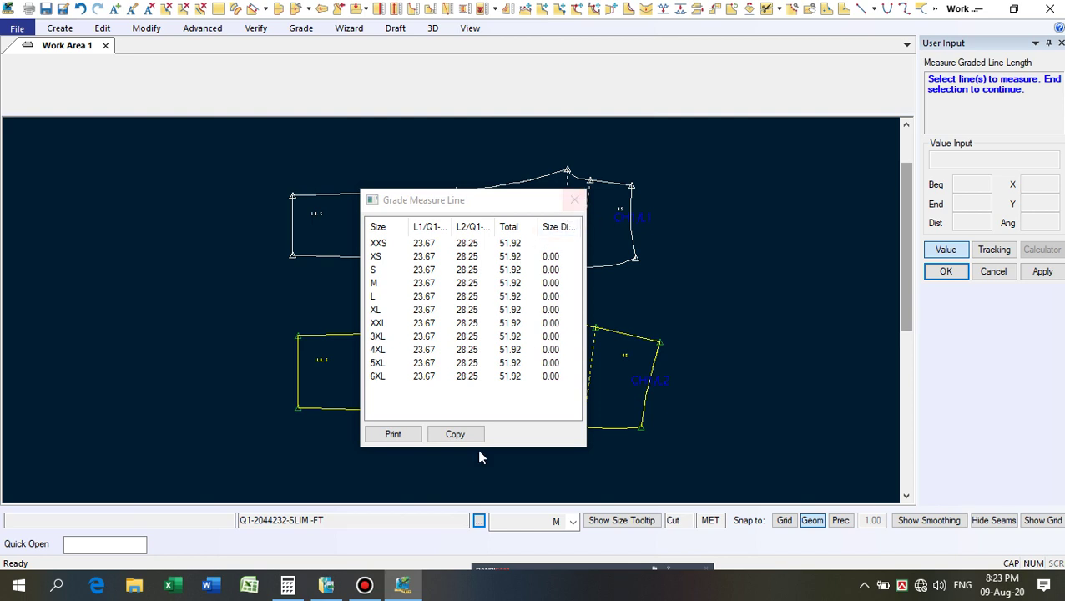
Measure the combined graded length of the front and back waist lines and close the report.
{"action": "left_click", "coordinate": [575, 201]}
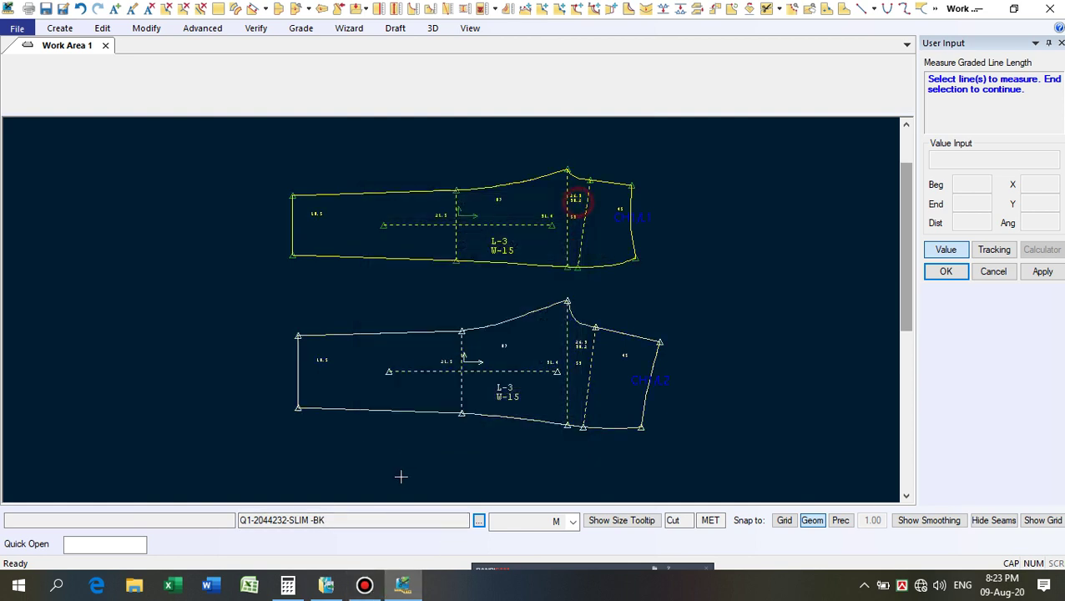
{"action": "mouse_move", "coordinate": [286, 588]}
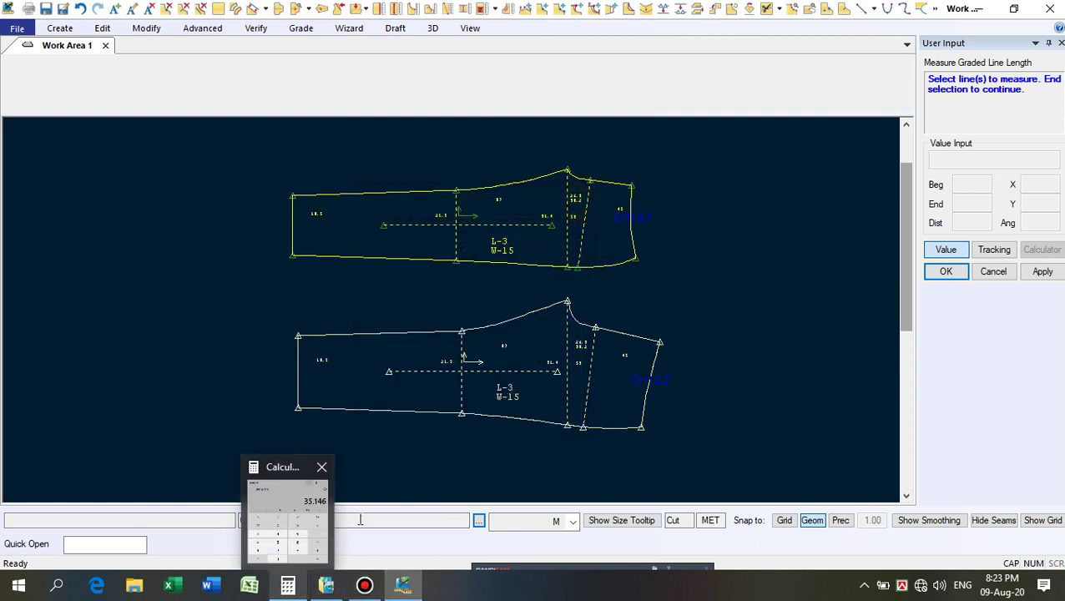
{"action": "left_click", "coordinate": [651, 369]}
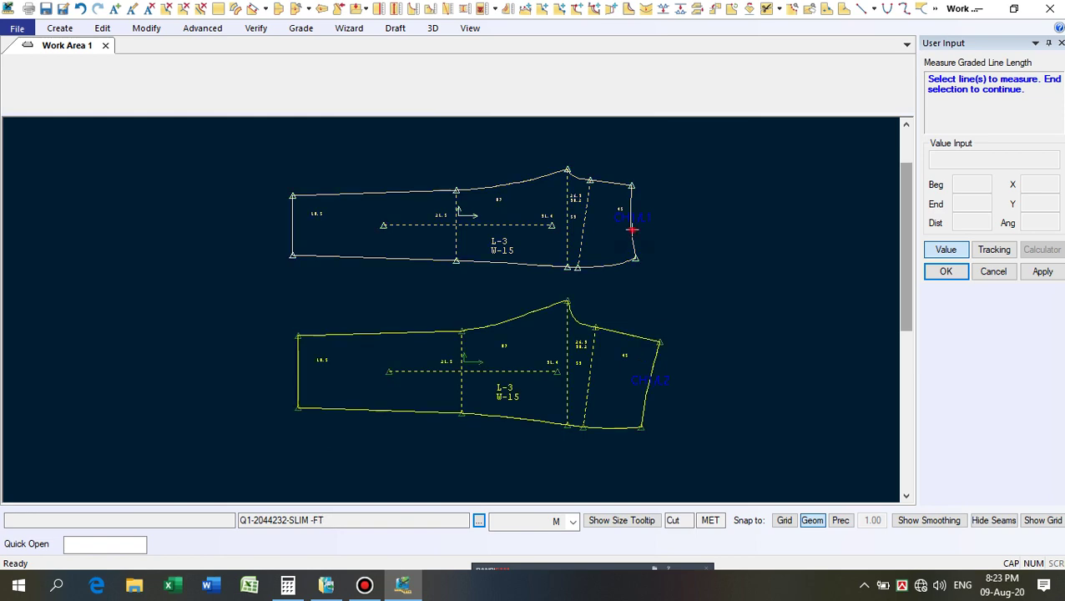
{"action": "left_click", "coordinate": [651, 364]}
{"action": "right_click", "coordinate": [720, 338]}
{"action": "left_click", "coordinate": [701, 334]}
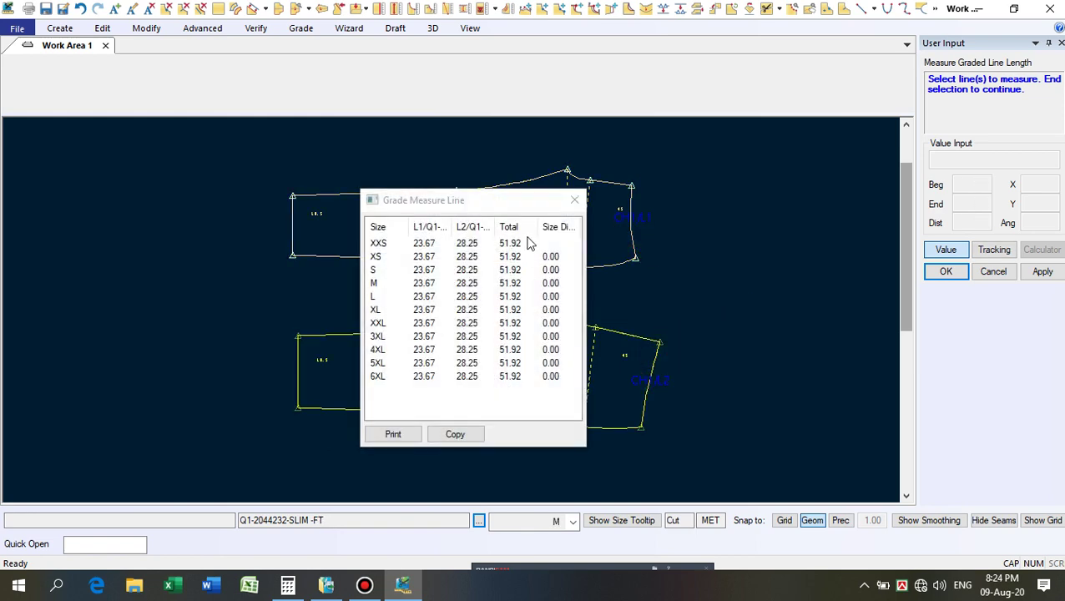
{"action": "left_click", "coordinate": [574, 200]}
Switch to Calculator, subtract 51.92 from 49.5, and close it.
{"action": "left_click", "coordinate": [287, 584]}
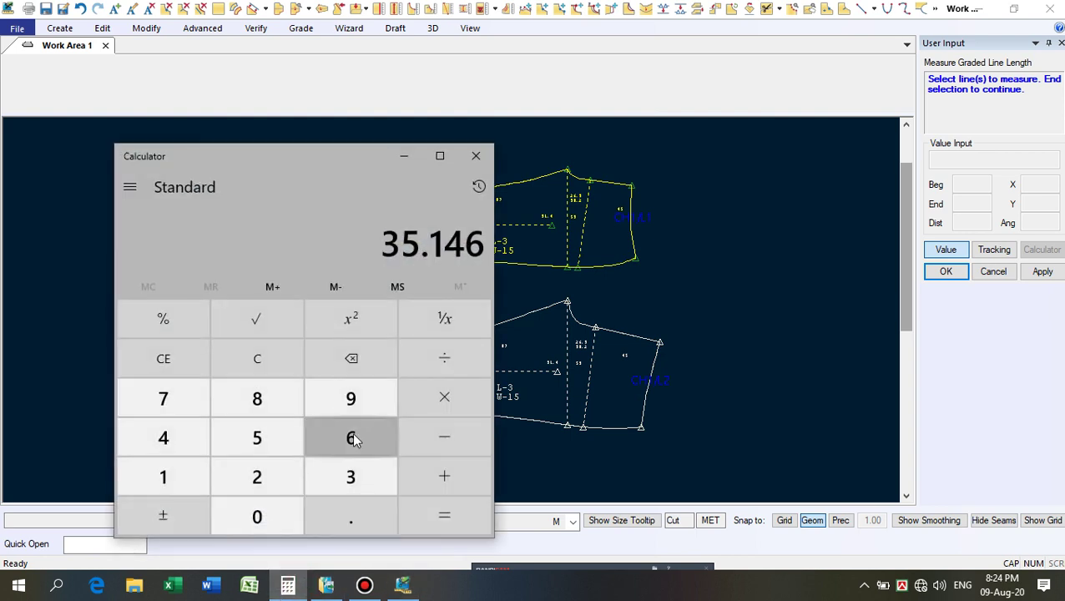
{"action": "left_click", "coordinate": [257, 361]}
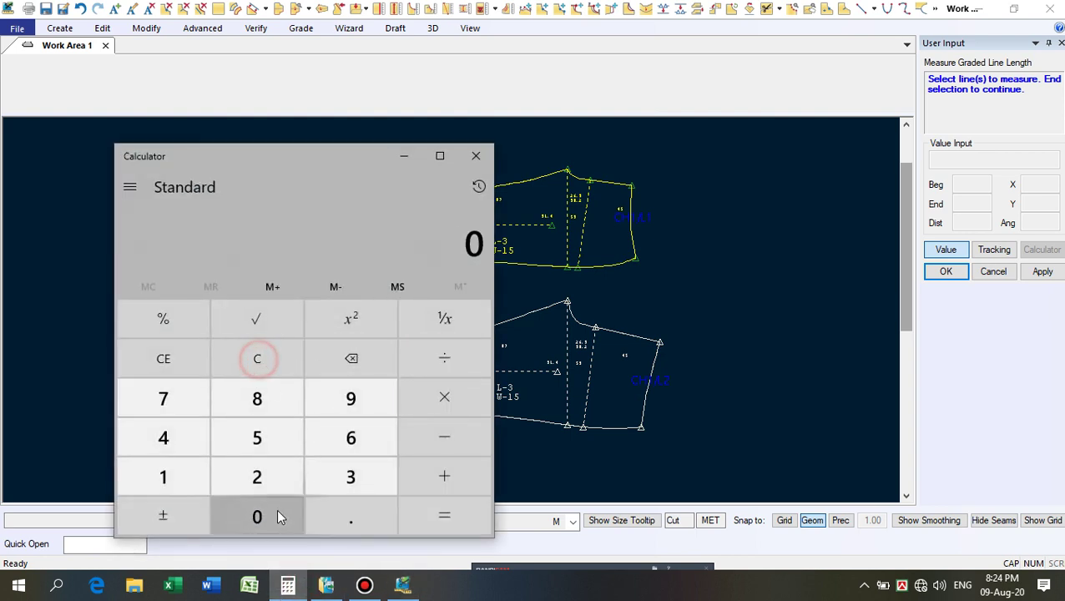
{"action": "left_click", "coordinate": [160, 442]}
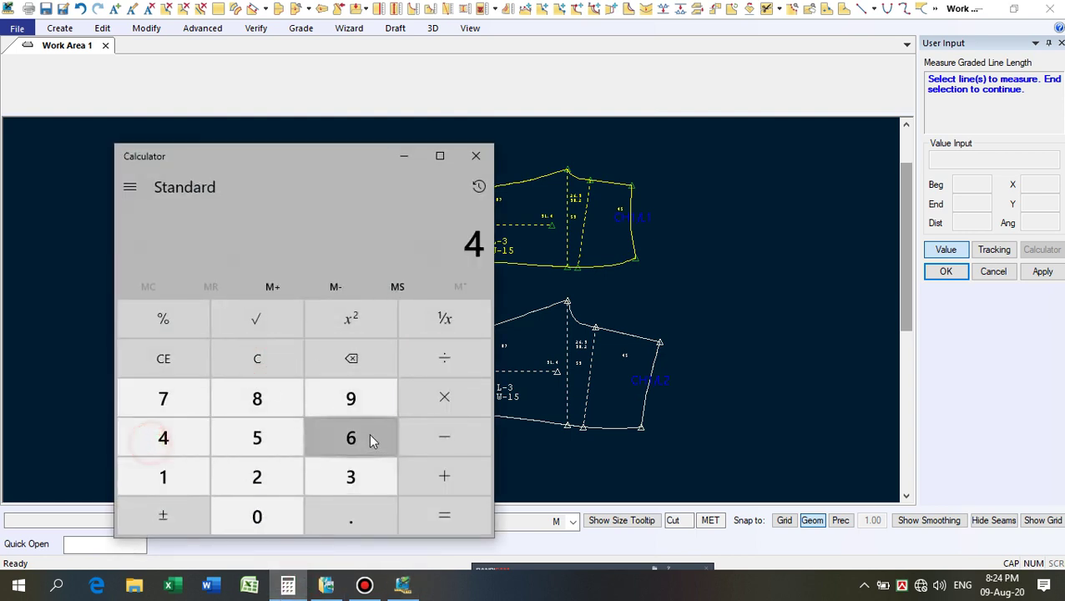
{"action": "left_click", "coordinate": [366, 396]}
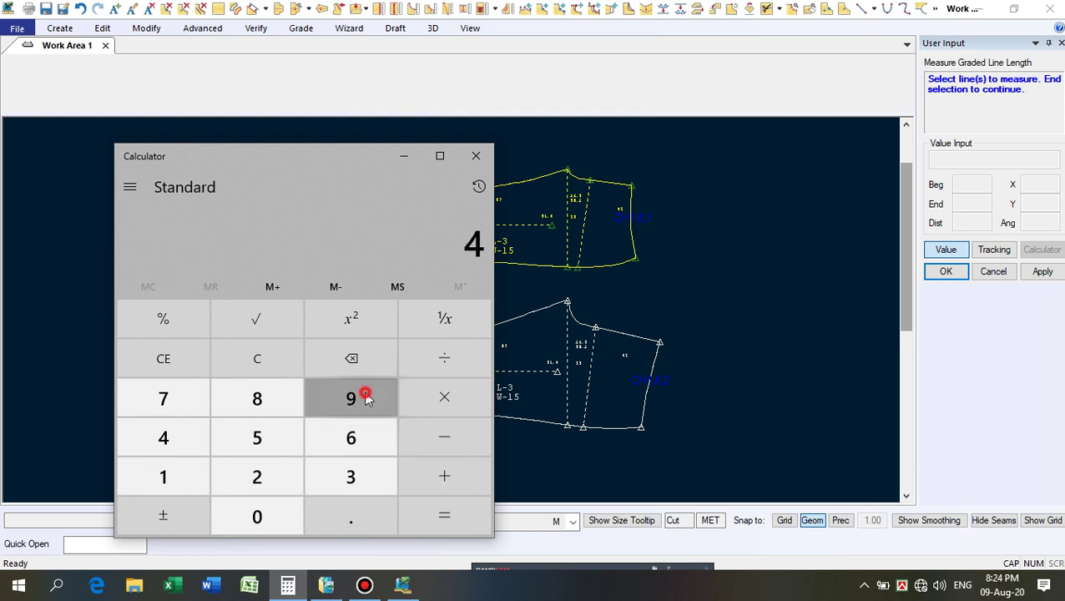
{"action": "left_click", "coordinate": [351, 522]}
{"action": "left_click", "coordinate": [259, 435]}
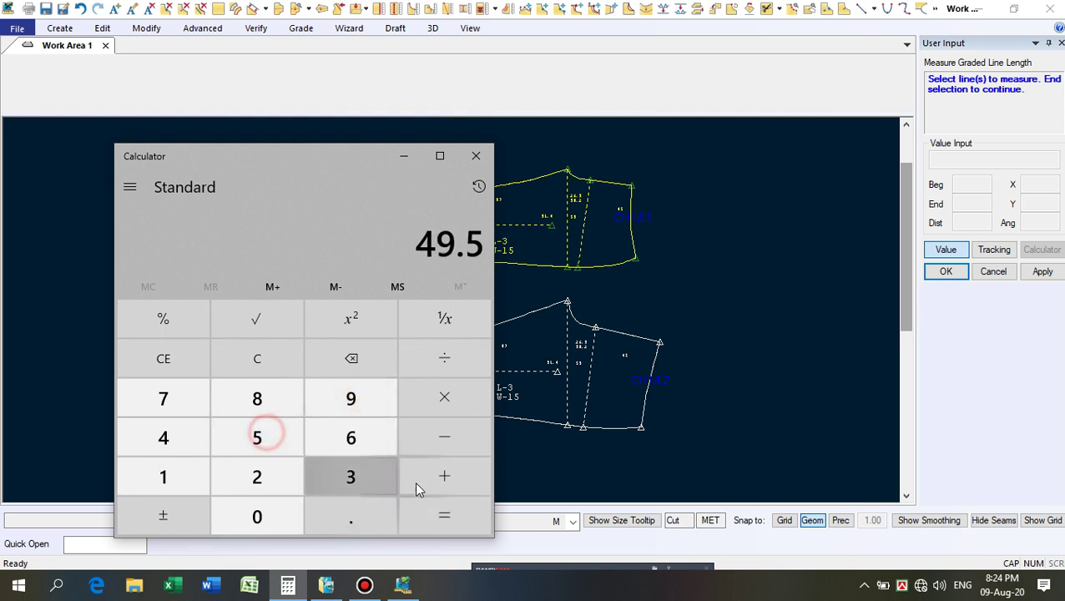
{"action": "left_click", "coordinate": [442, 440]}
{"action": "left_click", "coordinate": [253, 452]}
{"action": "left_click", "coordinate": [163, 475]}
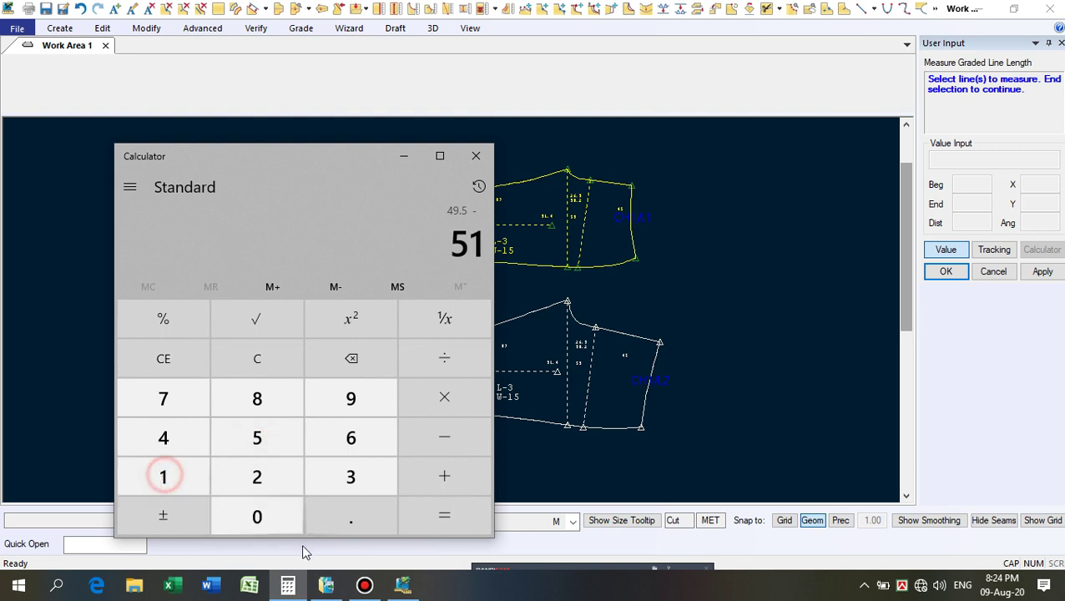
{"action": "left_click", "coordinate": [369, 519]}
{"action": "left_click", "coordinate": [351, 399]}
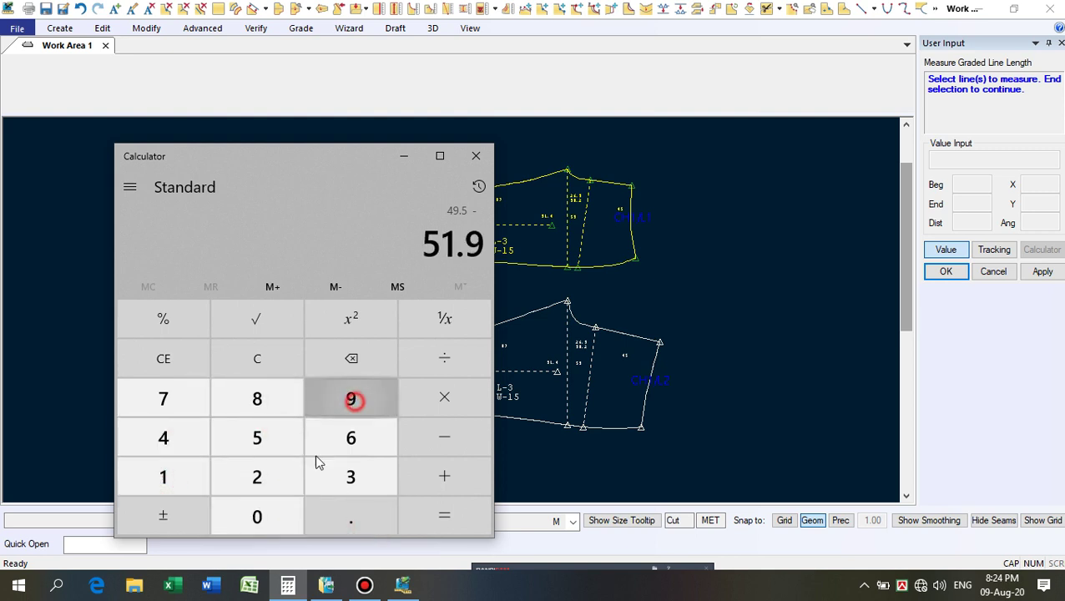
{"action": "left_click", "coordinate": [279, 472]}
{"action": "left_click", "coordinate": [445, 522]}
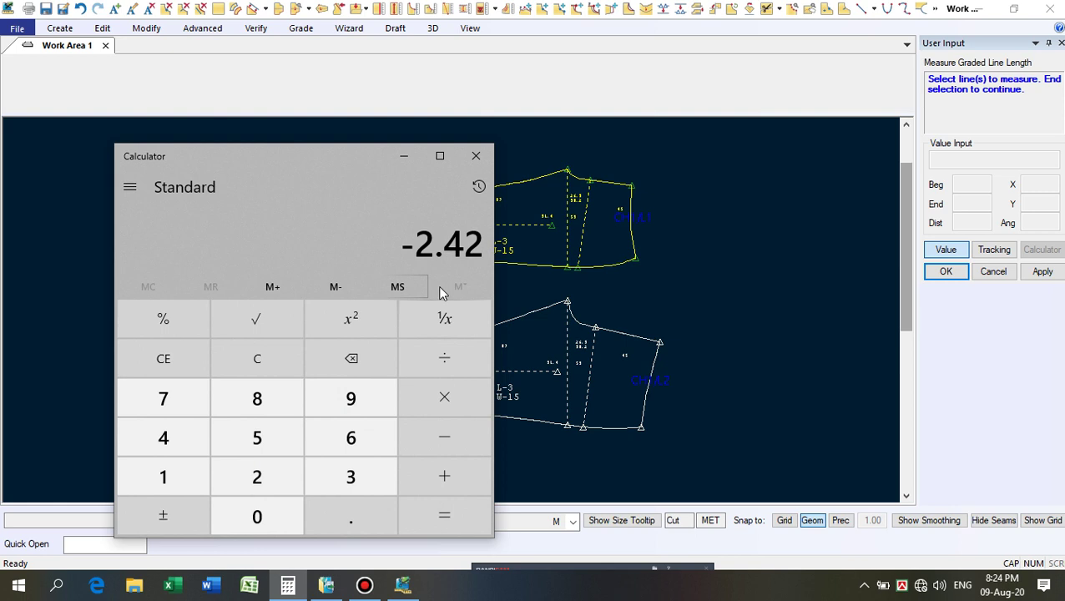
{"action": "left_click", "coordinate": [476, 156]}
End the line measurement and examine the back piece's crotch curve, side seam and waist area.
{"action": "right_click", "coordinate": [659, 237]}
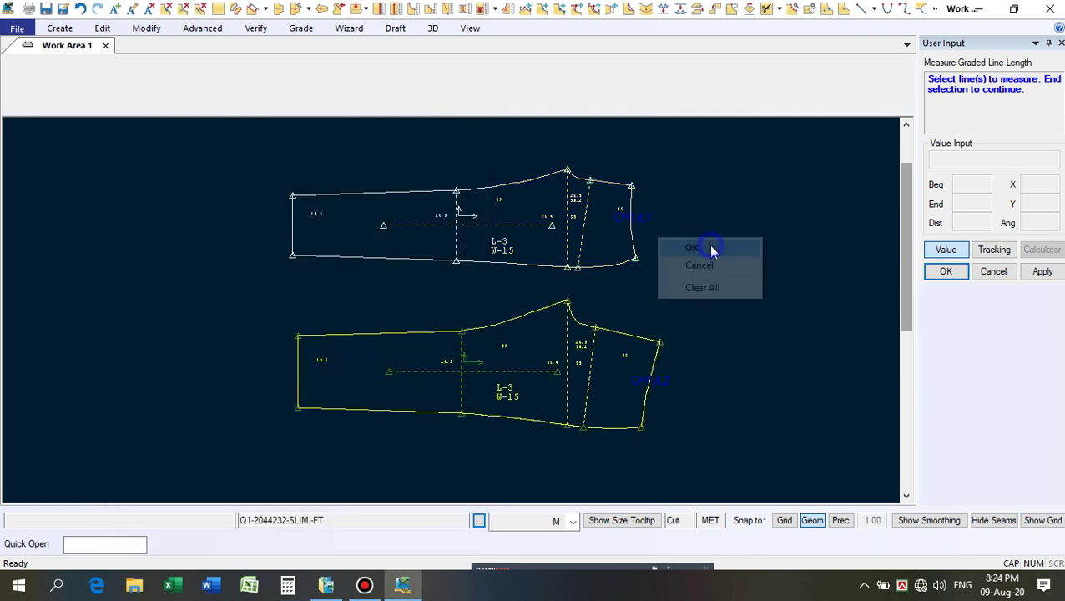
{"action": "left_click", "coordinate": [708, 245]}
{"action": "left_click", "coordinate": [575, 266]}
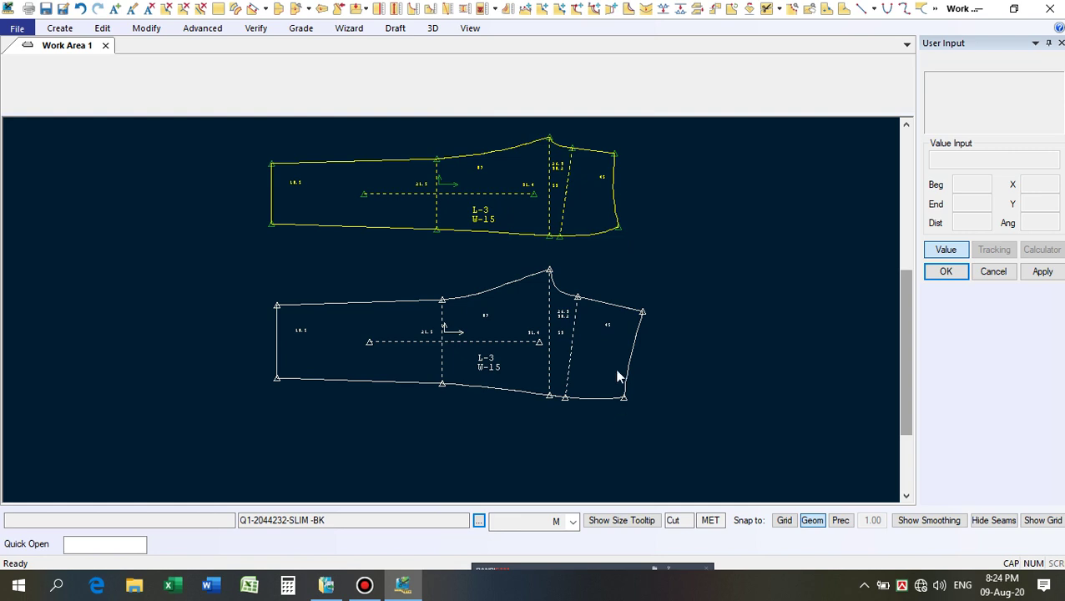
{"action": "scroll", "coordinate": [626, 376], "scroll_direction": "up", "scroll_amount": 2}
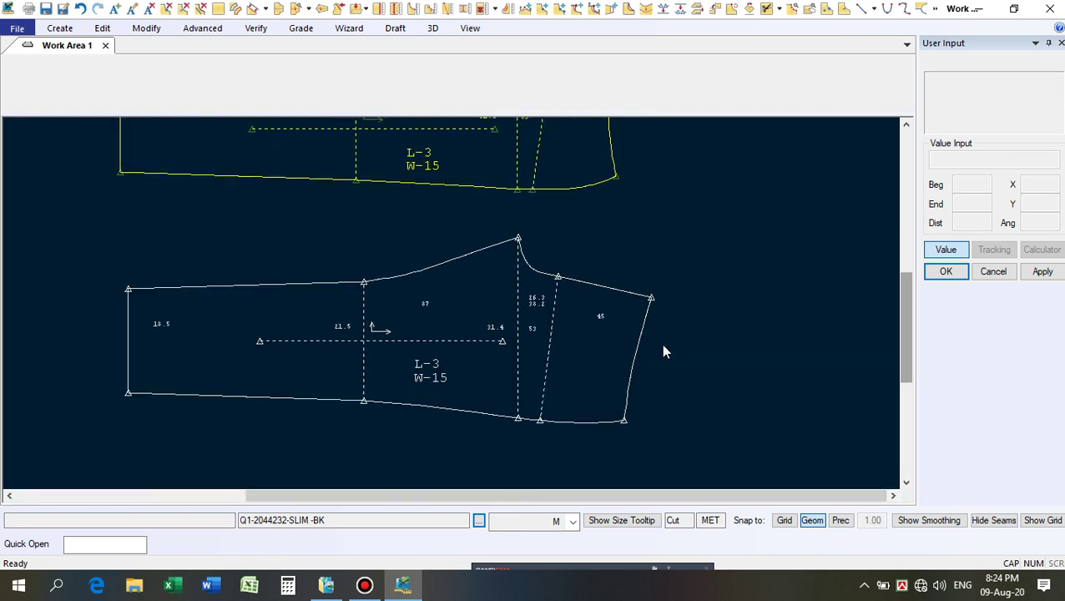
{"action": "left_click", "coordinate": [595, 298]}
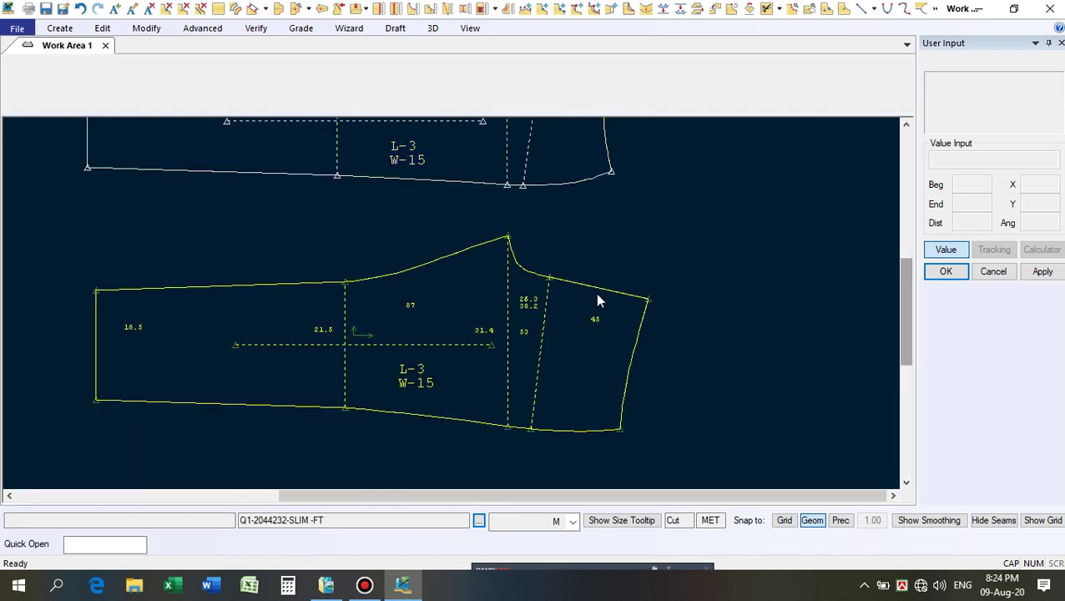
{"action": "left_click", "coordinate": [589, 329]}
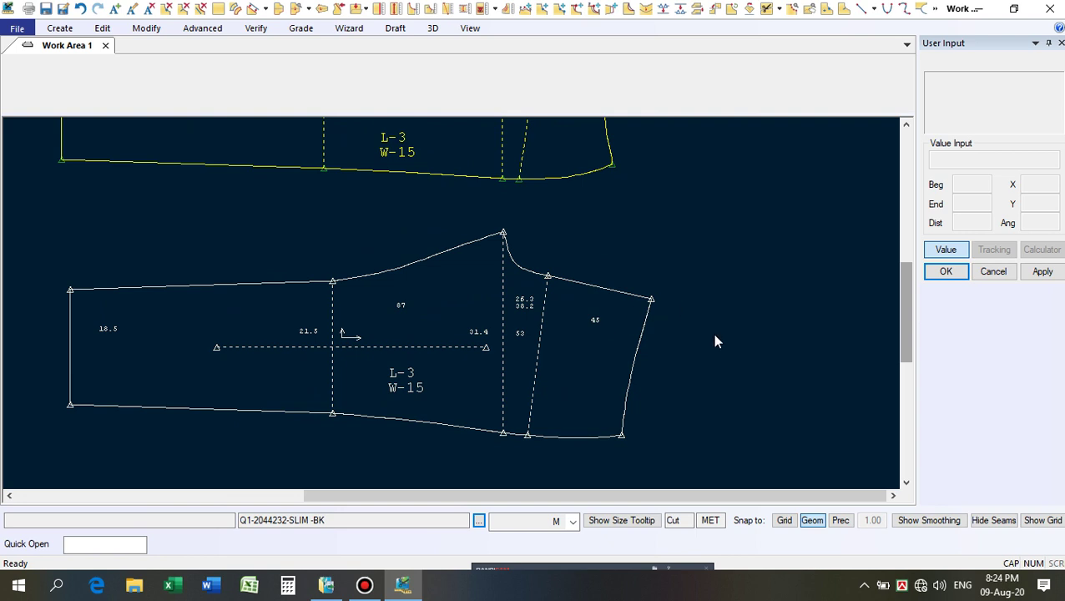
{"action": "scroll", "coordinate": [595, 407], "scroll_direction": "down", "scroll_amount": 1}
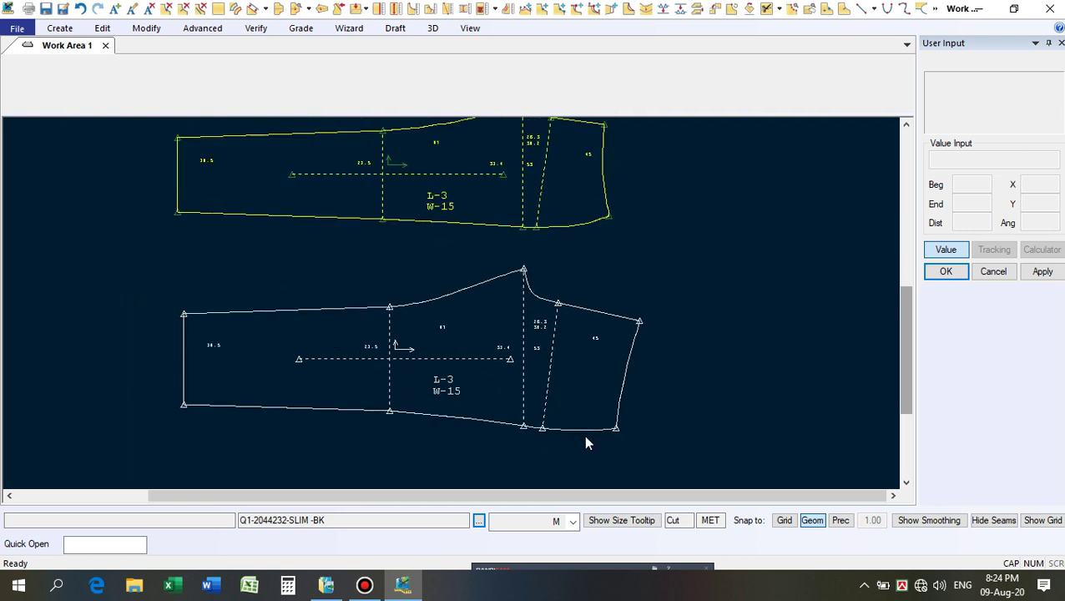
{"action": "scroll", "coordinate": [680, 392], "scroll_direction": "down", "scroll_amount": 2}
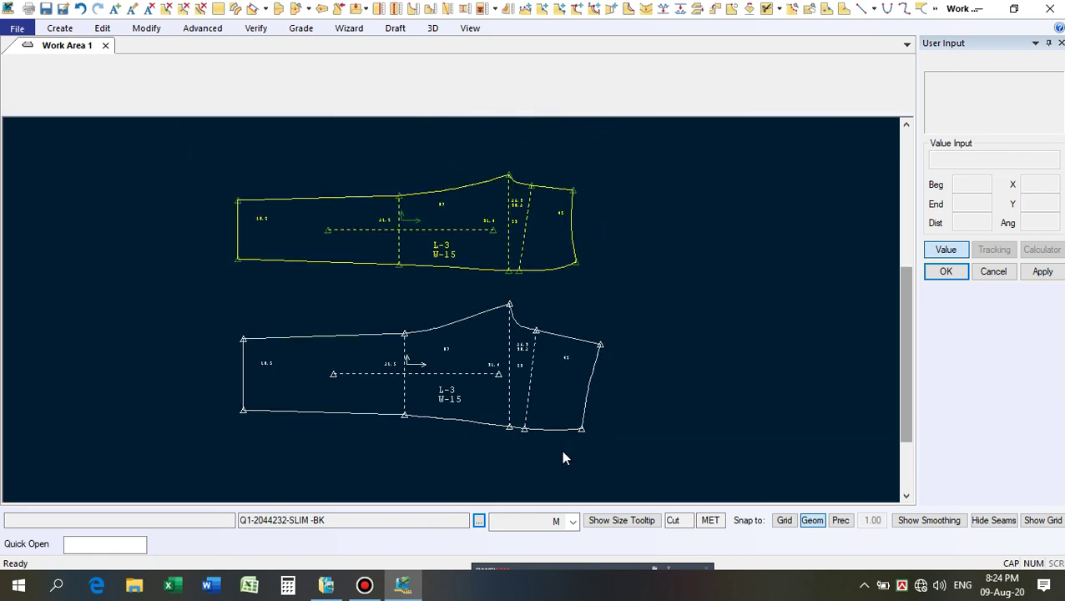
{"action": "scroll", "coordinate": [564, 458], "scroll_direction": "up", "scroll_amount": 4}
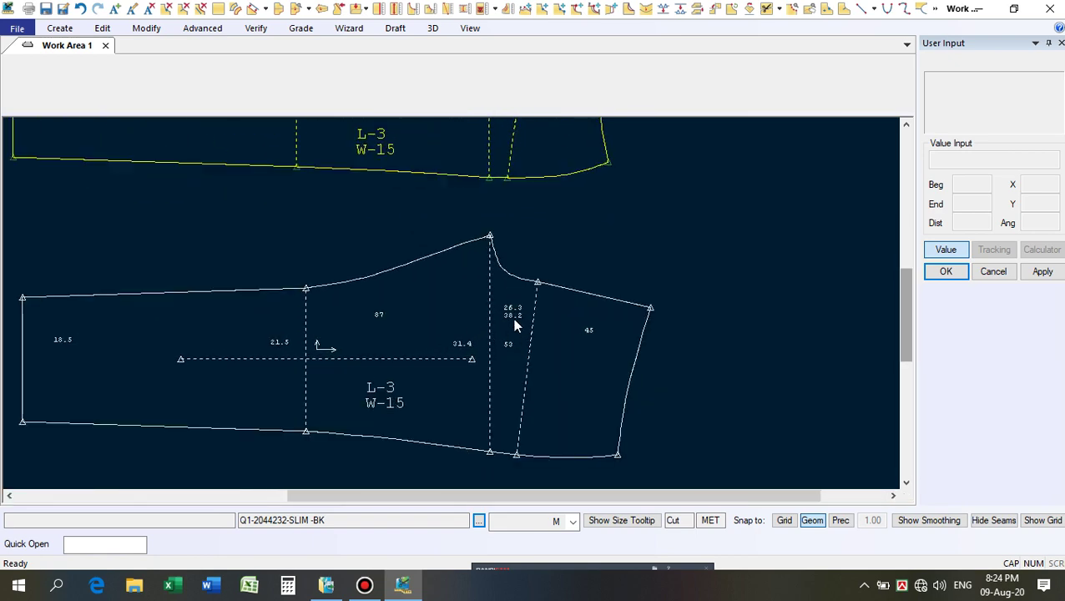
{"action": "scroll", "coordinate": [515, 325], "scroll_direction": "up", "scroll_amount": 3}
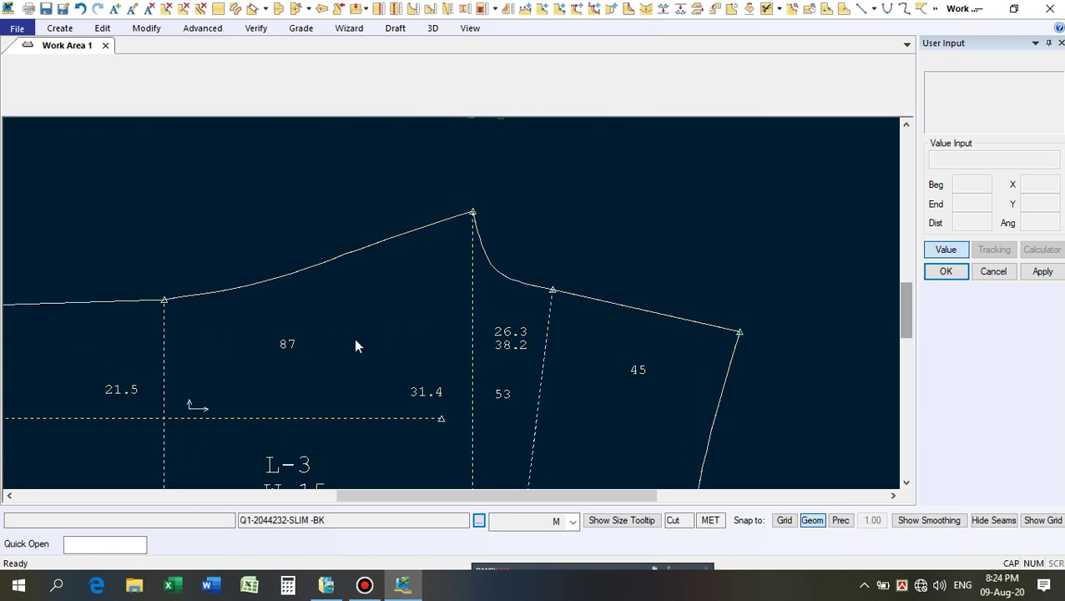
{"action": "scroll", "coordinate": [542, 222], "scroll_direction": "up", "scroll_amount": 3}
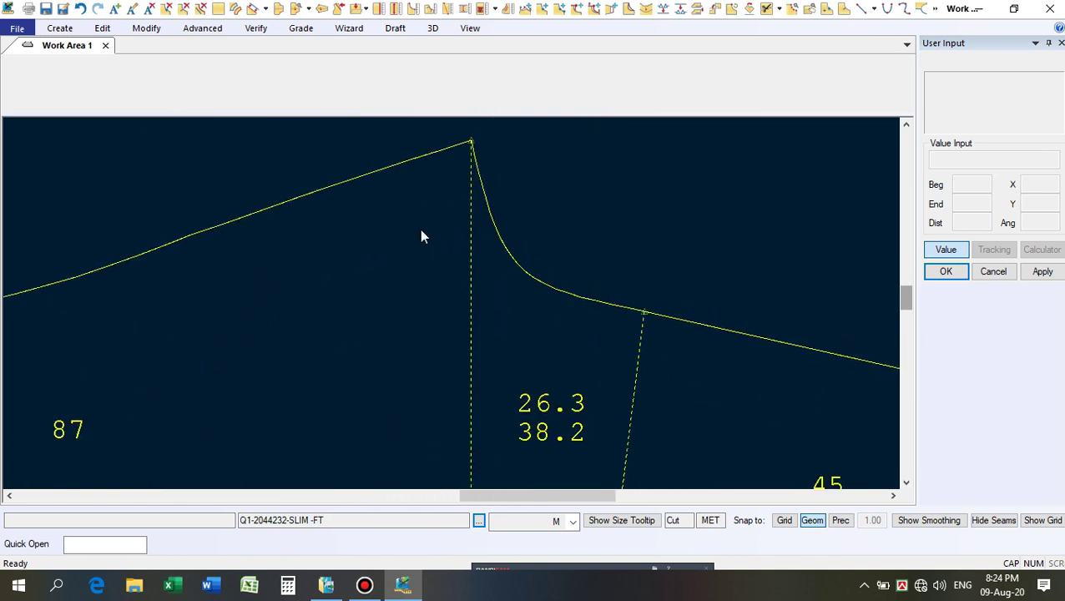
{"action": "scroll", "coordinate": [443, 202], "scroll_direction": "down", "scroll_amount": 5}
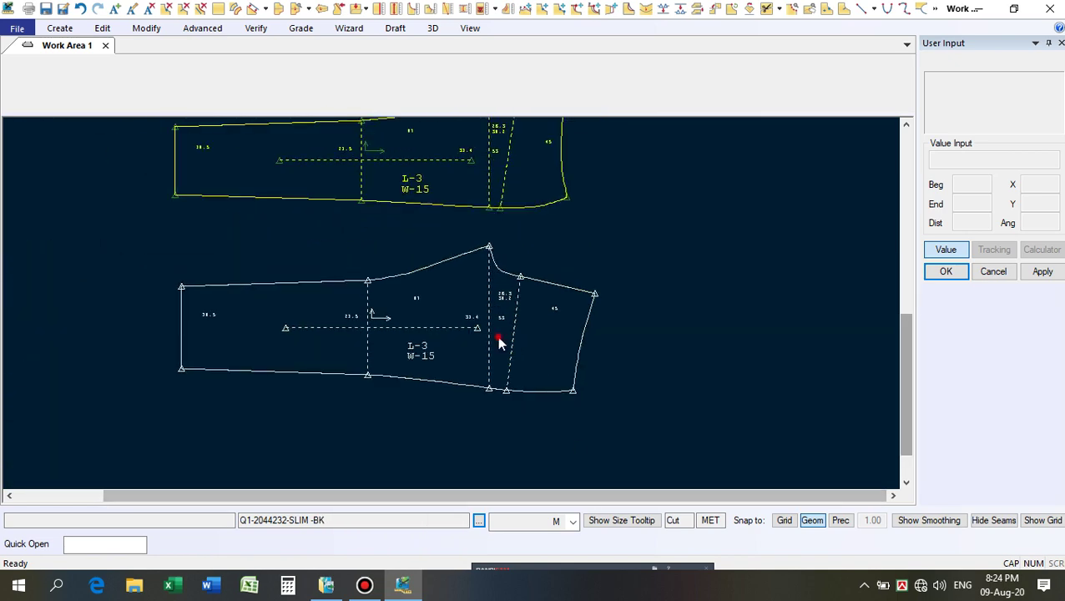
Move the back piece farther below the front piece, leaving clear space between them.
{"action": "left_click", "coordinate": [498, 342]}
{"action": "scroll", "coordinate": [567, 365], "scroll_direction": "up", "scroll_amount": 2}
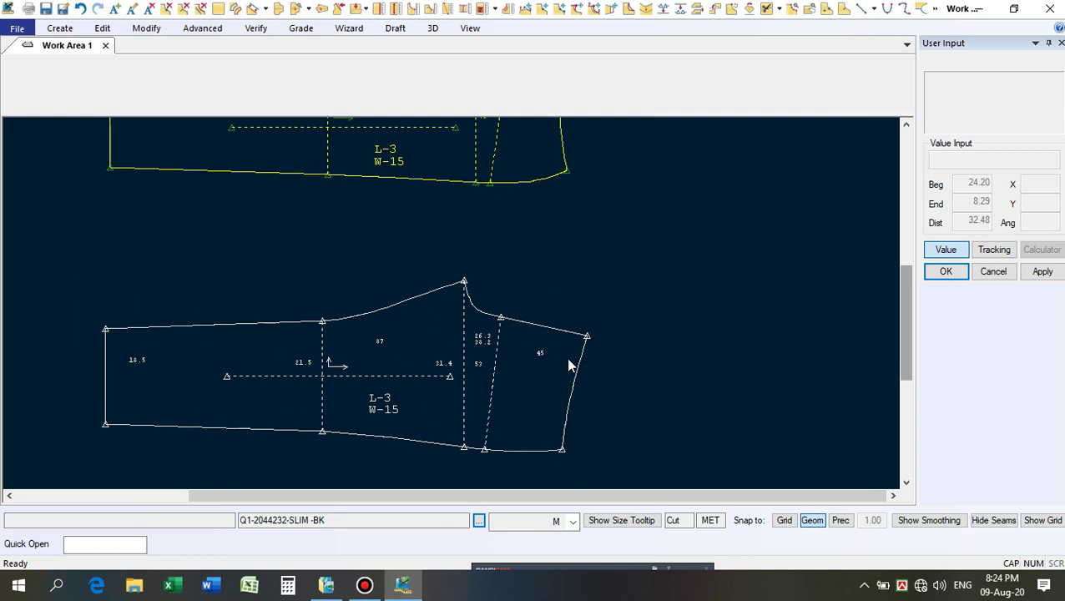
{"action": "left_click", "coordinate": [753, 14]}
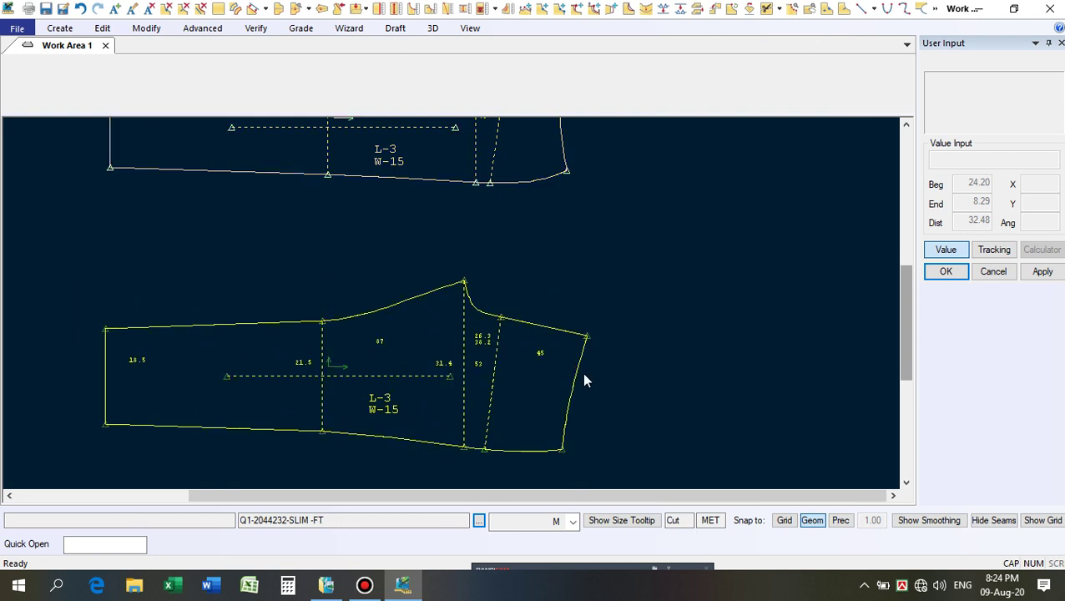
{"action": "scroll", "coordinate": [501, 443], "scroll_direction": "down", "scroll_amount": 3}
{"action": "scroll", "coordinate": [356, 309], "scroll_direction": "up", "scroll_amount": 3}
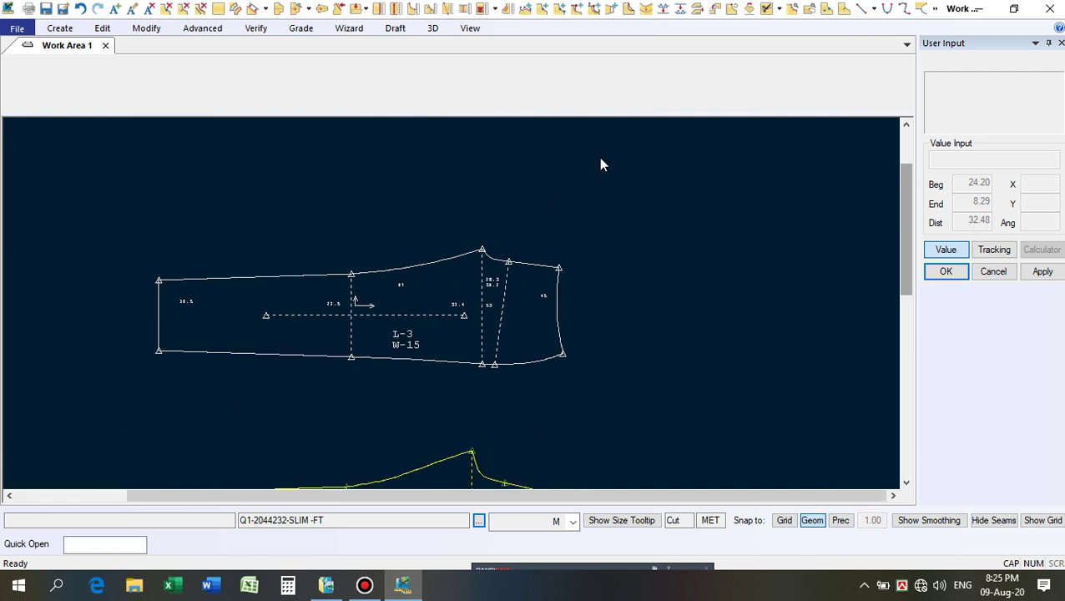
{"action": "left_click", "coordinate": [922, 9]}
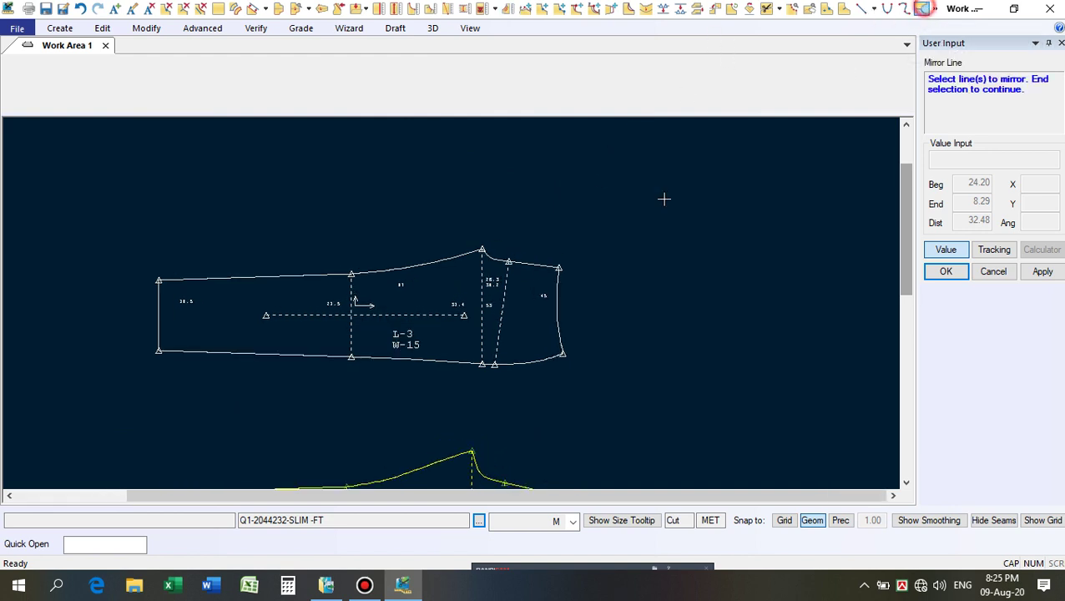
{"action": "right_click", "coordinate": [795, 191]}
{"action": "left_click", "coordinate": [815, 192]}
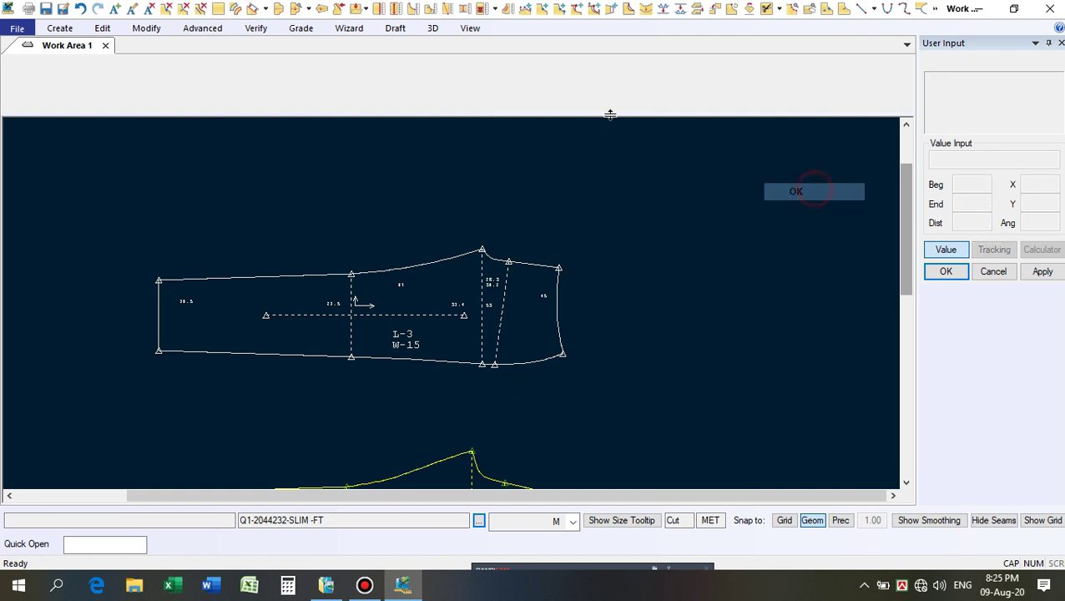
Measure the graded length of the front piece's side seam between the slanted hip line and the waist.
{"action": "left_click", "coordinate": [508, 9]}
{"action": "scroll", "coordinate": [515, 366], "scroll_direction": "up", "scroll_amount": 1}
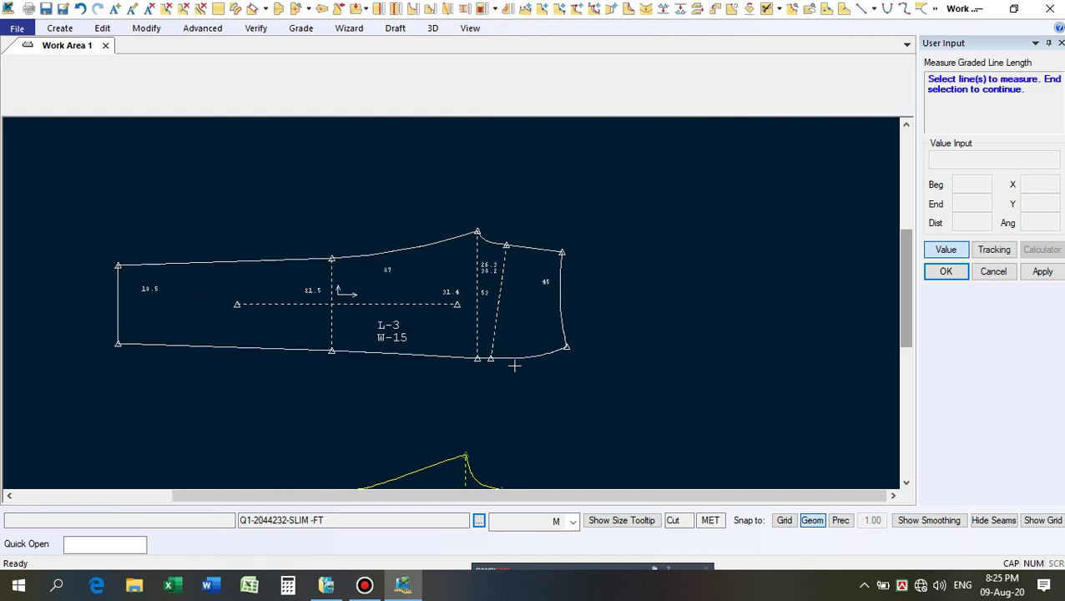
{"action": "left_click", "coordinate": [515, 358]}
{"action": "right_click", "coordinate": [642, 354]}
{"action": "left_click", "coordinate": [644, 353]}
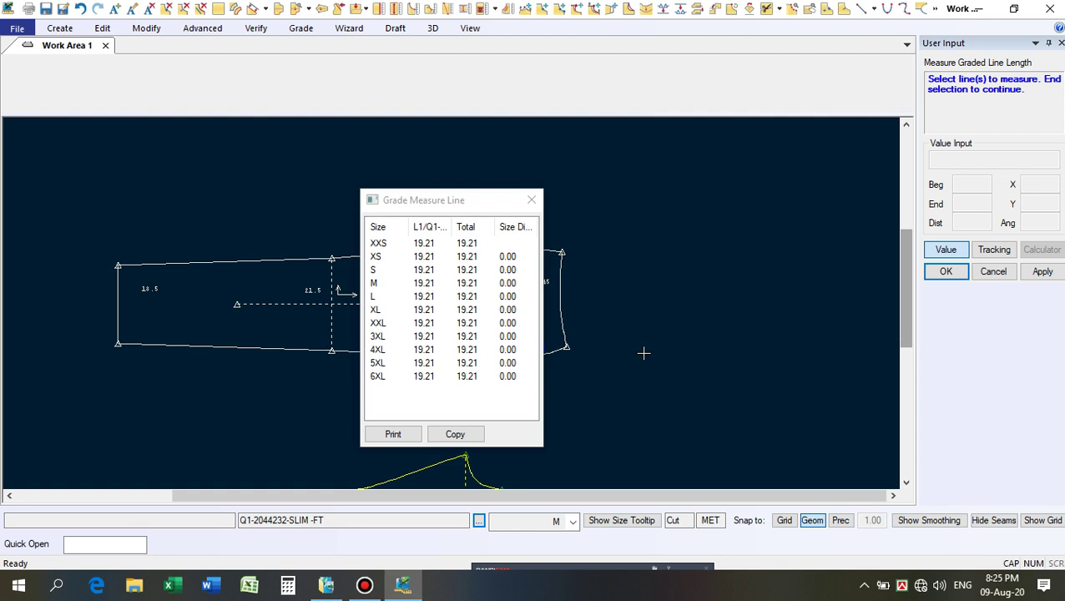
{"action": "left_click", "coordinate": [531, 199]}
{"action": "right_click", "coordinate": [605, 183]}
{"action": "left_click", "coordinate": [606, 183]}
Smooth the front piece's side seam curve repeatedly between the slanted hip line and the waist.
{"action": "scroll", "coordinate": [566, 409], "scroll_direction": "up", "scroll_amount": 5}
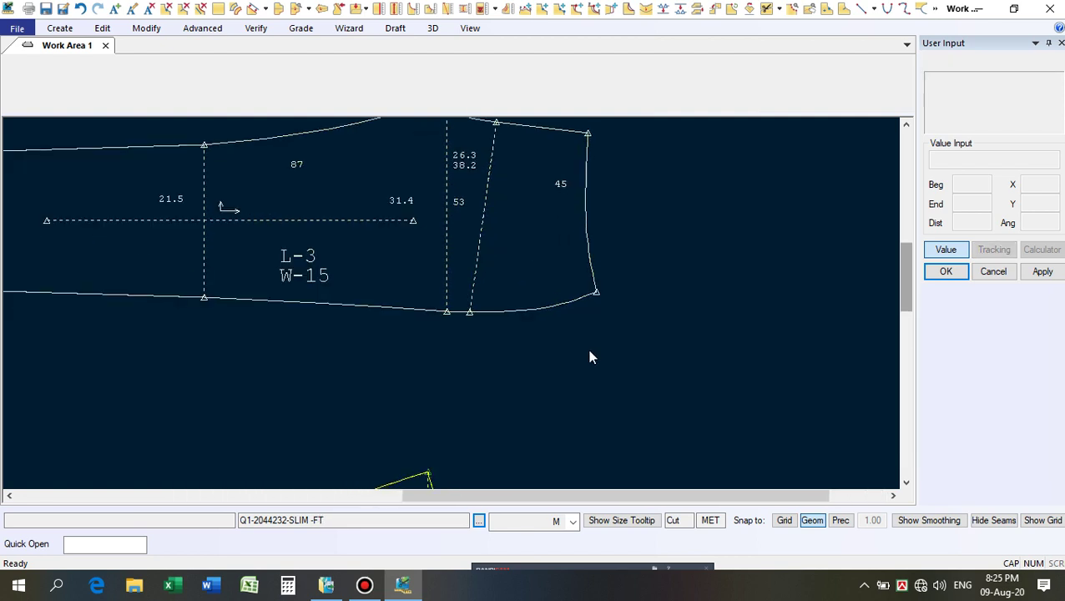
{"action": "scroll", "coordinate": [561, 318], "scroll_direction": "up", "scroll_amount": 2}
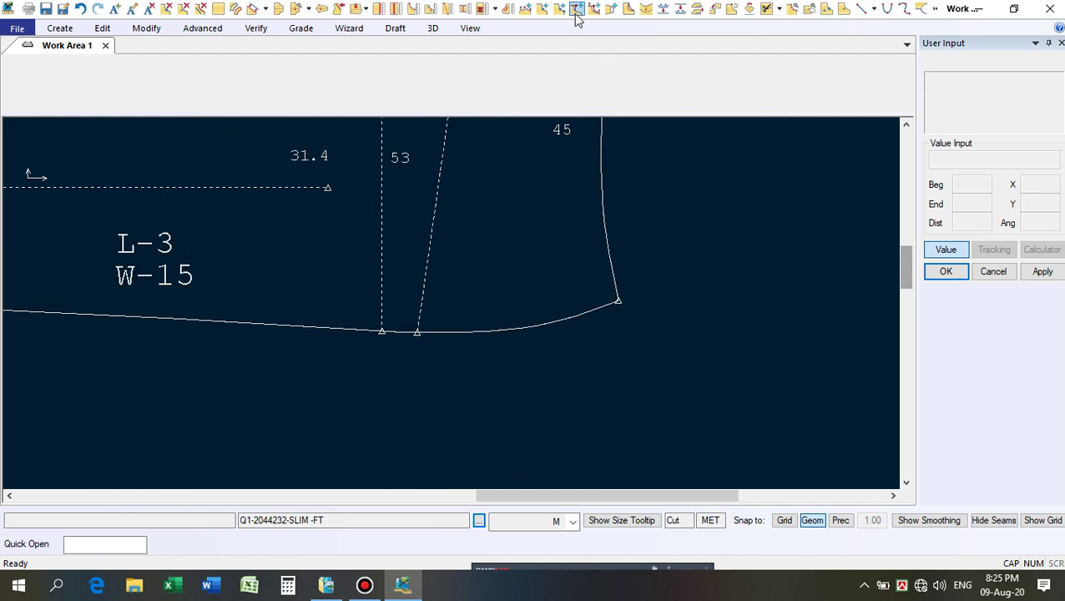
{"action": "left_click", "coordinate": [647, 10]}
{"action": "left_click", "coordinate": [511, 329]}
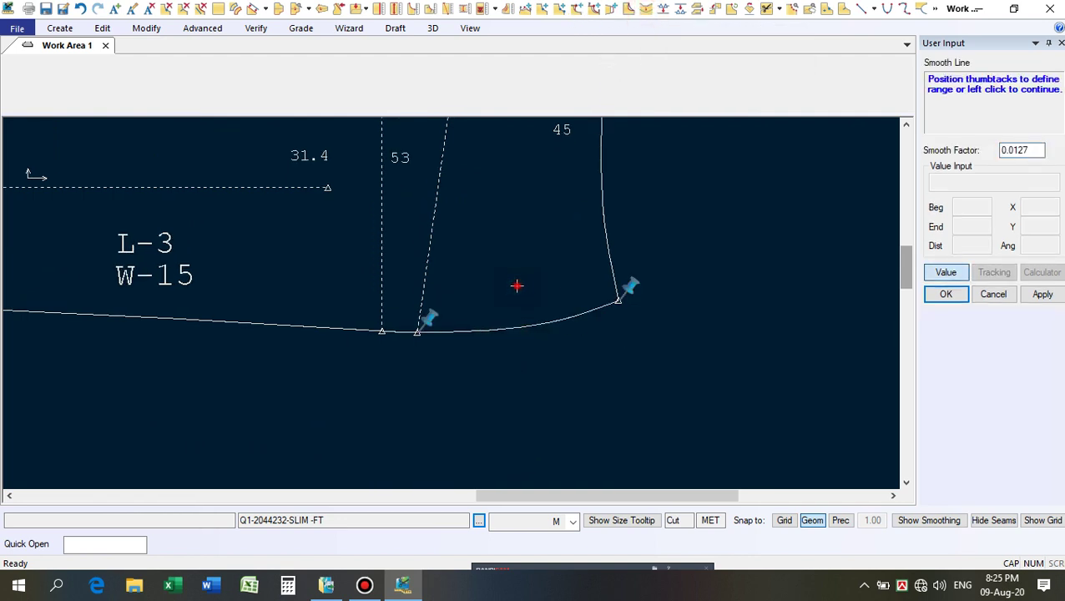
{"action": "left_click", "coordinate": [518, 286]}
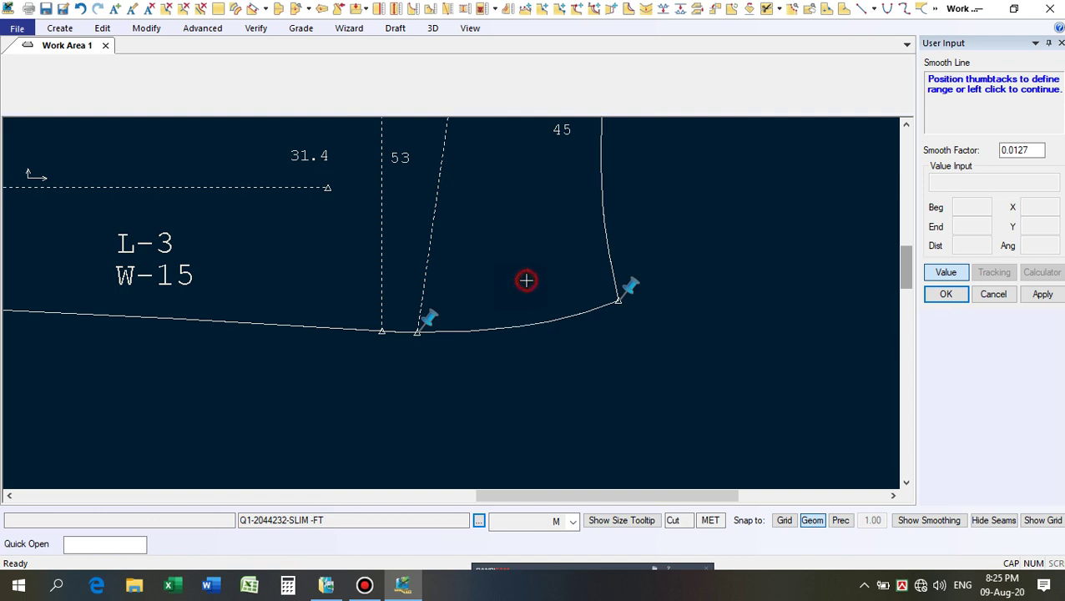
{"action": "scroll", "coordinate": [556, 269], "scroll_direction": "up", "scroll_amount": 3}
{"action": "left_click", "coordinate": [597, 264]}
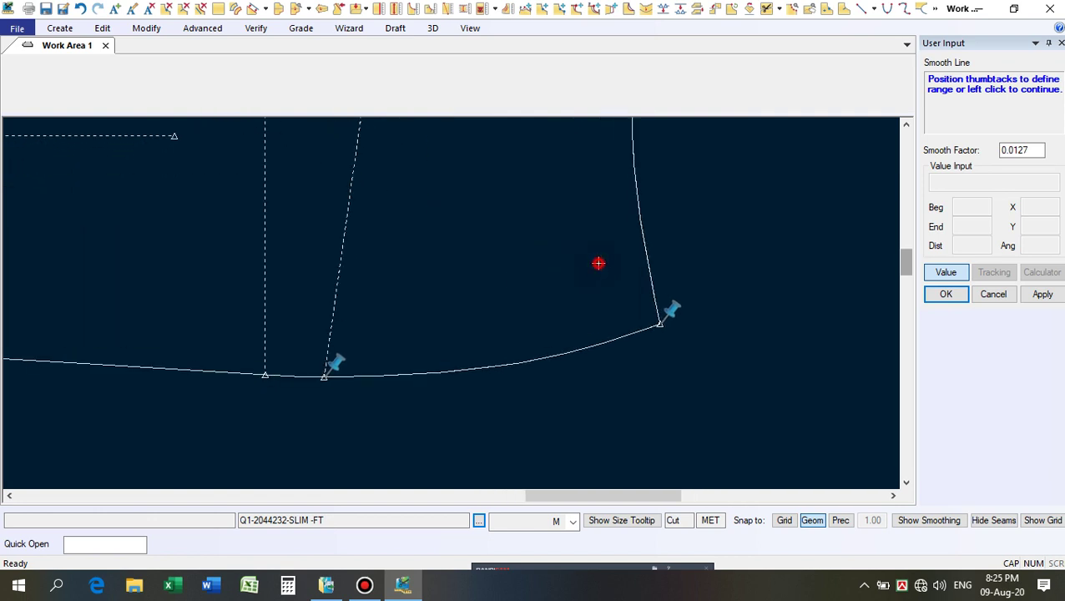
{"action": "left_click", "coordinate": [618, 268]}
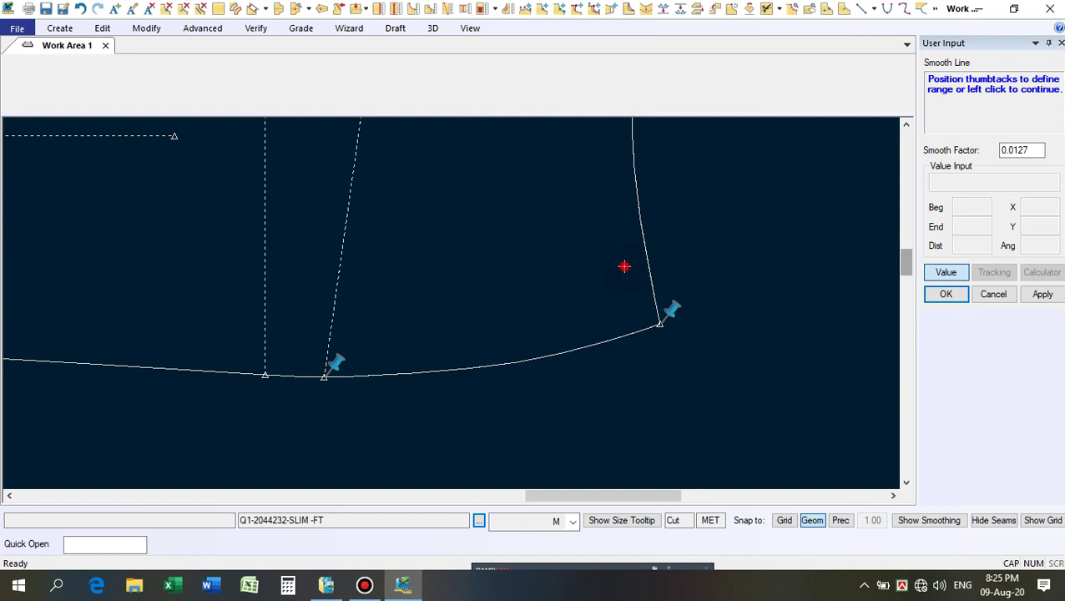
{"action": "left_click", "coordinate": [625, 272]}
{"action": "right_click", "coordinate": [476, 278]}
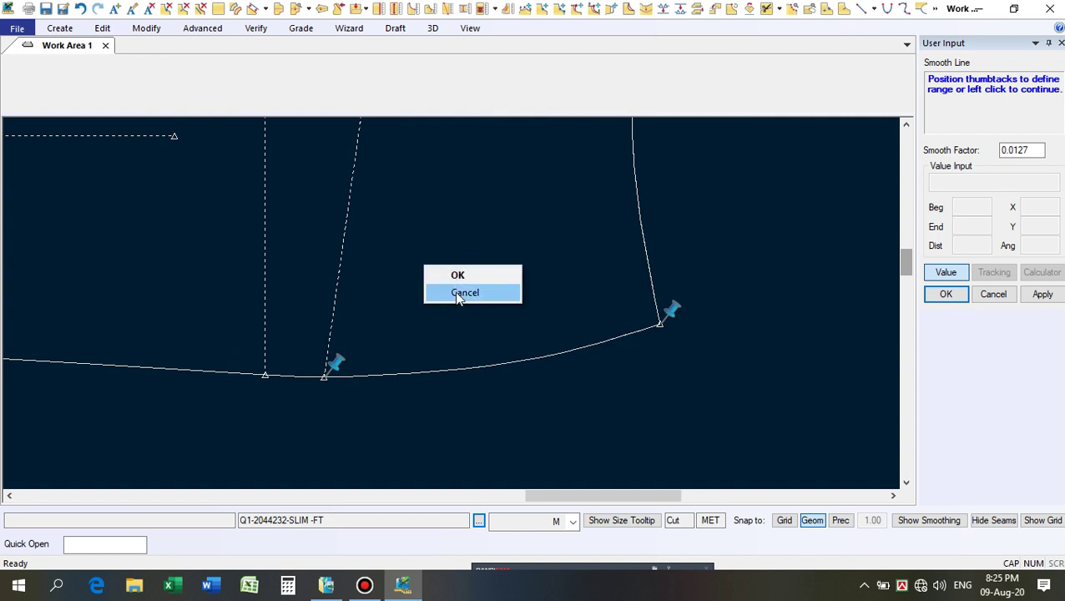
{"action": "left_click", "coordinate": [482, 290]}
{"action": "right_click", "coordinate": [487, 285]}
{"action": "left_click", "coordinate": [482, 279]}
Measure the graded length of the front piece's smoothed side seam from the slanted hip line to the waist.
{"action": "scroll", "coordinate": [303, 346], "scroll_direction": "down", "scroll_amount": 4}
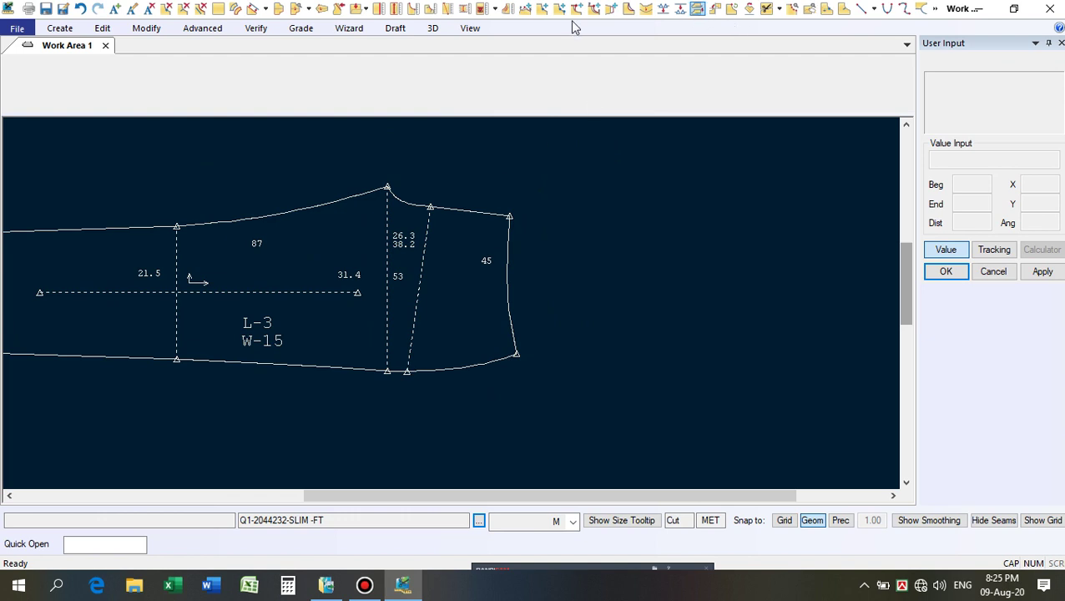
{"action": "left_click", "coordinate": [507, 8]}
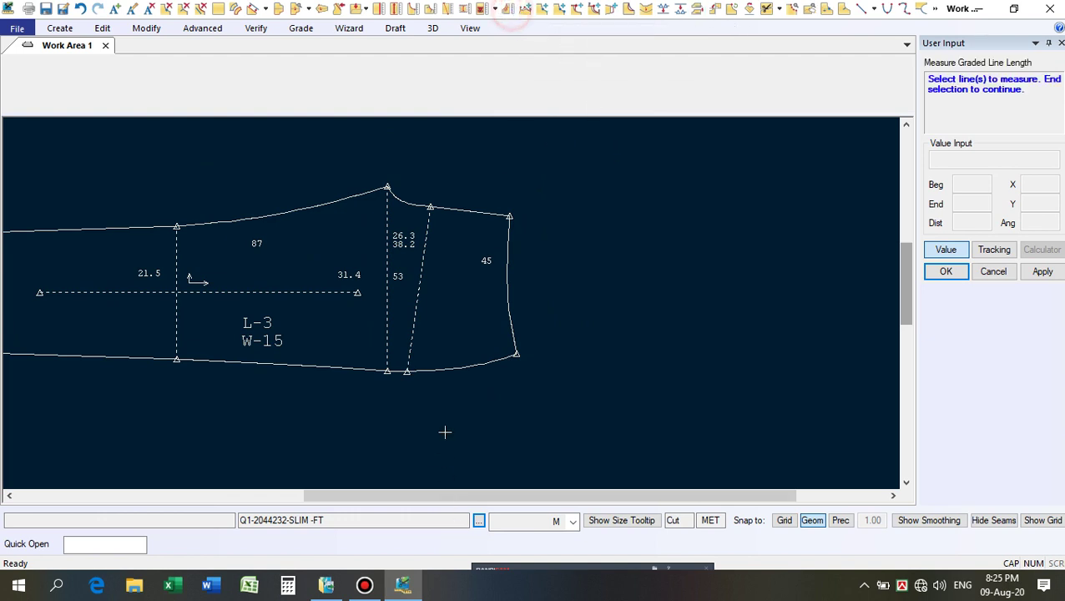
{"action": "left_click", "coordinate": [455, 368]}
{"action": "right_click", "coordinate": [544, 398]}
{"action": "left_click", "coordinate": [551, 402]}
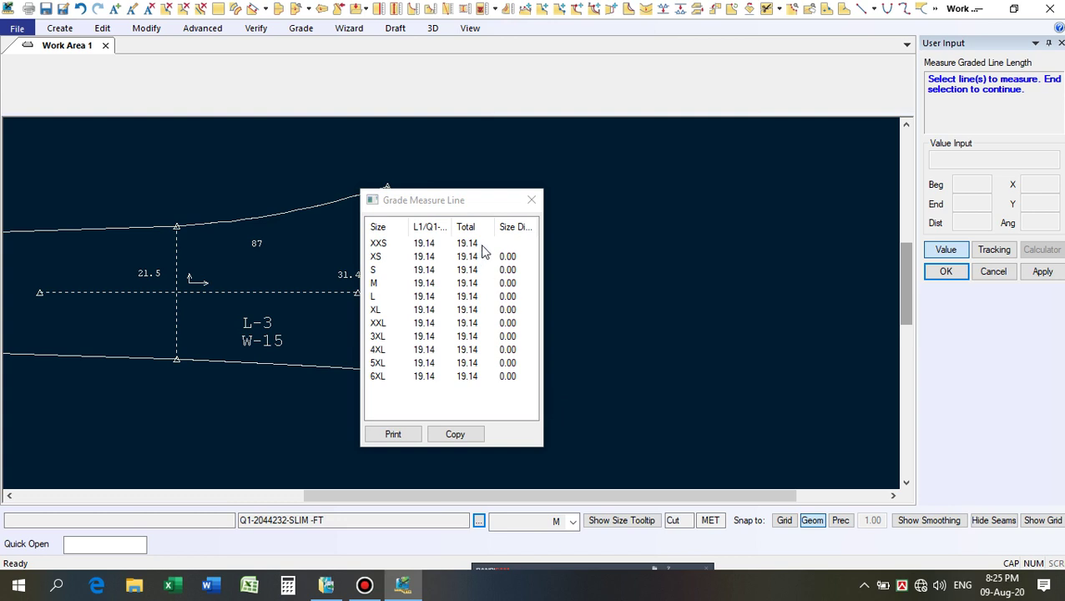
{"action": "left_click", "coordinate": [531, 200]}
{"action": "right_click", "coordinate": [542, 241]}
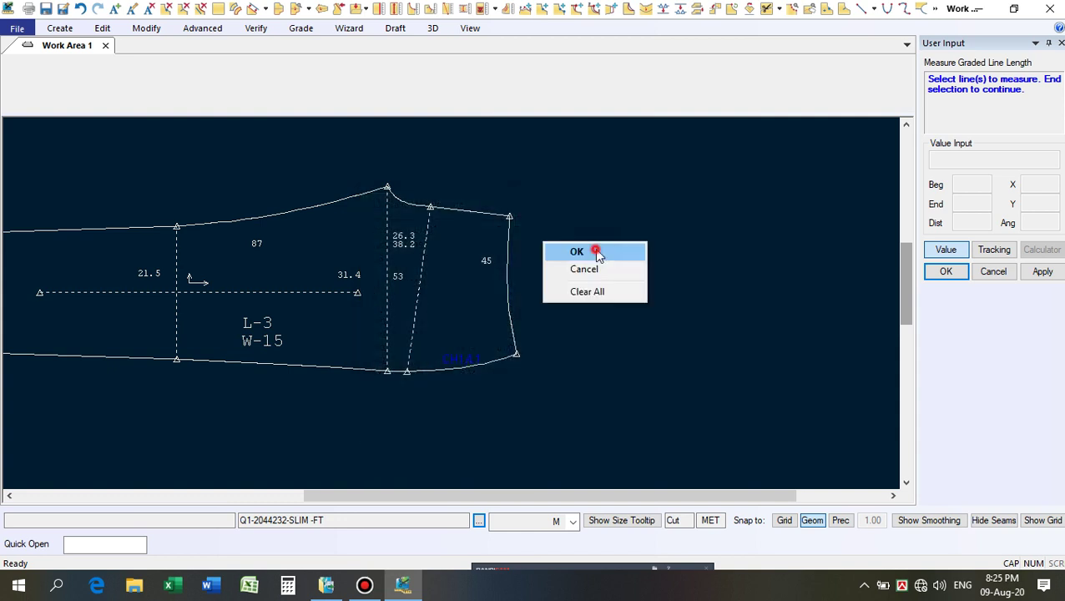
{"action": "left_click", "coordinate": [594, 249]}
Move the side seam end of the front piece's slanted hip line slightly toward the waist along X using Move Smooth.
{"action": "scroll", "coordinate": [432, 411], "scroll_direction": "up", "scroll_amount": 3}
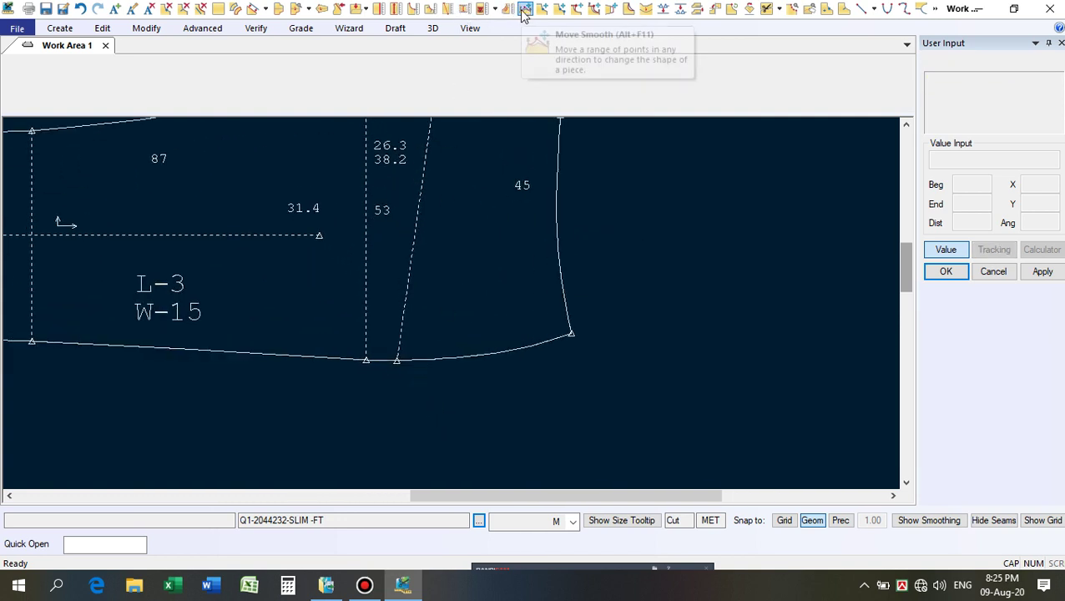
{"action": "left_click", "coordinate": [524, 8]}
{"action": "scroll", "coordinate": [397, 361], "scroll_direction": "up", "scroll_amount": 2}
{"action": "left_click", "coordinate": [414, 332]}
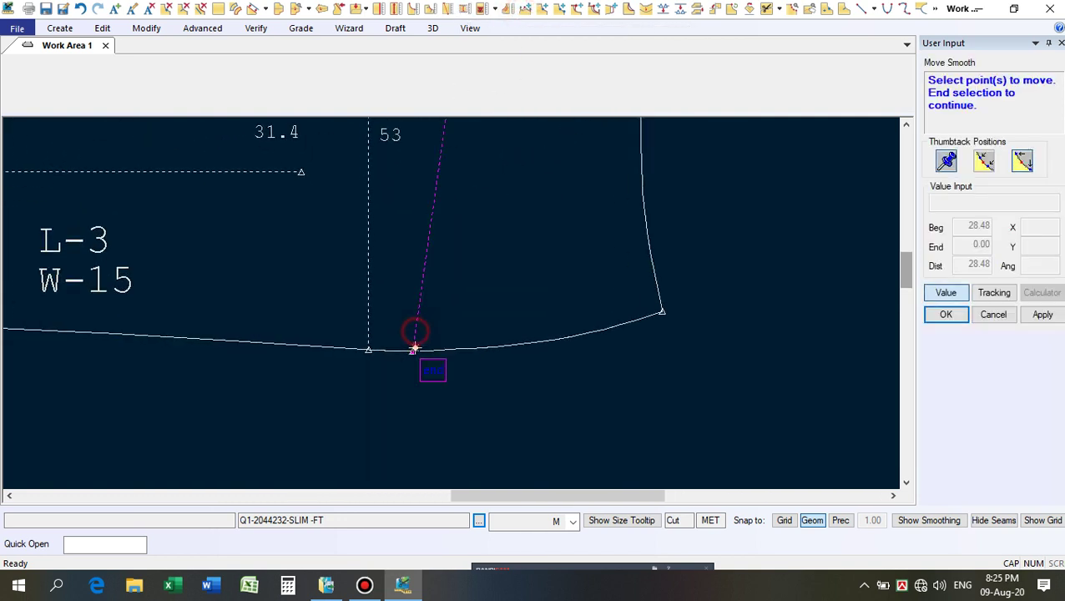
{"action": "right_click", "coordinate": [480, 313]}
{"action": "left_click", "coordinate": [482, 315]}
{"action": "right_click", "coordinate": [483, 315]}
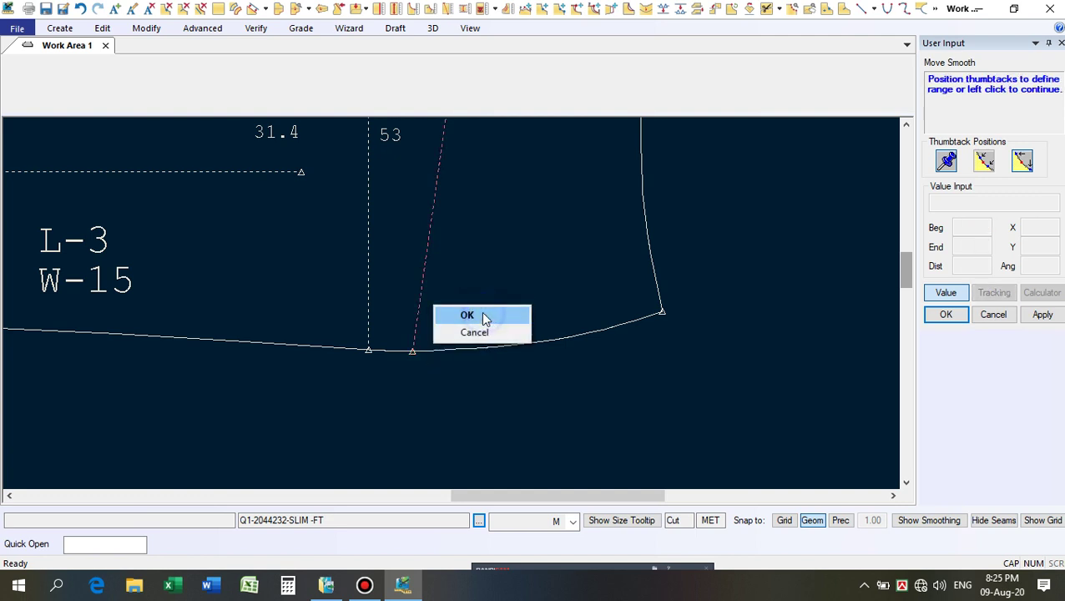
{"action": "left_click", "coordinate": [483, 315]}
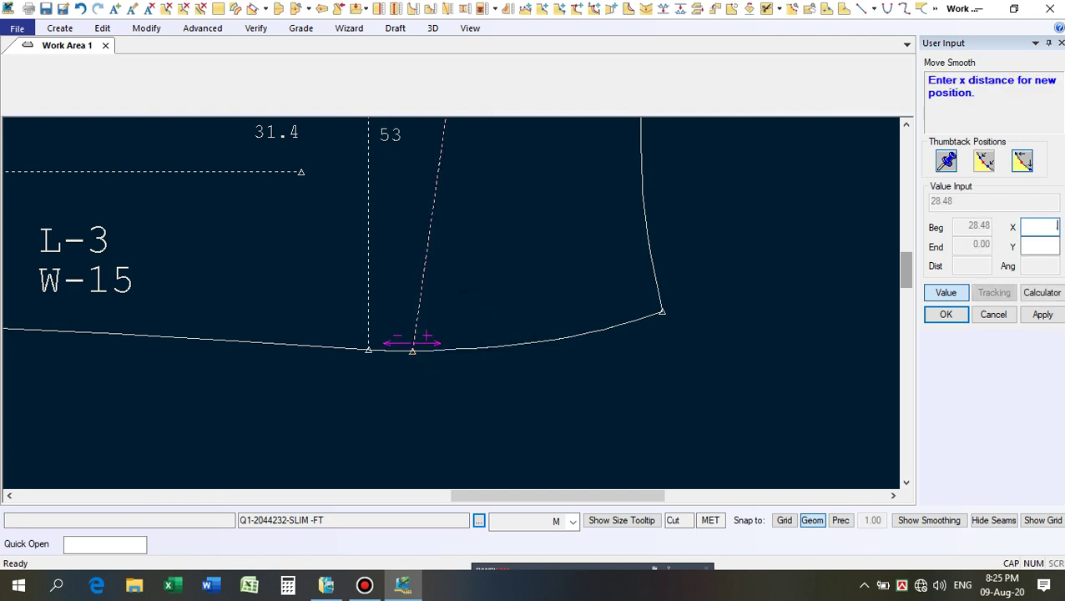
{"action": "key", "text": "Return"}
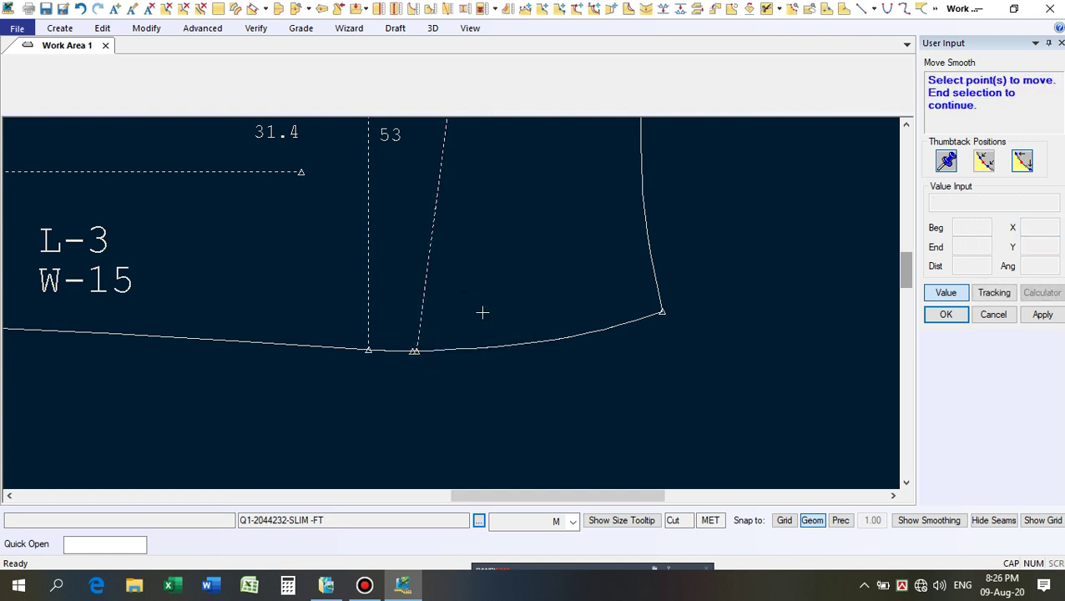
Move the front piece's side seam point by X 0.3 onto the shifted end of the slanted hip line using Move Smooth.
{"action": "scroll", "coordinate": [417, 342], "scroll_direction": "up", "scroll_amount": 3}
{"action": "left_click", "coordinate": [397, 356]}
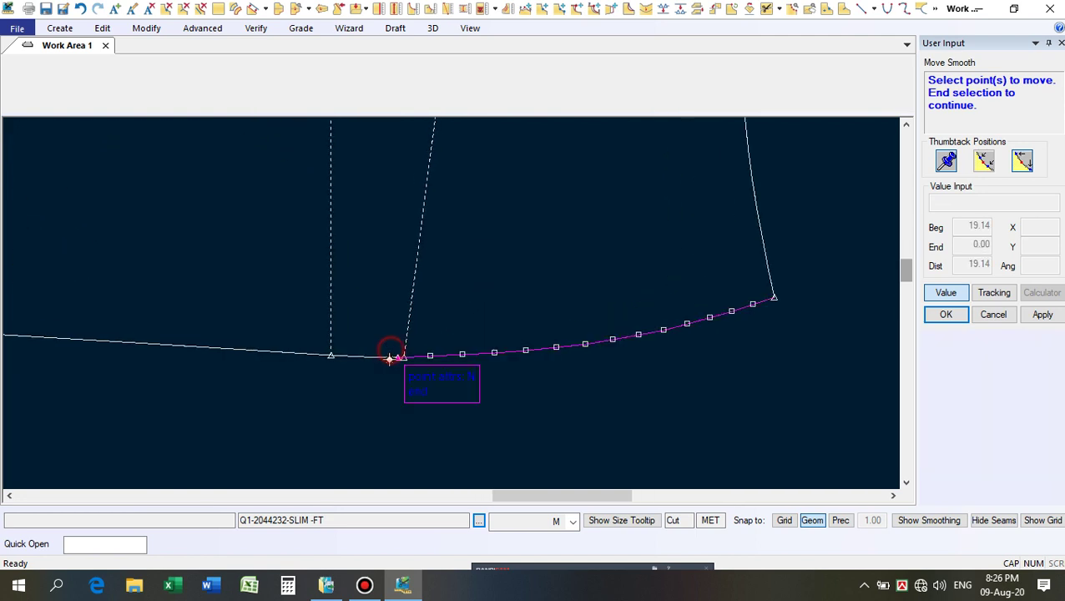
{"action": "right_click", "coordinate": [448, 316]}
{"action": "left_click", "coordinate": [452, 312]}
{"action": "right_click", "coordinate": [469, 292]}
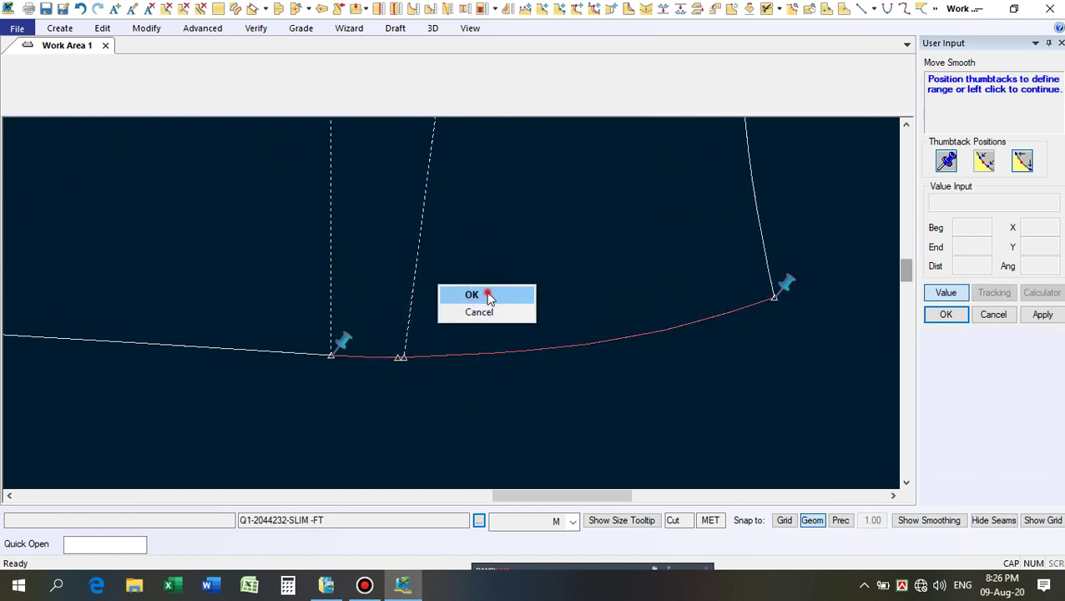
{"action": "left_click", "coordinate": [469, 292]}
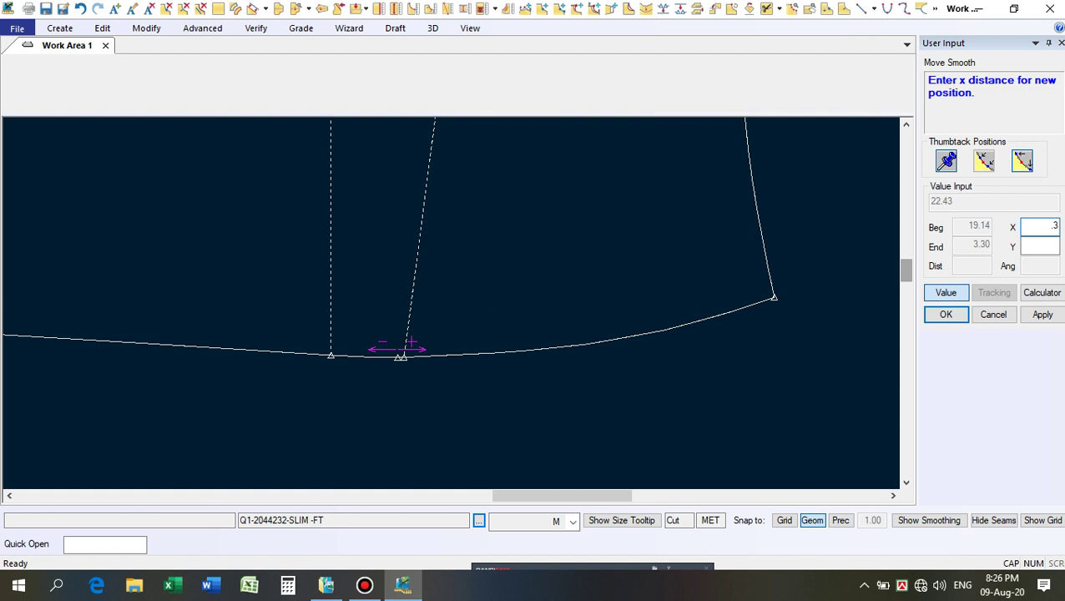
{"action": "key", "text": "Return"}
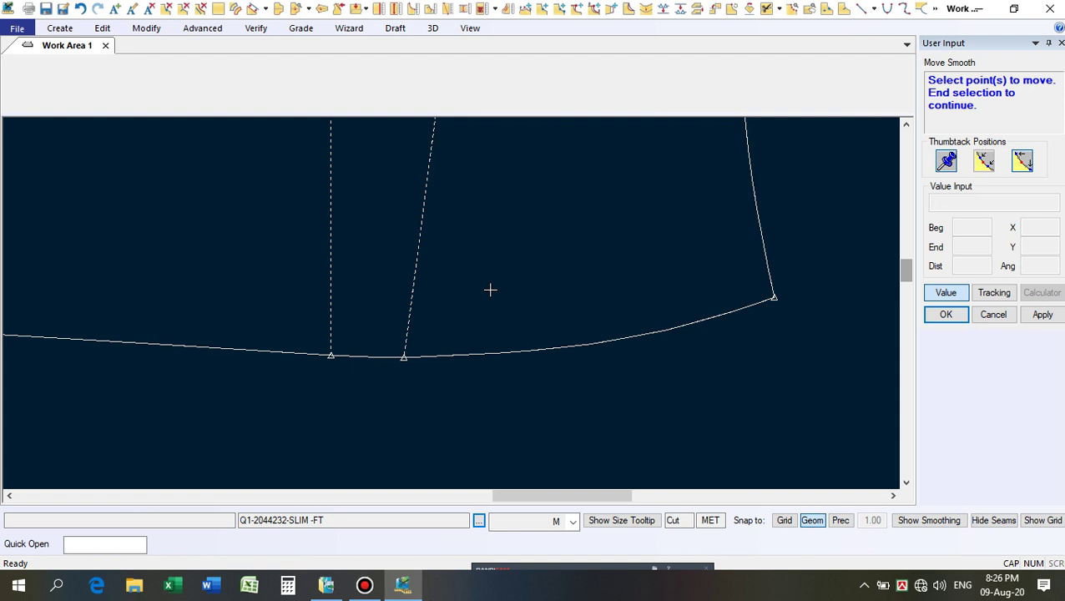
{"action": "scroll", "coordinate": [479, 292], "scroll_direction": "down", "scroll_amount": 5}
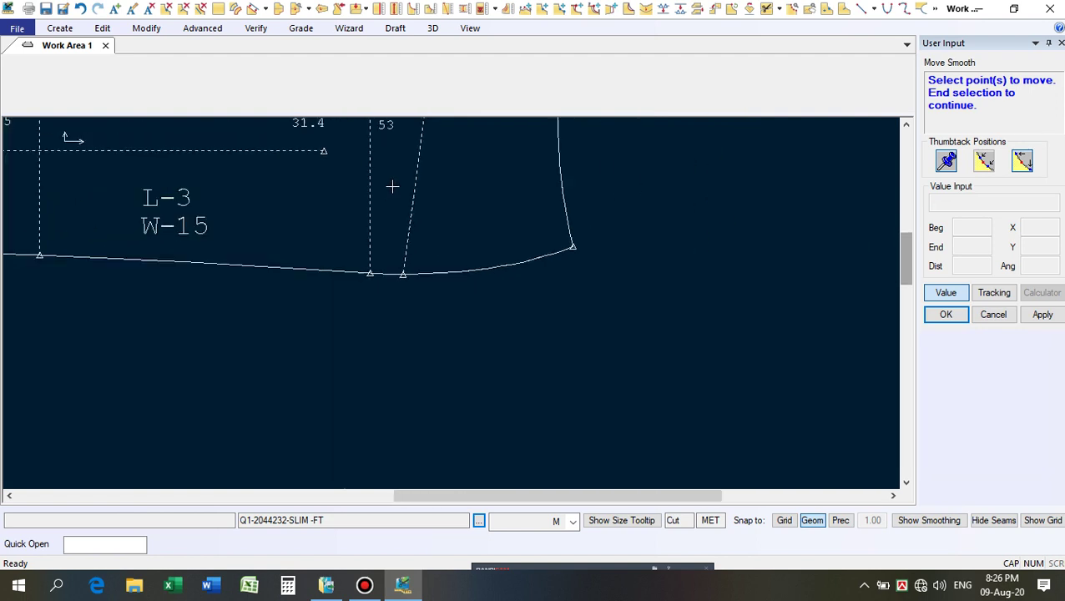
{"action": "right_click", "coordinate": [687, 234]}
{"action": "left_click", "coordinate": [688, 236]}
Measure the graded length of the back piece's side seam between the slanted hip line and the waist.
{"action": "scroll", "coordinate": [359, 447], "scroll_direction": "up", "scroll_amount": 4}
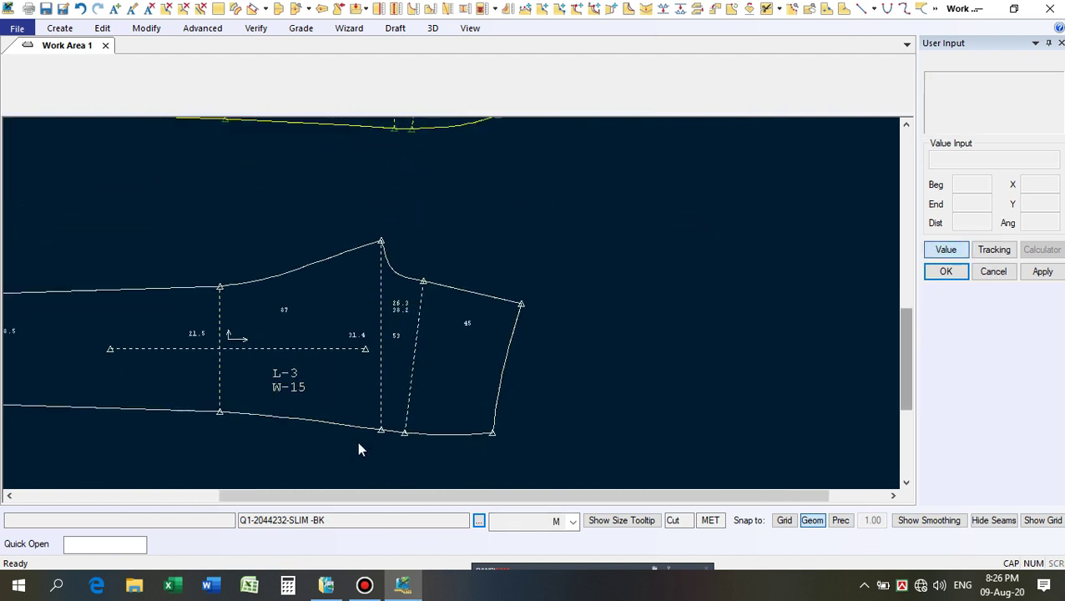
{"action": "left_click", "coordinate": [508, 9]}
{"action": "left_click", "coordinate": [446, 427]}
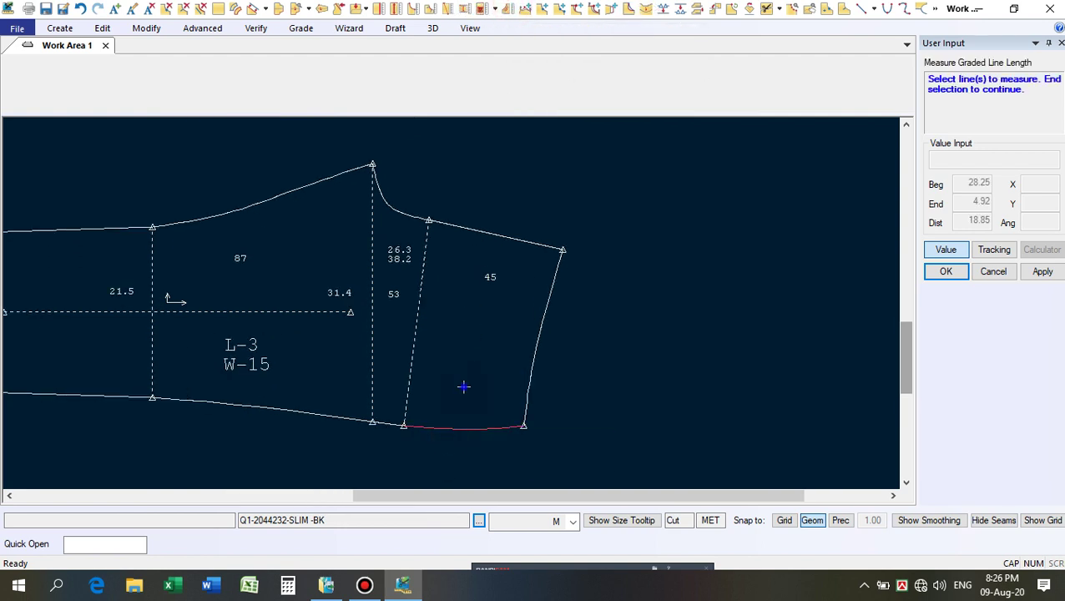
{"action": "right_click", "coordinate": [463, 385]}
{"action": "left_click", "coordinate": [465, 387]}
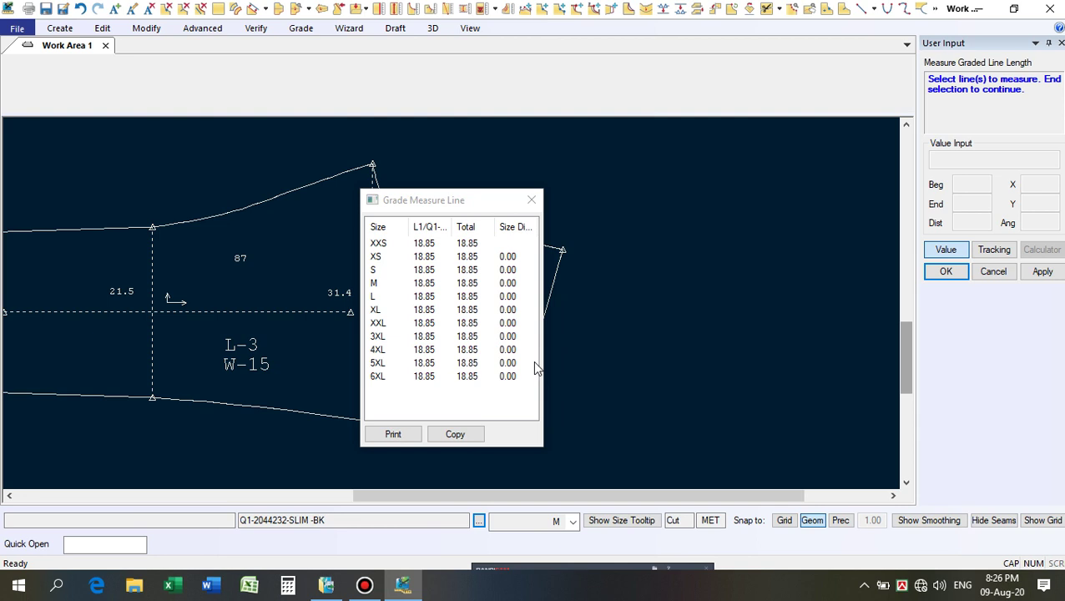
{"action": "left_click", "coordinate": [532, 200]}
{"action": "right_click", "coordinate": [578, 203]}
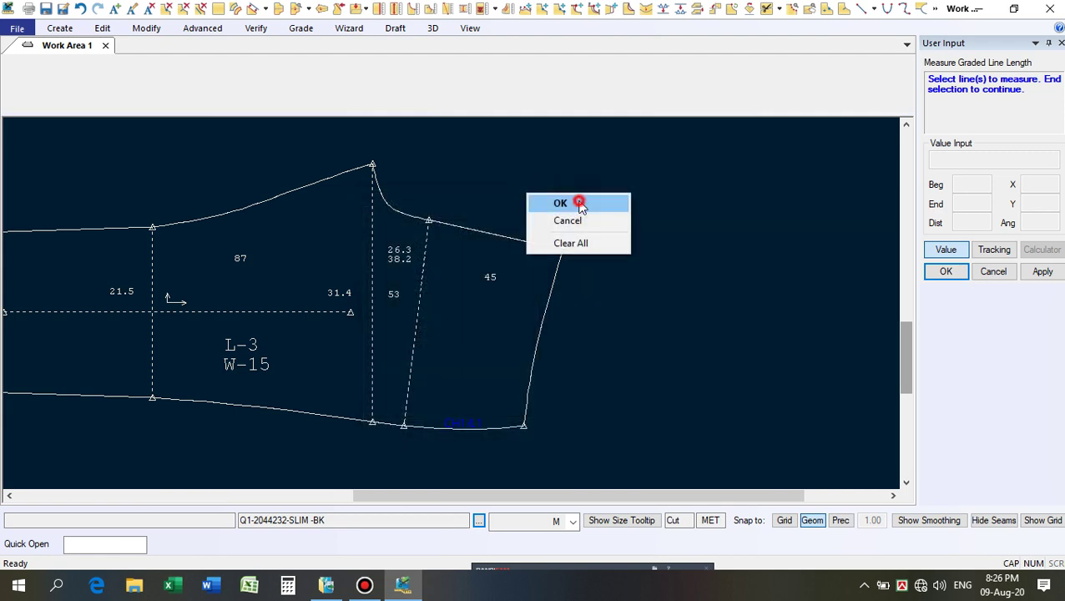
{"action": "left_click", "coordinate": [579, 203]}
Move the side seam end of the back piece's slanted hip line by X 0.05 toward the waist using Move Smooth.
{"action": "left_click", "coordinate": [526, 8]}
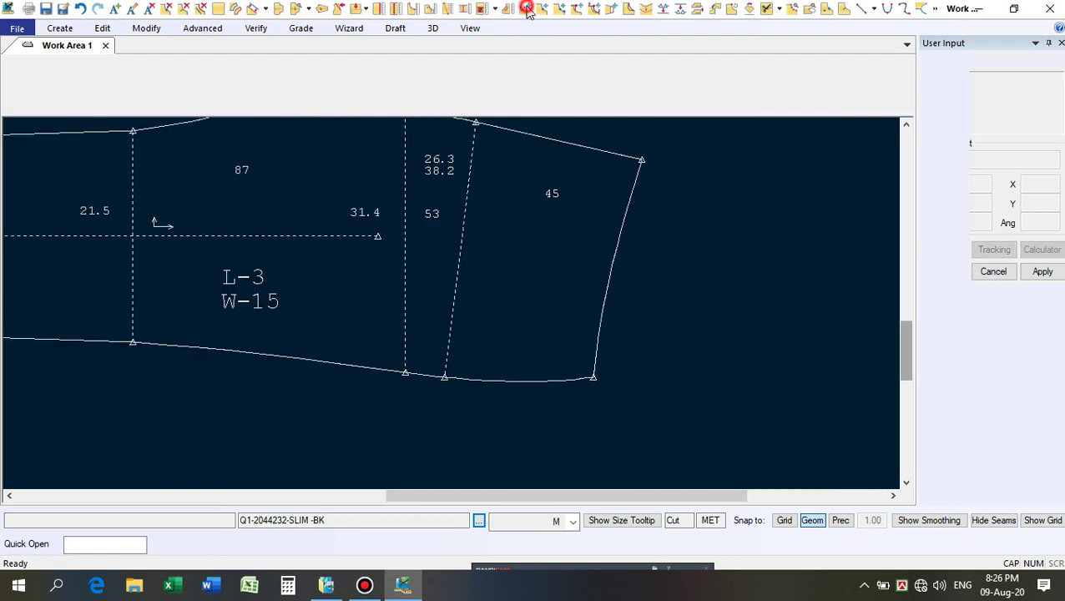
{"action": "scroll", "coordinate": [440, 388], "scroll_direction": "up", "scroll_amount": 3}
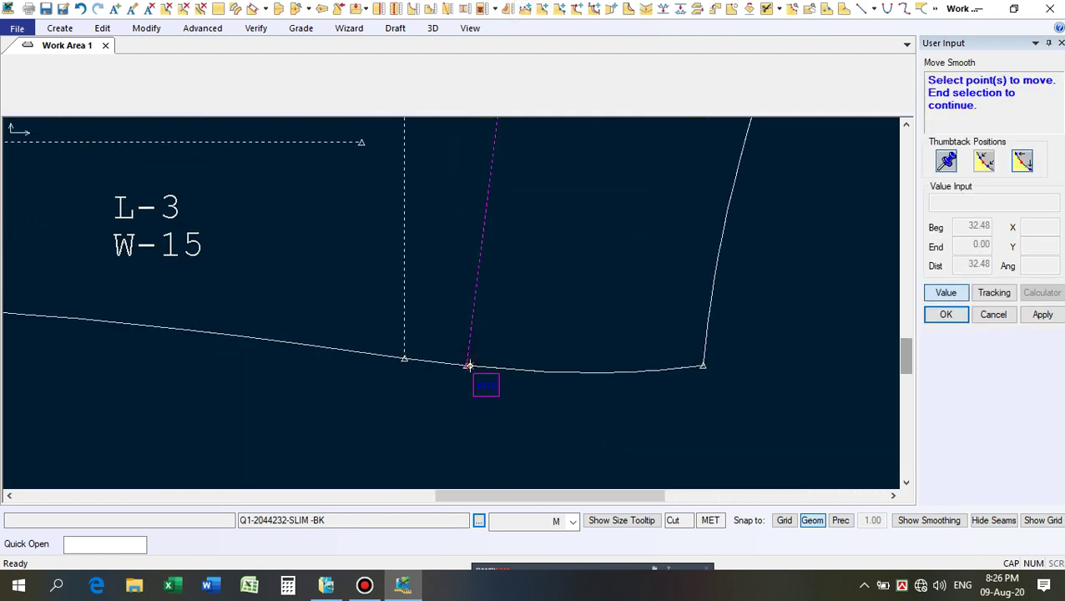
{"action": "left_click", "coordinate": [468, 365]}
{"action": "right_click", "coordinate": [549, 311]}
{"action": "left_click", "coordinate": [541, 309]}
{"action": "left_click", "coordinate": [555, 310]}
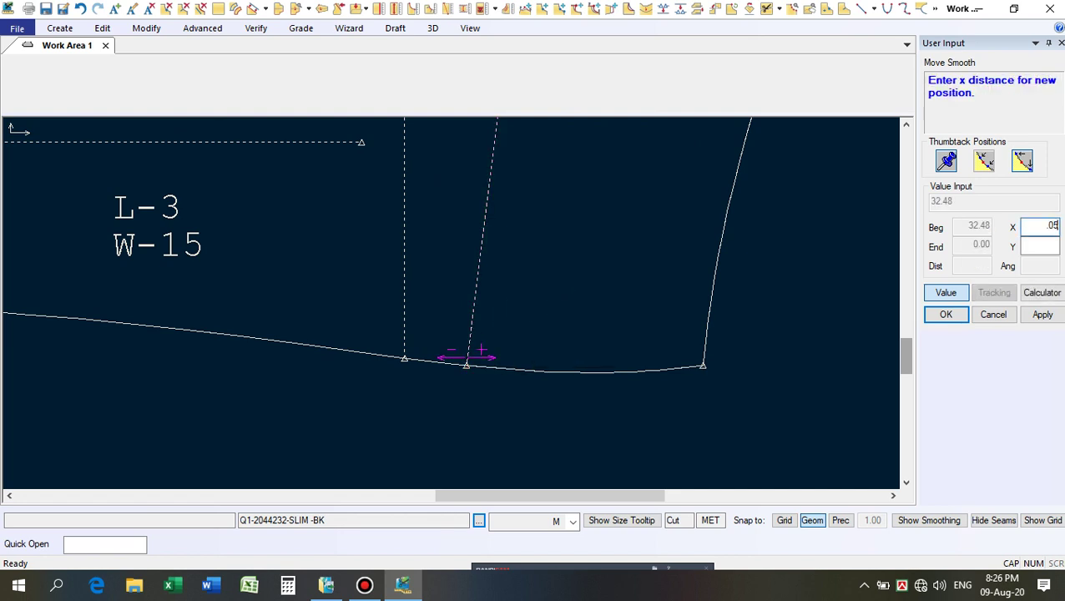
{"action": "type", "text": ".05"}
{"action": "key", "text": "Return"}
Move the back piece's side seam point along X onto the shifted end of the slanted hip line using Move Smooth.
{"action": "scroll", "coordinate": [490, 380], "scroll_direction": "up", "scroll_amount": 8}
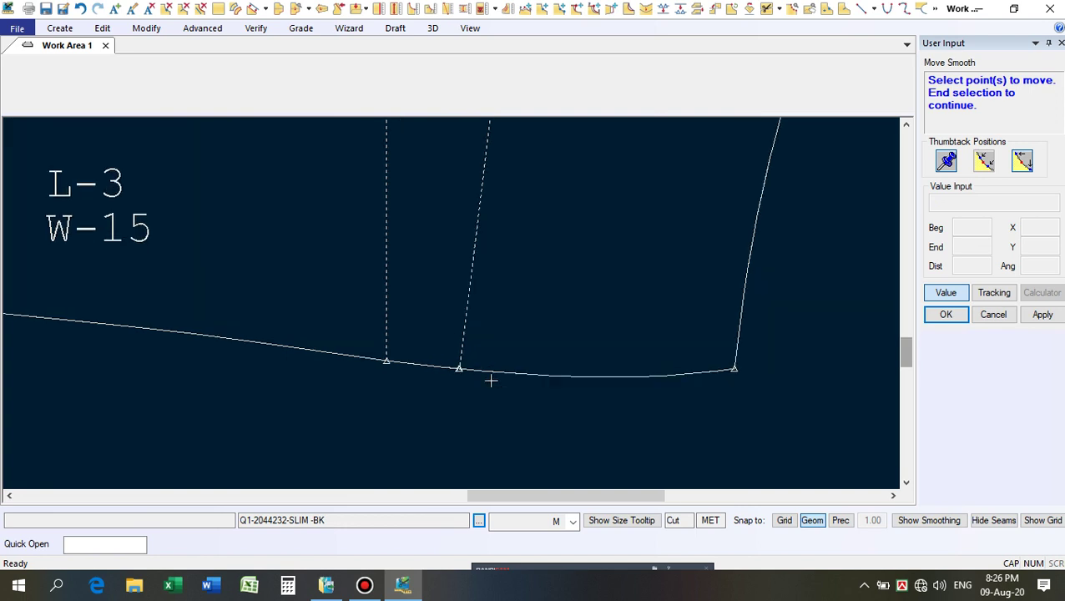
{"action": "scroll", "coordinate": [518, 363], "scroll_direction": "up", "scroll_amount": 3}
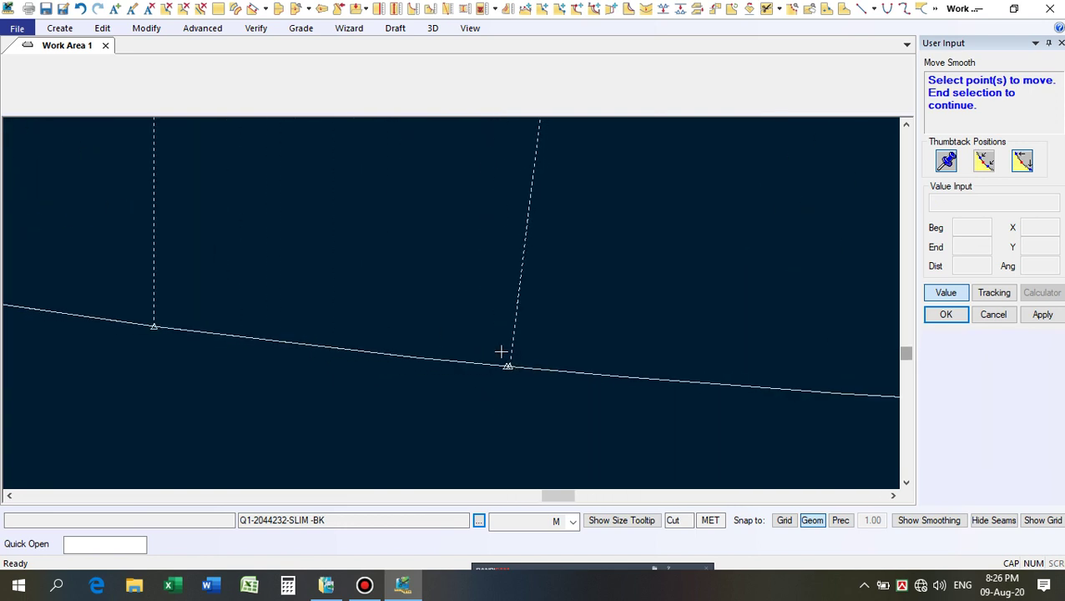
{"action": "left_click", "coordinate": [500, 352]}
{"action": "right_click", "coordinate": [552, 324]}
{"action": "left_click", "coordinate": [555, 328]}
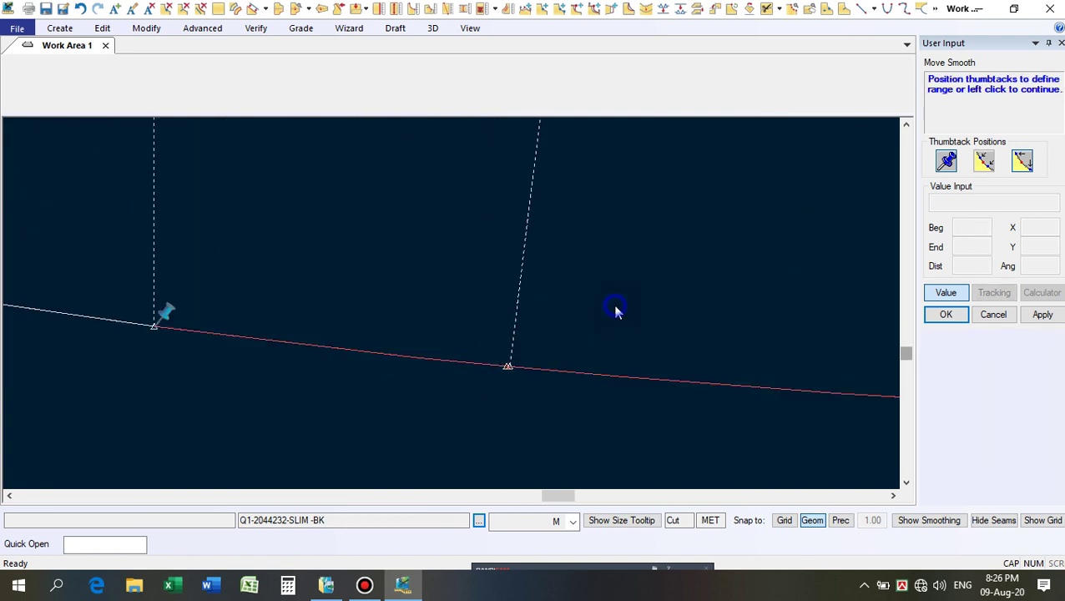
{"action": "left_click", "coordinate": [613, 309]}
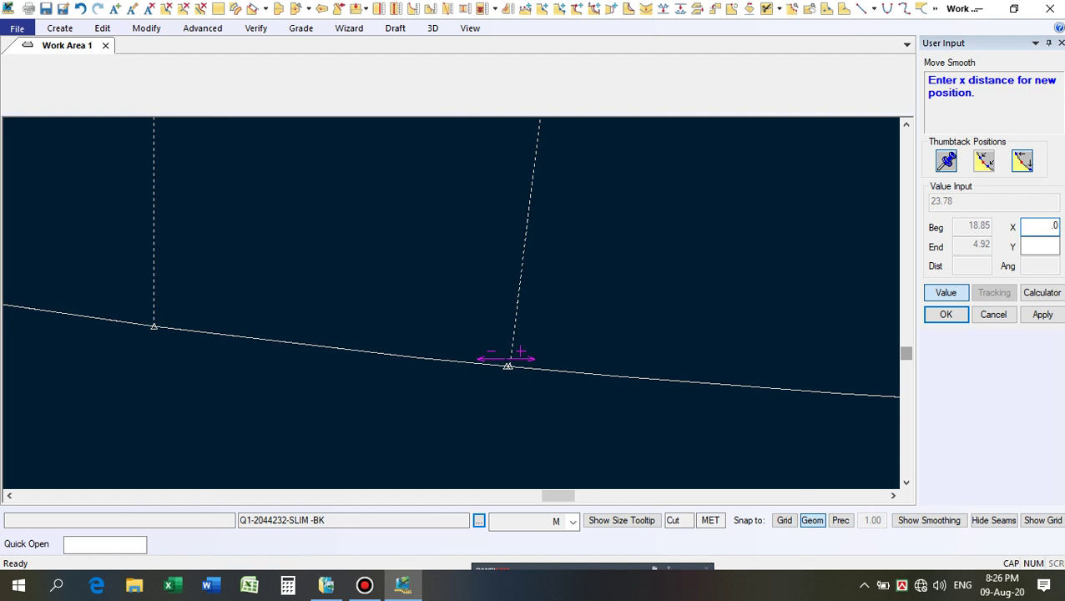
{"action": "key", "text": "Return"}
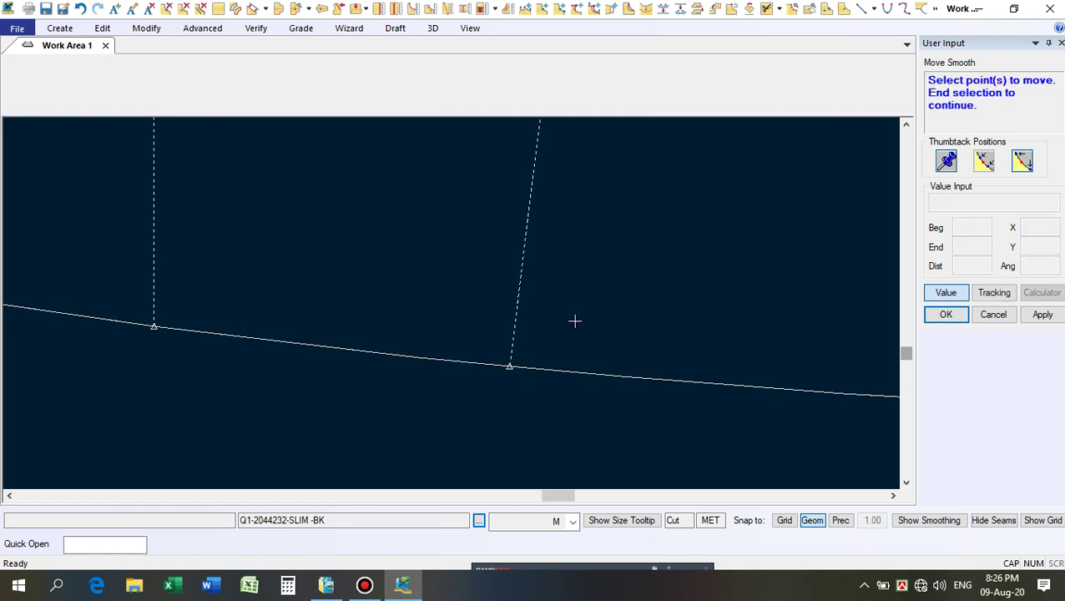
{"action": "right_click", "coordinate": [375, 235]}
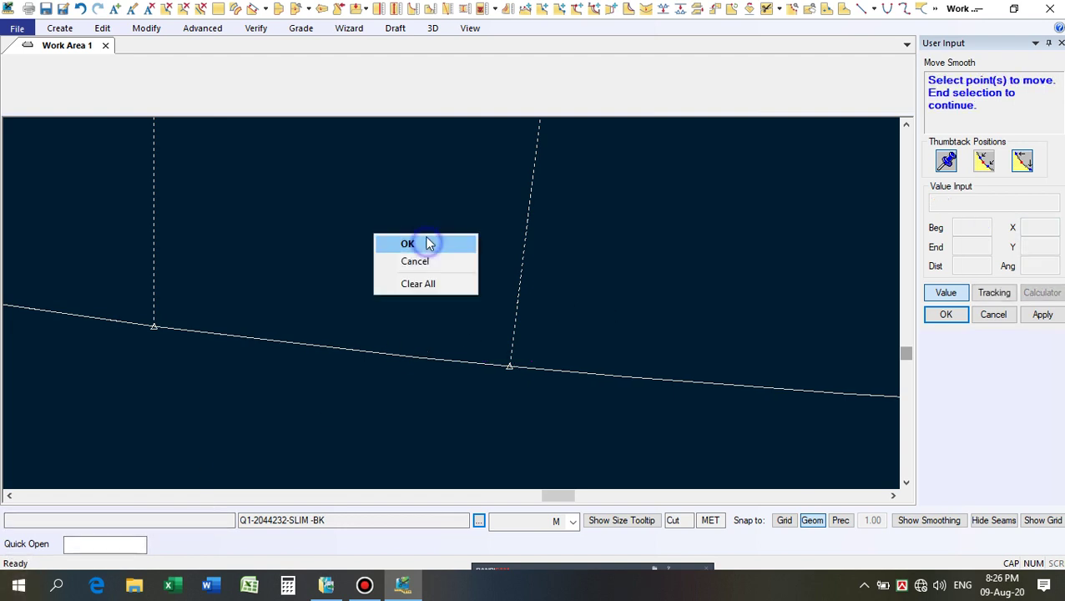
{"action": "left_click", "coordinate": [428, 241]}
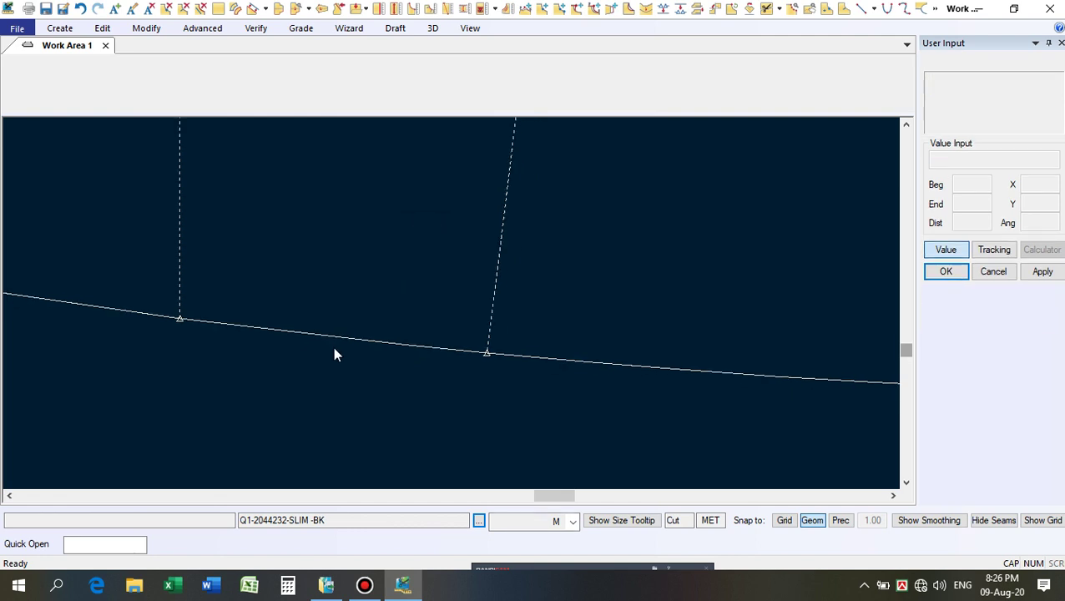
Measure the graded length of the front piece's side seam between the slanted hip line and the waist.
{"action": "scroll", "coordinate": [279, 385], "scroll_direction": "down", "scroll_amount": 5}
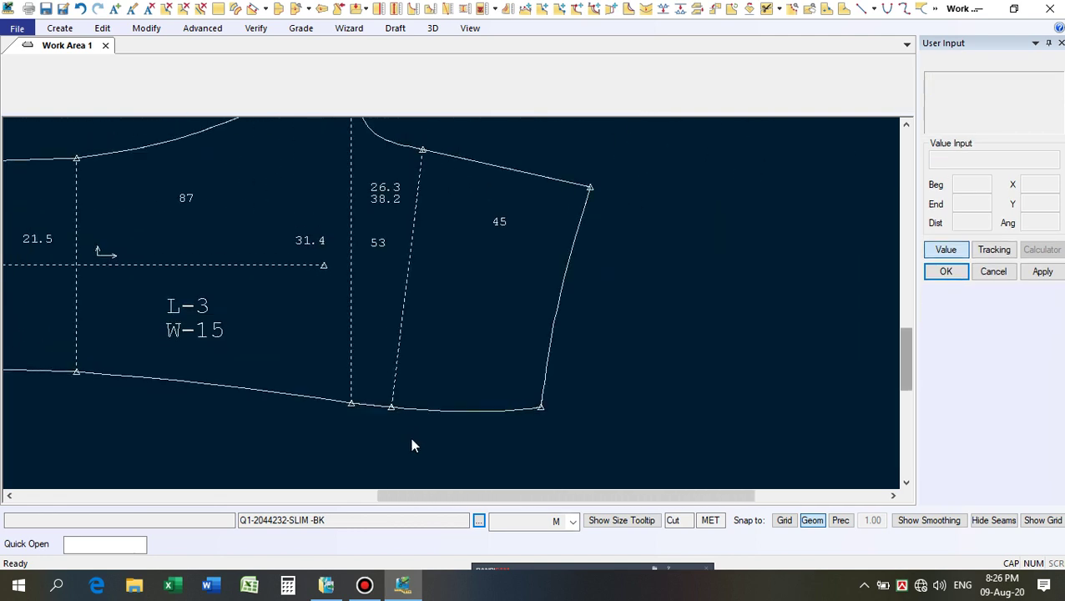
{"action": "scroll", "coordinate": [448, 319], "scroll_direction": "down", "scroll_amount": 2}
{"action": "left_click", "coordinate": [448, 319]}
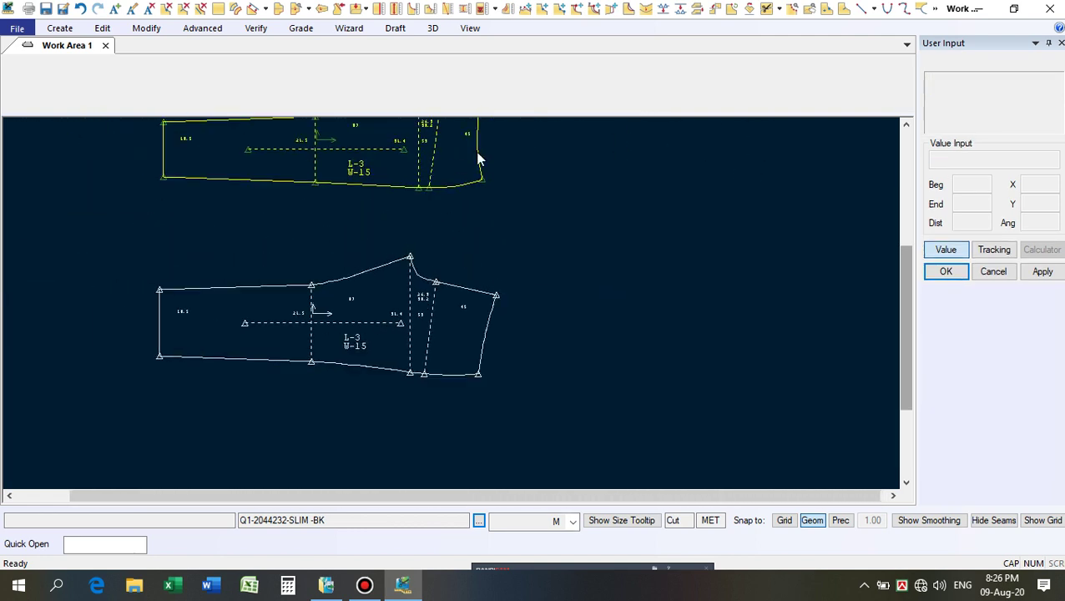
{"action": "left_click", "coordinate": [506, 9]}
{"action": "left_click", "coordinate": [446, 186]}
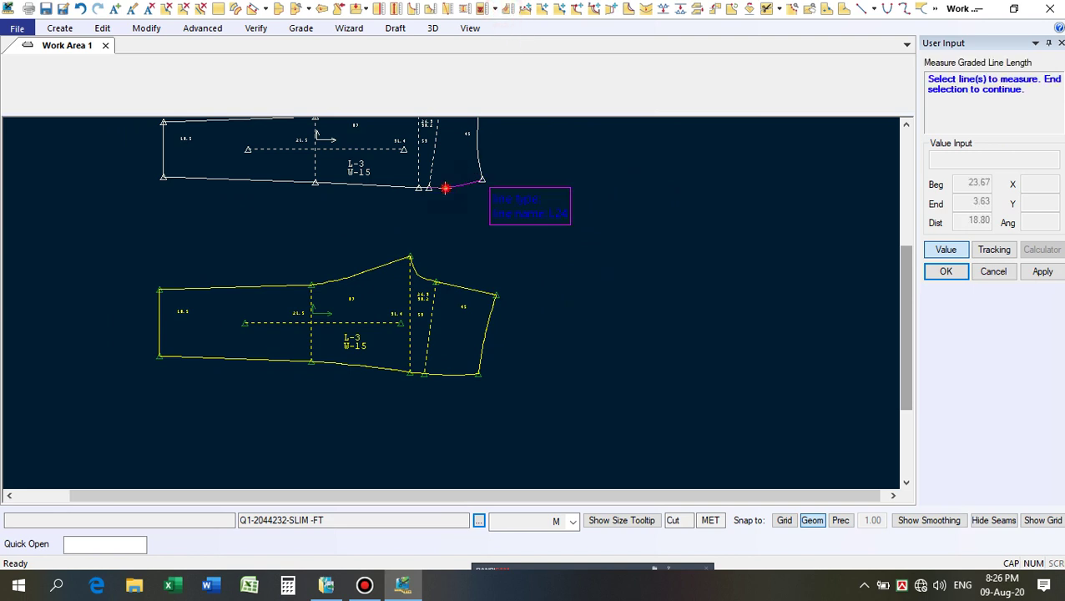
{"action": "right_click", "coordinate": [572, 192]}
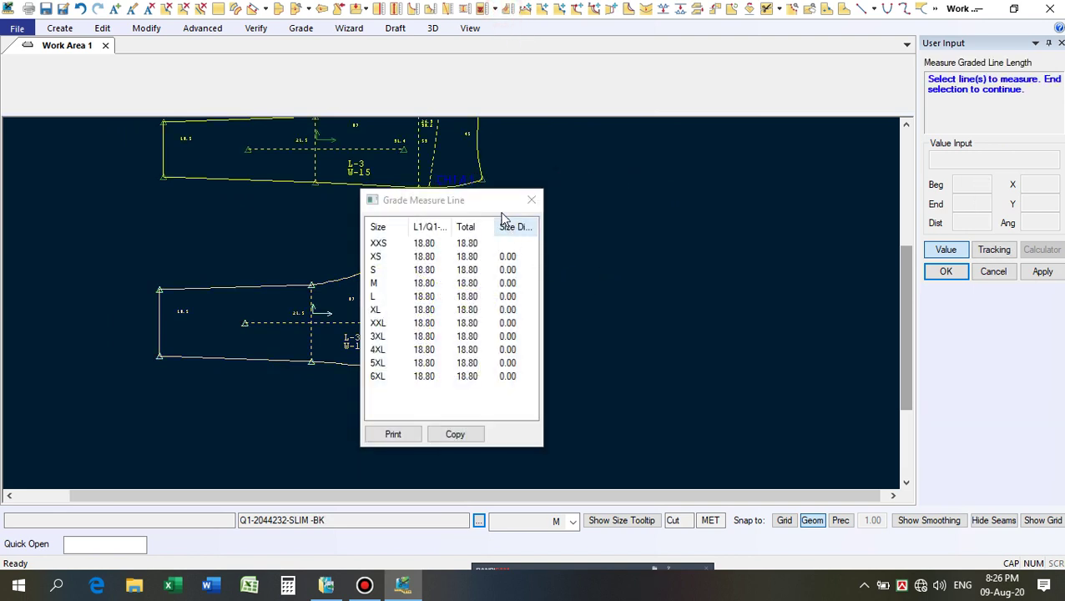
{"action": "left_click_drag", "start_coordinate": [499, 210], "coordinate": [696, 189]}
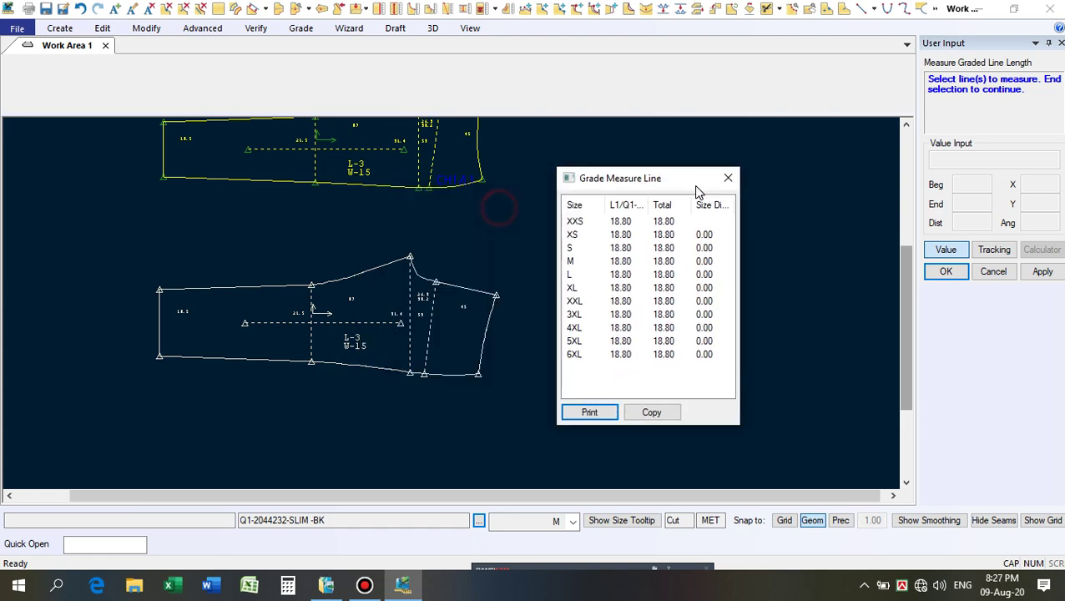
Measure the graded length of the back piece's matching side seam segment, compare it with the front's, and close both measurement tables.
{"action": "left_click", "coordinate": [442, 374]}
{"action": "right_click", "coordinate": [397, 339]}
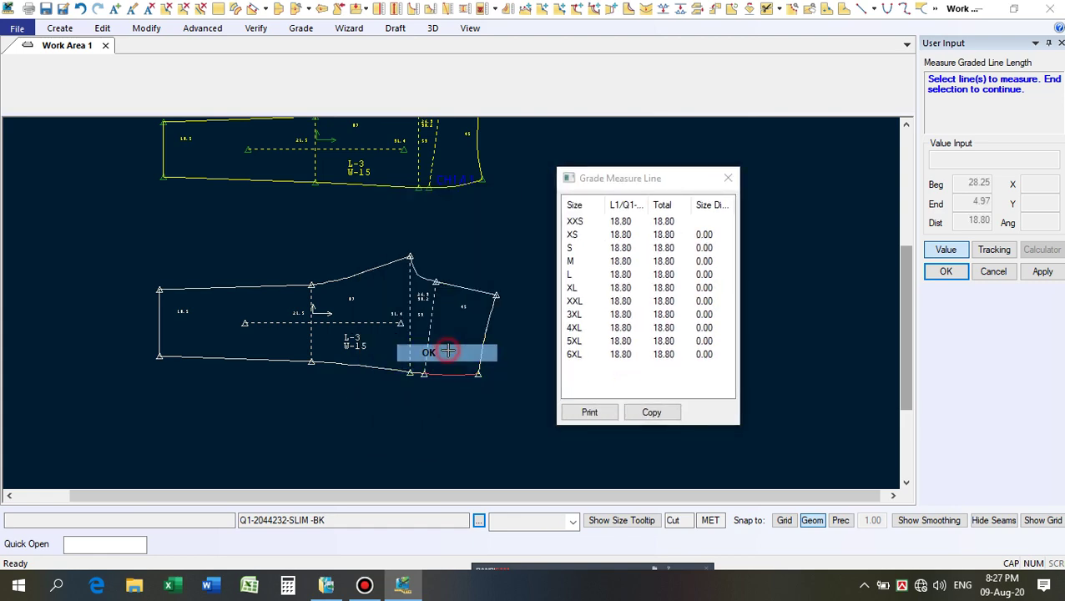
{"action": "left_click", "coordinate": [426, 347]}
{"action": "left_click_drag", "start_coordinate": [813, 267], "coordinate": [401, 201]}
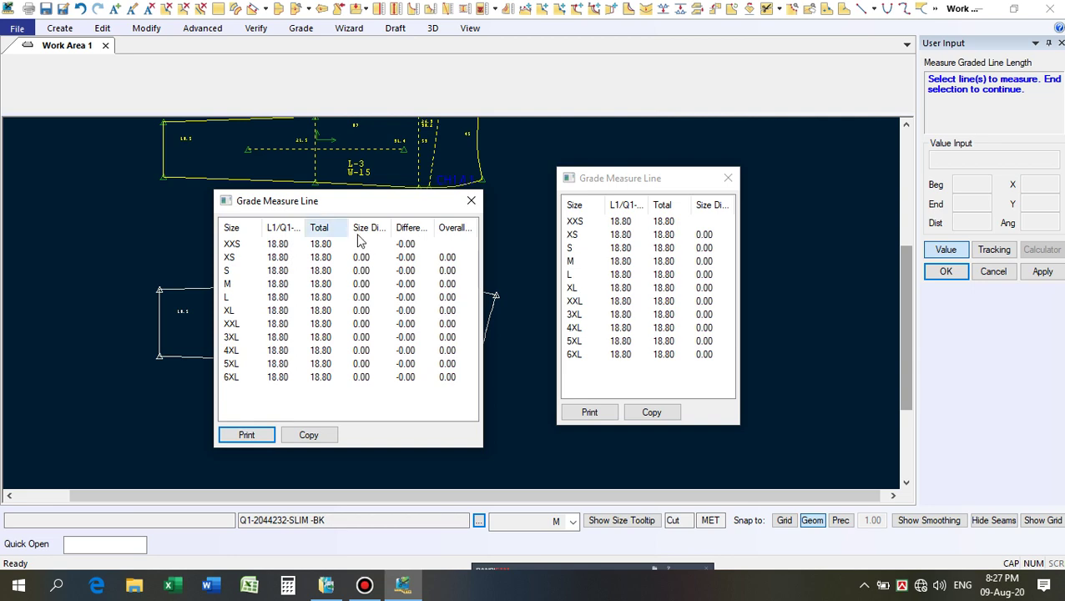
{"action": "left_click", "coordinate": [470, 200]}
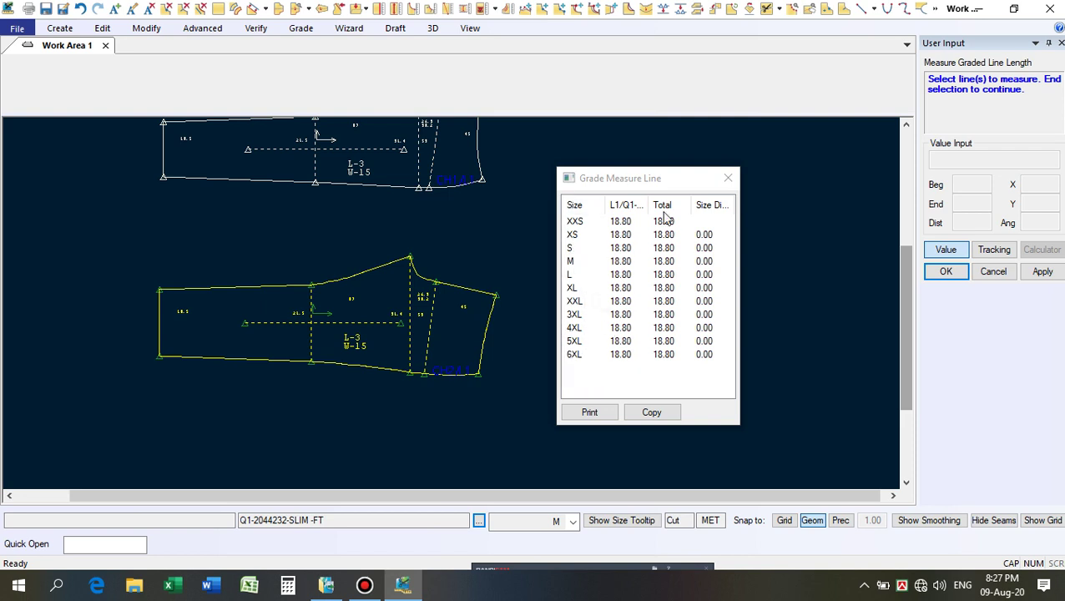
{"action": "left_click", "coordinate": [727, 178]}
{"action": "right_click", "coordinate": [716, 197]}
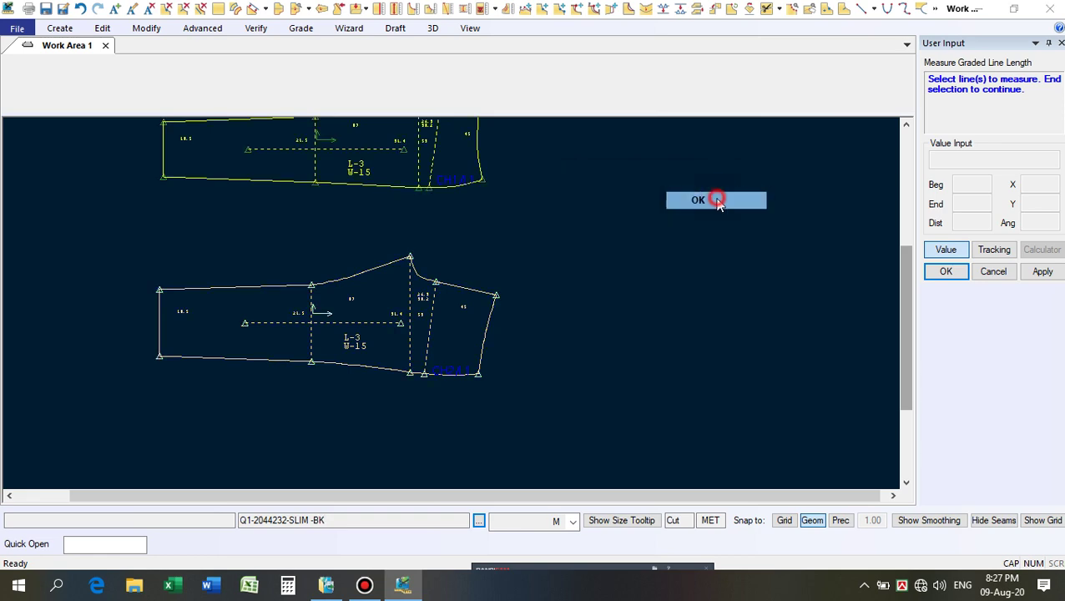
{"action": "left_click", "coordinate": [715, 199]}
Examine the overall shapes of the front and back trouser pieces.
{"action": "scroll", "coordinate": [723, 341], "scroll_direction": "down", "scroll_amount": 2}
{"action": "scroll", "coordinate": [492, 218], "scroll_direction": "up", "scroll_amount": 1}
{"action": "scroll", "coordinate": [474, 389], "scroll_direction": "up", "scroll_amount": 2}
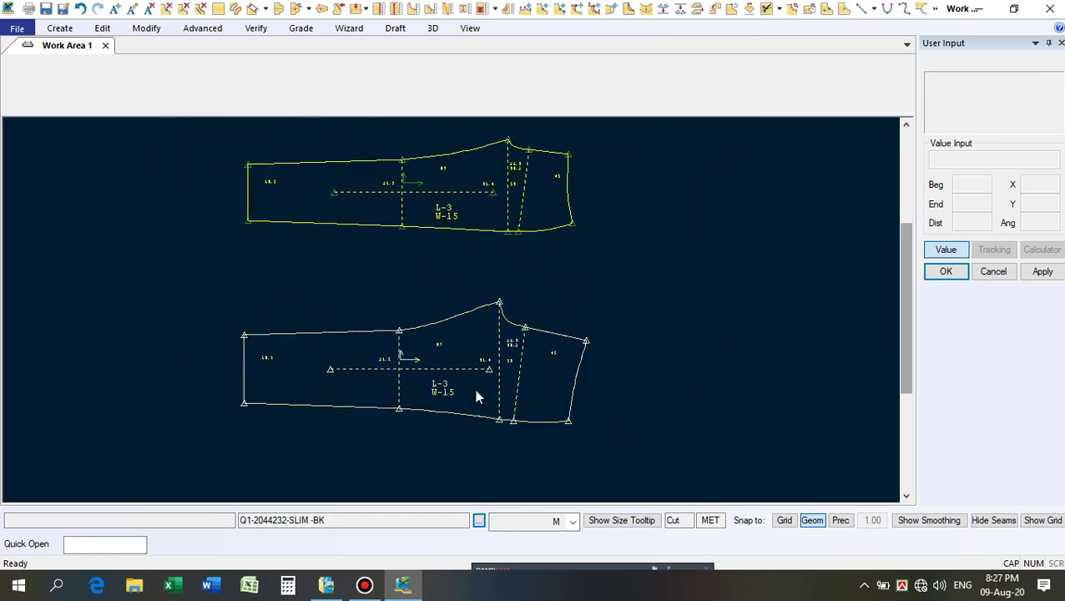
{"action": "scroll", "coordinate": [470, 367], "scroll_direction": "down", "scroll_amount": 1}
{"action": "scroll", "coordinate": [445, 201], "scroll_direction": "up", "scroll_amount": 1}
{"action": "scroll", "coordinate": [443, 193], "scroll_direction": "down", "scroll_amount": 1}
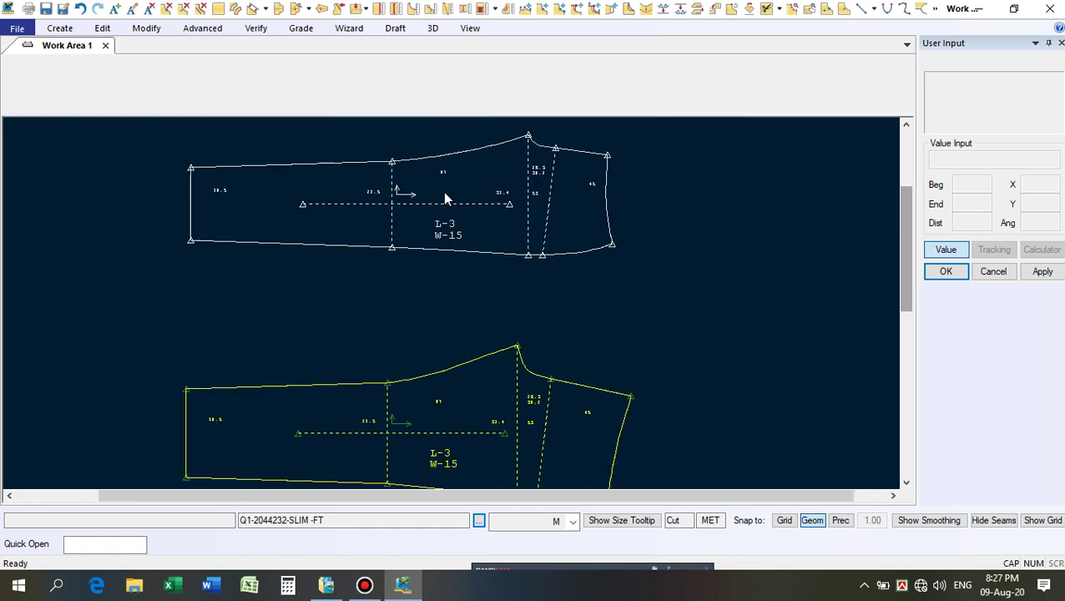
{"action": "scroll", "coordinate": [445, 191], "scroll_direction": "up", "scroll_amount": 1}
{"action": "scroll", "coordinate": [445, 190], "scroll_direction": "down", "scroll_amount": 1}
{"action": "left_click", "coordinate": [457, 190]}
{"action": "scroll", "coordinate": [478, 382], "scroll_direction": "up", "scroll_amount": 1}
{"action": "scroll", "coordinate": [481, 430], "scroll_direction": "down", "scroll_amount": 1}
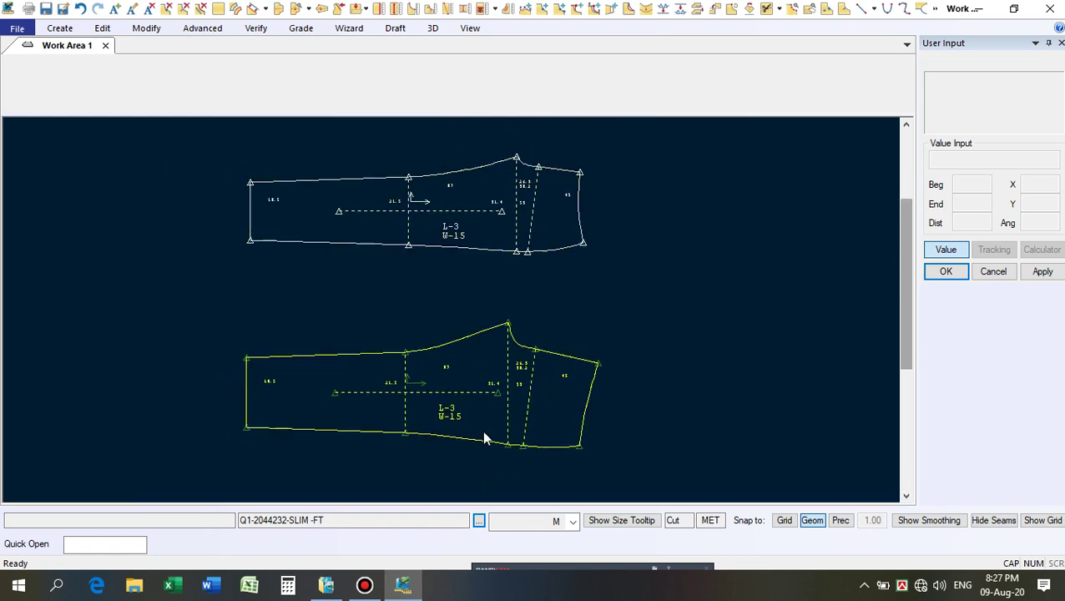
{"action": "scroll", "coordinate": [513, 395], "scroll_direction": "up", "scroll_amount": 1}
{"action": "left_click", "coordinate": [505, 389]}
{"action": "scroll", "coordinate": [543, 372], "scroll_direction": "up", "scroll_amount": 1}
{"action": "scroll", "coordinate": [551, 377], "scroll_direction": "down", "scroll_amount": 1}
{"action": "left_click", "coordinate": [560, 384]}
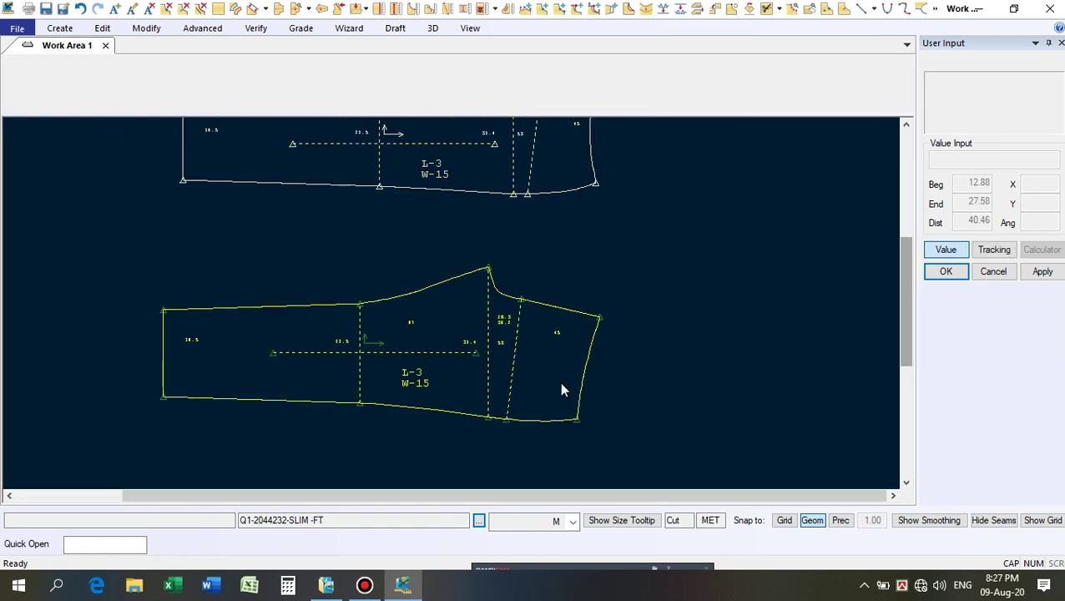
{"action": "scroll", "coordinate": [567, 394], "scroll_direction": "up", "scroll_amount": 1}
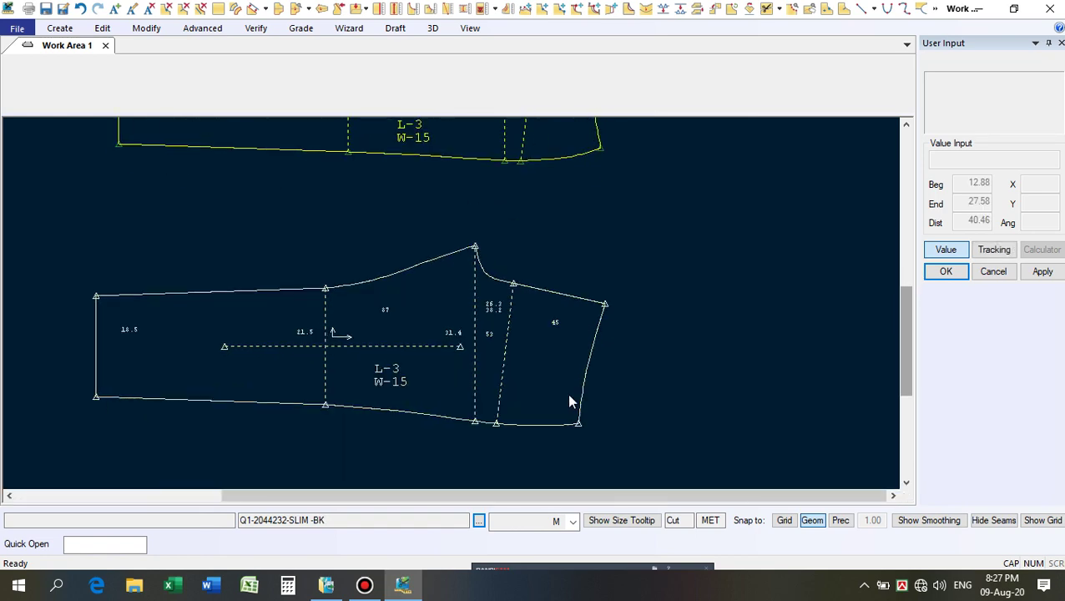
{"action": "left_click", "coordinate": [679, 8]}
{"action": "scroll", "coordinate": [584, 334], "scroll_direction": "up", "scroll_amount": 1}
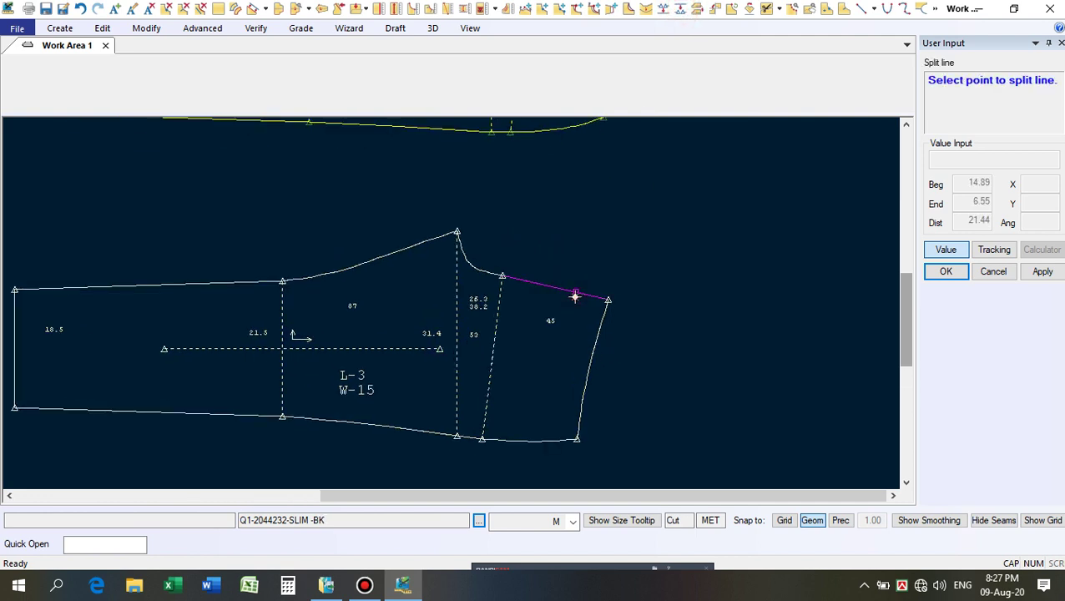
{"action": "left_click", "coordinate": [575, 295]}
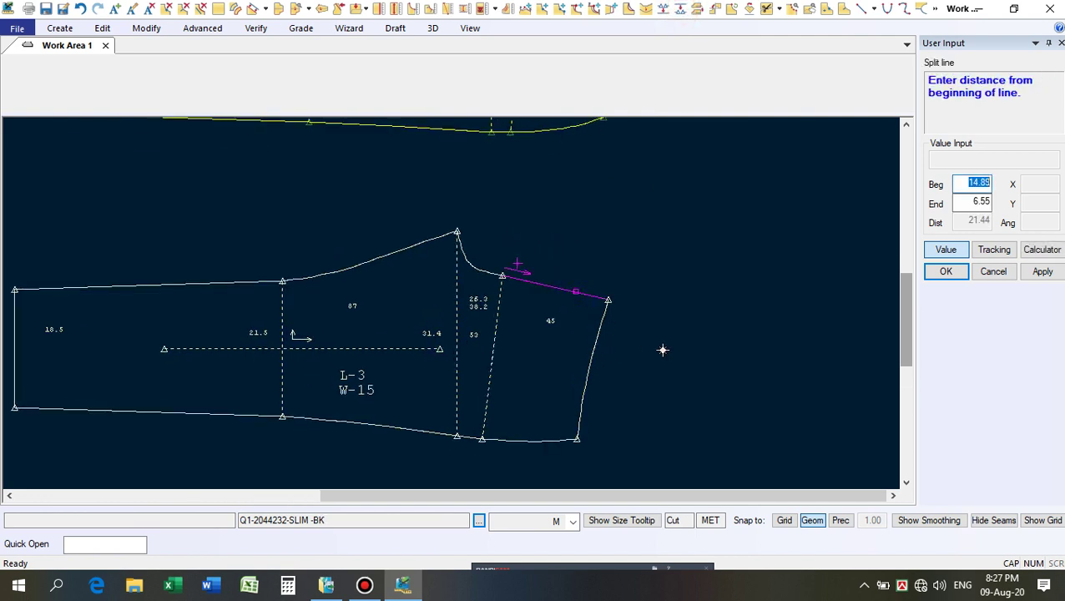
{"action": "key", "text": "Tab"}
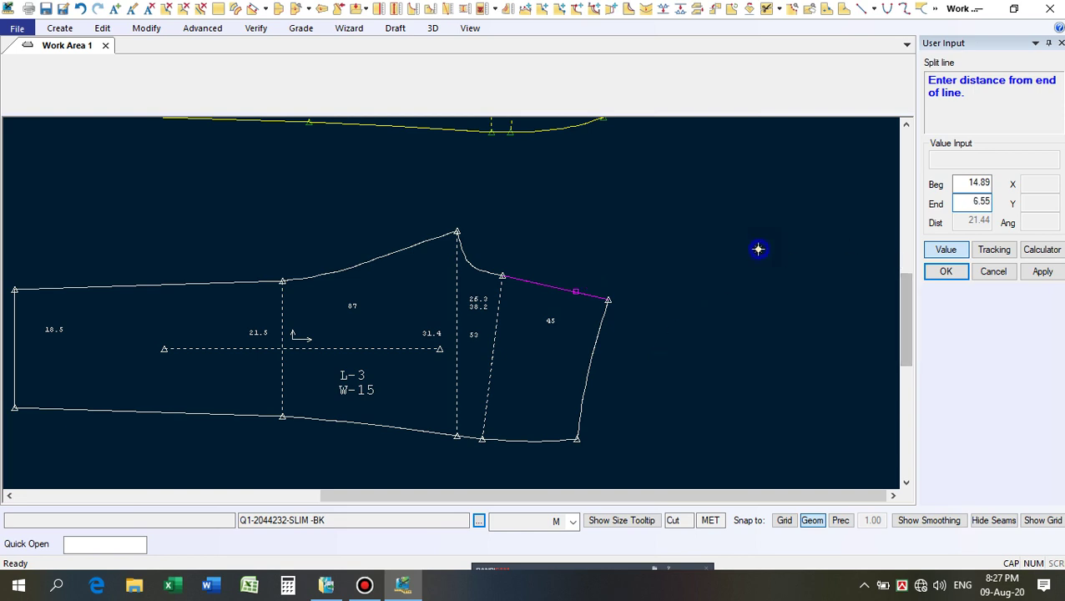
{"action": "left_click", "coordinate": [975, 274]}
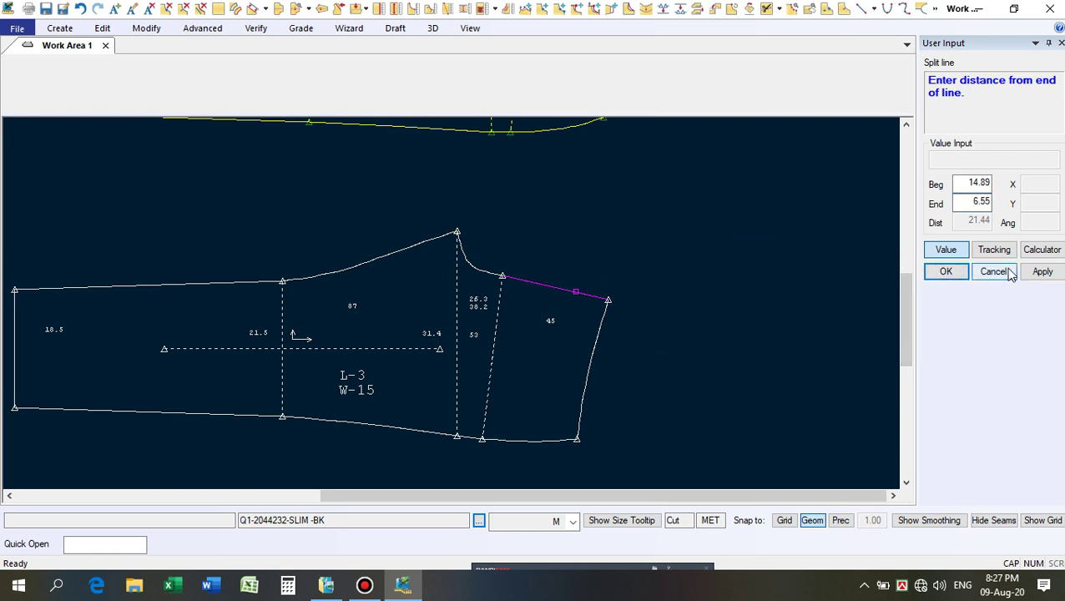
{"action": "right_click", "coordinate": [728, 230]}
{"action": "left_click", "coordinate": [756, 294]}
{"action": "left_click", "coordinate": [507, 315]}
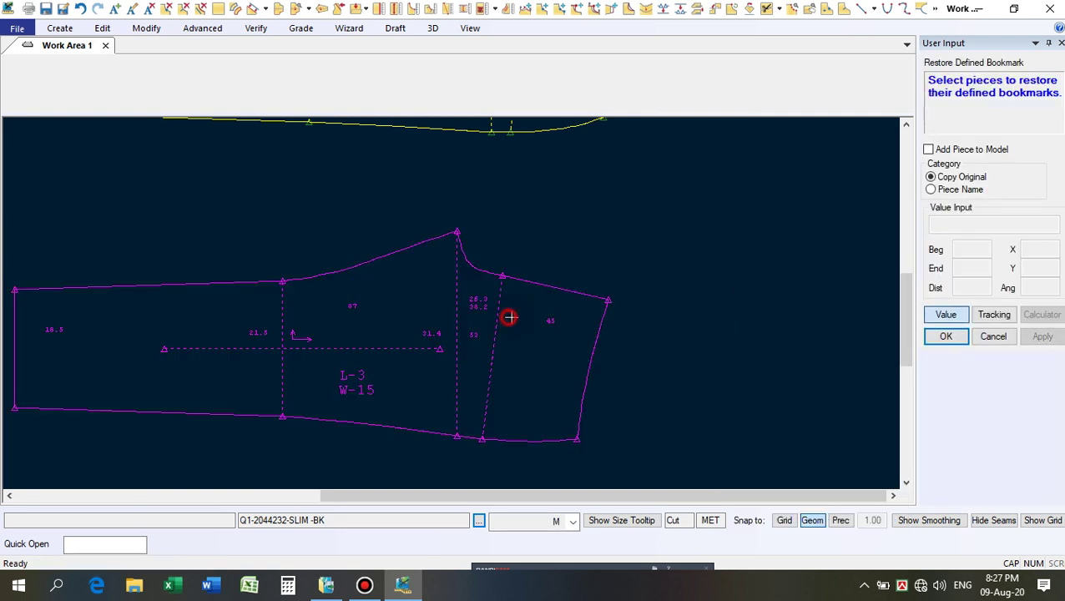
{"action": "right_click", "coordinate": [609, 230]}
{"action": "left_click", "coordinate": [640, 259]}
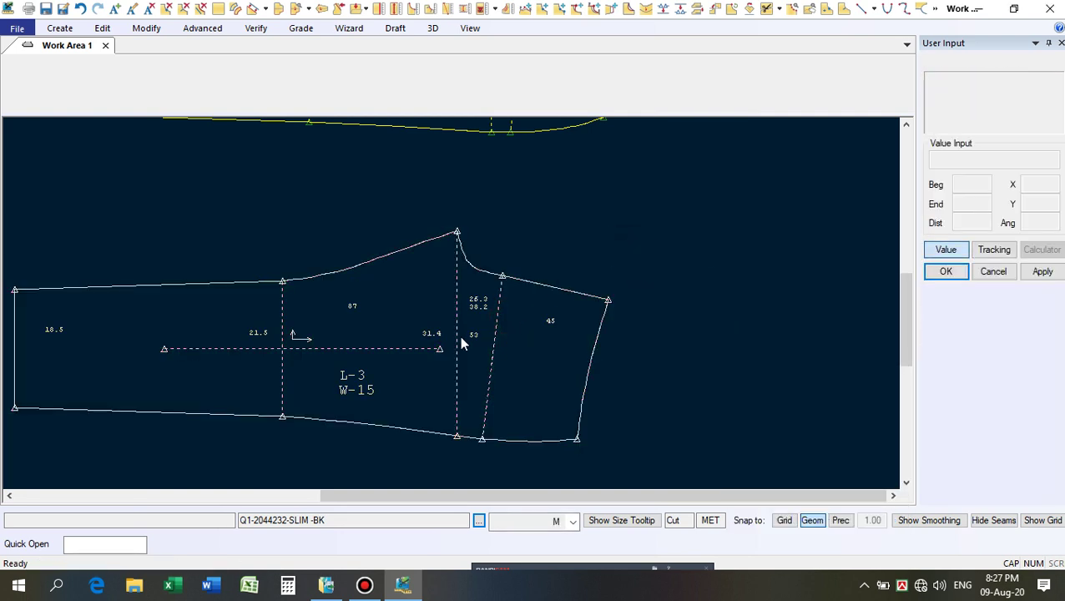
Fold the back piece lengthwise by matching its two hem corner points, and check the fold against the grain line.
{"action": "left_click_drag", "start_coordinate": [463, 331], "coordinate": [518, 324]}
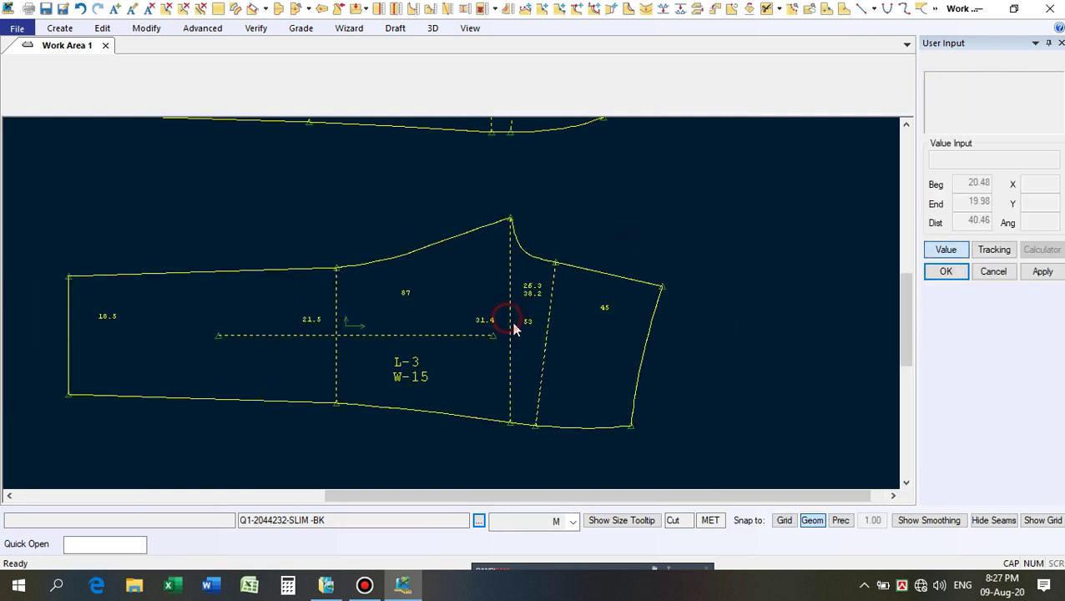
{"action": "left_click", "coordinate": [321, 9]}
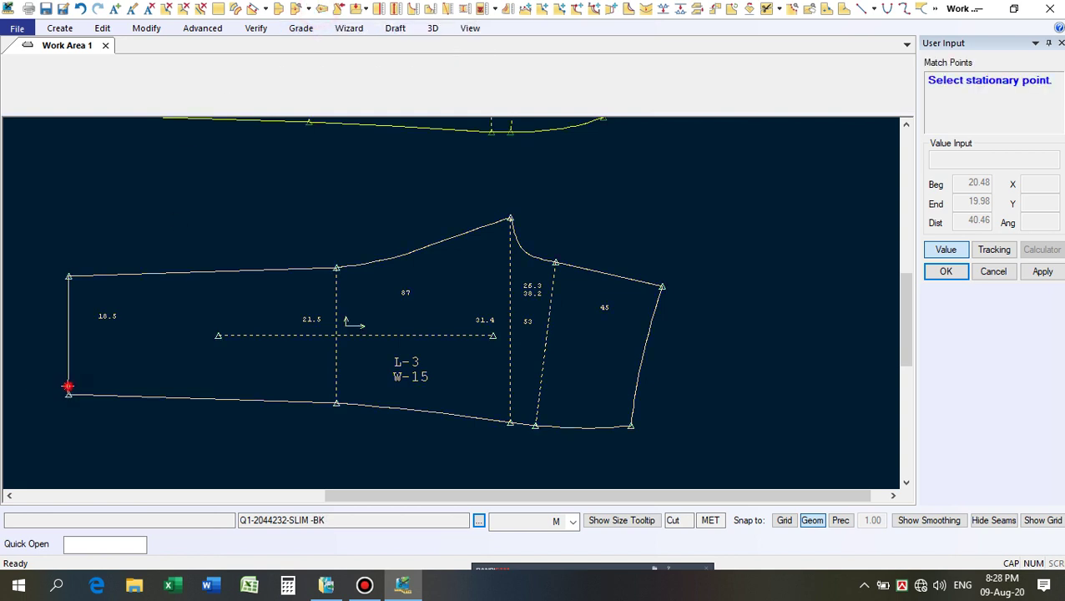
{"action": "left_click", "coordinate": [68, 386]}
{"action": "left_click", "coordinate": [69, 278]}
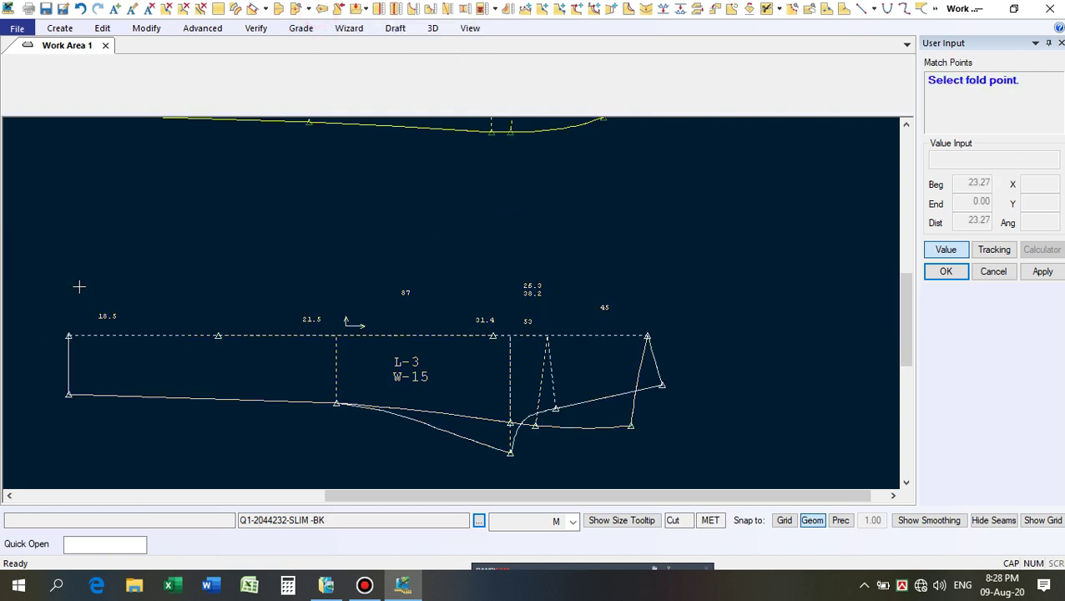
{"action": "scroll", "coordinate": [429, 315], "scroll_direction": "up", "scroll_amount": 5}
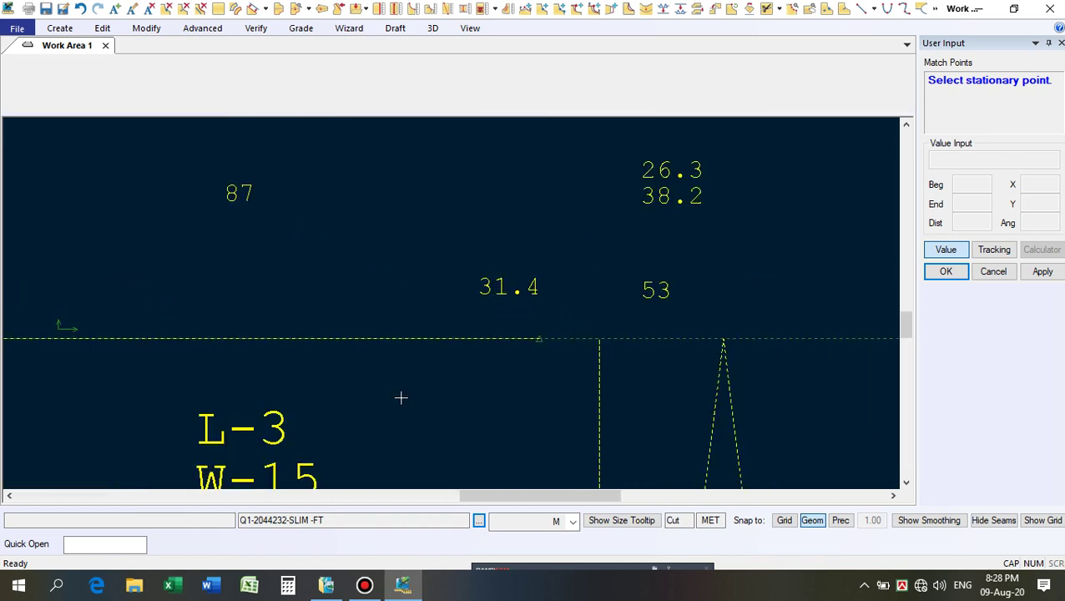
{"action": "scroll", "coordinate": [492, 359], "scroll_direction": "up", "scroll_amount": 3}
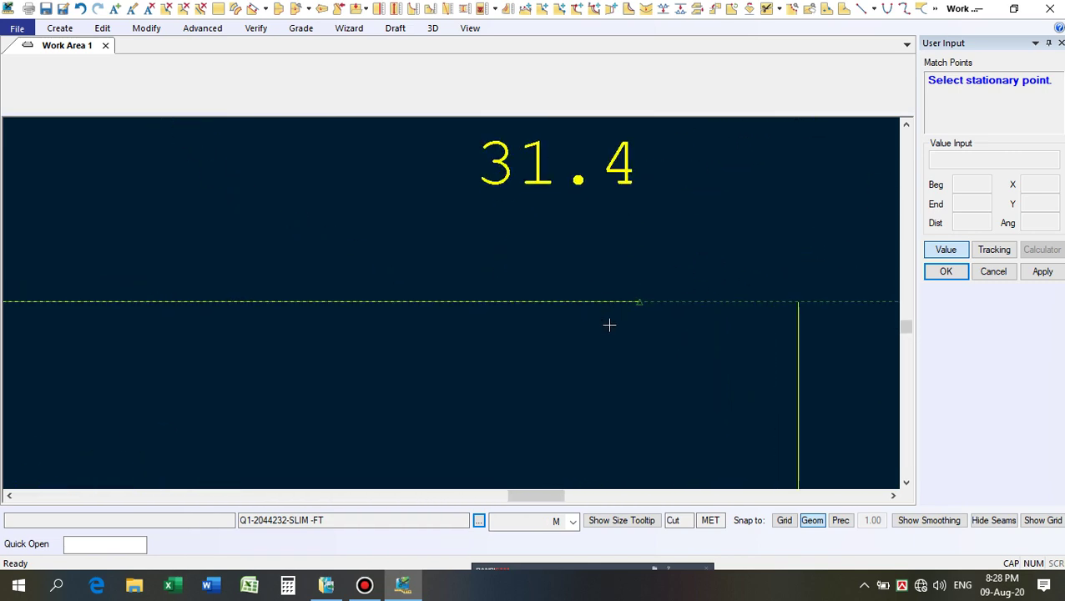
{"action": "scroll", "coordinate": [611, 283], "scroll_direction": "down", "scroll_amount": 5}
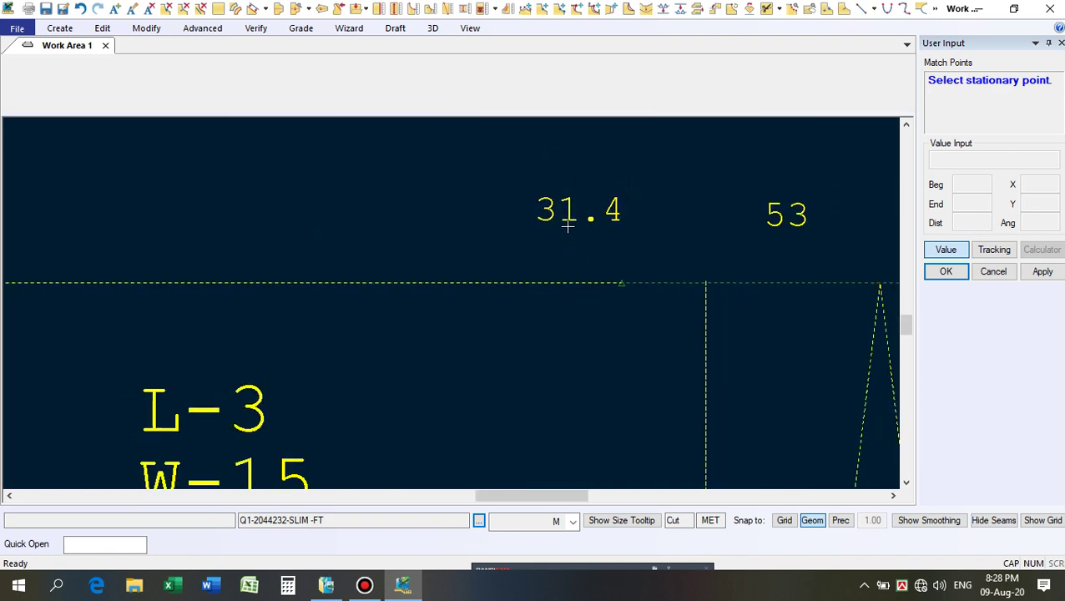
{"action": "scroll", "coordinate": [598, 185], "scroll_direction": "down", "scroll_amount": 4}
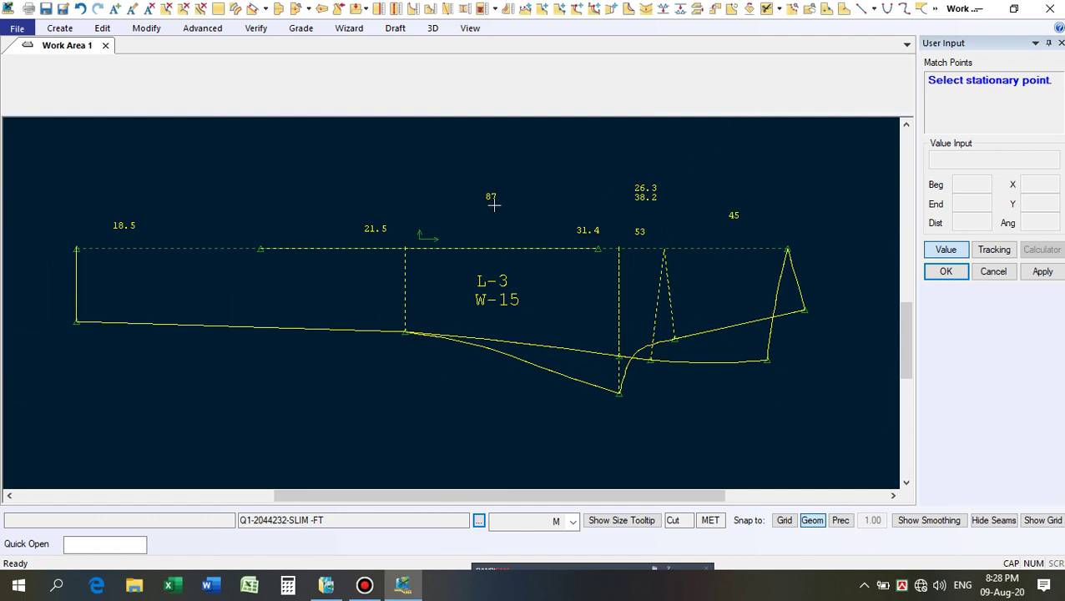
Unfold the back piece to its original state.
{"action": "right_click", "coordinate": [558, 159]}
{"action": "left_click", "coordinate": [553, 154]}
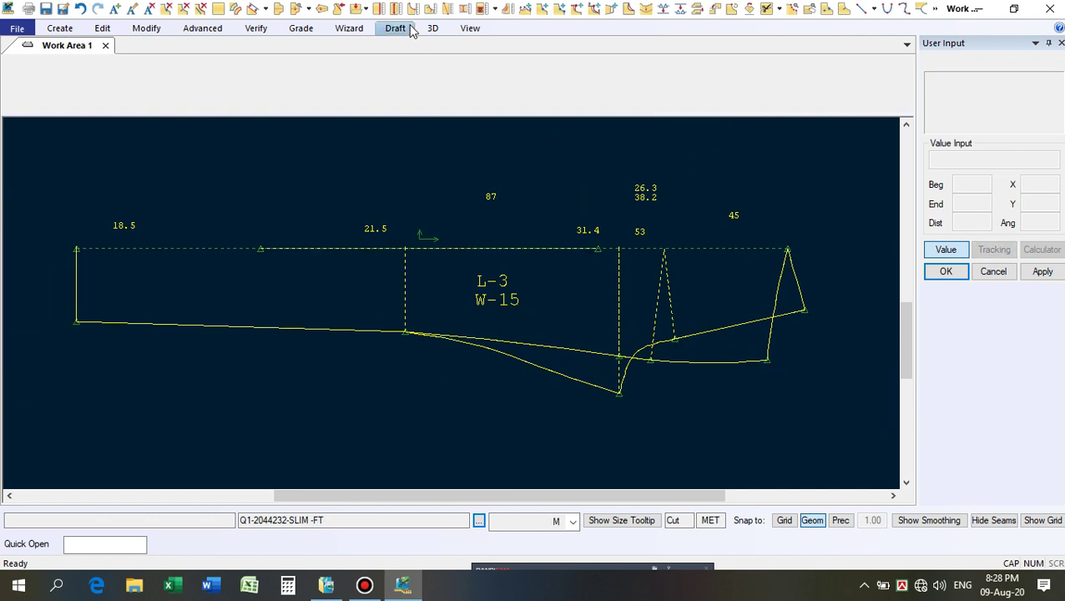
{"action": "left_click", "coordinate": [364, 9]}
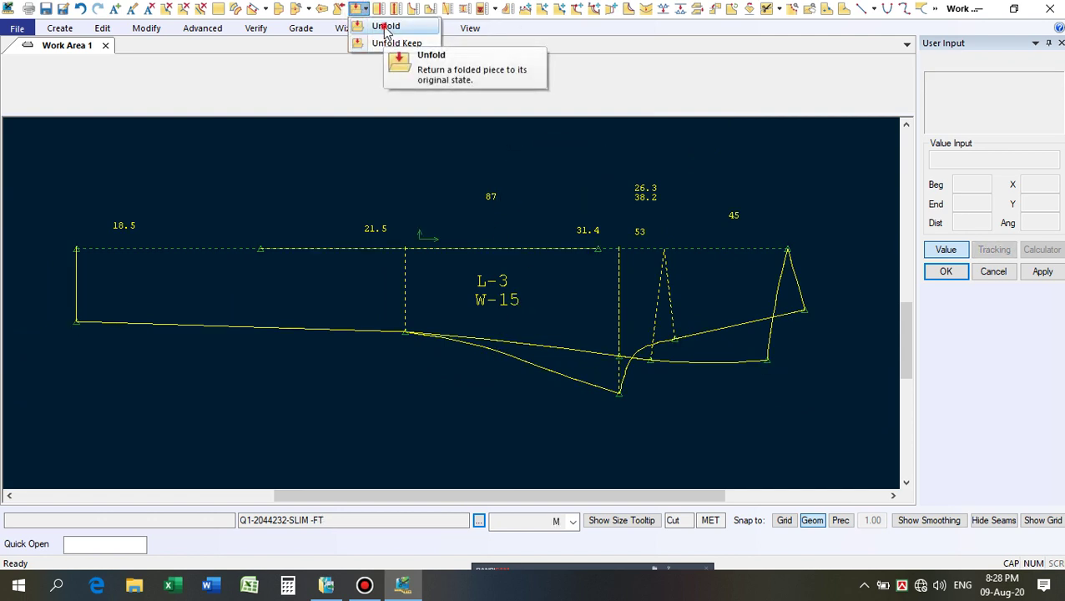
{"action": "left_click", "coordinate": [385, 25]}
{"action": "left_click", "coordinate": [571, 307]}
{"action": "right_click", "coordinate": [549, 227]}
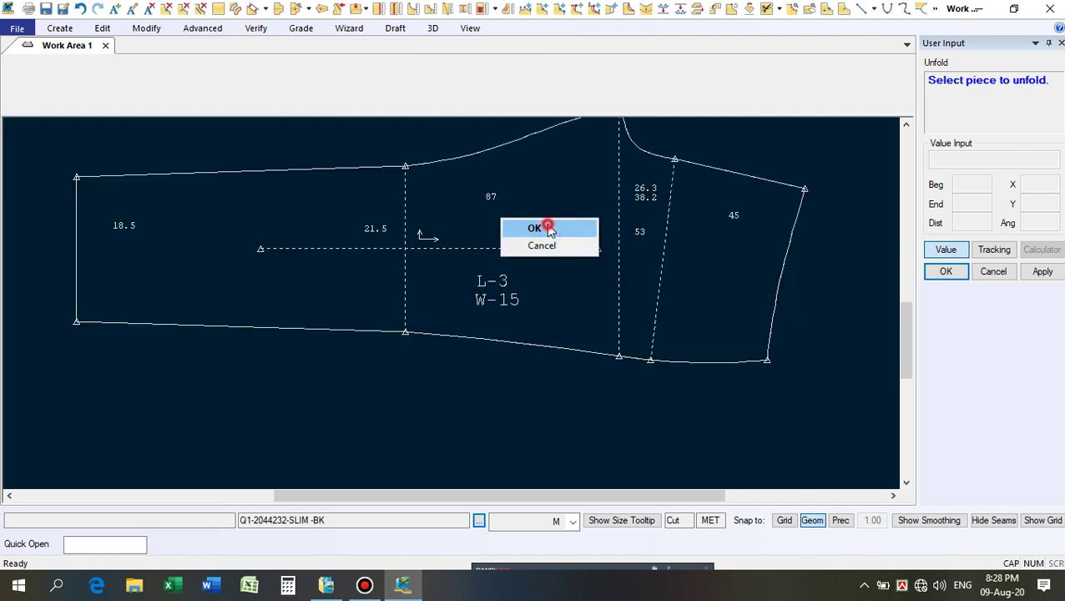
{"action": "left_click", "coordinate": [549, 226]}
Split the back piece's centre-back seam 7.2 from its waist end.
{"action": "scroll", "coordinate": [527, 434], "scroll_direction": "down", "scroll_amount": 2}
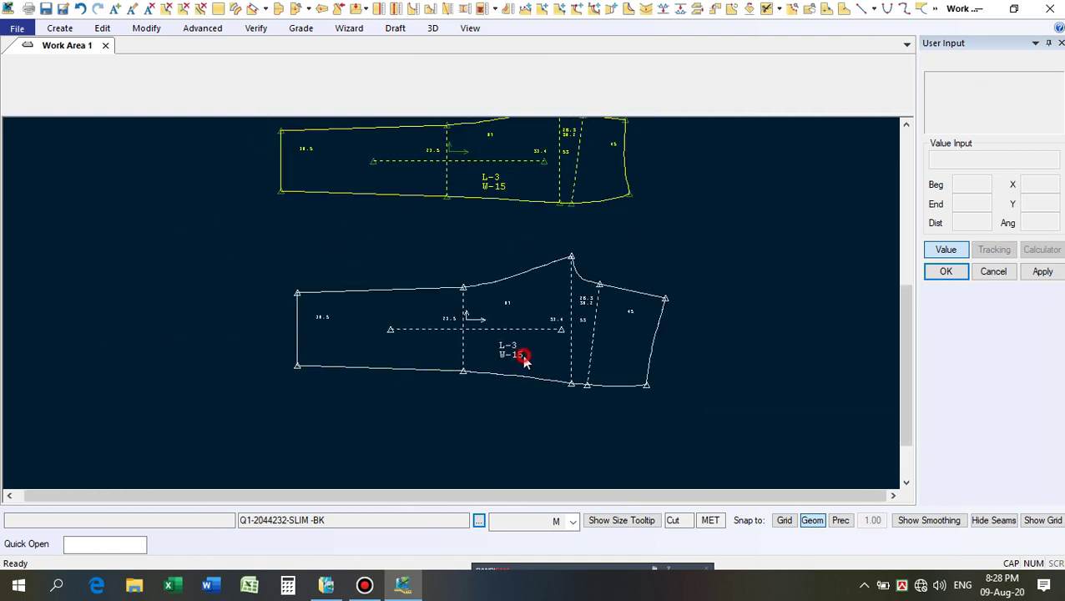
{"action": "scroll", "coordinate": [499, 435], "scroll_direction": "up", "scroll_amount": 2}
{"action": "scroll", "coordinate": [292, 304], "scroll_direction": "down", "scroll_amount": 1}
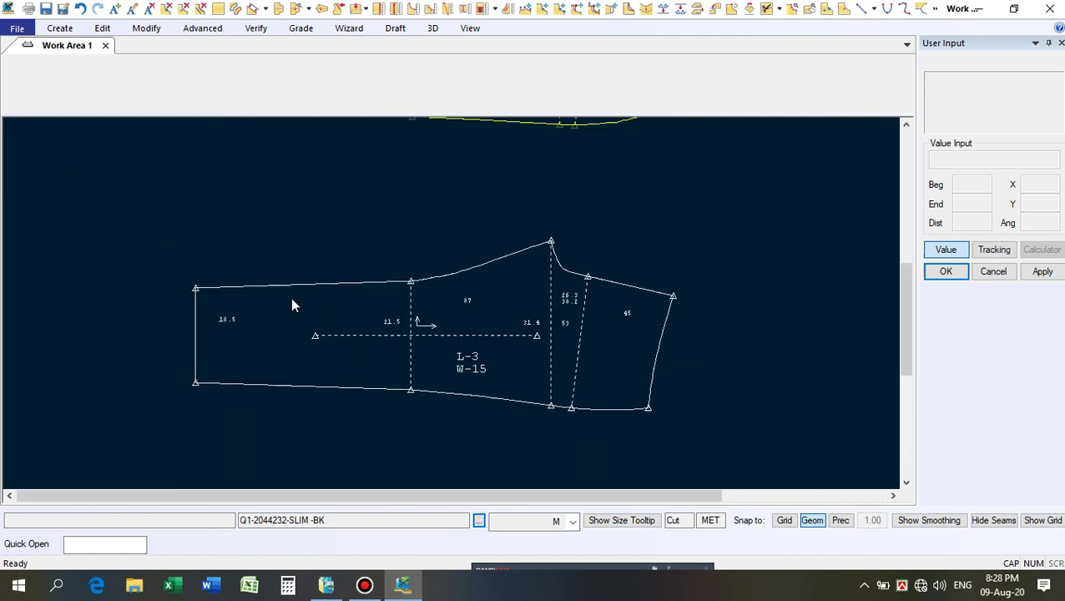
{"action": "scroll", "coordinate": [292, 300], "scroll_direction": "down", "scroll_amount": 1}
{"action": "scroll", "coordinate": [654, 397], "scroll_direction": "up", "scroll_amount": 2}
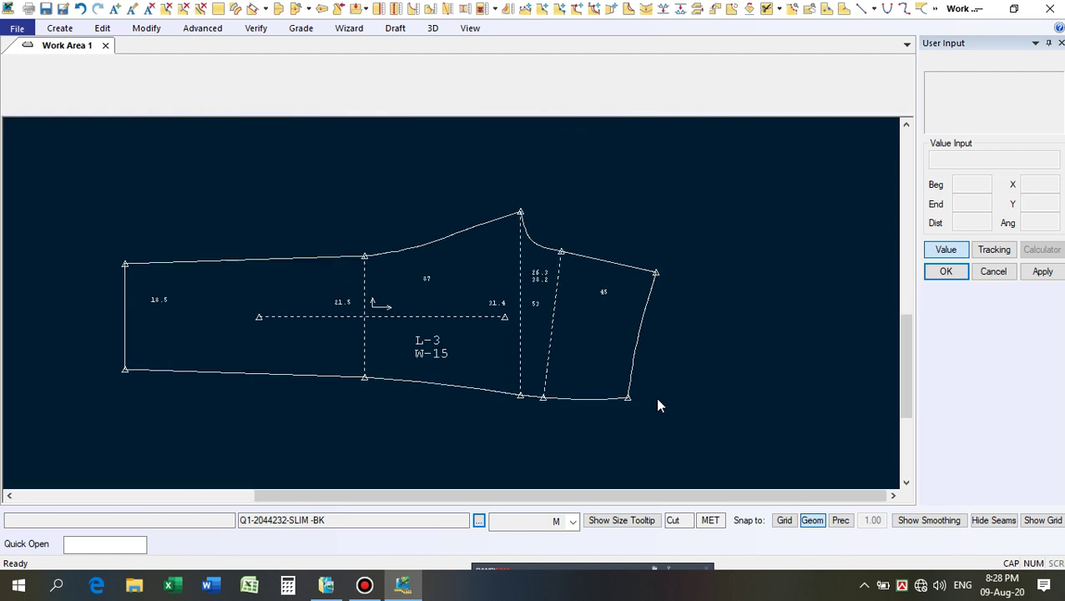
{"action": "left_click", "coordinate": [682, 10]}
{"action": "scroll", "coordinate": [649, 352], "scroll_direction": "up", "scroll_amount": 1}
{"action": "left_click", "coordinate": [609, 252]}
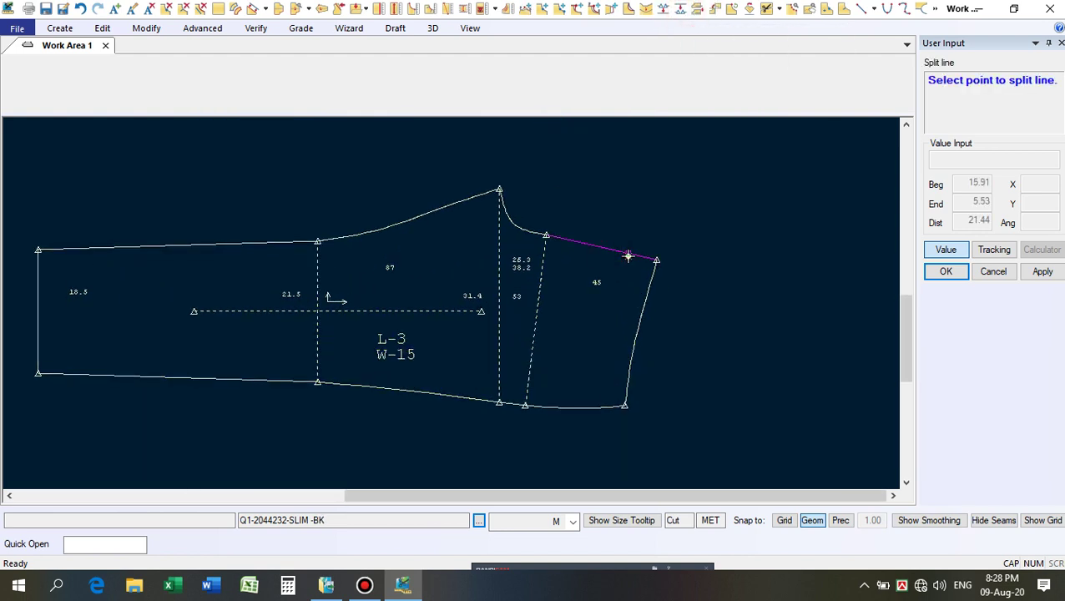
{"action": "left_click", "coordinate": [627, 253]}
{"action": "key", "text": "Tab"}
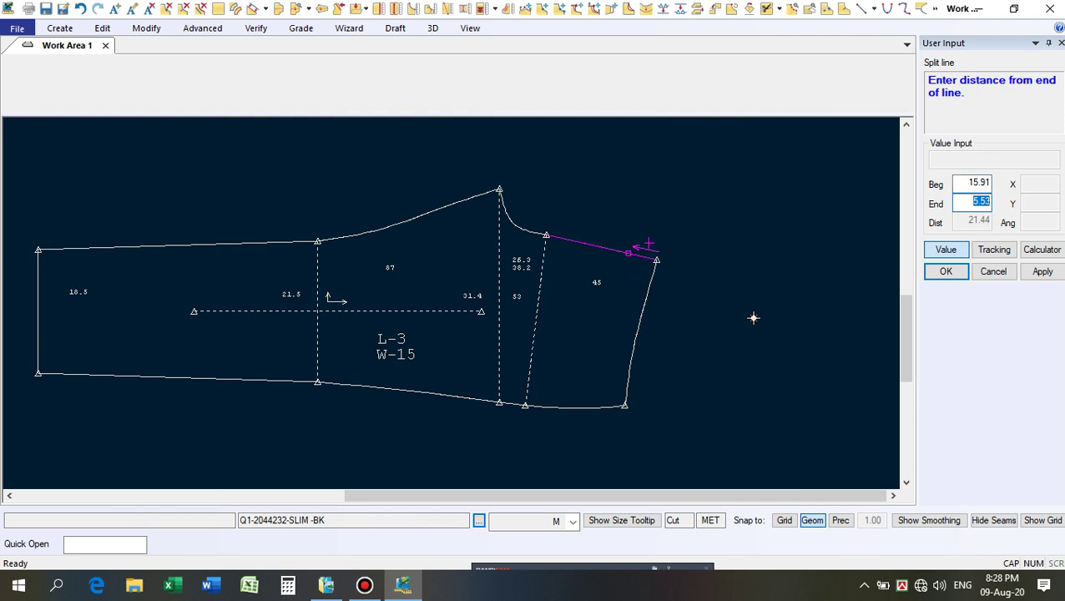
{"action": "type", "text": "7.2"}
{"action": "key", "text": "Return"}
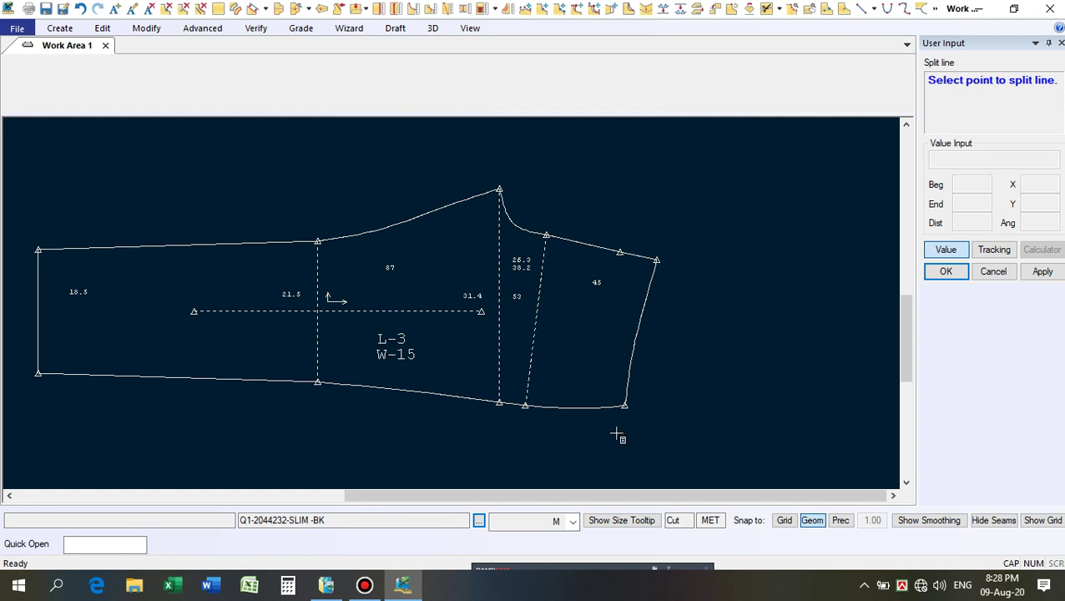
Split the back piece's side seam 3.3 from its waist end and finish the Split Line command.
{"action": "scroll", "coordinate": [625, 409], "scroll_direction": "up", "scroll_amount": 2}
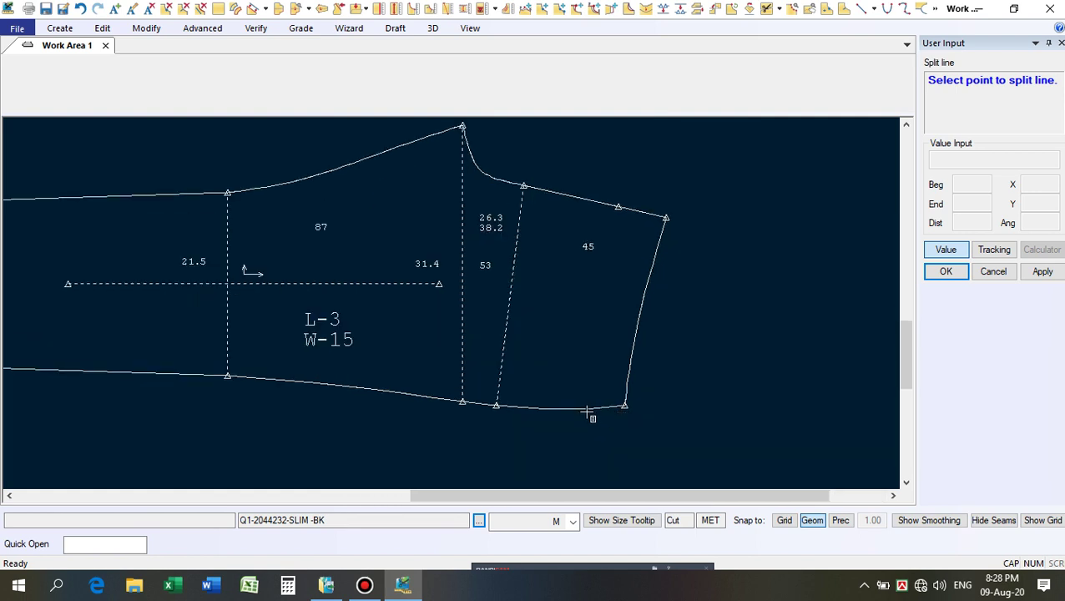
{"action": "left_click", "coordinate": [601, 410]}
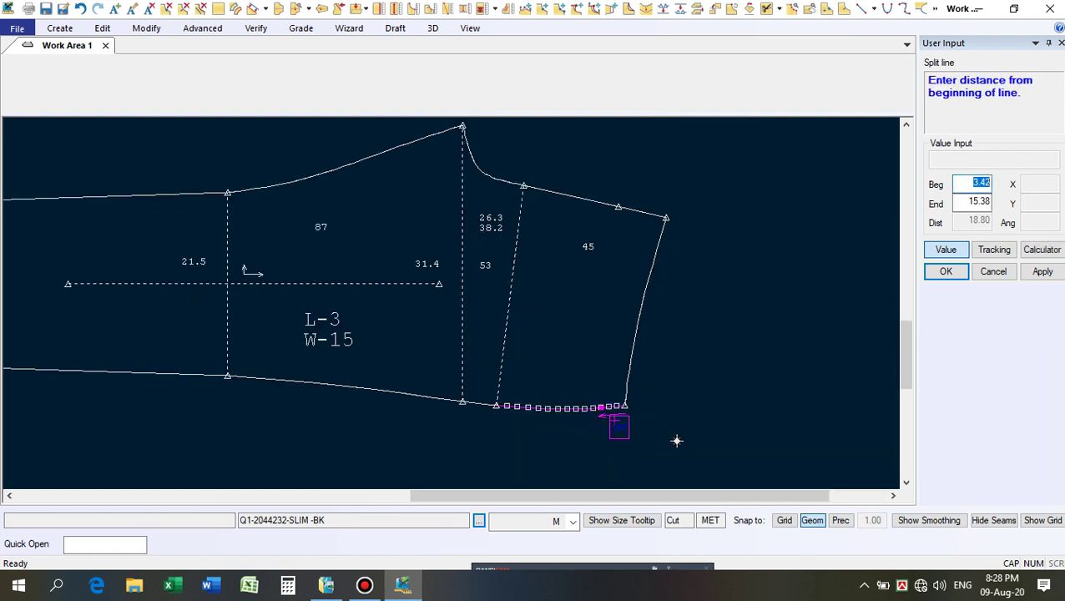
{"action": "type", "text": "3.3"}
{"action": "key", "text": "Return"}
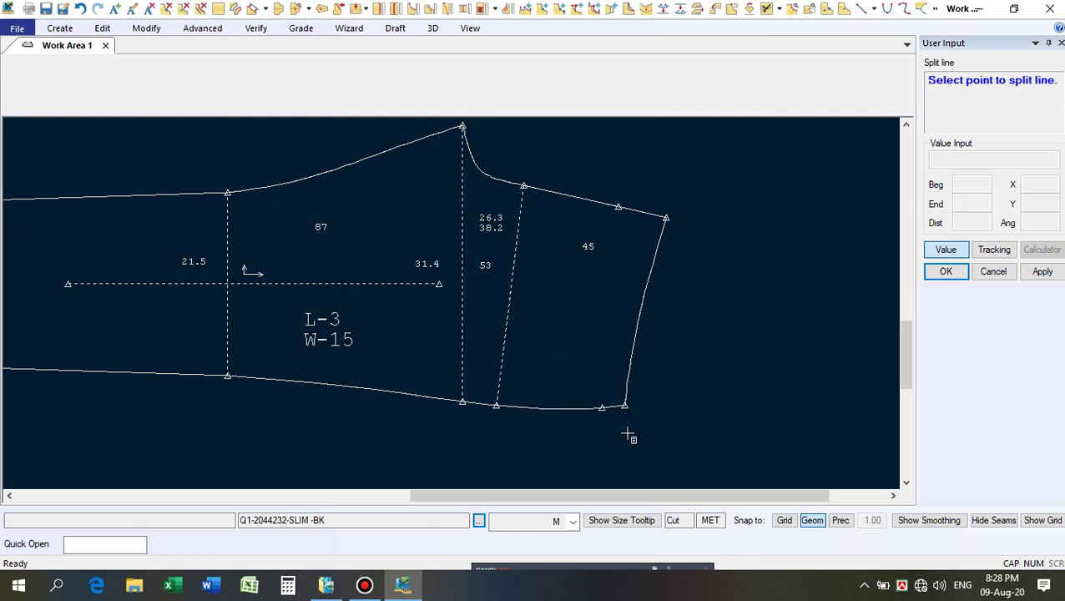
{"action": "right_click", "coordinate": [717, 192]}
{"action": "left_click", "coordinate": [719, 194]}
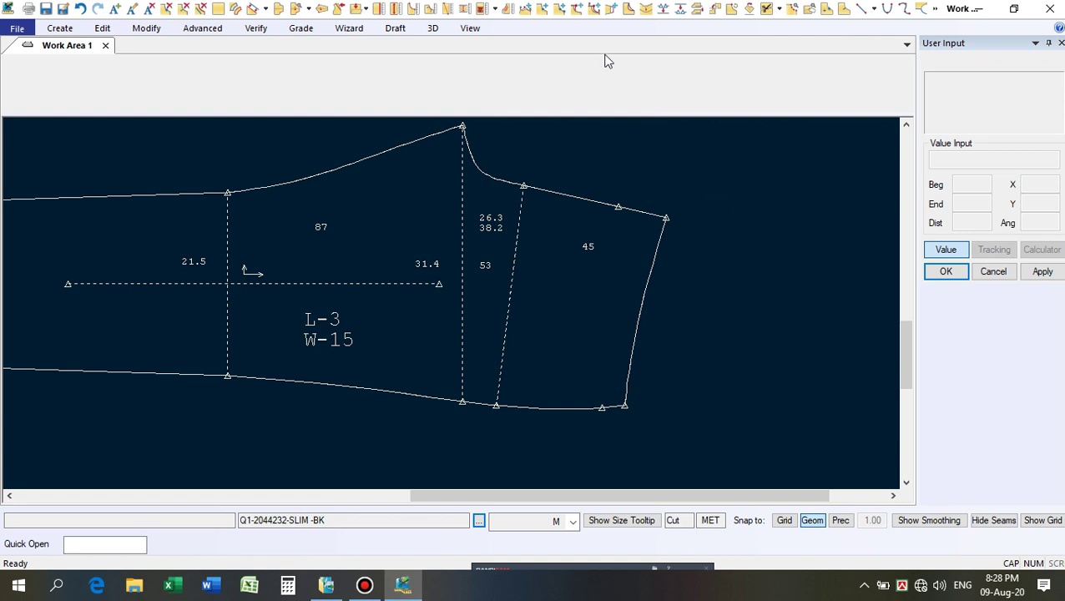
Draw a two-point line across the back piece from the centre-back split point to the side seam split point.
{"action": "left_click", "coordinate": [860, 9]}
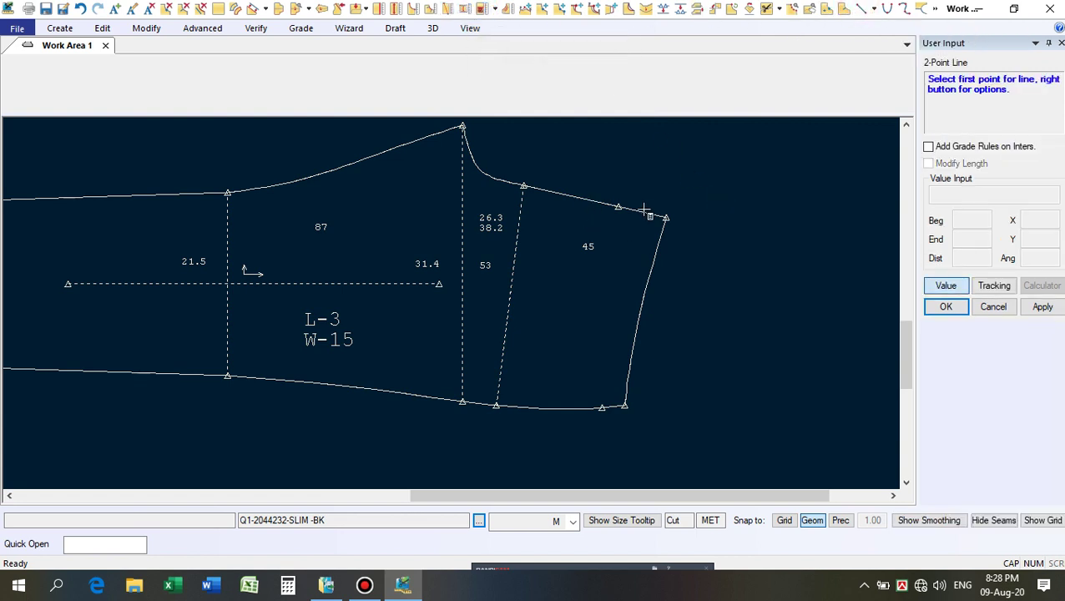
{"action": "left_click", "coordinate": [605, 242]}
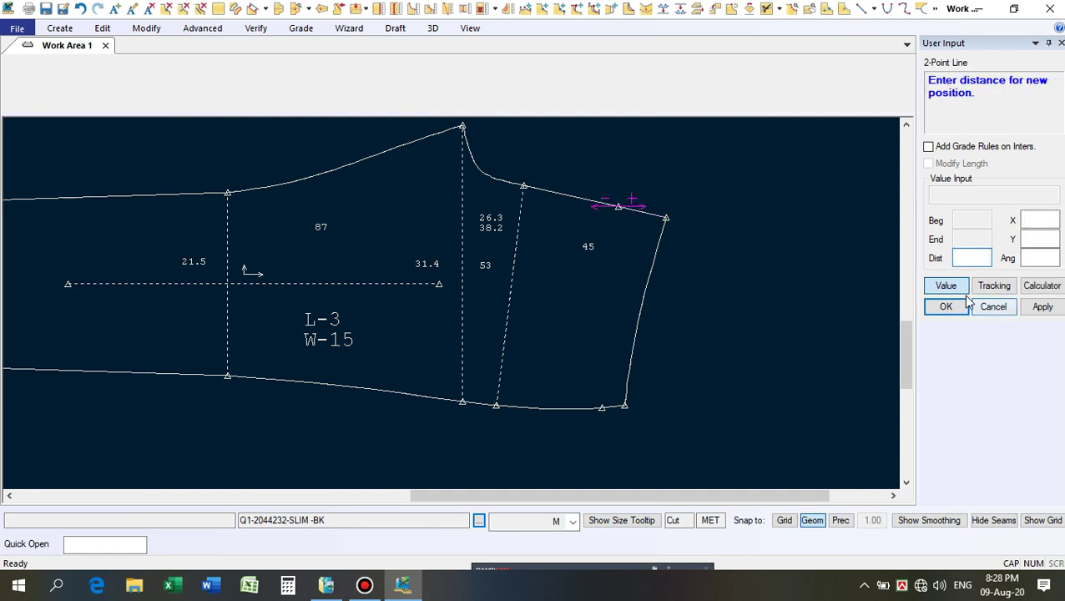
{"action": "left_click", "coordinate": [946, 285]}
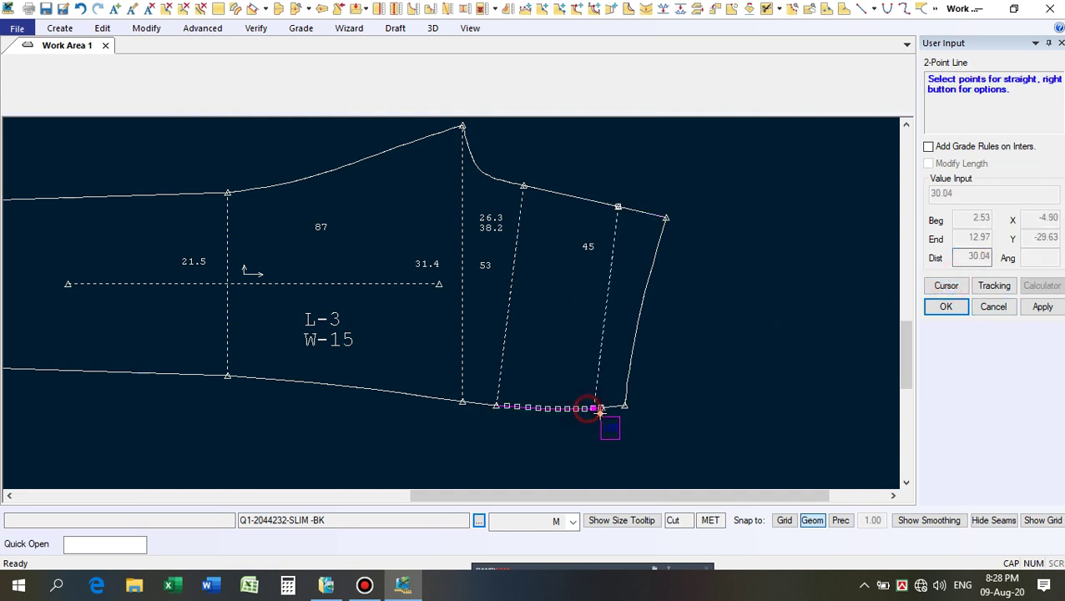
{"action": "left_click", "coordinate": [678, 421]}
{"action": "scroll", "coordinate": [614, 347], "scroll_direction": "up", "scroll_amount": 1}
{"action": "right_click", "coordinate": [718, 285]}
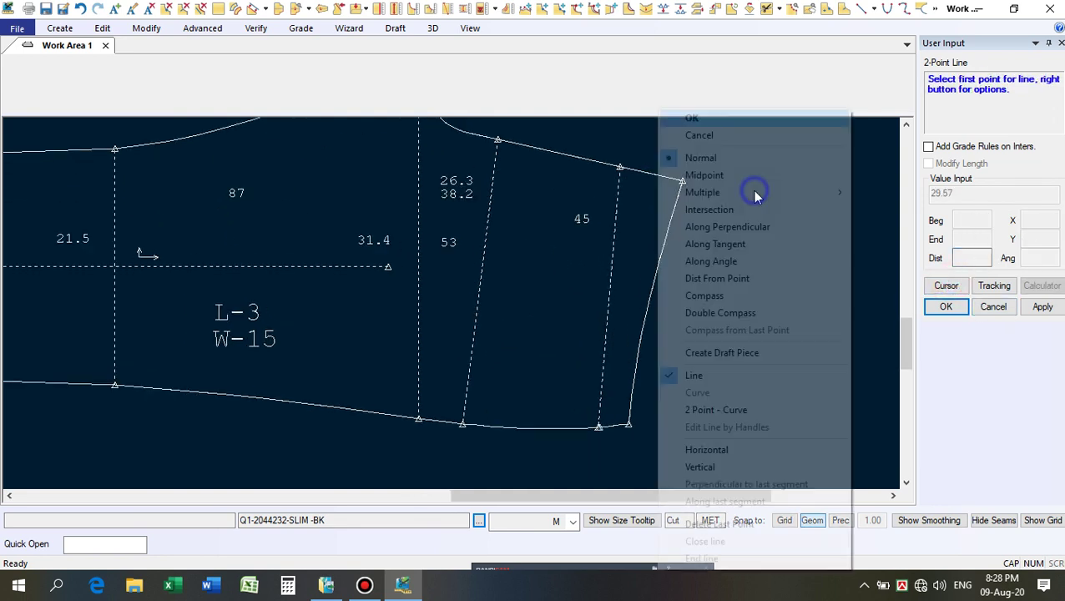
{"action": "left_click", "coordinate": [716, 118]}
Reposition the front piece just above the back piece so their hems roughly line up.
{"action": "scroll", "coordinate": [647, 315], "scroll_direction": "down", "scroll_amount": 3}
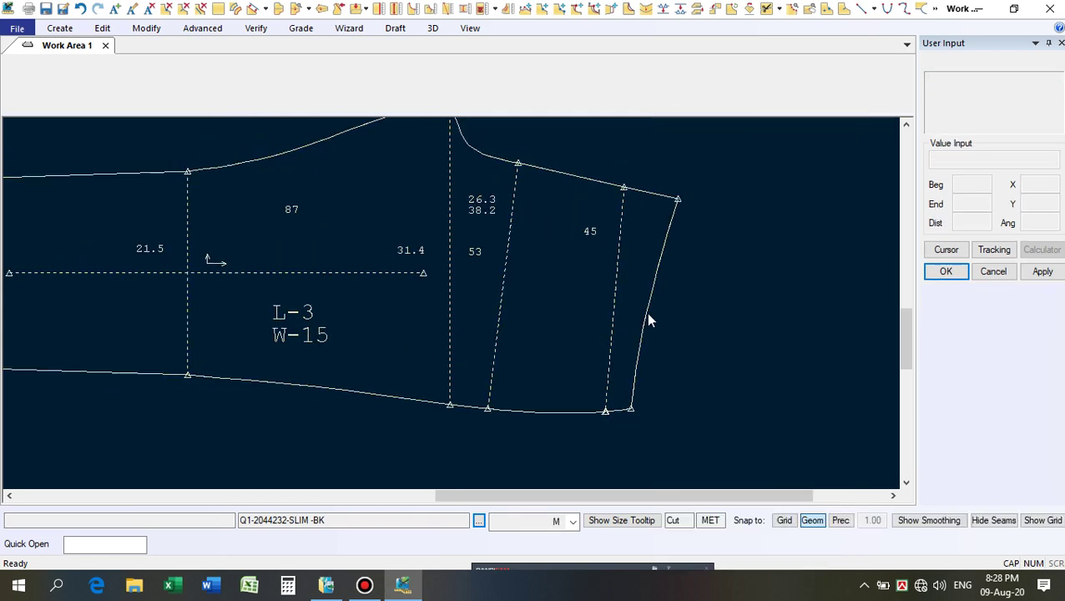
{"action": "scroll", "coordinate": [276, 400], "scroll_direction": "down", "scroll_amount": 3}
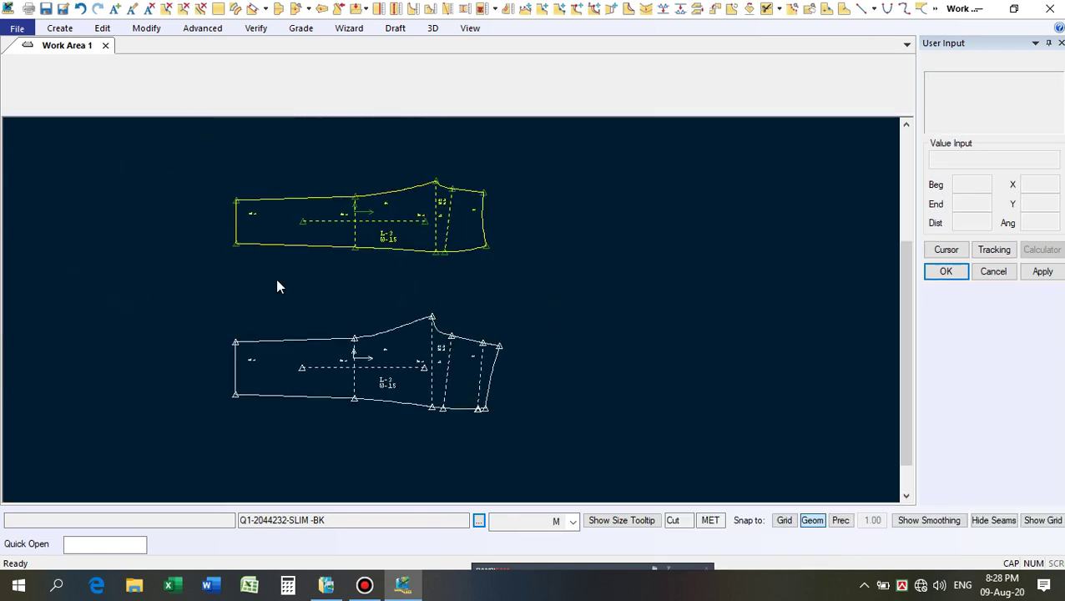
{"action": "scroll", "coordinate": [279, 250], "scroll_direction": "up", "scroll_amount": 1}
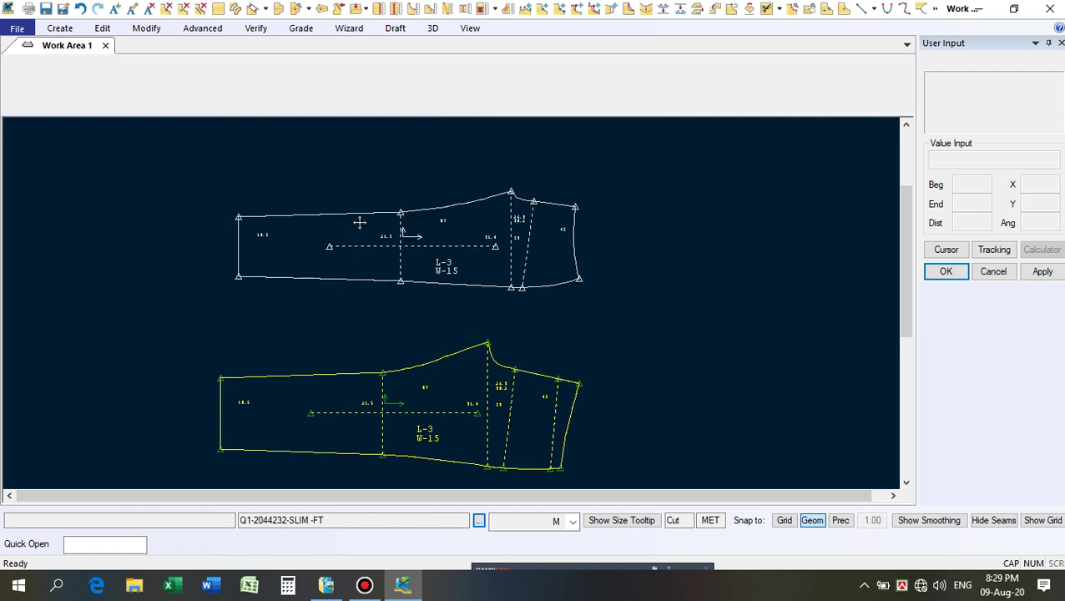
{"action": "left_click", "coordinate": [363, 252]}
{"action": "scroll", "coordinate": [308, 190], "scroll_direction": "down", "scroll_amount": 1}
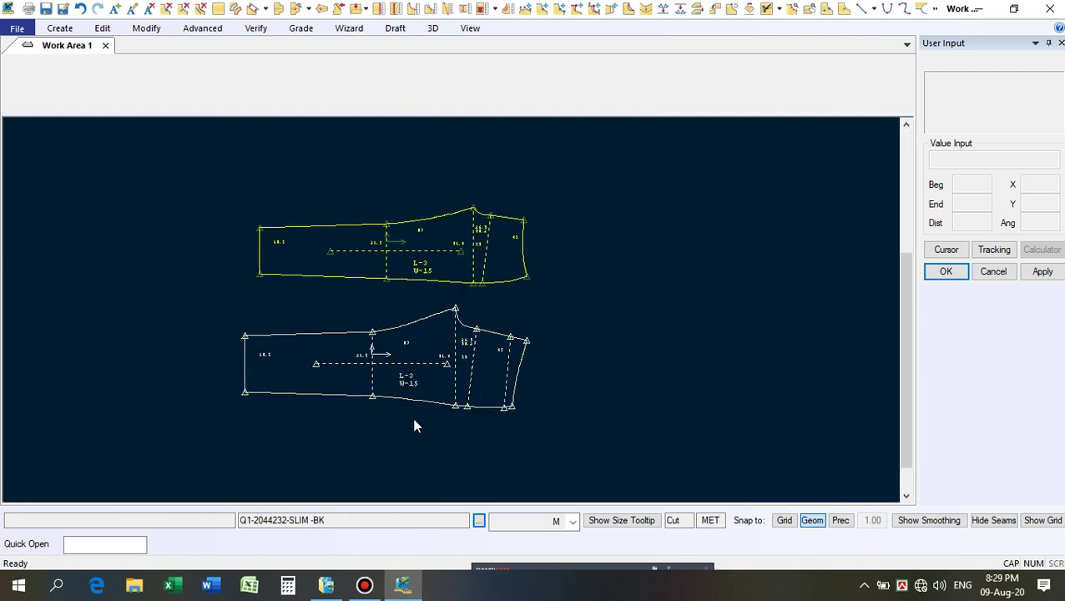
{"action": "scroll", "coordinate": [261, 328], "scroll_direction": "up", "scroll_amount": 2}
{"action": "left_click_drag", "start_coordinate": [233, 197], "coordinate": [221, 202]}
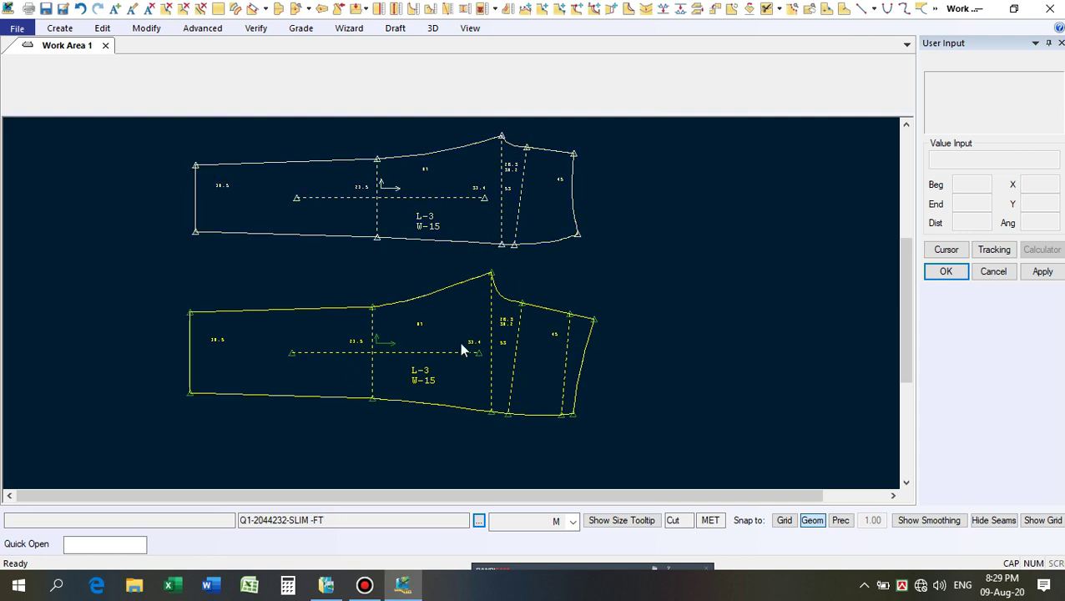
{"action": "scroll", "coordinate": [466, 225], "scroll_direction": "down", "scroll_amount": 1}
{"action": "scroll", "coordinate": [404, 209], "scroll_direction": "up", "scroll_amount": 2}
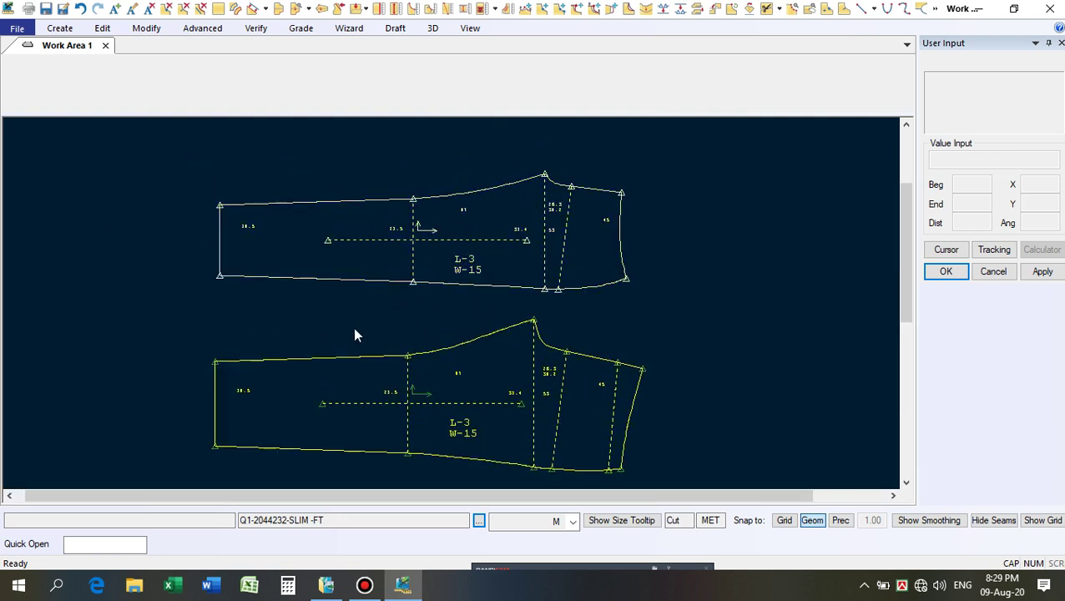
{"action": "left_click", "coordinate": [355, 240]}
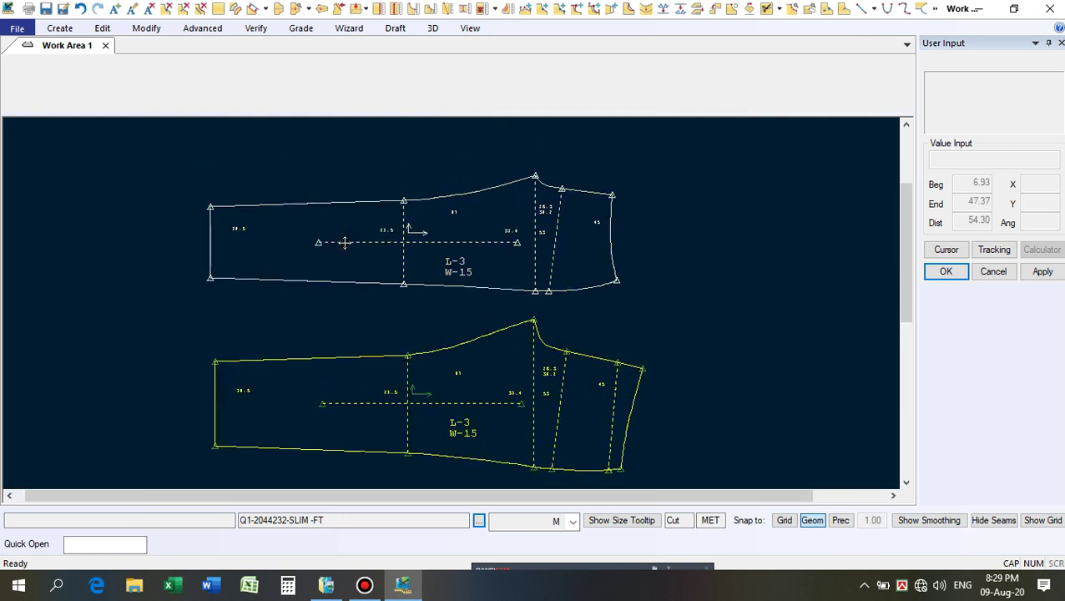
{"action": "left_click", "coordinate": [345, 244]}
{"action": "scroll", "coordinate": [265, 290], "scroll_direction": "down", "scroll_amount": 1}
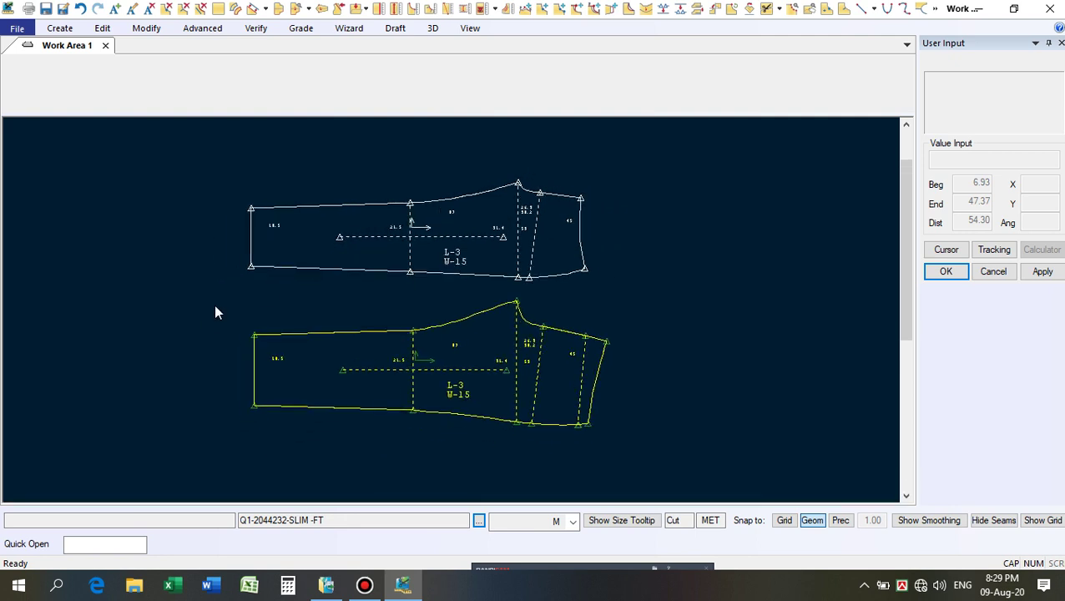
{"action": "left_click", "coordinate": [305, 404]}
{"action": "scroll", "coordinate": [283, 350], "scroll_direction": "up", "scroll_amount": 1}
{"action": "left_click", "coordinate": [262, 196]}
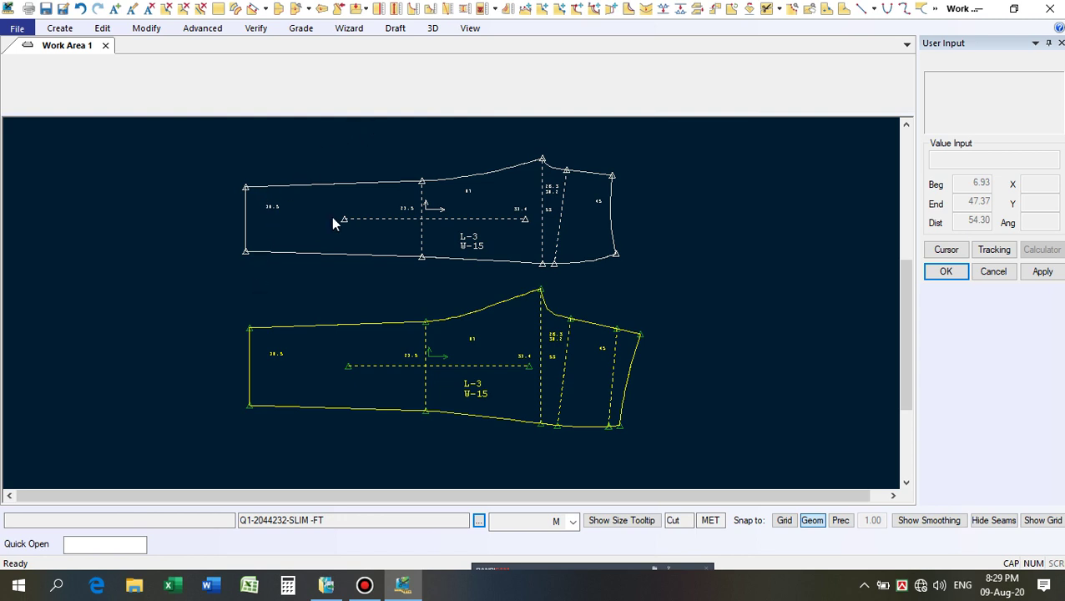
Use Move Smooth to shift the front piece's inseam hem corner inward by a small negative Y distance.
{"action": "left_click", "coordinate": [527, 9]}
{"action": "scroll", "coordinate": [236, 202], "scroll_direction": "up", "scroll_amount": 1}
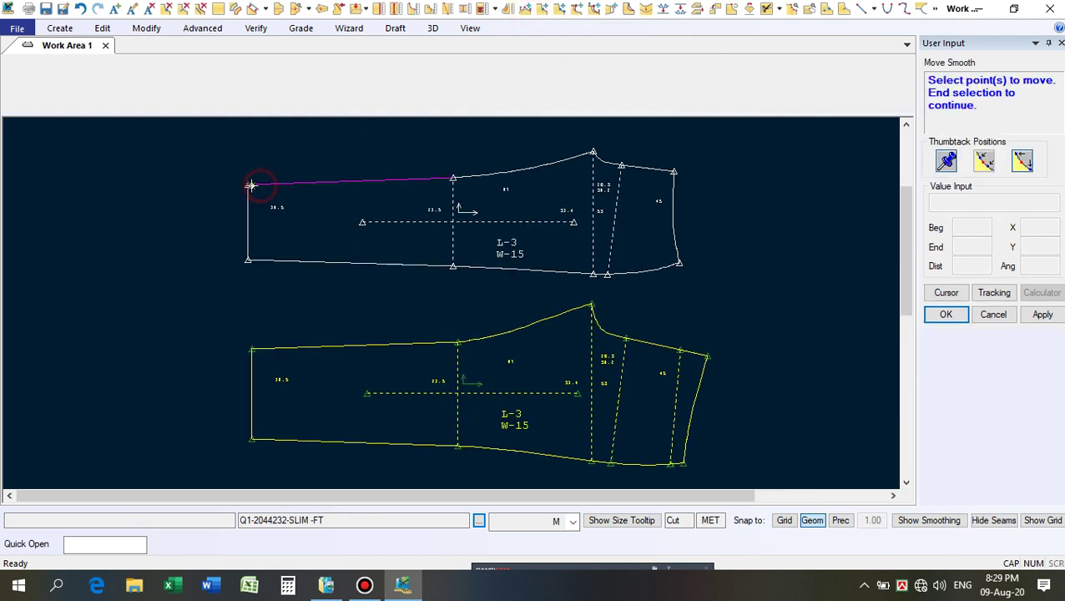
{"action": "left_click", "coordinate": [246, 186]}
{"action": "right_click", "coordinate": [284, 160]}
{"action": "left_click", "coordinate": [284, 159]}
{"action": "right_click", "coordinate": [280, 162]}
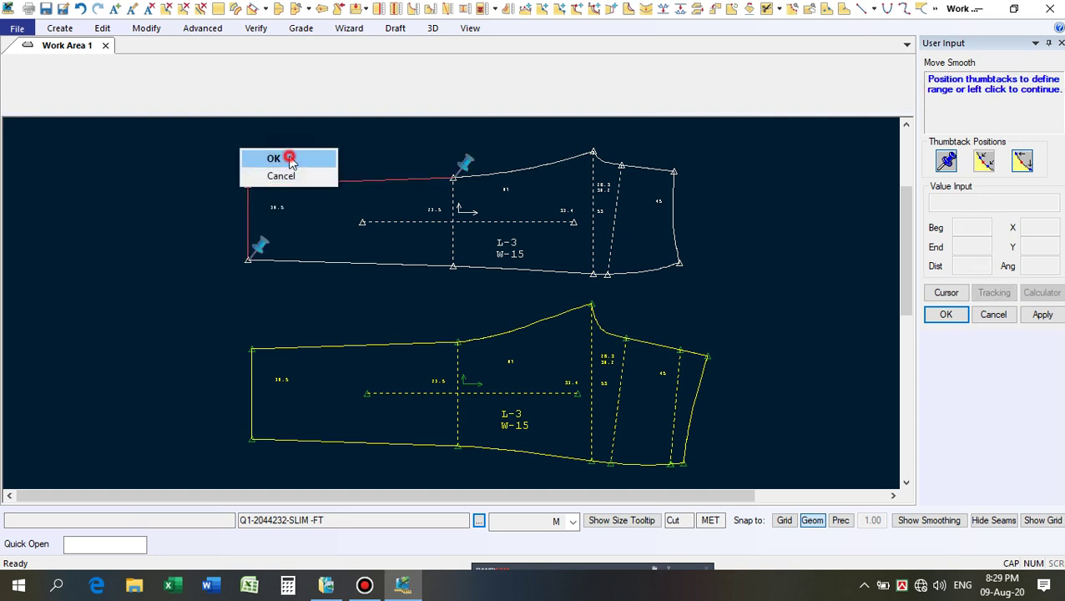
{"action": "left_click", "coordinate": [281, 156]}
{"action": "left_click", "coordinate": [1025, 225]}
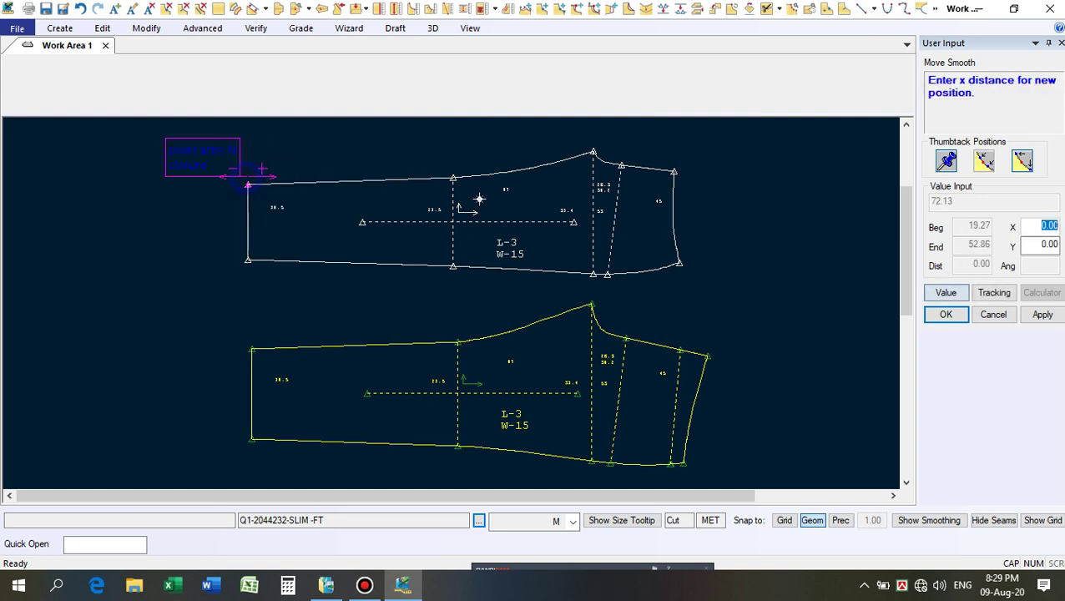
{"action": "left_click", "coordinate": [1040, 244]}
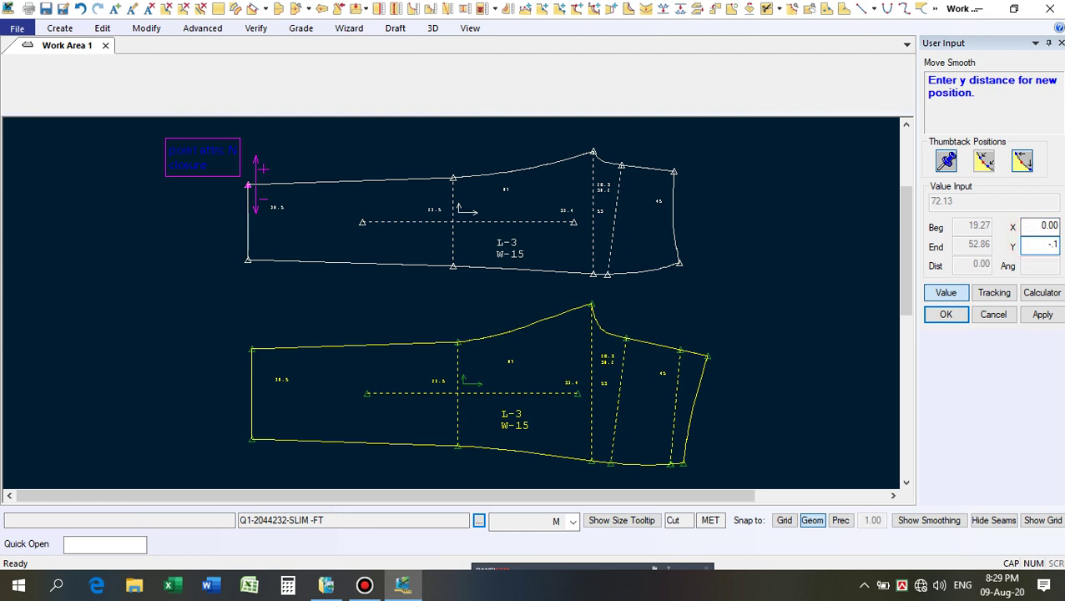
{"action": "key", "text": "Return"}
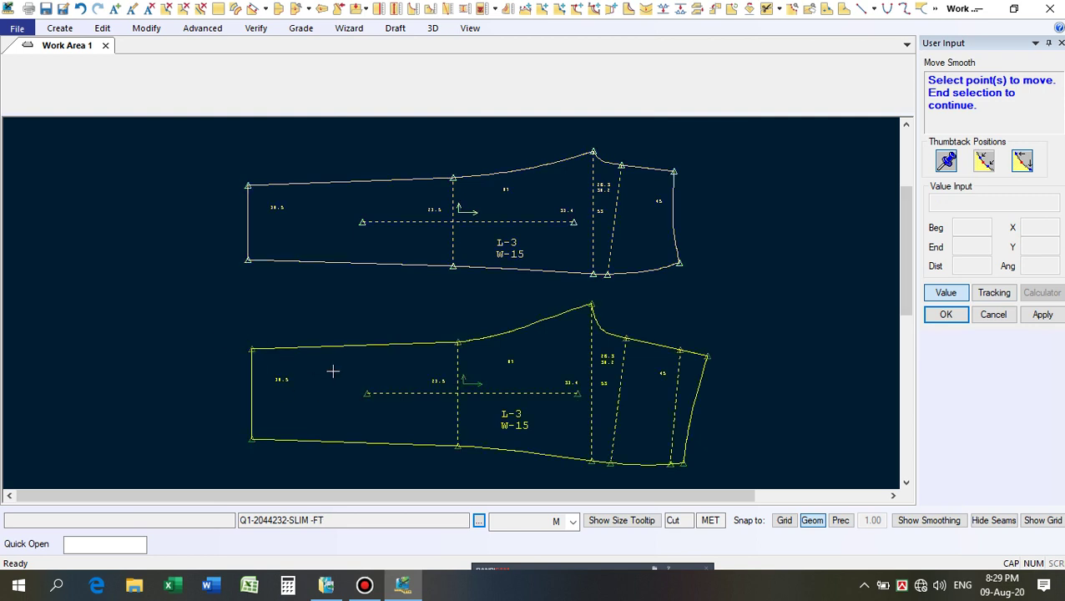
Apply a small negative Y smooth move to the back piece's inseam hem corner, keeping the default thumbtack range.
{"action": "left_click", "coordinate": [251, 349]}
{"action": "right_click", "coordinate": [322, 320]}
{"action": "left_click", "coordinate": [326, 320]}
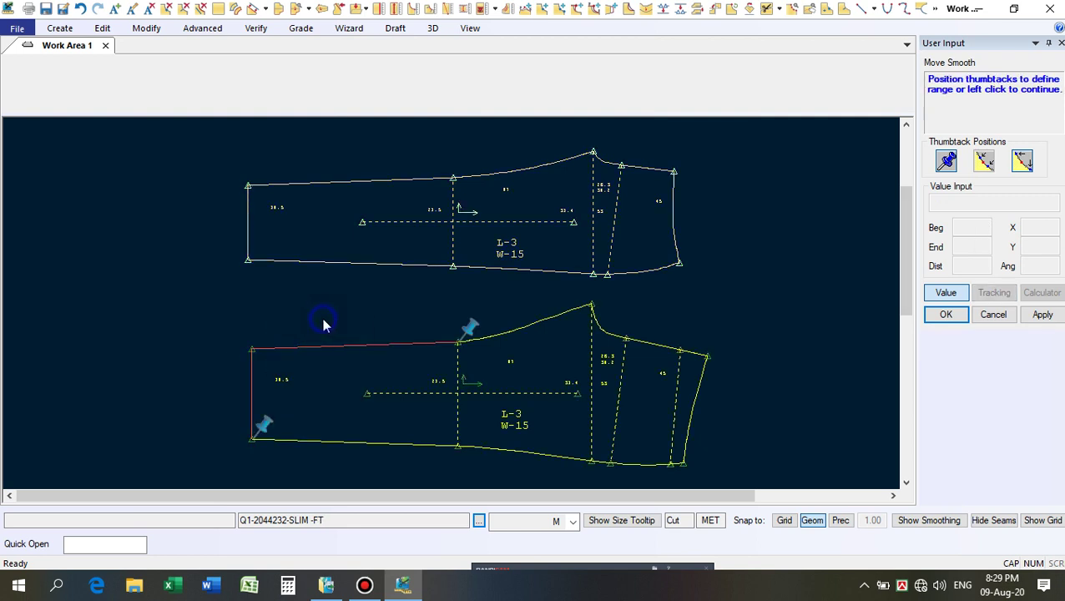
{"action": "right_click", "coordinate": [326, 324]}
{"action": "left_click", "coordinate": [326, 325]}
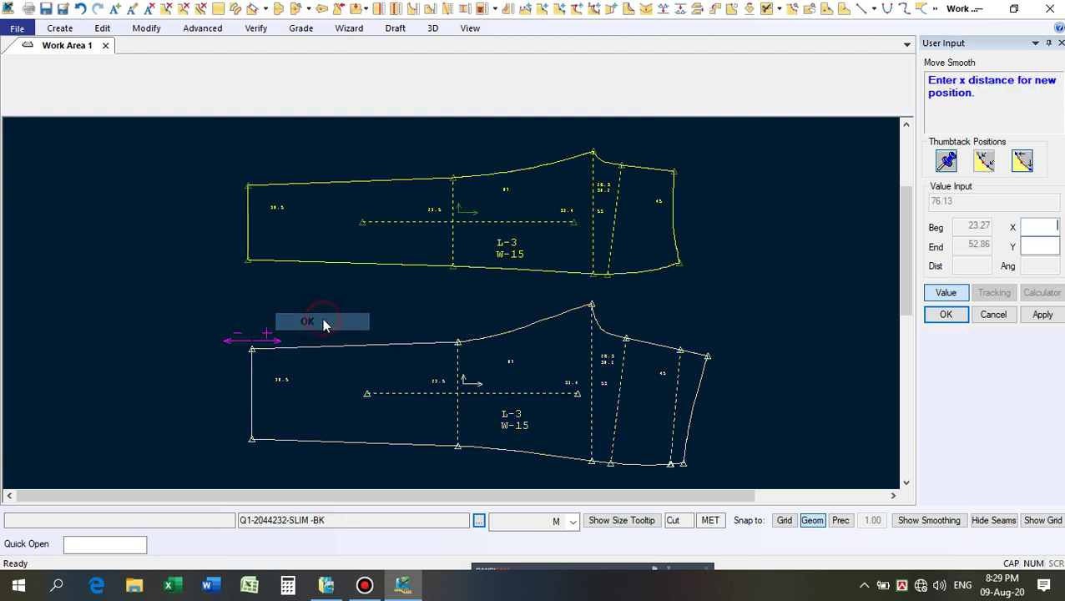
{"action": "left_click", "coordinate": [1040, 247]}
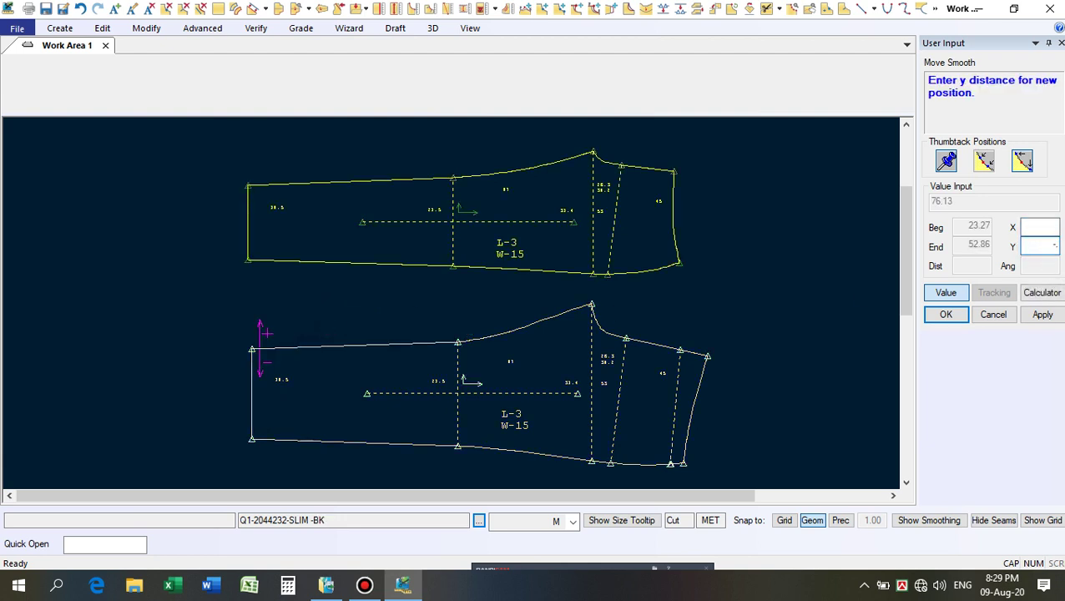
{"action": "key", "text": "Return"}
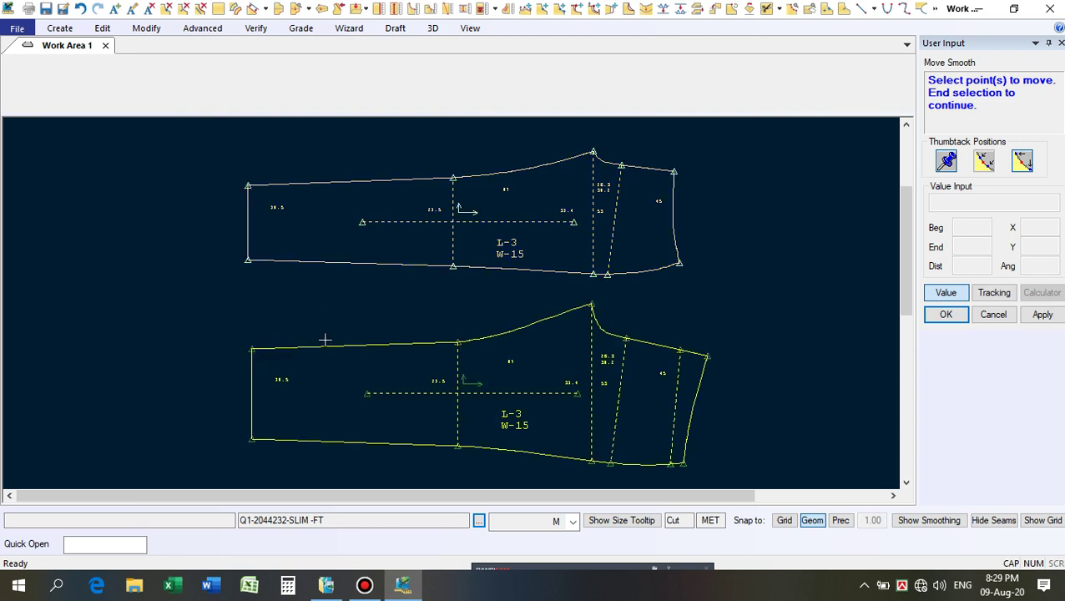
Move Smooth the back piece's inseam hem corner inward again by a small negative Y distance, with no X shift.
{"action": "left_click", "coordinate": [314, 407]}
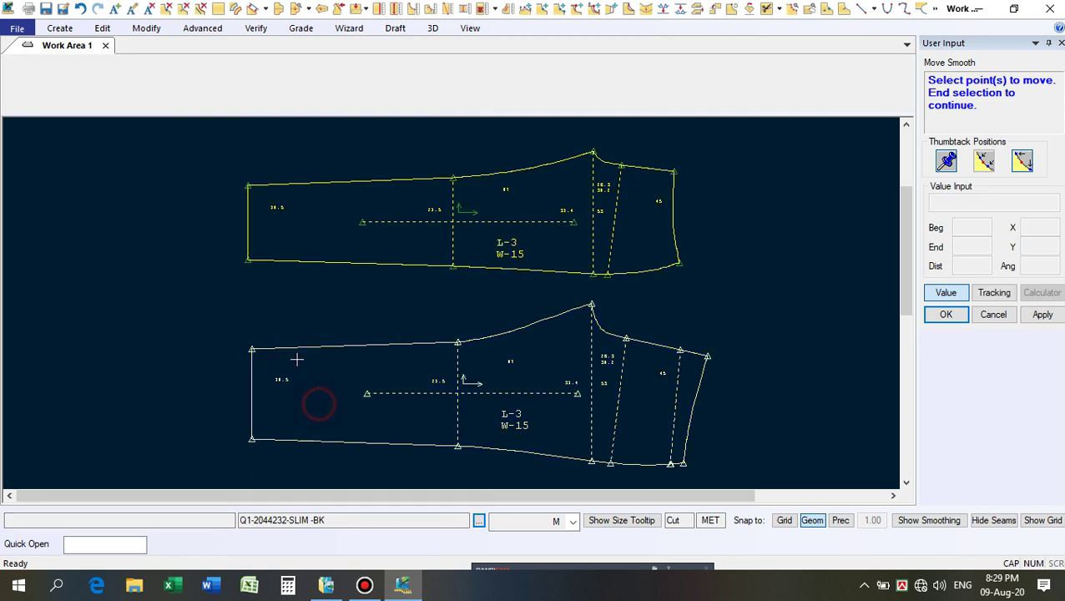
{"action": "left_click", "coordinate": [250, 350]}
{"action": "right_click", "coordinate": [302, 317]}
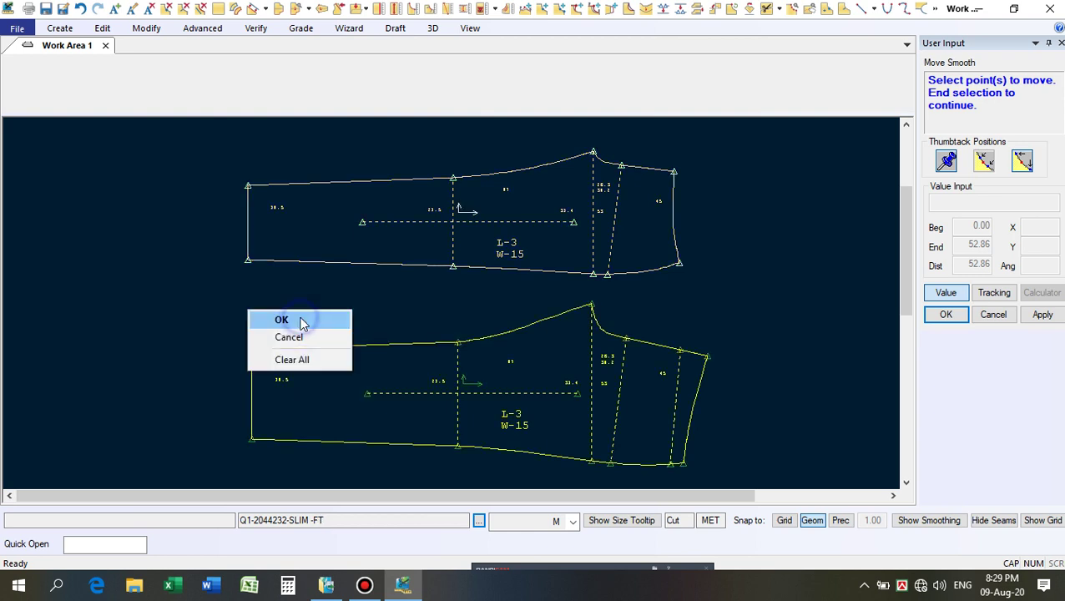
{"action": "left_click", "coordinate": [284, 321]}
{"action": "left_click", "coordinate": [321, 312]}
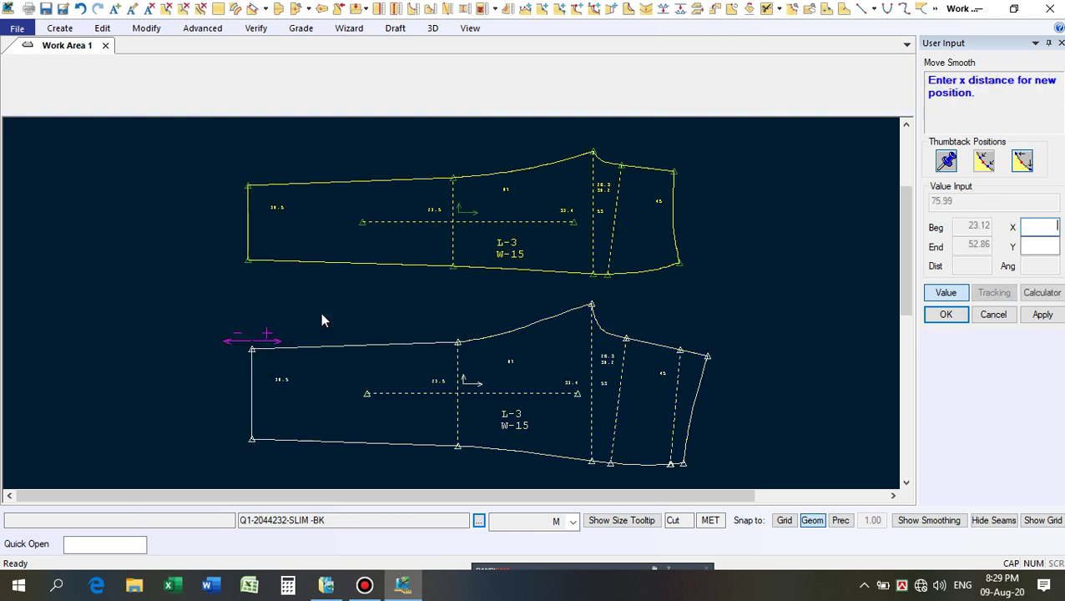
{"action": "left_click", "coordinate": [1039, 227]}
{"action": "left_click", "coordinate": [1039, 243]}
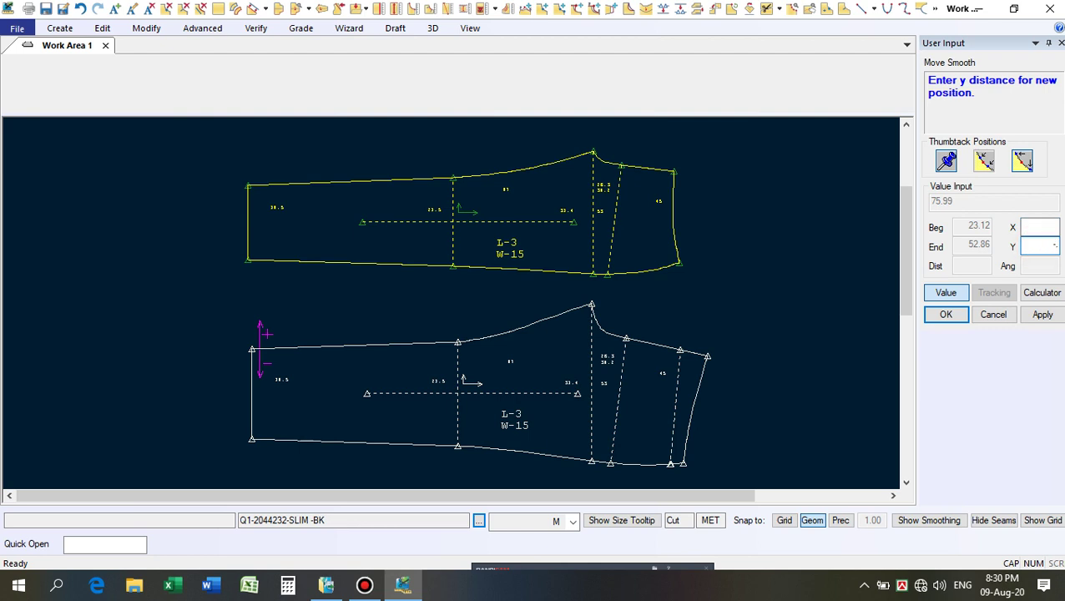
{"action": "key", "text": "Return"}
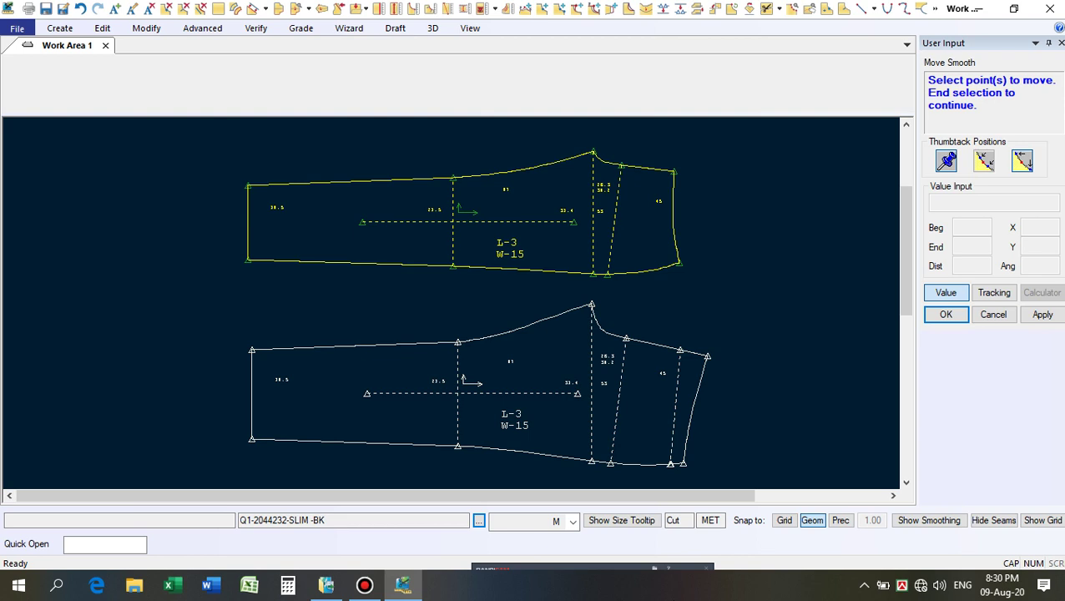
Smooth-move the back piece's side seam hem corner inward by a small positive Y distance, keeping the default thumbtack range.
{"action": "left_click", "coordinate": [249, 442]}
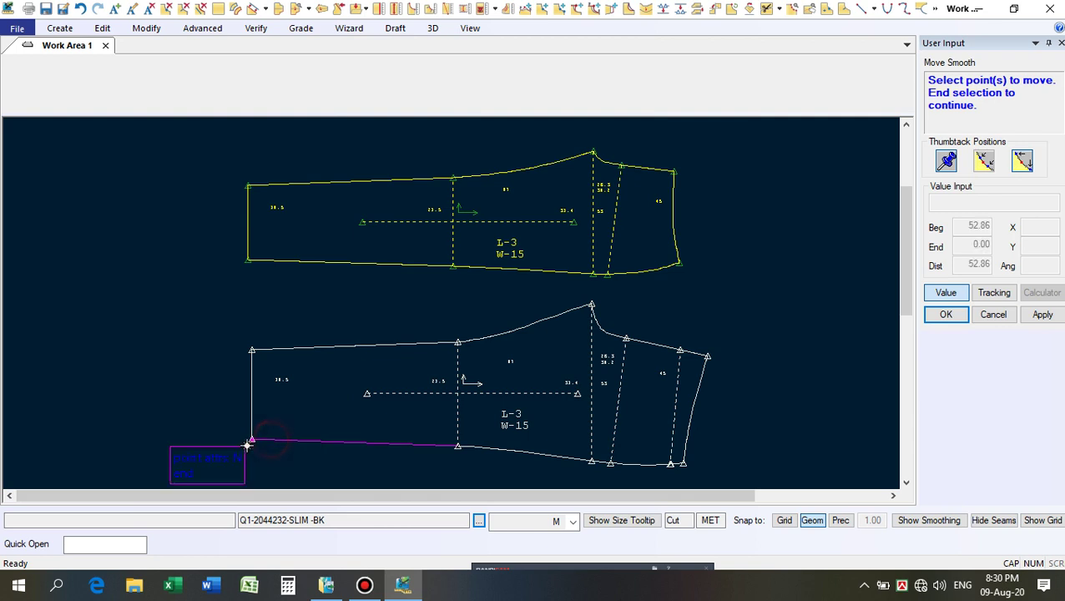
{"action": "right_click", "coordinate": [330, 418]}
{"action": "left_click", "coordinate": [331, 419]}
{"action": "right_click", "coordinate": [331, 417]}
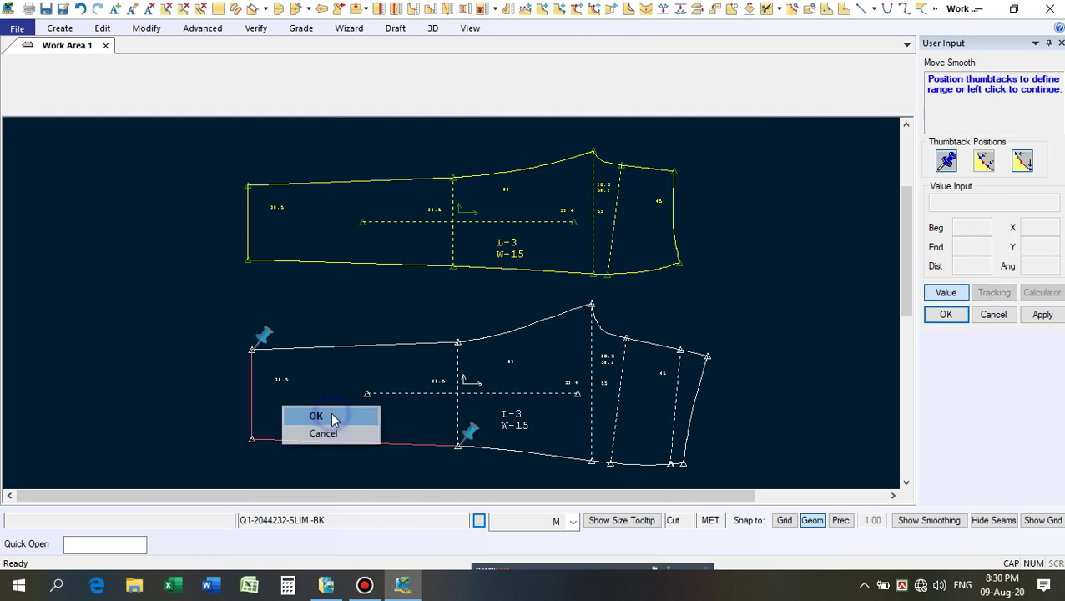
{"action": "left_click", "coordinate": [331, 417]}
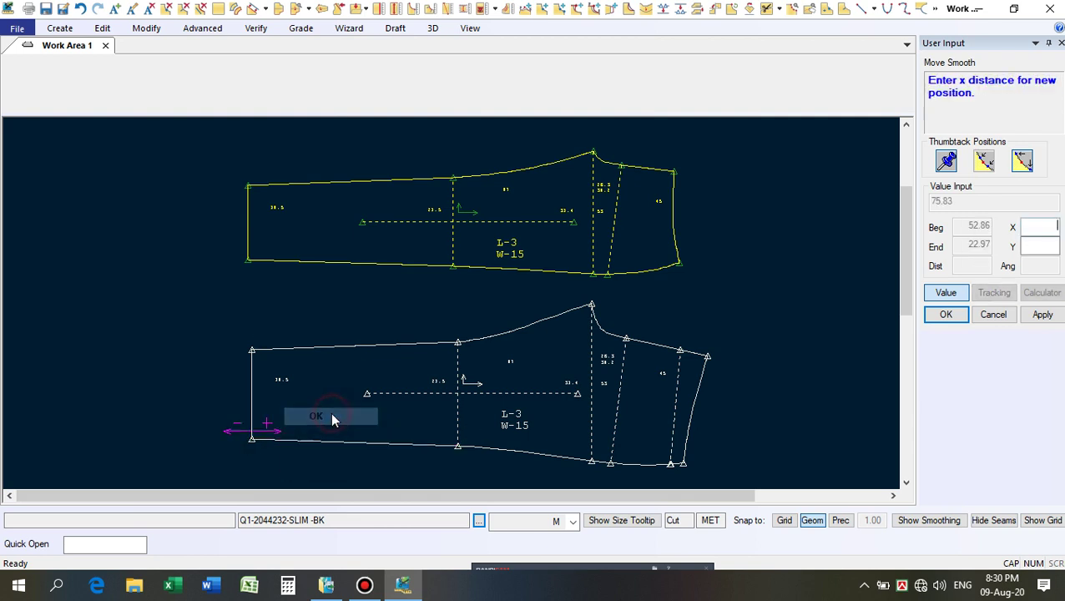
{"action": "left_click", "coordinate": [1035, 245]}
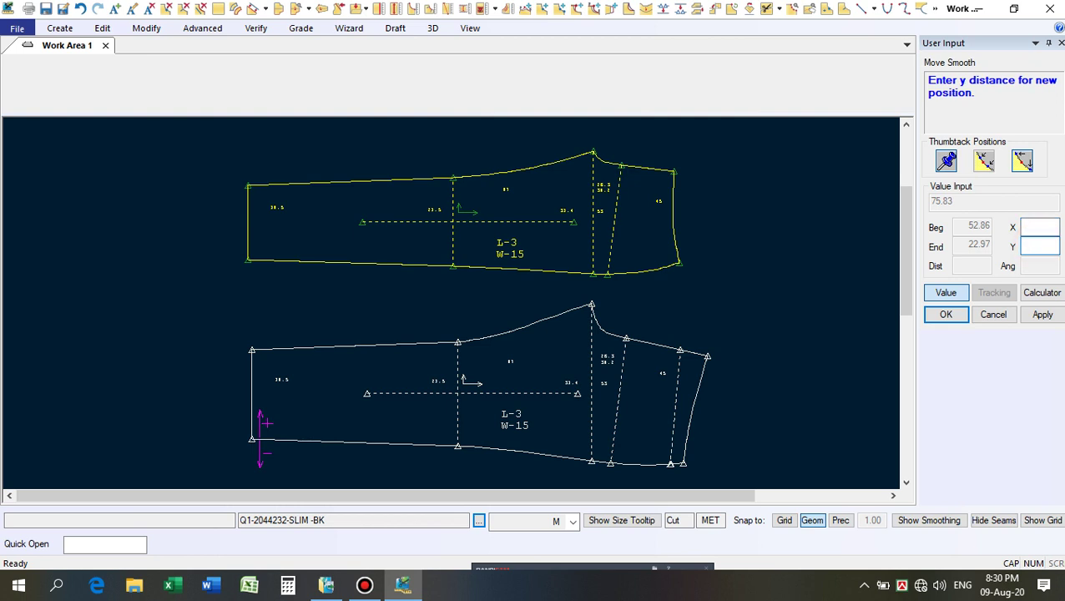
{"action": "key", "text": "Return"}
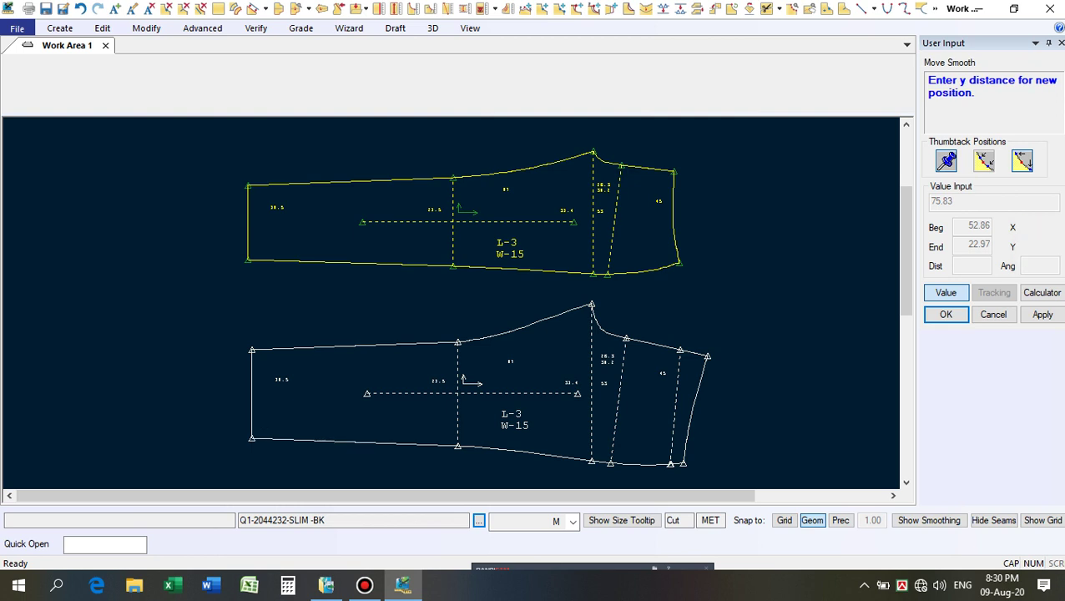
Smooth-move the front piece's side seam hem corner by a Y distance of .1 with the default thumbtack range, and end Move Smooth.
{"action": "left_click", "coordinate": [280, 262]}
{"action": "right_click", "coordinate": [214, 277]}
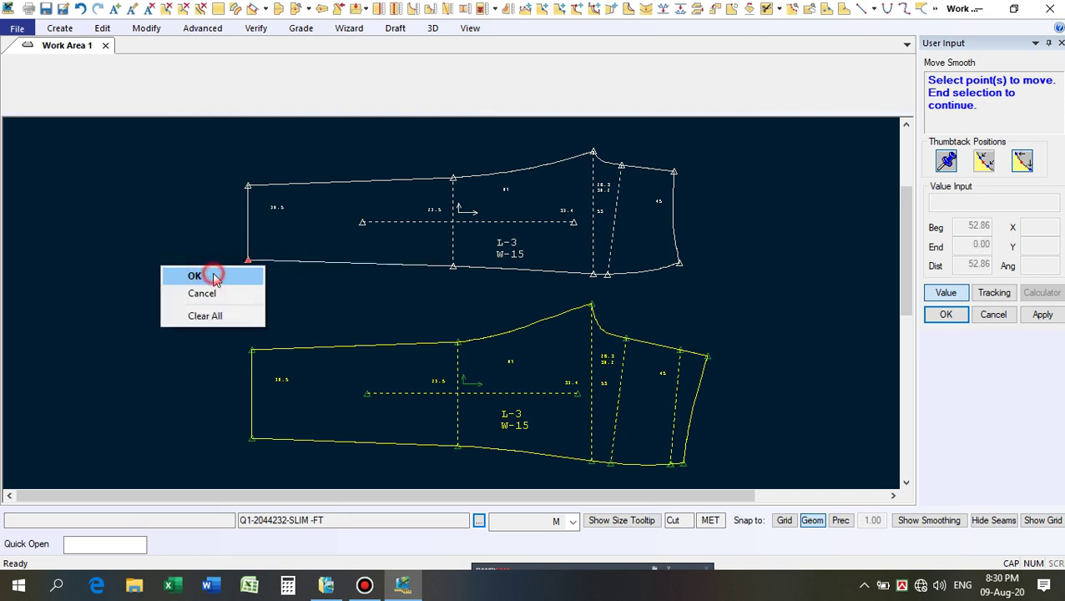
{"action": "left_click", "coordinate": [214, 277]}
{"action": "right_click", "coordinate": [212, 273]}
{"action": "left_click", "coordinate": [212, 273]}
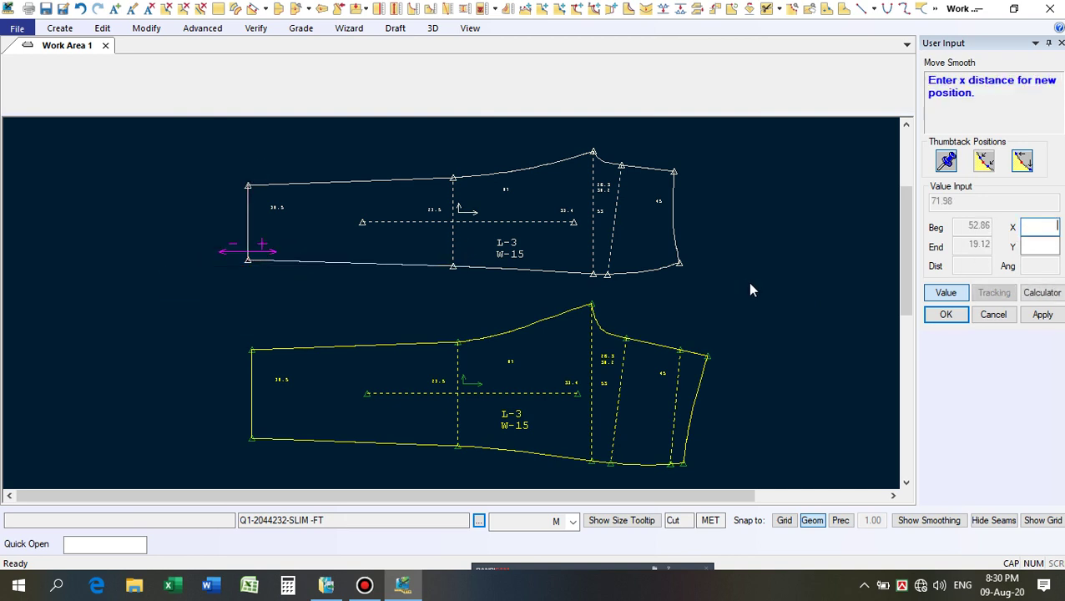
{"action": "left_click", "coordinate": [1040, 245]}
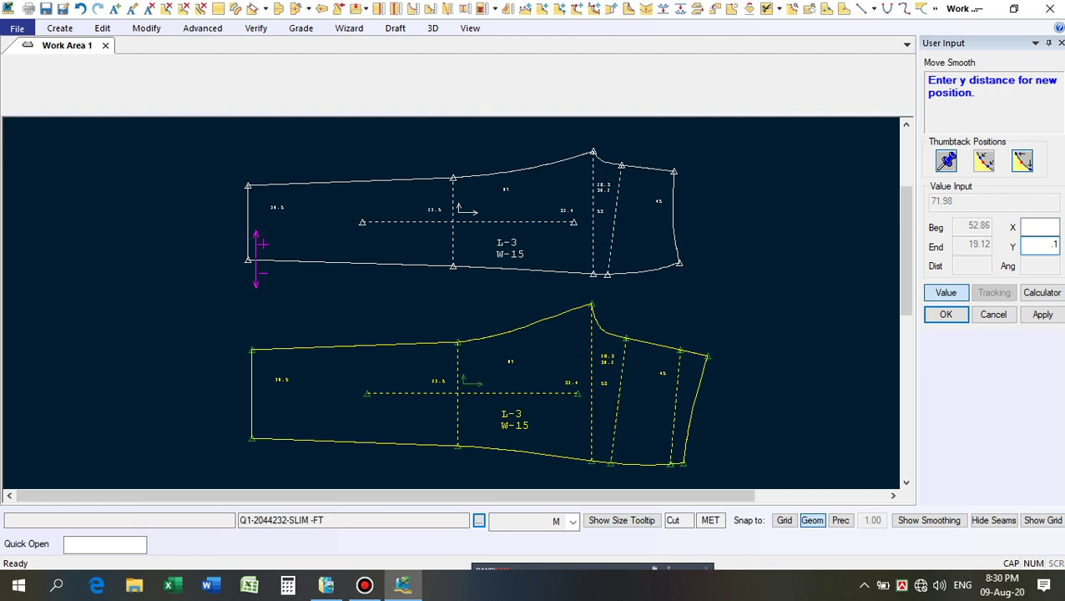
{"action": "key", "text": "Return"}
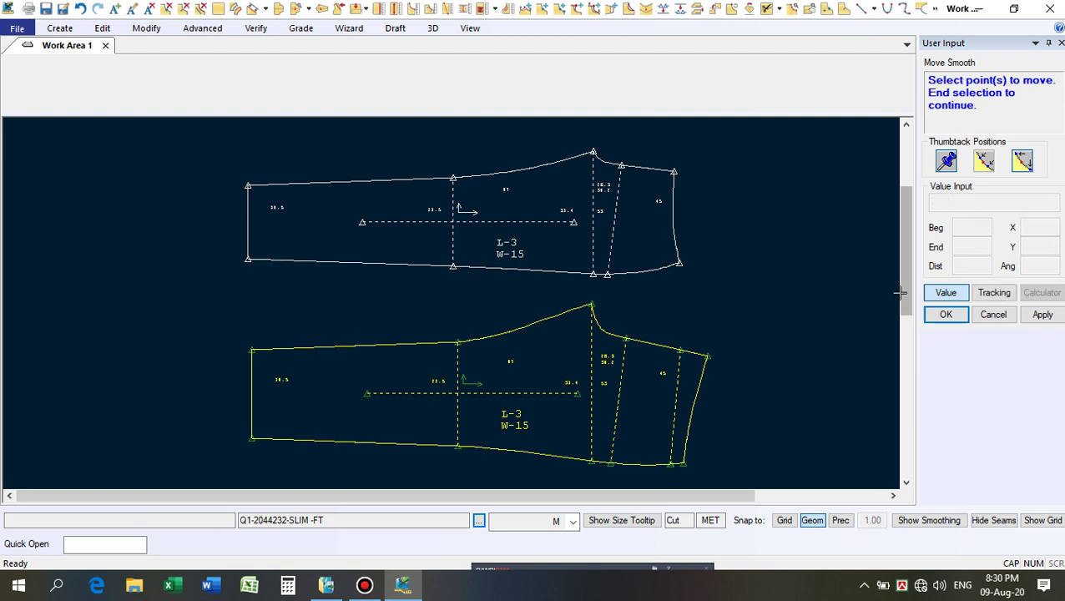
{"action": "right_click", "coordinate": [292, 305]}
{"action": "left_click", "coordinate": [293, 304]}
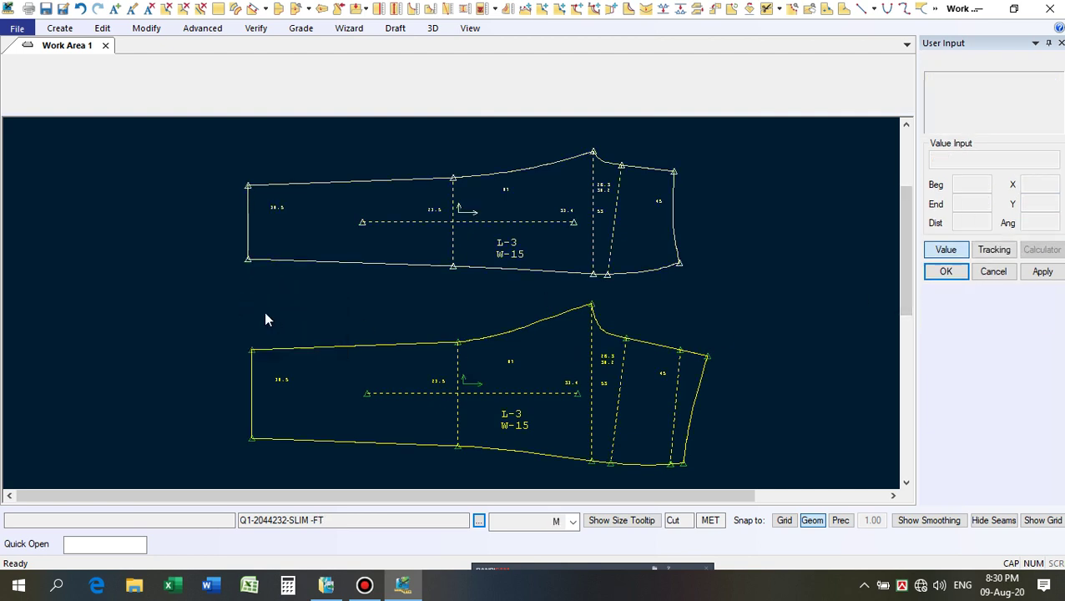
Switch to Calculator, work out 37 plus 15% minus 4, and return to the pattern pieces.
{"action": "left_click", "coordinate": [287, 585]}
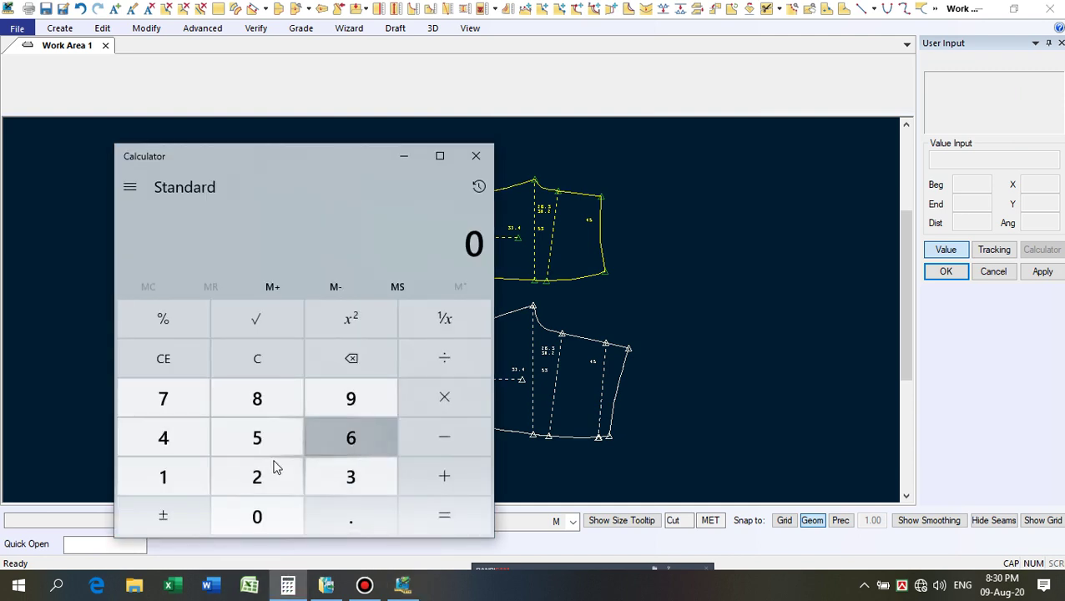
{"action": "left_click", "coordinate": [366, 477]}
{"action": "left_click", "coordinate": [171, 402]}
{"action": "left_click", "coordinate": [466, 475]}
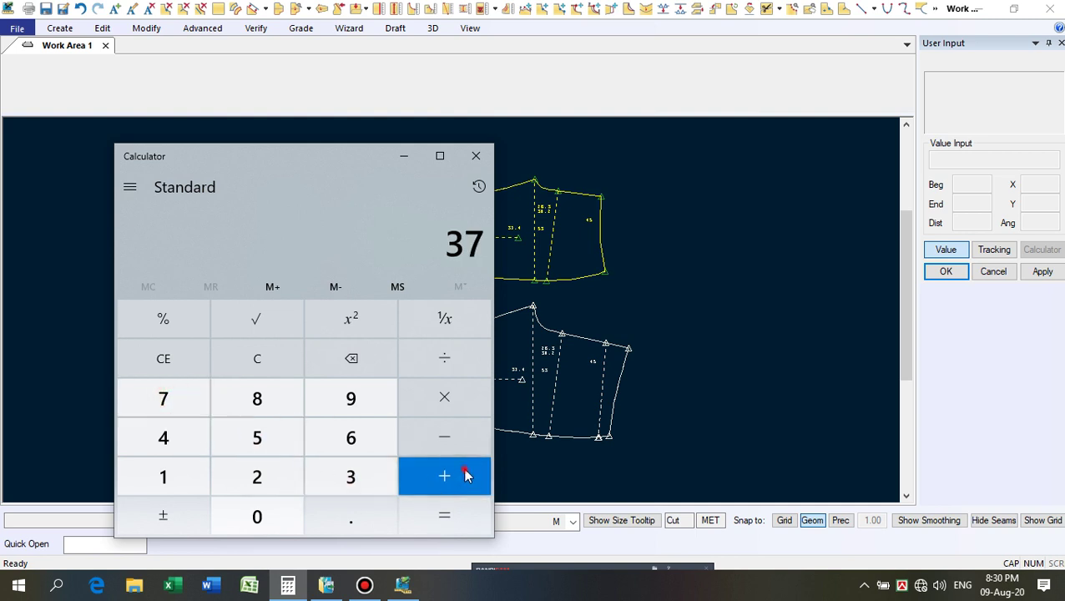
{"action": "left_click", "coordinate": [162, 472]}
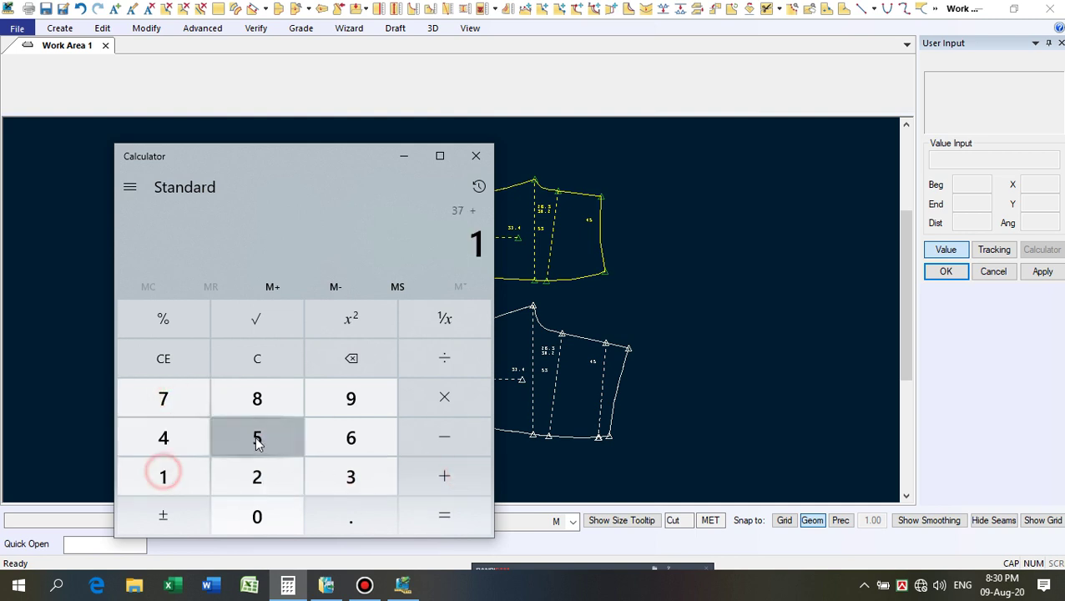
{"action": "left_click", "coordinate": [258, 437]}
{"action": "left_click", "coordinate": [139, 322]}
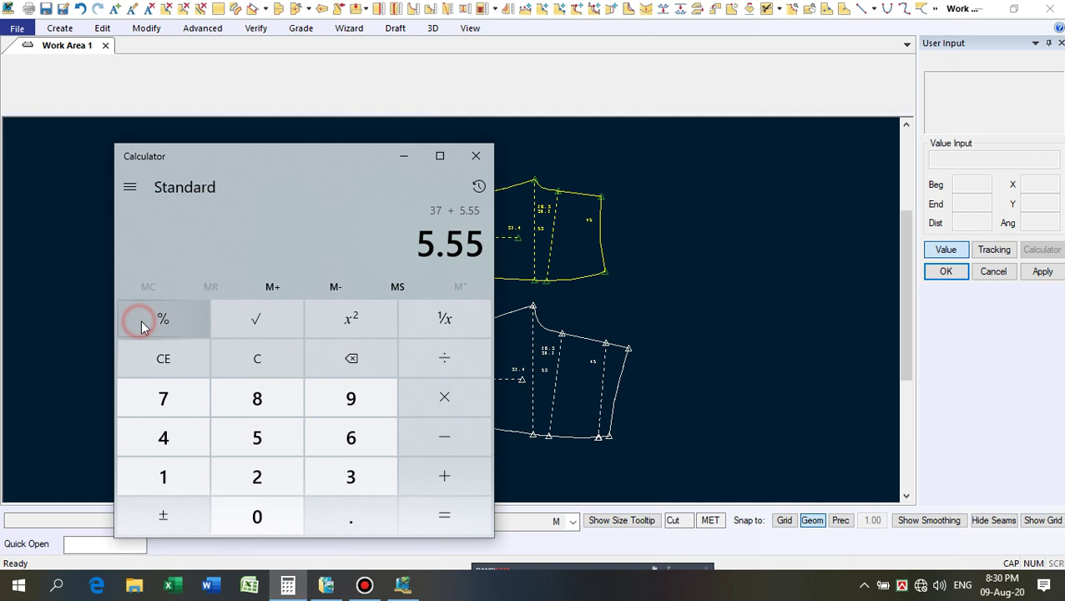
{"action": "left_click", "coordinate": [447, 519]}
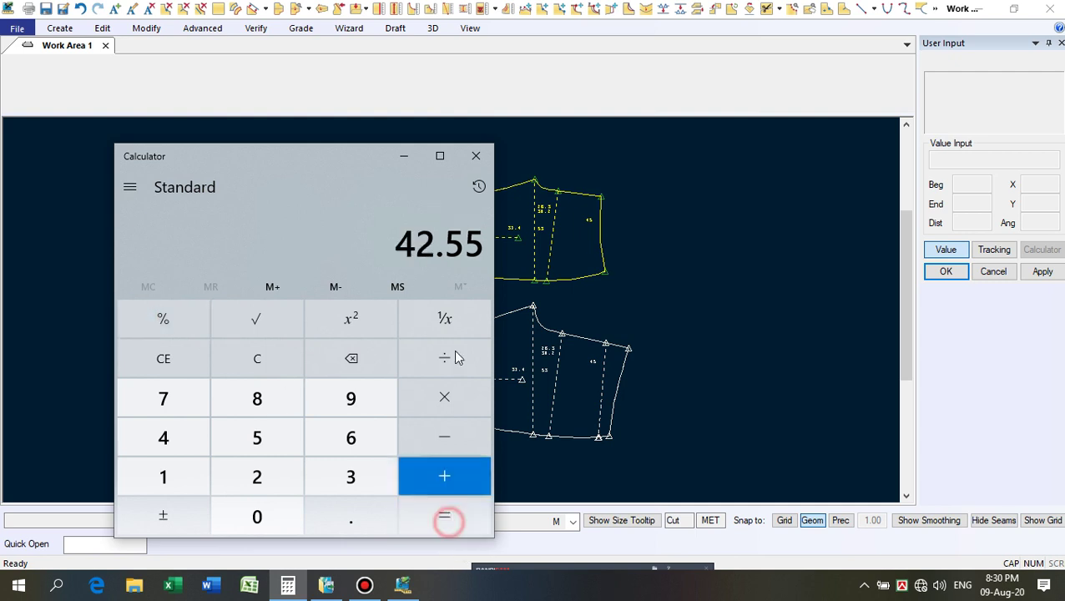
{"action": "left_click", "coordinate": [443, 436]}
{"action": "left_click", "coordinate": [164, 438]}
{"action": "left_click", "coordinate": [444, 516]}
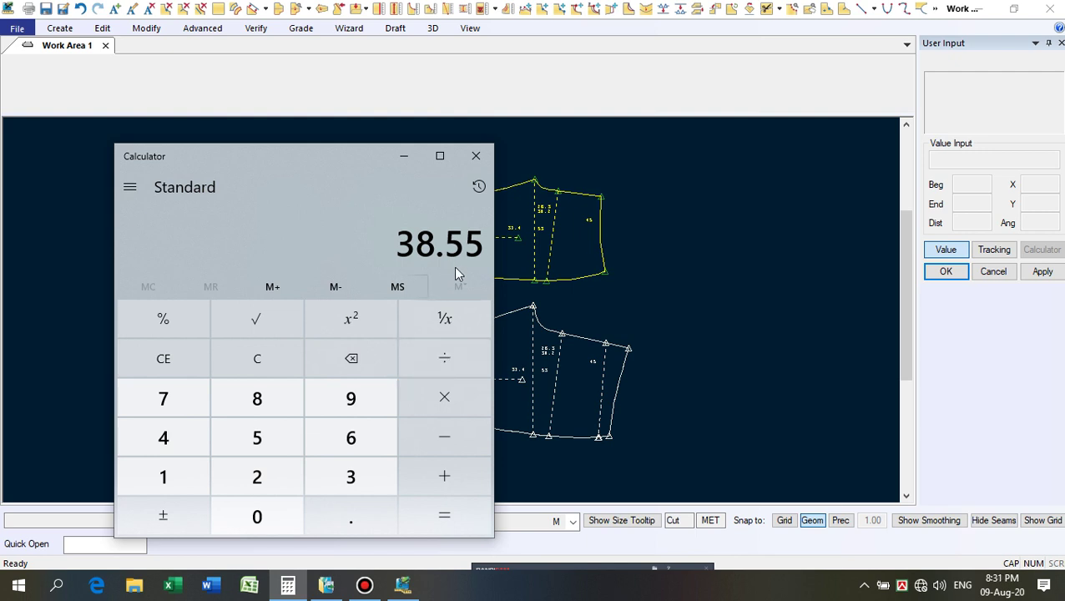
{"action": "left_click", "coordinate": [401, 156]}
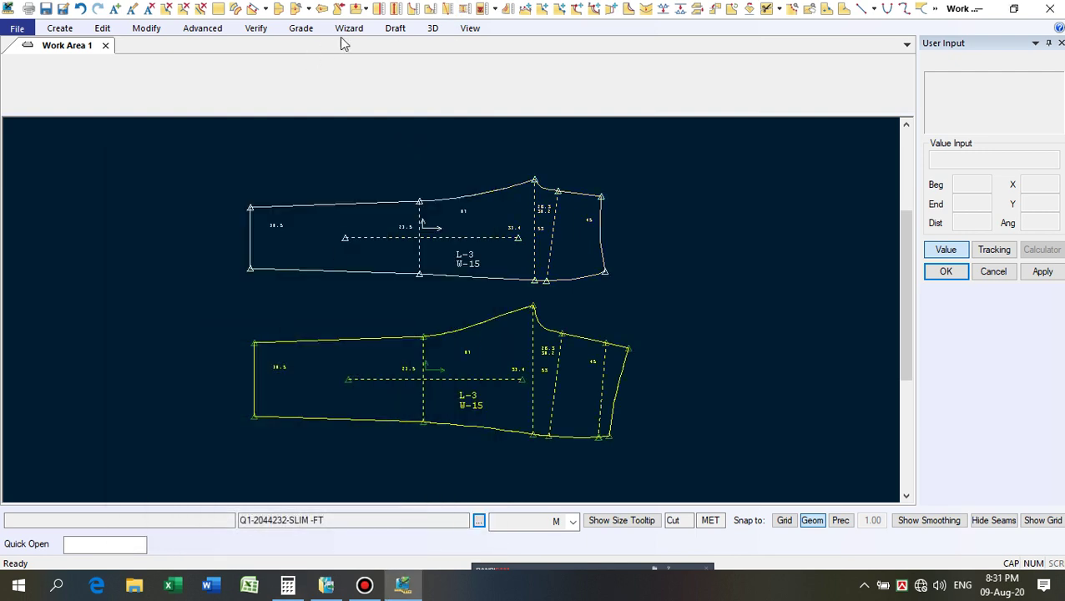
Measure the graded line lengths of the front and back hem lines together.
{"action": "left_click", "coordinate": [509, 10]}
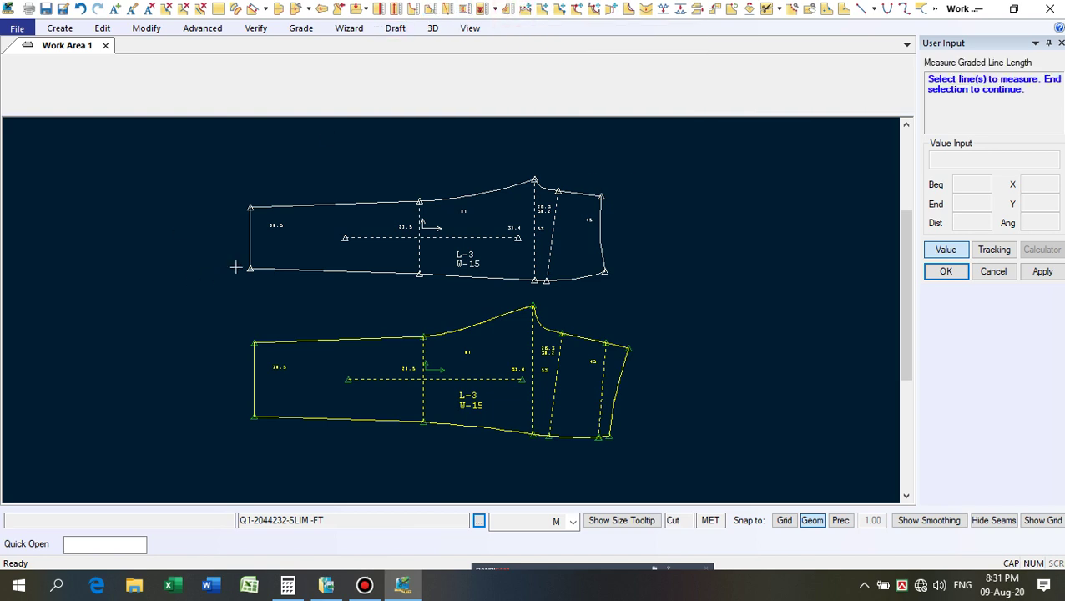
{"action": "left_click", "coordinate": [251, 236]}
{"action": "left_click", "coordinate": [253, 373]}
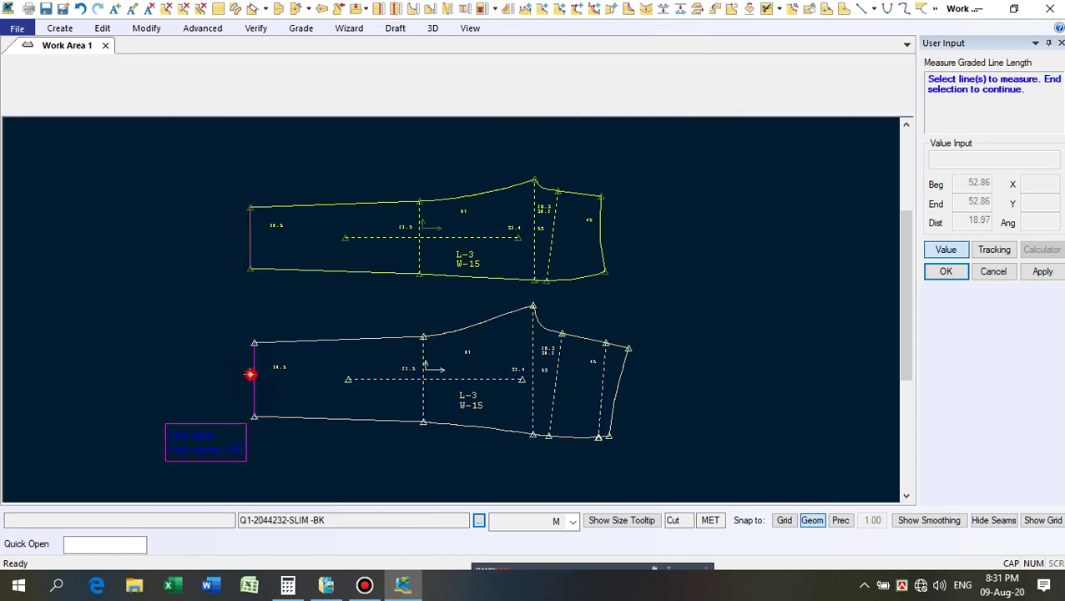
{"action": "right_click", "coordinate": [199, 340]}
{"action": "left_click", "coordinate": [200, 339]}
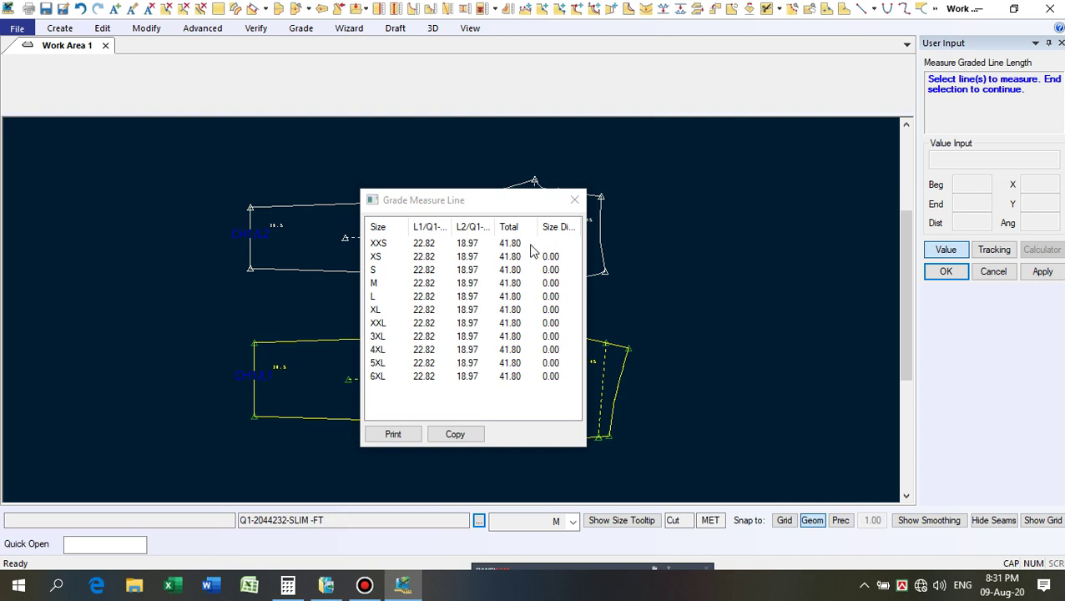
Switch to Calculator, add 0.6 to the combined hem length of 41.8, compare it with the measurement table, and close Calculator.
{"action": "left_click", "coordinate": [287, 587]}
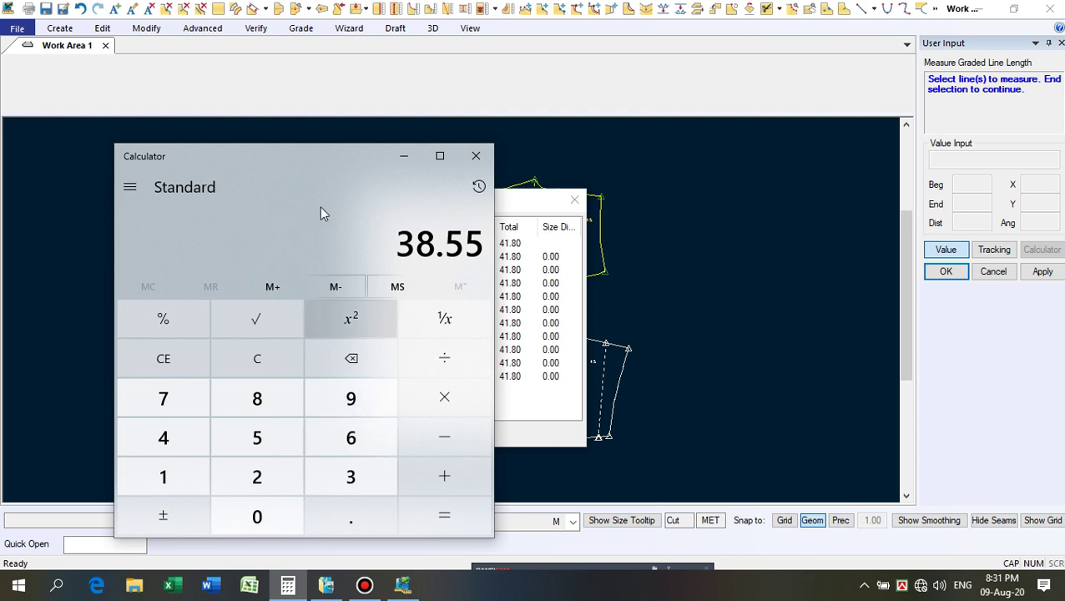
{"action": "left_click_drag", "start_coordinate": [331, 169], "coordinate": [261, 166]}
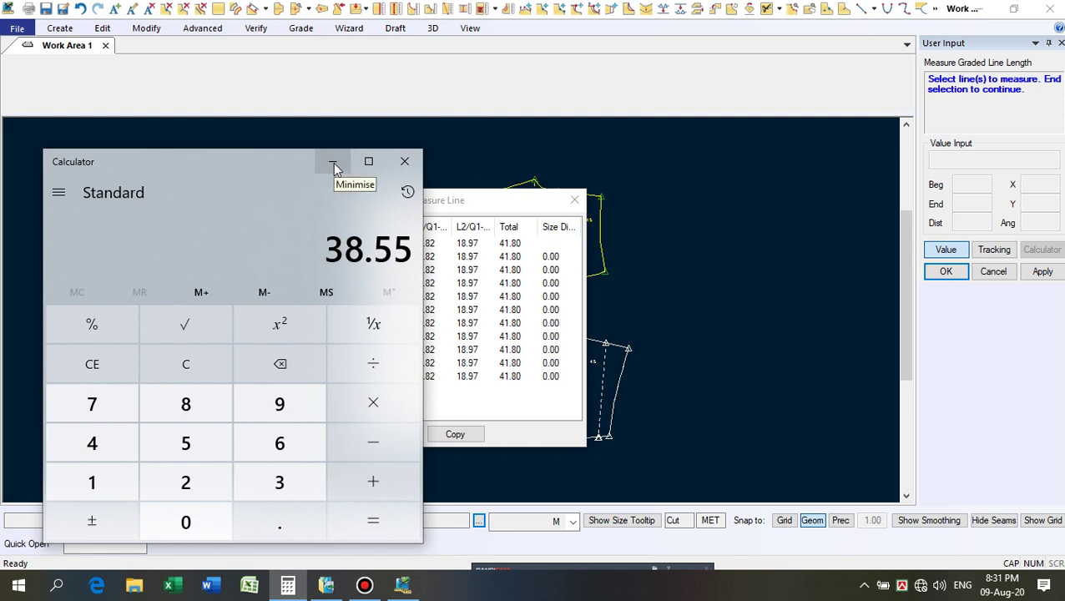
{"action": "left_click", "coordinate": [189, 364]}
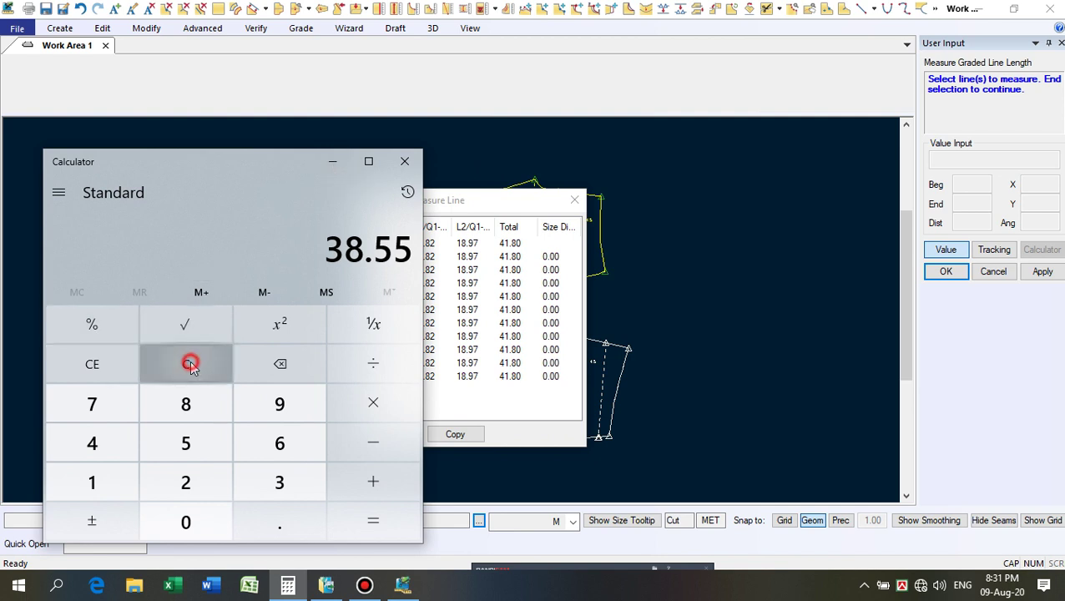
{"action": "left_click", "coordinate": [91, 443]}
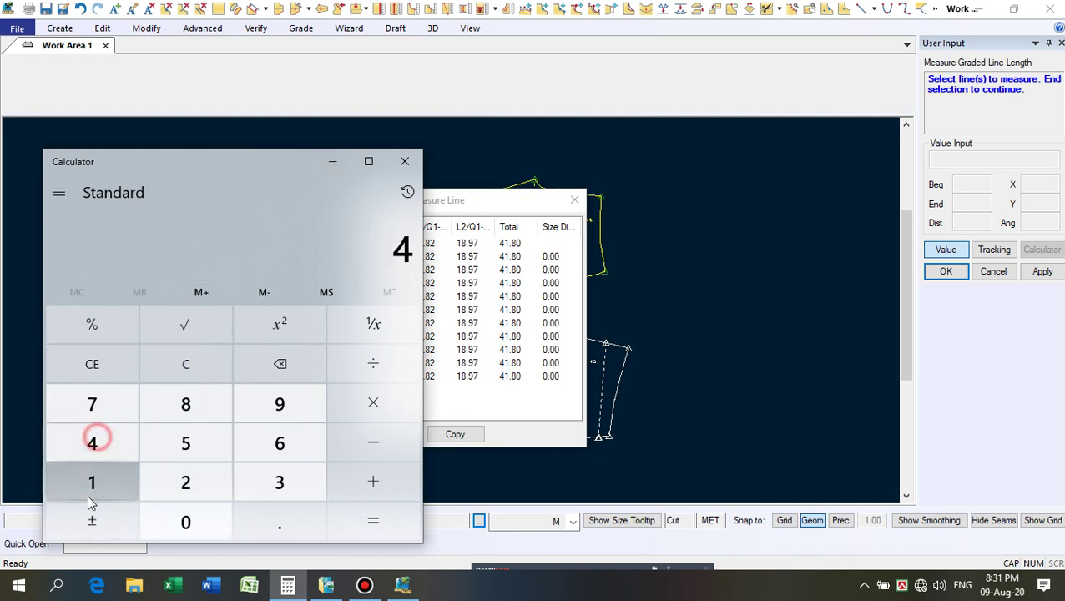
{"action": "left_click", "coordinate": [94, 486]}
{"action": "left_click", "coordinate": [275, 523]}
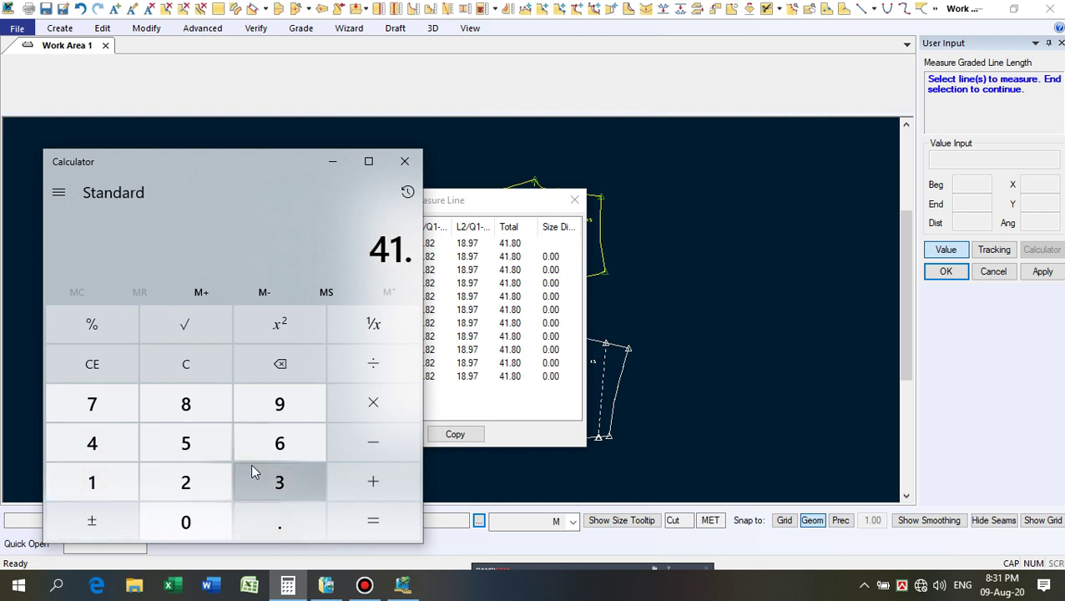
{"action": "left_click", "coordinate": [194, 402]}
{"action": "left_click", "coordinate": [373, 481]}
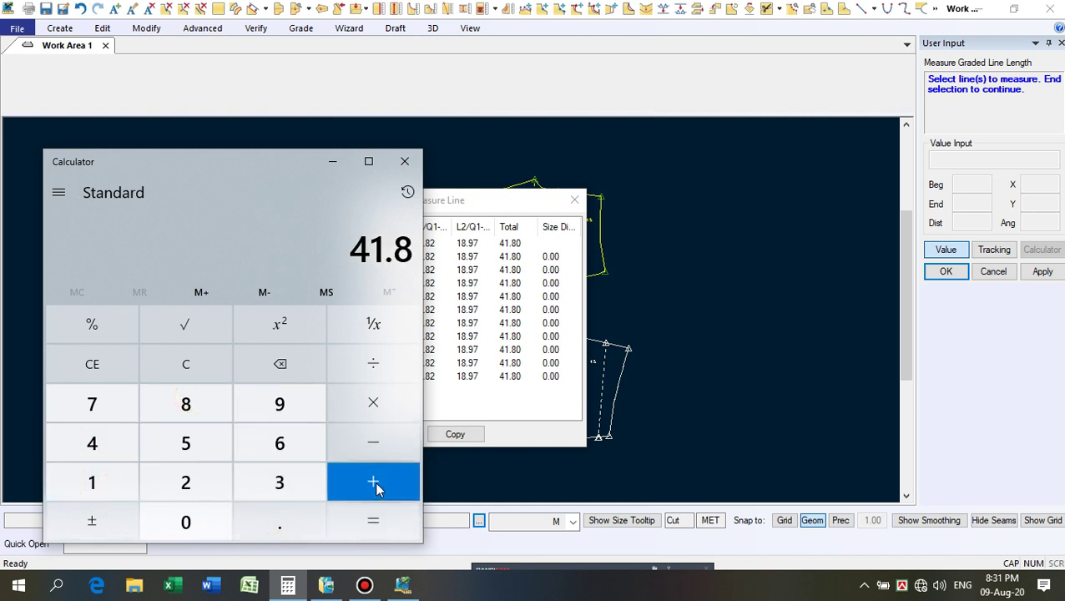
{"action": "left_click", "coordinate": [277, 524]}
{"action": "left_click", "coordinate": [282, 440]}
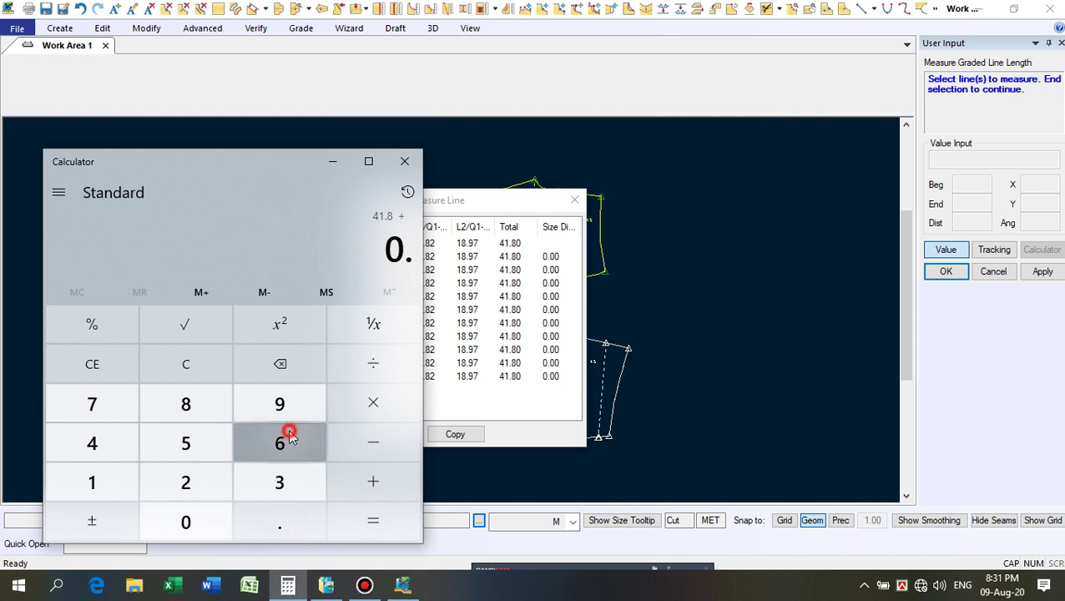
{"action": "left_click", "coordinate": [382, 522]}
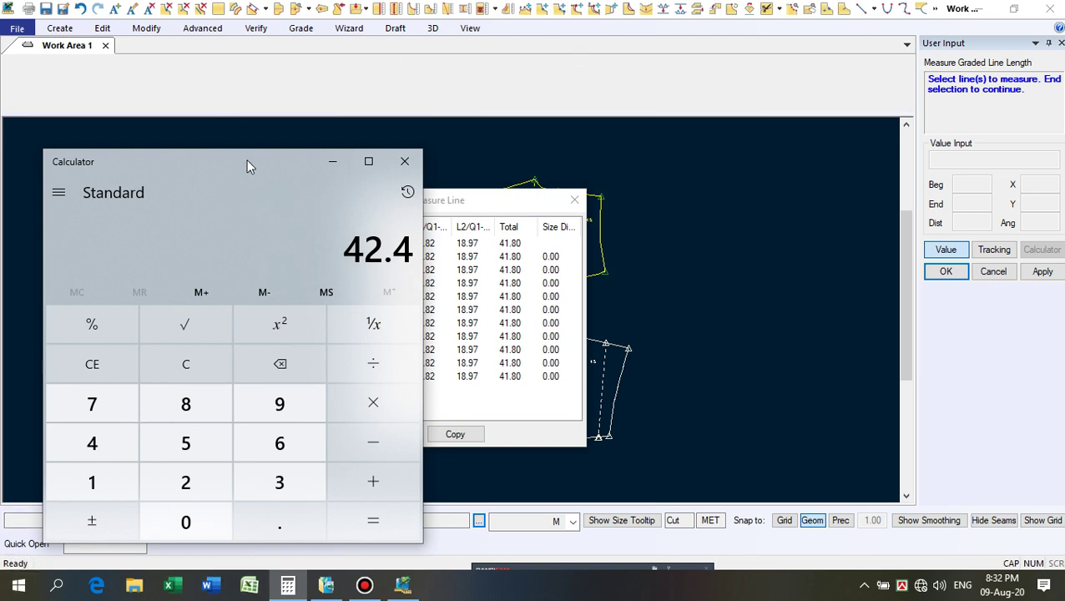
{"action": "left_click_drag", "start_coordinate": [387, 159], "coordinate": [885, 111]}
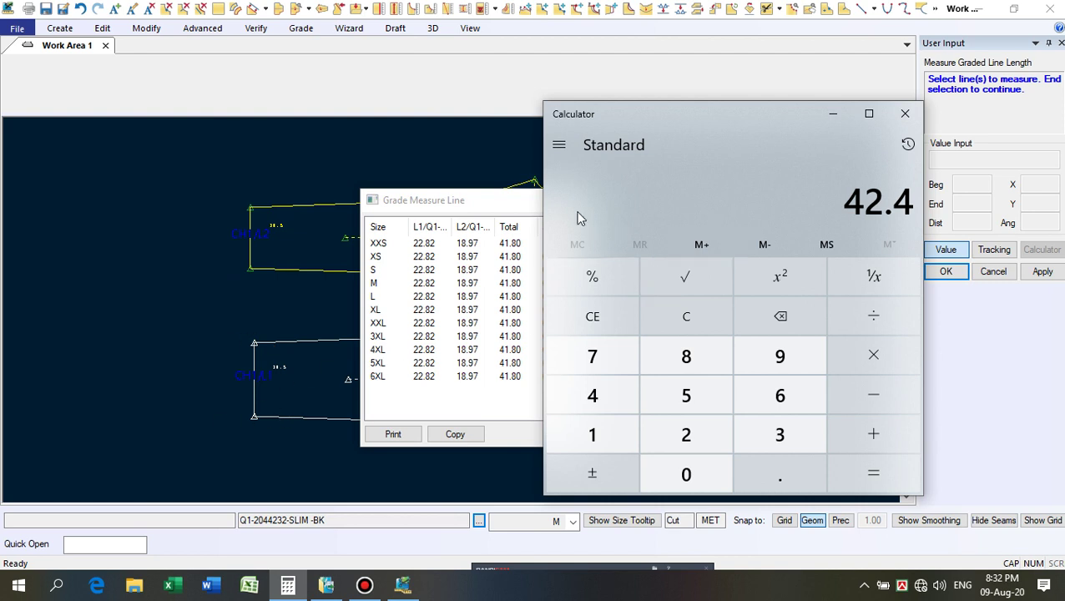
{"action": "left_click", "coordinate": [903, 114]}
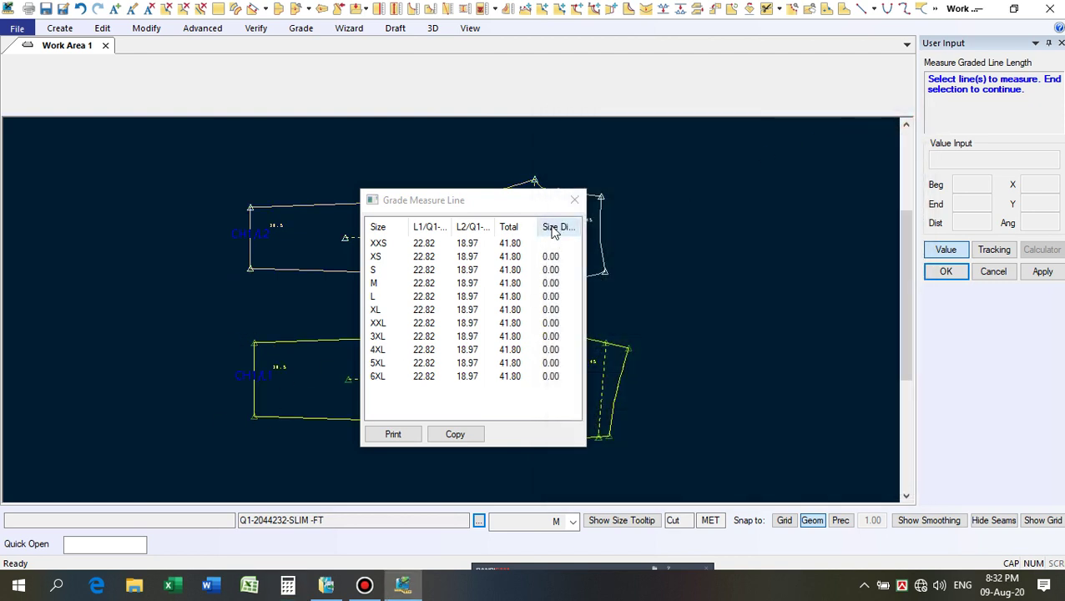
Re-measure the graded line lengths of the front and back hem lines together, and end the measurement.
{"action": "left_click", "coordinate": [575, 201]}
{"action": "right_click", "coordinate": [673, 185]}
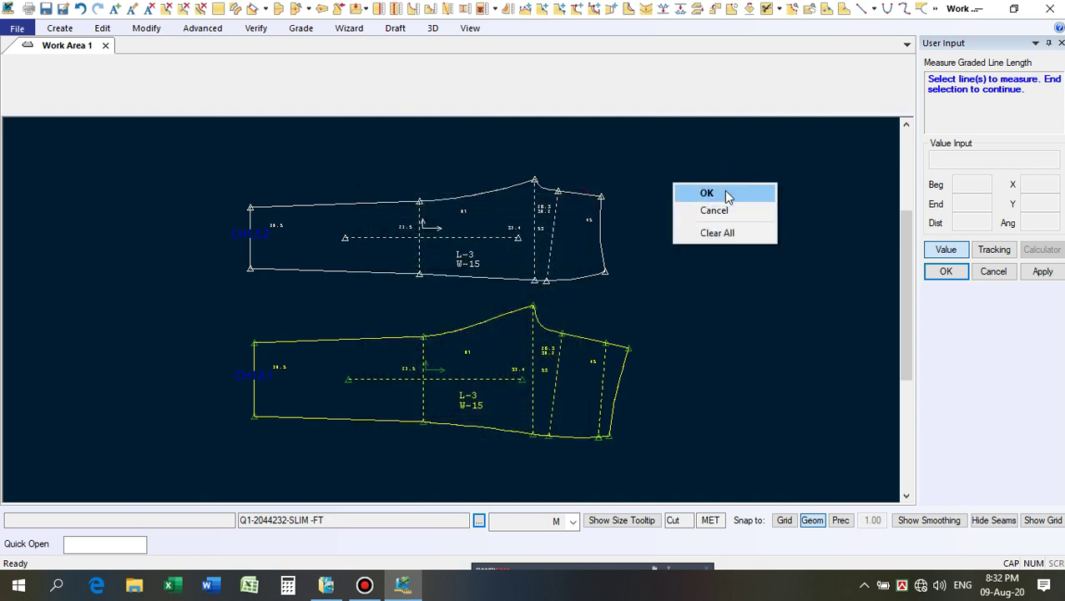
{"action": "left_click", "coordinate": [727, 195]}
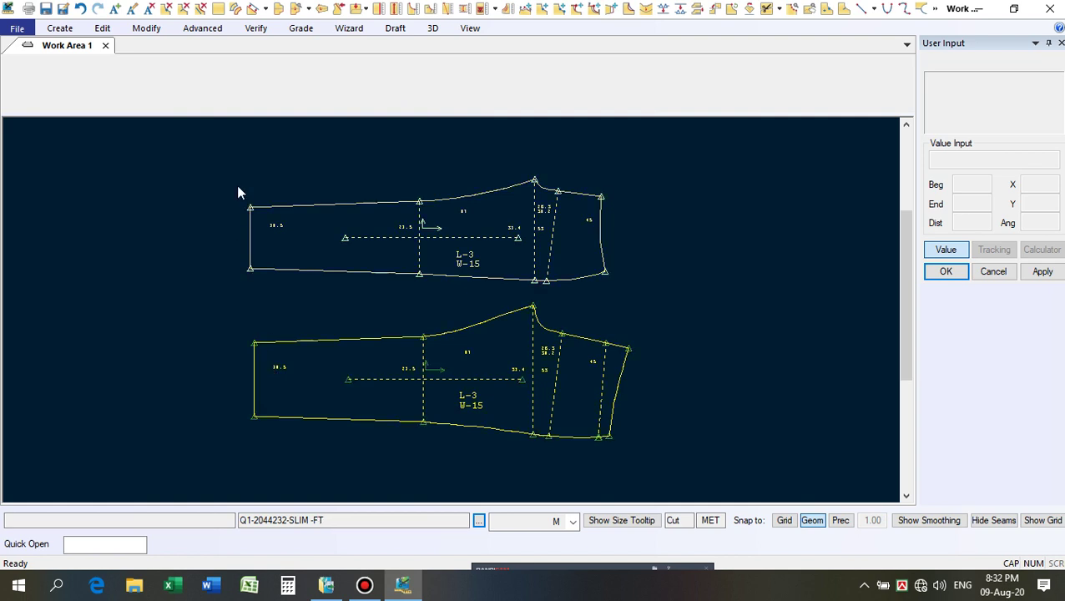
{"action": "left_click", "coordinate": [505, 10]}
{"action": "left_click", "coordinate": [250, 234]}
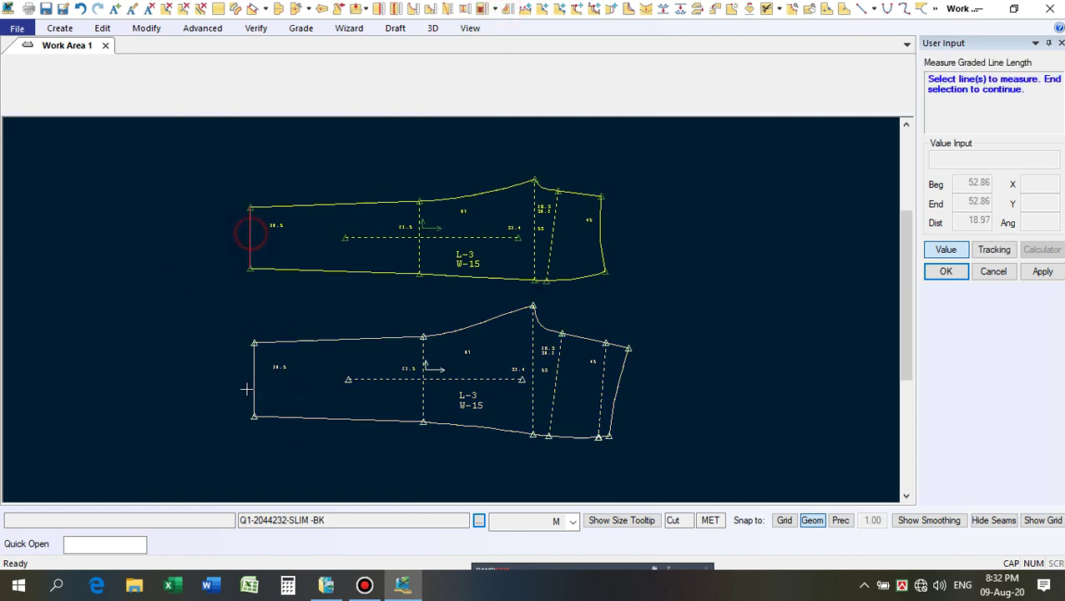
{"action": "left_click", "coordinate": [254, 381]}
{"action": "right_click", "coordinate": [180, 344]}
{"action": "left_click", "coordinate": [182, 345]}
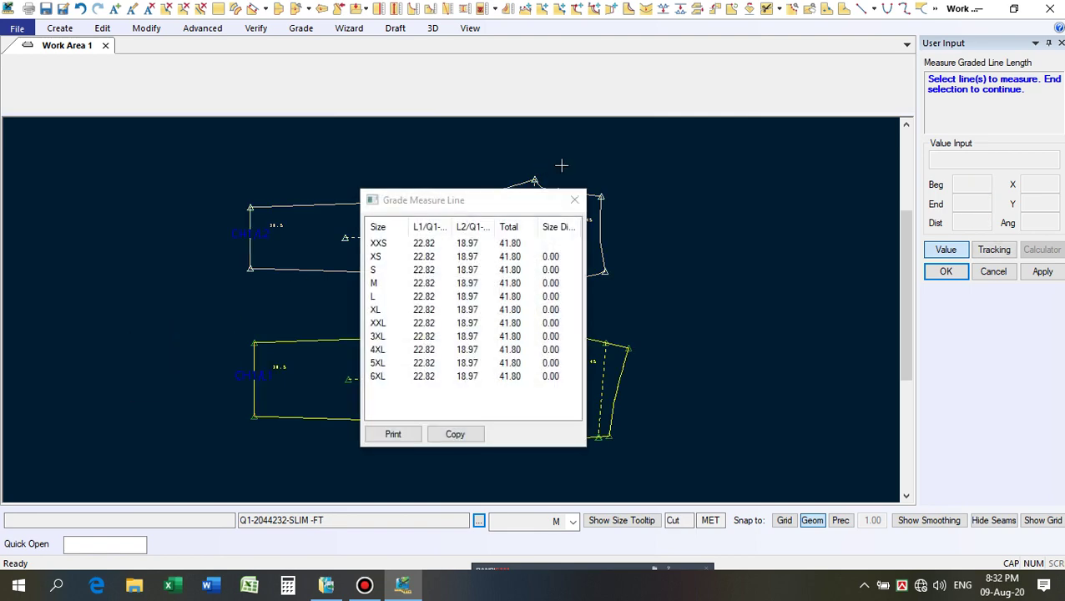
{"action": "left_click", "coordinate": [574, 200]}
{"action": "scroll", "coordinate": [373, 260], "scroll_direction": "up", "scroll_amount": 1}
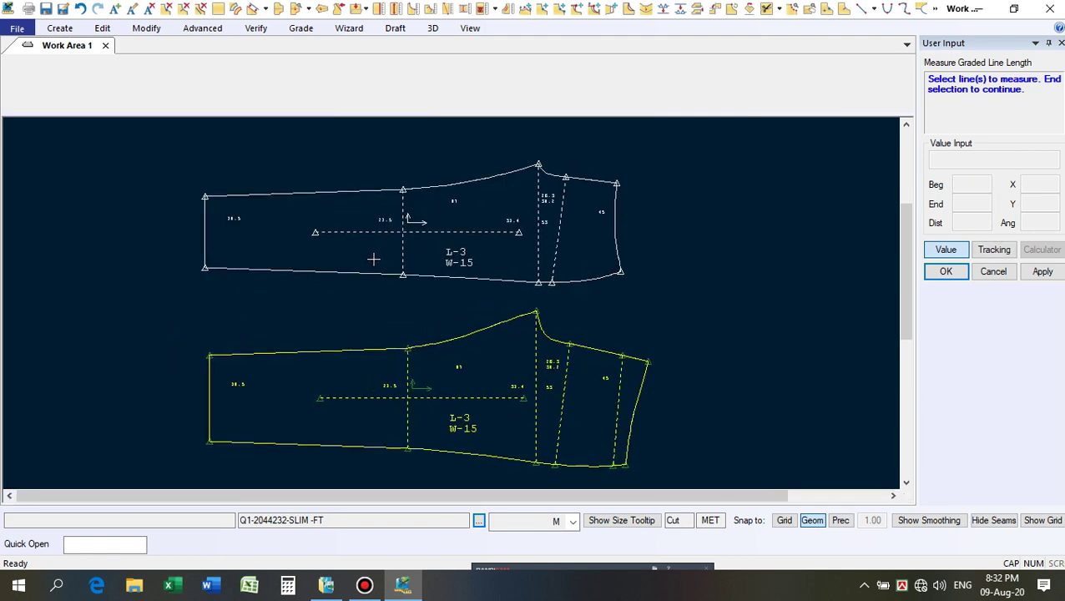
{"action": "right_click", "coordinate": [357, 161]}
{"action": "left_click", "coordinate": [357, 161]}
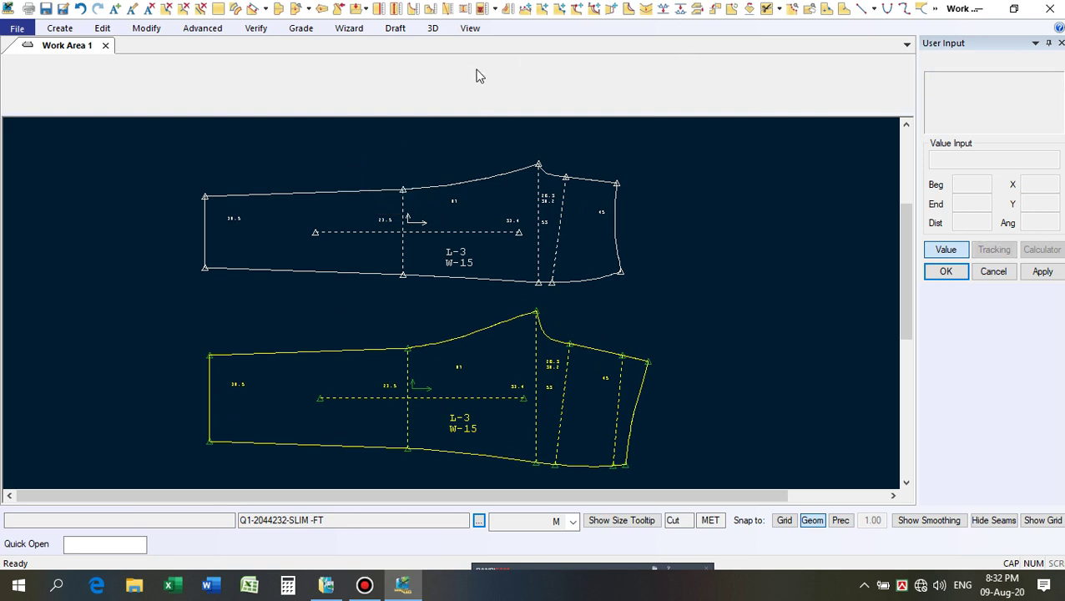
Measure the graded line lengths of the front and back internal knee lines together, and end the measurement.
{"action": "left_click", "coordinate": [507, 9]}
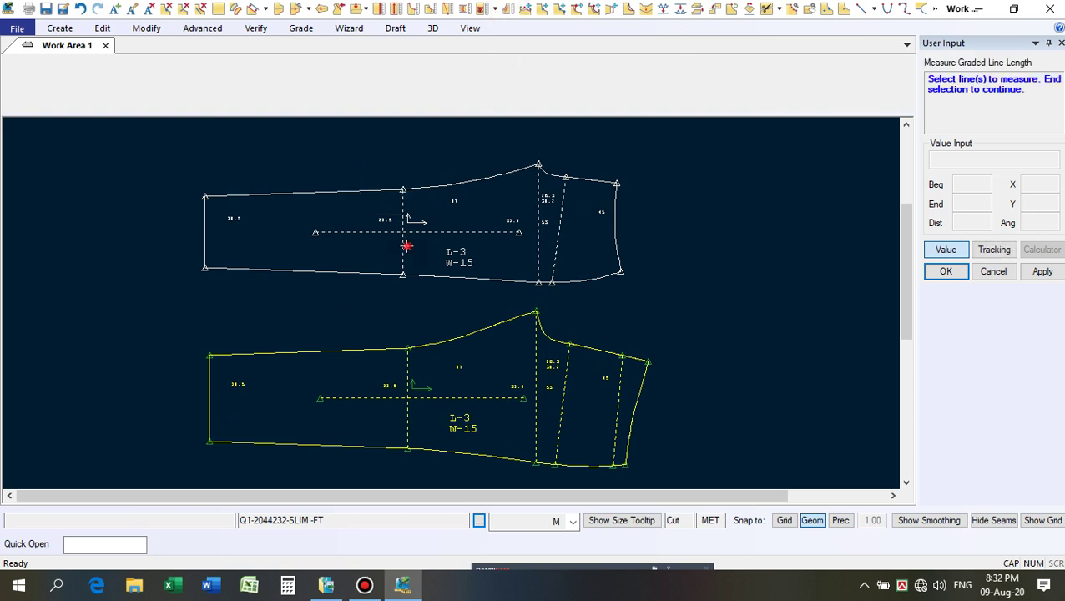
{"action": "left_click", "coordinate": [405, 246]}
{"action": "right_click", "coordinate": [365, 338]}
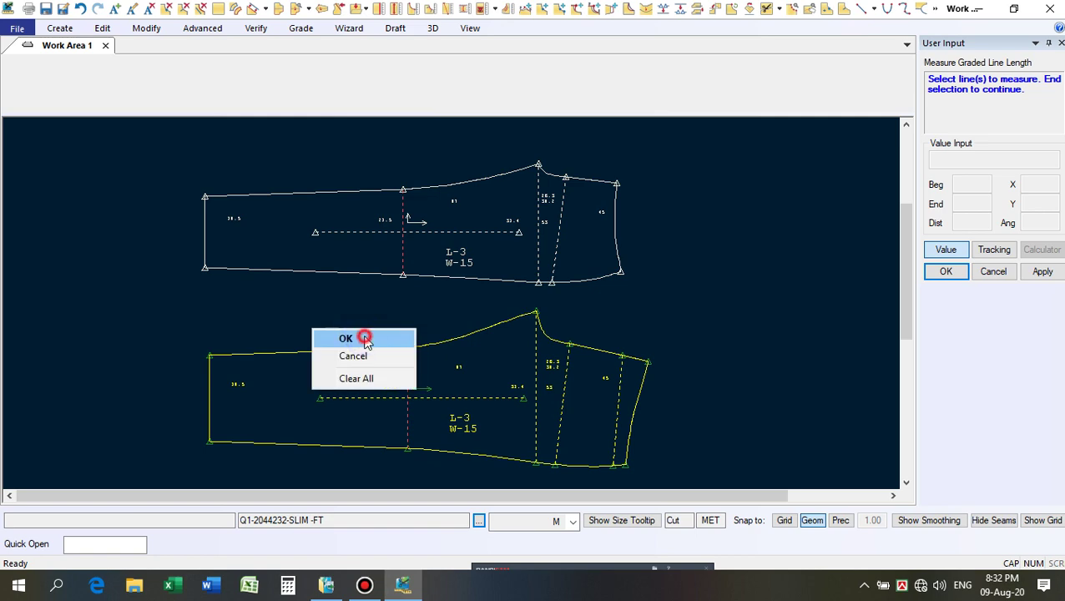
{"action": "left_click", "coordinate": [364, 338]}
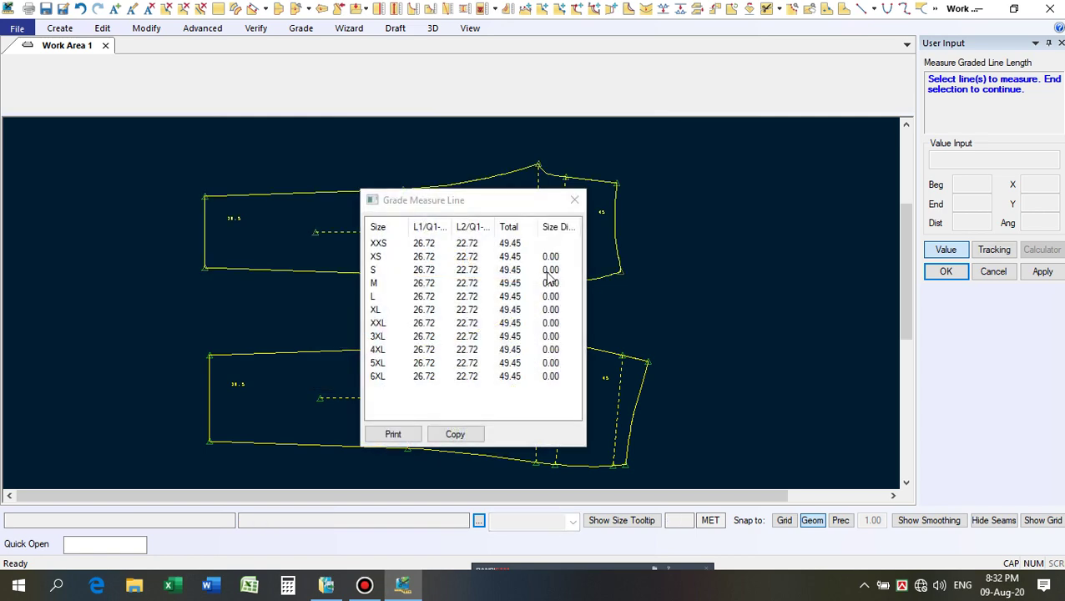
{"action": "left_click", "coordinate": [575, 200]}
{"action": "right_click", "coordinate": [382, 160]}
{"action": "left_click", "coordinate": [384, 162]}
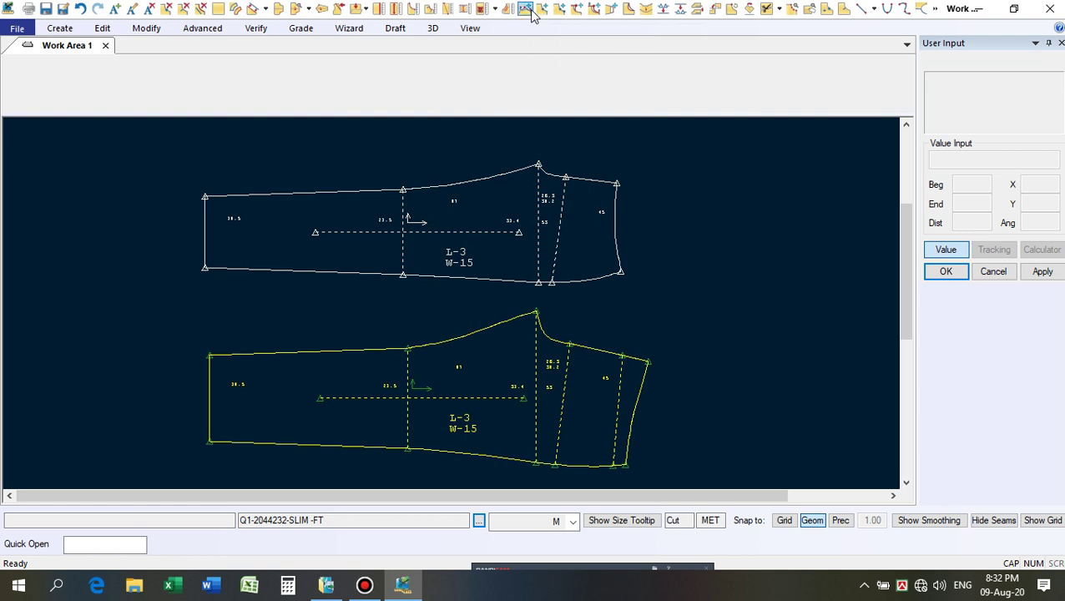
Smooth-move the front piece's inseam knee point by a Y distance of .15 with the default thumbtack range.
{"action": "left_click", "coordinate": [540, 11]}
{"action": "left_click", "coordinate": [392, 191]}
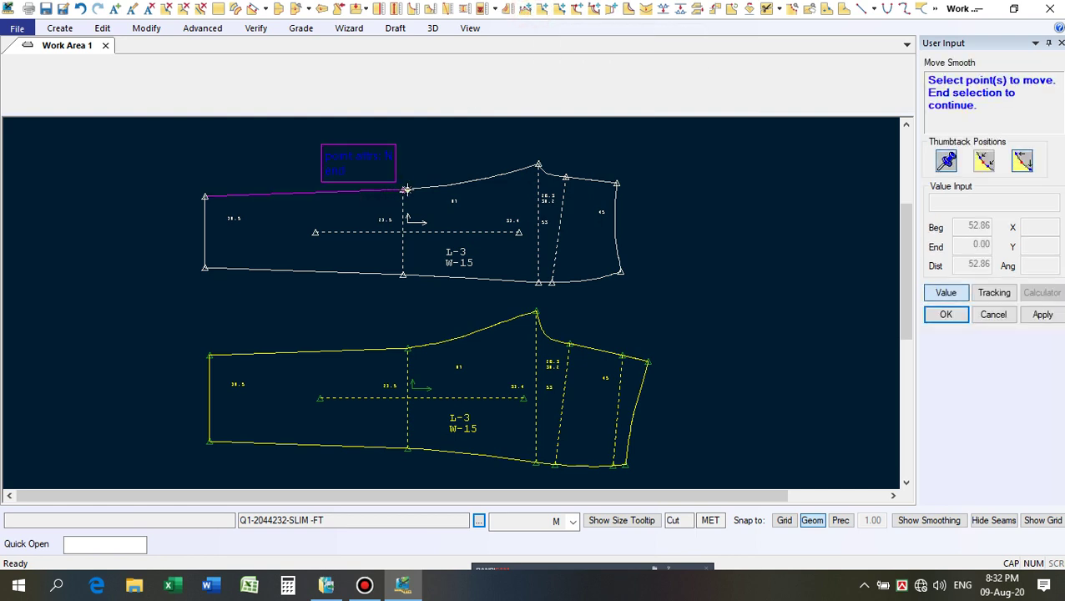
{"action": "right_click", "coordinate": [424, 160]}
{"action": "left_click", "coordinate": [425, 163]}
{"action": "left_click", "coordinate": [422, 161]}
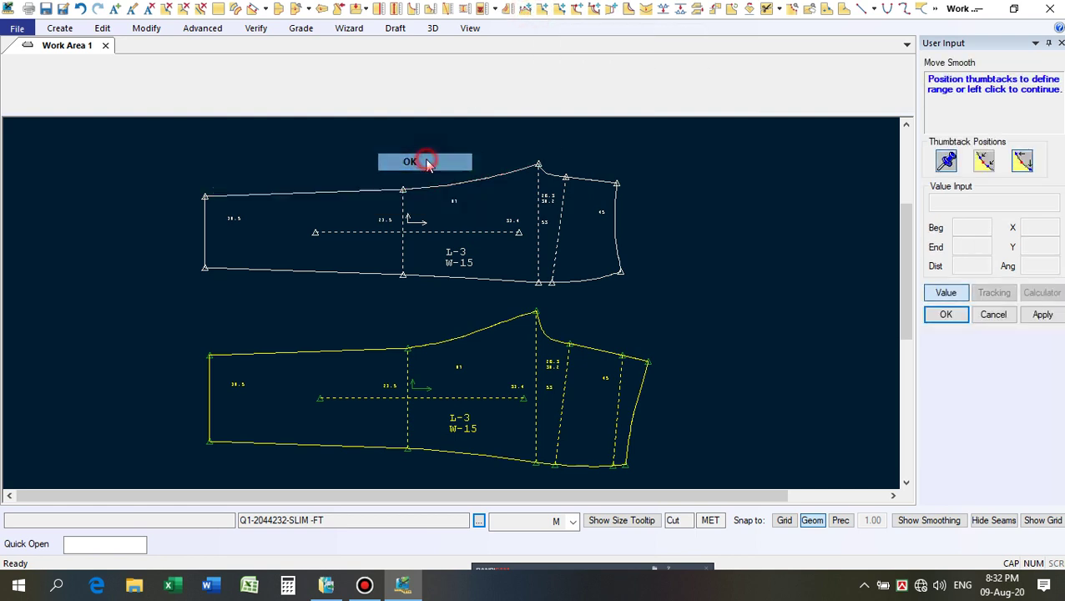
{"action": "left_click", "coordinate": [1041, 247]}
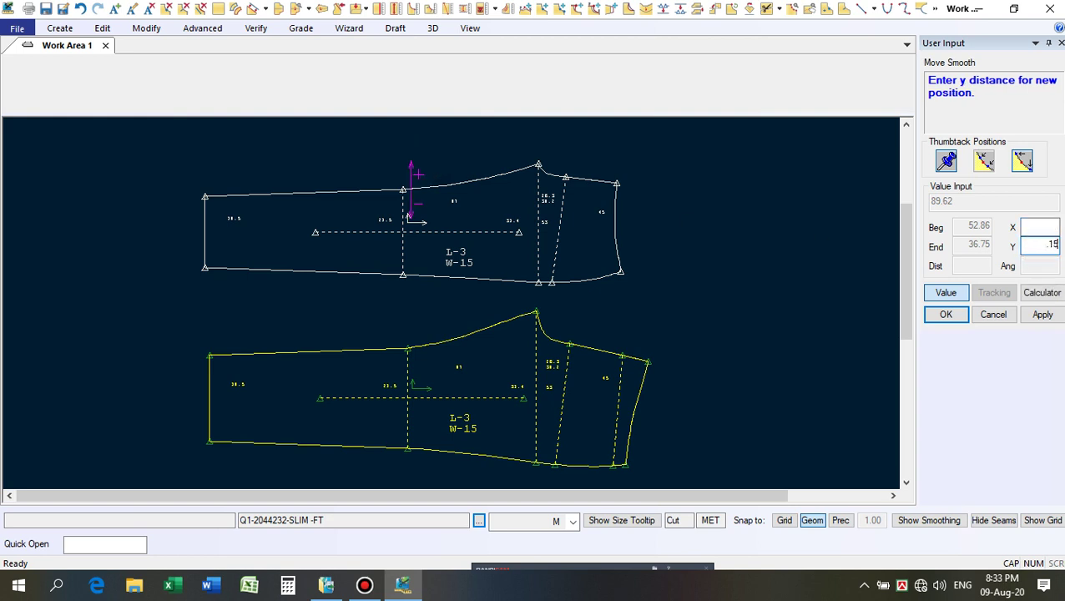
{"action": "key", "text": "Return"}
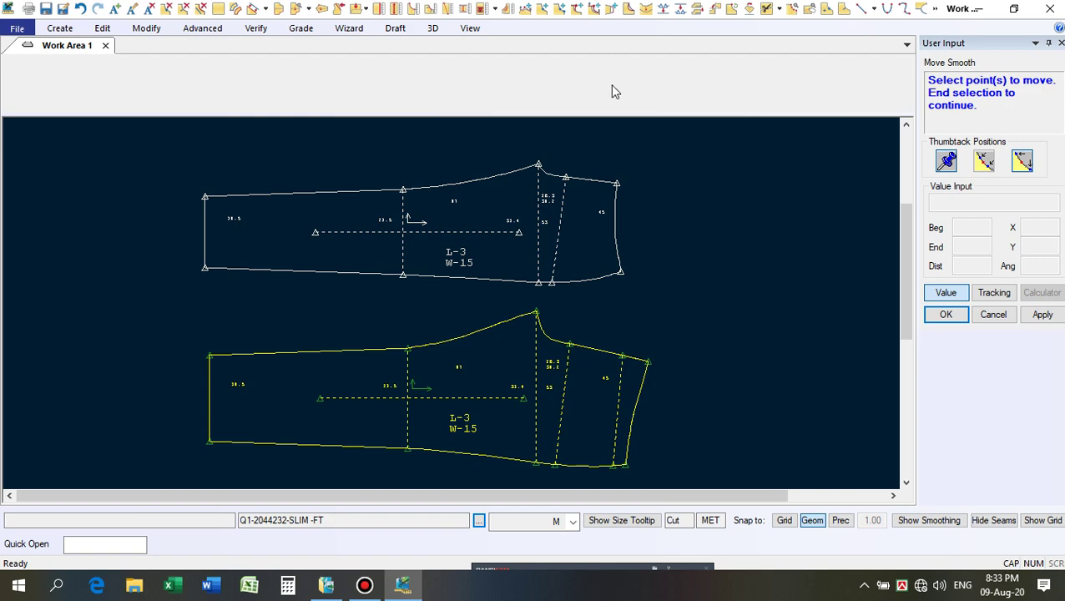
Smooth-move the inseam end of the front's internal knee line by a Y distance of .15 to meet the moved seam point.
{"action": "scroll", "coordinate": [407, 189], "scroll_direction": "up", "scroll_amount": 8}
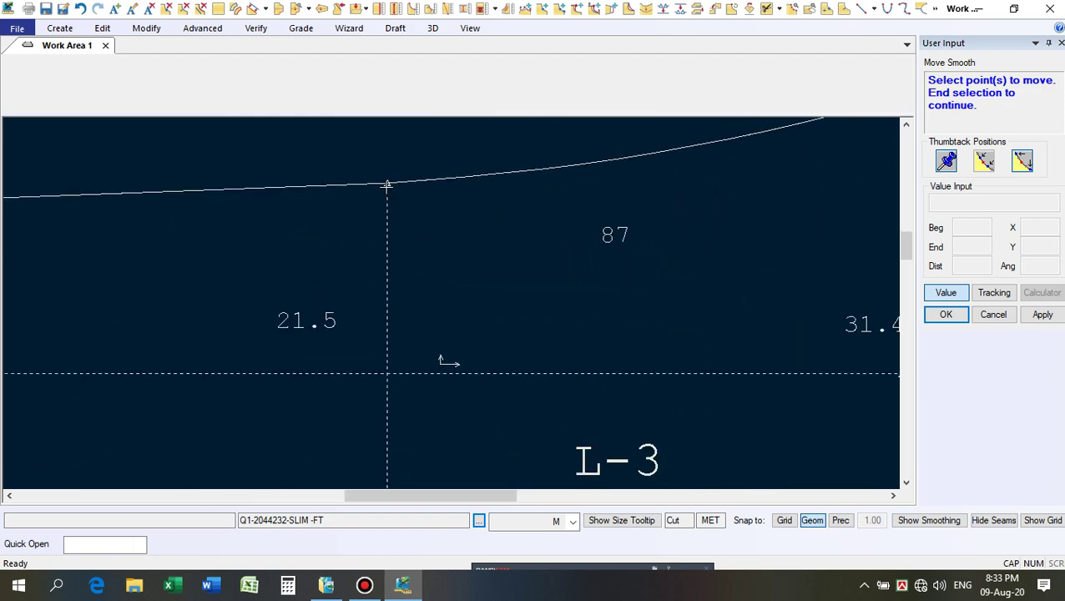
{"action": "scroll", "coordinate": [389, 195], "scroll_direction": "up", "scroll_amount": 2}
{"action": "left_click", "coordinate": [391, 187]}
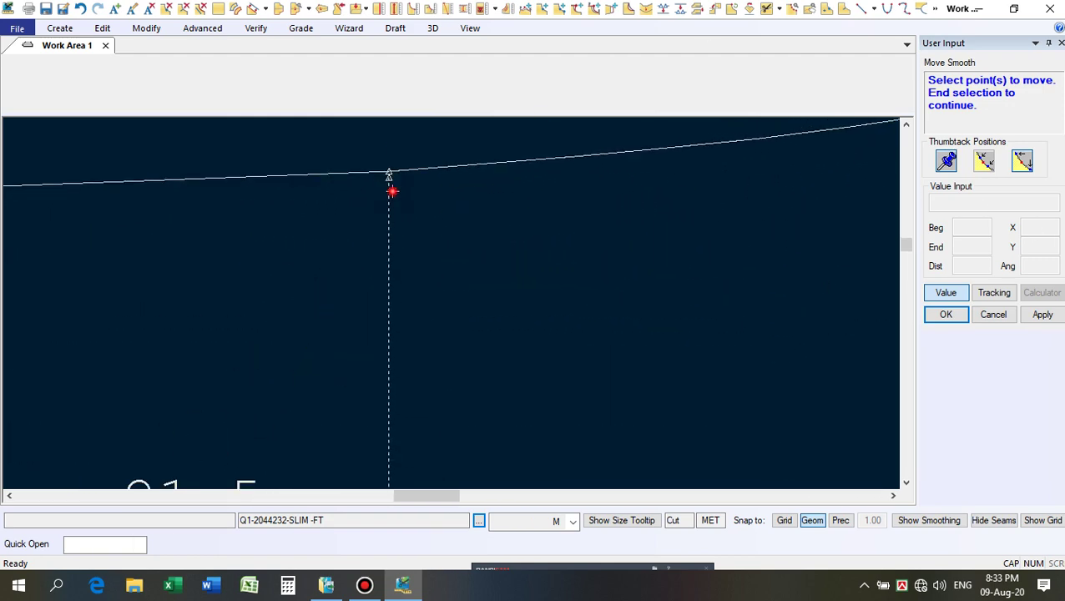
{"action": "right_click", "coordinate": [482, 246]}
{"action": "left_click", "coordinate": [482, 246]}
{"action": "right_click", "coordinate": [482, 246]}
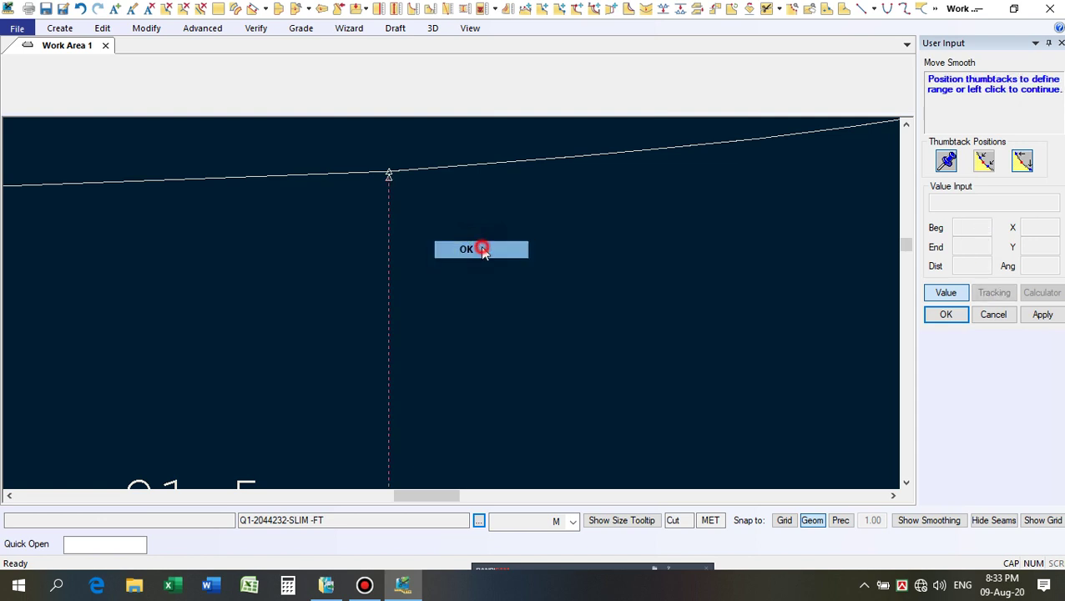
{"action": "left_click", "coordinate": [482, 246]}
{"action": "left_click", "coordinate": [1038, 243]}
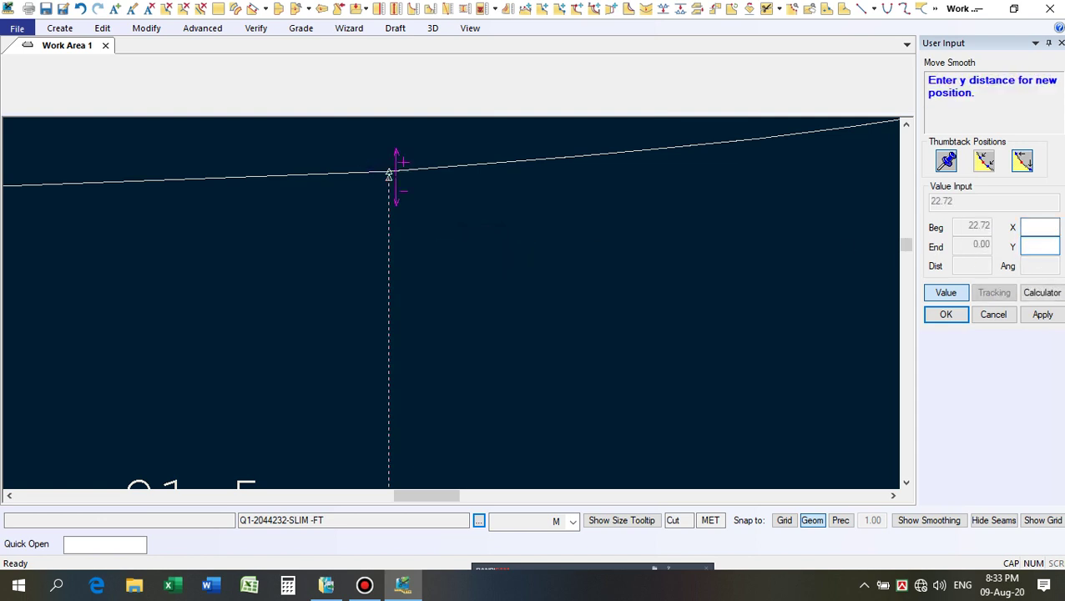
{"action": "type", "text": ".15"}
{"action": "key", "text": "Return"}
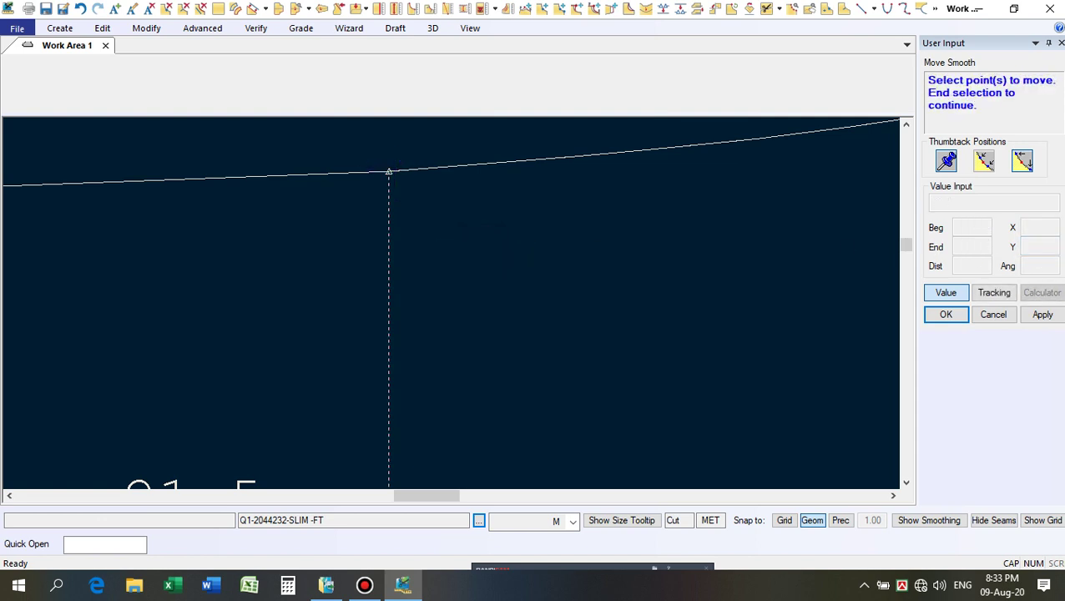
Smooth-move the back piece's inseam knee point slightly outward in the Y direction with the default thumbtack range.
{"action": "scroll", "coordinate": [389, 169], "scroll_direction": "down", "scroll_amount": 5}
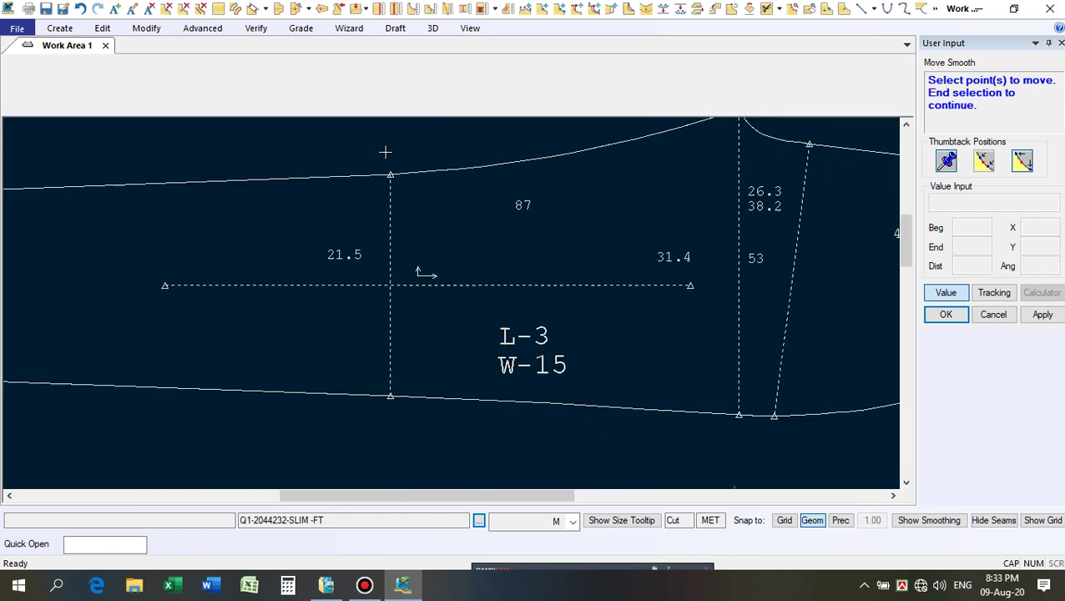
{"action": "scroll", "coordinate": [392, 158], "scroll_direction": "down", "scroll_amount": 2}
{"action": "scroll", "coordinate": [406, 344], "scroll_direction": "up", "scroll_amount": 4}
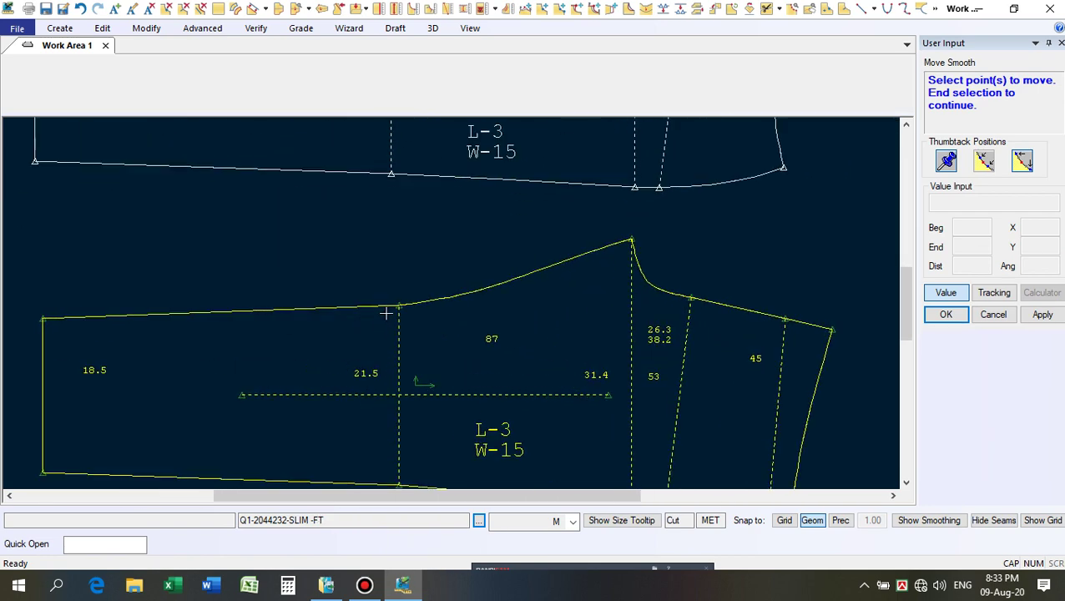
{"action": "left_click", "coordinate": [462, 353]}
{"action": "left_click", "coordinate": [498, 375]}
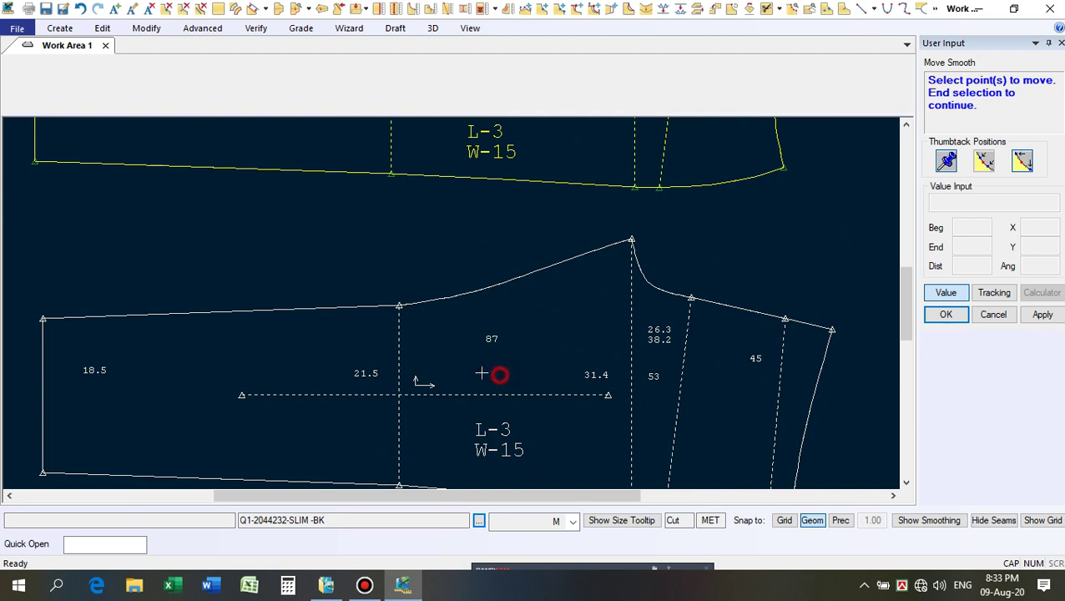
{"action": "left_click", "coordinate": [399, 306]}
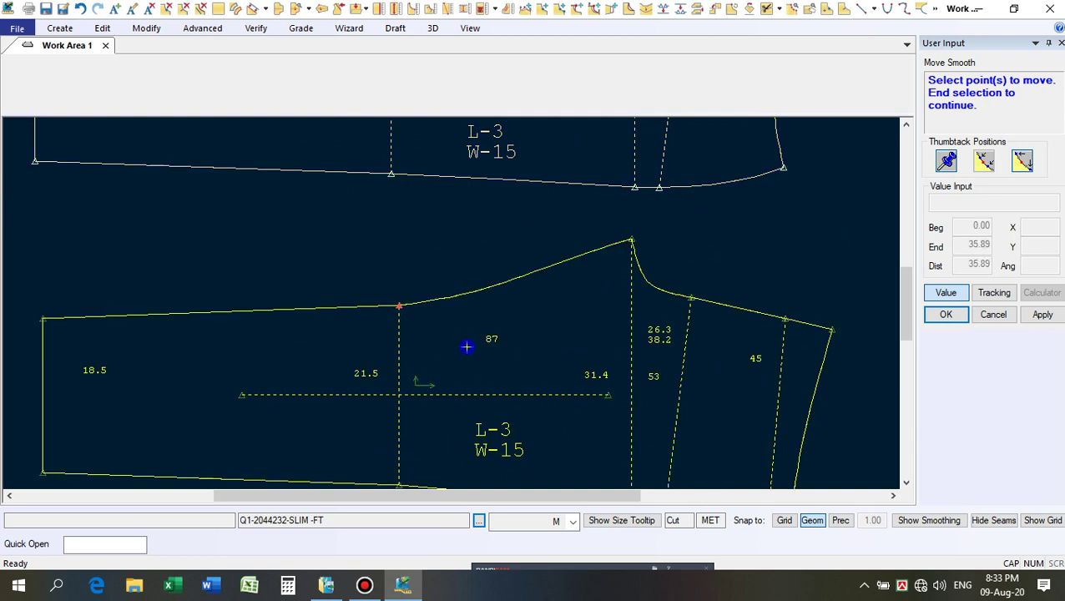
{"action": "right_click", "coordinate": [465, 347]}
{"action": "left_click", "coordinate": [464, 346]}
{"action": "right_click", "coordinate": [466, 340]}
{"action": "left_click", "coordinate": [465, 340]}
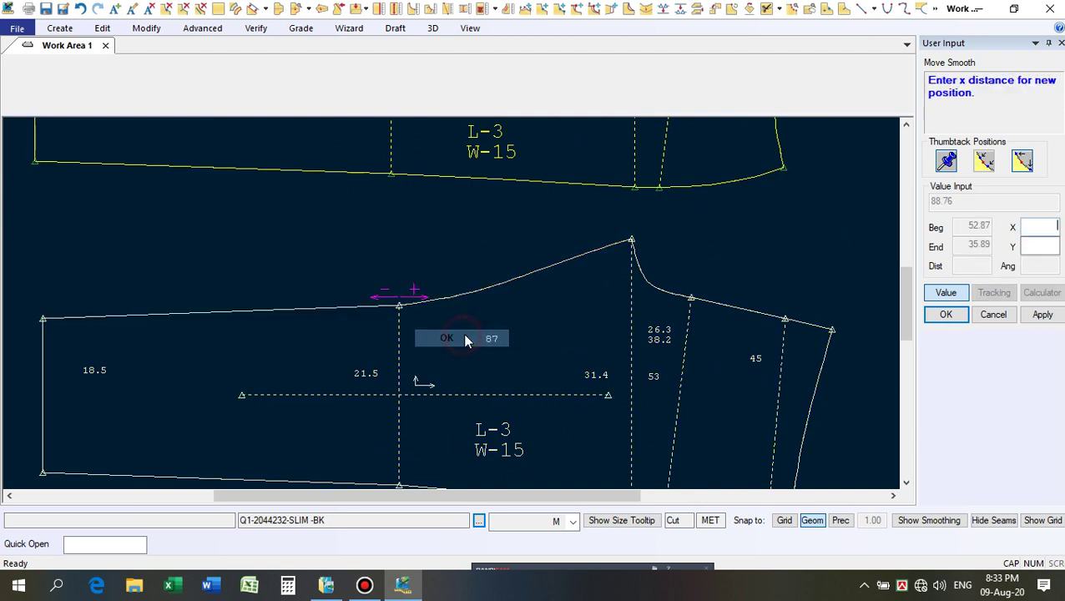
{"action": "left_click", "coordinate": [1033, 244]}
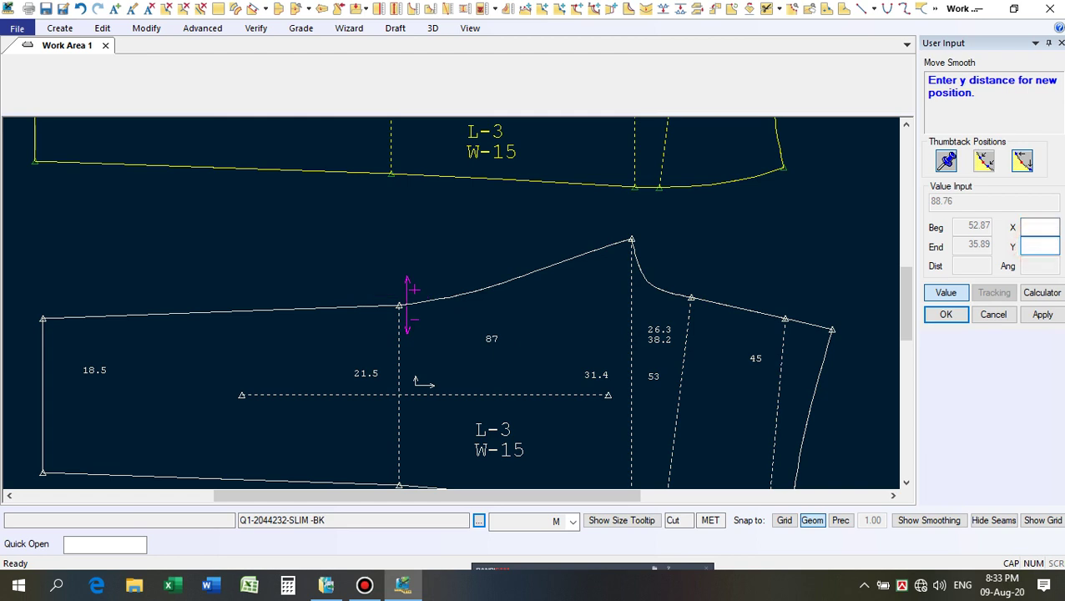
{"action": "type", "text": "0"}
{"action": "key", "text": "Return"}
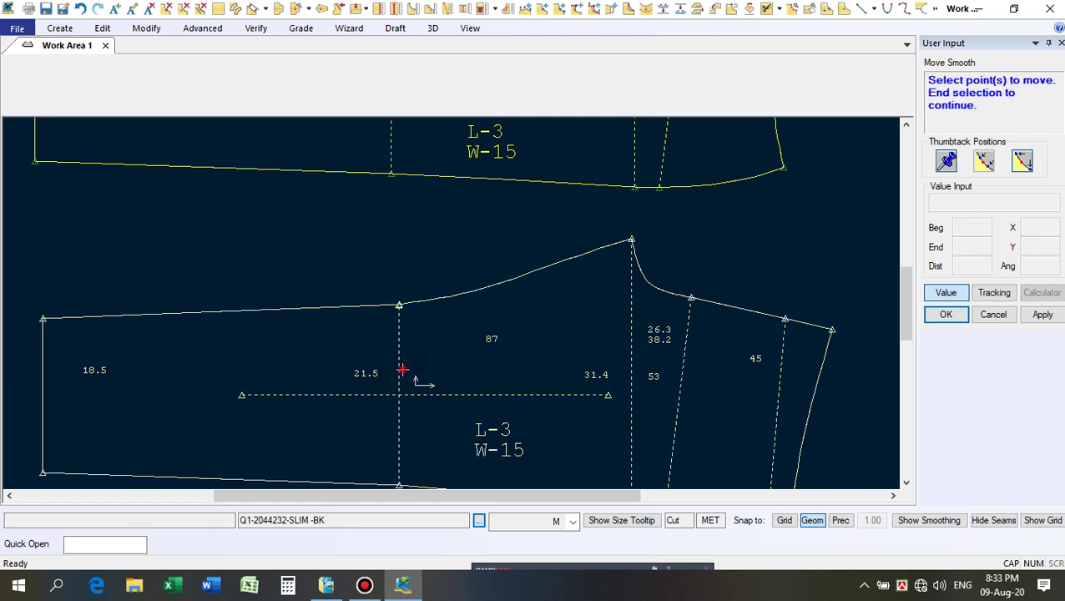
Smooth-move the inseam end of the back's internal knee line in the Y direction to meet the moved seam point.
{"action": "left_click", "coordinate": [399, 305]}
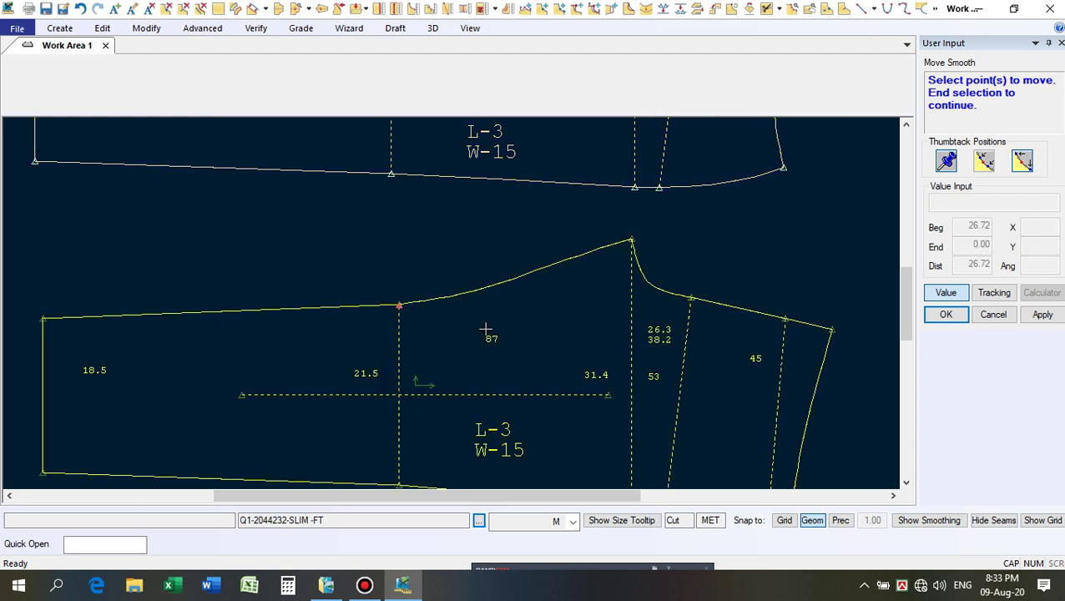
{"action": "right_click", "coordinate": [485, 331]}
{"action": "left_click", "coordinate": [488, 333]}
{"action": "right_click", "coordinate": [488, 331]}
{"action": "left_click", "coordinate": [480, 331]}
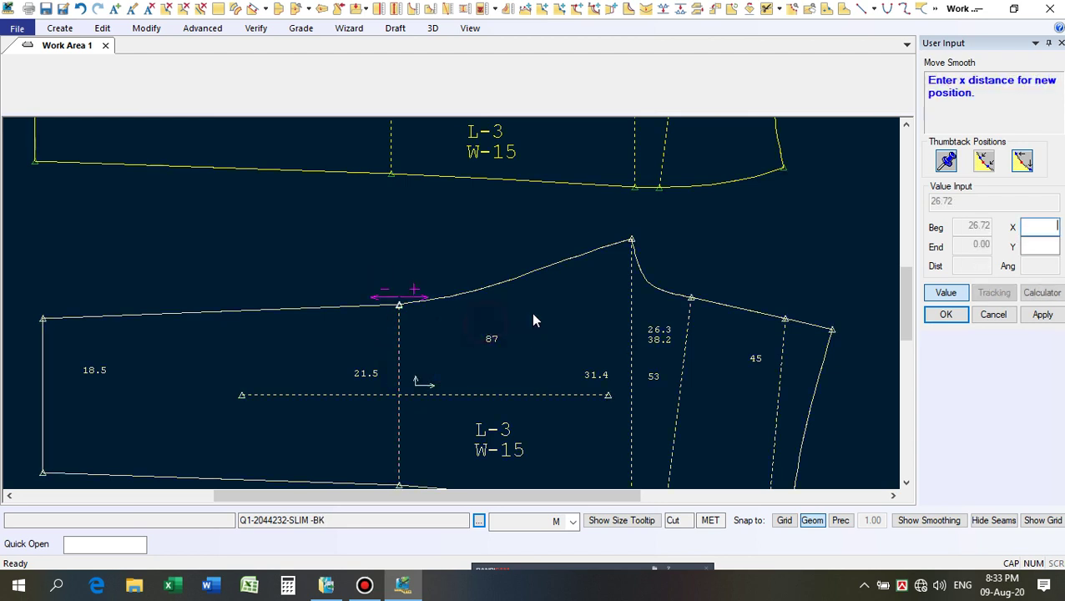
{"action": "left_click", "coordinate": [1040, 245]}
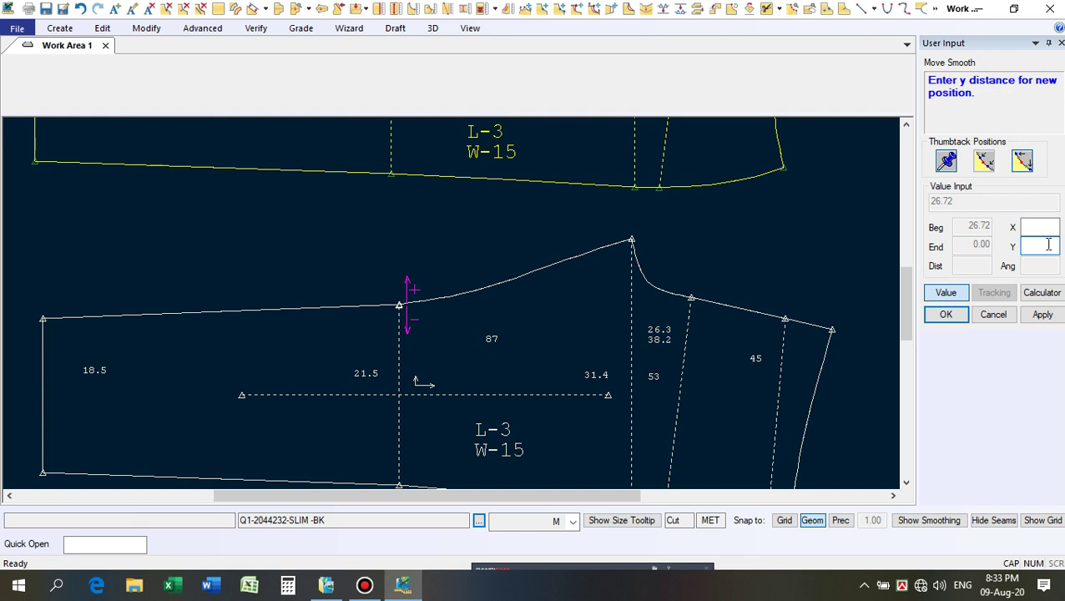
{"action": "type", "text": "0"}
{"action": "key", "text": "Return"}
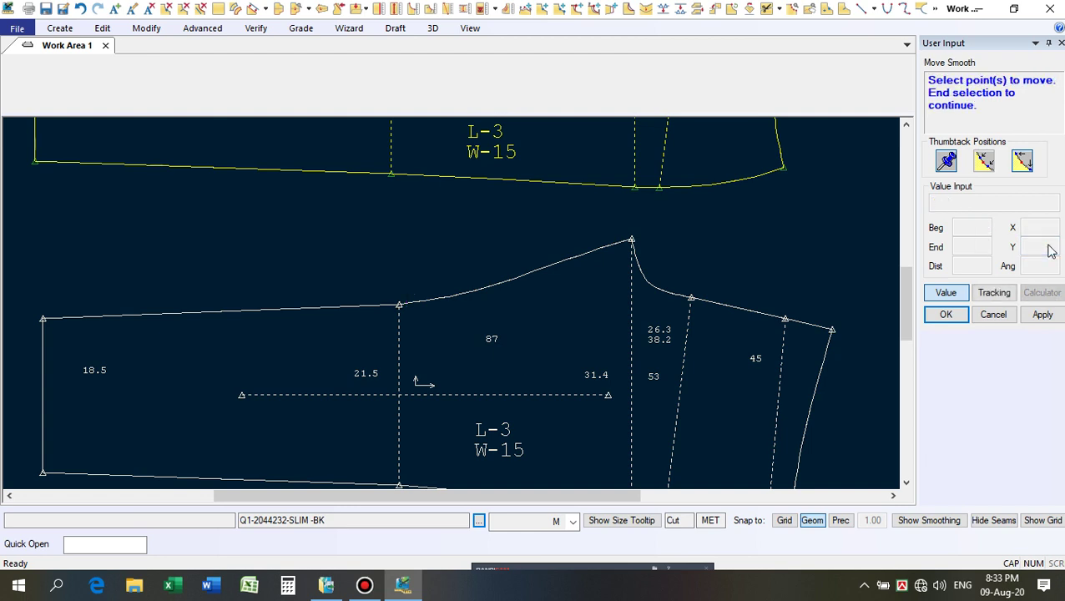
Smooth-move the front piece's side seam knee point slightly outward by a negative Y distance with the default thumbtack range.
{"action": "left_click", "coordinate": [433, 180]}
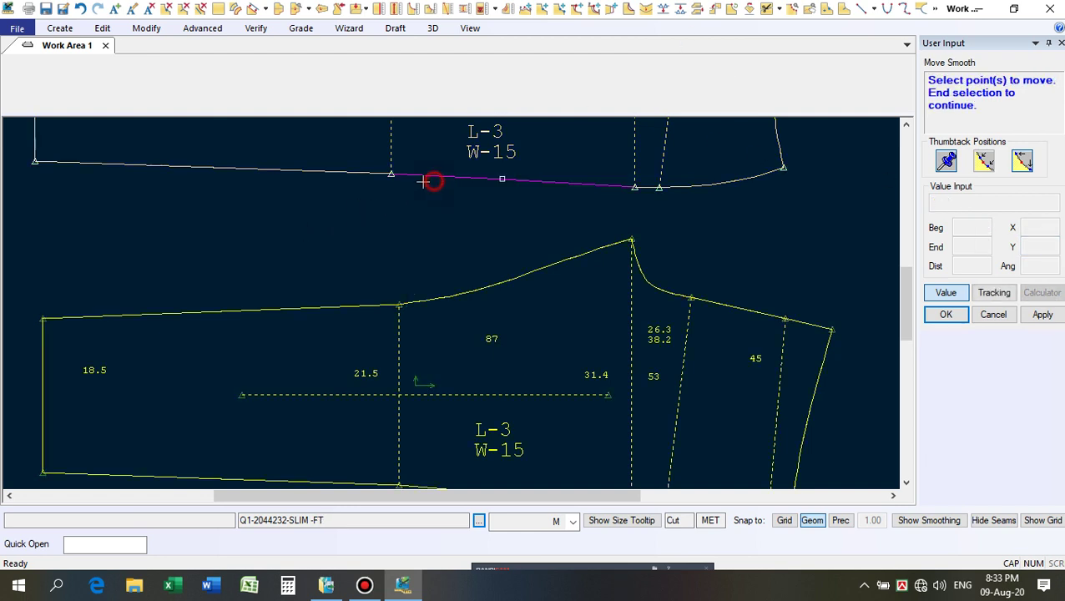
{"action": "right_click", "coordinate": [419, 209]}
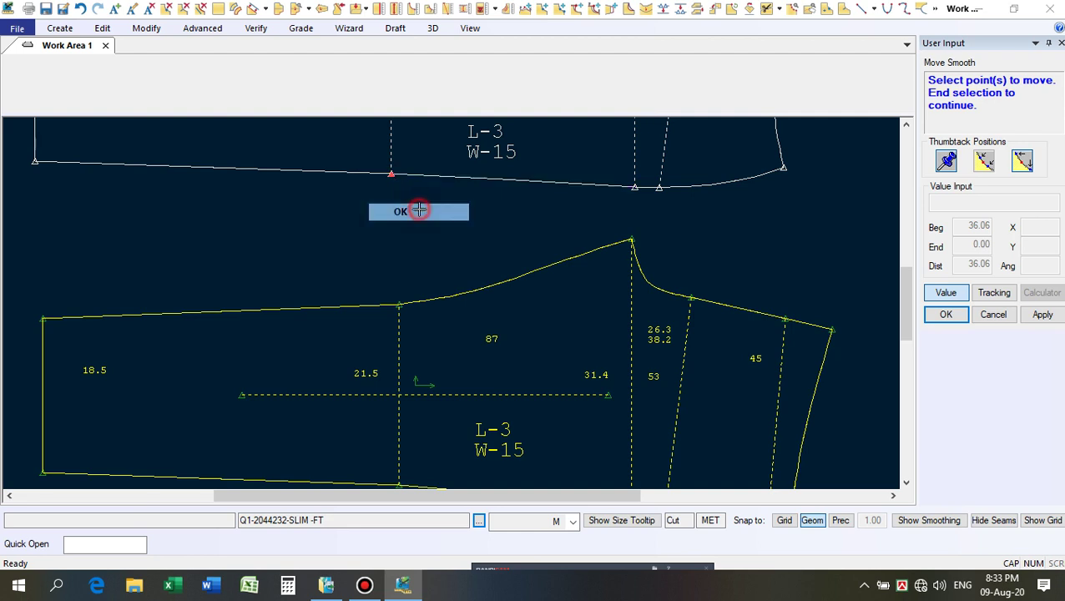
{"action": "left_click", "coordinate": [418, 212]}
{"action": "left_click", "coordinate": [418, 212]}
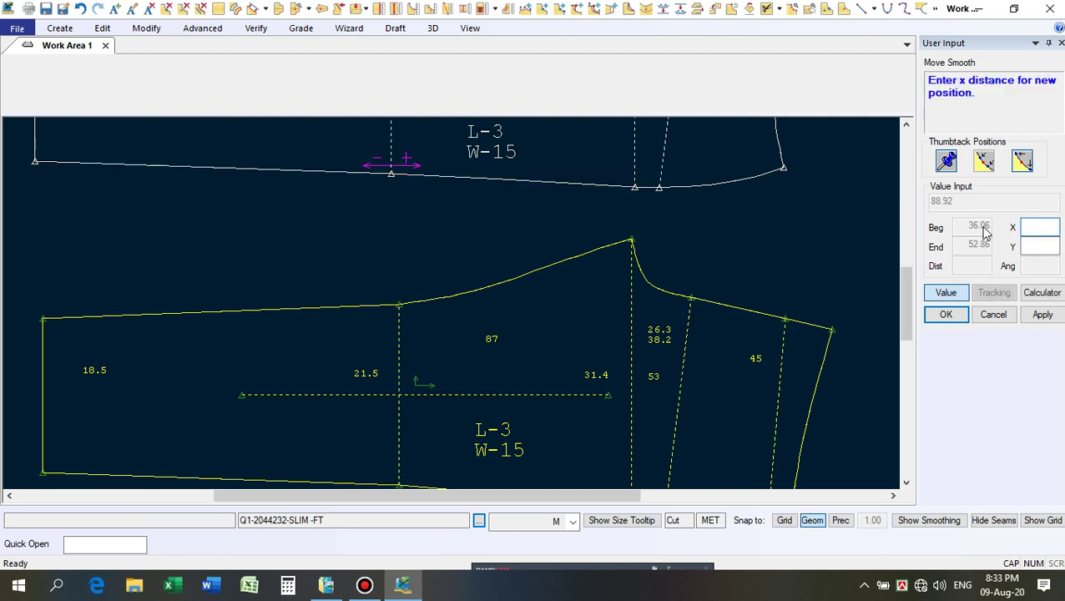
{"action": "left_click", "coordinate": [1031, 243]}
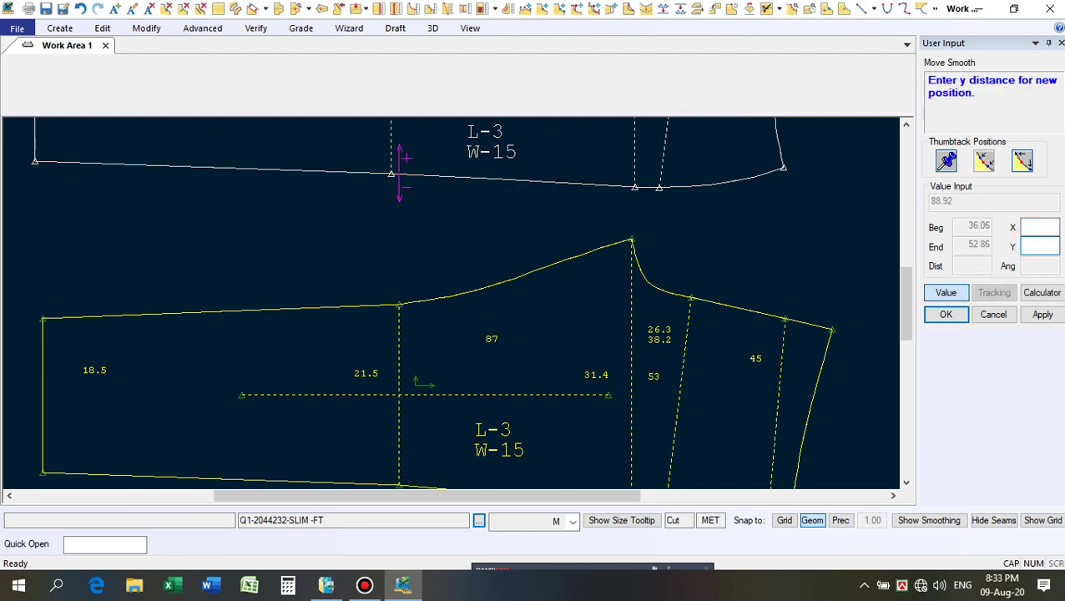
{"action": "type", "text": "-.5"}
{"action": "key", "text": "Return"}
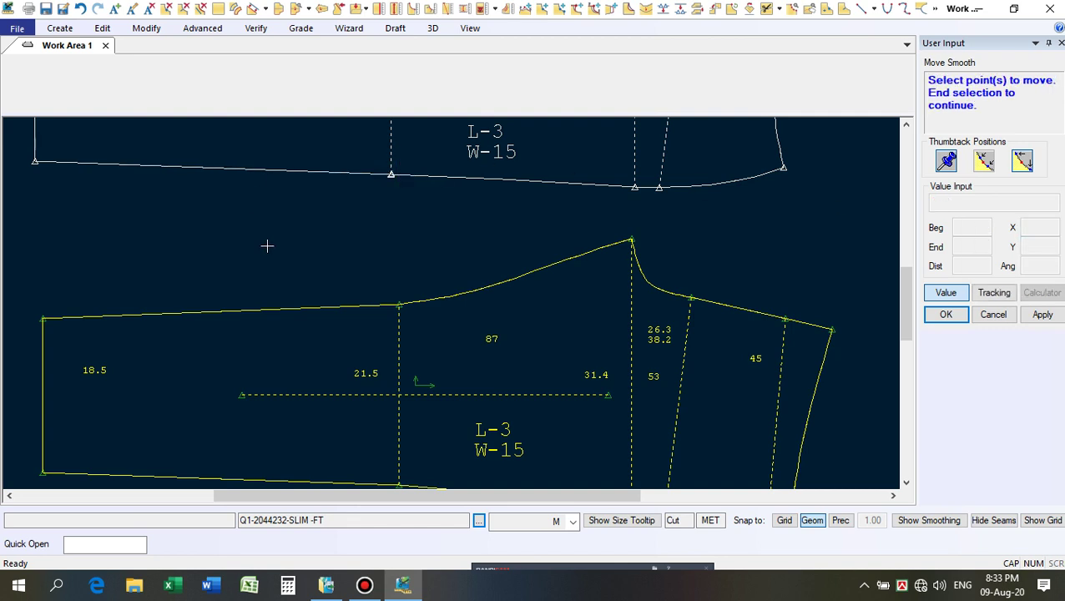
Smooth-move the side seam end of the front's internal knee line by a Y distance of -.15 to meet the moved seam point.
{"action": "scroll", "coordinate": [401, 223], "scroll_direction": "up", "scroll_amount": 2}
{"action": "left_click", "coordinate": [440, 143]}
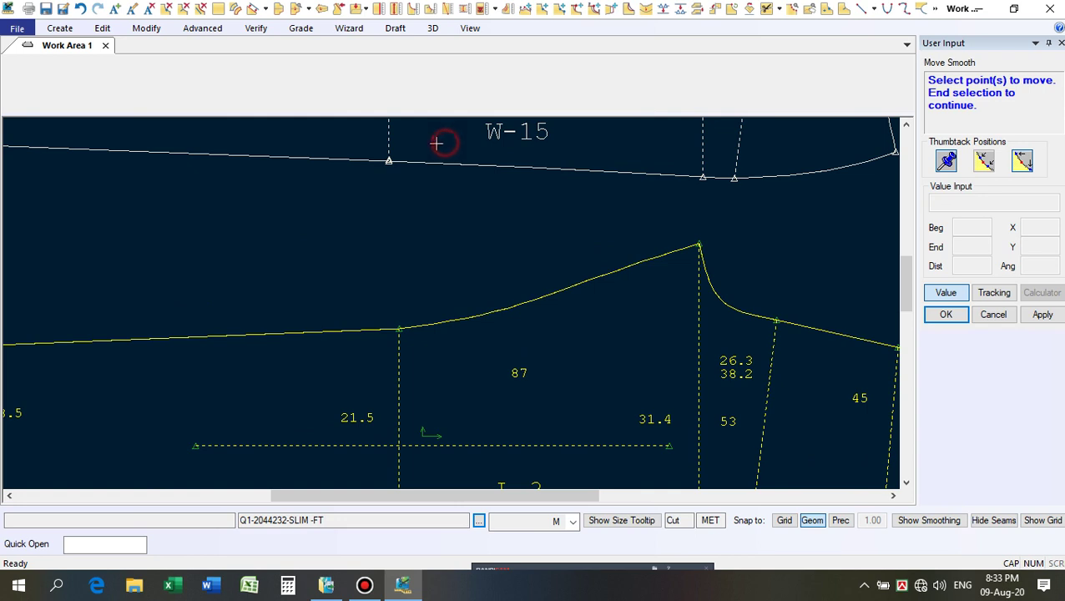
{"action": "right_click", "coordinate": [452, 202]}
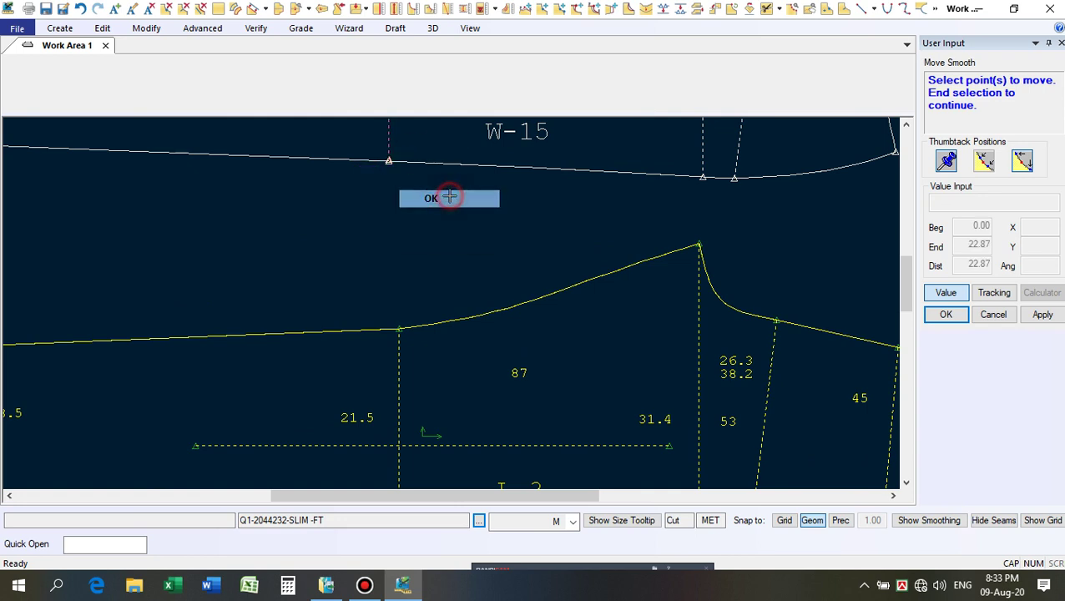
{"action": "left_click", "coordinate": [434, 198]}
{"action": "right_click", "coordinate": [452, 202]}
{"action": "left_click", "coordinate": [451, 201]}
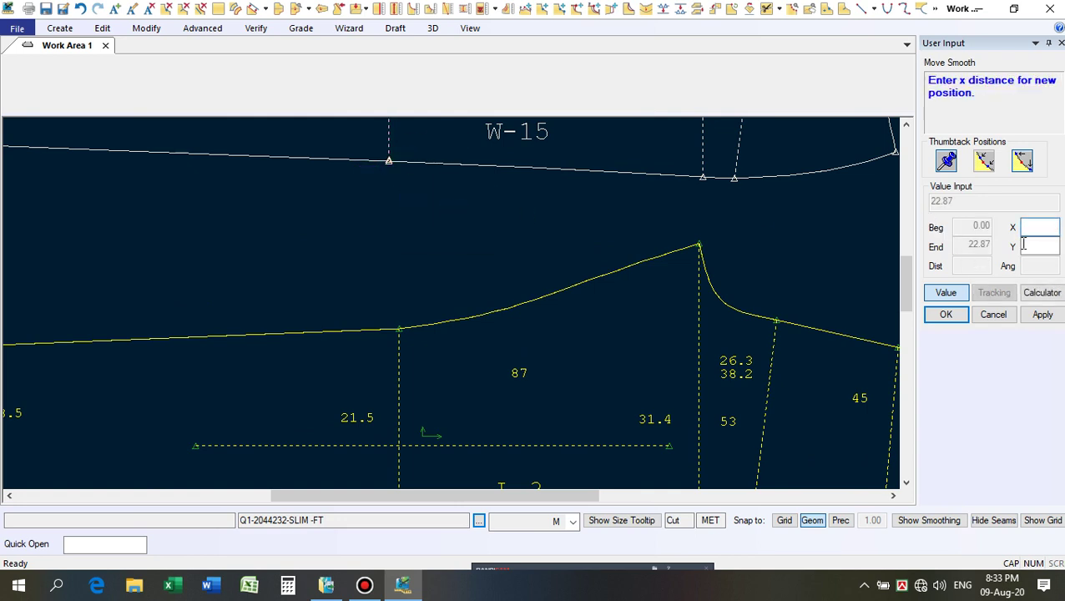
{"action": "key", "text": "Tab"}
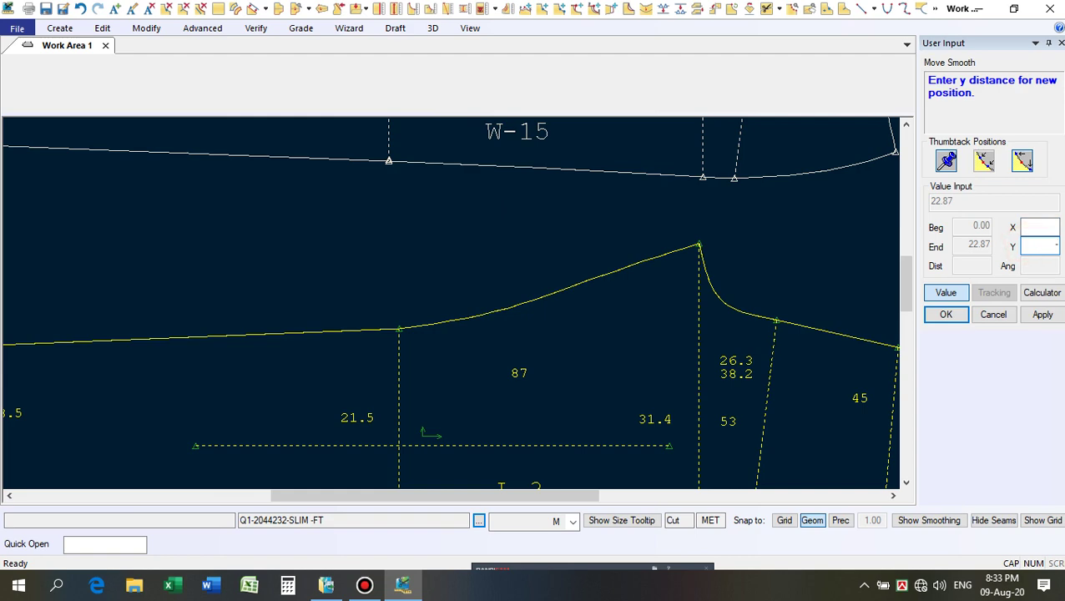
{"action": "type", "text": "-.15"}
{"action": "key", "text": "Return"}
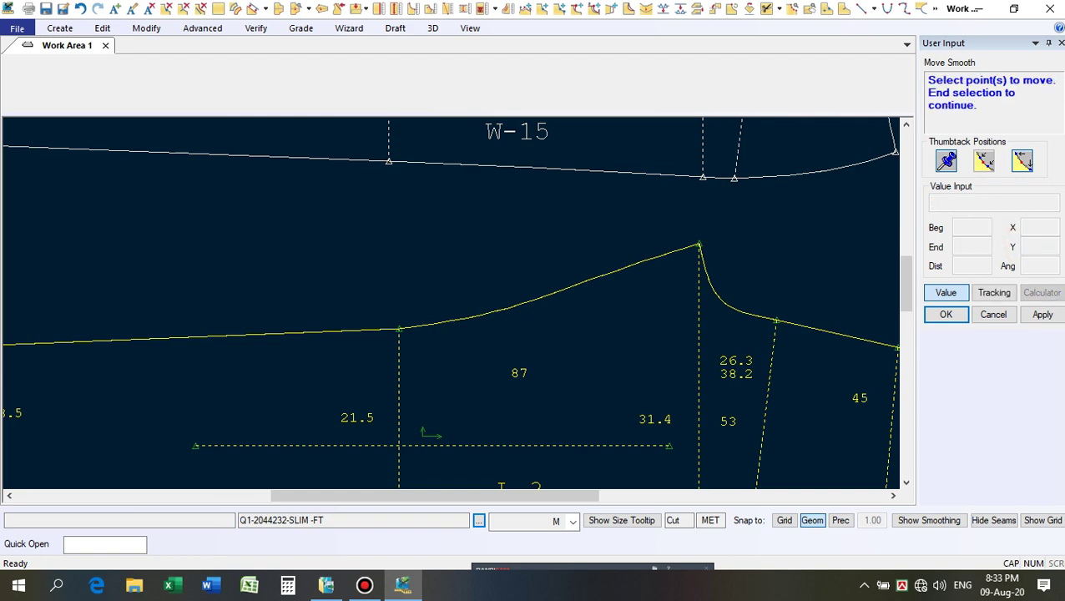
Smooth-move the back piece's side seam knee point slightly outward by a negative Y distance with the default thumbtack range.
{"action": "scroll", "coordinate": [366, 209], "scroll_direction": "down", "scroll_amount": 2}
{"action": "scroll", "coordinate": [337, 395], "scroll_direction": "up", "scroll_amount": 3}
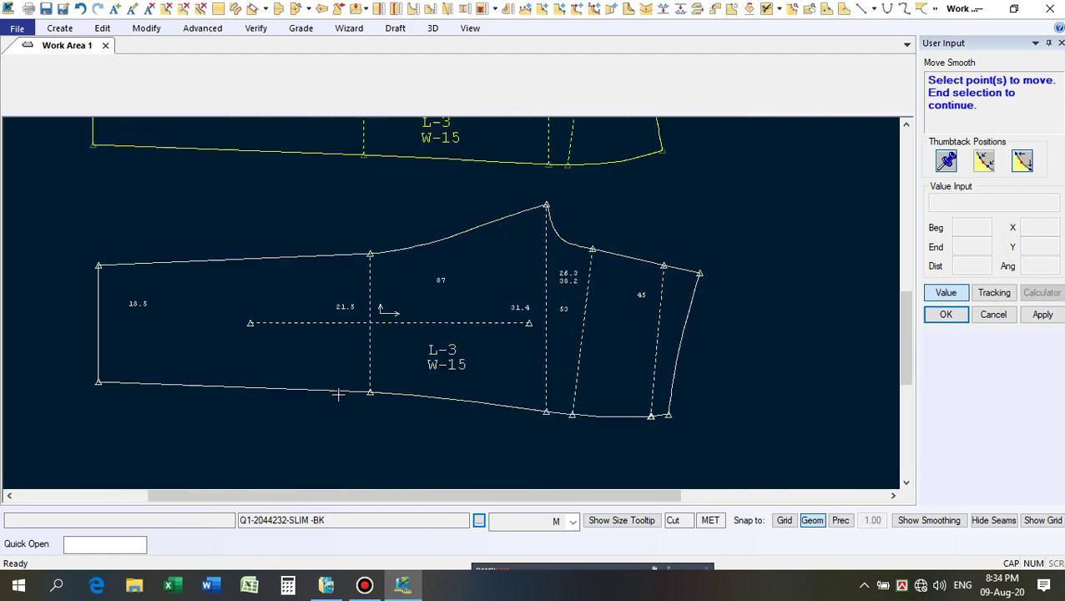
{"action": "left_click_drag", "start_coordinate": [367, 397], "coordinate": [294, 435]}
{"action": "right_click", "coordinate": [429, 373]}
{"action": "left_click", "coordinate": [429, 376]}
{"action": "left_click", "coordinate": [430, 374]}
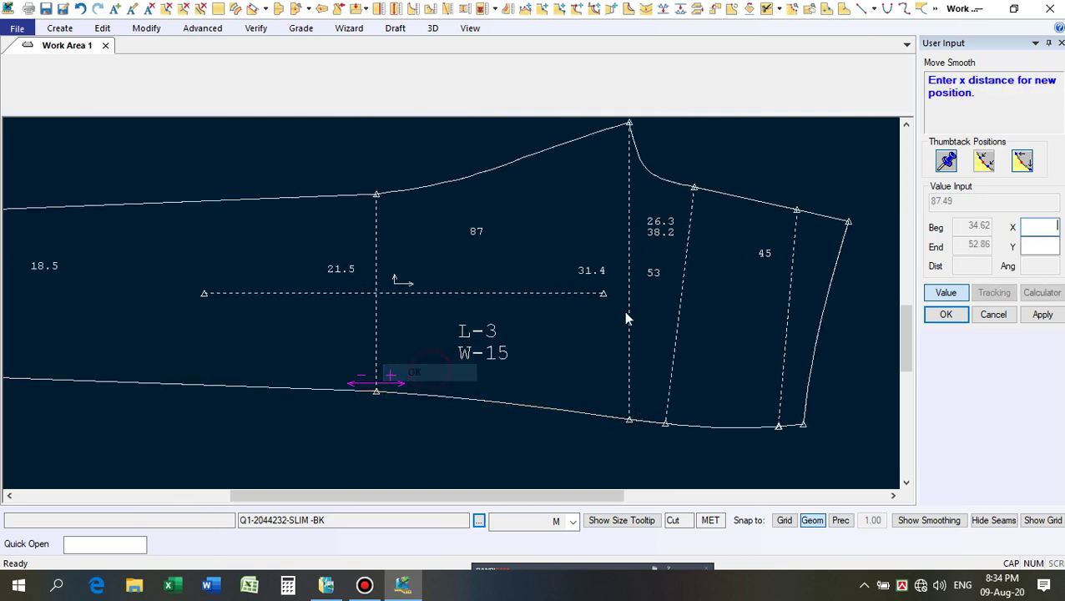
{"action": "left_click", "coordinate": [1045, 243]}
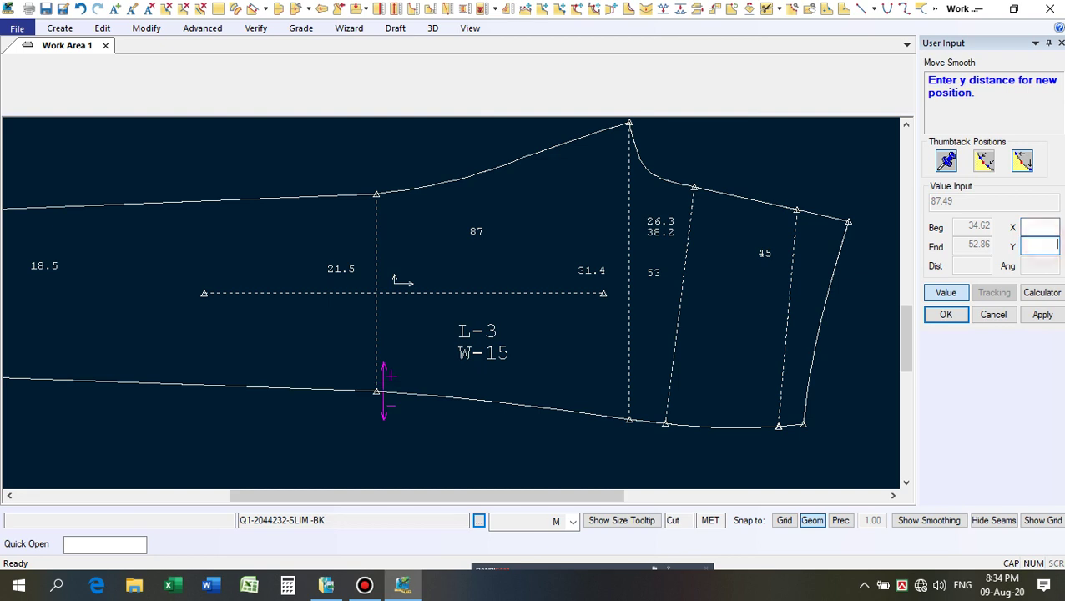
{"action": "type", "text": "-6"}
{"action": "key", "text": "Return"}
Smooth-move the side seam end of the back's internal knee line by a Y distance of -0.2 to meet the moved seam point.
{"action": "scroll", "coordinate": [383, 411], "scroll_direction": "up", "scroll_amount": 2}
{"action": "scroll", "coordinate": [382, 411], "scroll_direction": "up", "scroll_amount": 2}
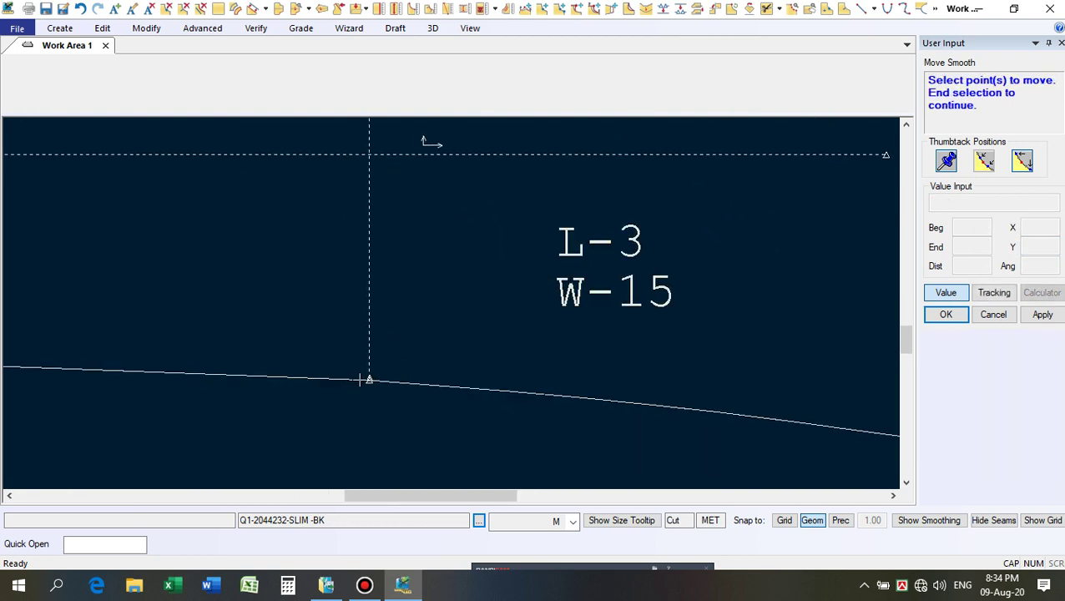
{"action": "left_click", "coordinate": [370, 377]}
{"action": "right_click", "coordinate": [419, 352]}
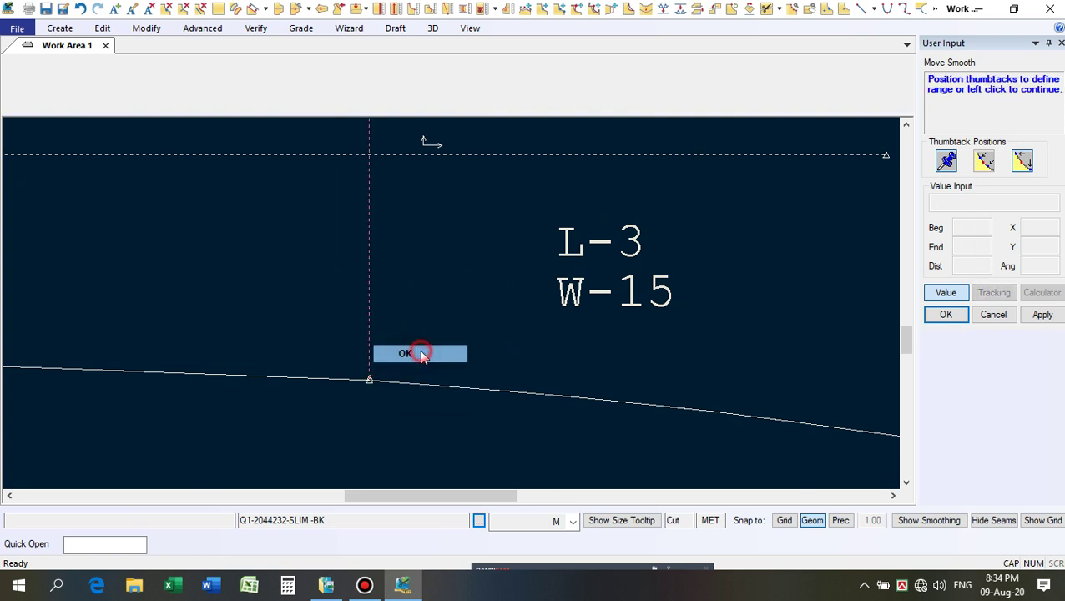
{"action": "left_click", "coordinate": [419, 357]}
{"action": "left_click", "coordinate": [1041, 244]}
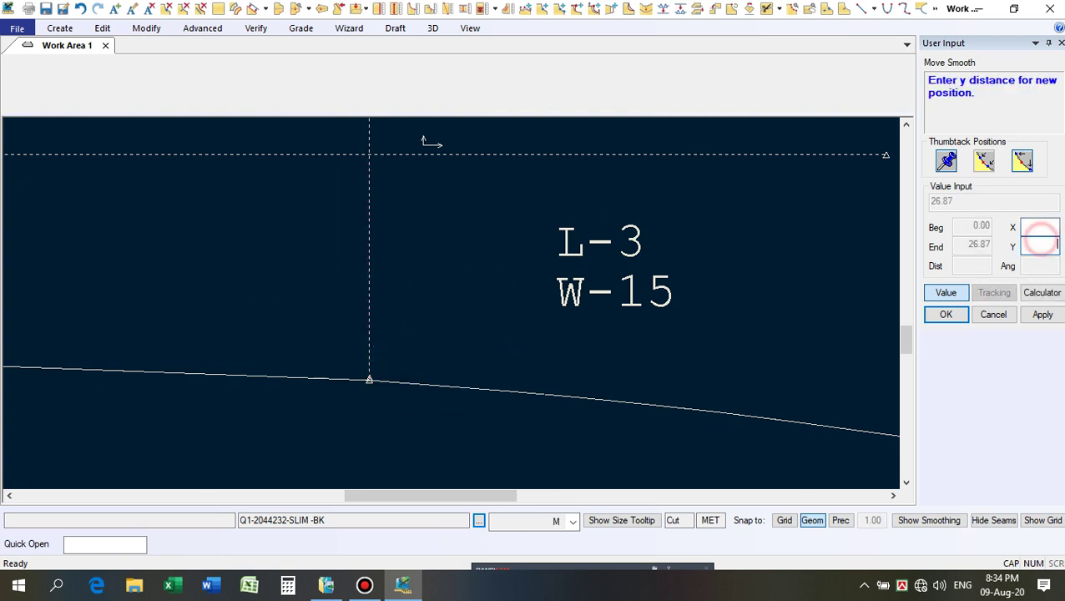
{"action": "type", "text": "-0.2"}
{"action": "key", "text": "Return"}
{"action": "right_click", "coordinate": [416, 340]}
{"action": "left_click", "coordinate": [416, 338]}
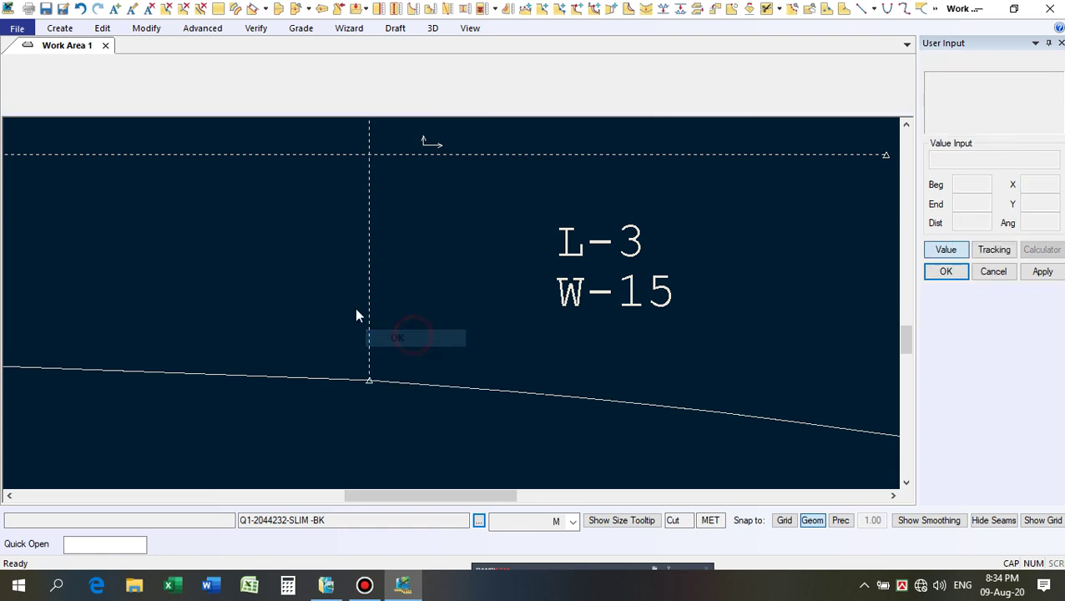
Measure the graded line length of the front and back knee lines together for all sizes.
{"action": "scroll", "coordinate": [376, 430], "scroll_direction": "down", "scroll_amount": 8}
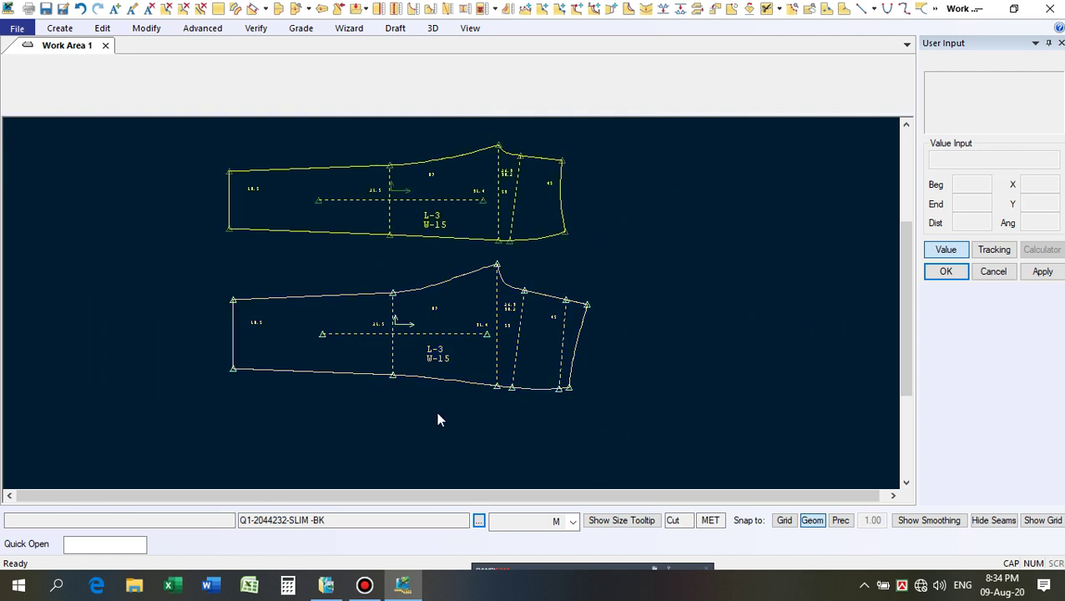
{"action": "scroll", "coordinate": [436, 410], "scroll_direction": "down", "scroll_amount": 1}
{"action": "left_click", "coordinate": [506, 11]}
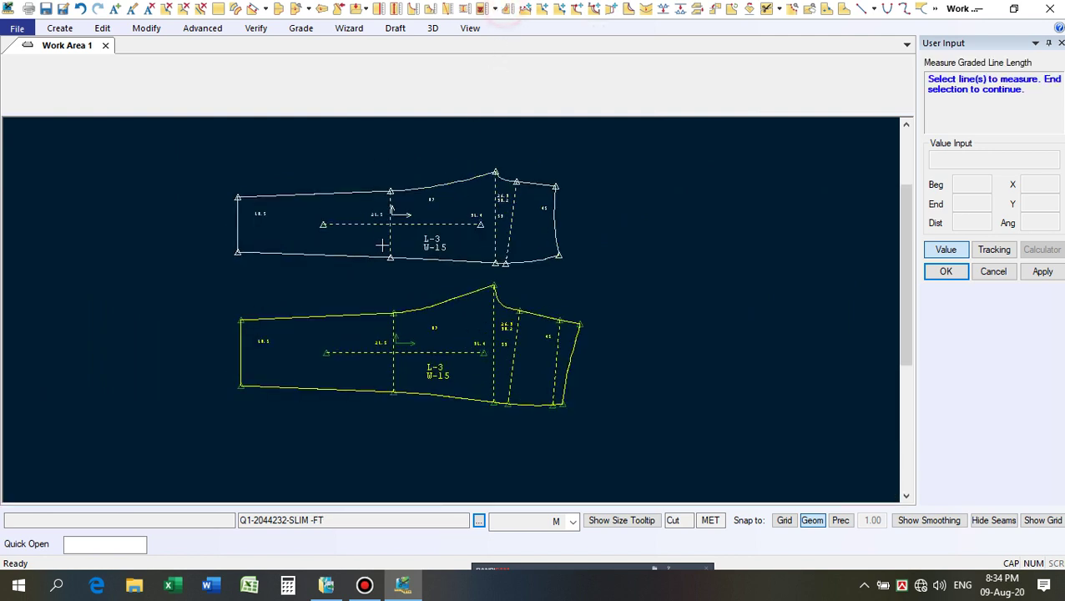
{"action": "left_click", "coordinate": [394, 373]}
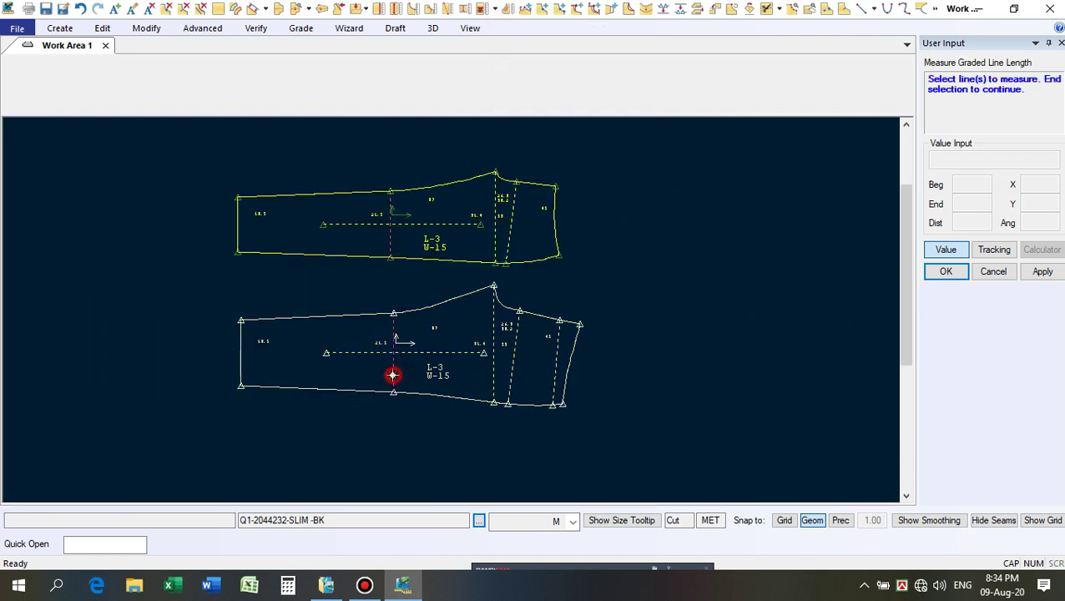
{"action": "right_click", "coordinate": [394, 358]}
{"action": "left_click", "coordinate": [340, 304]}
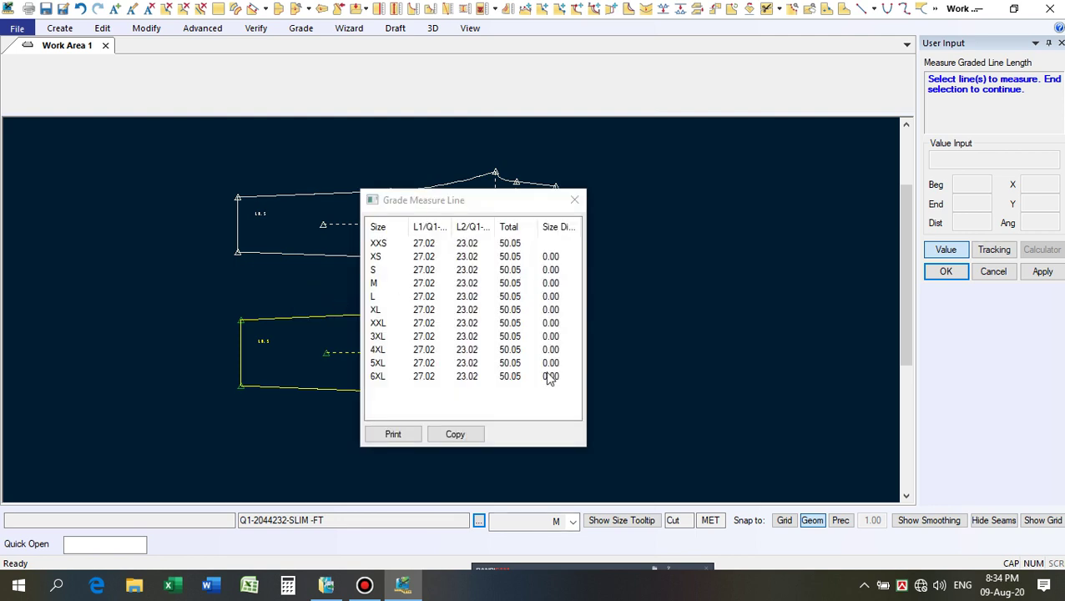
{"action": "left_click", "coordinate": [574, 200]}
{"action": "right_click", "coordinate": [572, 198]}
{"action": "left_click", "coordinate": [622, 206]}
Examine the adjusted front and back outlines around the knee, inseam, side seam and crotch.
{"action": "scroll", "coordinate": [368, 229], "scroll_direction": "up", "scroll_amount": 2}
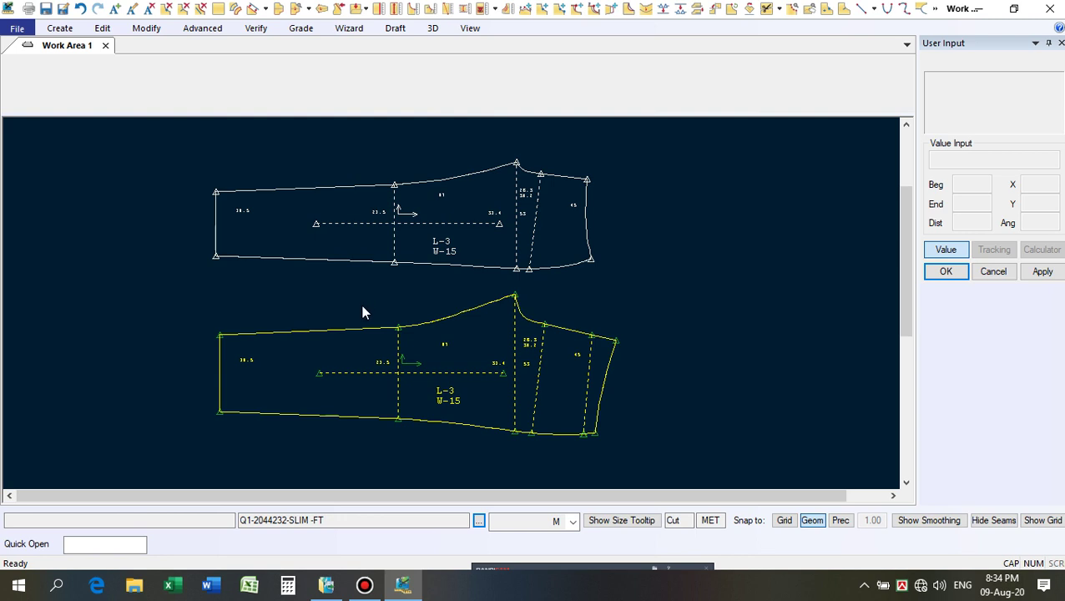
{"action": "left_click", "coordinate": [418, 368]}
{"action": "scroll", "coordinate": [421, 370], "scroll_direction": "up", "scroll_amount": 2}
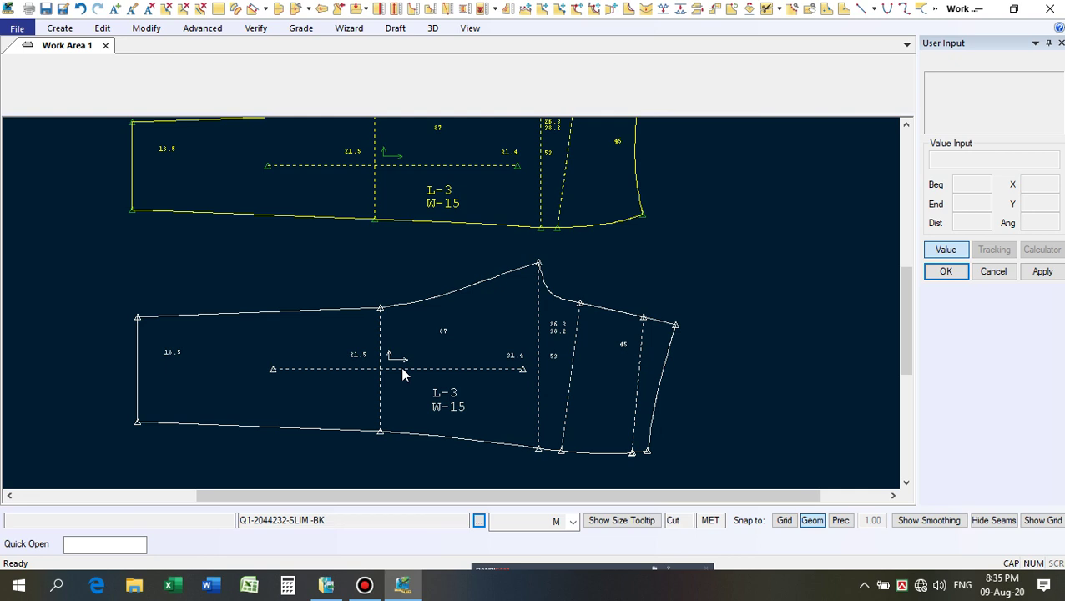
{"action": "scroll", "coordinate": [405, 411], "scroll_direction": "down", "scroll_amount": 3}
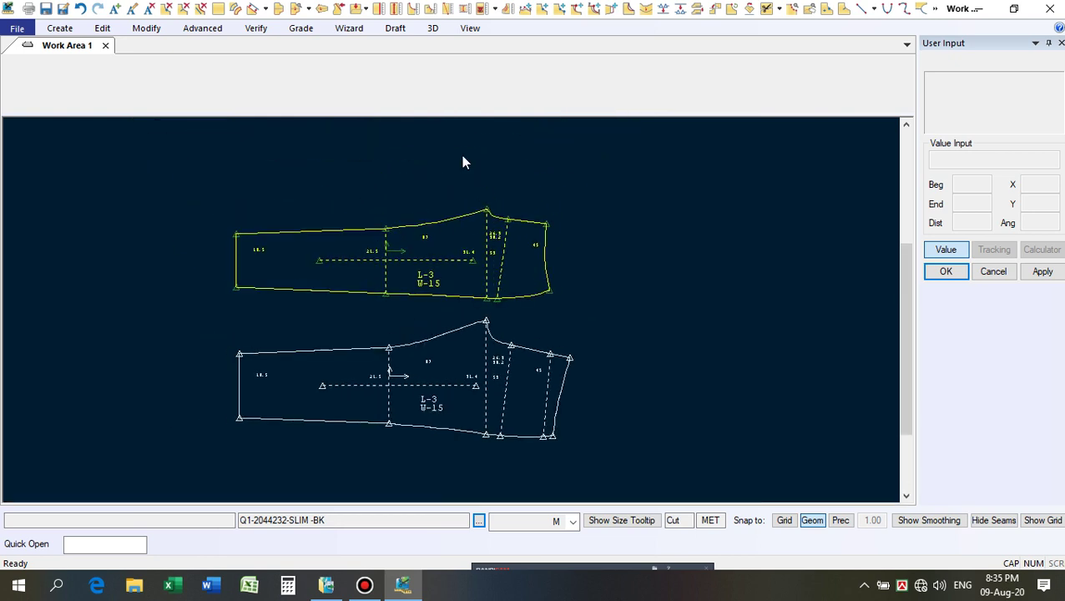
{"action": "scroll", "coordinate": [414, 208], "scroll_direction": "up", "scroll_amount": 1}
{"action": "left_click", "coordinate": [304, 397]}
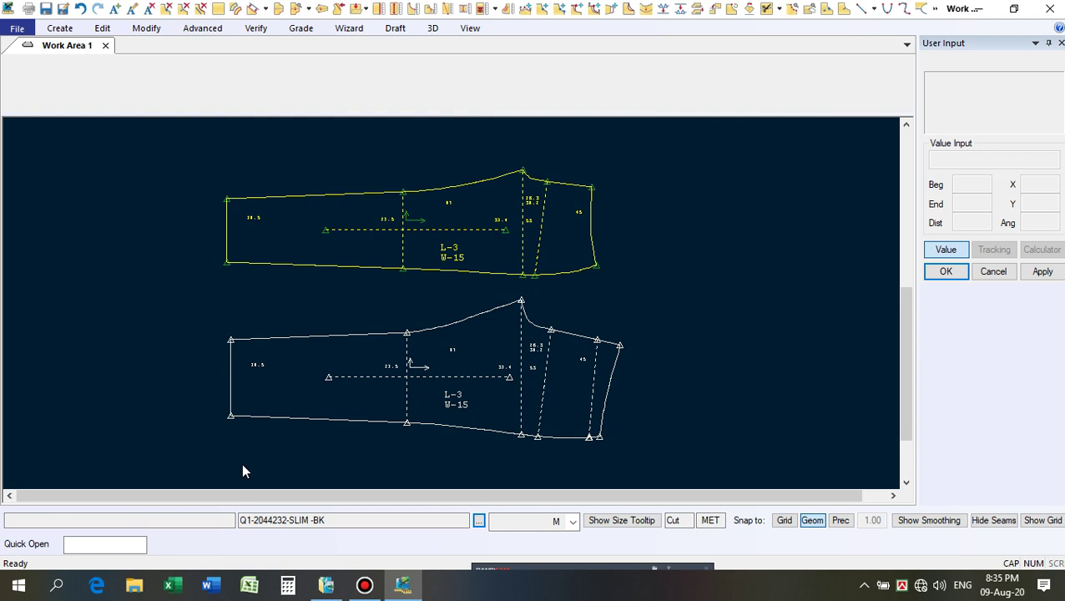
{"action": "left_click", "coordinate": [406, 308]}
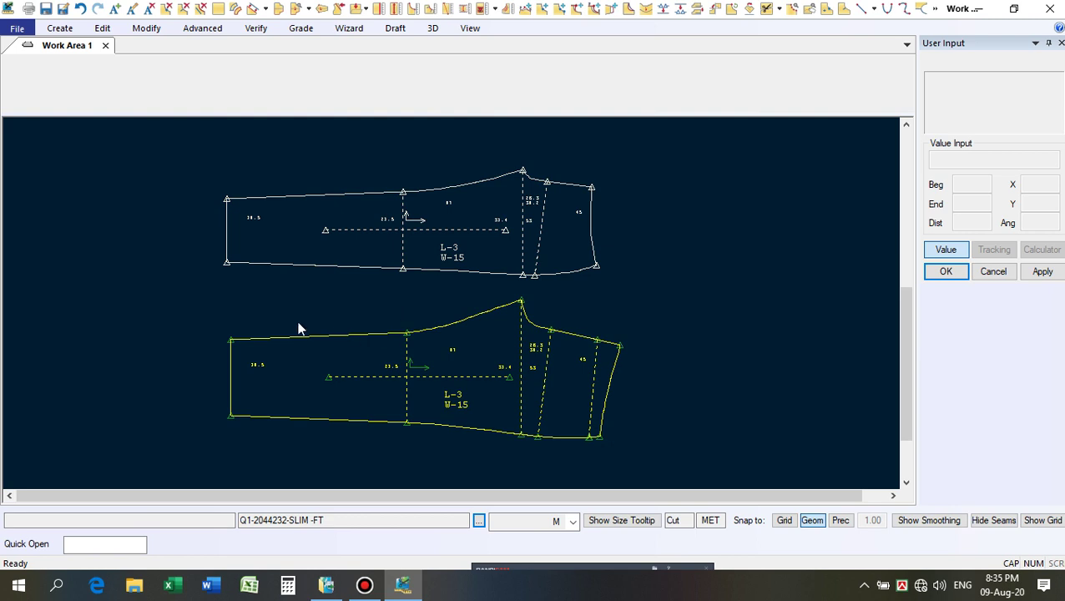
{"action": "scroll", "coordinate": [299, 328], "scroll_direction": "up", "scroll_amount": 1}
{"action": "left_click", "coordinate": [404, 302]}
{"action": "scroll", "coordinate": [482, 400], "scroll_direction": "up", "scroll_amount": 3}
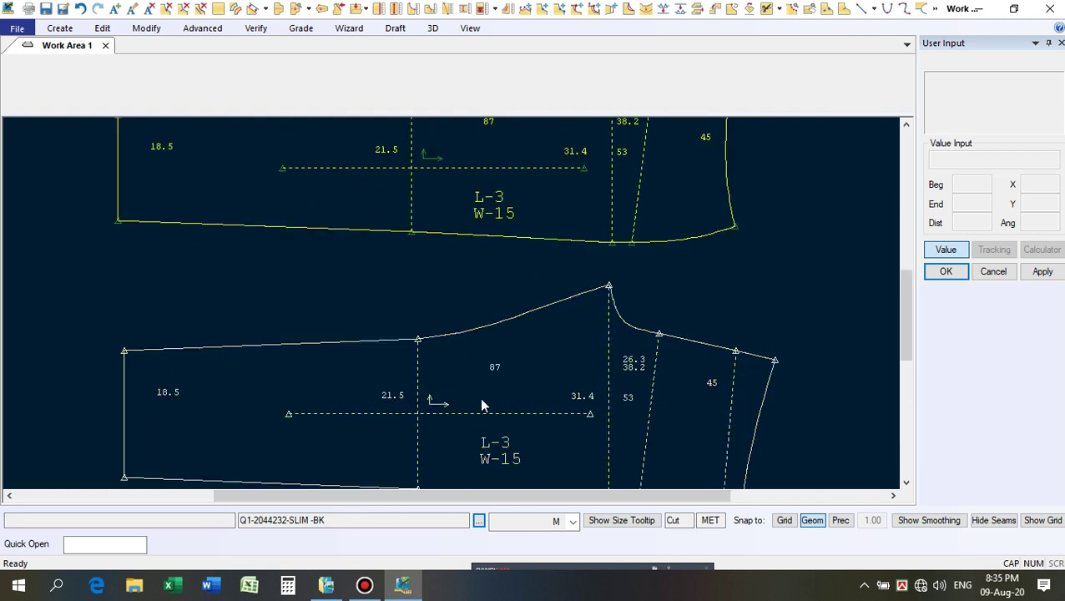
{"action": "left_click", "coordinate": [415, 368]}
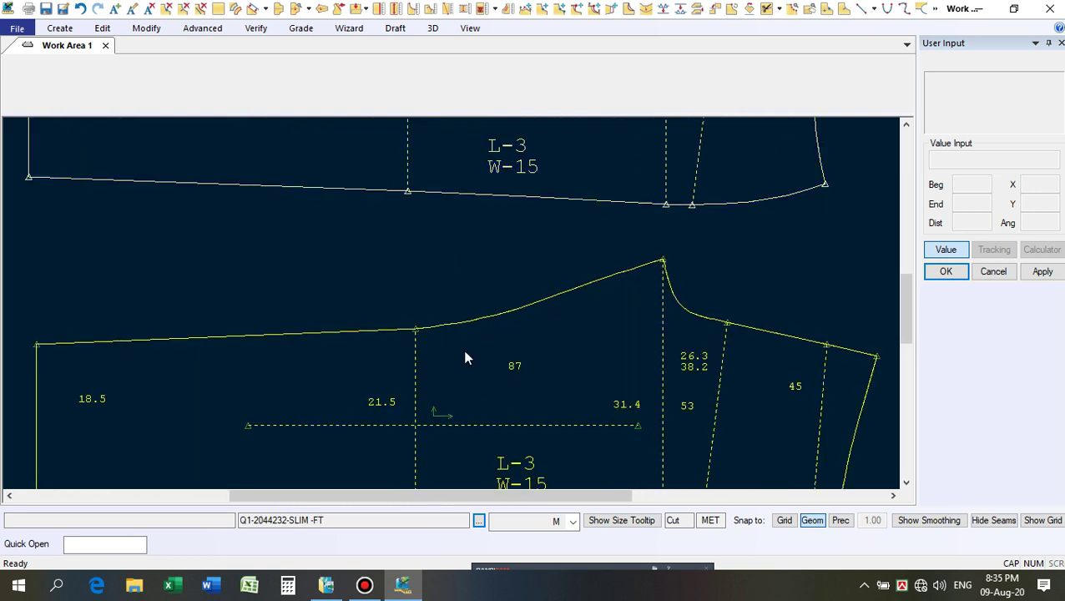
{"action": "left_click", "coordinate": [402, 334]}
{"action": "scroll", "coordinate": [415, 307], "scroll_direction": "down", "scroll_amount": 4}
{"action": "scroll", "coordinate": [566, 309], "scroll_direction": "up", "scroll_amount": 2}
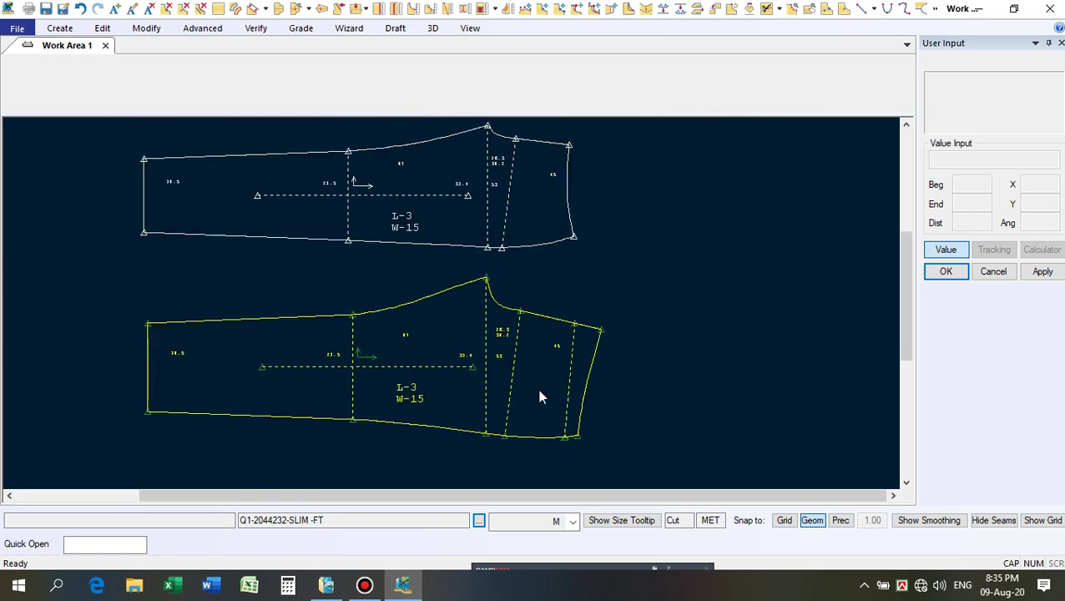
{"action": "scroll", "coordinate": [512, 174], "scroll_direction": "down", "scroll_amount": 1}
{"action": "scroll", "coordinate": [544, 251], "scroll_direction": "up", "scroll_amount": 2}
Inspect the front piece's waist and side seam corner, and switch to the Calculator app.
{"action": "left_click", "coordinate": [547, 250]}
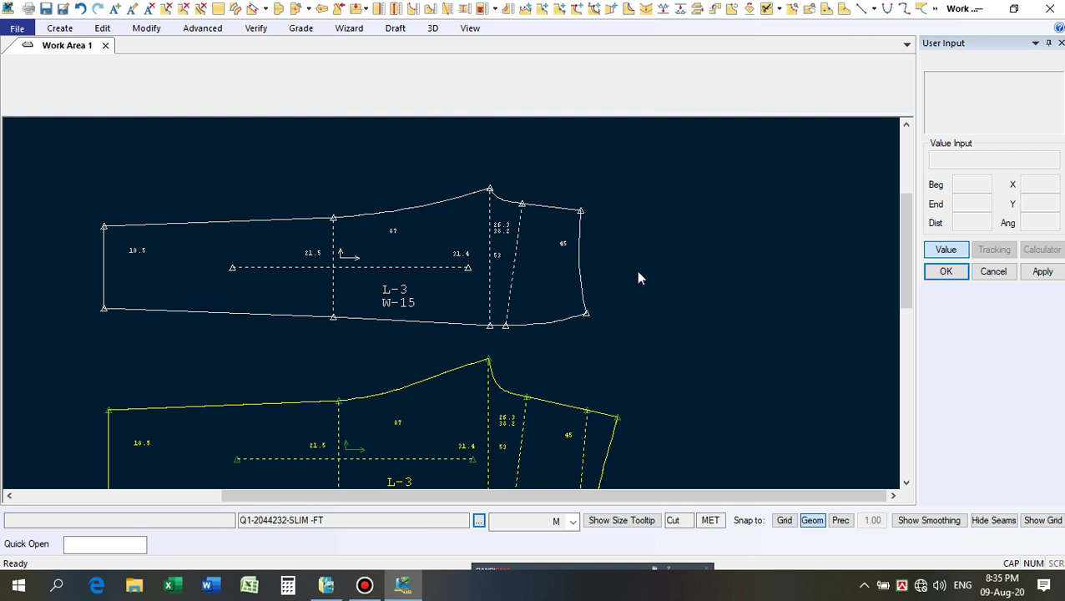
{"action": "scroll", "coordinate": [506, 302], "scroll_direction": "up", "scroll_amount": 2}
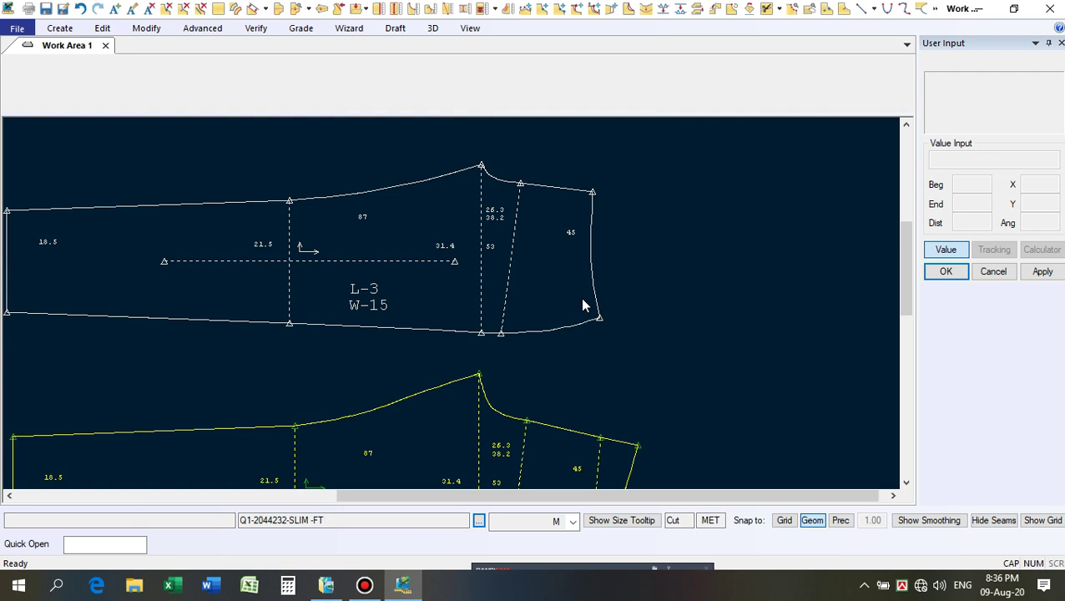
{"action": "scroll", "coordinate": [584, 259], "scroll_direction": "up", "scroll_amount": 3}
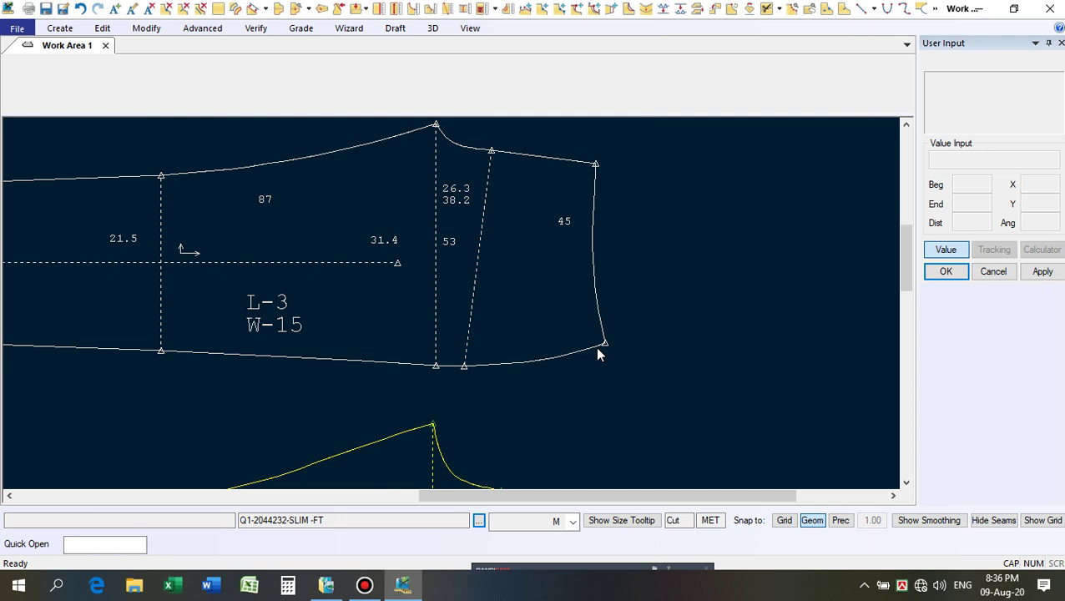
{"action": "left_click", "coordinate": [293, 587]}
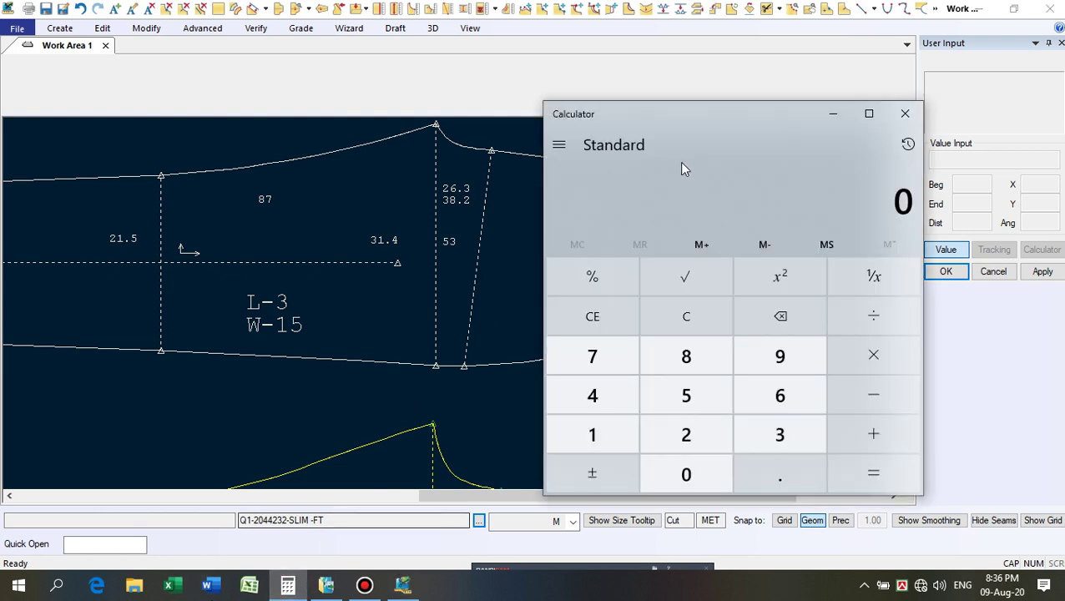
{"action": "left_click", "coordinate": [589, 435]}
{"action": "left_click", "coordinate": [686, 435]}
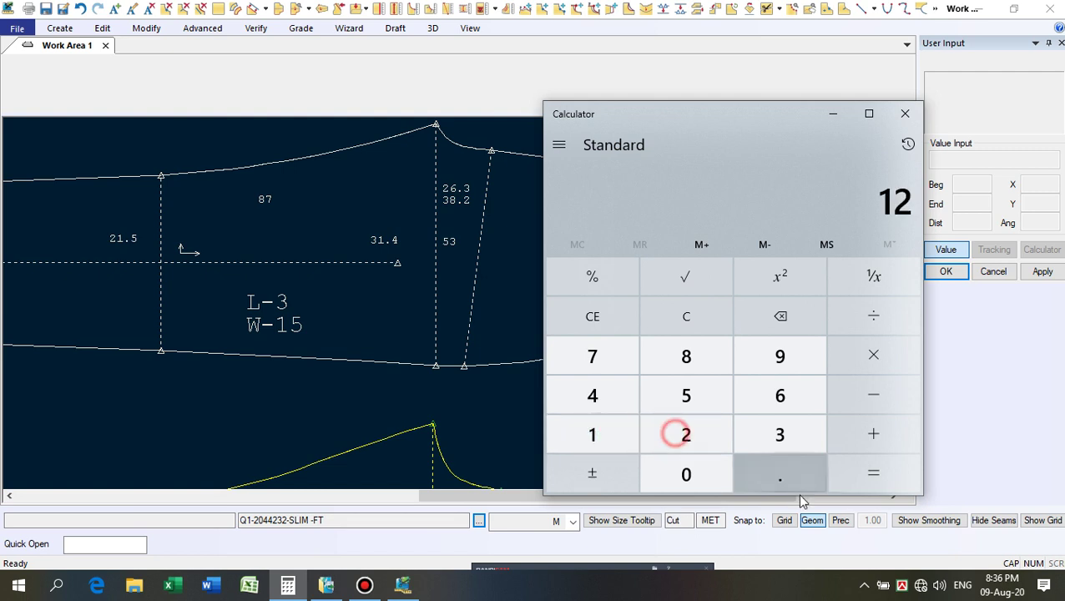
{"action": "left_click", "coordinate": [779, 477]}
{"action": "left_click", "coordinate": [873, 433]}
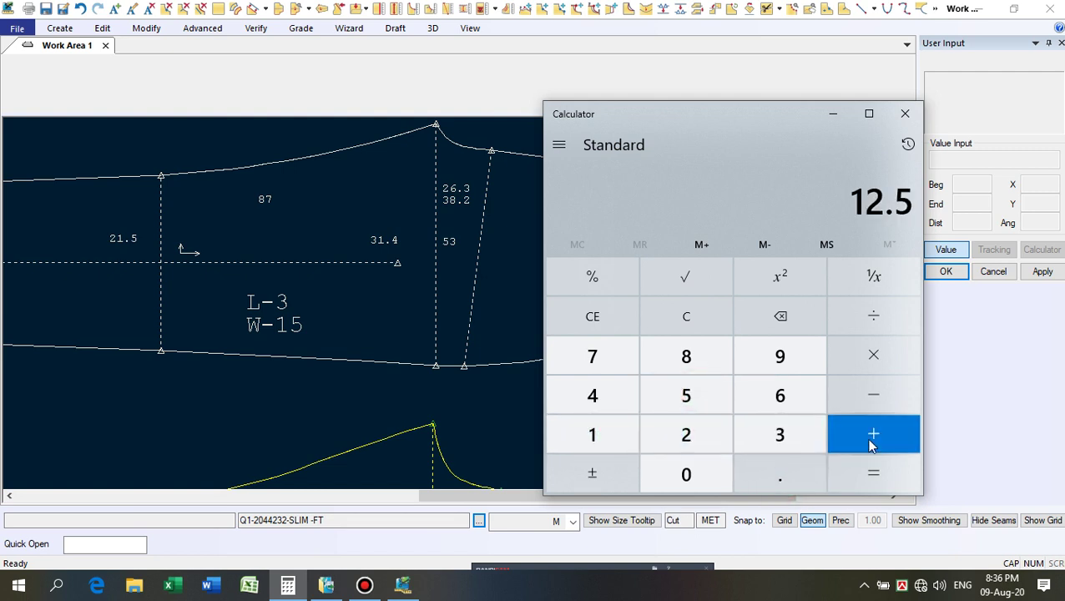
{"action": "left_click", "coordinate": [686, 396]}
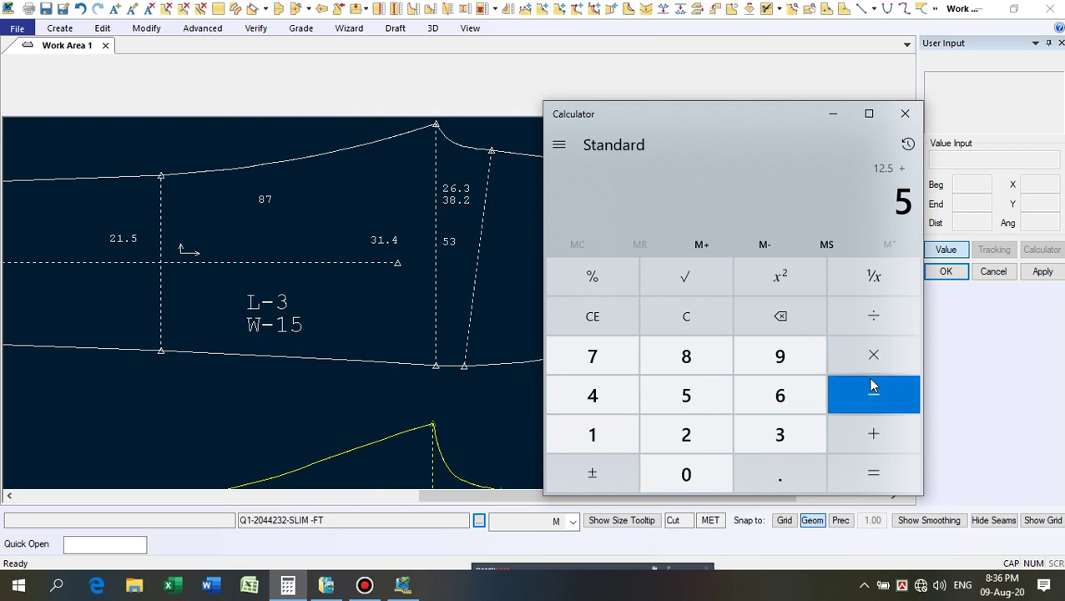
{"action": "left_click", "coordinate": [687, 314]}
Try adding 12 to 12.5 in the calculator.
{"action": "left_click", "coordinate": [594, 432]}
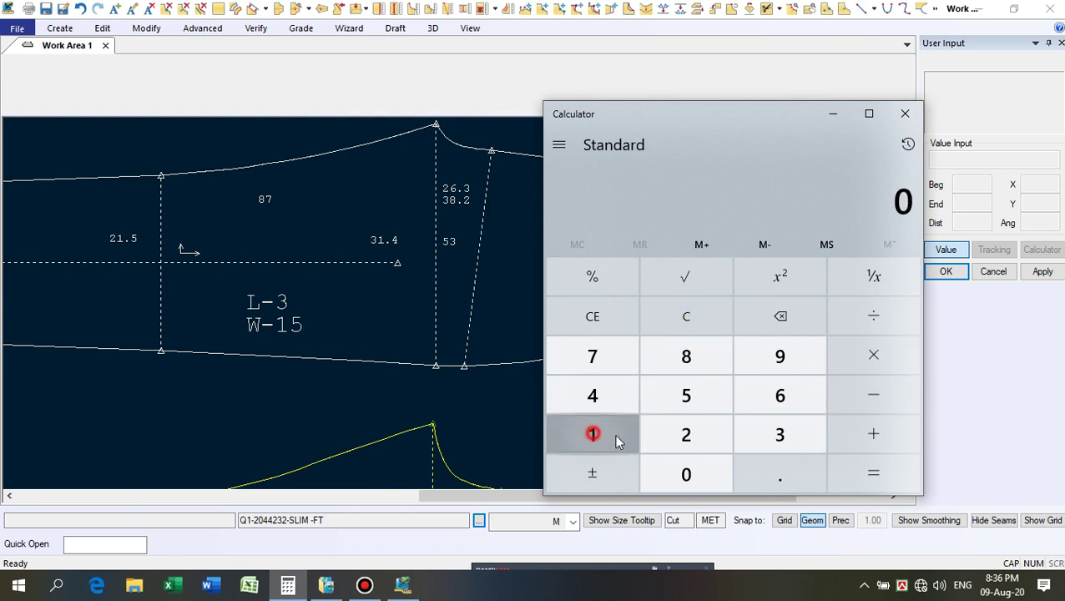
{"action": "left_click", "coordinate": [674, 442]}
{"action": "left_click", "coordinate": [782, 472]}
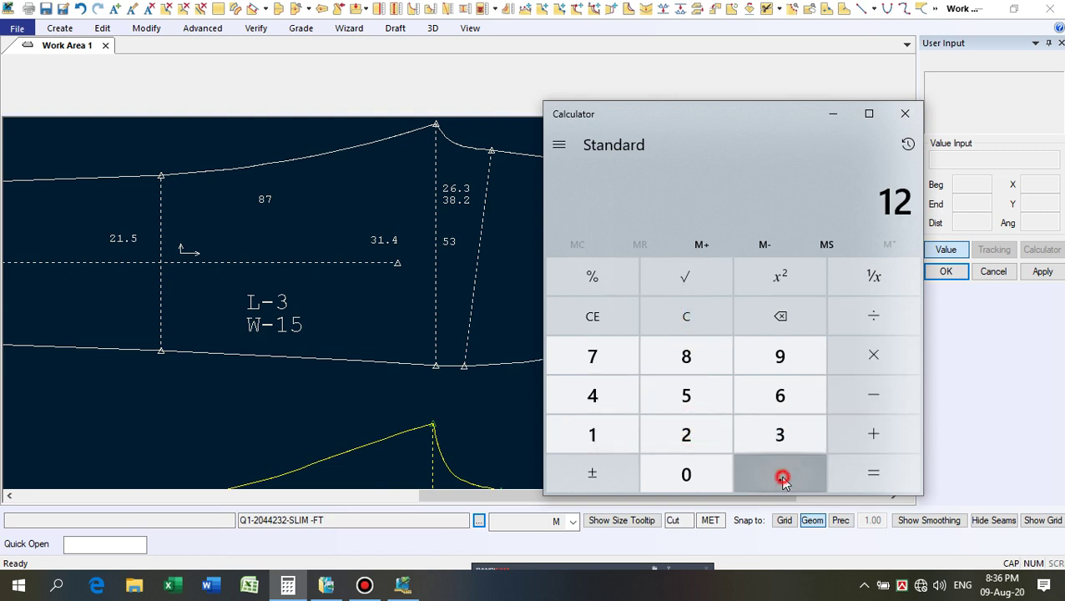
{"action": "left_click", "coordinate": [670, 396]}
{"action": "left_click", "coordinate": [874, 438]}
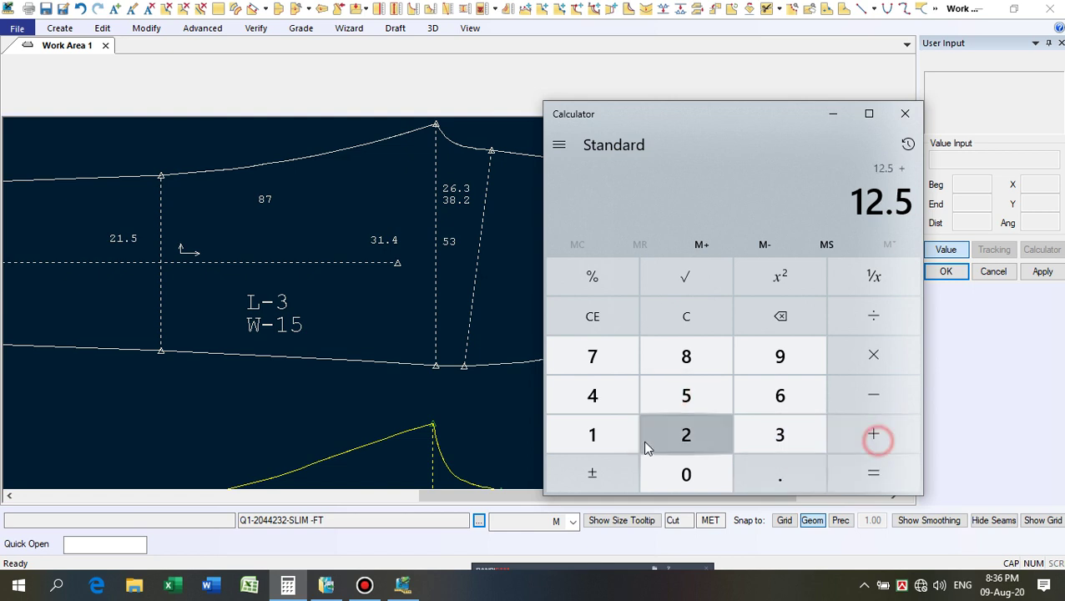
{"action": "left_click", "coordinate": [601, 431]}
{"action": "left_click", "coordinate": [692, 430]}
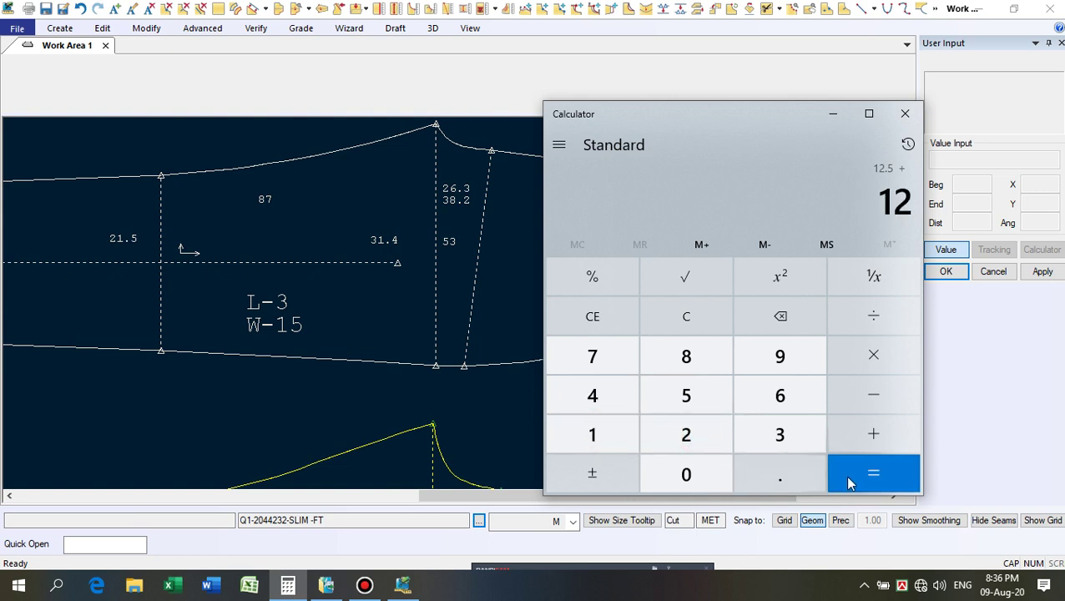
{"action": "left_click", "coordinate": [885, 472]}
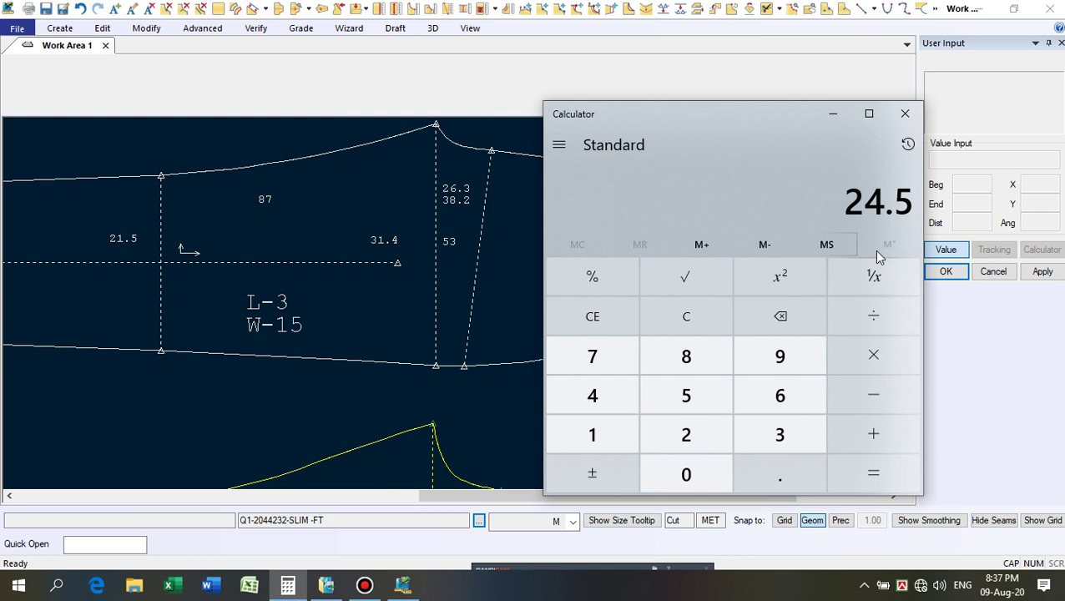
Calculate 12.5 plus 12 percent, and switch back to the trouser pattern's work area.
{"action": "left_click", "coordinate": [689, 316]}
{"action": "left_click", "coordinate": [590, 435]}
{"action": "left_click", "coordinate": [672, 439]}
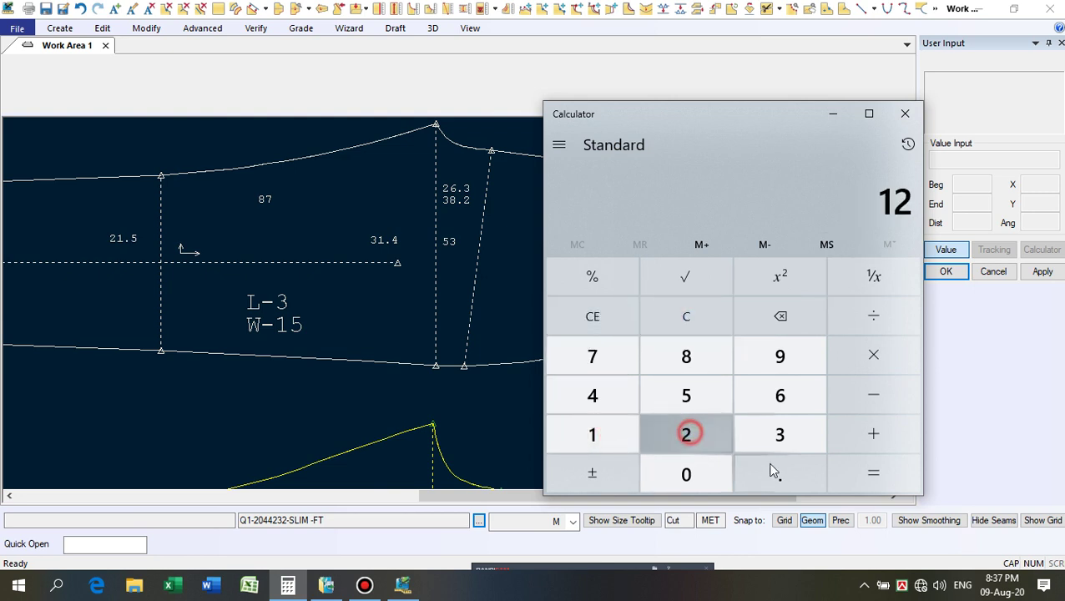
{"action": "left_click", "coordinate": [773, 482]}
{"action": "left_click", "coordinate": [686, 396]}
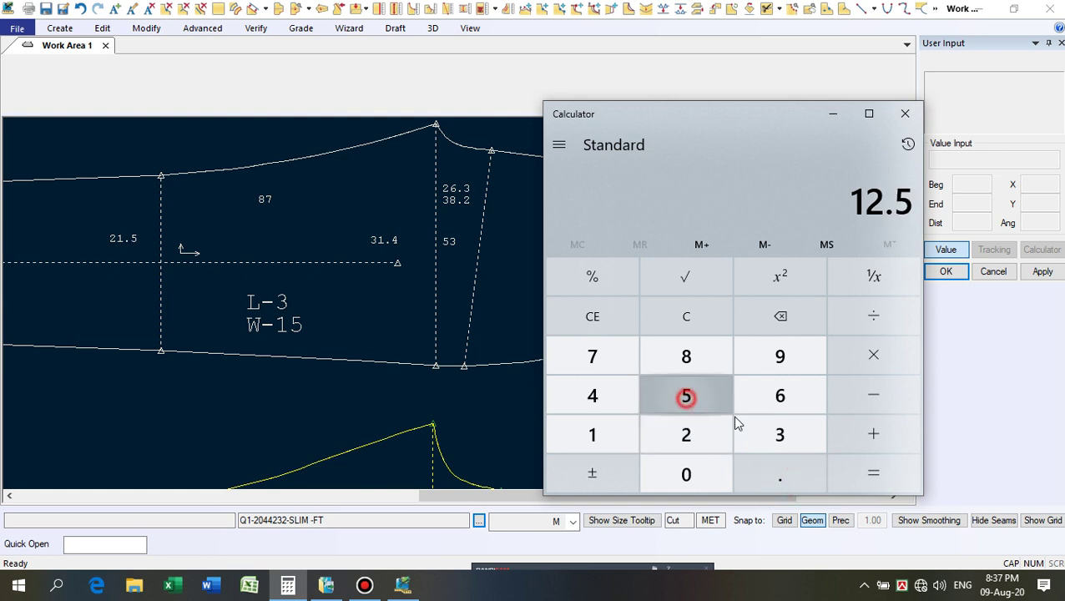
{"action": "left_click", "coordinate": [868, 432]}
{"action": "left_click", "coordinate": [590, 437]}
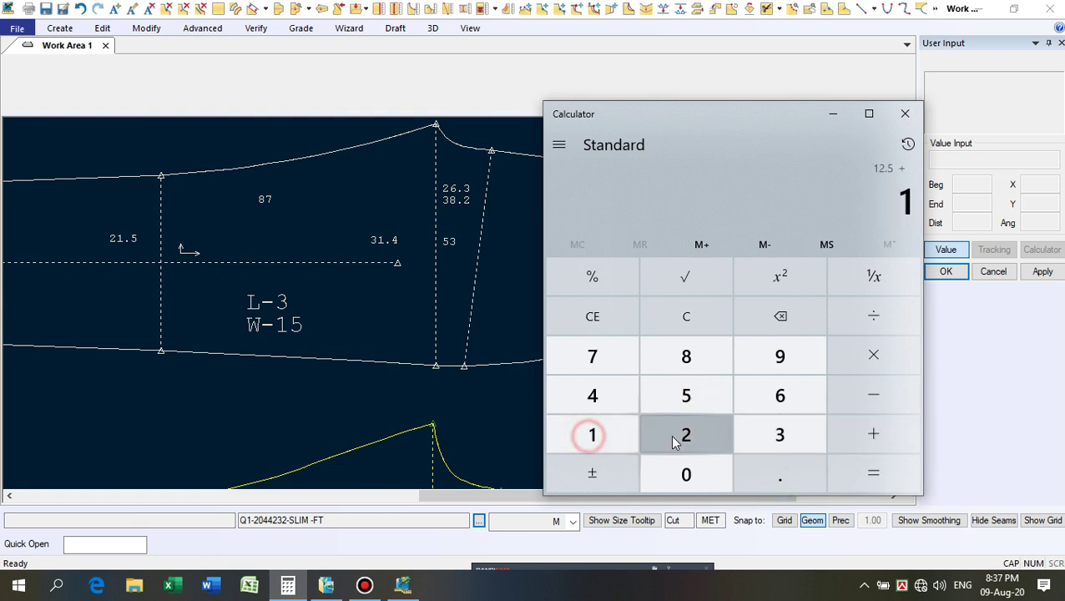
{"action": "left_click", "coordinate": [683, 435]}
{"action": "left_click", "coordinate": [590, 277]}
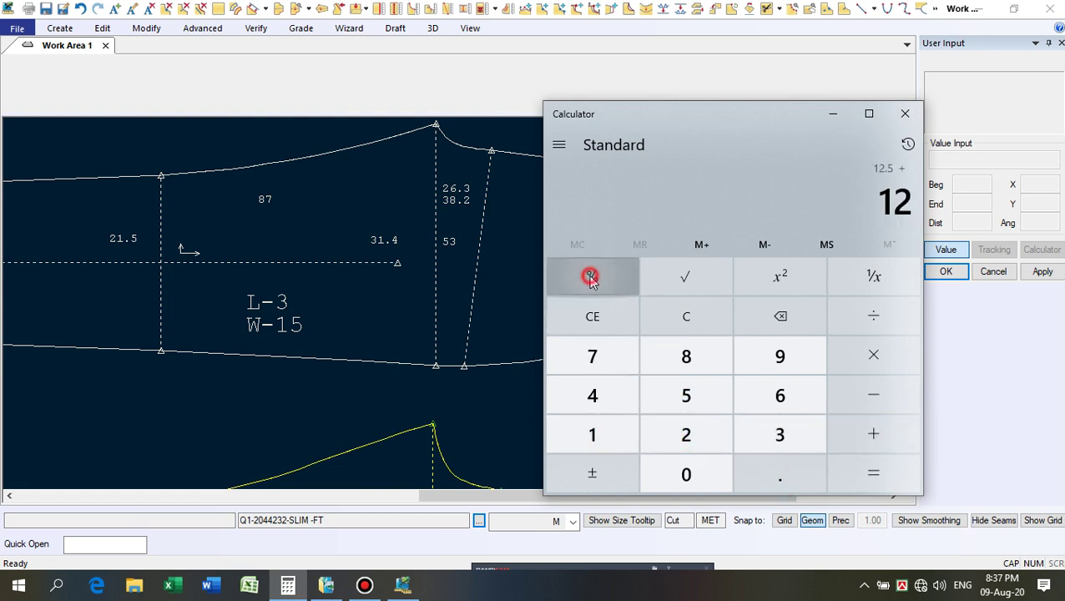
{"action": "left_click", "coordinate": [873, 473]}
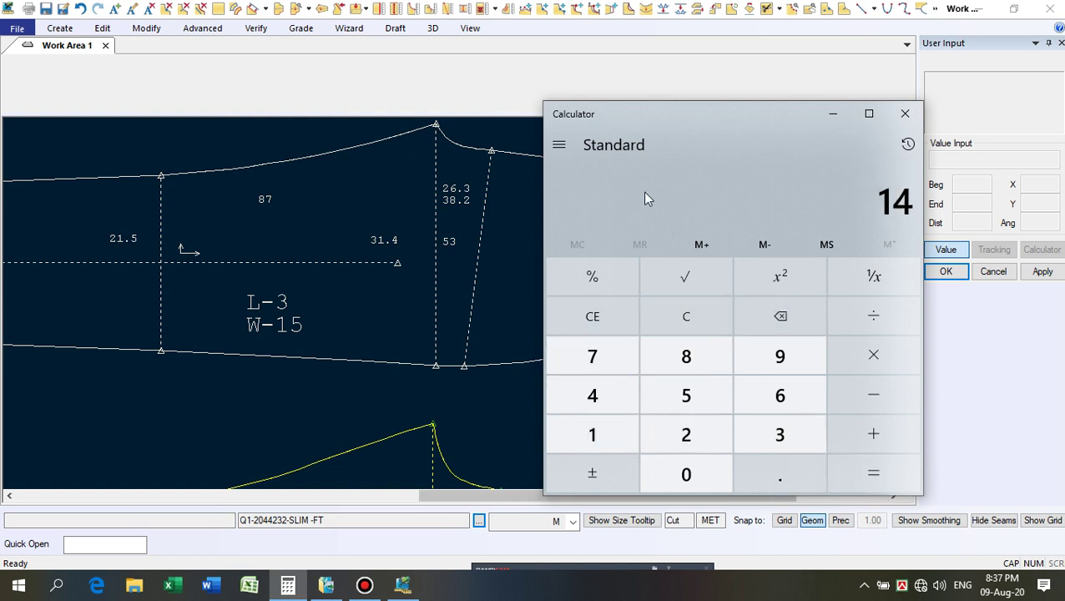
{"action": "left_click", "coordinate": [833, 113]}
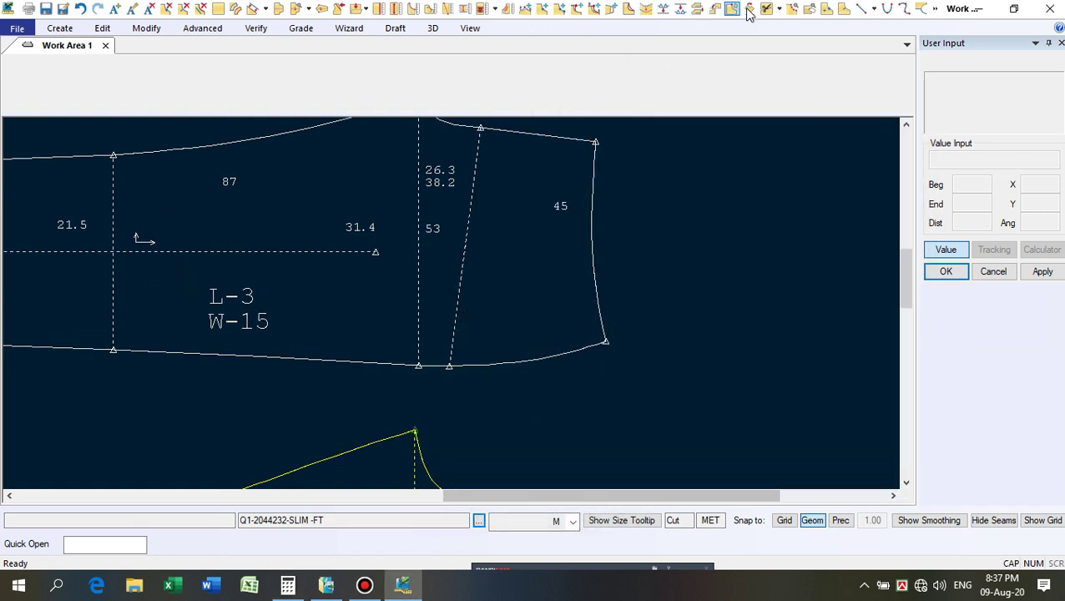
Split the front piece's waist line at a distance of 14 from its side seam end.
{"action": "left_click", "coordinate": [681, 9]}
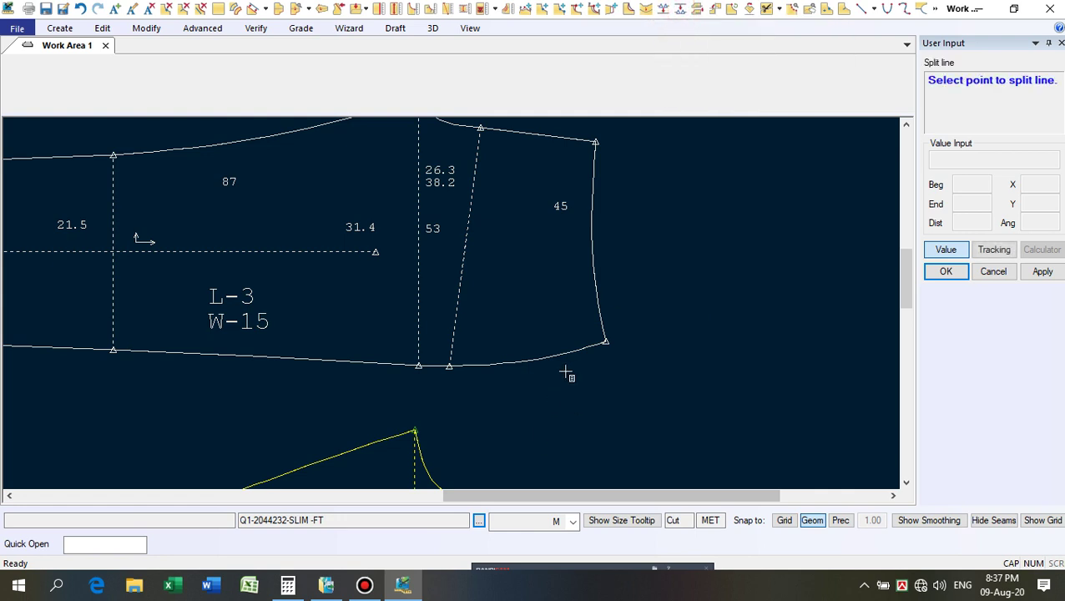
{"action": "scroll", "coordinate": [567, 375], "scroll_direction": "up", "scroll_amount": 1}
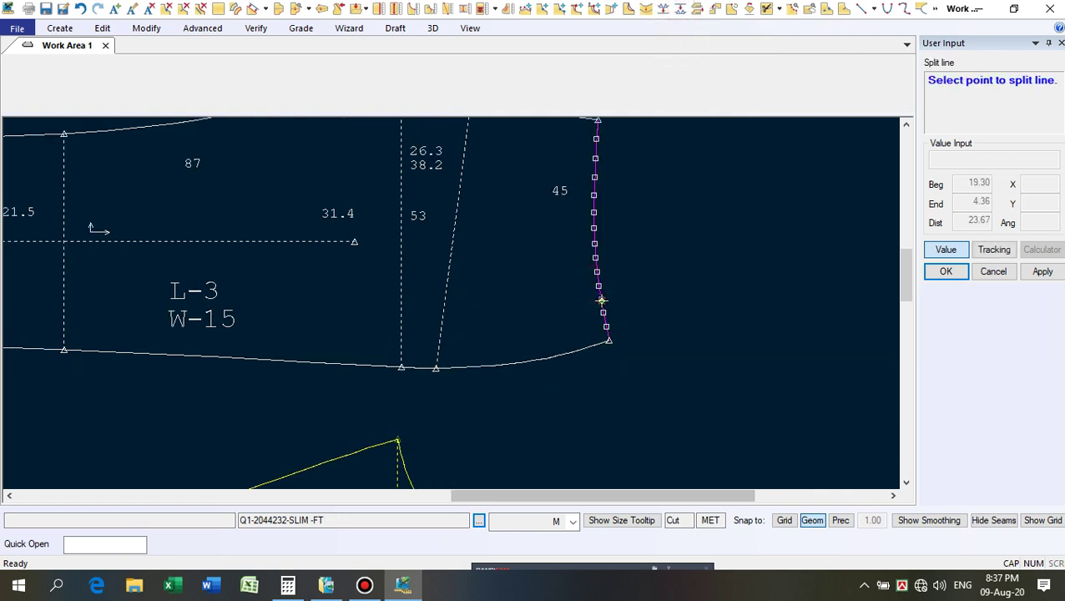
{"action": "left_click", "coordinate": [601, 300]}
{"action": "key", "text": "Return"}
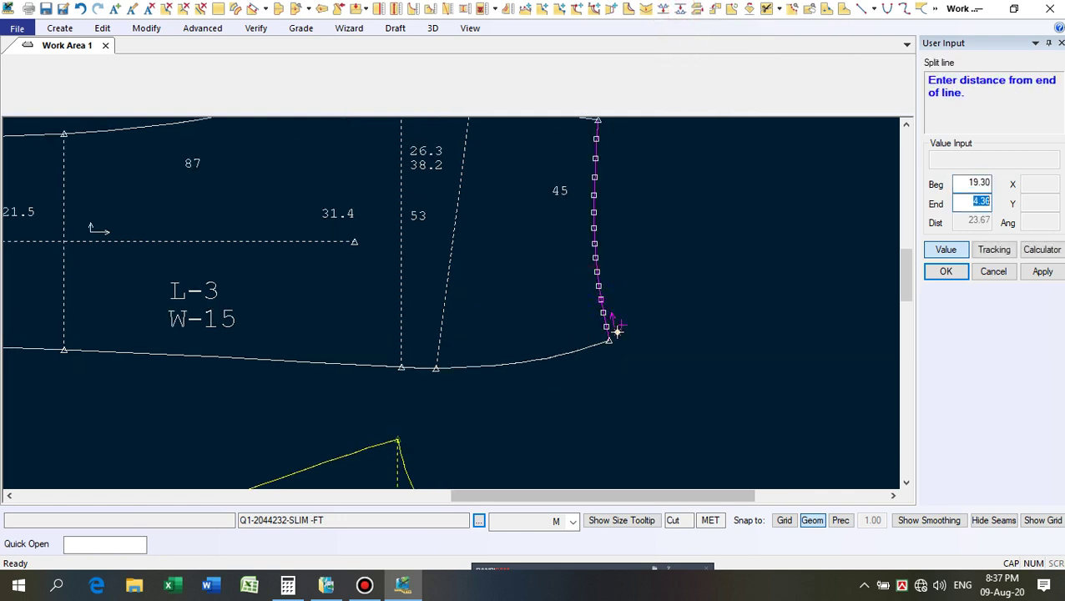
{"action": "type", "text": "14"}
{"action": "key", "text": "Return"}
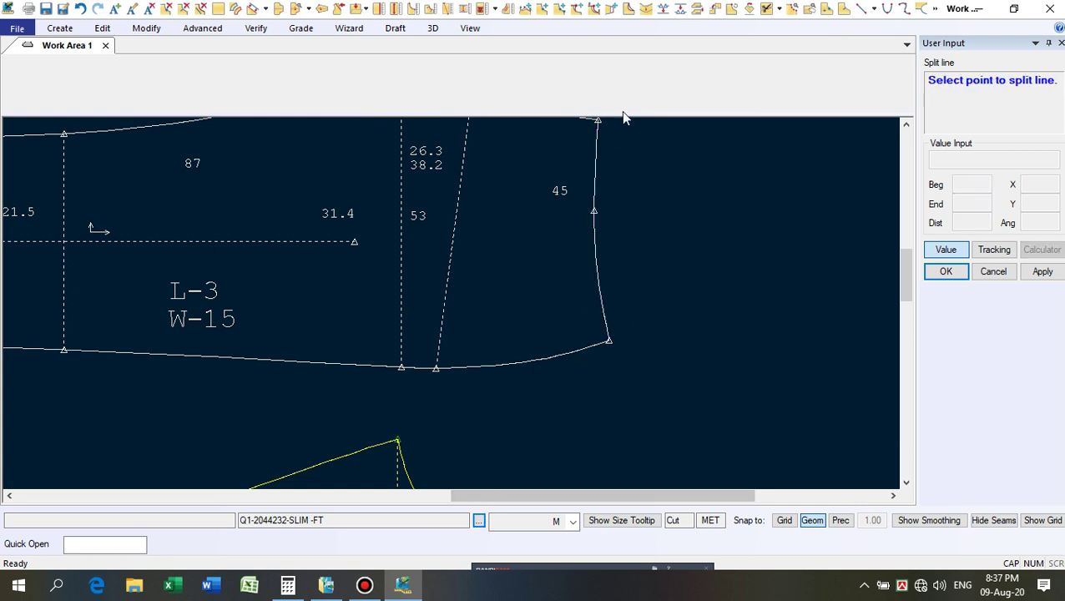
Split the rest of the front waist line 2 beyond the first split point, towards the centre front.
{"action": "scroll", "coordinate": [616, 250], "scroll_direction": "down", "scroll_amount": 1}
{"action": "scroll", "coordinate": [591, 241], "scroll_direction": "up", "scroll_amount": 1}
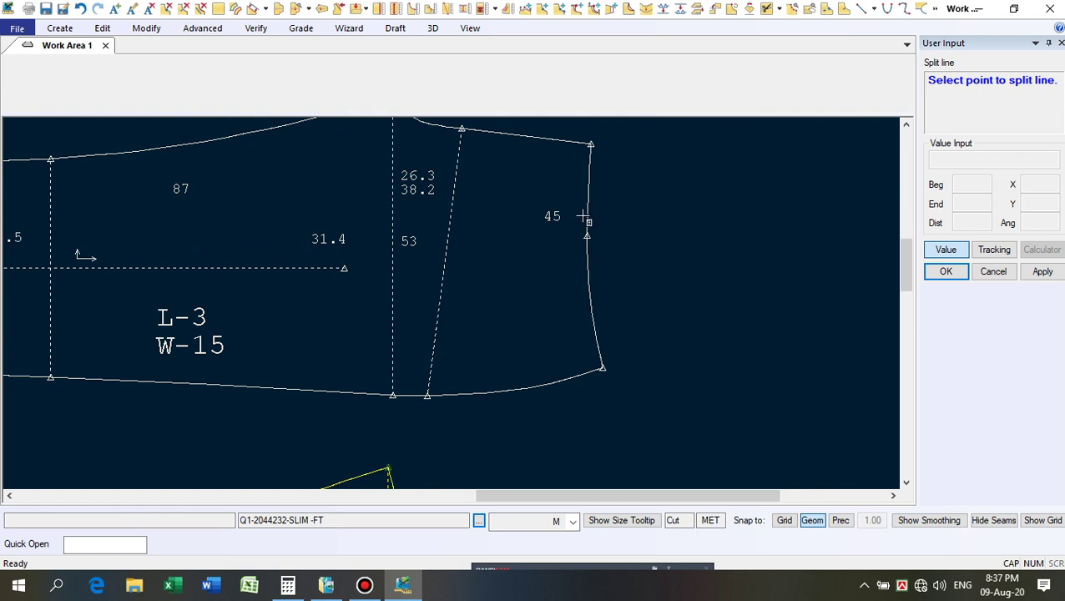
{"action": "left_click", "coordinate": [595, 223]}
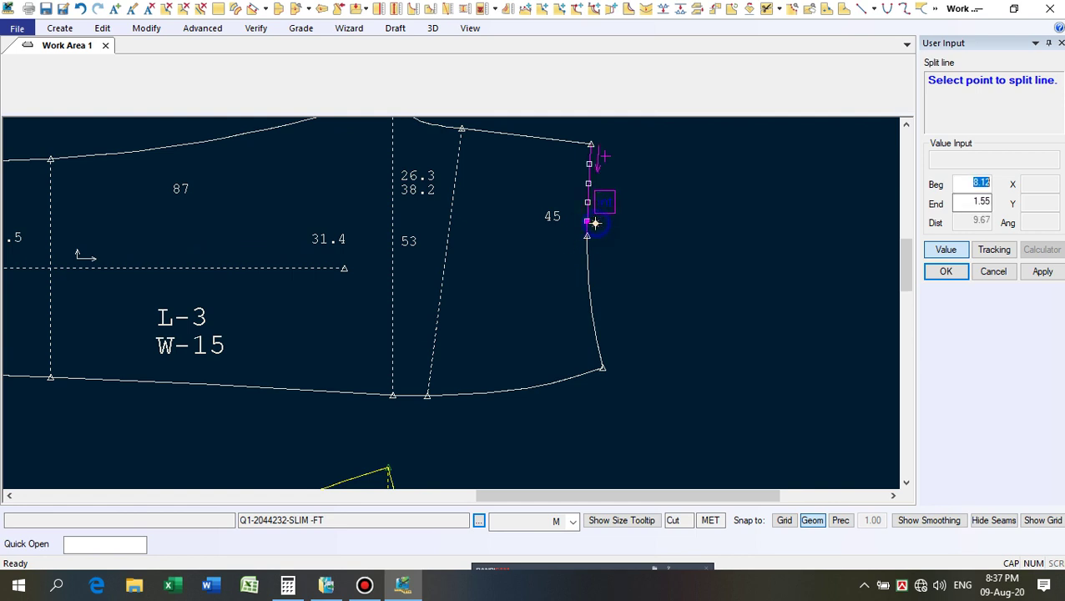
{"action": "key", "text": "Tab"}
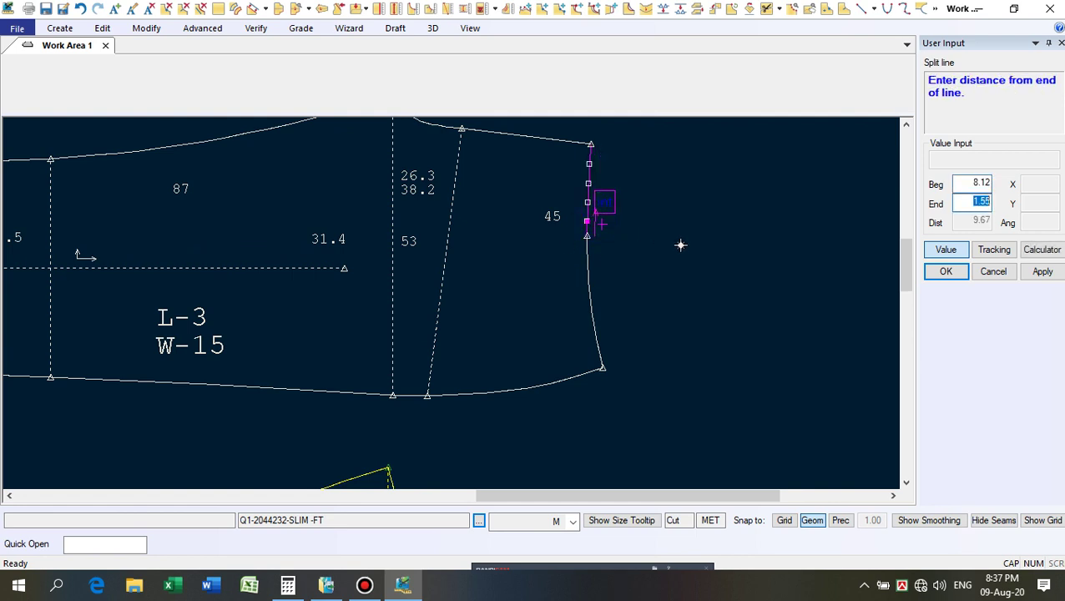
{"action": "type", "text": "0"}
{"action": "key", "text": "Return"}
Add another split on the front waist line, 1 further towards the centre front.
{"action": "scroll", "coordinate": [546, 221], "scroll_direction": "up", "scroll_amount": 1}
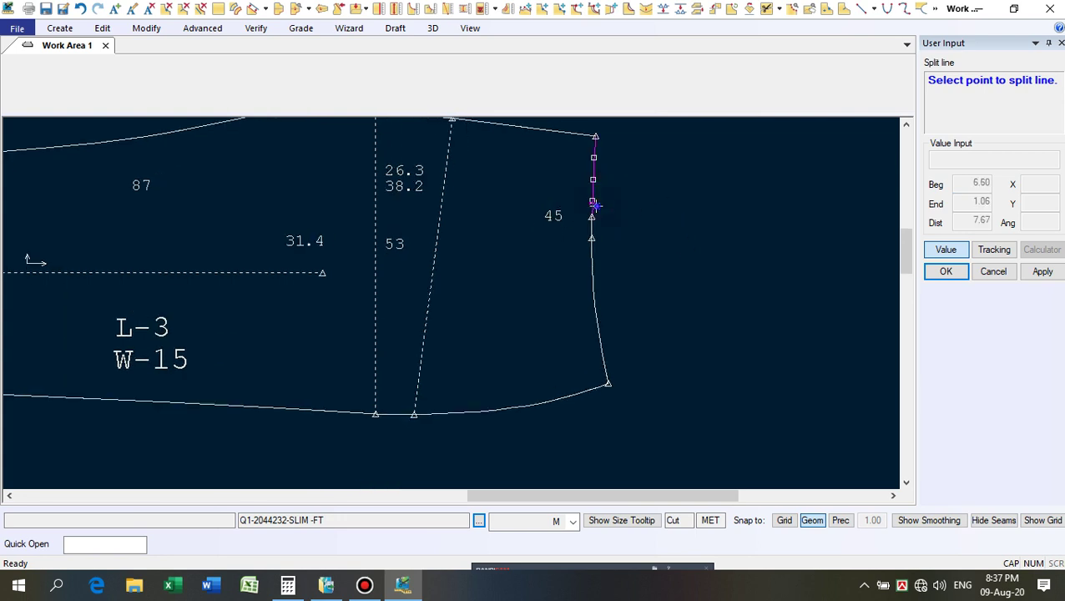
{"action": "left_click", "coordinate": [593, 205]}
{"action": "key", "text": "Tab"}
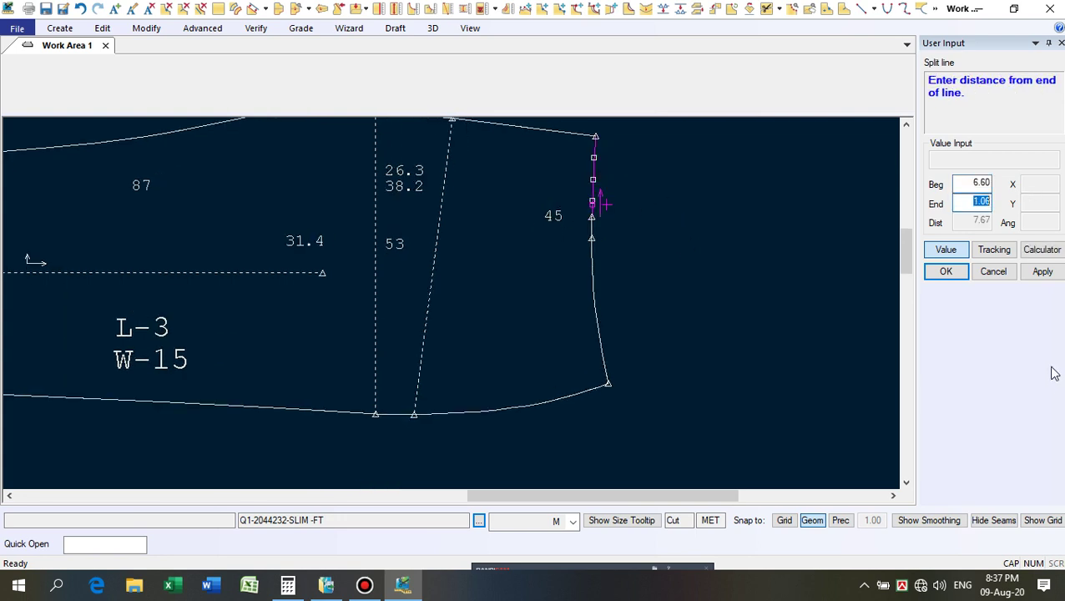
{"action": "key", "text": "Return"}
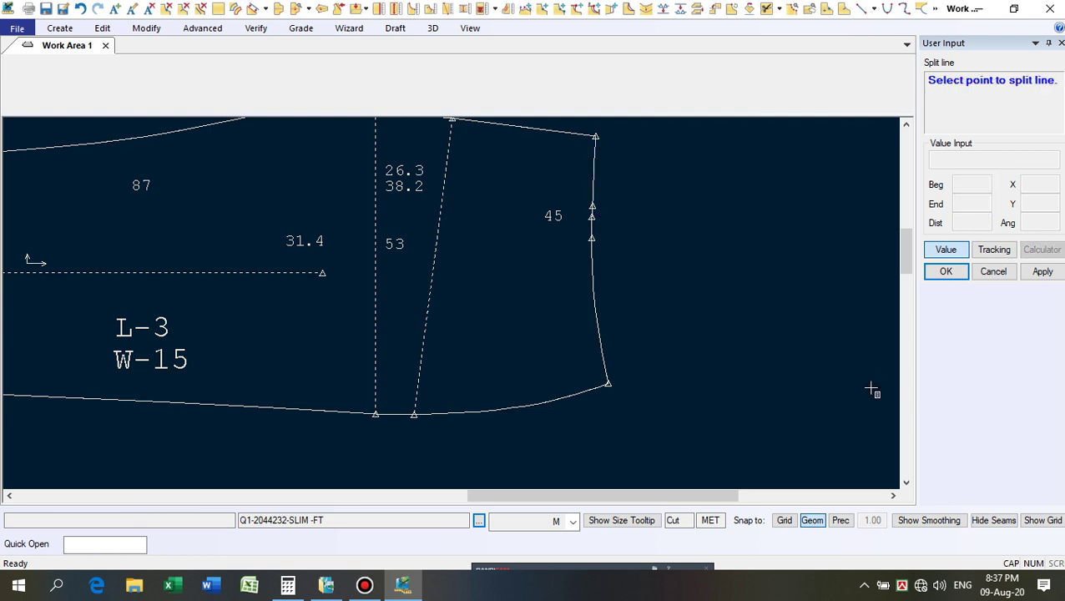
Split the front side seam 8 below the waist corner and again 5.5 beyond that point.
{"action": "left_click", "coordinate": [569, 399]}
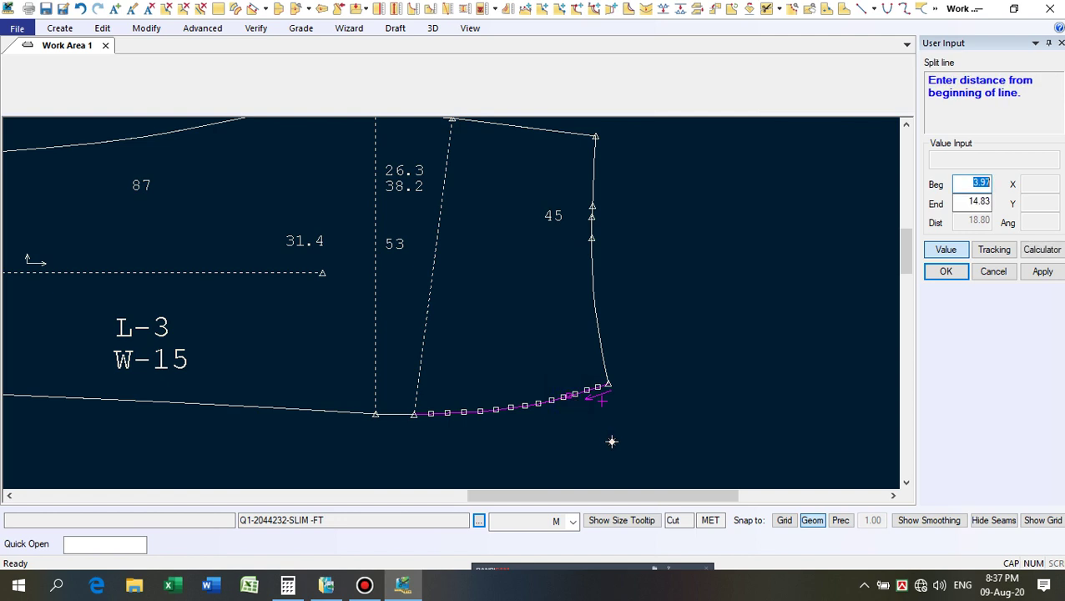
{"action": "type", "text": "8"}
{"action": "key", "text": "Return"}
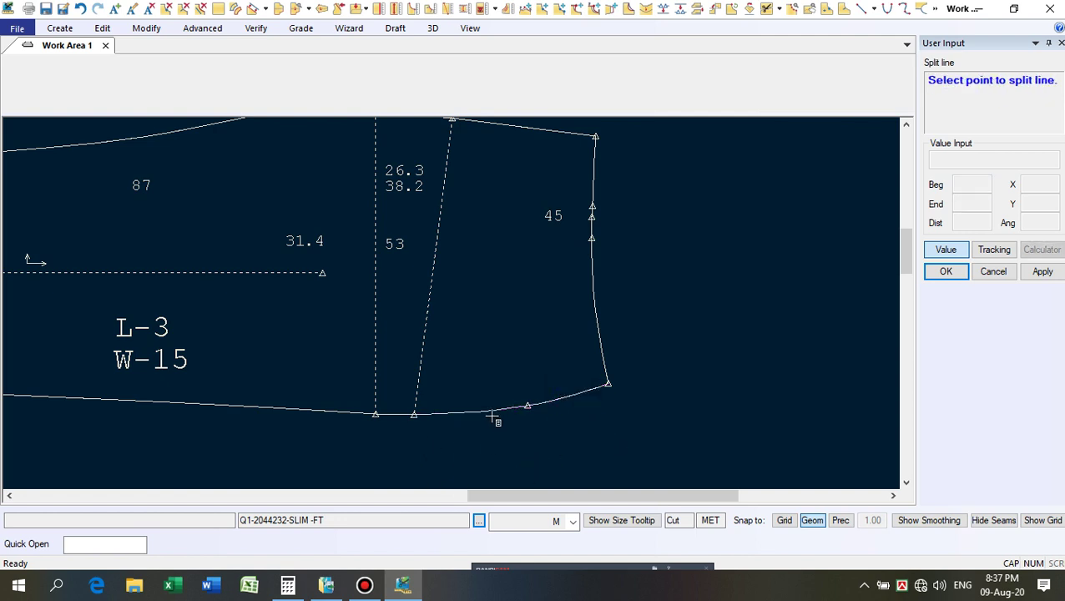
{"action": "left_click", "coordinate": [488, 413]}
{"action": "left_click", "coordinate": [495, 412]}
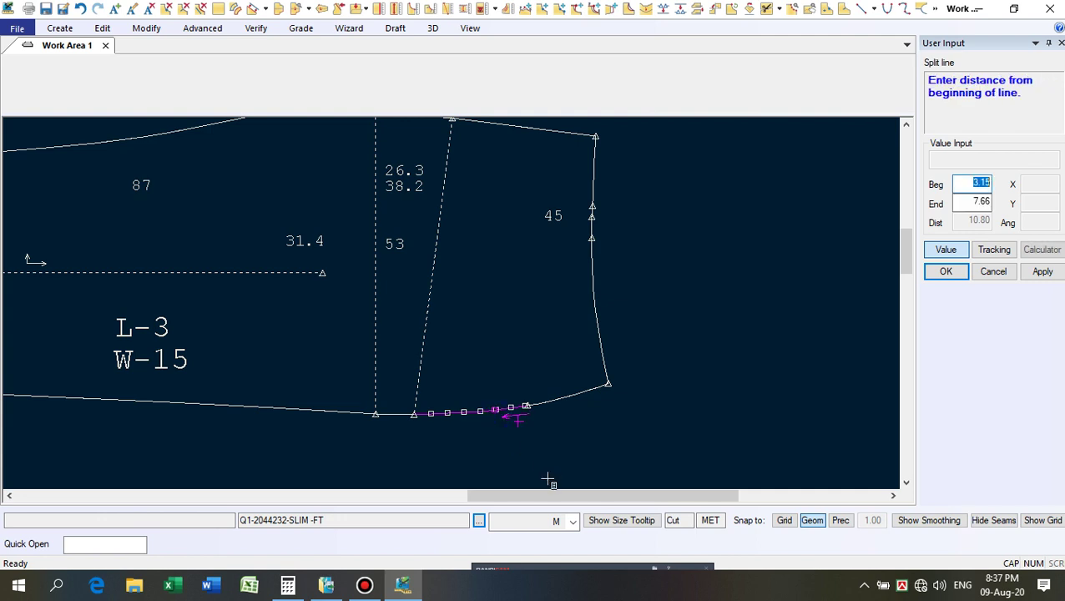
{"action": "type", "text": "5"}
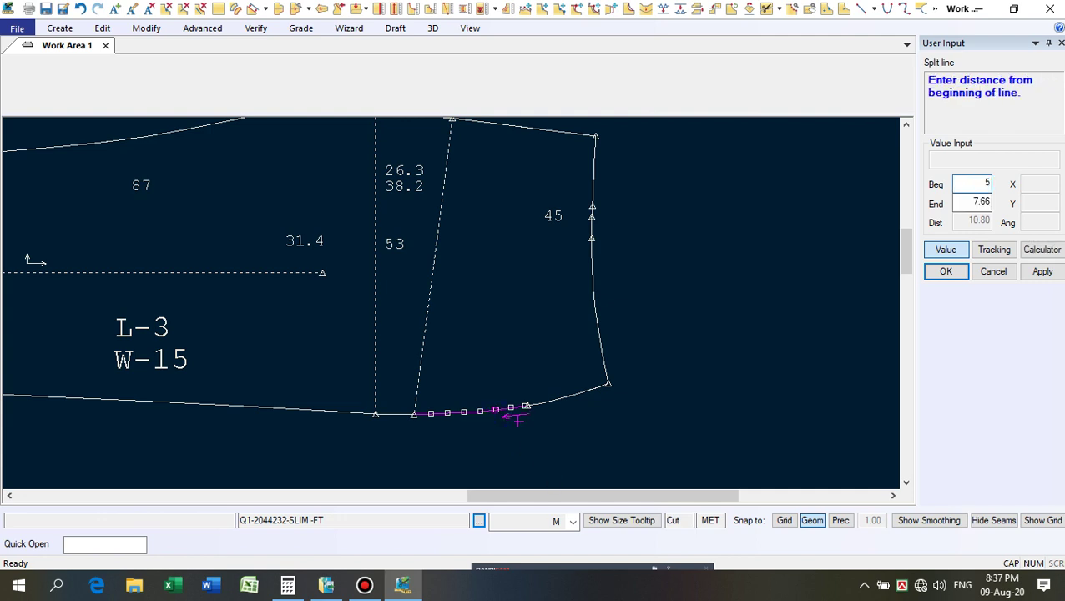
{"action": "type", "text": ".5"}
{"action": "key", "text": "Return"}
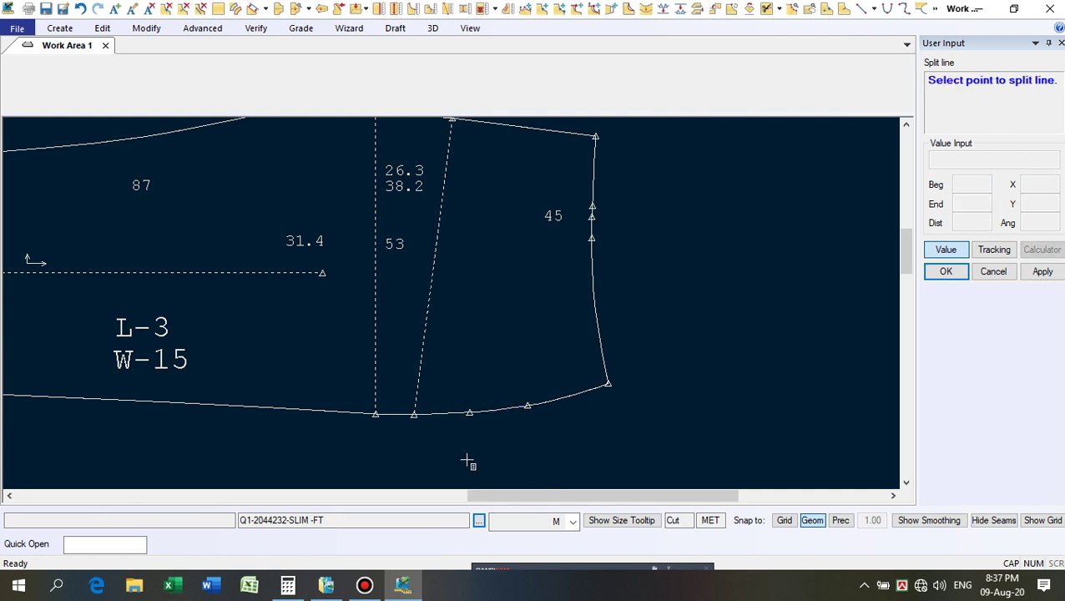
{"action": "right_click", "coordinate": [804, 290]}
{"action": "left_click", "coordinate": [804, 292]}
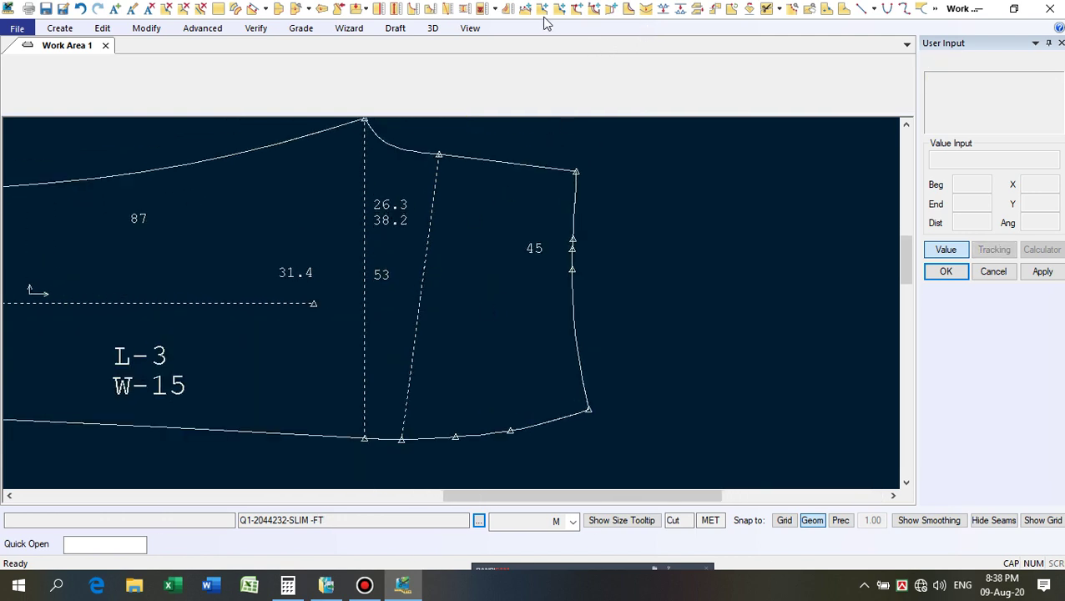
Measure the graded line length of the front waist segment between the centre front and the nearest split point.
{"action": "left_click", "coordinate": [508, 9]}
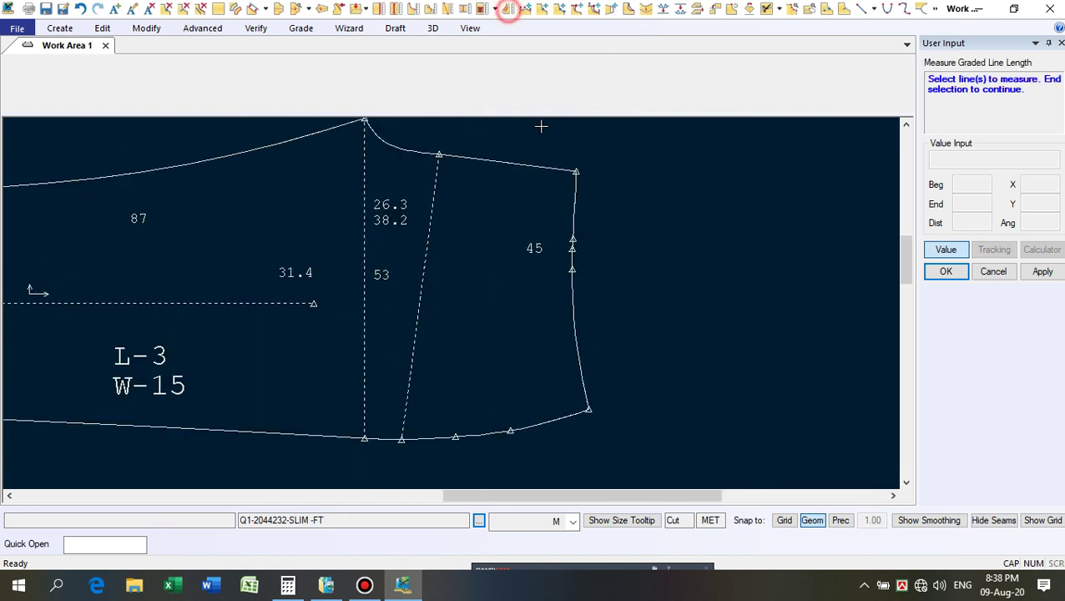
{"action": "left_click", "coordinate": [575, 213]}
{"action": "right_click", "coordinate": [625, 197]}
{"action": "left_click", "coordinate": [625, 199]}
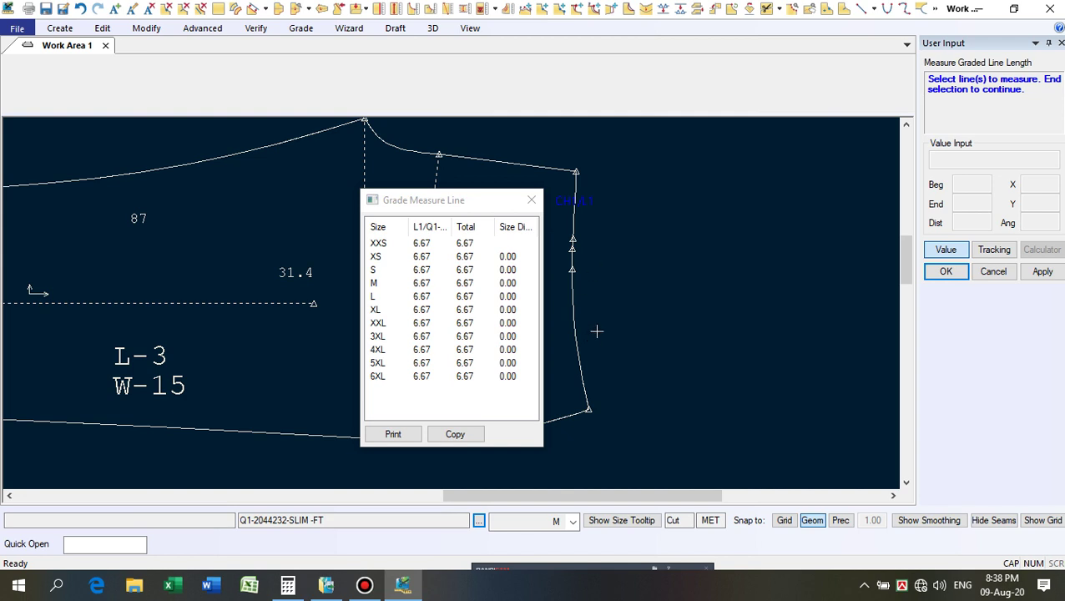
{"action": "left_click", "coordinate": [530, 202]}
Draw a two-point curve from the waist split nearest the side seam to the first side seam split, bowed inward about 5.1.
{"action": "scroll", "coordinate": [559, 242], "scroll_direction": "up", "scroll_amount": 2}
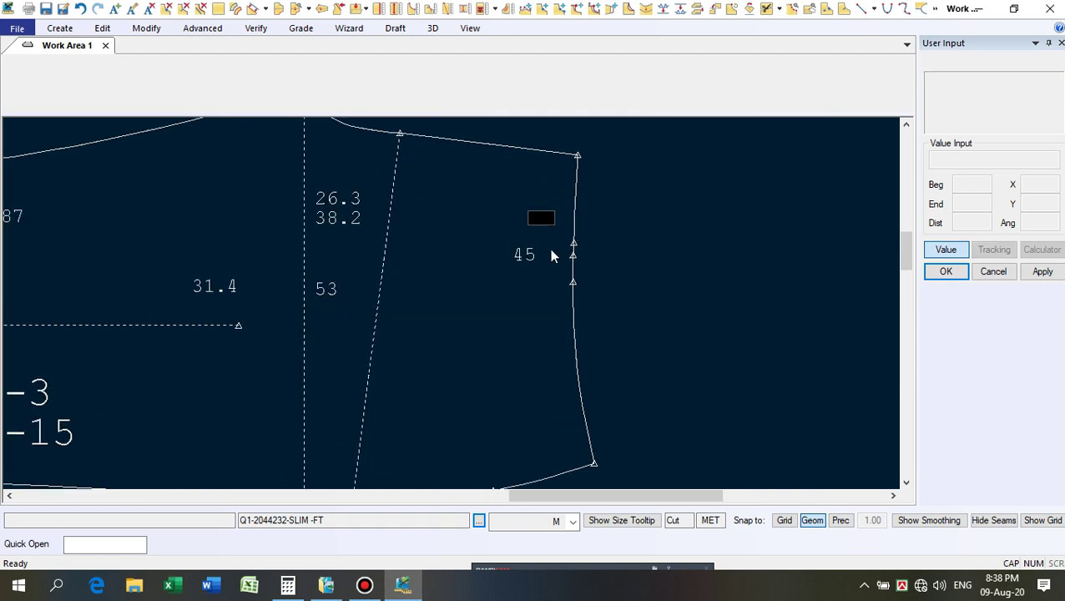
{"action": "scroll", "coordinate": [560, 276], "scroll_direction": "down", "scroll_amount": 1}
{"action": "scroll", "coordinate": [780, 179], "scroll_direction": "down", "scroll_amount": 1}
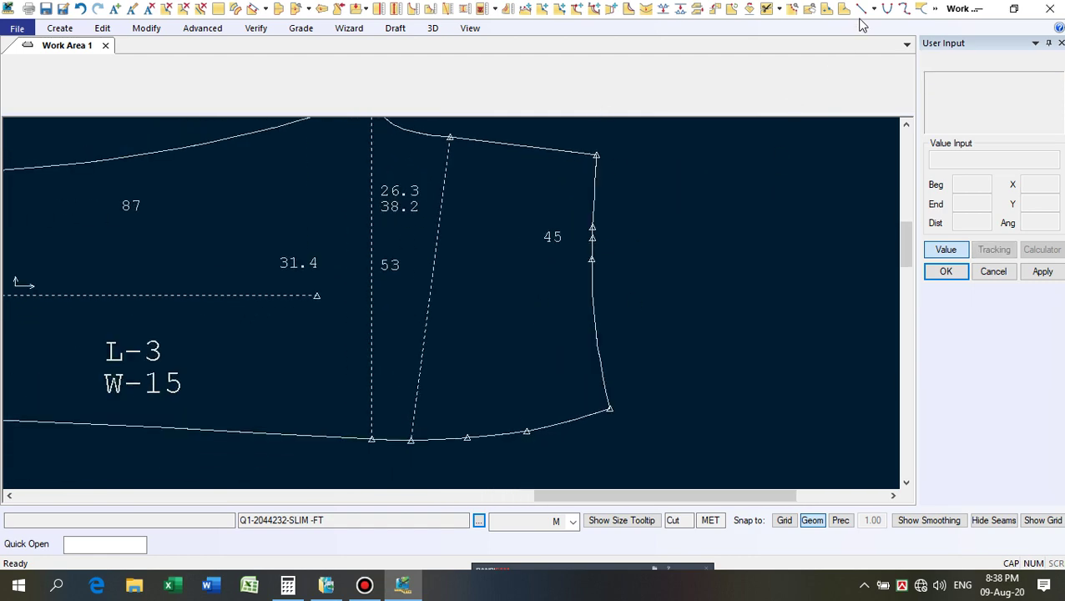
{"action": "left_click", "coordinate": [889, 9]}
{"action": "scroll", "coordinate": [620, 273], "scroll_direction": "up", "scroll_amount": 2}
{"action": "left_click", "coordinate": [588, 278]}
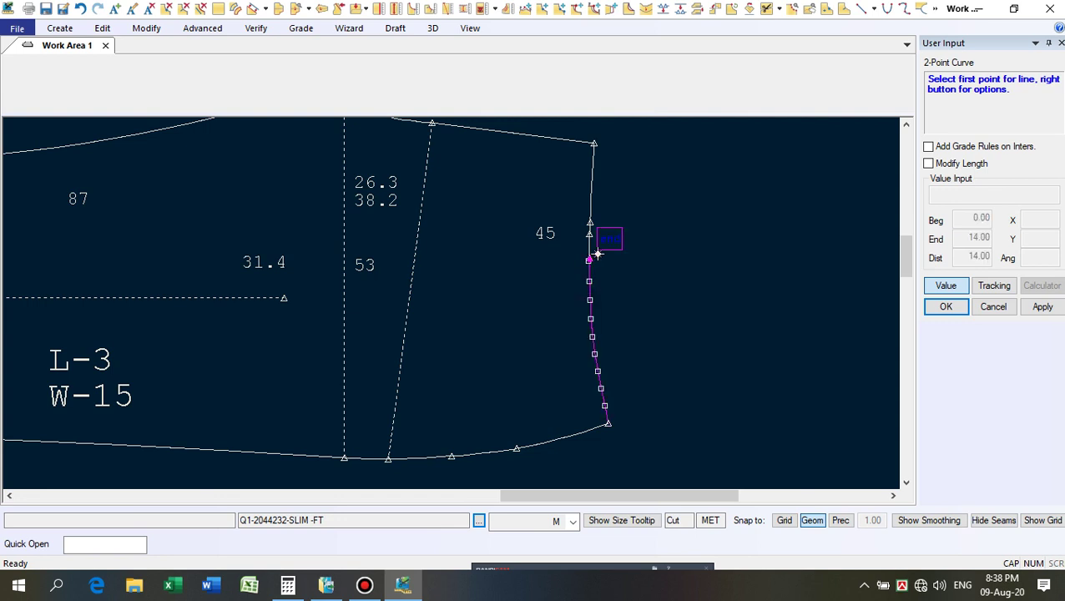
{"action": "left_click", "coordinate": [598, 253]}
{"action": "scroll", "coordinate": [587, 252], "scroll_direction": "up", "scroll_amount": 1}
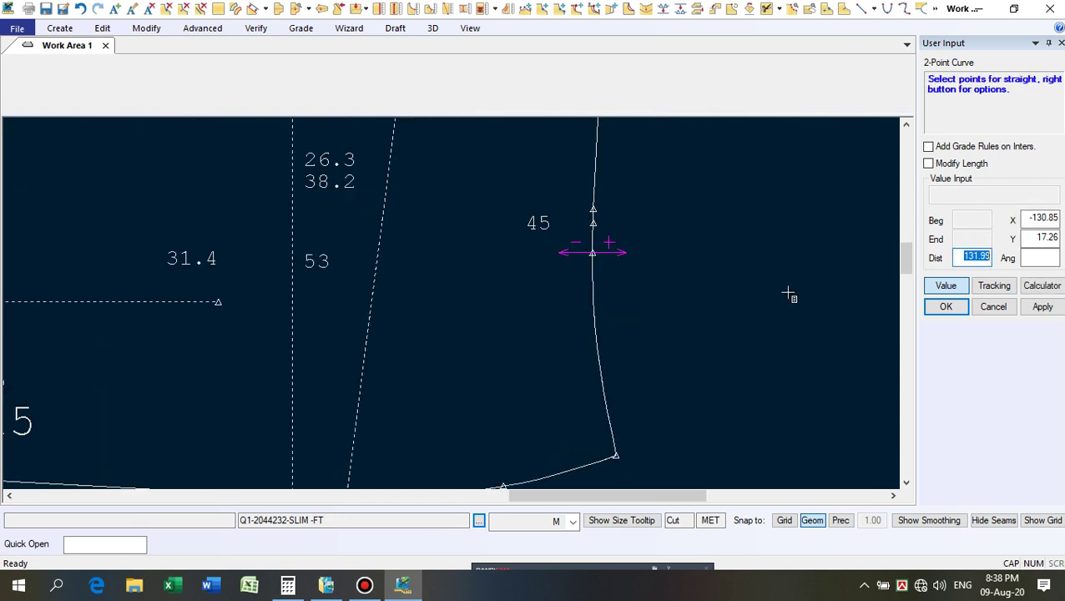
{"action": "left_click", "coordinate": [944, 286]}
{"action": "scroll", "coordinate": [471, 278], "scroll_direction": "down", "scroll_amount": 1}
{"action": "scroll", "coordinate": [535, 469], "scroll_direction": "up", "scroll_amount": 1}
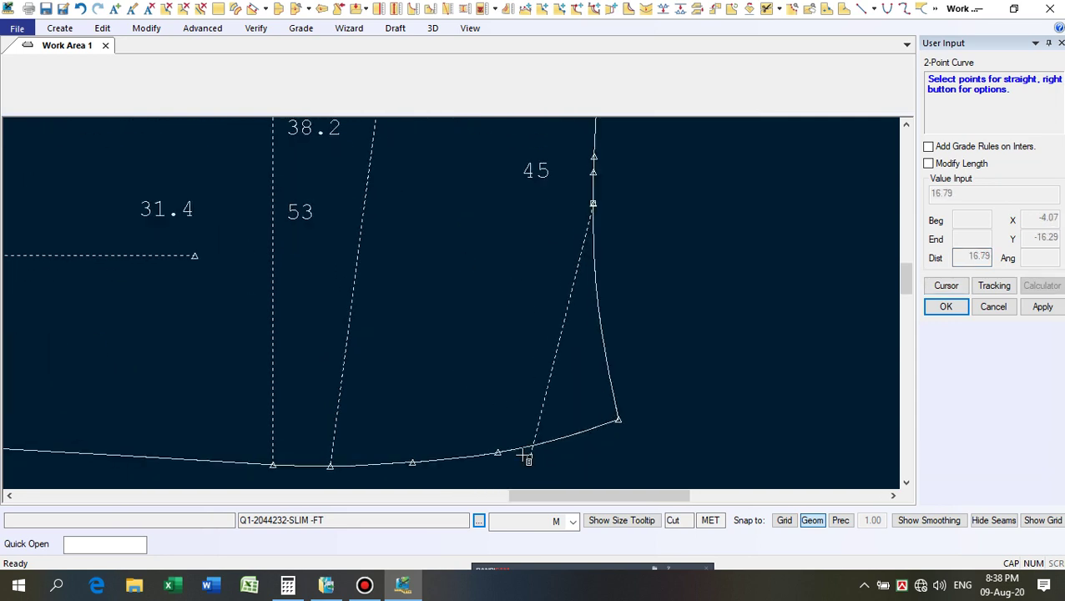
{"action": "left_click", "coordinate": [479, 456]}
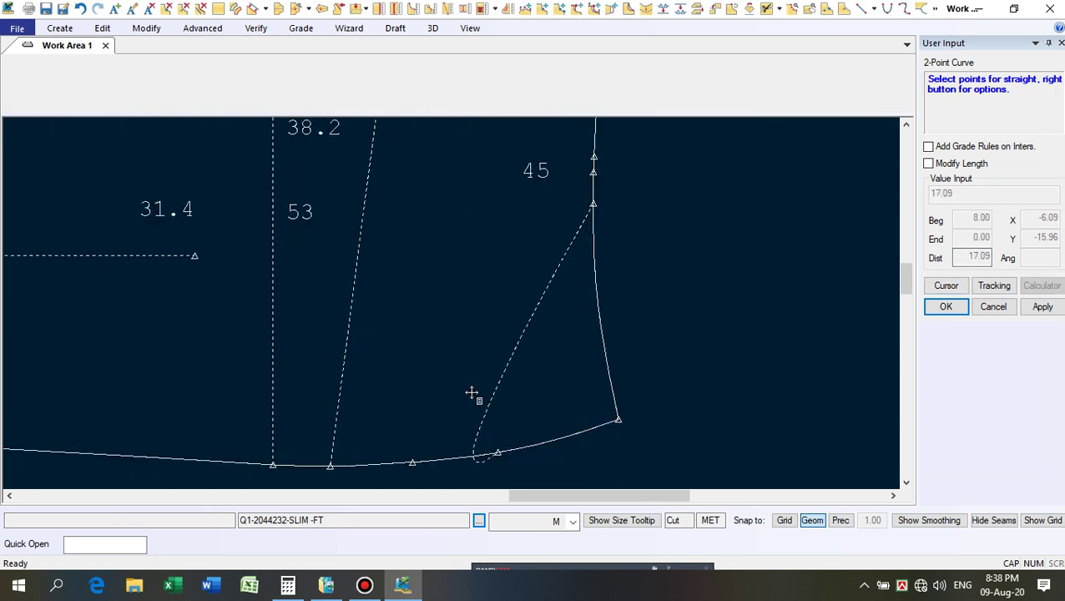
{"action": "left_click", "coordinate": [490, 284]}
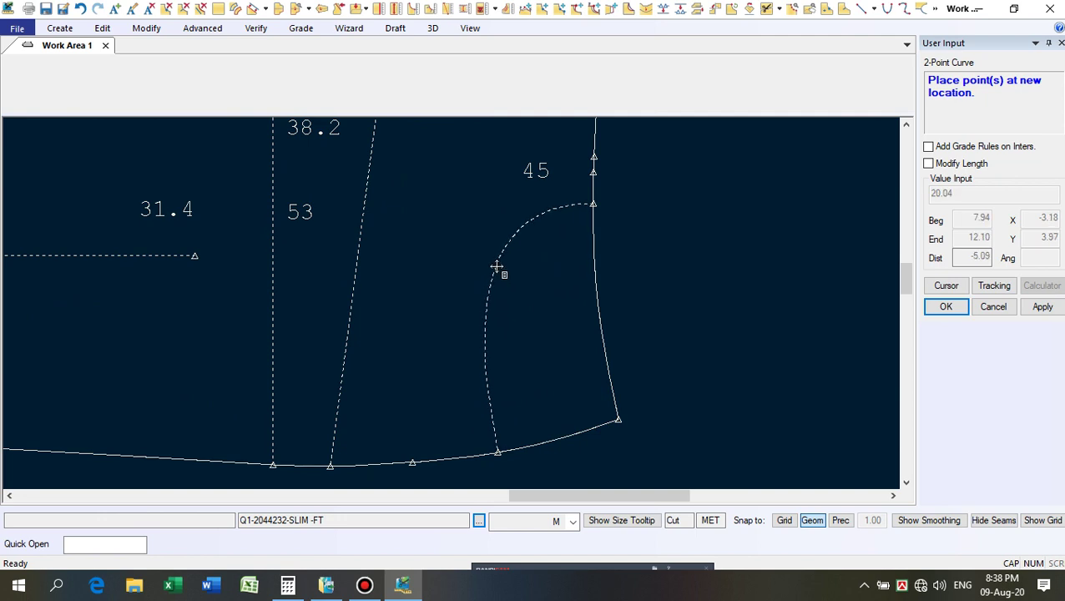
{"action": "left_click", "coordinate": [496, 265]}
{"action": "scroll", "coordinate": [570, 333], "scroll_direction": "down", "scroll_amount": 2}
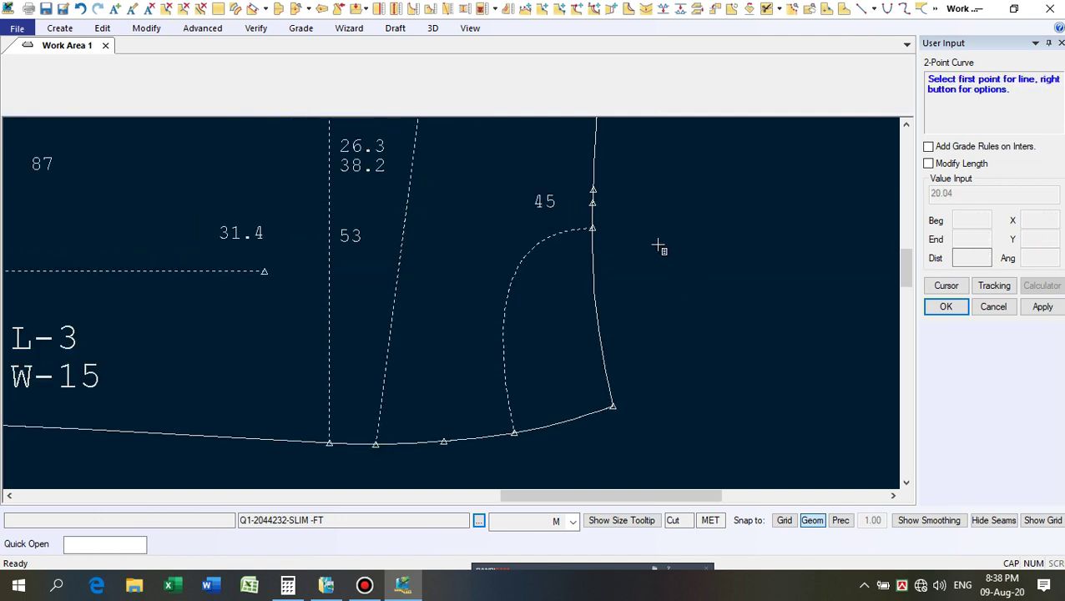
Draw a second two-point curve from the middle waist split to the second side seam split, bowed inward about 7.
{"action": "left_click", "coordinate": [604, 207]}
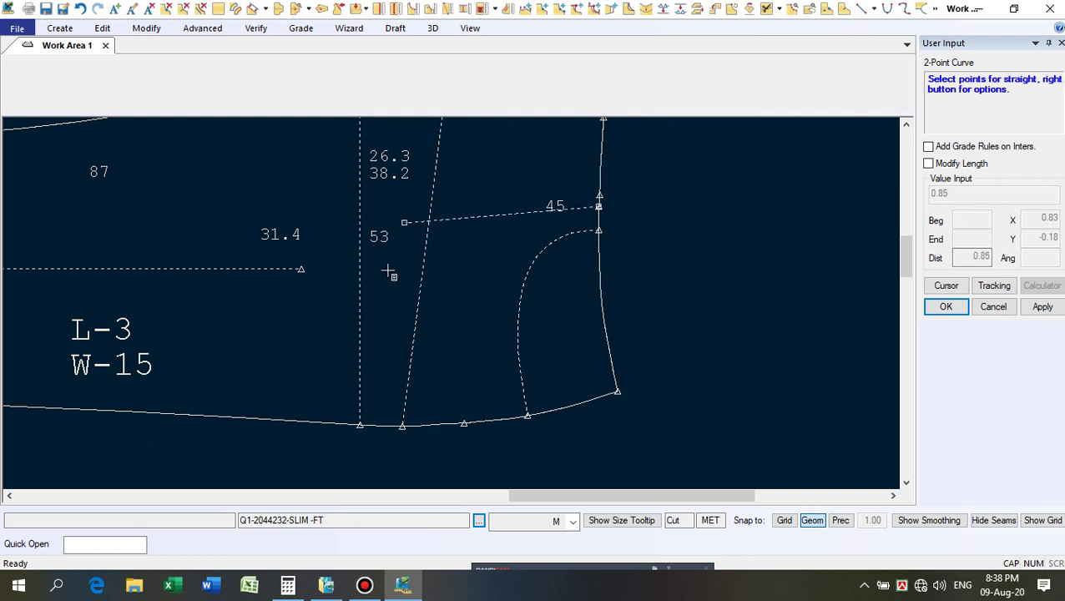
{"action": "left_click", "coordinate": [452, 398]}
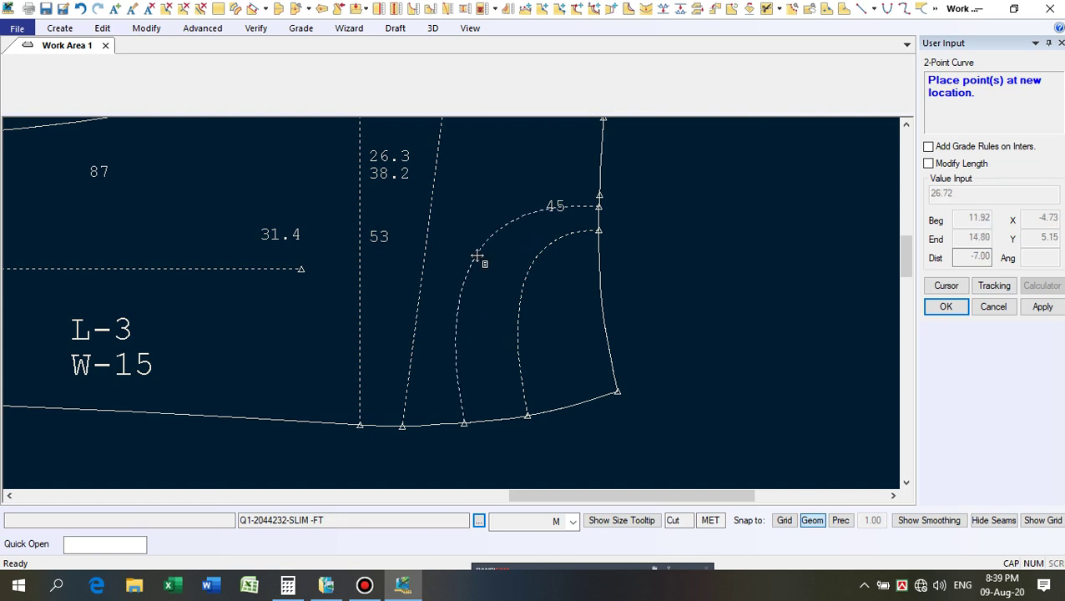
{"action": "left_click", "coordinate": [477, 256]}
{"action": "scroll", "coordinate": [571, 242], "scroll_direction": "down", "scroll_amount": 2}
{"action": "scroll", "coordinate": [582, 235], "scroll_direction": "up", "scroll_amount": 3}
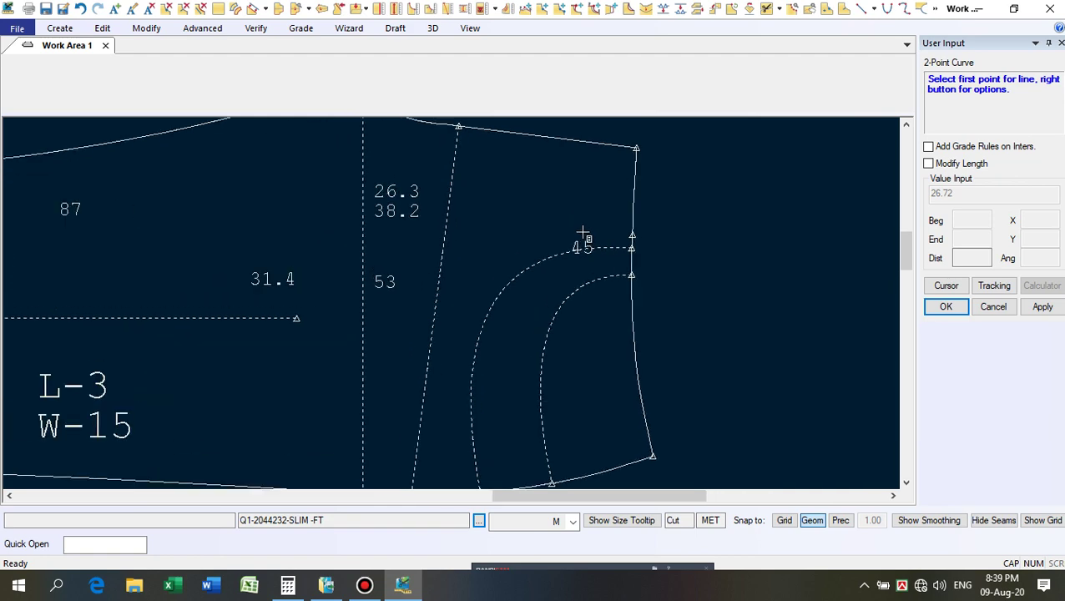
{"action": "scroll", "coordinate": [676, 207], "scroll_direction": "down", "scroll_amount": 1}
{"action": "right_click", "coordinate": [722, 193]}
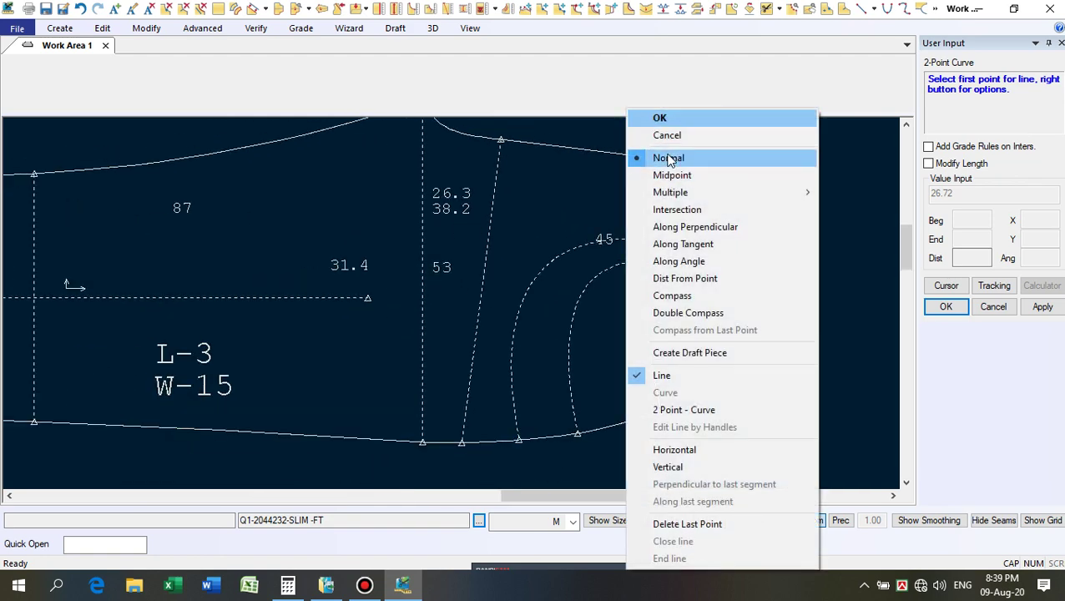
{"action": "left_click", "coordinate": [660, 118]}
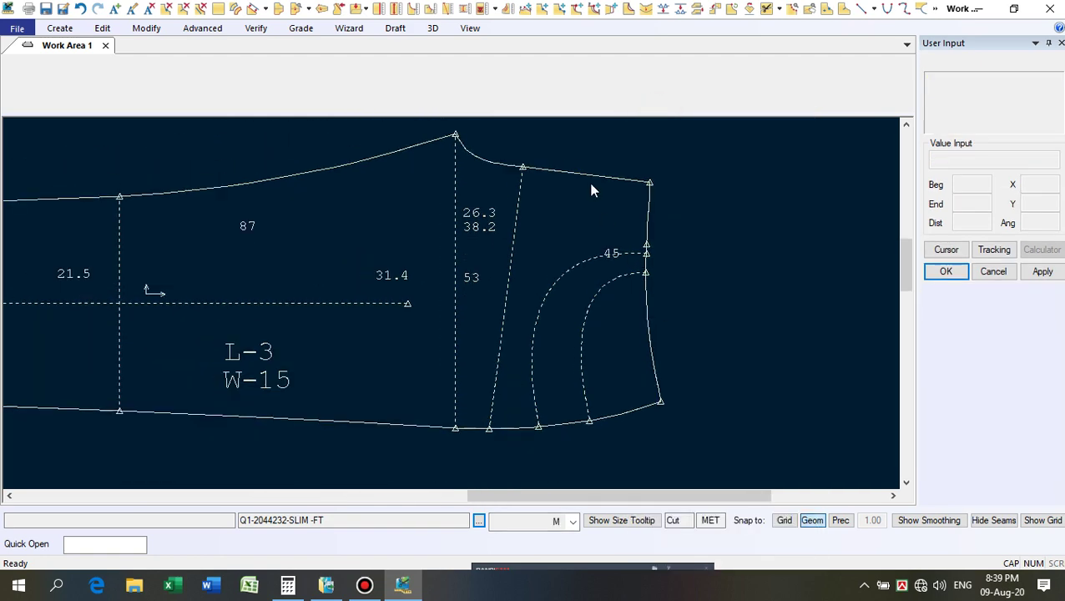
Draw a horizontal two-point line 26.5 long from the waist split nearest the centre front towards the leg.
{"action": "left_click", "coordinate": [866, 9]}
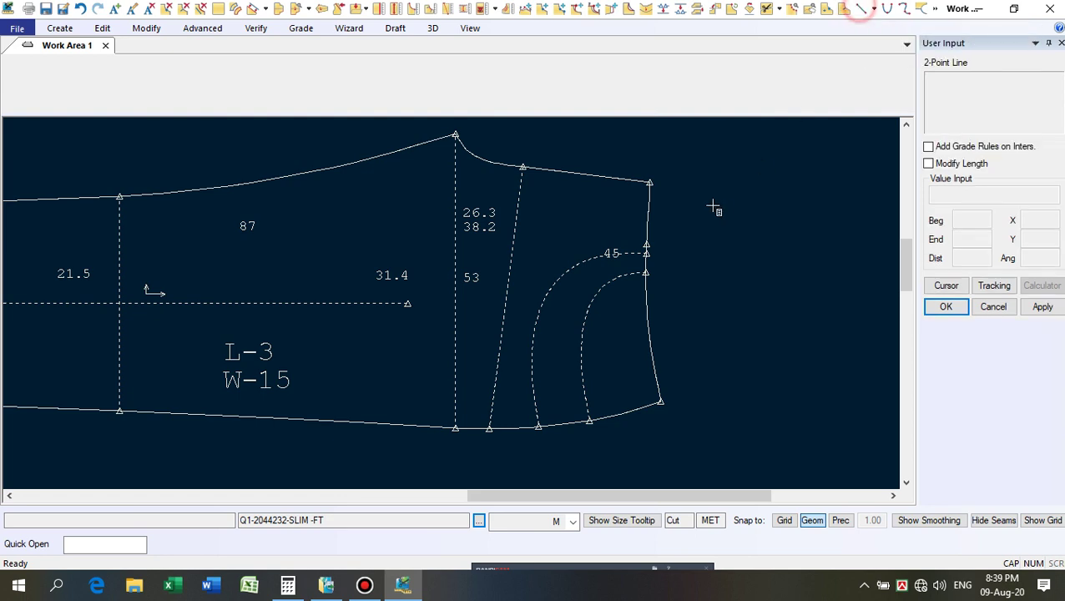
{"action": "scroll", "coordinate": [614, 267], "scroll_direction": "up", "scroll_amount": 1}
{"action": "scroll", "coordinate": [614, 267], "scroll_direction": "up", "scroll_amount": 1}
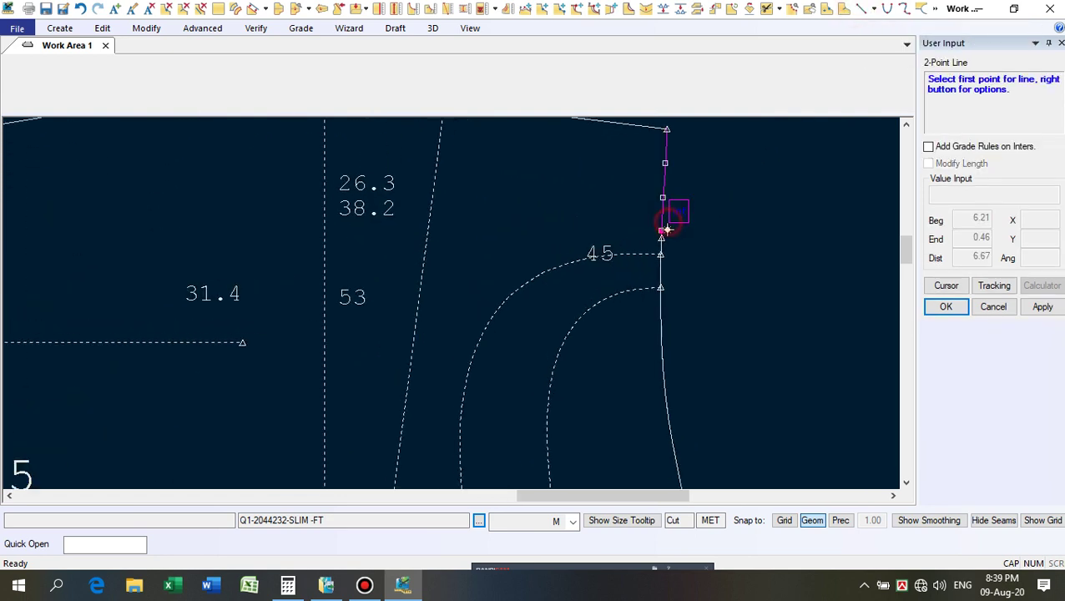
{"action": "left_click", "coordinate": [669, 237]}
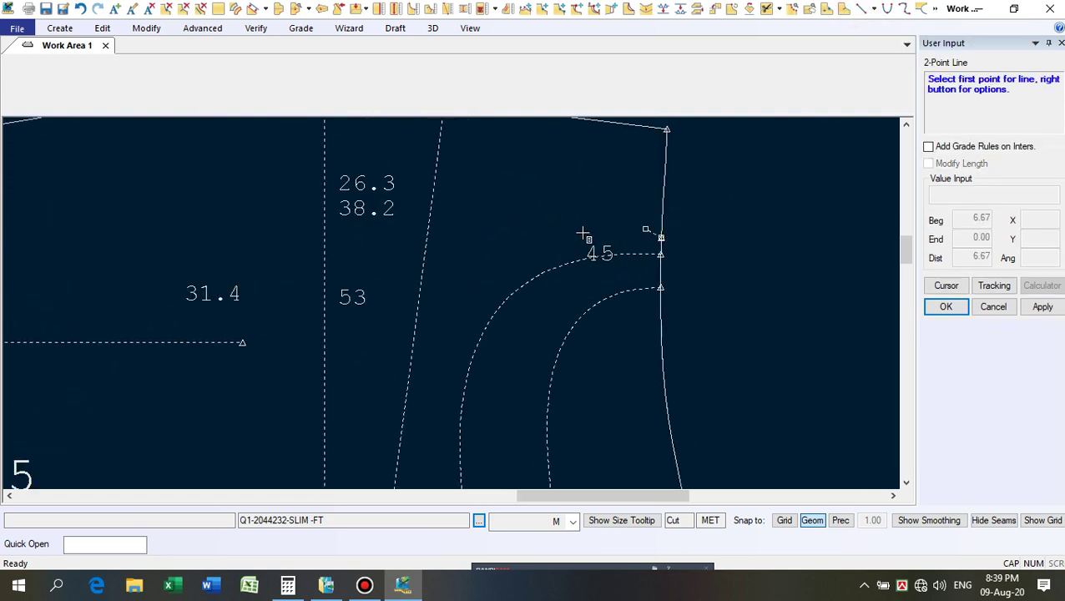
{"action": "right_click", "coordinate": [485, 231]}
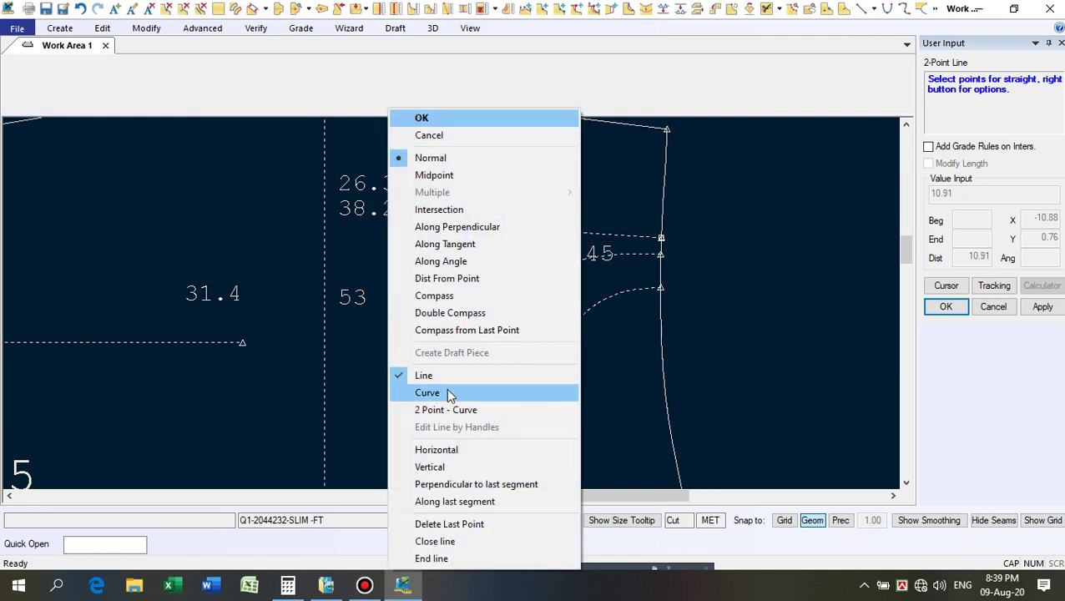
{"action": "left_click", "coordinate": [457, 450]}
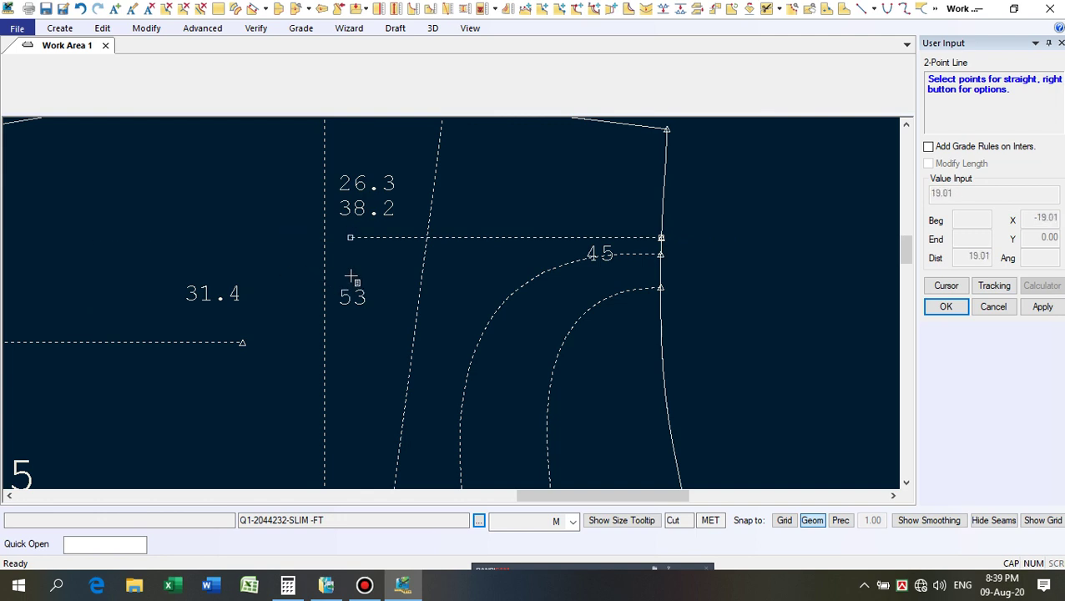
{"action": "left_click", "coordinate": [477, 237]}
{"action": "key", "text": "Tab"}
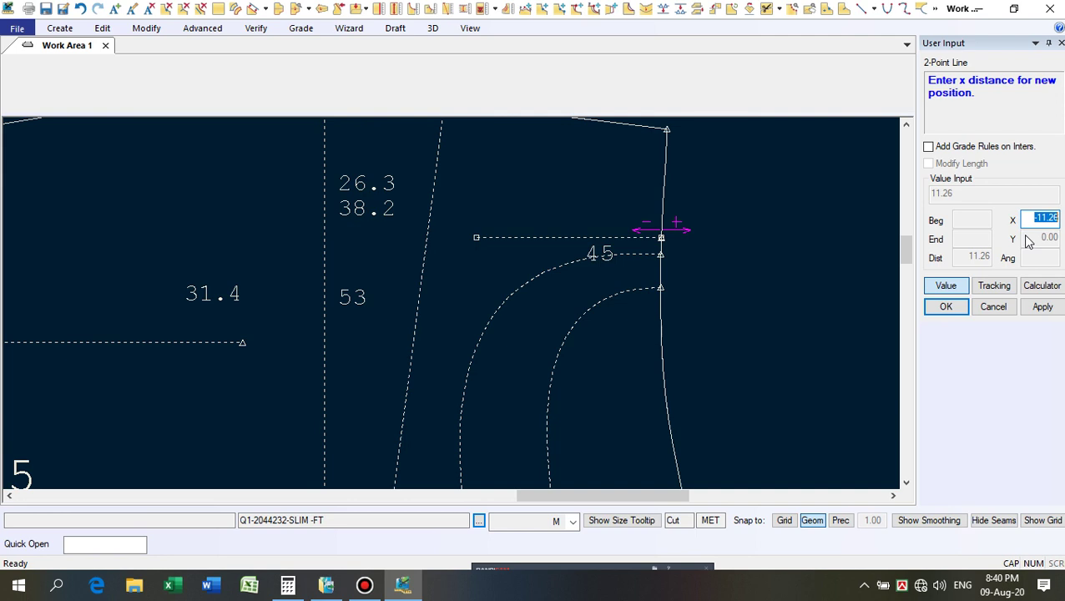
{"action": "key", "text": "BackSpace"}
{"action": "key", "text": "Return"}
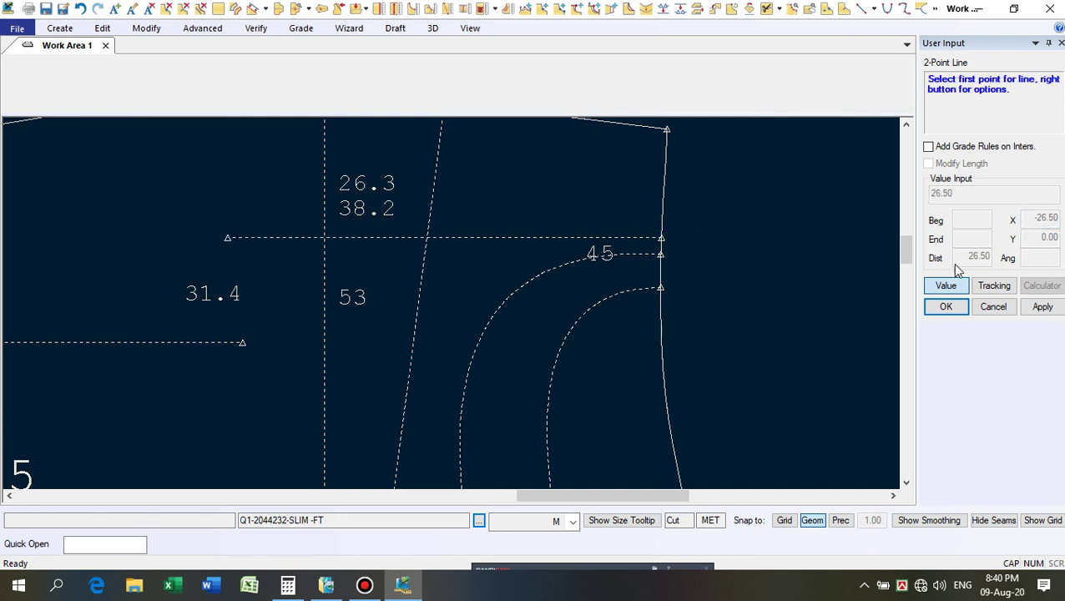
Draw a vertical two-point line from the inner end of the horizontal line to the side seam, about 19.4 long.
{"action": "scroll", "coordinate": [473, 367], "scroll_direction": "down", "scroll_amount": 3}
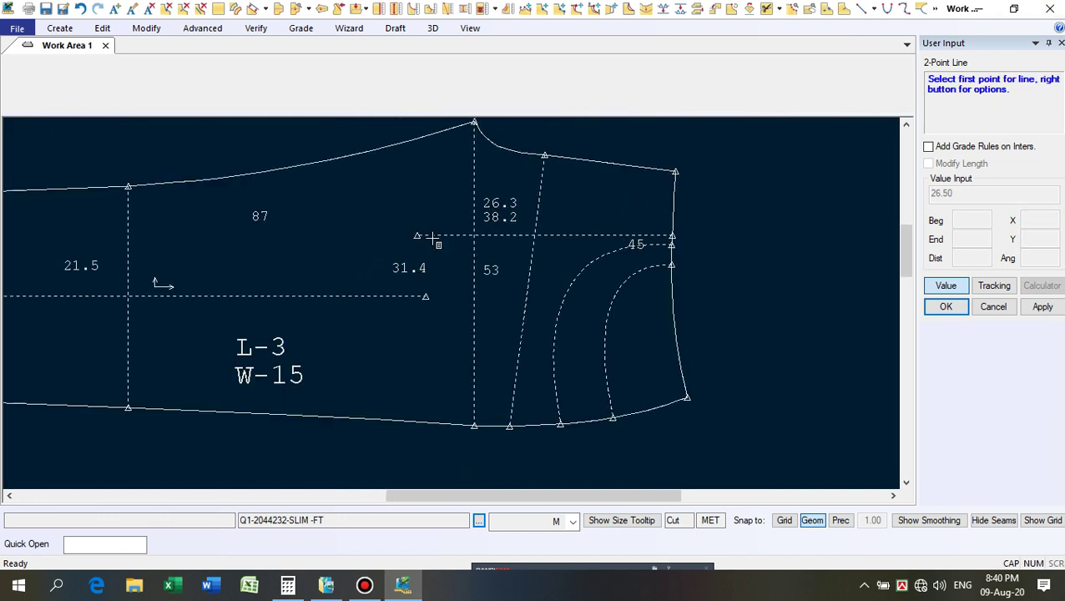
{"action": "left_click", "coordinate": [417, 237]}
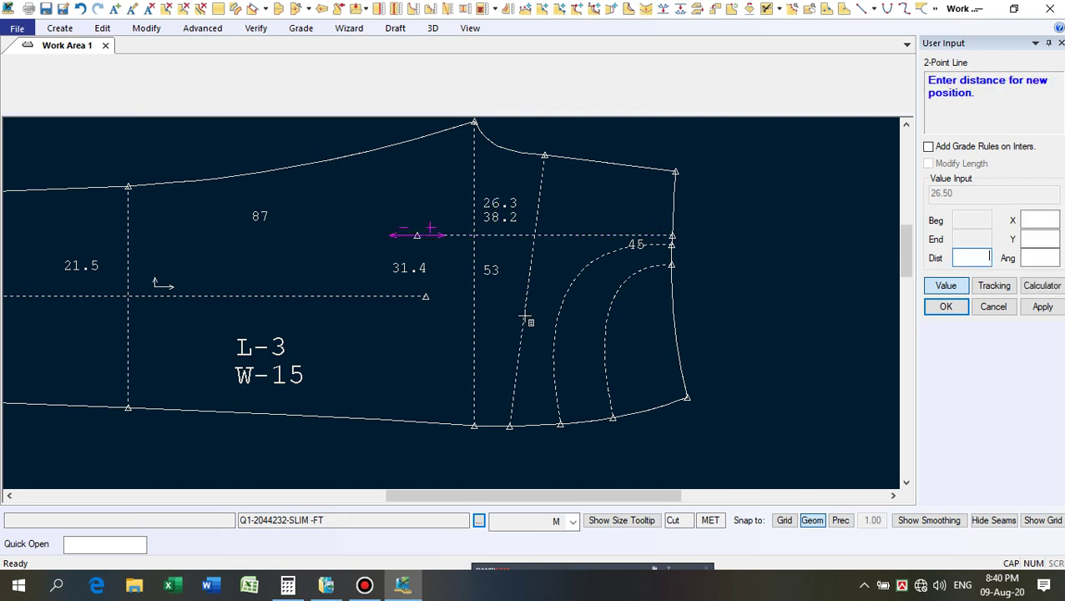
{"action": "left_click", "coordinate": [949, 285]}
{"action": "right_click", "coordinate": [443, 349]}
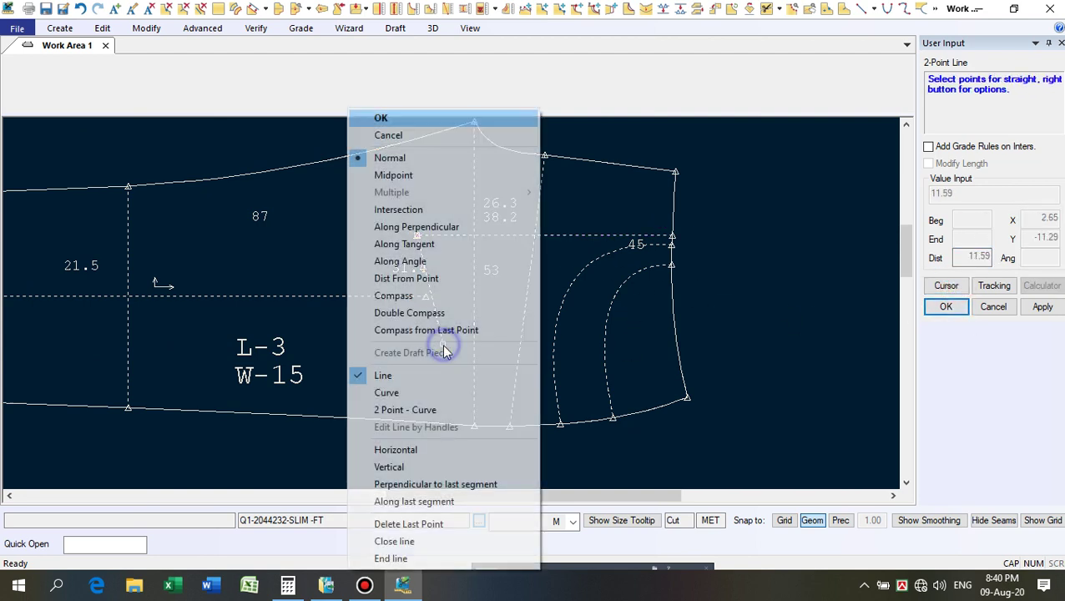
{"action": "left_click", "coordinate": [389, 467]}
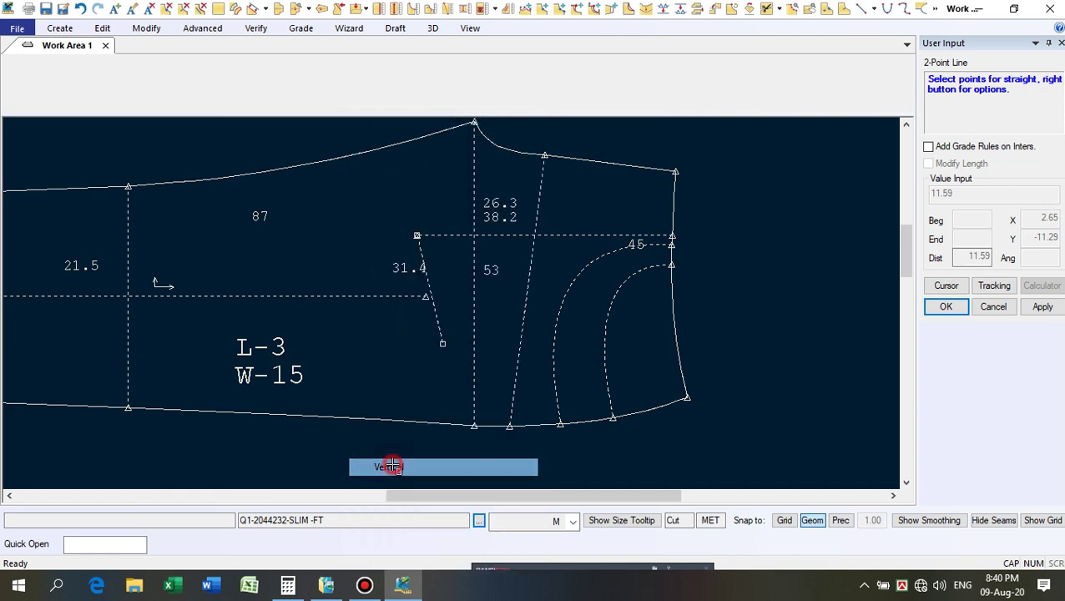
{"action": "left_click", "coordinate": [413, 423]}
{"action": "right_click", "coordinate": [356, 208]}
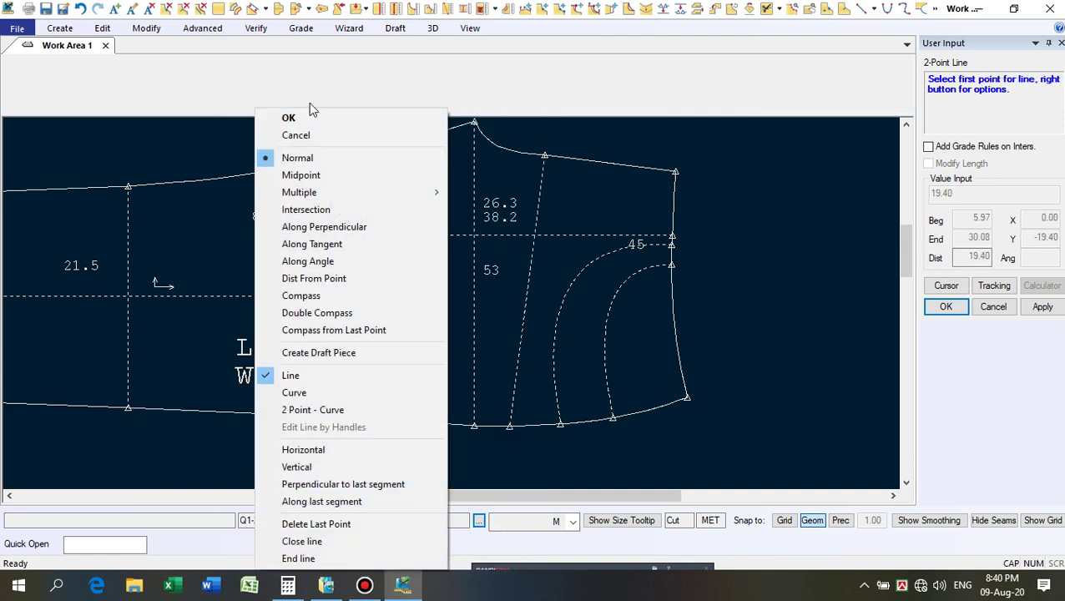
{"action": "left_click", "coordinate": [300, 119]}
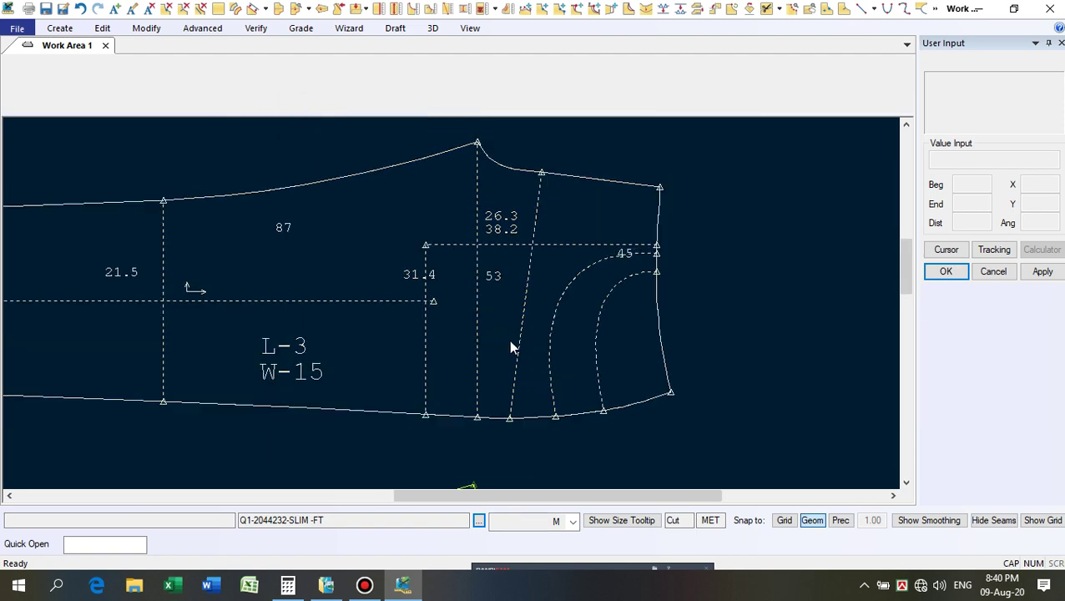
{"action": "scroll", "coordinate": [511, 347], "scroll_direction": "down", "scroll_amount": 2}
{"action": "scroll", "coordinate": [555, 247], "scroll_direction": "up", "scroll_amount": 1}
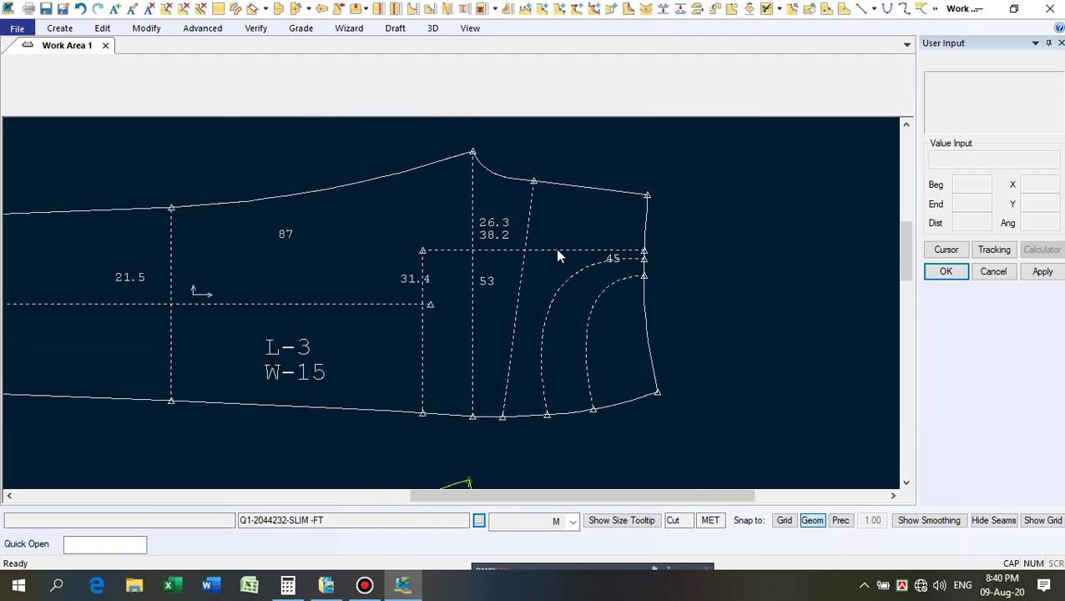
{"action": "scroll", "coordinate": [368, 267], "scroll_direction": "down", "scroll_amount": 2}
{"action": "scroll", "coordinate": [422, 377], "scroll_direction": "up", "scroll_amount": 1}
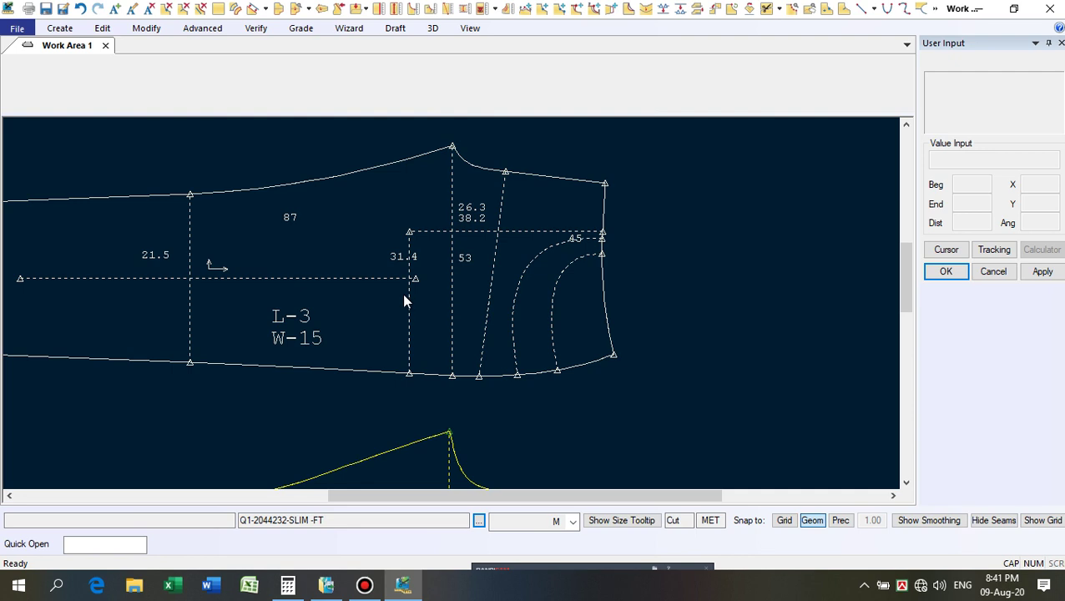
Digitize a line from the pocket bag's inner corner, following the vertical line about halfway, then angling towards the waist to meet the side seam.
{"action": "scroll", "coordinate": [447, 275], "scroll_direction": "up", "scroll_amount": 1}
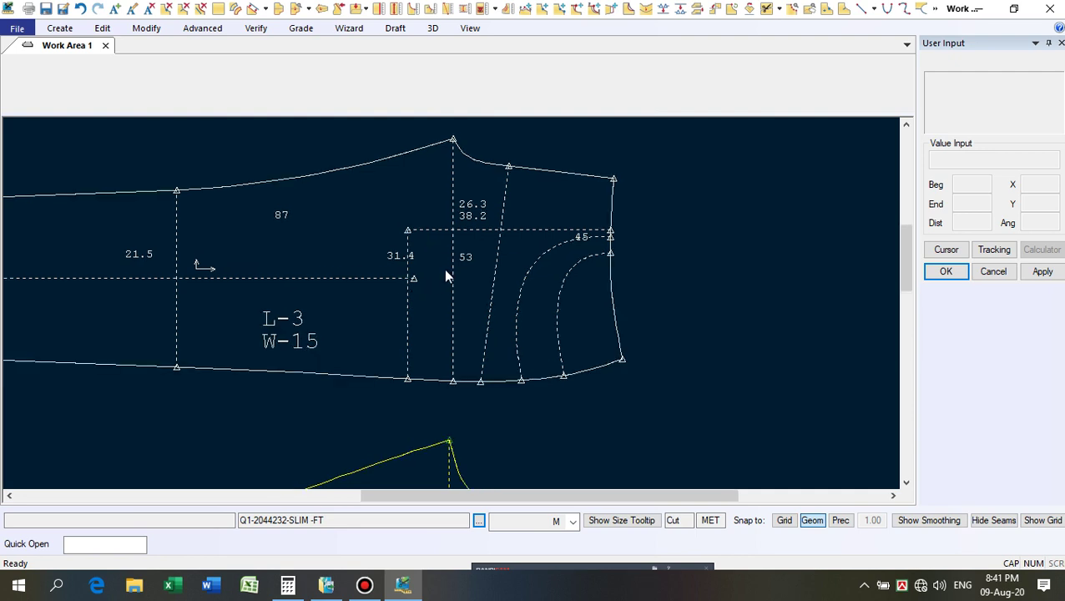
{"action": "scroll", "coordinate": [446, 238], "scroll_direction": "up", "scroll_amount": 1}
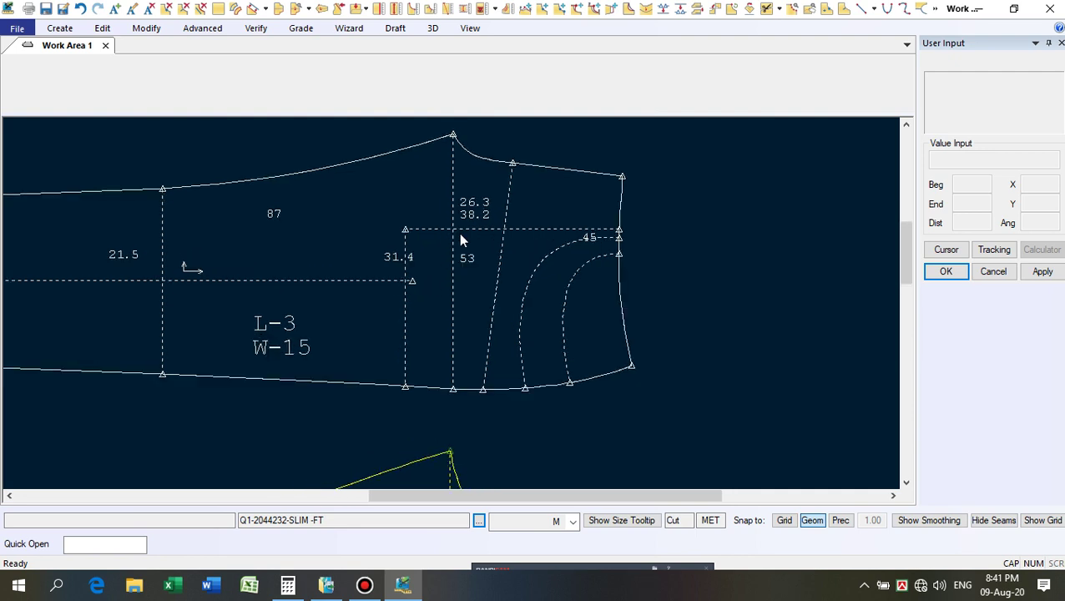
{"action": "scroll", "coordinate": [459, 238], "scroll_direction": "up", "scroll_amount": 2}
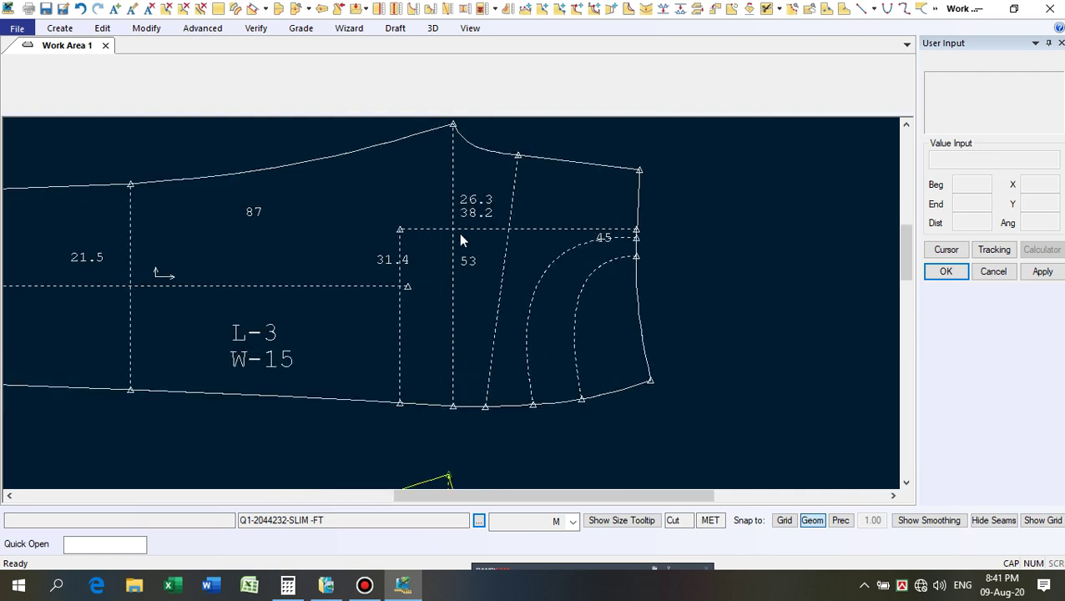
{"action": "left_click", "coordinate": [904, 9]}
{"action": "scroll", "coordinate": [411, 256], "scroll_direction": "up", "scroll_amount": 1}
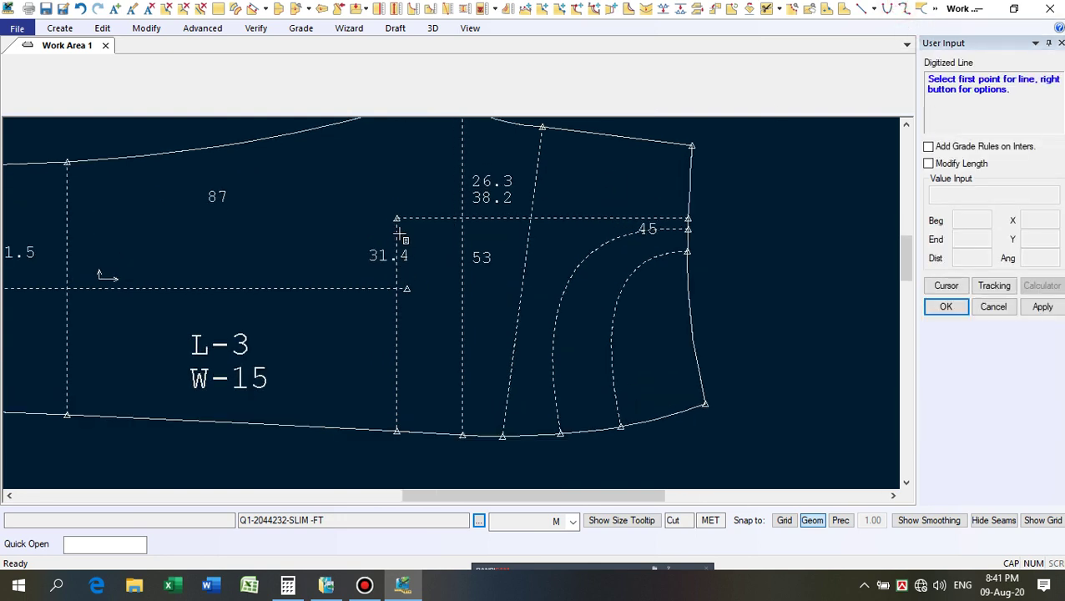
{"action": "left_click", "coordinate": [397, 219]}
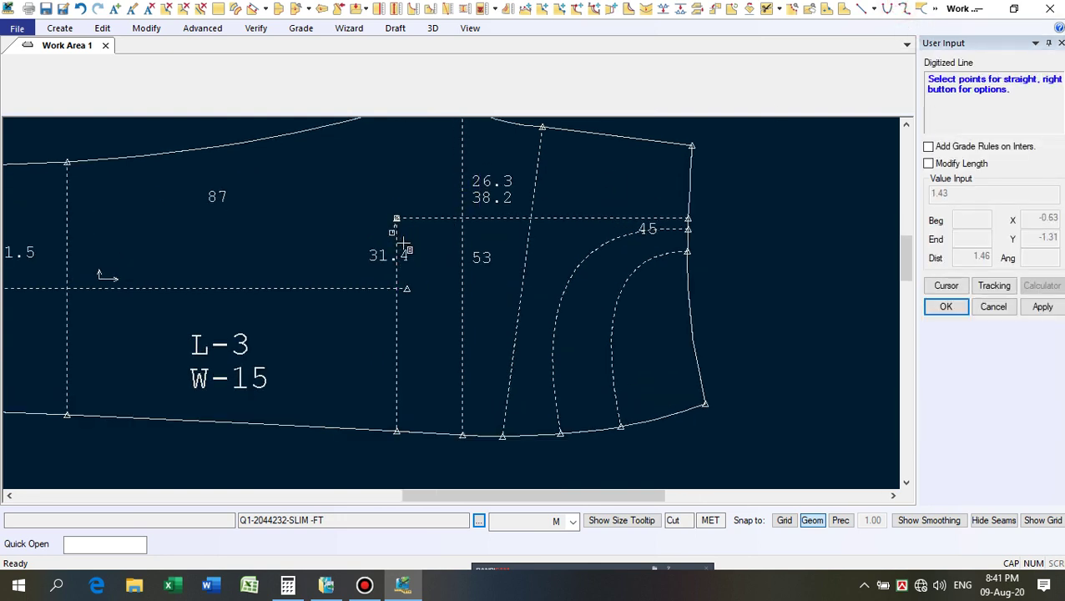
{"action": "left_click", "coordinate": [397, 243]}
{"action": "left_click", "coordinate": [396, 266]}
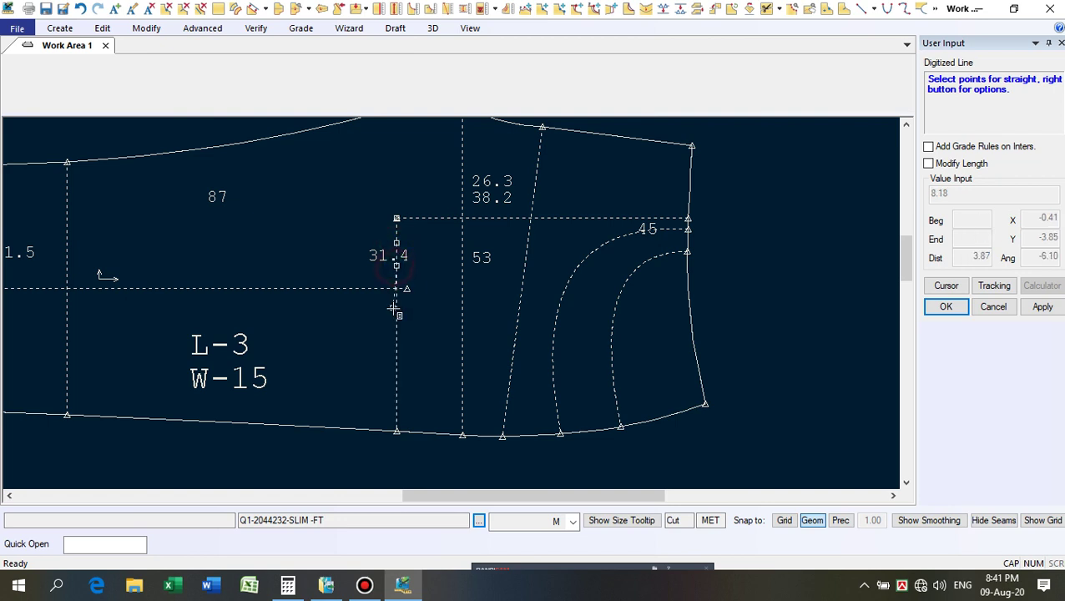
{"action": "left_click", "coordinate": [397, 302]}
{"action": "left_click", "coordinate": [397, 326]}
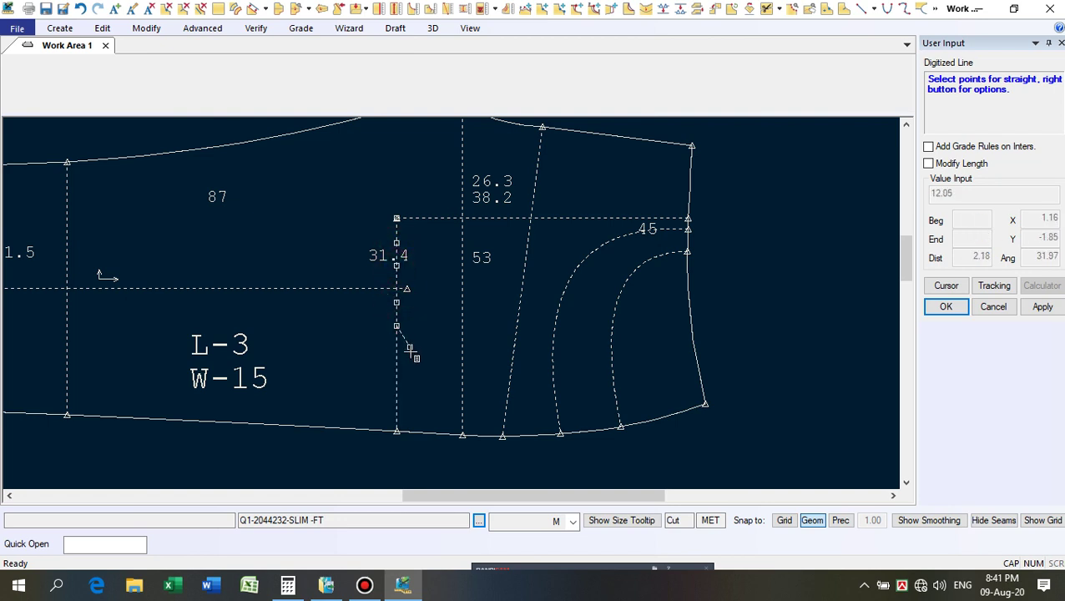
{"action": "left_click", "coordinate": [410, 351]}
{"action": "left_click", "coordinate": [423, 370]}
{"action": "left_click", "coordinate": [437, 393]}
{"action": "left_click", "coordinate": [445, 412]}
{"action": "left_click", "coordinate": [448, 435]}
{"action": "right_click", "coordinate": [316, 334]}
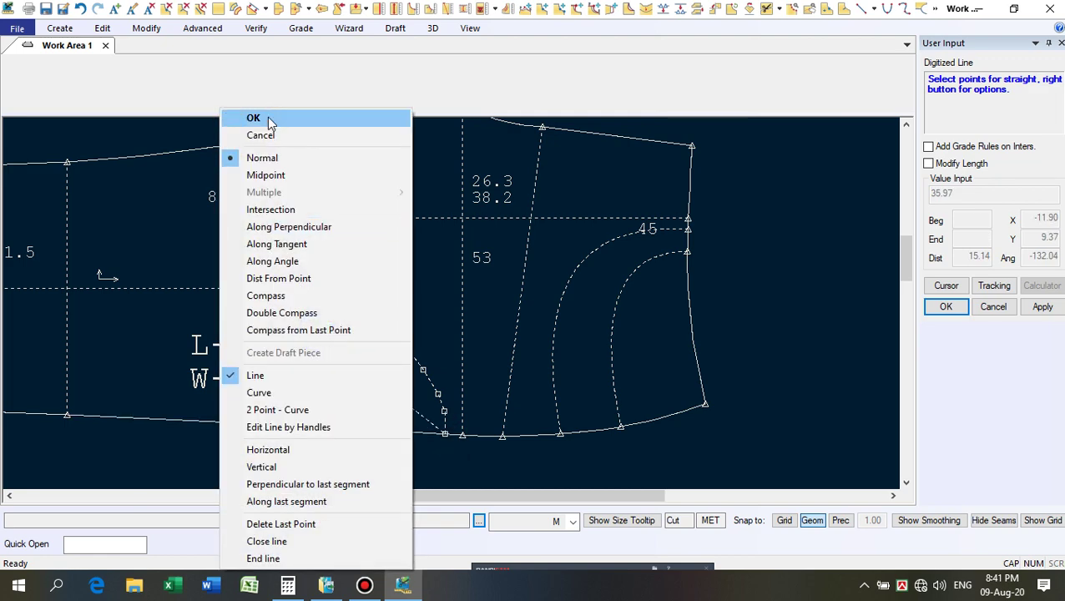
{"action": "left_click", "coordinate": [268, 118]}
{"action": "right_click", "coordinate": [334, 337]}
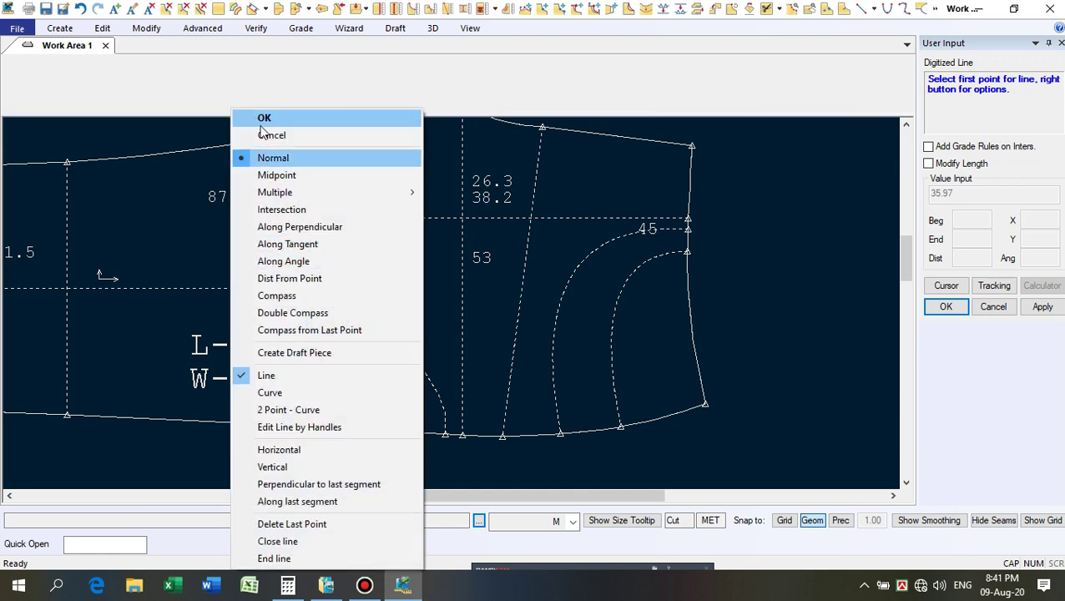
{"action": "left_click", "coordinate": [264, 115]}
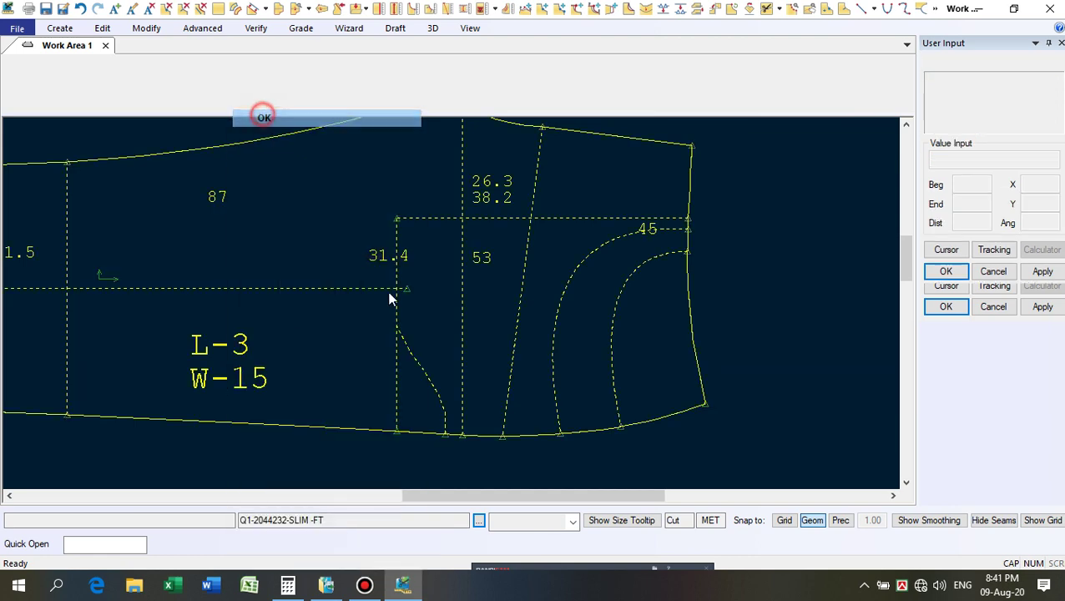
Delete the straight vertical pocket bag line, keeping the newly digitized outline.
{"action": "left_click", "coordinate": [183, 9]}
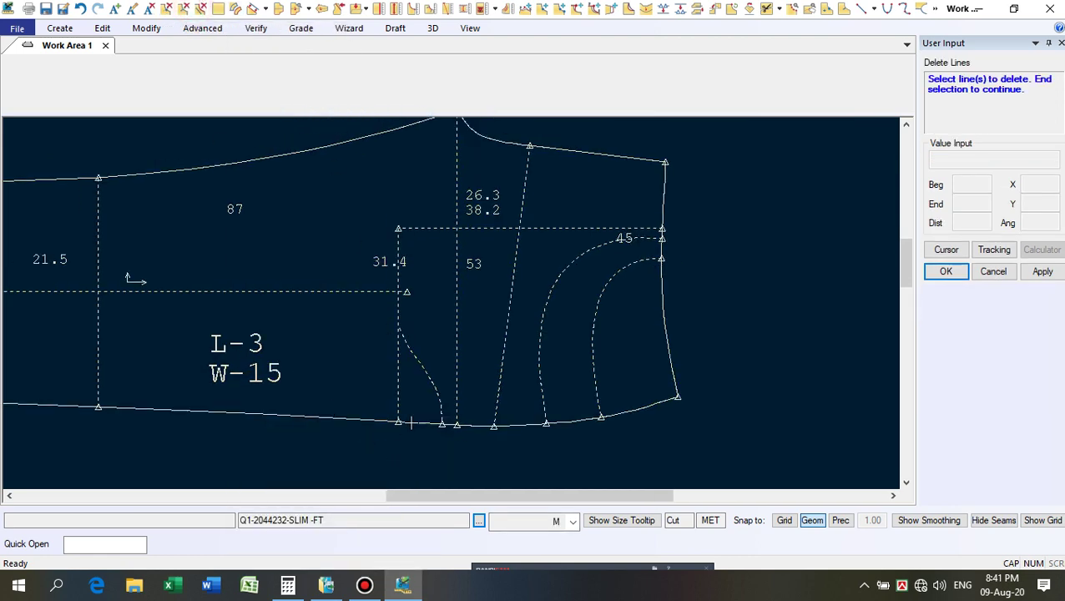
{"action": "left_click", "coordinate": [398, 373]}
{"action": "right_click", "coordinate": [373, 363]}
{"action": "left_click", "coordinate": [369, 357]}
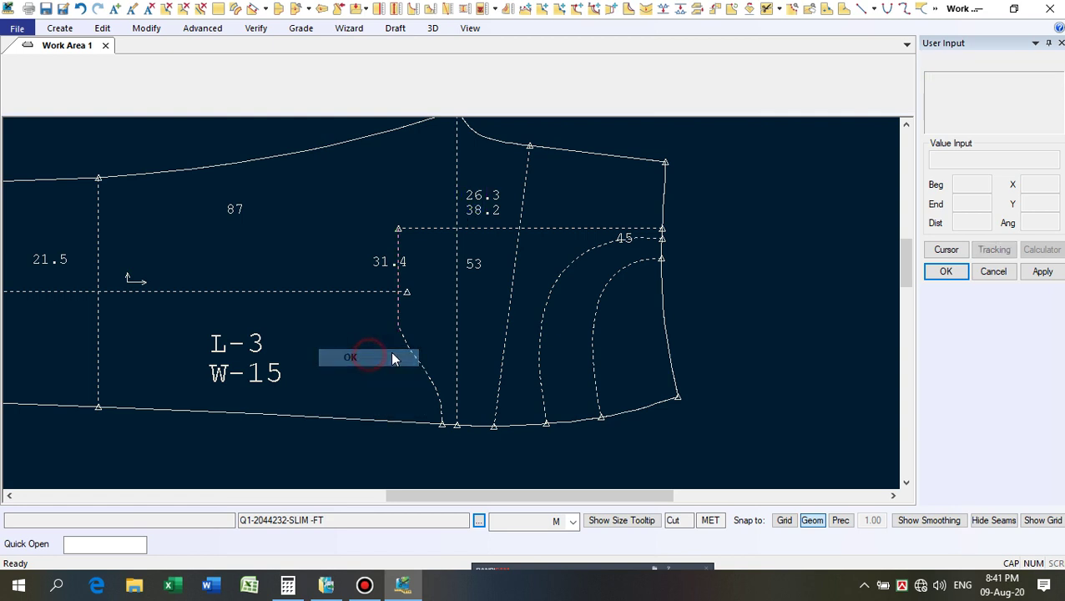
Show the intermediate points on the trouser front piece.
{"action": "left_click", "coordinate": [789, 8]}
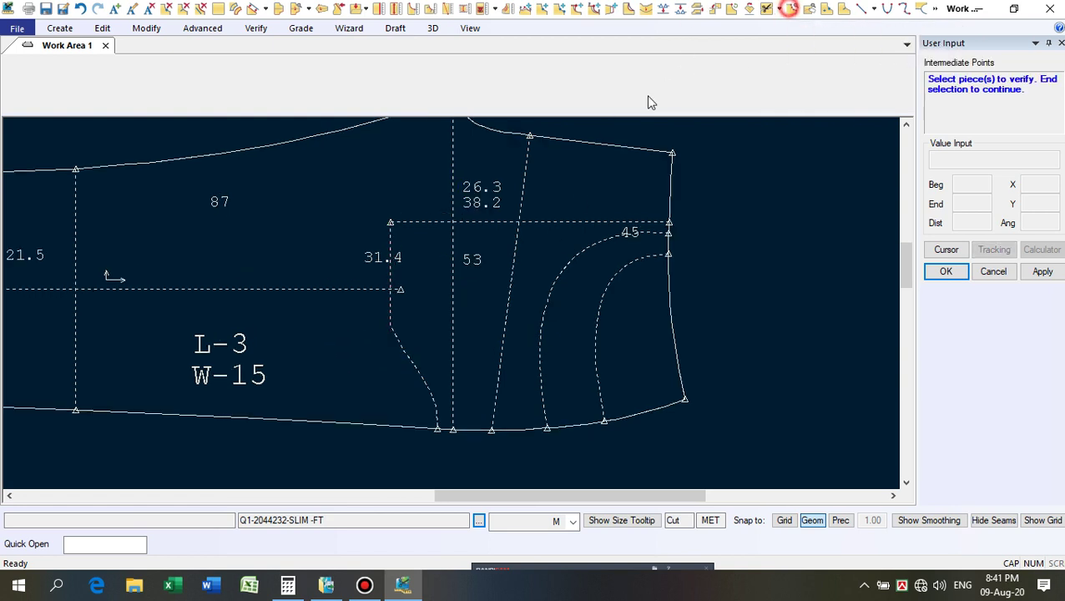
{"action": "left_click", "coordinate": [283, 255]}
{"action": "right_click", "coordinate": [302, 242]}
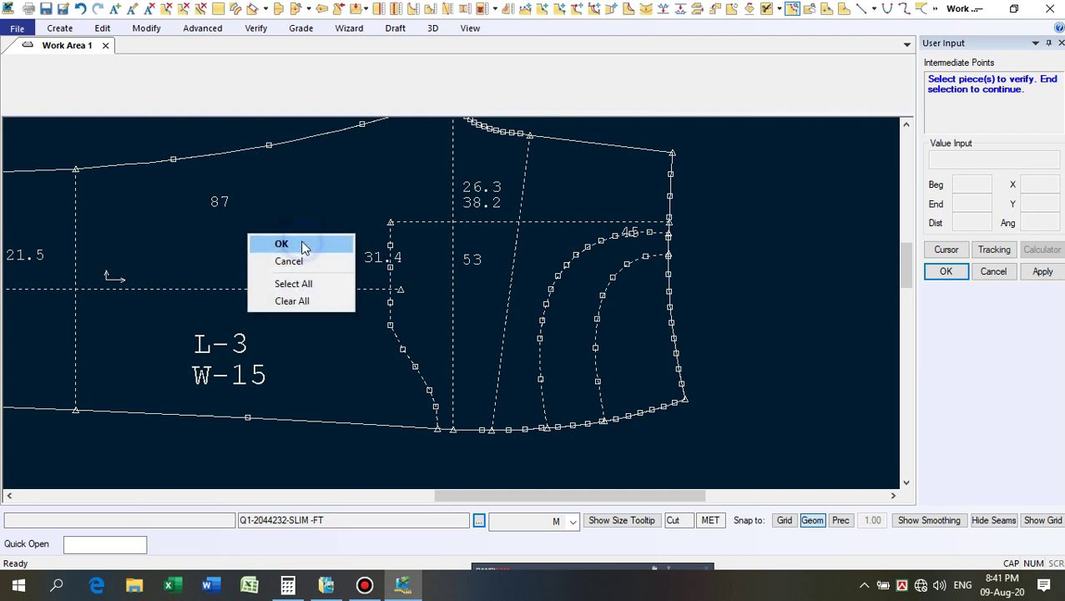
{"action": "left_click", "coordinate": [302, 245]}
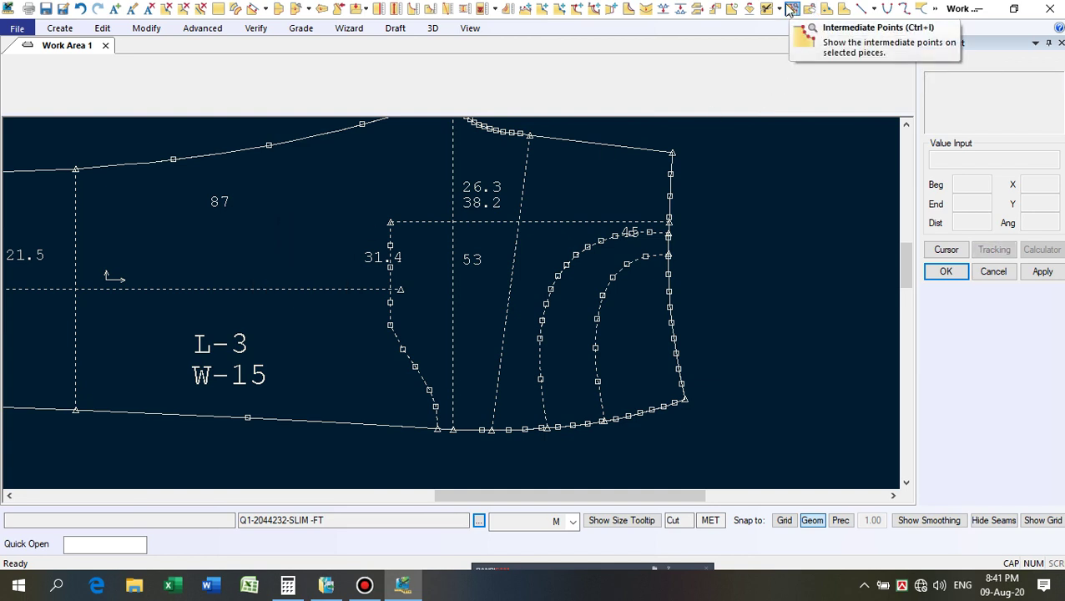
Delete the intermediate side seam point crowding the end of the inner pocket curve, the one closest to the waist.
{"action": "scroll", "coordinate": [616, 223], "scroll_direction": "up", "scroll_amount": 1}
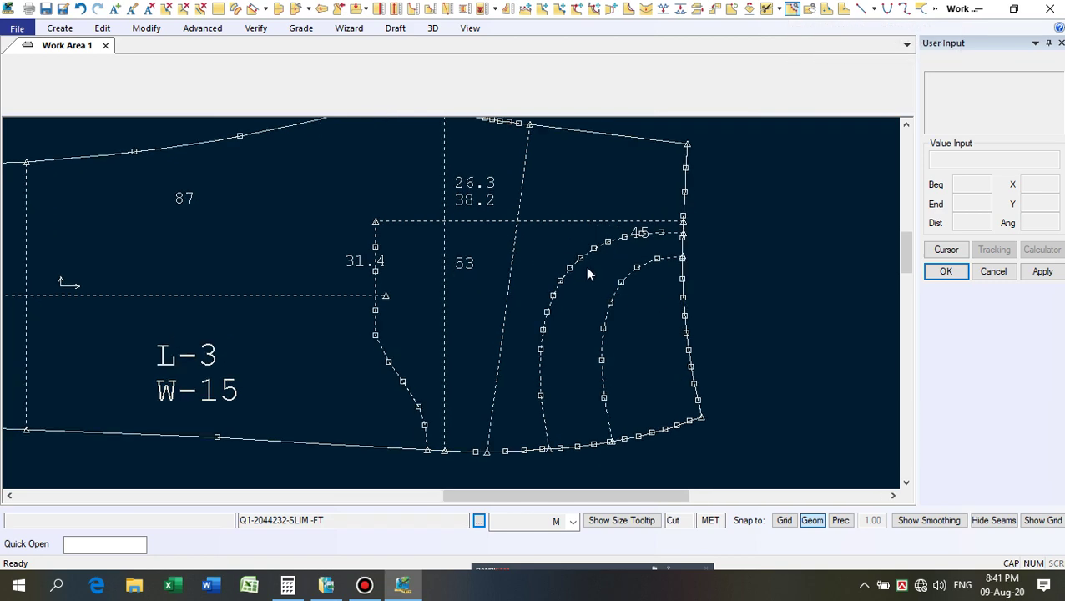
{"action": "left_click", "coordinate": [164, 9]}
{"action": "scroll", "coordinate": [561, 453], "scroll_direction": "up", "scroll_amount": 1}
{"action": "scroll", "coordinate": [605, 442], "scroll_direction": "up", "scroll_amount": 3}
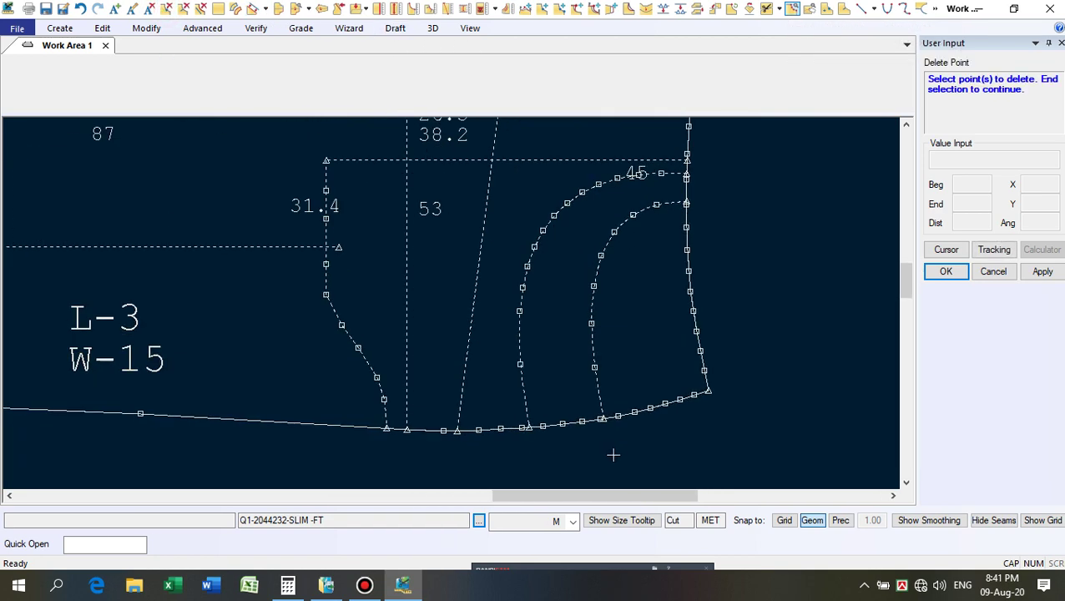
{"action": "left_click", "coordinate": [591, 408]}
{"action": "right_click", "coordinate": [631, 352]}
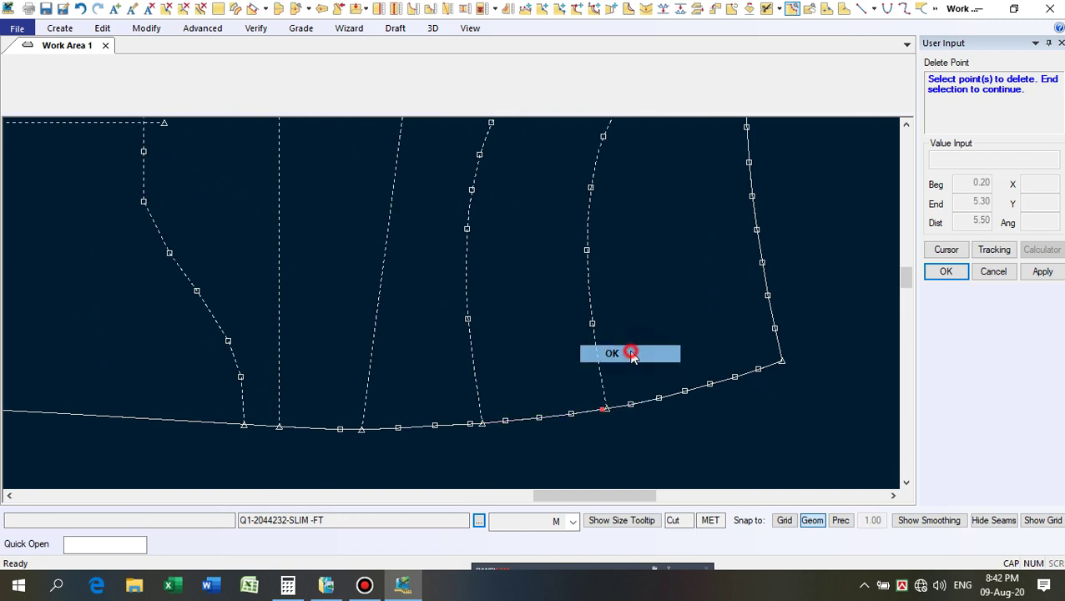
{"action": "left_click", "coordinate": [628, 351]}
Delete the two intermediate waistline points close to the ends of the outer and inner pocket curves.
{"action": "scroll", "coordinate": [609, 420], "scroll_direction": "up", "scroll_amount": 2}
{"action": "scroll", "coordinate": [606, 420], "scroll_direction": "up", "scroll_amount": 1}
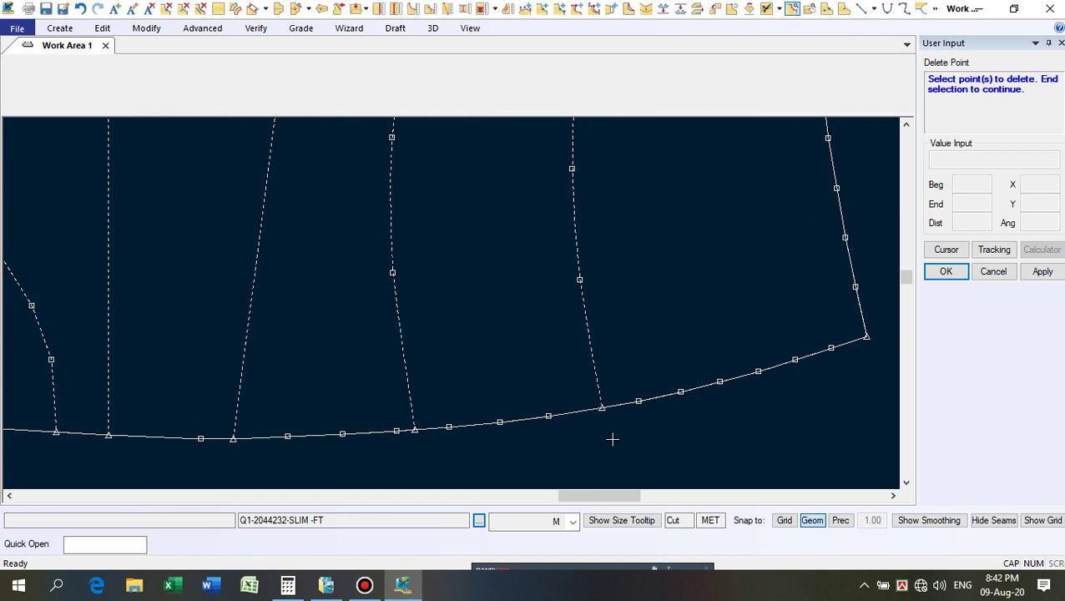
{"action": "scroll", "coordinate": [614, 411], "scroll_direction": "up", "scroll_amount": 3}
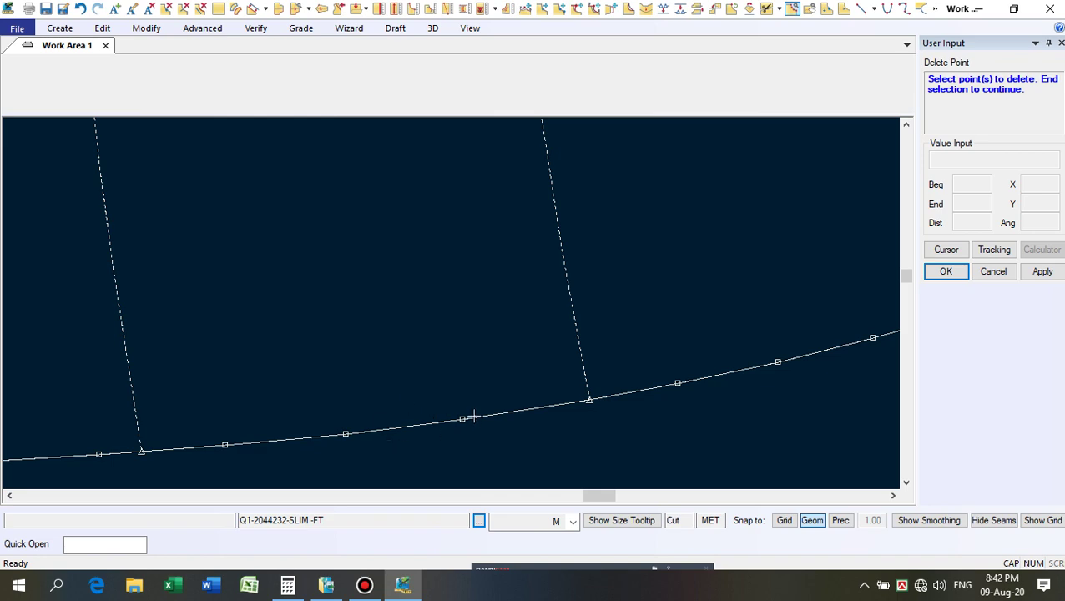
{"action": "scroll", "coordinate": [422, 374], "scroll_direction": "down", "scroll_amount": 6}
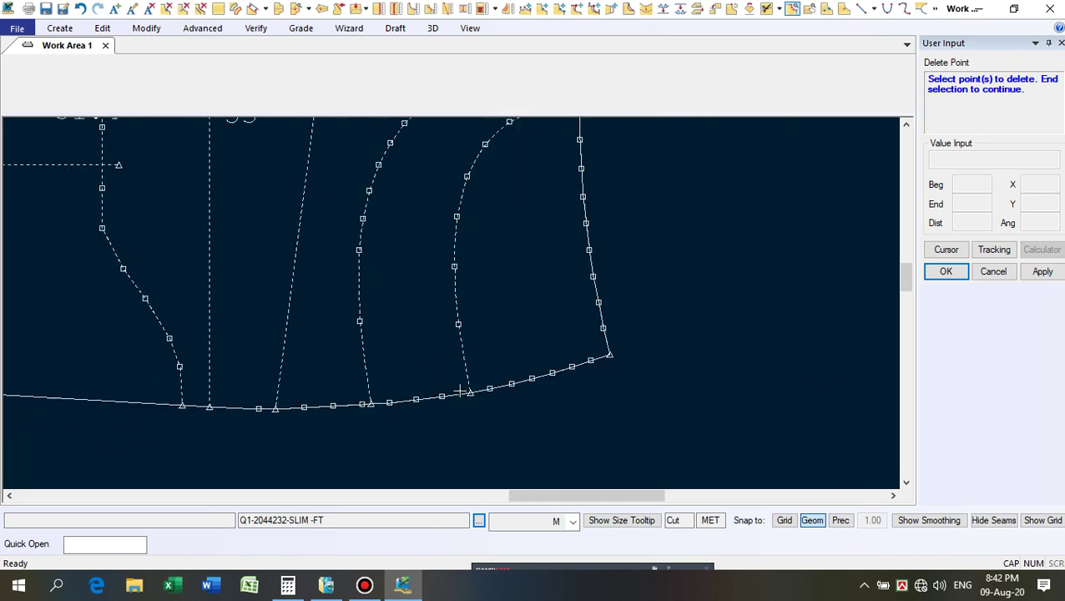
{"action": "scroll", "coordinate": [545, 221], "scroll_direction": "up", "scroll_amount": 5}
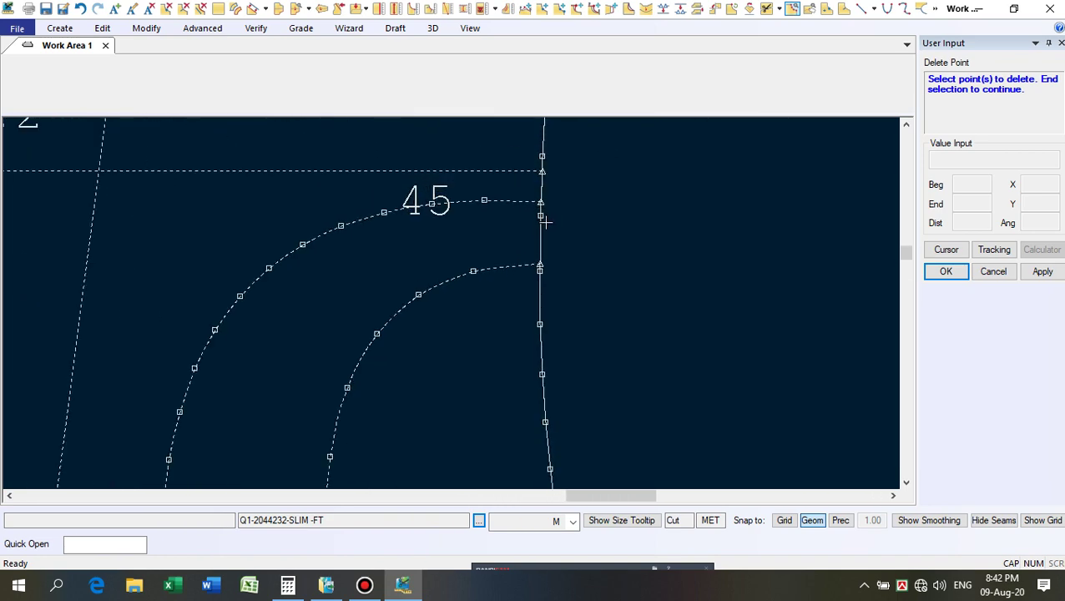
{"action": "left_click", "coordinate": [544, 216]}
{"action": "right_click", "coordinate": [584, 222]}
{"action": "left_click", "coordinate": [590, 227]}
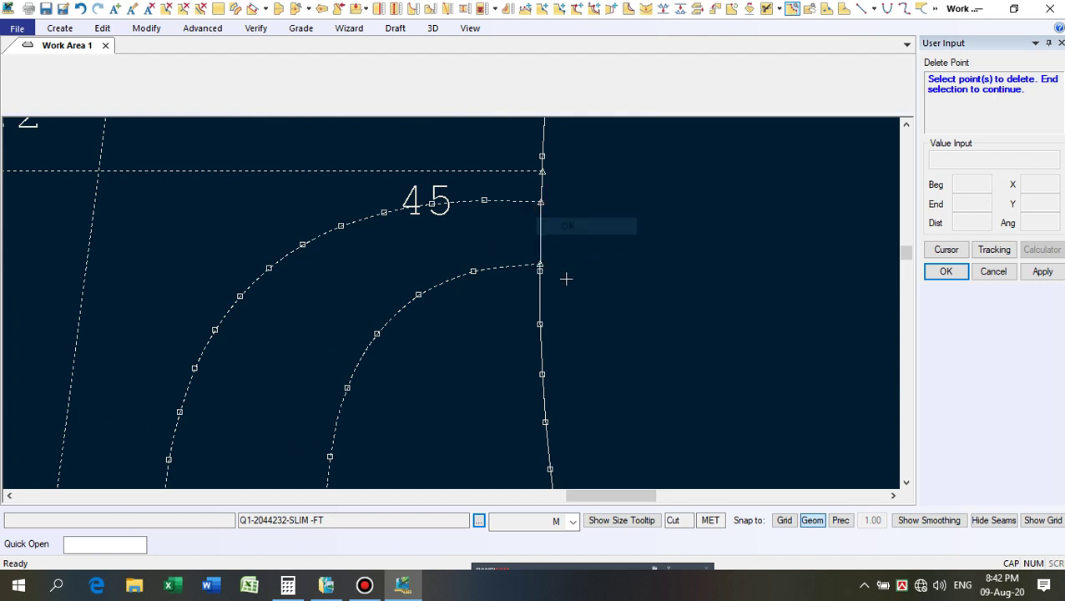
{"action": "left_click", "coordinate": [541, 267]}
{"action": "right_click", "coordinate": [586, 268]}
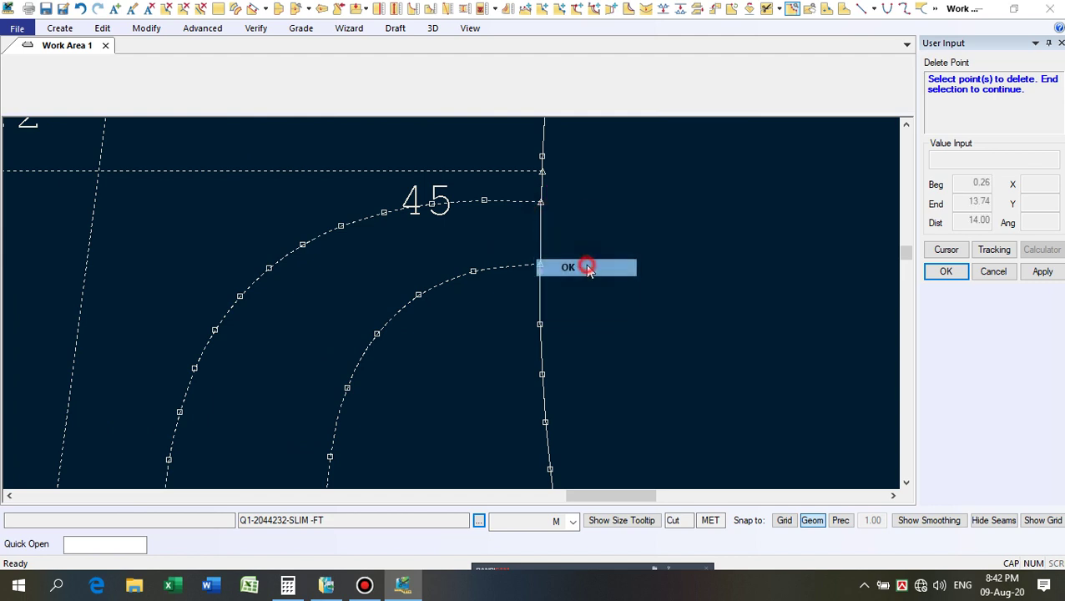
{"action": "left_click", "coordinate": [585, 267]}
Delete the intermediate waistline point beside the end of the horizontal pocket bag line.
{"action": "scroll", "coordinate": [482, 195], "scroll_direction": "down", "scroll_amount": 1}
{"action": "scroll", "coordinate": [478, 190], "scroll_direction": "down", "scroll_amount": 1}
{"action": "scroll", "coordinate": [508, 309], "scroll_direction": "up", "scroll_amount": 1}
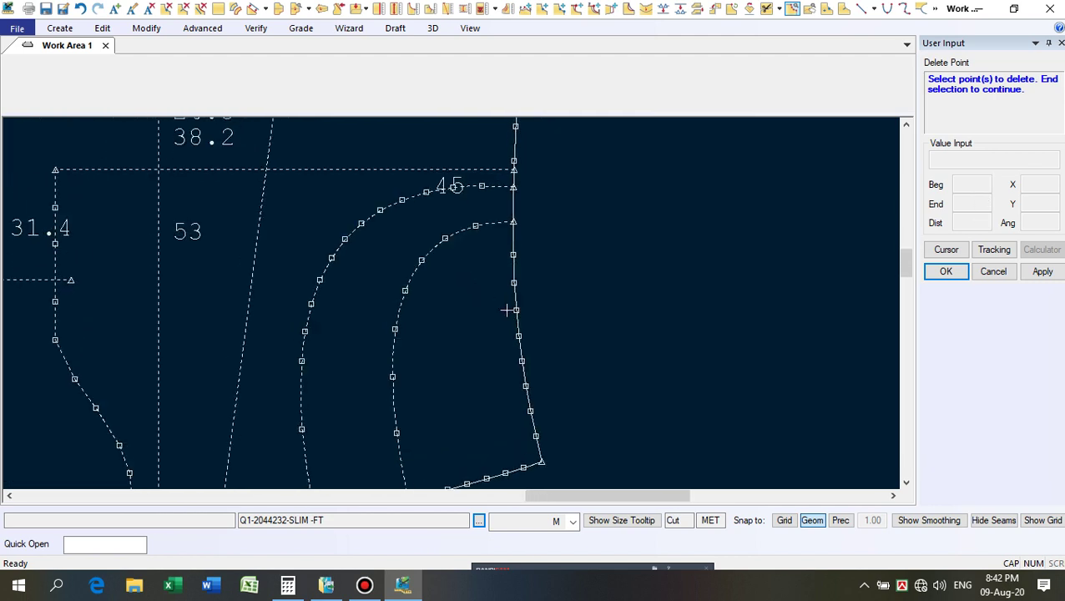
{"action": "scroll", "coordinate": [576, 261], "scroll_direction": "down", "scroll_amount": 1}
{"action": "left_click", "coordinate": [543, 207]}
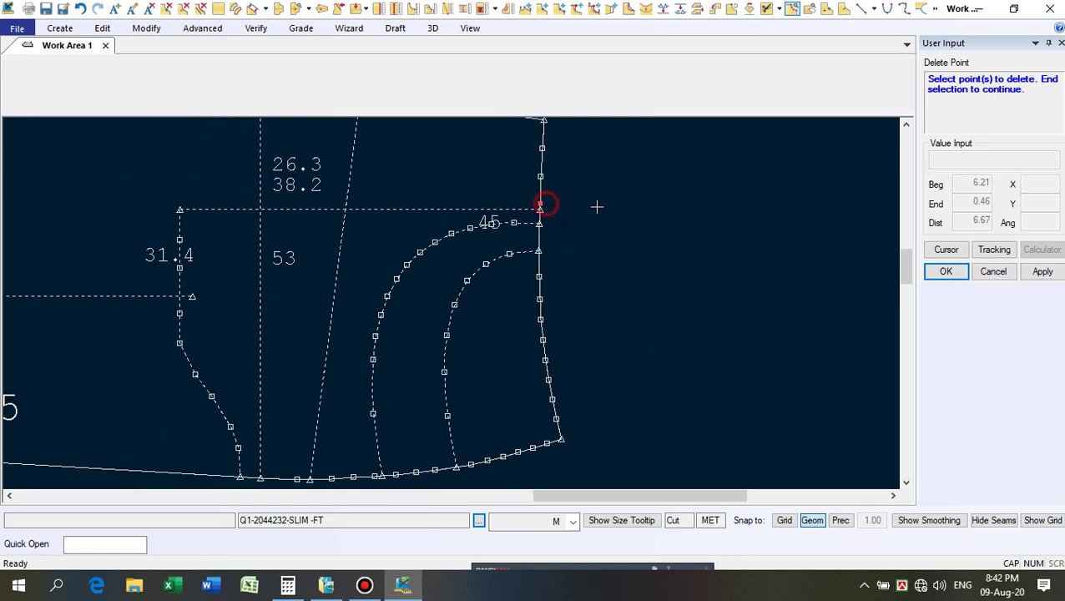
{"action": "right_click", "coordinate": [597, 207]}
{"action": "left_click", "coordinate": [603, 209]}
Delete the intermediate side seam point between the ends of the vertical and slanted dashed reference lines.
{"action": "scroll", "coordinate": [672, 255], "scroll_direction": "down", "scroll_amount": 1}
{"action": "scroll", "coordinate": [387, 330], "scroll_direction": "up", "scroll_amount": 1}
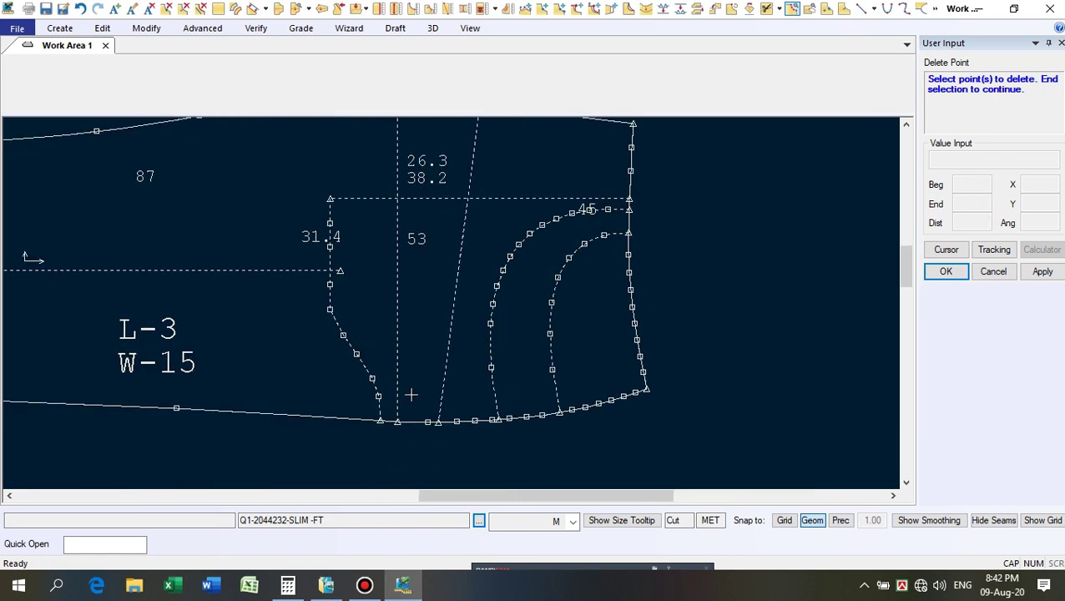
{"action": "left_click", "coordinate": [430, 421]}
{"action": "right_click", "coordinate": [420, 389]}
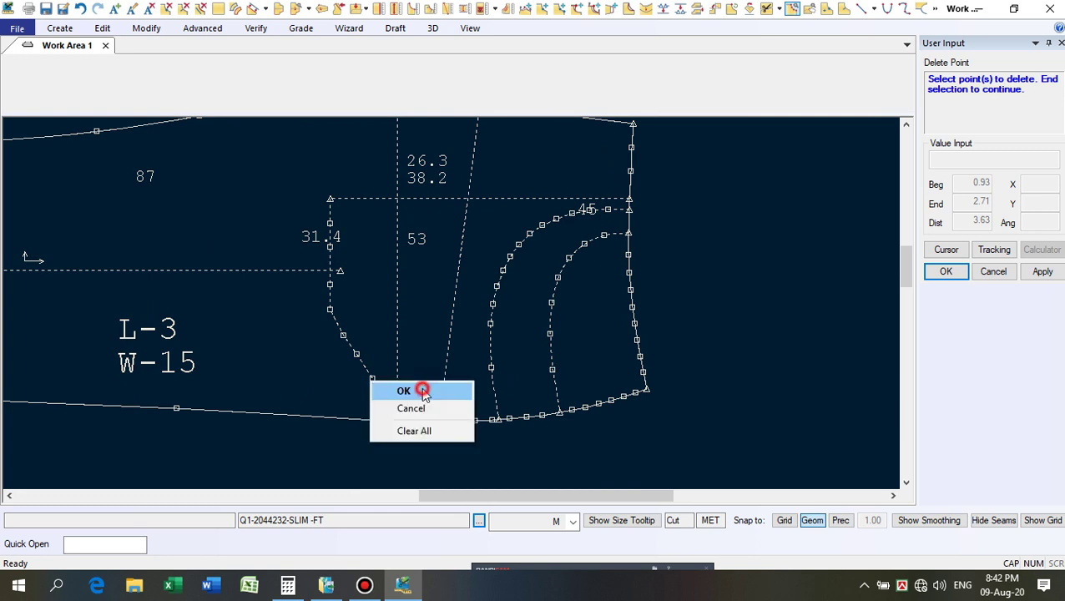
{"action": "left_click", "coordinate": [409, 390]}
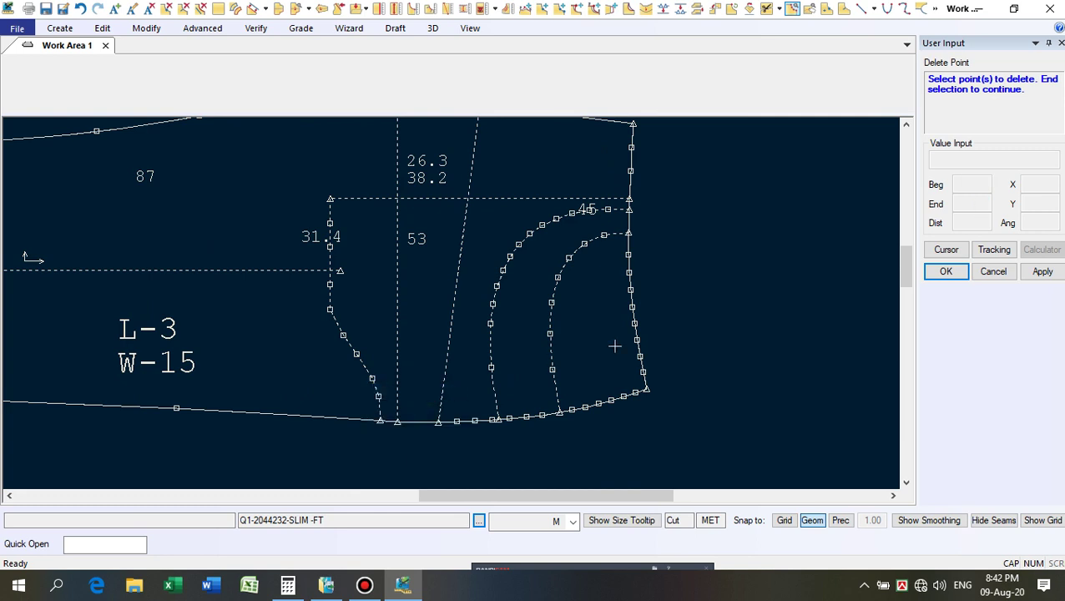
Delete the intermediate side seam points on both sides of the outer pocket curve's end.
{"action": "scroll", "coordinate": [505, 424], "scroll_direction": "up", "scroll_amount": 1}
{"action": "left_click", "coordinate": [510, 412]}
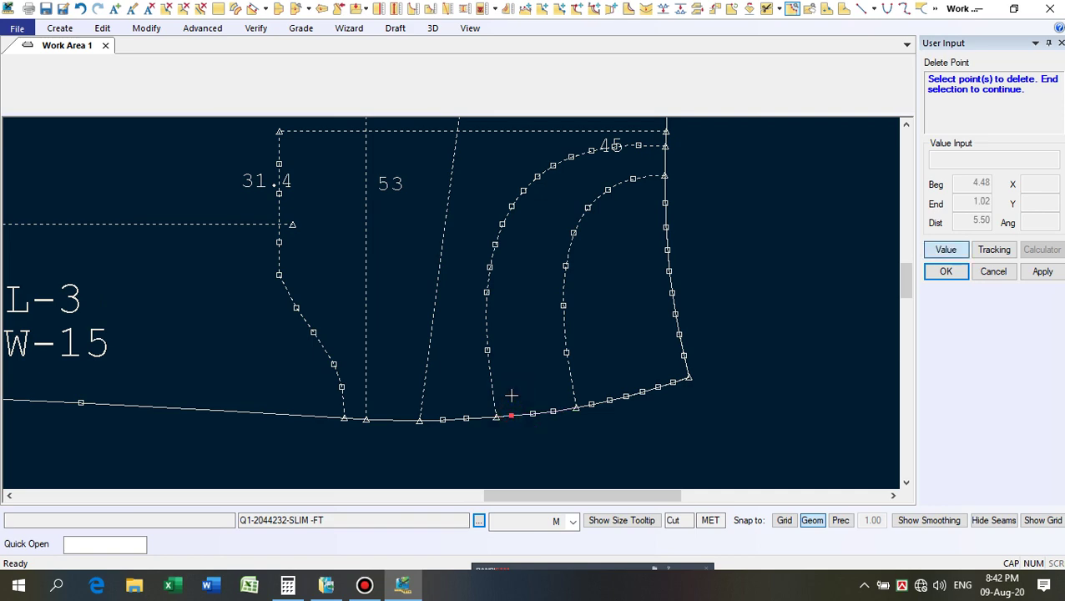
{"action": "right_click", "coordinate": [511, 394]}
{"action": "left_click", "coordinate": [517, 397]}
{"action": "right_click", "coordinate": [774, 255]}
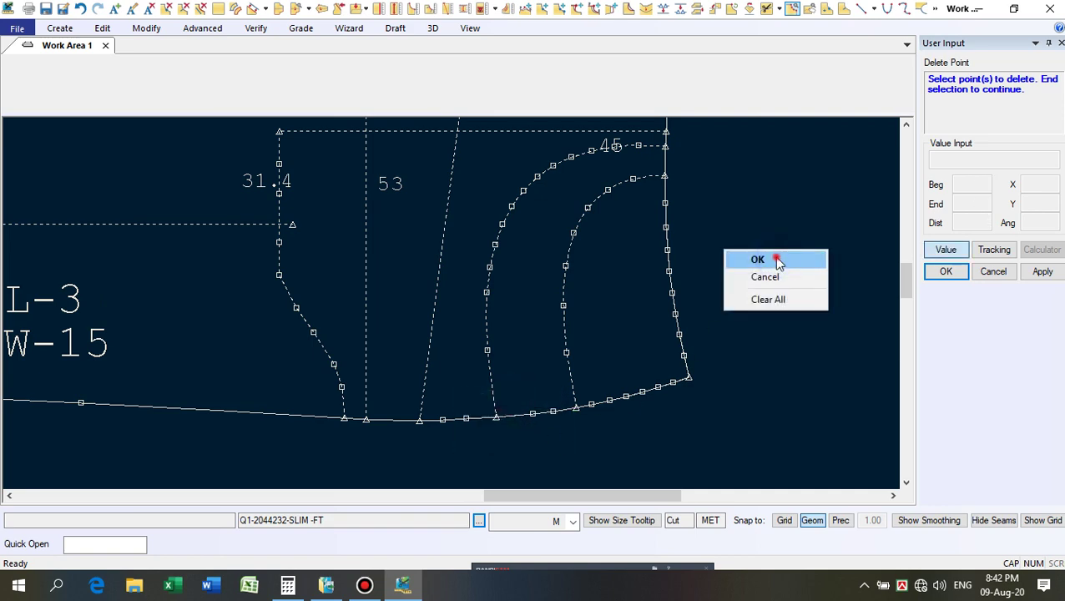
{"action": "left_click", "coordinate": [775, 257]}
{"action": "scroll", "coordinate": [656, 314], "scroll_direction": "down", "scroll_amount": 2}
{"action": "scroll", "coordinate": [359, 296], "scroll_direction": "up", "scroll_amount": 2}
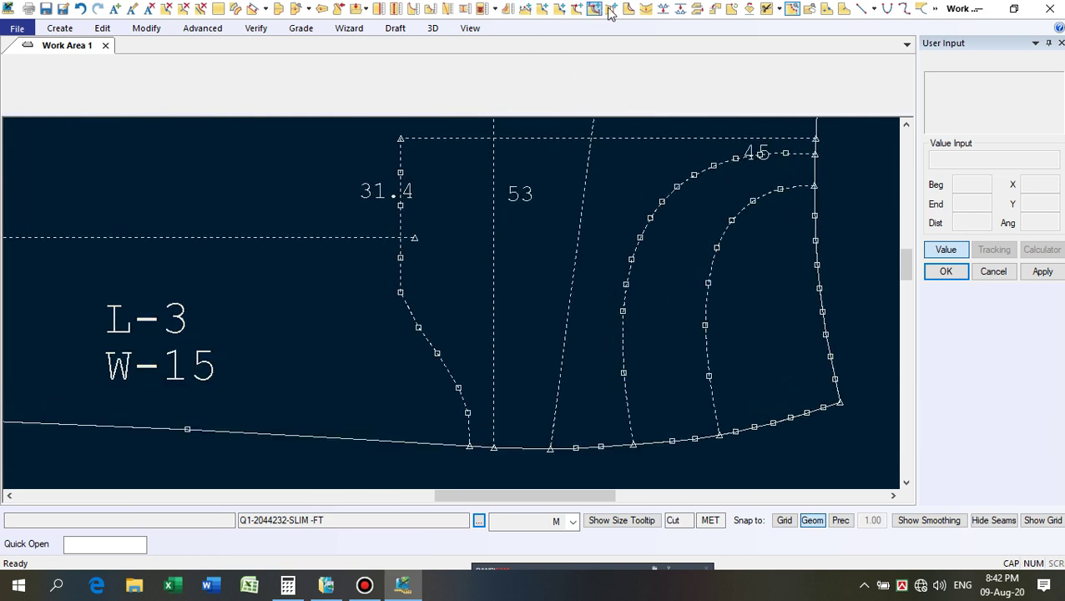
Smooth the full length of the curved pocket bag line repeatedly with Smooth Line.
{"action": "left_click", "coordinate": [646, 8]}
{"action": "left_click", "coordinate": [425, 340]}
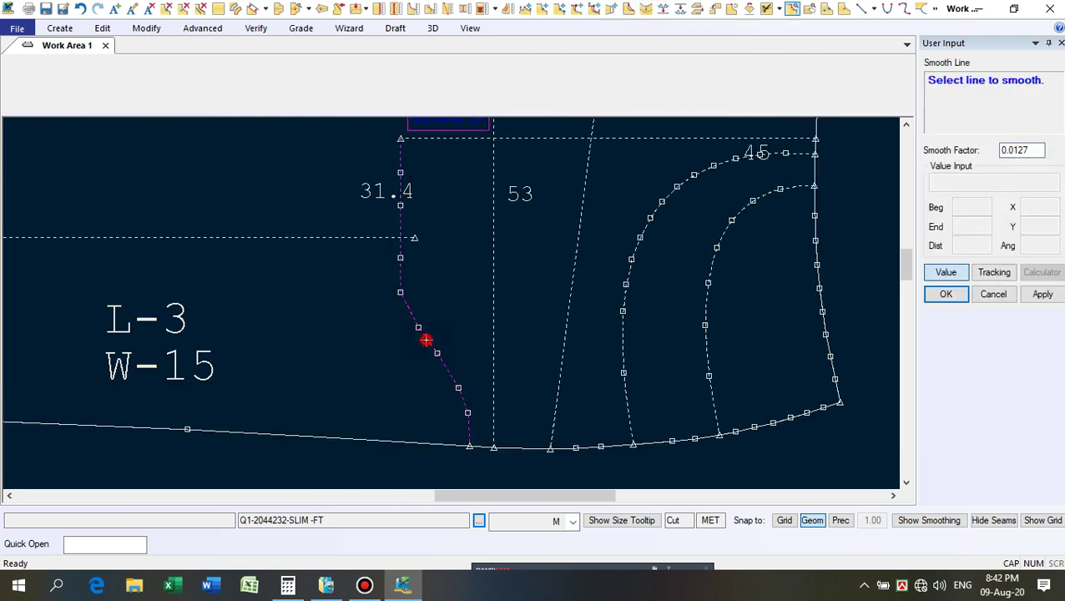
{"action": "left_click", "coordinate": [445, 298]}
{"action": "left_click", "coordinate": [444, 298]}
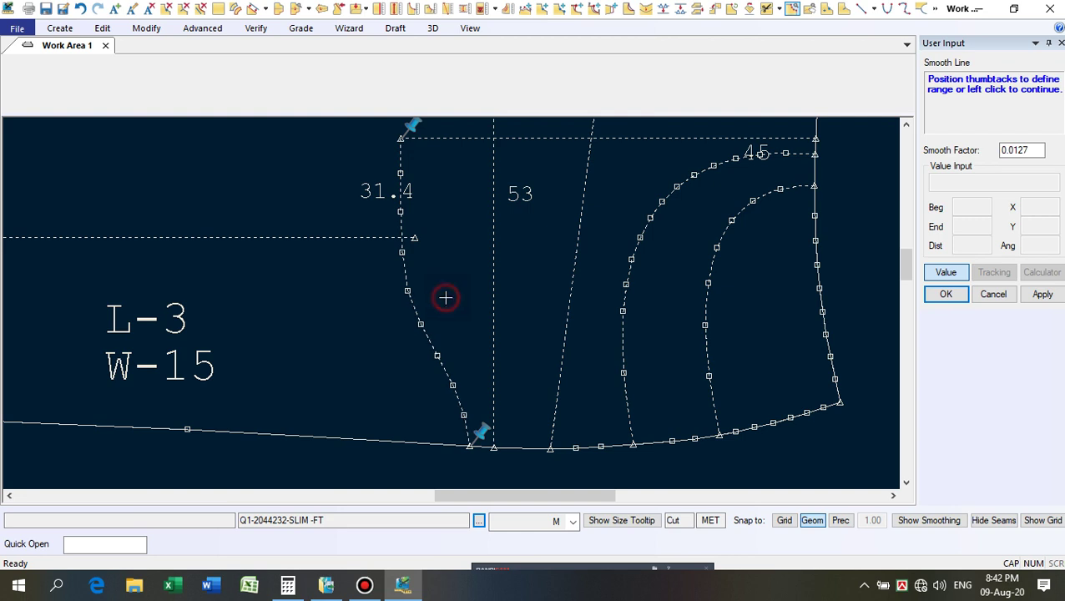
{"action": "left_click", "coordinate": [472, 290]}
{"action": "left_click", "coordinate": [472, 288]}
{"action": "left_click", "coordinate": [472, 288]}
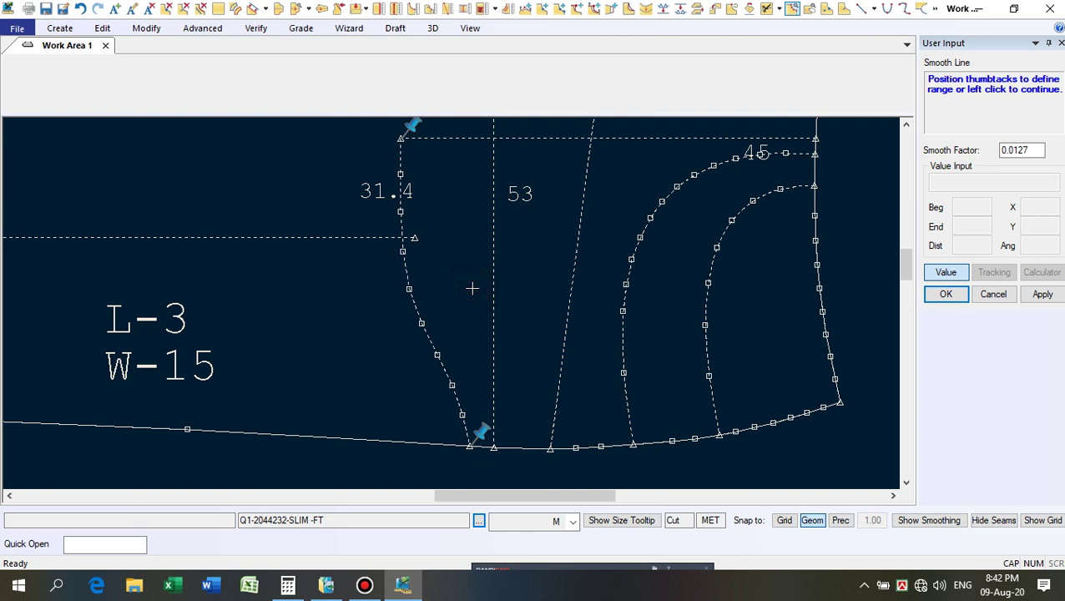
{"action": "left_click", "coordinate": [472, 288]}
{"action": "right_click", "coordinate": [468, 287]}
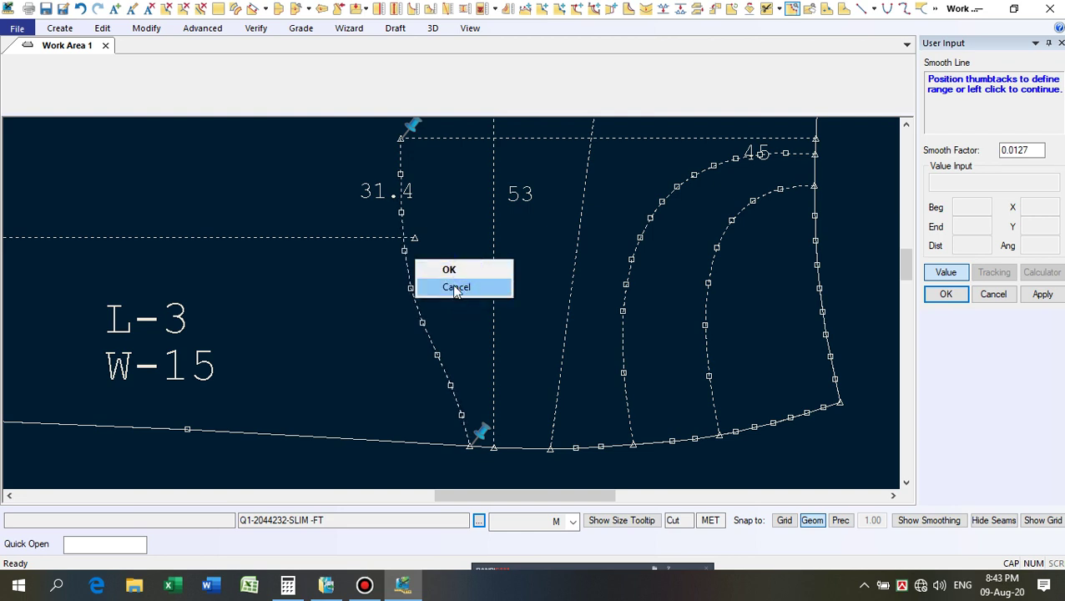
{"action": "left_click", "coordinate": [471, 267]}
{"action": "right_click", "coordinate": [472, 266]}
{"action": "left_click", "coordinate": [474, 269]}
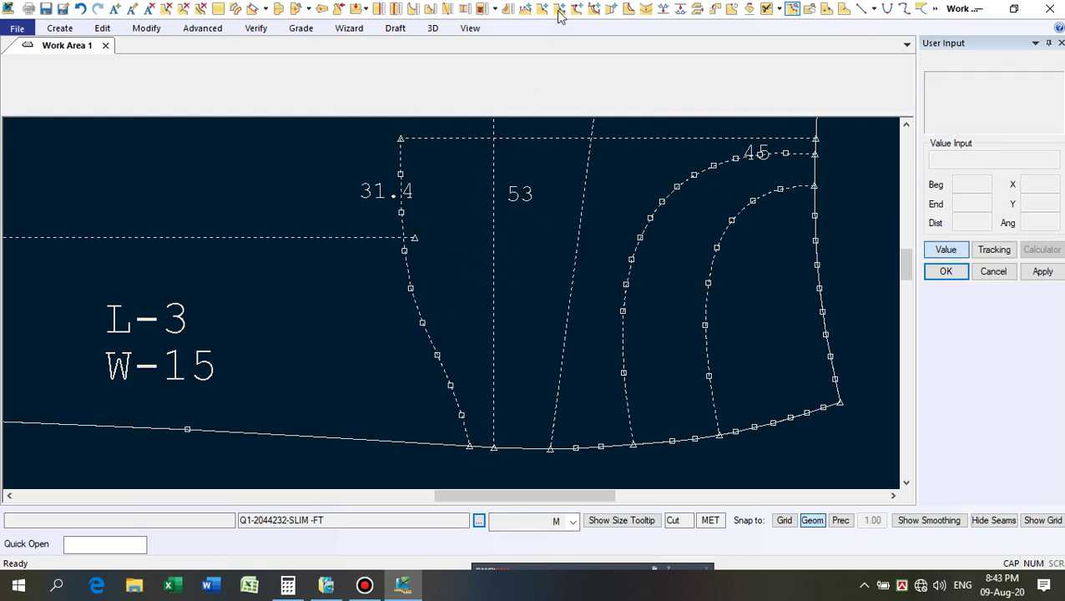
Use Move Smooth with freehand placement to shift the bag line's second intermediate point from the side seam about 0.55 in X and 0.08 in Y.
{"action": "left_click", "coordinate": [525, 8]}
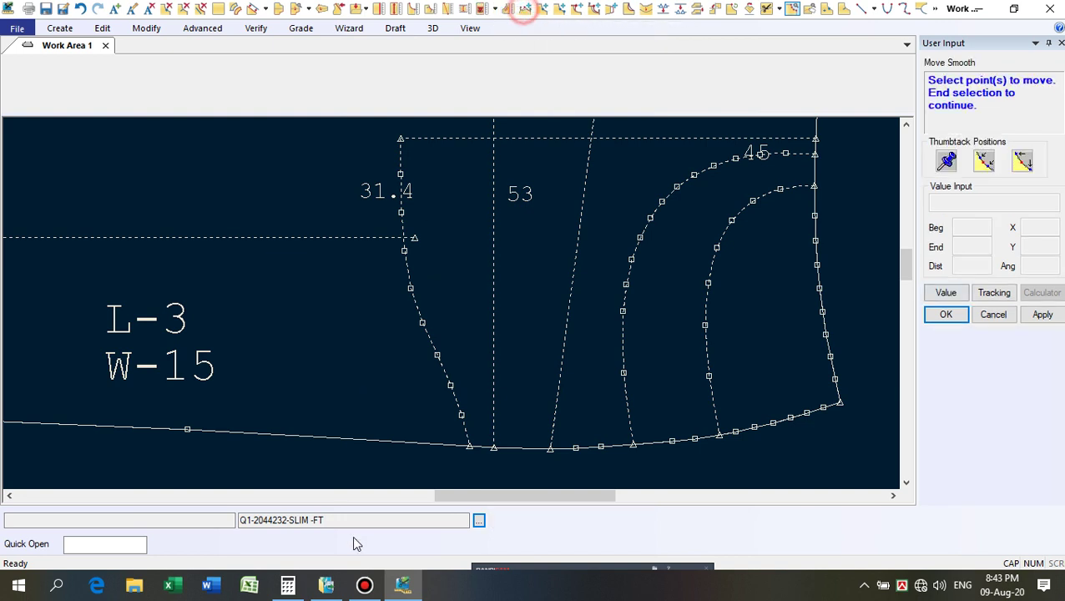
{"action": "scroll", "coordinate": [435, 352], "scroll_direction": "up", "scroll_amount": 1}
{"action": "left_click", "coordinate": [467, 372]}
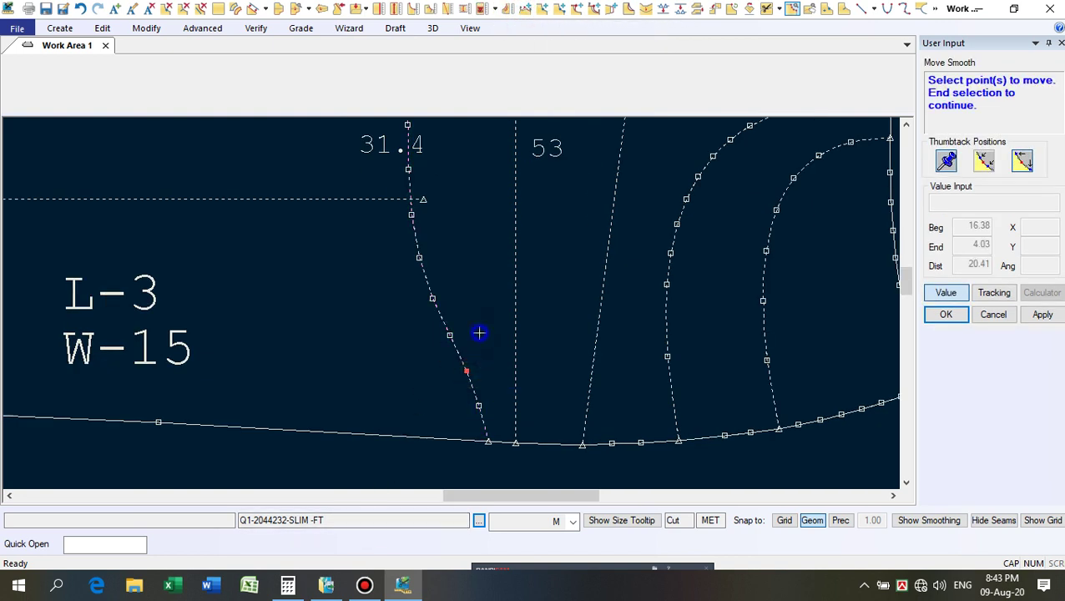
{"action": "right_click", "coordinate": [479, 333]}
{"action": "left_click", "coordinate": [480, 333]}
{"action": "right_click", "coordinate": [479, 336]}
{"action": "left_click", "coordinate": [480, 335]}
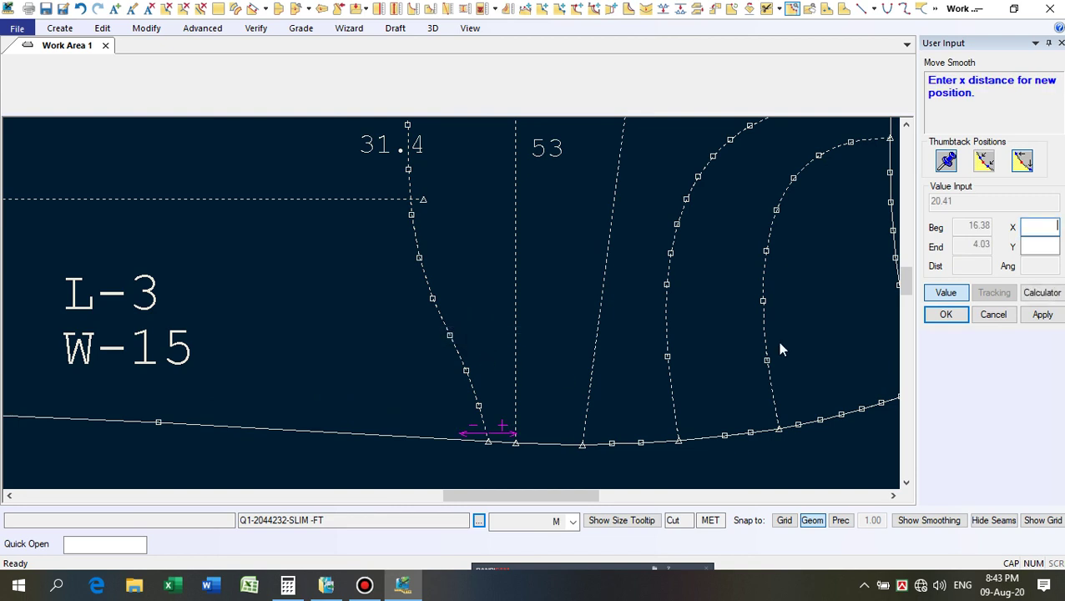
{"action": "left_click", "coordinate": [945, 293]}
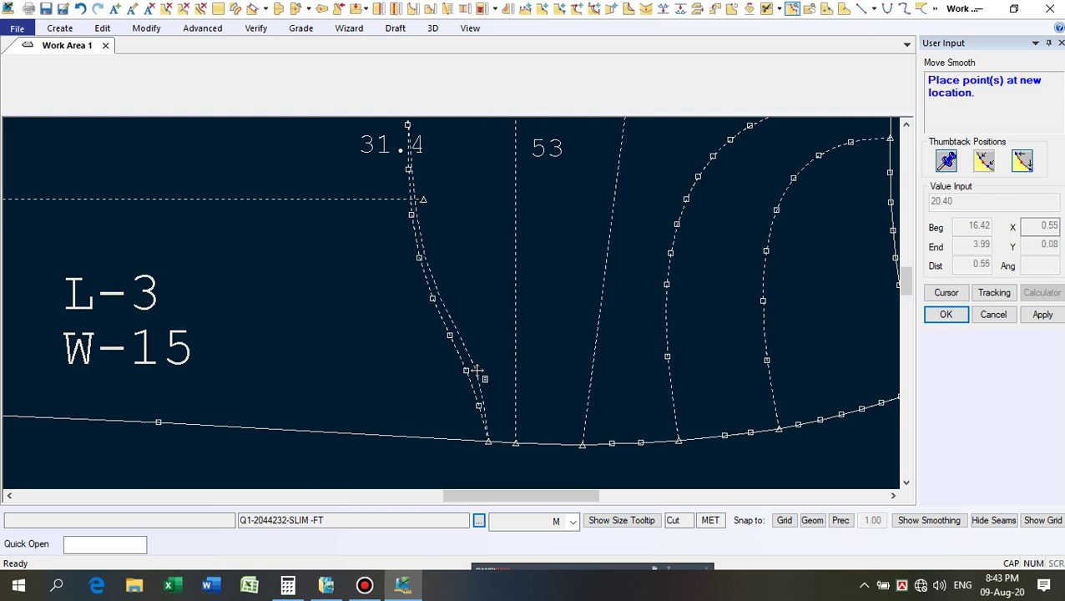
{"action": "left_click", "coordinate": [475, 370]}
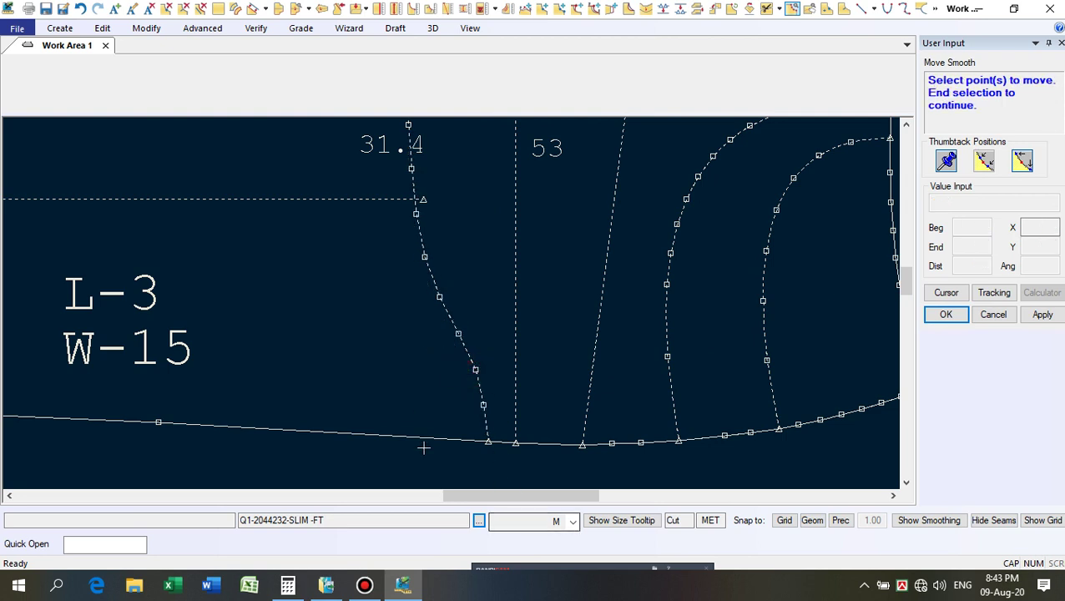
Move the bag line's third intermediate point from the side seam smoothly by about 0.27 in X and 0.82 in Y.
{"action": "scroll", "coordinate": [479, 360], "scroll_direction": "down", "scroll_amount": 2}
{"action": "left_click", "coordinate": [456, 371]}
{"action": "right_click", "coordinate": [475, 335]}
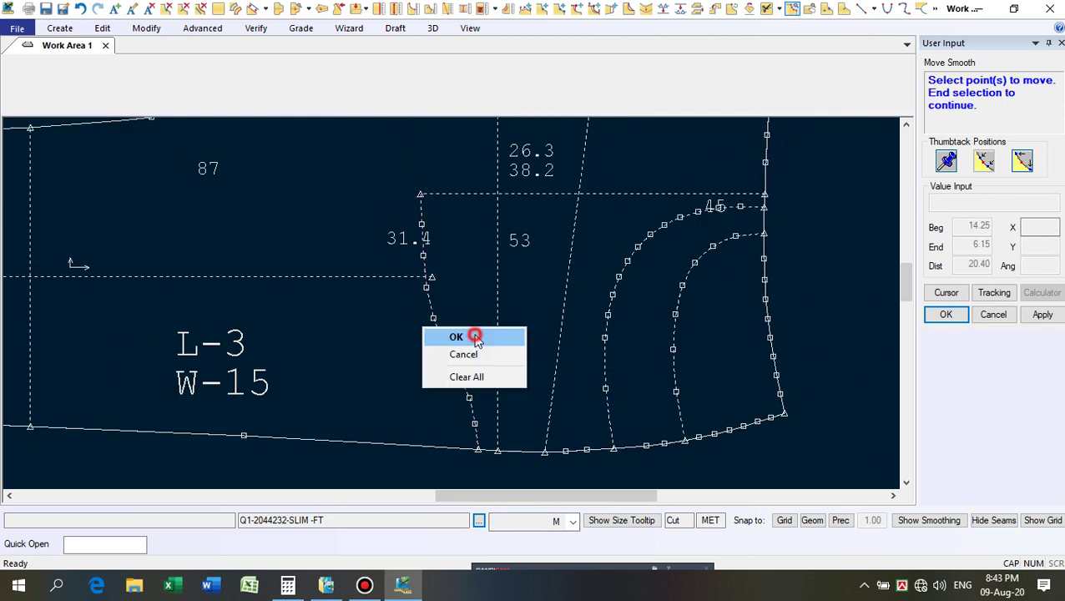
{"action": "left_click", "coordinate": [476, 334]}
{"action": "right_click", "coordinate": [474, 336]}
{"action": "left_click", "coordinate": [474, 336]}
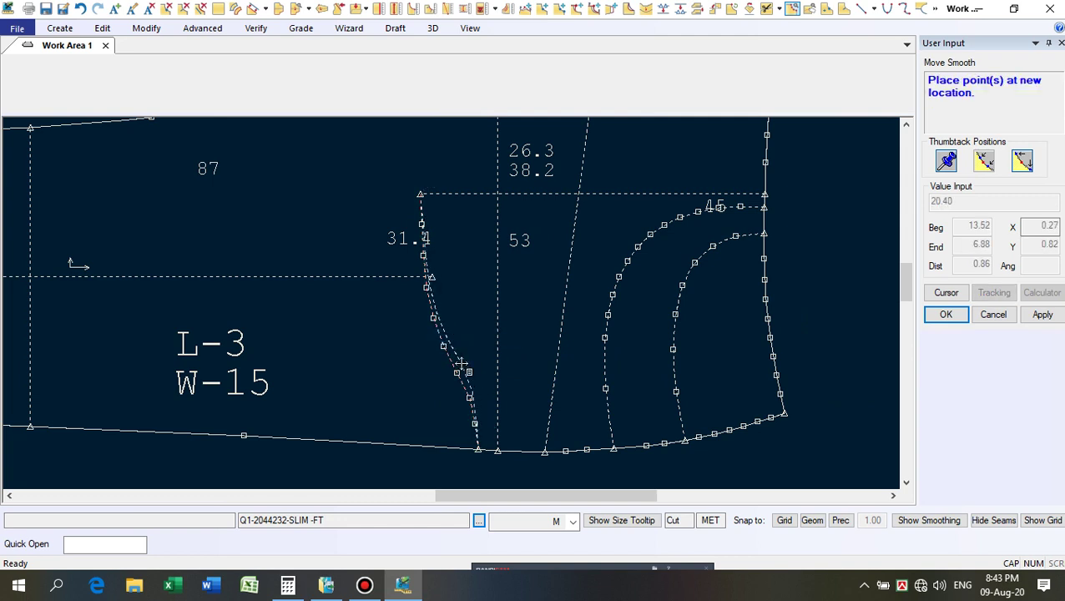
{"action": "left_click", "coordinate": [460, 364]}
Move the bag line's fifth intermediate point from the side seam smoothly by about -0.20 in X and -2.02 in Y.
{"action": "left_click_drag", "start_coordinate": [518, 361], "coordinate": [438, 314]}
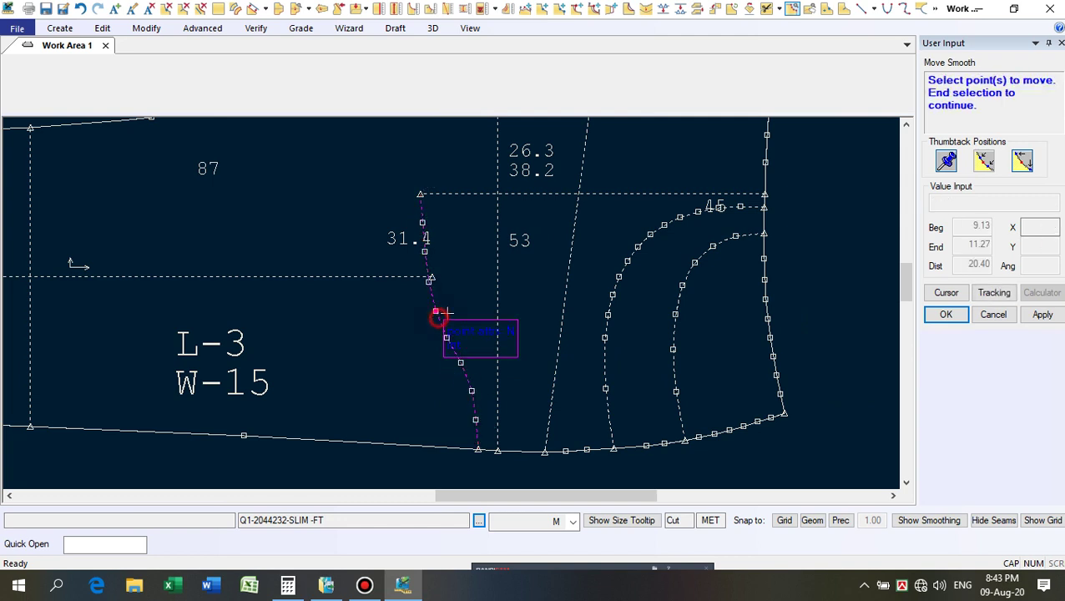
{"action": "right_click", "coordinate": [474, 299]}
{"action": "left_click", "coordinate": [476, 299]}
{"action": "right_click", "coordinate": [474, 302]}
{"action": "left_click", "coordinate": [458, 303]}
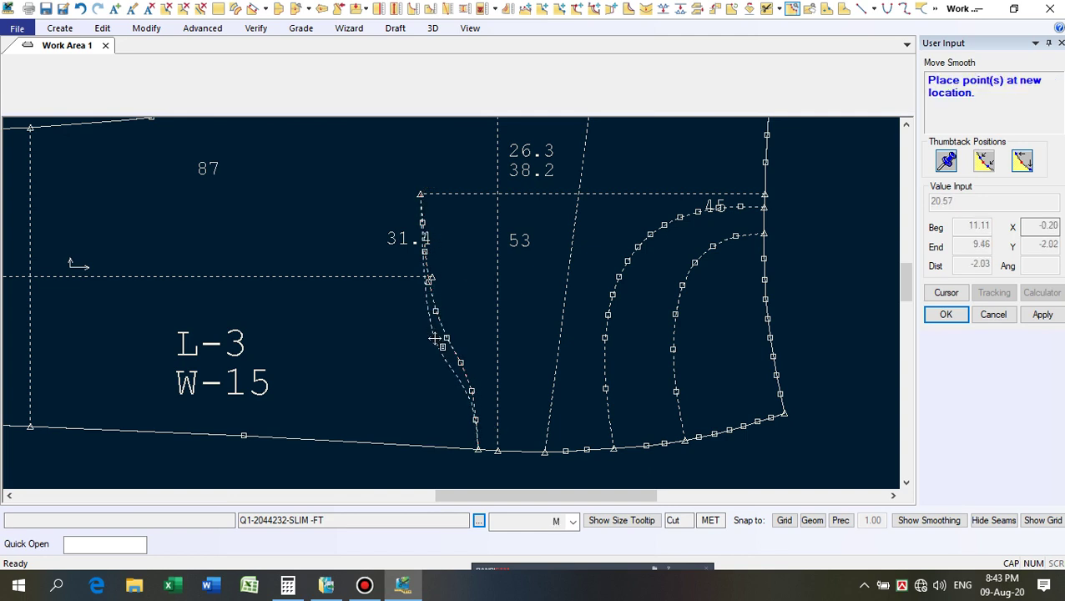
{"action": "left_click", "coordinate": [436, 335]}
{"action": "scroll", "coordinate": [438, 338], "scroll_direction": "up", "scroll_amount": 1}
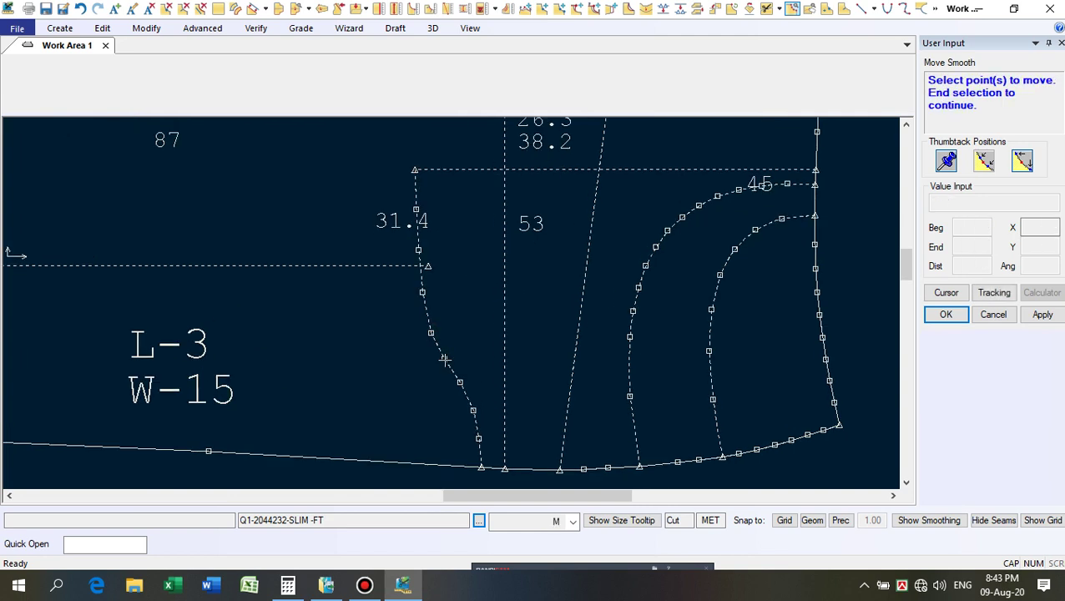
Move the bag line's side seam end point about 1.18 in X and -0.10 in Y, close to the vertical reference line's end.
{"action": "scroll", "coordinate": [445, 359], "scroll_direction": "down", "scroll_amount": 2}
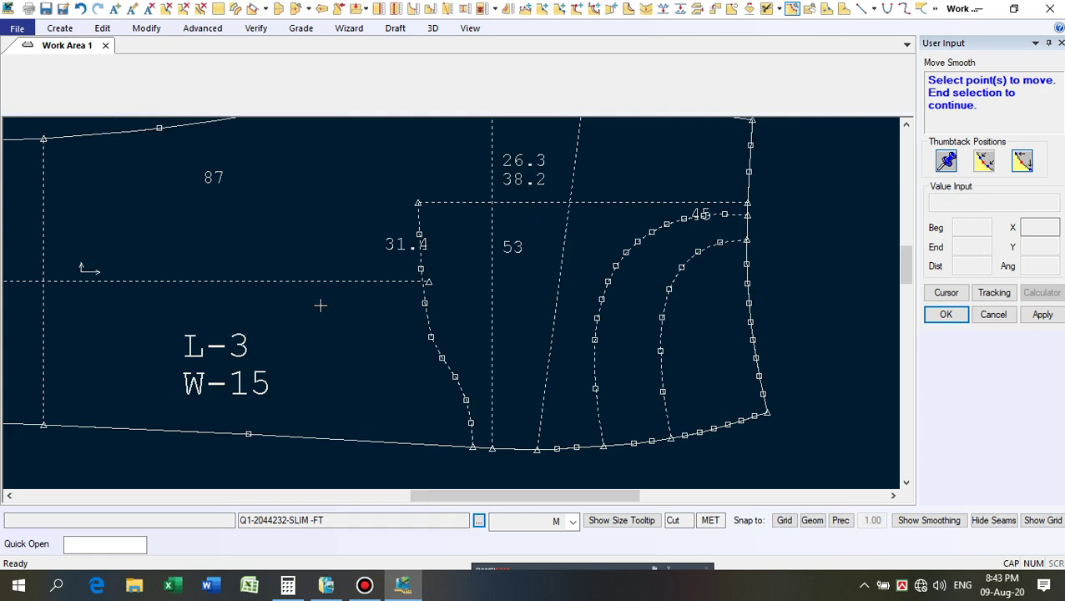
{"action": "left_click", "coordinate": [466, 400]}
{"action": "right_click", "coordinate": [436, 422]}
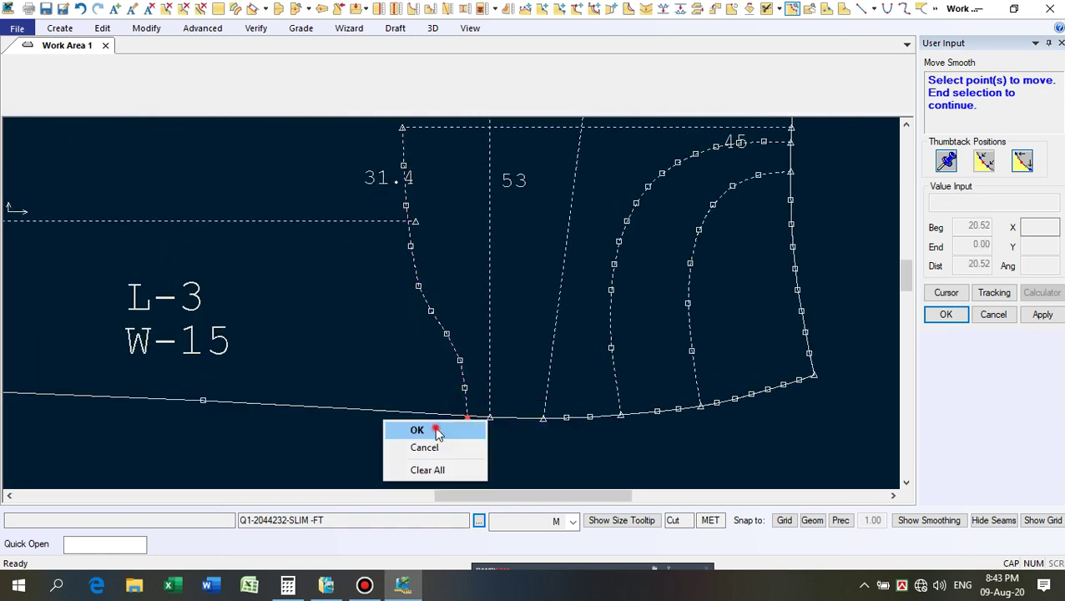
{"action": "left_click", "coordinate": [435, 427]}
{"action": "left_click", "coordinate": [434, 428]}
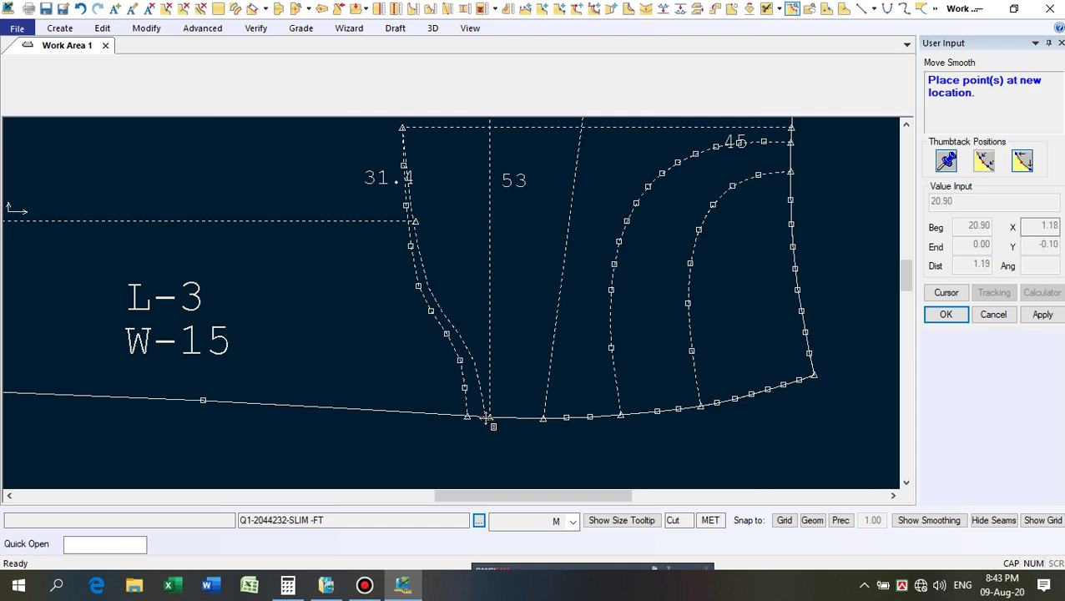
{"action": "left_click", "coordinate": [486, 418]}
{"action": "scroll", "coordinate": [486, 419], "scroll_direction": "up", "scroll_amount": 4}
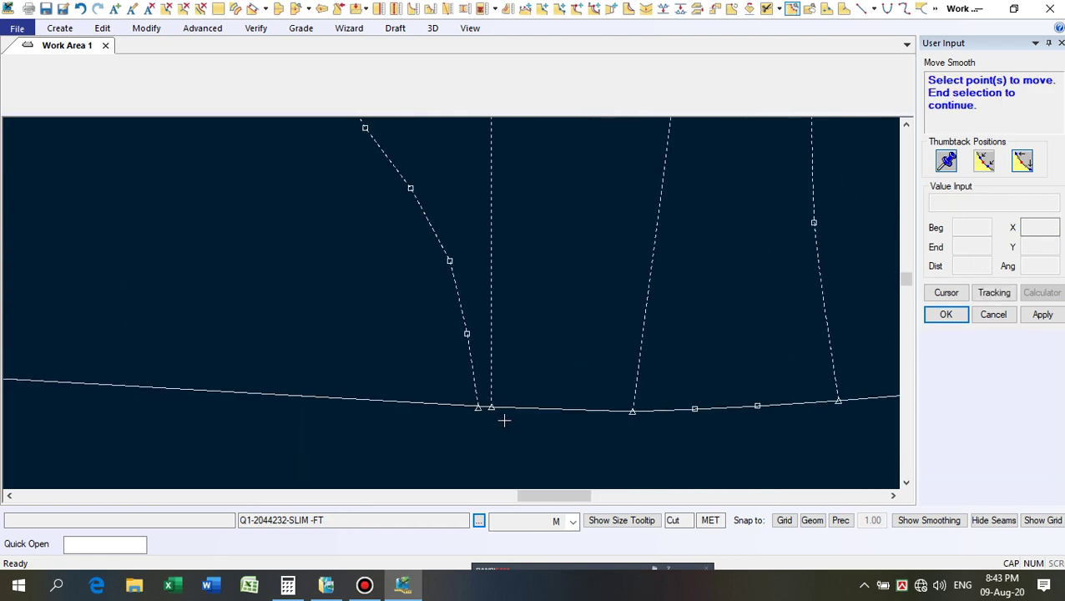
{"action": "scroll", "coordinate": [485, 447], "scroll_direction": "down", "scroll_amount": 5}
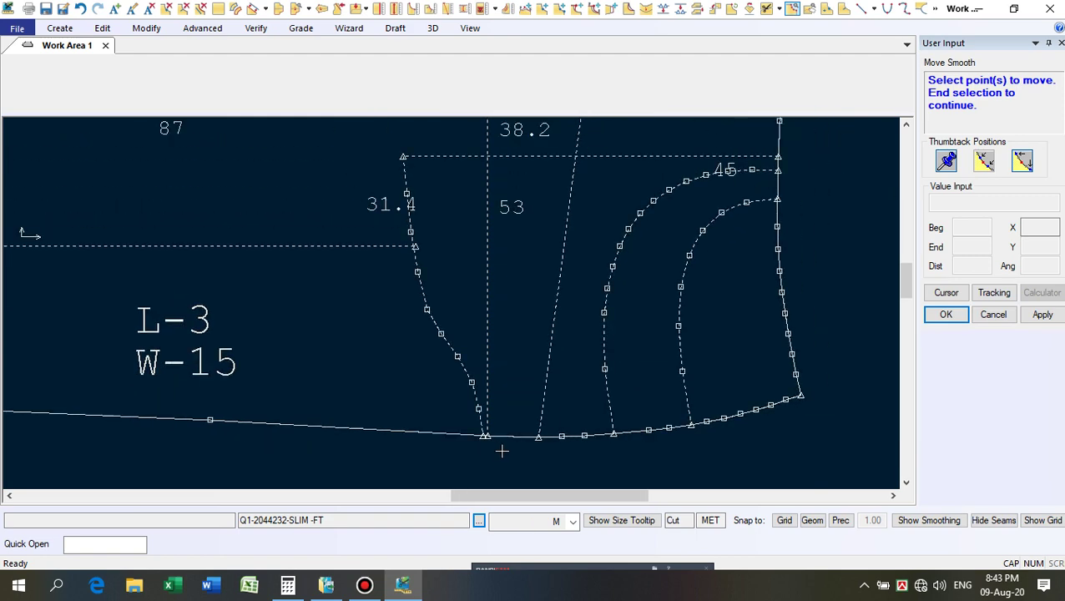
Move the bag line's fifth intermediate point from the side seam smoothly by about -0.86 in X and -0.17 in Y.
{"action": "left_click_drag", "start_coordinate": [517, 375], "coordinate": [440, 332]}
{"action": "right_click", "coordinate": [459, 305]}
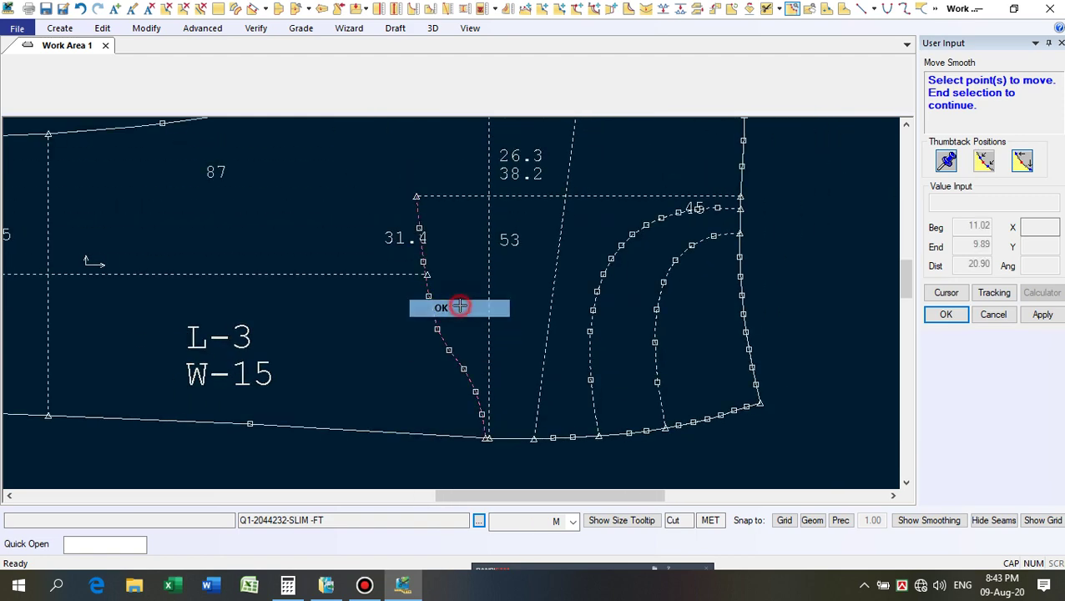
{"action": "left_click", "coordinate": [459, 305]}
{"action": "right_click", "coordinate": [464, 308]}
{"action": "left_click", "coordinate": [463, 307]}
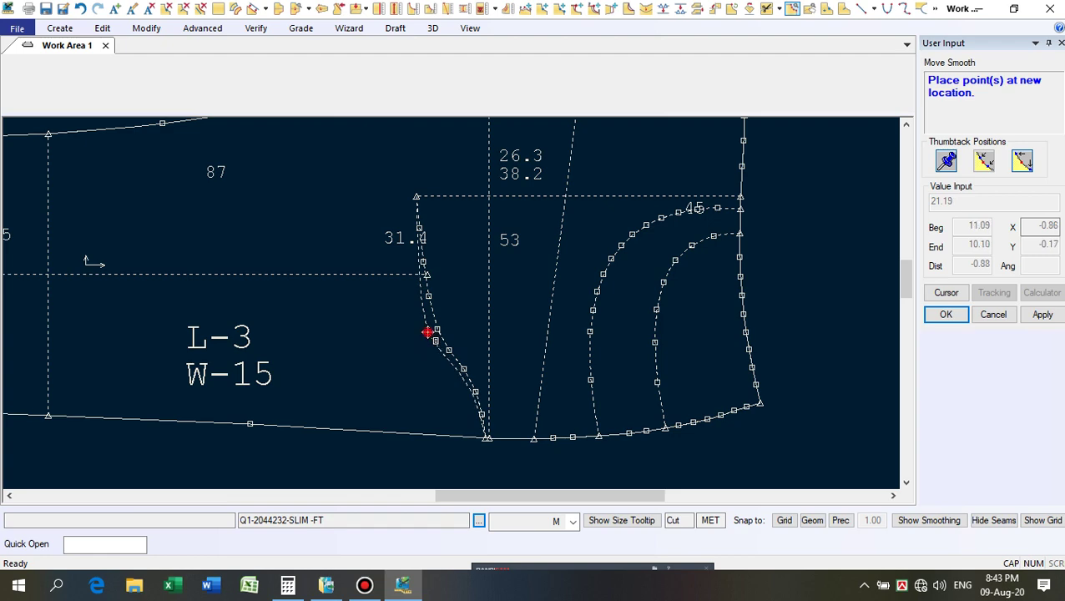
{"action": "left_click", "coordinate": [426, 332]}
Move the bag line's fourth intermediate point from the side seam smoothly by about 0.15 in X and -1.13 in Y.
{"action": "scroll", "coordinate": [448, 375], "scroll_direction": "up", "scroll_amount": 2}
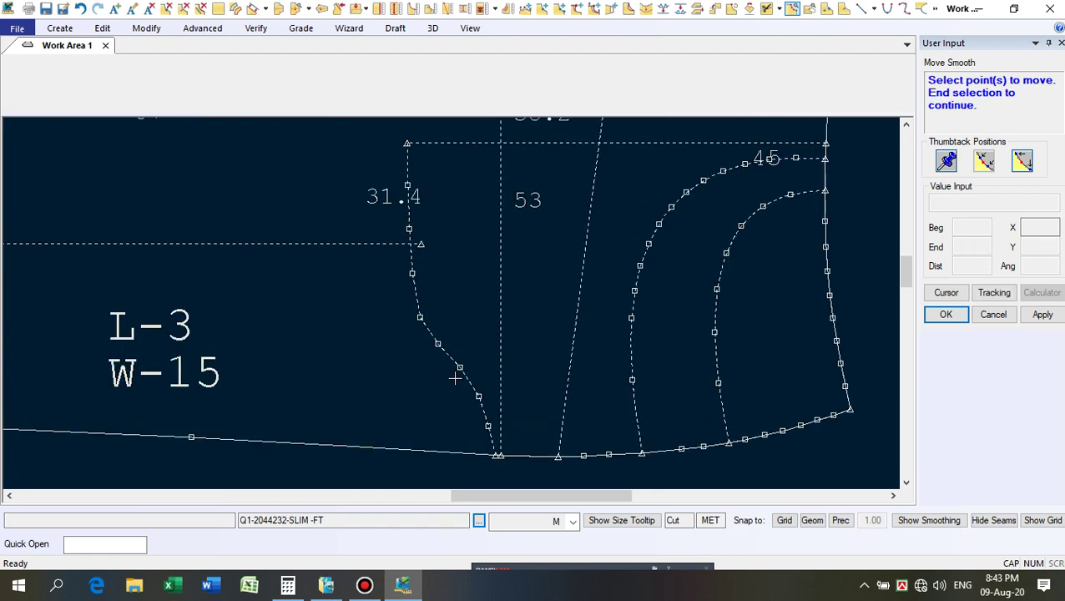
{"action": "left_click", "coordinate": [438, 346]}
{"action": "right_click", "coordinate": [459, 312]}
{"action": "left_click", "coordinate": [459, 313]}
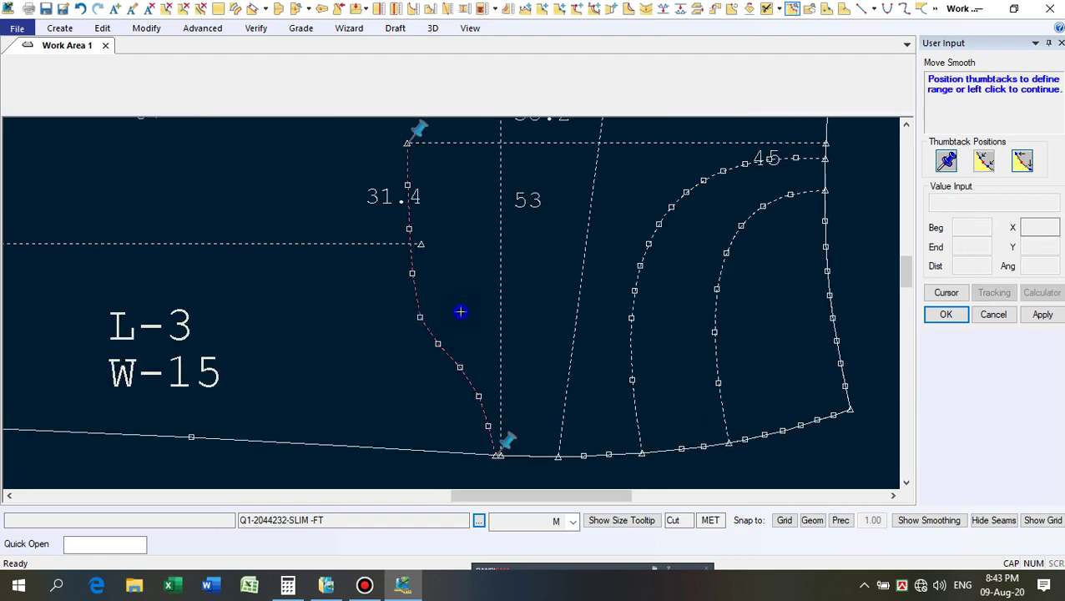
{"action": "right_click", "coordinate": [461, 312]}
{"action": "left_click", "coordinate": [450, 314]}
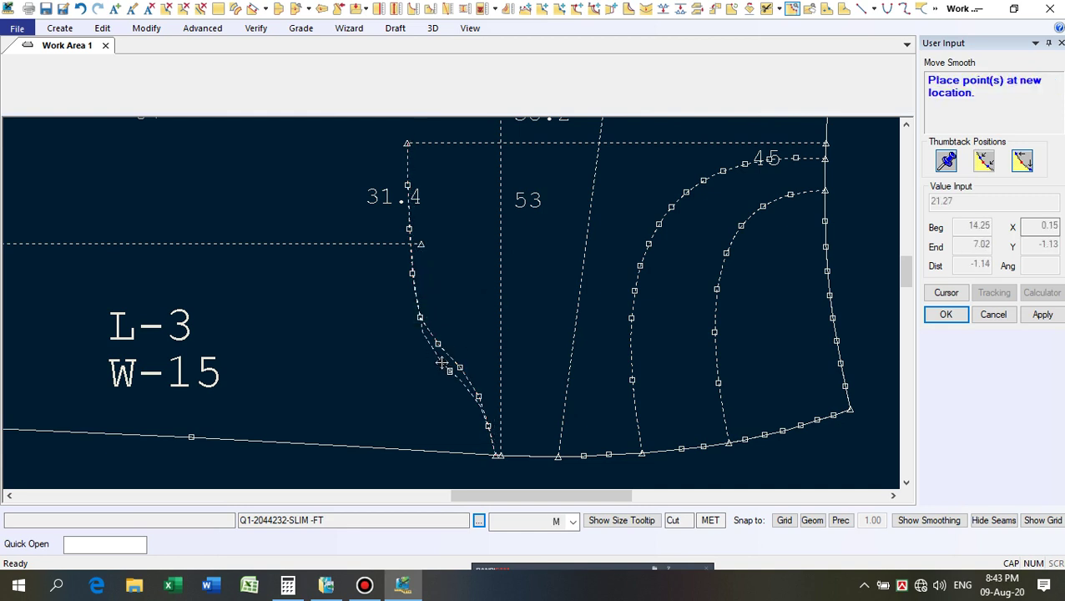
{"action": "left_click", "coordinate": [442, 362]}
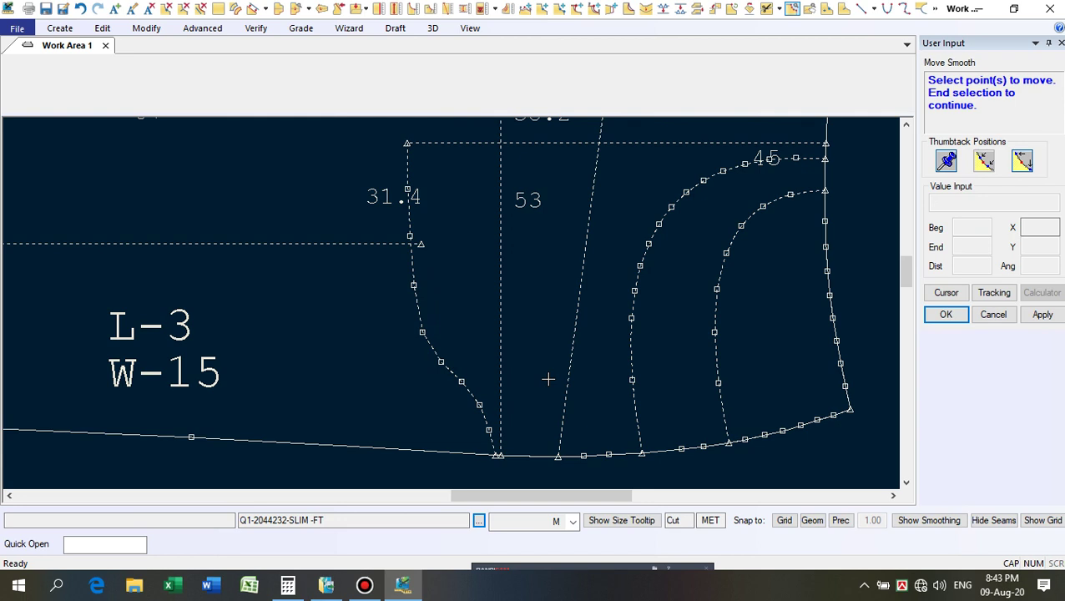
{"action": "right_click", "coordinate": [466, 303]}
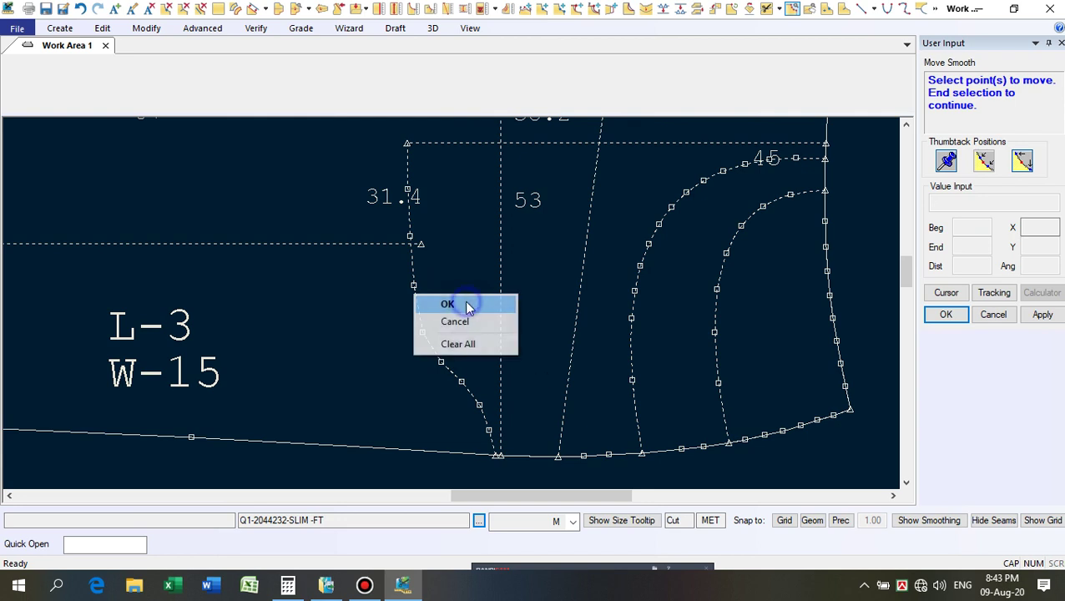
{"action": "left_click", "coordinate": [467, 303]}
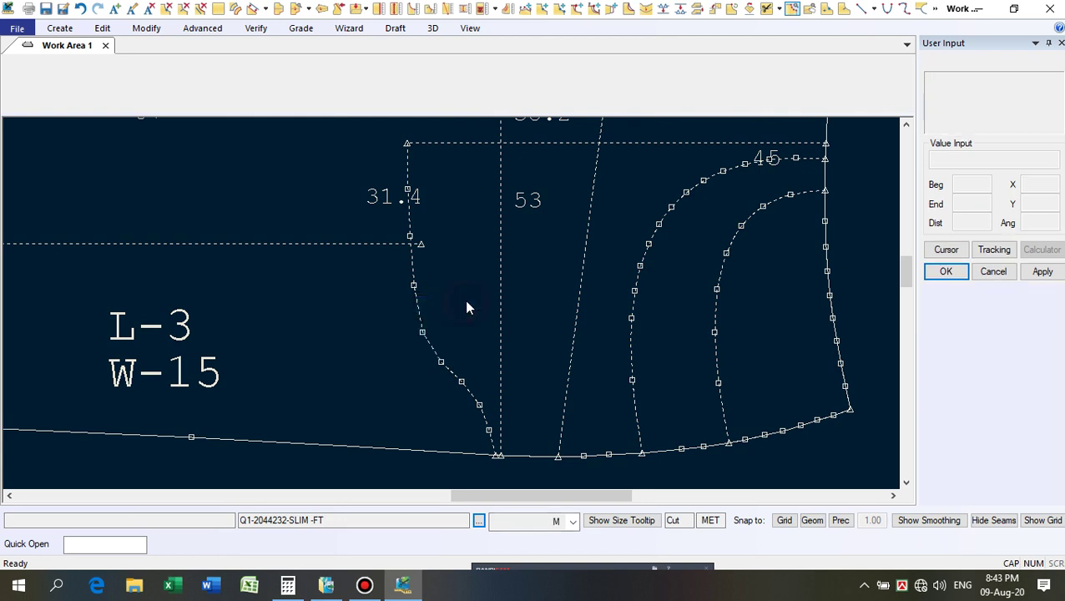
Smooth the reshaped pocket bag line several times over its full length with Smooth Line.
{"action": "left_click", "coordinate": [647, 10]}
{"action": "left_click", "coordinate": [455, 371]}
{"action": "left_click", "coordinate": [468, 346]}
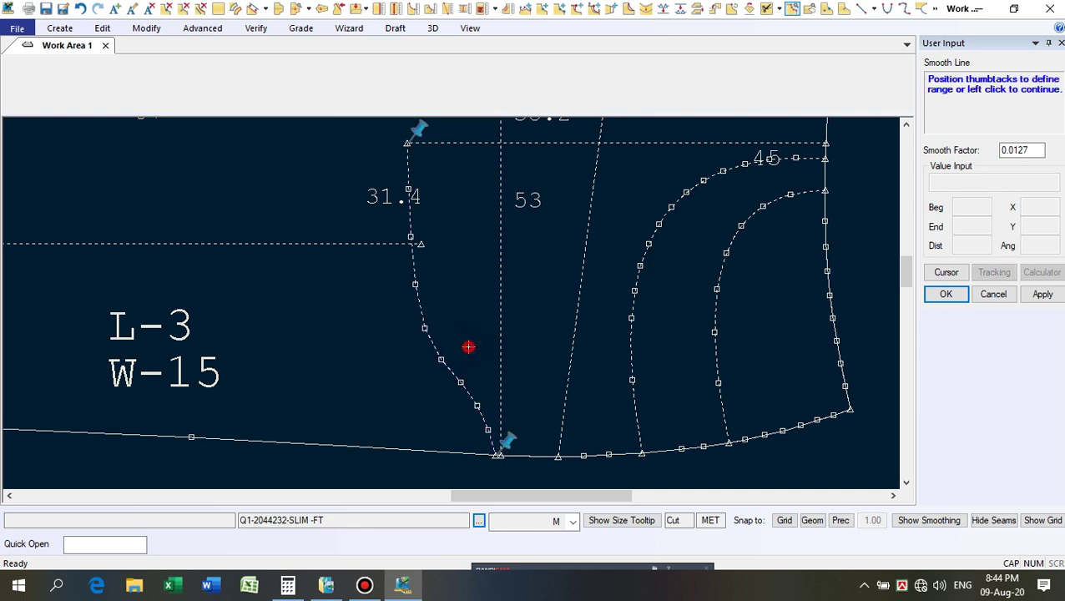
{"action": "left_click", "coordinate": [454, 338]}
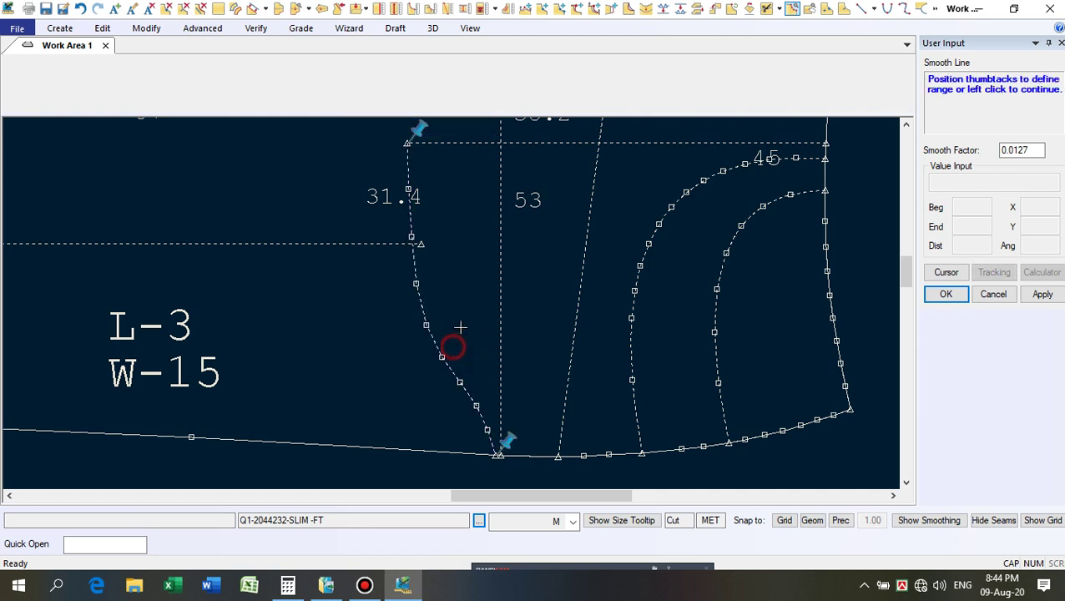
{"action": "left_click", "coordinate": [463, 322]}
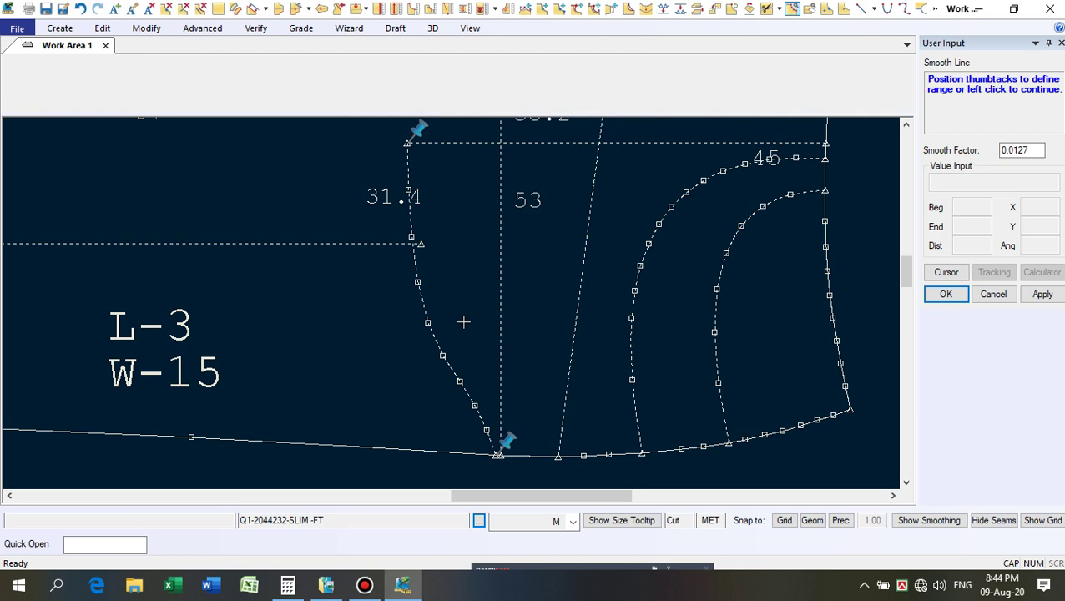
{"action": "right_click", "coordinate": [481, 210]}
{"action": "left_click", "coordinate": [477, 234]}
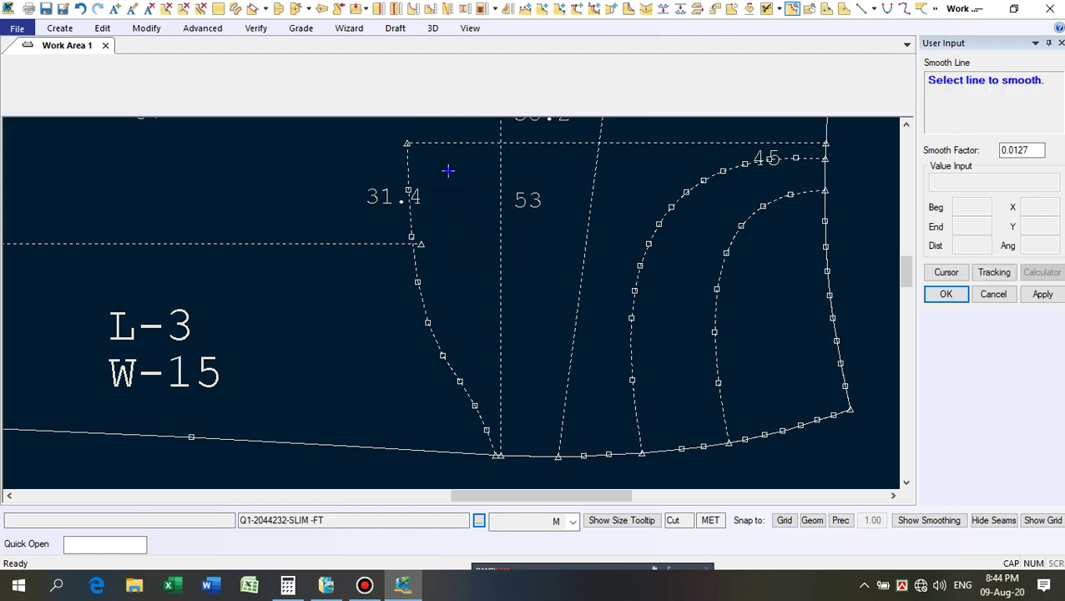
{"action": "right_click", "coordinate": [448, 173]}
{"action": "left_click", "coordinate": [434, 173]}
Move the bag line's fifth intermediate point from the side seam smoothly by about -0.18 in X and -0.96 in Y.
{"action": "scroll", "coordinate": [420, 343], "scroll_direction": "down", "scroll_amount": 3}
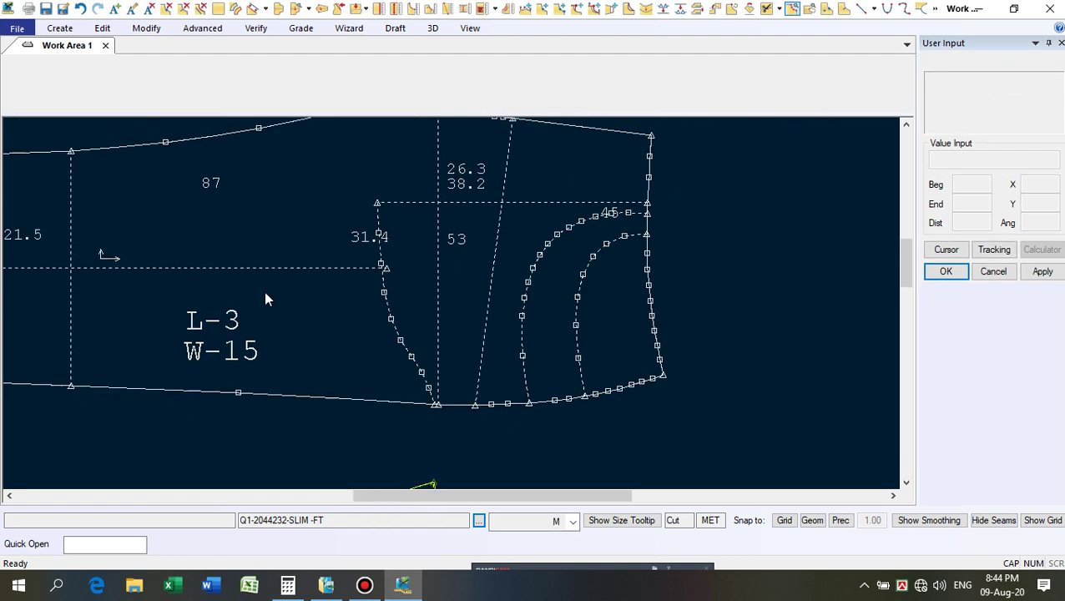
{"action": "scroll", "coordinate": [390, 233], "scroll_direction": "up", "scroll_amount": 2}
{"action": "scroll", "coordinate": [360, 338], "scroll_direction": "up", "scroll_amount": 1}
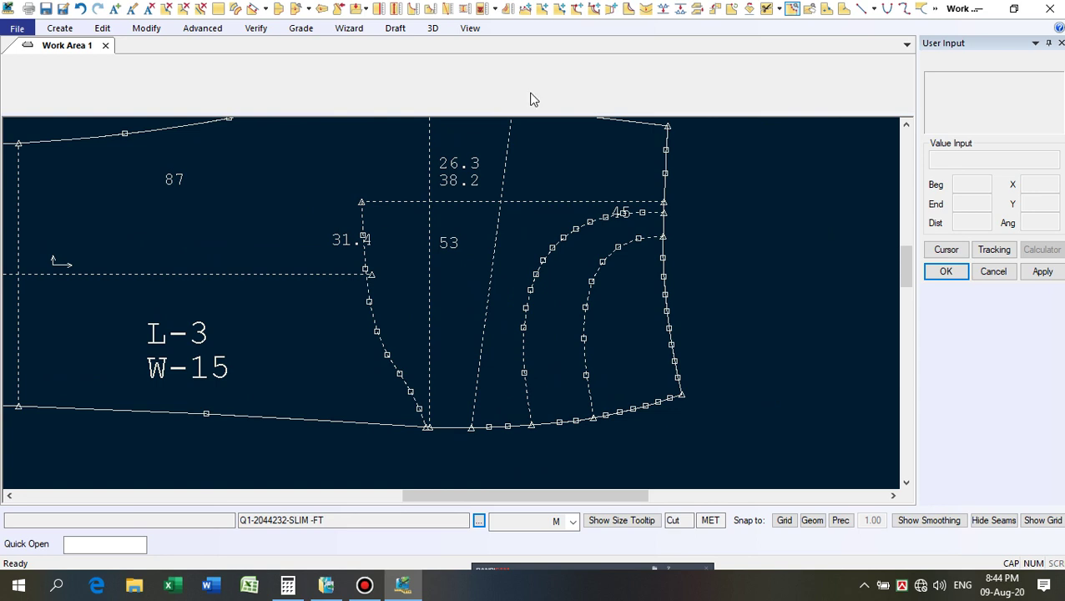
{"action": "left_click", "coordinate": [542, 8]}
{"action": "scroll", "coordinate": [381, 332], "scroll_direction": "up", "scroll_amount": 1}
{"action": "left_click", "coordinate": [380, 332]}
{"action": "right_click", "coordinate": [394, 307]}
{"action": "left_click", "coordinate": [377, 306]}
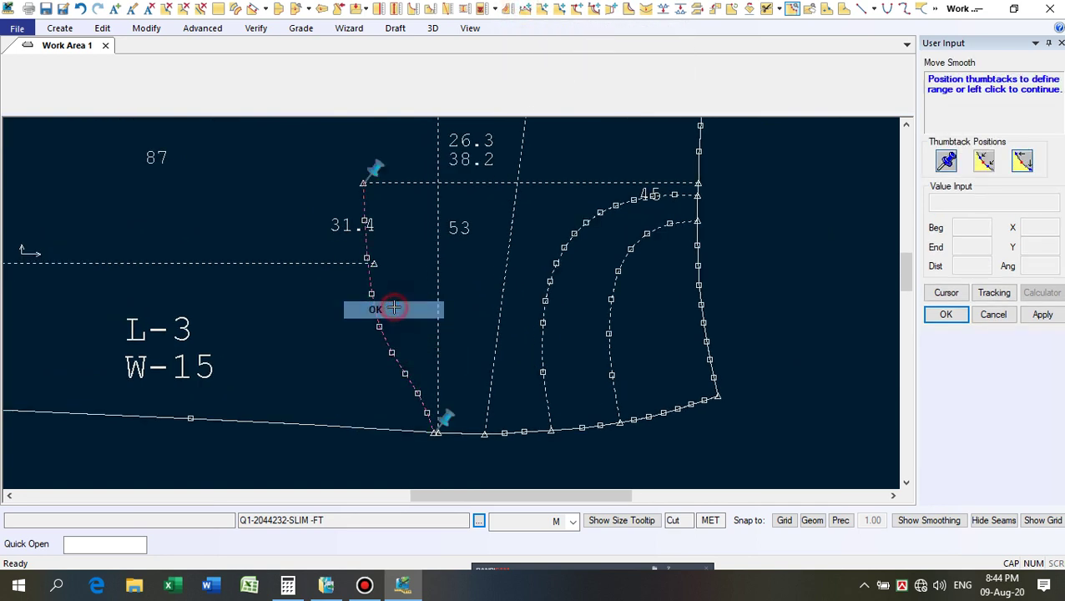
{"action": "right_click", "coordinate": [394, 306]}
{"action": "left_click", "coordinate": [380, 305]}
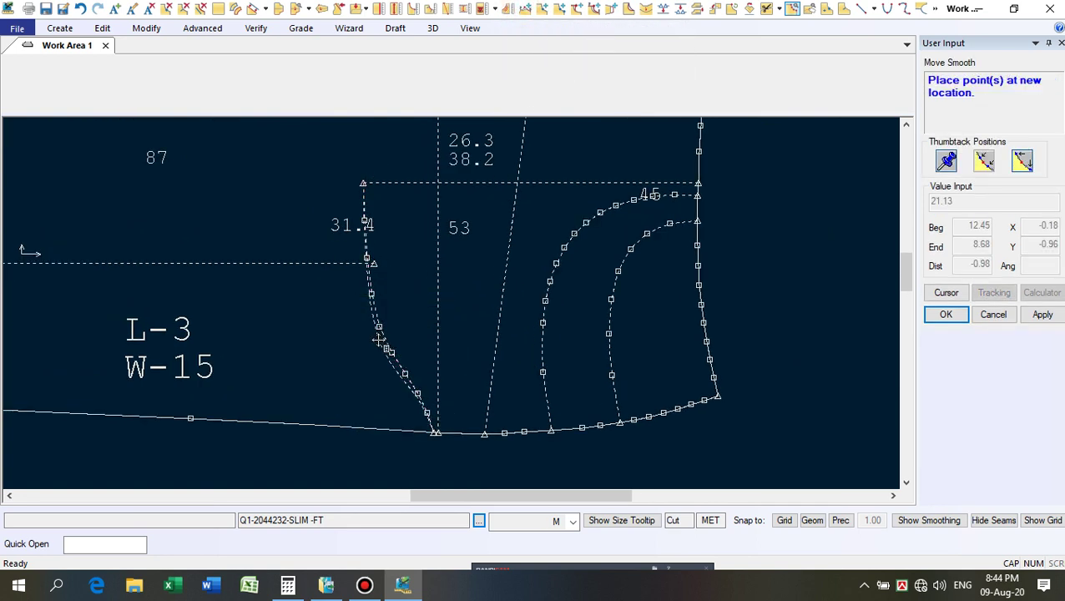
{"action": "left_click", "coordinate": [376, 340]}
{"action": "scroll", "coordinate": [394, 334], "scroll_direction": "up", "scroll_amount": 1}
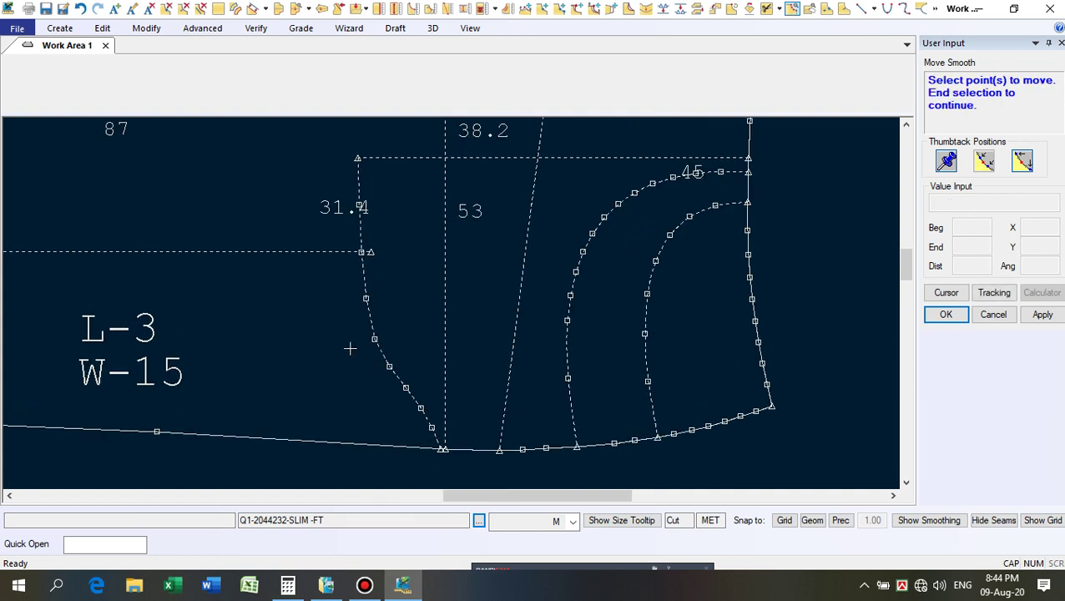
{"action": "right_click", "coordinate": [418, 291]}
{"action": "left_click", "coordinate": [419, 294]}
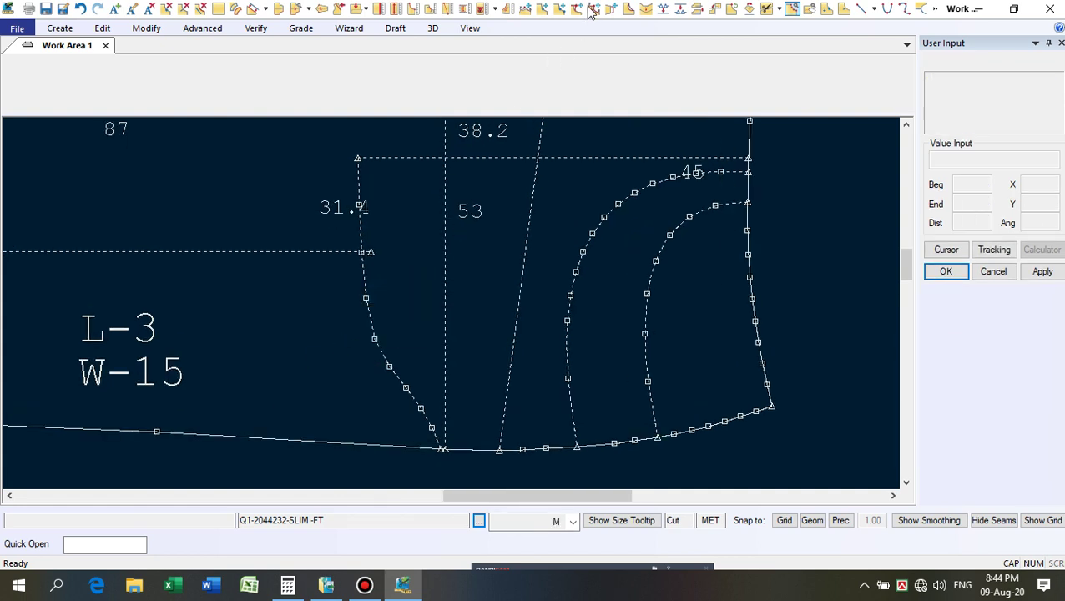
Try moving only the bag line's fourth intermediate point from the side seam by about -0.20 in X and 0.04 in Y.
{"action": "left_click", "coordinate": [542, 8]}
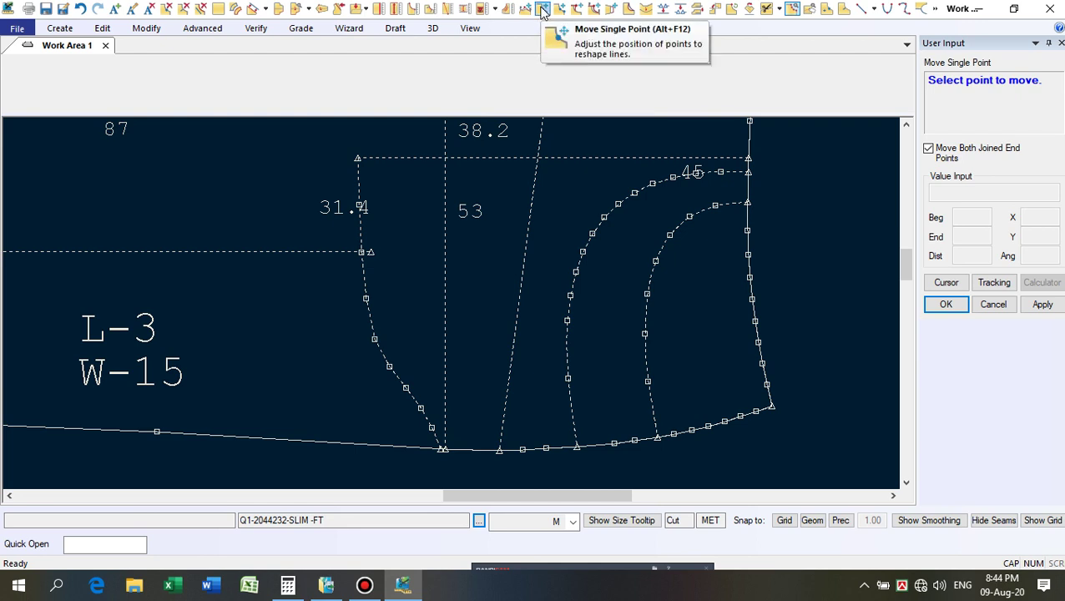
{"action": "scroll", "coordinate": [416, 431], "scroll_direction": "up", "scroll_amount": 1}
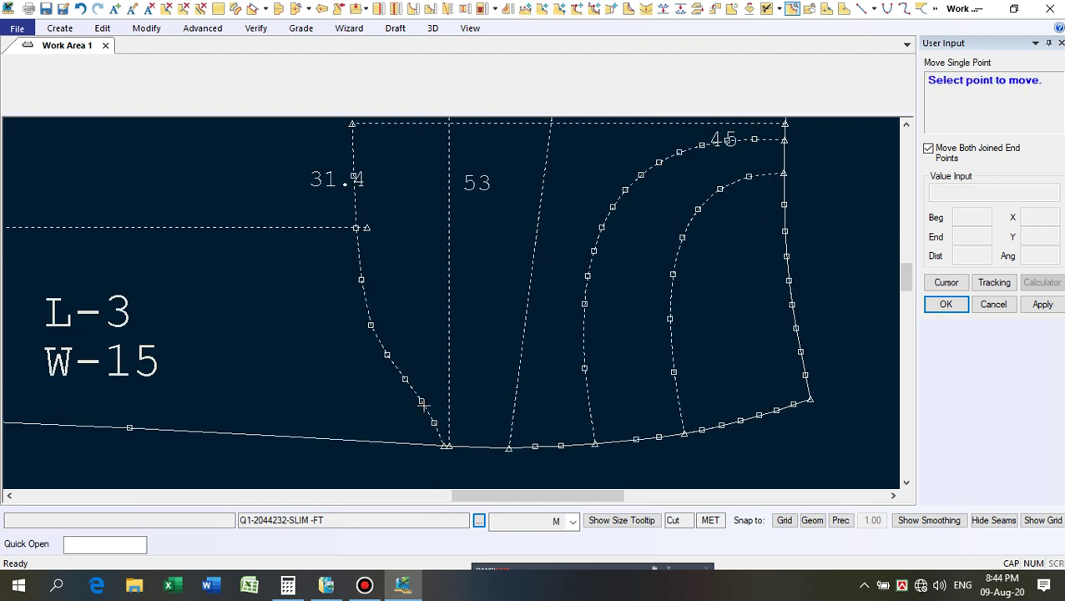
{"action": "left_click_drag", "start_coordinate": [392, 364], "coordinate": [469, 402]}
{"action": "right_click", "coordinate": [405, 335]}
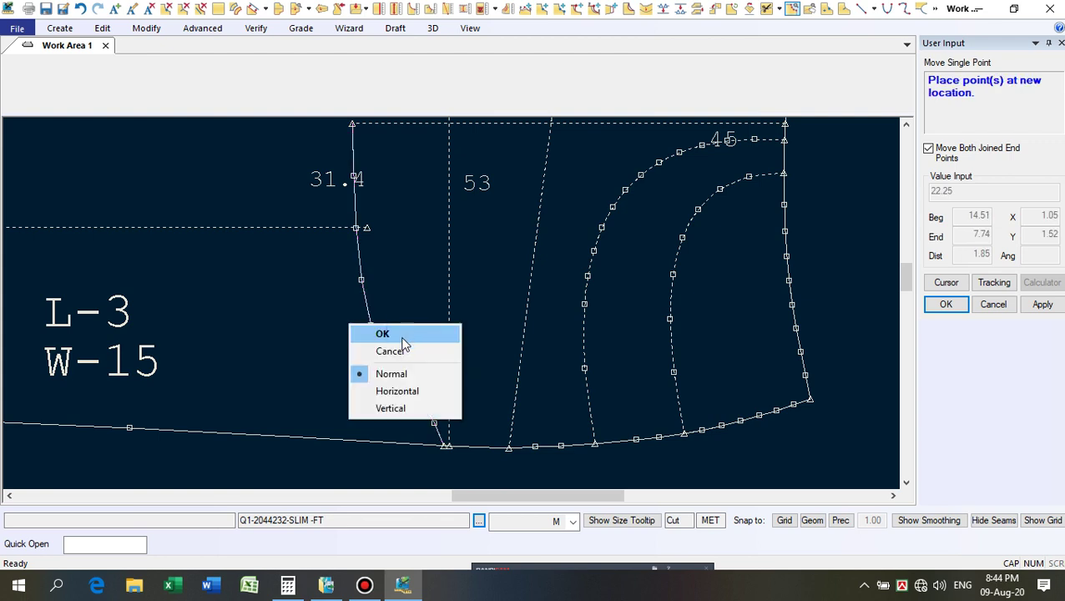
{"action": "left_click", "coordinate": [395, 357]}
{"action": "left_click", "coordinate": [381, 356]}
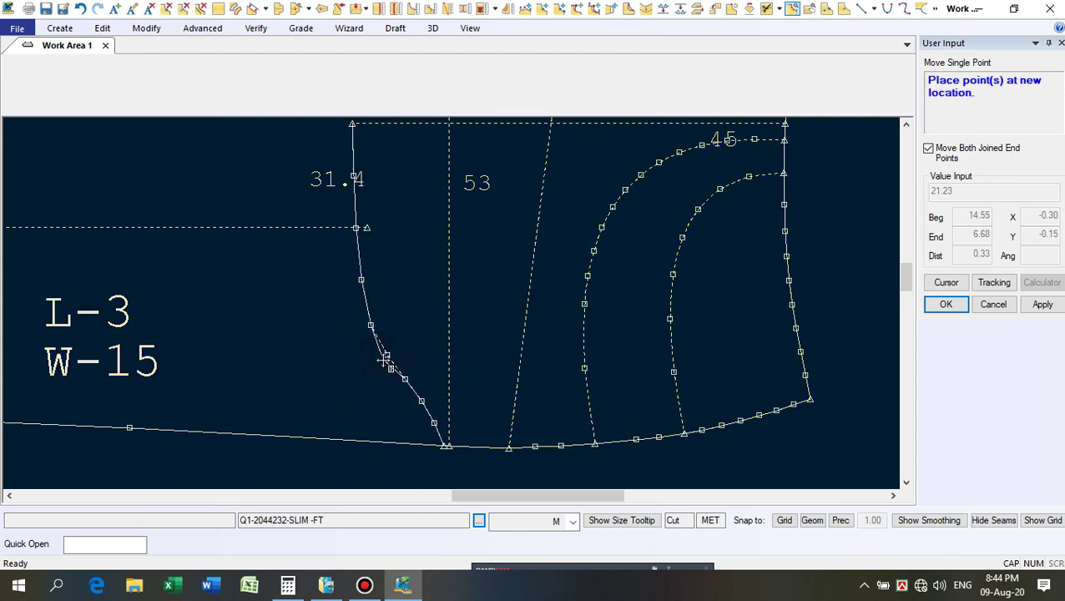
{"action": "left_click", "coordinate": [387, 355]}
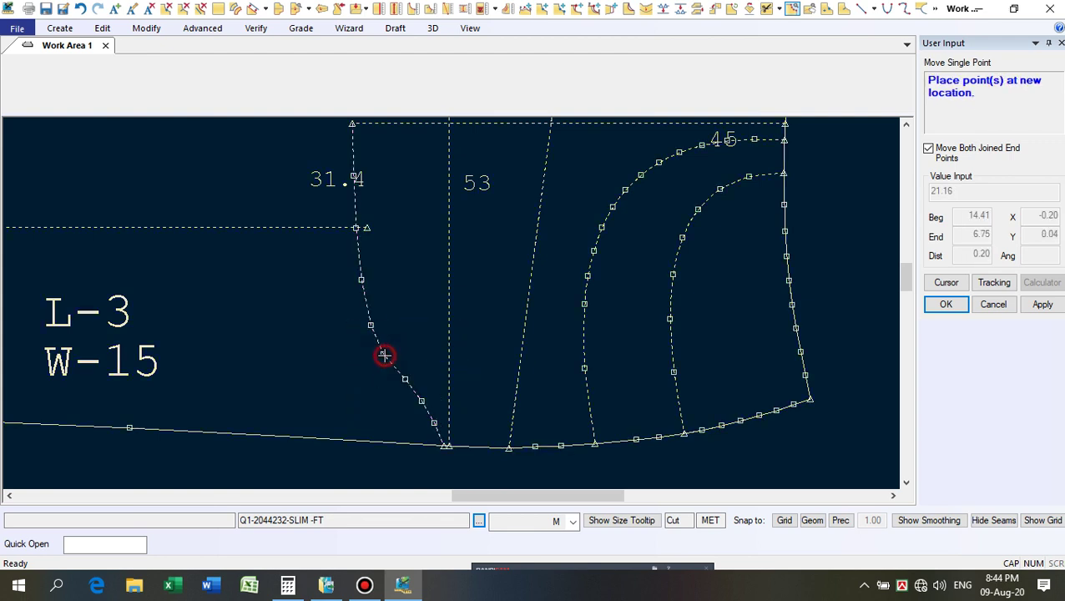
Try shifting the bag line's third point from the side seam about -0.09, -0.15 and its second about -0.05, 0.05 in X, Y.
{"action": "scroll", "coordinate": [409, 380], "scroll_direction": "up", "scroll_amount": 2}
{"action": "left_click", "coordinate": [404, 377]}
{"action": "left_click", "coordinate": [404, 378]}
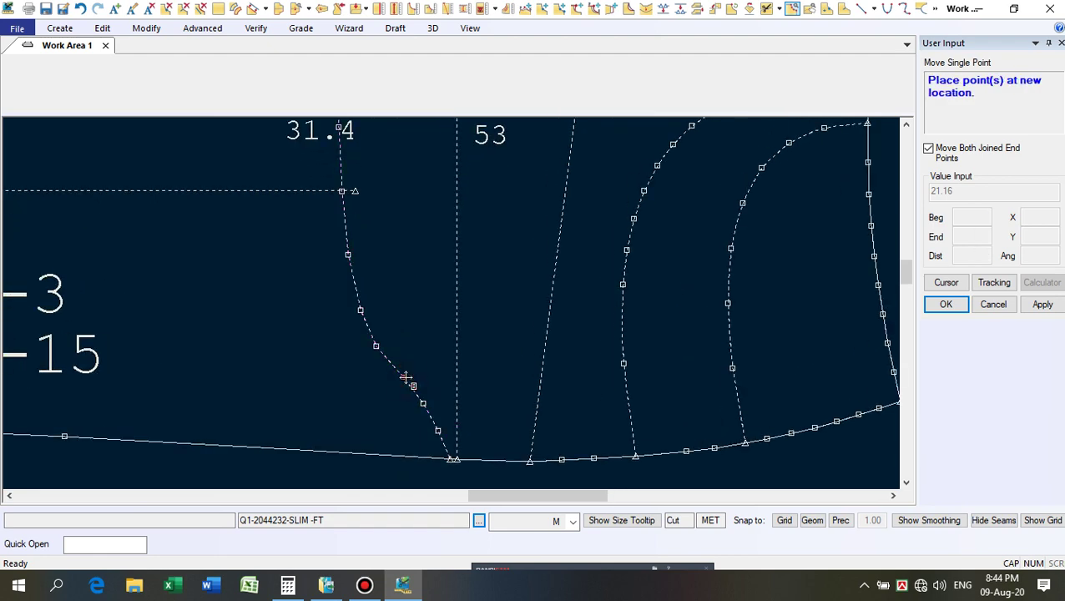
{"action": "left_click", "coordinate": [401, 380]}
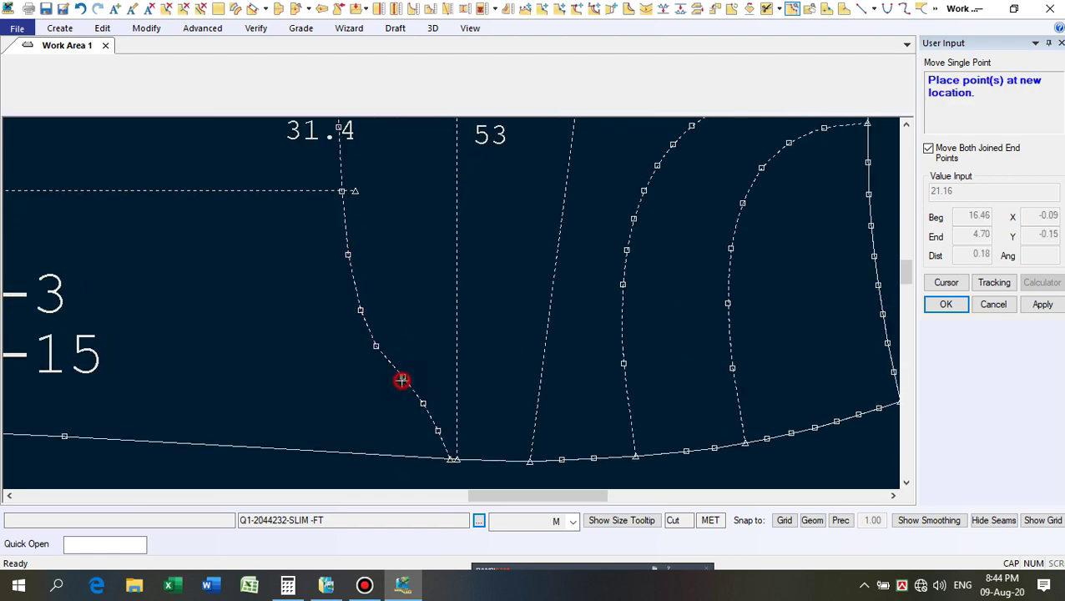
{"action": "scroll", "coordinate": [423, 362], "scroll_direction": "down", "scroll_amount": 1}
{"action": "scroll", "coordinate": [424, 397], "scroll_direction": "up", "scroll_amount": 1}
{"action": "left_click", "coordinate": [424, 397]}
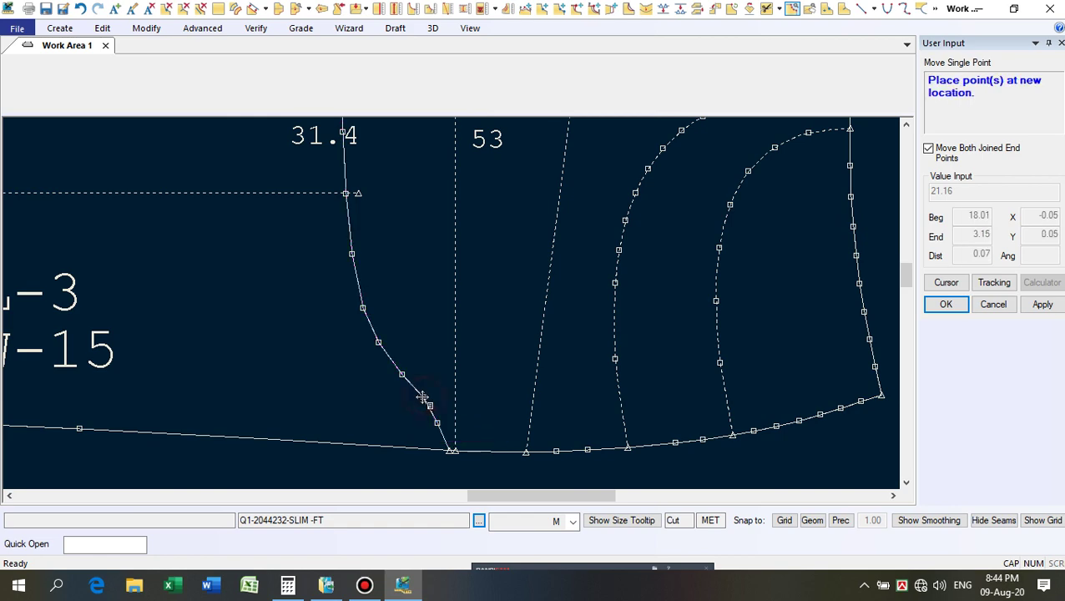
{"action": "left_click", "coordinate": [421, 399]}
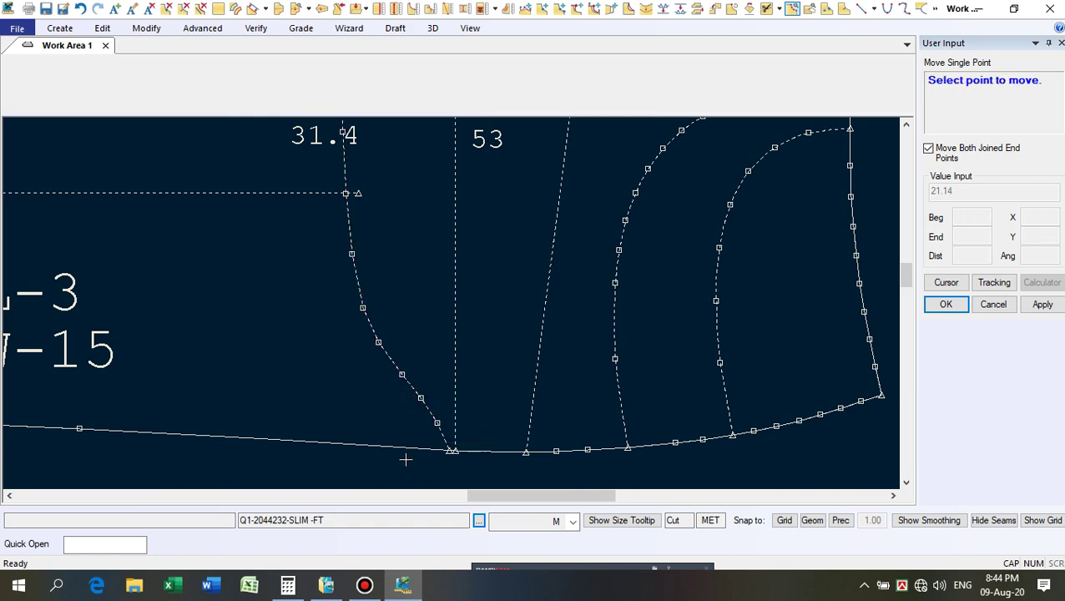
Try nudging the sixth, seventh and eighth intermediate points from the side seam individually to reshape the bag line toward the horizontal pocket line.
{"action": "scroll", "coordinate": [405, 459], "scroll_direction": "down", "scroll_amount": 1}
{"action": "scroll", "coordinate": [451, 394], "scroll_direction": "up", "scroll_amount": 1}
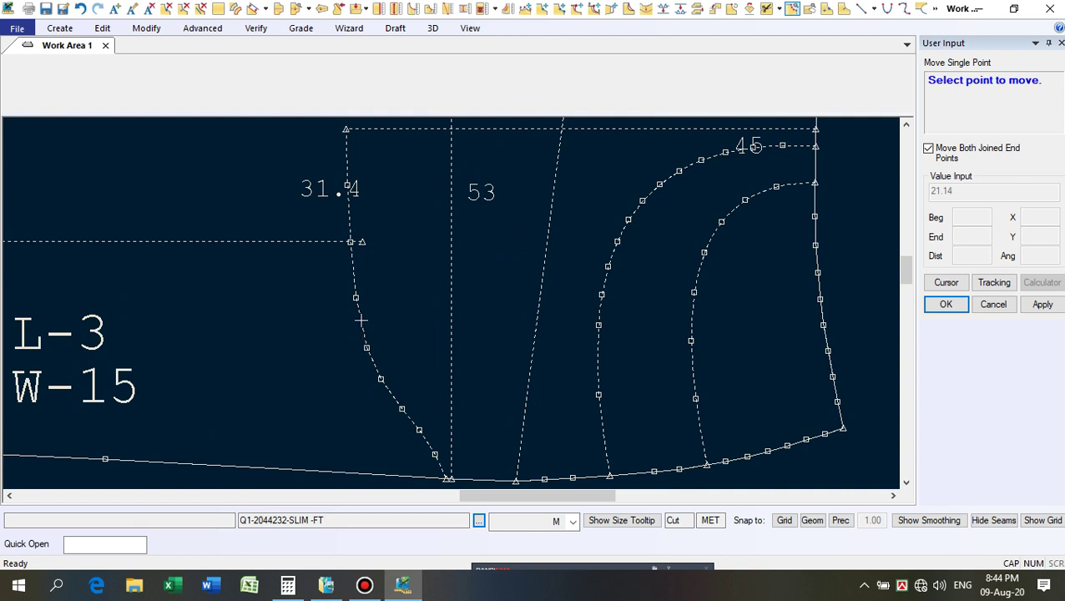
{"action": "left_click", "coordinate": [356, 298]}
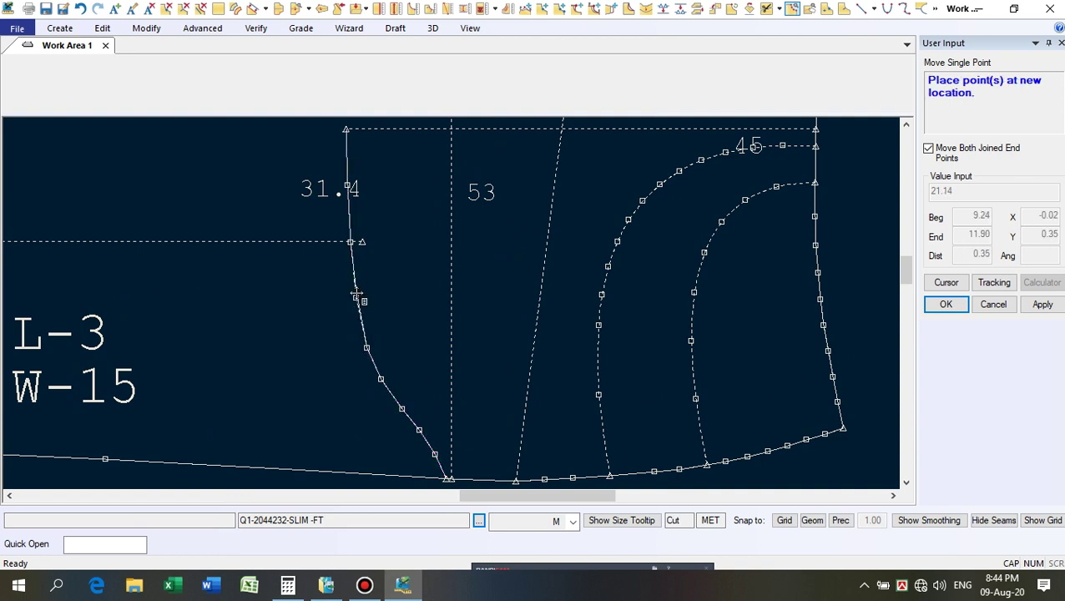
{"action": "left_click", "coordinate": [355, 291]}
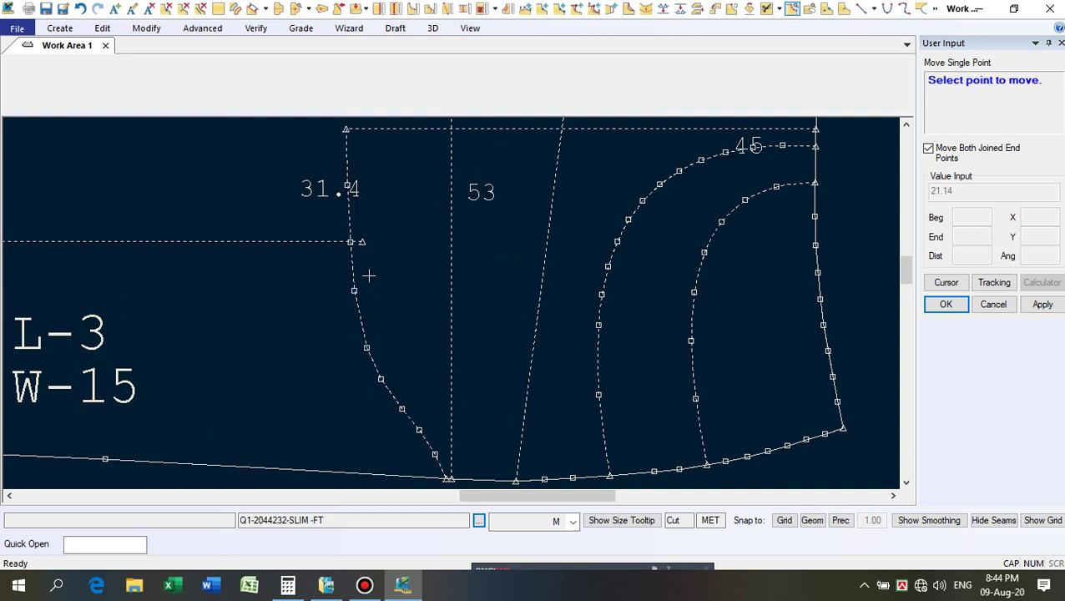
{"action": "left_click", "coordinate": [351, 243]}
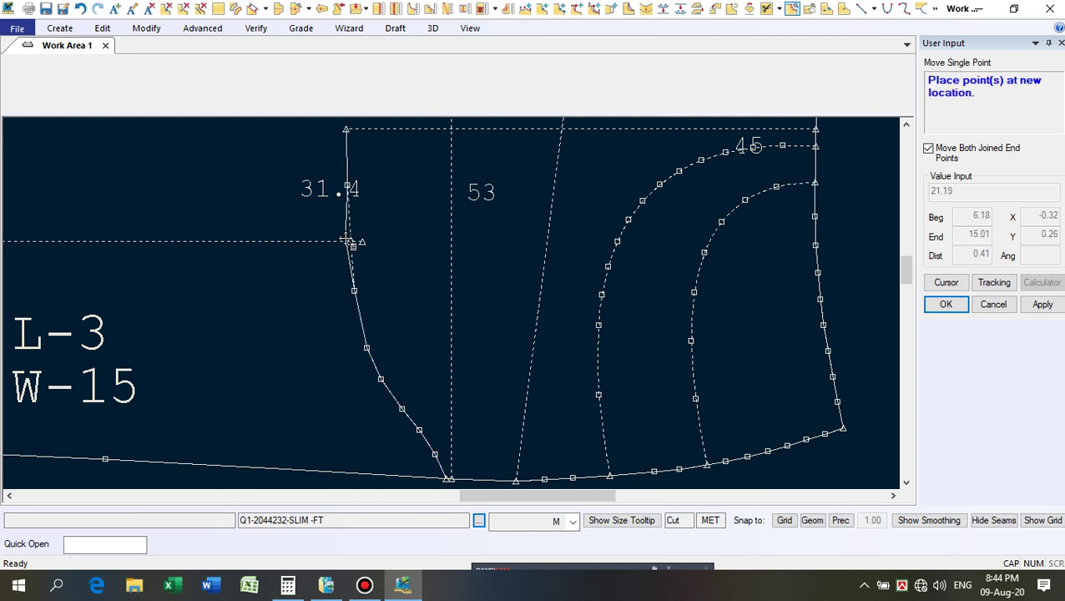
{"action": "left_click", "coordinate": [344, 238]}
{"action": "left_click", "coordinate": [346, 191]}
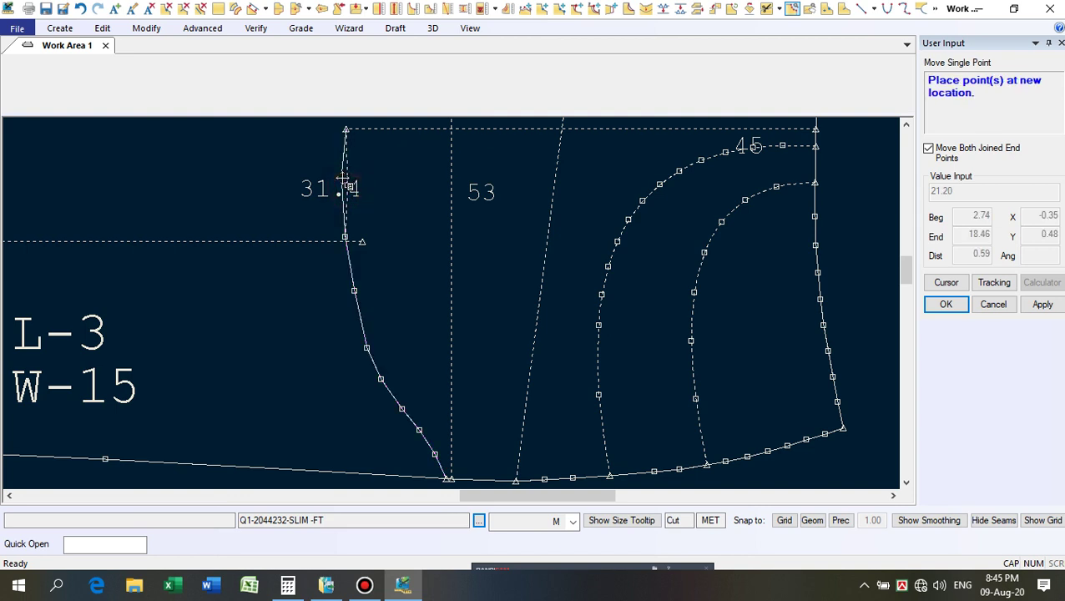
{"action": "left_click", "coordinate": [345, 175]}
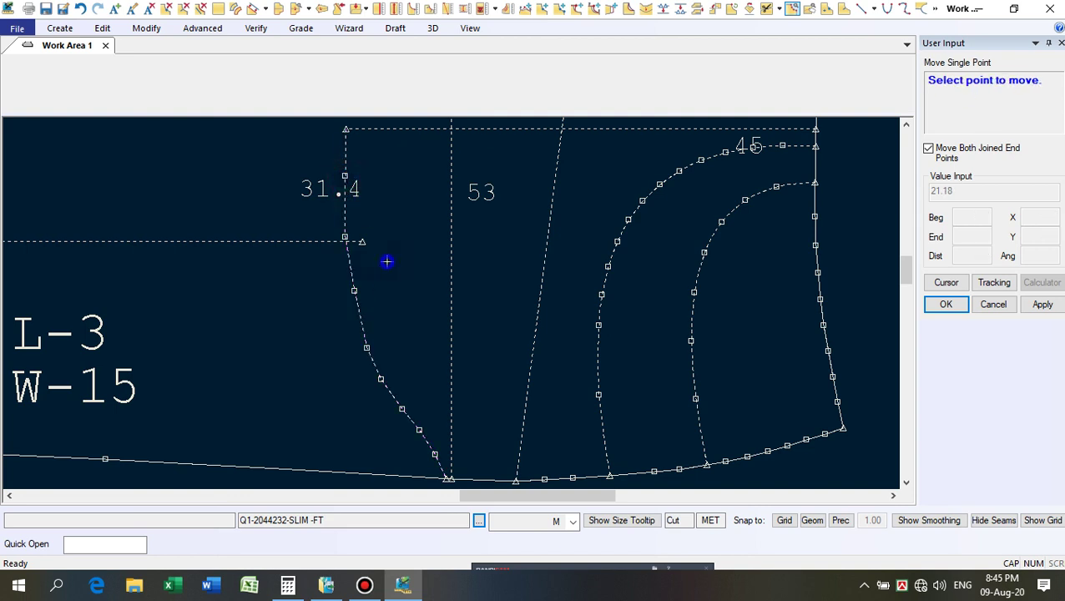
{"action": "right_click", "coordinate": [386, 261]}
{"action": "left_click", "coordinate": [389, 263]}
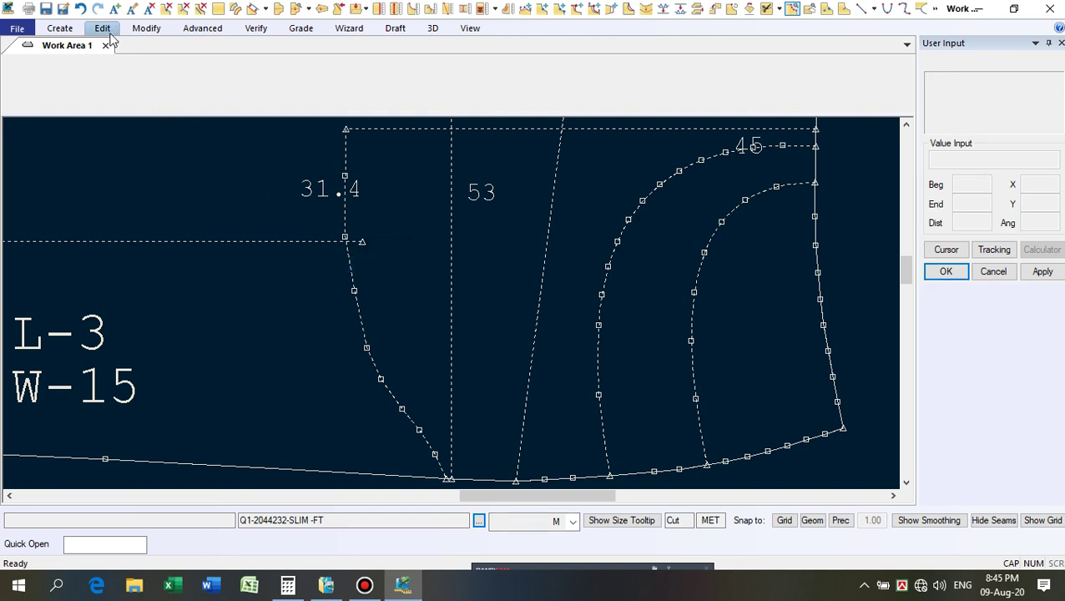
Undo the bag line's single-point moves and the smooth move before them, and redo only that smooth move.
{"action": "left_click", "coordinate": [81, 9]}
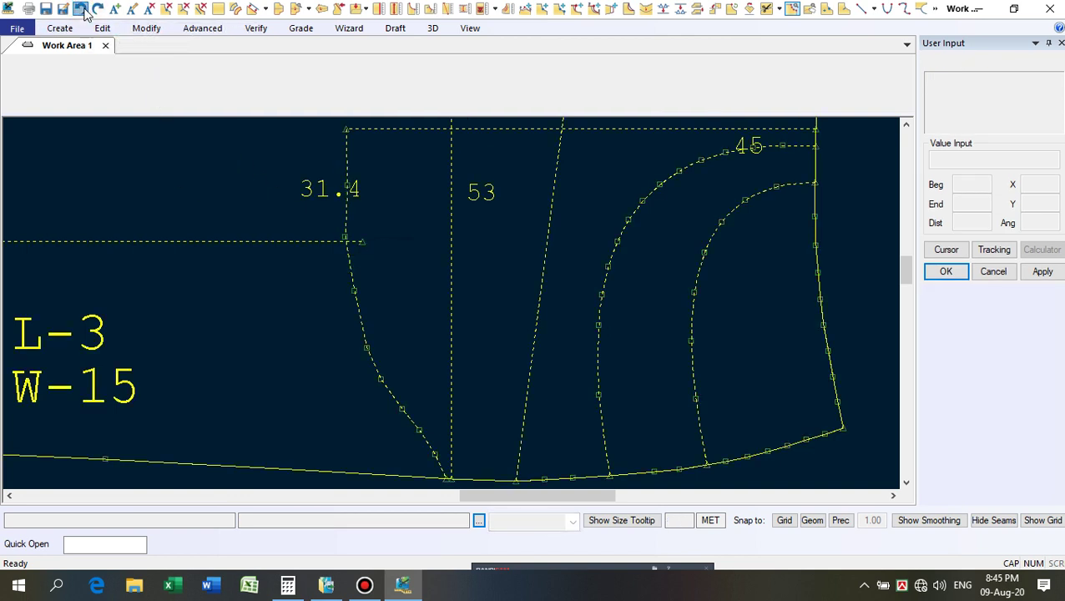
{"action": "left_click", "coordinate": [81, 9]}
{"action": "left_click", "coordinate": [81, 9]}
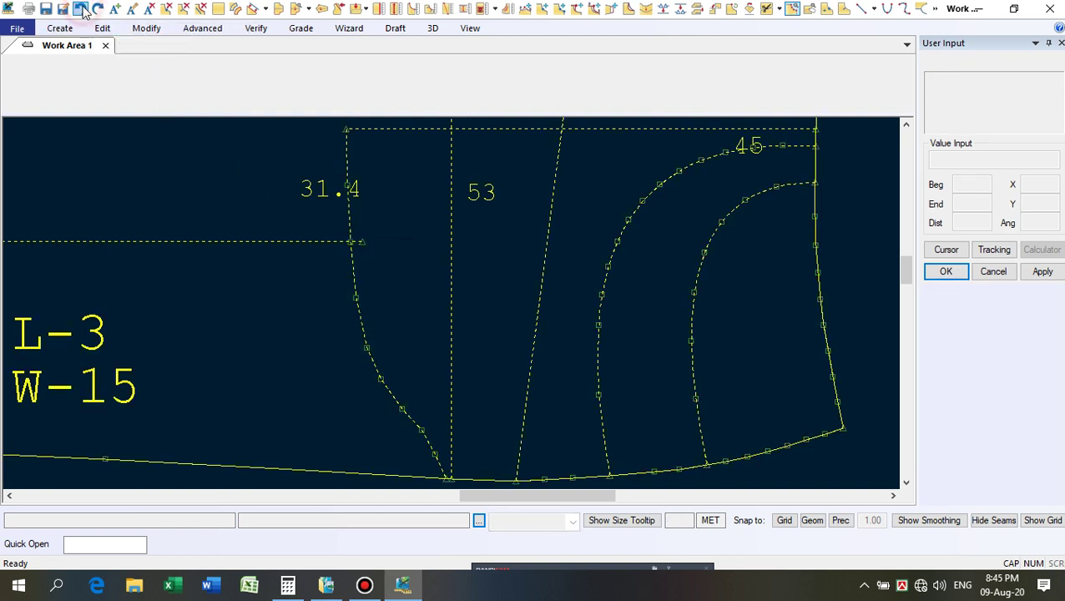
{"action": "left_click", "coordinate": [81, 9]}
{"action": "left_click", "coordinate": [81, 9]}
{"action": "left_click", "coordinate": [81, 9]}
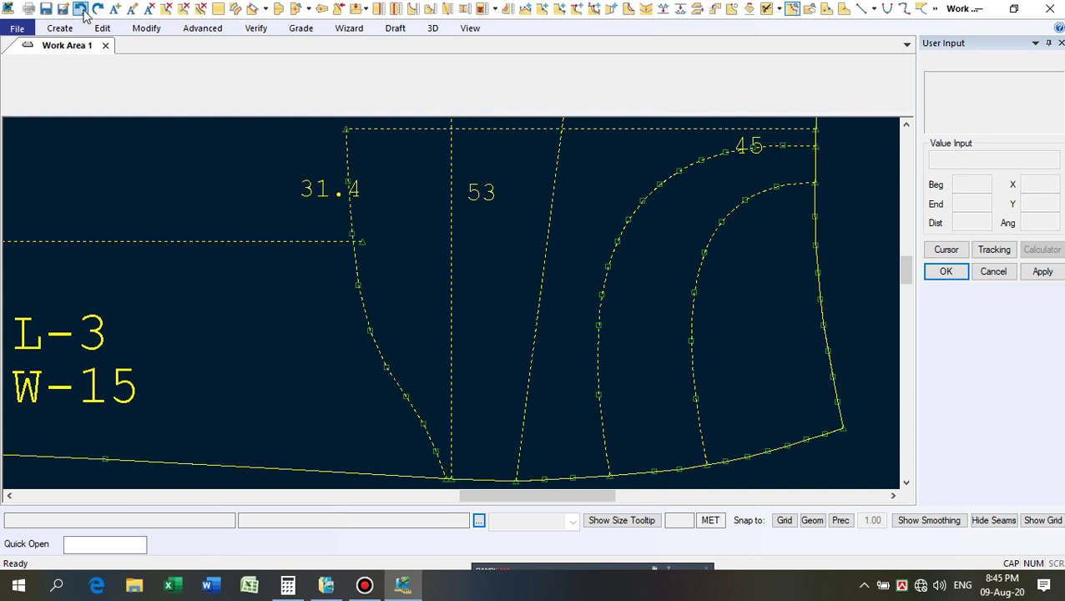
{"action": "left_click", "coordinate": [81, 9]}
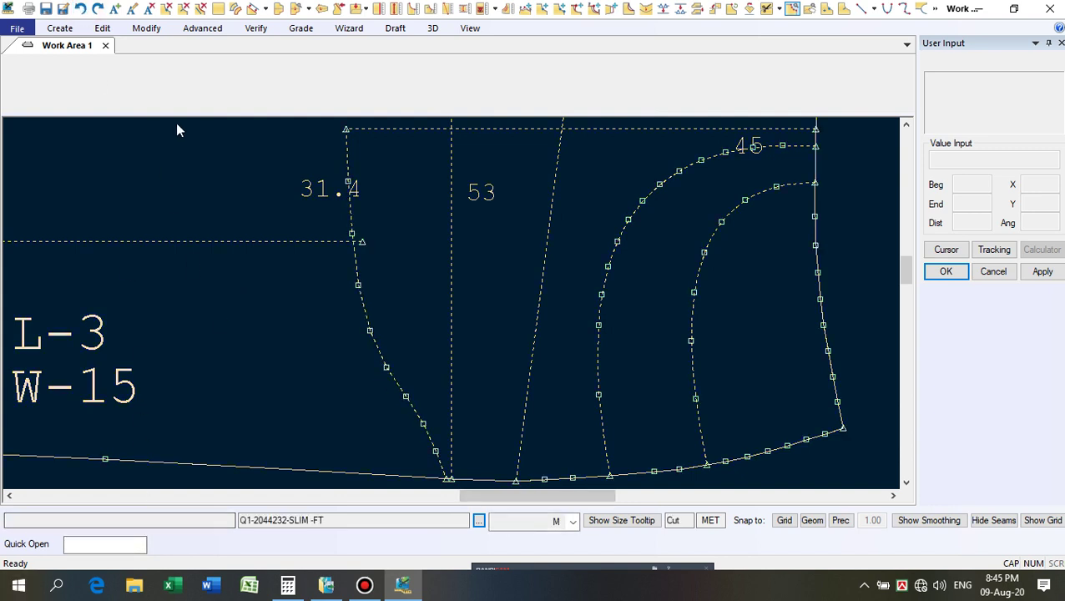
{"action": "left_click", "coordinate": [97, 9]}
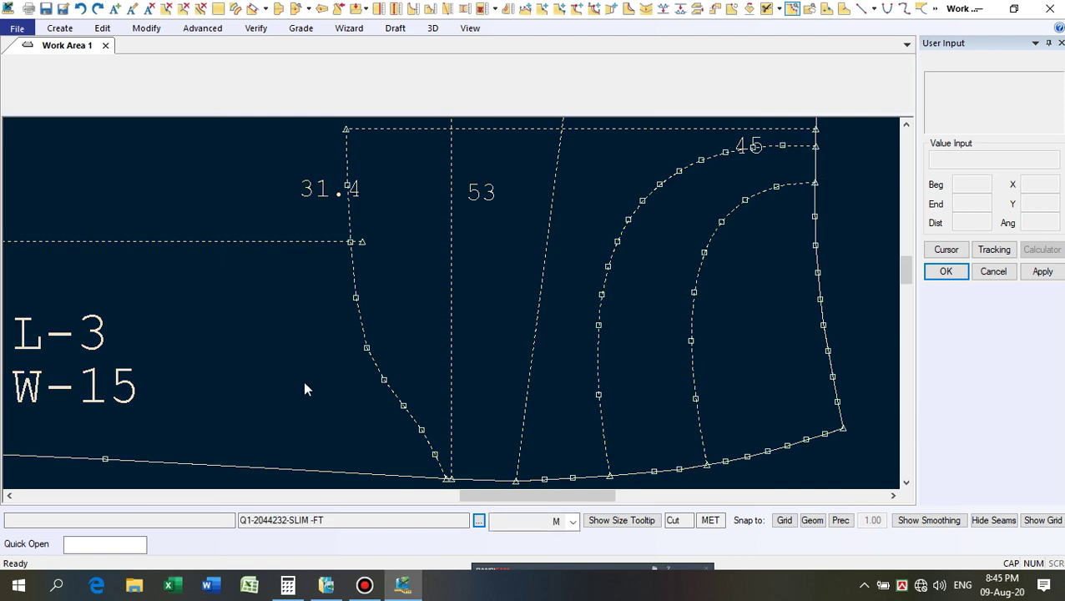
Examine the reshaped bag line's curve against the pocket opening, the facing and the side seam on the front pattern.
{"action": "scroll", "coordinate": [303, 381], "scroll_direction": "up", "scroll_amount": 1}
{"action": "scroll", "coordinate": [305, 380], "scroll_direction": "down", "scroll_amount": 2}
{"action": "scroll", "coordinate": [325, 356], "scroll_direction": "down", "scroll_amount": 2}
{"action": "scroll", "coordinate": [378, 316], "scroll_direction": "down", "scroll_amount": 1}
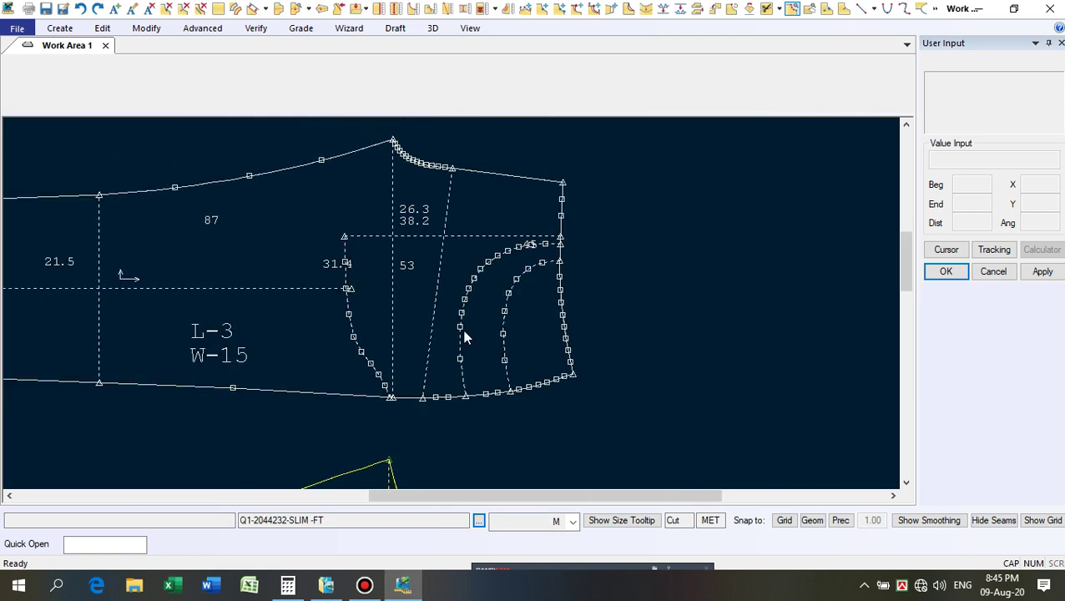
{"action": "scroll", "coordinate": [392, 281], "scroll_direction": "up", "scroll_amount": 2}
{"action": "scroll", "coordinate": [423, 273], "scroll_direction": "up", "scroll_amount": 2}
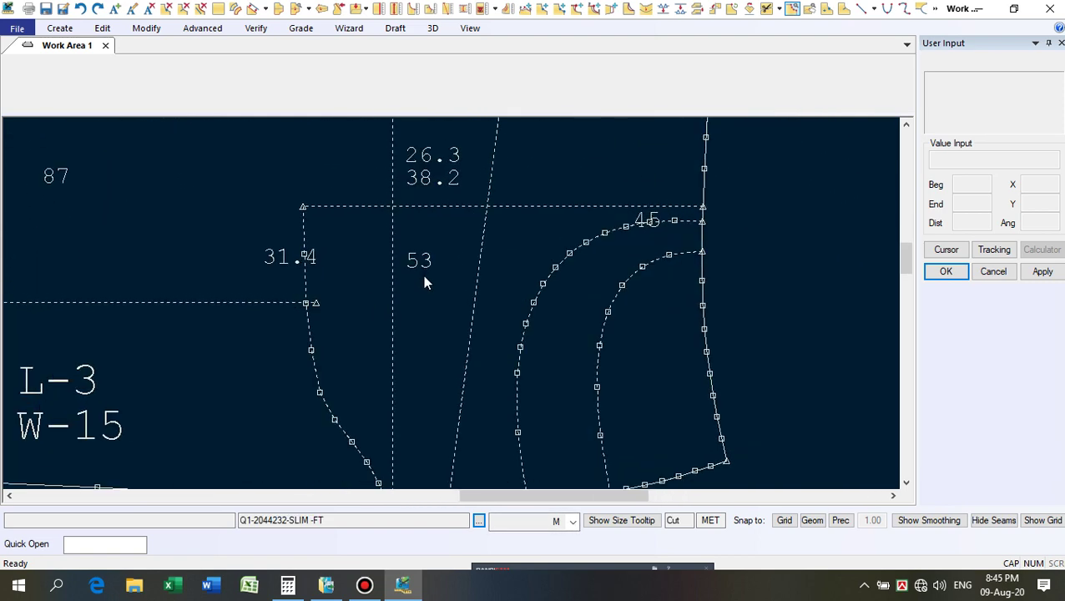
{"action": "scroll", "coordinate": [421, 259], "scroll_direction": "down", "scroll_amount": 1}
{"action": "scroll", "coordinate": [409, 283], "scroll_direction": "up", "scroll_amount": 1}
{"action": "scroll", "coordinate": [367, 266], "scroll_direction": "down", "scroll_amount": 1}
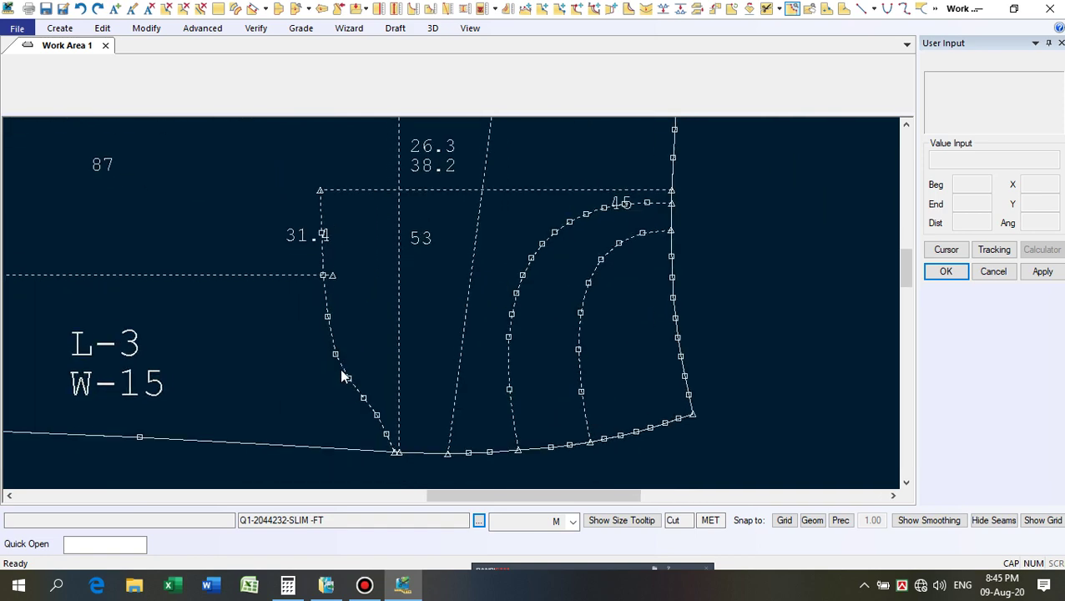
{"action": "scroll", "coordinate": [346, 373], "scroll_direction": "up", "scroll_amount": 1}
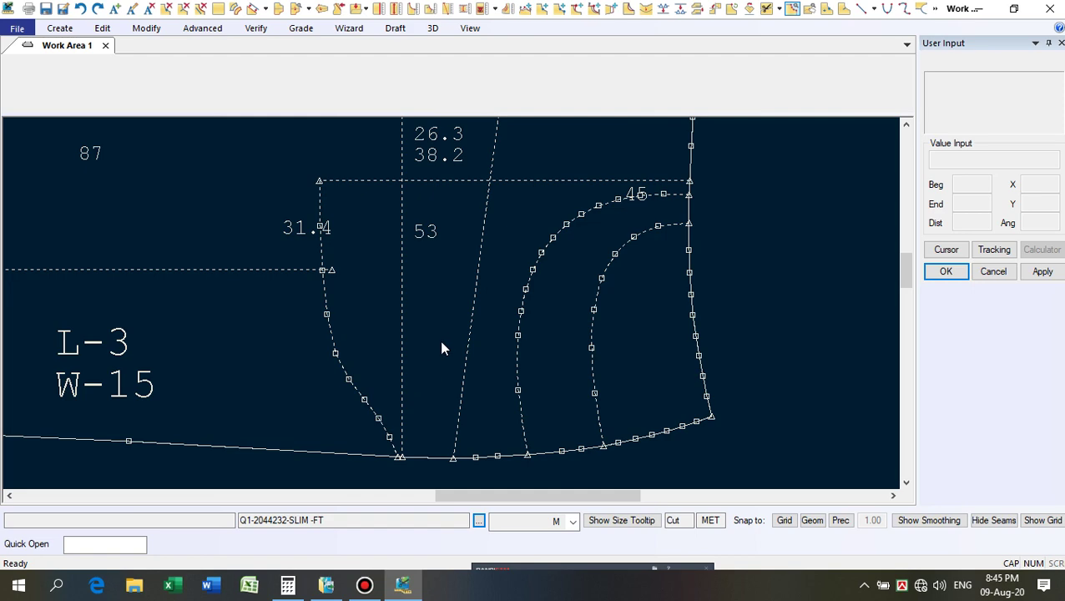
{"action": "scroll", "coordinate": [429, 267], "scroll_direction": "down", "scroll_amount": 2}
{"action": "scroll", "coordinate": [535, 242], "scroll_direction": "up", "scroll_amount": 1}
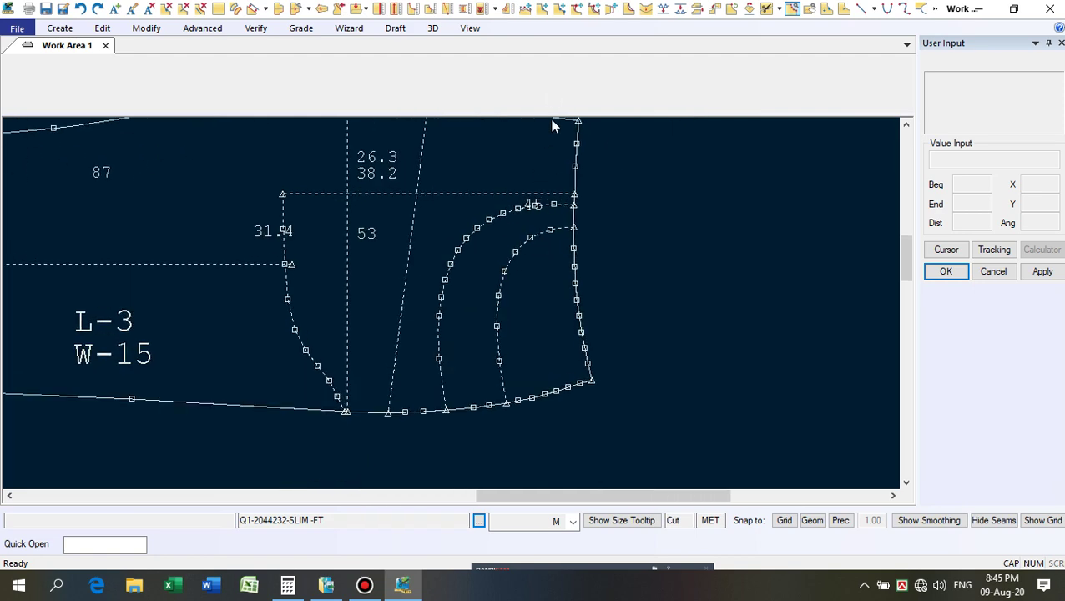
Smooth the inner pocket opening curve over its full length between the waist and side seam with Smooth Line.
{"action": "left_click", "coordinate": [641, 8]}
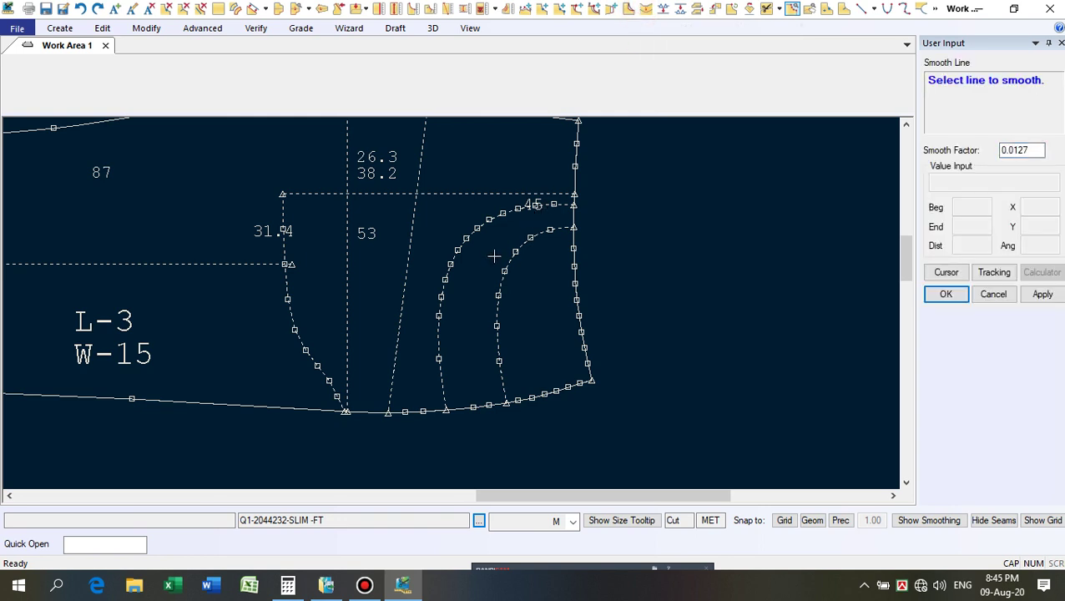
{"action": "left_click", "coordinate": [497, 306]}
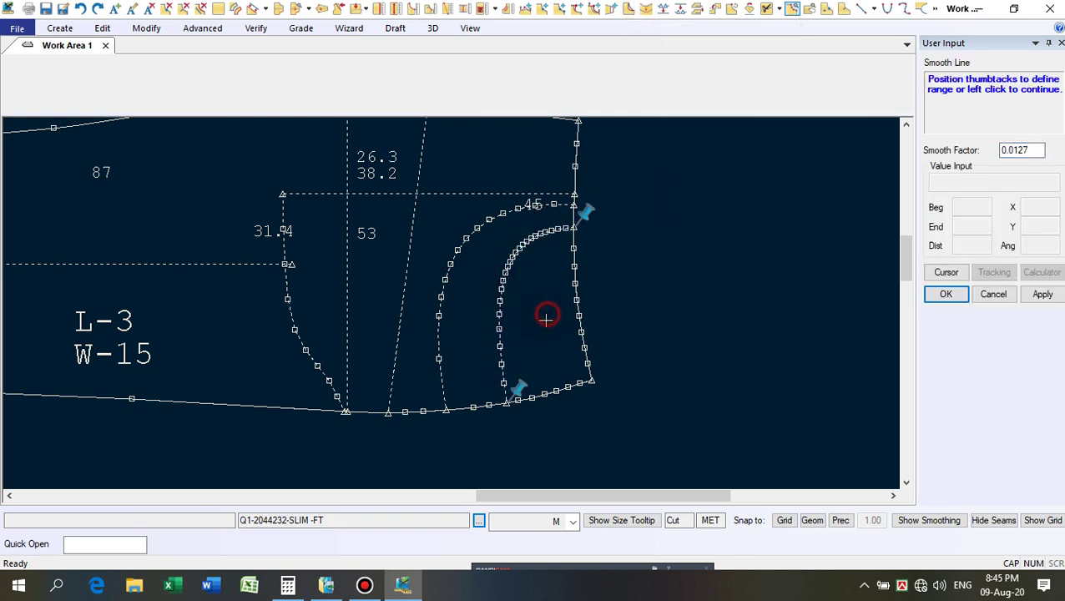
{"action": "scroll", "coordinate": [538, 318], "scroll_direction": "up", "scroll_amount": 2}
{"action": "left_click_drag", "start_coordinate": [537, 315], "coordinate": [547, 310]}
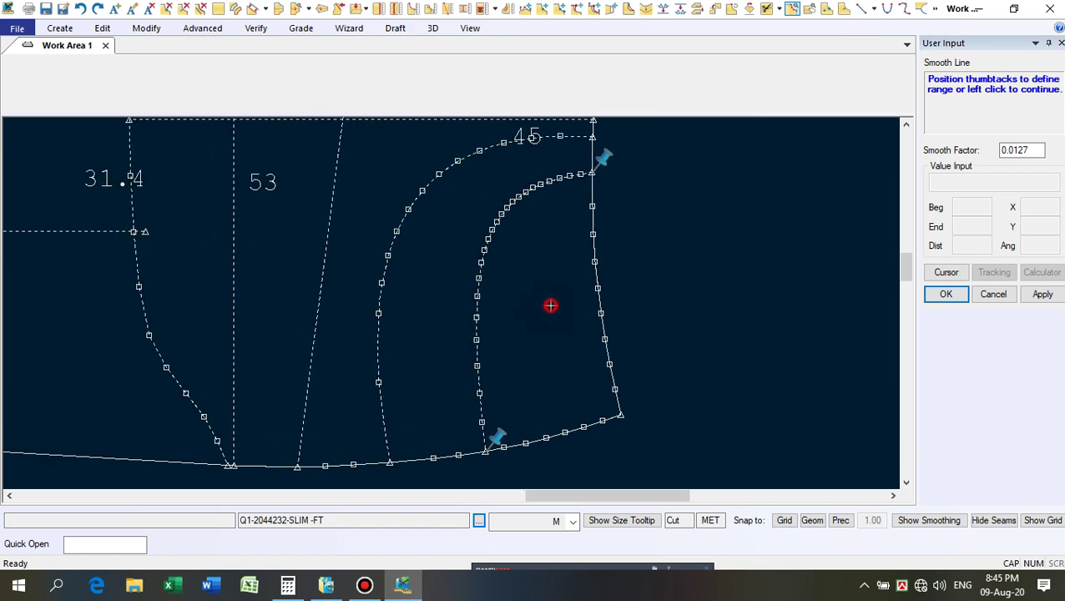
{"action": "right_click", "coordinate": [547, 302]}
{"action": "left_click", "coordinate": [546, 301]}
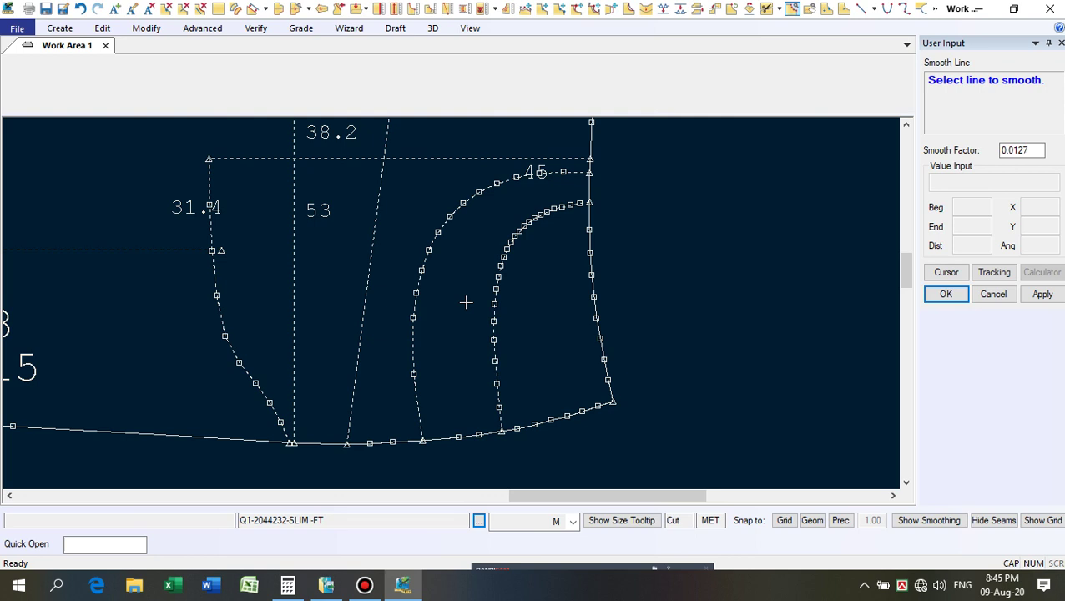
Smooth the outer pocket facing curve over its full length between the waist and side seam.
{"action": "left_click", "coordinate": [423, 265]}
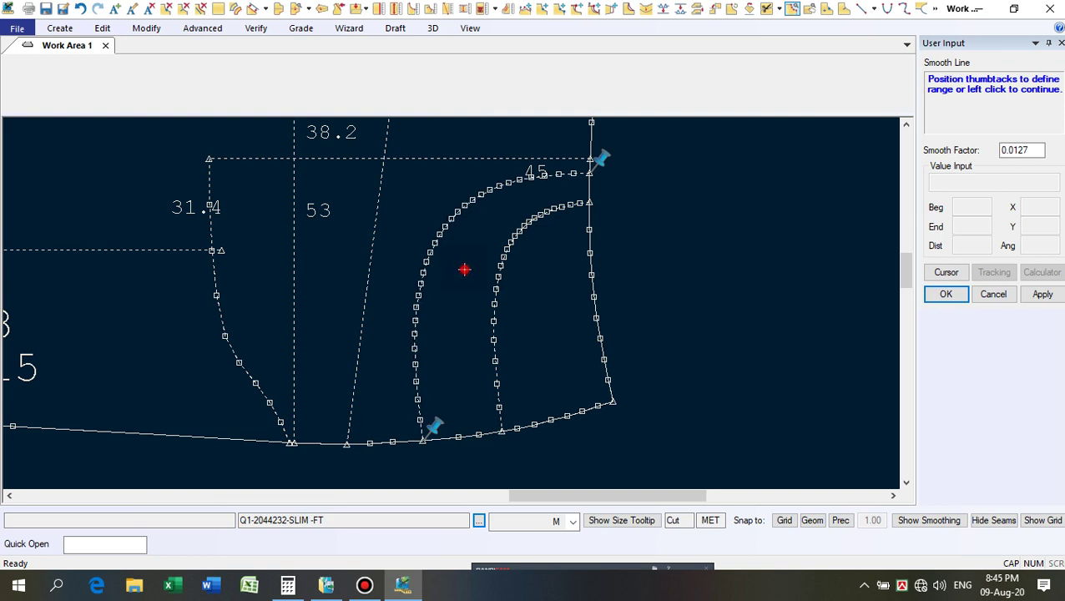
{"action": "left_click", "coordinate": [473, 326]}
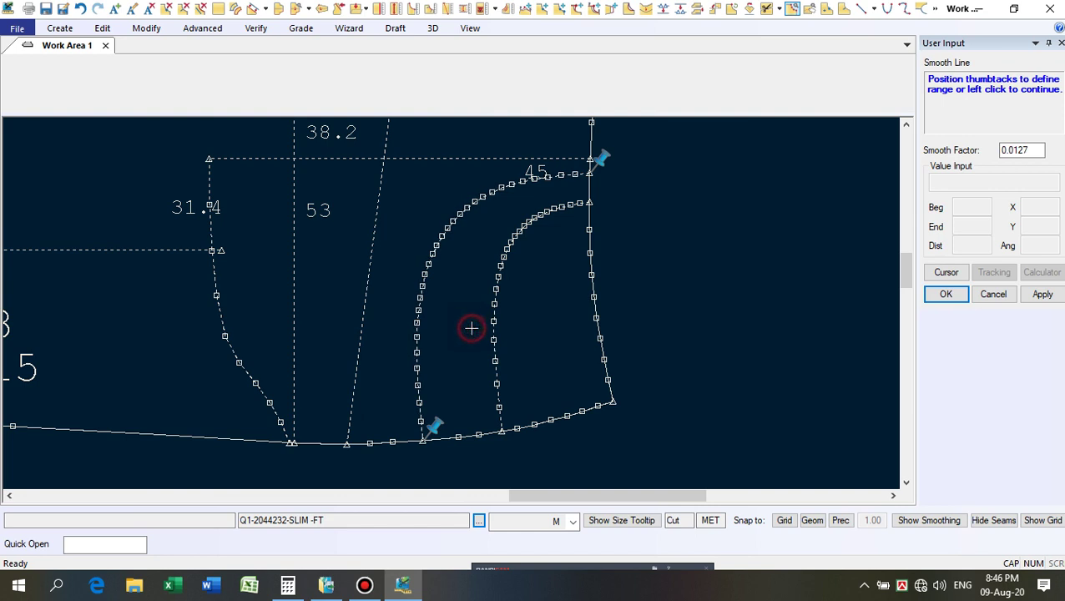
{"action": "right_click", "coordinate": [423, 290]}
{"action": "left_click", "coordinate": [445, 311]}
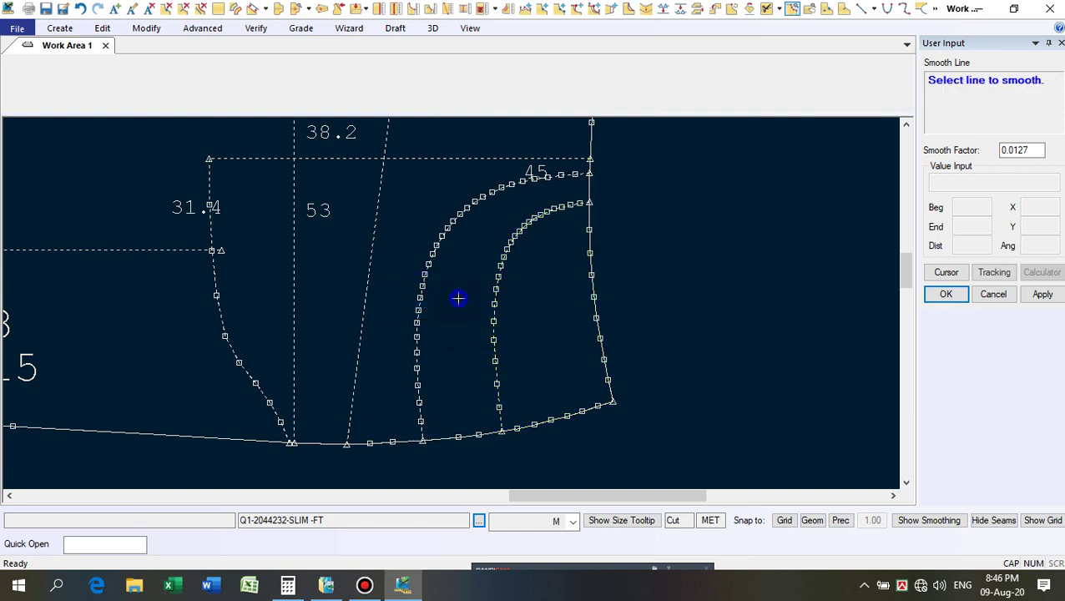
Use Move Smooth to shift a point on the outer pocket curve's upper bend outward by about 0.8.
{"action": "left_click", "coordinate": [449, 302]}
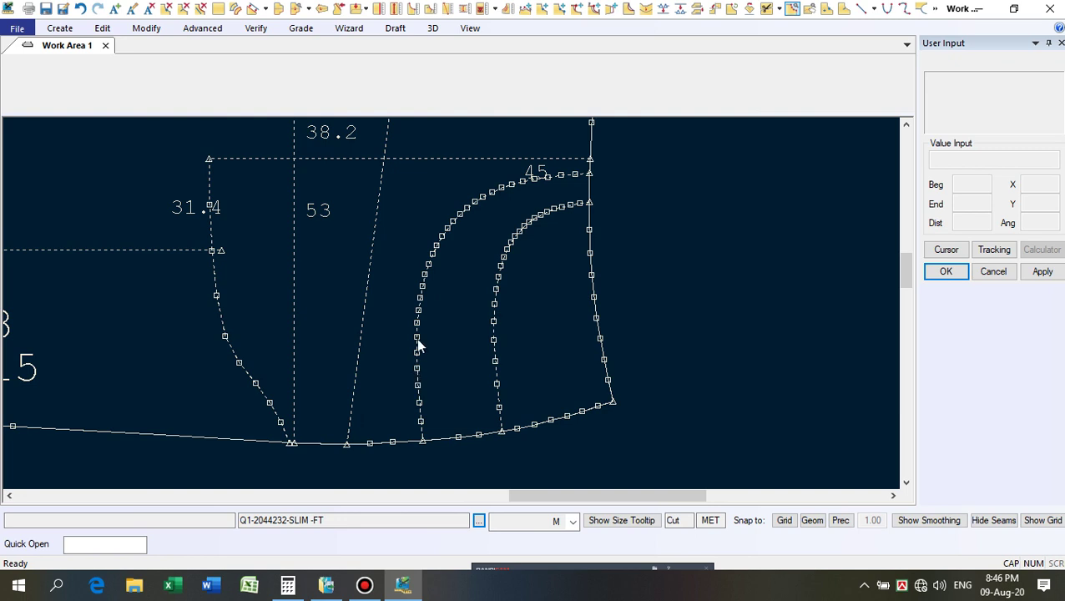
{"action": "scroll", "coordinate": [478, 276], "scroll_direction": "up", "scroll_amount": 1}
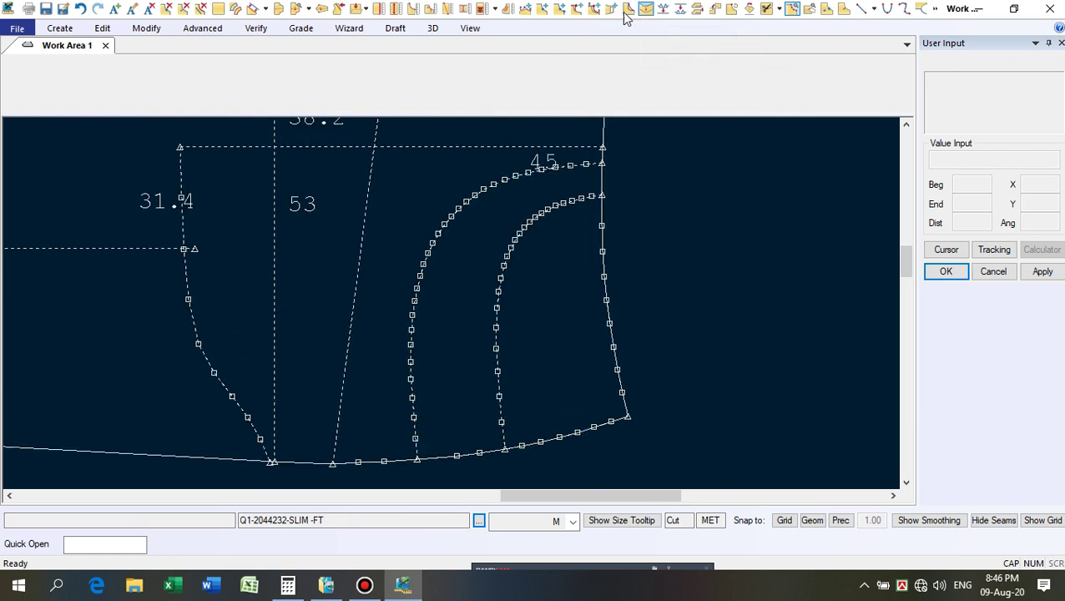
{"action": "left_click", "coordinate": [525, 12]}
{"action": "scroll", "coordinate": [457, 209], "scroll_direction": "up", "scroll_amount": 2}
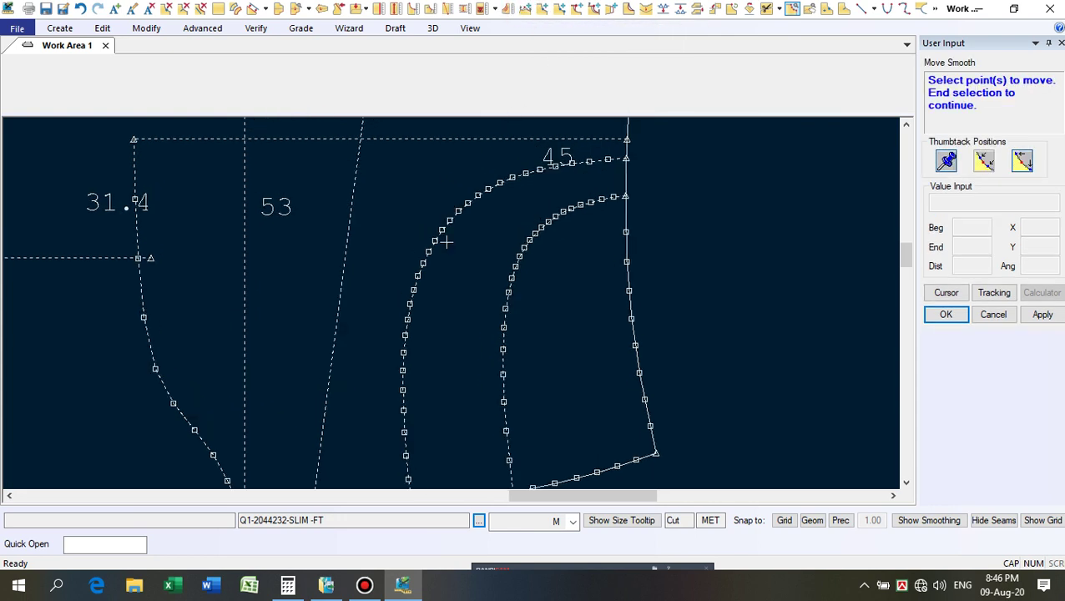
{"action": "left_click", "coordinate": [451, 223]}
{"action": "right_click", "coordinate": [446, 266]}
{"action": "left_click", "coordinate": [447, 267]}
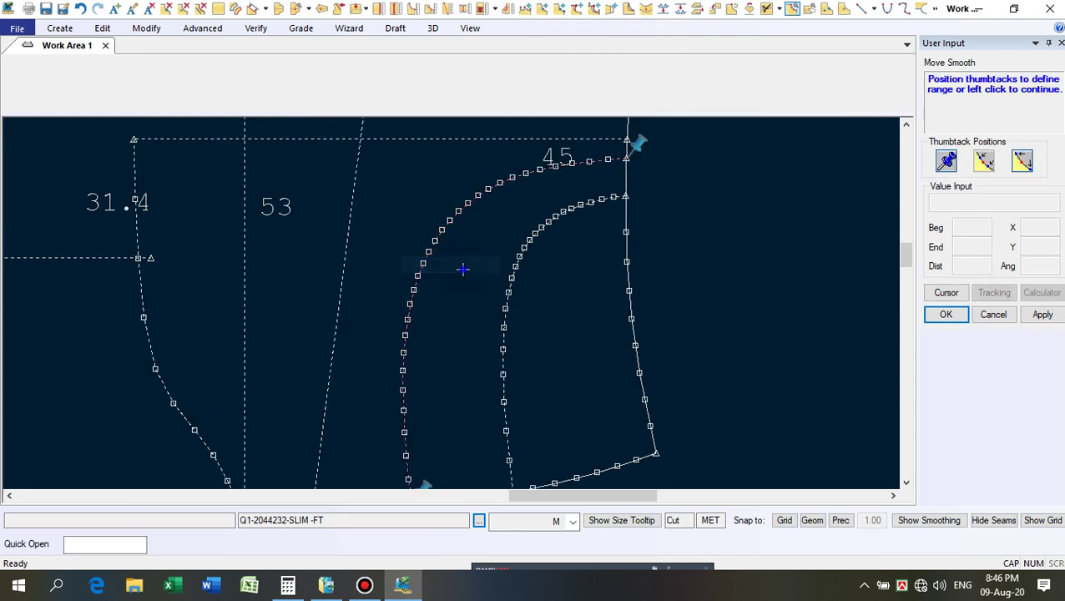
{"action": "right_click", "coordinate": [465, 276]}
{"action": "left_click", "coordinate": [447, 273]}
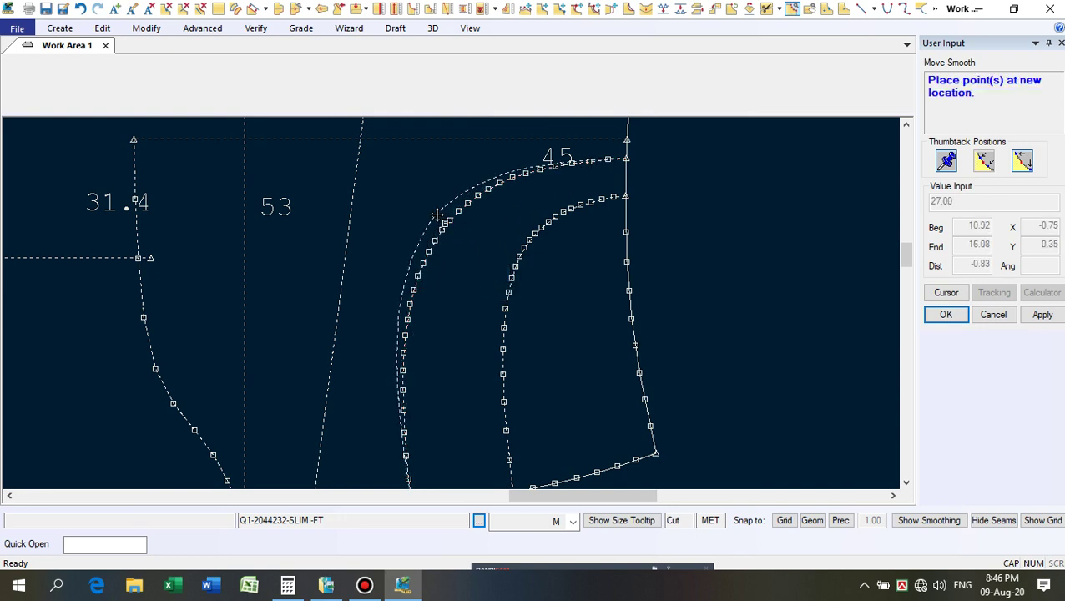
{"action": "left_click", "coordinate": [436, 214]}
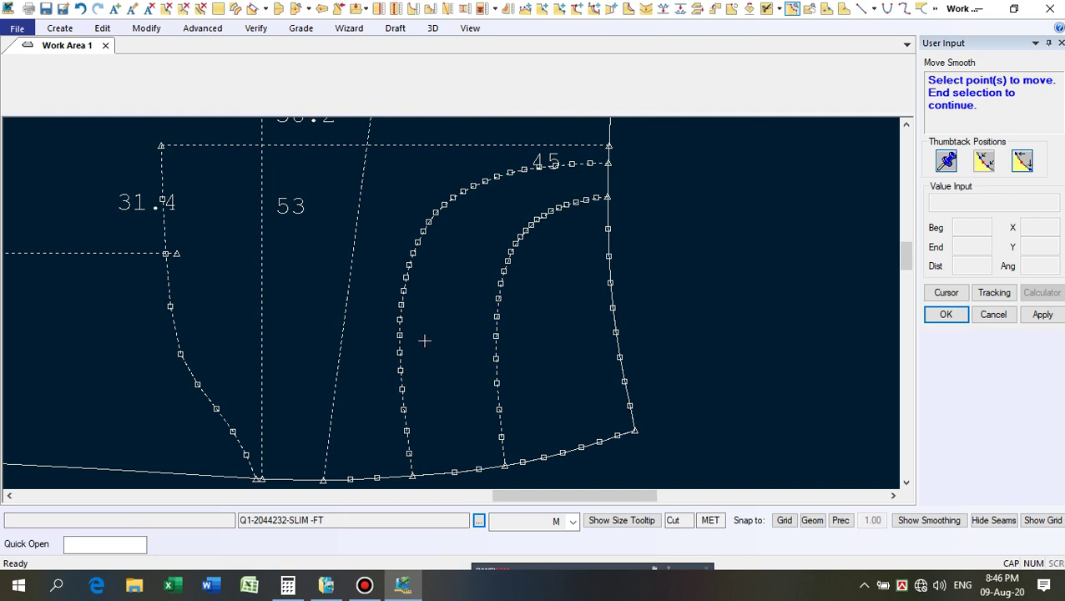
Nudge another point on the upper bend of the outer pocket curve slightly outward with Move Smooth.
{"action": "scroll", "coordinate": [447, 240], "scroll_direction": "up", "scroll_amount": 1}
{"action": "right_click", "coordinate": [443, 205]}
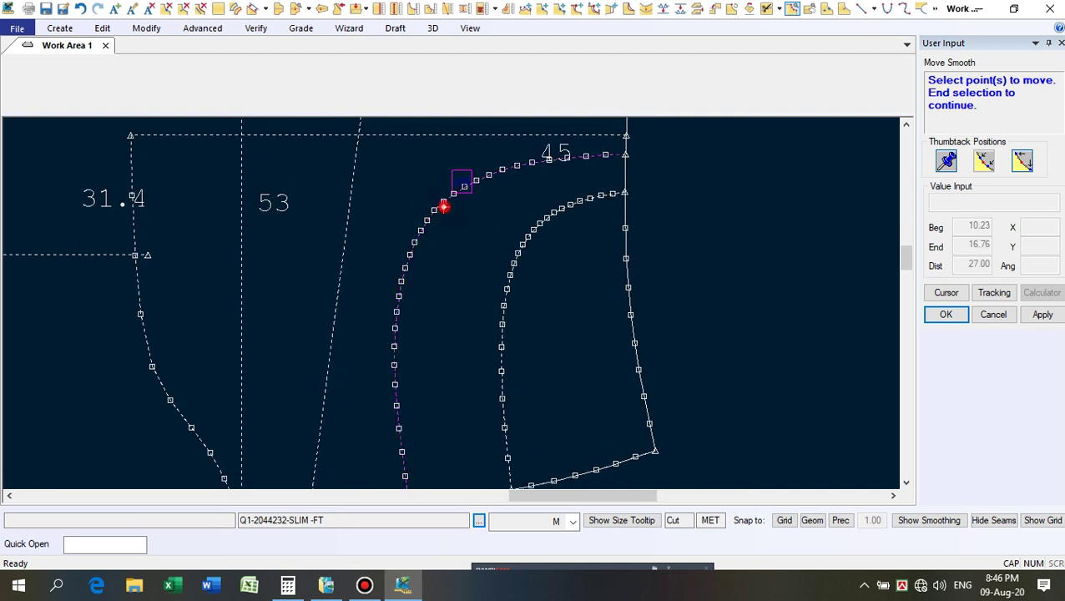
{"action": "left_click", "coordinate": [467, 242]}
{"action": "left_click", "coordinate": [466, 242]}
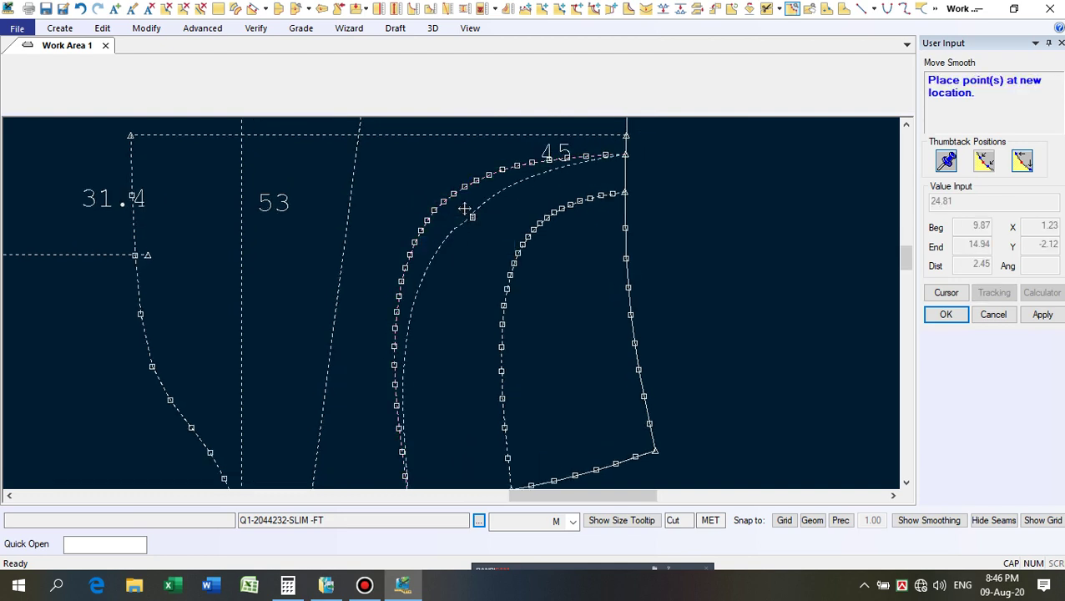
{"action": "left_click", "coordinate": [444, 198]}
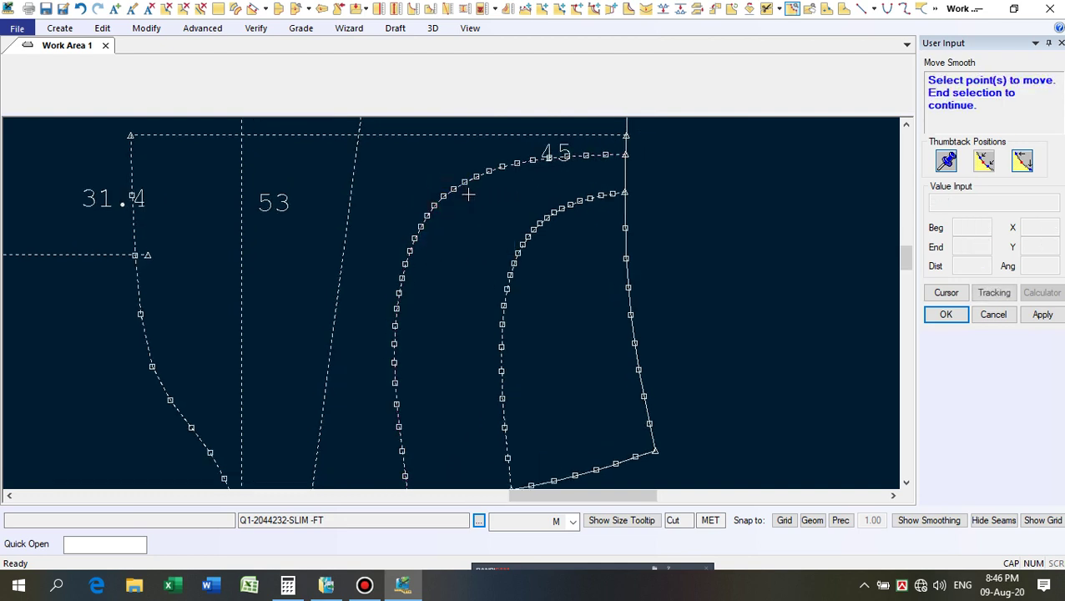
Move a point midway down the outer pocket curve slightly inward, toward the inner curve.
{"action": "scroll", "coordinate": [442, 288], "scroll_direction": "down", "scroll_amount": 2}
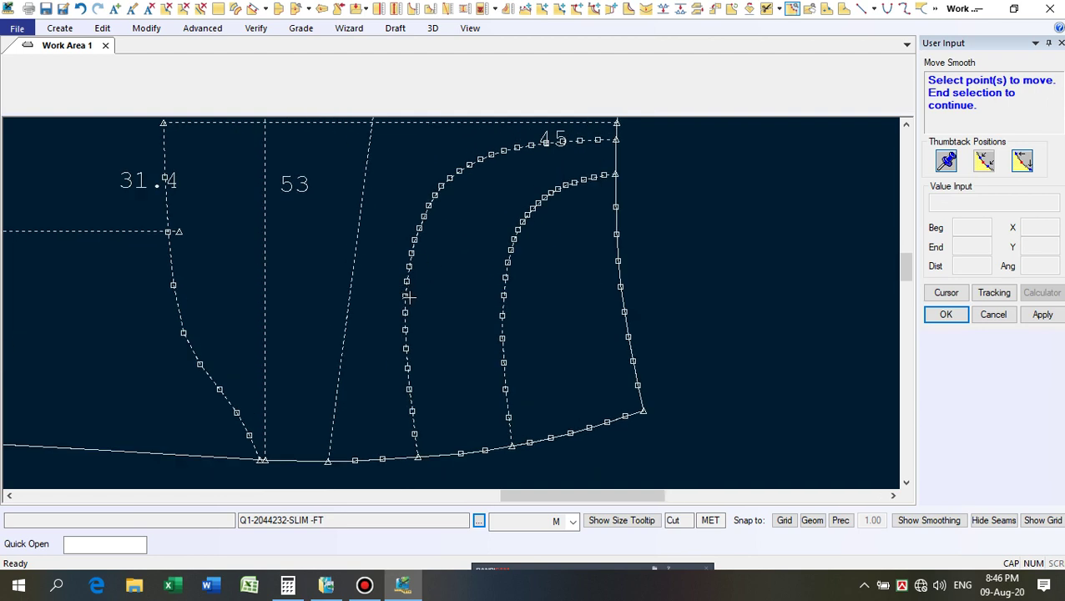
{"action": "left_click", "coordinate": [409, 297]}
{"action": "right_click", "coordinate": [415, 301]}
{"action": "left_click", "coordinate": [419, 302]}
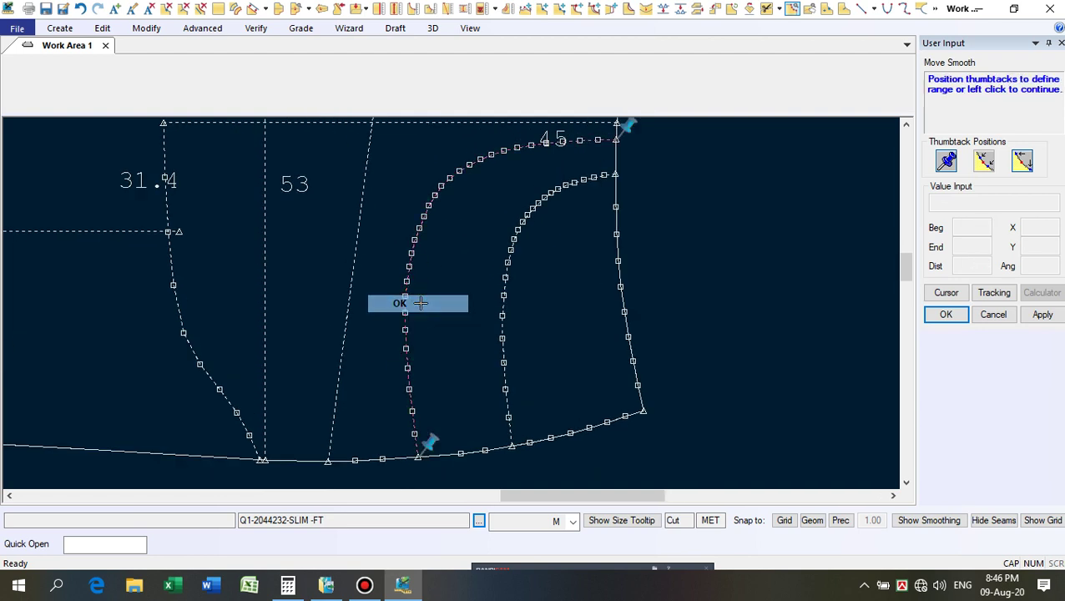
{"action": "left_click", "coordinate": [423, 305]}
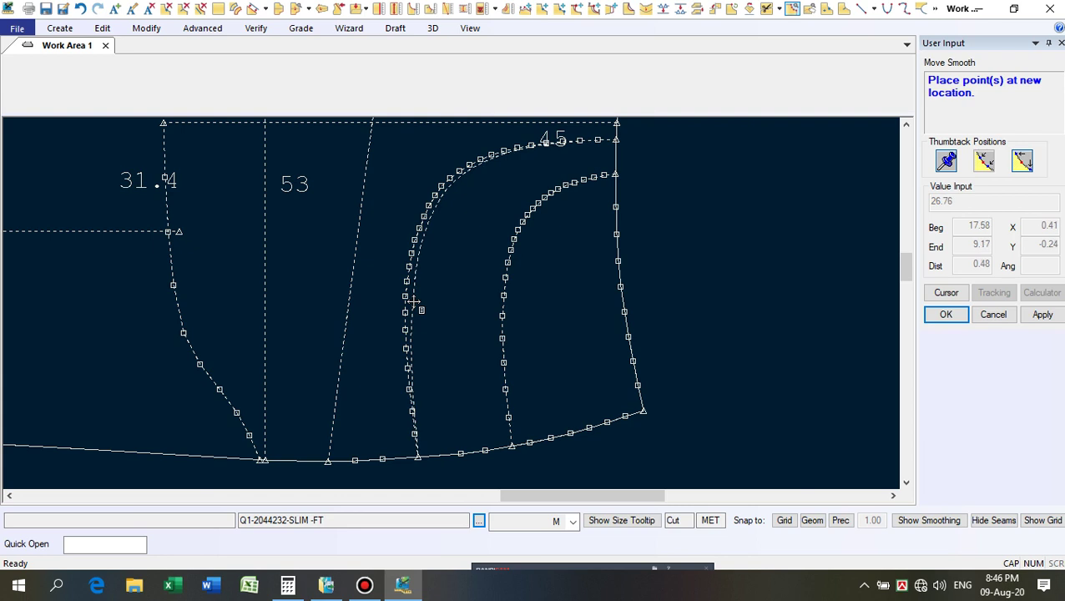
{"action": "left_click", "coordinate": [409, 298]}
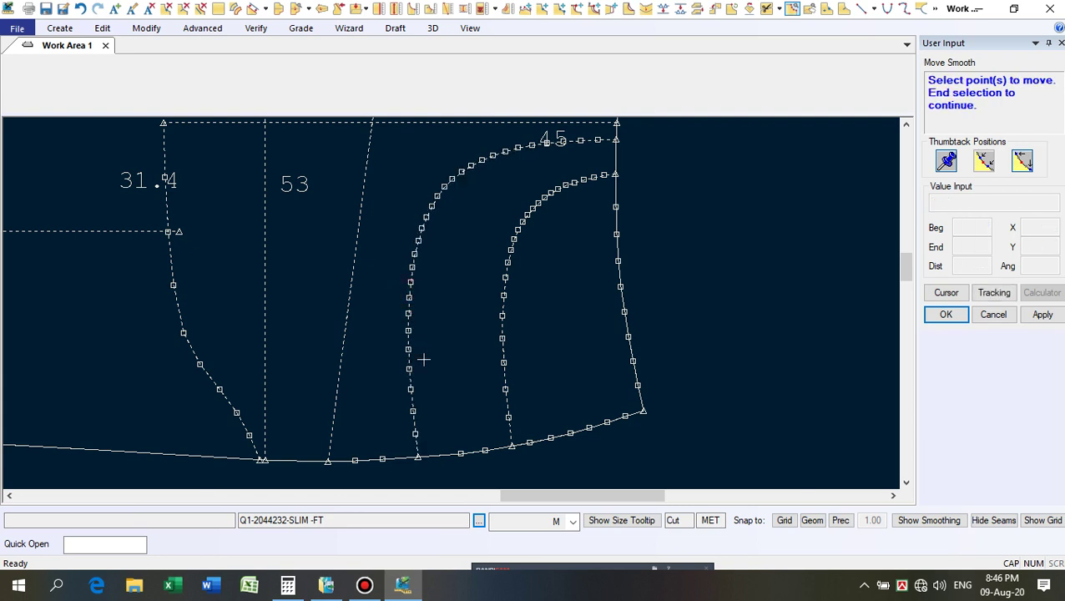
Move a point just below the outer pocket curve's bend outward by about 0.36 and end Move Smooth.
{"action": "left_click", "coordinate": [424, 230]}
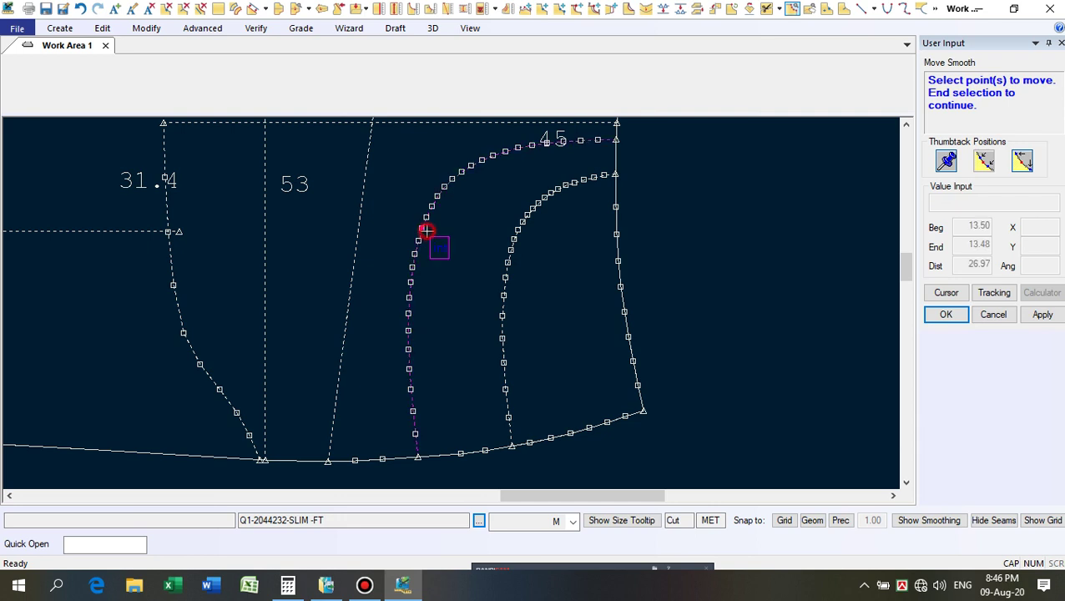
{"action": "right_click", "coordinate": [435, 242]}
{"action": "left_click", "coordinate": [445, 243]}
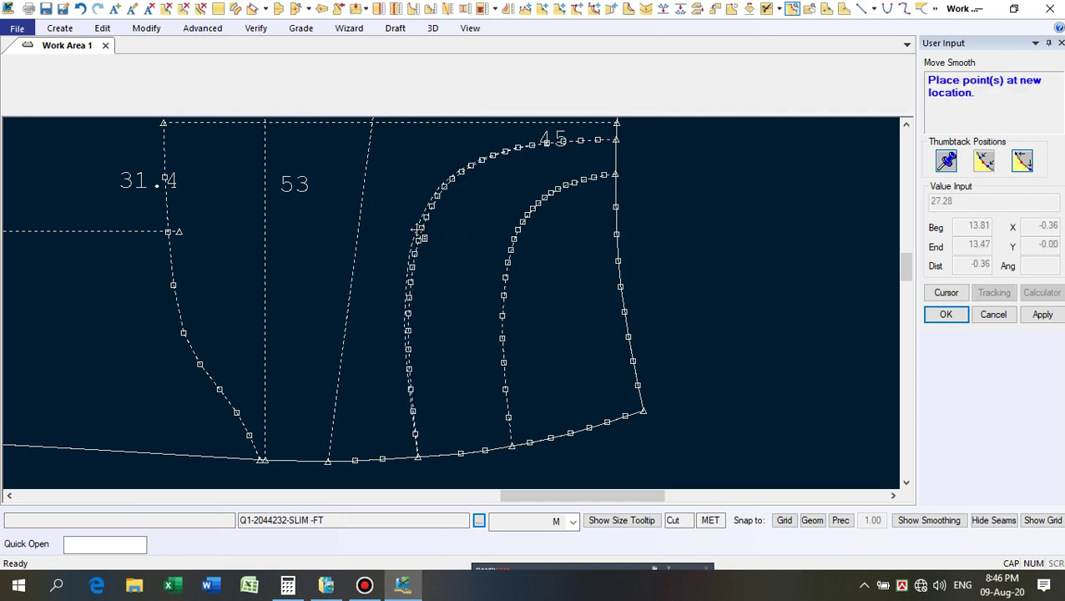
{"action": "left_click", "coordinate": [418, 228]}
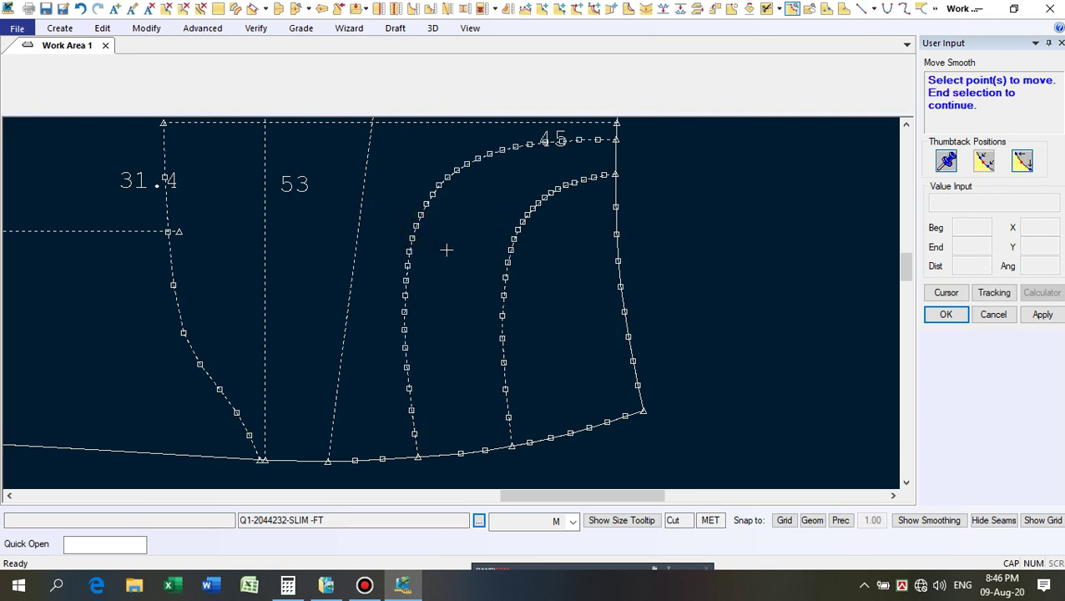
{"action": "right_click", "coordinate": [446, 250]}
{"action": "left_click", "coordinate": [444, 252]}
{"action": "scroll", "coordinate": [636, 230], "scroll_direction": "down", "scroll_amount": 5}
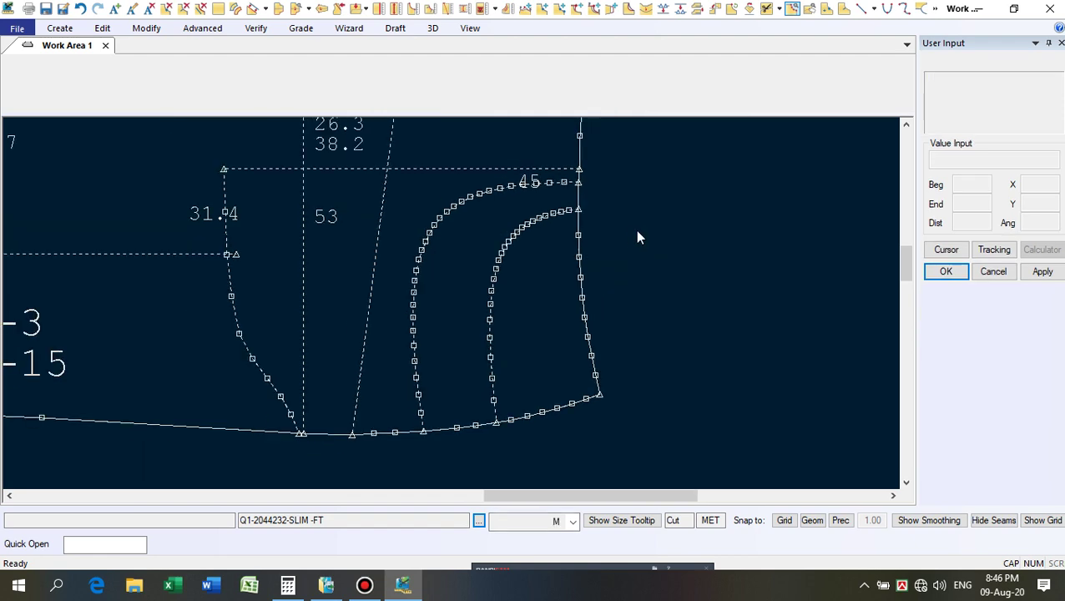
Apply Smooth Line to the whole outer pocket curve between its two end points.
{"action": "scroll", "coordinate": [587, 276], "scroll_direction": "up", "scroll_amount": 1}
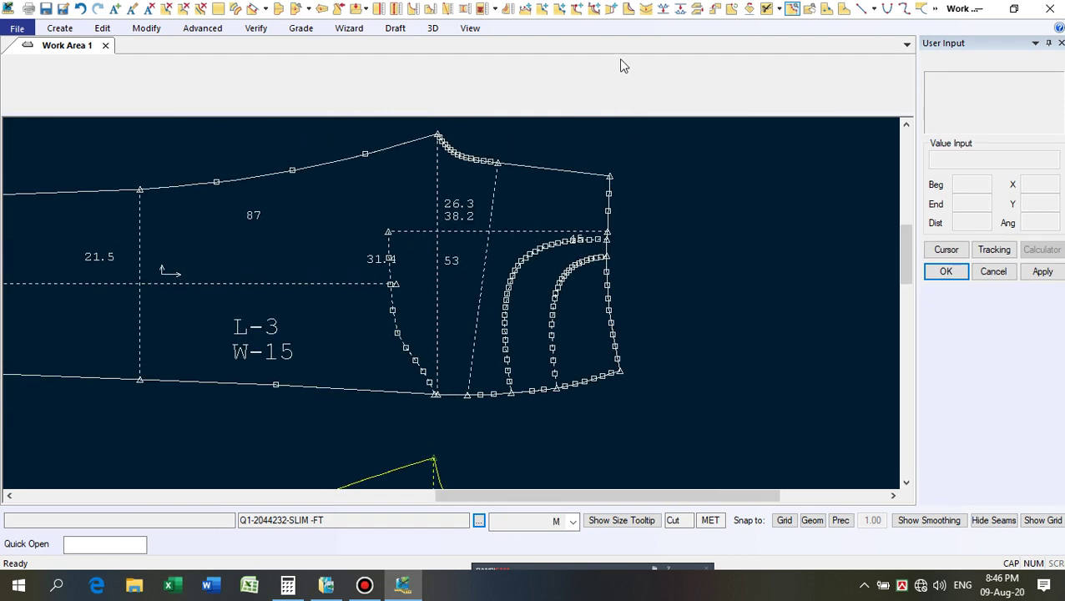
{"action": "left_click", "coordinate": [644, 8]}
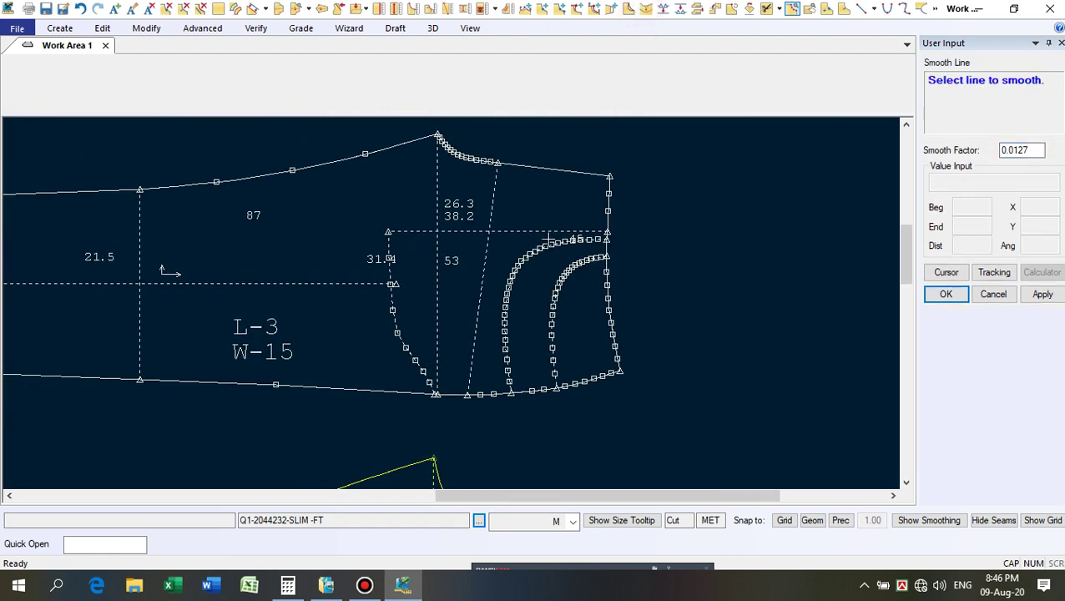
{"action": "left_click", "coordinate": [505, 295]}
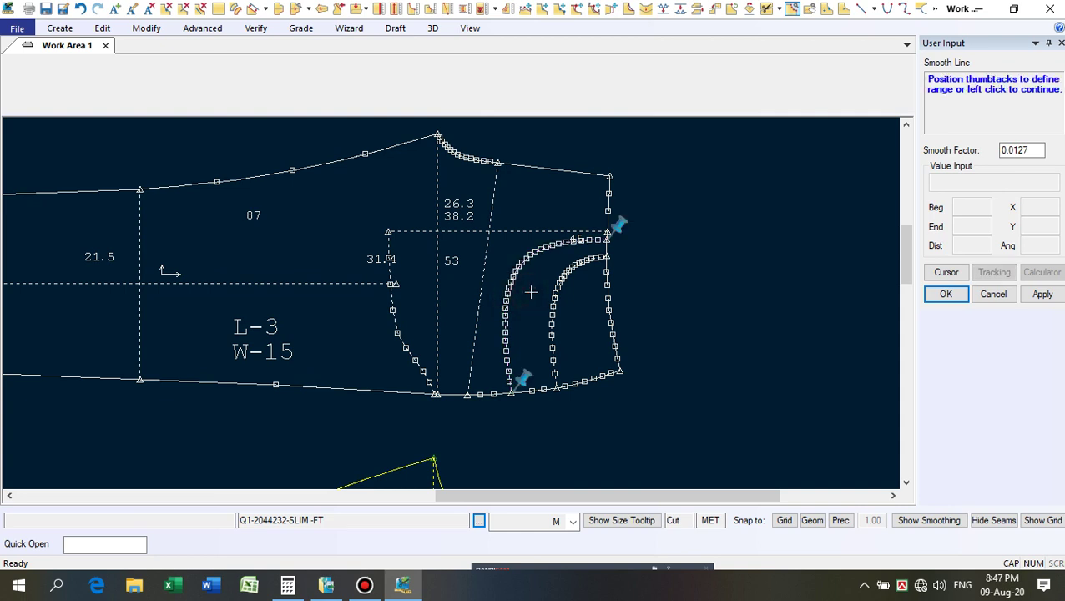
{"action": "scroll", "coordinate": [551, 261], "scroll_direction": "up", "scroll_amount": 2}
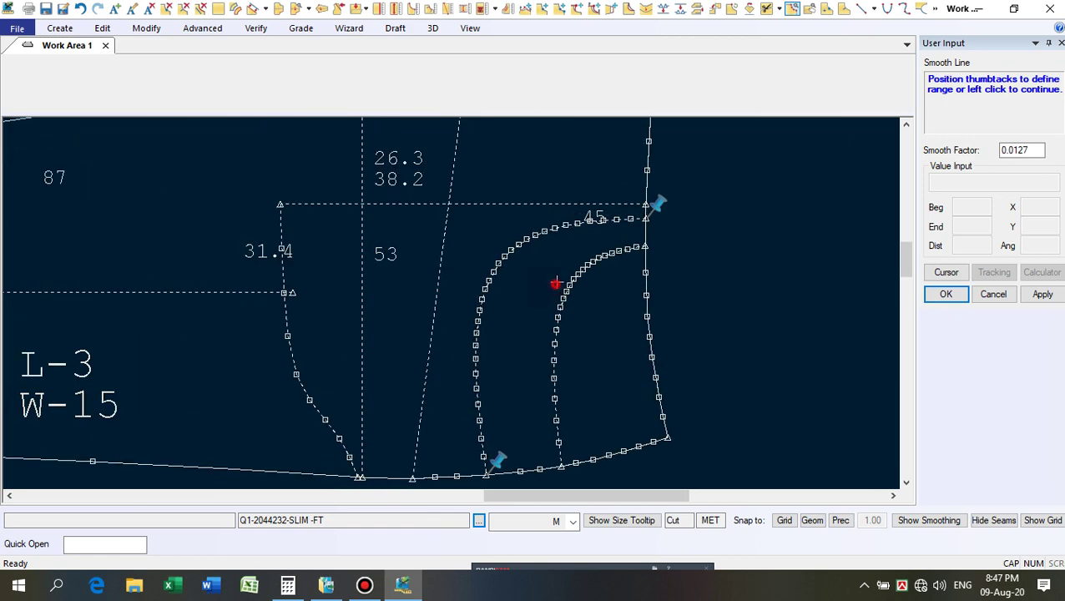
{"action": "right_click", "coordinate": [532, 292]}
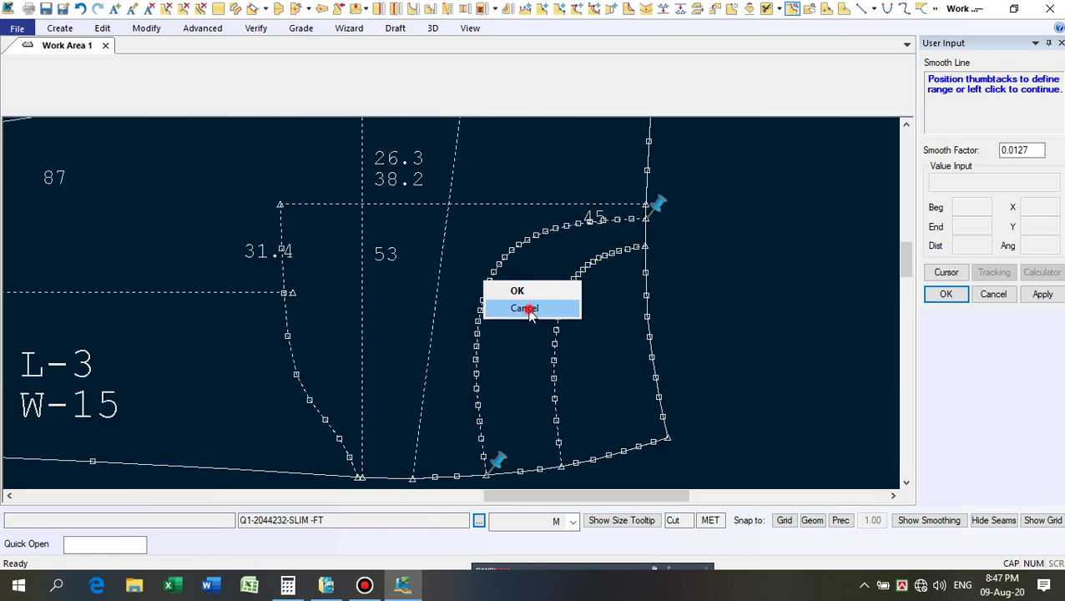
{"action": "left_click", "coordinate": [526, 308]}
{"action": "scroll", "coordinate": [548, 238], "scroll_direction": "down", "scroll_amount": 2}
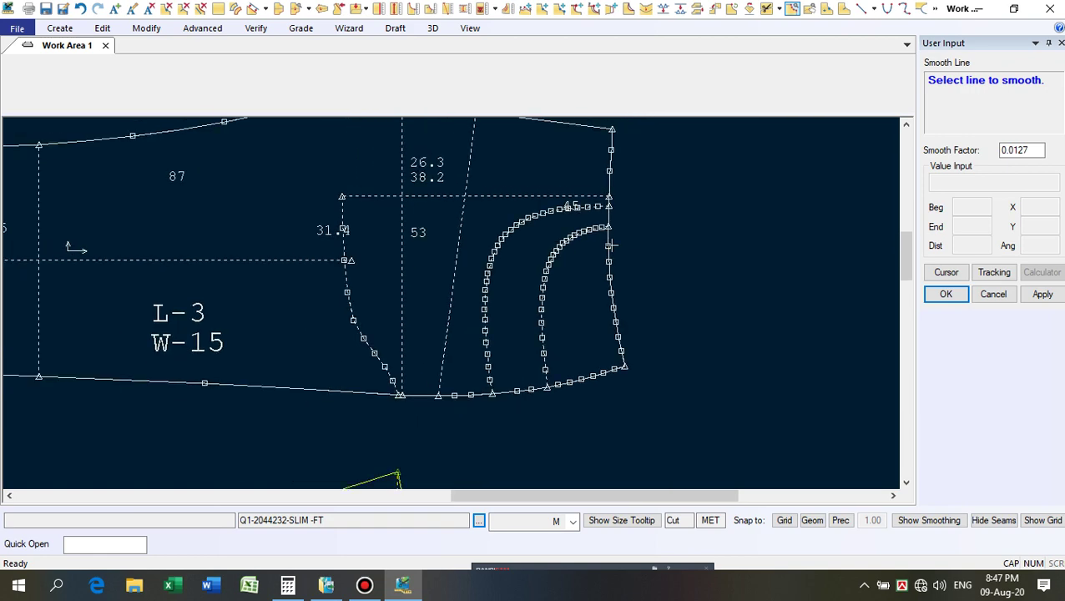
{"action": "right_click", "coordinate": [591, 219]}
{"action": "left_click", "coordinate": [618, 229]}
{"action": "scroll", "coordinate": [567, 252], "scroll_direction": "up", "scroll_amount": 2}
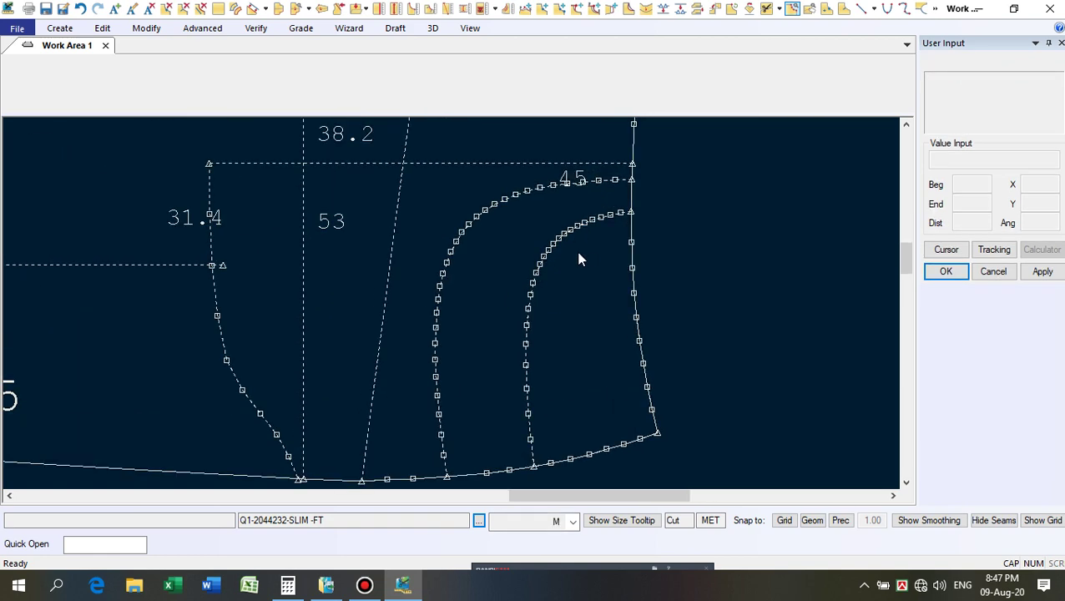
{"action": "scroll", "coordinate": [628, 326], "scroll_direction": "up", "scroll_amount": 1}
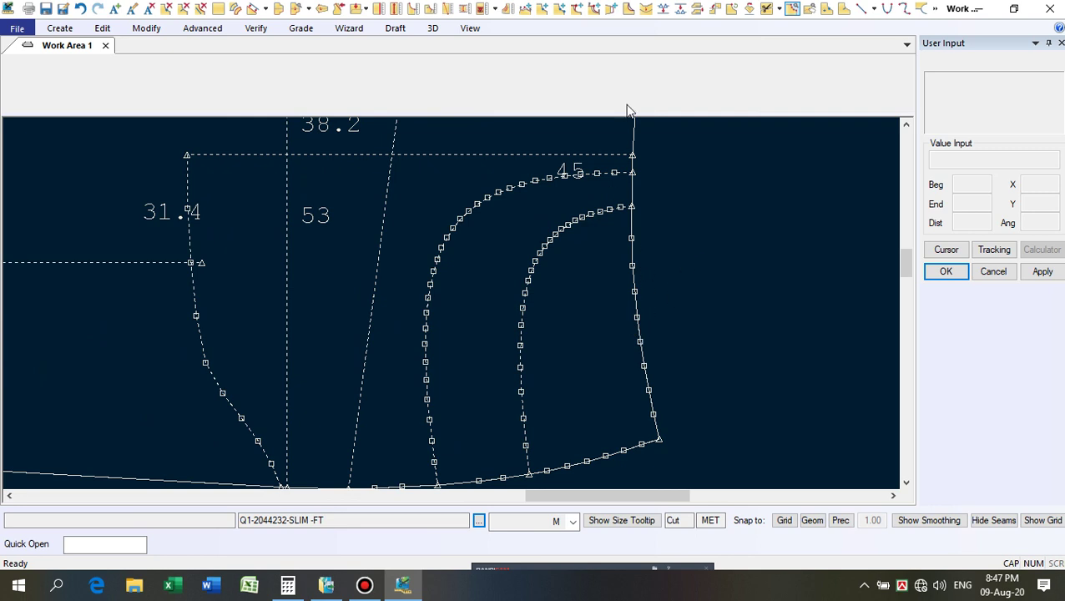
Smooth the waist edge between the inner pocket curve's end and the side corner, applying the smoothing repeatedly.
{"action": "left_click", "coordinate": [645, 9]}
{"action": "scroll", "coordinate": [652, 293], "scroll_direction": "up", "scroll_amount": 1}
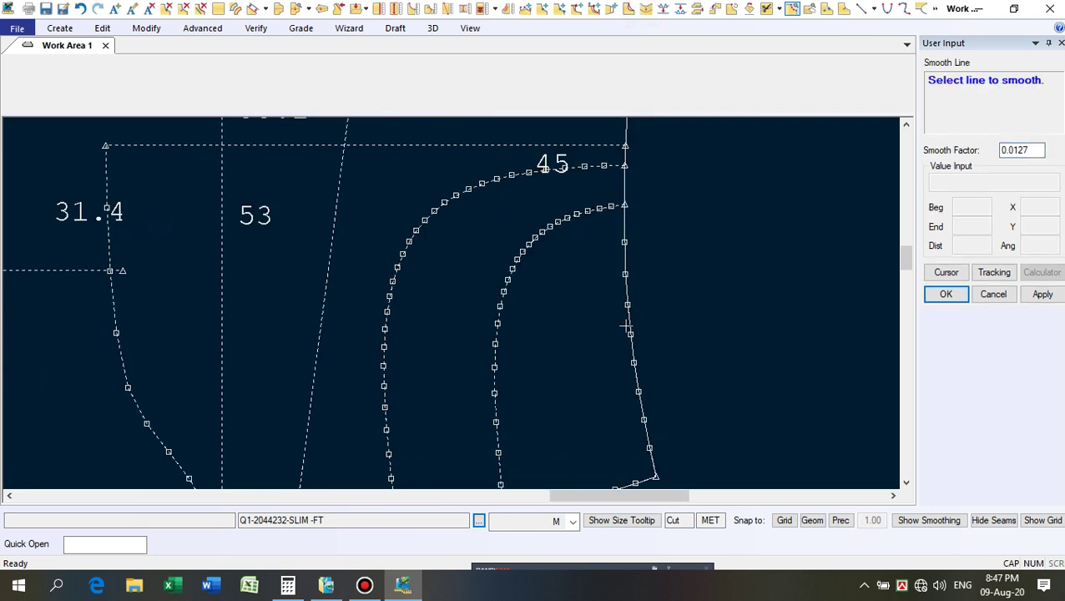
{"action": "left_click", "coordinate": [627, 326]}
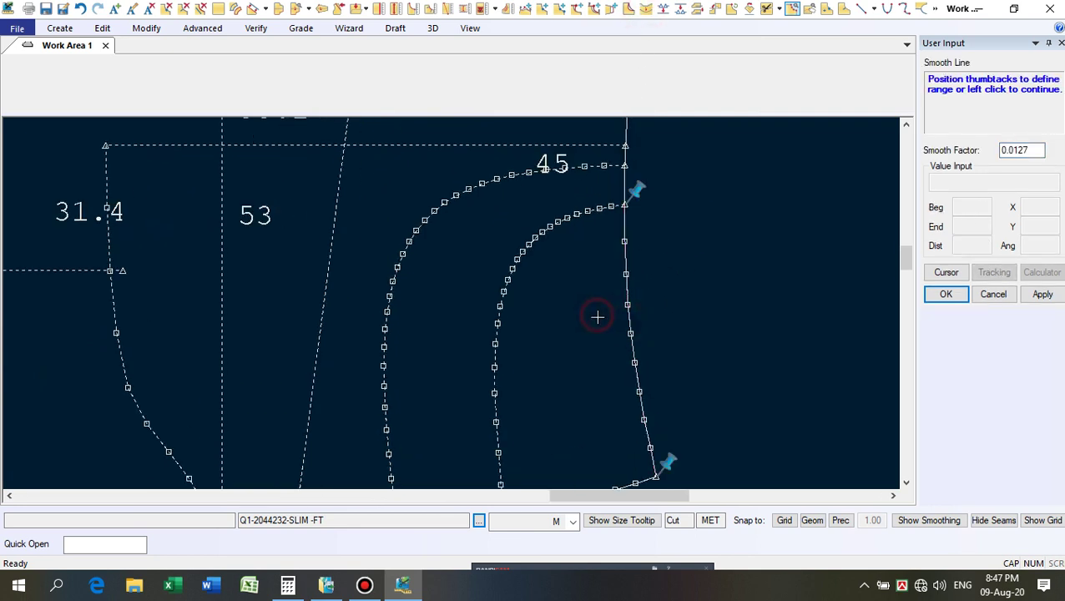
{"action": "left_click", "coordinate": [598, 321]}
{"action": "left_click", "coordinate": [603, 373]}
{"action": "left_click", "coordinate": [606, 374]}
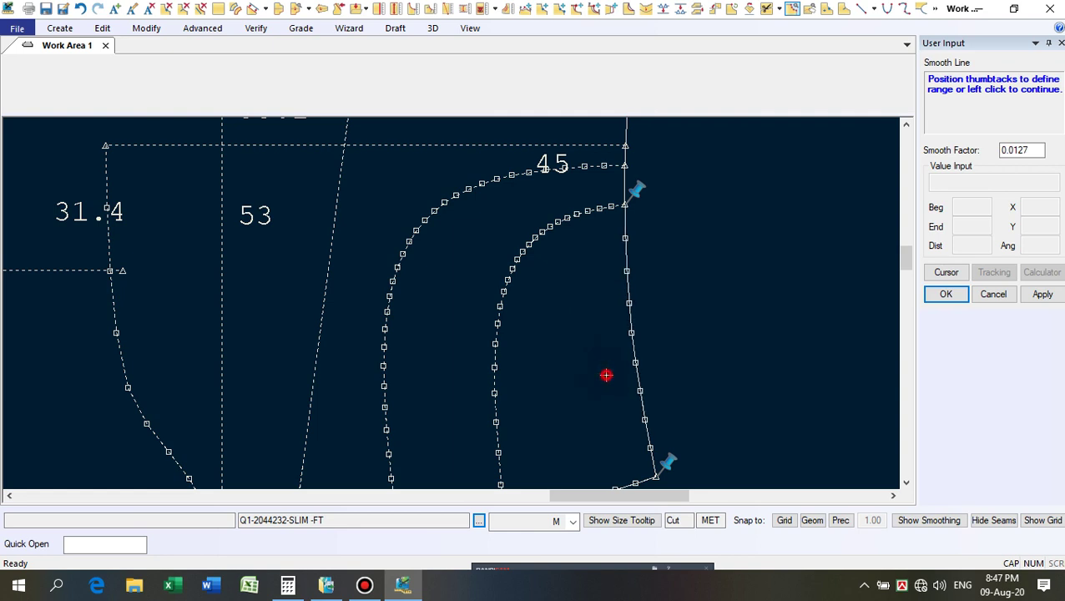
{"action": "right_click", "coordinate": [687, 285]}
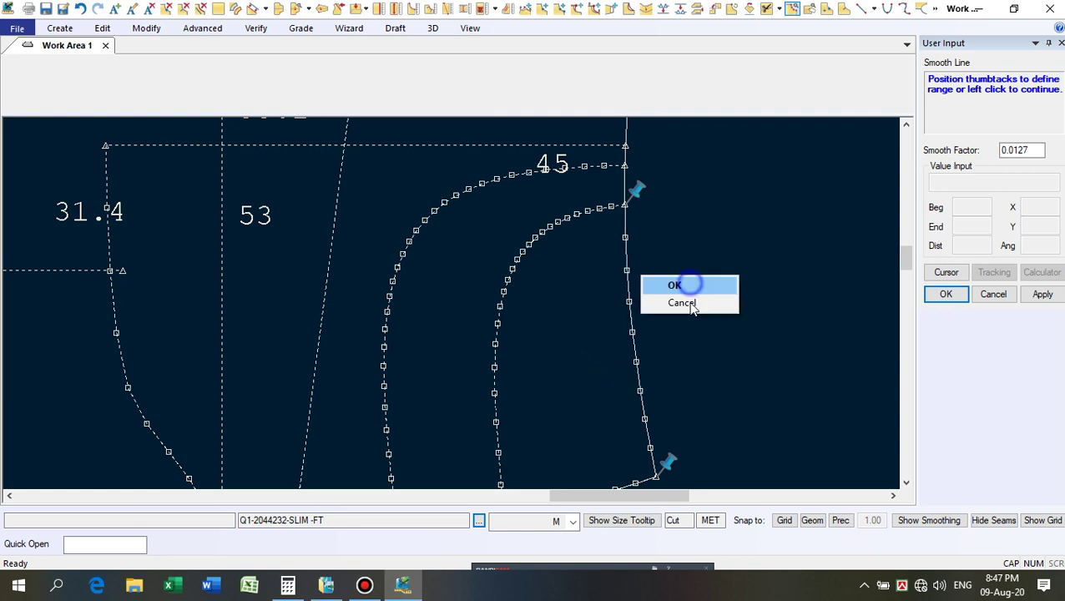
{"action": "left_click", "coordinate": [689, 303]}
{"action": "right_click", "coordinate": [723, 261]}
{"action": "left_click", "coordinate": [726, 263]}
{"action": "right_click", "coordinate": [719, 242]}
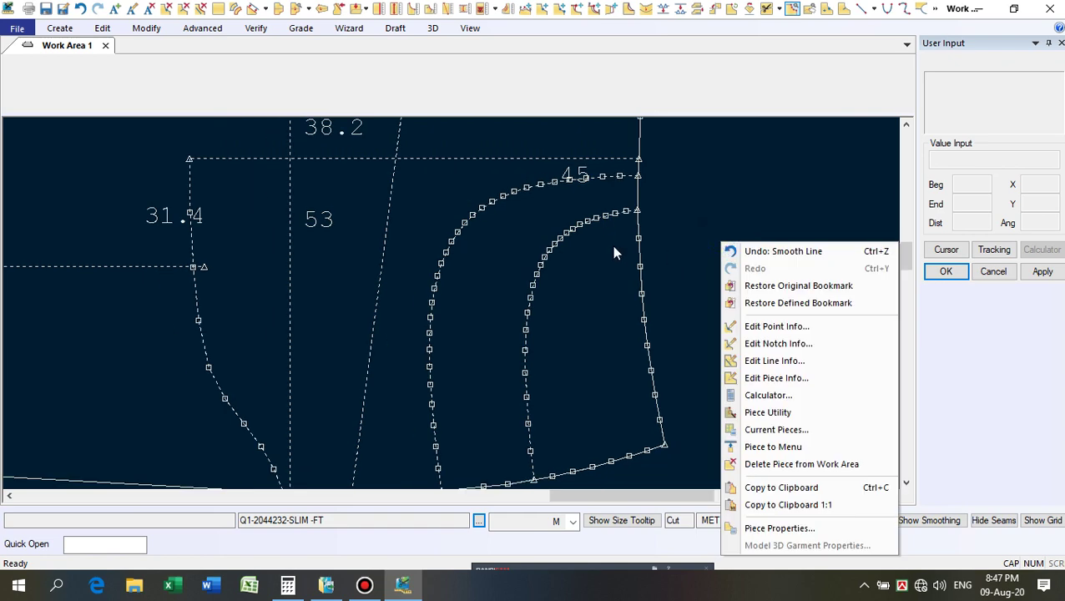
{"action": "key", "text": "Escape"}
Apply Smooth Line to the side seam section between the knee line and the crotch line.
{"action": "scroll", "coordinate": [660, 296], "scroll_direction": "down", "scroll_amount": 1}
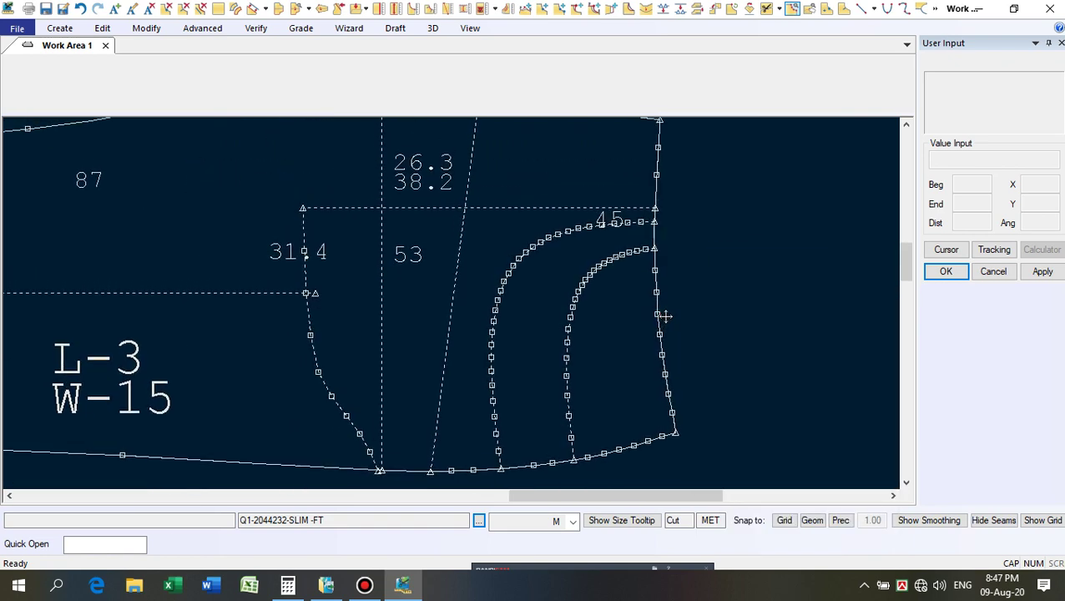
{"action": "scroll", "coordinate": [676, 342], "scroll_direction": "down", "scroll_amount": 2}
{"action": "scroll", "coordinate": [651, 263], "scroll_direction": "up", "scroll_amount": 2}
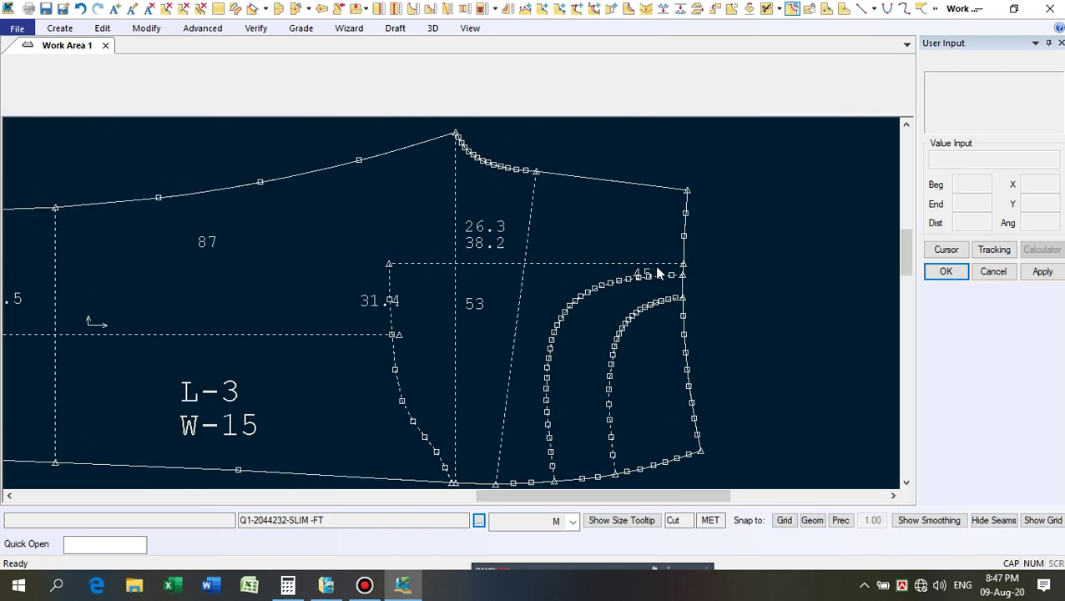
{"action": "scroll", "coordinate": [713, 222], "scroll_direction": "down", "scroll_amount": 2}
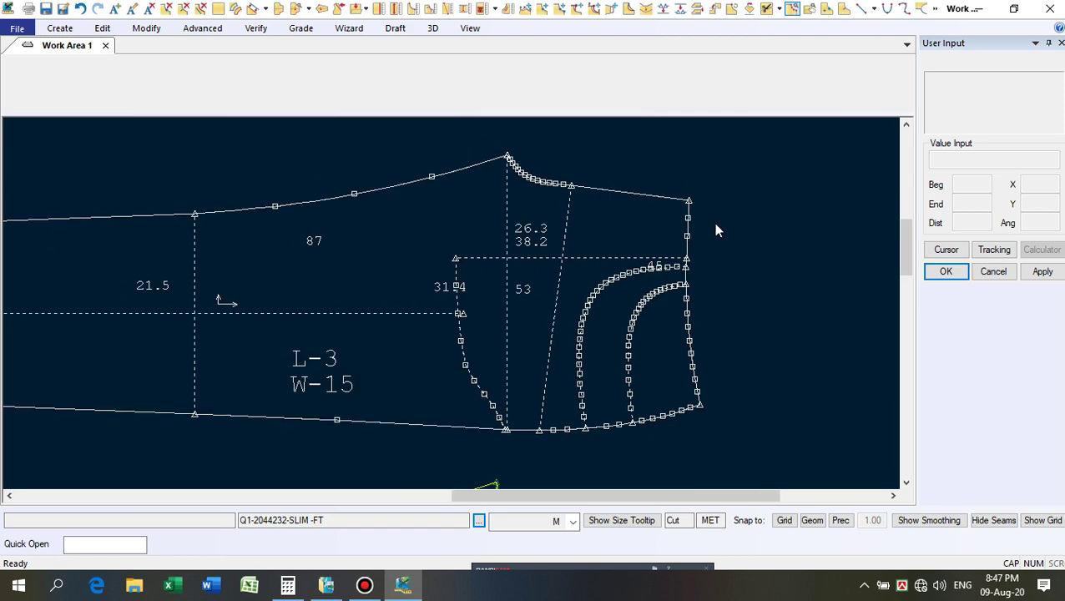
{"action": "scroll", "coordinate": [390, 408], "scroll_direction": "up", "scroll_amount": 3}
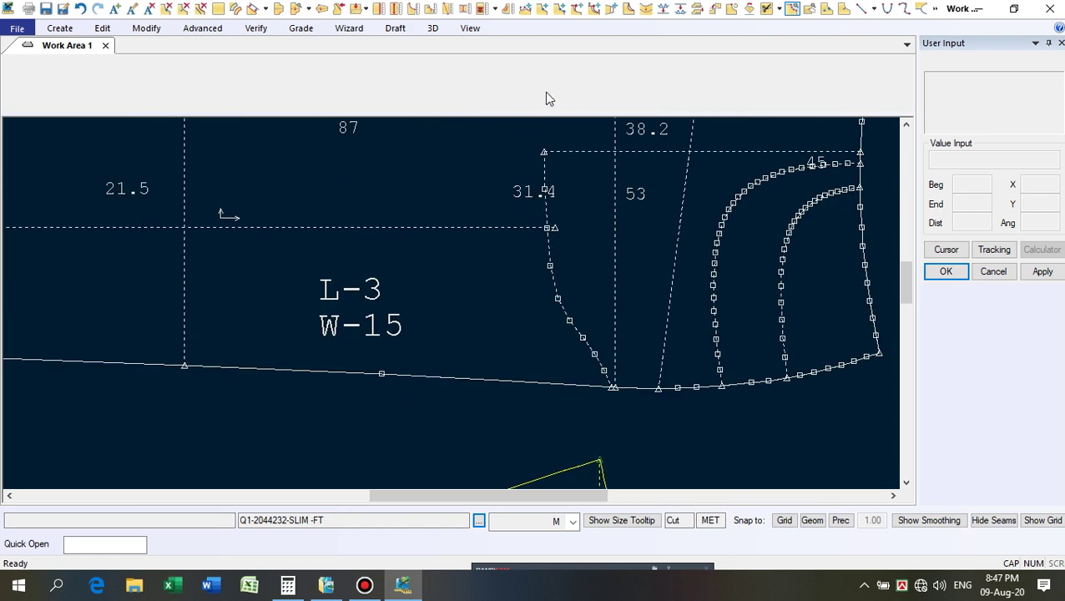
{"action": "left_click", "coordinate": [646, 9]}
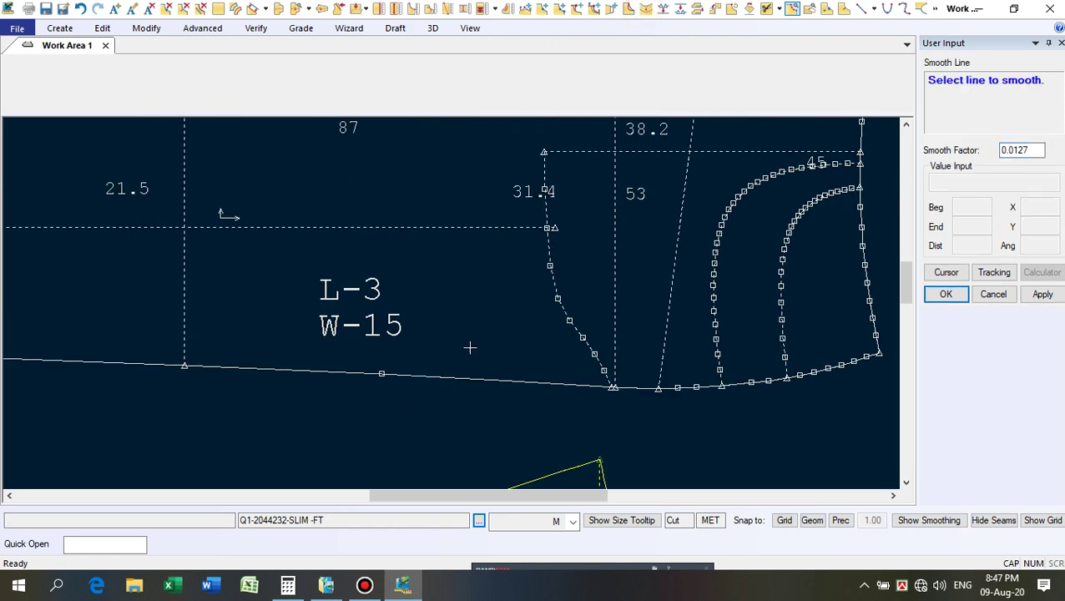
{"action": "left_click", "coordinate": [419, 382]}
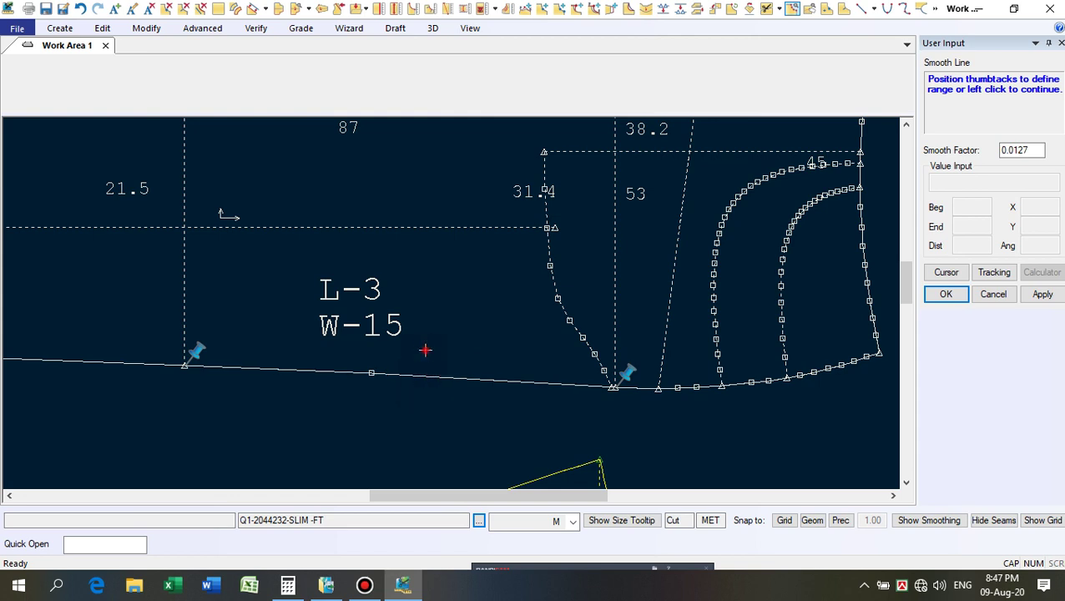
{"action": "right_click", "coordinate": [426, 301]}
{"action": "left_click", "coordinate": [426, 319]}
{"action": "right_click", "coordinate": [456, 273]}
{"action": "left_click", "coordinate": [457, 276]}
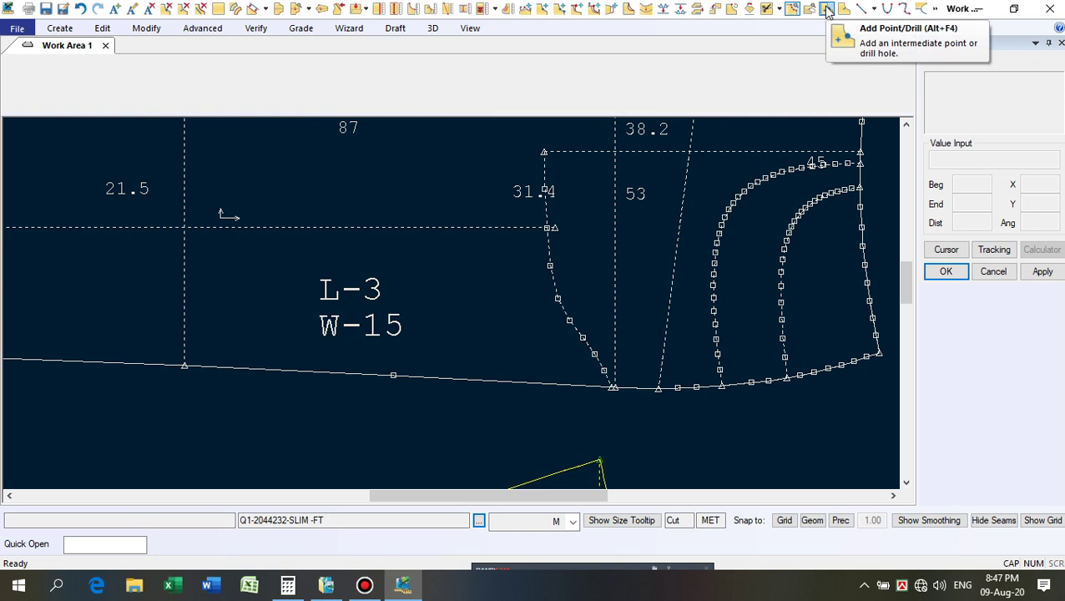
Add six intermediate points along the side seam, three on each side of the existing point between the knee line and the crotch line.
{"action": "left_click", "coordinate": [814, 10]}
{"action": "left_click", "coordinate": [452, 379]}
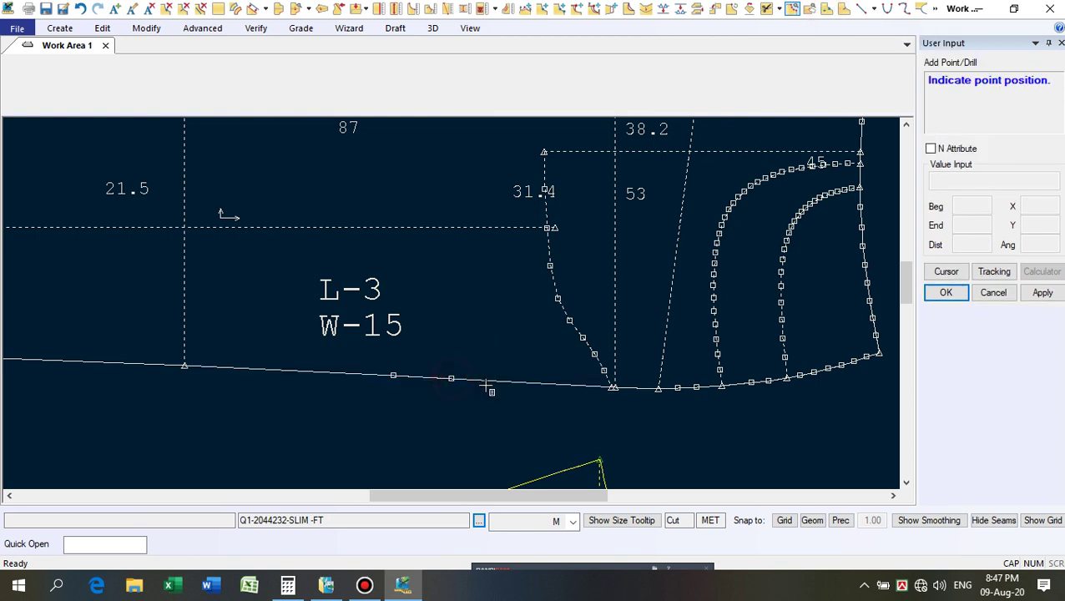
{"action": "left_click", "coordinate": [505, 382]}
{"action": "left_click", "coordinate": [558, 384]}
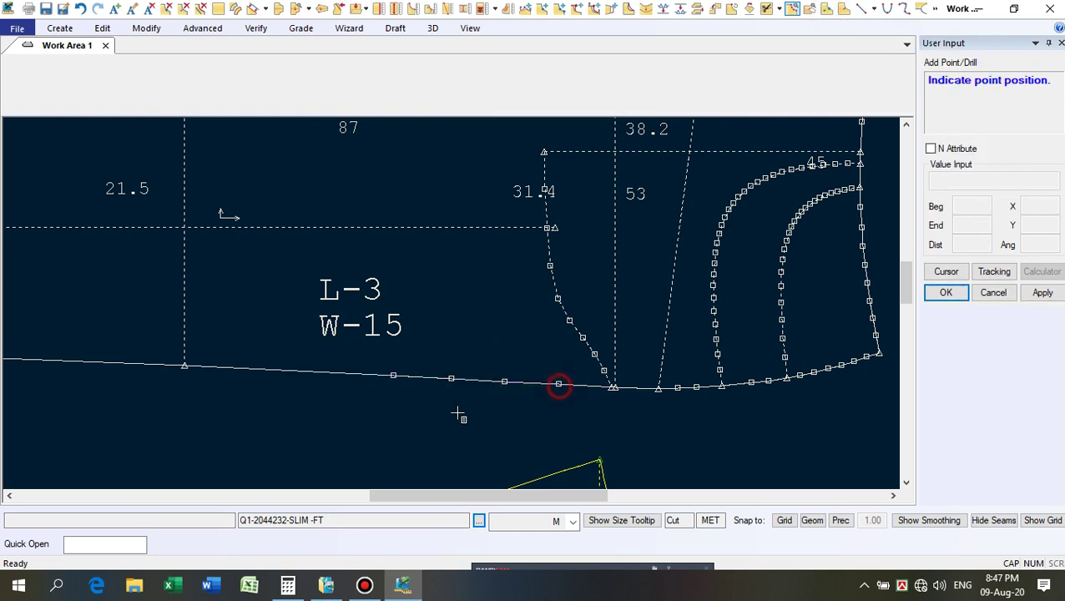
{"action": "left_click", "coordinate": [339, 373]}
{"action": "left_click", "coordinate": [289, 371]}
{"action": "left_click", "coordinate": [234, 368]}
{"action": "right_click", "coordinate": [388, 299]}
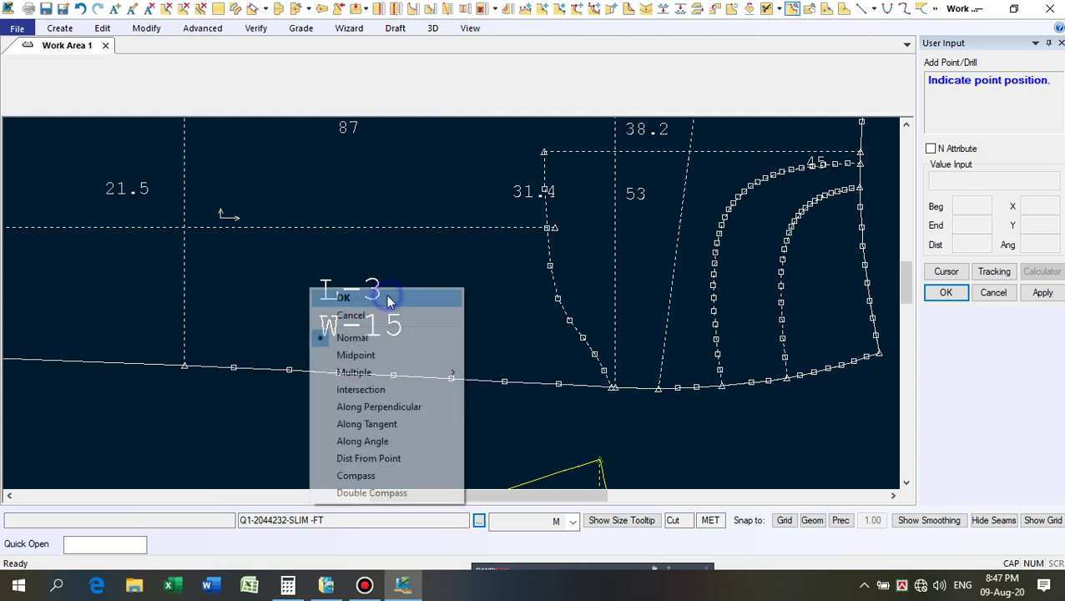
{"action": "left_click", "coordinate": [387, 299]}
Smooth the side seam section between the knee and crotch lines again, including its added intermediate points.
{"action": "scroll", "coordinate": [452, 375], "scroll_direction": "up", "scroll_amount": 2}
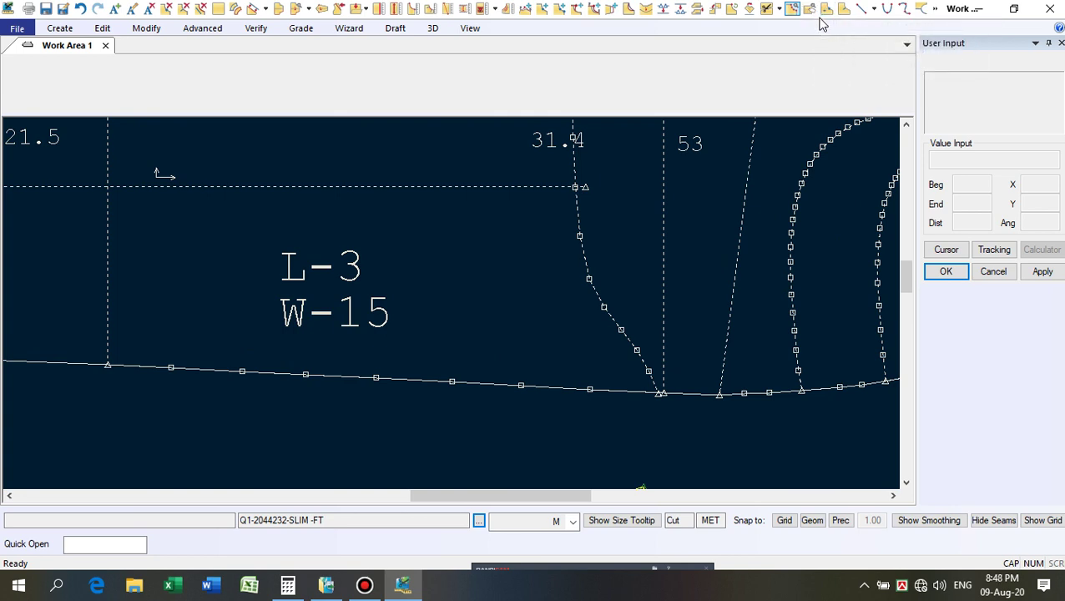
{"action": "scroll", "coordinate": [508, 273], "scroll_direction": "down", "scroll_amount": 3}
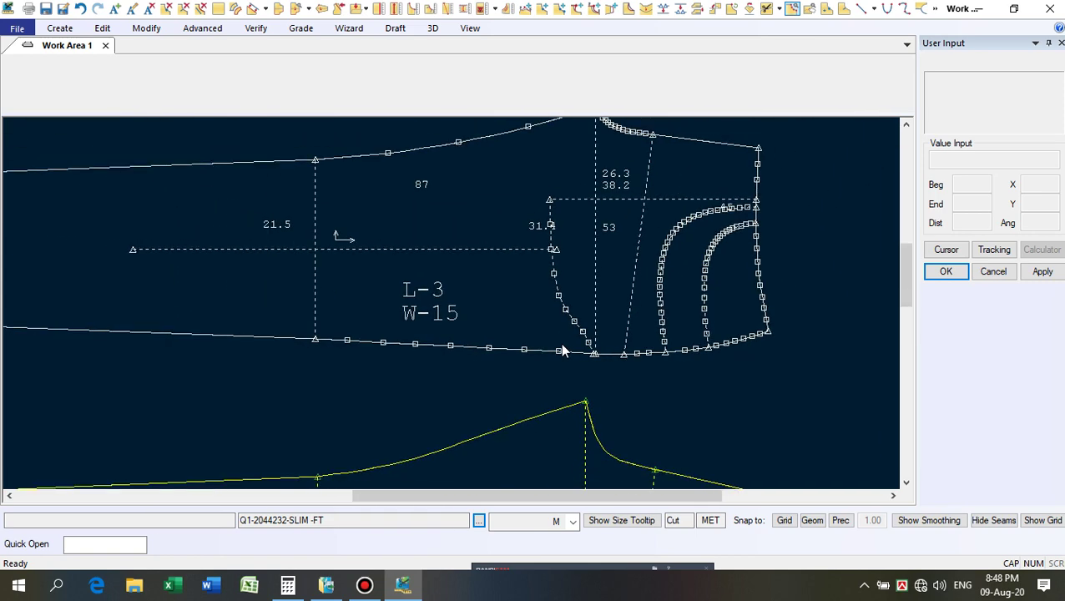
{"action": "left_click", "coordinate": [647, 9]}
{"action": "scroll", "coordinate": [433, 352], "scroll_direction": "up", "scroll_amount": 1}
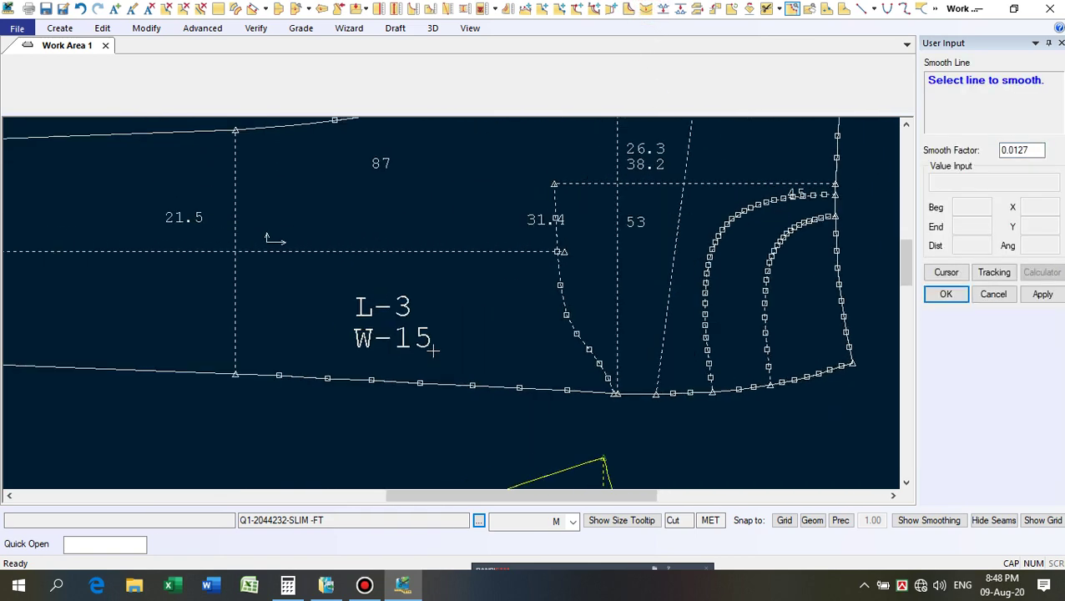
{"action": "left_click", "coordinate": [442, 386]}
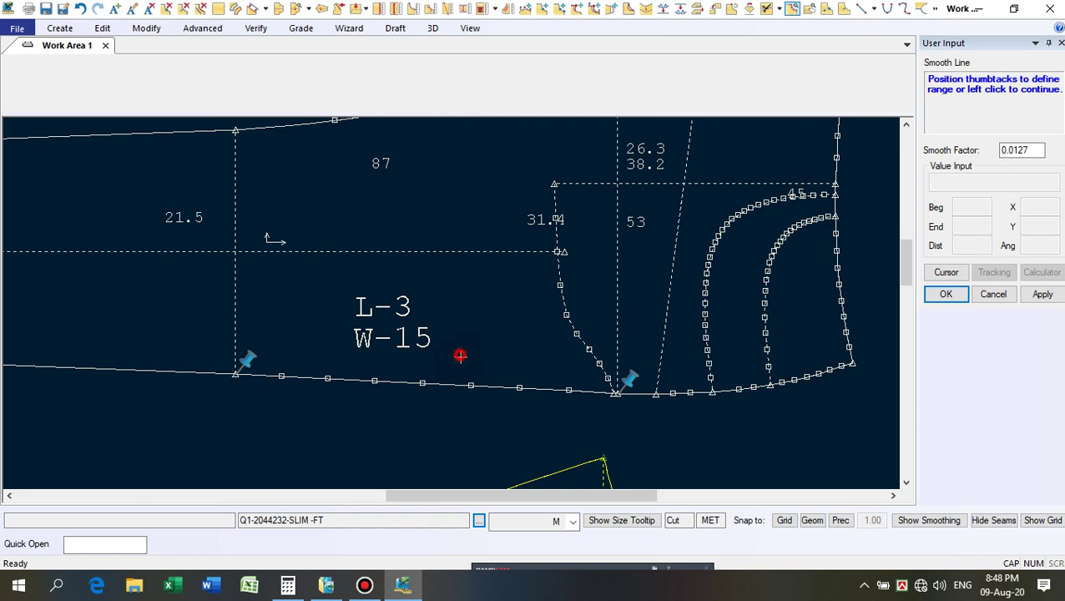
{"action": "right_click", "coordinate": [499, 320]}
{"action": "left_click", "coordinate": [492, 342]}
{"action": "right_click", "coordinate": [518, 321]}
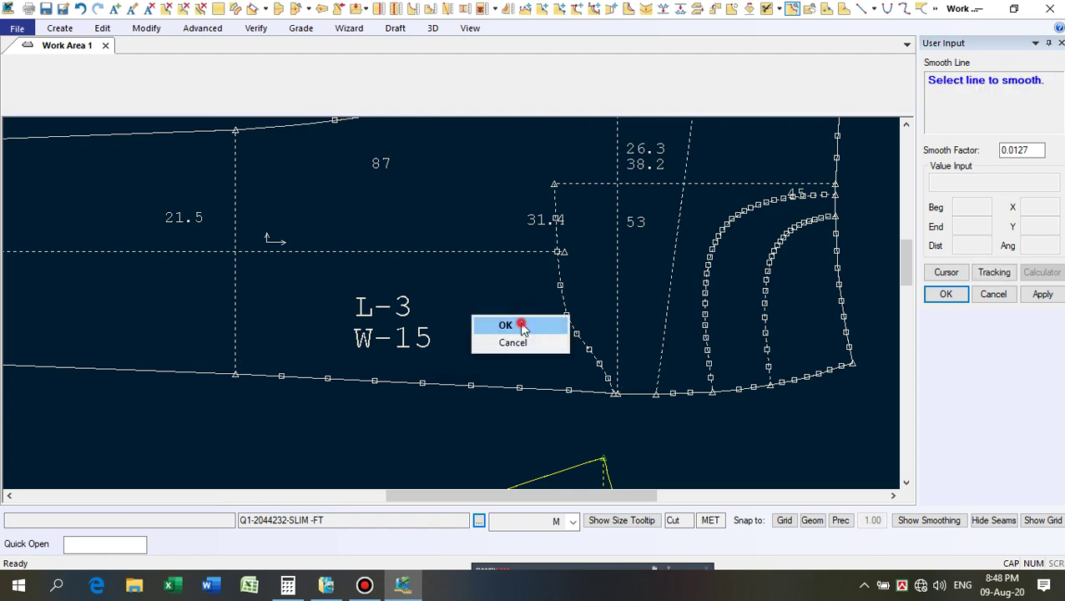
{"action": "left_click", "coordinate": [521, 325]}
Turn off the intermediate point display on the front piece.
{"action": "scroll", "coordinate": [521, 322], "scroll_direction": "down", "scroll_amount": 3}
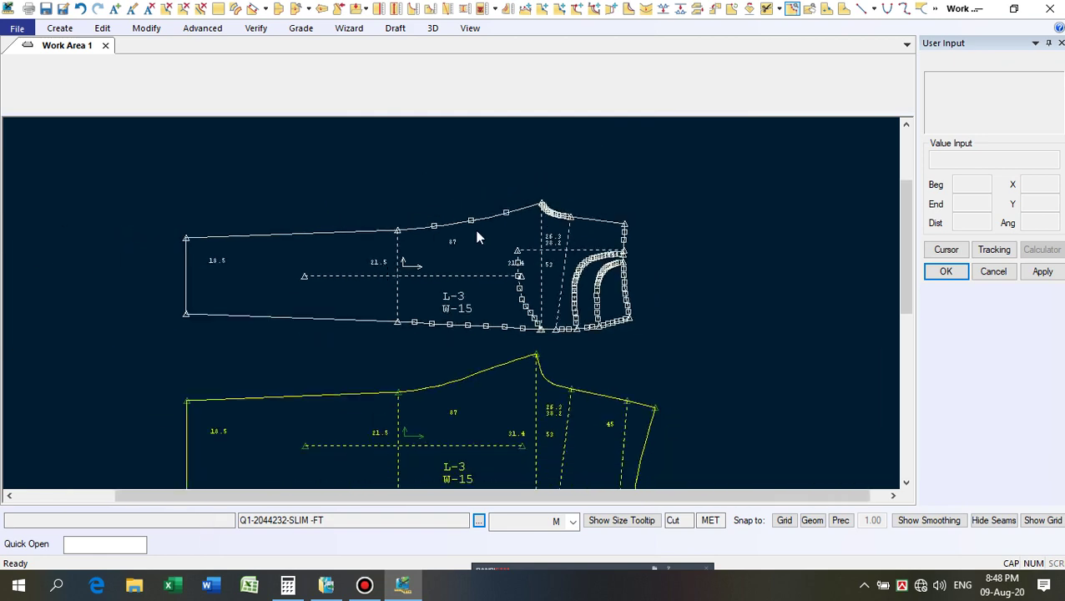
{"action": "scroll", "coordinate": [535, 395], "scroll_direction": "down", "scroll_amount": 2}
{"action": "scroll", "coordinate": [540, 354], "scroll_direction": "up", "scroll_amount": 3}
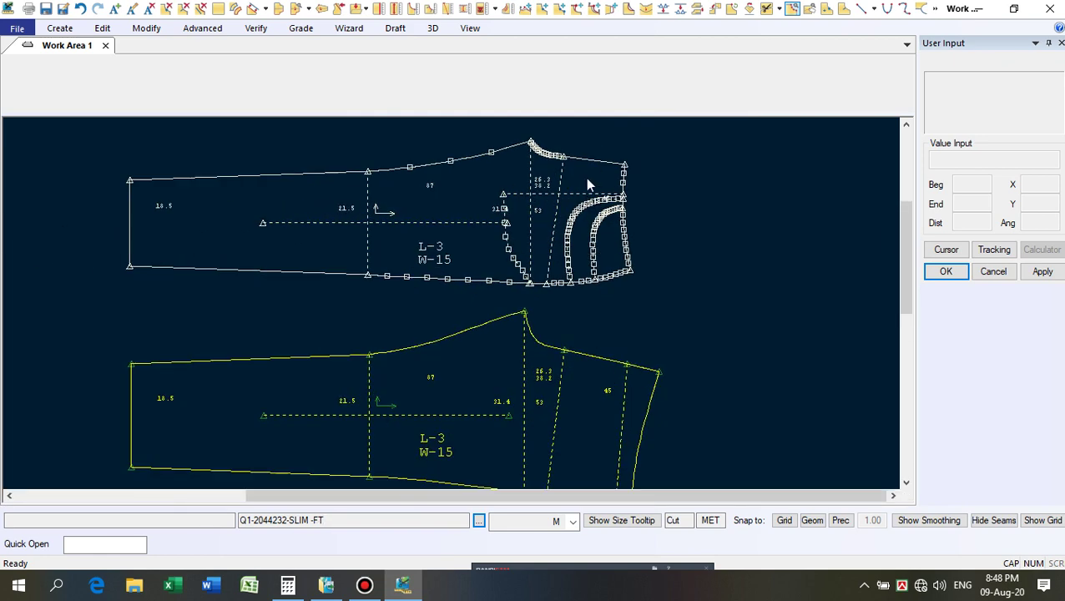
{"action": "scroll", "coordinate": [587, 176], "scroll_direction": "up", "scroll_amount": 5}
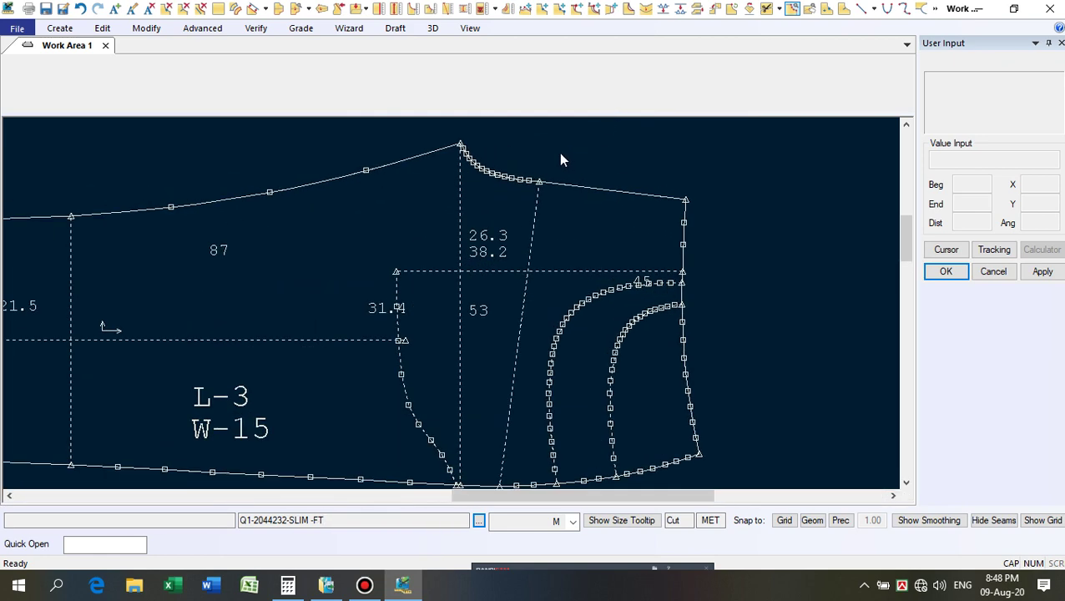
{"action": "scroll", "coordinate": [561, 159], "scroll_direction": "up", "scroll_amount": 3}
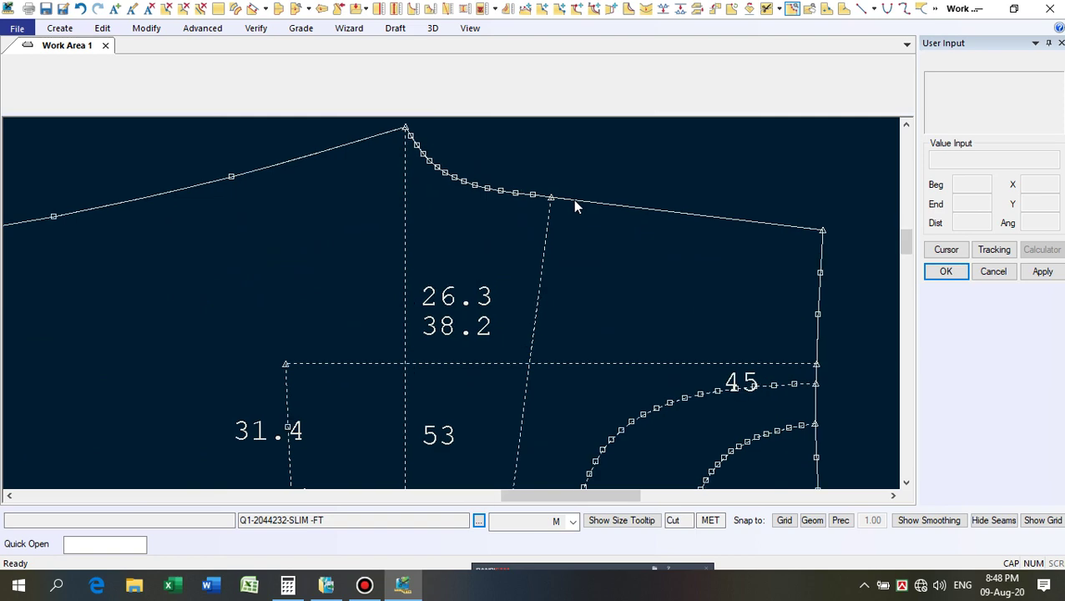
{"action": "scroll", "coordinate": [587, 202], "scroll_direction": "down", "scroll_amount": 3}
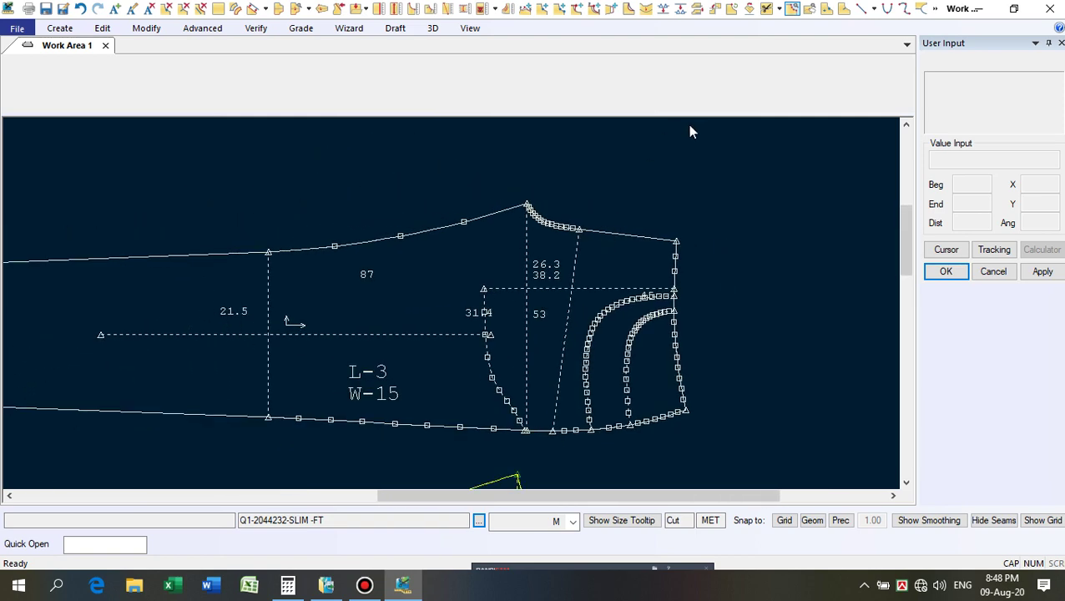
{"action": "left_click", "coordinate": [793, 8]}
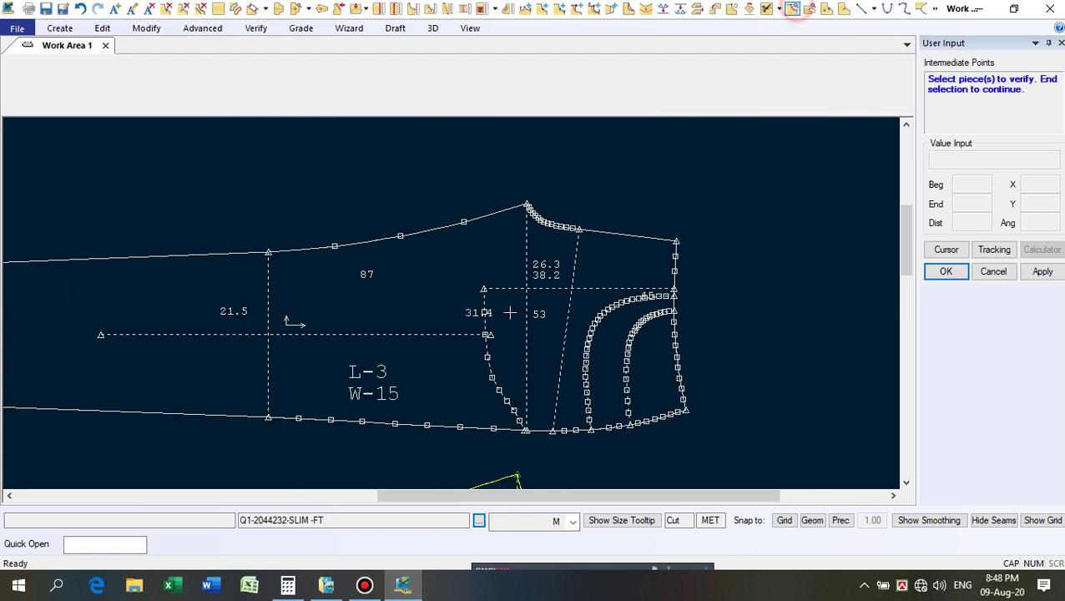
{"action": "left_click", "coordinate": [457, 287]}
{"action": "right_click", "coordinate": [456, 286]}
{"action": "left_click", "coordinate": [455, 288]}
{"action": "right_click", "coordinate": [455, 287]}
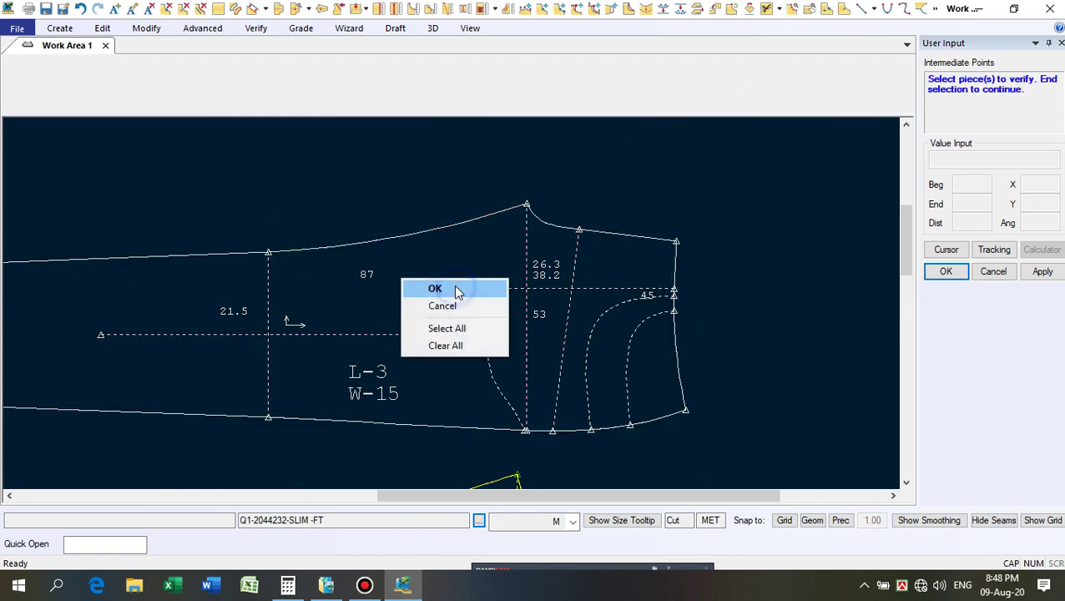
{"action": "left_click", "coordinate": [459, 289]}
Begin Mirror Line and select all waist edge segments, from the centre front corner to the side corner.
{"action": "scroll", "coordinate": [519, 293], "scroll_direction": "down", "scroll_amount": 3}
{"action": "scroll", "coordinate": [508, 247], "scroll_direction": "up", "scroll_amount": 1}
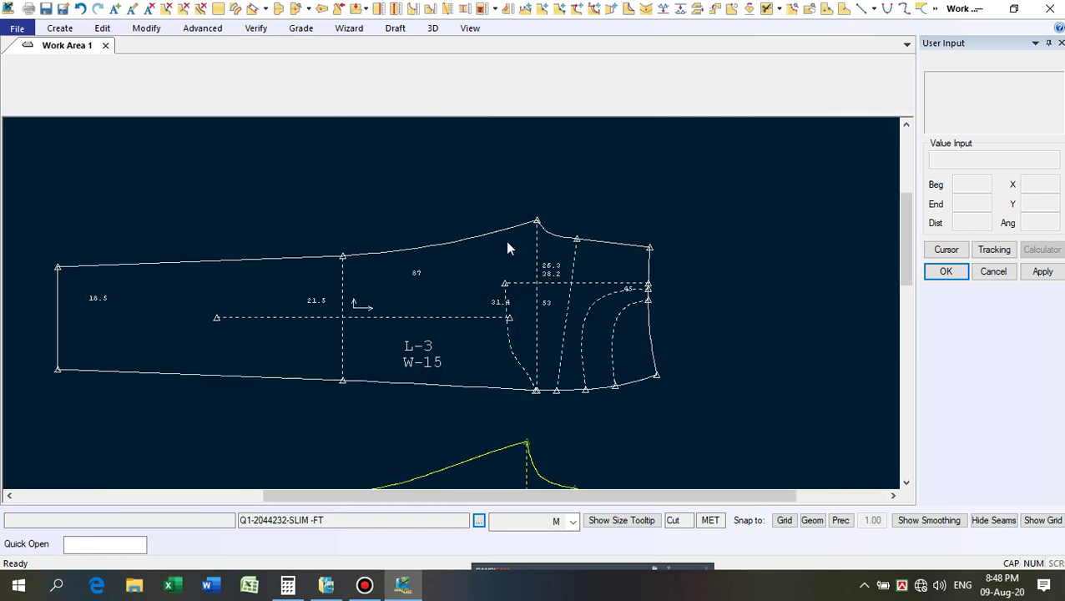
{"action": "left_click", "coordinate": [919, 8]}
{"action": "scroll", "coordinate": [649, 264], "scroll_direction": "up", "scroll_amount": 2}
{"action": "left_click", "coordinate": [648, 263]}
{"action": "scroll", "coordinate": [649, 280], "scroll_direction": "up", "scroll_amount": 3}
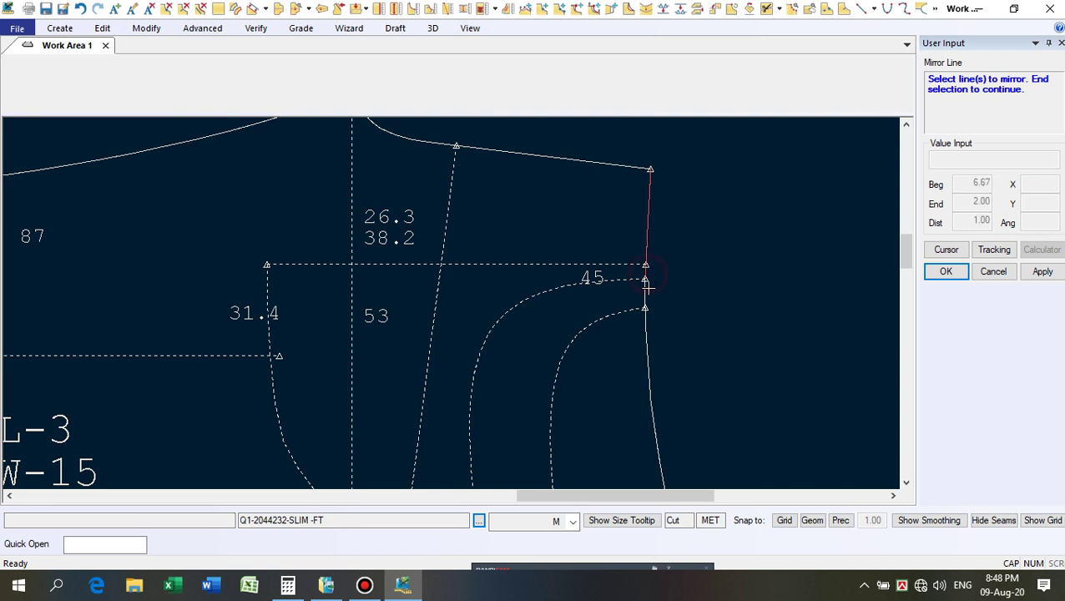
{"action": "left_click", "coordinate": [647, 358]}
{"action": "scroll", "coordinate": [616, 288], "scroll_direction": "down", "scroll_amount": 1}
{"action": "scroll", "coordinate": [633, 255], "scroll_direction": "down", "scroll_amount": 2}
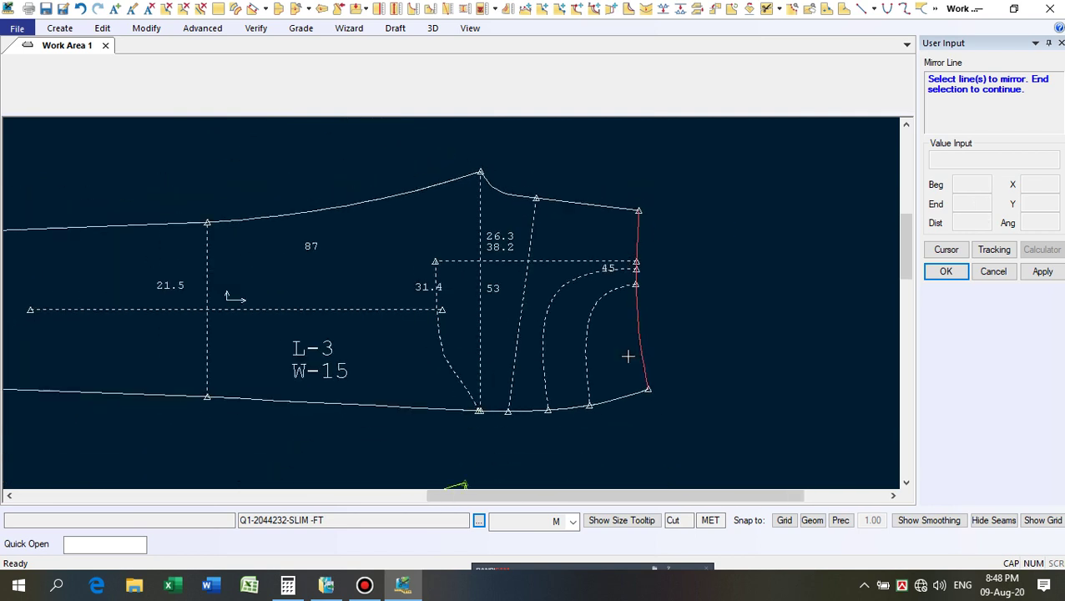
Add all side seam segments from the waist corner down to the knee line to the mirror selection.
{"action": "left_click", "coordinate": [614, 401]}
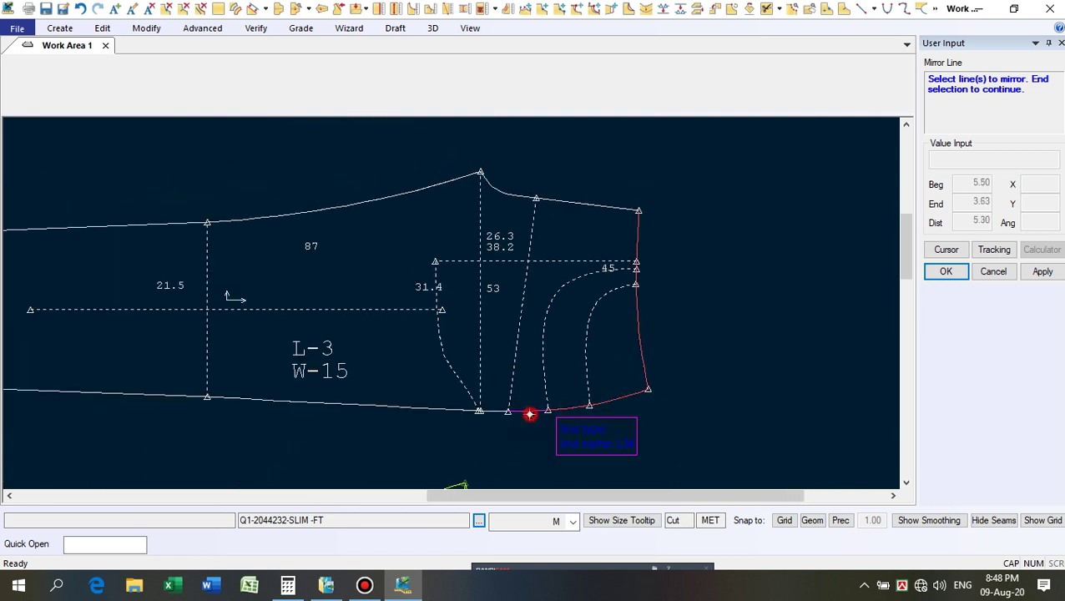
{"action": "left_click", "coordinate": [494, 411]}
{"action": "scroll", "coordinate": [444, 409], "scroll_direction": "up", "scroll_amount": 1}
{"action": "left_click", "coordinate": [440, 409]}
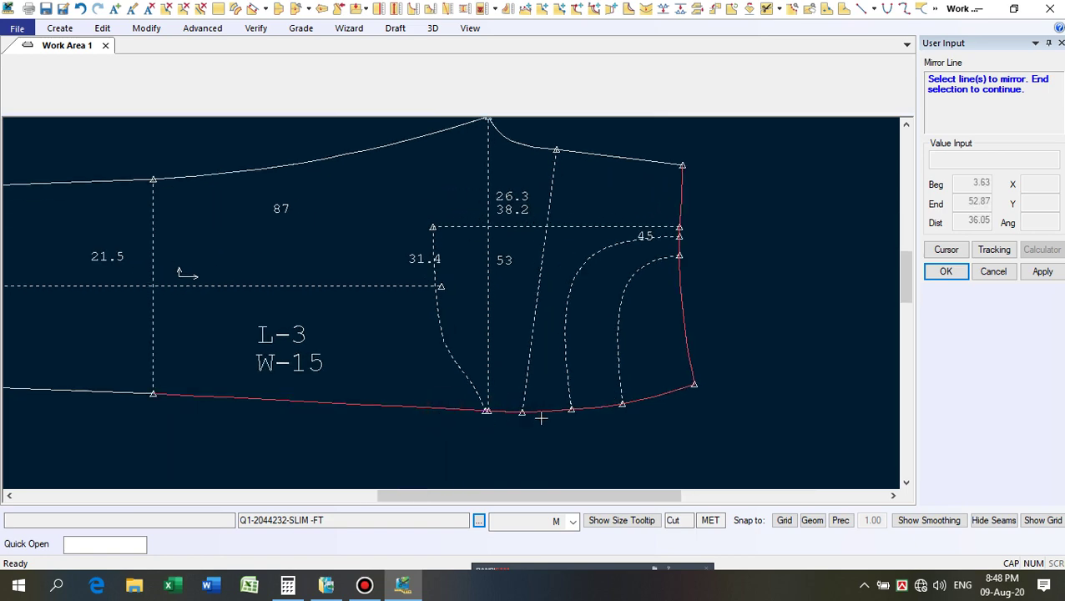
{"action": "scroll", "coordinate": [515, 421], "scroll_direction": "up", "scroll_amount": 3}
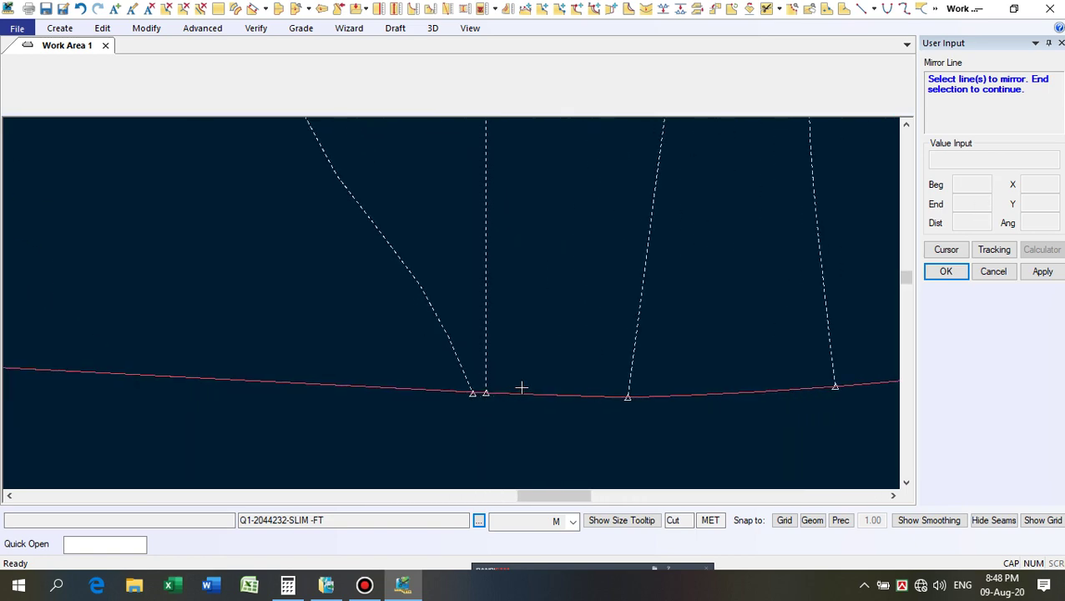
{"action": "scroll", "coordinate": [537, 388], "scroll_direction": "down", "scroll_amount": 5}
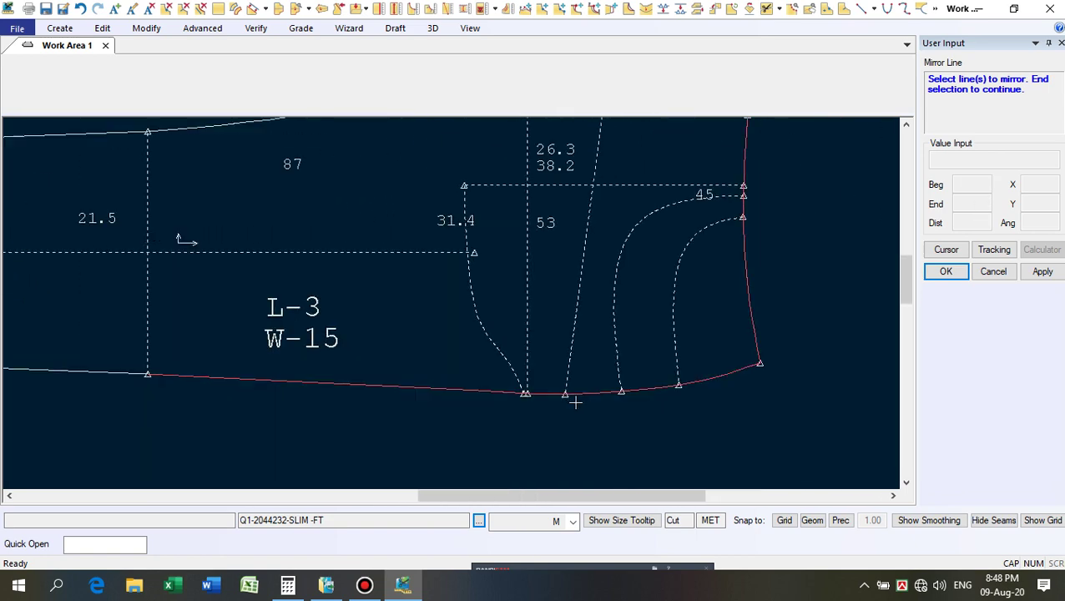
Add the lower side seam, hem, inseam and crotch curve to the selection, and mirror everything about the centre front line.
{"action": "left_click", "coordinate": [274, 389]}
{"action": "left_click", "coordinate": [115, 332]}
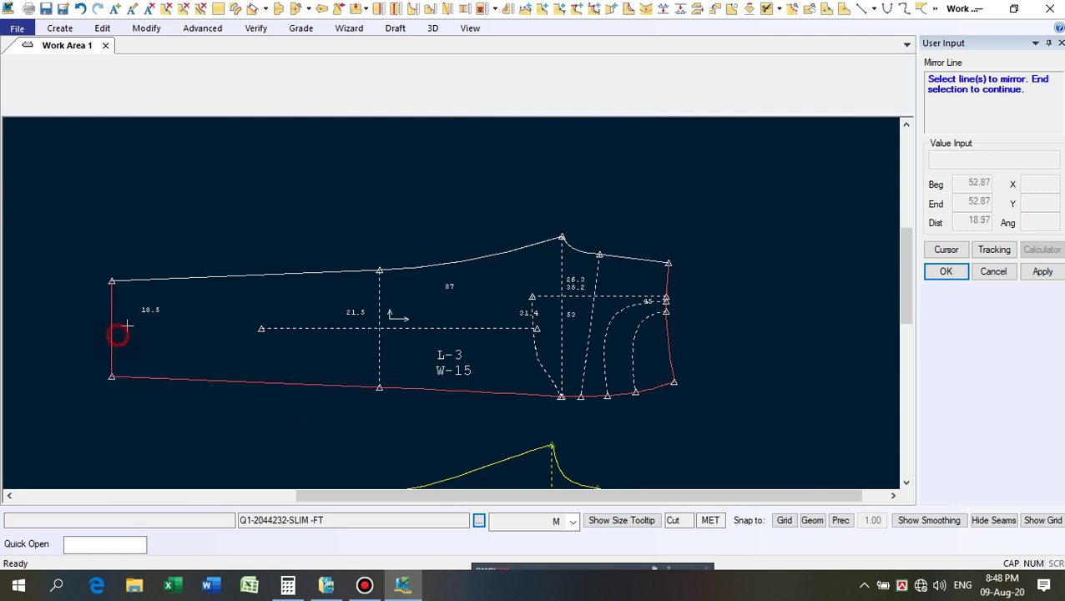
{"action": "left_click", "coordinate": [228, 276]}
{"action": "left_click", "coordinate": [435, 266]}
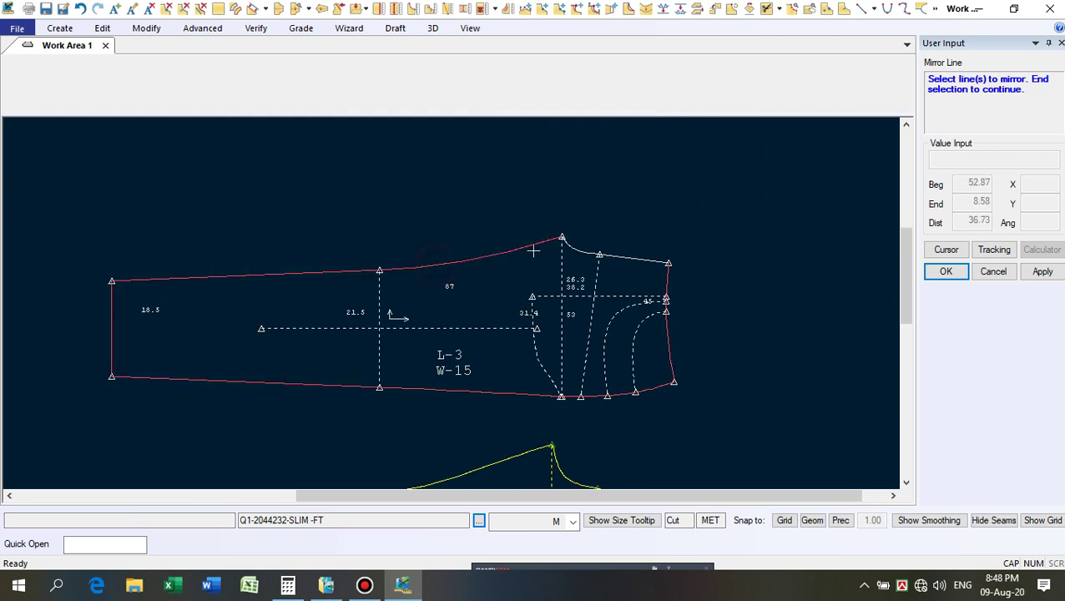
{"action": "scroll", "coordinate": [531, 256], "scroll_direction": "up", "scroll_amount": 1}
{"action": "left_click", "coordinate": [598, 247]}
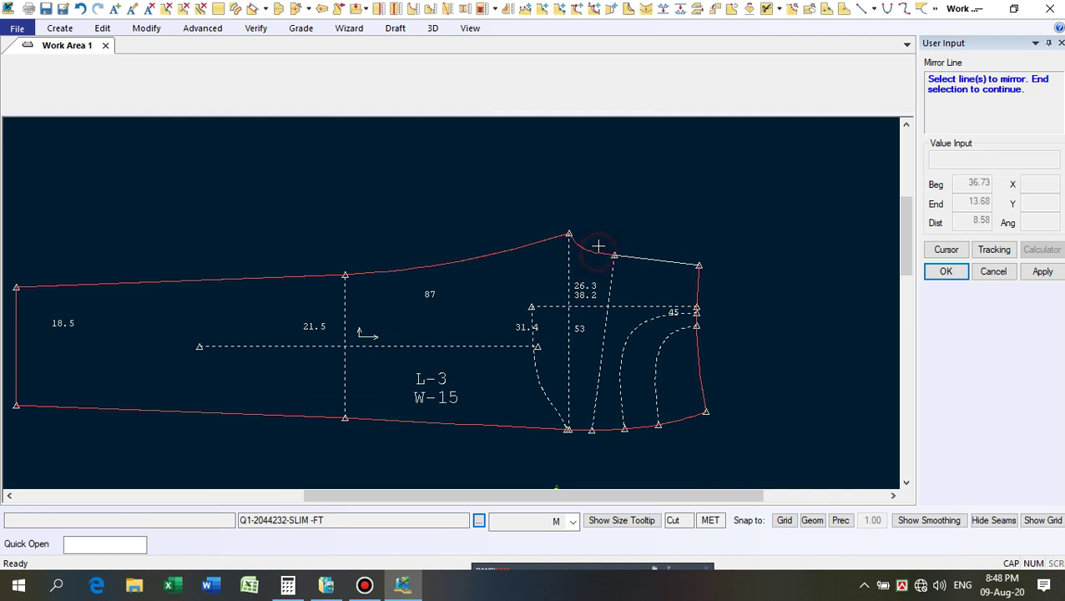
{"action": "right_click", "coordinate": [617, 203]}
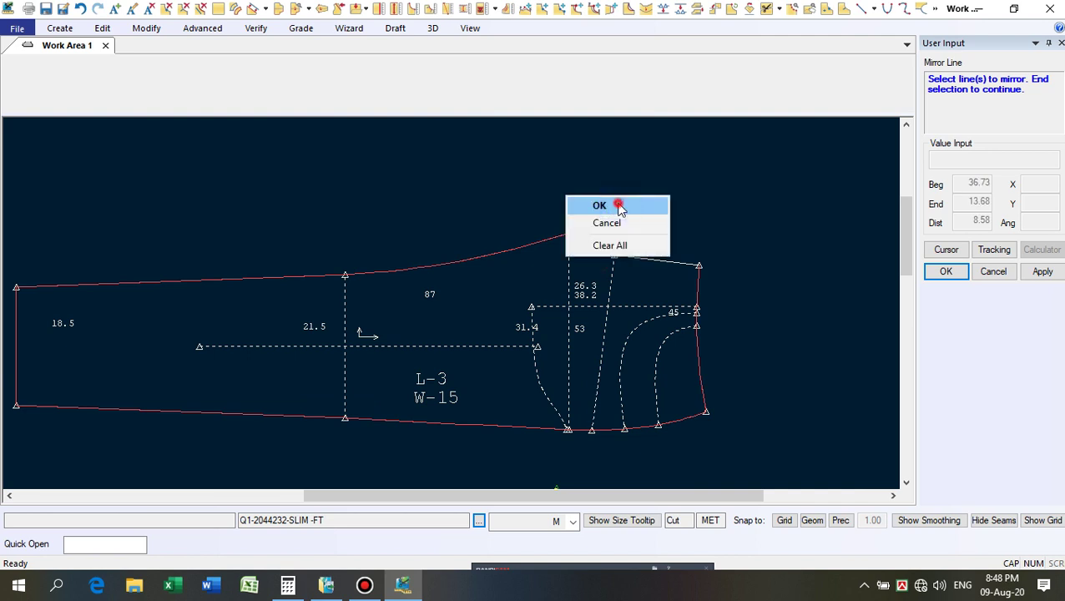
{"action": "left_click", "coordinate": [618, 205]}
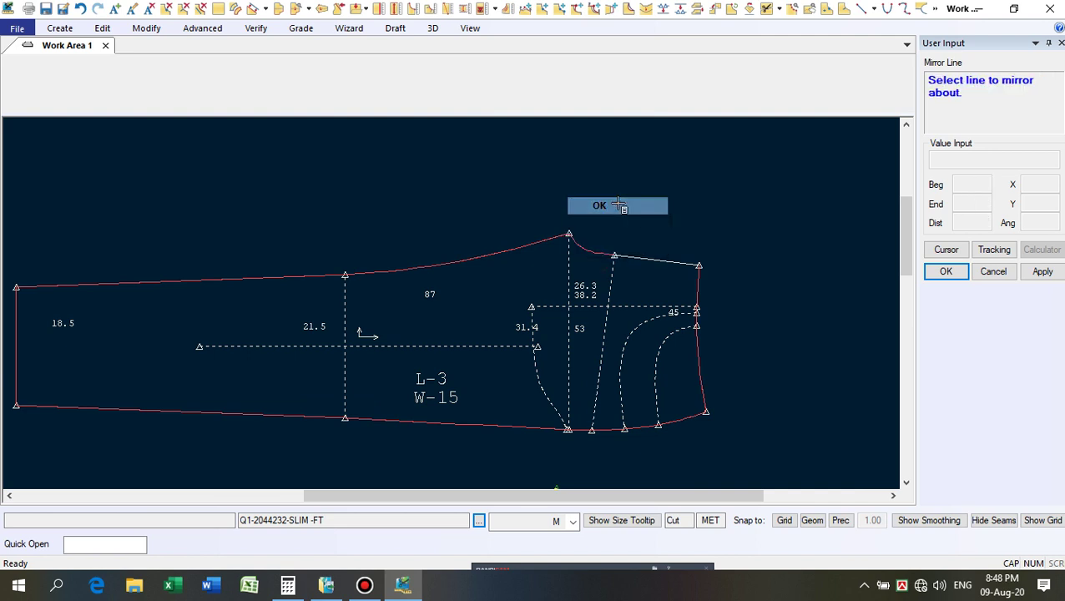
{"action": "left_click", "coordinate": [660, 262]}
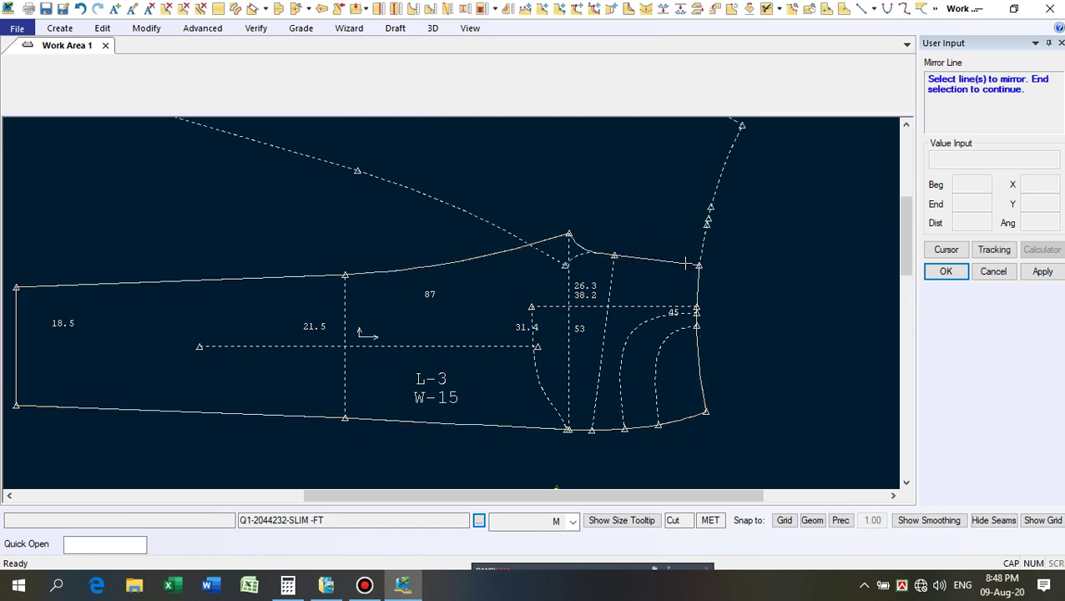
Leave Mirror Line and draw a two-point line from the mirrored side seam's hip point to the hip line's centre front end.
{"action": "scroll", "coordinate": [724, 230], "scroll_direction": "up", "scroll_amount": 3}
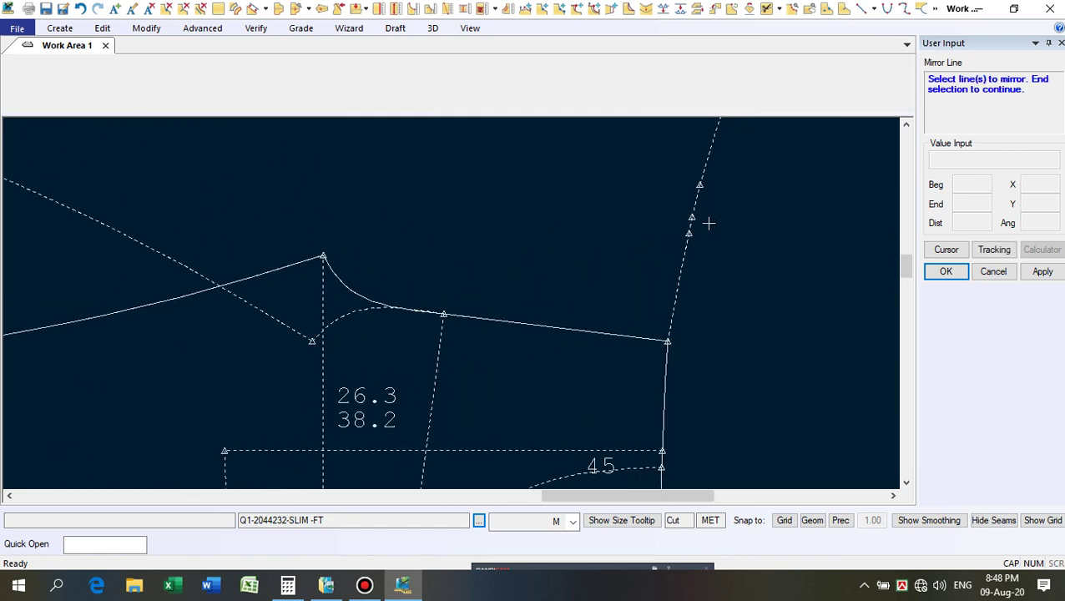
{"action": "scroll", "coordinate": [552, 368], "scroll_direction": "down", "scroll_amount": 4}
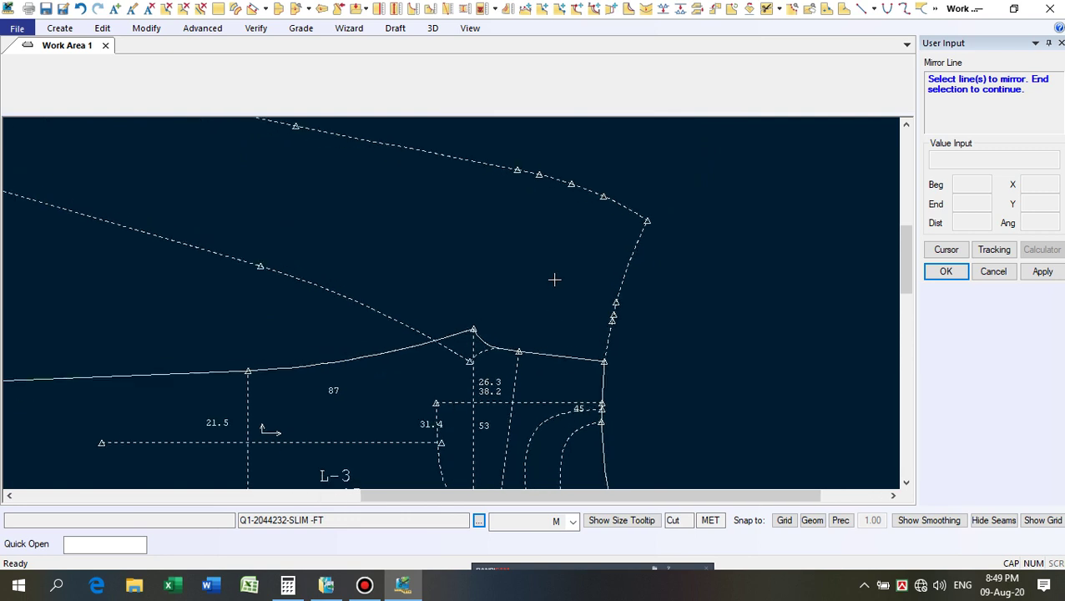
{"action": "scroll", "coordinate": [547, 276], "scroll_direction": "down", "scroll_amount": 2}
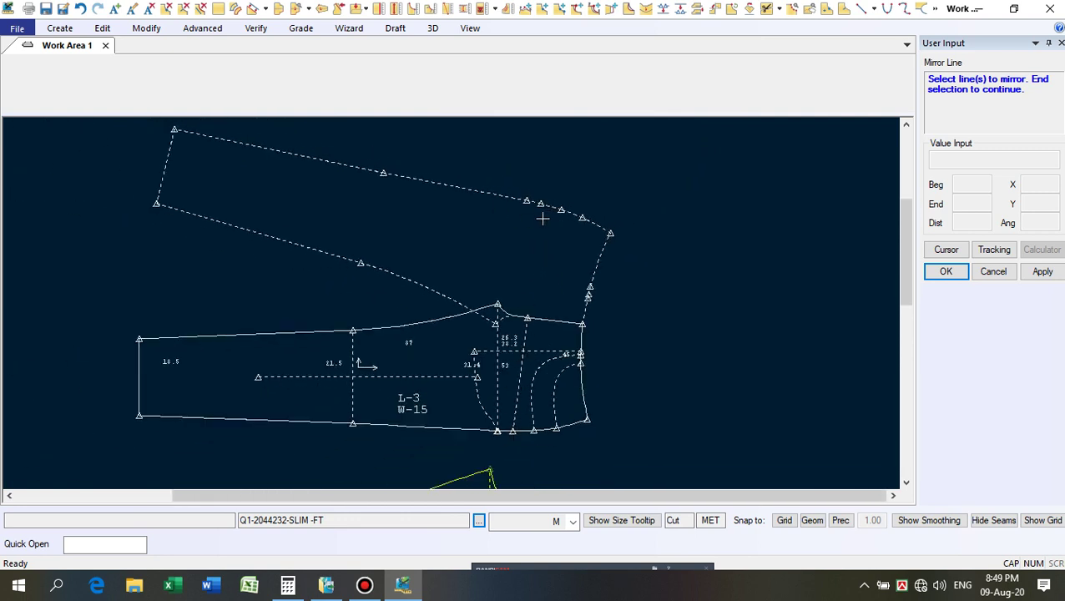
{"action": "right_click", "coordinate": [736, 198]}
{"action": "left_click", "coordinate": [736, 202]}
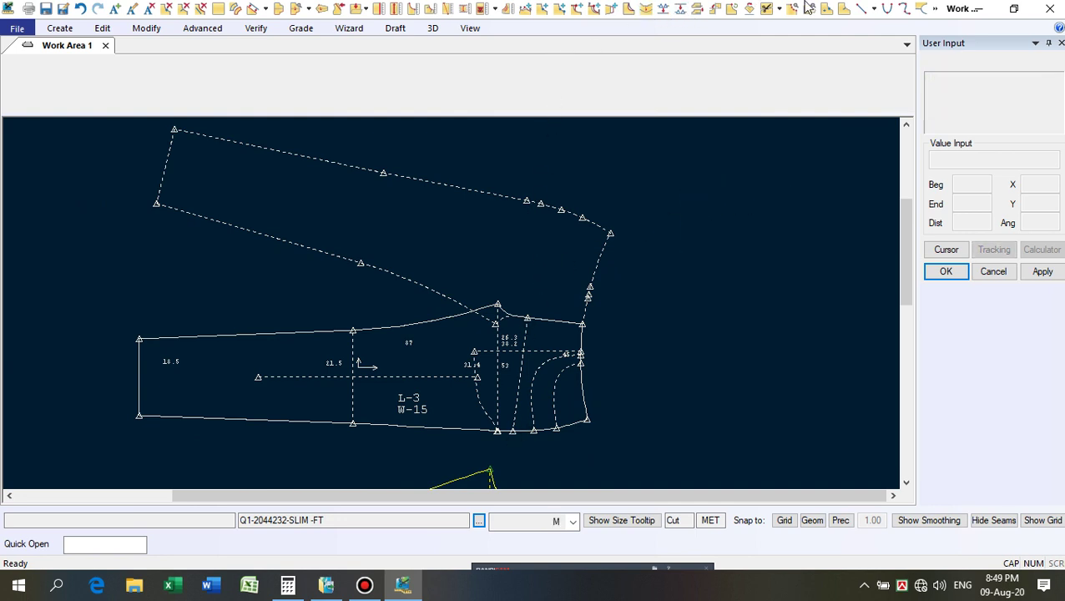
{"action": "left_click", "coordinate": [861, 8]}
{"action": "scroll", "coordinate": [558, 212], "scroll_direction": "up", "scroll_amount": 1}
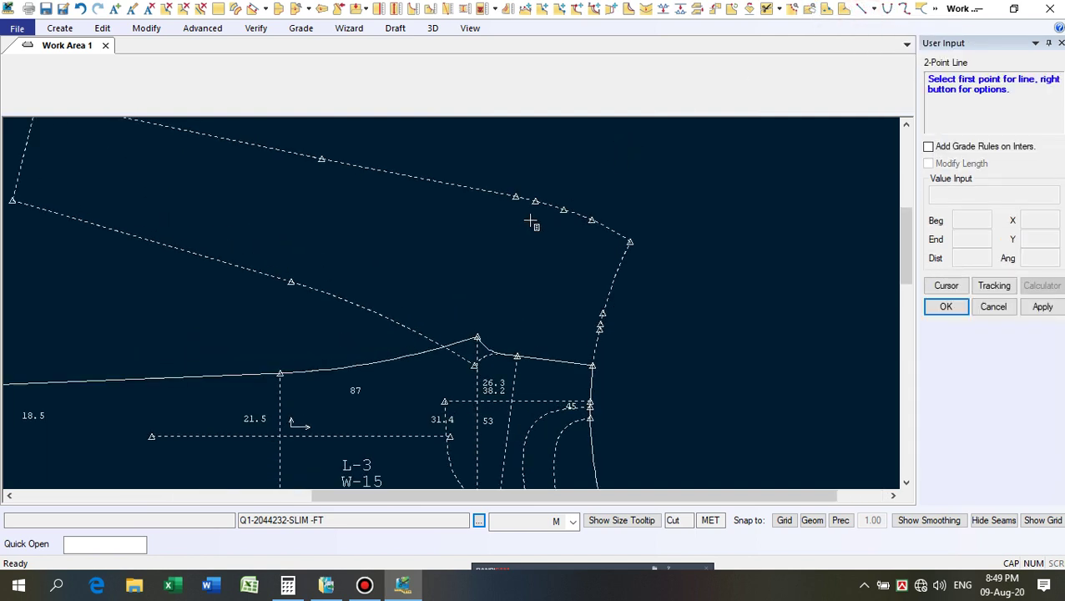
{"action": "left_click", "coordinate": [543, 204]}
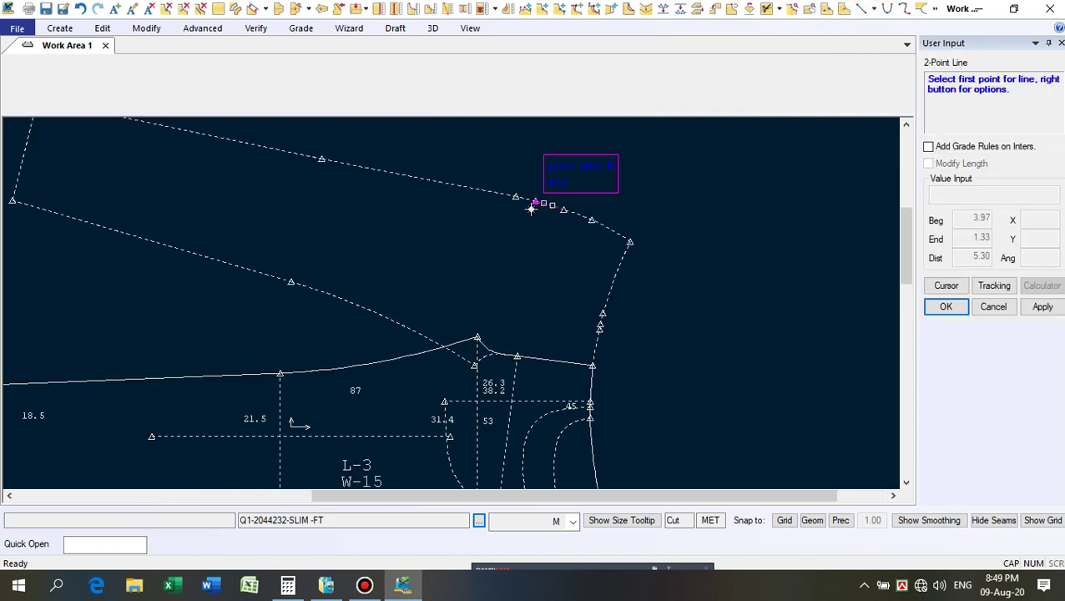
{"action": "left_click", "coordinate": [532, 205]}
{"action": "scroll", "coordinate": [519, 239], "scroll_direction": "down", "scroll_amount": 1}
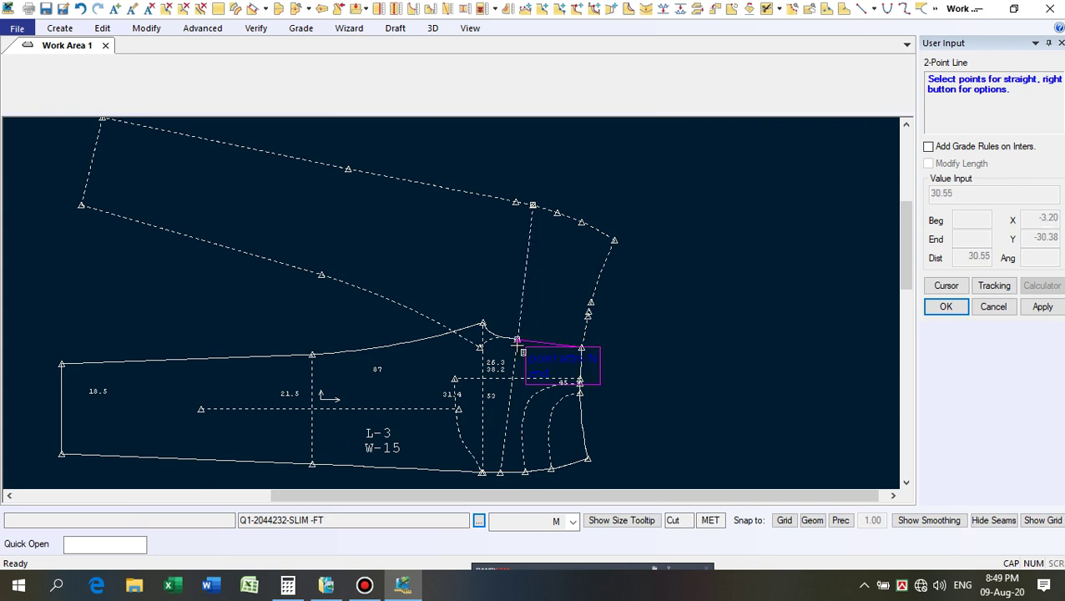
{"action": "left_click", "coordinate": [516, 342]}
{"action": "scroll", "coordinate": [534, 358], "scroll_direction": "up", "scroll_amount": 1}
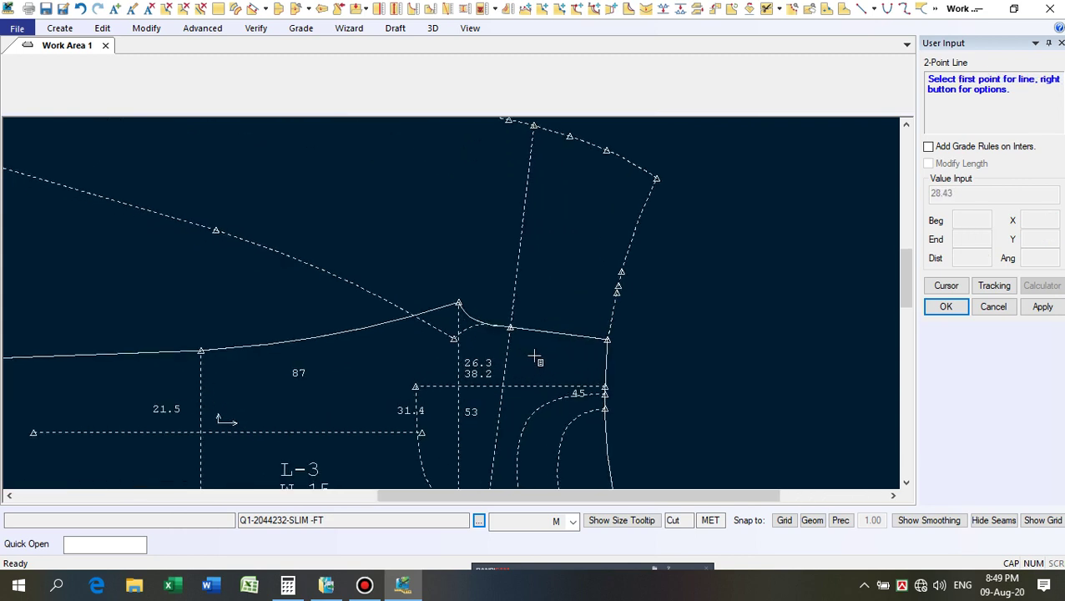
Draw a second two-point line from the same mirrored hip point straight across to the original side seam's hip point.
{"action": "scroll", "coordinate": [534, 357], "scroll_direction": "up", "scroll_amount": 3}
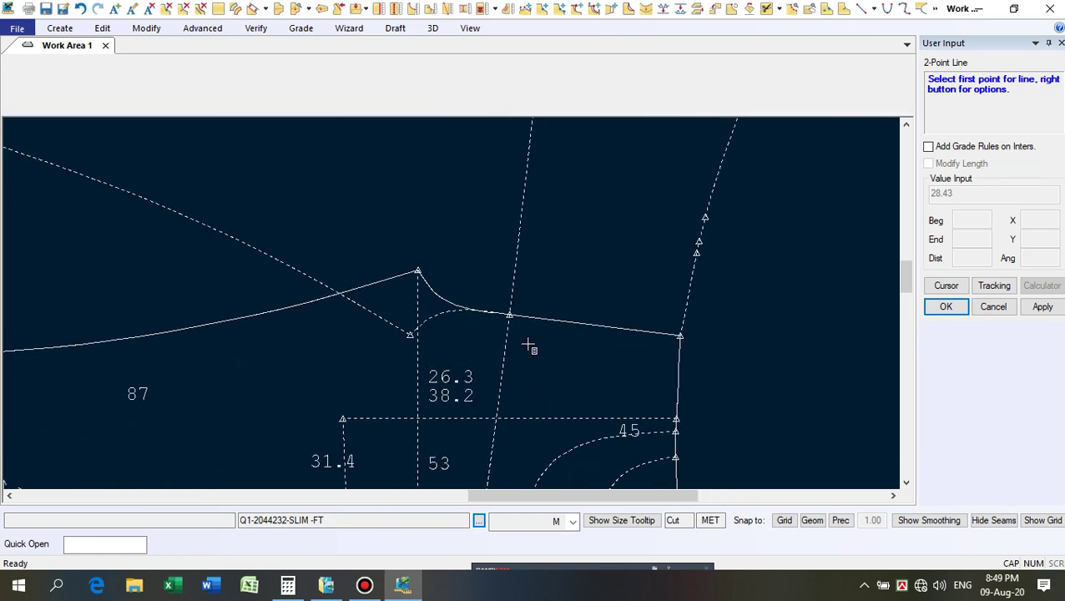
{"action": "scroll", "coordinate": [498, 324], "scroll_direction": "down", "scroll_amount": 4}
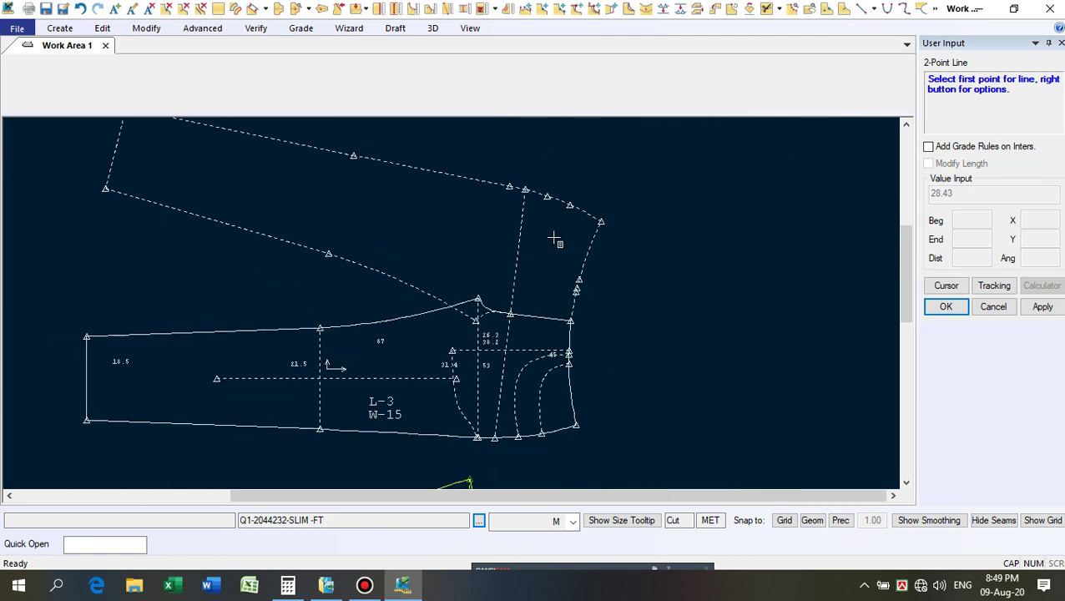
{"action": "left_click", "coordinate": [535, 193]}
{"action": "scroll", "coordinate": [511, 385], "scroll_direction": "up", "scroll_amount": 2}
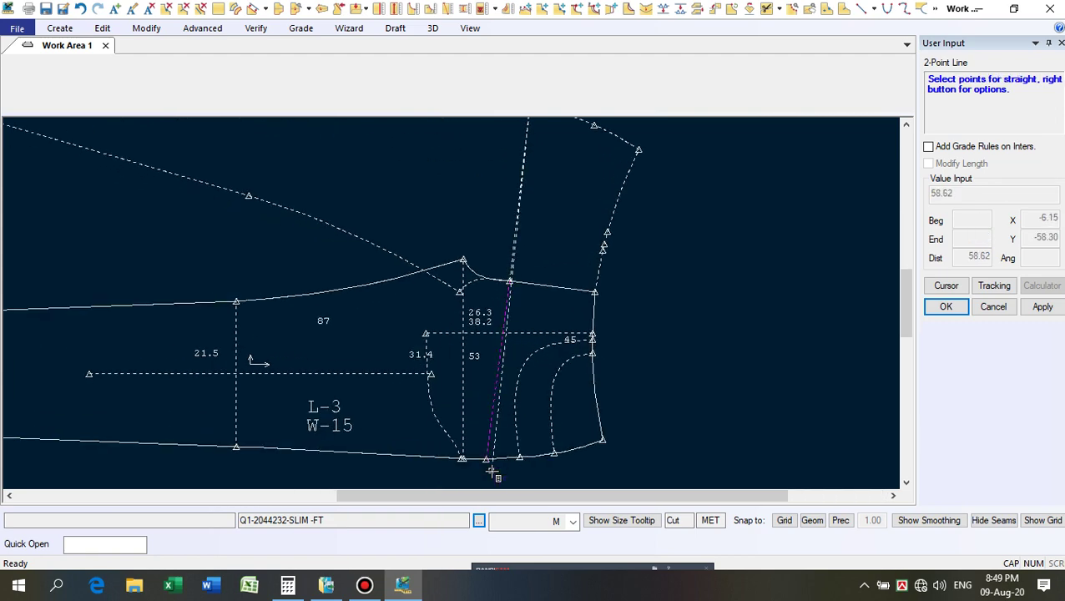
{"action": "left_click", "coordinate": [486, 459]}
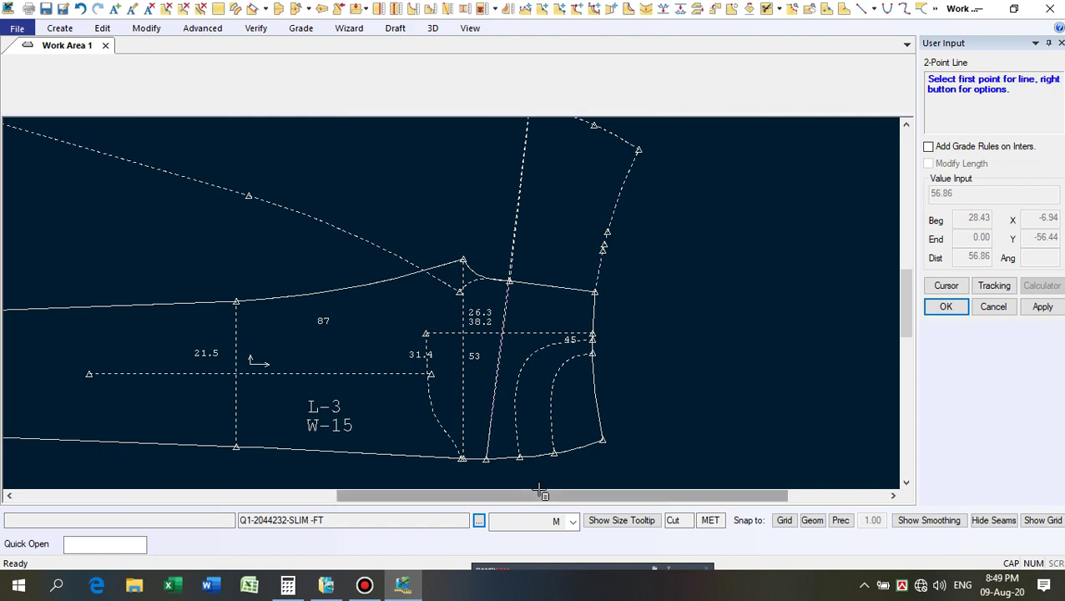
{"action": "scroll", "coordinate": [513, 288], "scroll_direction": "up", "scroll_amount": 5}
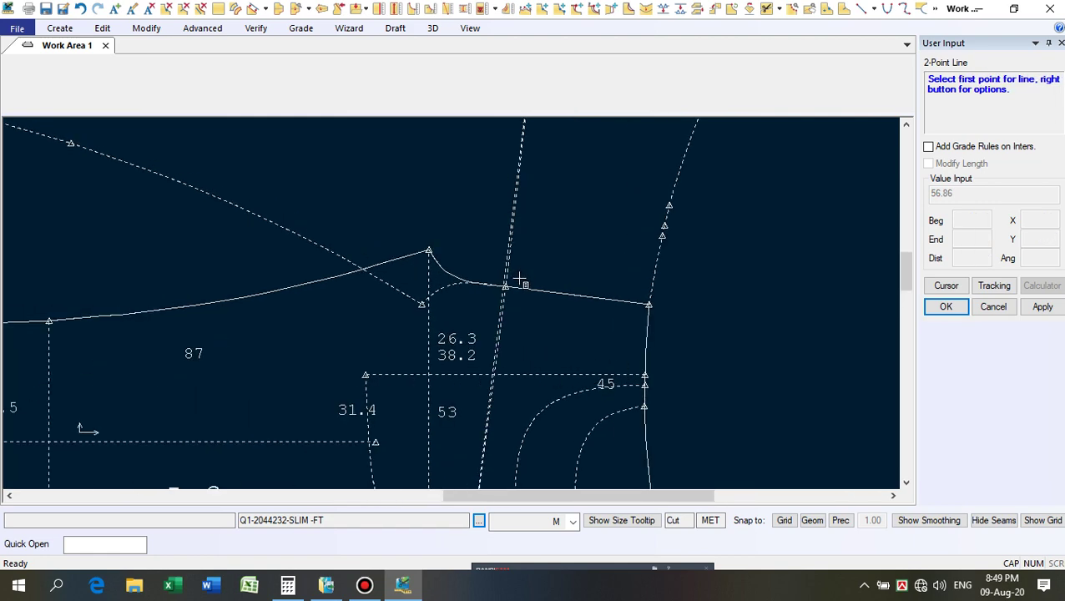
{"action": "scroll", "coordinate": [513, 297], "scroll_direction": "up", "scroll_amount": 3}
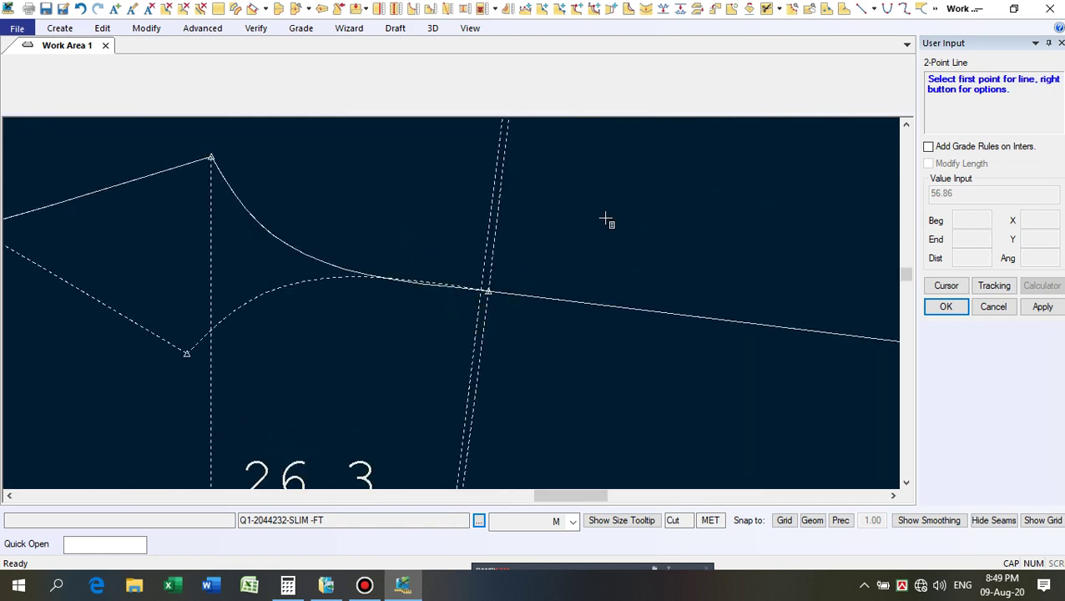
{"action": "right_click", "coordinate": [649, 204]}
{"action": "left_click", "coordinate": [606, 117]}
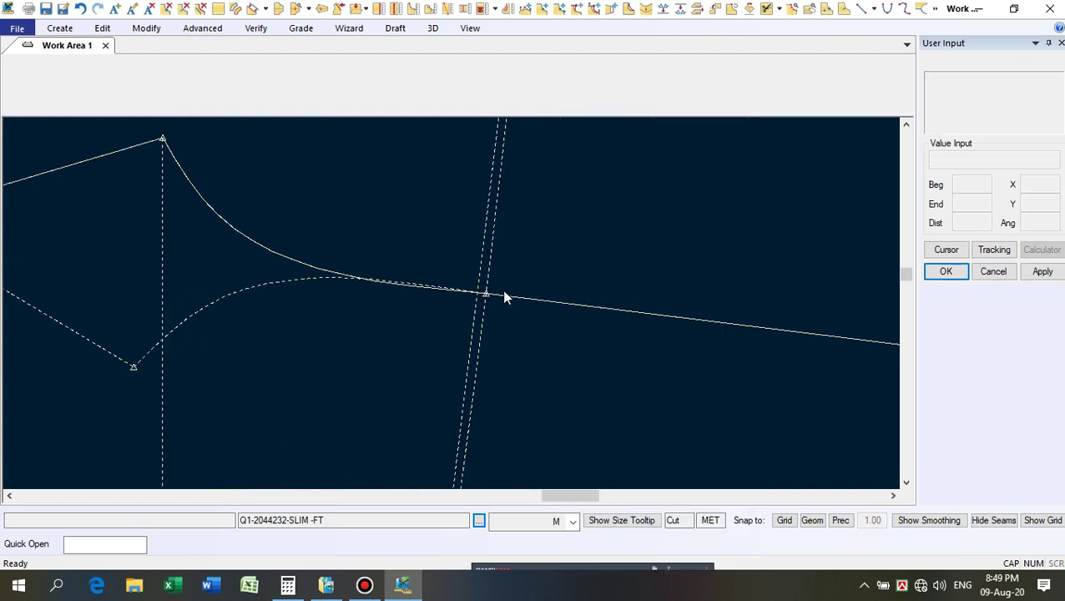
Measure the straight gap between the two construction lines where they cross the centre front seam.
{"action": "scroll", "coordinate": [503, 296], "scroll_direction": "up", "scroll_amount": 1}
{"action": "scroll", "coordinate": [500, 297], "scroll_direction": "up", "scroll_amount": 1}
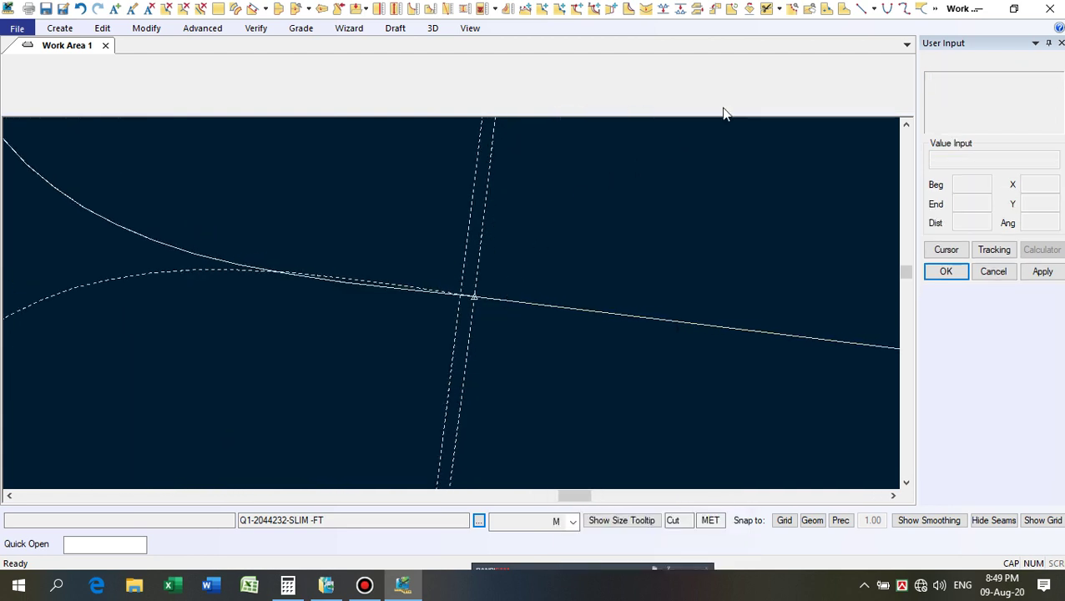
{"action": "left_click", "coordinate": [447, 10]}
{"action": "scroll", "coordinate": [465, 322], "scroll_direction": "up", "scroll_amount": 1}
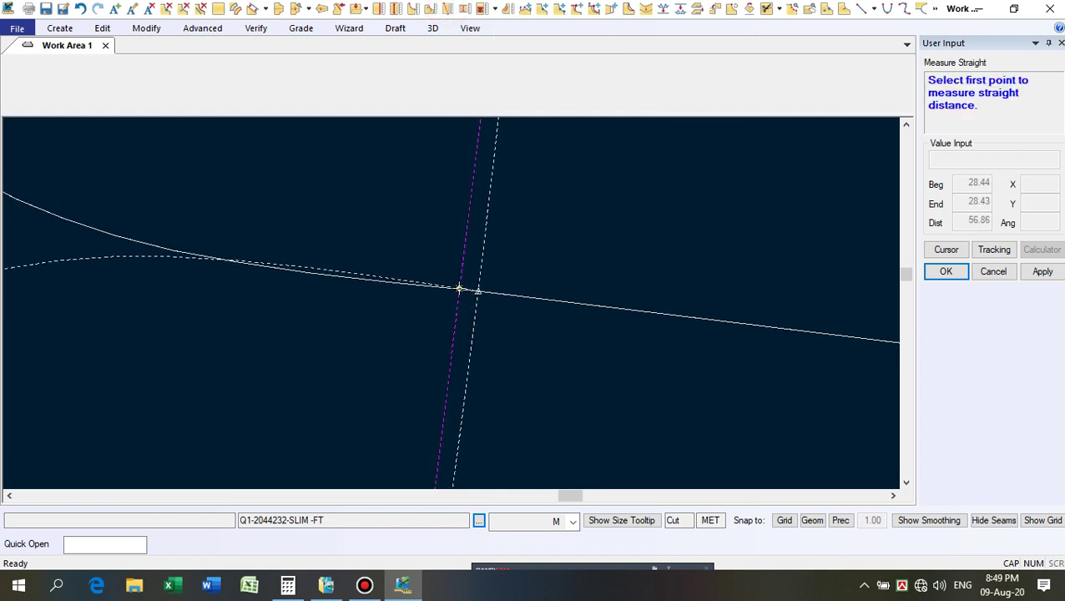
{"action": "left_click", "coordinate": [460, 288]}
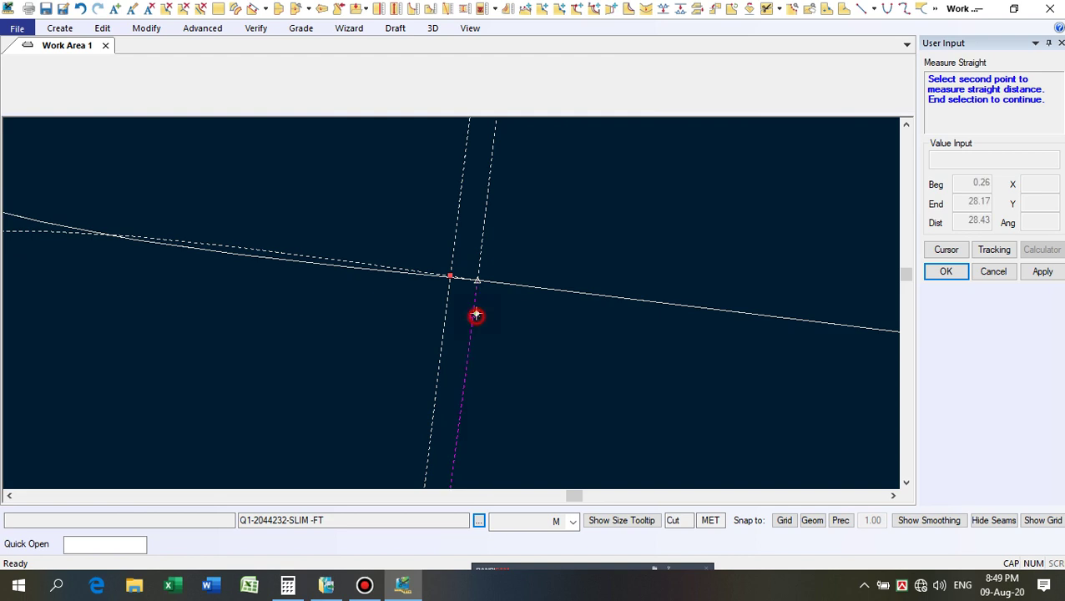
{"action": "scroll", "coordinate": [447, 285], "scroll_direction": "up", "scroll_amount": 2}
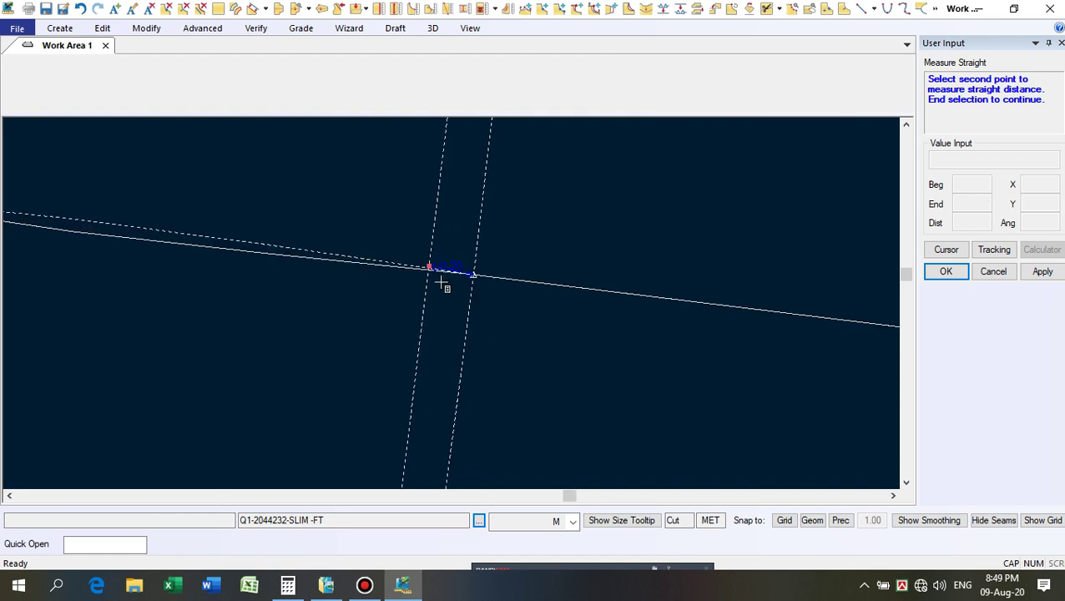
{"action": "scroll", "coordinate": [470, 275], "scroll_direction": "up", "scroll_amount": 1}
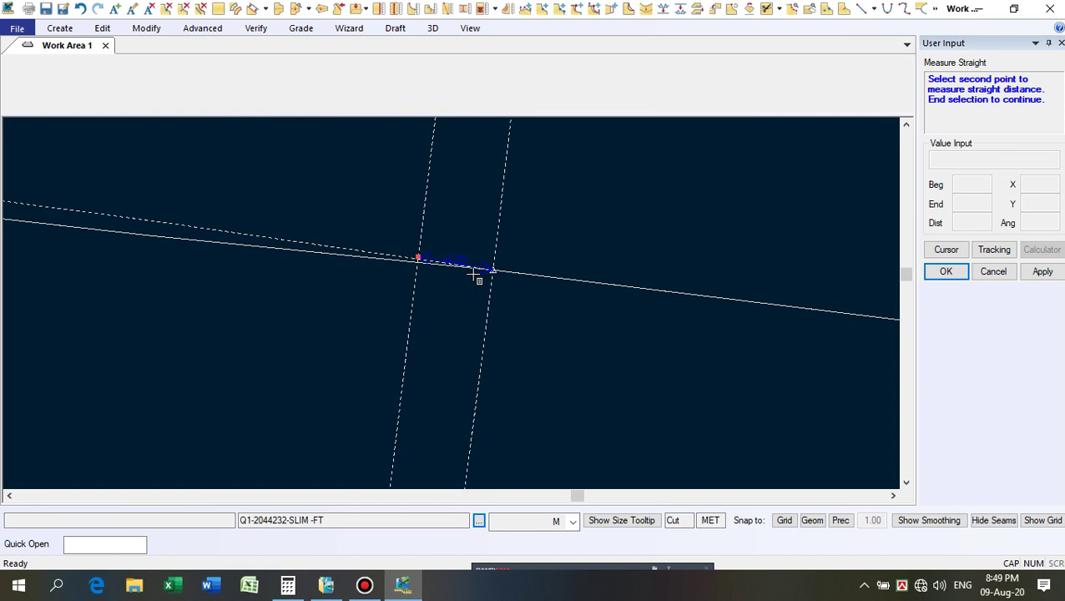
{"action": "right_click", "coordinate": [657, 233]}
{"action": "left_click", "coordinate": [659, 227]}
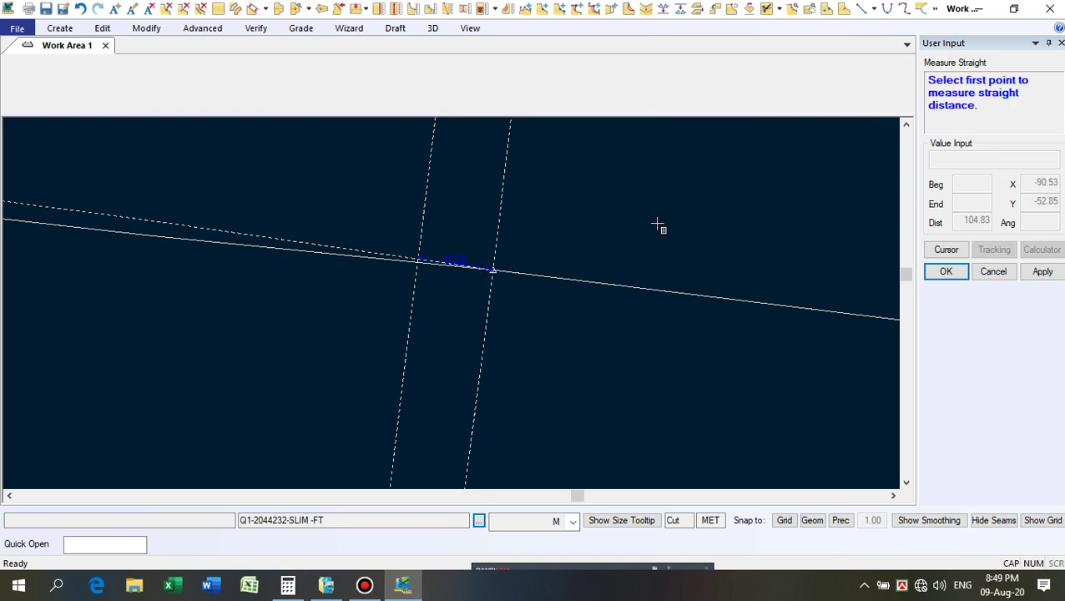
{"action": "right_click", "coordinate": [659, 227]}
{"action": "left_click", "coordinate": [635, 240]}
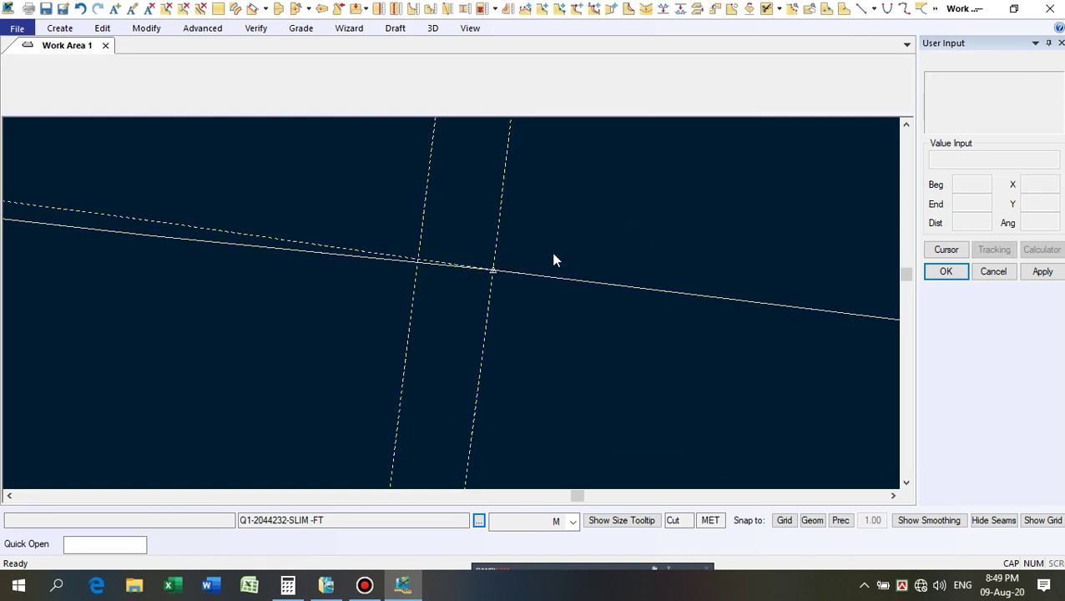
{"action": "scroll", "coordinate": [516, 253], "scroll_direction": "down", "scroll_amount": 2}
{"action": "scroll", "coordinate": [515, 253], "scroll_direction": "down", "scroll_amount": 4}
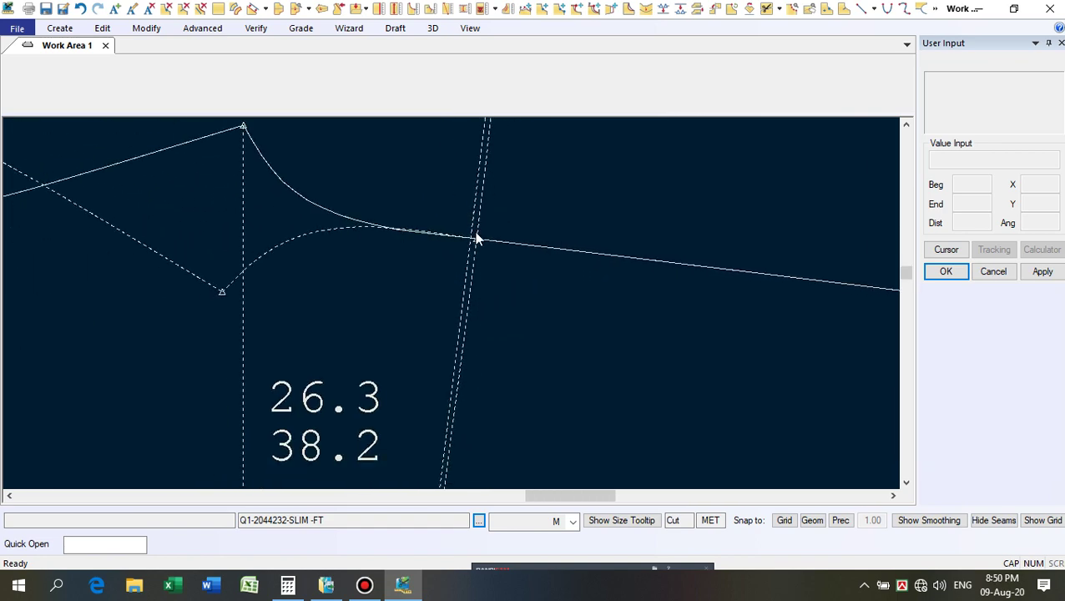
{"action": "scroll", "coordinate": [480, 244], "scroll_direction": "down", "scroll_amount": 4}
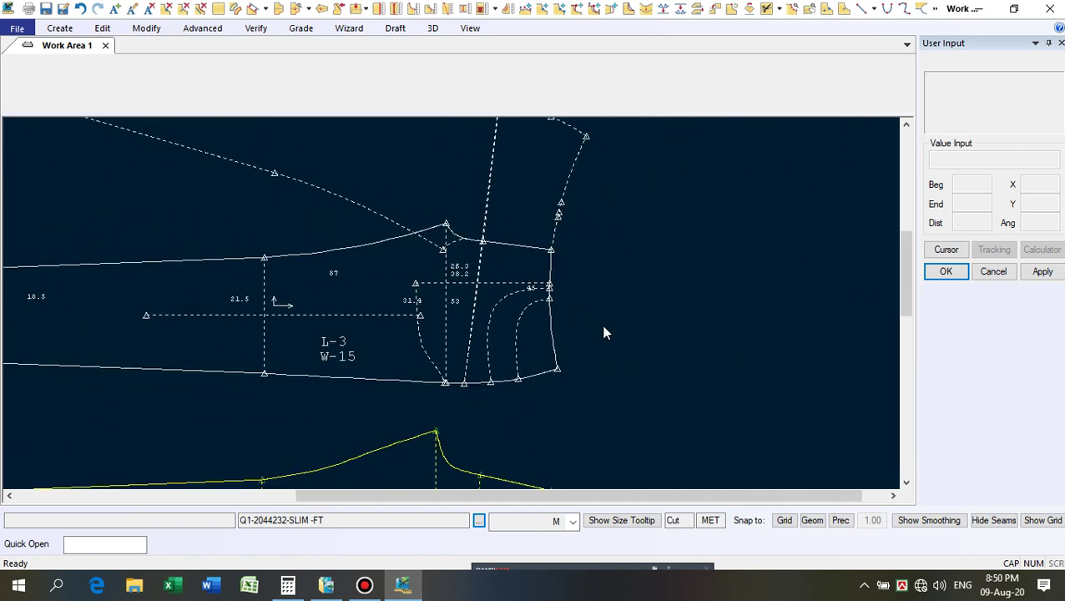
{"action": "scroll", "coordinate": [551, 409], "scroll_direction": "down", "scroll_amount": 1}
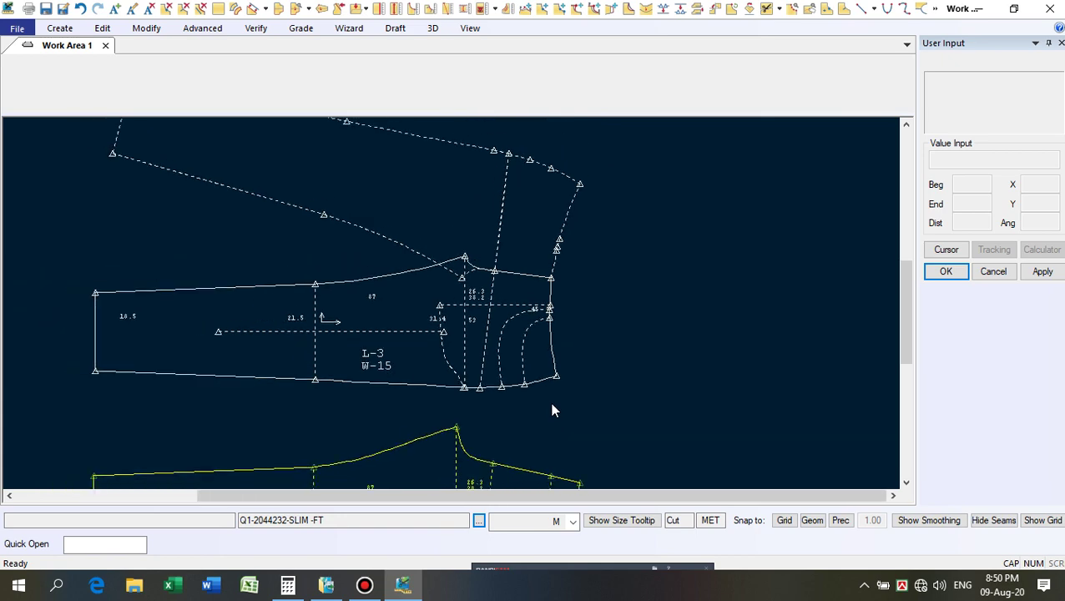
{"action": "scroll", "coordinate": [501, 288], "scroll_direction": "up", "scroll_amount": 6}
{"action": "scroll", "coordinate": [496, 286], "scroll_direction": "up", "scroll_amount": 1}
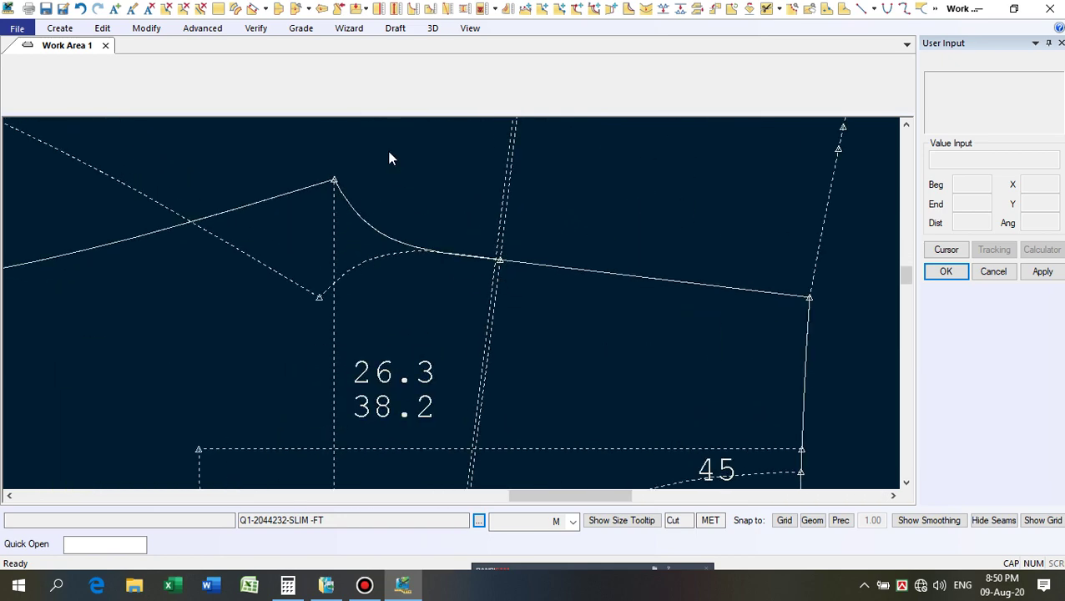
{"action": "left_click", "coordinate": [201, 8]}
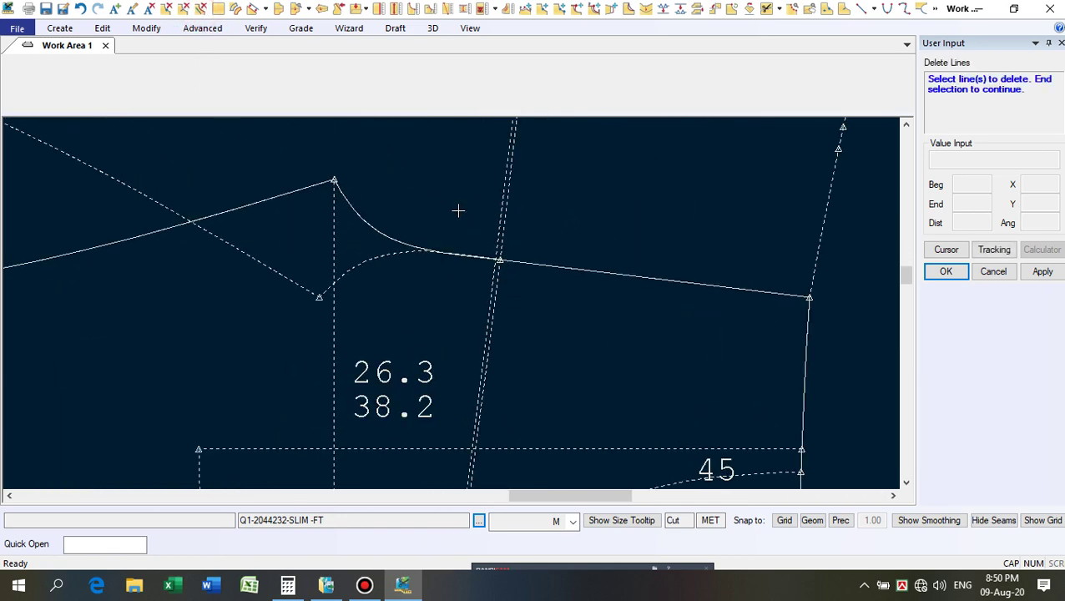
{"action": "right_click", "coordinate": [578, 197]}
{"action": "left_click", "coordinate": [583, 199]}
{"action": "right_click", "coordinate": [583, 197]}
{"action": "scroll", "coordinate": [524, 287], "scroll_direction": "down", "scroll_amount": 1}
{"action": "scroll", "coordinate": [524, 287], "scroll_direction": "down", "scroll_amount": 3}
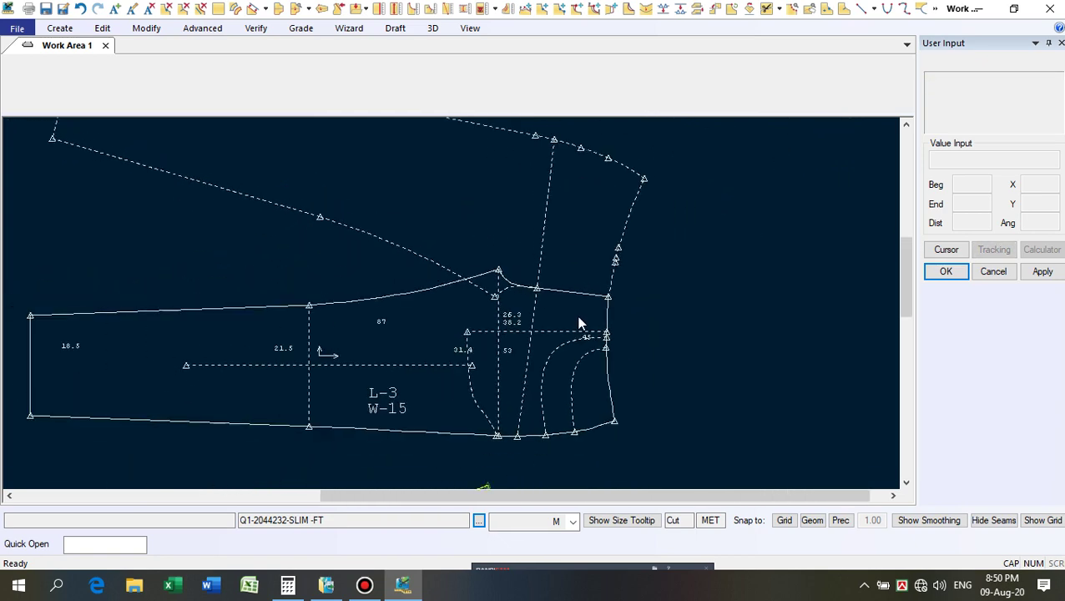
Undo both construction lines and the mirrored outline of the front piece.
{"action": "left_click", "coordinate": [81, 9]}
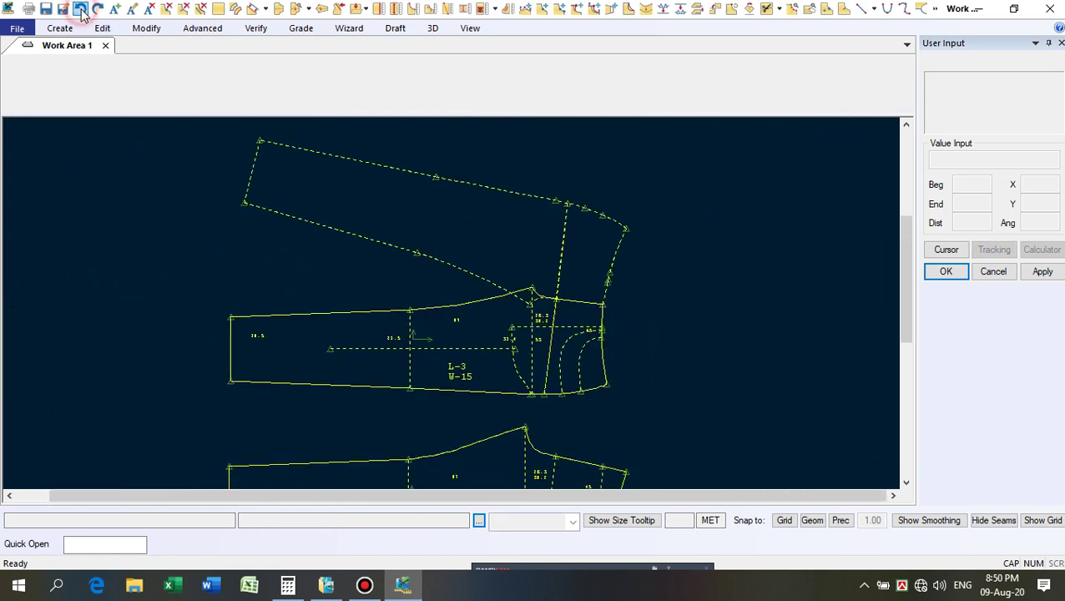
{"action": "left_click", "coordinate": [81, 9]}
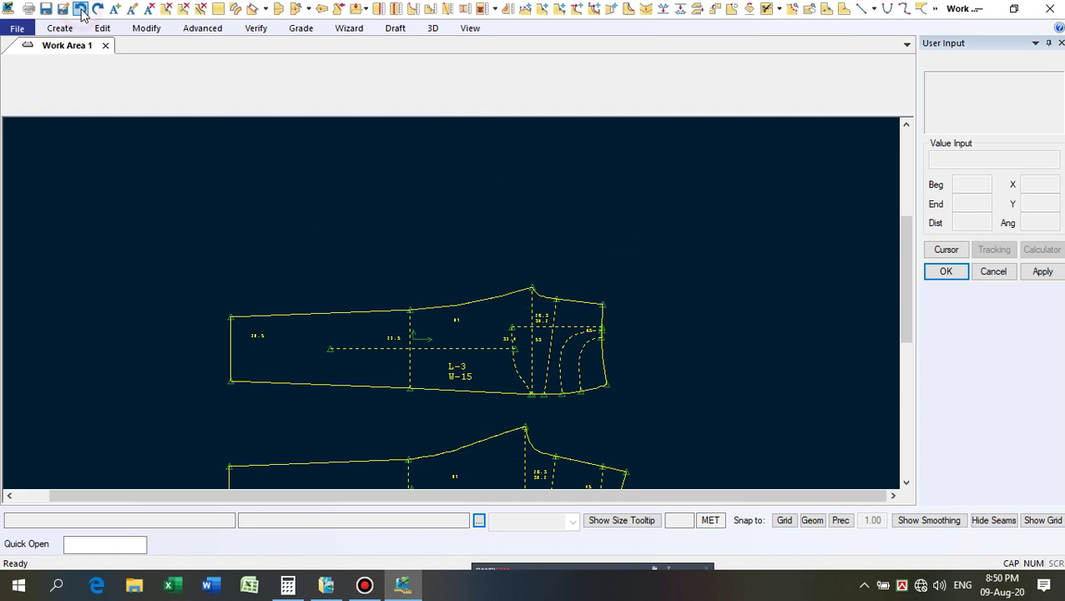
{"action": "left_click", "coordinate": [81, 9]}
Move the front piece to the lower right of the back piece and raise the back piece so the two lie clear of each other.
{"action": "scroll", "coordinate": [431, 261], "scroll_direction": "down", "scroll_amount": 2}
{"action": "scroll", "coordinate": [432, 265], "scroll_direction": "up", "scroll_amount": 1}
{"action": "left_click", "coordinate": [432, 255]}
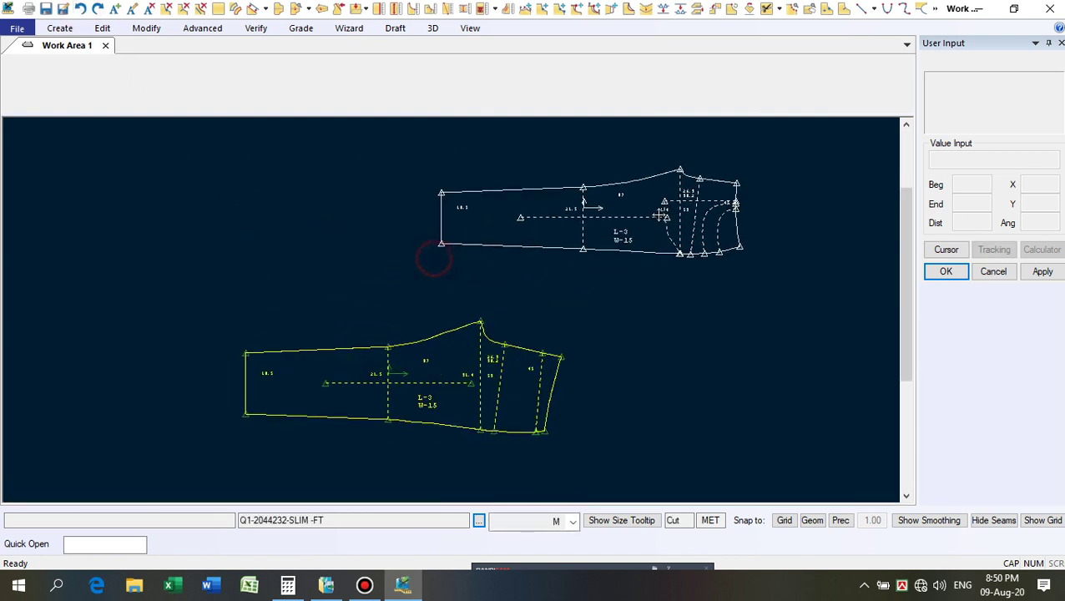
{"action": "left_click", "coordinate": [778, 384]}
{"action": "scroll", "coordinate": [576, 445], "scroll_direction": "up", "scroll_amount": 1}
{"action": "left_click", "coordinate": [430, 376]}
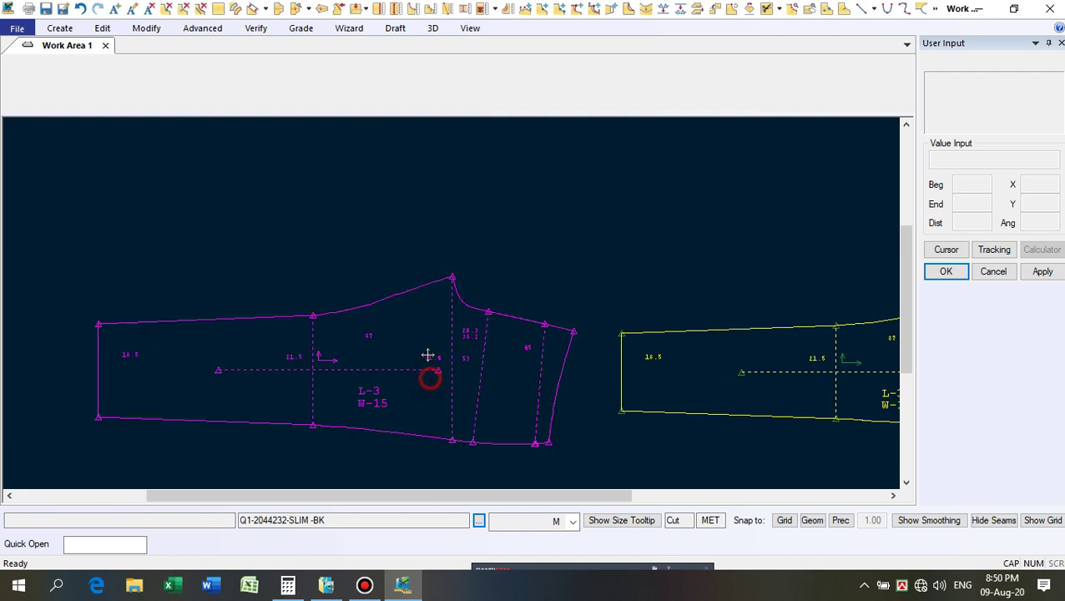
{"action": "left_click", "coordinate": [430, 292]}
{"action": "left_click", "coordinate": [760, 392]}
{"action": "left_click", "coordinate": [722, 449]}
{"action": "scroll", "coordinate": [543, 307], "scroll_direction": "up", "scroll_amount": 1}
{"action": "left_click", "coordinate": [511, 297]}
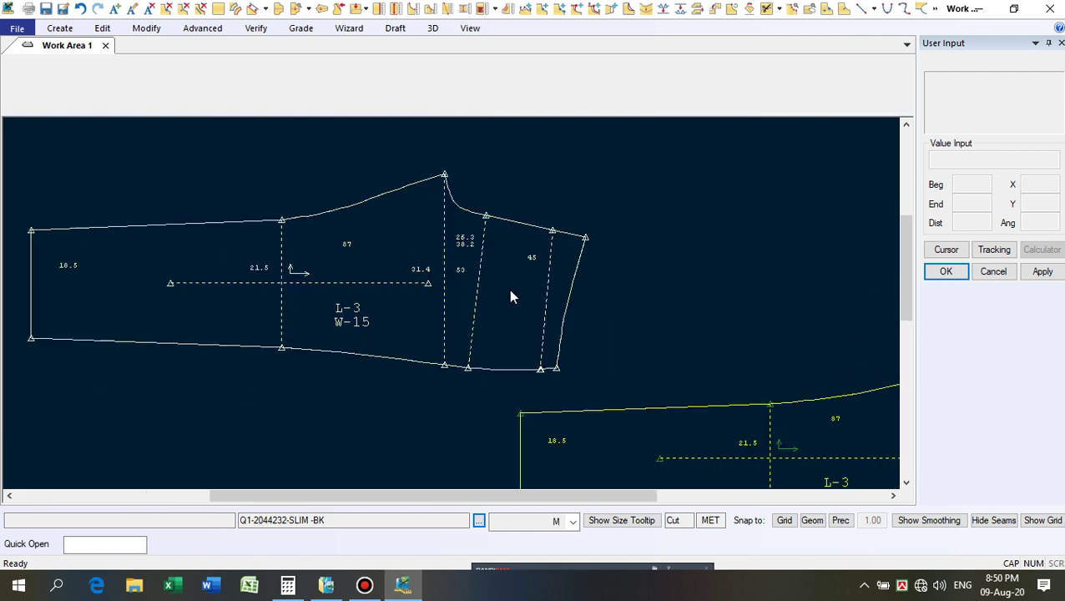
Combine the straight upper segments of the back piece's centre back seam into one line.
{"action": "scroll", "coordinate": [615, 349], "scroll_direction": "down", "scroll_amount": 1}
{"action": "scroll", "coordinate": [468, 219], "scroll_direction": "up", "scroll_amount": 1}
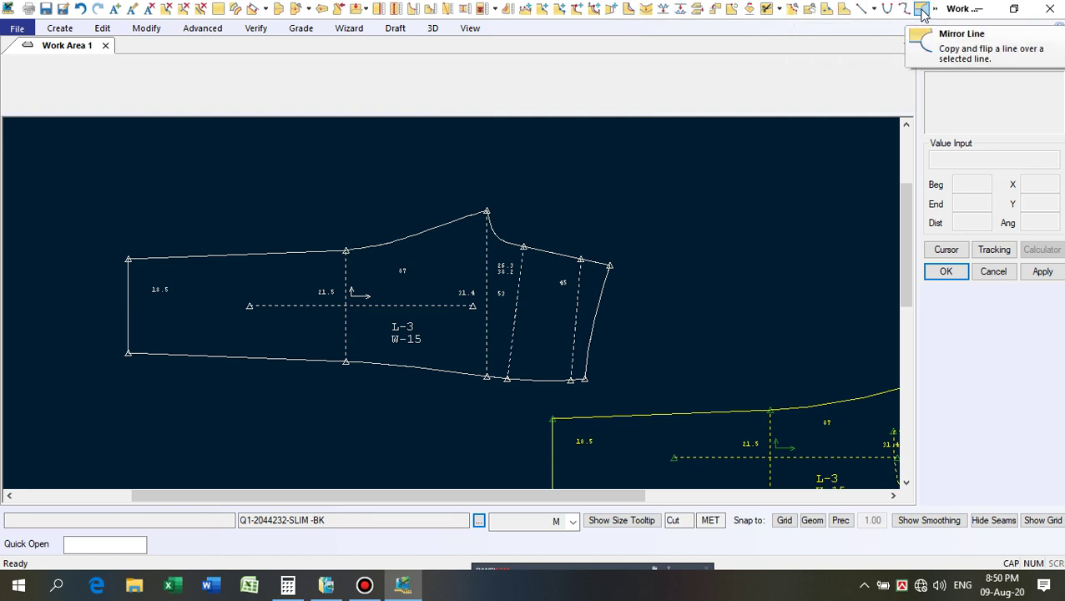
{"action": "left_click", "coordinate": [661, 11]}
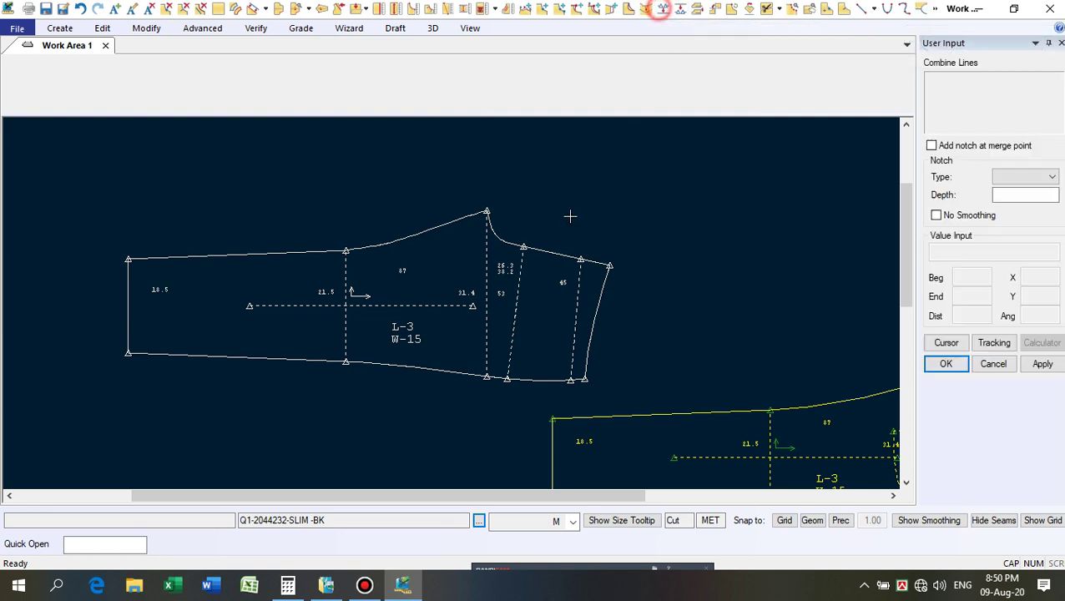
{"action": "left_click", "coordinate": [590, 263]}
{"action": "right_click", "coordinate": [615, 207]}
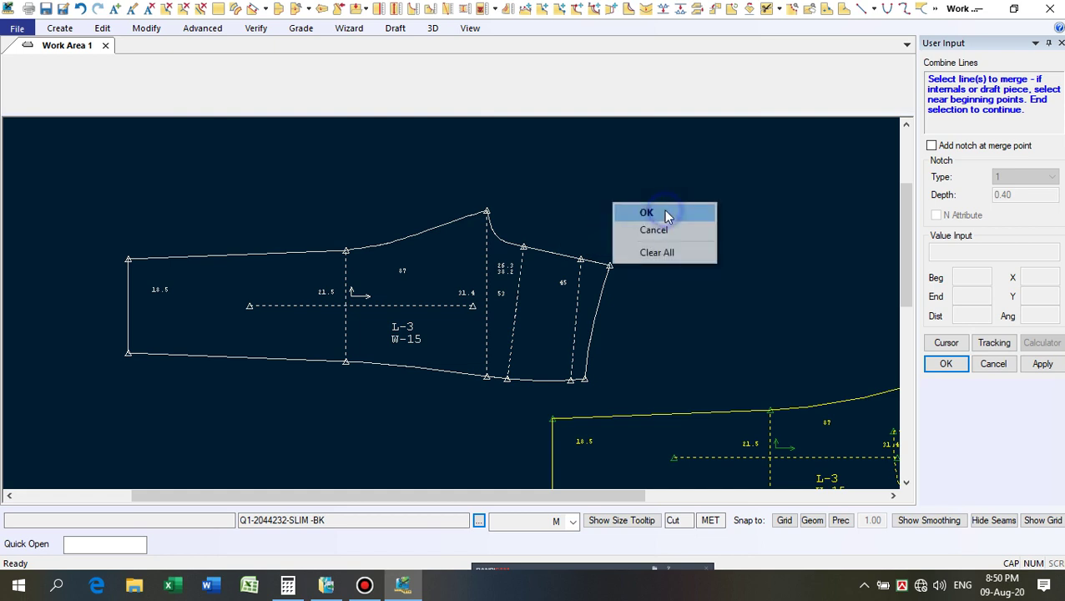
{"action": "left_click", "coordinate": [668, 214]}
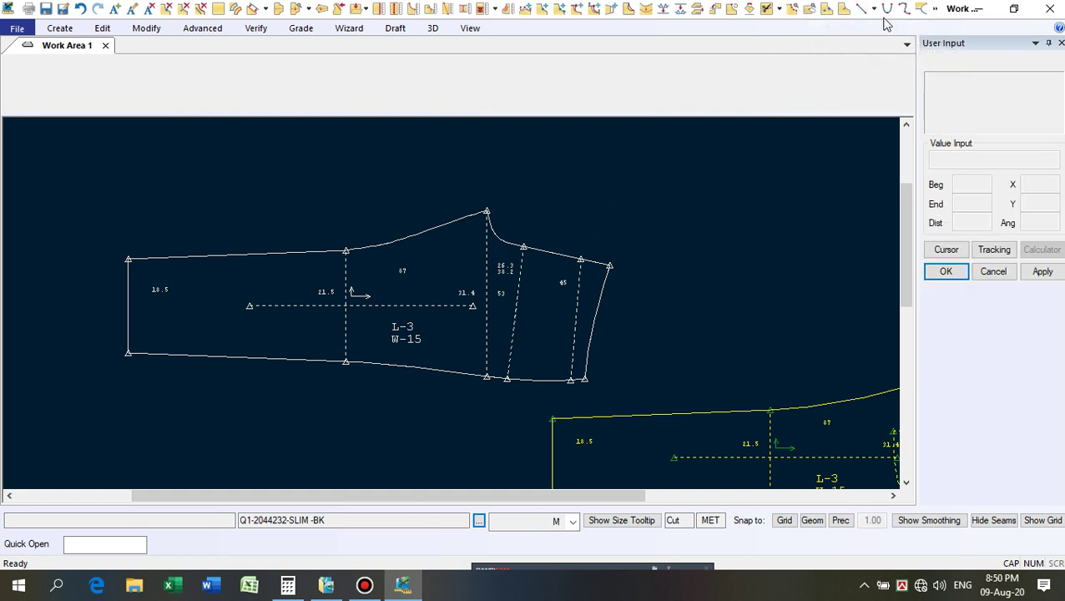
Mirror the back piece's waist, side seam, hem, inseam and crotch curve about the straight centre back seam line.
{"action": "left_click", "coordinate": [919, 10]}
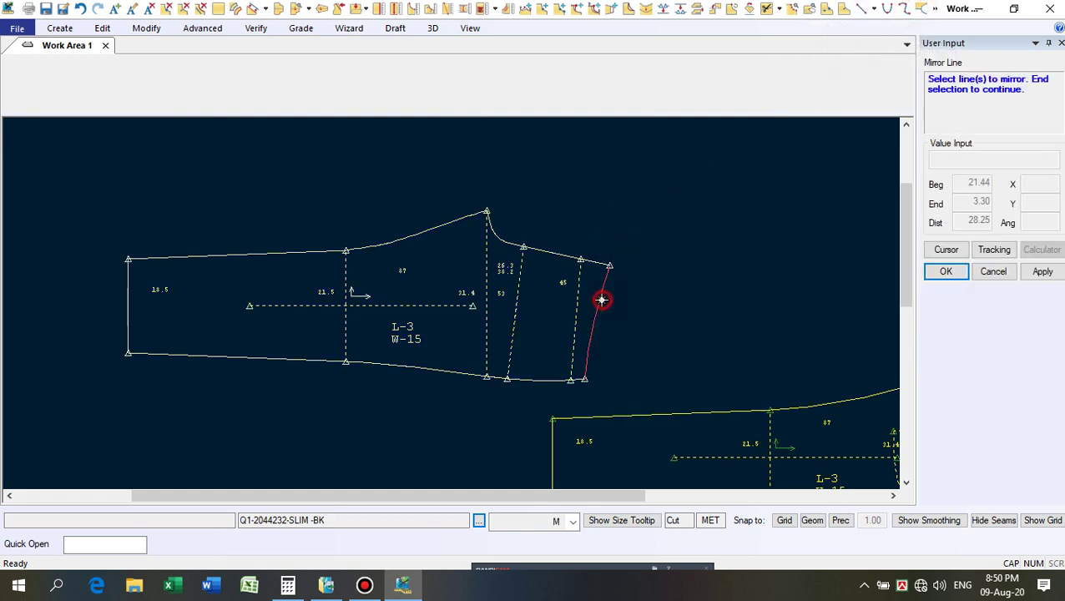
{"action": "left_click", "coordinate": [576, 378]}
{"action": "left_click", "coordinate": [499, 380]}
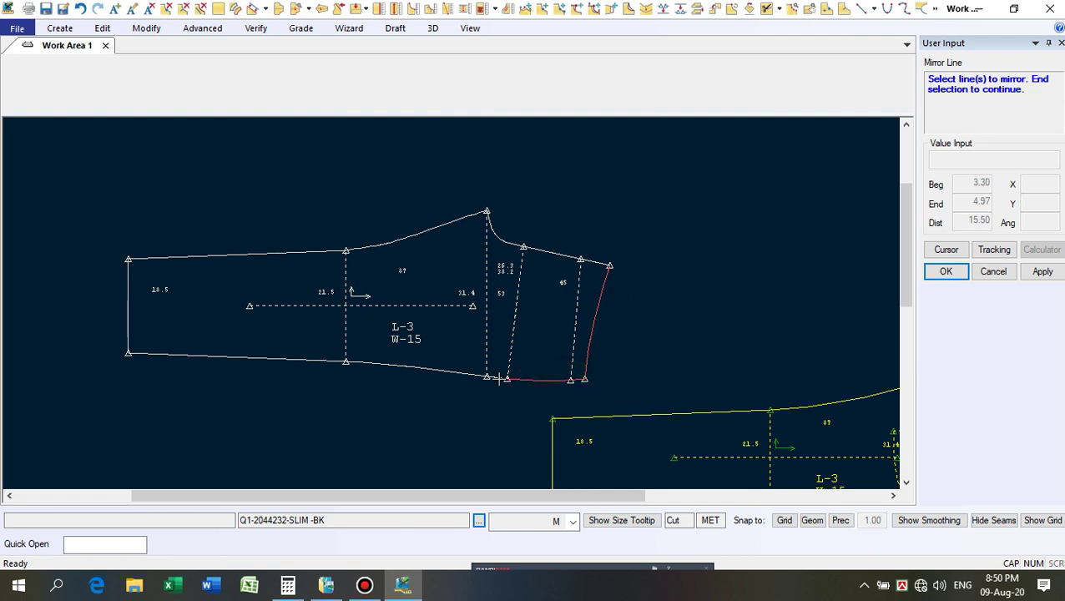
{"action": "left_click", "coordinate": [304, 361]}
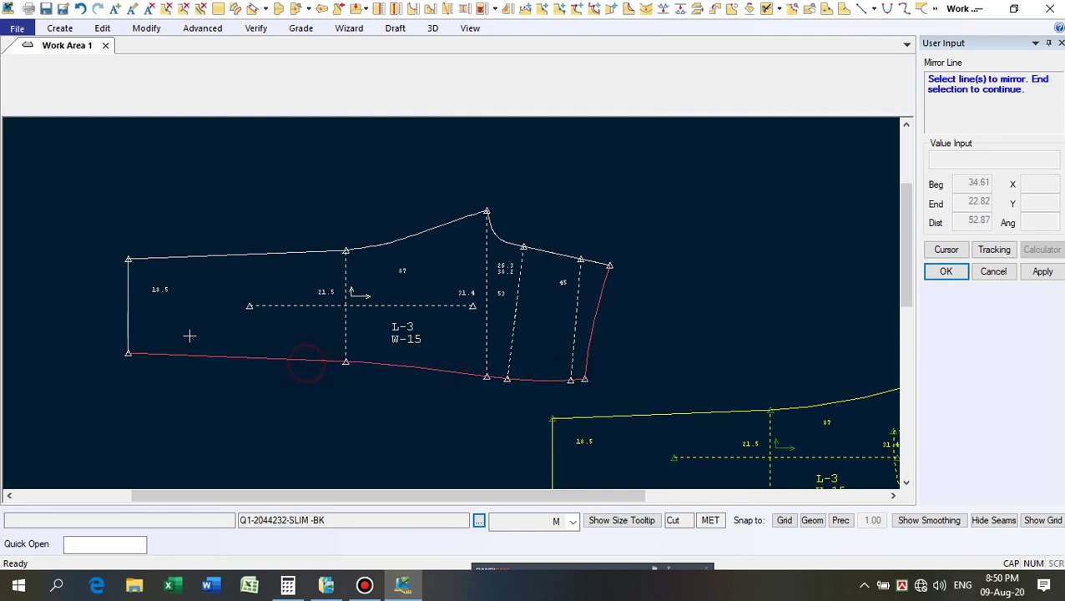
{"action": "left_click", "coordinate": [129, 310]}
{"action": "left_click", "coordinate": [271, 261]}
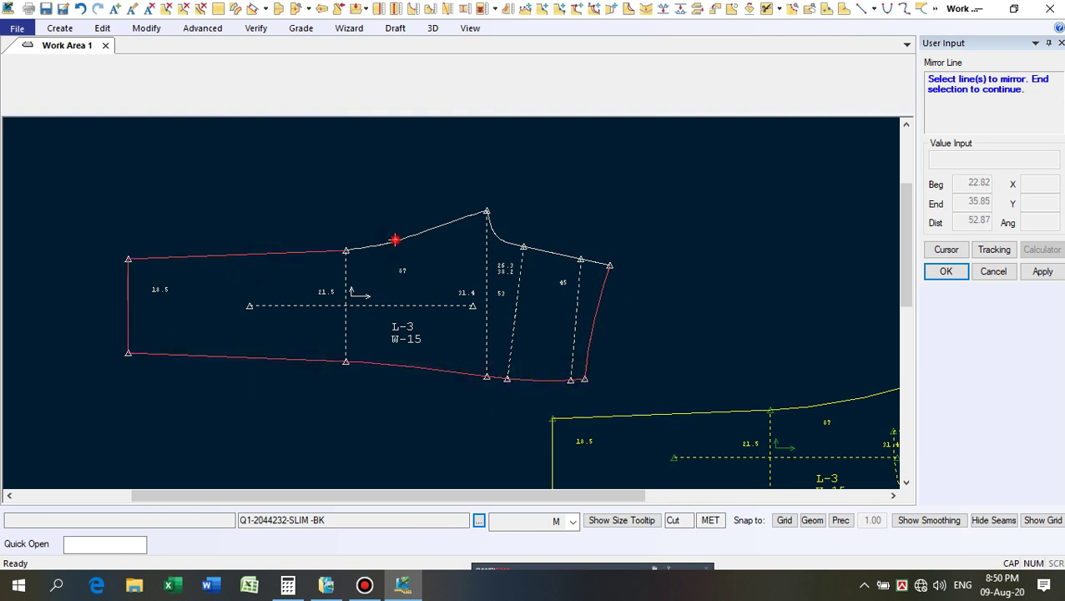
{"action": "left_click", "coordinate": [395, 241]}
{"action": "left_click", "coordinate": [505, 237]}
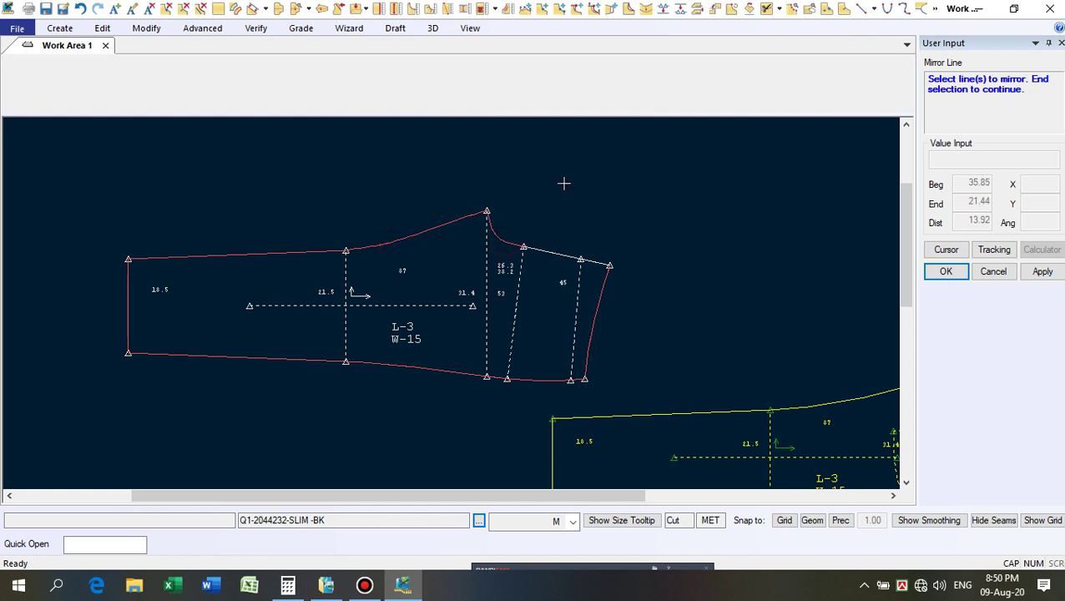
{"action": "right_click", "coordinate": [564, 182]}
{"action": "left_click", "coordinate": [564, 185]}
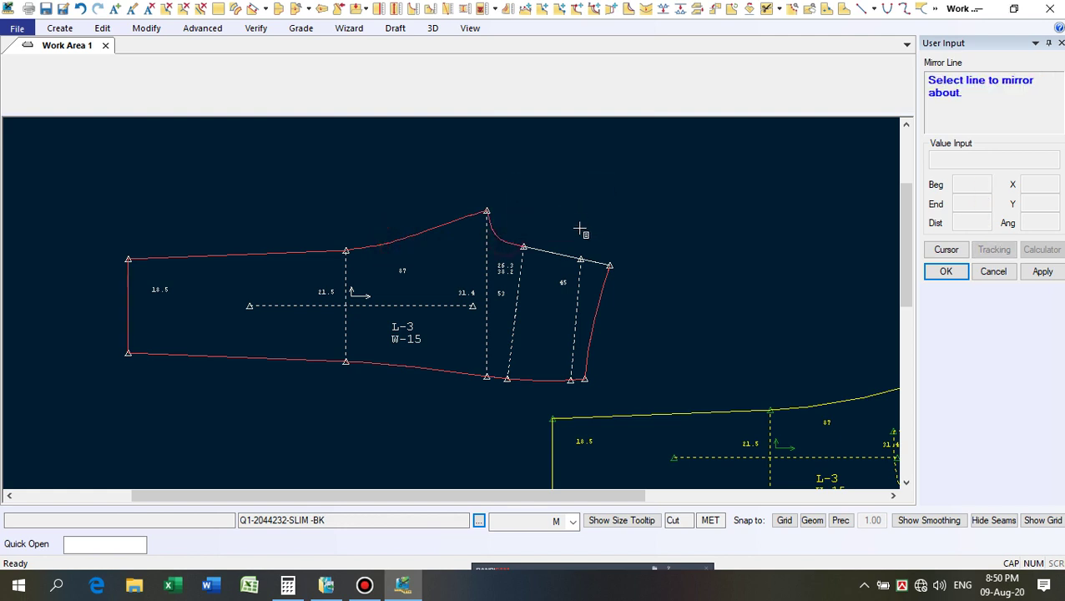
{"action": "left_click", "coordinate": [561, 255]}
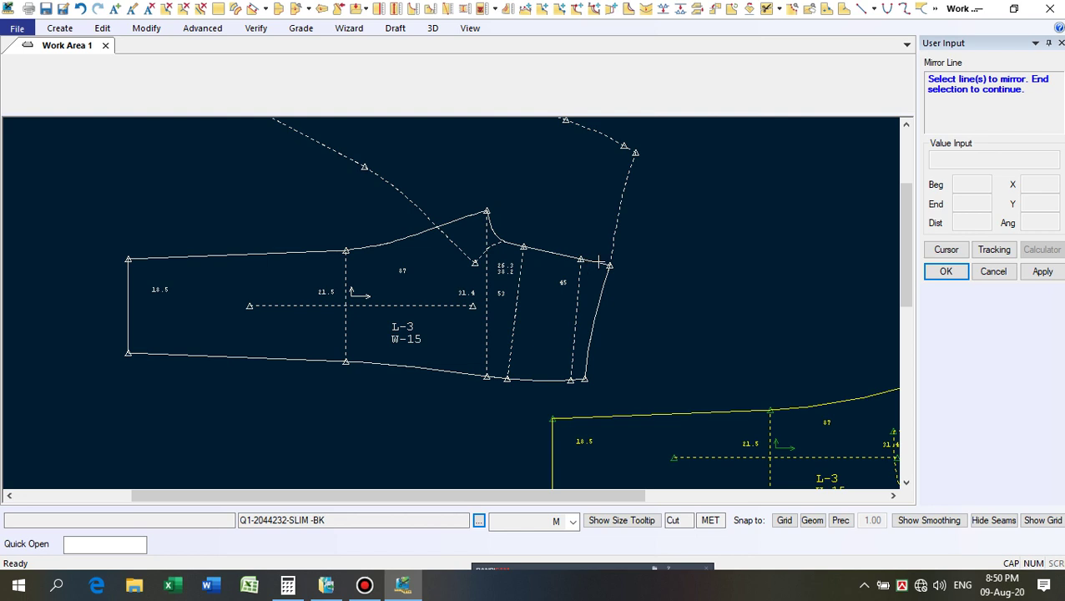
{"action": "scroll", "coordinate": [576, 367], "scroll_direction": "down", "scroll_amount": 2}
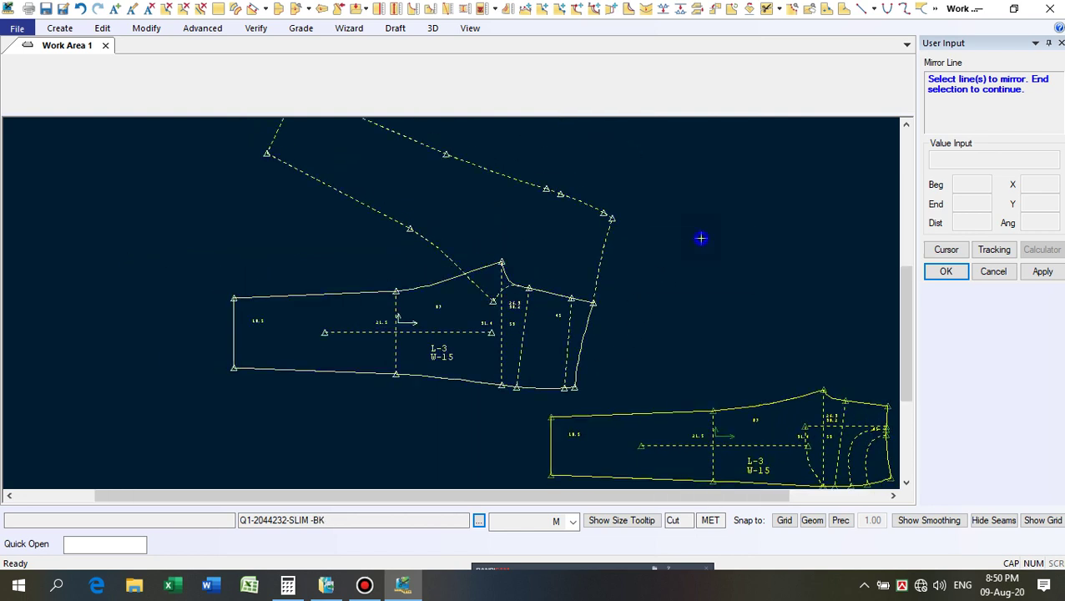
{"action": "right_click", "coordinate": [701, 239]}
{"action": "left_click", "coordinate": [701, 241]}
{"action": "scroll", "coordinate": [557, 305], "scroll_direction": "up", "scroll_amount": 1}
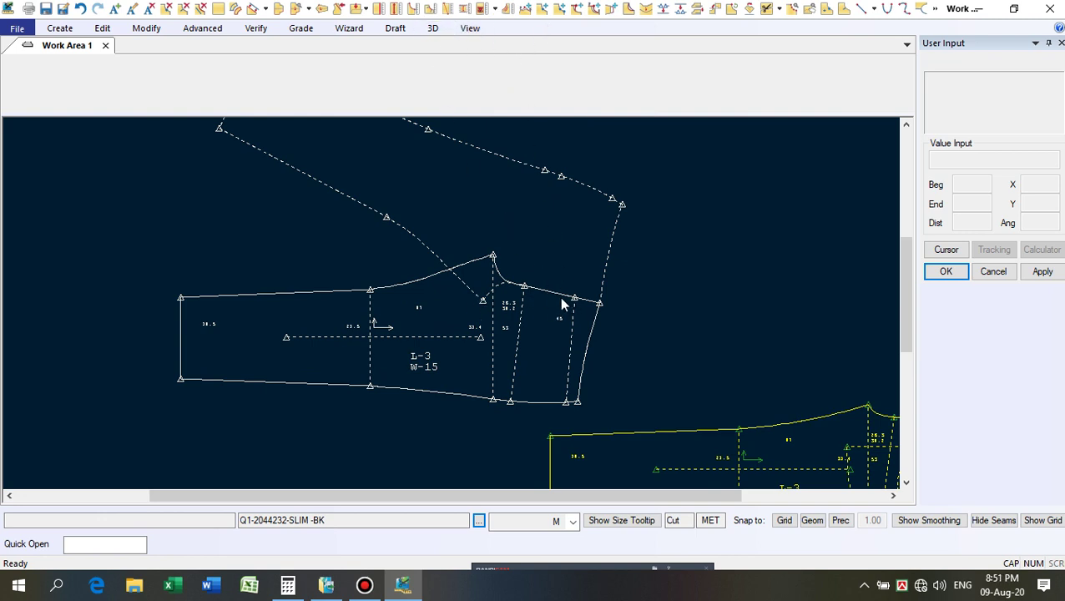
Draw a two-point line from the mirrored side seam's hip point to the hip point on the centre back seam.
{"action": "left_click", "coordinate": [861, 9]}
{"action": "scroll", "coordinate": [544, 201], "scroll_direction": "up", "scroll_amount": 1}
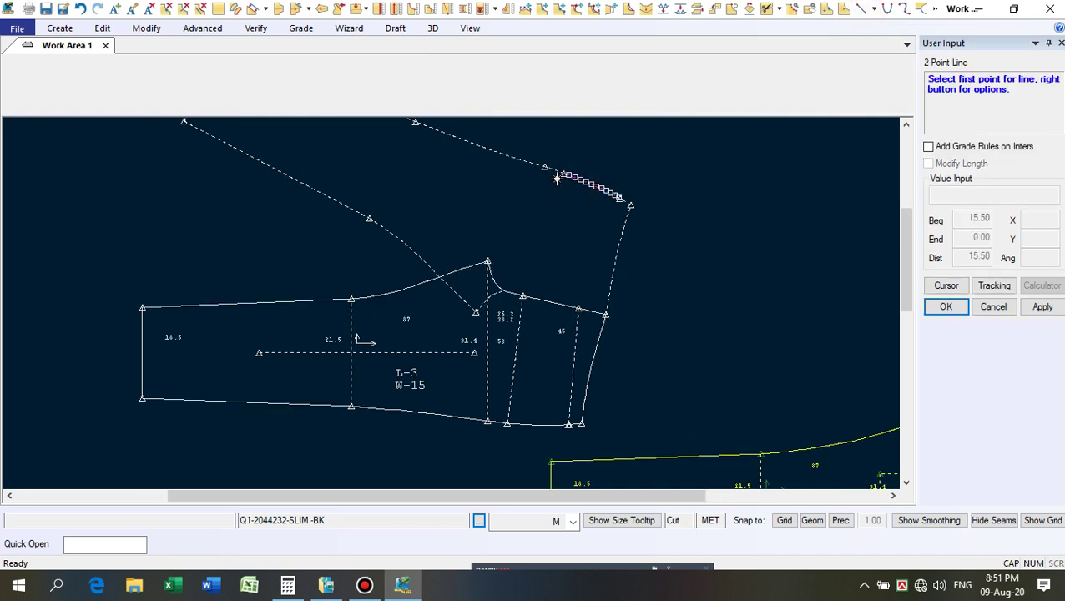
{"action": "left_click", "coordinate": [558, 176]}
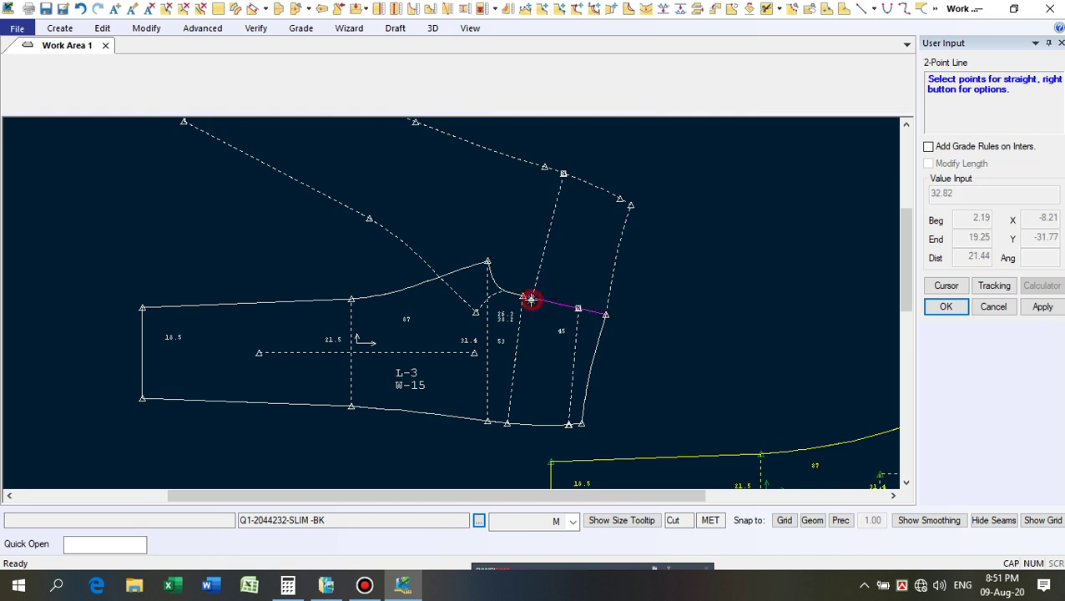
{"action": "left_click", "coordinate": [525, 299]}
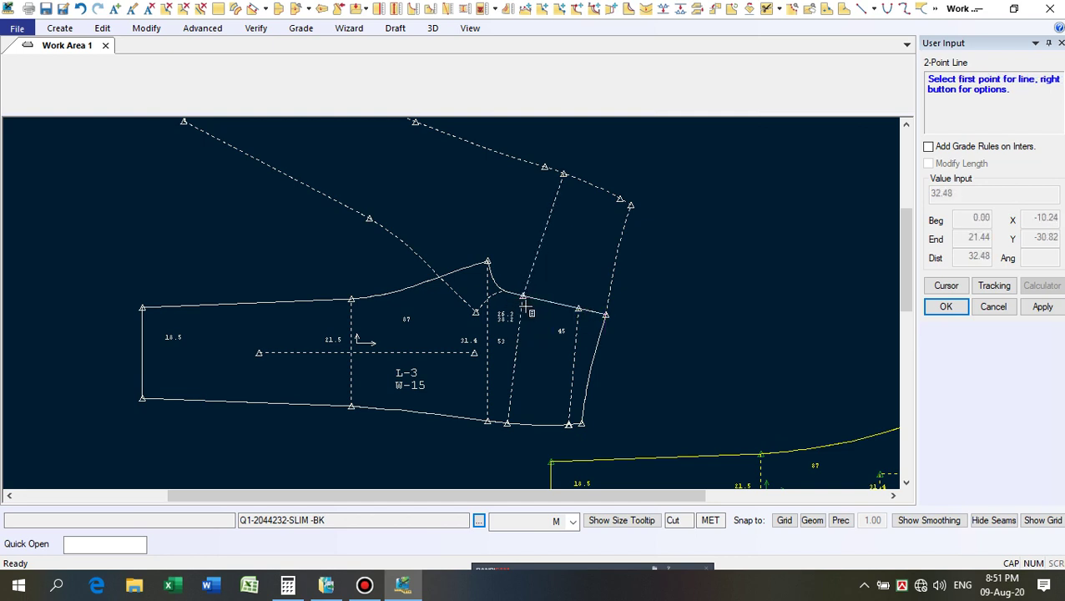
{"action": "scroll", "coordinate": [527, 306], "scroll_direction": "up", "scroll_amount": 1}
{"action": "scroll", "coordinate": [709, 278], "scroll_direction": "down", "scroll_amount": 1}
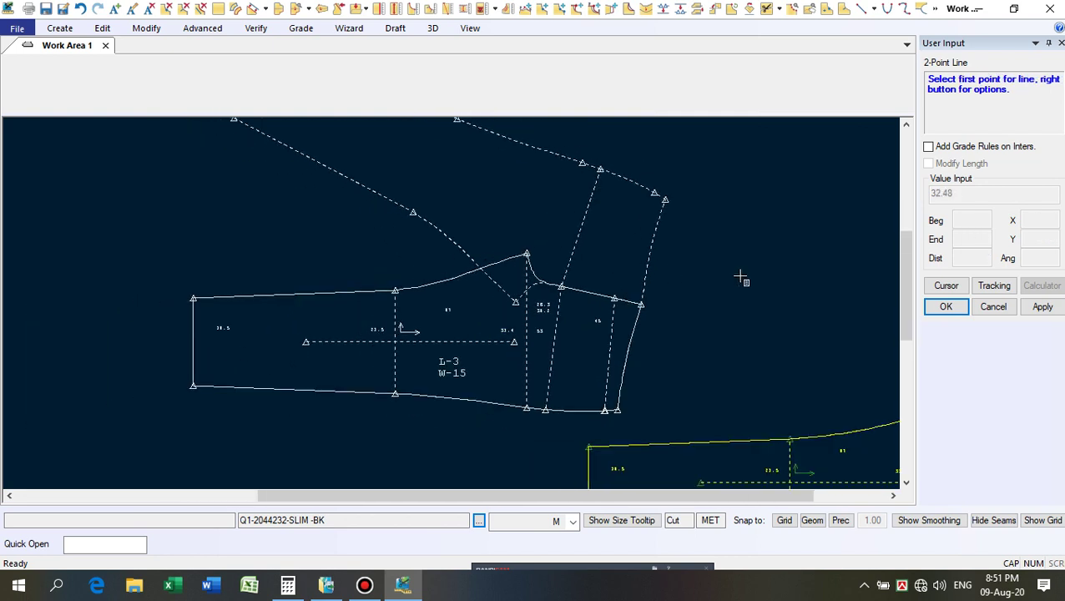
Draw a second two-point line from the same mirrored hip point straight across to the back piece's original side seam hip point.
{"action": "left_click", "coordinate": [600, 179]}
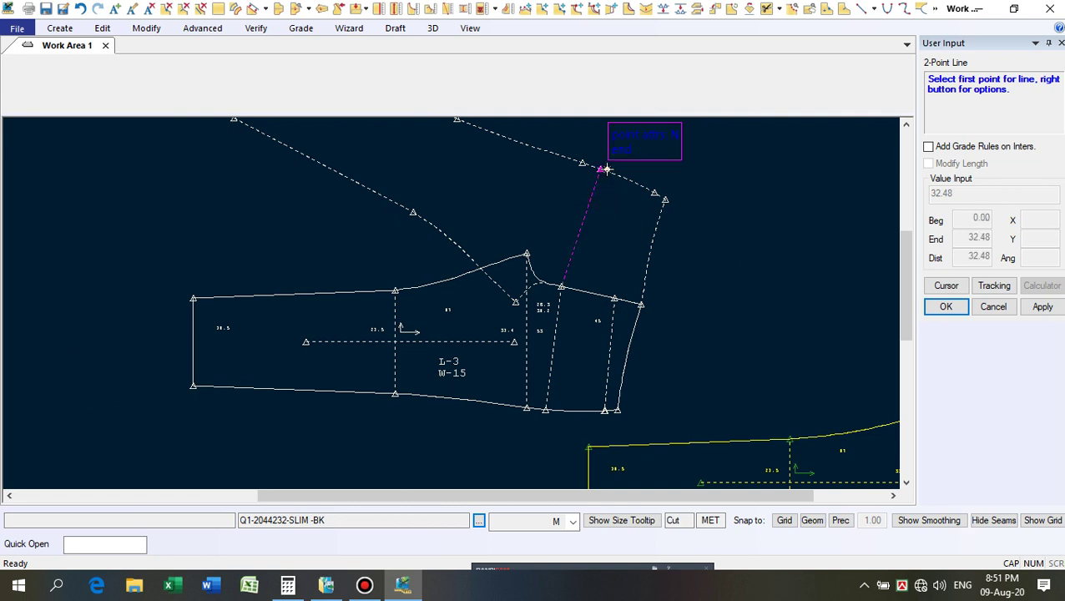
{"action": "left_click", "coordinate": [607, 170]}
{"action": "left_click", "coordinate": [545, 429]}
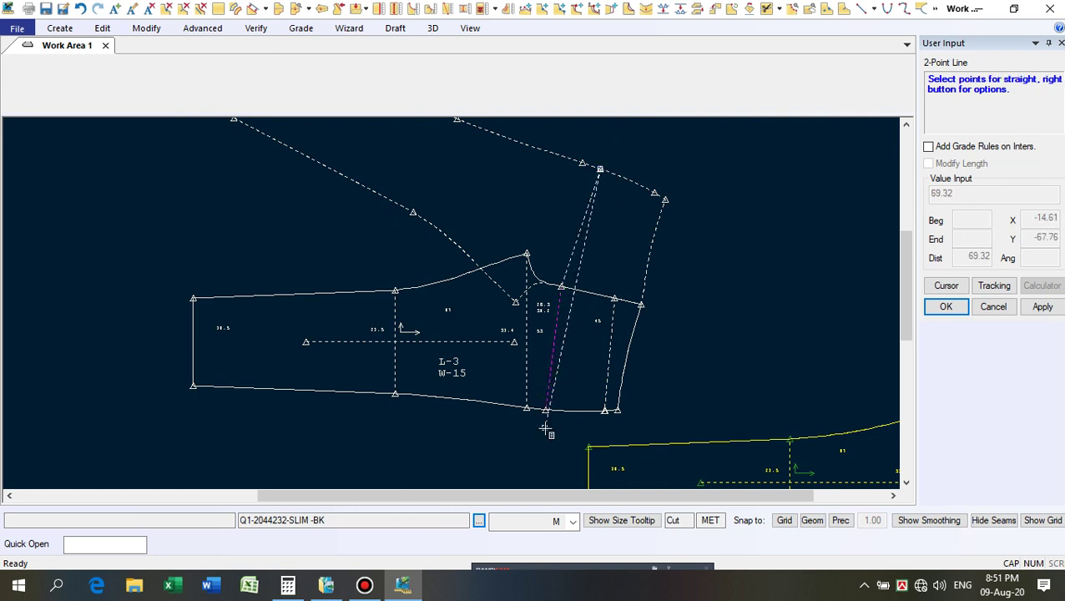
{"action": "left_click", "coordinate": [545, 422]}
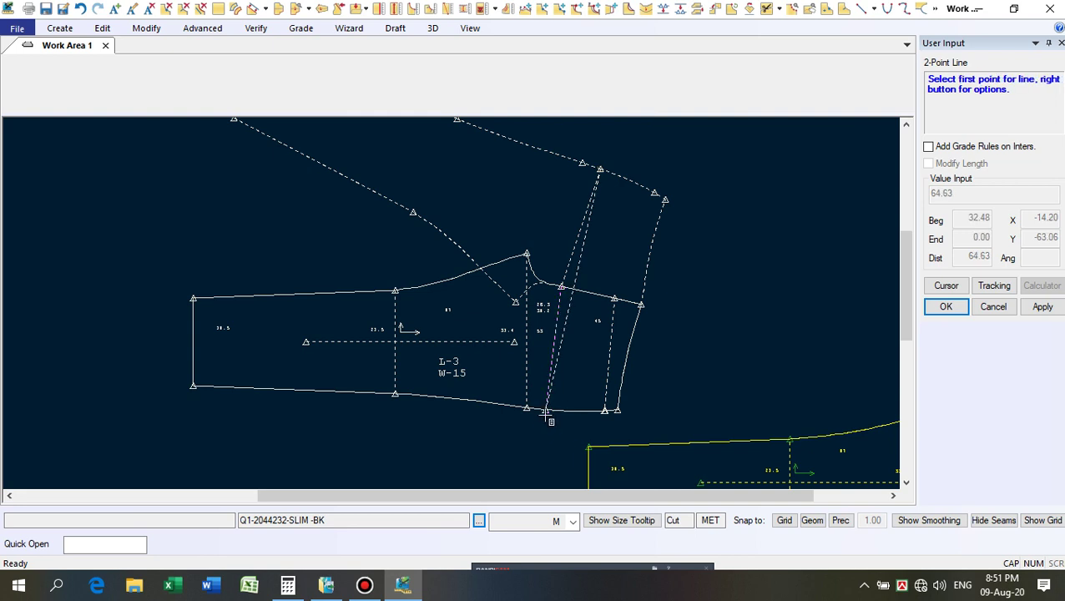
{"action": "right_click", "coordinate": [783, 152]}
{"action": "left_click", "coordinate": [736, 120]}
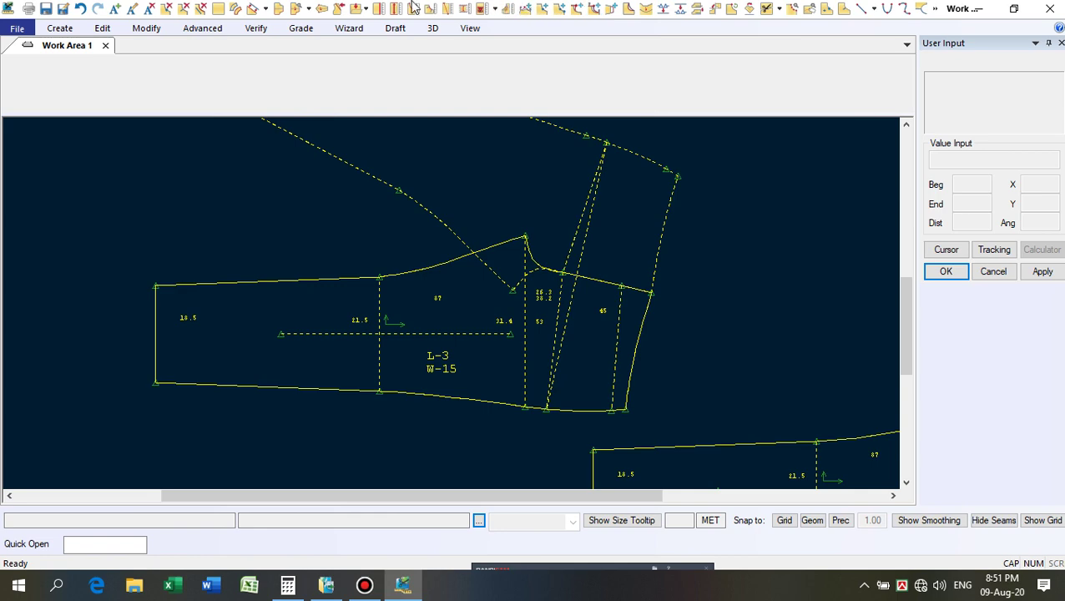
Measure the straight gap between the two construction lines where they meet the centre back seam.
{"action": "left_click", "coordinate": [447, 8]}
{"action": "scroll", "coordinate": [554, 292], "scroll_direction": "up", "scroll_amount": 1}
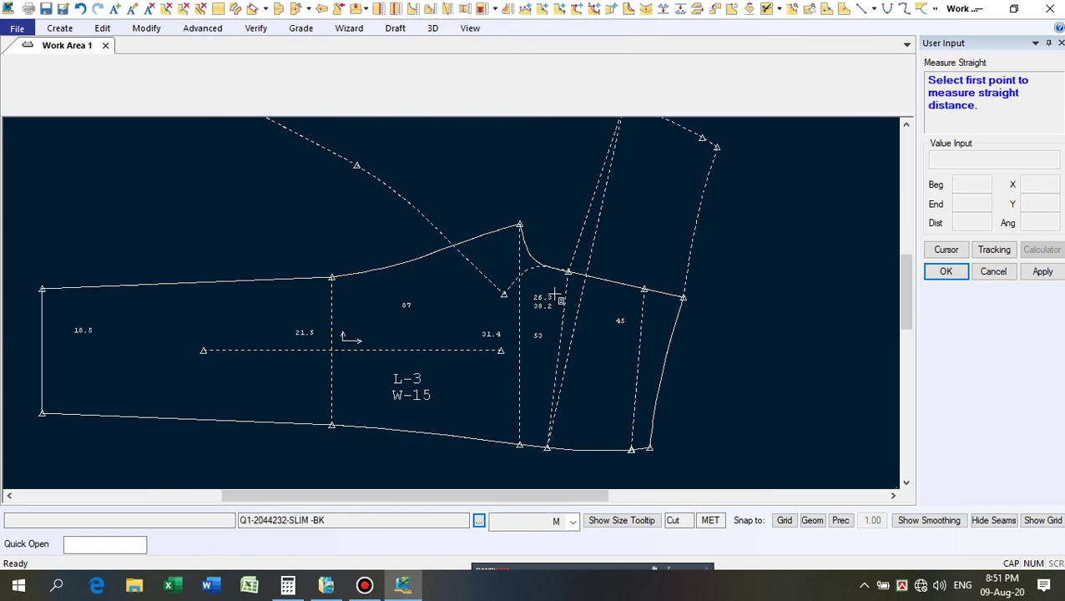
{"action": "scroll", "coordinate": [554, 292], "scroll_direction": "up", "scroll_amount": 3}
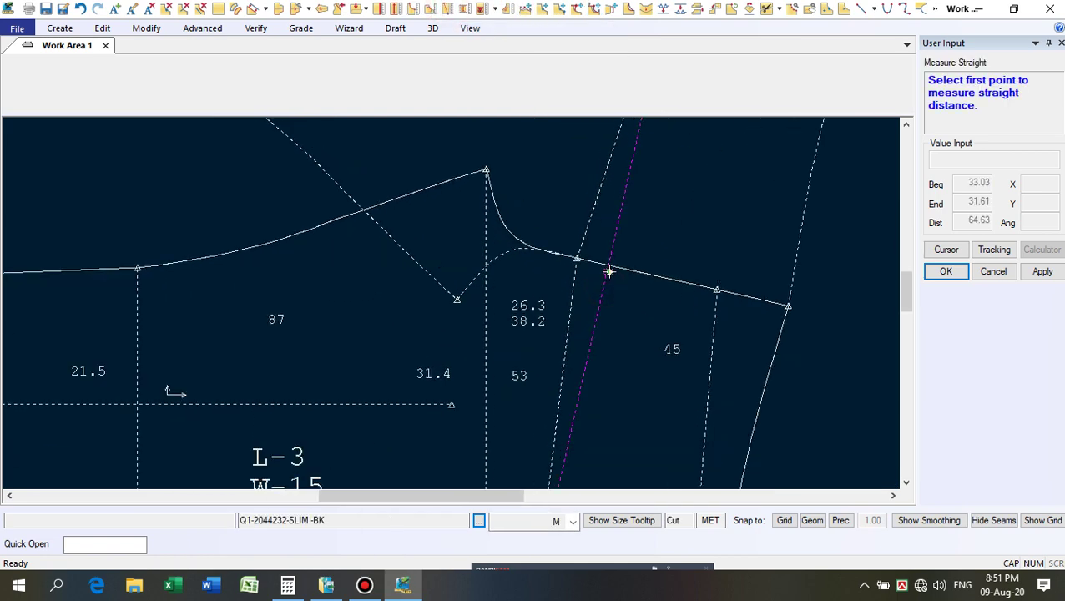
{"action": "left_click", "coordinate": [611, 267]}
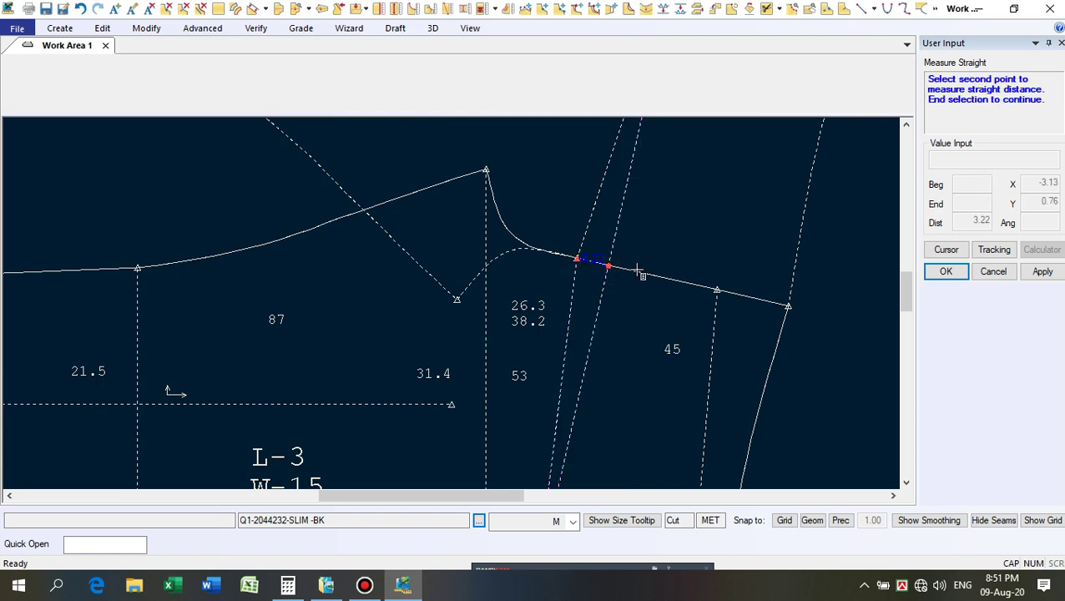
{"action": "scroll", "coordinate": [607, 267], "scroll_direction": "up", "scroll_amount": 4}
{"action": "scroll", "coordinate": [566, 261], "scroll_direction": "up", "scroll_amount": 5}
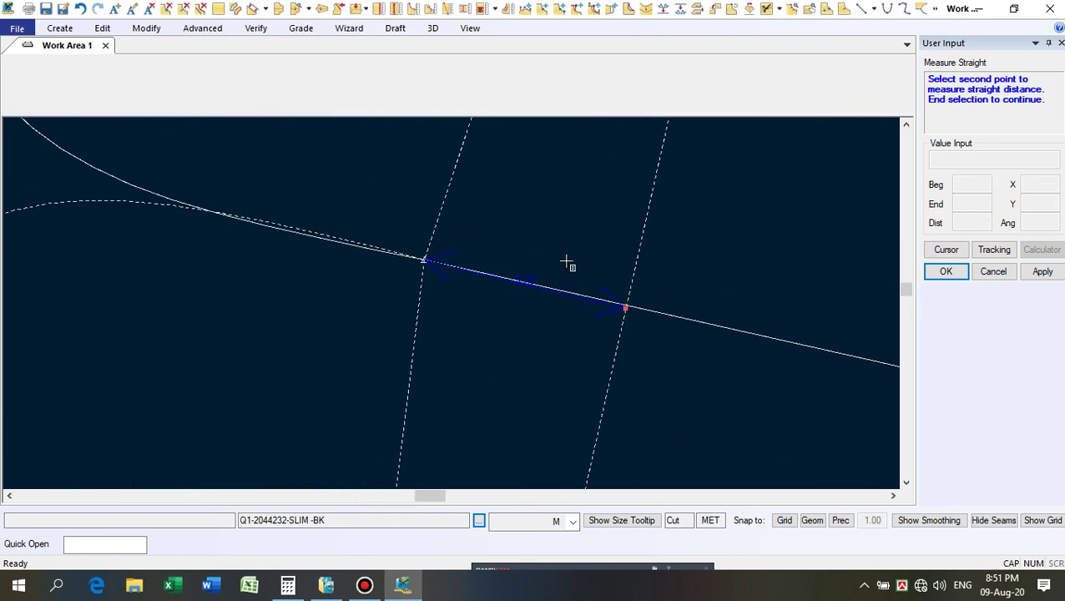
{"action": "scroll", "coordinate": [567, 284], "scroll_direction": "up", "scroll_amount": 3}
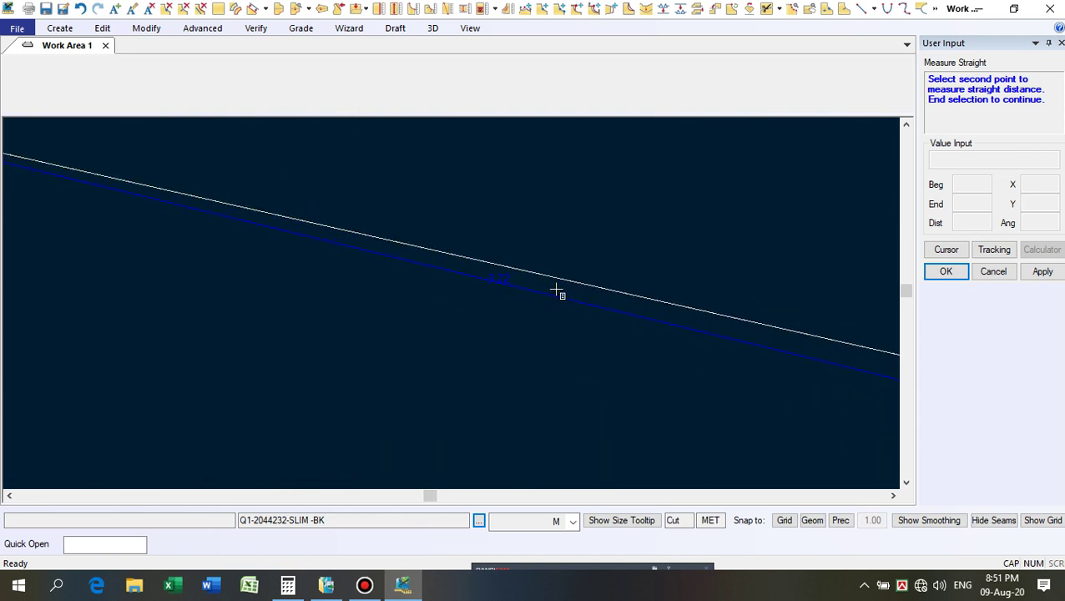
{"action": "right_click", "coordinate": [622, 212]}
{"action": "left_click", "coordinate": [609, 228]}
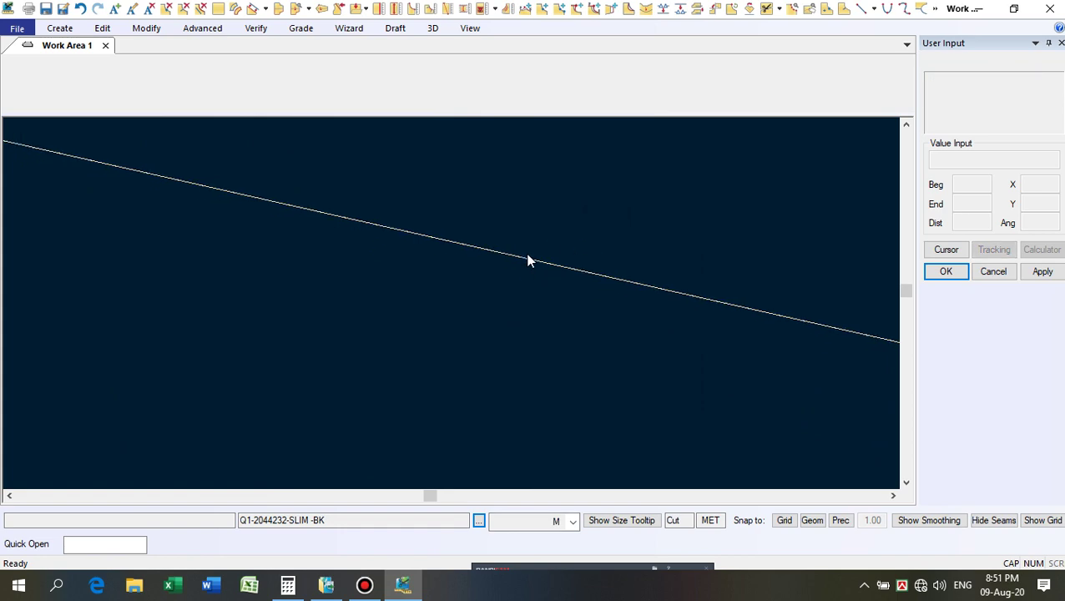
Move the centre back end of the back piece's hip line by 3.22 in X and 0 in Y using Move Smooth.
{"action": "scroll", "coordinate": [597, 317], "scroll_direction": "down", "scroll_amount": 2}
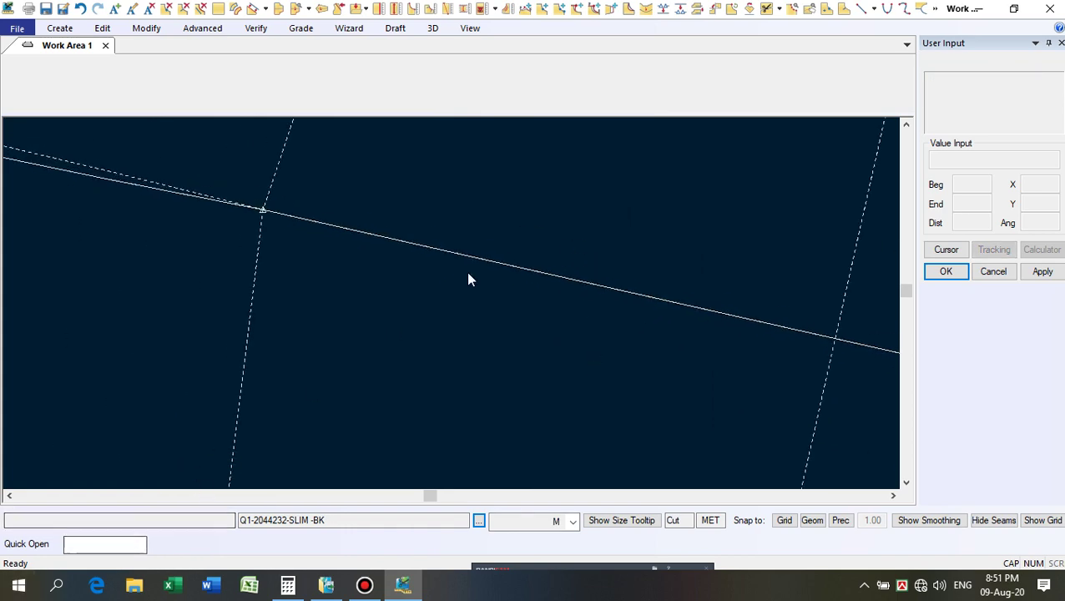
{"action": "scroll", "coordinate": [467, 271], "scroll_direction": "down", "scroll_amount": 2}
{"action": "scroll", "coordinate": [525, 264], "scroll_direction": "down", "scroll_amount": 5}
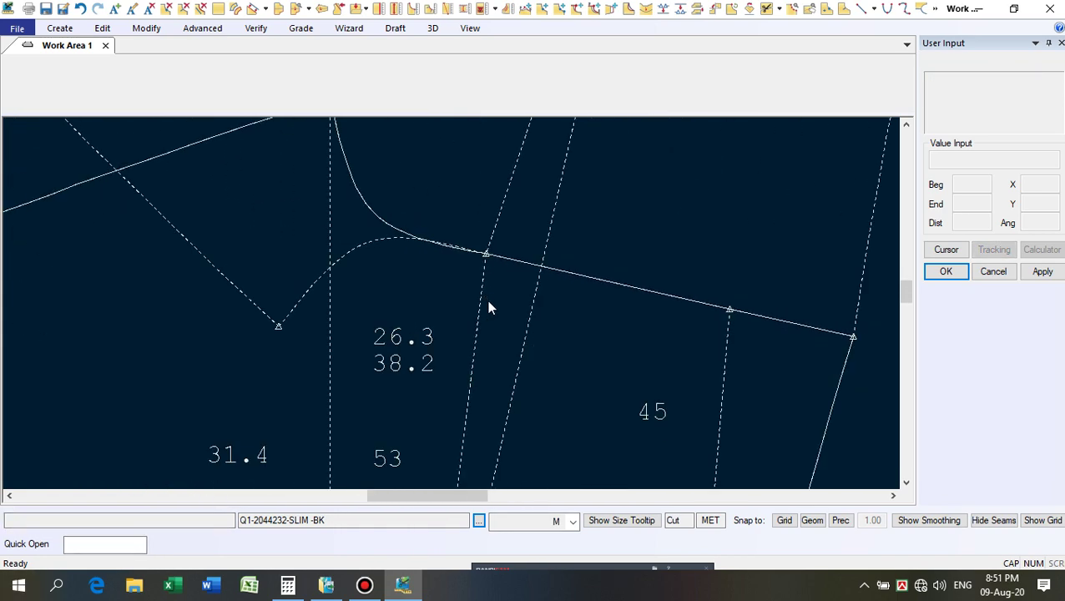
{"action": "scroll", "coordinate": [505, 292], "scroll_direction": "down", "scroll_amount": 1}
{"action": "scroll", "coordinate": [491, 274], "scroll_direction": "up", "scroll_amount": 2}
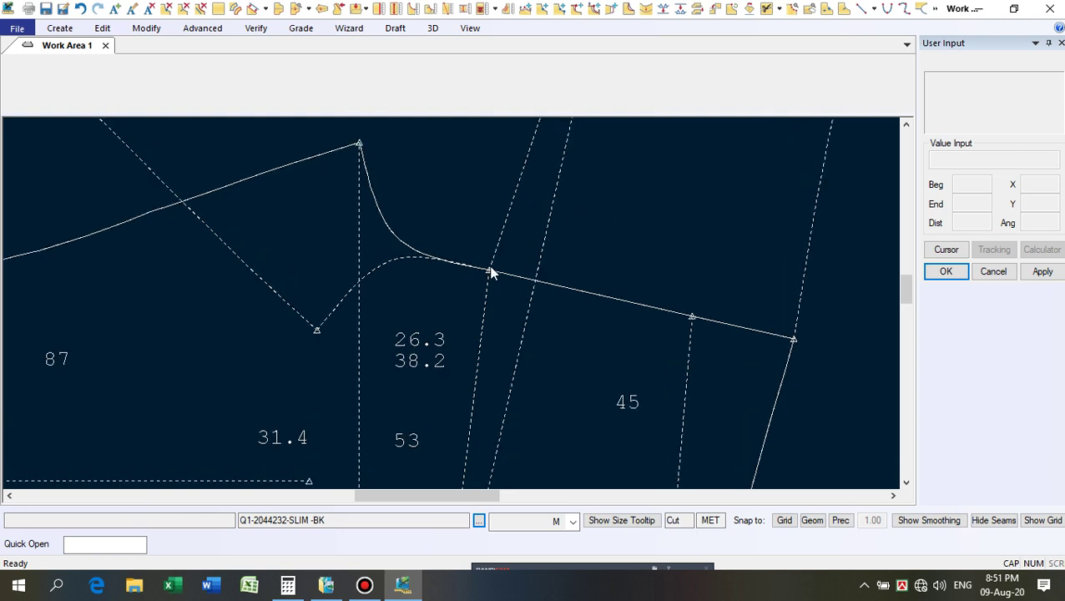
{"action": "left_click", "coordinate": [525, 8]}
{"action": "scroll", "coordinate": [496, 318], "scroll_direction": "up", "scroll_amount": 1}
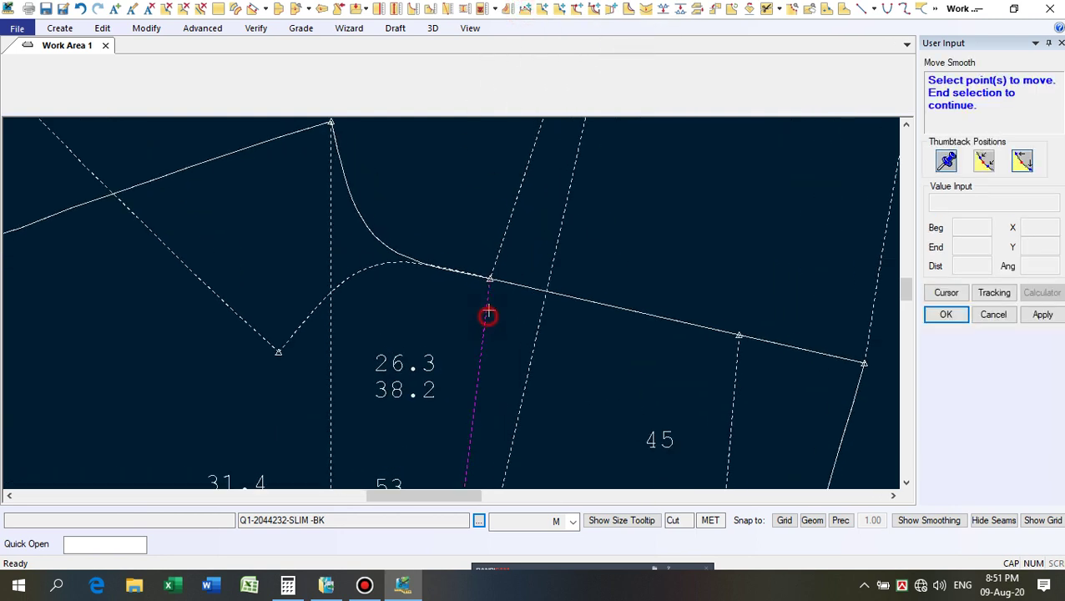
{"action": "left_click_drag", "start_coordinate": [489, 316], "coordinate": [501, 285]}
{"action": "right_click", "coordinate": [446, 311]}
{"action": "left_click", "coordinate": [443, 316]}
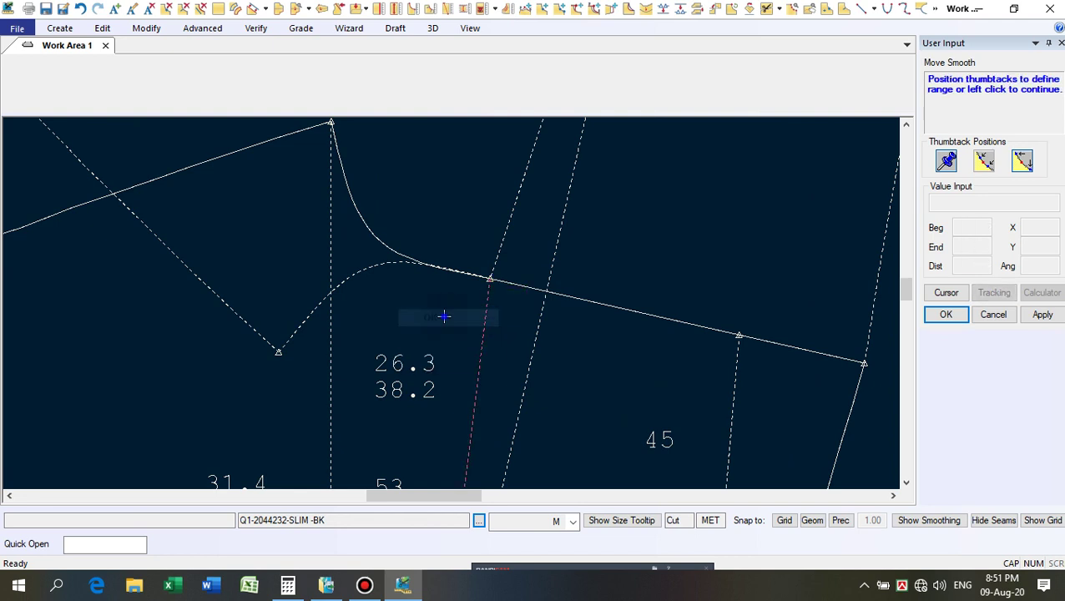
{"action": "right_click", "coordinate": [443, 316]}
{"action": "left_click", "coordinate": [443, 316]}
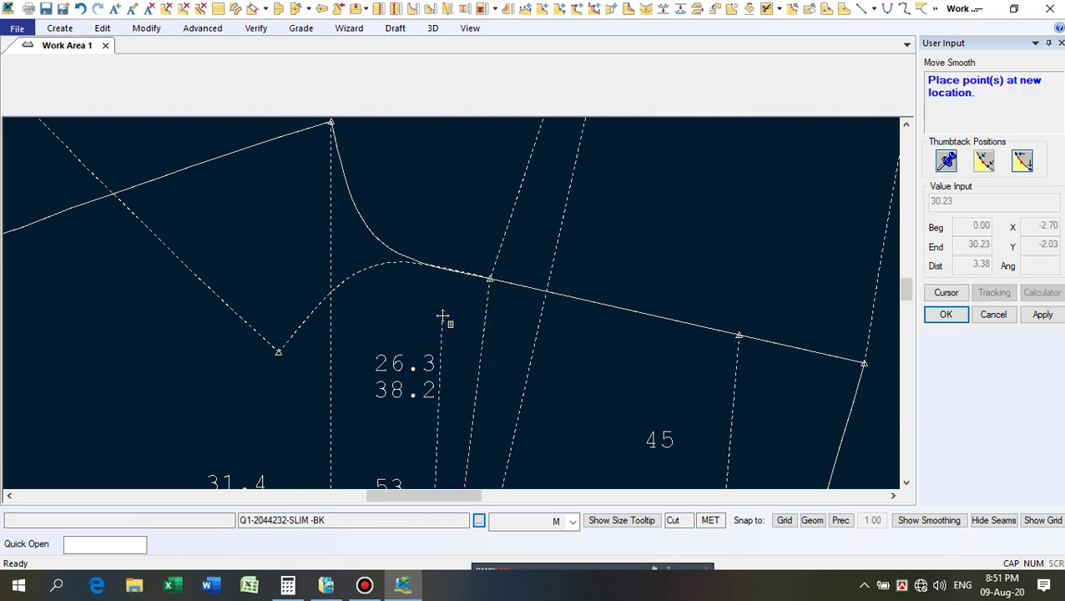
{"action": "left_click", "coordinate": [491, 276]}
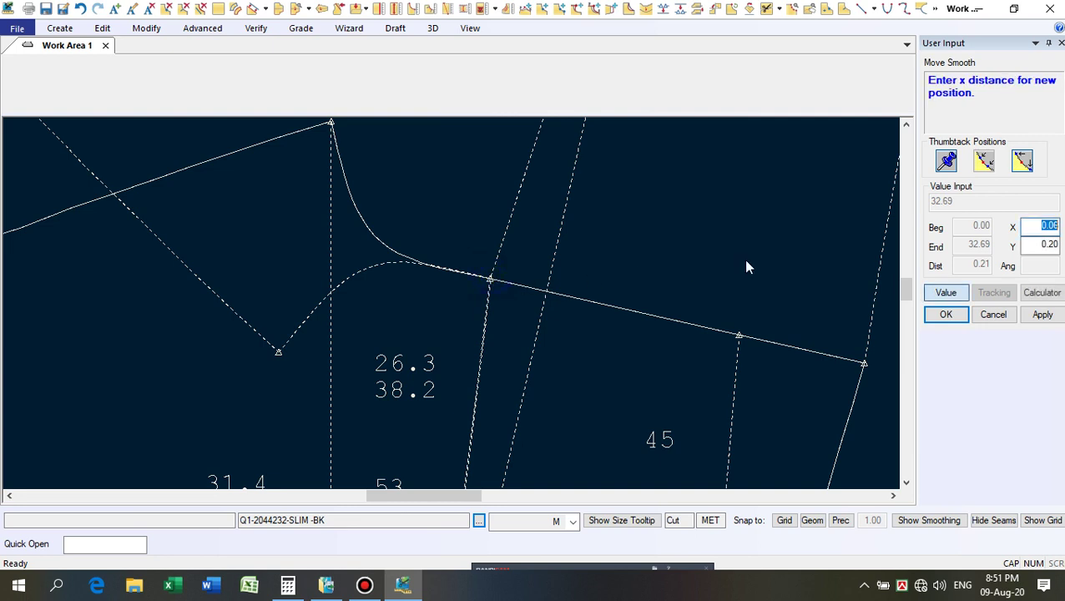
{"action": "left_click", "coordinate": [1043, 245]}
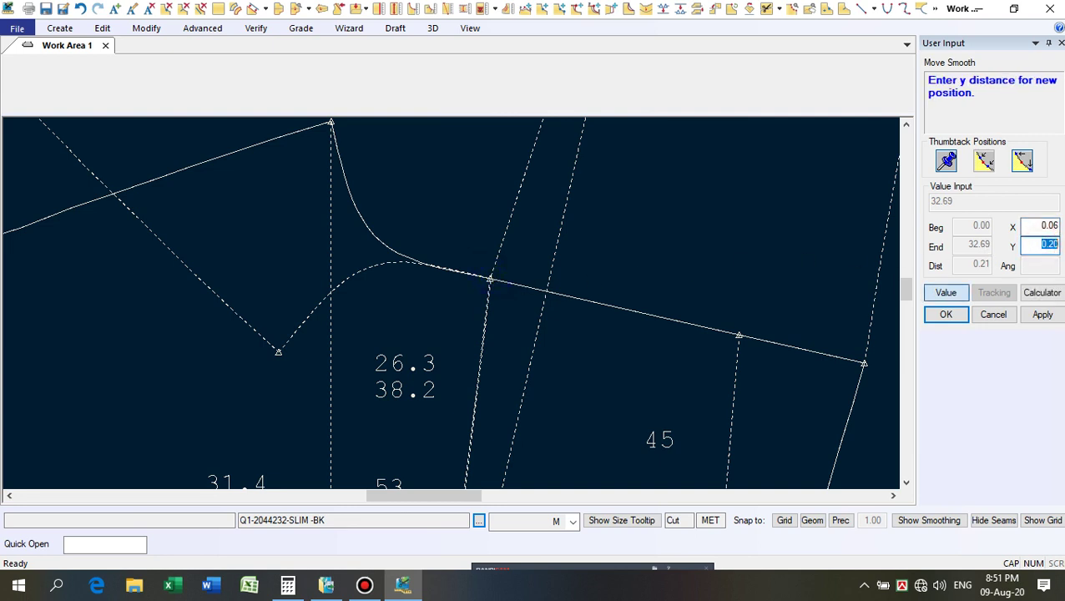
{"action": "left_click", "coordinate": [1040, 226]}
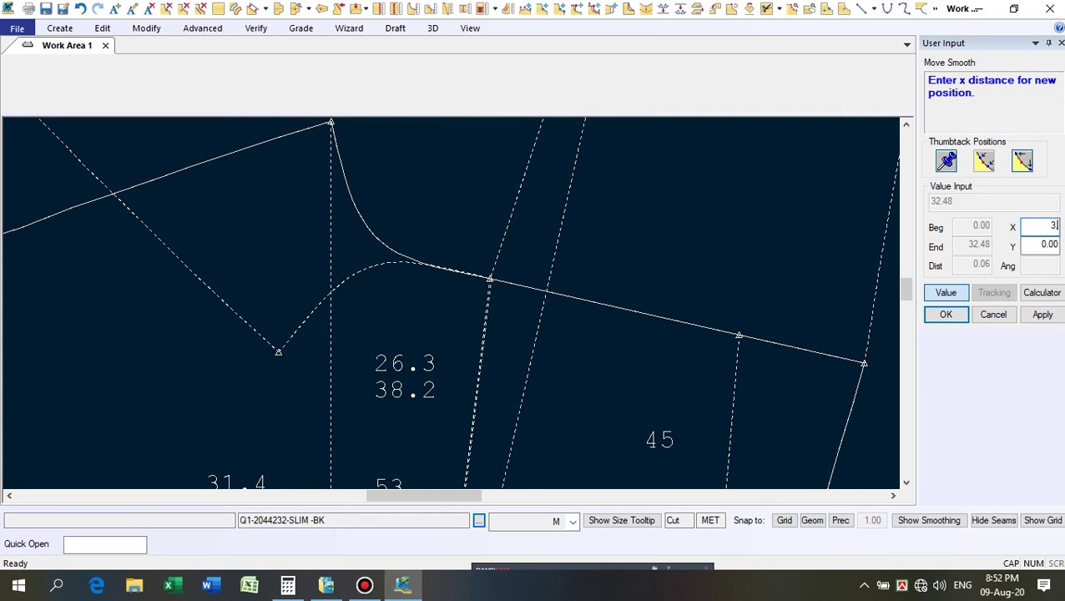
{"action": "type", "text": "3.22"}
{"action": "key", "text": "Return"}
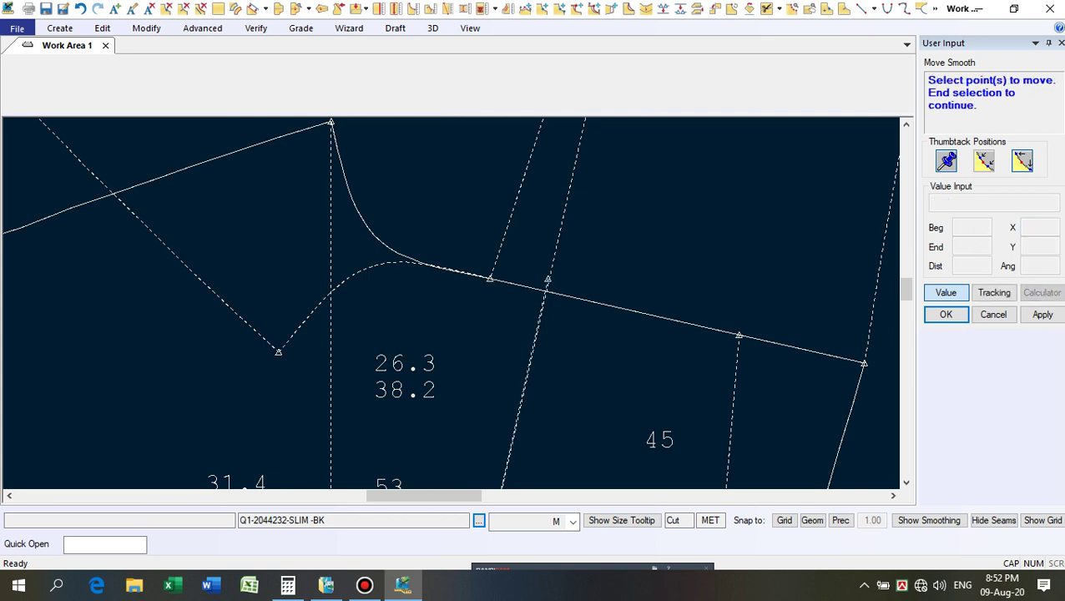
Move the hip point joining the crotch curve and centre back seam by 3.22 in X to meet the relocated hip line.
{"action": "scroll", "coordinate": [463, 264], "scroll_direction": "up", "scroll_amount": 1}
{"action": "scroll", "coordinate": [417, 255], "scroll_direction": "up", "scroll_amount": 1}
{"action": "left_click", "coordinate": [357, 238]}
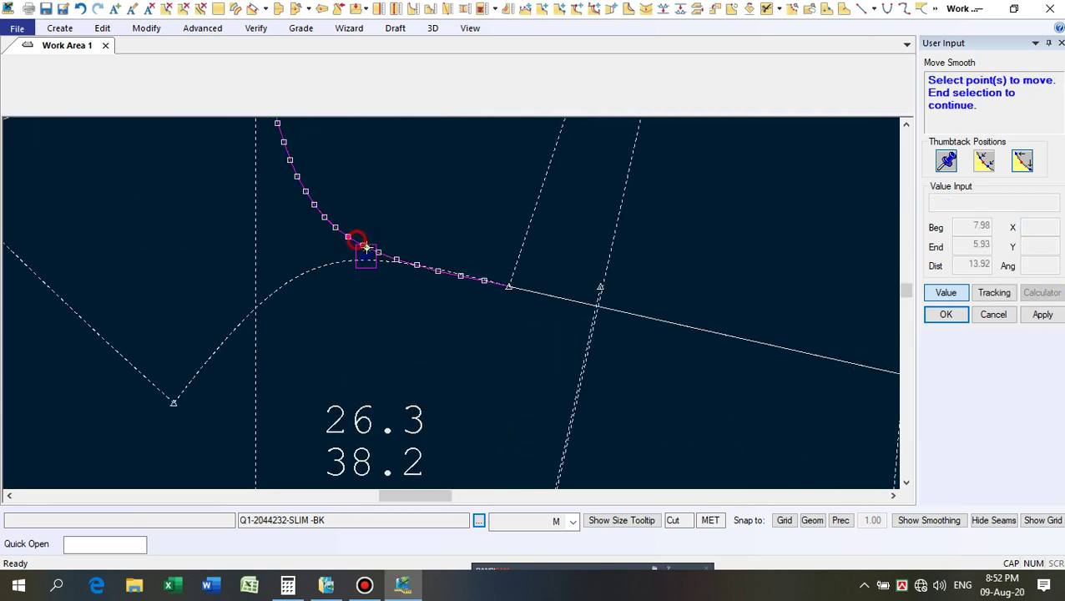
{"action": "left_click_drag", "start_coordinate": [503, 290], "coordinate": [594, 328]}
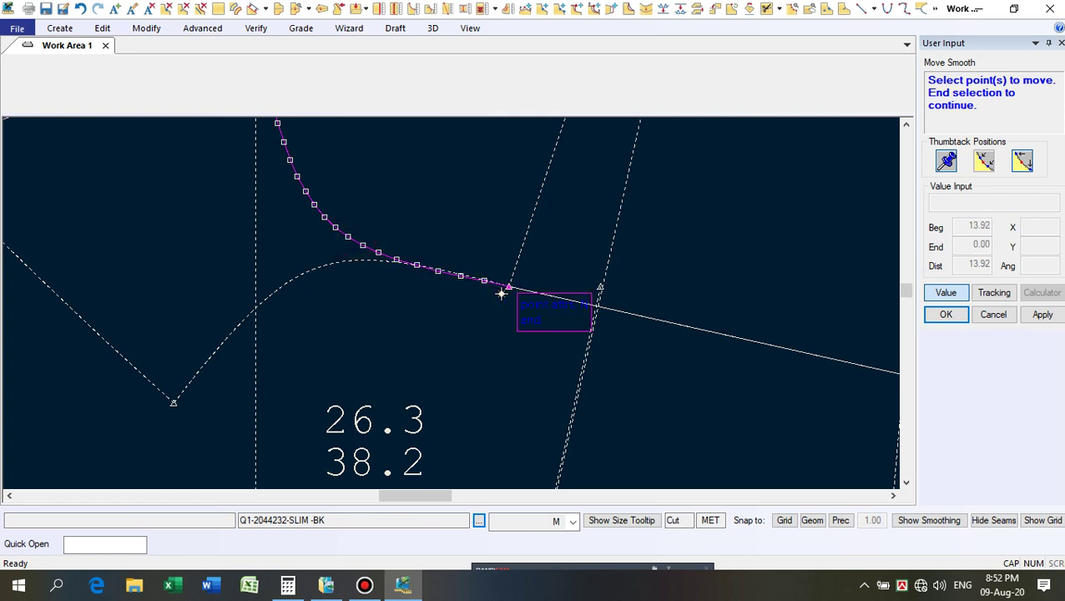
{"action": "right_click", "coordinate": [473, 347]}
{"action": "left_click", "coordinate": [483, 345]}
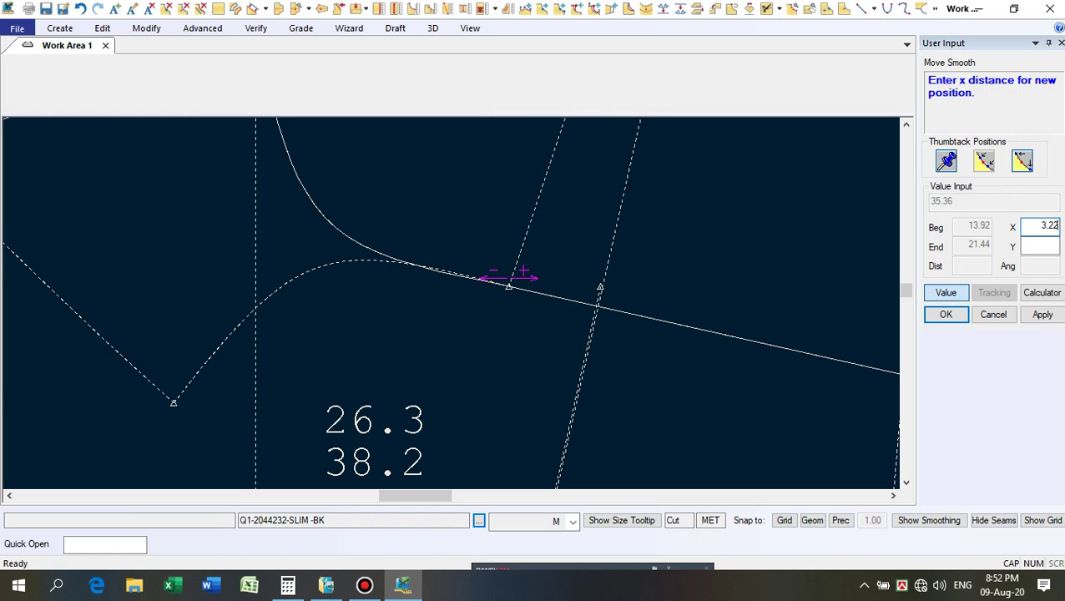
{"action": "key", "text": "Return"}
{"action": "scroll", "coordinate": [496, 294], "scroll_direction": "down", "scroll_amount": 4}
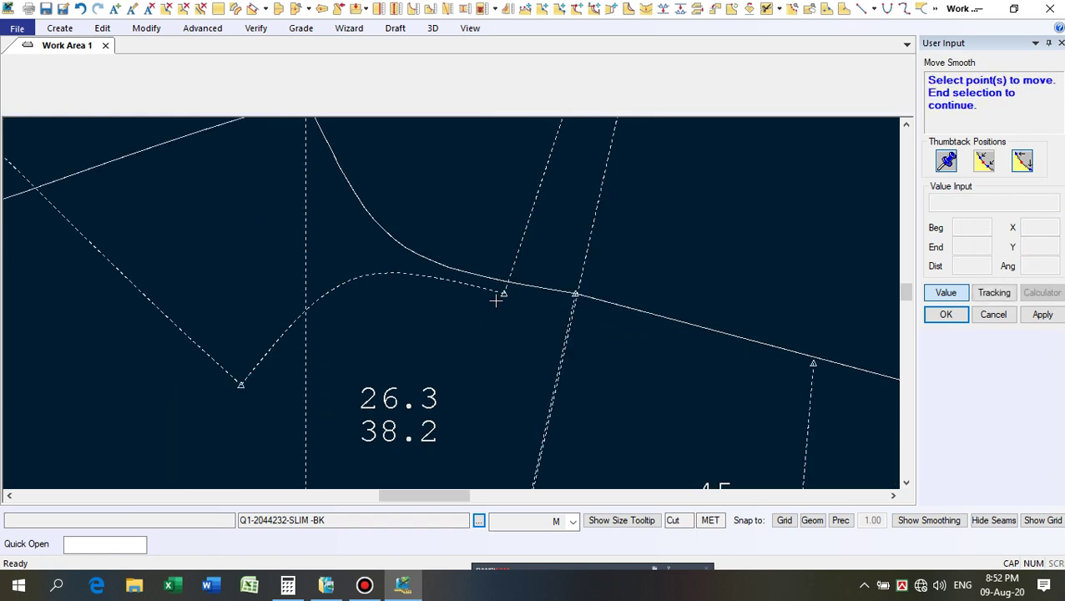
{"action": "right_click", "coordinate": [617, 232]}
{"action": "left_click", "coordinate": [617, 234]}
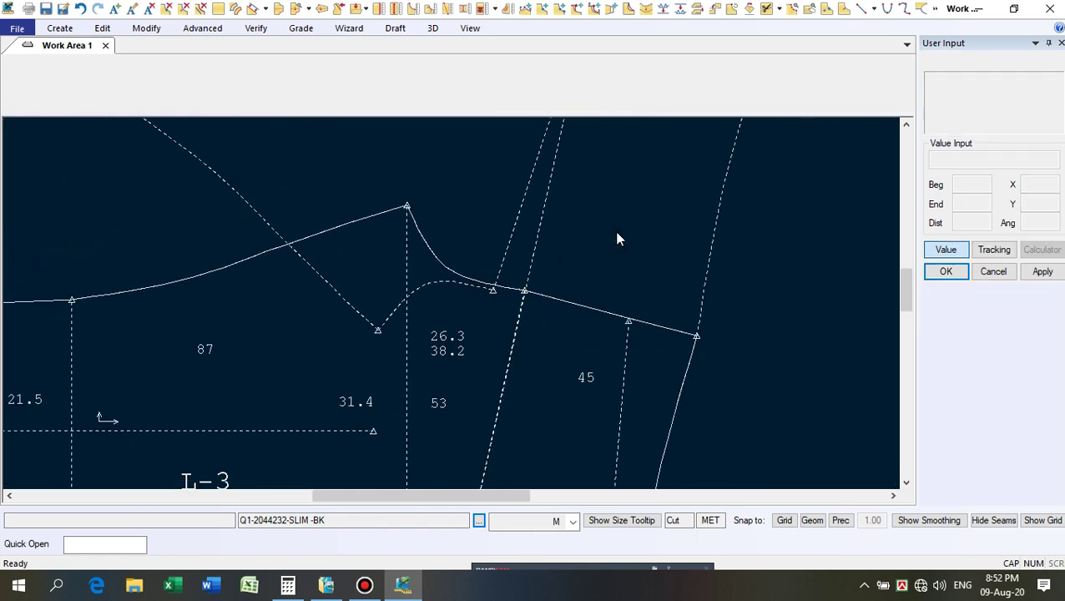
Delete the mirrored back outline and the hip construction lines, keeping the piece's own knee, crotch and upper hip lines.
{"action": "scroll", "coordinate": [616, 215], "scroll_direction": "down", "scroll_amount": 4}
{"action": "scroll", "coordinate": [607, 328], "scroll_direction": "up", "scroll_amount": 3}
{"action": "scroll", "coordinate": [619, 294], "scroll_direction": "up", "scroll_amount": 5}
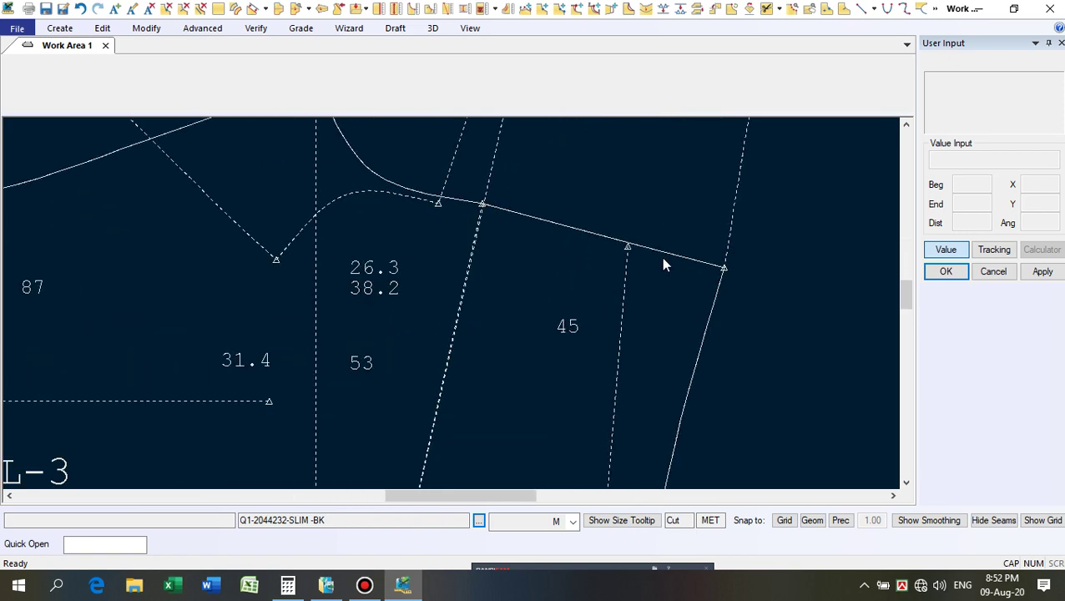
{"action": "scroll", "coordinate": [632, 226], "scroll_direction": "down", "scroll_amount": 3}
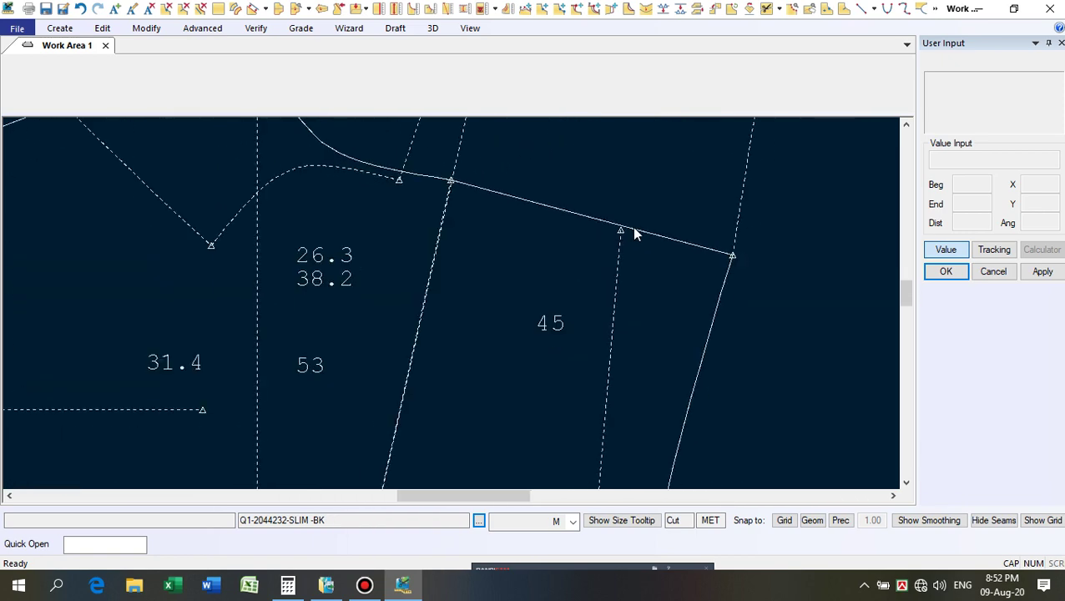
{"action": "scroll", "coordinate": [563, 345], "scroll_direction": "down", "scroll_amount": 5}
{"action": "scroll", "coordinate": [594, 346], "scroll_direction": "down", "scroll_amount": 3}
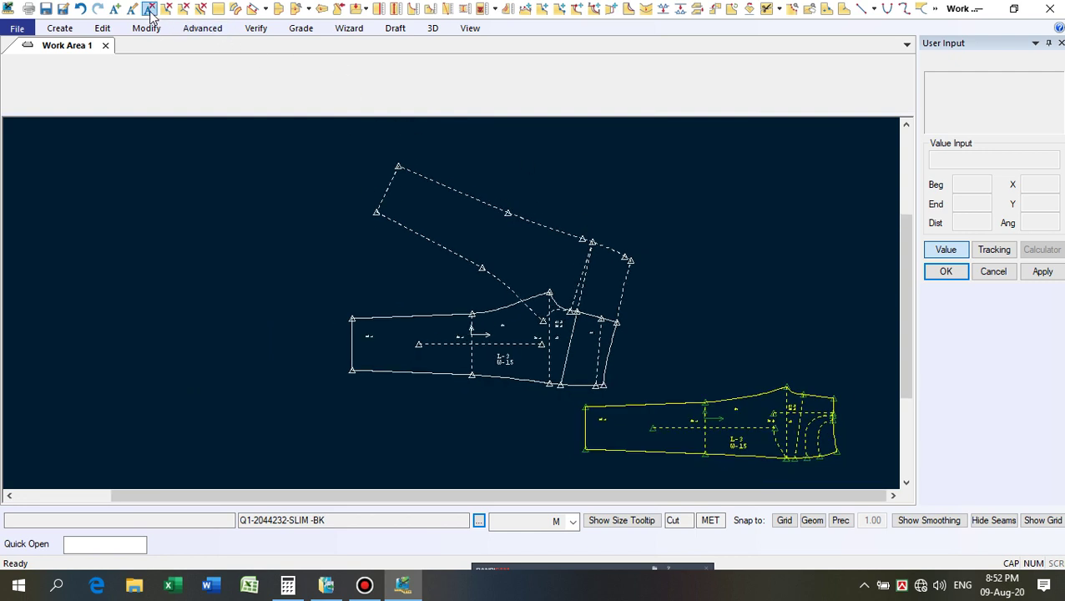
{"action": "left_click", "coordinate": [200, 10]}
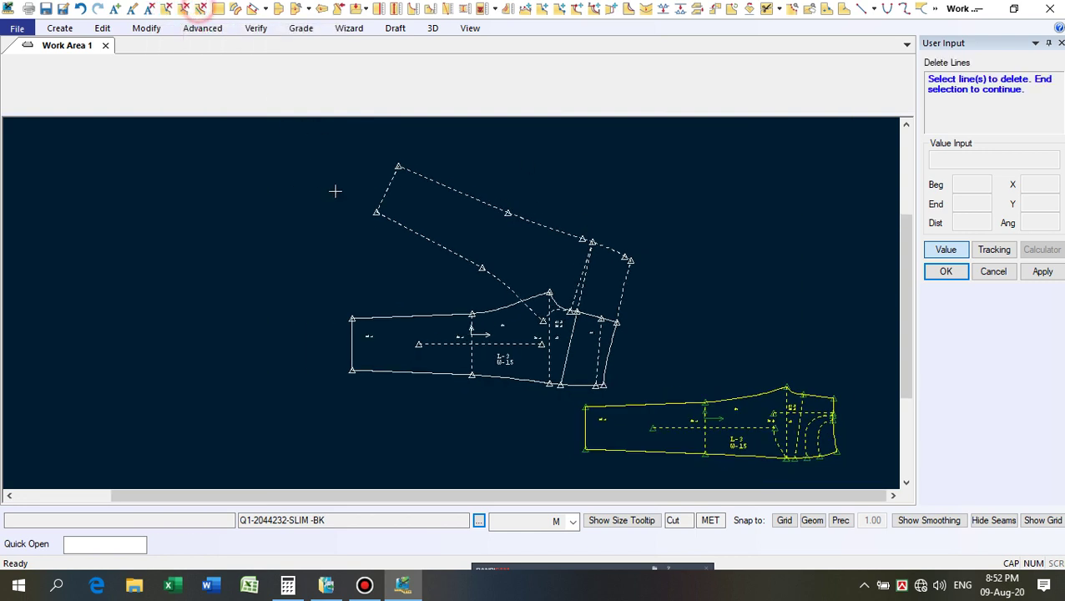
{"action": "scroll", "coordinate": [334, 191], "scroll_direction": "up", "scroll_amount": 1}
{"action": "left_click", "coordinate": [545, 306]}
{"action": "left_click", "coordinate": [479, 275]}
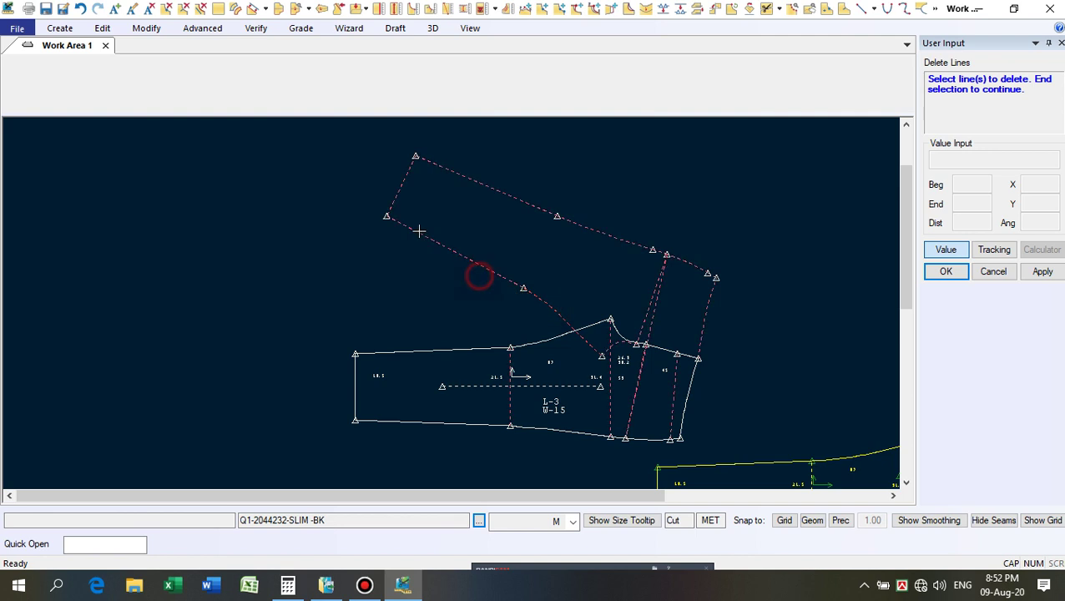
{"action": "scroll", "coordinate": [519, 396], "scroll_direction": "up", "scroll_amount": 1}
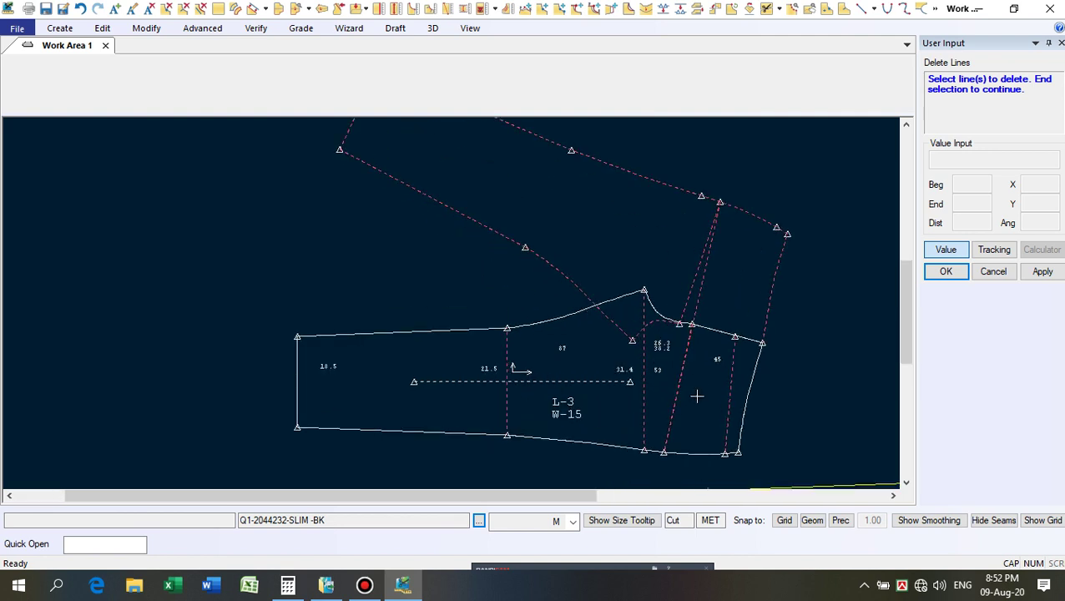
{"action": "left_click", "coordinate": [731, 392]}
{"action": "left_click", "coordinate": [643, 400]}
{"action": "left_click", "coordinate": [508, 406]}
{"action": "scroll", "coordinate": [689, 387], "scroll_direction": "up", "scroll_amount": 2}
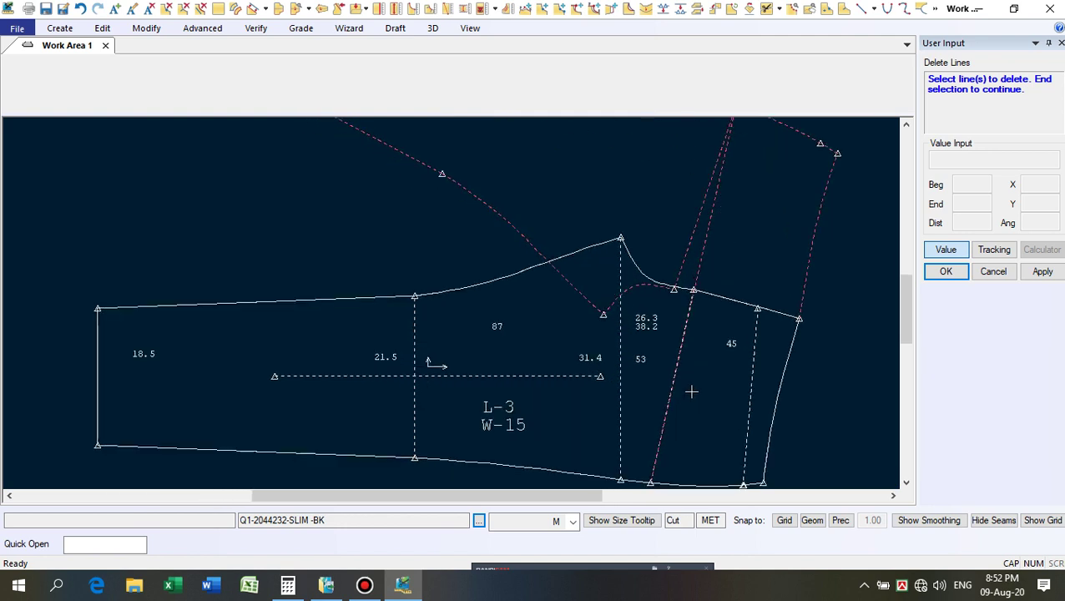
{"action": "right_click", "coordinate": [696, 386]}
{"action": "left_click", "coordinate": [696, 386]}
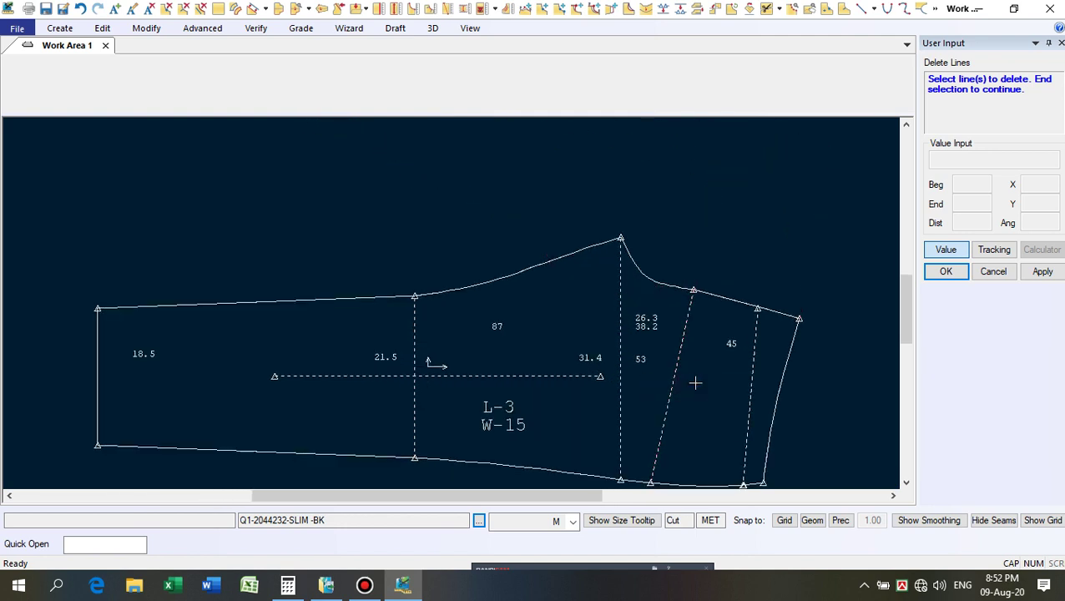
{"action": "right_click", "coordinate": [745, 249]}
{"action": "left_click", "coordinate": [749, 250]}
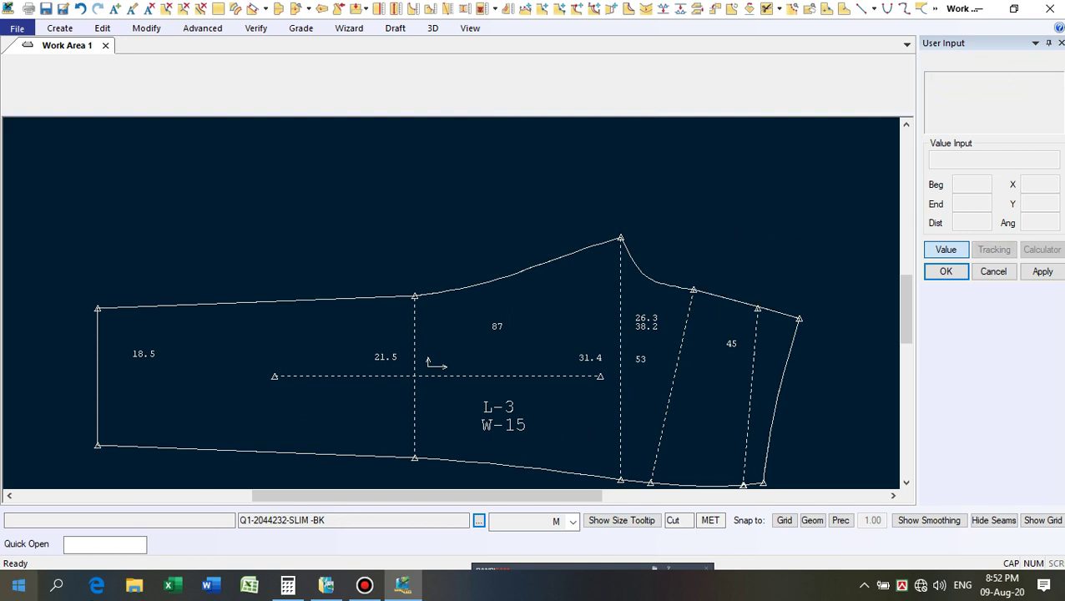
Smooth the back crotch curve between the crotch point and the relocated hip point, applying Smooth Line repeatedly.
{"action": "scroll", "coordinate": [741, 357], "scroll_direction": "up", "scroll_amount": 5}
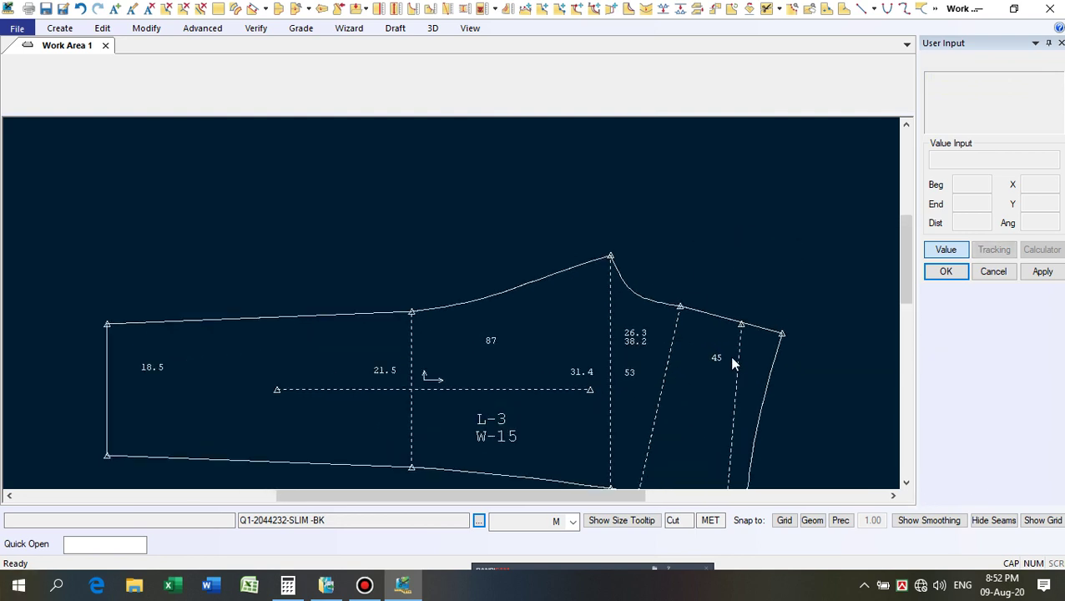
{"action": "scroll", "coordinate": [736, 318], "scroll_direction": "up", "scroll_amount": 2}
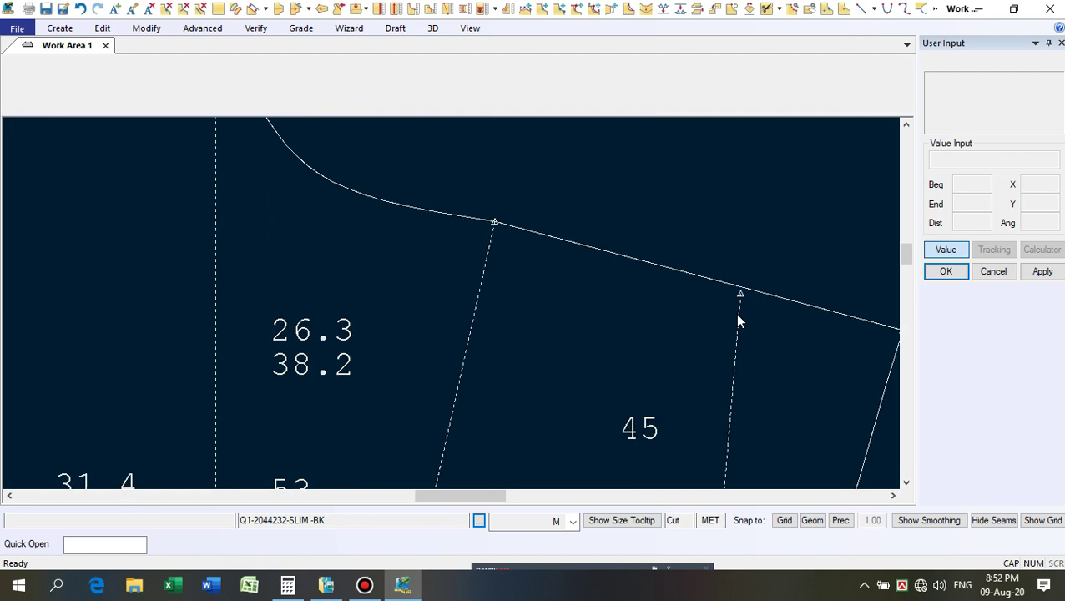
{"action": "scroll", "coordinate": [467, 351], "scroll_direction": "down", "scroll_amount": 4}
{"action": "scroll", "coordinate": [413, 236], "scroll_direction": "up", "scroll_amount": 3}
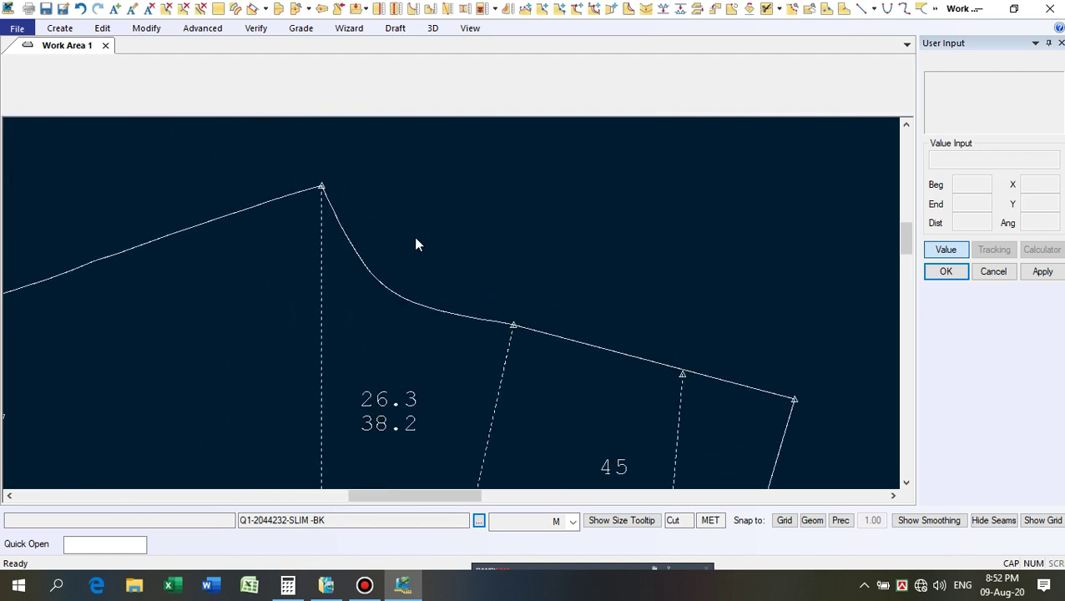
{"action": "left_click", "coordinate": [645, 10]}
{"action": "left_click", "coordinate": [404, 294]}
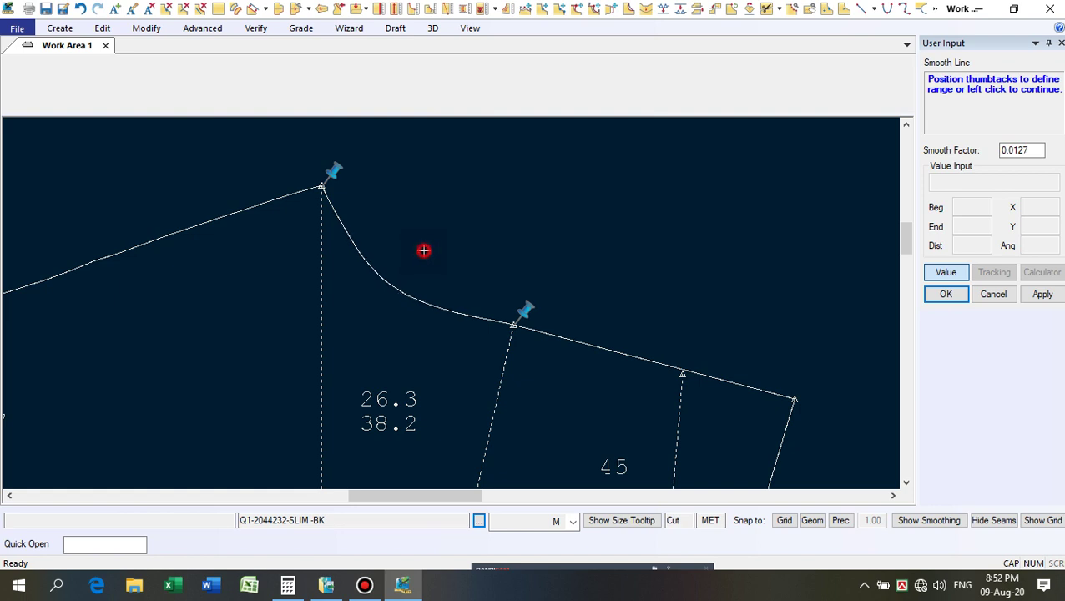
{"action": "left_click", "coordinate": [423, 248]}
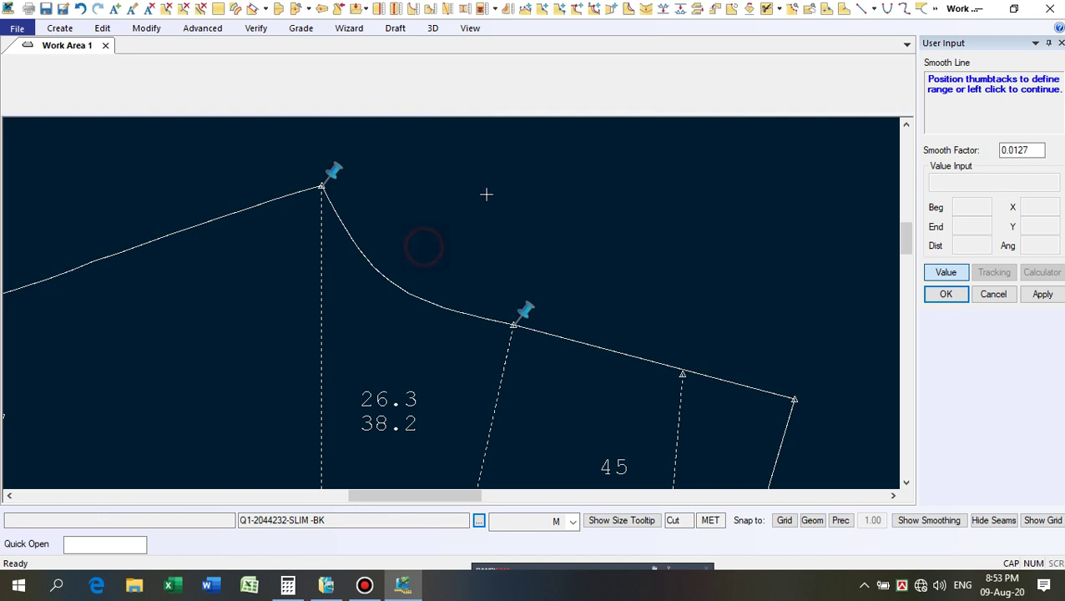
{"action": "scroll", "coordinate": [485, 194], "scroll_direction": "down", "scroll_amount": 4}
{"action": "scroll", "coordinate": [533, 191], "scroll_direction": "up", "scroll_amount": 2}
{"action": "right_click", "coordinate": [640, 160]}
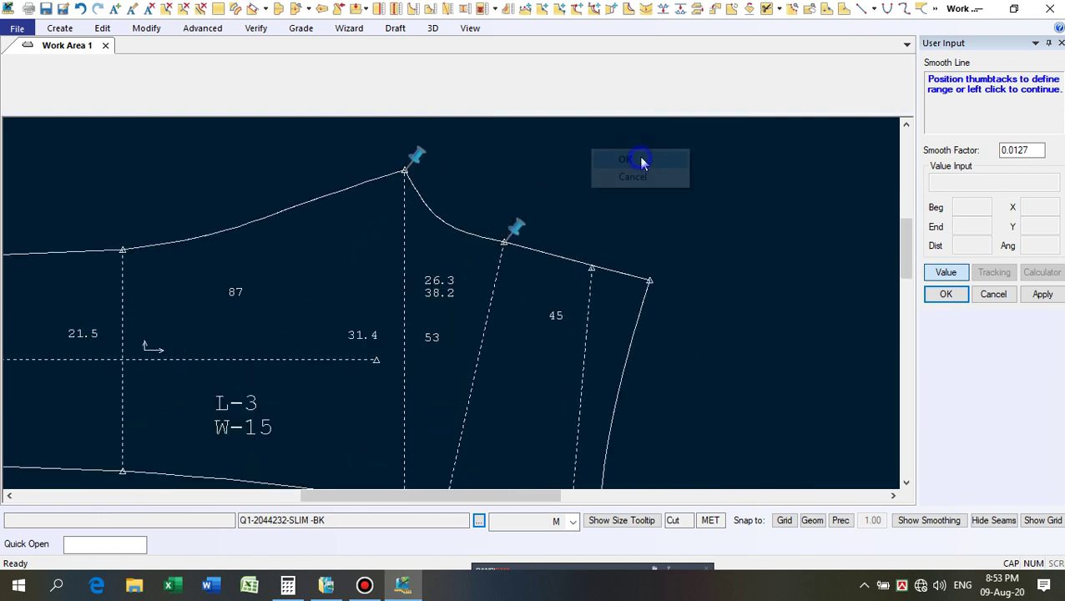
{"action": "left_click", "coordinate": [635, 175]}
{"action": "right_click", "coordinate": [637, 165]}
{"action": "left_click", "coordinate": [632, 161]}
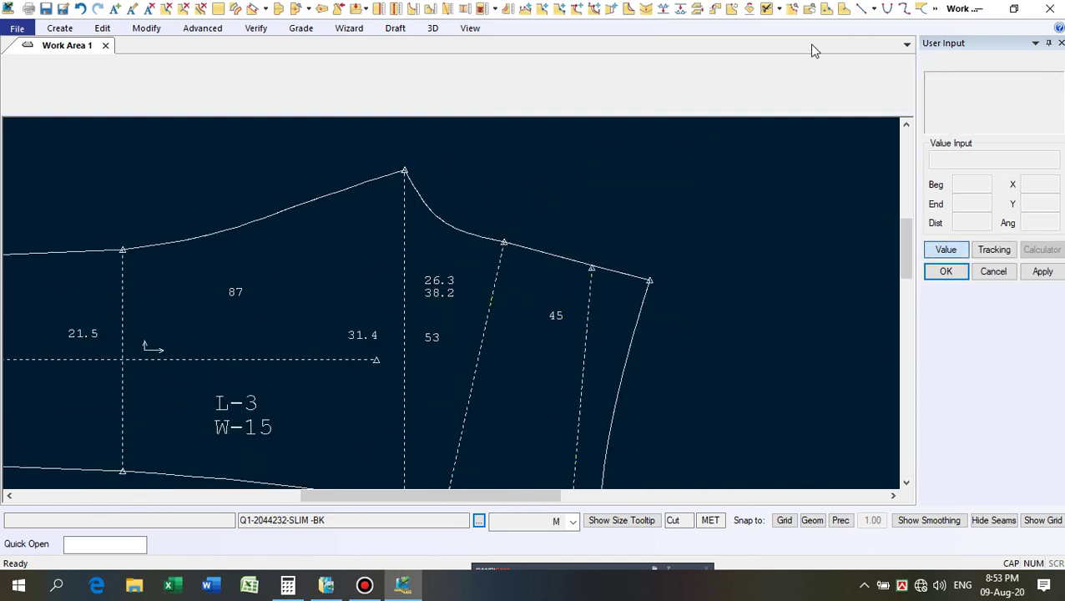
Display the intermediate points of the back piece.
{"action": "left_click", "coordinate": [789, 10]}
{"action": "left_click", "coordinate": [515, 337]}
{"action": "right_click", "coordinate": [516, 337]}
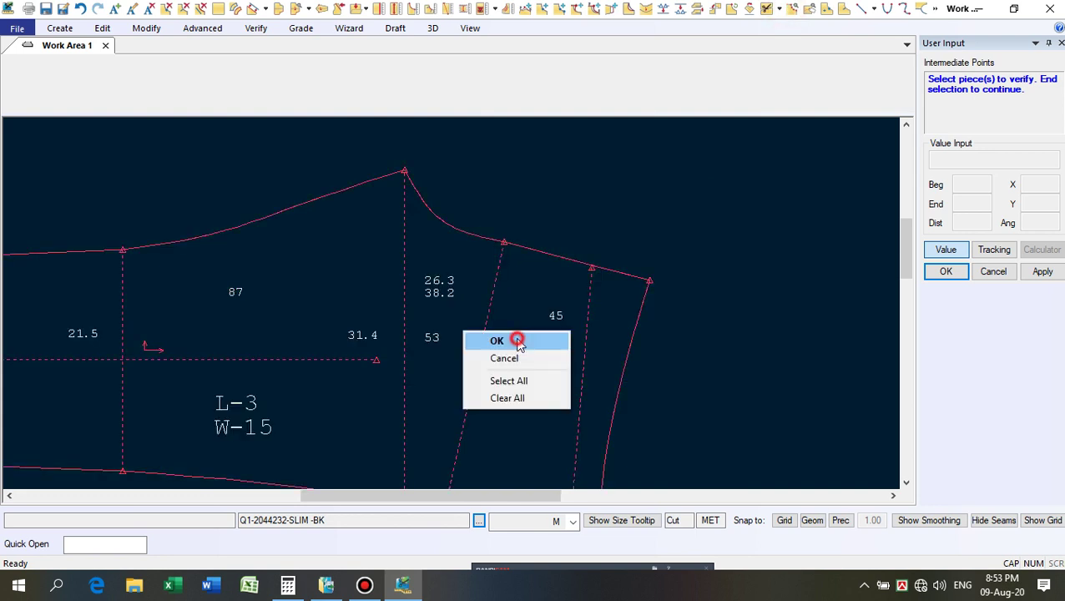
{"action": "left_click", "coordinate": [515, 338]}
{"action": "right_click", "coordinate": [517, 324]}
{"action": "left_click", "coordinate": [520, 329]}
Move the end of the dashed upper internal line with Move Smooth, snapping it onto the intermediate point on the centre back seam.
{"action": "scroll", "coordinate": [588, 288], "scroll_direction": "up", "scroll_amount": 1}
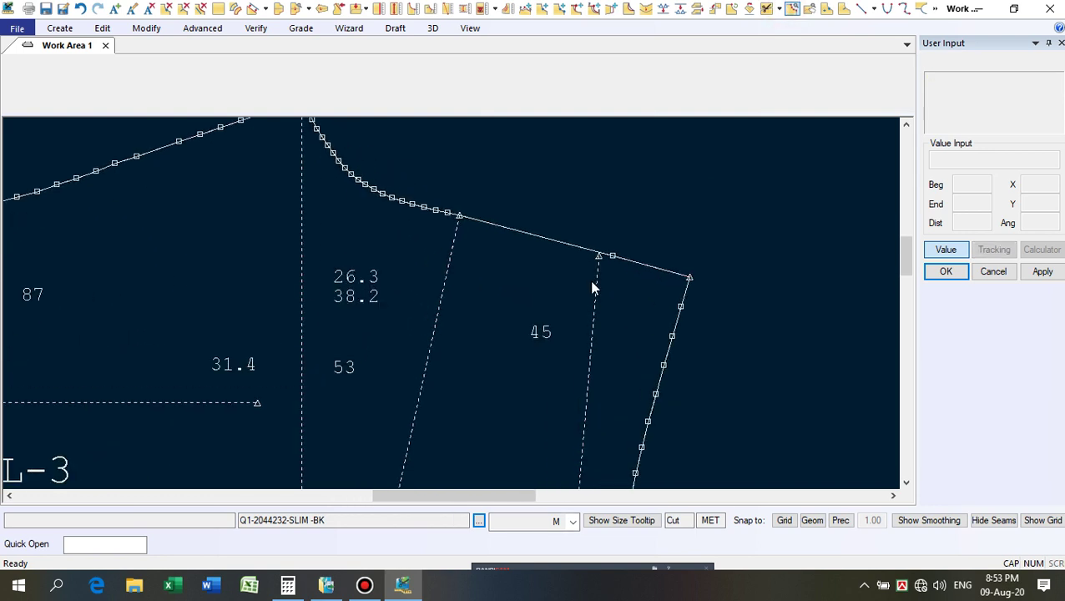
{"action": "scroll", "coordinate": [602, 291], "scroll_direction": "up", "scroll_amount": 1}
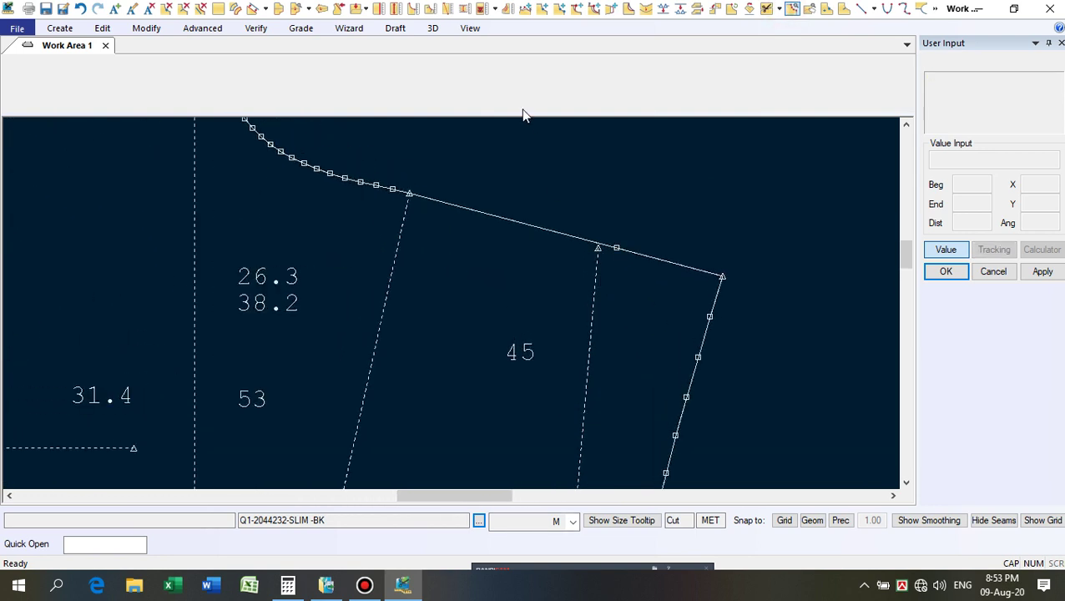
{"action": "left_click", "coordinate": [525, 10]}
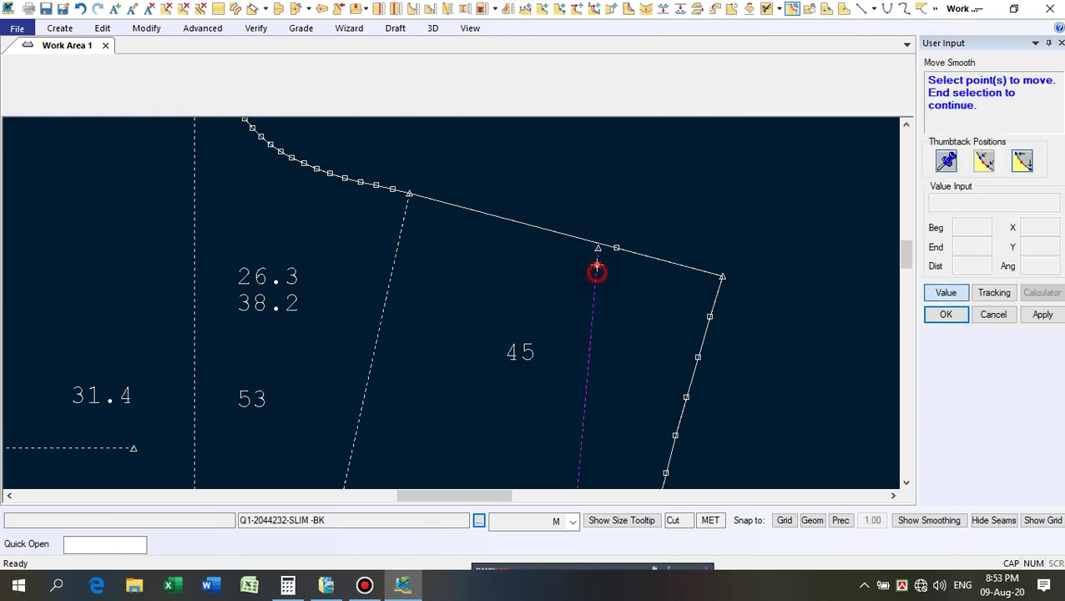
{"action": "right_click", "coordinate": [643, 209]}
{"action": "left_click", "coordinate": [652, 208]}
{"action": "right_click", "coordinate": [659, 207]}
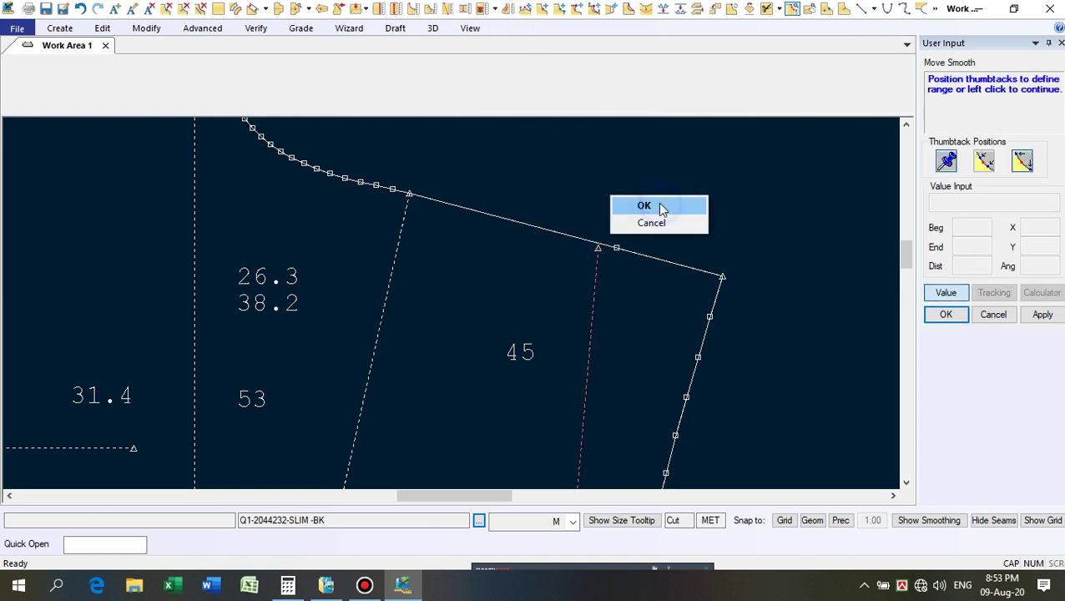
{"action": "left_click", "coordinate": [660, 207]}
{"action": "left_click", "coordinate": [946, 292]}
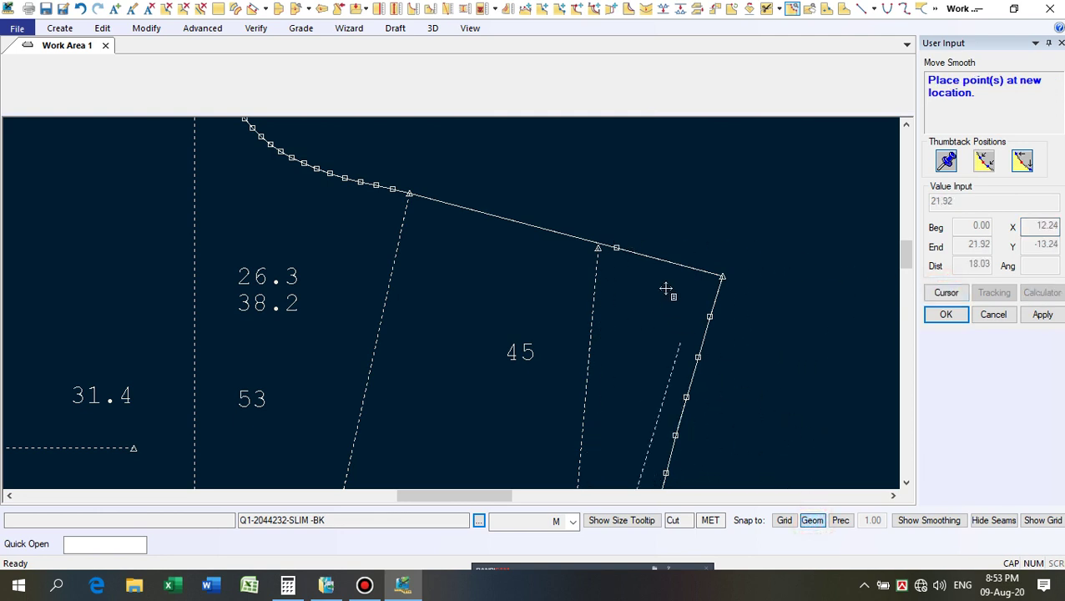
{"action": "left_click", "coordinate": [644, 227]}
{"action": "right_click", "coordinate": [676, 207]}
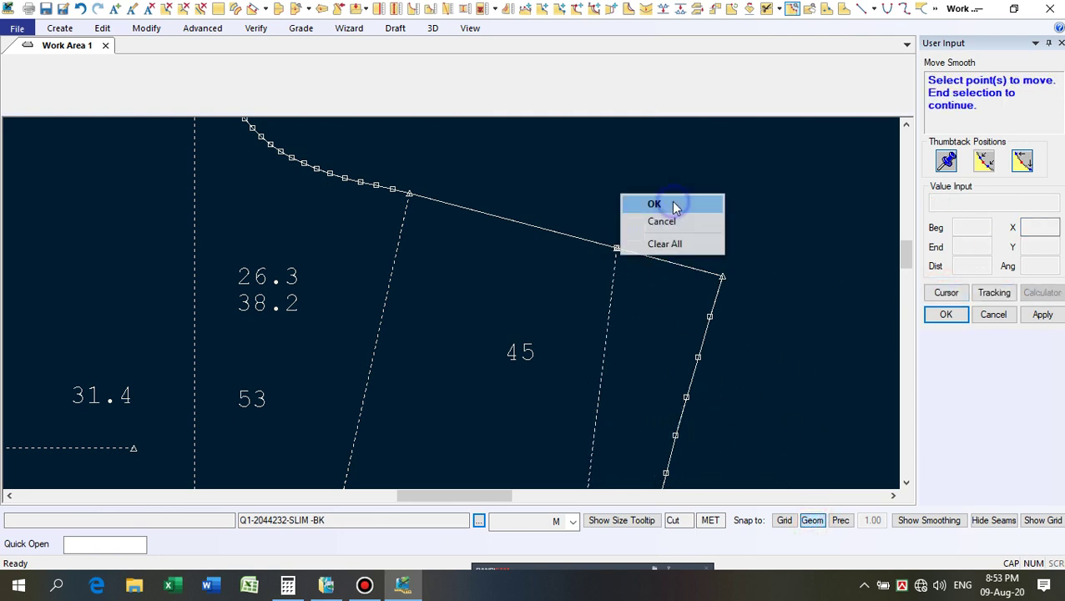
{"action": "left_click", "coordinate": [675, 205]}
Split the centre back seam at the point where the upper internal line meets it.
{"action": "left_click", "coordinate": [684, 10]}
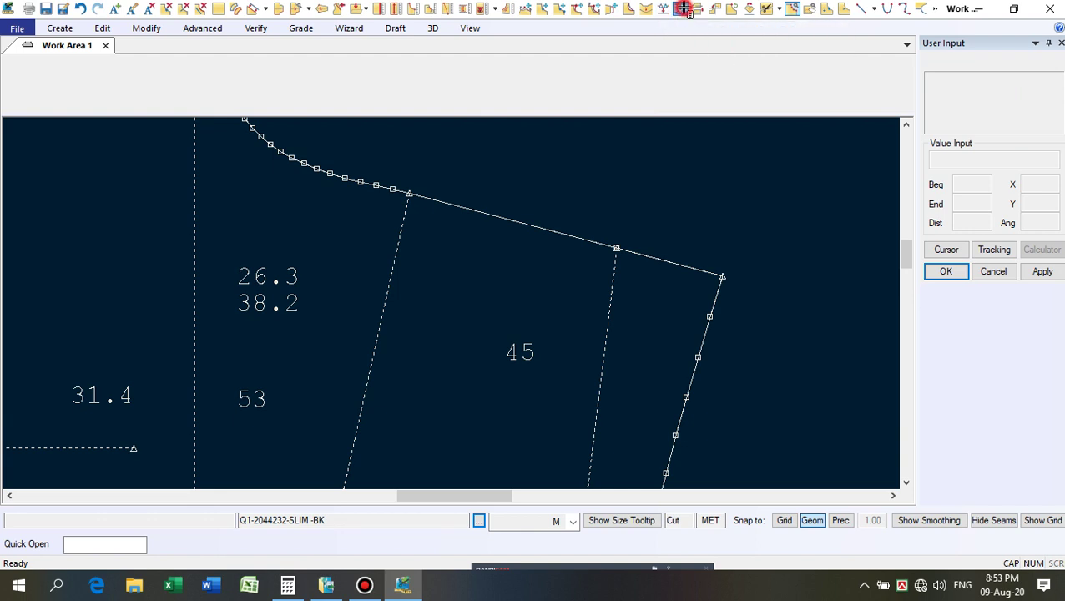
{"action": "left_click", "coordinate": [623, 251]}
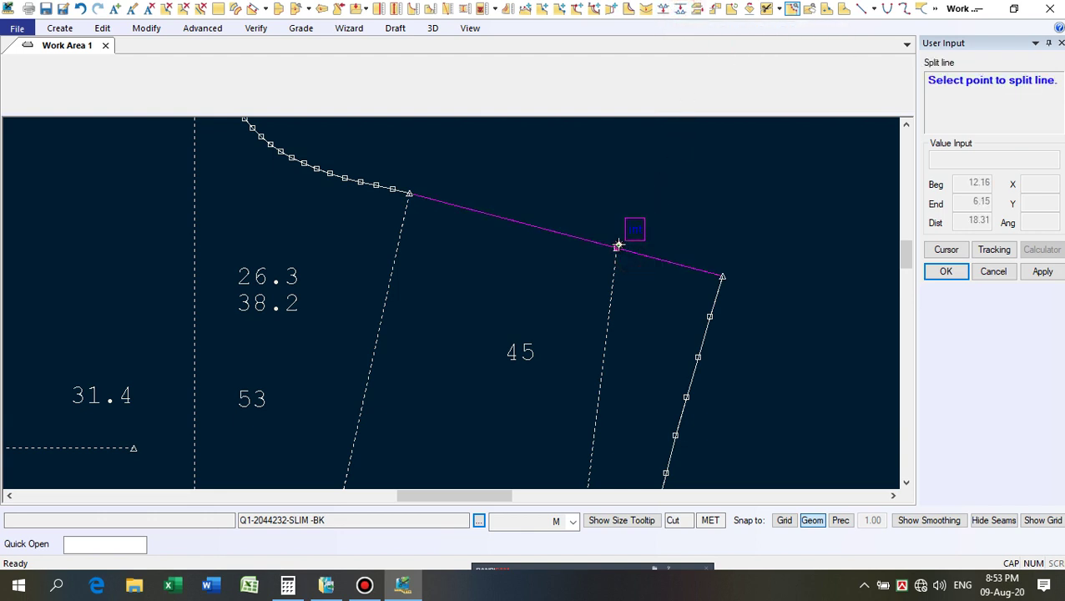
{"action": "right_click", "coordinate": [668, 188]}
{"action": "left_click", "coordinate": [672, 188]}
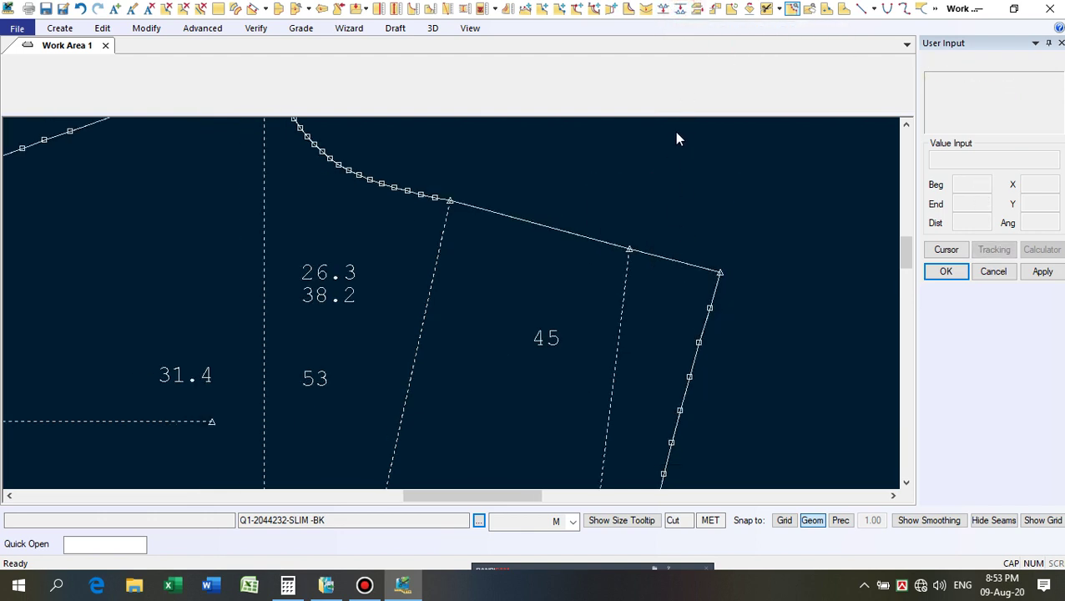
{"action": "left_click", "coordinate": [671, 8]}
{"action": "left_click", "coordinate": [679, 257]}
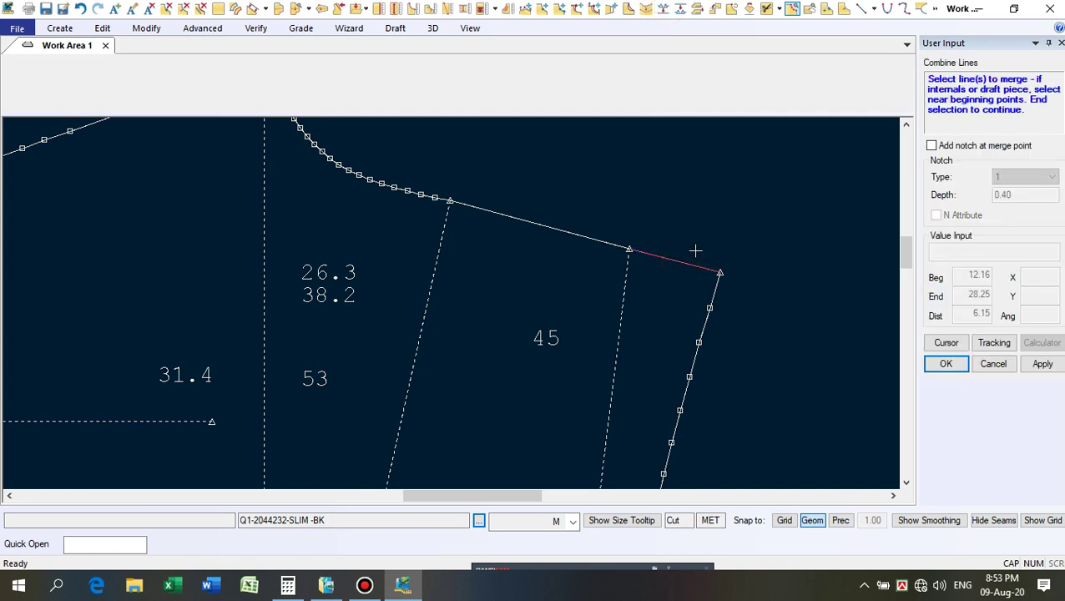
{"action": "right_click", "coordinate": [727, 180]}
{"action": "left_click", "coordinate": [720, 201]}
Reshape the back crotch curve with Move Smooth, placing a mid-curve point further inward freehand with geometry snapping off.
{"action": "scroll", "coordinate": [611, 302], "scroll_direction": "down", "scroll_amount": 2}
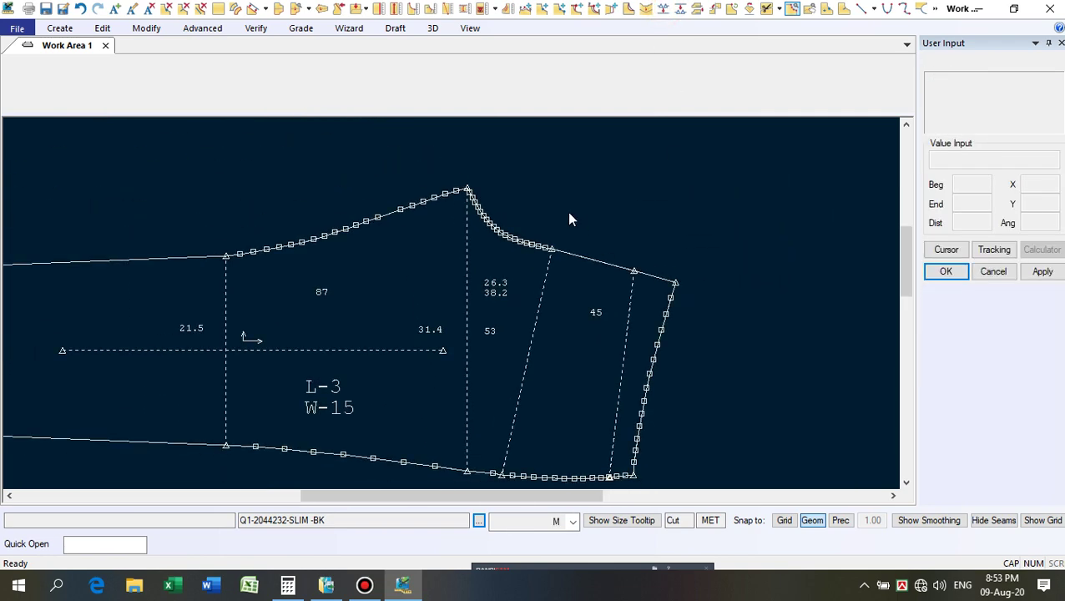
{"action": "scroll", "coordinate": [551, 208], "scroll_direction": "up", "scroll_amount": 2}
{"action": "scroll", "coordinate": [505, 207], "scroll_direction": "up", "scroll_amount": 2}
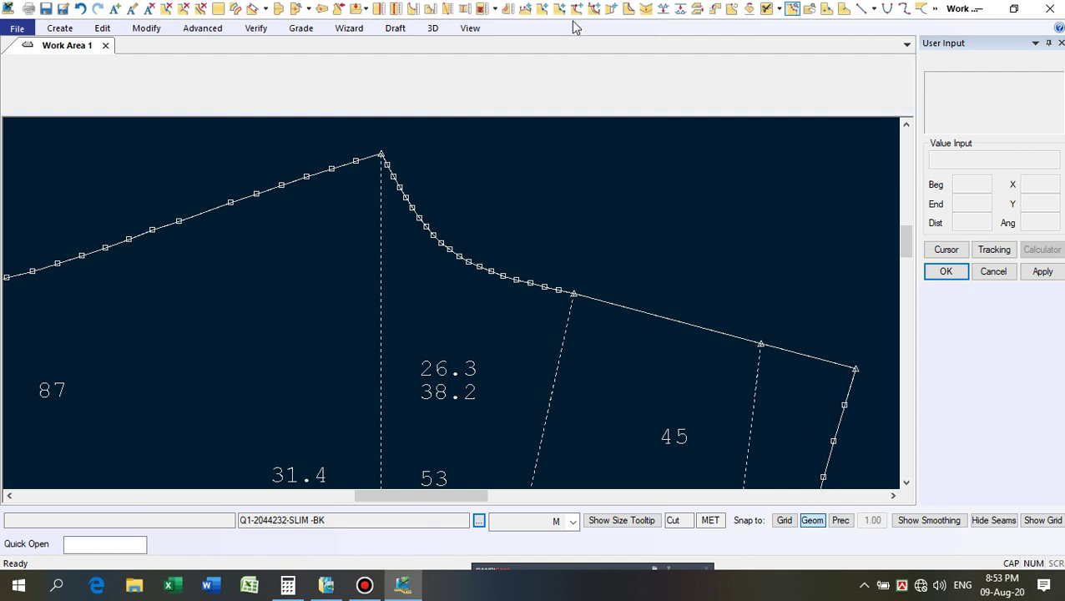
{"action": "left_click", "coordinate": [526, 8]}
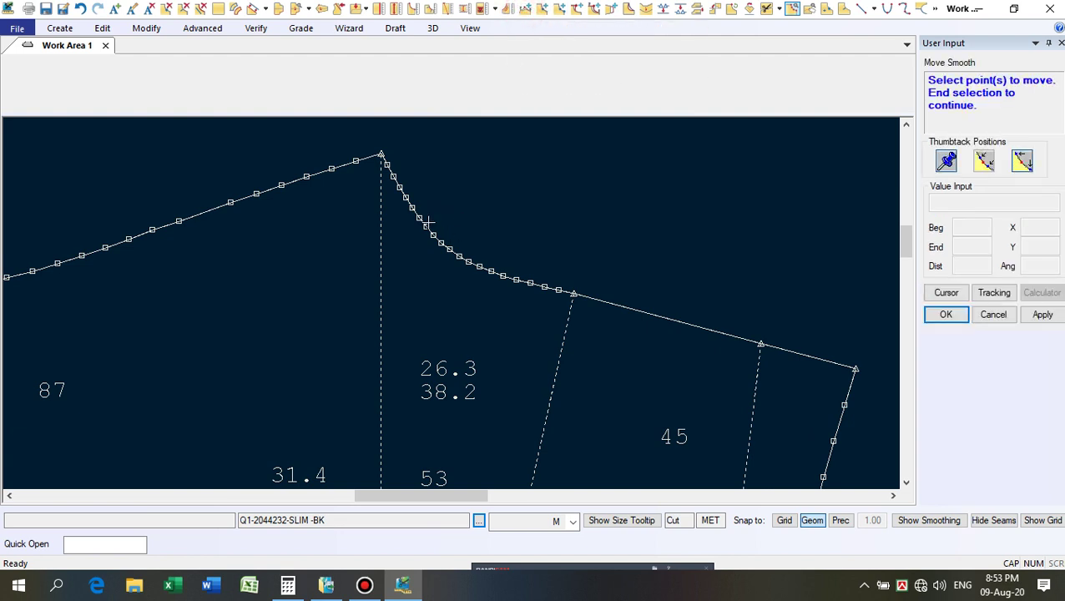
{"action": "left_click", "coordinate": [426, 227]}
{"action": "right_click", "coordinate": [500, 218]}
{"action": "left_click", "coordinate": [501, 220]}
{"action": "right_click", "coordinate": [504, 219]}
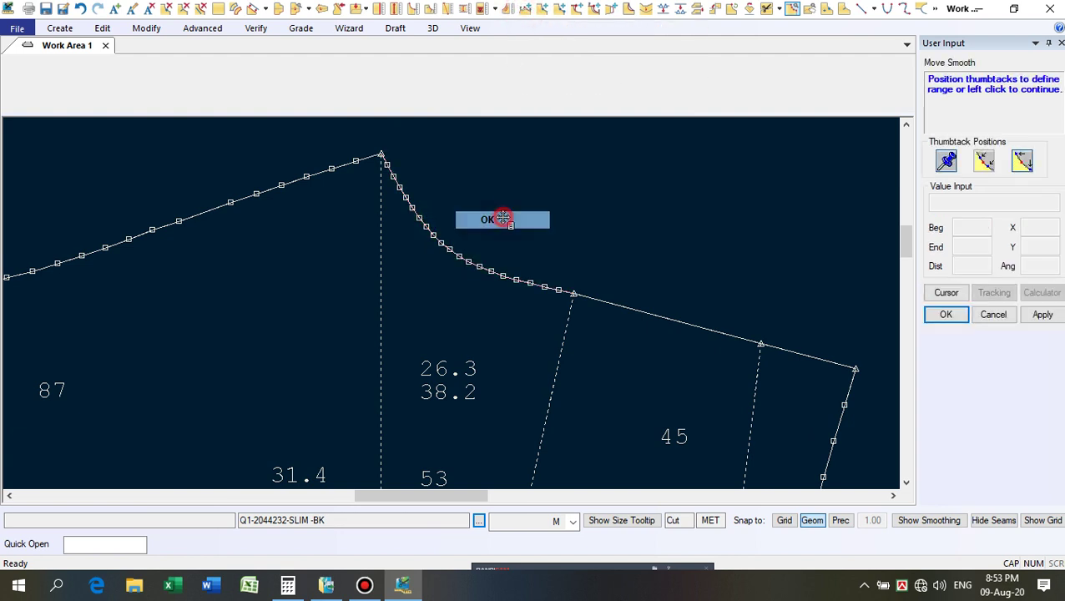
{"action": "left_click", "coordinate": [501, 219]}
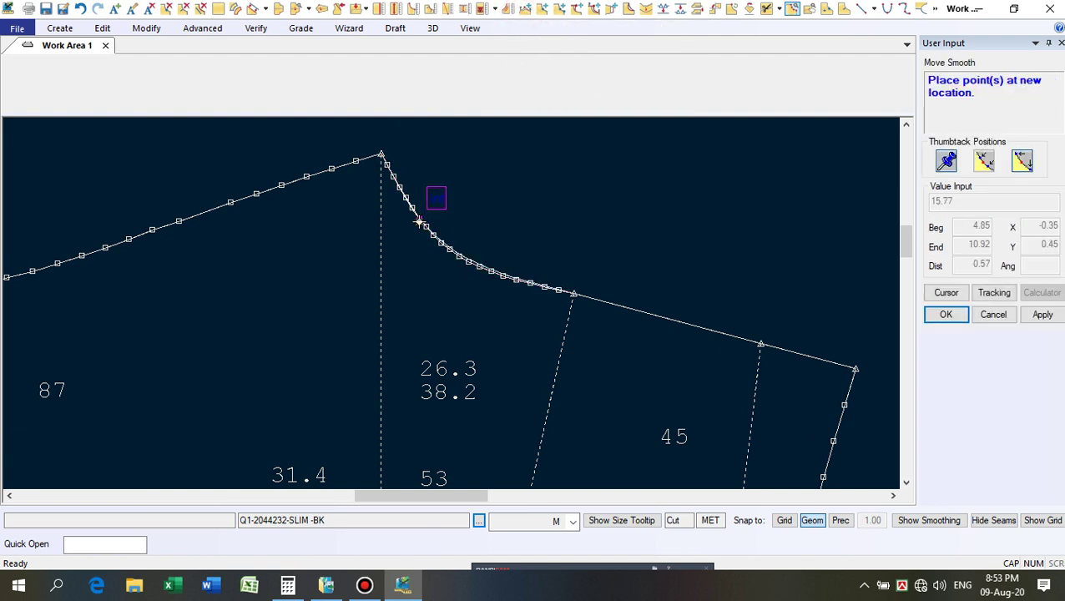
{"action": "left_click", "coordinate": [813, 522]}
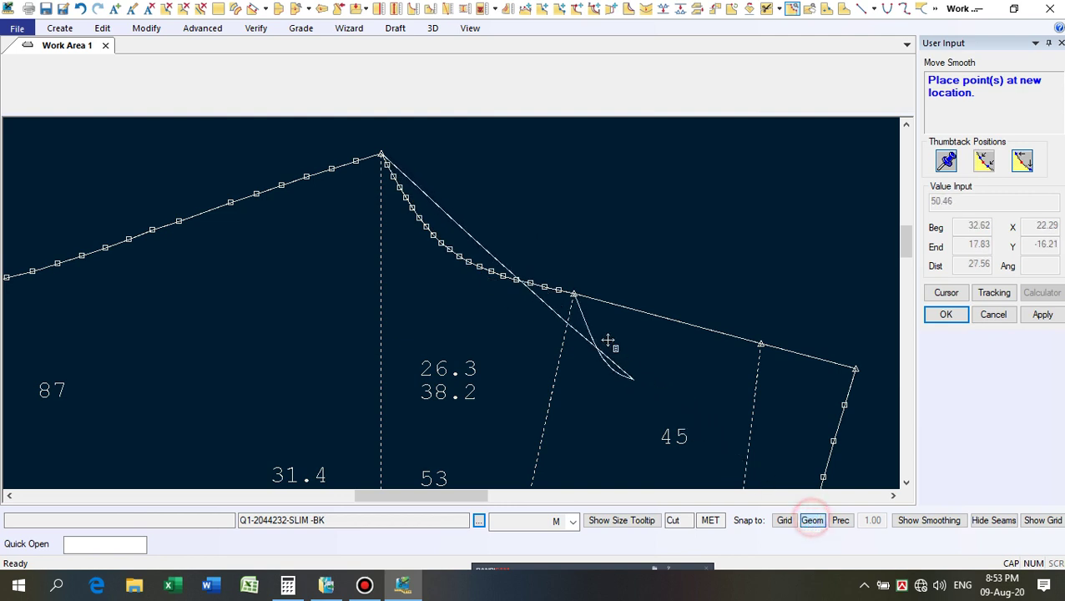
{"action": "left_click", "coordinate": [399, 205]}
Deepen the middle of the crotch curve and its stretch towards the hip point with two freehand Move Smooth adjustments.
{"action": "scroll", "coordinate": [471, 252], "scroll_direction": "up", "scroll_amount": 1}
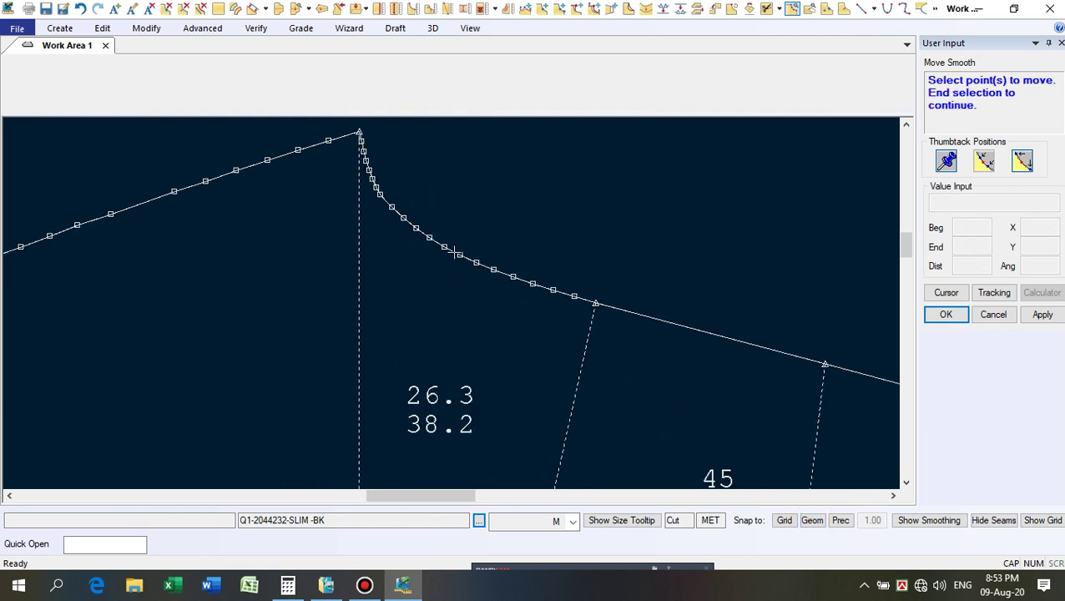
{"action": "left_click", "coordinate": [438, 242]}
{"action": "right_click", "coordinate": [484, 220]}
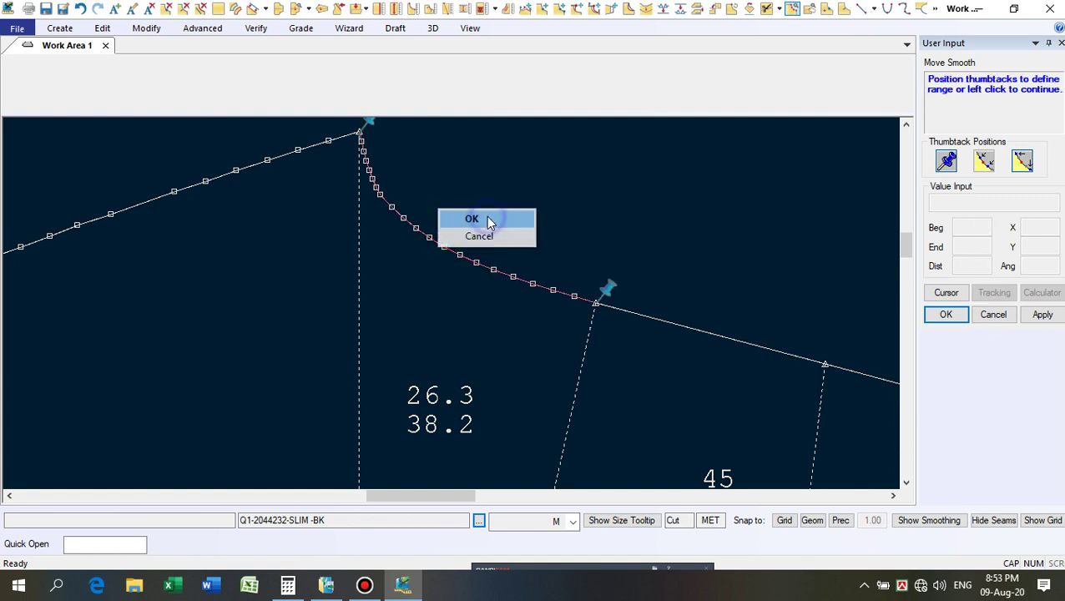
{"action": "left_click", "coordinate": [488, 214]}
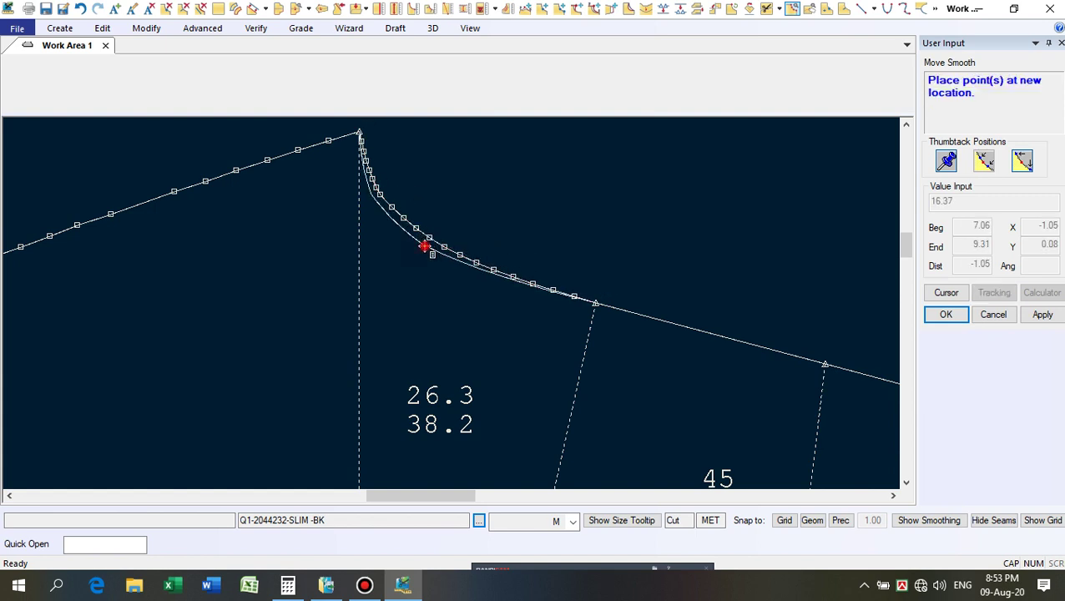
{"action": "left_click", "coordinate": [425, 247]}
{"action": "scroll", "coordinate": [465, 230], "scroll_direction": "up", "scroll_amount": 1}
{"action": "right_click", "coordinate": [472, 245]}
{"action": "left_click", "coordinate": [466, 240]}
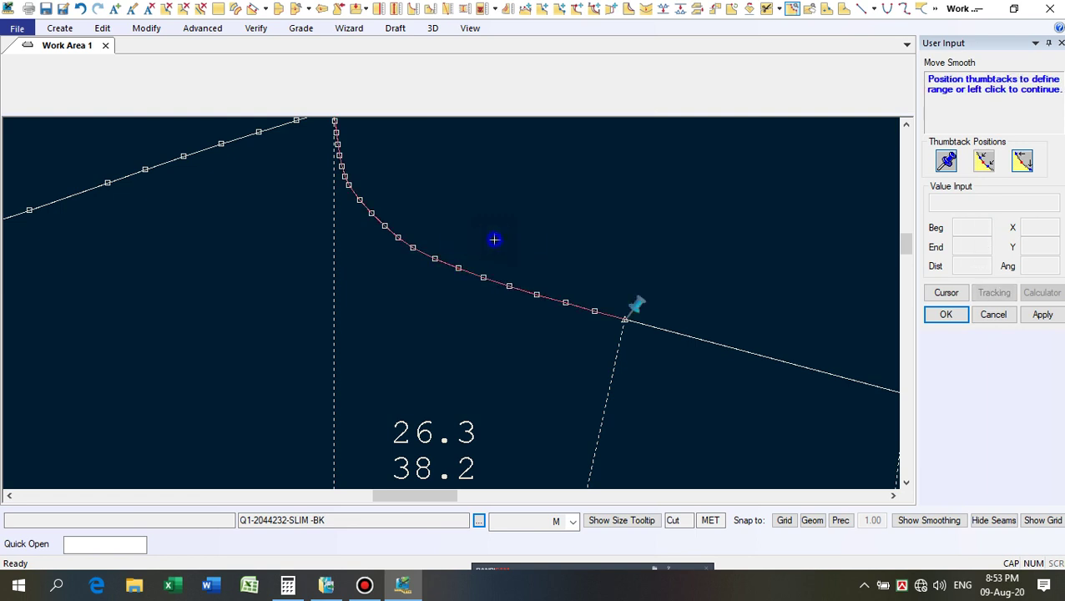
{"action": "left_click", "coordinate": [494, 238]}
{"action": "left_click", "coordinate": [457, 275]}
{"action": "scroll", "coordinate": [401, 290], "scroll_direction": "down", "scroll_amount": 1}
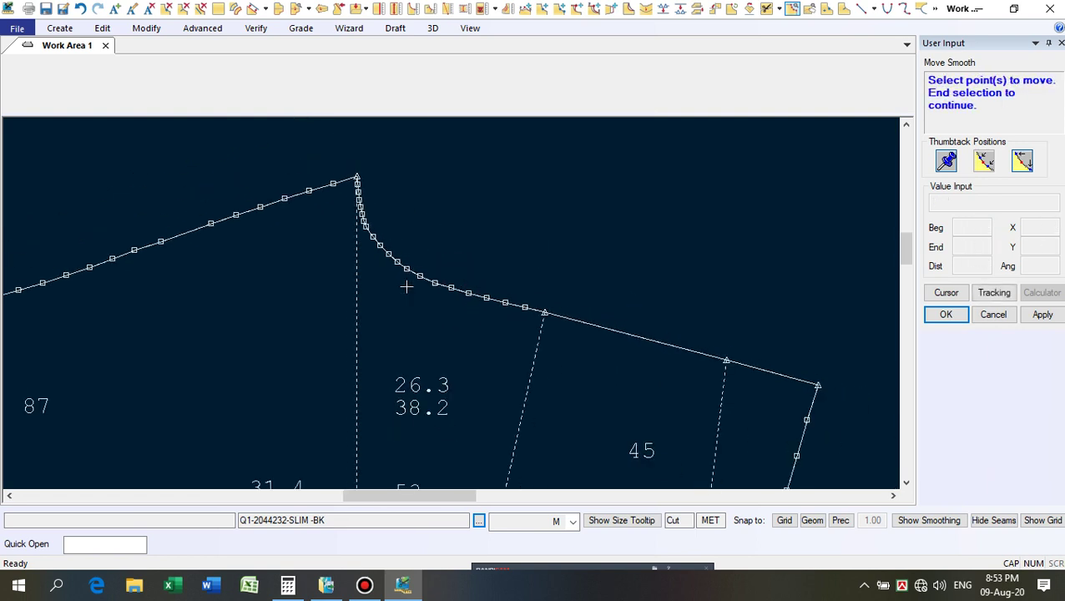
Pull the part of the crotch curve nearer the crotch point inward with Move Smooth, by about -0.71 in X and -0.23 in Y.
{"action": "left_click", "coordinate": [393, 250]}
{"action": "right_click", "coordinate": [435, 233]}
{"action": "left_click", "coordinate": [437, 234]}
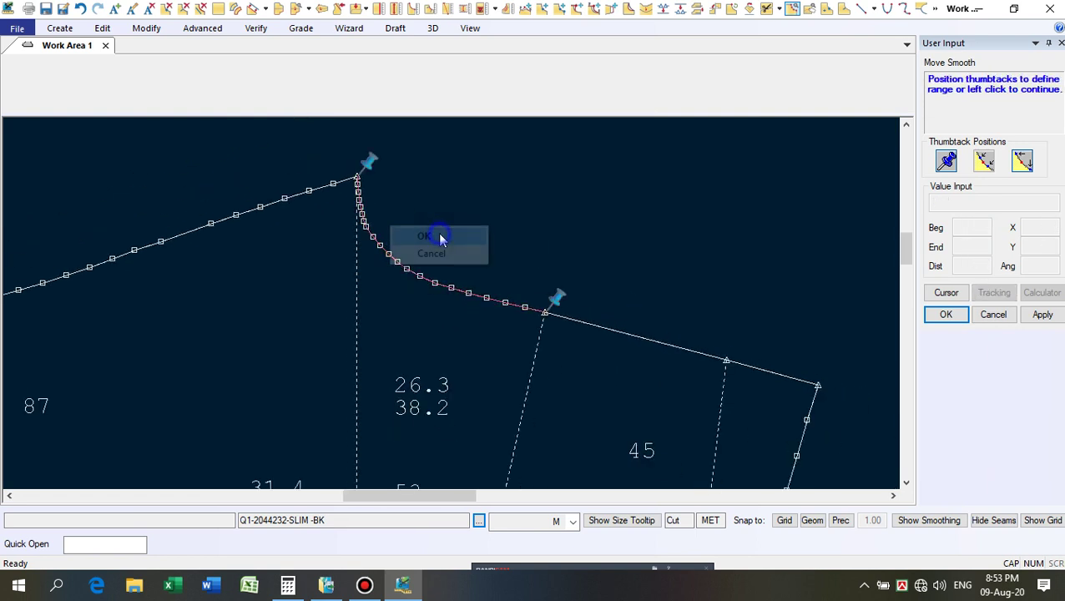
{"action": "left_click", "coordinate": [409, 251]}
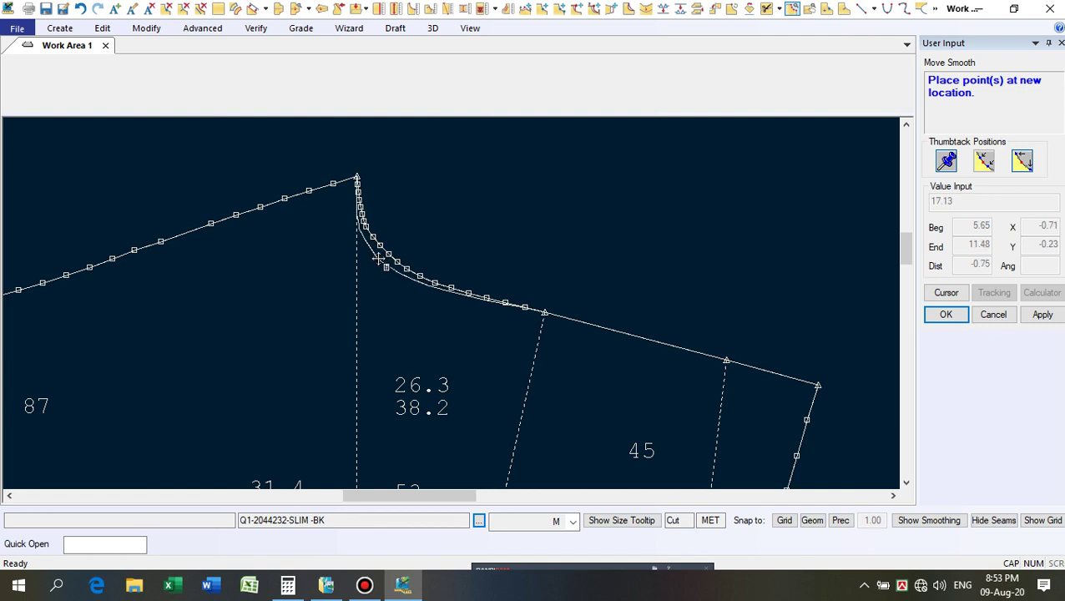
{"action": "left_click", "coordinate": [378, 258]}
{"action": "right_click", "coordinate": [467, 211]}
{"action": "left_click", "coordinate": [519, 222]}
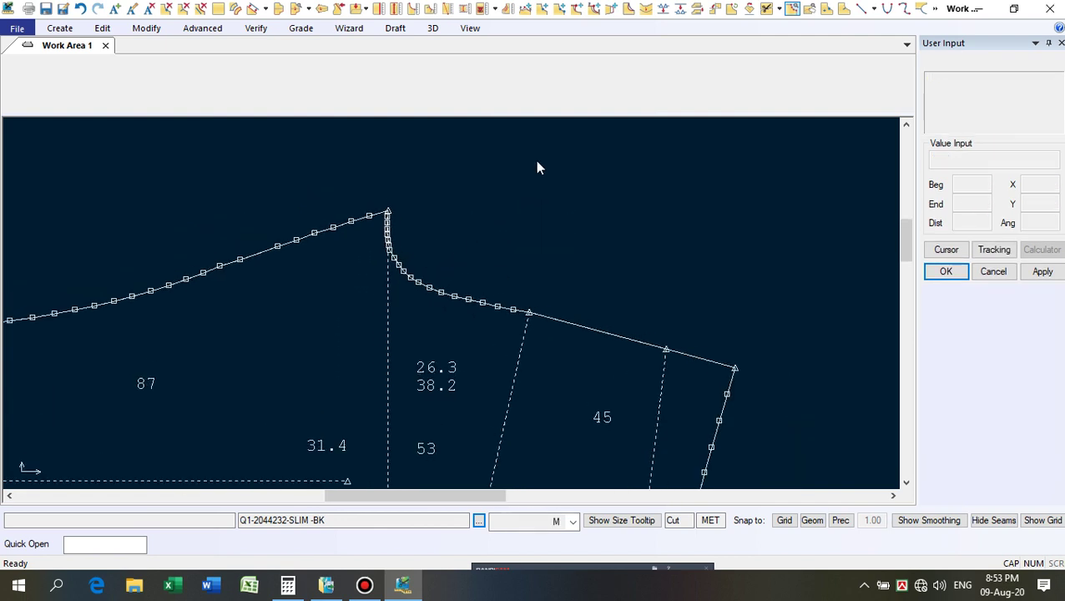
Smooth the reshaped crotch curve between the crotch point and hip point, applying Smooth Line repeatedly with a smooth factor of 0.0127.
{"action": "left_click", "coordinate": [642, 12]}
{"action": "left_click", "coordinate": [459, 288]}
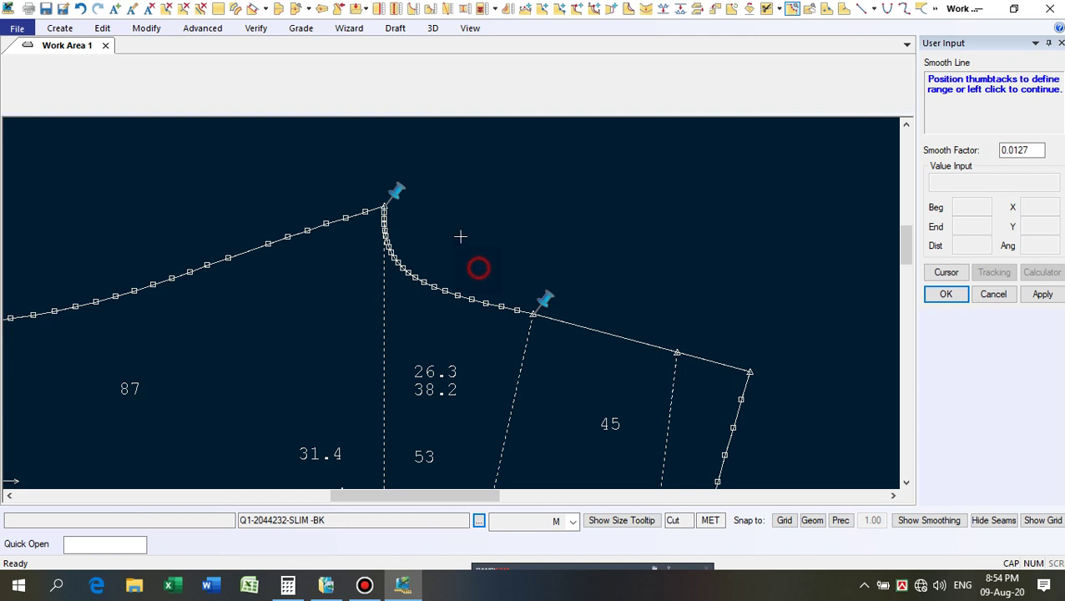
{"action": "scroll", "coordinate": [460, 237], "scroll_direction": "up", "scroll_amount": 2}
{"action": "left_click", "coordinate": [410, 208]}
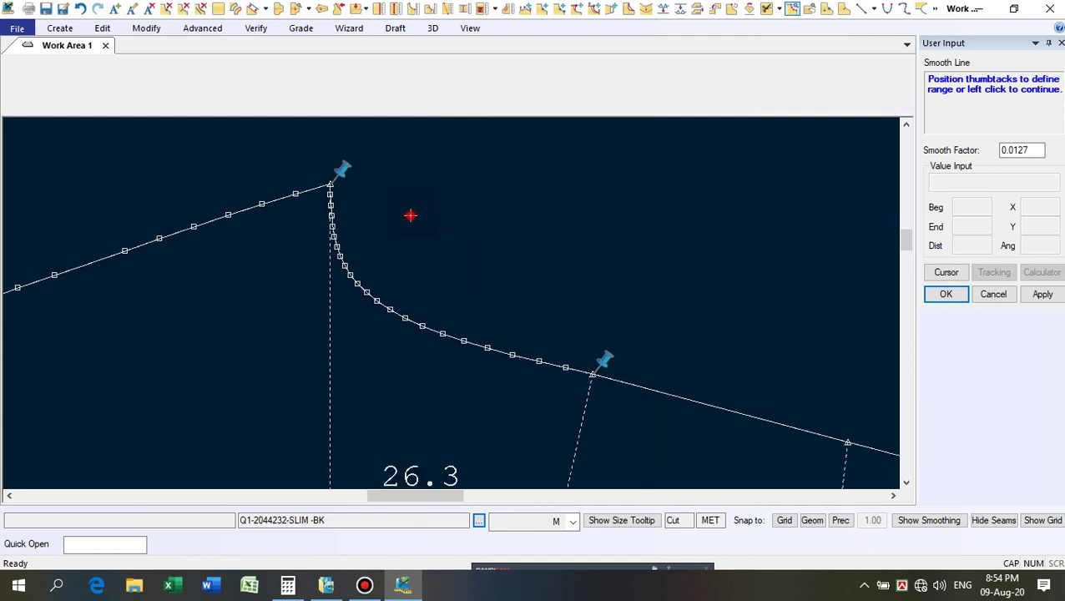
{"action": "left_click", "coordinate": [412, 215]}
{"action": "left_click", "coordinate": [413, 218]}
{"action": "left_click", "coordinate": [418, 249]}
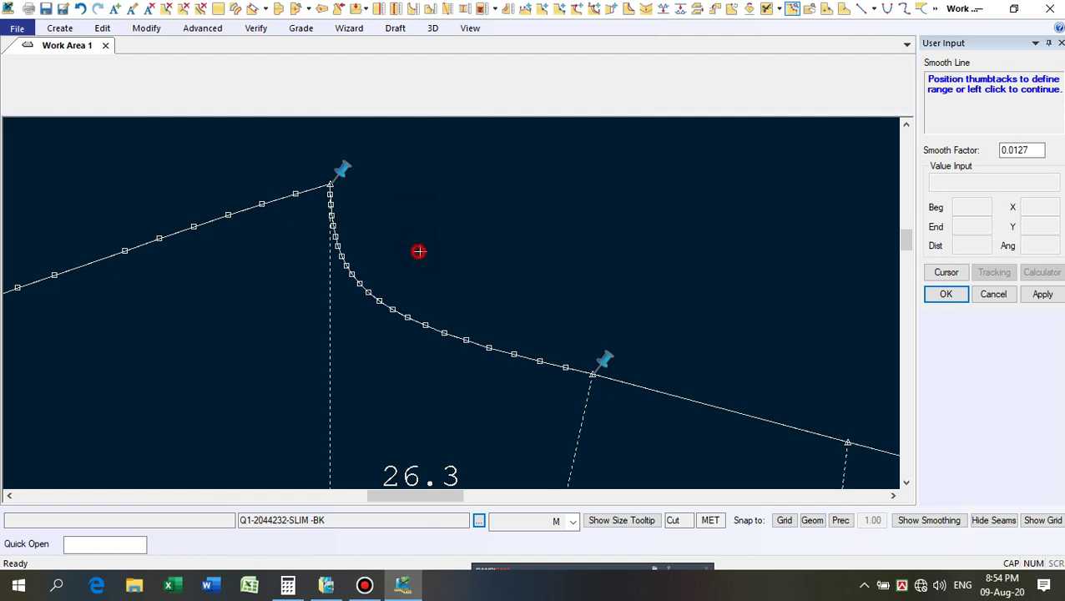
{"action": "left_click", "coordinate": [431, 248]}
{"action": "left_click", "coordinate": [459, 265]}
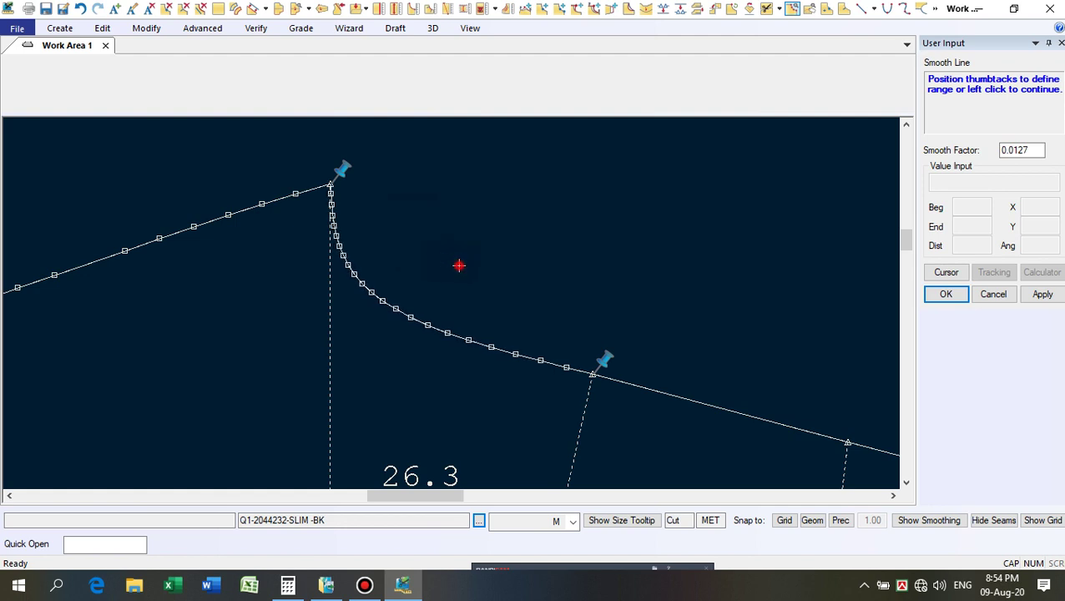
{"action": "left_click", "coordinate": [465, 268]}
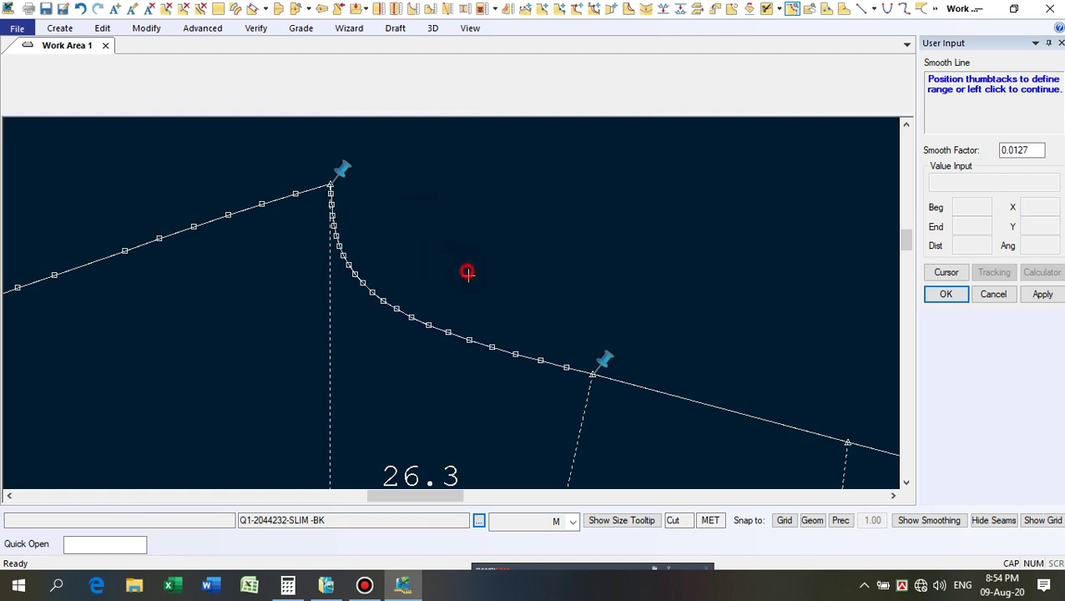
{"action": "left_click", "coordinate": [522, 282]}
{"action": "left_click", "coordinate": [525, 278]}
{"action": "left_click", "coordinate": [527, 276]}
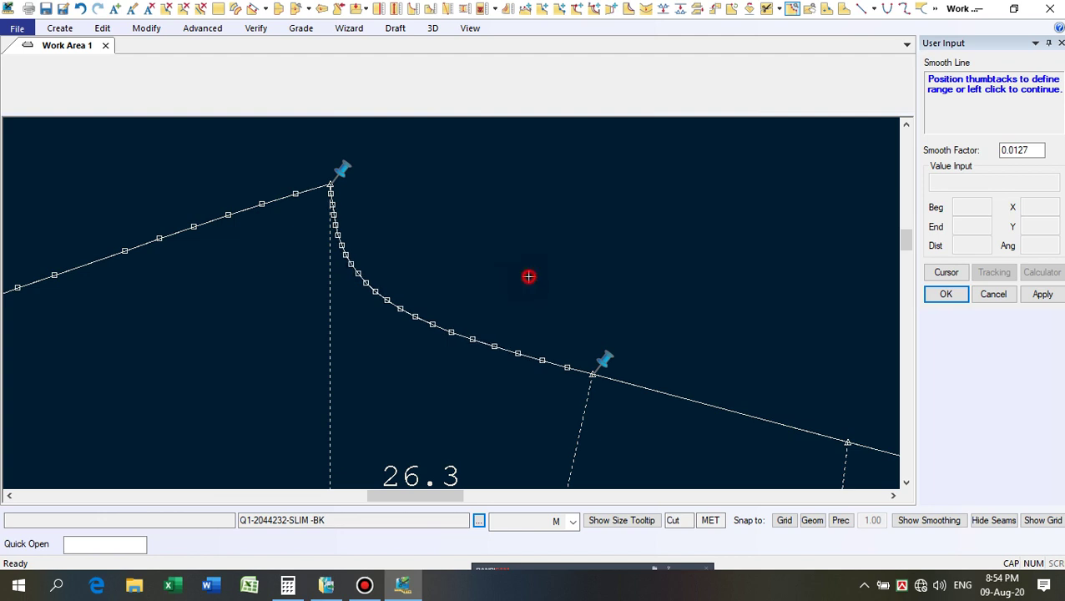
{"action": "left_click", "coordinate": [530, 276]}
{"action": "scroll", "coordinate": [468, 190], "scroll_direction": "down", "scroll_amount": 5}
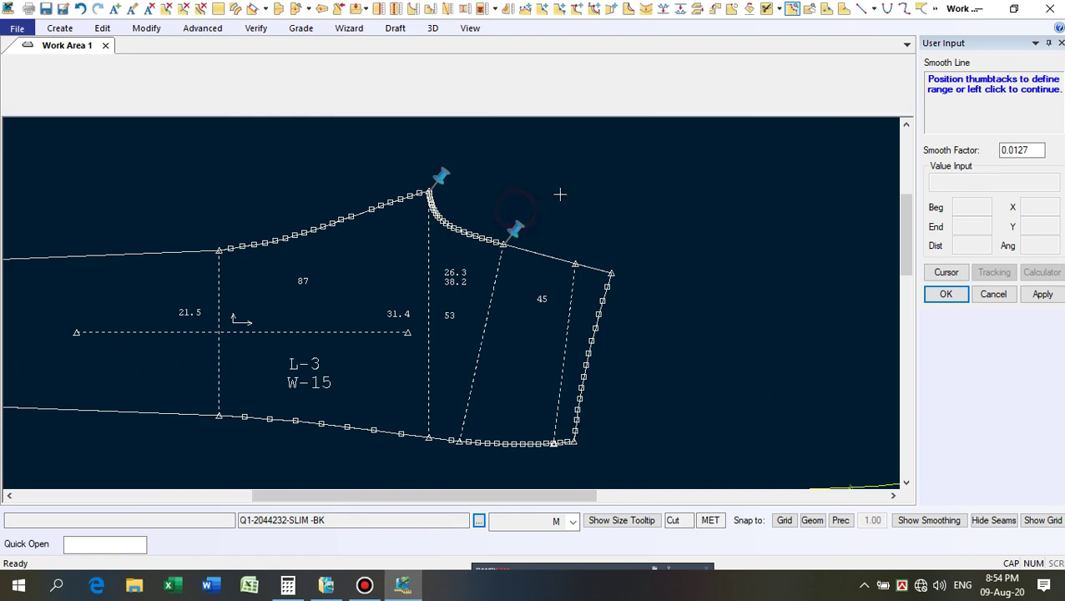
{"action": "scroll", "coordinate": [468, 218], "scroll_direction": "up", "scroll_amount": 1}
{"action": "scroll", "coordinate": [490, 206], "scroll_direction": "up", "scroll_amount": 1}
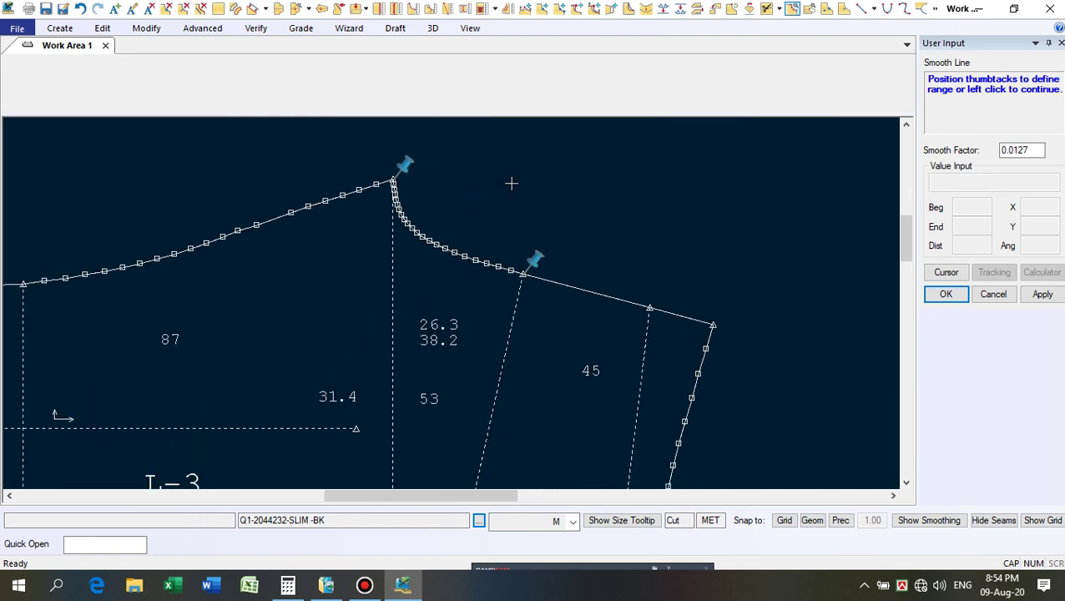
{"action": "right_click", "coordinate": [511, 179]}
{"action": "left_click", "coordinate": [516, 204]}
{"action": "right_click", "coordinate": [536, 187]}
{"action": "left_click", "coordinate": [539, 188]}
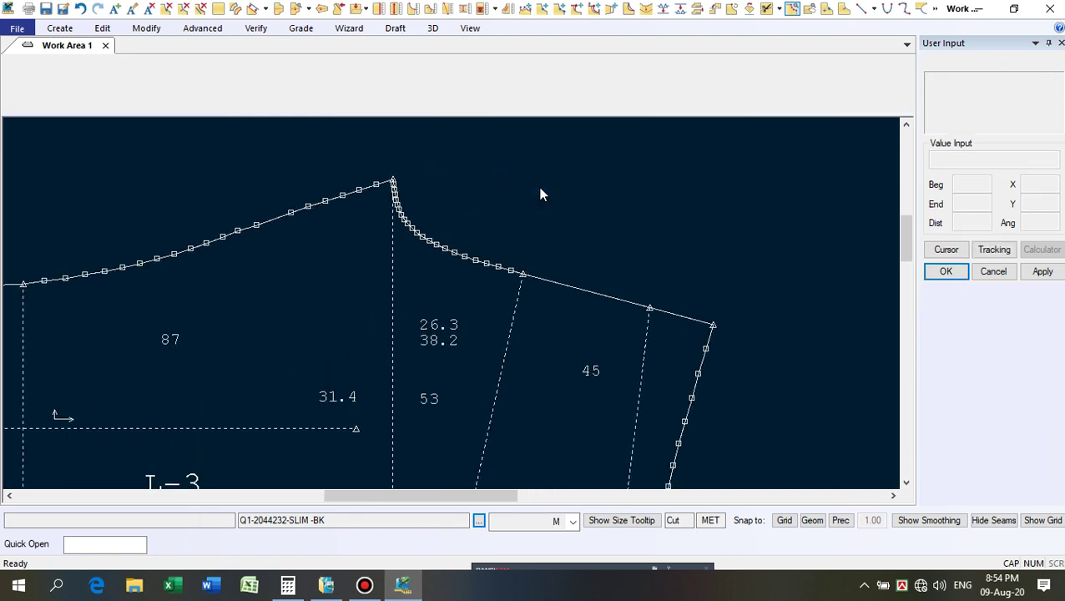
Measure the graded length of the back crotch curve together with the two seam segments running up to the waist.
{"action": "scroll", "coordinate": [541, 194], "scroll_direction": "down", "scroll_amount": 2}
{"action": "scroll", "coordinate": [553, 211], "scroll_direction": "up", "scroll_amount": 1}
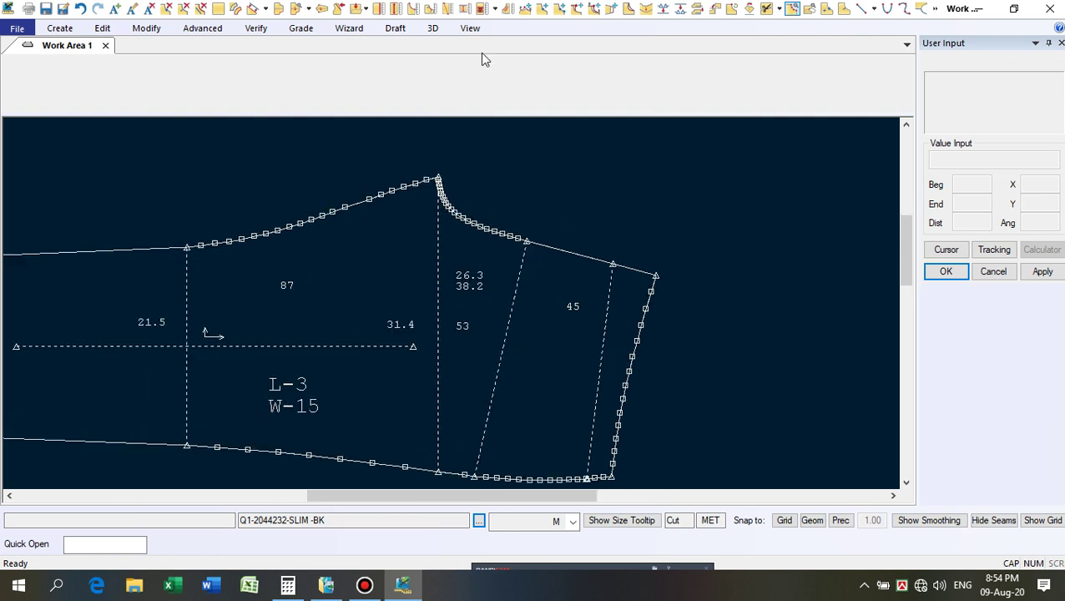
{"action": "left_click", "coordinate": [509, 10]}
{"action": "scroll", "coordinate": [483, 143], "scroll_direction": "up", "scroll_amount": 2}
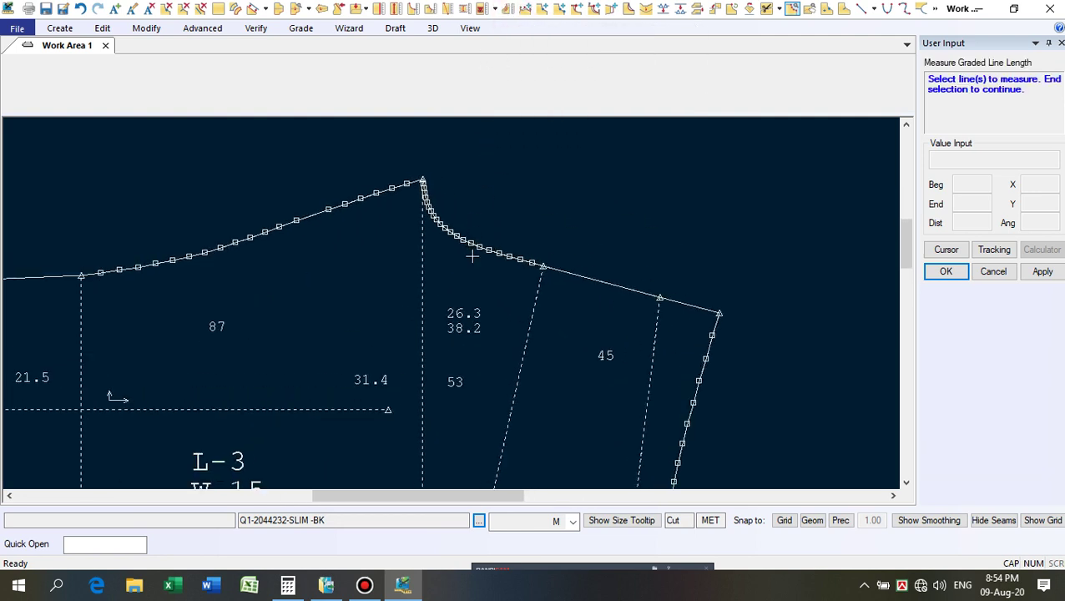
{"action": "left_click", "coordinate": [476, 242]}
{"action": "left_click", "coordinate": [586, 276]}
{"action": "left_click", "coordinate": [701, 305]}
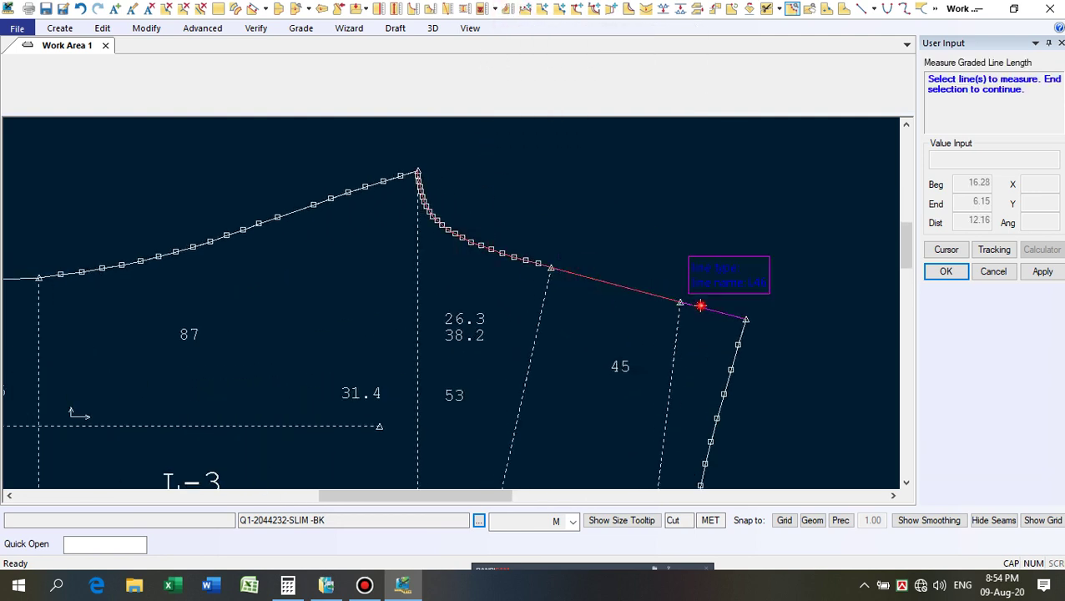
{"action": "right_click", "coordinate": [673, 231]}
{"action": "left_click", "coordinate": [673, 232]}
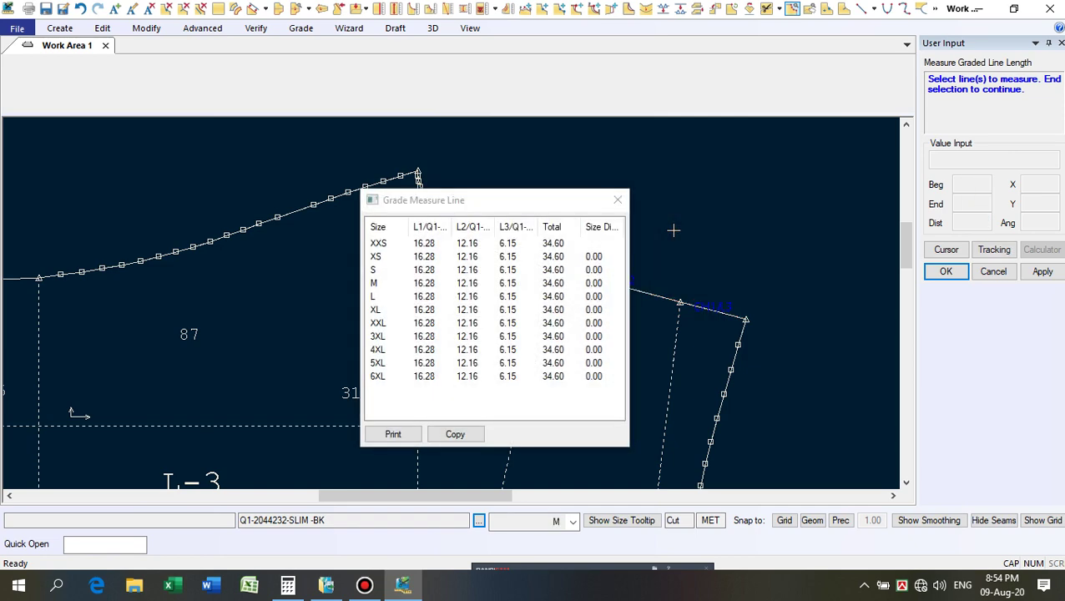
{"action": "left_click", "coordinate": [617, 202]}
{"action": "right_click", "coordinate": [645, 200]}
{"action": "left_click", "coordinate": [646, 204]}
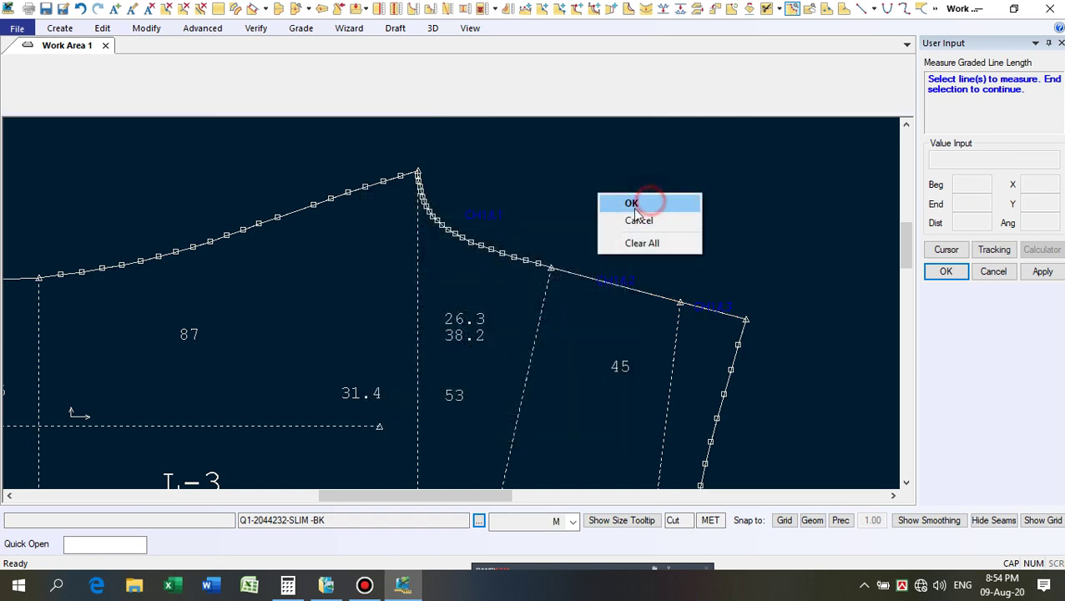
Move the front piece Q1-2044232-SLIM -FT to the free space above the back piece.
{"action": "scroll", "coordinate": [471, 269], "scroll_direction": "down", "scroll_amount": 5}
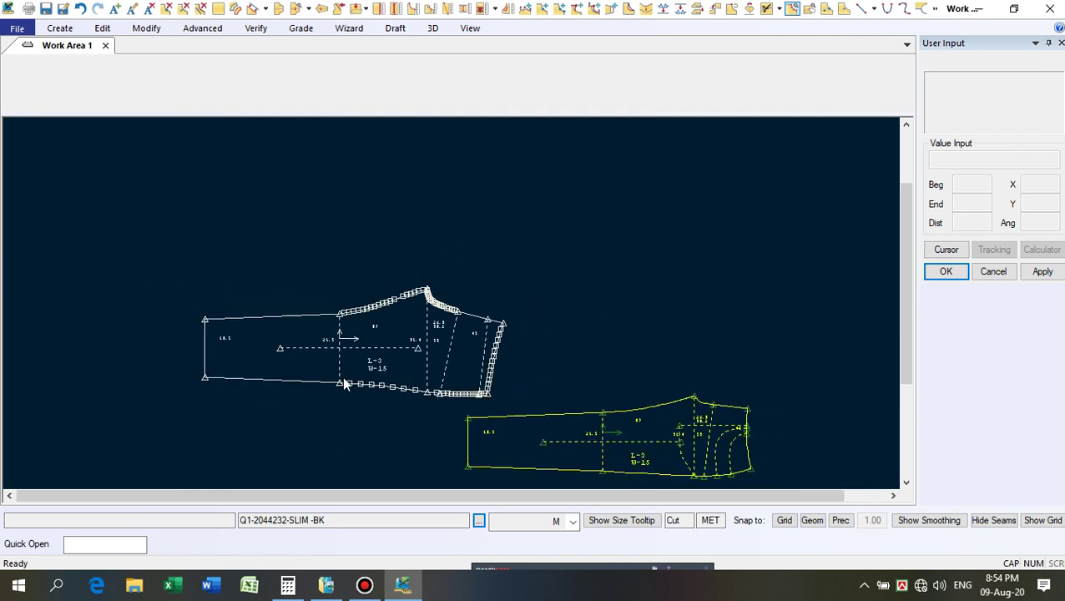
{"action": "left_click", "coordinate": [476, 431]}
{"action": "left_click", "coordinate": [316, 238]}
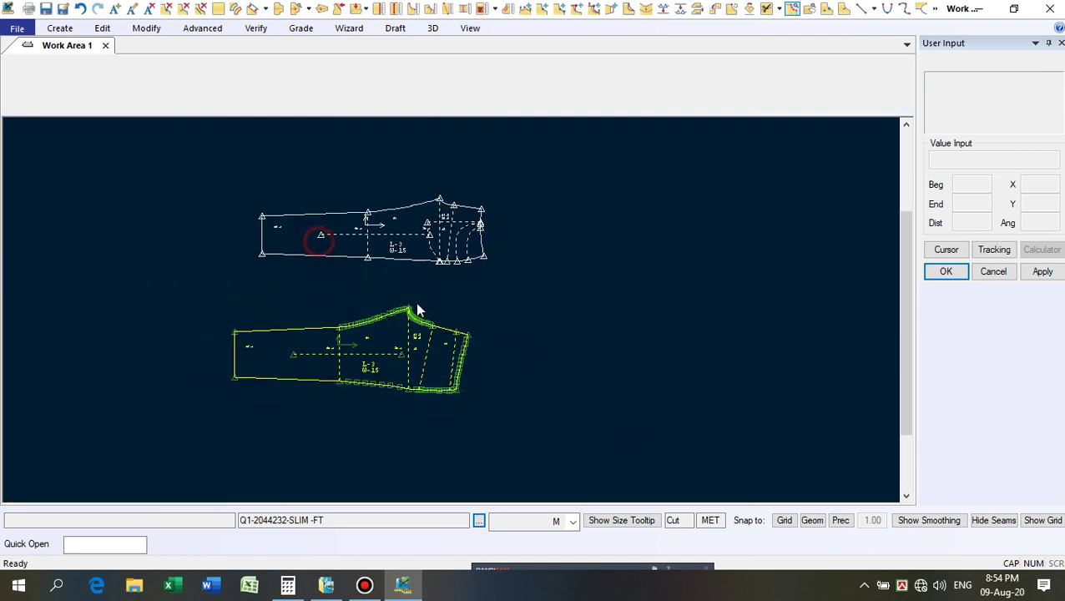
Measure the graded length of the thigh line on both the back and front pieces together.
{"action": "scroll", "coordinate": [430, 219], "scroll_direction": "up", "scroll_amount": 1}
{"action": "scroll", "coordinate": [431, 221], "scroll_direction": "up", "scroll_amount": 1}
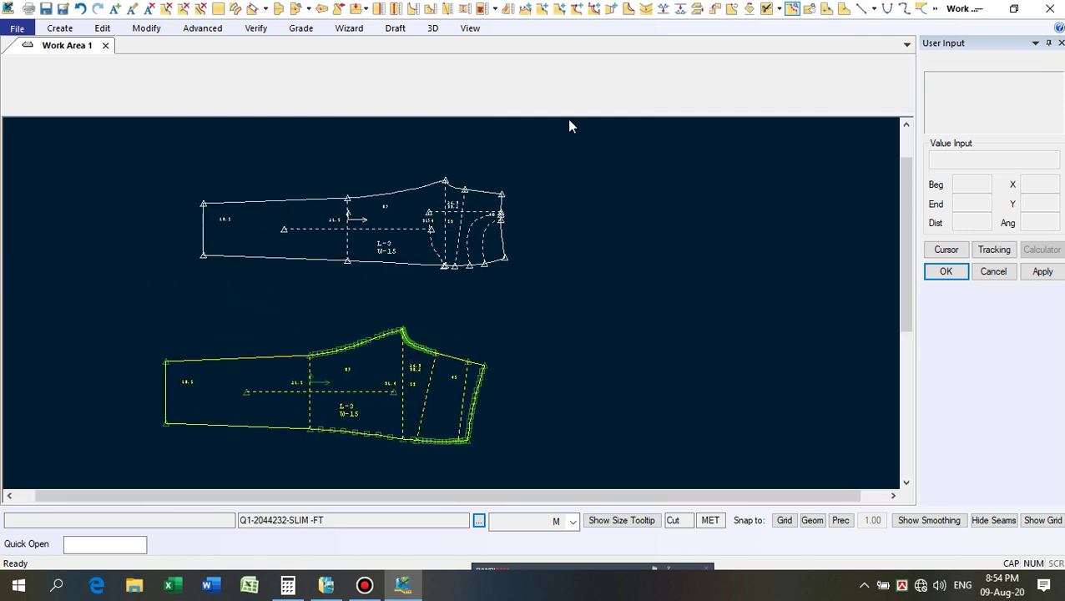
{"action": "left_click", "coordinate": [792, 8]}
{"action": "left_click", "coordinate": [507, 10]}
{"action": "scroll", "coordinate": [439, 191], "scroll_direction": "up", "scroll_amount": 1}
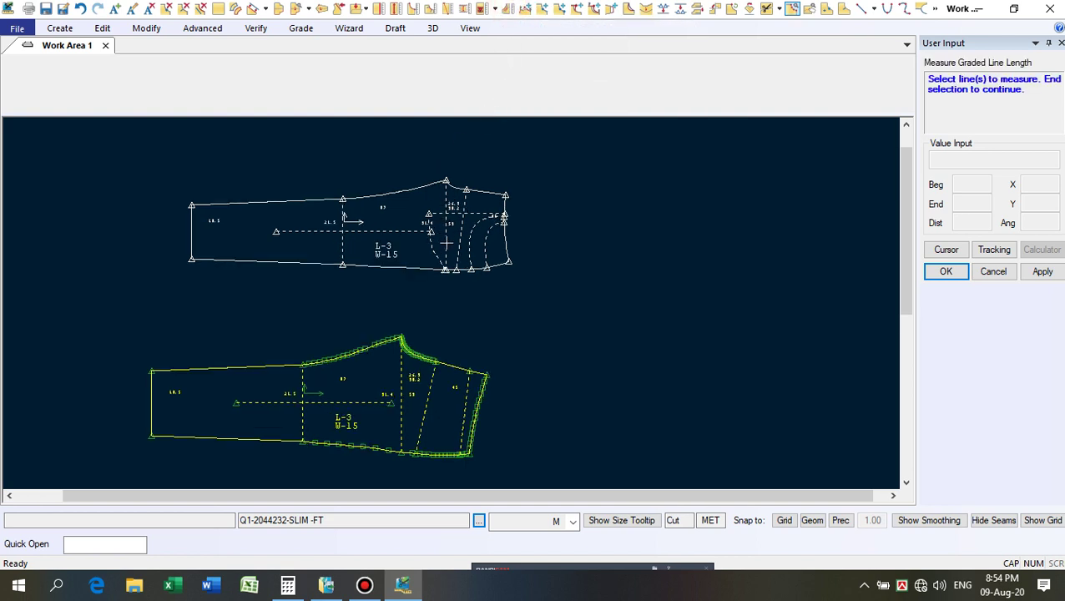
{"action": "scroll", "coordinate": [409, 371], "scroll_direction": "up", "scroll_amount": 1}
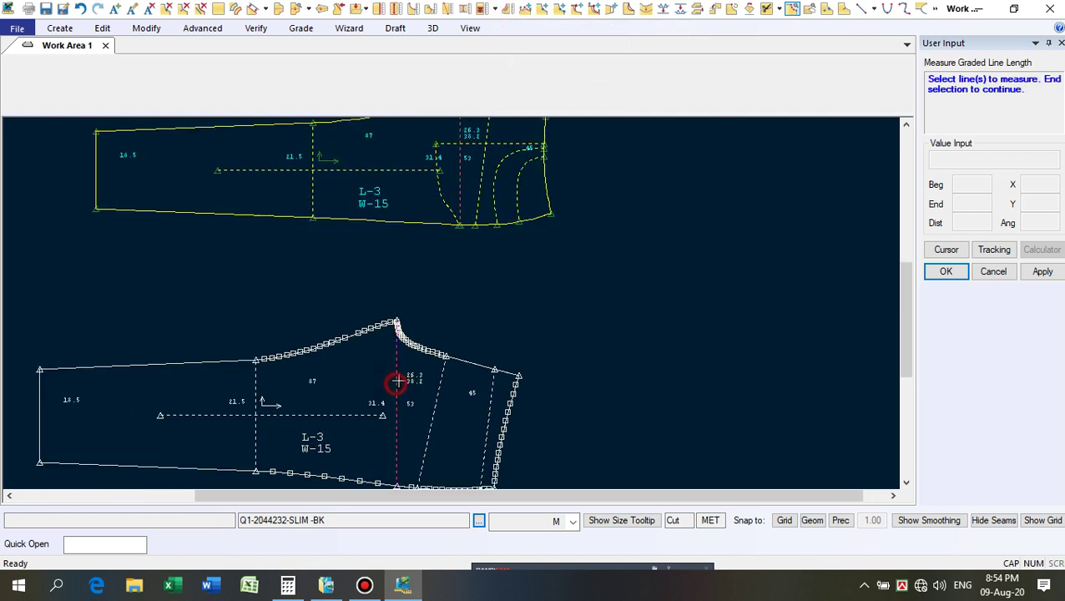
{"action": "left_click", "coordinate": [456, 352]}
{"action": "right_click", "coordinate": [478, 313]}
{"action": "left_click", "coordinate": [478, 315]}
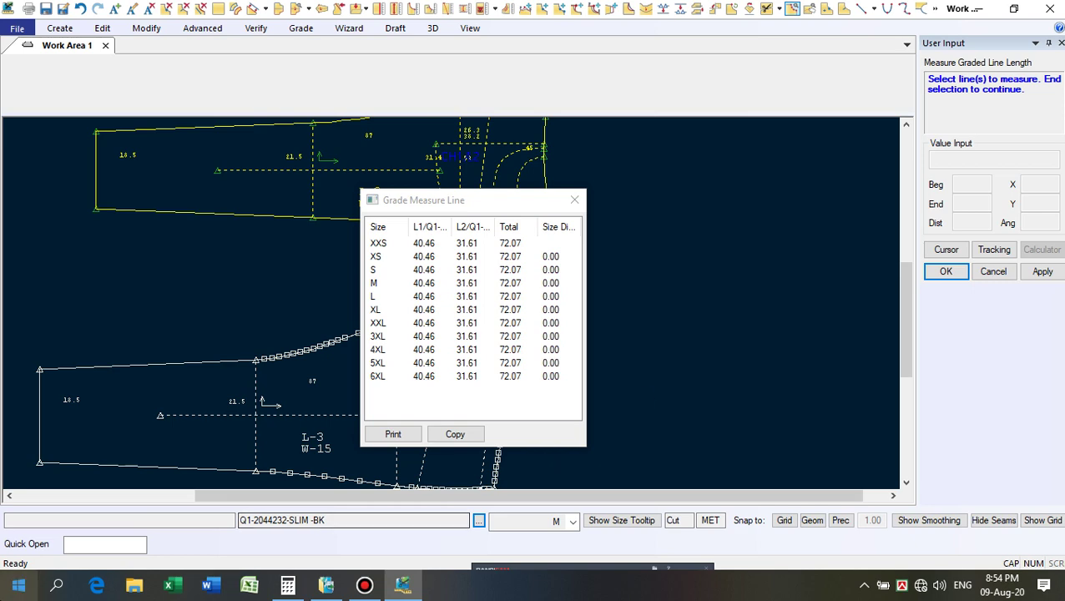
Work out 62.8 plus 15% in Calculator, then return to the pattern and close the thigh line measurement.
{"action": "left_click", "coordinate": [287, 586]}
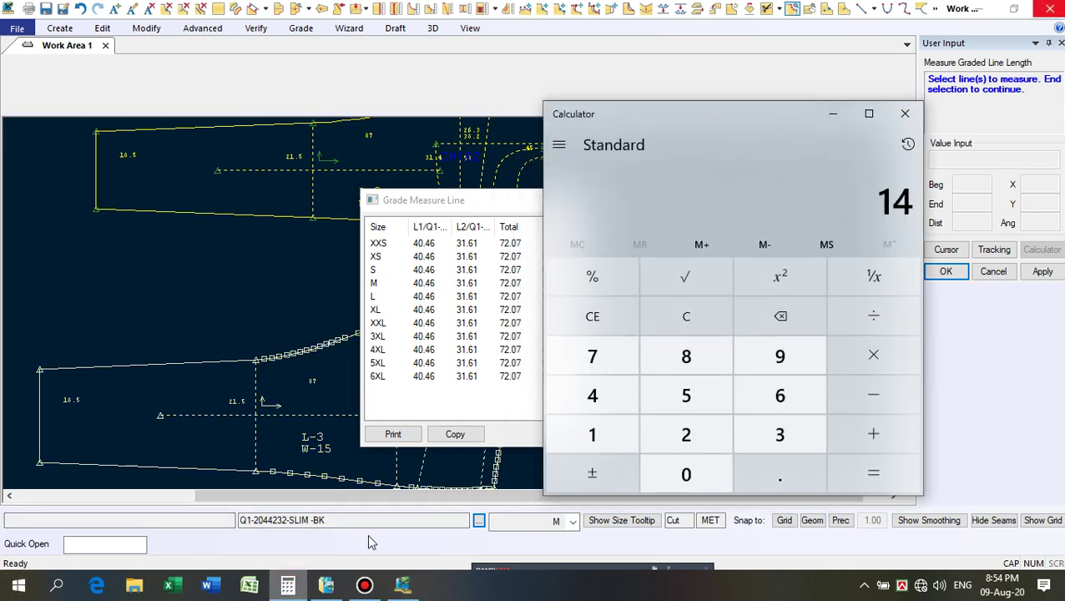
{"action": "left_click", "coordinate": [686, 318]}
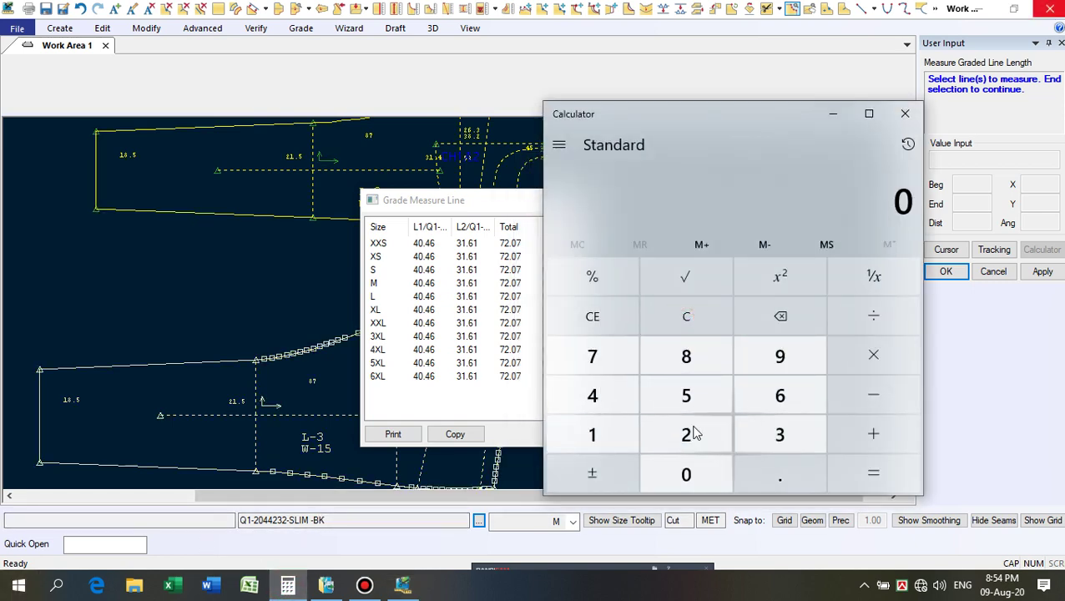
{"action": "left_click", "coordinate": [780, 395]}
{"action": "left_click", "coordinate": [692, 438]}
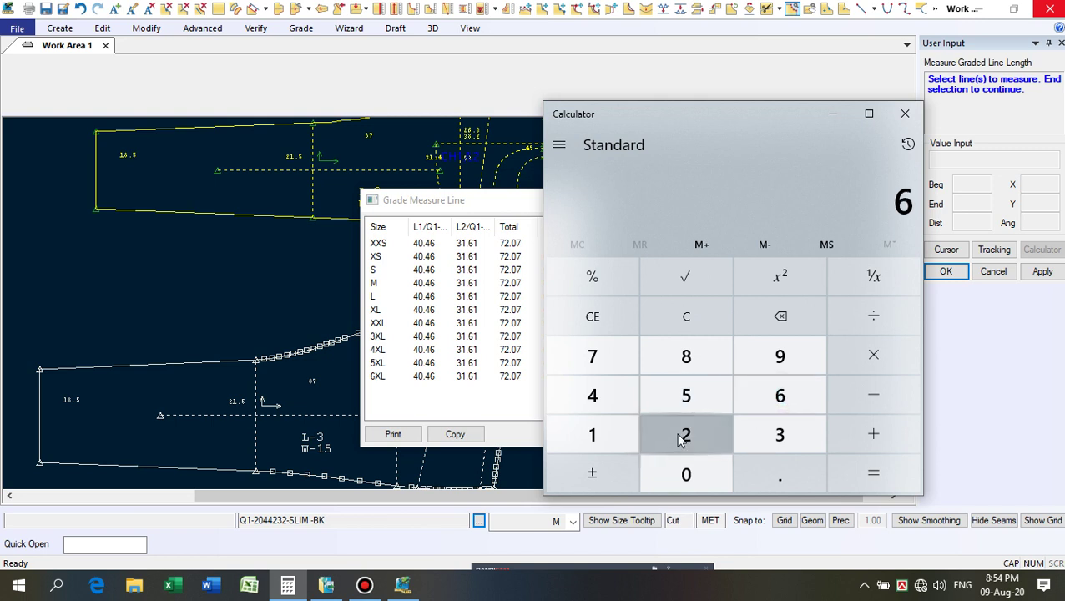
{"action": "left_click", "coordinate": [775, 470]}
{"action": "left_click", "coordinate": [687, 368]}
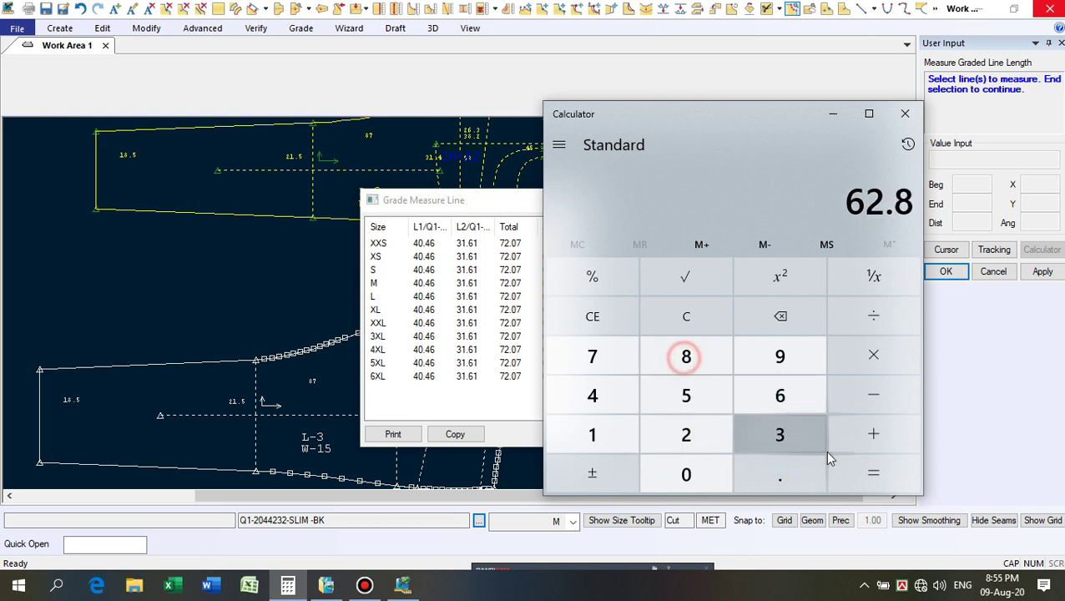
{"action": "left_click", "coordinate": [868, 432]}
{"action": "left_click", "coordinate": [586, 441]}
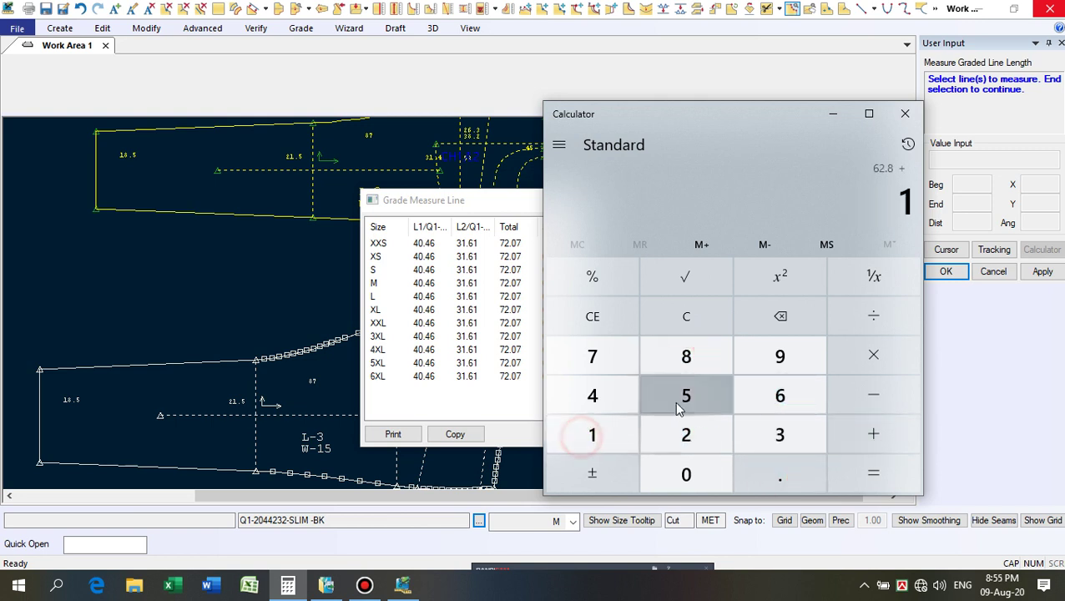
{"action": "left_click", "coordinate": [676, 398]}
{"action": "left_click", "coordinate": [594, 279]}
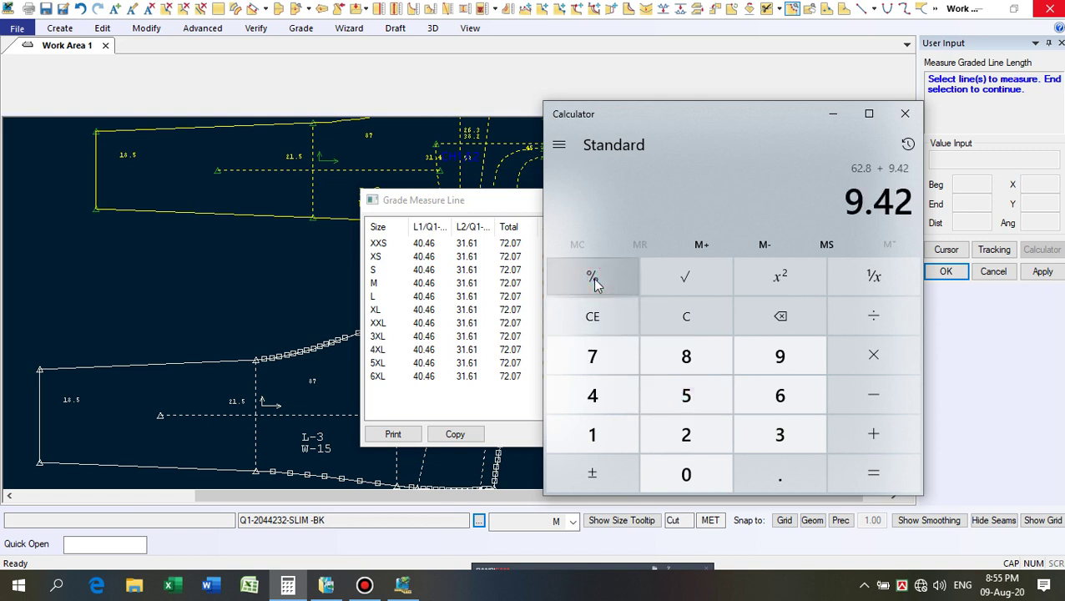
{"action": "left_click", "coordinate": [873, 474]}
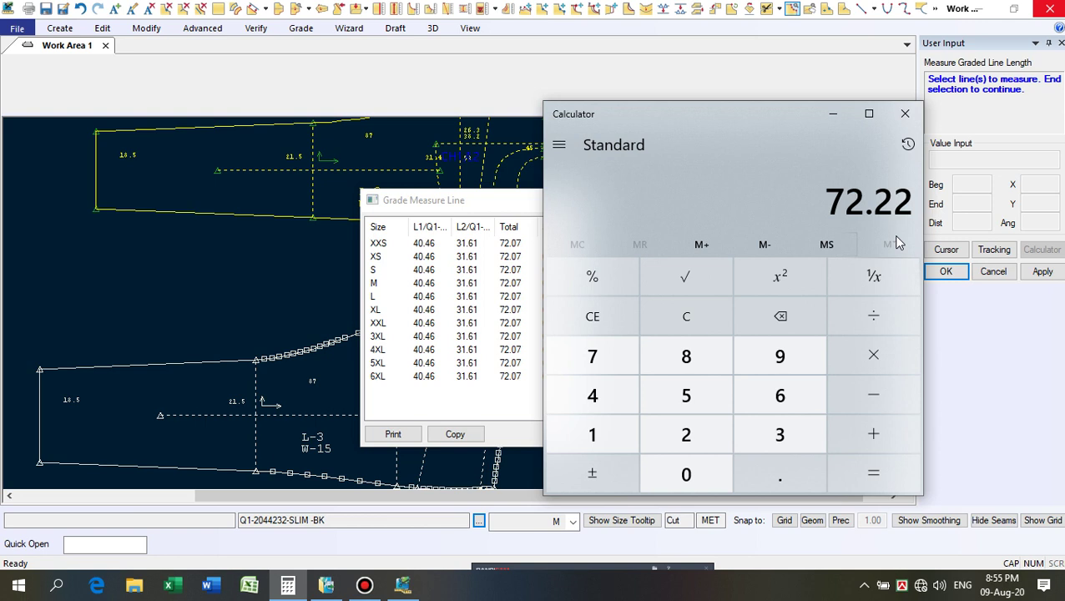
{"action": "left_click", "coordinate": [834, 115]}
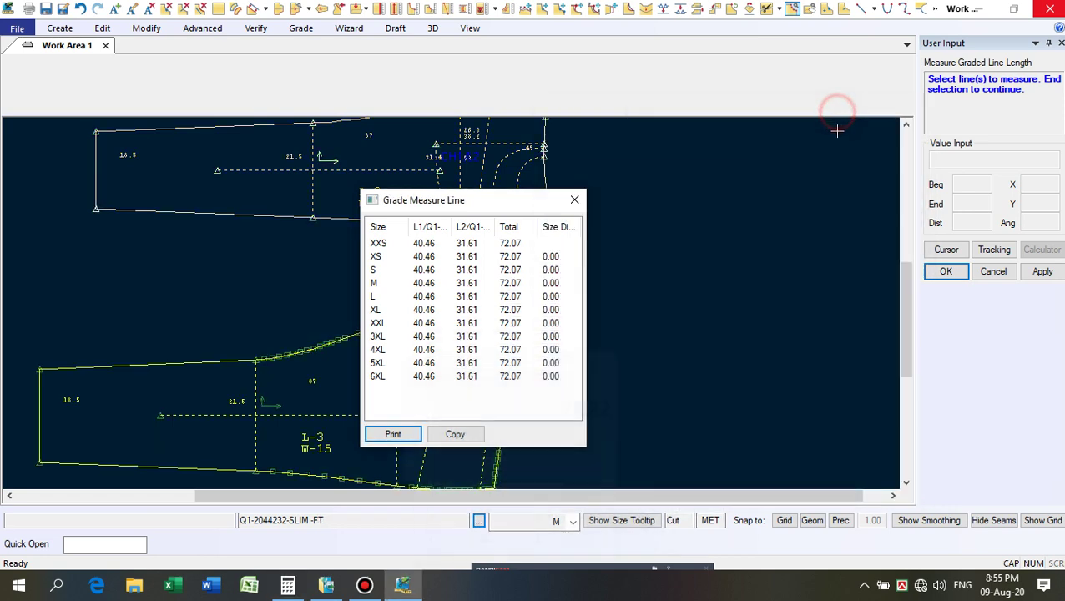
{"action": "left_click", "coordinate": [578, 199]}
{"action": "right_click", "coordinate": [651, 211]}
{"action": "left_click", "coordinate": [650, 213]}
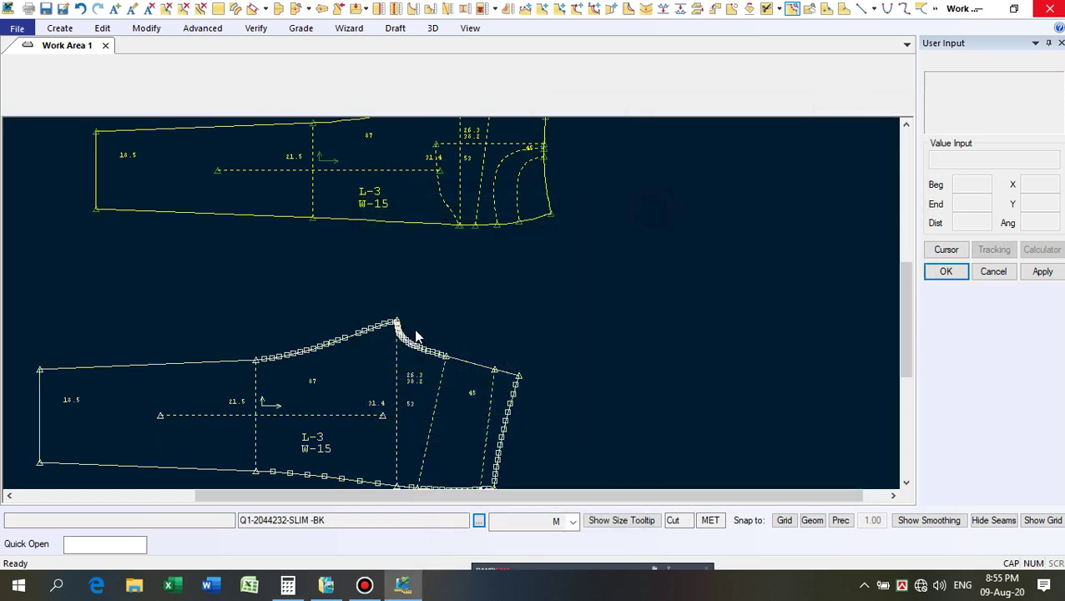
Raise the back piece's crotch point with Move Smooth by 0.00 in X and 1.5 in Y.
{"action": "scroll", "coordinate": [398, 333], "scroll_direction": "up", "scroll_amount": 5}
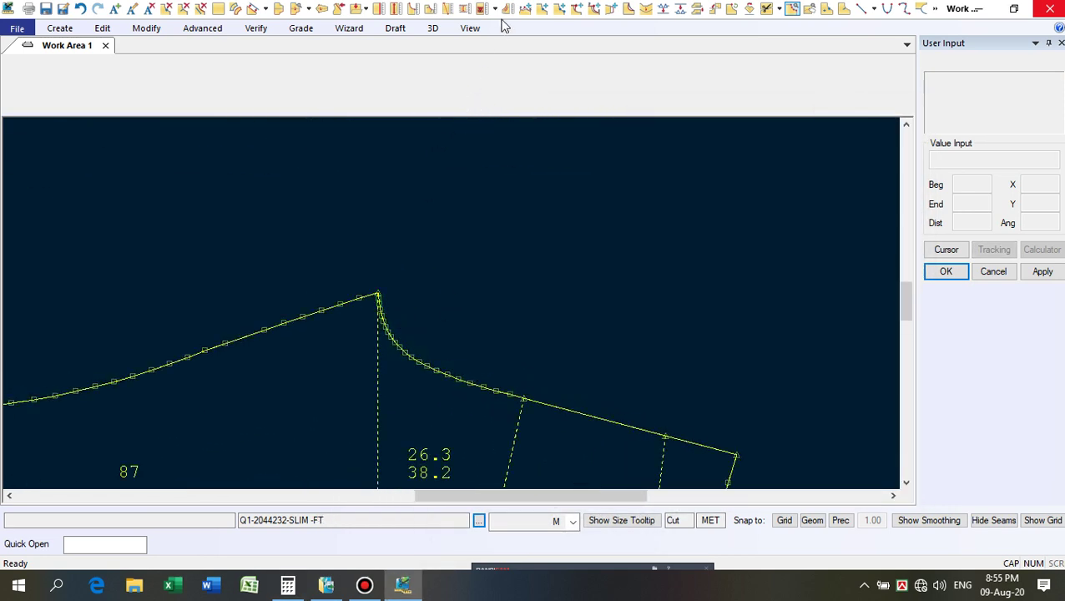
{"action": "left_click", "coordinate": [524, 9]}
{"action": "scroll", "coordinate": [384, 301], "scroll_direction": "up", "scroll_amount": 2}
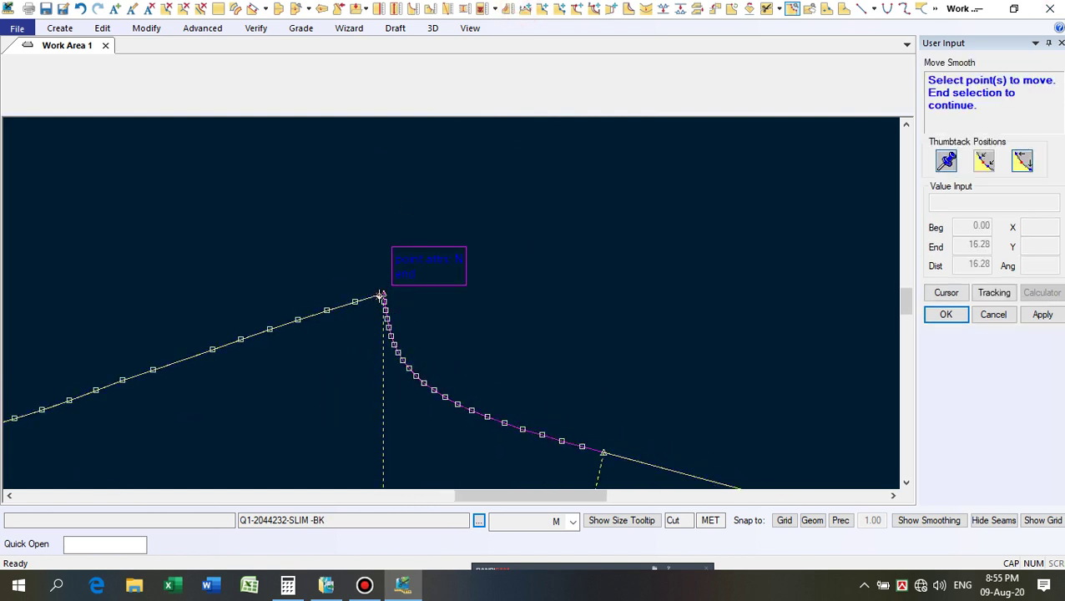
{"action": "left_click", "coordinate": [382, 292]}
{"action": "right_click", "coordinate": [468, 286]}
{"action": "left_click", "coordinate": [470, 288]}
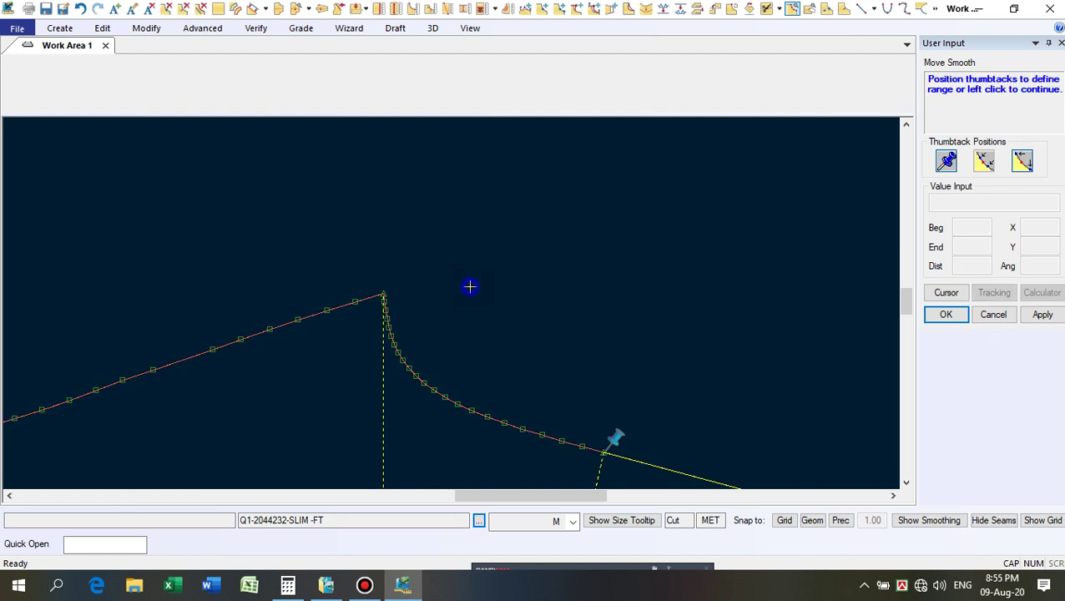
{"action": "right_click", "coordinate": [470, 288]}
{"action": "left_click", "coordinate": [470, 288]}
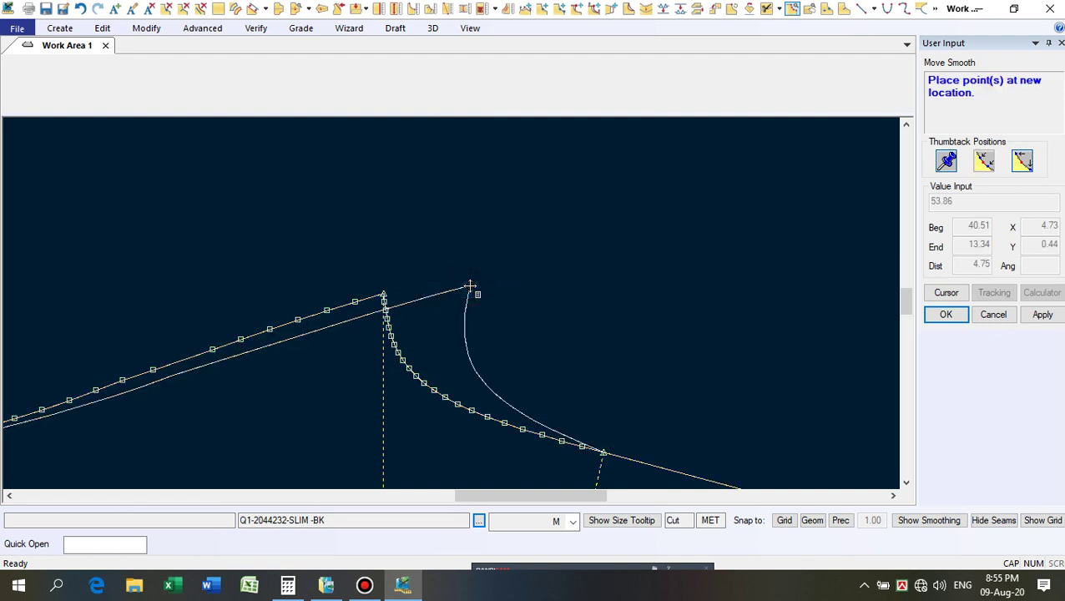
{"action": "left_click", "coordinate": [385, 294]}
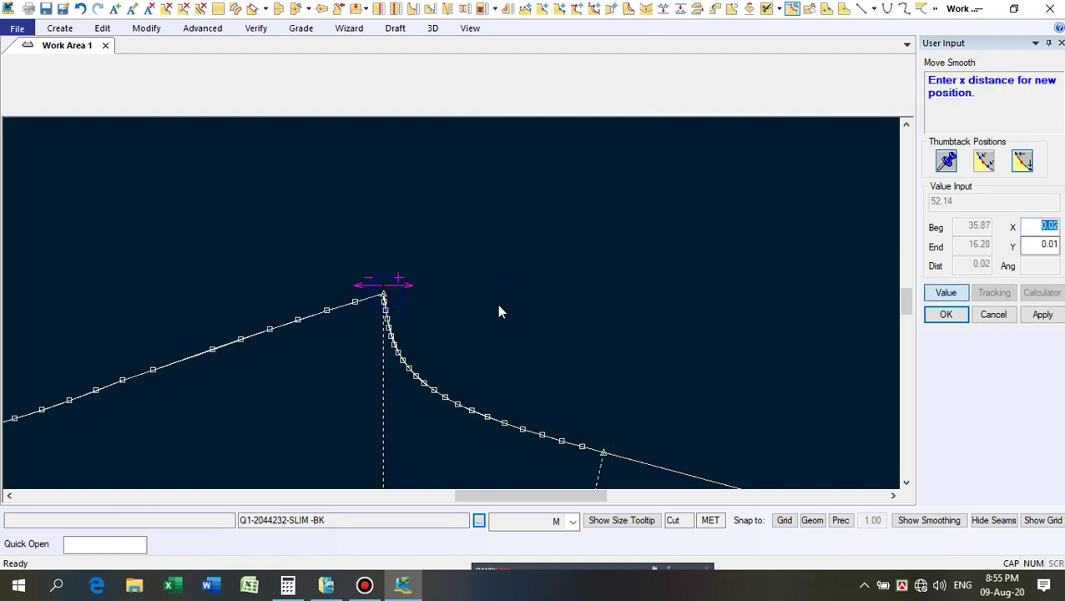
{"action": "left_click", "coordinate": [1038, 246]}
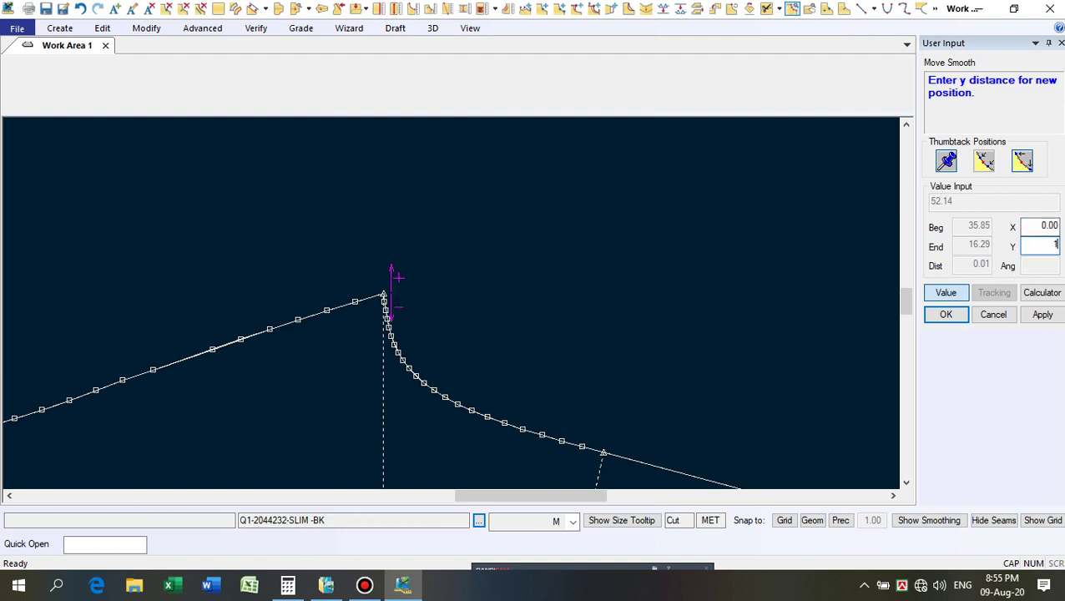
{"action": "key", "text": "Return"}
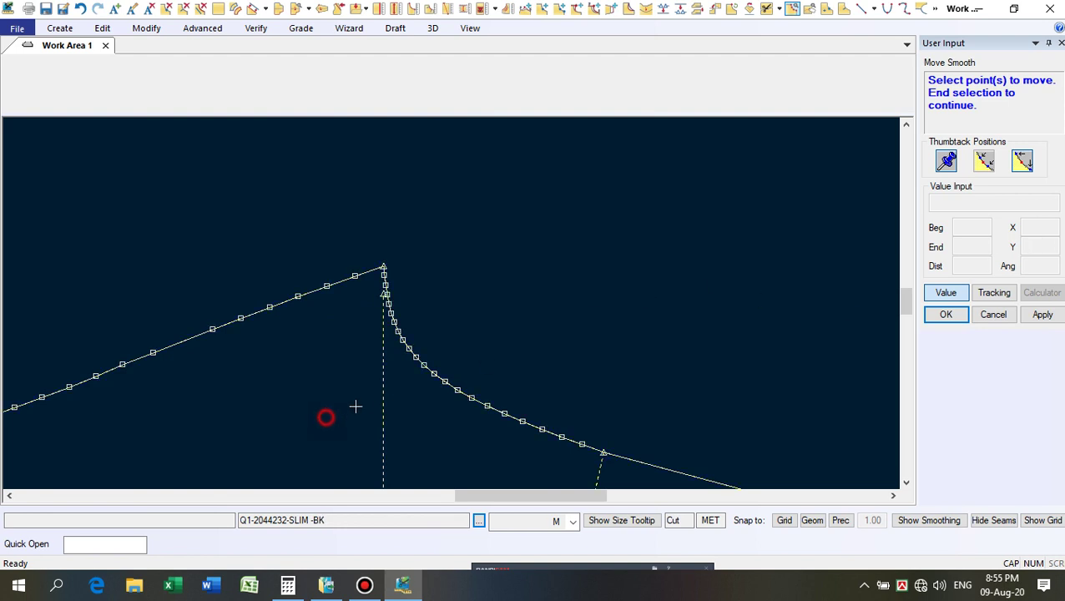
Extend the upper end of the back thigh line by 1.5 in Y with Move Smooth so it meets the crotch point.
{"action": "left_click_drag", "start_coordinate": [390, 261], "coordinate": [417, 285]}
{"action": "right_click", "coordinate": [408, 299]}
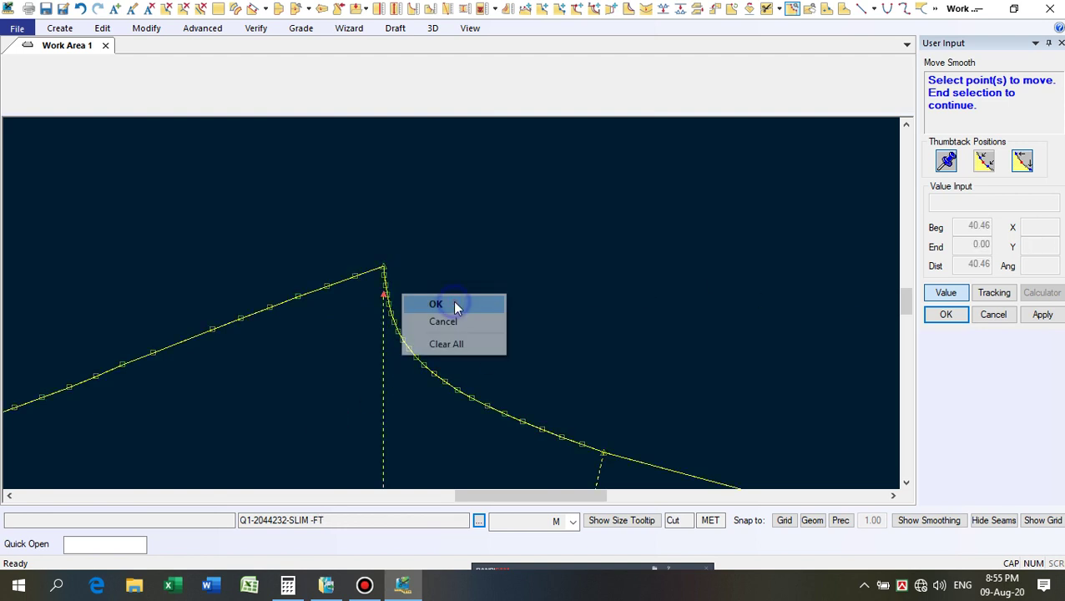
{"action": "left_click", "coordinate": [455, 306]}
{"action": "right_click", "coordinate": [482, 291]}
{"action": "left_click", "coordinate": [483, 294]}
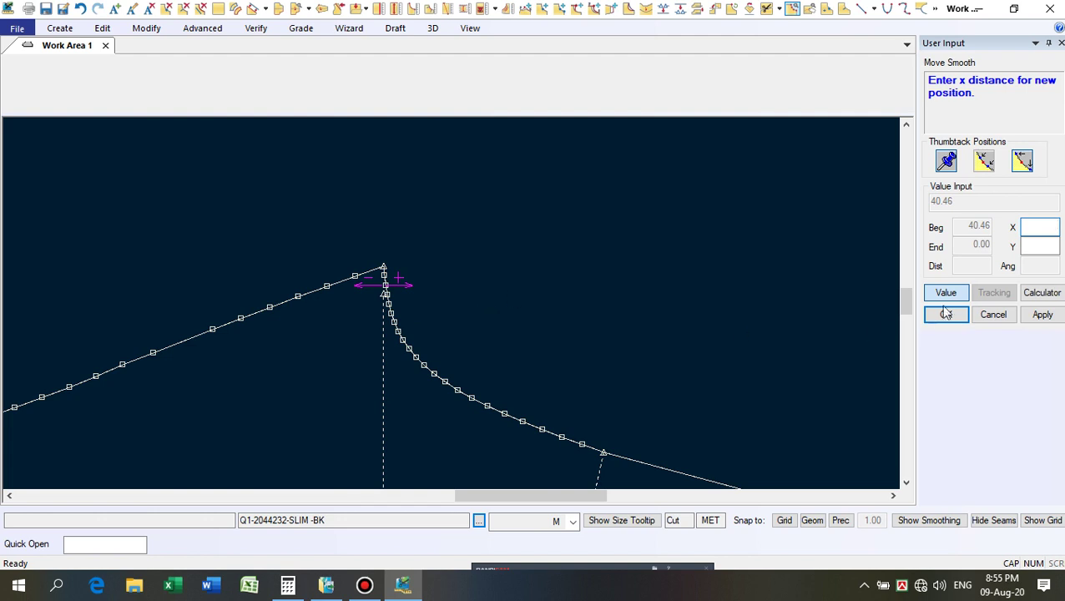
{"action": "left_click", "coordinate": [1040, 242]}
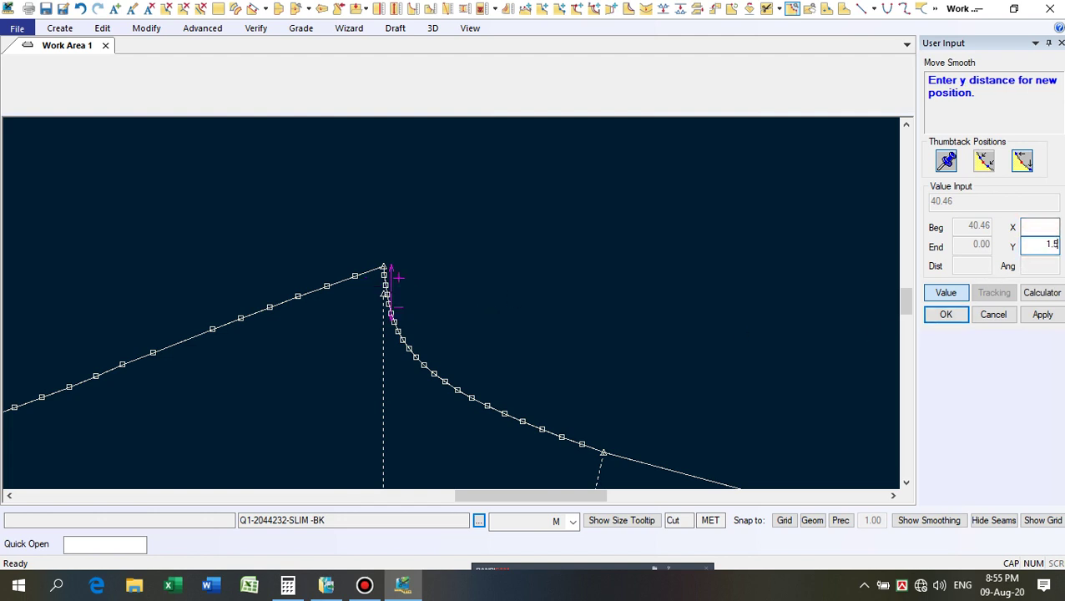
{"action": "type", "text": "1.5"}
{"action": "key", "text": "Return"}
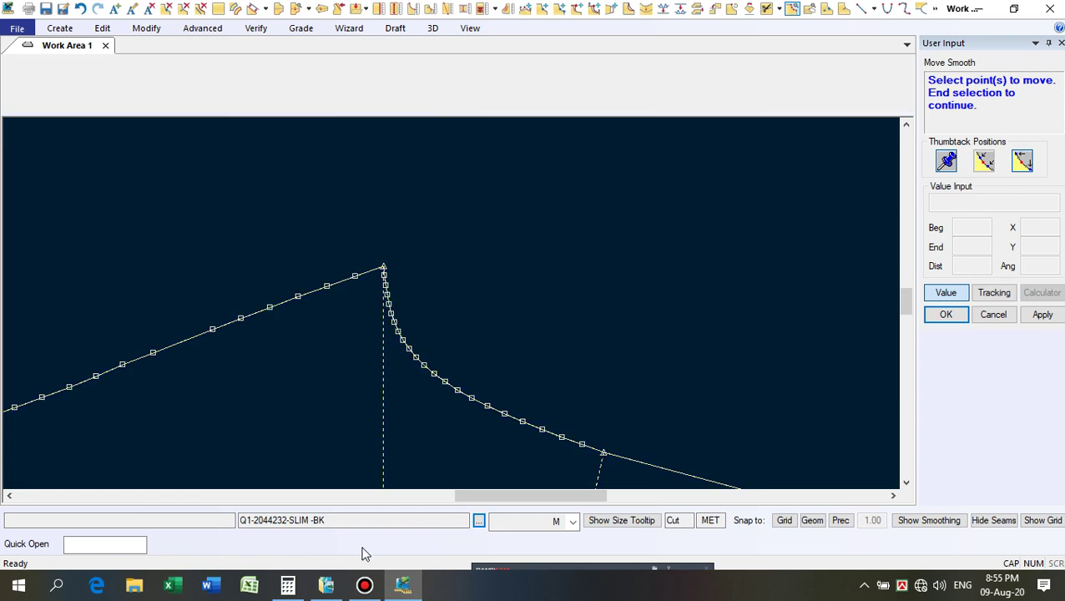
Raise the front piece's crotch point by 0.5 in Y with Move Smooth.
{"action": "scroll", "coordinate": [634, 313], "scroll_direction": "down", "scroll_amount": 2}
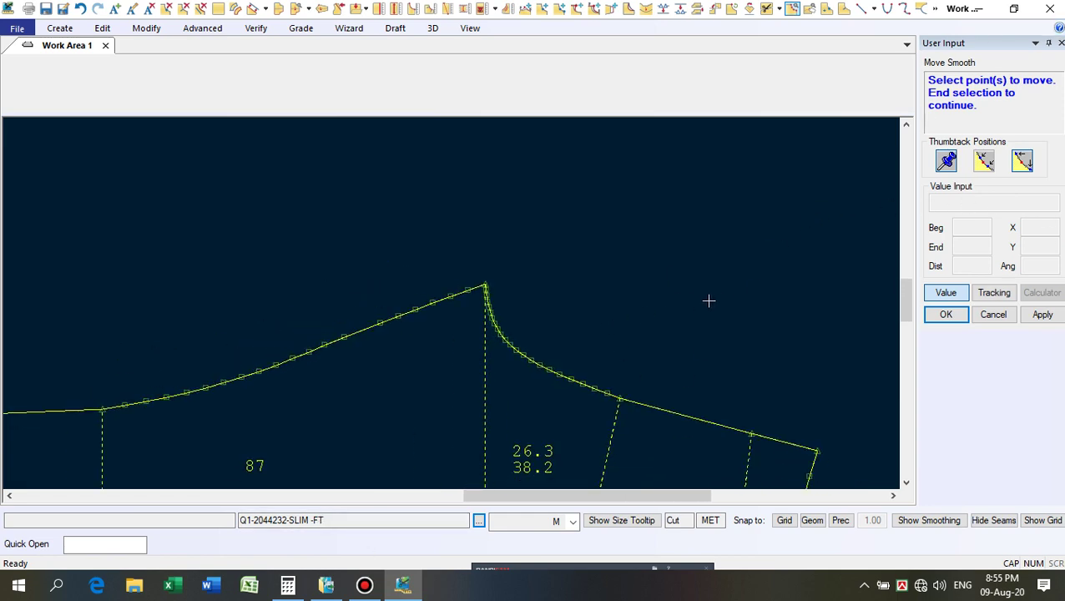
{"action": "scroll", "coordinate": [708, 301], "scroll_direction": "down", "scroll_amount": 5}
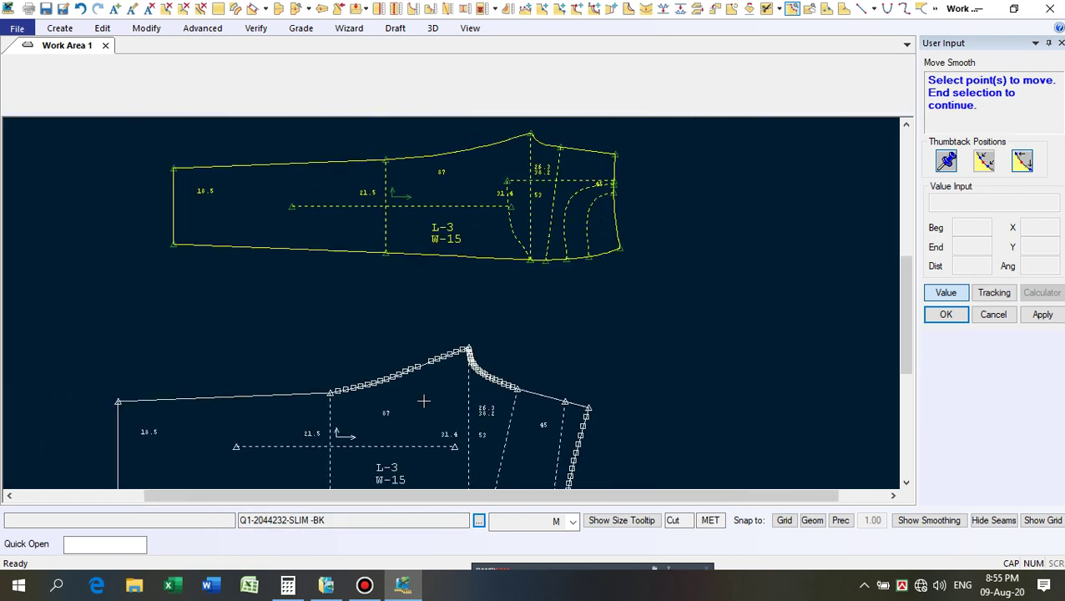
{"action": "scroll", "coordinate": [493, 200], "scroll_direction": "up", "scroll_amount": 5}
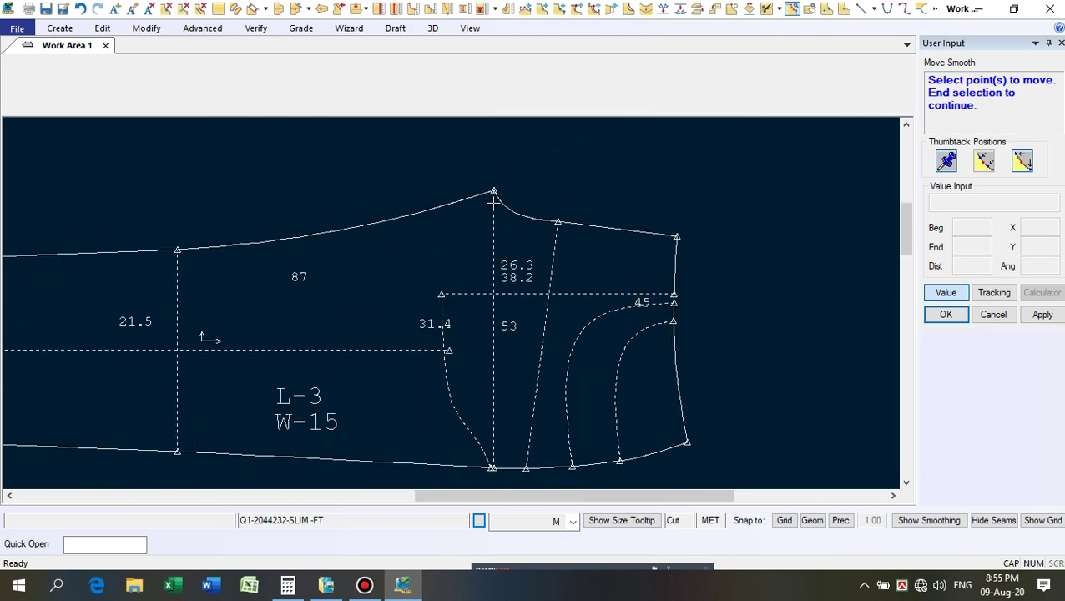
{"action": "left_click", "coordinate": [488, 196]}
{"action": "right_click", "coordinate": [563, 173]}
{"action": "left_click", "coordinate": [564, 172]}
{"action": "right_click", "coordinate": [583, 165]}
{"action": "left_click", "coordinate": [584, 170]}
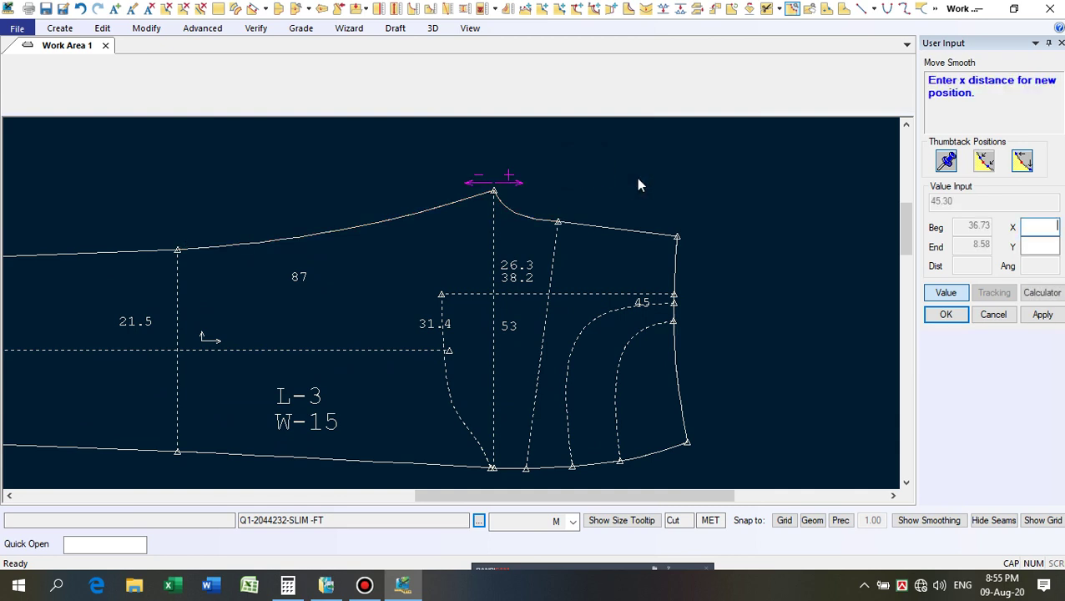
{"action": "left_click", "coordinate": [1036, 244]}
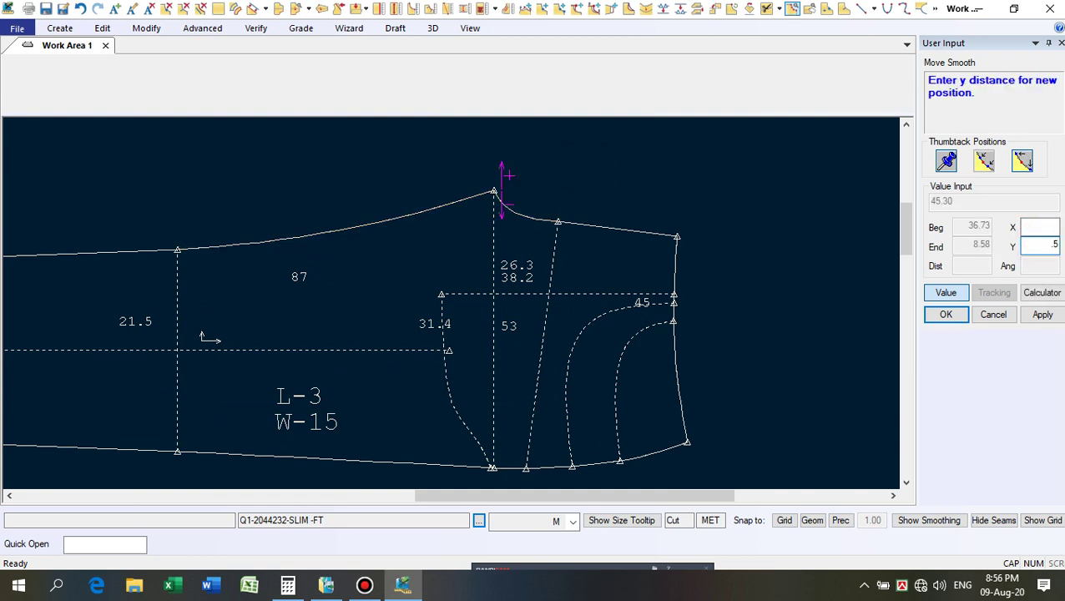
{"action": "type", "text": ".5"}
{"action": "key", "text": "Return"}
Extend the upper end of the front thigh line in Y with Move Smooth so it meets the crotch point.
{"action": "scroll", "coordinate": [511, 213], "scroll_direction": "up", "scroll_amount": 3}
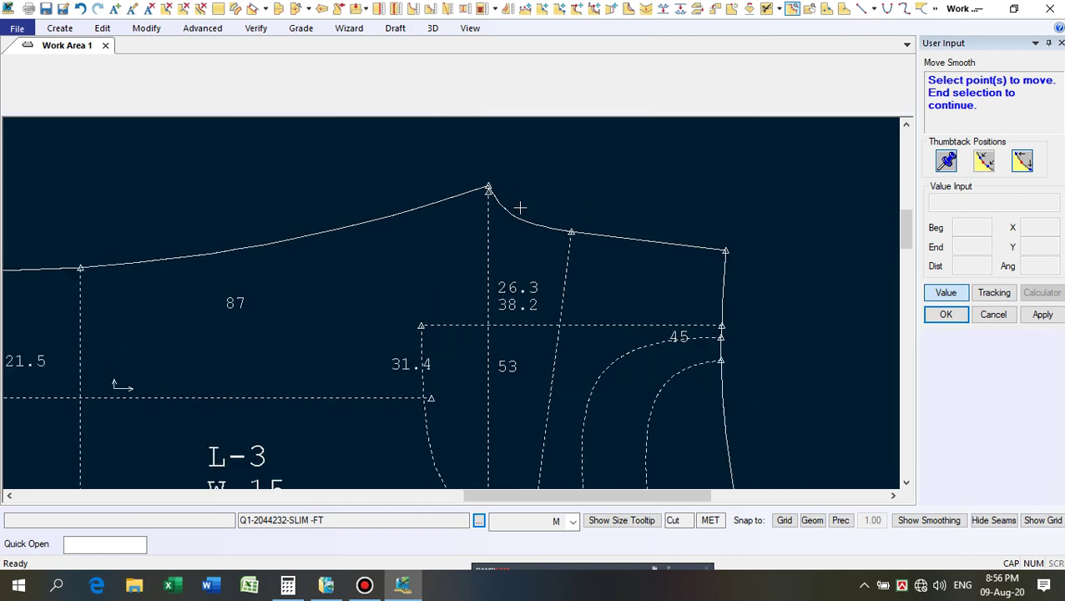
{"action": "left_click", "coordinate": [481, 172]}
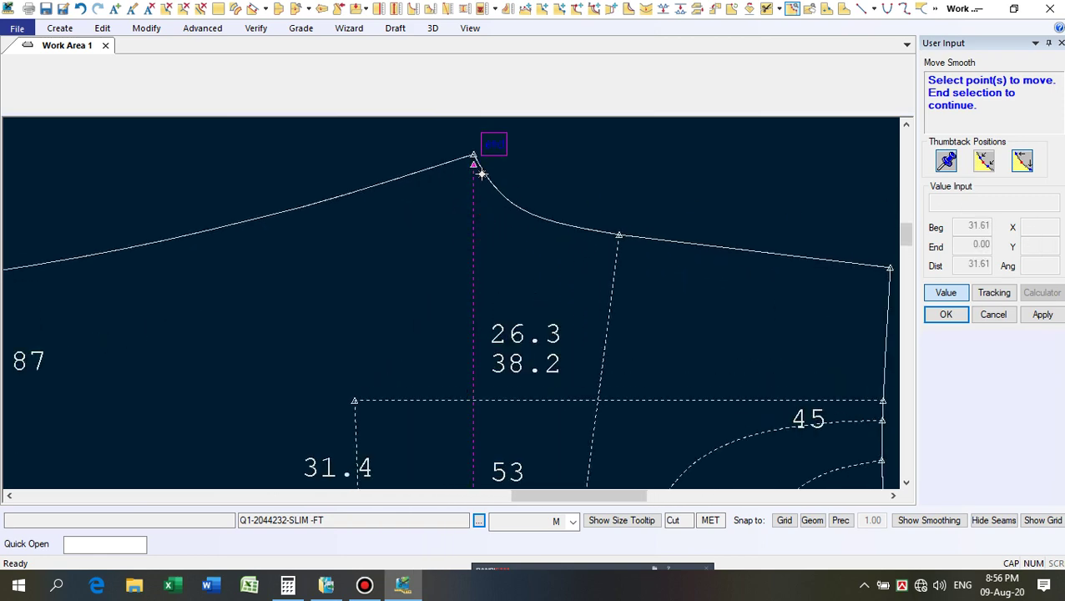
{"action": "right_click", "coordinate": [459, 203]}
{"action": "left_click", "coordinate": [455, 207]}
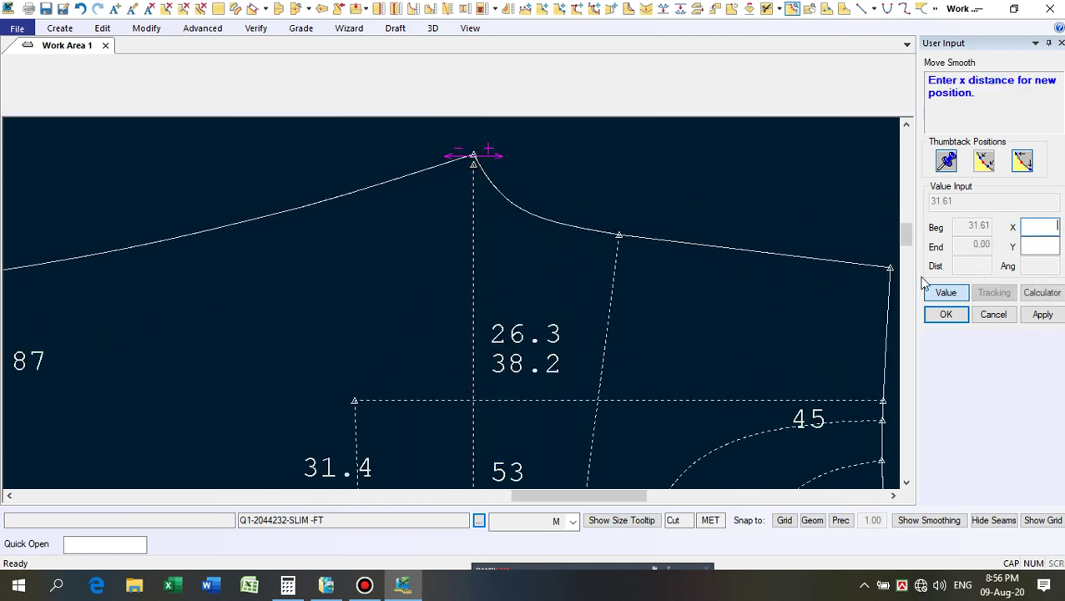
{"action": "left_click", "coordinate": [1048, 246]}
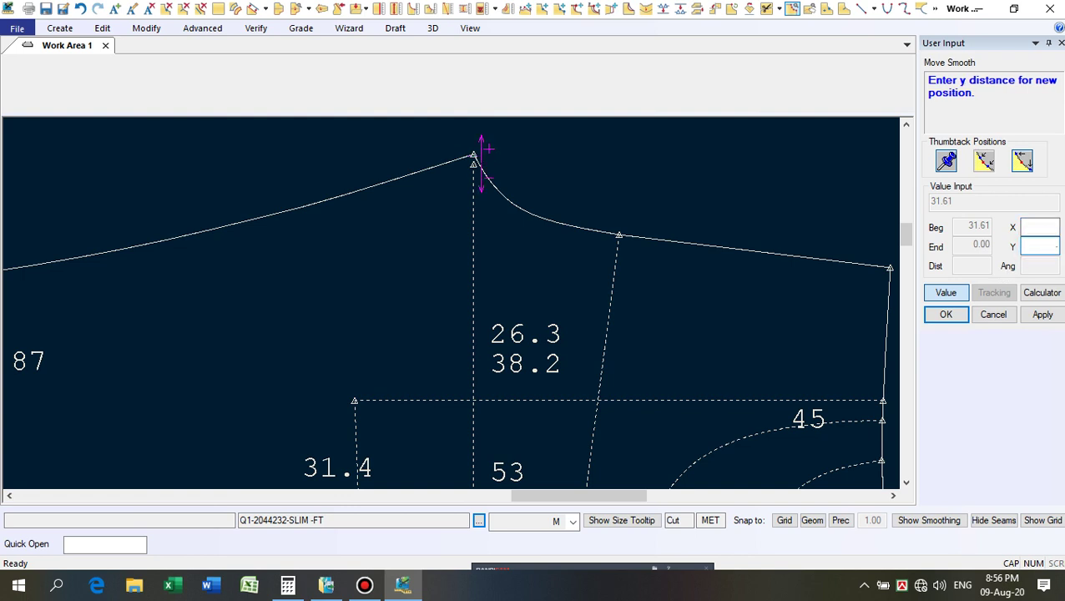
{"action": "key", "text": "Return"}
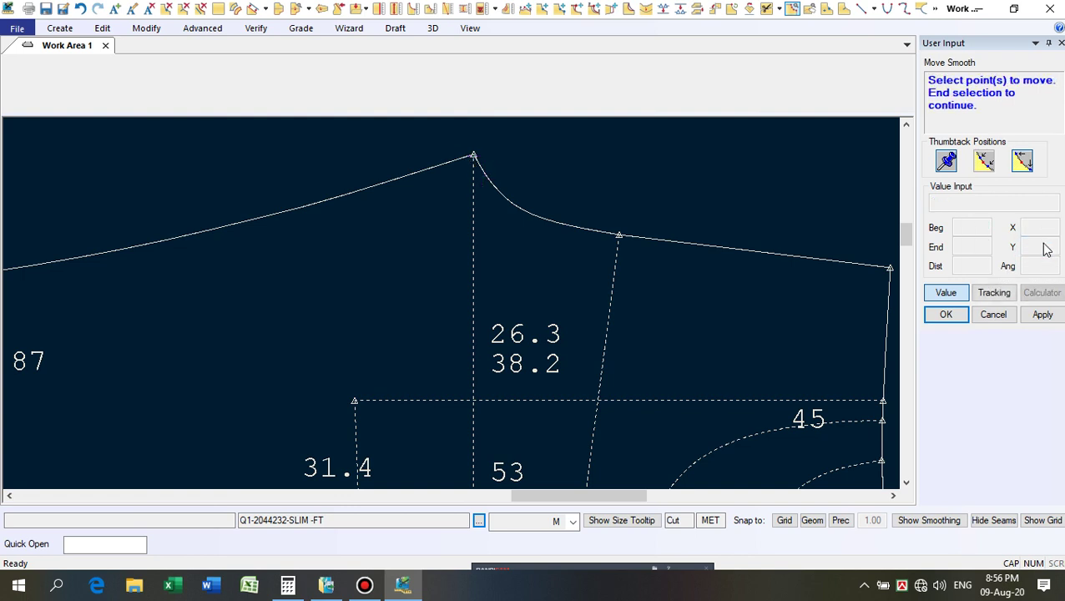
{"action": "right_click", "coordinate": [582, 187]}
{"action": "left_click", "coordinate": [586, 189]}
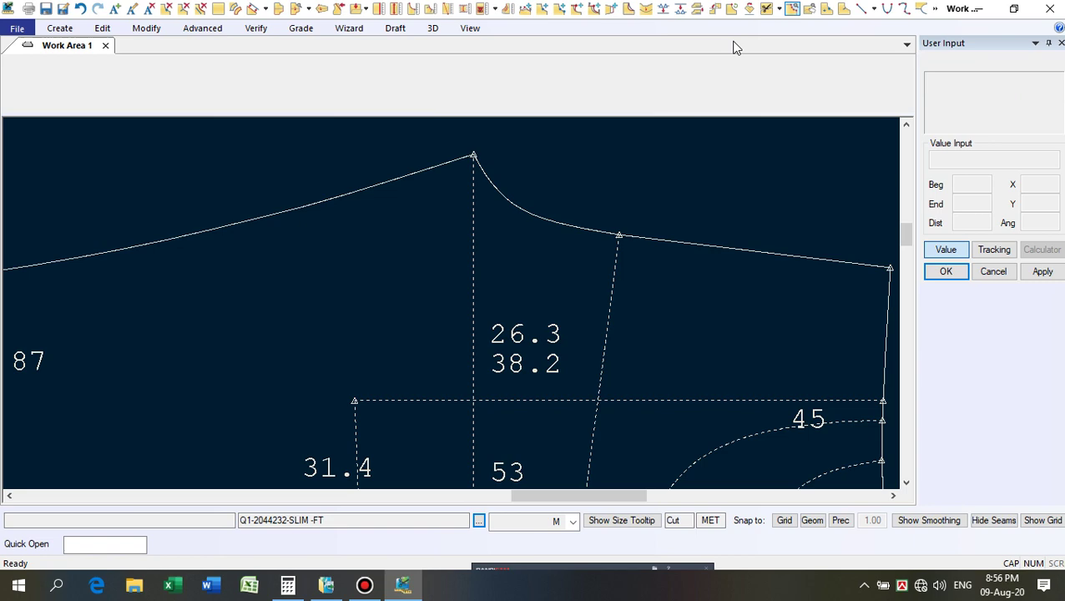
Display the intermediate points on the front piece.
{"action": "left_click", "coordinate": [790, 10]}
{"action": "left_click", "coordinate": [523, 274]}
{"action": "right_click", "coordinate": [523, 274]}
{"action": "left_click", "coordinate": [527, 276]}
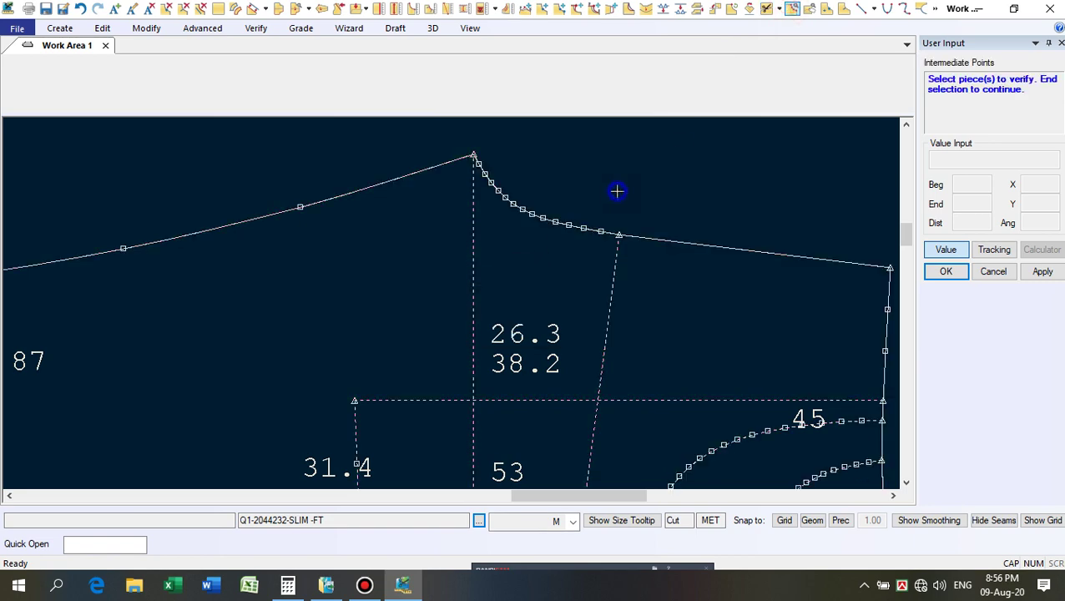
{"action": "right_click", "coordinate": [617, 191]}
{"action": "left_click", "coordinate": [617, 189]}
{"action": "middle_click", "coordinate": [618, 191]}
Pull a middle point of the front crotch curve slightly inward with Move Smooth, placing it freely by cursor instead of by value.
{"action": "left_click", "coordinate": [494, 259]}
{"action": "scroll", "coordinate": [408, 276], "scroll_direction": "up", "scroll_amount": 2}
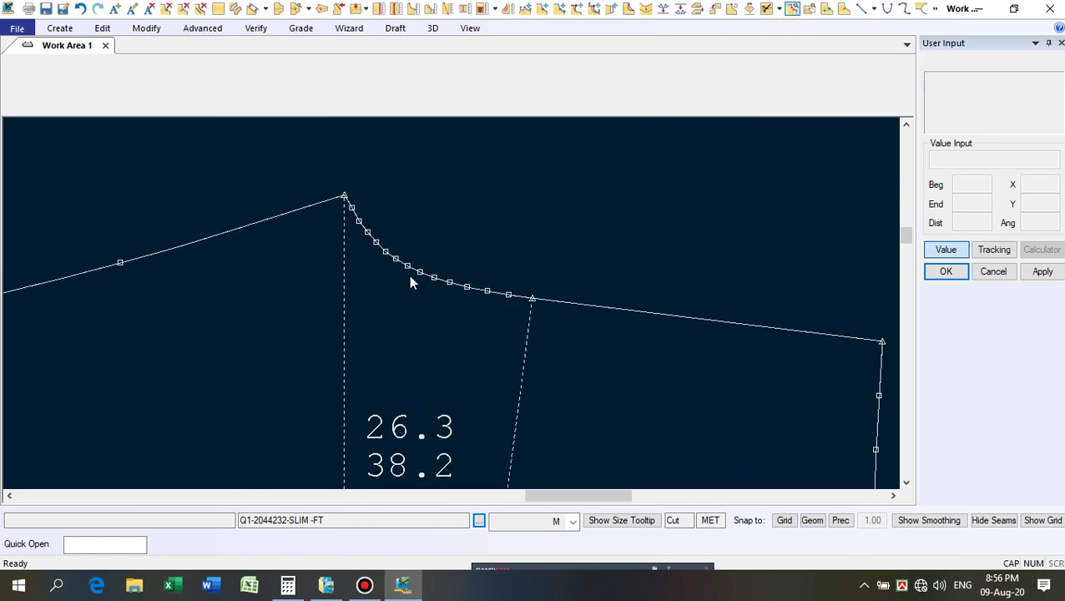
{"action": "scroll", "coordinate": [408, 275], "scroll_direction": "up", "scroll_amount": 1}
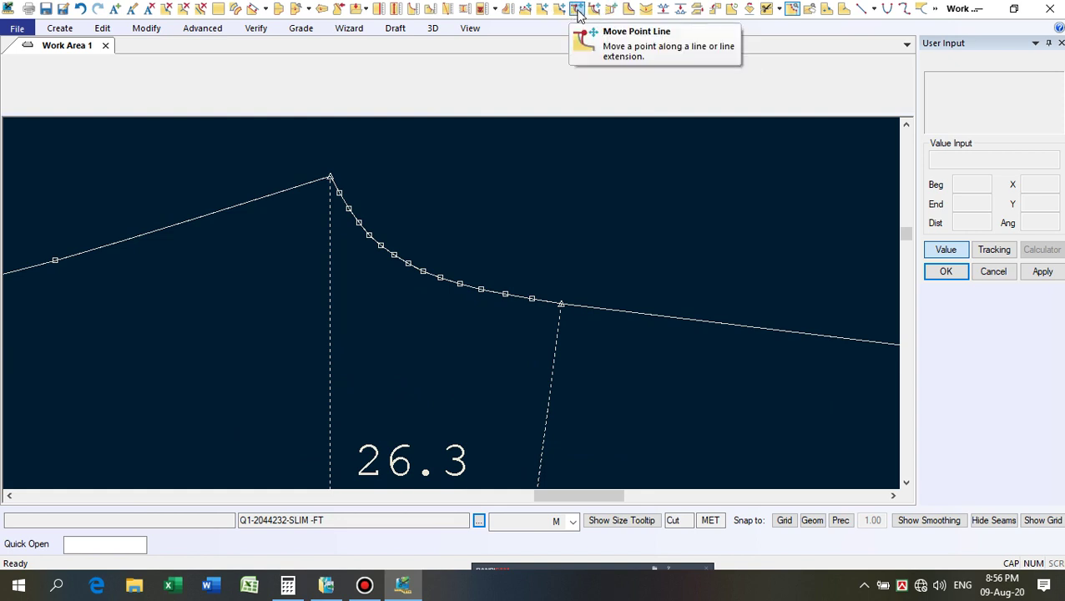
{"action": "left_click", "coordinate": [525, 9]}
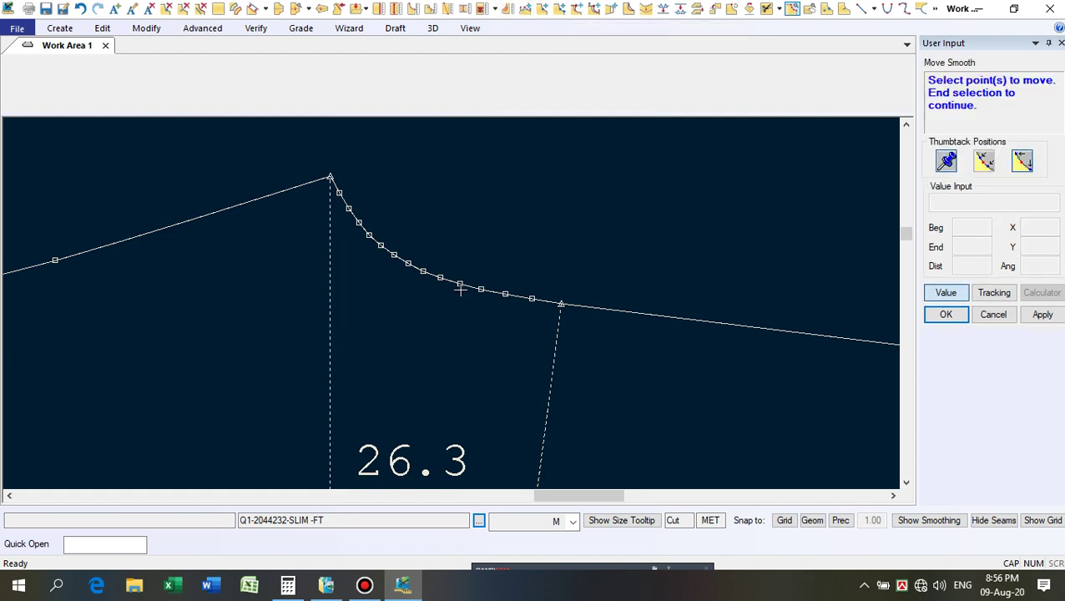
{"action": "left_click", "coordinate": [396, 257]}
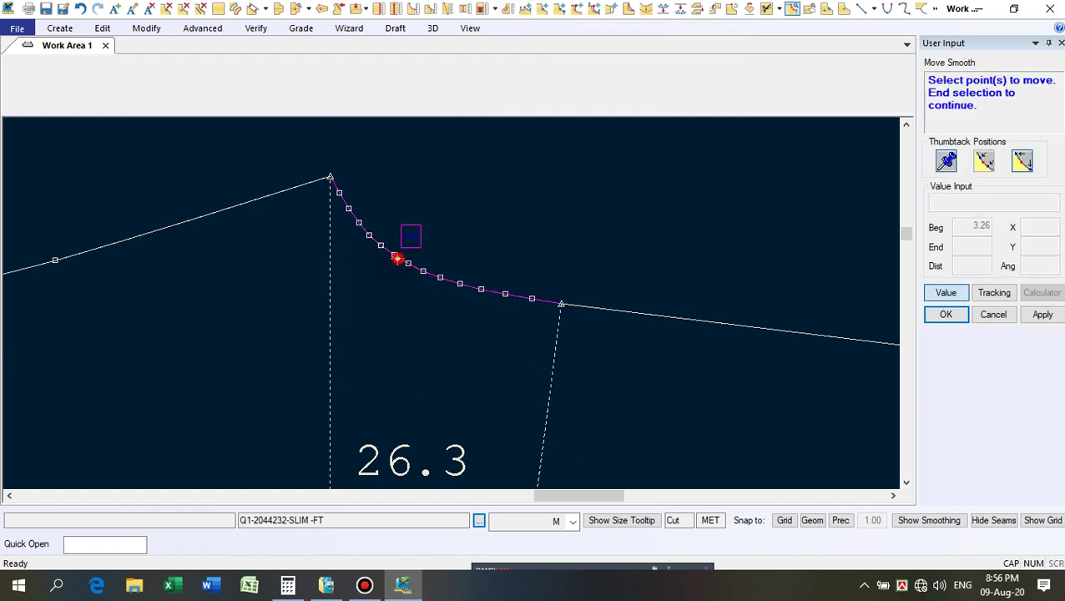
{"action": "right_click", "coordinate": [464, 225]}
{"action": "left_click", "coordinate": [465, 217]}
{"action": "right_click", "coordinate": [465, 217]}
{"action": "left_click", "coordinate": [464, 215]}
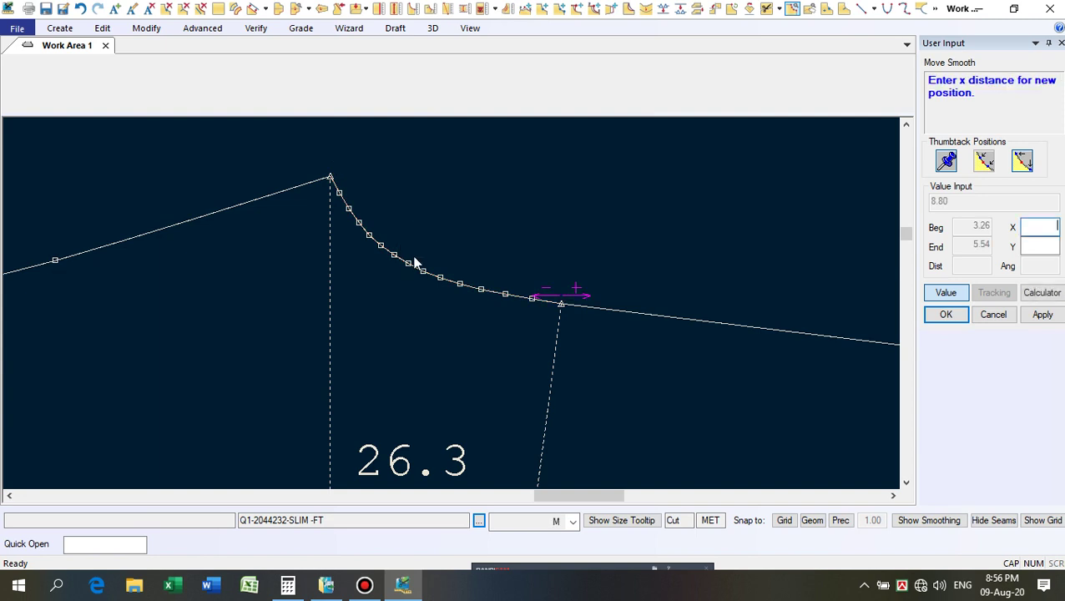
{"action": "left_click", "coordinate": [946, 293]}
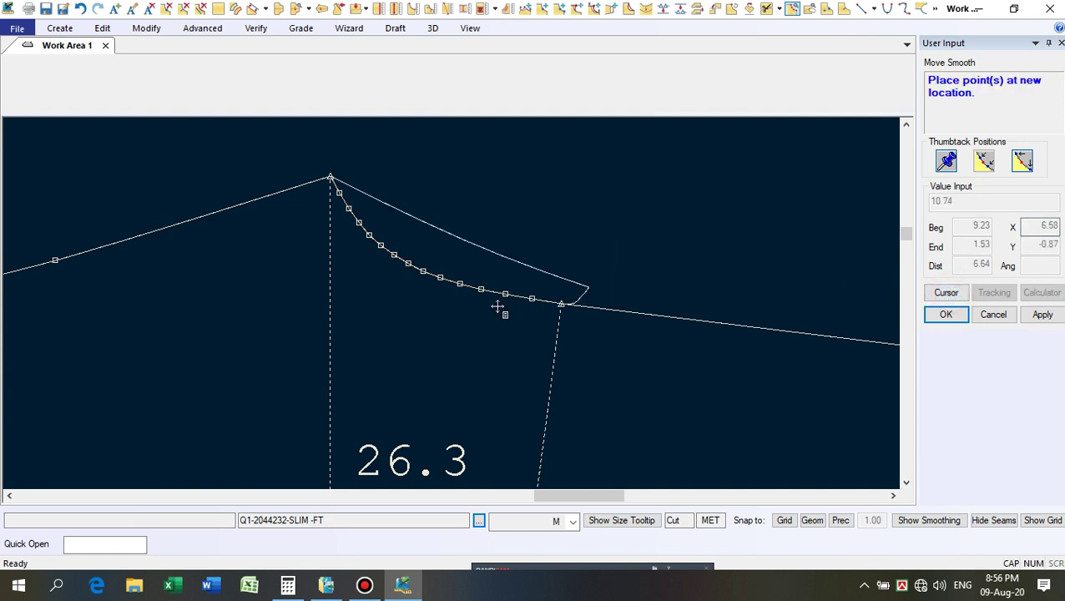
{"action": "left_click", "coordinate": [390, 261]}
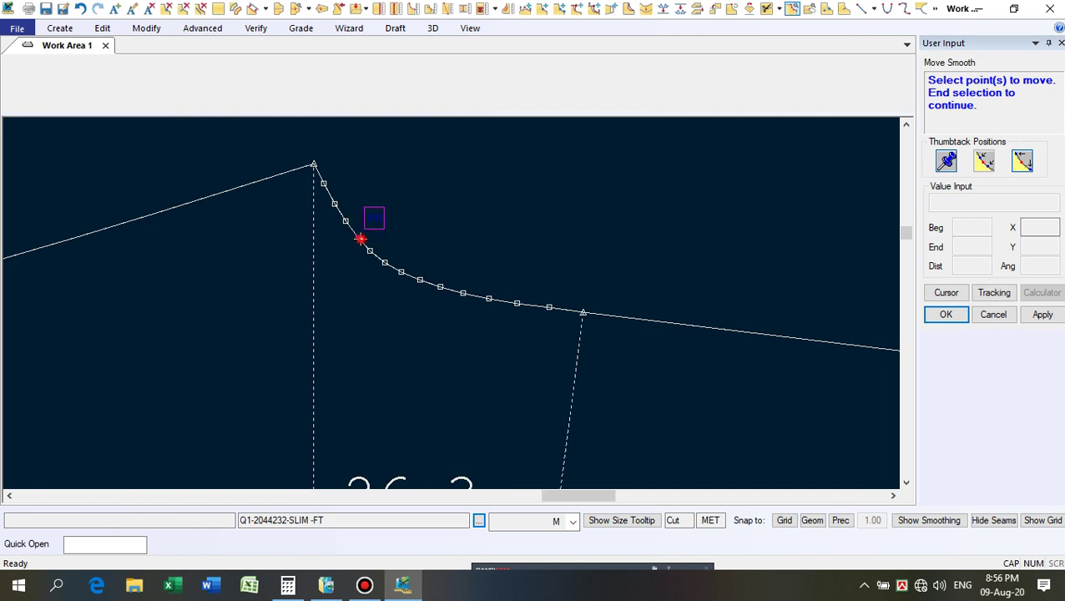
Deepen the upper part of the front crotch curve by shifting a point nearer the crotch point slightly inward with Move Smooth.
{"action": "right_click", "coordinate": [391, 212]}
{"action": "left_click", "coordinate": [443, 221]}
{"action": "left_click", "coordinate": [446, 222]}
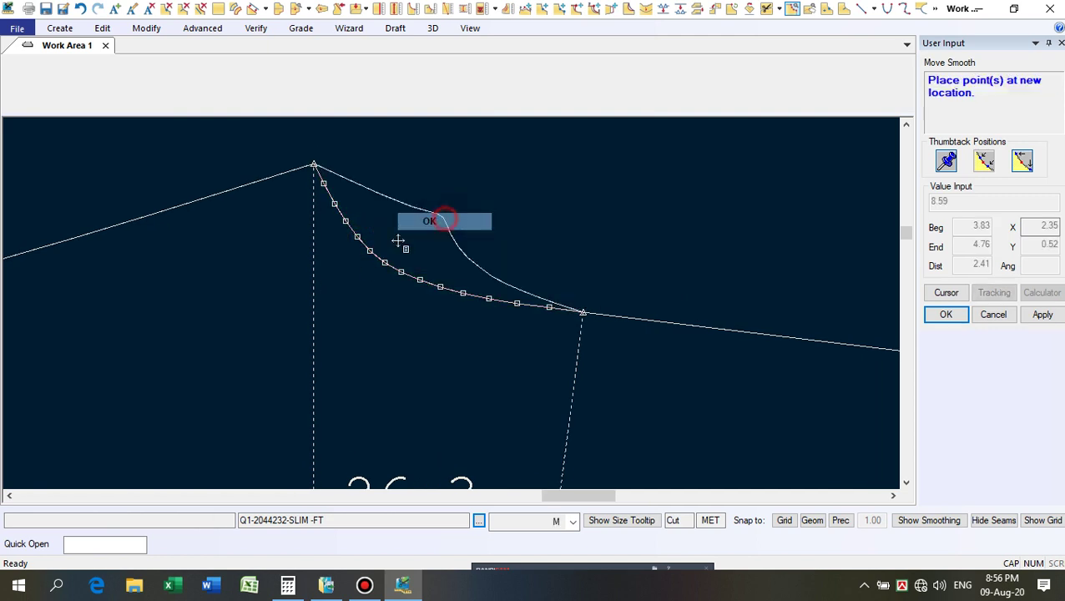
{"action": "left_click", "coordinate": [355, 242]}
{"action": "right_click", "coordinate": [535, 209]}
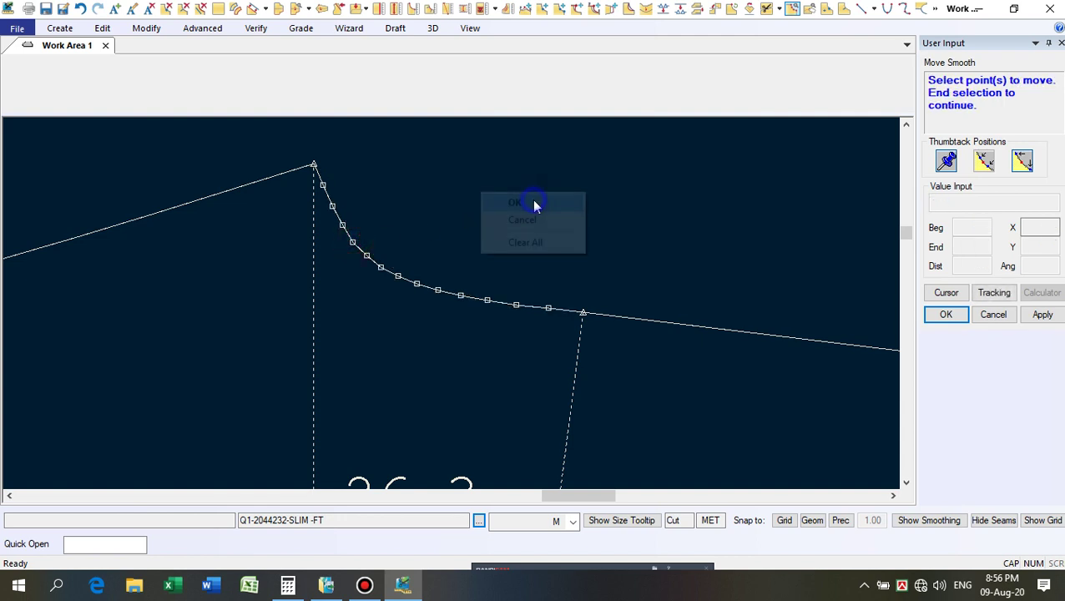
{"action": "left_click", "coordinate": [537, 202]}
Smooth the front crotch curve between the crotch point and the hip line with Smooth Line at a factor of 0.0127.
{"action": "left_click", "coordinate": [645, 10]}
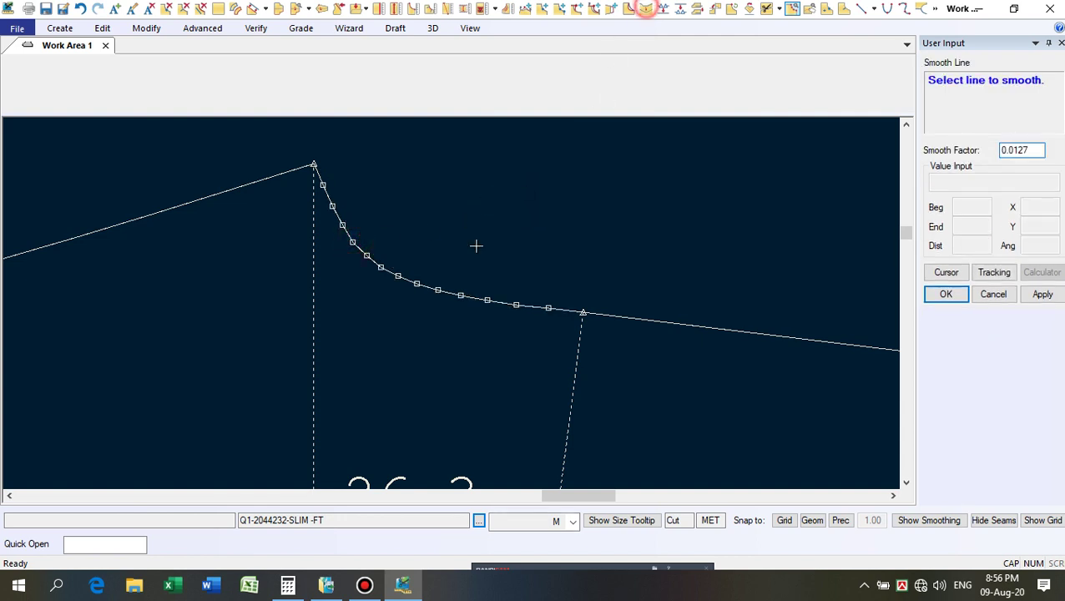
{"action": "left_click", "coordinate": [427, 287]}
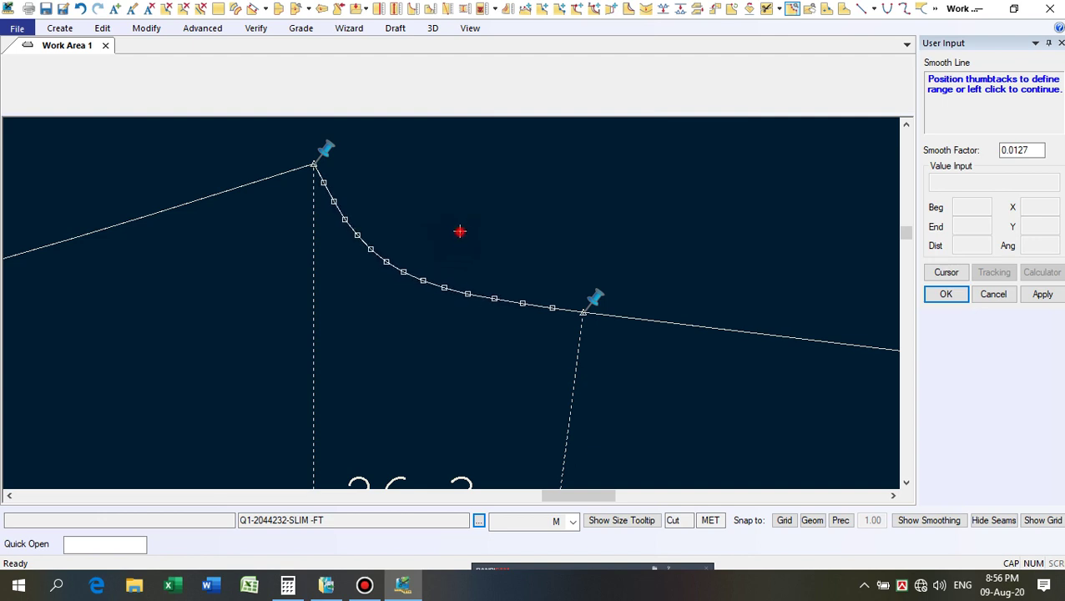
{"action": "scroll", "coordinate": [552, 175], "scroll_direction": "down", "scroll_amount": 4}
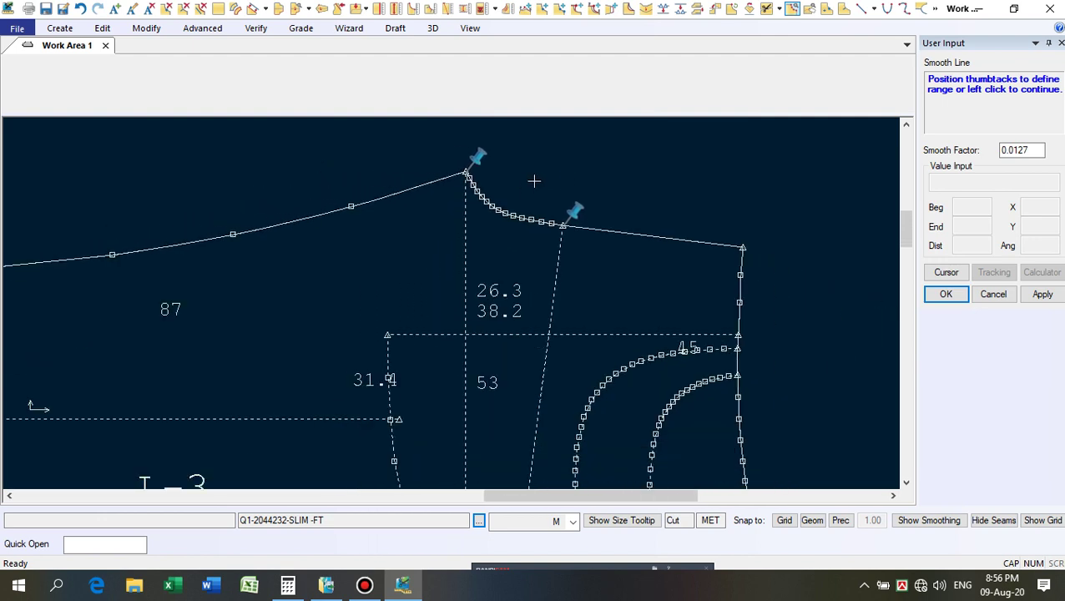
{"action": "right_click", "coordinate": [593, 149]}
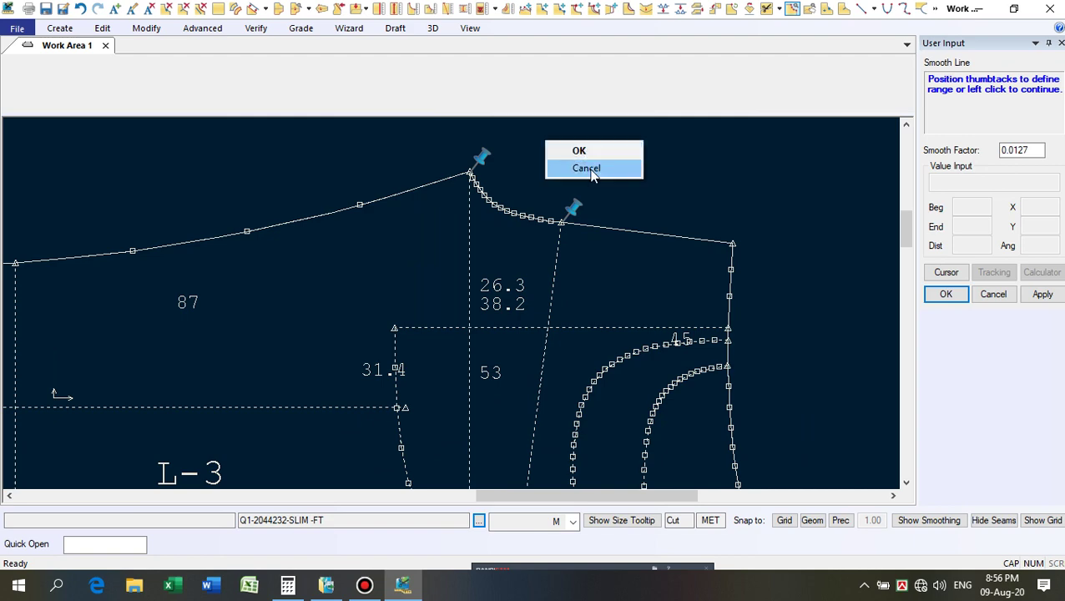
{"action": "left_click", "coordinate": [591, 168]}
{"action": "scroll", "coordinate": [556, 152], "scroll_direction": "up", "scroll_amount": 4}
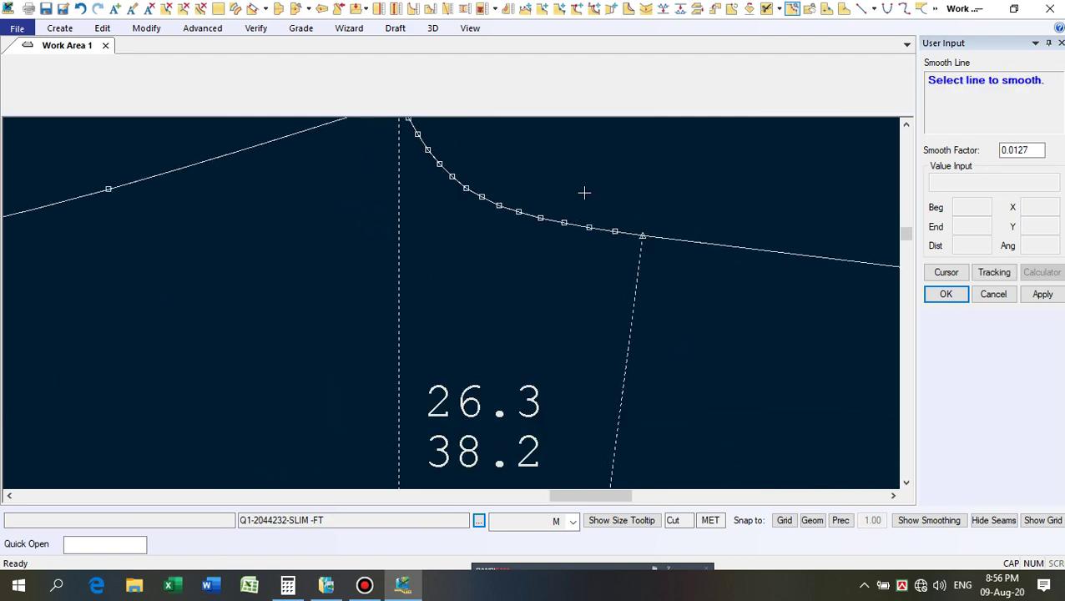
{"action": "scroll", "coordinate": [514, 172], "scroll_direction": "down", "scroll_amount": 6}
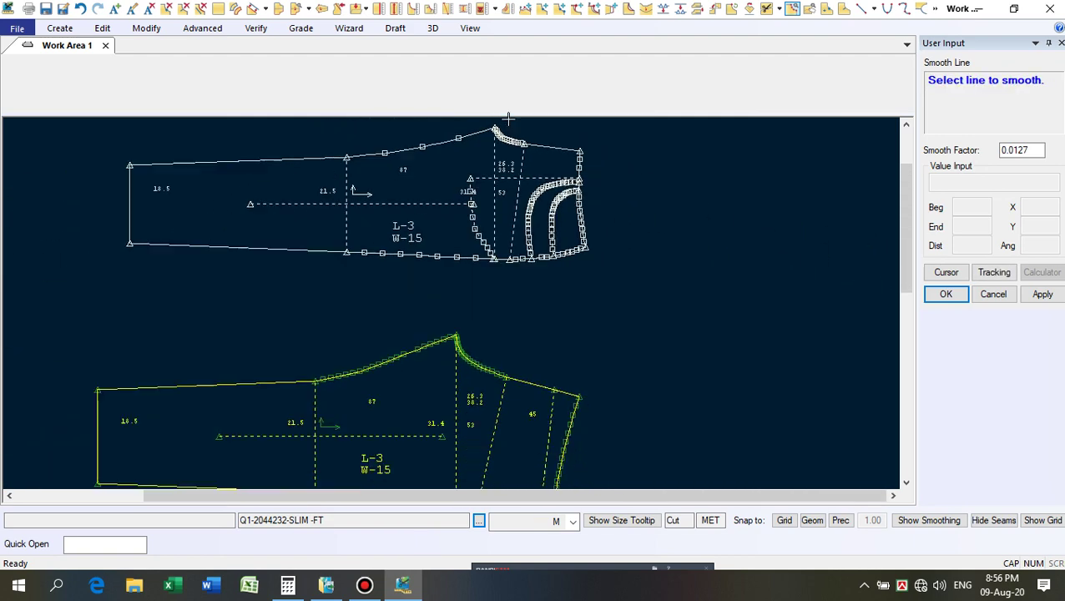
{"action": "scroll", "coordinate": [493, 311], "scroll_direction": "up", "scroll_amount": 4}
{"action": "right_click", "coordinate": [580, 265]}
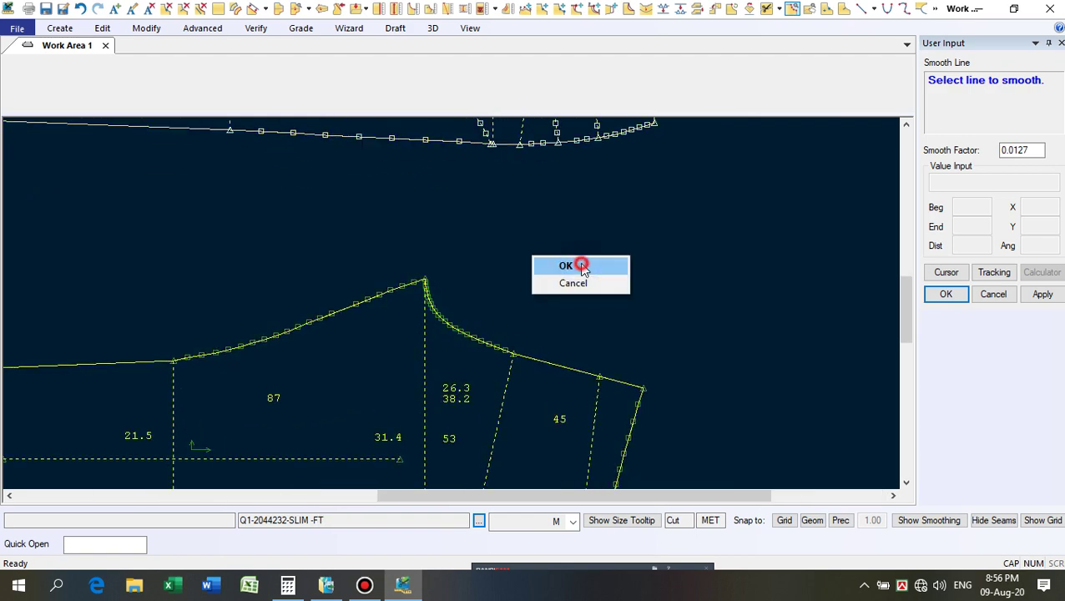
{"action": "left_click", "coordinate": [582, 265]}
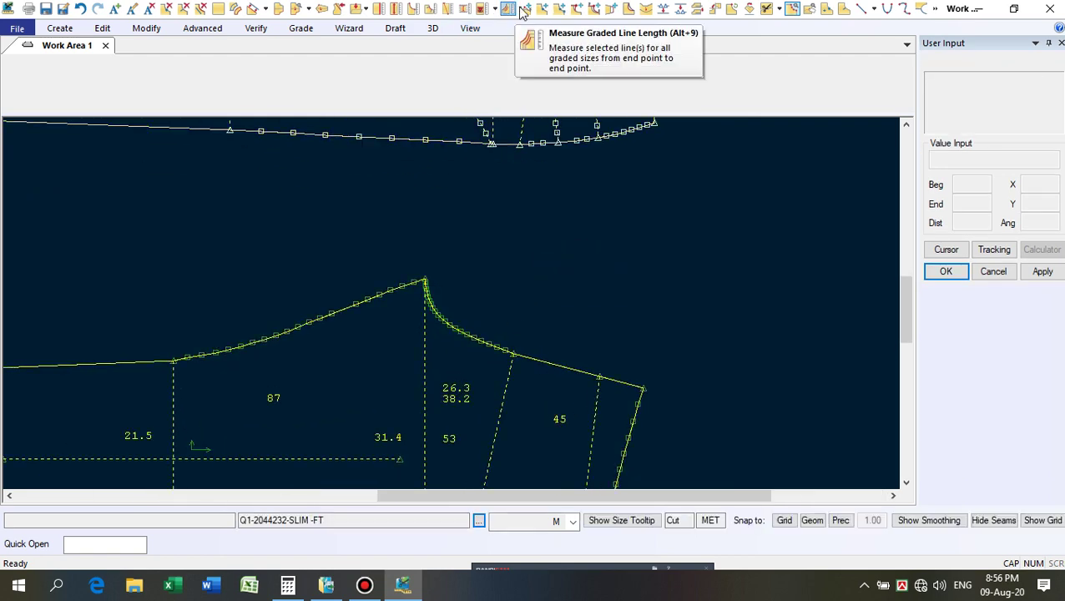
Deepen the back crotch curve slightly by placing a middle curve point further inward with Move Smooth.
{"action": "left_click", "coordinate": [525, 8]}
{"action": "scroll", "coordinate": [473, 356], "scroll_direction": "up", "scroll_amount": 1}
{"action": "left_click", "coordinate": [473, 356]}
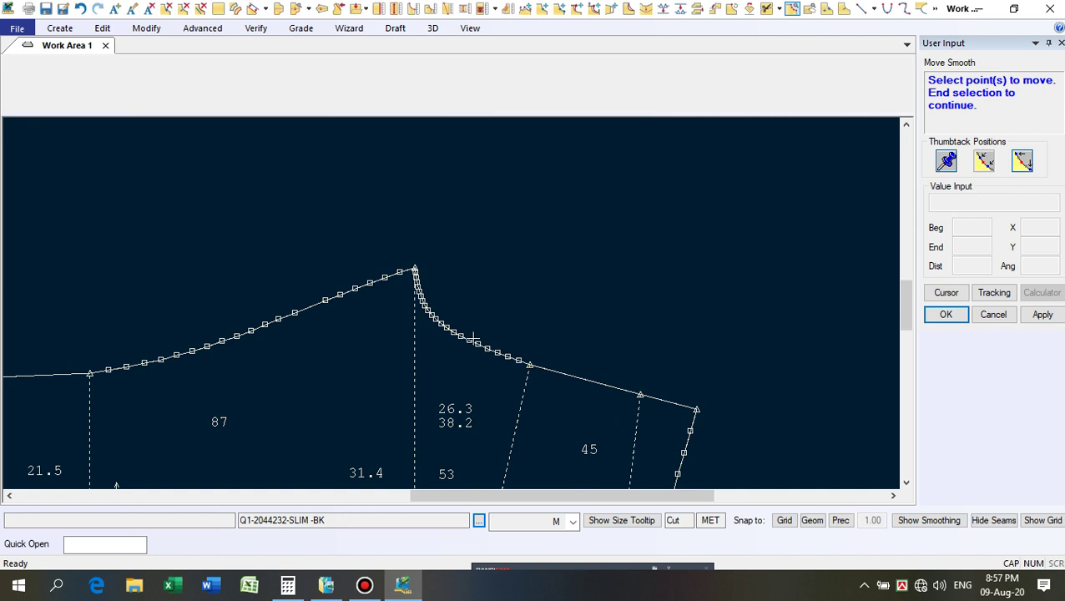
{"action": "scroll", "coordinate": [473, 339], "scroll_direction": "up", "scroll_amount": 1}
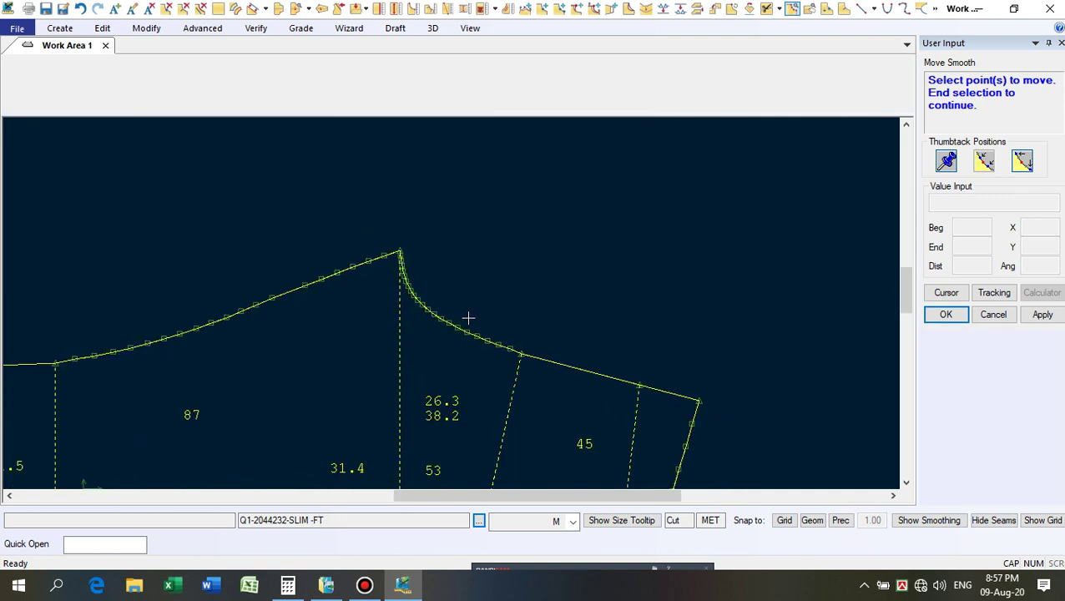
{"action": "scroll", "coordinate": [459, 352], "scroll_direction": "up", "scroll_amount": 2}
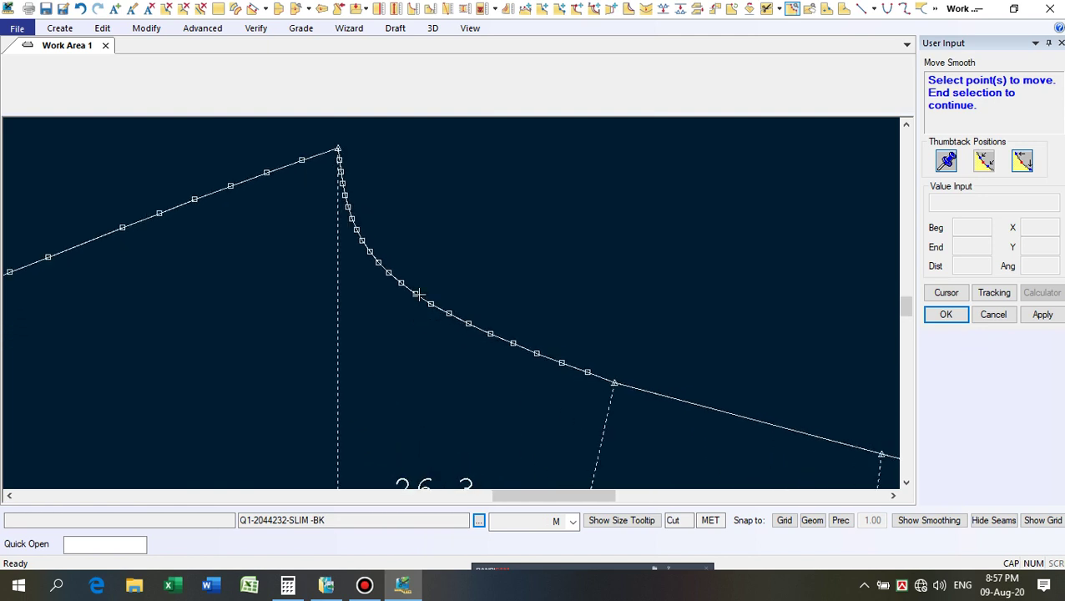
{"action": "left_click", "coordinate": [417, 294]}
{"action": "right_click", "coordinate": [473, 256]}
{"action": "left_click", "coordinate": [473, 257]}
{"action": "right_click", "coordinate": [474, 259]}
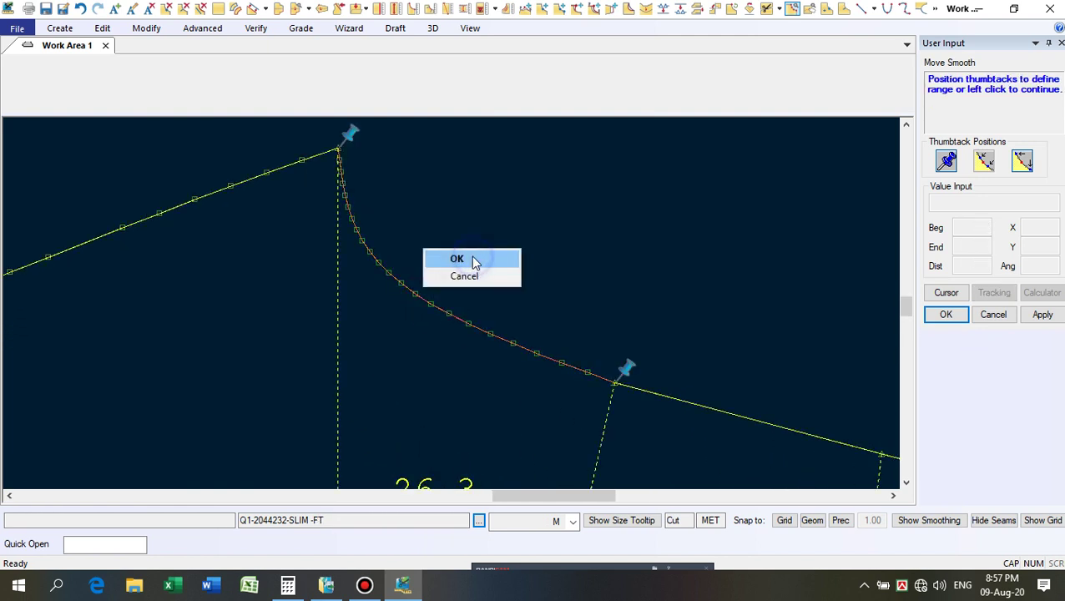
{"action": "left_click", "coordinate": [473, 259]}
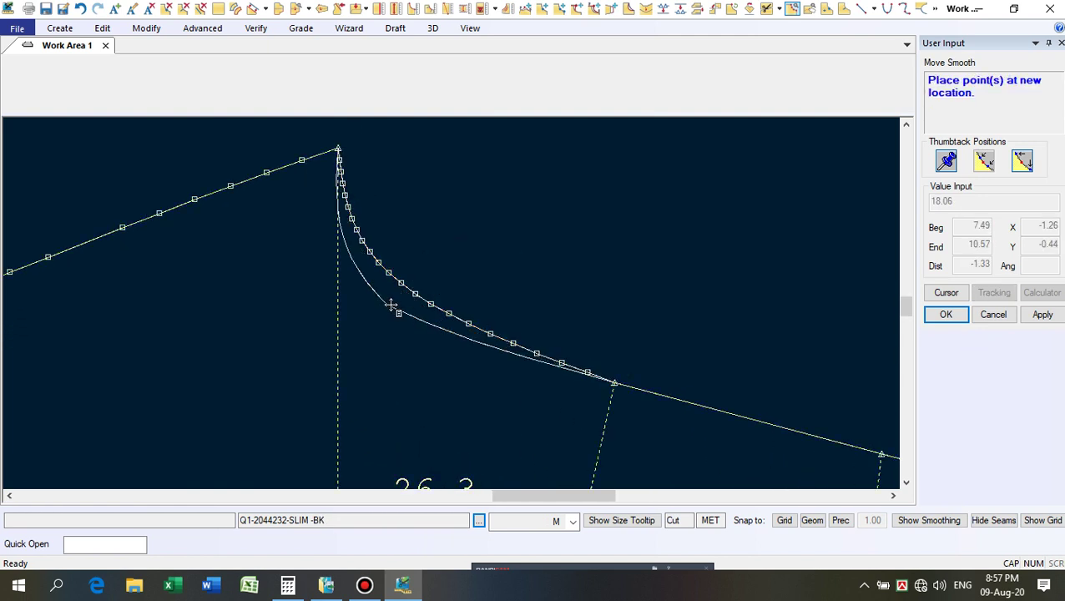
{"action": "left_click", "coordinate": [408, 304]}
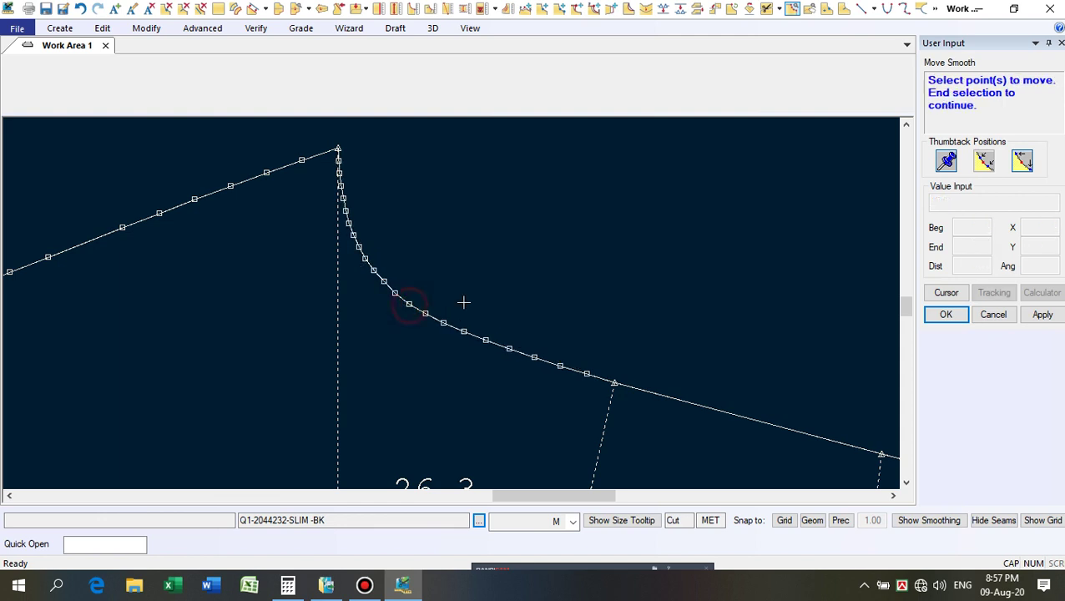
Move a point on the hip side of the back crotch curve's middle inward by about 0.4 cm with Move Smooth.
{"action": "scroll", "coordinate": [464, 302], "scroll_direction": "up", "scroll_amount": 1}
{"action": "left_click", "coordinate": [439, 326]}
{"action": "right_click", "coordinate": [468, 298]}
{"action": "left_click", "coordinate": [470, 300]}
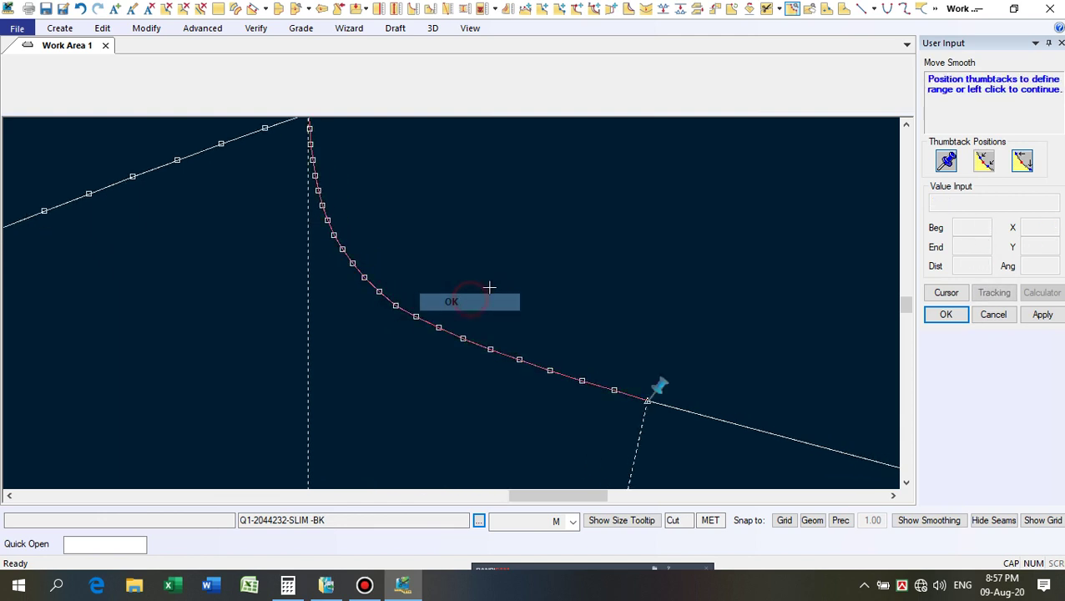
{"action": "right_click", "coordinate": [489, 287]}
{"action": "left_click", "coordinate": [492, 291]}
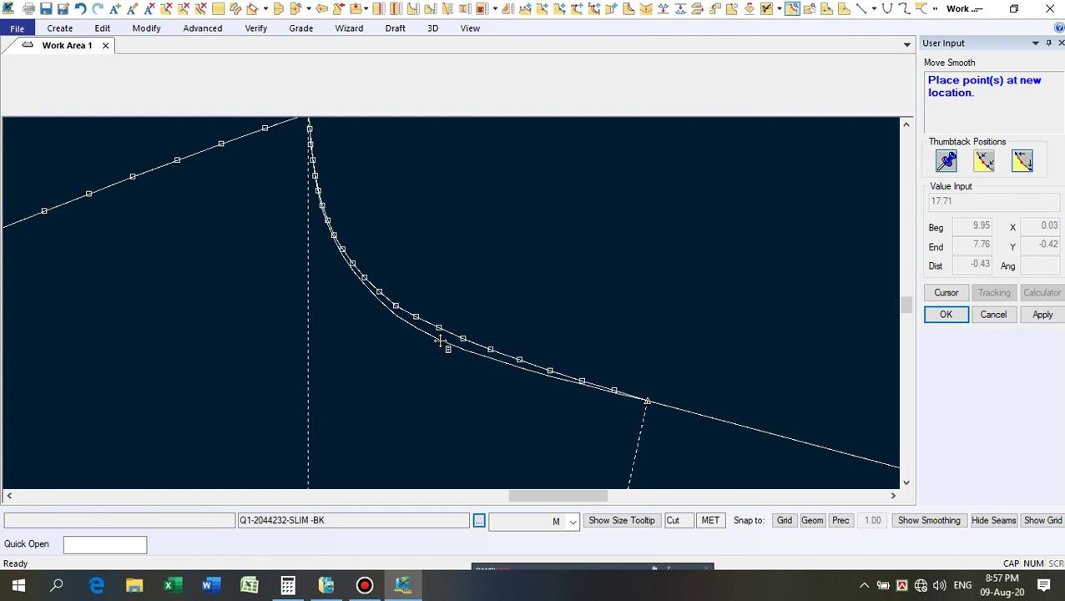
{"action": "left_click", "coordinate": [439, 341]}
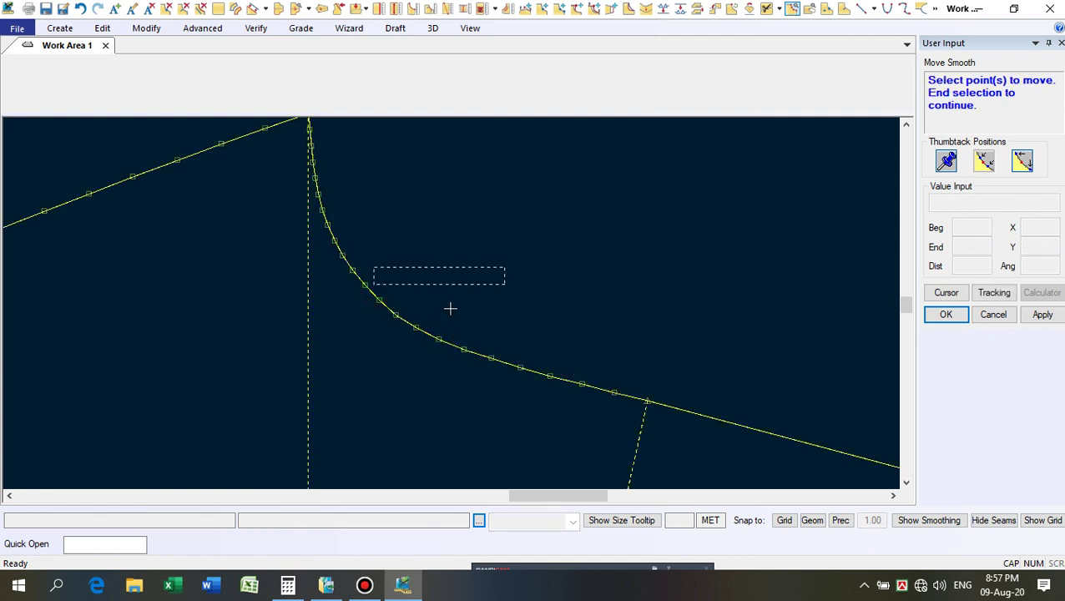
Deepen the upper part of the back crotch curve by shifting a point nearer the crotch point slightly inward with Move Smooth.
{"action": "left_click", "coordinate": [372, 338]}
{"action": "left_click", "coordinate": [357, 297]}
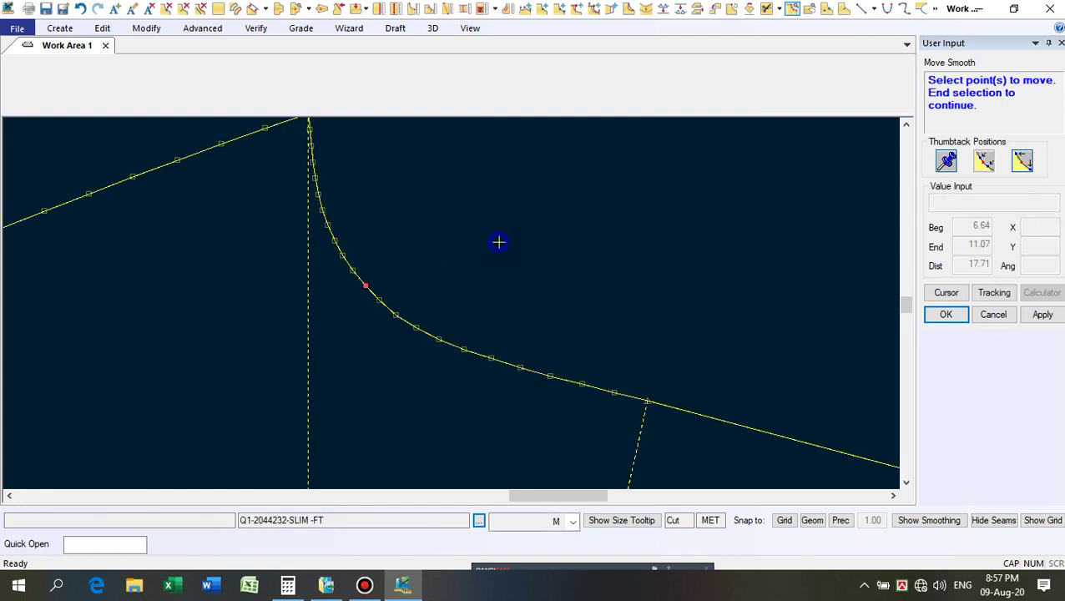
{"action": "right_click", "coordinate": [499, 240]}
{"action": "left_click", "coordinate": [497, 244]}
{"action": "right_click", "coordinate": [469, 249]}
{"action": "left_click", "coordinate": [470, 250]}
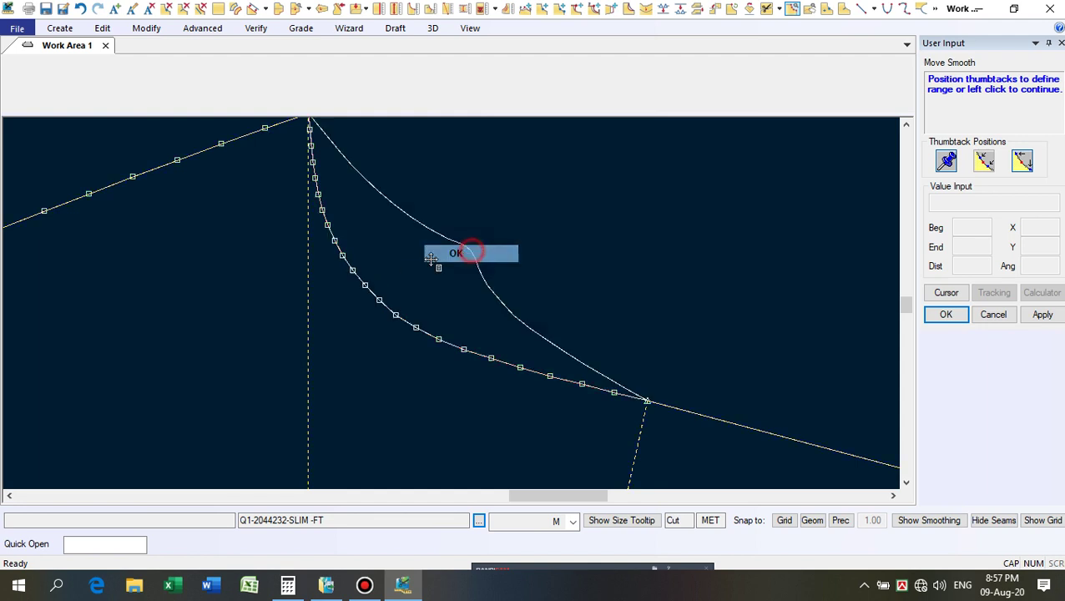
{"action": "left_click", "coordinate": [354, 294]}
{"action": "scroll", "coordinate": [459, 299], "scroll_direction": "down", "scroll_amount": 3}
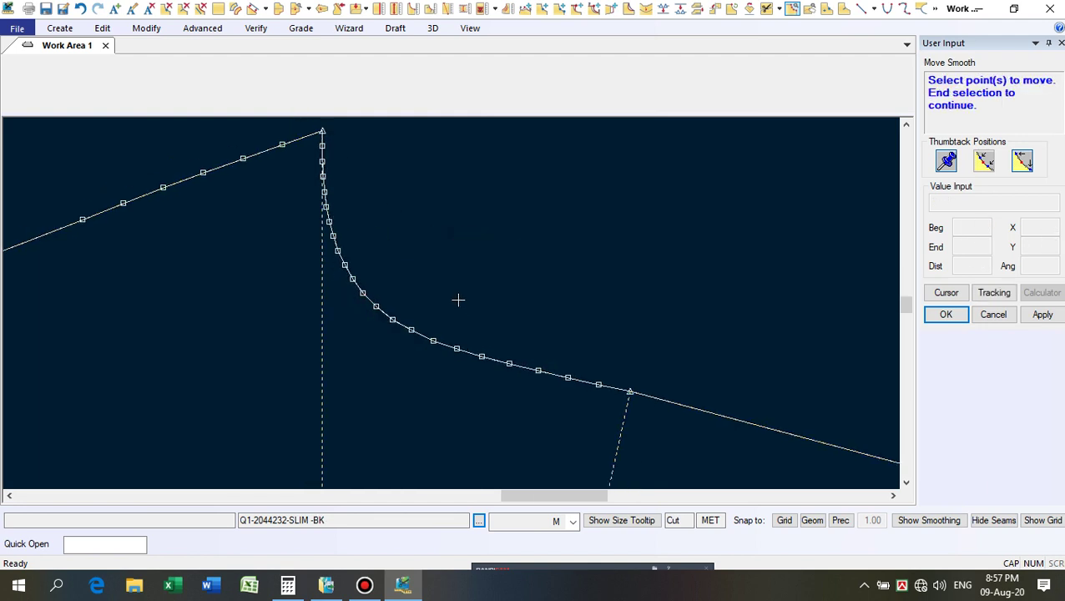
{"action": "scroll", "coordinate": [477, 234], "scroll_direction": "up", "scroll_amount": 2}
{"action": "right_click", "coordinate": [586, 190]}
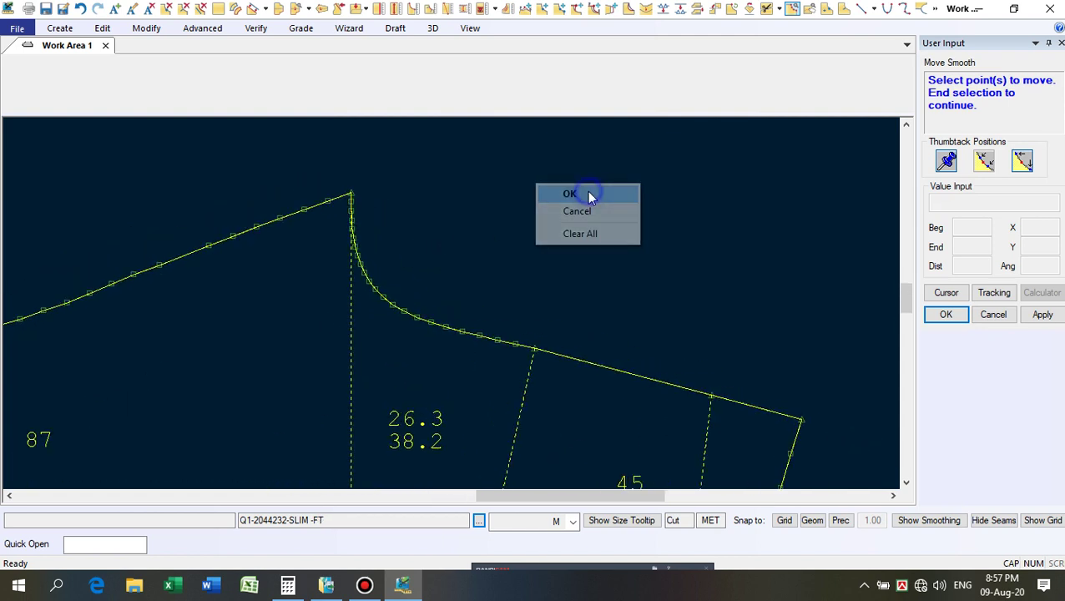
{"action": "left_click", "coordinate": [587, 191]}
{"action": "scroll", "coordinate": [330, 292], "scroll_direction": "down", "scroll_amount": 1}
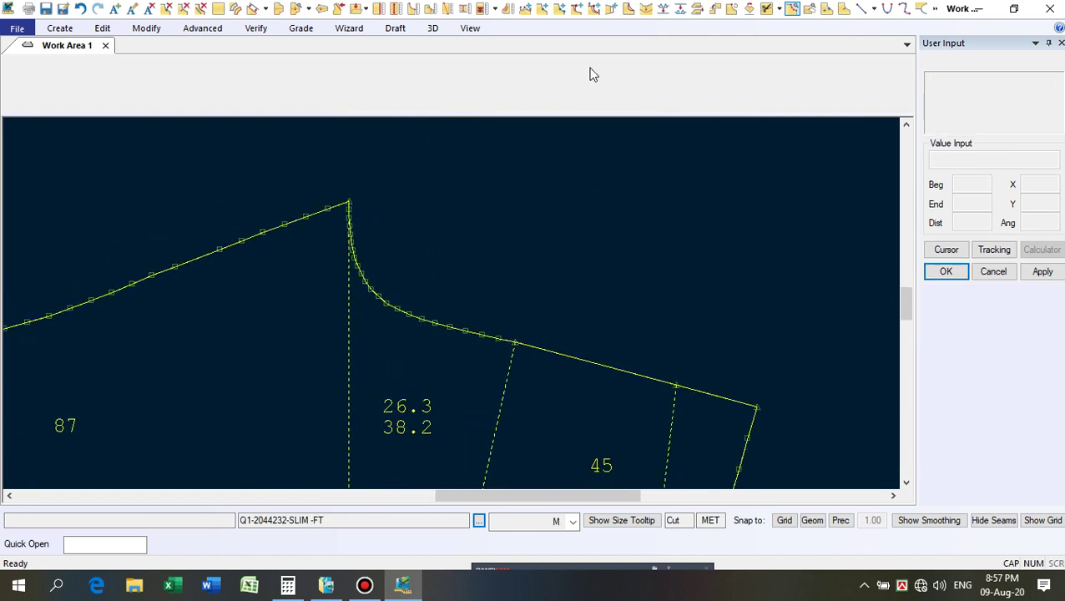
Smooth the back crotch curve between the crotch point and the hip line with Smooth Line at a factor of 0.0127.
{"action": "left_click", "coordinate": [644, 13]}
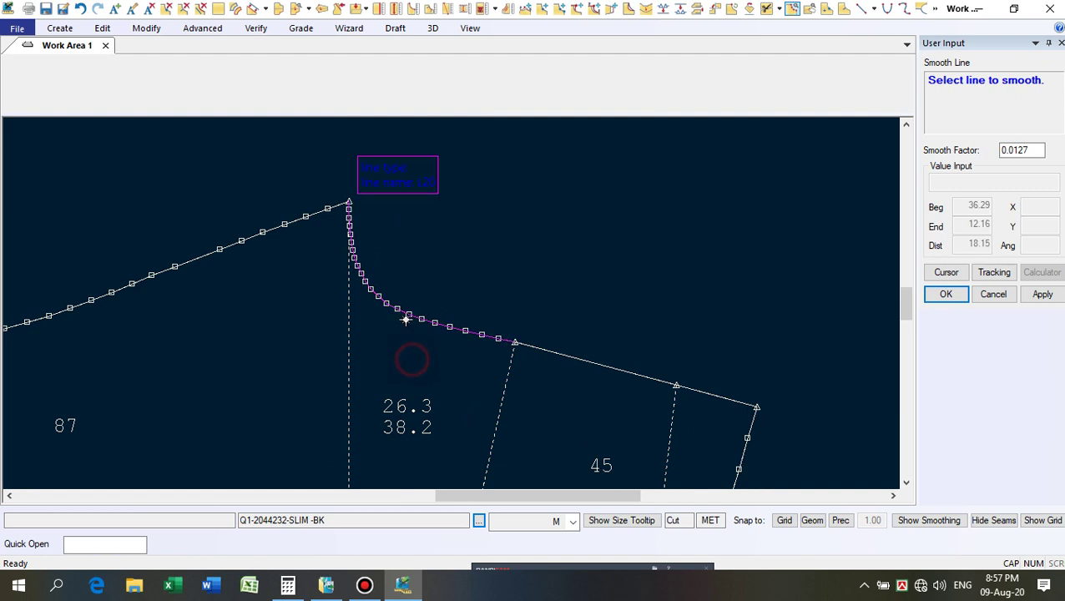
{"action": "left_click", "coordinate": [412, 362]}
{"action": "scroll", "coordinate": [477, 286], "scroll_direction": "up", "scroll_amount": 1}
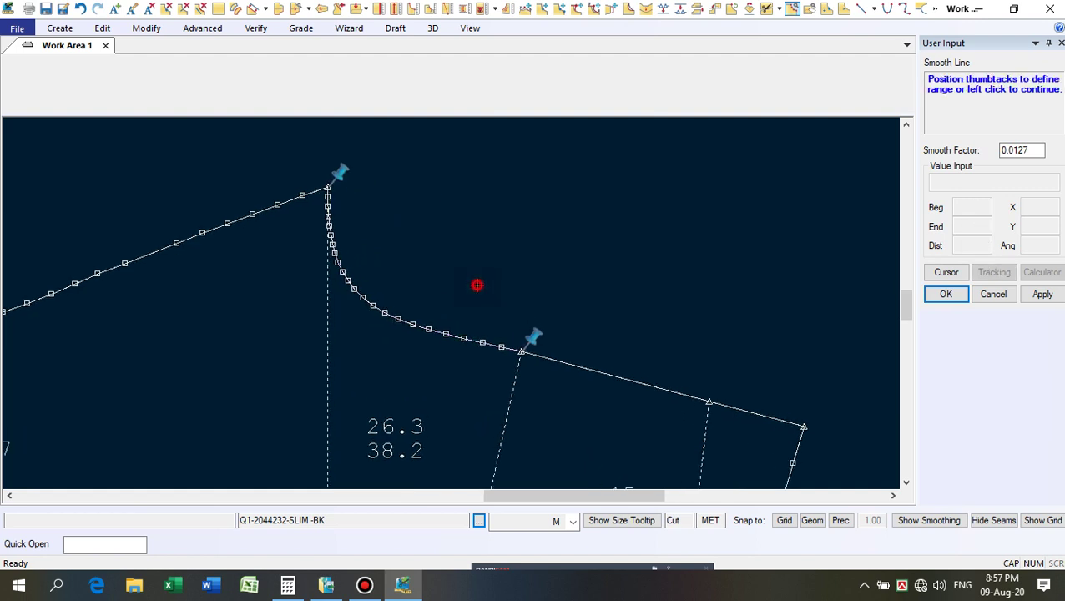
{"action": "left_click", "coordinate": [477, 285]}
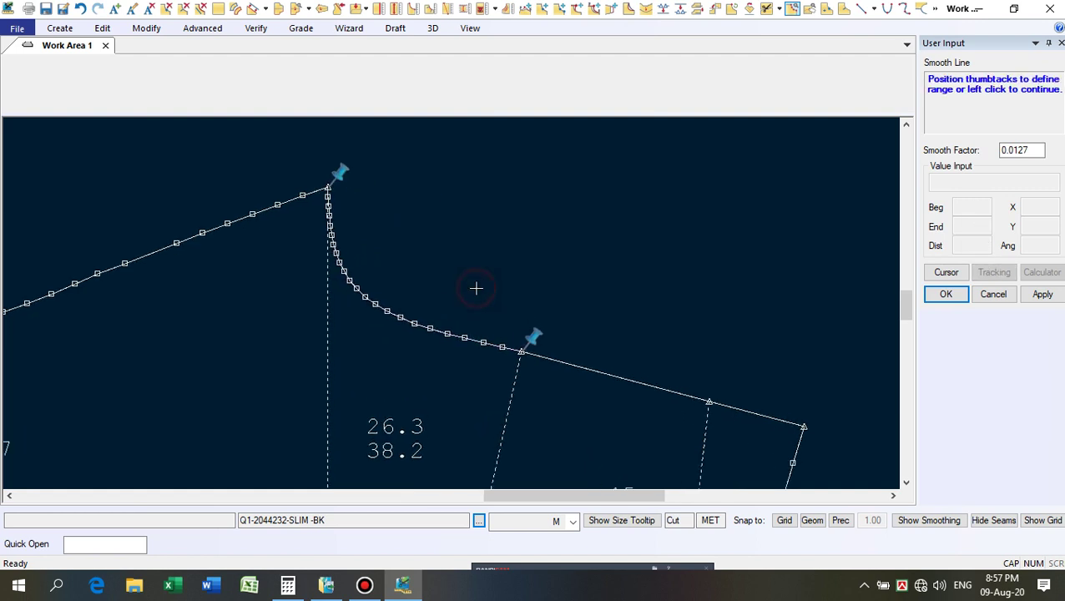
{"action": "scroll", "coordinate": [477, 289], "scroll_direction": "up", "scroll_amount": 2}
{"action": "left_click", "coordinate": [481, 291]}
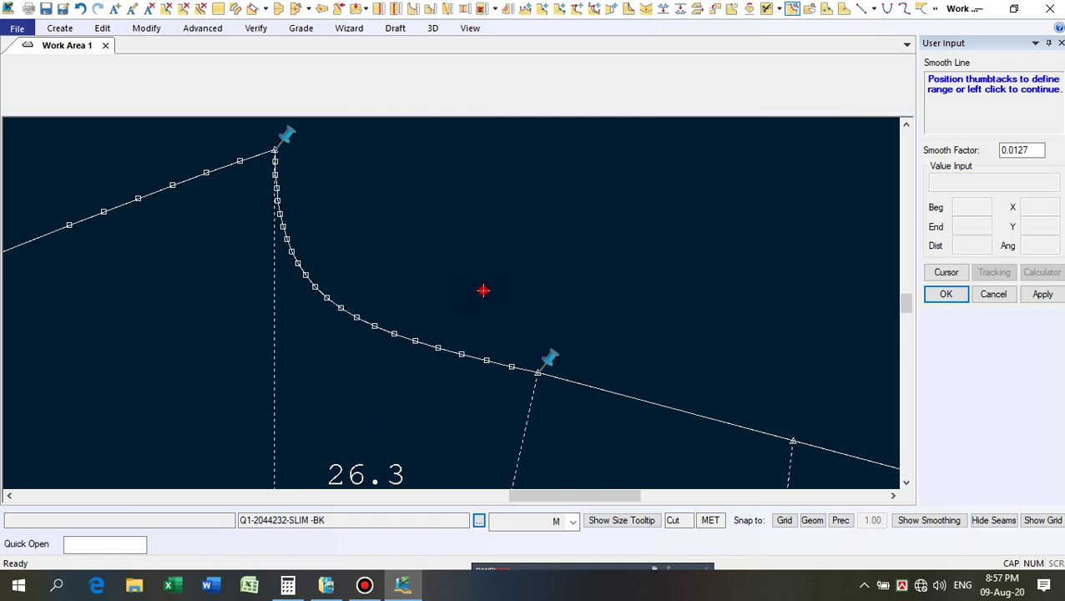
{"action": "scroll", "coordinate": [501, 276], "scroll_direction": "down", "scroll_amount": 5}
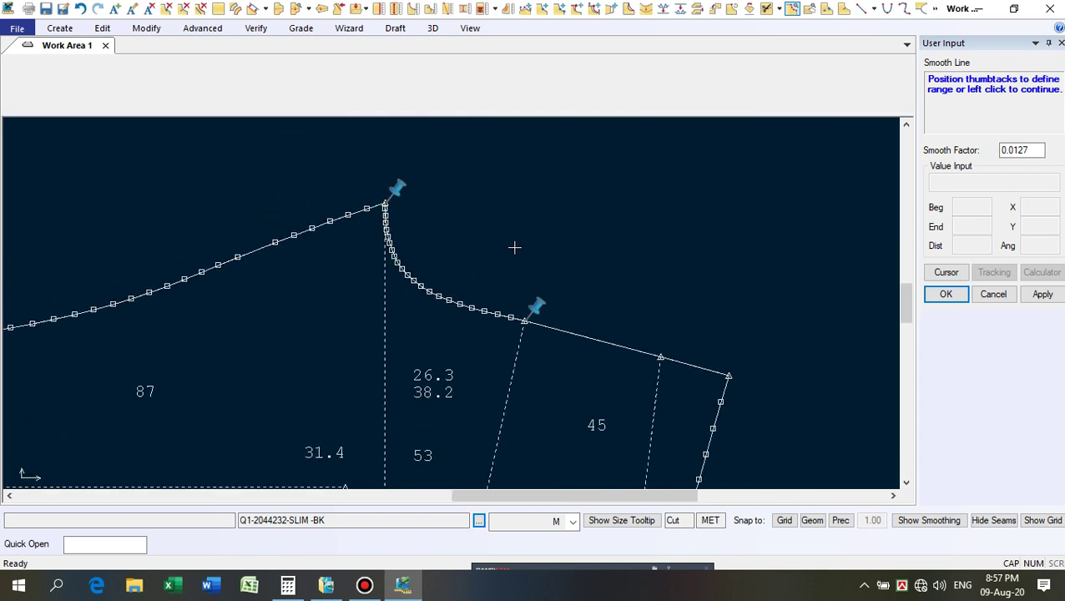
{"action": "scroll", "coordinate": [558, 232], "scroll_direction": "down", "scroll_amount": 3}
{"action": "scroll", "coordinate": [585, 209], "scroll_direction": "up", "scroll_amount": 3}
{"action": "left_click", "coordinate": [581, 199]}
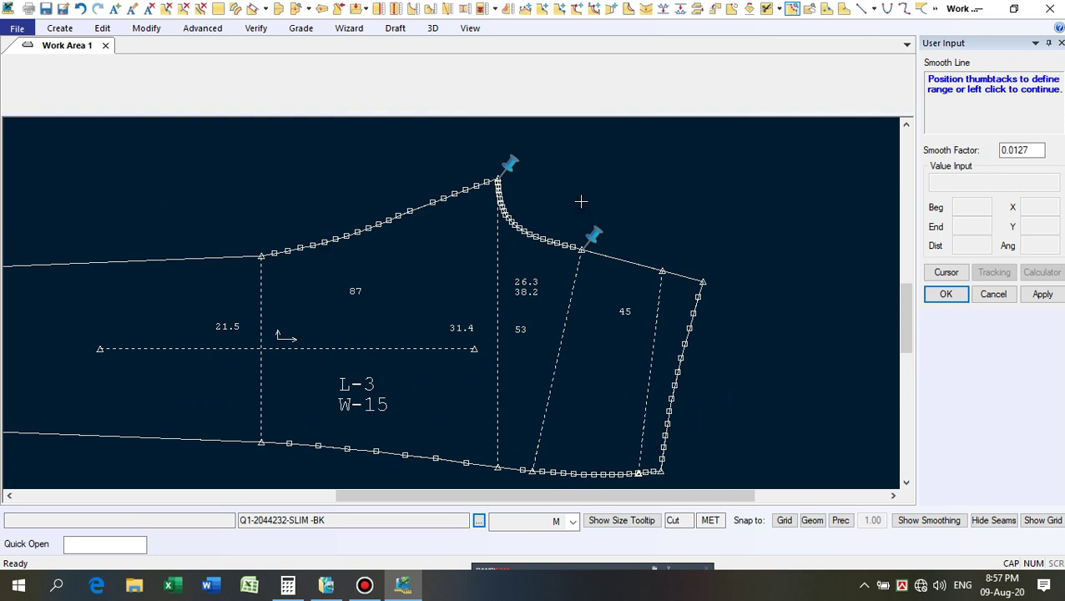
{"action": "scroll", "coordinate": [581, 201], "scroll_direction": "up", "scroll_amount": 2}
{"action": "right_click", "coordinate": [643, 167]}
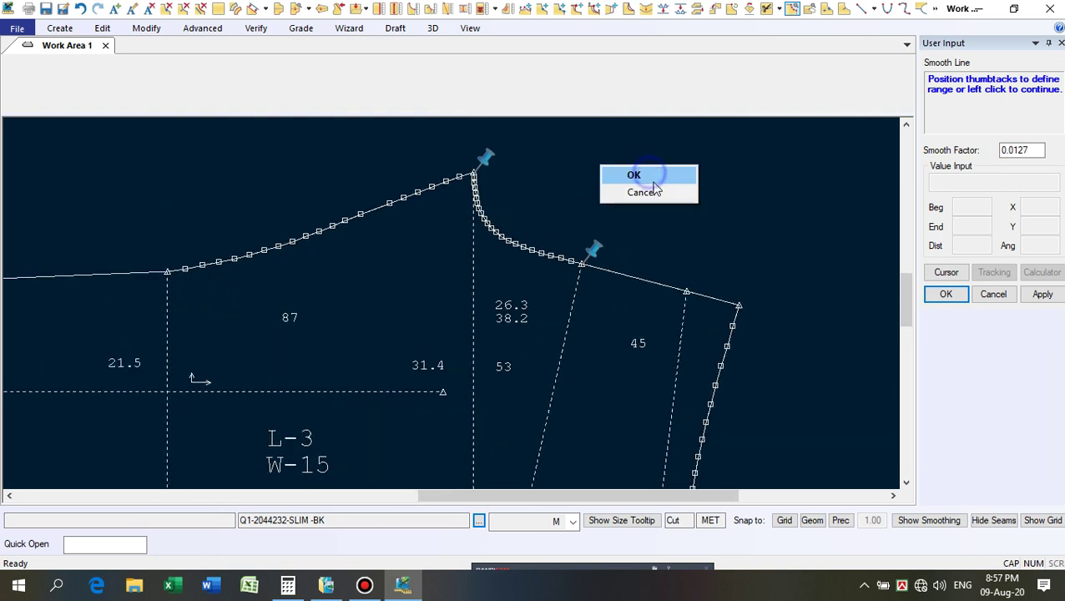
{"action": "left_click", "coordinate": [641, 194]}
{"action": "right_click", "coordinate": [655, 173]}
{"action": "left_click", "coordinate": [666, 181]}
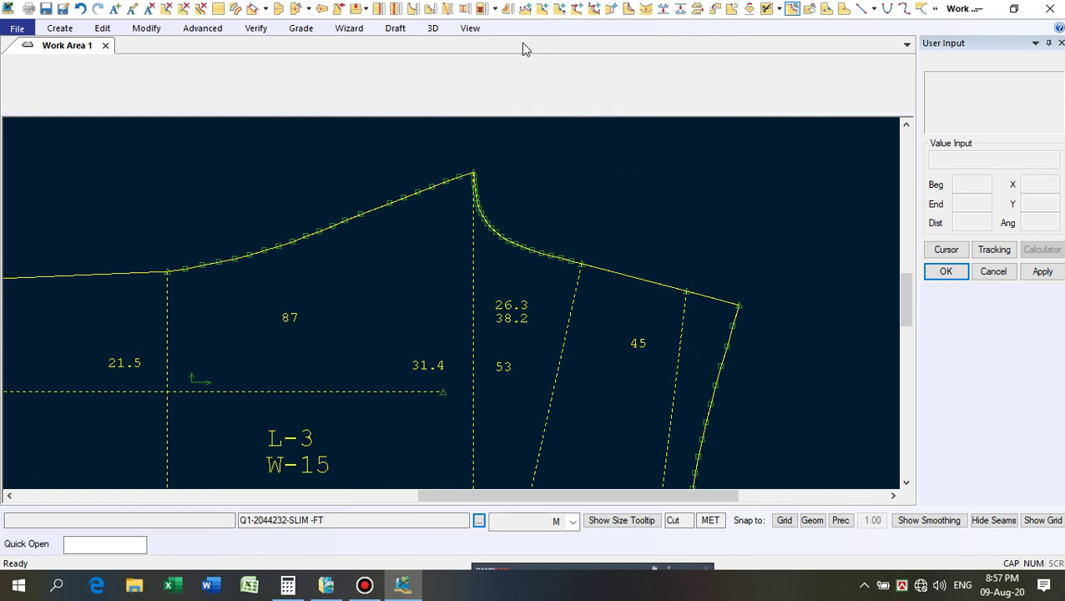
Measure the graded length of the back rise from the crotch point to the waist, including all three line segments.
{"action": "left_click", "coordinate": [507, 10]}
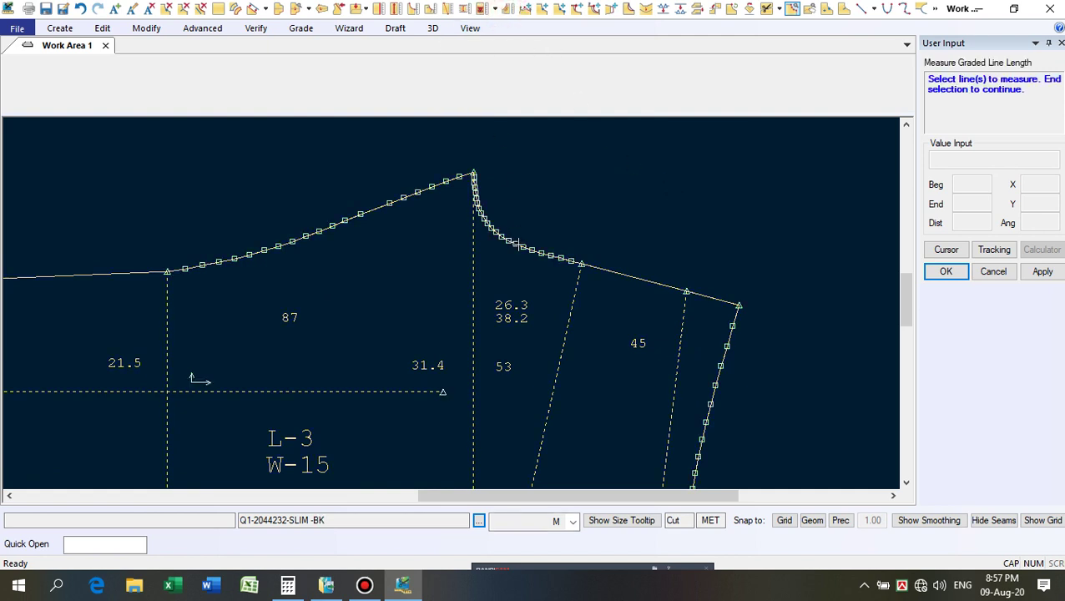
{"action": "left_click", "coordinate": [519, 251]}
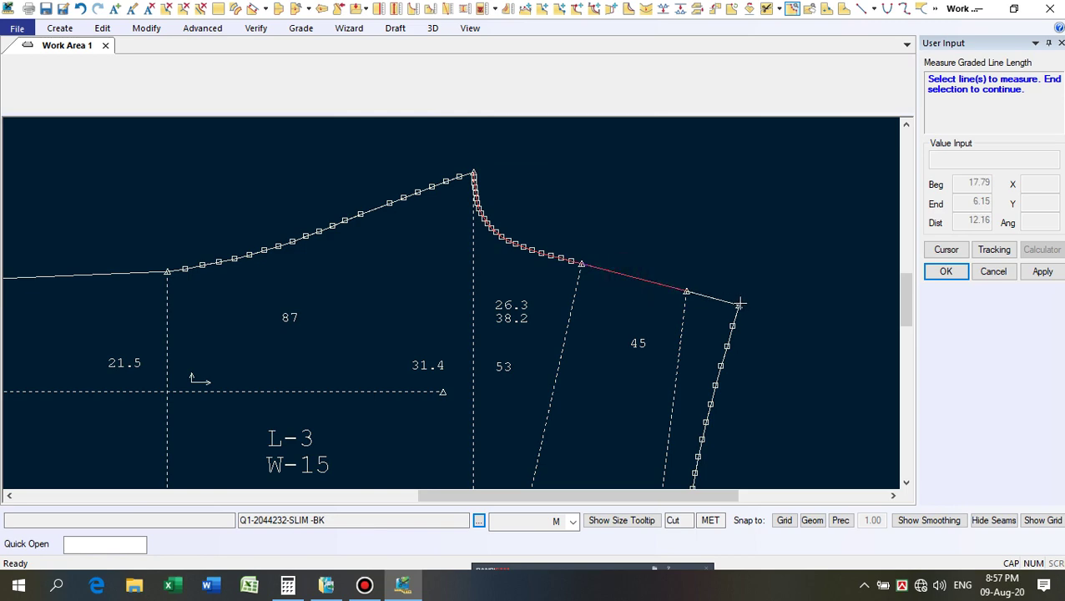
{"action": "right_click", "coordinate": [677, 215]}
{"action": "left_click", "coordinate": [679, 219]}
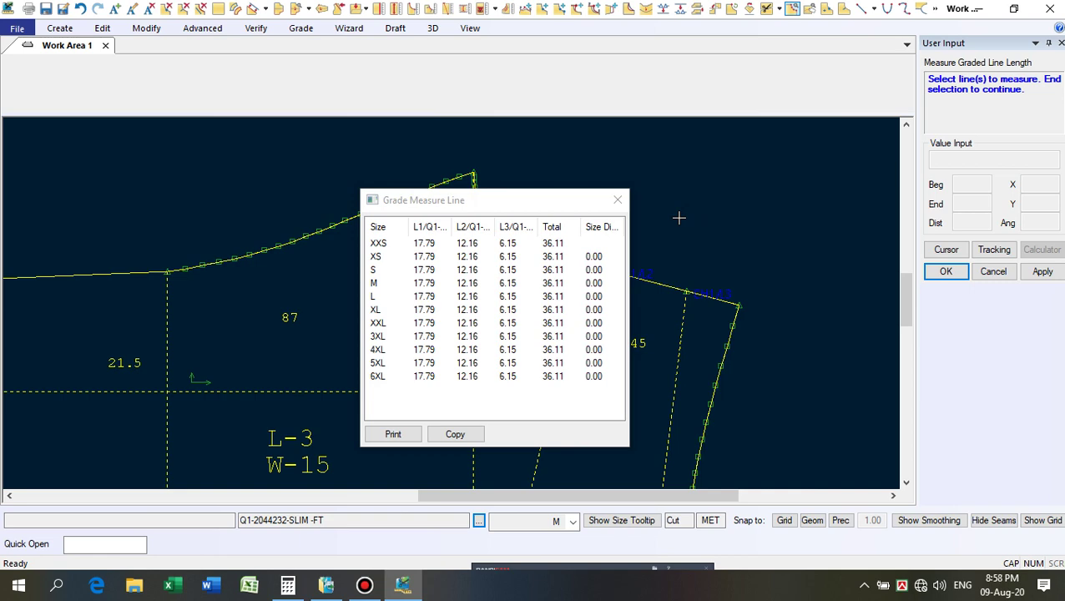
{"action": "left_click", "coordinate": [617, 200]}
Measure the graded inseam length of the front piece and keep its results table open beside the pieces.
{"action": "scroll", "coordinate": [649, 279], "scroll_direction": "down", "scroll_amount": 5}
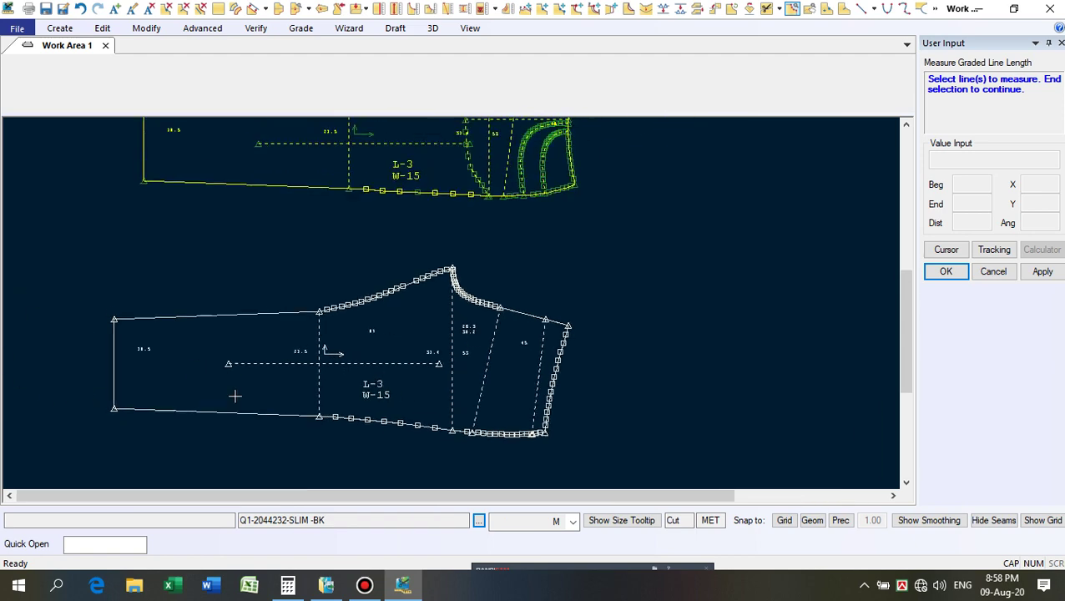
{"action": "left_click", "coordinate": [257, 182]}
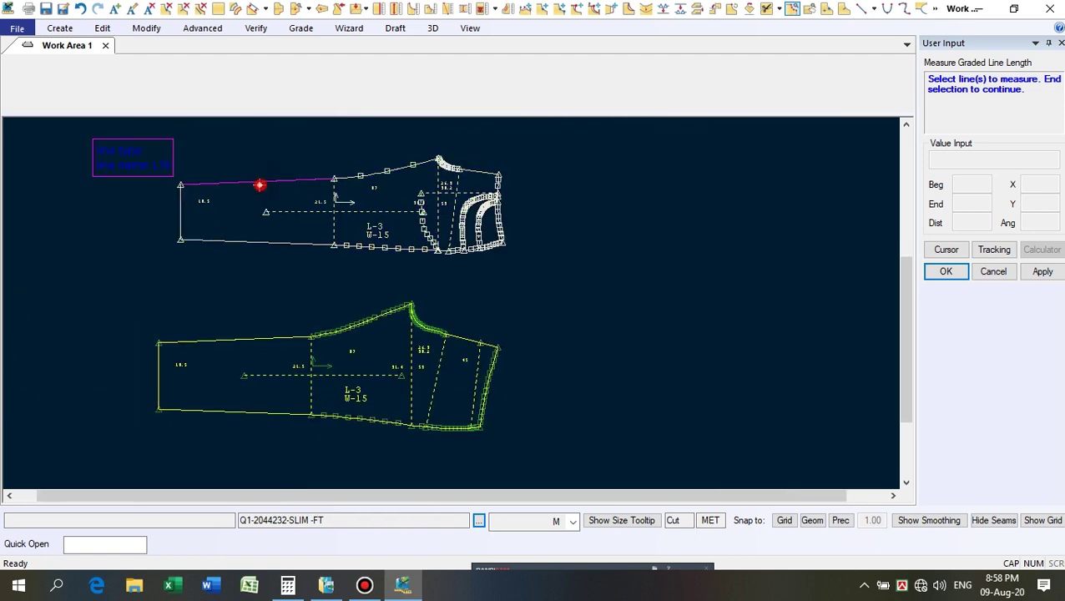
{"action": "left_click", "coordinate": [409, 165]}
{"action": "right_click", "coordinate": [350, 144]}
{"action": "left_click", "coordinate": [352, 145]}
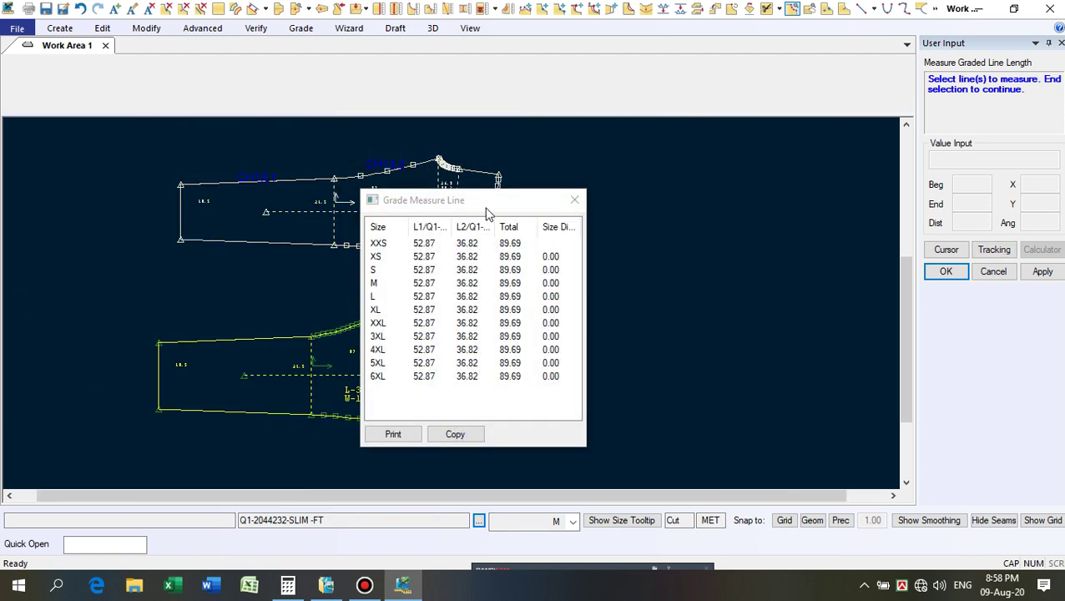
{"action": "left_click_drag", "start_coordinate": [488, 202], "coordinate": [690, 176]}
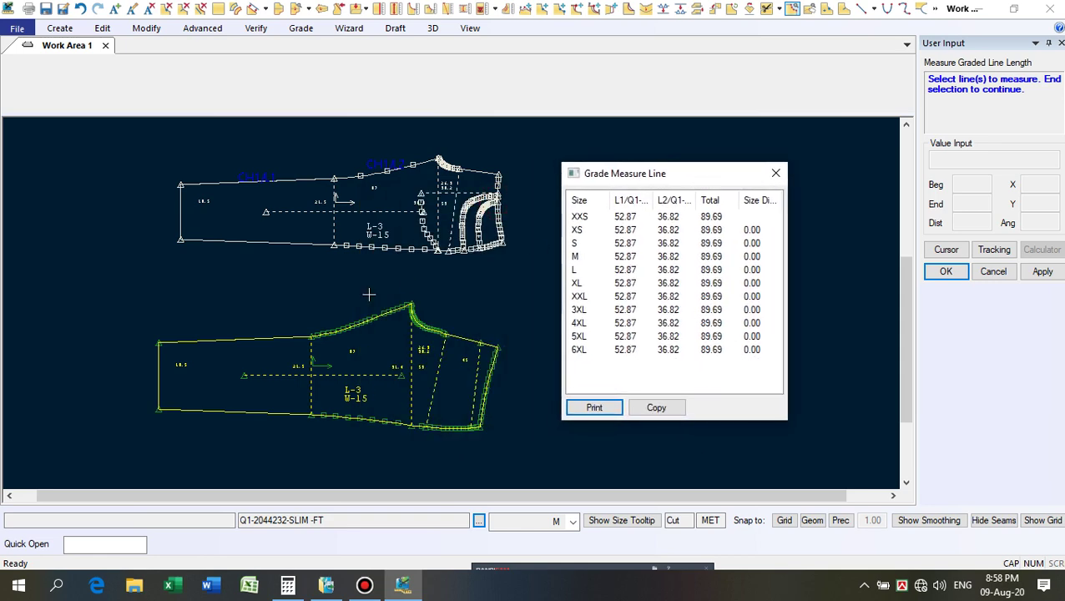
Measure the back piece's graded inseam length, compare it with the front, and close both results tables.
{"action": "left_click", "coordinate": [225, 341]}
{"action": "scroll", "coordinate": [307, 373], "scroll_direction": "up", "scroll_amount": 2}
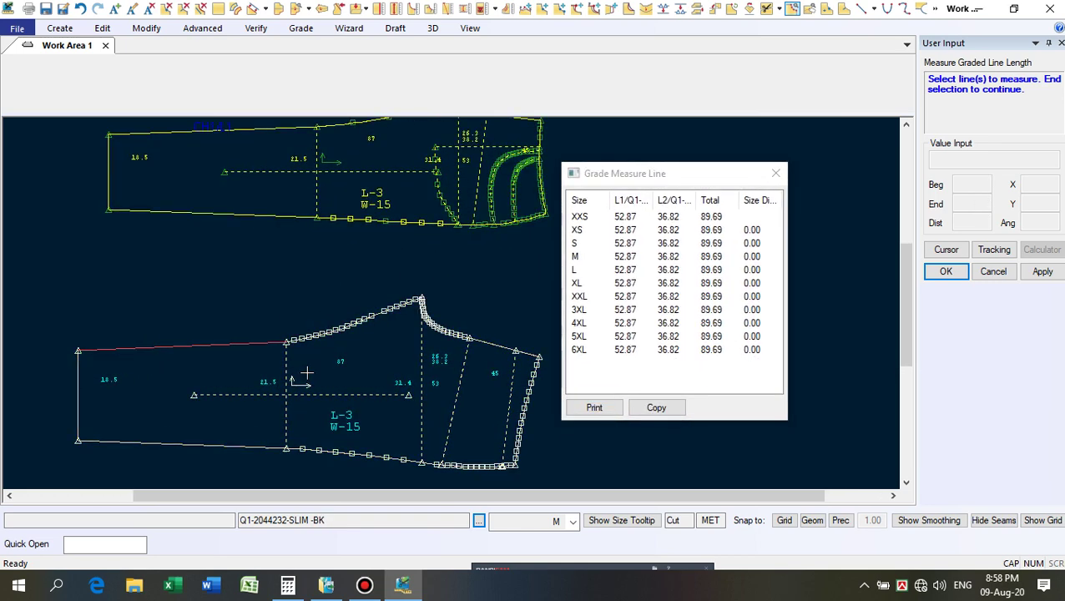
{"action": "left_click", "coordinate": [373, 324]}
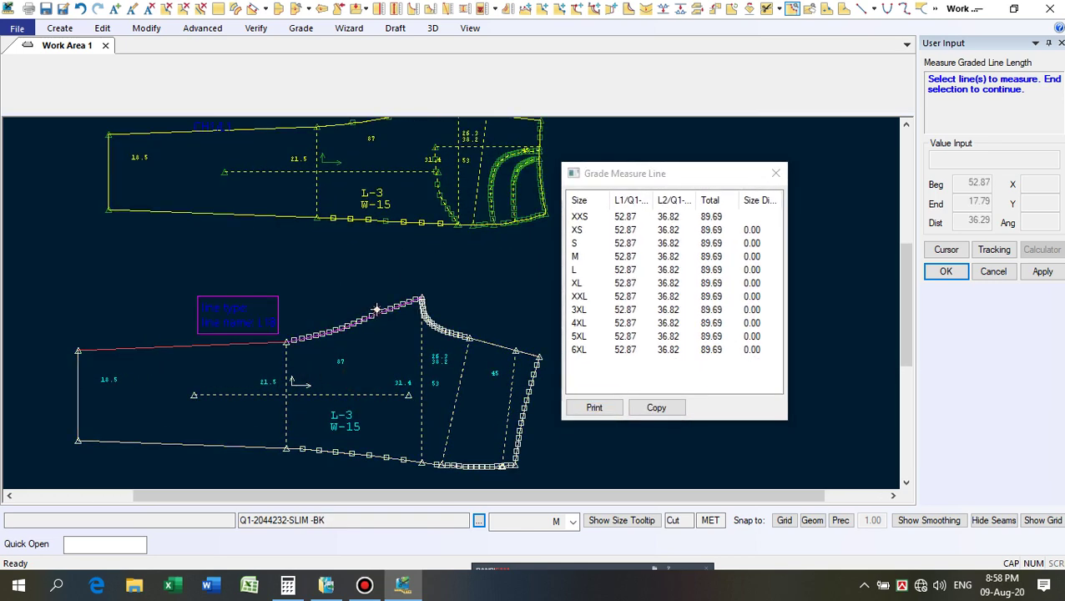
{"action": "right_click", "coordinate": [340, 276]}
{"action": "left_click", "coordinate": [340, 277]}
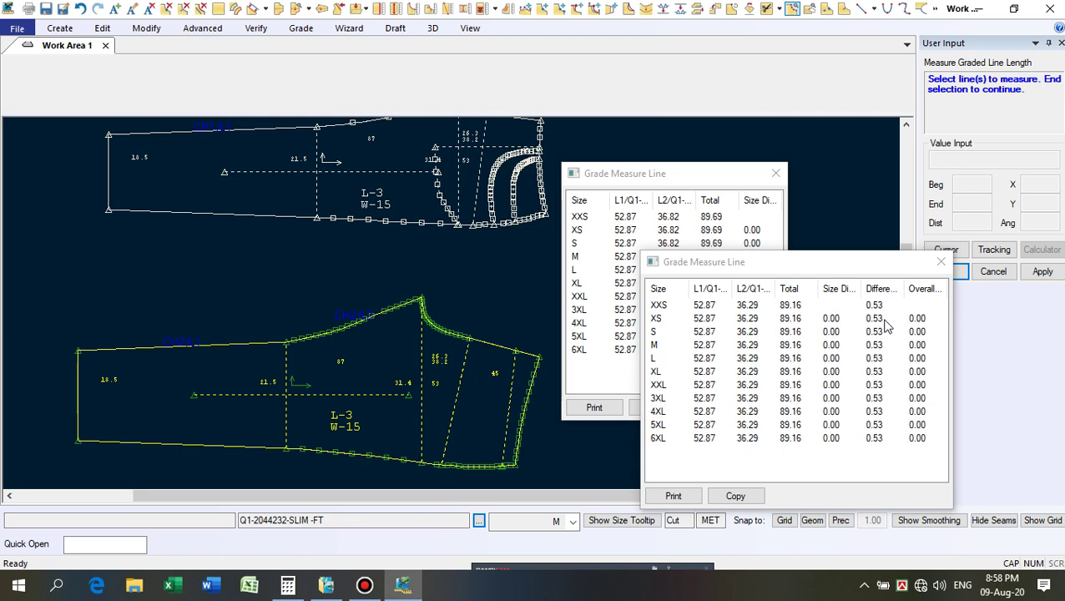
{"action": "left_click", "coordinate": [941, 262]}
{"action": "left_click", "coordinate": [776, 174]}
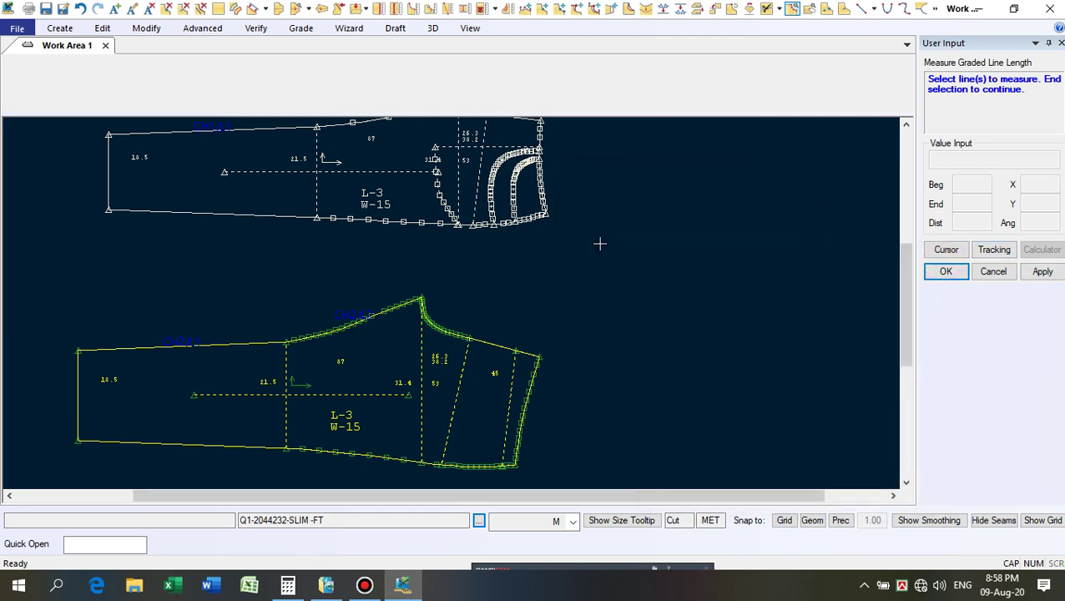
{"action": "right_click", "coordinate": [599, 244]}
{"action": "left_click", "coordinate": [604, 250]}
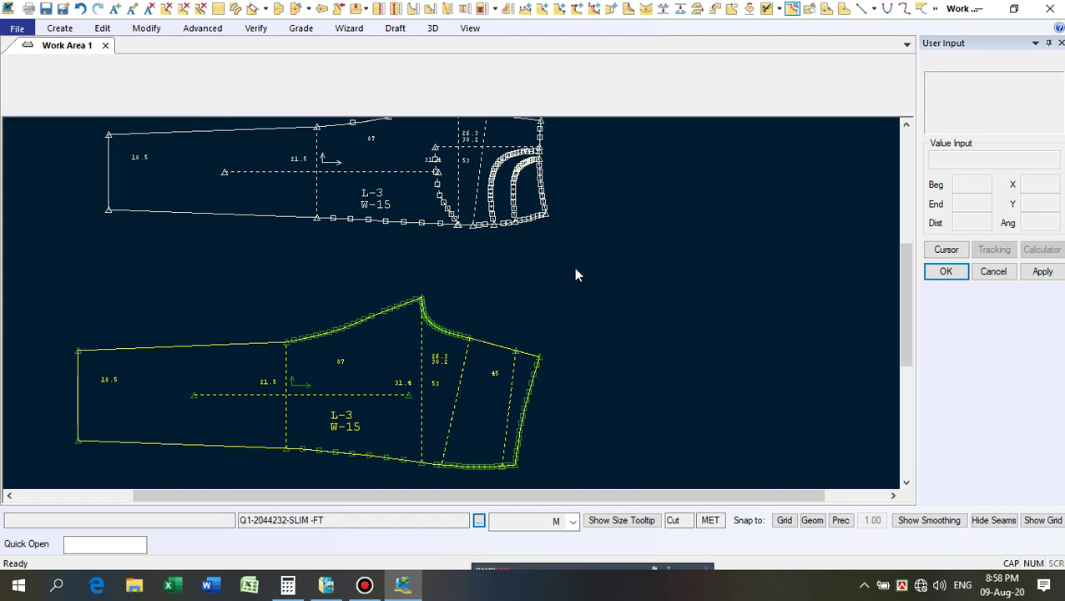
Measure the back rise's three line segments again with Measure Graded Line Length and close the results.
{"action": "scroll", "coordinate": [484, 368], "scroll_direction": "up", "scroll_amount": 3}
{"action": "scroll", "coordinate": [534, 362], "scroll_direction": "up", "scroll_amount": 1}
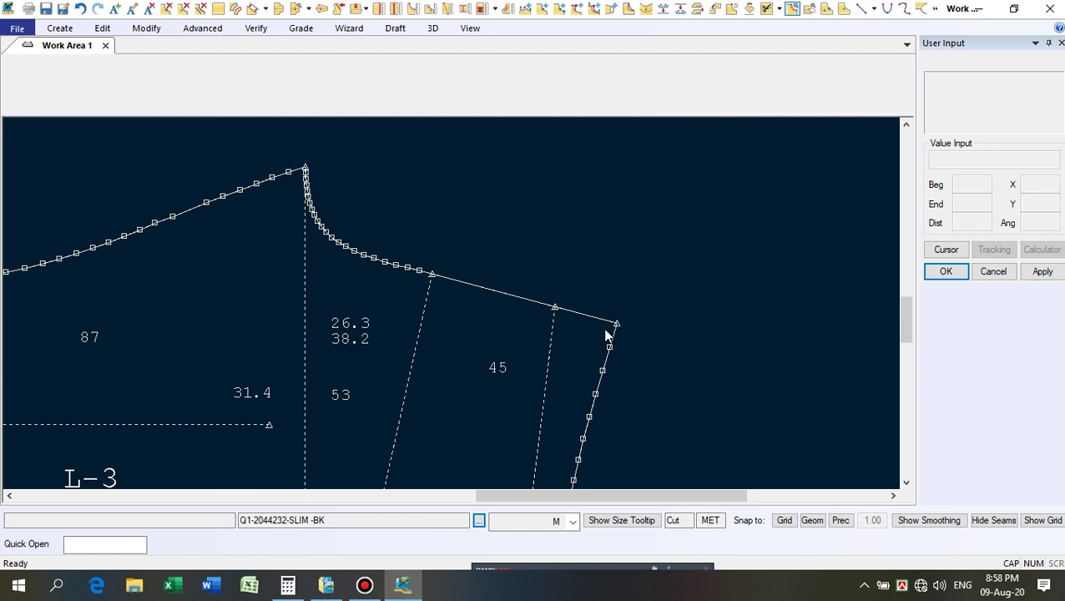
{"action": "left_click", "coordinate": [607, 336]}
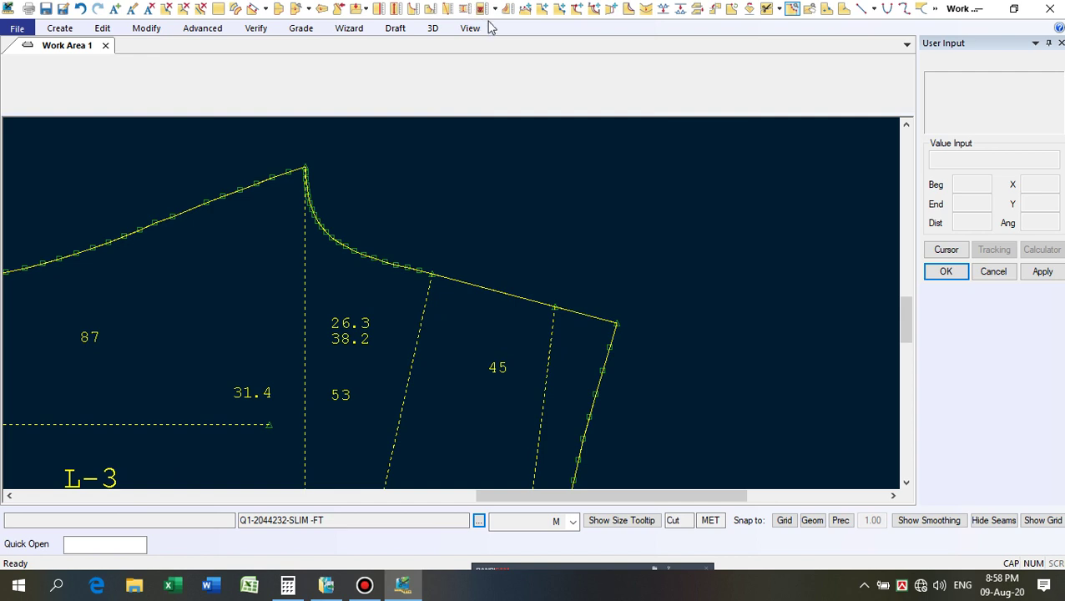
{"action": "left_click", "coordinate": [505, 10]}
{"action": "left_click", "coordinate": [386, 264]}
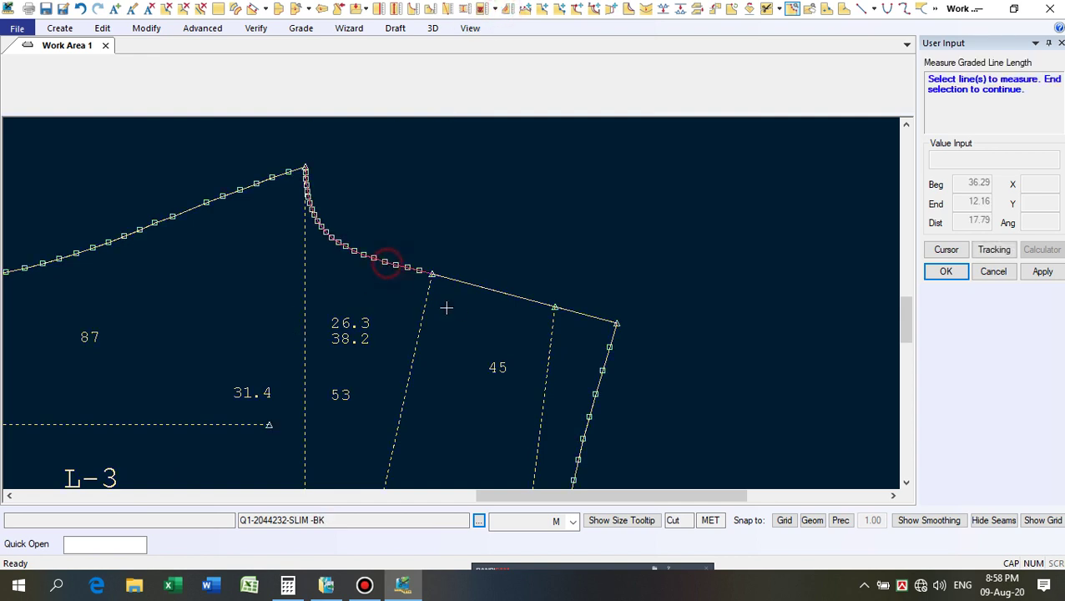
{"action": "right_click", "coordinate": [565, 233]}
{"action": "left_click", "coordinate": [564, 232]}
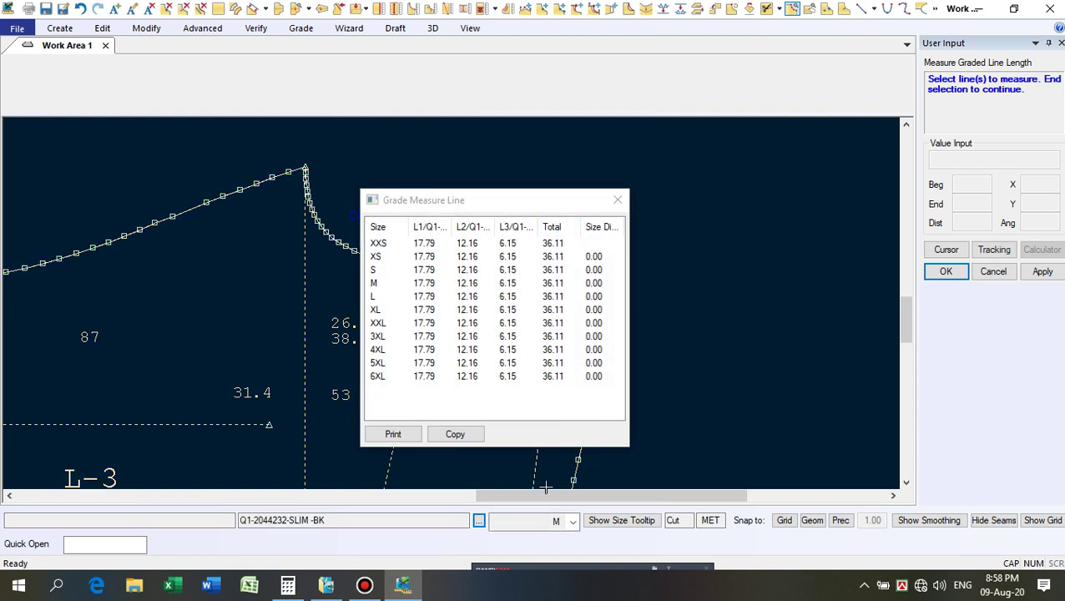
{"action": "left_click", "coordinate": [618, 200]}
{"action": "right_click", "coordinate": [643, 240]}
{"action": "left_click", "coordinate": [643, 242]}
Move the back piece's centre-back waist corner along Y only with Move Smooth, setting the X distance to 0.00.
{"action": "scroll", "coordinate": [540, 397], "scroll_direction": "down", "scroll_amount": 3}
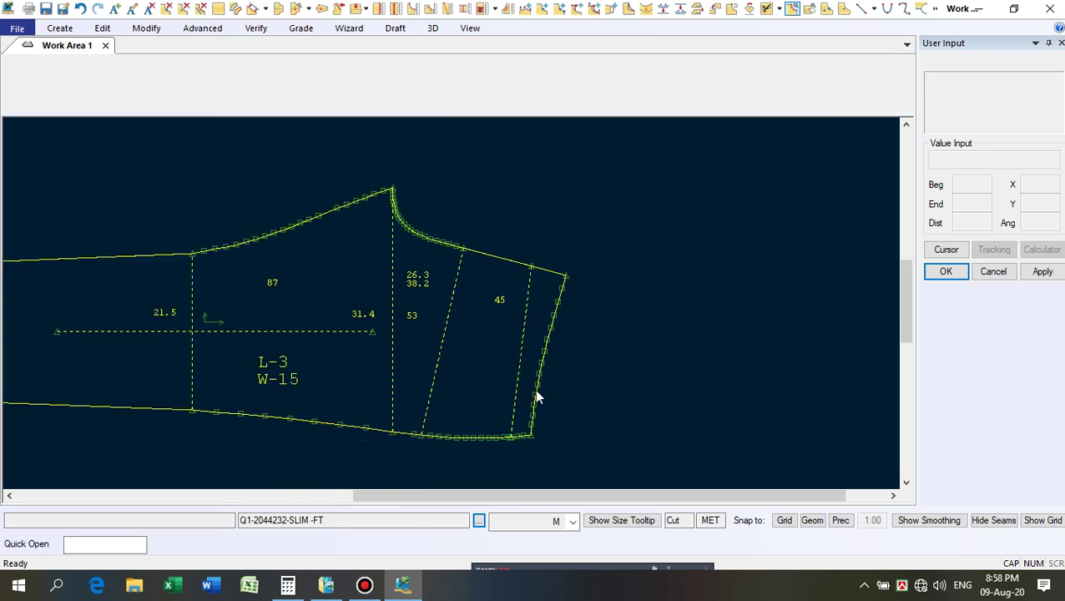
{"action": "scroll", "coordinate": [570, 345], "scroll_direction": "up", "scroll_amount": 3}
{"action": "scroll", "coordinate": [683, 337], "scroll_direction": "up", "scroll_amount": 1}
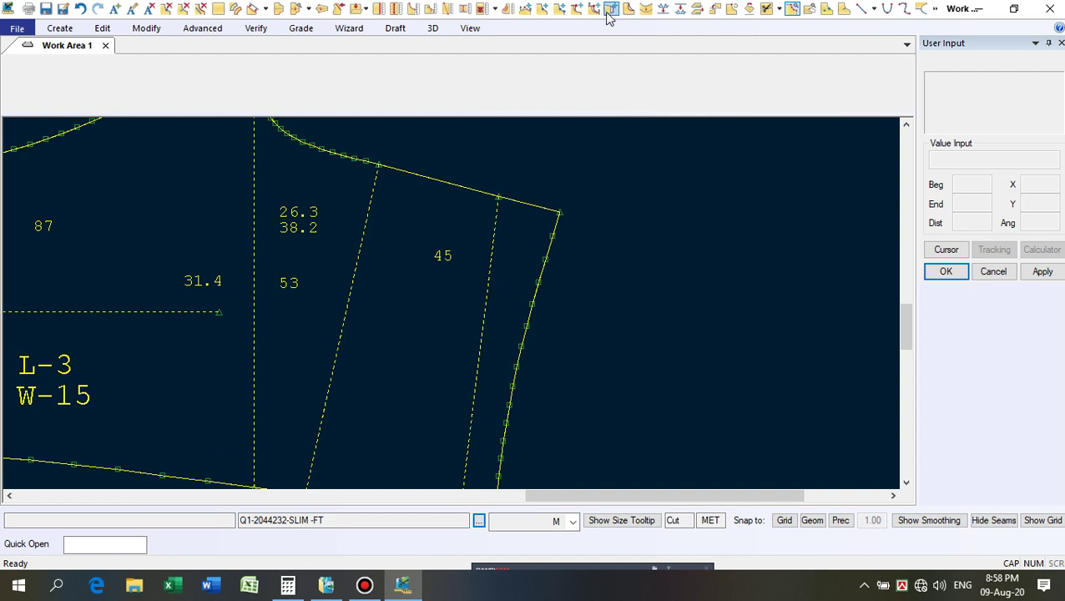
{"action": "left_click", "coordinate": [525, 9]}
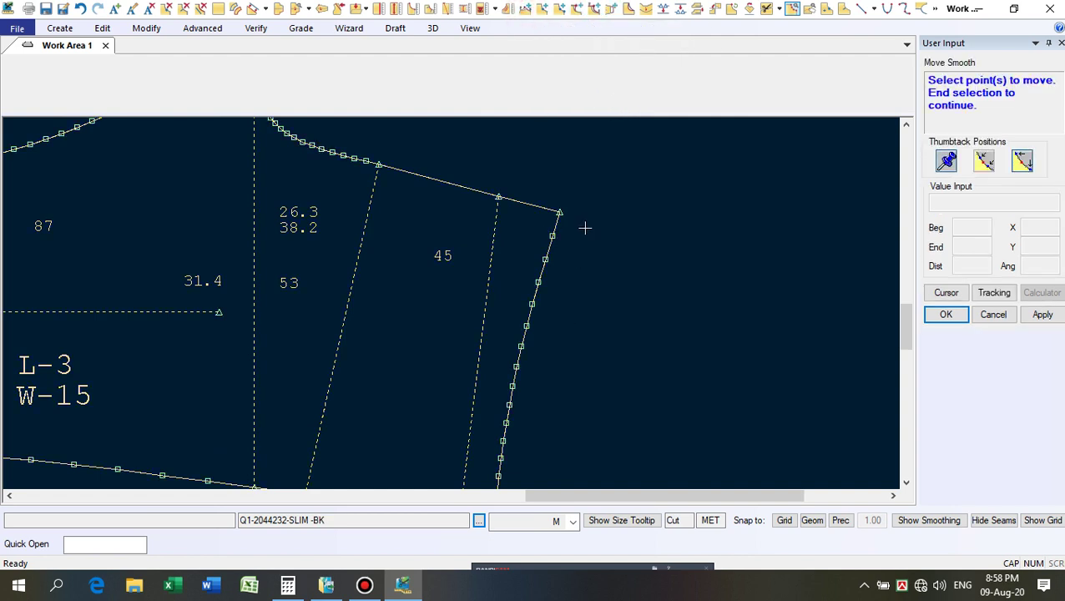
{"action": "left_click", "coordinate": [564, 215]}
{"action": "right_click", "coordinate": [627, 213]}
{"action": "left_click", "coordinate": [636, 217]}
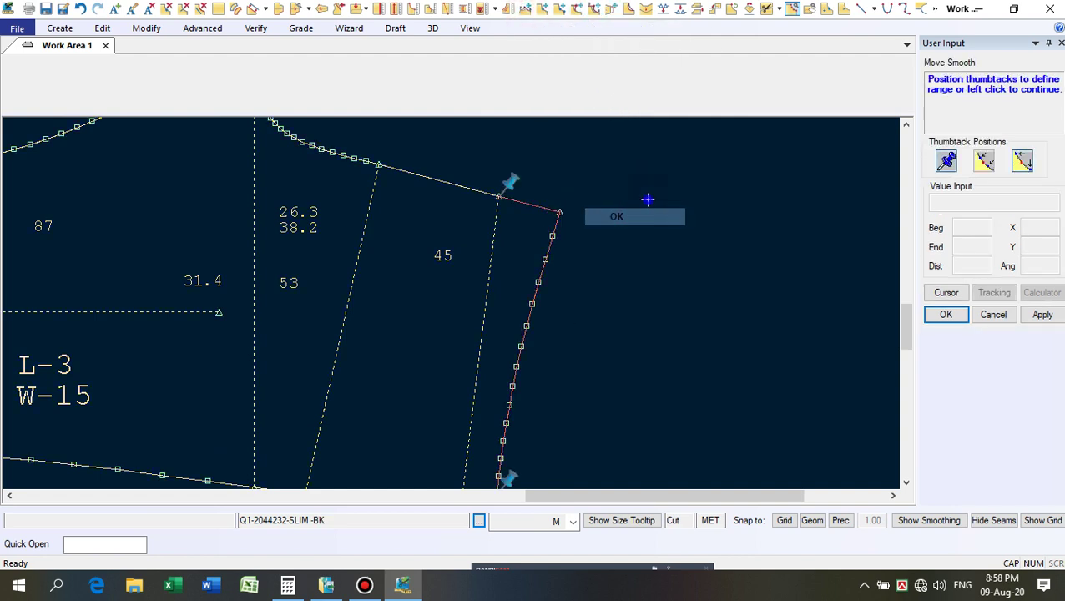
{"action": "right_click", "coordinate": [648, 201]}
{"action": "left_click", "coordinate": [649, 204]}
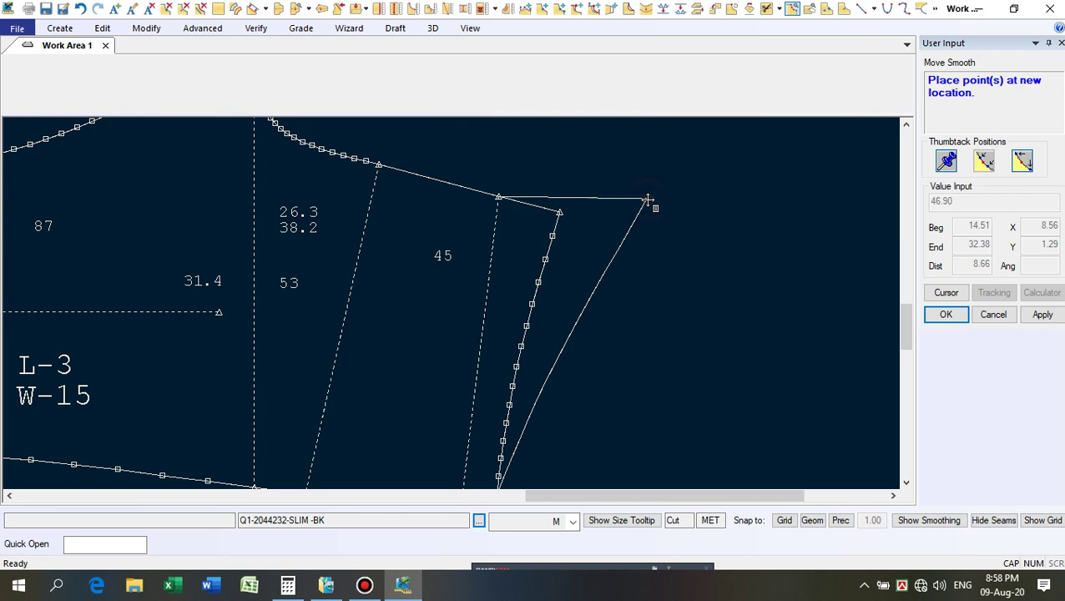
{"action": "left_click", "coordinate": [563, 212]}
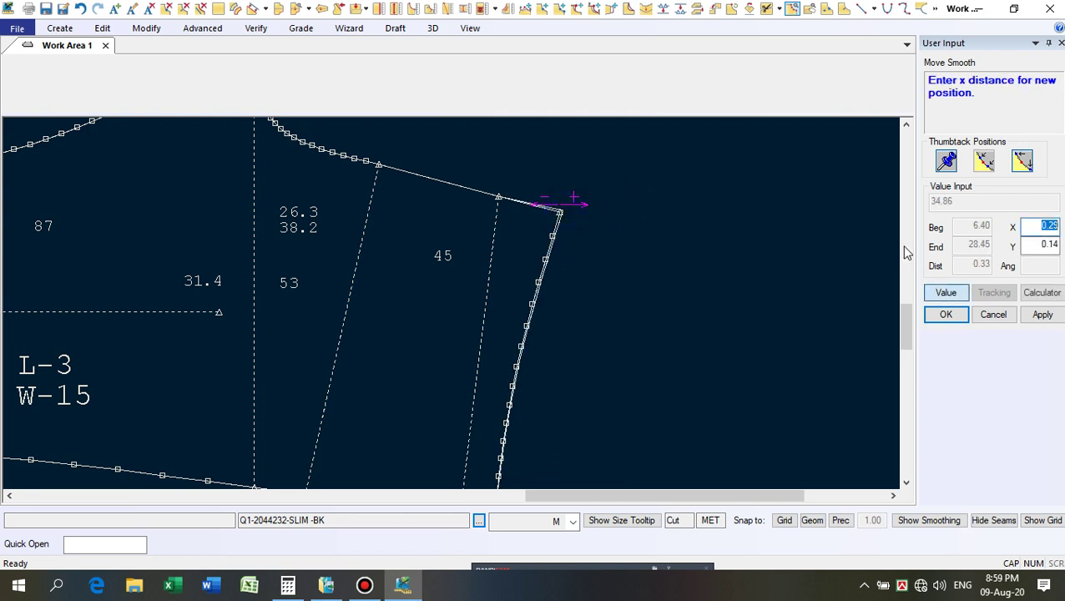
{"action": "left_click", "coordinate": [1033, 243]}
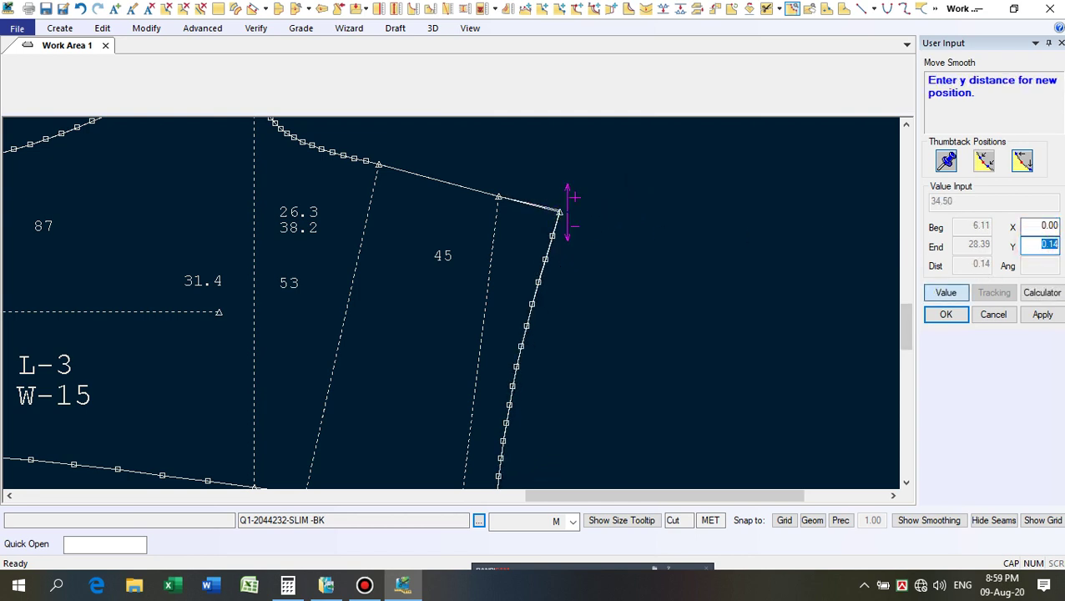
{"action": "key", "text": "Return"}
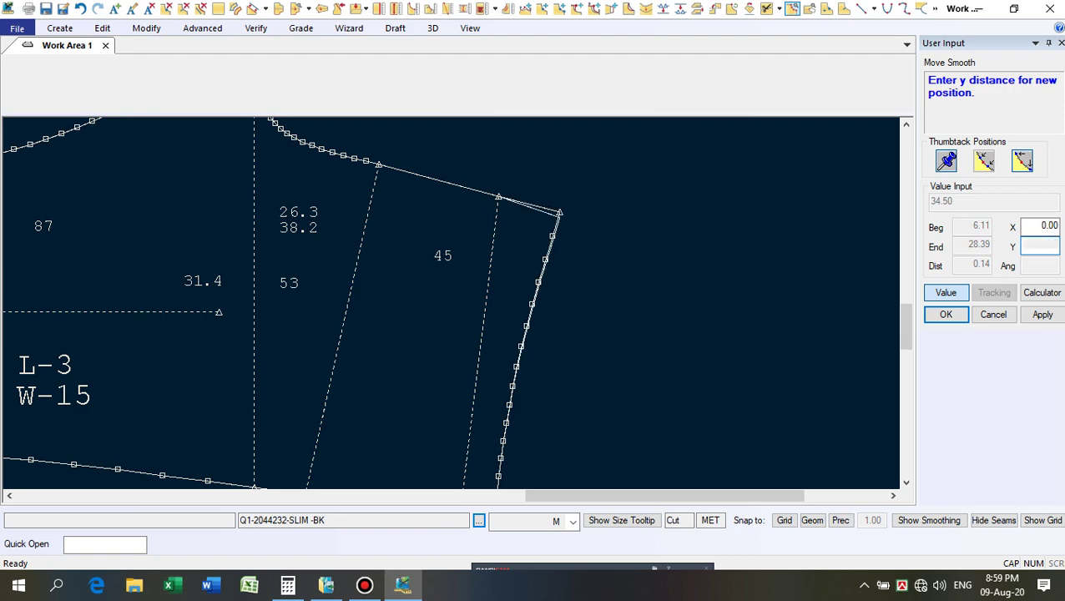
{"action": "scroll", "coordinate": [467, 400], "scroll_direction": "down", "scroll_amount": 5}
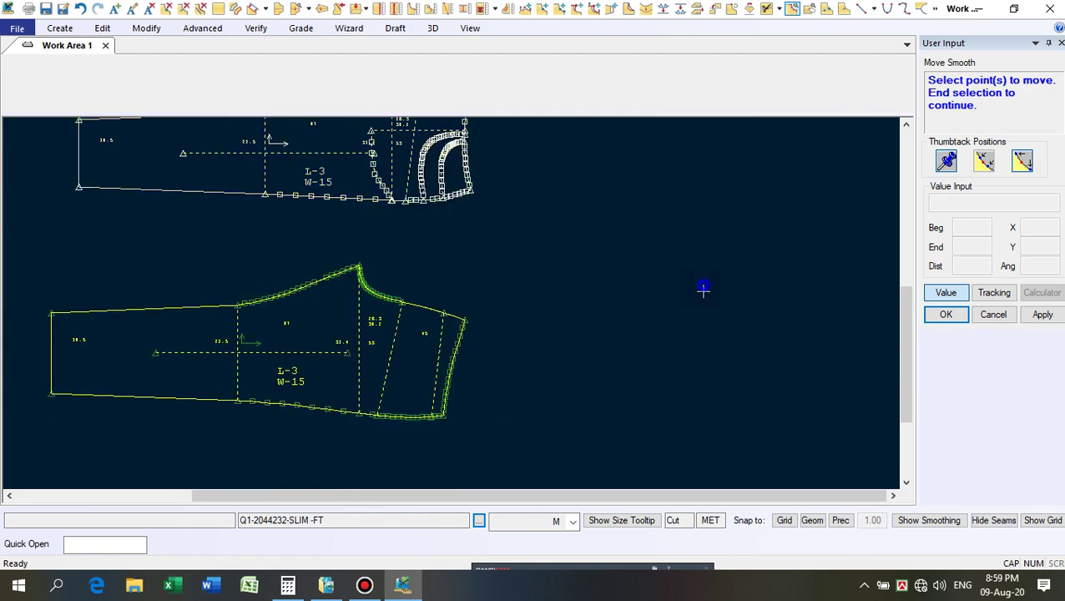
{"action": "right_click", "coordinate": [704, 290]}
{"action": "left_click", "coordinate": [704, 297]}
Reposition the front and back pieces so both lie close together in the work area.
{"action": "left_click", "coordinate": [384, 230]}
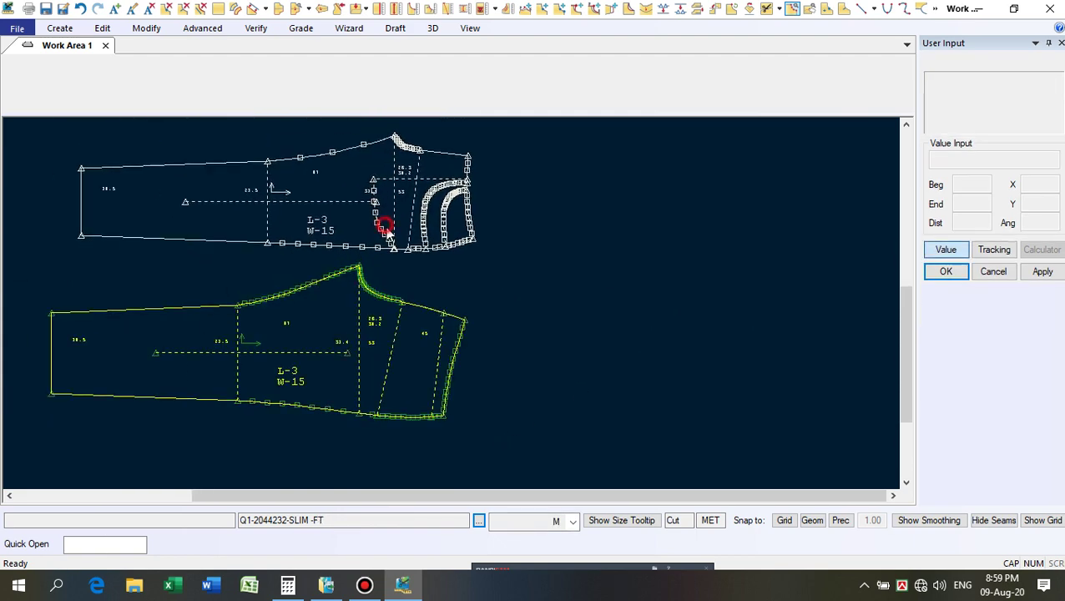
{"action": "left_click", "coordinate": [394, 406]}
{"action": "left_click", "coordinate": [413, 407]}
{"action": "scroll", "coordinate": [456, 278], "scroll_direction": "up", "scroll_amount": 1}
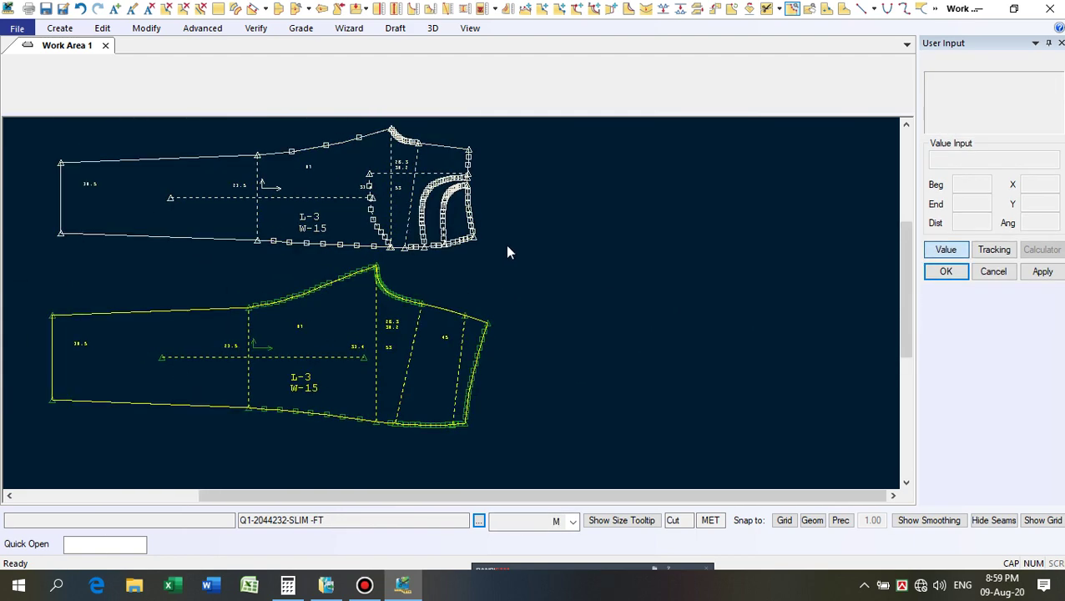
Measure the graded length of the front piece's waist edge, including all four line segments.
{"action": "left_click", "coordinate": [508, 10]}
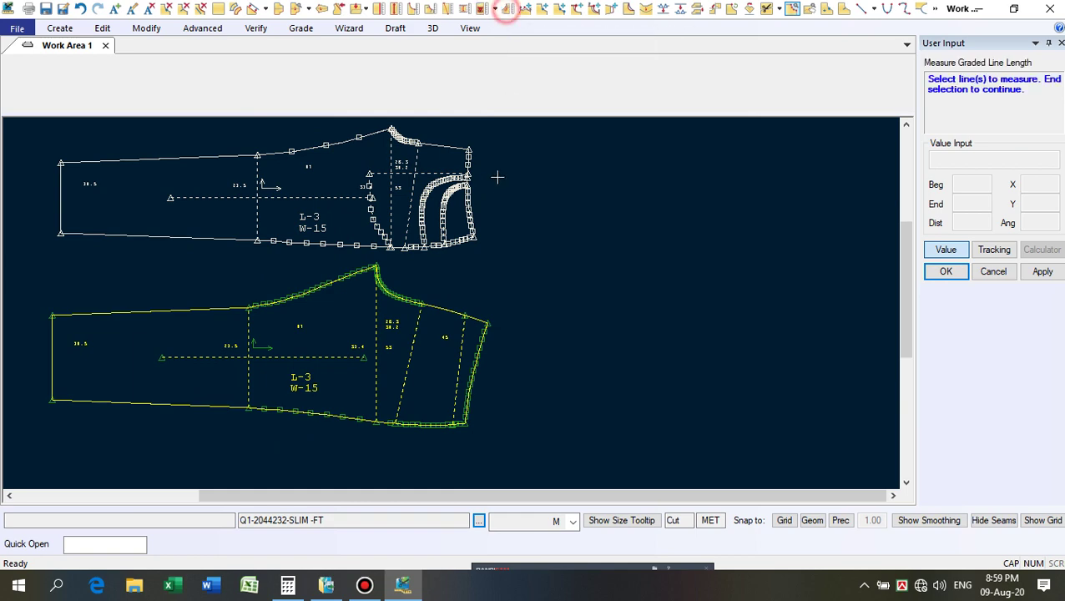
{"action": "scroll", "coordinate": [467, 163], "scroll_direction": "up", "scroll_amount": 3}
{"action": "scroll", "coordinate": [464, 149], "scroll_direction": "up", "scroll_amount": 4}
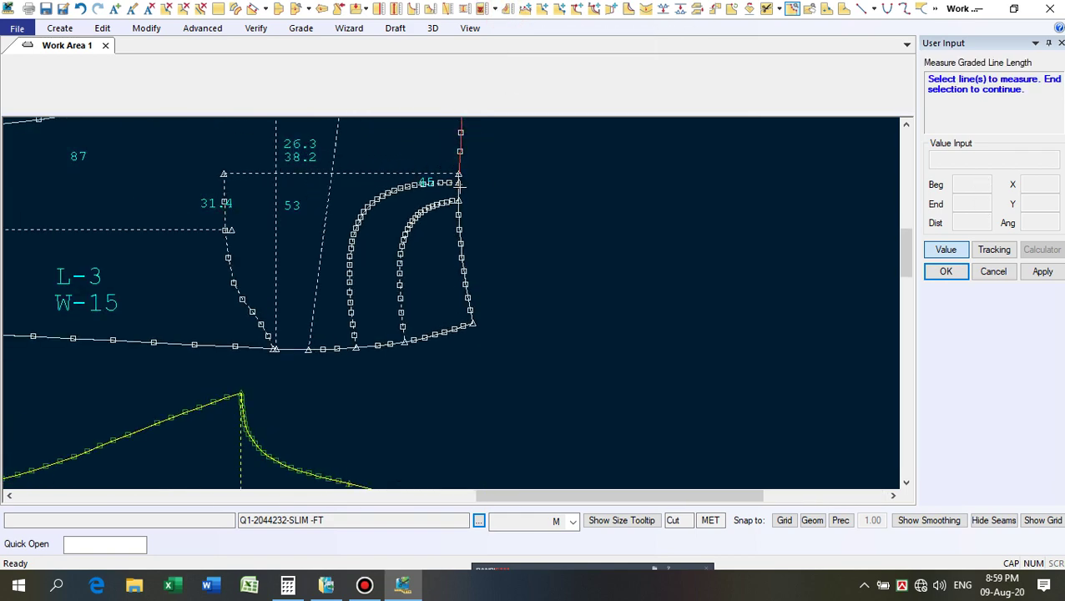
{"action": "left_click", "coordinate": [458, 167]}
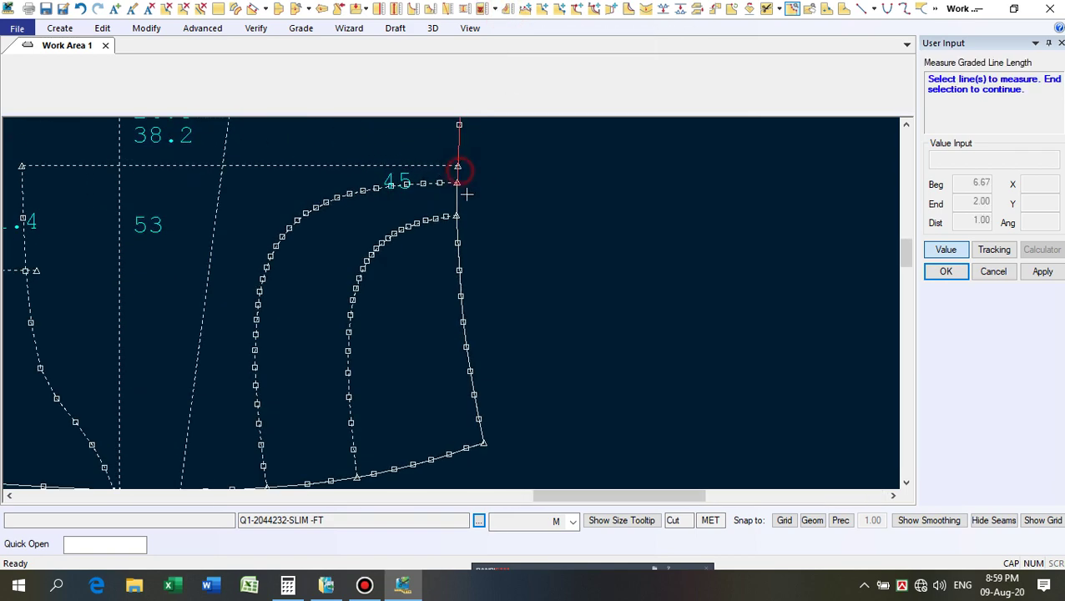
{"action": "left_click", "coordinate": [462, 315]}
{"action": "scroll", "coordinate": [431, 255], "scroll_direction": "down", "scroll_amount": 5}
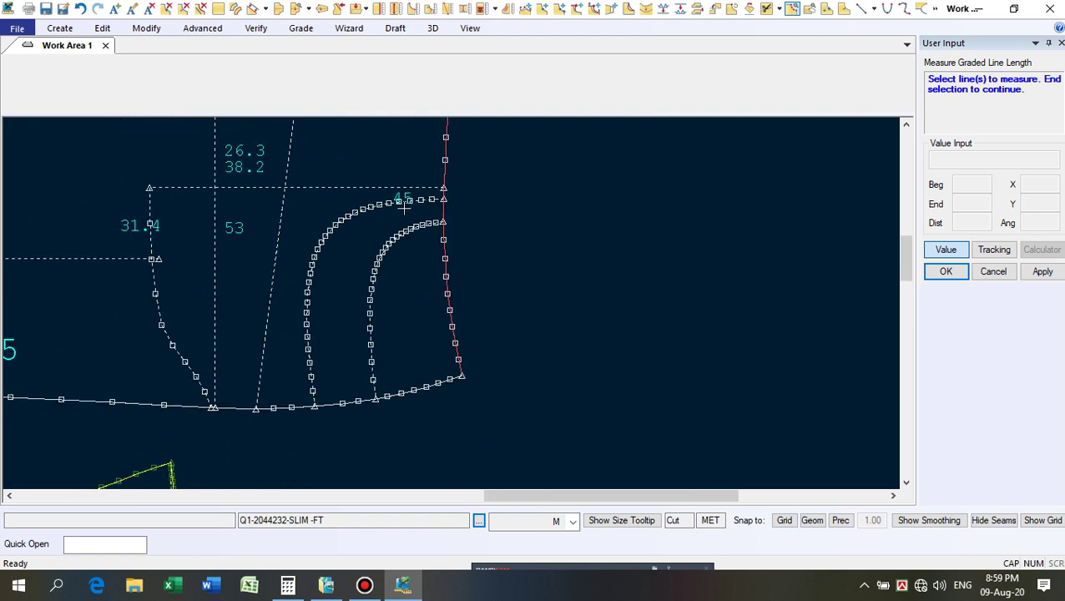
{"action": "right_click", "coordinate": [573, 203]}
{"action": "left_click", "coordinate": [553, 201]}
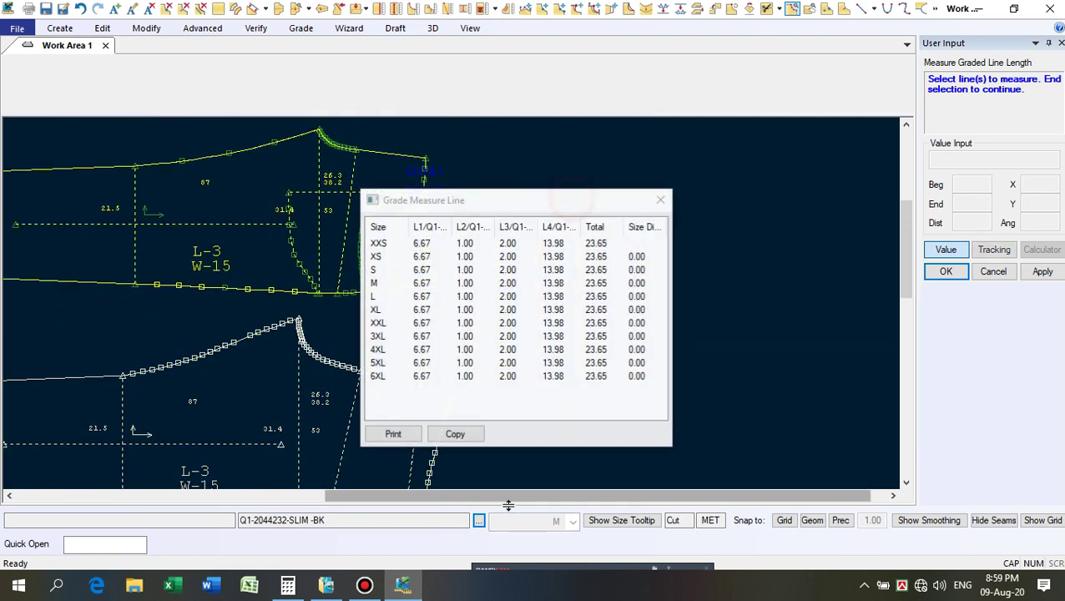
Measure the back piece's graded waist edge, compare it with the front, and close both results tables.
{"action": "right_click", "coordinate": [470, 485]}
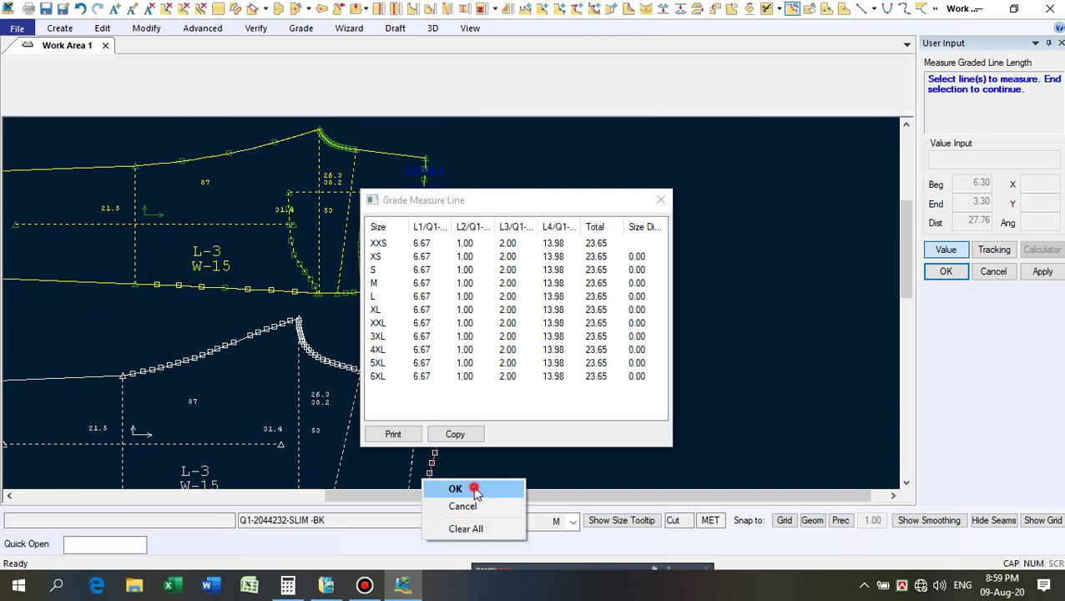
{"action": "left_click", "coordinate": [467, 487]}
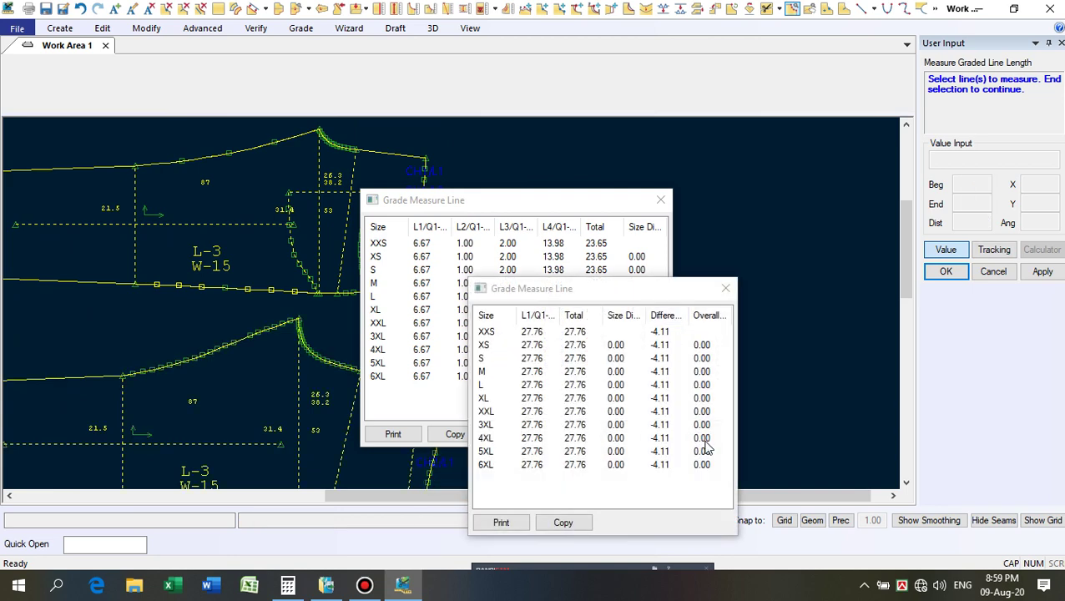
{"action": "left_click", "coordinate": [725, 288]}
{"action": "left_click", "coordinate": [661, 203]}
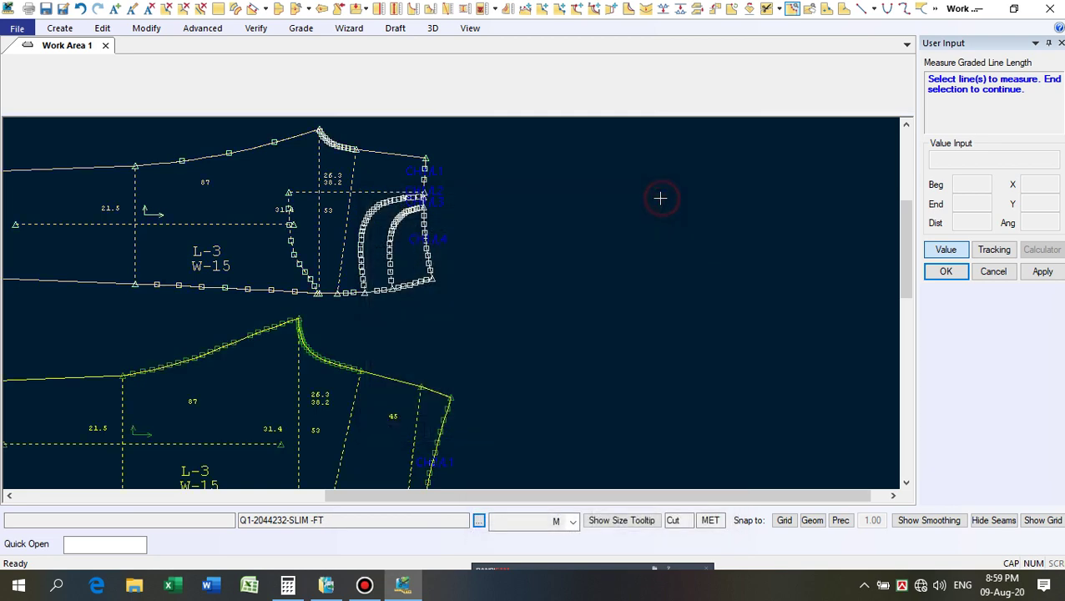
Move the back piece's waist corner at the side seam by 0.11 in Y with Move Smooth.
{"action": "scroll", "coordinate": [482, 214], "scroll_direction": "down", "scroll_amount": 3}
{"action": "scroll", "coordinate": [450, 399], "scroll_direction": "up", "scroll_amount": 3}
{"action": "scroll", "coordinate": [450, 399], "scroll_direction": "up", "scroll_amount": 2}
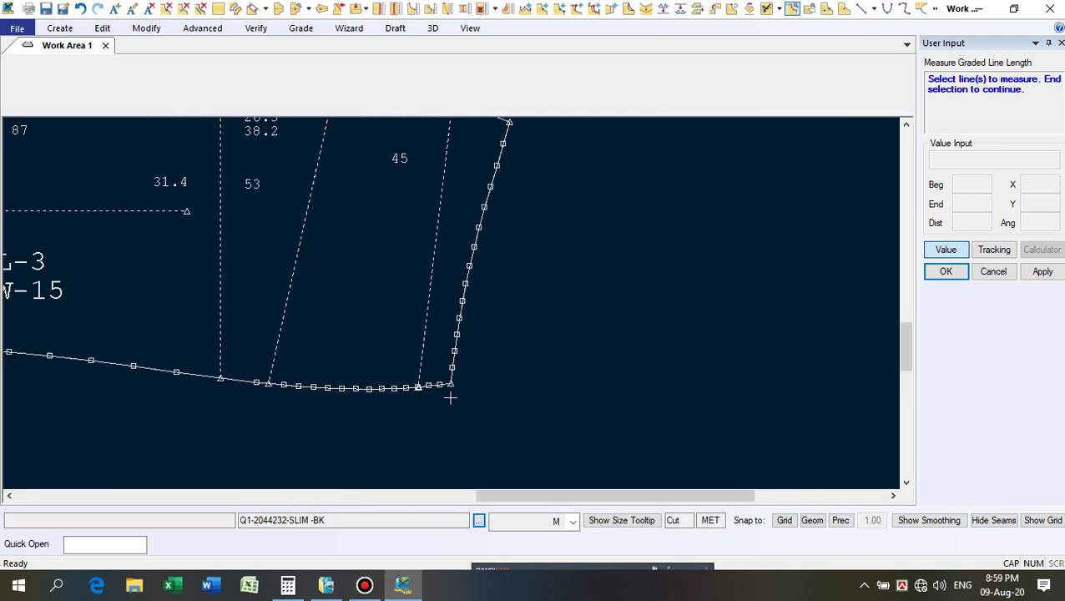
{"action": "right_click", "coordinate": [648, 242]}
{"action": "left_click", "coordinate": [699, 253]}
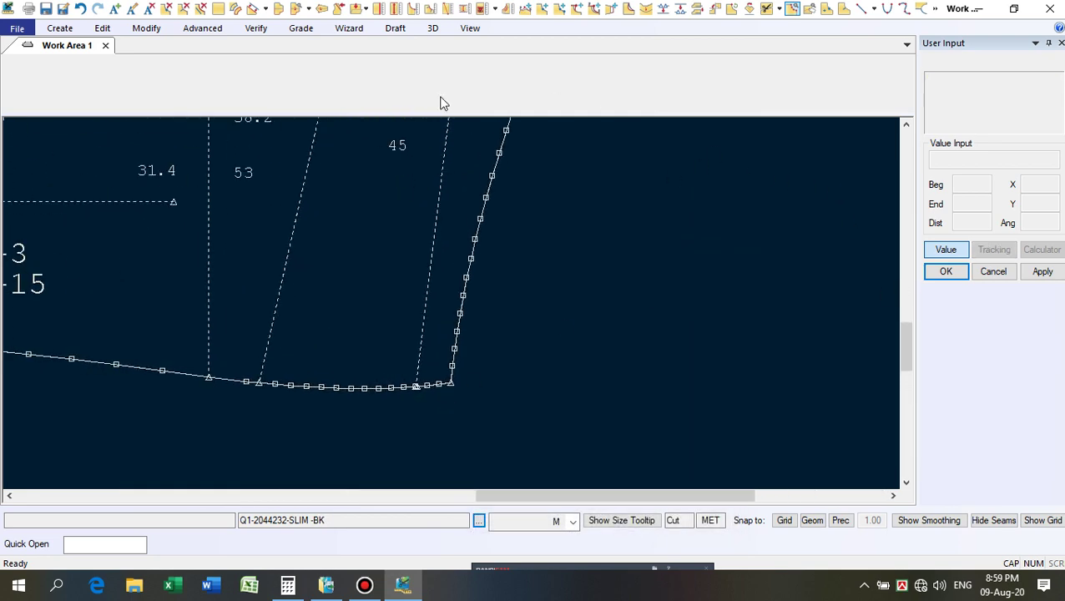
{"action": "left_click", "coordinate": [580, 9]}
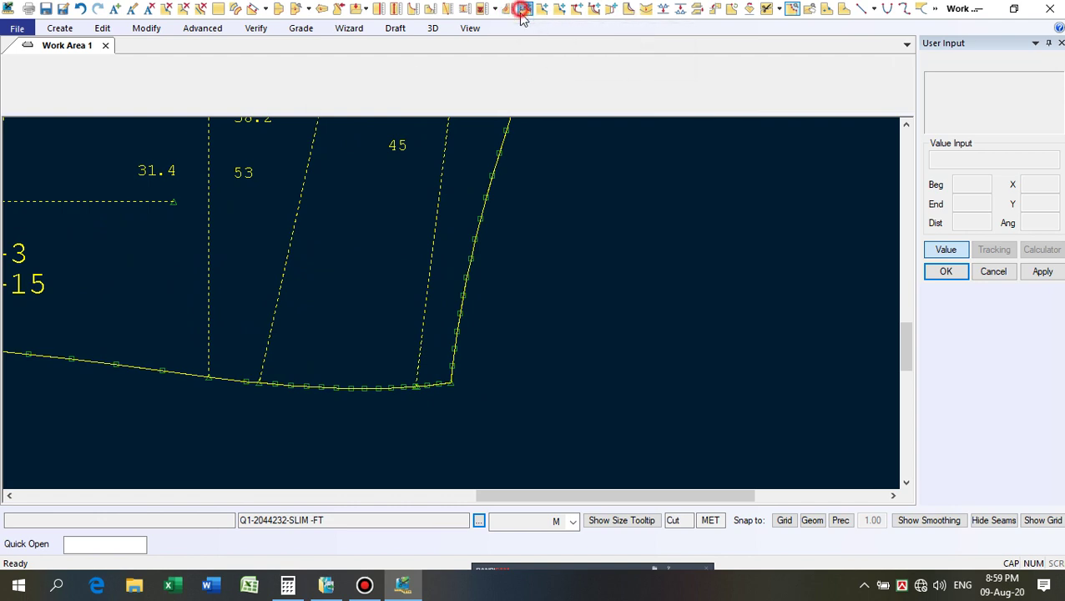
{"action": "left_click", "coordinate": [469, 343]}
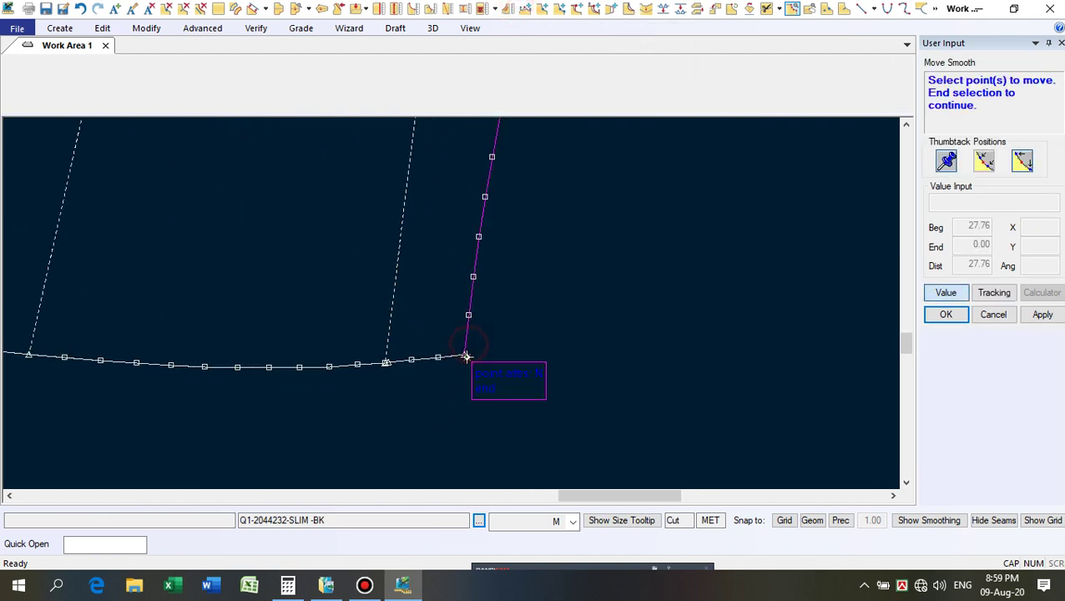
{"action": "right_click", "coordinate": [519, 366]}
{"action": "left_click", "coordinate": [519, 365]}
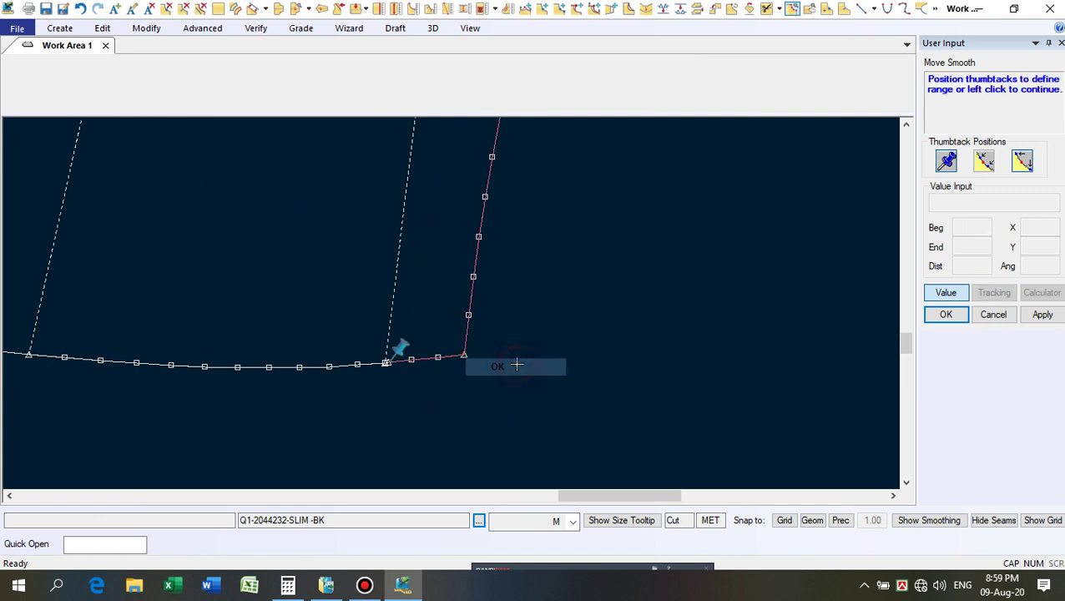
{"action": "right_click", "coordinate": [515, 364]}
{"action": "left_click", "coordinate": [517, 367]}
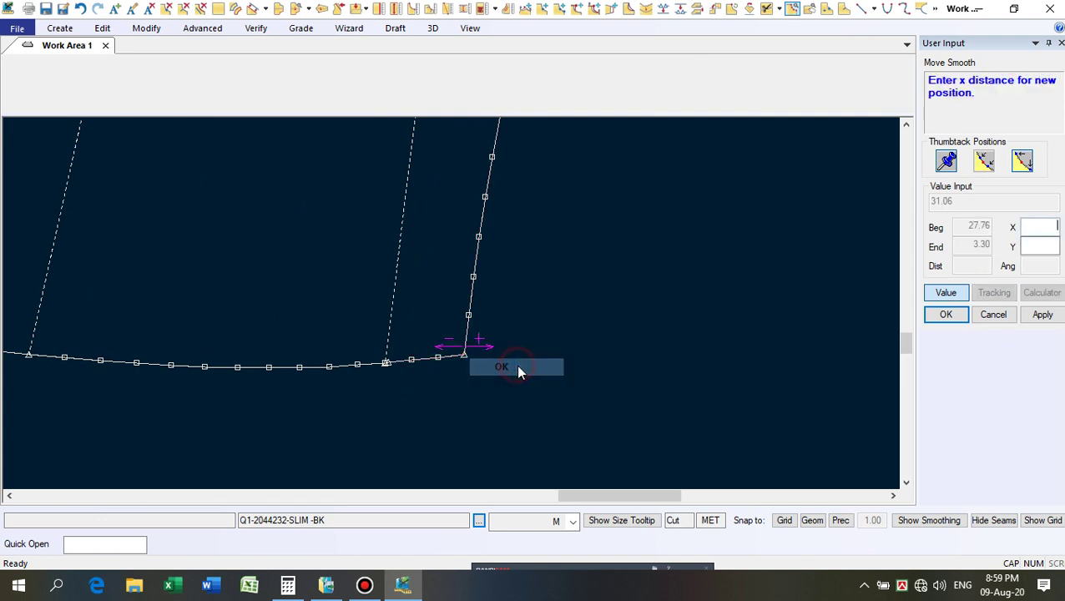
{"action": "left_click", "coordinate": [1029, 245]}
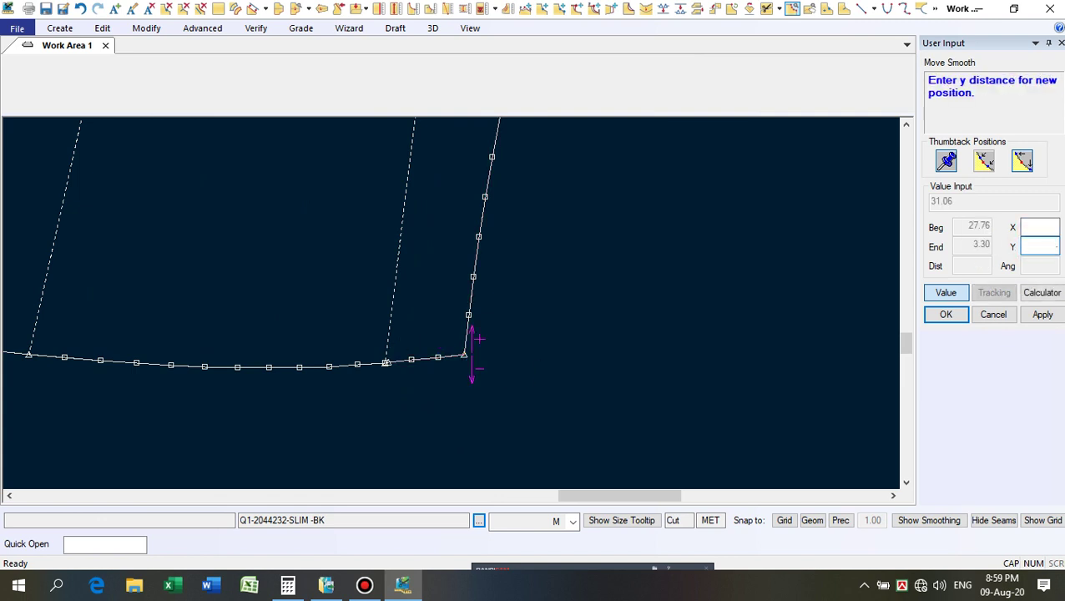
{"action": "type", "text": ".11"}
{"action": "key", "text": "Return"}
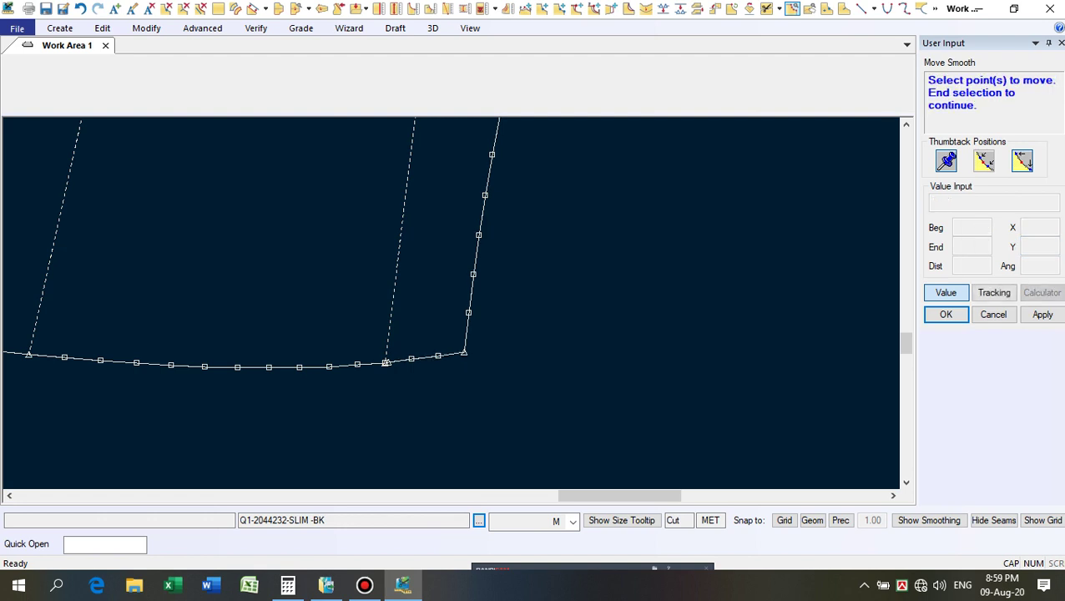
{"action": "scroll", "coordinate": [414, 373], "scroll_direction": "up", "scroll_amount": 8}
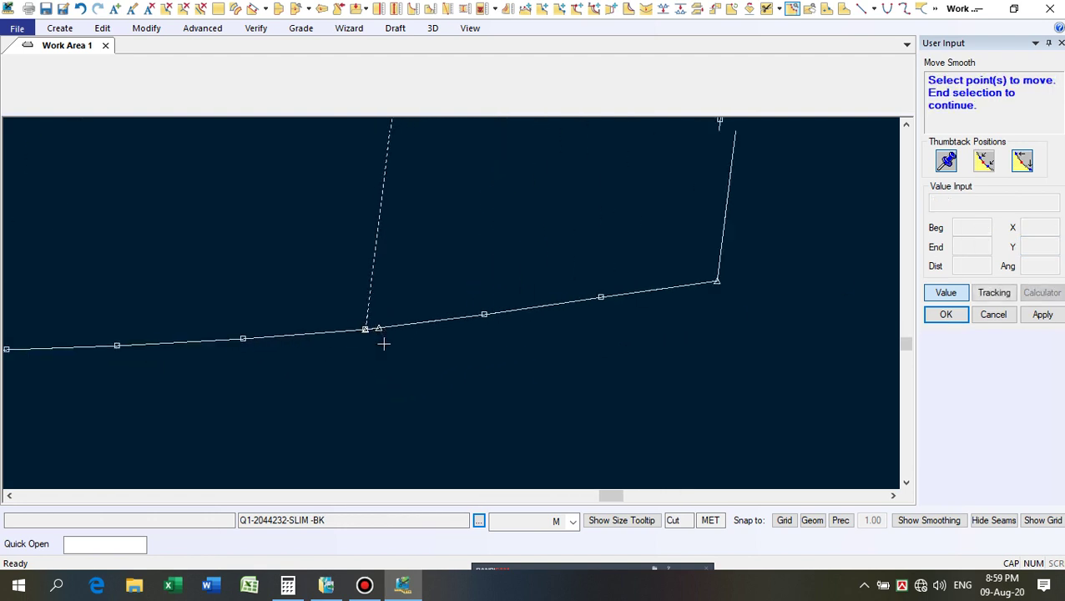
{"action": "right_click", "coordinate": [509, 255]}
{"action": "left_click", "coordinate": [511, 257]}
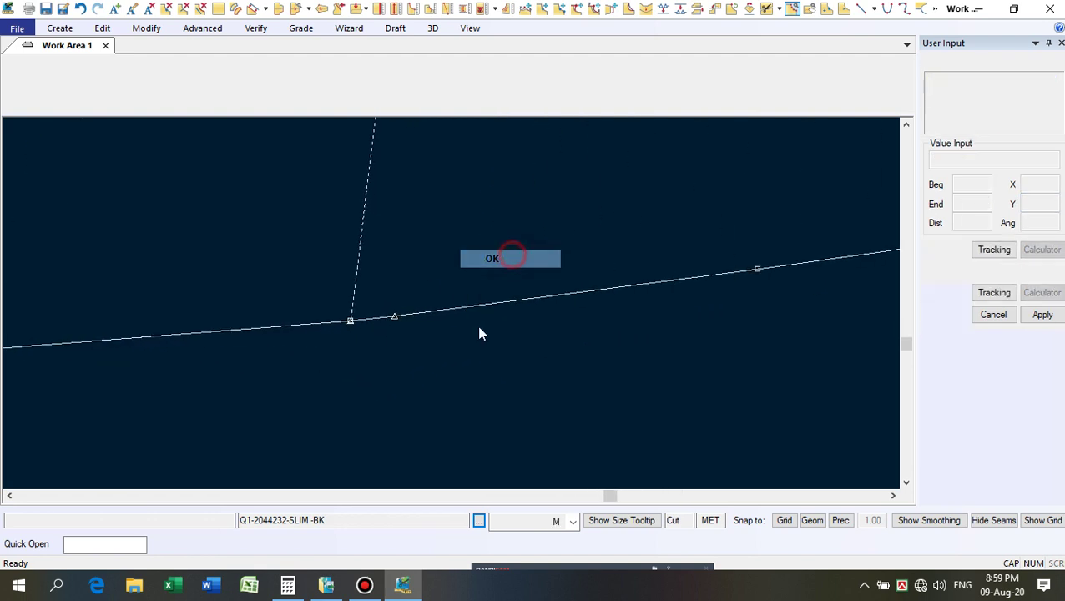
Measure the graded length of the short back side-seam segment between the dashed line and the waist corner, and close the results.
{"action": "scroll", "coordinate": [363, 317], "scroll_direction": "up", "scroll_amount": 3}
{"action": "scroll", "coordinate": [306, 368], "scroll_direction": "down", "scroll_amount": 4}
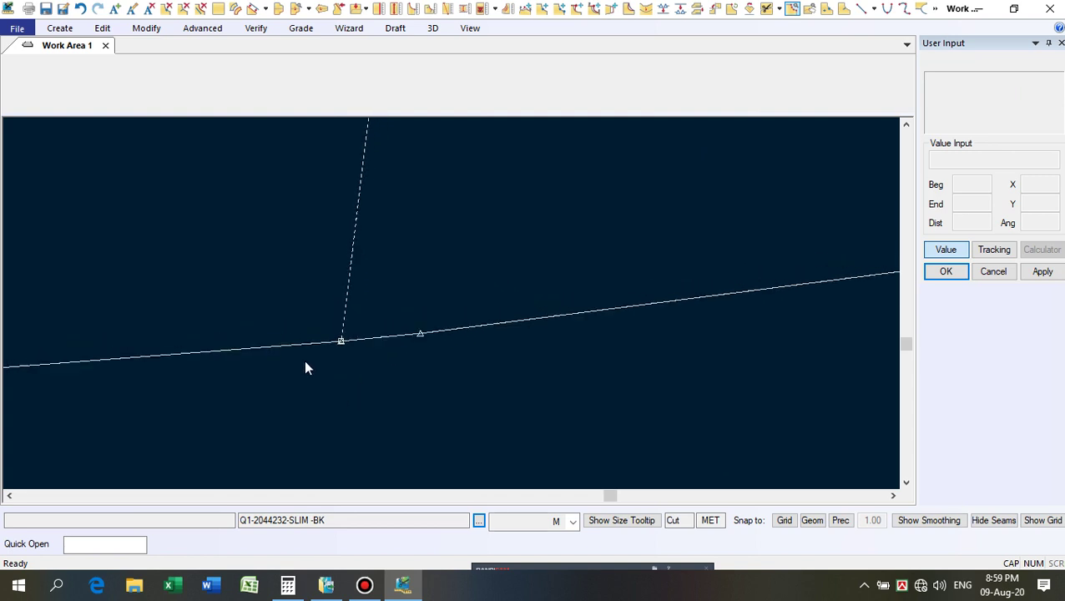
{"action": "scroll", "coordinate": [535, 404], "scroll_direction": "down", "scroll_amount": 5}
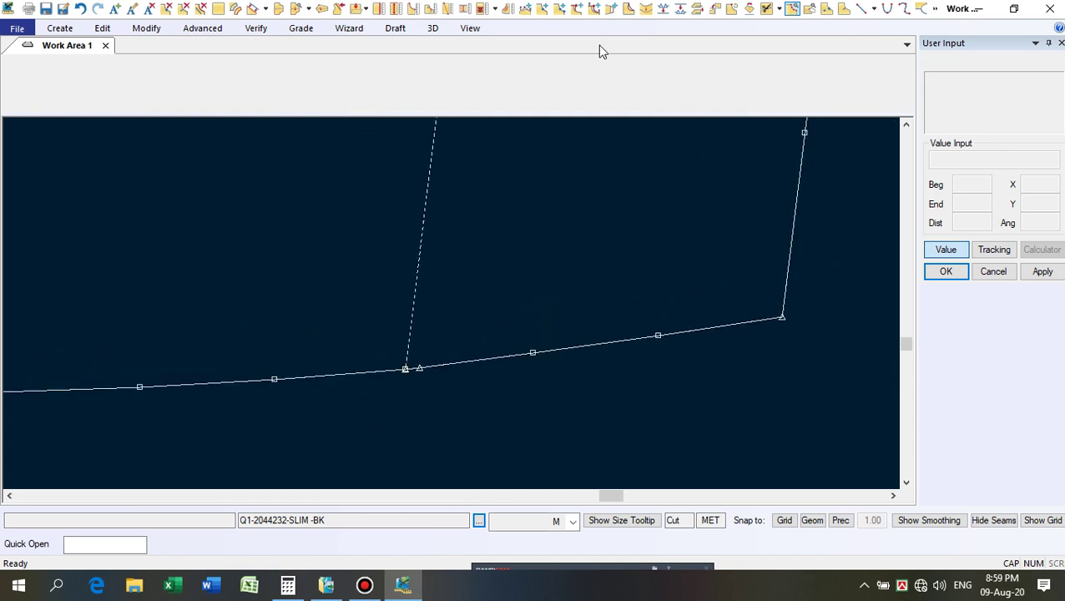
{"action": "left_click", "coordinate": [502, 13]}
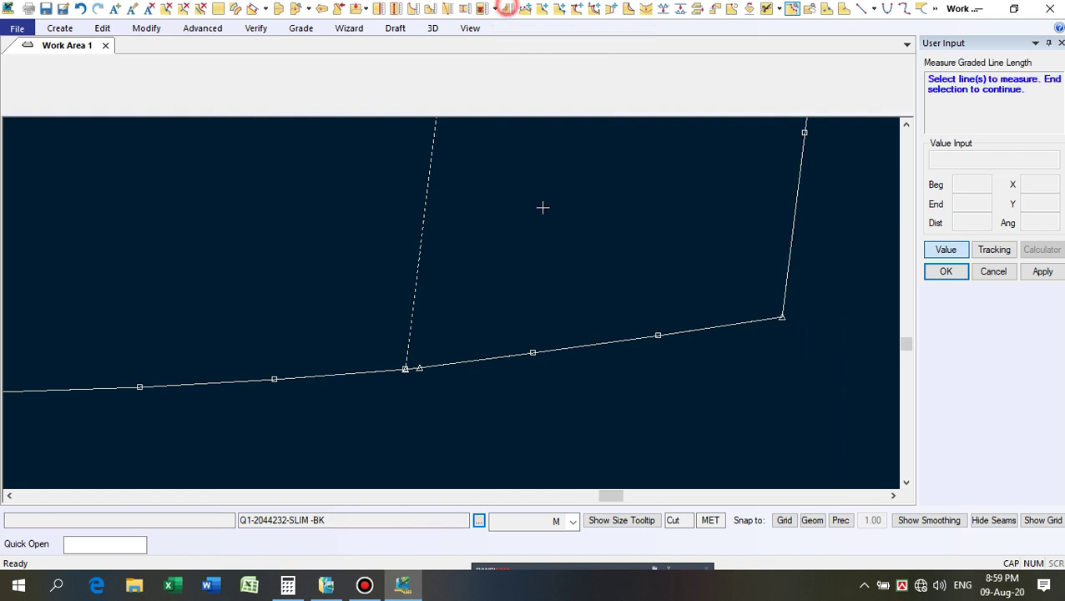
{"action": "left_click", "coordinate": [555, 350]}
{"action": "right_click", "coordinate": [614, 281]}
{"action": "left_click", "coordinate": [611, 275]}
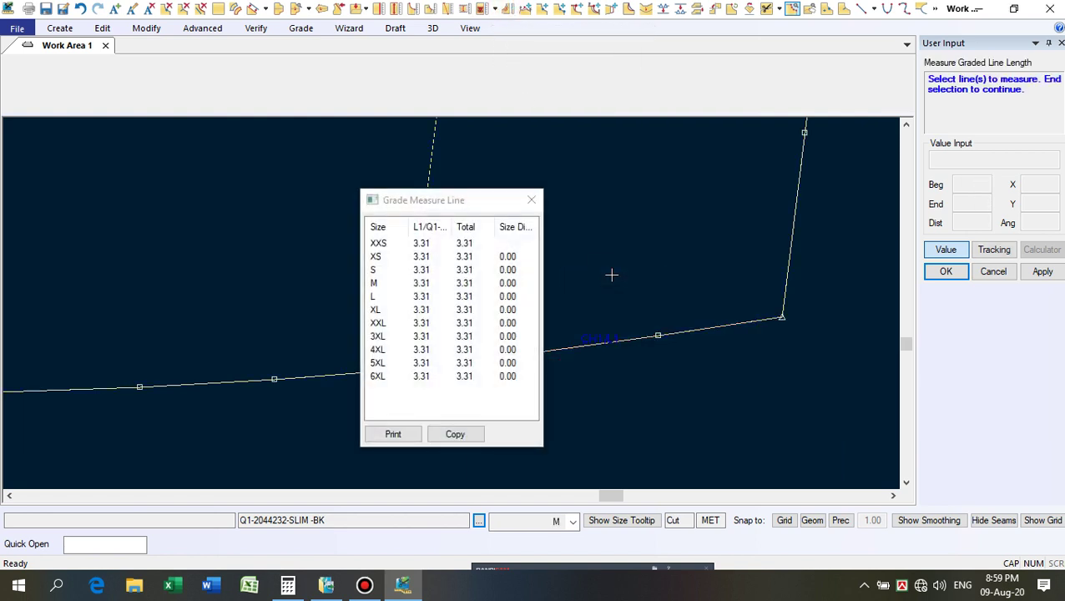
{"action": "left_click", "coordinate": [531, 200]}
{"action": "right_click", "coordinate": [547, 193]}
{"action": "left_click", "coordinate": [601, 204]}
Move the end of the back piece's dashed line below the waist onto the adjacent side-seam endpoint using Move Smooth with geometry snapping.
{"action": "scroll", "coordinate": [373, 387], "scroll_direction": "up", "scroll_amount": 2}
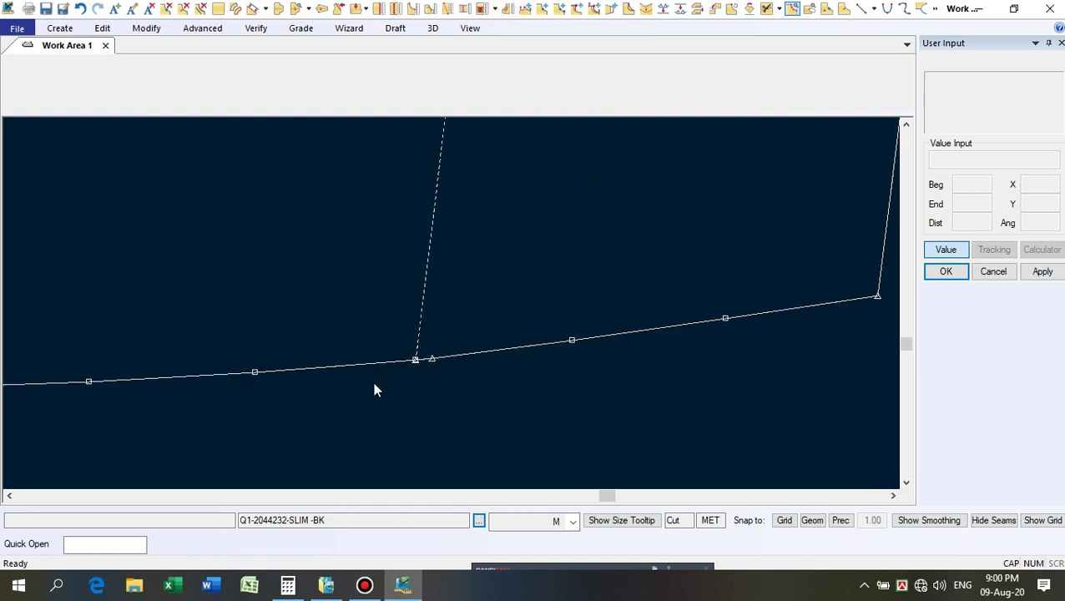
{"action": "left_click", "coordinate": [525, 9]}
{"action": "left_click", "coordinate": [432, 323]}
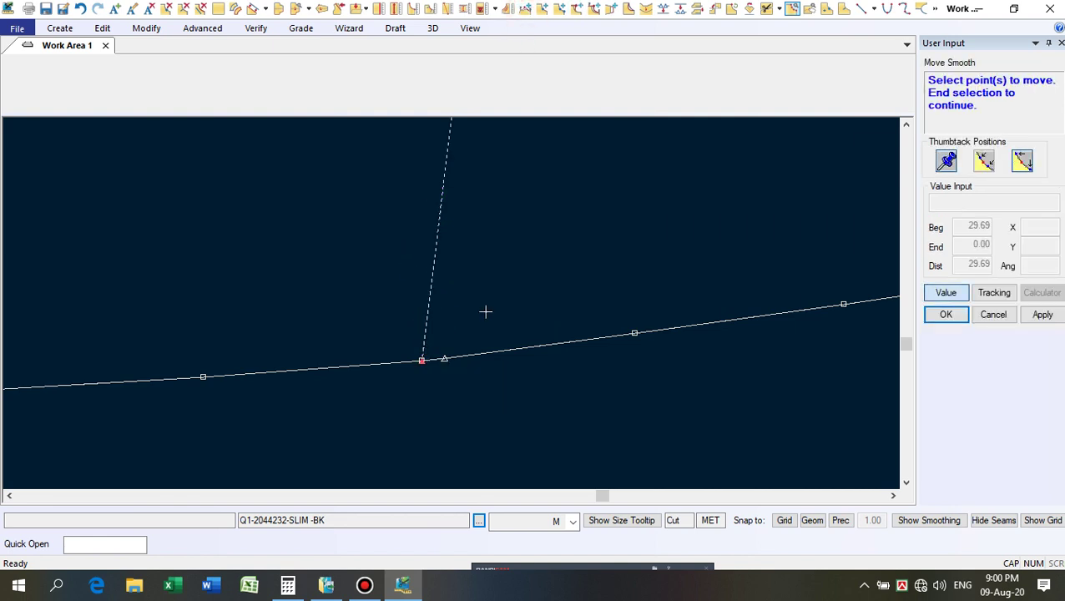
{"action": "right_click", "coordinate": [528, 288]}
{"action": "left_click", "coordinate": [528, 288]}
{"action": "right_click", "coordinate": [531, 263]}
{"action": "left_click", "coordinate": [527, 267]}
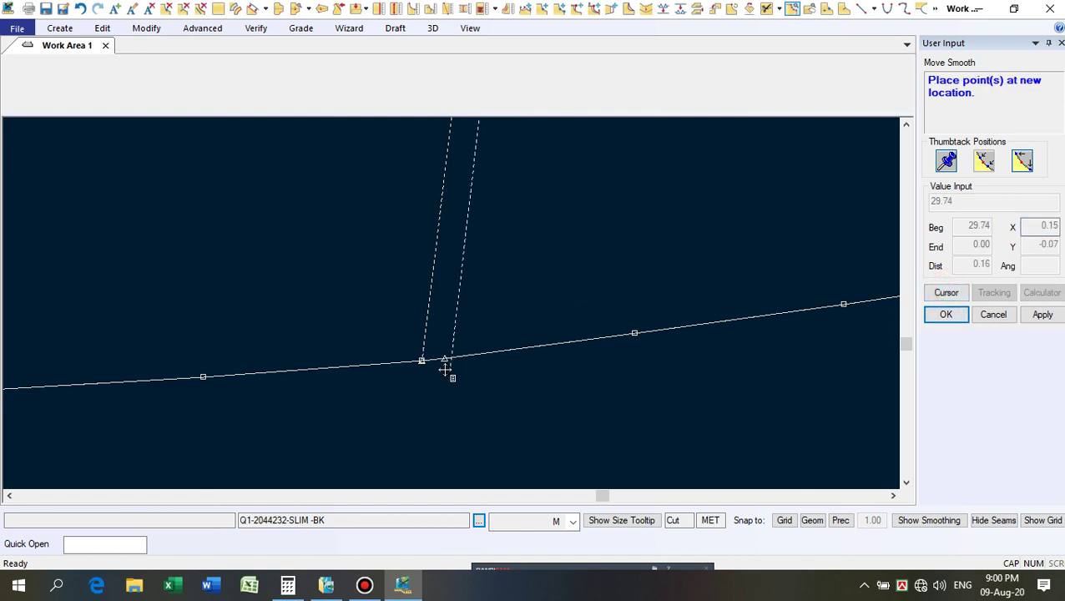
{"action": "left_click", "coordinate": [814, 520]}
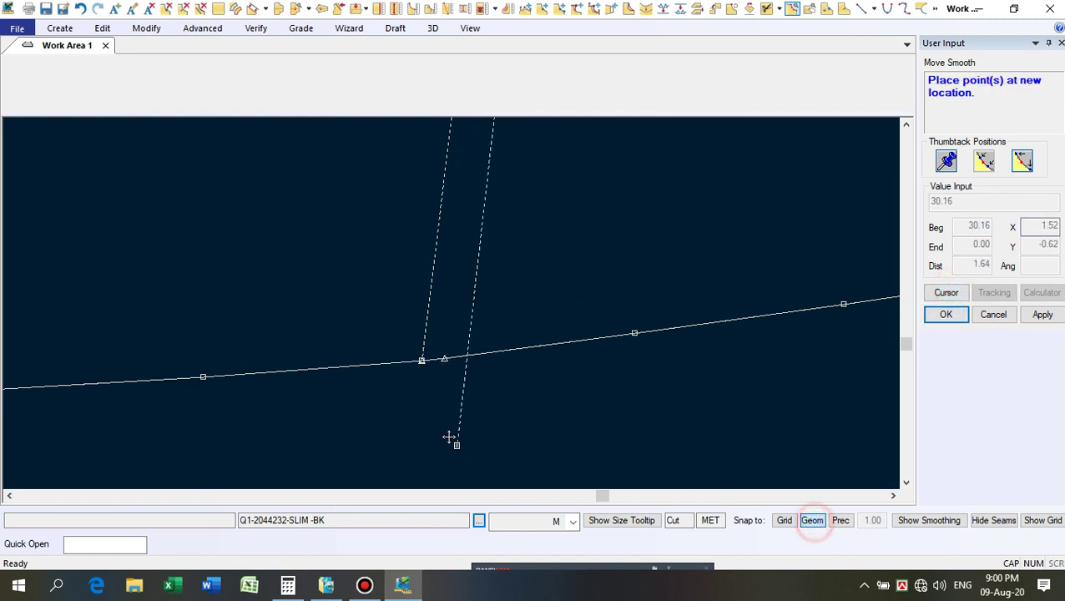
{"action": "left_click", "coordinate": [444, 393]}
{"action": "right_click", "coordinate": [540, 224]}
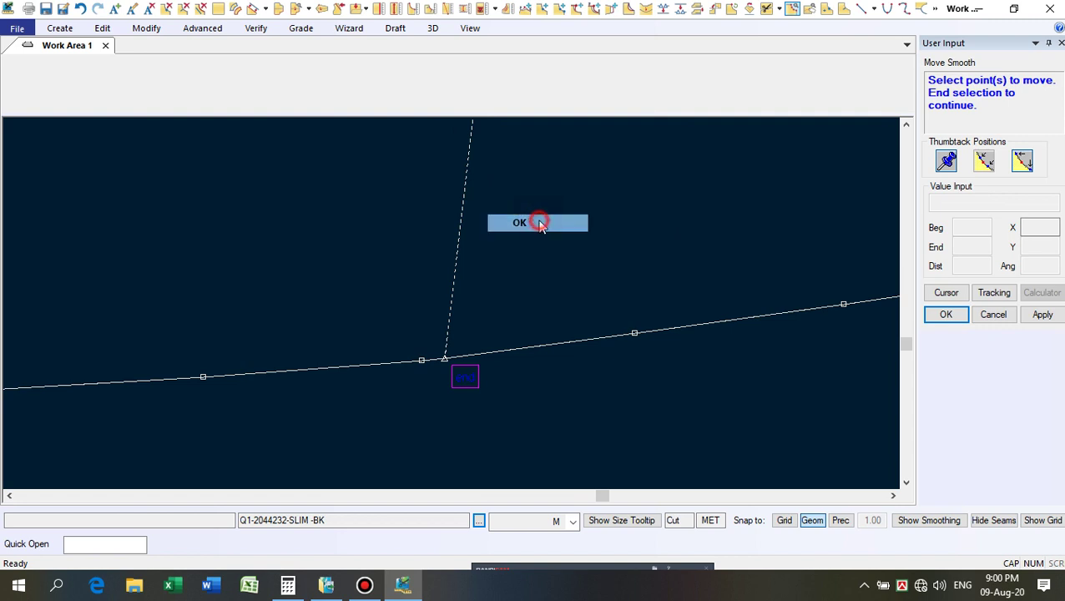
{"action": "left_click", "coordinate": [538, 222]}
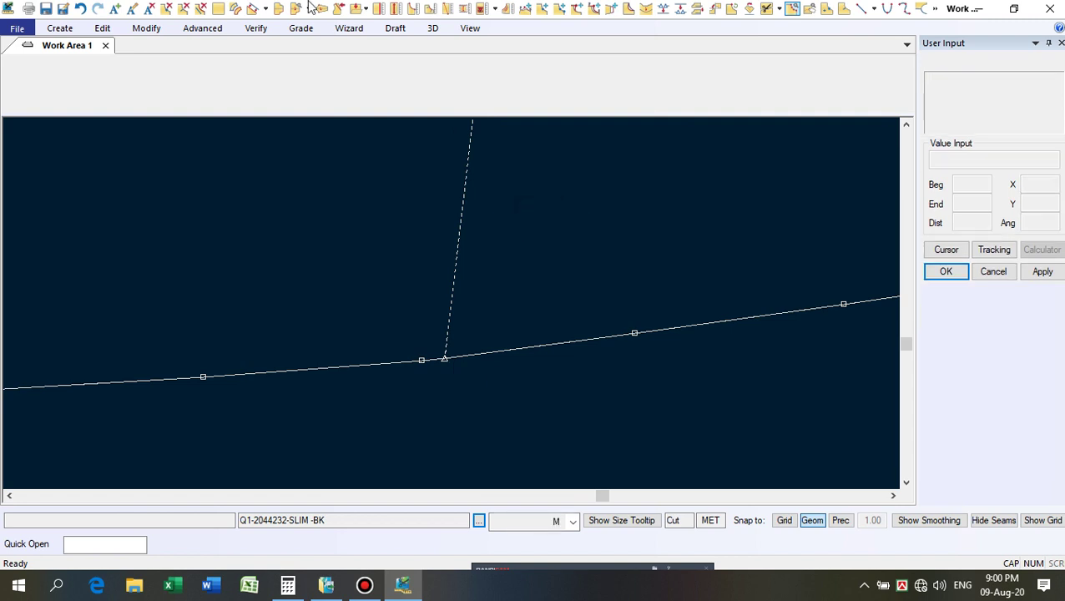
Delete the leftover intermediate point beside the dashed line's end on the back piece's side seam.
{"action": "left_click", "coordinate": [166, 9]}
{"action": "left_click", "coordinate": [420, 362]}
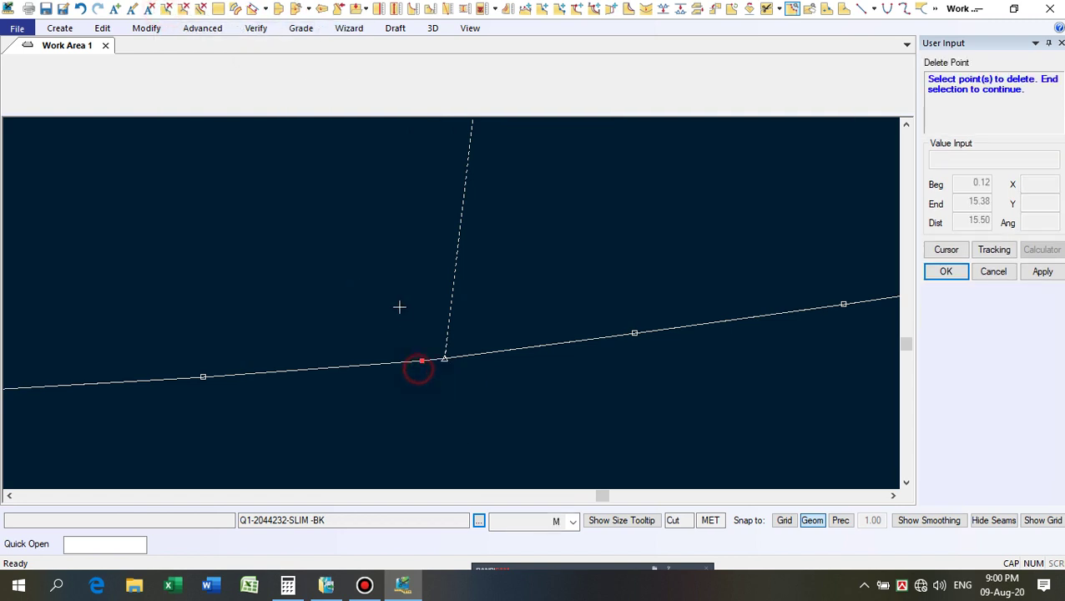
{"action": "right_click", "coordinate": [399, 307]}
{"action": "left_click", "coordinate": [399, 308]}
{"action": "scroll", "coordinate": [445, 323], "scroll_direction": "down", "scroll_amount": 3}
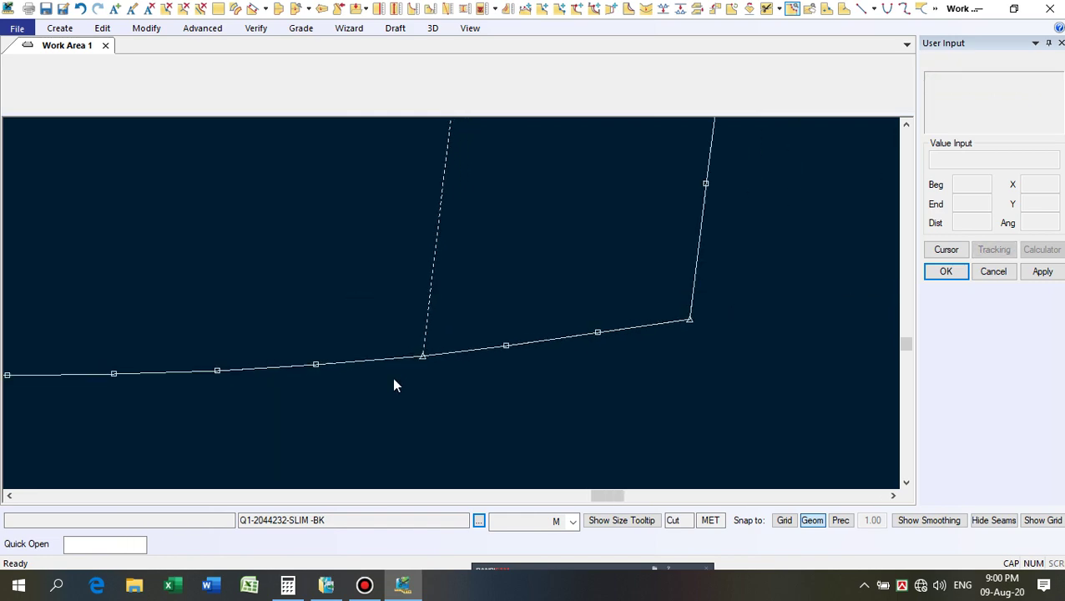
Measure the graded length of the front piece's four waist segments and move the results table clear of the pieces.
{"action": "scroll", "coordinate": [494, 414], "scroll_direction": "down", "scroll_amount": 6}
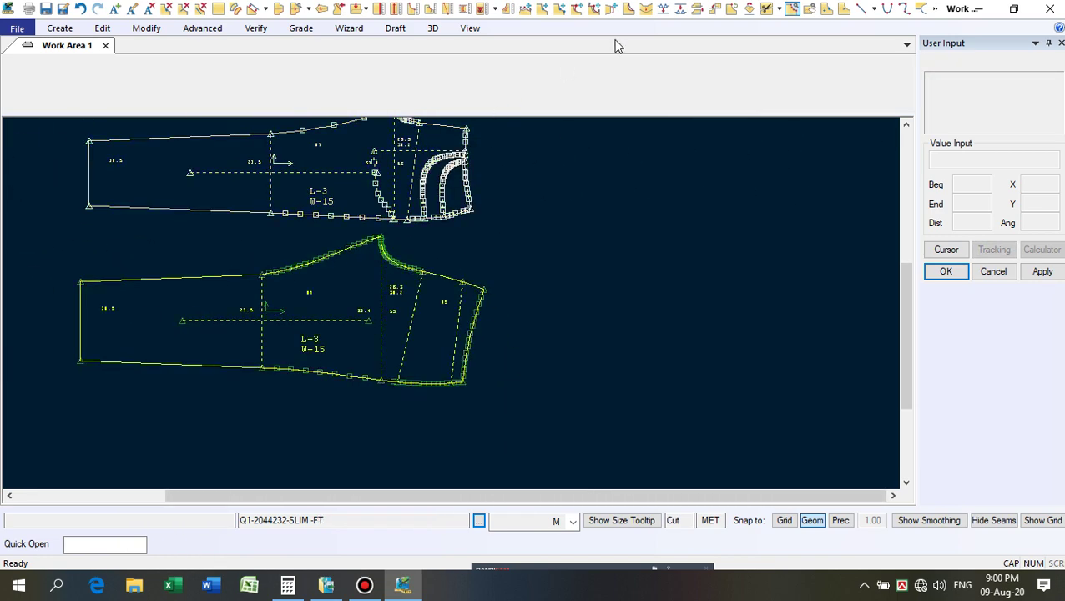
{"action": "left_click", "coordinate": [509, 8]}
{"action": "scroll", "coordinate": [466, 131], "scroll_direction": "up", "scroll_amount": 5}
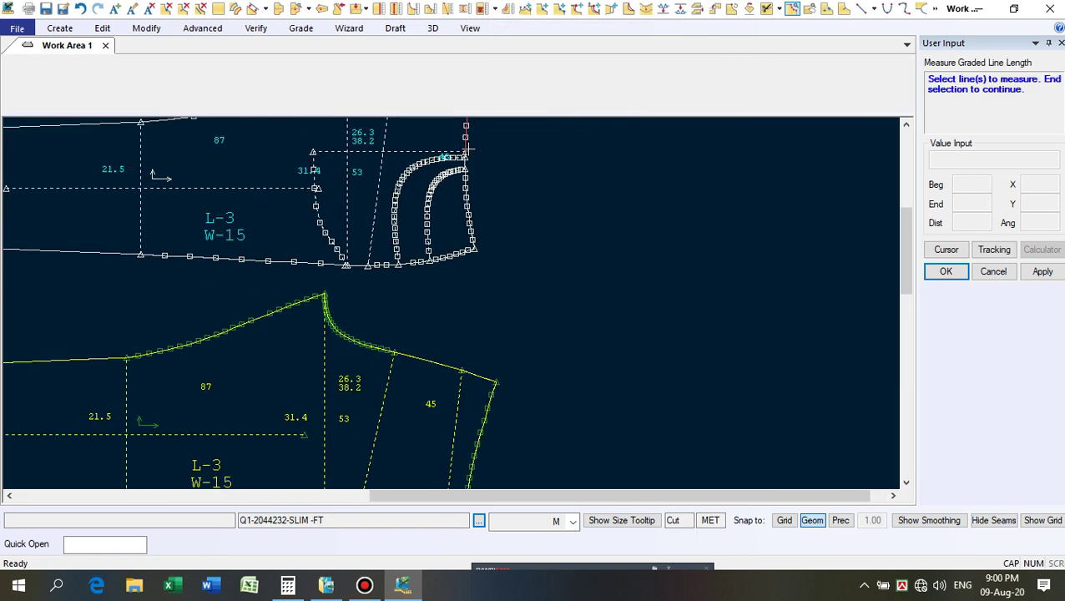
{"action": "left_click", "coordinate": [463, 173]}
{"action": "left_click", "coordinate": [468, 257]}
{"action": "right_click", "coordinate": [691, 207]}
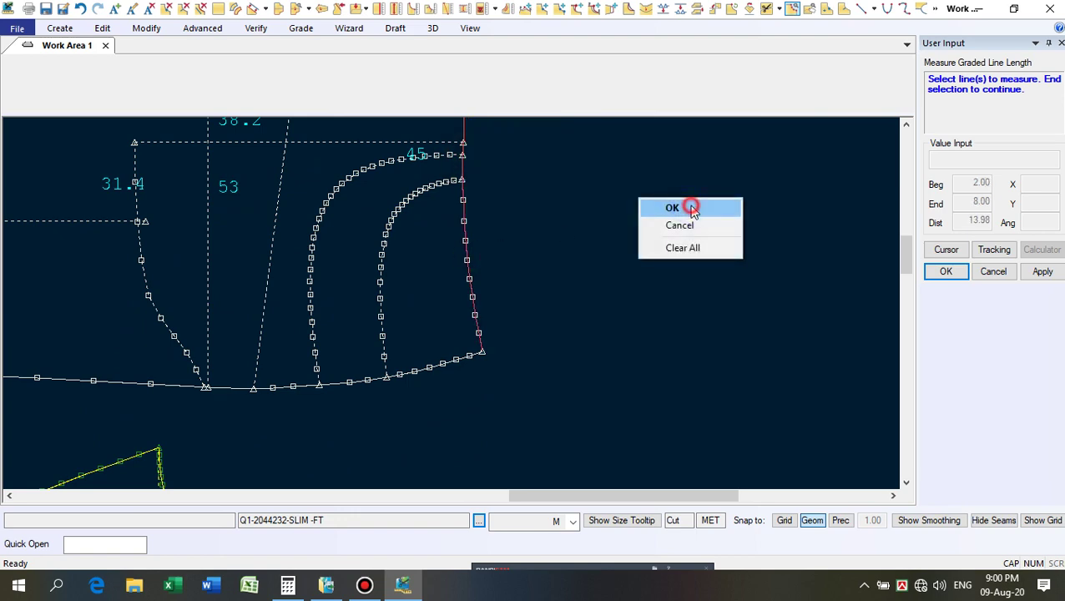
{"action": "left_click", "coordinate": [690, 209]}
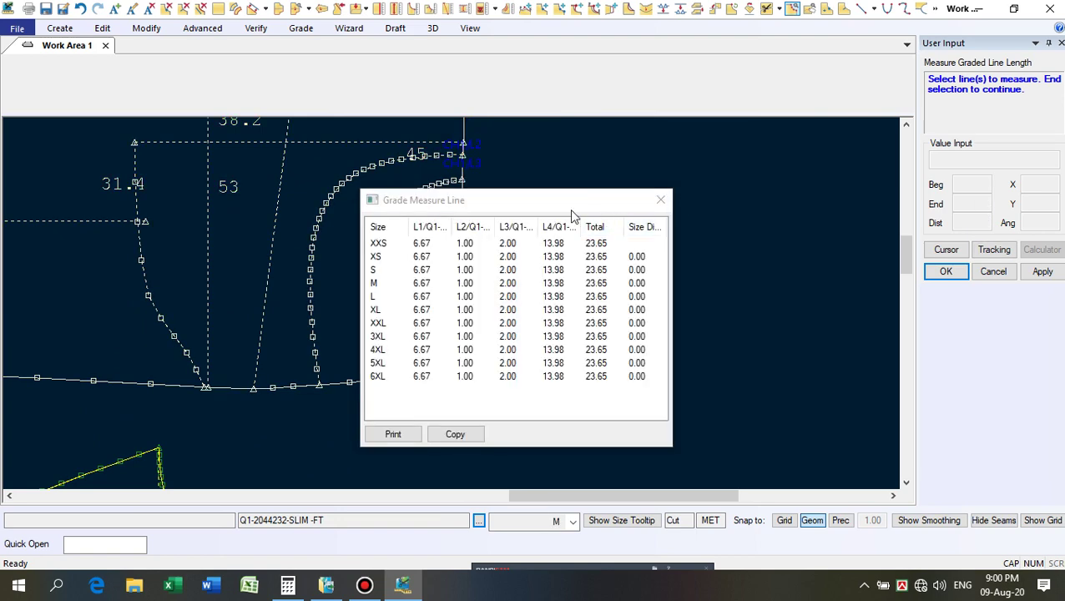
{"action": "left_click_drag", "start_coordinate": [569, 208], "coordinate": [728, 161]}
Measure the back piece's graded waist edge for comparison with the front, and close both results tables.
{"action": "scroll", "coordinate": [309, 187], "scroll_direction": "down", "scroll_amount": 2}
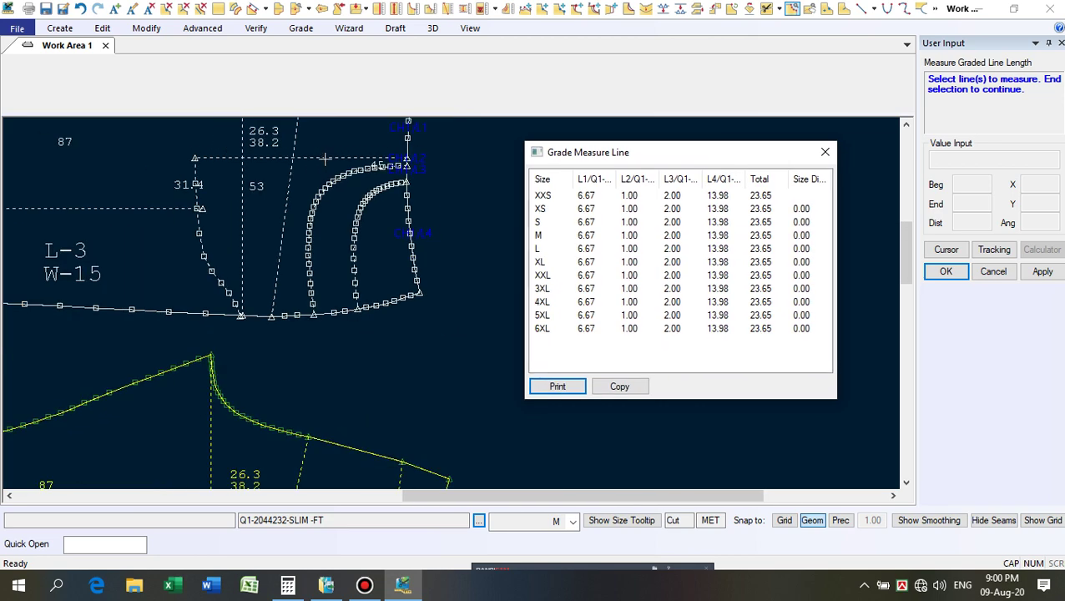
{"action": "scroll", "coordinate": [333, 250], "scroll_direction": "down", "scroll_amount": 5}
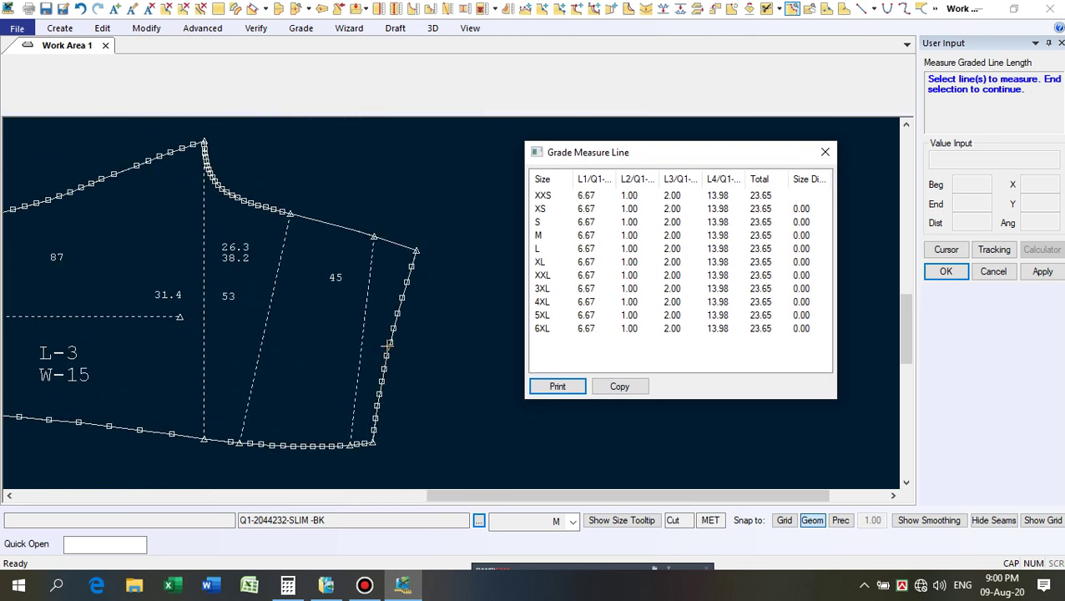
{"action": "left_click", "coordinate": [387, 343]}
{"action": "right_click", "coordinate": [427, 354]}
{"action": "left_click", "coordinate": [430, 357]}
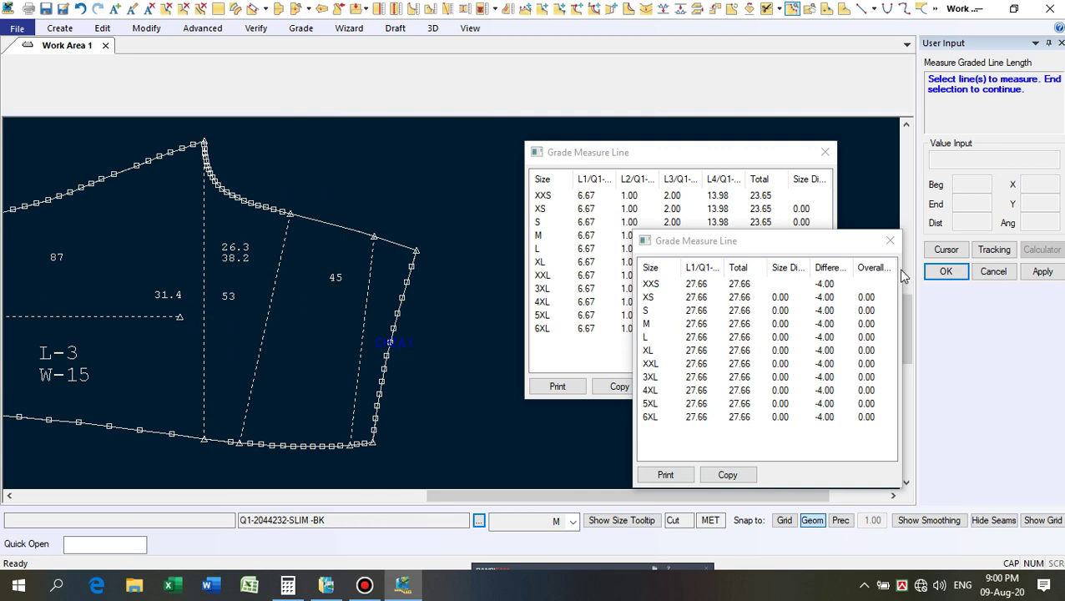
{"action": "left_click", "coordinate": [890, 241]}
{"action": "left_click", "coordinate": [825, 152]}
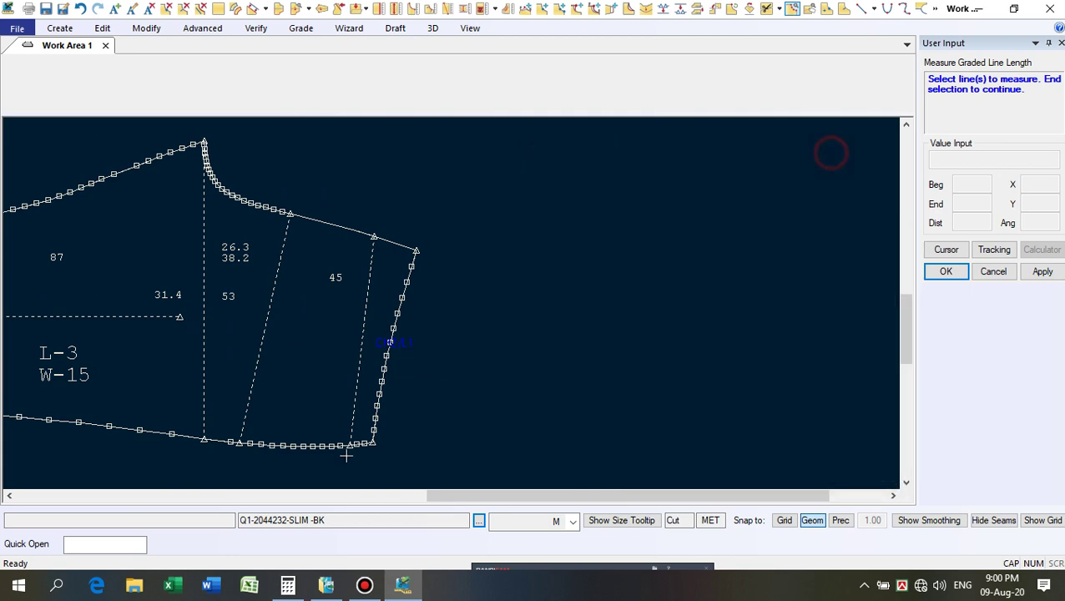
Measure the combined graded length of the back waist edge and all four front waist segments, and close the results.
{"action": "left_click", "coordinate": [401, 308]}
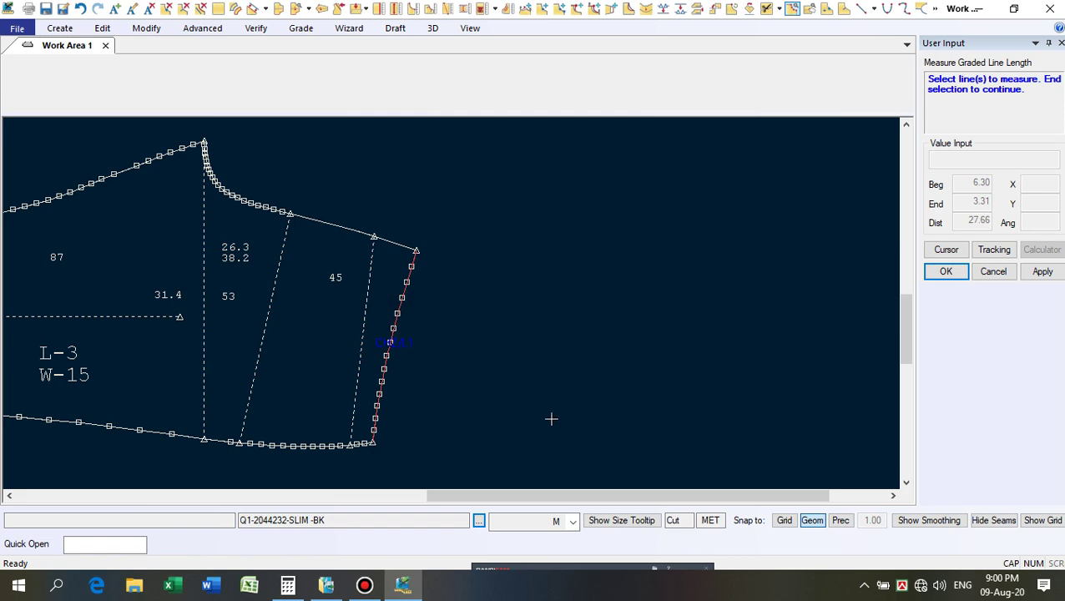
{"action": "scroll", "coordinate": [447, 485], "scroll_direction": "up", "scroll_amount": 2}
{"action": "scroll", "coordinate": [447, 485], "scroll_direction": "down", "scroll_amount": 2}
{"action": "scroll", "coordinate": [426, 200], "scroll_direction": "up", "scroll_amount": 3}
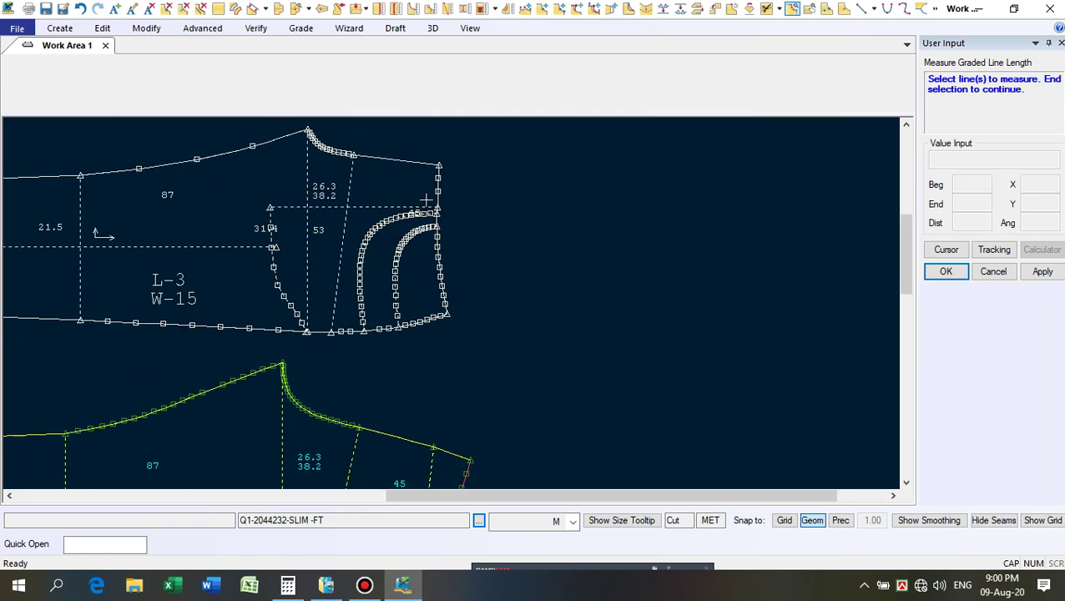
{"action": "scroll", "coordinate": [425, 200], "scroll_direction": "up", "scroll_amount": 3}
{"action": "left_click", "coordinate": [440, 186]}
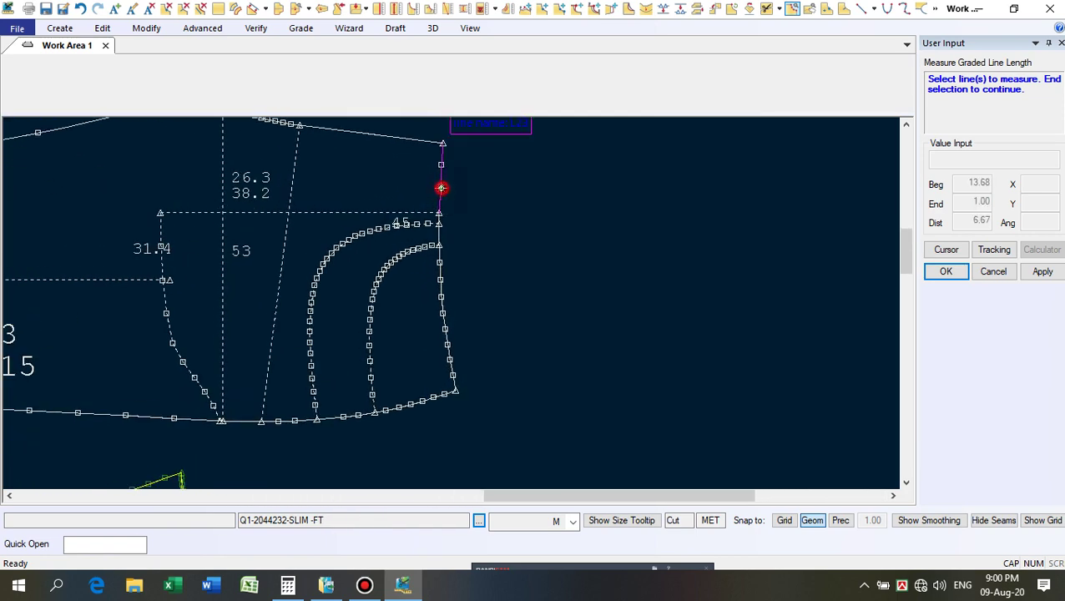
{"action": "left_click", "coordinate": [440, 235]}
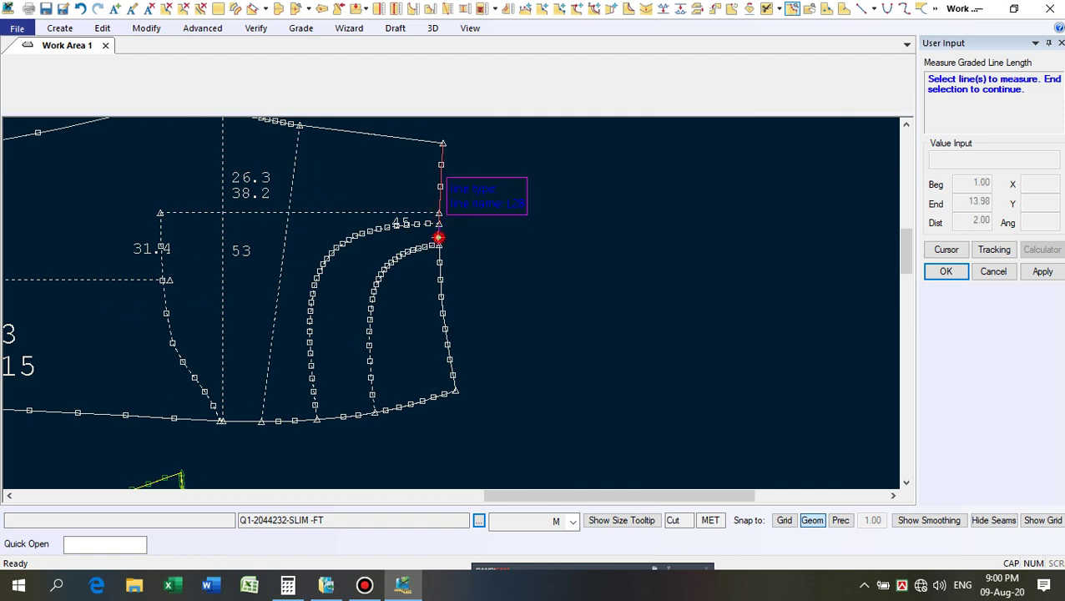
{"action": "left_click", "coordinate": [442, 290]}
{"action": "right_click", "coordinate": [552, 235]}
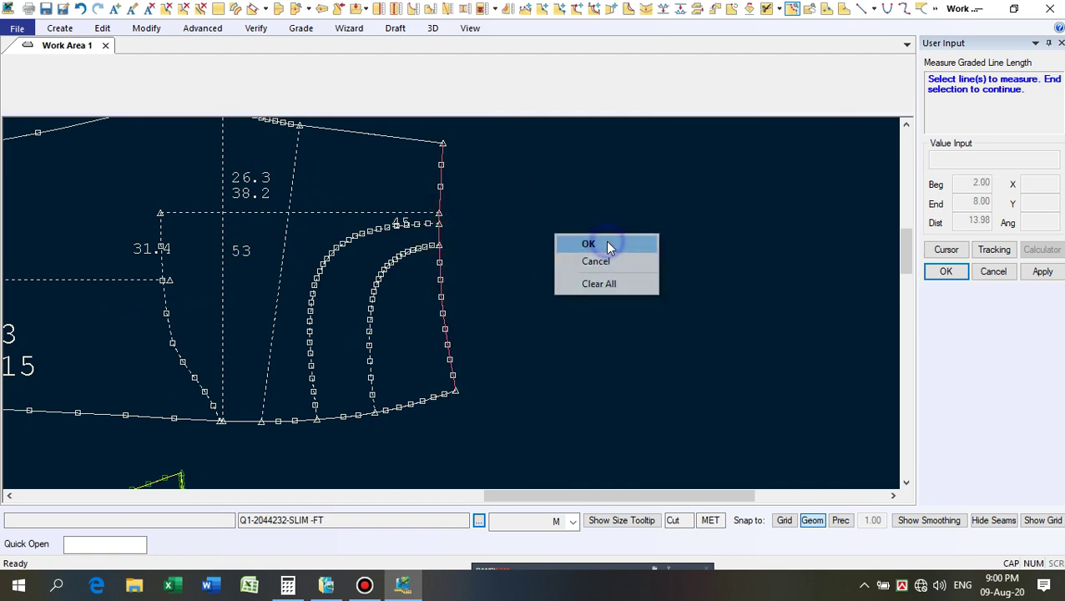
{"action": "left_click", "coordinate": [608, 244]}
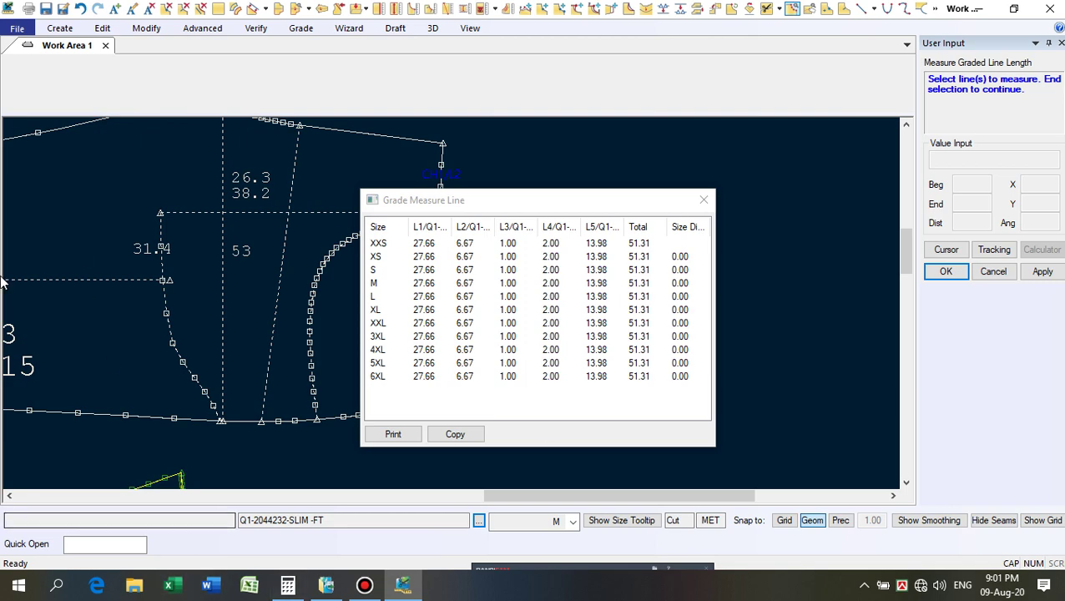
{"action": "left_click", "coordinate": [702, 203]}
{"action": "right_click", "coordinate": [709, 208]}
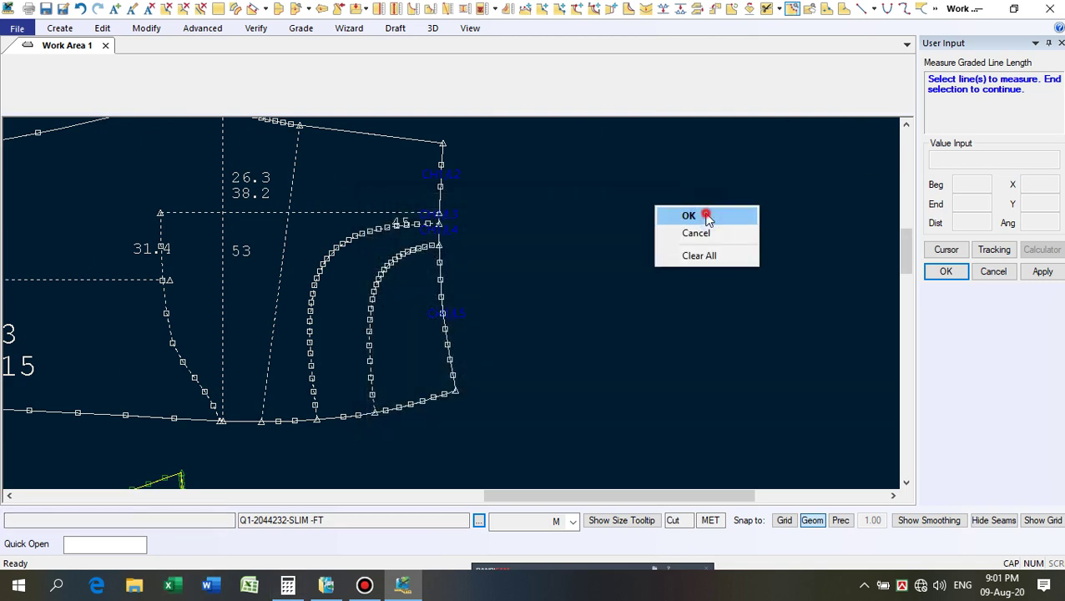
{"action": "left_click", "coordinate": [713, 211]}
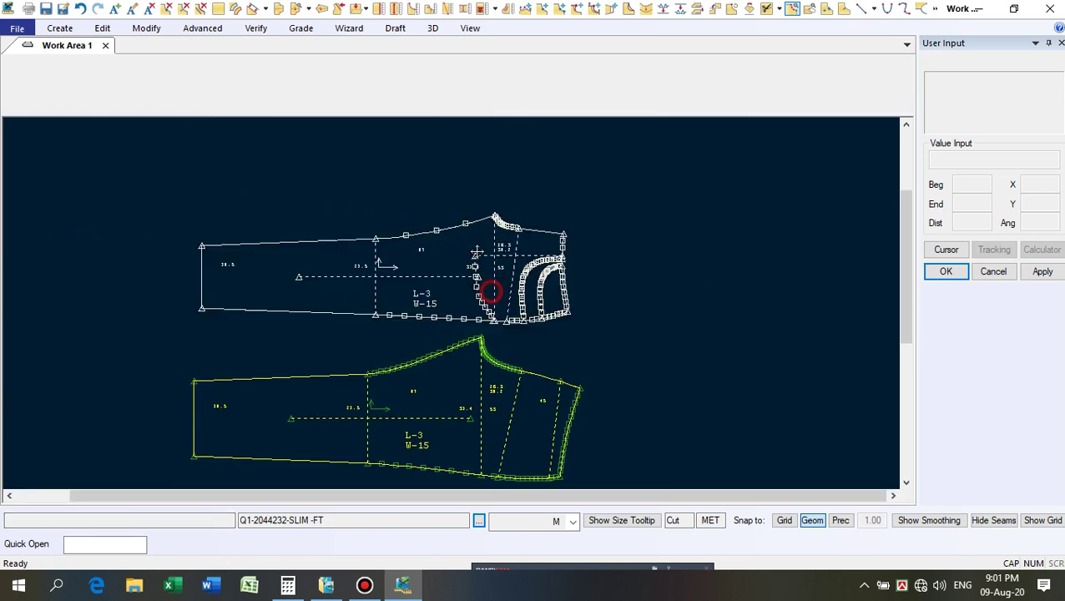
Reposition the front and back pieces so they lie one above the other with a clear gap.
{"action": "left_click_drag", "start_coordinate": [488, 292], "coordinate": [468, 237]}
{"action": "left_click", "coordinate": [462, 441]}
{"action": "left_click_drag", "start_coordinate": [453, 397], "coordinate": [449, 344]}
{"action": "left_click", "coordinate": [424, 206]}
{"action": "scroll", "coordinate": [422, 198], "scroll_direction": "up", "scroll_amount": 1}
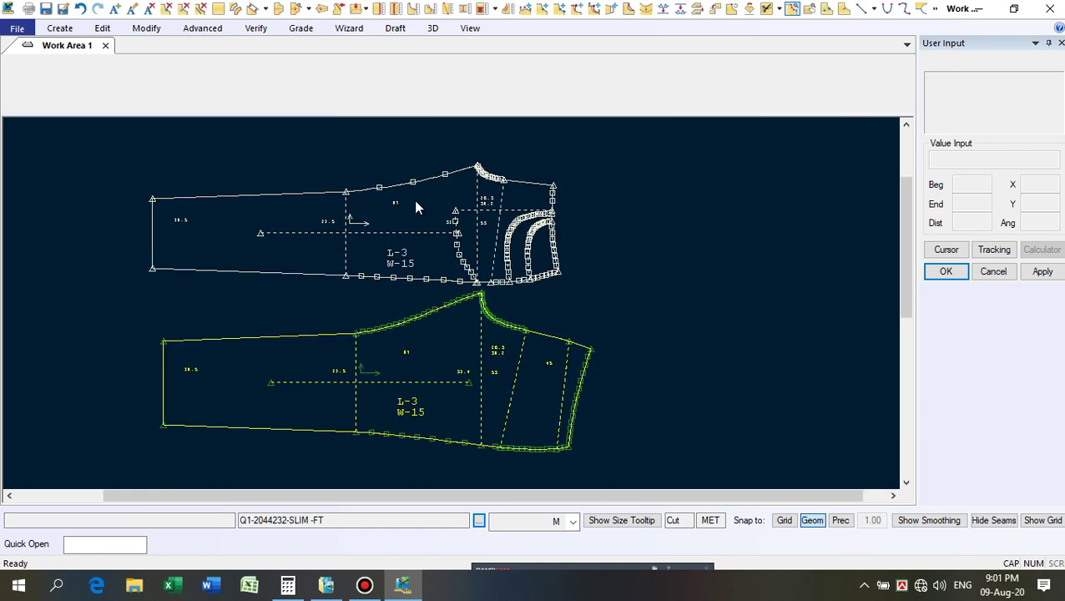
{"action": "left_click_drag", "start_coordinate": [445, 226], "coordinate": [457, 206]}
{"action": "left_click", "coordinate": [458, 206]}
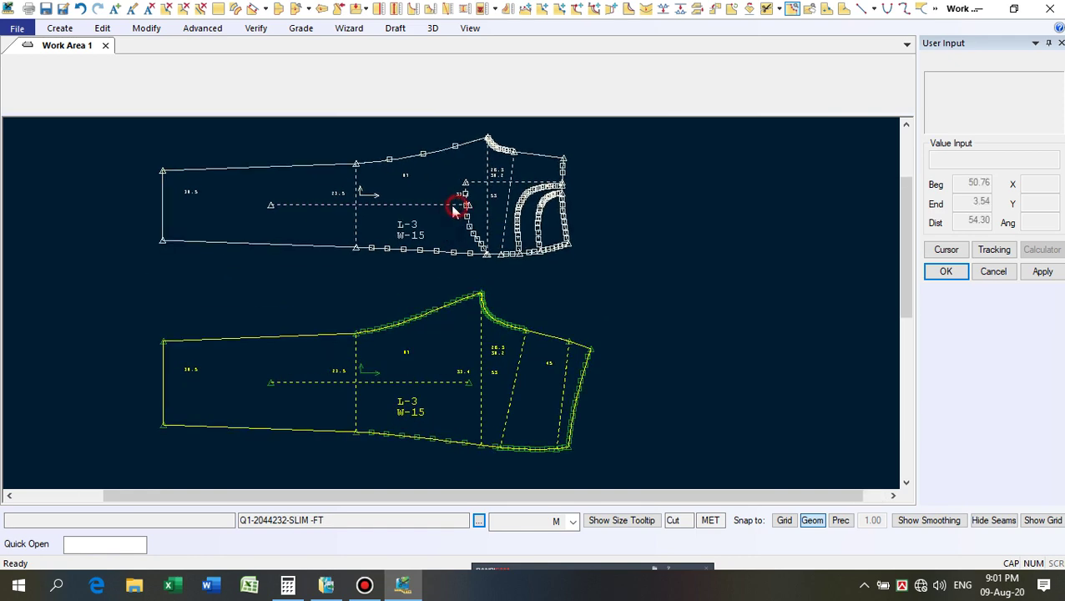
Smooth the front piece's inseam curve between the knee line and the crotch point with Smooth Line.
{"action": "scroll", "coordinate": [451, 177], "scroll_direction": "up", "scroll_amount": 4}
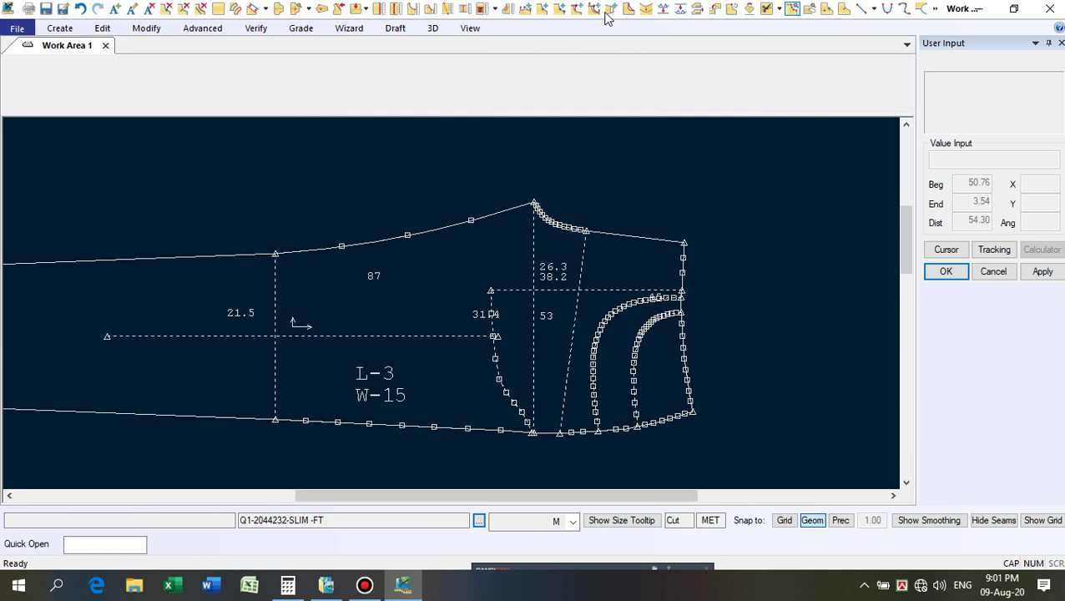
{"action": "left_click", "coordinate": [646, 8]}
{"action": "left_click", "coordinate": [451, 219]}
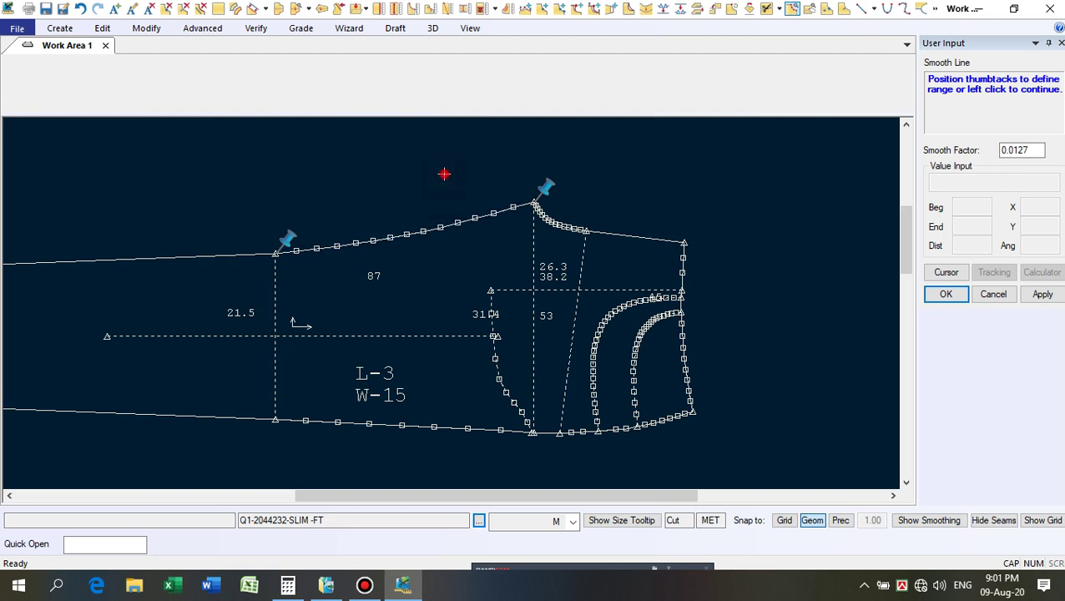
{"action": "left_click", "coordinate": [446, 172]}
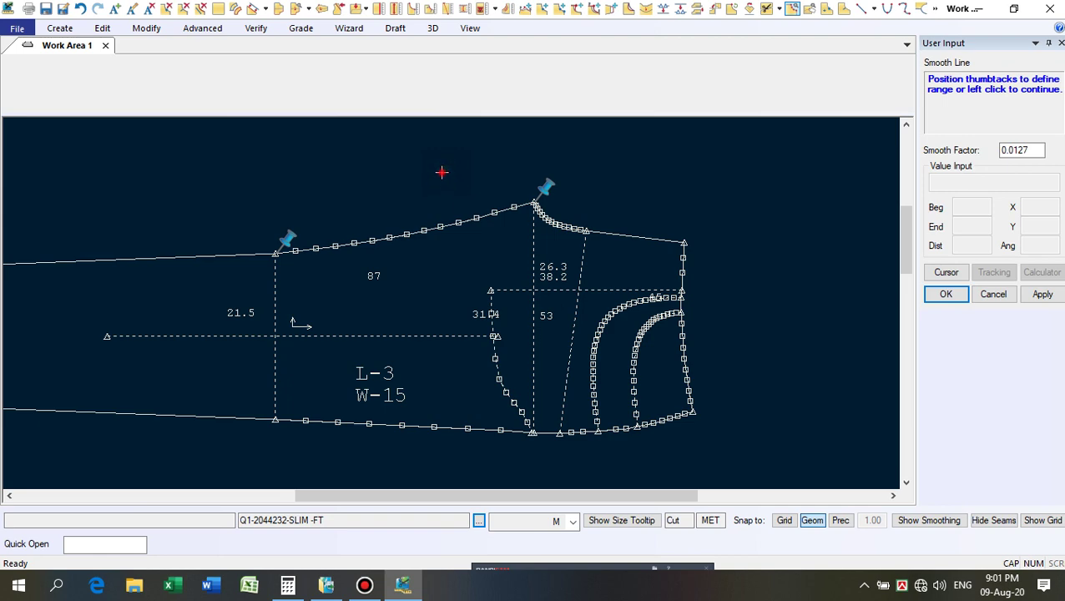
{"action": "left_click", "coordinate": [443, 174]}
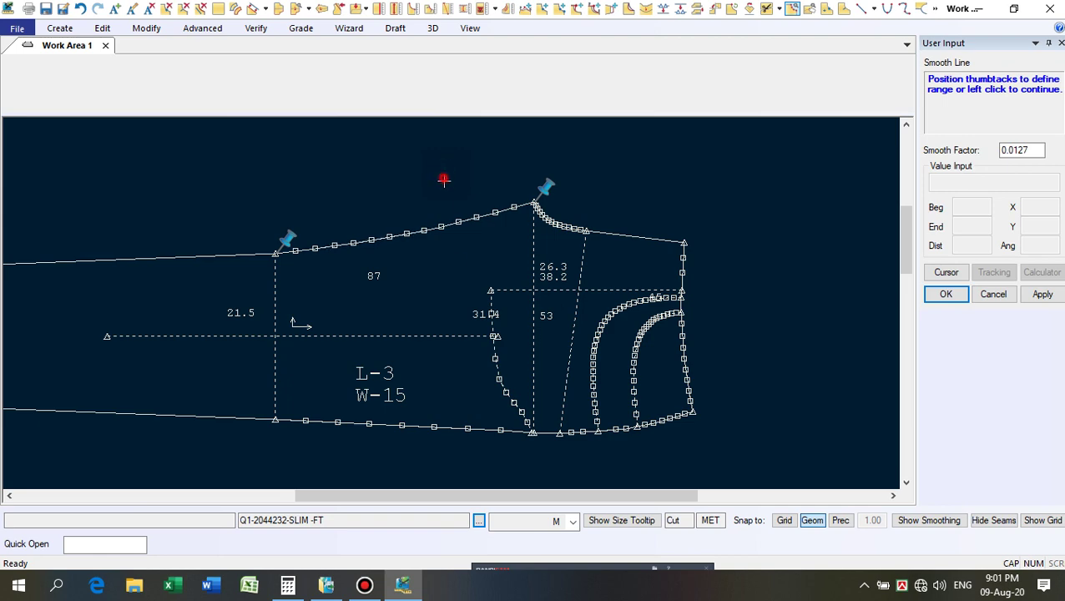
{"action": "scroll", "coordinate": [414, 272], "scroll_direction": "up", "scroll_amount": 2}
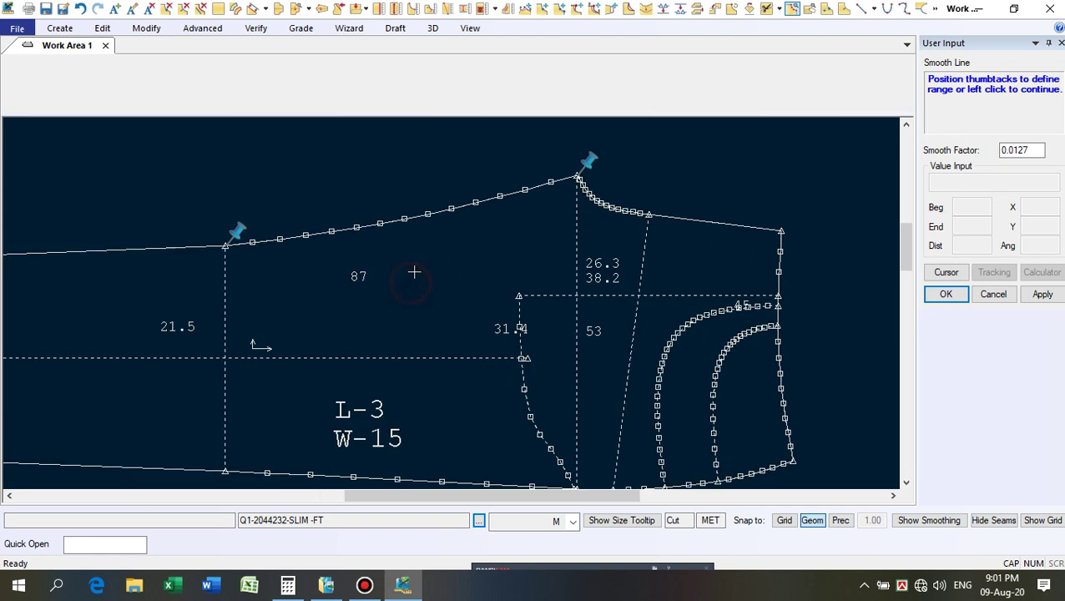
{"action": "right_click", "coordinate": [280, 101]}
{"action": "left_click", "coordinate": [278, 178]}
{"action": "right_click", "coordinate": [278, 178]}
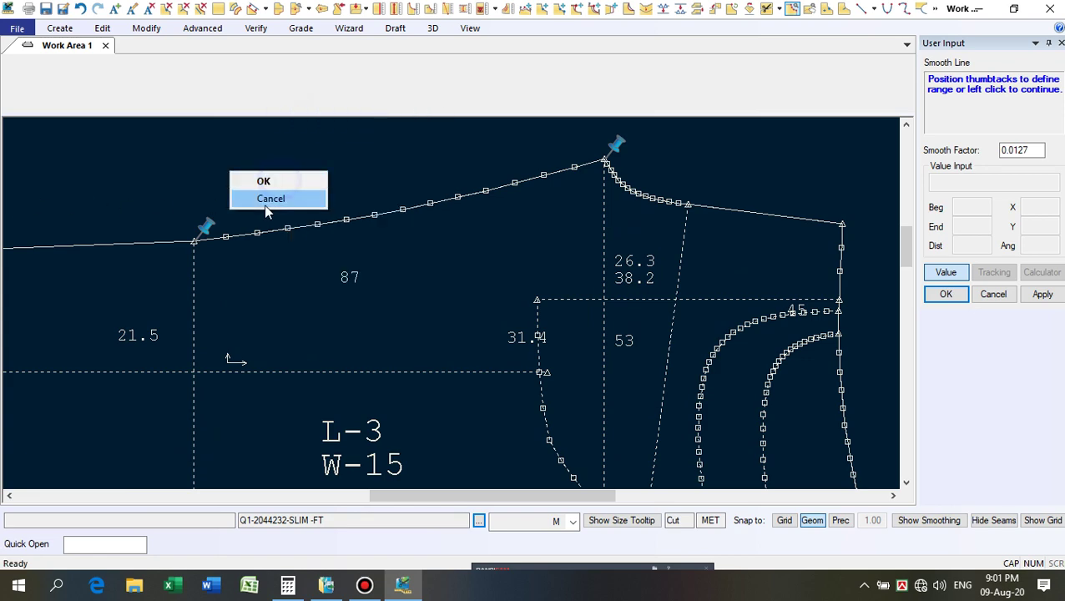
{"action": "left_click", "coordinate": [266, 203]}
{"action": "right_click", "coordinate": [278, 197]}
{"action": "left_click", "coordinate": [273, 199]}
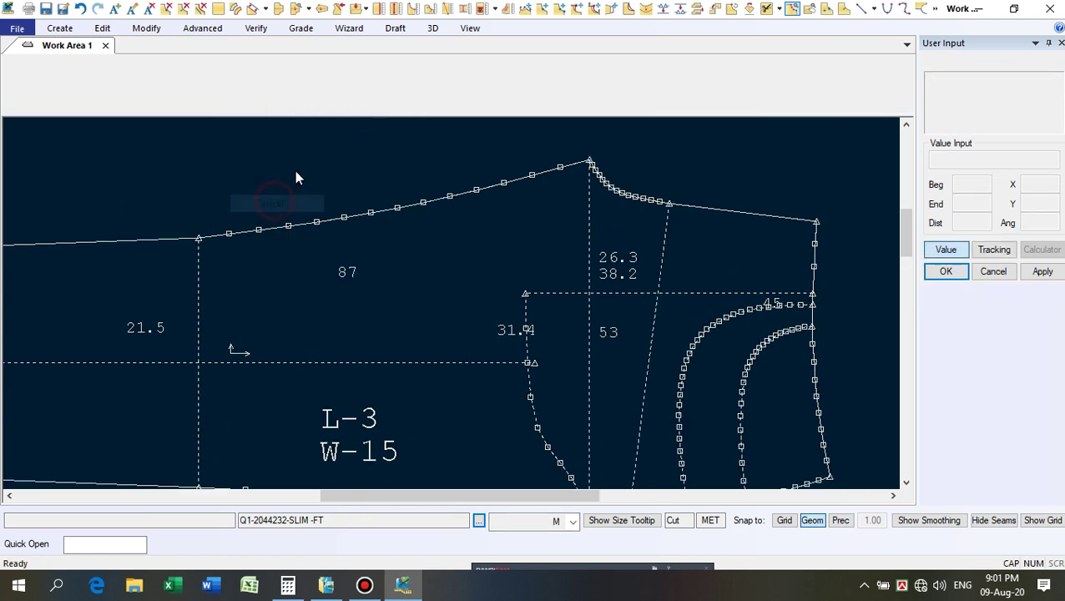
Save the front piece as Q1-2044232-SLIM -FT with category FT and description X1.
{"action": "scroll", "coordinate": [294, 170], "scroll_direction": "down", "scroll_amount": 5}
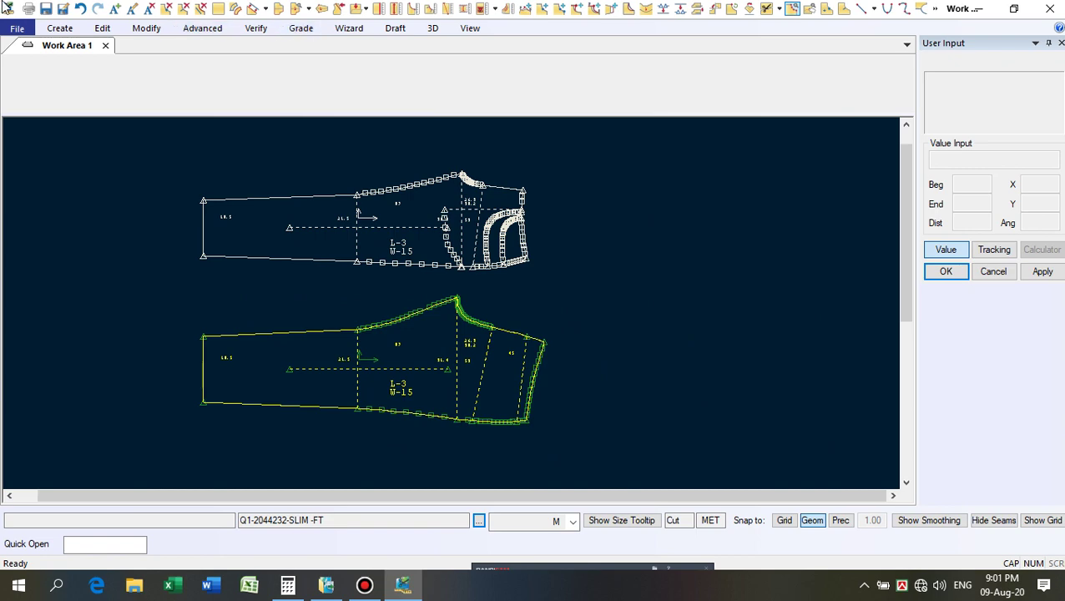
{"action": "left_click", "coordinate": [63, 8]}
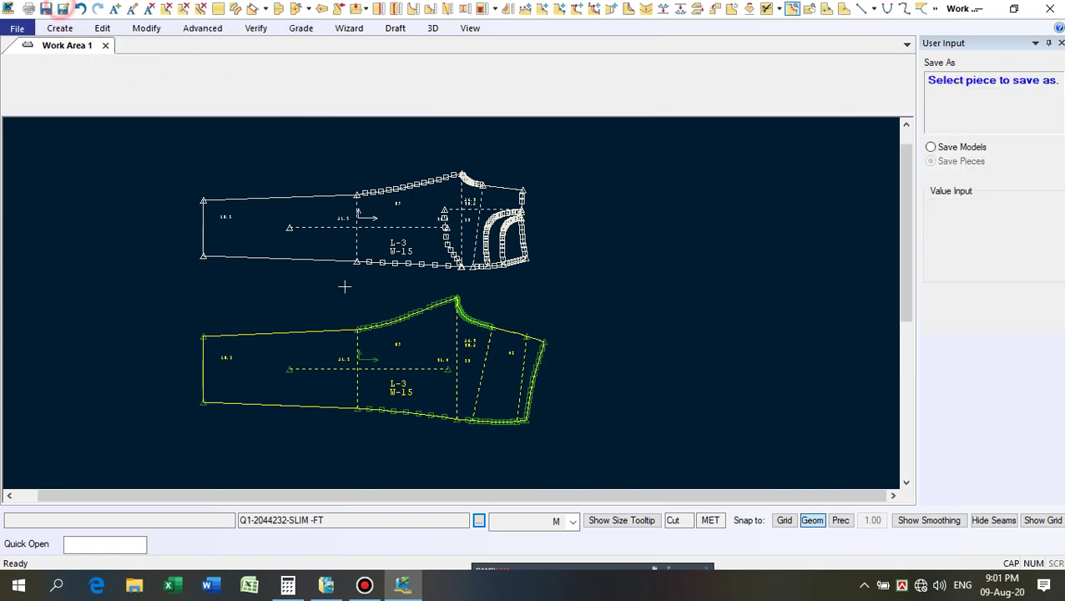
{"action": "left_click", "coordinate": [364, 219]}
{"action": "left_click", "coordinate": [401, 215]}
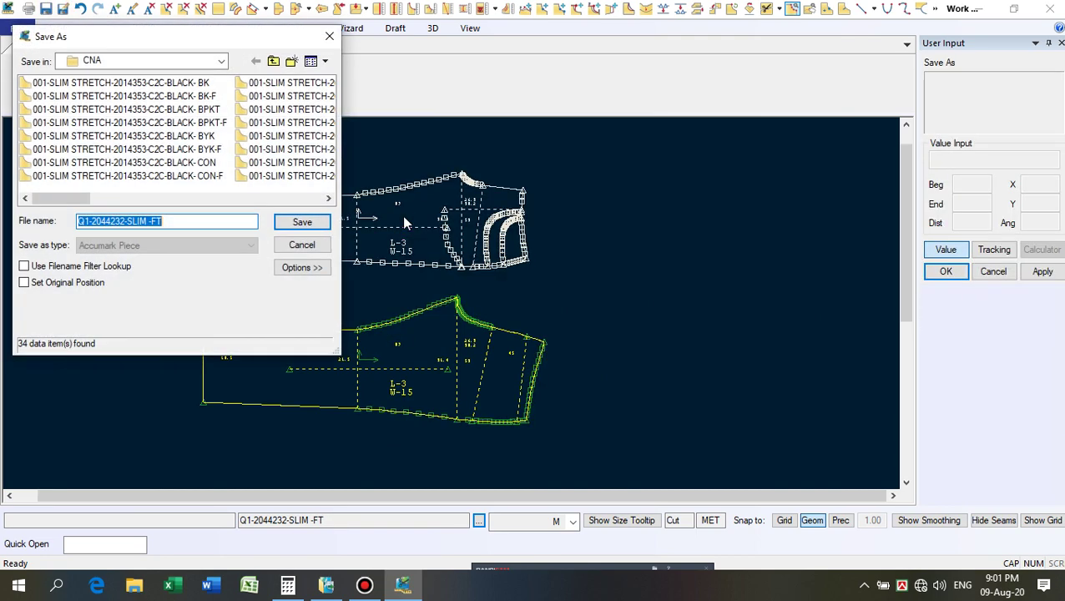
{"action": "left_click", "coordinate": [304, 267]}
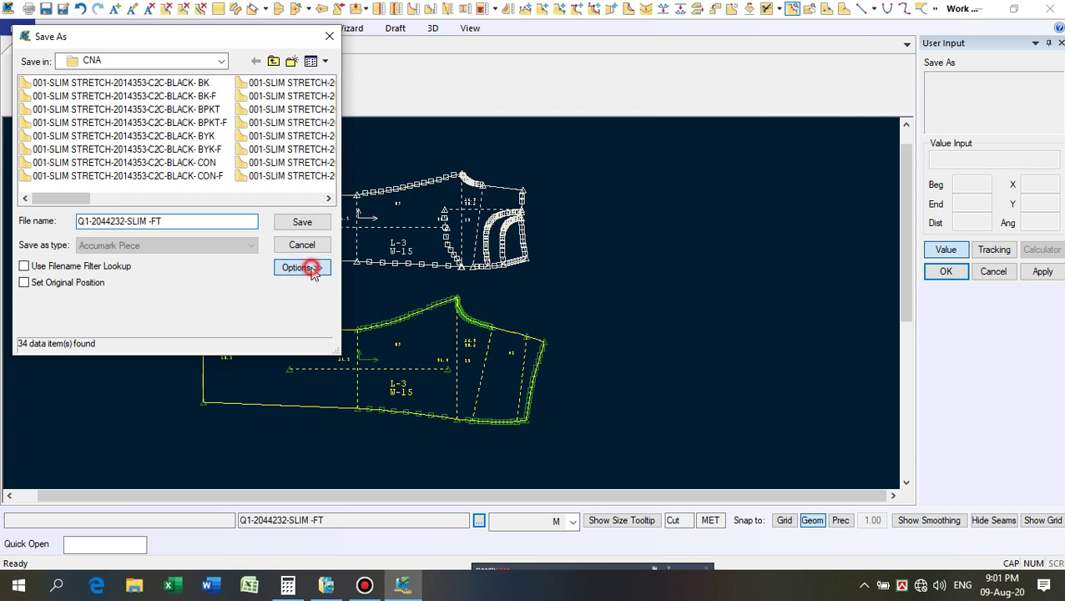
{"action": "left_click_drag", "start_coordinate": [197, 304], "coordinate": [7, 334]}
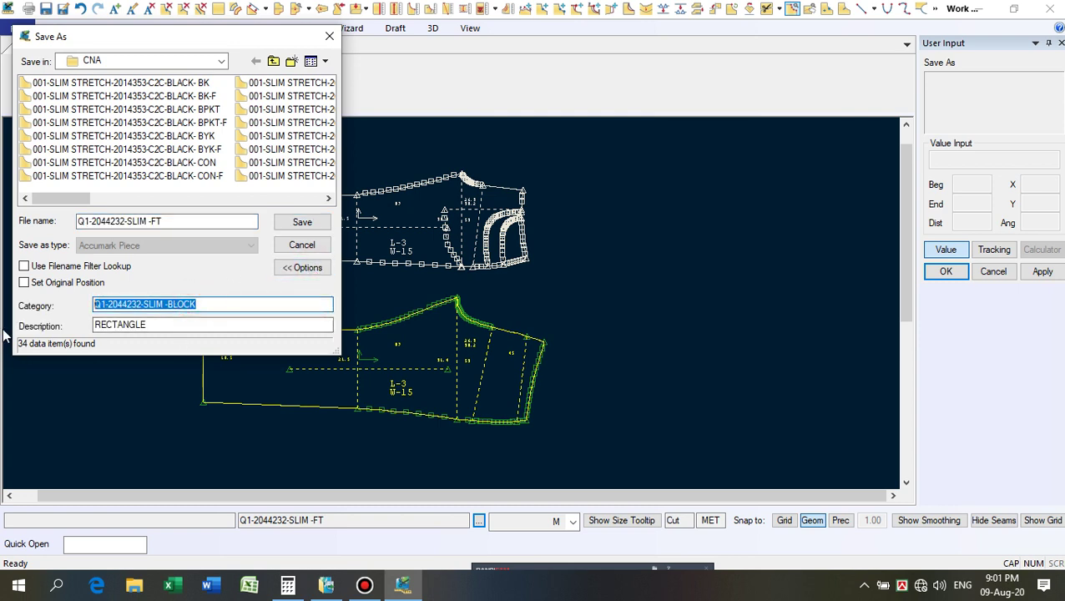
{"action": "type", "text": "FT"}
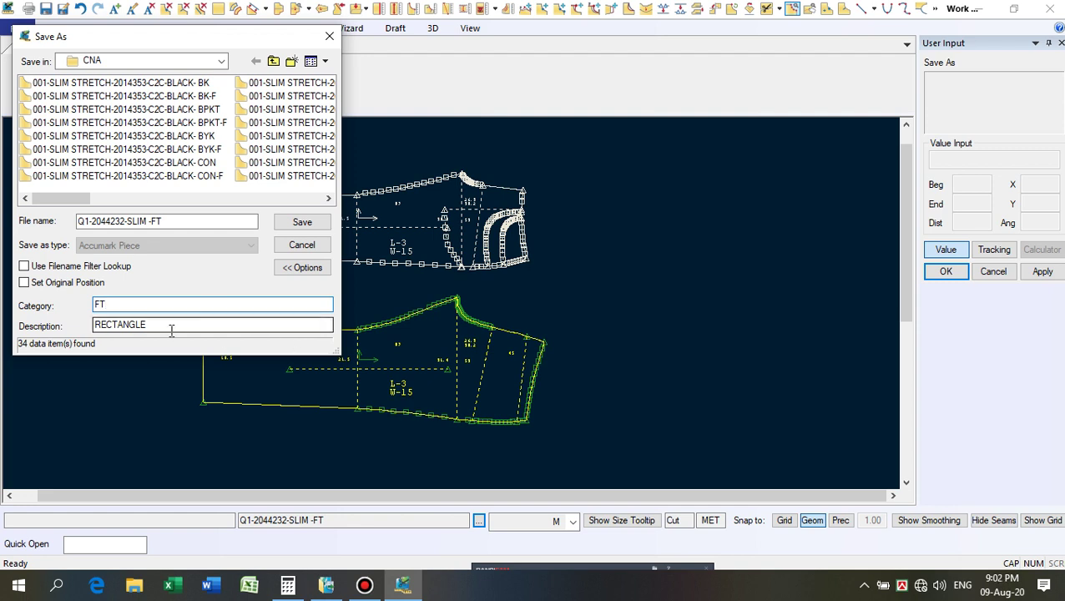
{"action": "left_click_drag", "start_coordinate": [166, 322], "coordinate": [4, 346]}
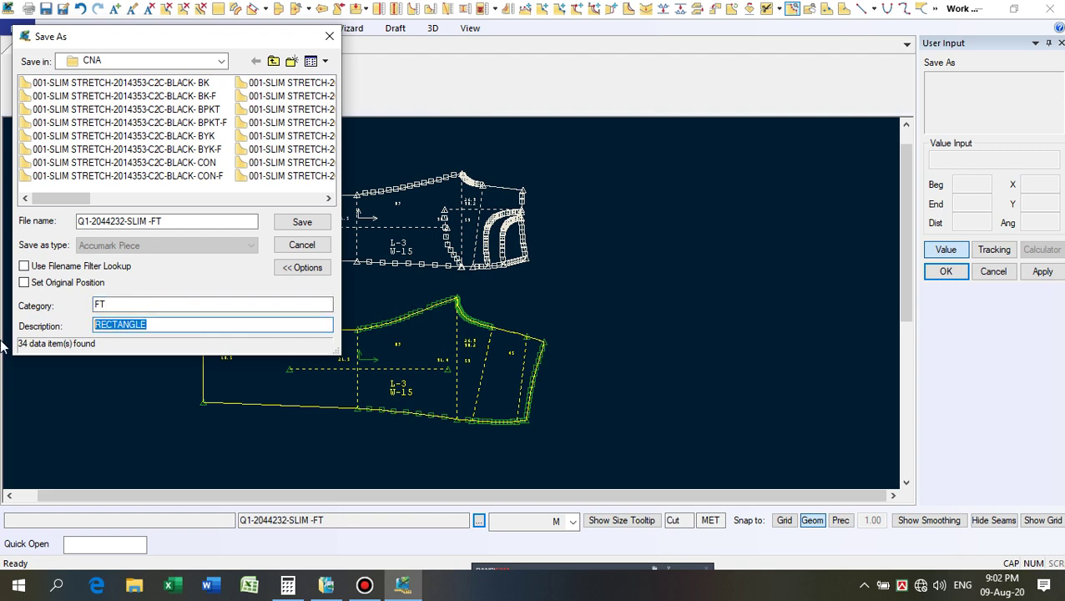
{"action": "type", "text": "X1"}
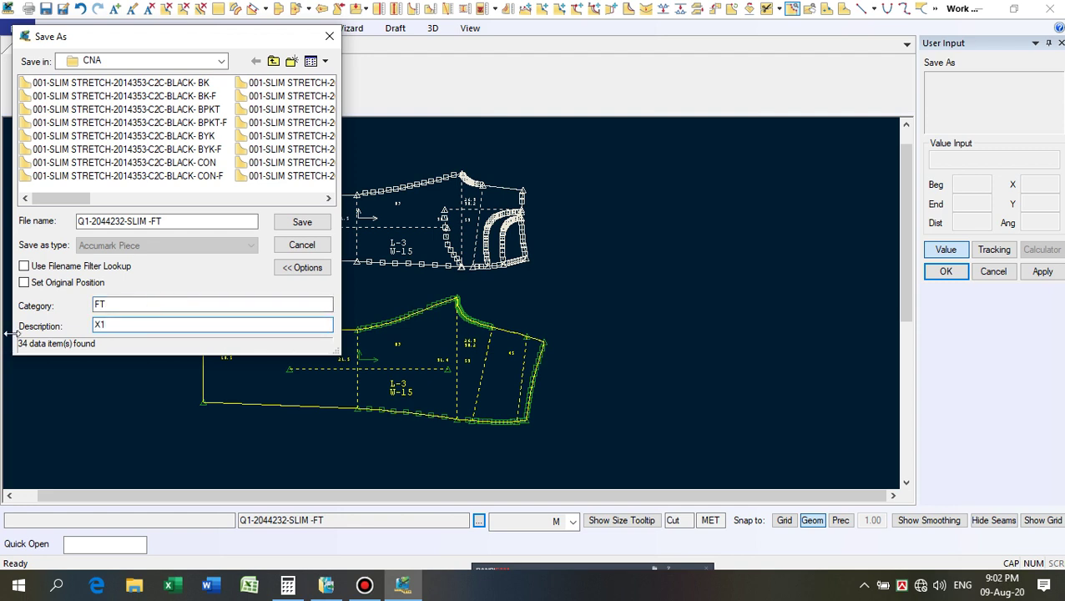
{"action": "left_click", "coordinate": [301, 222]}
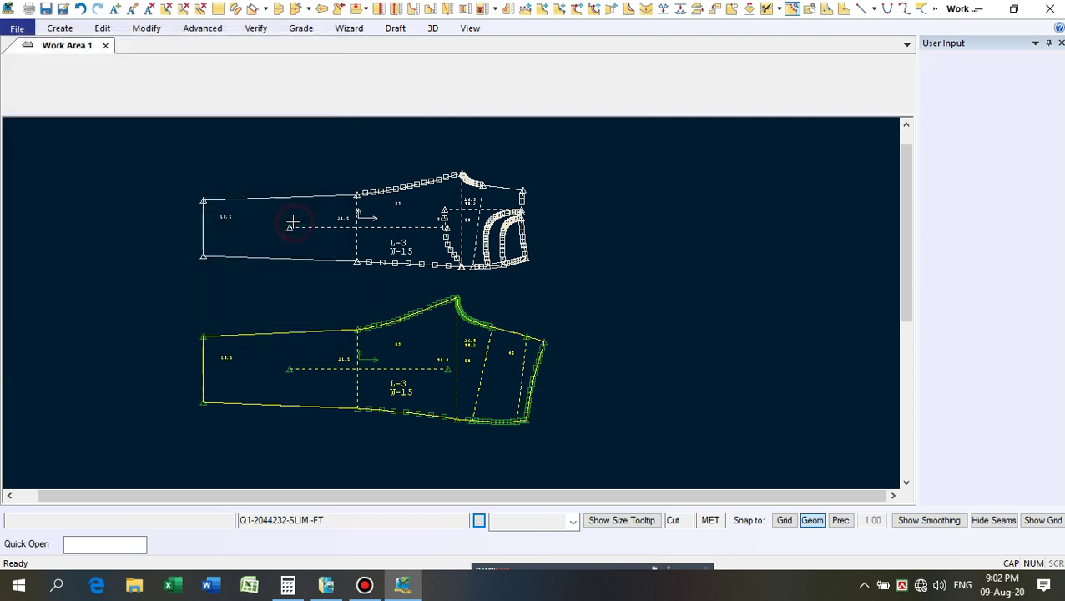
Save the back piece as Q1-2044232-SLIM -BK with category BK and description X2, and end the Save As command.
{"action": "left_click", "coordinate": [423, 376]}
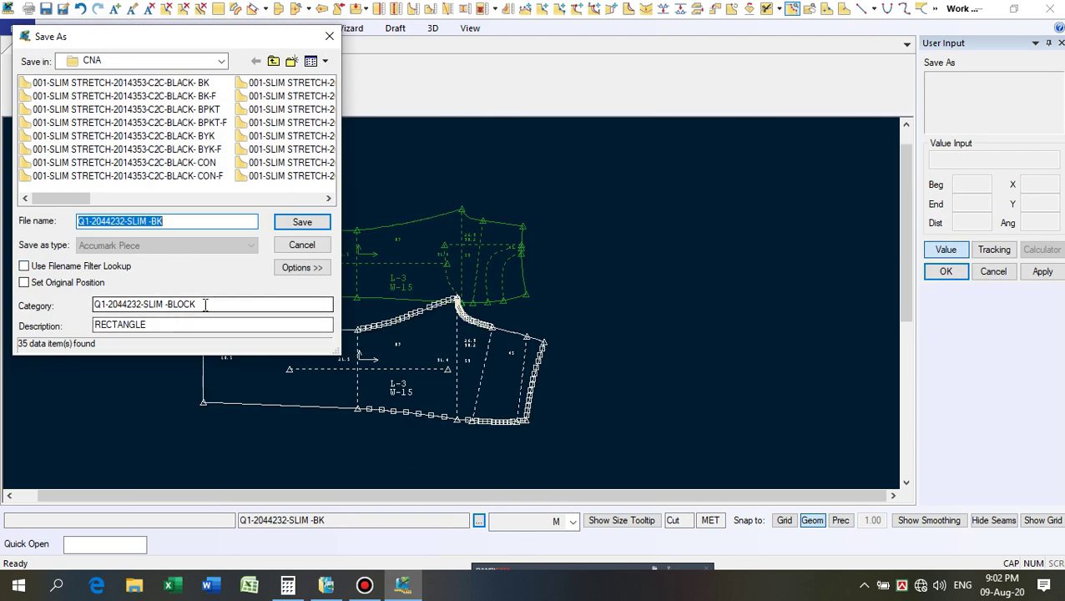
{"action": "left_click_drag", "start_coordinate": [204, 304], "coordinate": [175, 304]}
{"action": "left_click_drag", "start_coordinate": [75, 323], "coordinate": [7, 331]}
{"action": "type", "text": "BK"}
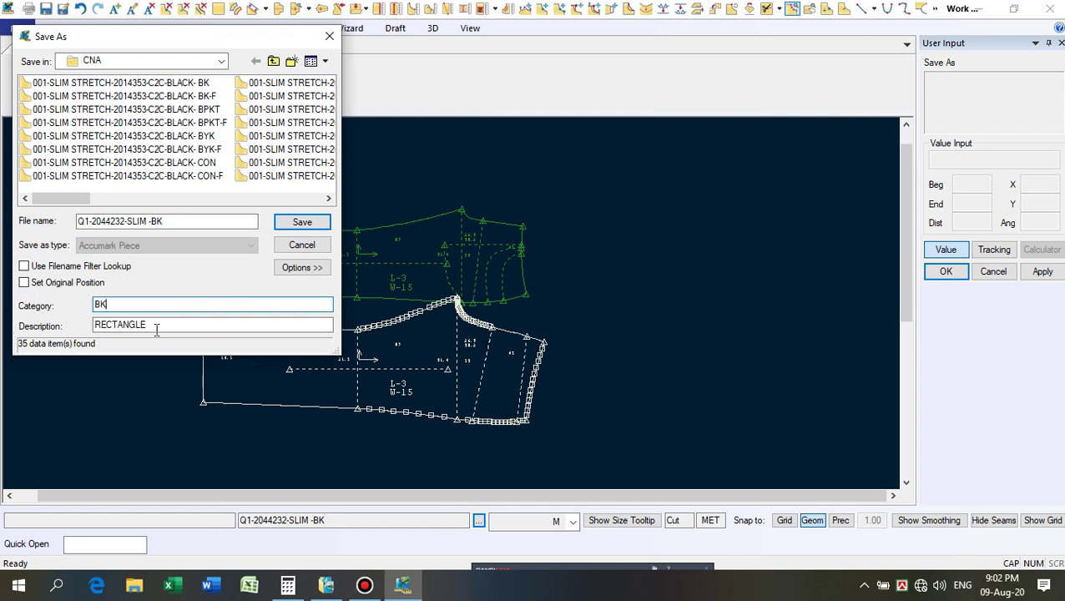
{"action": "left_click_drag", "start_coordinate": [156, 327], "coordinate": [5, 349]}
{"action": "type", "text": "X2"}
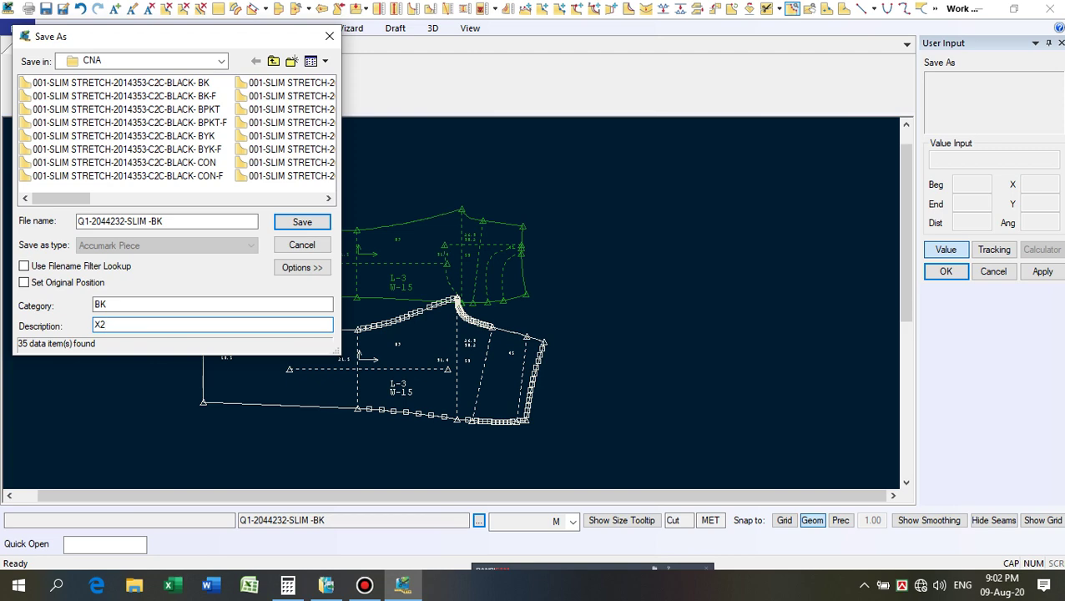
{"action": "left_click", "coordinate": [304, 227]}
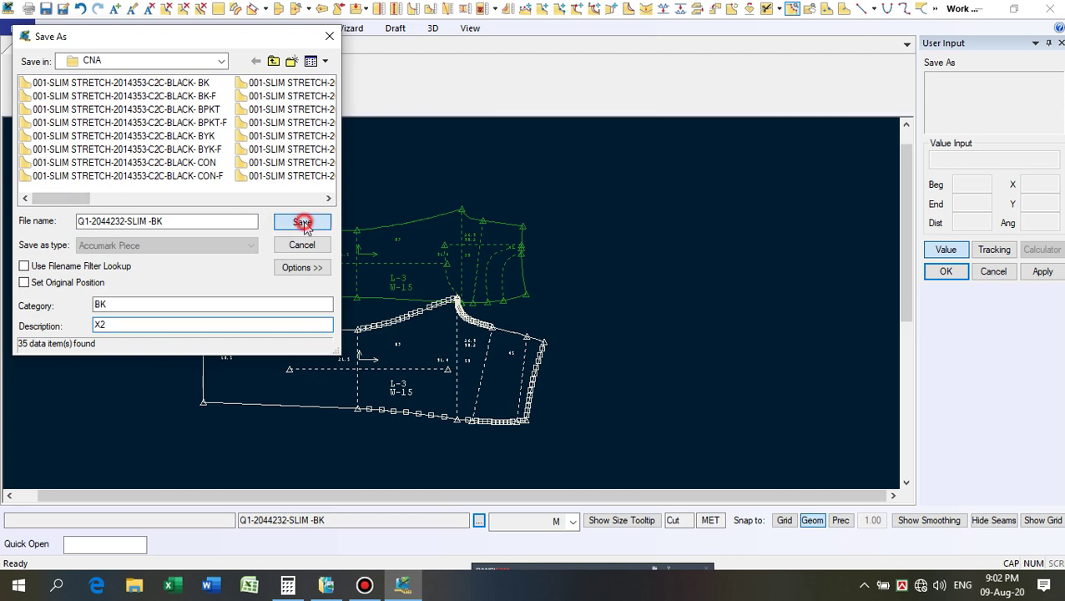
{"action": "right_click", "coordinate": [287, 158]}
{"action": "left_click", "coordinate": [288, 161]}
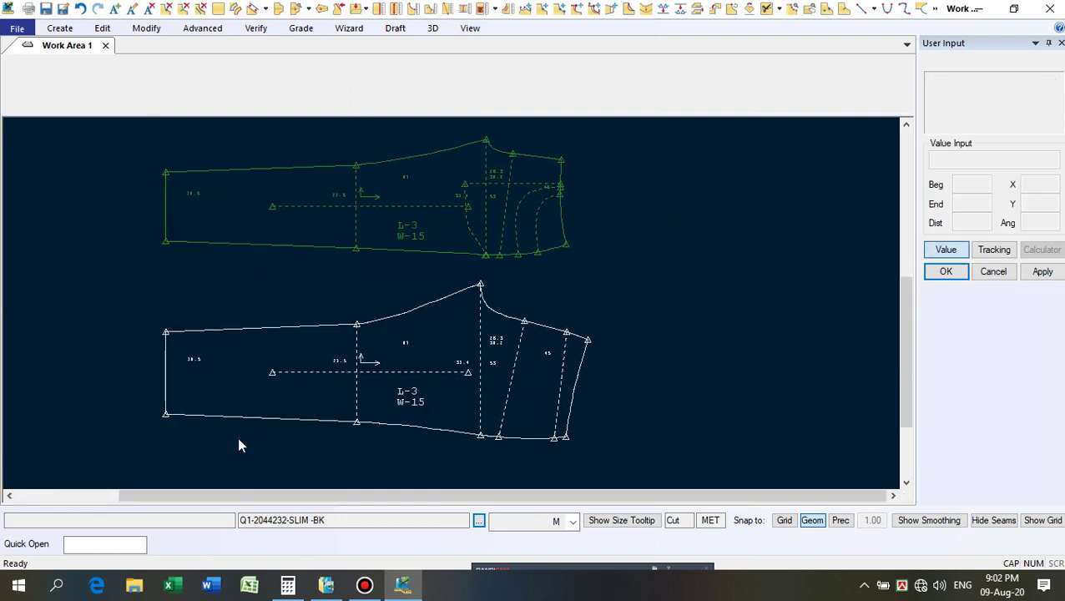
Move the back piece and the front piece slightly lower in the work area, keeping a clear gap between them.
{"action": "mouse_move", "coordinate": [501, 339]}
{"action": "left_mouse_down"}
{"action": "mouse_move", "coordinate": [511, 368]}
{"action": "mouse_move", "coordinate": [502, 355]}
{"action": "left_mouse_up"}
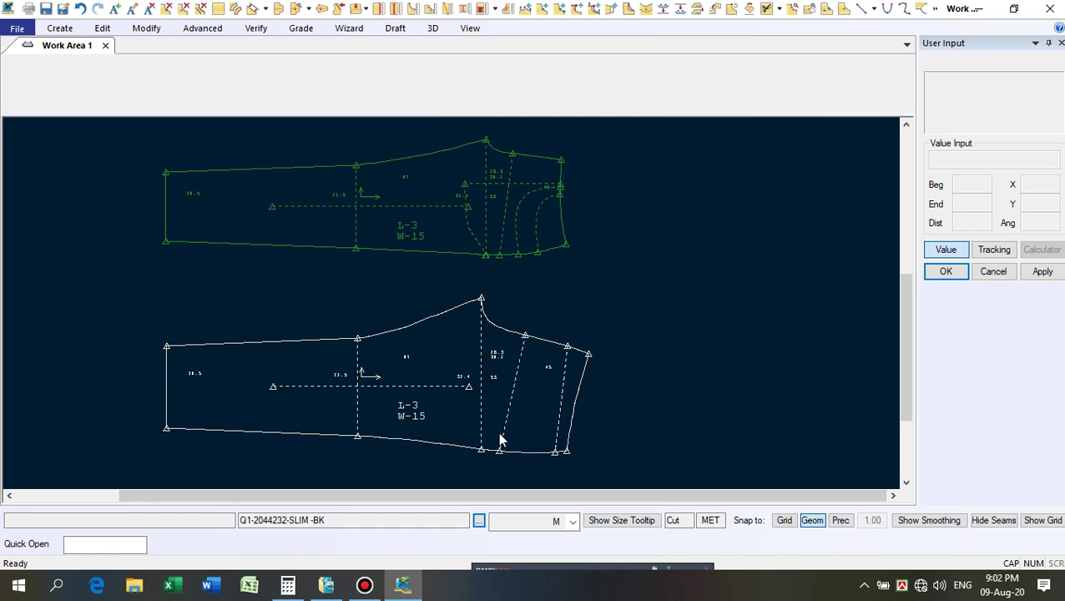
{"action": "left_click_drag", "start_coordinate": [459, 207], "coordinate": [460, 220]}
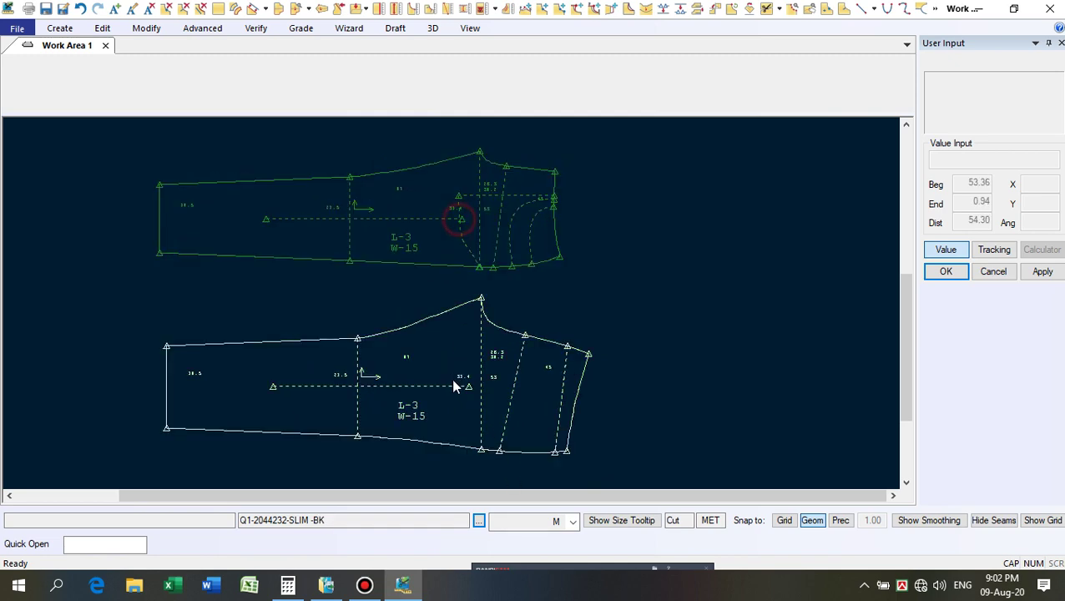
{"action": "scroll", "coordinate": [452, 384], "scroll_direction": "up", "scroll_amount": 2}
{"action": "scroll", "coordinate": [444, 173], "scroll_direction": "up", "scroll_amount": 3}
{"action": "scroll", "coordinate": [521, 461], "scroll_direction": "down", "scroll_amount": 2}
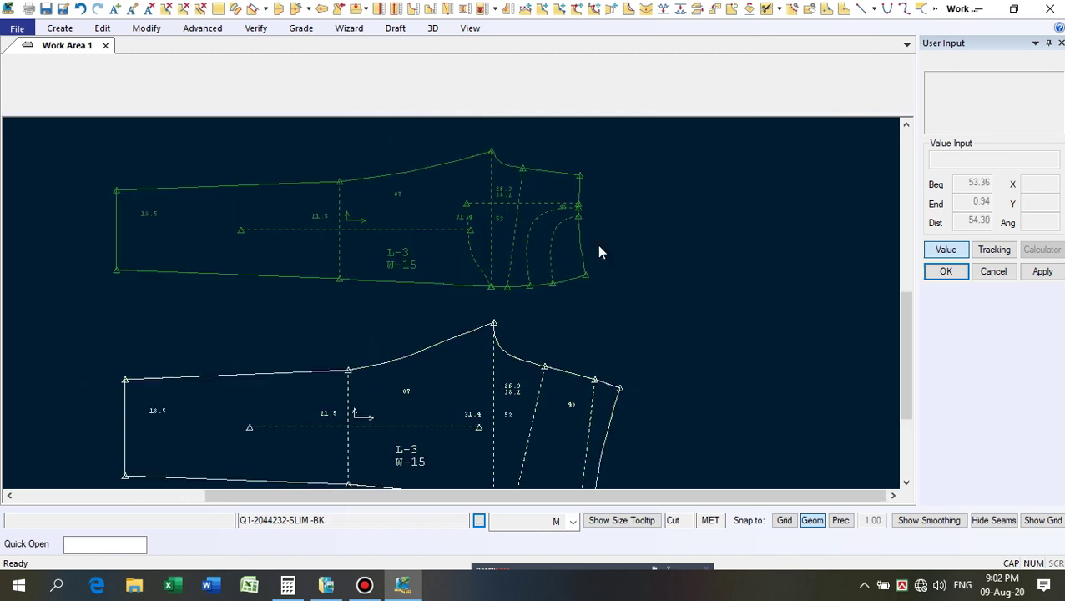
{"action": "scroll", "coordinate": [373, 188], "scroll_direction": "up", "scroll_amount": 2}
{"action": "scroll", "coordinate": [463, 171], "scroll_direction": "down", "scroll_amount": 3}
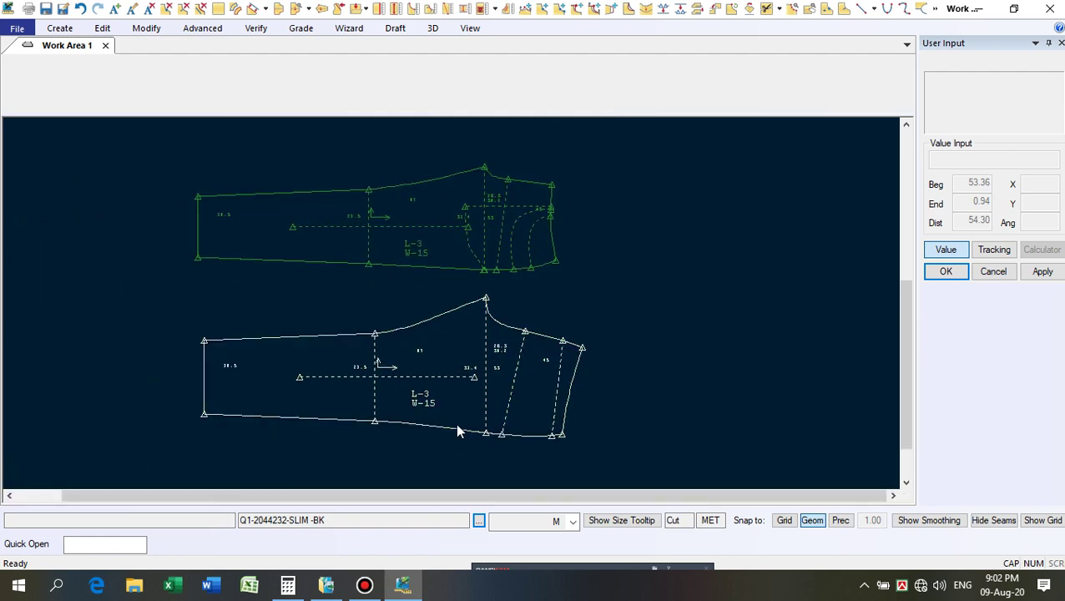
{"action": "left_click", "coordinate": [429, 272]}
{"action": "scroll", "coordinate": [429, 270], "scroll_direction": "up", "scroll_amount": 1}
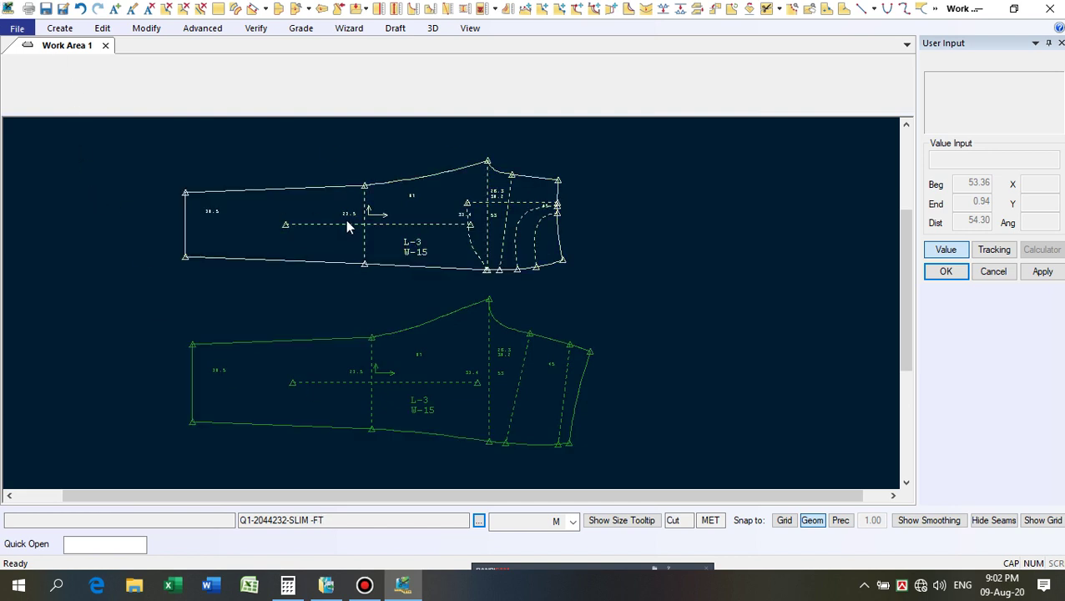
{"action": "left_click", "coordinate": [324, 344]}
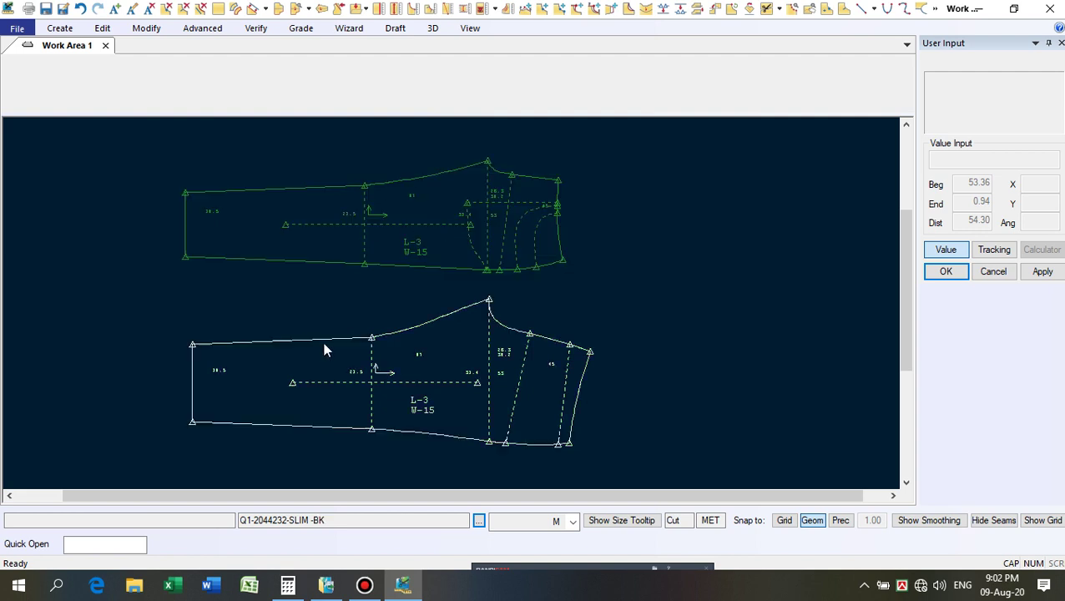
{"action": "left_click", "coordinate": [465, 291]}
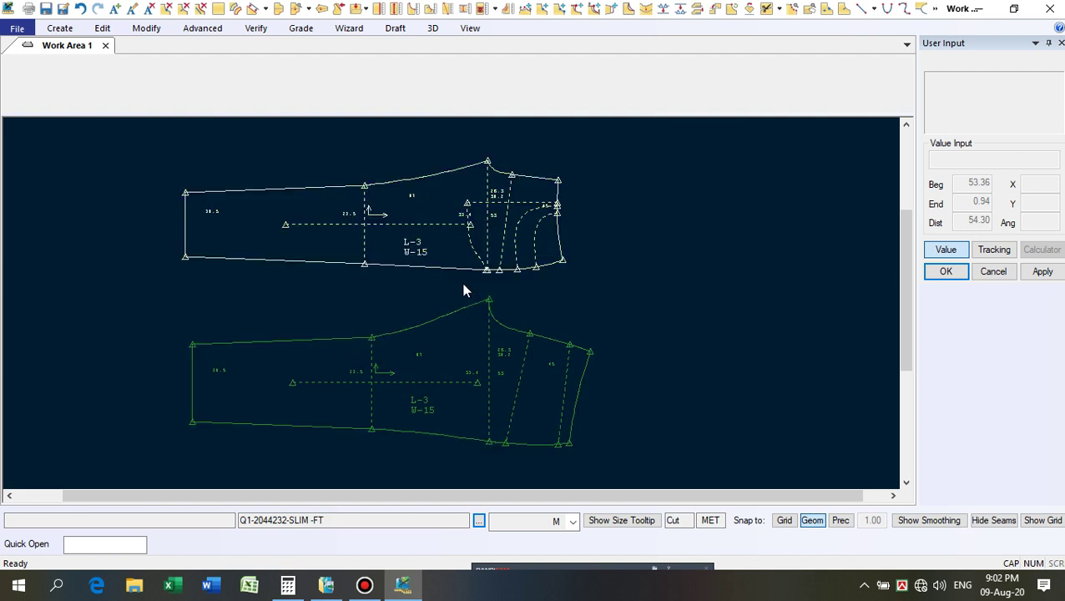
{"action": "left_click", "coordinate": [576, 458]}
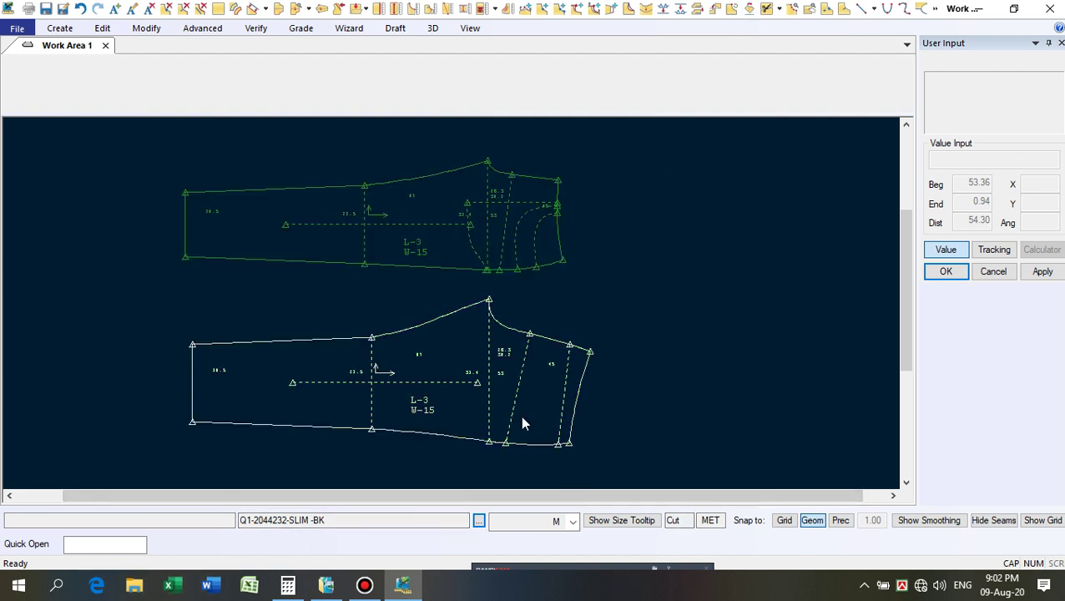
Save the front and back pieces with Set Original Position enabled, overwriting the stored versions.
{"action": "left_click", "coordinate": [47, 10]}
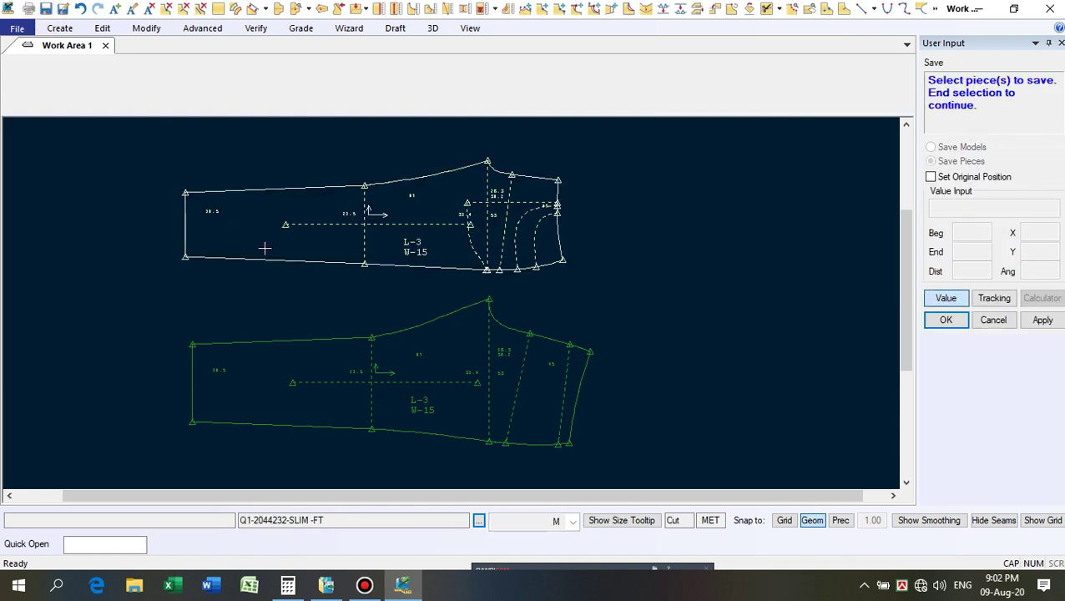
{"action": "left_click", "coordinate": [326, 223]}
{"action": "left_click", "coordinate": [316, 358]}
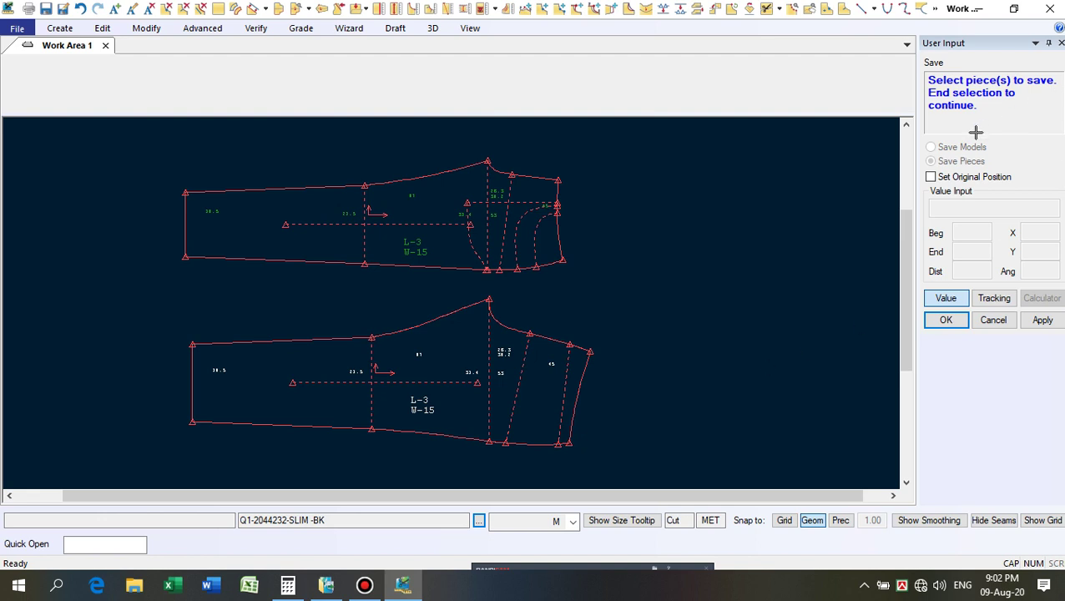
{"action": "left_click", "coordinate": [929, 177]}
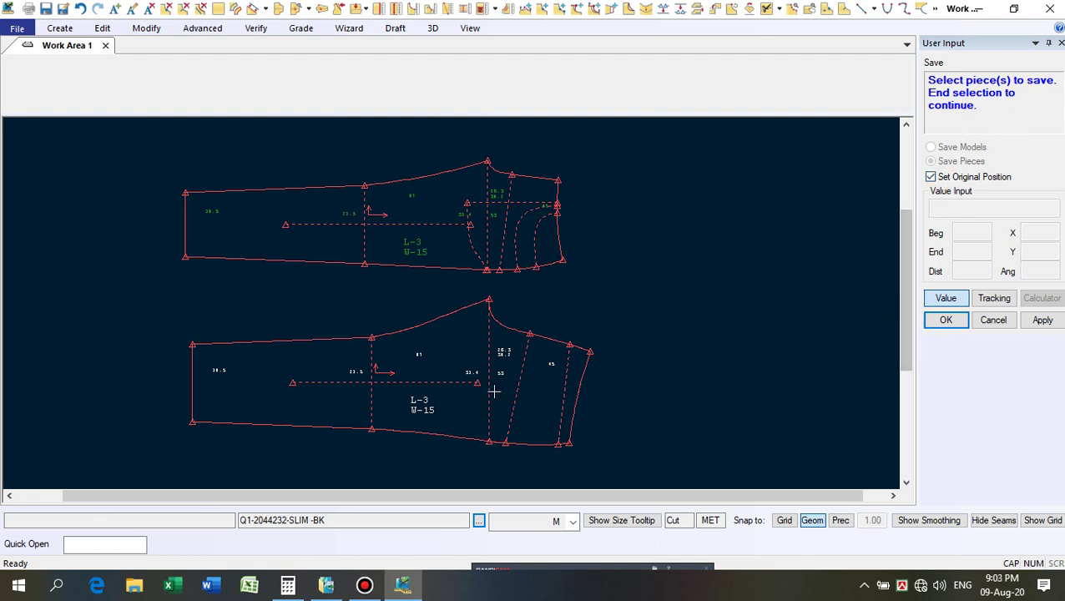
{"action": "right_click", "coordinate": [506, 382]}
{"action": "left_click", "coordinate": [547, 374]}
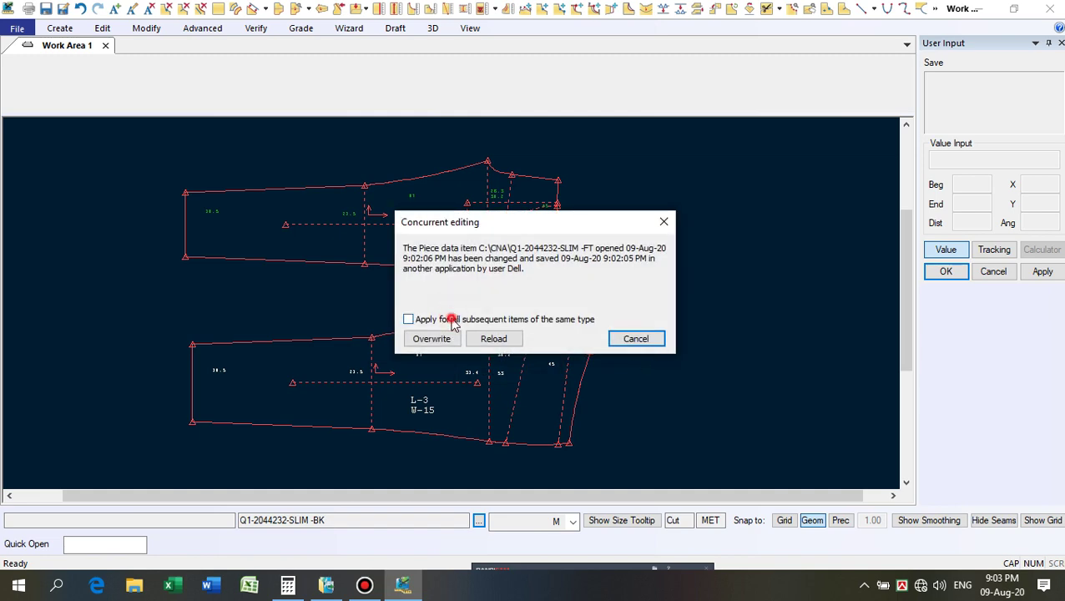
{"action": "left_click", "coordinate": [451, 320]}
{"action": "left_click", "coordinate": [455, 321]}
{"action": "left_click", "coordinate": [425, 339]}
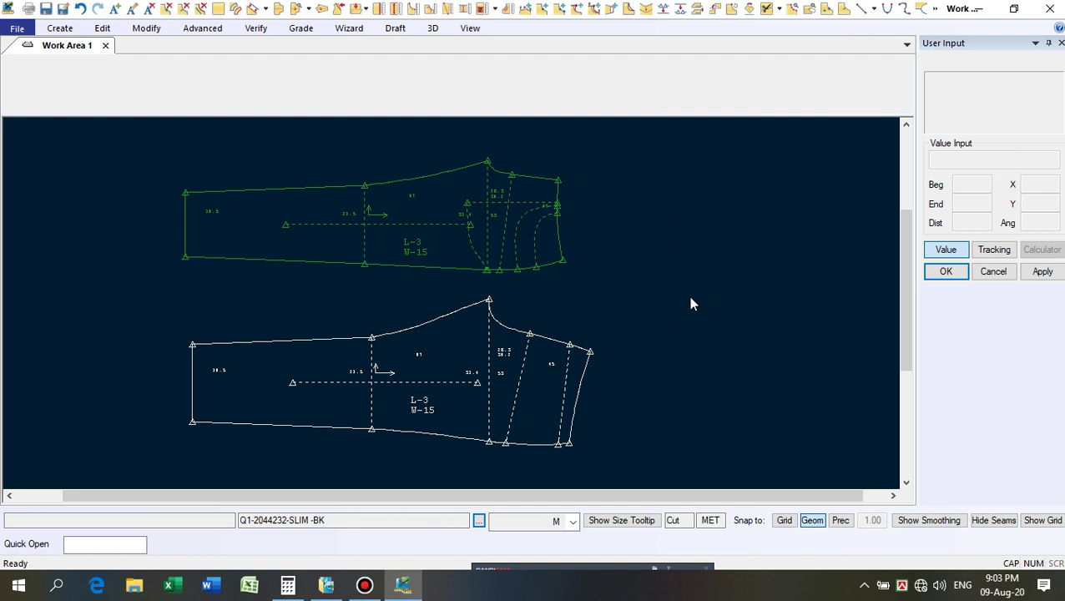
{"action": "left_click", "coordinate": [46, 8]}
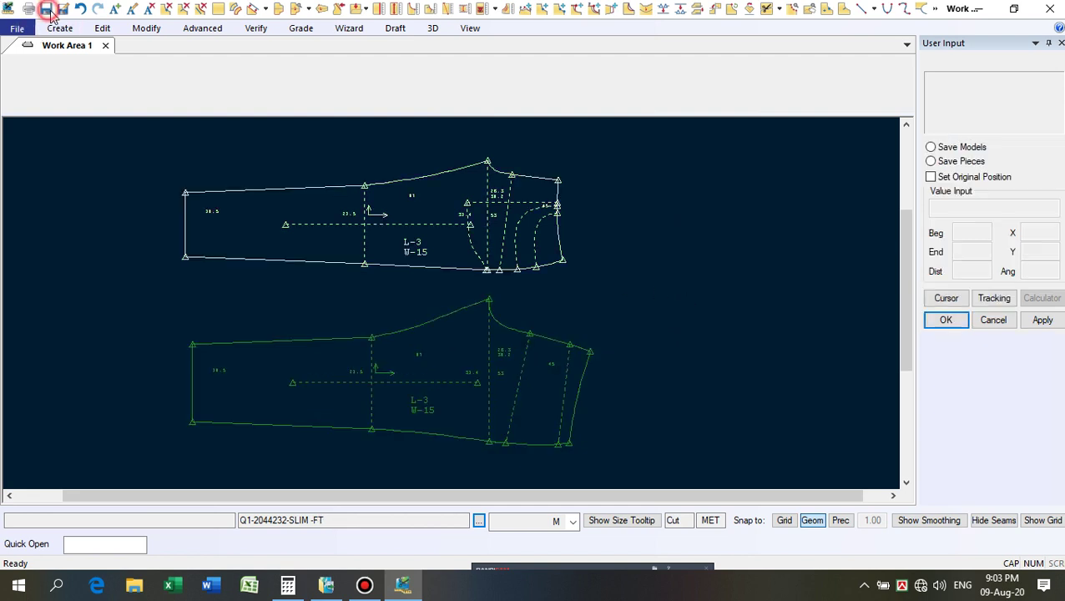
{"action": "right_click", "coordinate": [704, 302]}
{"action": "left_click", "coordinate": [713, 297]}
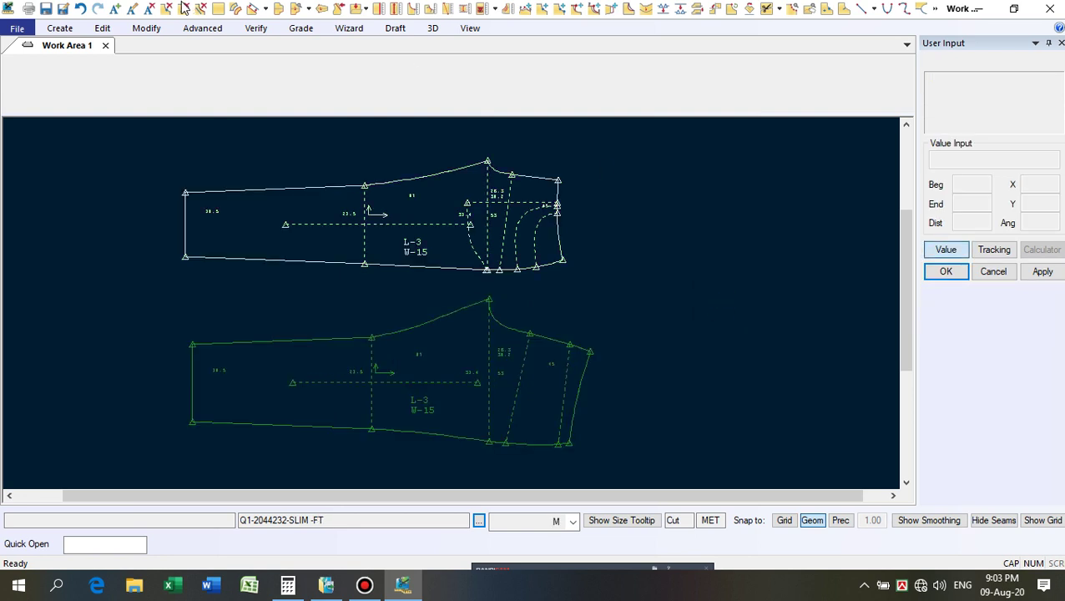
Save all pieces in the work area once more with Set Original Position enabled.
{"action": "left_click", "coordinate": [48, 8]}
{"action": "right_click", "coordinate": [769, 270]}
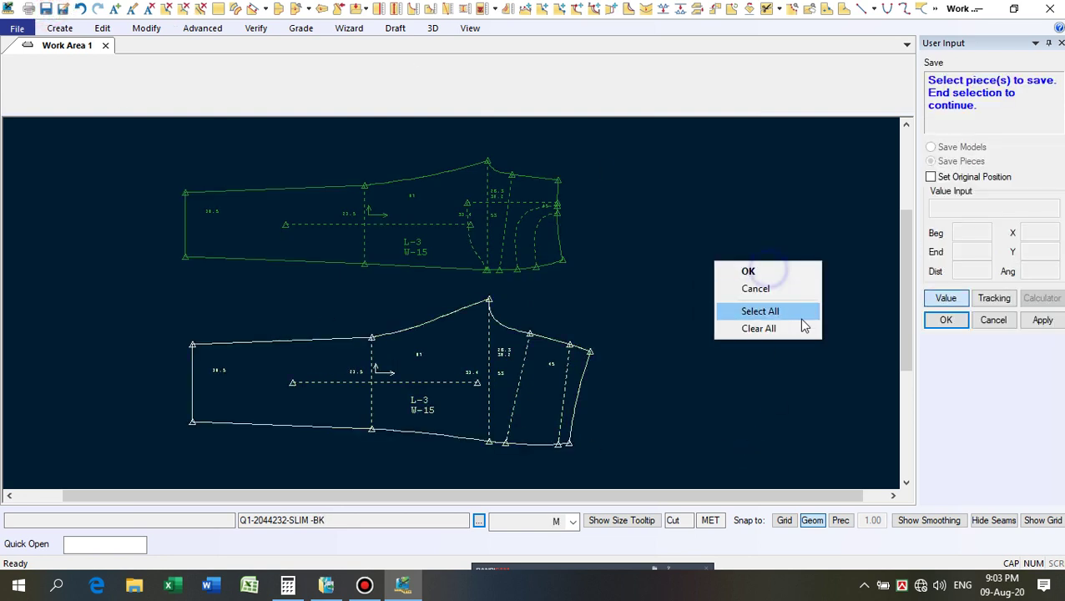
{"action": "left_click", "coordinate": [796, 311]}
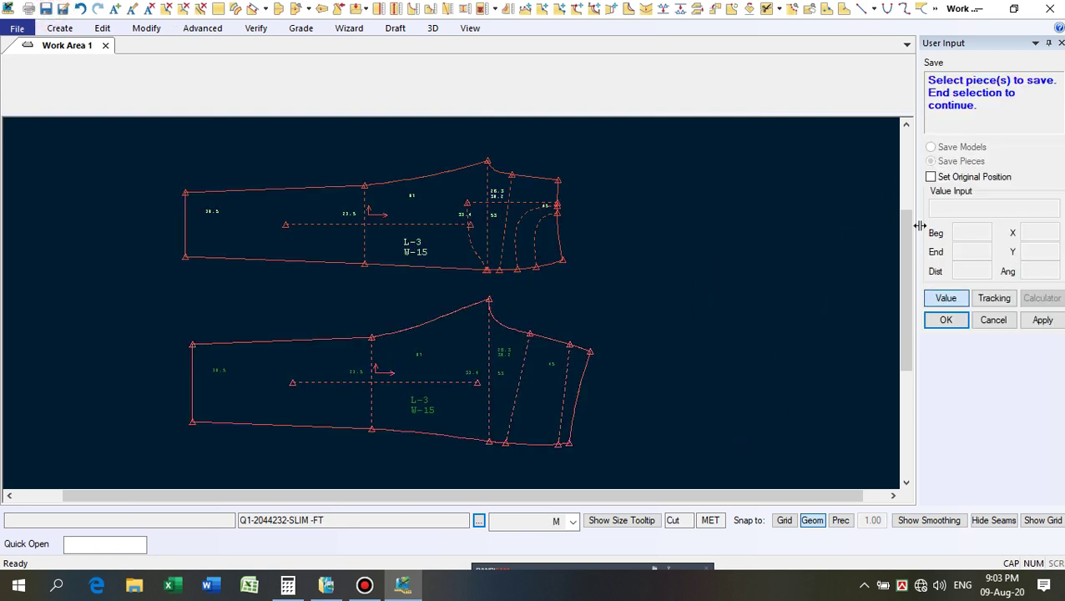
{"action": "left_click", "coordinate": [930, 176]}
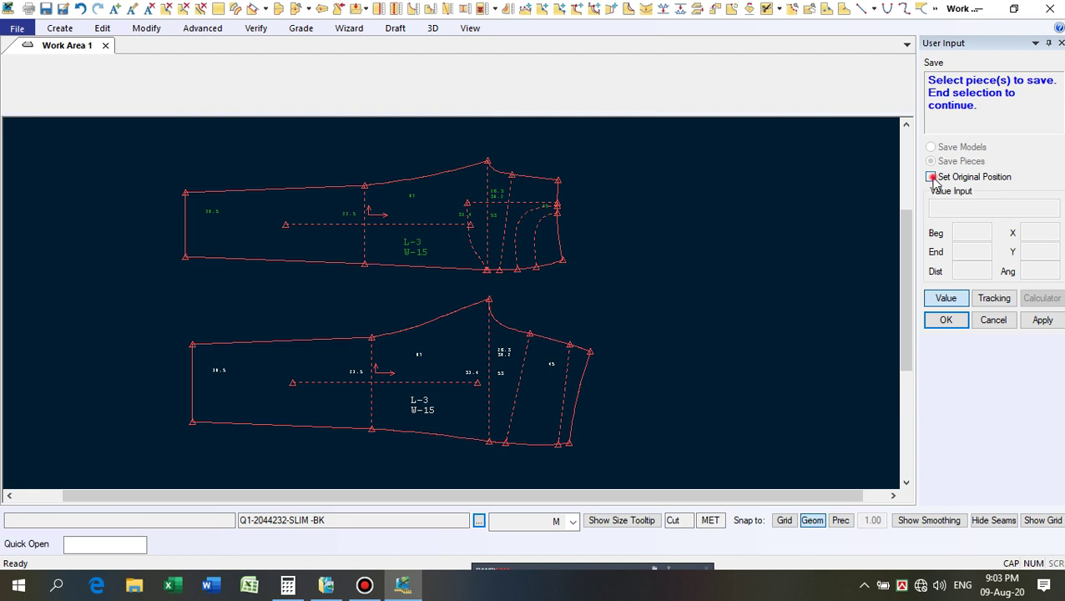
{"action": "right_click", "coordinate": [614, 298]}
{"action": "left_click", "coordinate": [615, 298]}
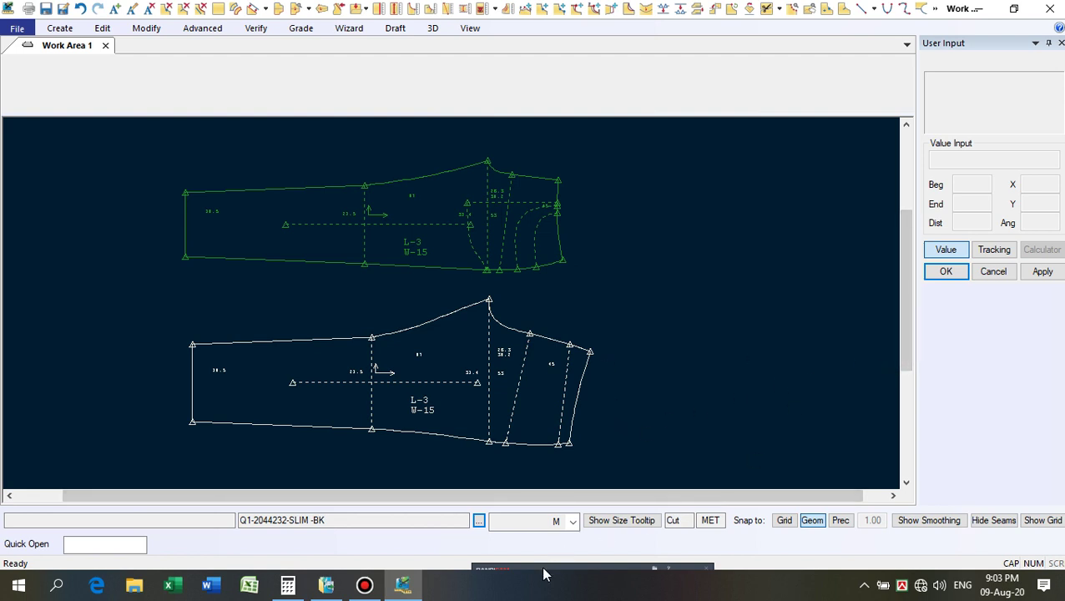
{"action": "mouse_move", "coordinate": [552, 550]}
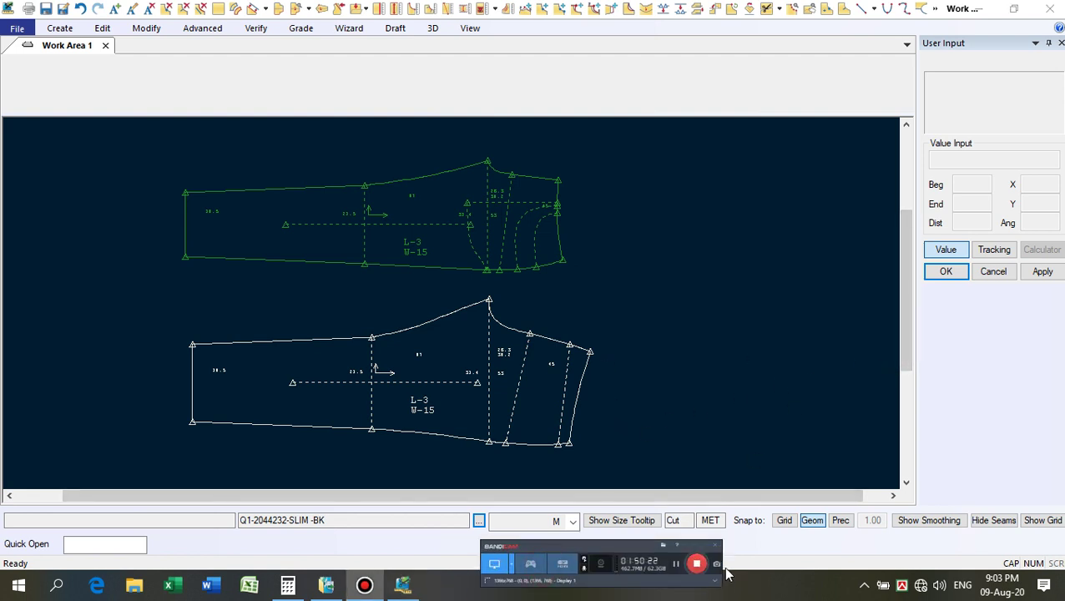